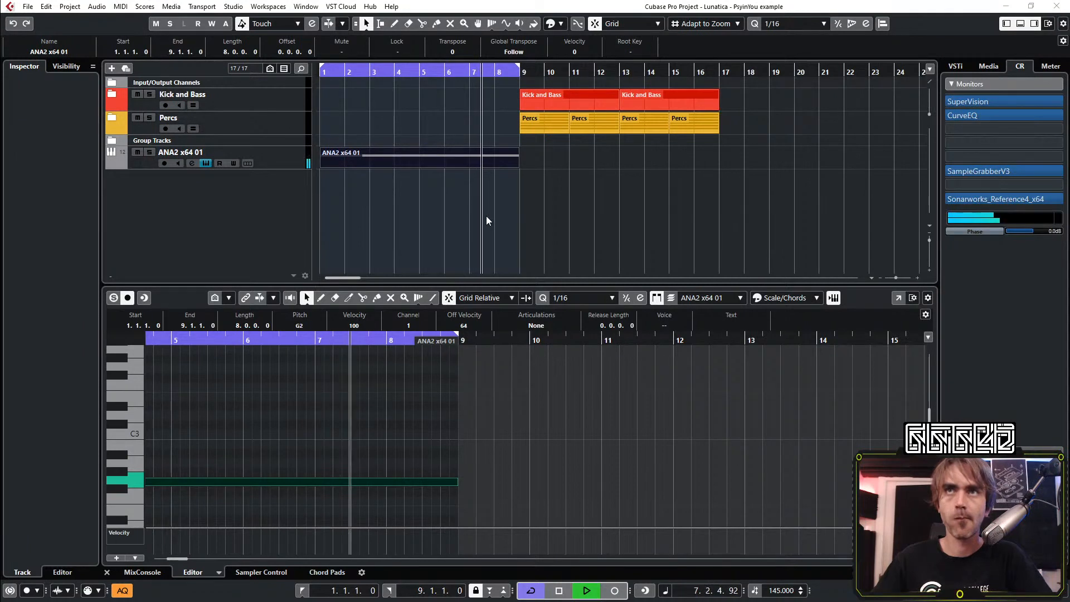
Bring up the ANA2 instrument, move its window clear, and switch from the preset browser to the synth's main page
click(487, 217)
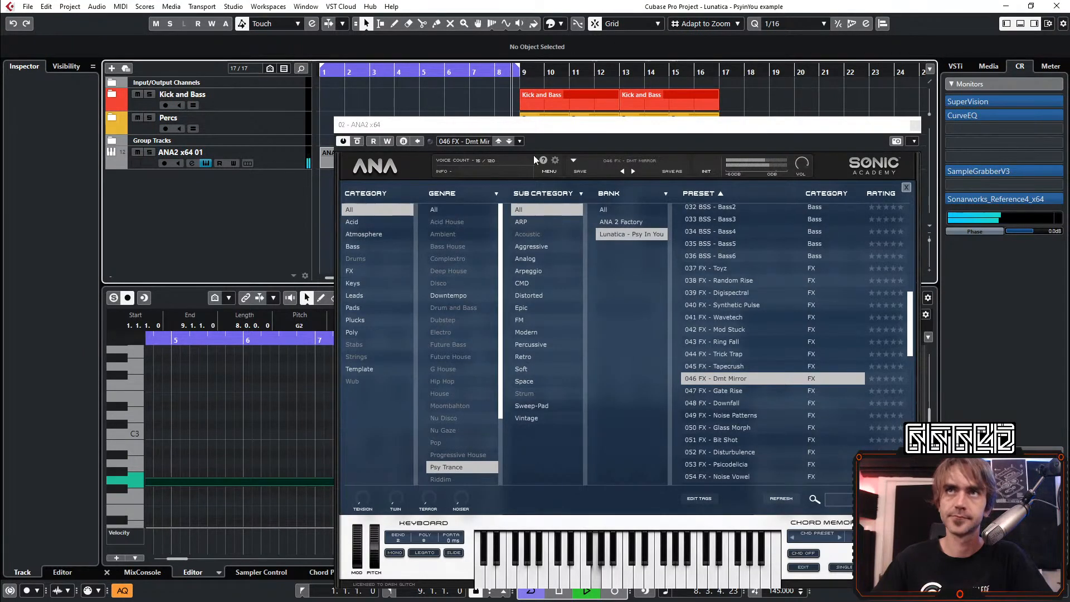
drag(534, 126, 325, 118)
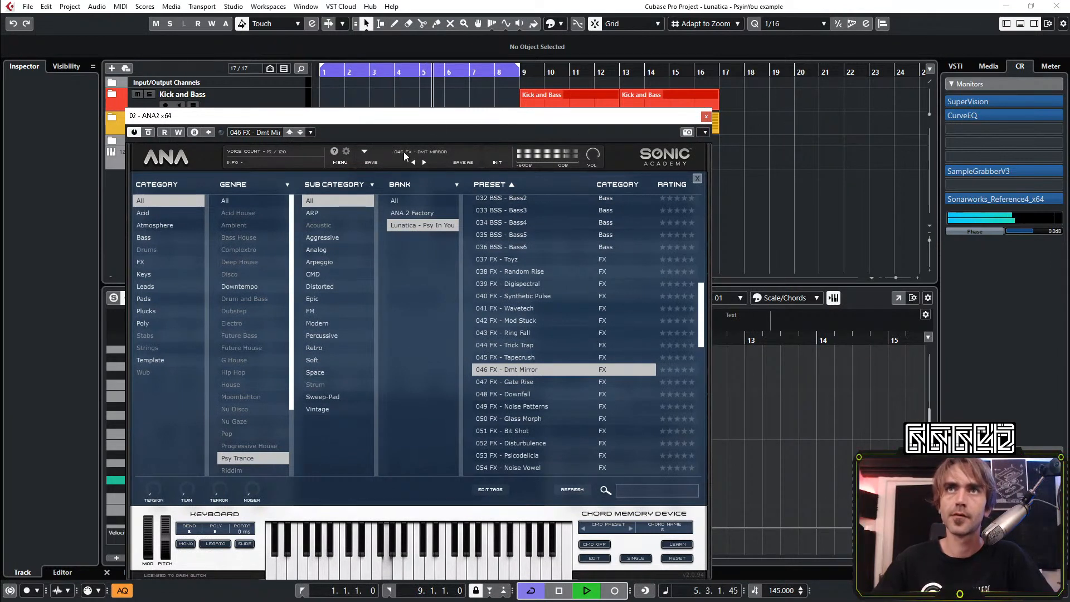
click(203, 153)
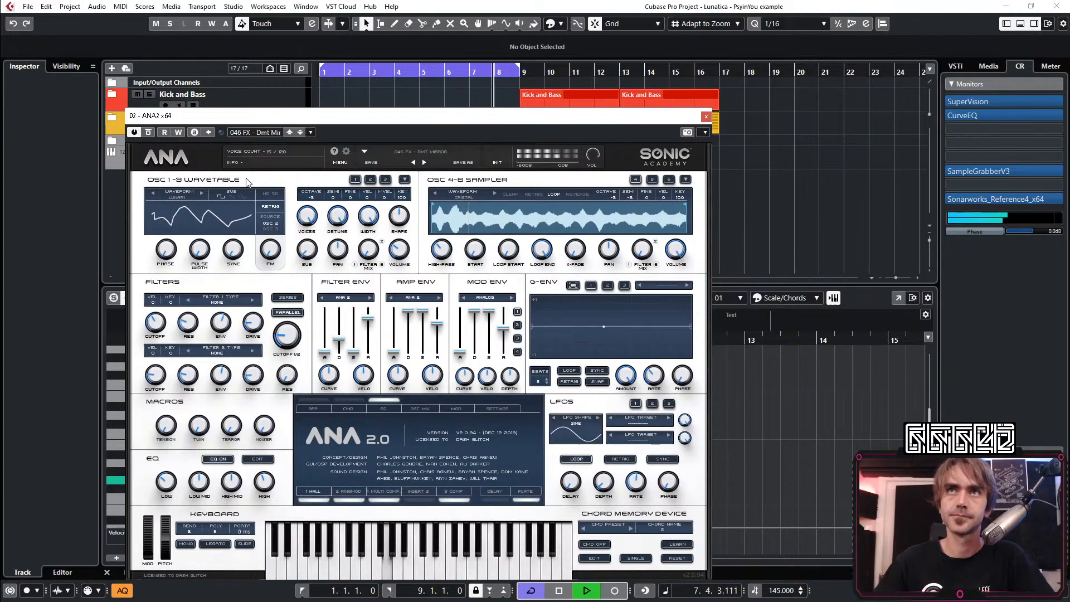
Audition the ANA2 sampler by turning its volume down and back up, and stop playback
drag(675, 250, 661, 426)
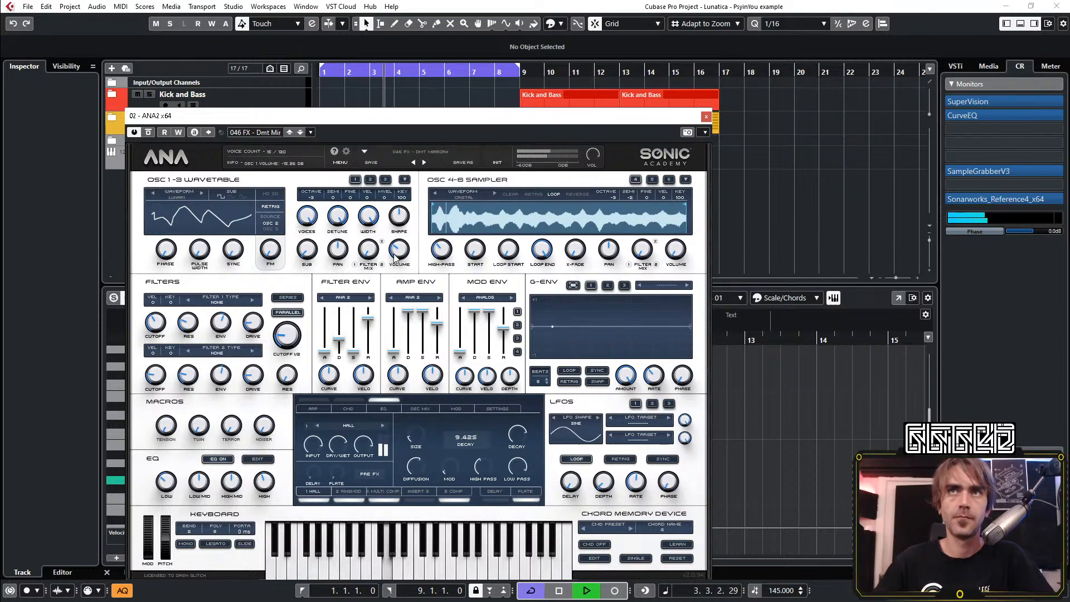
drag(676, 247, 695, 134)
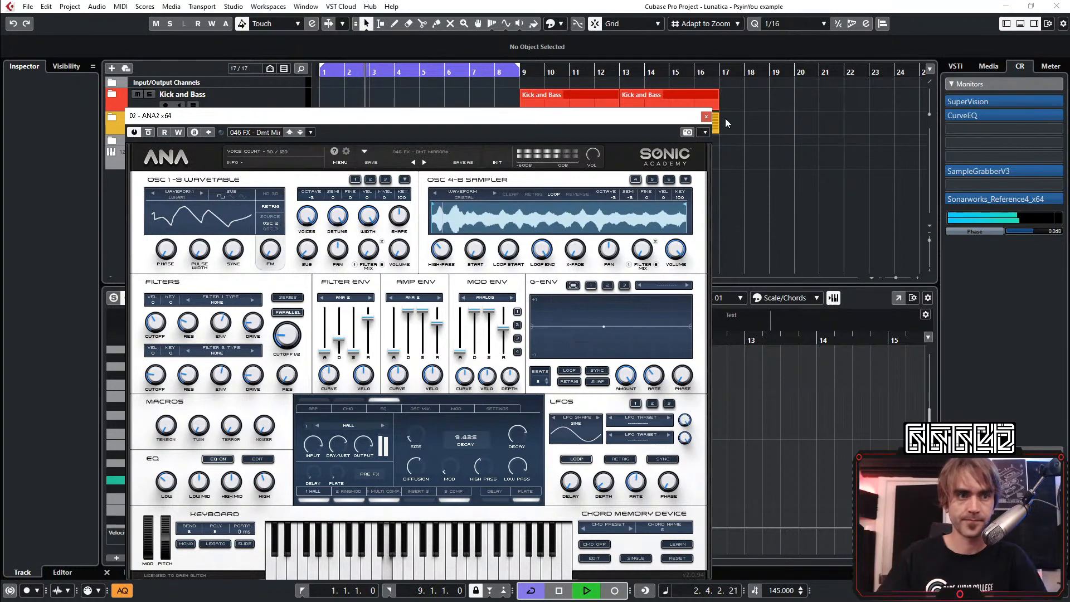
click(781, 129)
key(space)
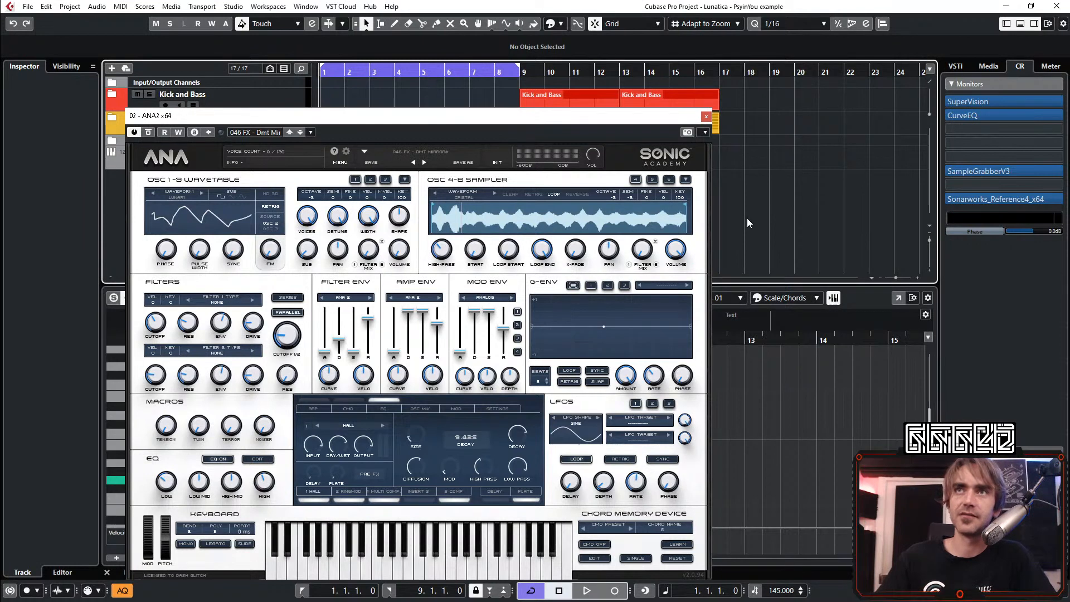
Close the ANA2 instrument and the MIDI editor so only the arrangement remains
mouse_move(606, 119)
mouse_down()
mouse_move(652, 137)
mouse_move(625, 120)
mouse_up()
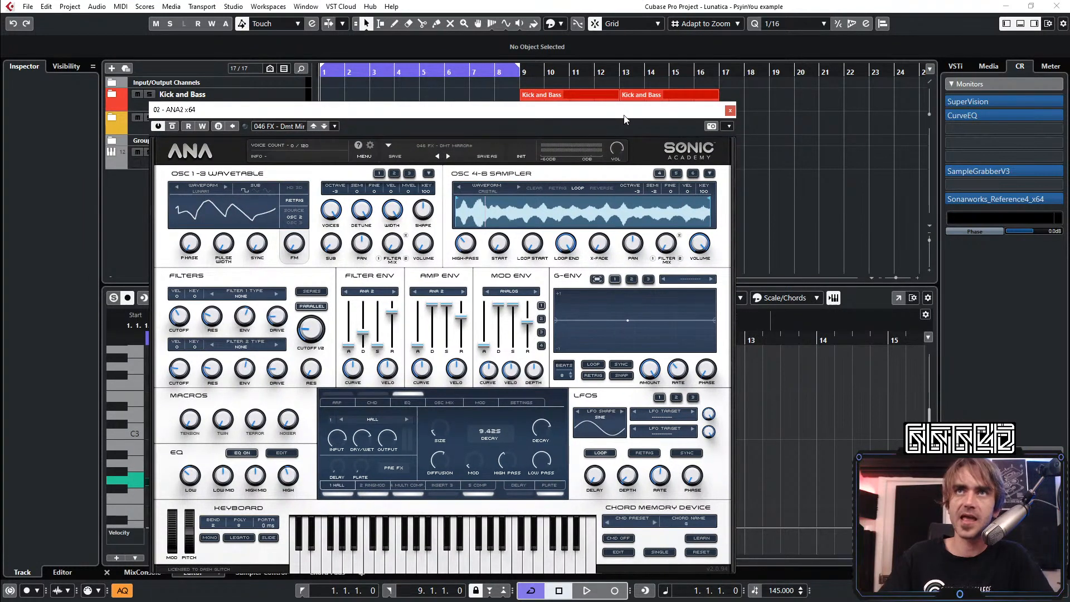
click(729, 110)
click(107, 571)
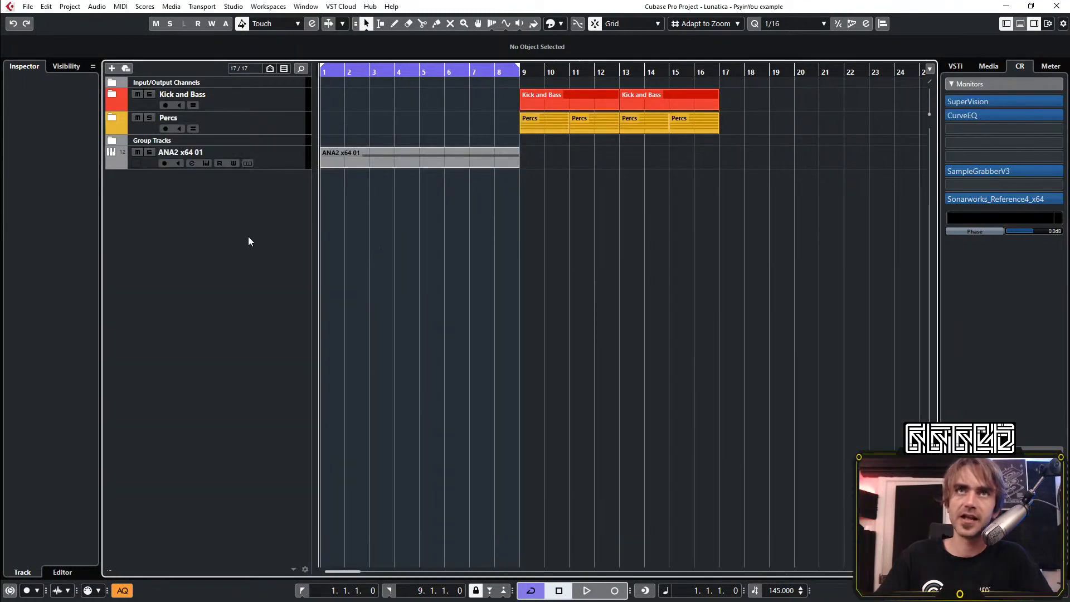
Raise the ANA2 x64 01 track's volume to -5.52 dB
click(281, 166)
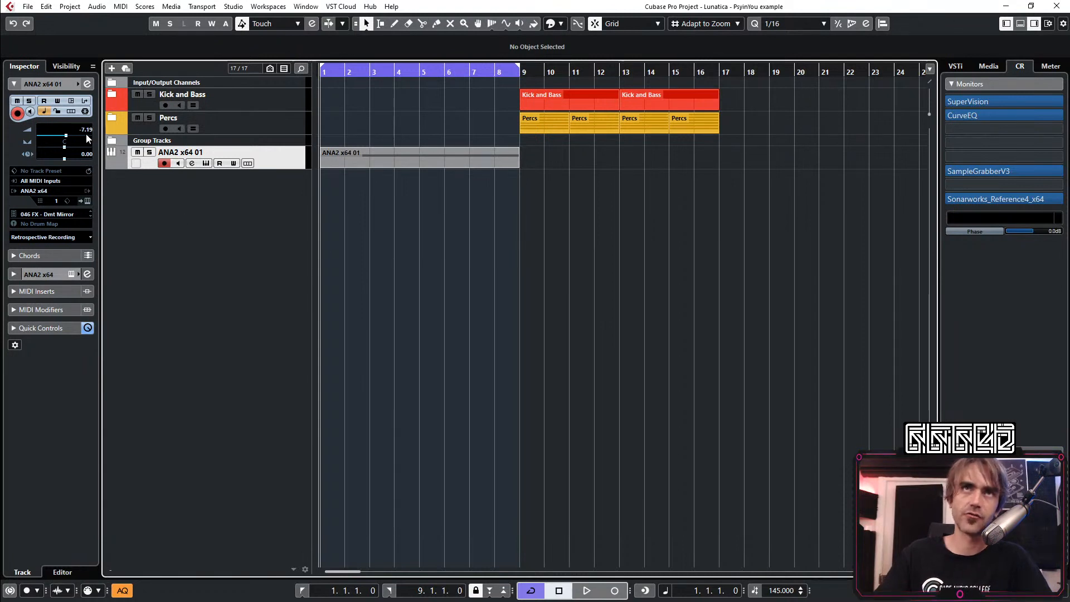
scroll(86, 135, up, 2)
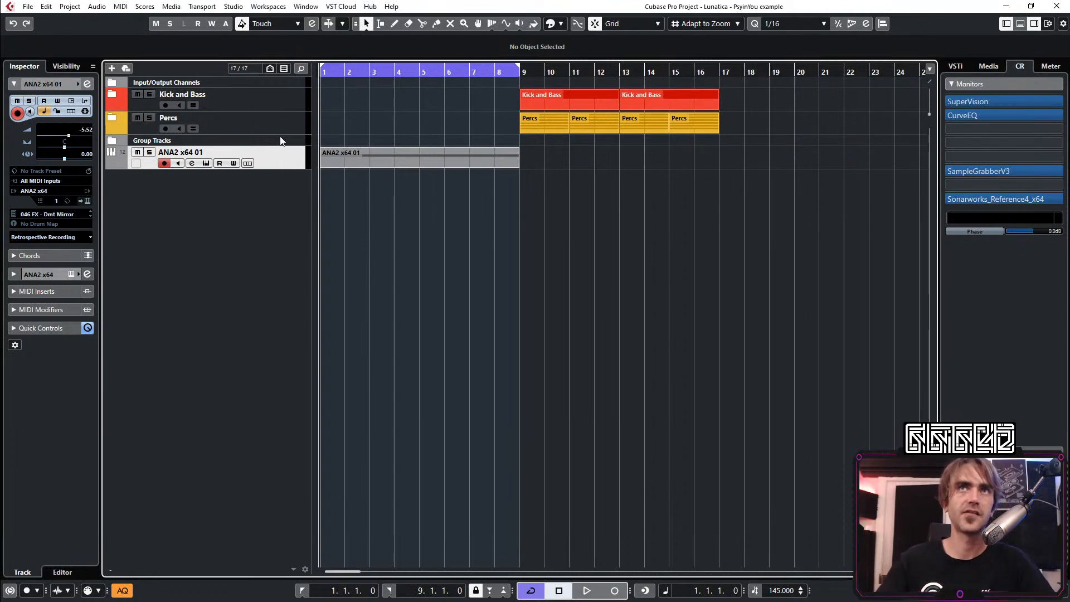
click(87, 83)
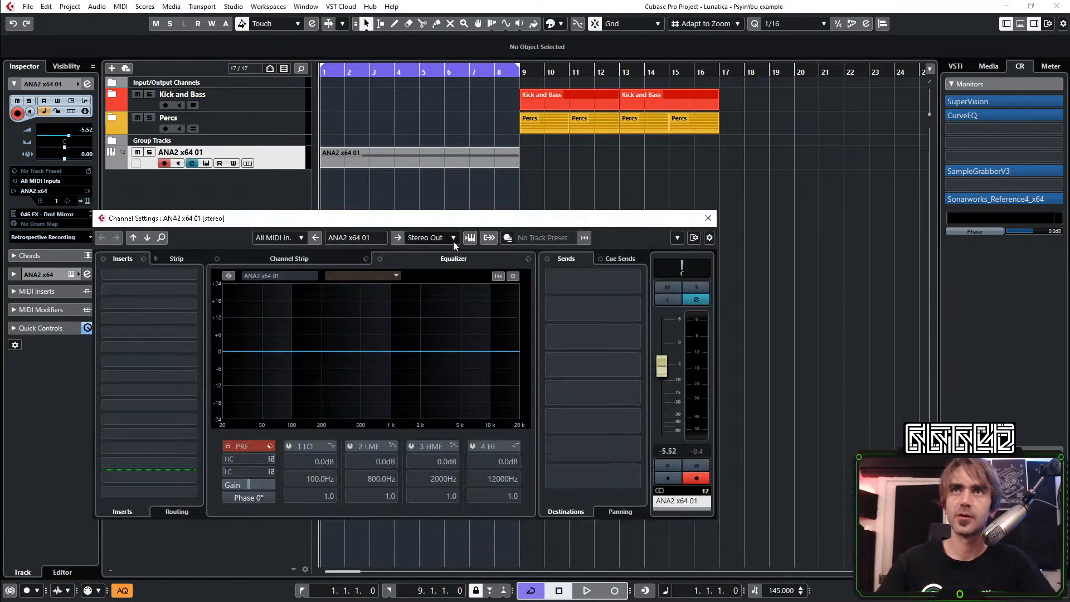
click(446, 239)
click(448, 241)
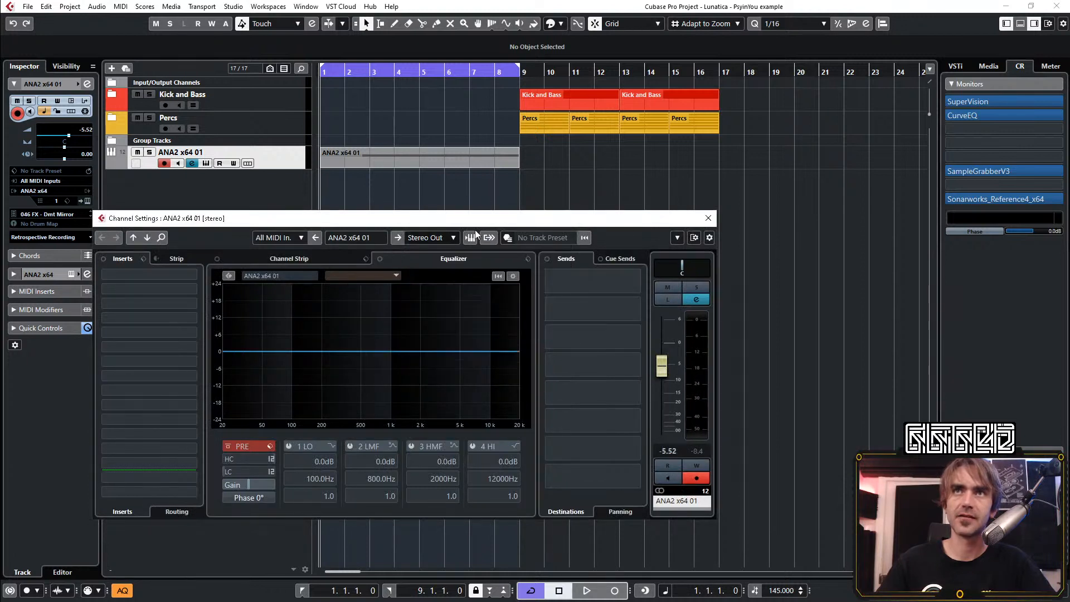
right_click(667, 366)
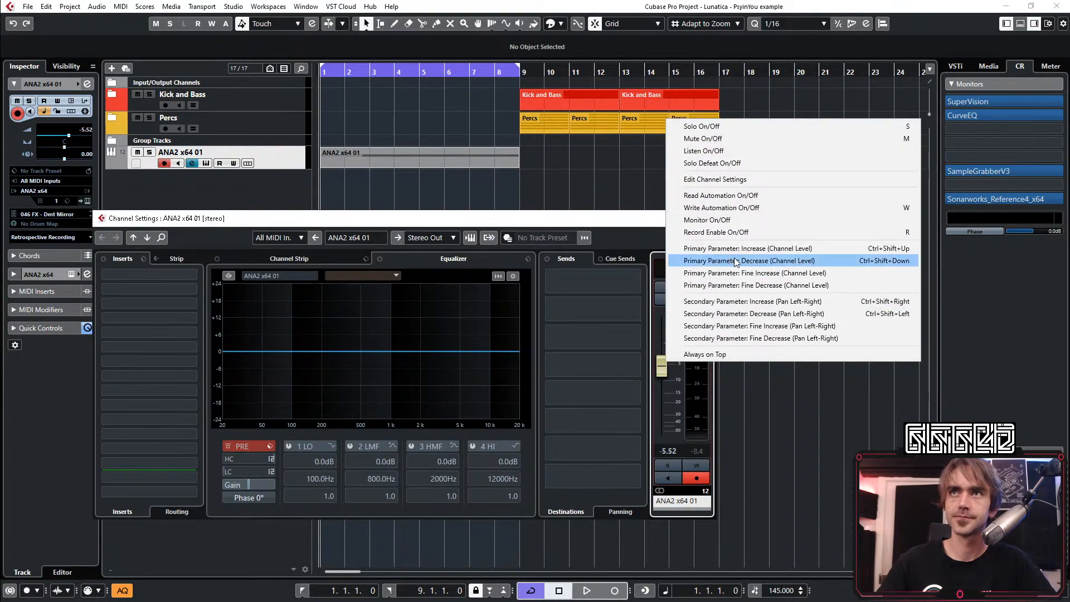
key(Escape)
click(712, 222)
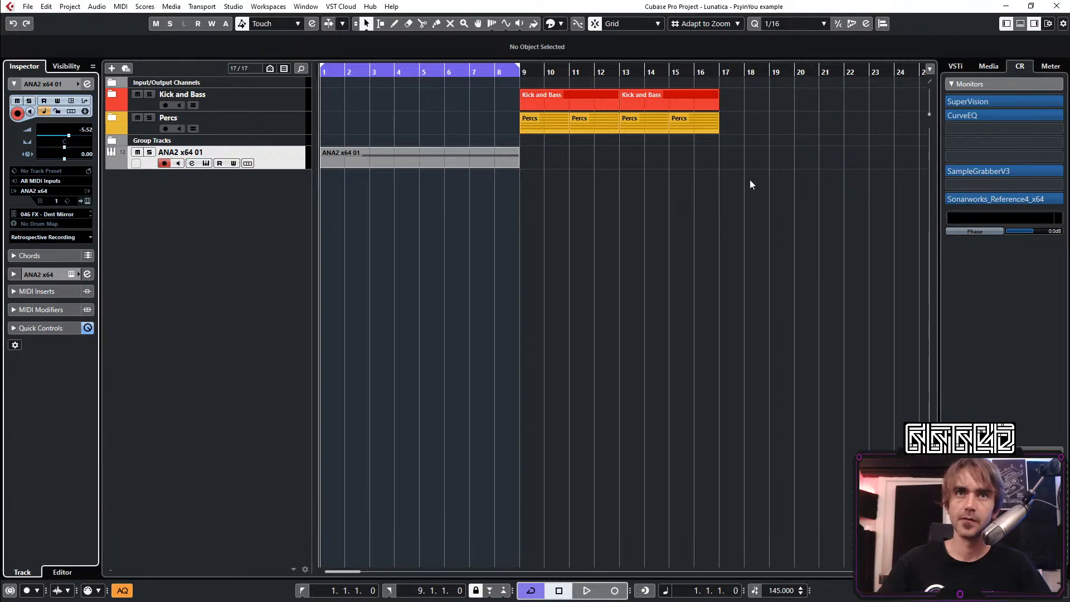
Add a stereo group channel named Rec group for the ANA2 x64 01 mixer channel, and close the MixConsole
click(1020, 24)
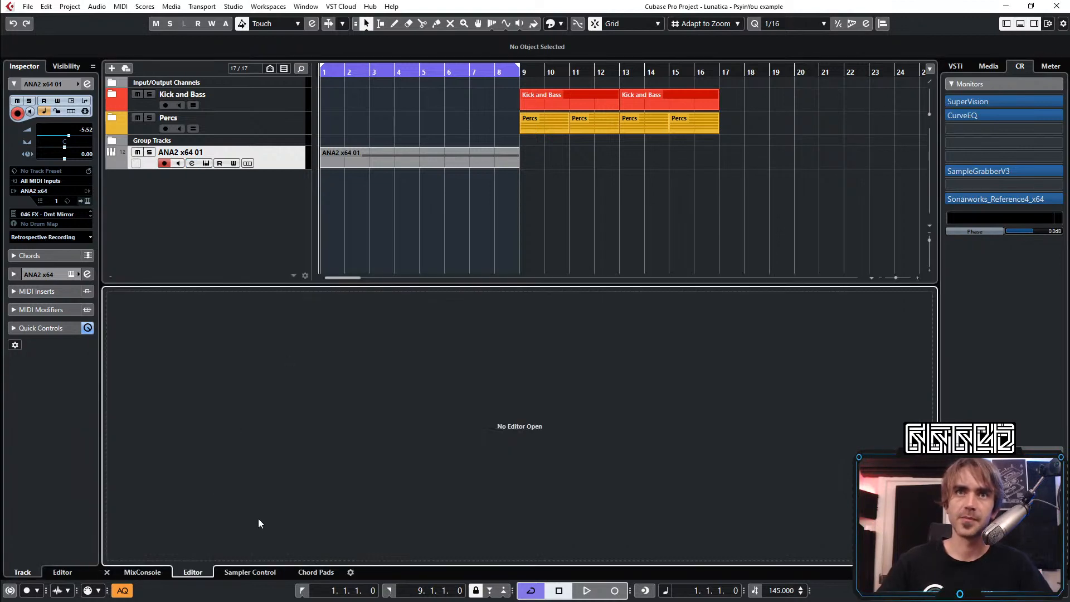
click(142, 572)
right_click(747, 402)
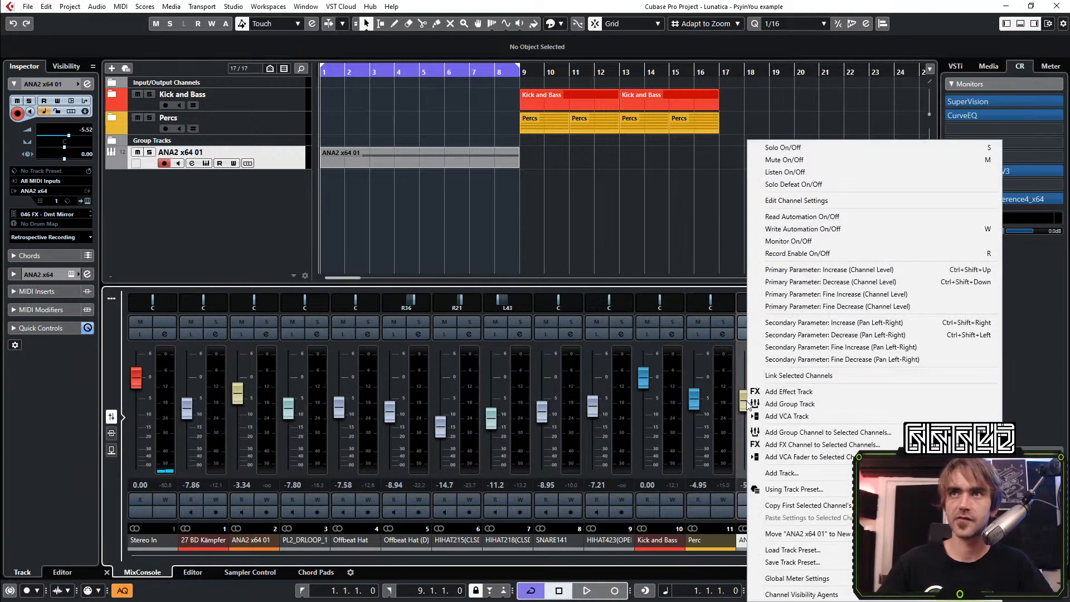
click(817, 434)
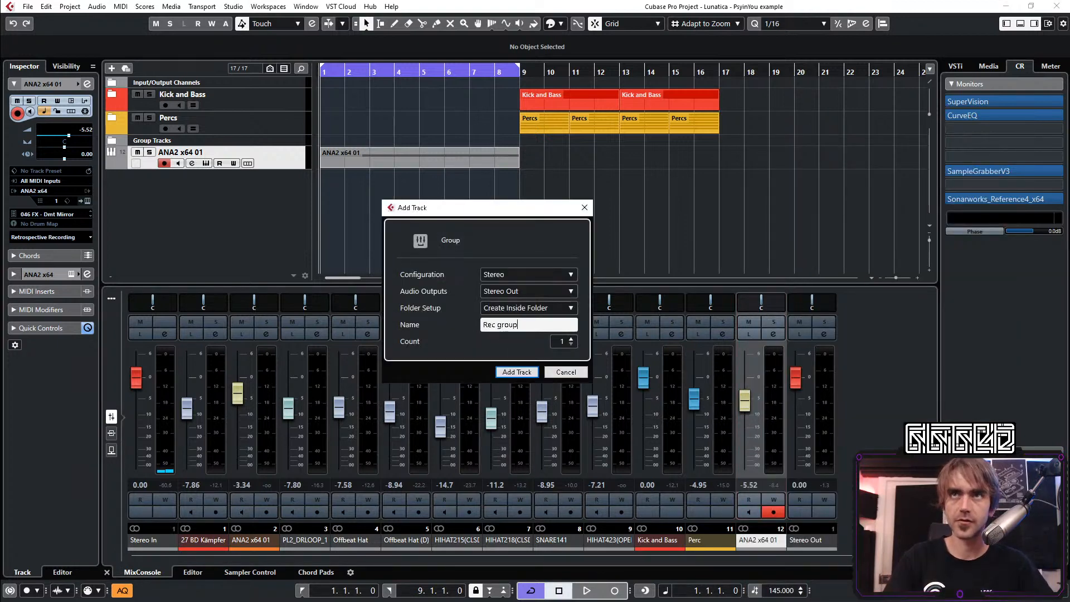
key(Return)
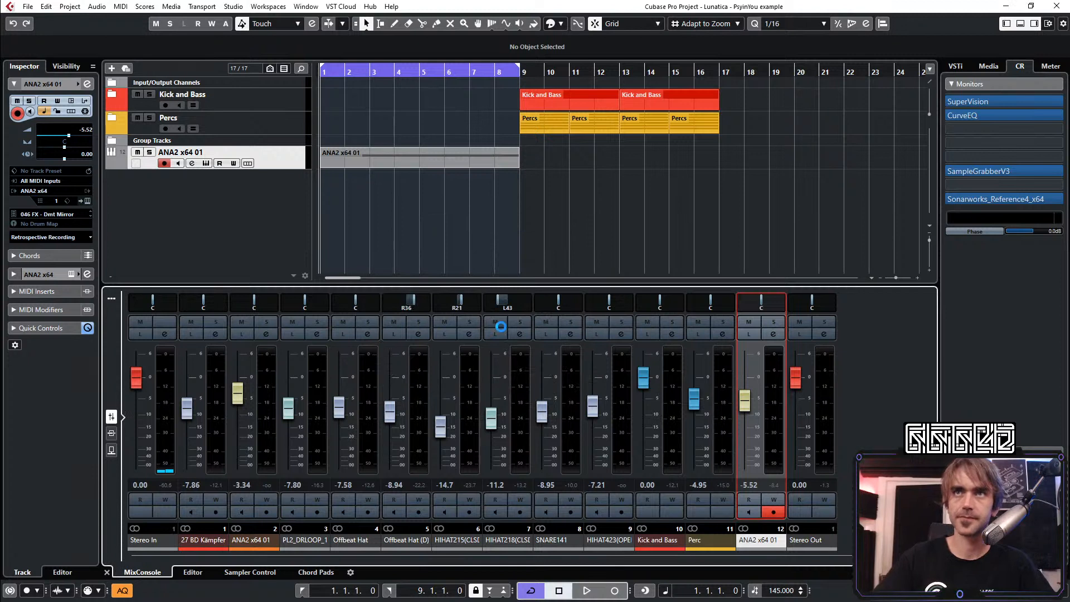
click(107, 572)
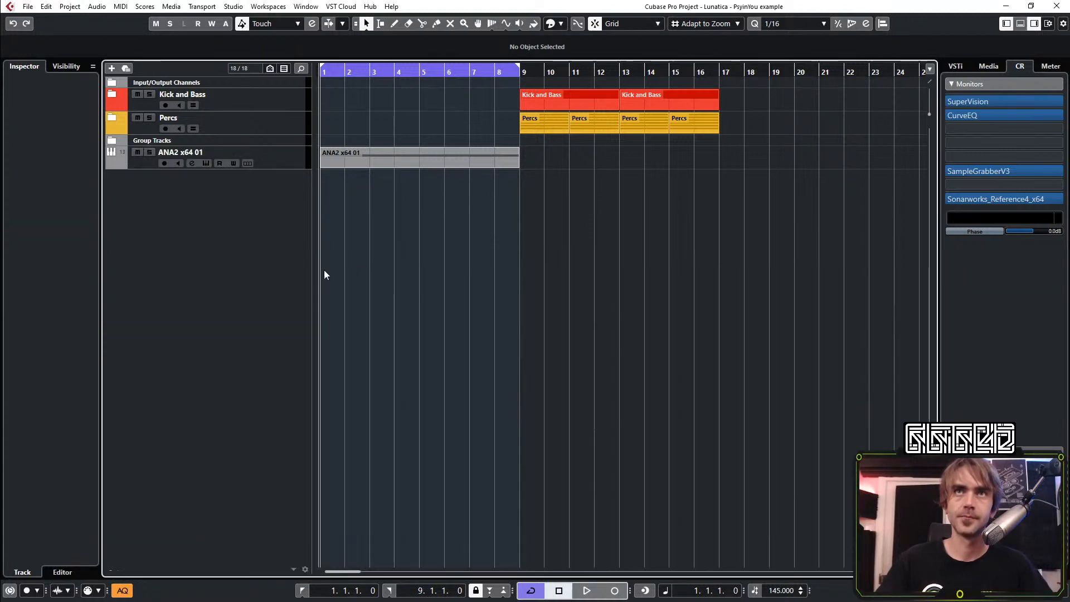
Add a stereo audio track named Recorded Stuff with Rec group as its audio input
right_click(282, 231)
click(346, 235)
click(531, 290)
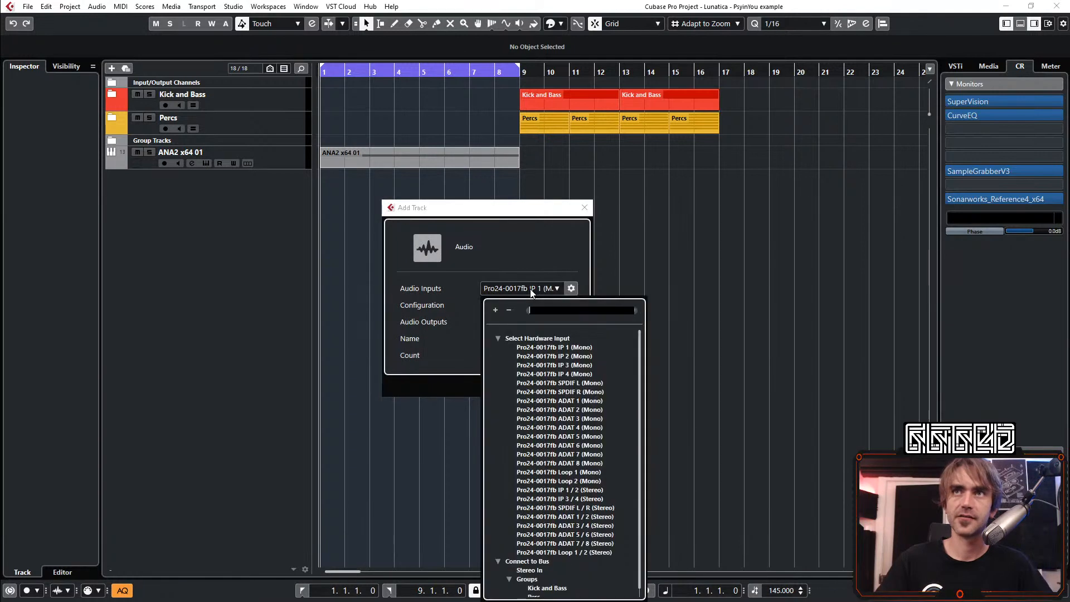
scroll(557, 530, down, 1)
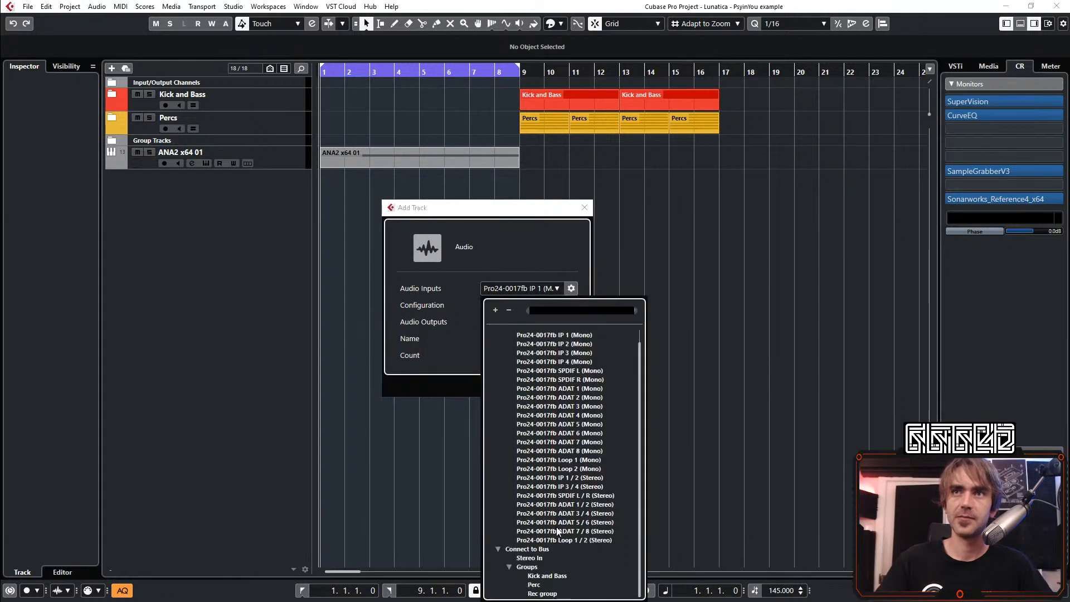
click(538, 593)
click(516, 339)
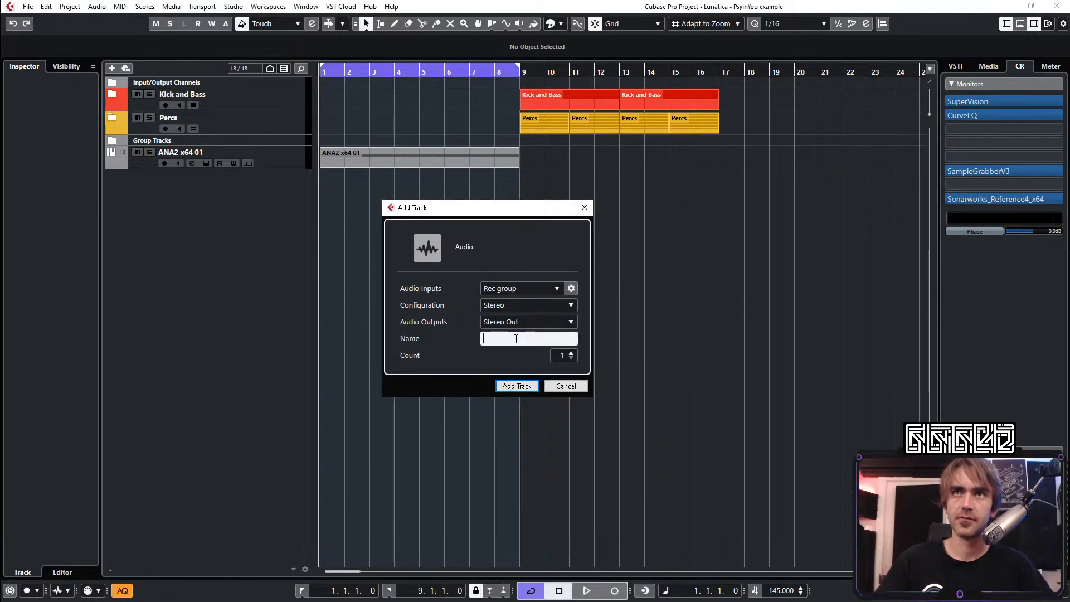
text(Recorde)
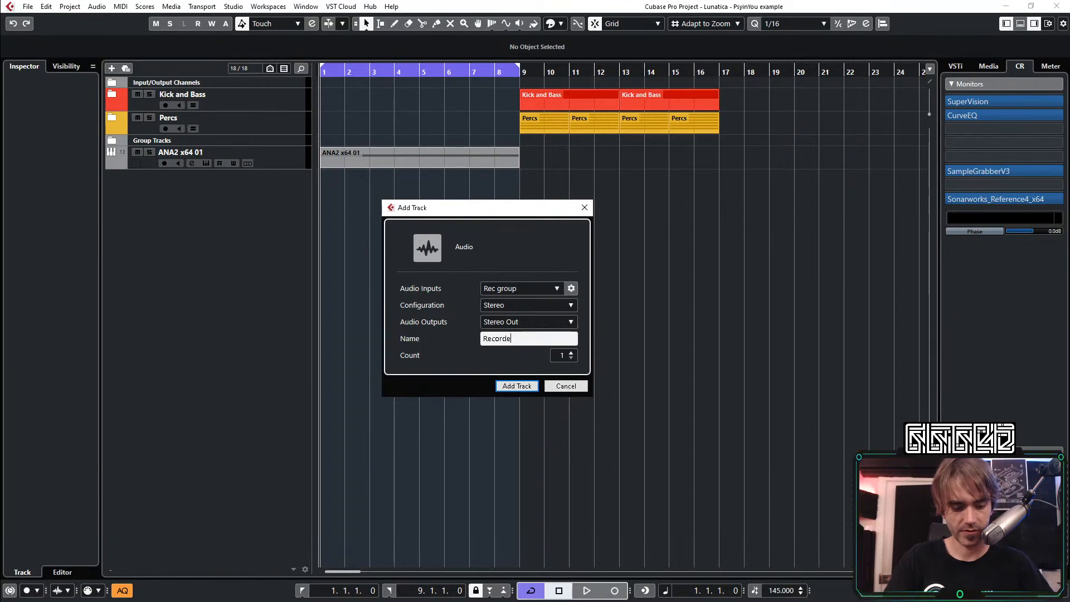
text(d Syn)
key(Return)
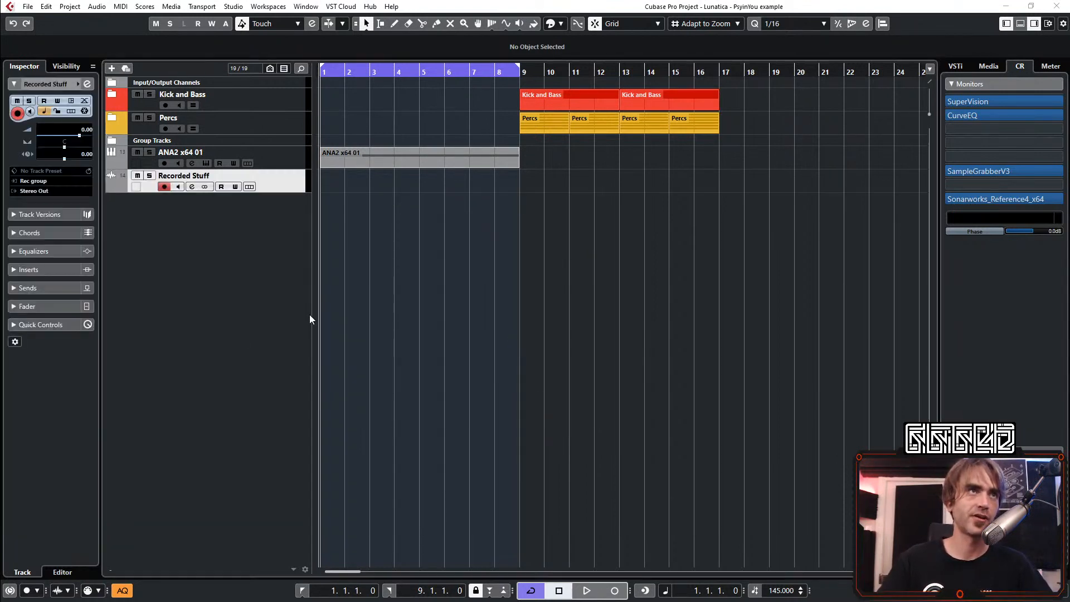
Add a second, unnamed stereo audio track with Rec group as input, and reselect the Recorded Stuff track
right_click(209, 232)
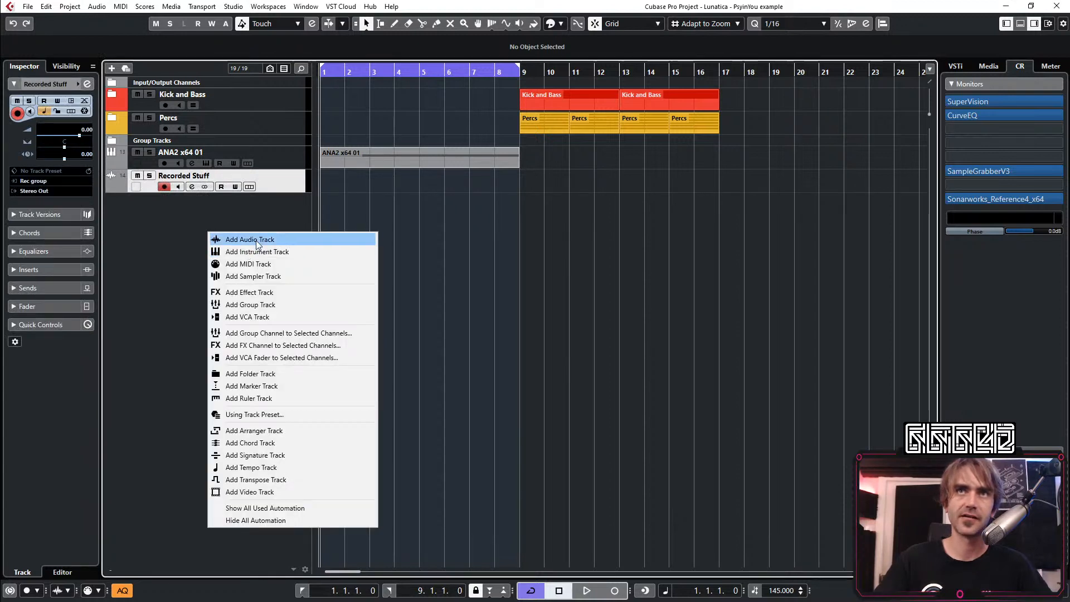
click(256, 240)
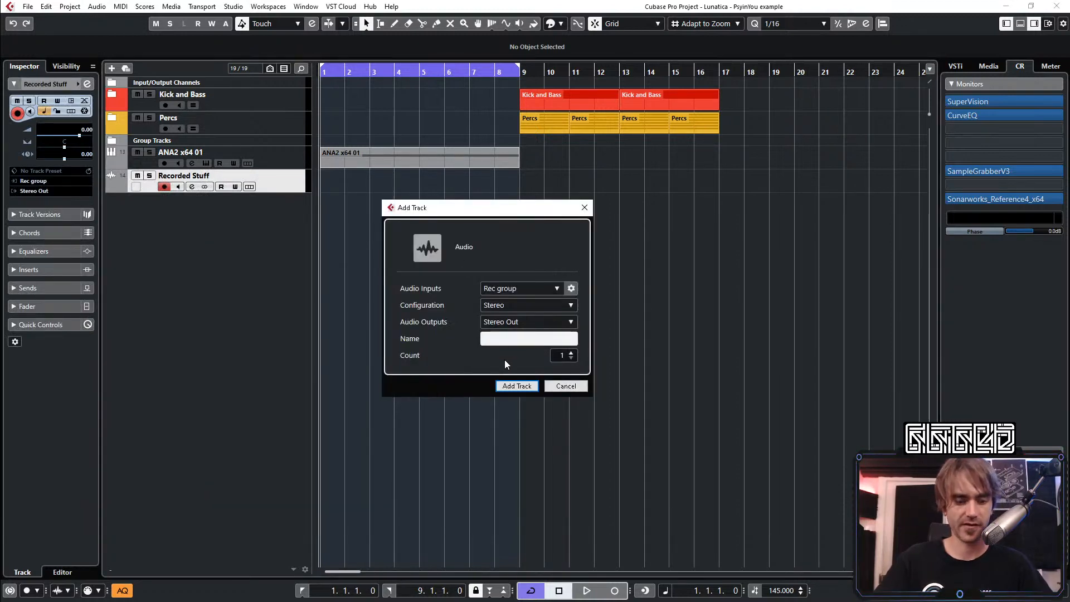
click(512, 384)
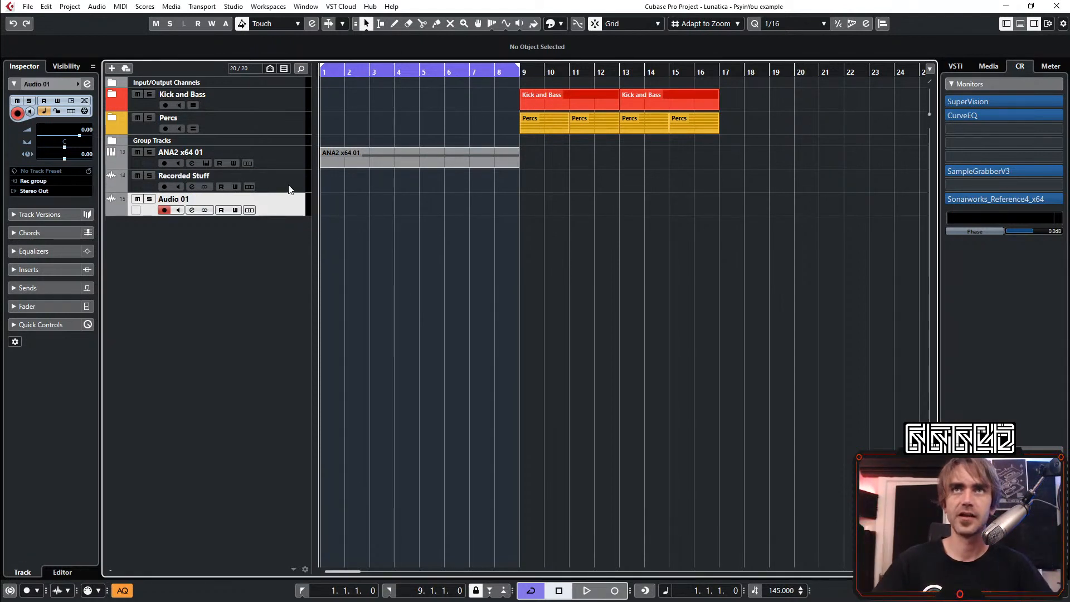
key(Up)
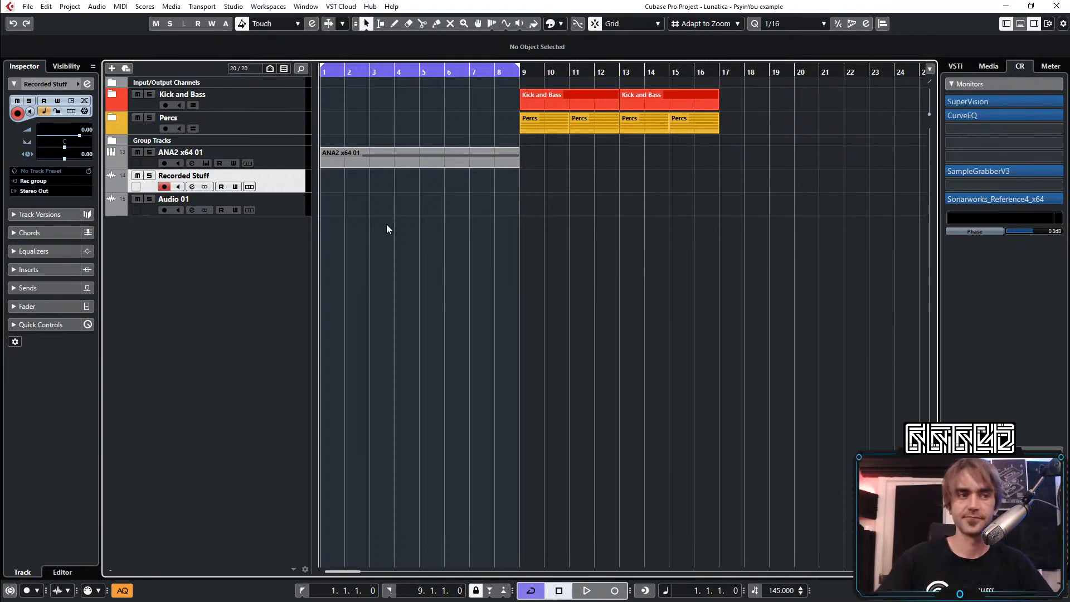
Play the loop and check inside the Group Tracks folder that Rec group receives the synth signal
key(space)
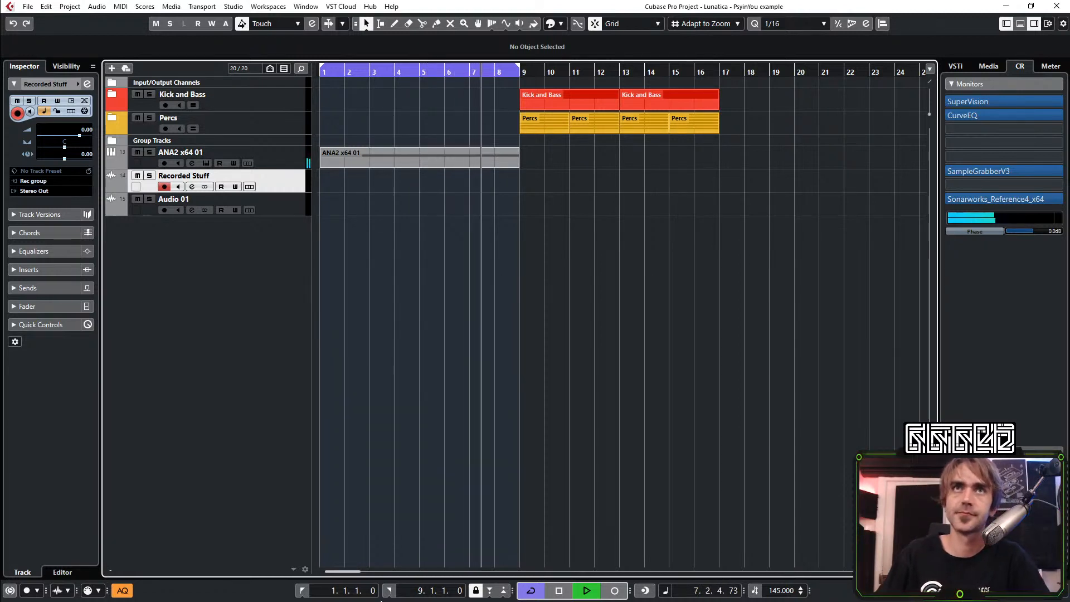
click(112, 141)
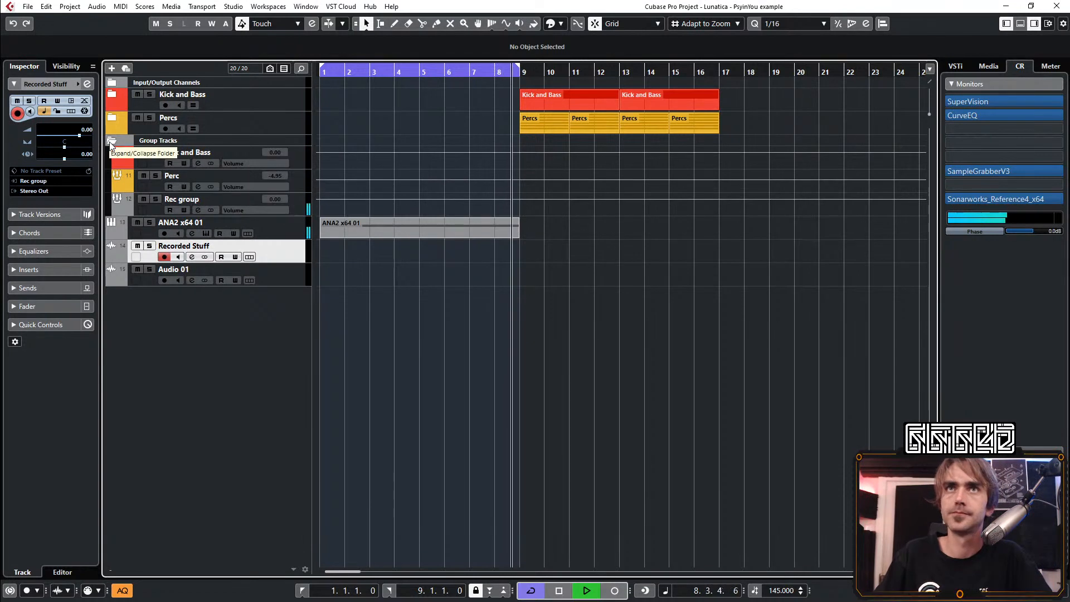
click(112, 140)
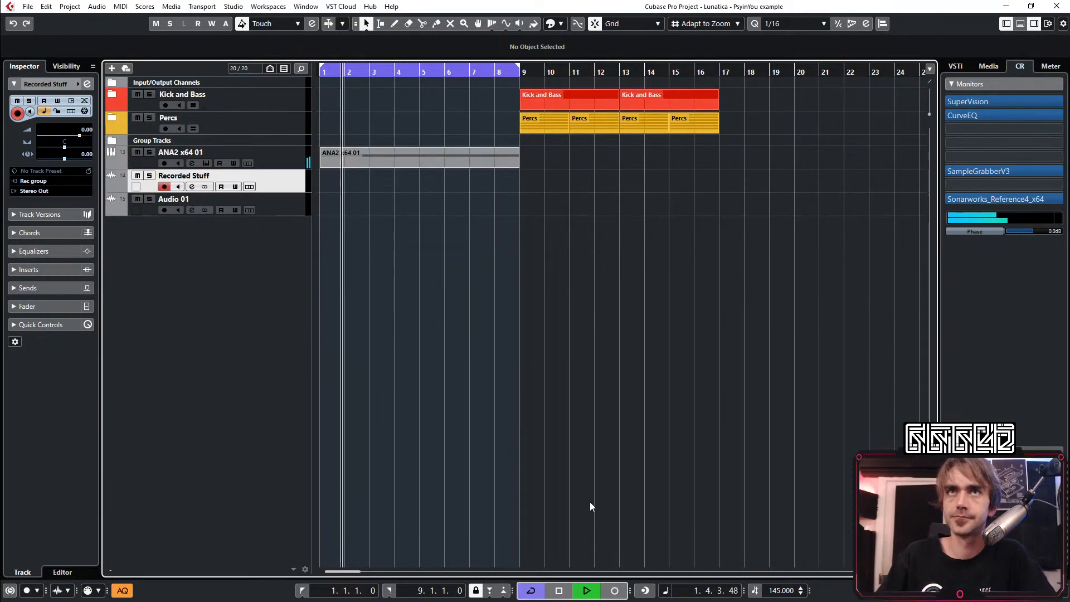
Open the ANA2 synth of the ANA2 x64 01 track, tweak the sampler's semitones and loop start during playback, and close it
click(271, 153)
click(87, 202)
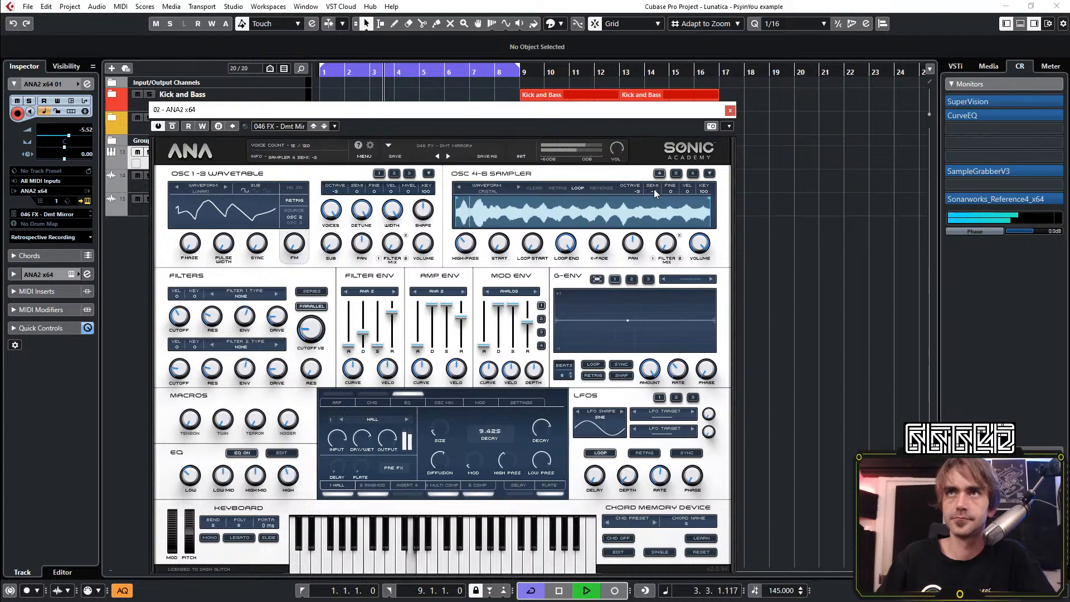
drag(653, 189, 679, 163)
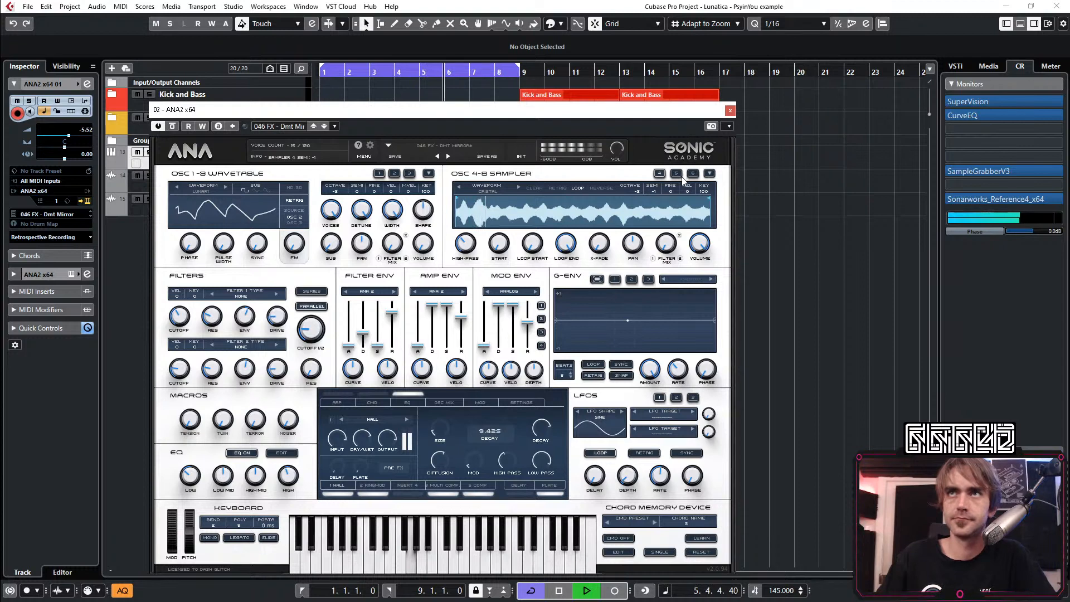
drag(685, 178, 677, 188)
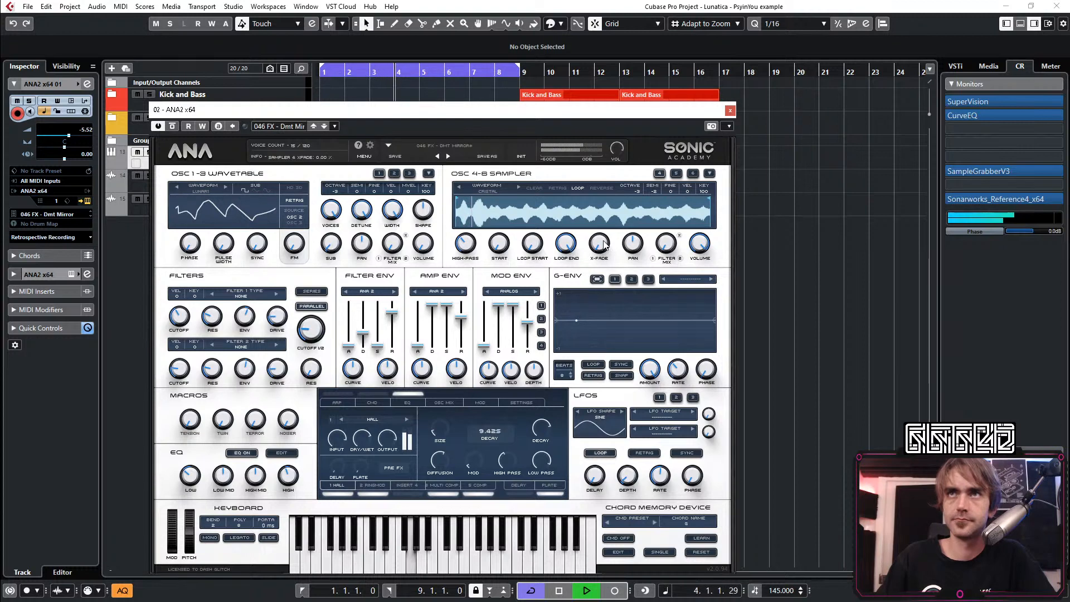
drag(533, 243, 523, 384)
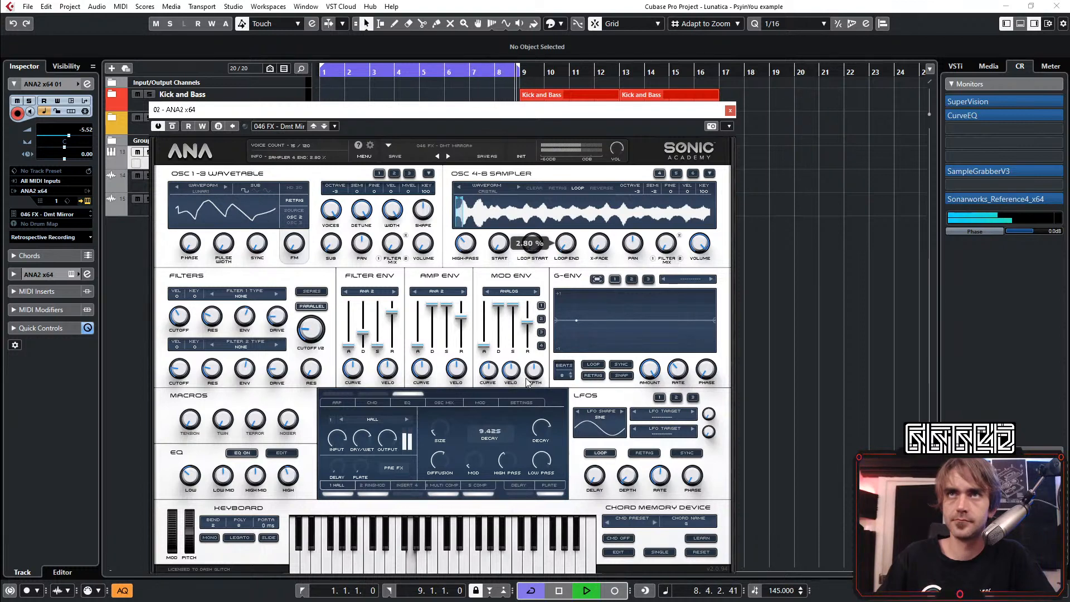
drag(527, 382, 753, 221)
click(729, 112)
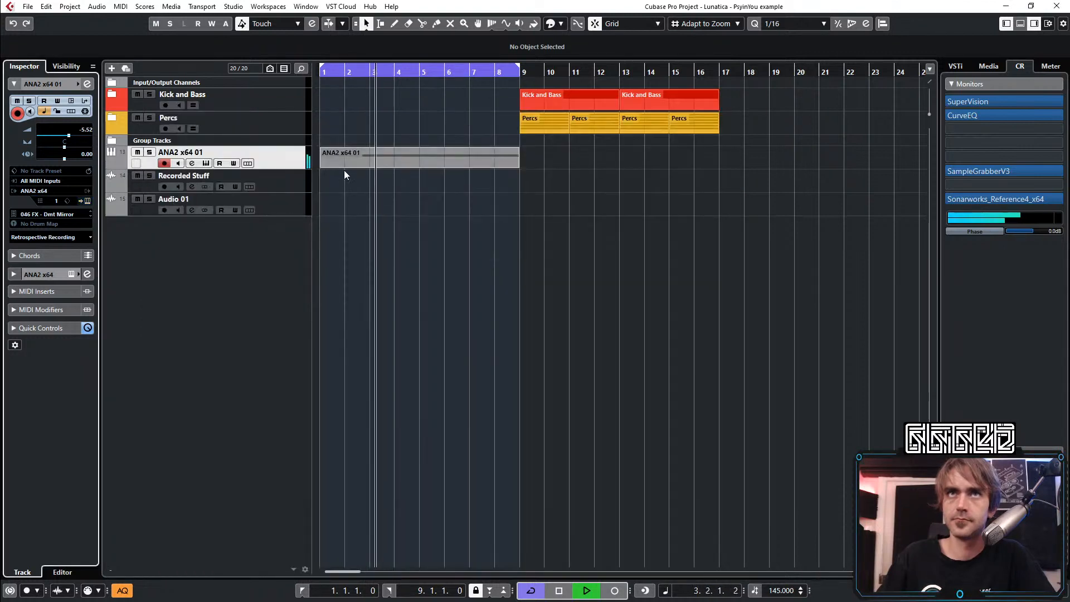
Record several loop passes of the synth onto the Recorded Stuff track, stop playback, and mute the ANA2 x64 01 instrument track
click(345, 176)
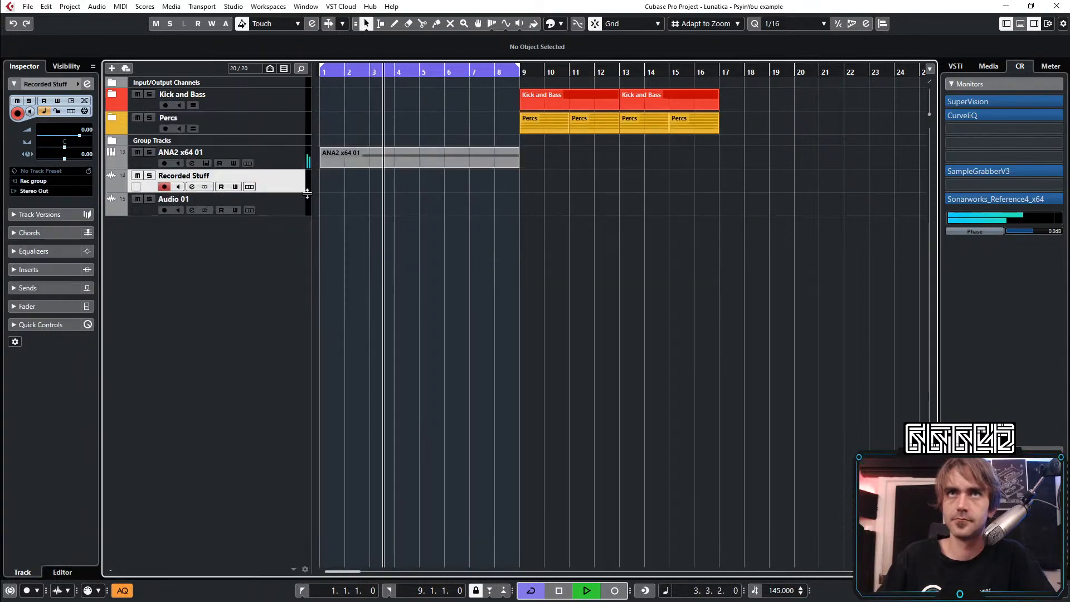
click(614, 592)
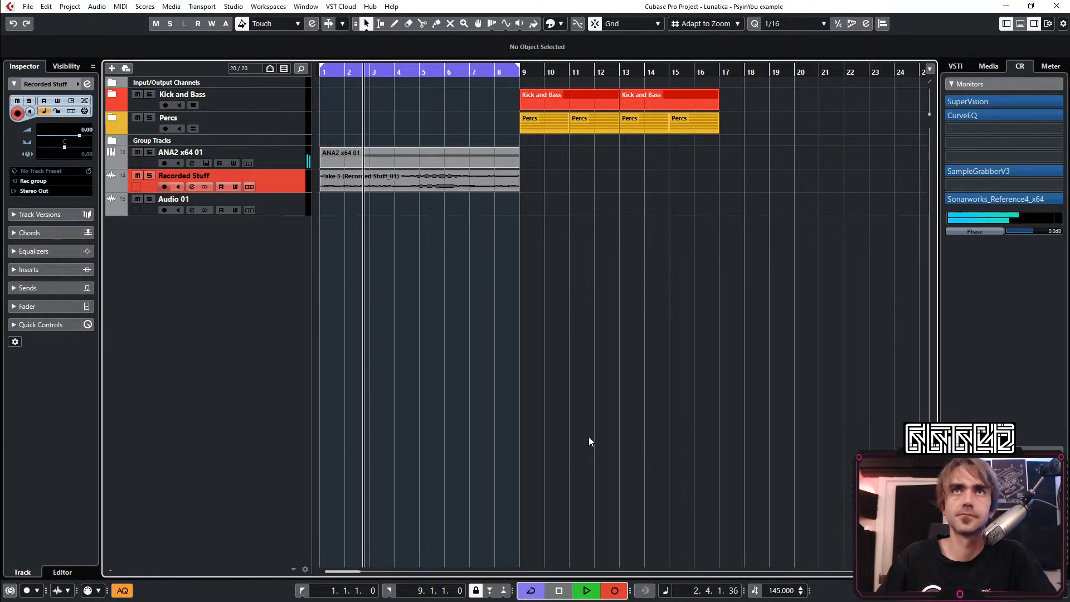
click(615, 591)
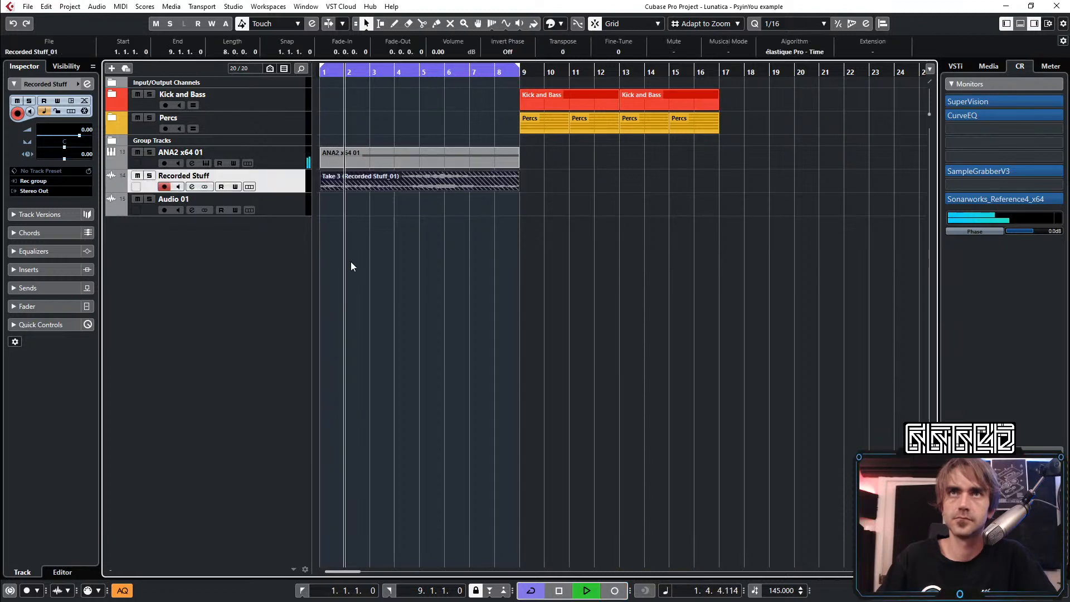
key(space)
click(137, 152)
click(446, 232)
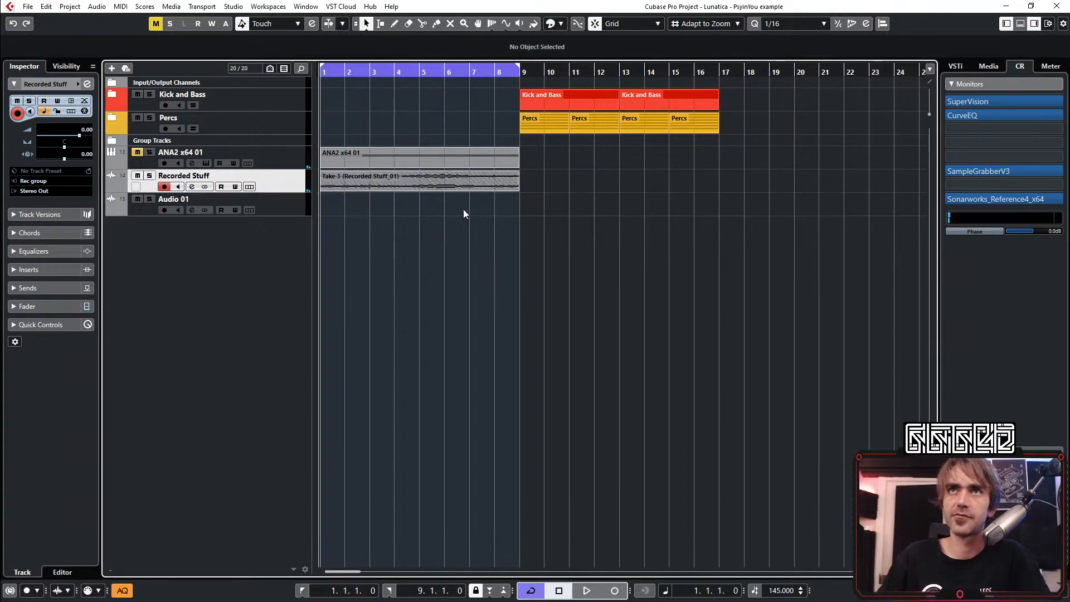
Move the recorded take down to the Audio 01 track and extend its end to about bar 25
click(440, 184)
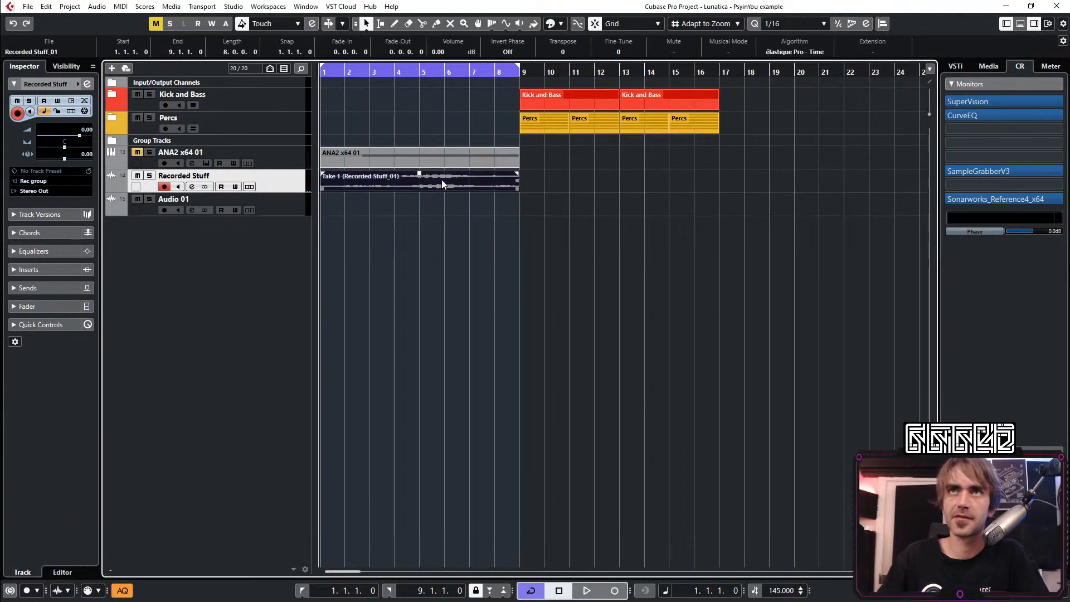
drag(442, 180, 599, 210)
key(g)
key(g)
click(619, 242)
Add a ruler track below Recorded Stuff and set it to display Seconds
right_click(208, 238)
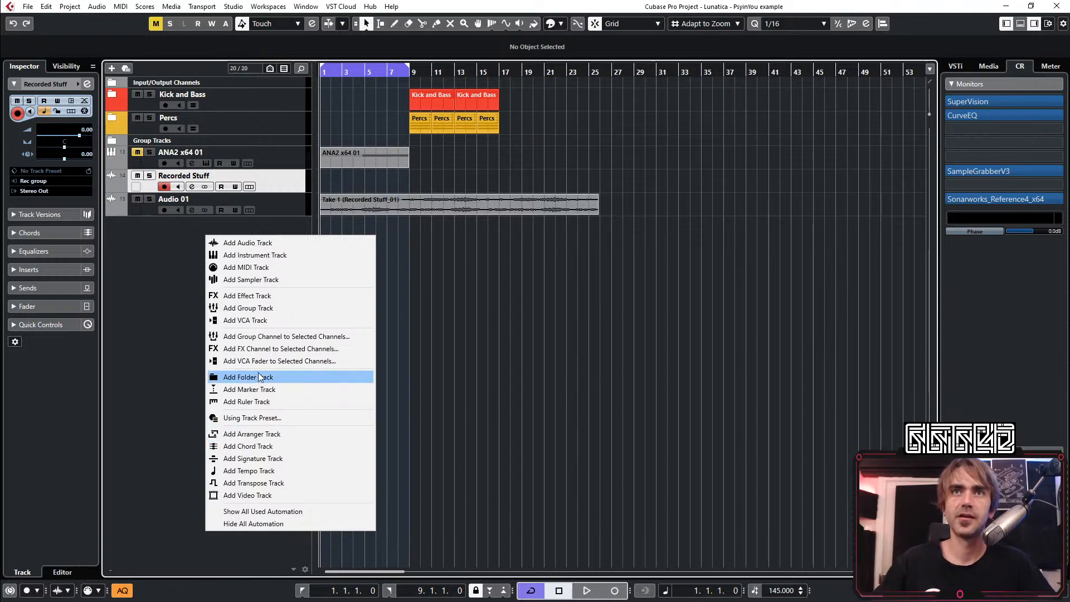
click(250, 399)
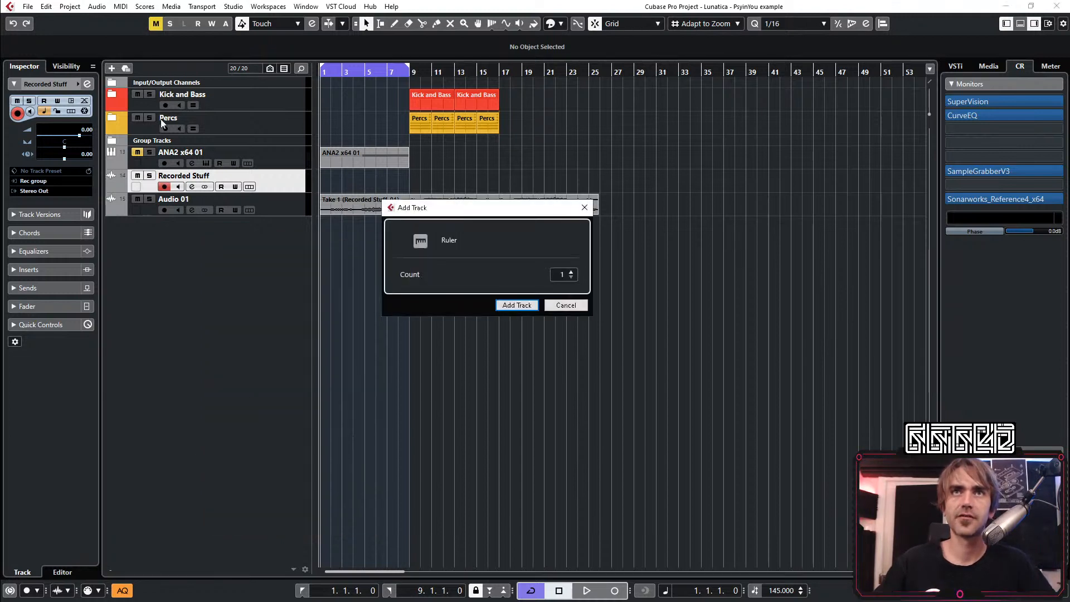
click(509, 305)
click(157, 199)
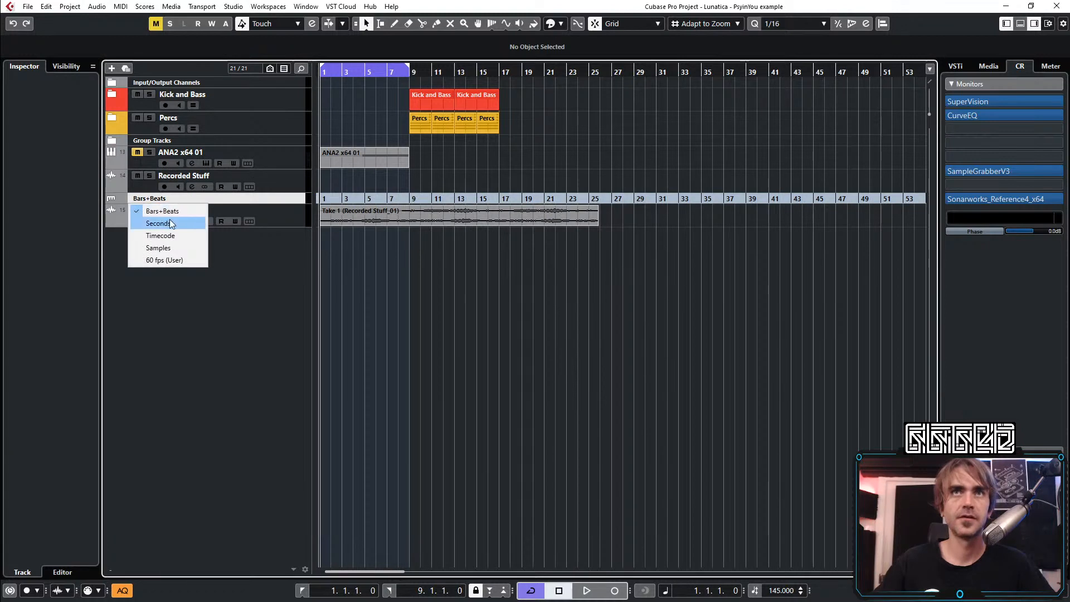
click(169, 223)
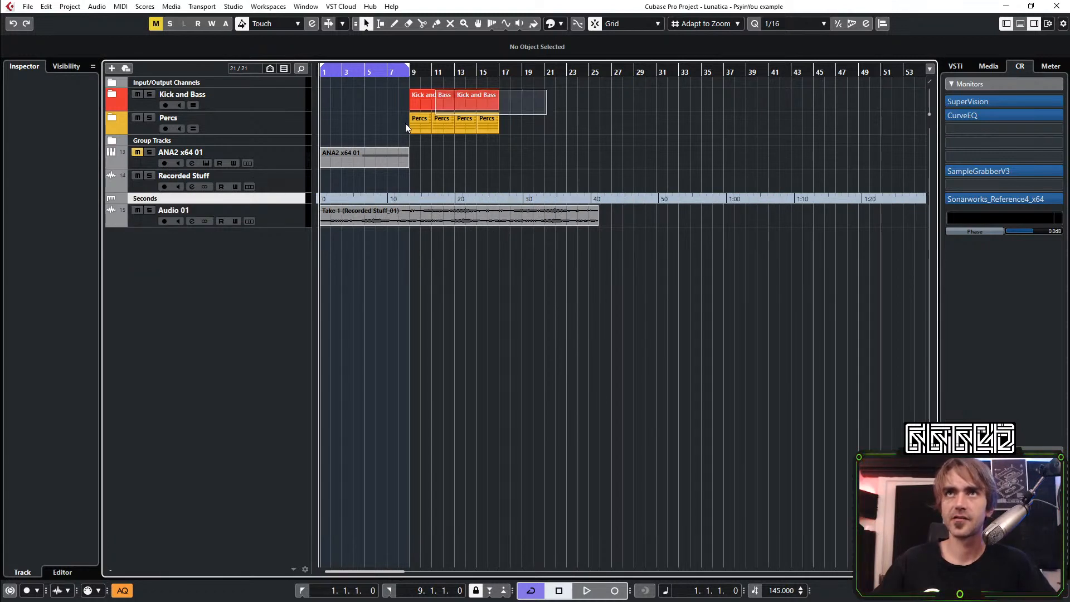
Remove the ANA2 x64 01 track from the Kick and Bass folder, and collapse the Kick and Bass and Percs folders
drag(406, 123, 387, 132)
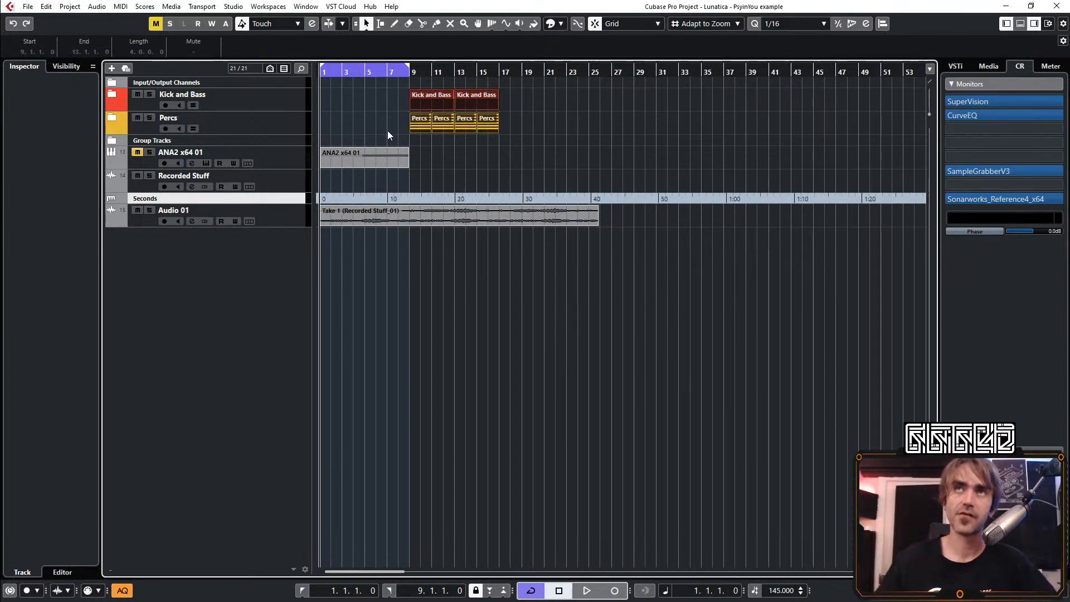
click(112, 93)
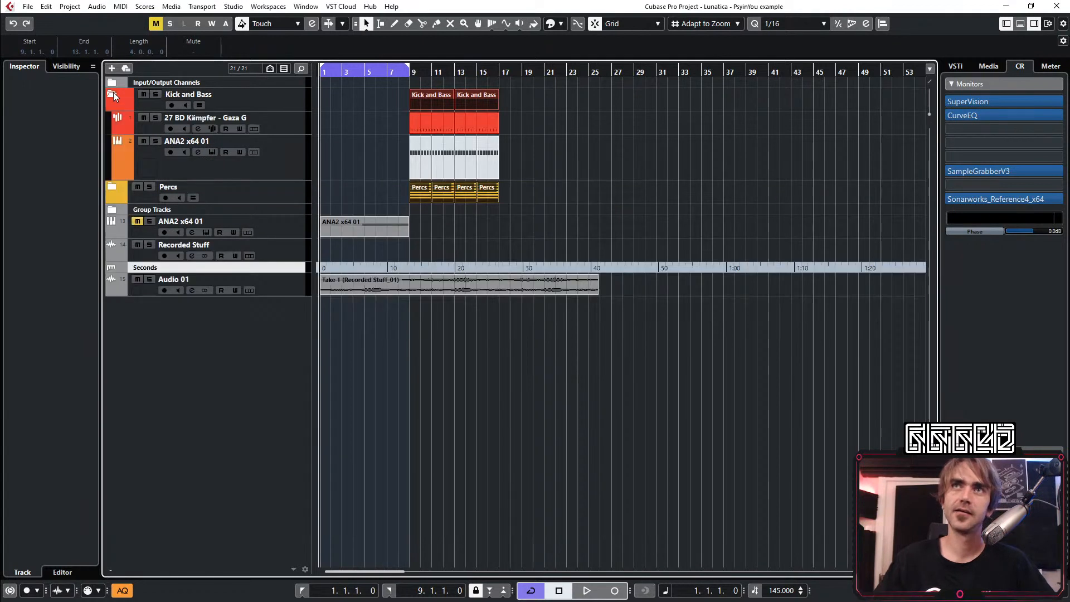
click(255, 178)
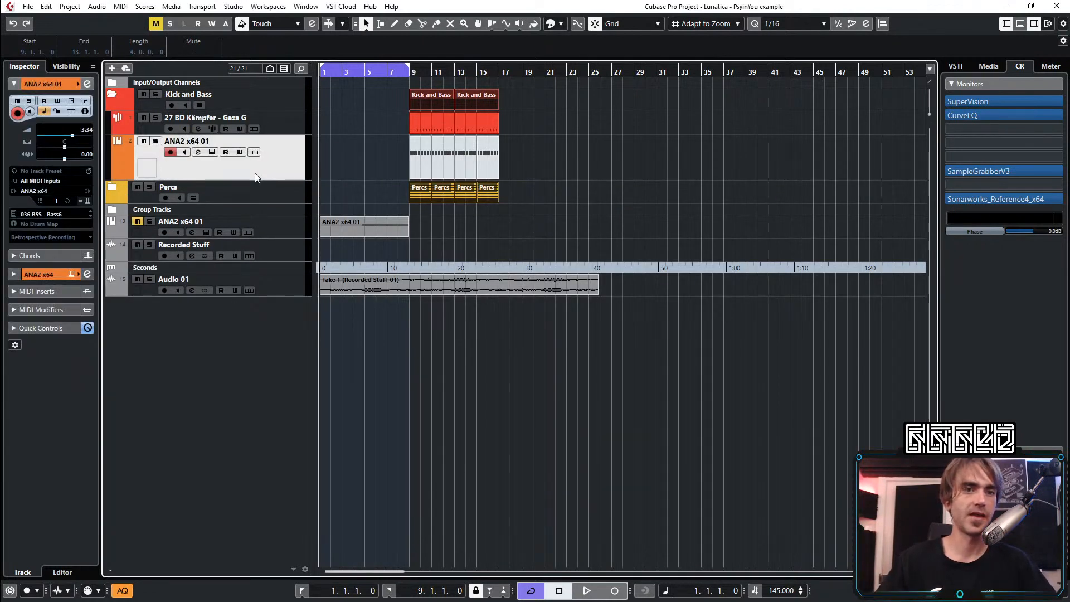
right_click(268, 160)
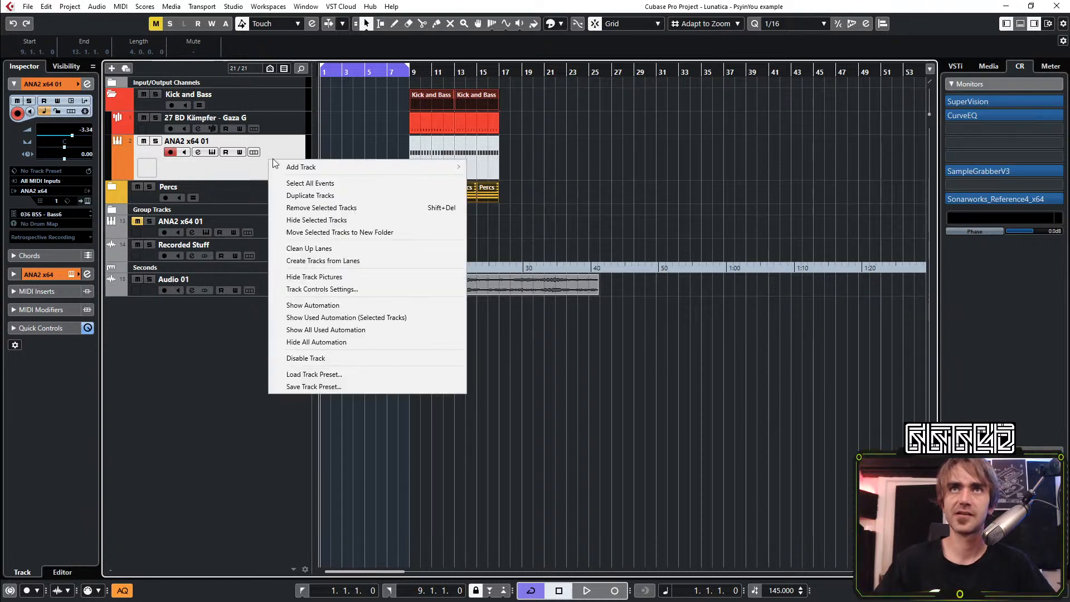
click(307, 209)
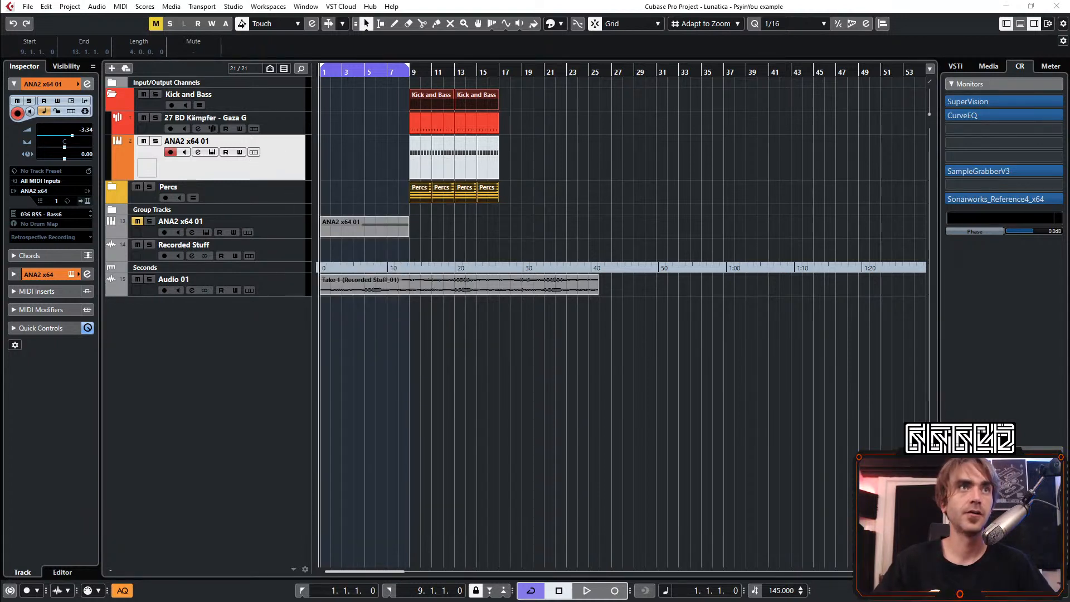
click(339, 233)
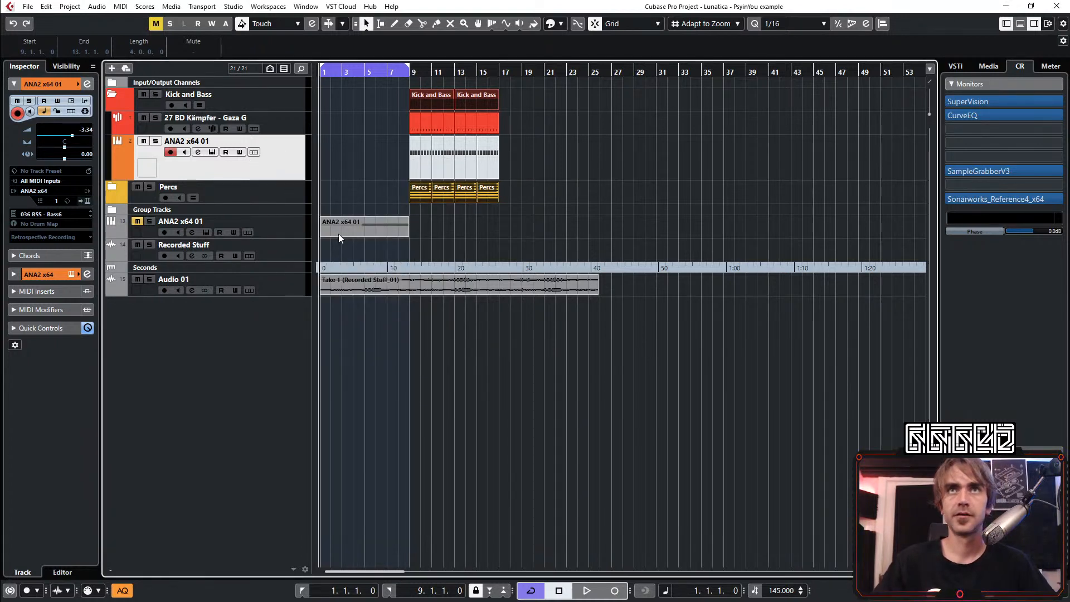
click(113, 94)
click(113, 117)
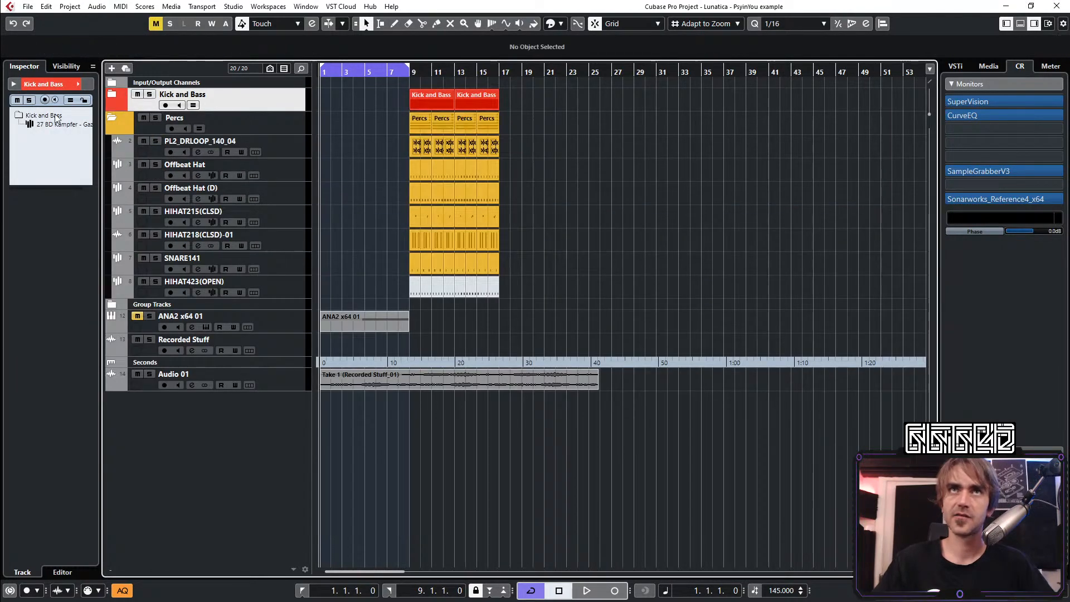
click(112, 117)
Move all Kick and Bass and Percs events along the timeline to start at bar 25
drag(557, 95, 375, 119)
key(g)
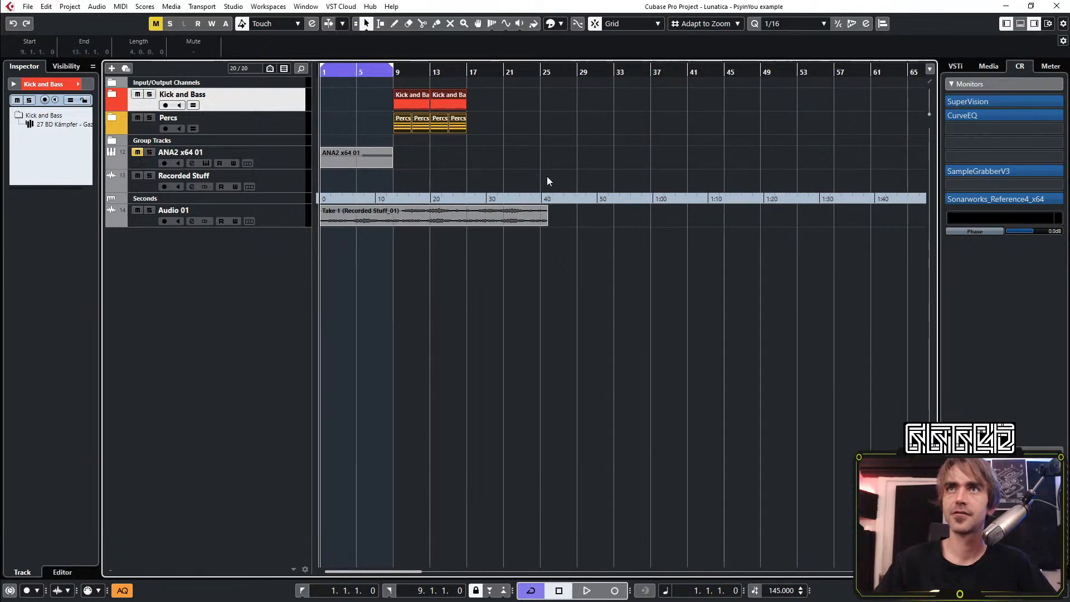
drag(410, 102, 552, 99)
mouse_move(383, 221)
mouse_down()
mouse_move(463, 215)
mouse_move(374, 219)
mouse_up()
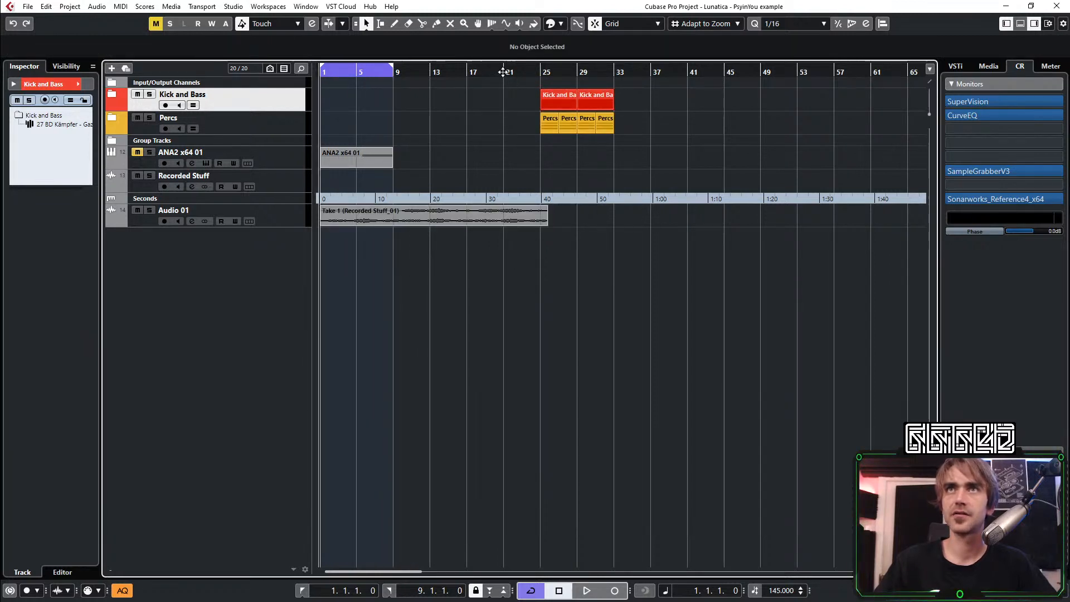
Play the recorded take from about bar 16 and move the loop range to bars 17 through 25
drag(494, 72, 454, 73)
key(space)
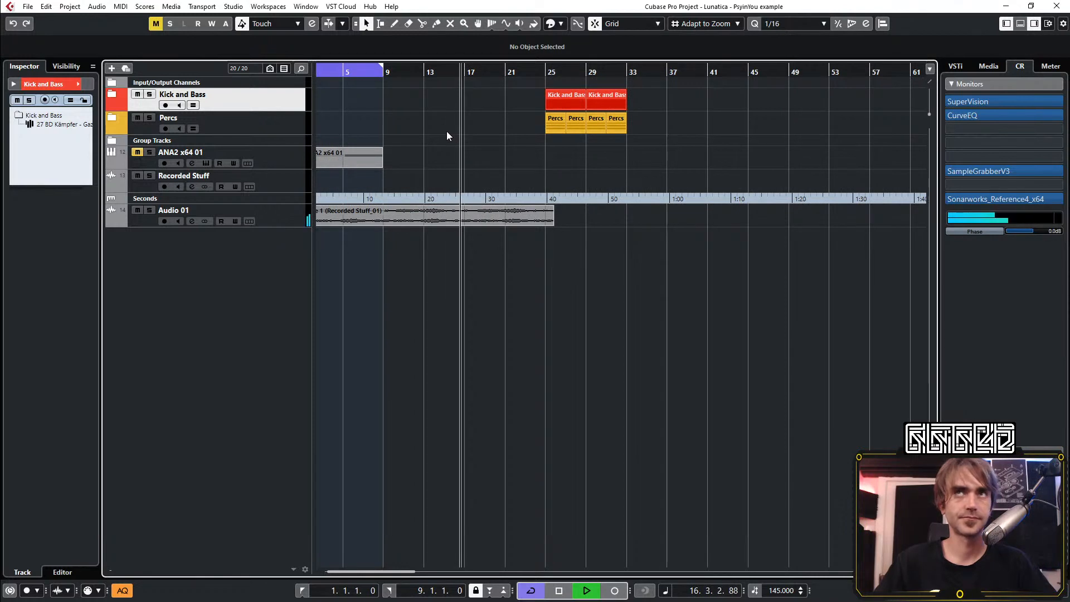
scroll(465, 122, left, 1)
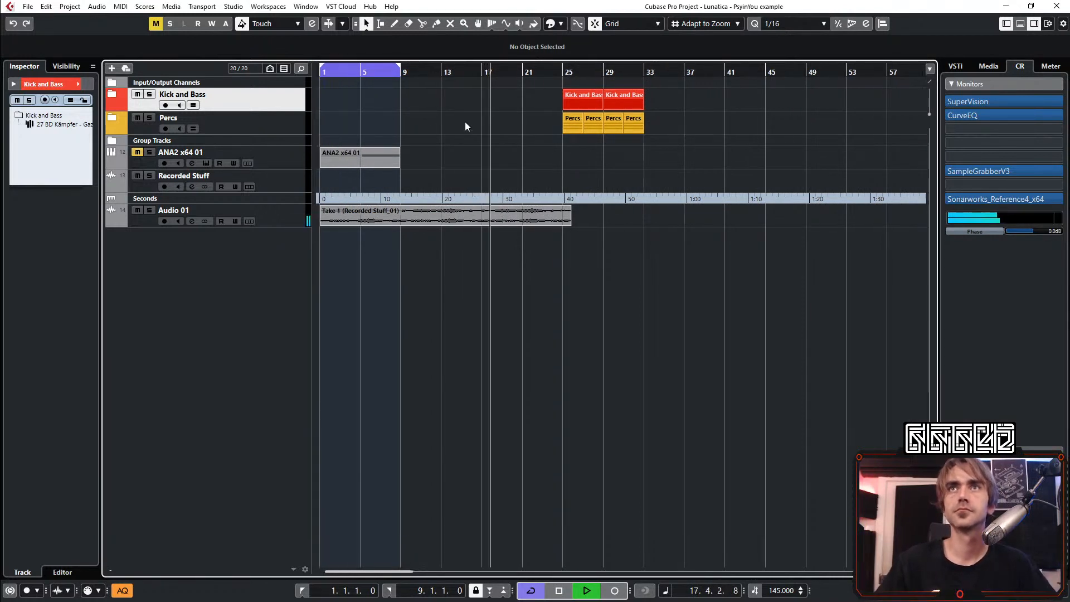
drag(369, 68, 530, 68)
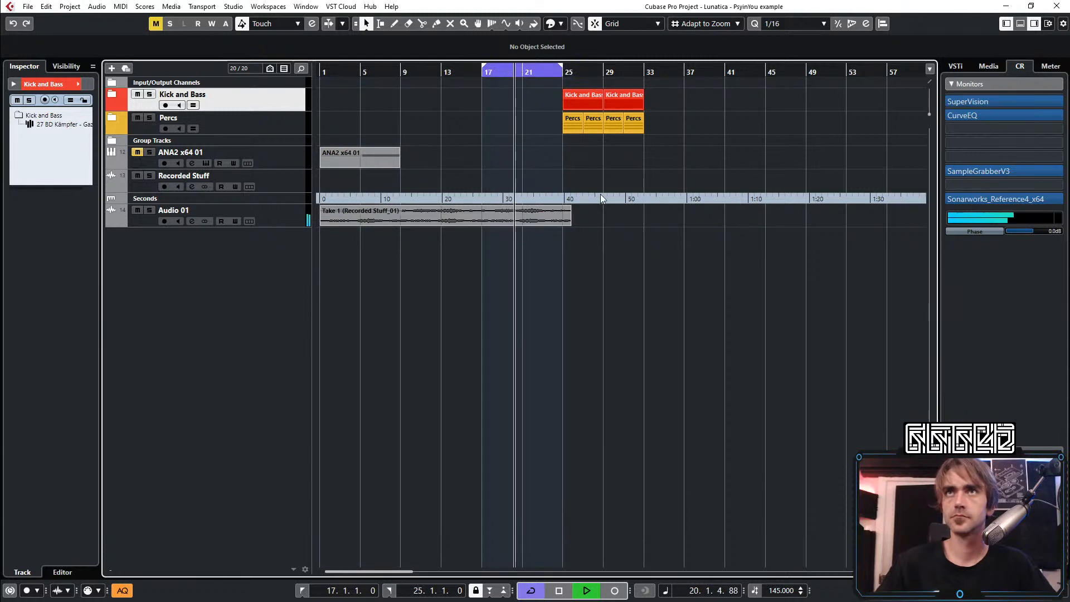
Trim the end of the recorded take on Audio 01 back to bar 25
scroll(585, 279, up, 4)
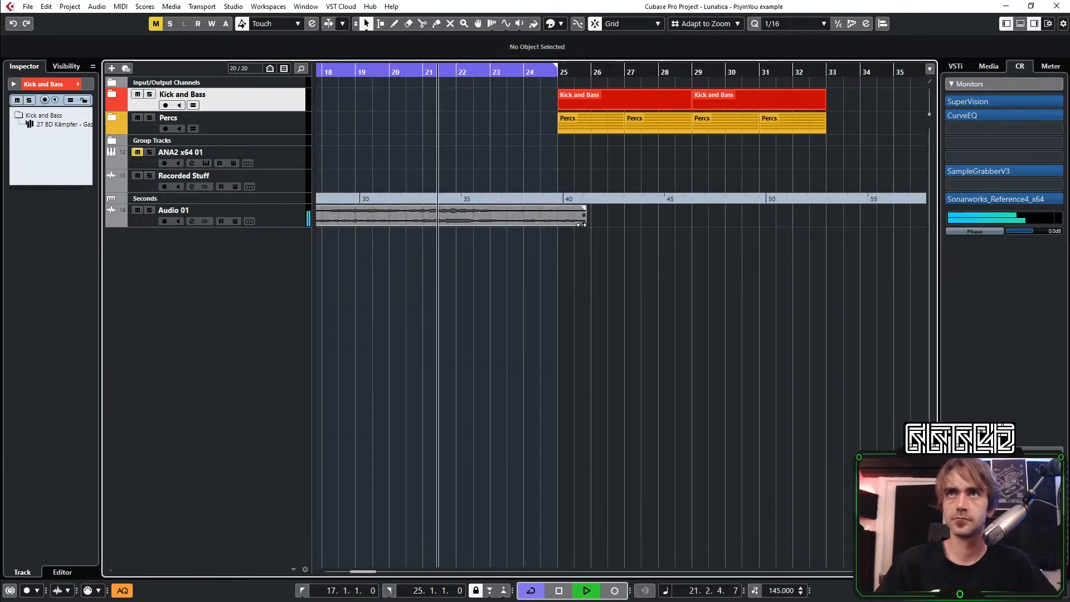
drag(581, 225, 559, 226)
scroll(561, 262, down, 4)
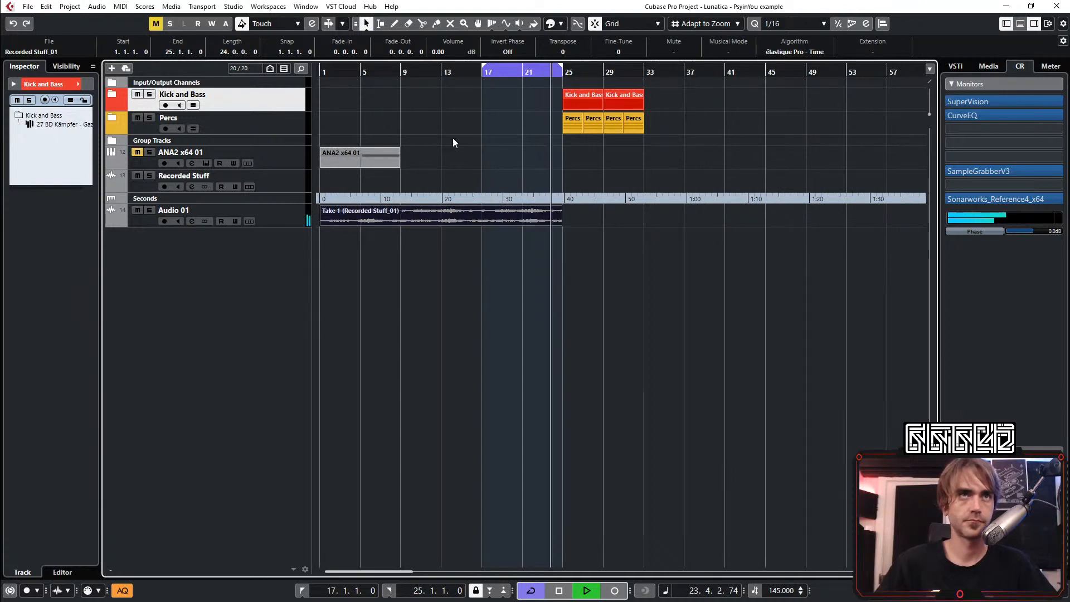
Unmute the ANA2 x64 01 instrument track and open its synth
click(286, 155)
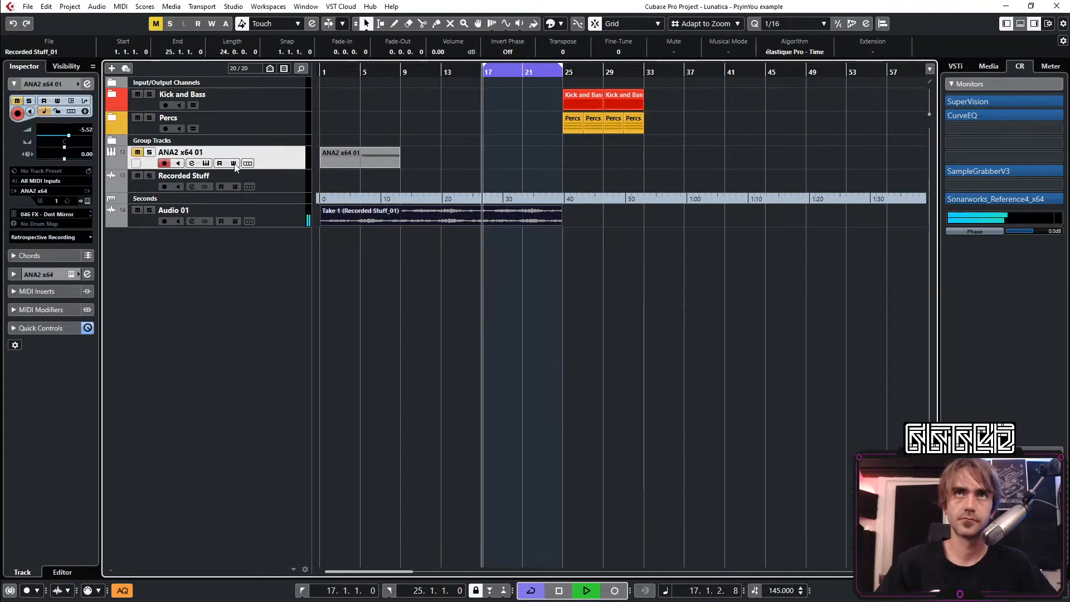
click(138, 152)
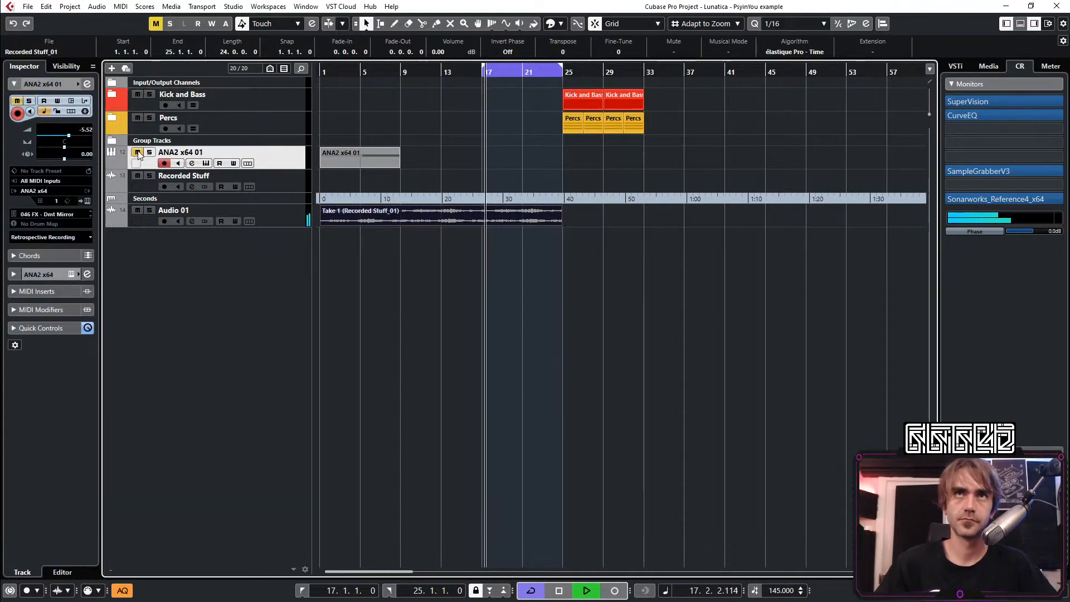
click(87, 201)
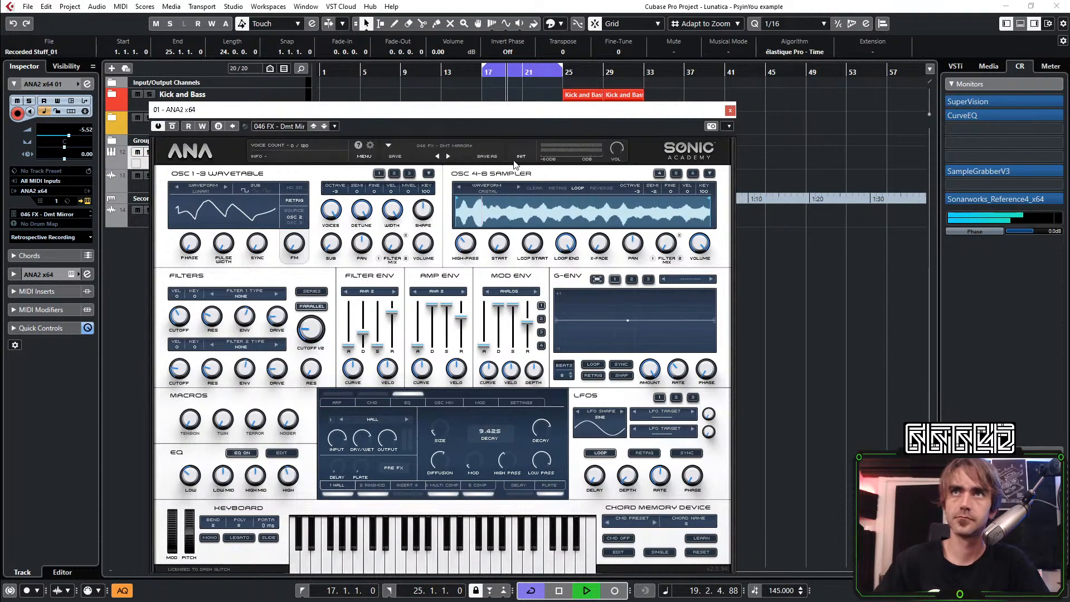
Stop playback and load the preset 037 FX - Toyz from the Lunatica - Psy In You bank
click(468, 146)
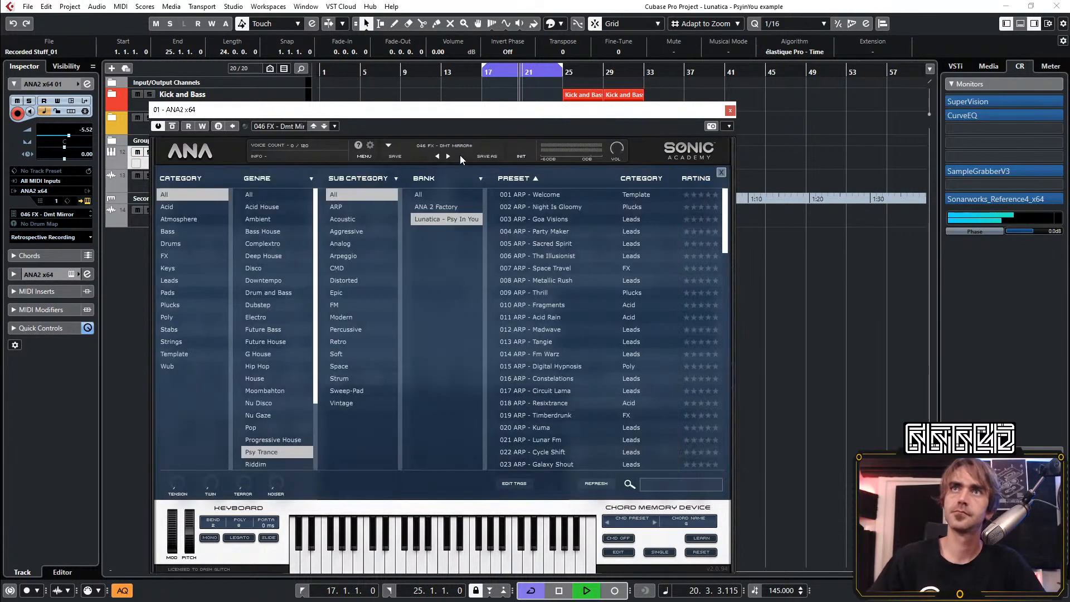
click(739, 261)
key(space)
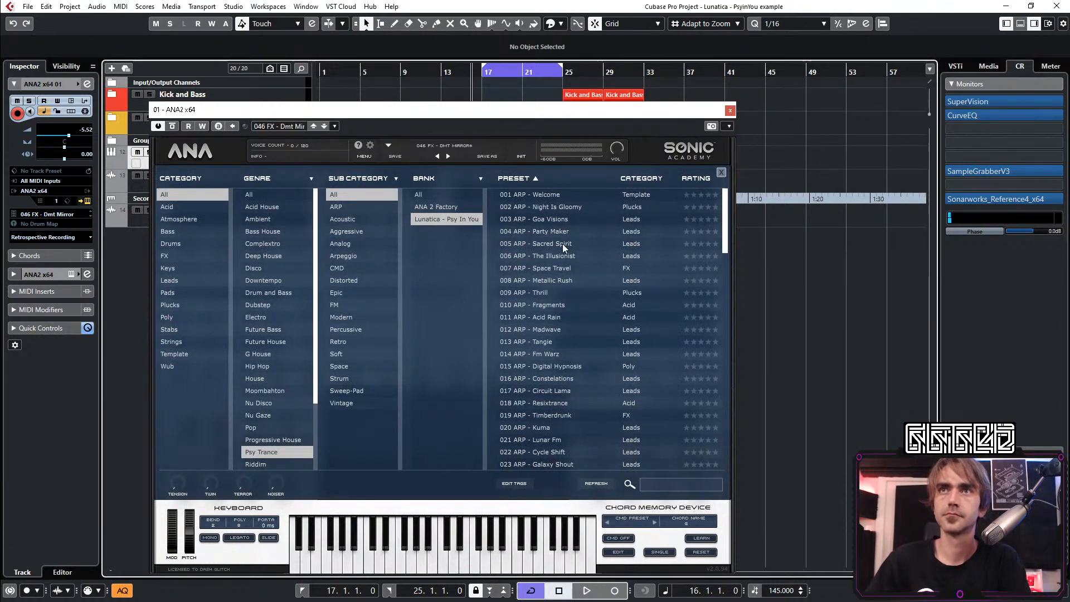
scroll(563, 243, down, 10)
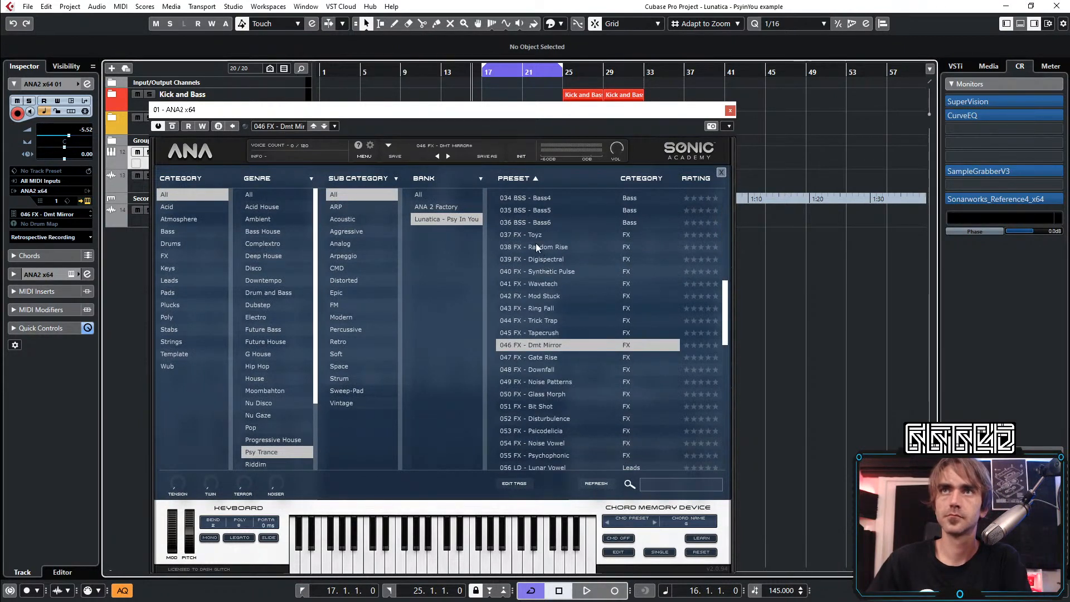
click(531, 233)
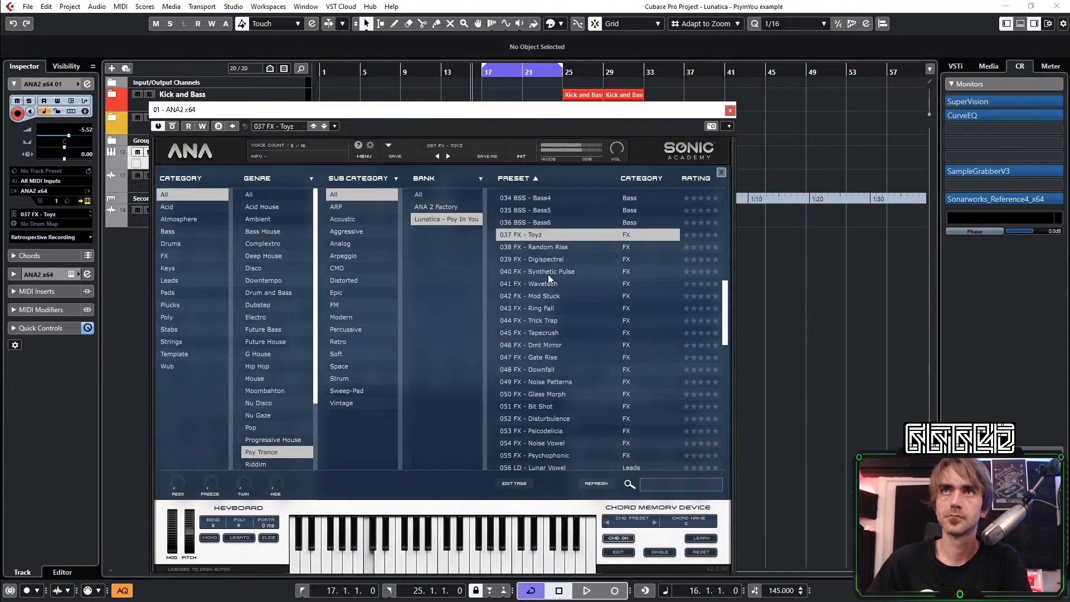
Audition the presets 038 FX - Random Rise, 039 FX - Digispectral and 040 FX - Synthetic Pulse
click(534, 246)
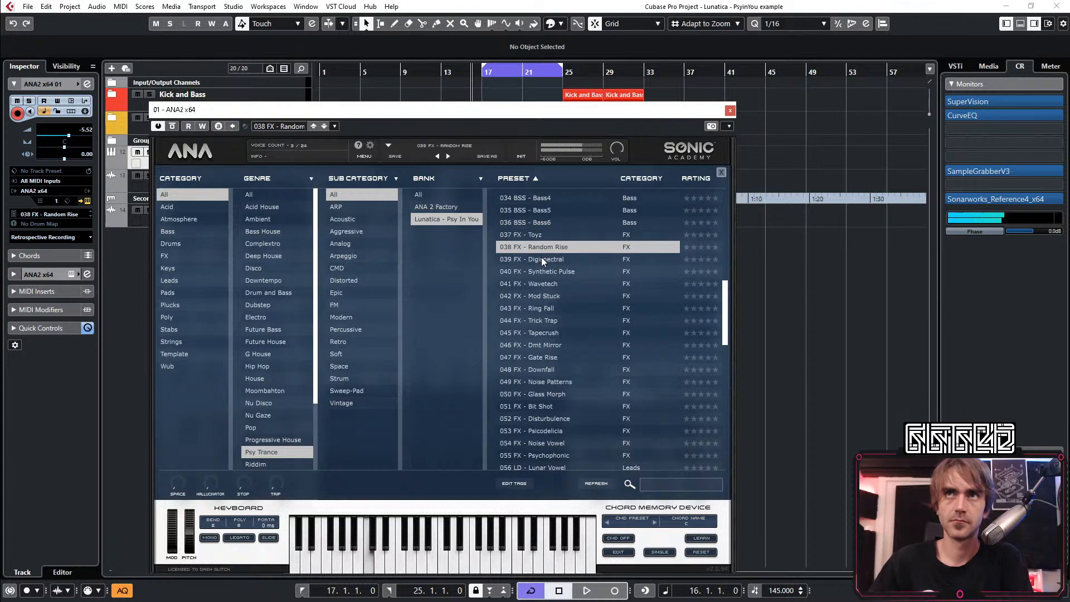
click(541, 258)
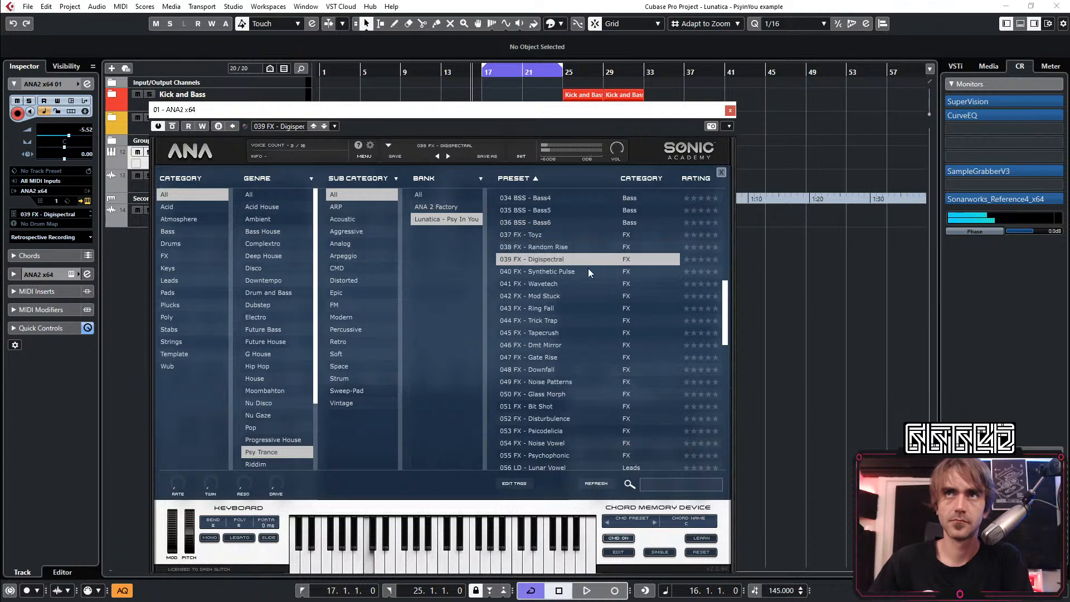
click(541, 271)
Load the preset 041 FX - Wavetech and lower its G-Env 1 rate
click(549, 285)
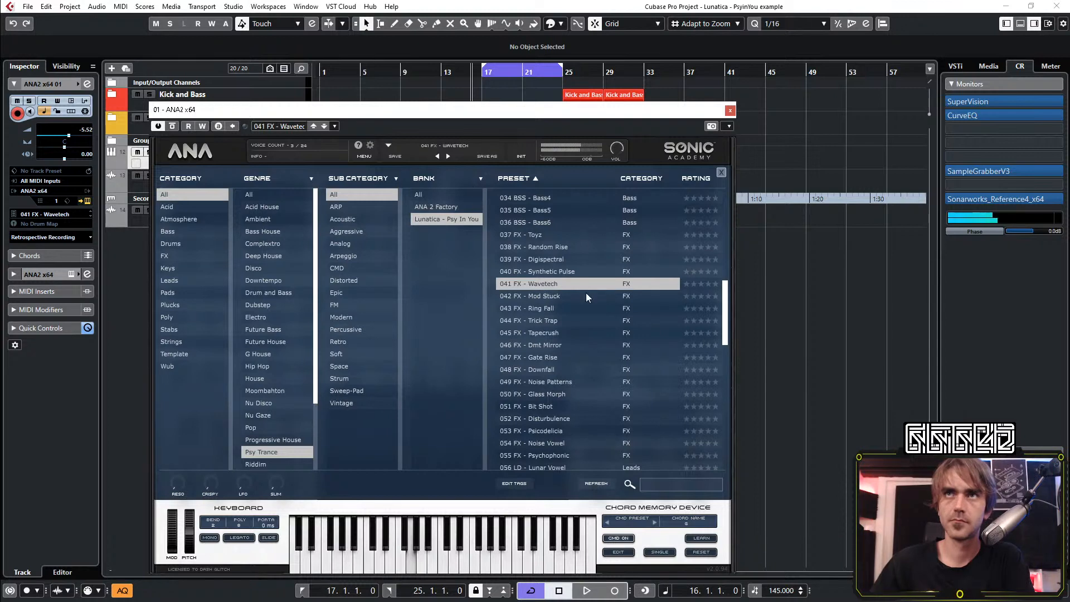
click(169, 160)
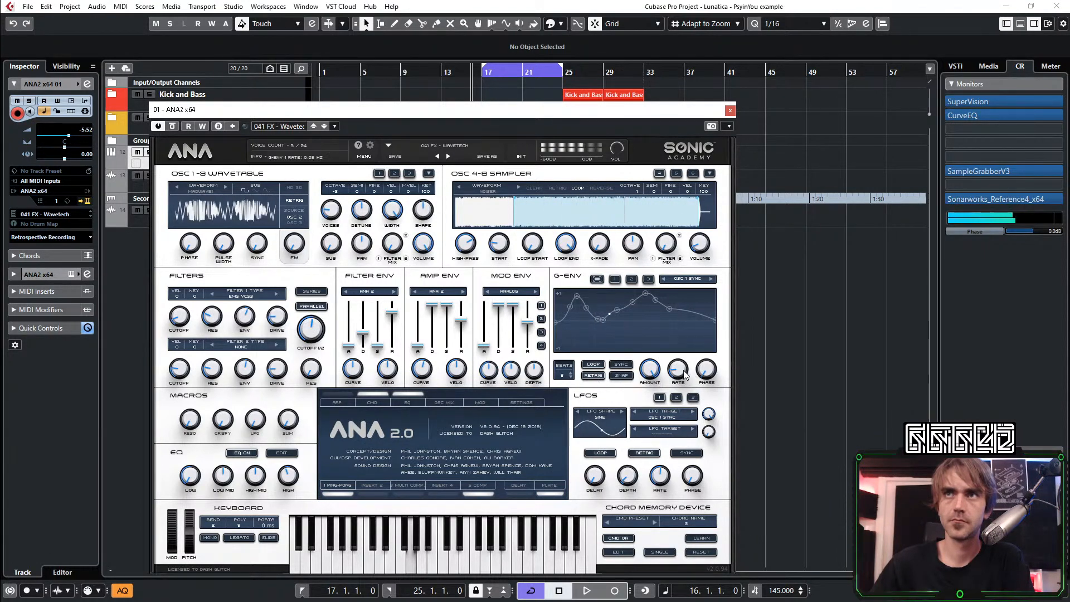
drag(683, 370, 678, 392)
Audition the presets 042 FX - Mod Stuck and 043 FX - Ring Fall
click(466, 145)
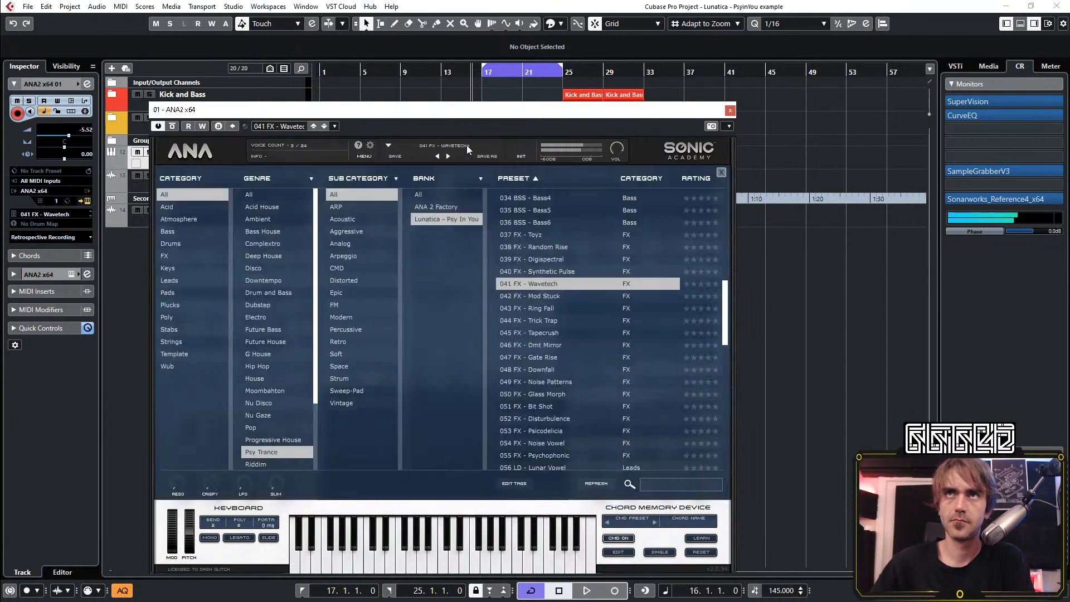
click(552, 297)
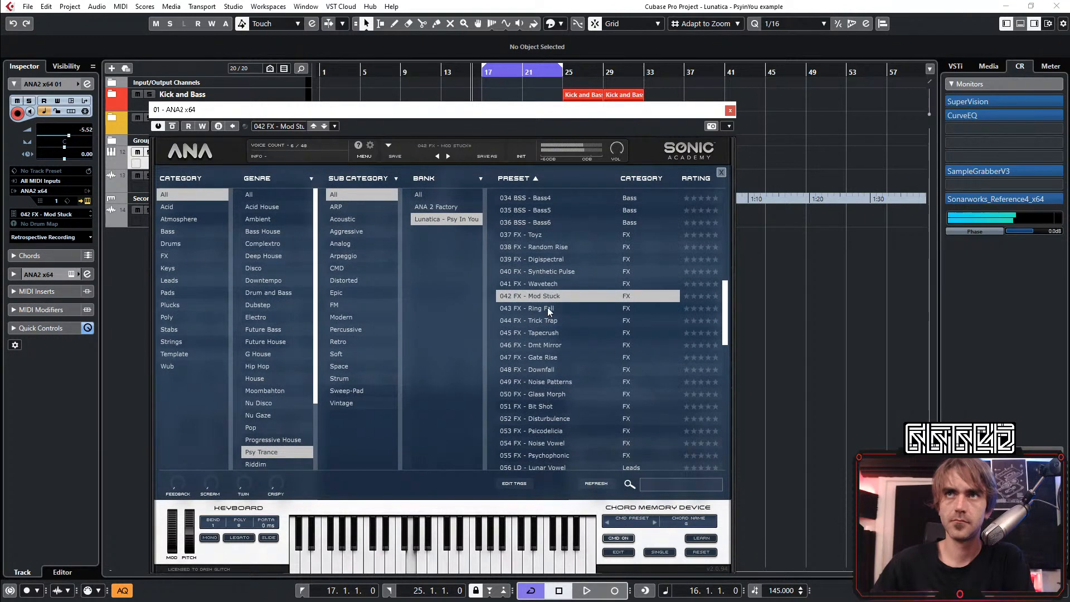
click(547, 310)
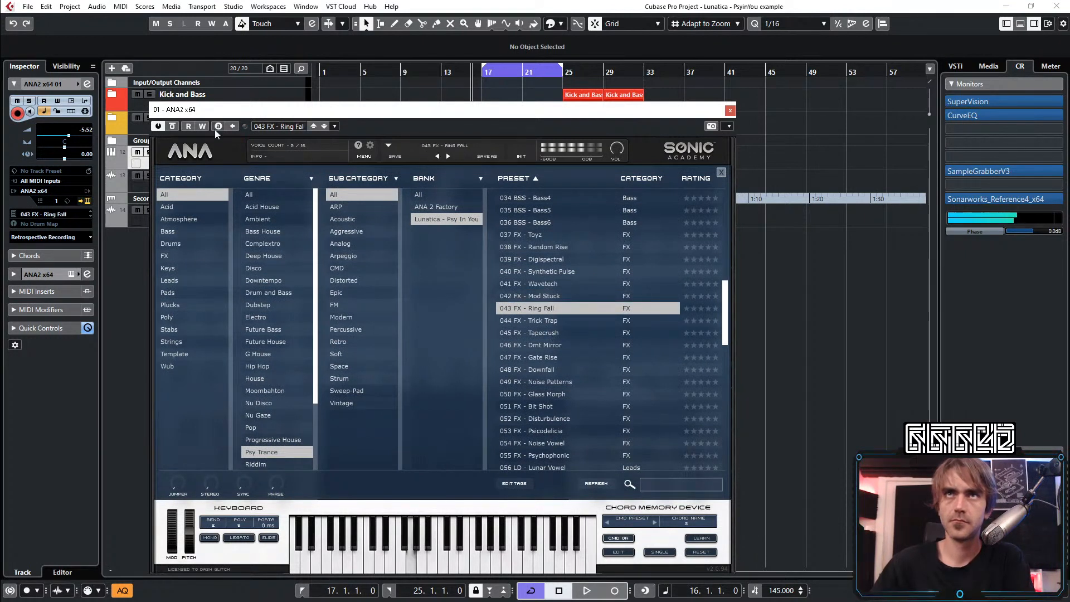
Try out a faster LFO rate on the Ring Fall preset
click(440, 148)
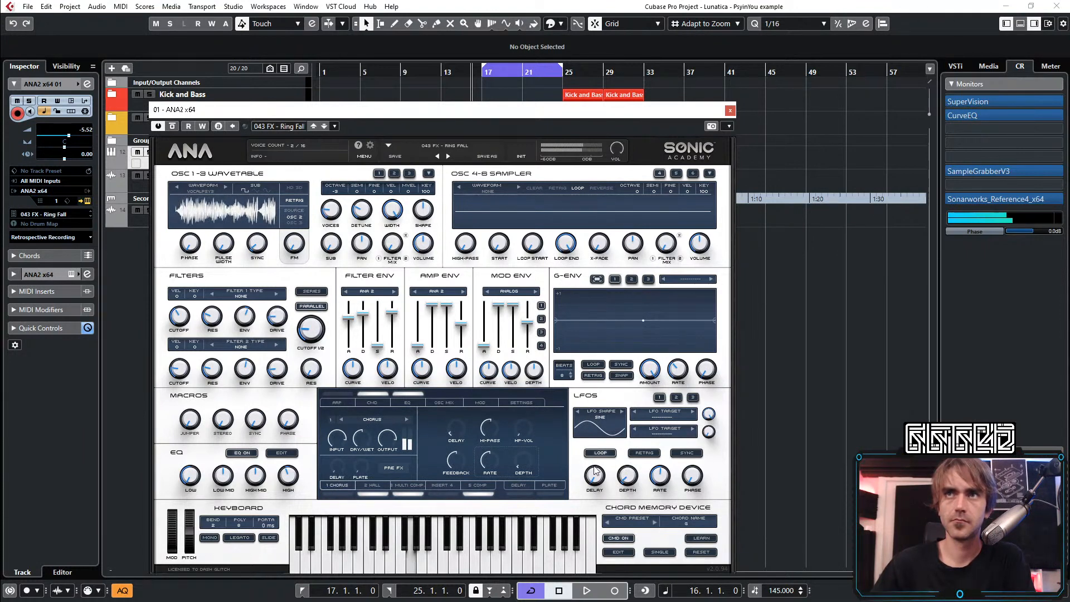
drag(661, 483, 661, 468)
click(693, 396)
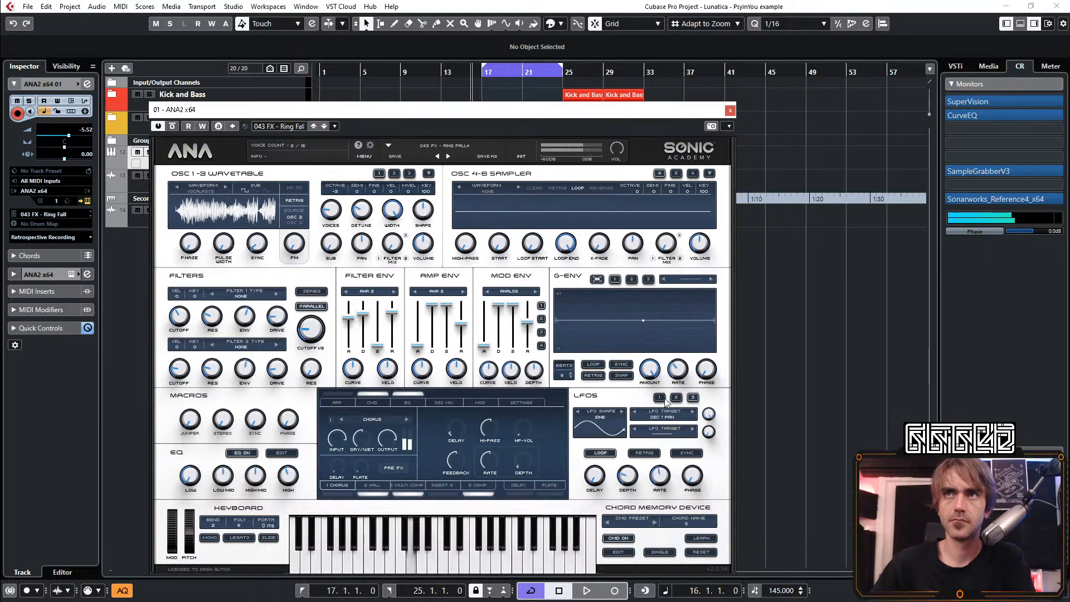
mouse_move(667, 479)
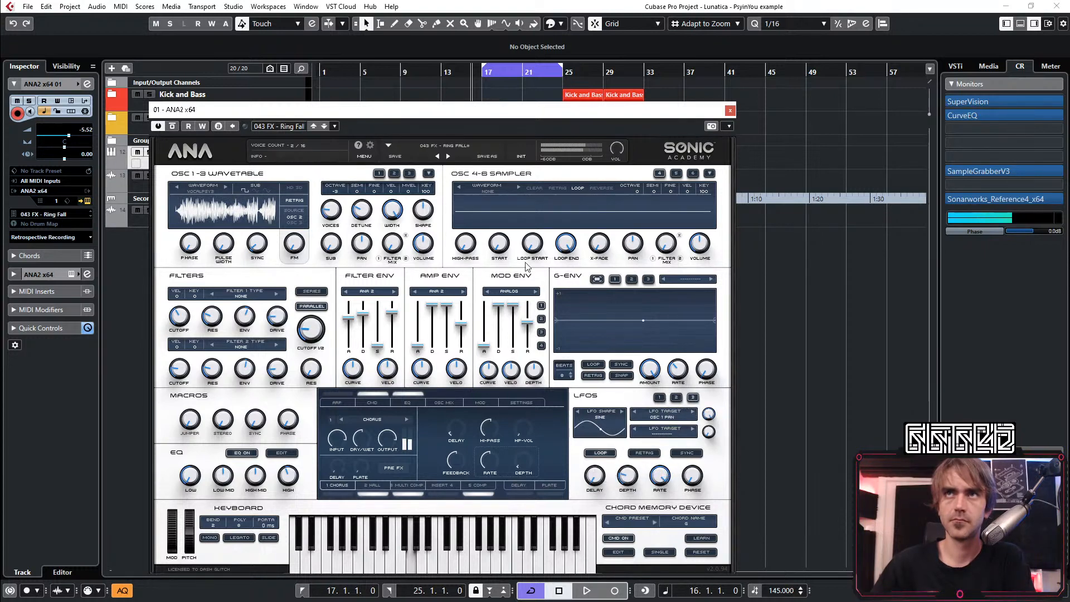
Load the preset 044 FX - Trick Trap and sweep its G-Env 1 rate down to 0.00 Hz
click(458, 146)
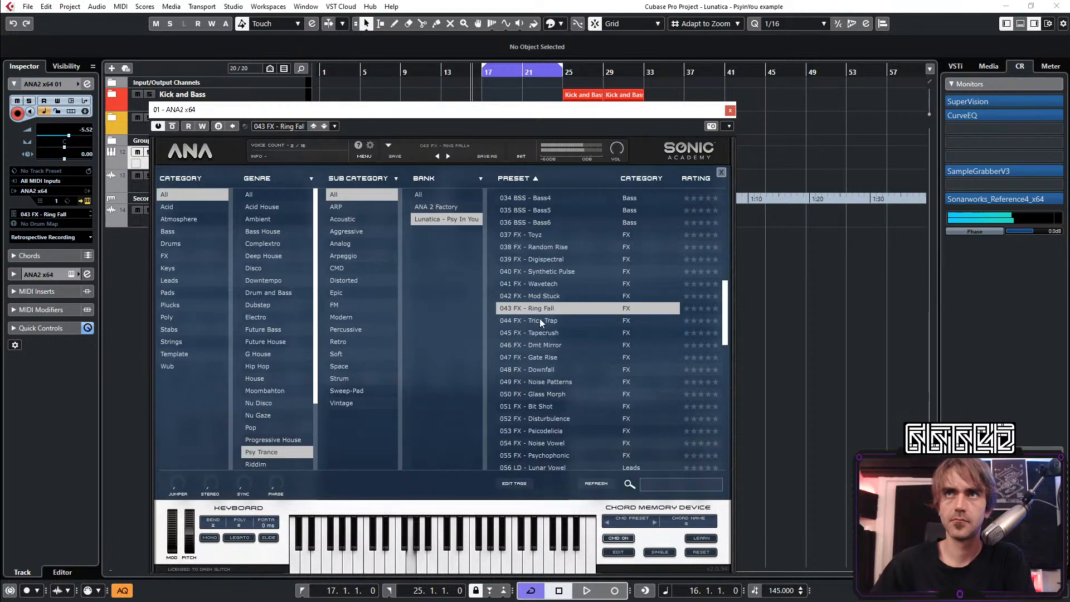
click(540, 319)
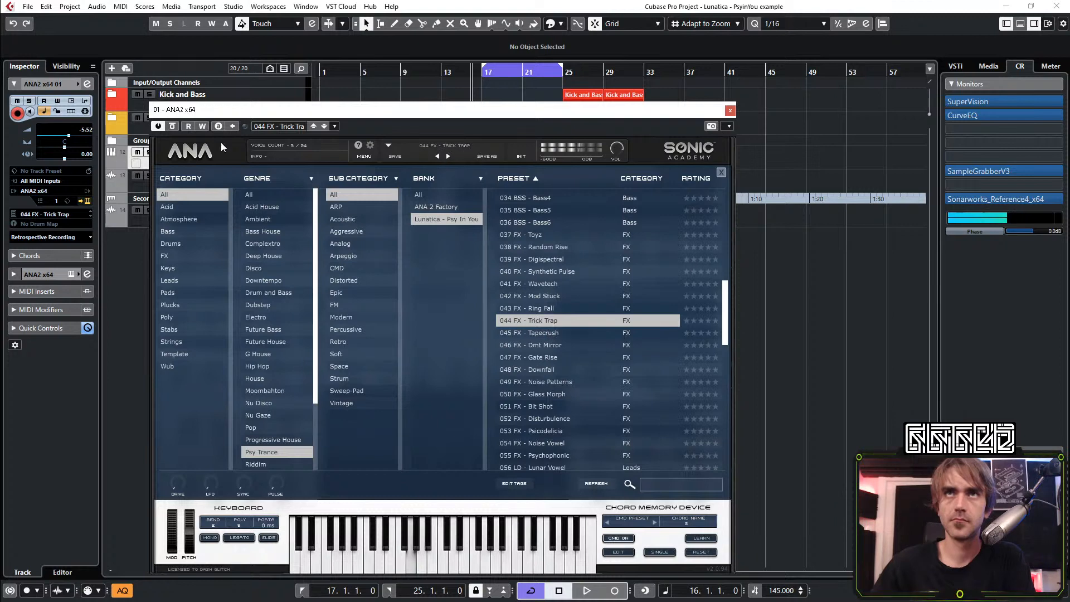
click(197, 151)
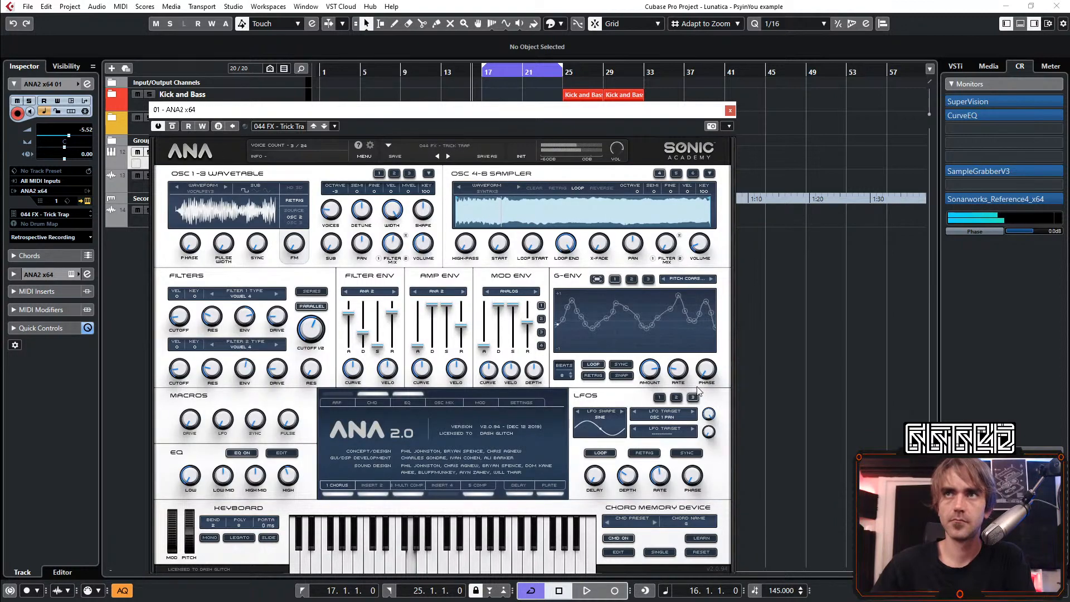
mouse_move(683, 377)
mouse_down()
mouse_move(694, 361)
mouse_move(677, 392)
mouse_up()
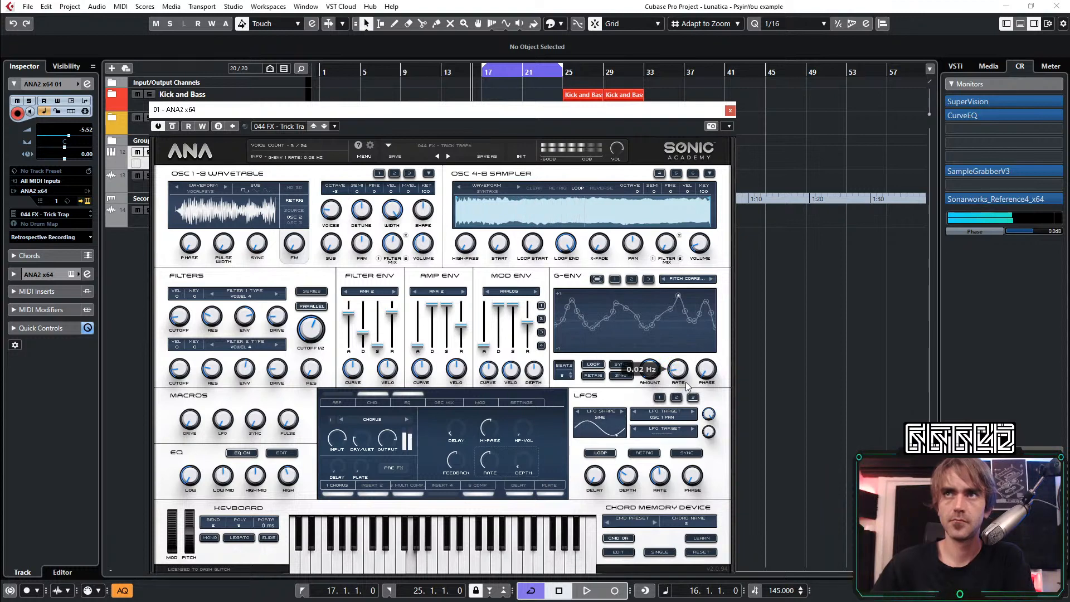
mouse_move(690, 384)
mouse_down()
mouse_move(698, 381)
mouse_move(687, 388)
mouse_up()
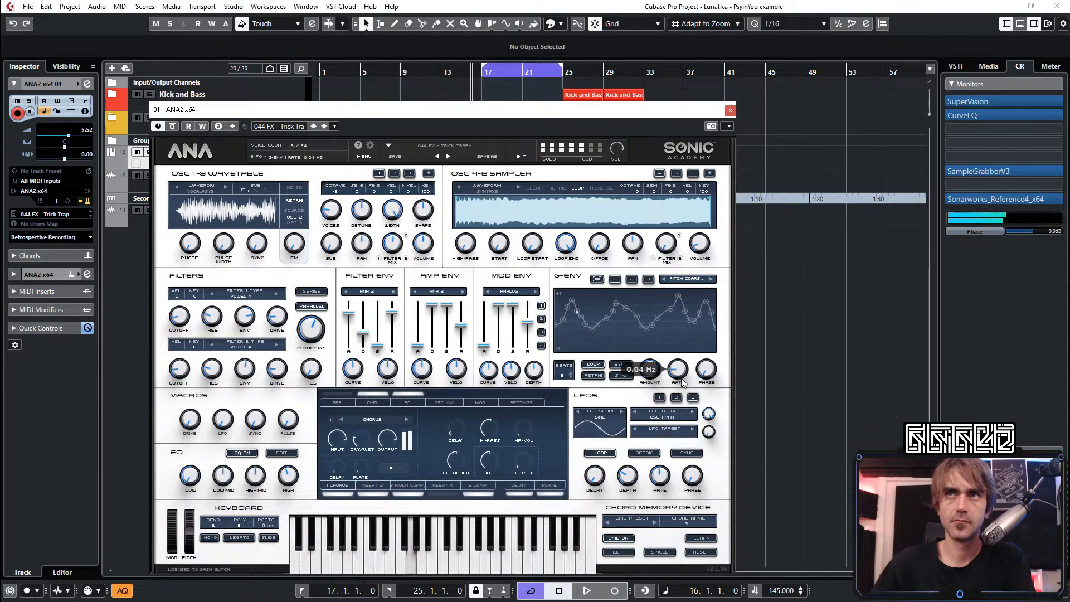
mouse_move(680, 382)
mouse_down()
mouse_move(690, 379)
mouse_move(678, 372)
mouse_up()
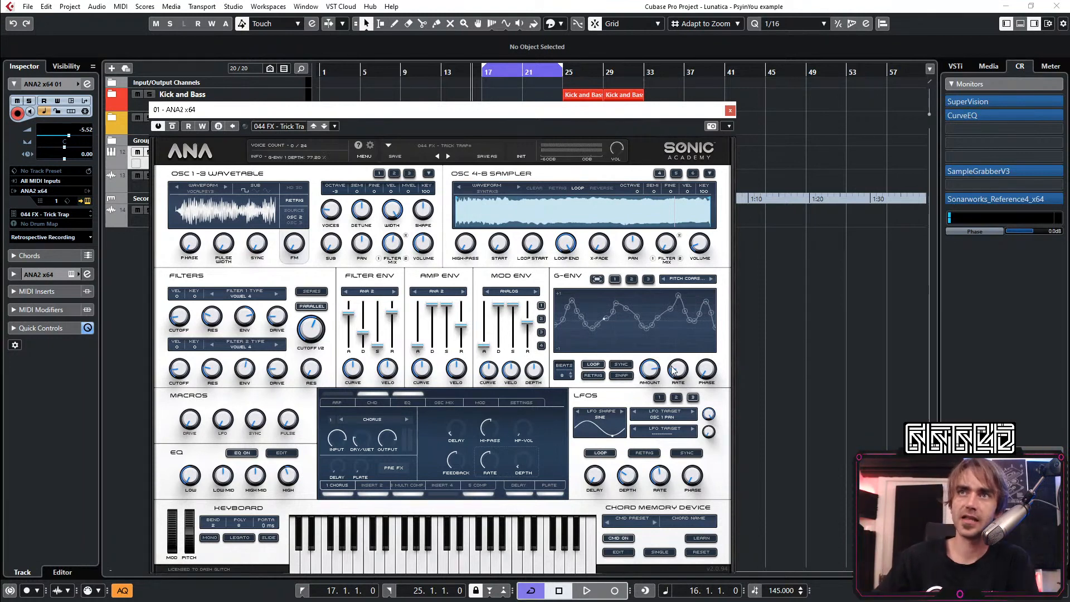
drag(677, 373, 683, 383)
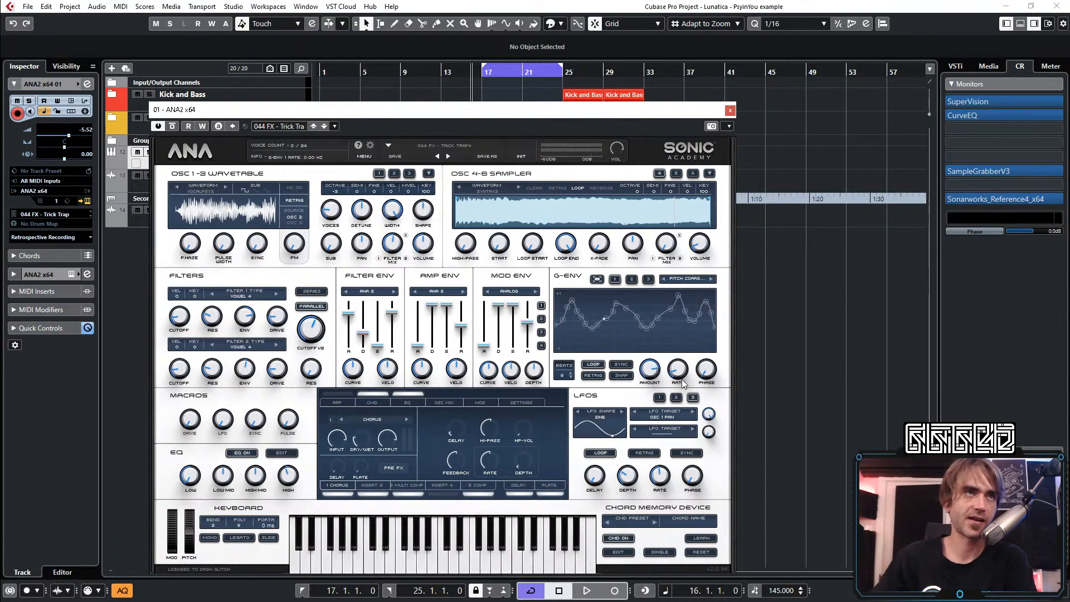
Move the synth window off the tracks and extend the loop range back to bar 1, ending at bar 25
drag(301, 109, 496, 291)
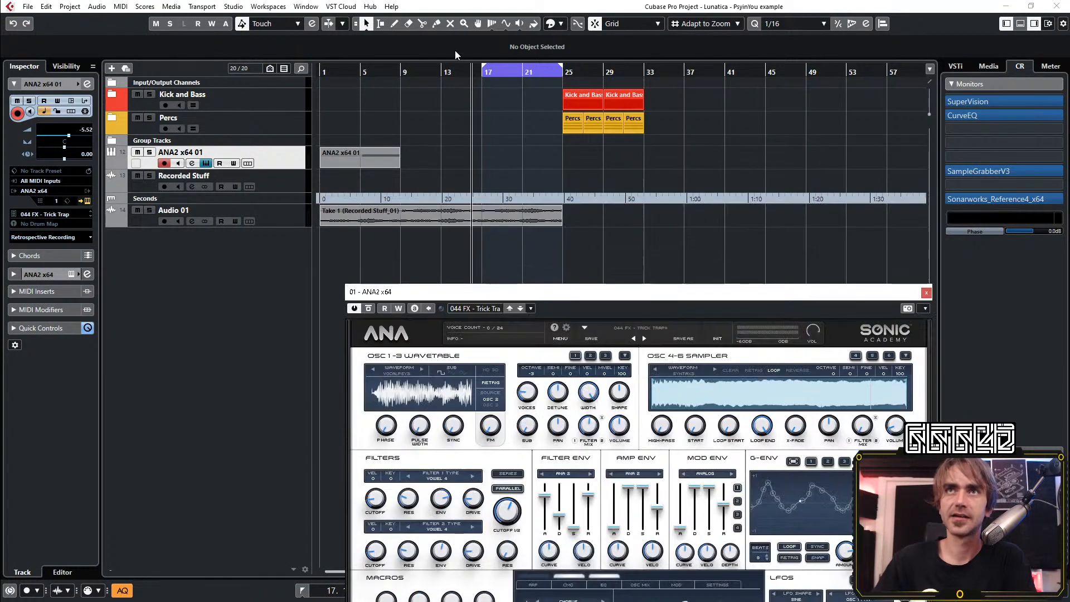
click(422, 97)
drag(353, 73, 320, 81)
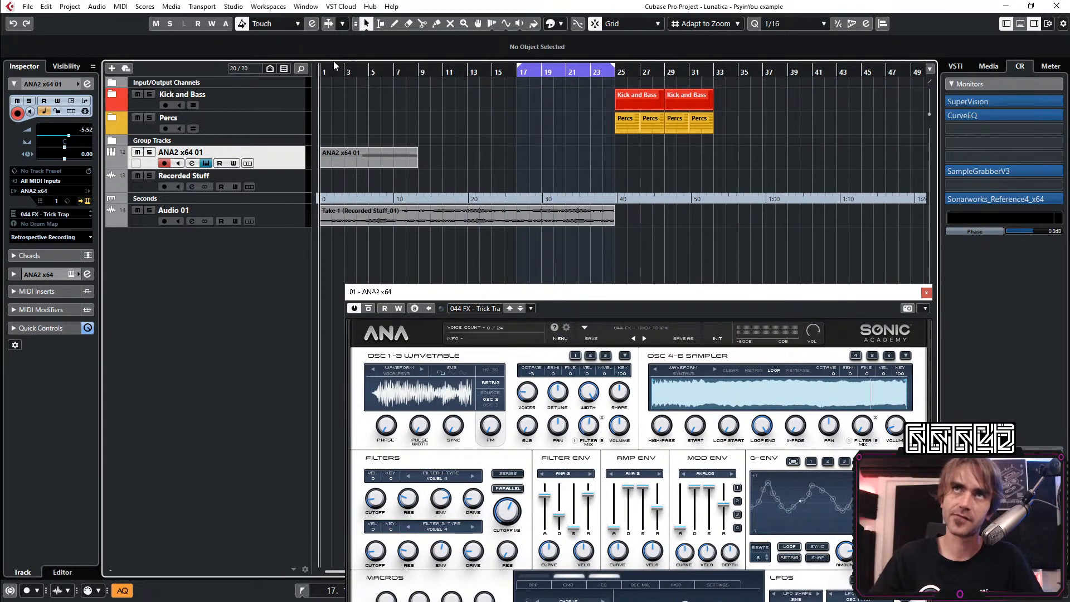
ctrl+click(322, 67)
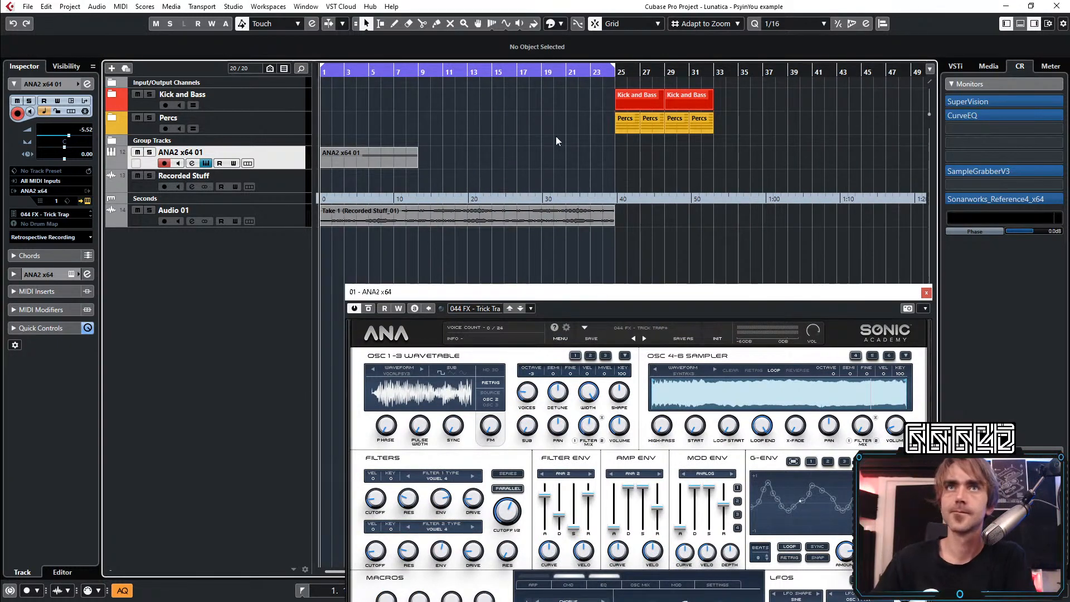
Repeat the ANA2 x64 01 MIDI part twice more so the parts run to bar 25
click(373, 158)
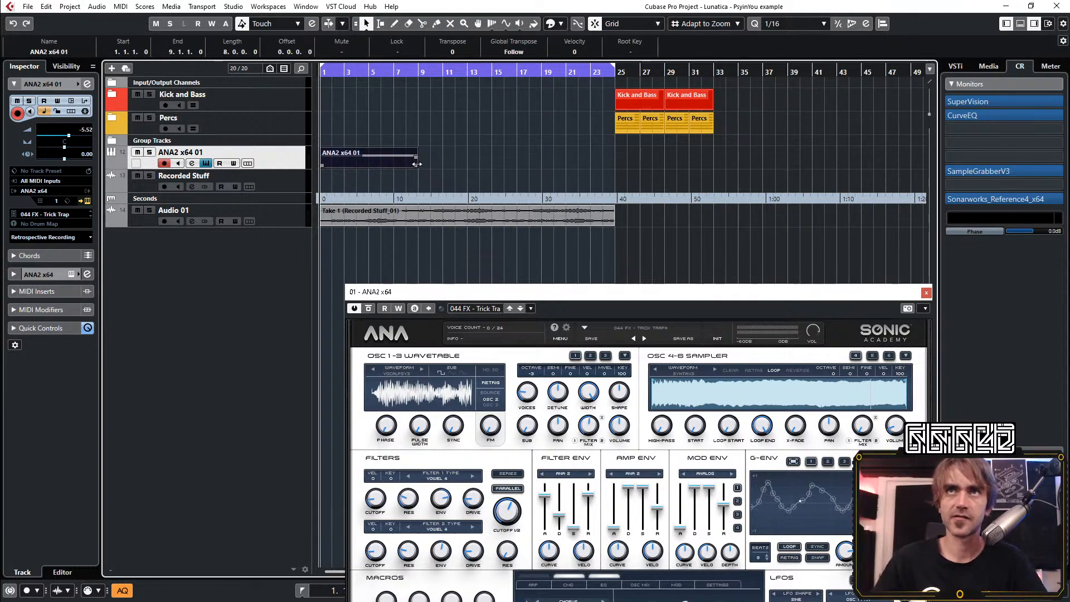
drag(416, 161, 530, 168)
click(668, 169)
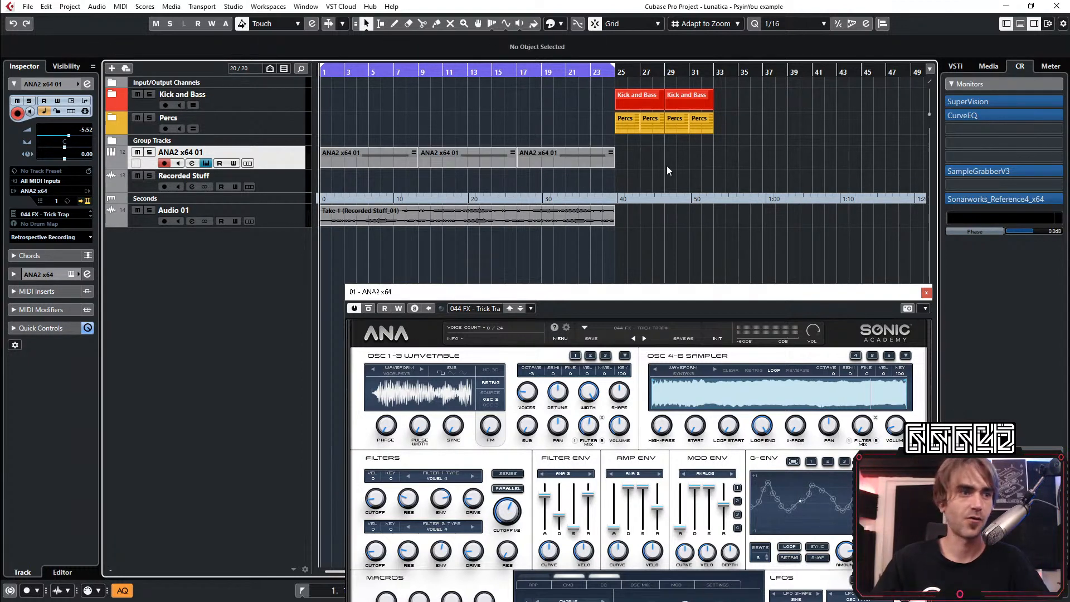
Mute the Audio 01 track and restart playback from bar 1
key(space)
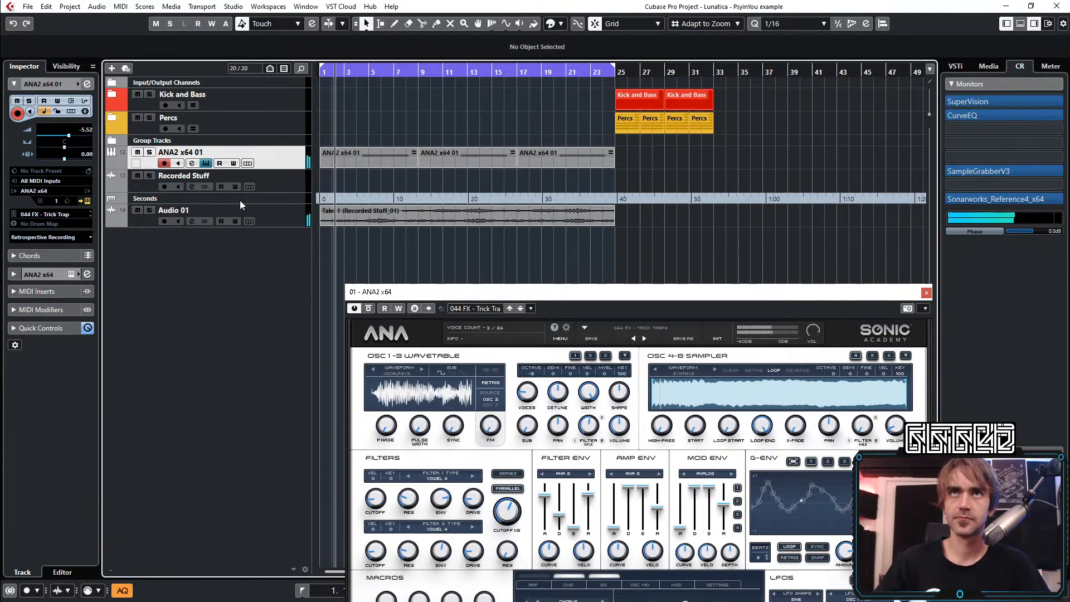
click(137, 210)
key(space)
key(space)
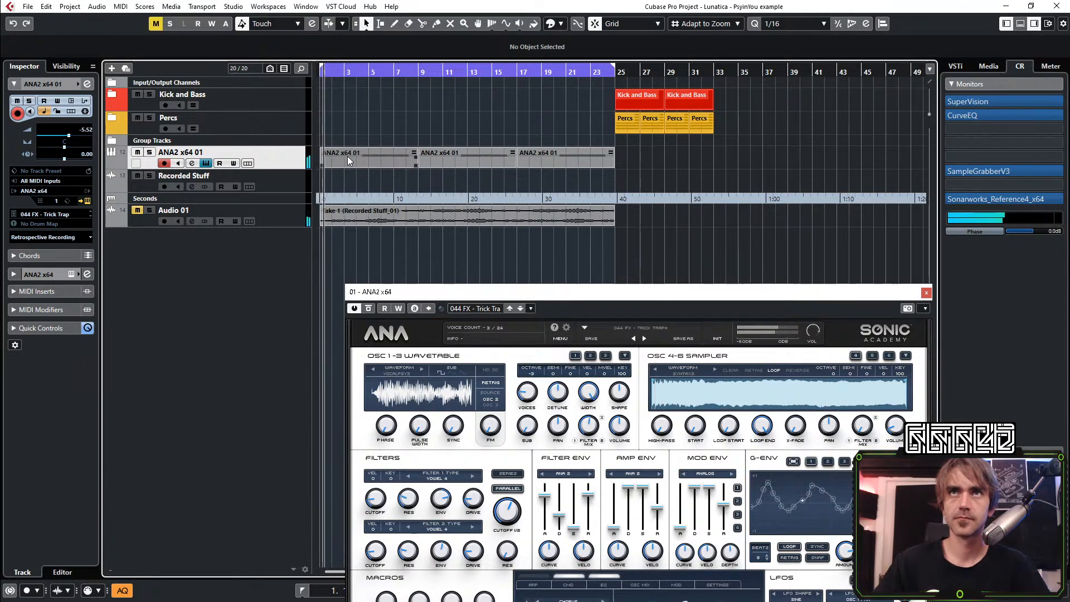
Open the first ANA2 x64 01 part and try its sustained note an octave higher, moving it back to G2
double_click(346, 156)
drag(244, 398, 181, 506)
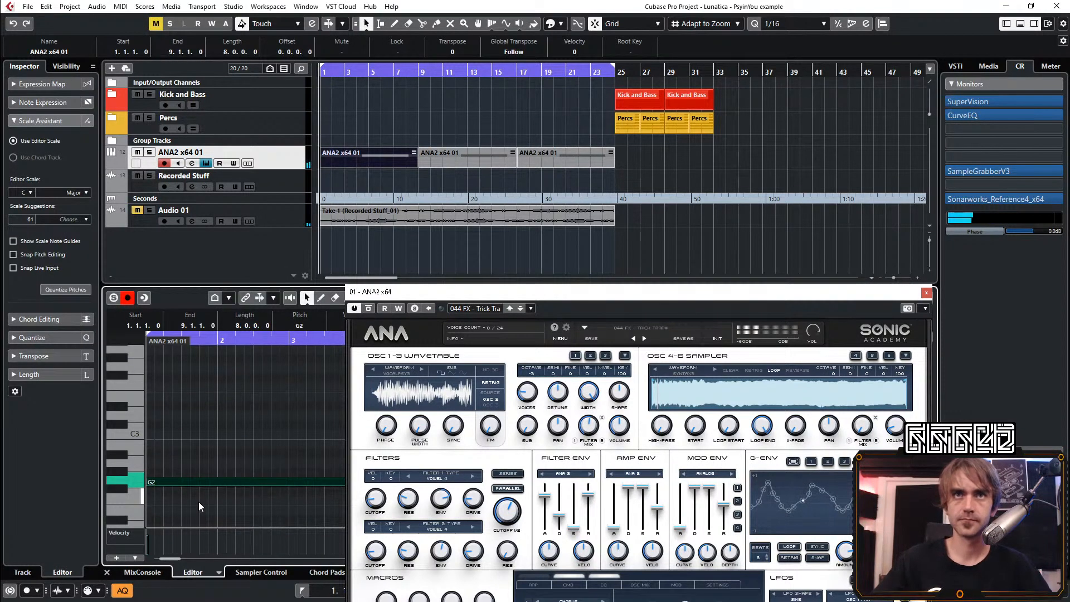
key(shift+Up)
key(space)
key(shift+Down)
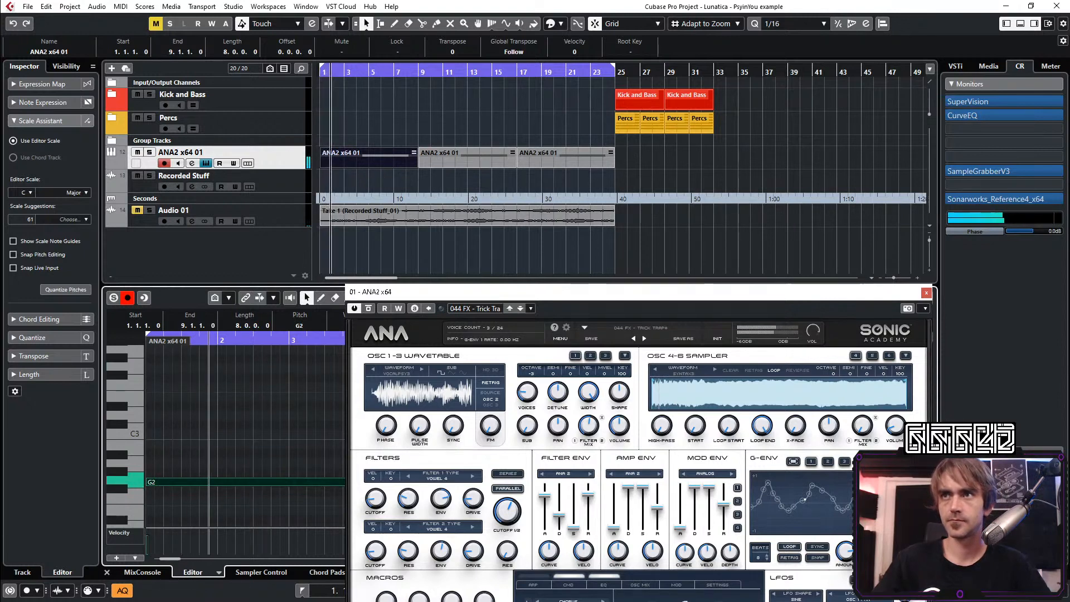
Adjust the G-Env 1 rate during playback, closing the note editor and moving the synth window so its controls are reachable
drag(877, 550, 877, 544)
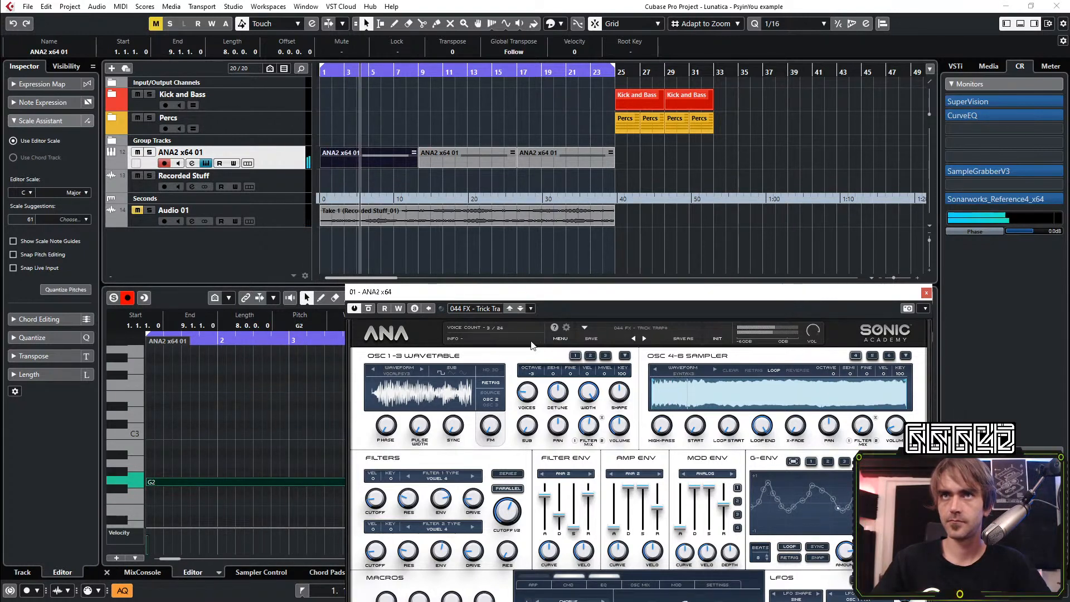
click(107, 572)
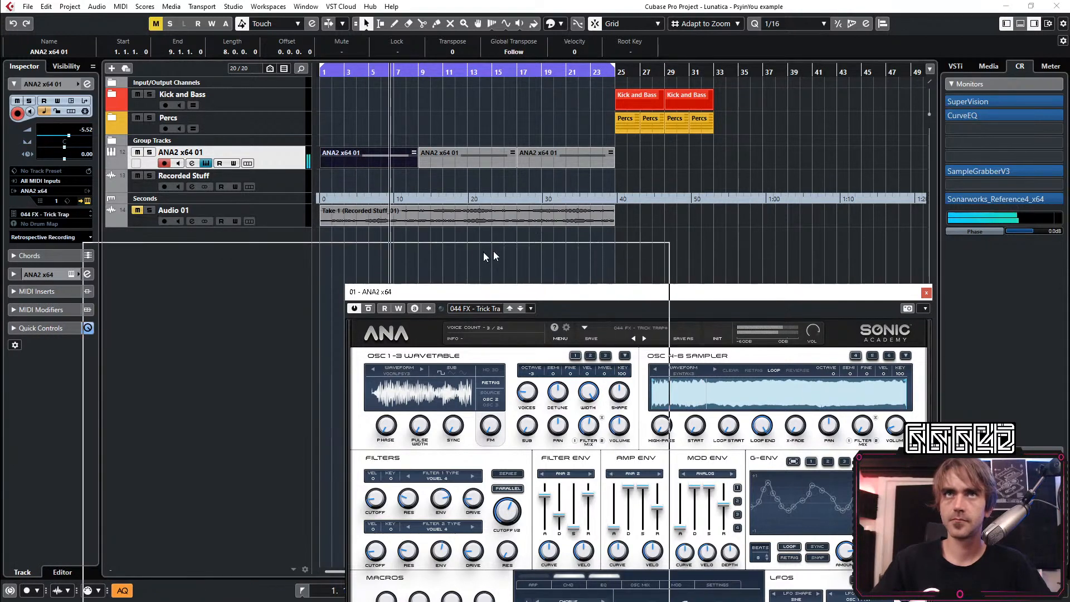
drag(493, 291, 236, 270)
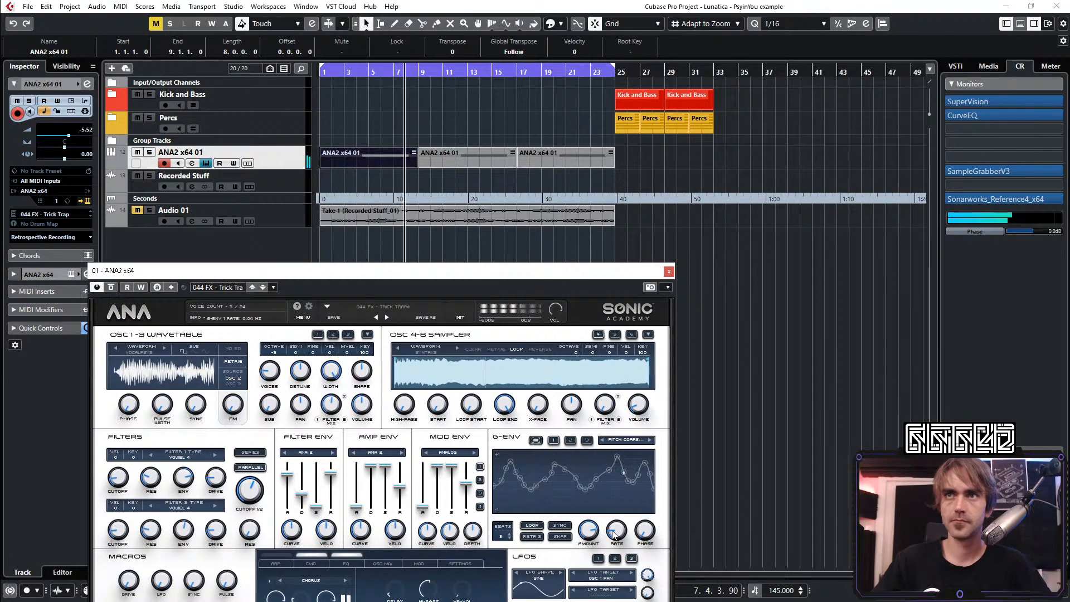
mouse_move(619, 530)
mouse_down()
mouse_move(641, 505)
mouse_move(617, 543)
mouse_up()
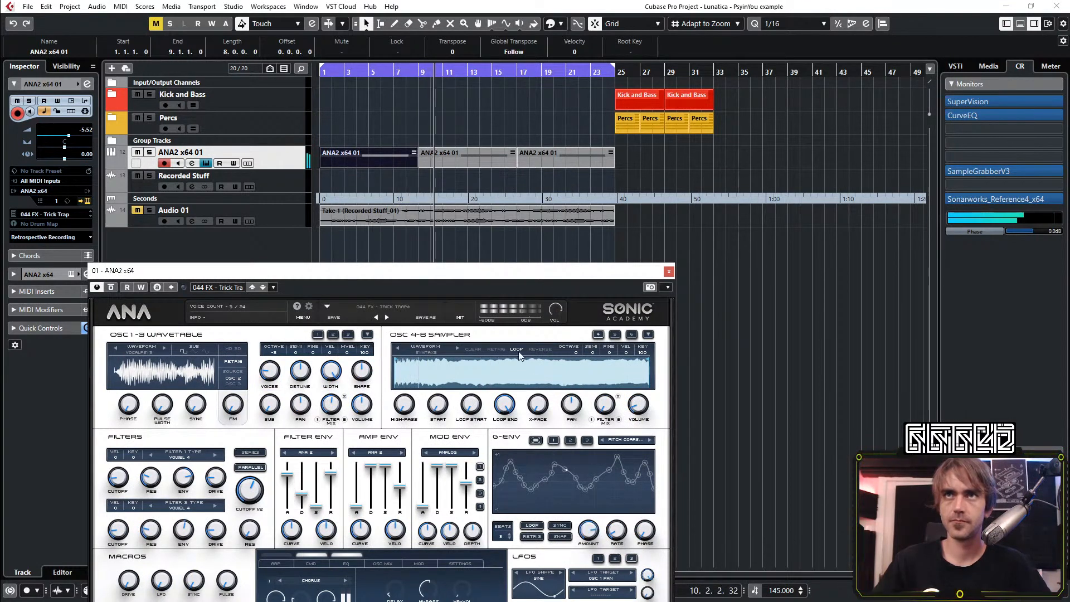
Stop playback and transpose the sustained note in the first ANA2 x64 01 part down an octave to G1
key(space)
click(362, 158)
double_click(362, 159)
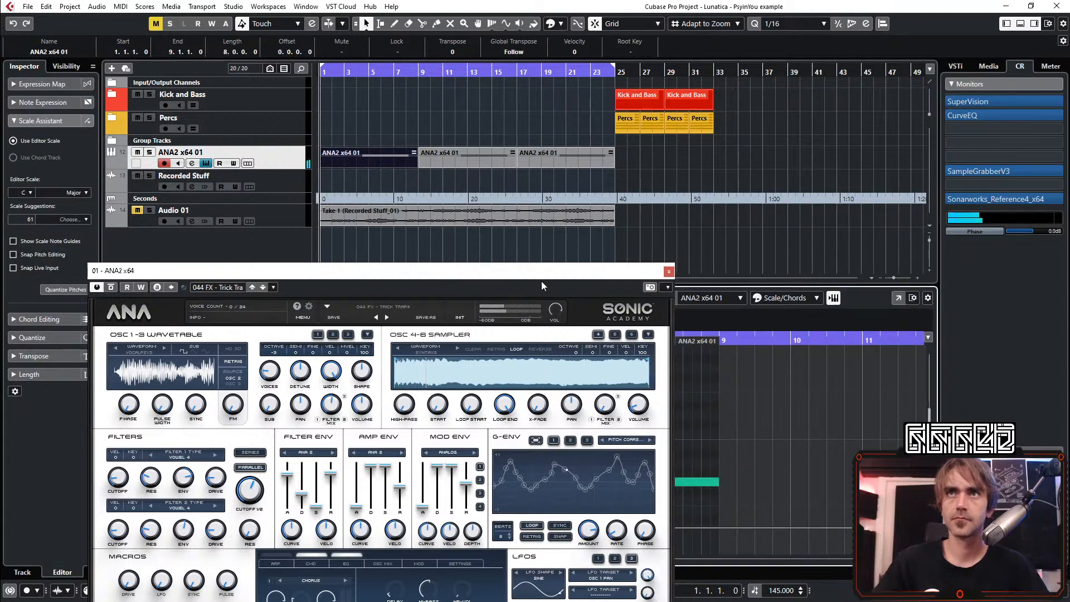
drag(548, 273, 919, 181)
drag(181, 463, 234, 525)
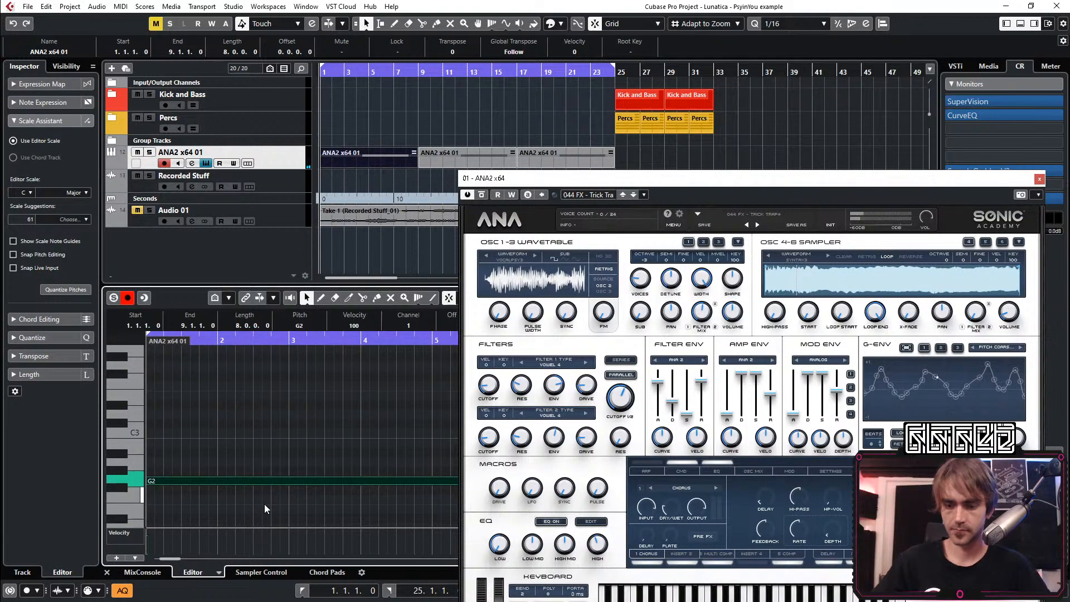
key(shift+Down)
Play the part from bar 1, close the note editor and place the synth window below the tracks
key(space)
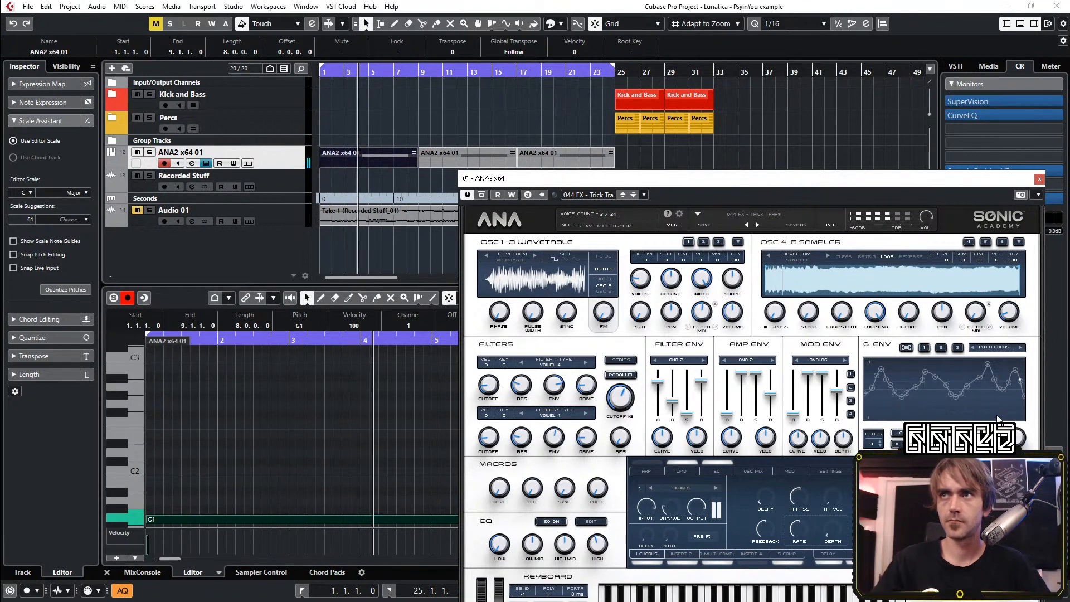
click(107, 573)
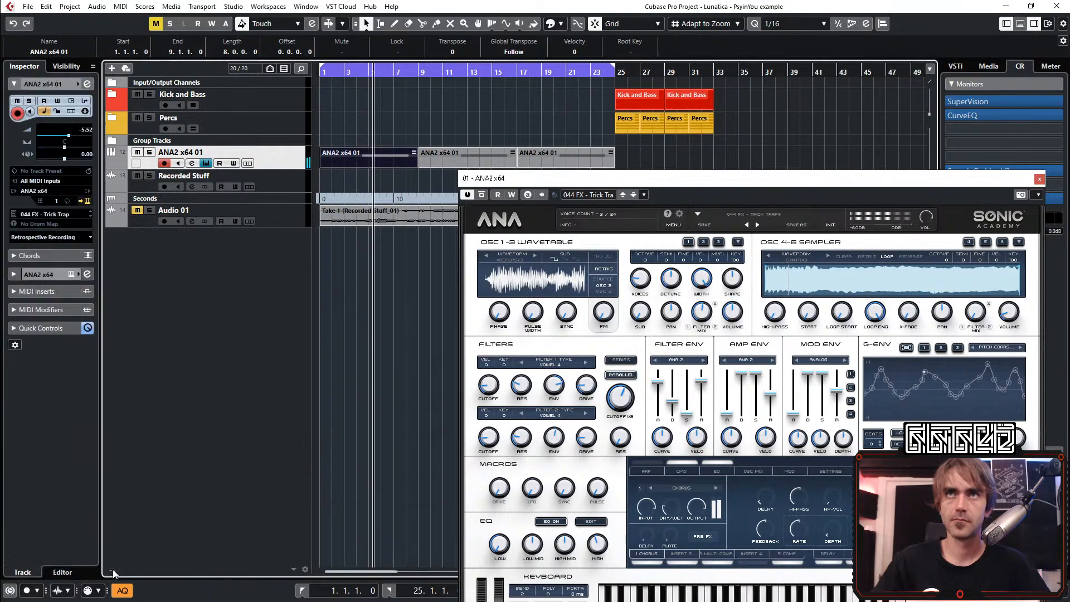
drag(728, 185, 380, 268)
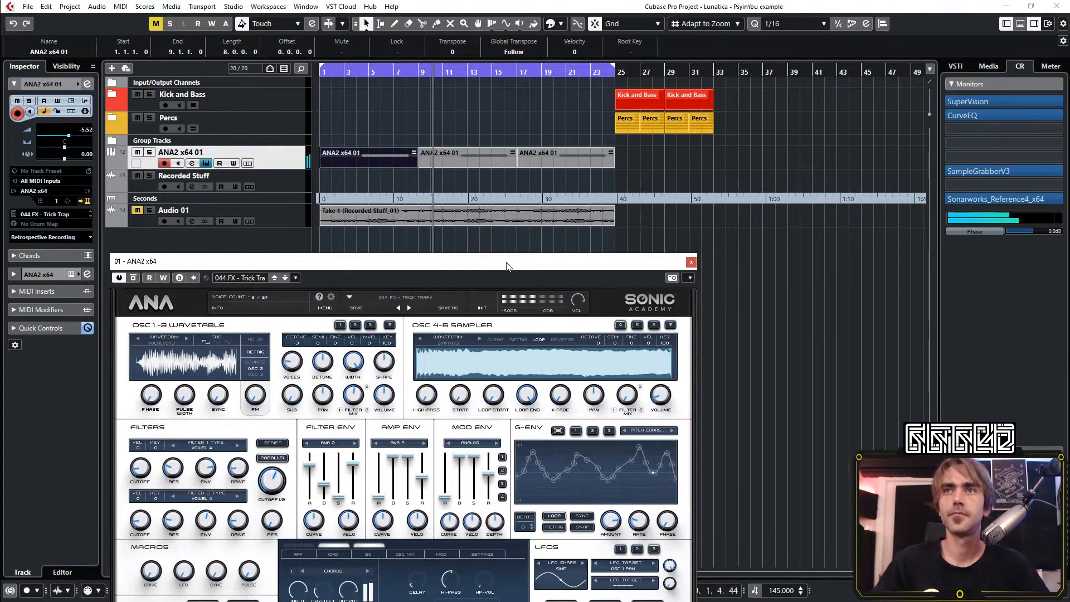
Stop playback, select the Recorded Stuff track and start recording from bar 1 with the whole ANA2 window in view
key(space)
click(280, 183)
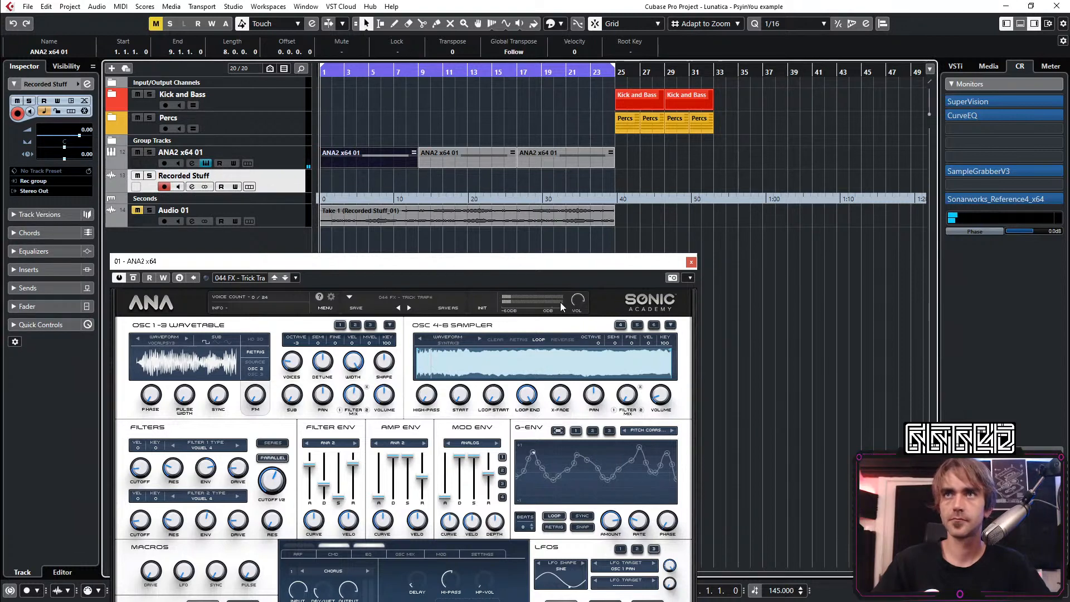
drag(594, 261, 567, 54)
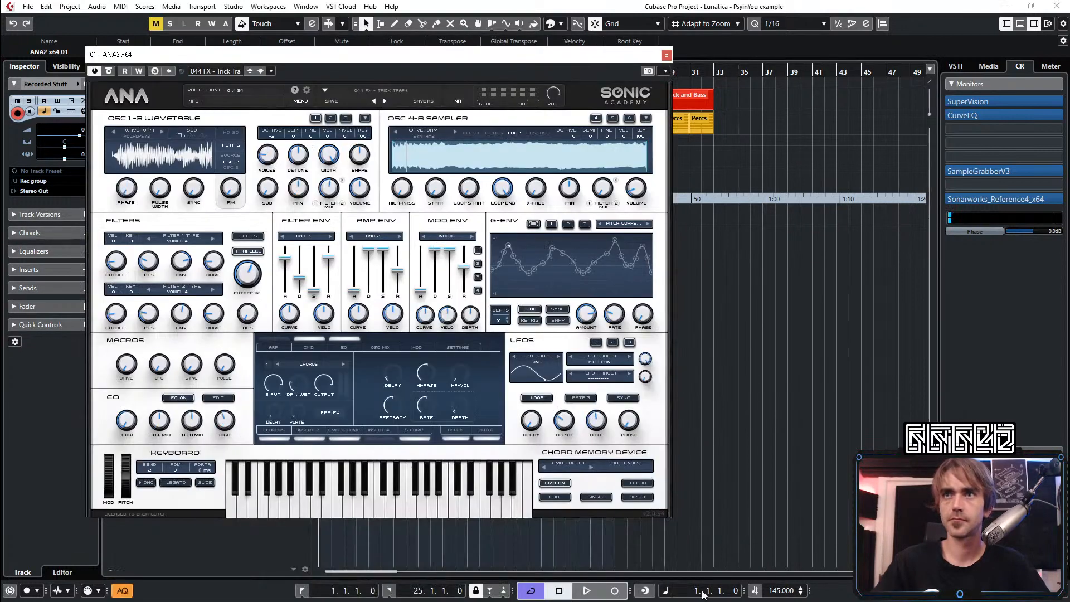
click(616, 591)
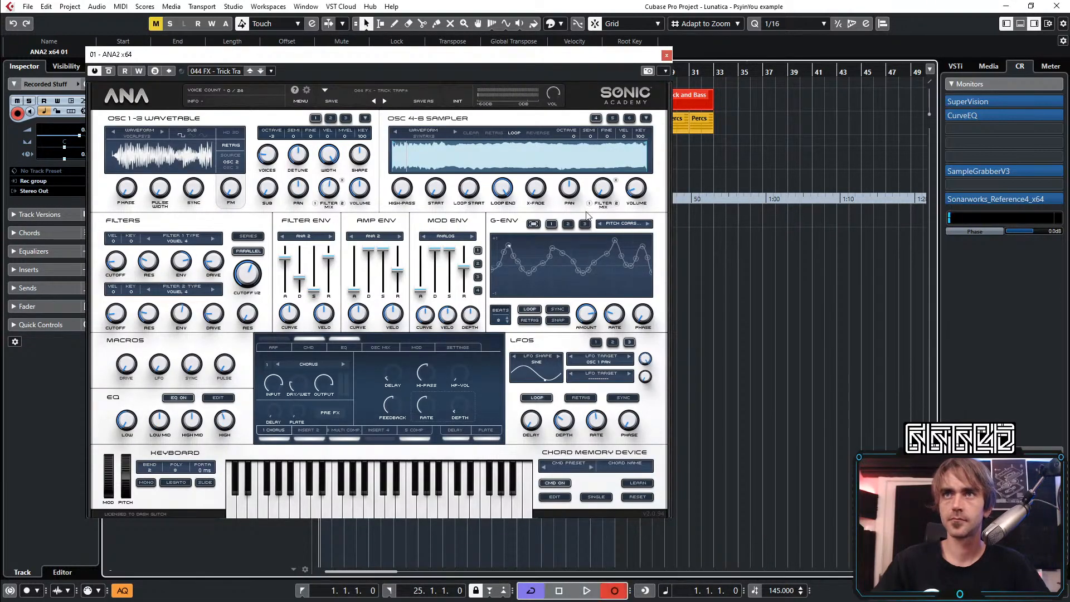
Sweep the ANA2 G-Env rate slowly between about 0.00 and 0.07 Hz while the take records
click(615, 315)
drag(612, 321, 611, 327)
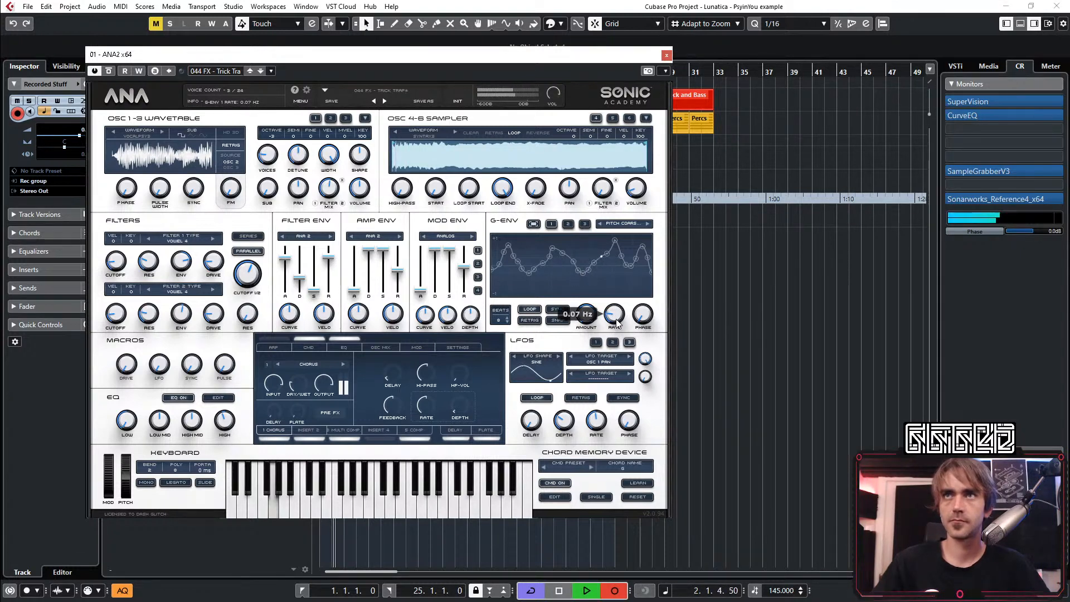
drag(623, 321, 619, 322)
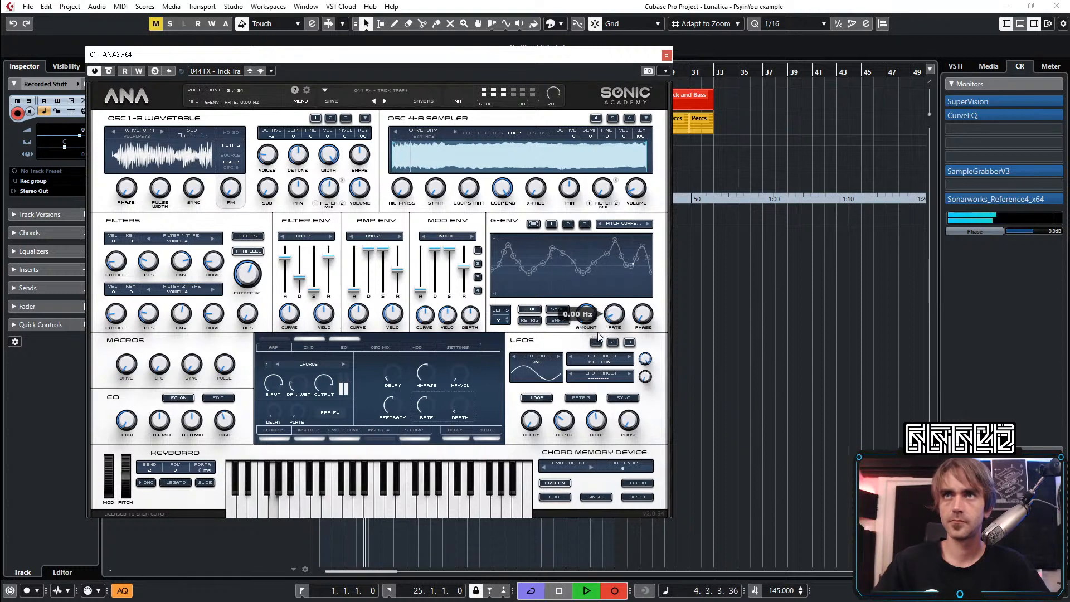
drag(609, 330, 602, 333)
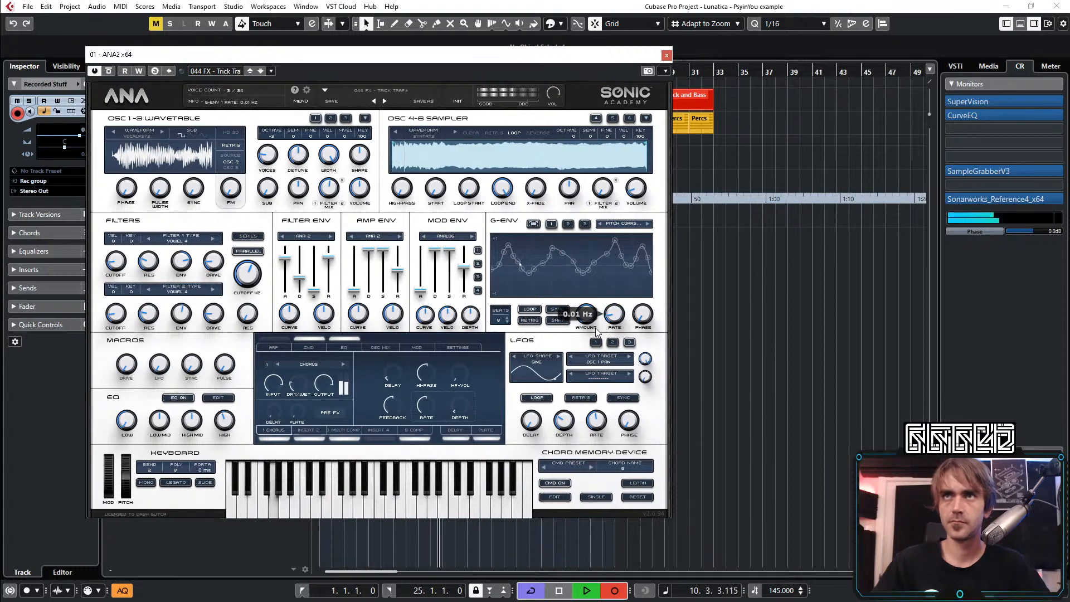
drag(597, 332, 604, 327)
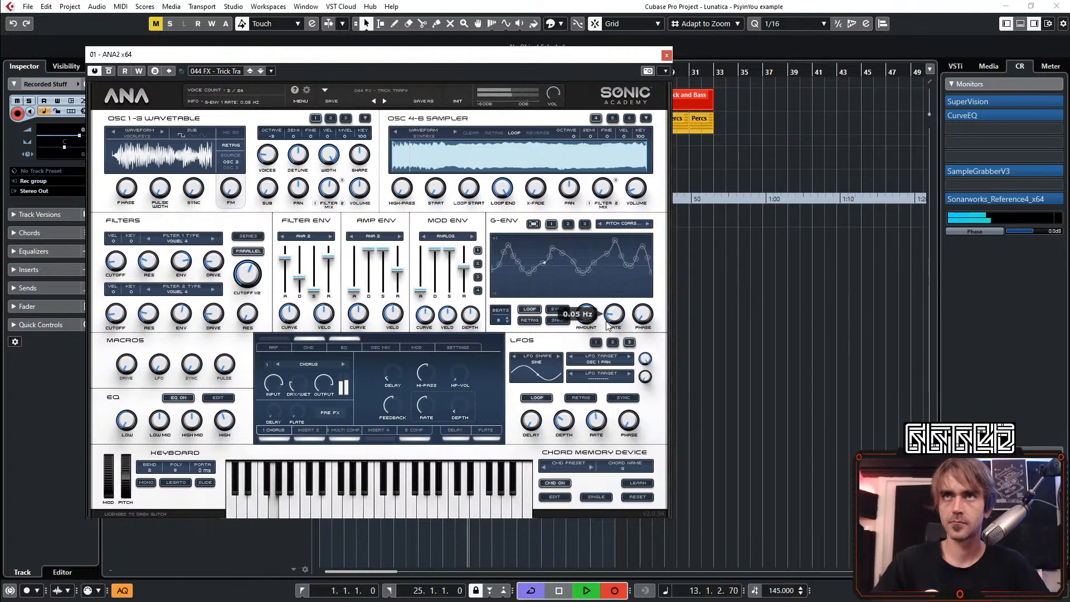
drag(608, 324, 604, 326)
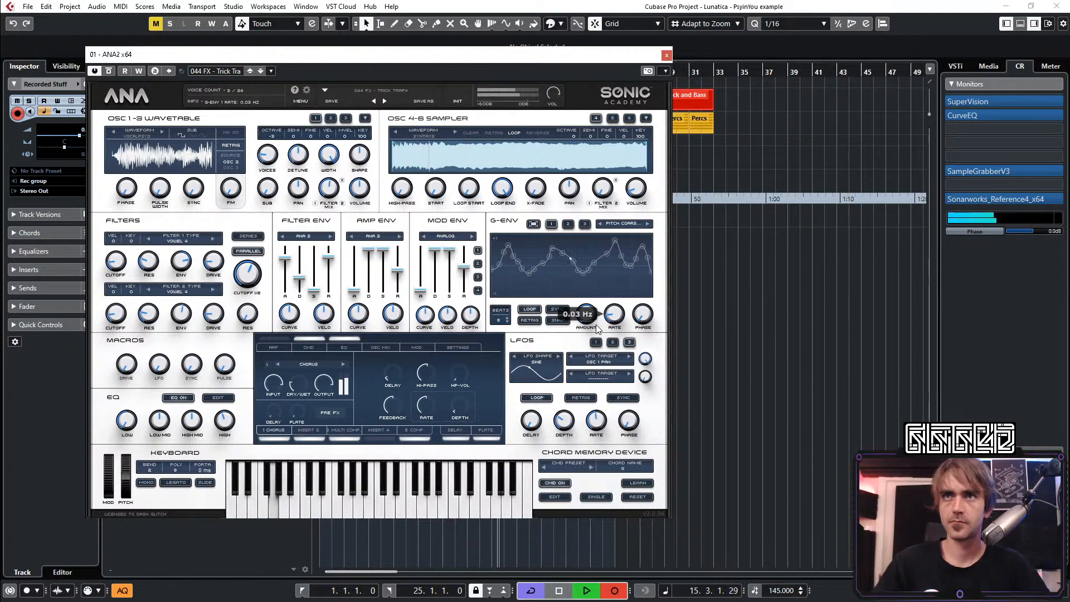
mouse_move(603, 325)
mouse_down()
mouse_move(628, 299)
mouse_move(633, 250)
mouse_move(602, 334)
mouse_up()
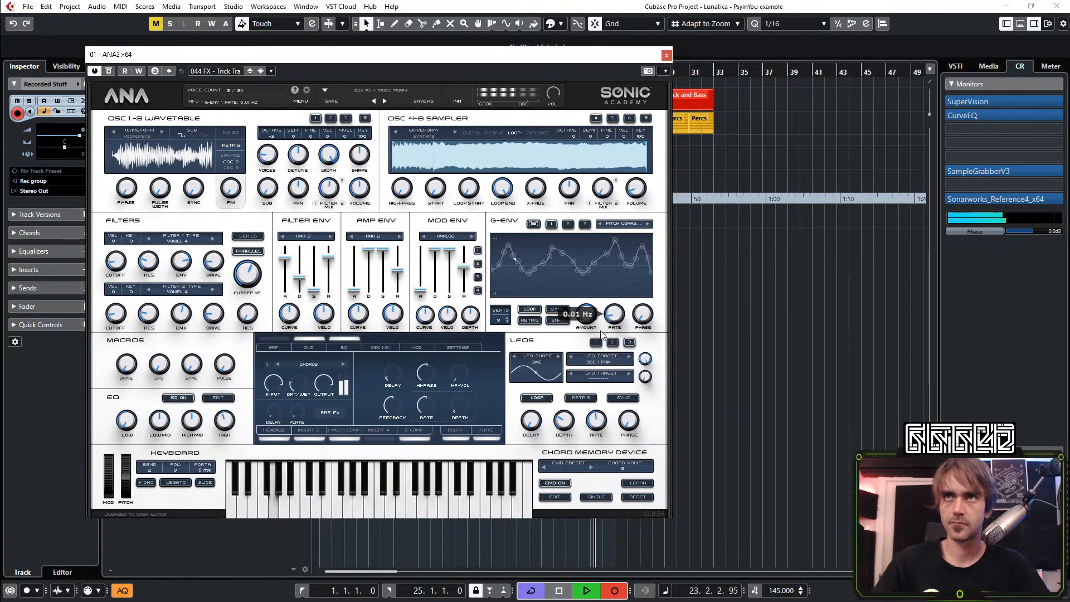
End the recording, stop playback and close the ANA2 window with nothing selected in the project
click(618, 591)
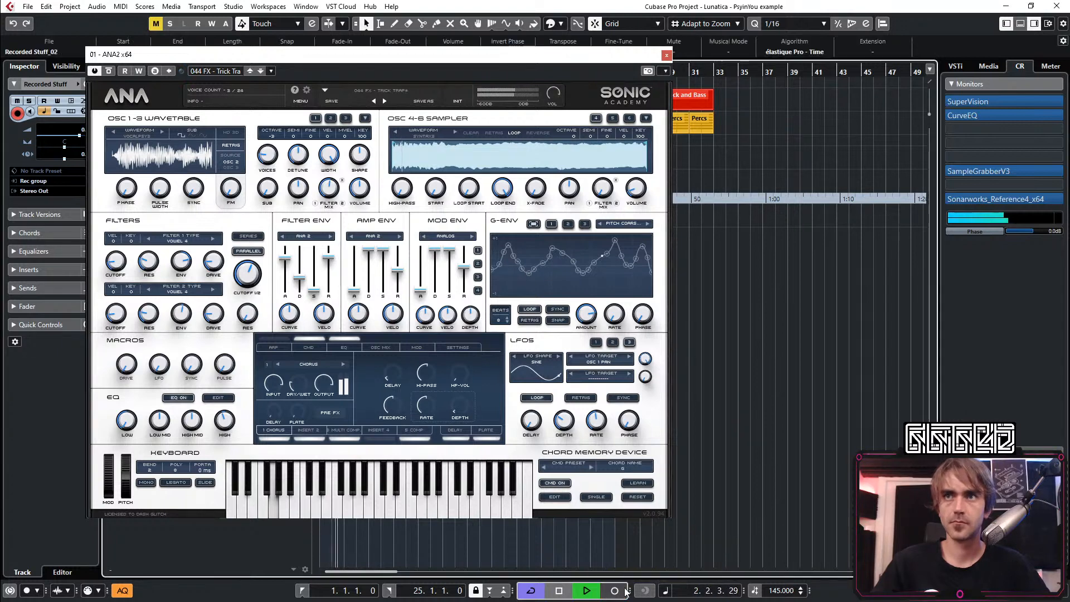
key(space)
click(666, 55)
click(689, 482)
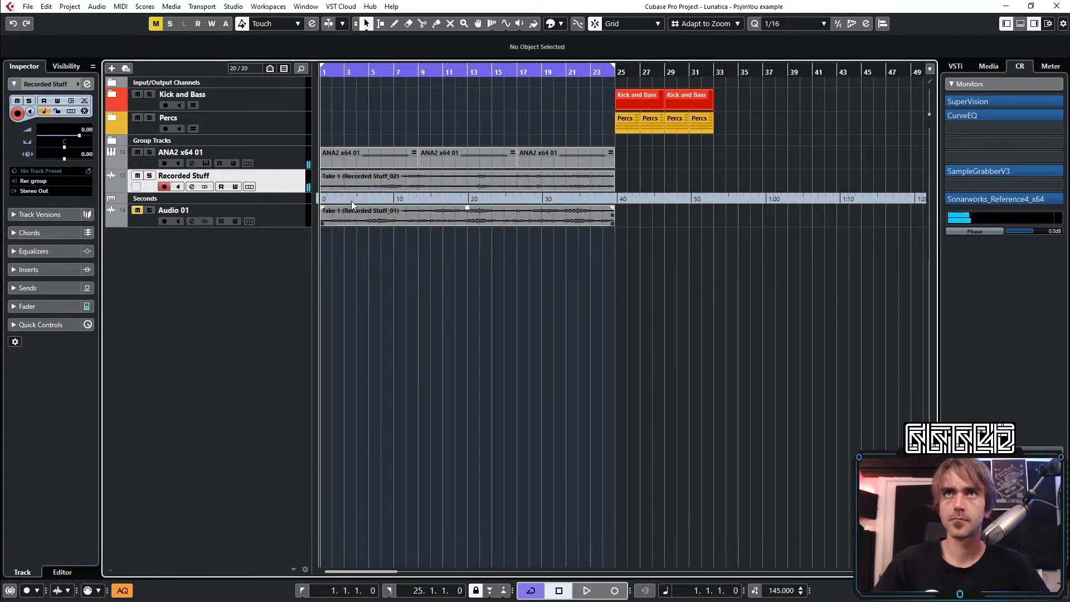
Mute the ANA2 x64 01 track, enlarge the Recorded Stuff track and listen to the start of the new take
drag(275, 194, 321, 238)
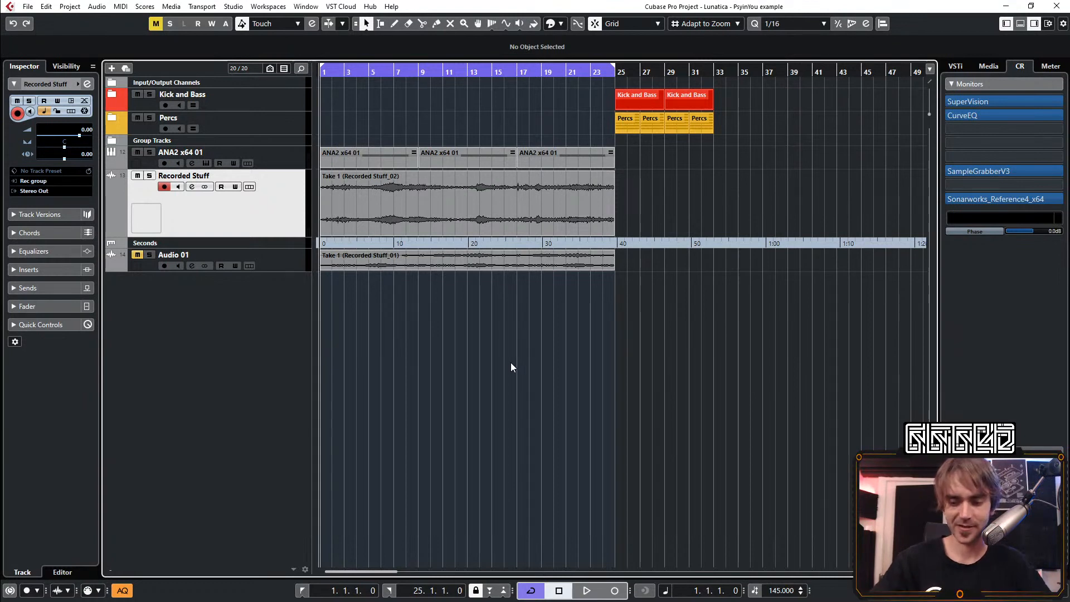
key(space)
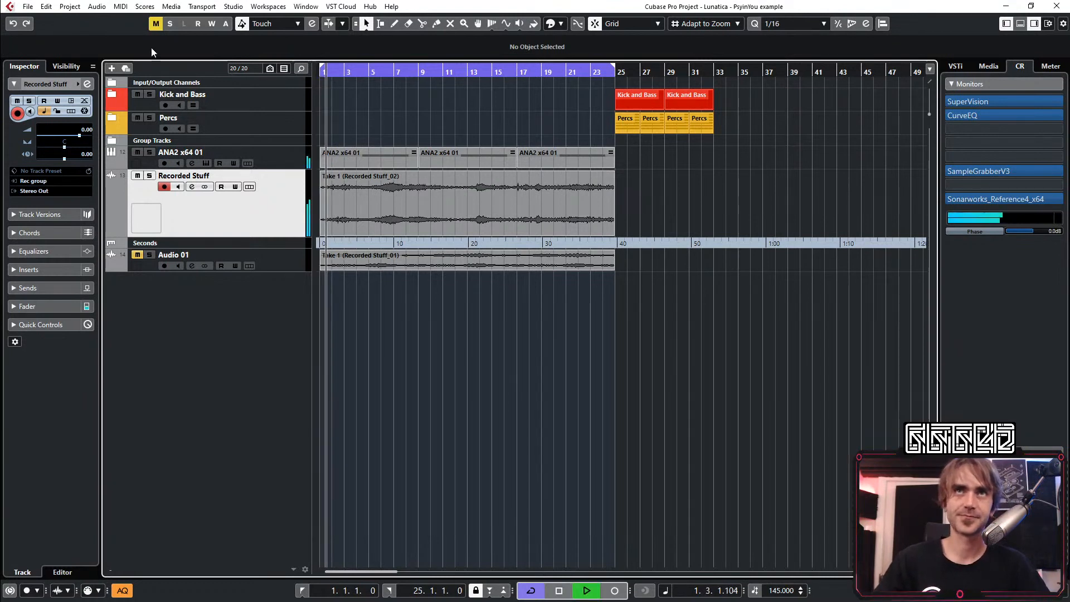
click(138, 153)
key(Home)
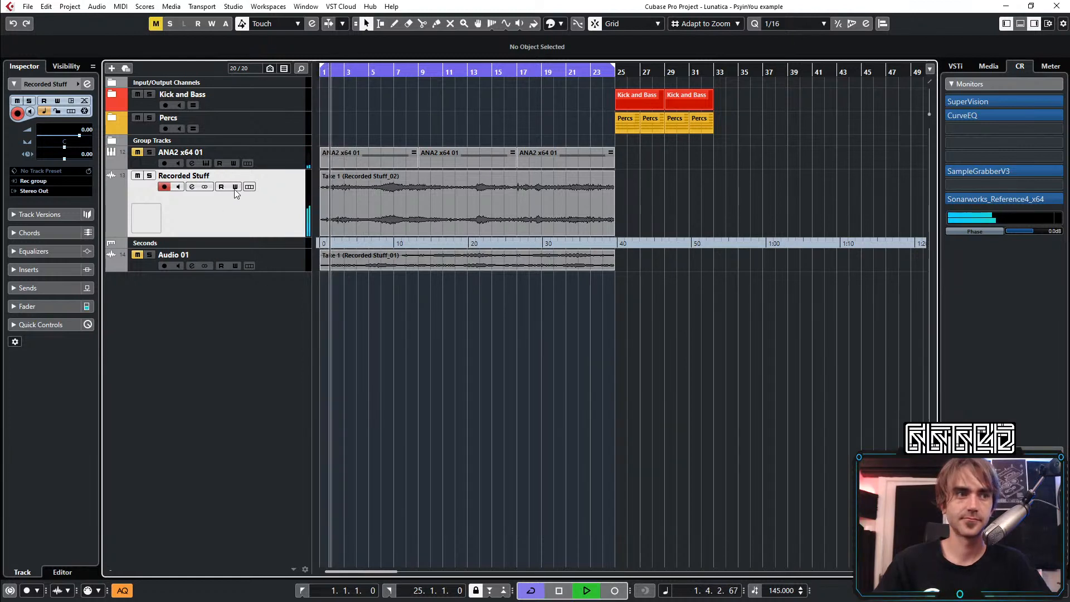
drag(254, 236, 253, 322)
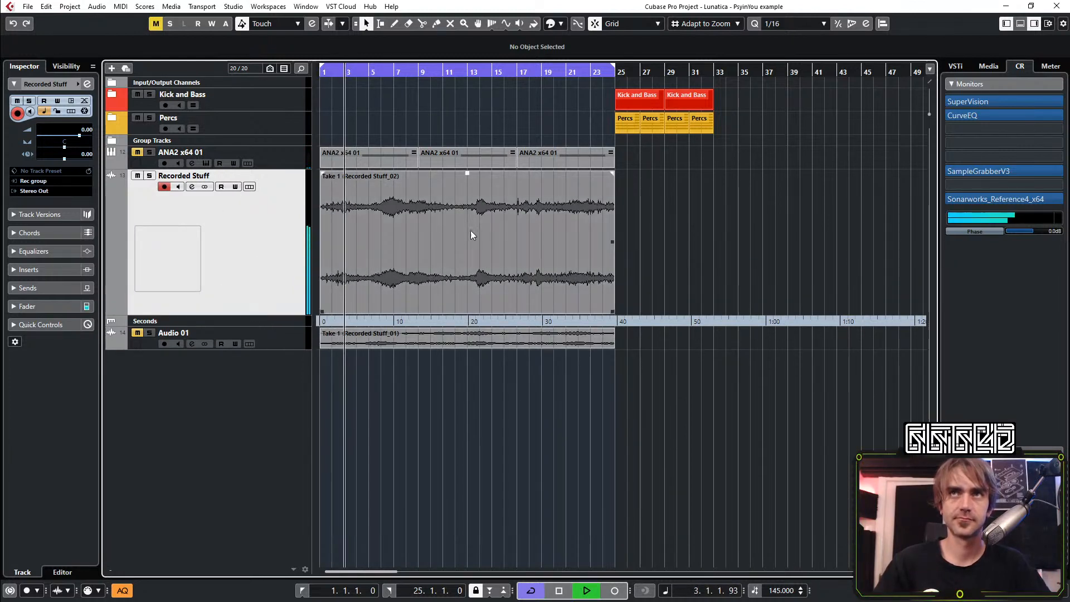
click(405, 241)
key(space)
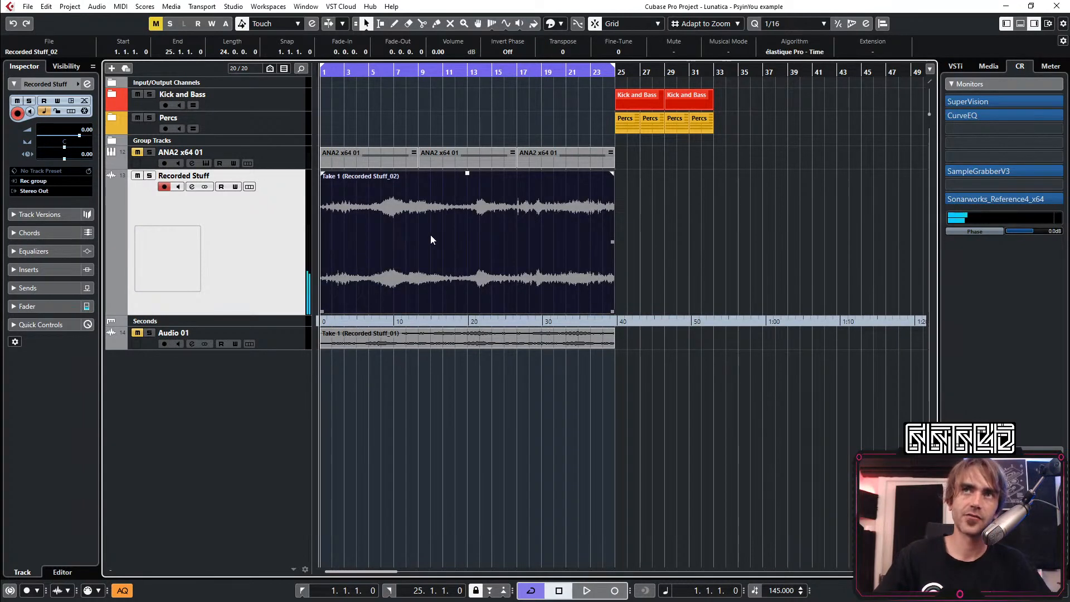
Inspect the recorded waveform and the ANA2 x64 01 synth settings, closing the synth window and clearing the selection
drag(370, 71, 369, 94)
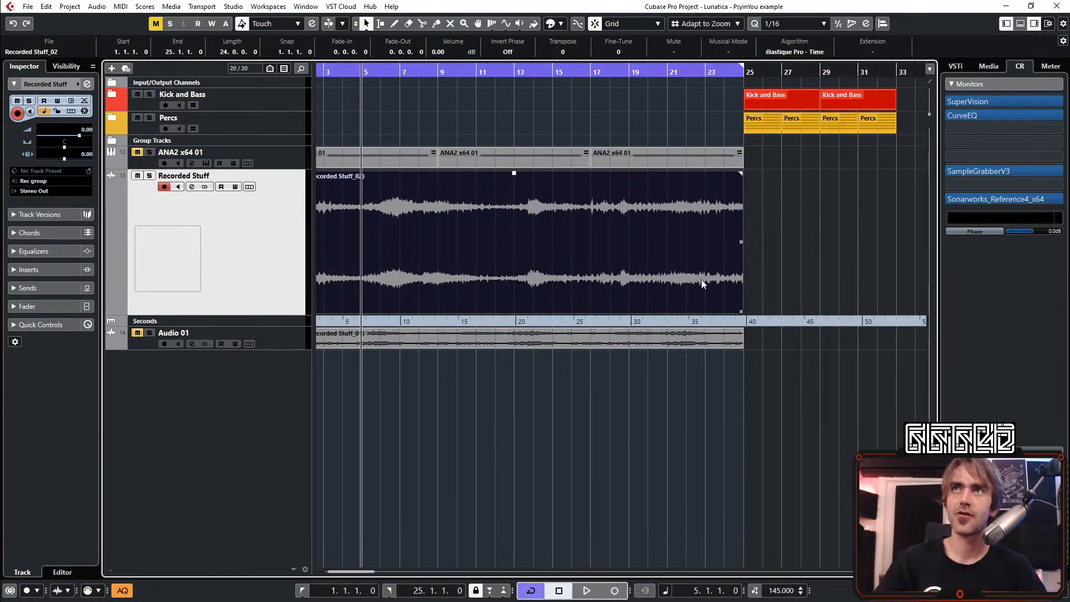
key(g)
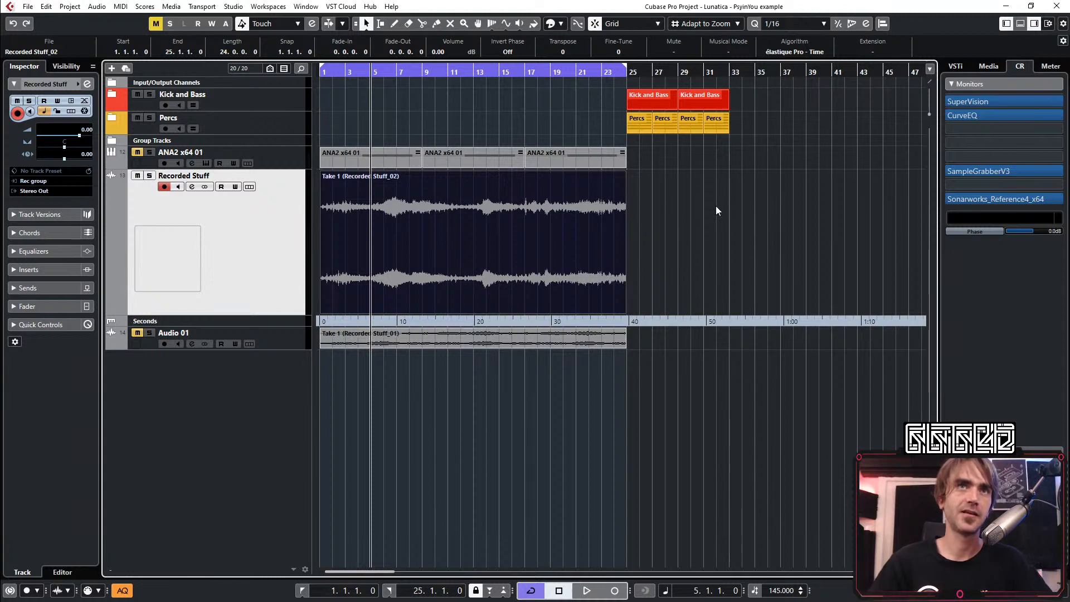
click(269, 156)
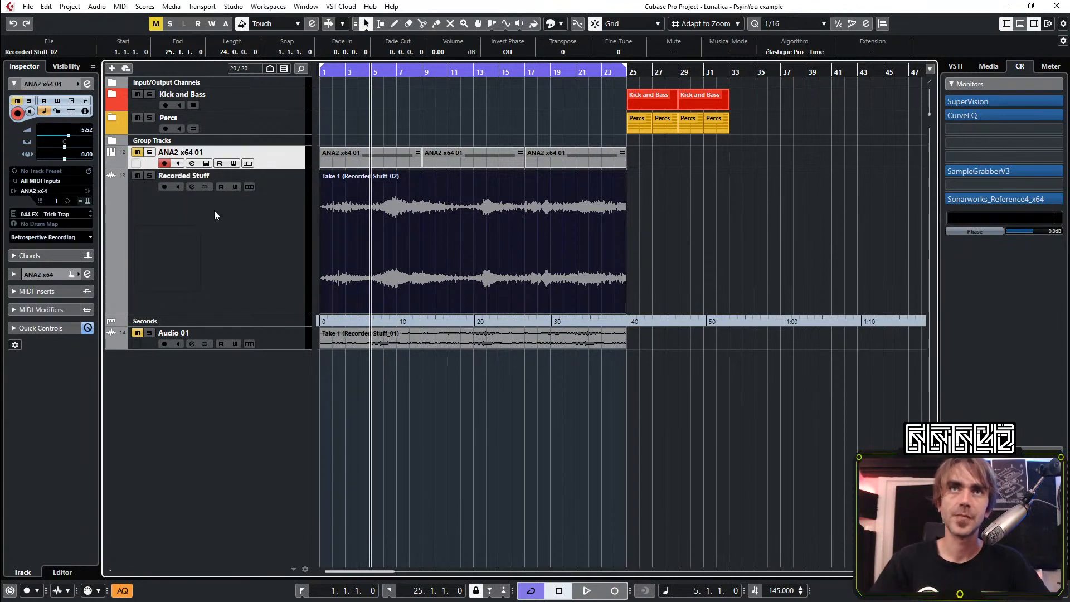
click(87, 201)
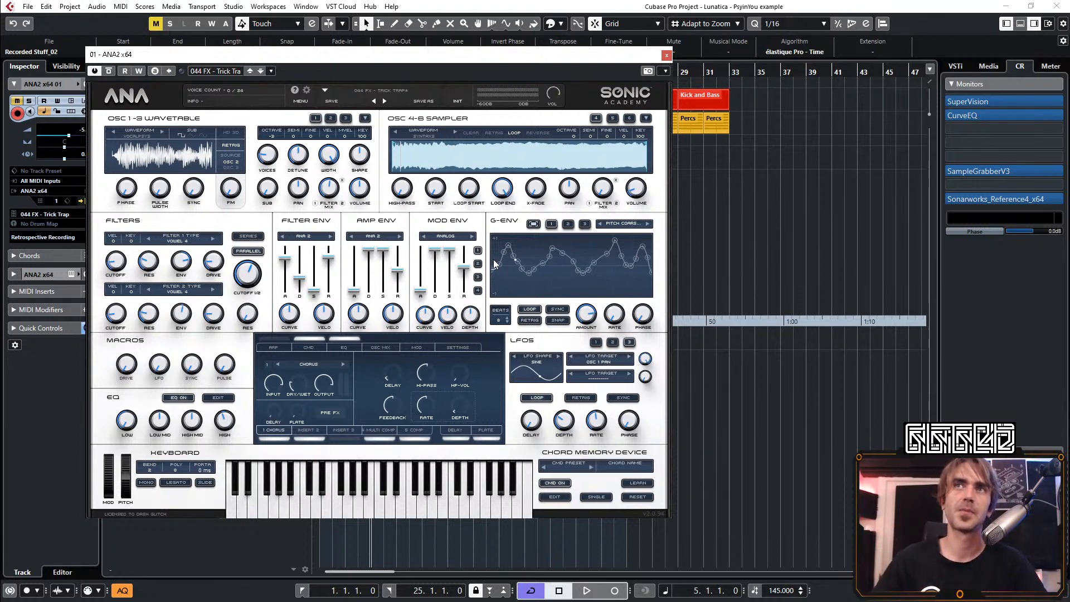
click(667, 56)
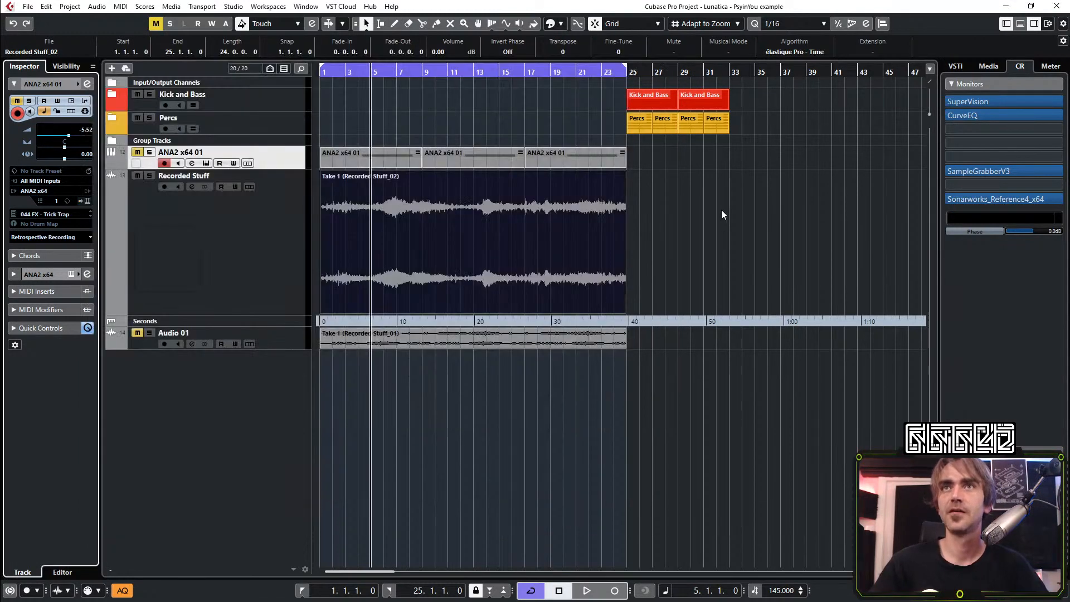
click(721, 209)
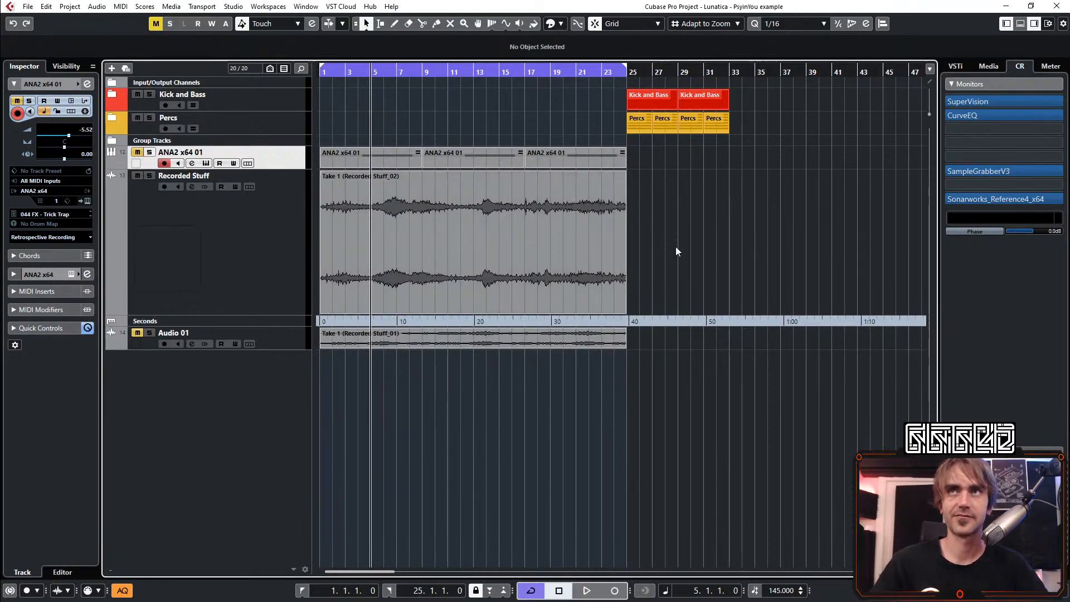
Play the Recorded Stuff take and move its clip to start at bar 17, overlapping the Kick and Bass section
click(175, 225)
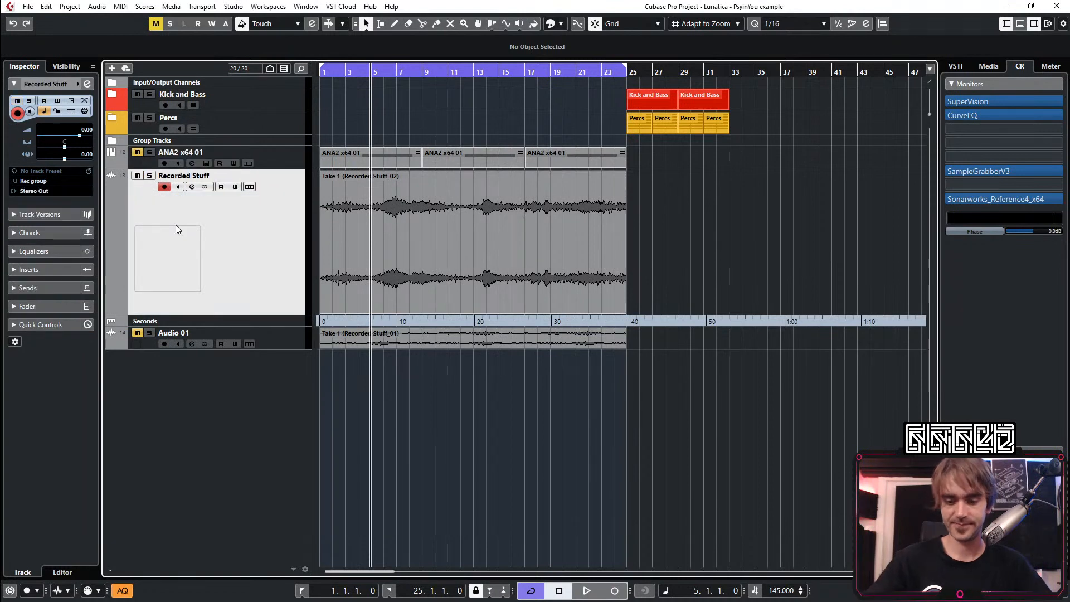
key(space)
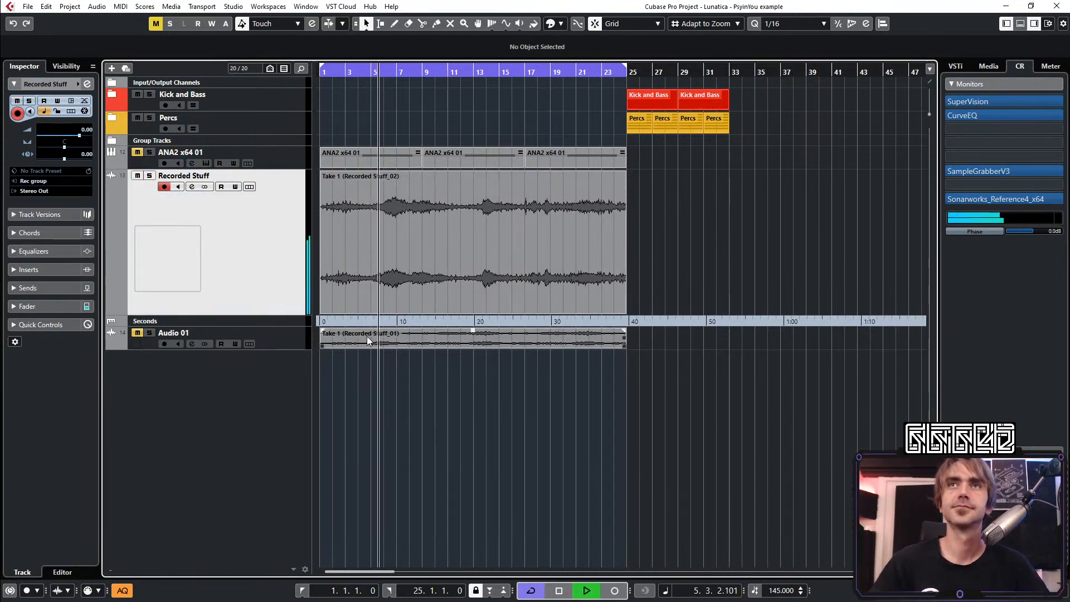
ctrl+scroll(408, 233, up, 1)
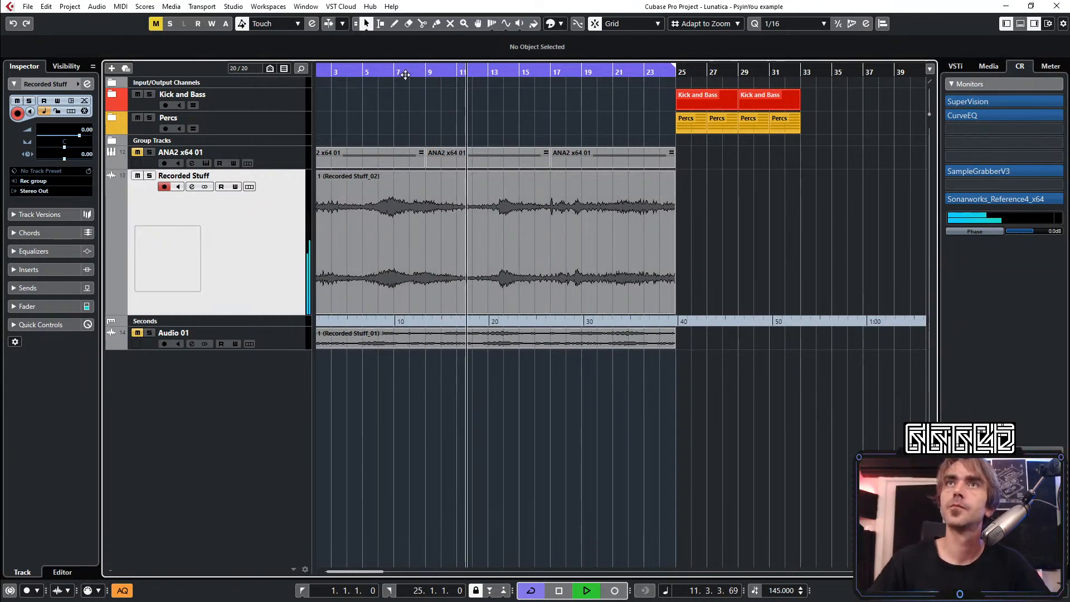
drag(430, 177, 693, 256)
click(622, 74)
scroll(624, 89, up, 1)
scroll(618, 184, right, 2)
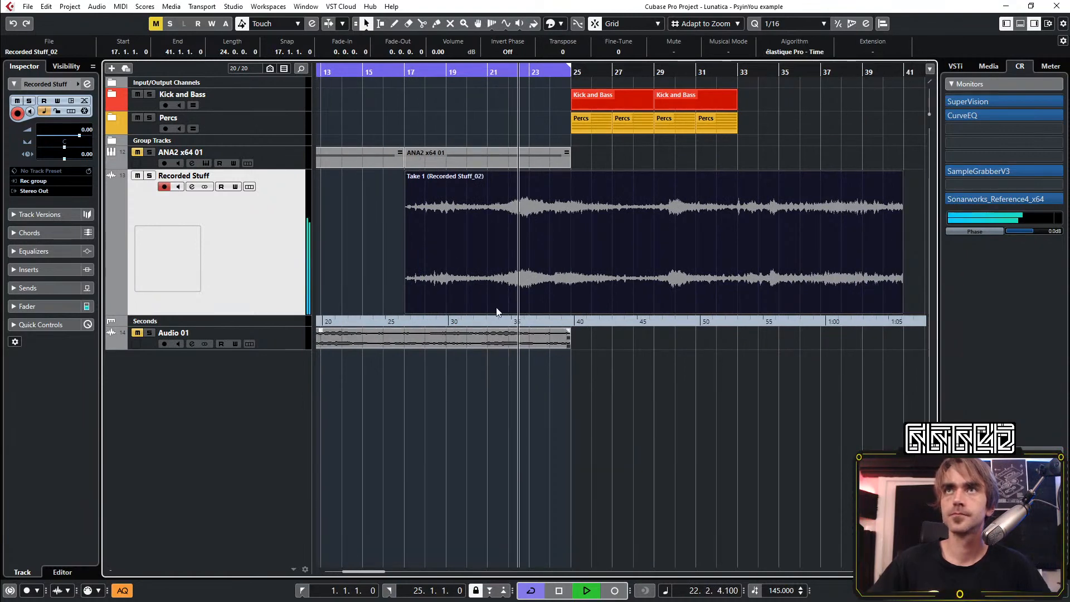
Shift the Recorded Stuff clip earlier to 16.3.1 and on to 15.4.1, restarting playback before the drums enter
scroll(466, 260, up, 1)
scroll(605, 267, up, 1)
drag(635, 267, 599, 278)
scroll(597, 278, right, 2)
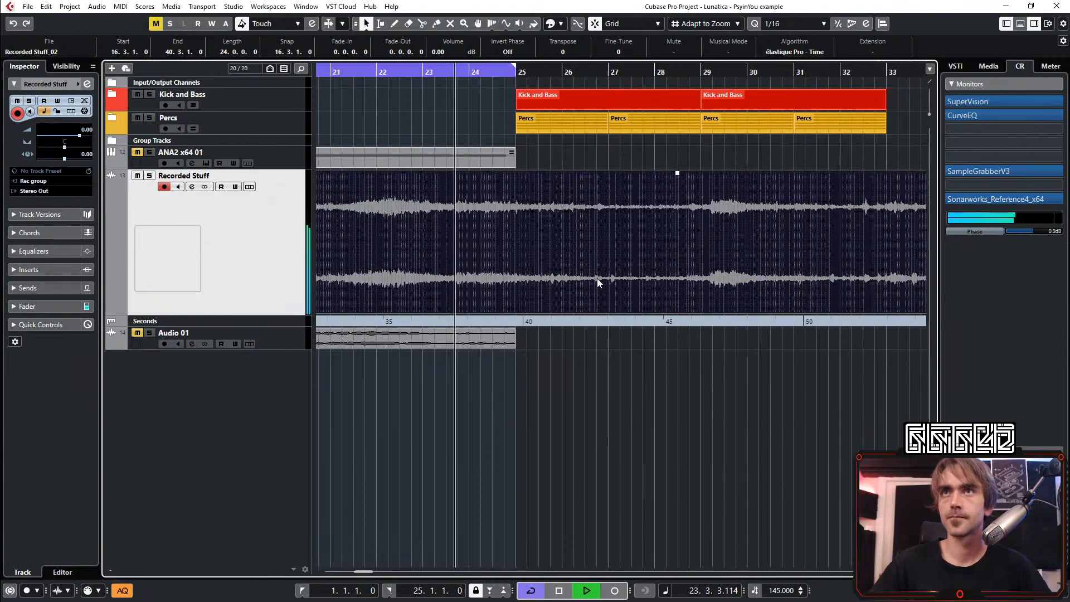
scroll(597, 279, right, 2)
scroll(418, 276, up, 1)
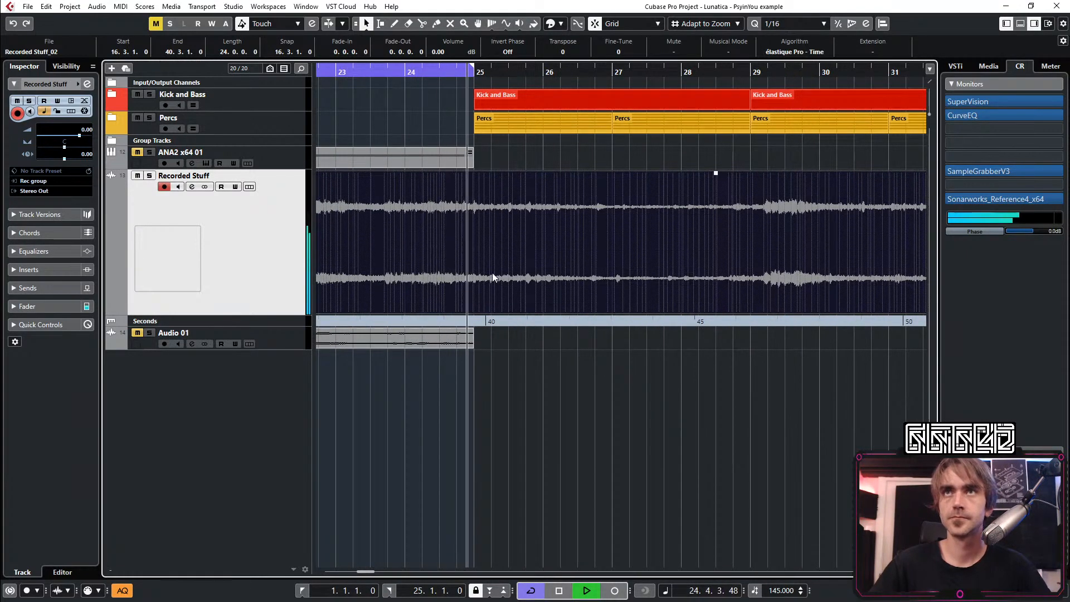
scroll(492, 273, left, 2)
drag(673, 288, 620, 273)
key(space)
key(space)
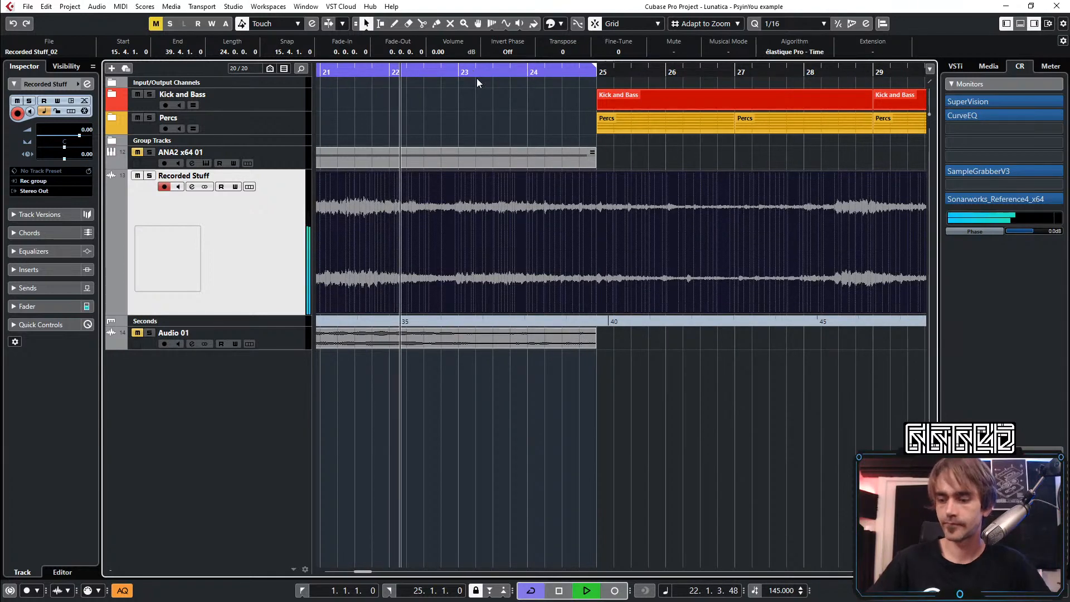
Turn off cycle playback and deselect the Recorded Stuff clip, with the entire clip in view
click(476, 78)
scroll(507, 273, down, 1)
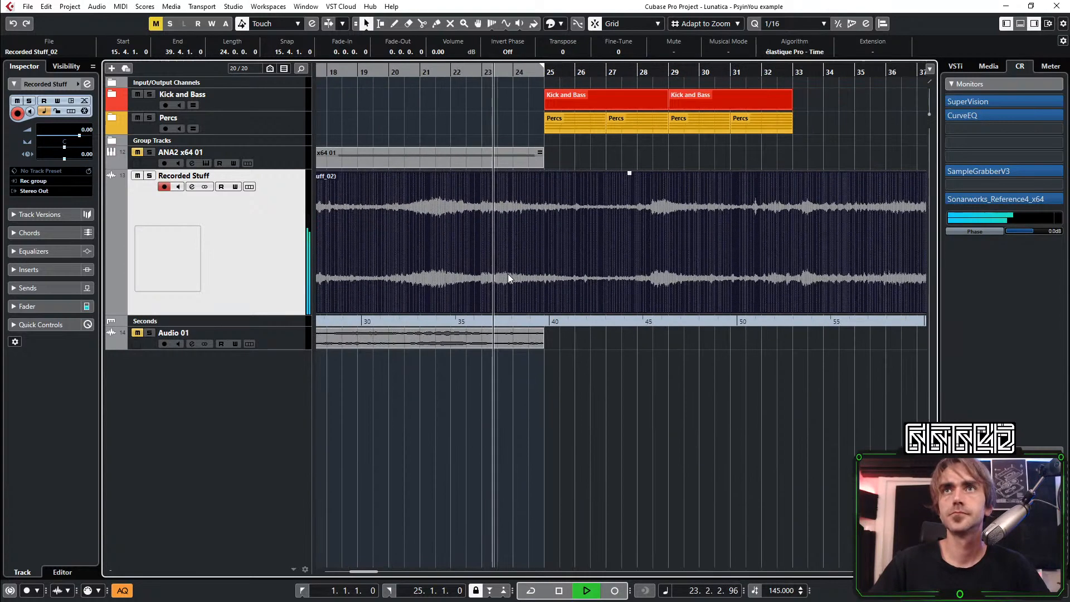
scroll(507, 273, down, 2)
click(535, 432)
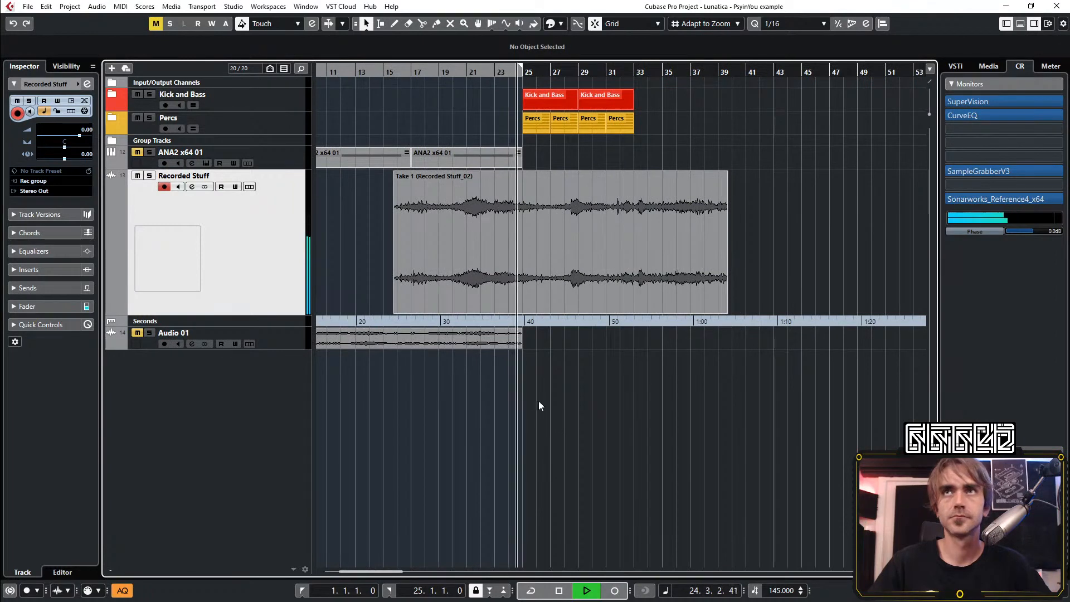
Listen to the take across the Kick and Bass entry at bar 25, replaying from a few bars before it
scroll(524, 322, right, 2)
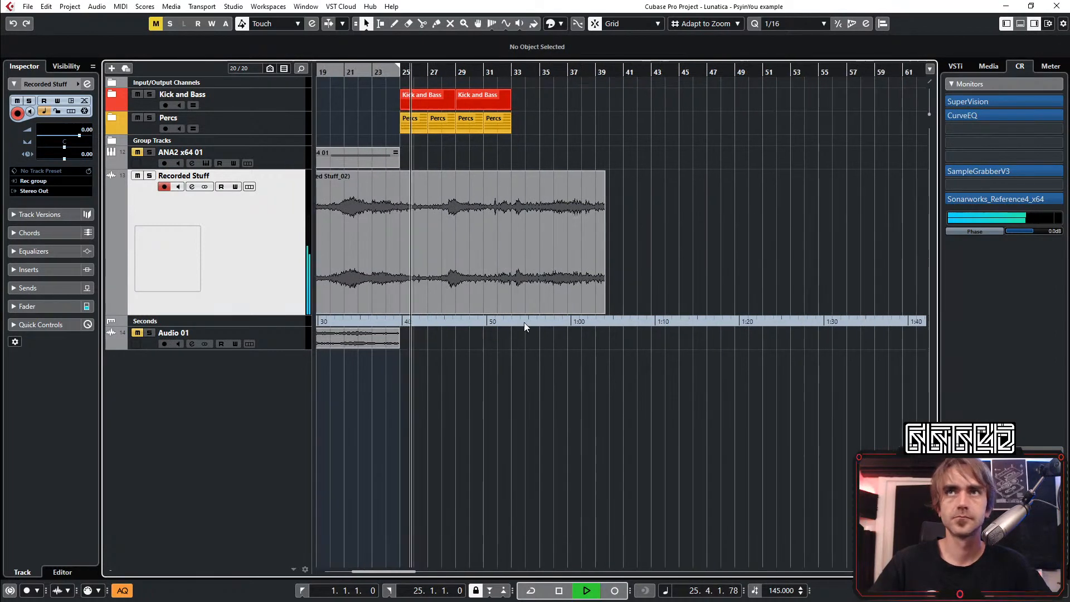
scroll(465, 265, left, 2)
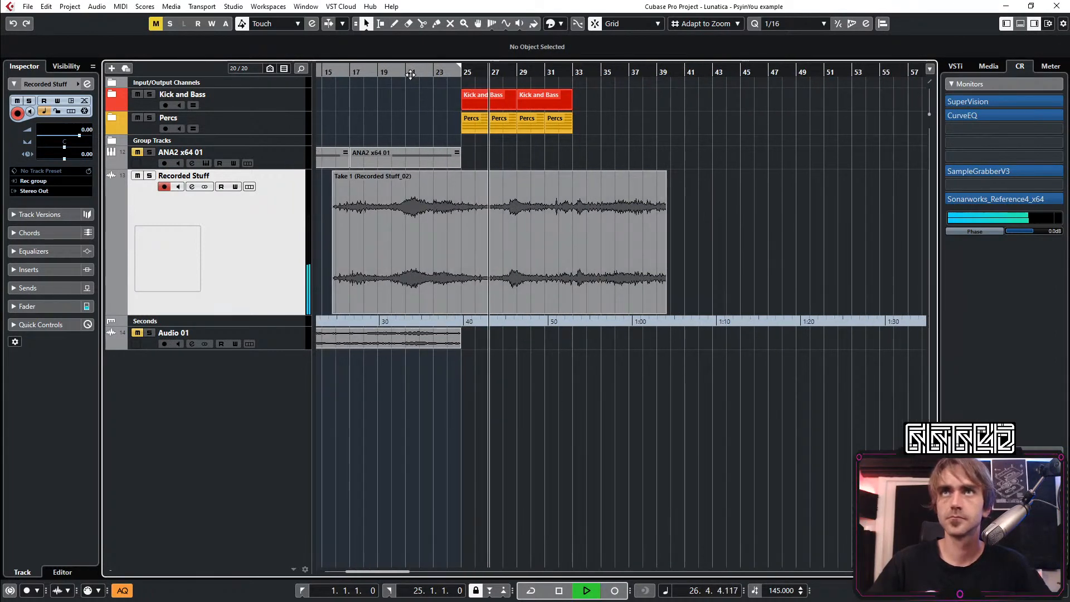
drag(410, 74, 527, 246)
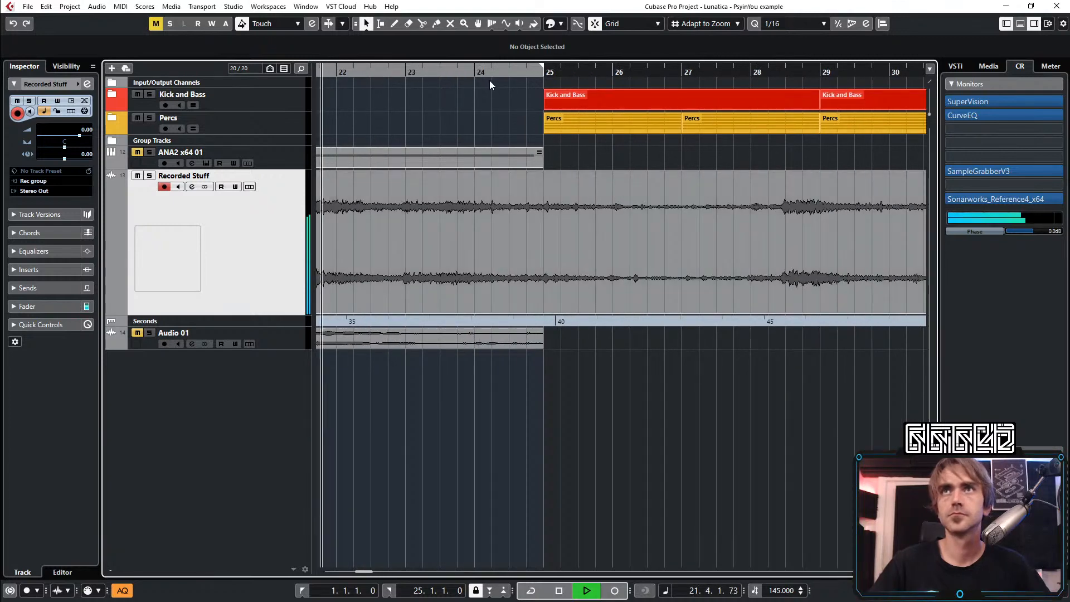
drag(489, 84, 471, 73)
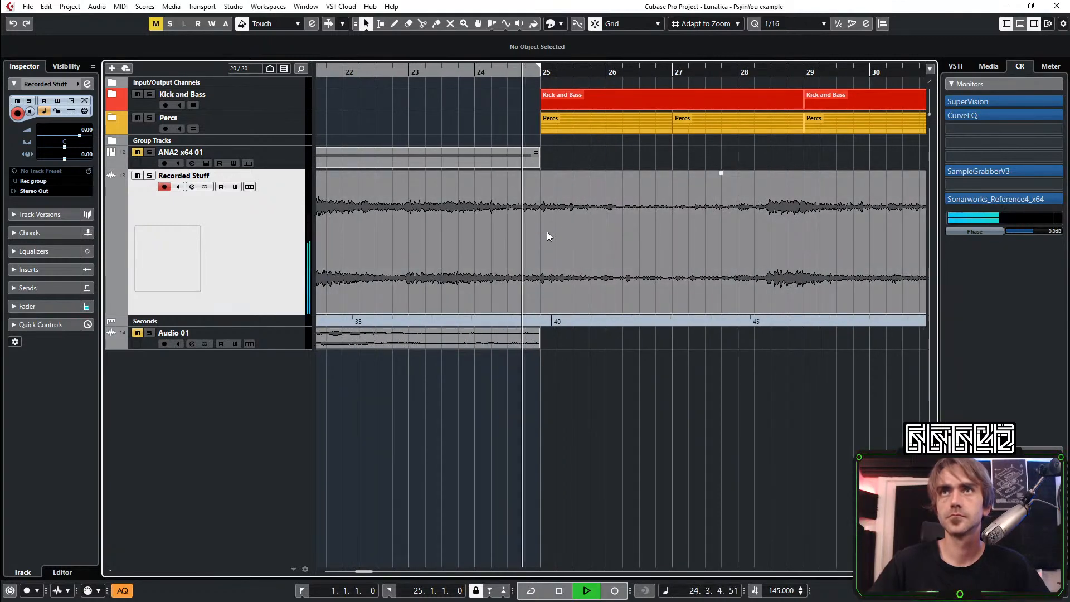
Move the Recorded Stuff clip earlier so it starts at 14.3.1 and resume playback
scroll(574, 249, down, 2)
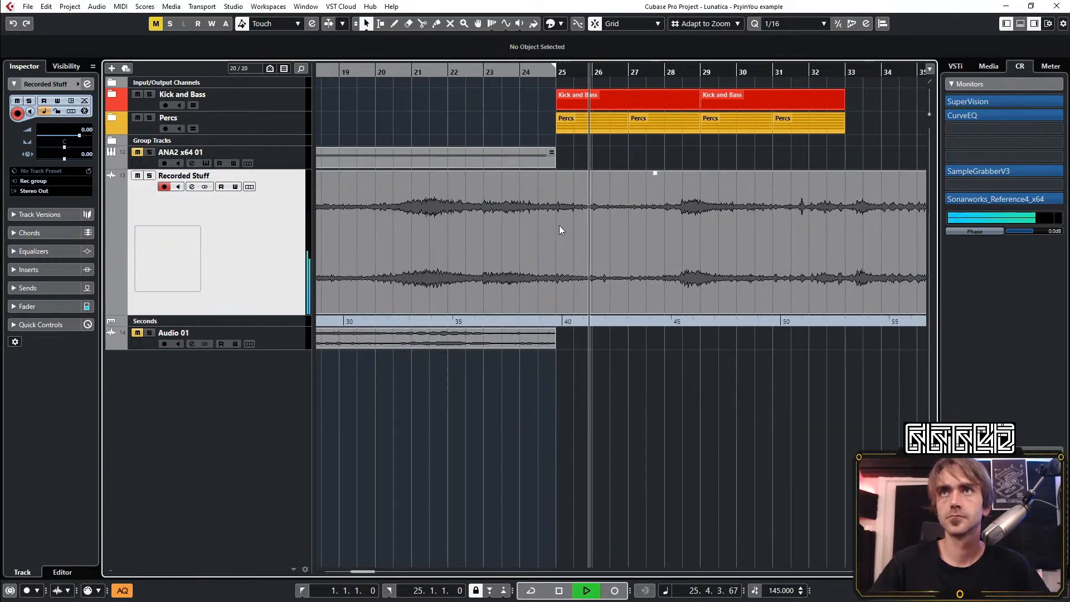
key(space)
drag(624, 242, 580, 232)
key(space)
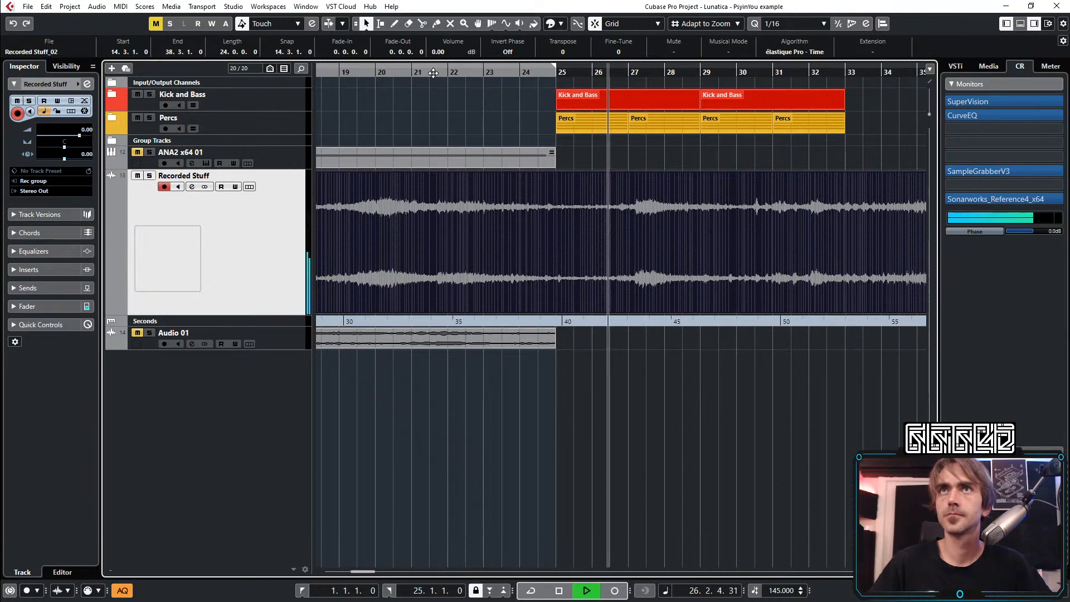
Split the Recorded Stuff clip at bar 25, where the Kick and Bass enters
scroll(508, 159, down, 3)
scroll(551, 237, left, 3)
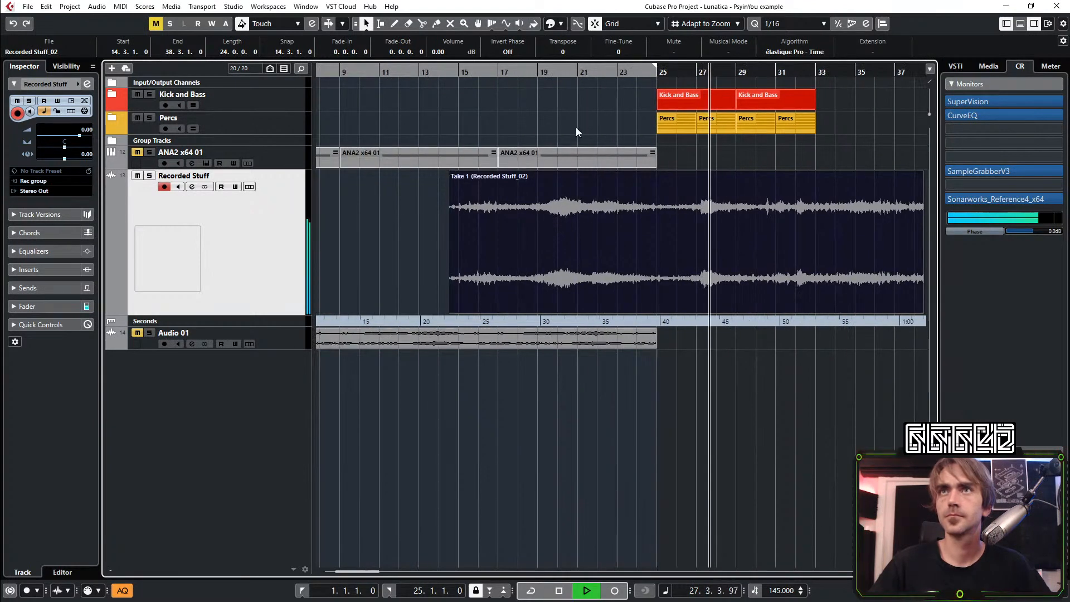
click(422, 23)
click(670, 260)
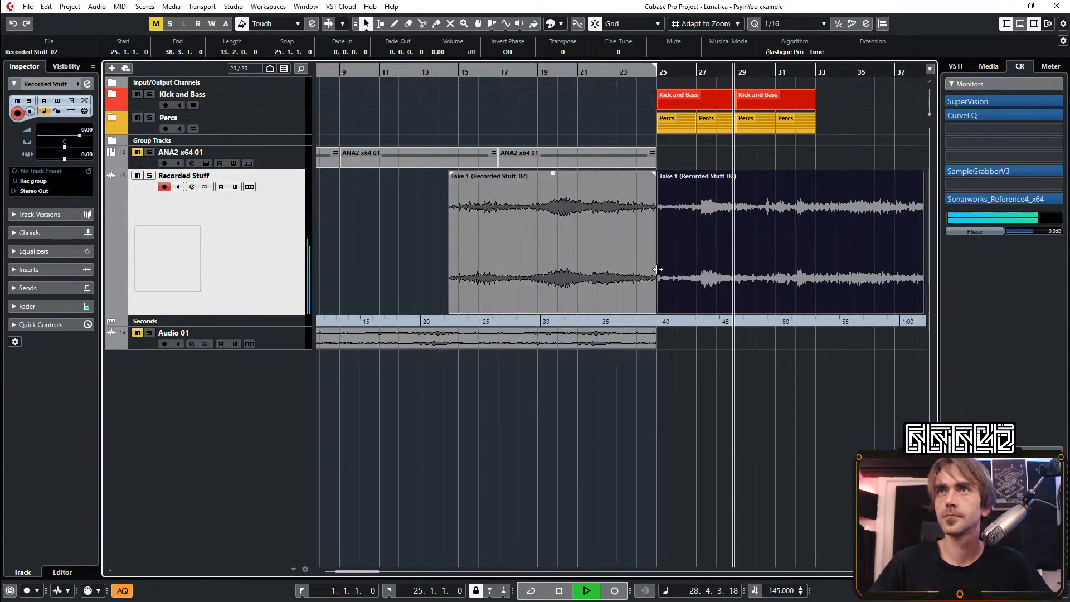
Move the split-off second half of the take to start at bar 1, in front of the first half
key(1)
key(g)
drag(599, 249, 353, 262)
key(space)
Deselect the rearranged clips, restart playback just before bar 25 and unmute the Audio 01 track
key(space)
drag(628, 241, 406, 258)
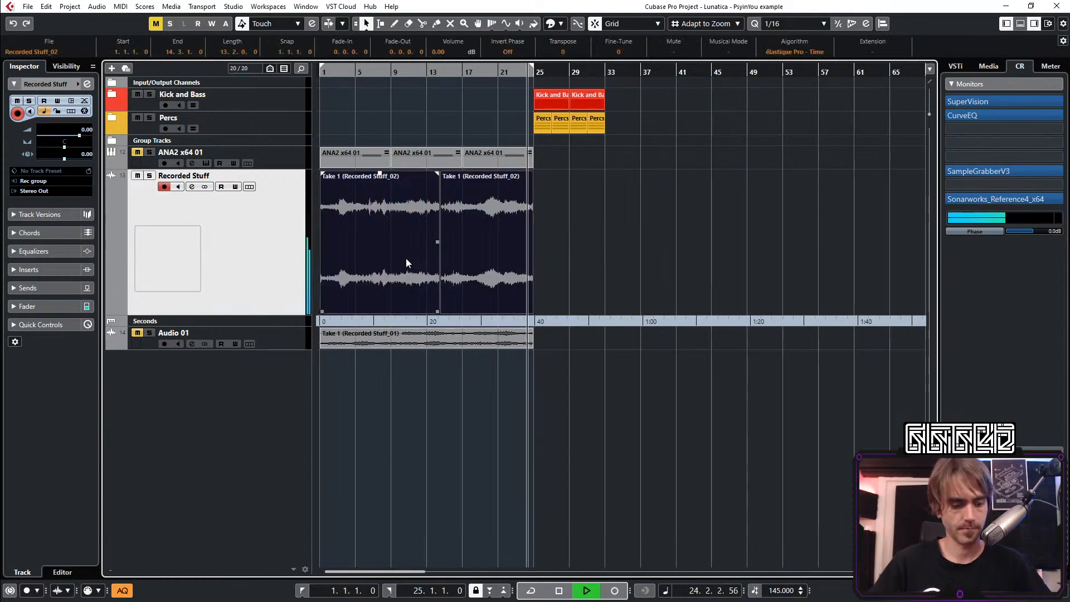
click(660, 240)
scroll(494, 233, up, 6)
key(space)
key(space)
click(138, 332)
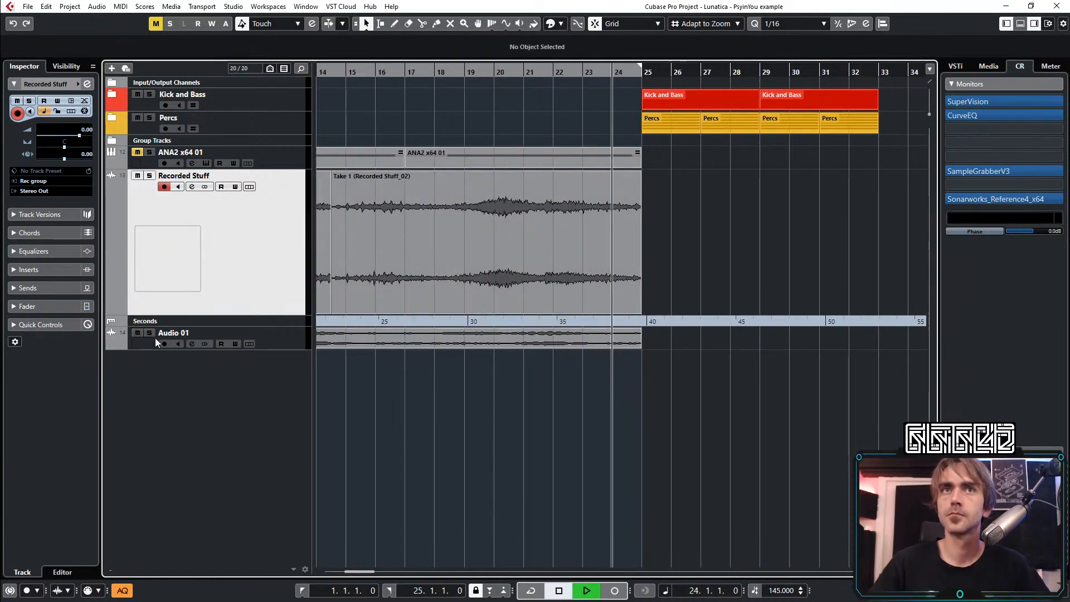
Listen to both recordings into the Kick and Bass entry, replaying from a few bars before it
scroll(663, 362, down, 6)
scroll(567, 252, right, 2)
scroll(566, 250, right, 2)
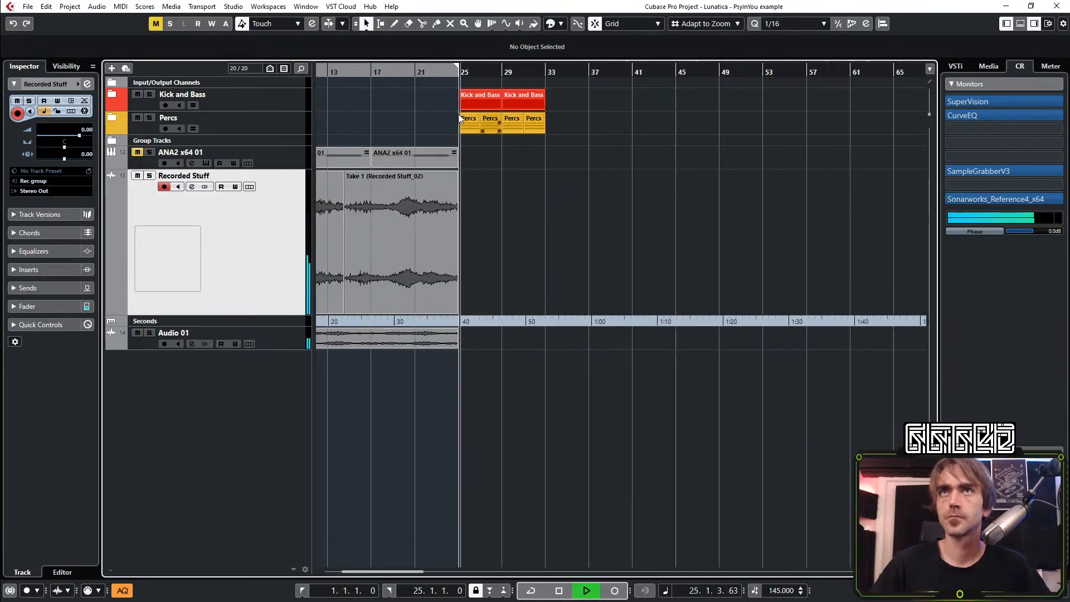
scroll(456, 120, up, 3)
click(365, 73)
scroll(460, 204, left, 4)
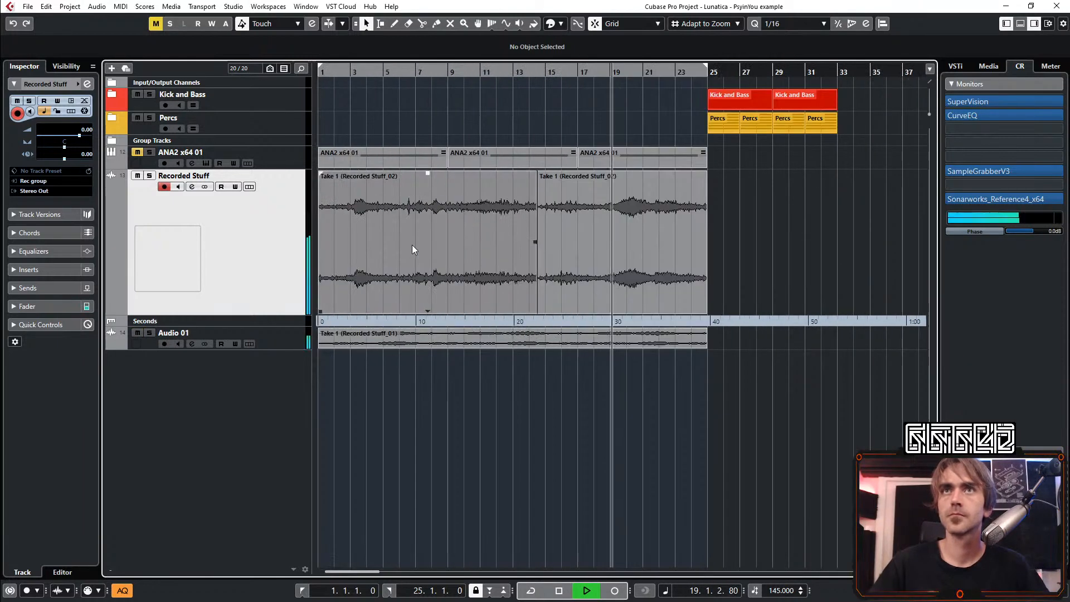
Copy the Recorded Stuff clip at bar 1 to bar 25, under the Kick and Bass section
drag(360, 245, 742, 245)
scroll(691, 329, right, 1)
scroll(680, 339, up, 3)
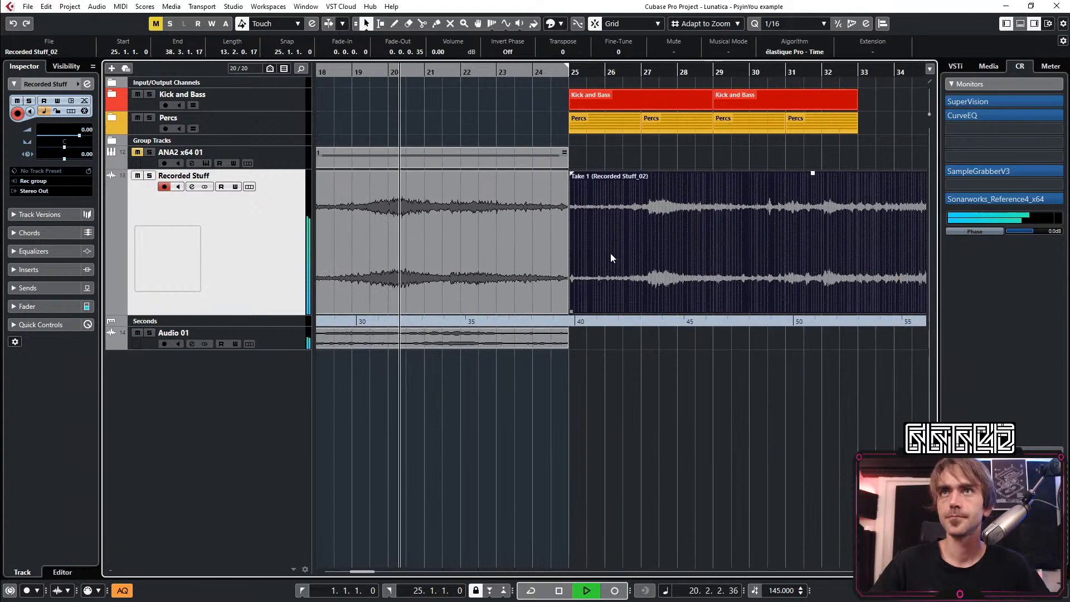
scroll(593, 249, right, 1)
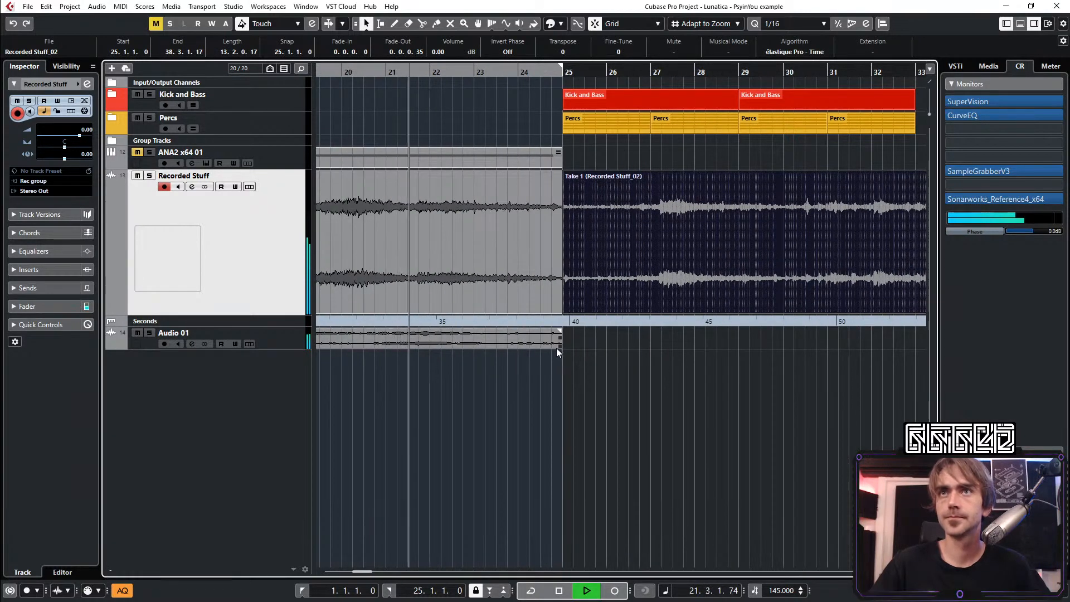
Lower the Audio 01 track volume to -4.34 and deselect the copied clip
scroll(556, 348, down, 4)
click(301, 338)
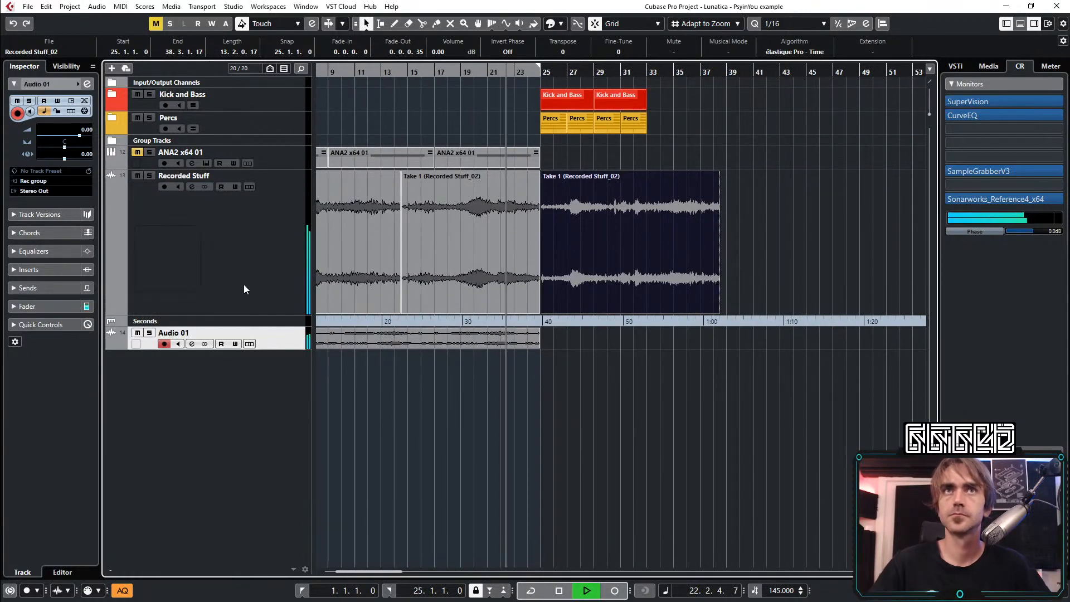
click(70, 136)
scroll(577, 256, up, 2)
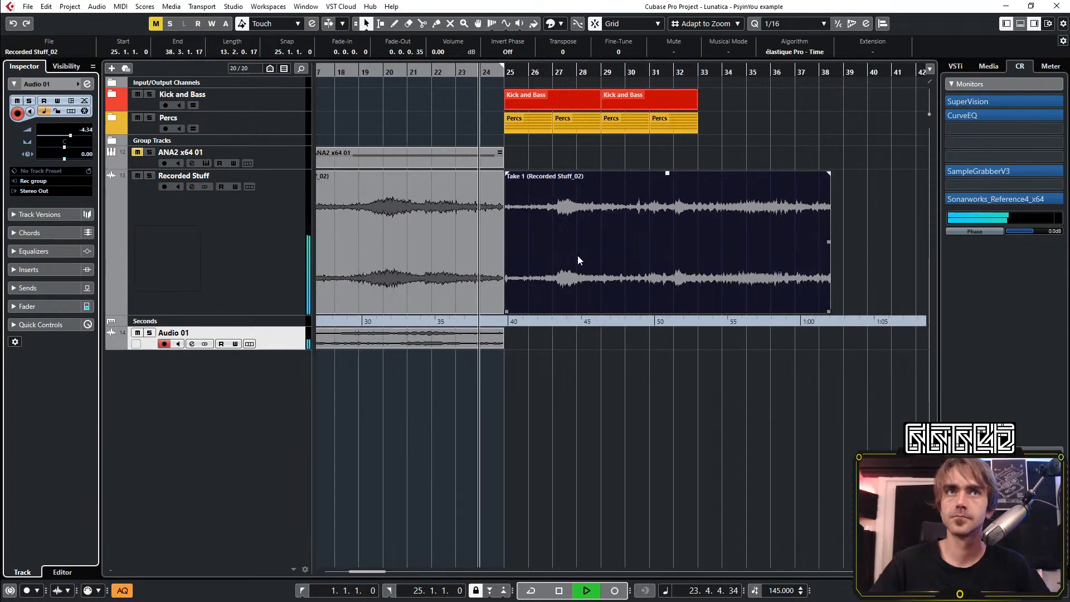
click(563, 470)
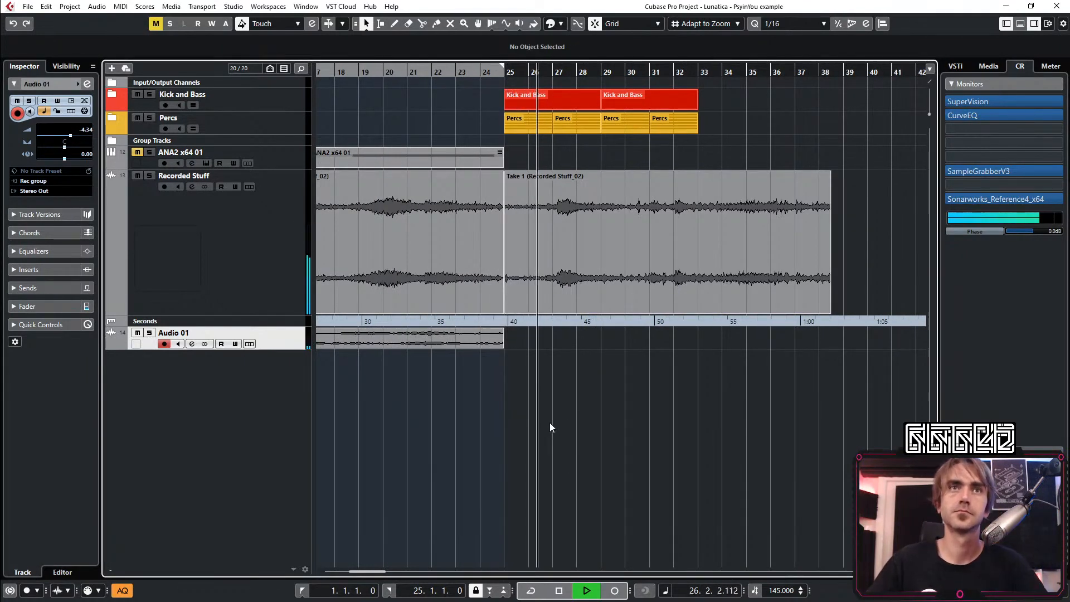
Listen to the copied Recorded Stuff clip after bar 25, delete it and stop playback
scroll(590, 373, down, 2)
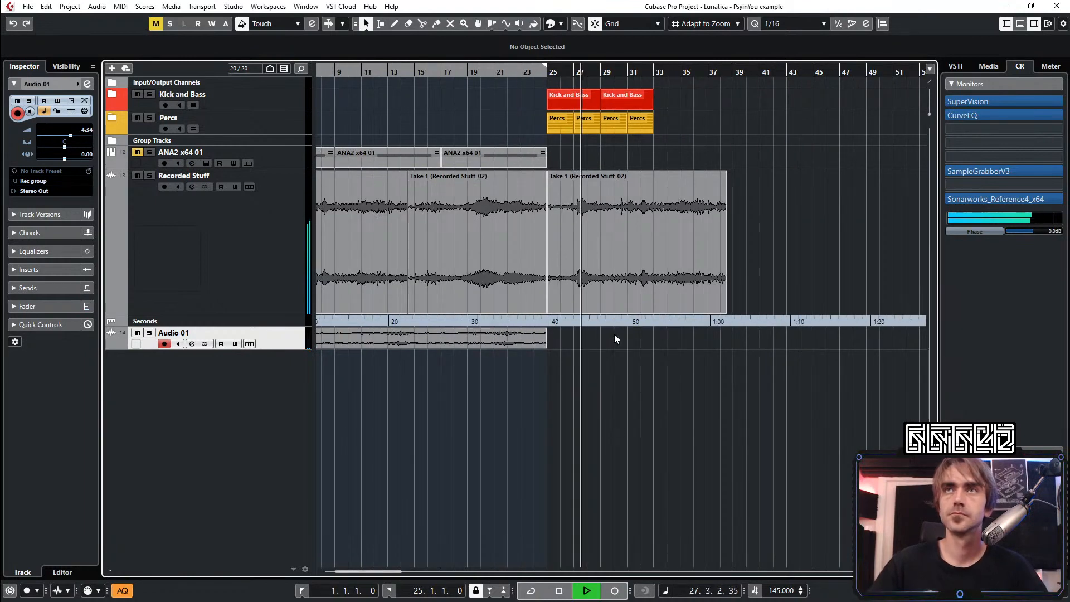
scroll(585, 251, up, 3)
scroll(603, 239, down, 1)
scroll(603, 239, down, 1)
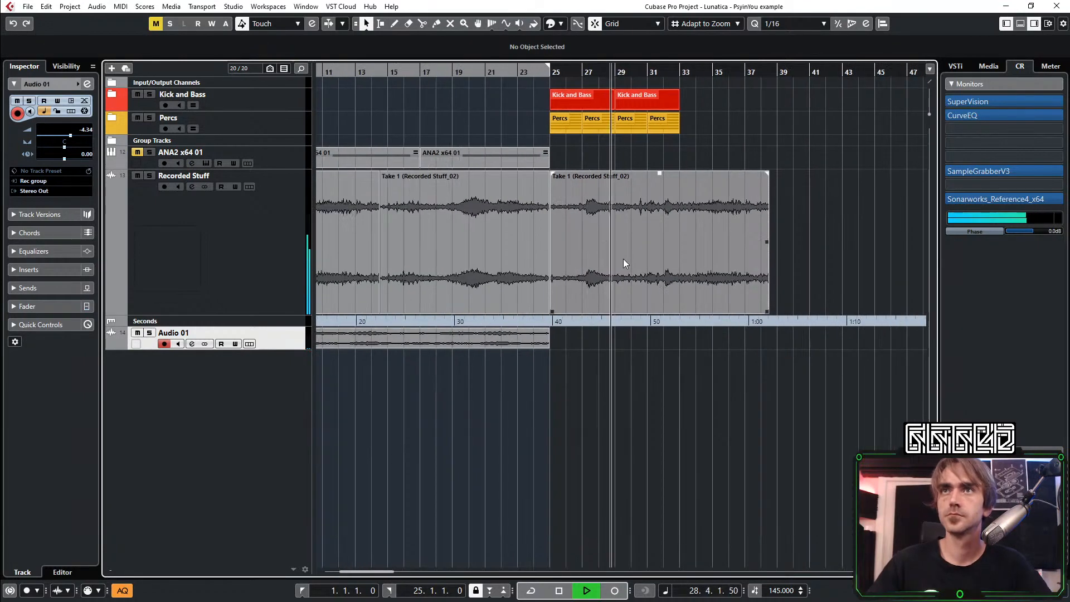
click(623, 258)
drag(817, 198, 677, 251)
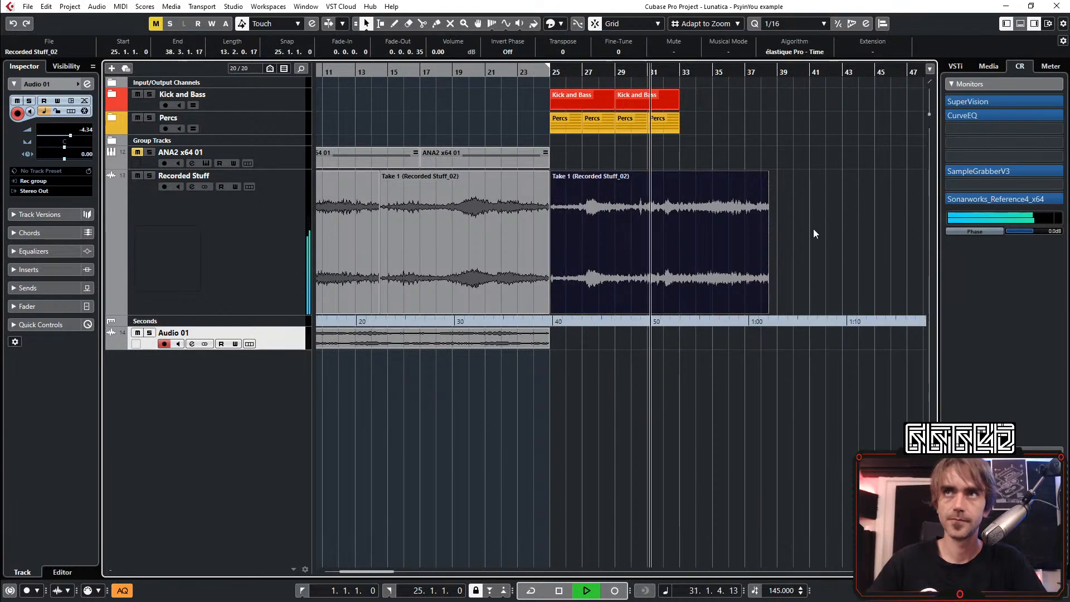
key(Delete)
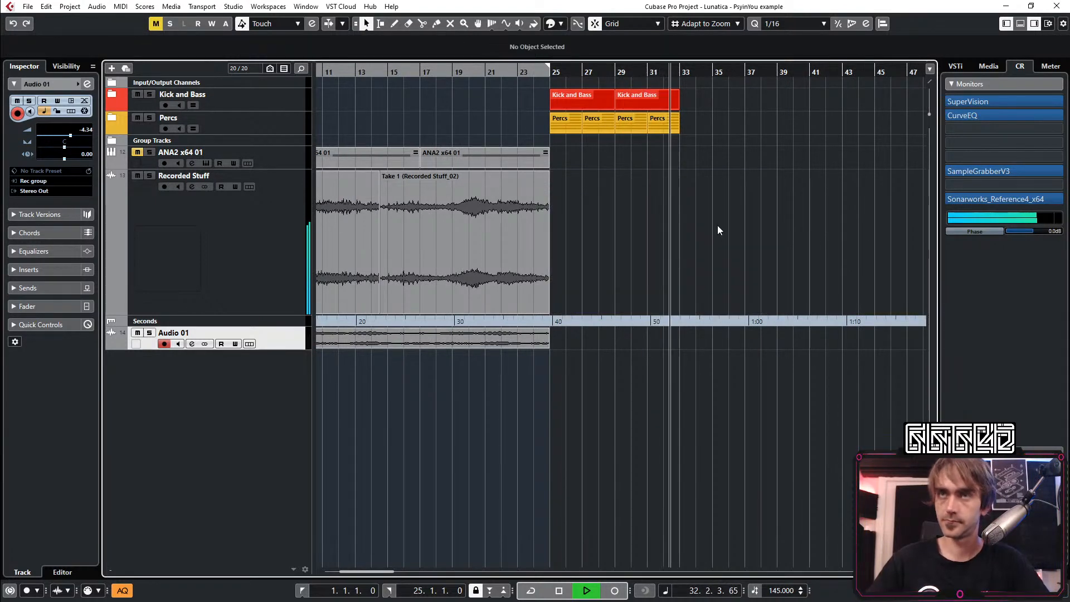
key(space)
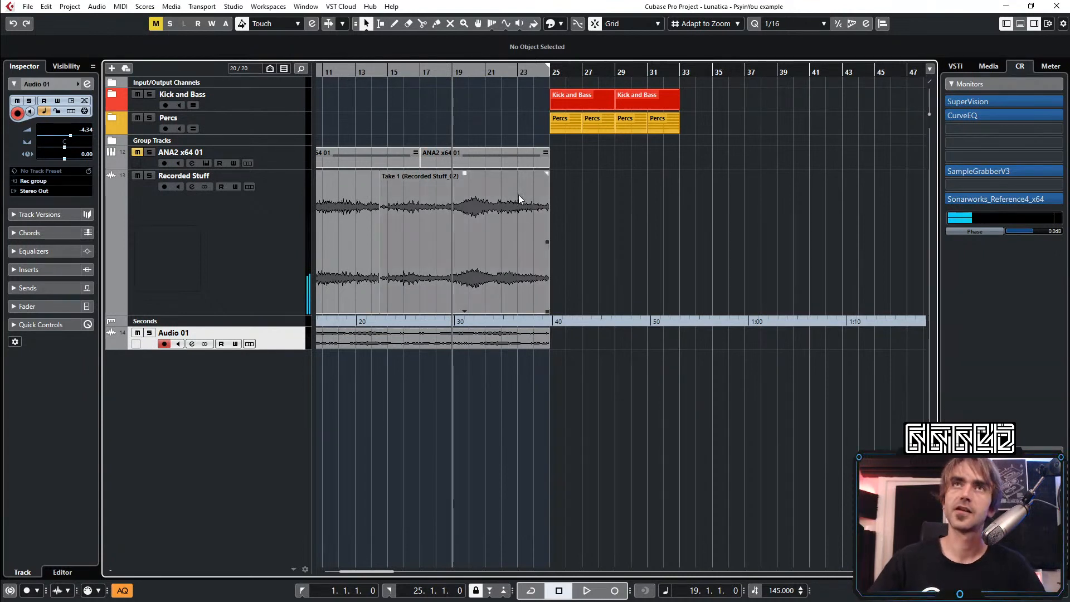
Set the locators from bar 25 to bar 33 and turn on cycle playback
scroll(518, 195, up, 2)
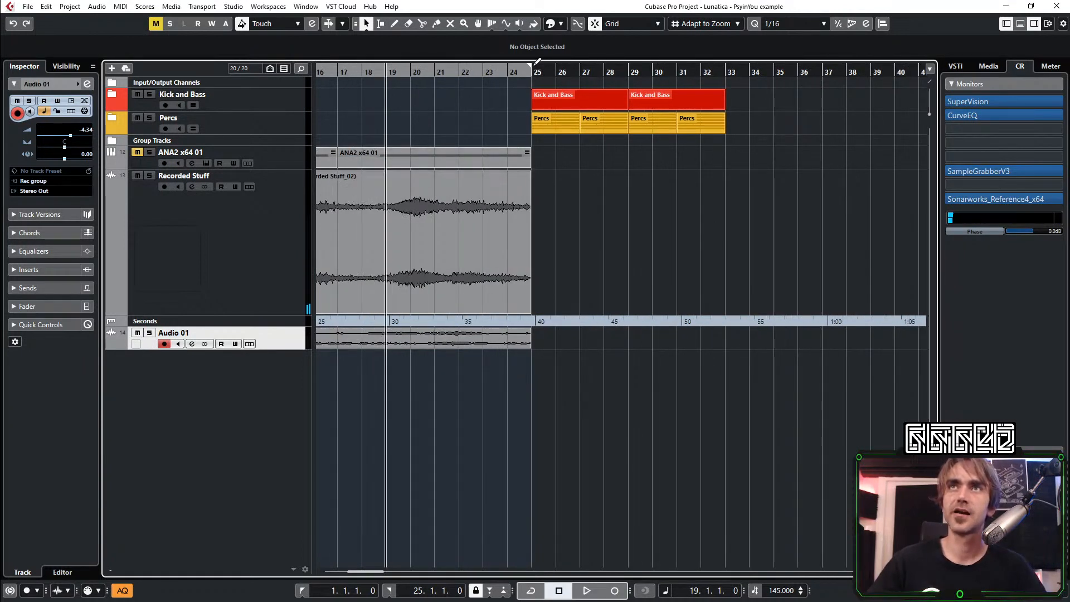
drag(531, 70, 725, 70)
click(640, 69)
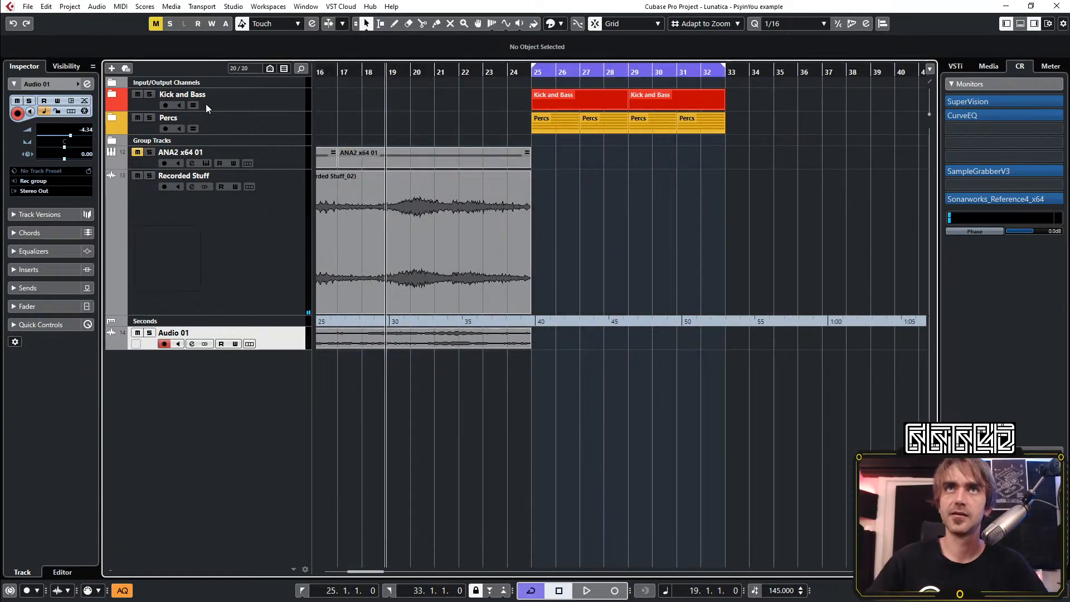
Expand the Kick and Bass folder and add an ANA2 instrument track below the 27 BD Kämpfer track
click(111, 94)
click(292, 120)
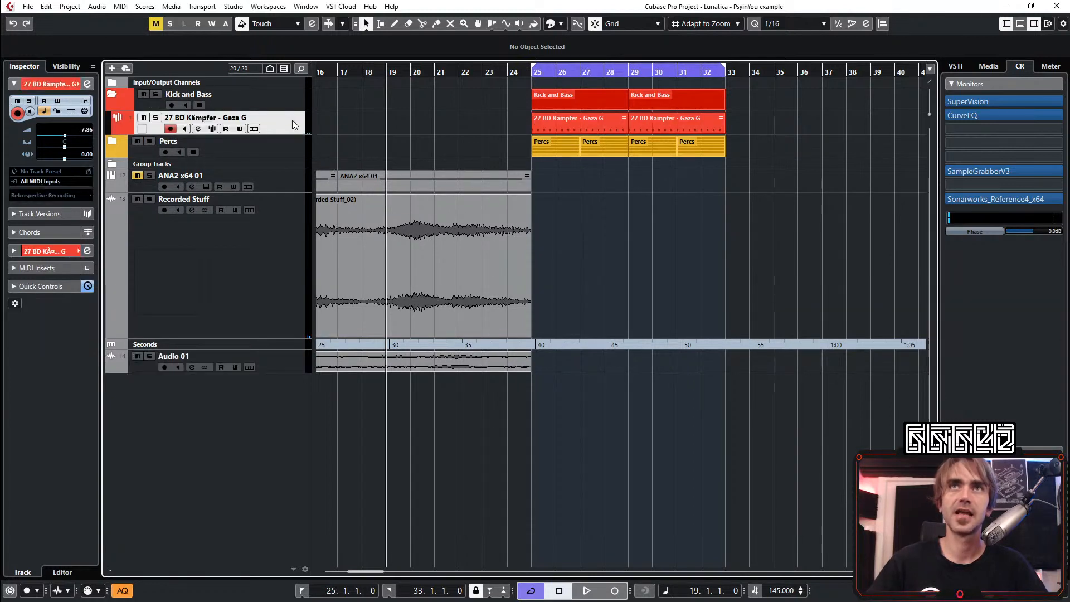
right_click(290, 123)
mouse_move(334, 131)
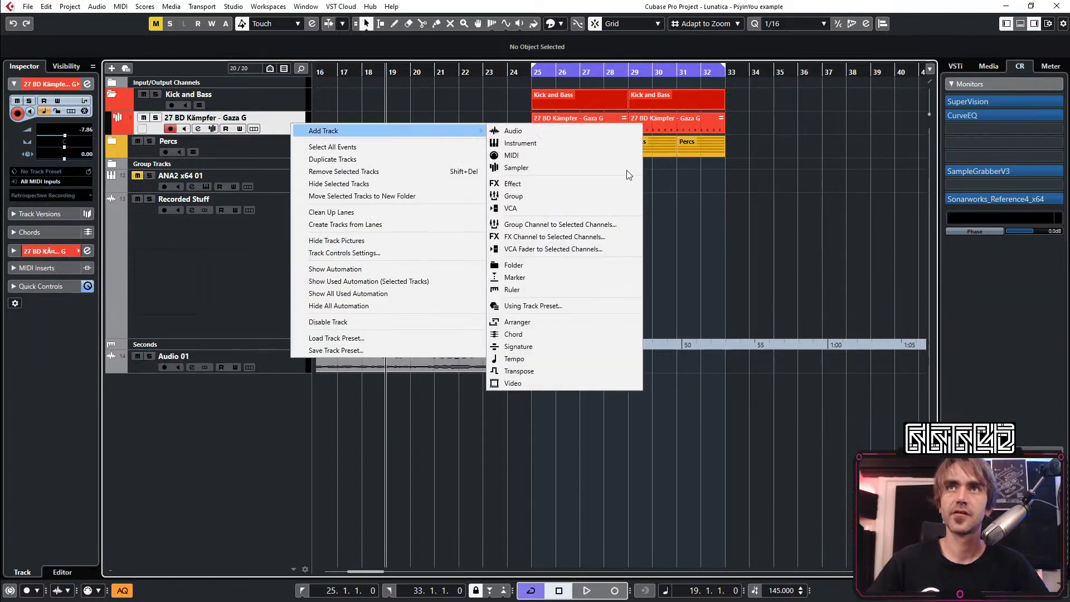
click(543, 143)
click(513, 352)
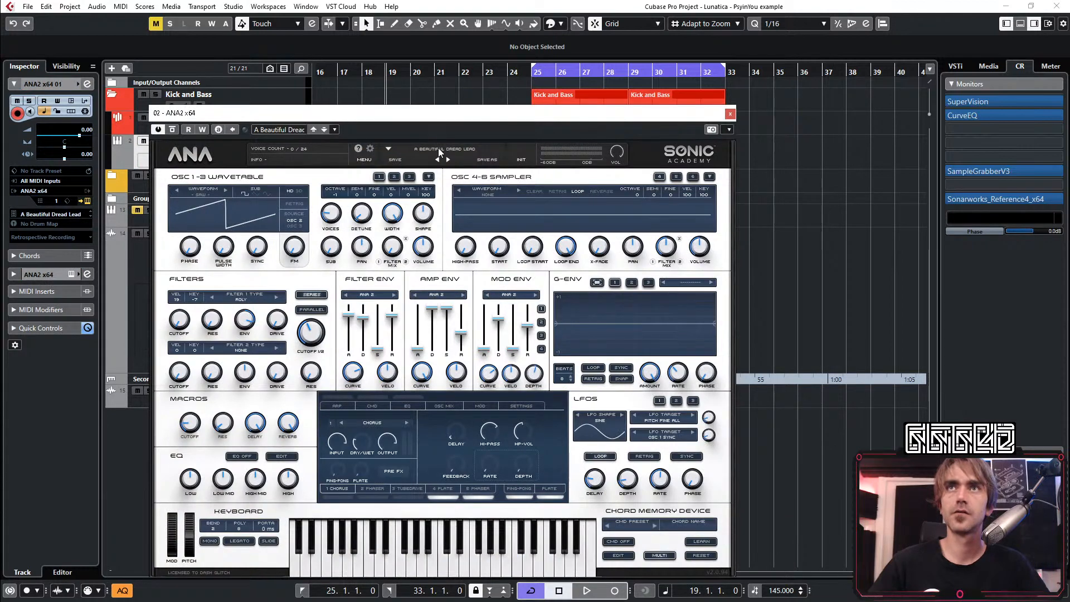
Load the preset 031 BSS - Bass1 from the Lunatica - Psy In You bank and close the ANA2 window
click(438, 149)
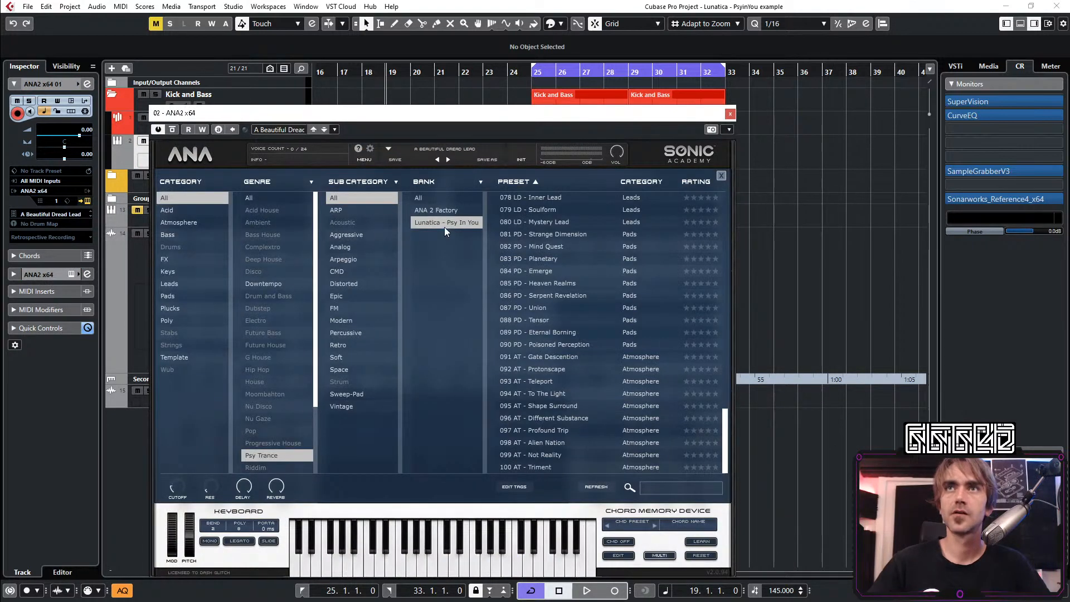
scroll(550, 226, up, 20)
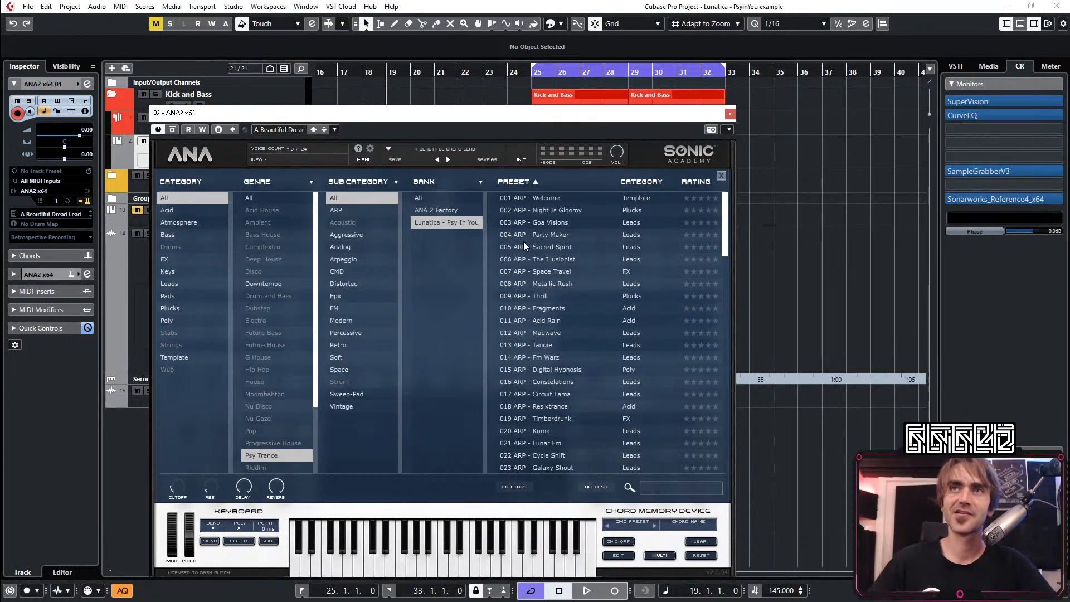
scroll(556, 260, down, 8)
scroll(559, 251, up, 3)
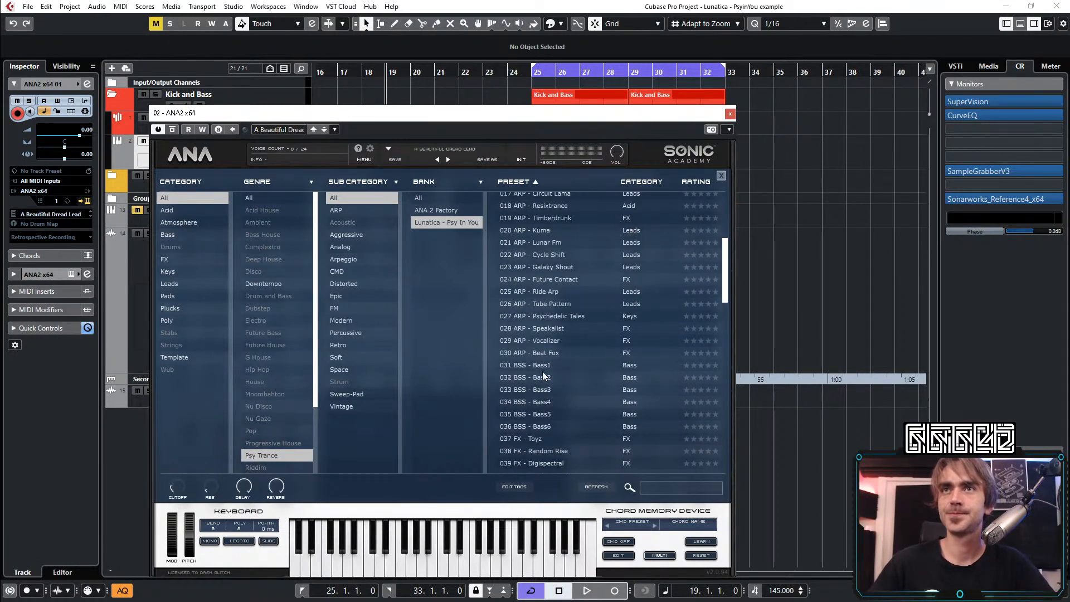
double_click(540, 367)
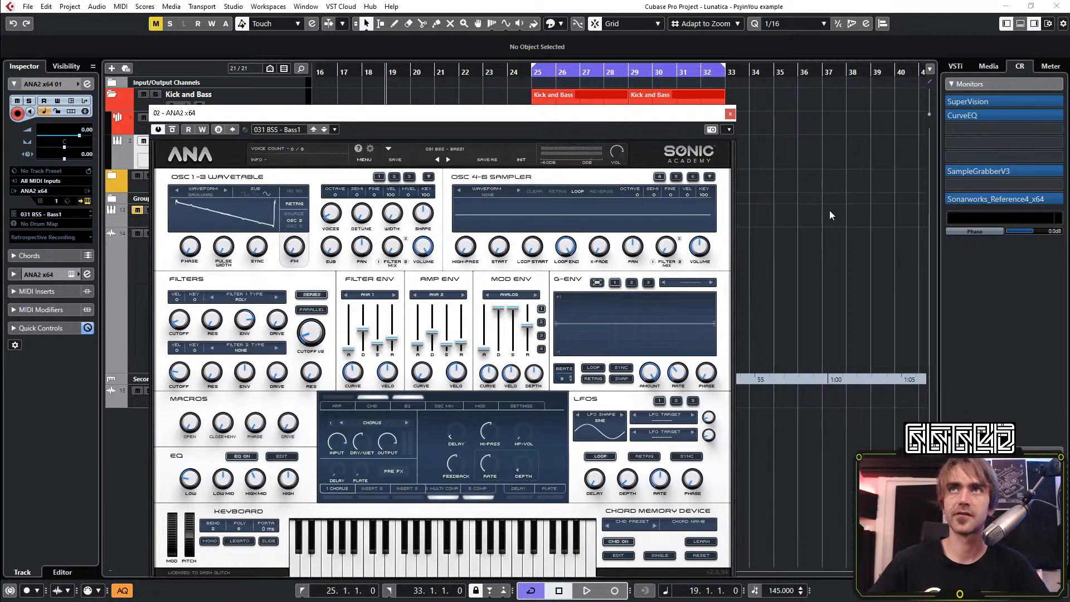
click(730, 114)
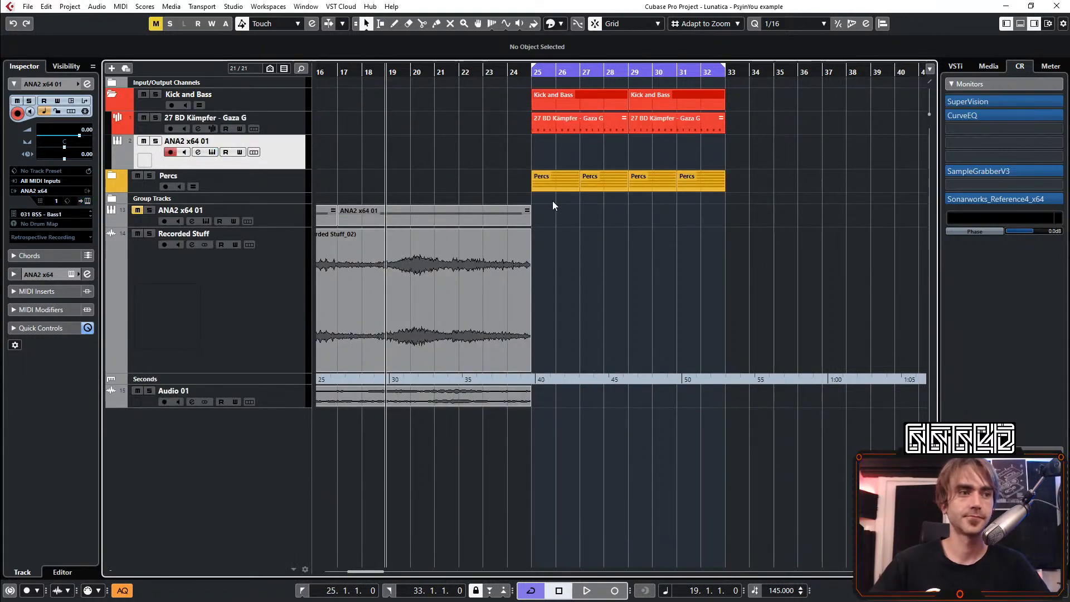
Create a two-bar empty part at bar 25 on the new ANA2 track and repeat it up to bar 33
click(530, 71)
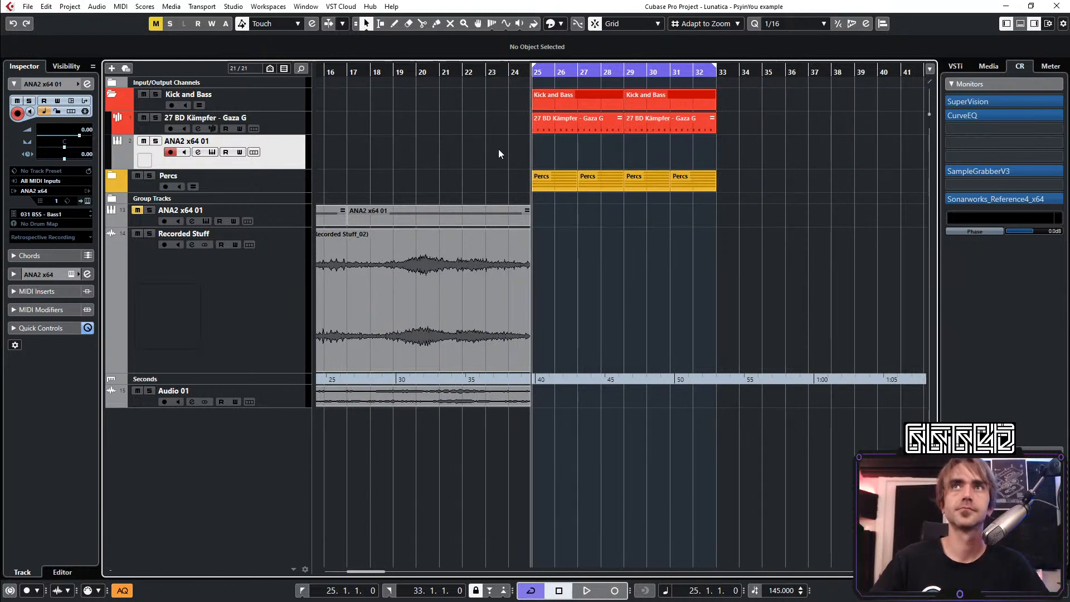
double_click(543, 145)
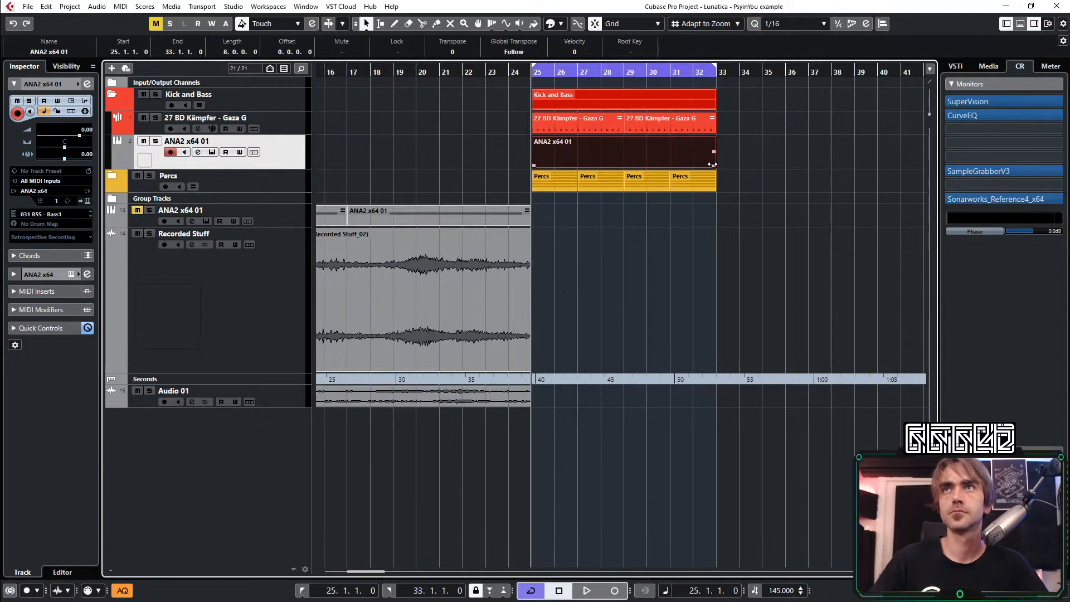
drag(714, 164, 740, 169)
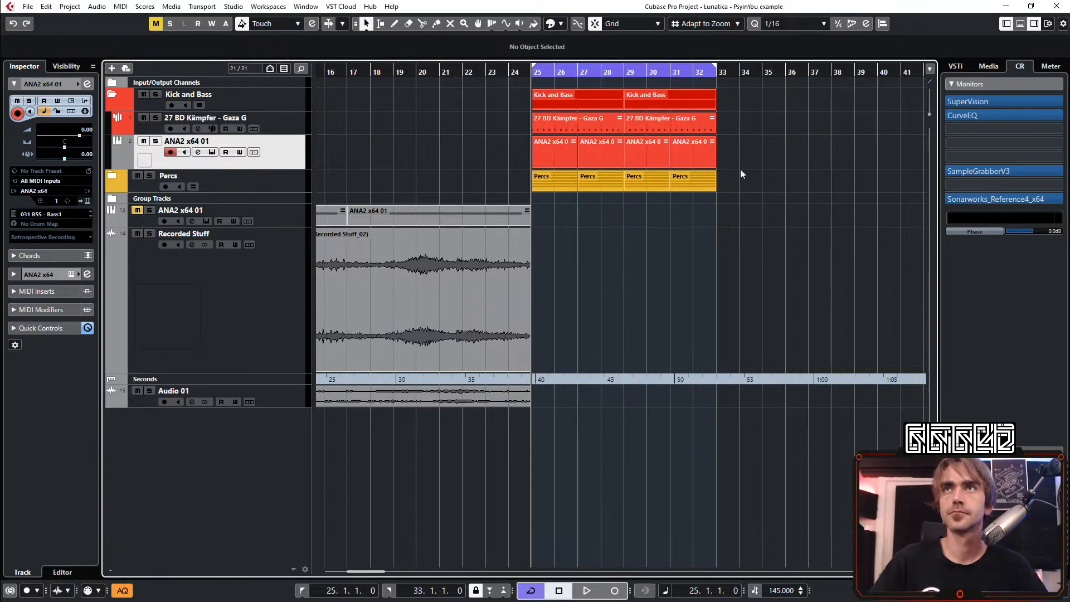
Open the ANA2 bass part at bar 25 for note editing and enter four consecutive G1 sixteenth notes starting at 25.1.2
double_click(550, 151)
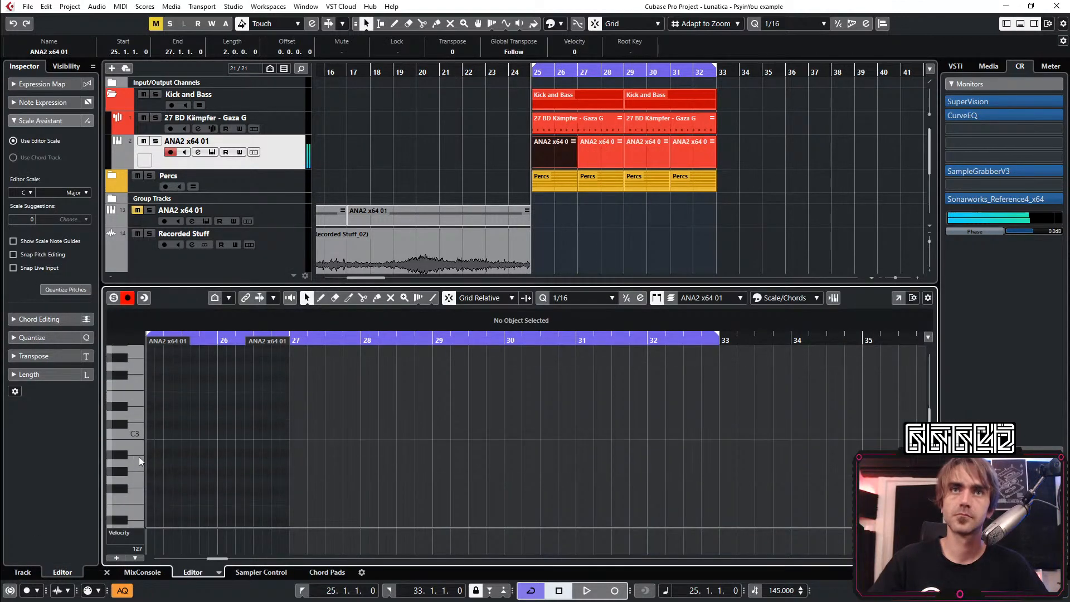
scroll(134, 476, down, 2)
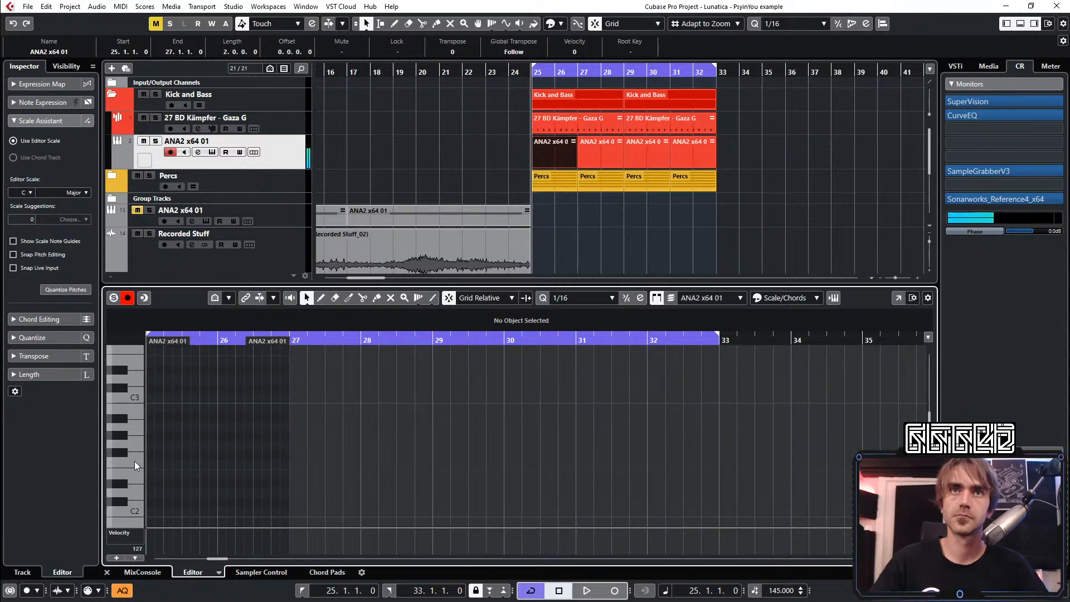
scroll(133, 450, down, 4)
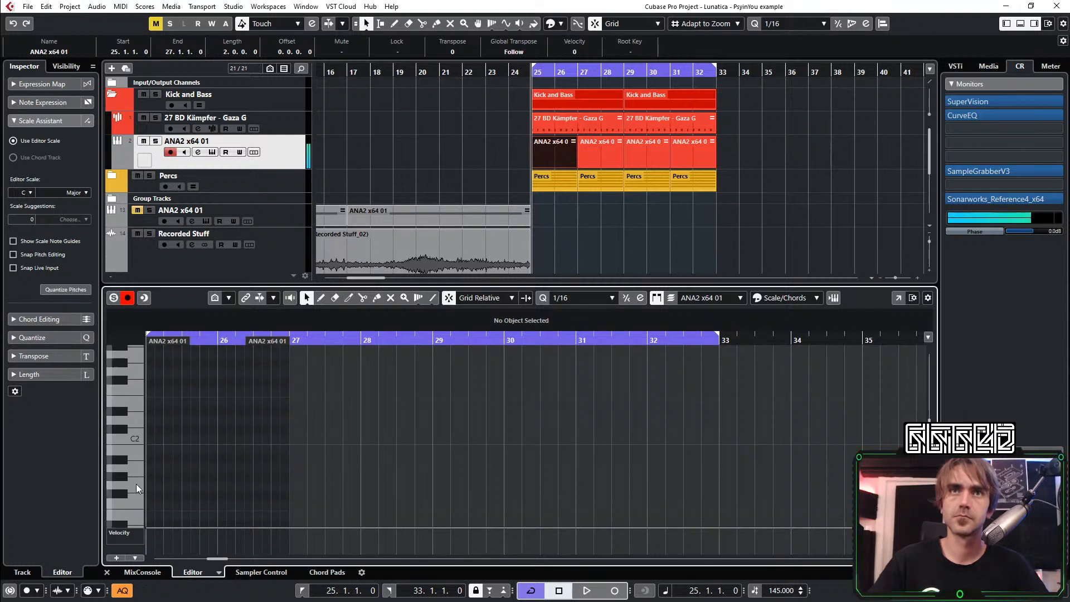
ctrl+scroll(160, 483, up, 3)
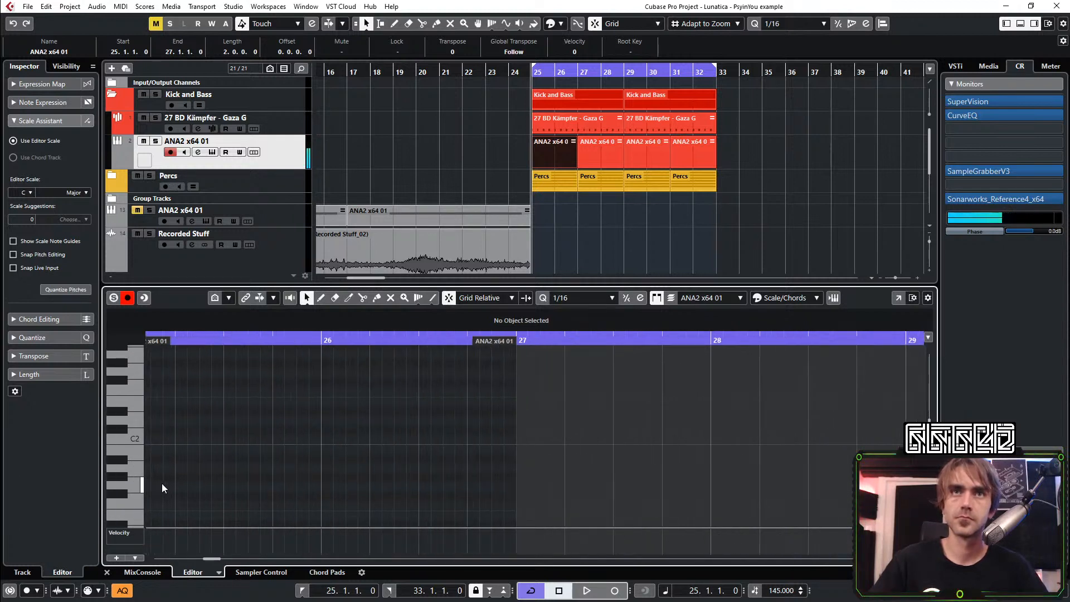
double_click(219, 490)
key(ctrl+d)
key(ctrl+d)
key(ctrl+d)
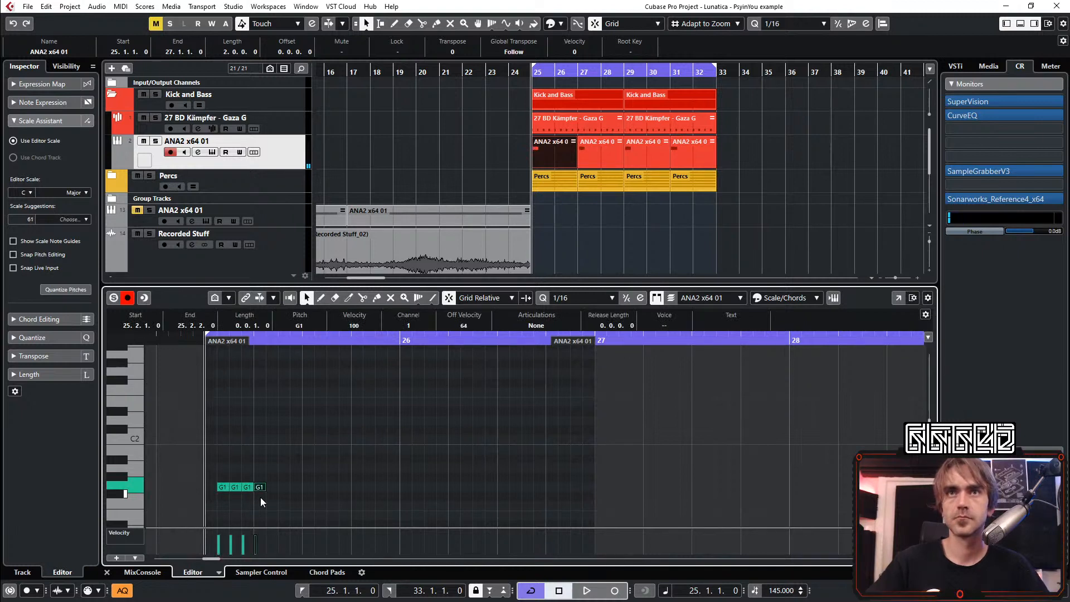
Shift the fourth G1 note to 25.2.2 and duplicate it into a second group of three sixteenths, deleting the surplus notes
key(ctrl+Right)
key(ctrl+d)
key(ctrl+d)
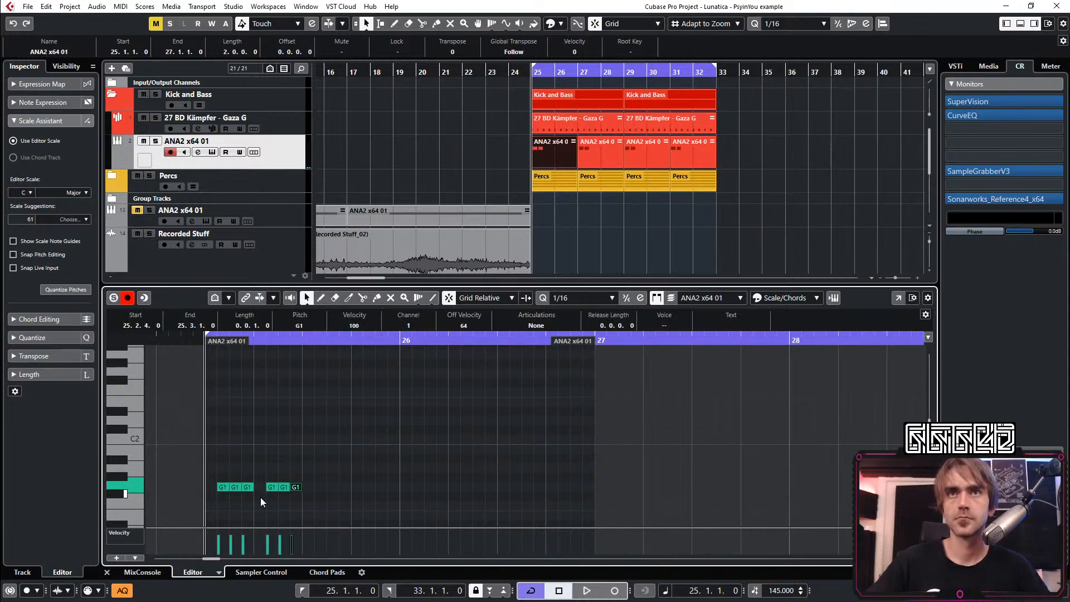
key(ctrl+d)
key(ctrl+d)
key(Left)
key(BackSpace)
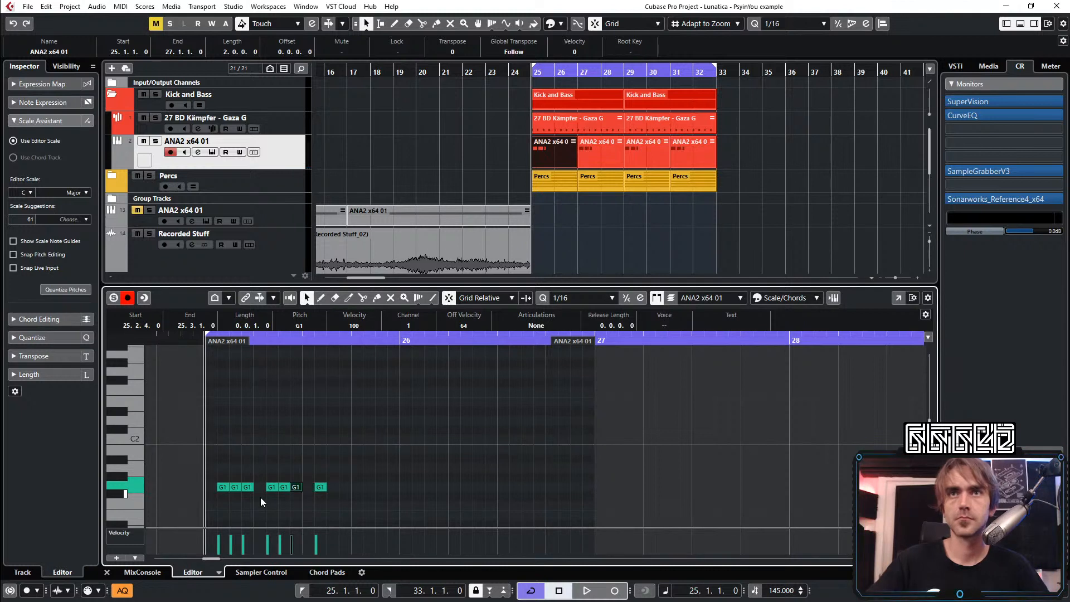
key(Right)
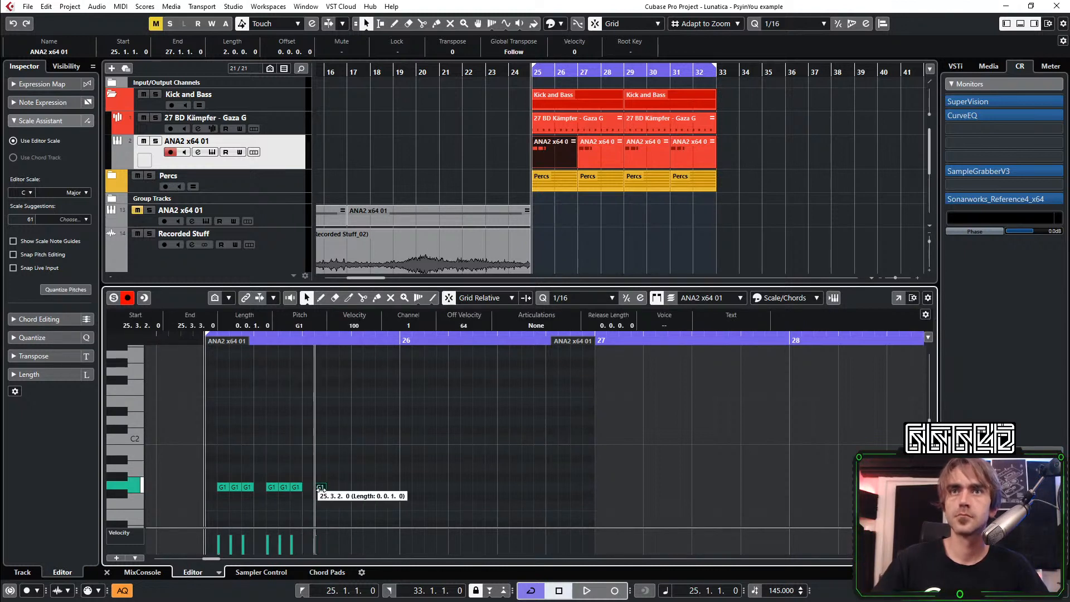
key(BackSpace)
Duplicate the two G1 groups into the second half of bar 25, then the whole bar into bar 26, leaving each beat's first sixteenth empty
drag(331, 457, 212, 501)
key(ctrl+d)
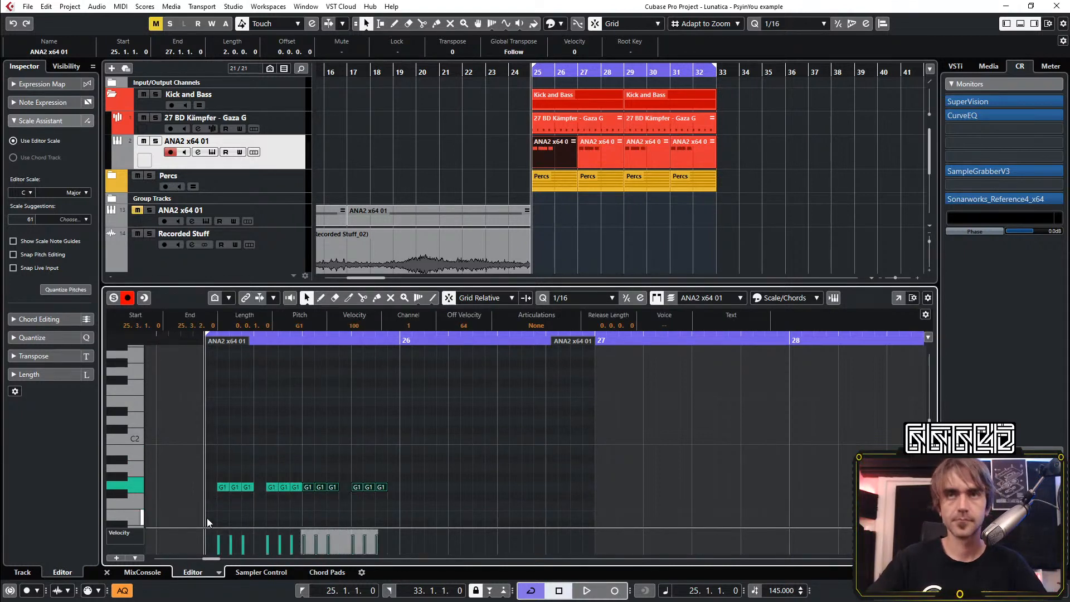
key(ctrl+Right)
drag(409, 465, 205, 516)
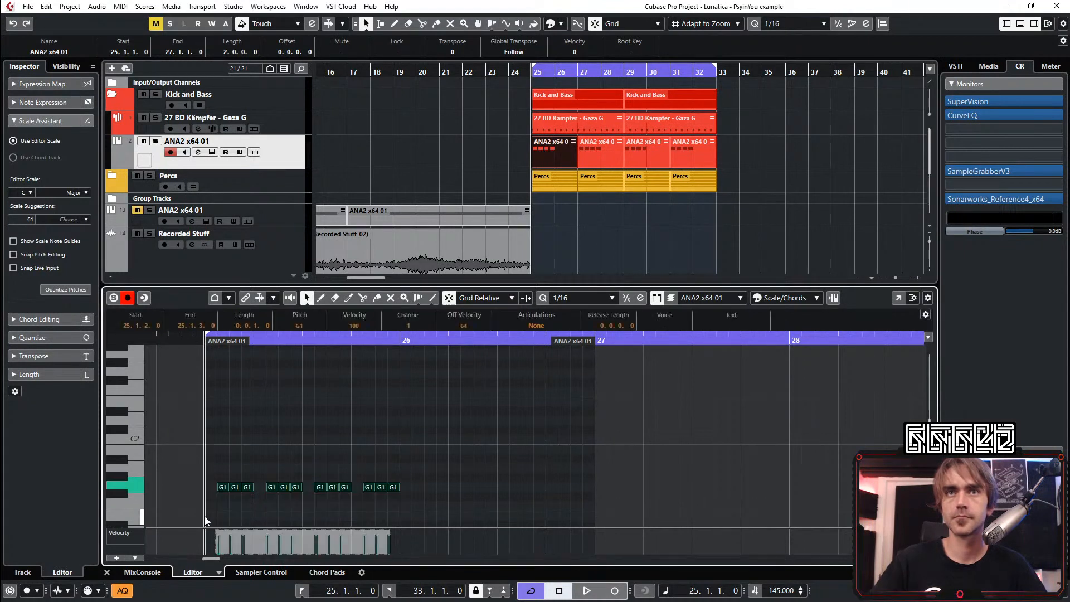
key(ctrl+d)
key(ctrl+Right)
Start cycle playback of the bassline and close the note editor
key(space)
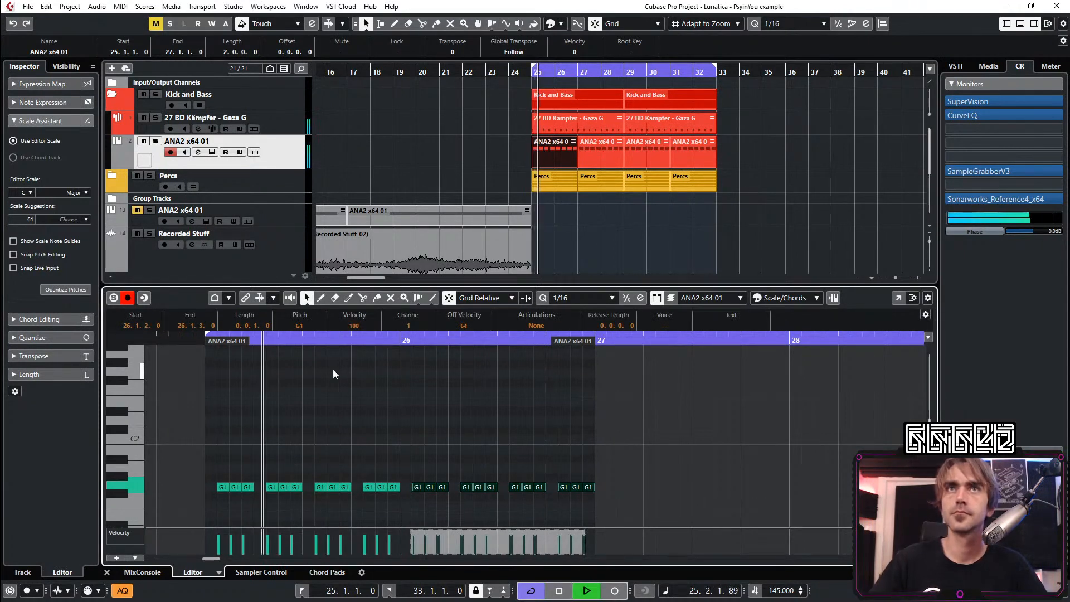
click(445, 138)
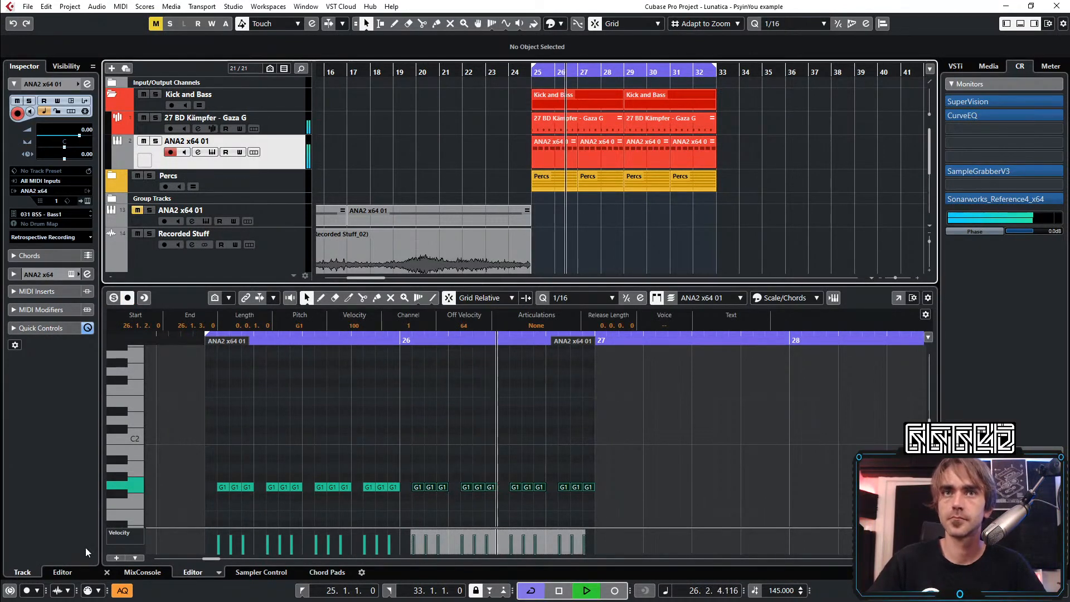
click(107, 572)
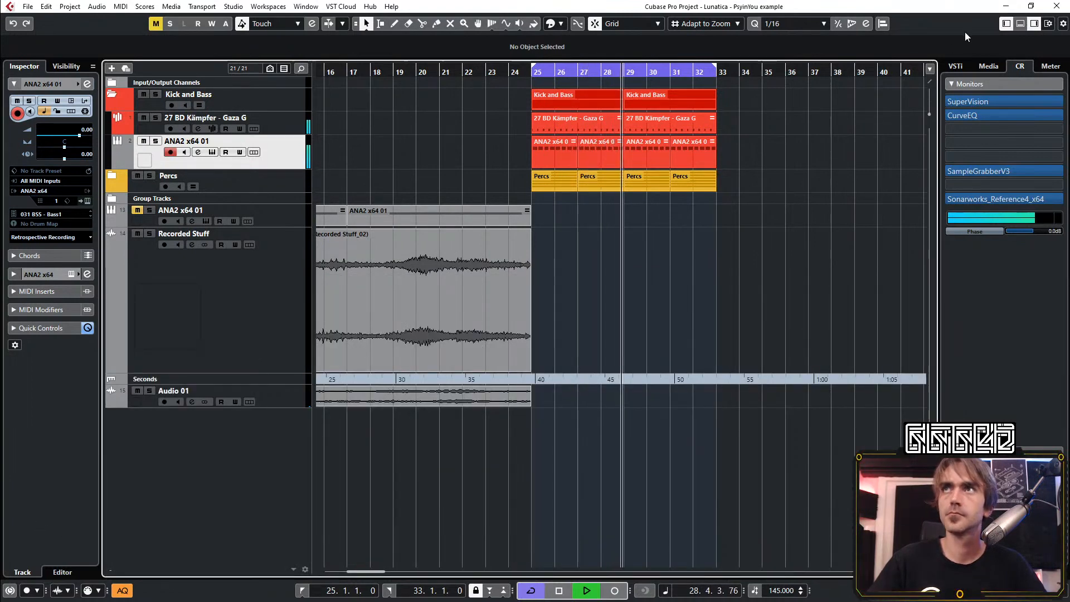
Show the mixer below the arrangement, reset the bass ANA2 channel's peak reading and lower its fader to -4.14 dB
click(1020, 24)
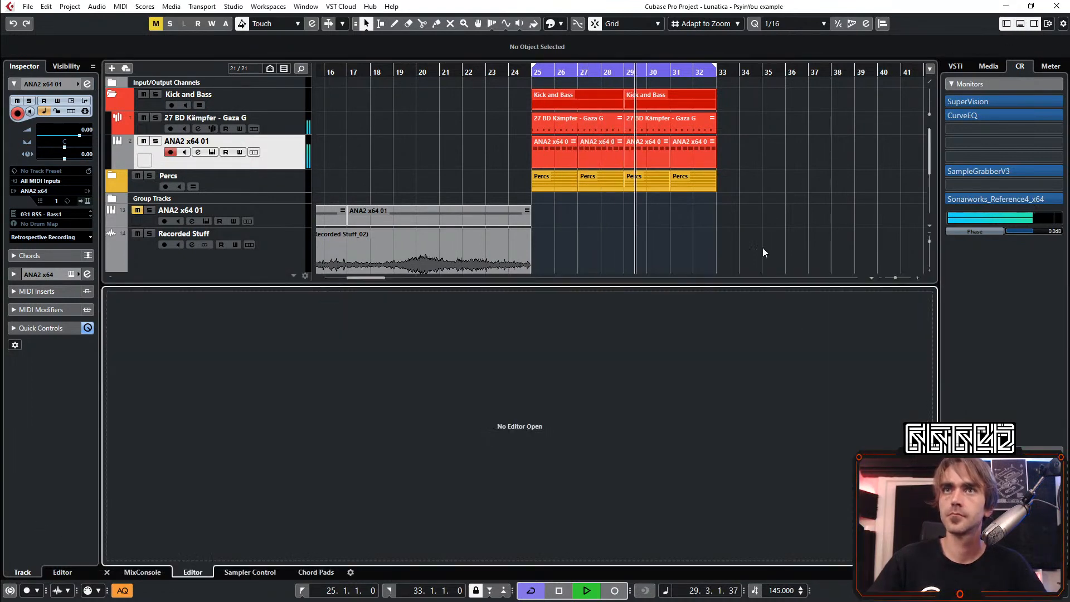
click(143, 572)
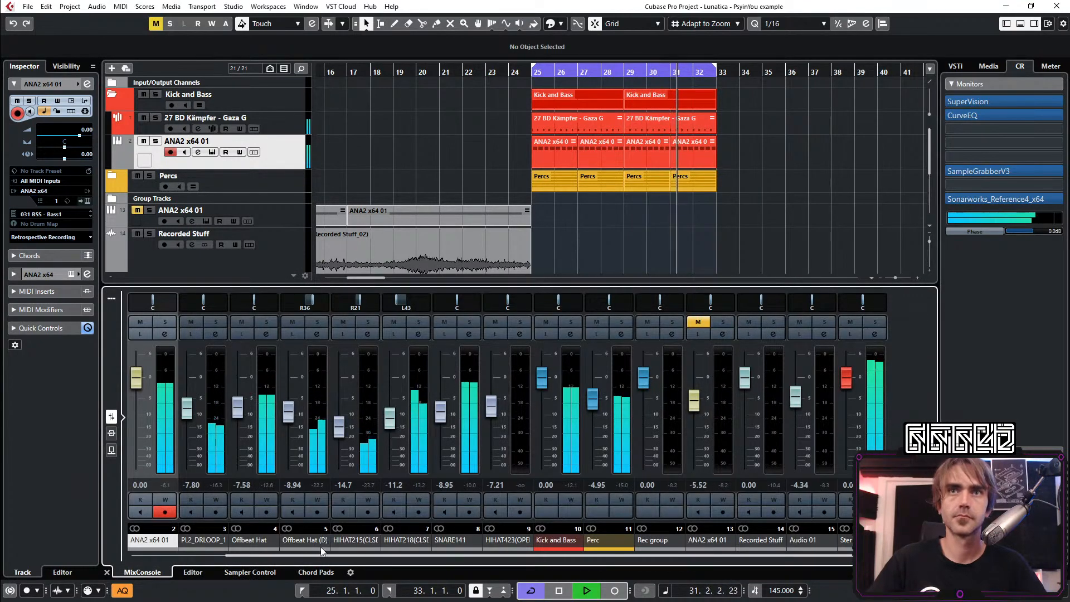
drag(310, 554, 206, 558)
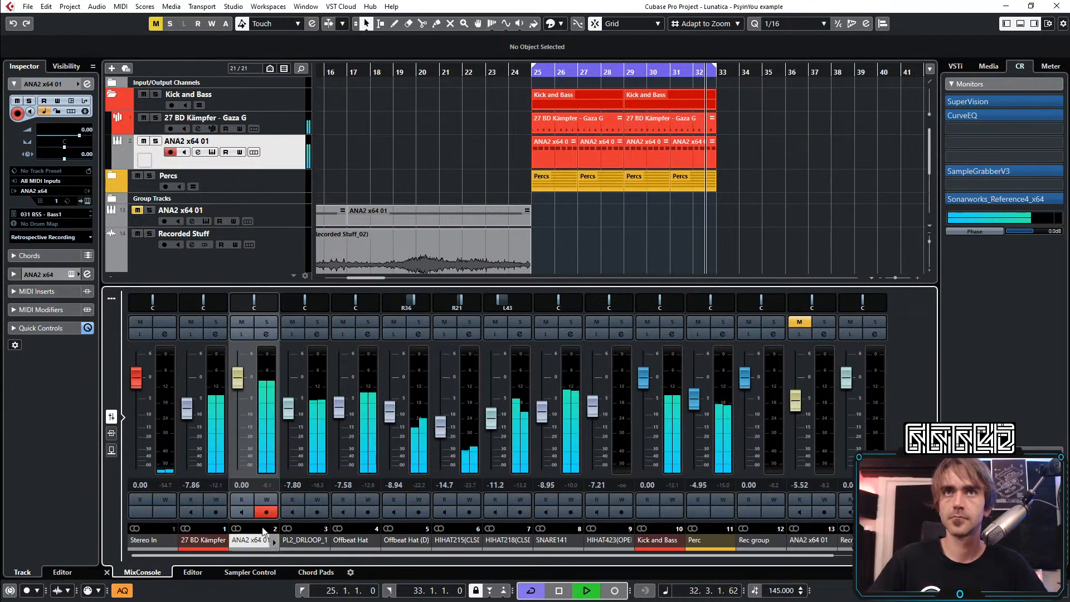
click(267, 484)
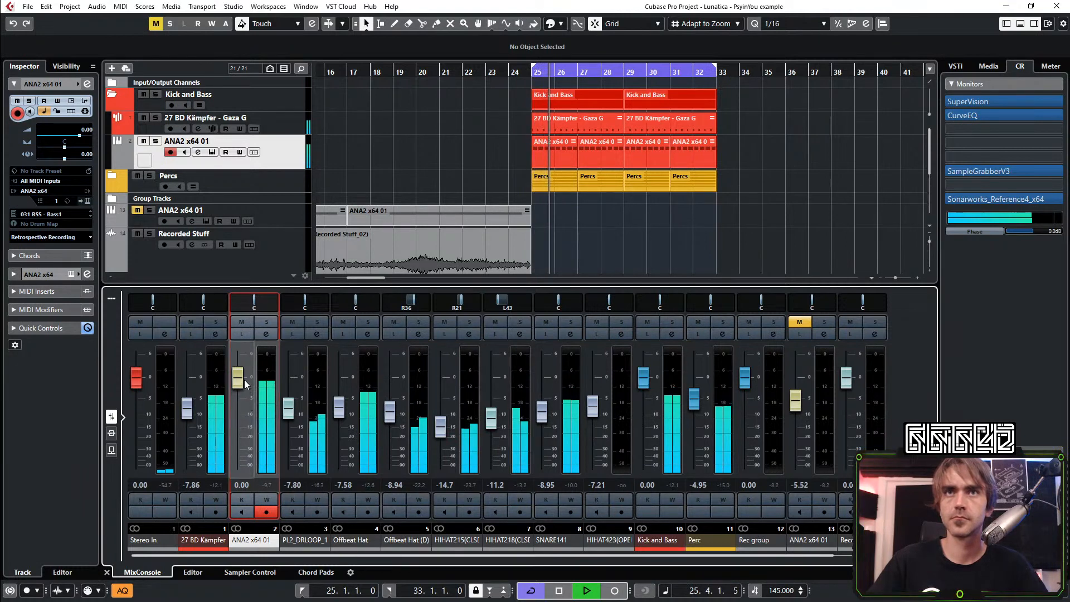
drag(245, 382, 239, 398)
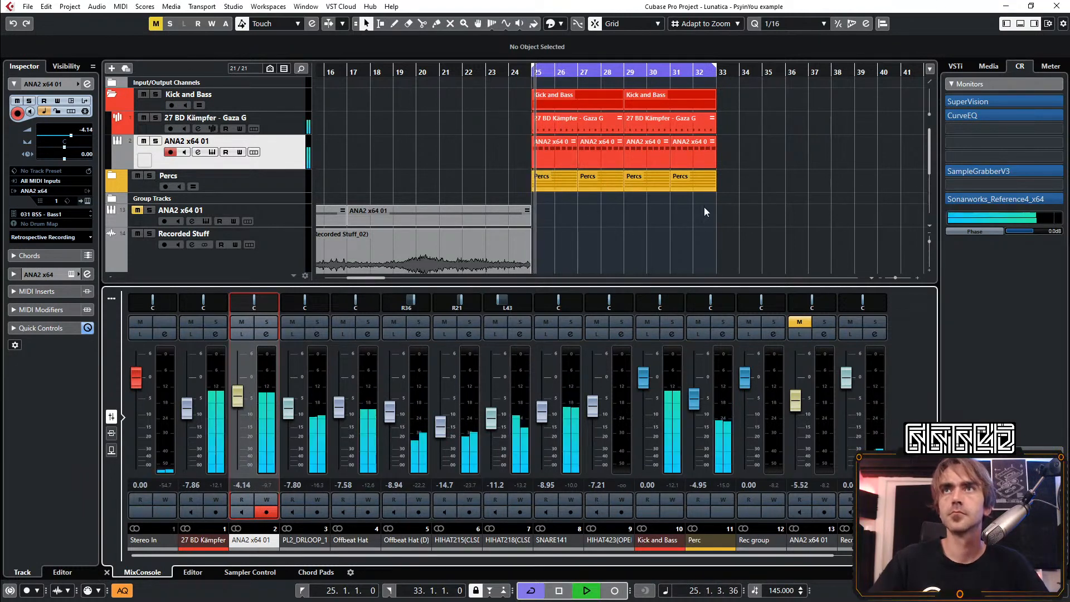
Reset the bass channel's peak reading again, set its fader to -3.95 dB and close the mixer
click(961, 113)
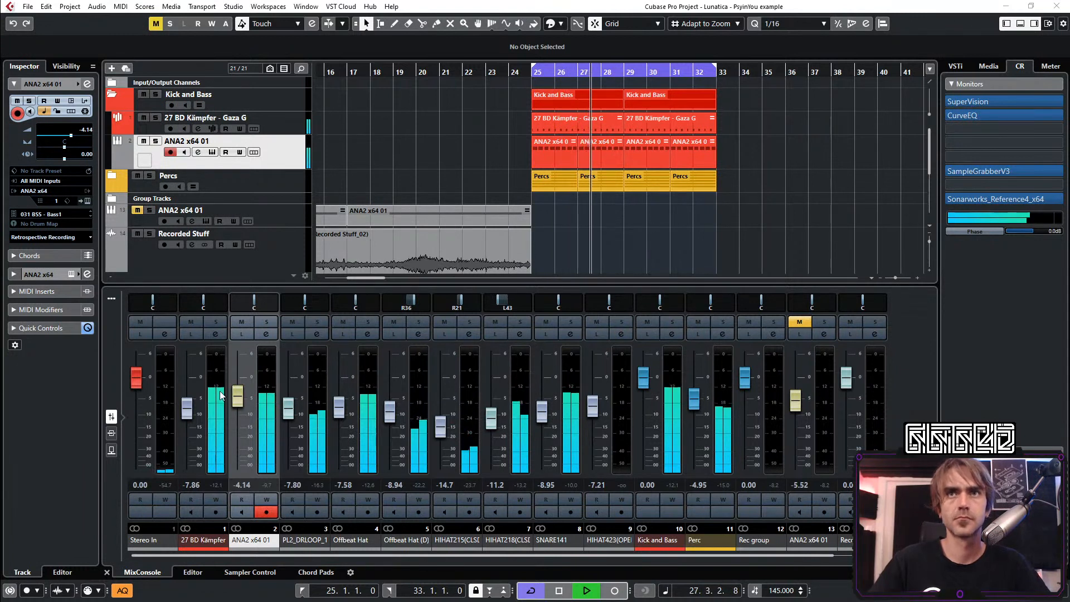
click(269, 482)
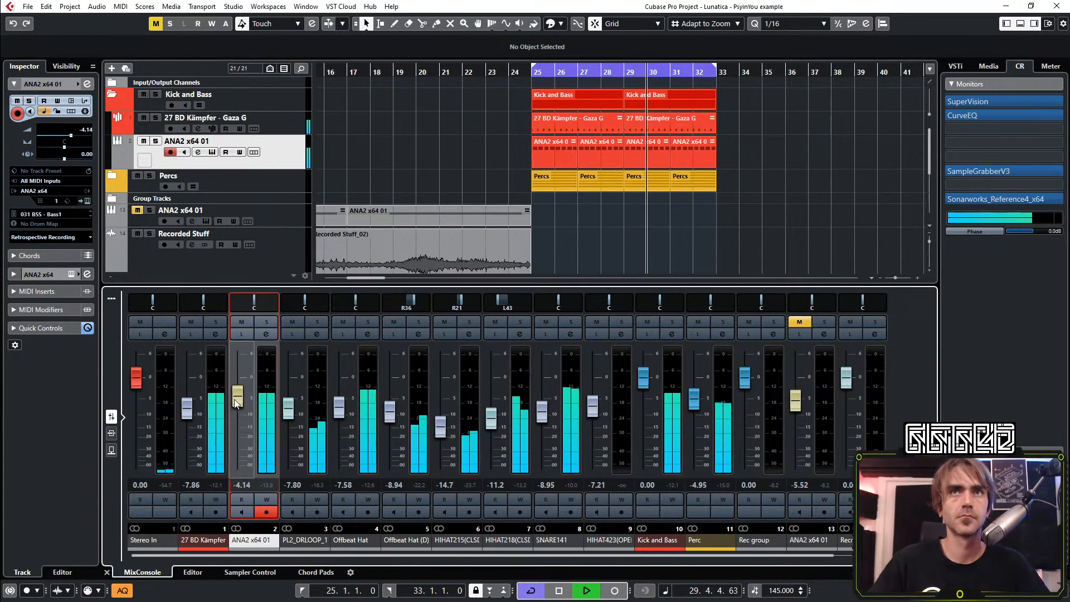
drag(237, 400, 238, 399)
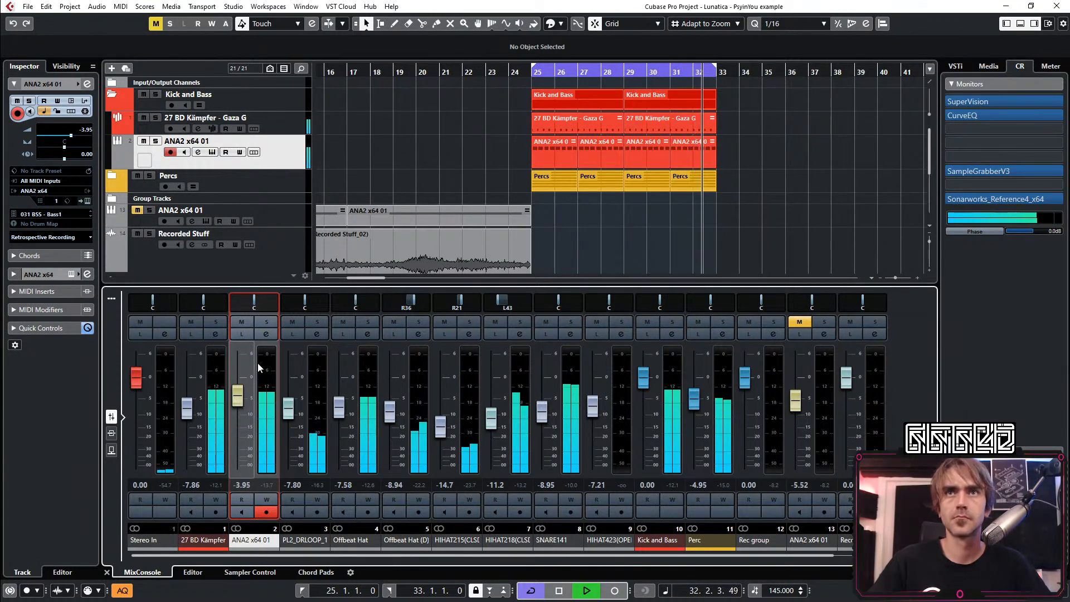
click(117, 571)
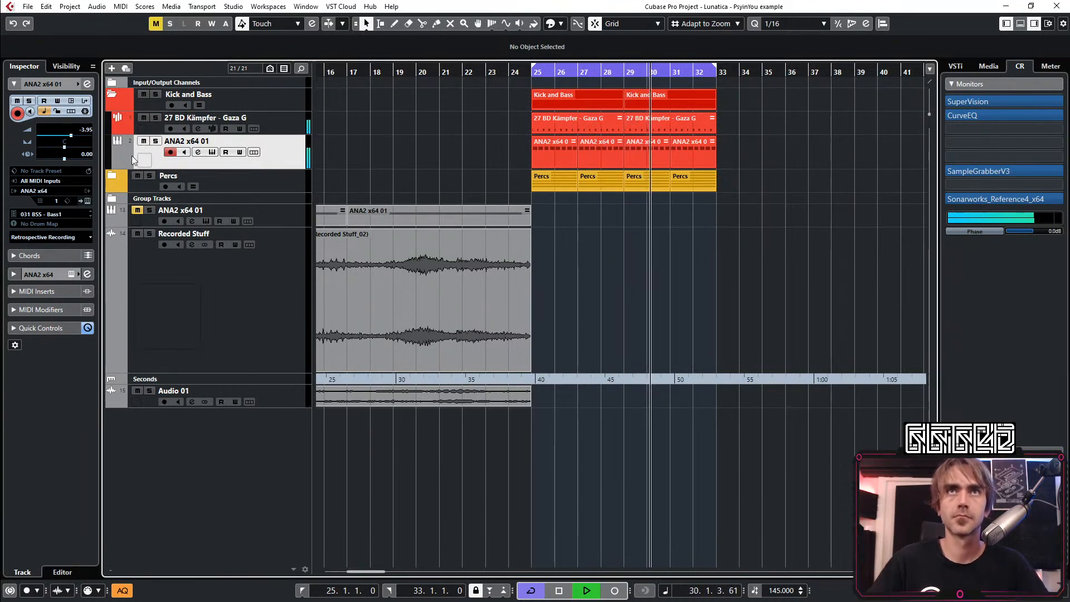
Open the bass track's ANA2 preset browser and audition the presets 032 BSS - Bass2 through 036 BSS - Bass6
click(87, 202)
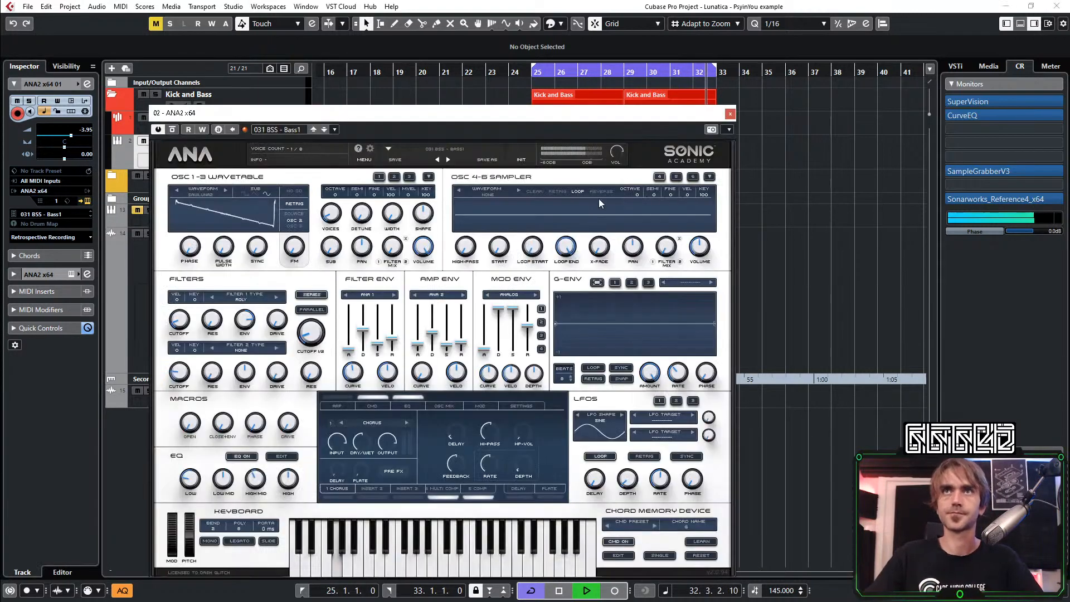
click(443, 149)
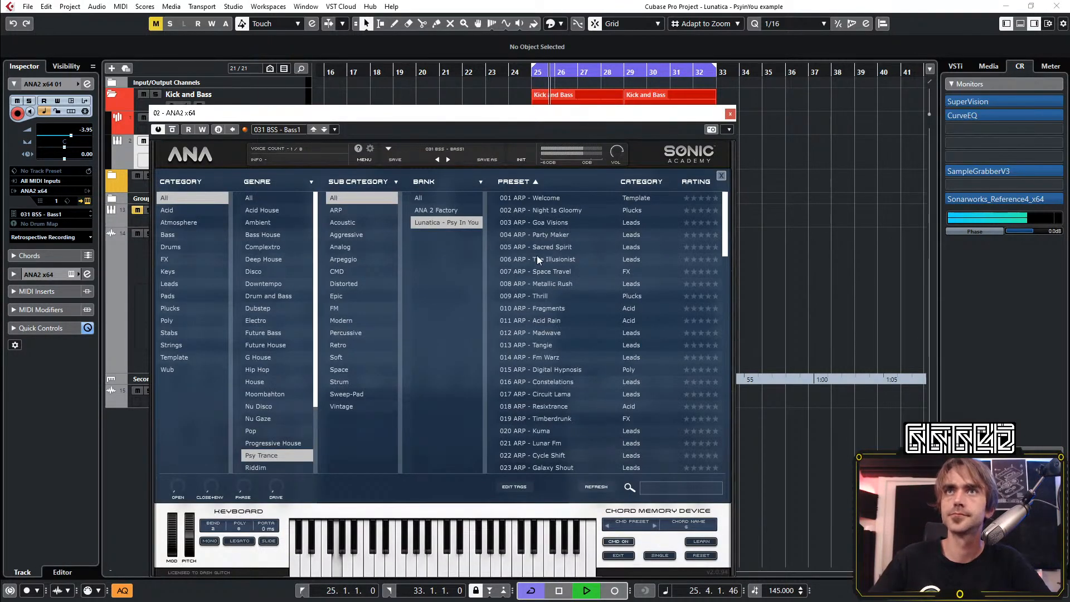
click(533, 417)
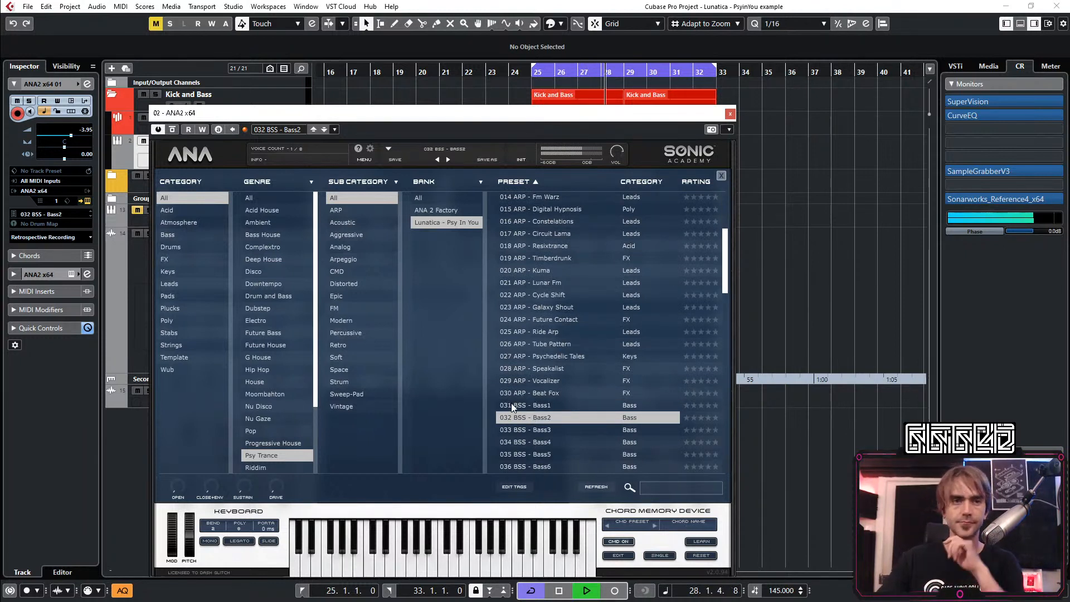
click(517, 430)
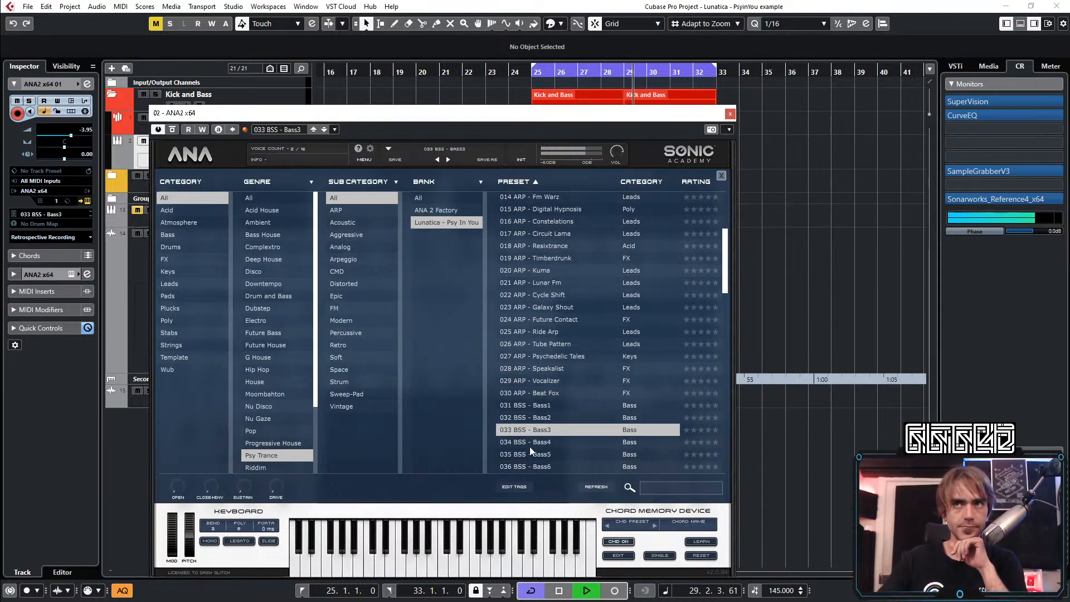
click(529, 442)
scroll(532, 434, down, 2)
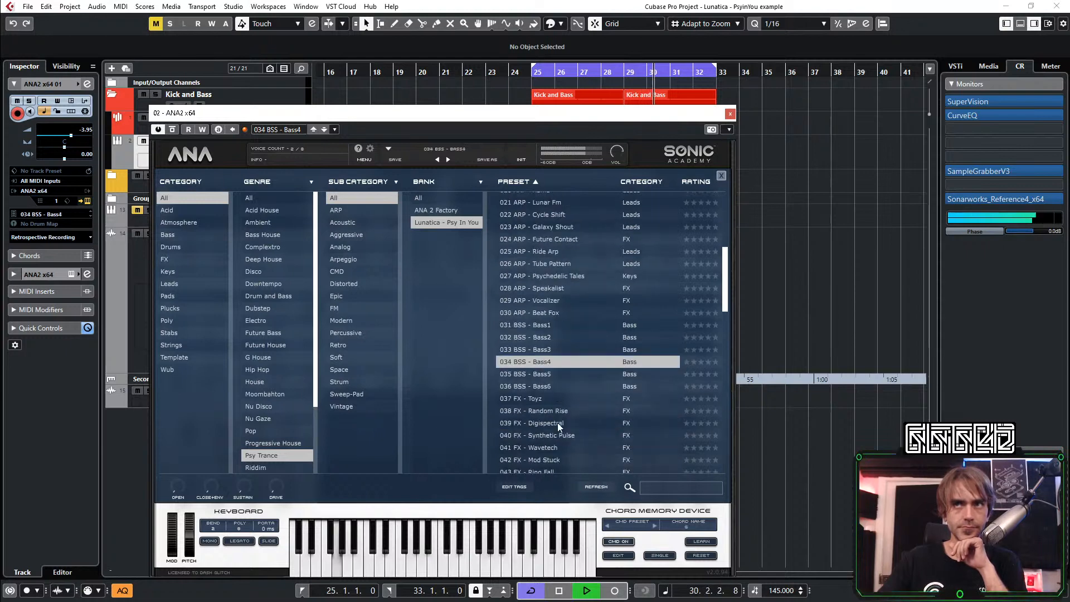
click(534, 376)
click(537, 387)
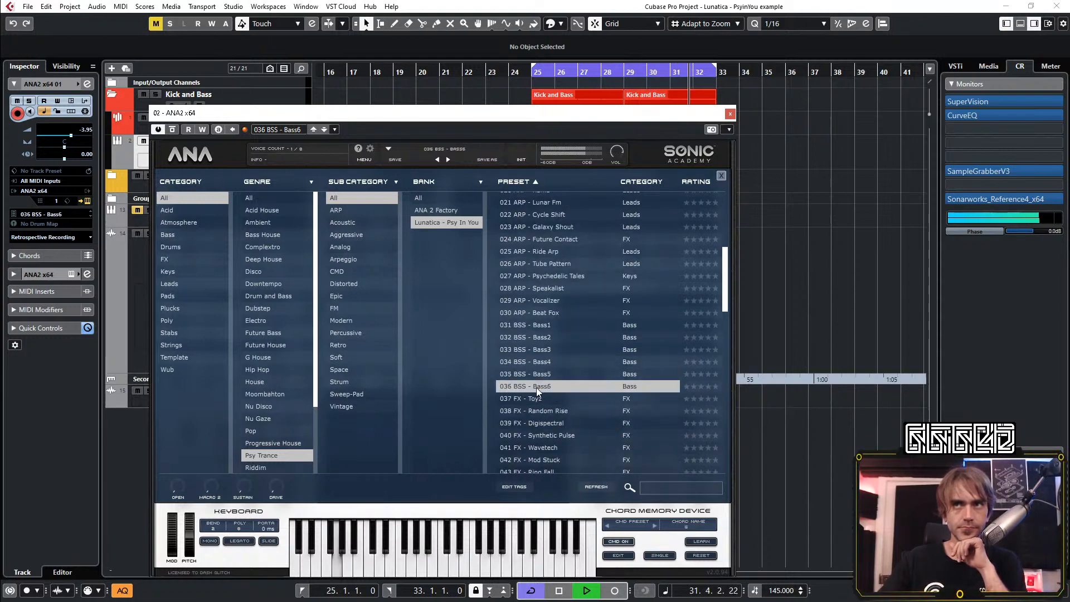
Compare presets 031 BSS - Bass1 and 036 BSS - Bass6 using the Open macro, keeping Bass1 with Open raised slightly
click(545, 325)
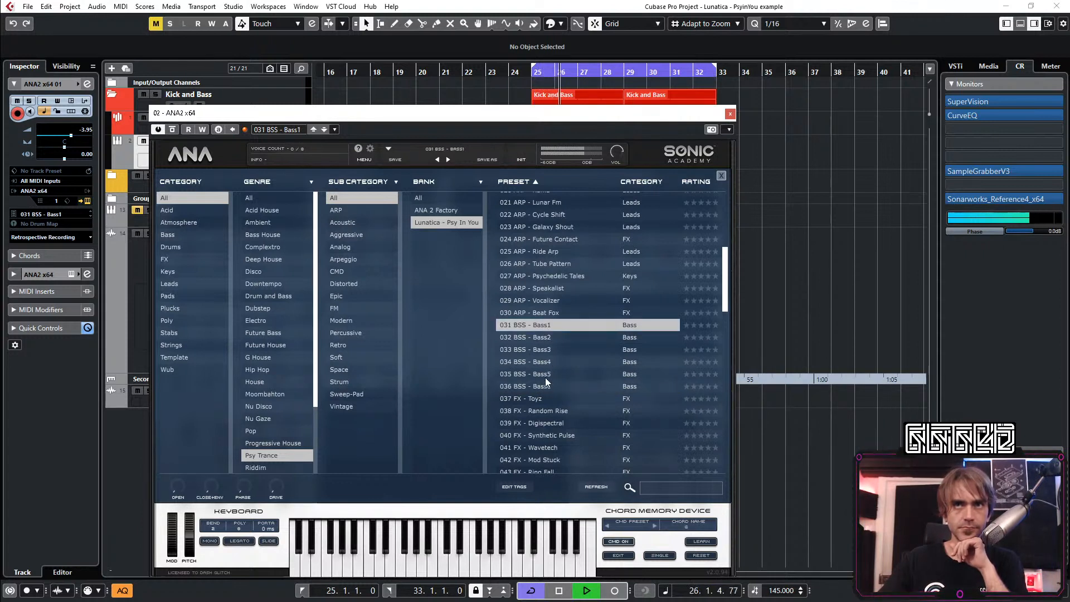
click(543, 381)
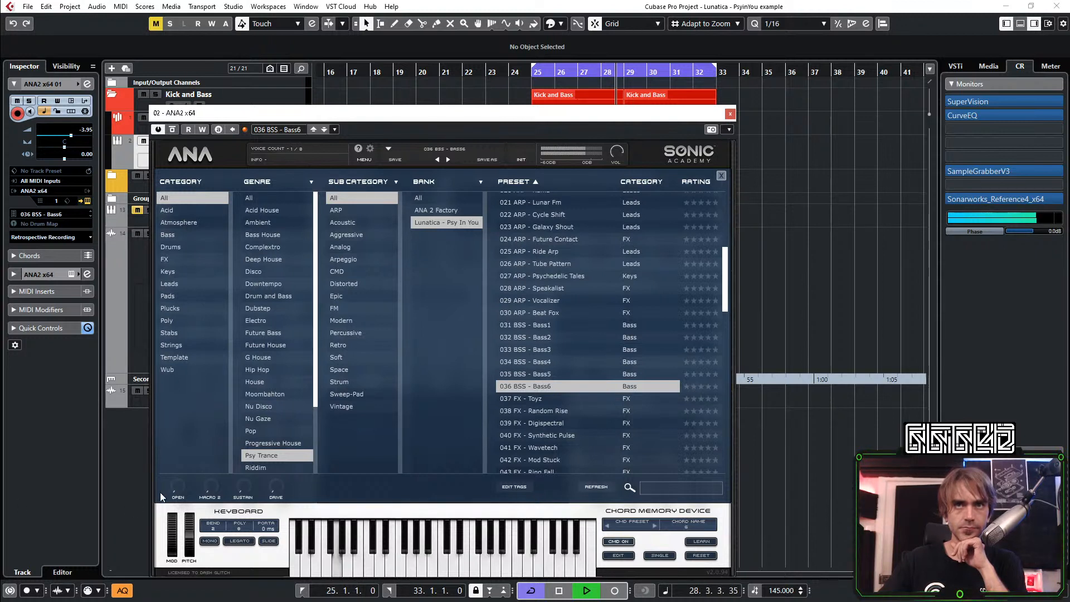
drag(176, 486, 274, 403)
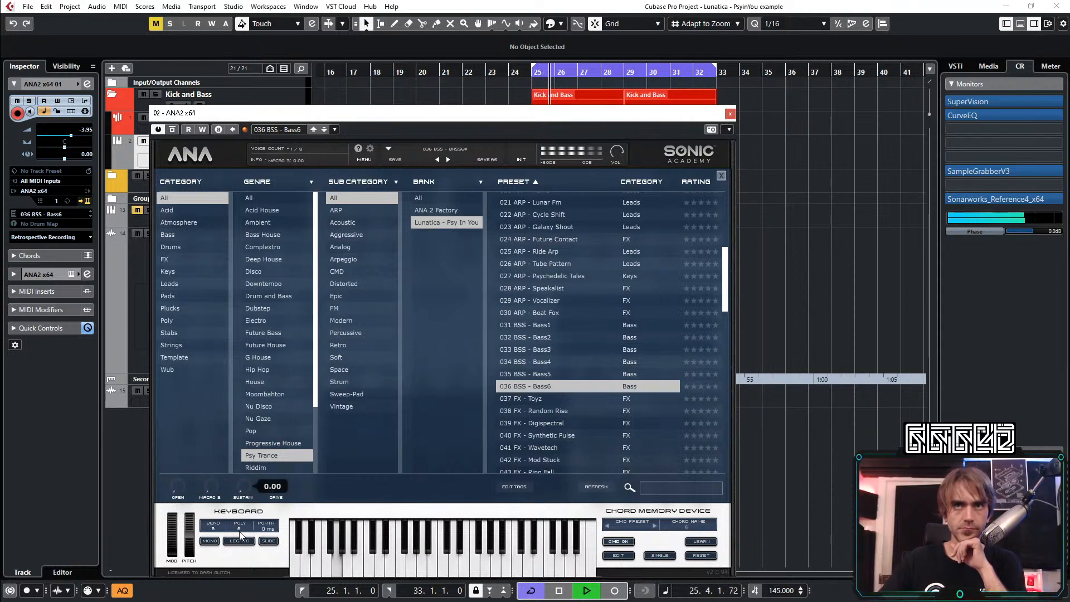
click(526, 325)
drag(184, 486, 222, 454)
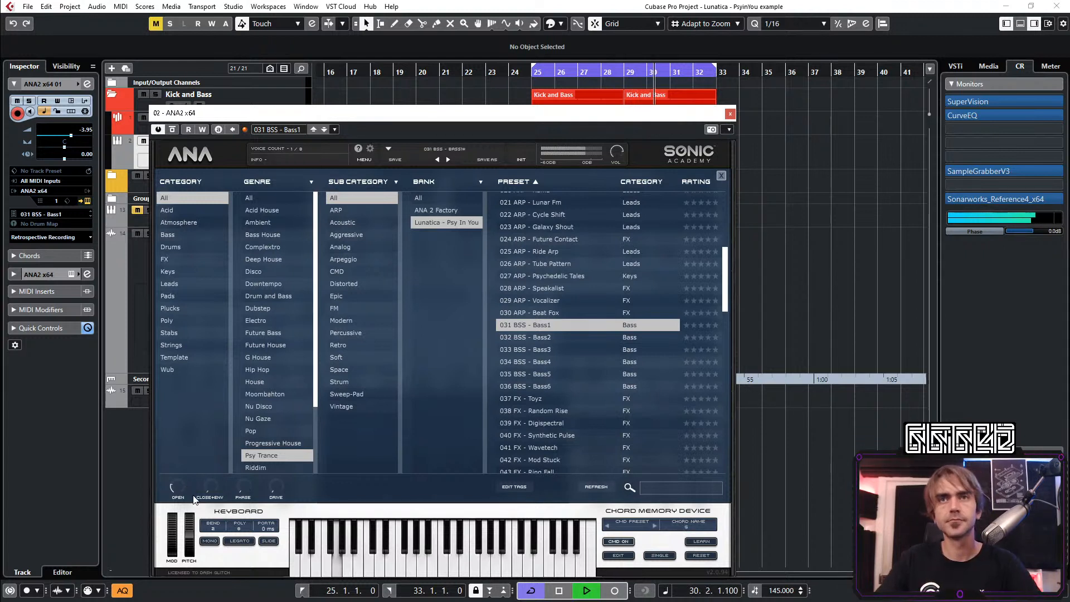
Try a higher Phase macro setting on Bass1, return it to 0.00 and close the ANA2 window
drag(235, 490, 297, 447)
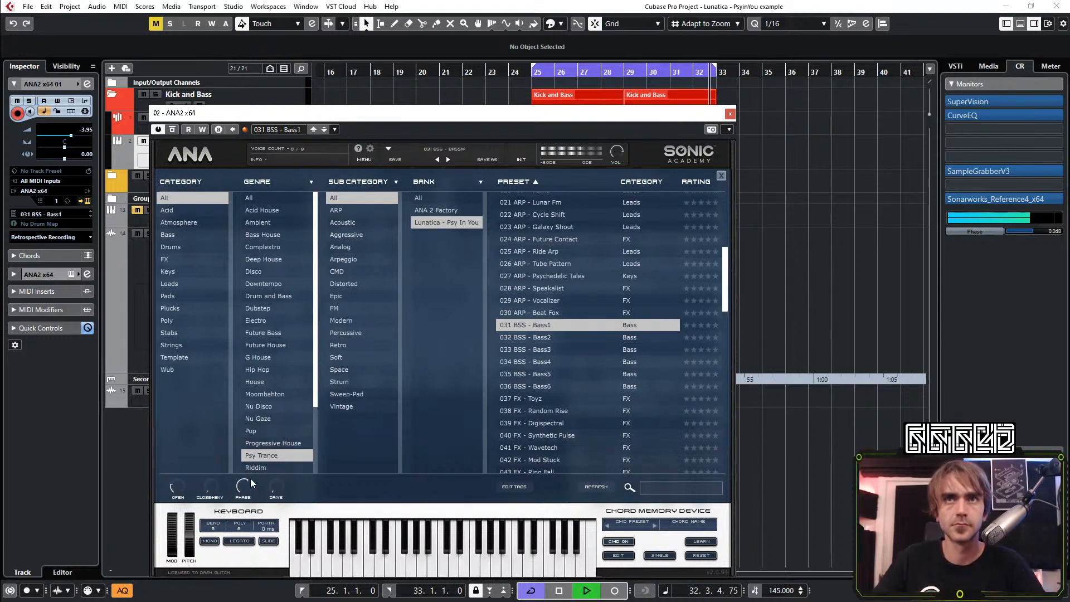
drag(251, 479, 242, 518)
key(space)
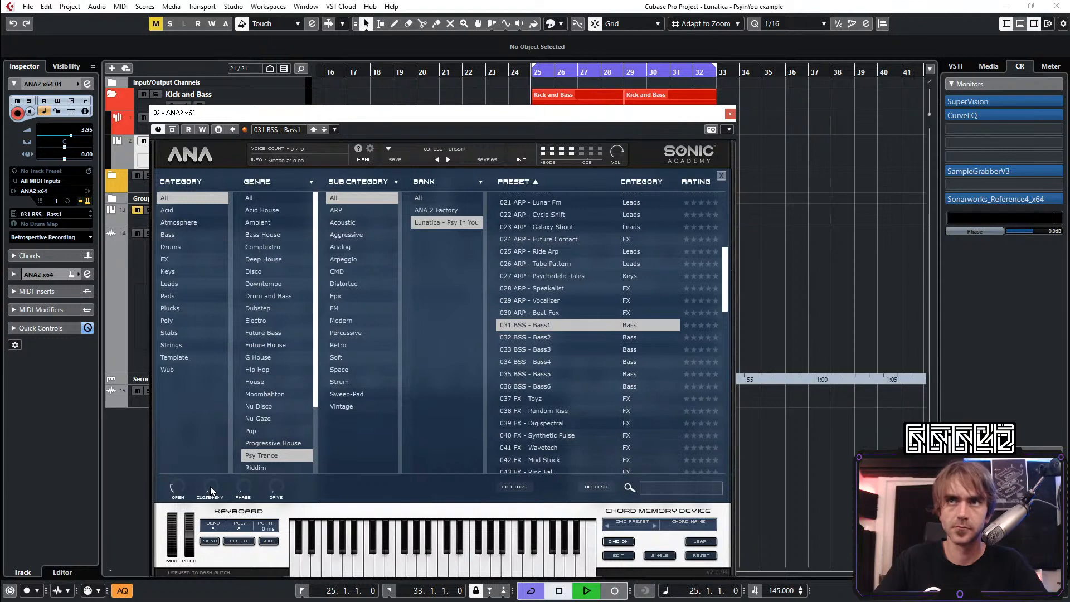
click(730, 114)
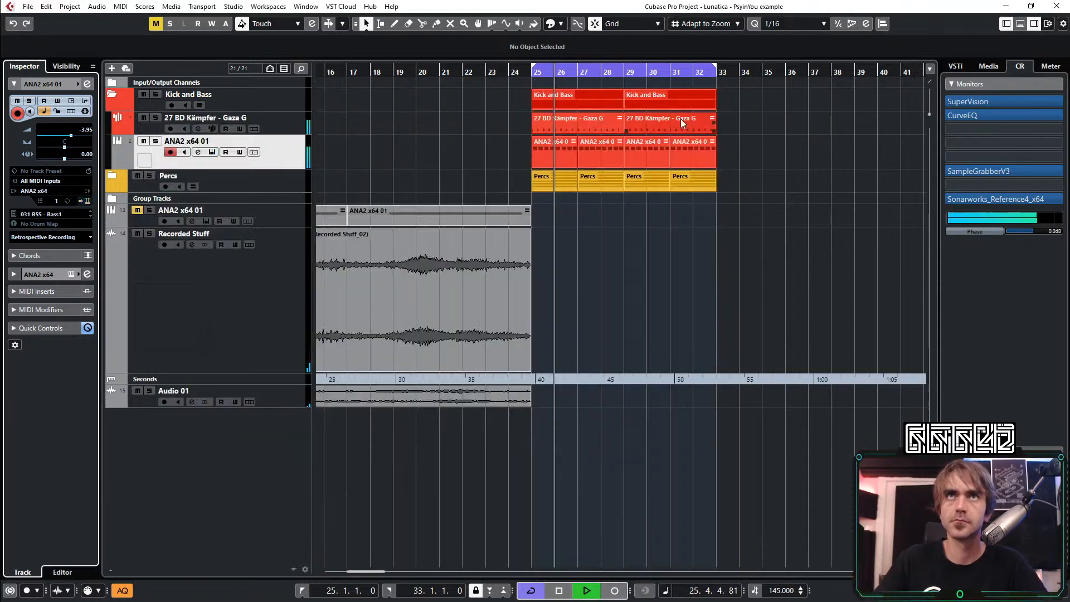
Route the ANA2 bass track's output to the Kick and Bass group and close its channel settings
click(86, 84)
click(433, 239)
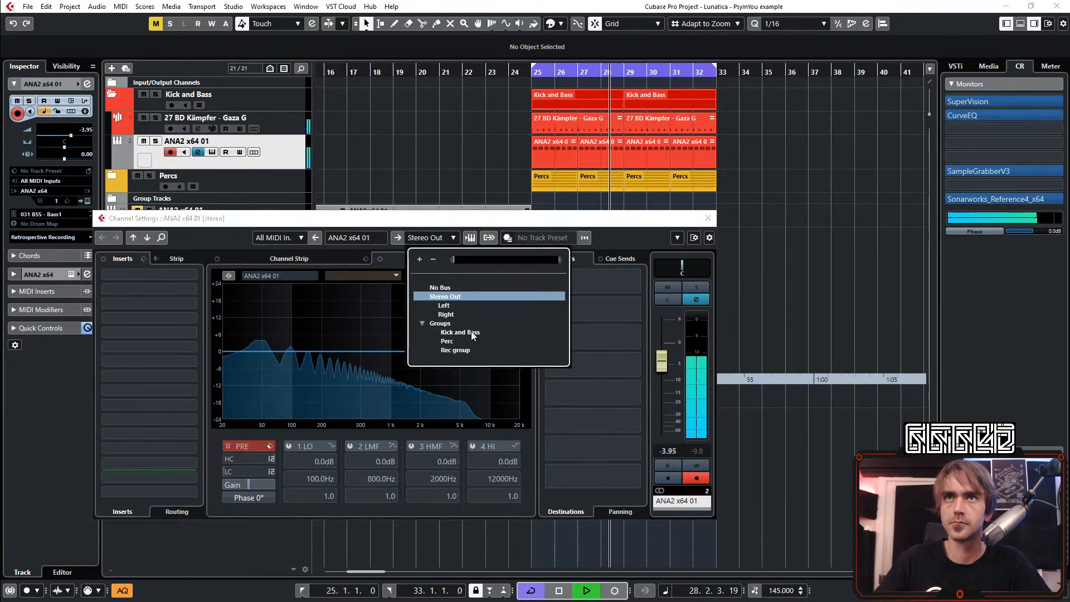
click(462, 331)
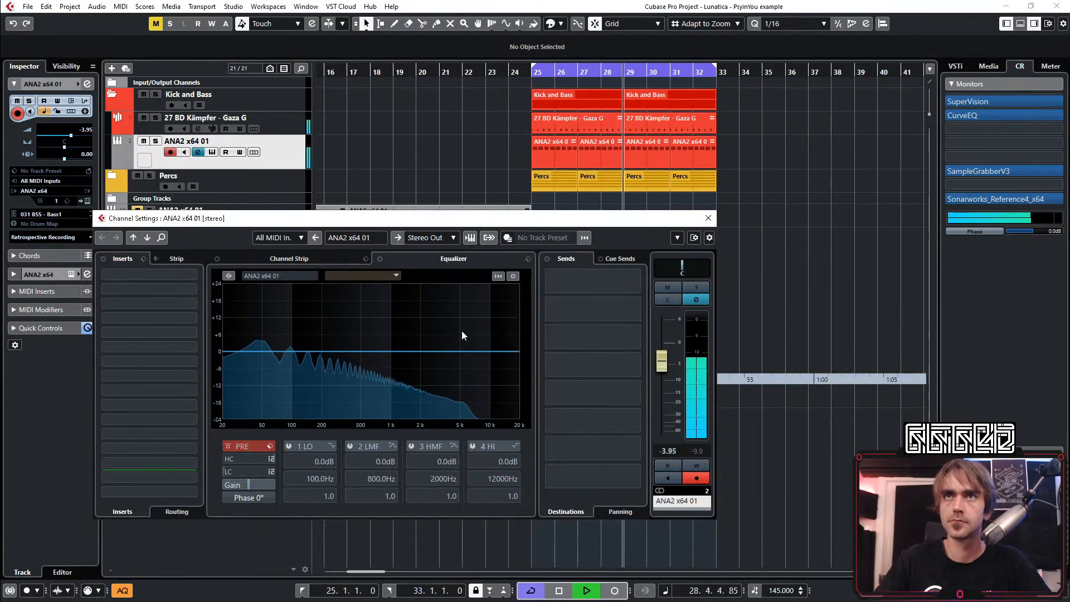
click(707, 218)
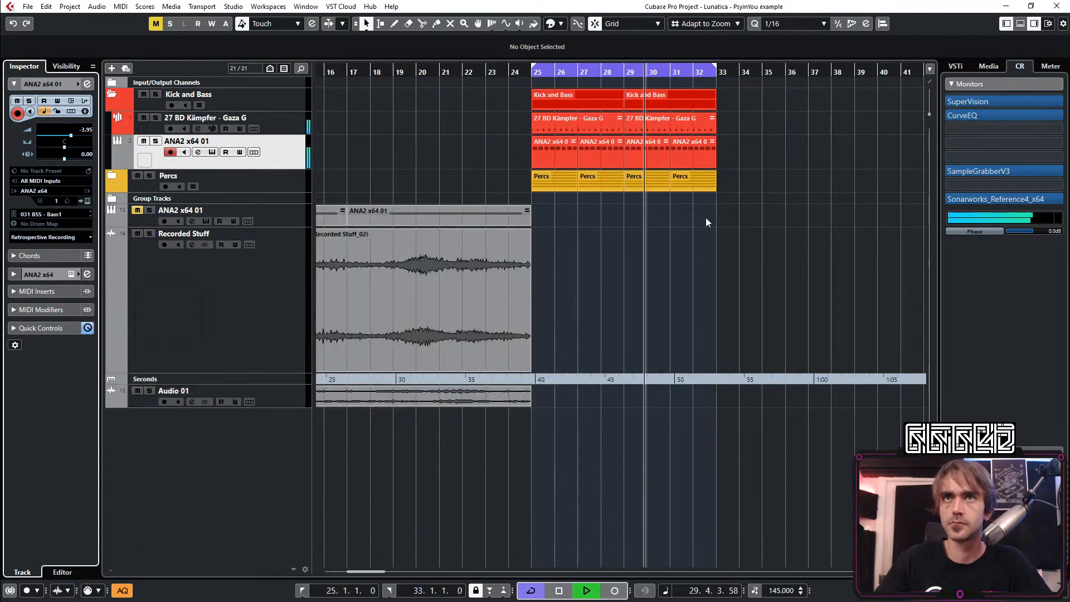
Expand the group tracks and examine the Kick and Bass group's waveform in the OszillosMegaScope insert
click(111, 199)
click(155, 217)
click(87, 85)
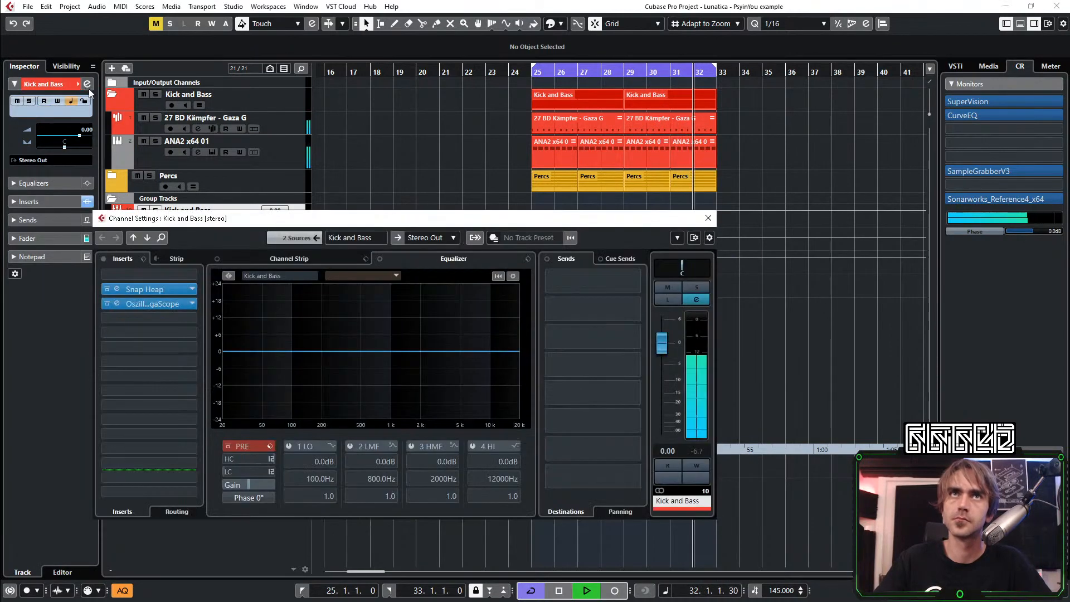
click(117, 303)
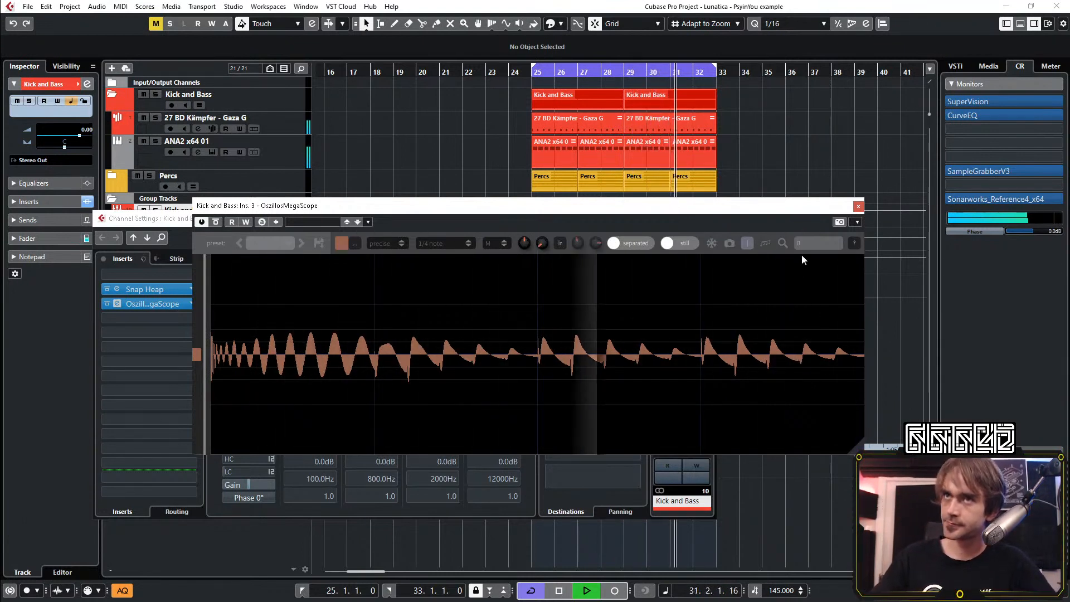
click(858, 207)
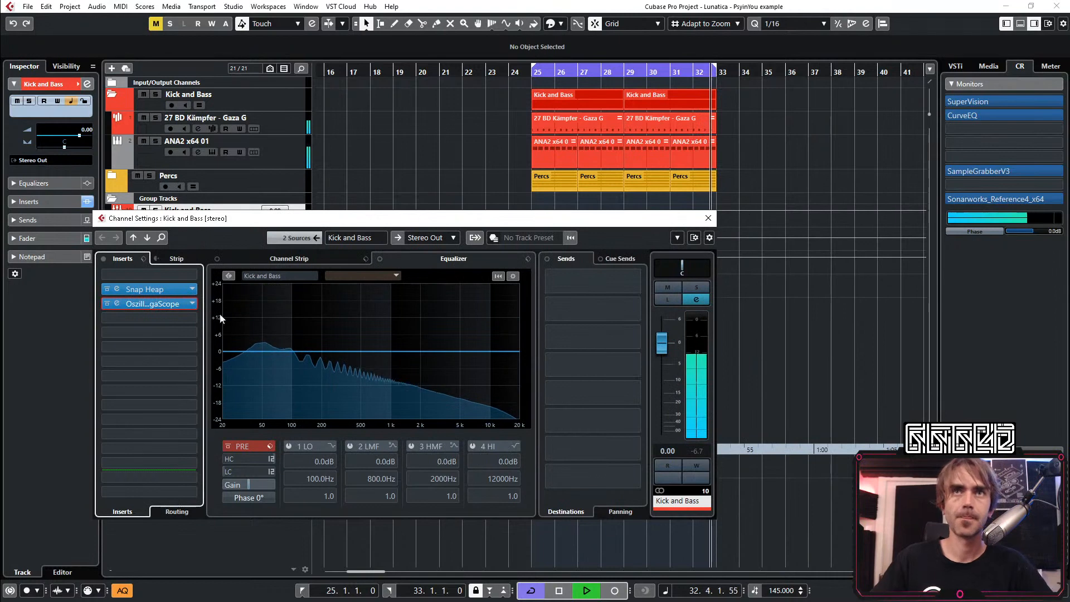
Open the ANA2 bass track's channel settings and set its fader to -3.77 dB
click(266, 147)
click(88, 83)
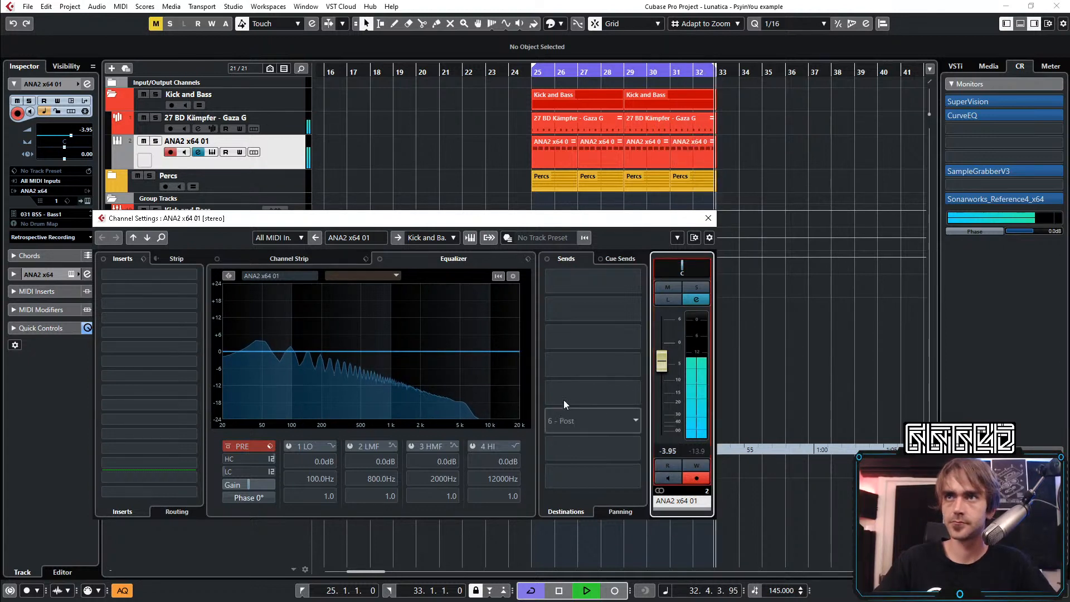
drag(660, 360, 658, 359)
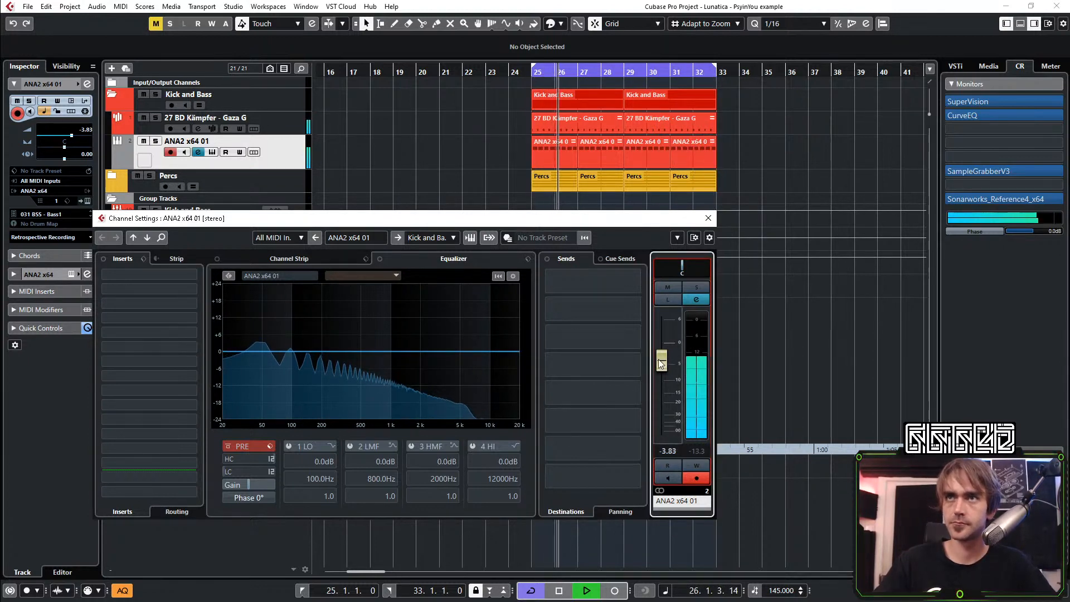
Try channel EQ cuts on the bass, -4.5 dB at 1186 Hz on the high band and -10.4 dB at 880.2 Hz on the high-mid band, bypassing each
drag(510, 361, 399, 366)
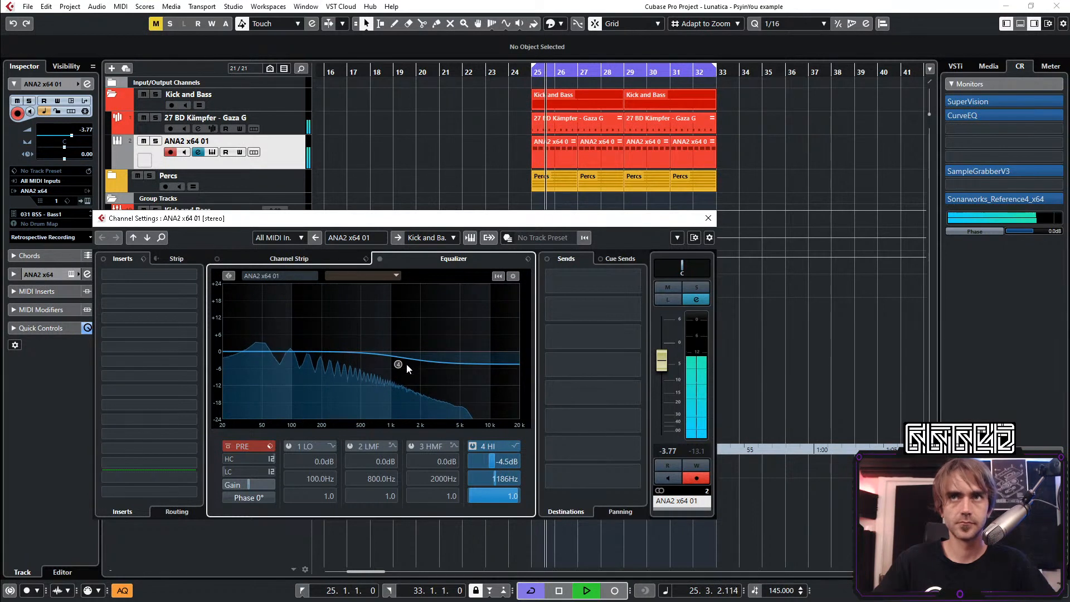
click(472, 445)
key(space)
key(space)
click(386, 382)
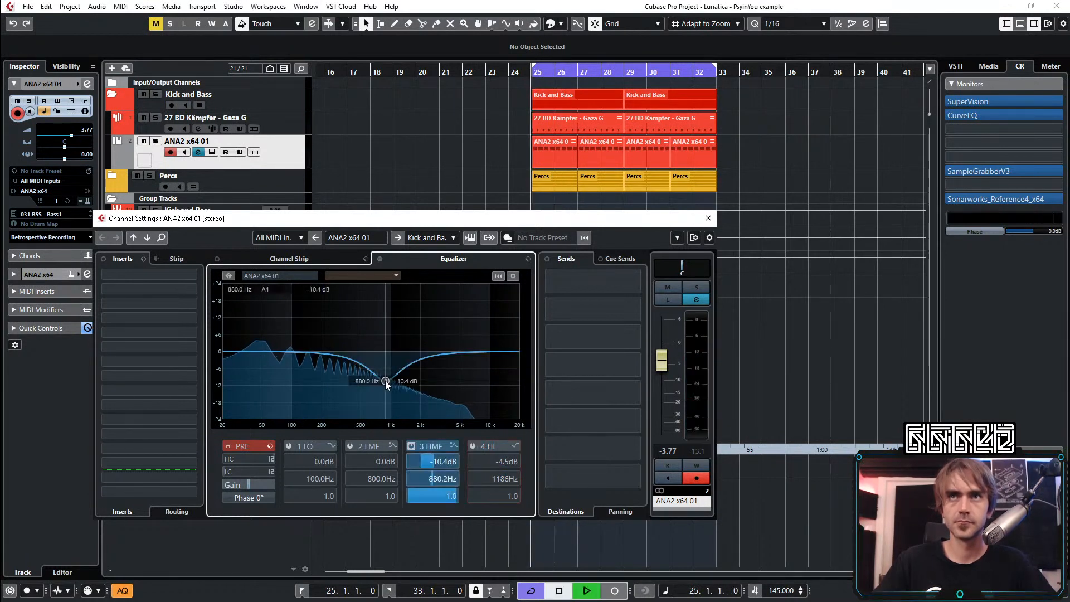
key(space)
key(space)
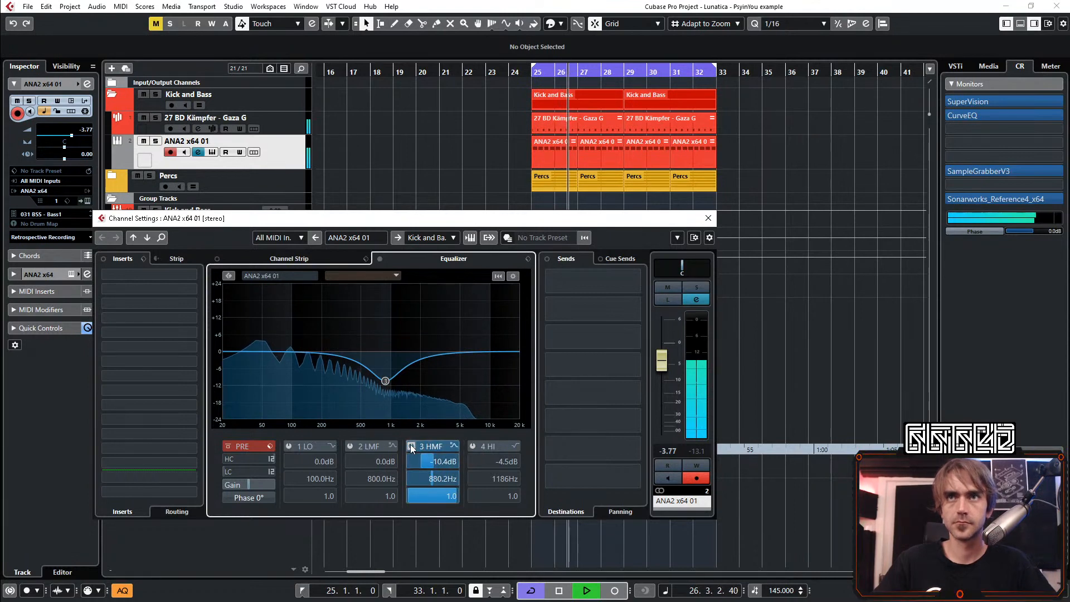
click(411, 446)
key(space)
Insert EQuilibrium on the bass channel and cut 4.47 dB with a bell at 777.2 Hz
click(112, 303)
text(equili)
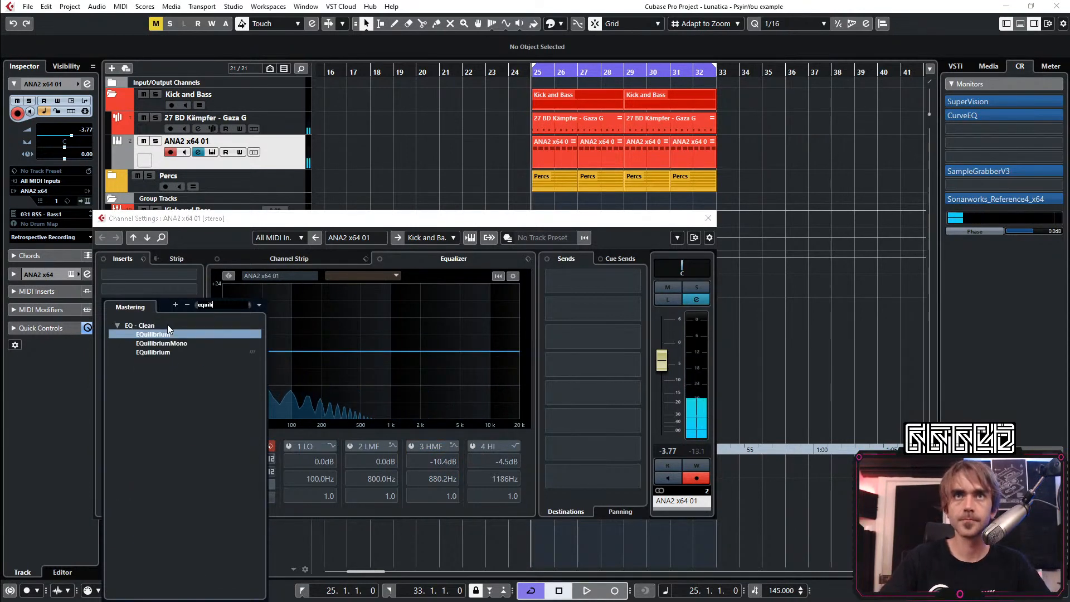
key(Return)
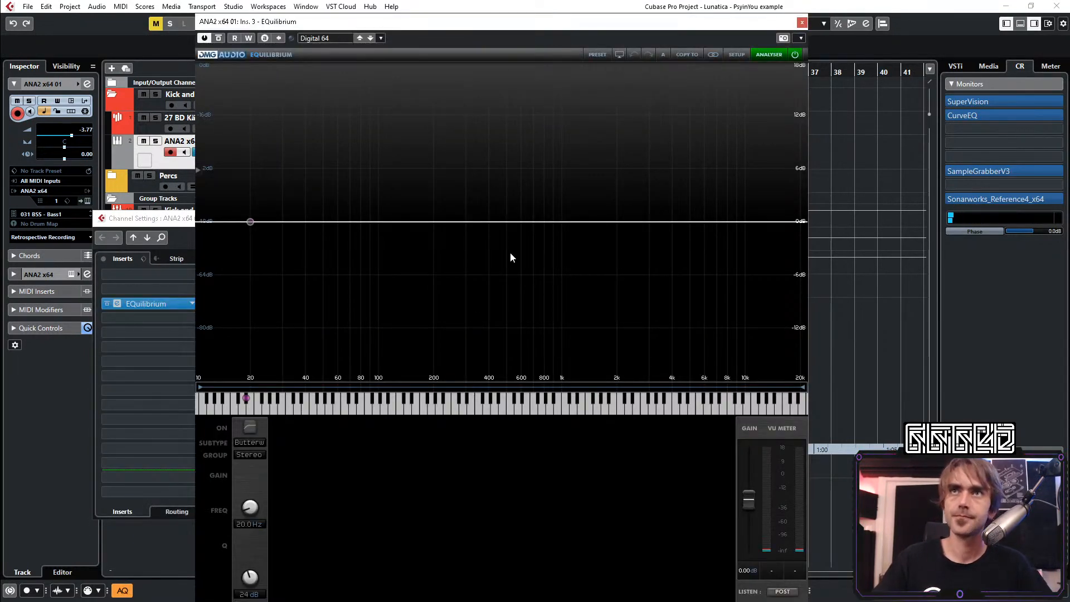
drag(503, 222, 542, 269)
key(space)
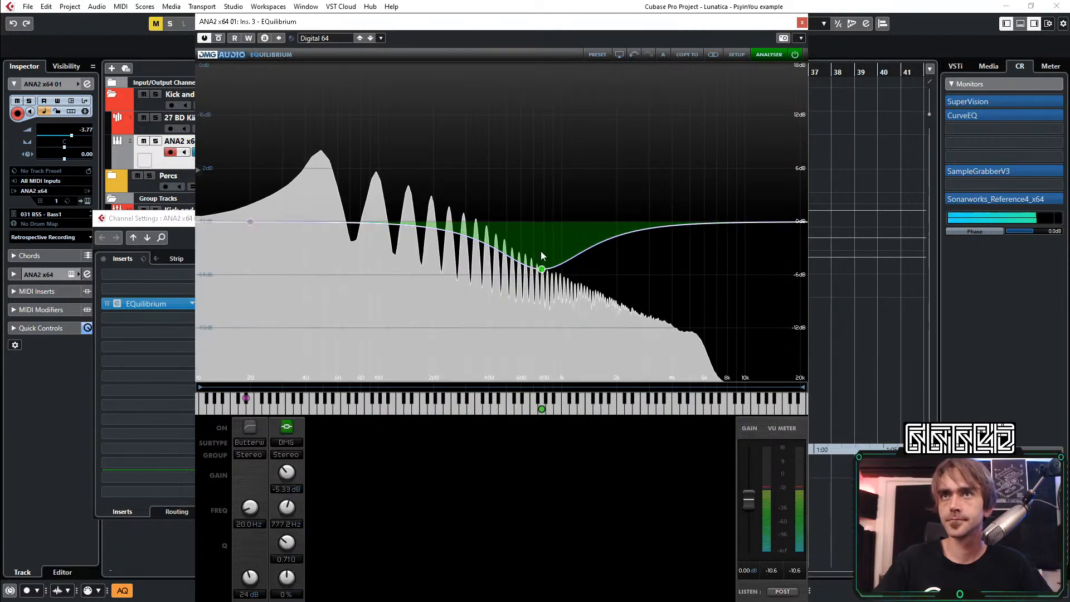
drag(285, 476, 285, 468)
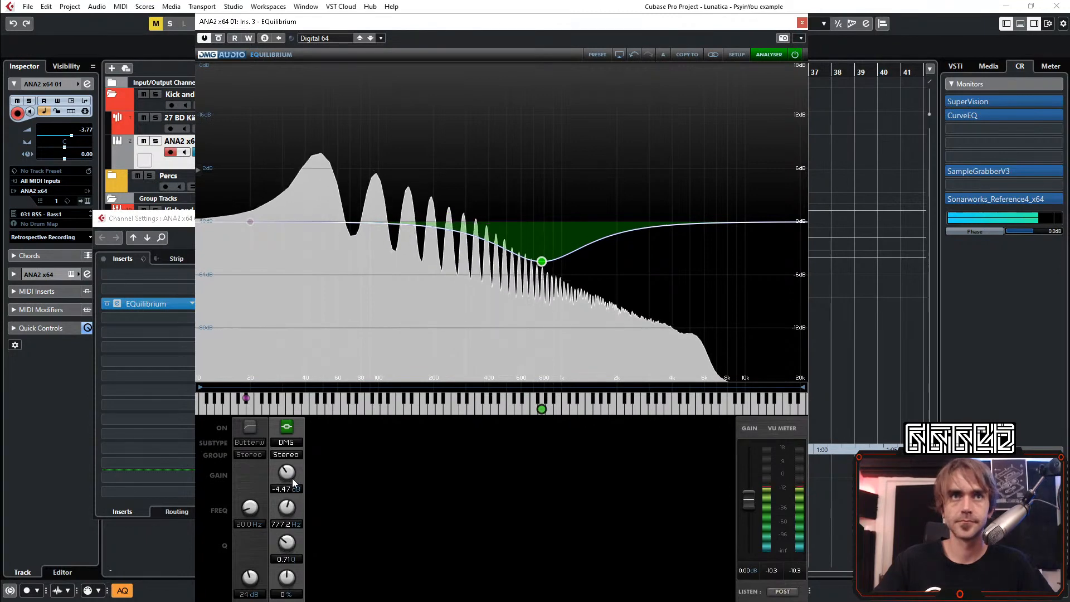
click(802, 23)
Reset the bass channel's peak reading, raise its fader to -2.73 dB and close the channel settings
click(705, 454)
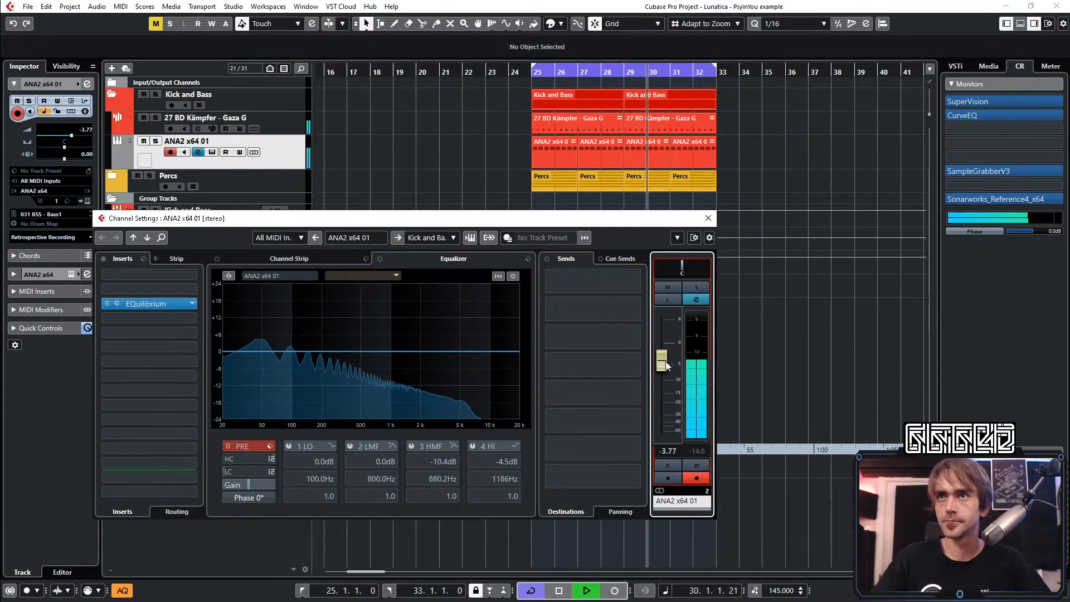
drag(661, 363, 661, 362)
scroll(660, 363, up, 1)
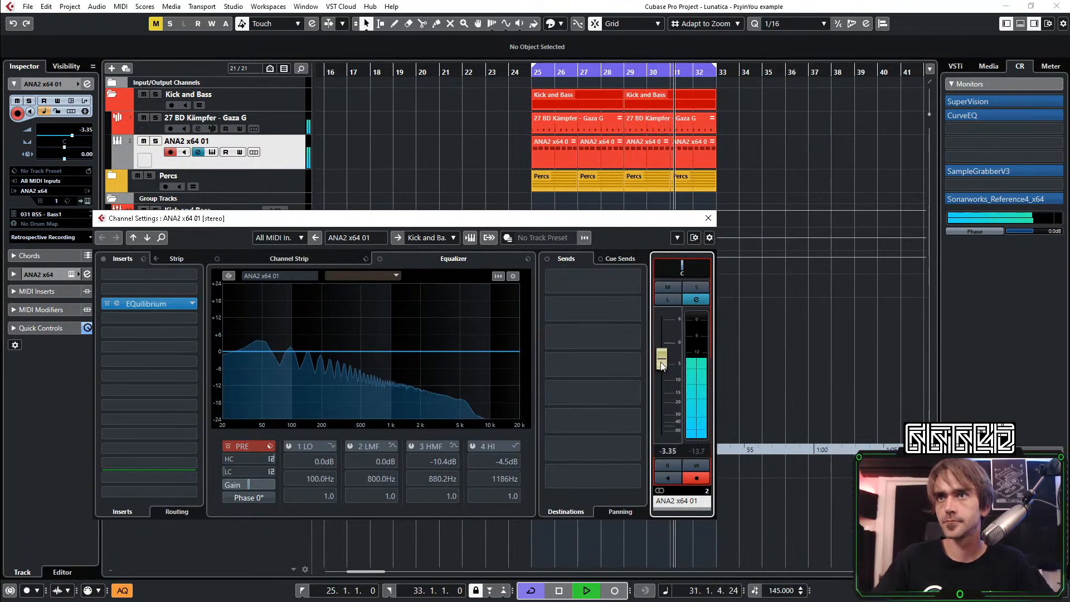
scroll(662, 365, up, 1)
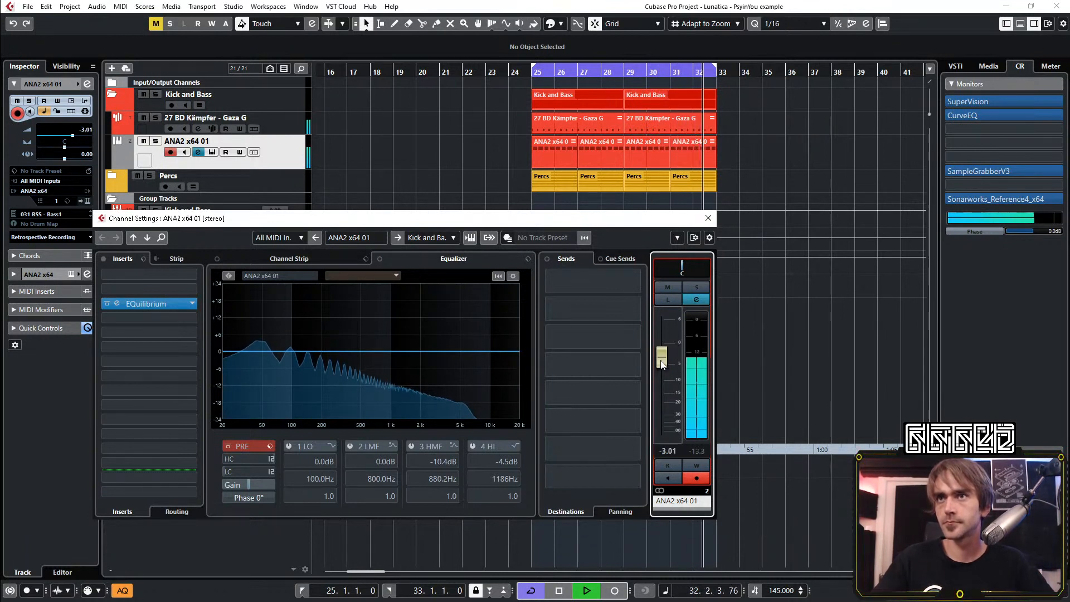
scroll(662, 363, up, 1)
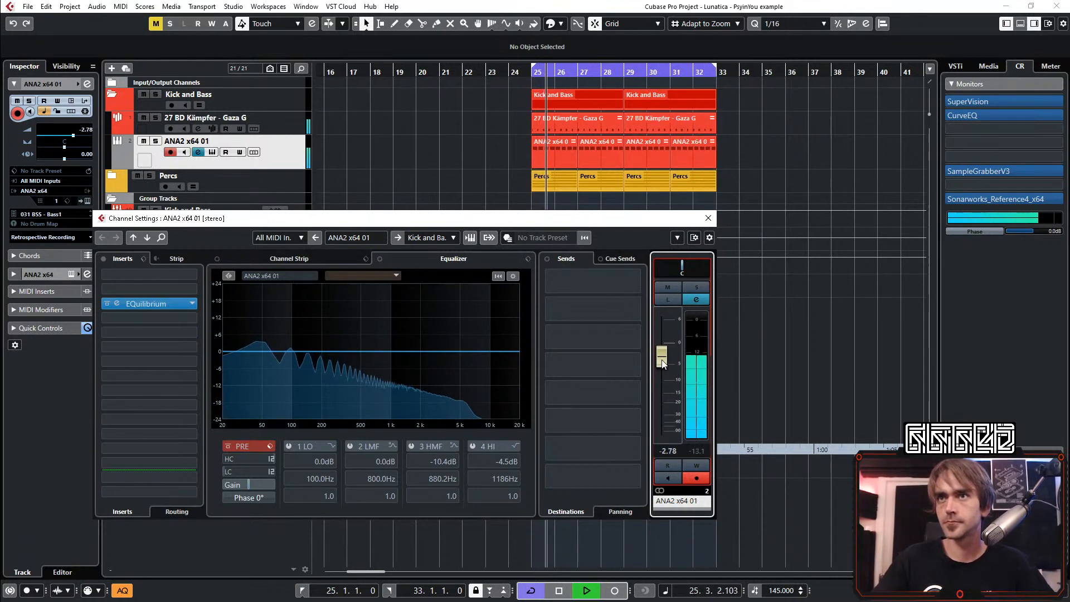
click(707, 218)
Set the kick track's fader to -7.79 dB in its channel settings and close them
click(288, 122)
click(87, 84)
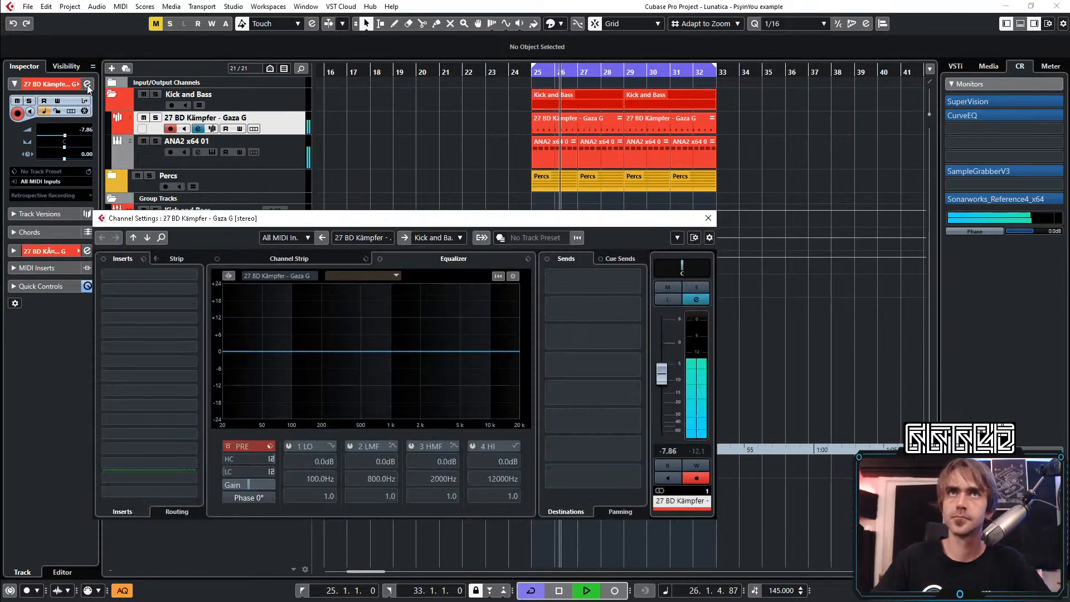
scroll(680, 431, up, 1)
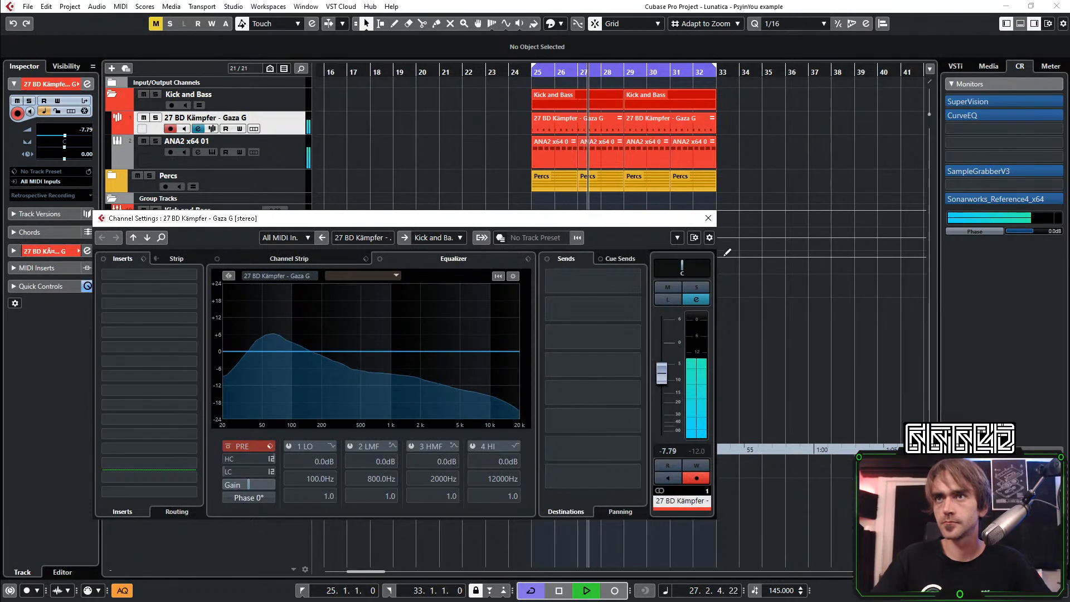
click(708, 218)
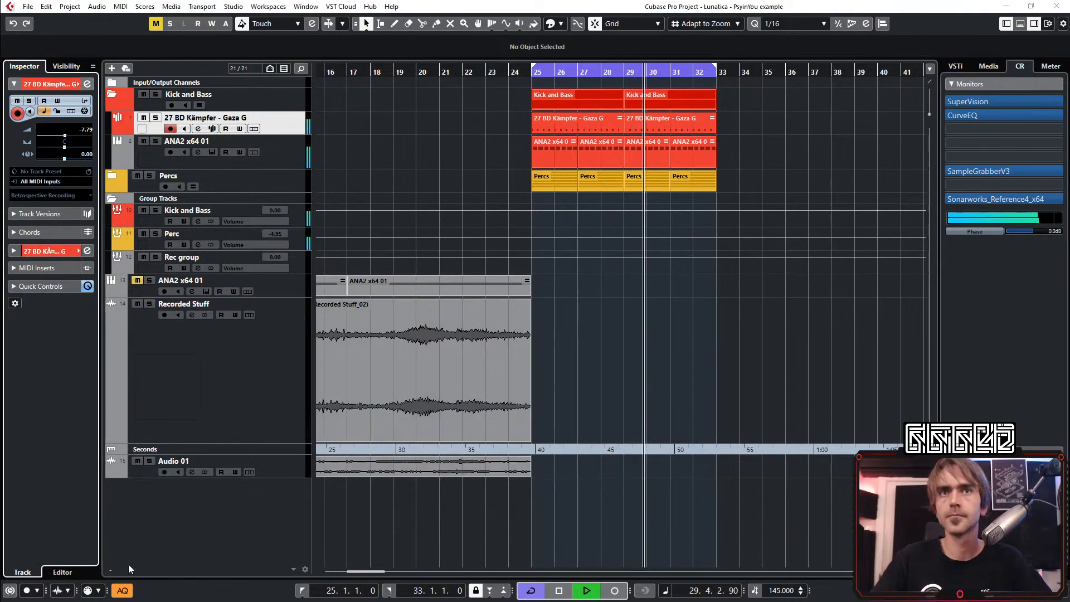
Show the mixer and load LFOTool_x64 from the Default plug-in collection into the bass channel's fifth insert slot
click(1020, 23)
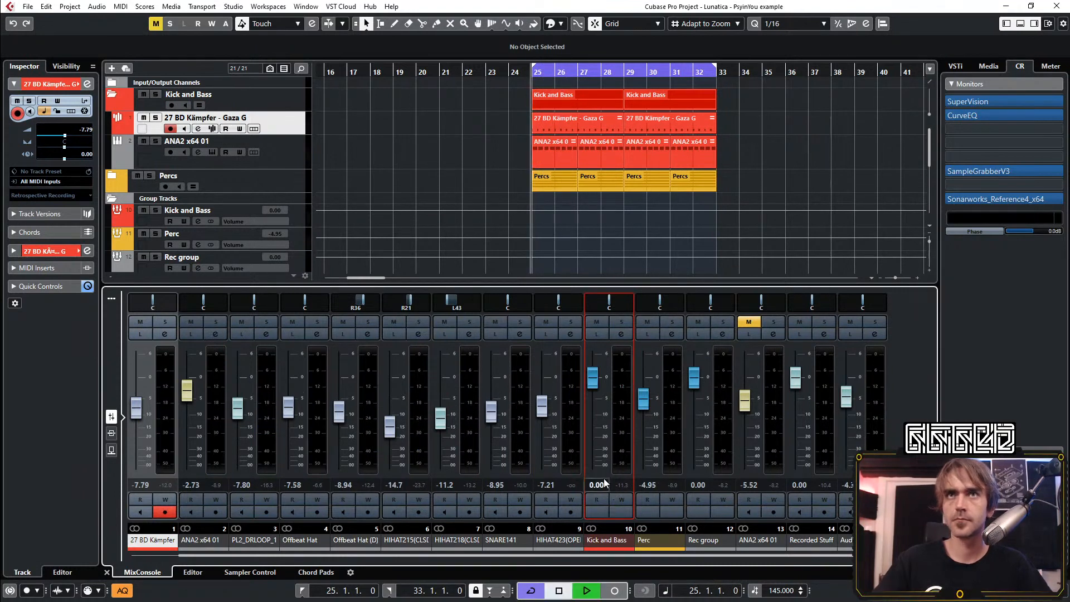
click(286, 149)
click(87, 84)
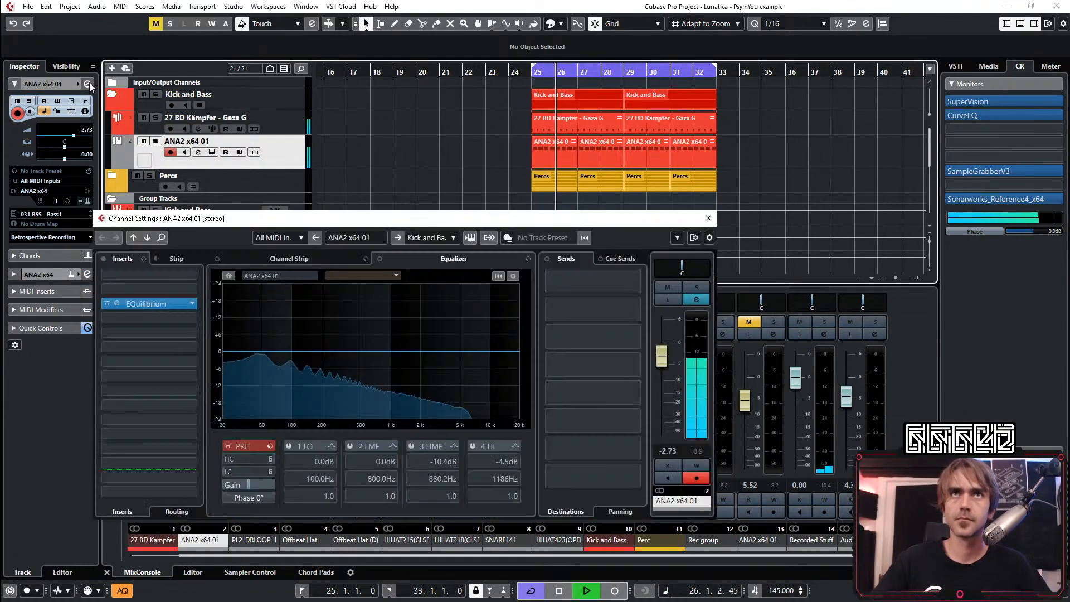
click(158, 330)
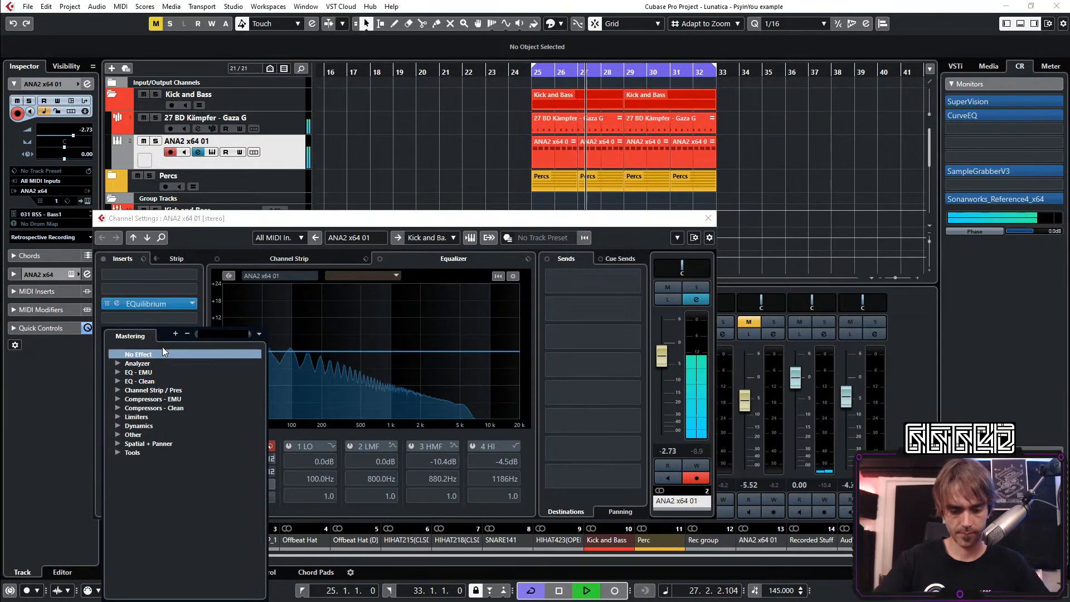
key(Return)
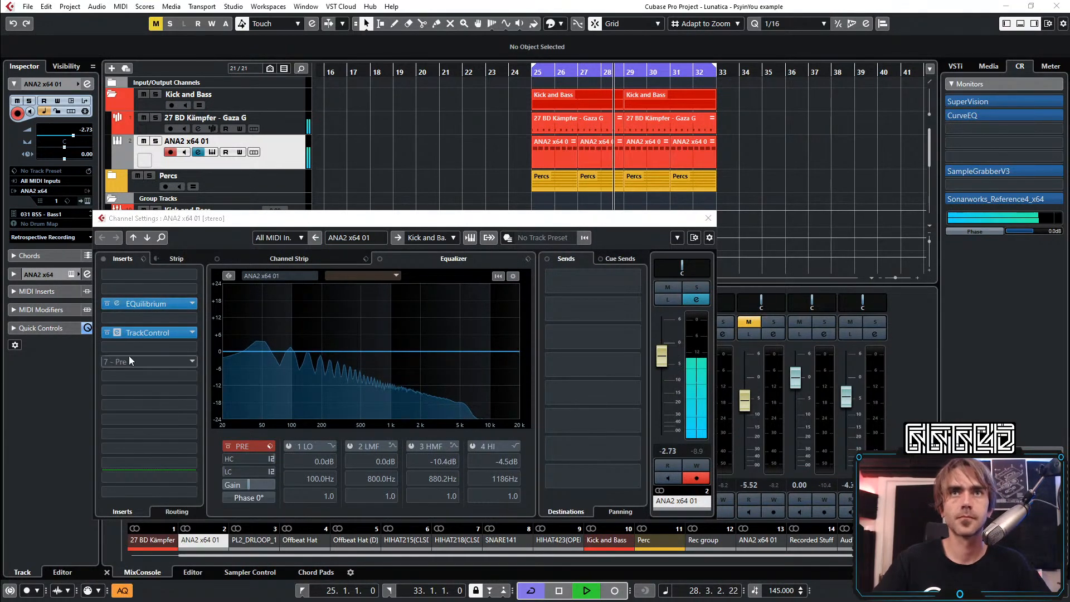
click(195, 331)
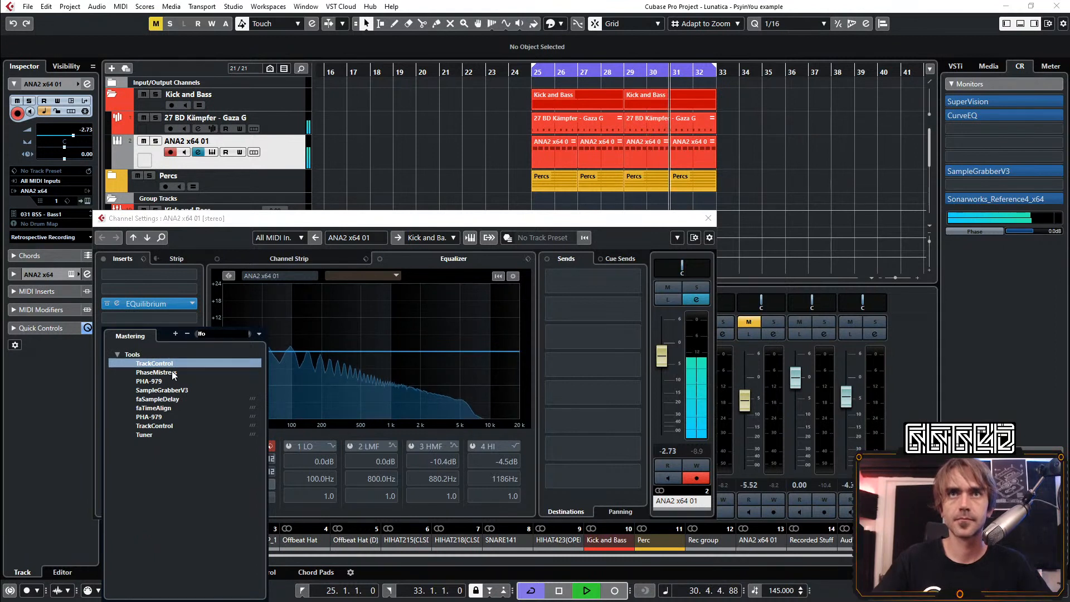
click(259, 334)
click(269, 350)
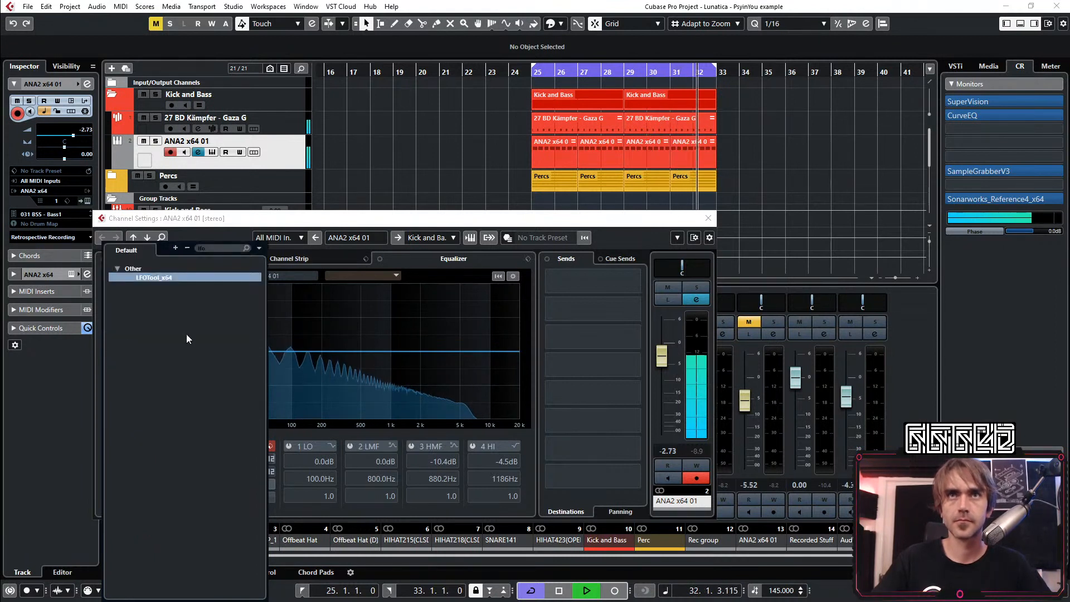
click(156, 280)
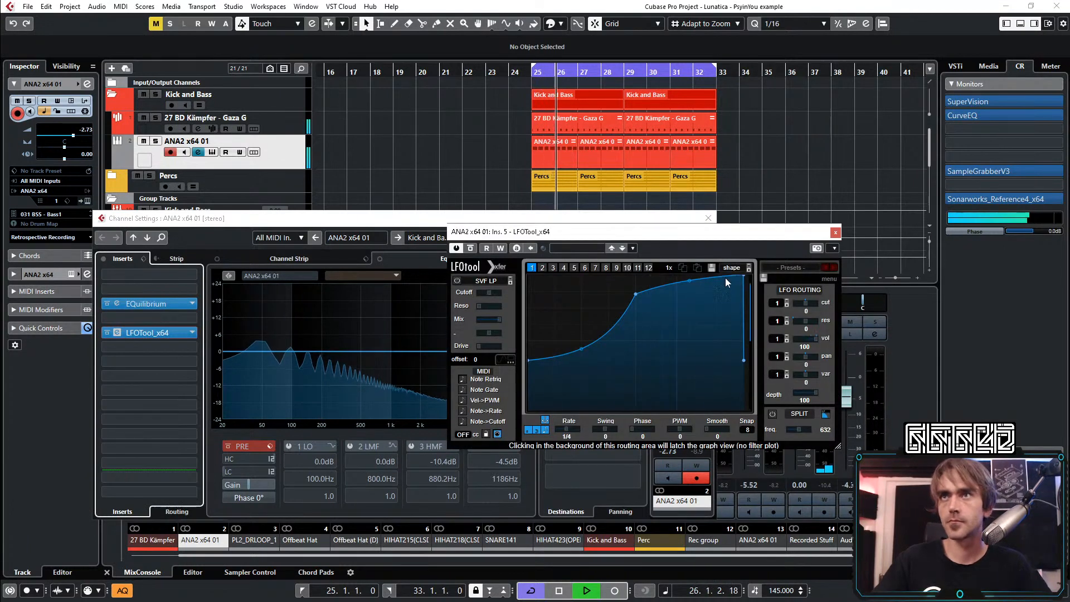
Shape LFOTool's volume curve to rise steeply from zero to full level before mid-cycle, audition it and close the plug-in and channel settings
drag(637, 300, 631, 263)
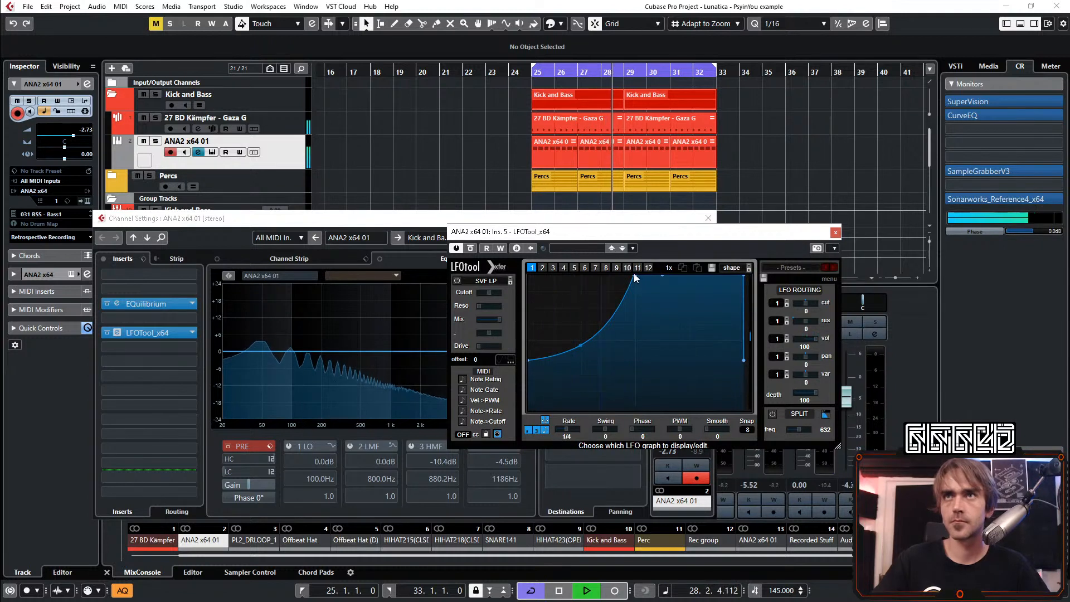
drag(634, 282, 633, 316)
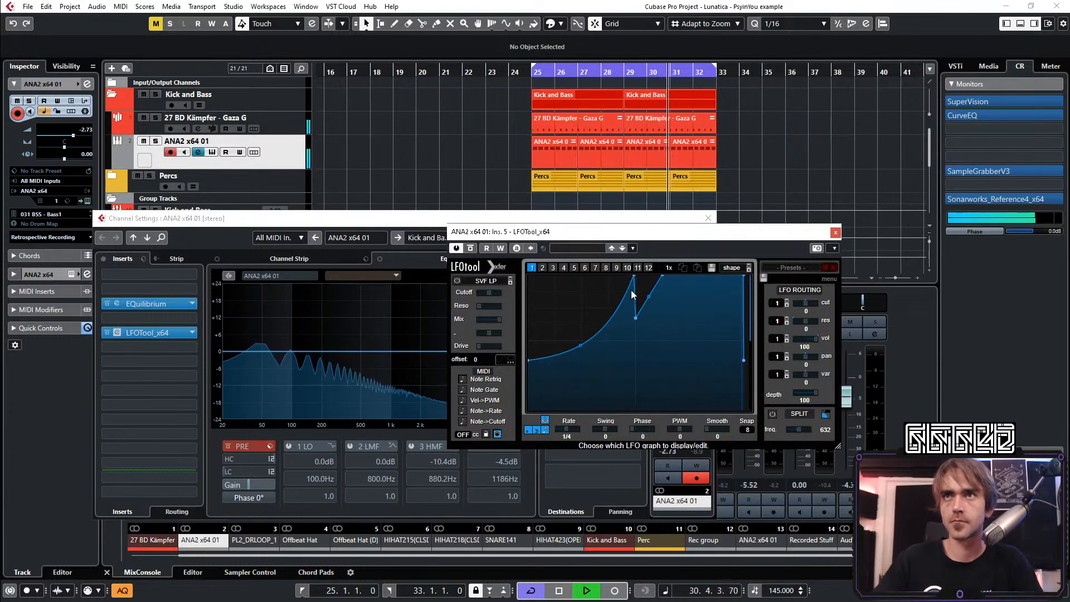
mouse_move(634, 276)
mouse_down()
mouse_move(637, 315)
mouse_move(639, 290)
mouse_move(622, 271)
mouse_up()
drag(577, 320, 562, 317)
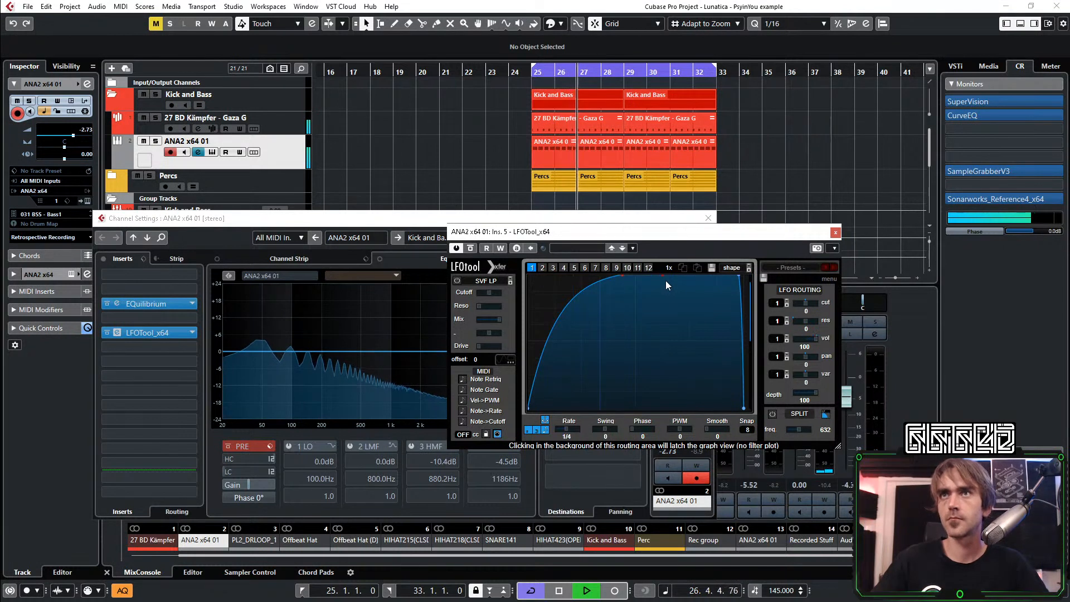
key(space)
key(space)
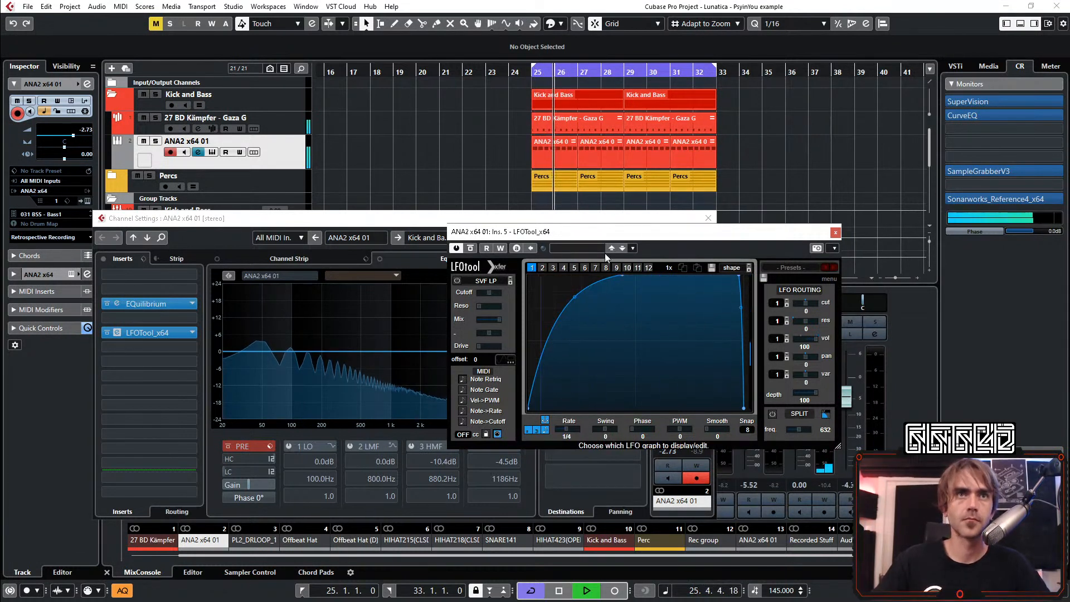
click(835, 231)
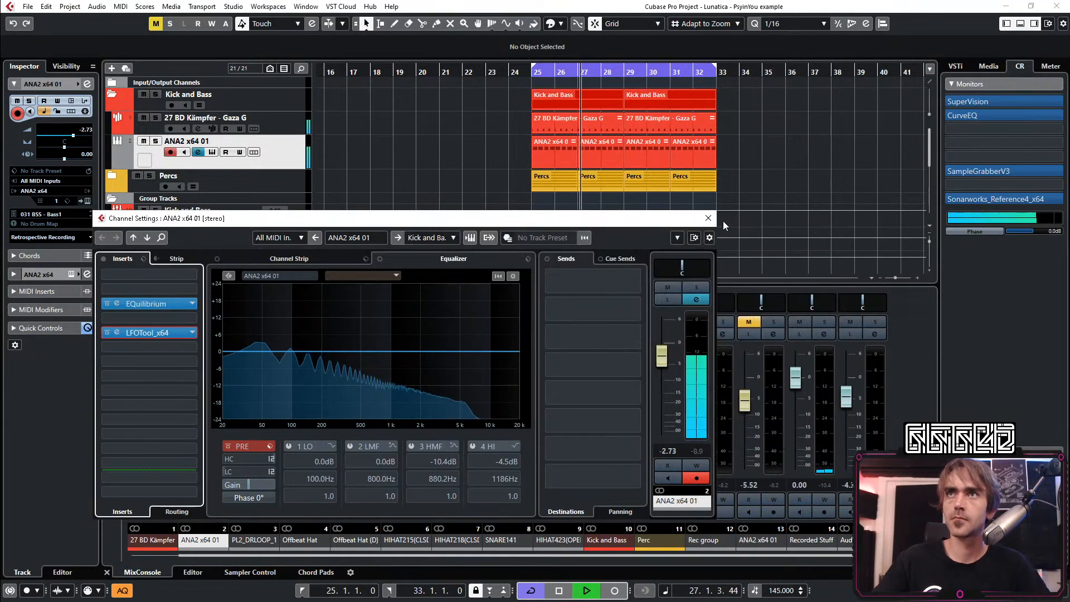
click(708, 218)
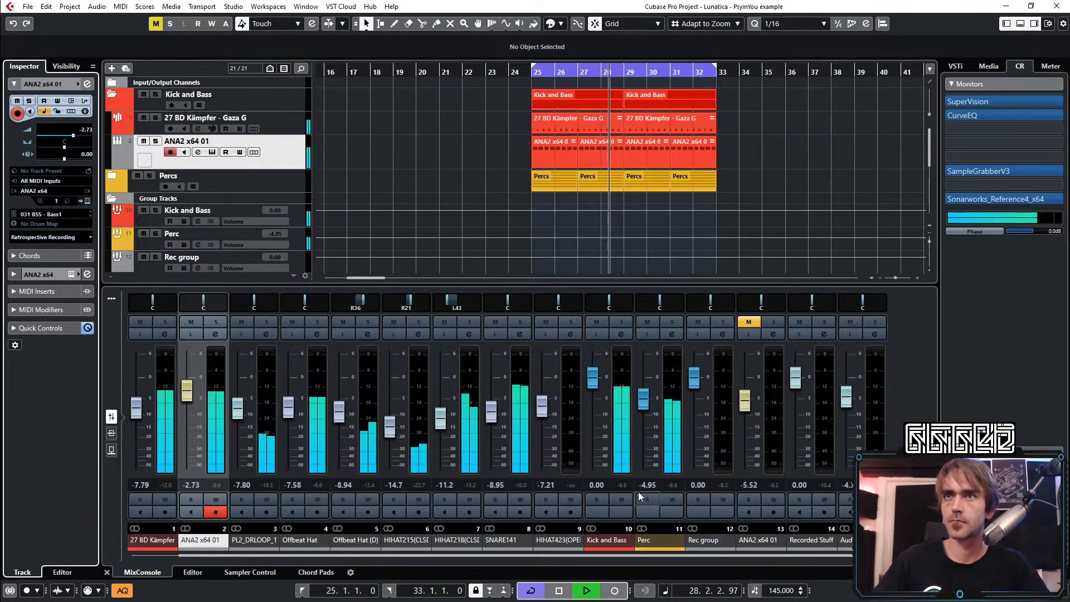
Reset the Kick and Bass group's peak reading, check LFOTool's curve on the bass channel and close the plug-in, channel settings and mixer
click(624, 484)
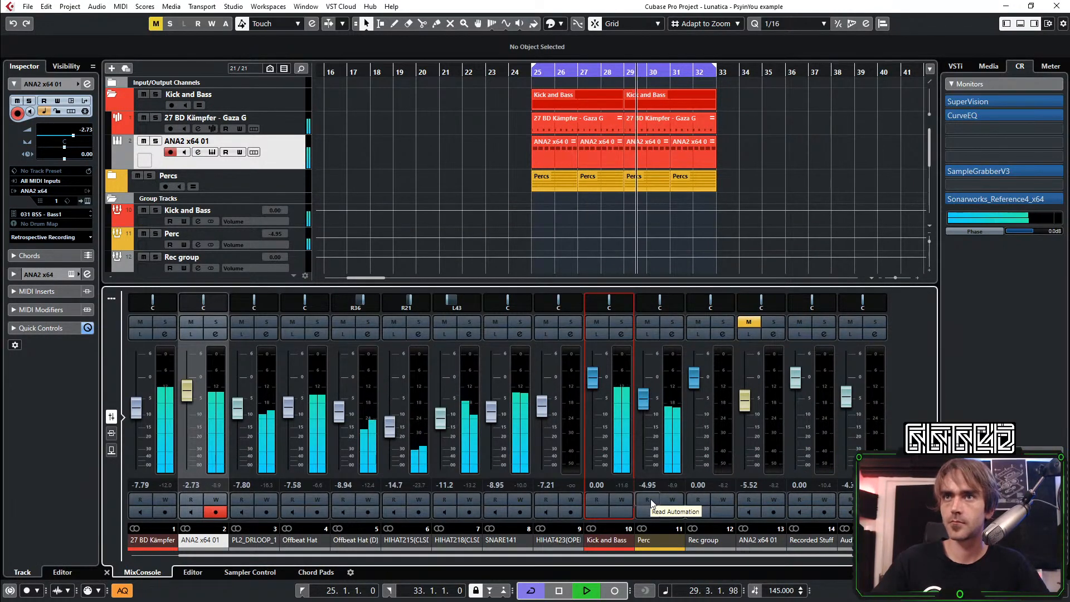
click(216, 333)
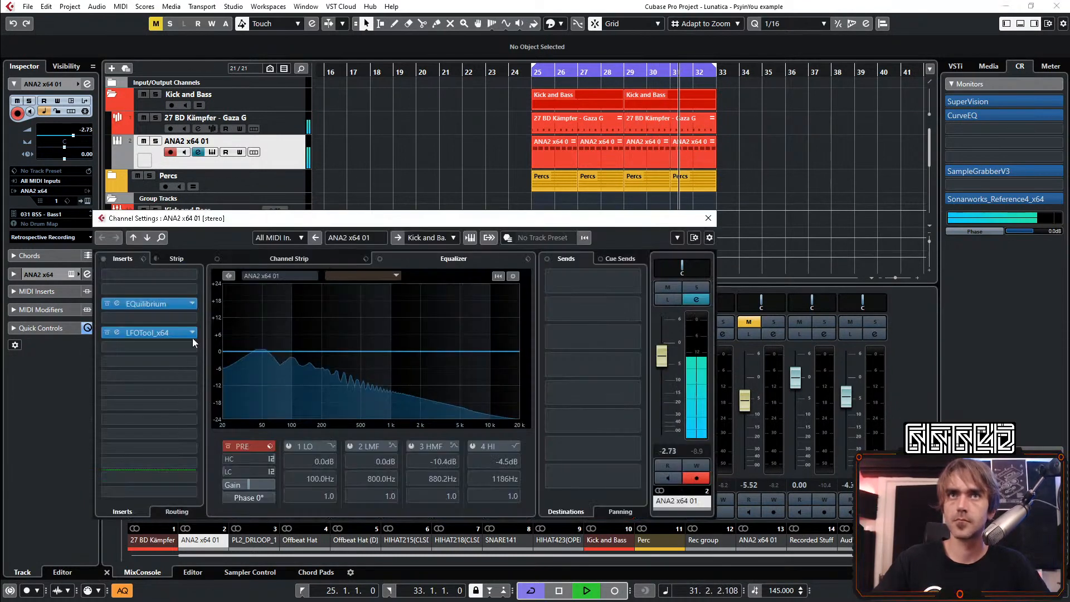
click(118, 333)
click(651, 392)
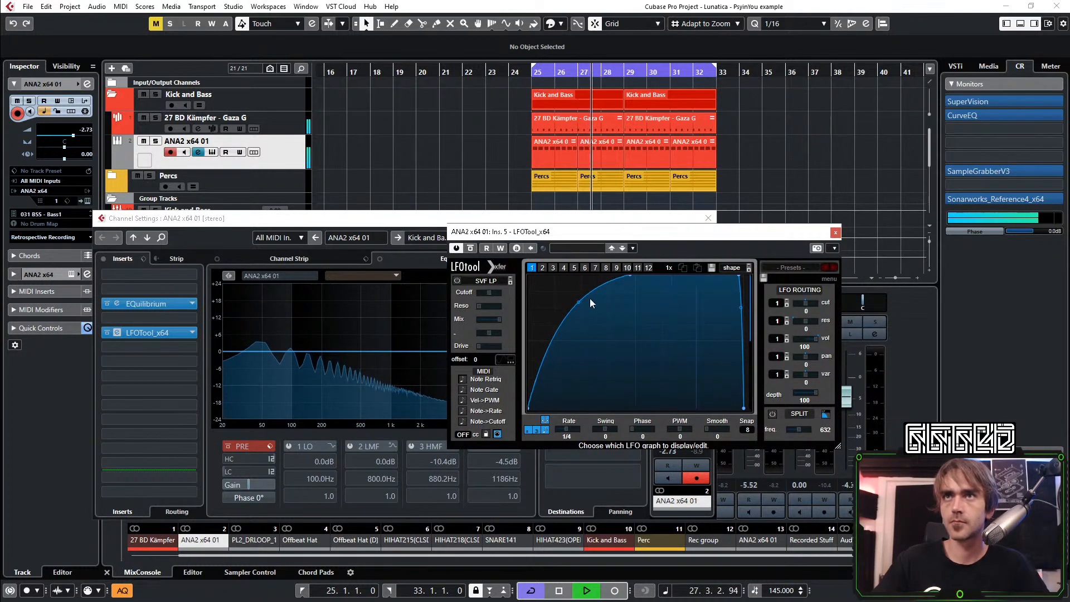
click(707, 218)
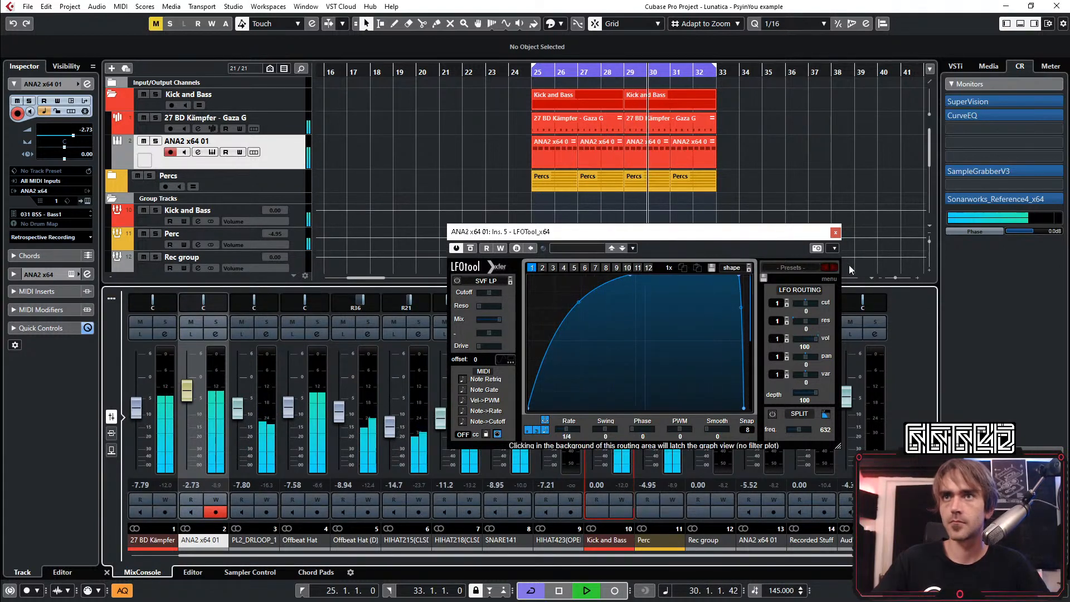
click(836, 233)
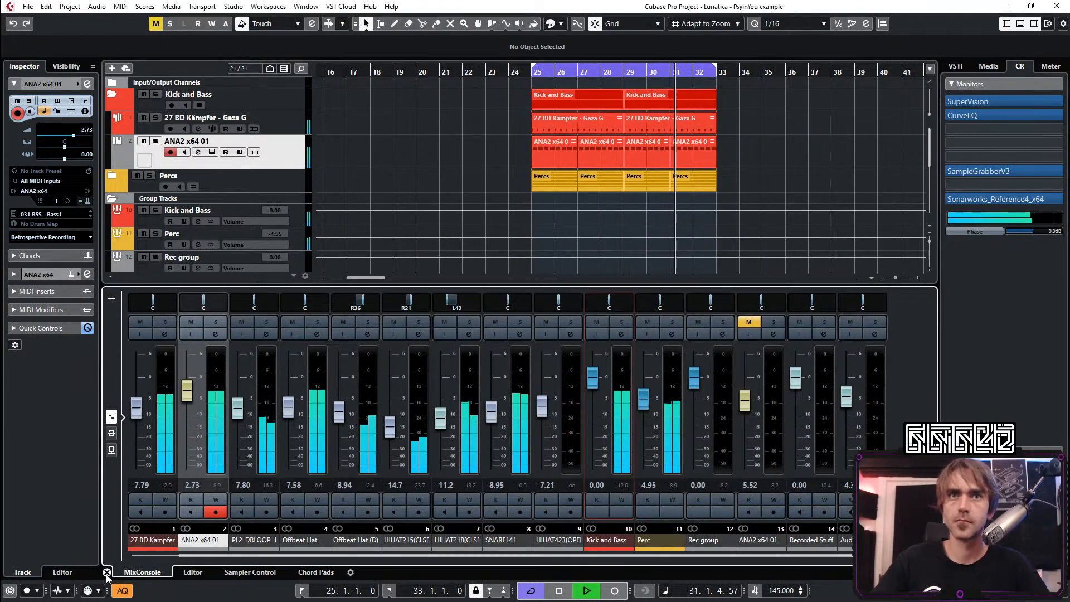
click(106, 572)
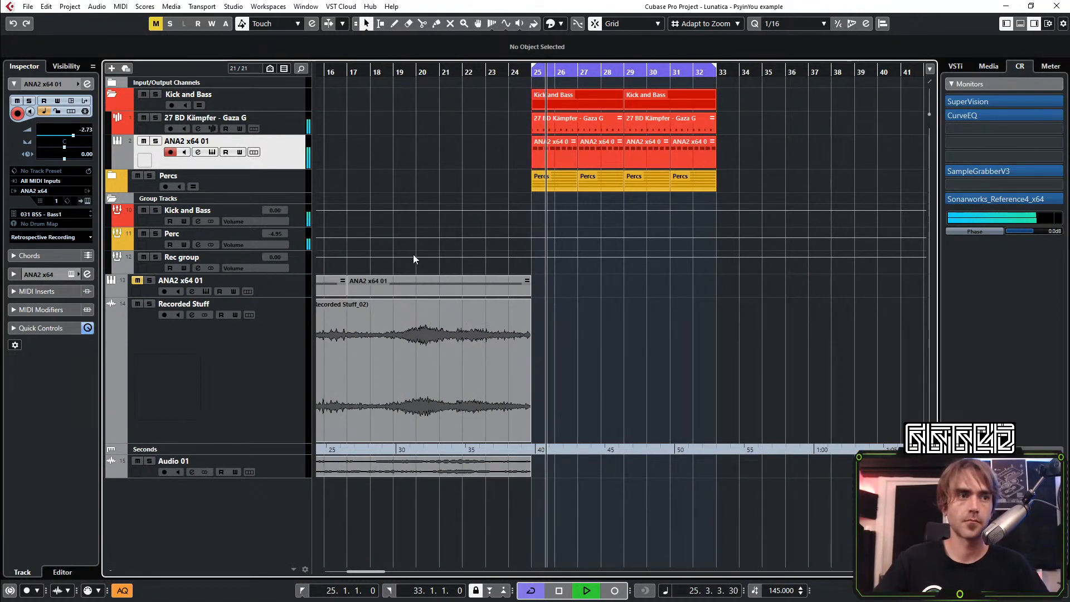
Audition the HIHAT423(OPEN) parts in the Percs folder by unmuting and re-muting them, and collapse the folder
scroll(465, 162, down, 1)
scroll(463, 161, right, 2)
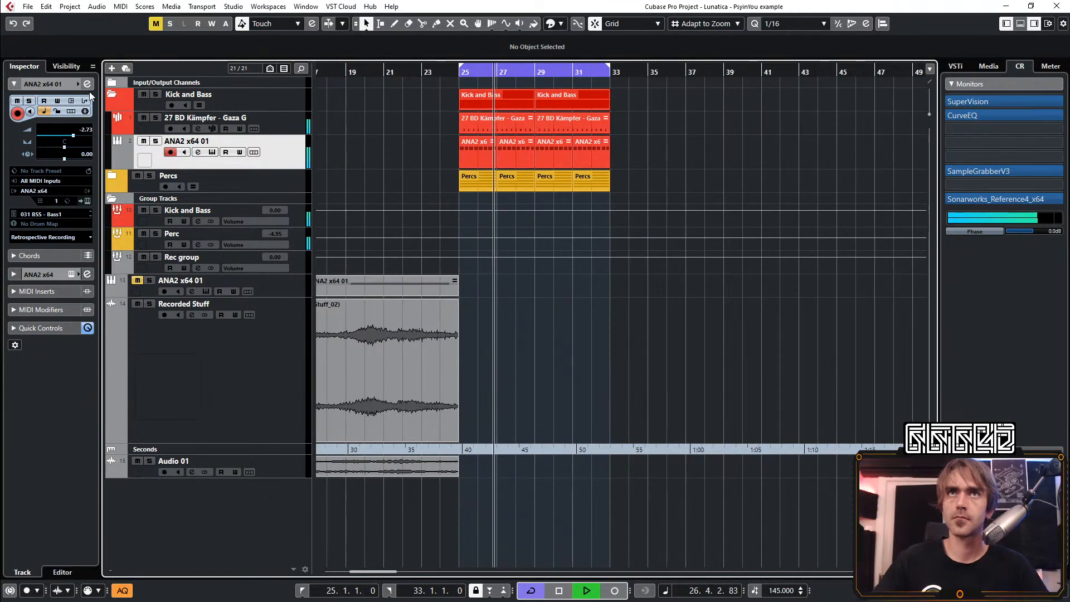
click(111, 95)
click(111, 117)
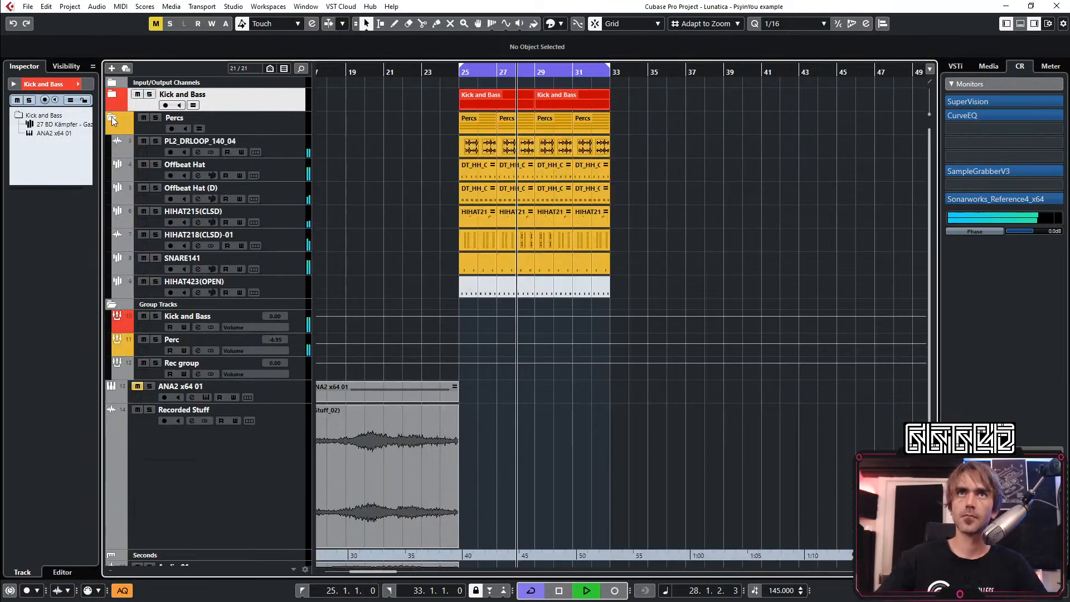
key(7)
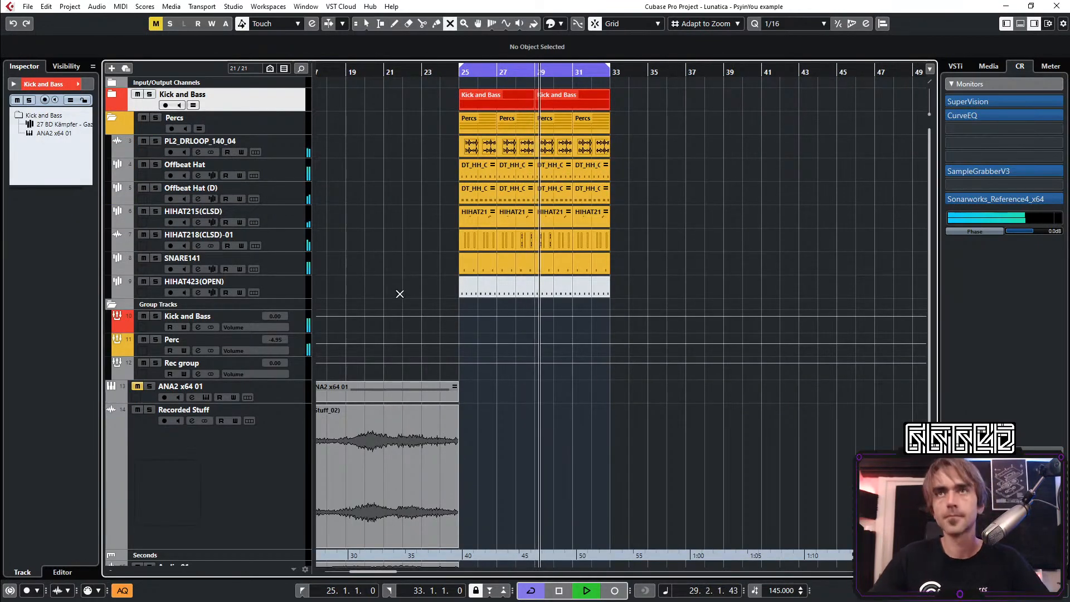
drag(413, 287, 662, 282)
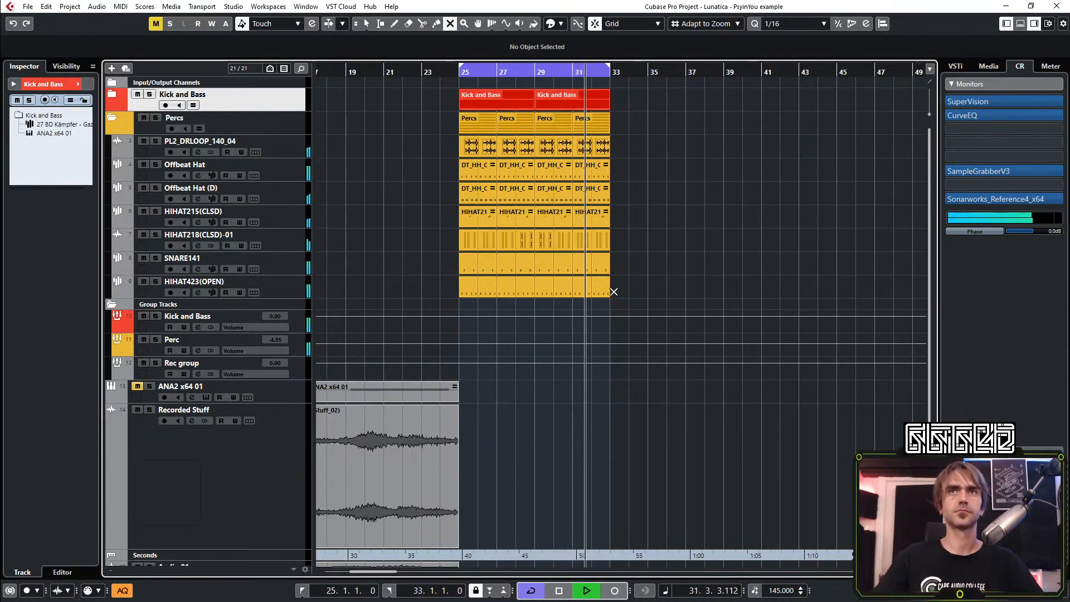
drag(633, 282, 438, 300)
click(366, 23)
click(111, 117)
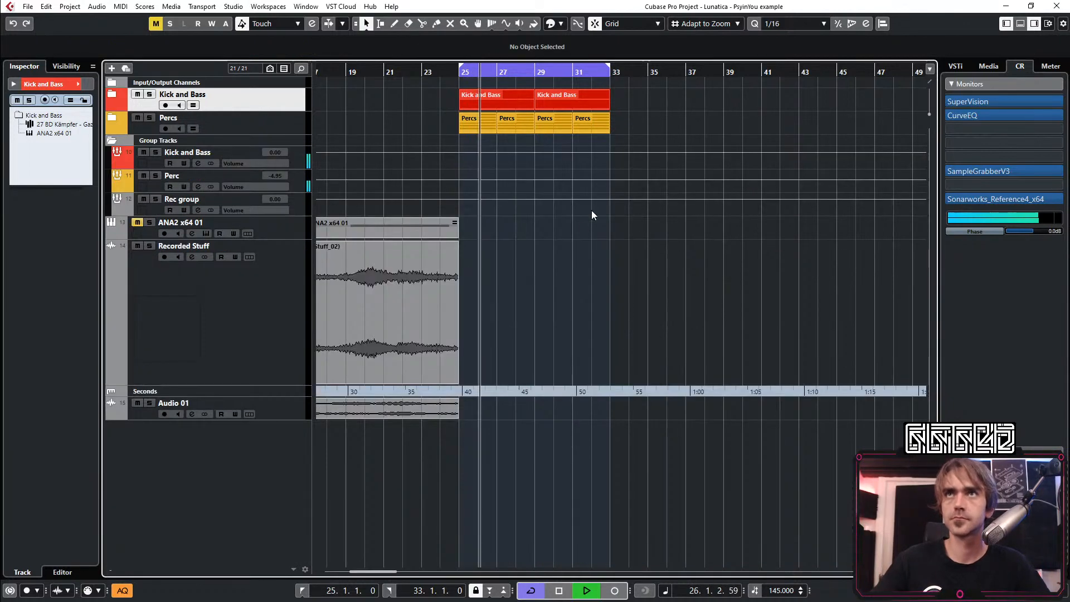
Stop playback, open the bass part at bar 25 and transpose all its notes up to C2
click(114, 95)
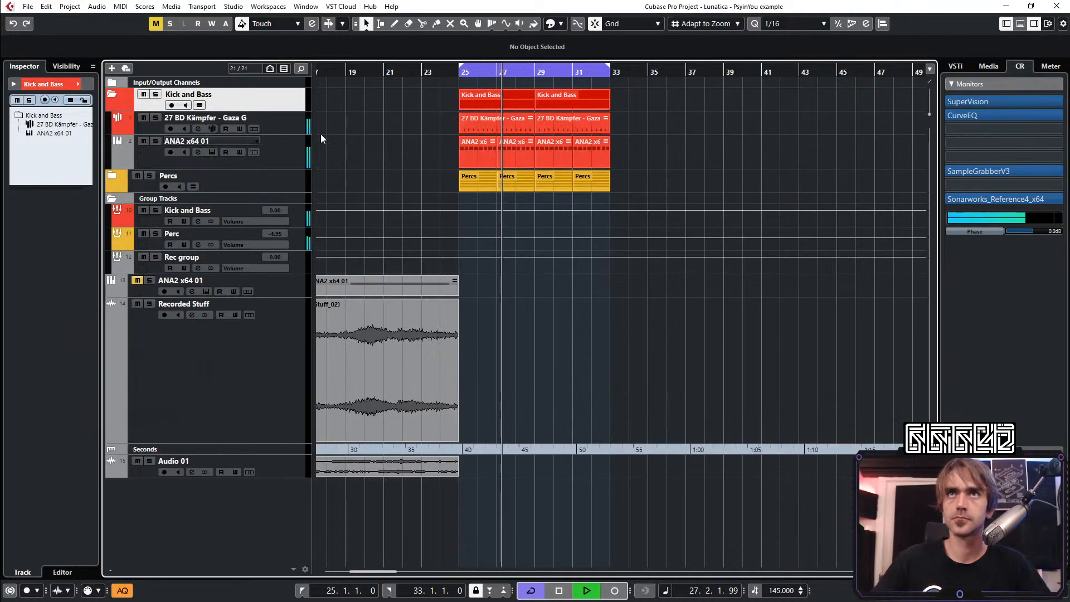
click(293, 155)
key(space)
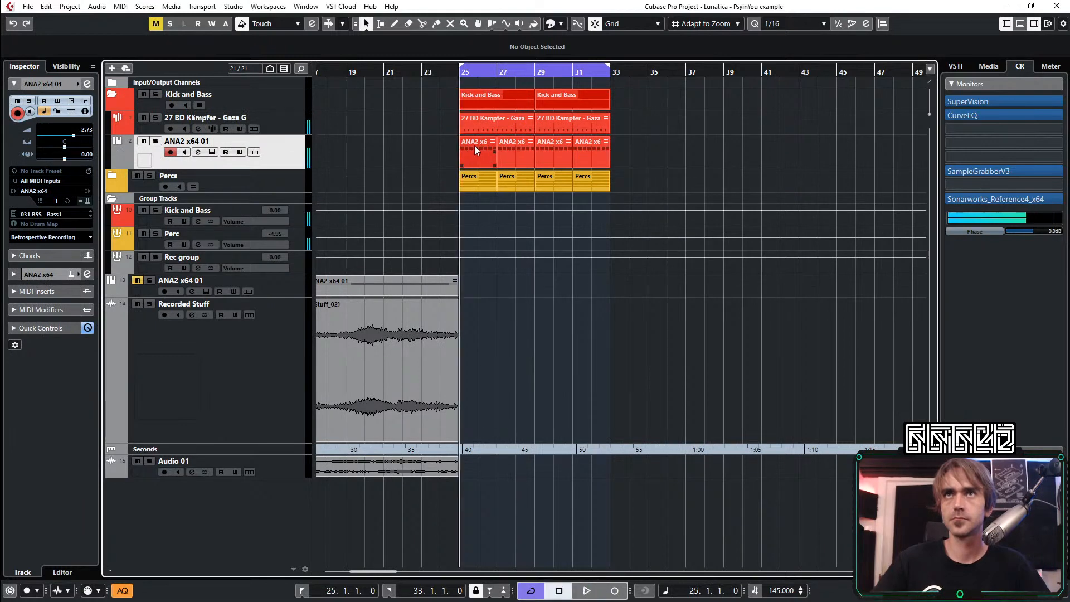
double_click(474, 145)
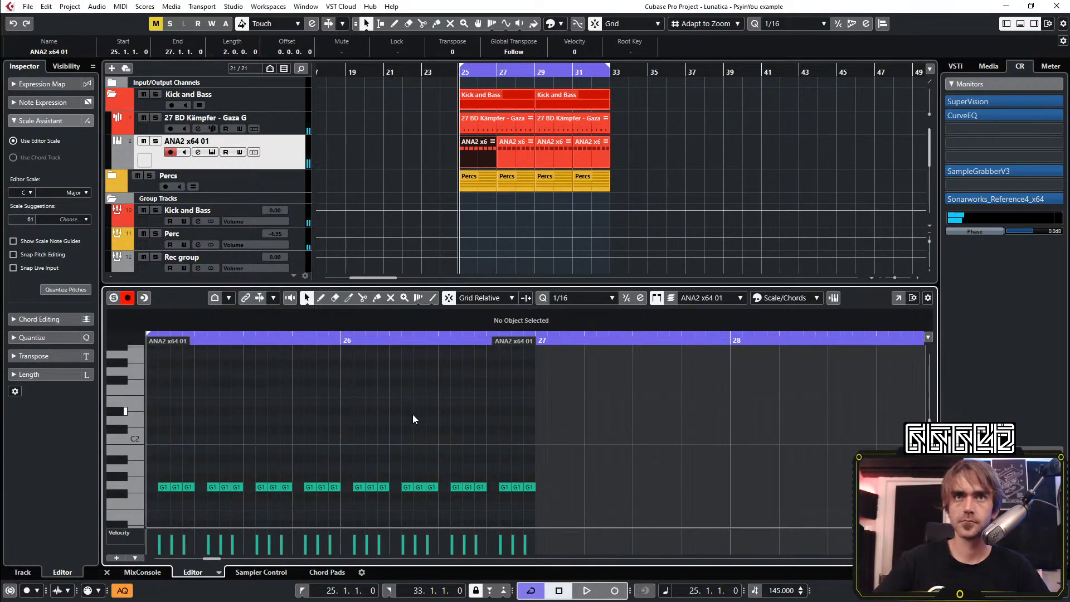
key(ctrl+a)
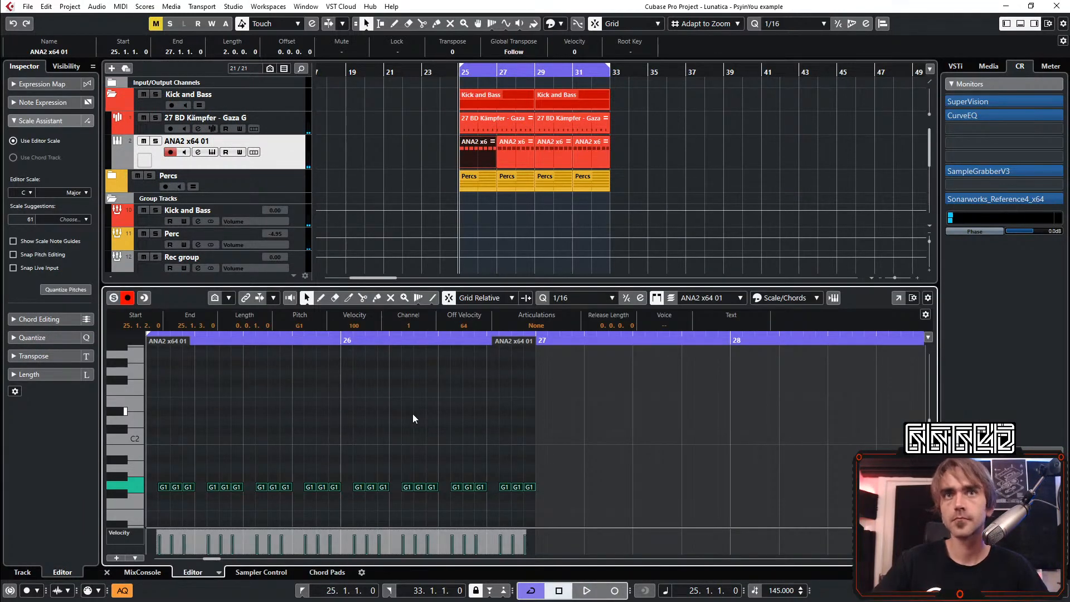
key(Up)
key(Up)
key(Up)
key(Up)
key(Up)
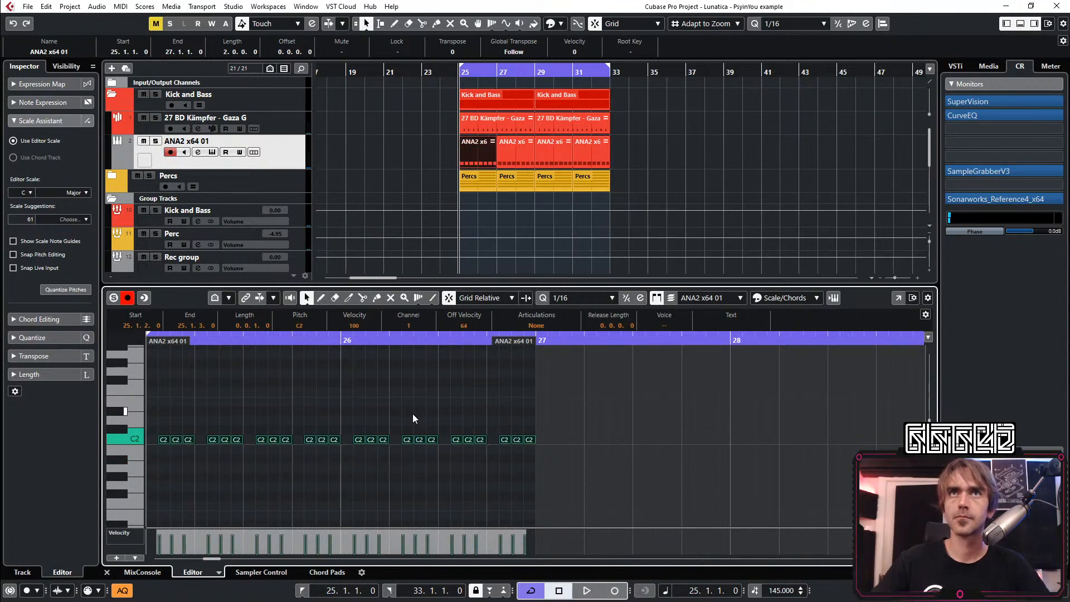
Set the bass track's MIDI Modifiers transpose to -5 and start playback
click(290, 155)
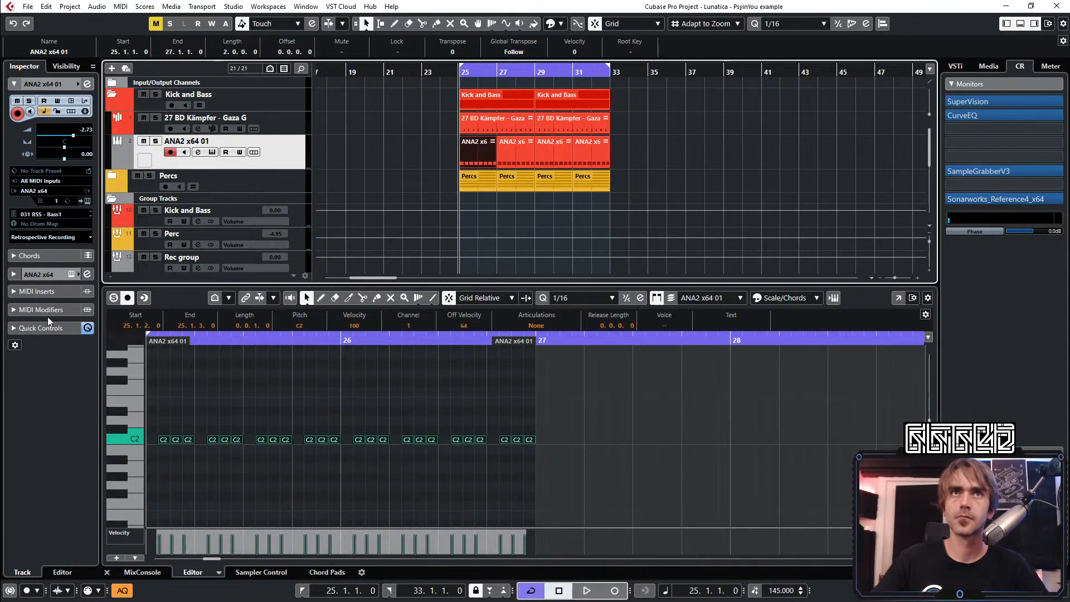
click(13, 310)
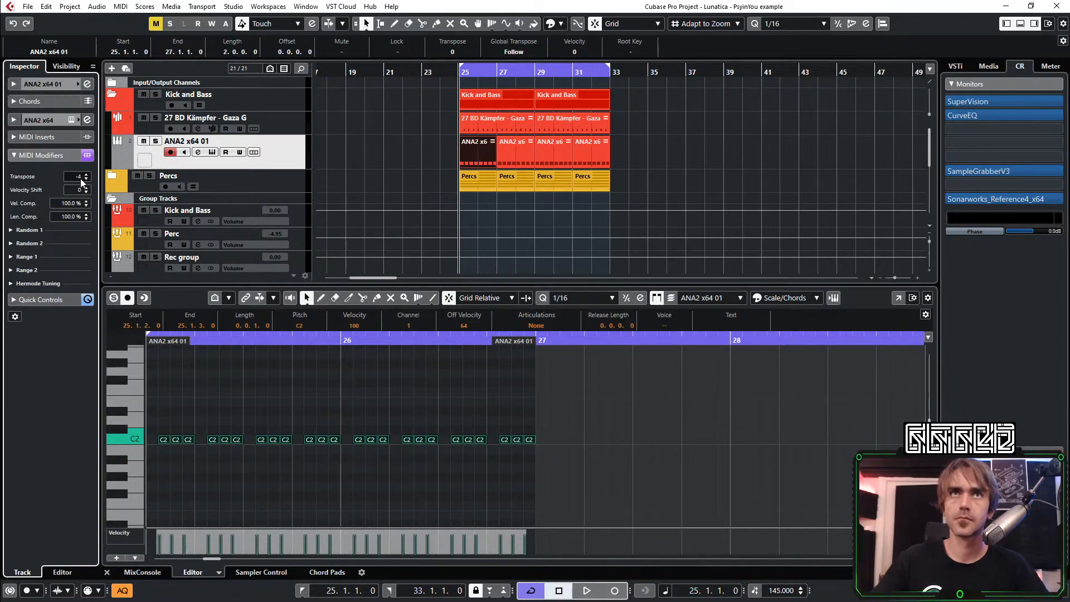
click(414, 153)
key(space)
click(190, 459)
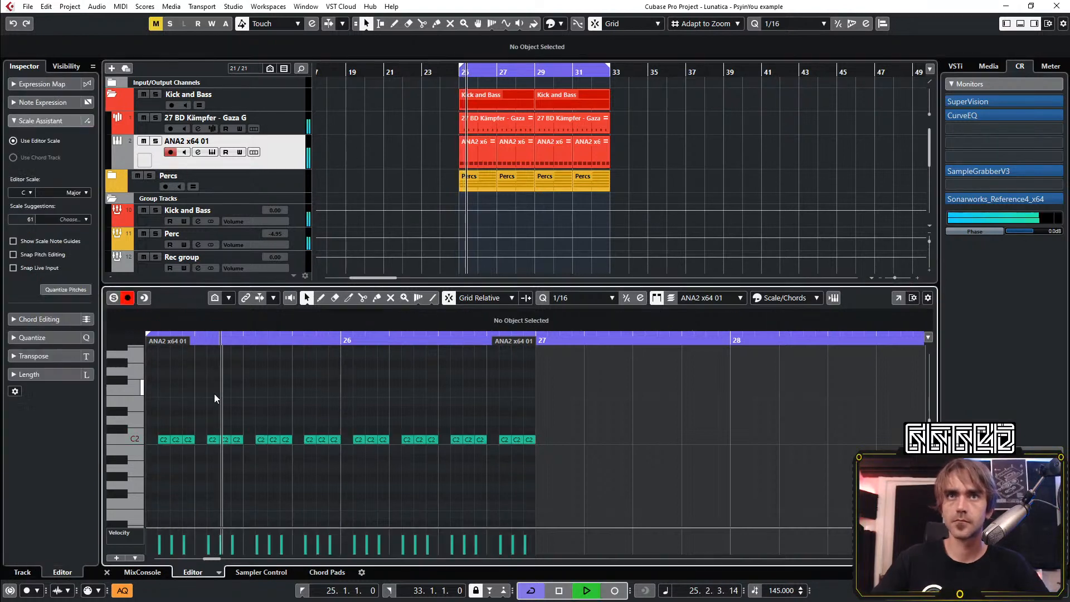
Try the bass note at 26.3.4 on D#2, G2 and G#2, return it to C2 and close the key editor
scroll(505, 404, up, 2)
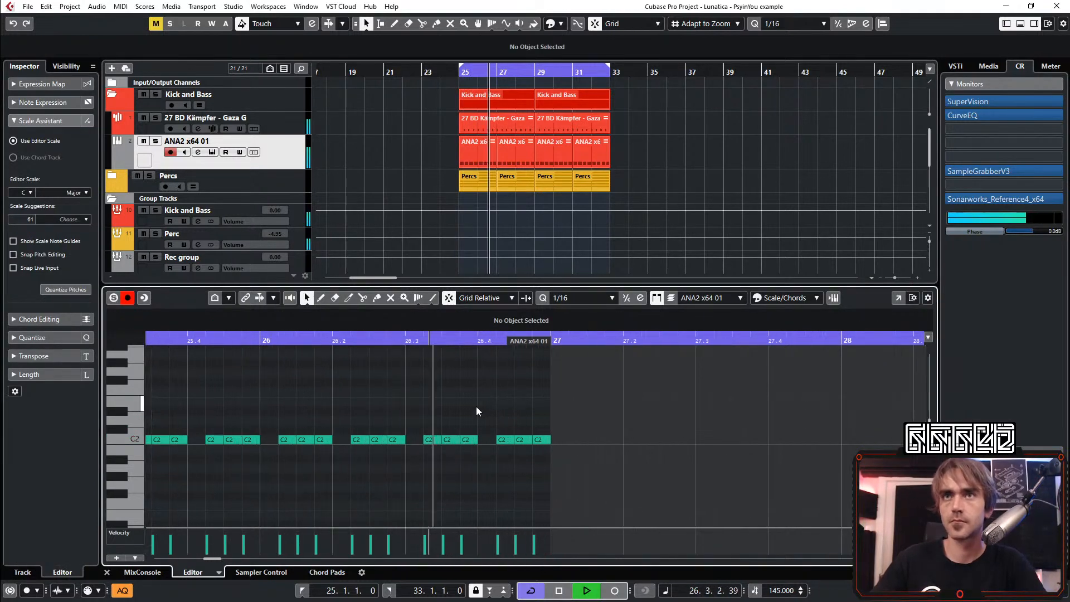
drag(468, 421, 473, 457)
key(Up)
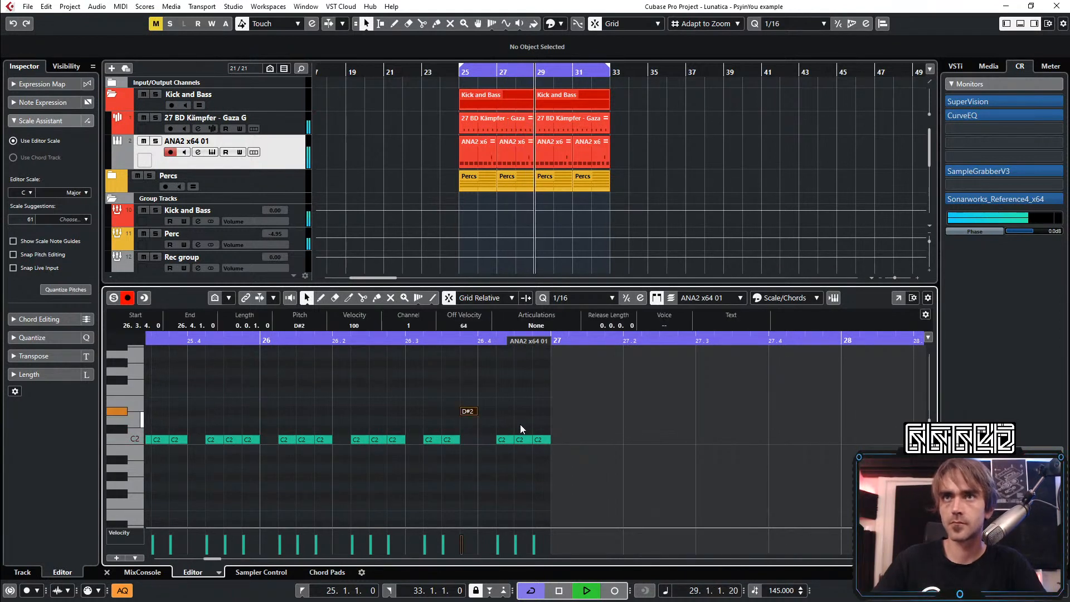
key(Up)
key(Down)
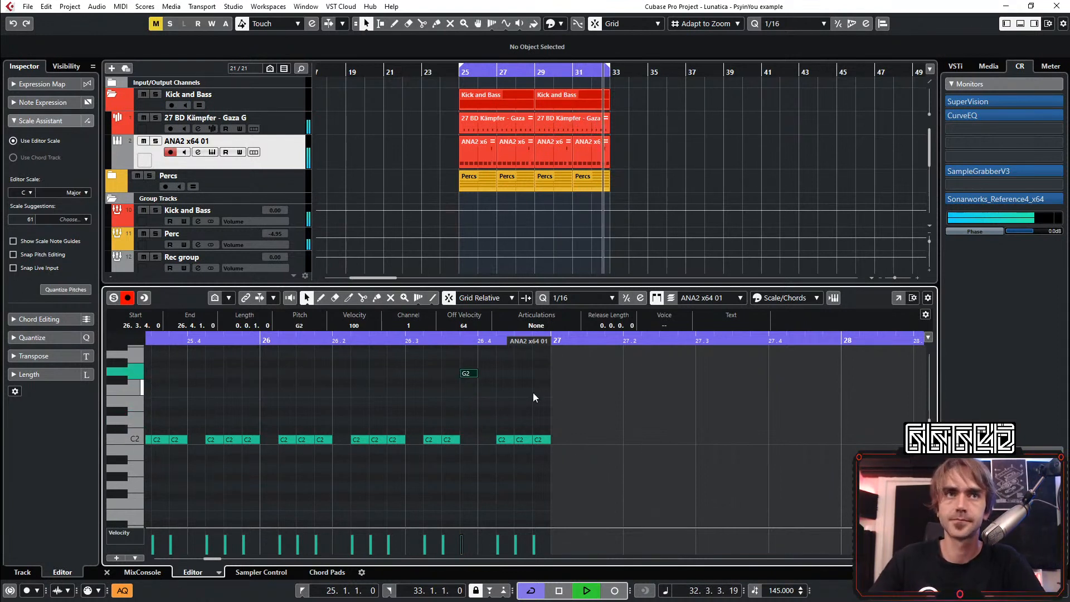
key(Up)
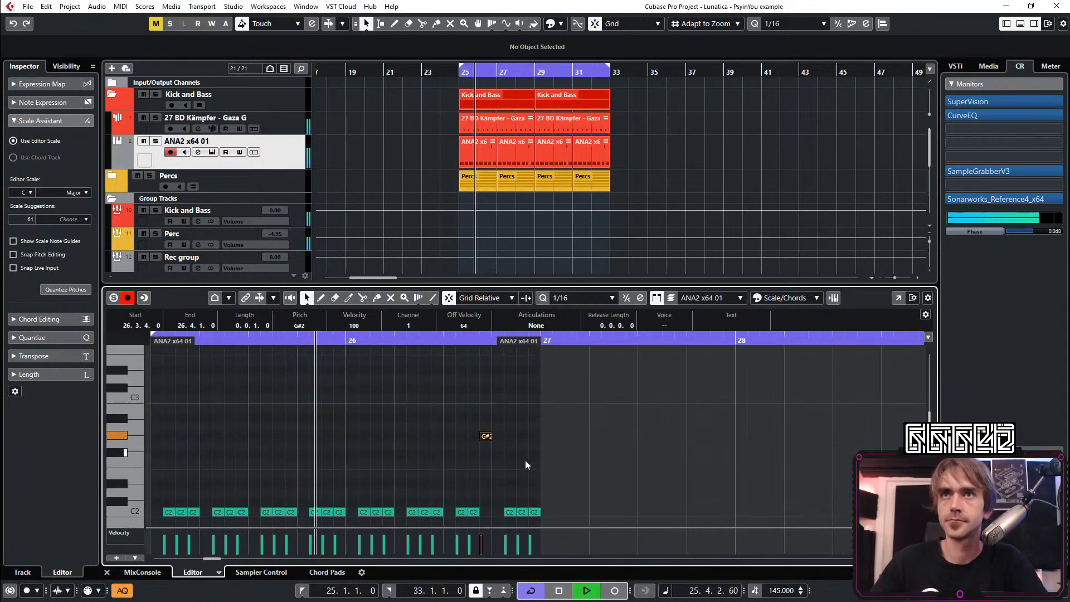
scroll(526, 456, down, 1)
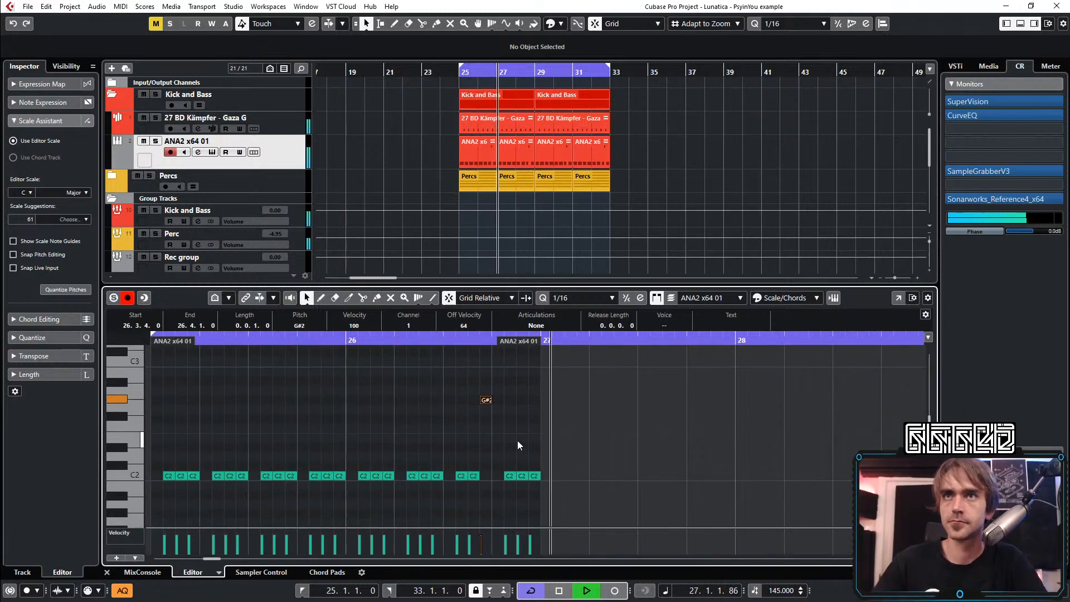
key(Down)
key(Down)
key(Down)
key(Down)
key(Down)
key(Down)
key(Down)
key(Down)
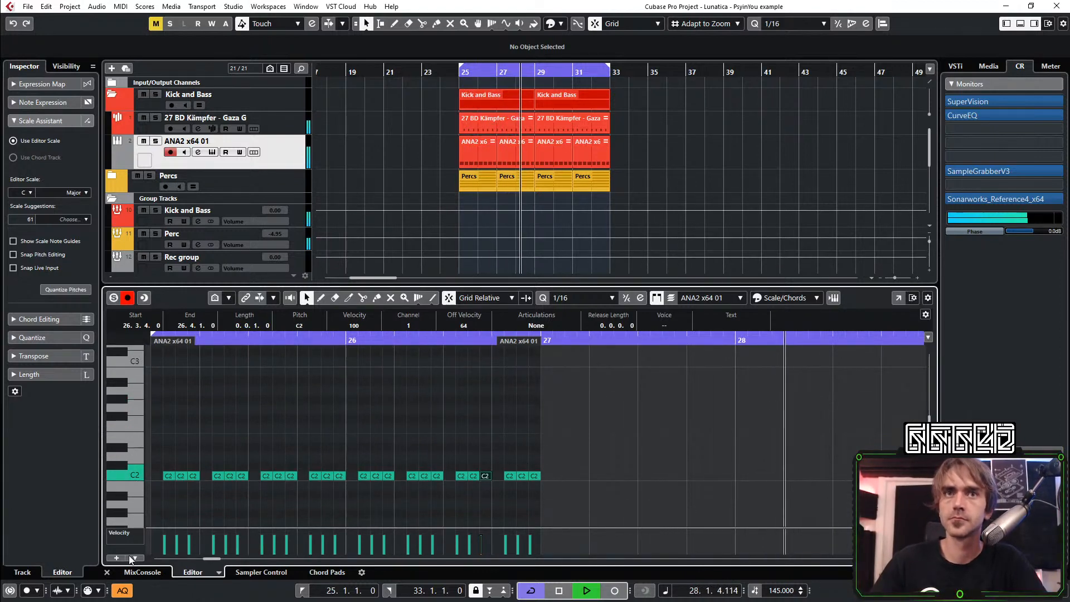
click(107, 572)
Collapse the Kick and Bass folder, duplicate the Kick and Bass and Percs parts into bars 33 to 41 and loop that range
scroll(535, 133, left, 3)
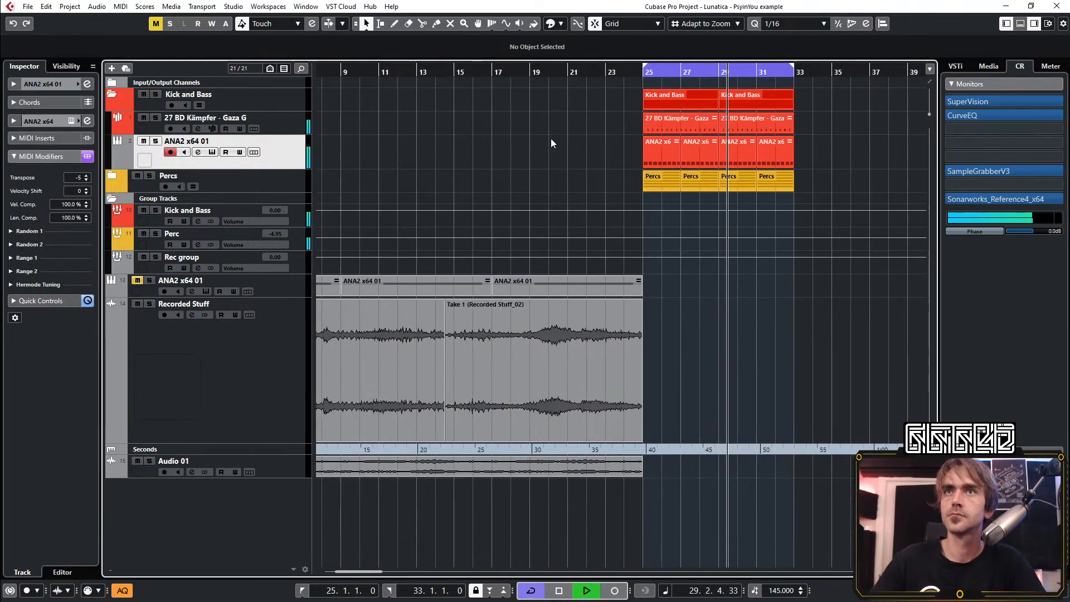
scroll(553, 139, right, 2)
scroll(557, 140, down, 2)
drag(541, 99, 667, 101)
key(ctrl+z)
click(116, 96)
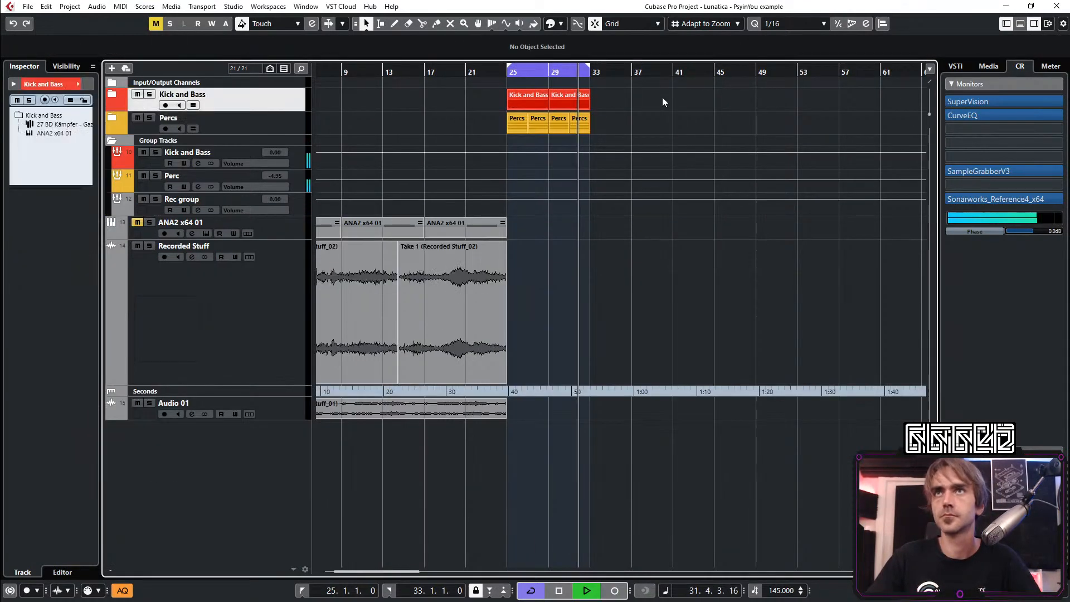
drag(526, 98, 683, 75)
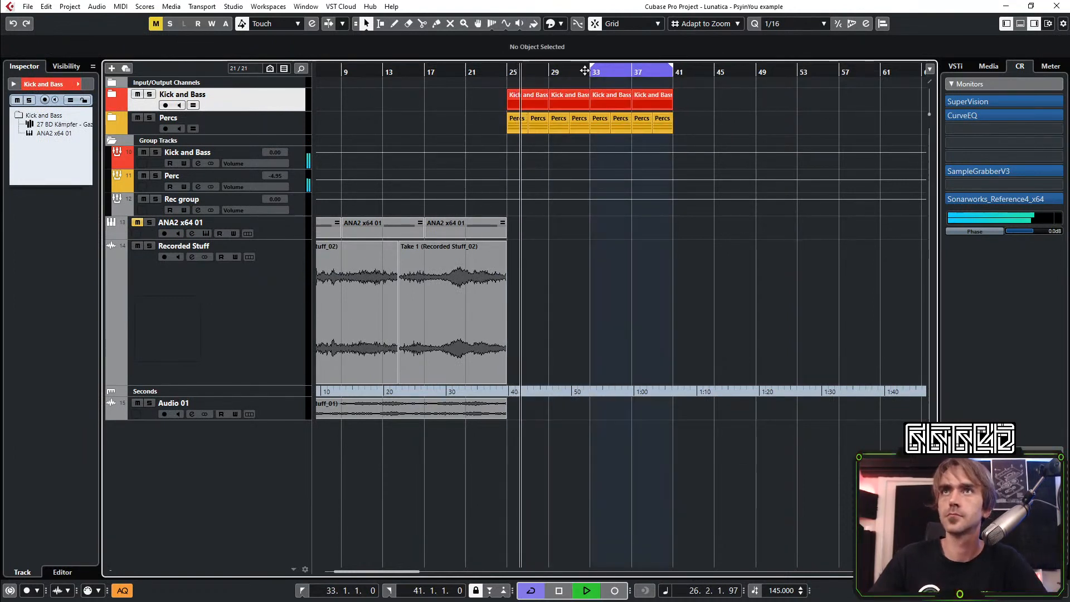
click(584, 78)
Expand the Kick and Bass folder and colour the bass parts between bars 25 and 33 yellow
click(111, 95)
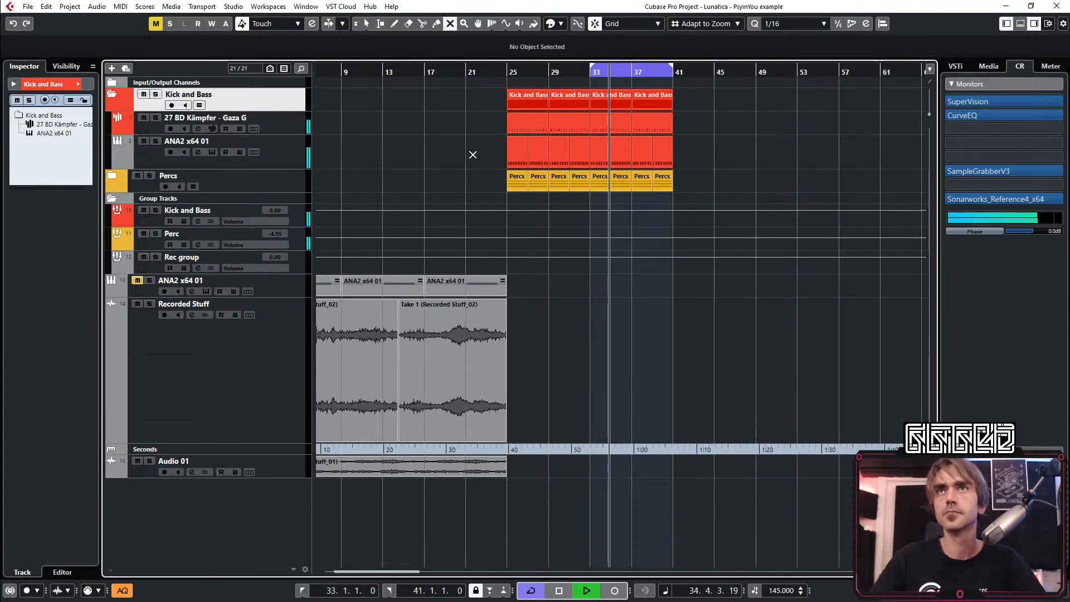
drag(472, 156, 580, 156)
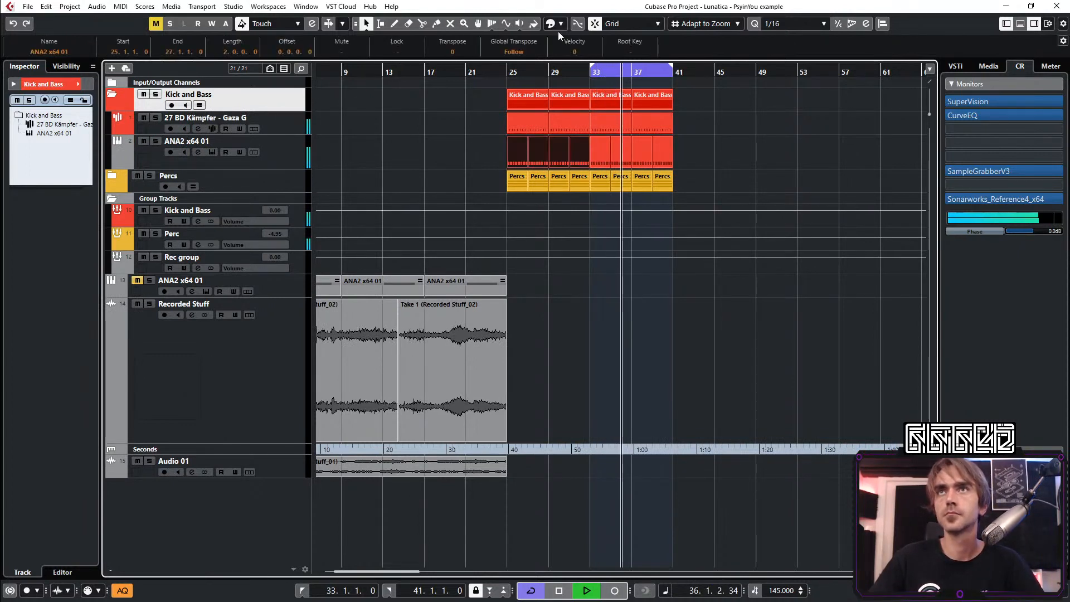
click(559, 24)
click(676, 162)
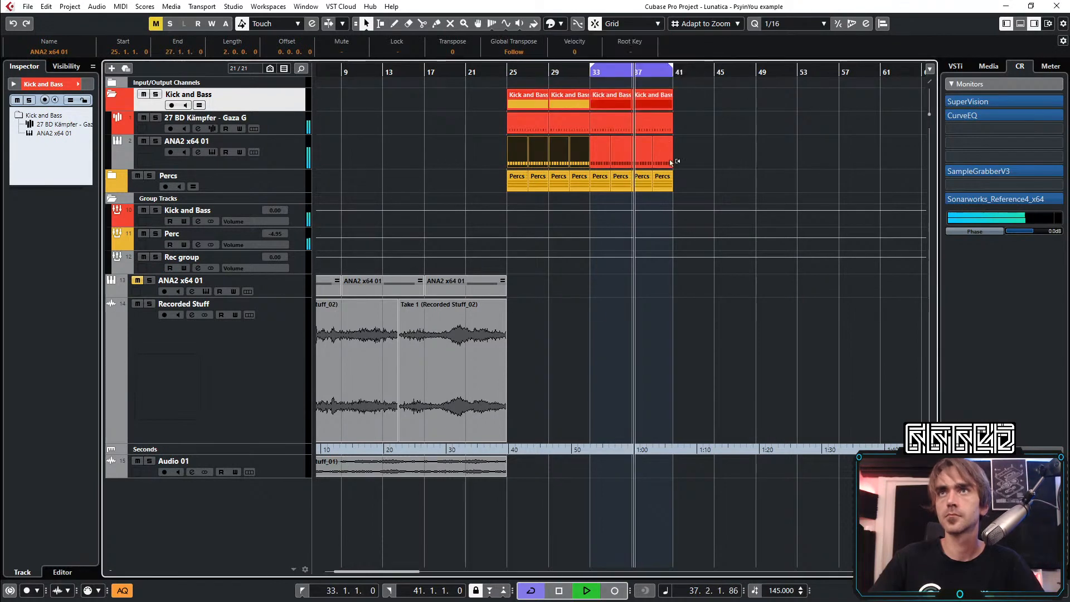
key(1)
key(1)
key(1)
Open the bass part at bar 33 and raise the notes at 33.1.4 and 34.1.4 to C#2
click(601, 162)
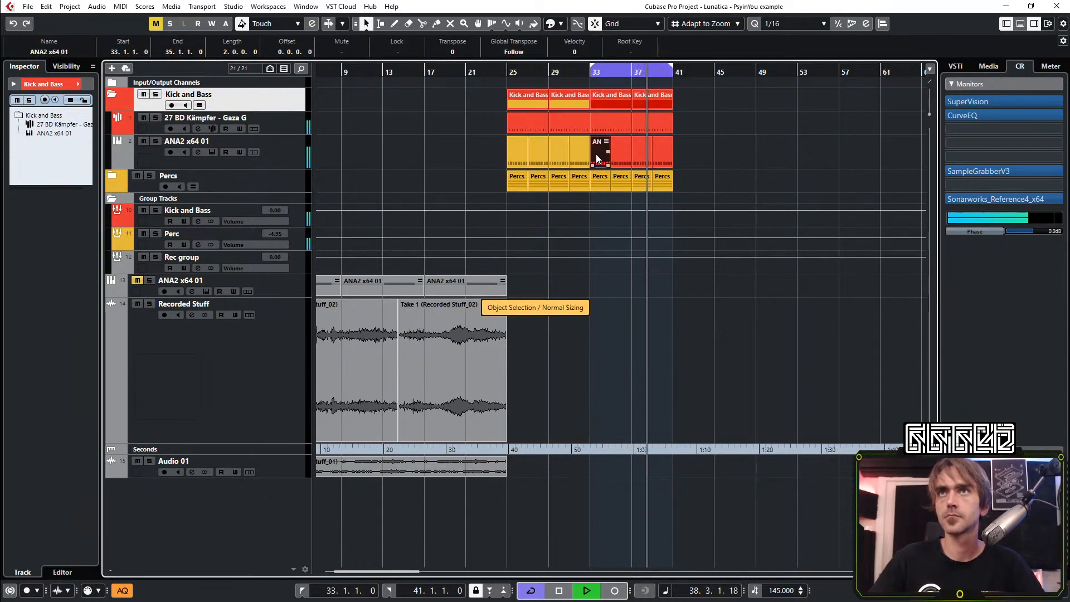
double_click(596, 153)
scroll(186, 427, up, 2)
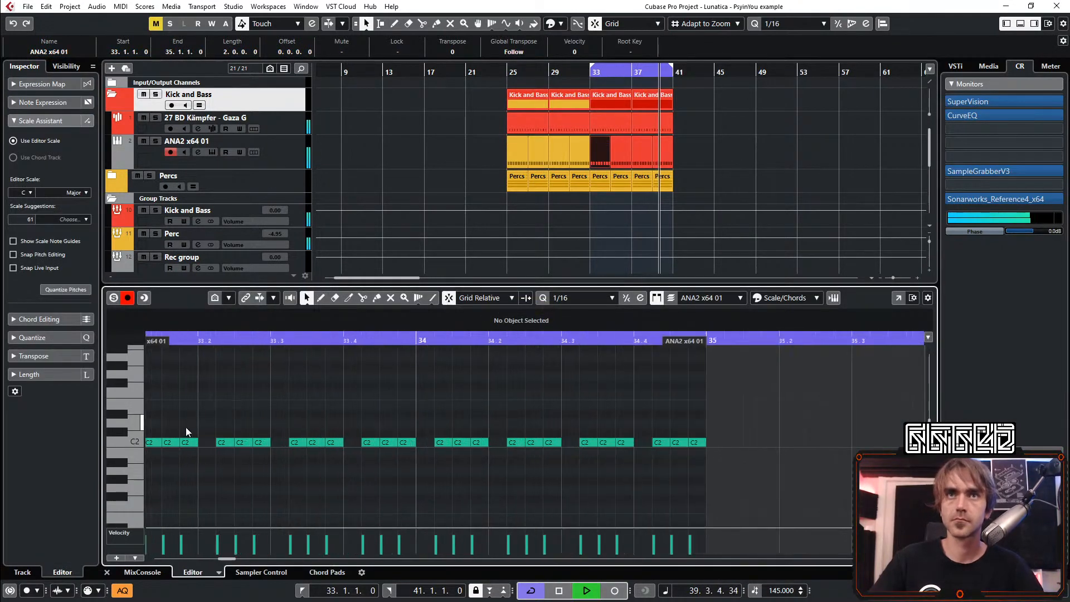
drag(185, 427, 342, 403)
drag(347, 442, 347, 433)
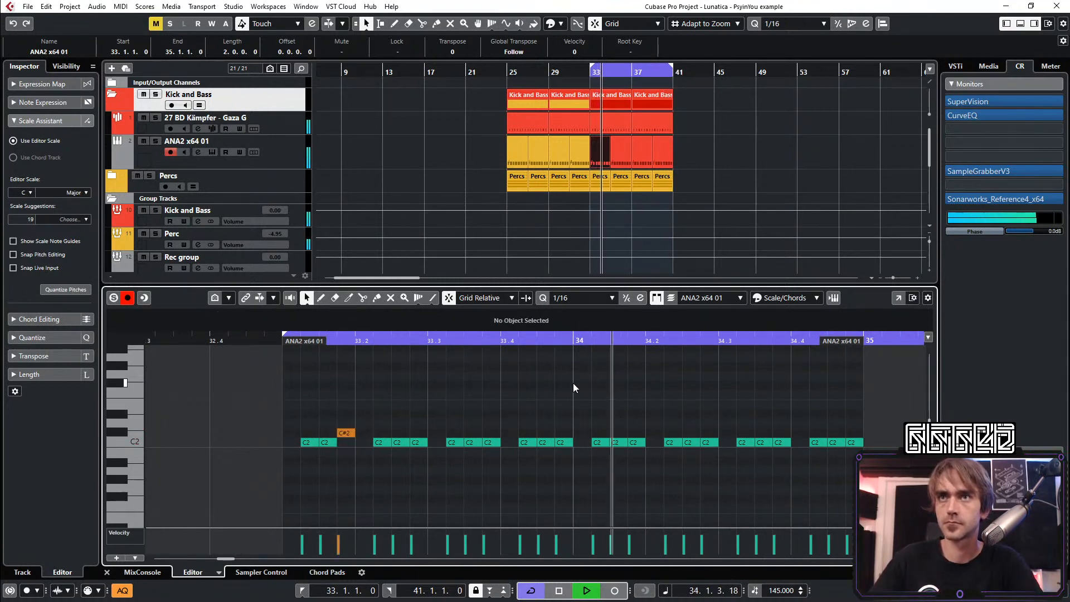
click(635, 443)
key(Up)
click(731, 418)
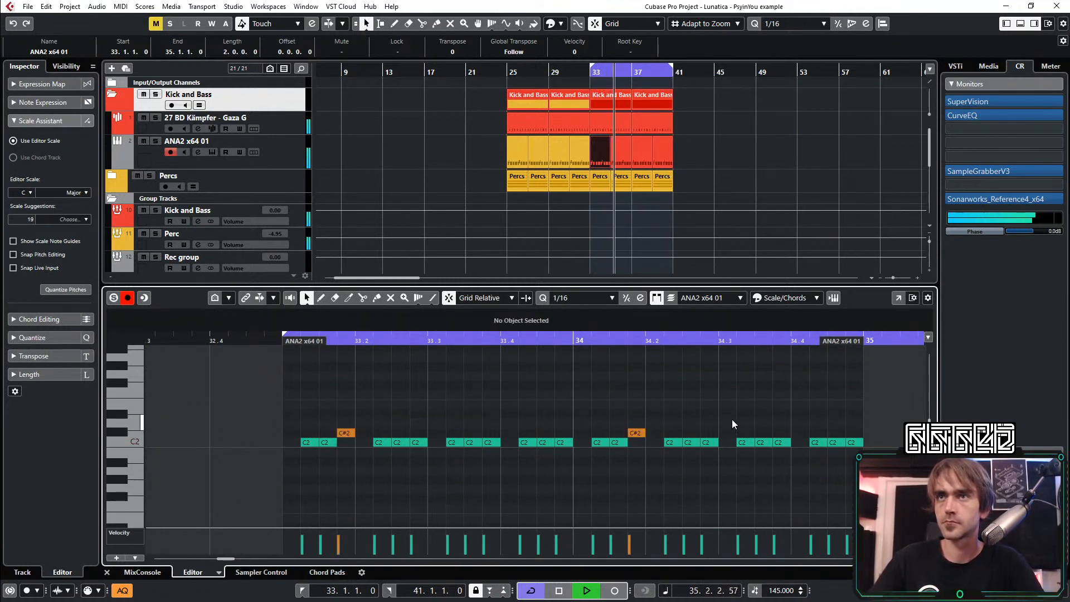
Try the bass note at 34.3.3 an octave higher, on C3
scroll(556, 414, down, 1)
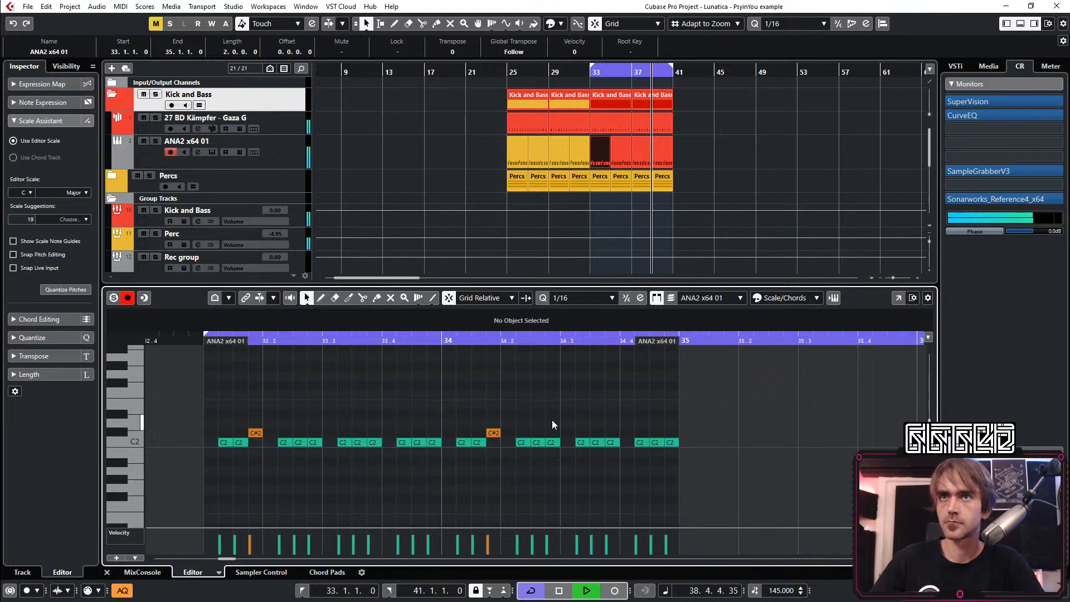
scroll(550, 420, up, 2)
scroll(583, 463, right, 2)
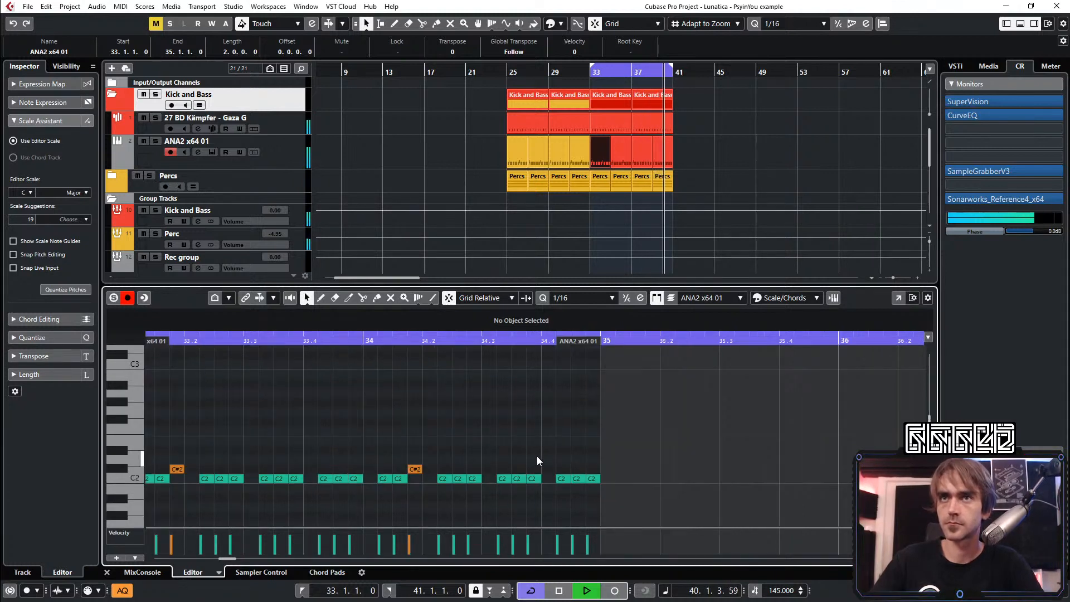
click(519, 478)
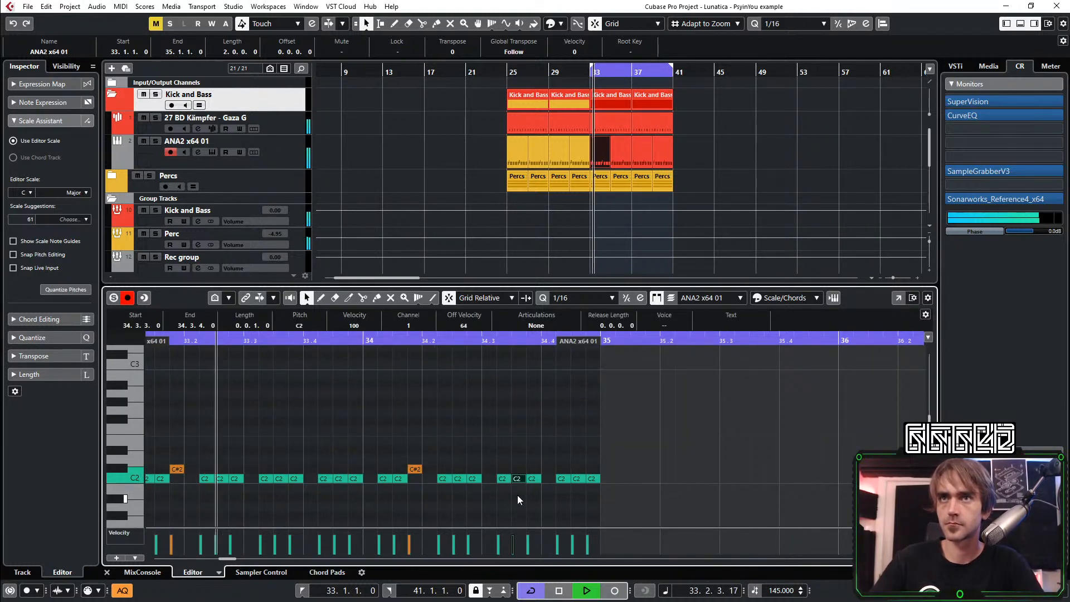
key(shift+Up)
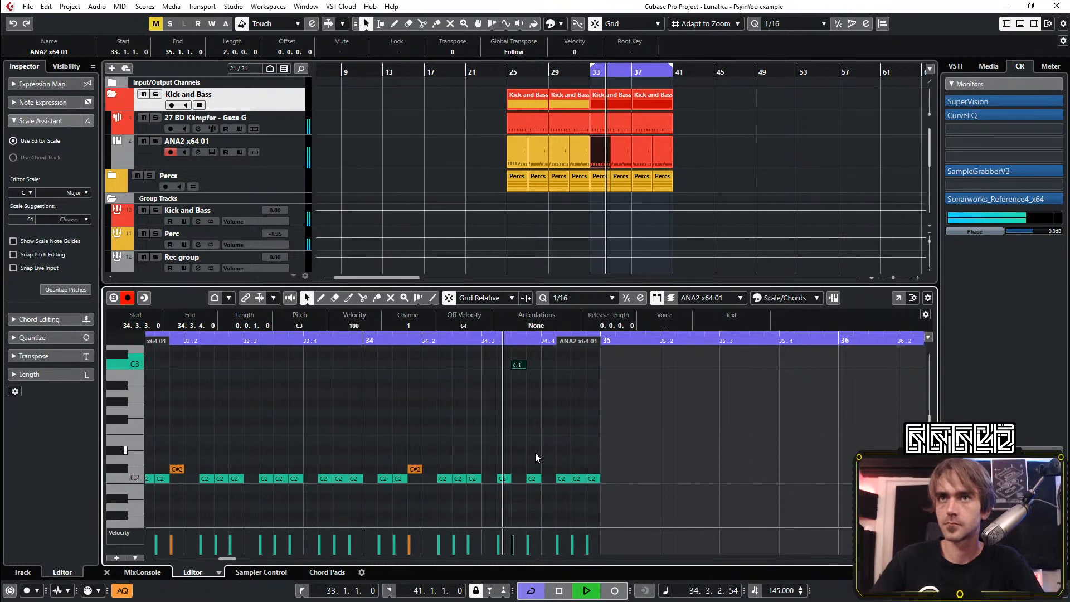
click(477, 462)
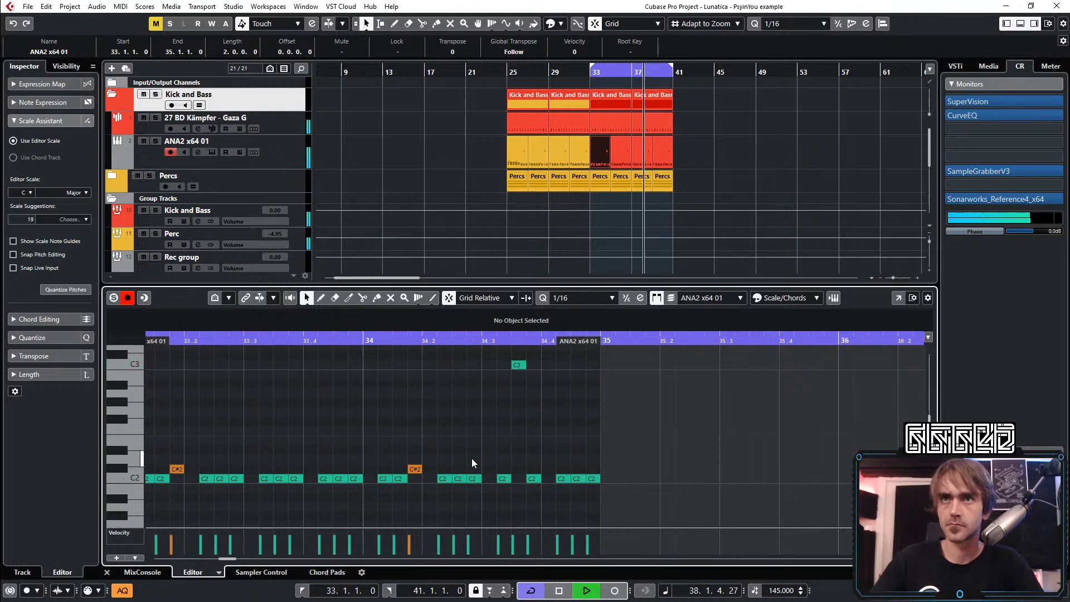
Raise the bass note at 34.2.3 to A#2
click(459, 478)
key(shift+Up)
key(Down)
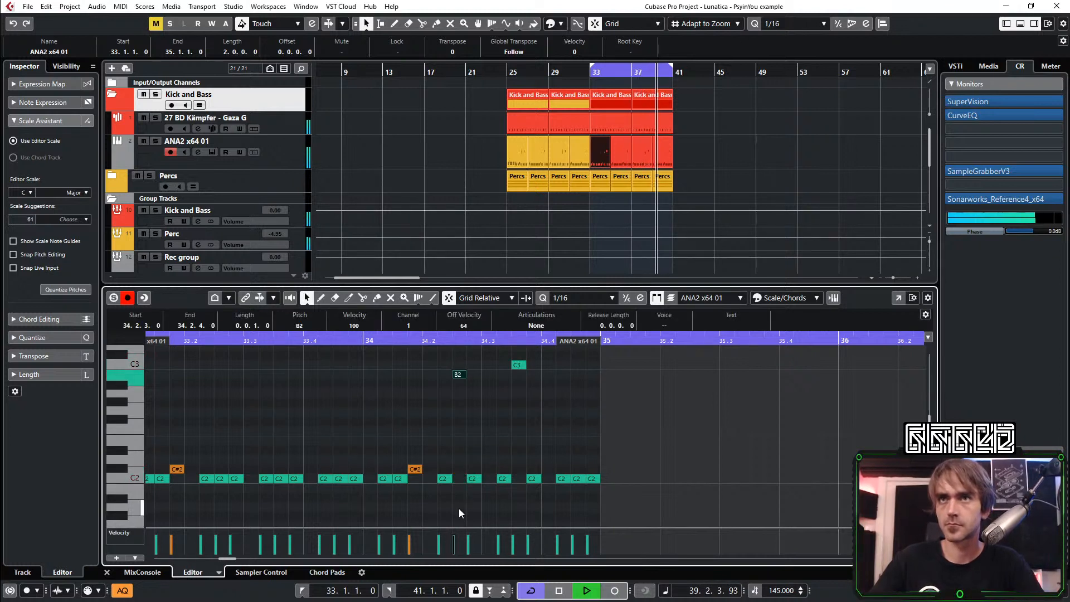
key(Down)
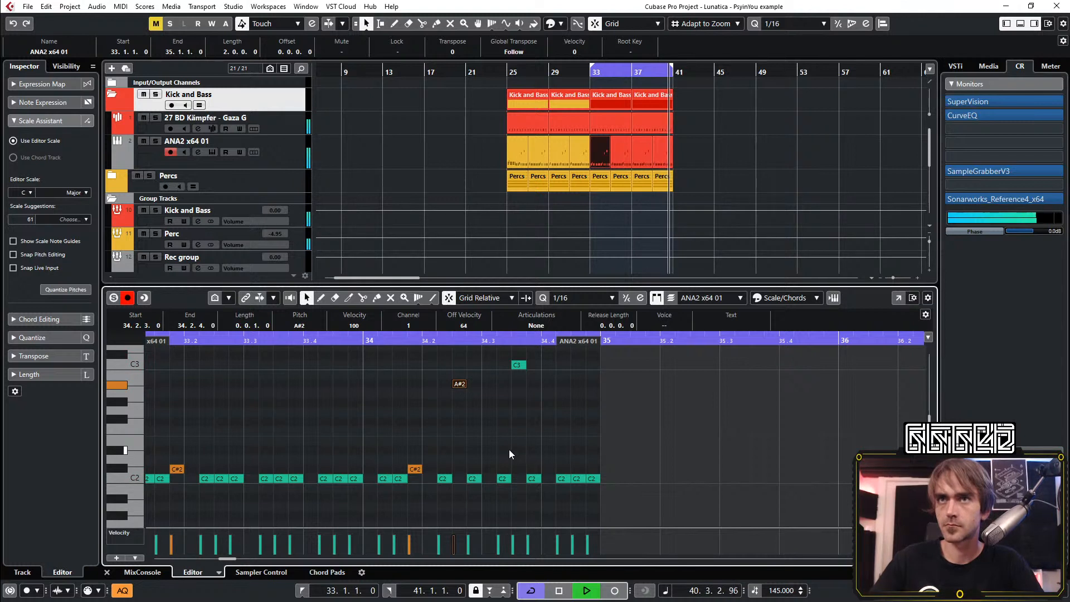
Return the bass note at 34.3.3 to C2 and raise the note at 34.3.2 to C3 instead
click(513, 364)
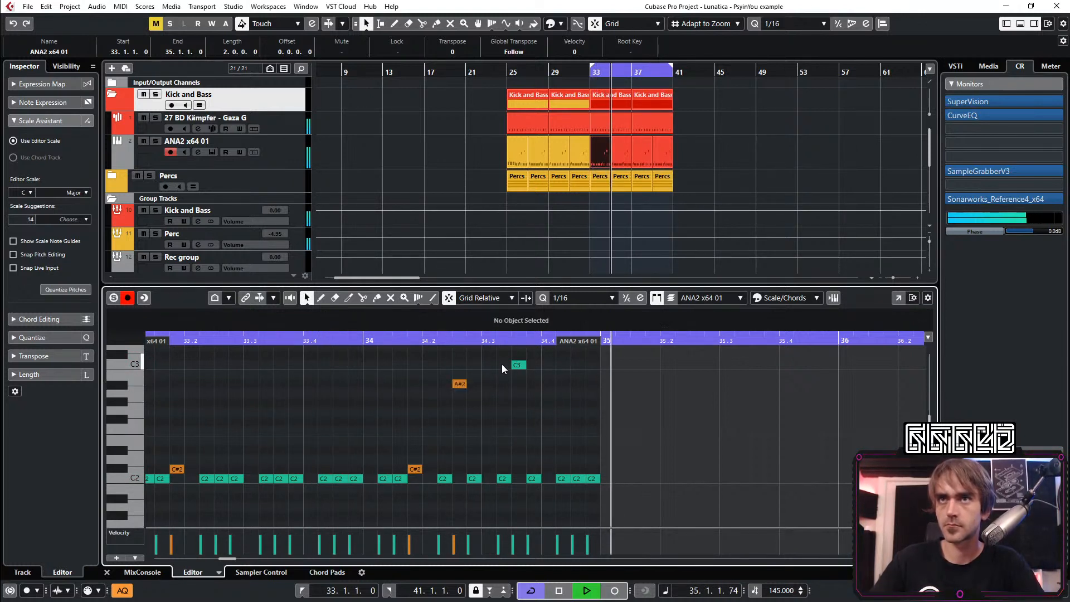
key(shift+Down)
click(502, 478)
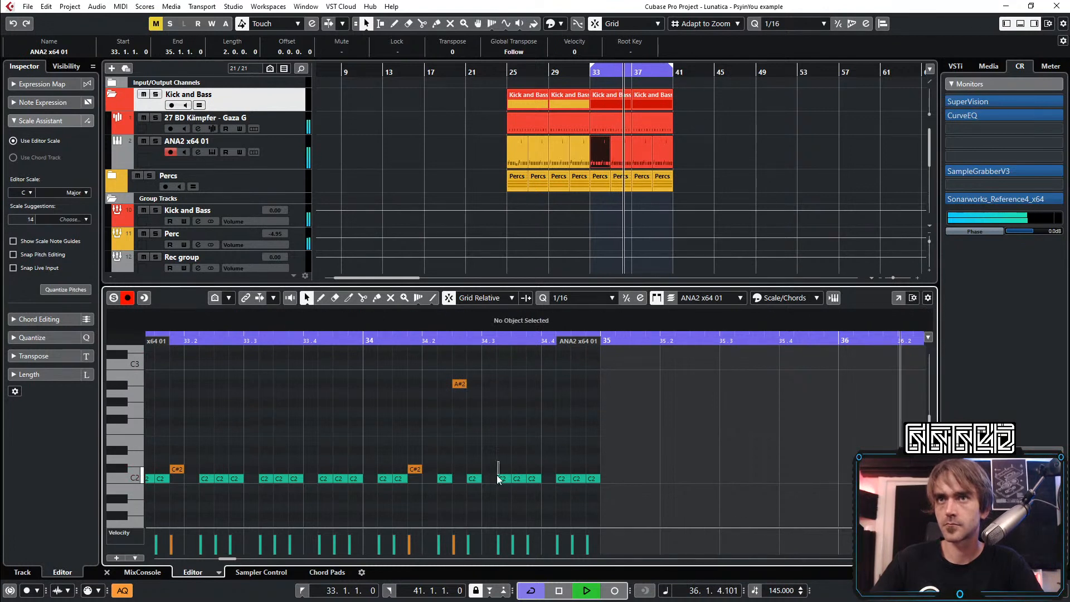
key(shift+Up)
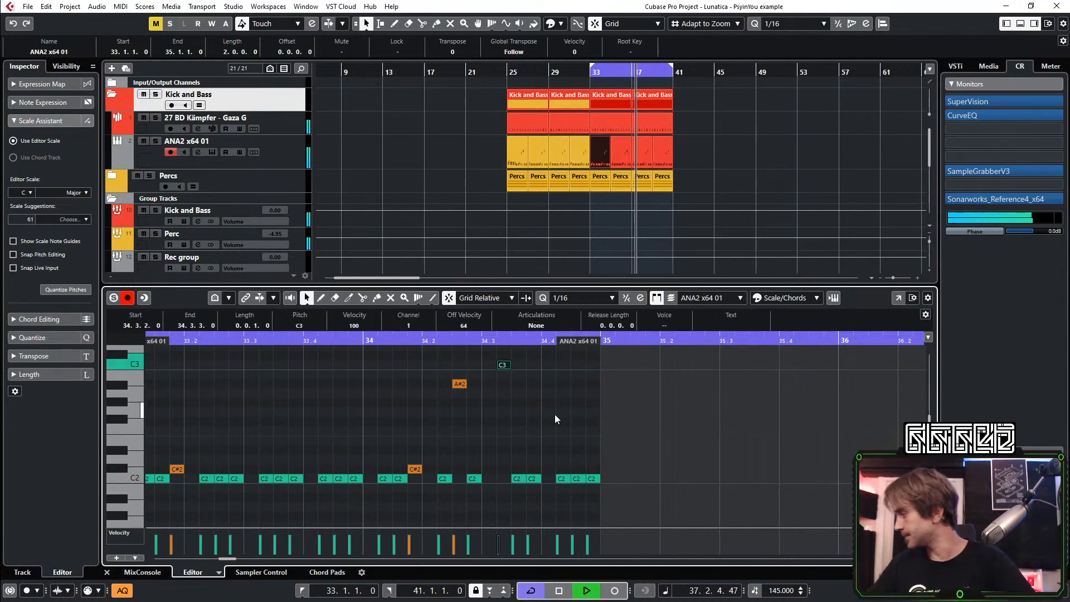
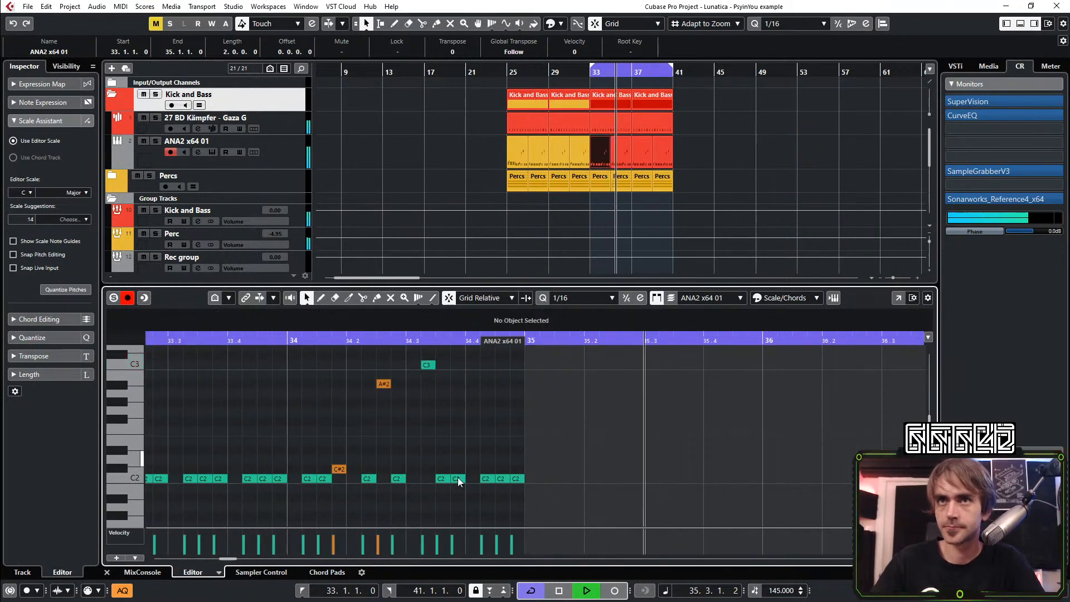
Try the bass note at 34.3.4 on D#2 and return it to C2
click(457, 478)
key(Up)
key(Up)
key(Up)
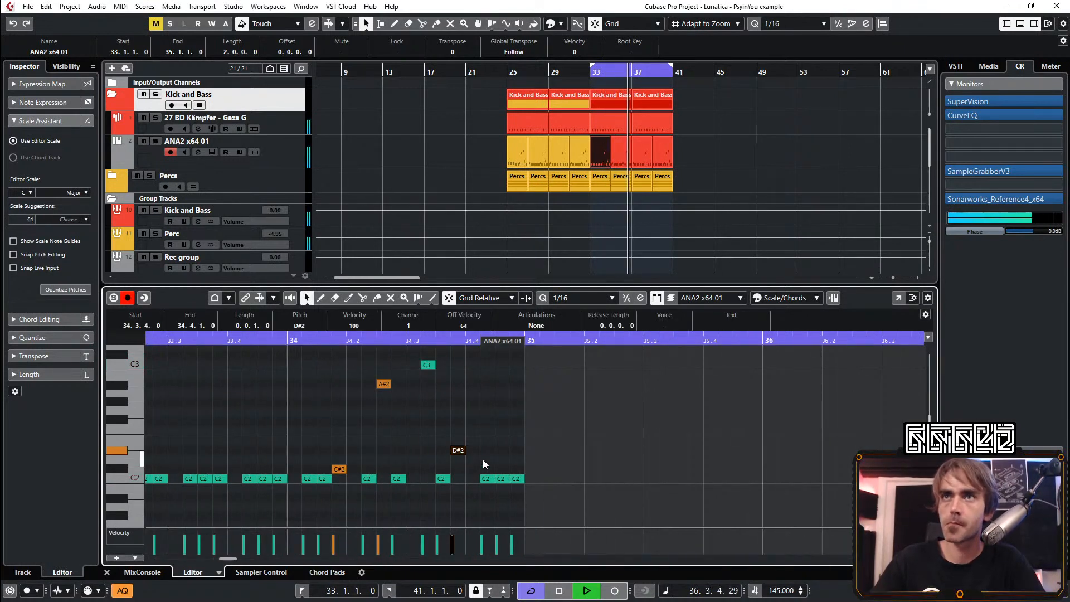
key(Down)
key(Down)
key(Down)
click(494, 448)
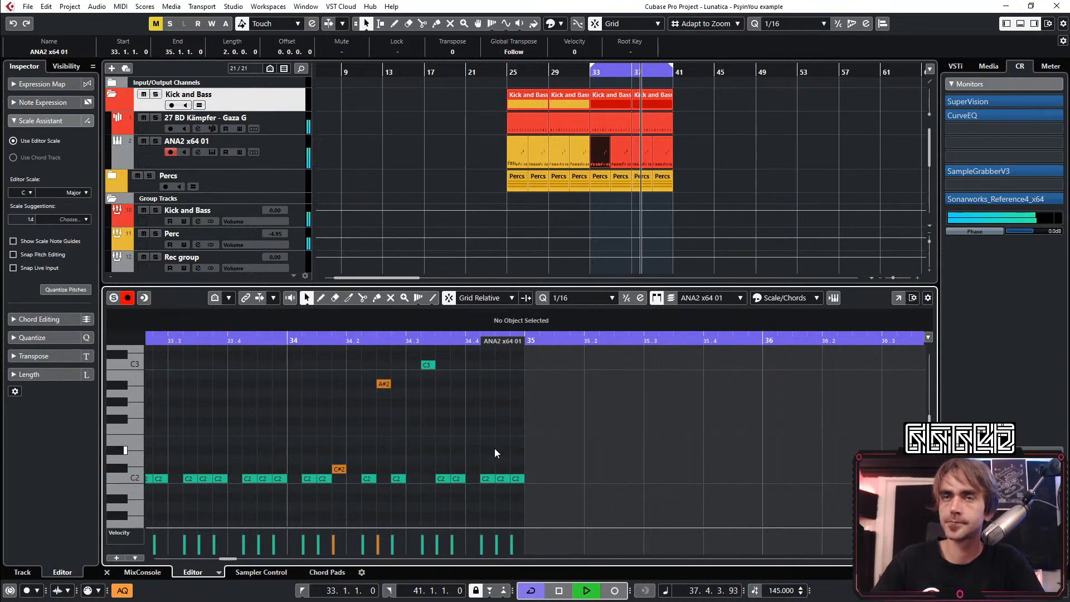
Try the bass note at 34.4.3 on D#2 and return it to C2
click(501, 478)
key(Up)
key(Up)
key(Up)
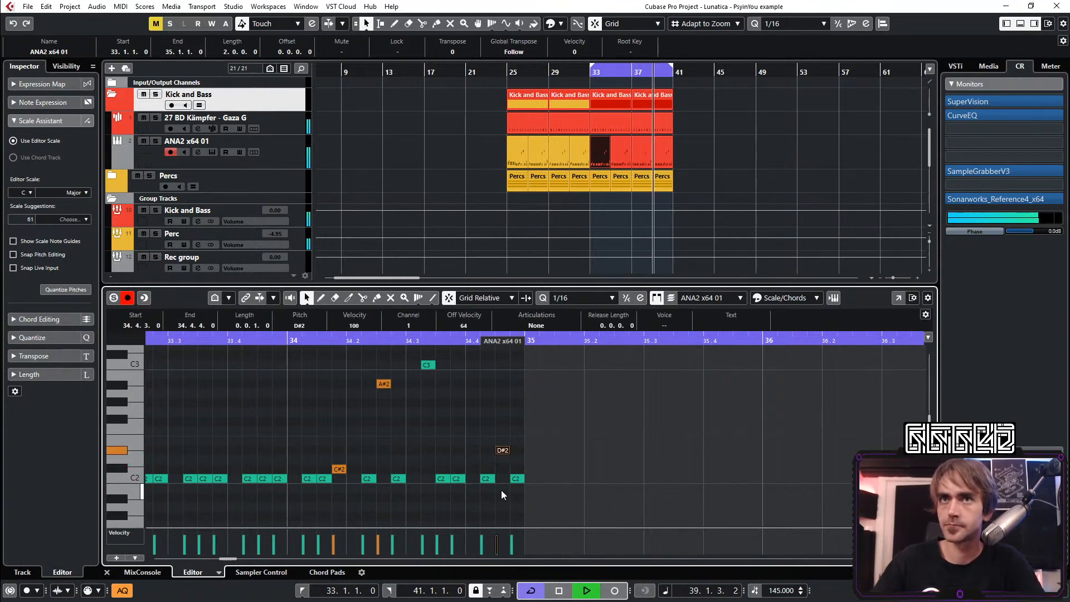
scroll(503, 426, down, 2)
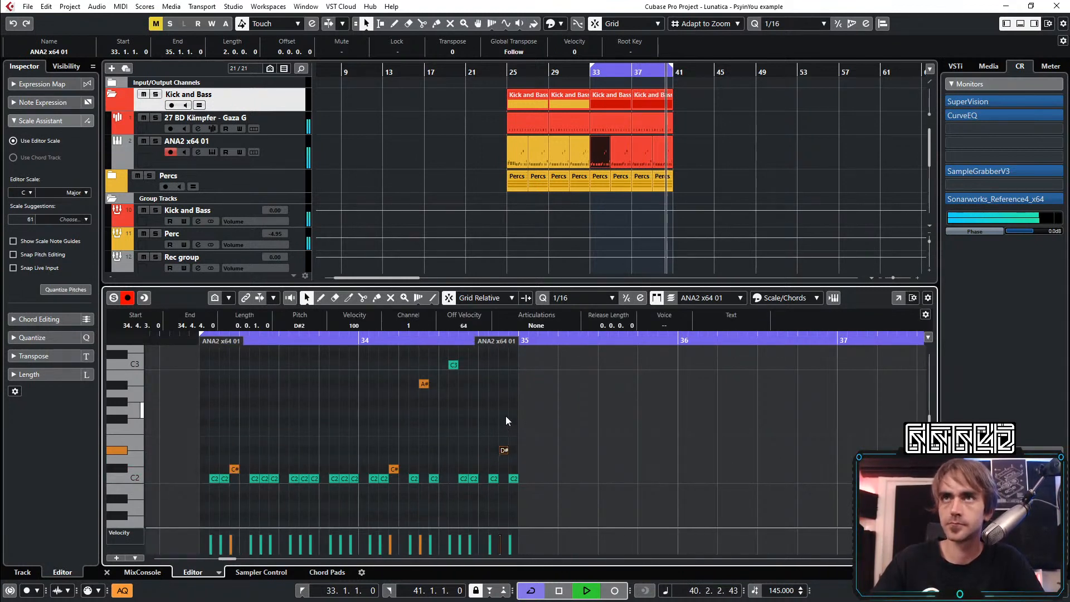
scroll(506, 418, down, 1)
scroll(538, 418, up, 2)
scroll(529, 426, down, 1)
key(Down)
key(Down)
key(Down)
key(Down)
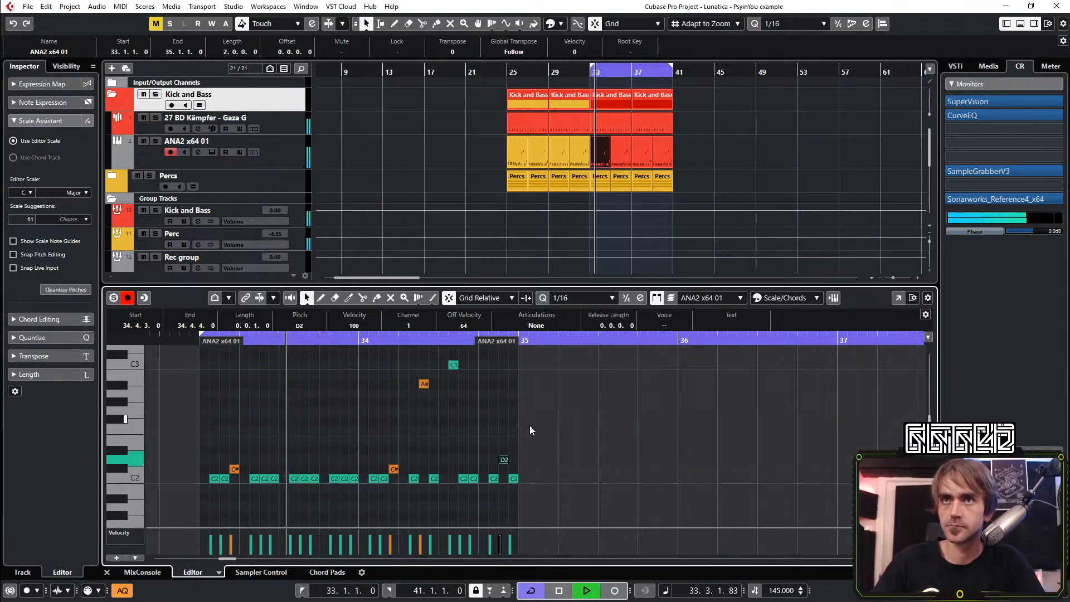
key(Up)
scroll(471, 461, up, 2)
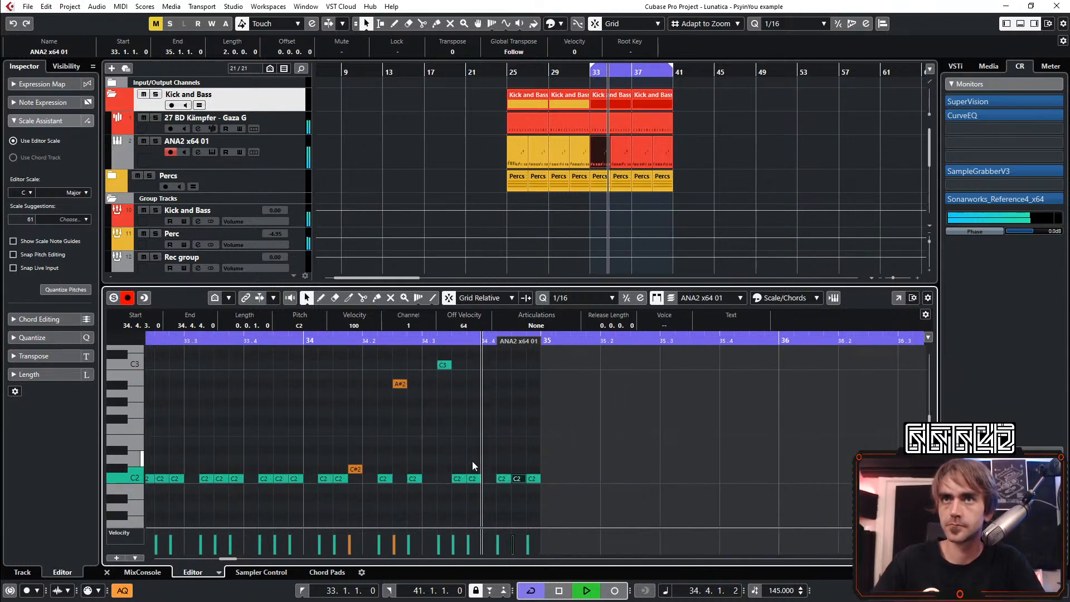
Try lowering the bass note at 34.3.4 to A#1
drag(472, 463, 480, 484)
key(Down)
key(Down)
click(517, 448)
scroll(525, 443, down, 1)
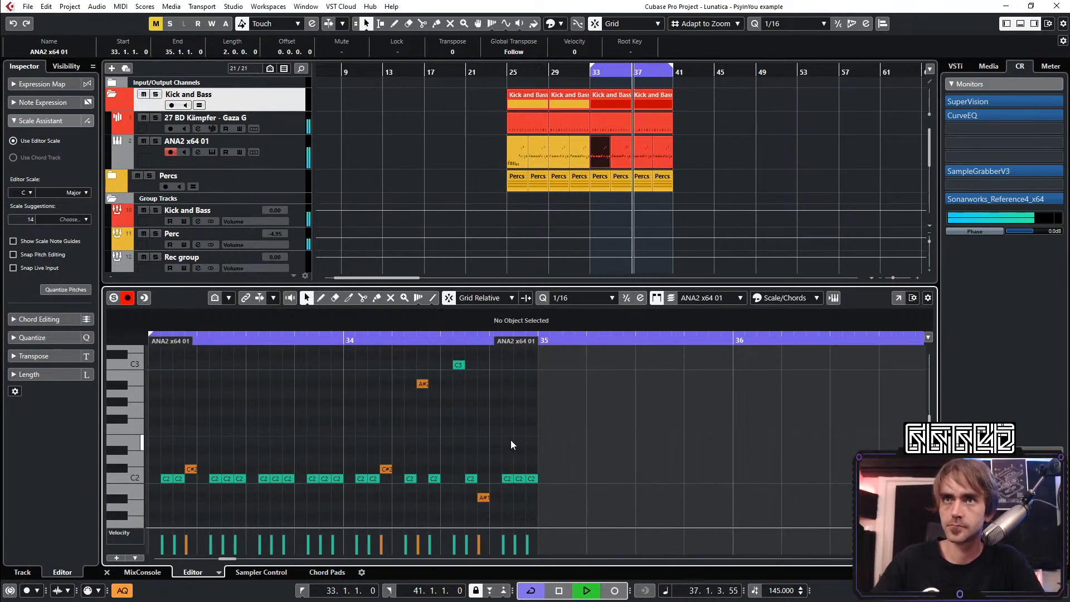
scroll(490, 449, right, 2)
scroll(473, 454, up, 1)
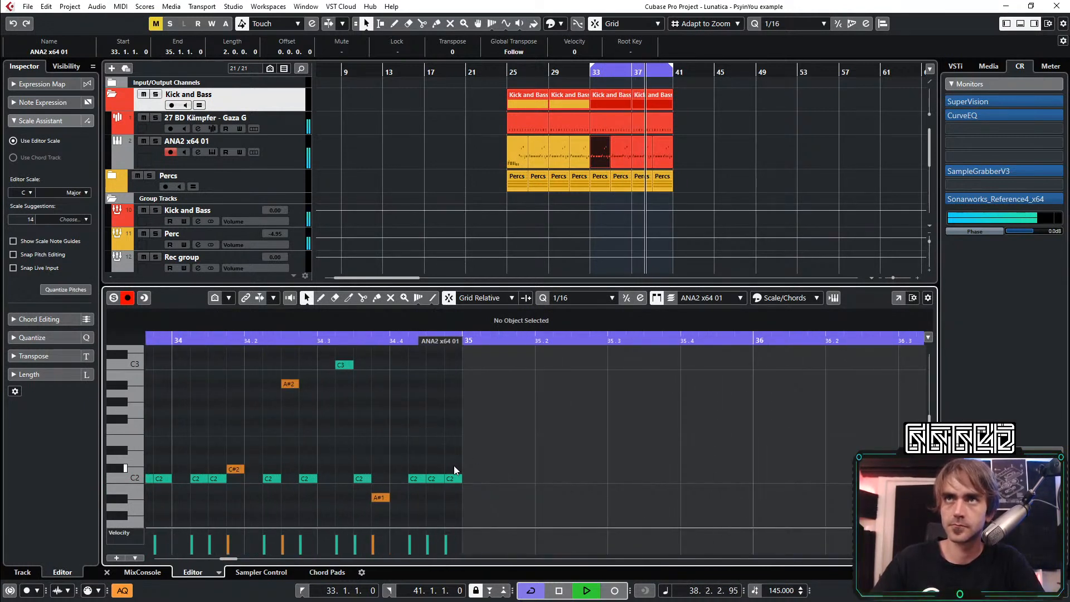
Bring the bass note at 34.3.4 back to C2 and try it higher, on G#2
click(382, 498)
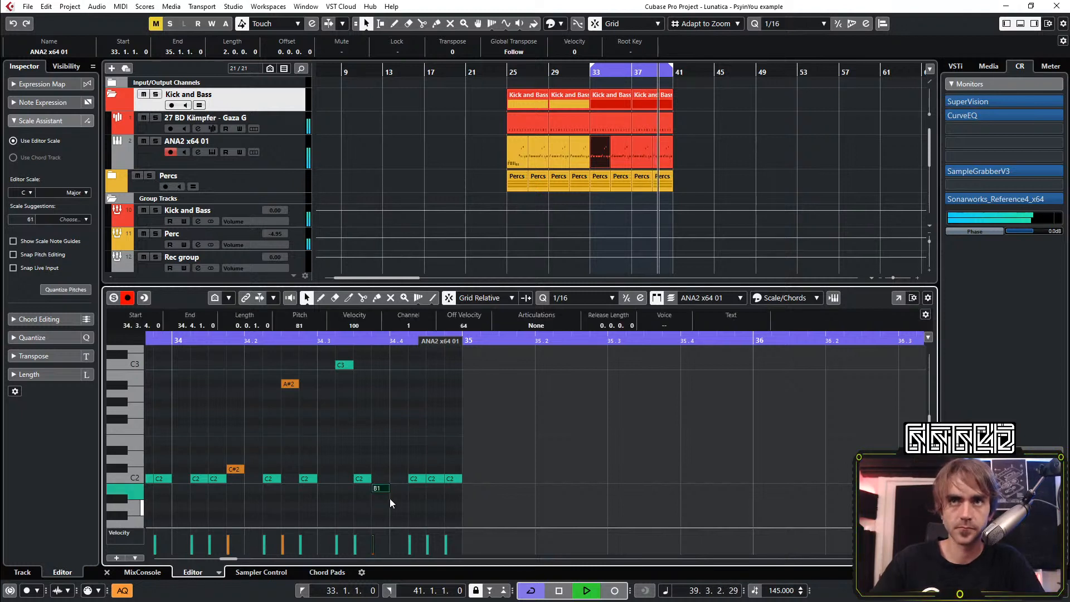
key(Up)
key(Up)
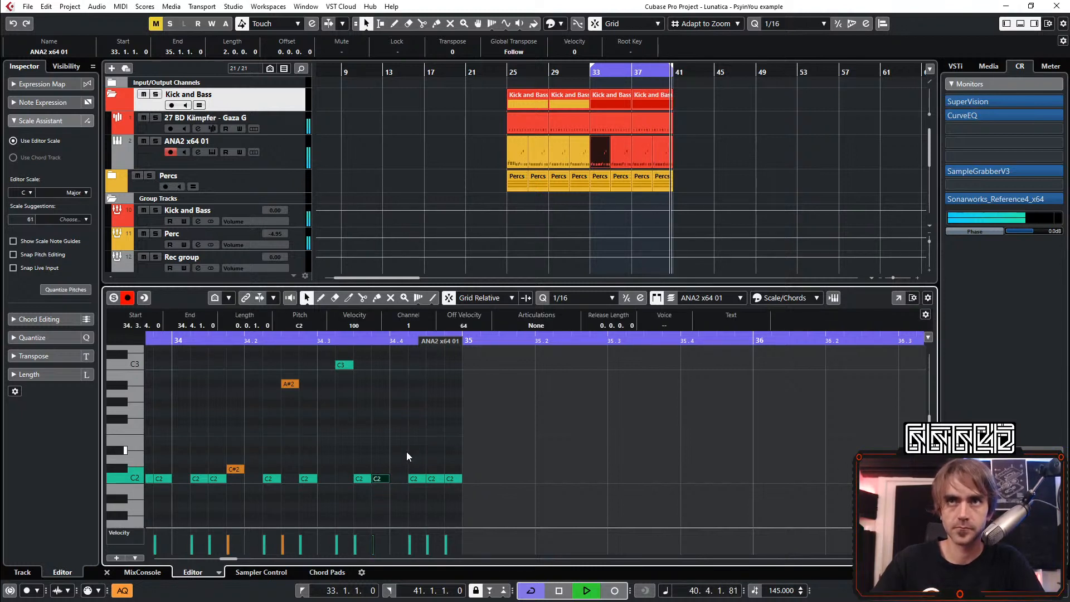
key(shift+Up)
key(Down)
key(Down)
key(Down)
key(Down)
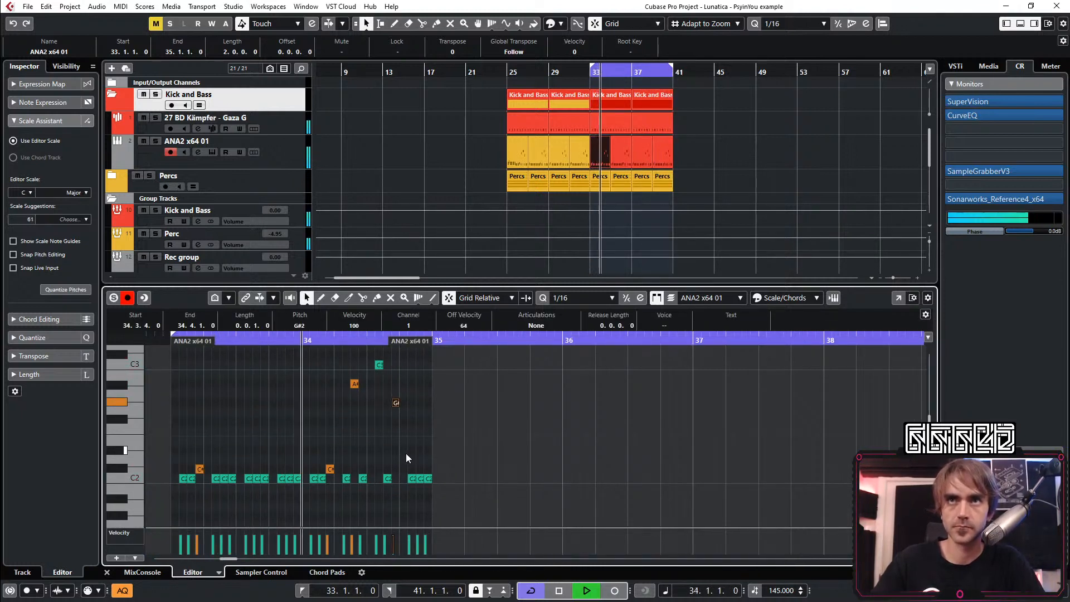
Try the bass note at 34.3.4 on G2 and on F2
scroll(406, 454, down, 1)
key(Down)
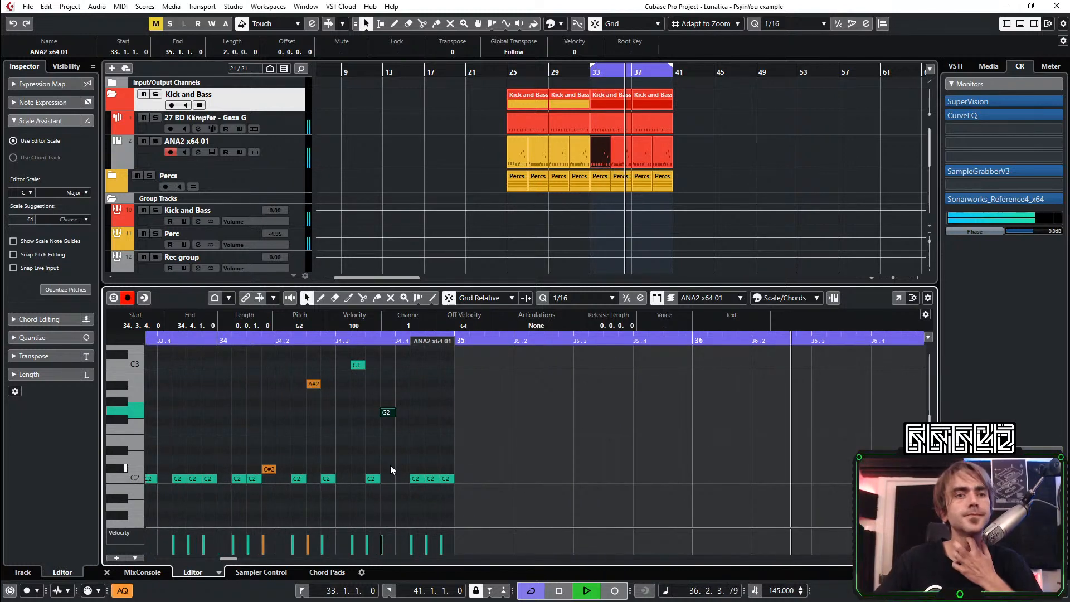
key(Down)
key(Down)
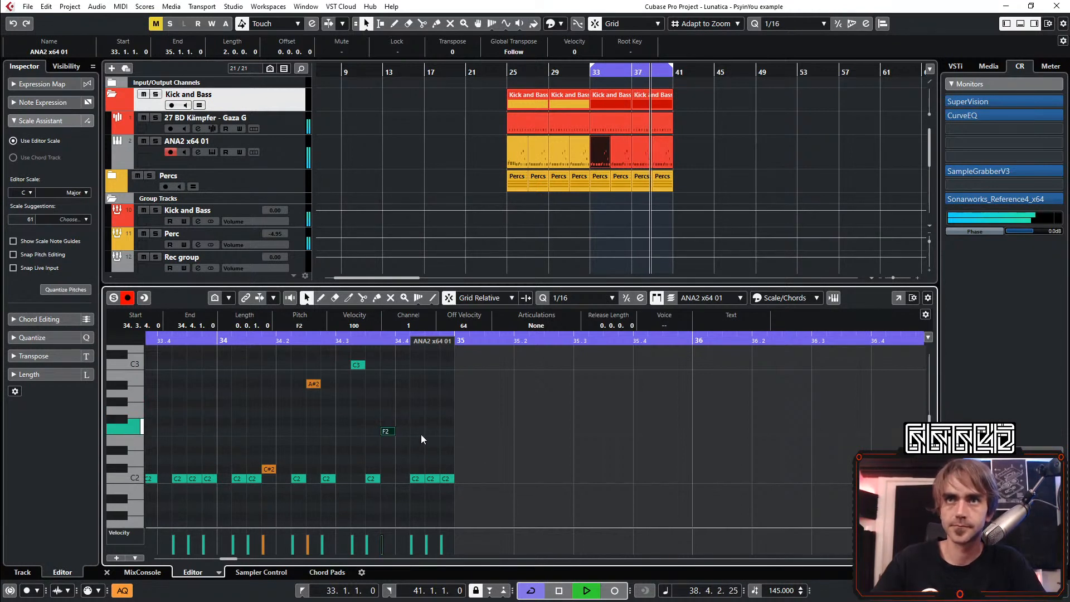
Set the bass note at 34.3.4 to D#2, comparing it against C#2
key(Down)
key(Down)
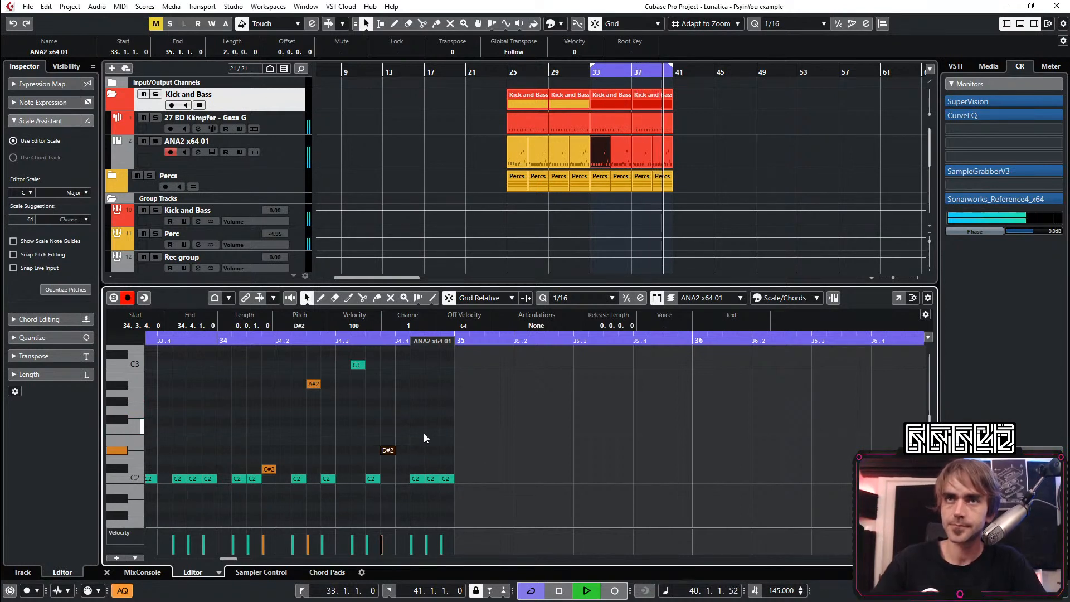
key(Down)
key(Down)
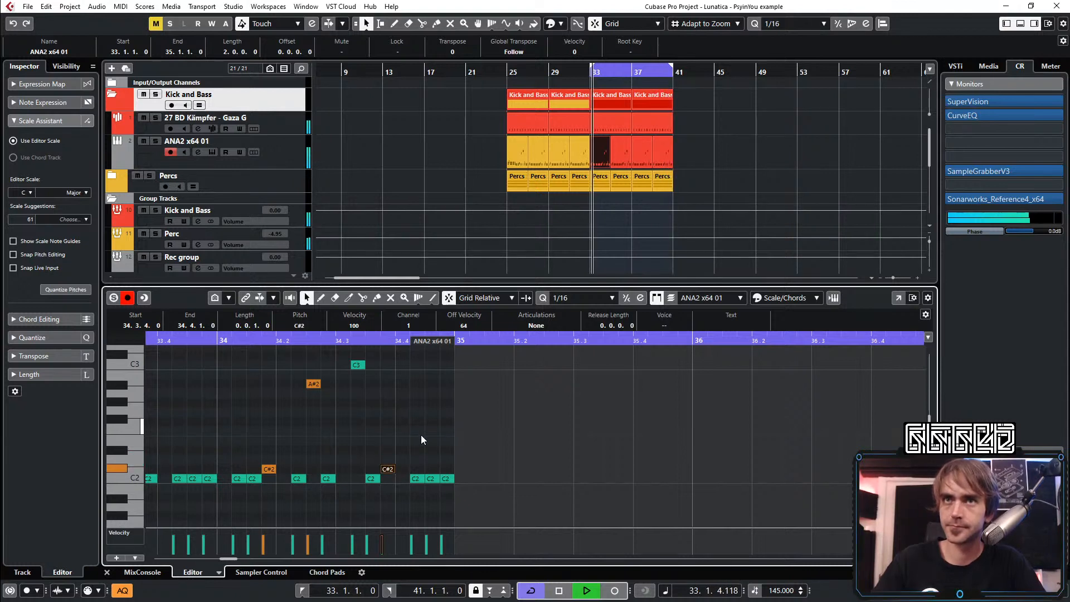
key(Up)
key(Up)
Raise the bass note at 34.4.3 to C#2
click(433, 463)
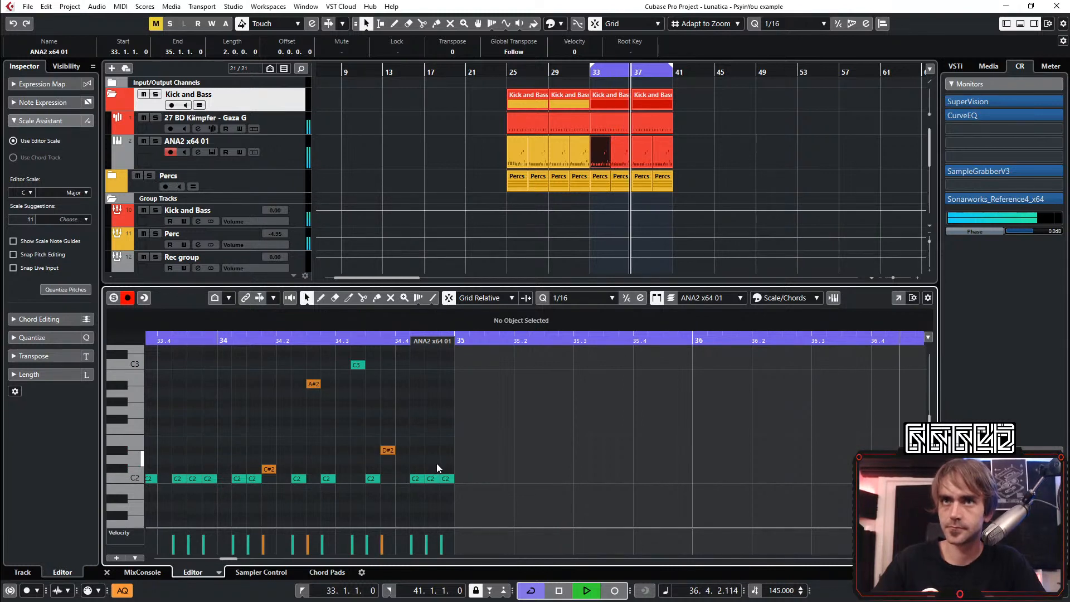
drag(435, 478, 435, 468)
click(446, 460)
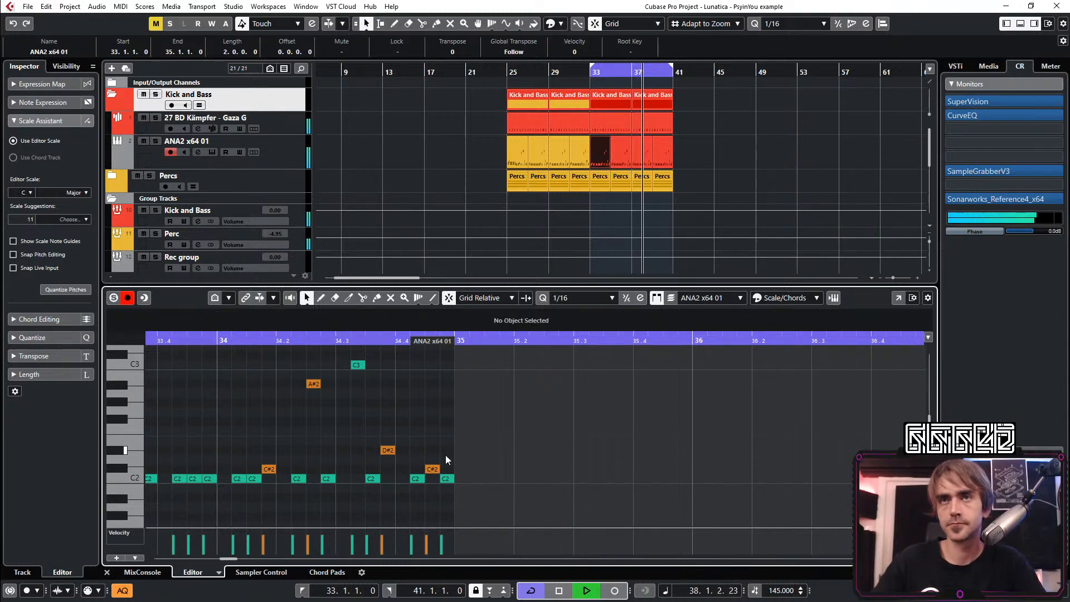
Raise the last bass note, at 34.4.4, to C#3 and close the note editor
scroll(479, 460, right, 1)
drag(369, 462, 381, 503)
key(shift+Up)
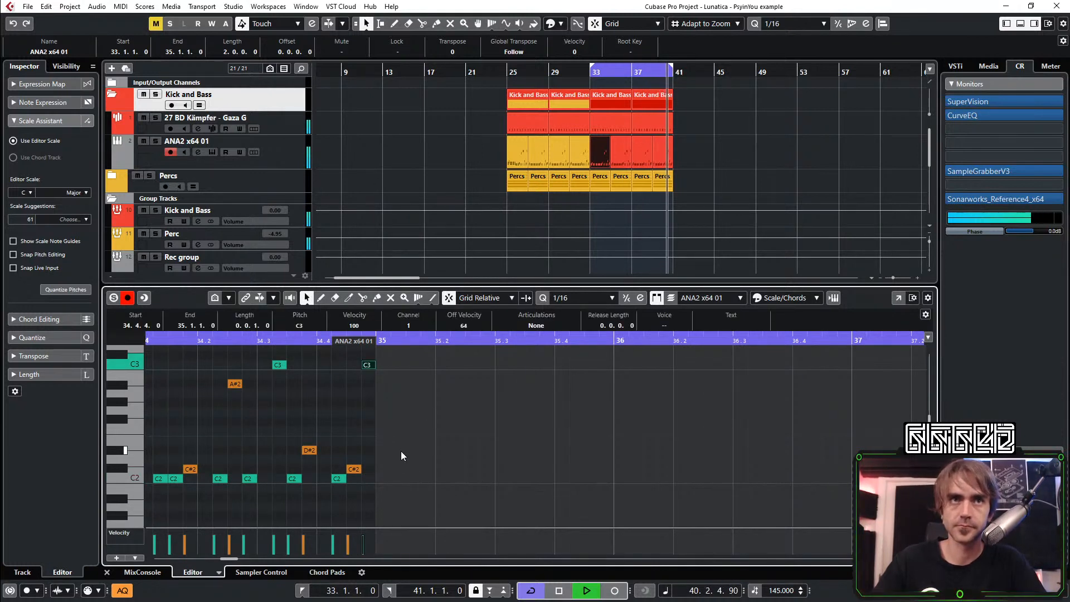
scroll(426, 420, down, 1)
scroll(429, 421, left, 2)
scroll(573, 443, right, 1)
key(Up)
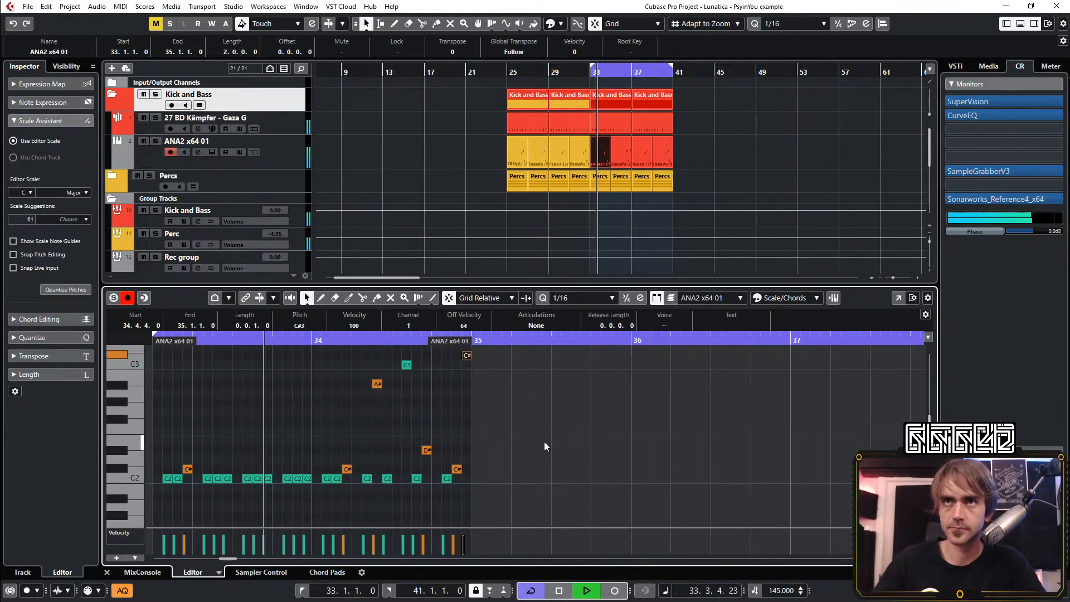
scroll(500, 431, up, 1)
scroll(499, 431, left, 2)
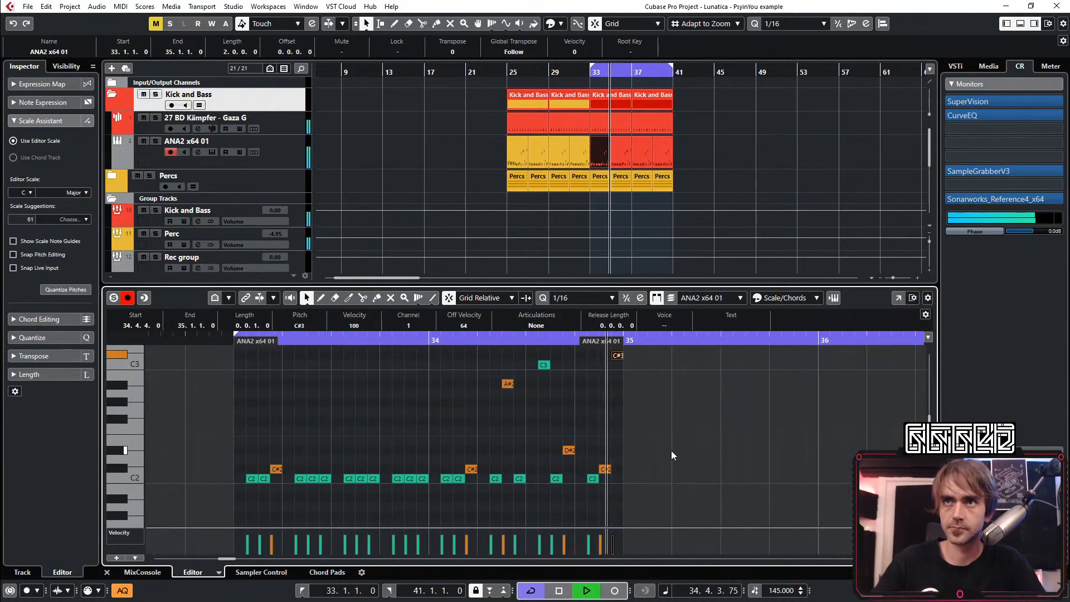
scroll(658, 448, right, 1)
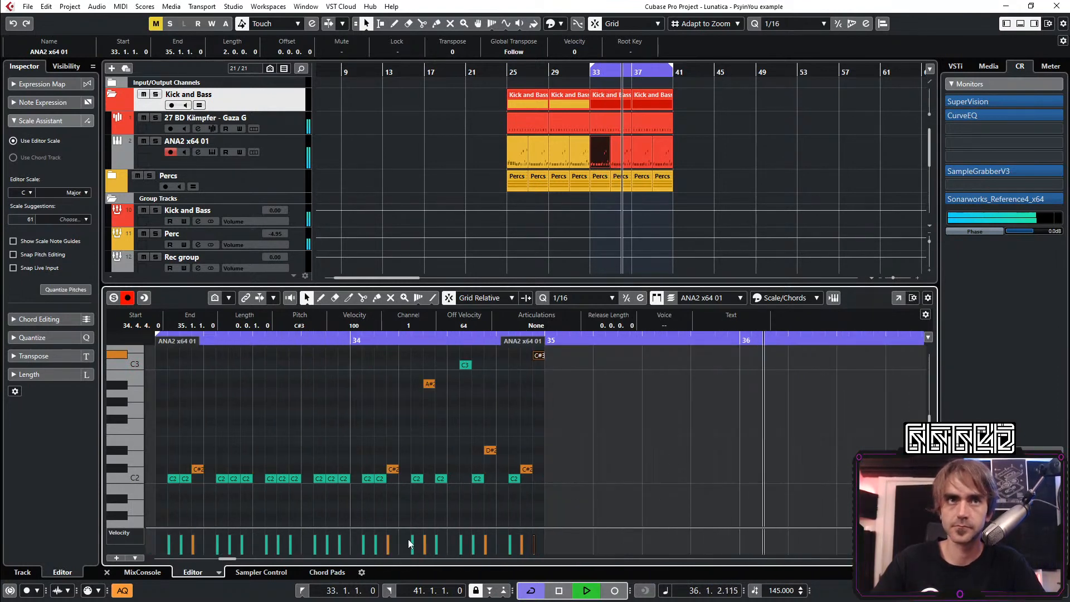
click(107, 571)
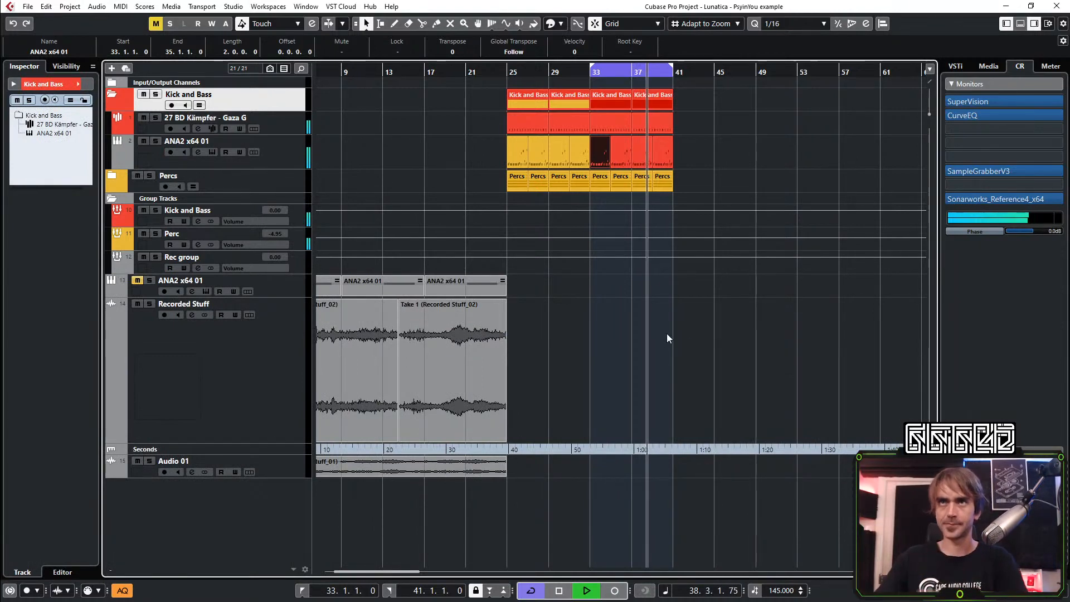
key(g)
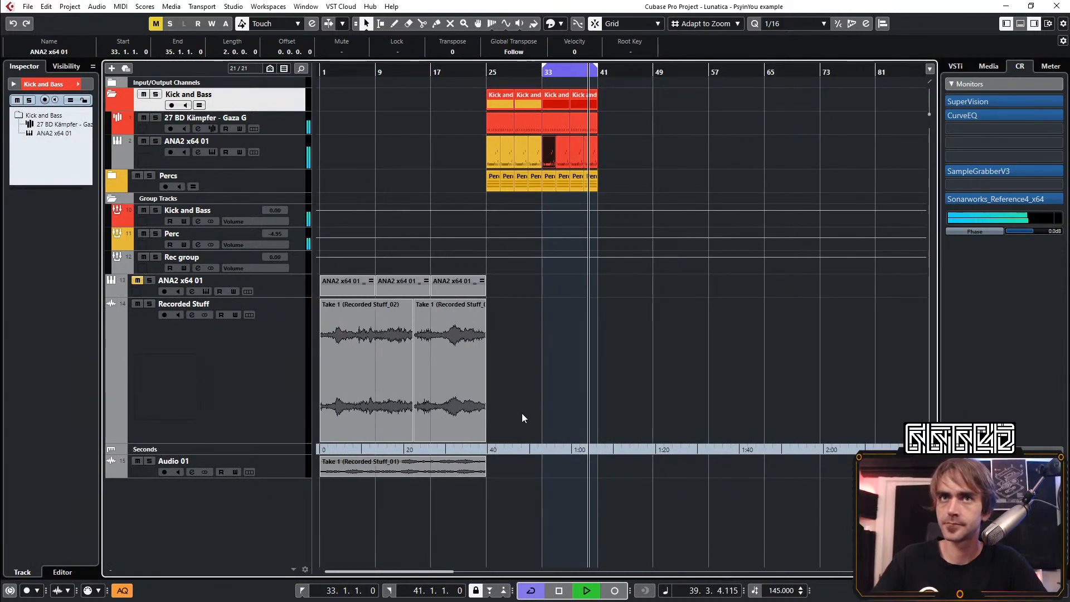
scroll(471, 412, up, 3)
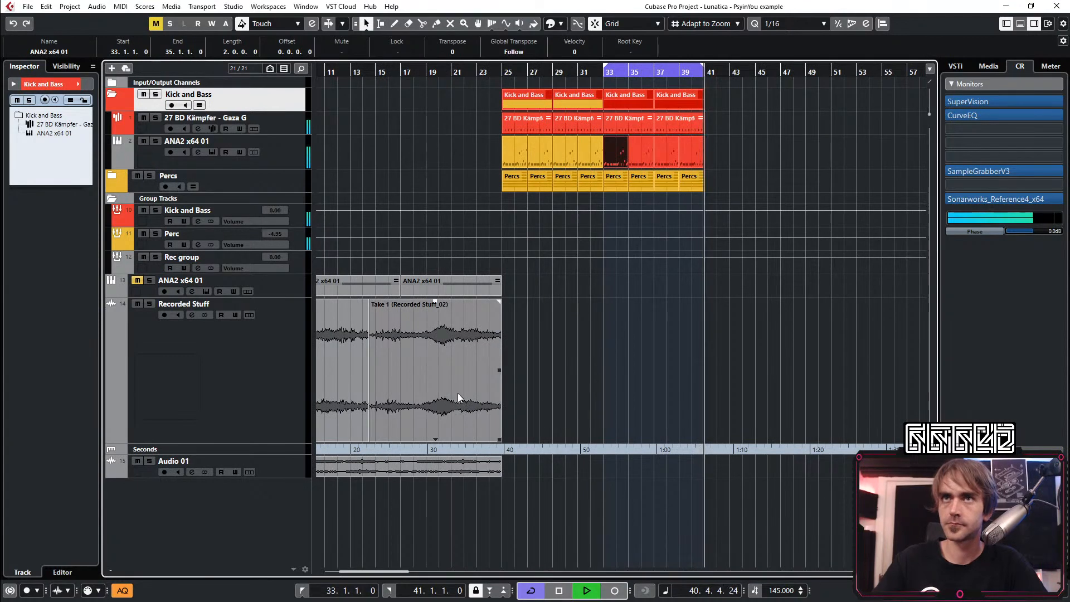
drag(463, 400, 650, 375)
key(ctrl+z)
scroll(701, 350, left, 3)
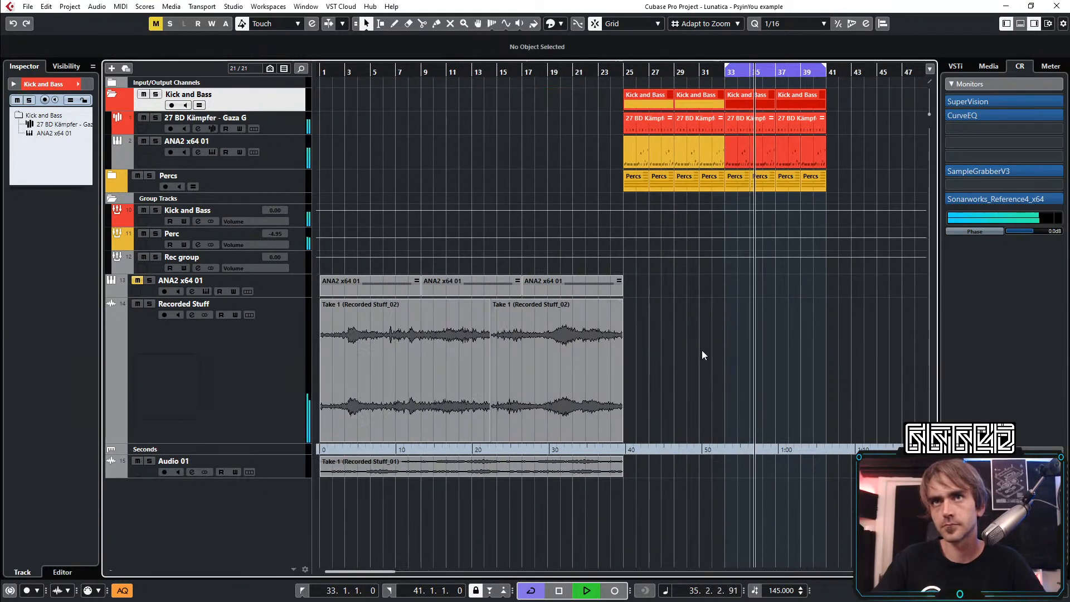
Copy both Recorded Stuff takes and move the copy of the second take to start at bar 33
drag(703, 351, 590, 393)
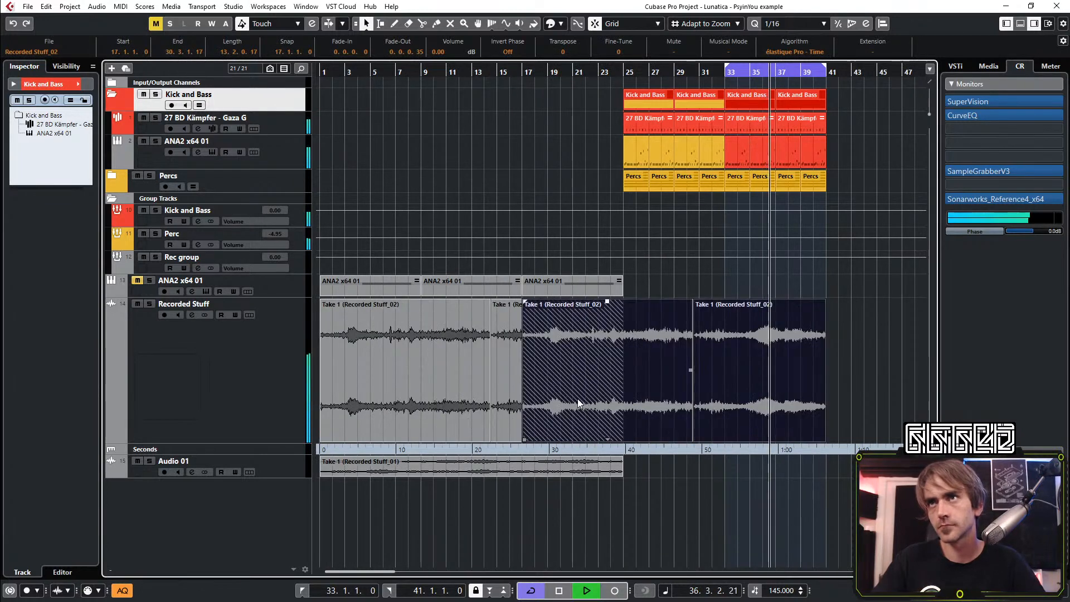
click(868, 335)
click(718, 406)
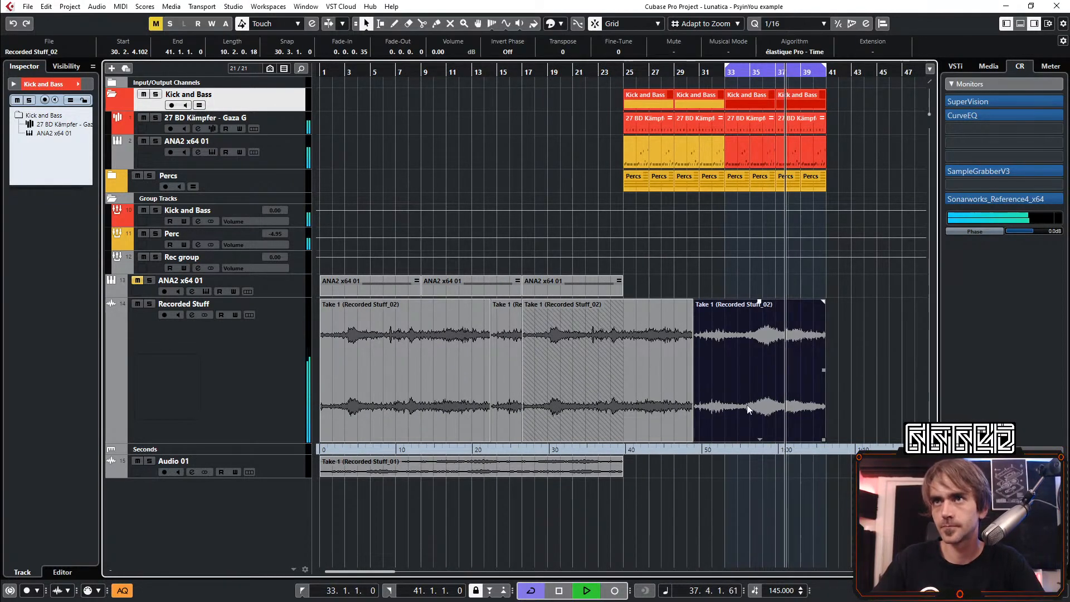
scroll(754, 398, up, 2)
drag(760, 393, 819, 394)
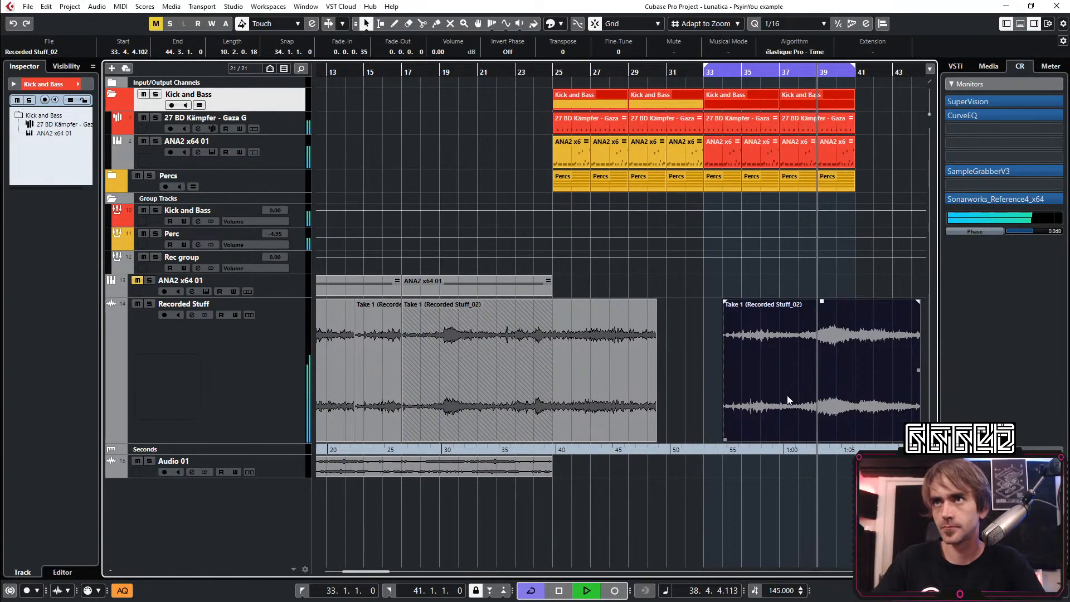
scroll(786, 395, right, 3)
scroll(745, 402, up, 2)
mouse_move(741, 404)
mouse_down()
mouse_move(722, 413)
mouse_move(749, 409)
mouse_move(751, 393)
mouse_move(728, 394)
mouse_up()
Delete the copy of the first take that starts at bar 17 on the Recorded Stuff track
scroll(691, 392, down, 2)
click(494, 384)
key(Delete)
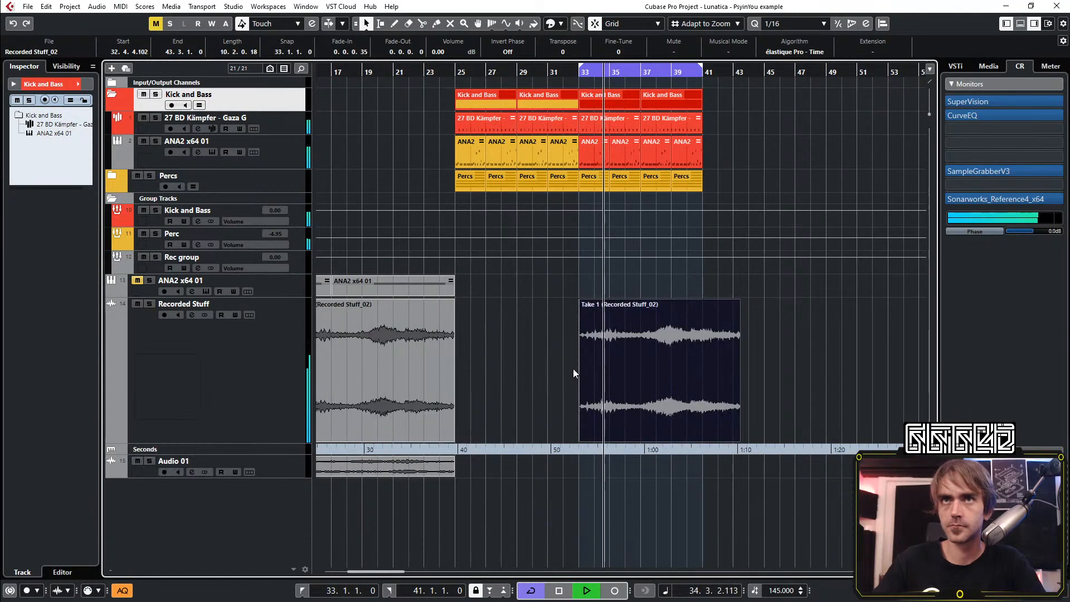
scroll(573, 368, down, 3)
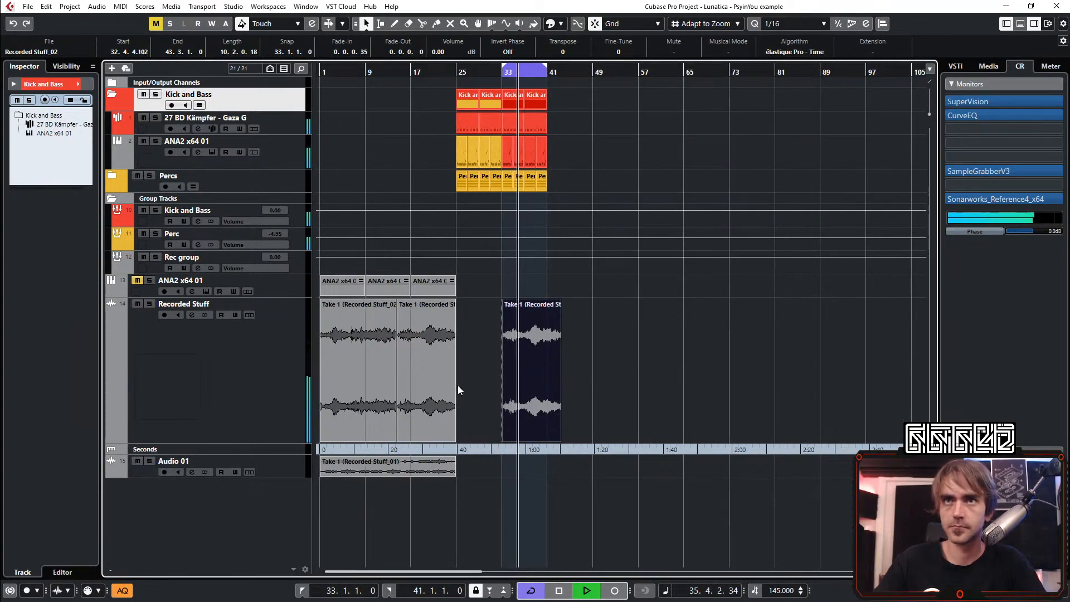
Move the two original Recorded Stuff takes to a new audio track below Audio 01 and remove the copy at bar 33
drag(458, 390, 343, 408)
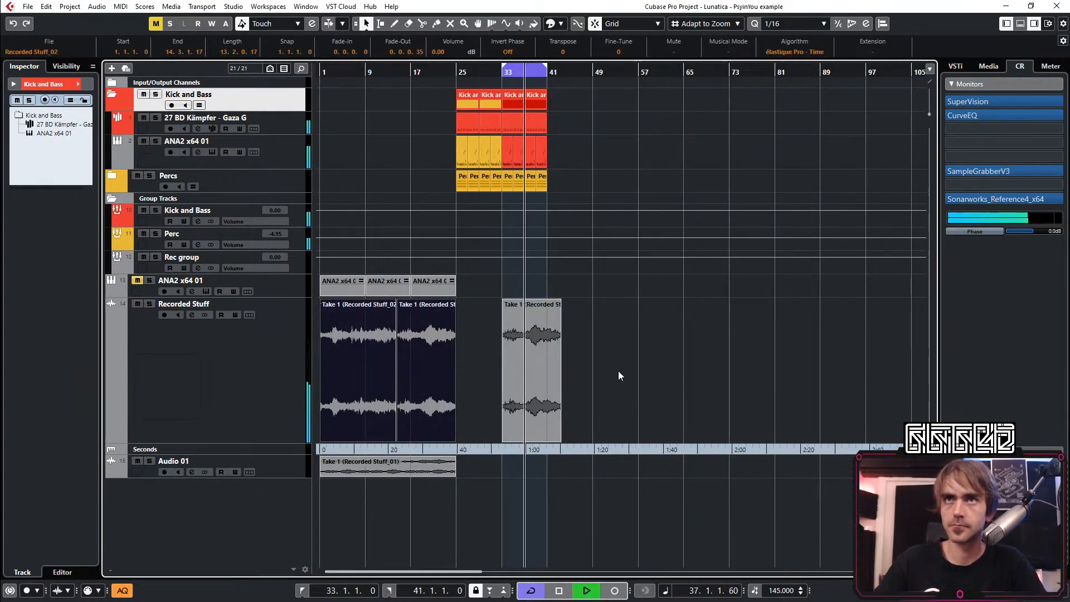
key(Delete)
drag(613, 371, 344, 490)
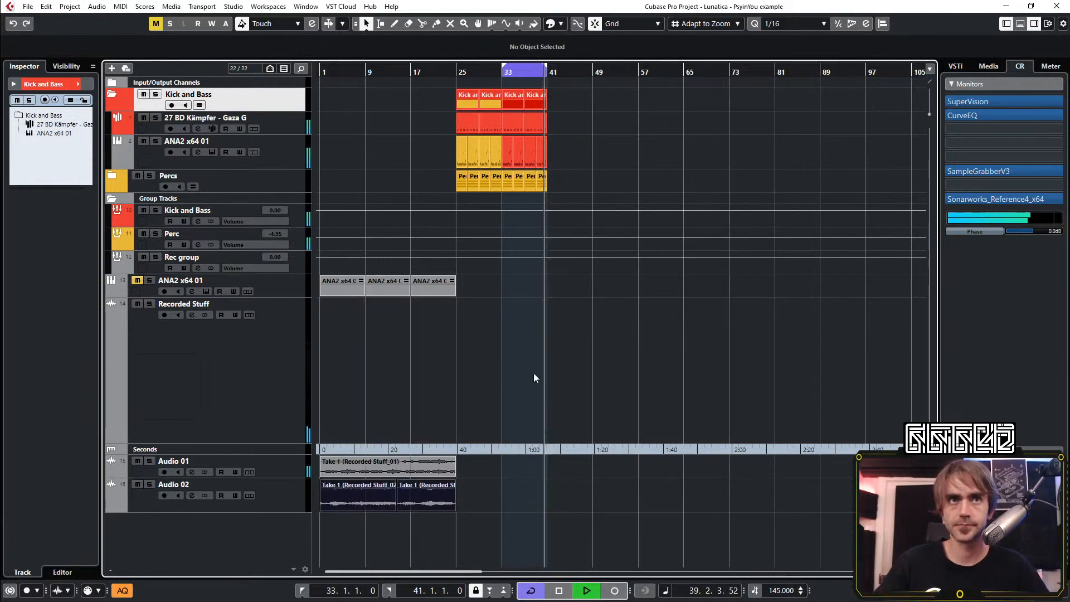
Copy both Audio 02 takes to start at bar 17 and delete the copy of the first take
drag(429, 538, 345, 495)
key(h)
drag(347, 495, 549, 495)
click(525, 518)
click(545, 503)
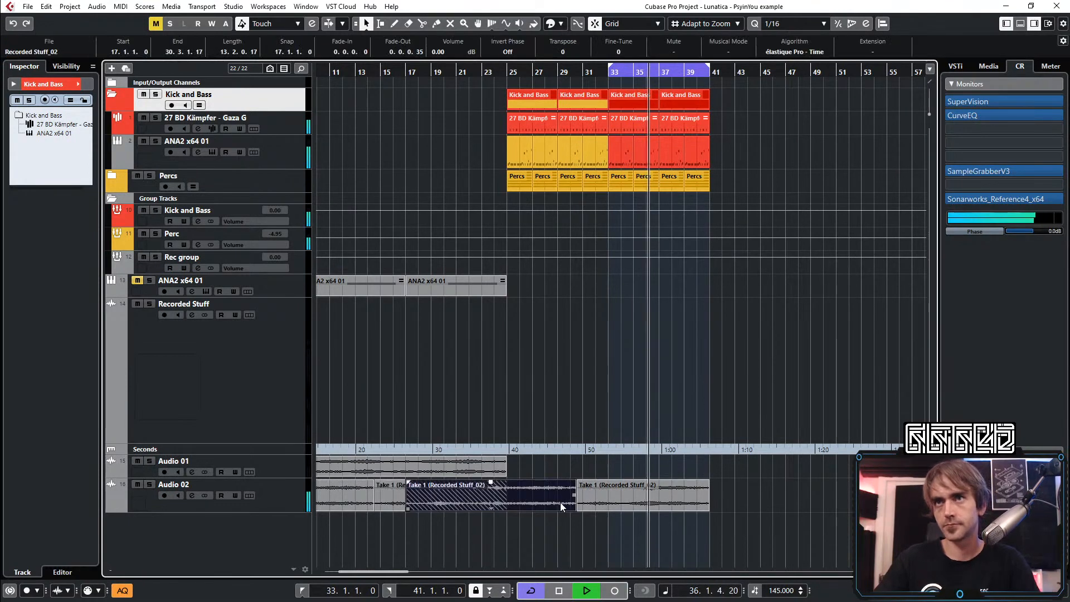
key(Delete)
Trim the start of the remaining copied take on Audio 02 to bar 33 and move the clip to 34.3.1
click(609, 504)
key(h)
key(h)
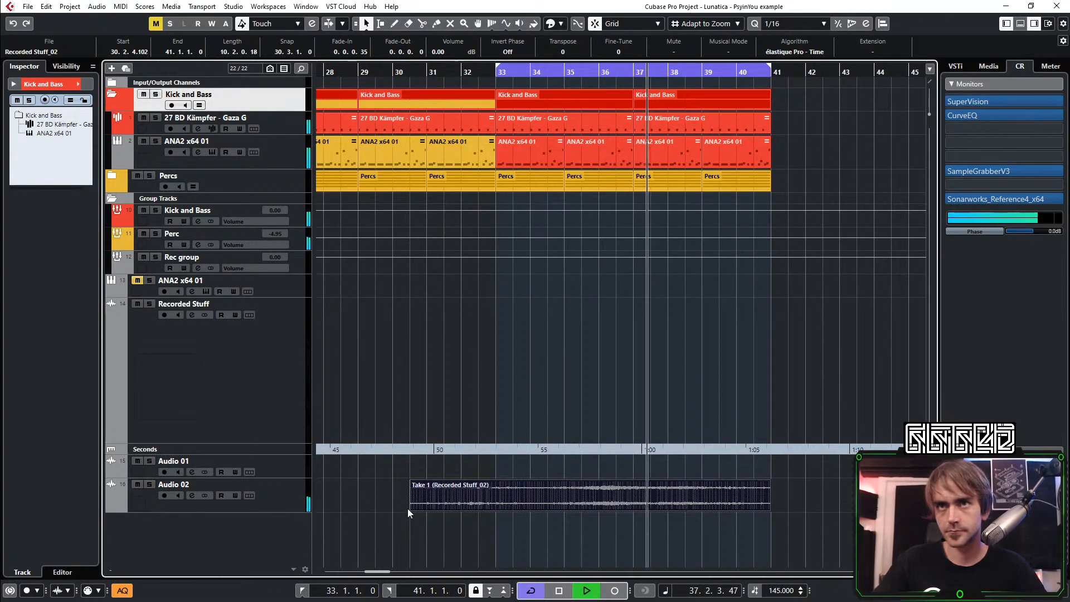
drag(411, 509, 497, 517)
drag(590, 499, 639, 507)
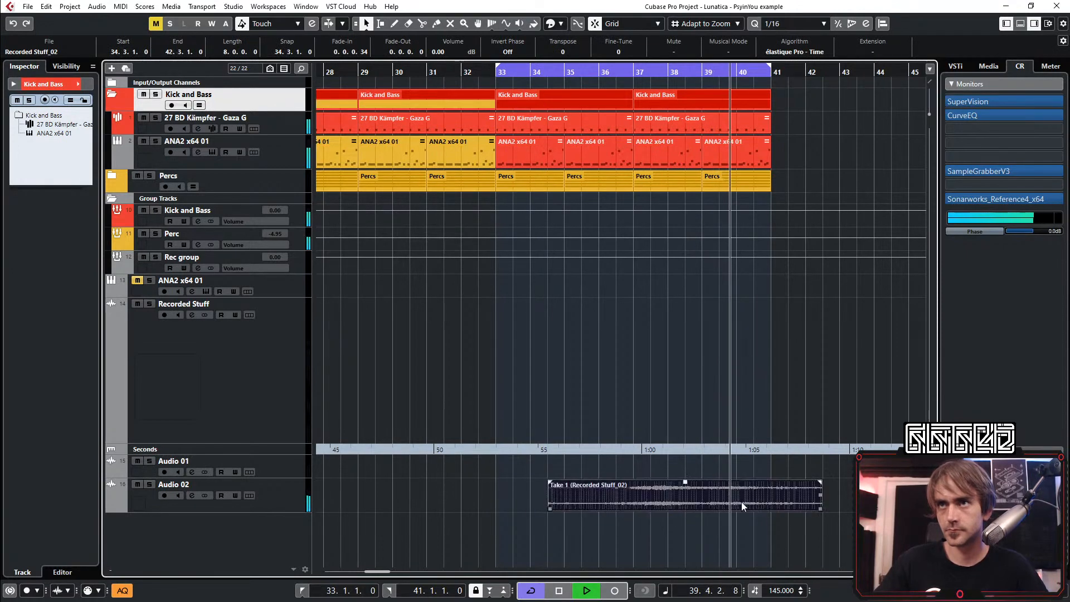
Fit the Audio 02 take to run from bar 33 to bar 41 and give it a fade-in of about one bar
key(h)
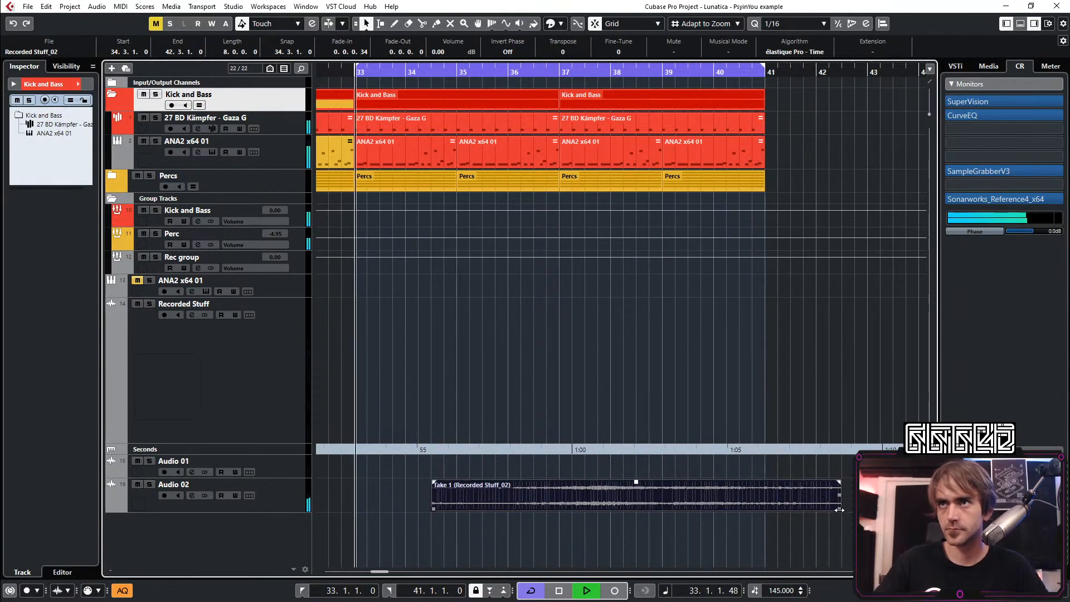
drag(841, 508, 766, 514)
key(g)
key(g)
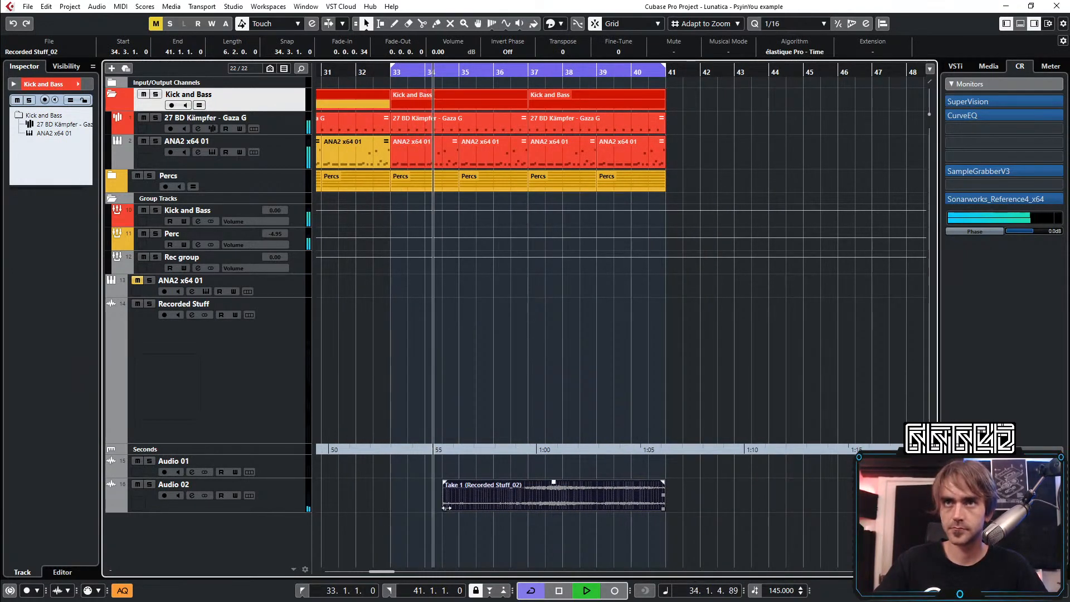
mouse_move(443, 491)
mouse_down()
mouse_move(394, 482)
mouse_move(432, 486)
mouse_up()
key(h)
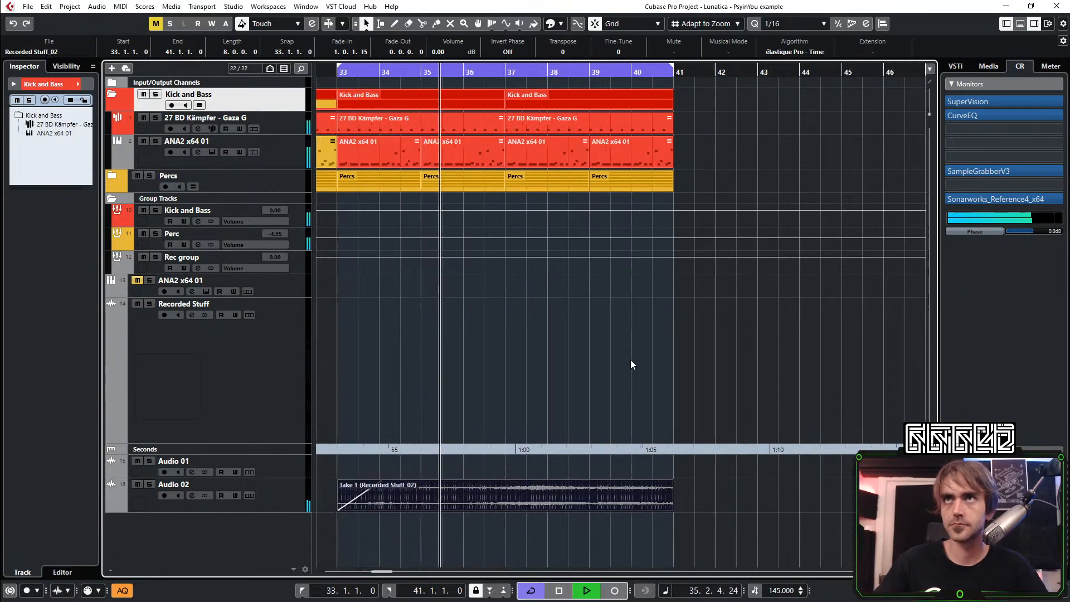
Shorten the last ANA2 x64 01 clip to end at 40.3.1 and split the kick clip at the same position
key(h)
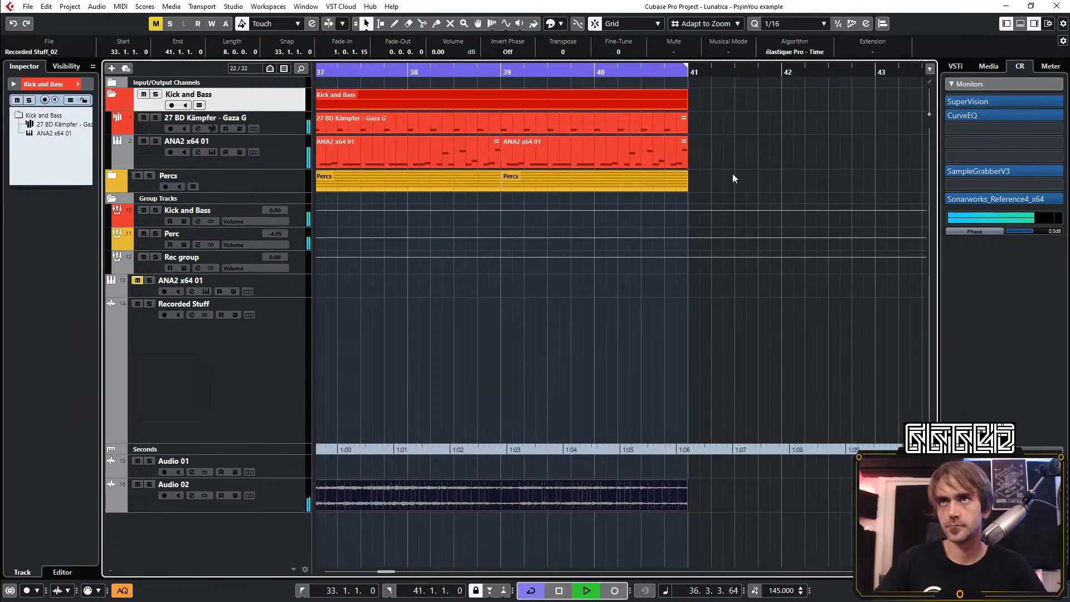
drag(684, 167, 641, 166)
key(h)
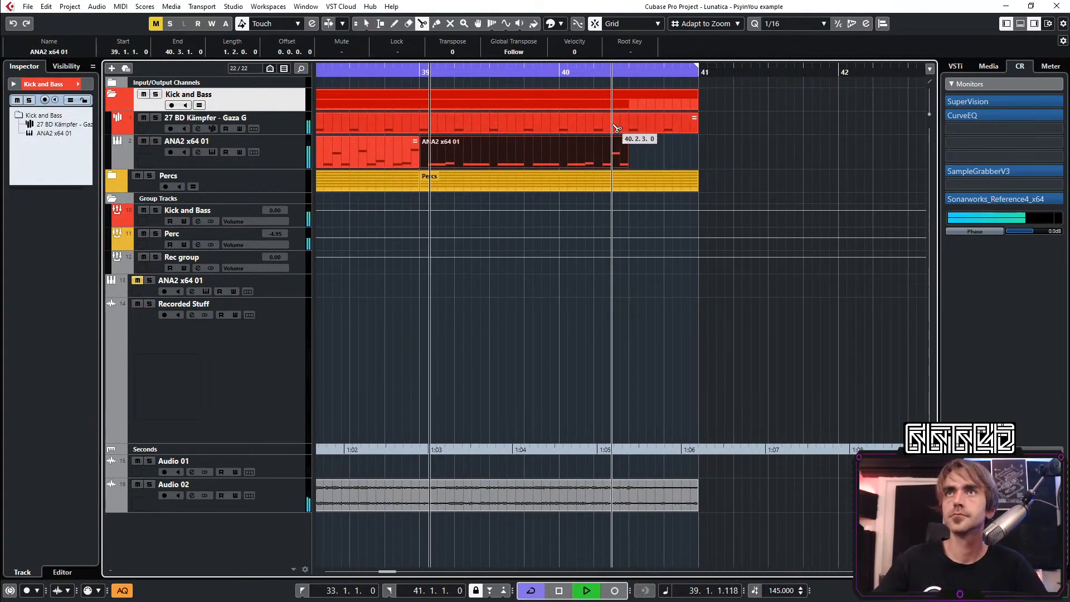
alt+click(628, 127)
click(657, 128)
In the short kick clip at 40.3.1, place C3 notes at 40.3.3, 40.3.4 and 40.4.2, with lower velocities on the first two
key(h)
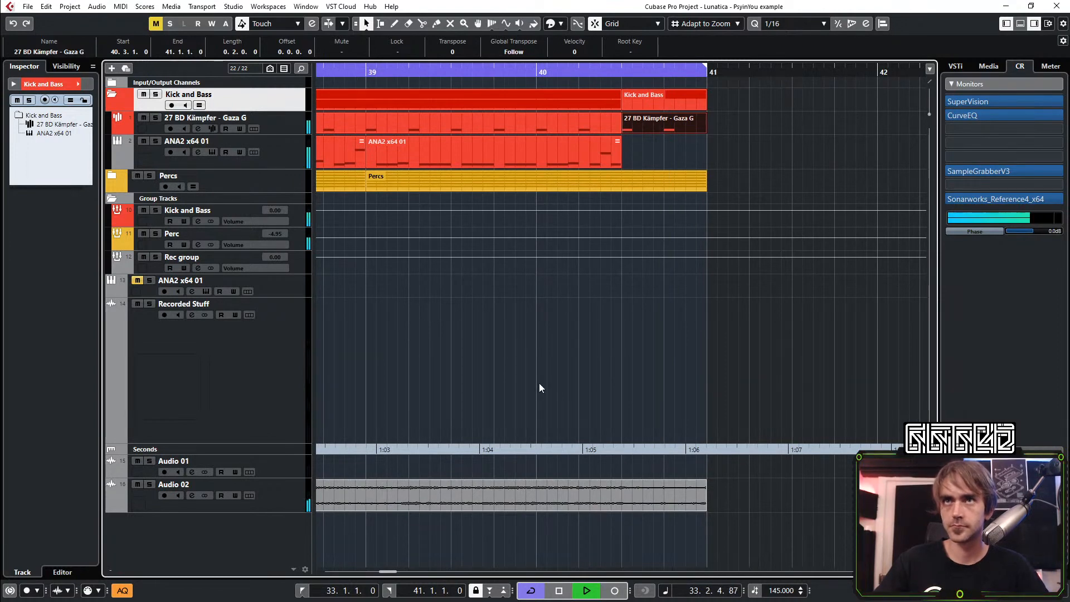
double_click(657, 123)
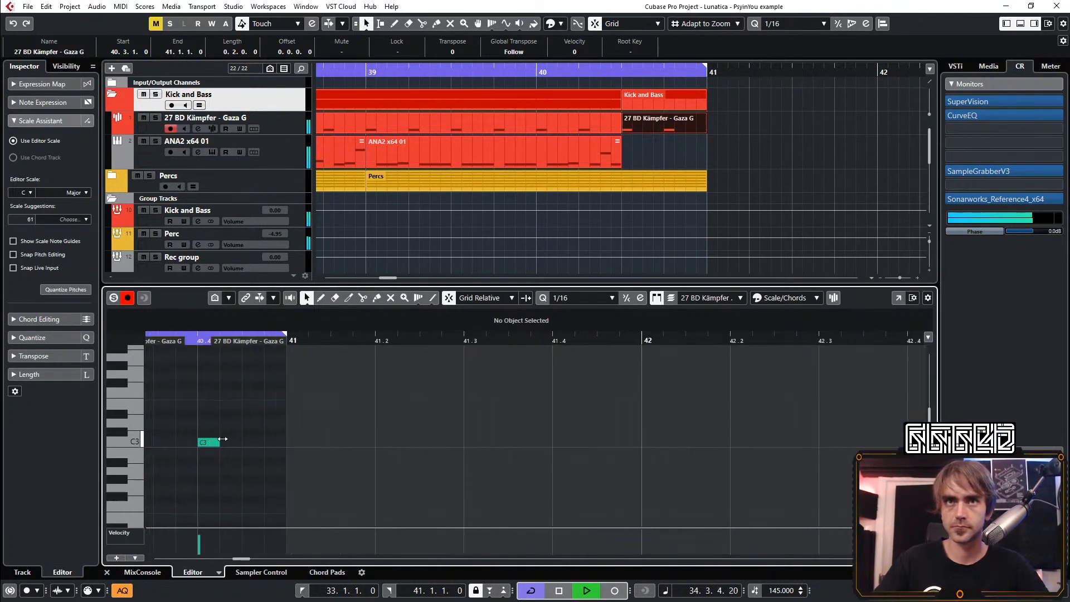
drag(445, 443, 402, 443)
drag(415, 527, 419, 473)
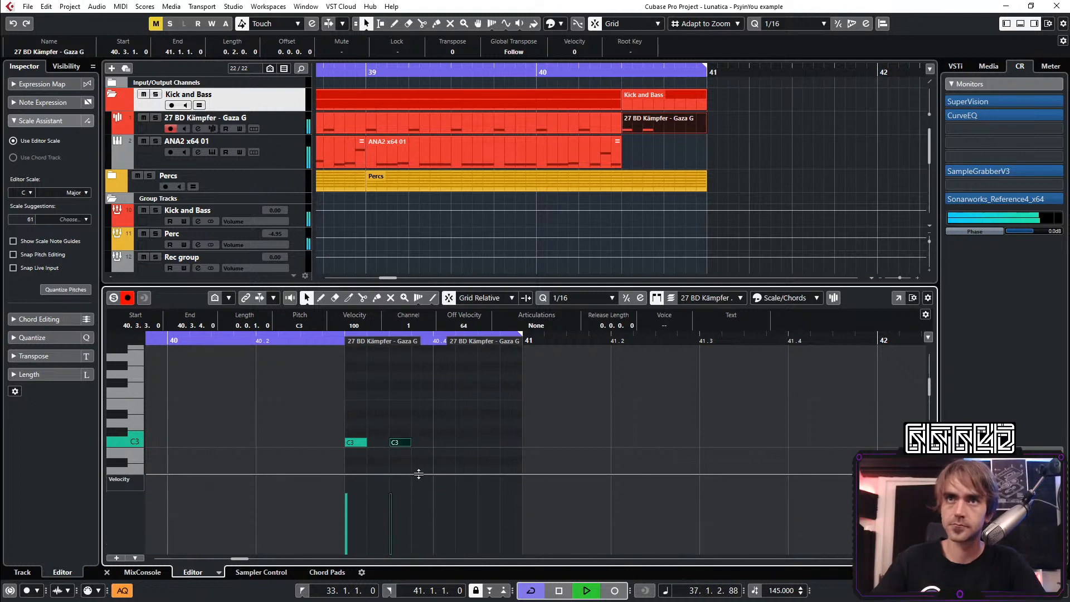
drag(421, 433, 399, 453)
key(ctrl+d)
click(422, 514)
click(462, 446)
double_click(464, 443)
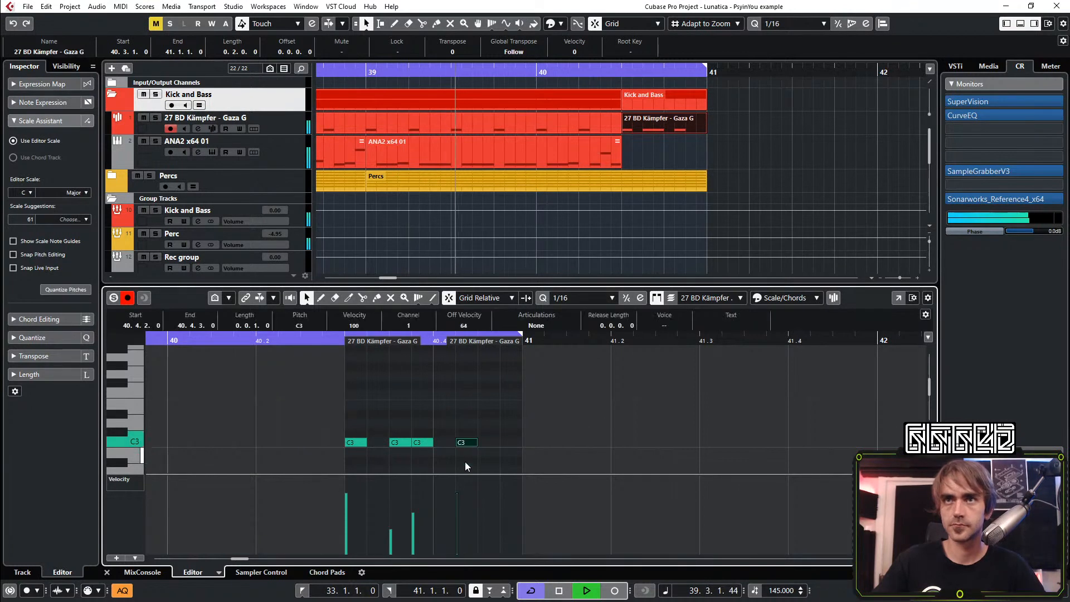
Slightly raise the velocities of the kick notes at 40.3.3 and 40.3.4 together and close the note editor
click(589, 427)
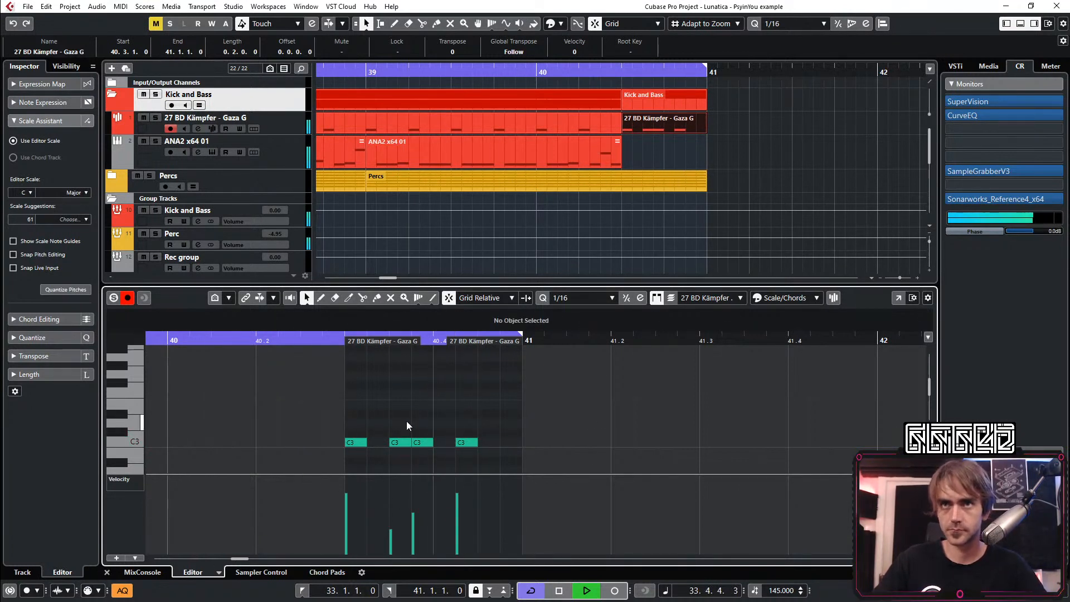
drag(406, 420, 416, 454)
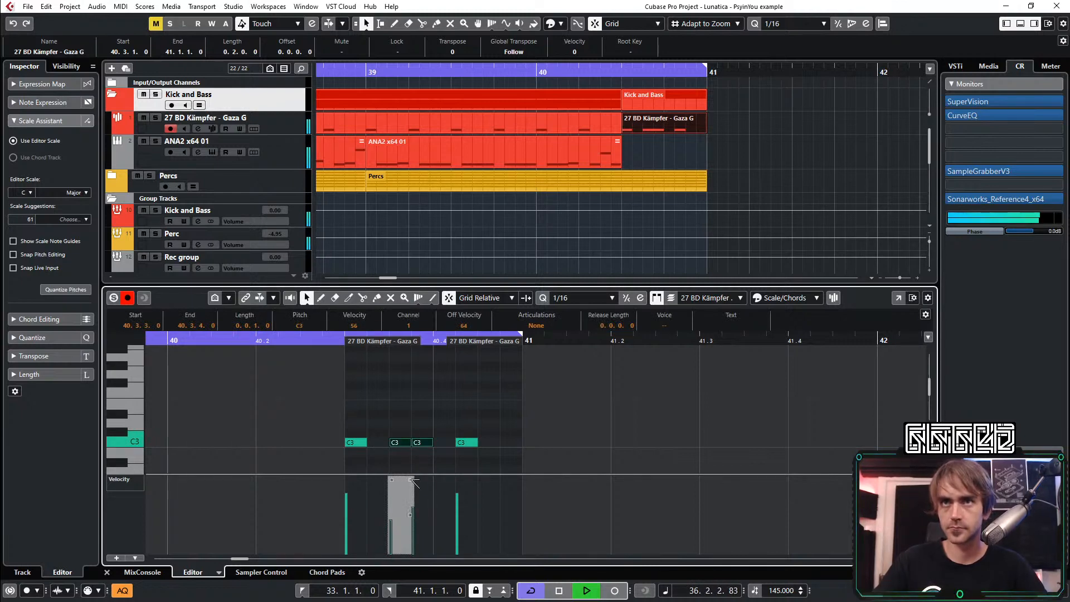
click(106, 572)
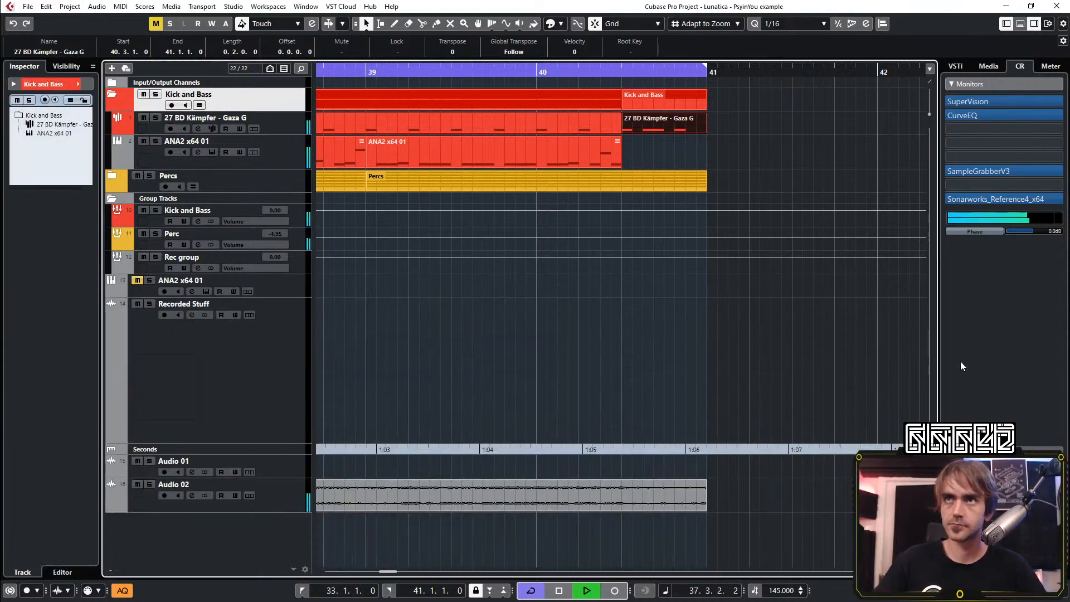
click(803, 373)
Collapse the Kick and Bass folder and the Group Tracks folder in the track list
scroll(804, 373, down, 8)
scroll(738, 413, down, 3)
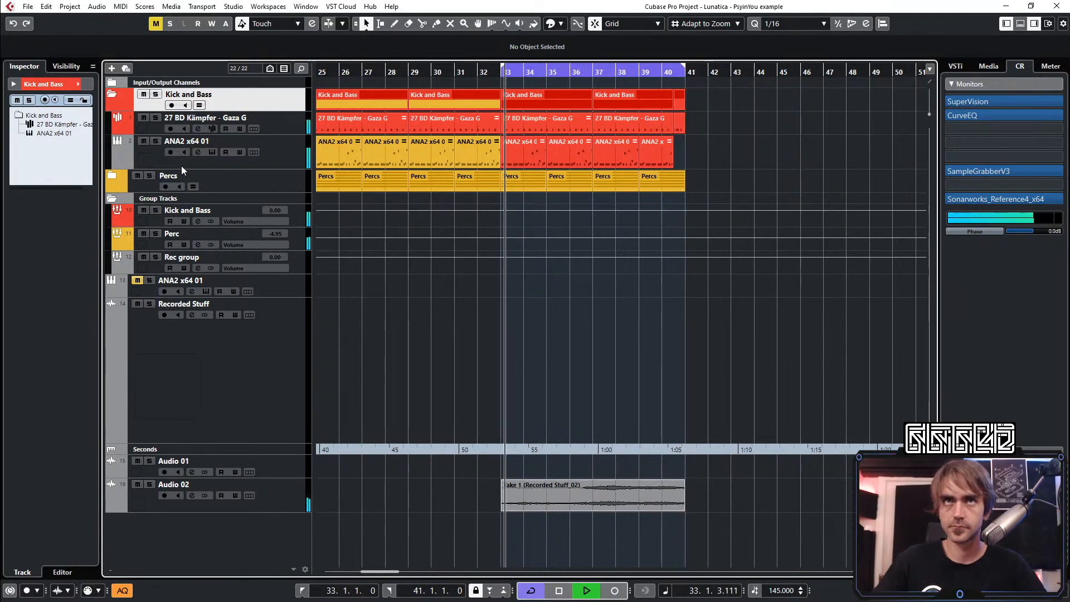
click(114, 93)
scroll(544, 290, down, 4)
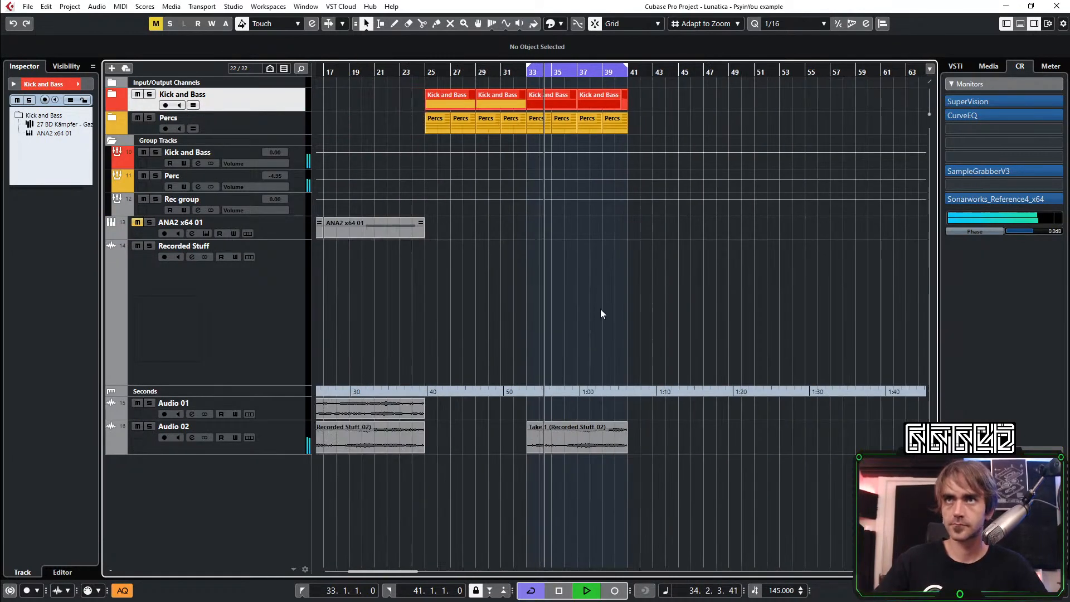
scroll(615, 332, right, 5)
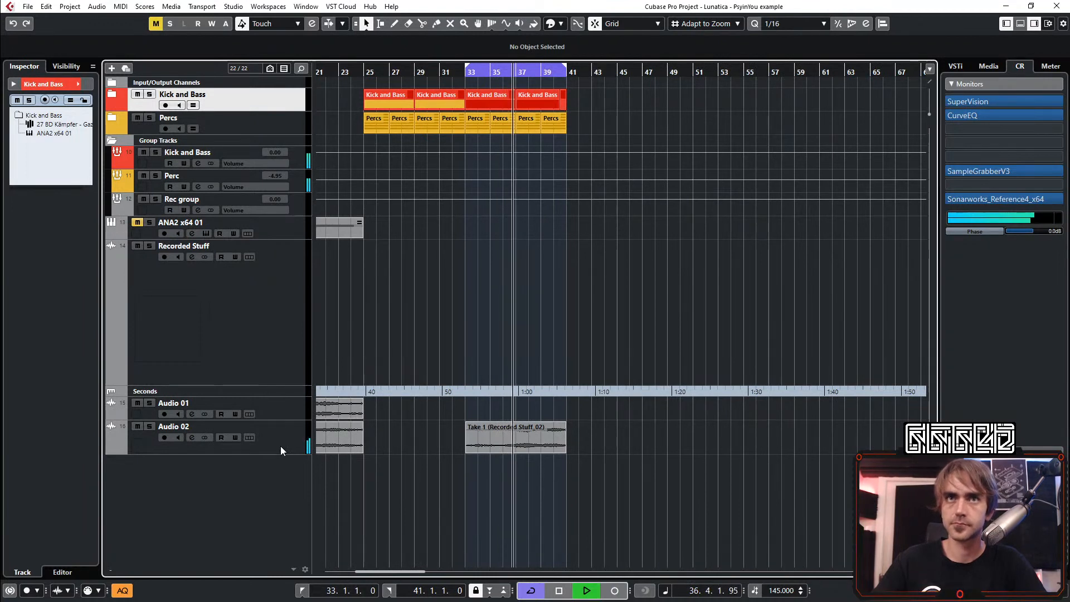
click(113, 142)
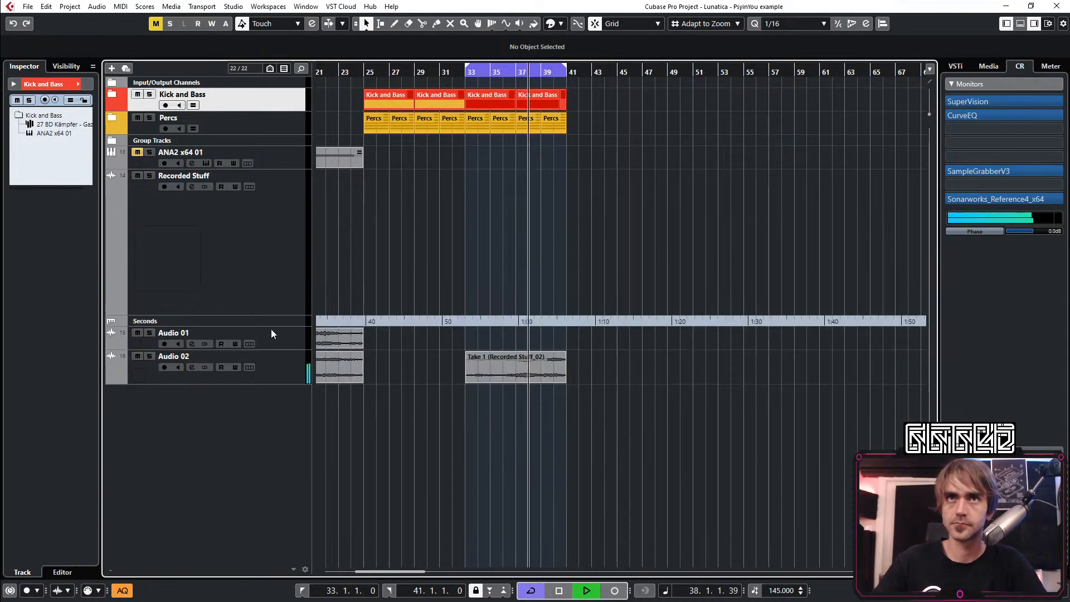
Move the Audio 02 track into a new folder track and name the folder SFX
right_click(297, 369)
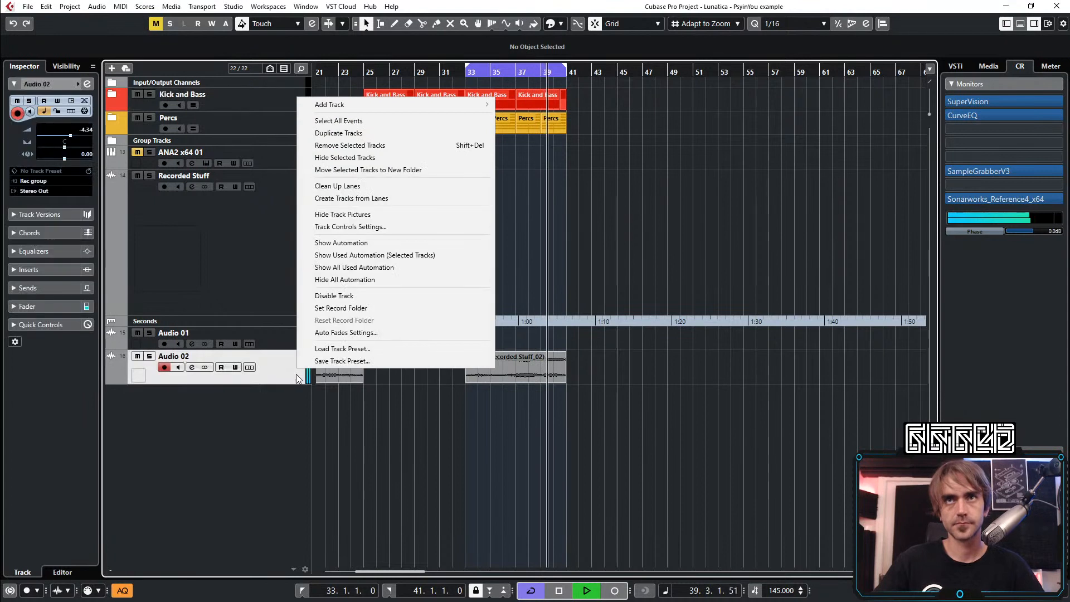
click(409, 171)
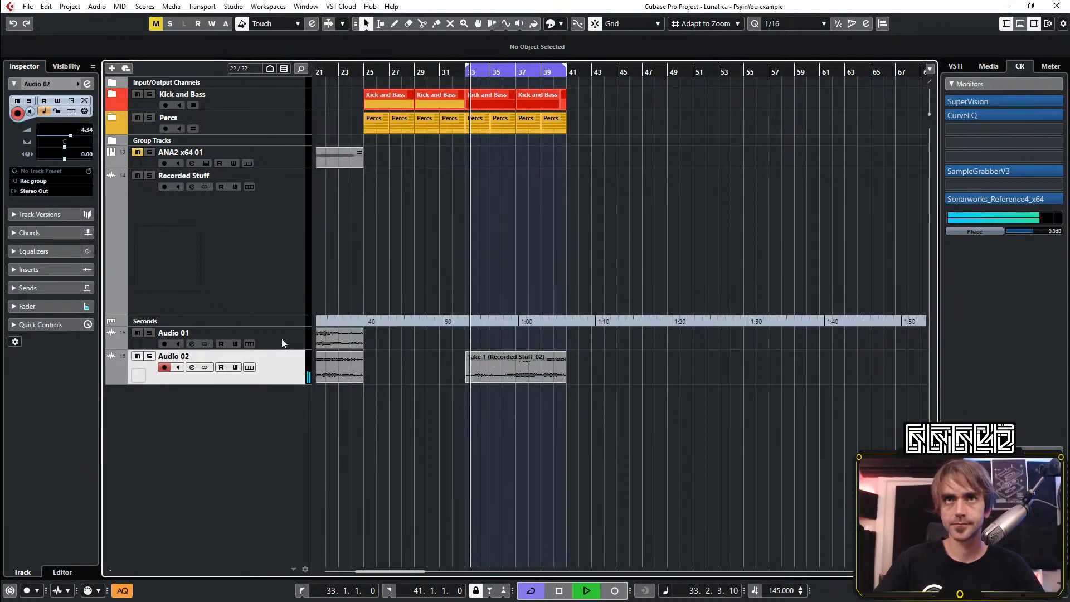
double_click(186, 358)
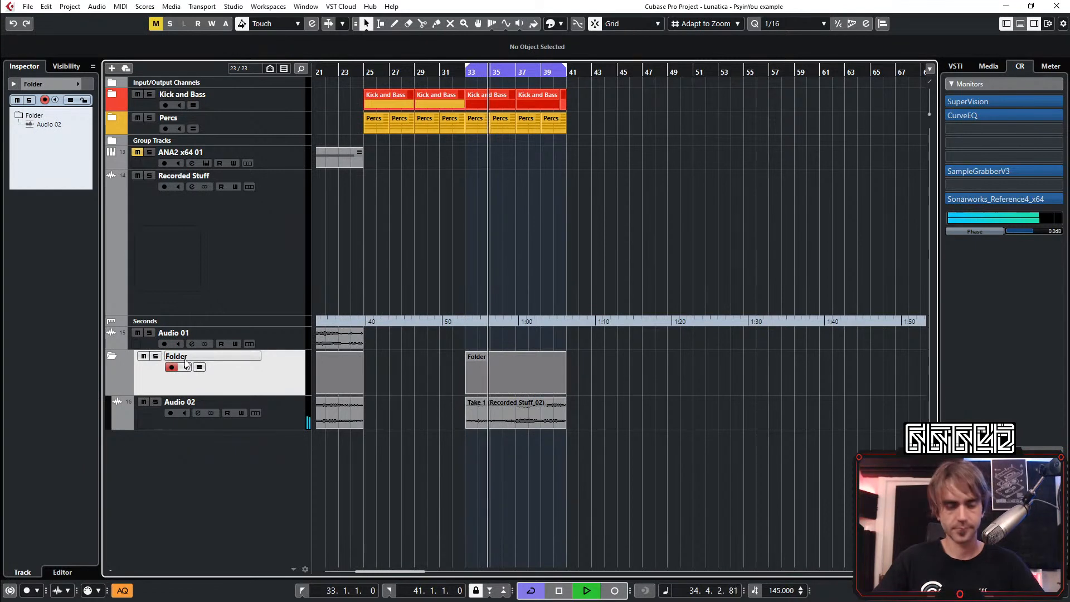
key(ctrl+a)
text(SFX)
key(Return)
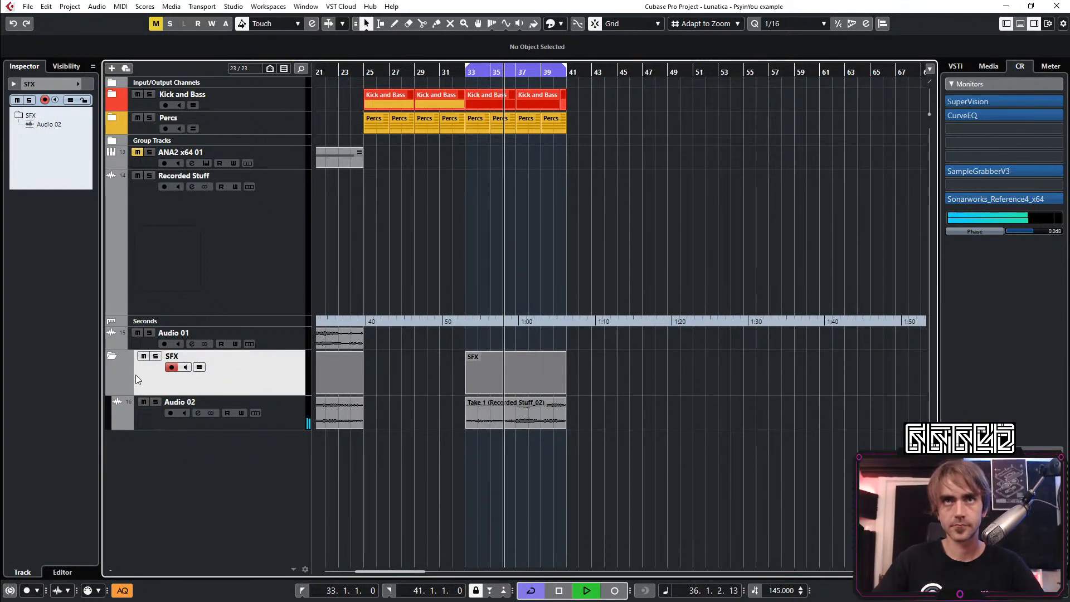
Place the SFX folder below Percs, colour it and its track purple, and collapse it
scroll(125, 375, down, 10)
drag(138, 379, 265, 138)
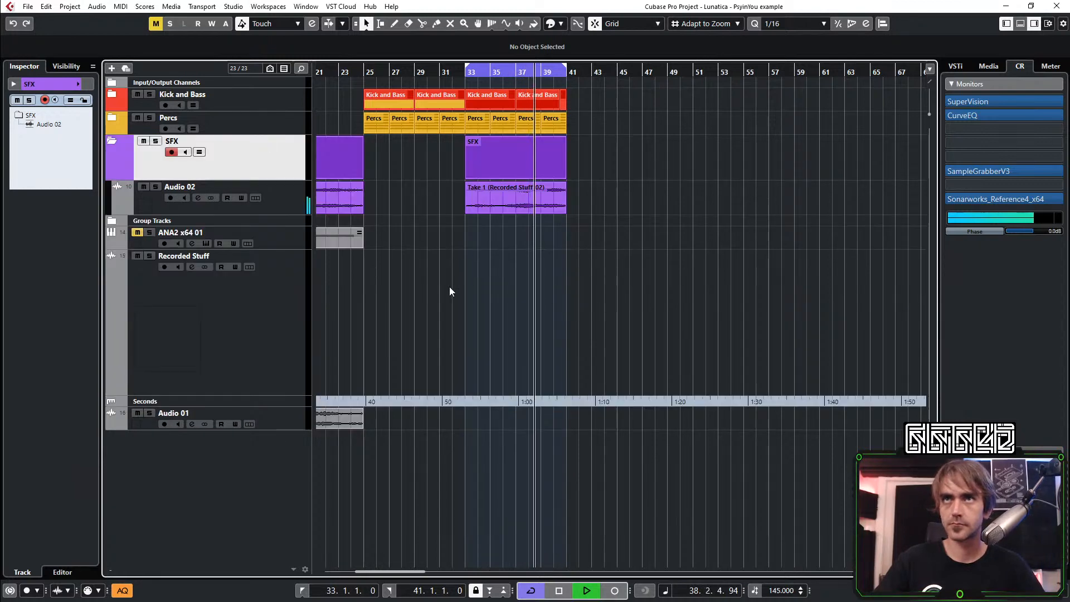
click(112, 140)
scroll(473, 273, up, 3)
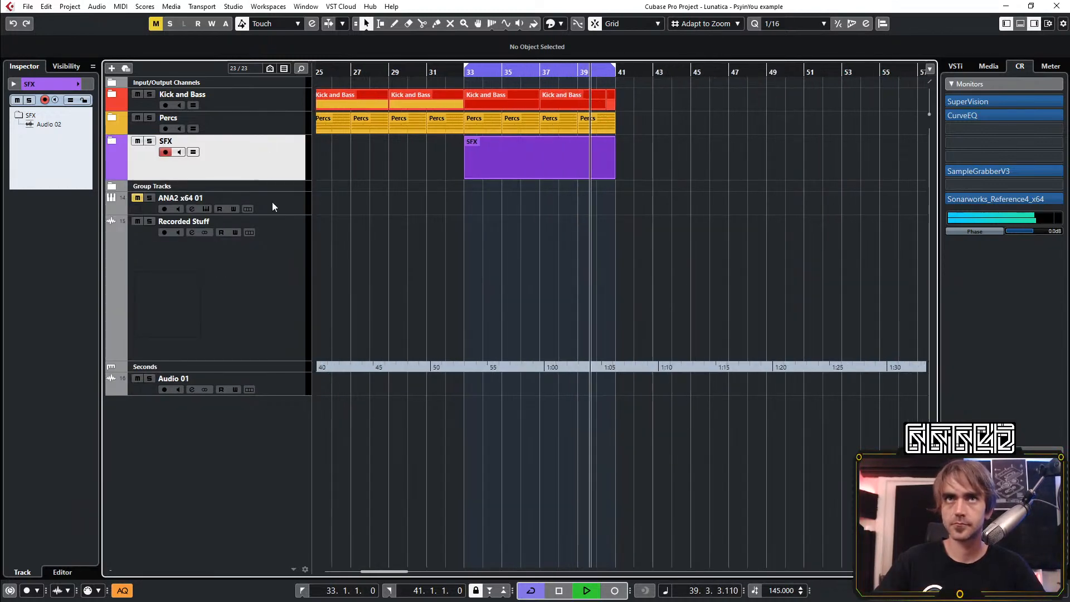
Unmute the lower ANA2 x64 01 track and delete all of its clips before bar 25
click(272, 201)
scroll(336, 235, left, 5)
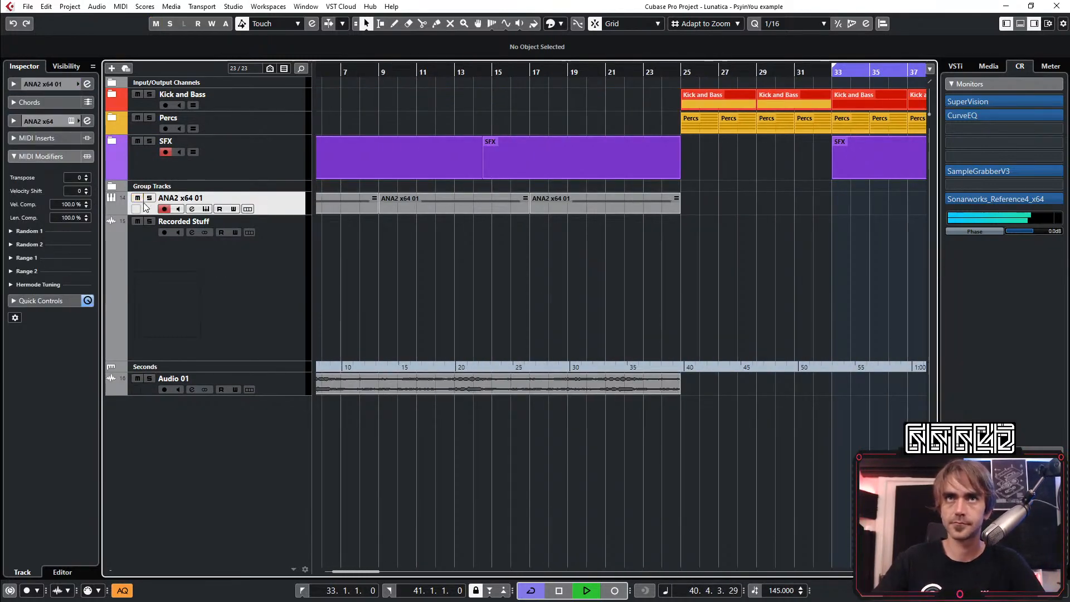
scroll(700, 231, down, 4)
drag(483, 240, 332, 203)
key(Delete)
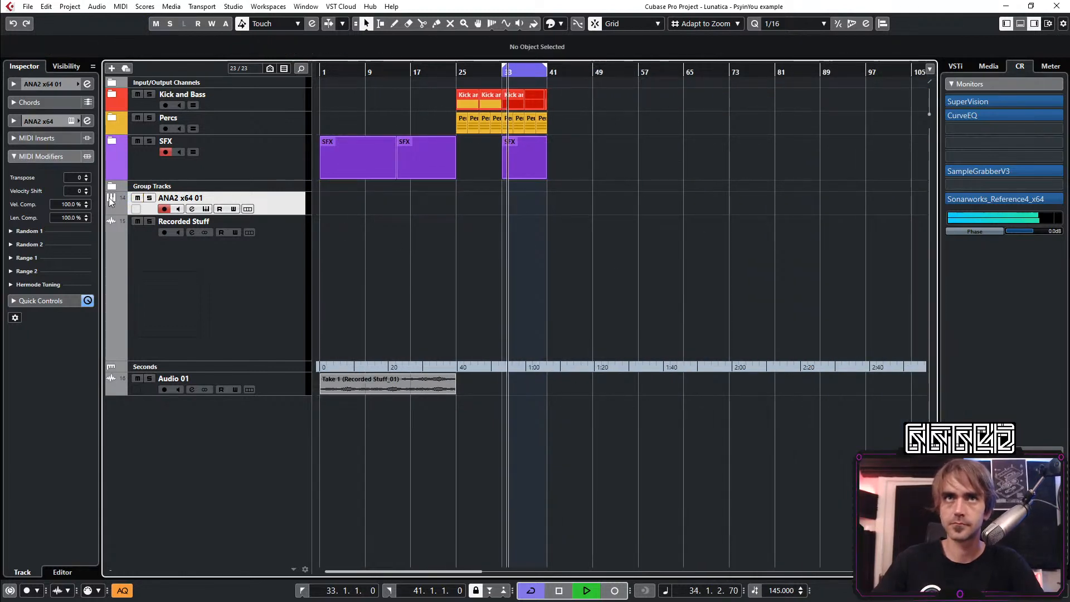
Set the lower ANA2 x64 01 track's MIDI transpose to -5 and open the preset browser of its ANA2 instrument
scroll(80, 181, down, 4)
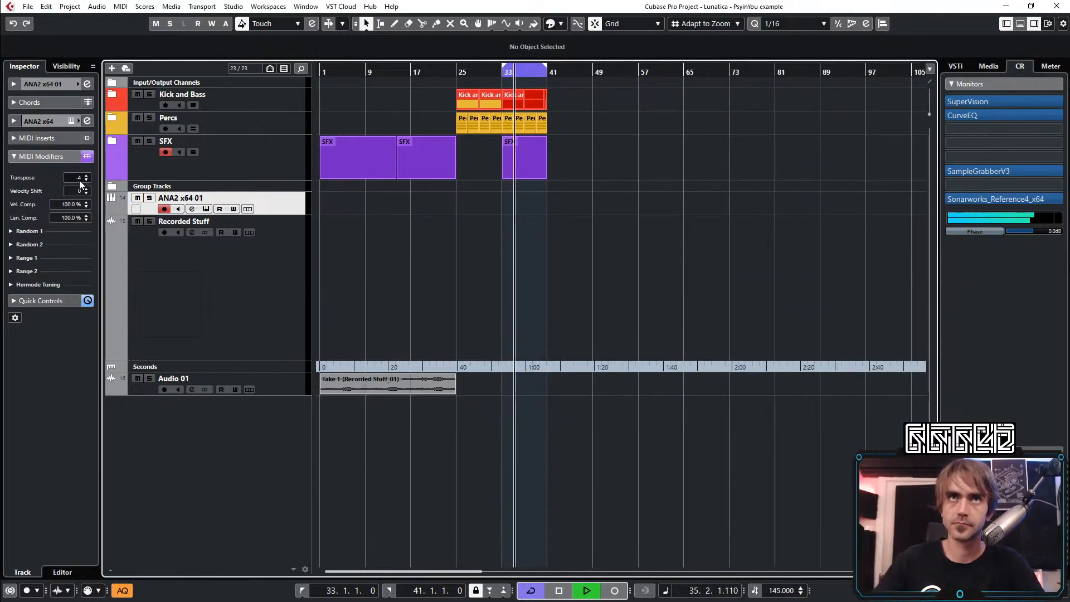
scroll(80, 182, down, 1)
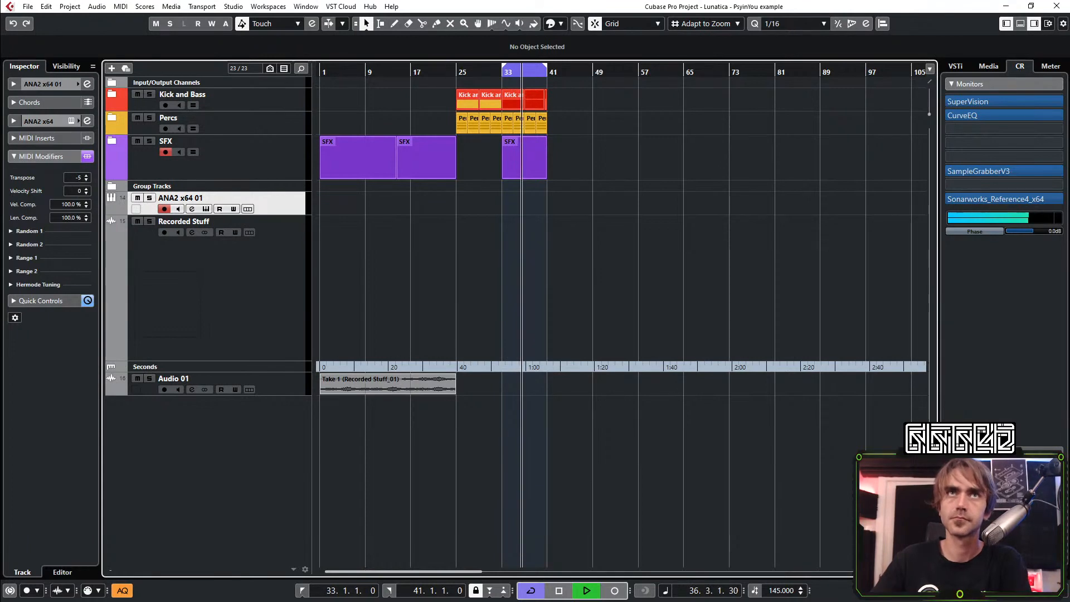
click(18, 85)
click(88, 199)
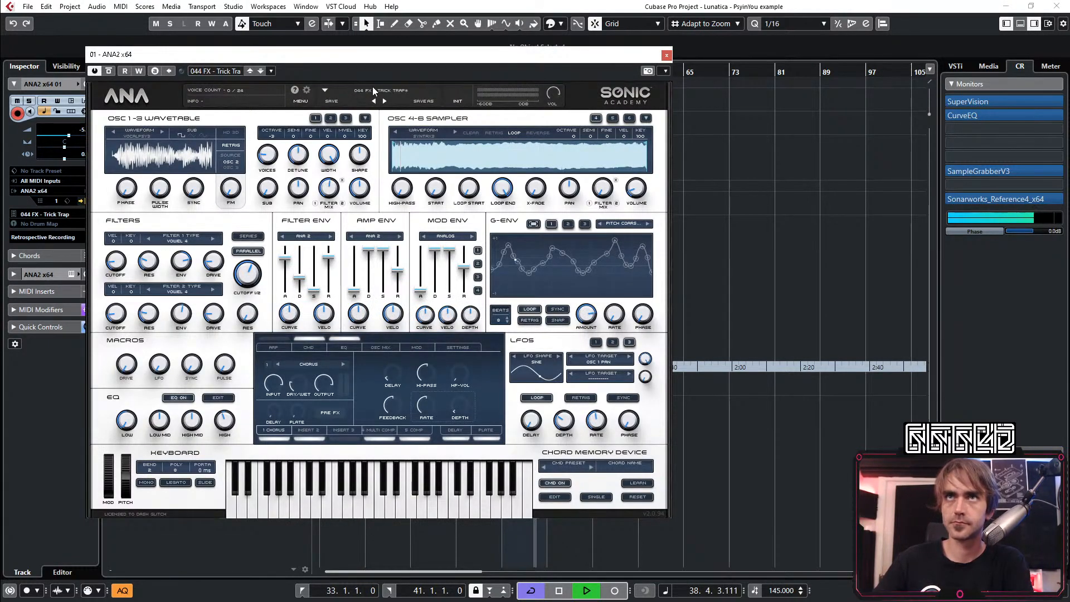
click(372, 91)
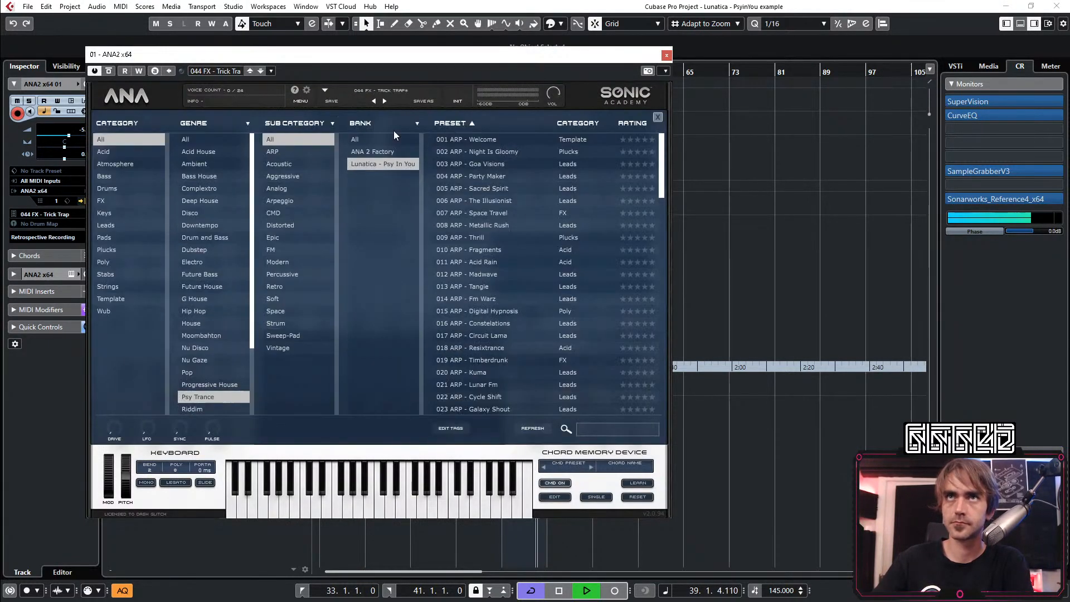
Audition the presets 002 ARP - Night Is Gloomy and 003 ARP - Goa Visions, and load 056 LD - Lunar Vowel for the track
click(488, 152)
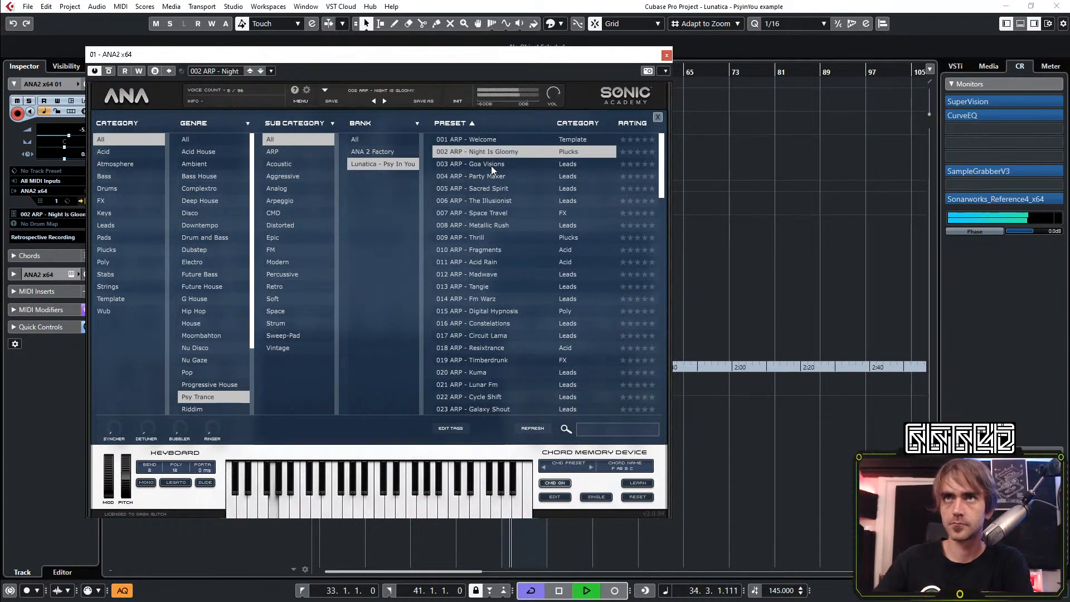
click(493, 164)
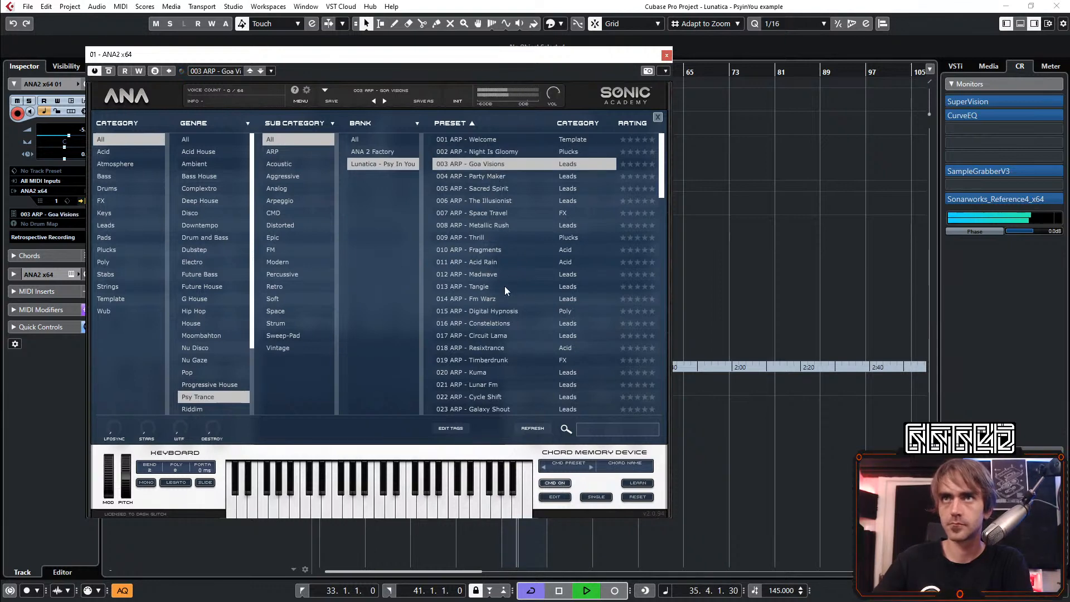
scroll(503, 320, down, 3)
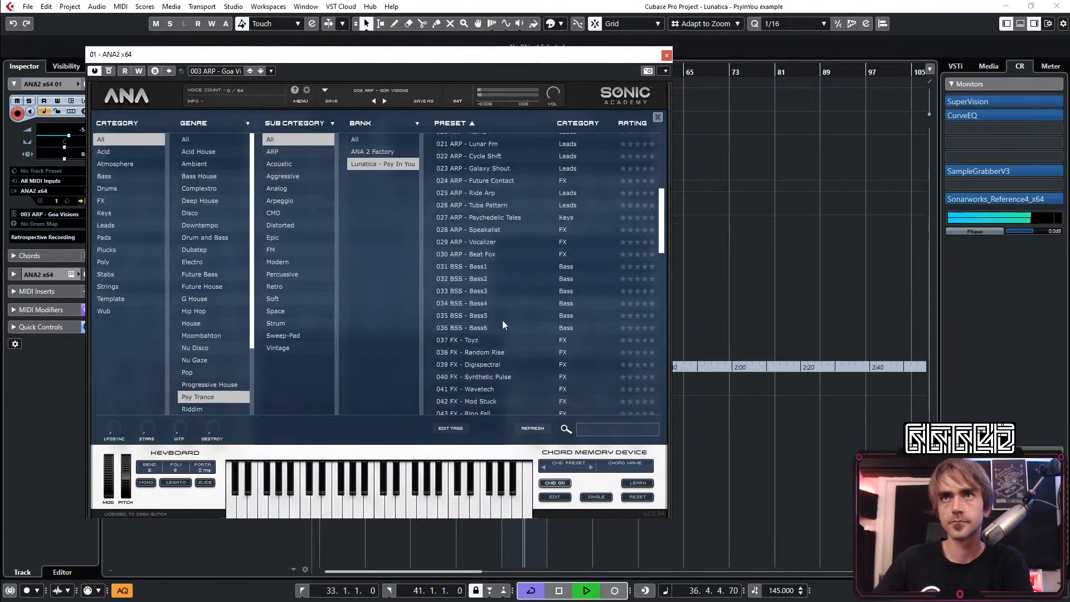
scroll(501, 315, down, 10)
scroll(482, 245, up, 1)
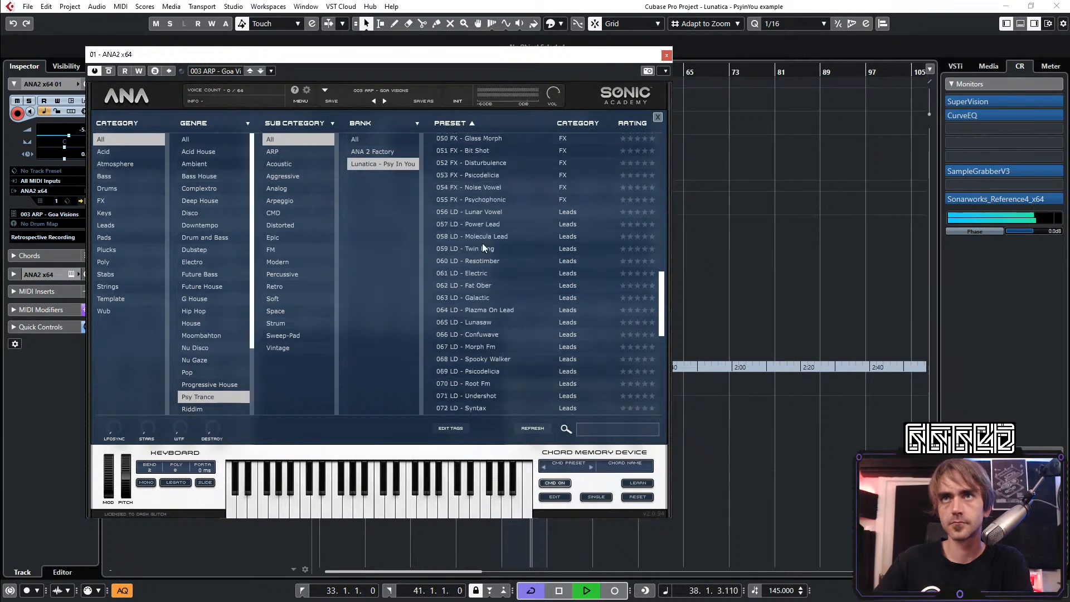
click(493, 213)
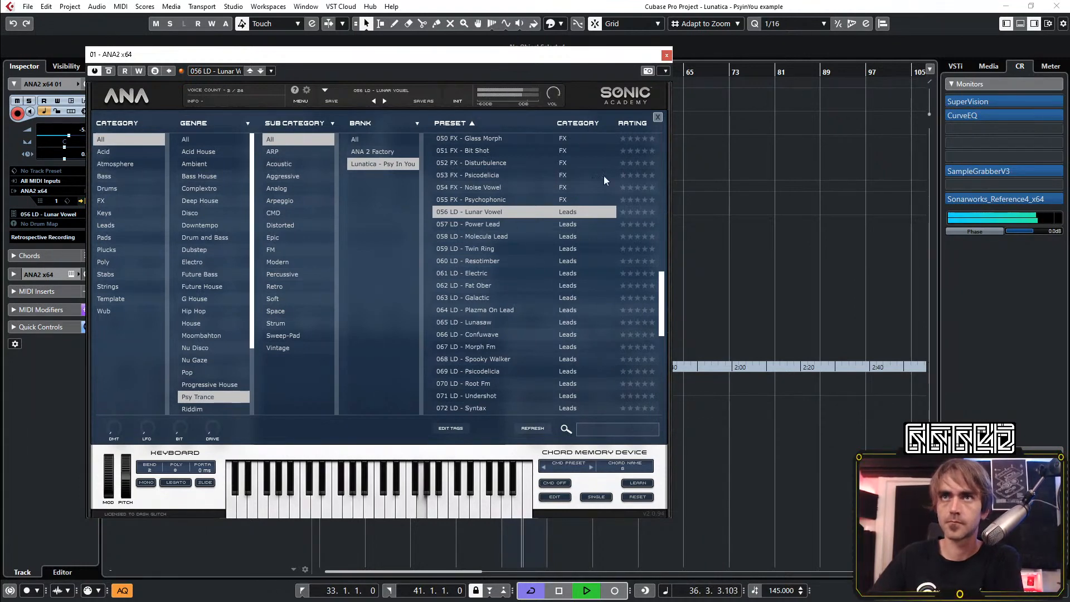
click(666, 56)
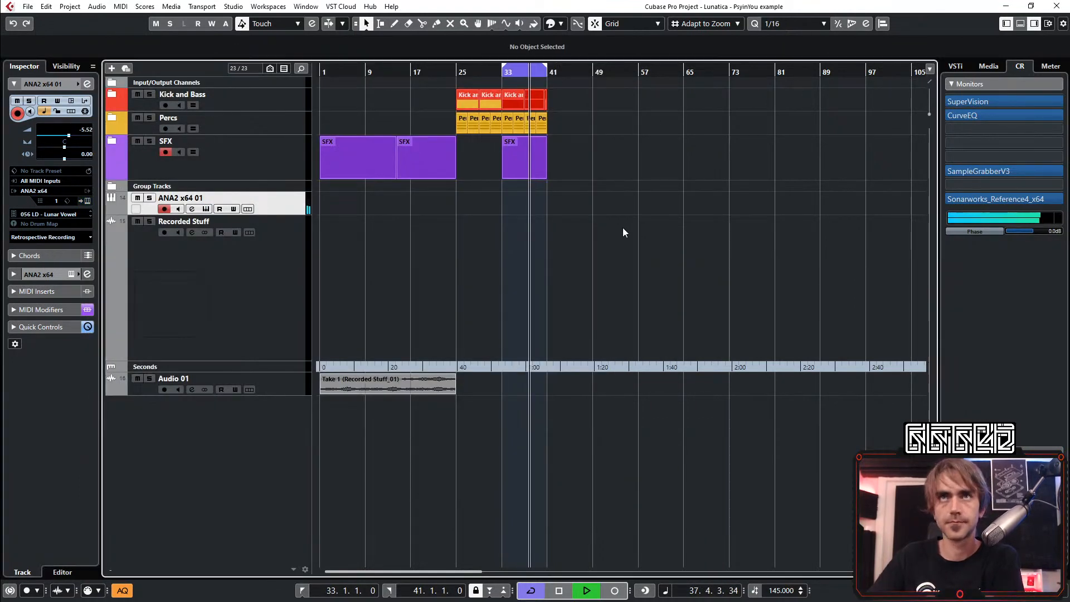
key(space)
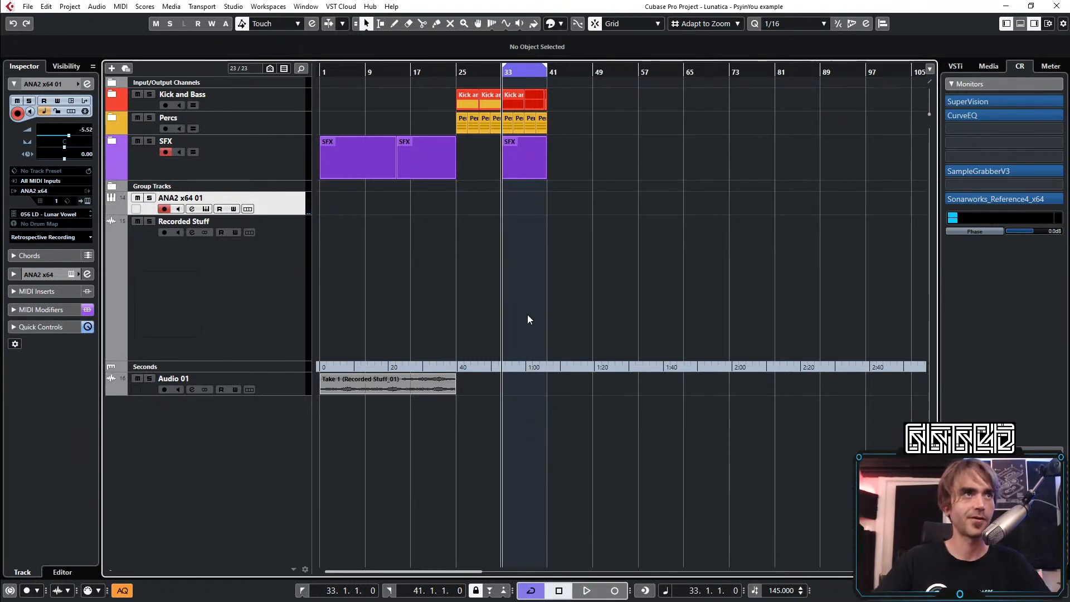
scroll(528, 314, up, 5)
scroll(569, 235, left, 3)
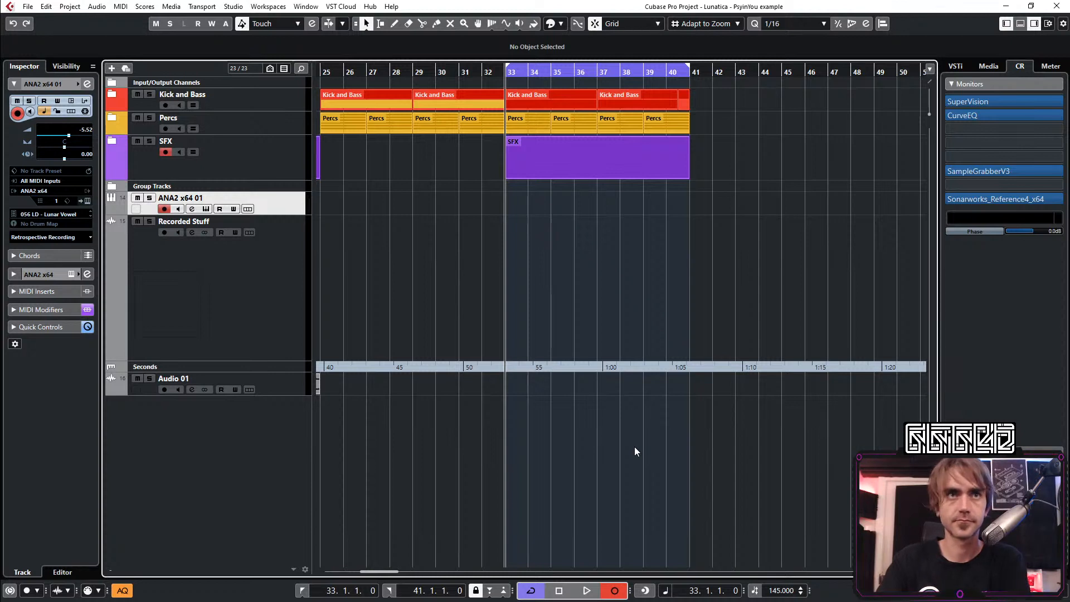
key(KP_Multiply)
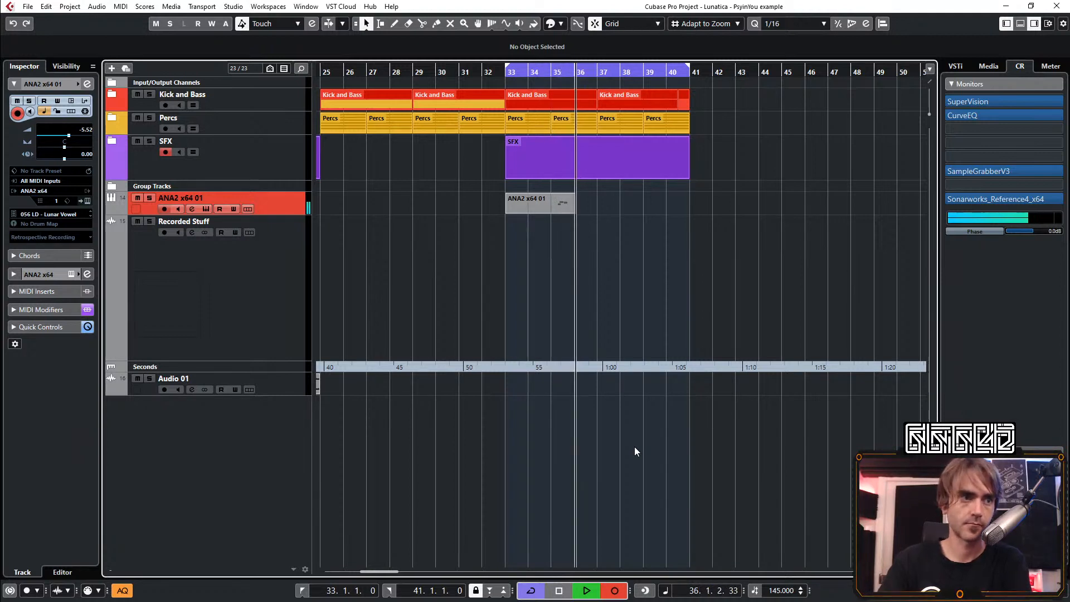
key(space)
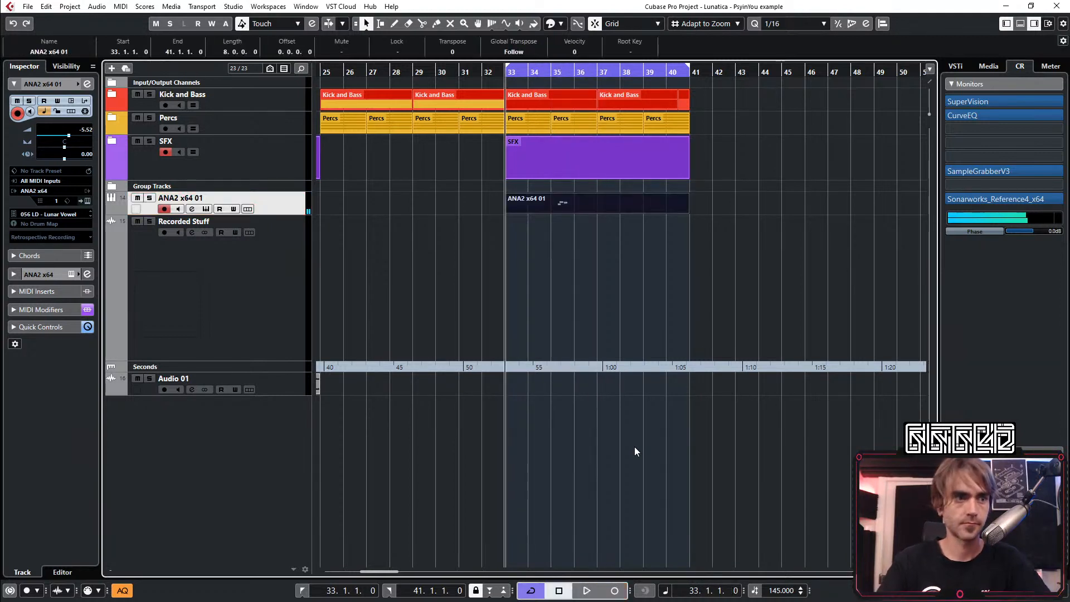
key(space)
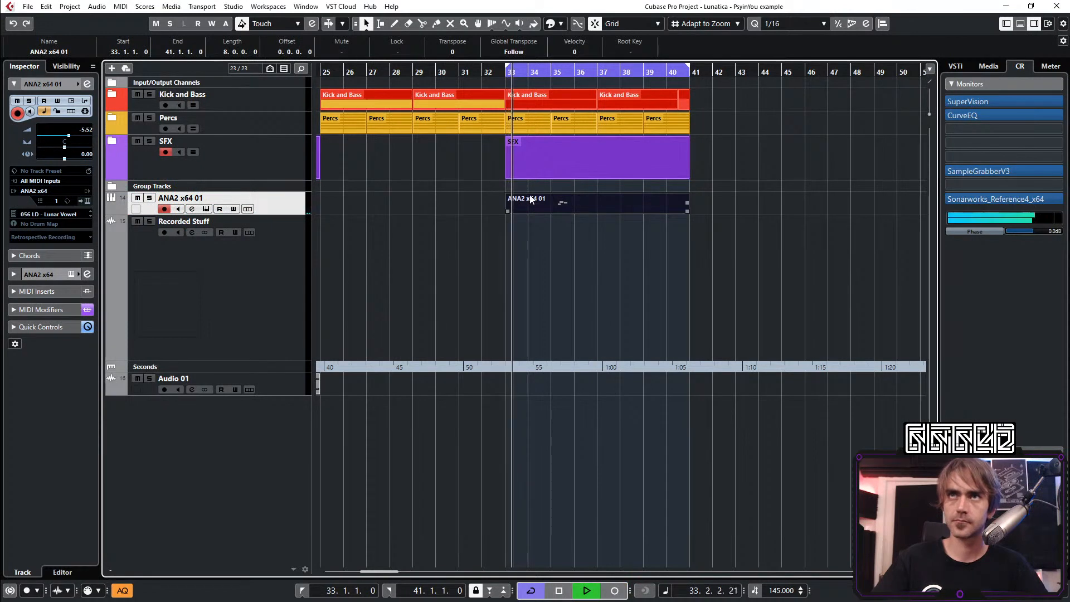
key(Delete)
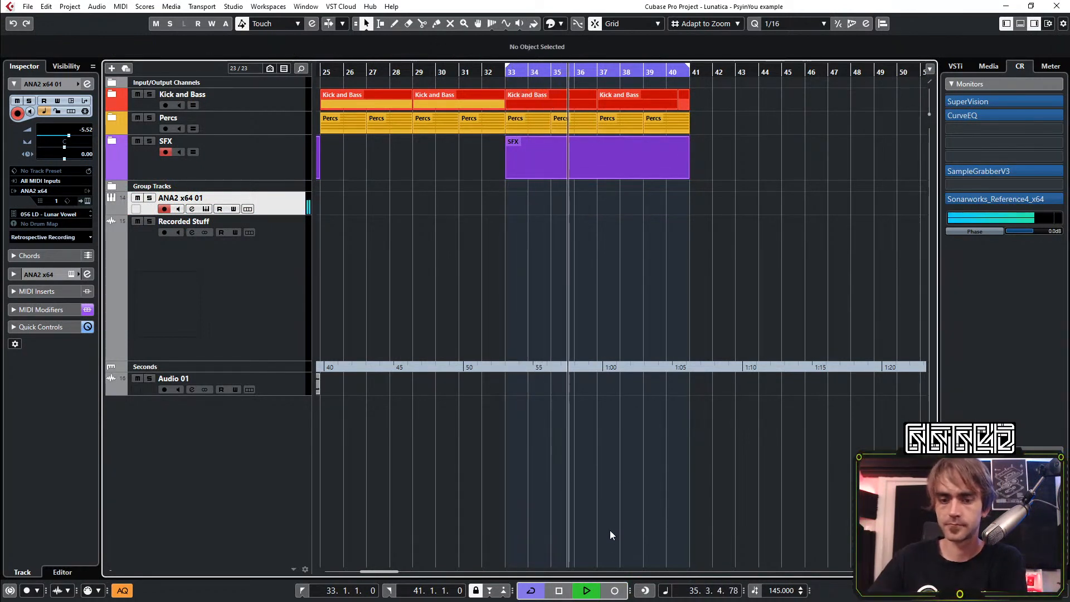
Record a new lead melody on the ANA2 x64 01 track during the loop up to bar 41 and select the recorded clip
click(614, 589)
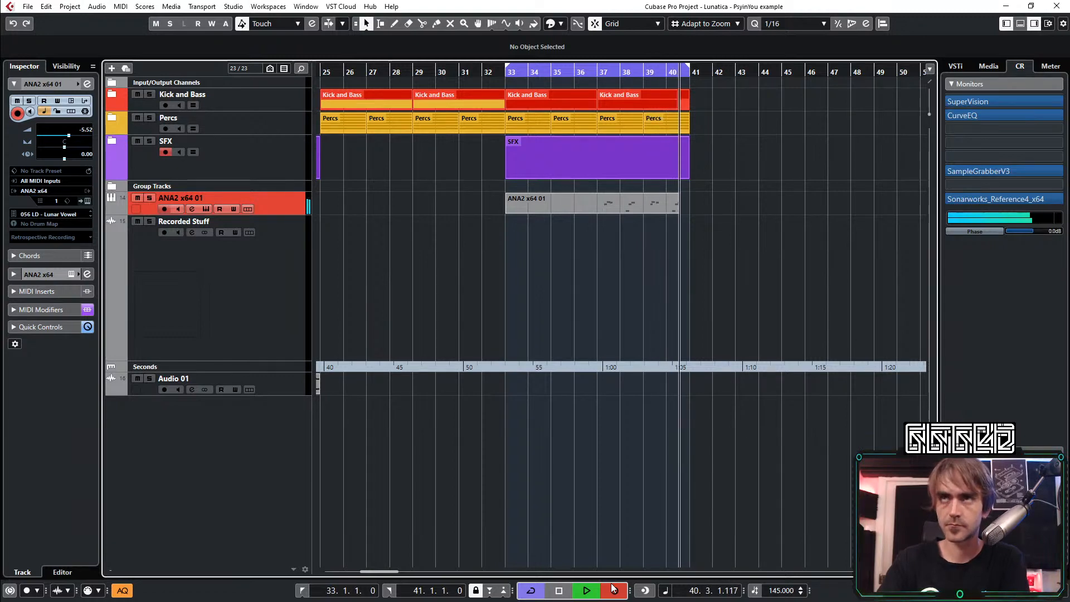
click(613, 589)
click(653, 281)
click(593, 199)
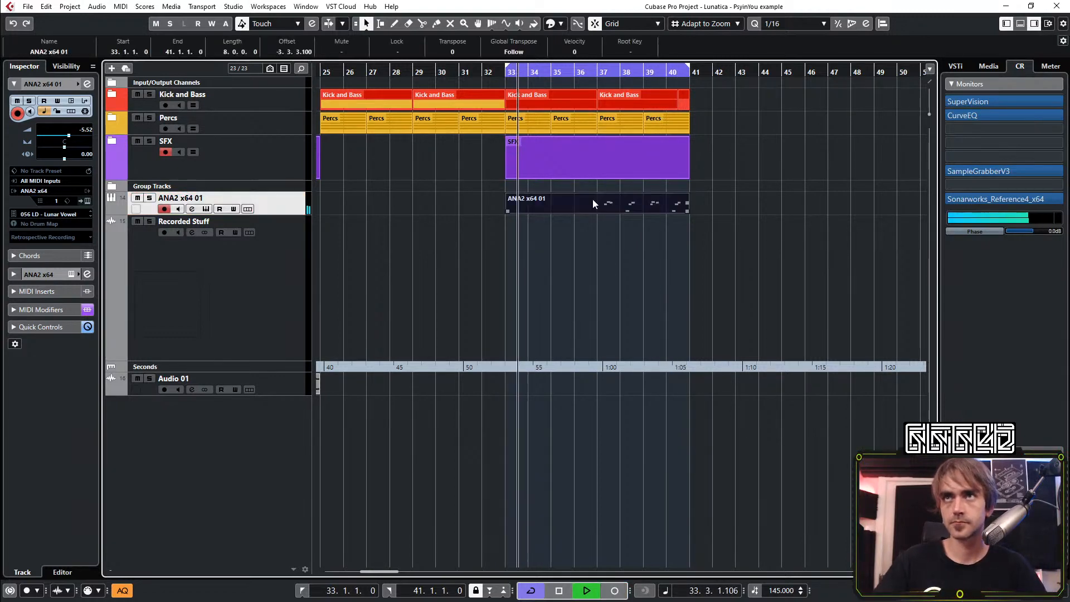
Open the recorded ANA2 x64 01 clip for note editing and move bar 39's A#3, C#4 and C4 notes one sixteenth later
double_click(593, 199)
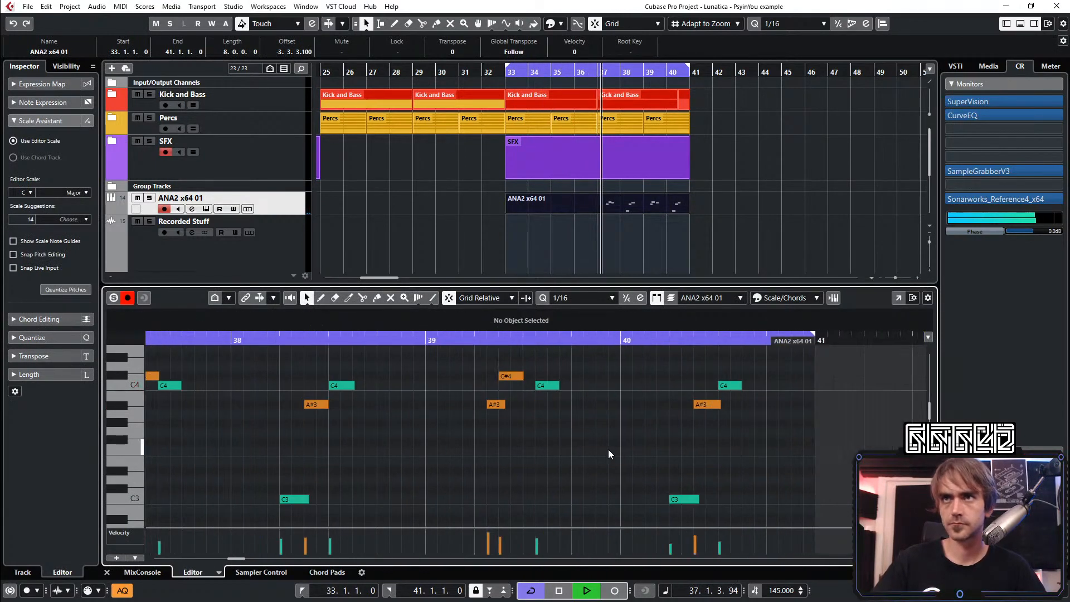
drag(591, 363, 481, 423)
key(ctrl+Right)
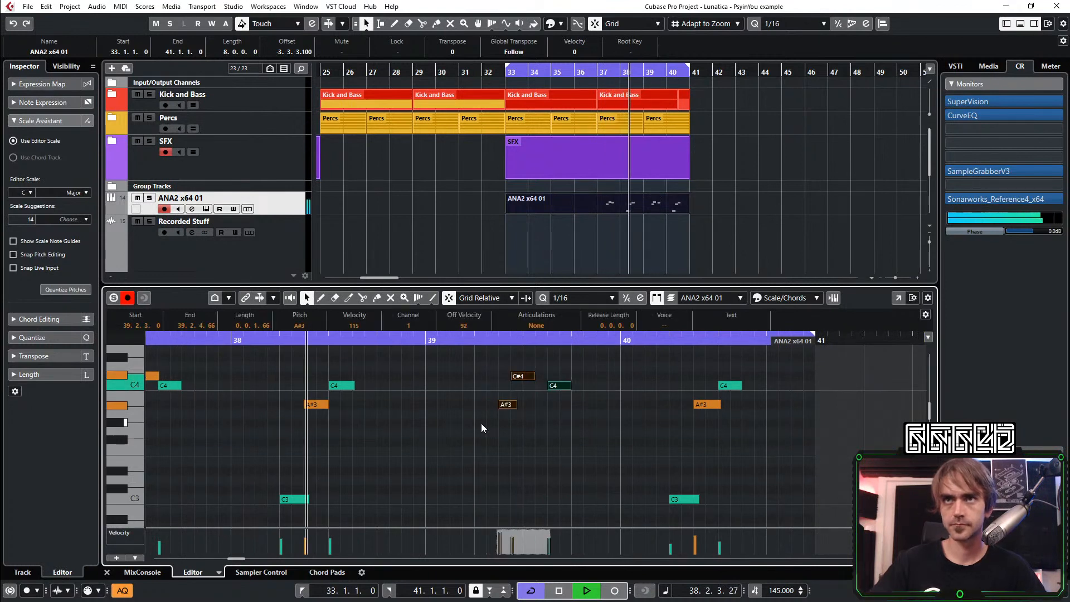
click(523, 461)
key(space)
Move bar 38's C3, A#3 and C4 notes two sixteenths later
drag(426, 380, 218, 532)
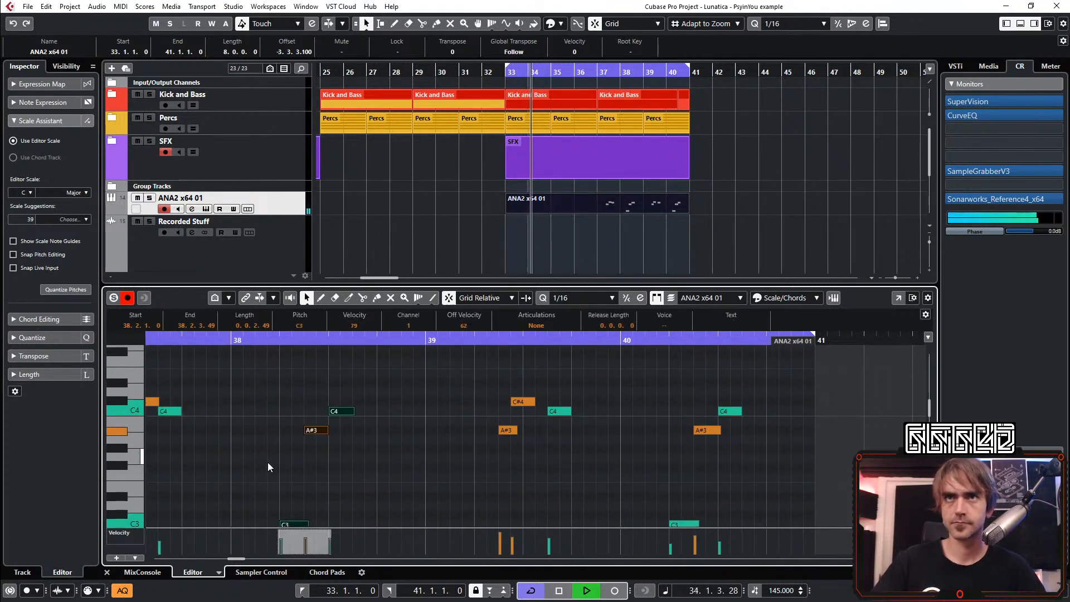
key(ctrl+Right)
key(ctrl+Right)
click(677, 440)
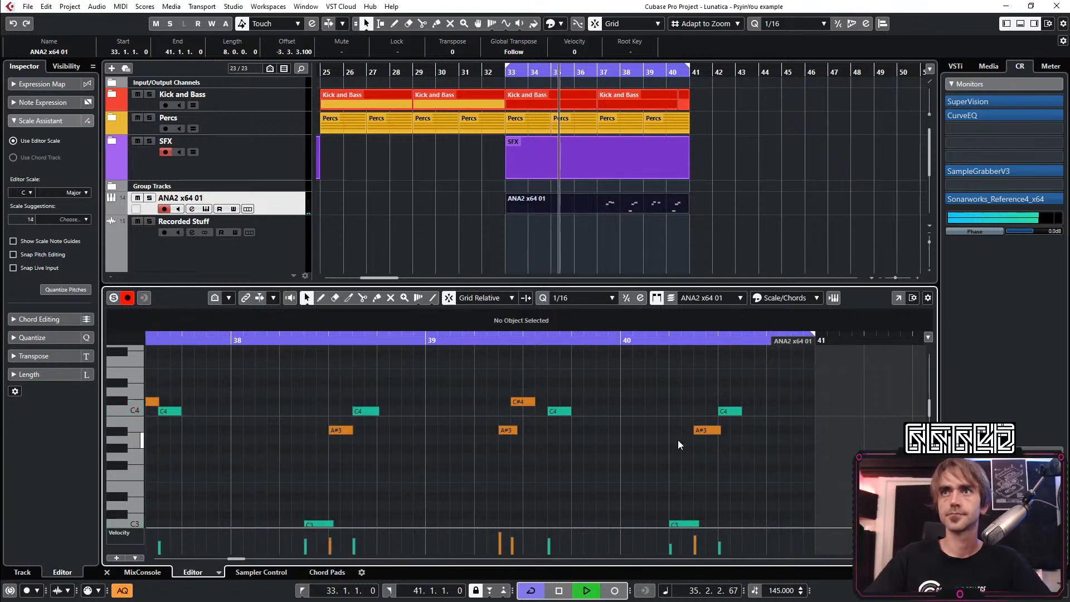
Move bar 39's C#4 note another sixteenth later
drag(777, 403, 672, 520)
click(510, 386)
click(518, 402)
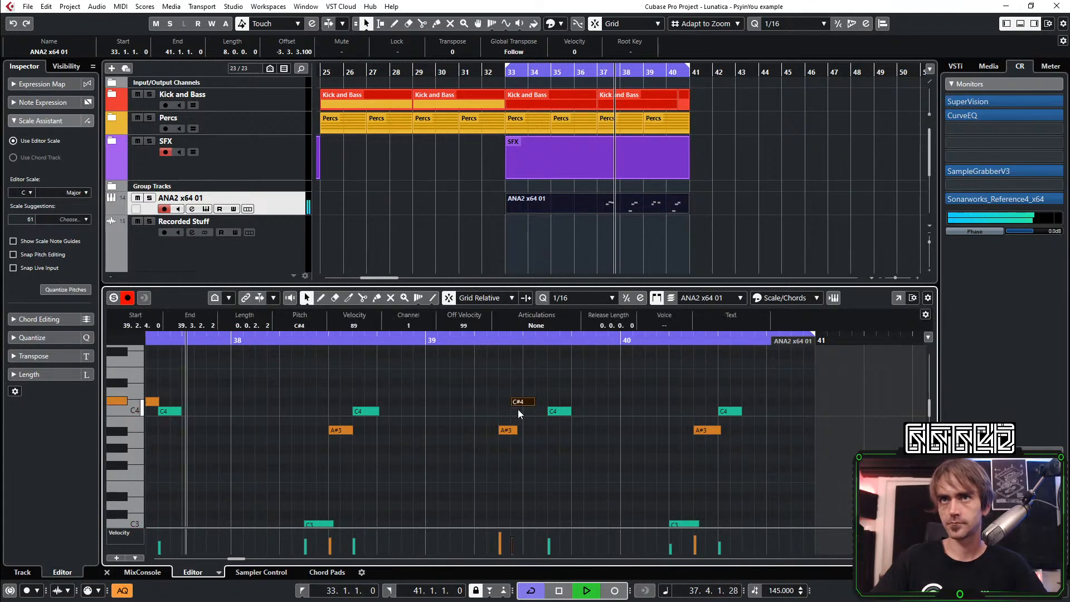
key(ctrl+Right)
scroll(733, 381, down, 1)
click(741, 377)
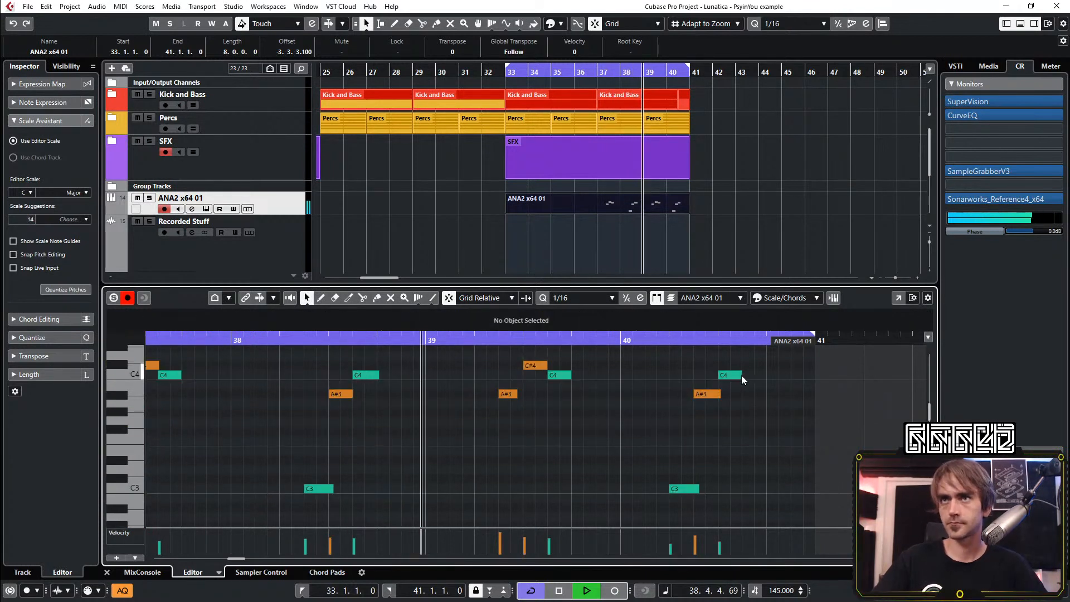
Move bar 40's C3, A#3 and C4 notes two sixteenths later
drag(745, 369, 628, 527)
key(ctrl+Right)
key(ctrl+Right)
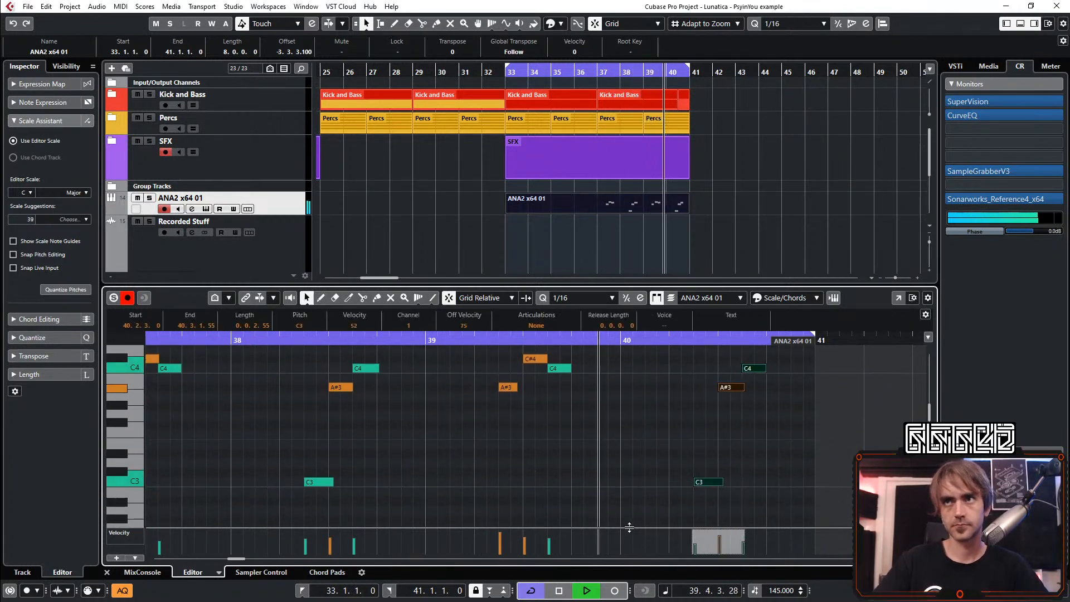
click(403, 413)
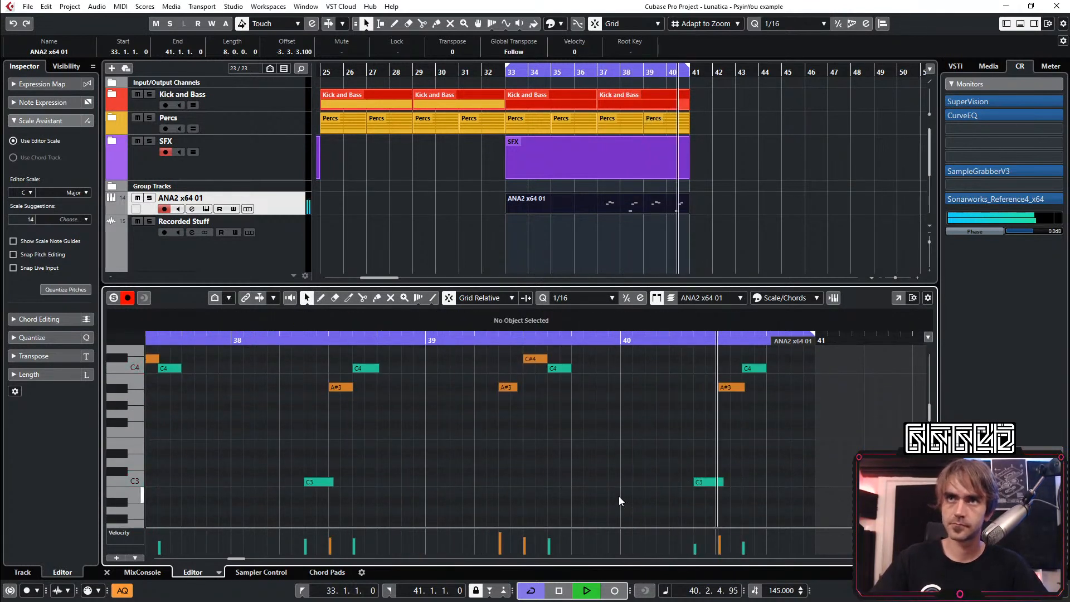
Add a sixteenth C3 note at 40.2.1 and, with quantize set to 1/32, two short C3 notes between it and the existing C3
double_click(675, 481)
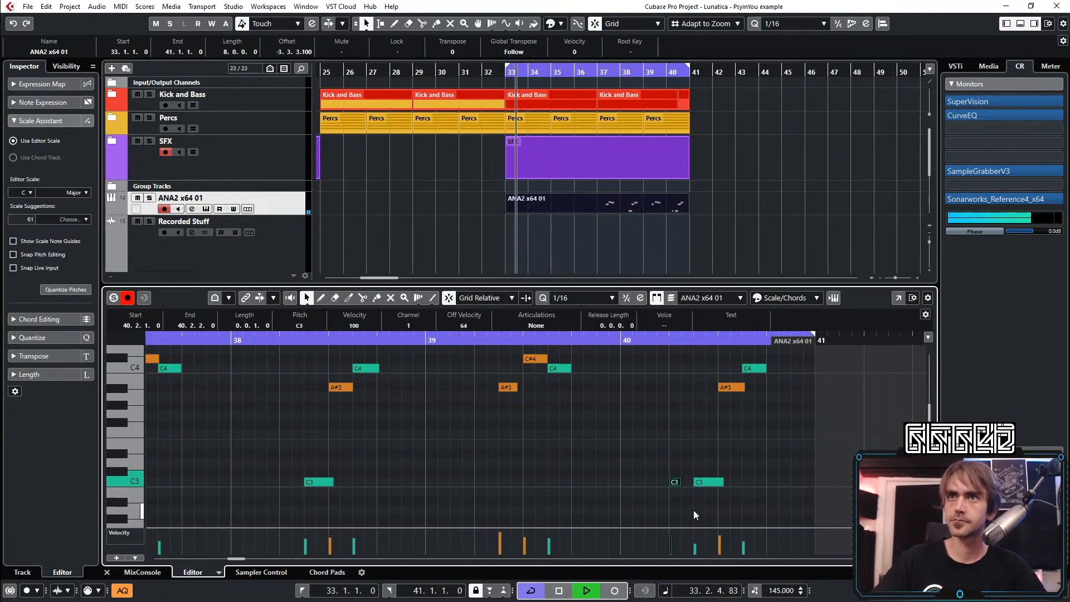
scroll(693, 510, up, 2)
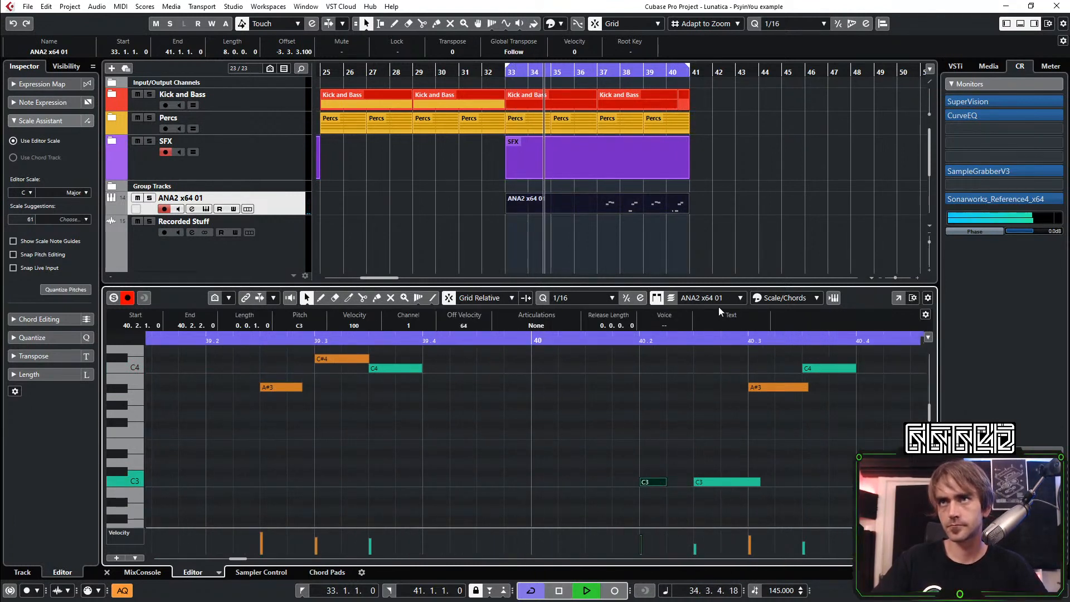
click(604, 298)
click(598, 390)
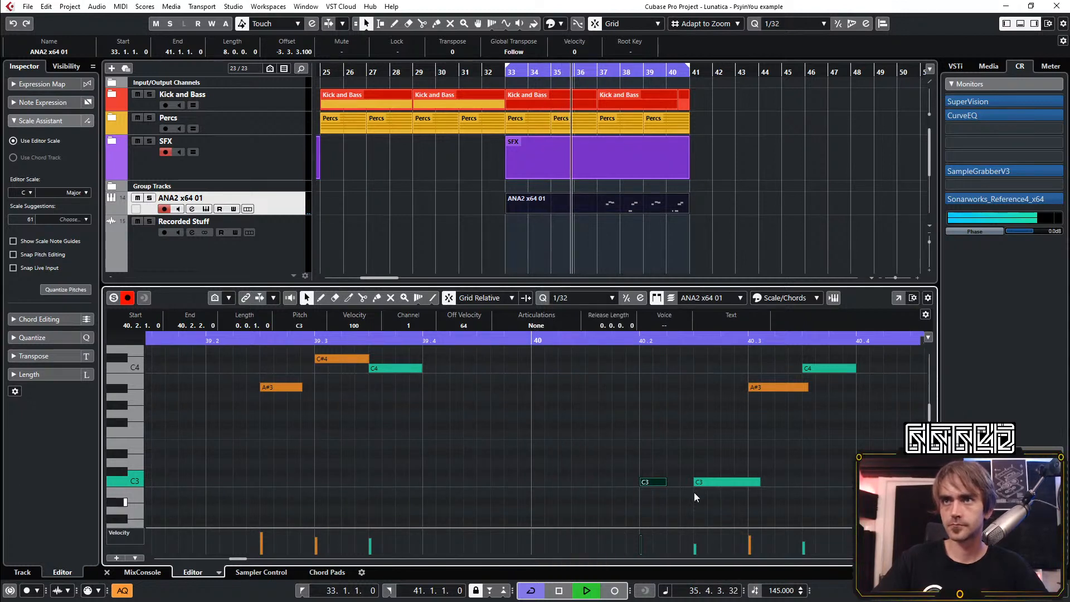
double_click(674, 481)
double_click(684, 480)
Shorten the three new C3 notes, and with quantize at 1/16 extend bar 39's A#3 note to a length of 0.0.2.55
drag(689, 467, 658, 482)
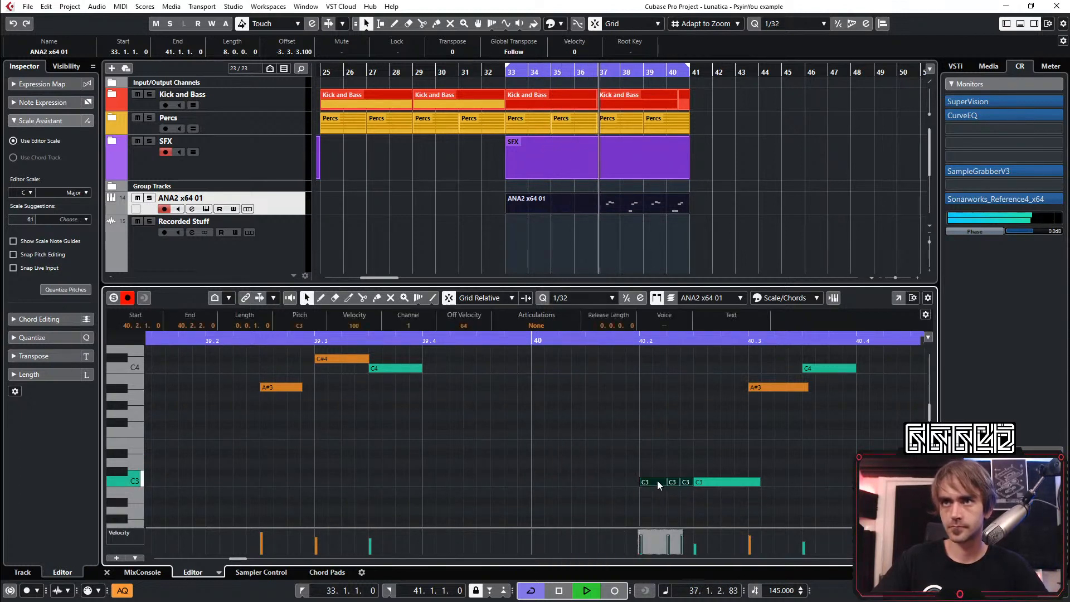
click(662, 465)
click(582, 298)
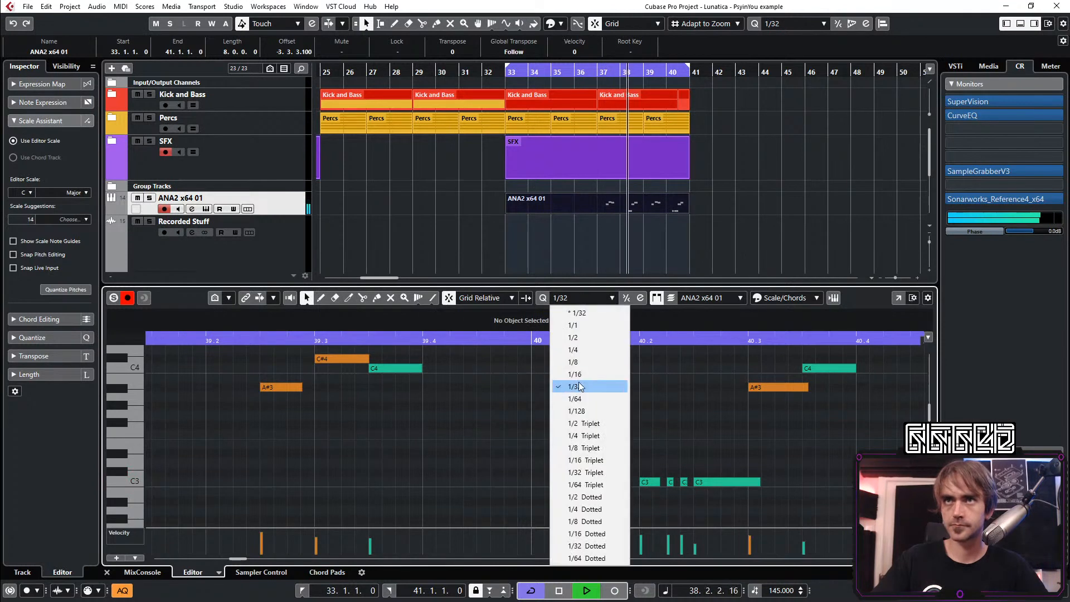
click(587, 374)
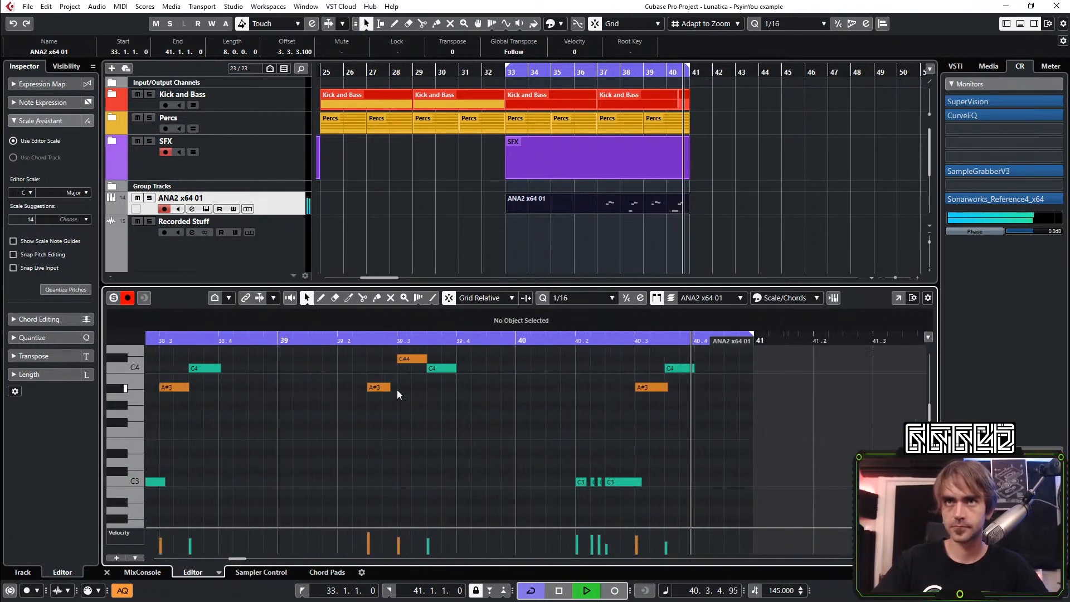
drag(389, 387, 403, 387)
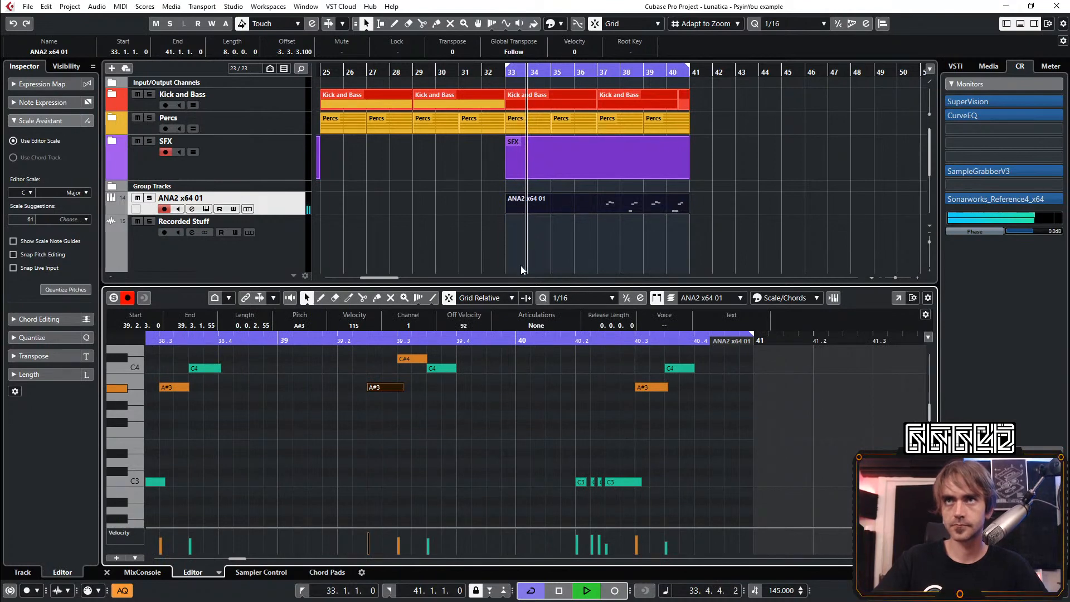
Trim the ANA2 clip to its last four bars, place it at bars 33 and 37, and close the note editor
click(514, 209)
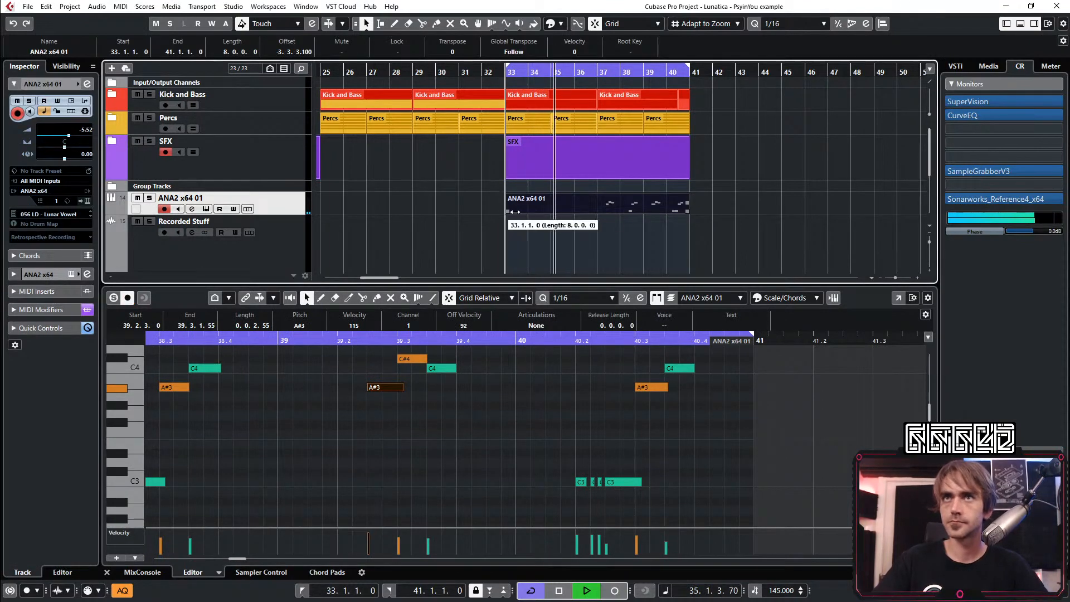
drag(513, 212, 540, 208)
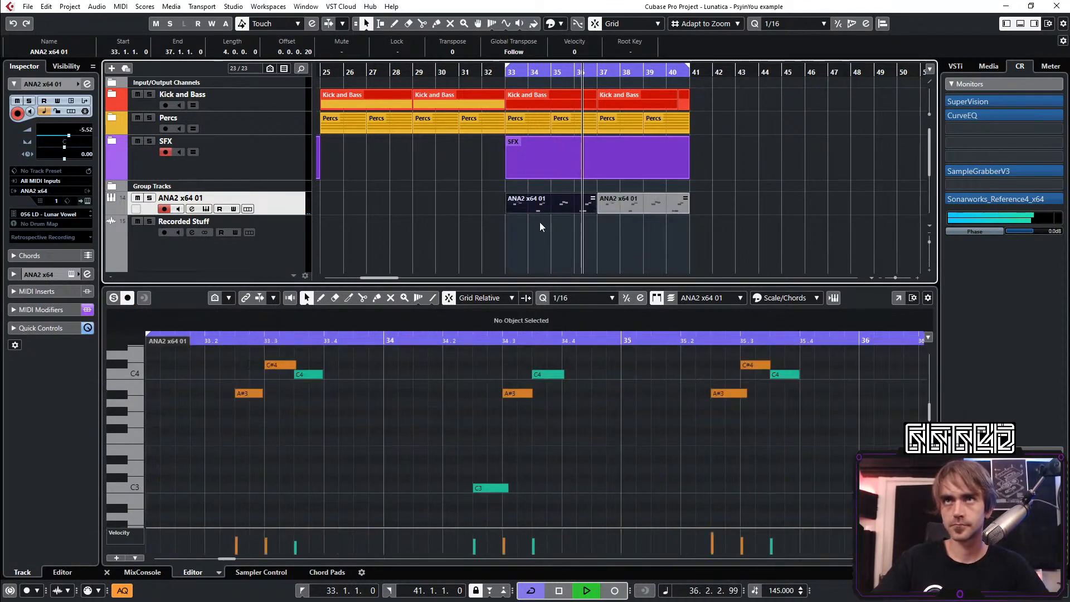
click(539, 223)
click(107, 571)
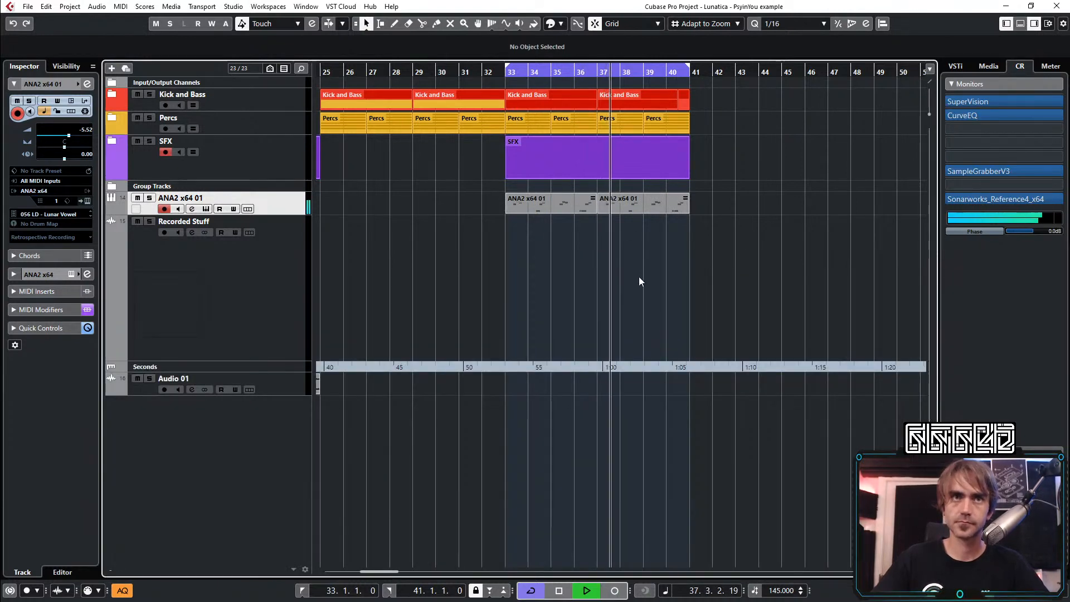
Mute the SFX folder track
scroll(681, 262, down, 3)
scroll(681, 261, right, 3)
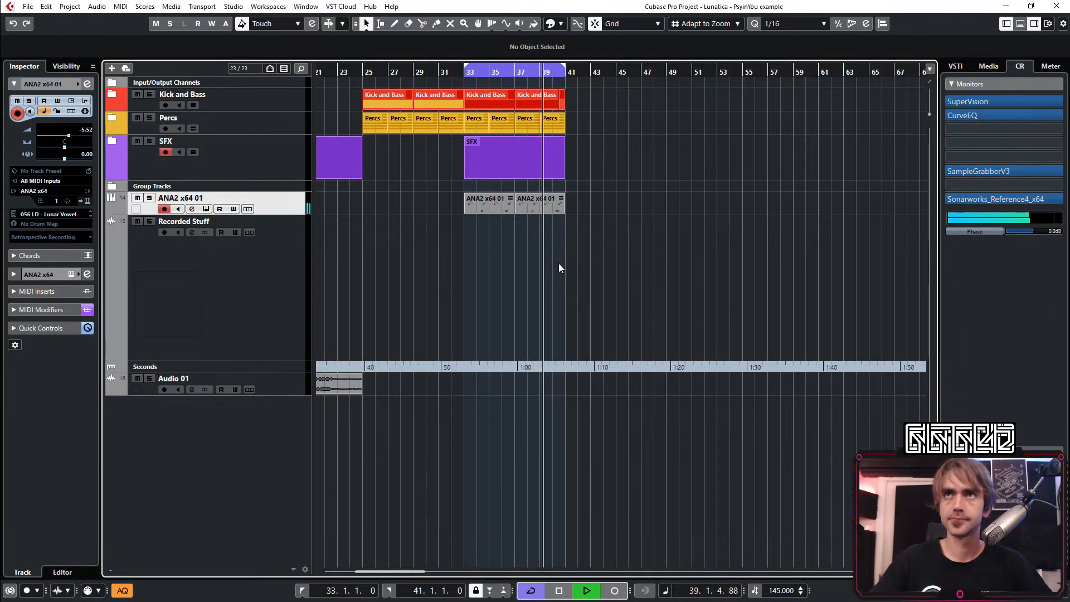
scroll(495, 302, up, 3)
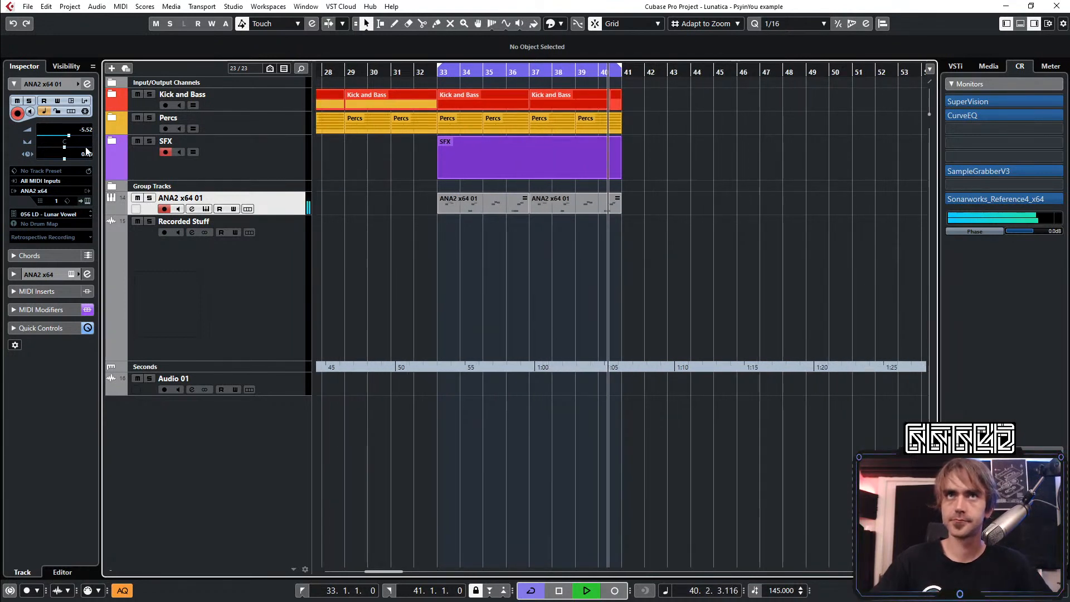
click(138, 142)
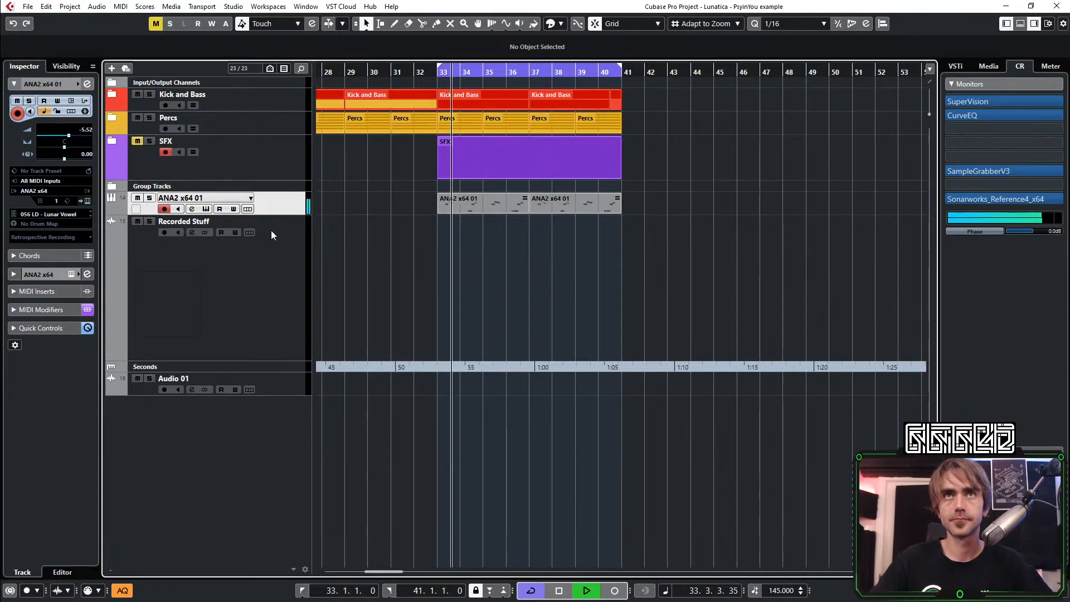
Expand the Percs folder and unmute the HIHAT423(OPEN) clips from bar 33 to 41
click(113, 118)
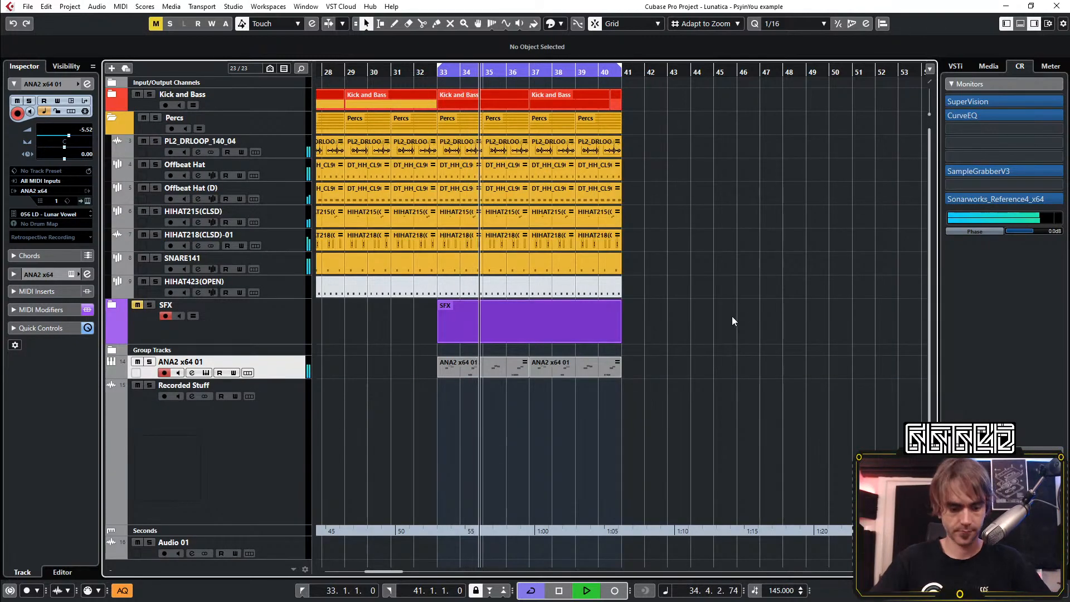
key(7)
drag(637, 284, 442, 284)
key(1)
click(720, 302)
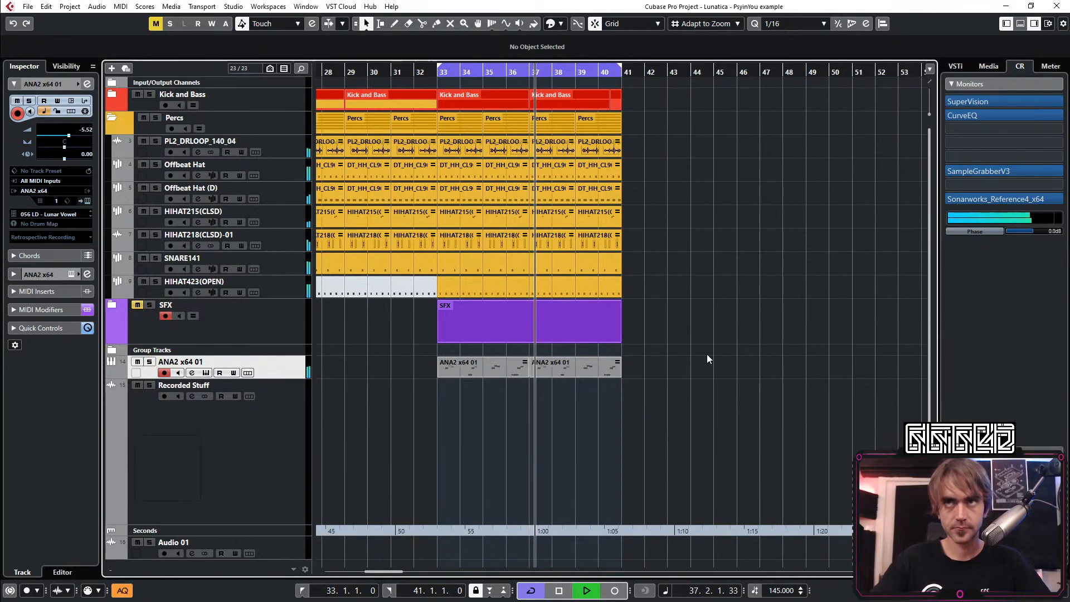
scroll(711, 335, down, 4)
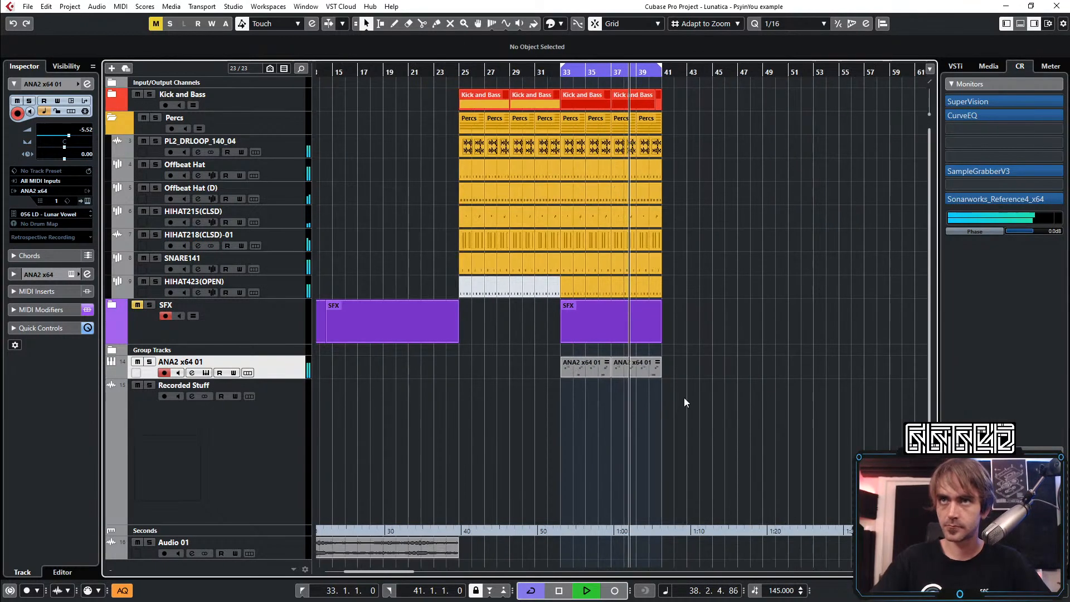
scroll(683, 397, up, 4)
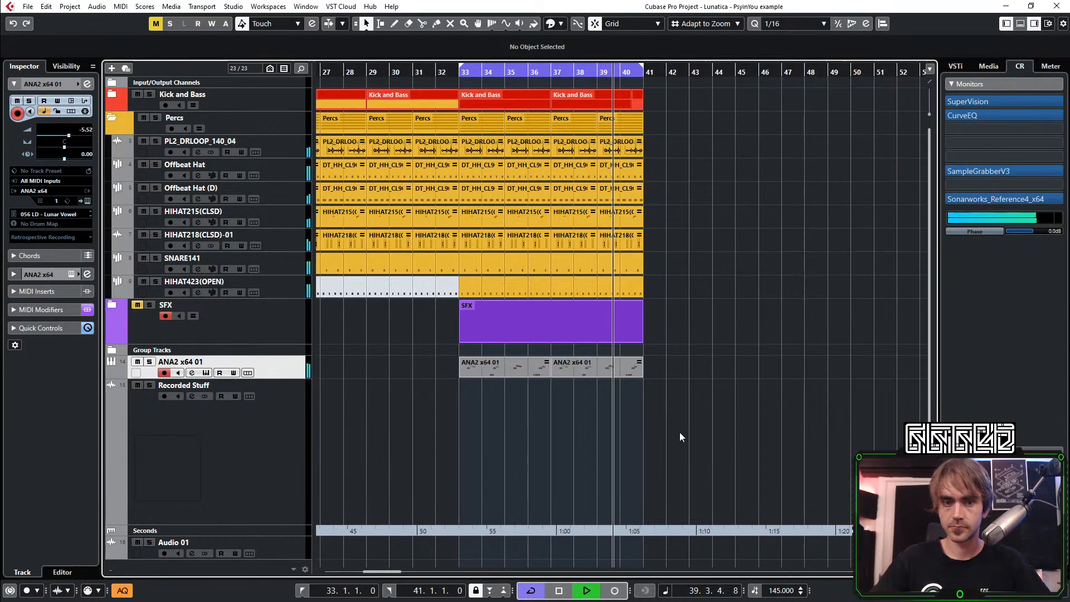
Mute the HIHAT423(OPEN) clips from bar 33 to 41 again and collapse the Percs folder
key(7)
drag(673, 291, 462, 289)
key(1)
click(110, 118)
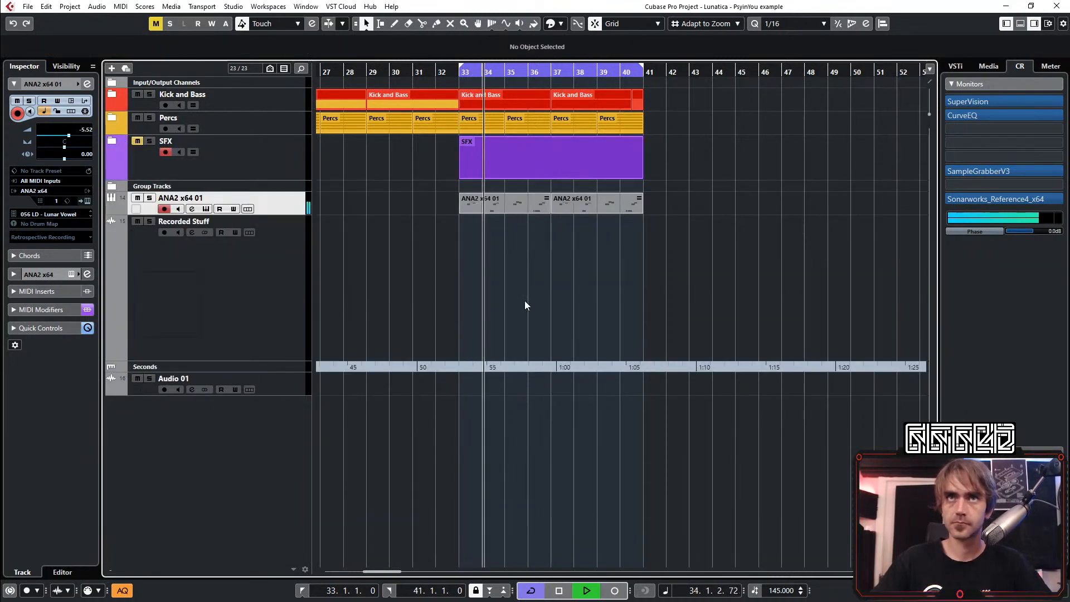
Duplicate the ANA2 x64 01 track and delete the copied clips from the new track
scroll(525, 305, down, 3)
scroll(517, 313, right, 3)
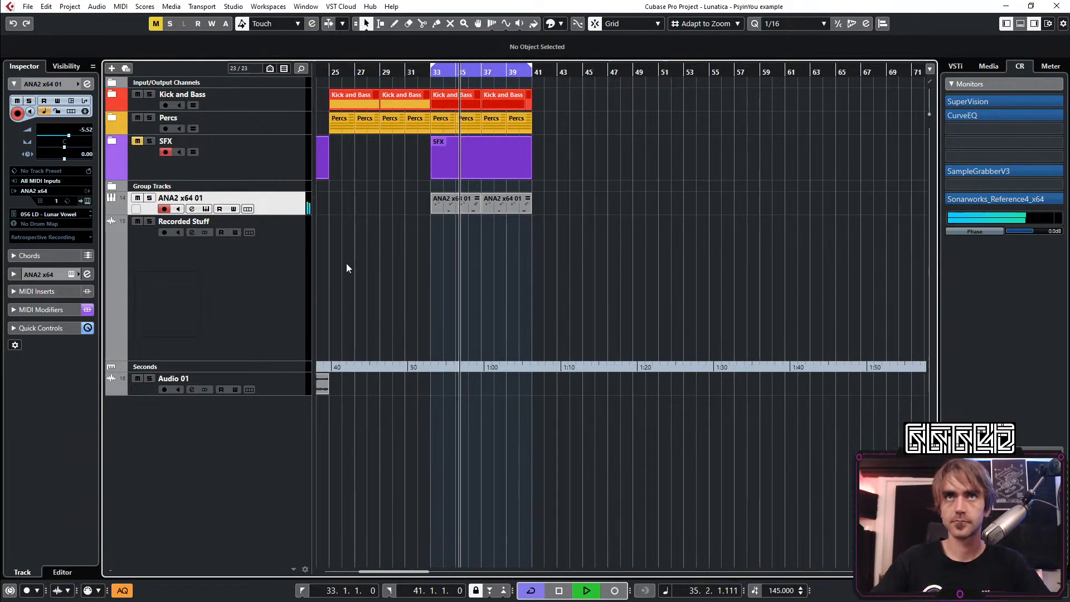
right_click(277, 210)
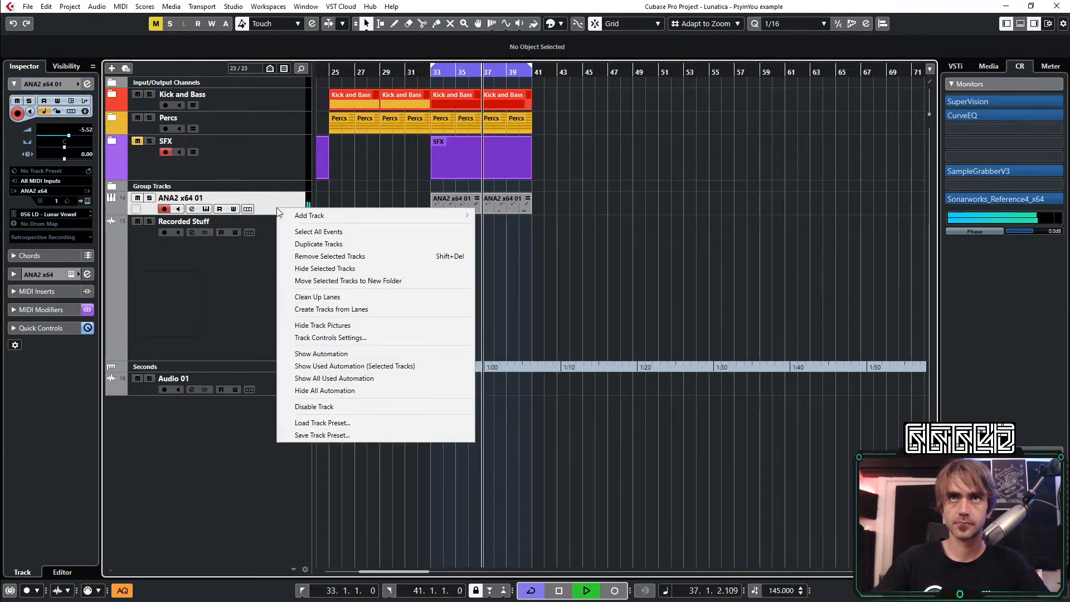
click(334, 245)
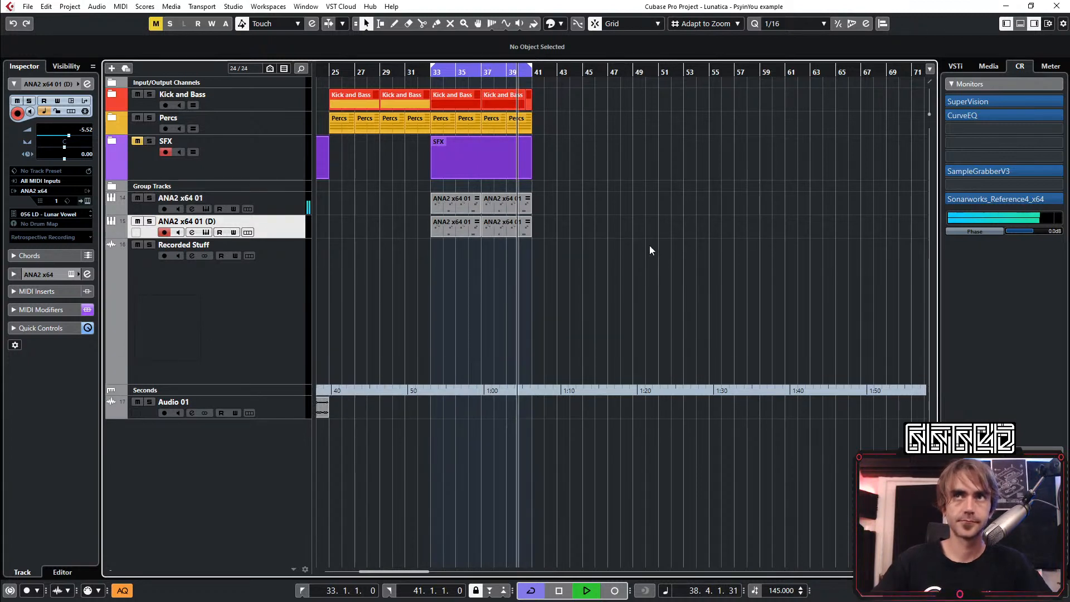
key(space)
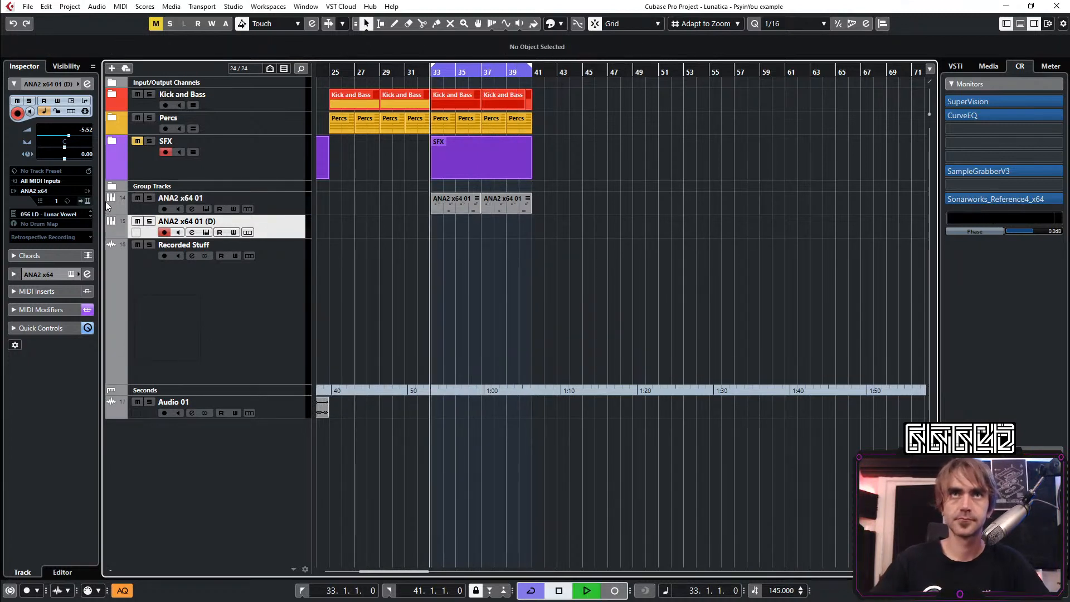
key(space)
click(548, 275)
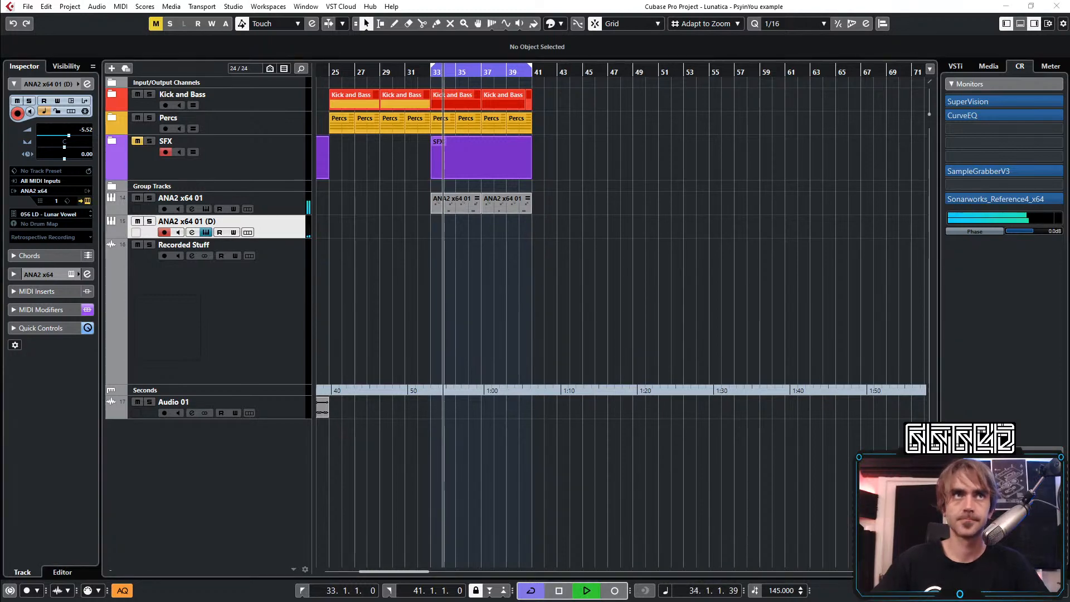
Audition 057 LD - Power Lead, load preset 058 LD - Molecula Lead on the duplicate ANA2 track, and close the synth
click(87, 274)
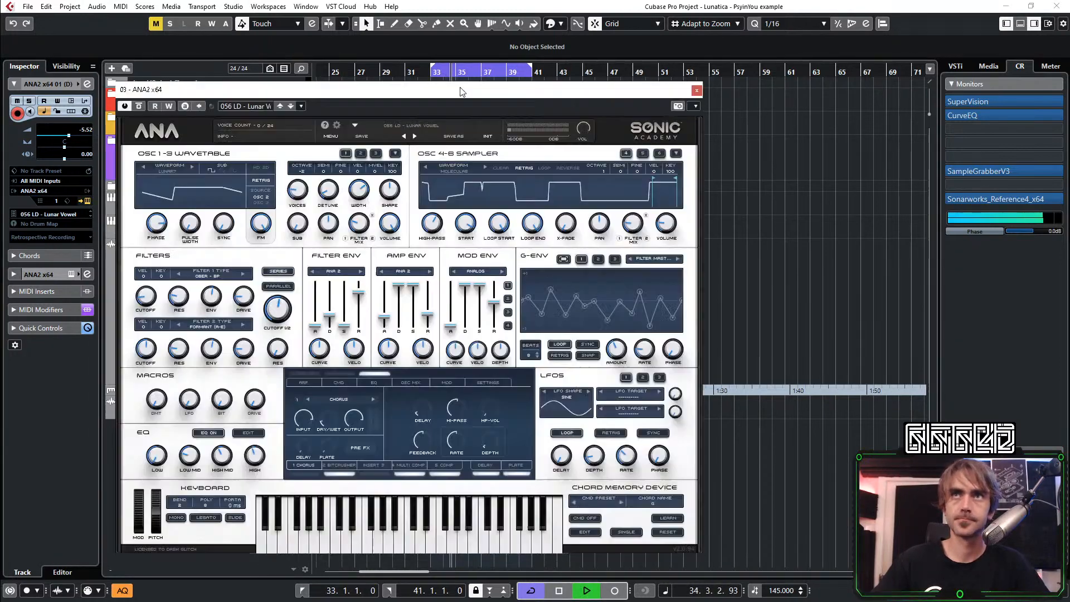
click(411, 125)
click(509, 334)
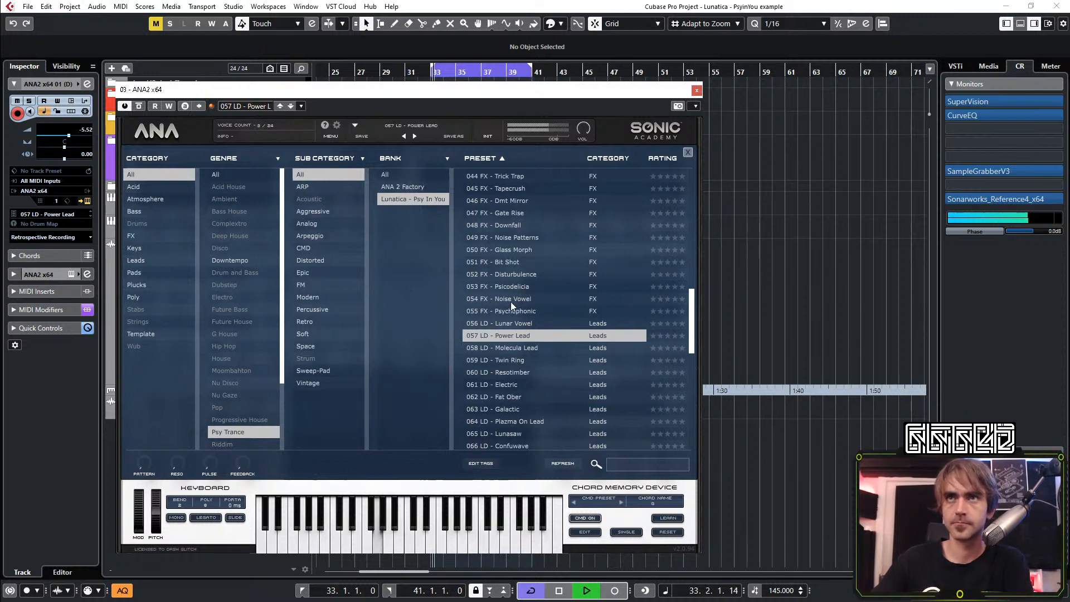
click(521, 348)
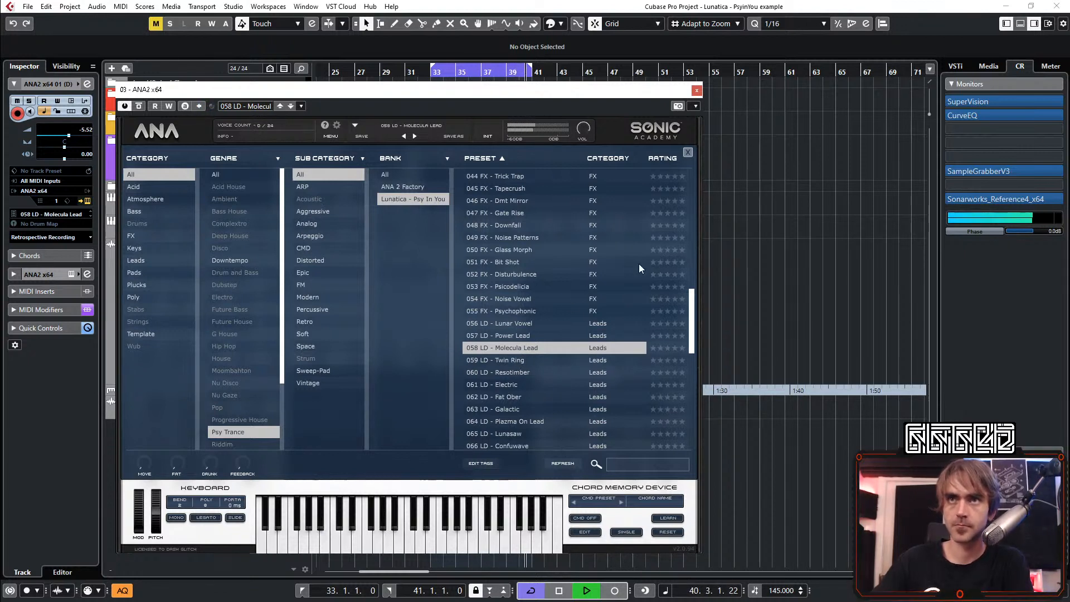
click(696, 91)
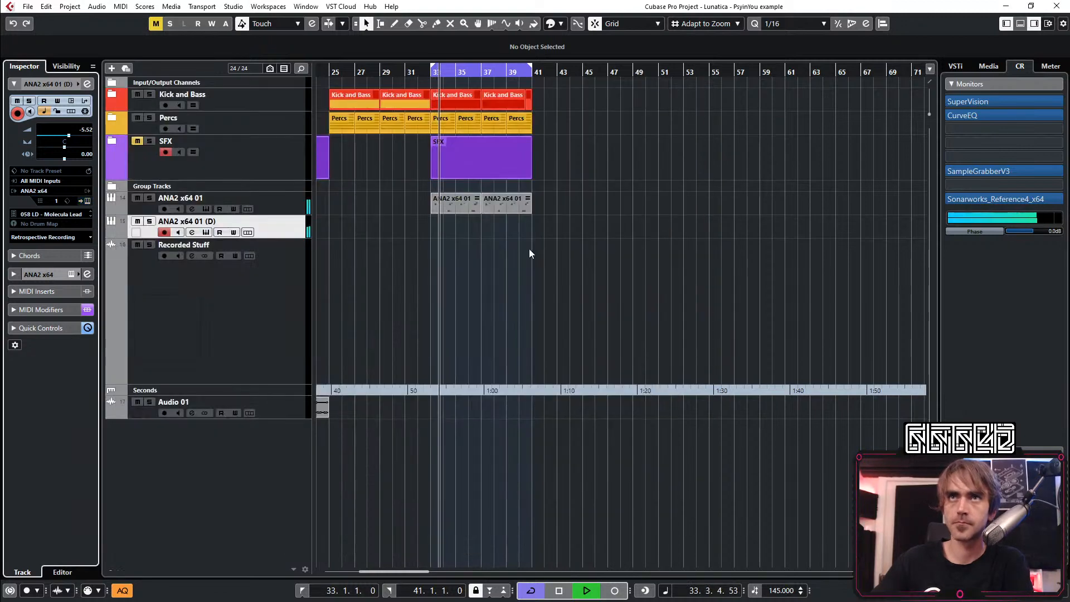
click(616, 591)
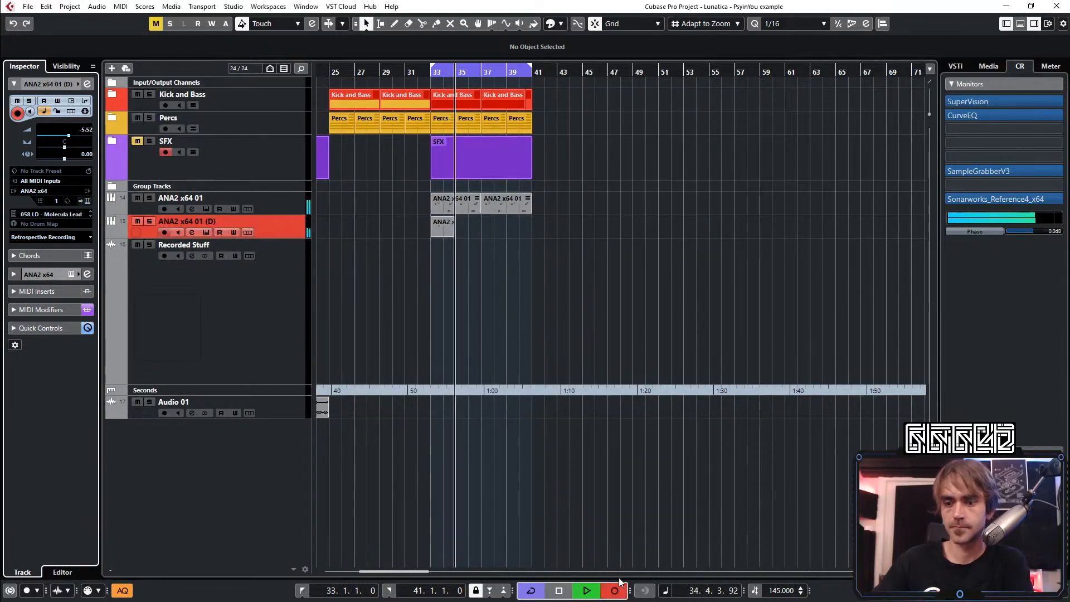
key(KP_Multiply)
key(space)
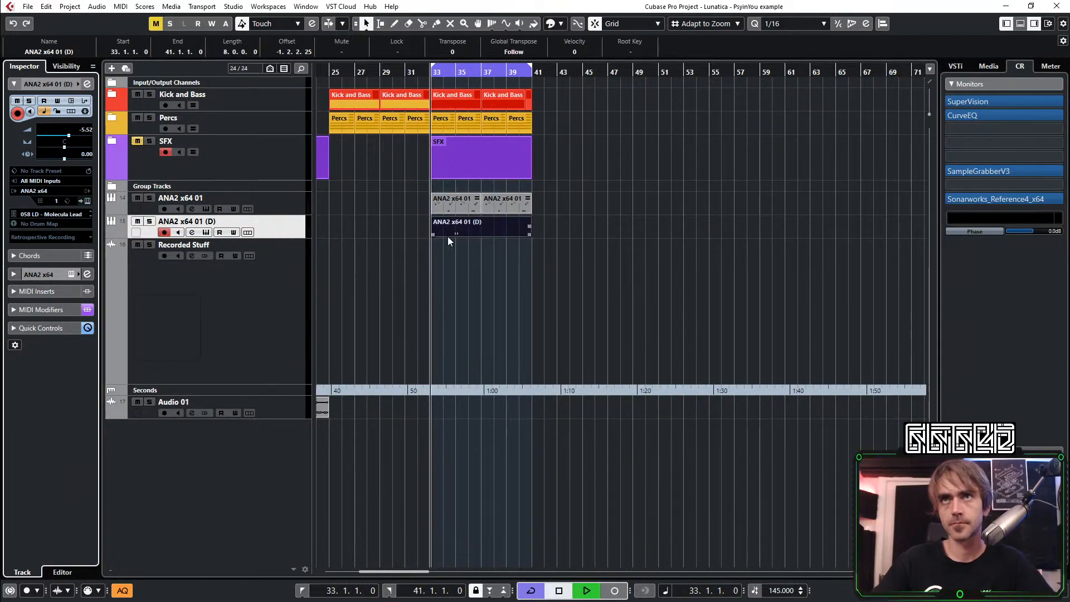
key(Delete)
Record a short MIDI take on the duplicate ANA2 track from bar 33 and open it in the note editor
click(616, 591)
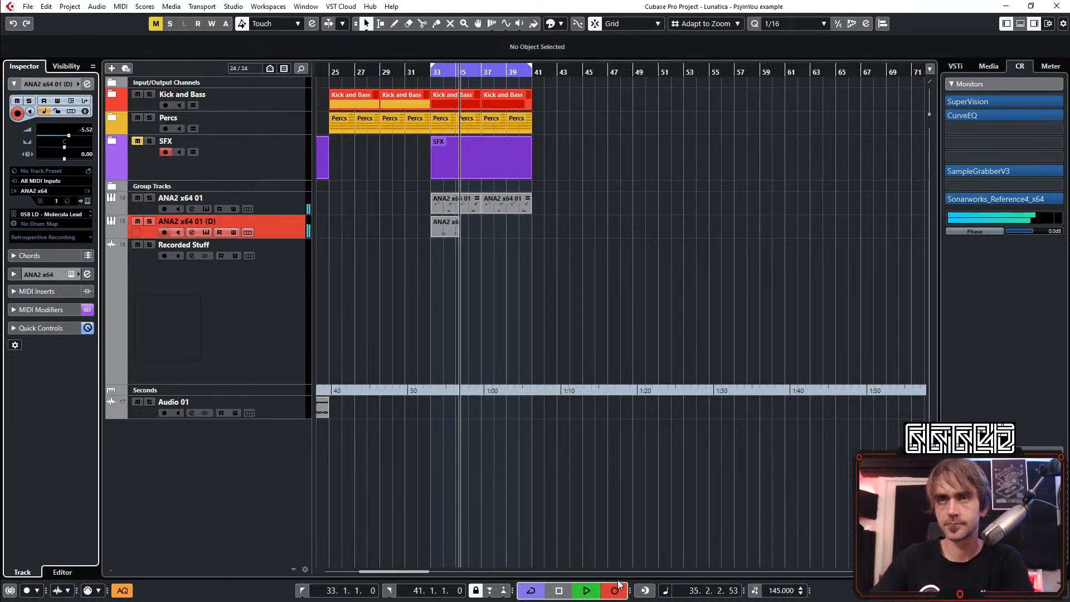
key(space)
double_click(449, 227)
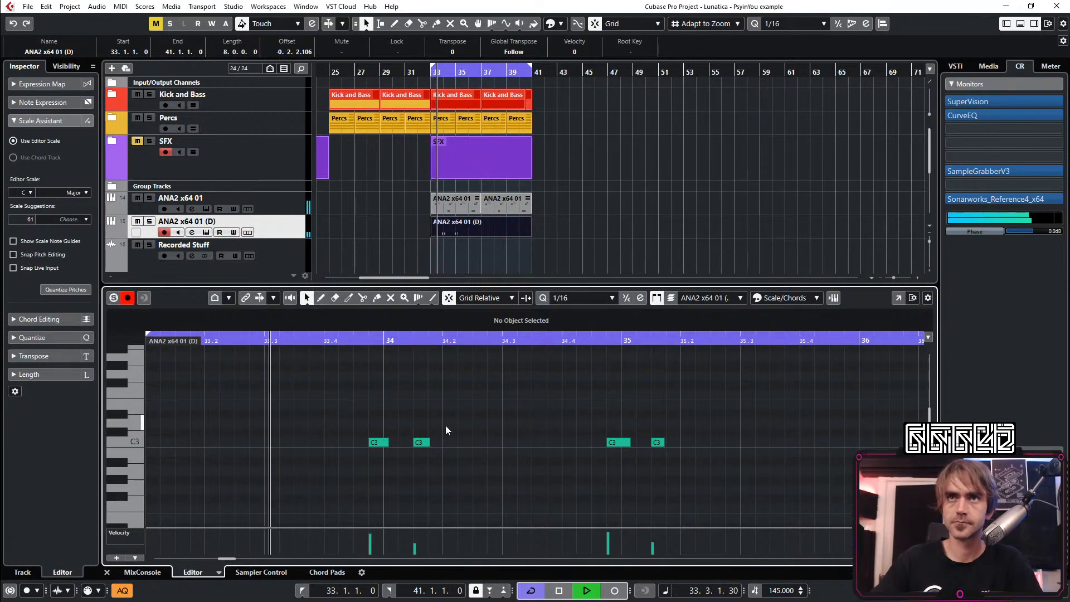
Delete the first recorded note pair and place the remaining C3 pair on the grid at bars 33, 34 and 35
drag(448, 426, 383, 457)
key(Delete)
drag(691, 405, 614, 457)
drag(618, 444, 647, 442)
scroll(714, 427, down, 1)
key(space)
key(space)
key(space)
key(Down)
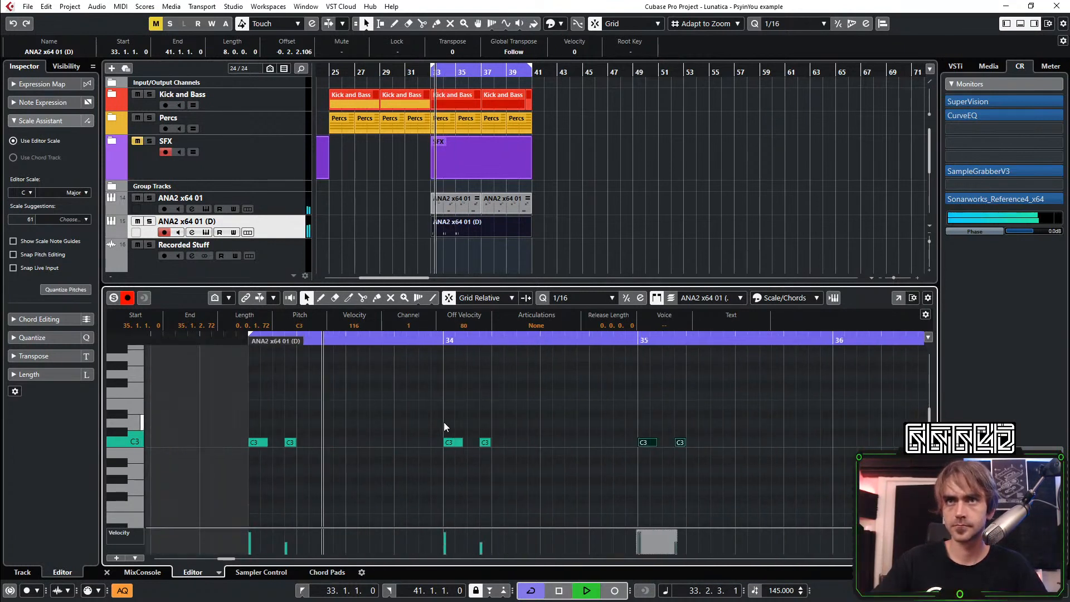
key(space)
Move the C3 note pair at bar 34 two sixteenths later to 34.1.3
drag(444, 422, 560, 472)
key(ctrl+Right)
key(ctrl+Right)
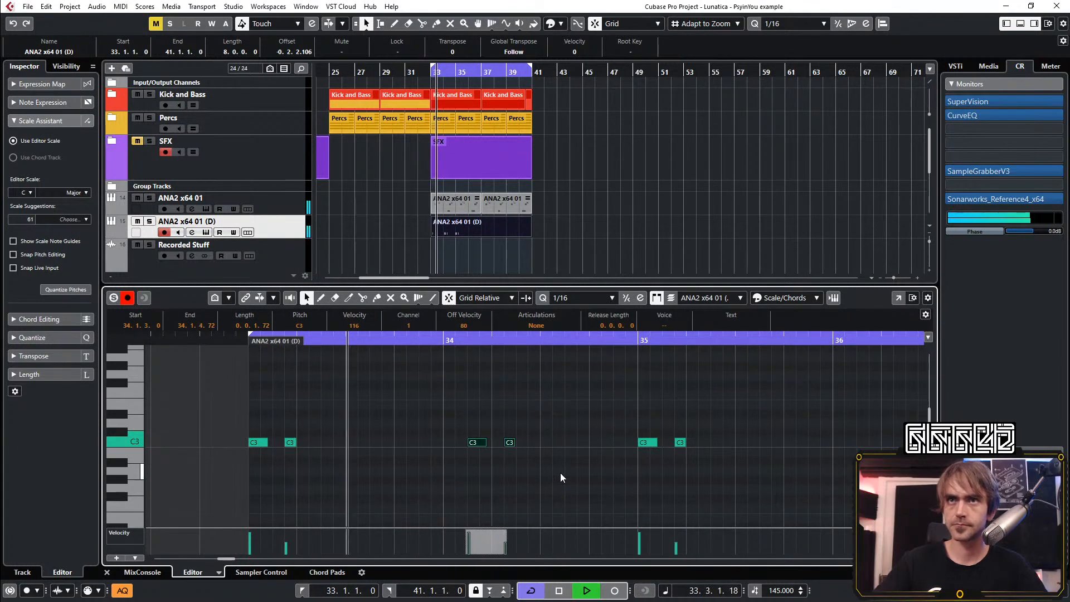
click(572, 473)
Copy the bar 35 C3 note pair to a position just before bar 36
scroll(571, 443, down, 2)
scroll(560, 436, right, 2)
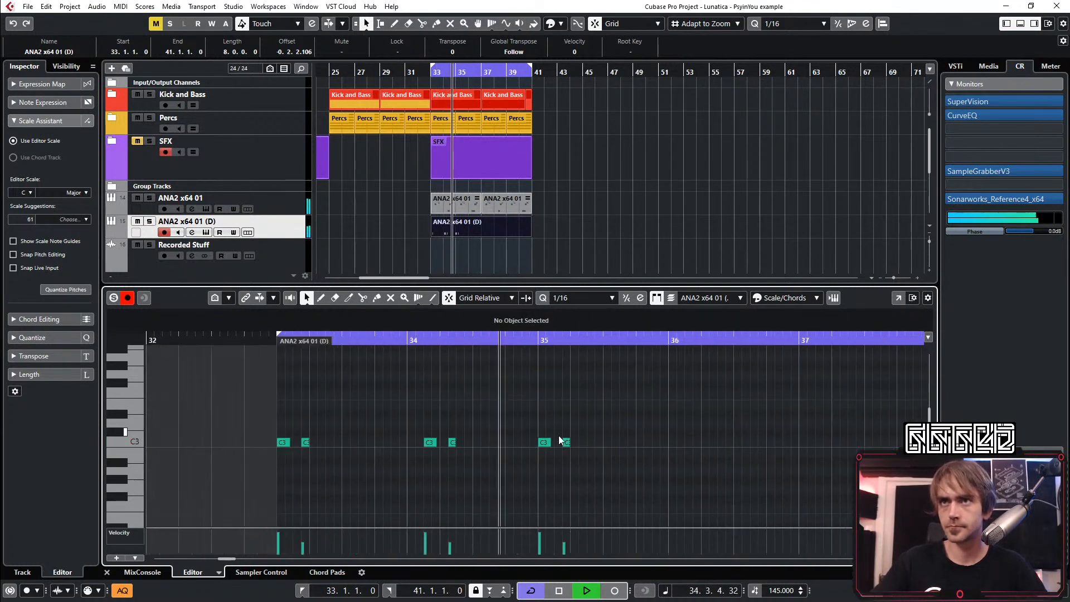
drag(563, 412, 627, 445)
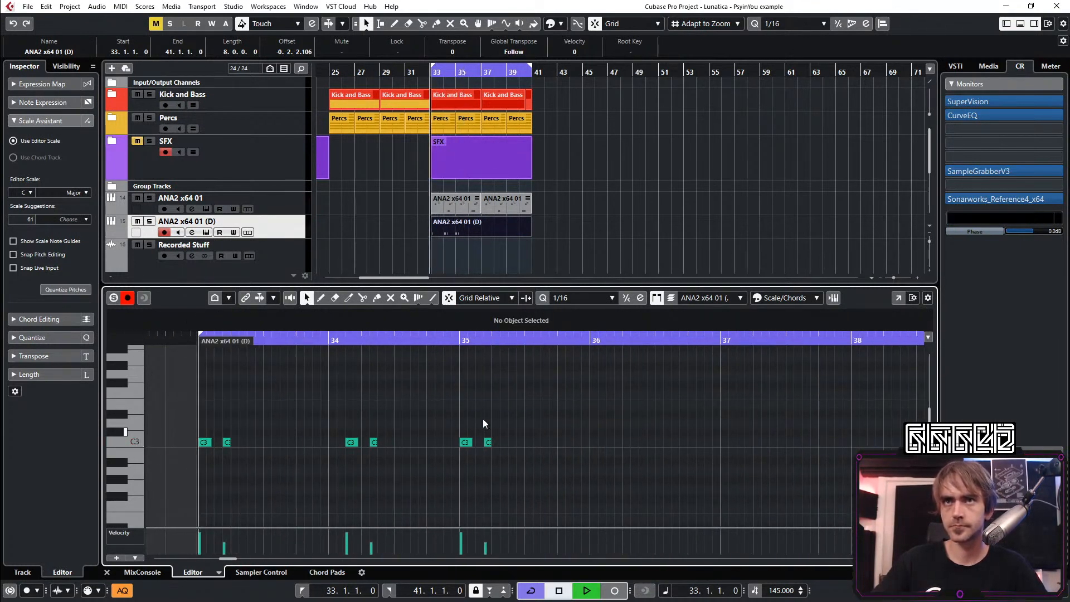
drag(492, 429, 590, 445)
click(583, 468)
Shorten the recorded clip to four bars ending at bar 37 and move its last C3 note pair to 36.1.3
click(107, 572)
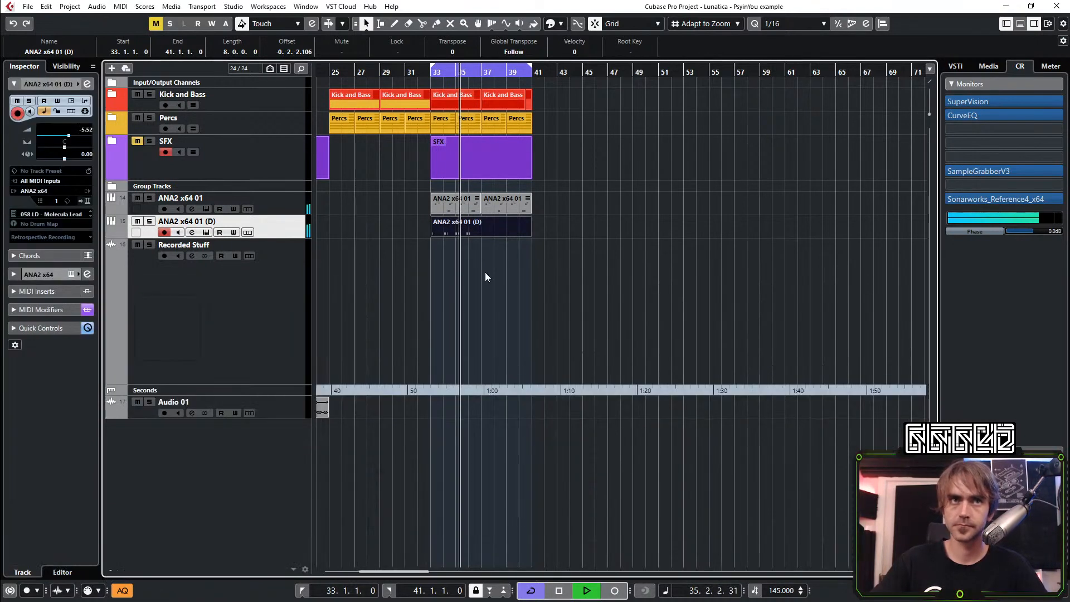
drag(527, 236, 473, 239)
double_click(452, 227)
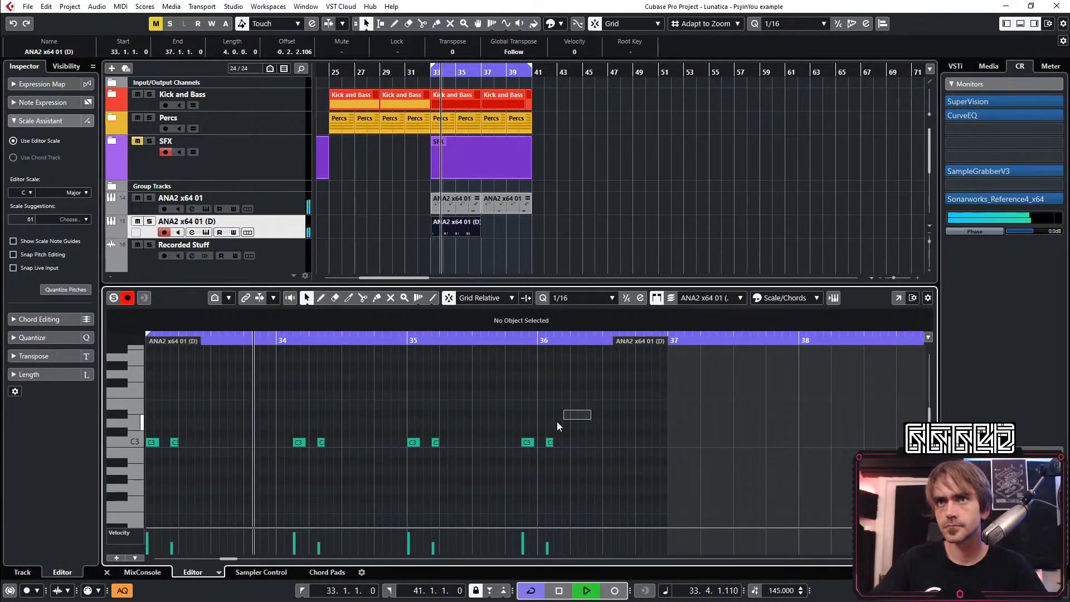
scroll(569, 408, left, 2)
drag(679, 419, 660, 442)
key(space)
key(space)
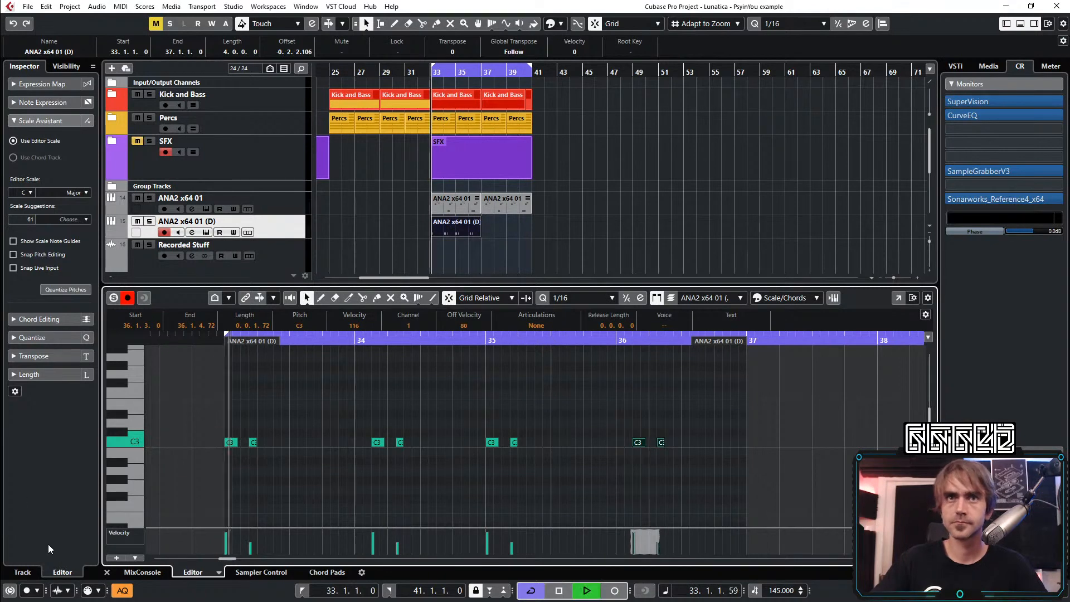
click(107, 573)
Repeat the four-bar clip on the duplicate ANA2 track from bar 37 to 41
click(645, 273)
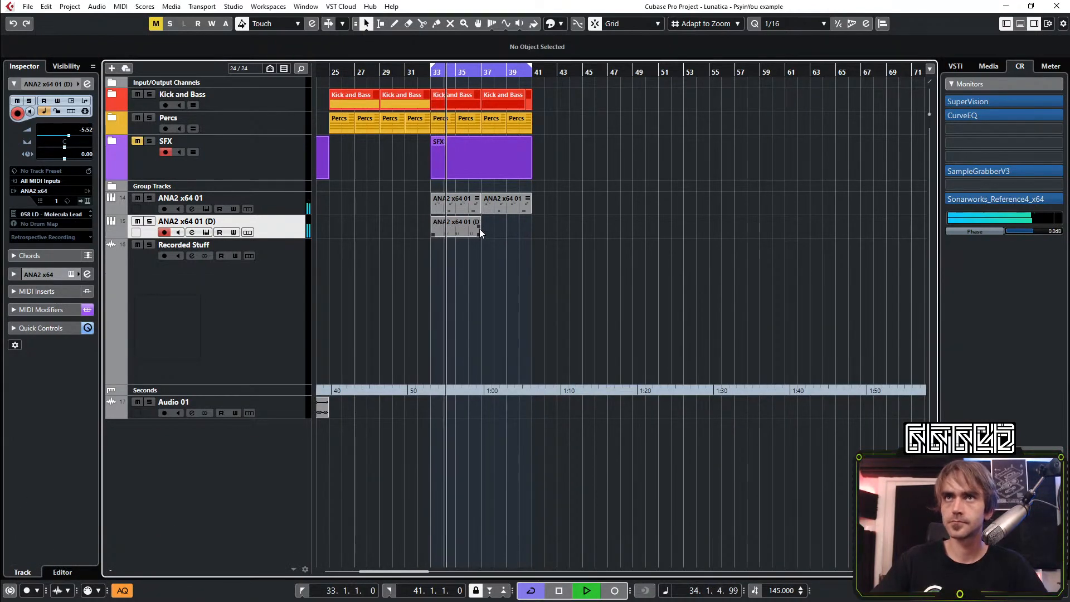
drag(481, 228, 535, 240)
click(543, 255)
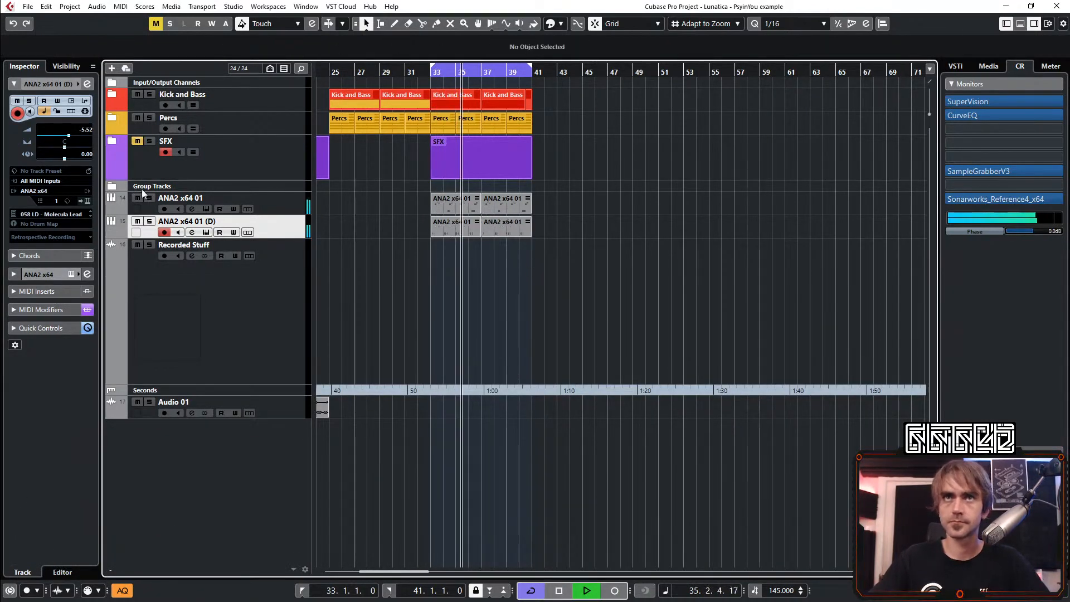
Return the duplicate track's ANA2 from the preset browser to its main view, close it, and solo the track
click(87, 201)
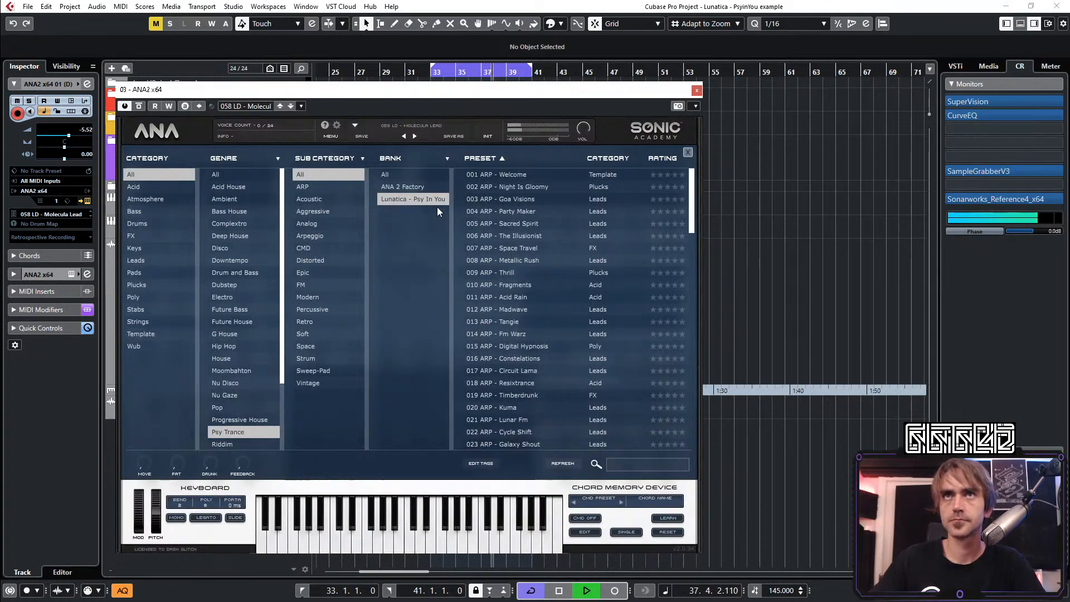
click(384, 126)
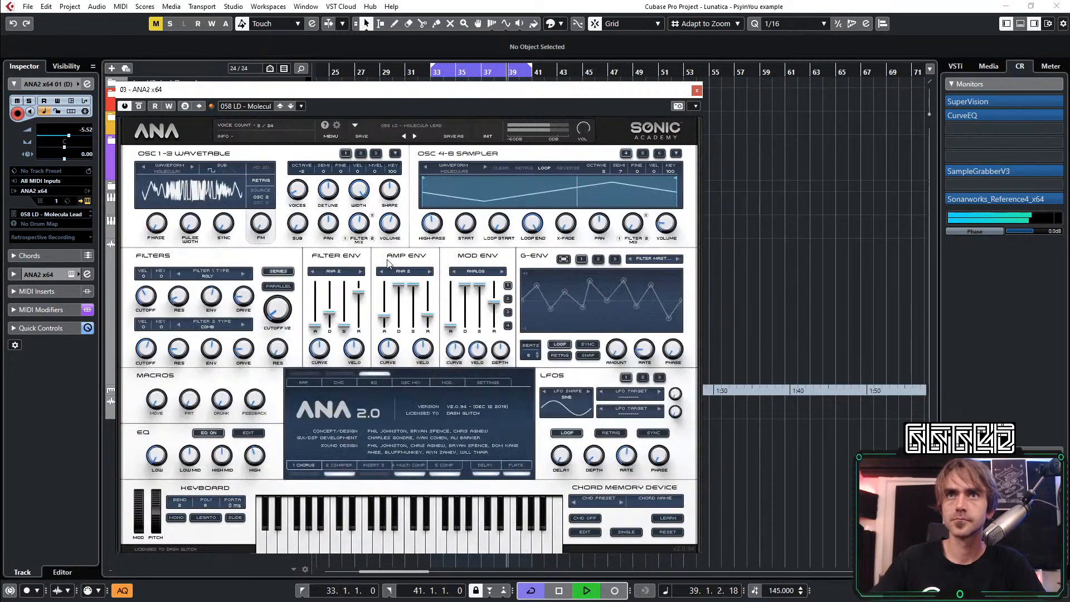
click(697, 91)
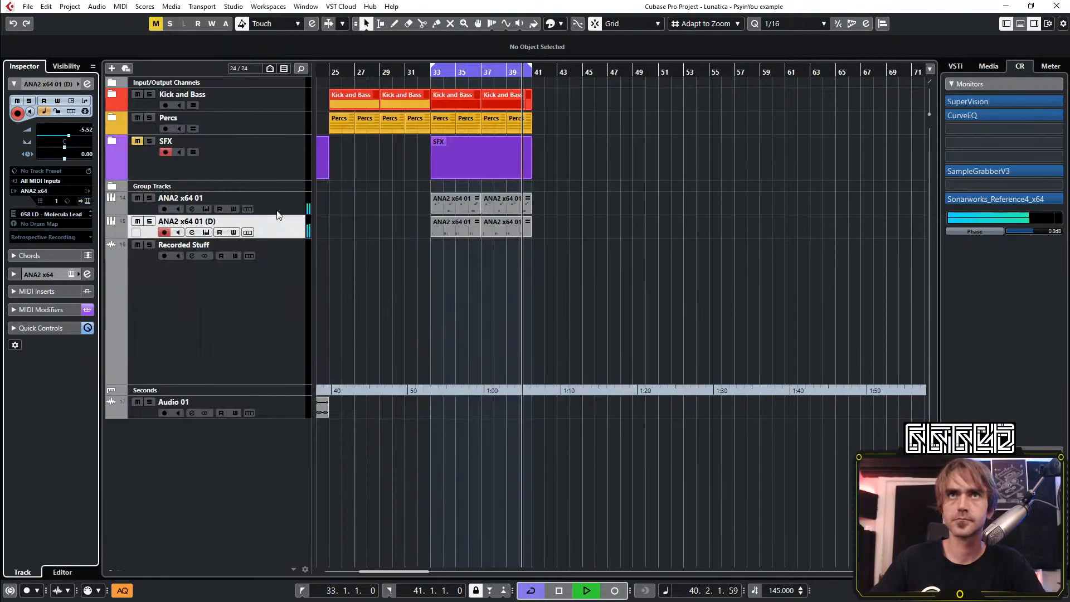
click(150, 221)
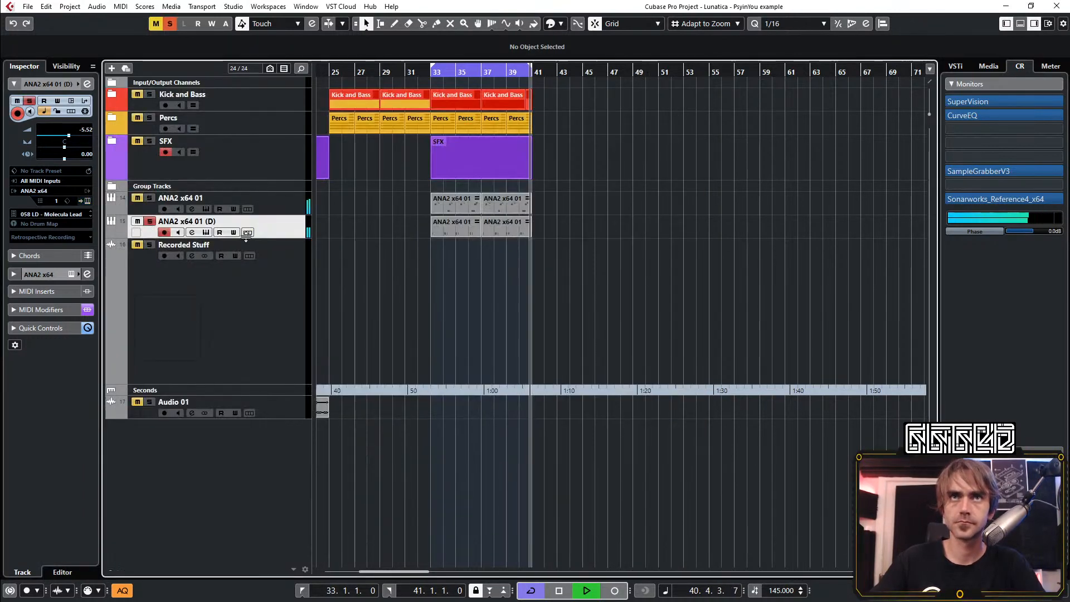
Turn off the Delay and Plate effects in the Molecula Lead preset and set the track's volume to -3.23
click(88, 200)
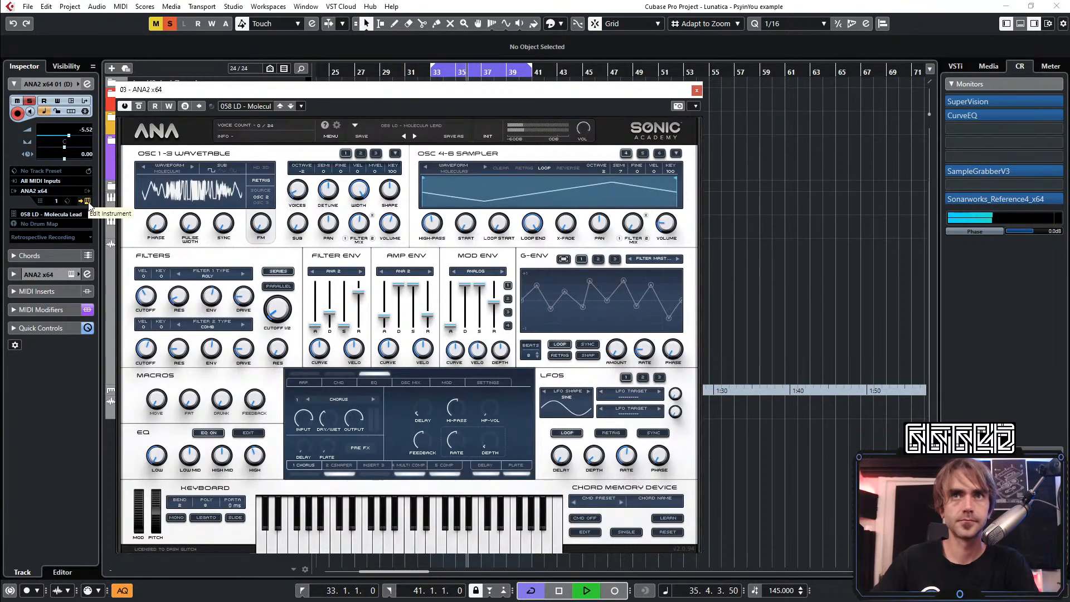
click(485, 474)
key(space)
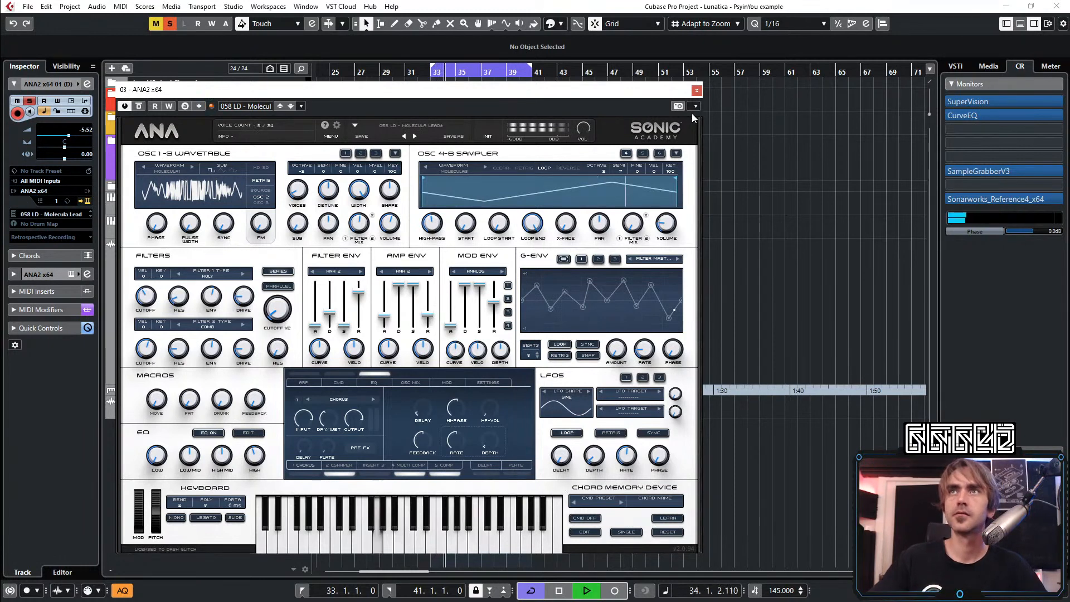
click(696, 90)
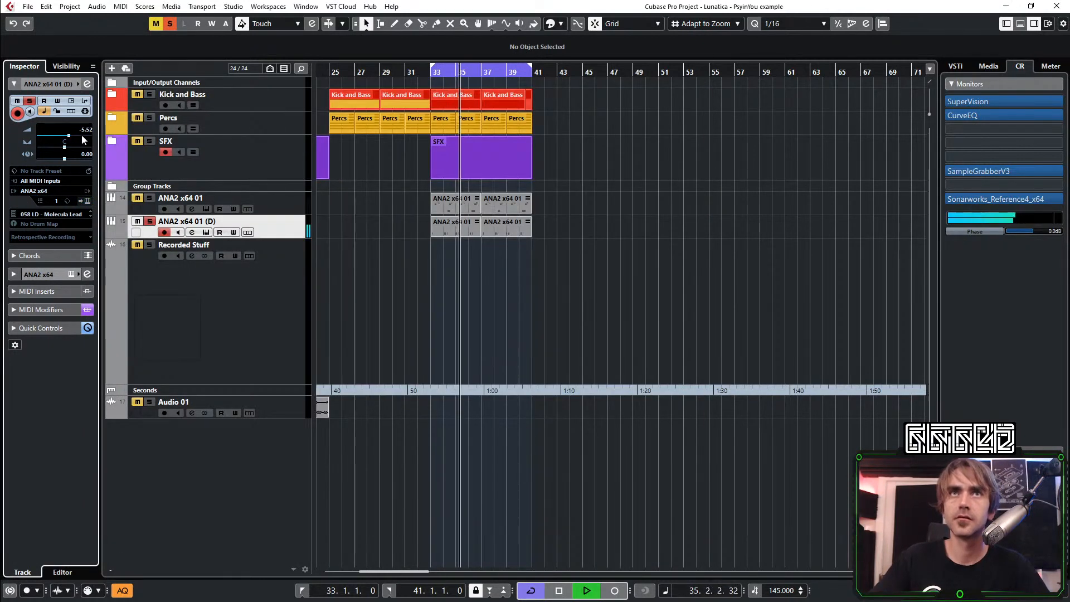
drag(81, 135, 88, 128)
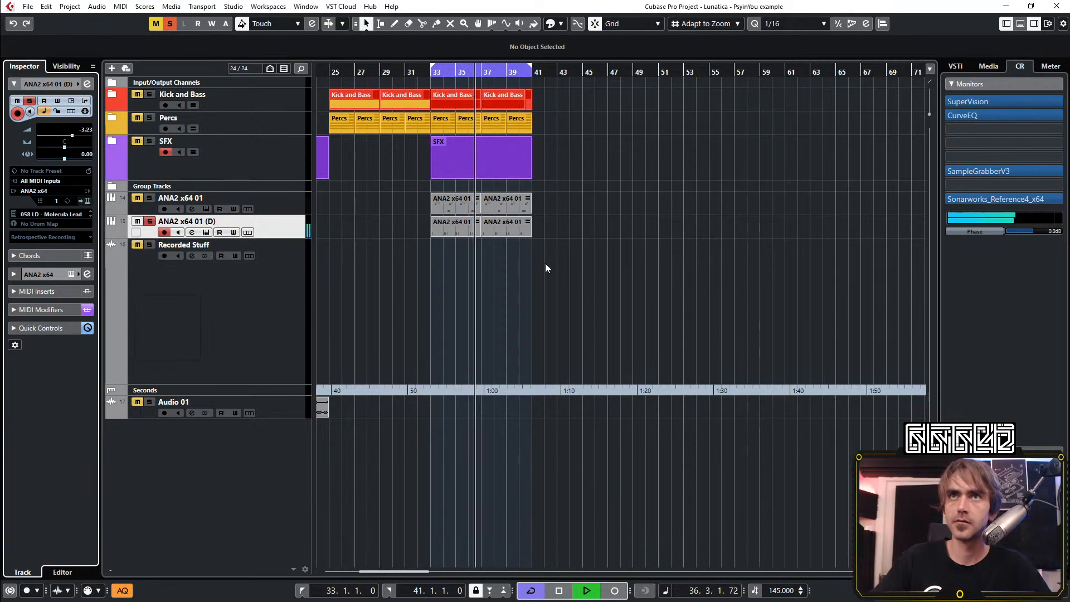
key(space)
click(144, 255)
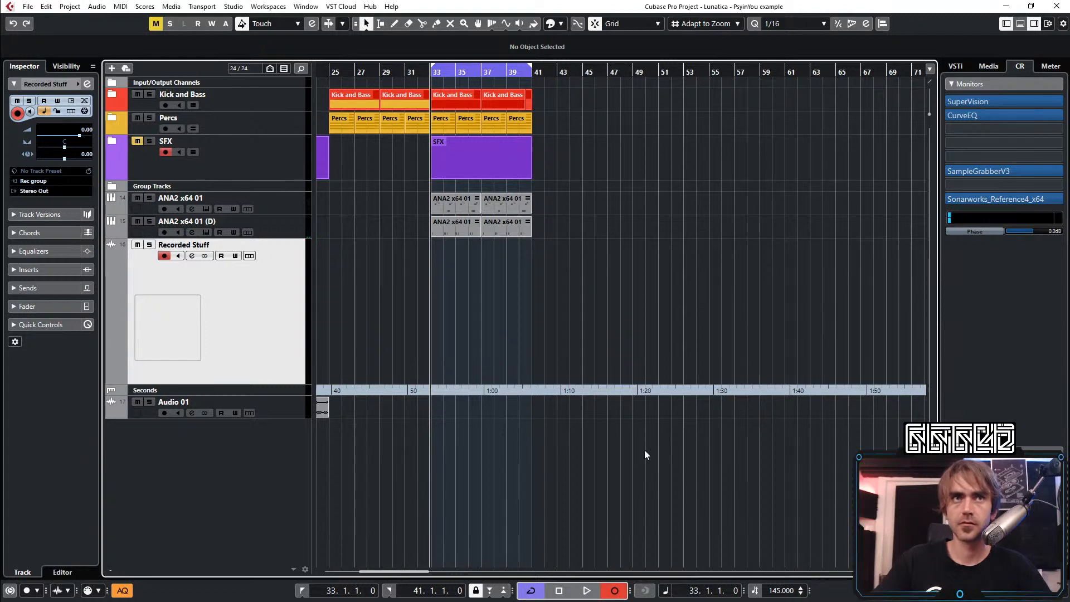
key(KP_Multiply)
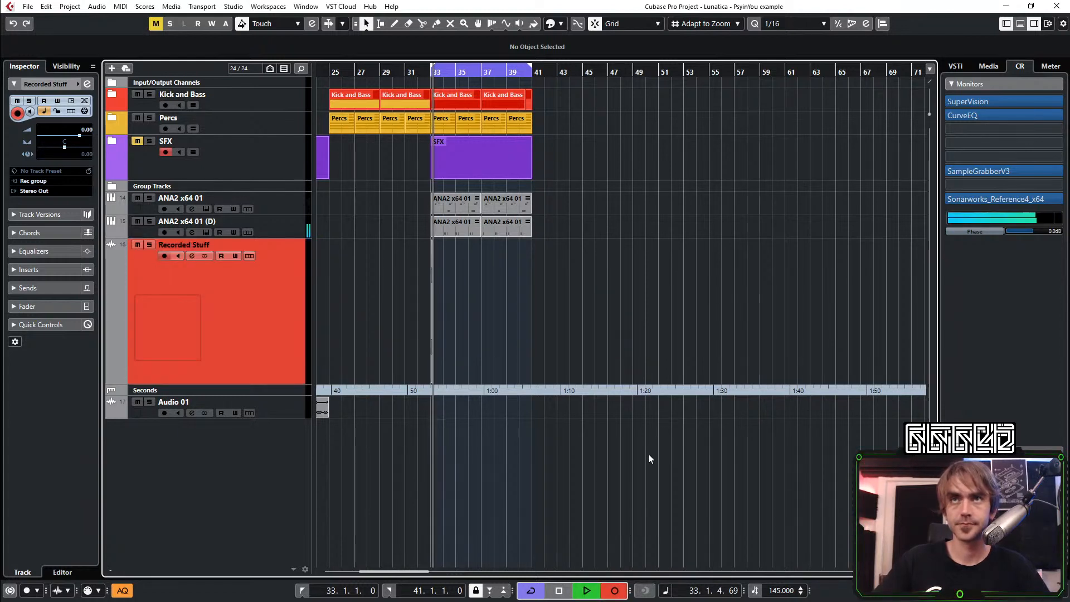
key(space)
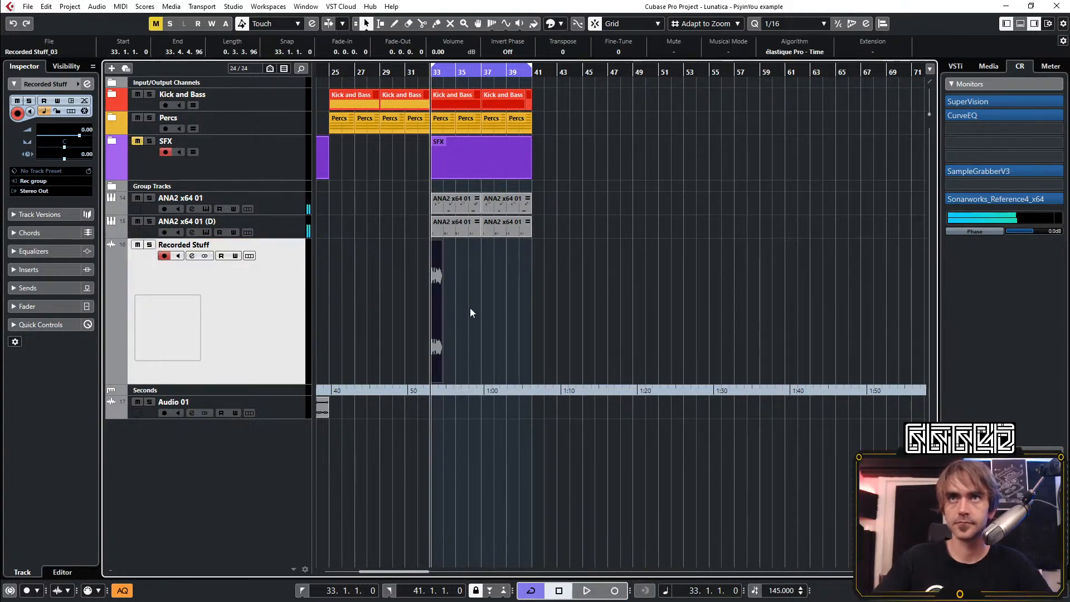
key(Delete)
Record the soloed ANA2 x64 01 (D) lead as audio onto the Recorded Stuff track over the bar 33 to 41 loop
click(149, 221)
key(space)
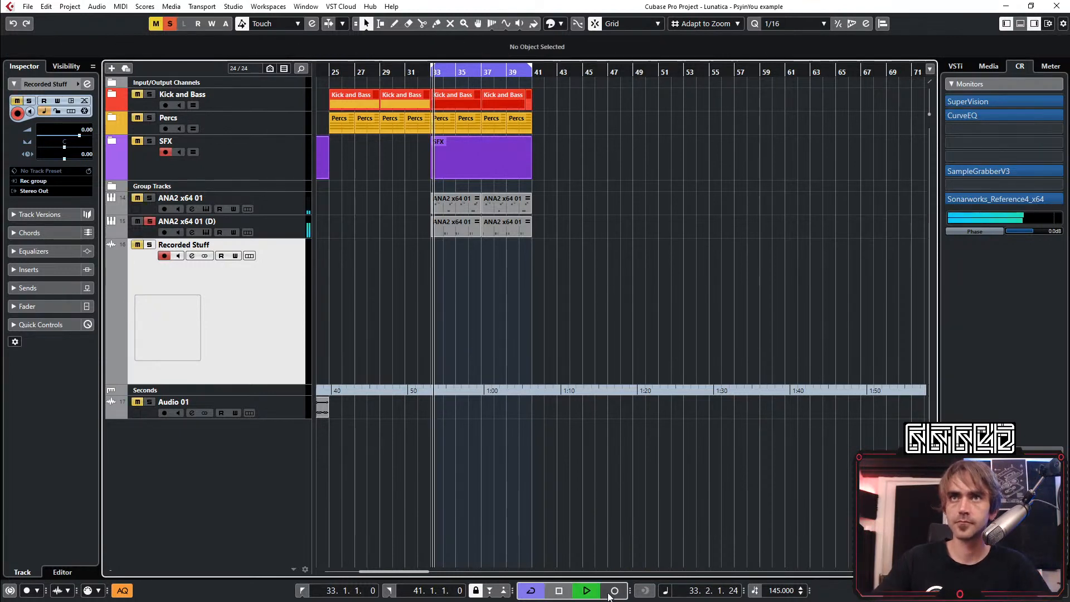
click(615, 590)
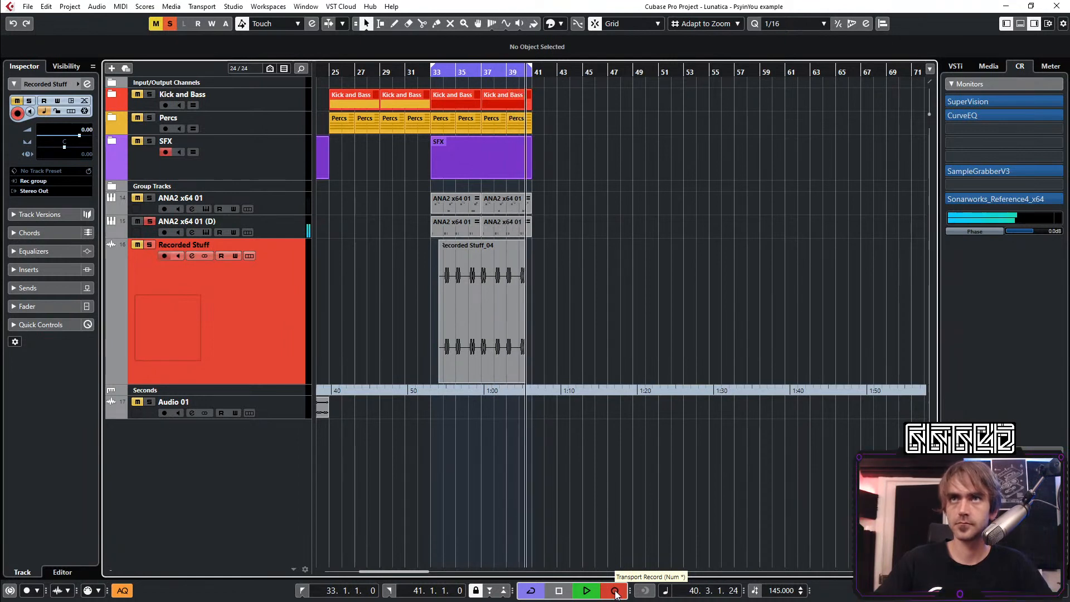
click(615, 591)
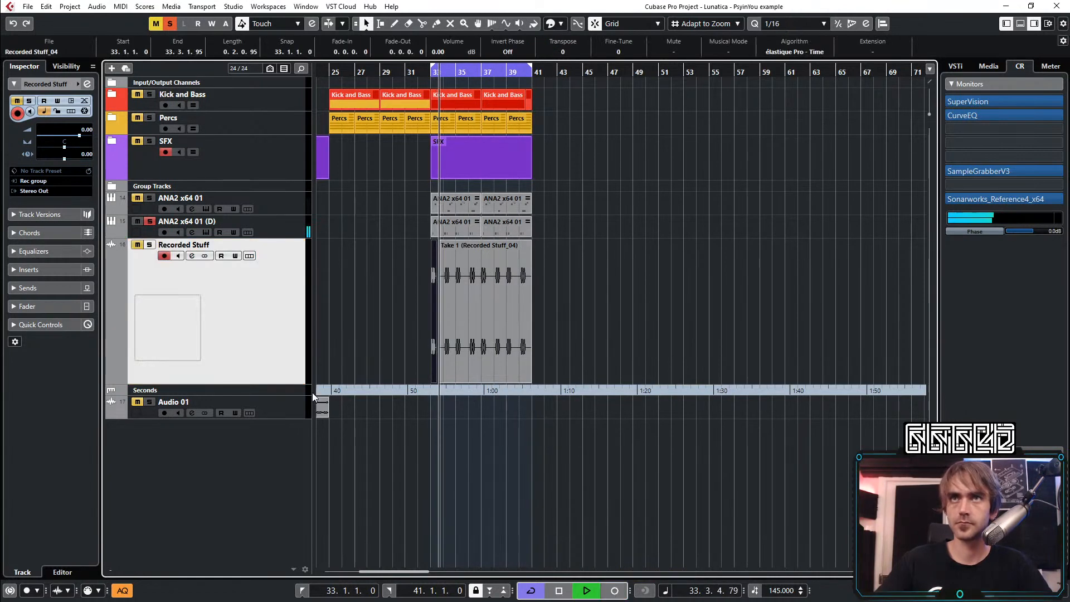
Unsolo the duplicate ANA2 x64 01 (D) track and mute it
click(150, 222)
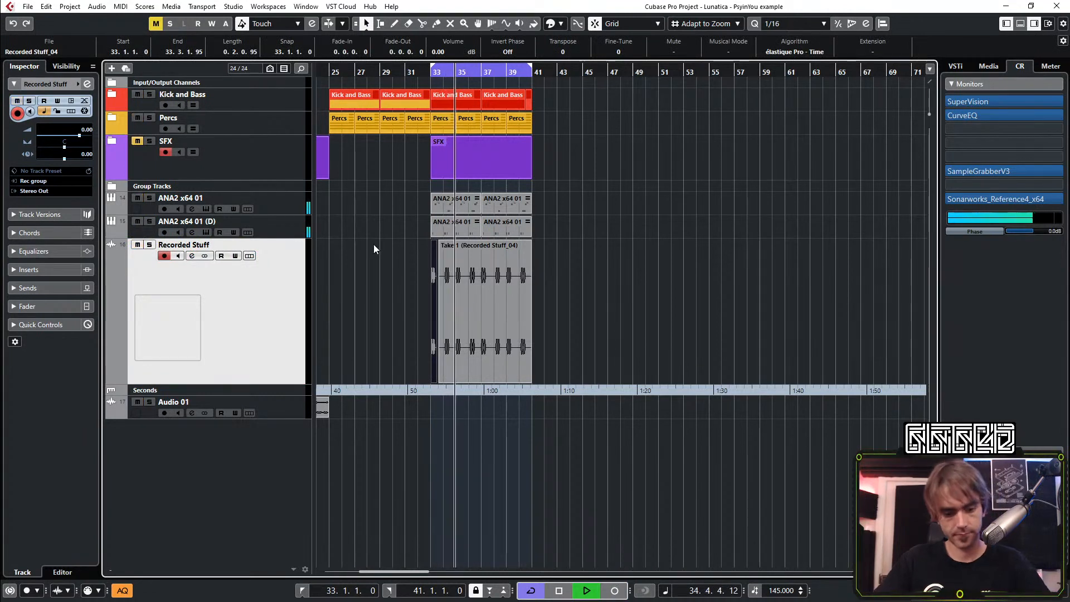
click(379, 216)
click(137, 222)
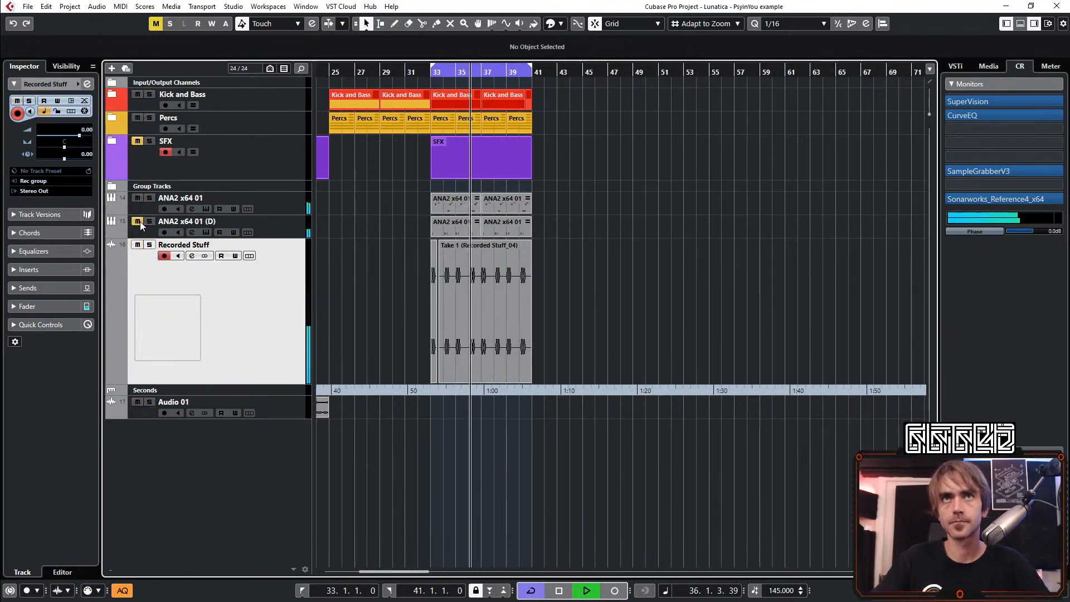
Trim the start of the recorded take to bar 37 and copy the four-bar clip to bar 33
click(454, 335)
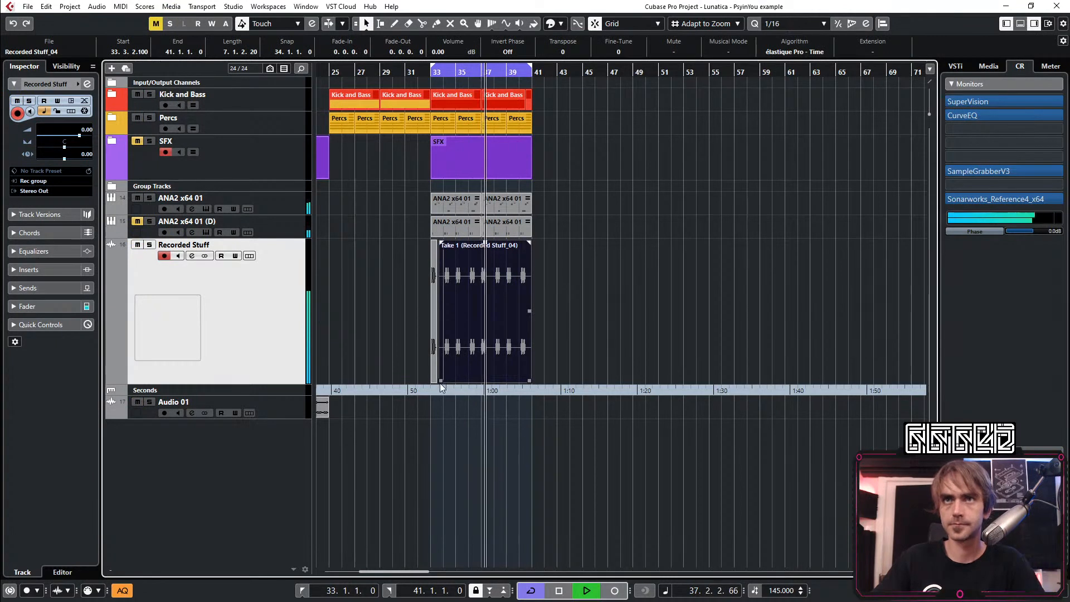
drag(440, 383, 483, 383)
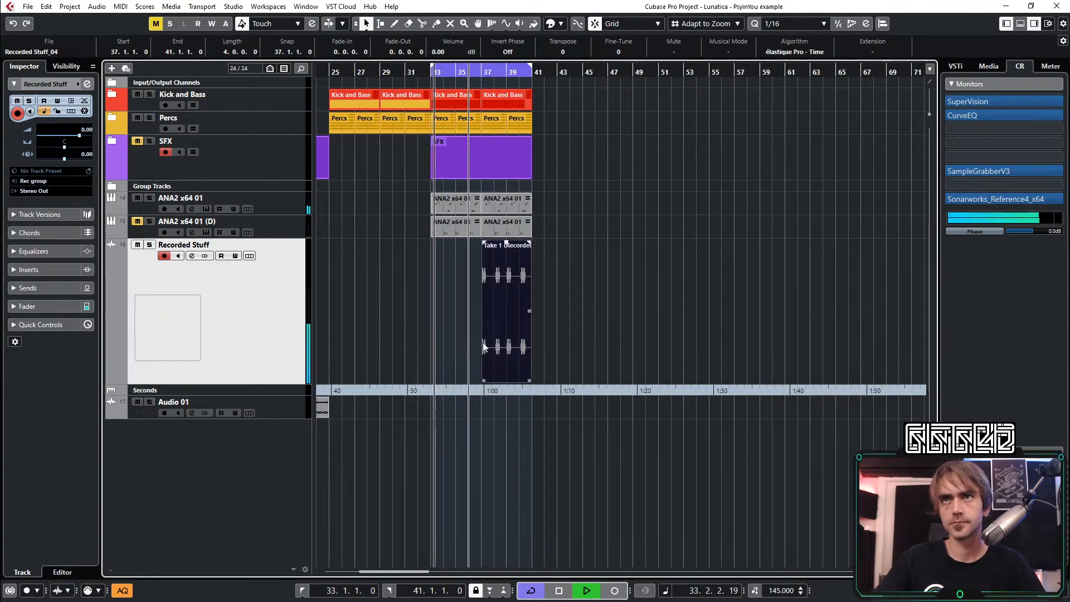
drag(483, 343, 453, 346)
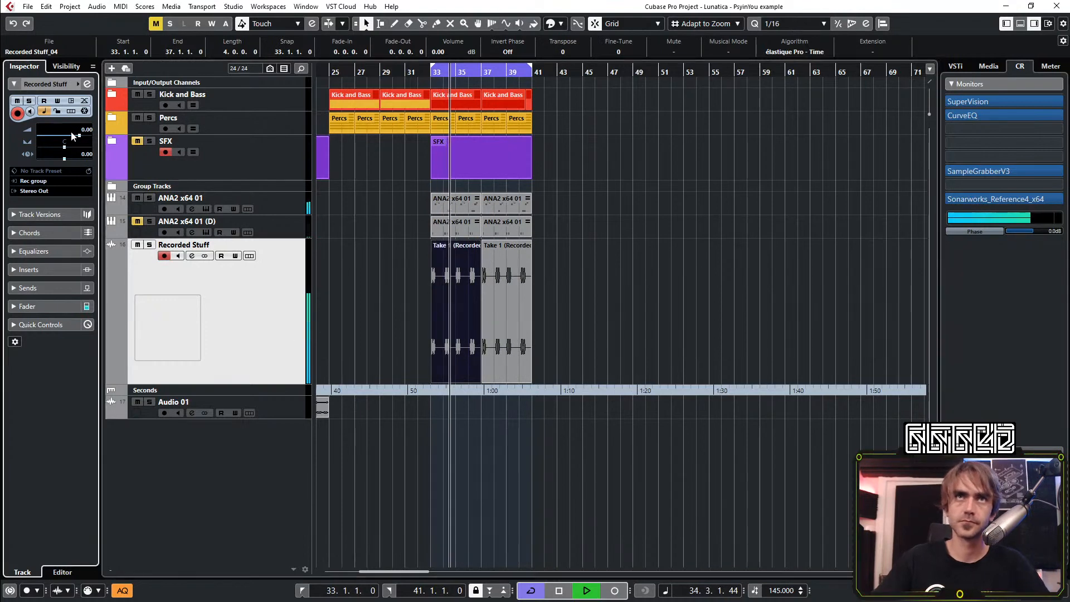
Set the Recorded Stuff track's volume to -4.00 and insert the ColourCopy(x64) delay on its channel
scroll(72, 136, down, 4)
click(87, 84)
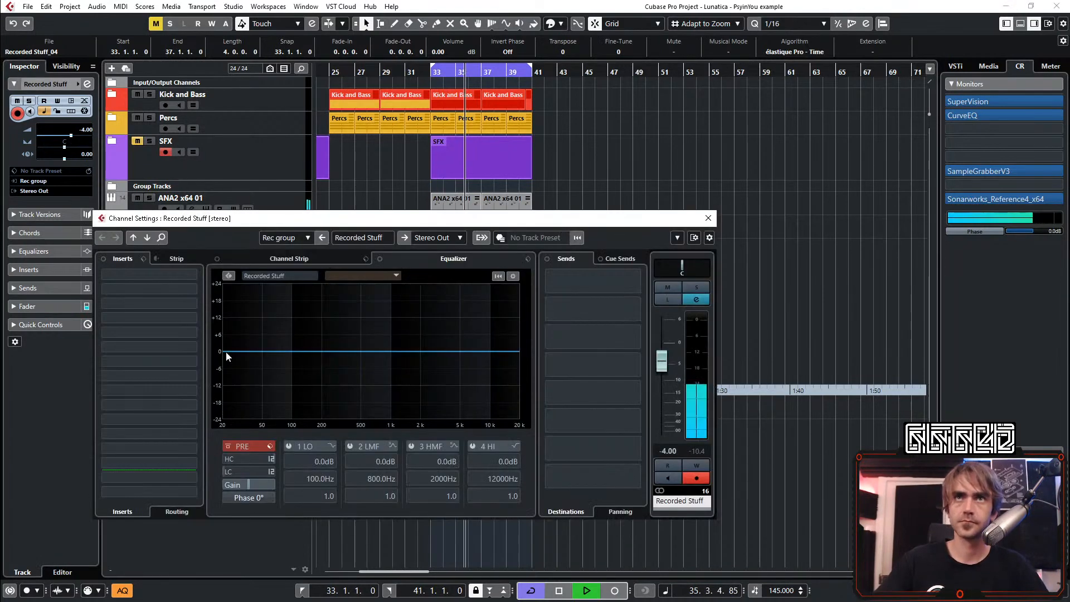
click(172, 306)
text(colo)
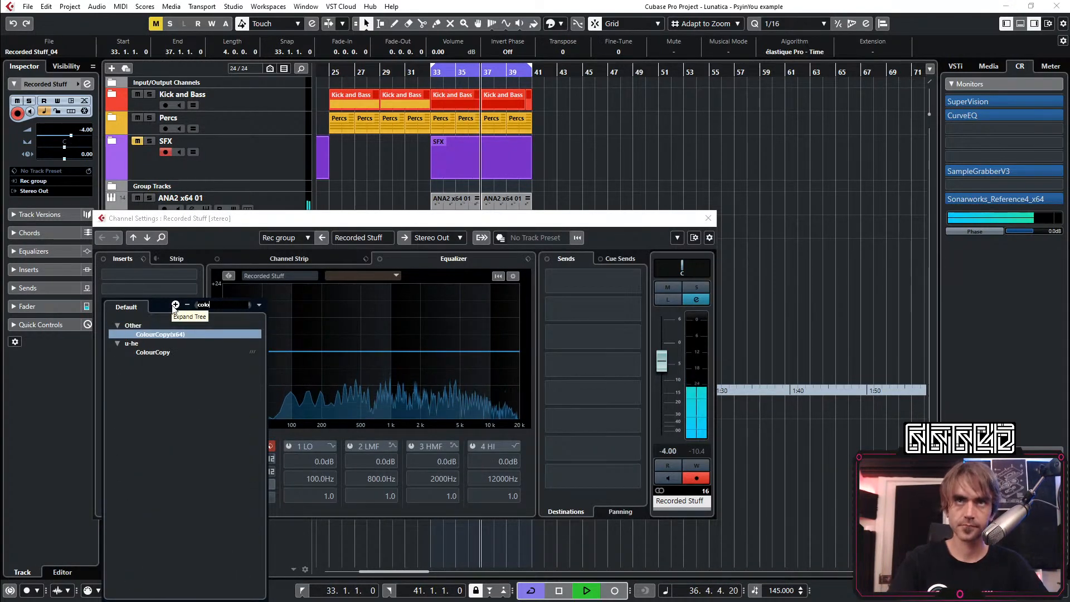
key(Return)
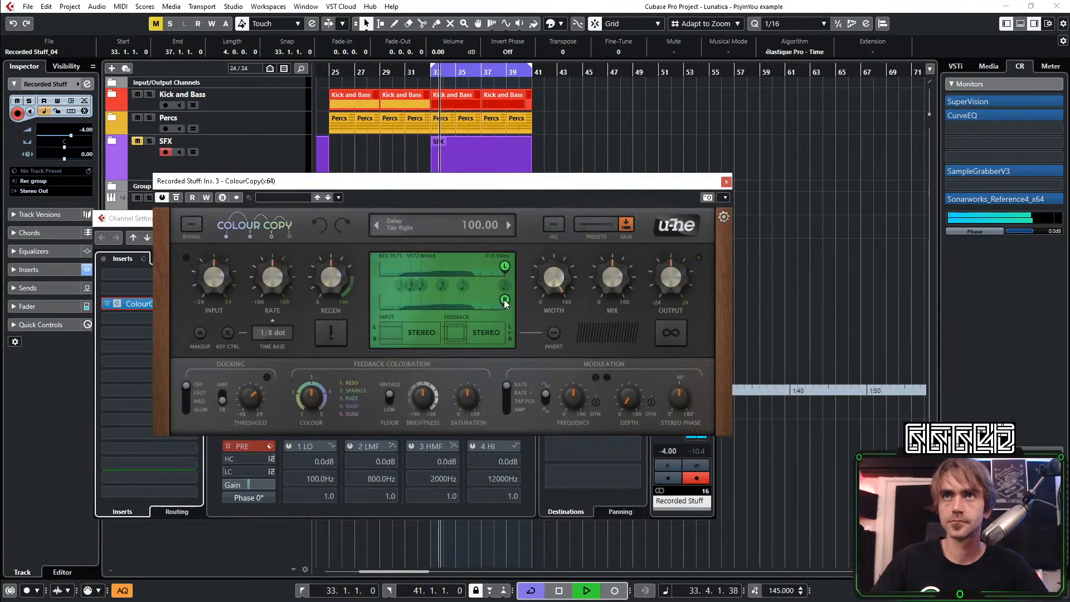
Set the delay's time base to 1/4 dot, move its right tap to a much shorter delay position, and close the plug-in
drag(504, 300, 464, 302)
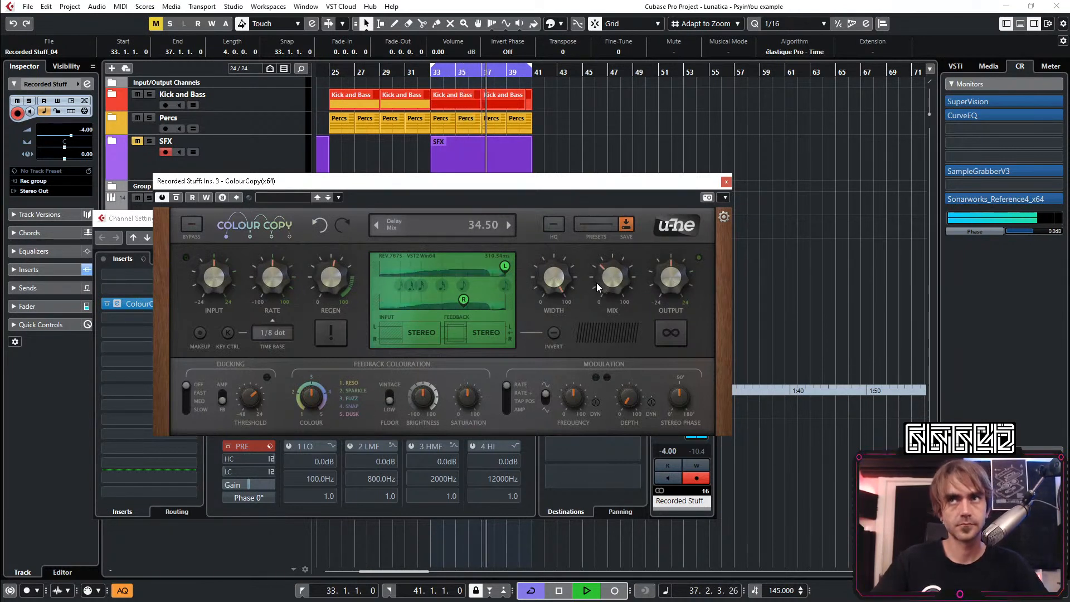
click(272, 332)
click(321, 478)
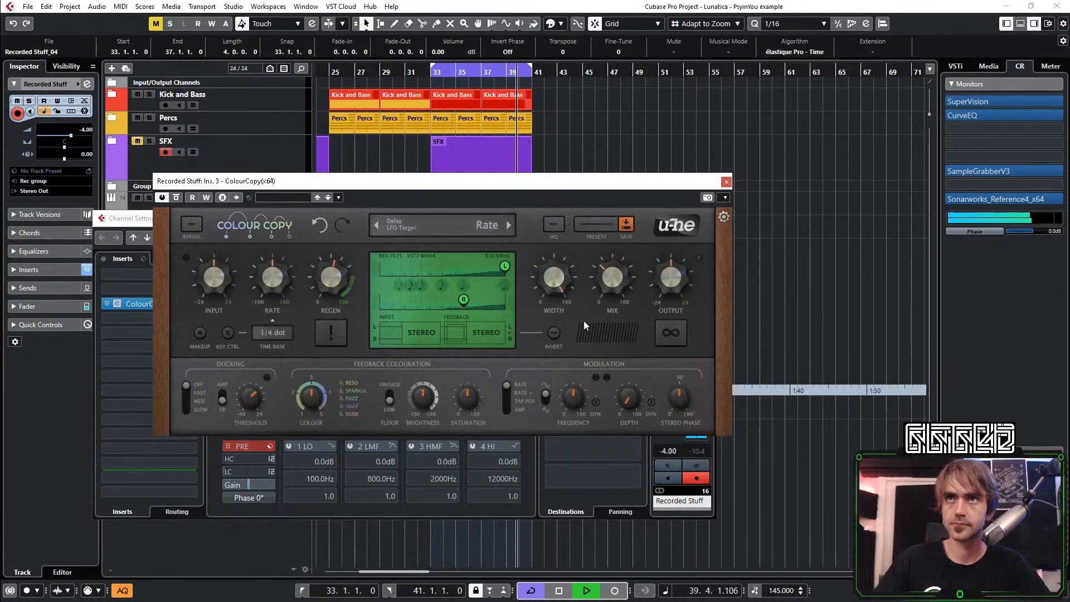
drag(465, 305, 444, 307)
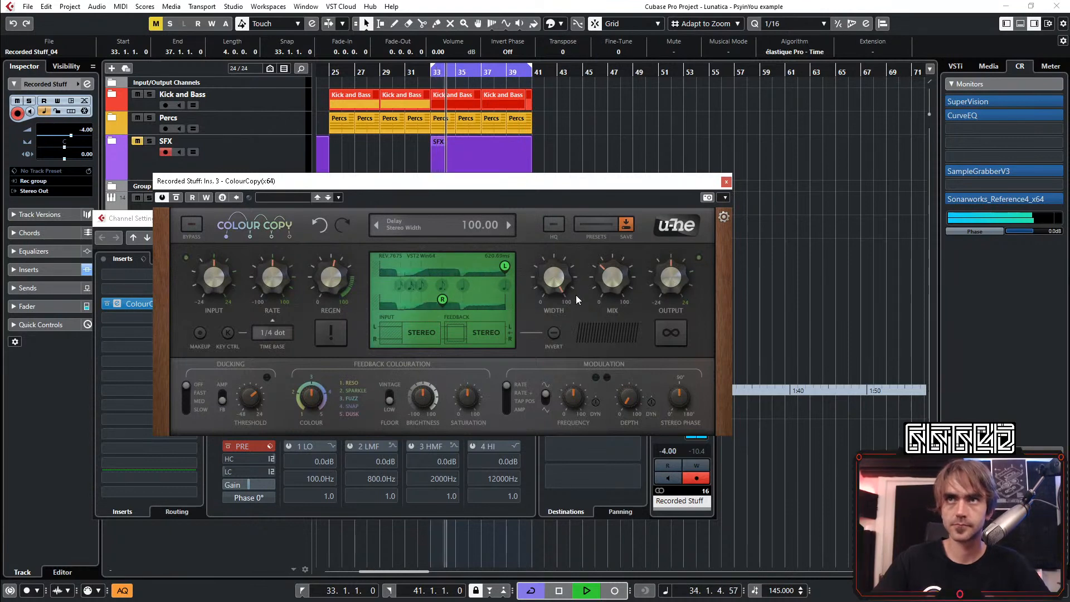
click(725, 182)
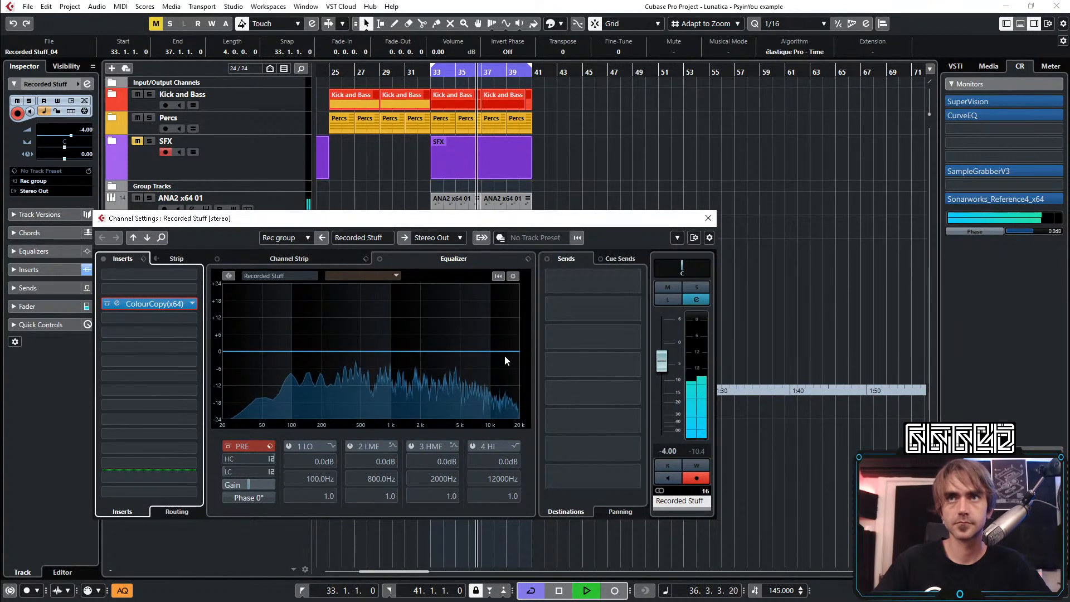
Shape the Recorded Stuff EQ with a -4.5 dB cut at 5063 Hz and a 24 dB low cut raised above 217.7 Hz
drag(487, 366, 460, 365)
double_click(446, 377)
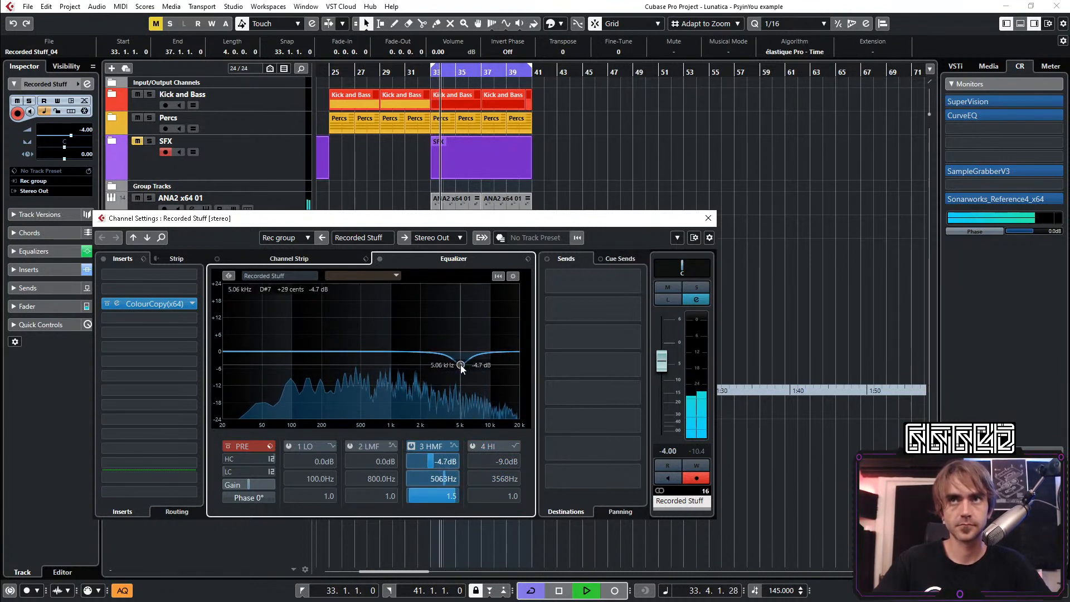
click(270, 472)
click(292, 504)
drag(240, 472, 262, 471)
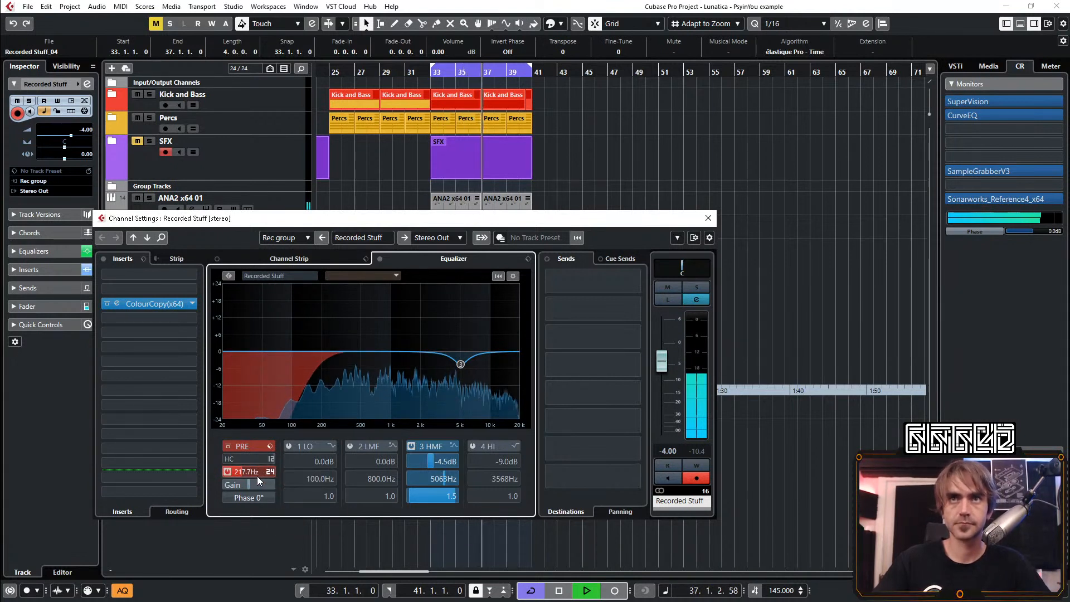
scroll(256, 472, up, 8)
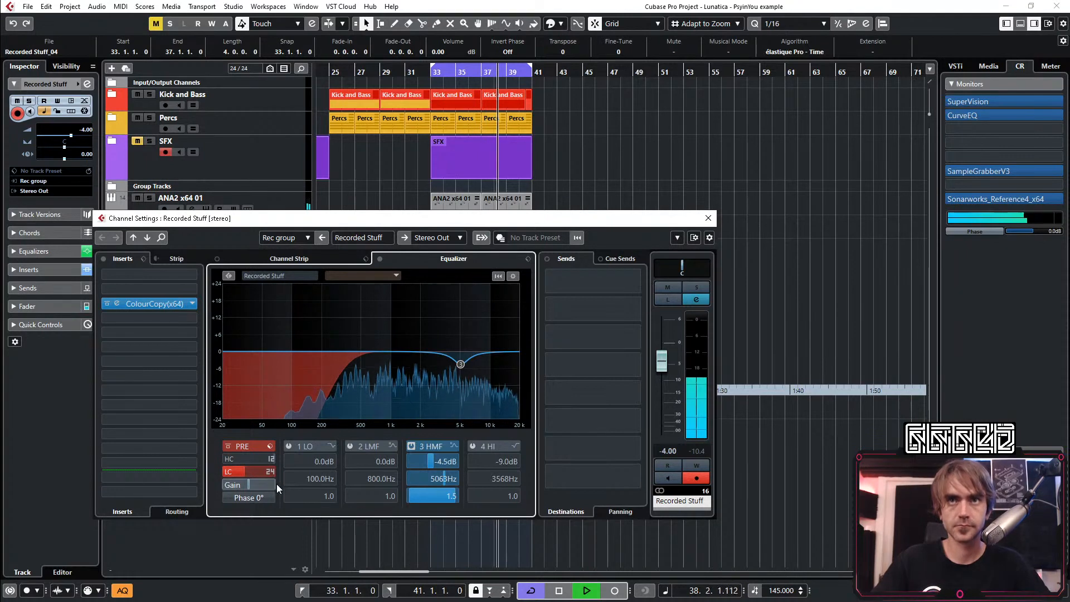
Search the insert effects for a reverb and add Rev INTENSITY after the delay
click(155, 333)
text(rev)
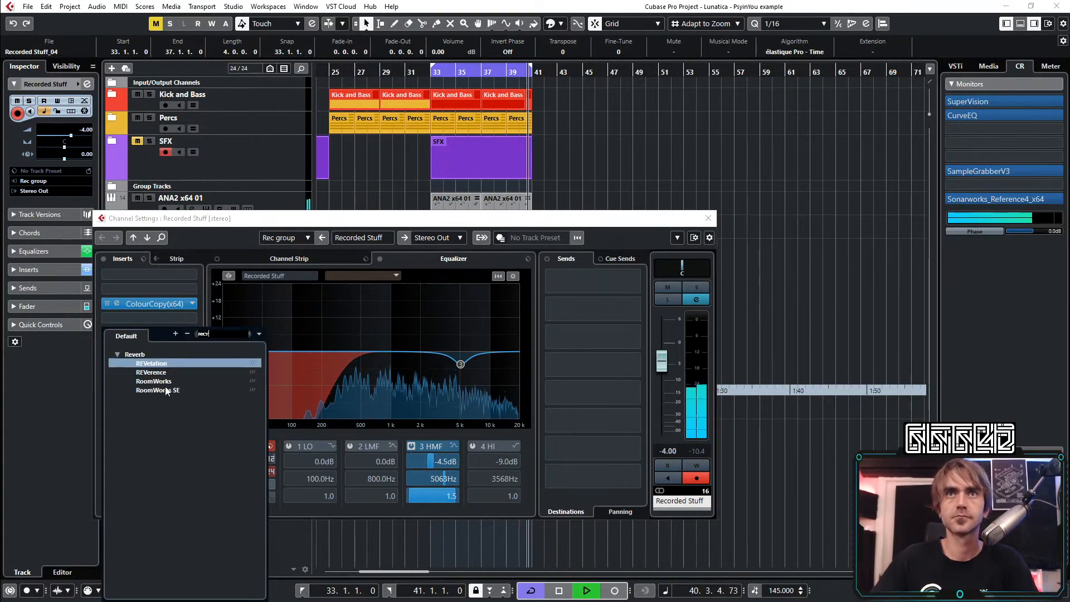
key(BackSpace)
key(BackSpace)
text(v)
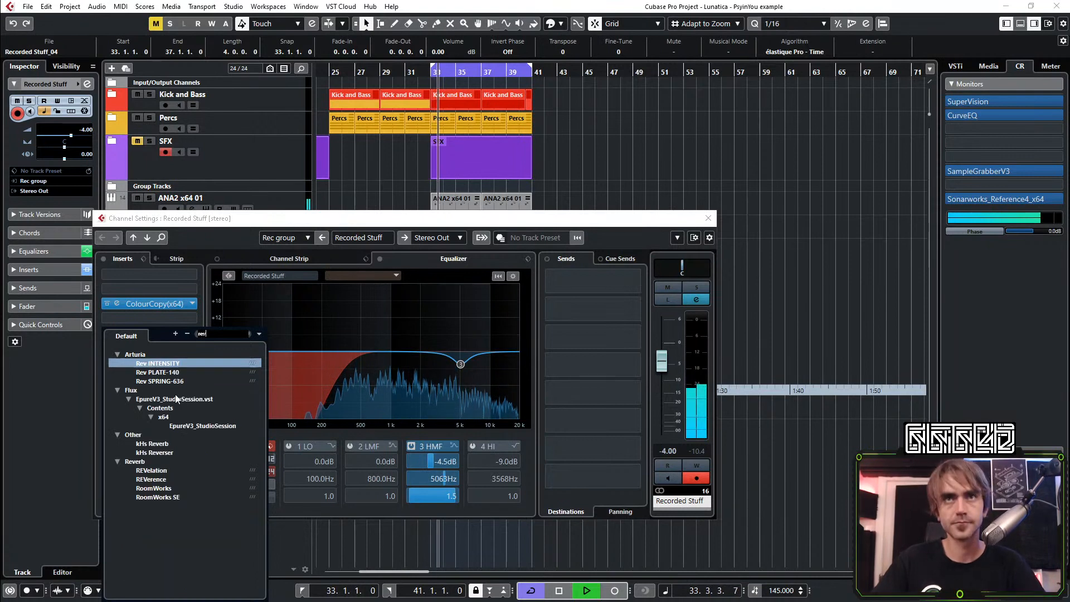
click(169, 364)
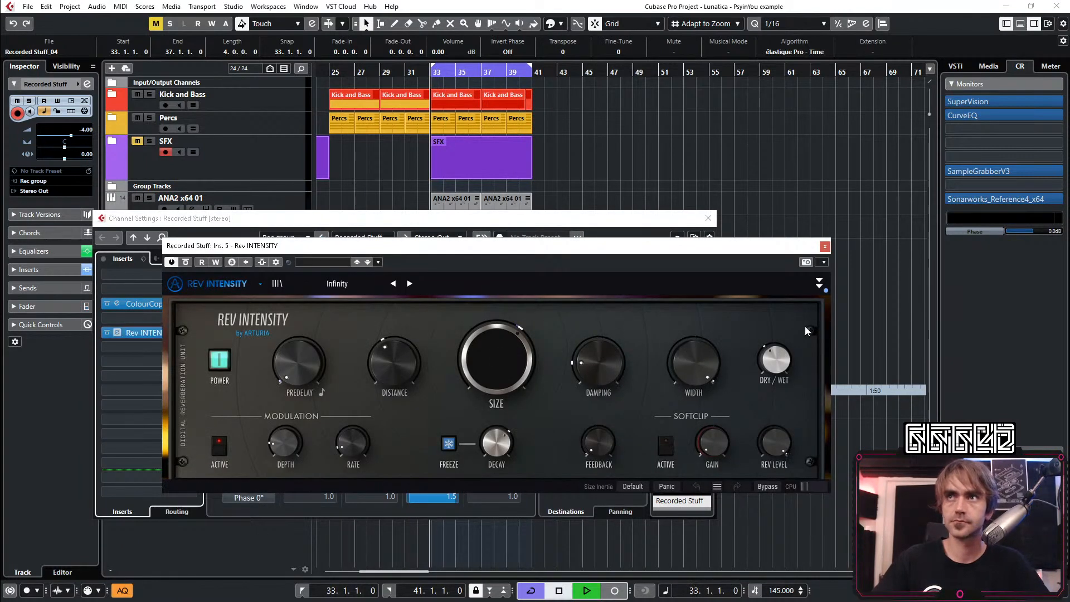
Lower Rev INTENSITY's dry/wet balance to about 0.124, reduce its size, and close the reverb
click(818, 283)
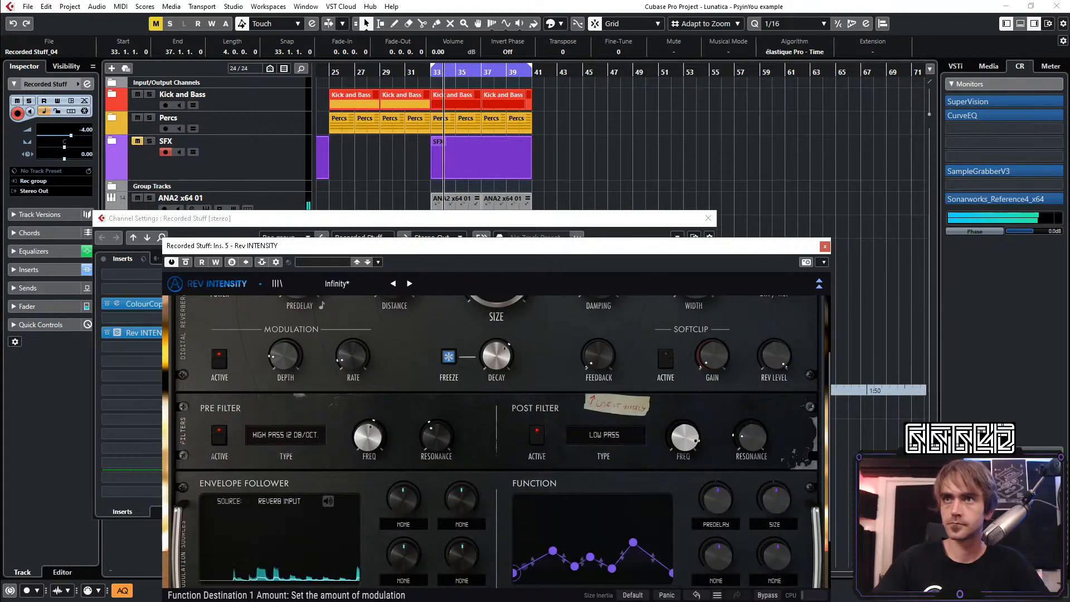
scroll(768, 398, up, 3)
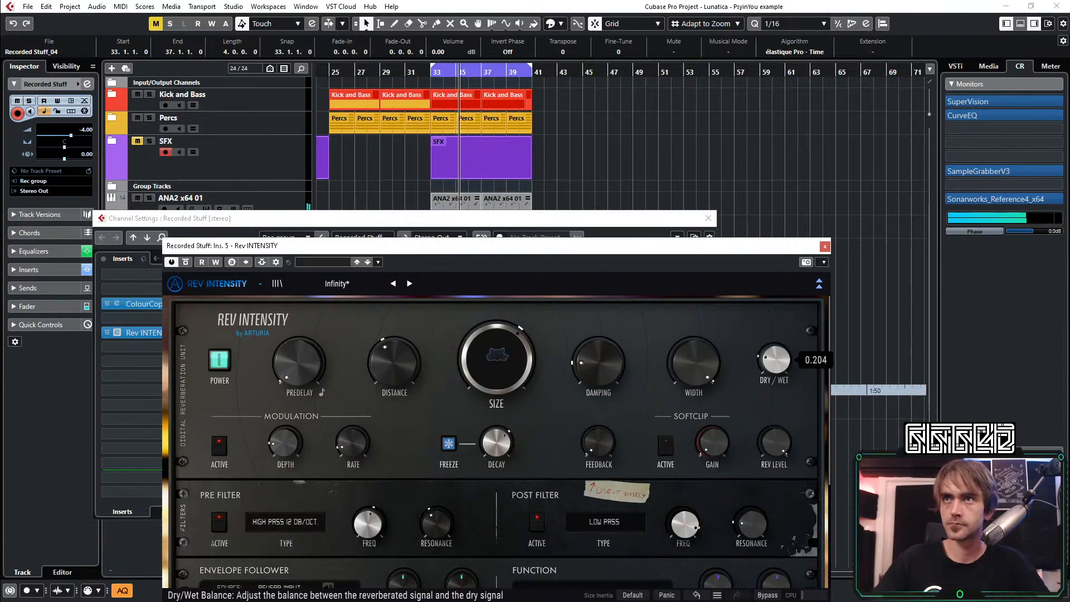
click(819, 283)
drag(788, 356, 779, 361)
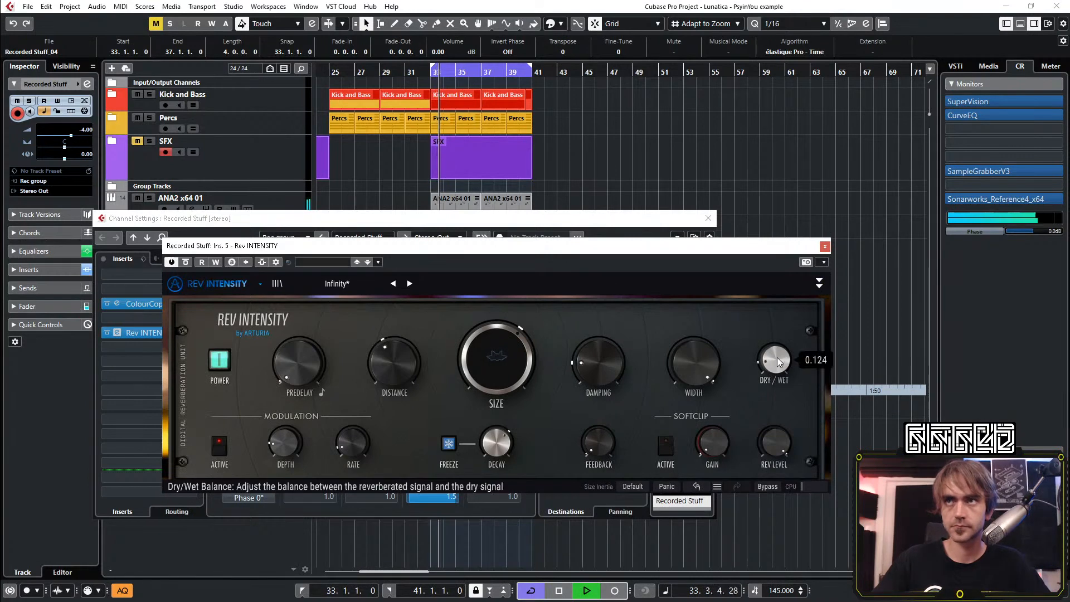
drag(496, 359, 496, 374)
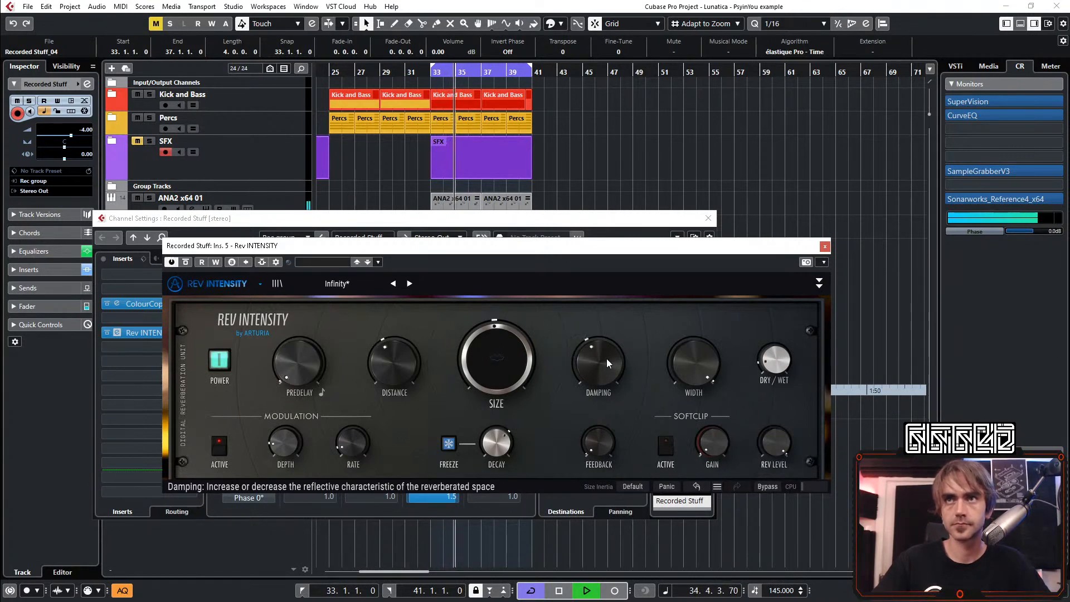
click(824, 246)
Raise the Recorded Stuff volume to -0.86 and set the ColourCopy delay's mix to 23
scroll(672, 350, up, 1)
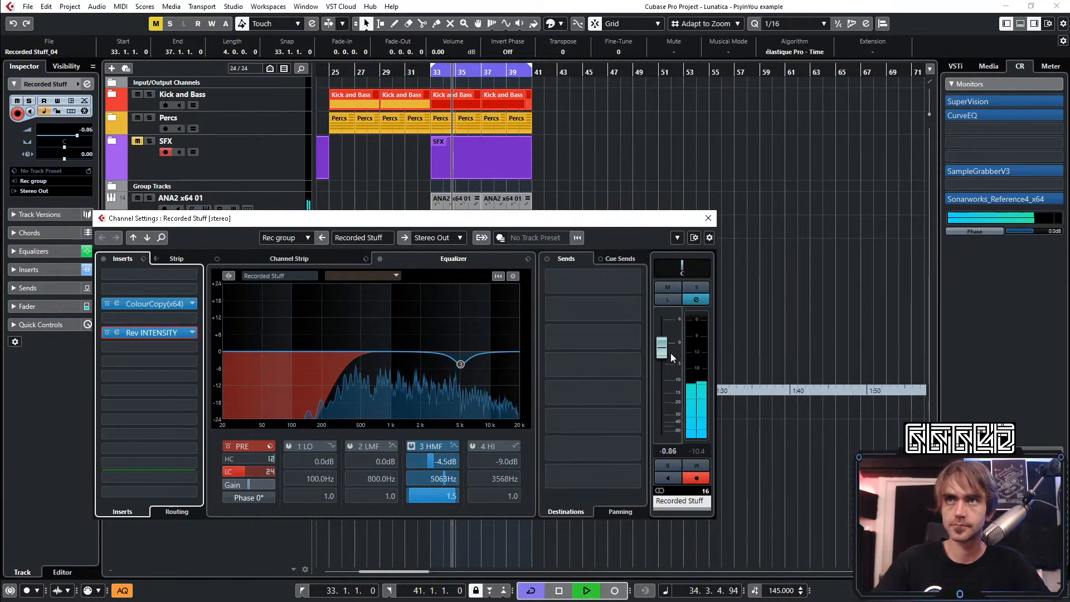
click(123, 308)
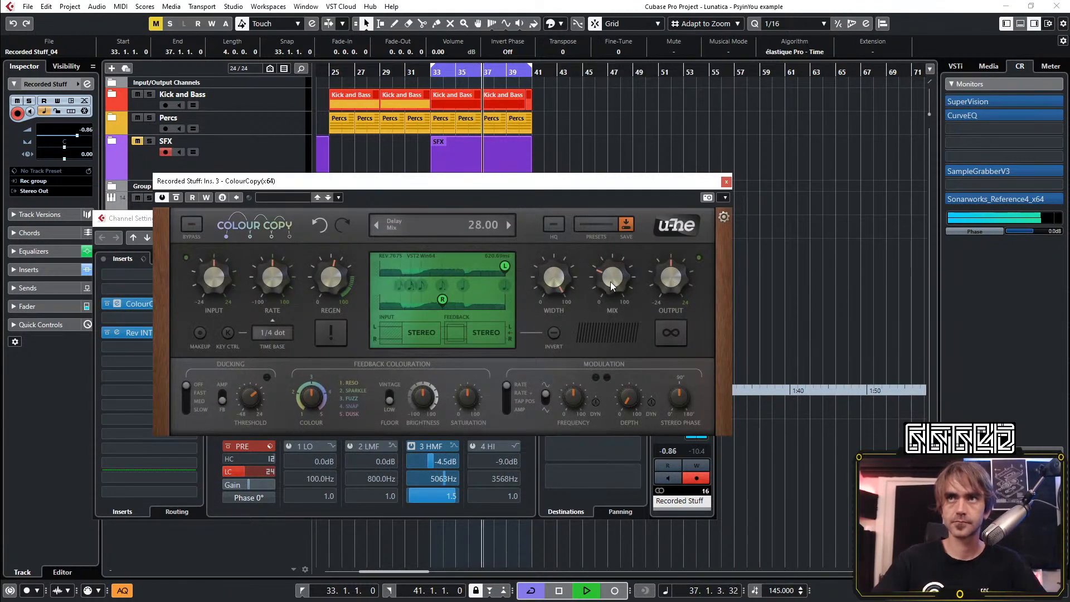
drag(611, 282, 606, 313)
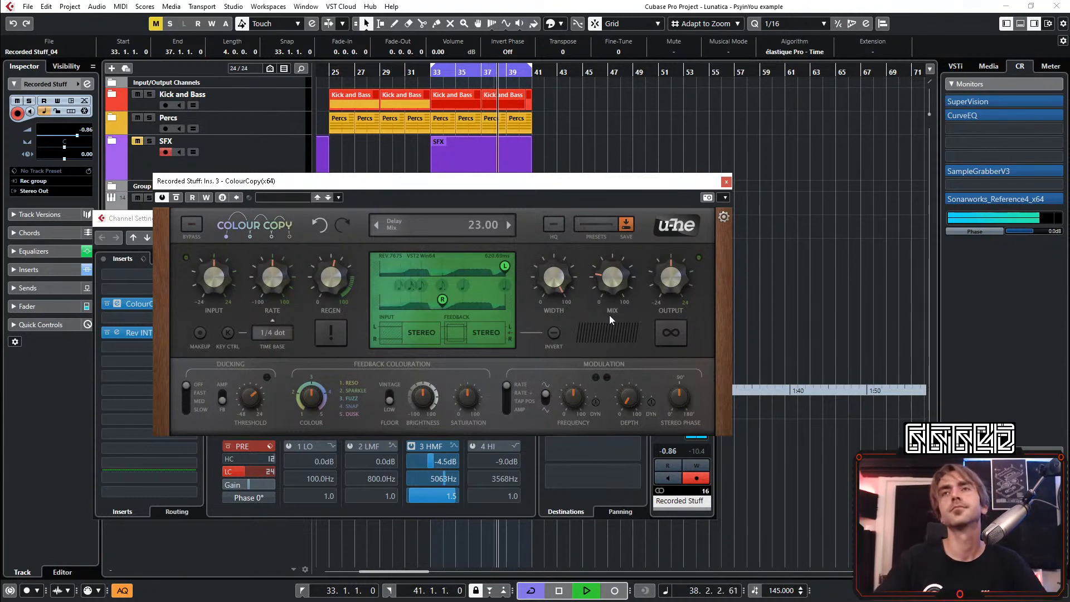
click(727, 181)
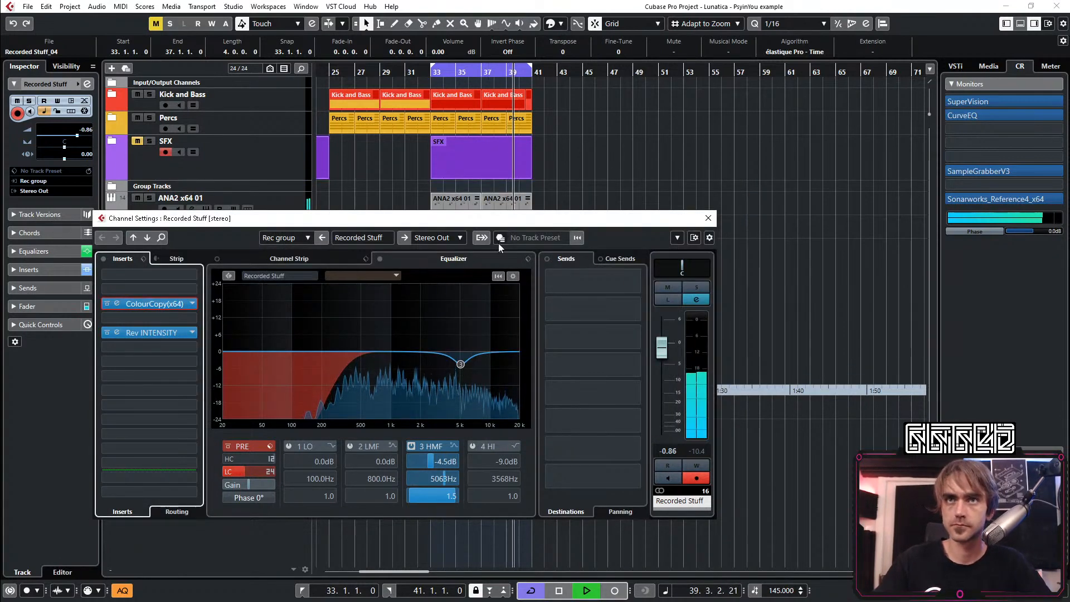
Soften the highs with EQ band 4 at -3.1 dB and 4278 Hz, and close the channel settings
drag(488, 354, 453, 360)
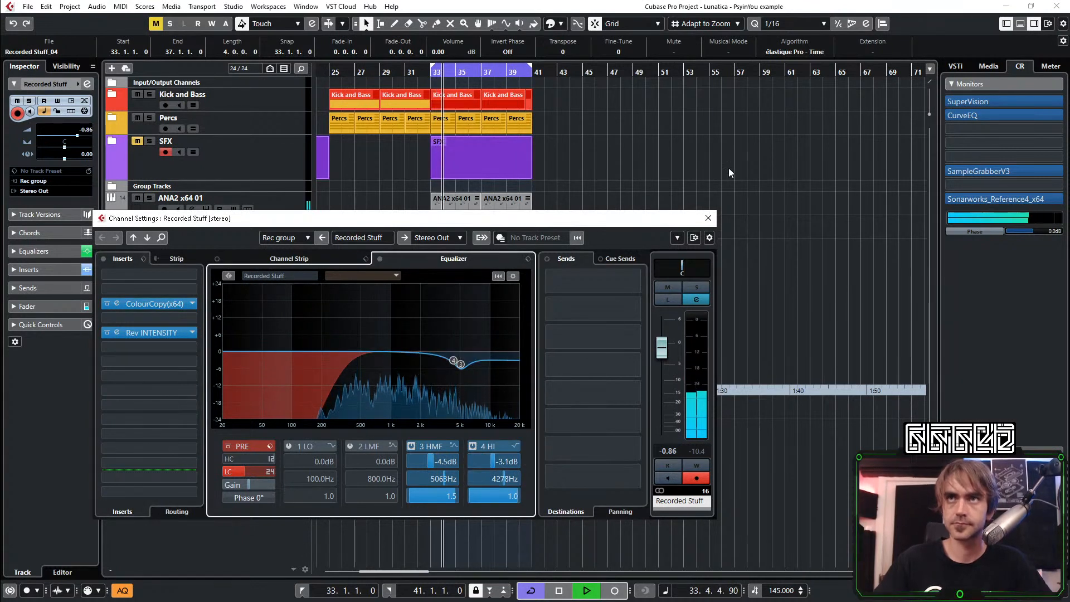
click(708, 218)
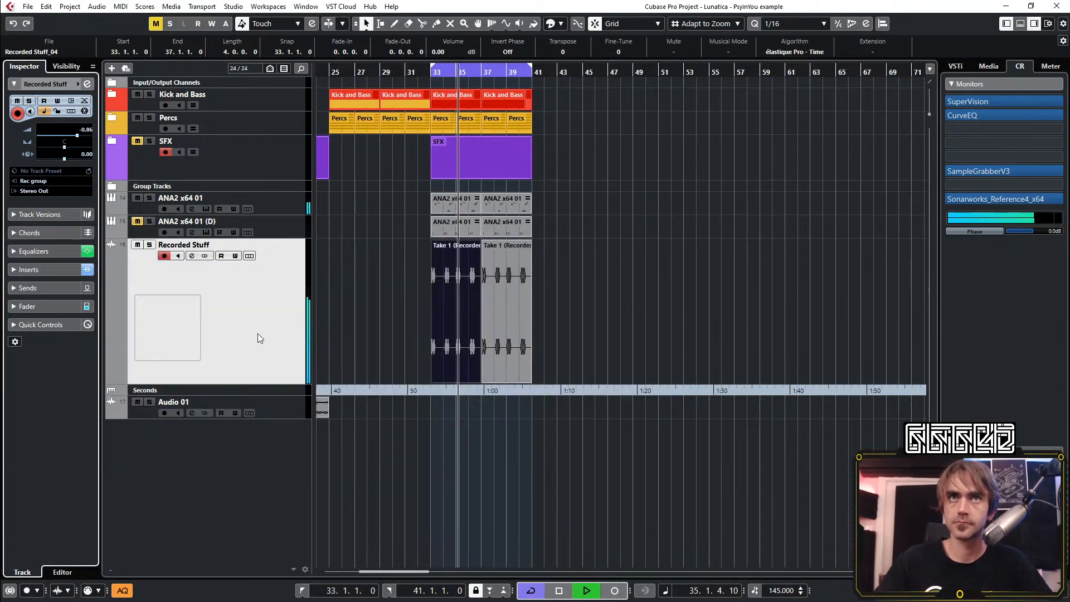
Reduce the Recorded Stuff track's height and select the Audio 01 track
drag(258, 384, 304, 308)
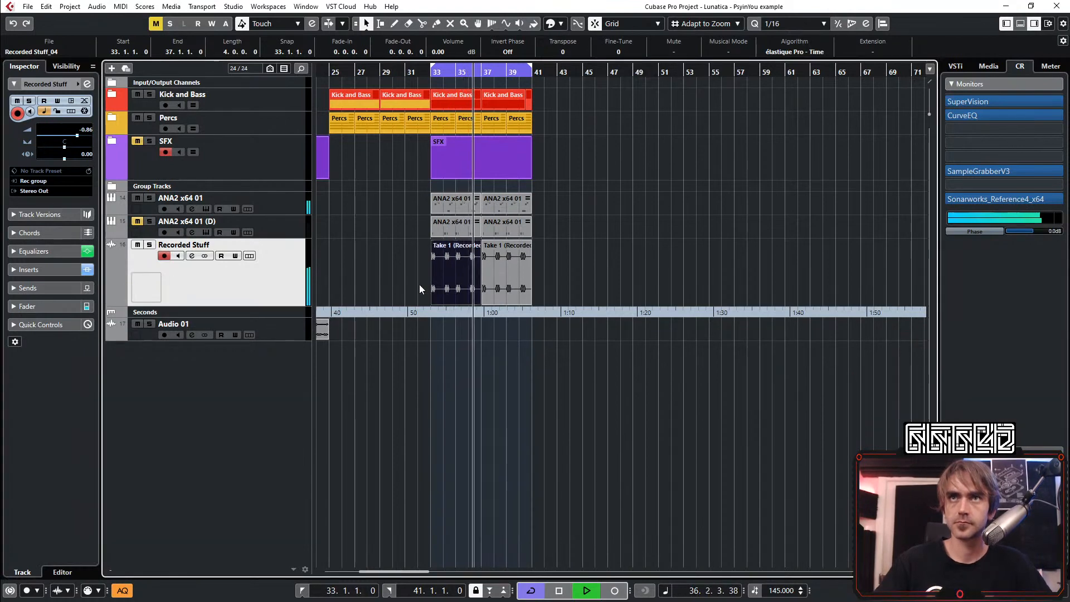
scroll(427, 287, left, 10)
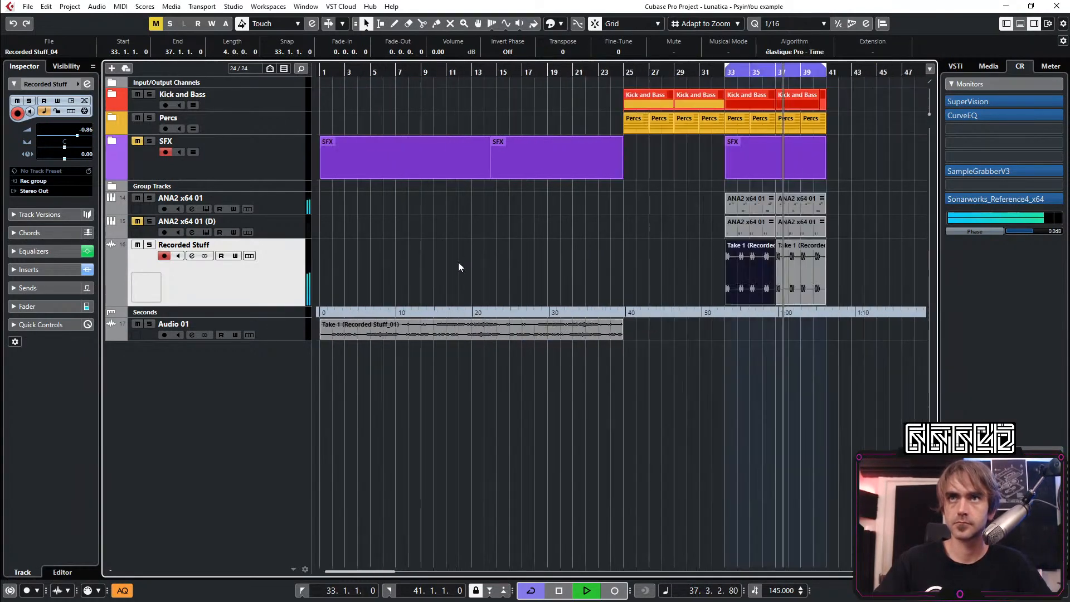
scroll(458, 262, down, 4)
scroll(429, 284, up, 3)
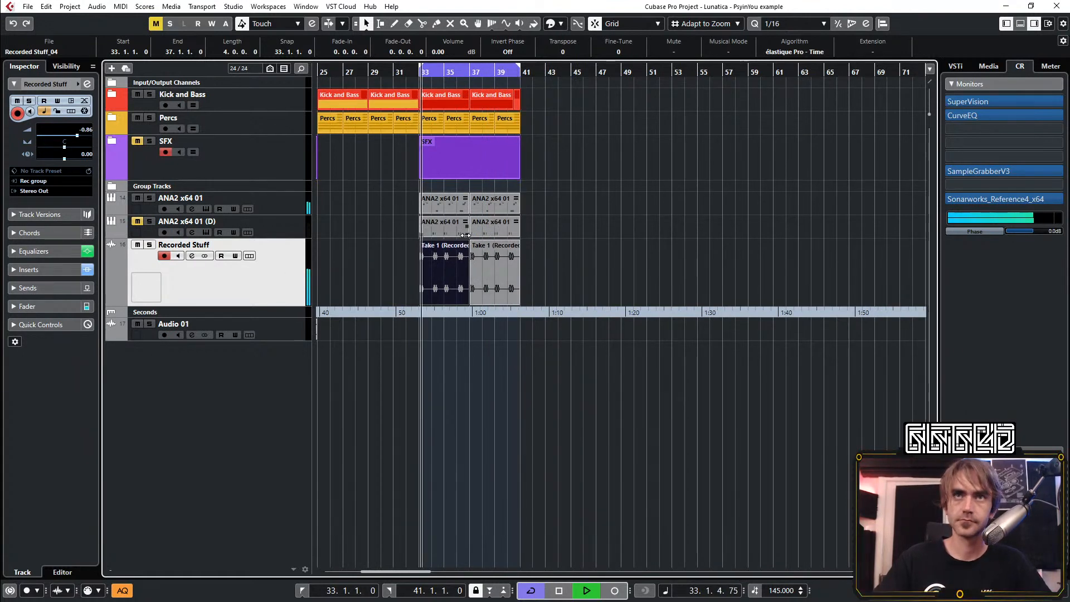
click(286, 329)
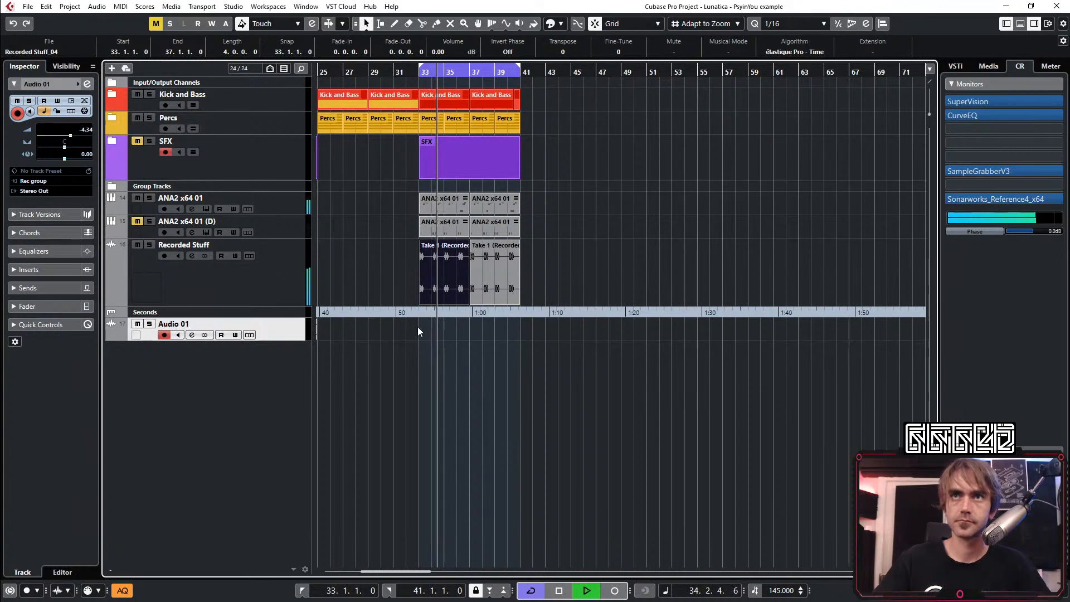
Stop playback and duplicate the Recorded Stuff track together with its audio events
scroll(357, 303, left, 5)
click(346, 295)
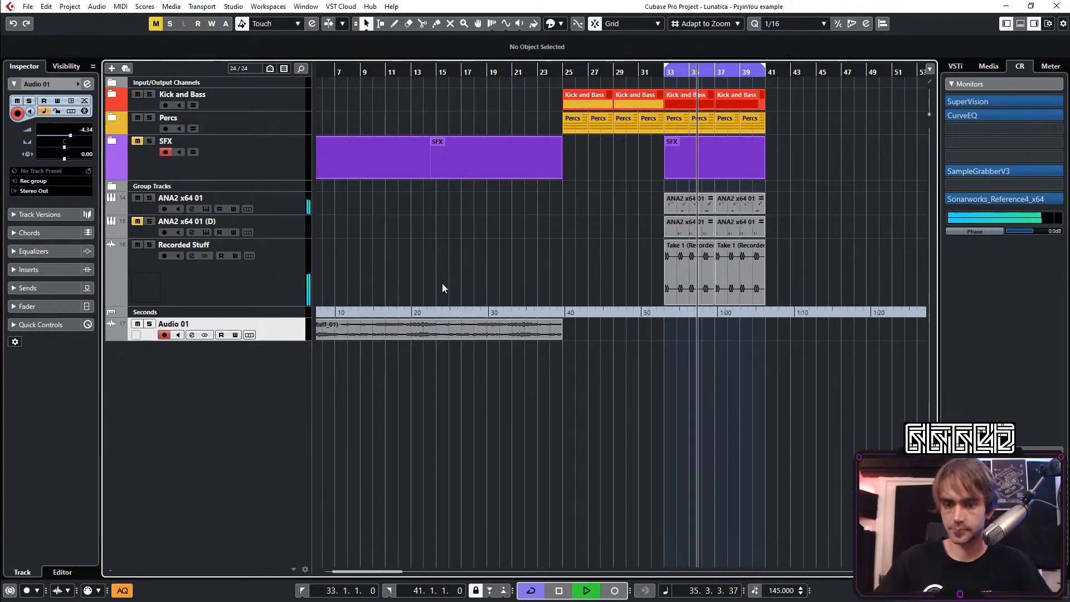
key(space)
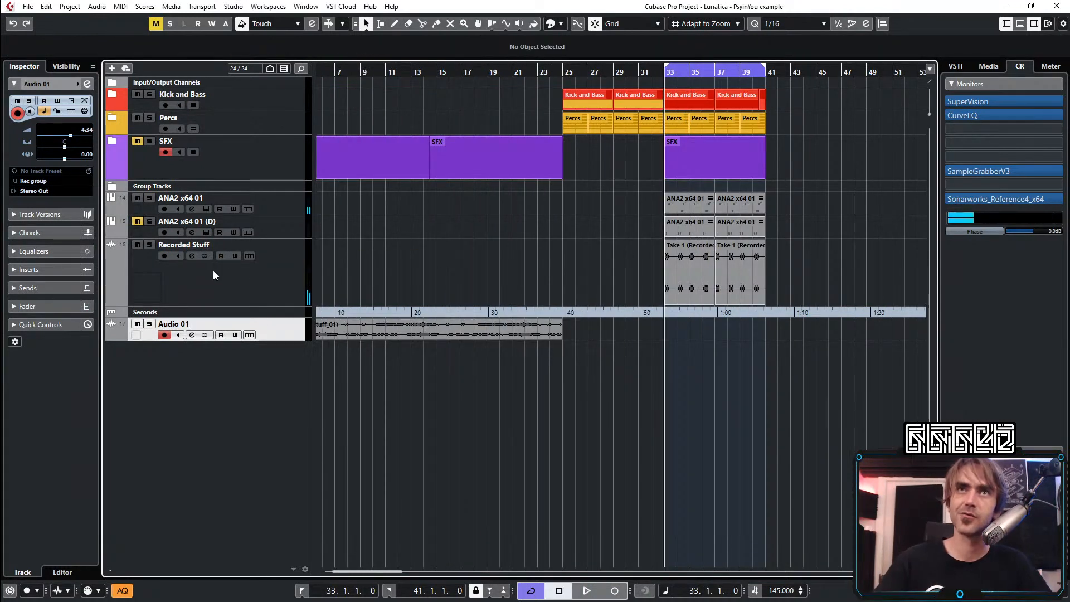
click(240, 276)
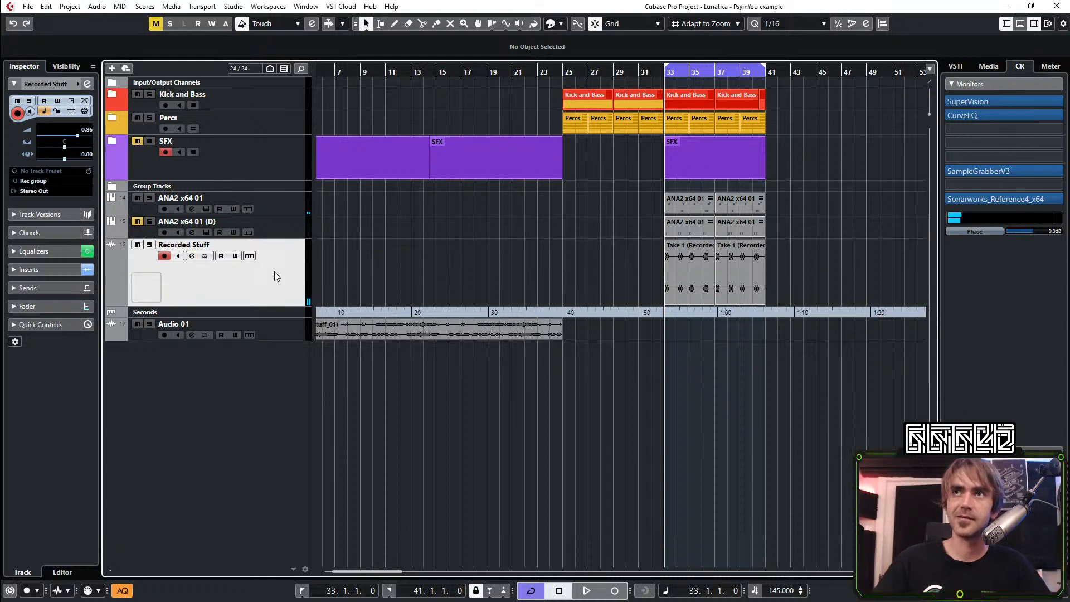
right_click(251, 276)
click(273, 265)
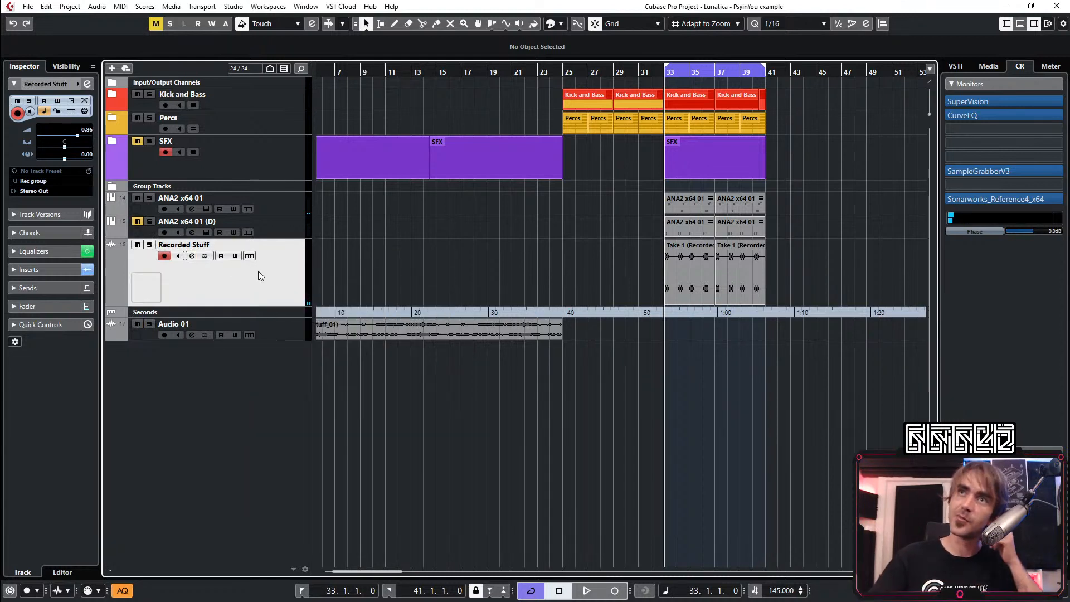
key(ctrl+shift+d)
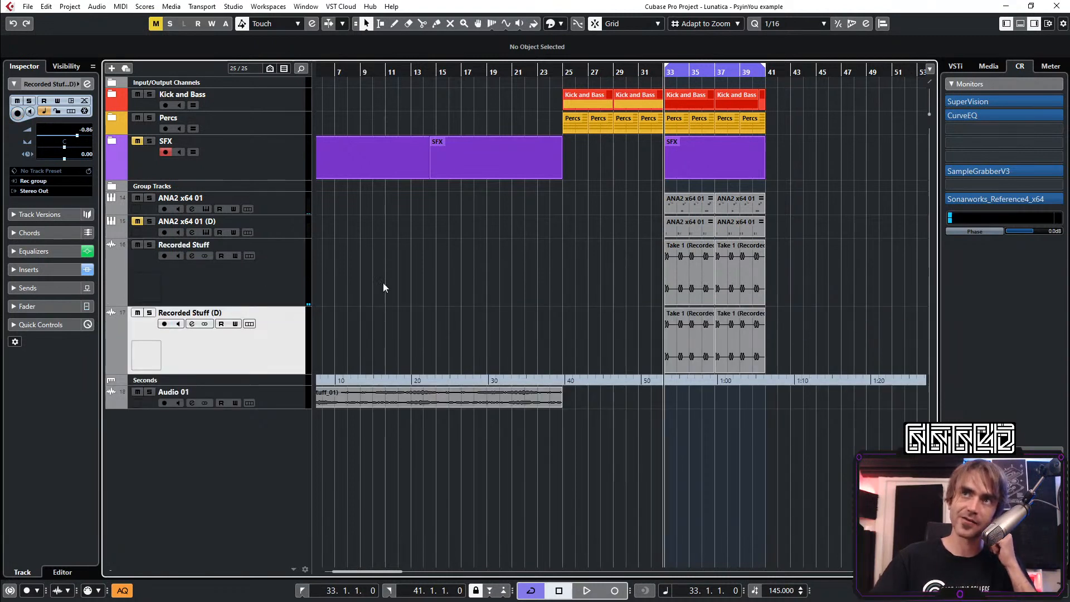
Delete both audio events from the original Recorded Stuff track and rename the duplicate track as LEad
drag(670, 274, 818, 276)
key(Delete)
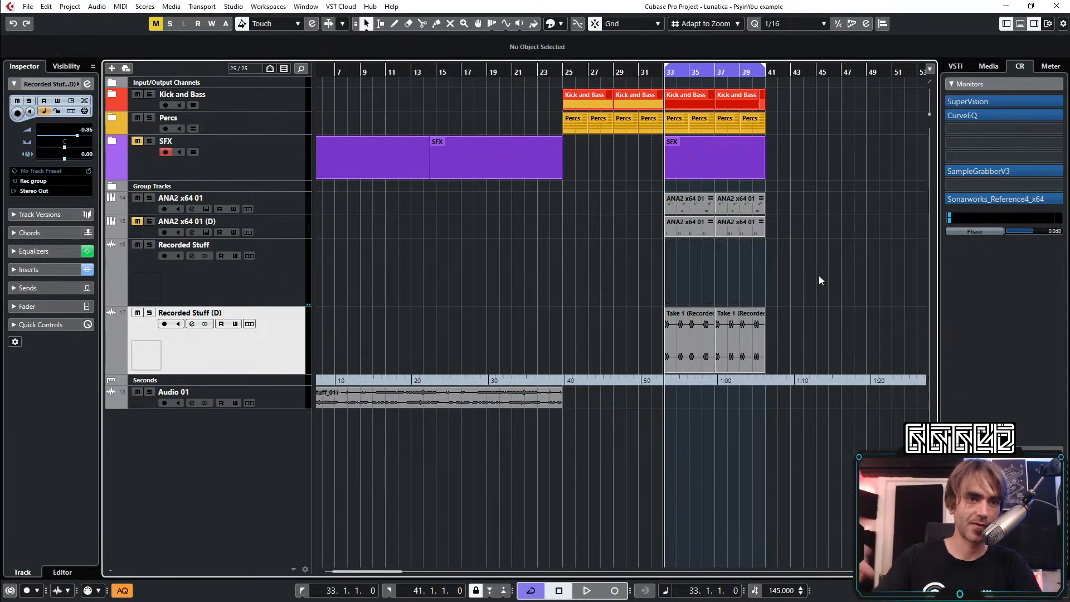
key(Up)
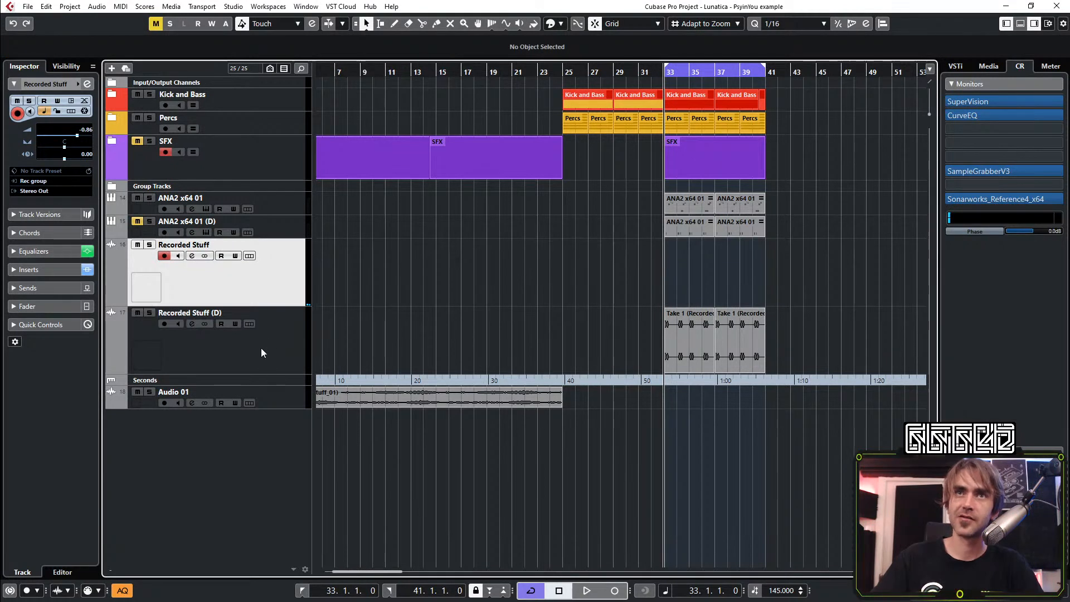
click(221, 316)
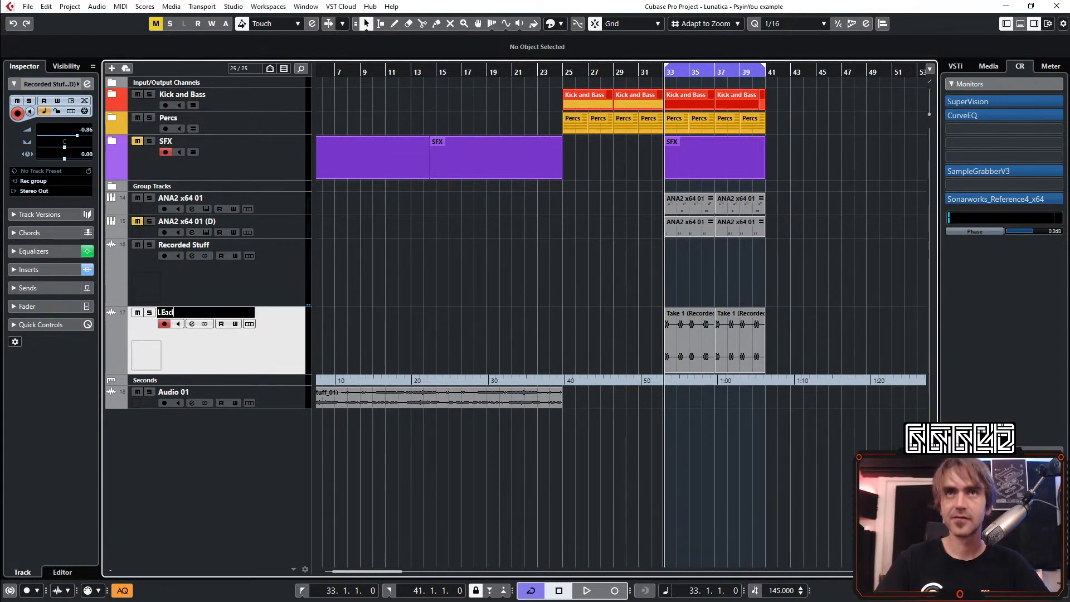
On the Recorded Stuff channel, switch off the ColourCopy and Rev INTENSITY inserts, EQ bands 3 and 4, and the low cut
click(277, 282)
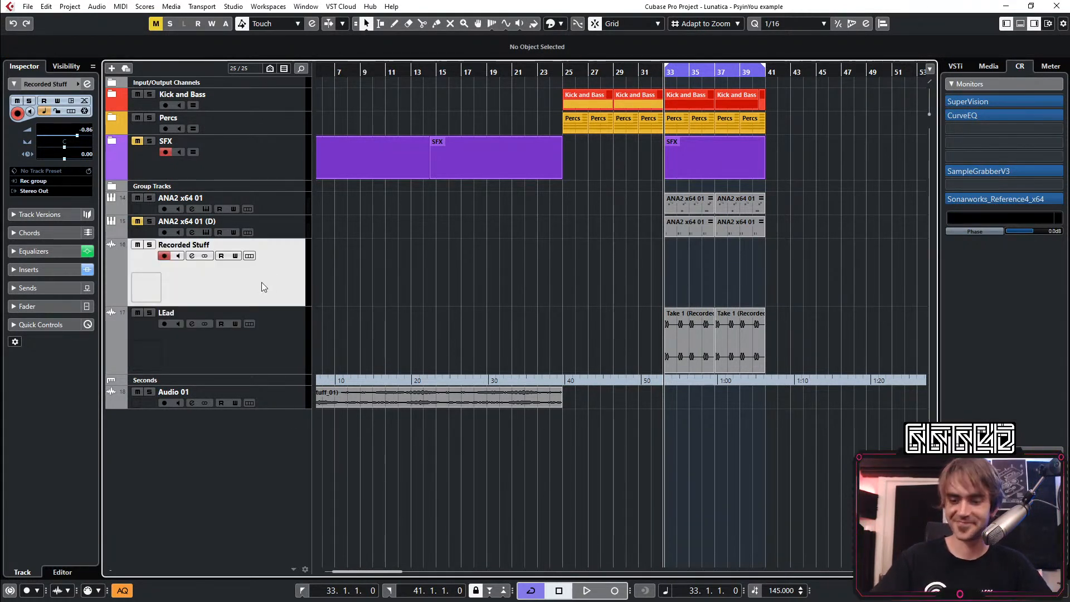
key(space)
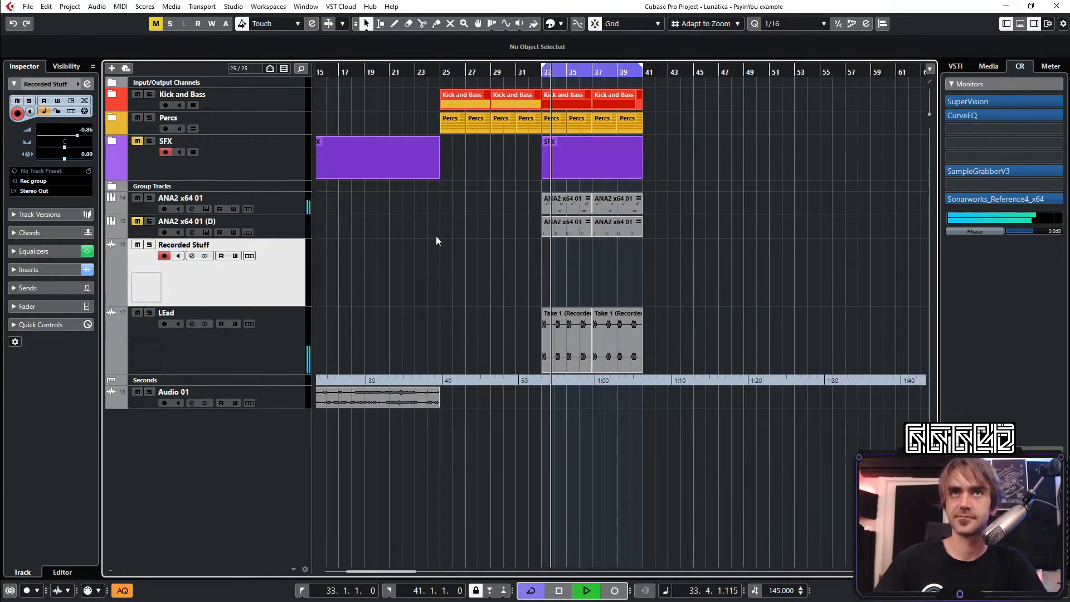
click(88, 83)
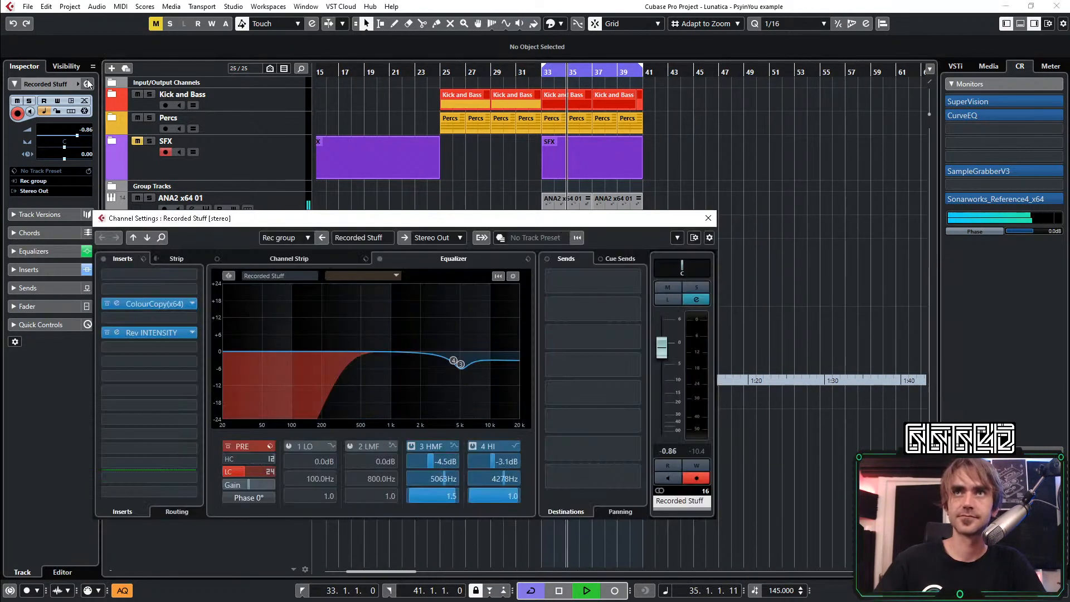
click(107, 303)
click(107, 333)
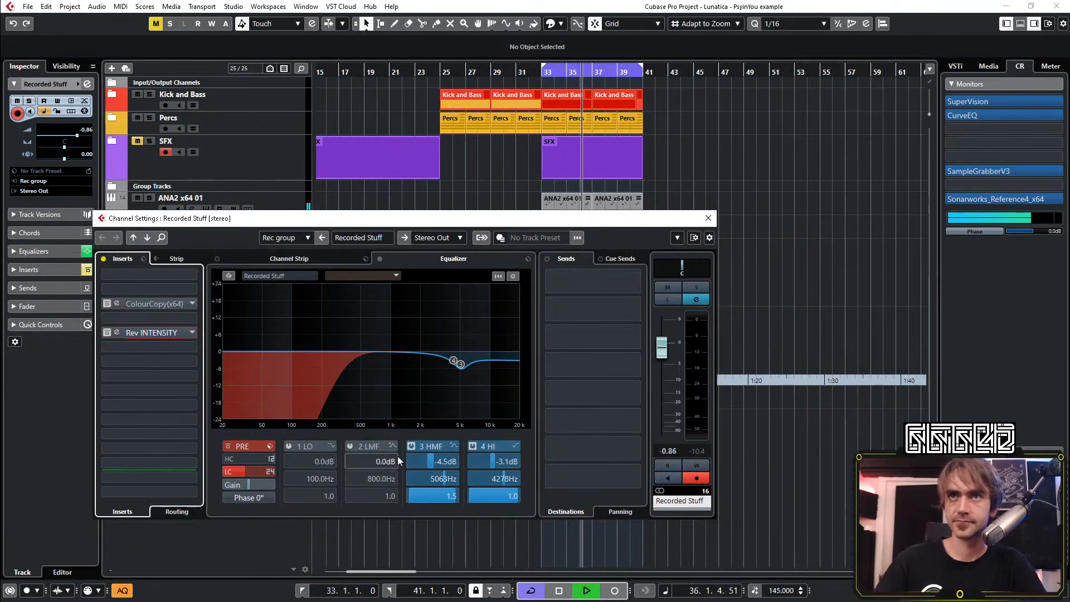
click(411, 446)
click(472, 444)
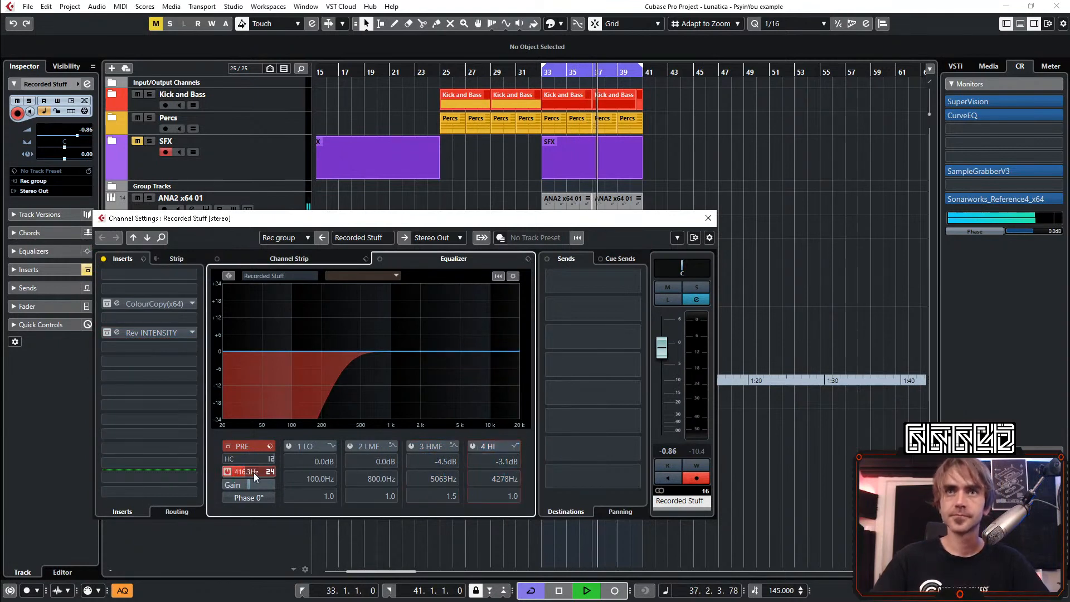
click(226, 473)
click(708, 218)
Examine the synth settings of the ANA2 x64 01 track's instrument outside the preset browser, and close the instrument
scroll(706, 249, right, 2)
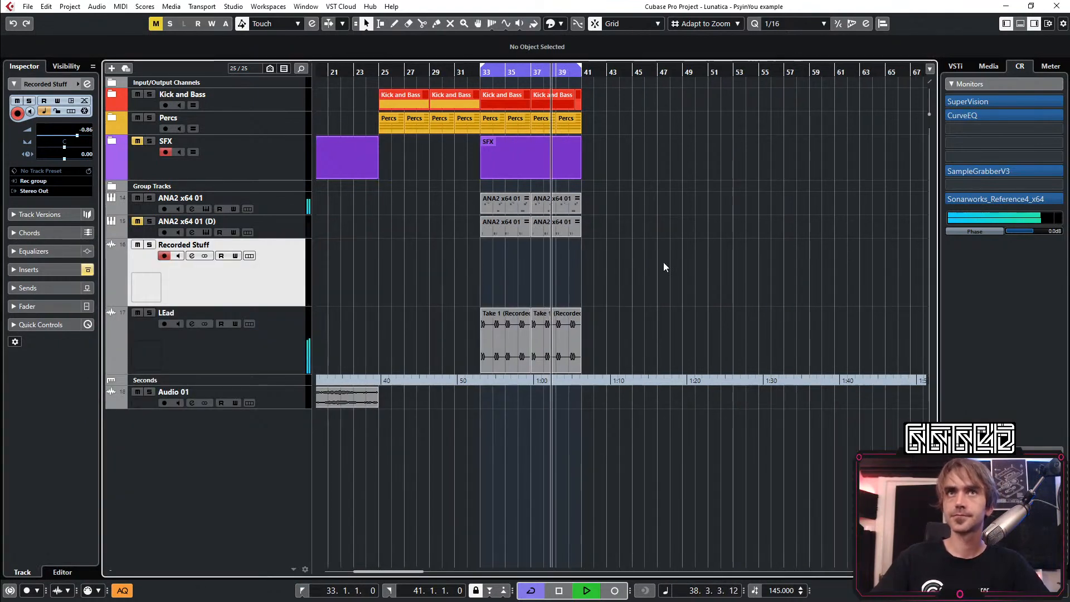
click(285, 209)
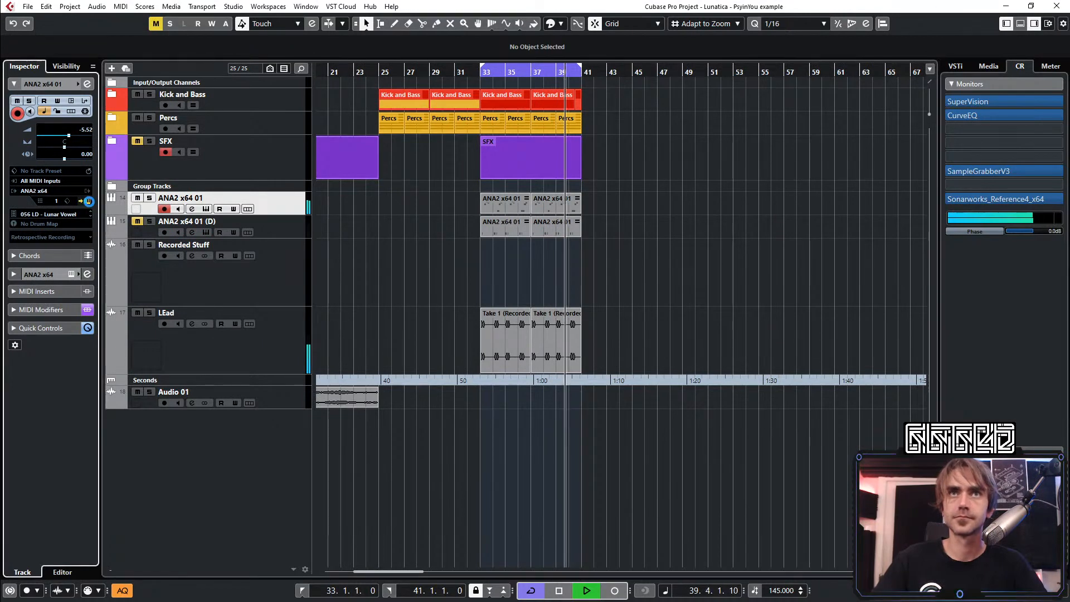
click(88, 201)
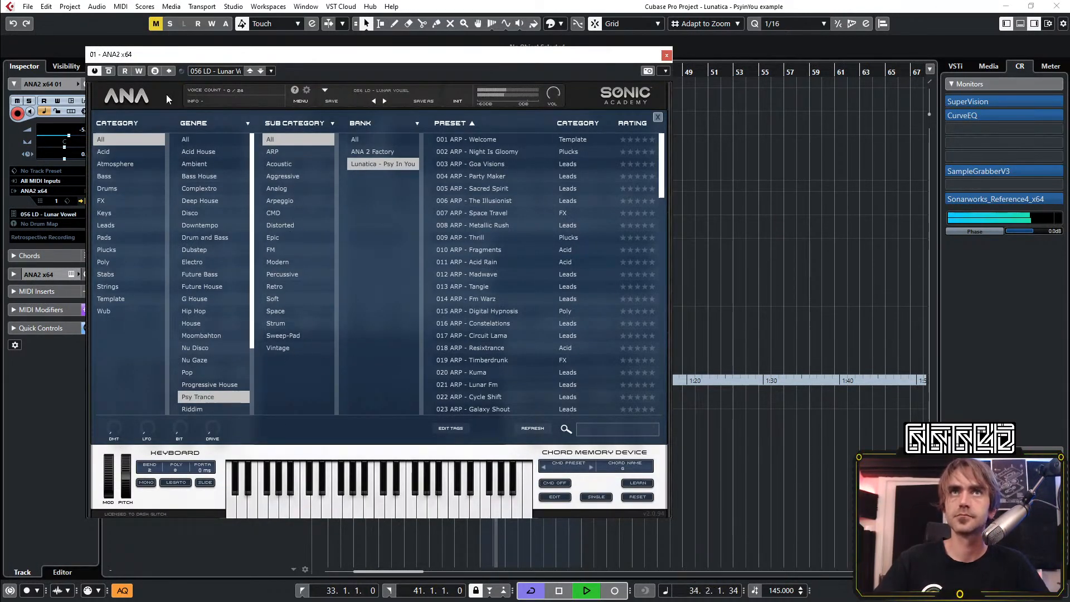
click(139, 97)
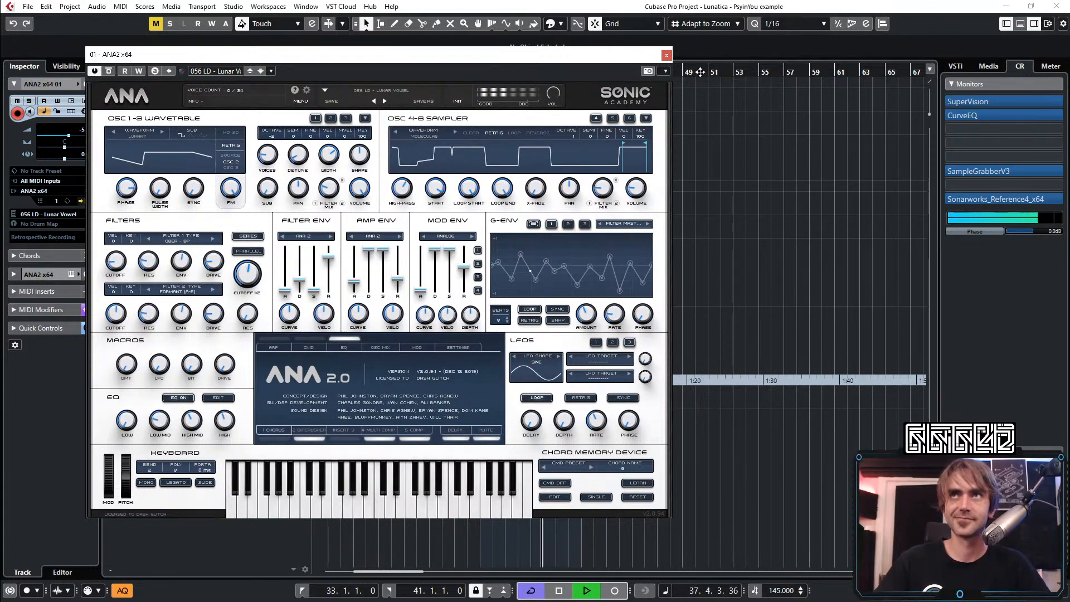
click(665, 57)
Move the LEad track directly below ANA2 x64 01, stop playback, and unmute the ANA2 x64 01 (D) track
scroll(482, 283, up, 5)
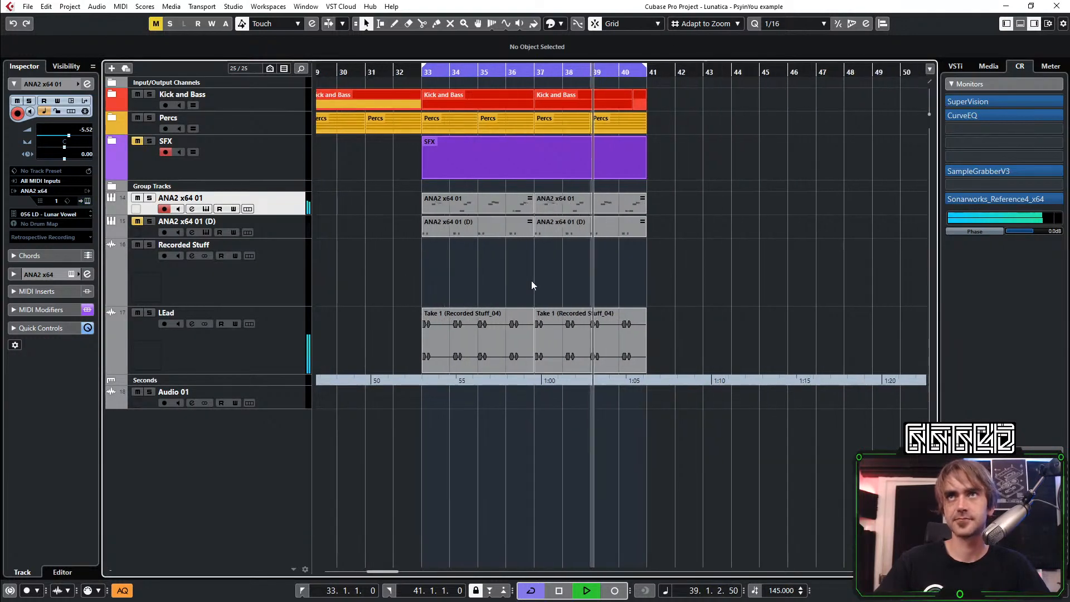
drag(233, 336, 227, 226)
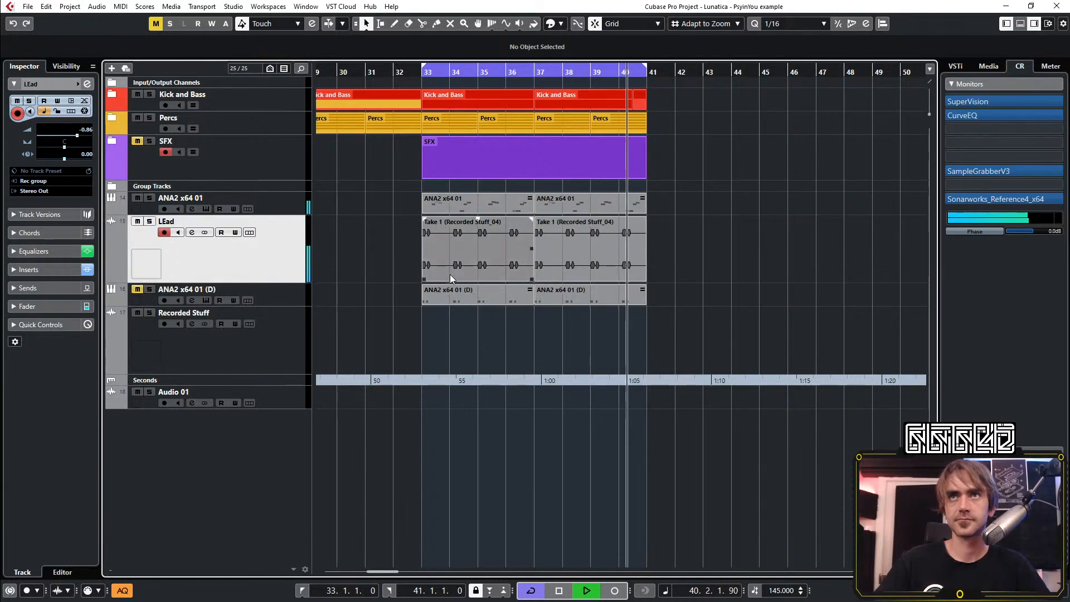
drag(432, 320, 644, 300)
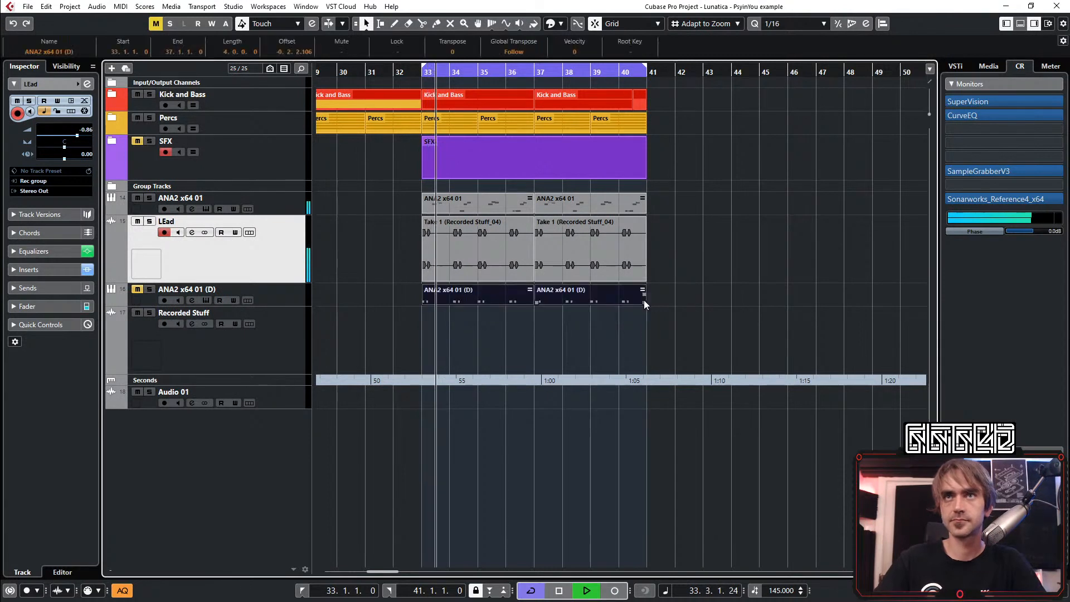
click(530, 341)
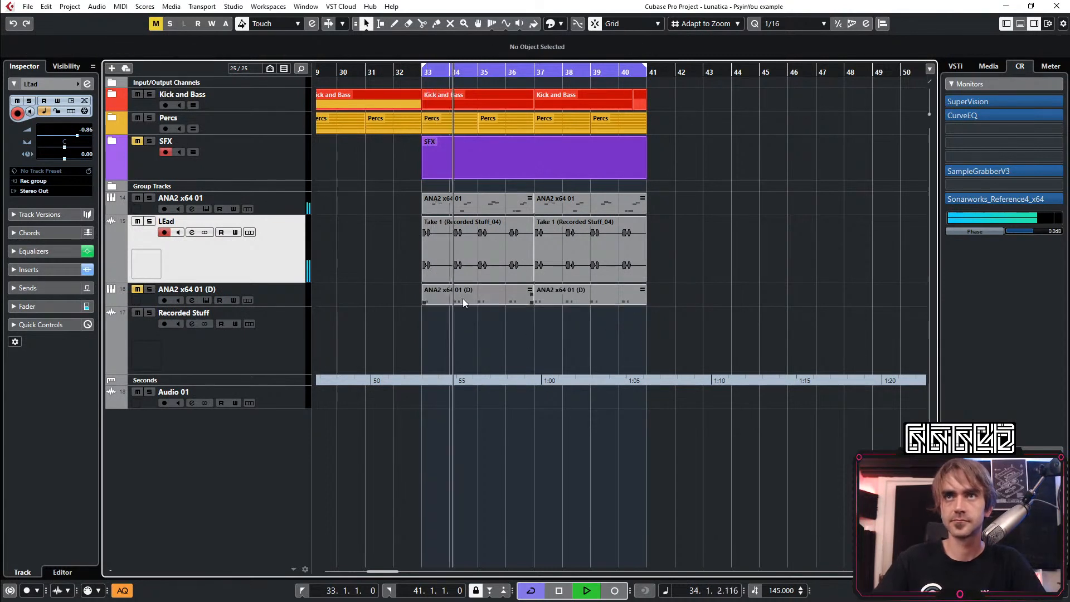
key(space)
click(149, 289)
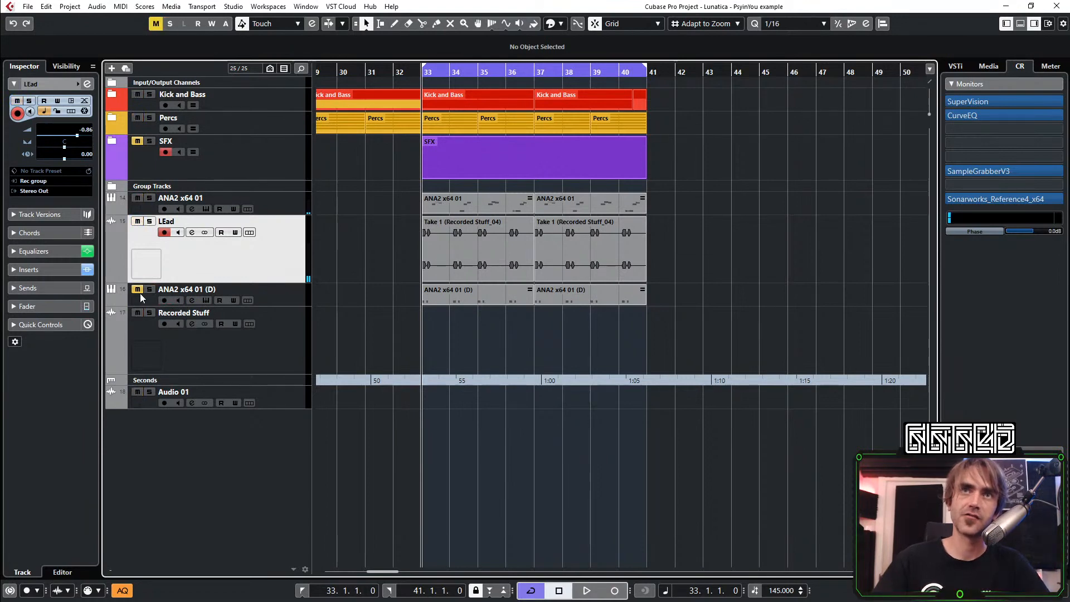
click(140, 298)
In the first ANA2 x64 01 (D) part, mute all existing notes and add a short C3 note after the first pair in bar 33
click(467, 304)
double_click(449, 300)
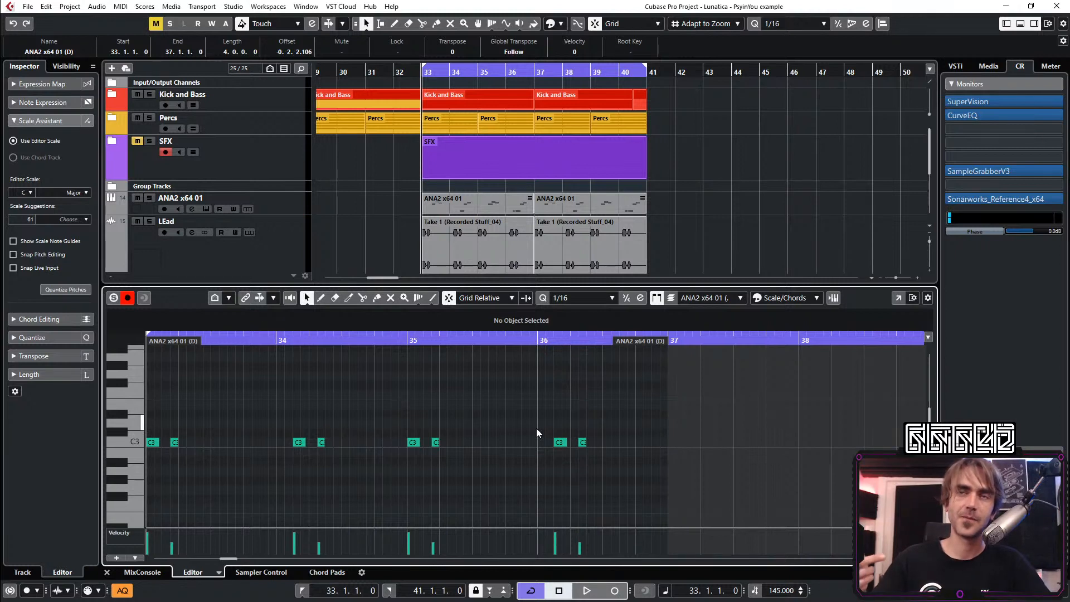
key(7)
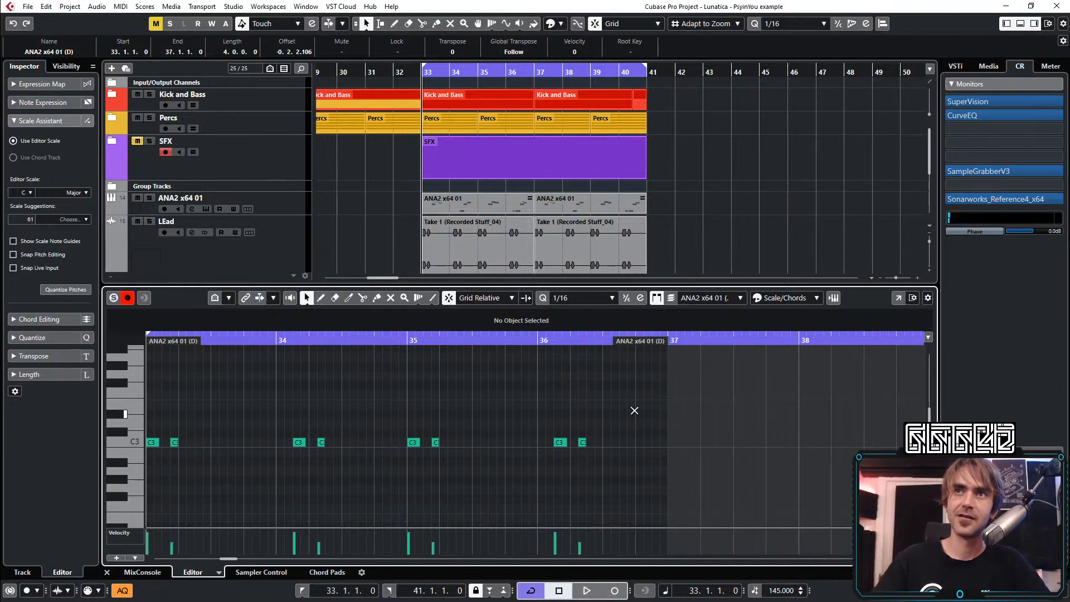
drag(656, 407, 136, 453)
key(1)
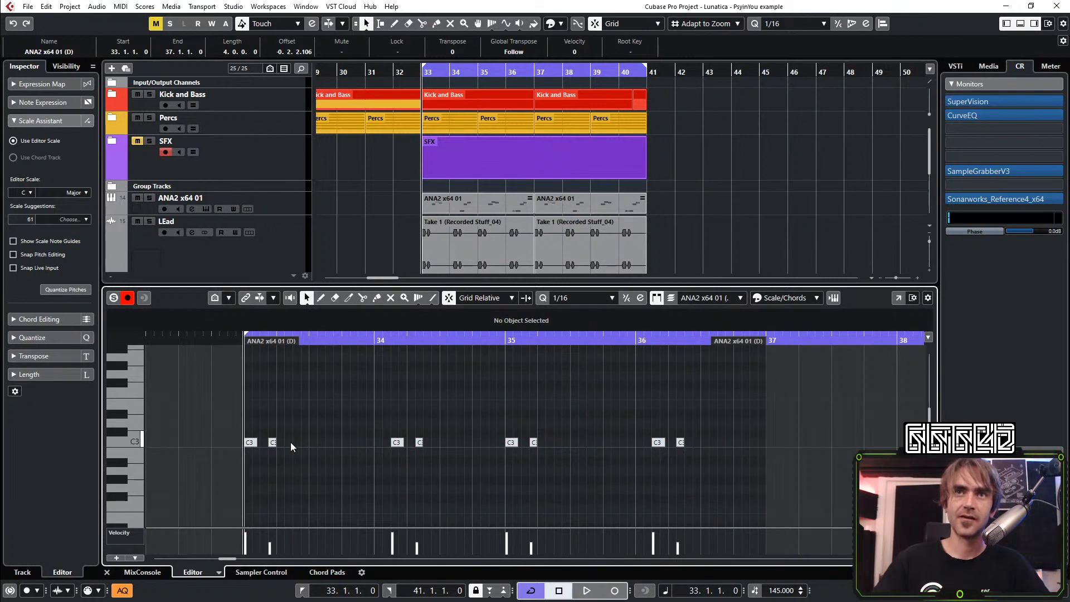
double_click(290, 443)
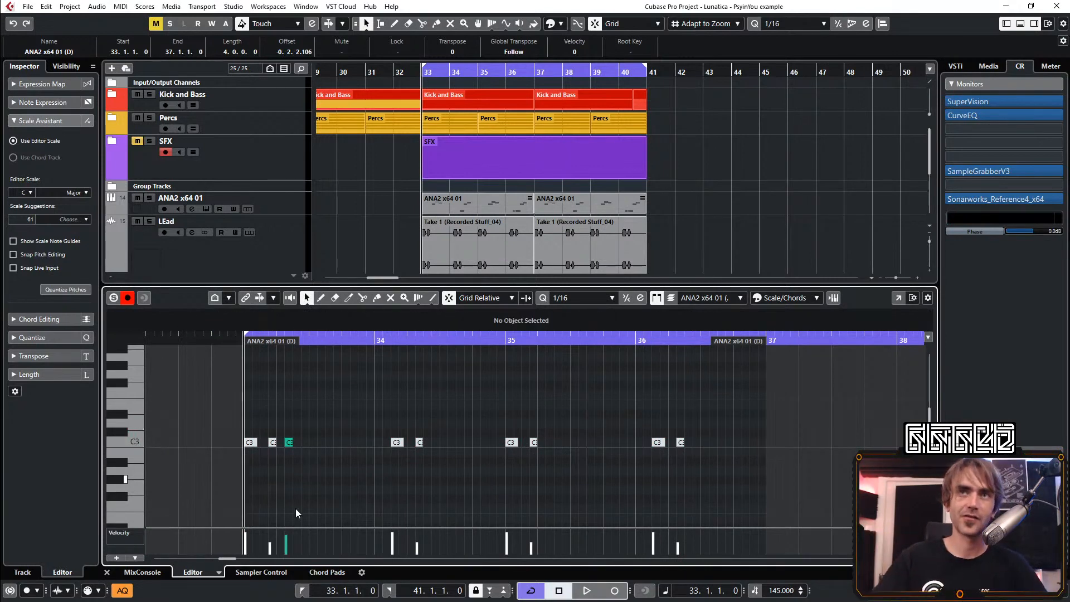
click(107, 572)
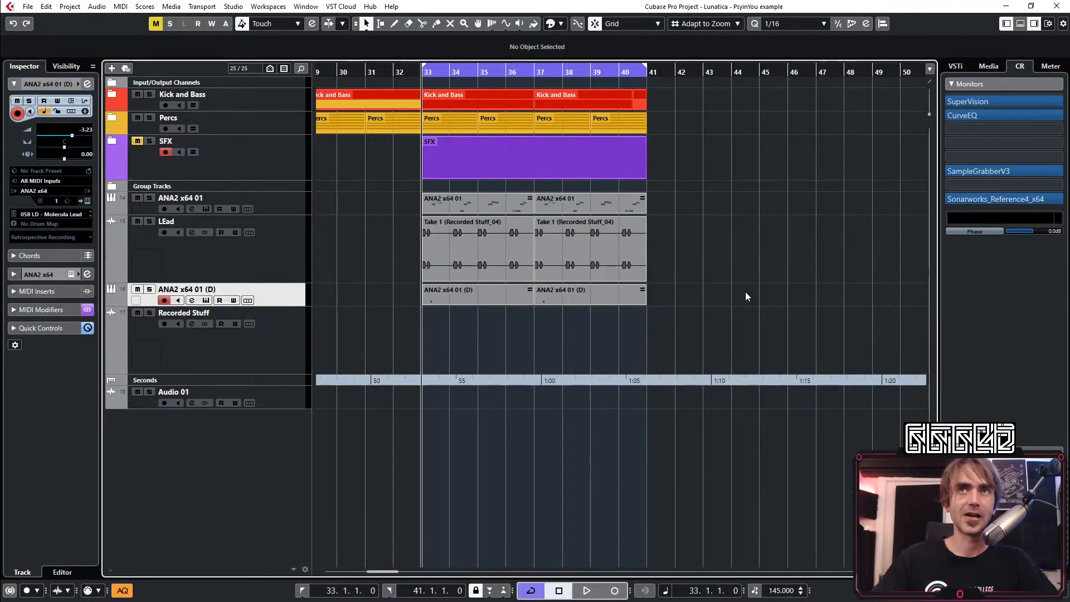
Reopen the first ANA2 x64 01 (D) part and add a sixteenth C3 note at 33.2.4 while auditioning the loop
key(space)
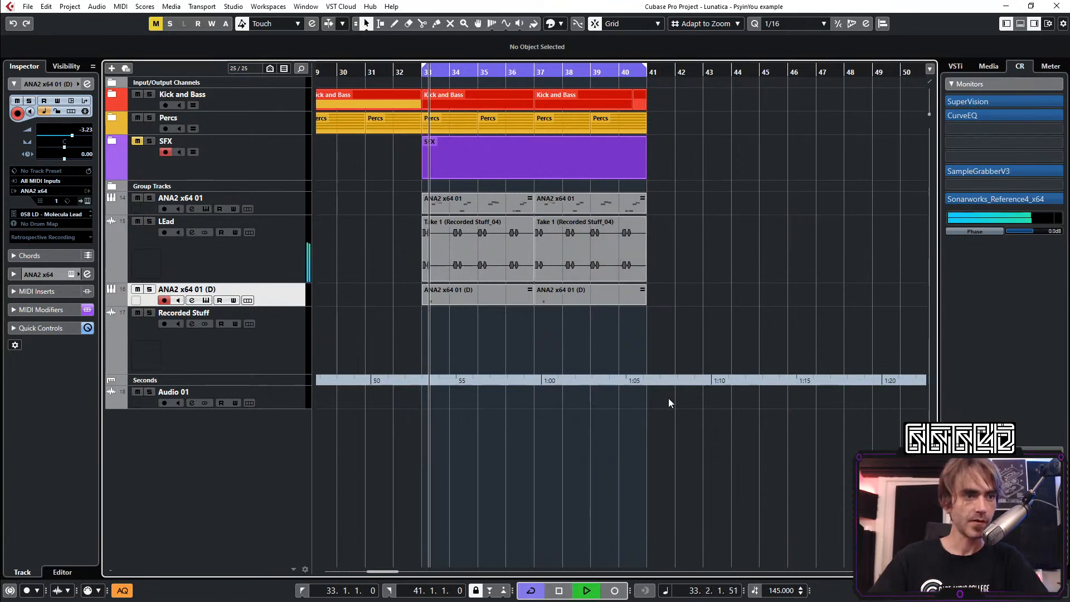
double_click(440, 291)
key(space)
scroll(279, 448, left, 1)
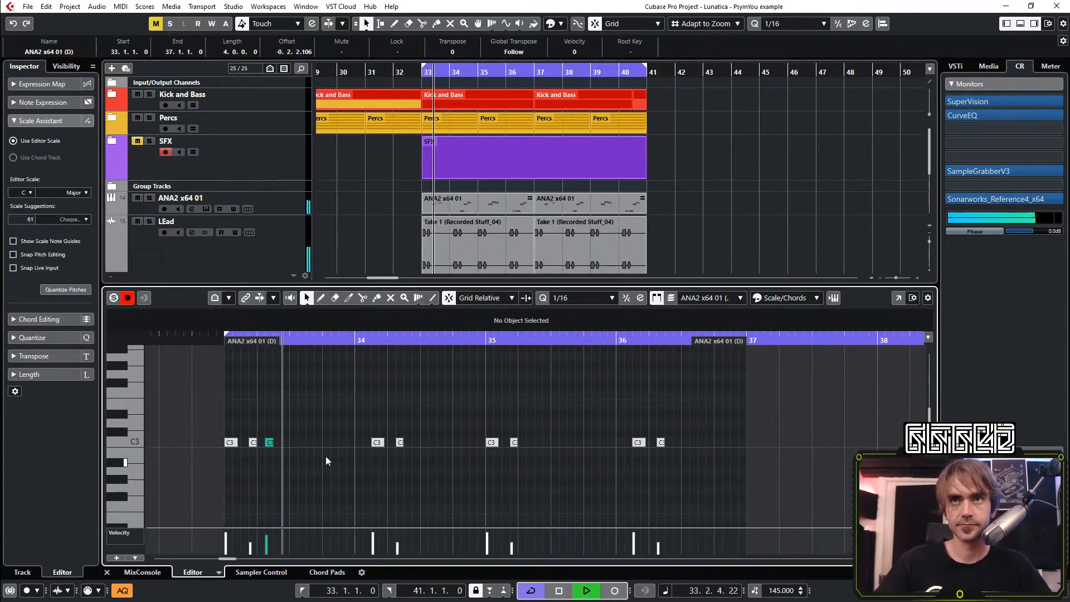
scroll(327, 456, up, 2)
key(space)
key(space)
double_click(270, 443)
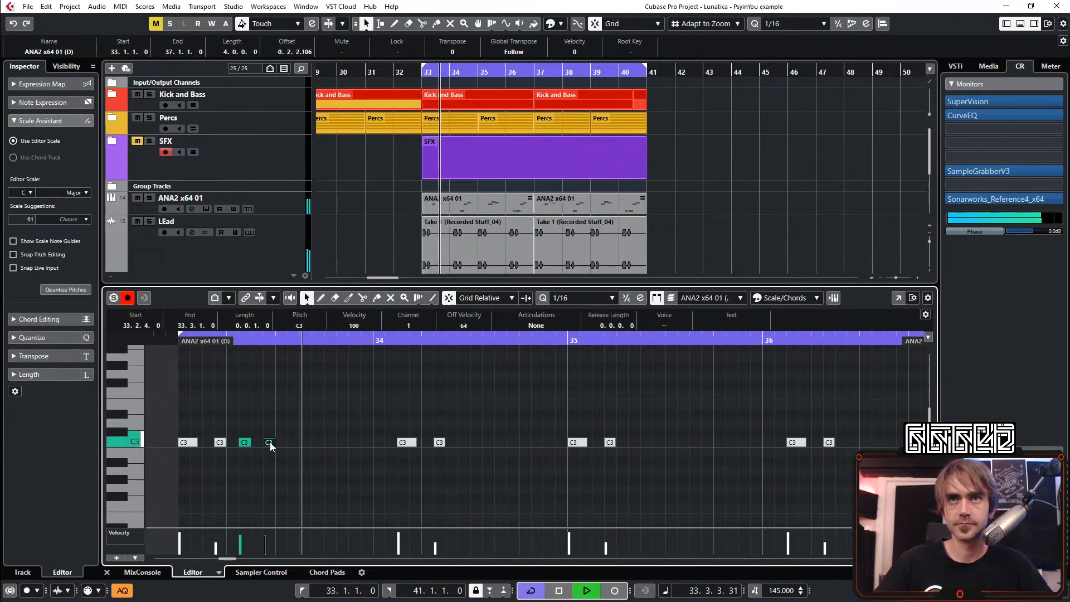
scroll(291, 417, down, 1)
key(space)
key(space)
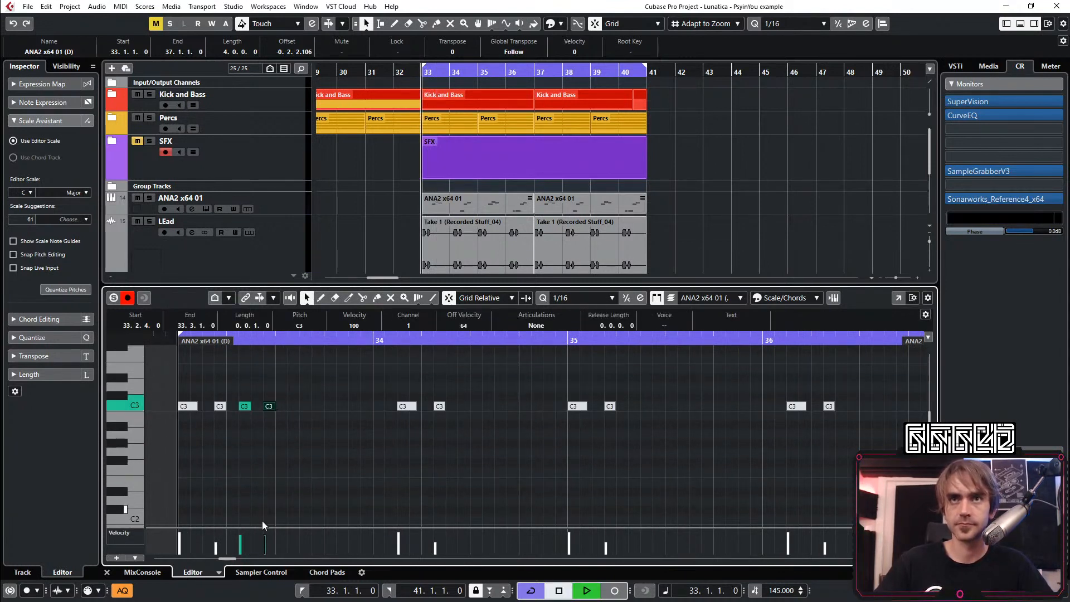
Lower the ANA2 x64 01 (D) track volume to -9.85
scroll(389, 205, down, 3)
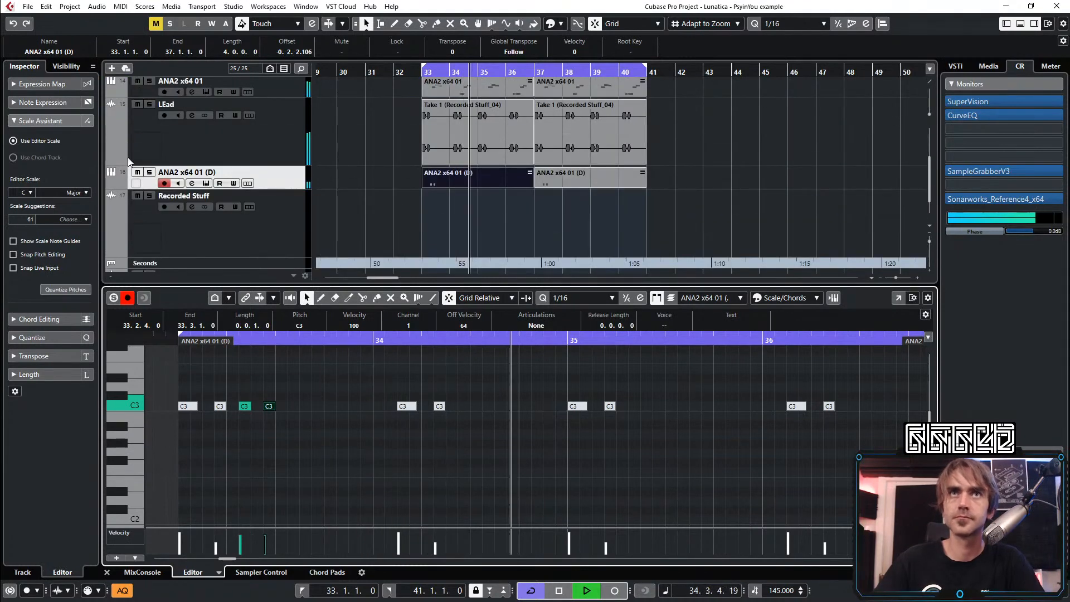
click(267, 172)
drag(72, 136, 62, 136)
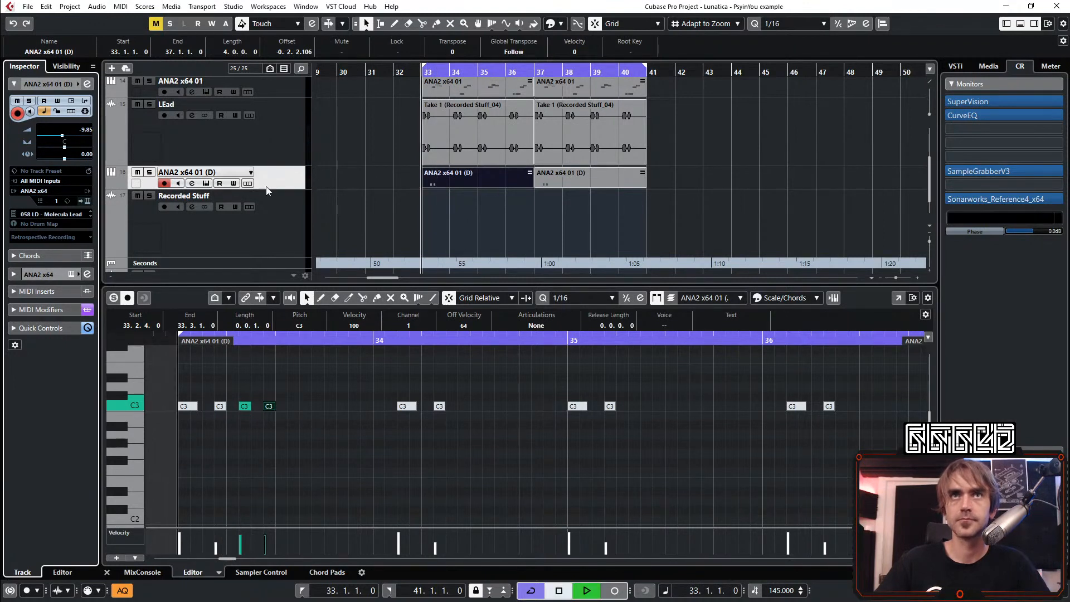
Add a sixteenth C3 note at 33.3.3 in the ANA2 x64 01 (D) part and deselect it
click(303, 406)
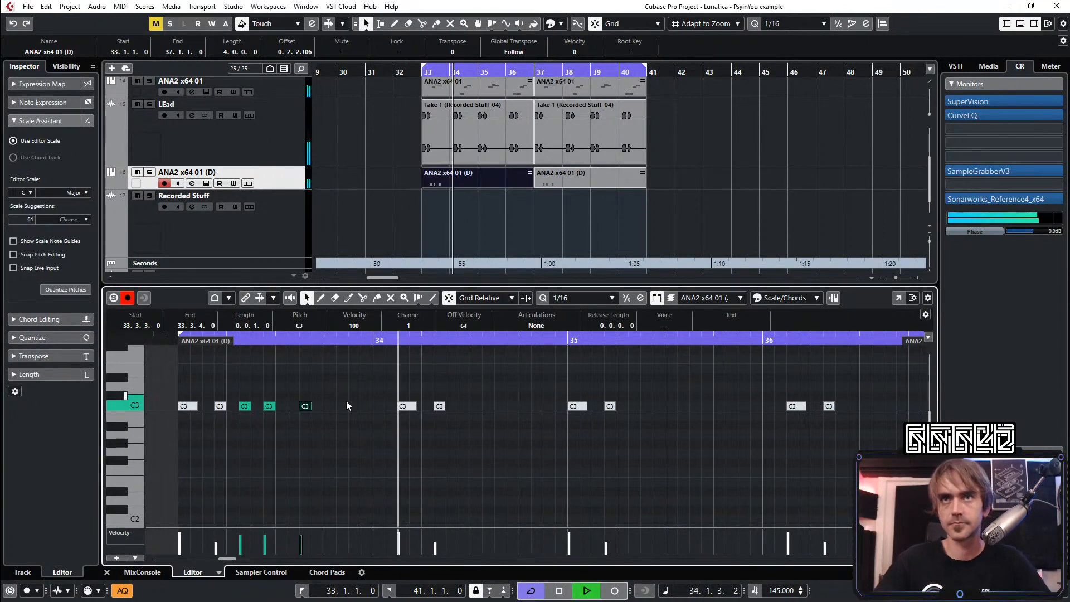
click(343, 386)
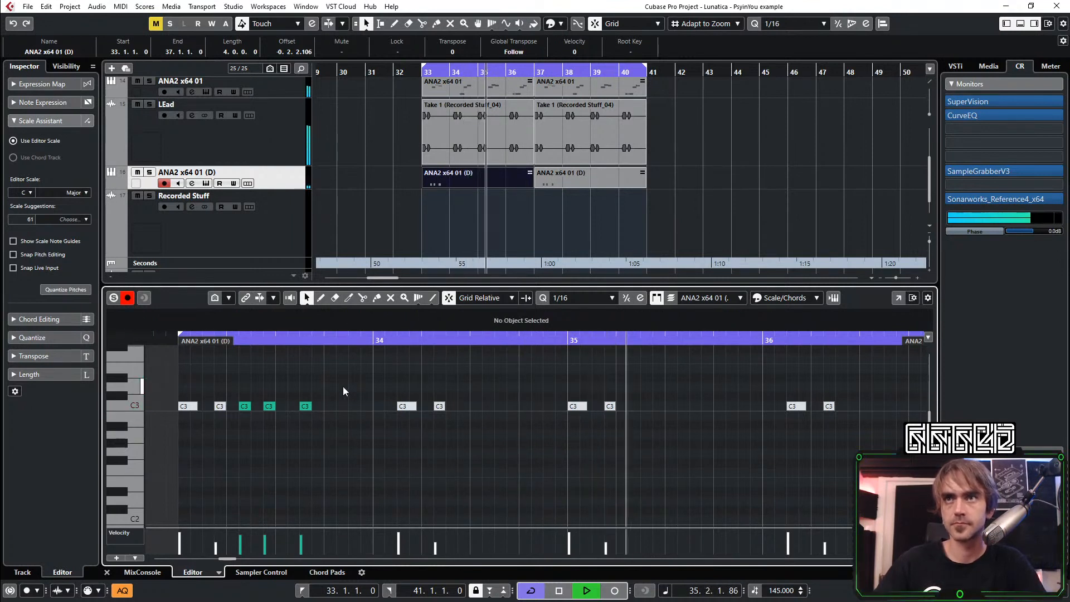
Mute the two C3 notes at 33.2.4 and 33.3.3 in the ANA2 x64 01 (D) part
key(7)
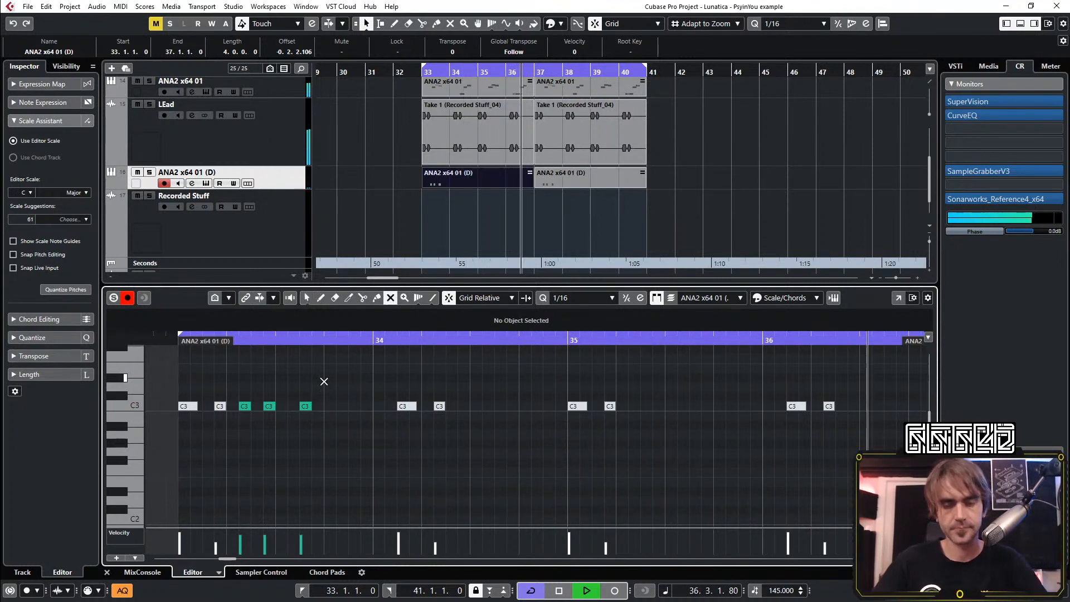
drag(336, 378, 270, 440)
key(1)
click(312, 455)
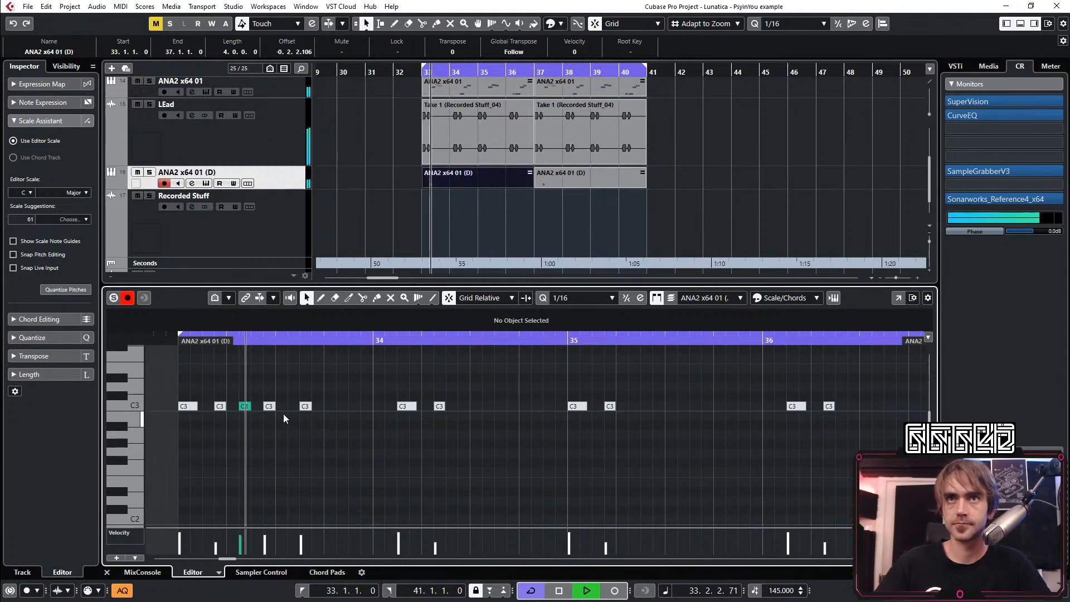
Add a sixteenth C3 note at 33.4.1 and duplicate it to 33.4.2
key(space)
key(space)
double_click(332, 408)
key(ctrl+d)
click(385, 440)
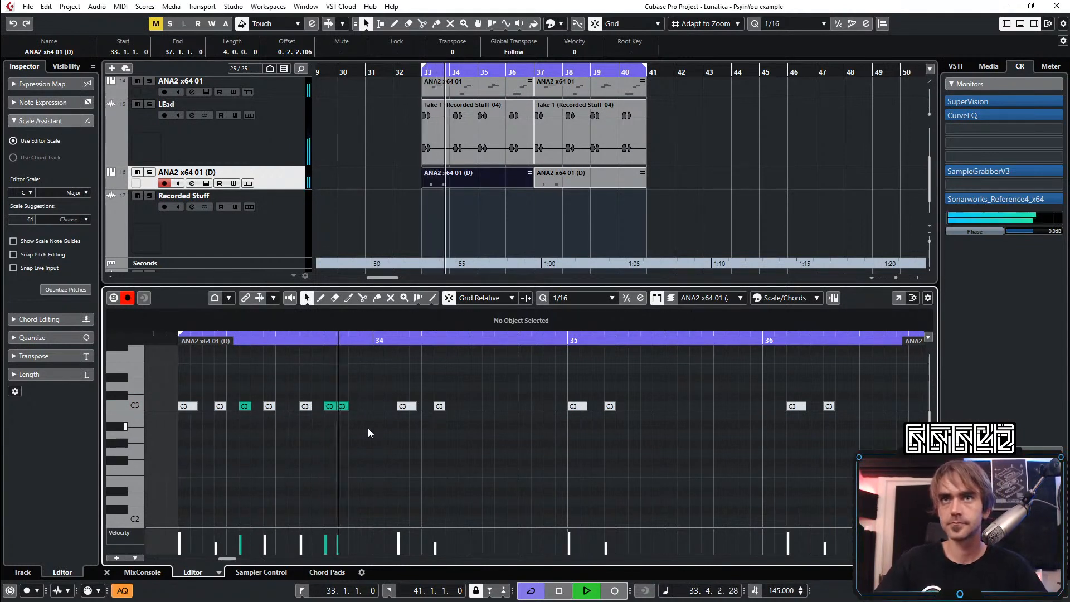
Shorten the C3 notes at 33.4.1 and 33.4.2 to a length of 0.0.0.76 each
mouse_move(359, 392)
mouse_down()
mouse_move(328, 429)
mouse_move(346, 406)
mouse_up()
scroll(339, 430, up, 3)
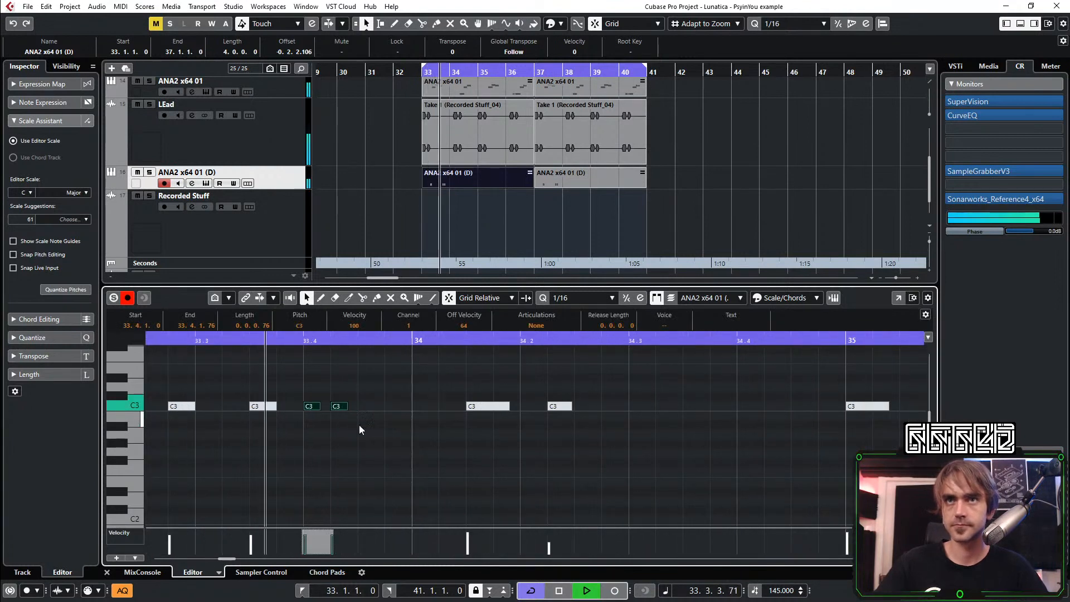
click(362, 427)
key(space)
scroll(370, 423, down, 1)
scroll(374, 416, up, 2)
scroll(373, 415, down, 3)
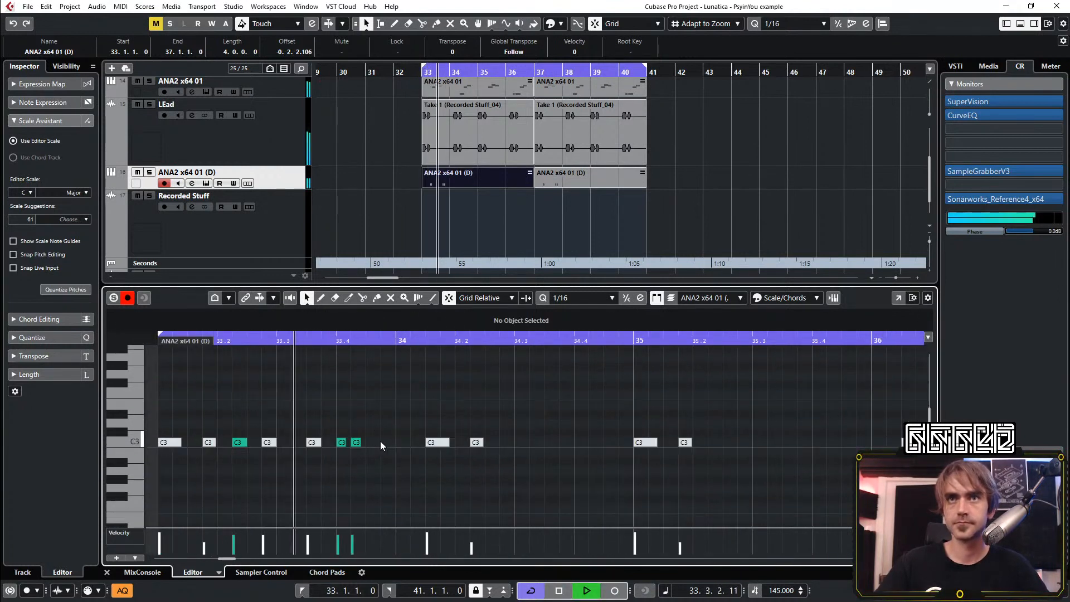
Add a C3 note at 33.4.3 and extend its length to 0.0.1.95 while auditioning the loop
key(space)
key(space)
double_click(374, 440)
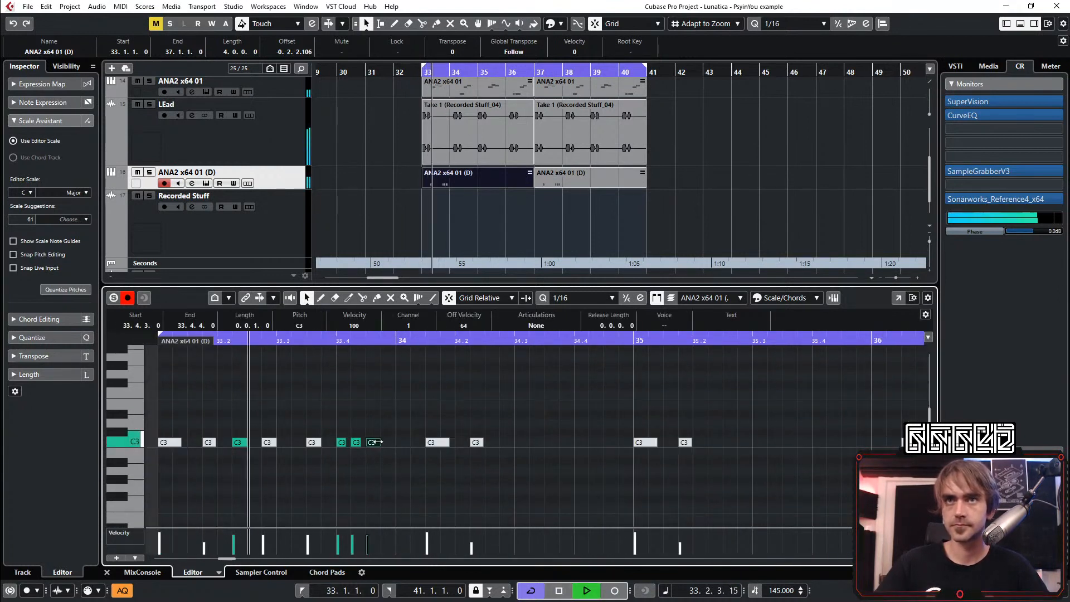
key(space)
key(space)
scroll(413, 463, down, 1)
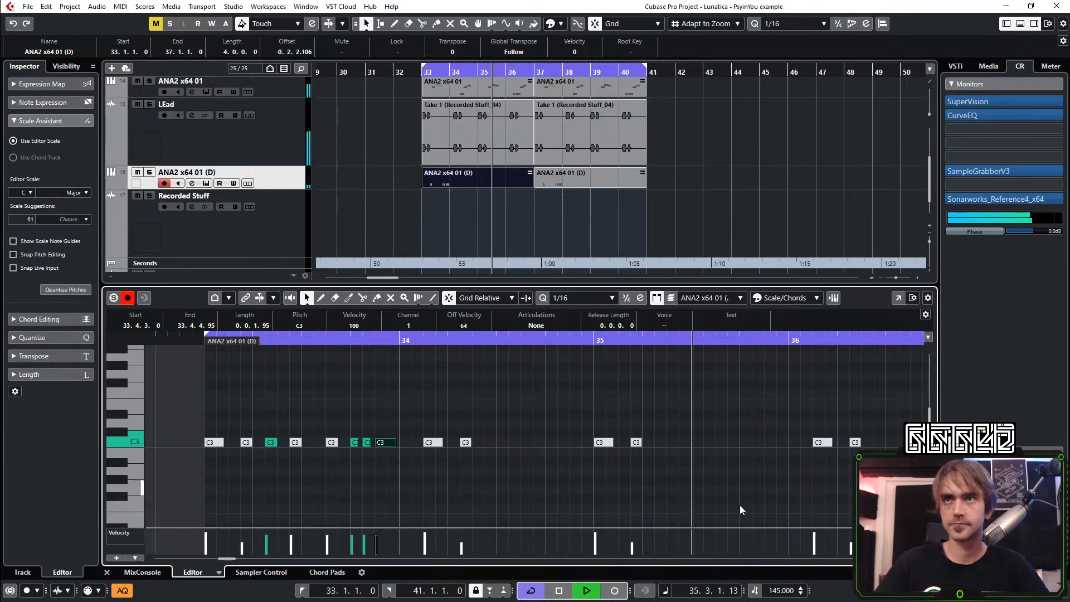
Audition the phrase from bar 33 and unmute the C3 note at 33.2.4
scroll(711, 503, down, 1)
scroll(658, 483, up, 4)
key(space)
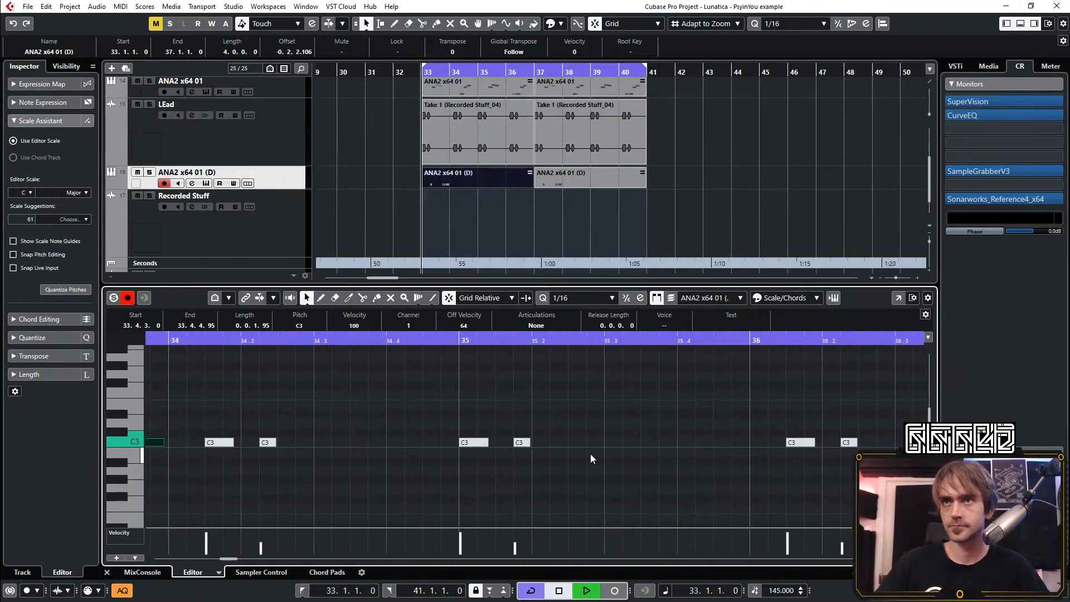
scroll(590, 454, down, 3)
key(space)
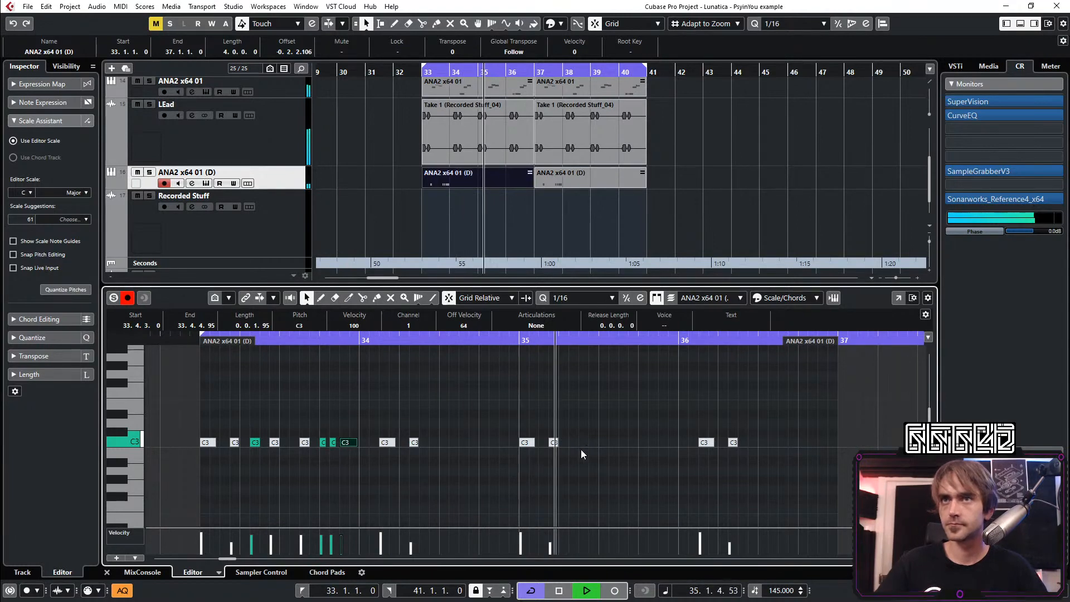
scroll(583, 460, right, 2)
scroll(466, 464, left, 4)
scroll(426, 452, up, 3)
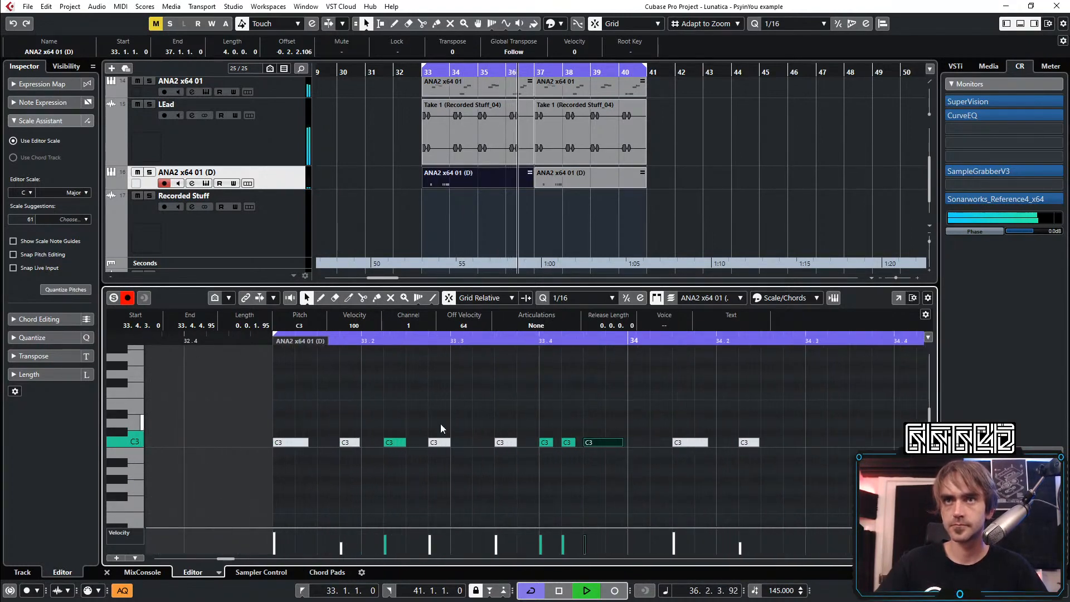
key(7)
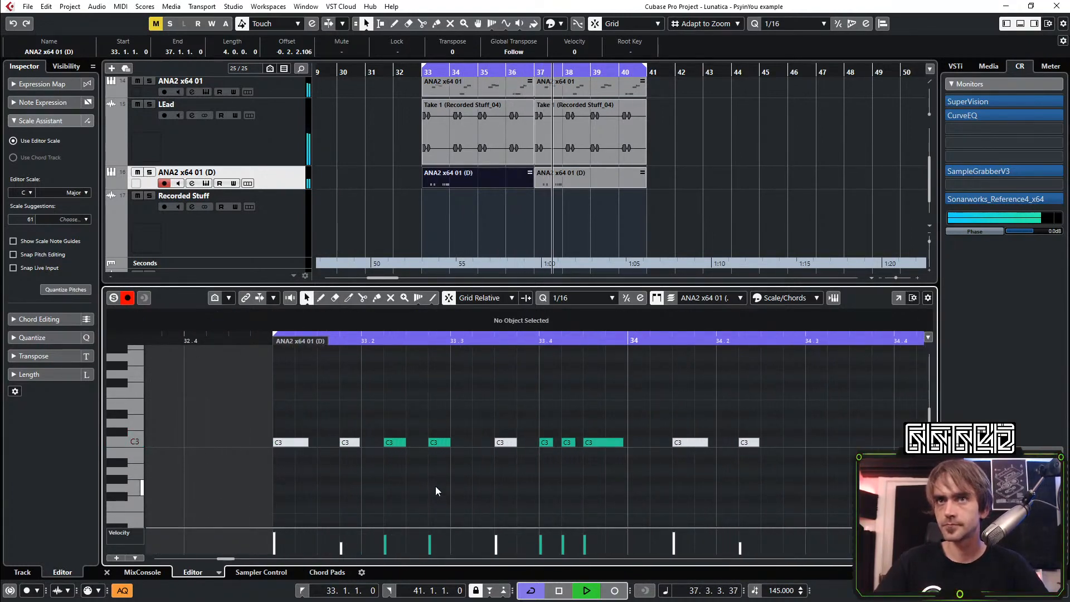
click(429, 442)
key(1)
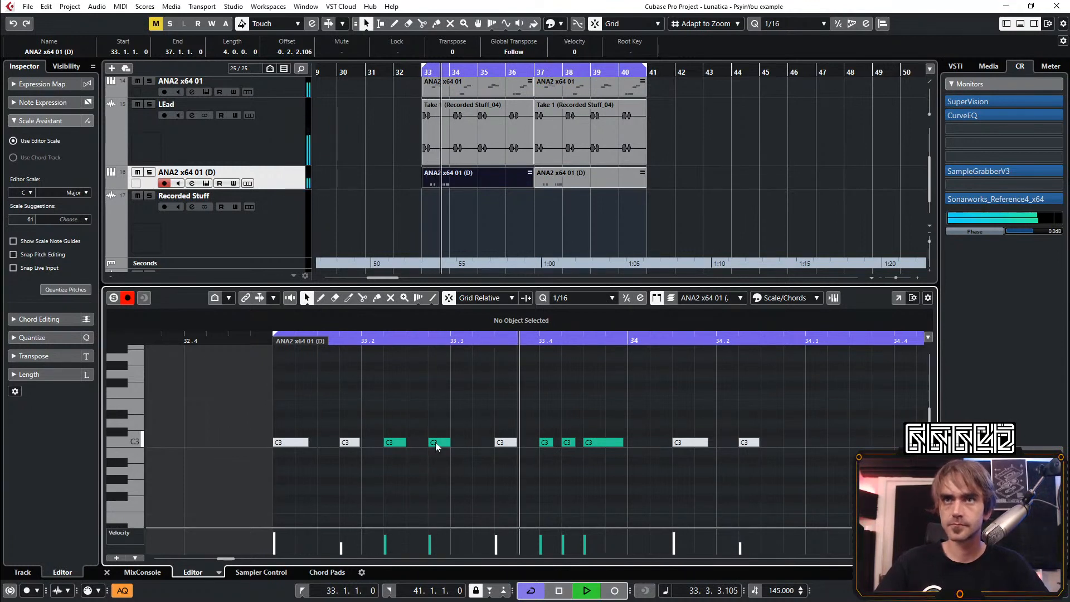
Move the C3 note at 33.2.4 one sixteenth earlier to 33.2.3 and audition the loop
scroll(446, 474, down, 4)
drag(299, 443, 290, 443)
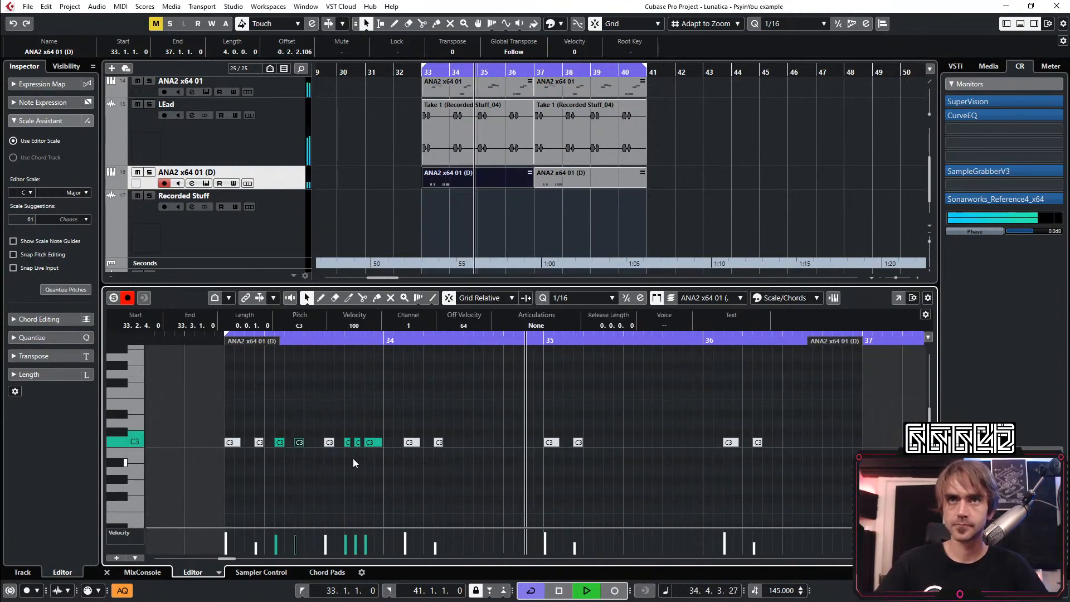
key(space)
key(space)
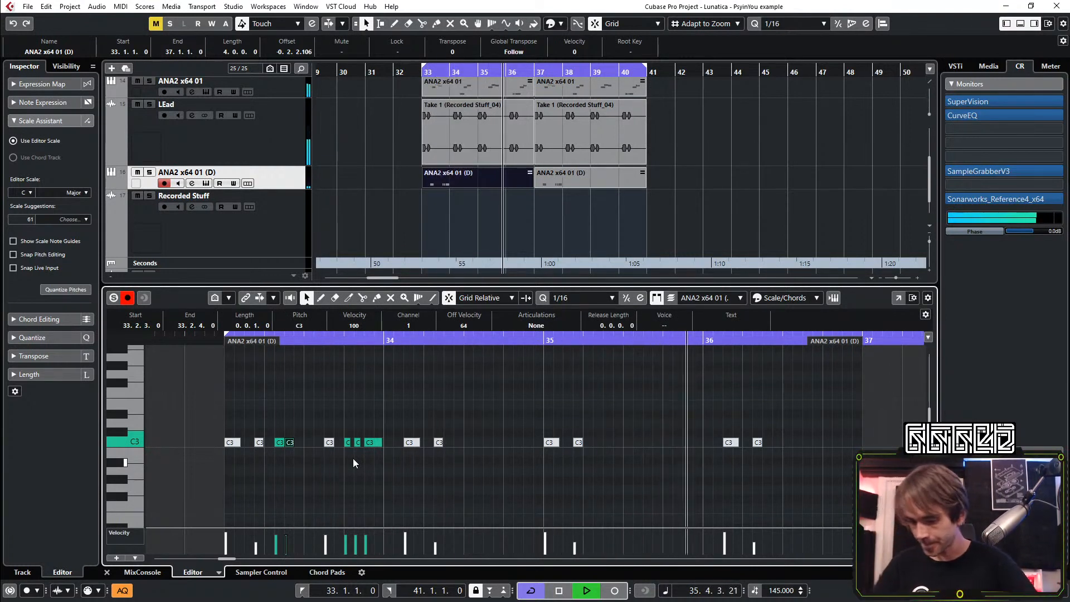
key(space)
Shorten the C3 note at 33.2.2 to about half a sixteenth and lengthen the one at 33.2.3 to 0.0.1.99
scroll(271, 502, up, 3)
key(space)
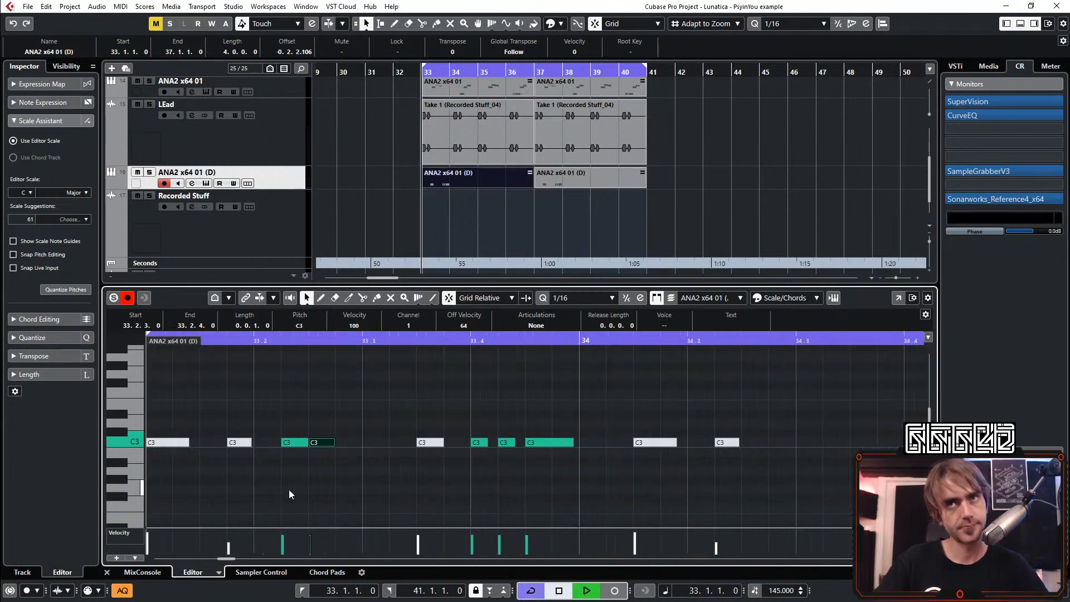
drag(307, 446, 295, 446)
key(space)
click(311, 499)
key(space)
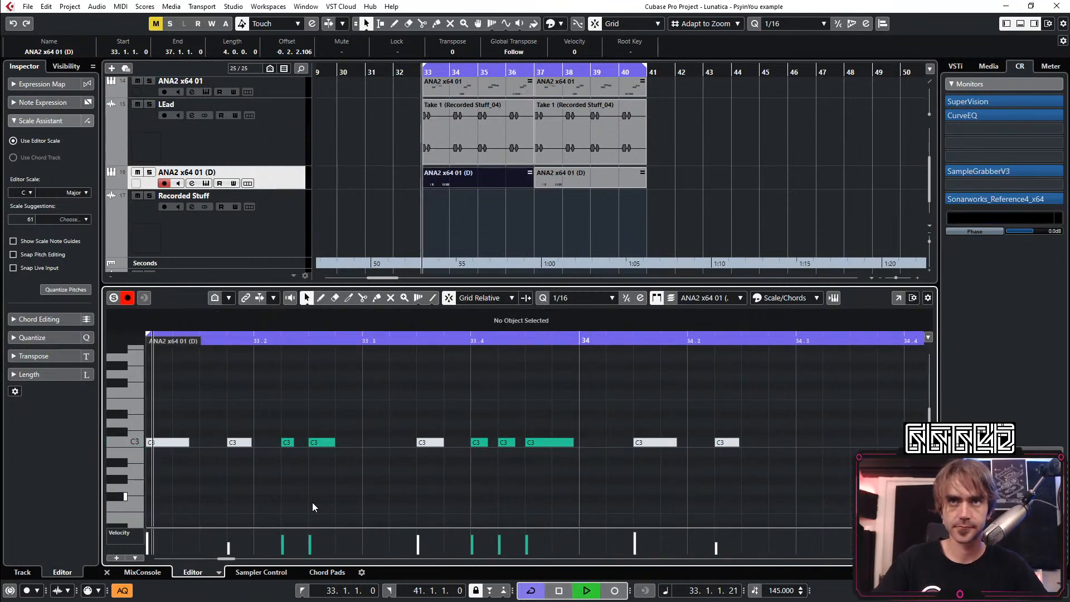
scroll(306, 437, down, 3)
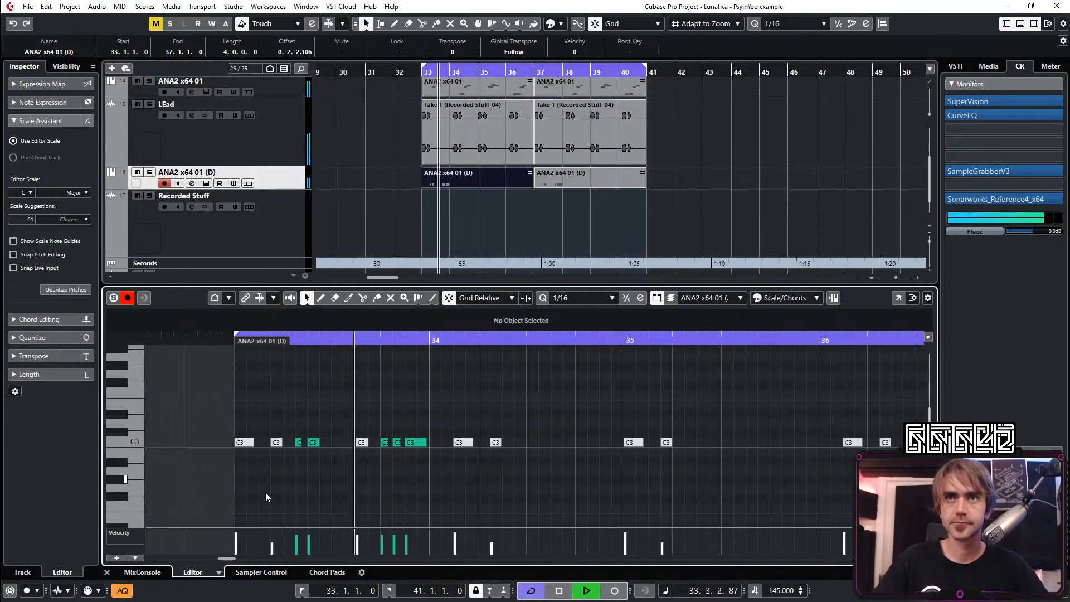
click(317, 442)
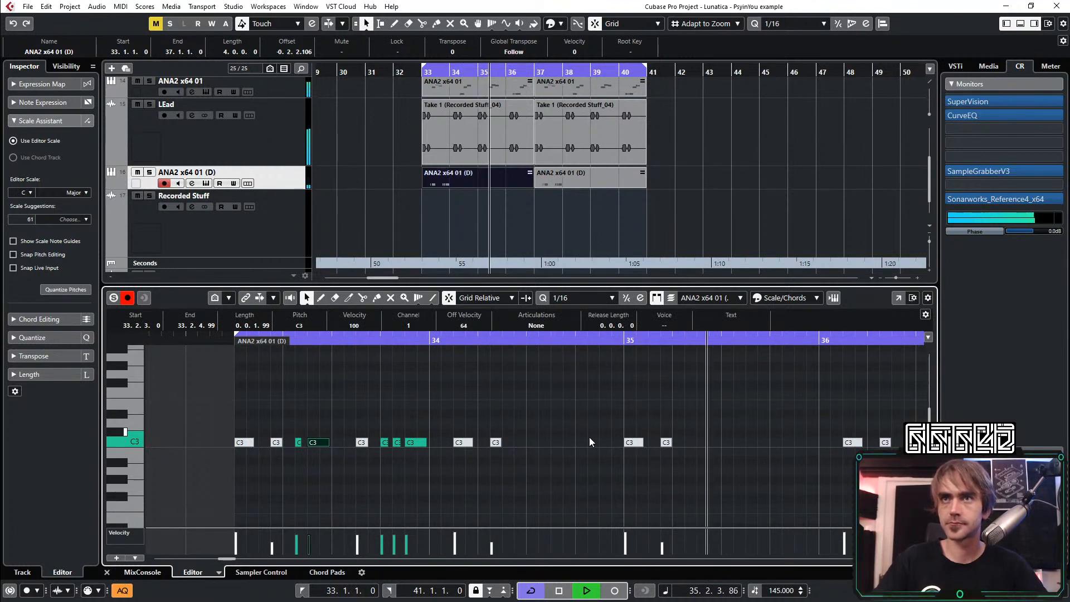
Add sixteenth C3 notes at 34.4.3 and 34.4.4, repeat the two-bar phrase from bar 35, and close the MIDI editor
double_click(603, 442)
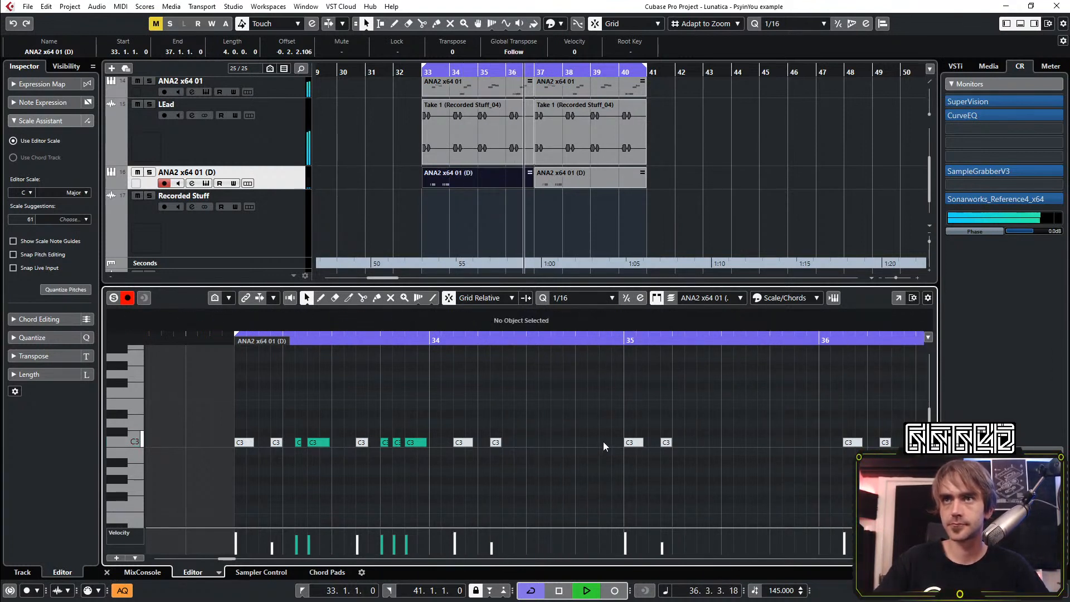
double_click(616, 442)
drag(621, 416, 595, 449)
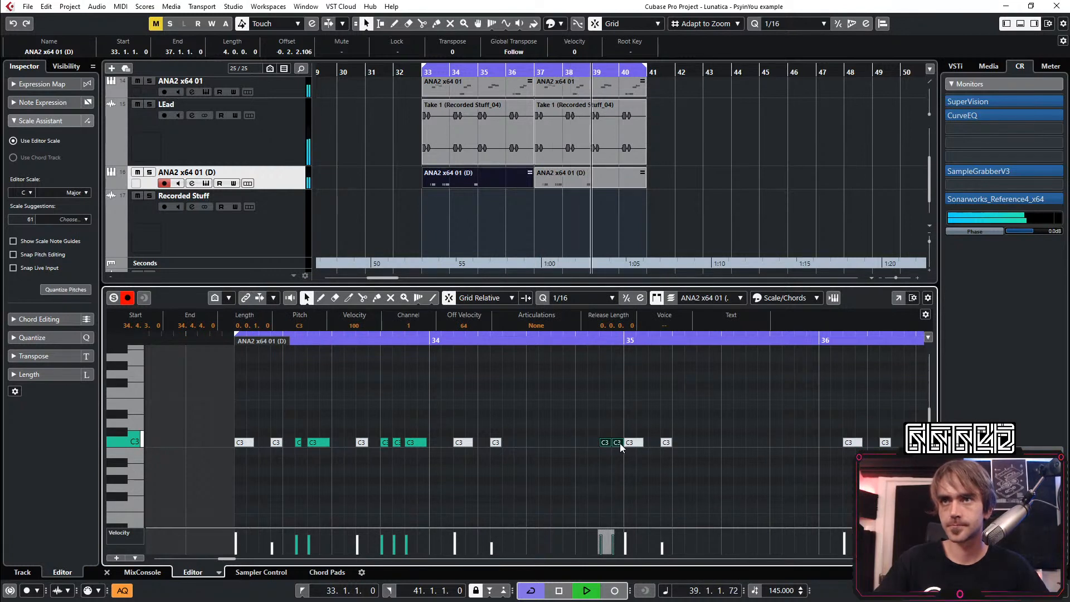
mouse_move(620, 444)
mouse_down()
mouse_move(636, 420)
mouse_move(841, 488)
mouse_move(449, 453)
mouse_move(676, 461)
mouse_move(637, 449)
mouse_up()
scroll(626, 420, down, 3)
key(Delete)
click(105, 572)
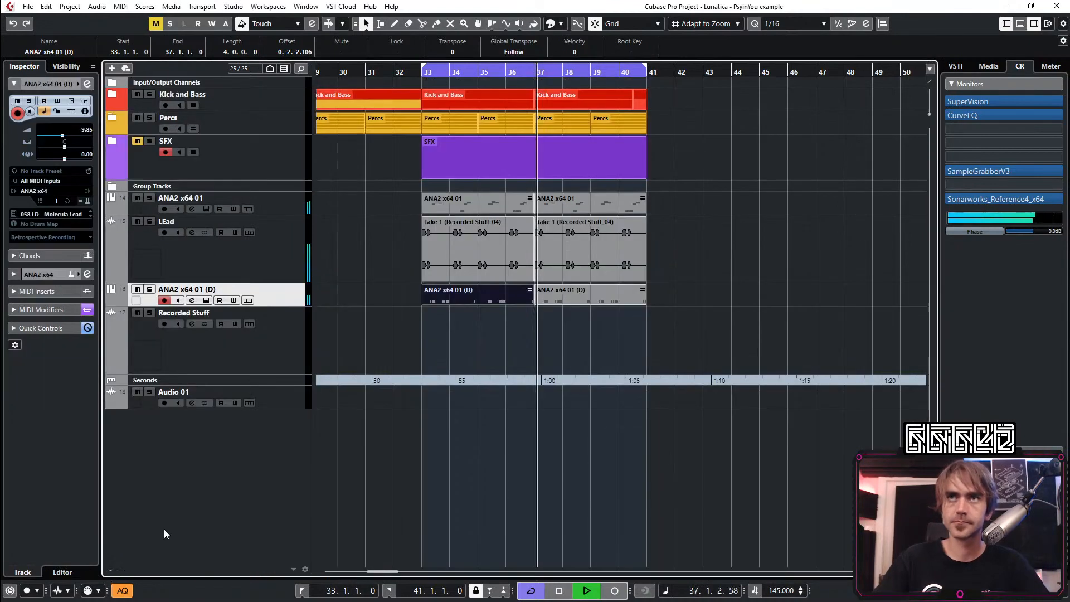
Open the ANA2 instrument of the ANA2 x64 01 (D) track and load the preset 057 LD - Power Lead from its preset browser
click(87, 201)
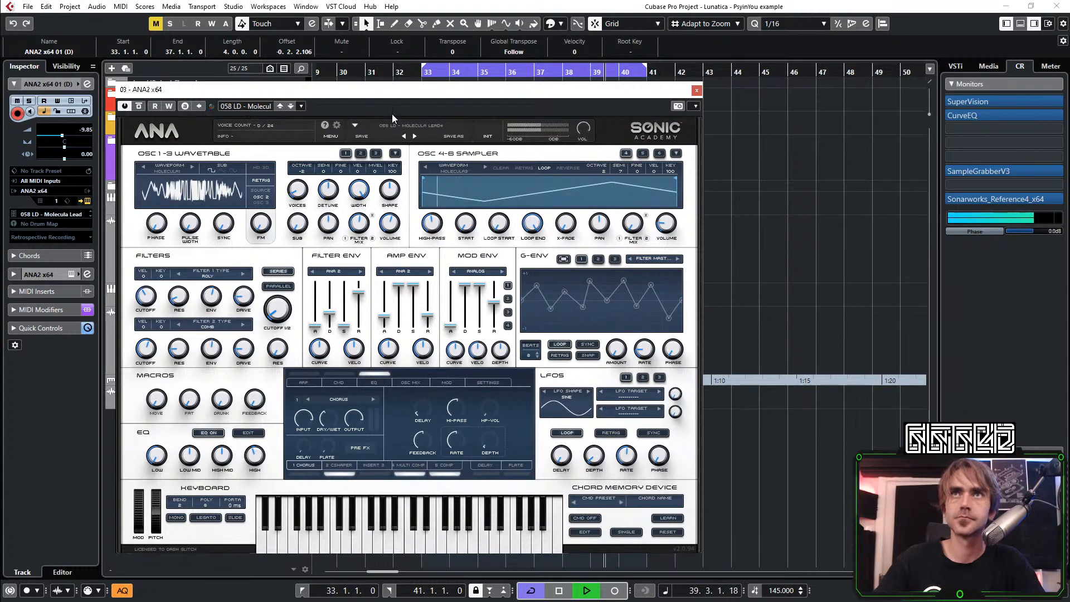
click(406, 125)
scroll(536, 288, down, 15)
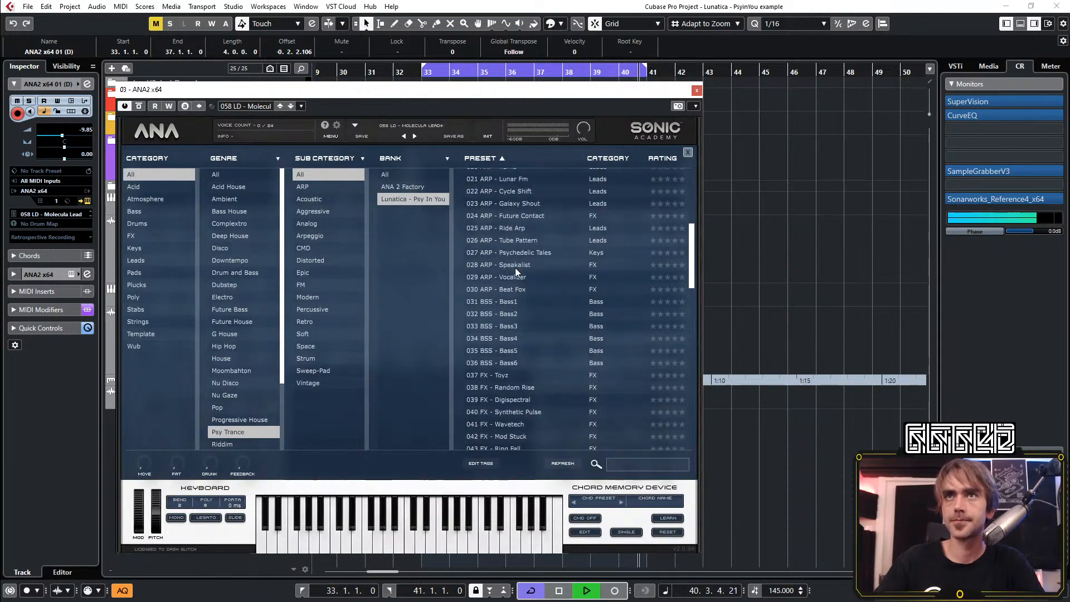
click(519, 300)
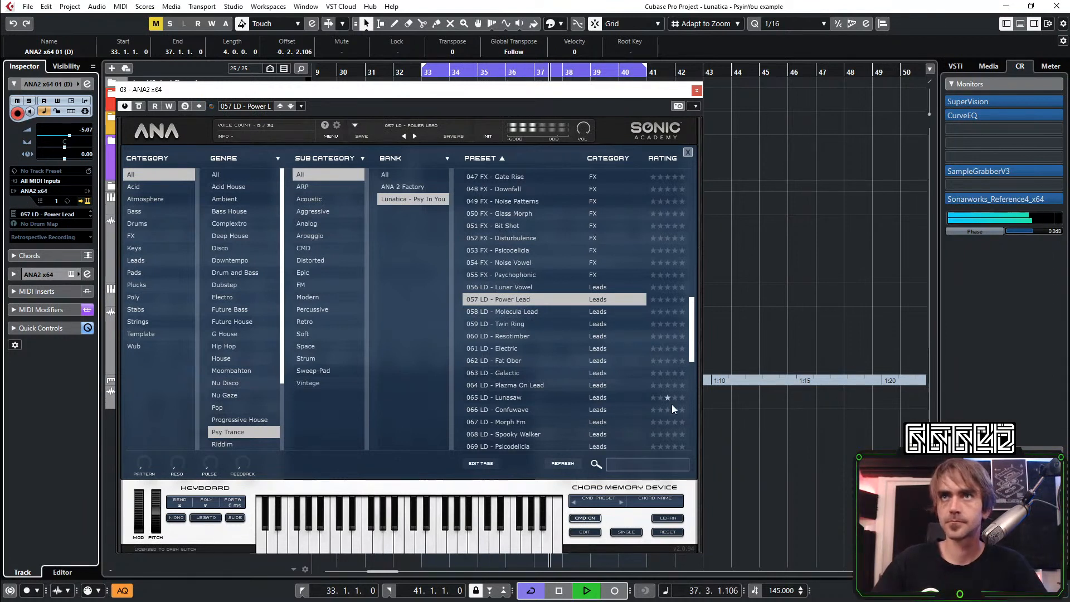
Audition the lead presets from 059 LD - Twin Ring through 064 LD - Plazma On Lead against the loop
click(515, 325)
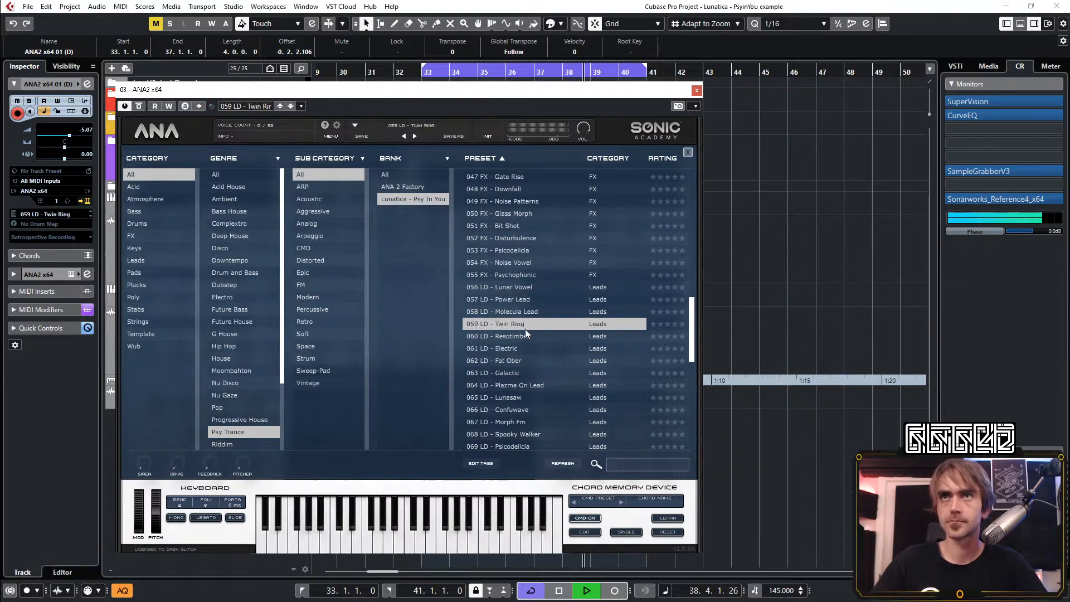
click(523, 337)
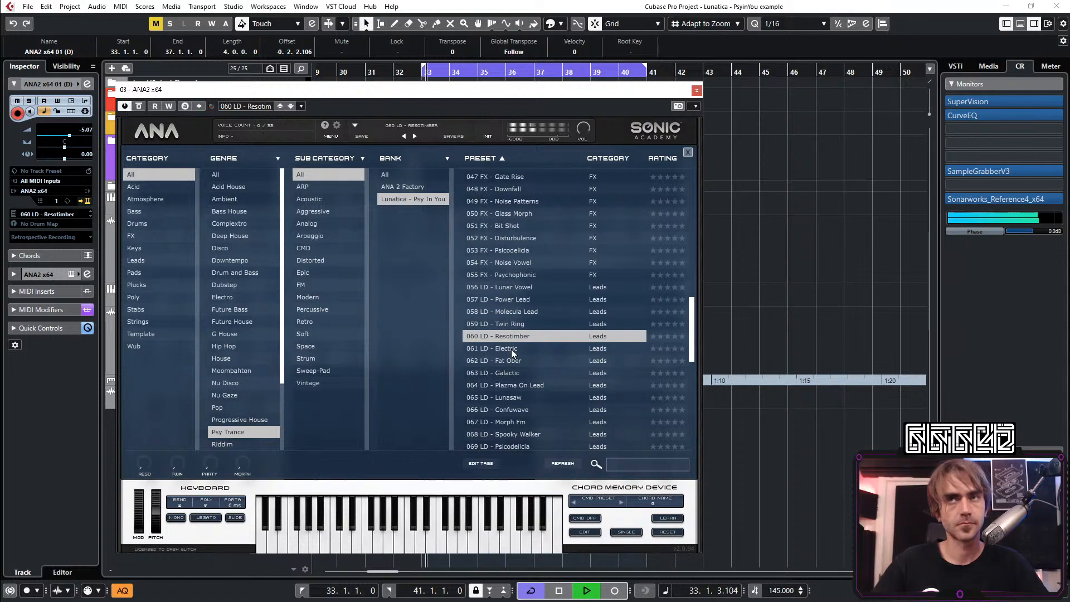
click(511, 349)
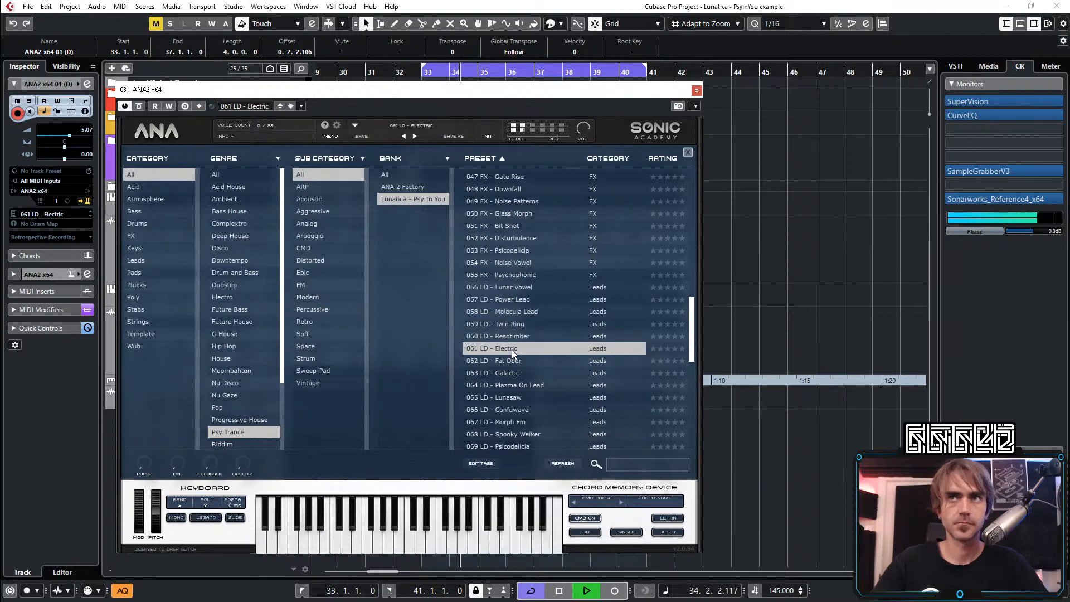
click(511, 362)
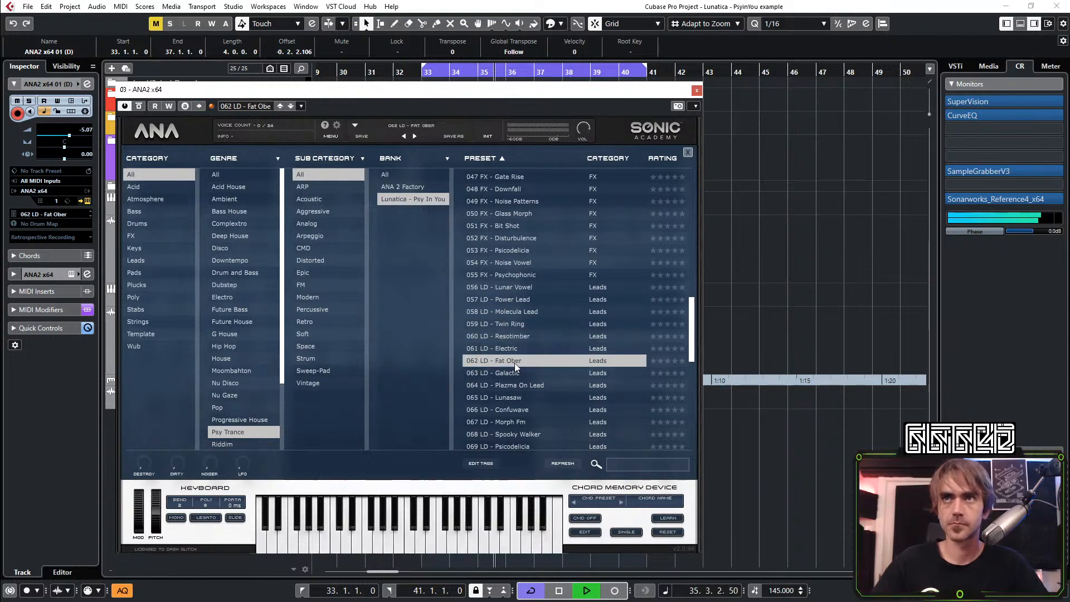
click(516, 374)
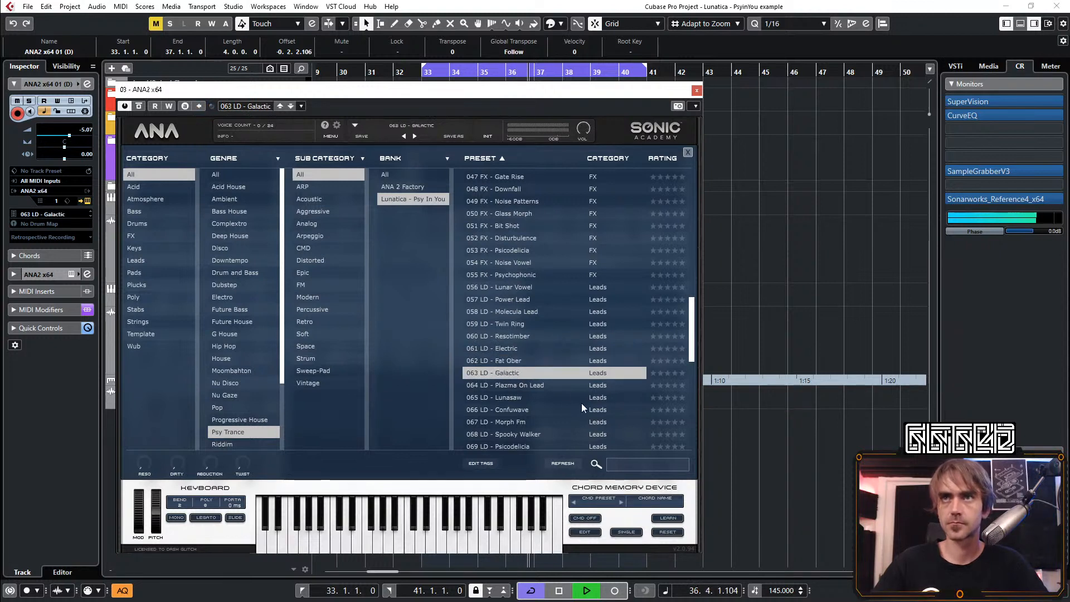
click(524, 385)
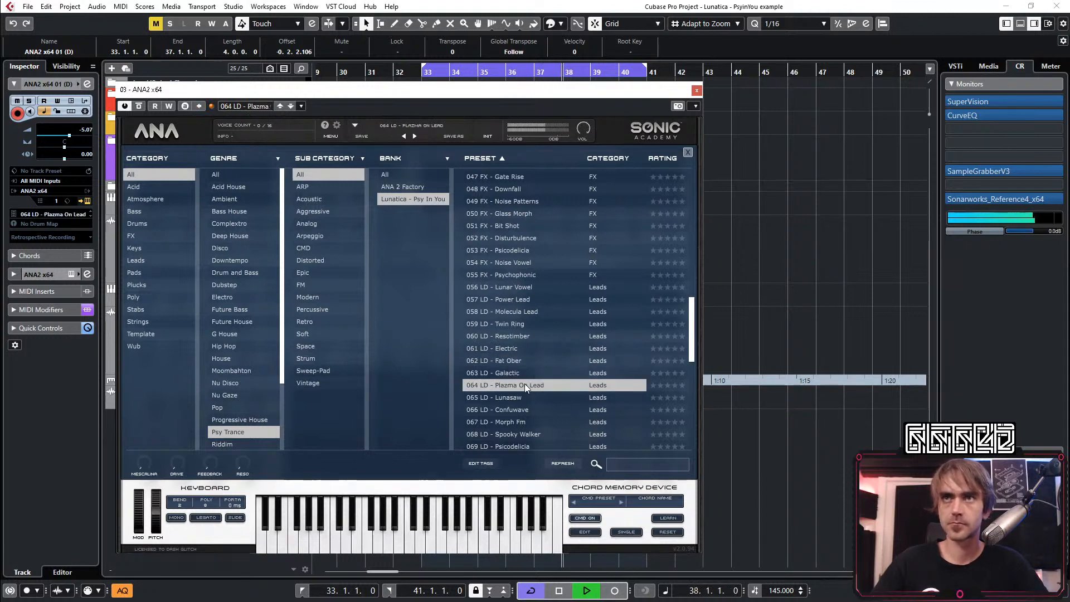
Audition the lead presets from 065 LD - Lunasaw onward, ending with 069 LD - Psicodelicia loaded
click(533, 399)
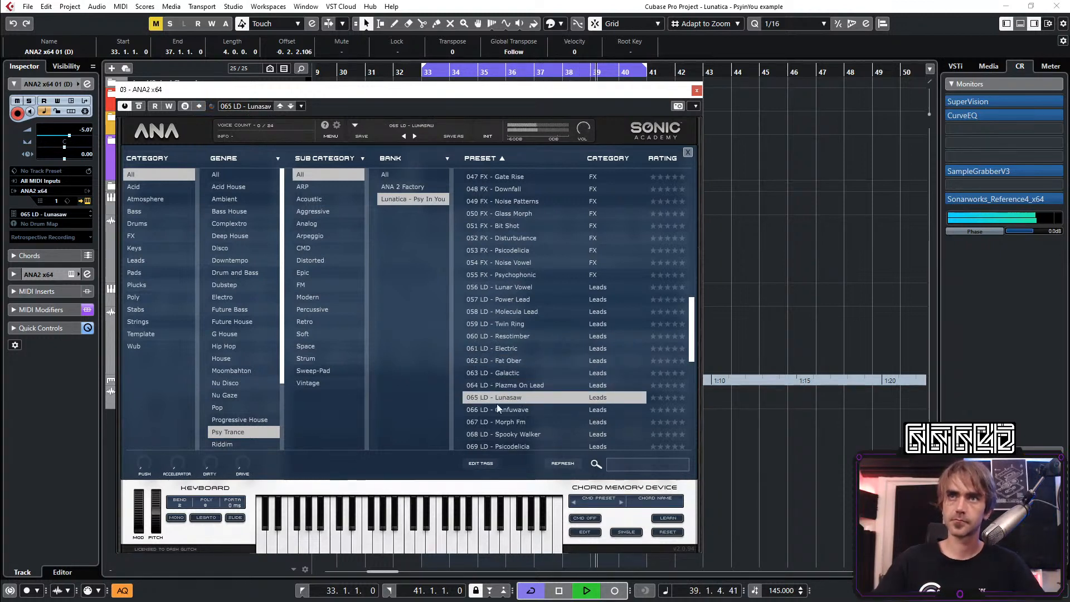
click(524, 409)
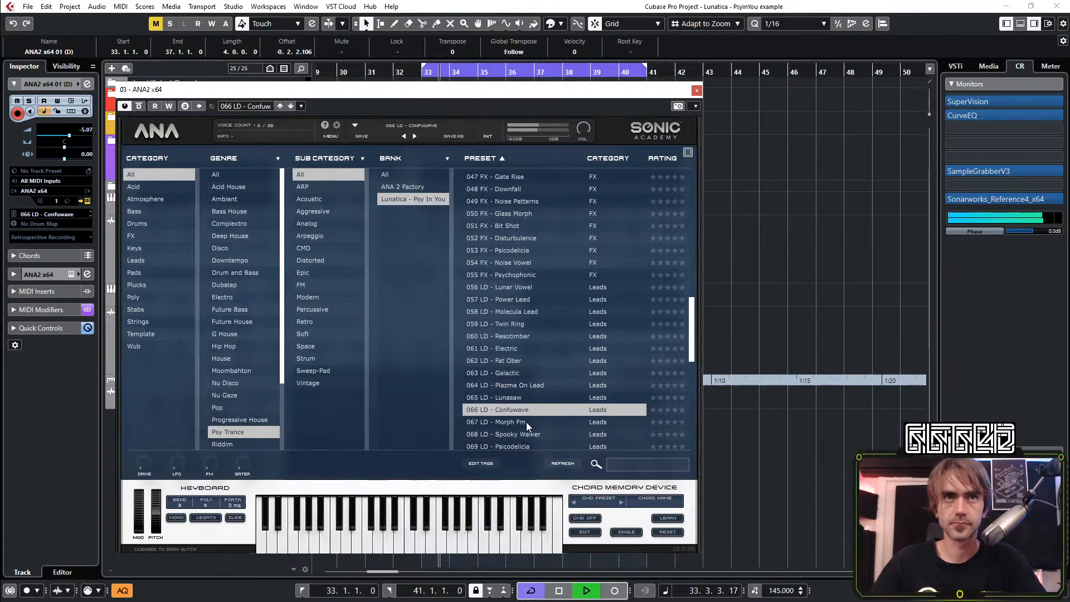
click(526, 422)
scroll(509, 423, down, 1)
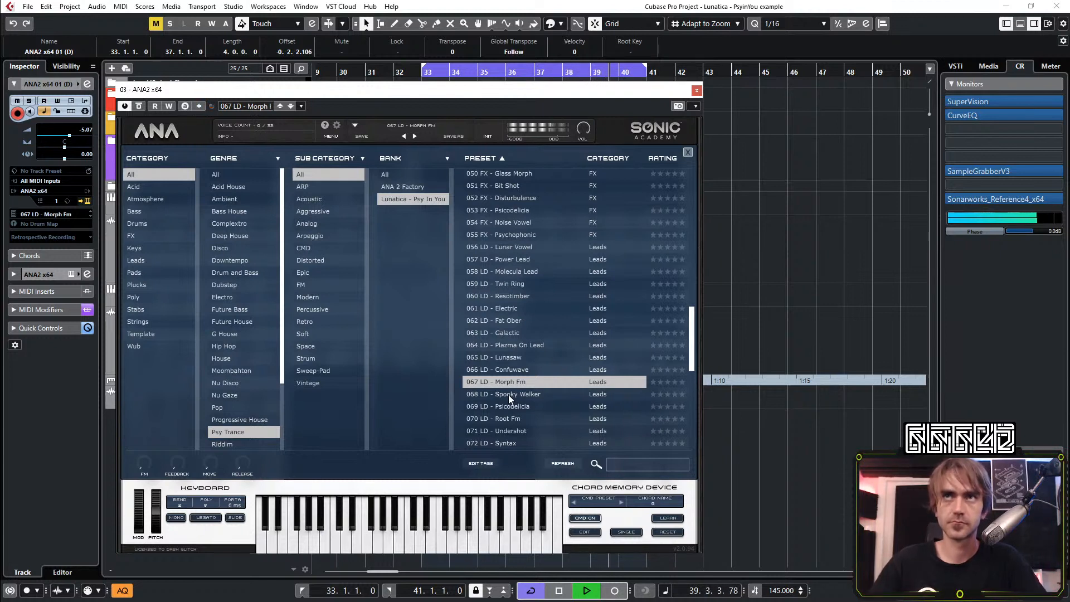
click(508, 394)
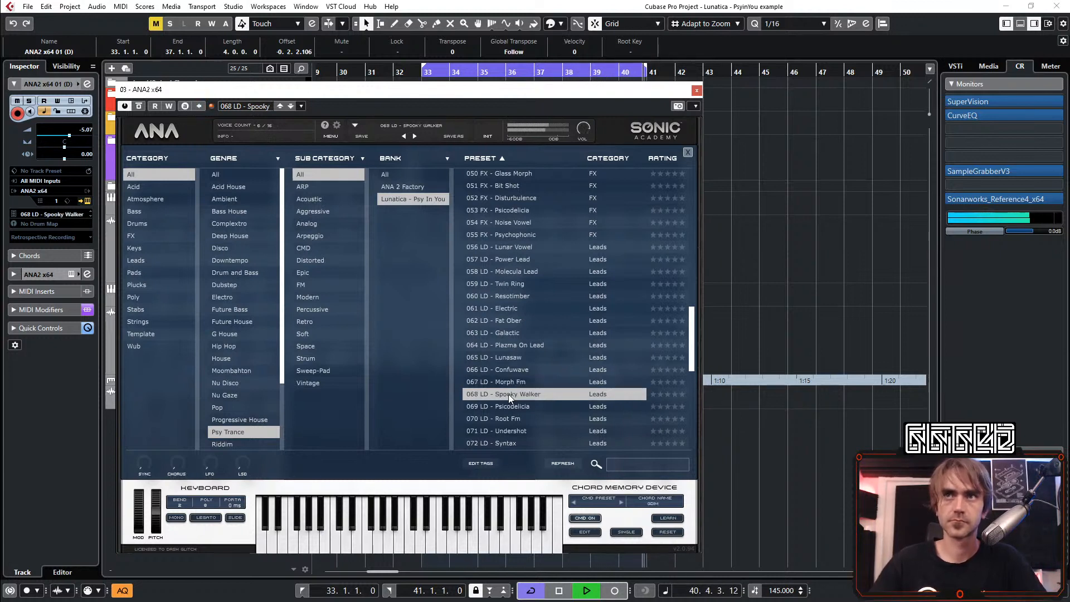
click(503, 407)
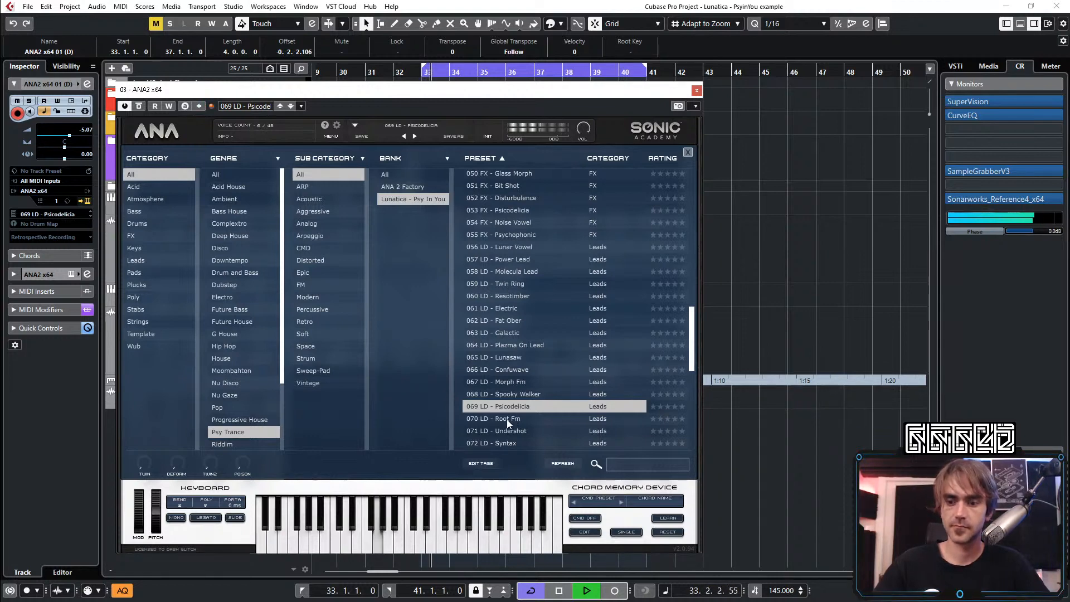
Listen to the ANA2 x64 01 (D) track in solo, then restart the loop with the full mix
drag(243, 91, 498, 113)
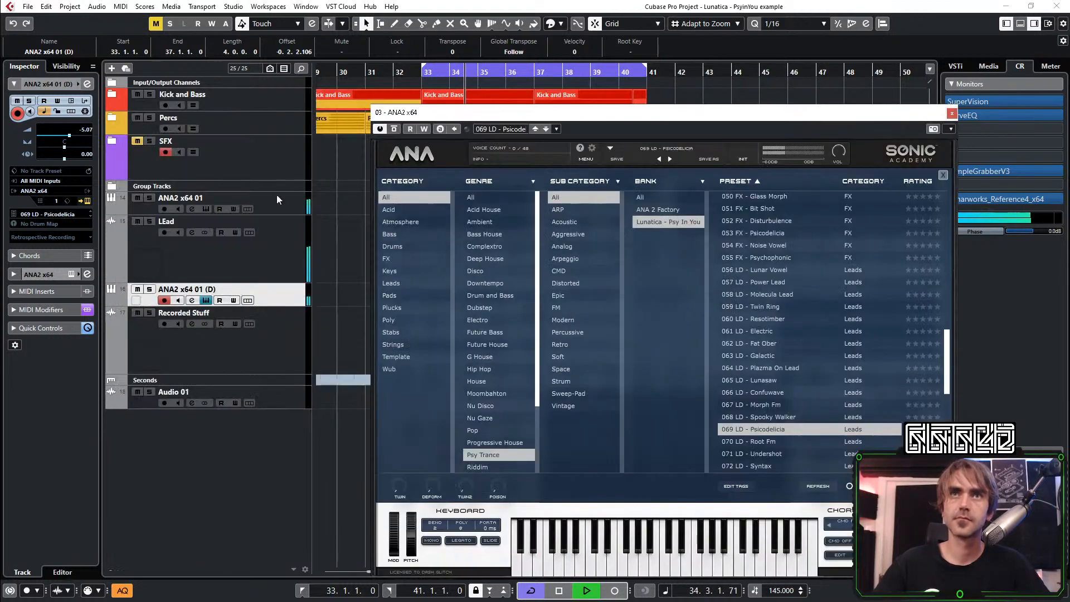
click(149, 289)
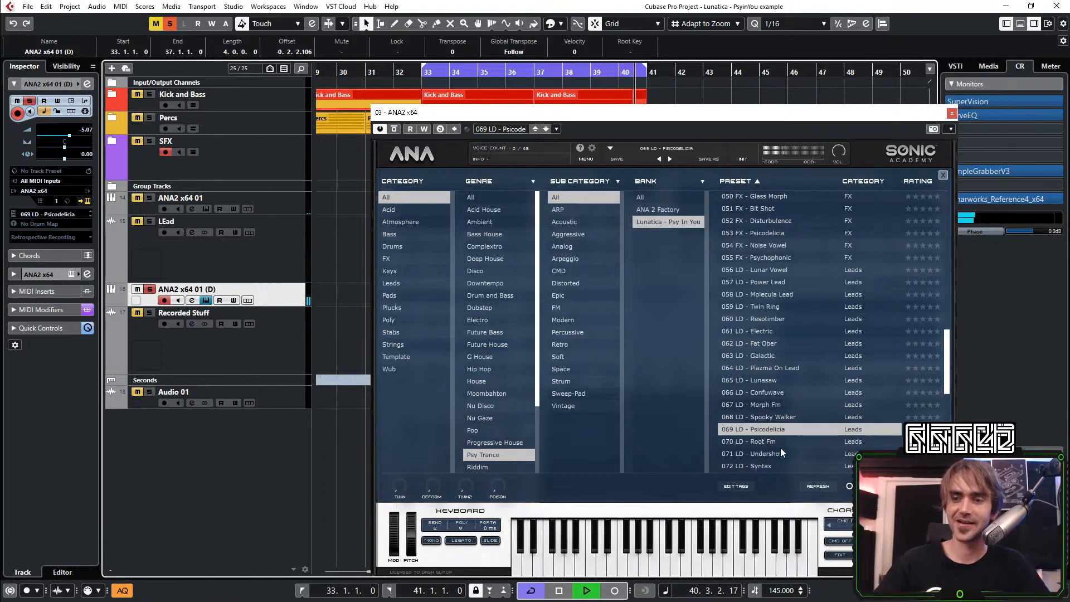
key(space)
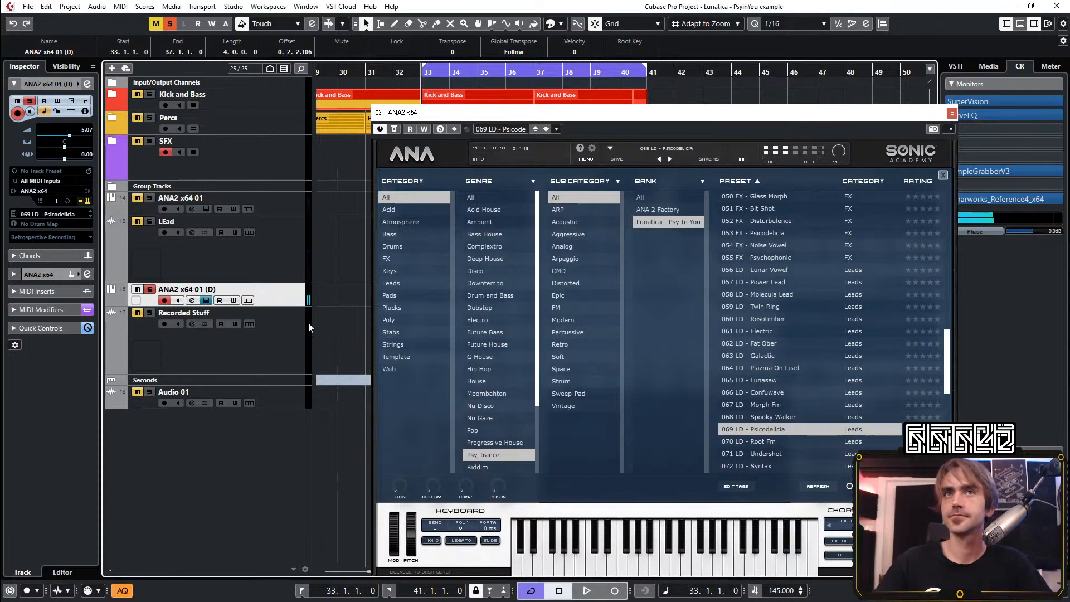
key(s)
key(space)
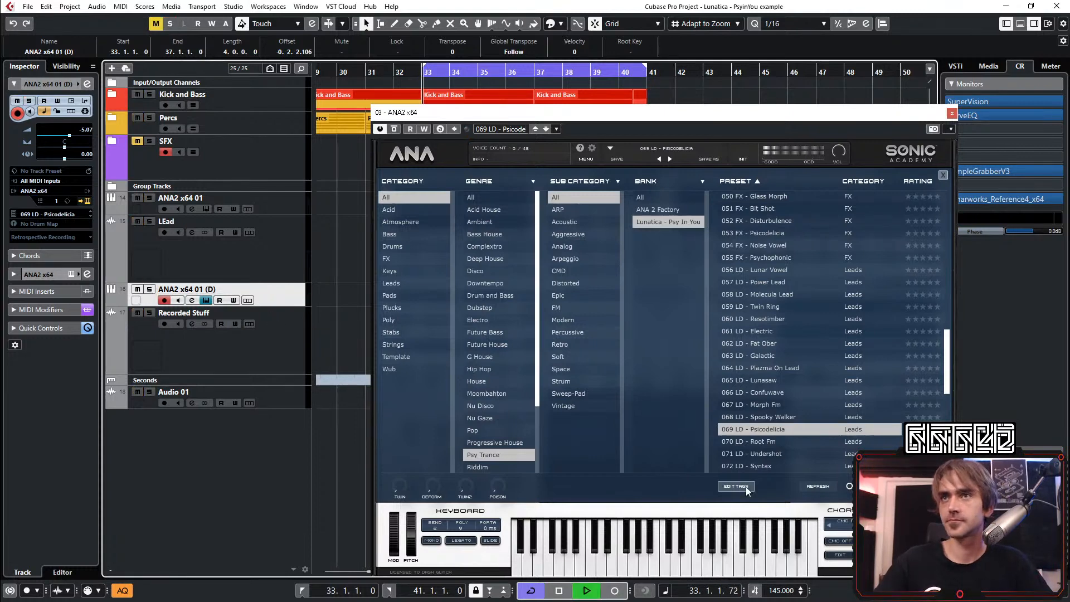
Load the preset 070 LD - Root Fm in ANA2 and close the instrument window after listening to it in the loop
click(762, 441)
drag(715, 112, 500, 71)
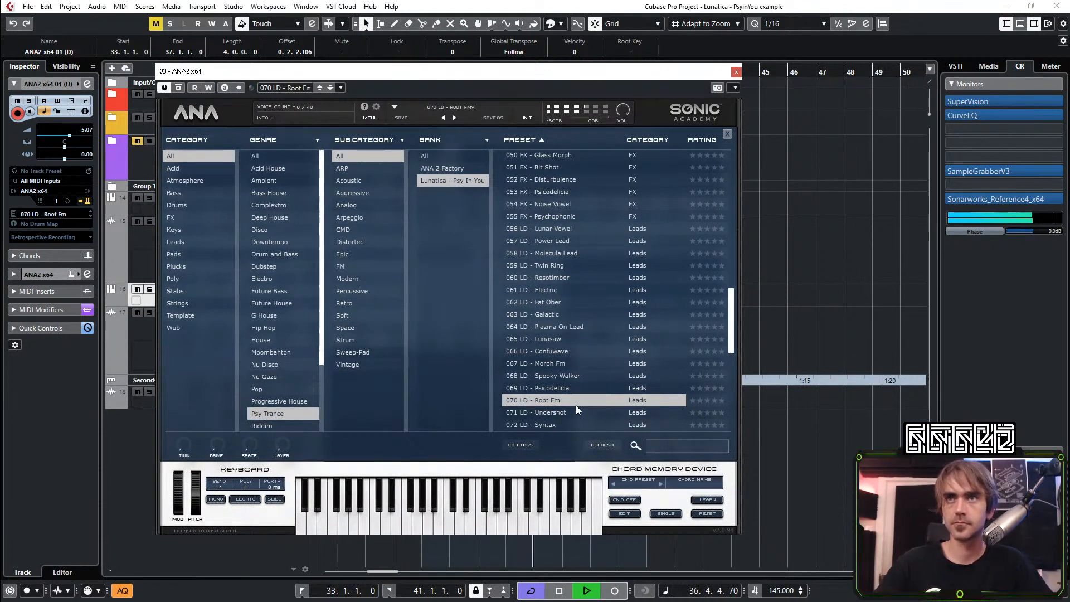
scroll(578, 408, down, 3)
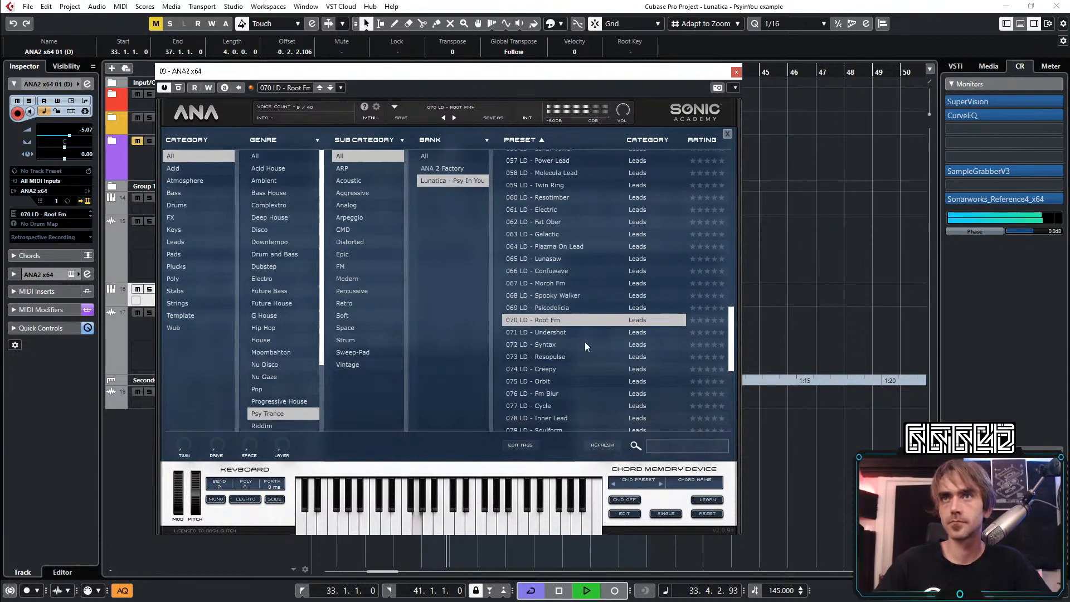
click(736, 72)
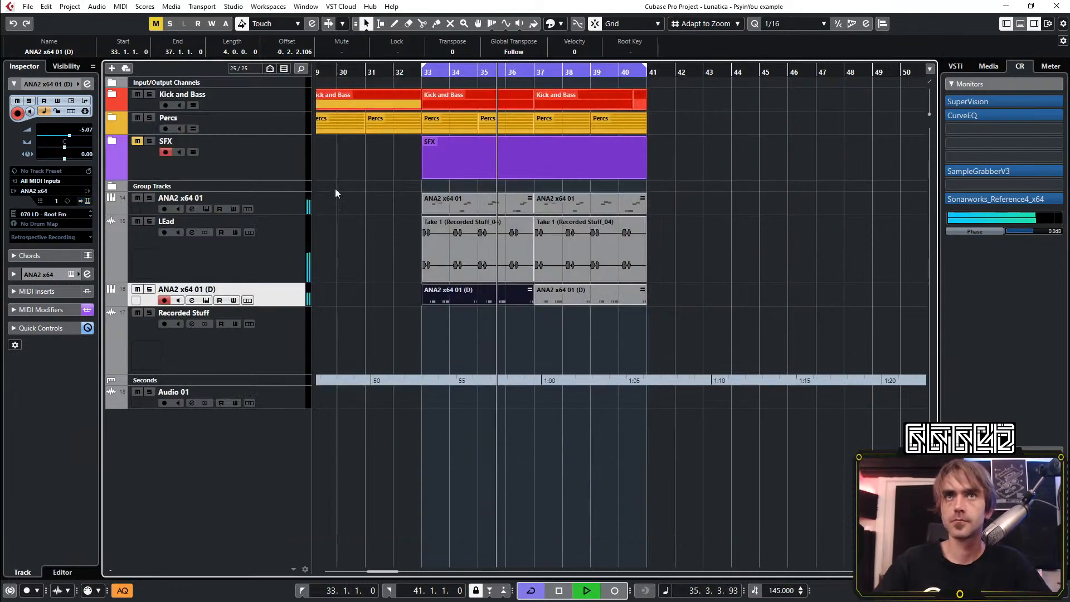
Cut the EQ of the ANA2 x64 01 (D) channel by 6.7 dB at 2515 Hz with band 3
click(87, 84)
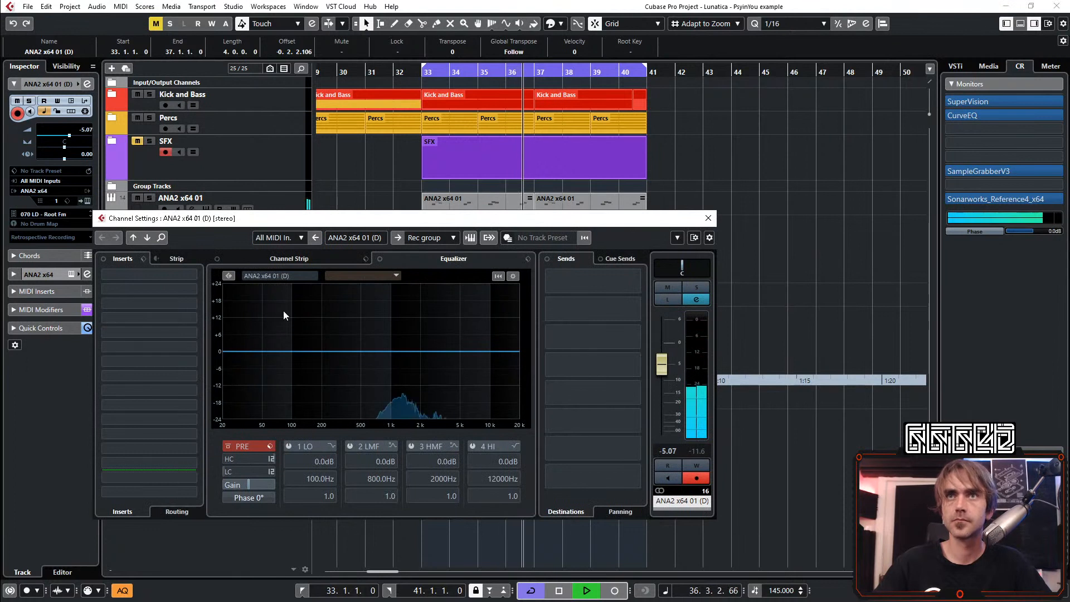
double_click(437, 357)
mouse_move(437, 357)
mouse_down()
mouse_move(468, 373)
mouse_move(418, 371)
mouse_move(432, 373)
mouse_up()
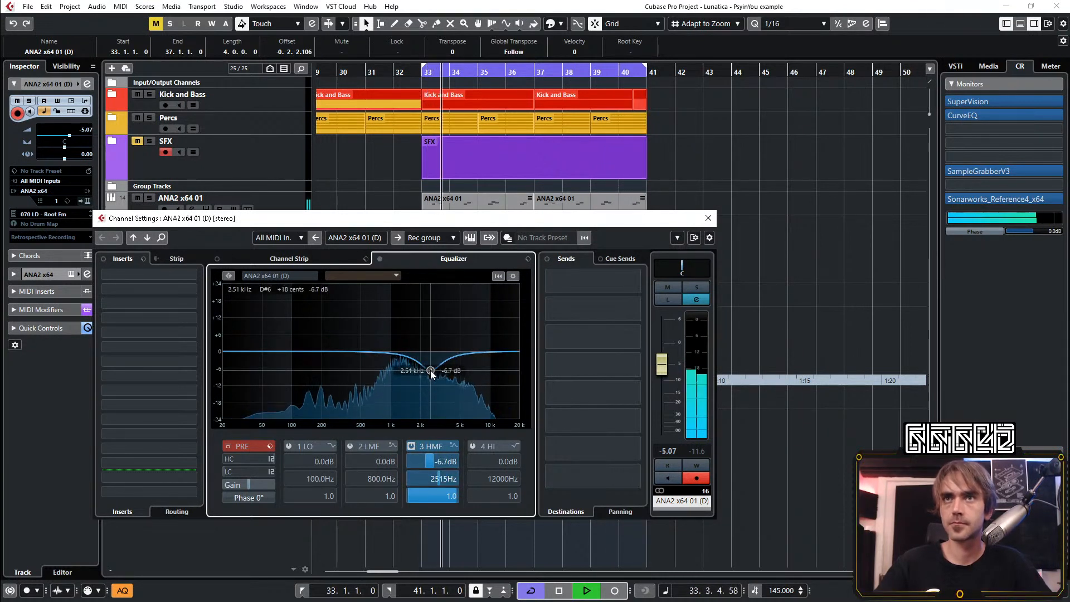
Enable the channel's low EQ band as a high-pass filter at 725.2 Hz and close the channel settings
click(331, 446)
click(357, 476)
click(289, 446)
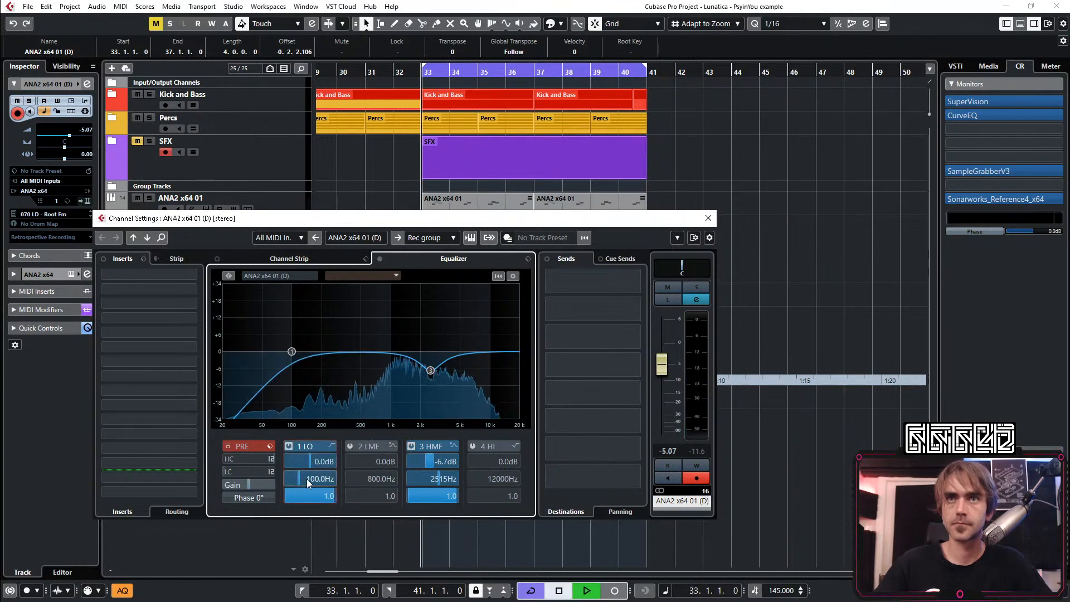
drag(306, 479, 337, 419)
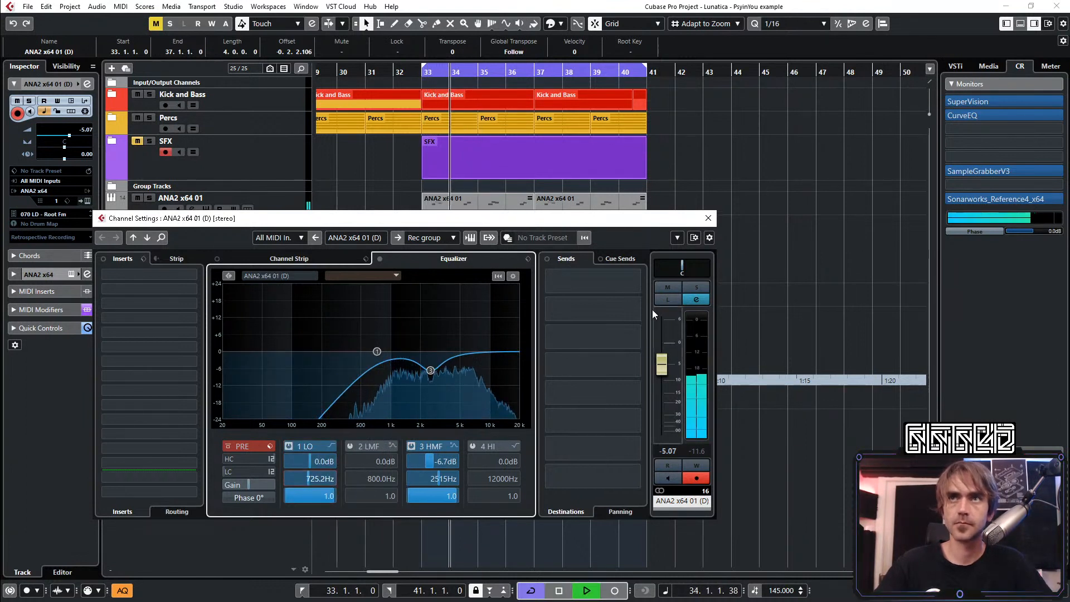
click(707, 218)
Bypass the delay and plate effects of the Root Fm preset in ANA2 while the track is soloed
key(s)
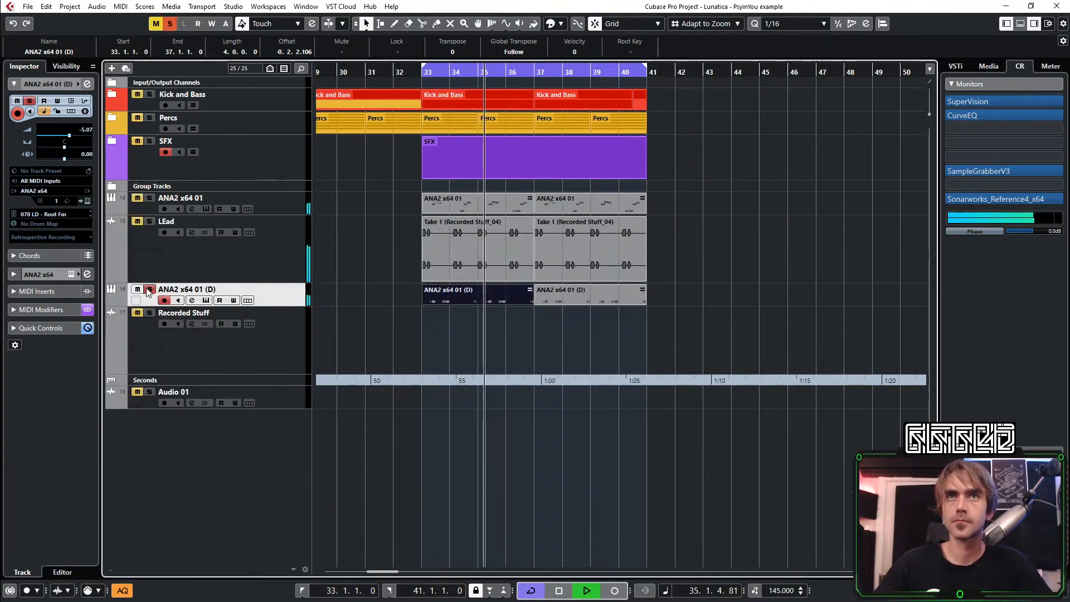
click(87, 202)
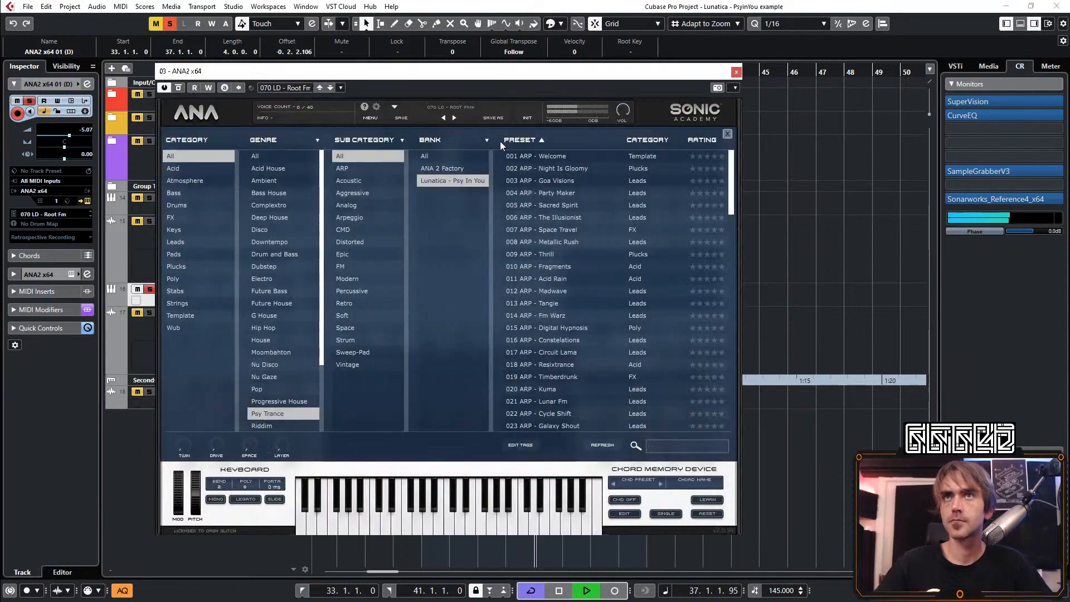
click(210, 112)
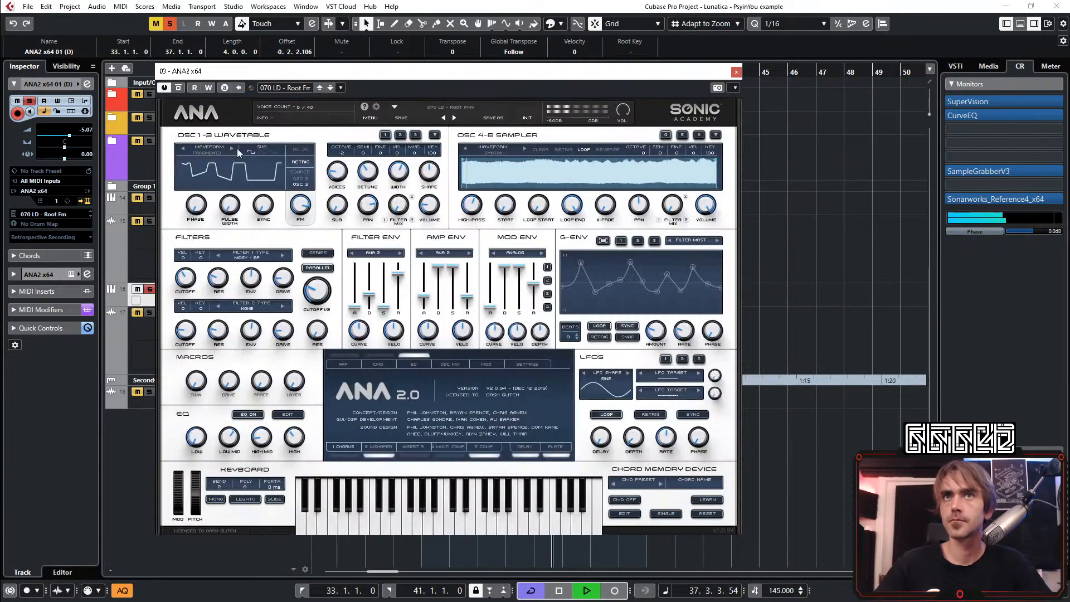
click(528, 458)
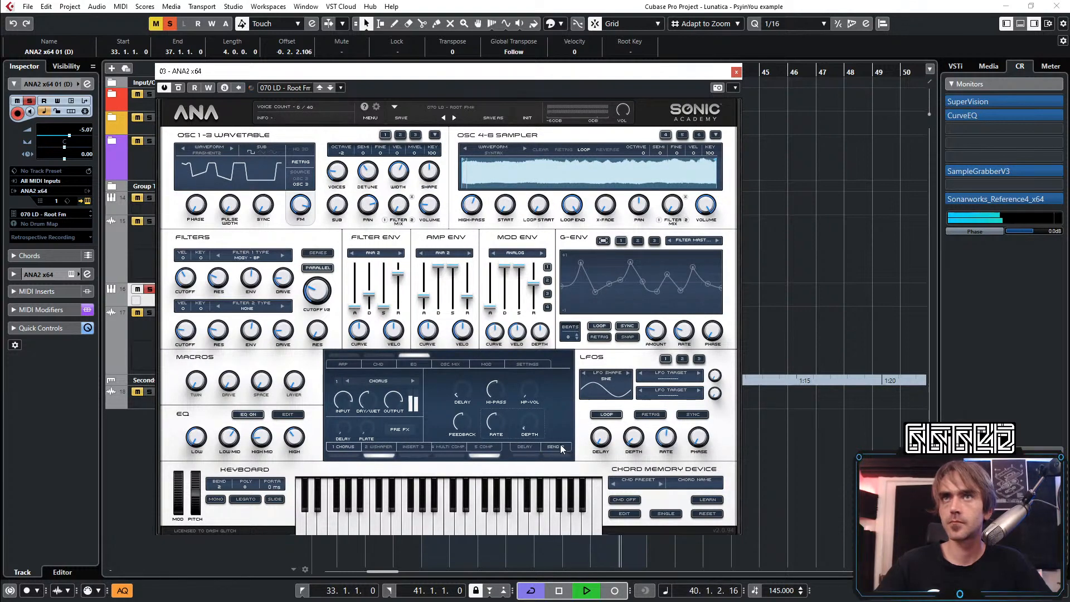
click(736, 72)
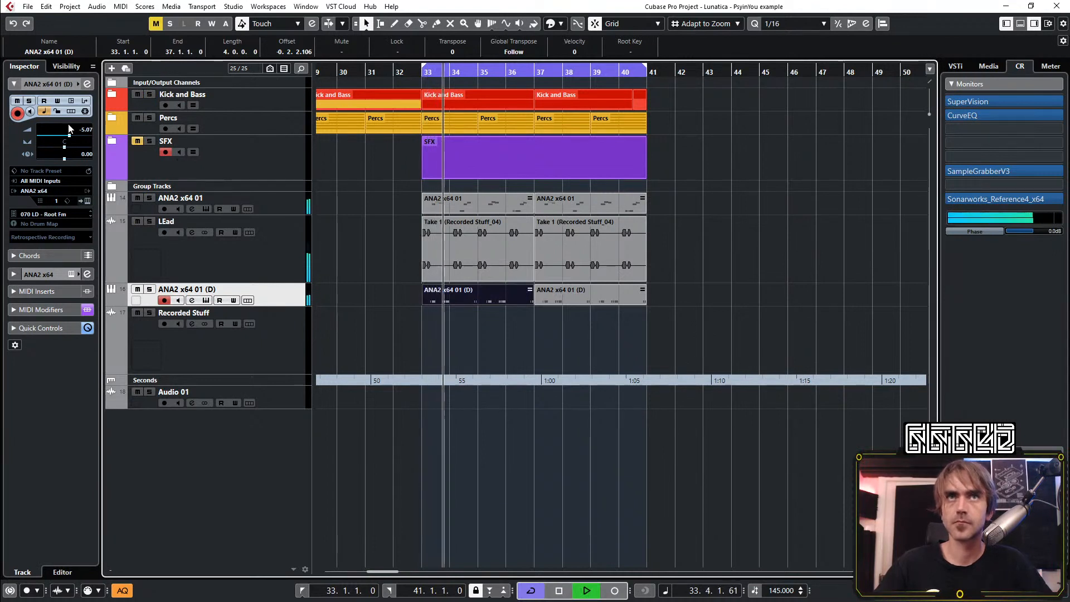
Raise the ANA2 x64 01 (D) track volume to -4.38 dB and check its channel EQ
scroll(87, 135, up, 2)
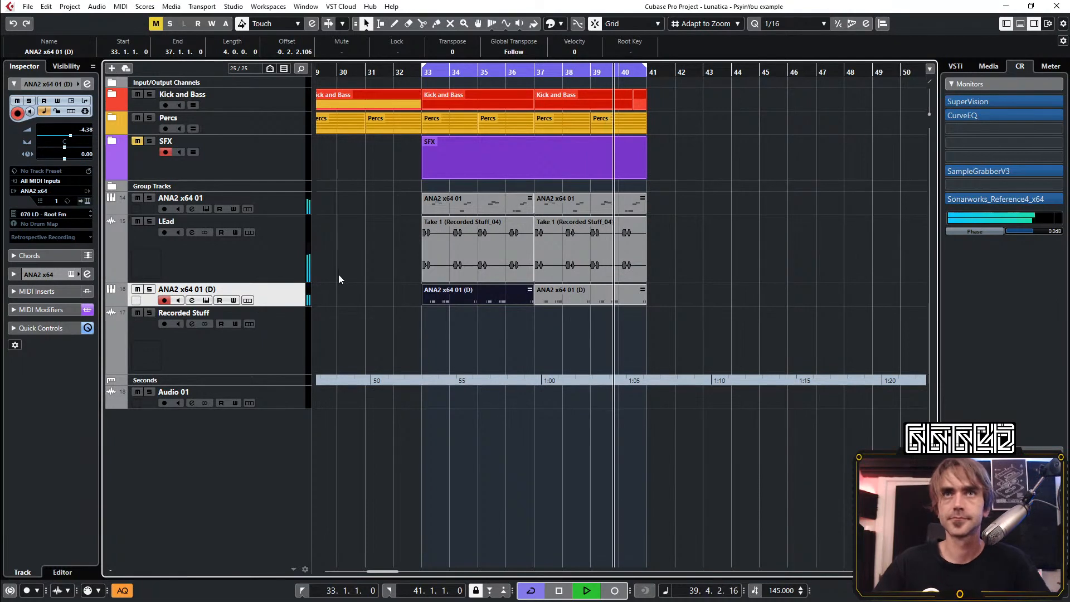
click(85, 111)
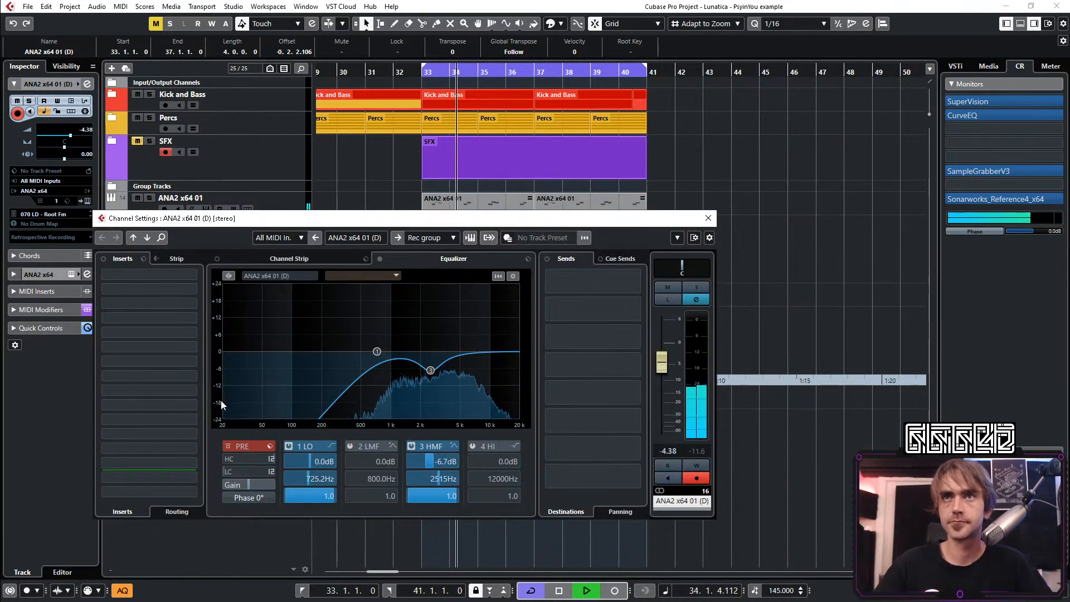
click(707, 217)
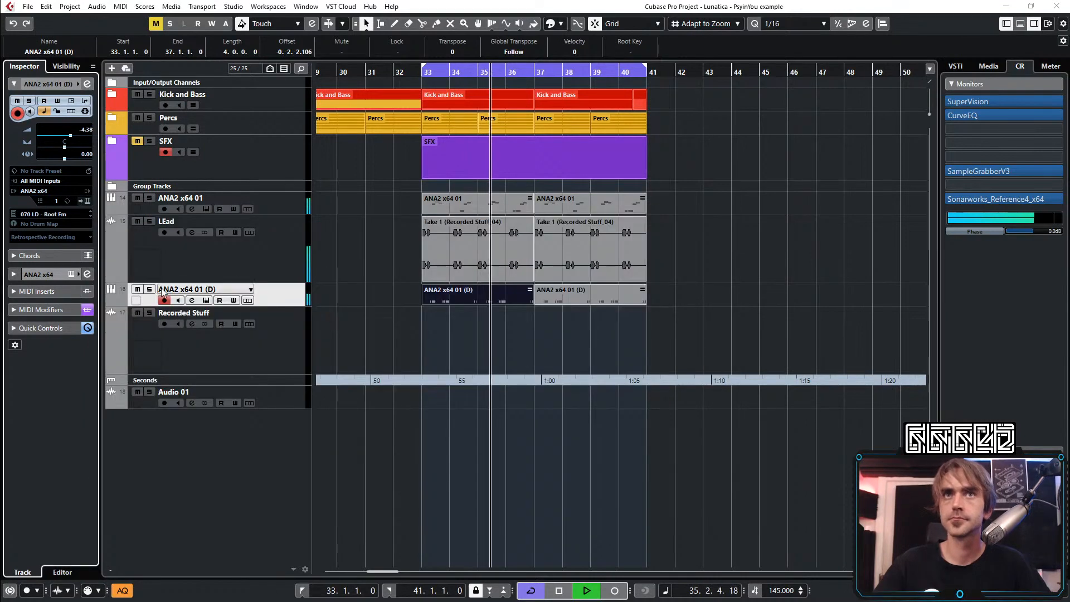
Mute the ANA2 x64 01 track and open the preset browser of the ANA2 x64 01 (D) instrument
click(206, 300)
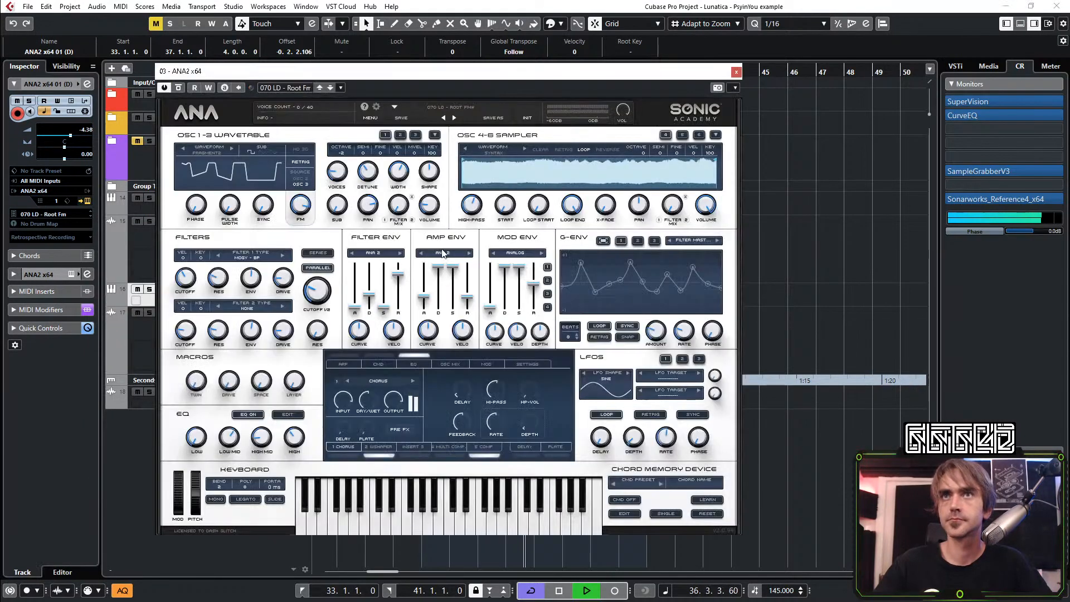
click(466, 108)
scroll(597, 368, down, 15)
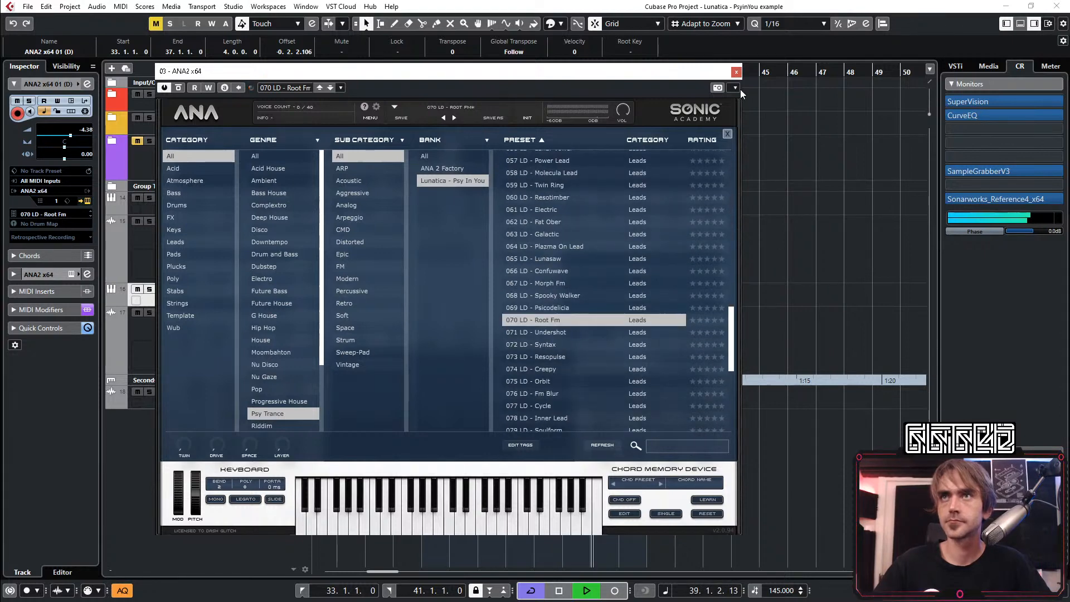
click(733, 72)
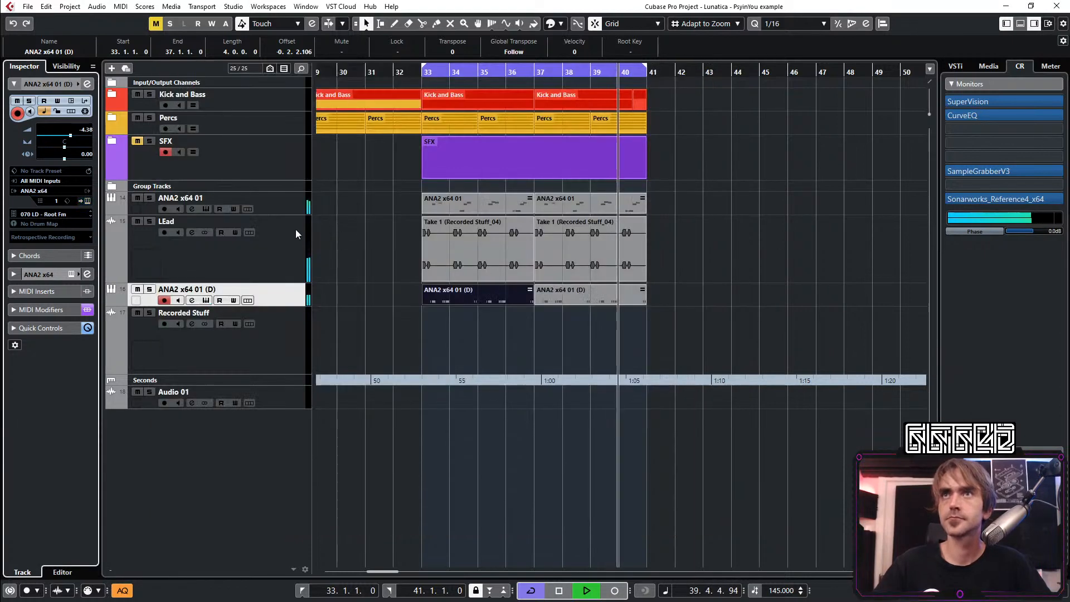
click(137, 198)
click(87, 201)
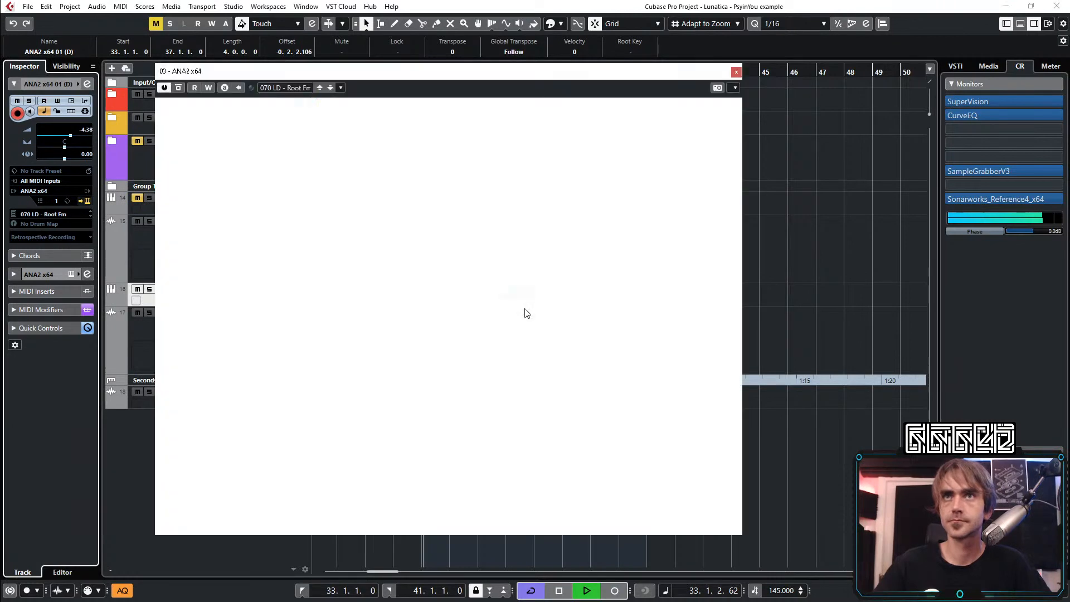
Audition the lead presets from 071 LD - Undershot through 078 LD - Inner Lead against the loop
scroll(592, 317, down, 13)
scroll(574, 329, down, 1)
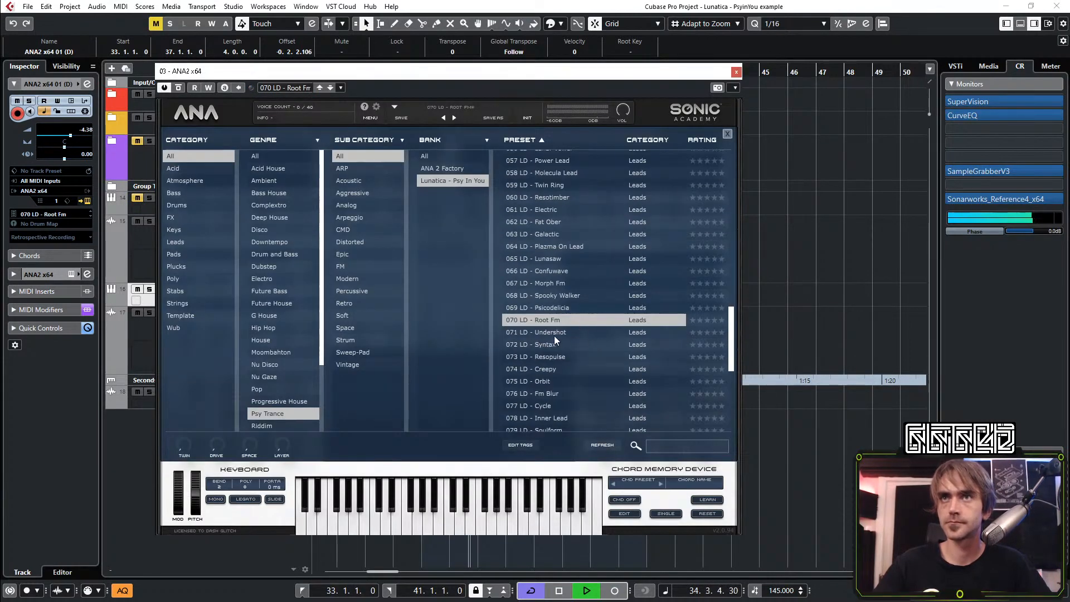
click(550, 334)
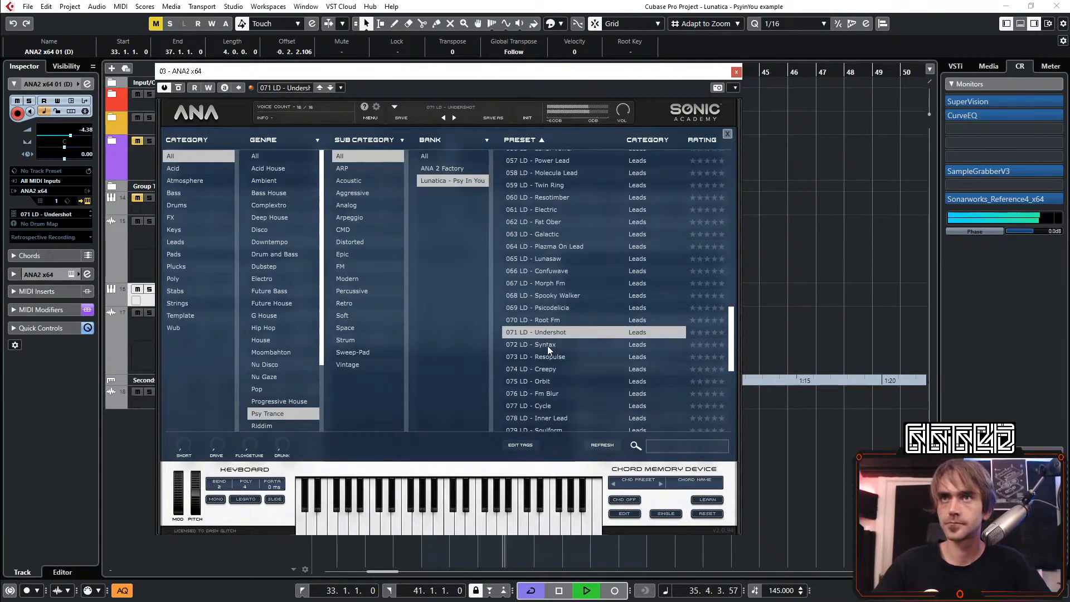
click(548, 345)
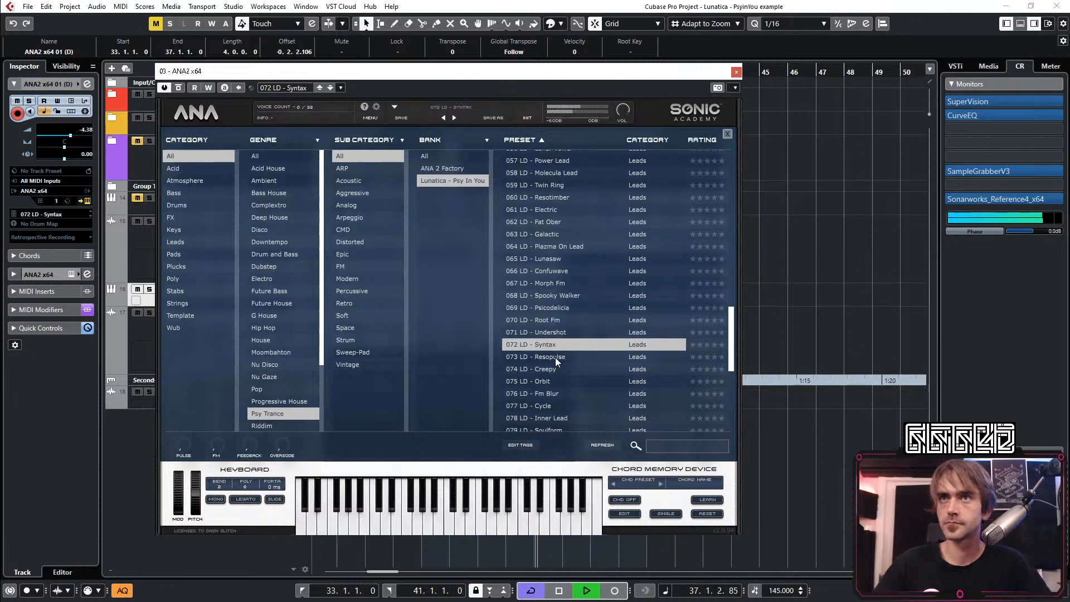
click(555, 357)
click(553, 368)
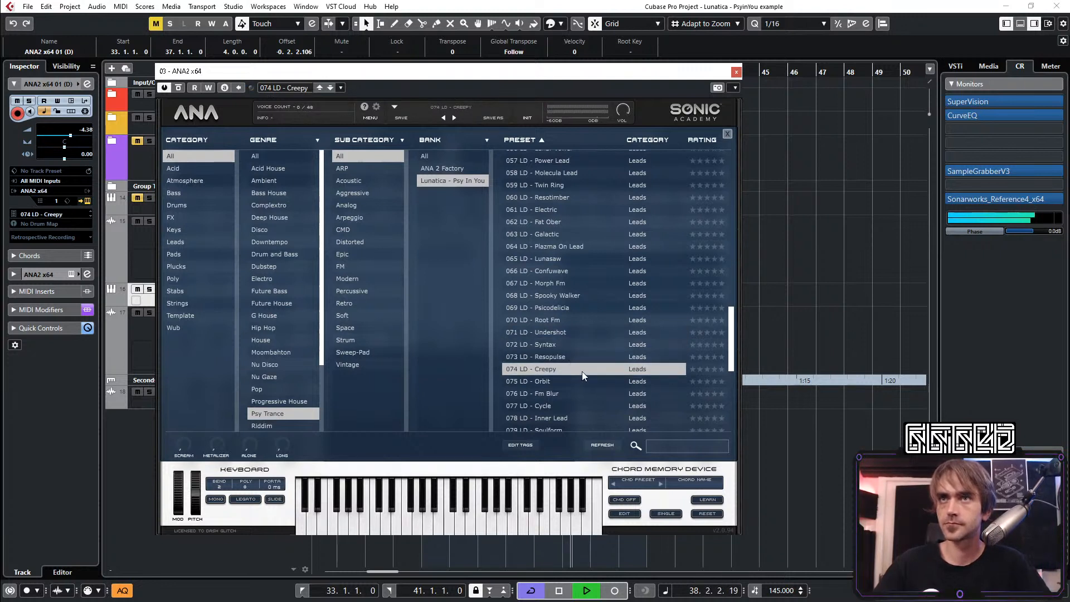
click(554, 383)
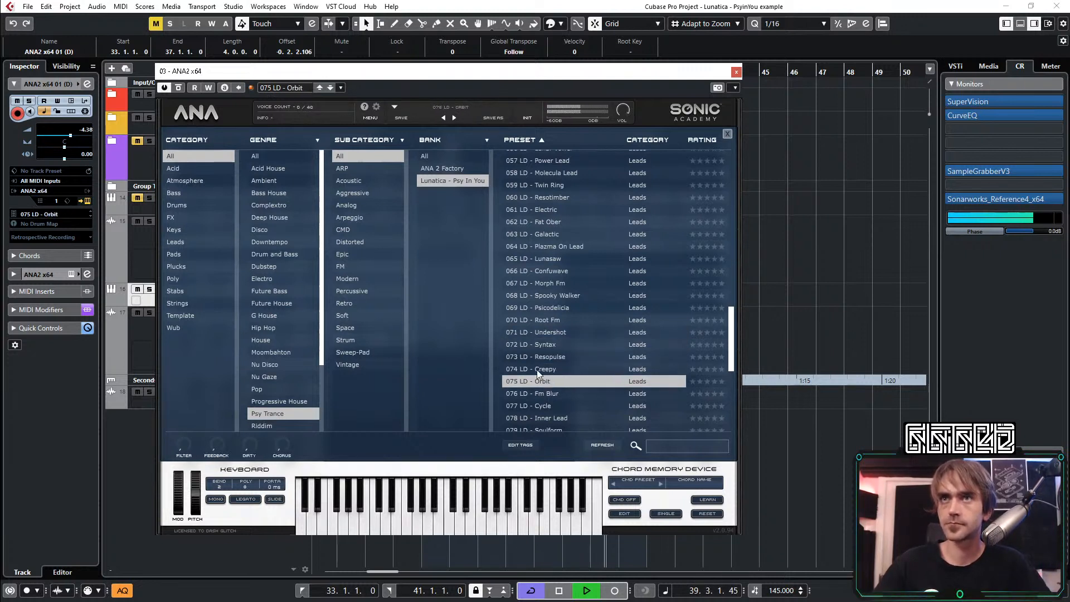
click(613, 392)
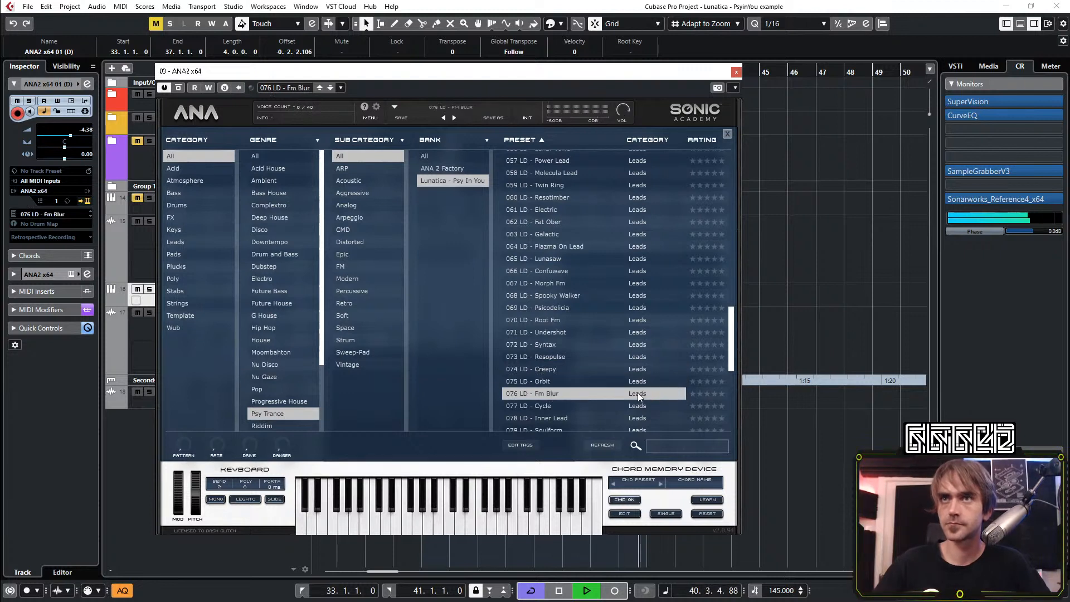
click(557, 405)
scroll(571, 384, down, 3)
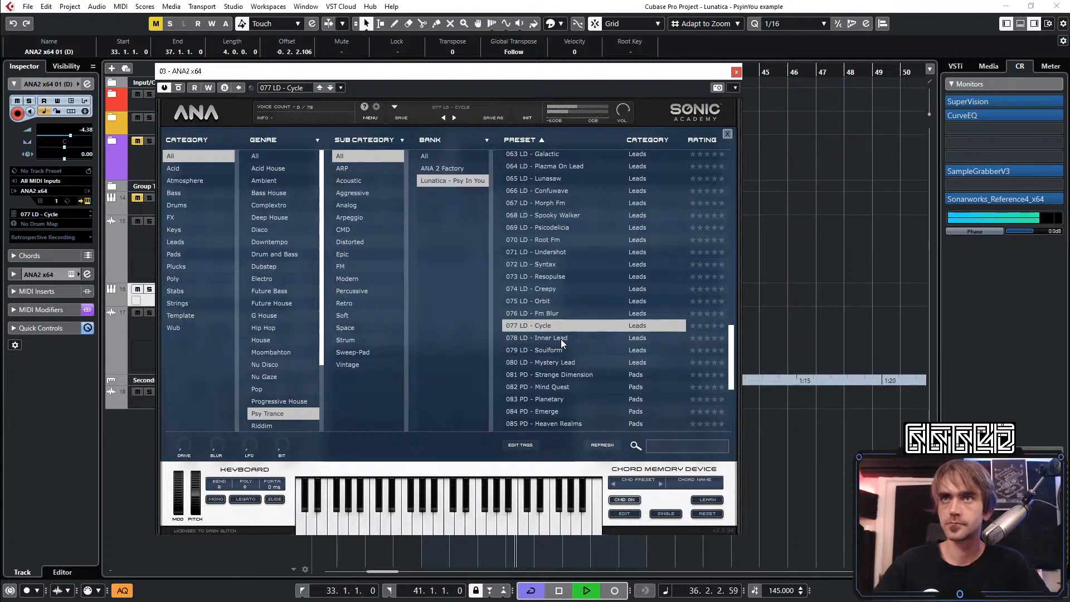
click(562, 340)
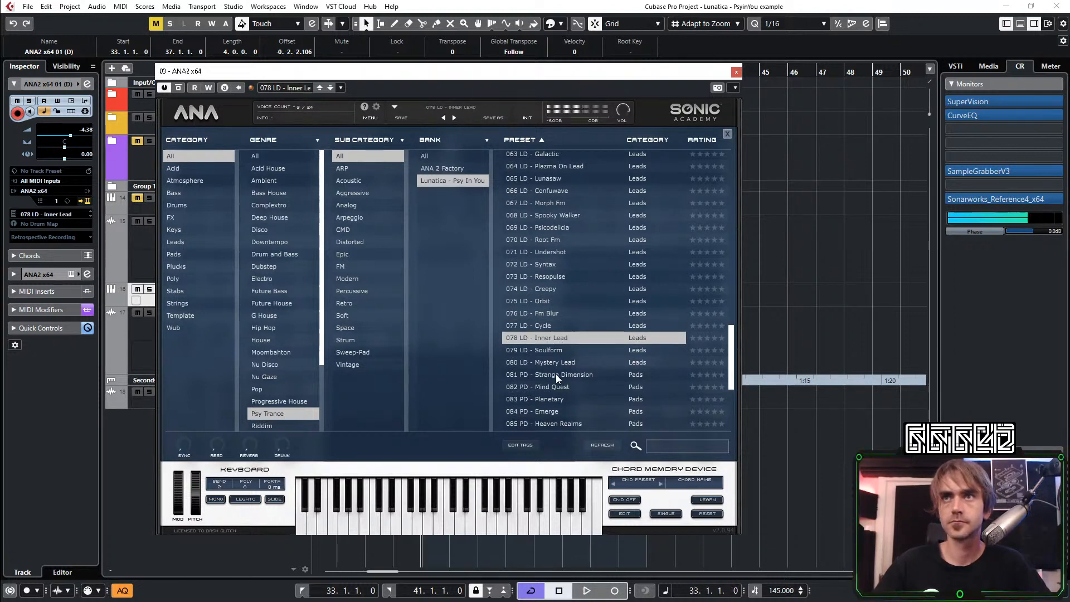
Try 056 LD - Lunar Vowel, settle on 057 LD - Power Lead, and bypass that preset's delay effect
scroll(567, 280, up, 10)
scroll(563, 340, down, 3)
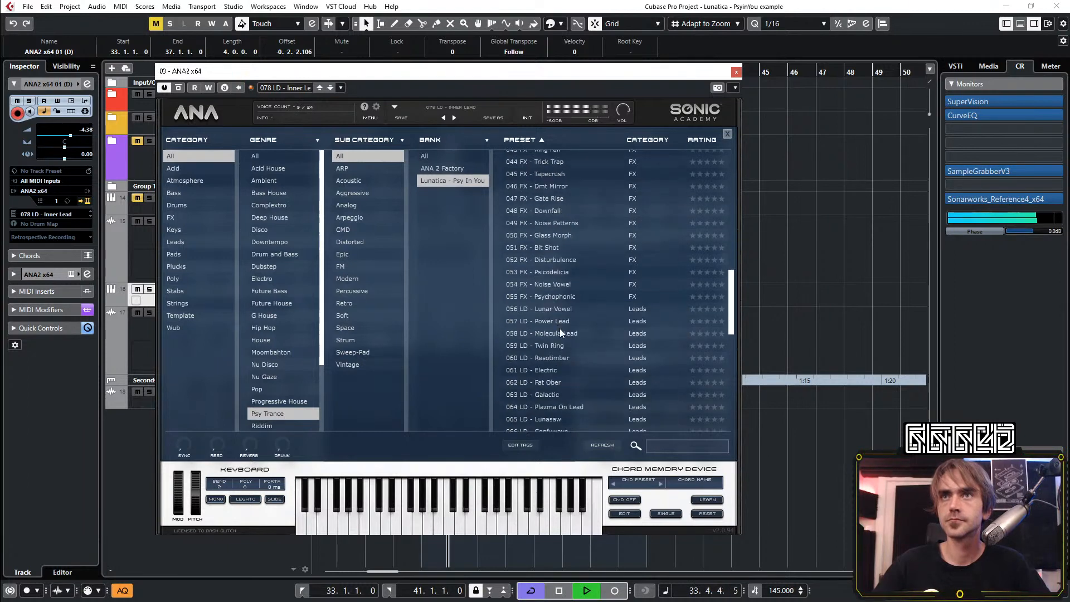
click(550, 310)
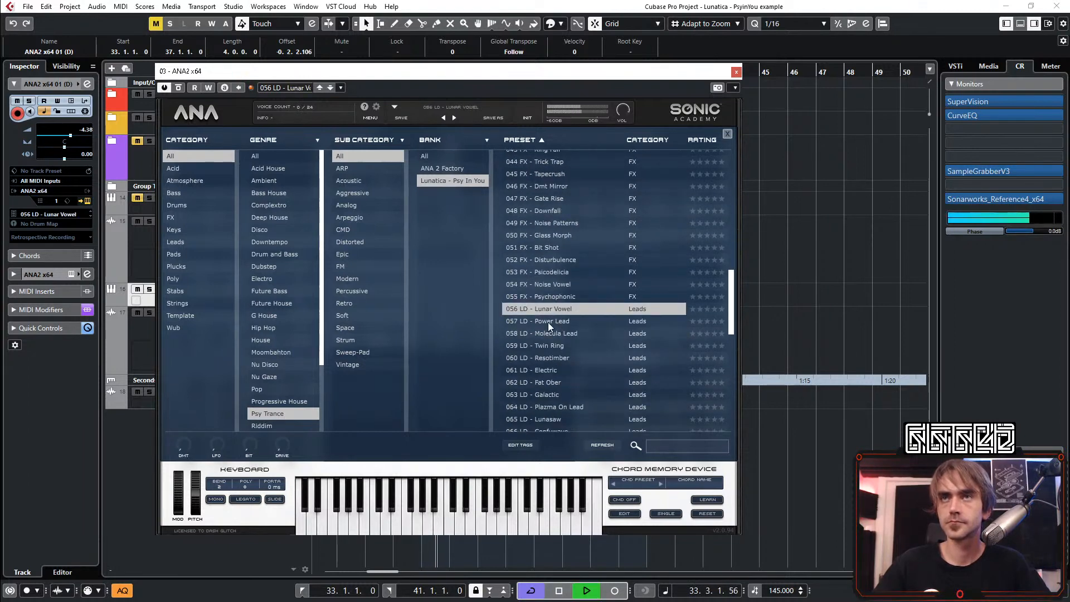
click(552, 322)
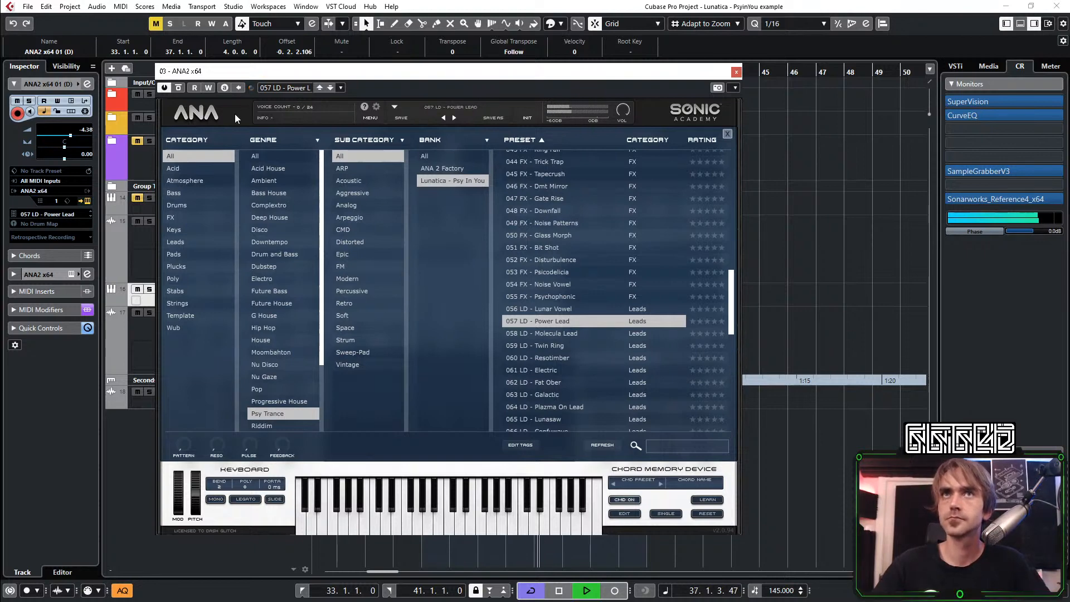
click(210, 115)
click(524, 459)
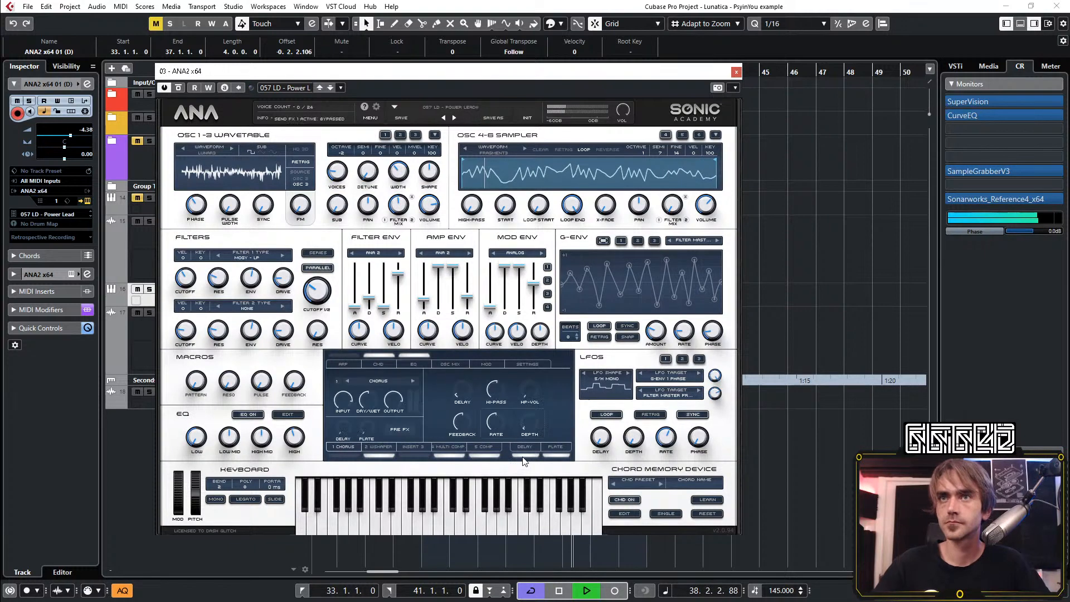
With the Power Lead preset's plate effect bypassed, set the ANA2 x64 01 (D) track volume to -0.25 dB and open its channel settings
click(556, 455)
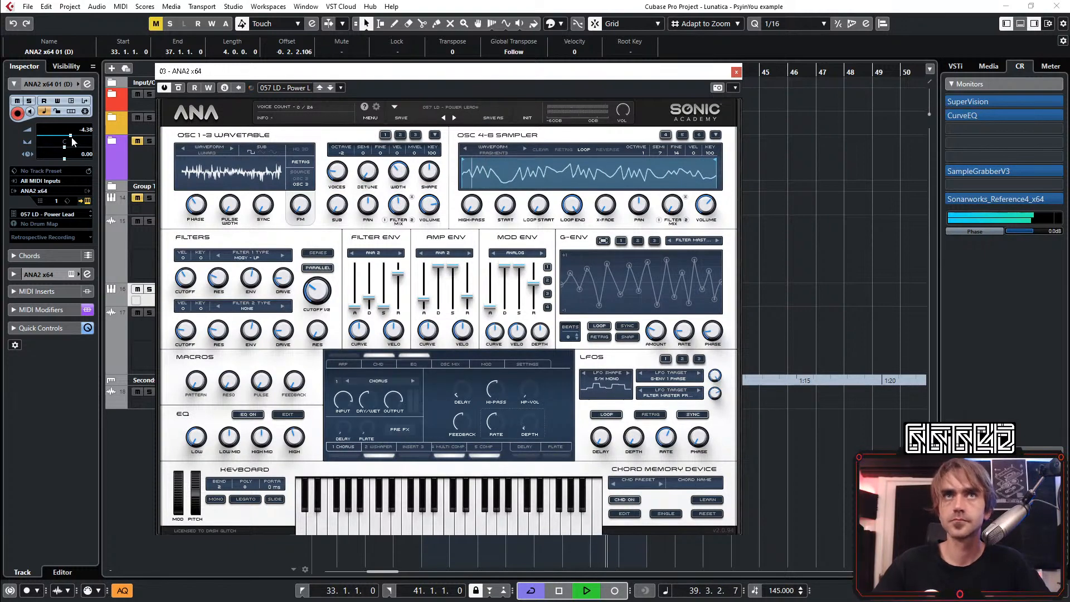
drag(71, 136, 78, 137)
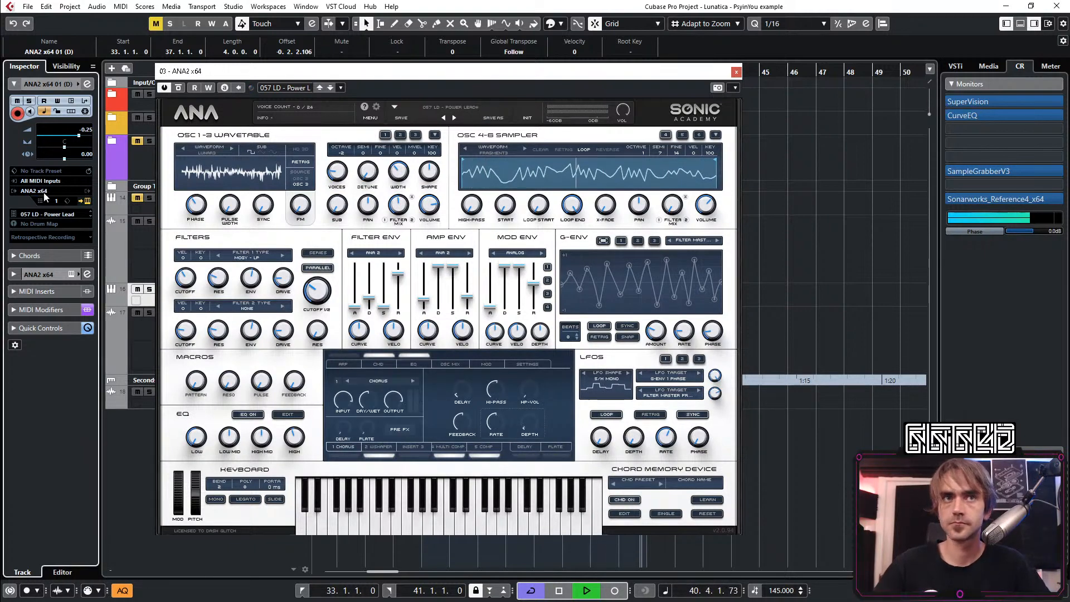
click(87, 84)
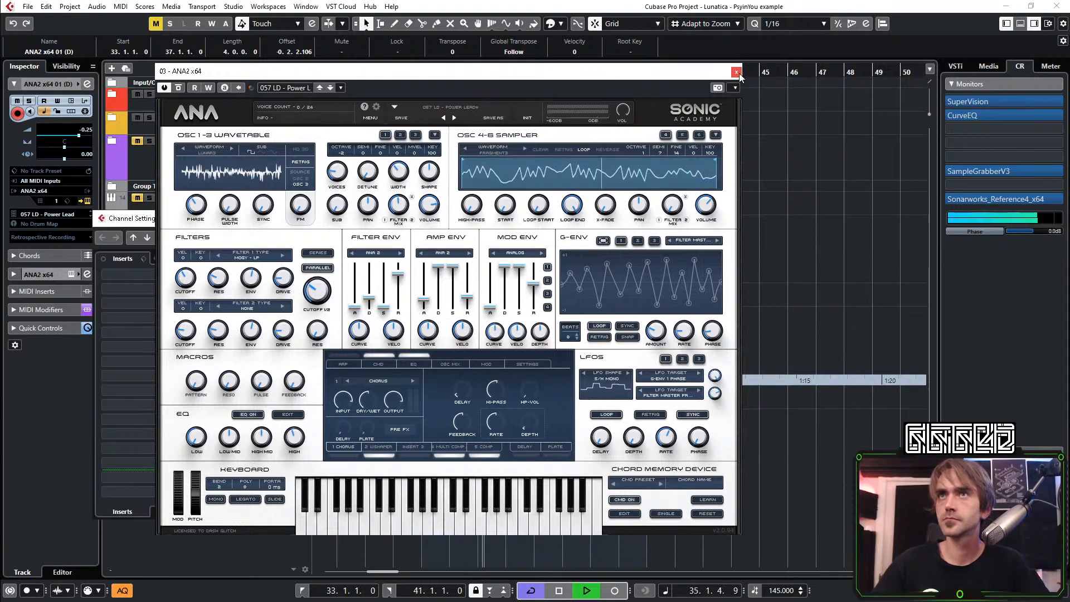
Load the 058 LD - Molecula Lead preset in ANA2 and bypass its delay and plate effects
click(452, 108)
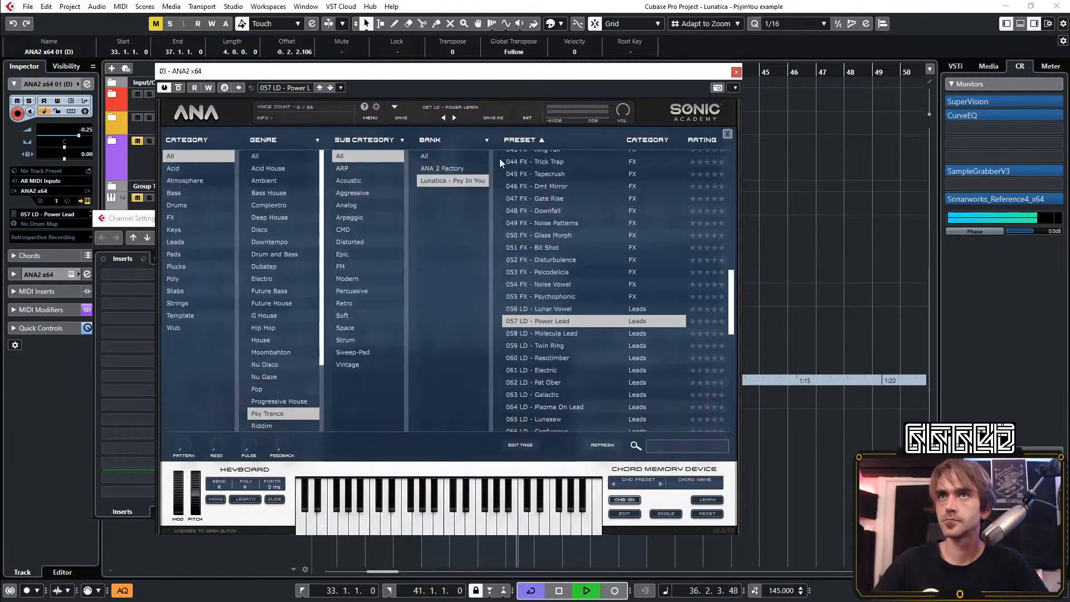
click(556, 334)
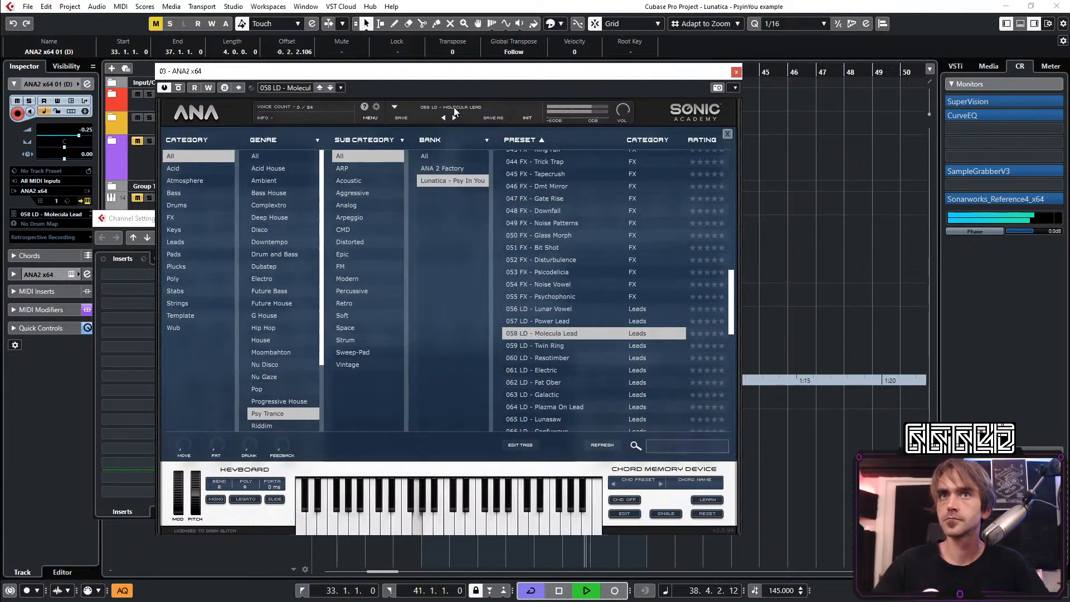
click(393, 121)
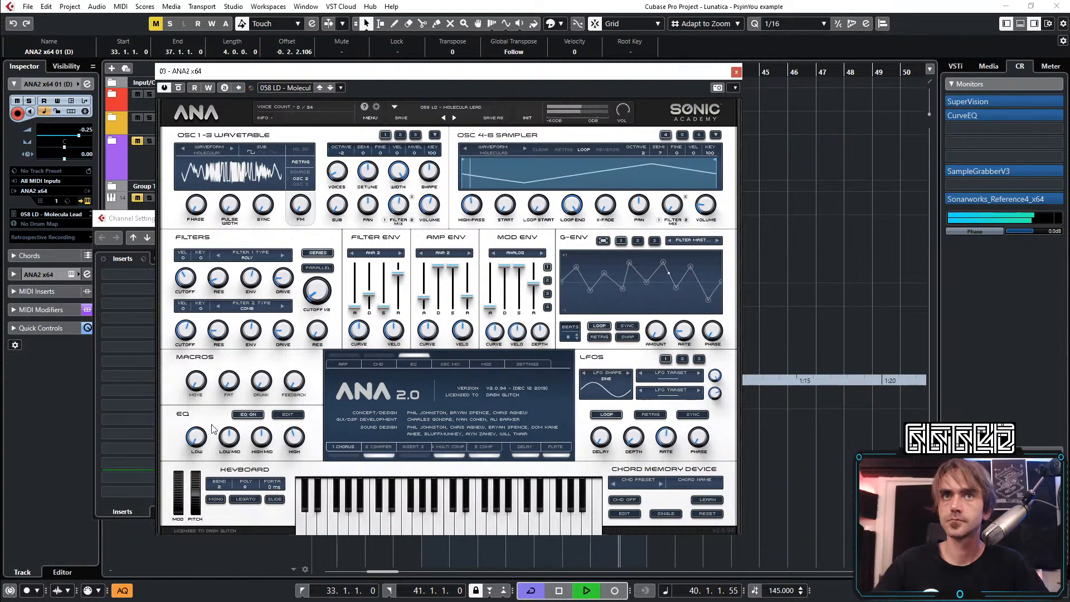
click(530, 457)
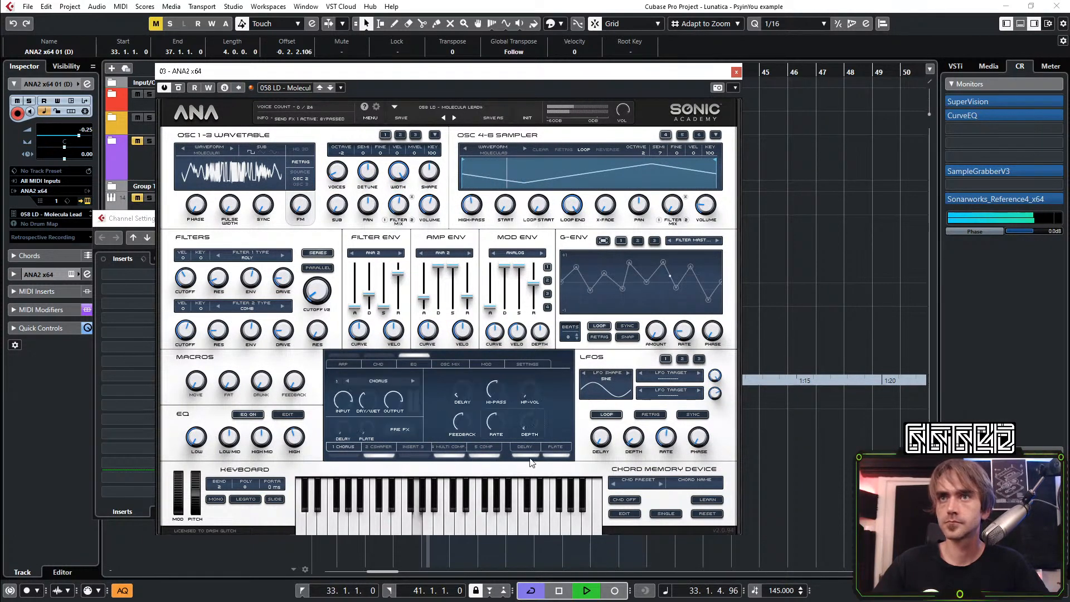
click(552, 457)
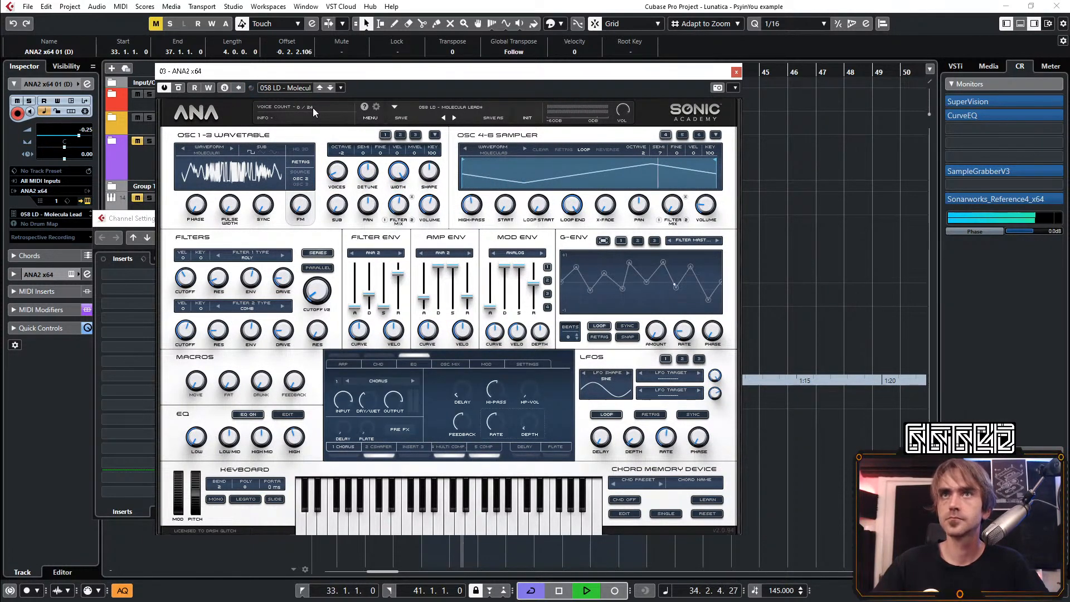
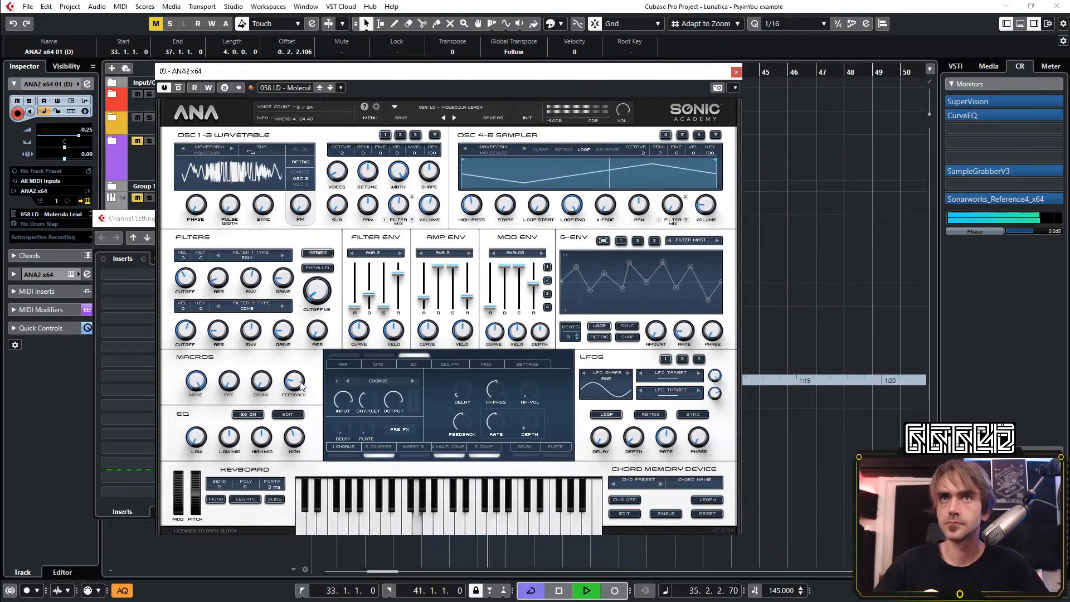
Close the ANA2 window and load the ColourCopy delay in insert slot 3 of the ANA2 x64 01 (D) channel
click(736, 72)
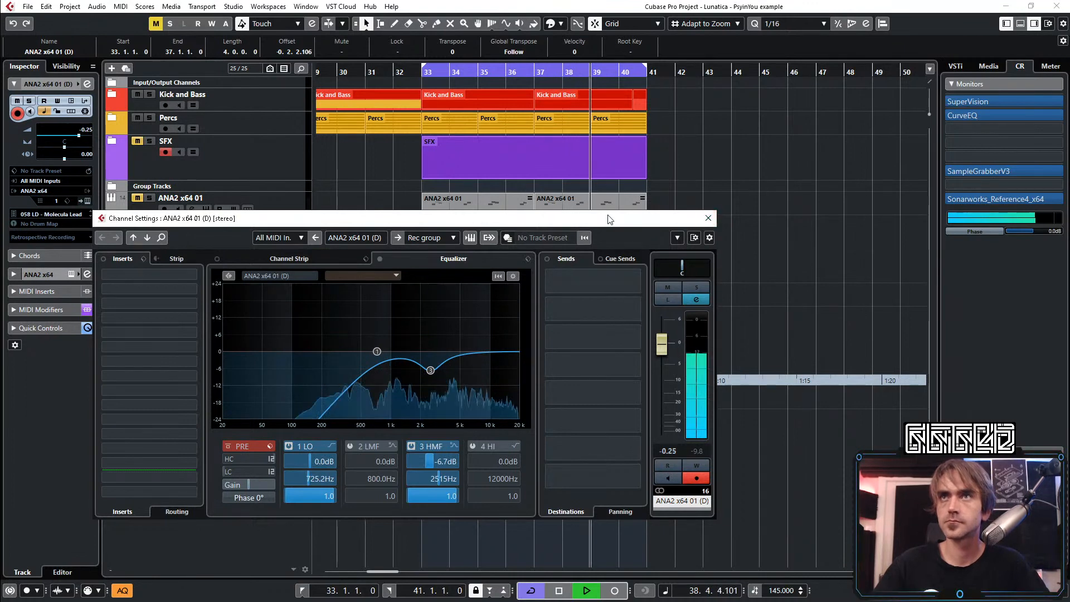
drag(610, 219, 712, 206)
click(226, 289)
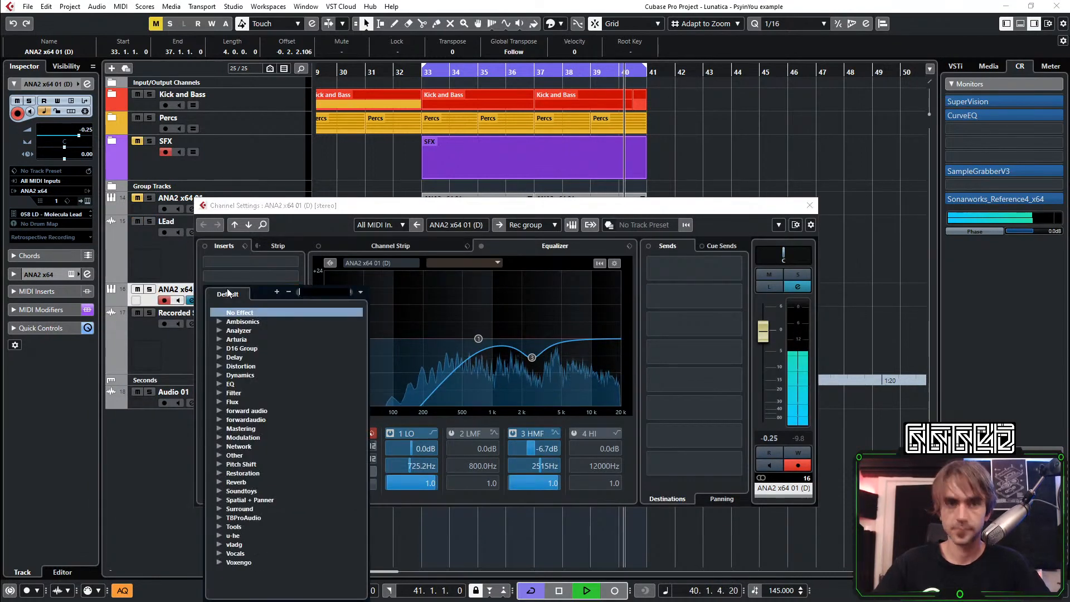
text(colo)
key(Return)
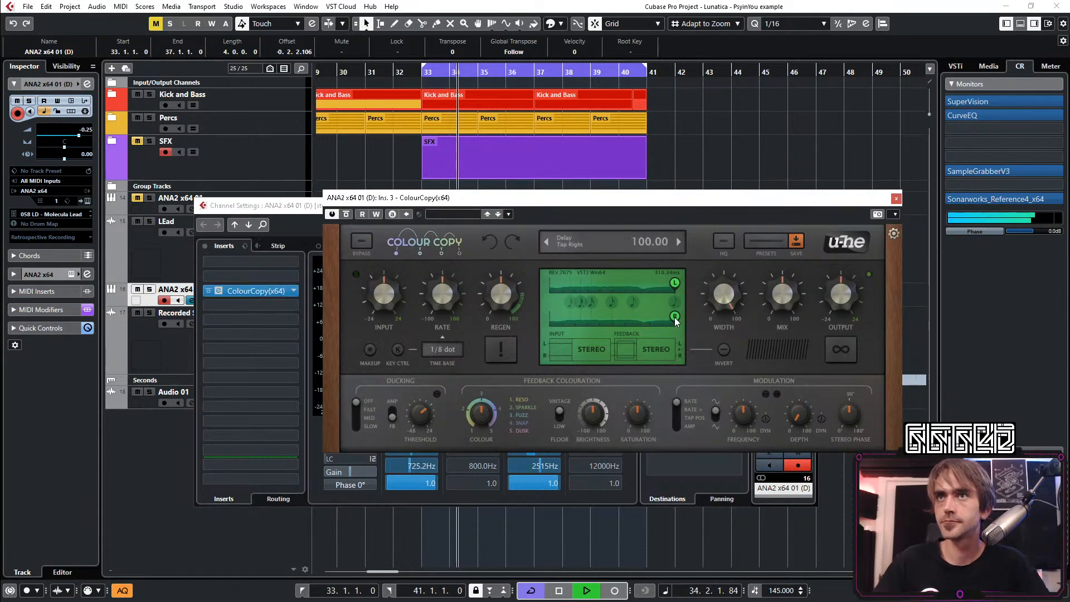
Place ColourCopy's right delay tap earlier than the left one, and adjust its feedback settings, with regeneration at 64.50
drag(675, 316, 635, 317)
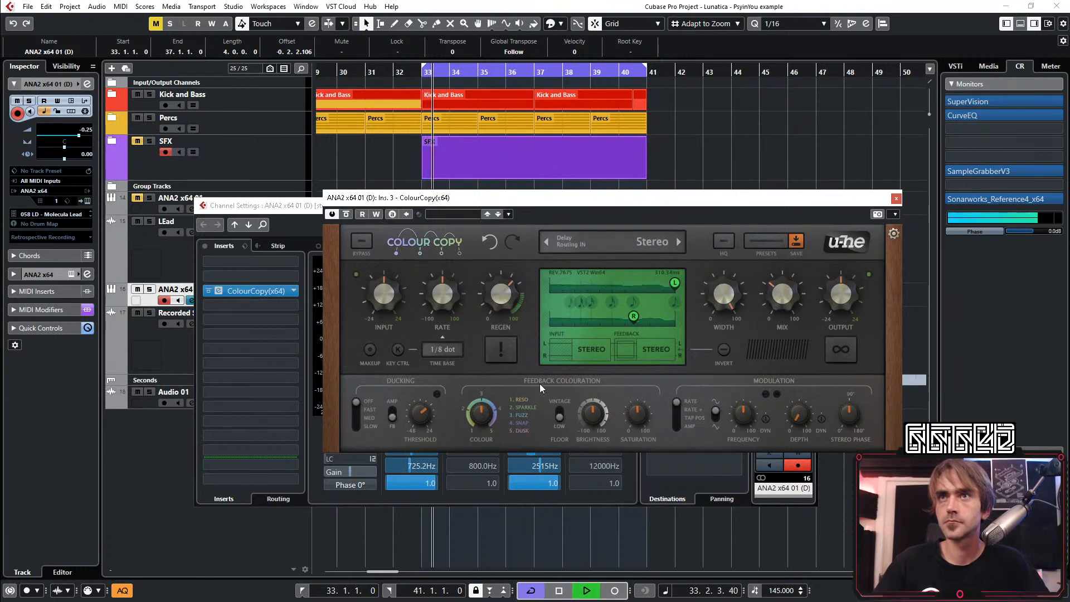
drag(587, 430, 587, 422)
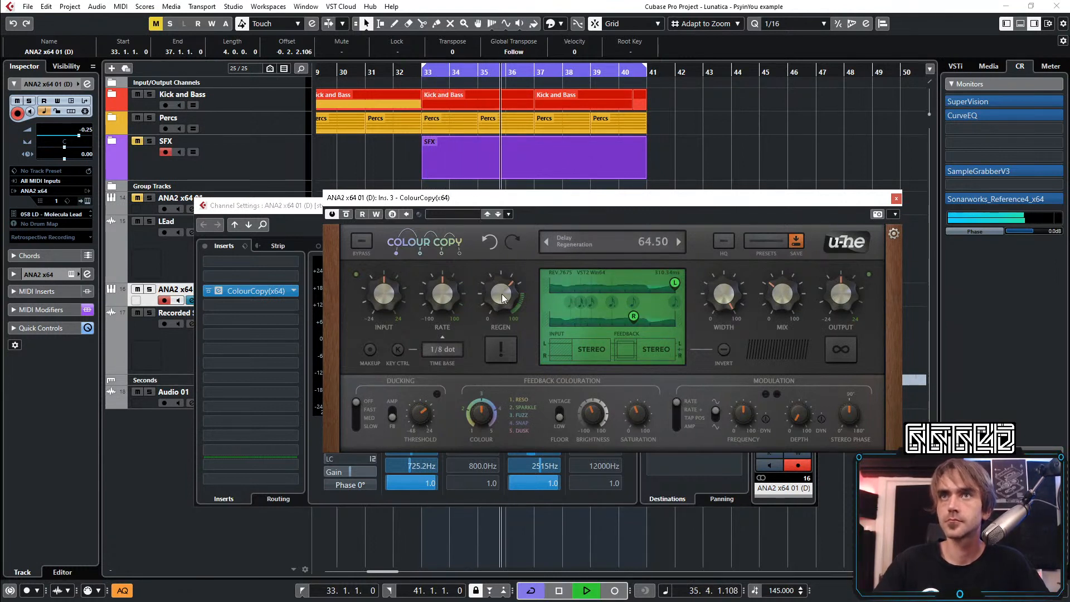
click(896, 199)
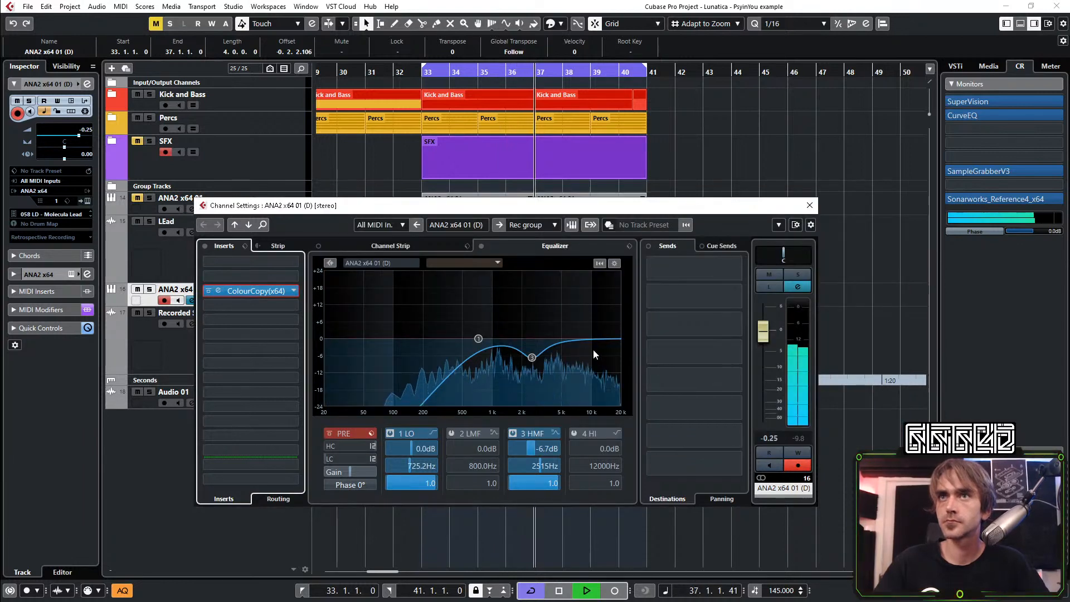
Add a high EQ band of -4.9 dB at 3857 Hz and move the high-mid band to -4.5 dB at 4115 Hz
click(550, 353)
key(space)
key(space)
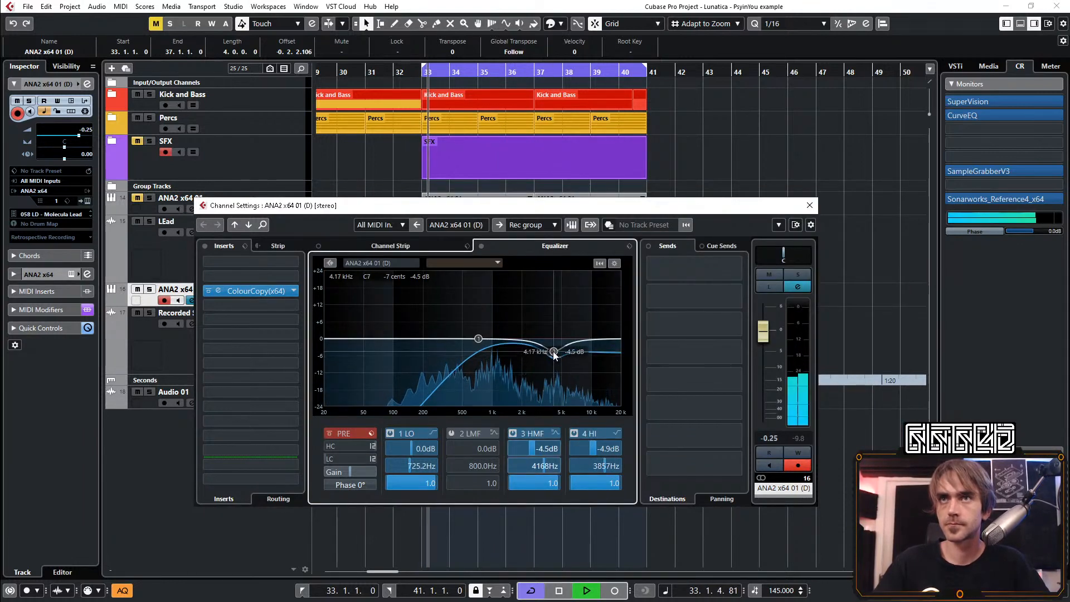
drag(532, 358, 553, 352)
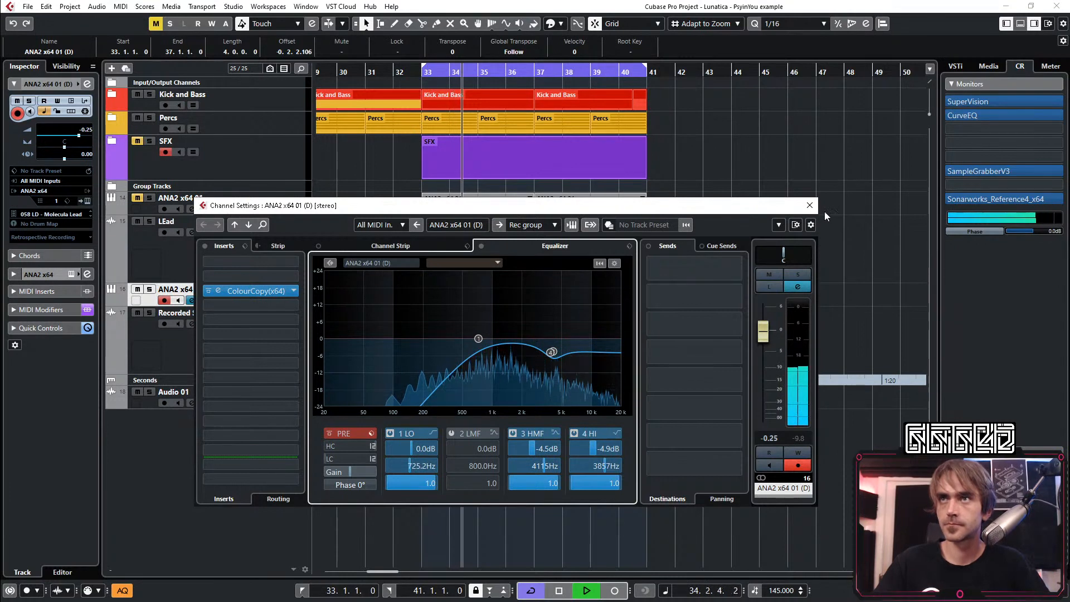
click(373, 458)
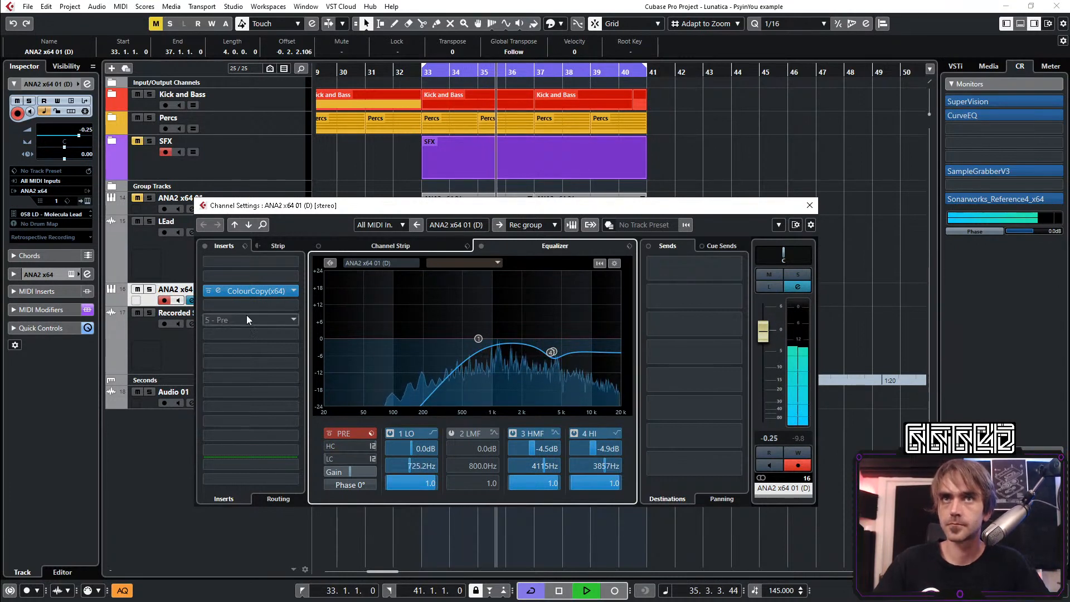
Reopen ColourCopy on the ANA2 x64 01 (D) channel and set its regeneration to 60.00
click(218, 290)
drag(500, 289, 500, 295)
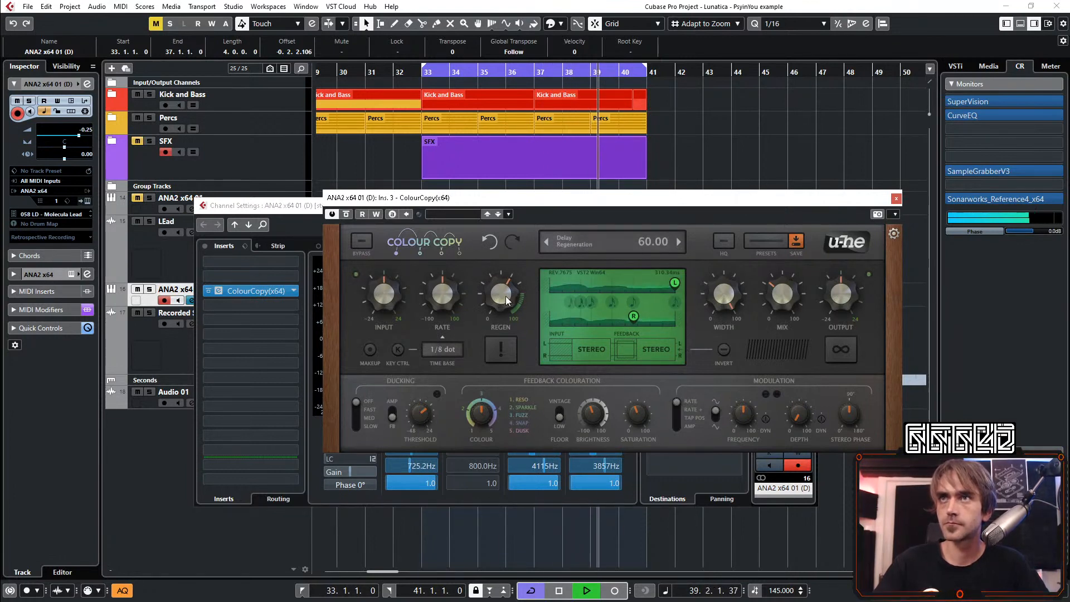
click(895, 199)
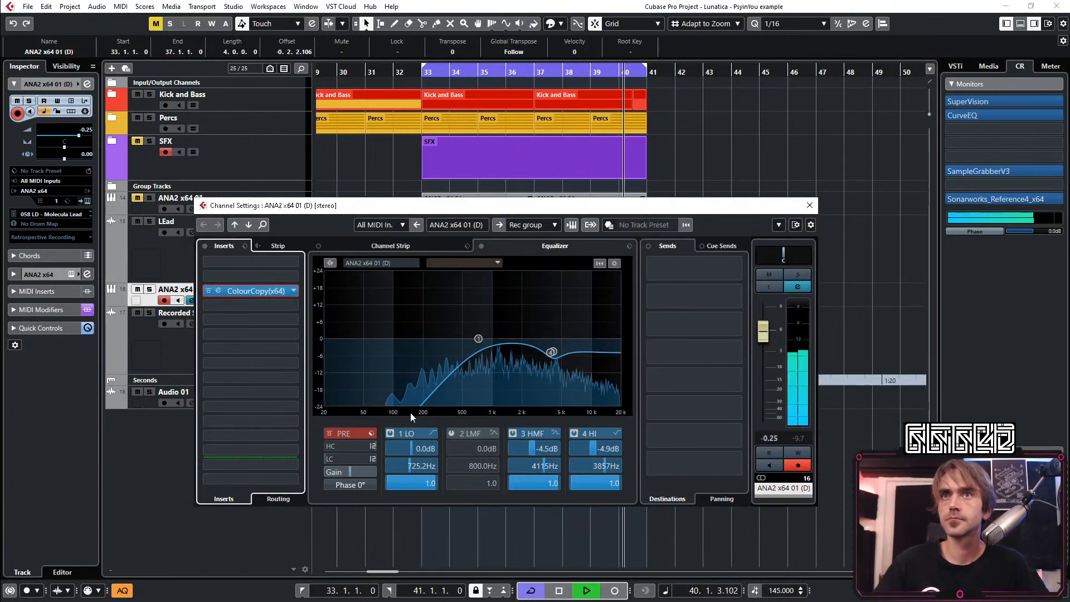
Enable the channel's pre-filter low cut with a 24 dB slope and raise its cutoff into the low mids
click(372, 458)
click(412, 485)
drag(334, 459, 410, 340)
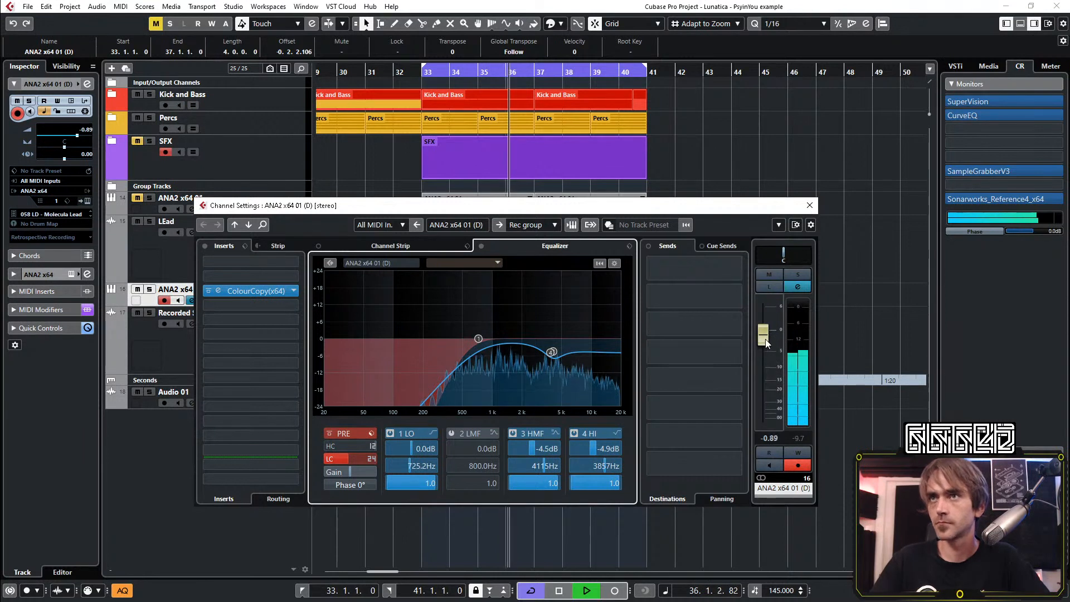
Set the ANA2 x64 01 (D) channel volume to -2.58 dB against playback and close its channel settings
key(space)
drag(763, 333, 761, 345)
key(space)
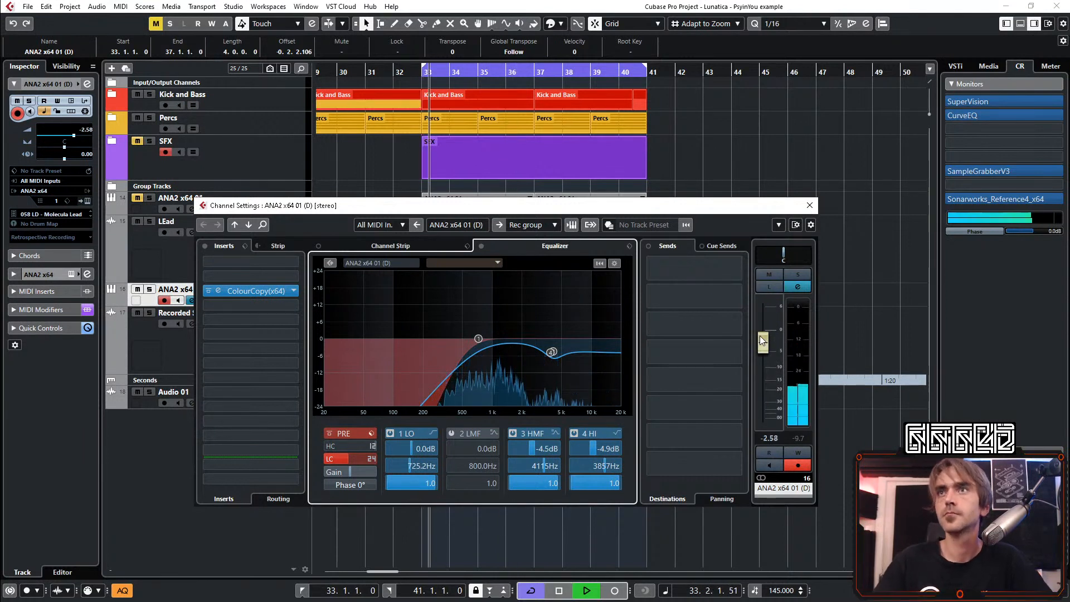
click(808, 205)
Unmute the ANA2 x64 01 track and the SFX folder
click(317, 267)
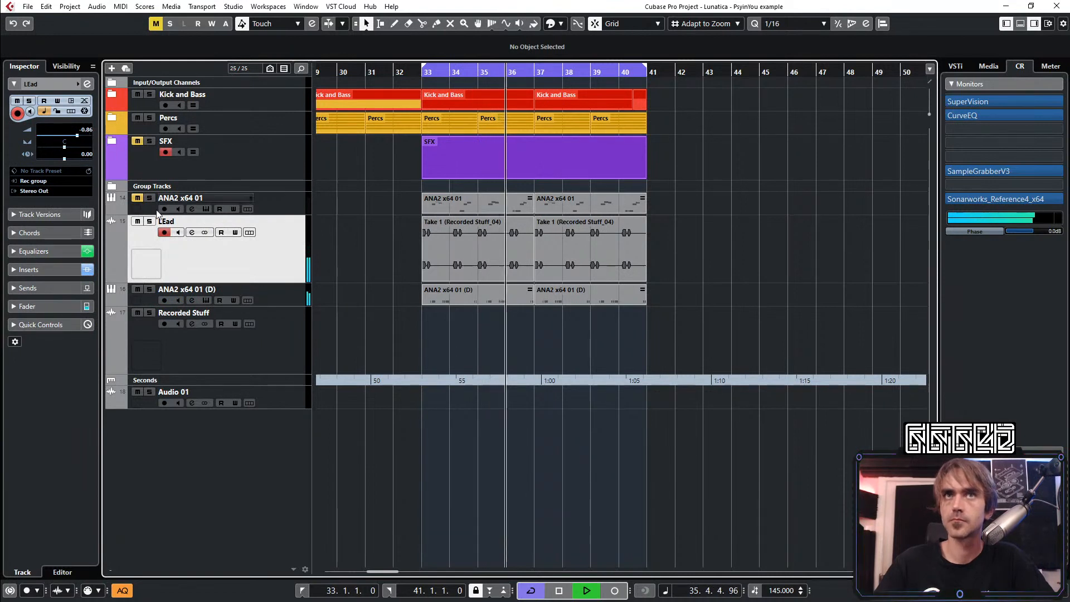
click(137, 199)
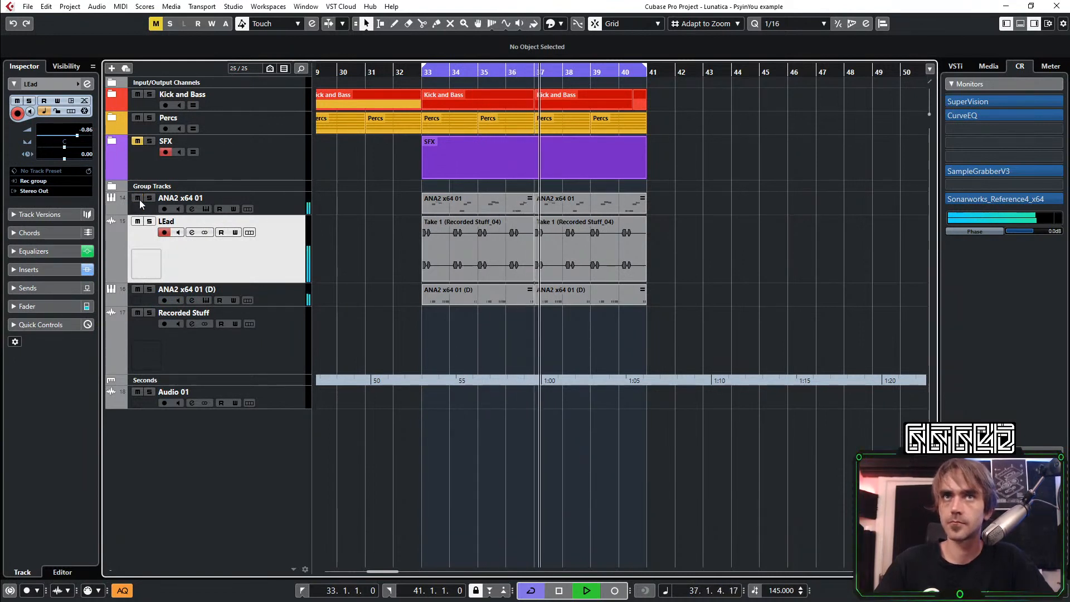
click(137, 142)
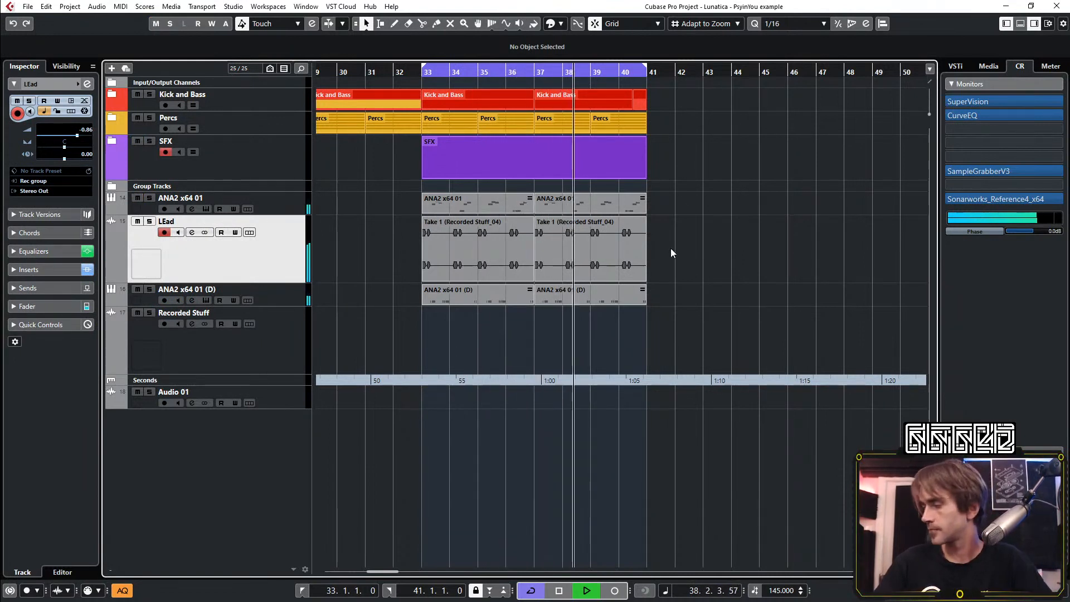
Extend the Kick and Bass and Percs parts by four bars, from bar 41 to bar 45
scroll(768, 194, down, 2)
scroll(706, 236, right, 3)
scroll(707, 236, left, 2)
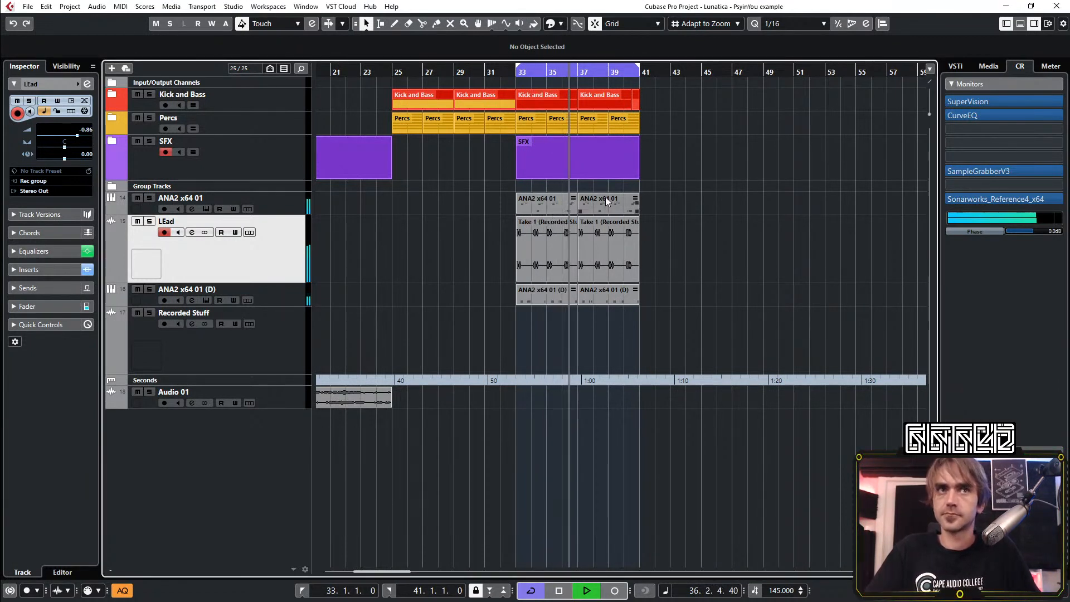
scroll(502, 192, right, 1)
scroll(527, 195, right, 1)
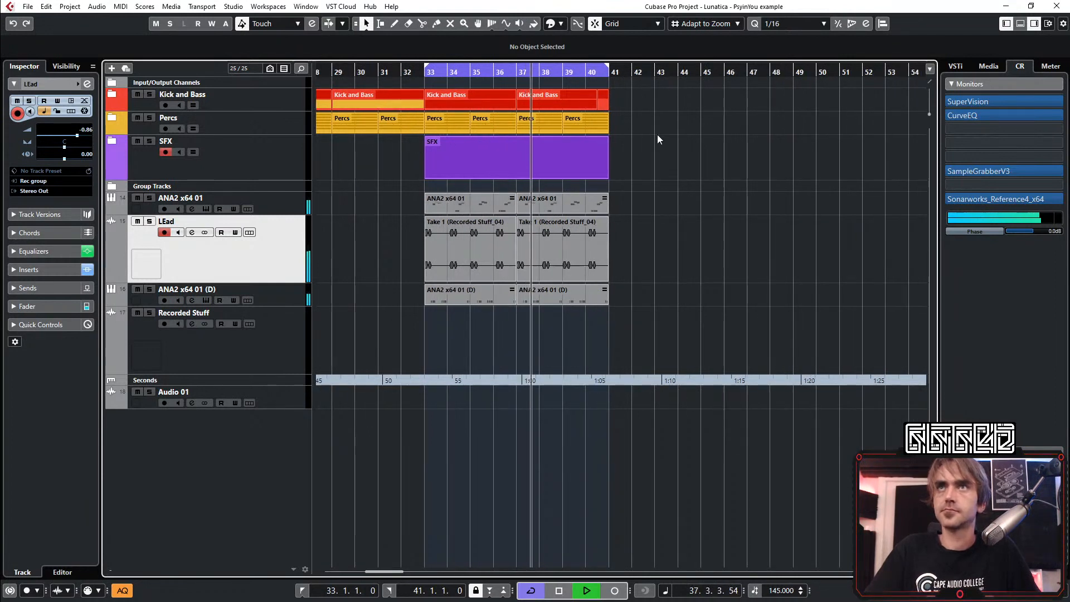
scroll(494, 106, left, 2)
drag(551, 80, 645, 100)
click(648, 82)
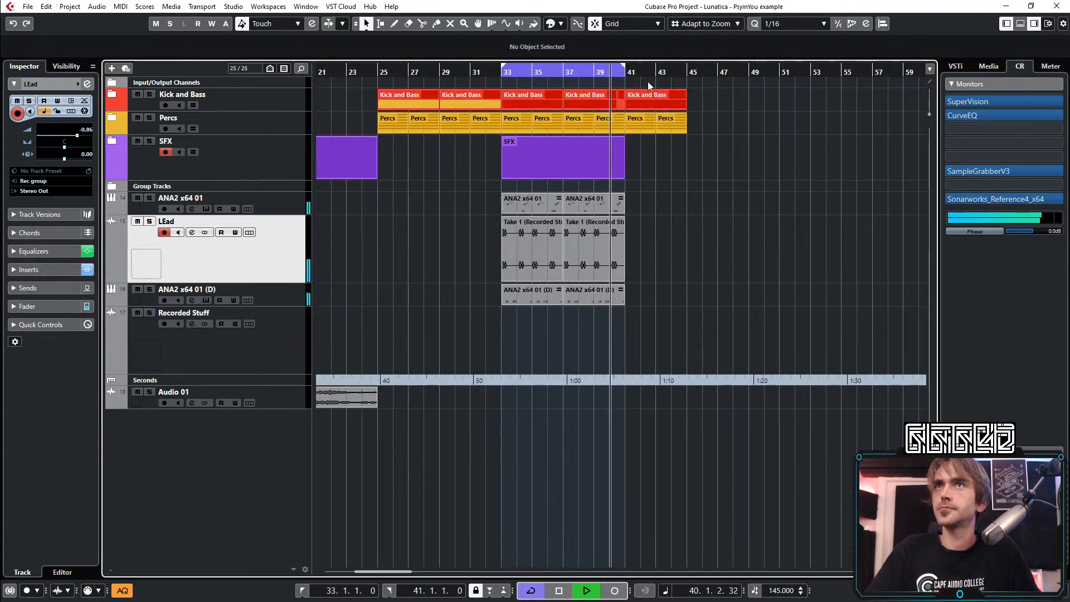
Set the loop range from bar 41 to bar 45 and play the arrangement from bar 33
scroll(647, 81, right, 2)
drag(510, 59, 564, 61)
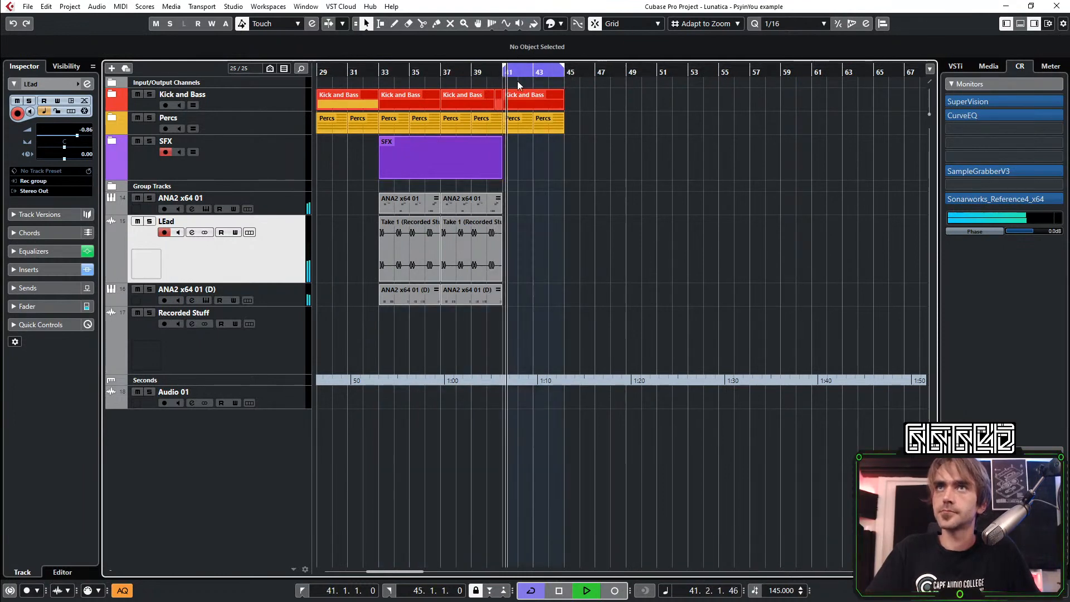
key(space)
Expand the Percs folder and unmute the HIHAT423(OPEN) events between bars 41 and 45
click(112, 118)
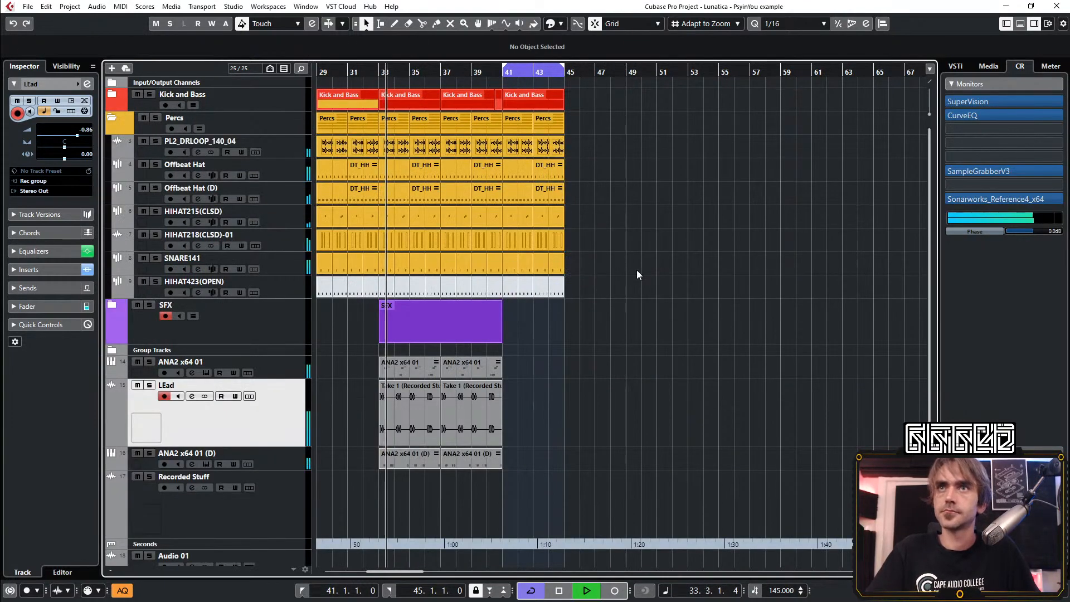
key(7)
drag(597, 313, 509, 287)
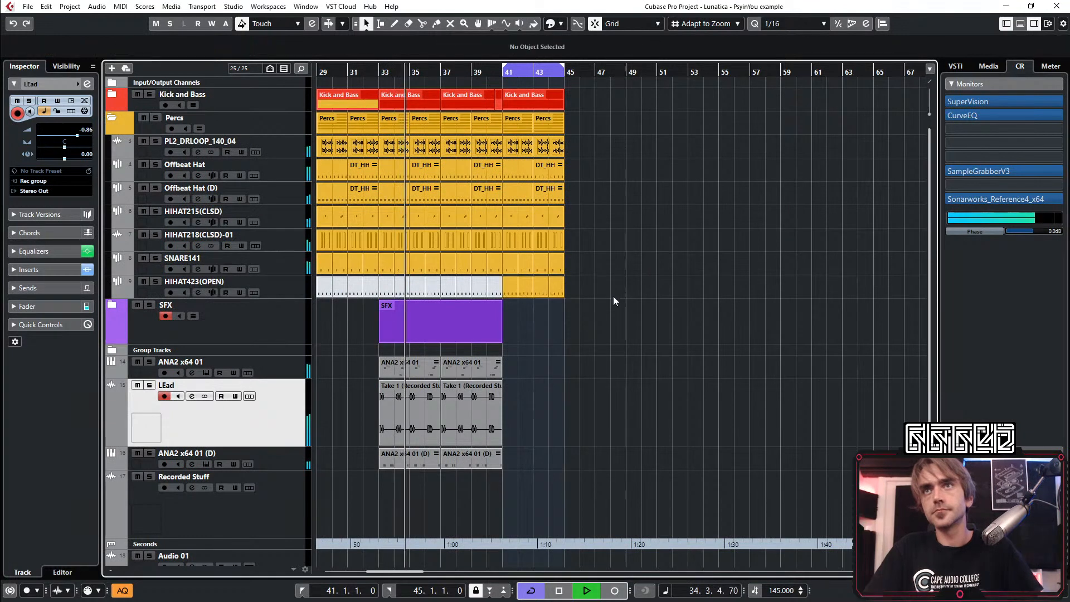
key(1)
Duplicate the ANA2 x64 01, Lead and ANA2 x64 01 (D) parts of bars 33 to 41 into bars 41 to 49, and collapse the Percs folder
drag(505, 386, 410, 455)
drag(545, 365, 396, 455)
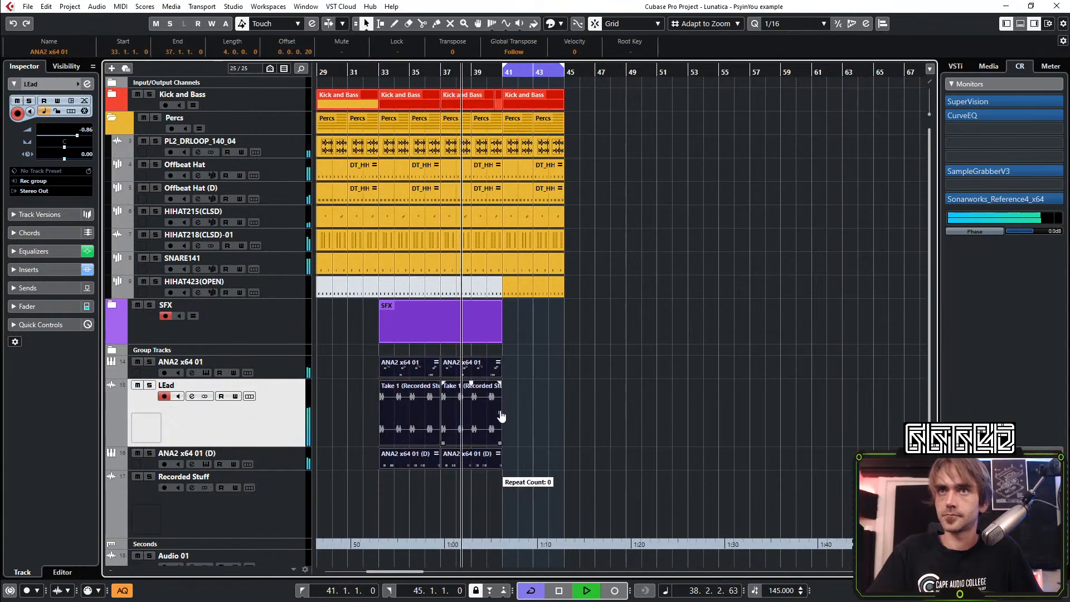
key(ctrl+d)
drag(676, 350, 519, 463)
mouse_move(519, 463)
mouse_down()
mouse_move(530, 460)
mouse_move(520, 462)
mouse_up()
click(705, 393)
scroll(672, 338, down, 1)
scroll(672, 338, up, 2)
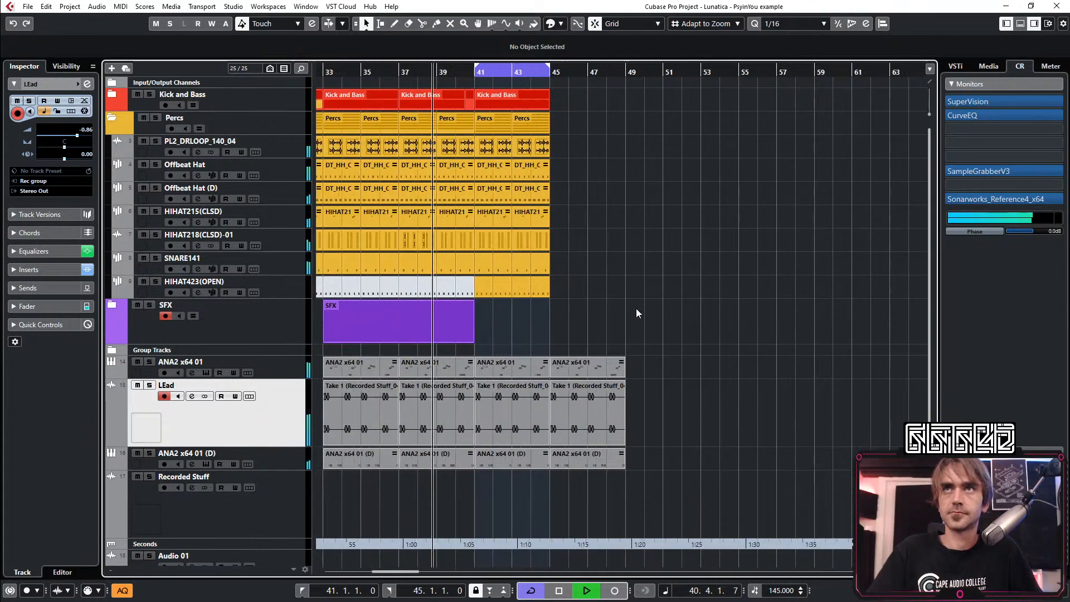
click(112, 118)
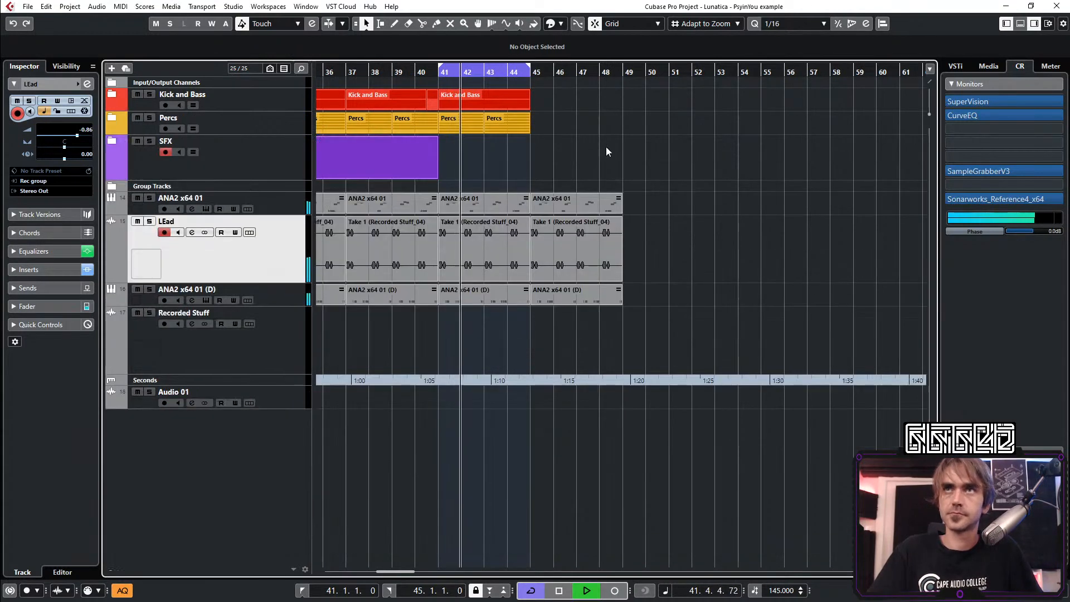
Extend the loop range to bar 49 and repeat the Kick and Bass and Percs parts from bar 45 to bar 49
scroll(613, 134, left, 3)
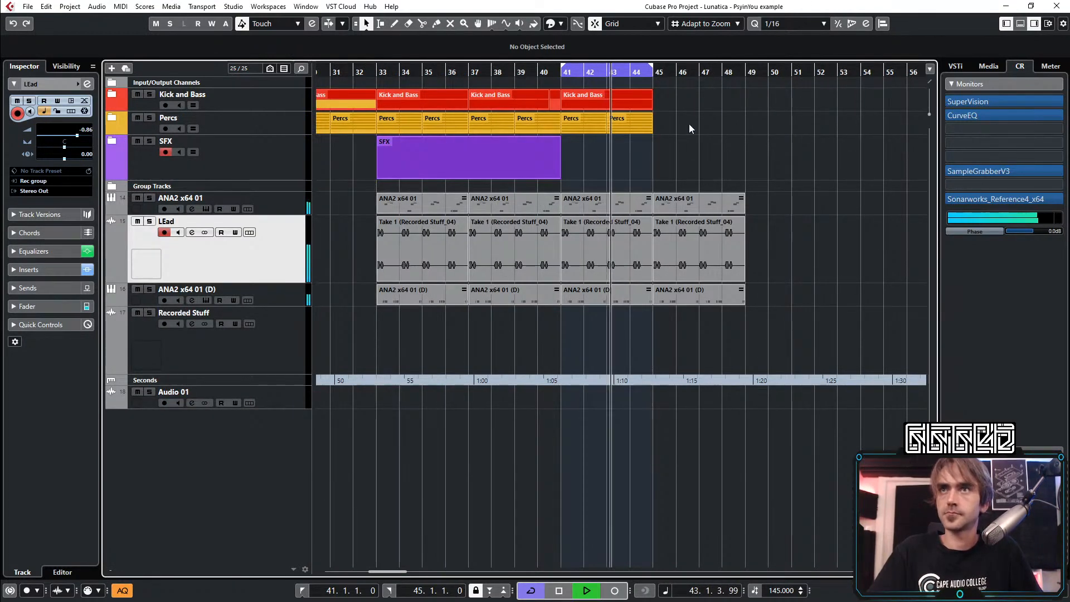
scroll(705, 96, down, 1)
scroll(671, 104, down, 1)
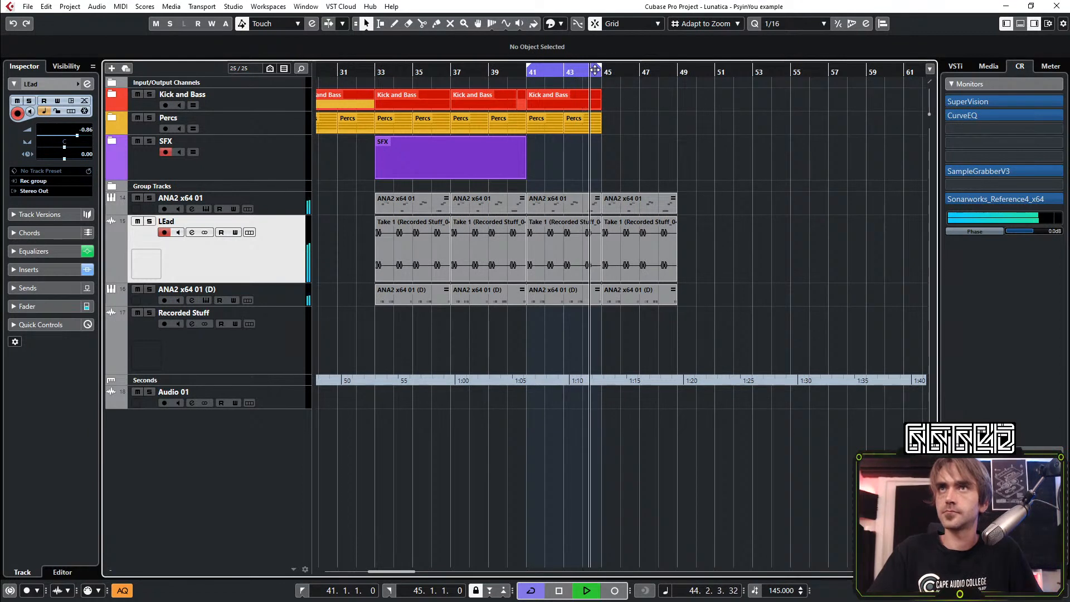
drag(599, 66, 549, 142)
key(space)
key(space)
drag(600, 105, 633, 109)
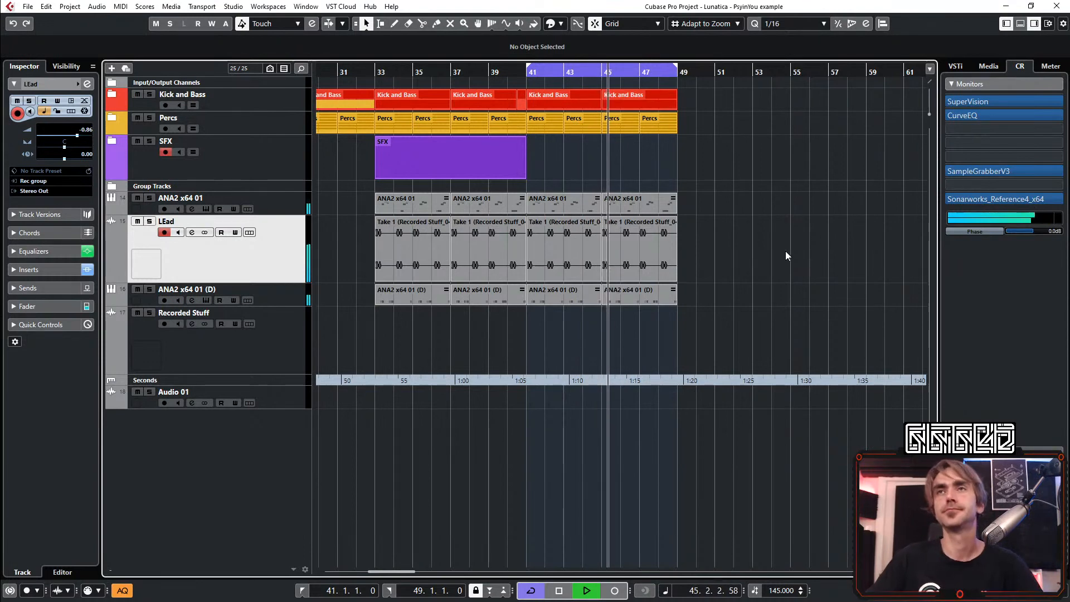
Solo the ANA2 x64 01 (D) track and open its ANA2 instrument
scroll(714, 248, down, 3)
scroll(671, 277, right, 3)
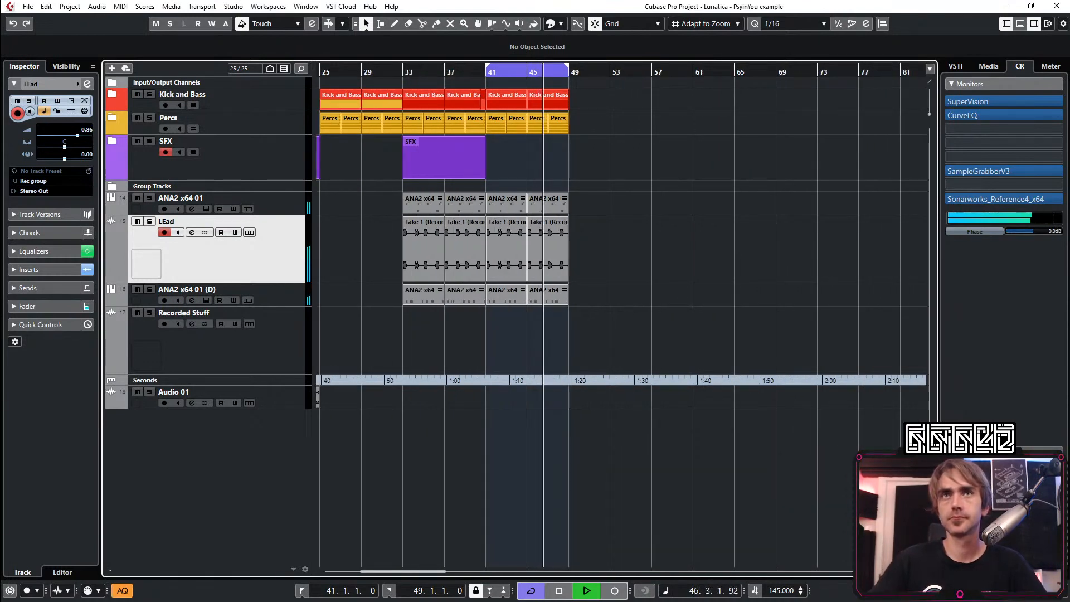
click(148, 290)
click(265, 289)
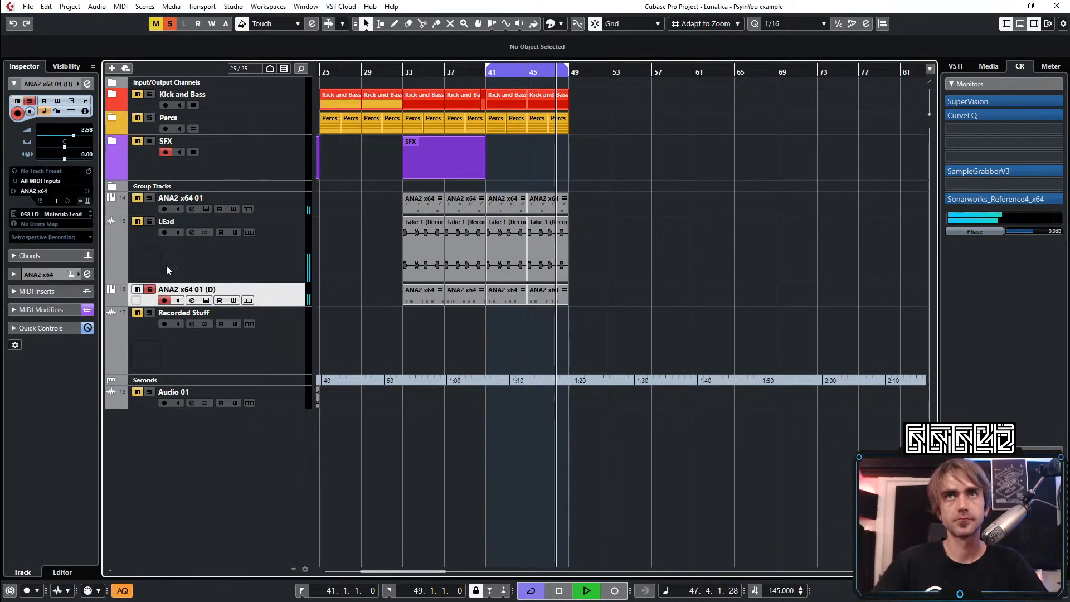
click(87, 200)
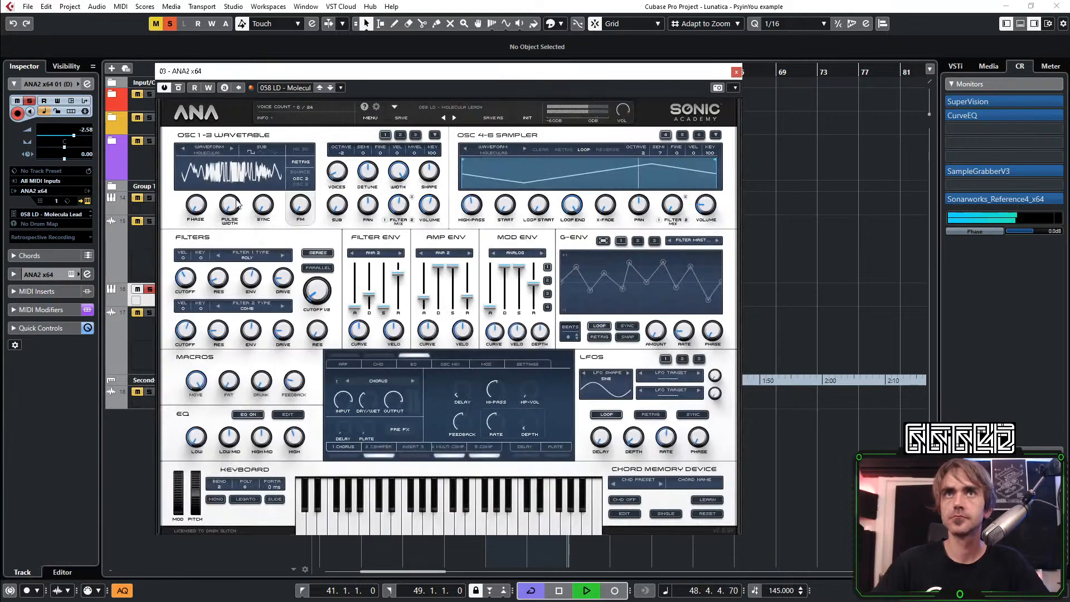
Bypass the inserts on the ANA2 x64 01 (D) channel, set its volume to 0.00 dB and close the instrument and channel windows
click(86, 84)
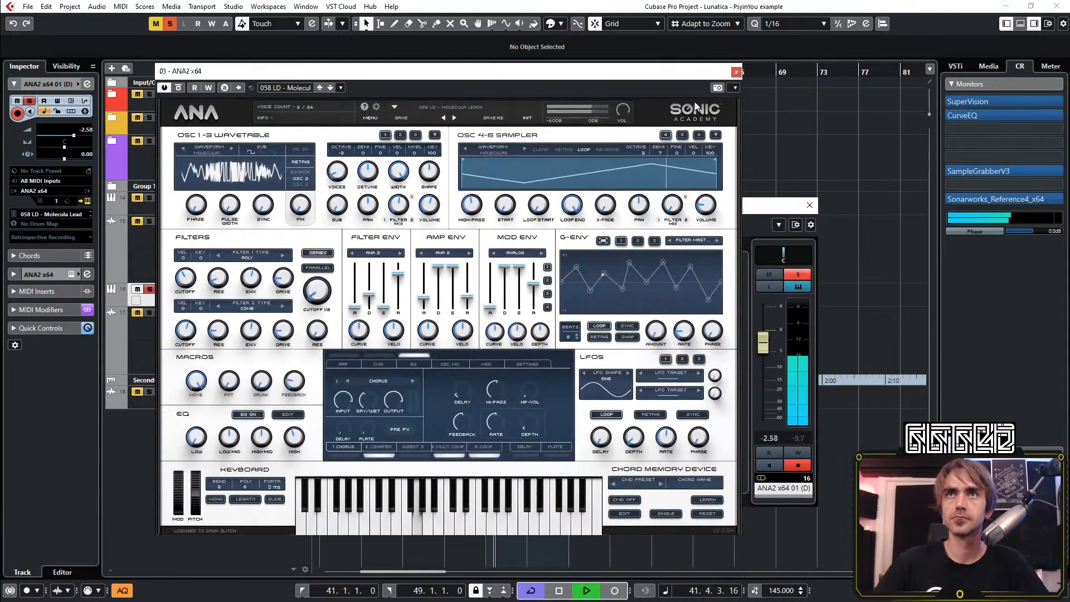
click(735, 73)
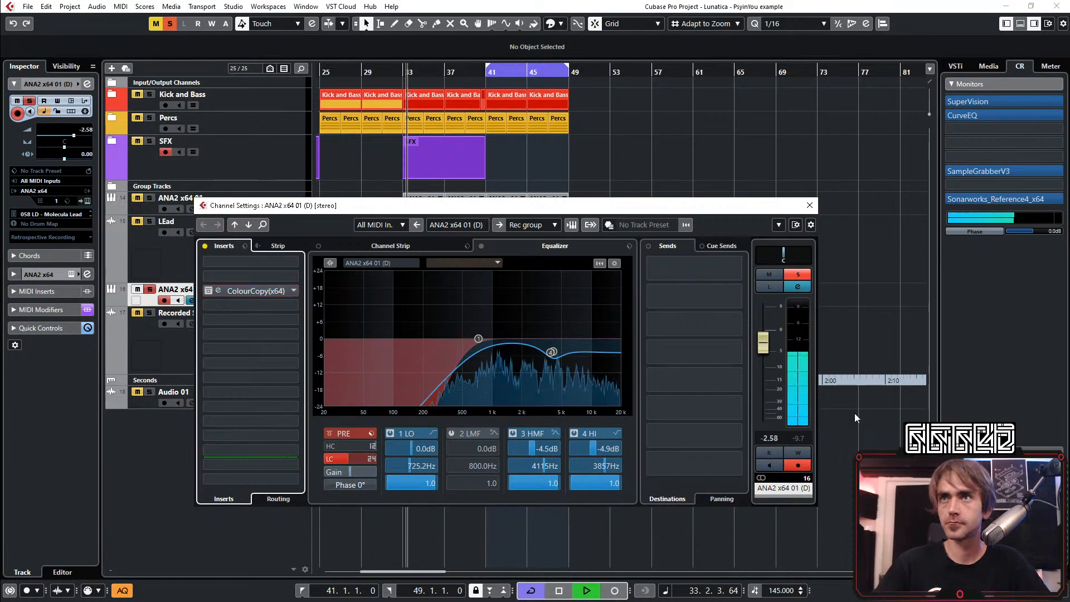
ctrl+click(767, 350)
click(810, 205)
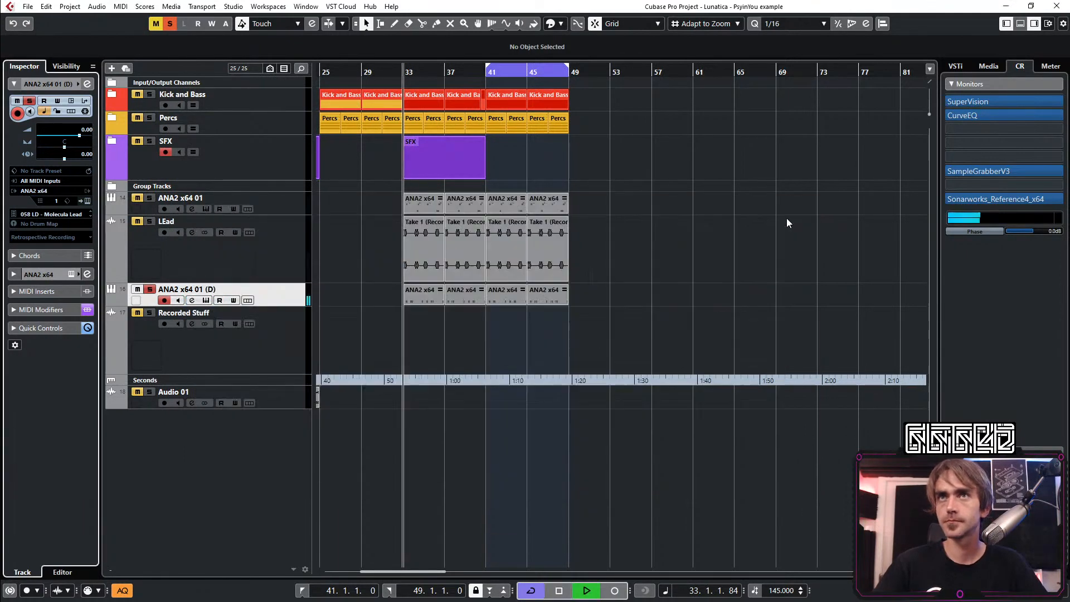
scroll(417, 321, up, 5)
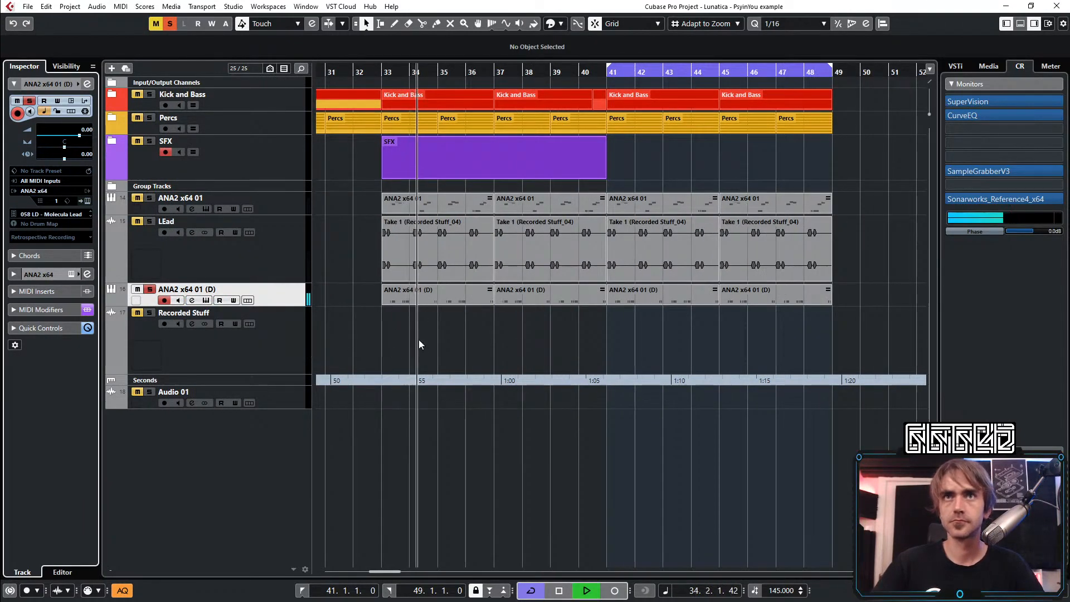
Record the soloed ANA2 x64 01 (D) lead onto the Recorded Stuff track from bar 33 to just past bar 45
scroll(418, 340, down, 6)
scroll(402, 338, left, 3)
click(234, 356)
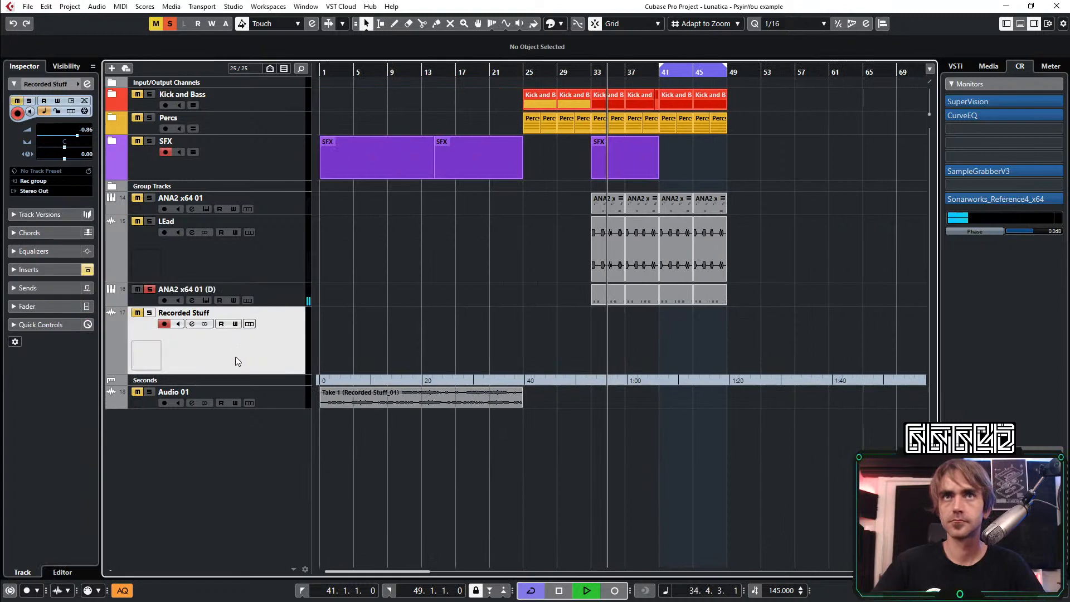
click(150, 290)
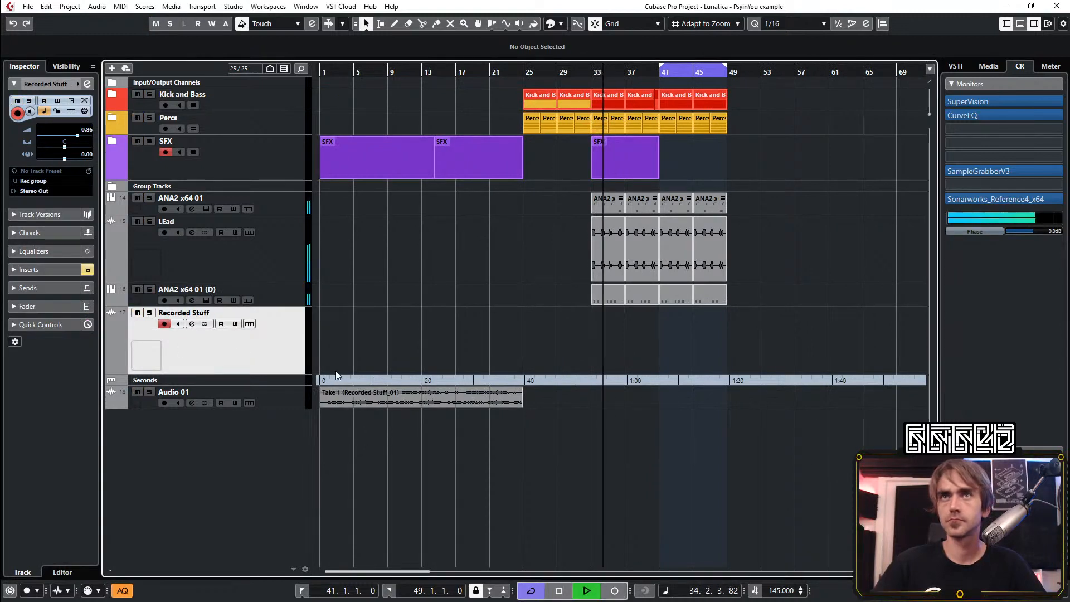
click(150, 290)
key(space)
click(616, 591)
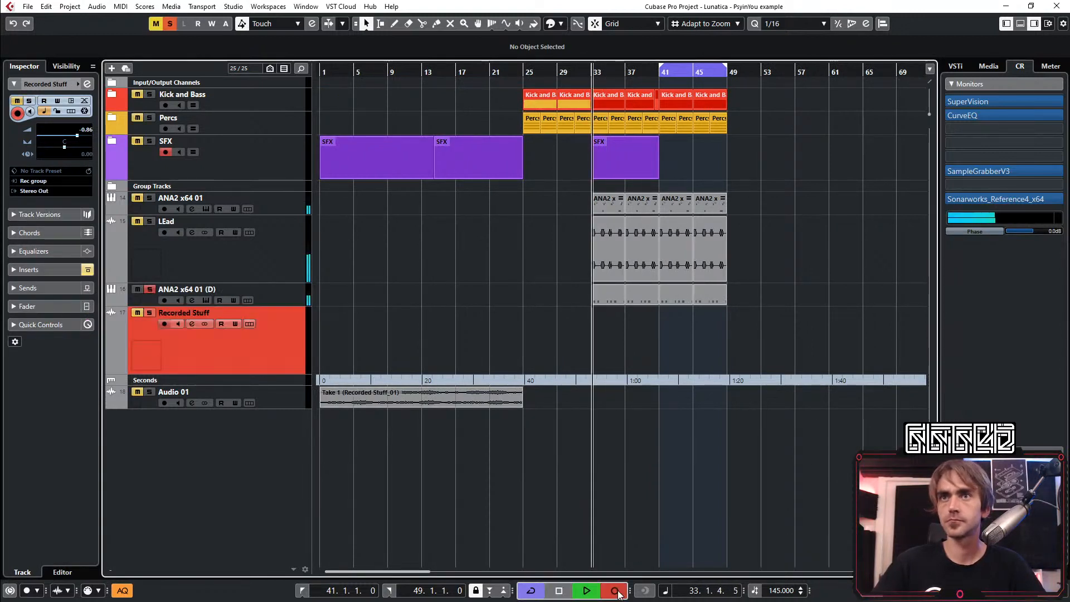
scroll(699, 530, up, 3)
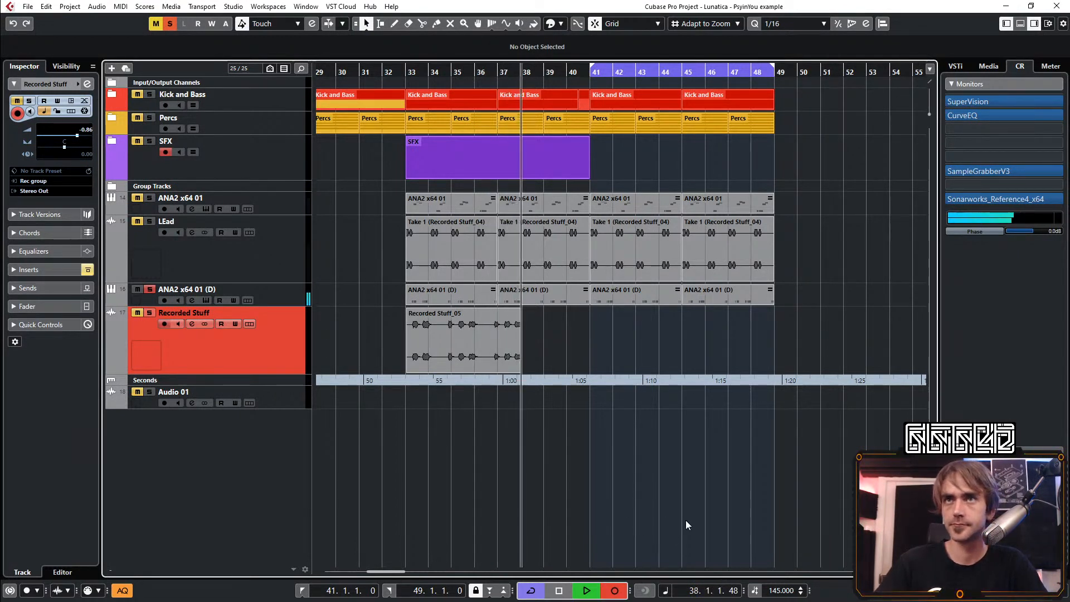
scroll(541, 500, up, 1)
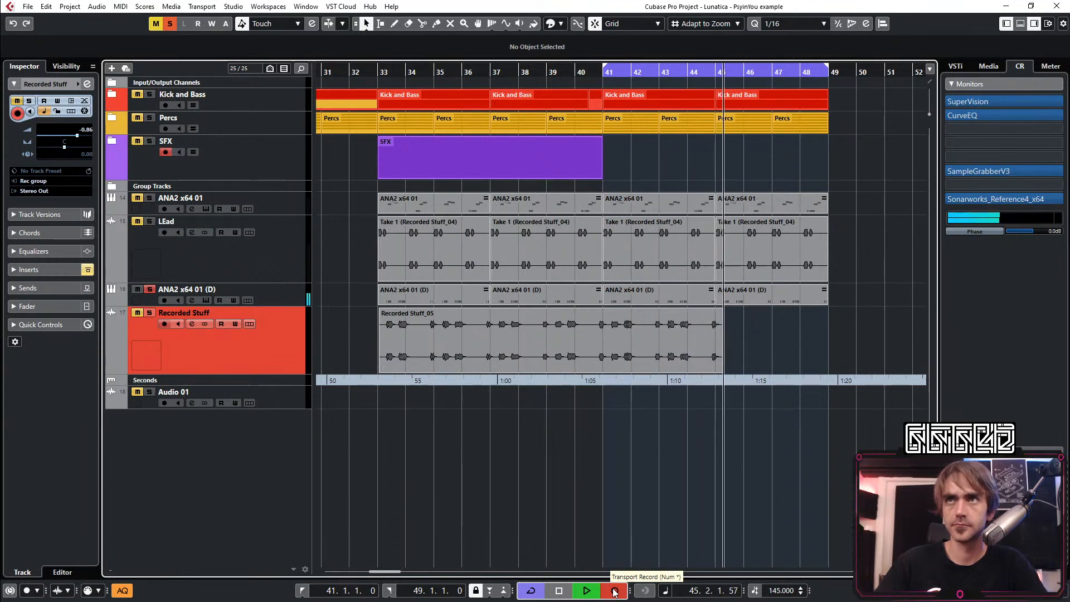
click(615, 591)
Trim the new recording to the eight bars from 37 to 45 and move it to start at bar 33
drag(381, 370, 492, 371)
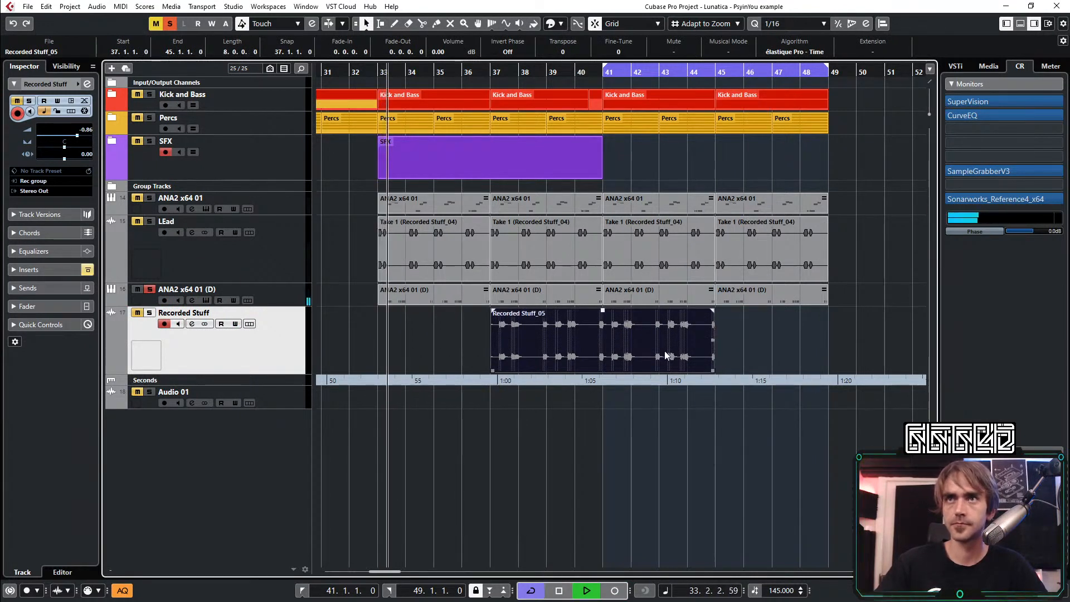
drag(677, 341, 564, 341)
Unsolo and mute the ANA2 x64 01 (D) track and replay the arrangement from bar 33
click(155, 290)
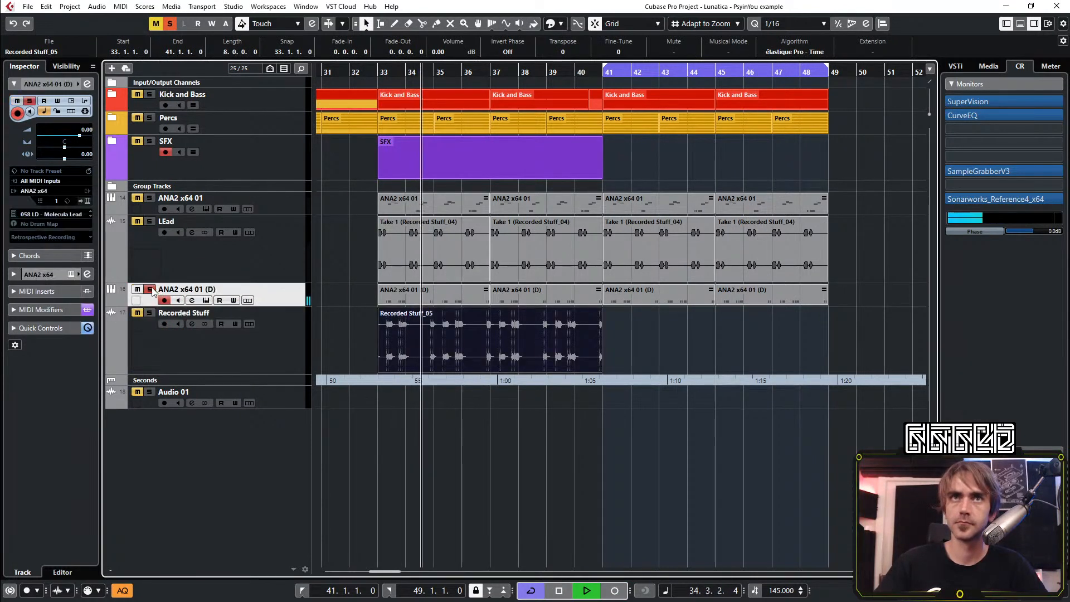
click(137, 289)
key(space)
key(space)
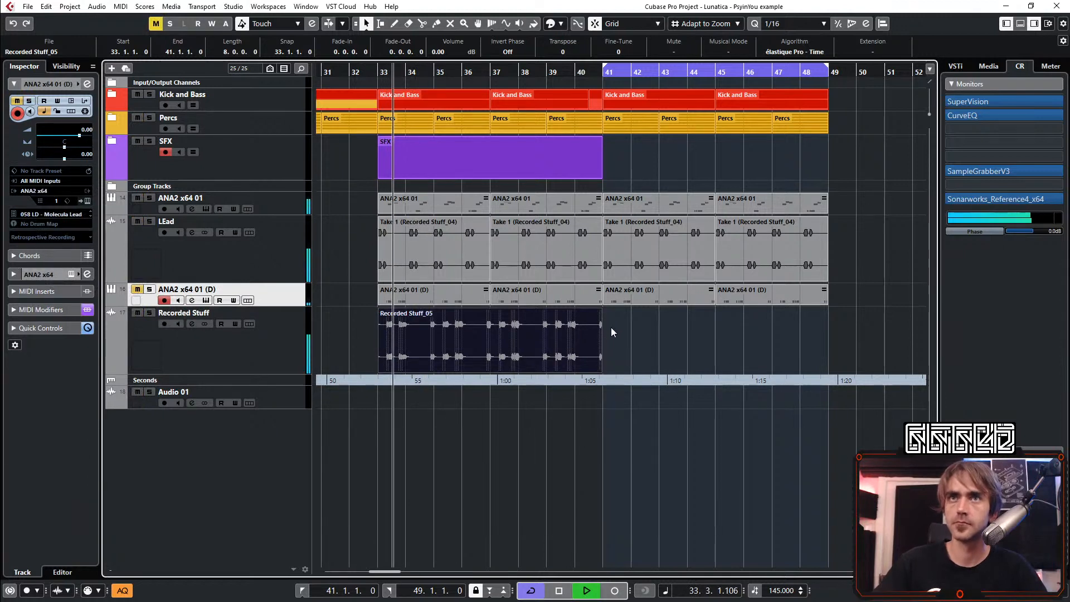
Move the recording at bar 33 onto a new audio track below Audio 01 and duplicate it into bars 41 to 49
click(238, 348)
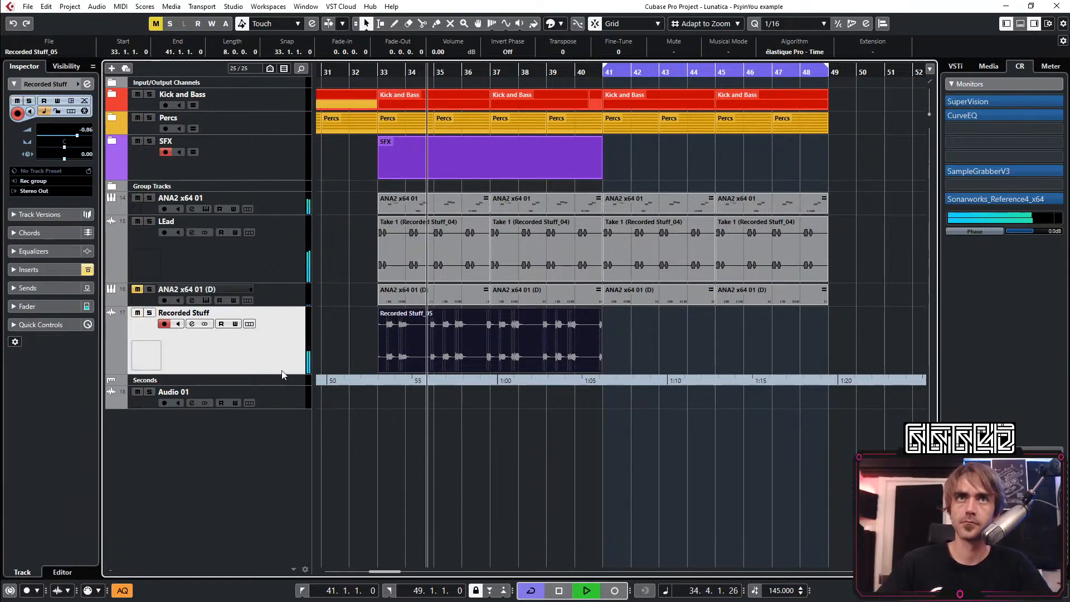
drag(452, 367, 443, 422)
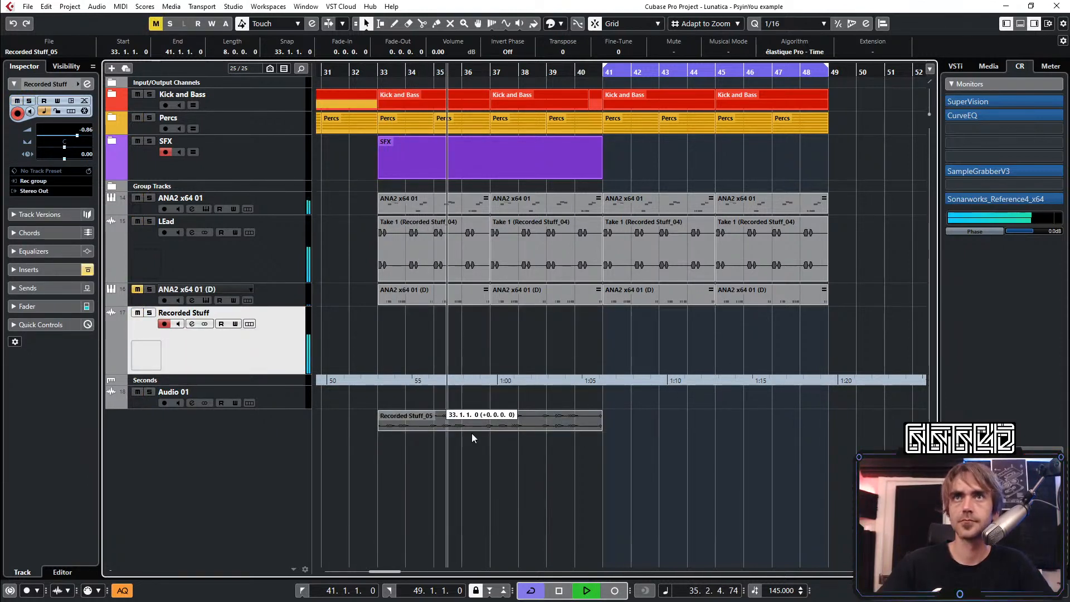
key(space)
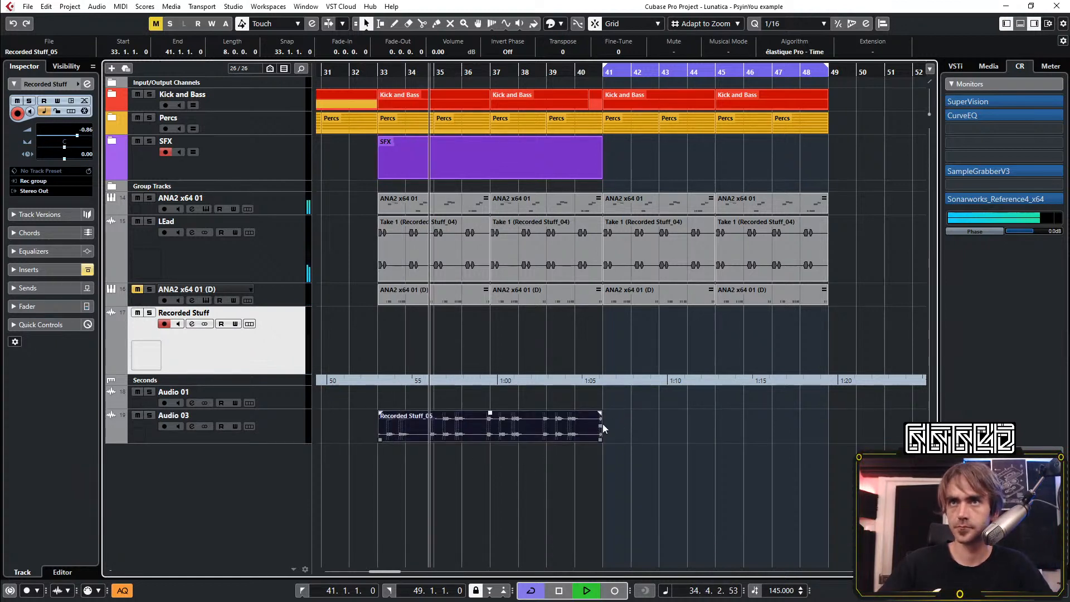
key(ctrl+d)
Inspect the inserts of Audio 03 and the channel settings of ANA2 x64 01 (D), and listen from bar 33
click(257, 428)
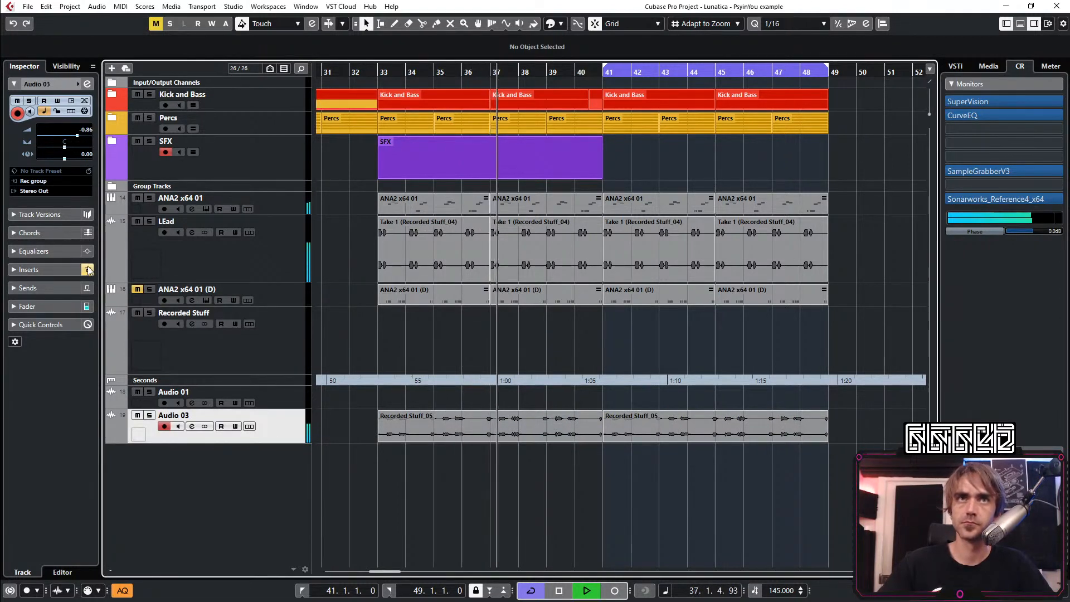
click(12, 268)
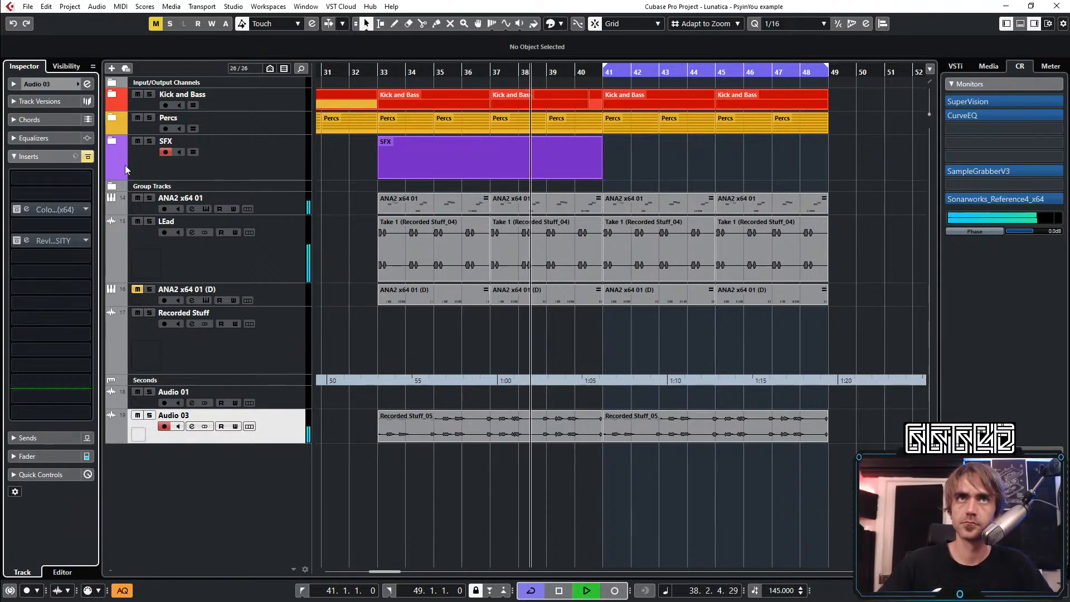
click(282, 301)
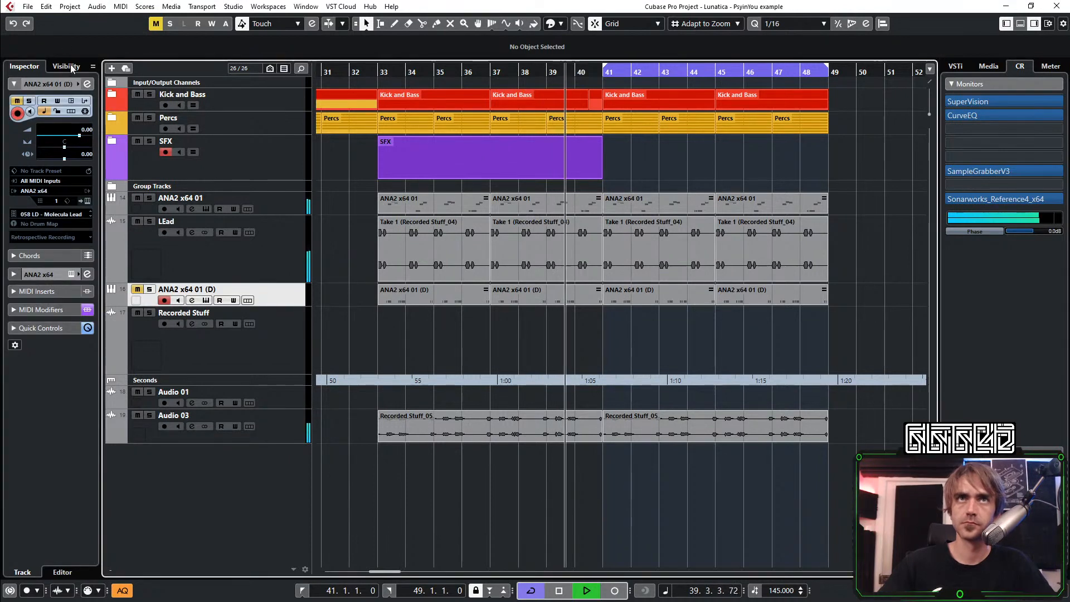
click(85, 84)
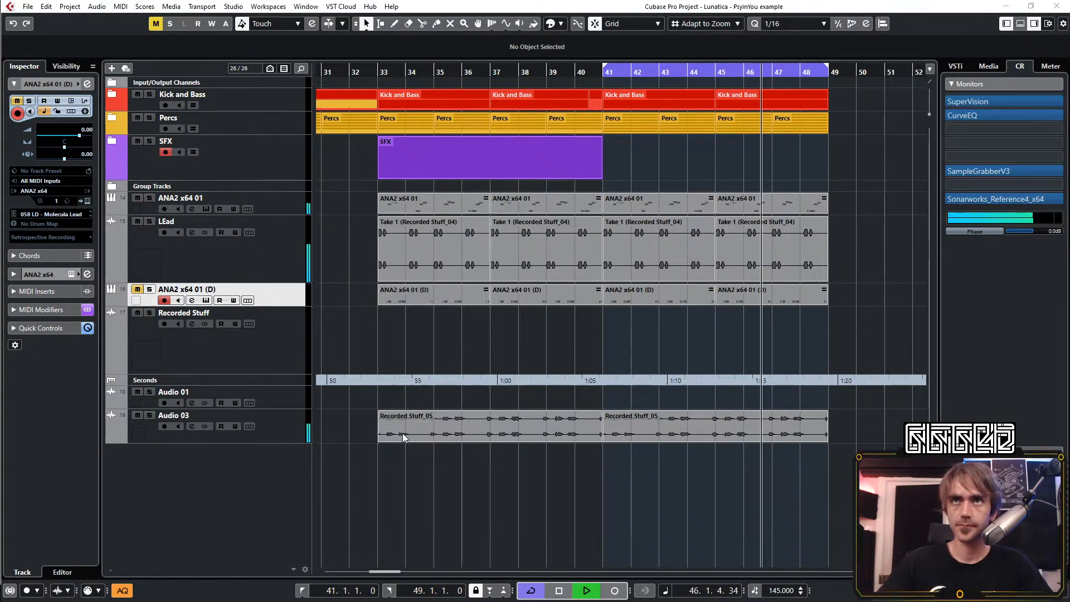
click(379, 72)
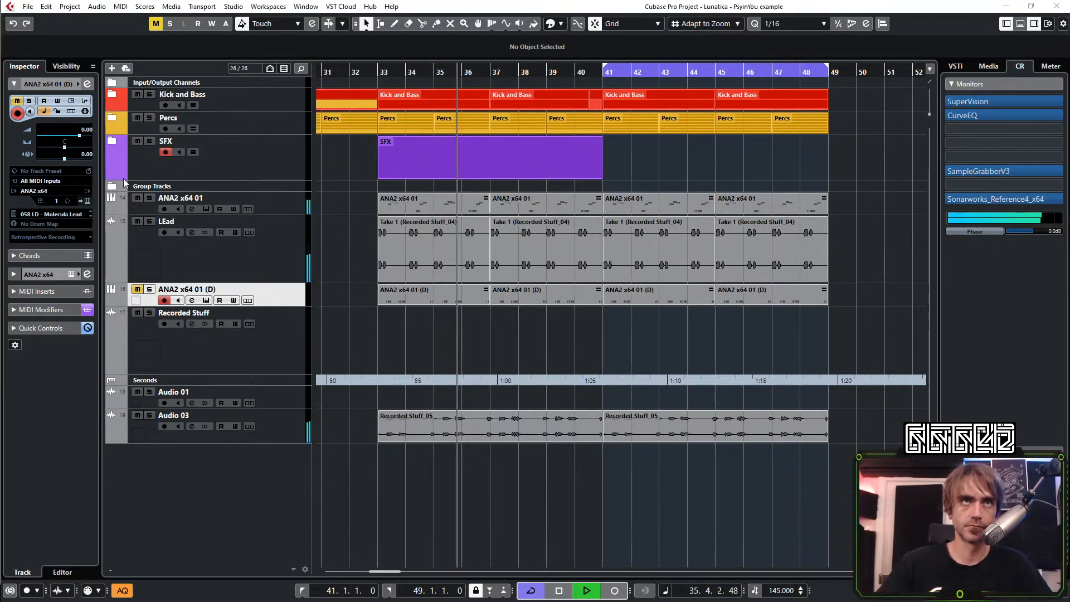
key(space)
Remove the Rev INTENSITY reverb from the Audio 03 inserts and check the CurveEQ in the Monitors chain
click(273, 435)
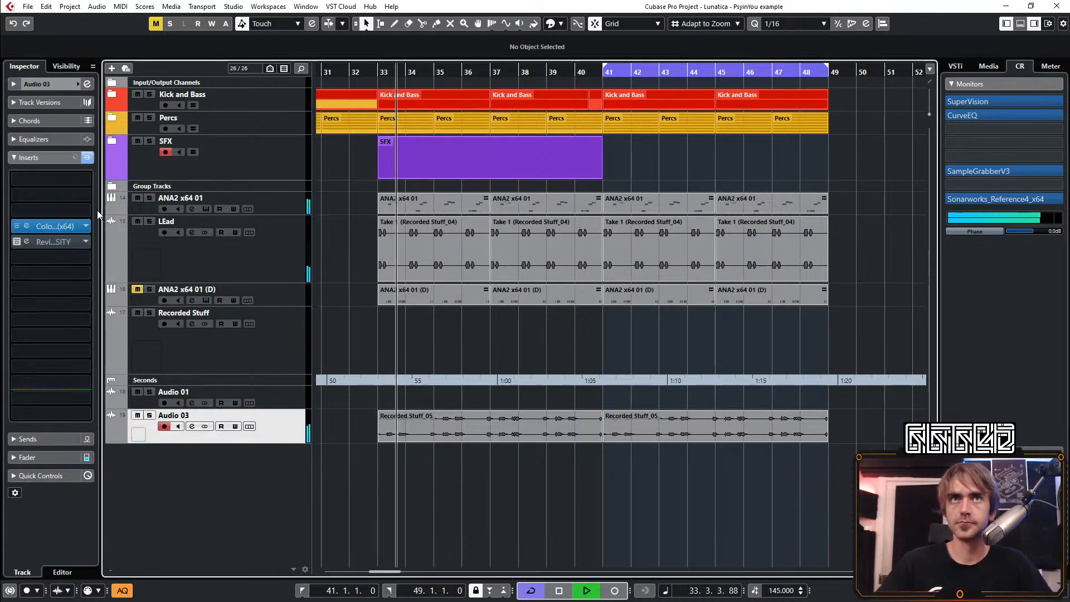
click(84, 244)
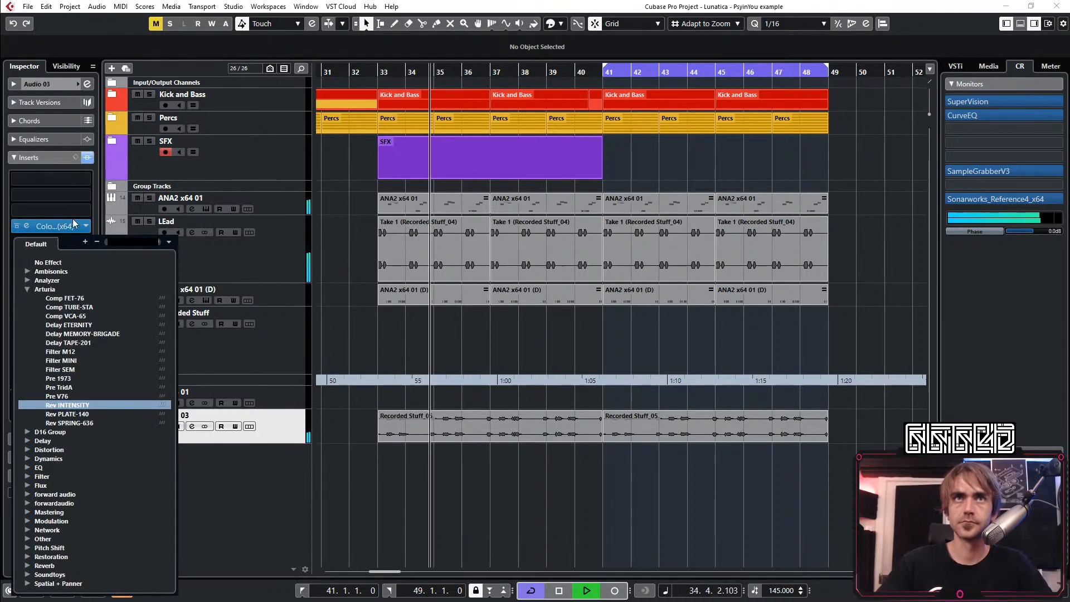
click(49, 258)
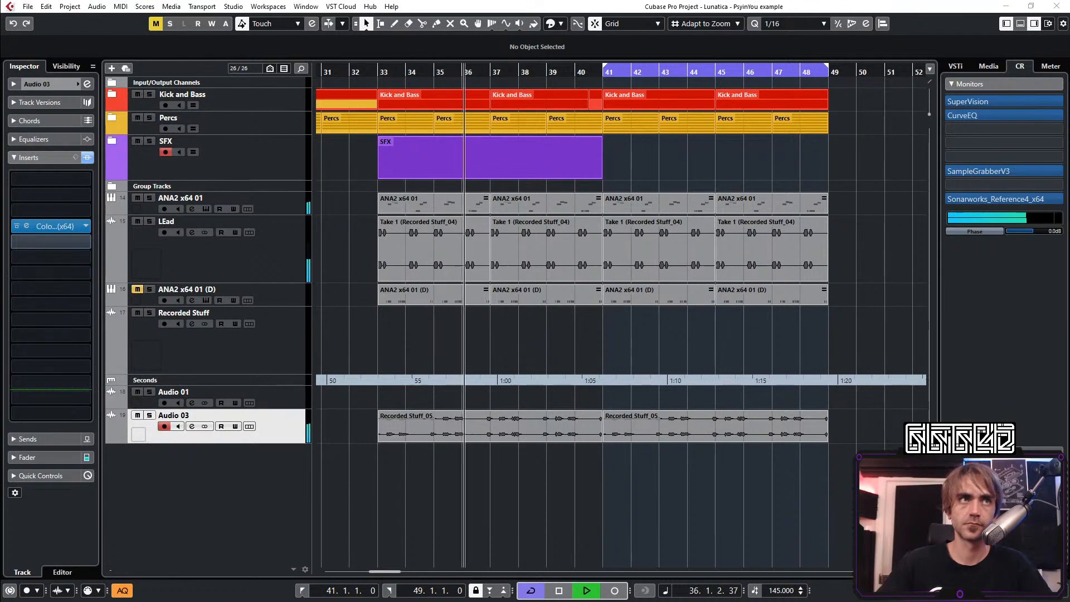
click(50, 242)
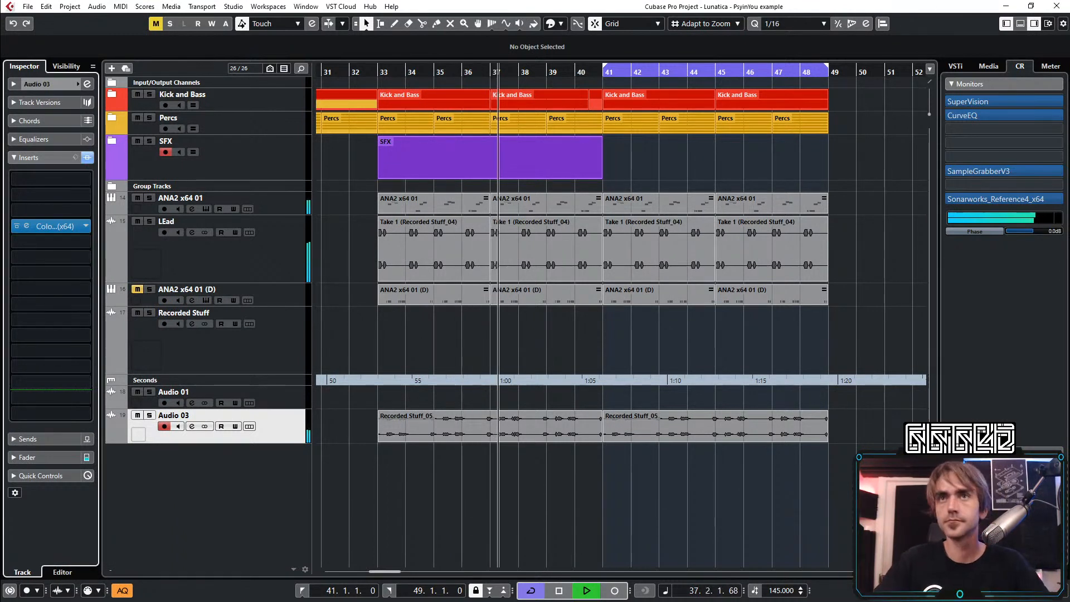
click(586, 492)
scroll(636, 482, down, 2)
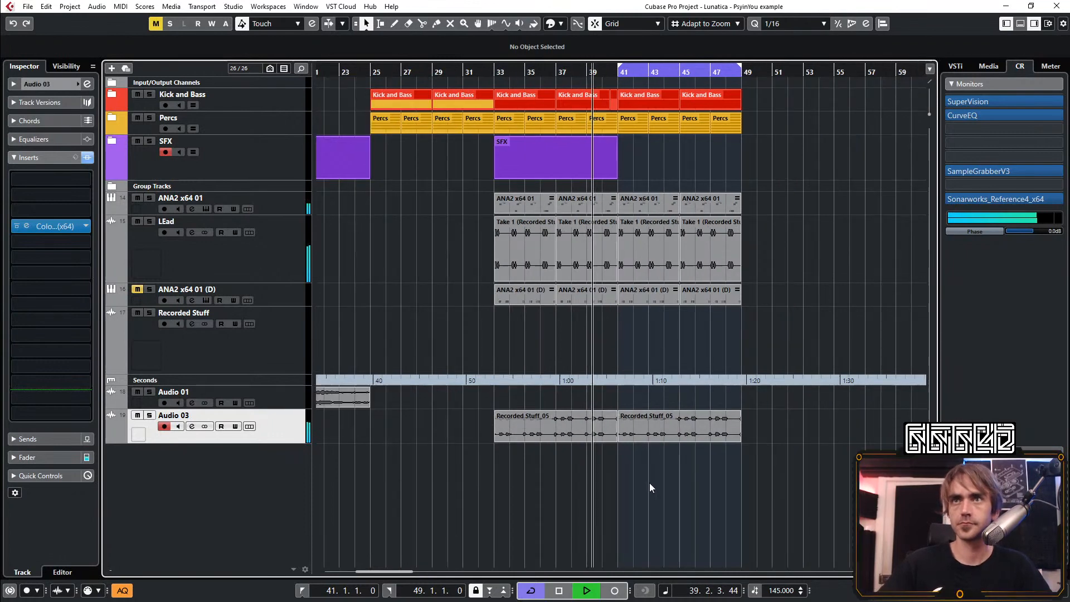
click(962, 115)
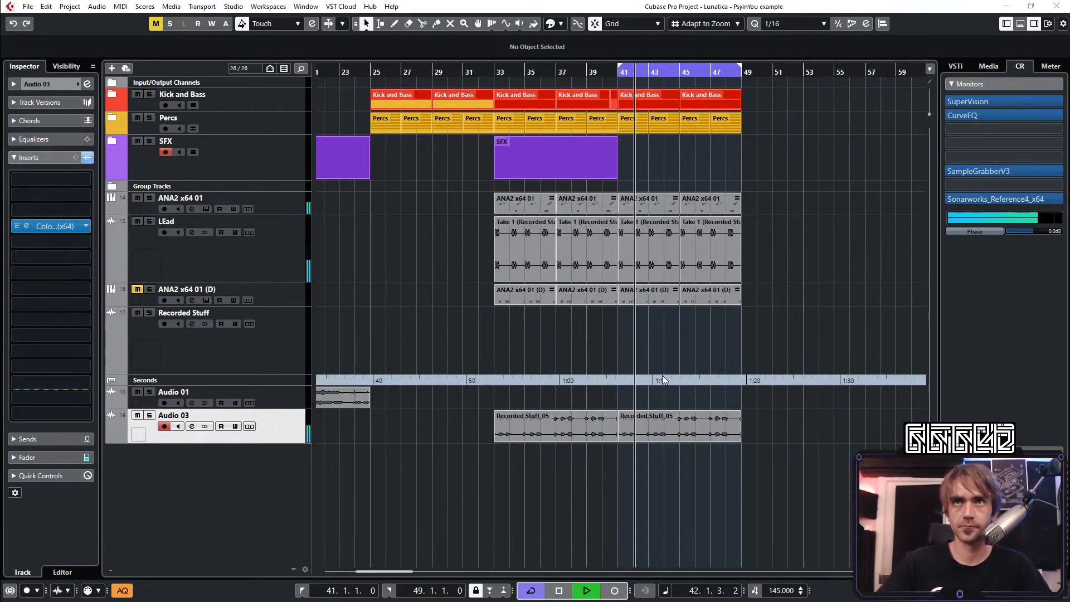
Move the Audio 03 track directly below the LEad track and set its volume to -1.64 dB
scroll(680, 368, down, 3)
drag(299, 438, 298, 296)
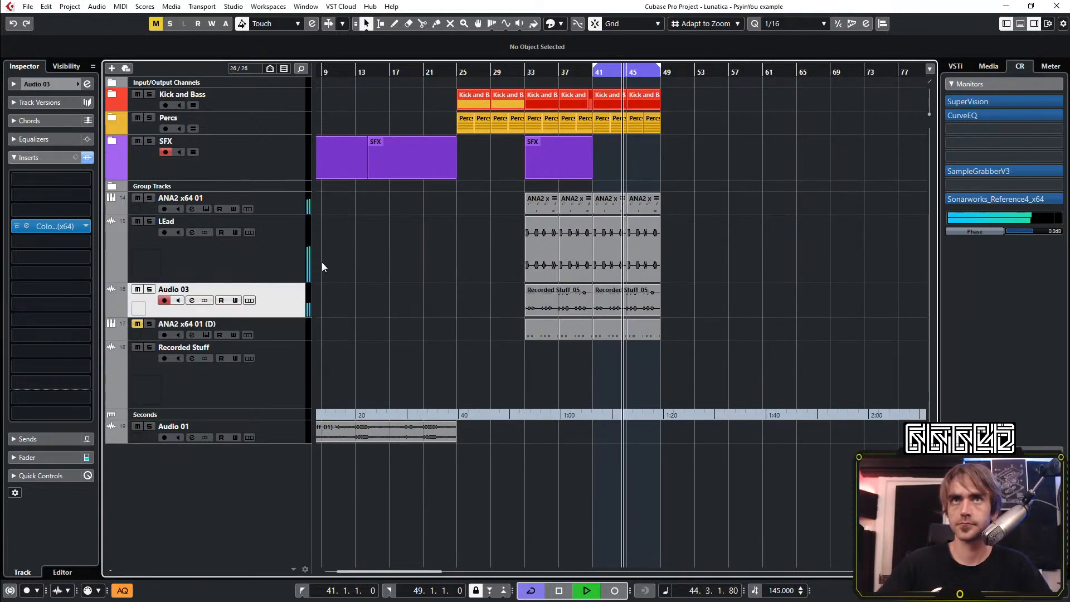
click(45, 84)
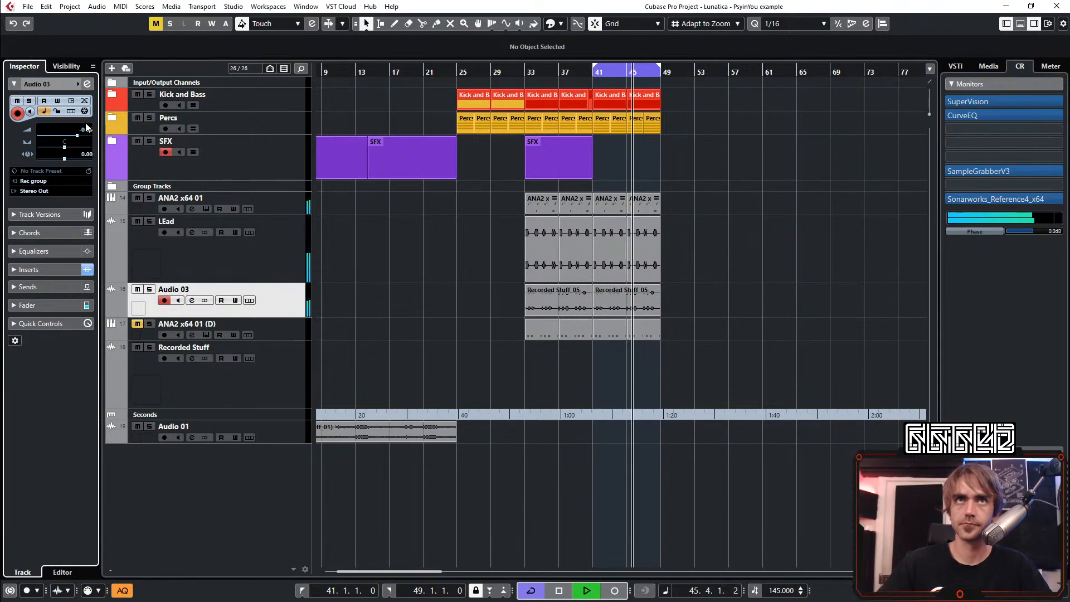
scroll(89, 134, down, 3)
scroll(88, 133, down, 1)
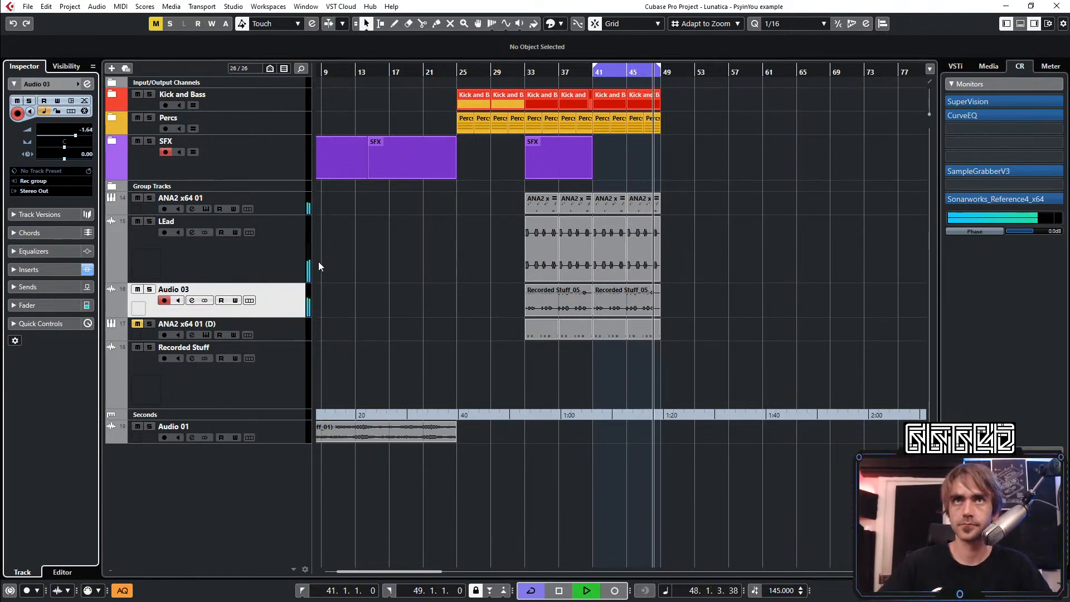
Open the channel settings of ANA2 x64 01 and dip the low-mid EQ band by 3.1 dB at 415.1 Hz
click(283, 246)
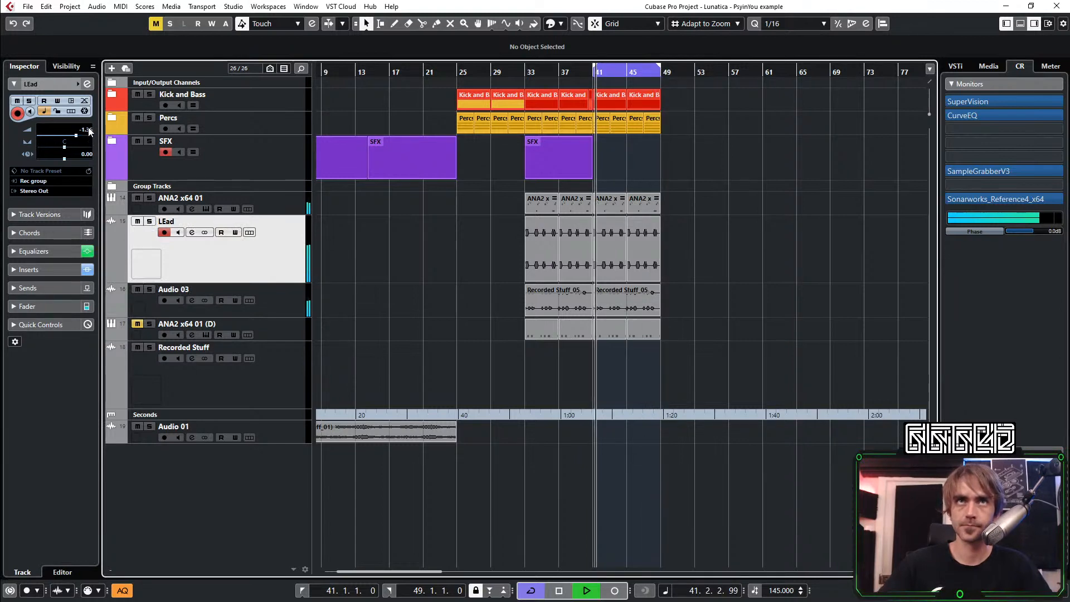
click(279, 207)
click(87, 84)
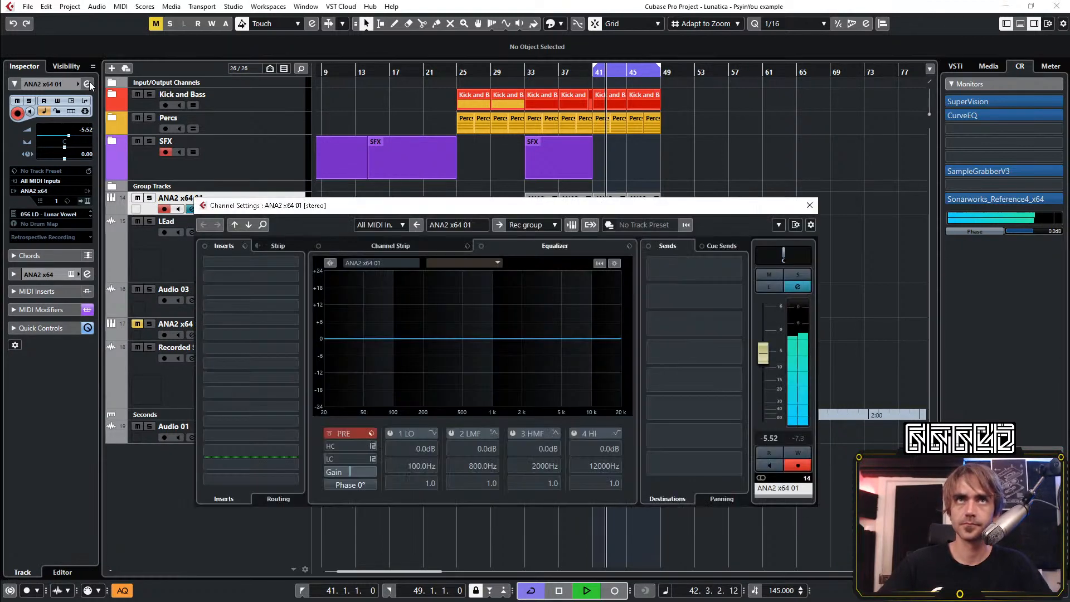
drag(430, 340, 454, 348)
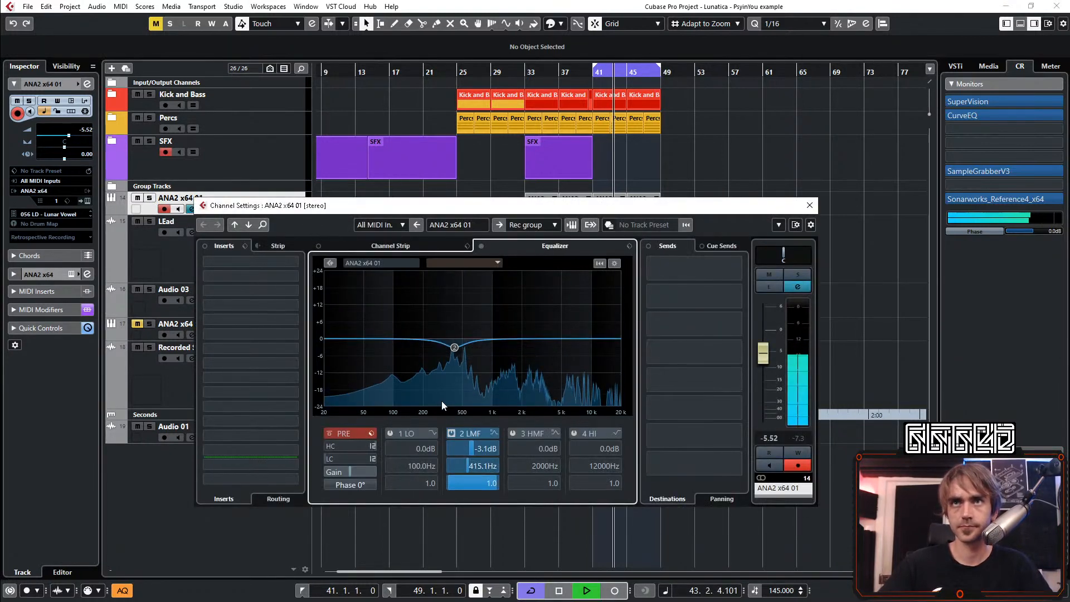
Make the low EQ band a high-pass filter at 205.6 Hz and set the low-mid dip to -3.7 dB at 409.7 Hz with Q 0.9
click(436, 433)
click(453, 464)
click(390, 434)
drag(407, 464, 419, 469)
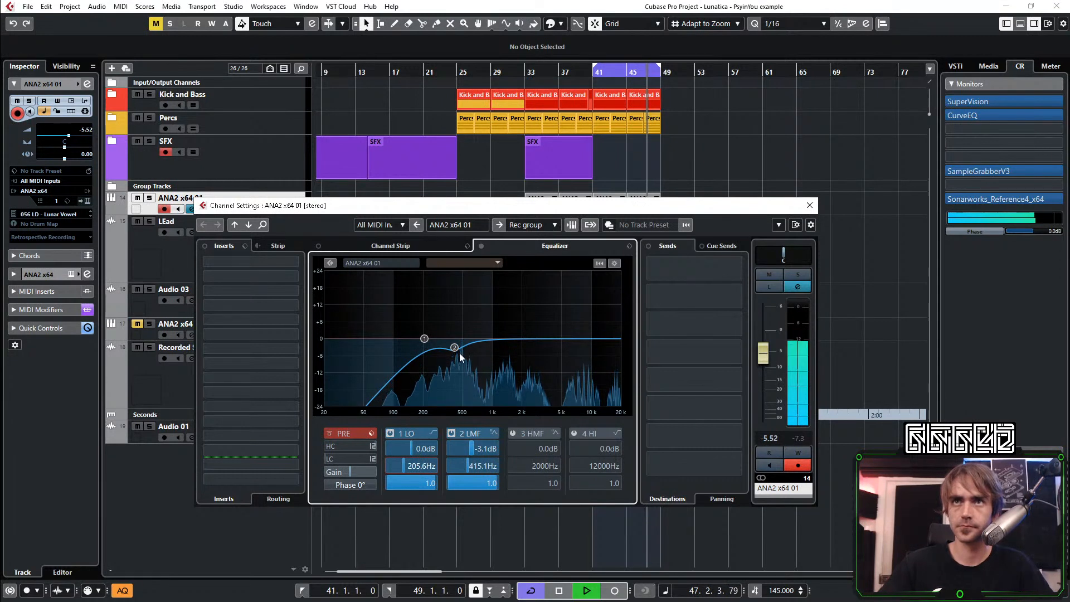
drag(454, 347, 455, 352)
scroll(454, 350, down, 1)
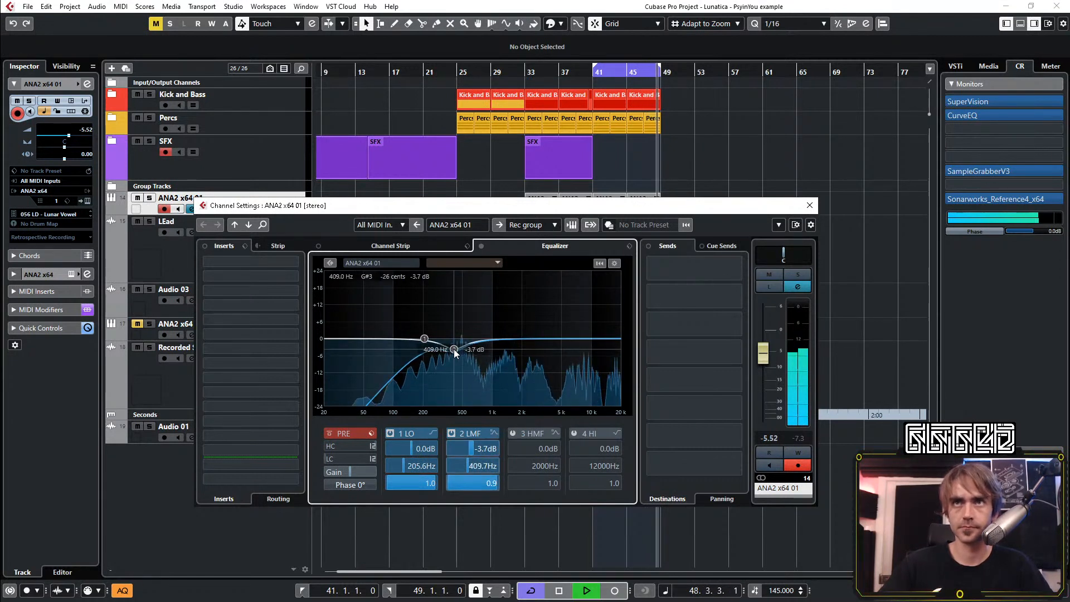
Lower the high EQ band by 4.3 dB at 5839 Hz, set the ANA2 x64 01 volume to -4.47 dB and close the channel settings
click(593, 342)
drag(592, 347, 564, 353)
key(space)
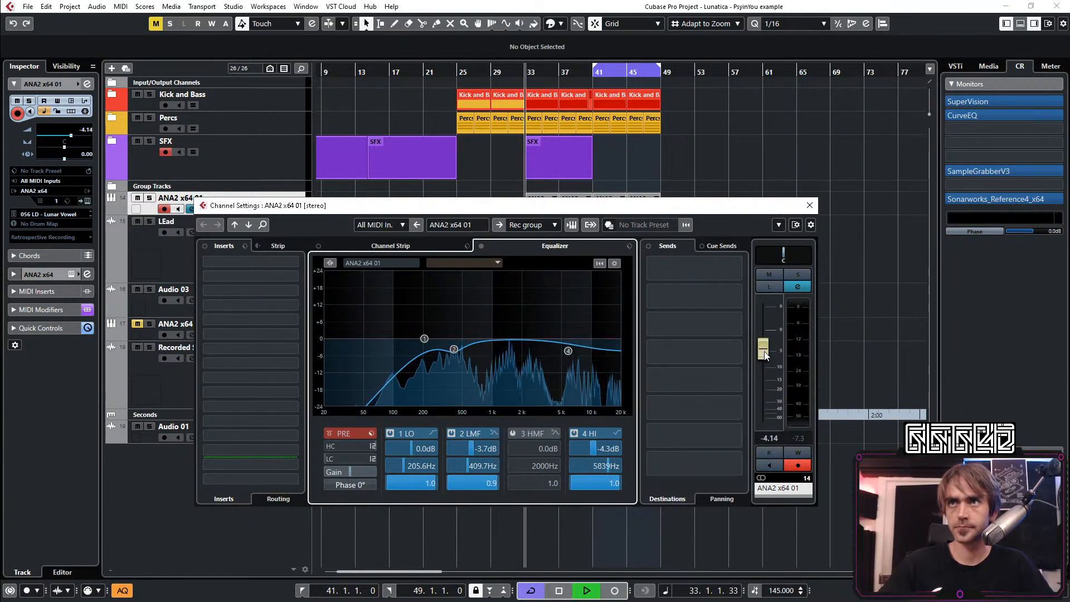
key(space)
drag(763, 355, 764, 352)
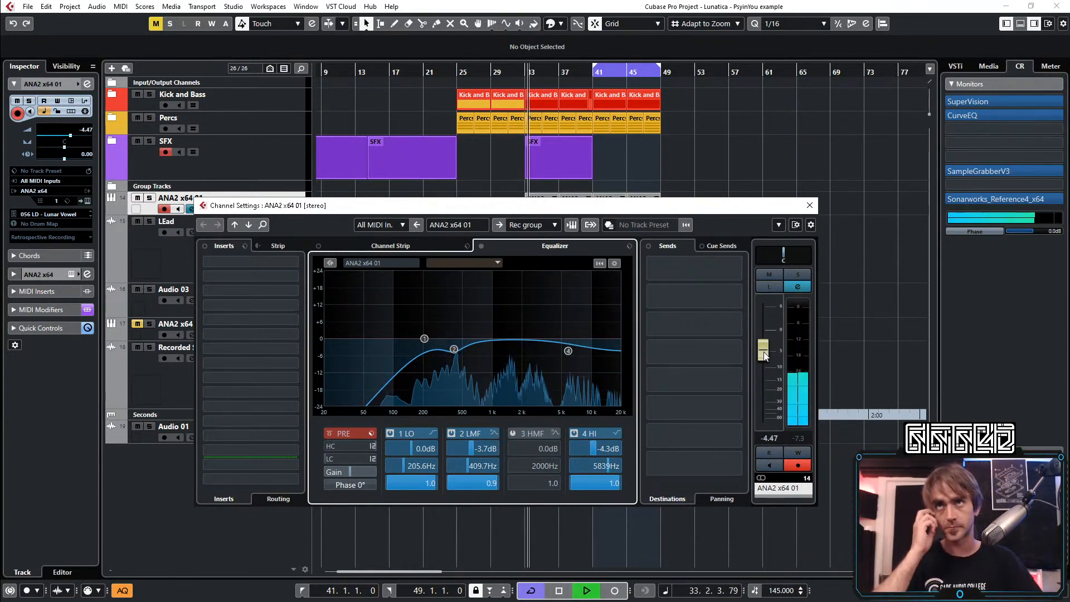
click(809, 205)
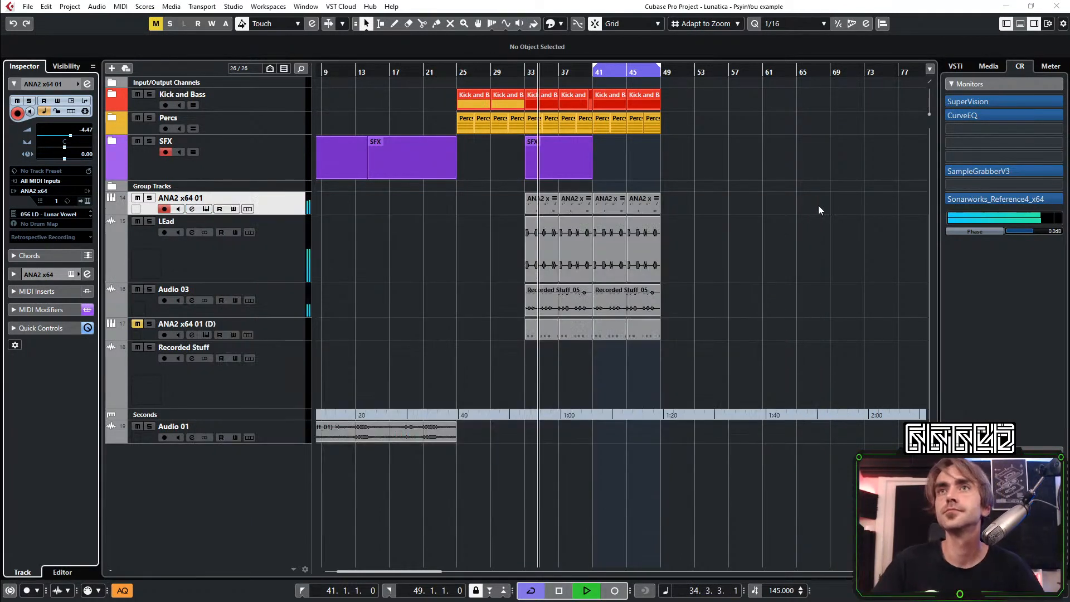
Copy the two ANA2 x64 01 parts of bars 33 to 41 into bars 25 to 33
key(h)
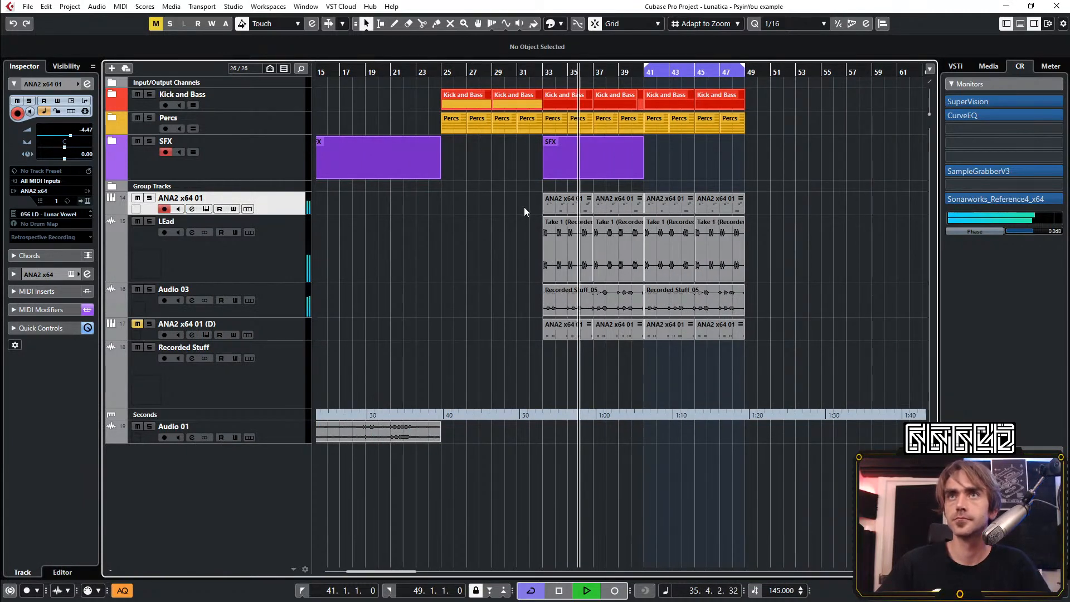
drag(524, 207, 631, 210)
drag(565, 206, 473, 202)
click(476, 370)
key(g)
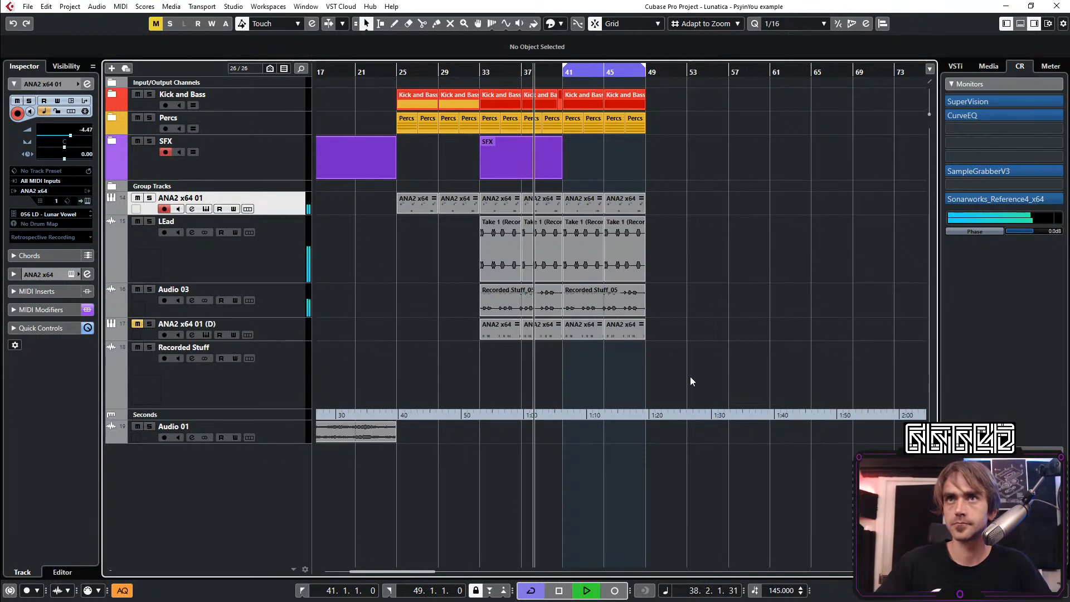
Stop playback and view the ANA2 instrument of the muted ANA2 x64 01 (D) track
key(h)
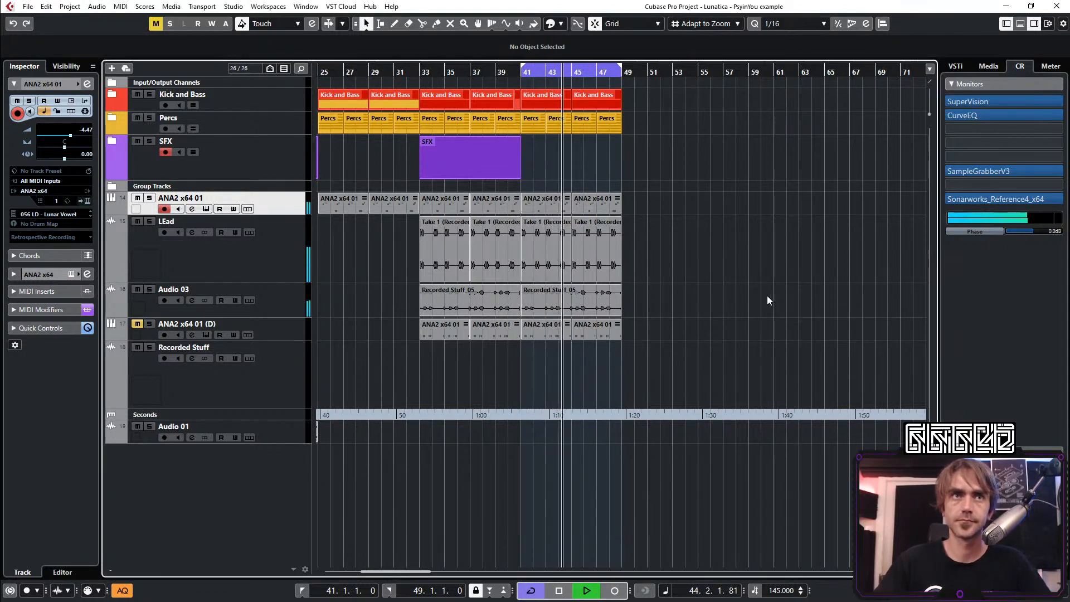
key(space)
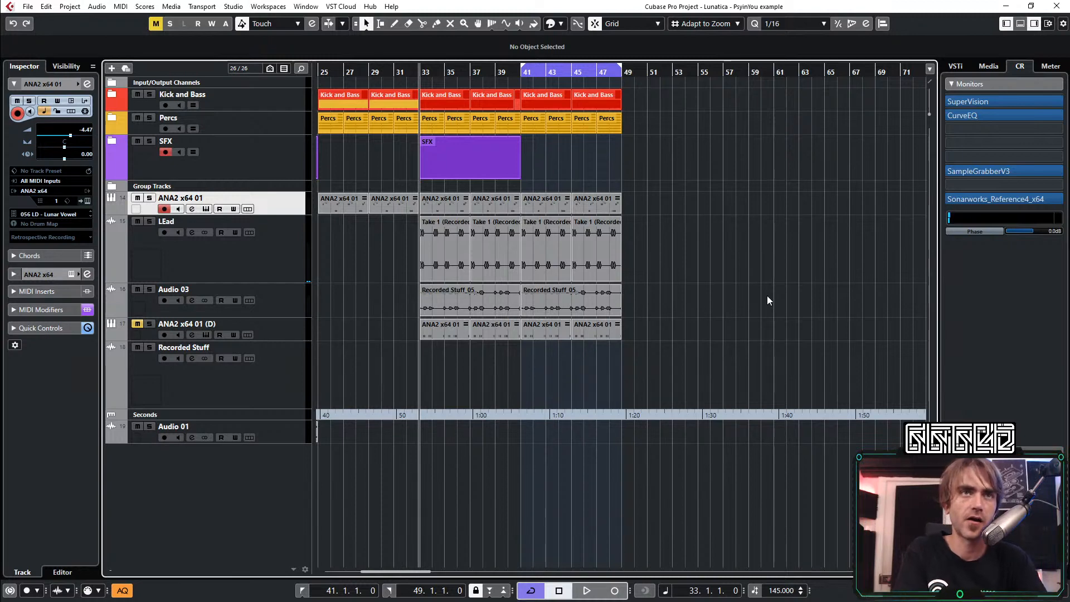
click(300, 336)
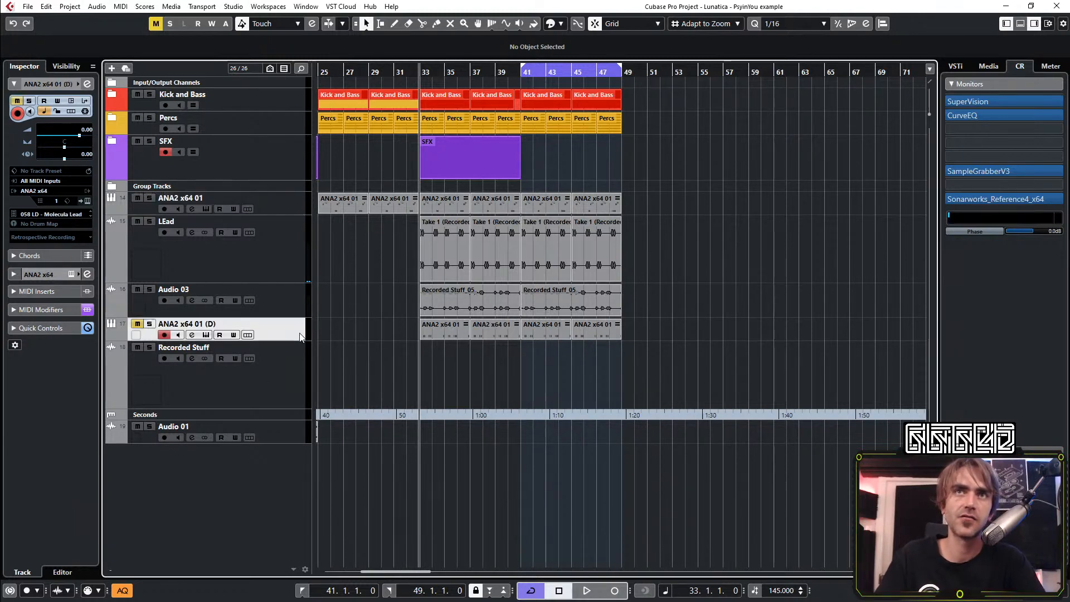
click(87, 201)
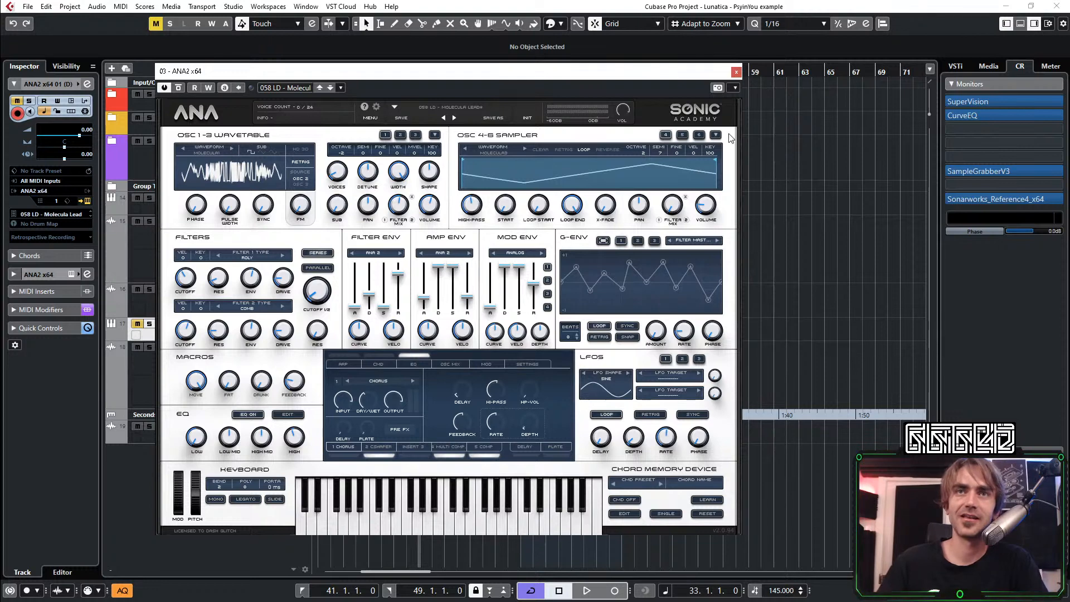
click(736, 71)
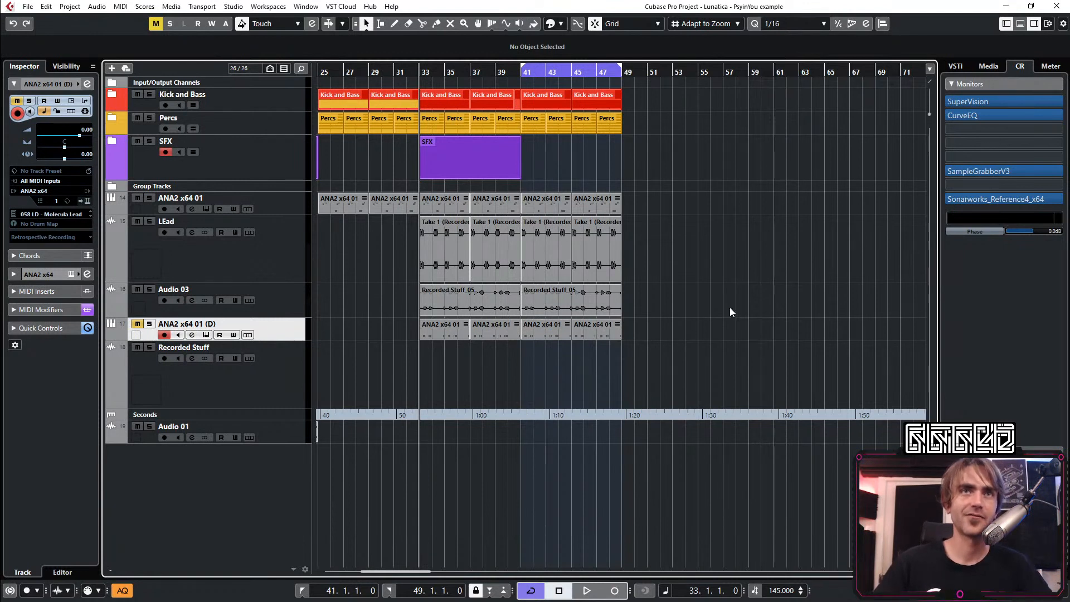
Play the section and mute the two ANA2 x64 01 parts of bars 41 to 49
key(space)
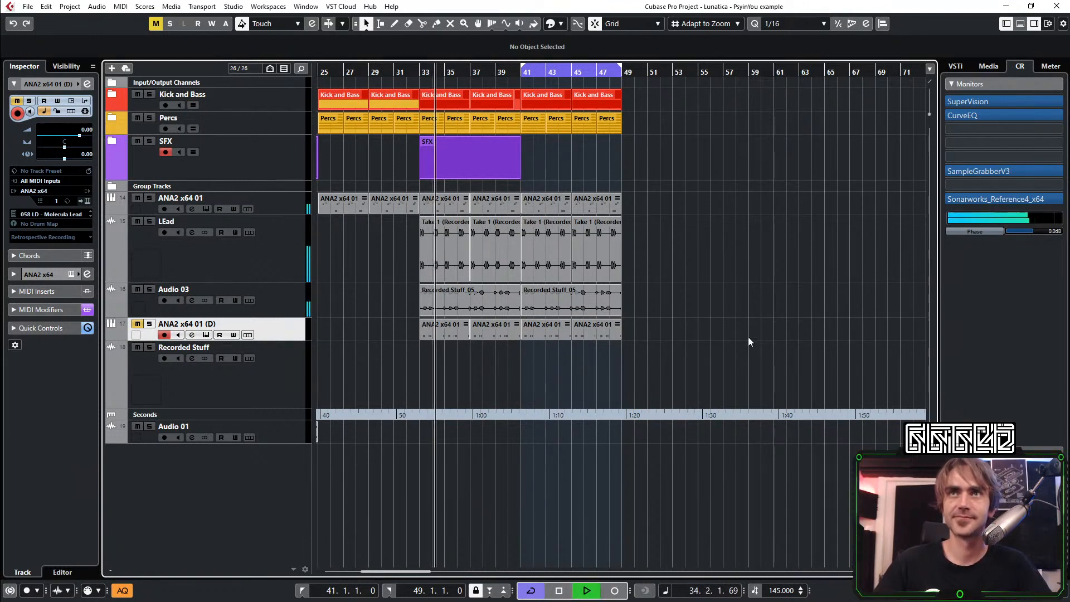
scroll(624, 359, up, 2)
scroll(626, 354, left, 3)
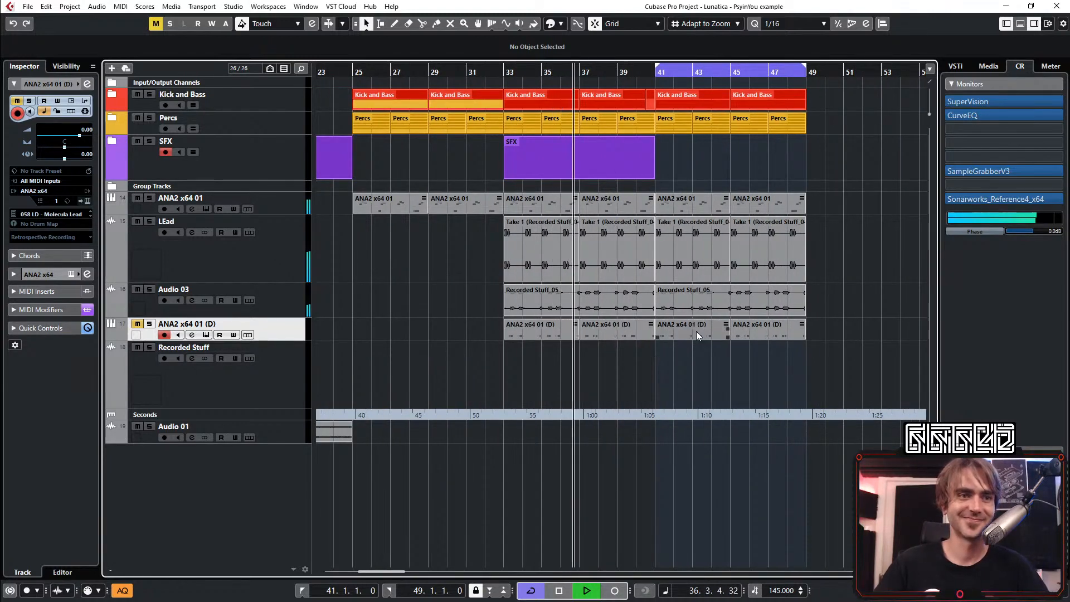
scroll(663, 339, right, 2)
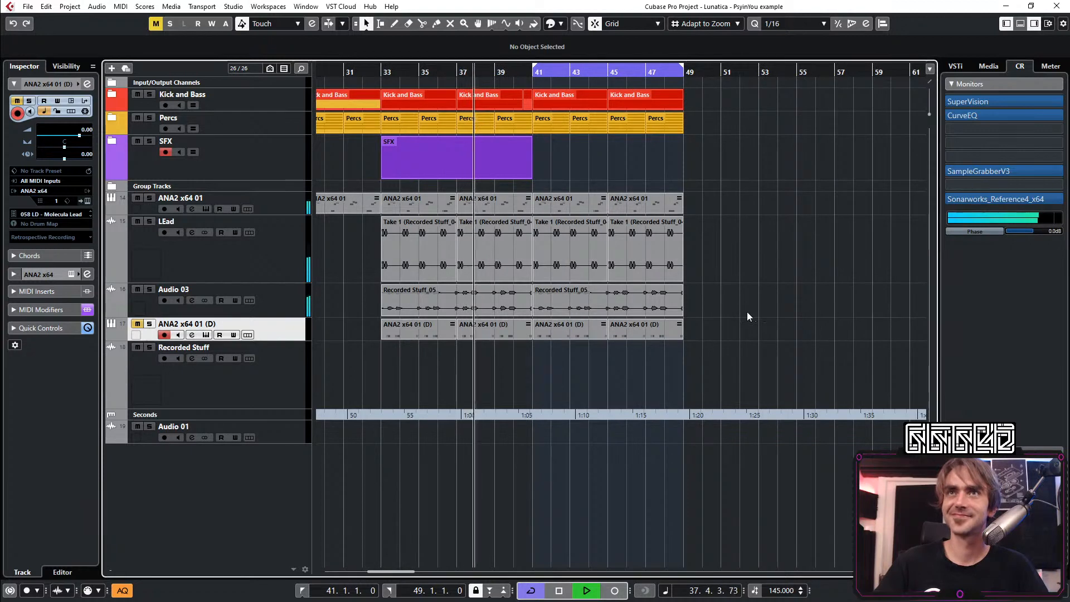
scroll(673, 298, down, 2)
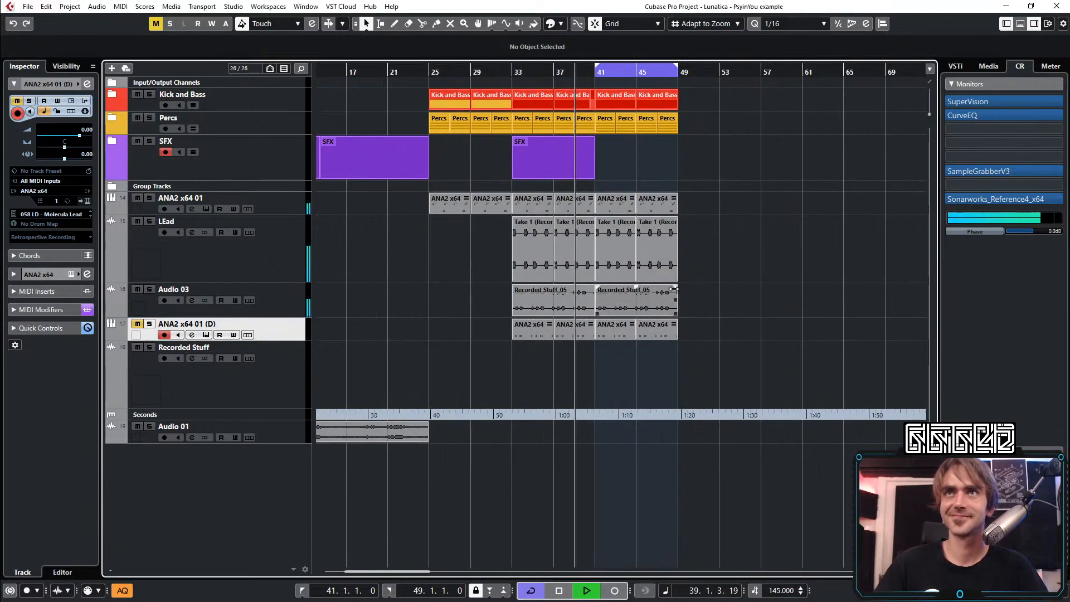
scroll(672, 299, right, 1)
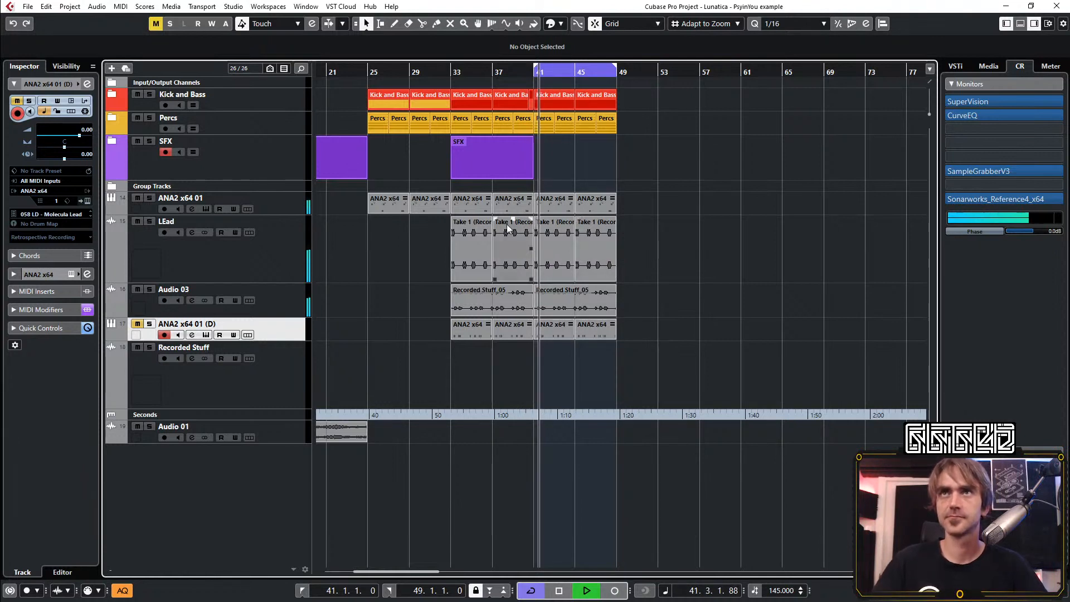
key(7)
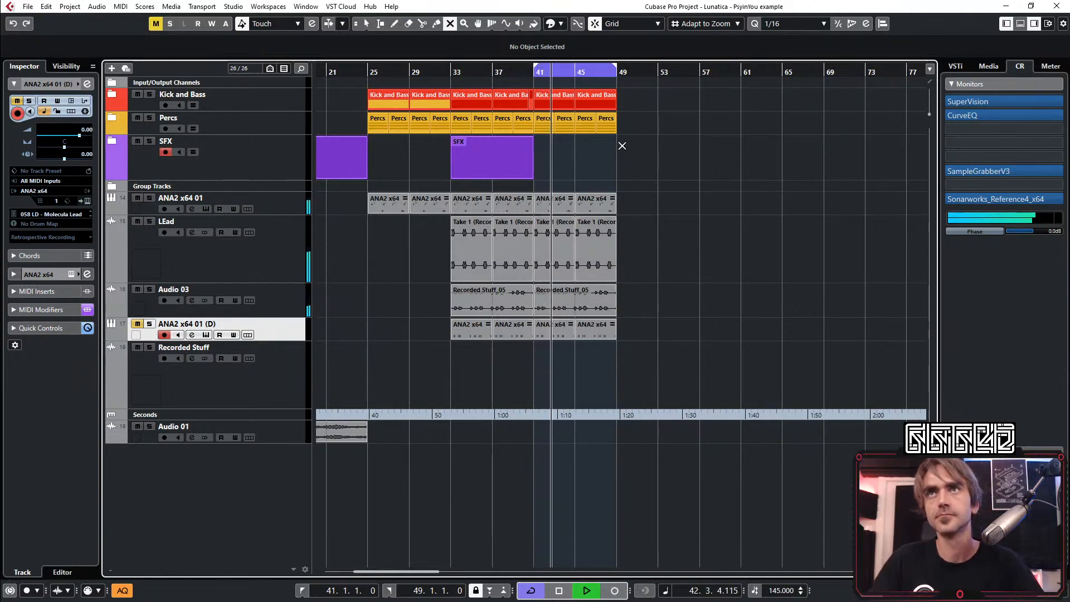
click(507, 73)
drag(708, 175, 549, 204)
key(1)
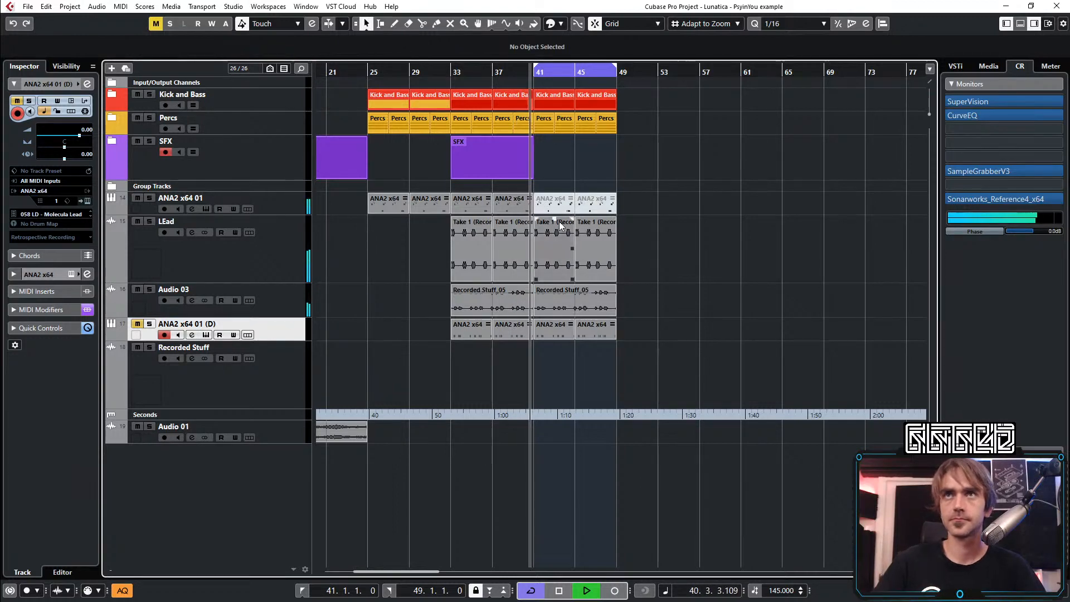
Replay from bar 33 and delete the two muted ANA2 x64 01 parts of bars 41 to 49
key(h)
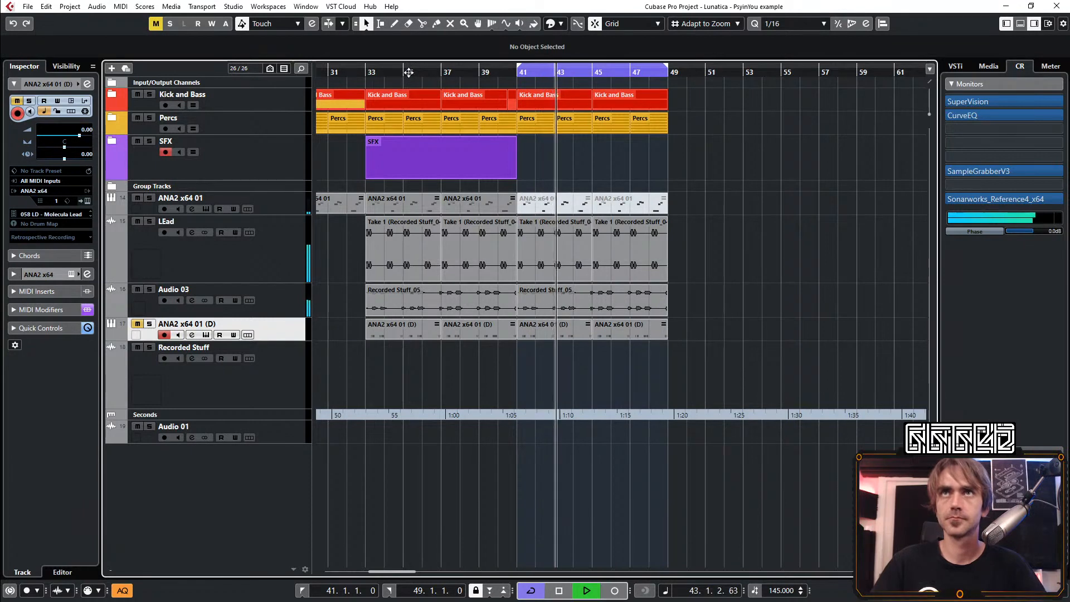
drag(375, 73, 378, 79)
drag(699, 147, 553, 205)
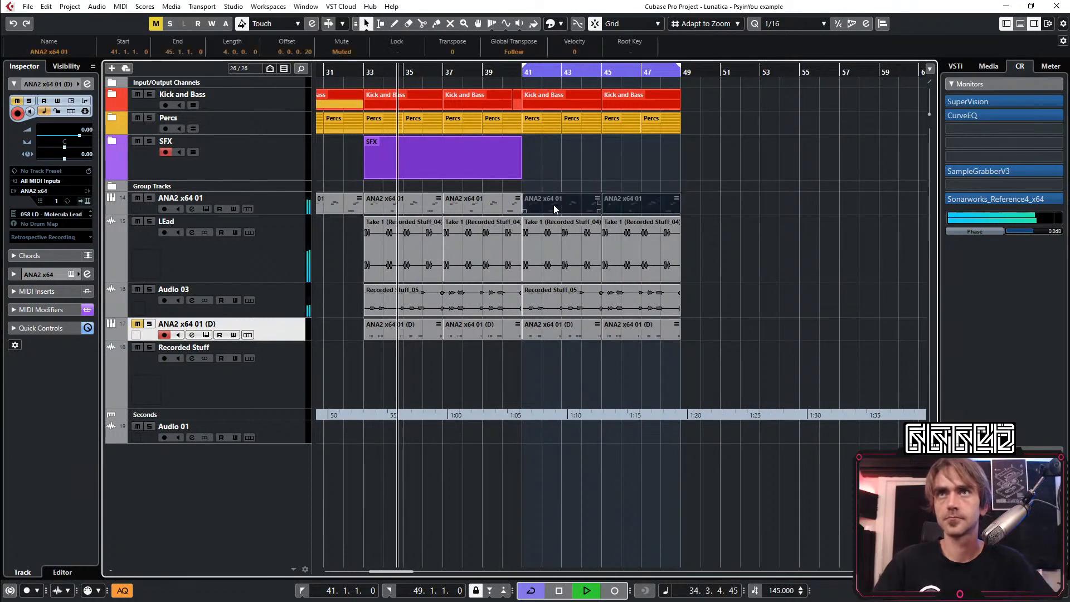
key(Delete)
Insert the ColourCopy delay on the ANA2 x64 01 channel, reducing its mix and moving the right delay tap earlier
click(255, 208)
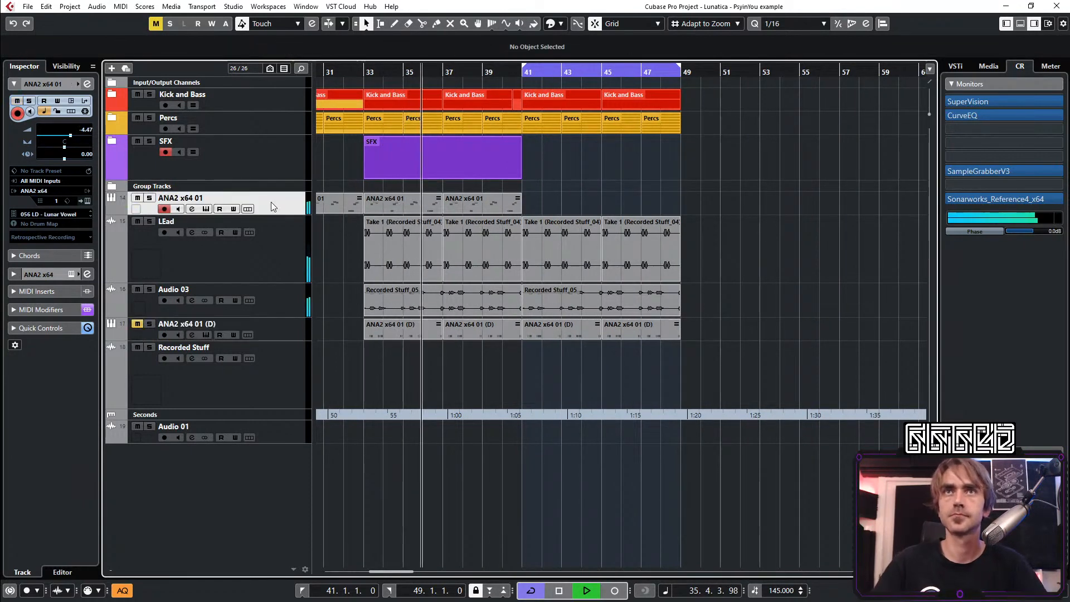
scroll(738, 199, left, 5)
drag(750, 204, 424, 206)
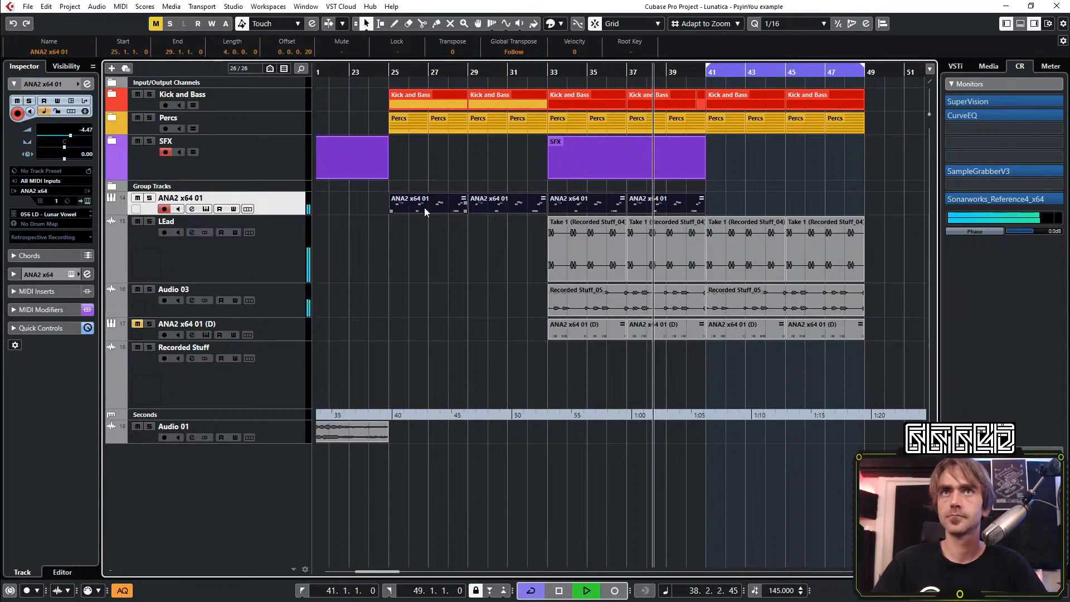
scroll(427, 184, down, 2)
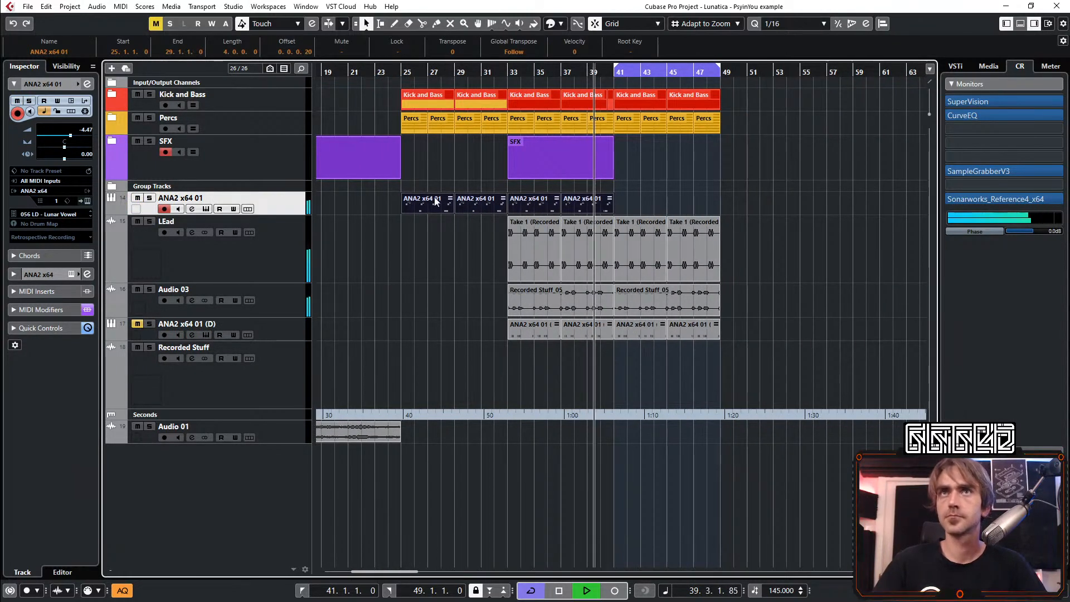
click(87, 83)
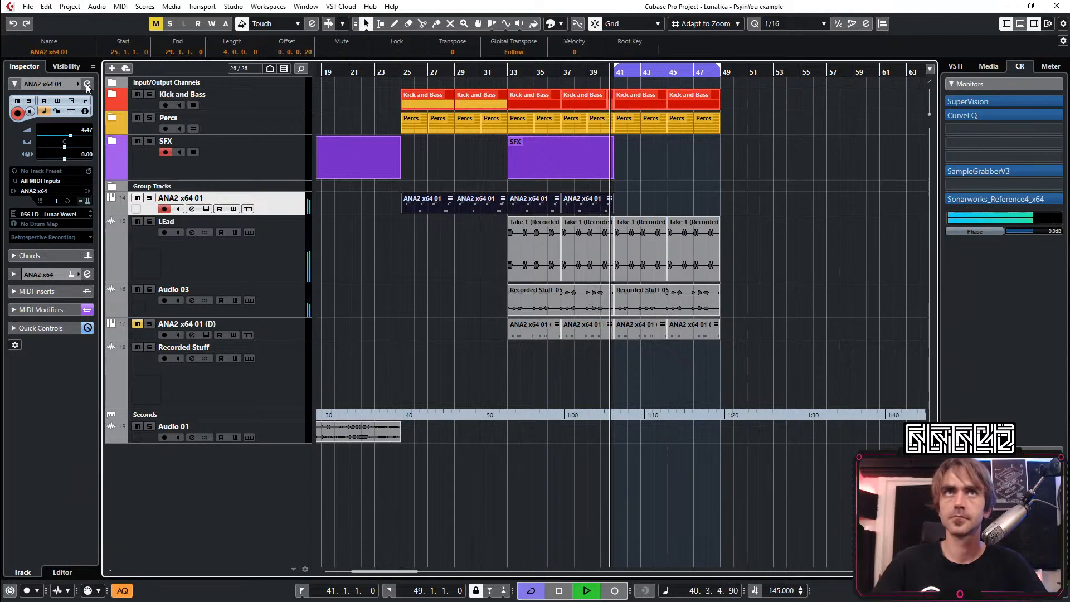
click(271, 304)
text(colo)
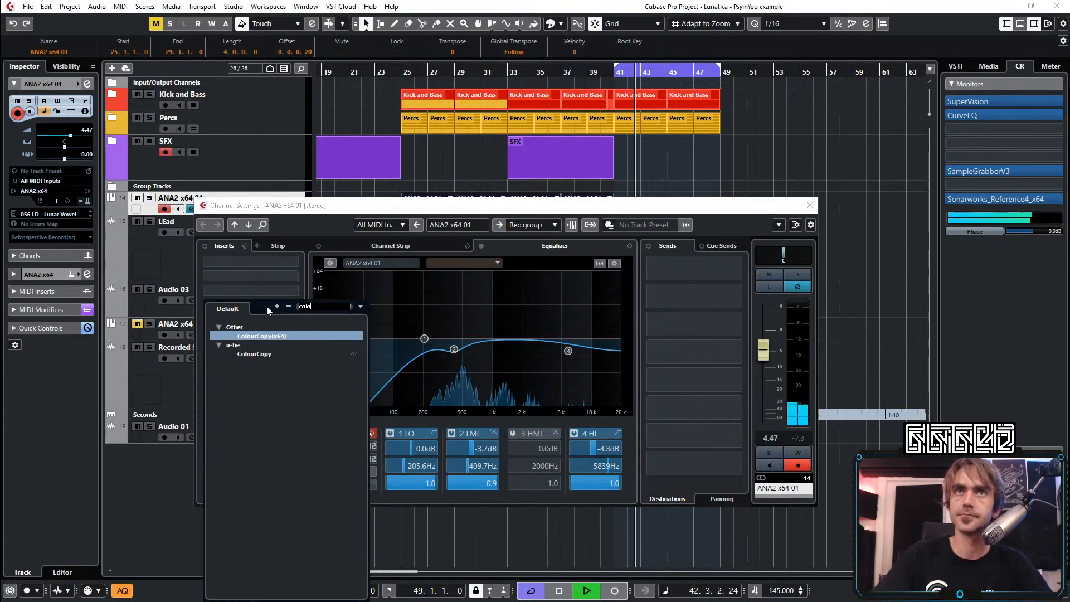
key(Return)
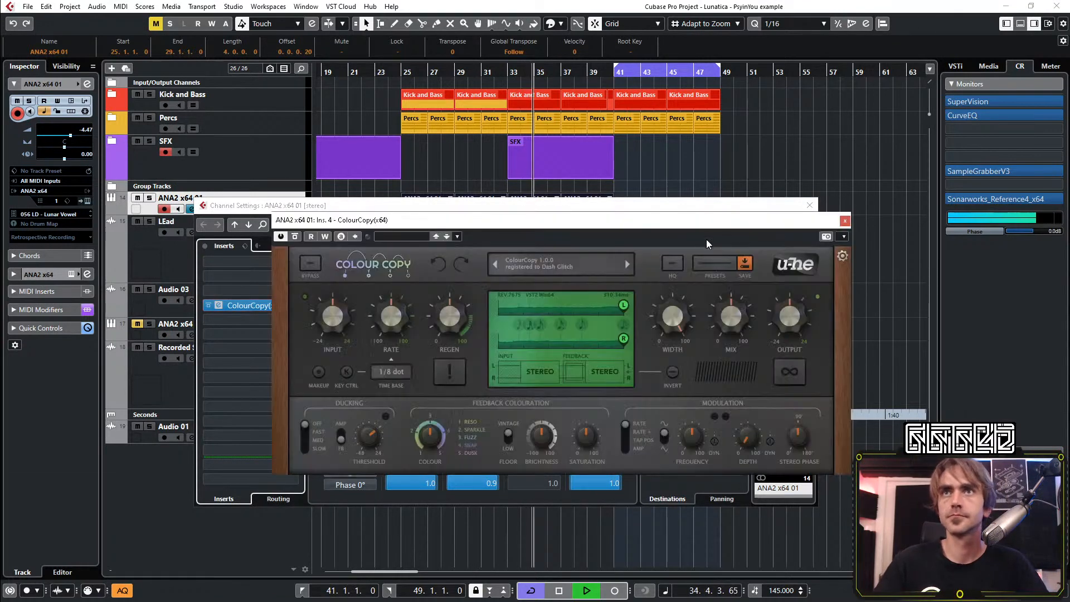
drag(728, 310, 719, 329)
drag(624, 339, 581, 343)
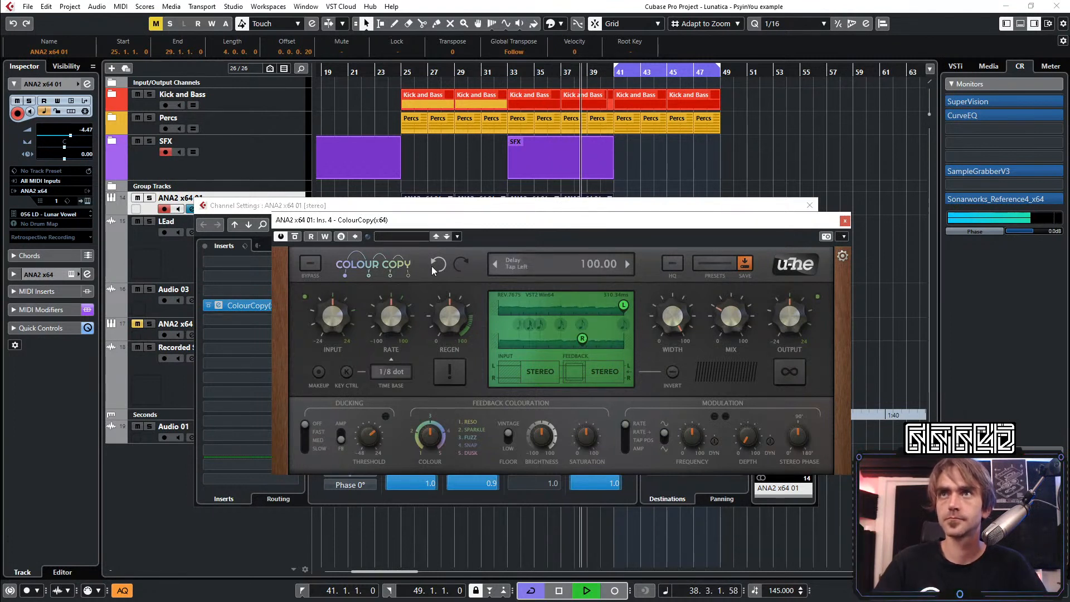
Write ColourCopy automation around bar 41, raising the mix to 43.50 and the regeneration to 72.00 before easing it to 59.50
click(325, 236)
drag(731, 320, 751, 312)
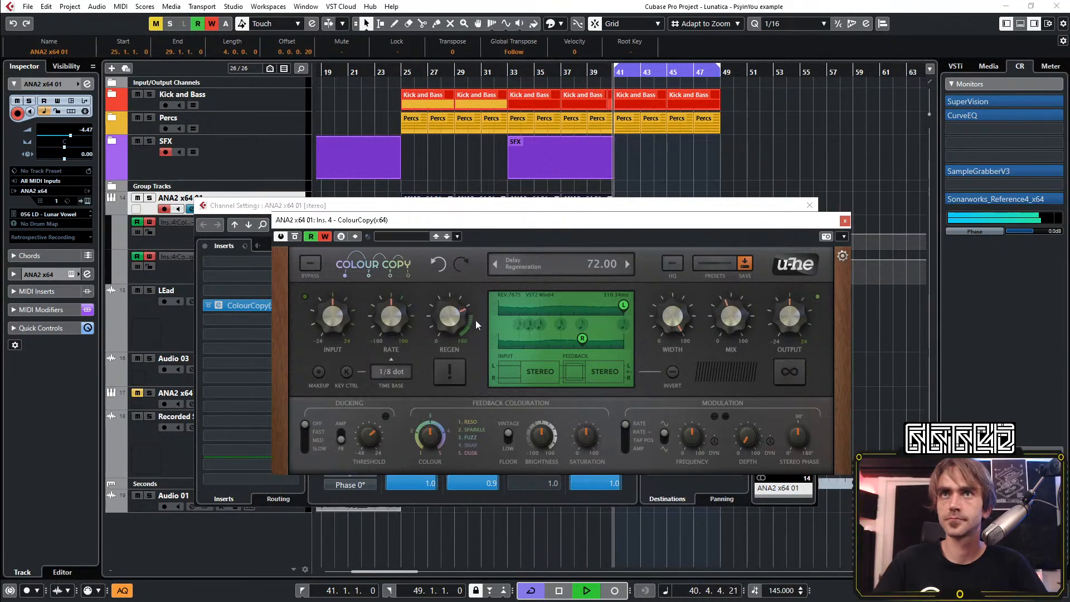
drag(452, 313, 449, 317)
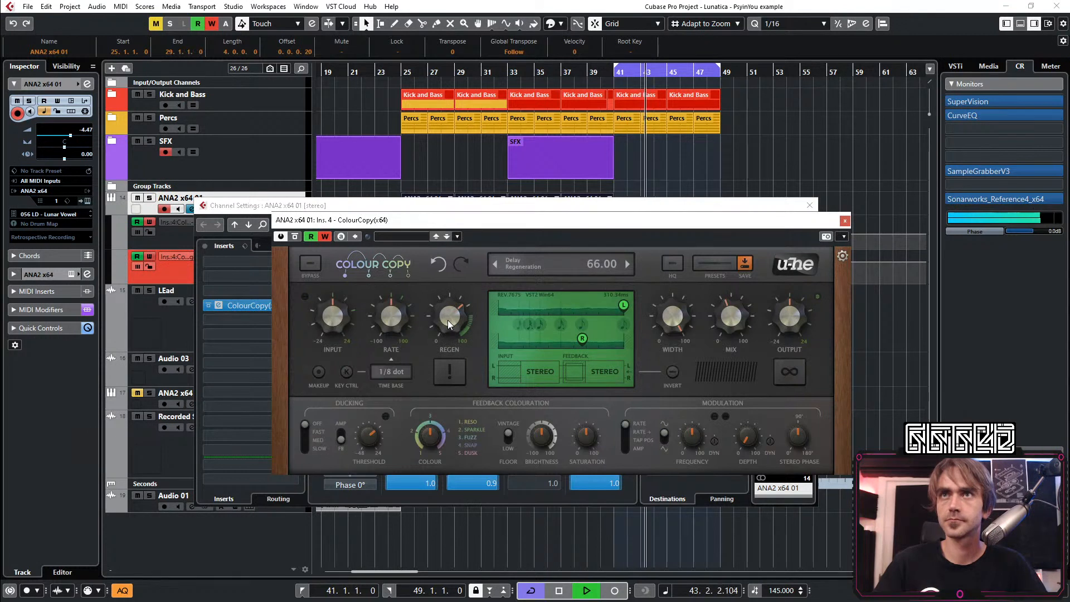
drag(447, 320, 440, 327)
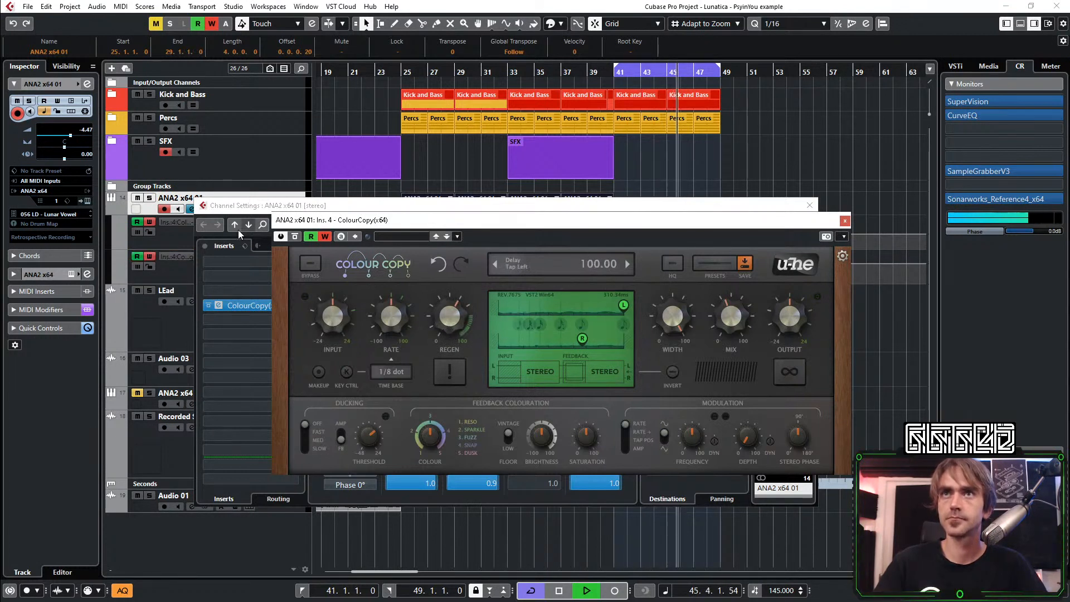
click(845, 221)
click(807, 205)
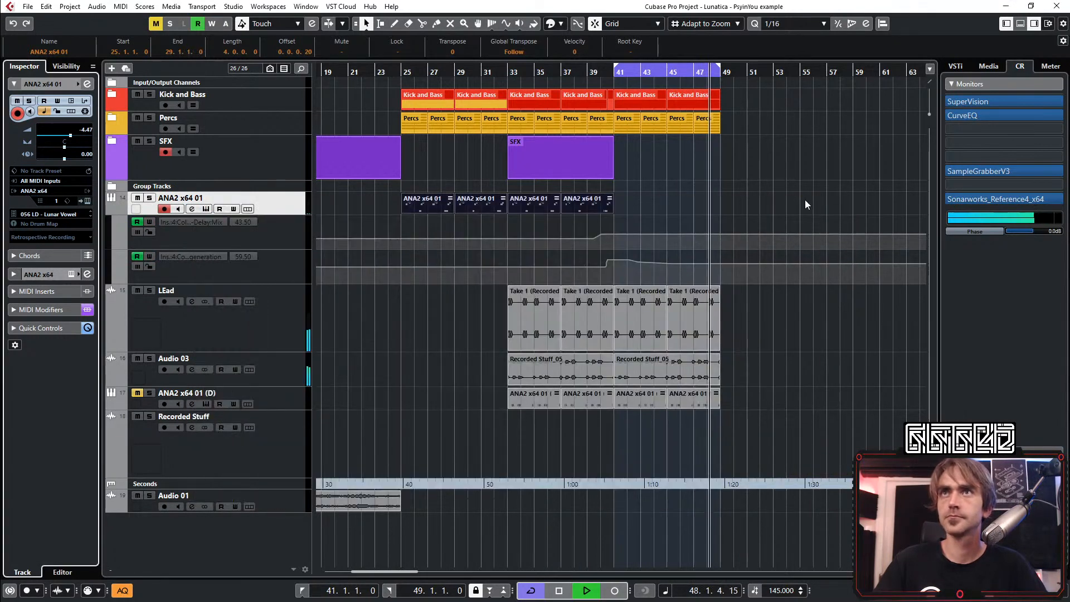
Turn down the dry/wet of the built-in delay in the ANA2 x64 01 instrument and deselect the parts
click(87, 202)
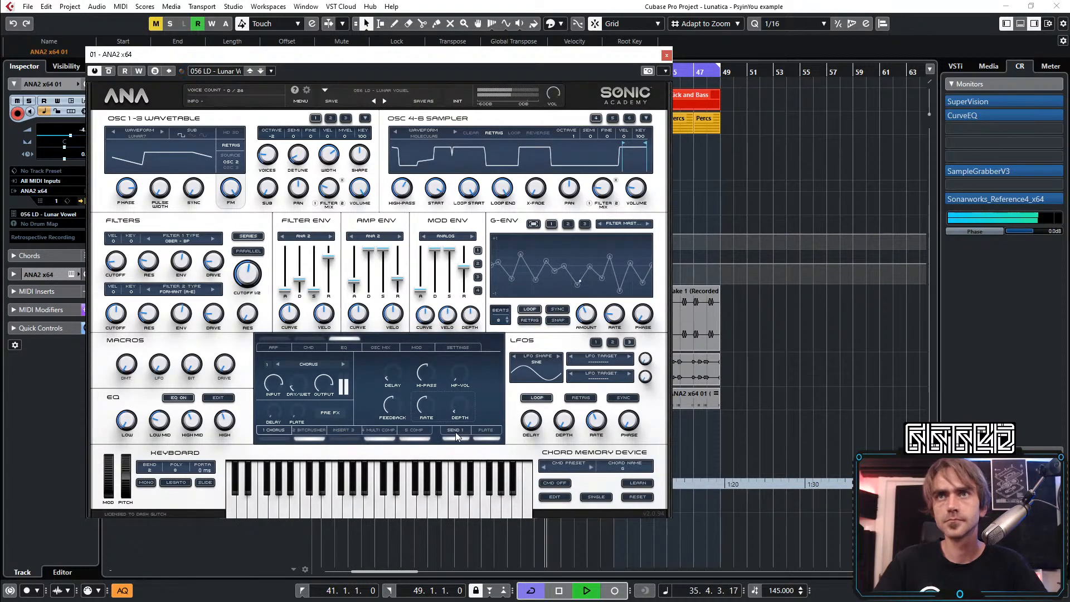
click(457, 438)
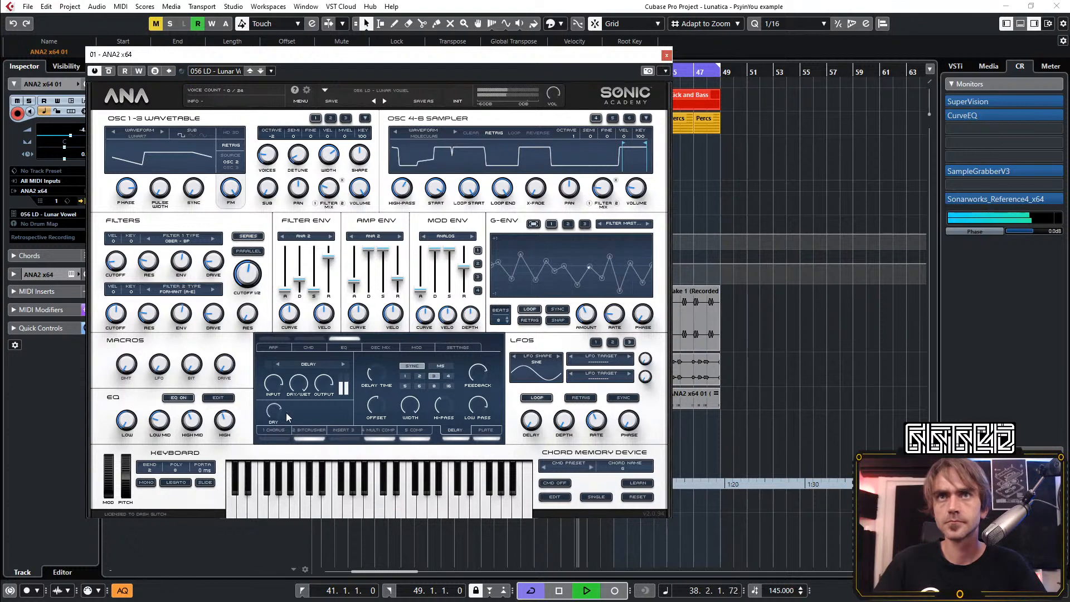
drag(299, 383, 289, 466)
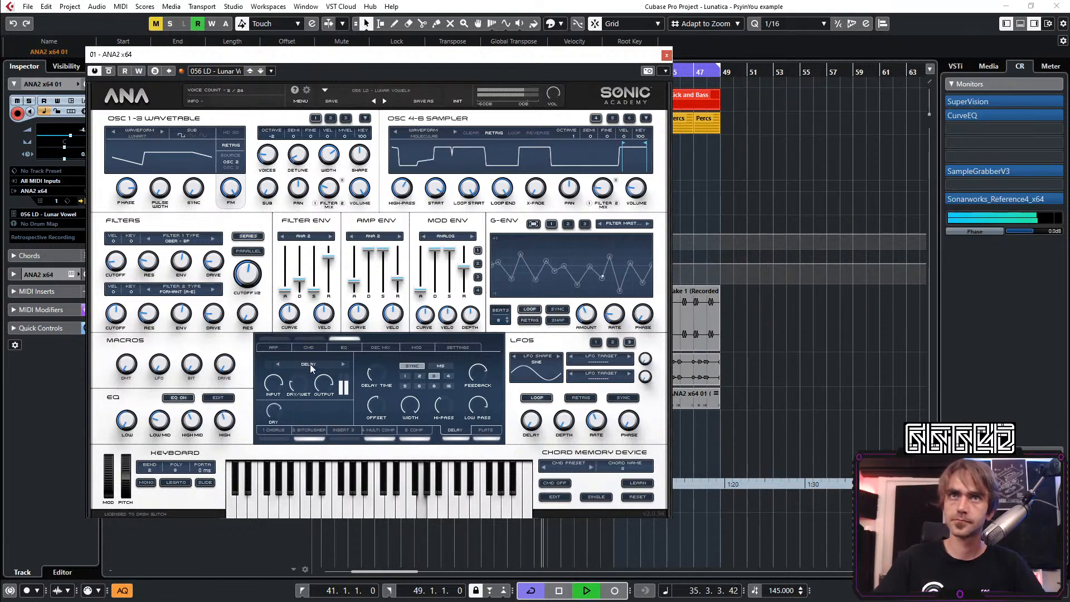
click(666, 56)
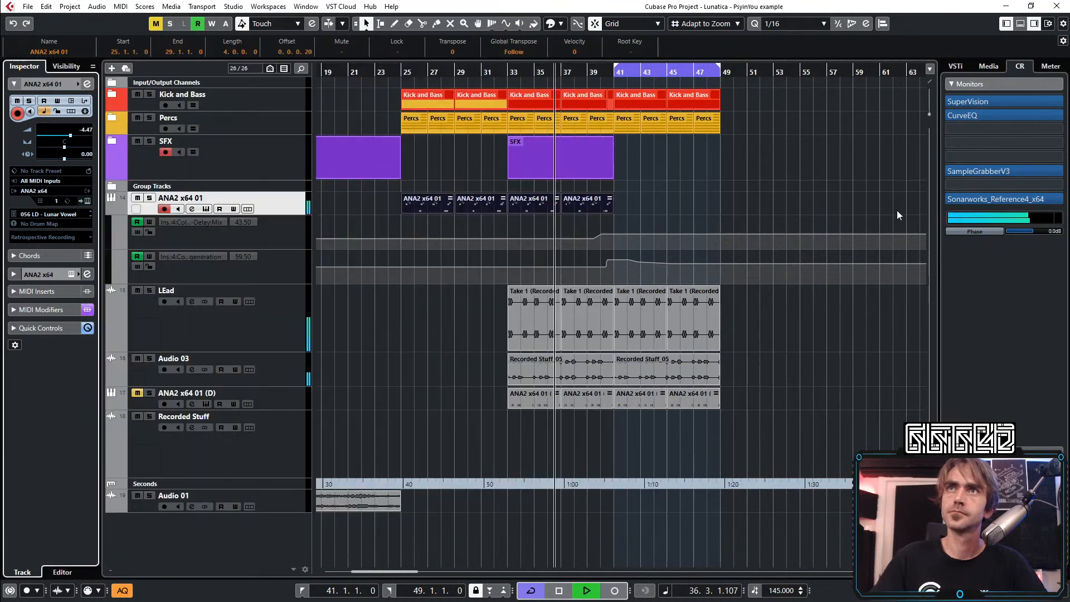
click(795, 168)
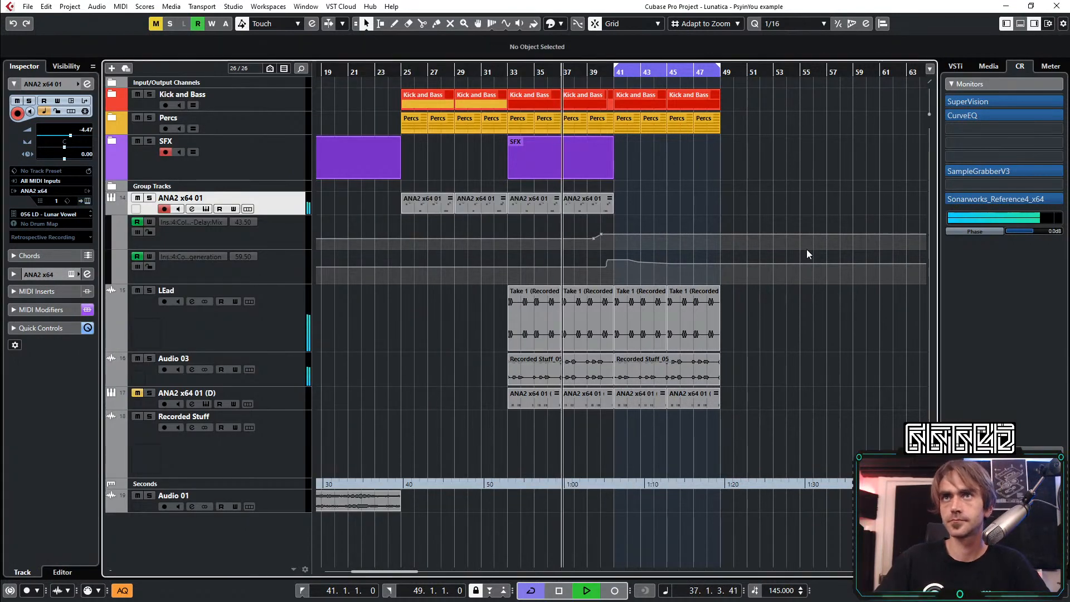
Enable the pre-section low cut on the ANA2 x64 01 channel with a 24 dB/Oct slope
click(88, 83)
click(372, 459)
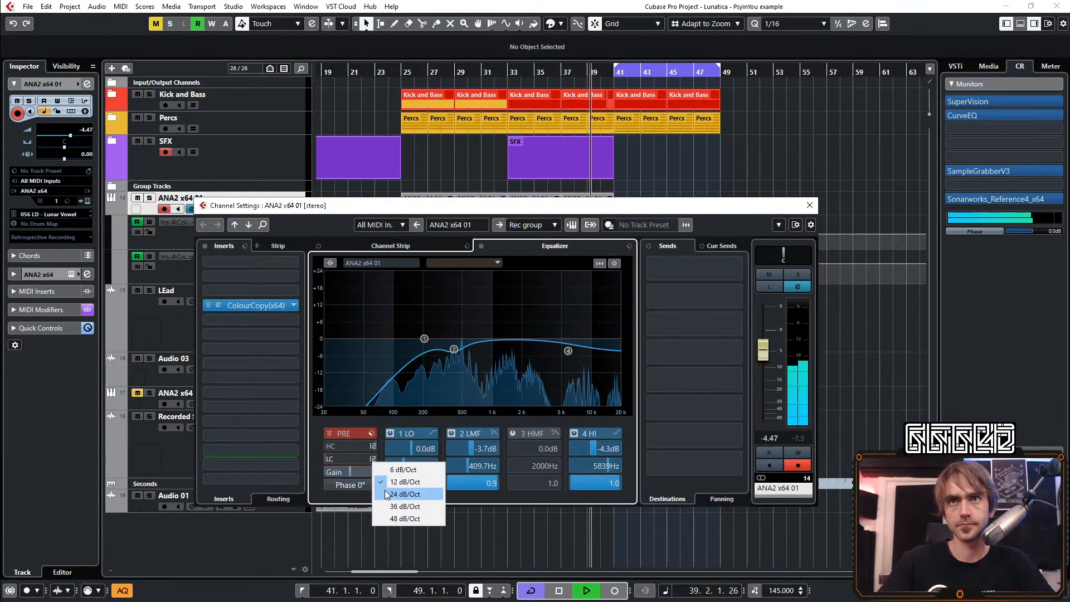
click(385, 493)
click(329, 459)
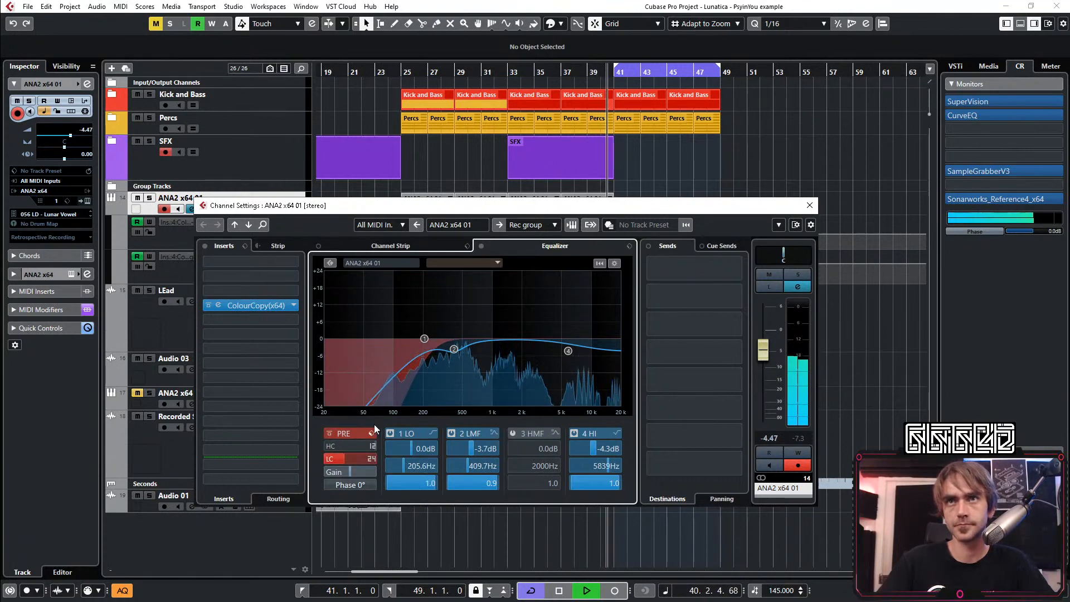
click(810, 206)
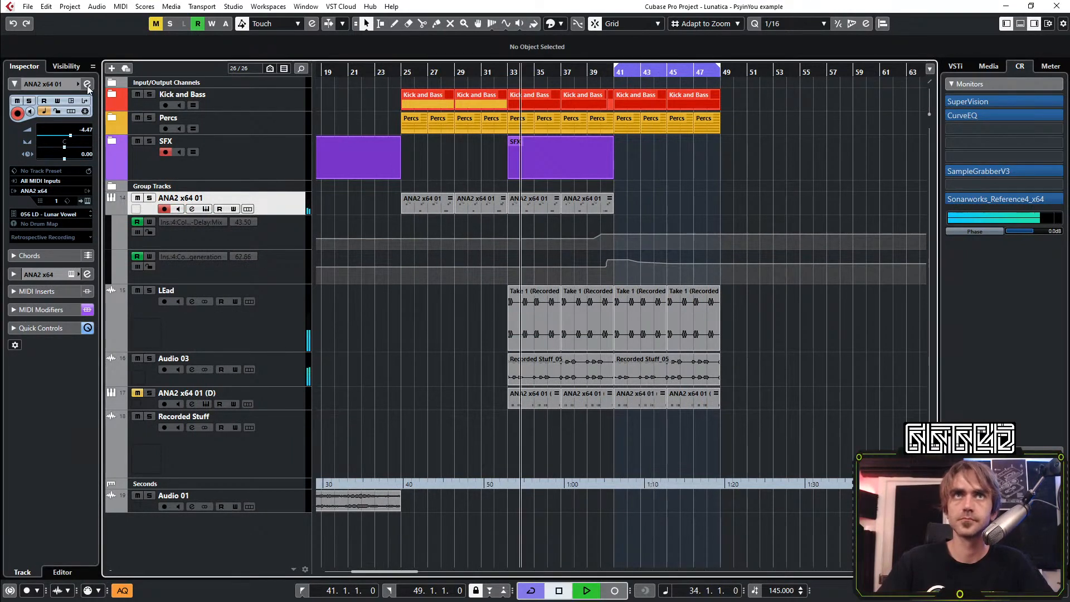
Raise the low EQ band of ANA2 x64 01 to 287.8 Hz and deepen the low-mid dip to -5.7 dB
click(87, 84)
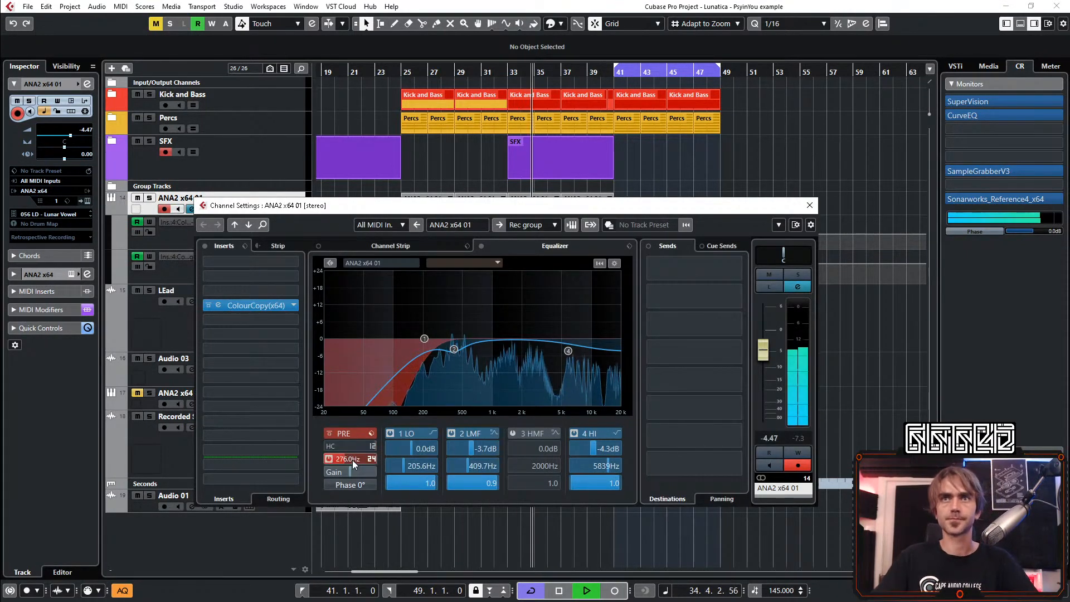
drag(408, 465, 471, 447)
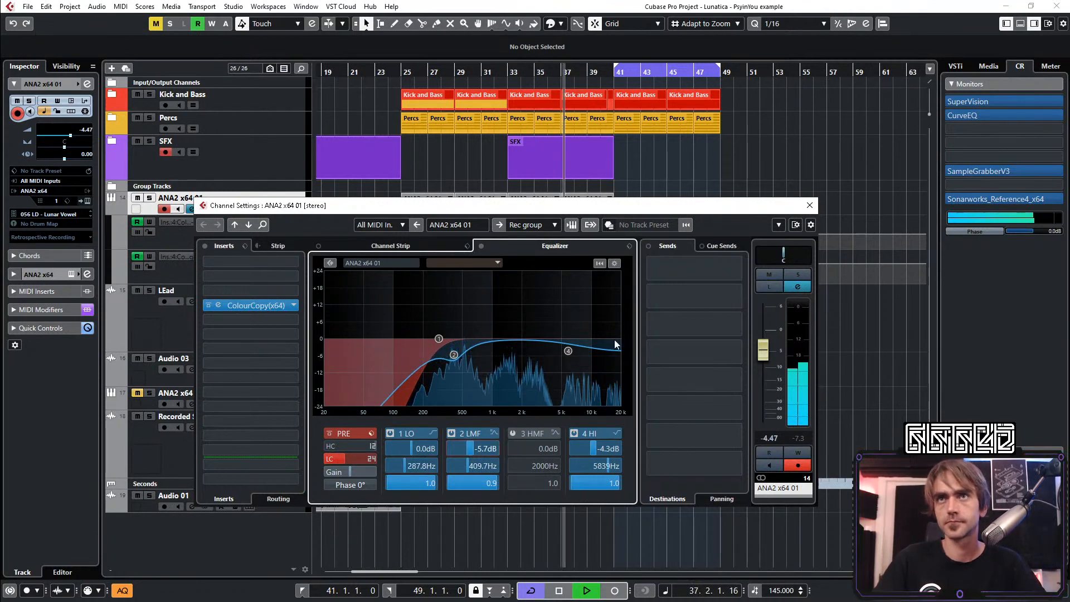
Close the ANA2 x64 01 channel settings and collapse the track's automation lanes
click(810, 205)
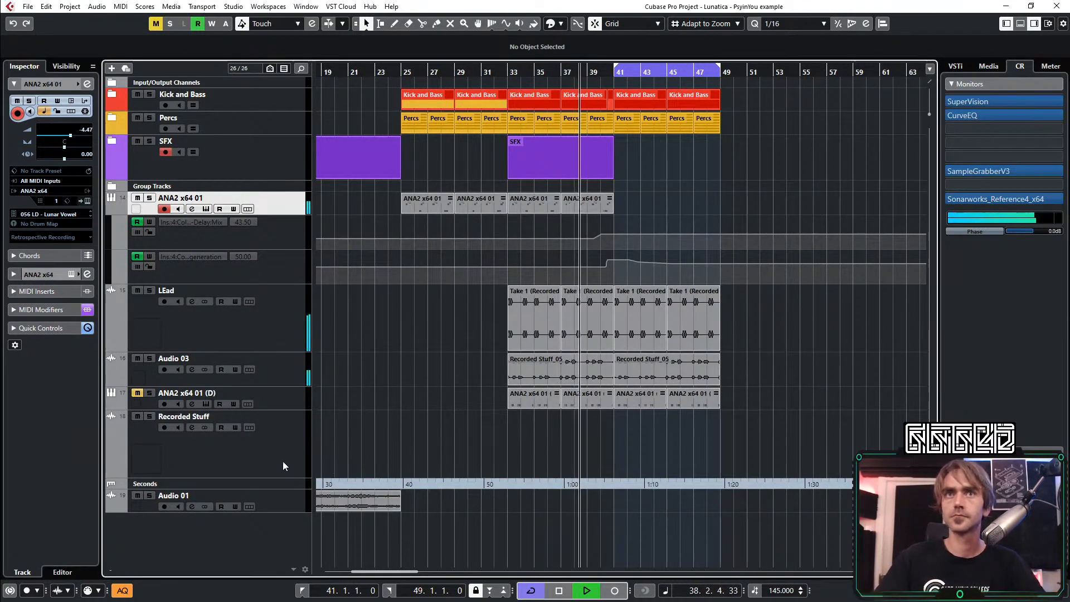
scroll(503, 333, down, 1)
scroll(616, 270, up, 2)
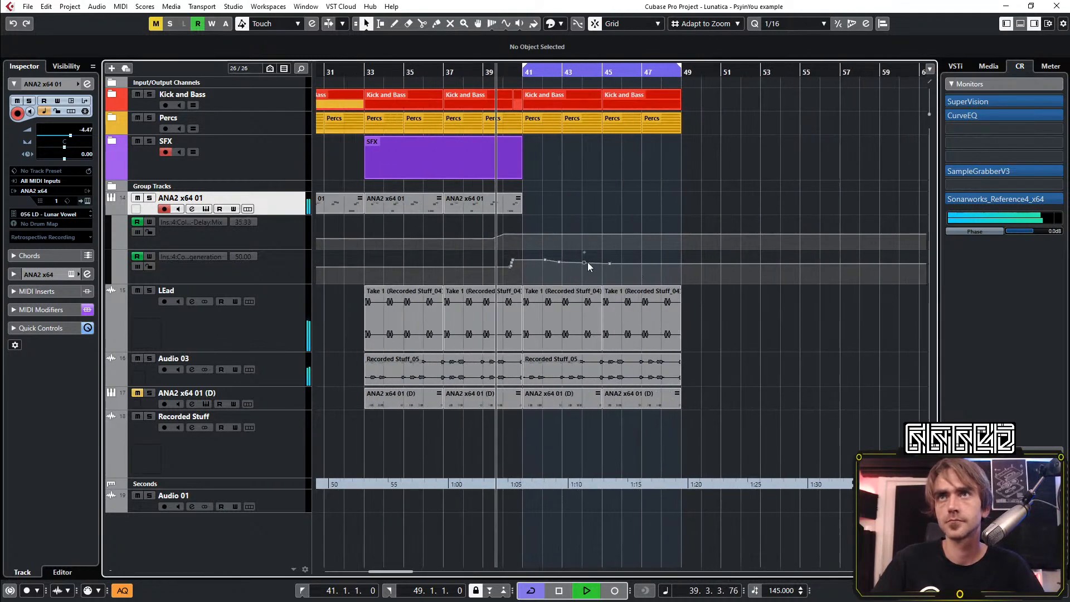
scroll(554, 267, left, 3)
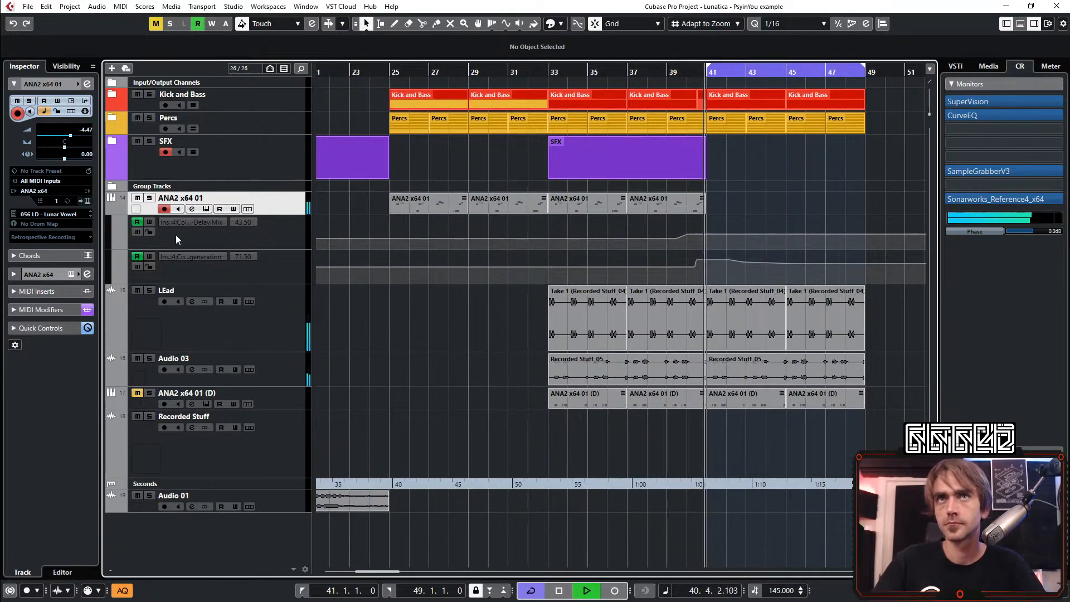
click(113, 213)
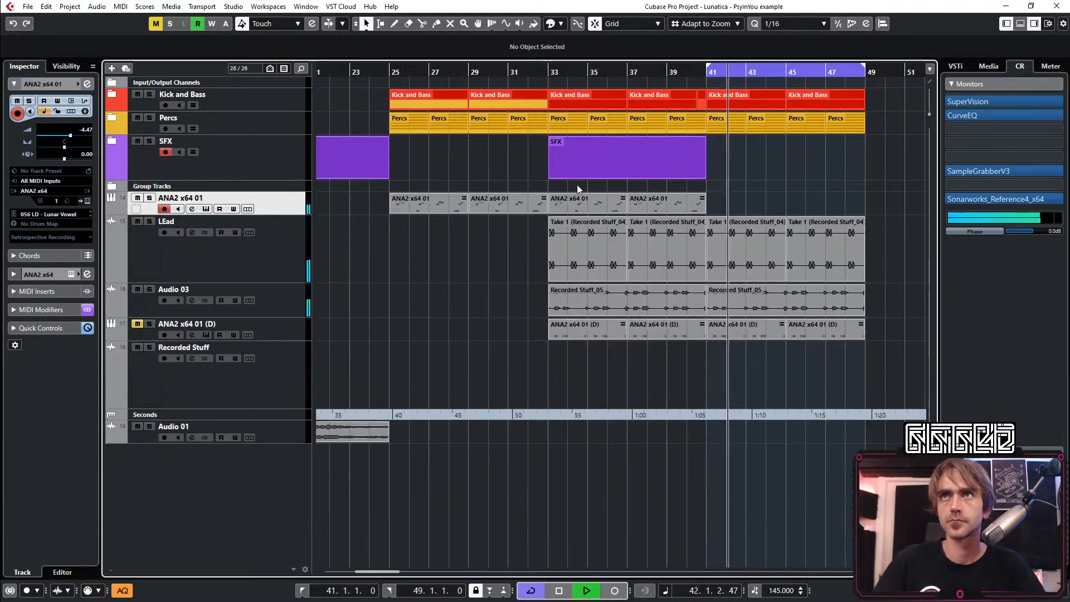
scroll(576, 185, down, 2)
scroll(576, 279, up, 1)
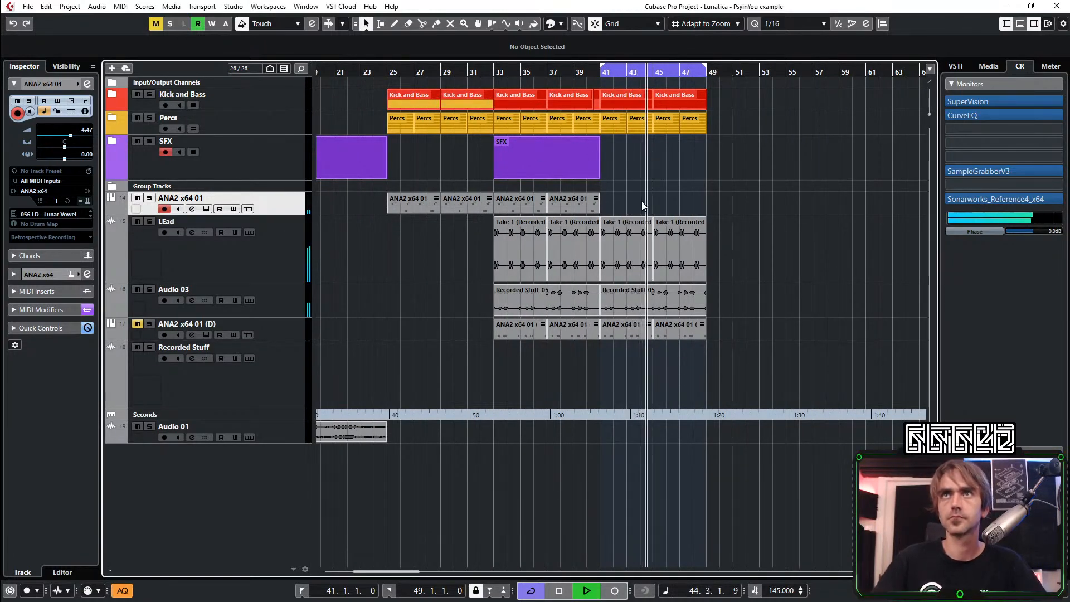
Record the ANA2 x64 01 lead as audio on the Recorded Stuff track from bar 24 past bar 49
key(space)
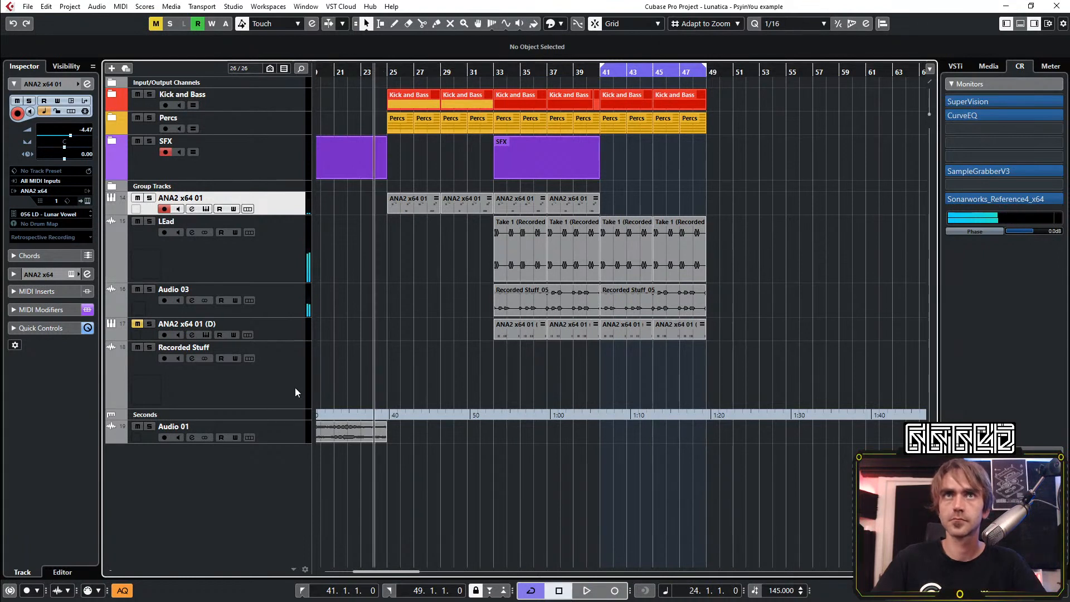
click(266, 393)
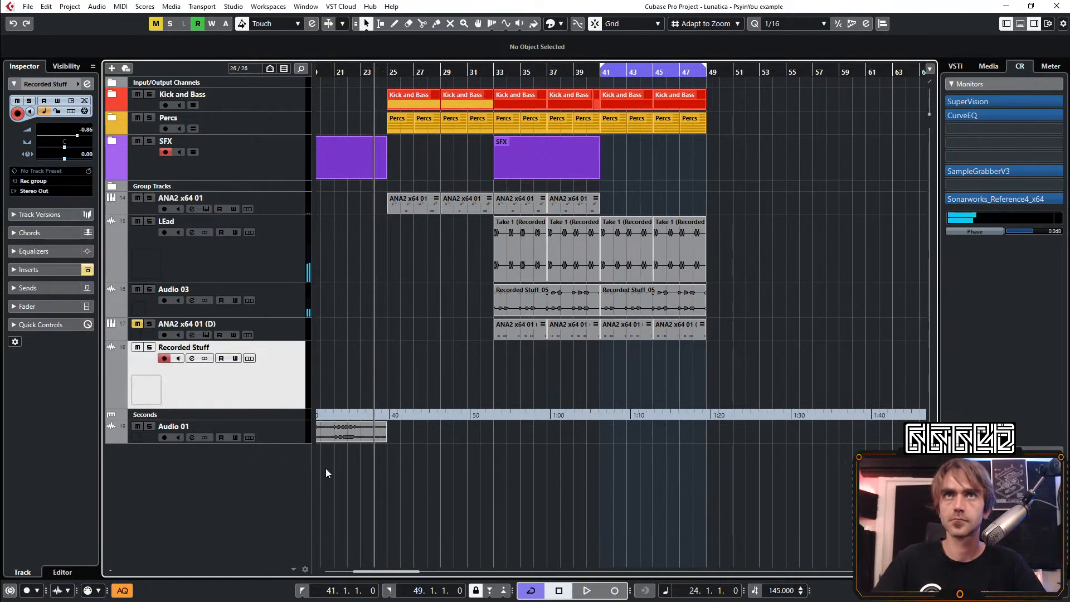
click(615, 594)
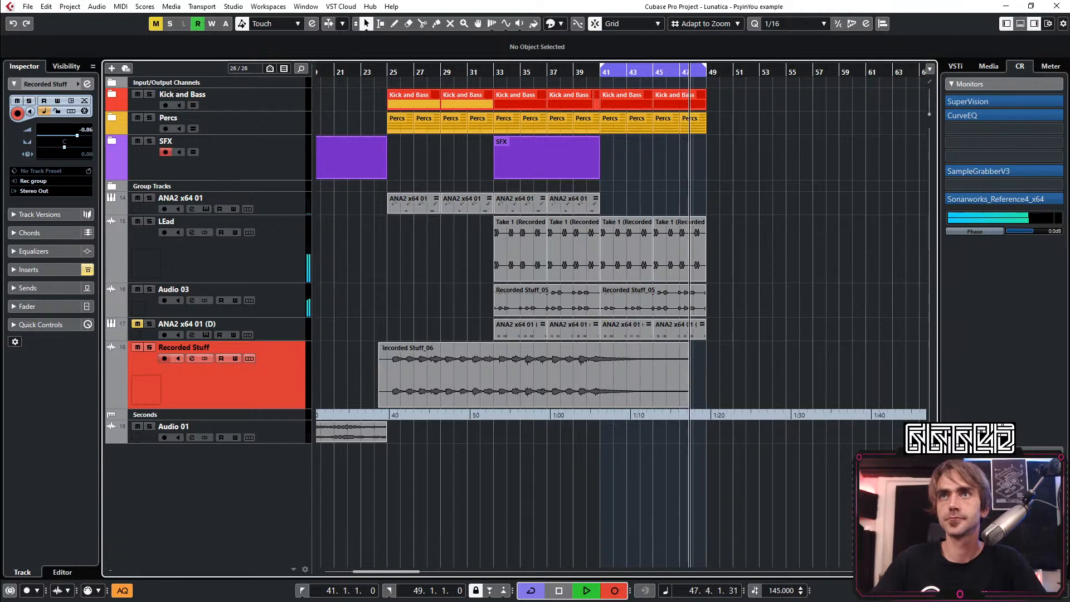
click(615, 591)
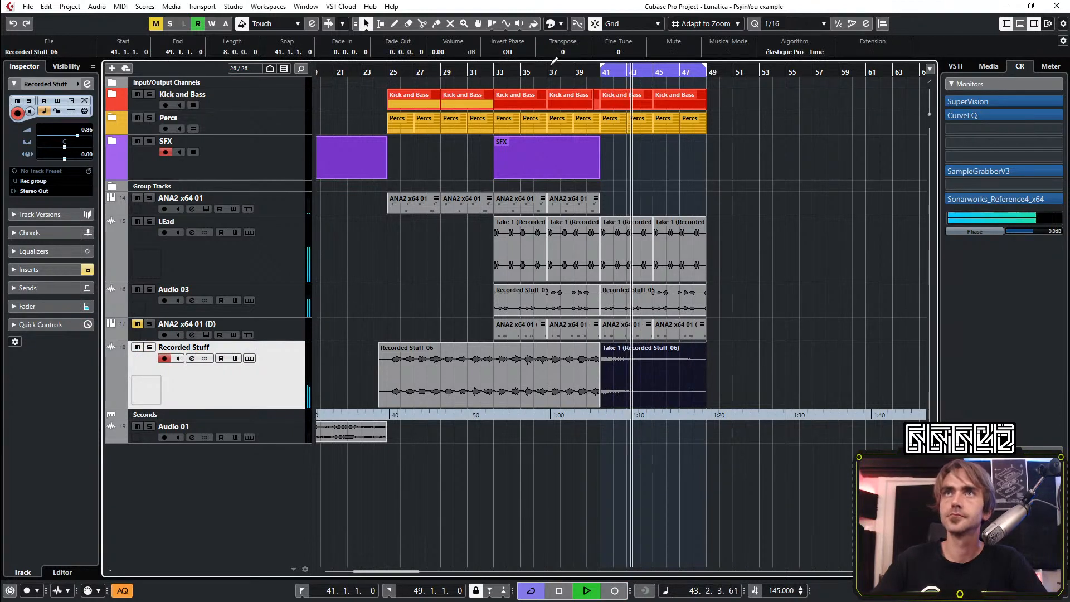
Trim the start of the Recorded Stuff_06 clip to bar 25 and move both recorded clips to a new audio track below Audio 01
click(407, 147)
key(space)
key(space)
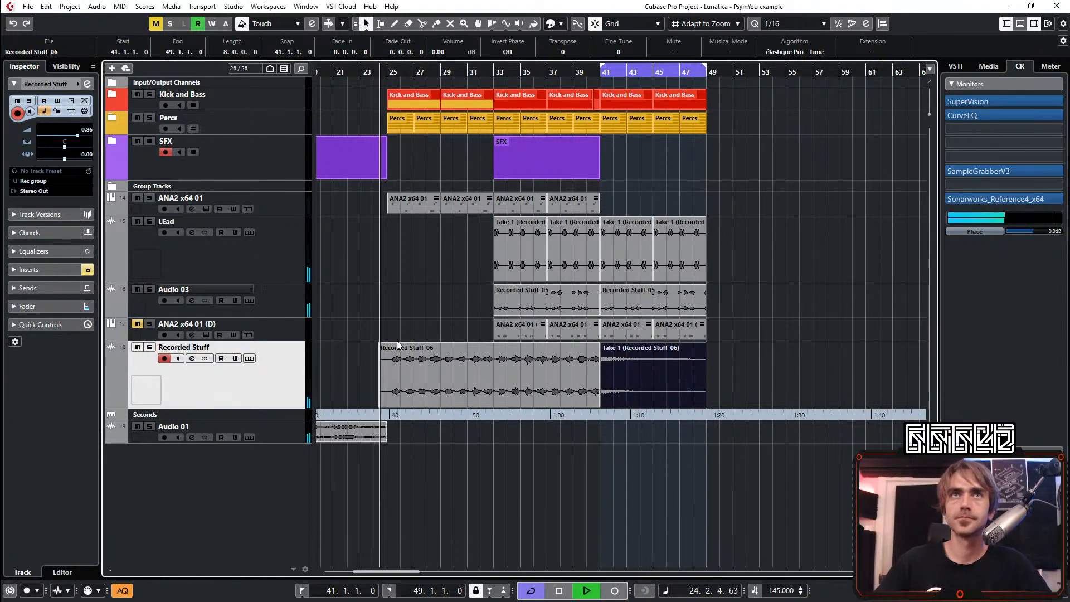
click(384, 401)
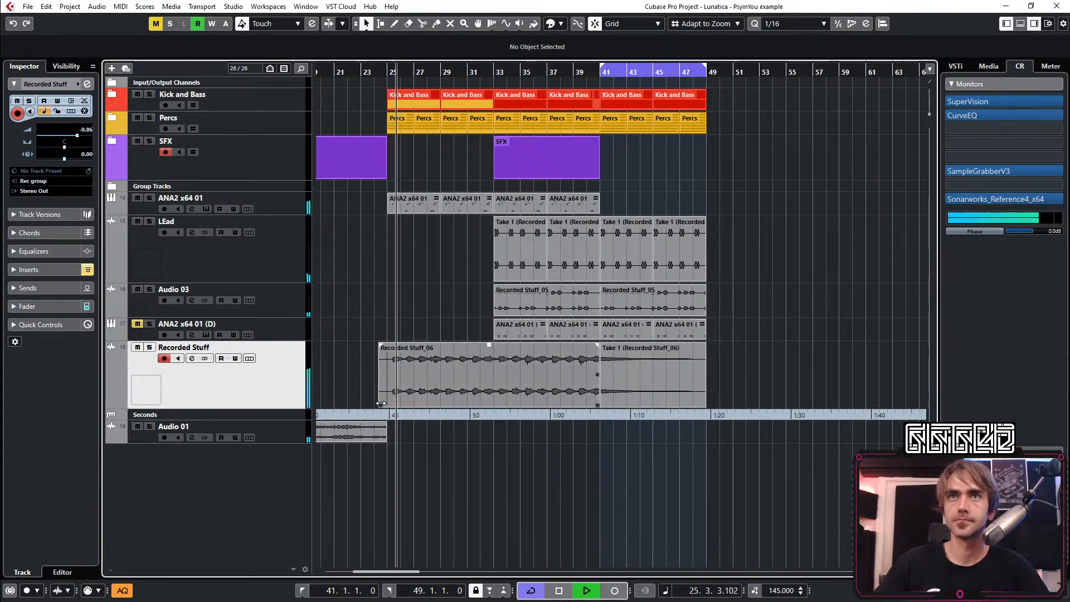
drag(379, 402, 395, 406)
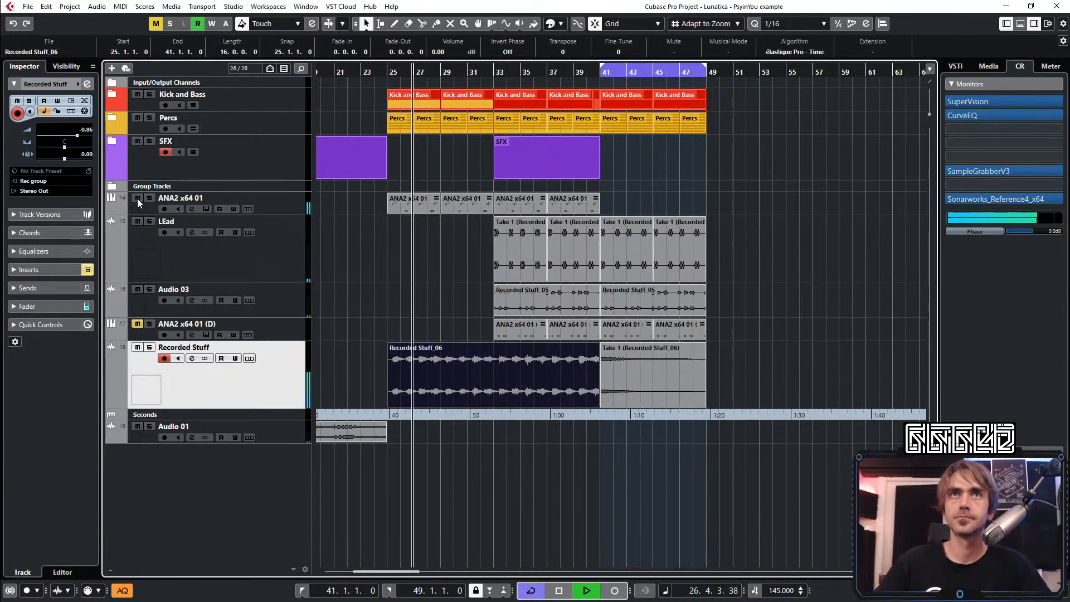
drag(793, 370, 421, 450)
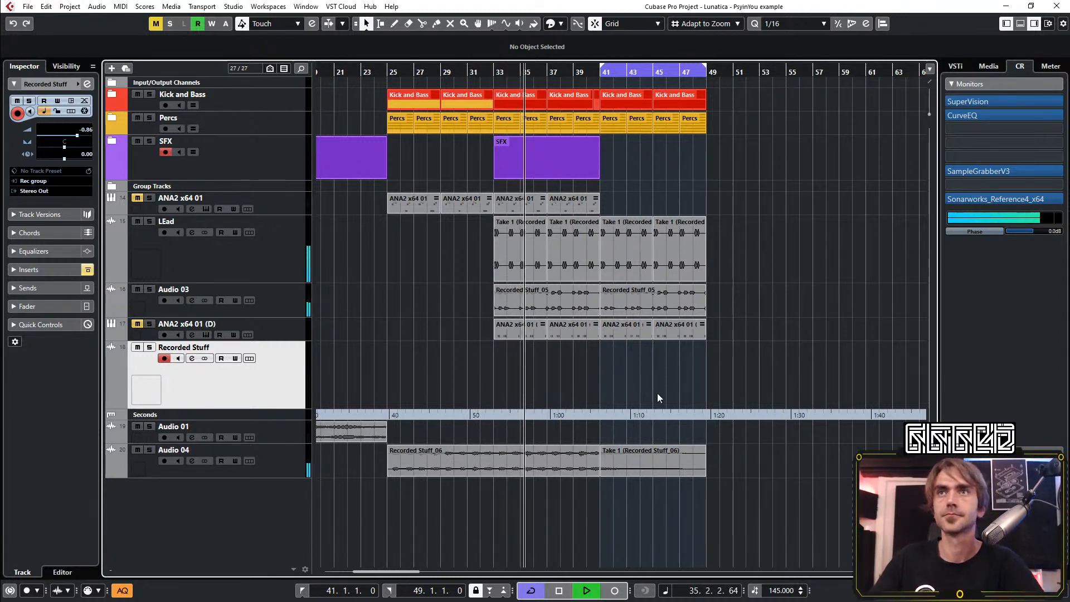
Move the first two MIDI parts of both ANA2 x64 01 and ANA2 x64 01 (D) to bar 1
scroll(663, 378, right, 3)
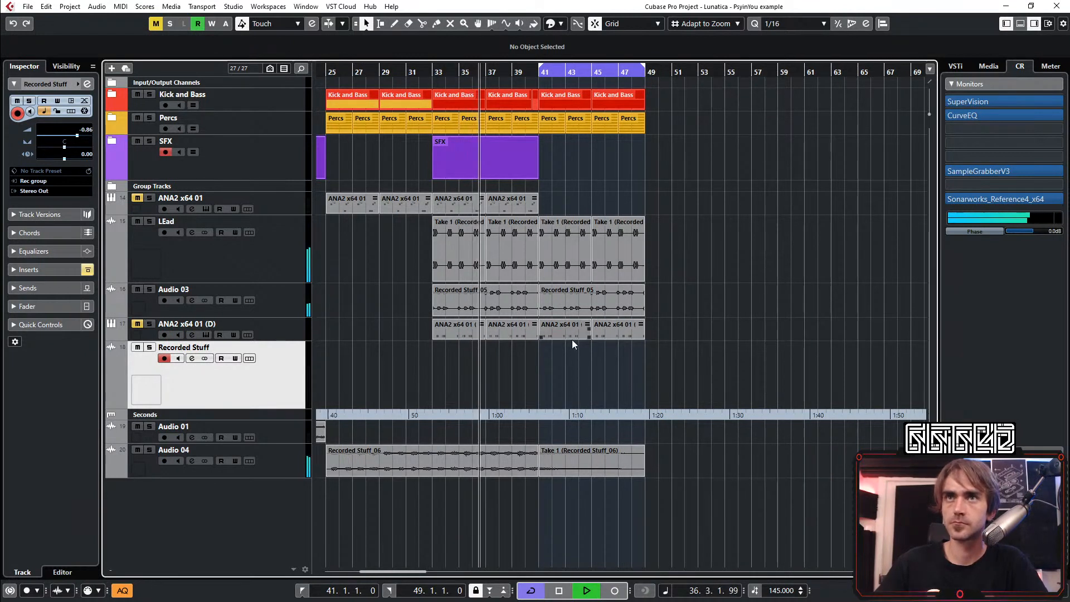
scroll(653, 336, down, 2)
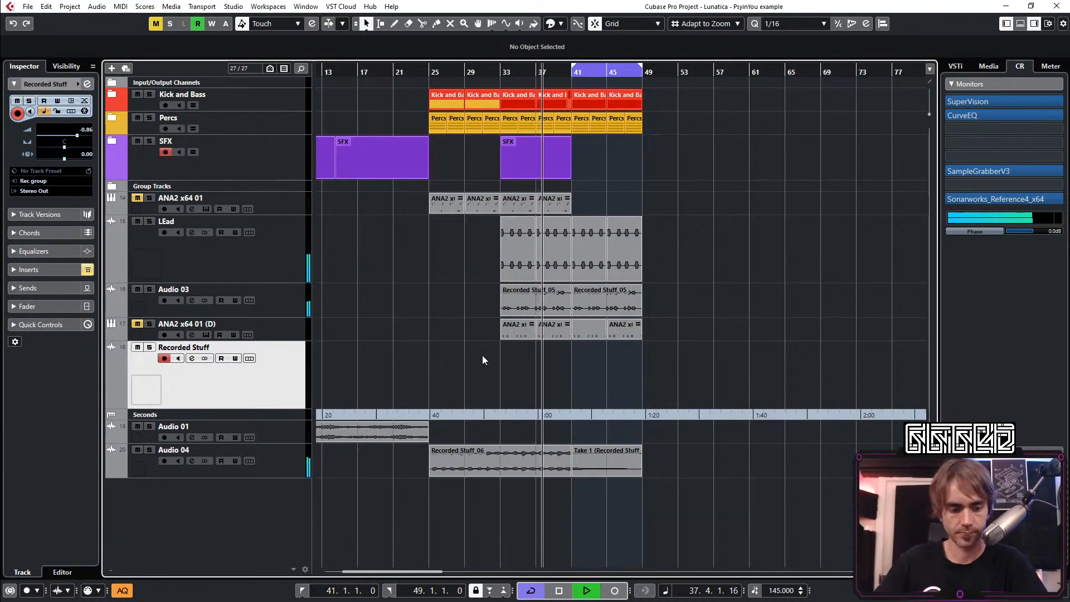
drag(483, 363, 327, 332)
key(1)
click(543, 230)
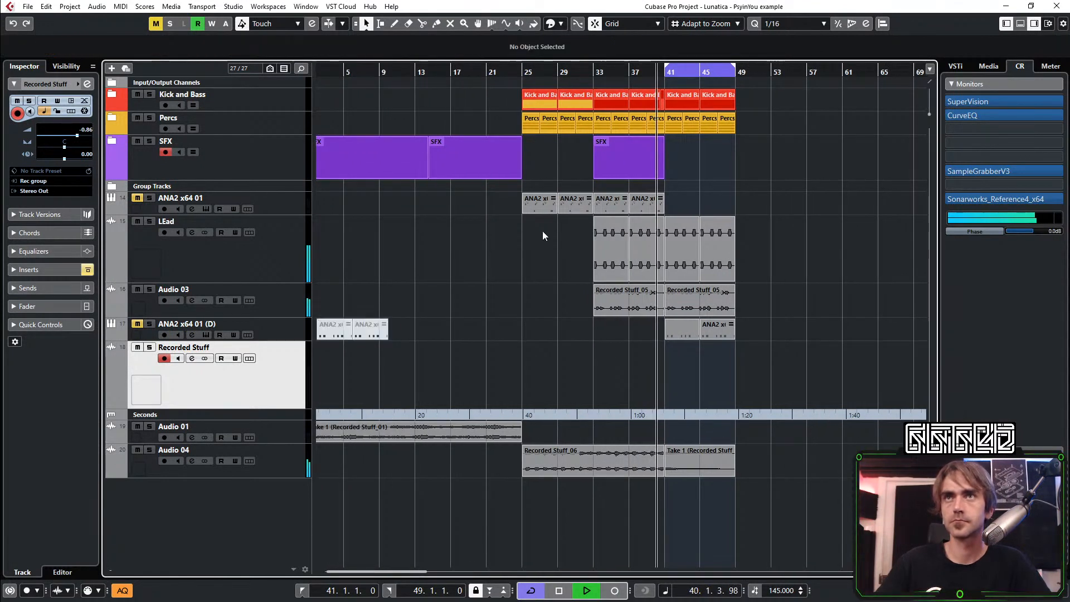
key(7)
key(1)
drag(532, 231, 329, 213)
click(353, 346)
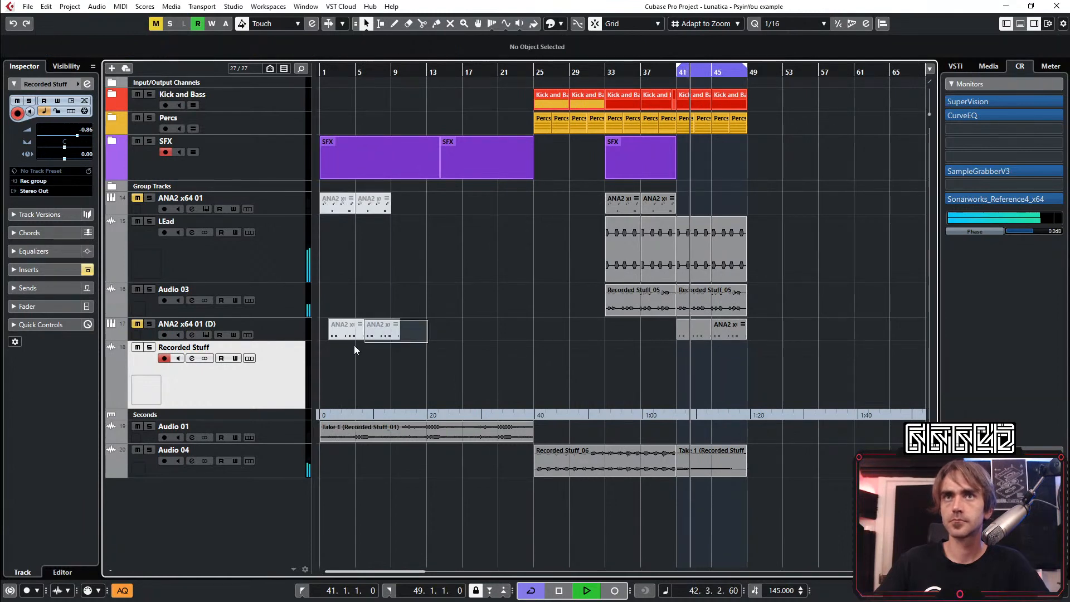
drag(353, 346, 332, 333)
Delete the remaining MIDI parts in the main section from ANA2 x64 01 (D) and ANA2 x64 01
scroll(758, 363, right, 2)
drag(731, 360, 567, 338)
key(Delete)
drag(563, 193, 504, 203)
key(Delete)
scroll(547, 214, right, 2)
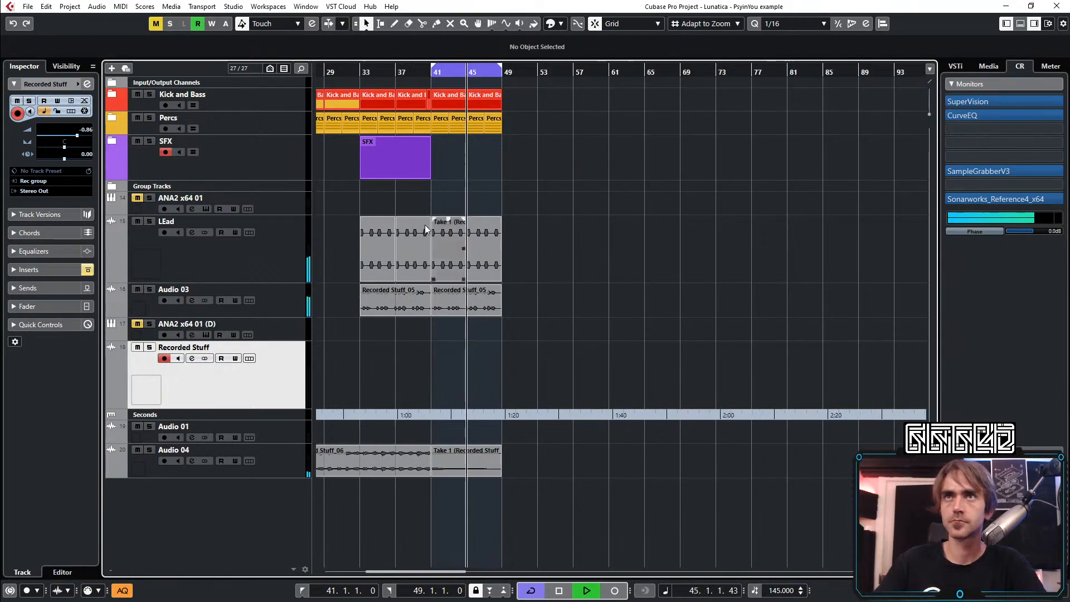
scroll(425, 225, up, 2)
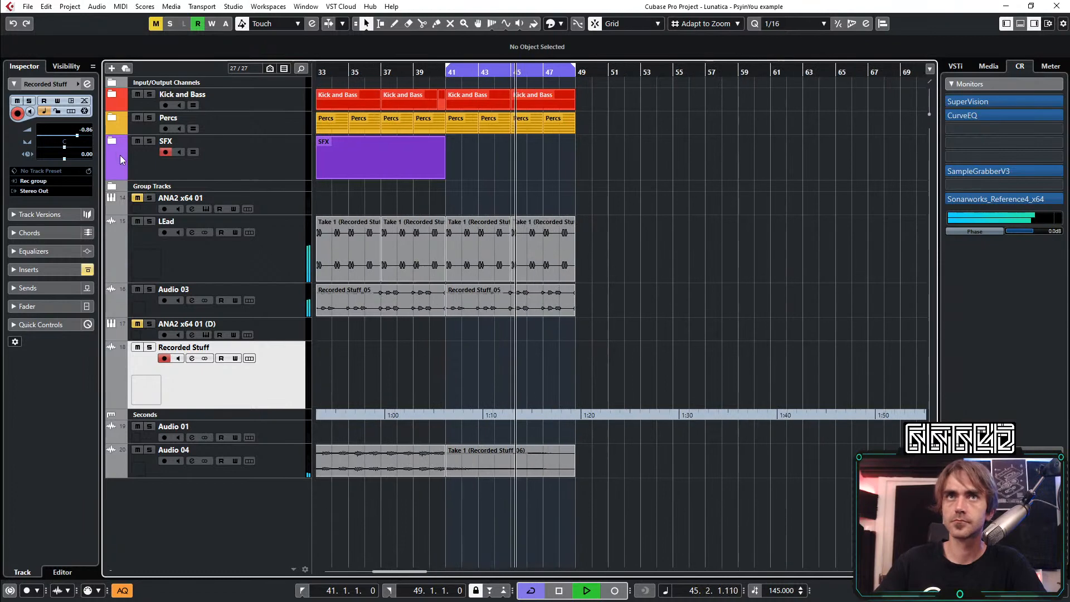
Bypass the ColourCopy insert on ANA2 x64 01 and switch off its low, low-mid and high EQ bands and the low cut
click(285, 210)
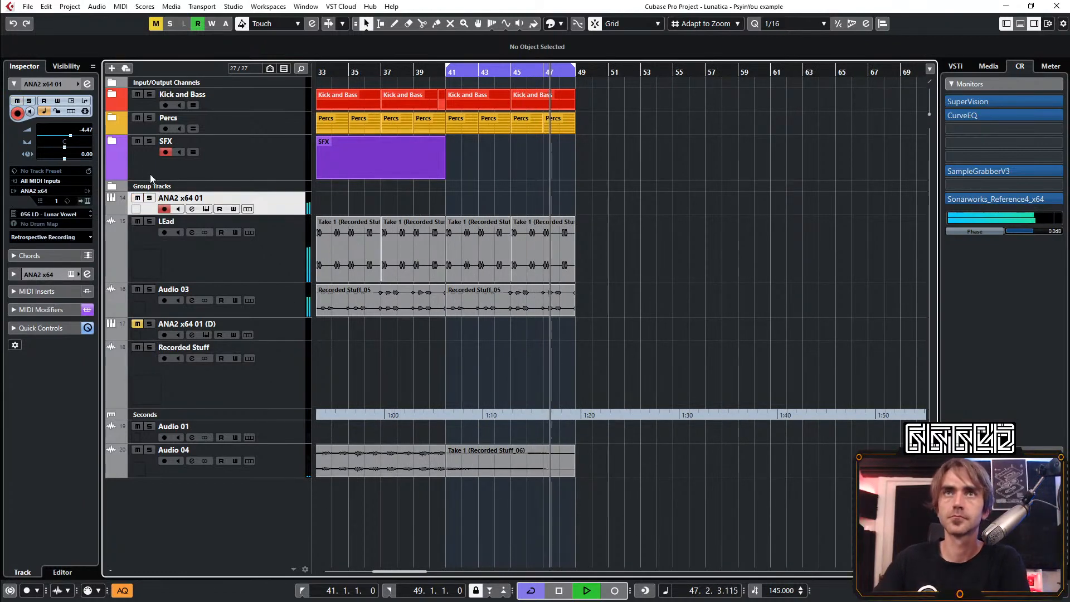
click(87, 84)
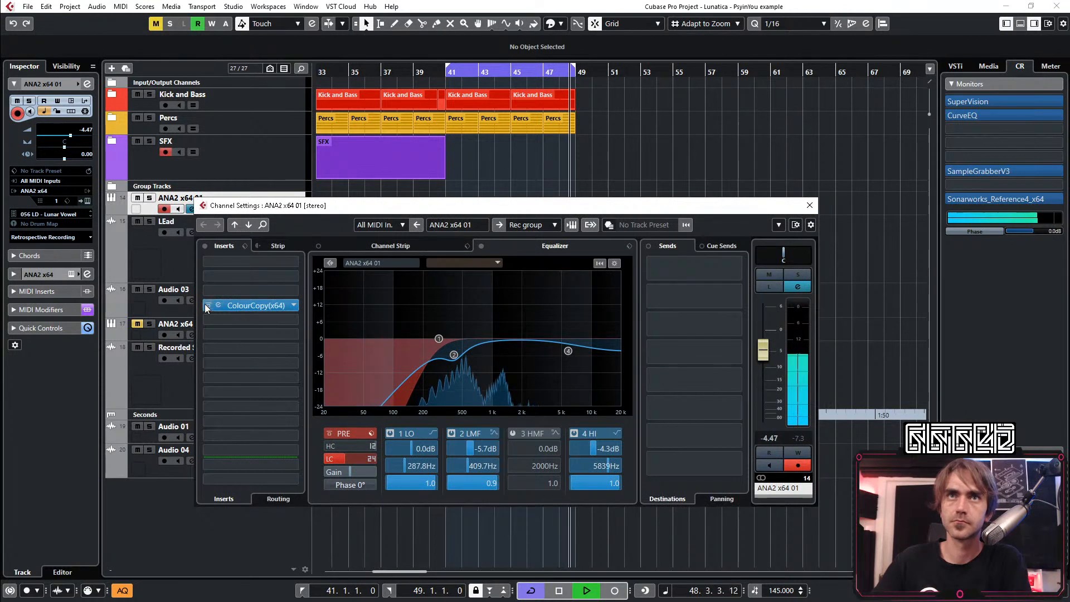
click(207, 306)
click(389, 433)
click(452, 435)
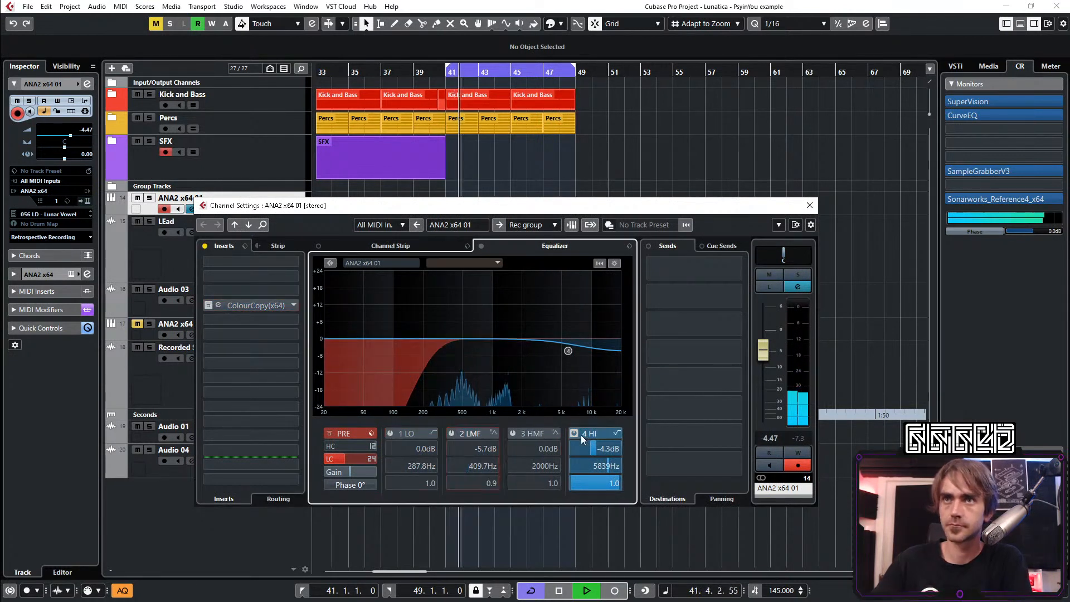
click(574, 435)
click(336, 459)
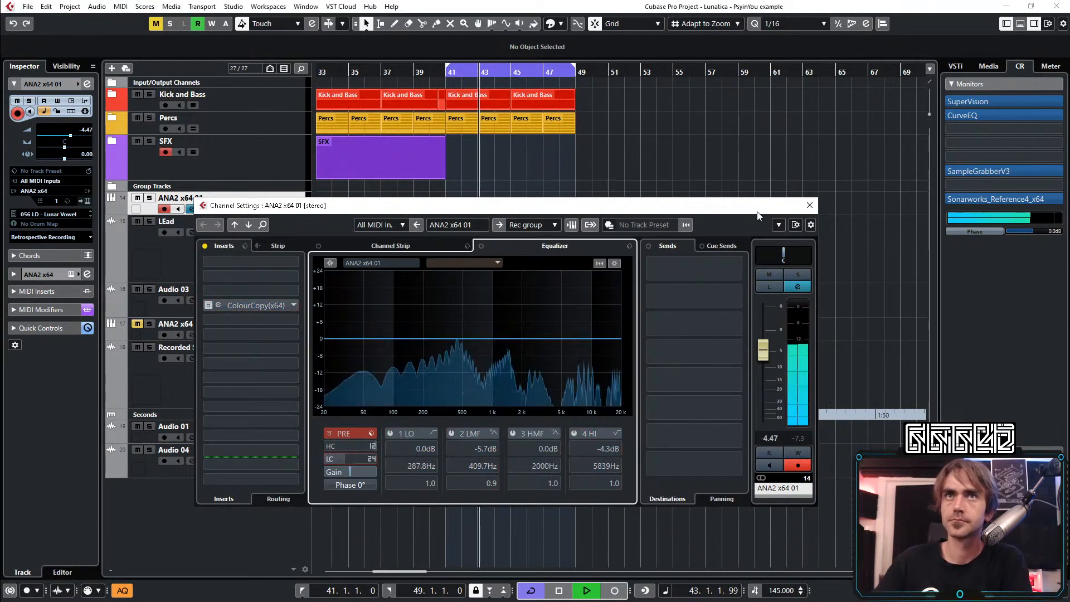
click(810, 205)
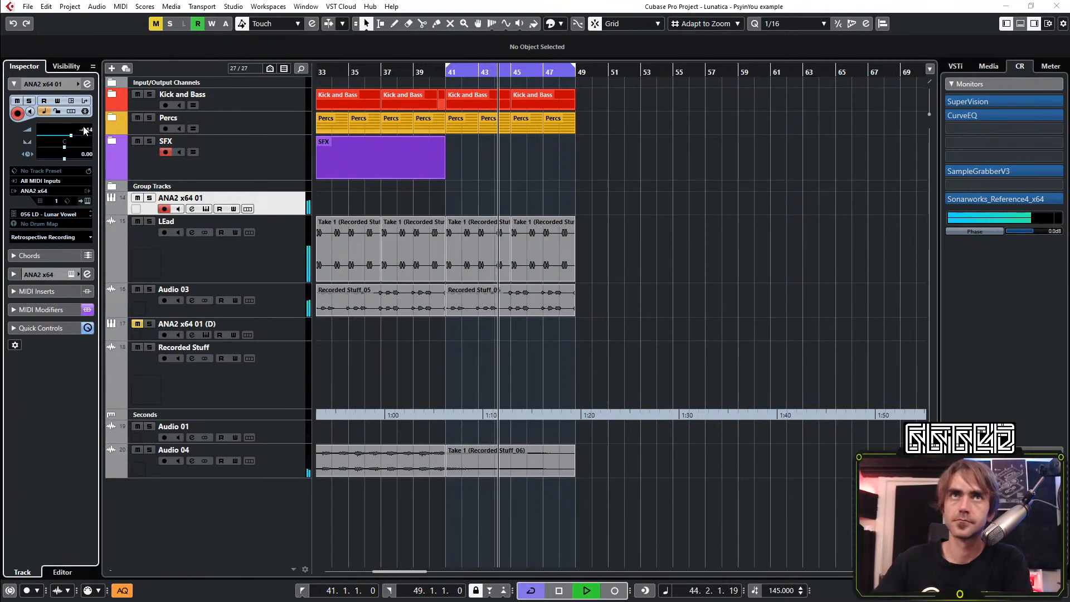
Load the preset 070 LD - Root Fm from the Lunatica - Psy In You bank into the ANA2 instrument
click(87, 201)
click(382, 87)
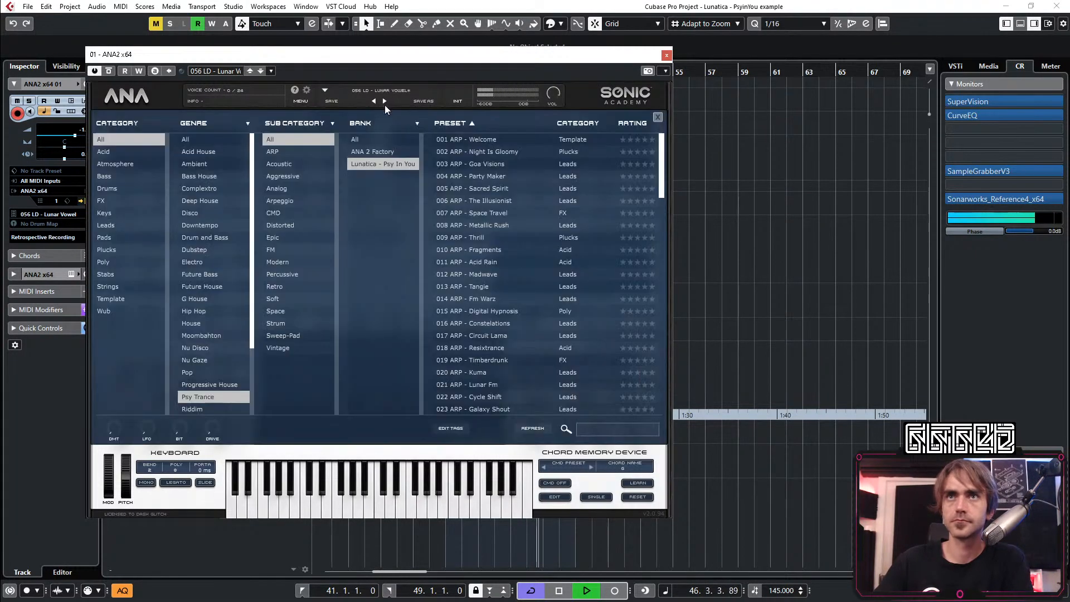
scroll(493, 256, down, 5)
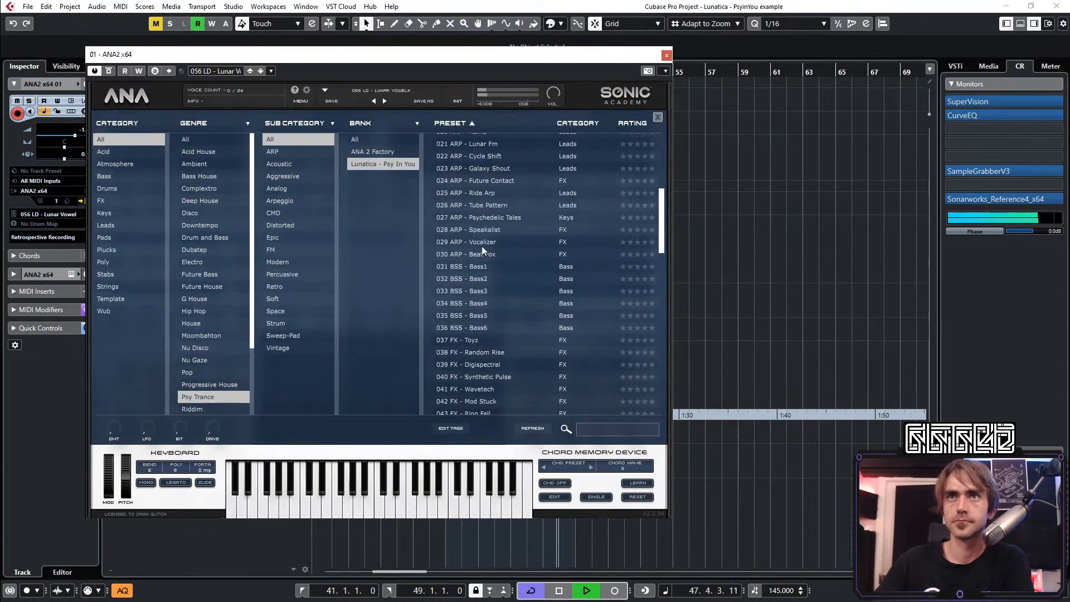
scroll(493, 256, down, 4)
scroll(513, 258, down, 6)
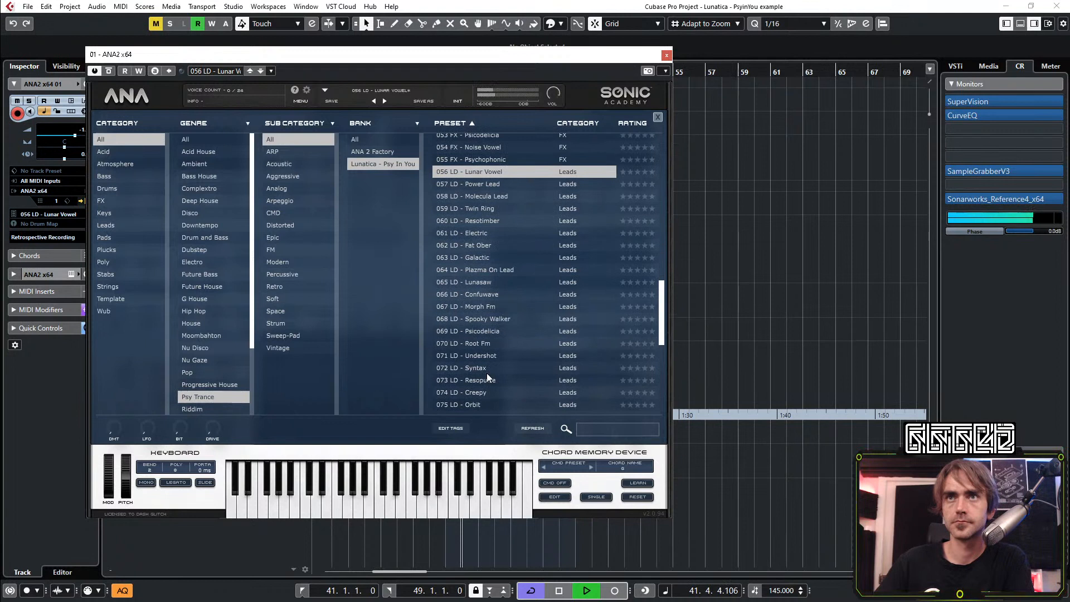
click(483, 345)
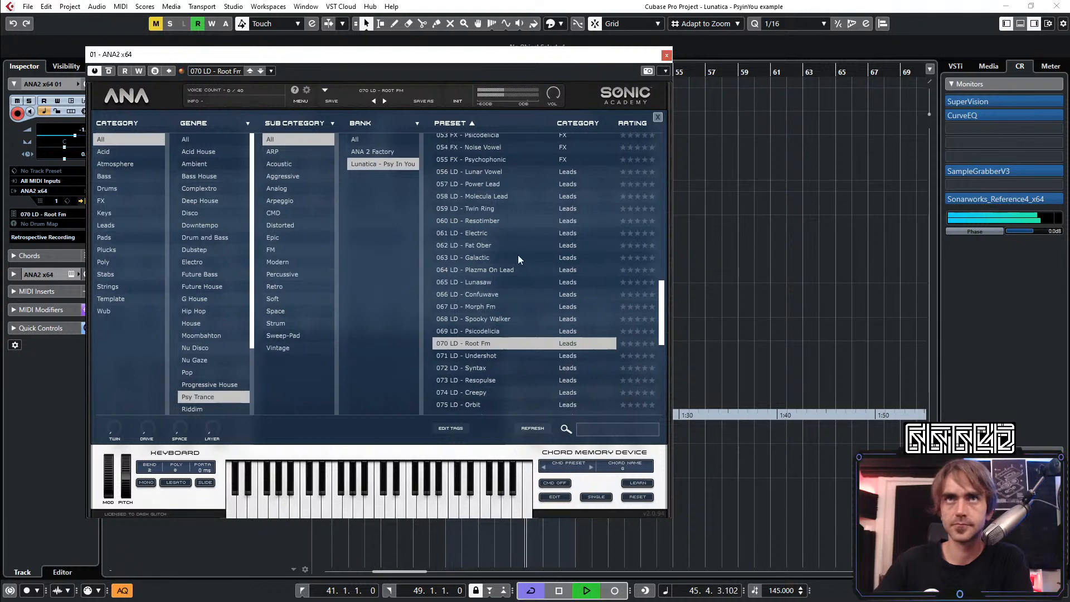
click(666, 55)
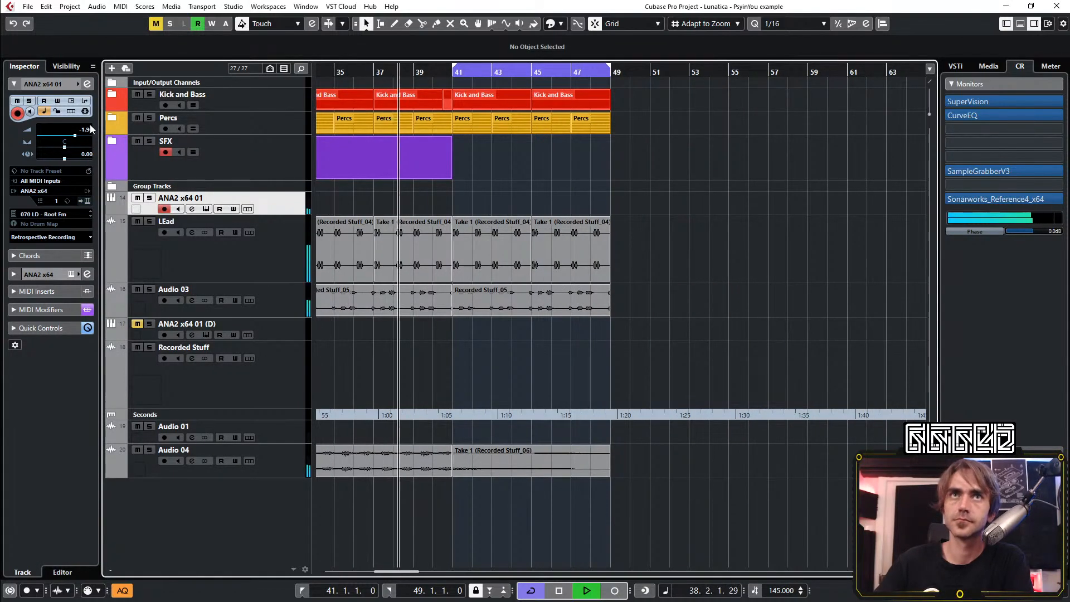
Set the ANA2 x64 01 volume to -3.83 and record a MIDI part with C3 notes starting at bar 40
drag(91, 129, 80, 133)
click(615, 590)
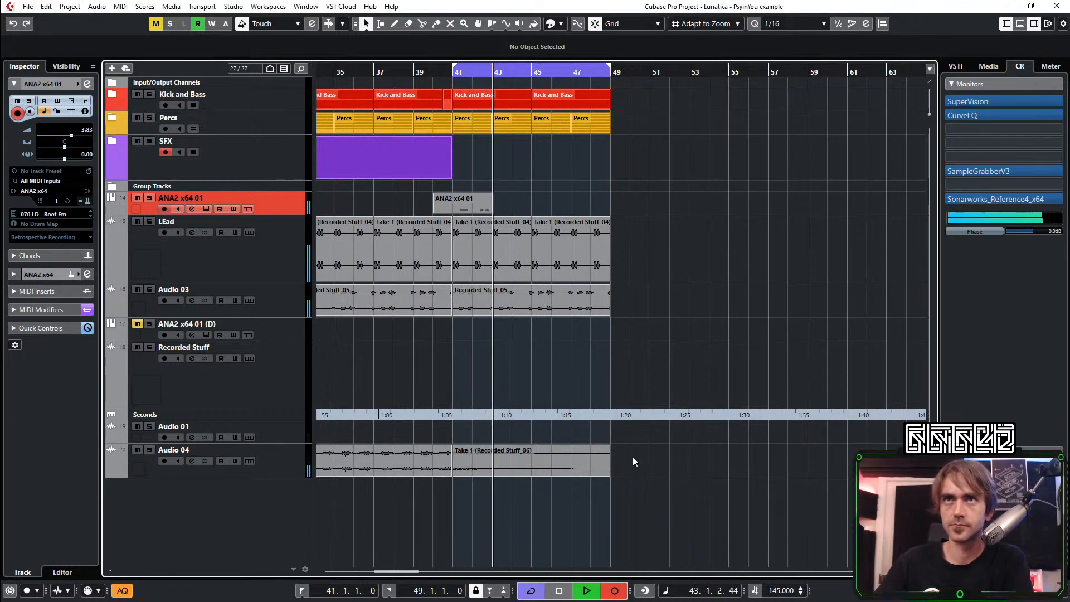
key(space)
key(space)
Open the recorded ANA2 x64 01 part for note editing and shorten the first C3 note in bar 41
scroll(448, 210, up, 2)
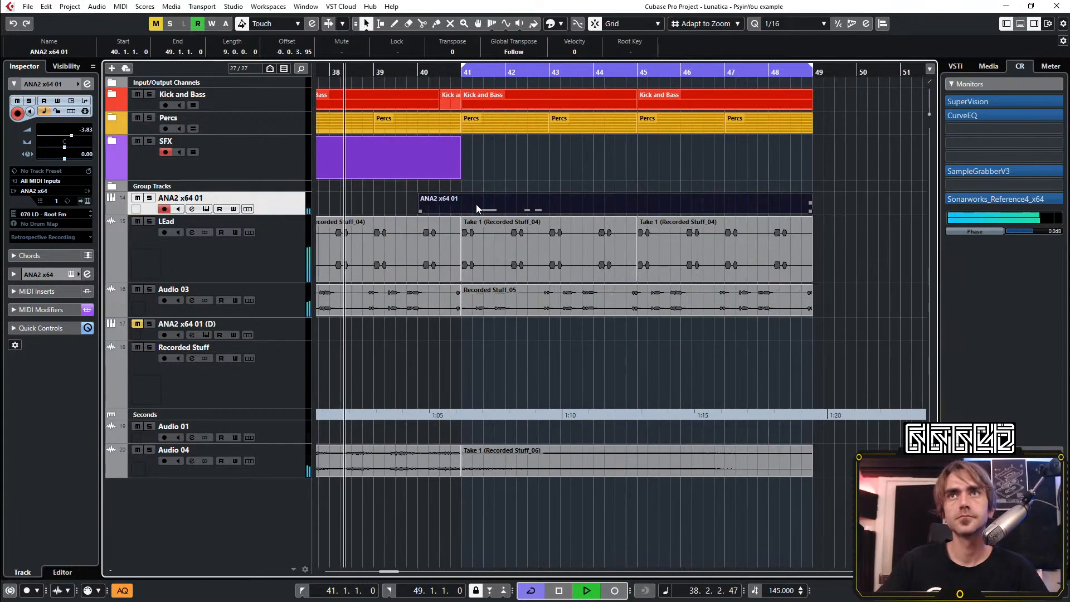
double_click(476, 209)
scroll(277, 423, up, 2)
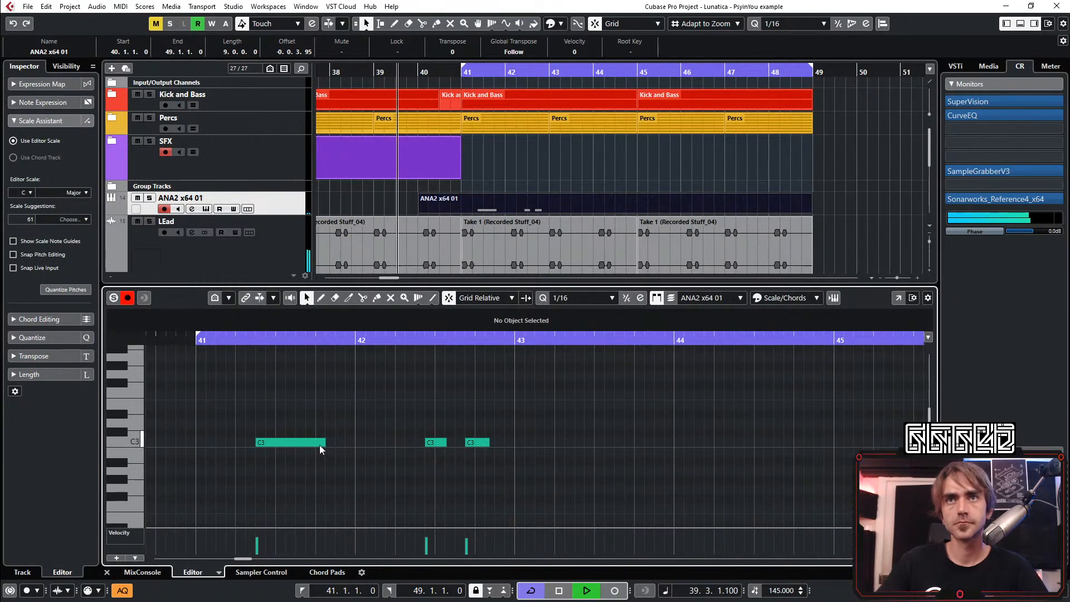
drag(322, 444, 316, 445)
scroll(481, 222, down, 3)
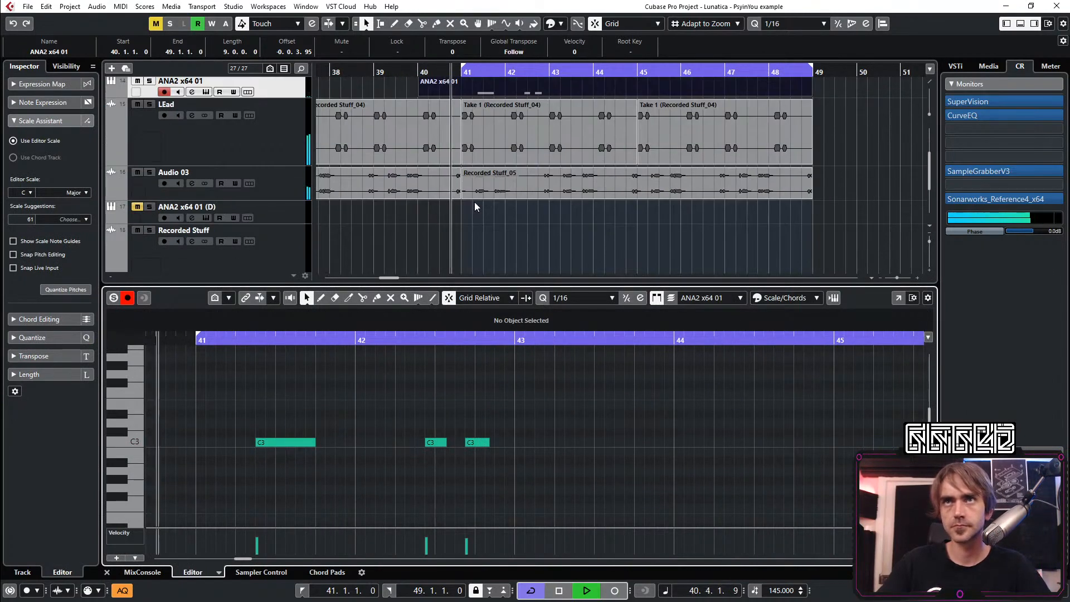
scroll(478, 198, up, 2)
scroll(507, 175, up, 1)
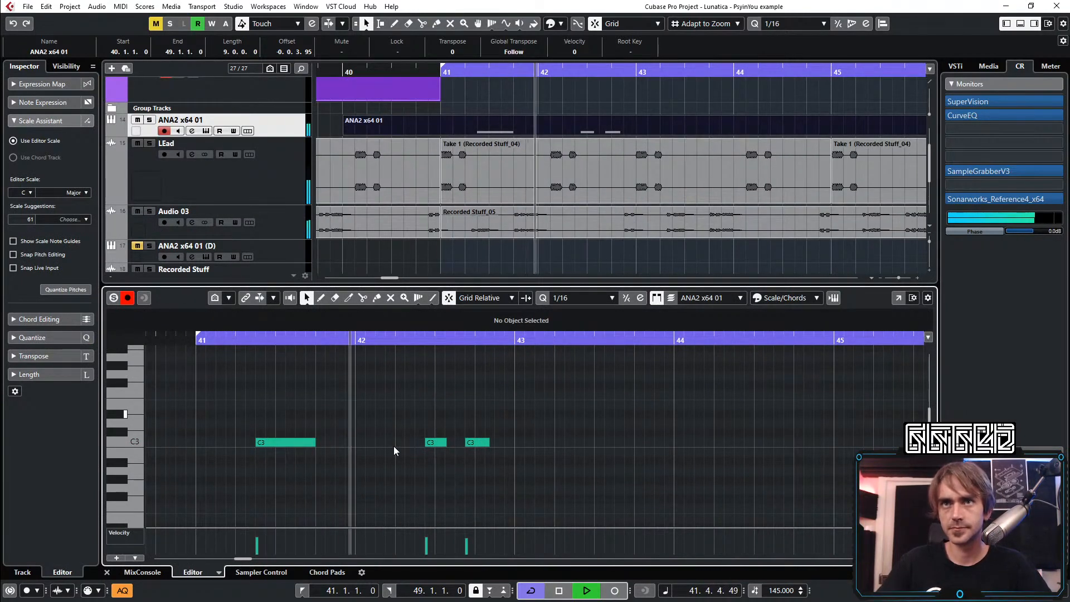
key(space)
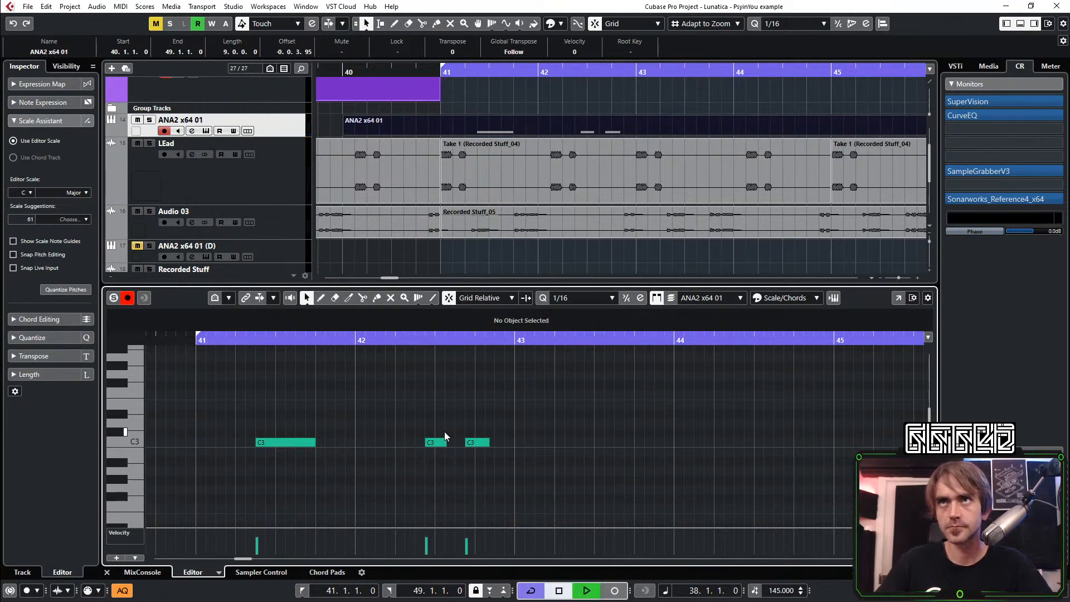
Extend the bar 41 C3 note to bar 42, shorten the first bar 42 note to a sixteenth and move the second one a sixteenth earlier
drag(314, 442, 348, 471)
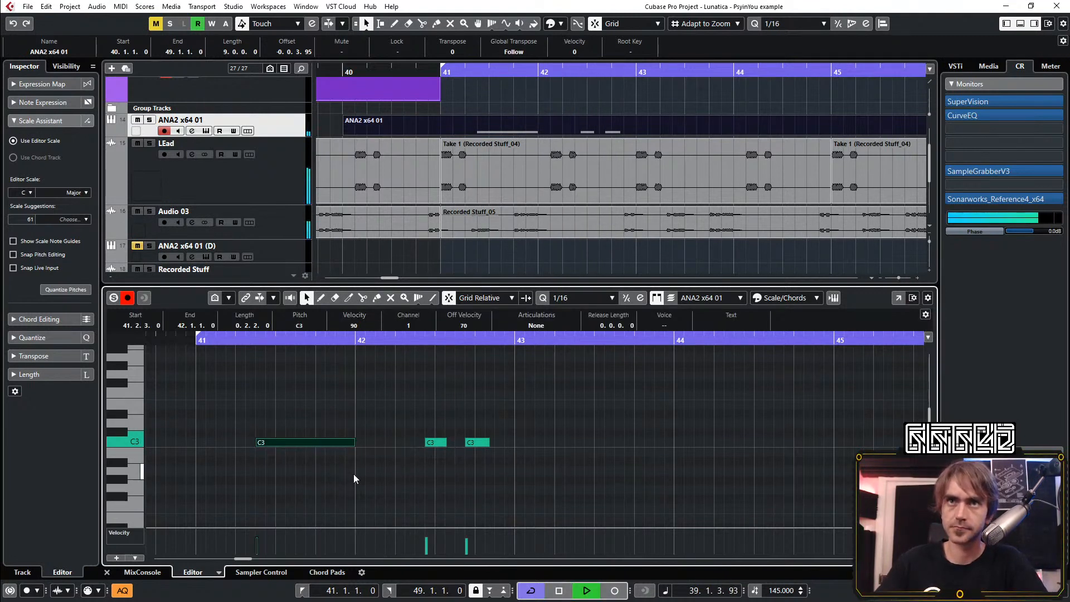
drag(445, 442, 437, 448)
click(477, 443)
key(ctrl+Left)
click(486, 445)
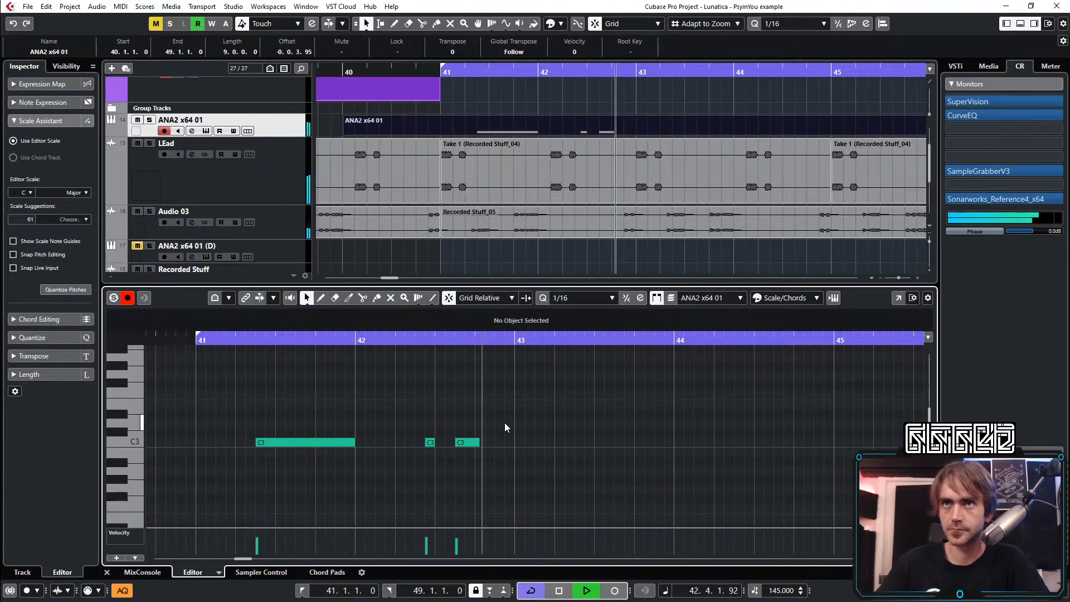
Add a C3 note in bar 43 and stretch it to span from 43.1.1 to 44.1.1
scroll(573, 441, down, 3)
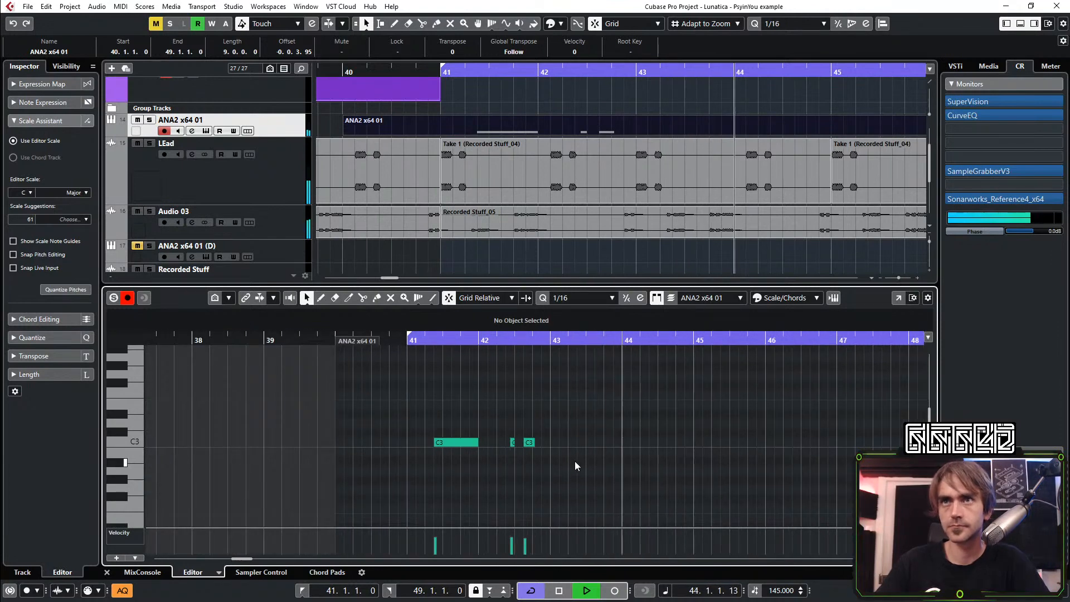
scroll(569, 466, up, 2)
alt+click(587, 443)
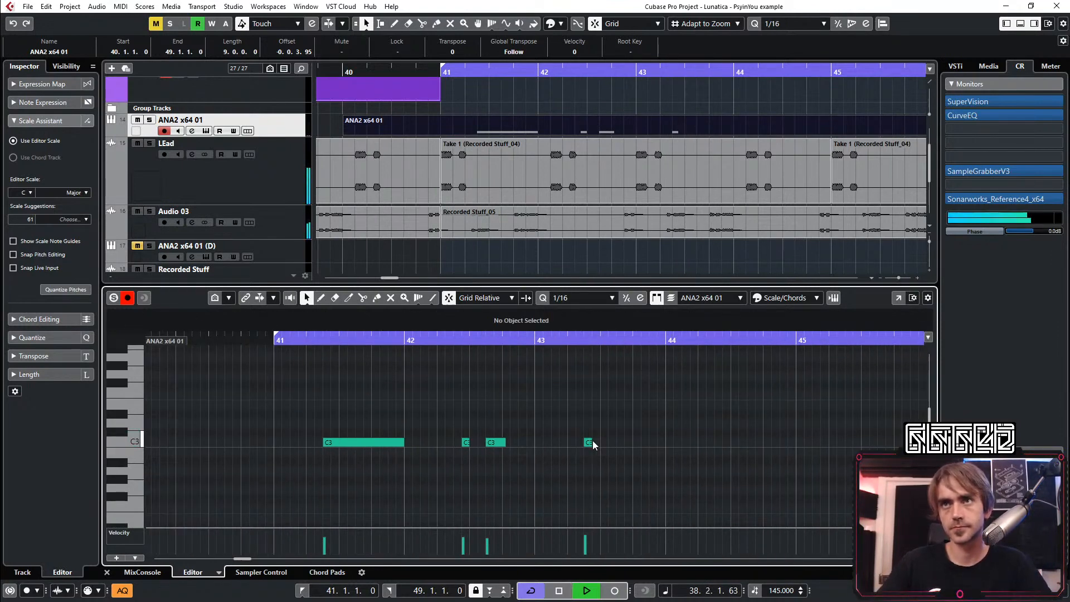
drag(593, 442, 652, 493)
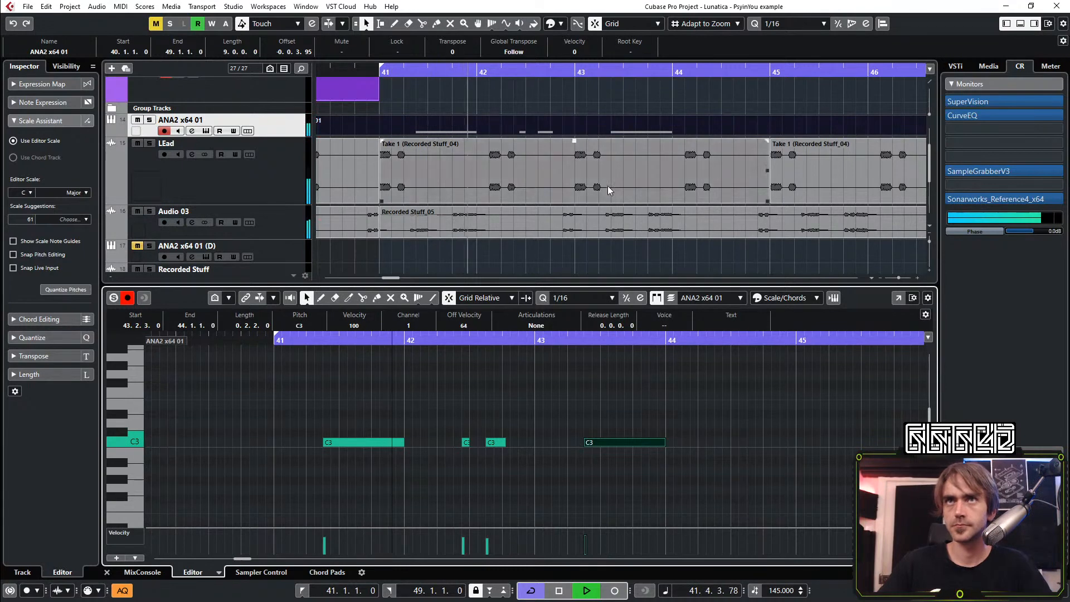
key(g)
click(281, 132)
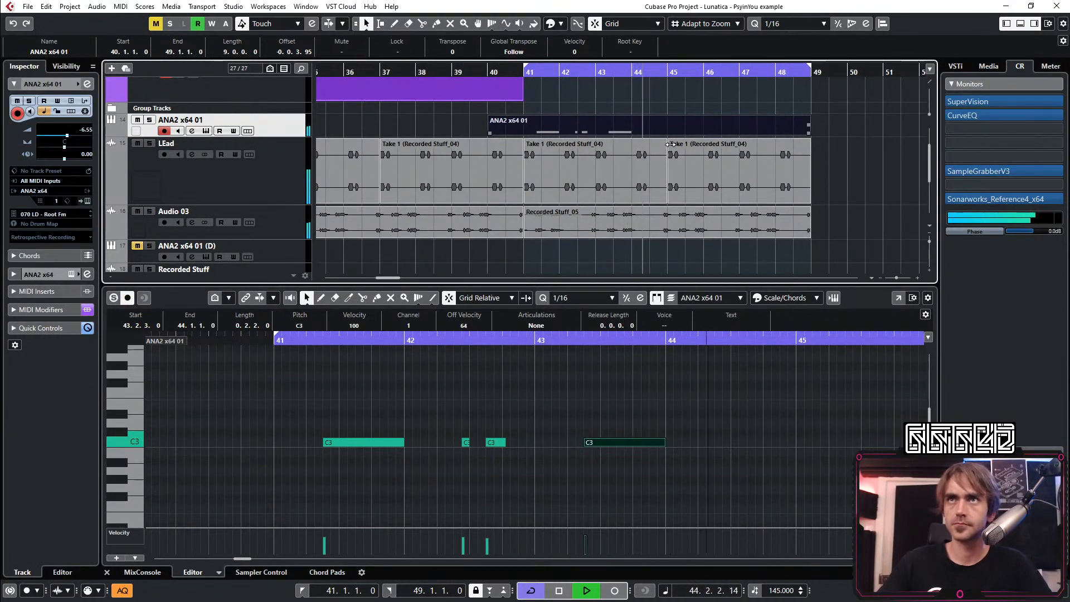
drag(583, 440, 539, 466)
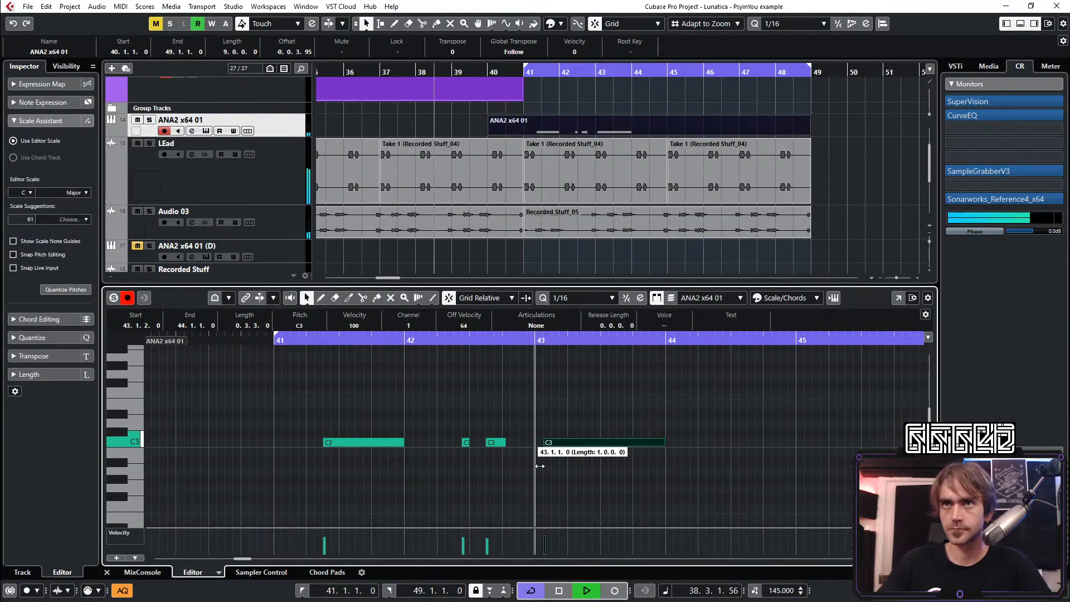
Trim the start of the ANA2 x64 01 part to bar 41 and restart playback
drag(494, 130, 530, 147)
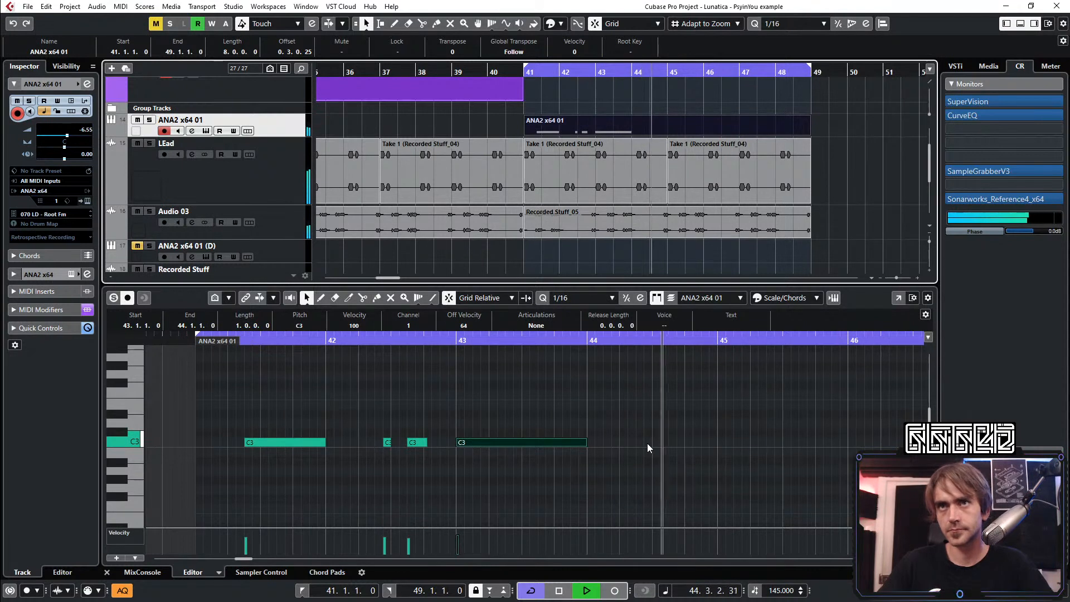
key(space)
key(space)
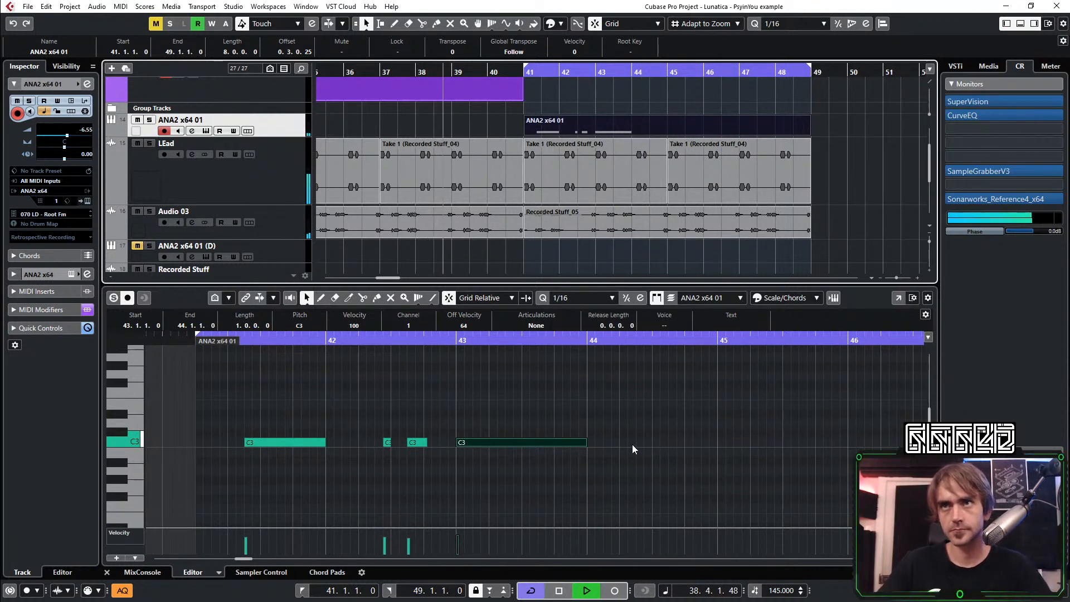
Add three short C3 notes in the middle of bar 44, the last one at 44.3.3 and an eighth long
double_click(631, 442)
double_click(648, 442)
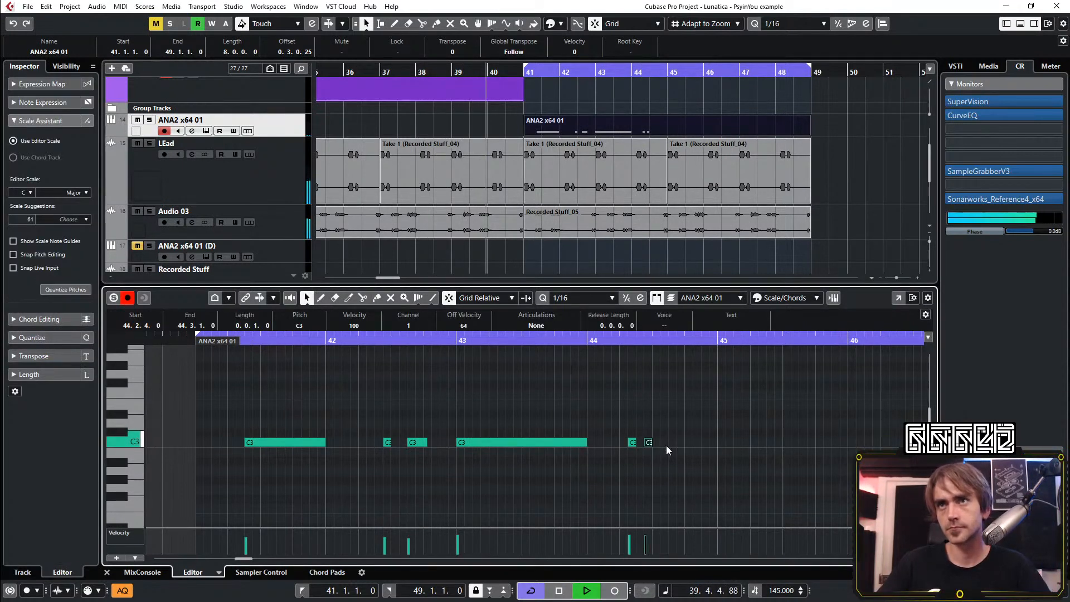
click(660, 445)
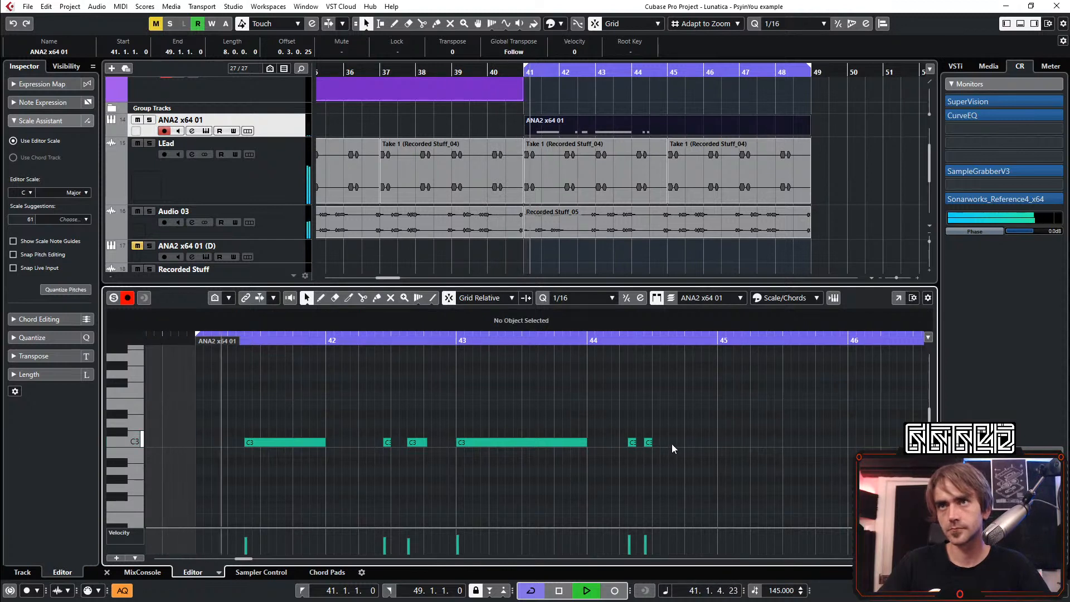
double_click(673, 443)
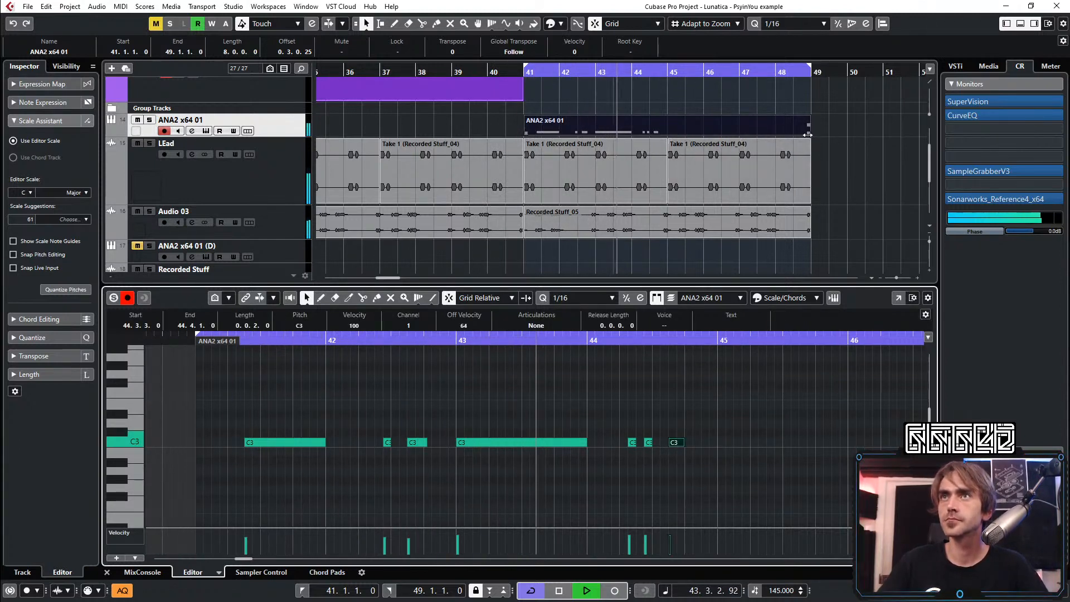
Shorten the ANA2 x64 01 part to end at bar 45 and duplicate it up to bar 49
drag(807, 134, 664, 132)
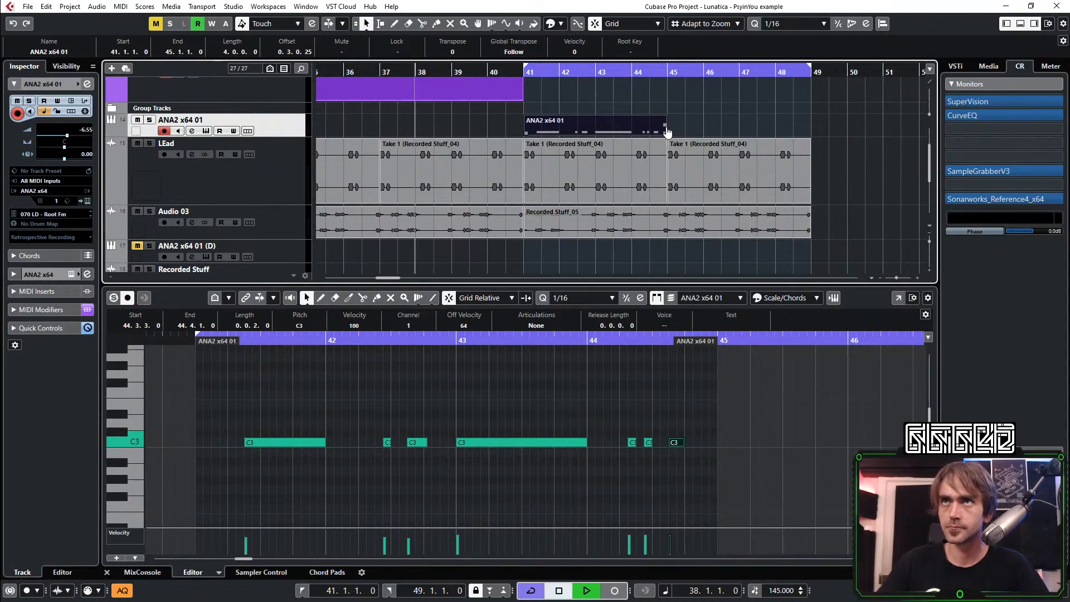
key(ctrl+d)
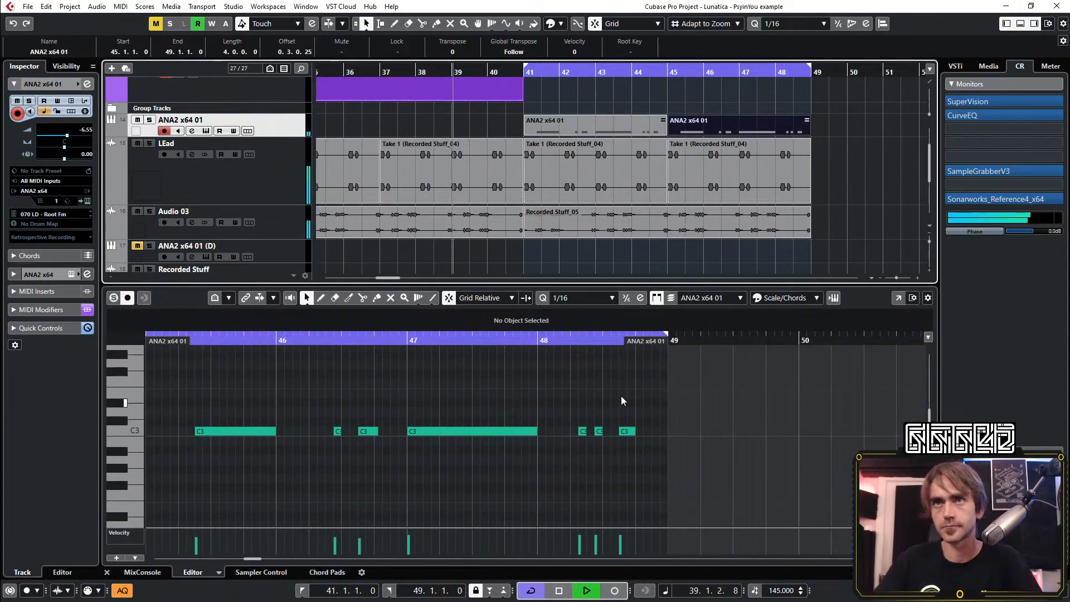
click(622, 400)
Extend the last C3 note of the duplicated part to bar 49 and close the note editor
drag(635, 432, 667, 432)
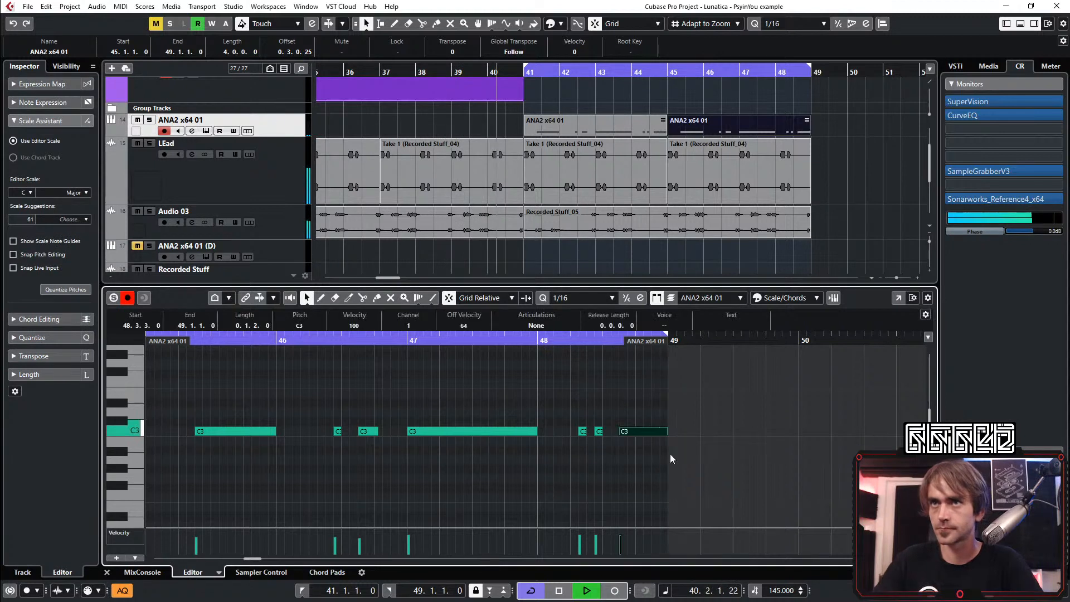
click(669, 502)
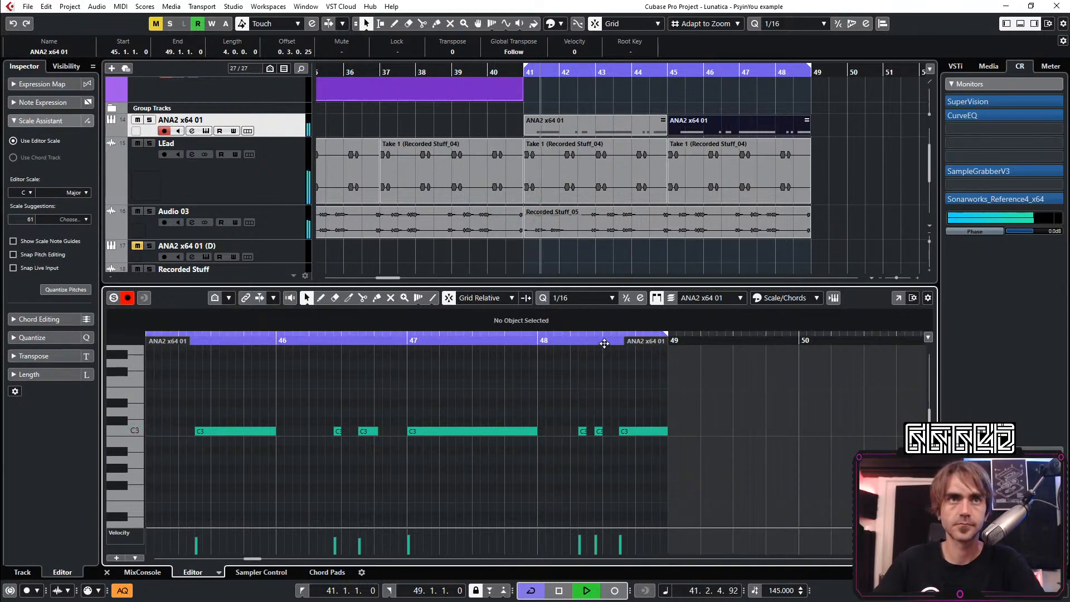
scroll(647, 171, down, 3)
scroll(613, 169, right, 1)
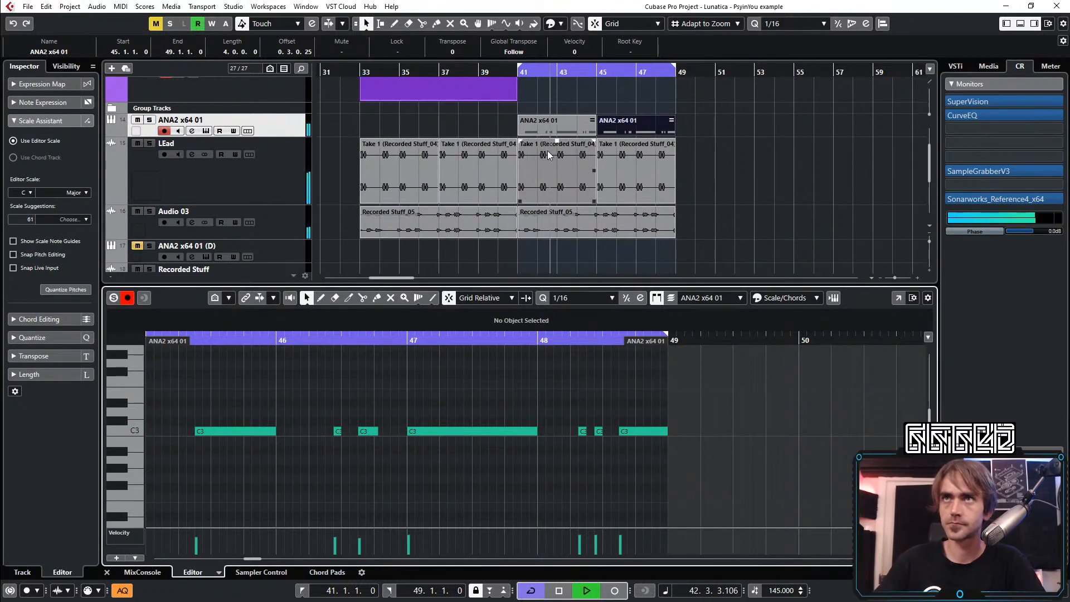
click(109, 572)
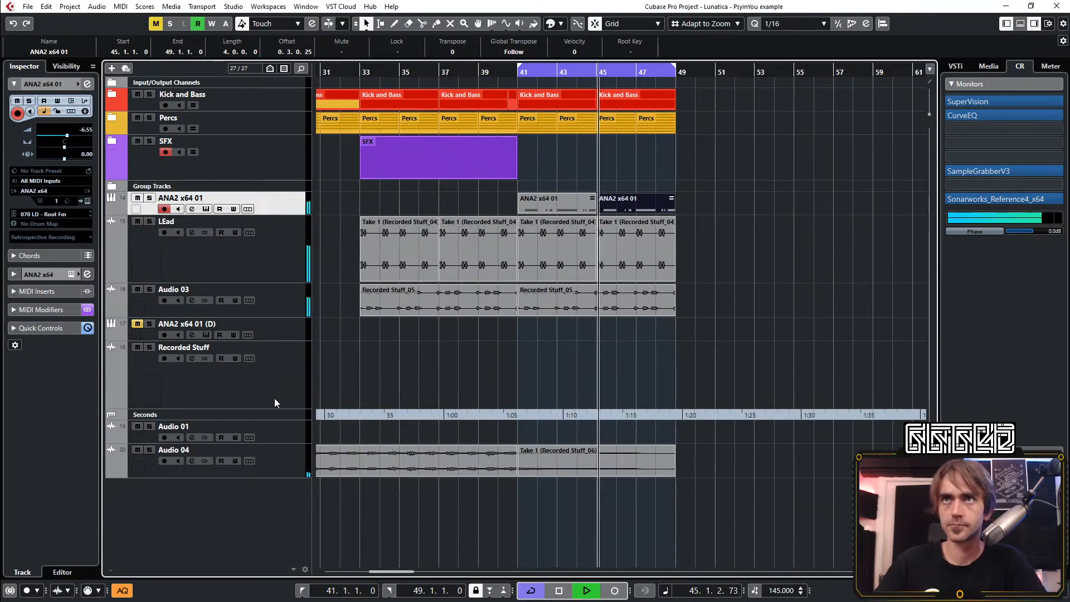
click(282, 375)
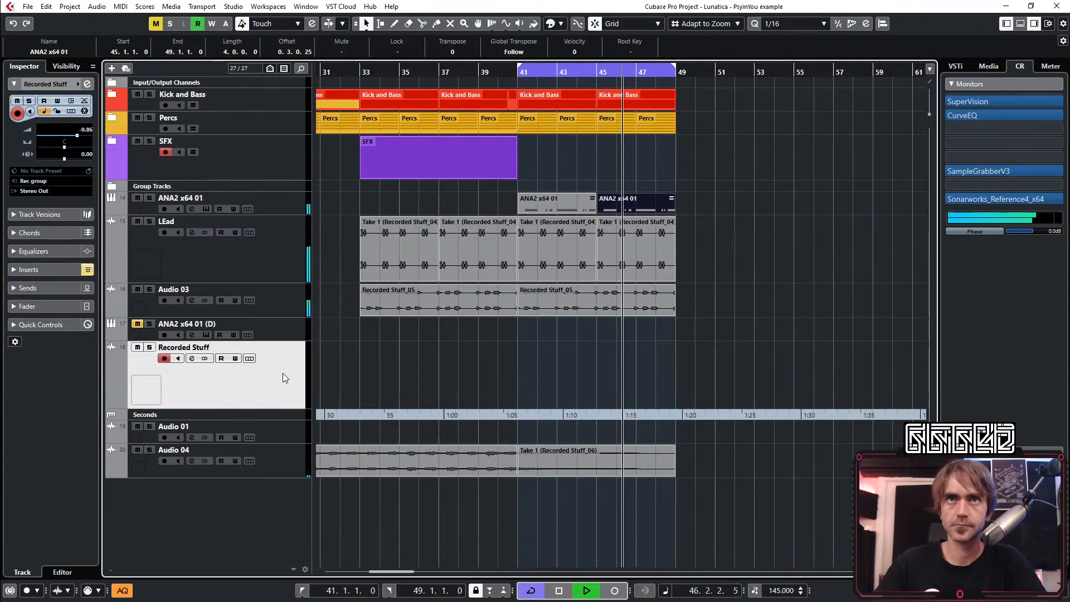
key(space)
key(space)
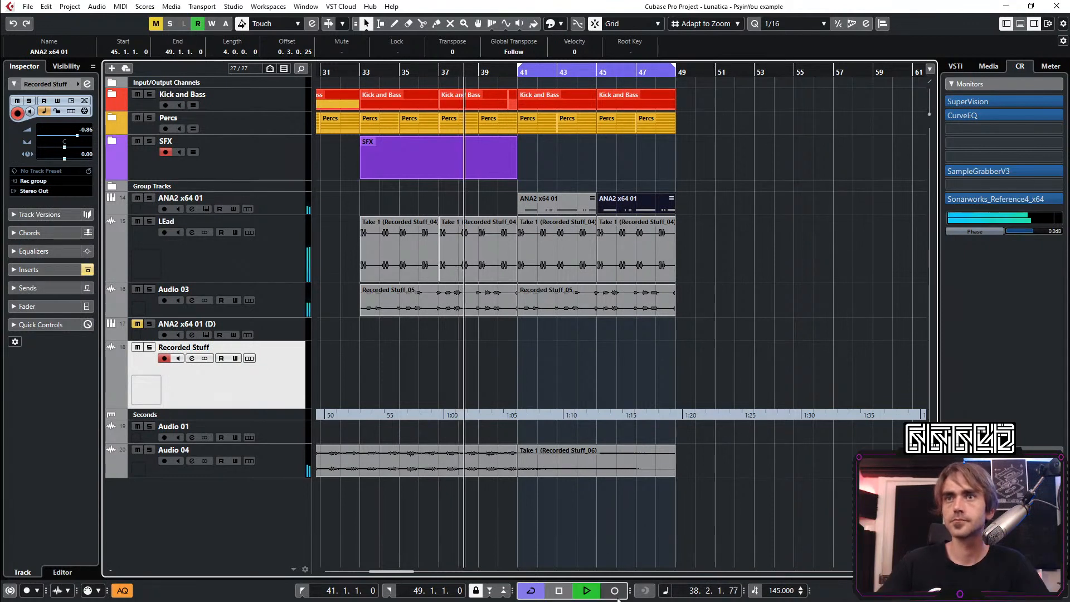
key(KP_Multiply)
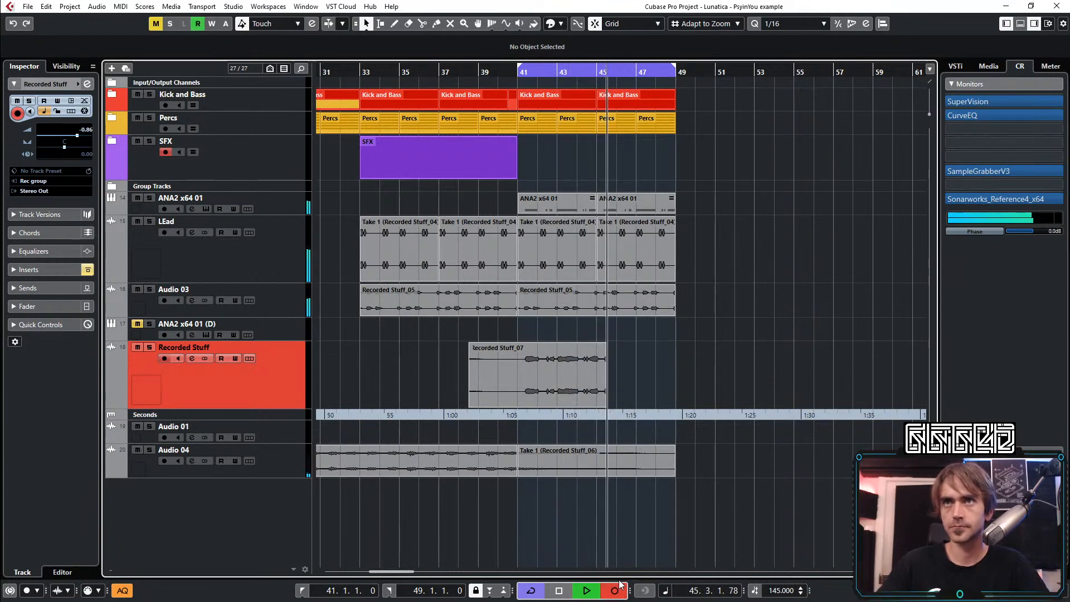
key(space)
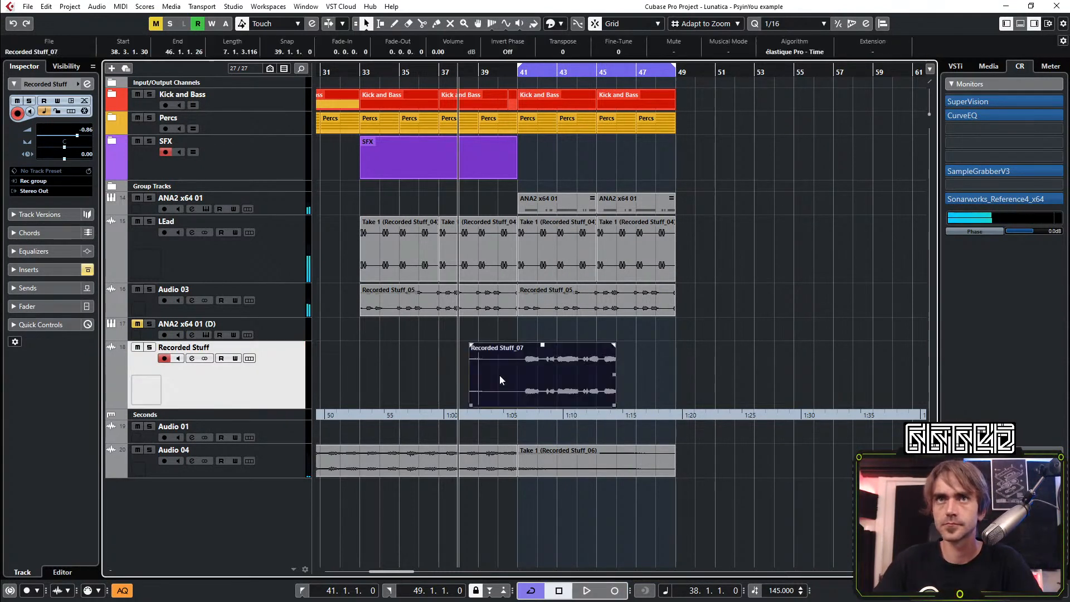
key(Delete)
Open the ANA2 instrument of ANA2 x64 01, switch off its delay and plate effects, and close it
click(207, 198)
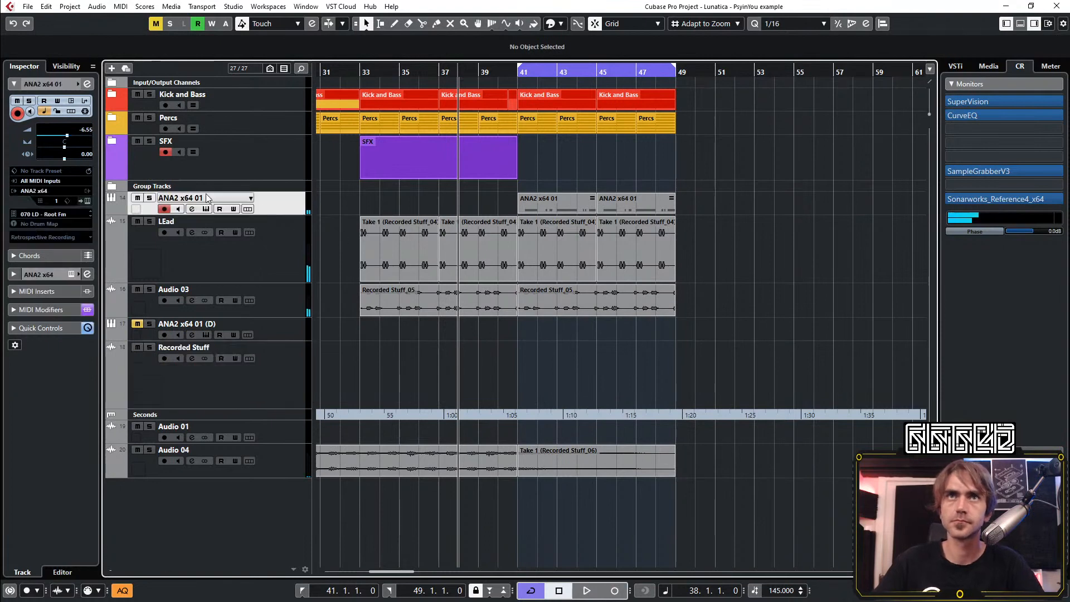
click(87, 201)
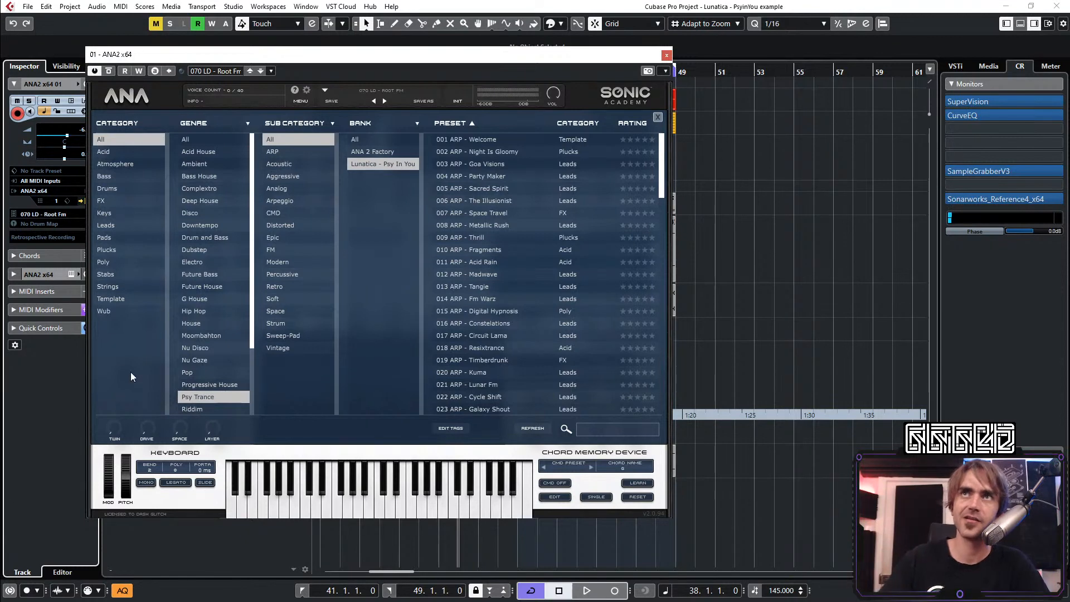
click(130, 96)
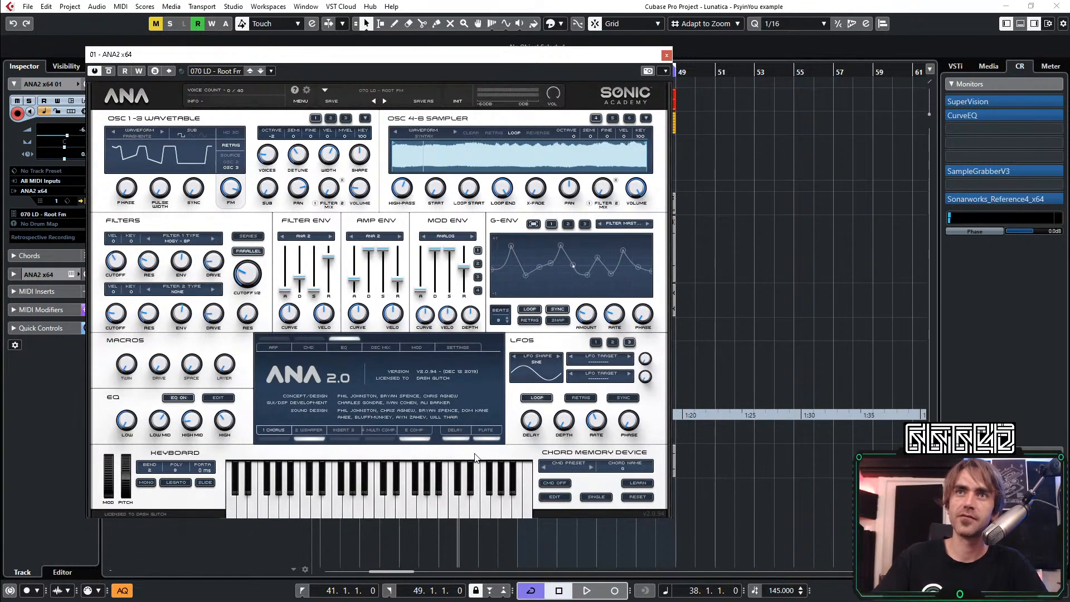
click(454, 439)
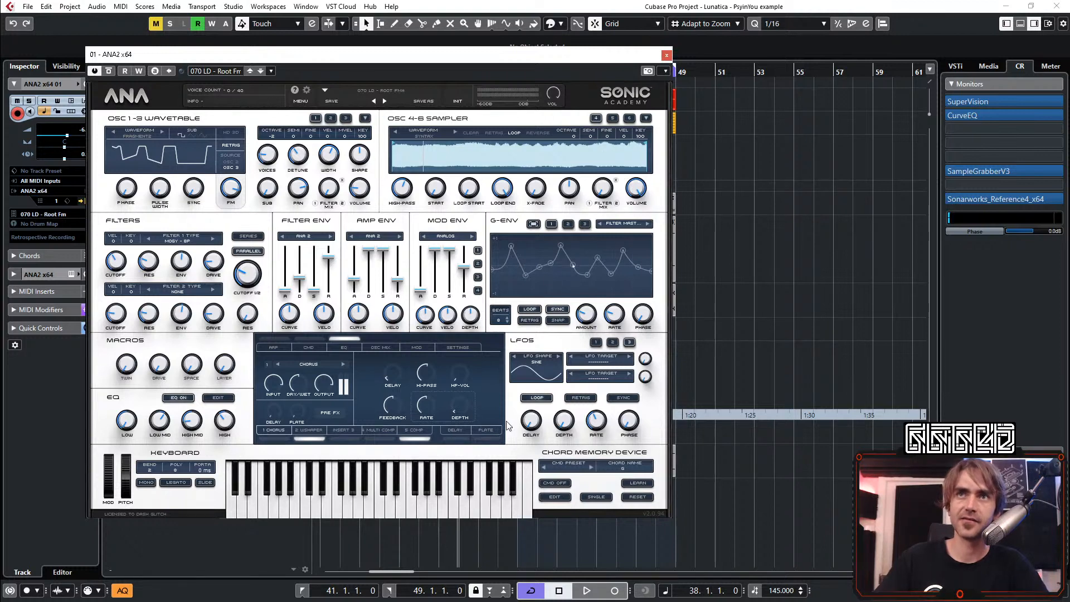
click(667, 56)
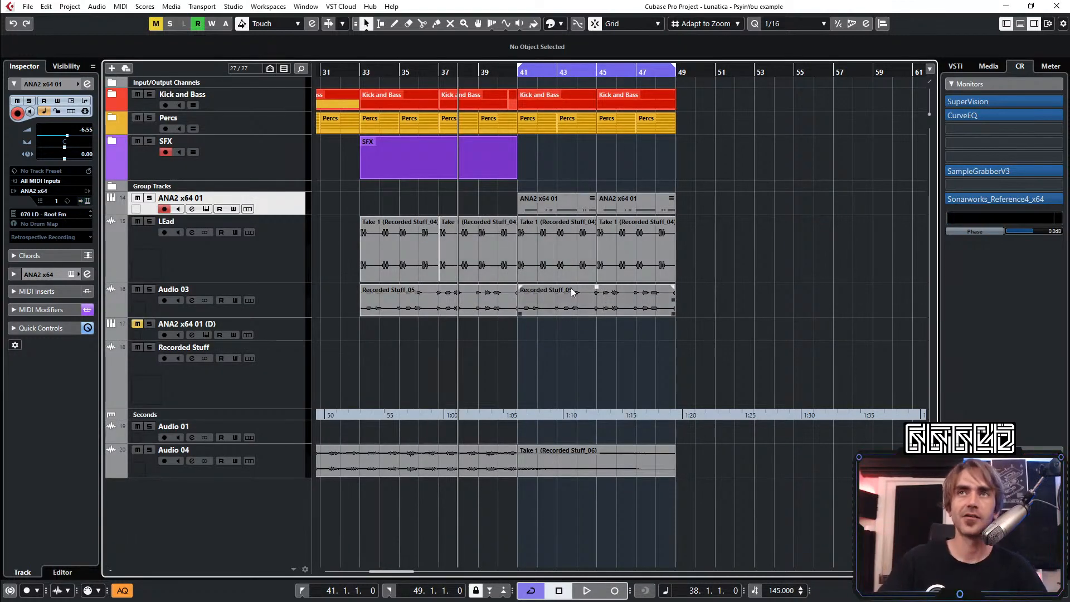
Record the ANA2 lead as audio on the Recorded Stuff track and trim the clip to bars 41 to 45
click(279, 351)
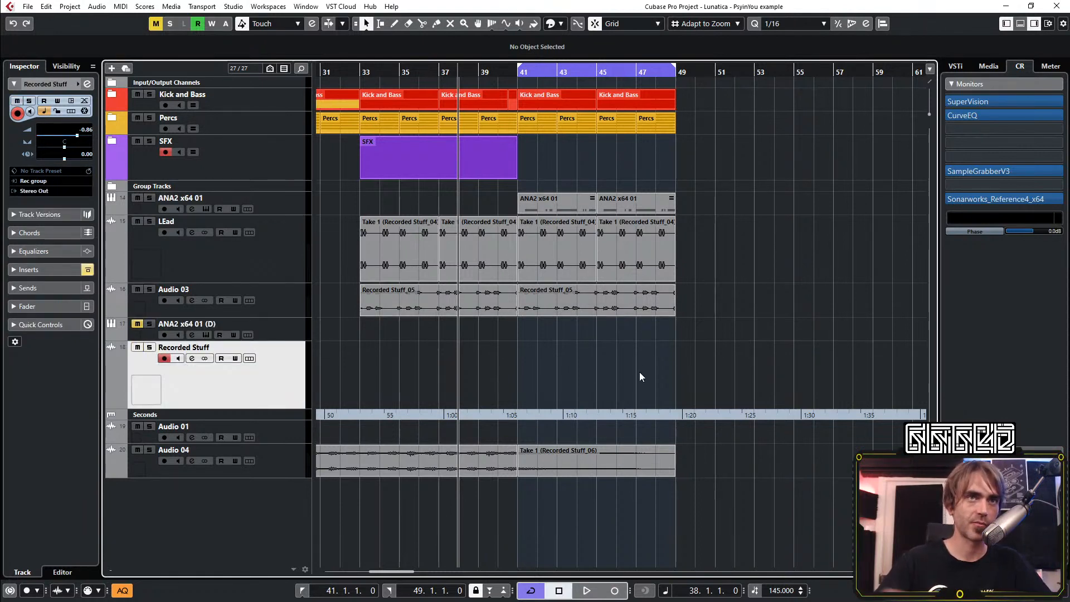
click(614, 590)
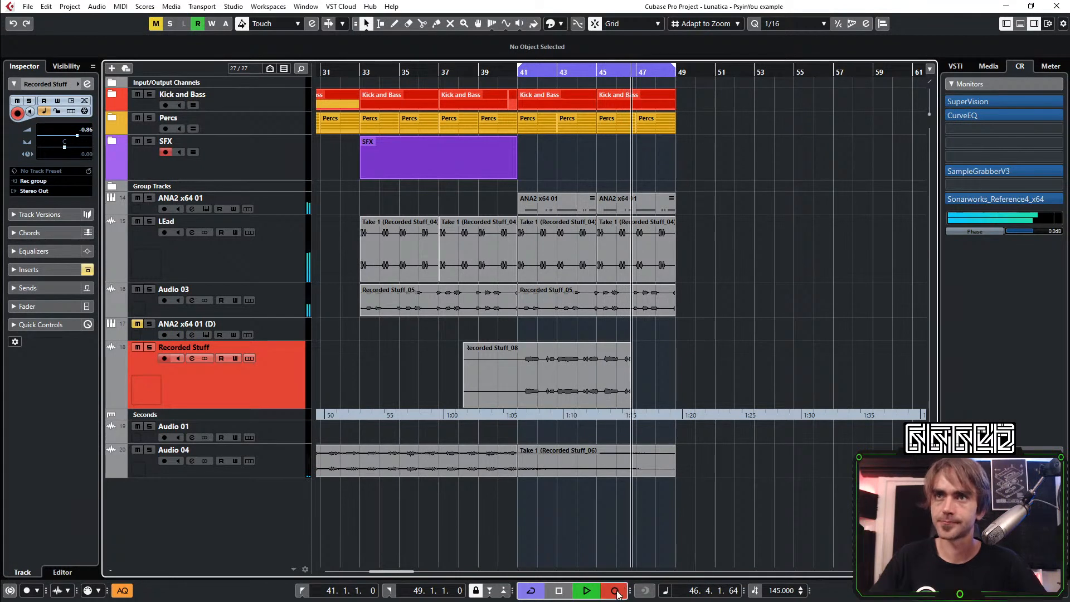
key(space)
drag(463, 402, 518, 404)
drag(629, 404, 594, 410)
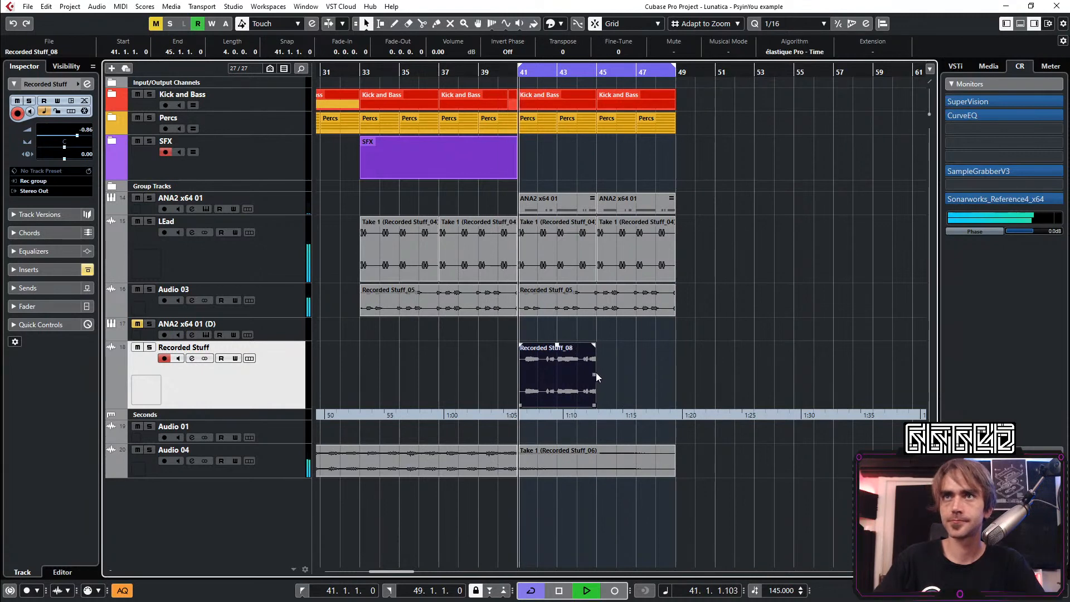
Duplicate the recorded lead clip up to bar 49 and mute the ANA2 x64 01 track
key(ctrl+d)
click(136, 196)
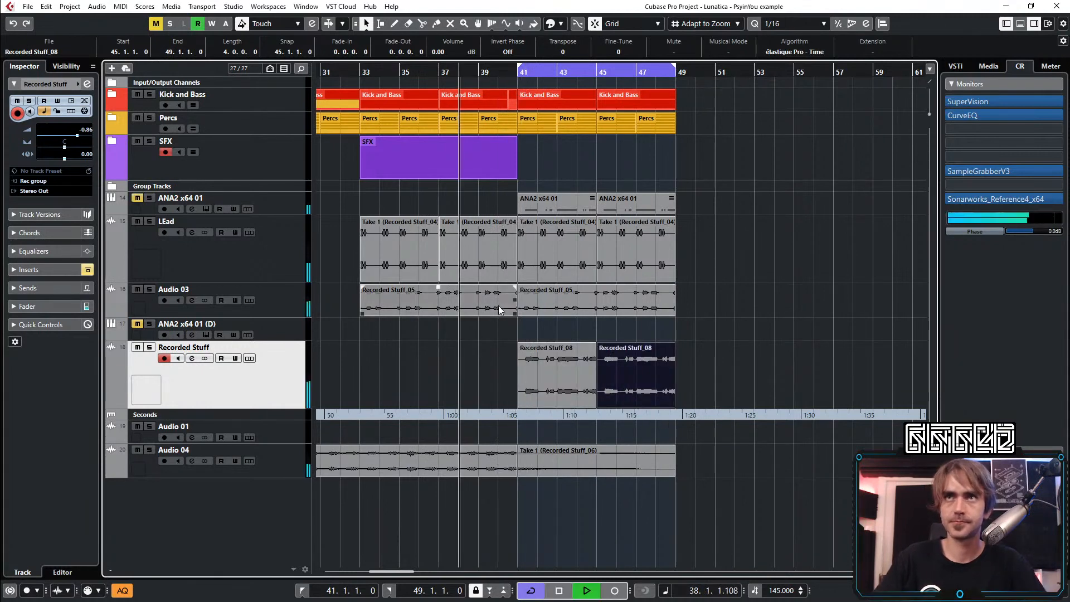
Split the first recorded lead clip at bars 43 and 44
click(562, 382)
key(h)
scroll(561, 378, up, 1)
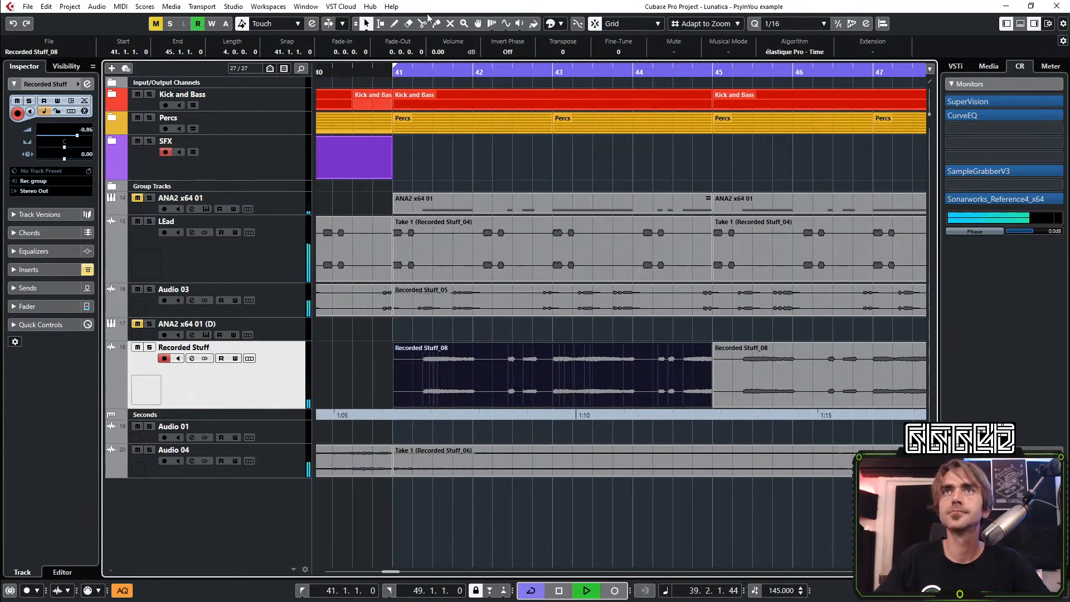
click(557, 382)
click(635, 383)
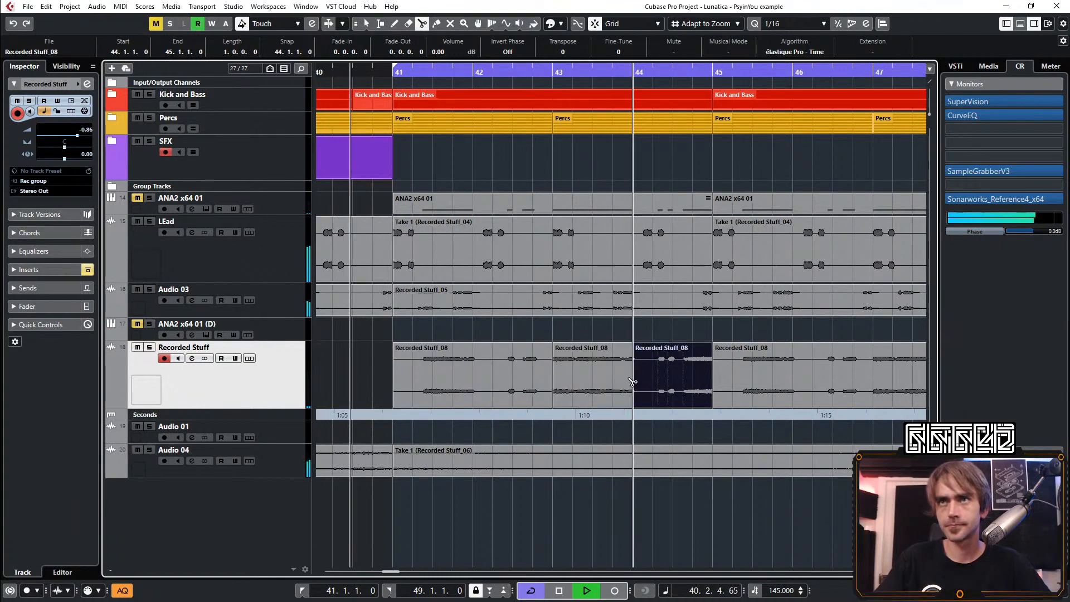
key(1)
Try to trim the start of the bar 43 lead clip to 43.2.3
scroll(560, 402, up, 2)
drag(553, 402, 600, 401)
scroll(584, 384, down, 2)
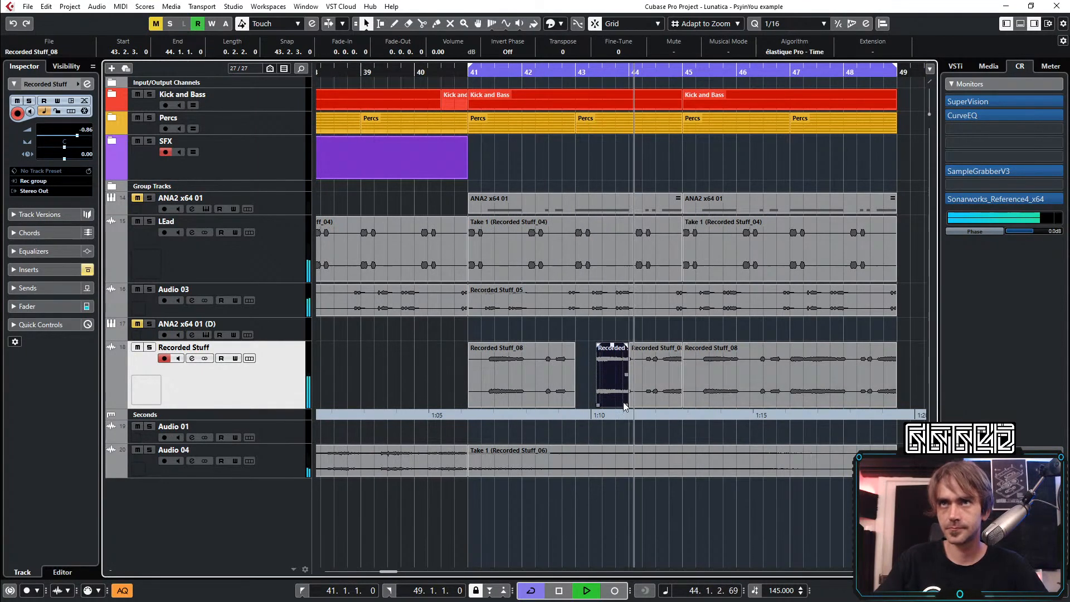
key(space)
scroll(597, 408, up, 3)
key(ctrl+z)
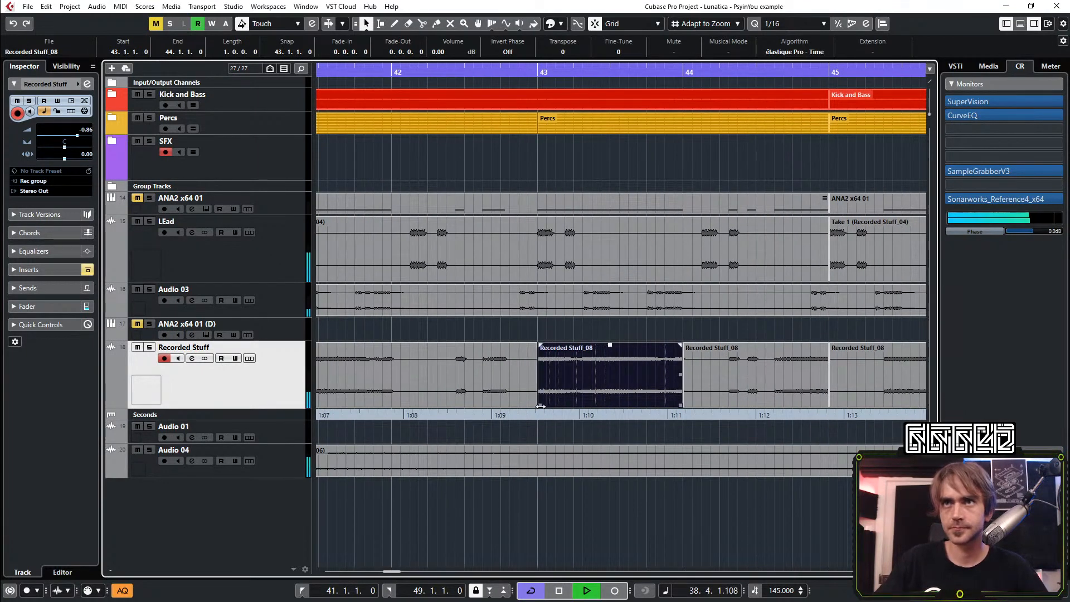
Try to shift the bar 43 lead clip to start at 43.2.3 and trim its end to bar 44
drag(540, 406, 609, 400)
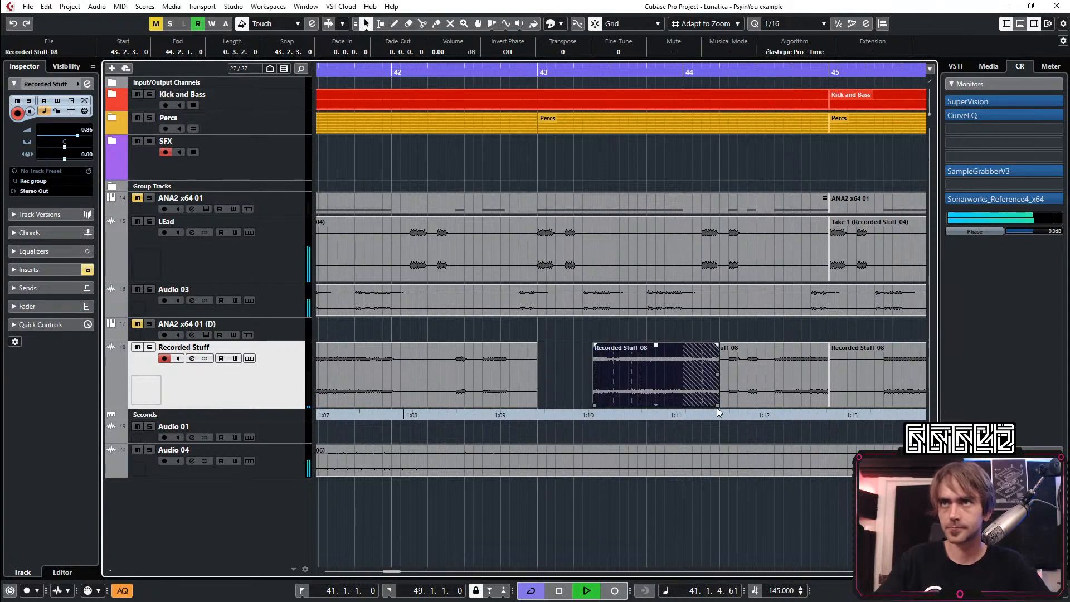
drag(717, 407, 679, 409)
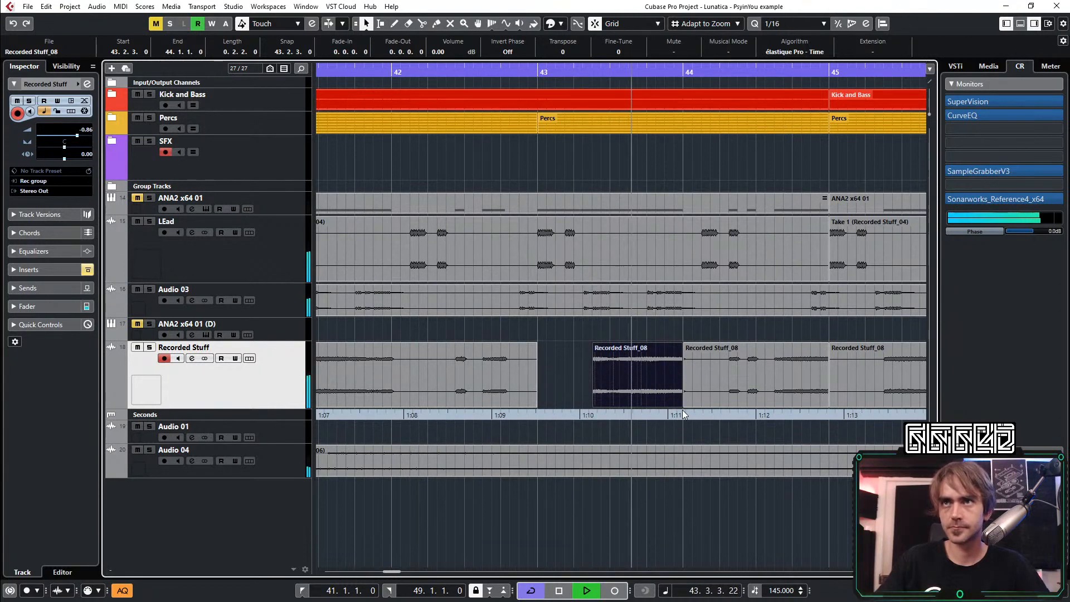
scroll(684, 403, down, 3)
scroll(684, 403, up, 1)
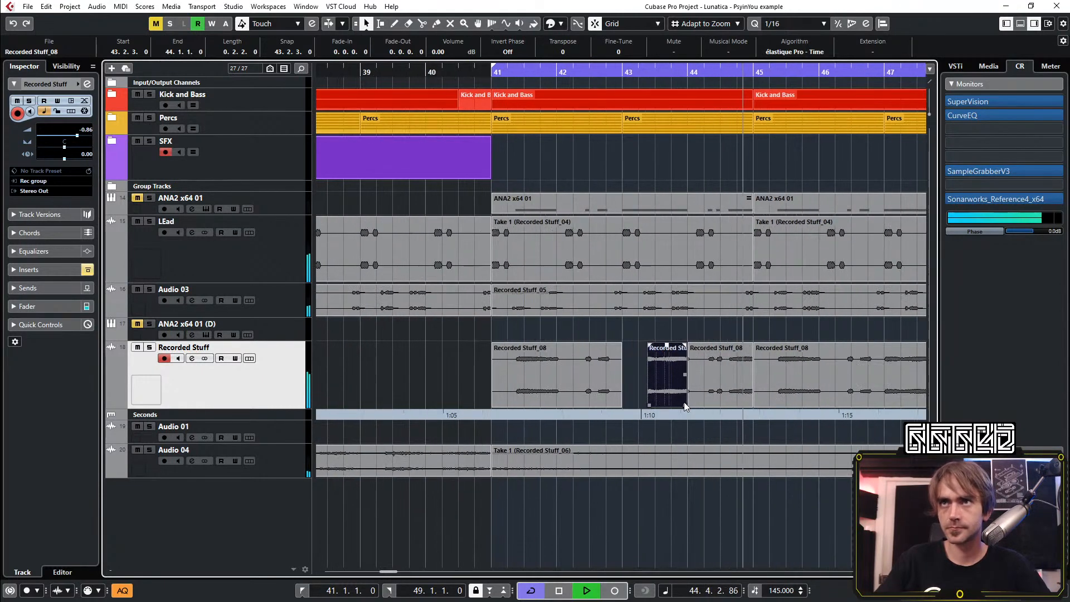
key(space)
key(space)
scroll(681, 412, up, 2)
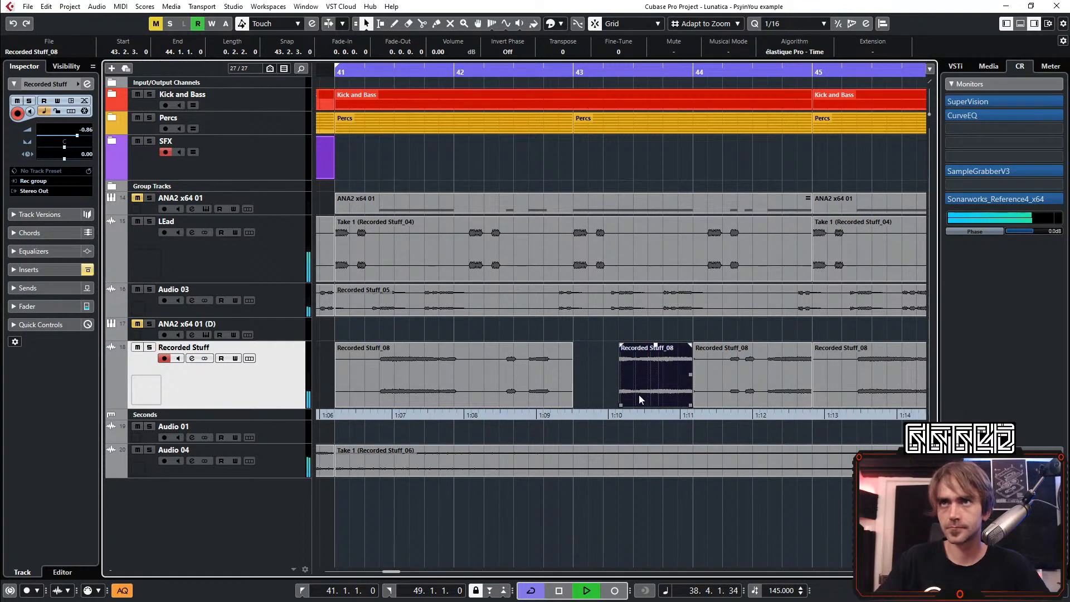
Replace the bar 43 lead clip with a copy of the bar 44 clip, trimmed to span 43.2.3 to bar 44
drag(788, 393, 634, 391)
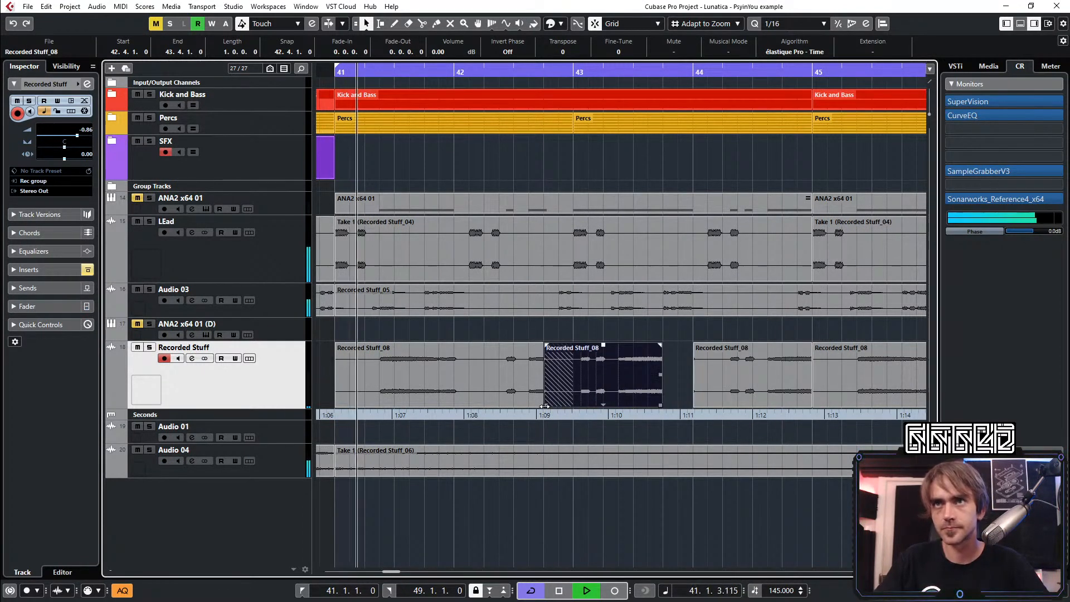
drag(546, 405, 693, 400)
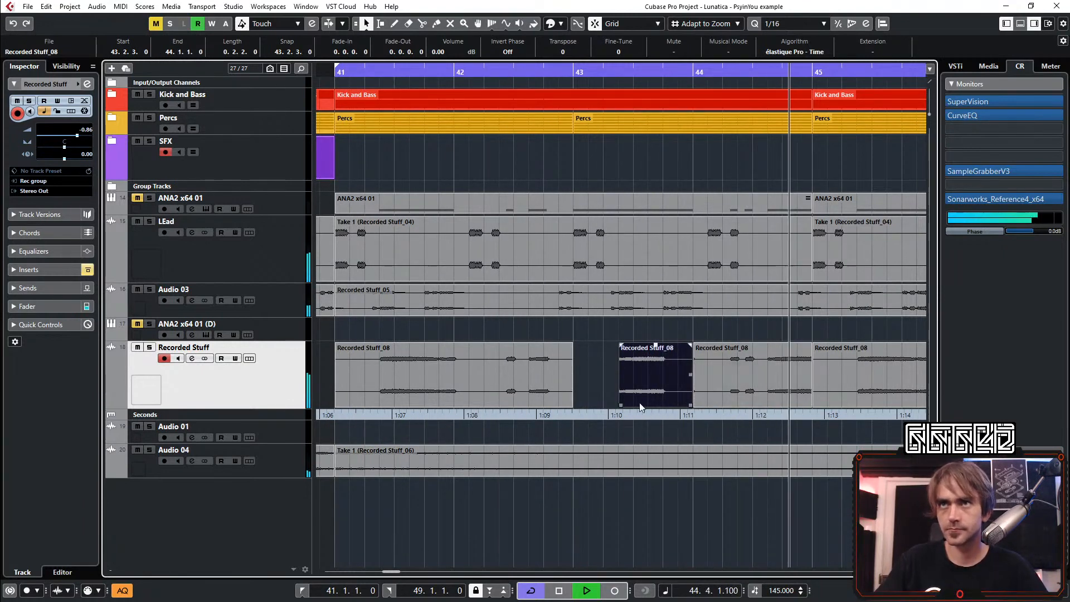
scroll(634, 390, up, 2)
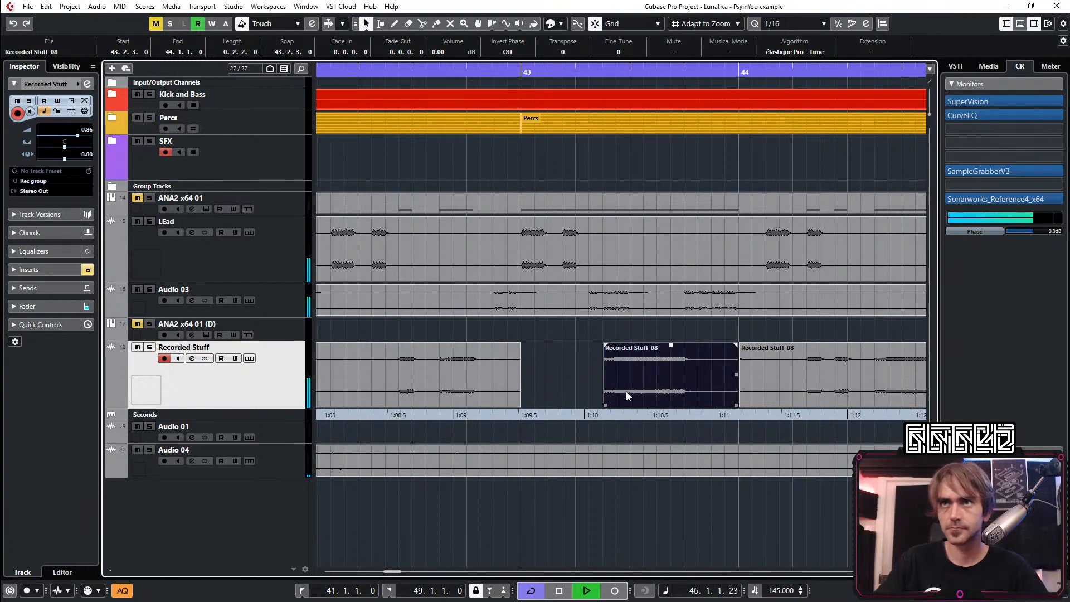
Build a stutter from the bar 43 clip with 1/16 slices at 43.2.3 and 43.2.4 and a copy from 43.3.1 to bar 44
mouse_move(627, 392)
mouse_down()
mouse_move(661, 389)
mouse_move(624, 391)
mouse_up()
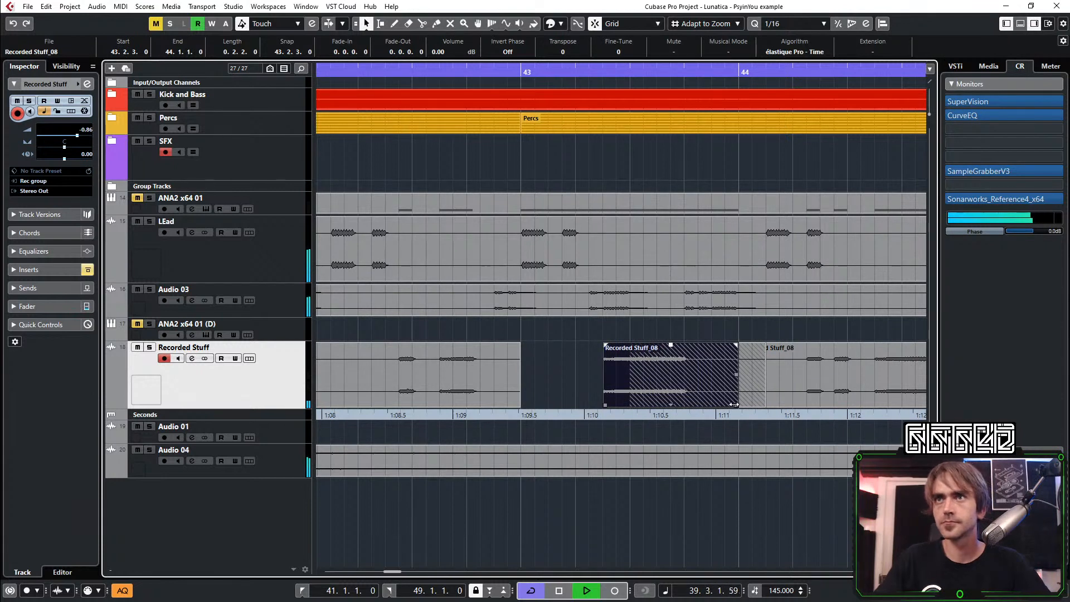
drag(734, 404, 623, 412)
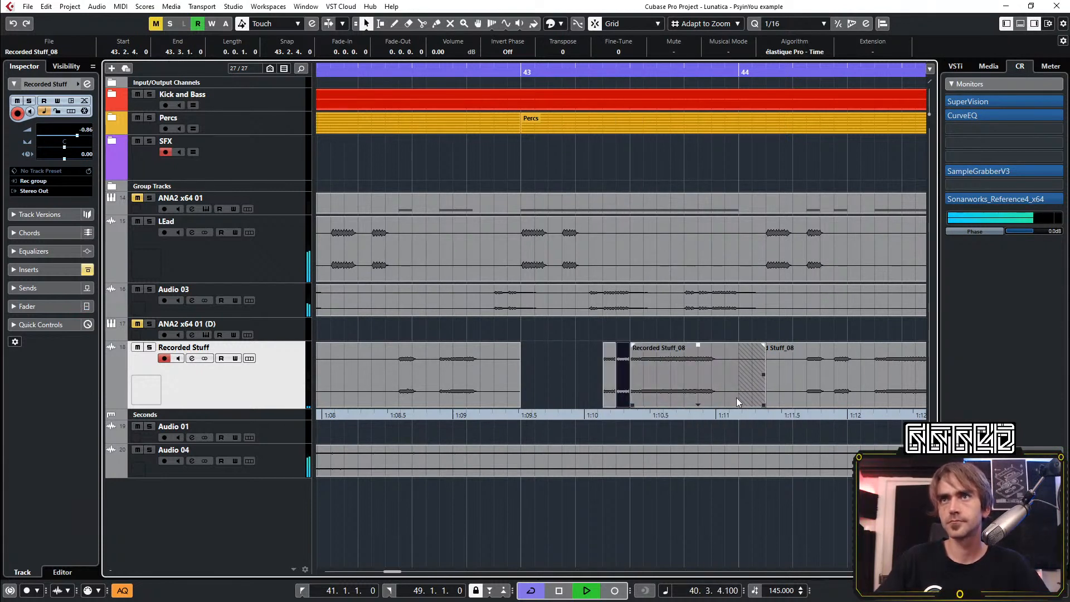
drag(764, 405, 739, 407)
drag(582, 373, 693, 402)
drag(628, 346, 624, 347)
click(565, 373)
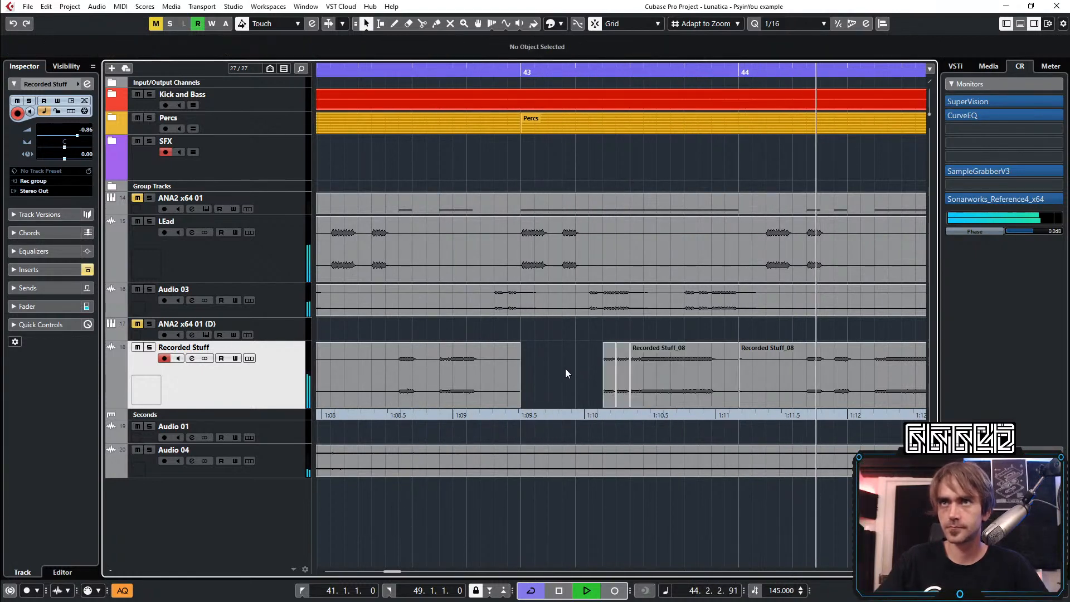
Delete the duplicated lead clip between bars 45 and 49 on the Recorded Stuff track
scroll(666, 371, down, 6)
scroll(664, 381, right, 2)
scroll(688, 375, down, 4)
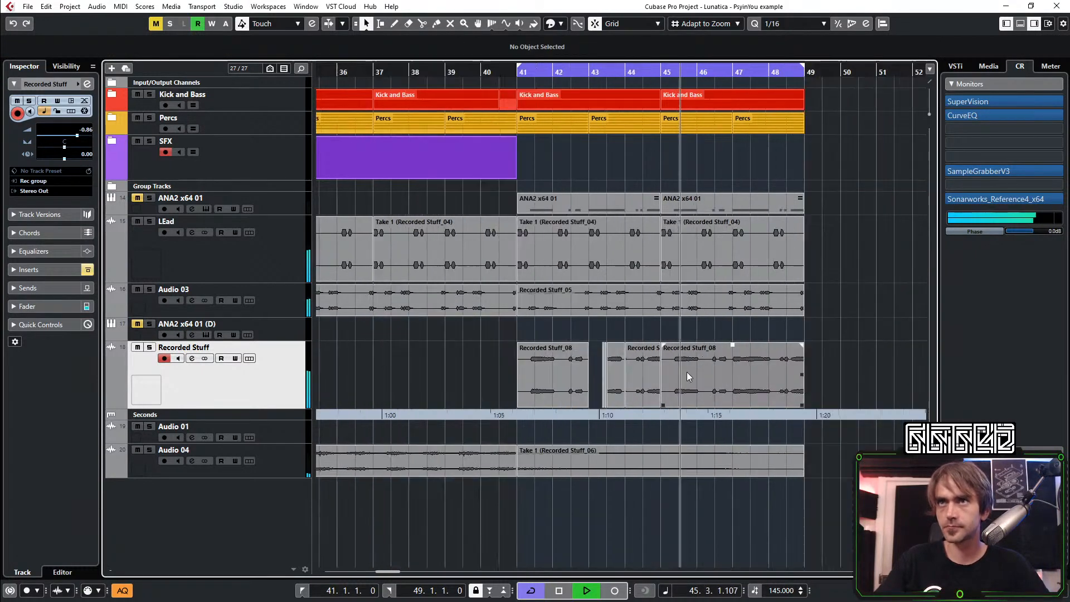
key(space)
click(700, 387)
key(space)
key(Delete)
Trim the start of the bar 44 lead clip to 44.2.1
scroll(621, 369, up, 5)
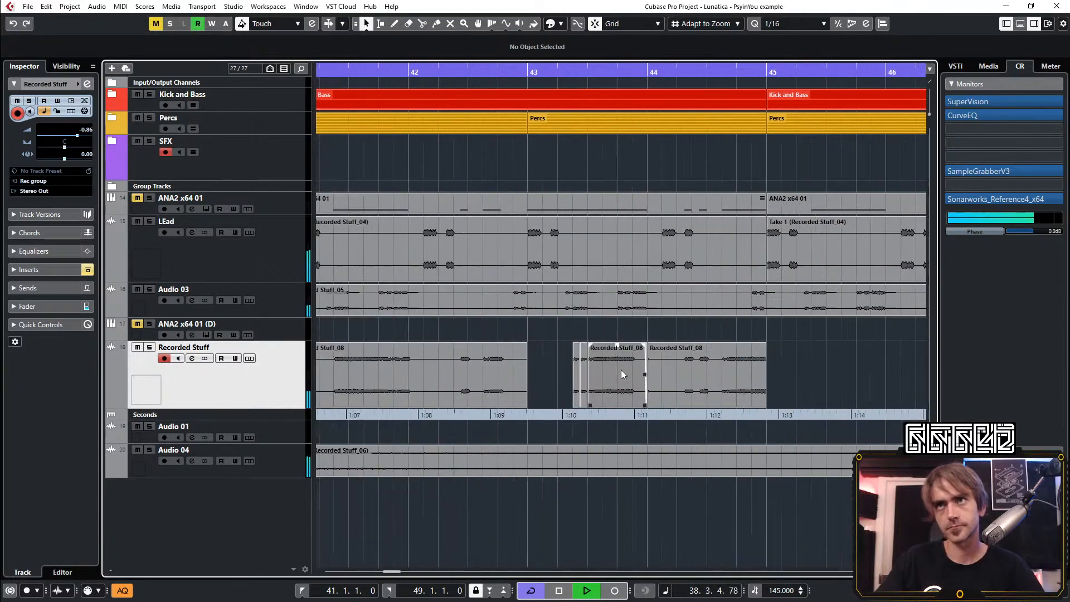
drag(662, 404, 703, 405)
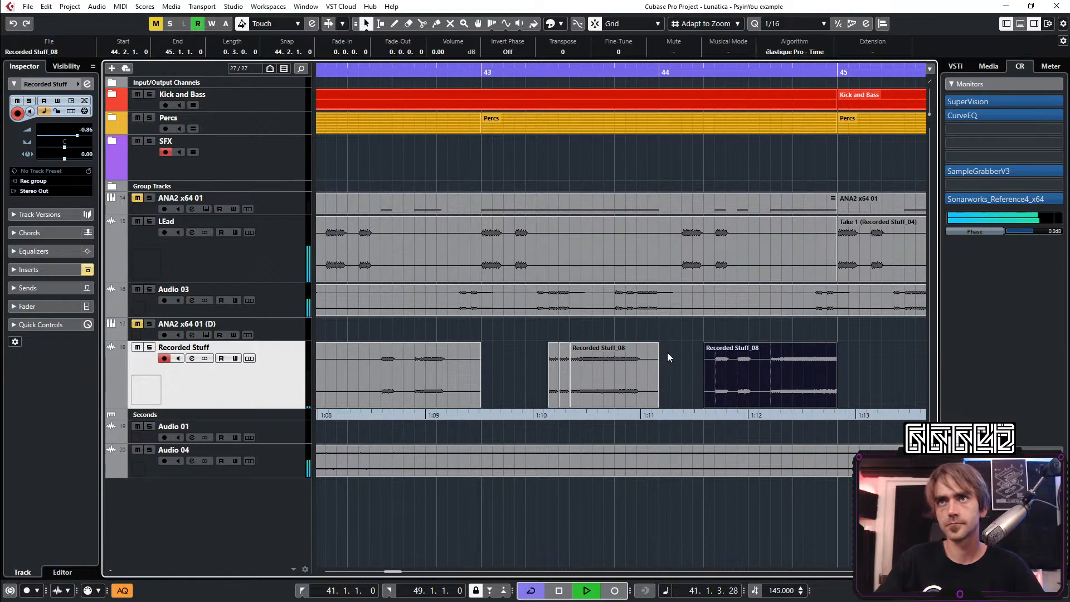
scroll(886, 379, down, 5)
drag(909, 371, 646, 383)
scroll(613, 379, right, 2)
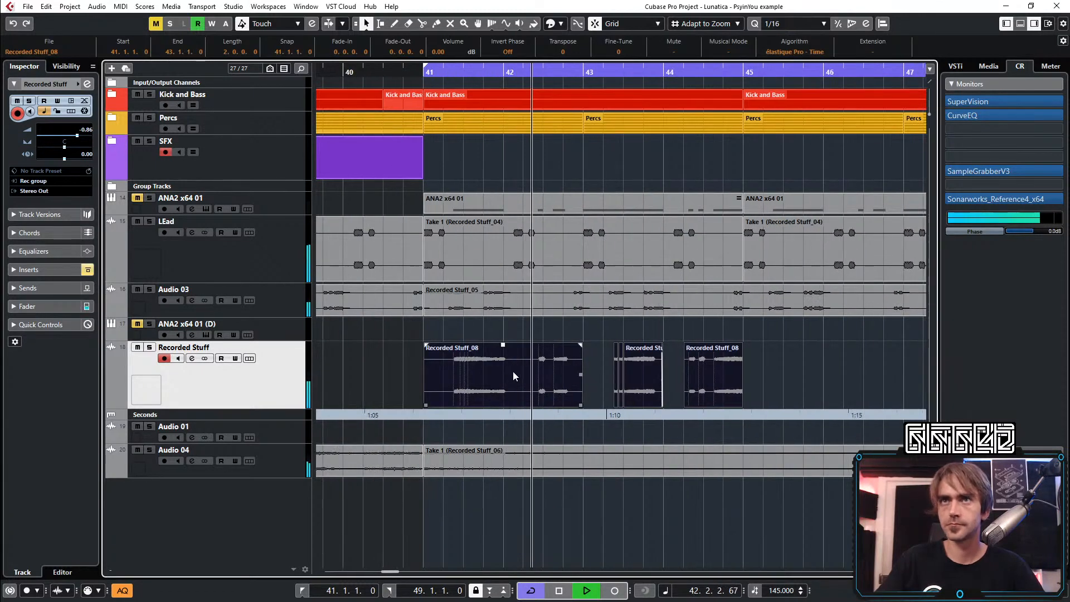
click(513, 372)
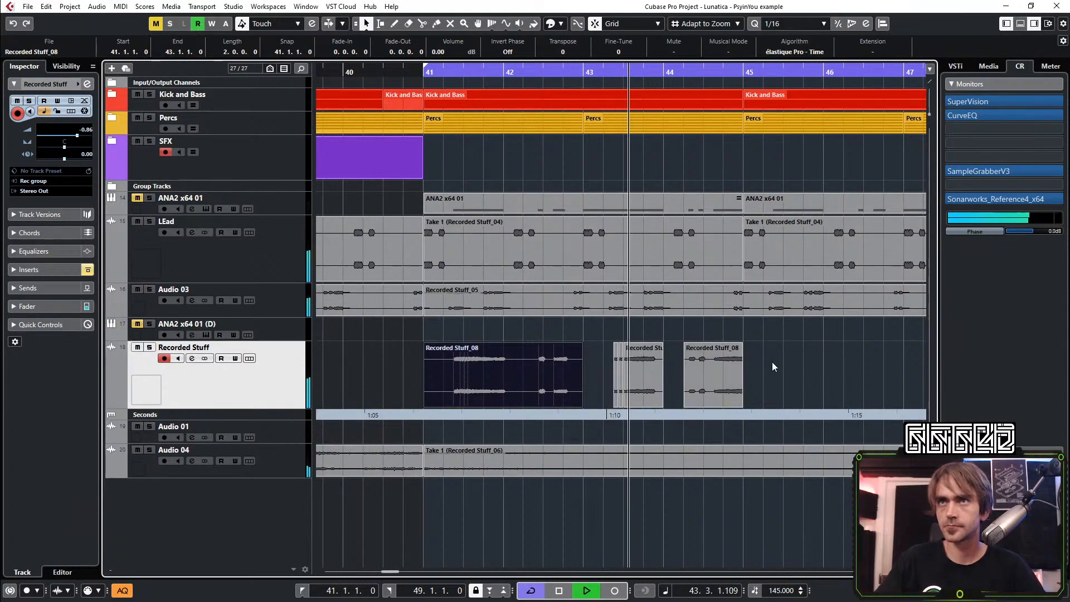
Trim the end of the lead clip at 43.3.1 to 43.4.3 and give it a fade-out of 0.0.2.23
key(space)
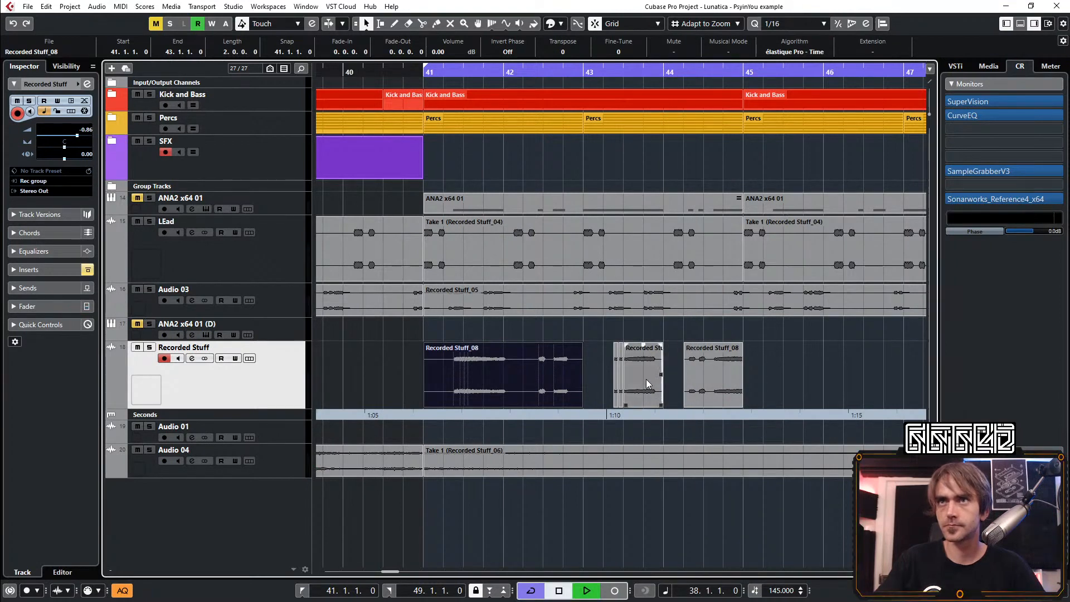
click(647, 380)
key(space)
scroll(657, 392, up, 3)
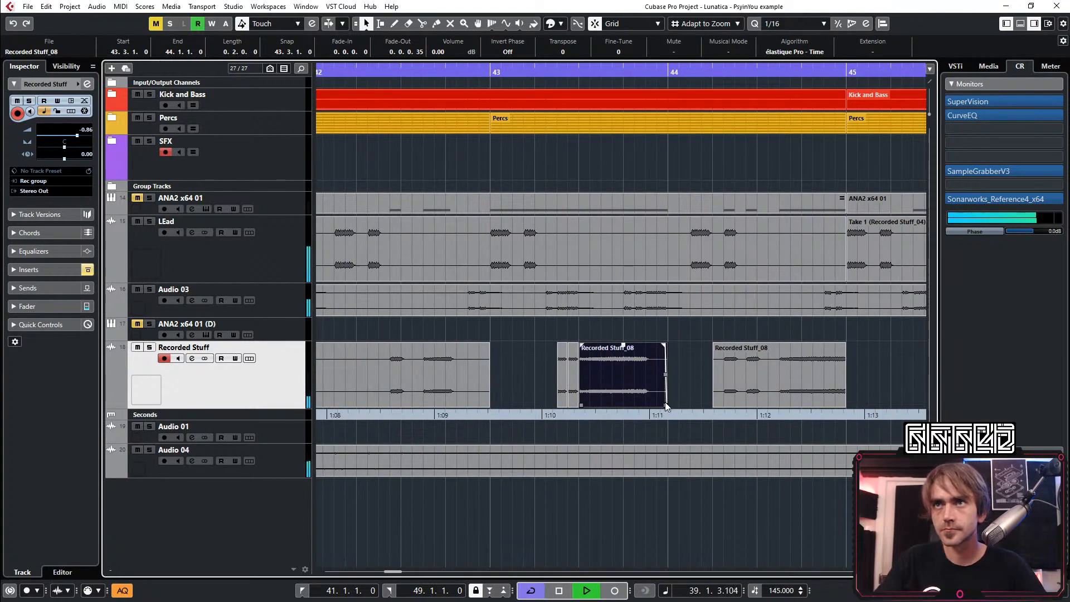
drag(664, 403, 644, 402)
key(space)
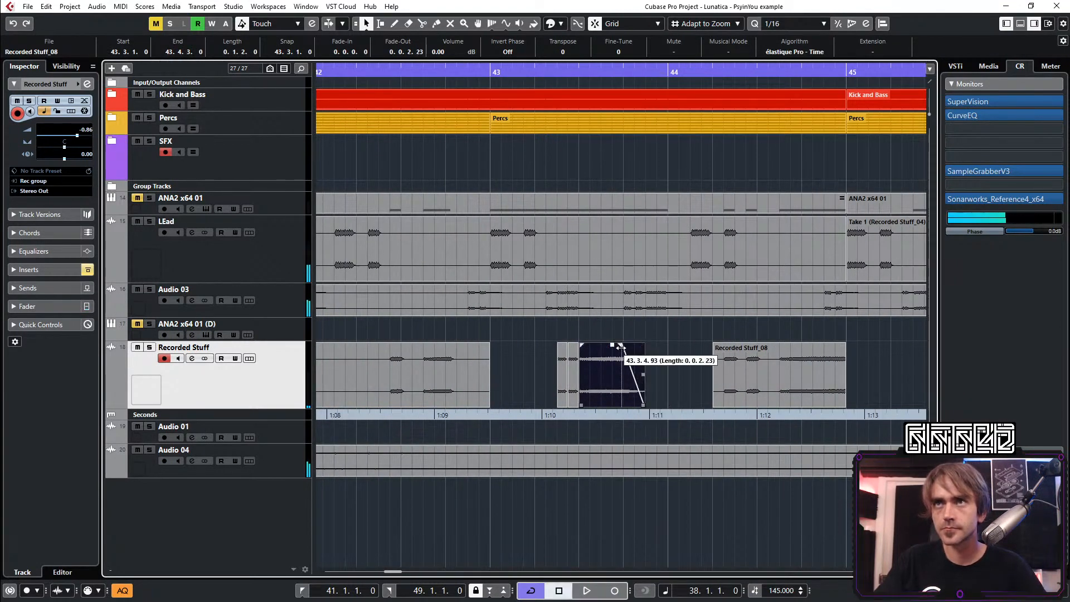
key(space)
Combine the edited lead clips of bars 41 to 45 into one audio part and duplicate it up to bar 49
scroll(653, 364, down, 4)
drag(729, 360, 540, 375)
right_click(564, 383)
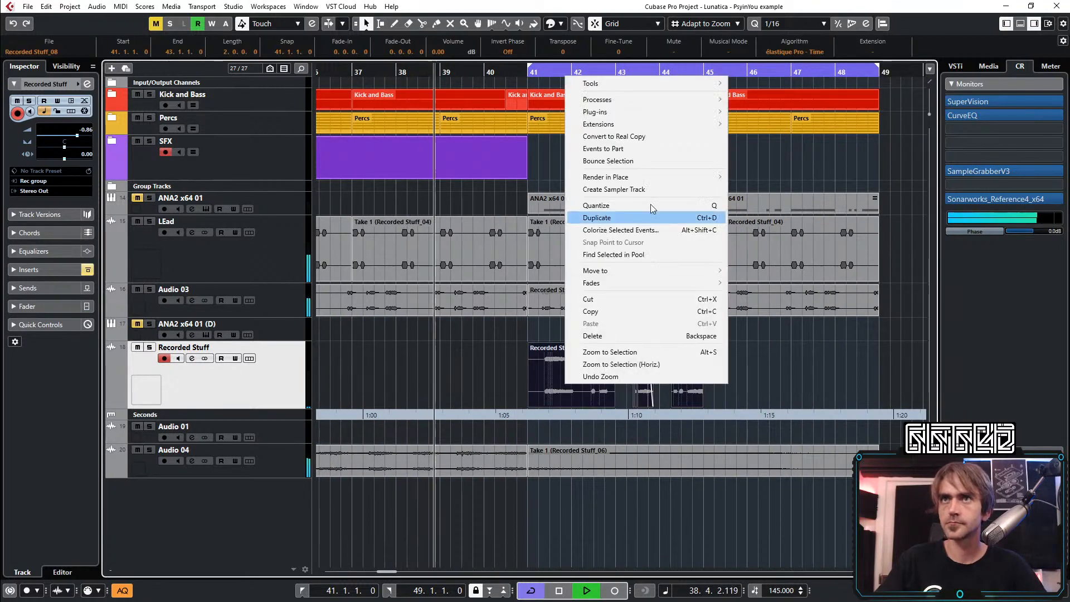
click(608, 162)
click(703, 334)
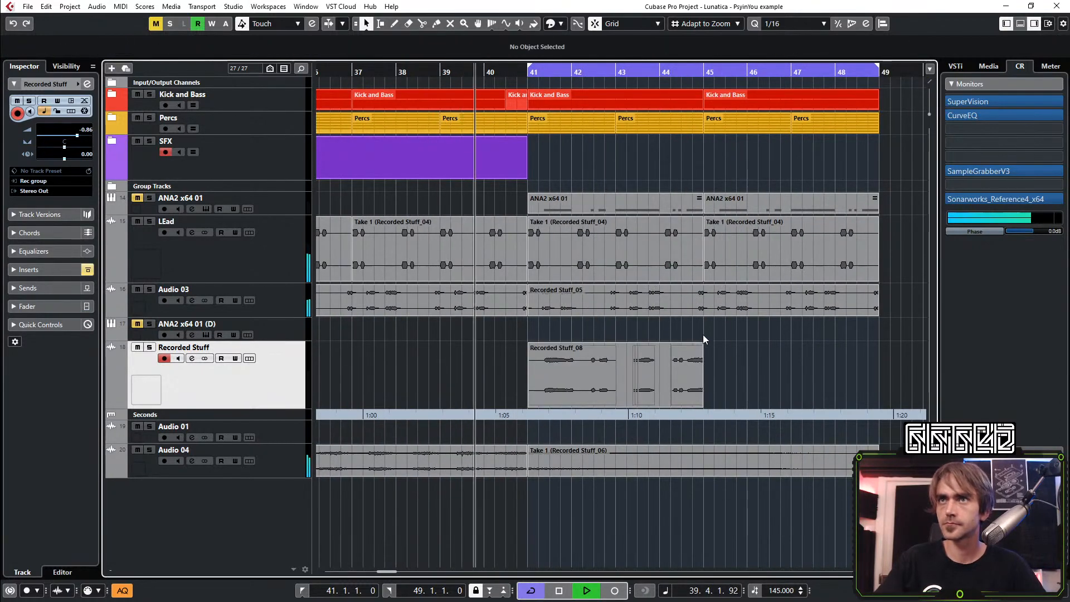
click(693, 381)
key(ctrl+d)
scroll(686, 371, down, 3)
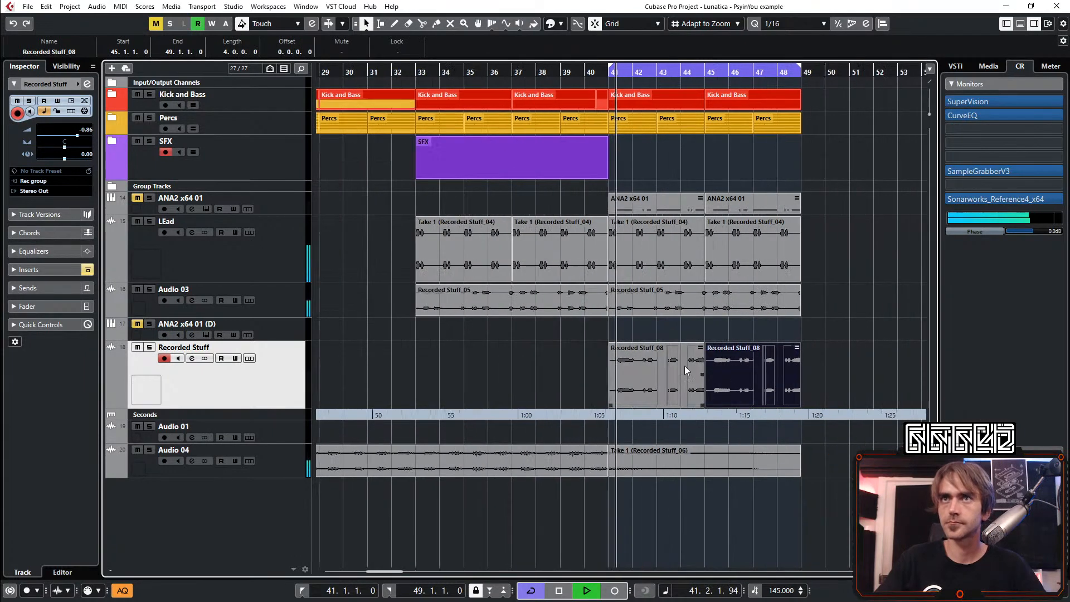
scroll(686, 371, right, 2)
click(768, 352)
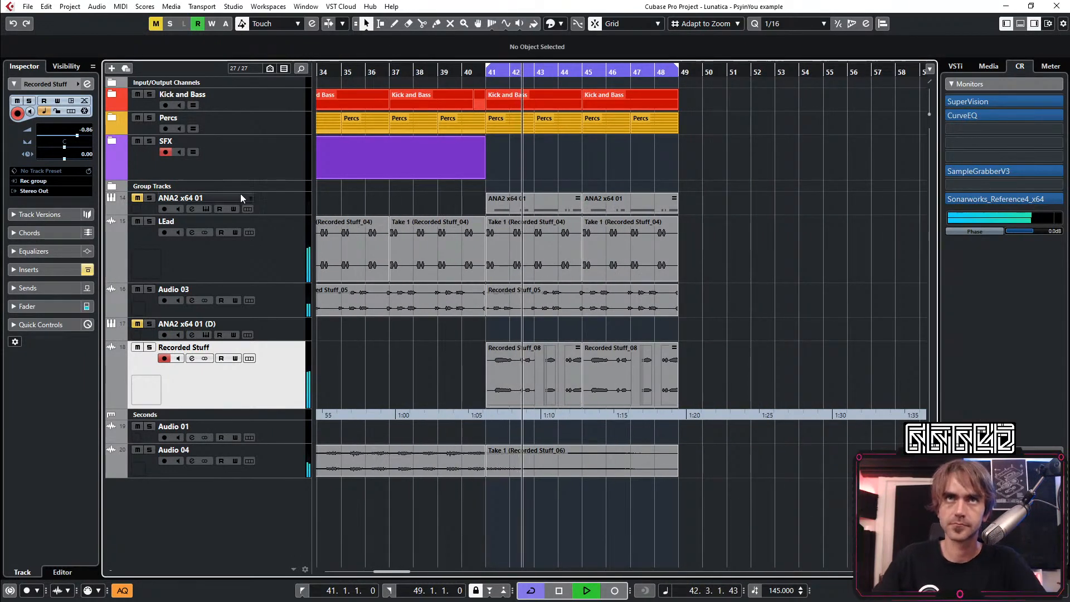
Lower the Recorded Stuff track's volume to -1.55, reactivate its ColourCopy delay insert and open the plug-in's editor
scroll(78, 136, down, 3)
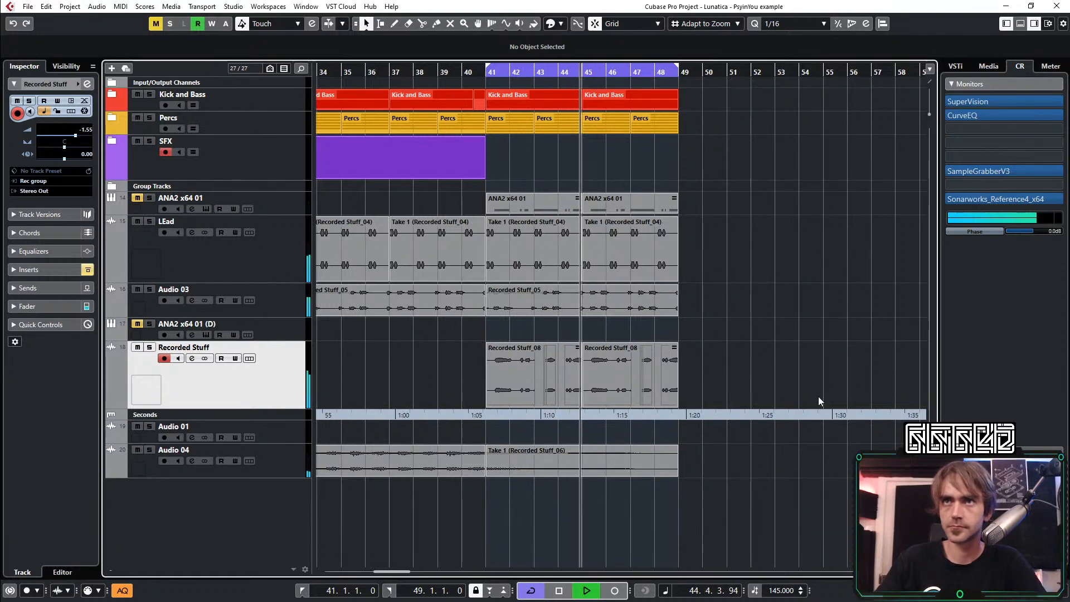
click(88, 83)
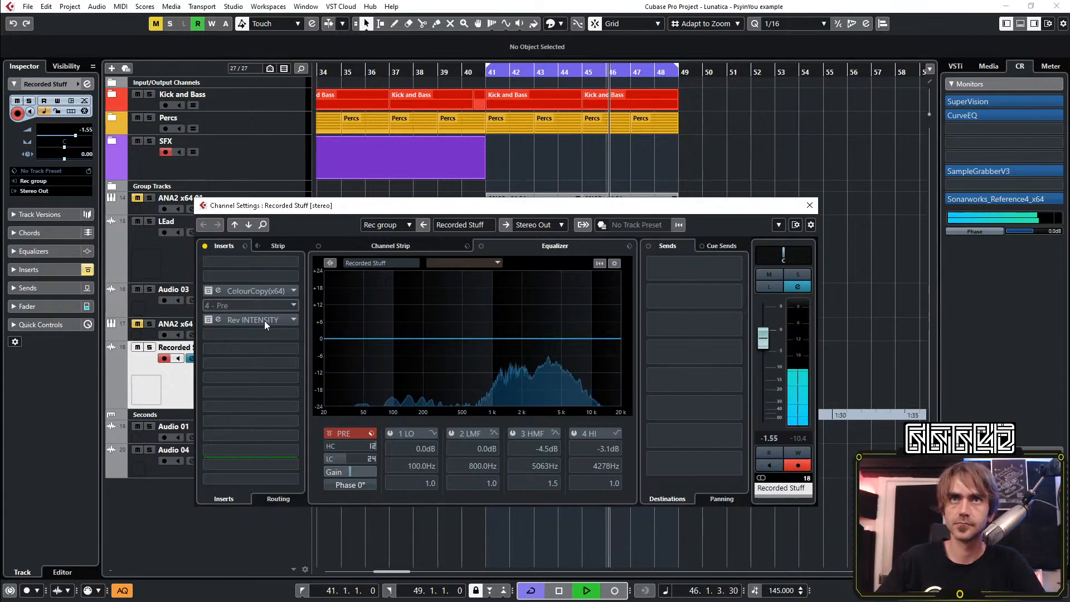
click(209, 293)
key(space)
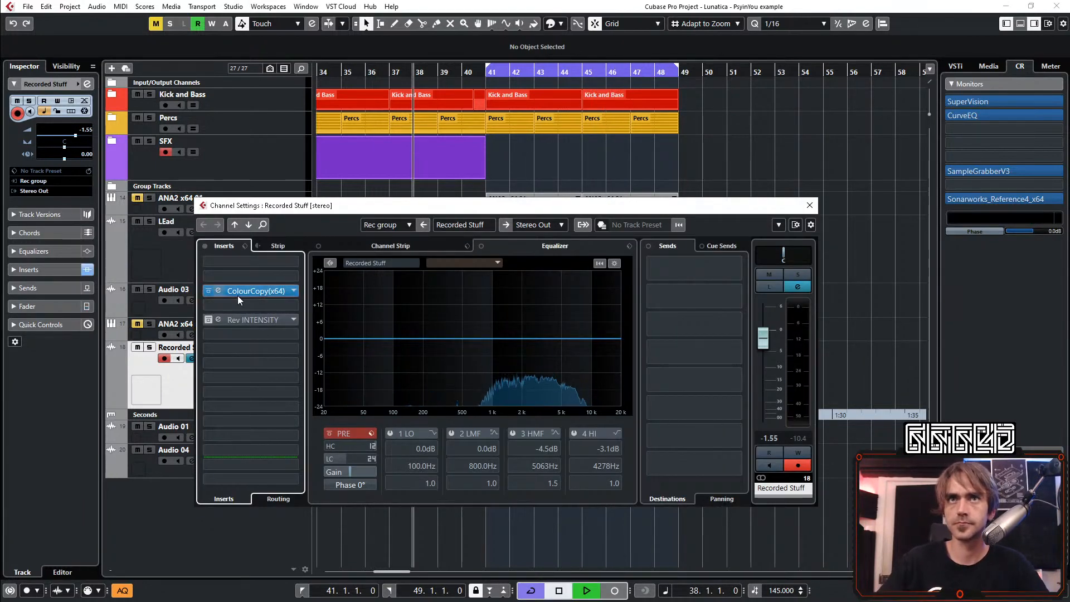
click(245, 291)
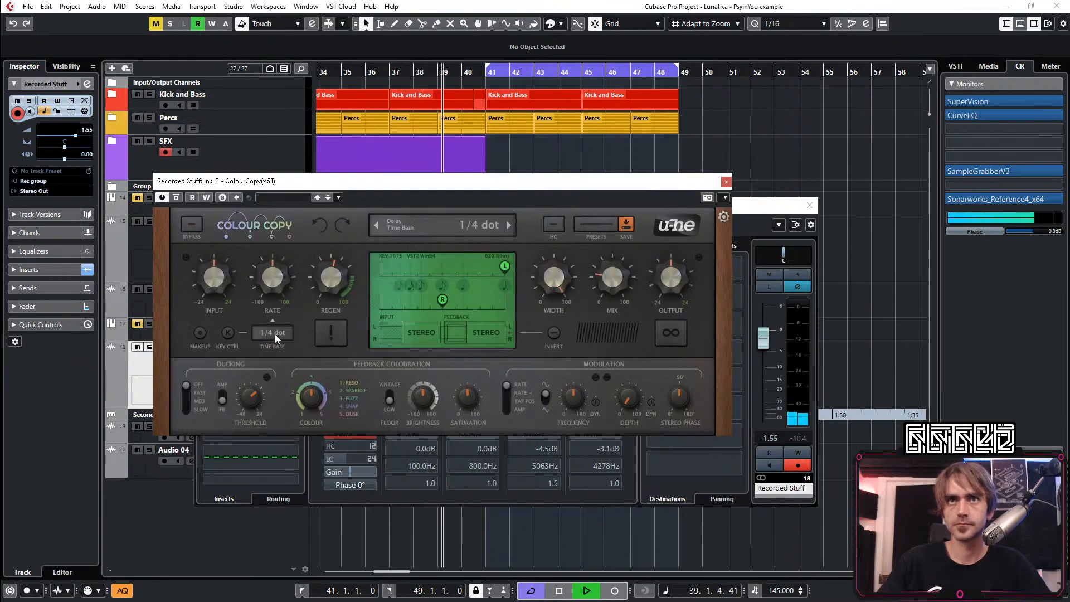
Set the ColourCopy time base to 1/8 dot and move the right tap to a longer delay
click(275, 333)
click(303, 440)
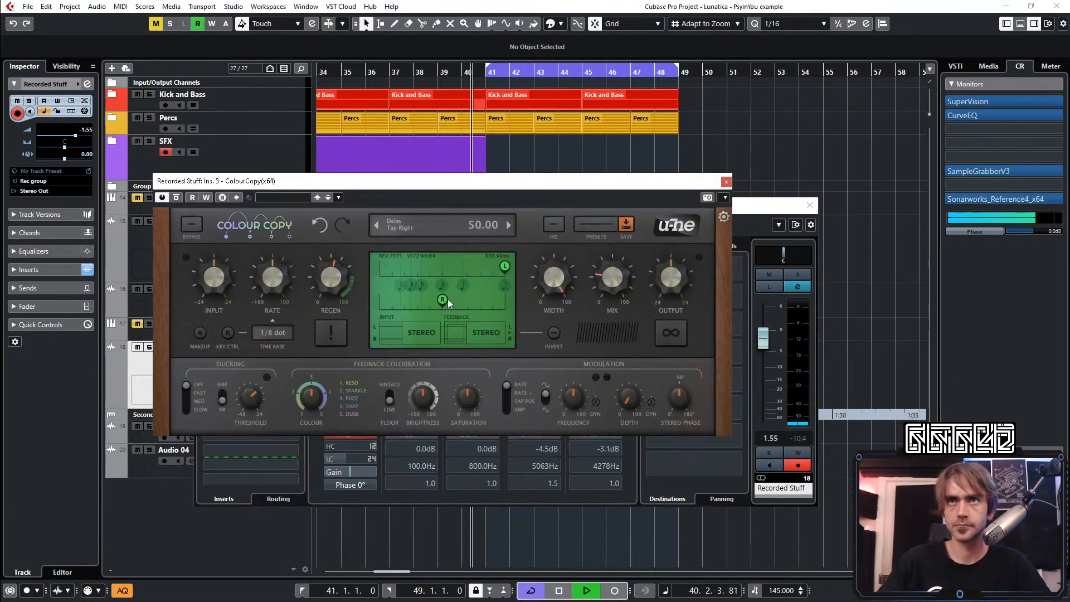
drag(453, 306, 465, 307)
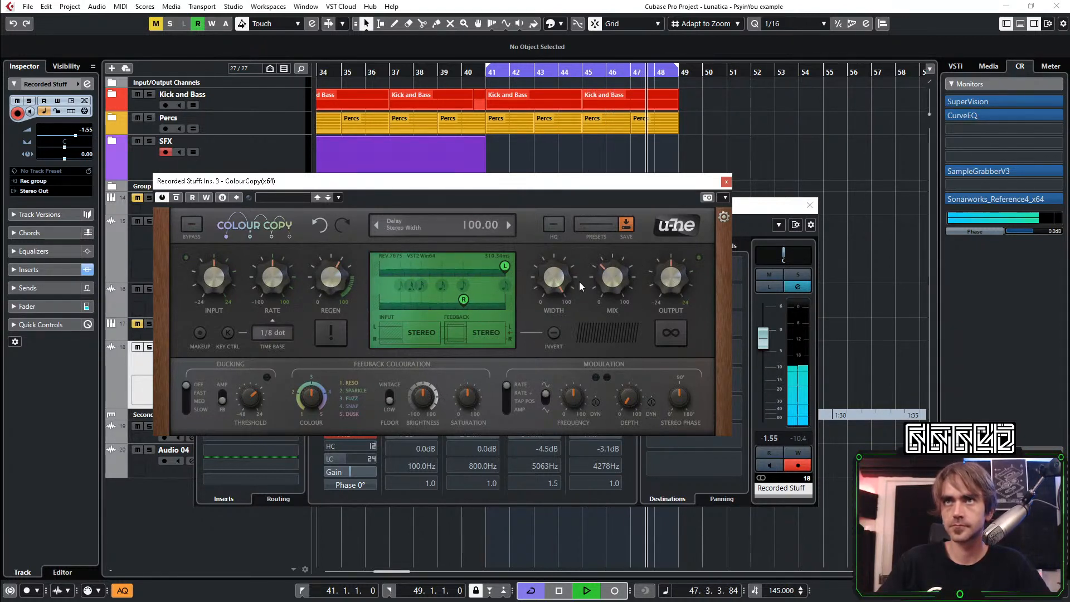
click(726, 182)
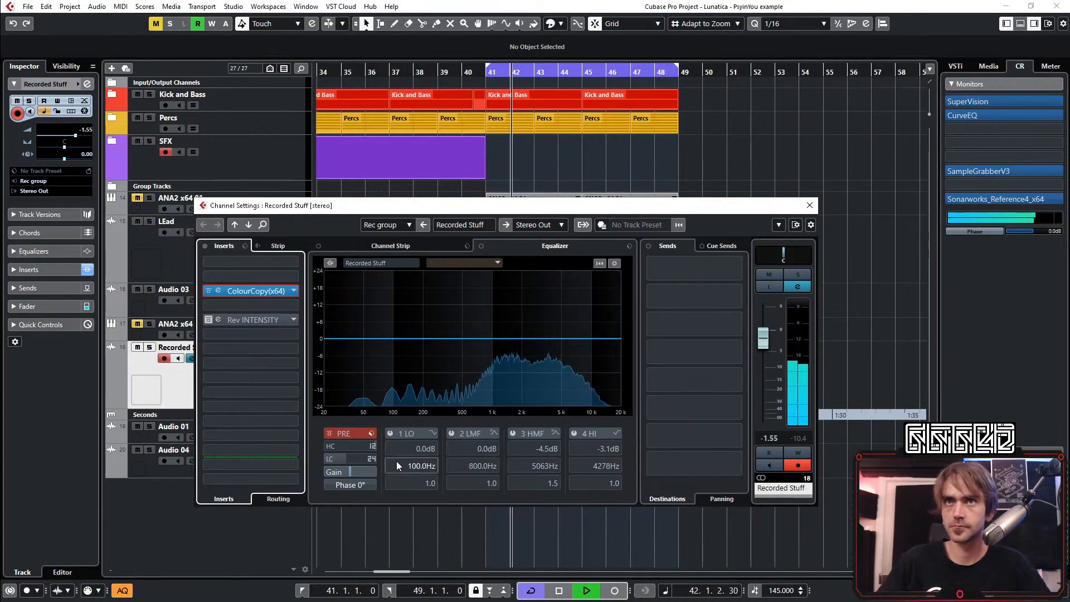
Enable the low-cut filter on the Recorded Stuff channel and set it to 460.6 Hz
click(326, 458)
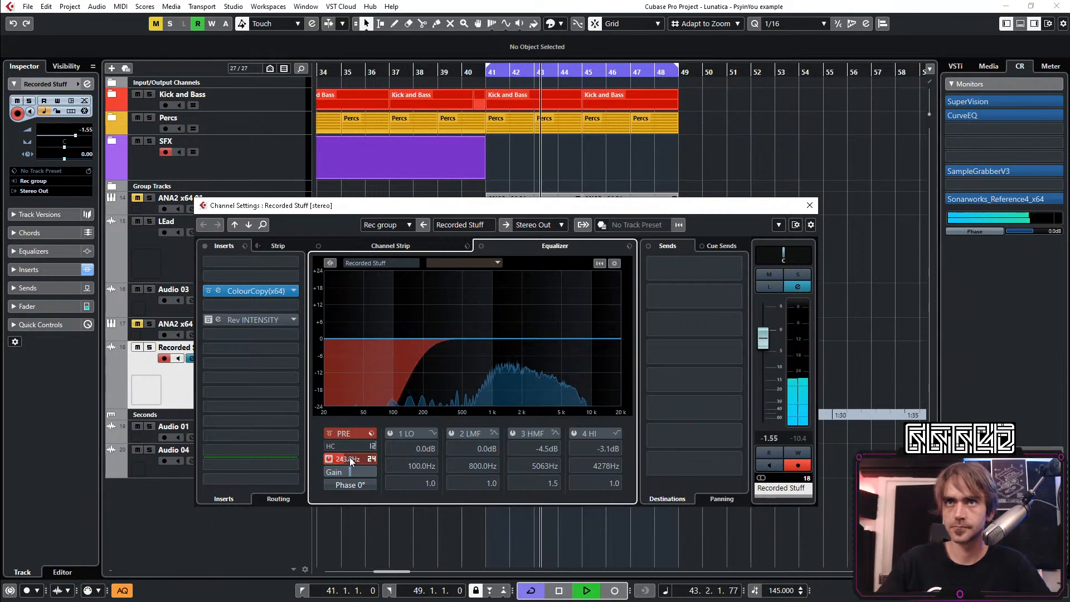
drag(350, 457, 352, 462)
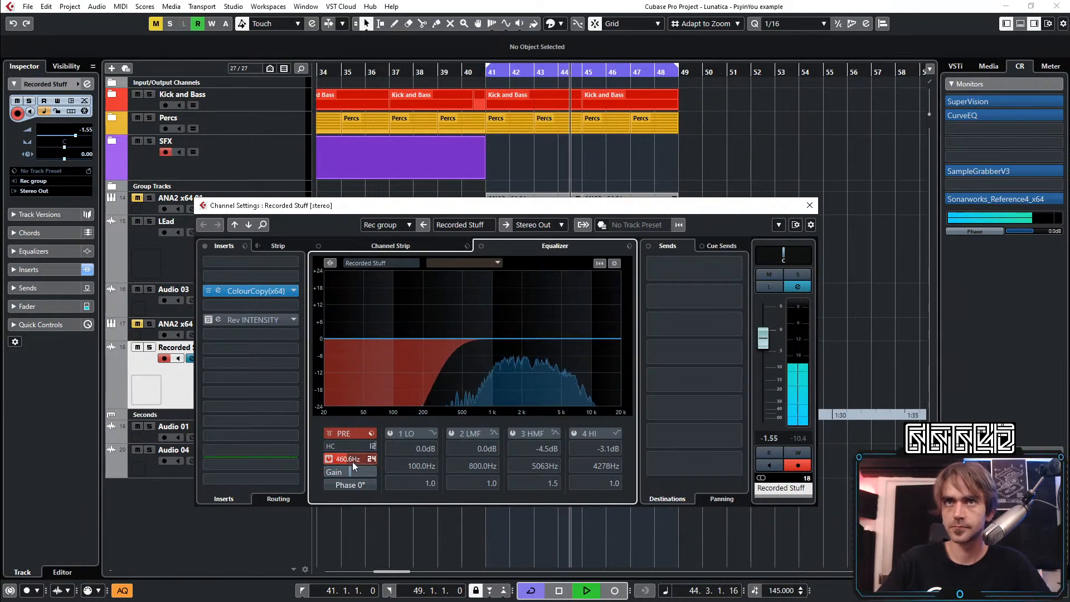
click(810, 206)
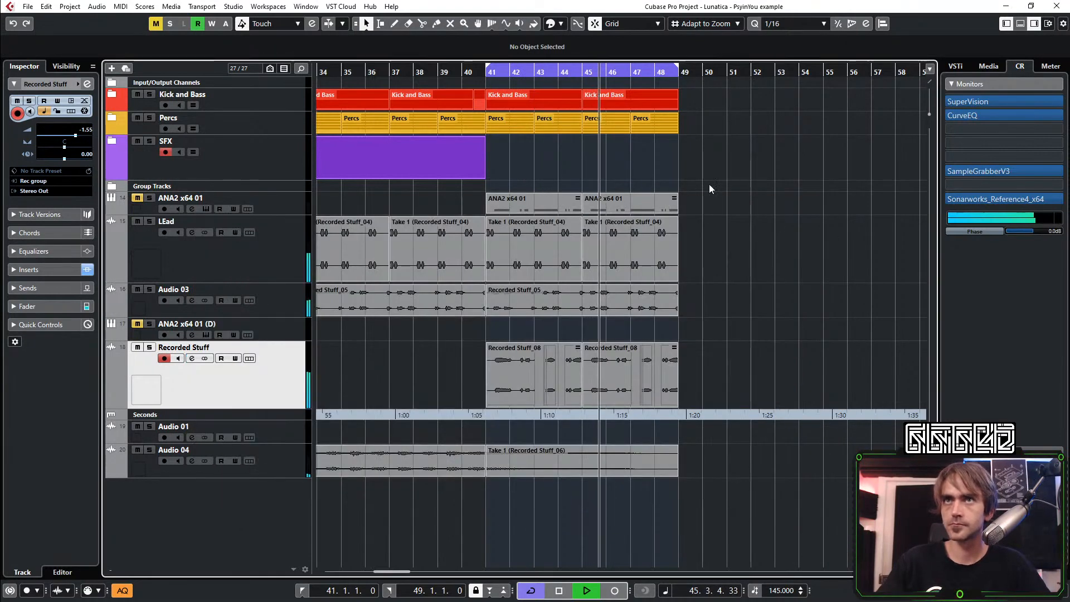
Mute the LEad track's two clips between bars 41 and 49
click(419, 73)
scroll(734, 223, down, 1)
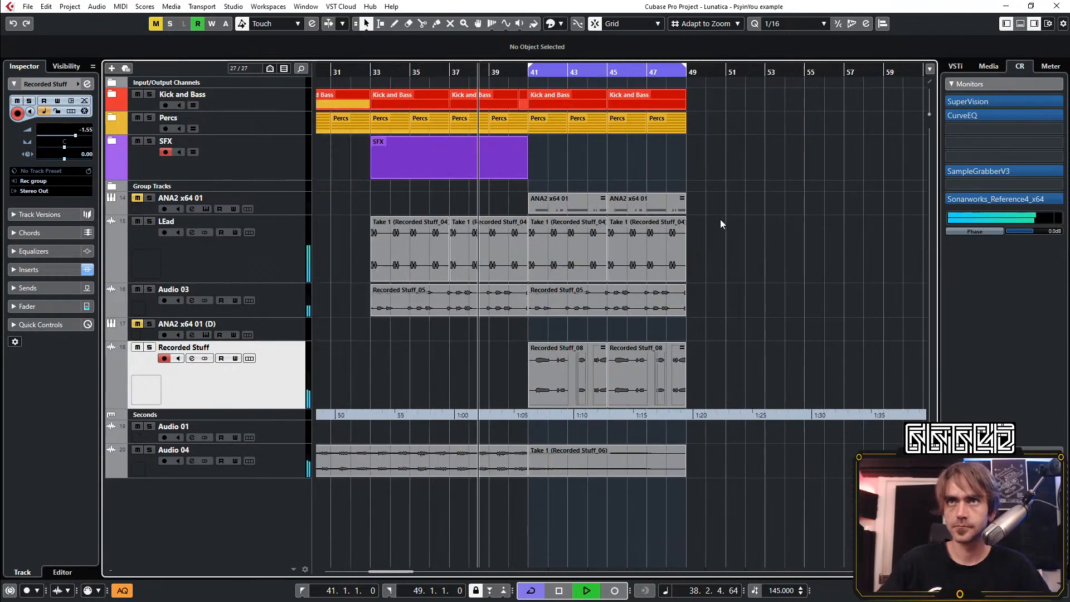
drag(783, 244, 567, 246)
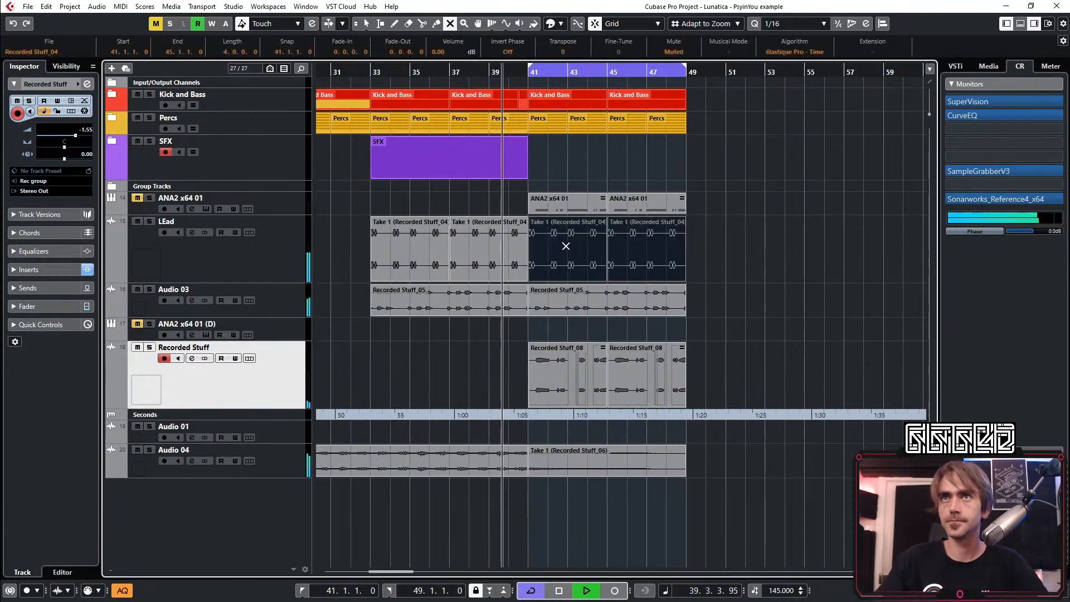
key(1)
scroll(738, 280, up, 2)
scroll(737, 277, up, 2)
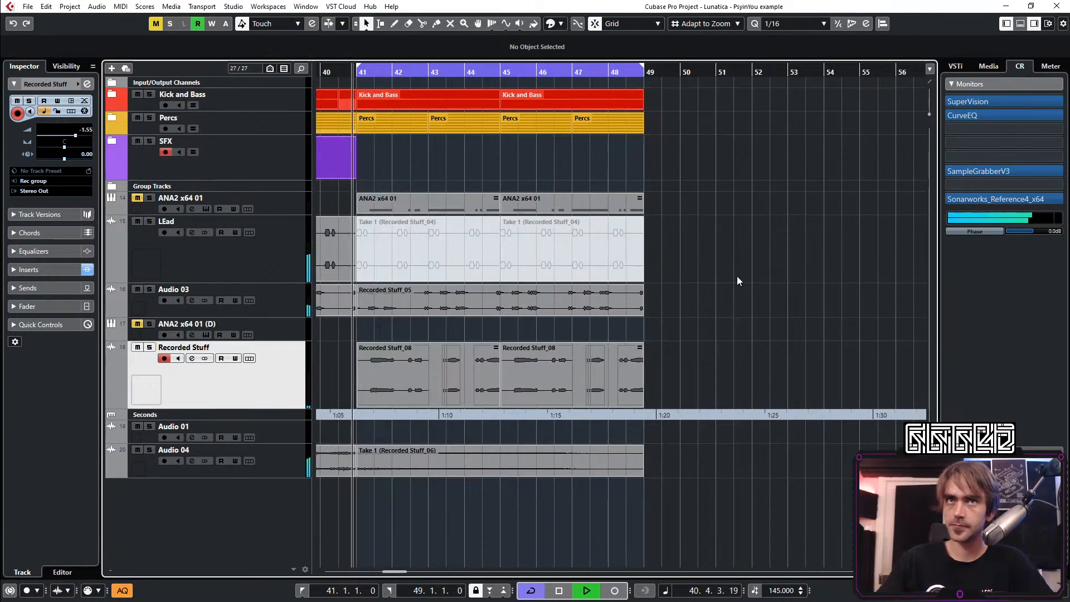
Unmute the LEad track's two clips between bars 41 and 49 and mute the Audio 03 clip over the same bars
scroll(722, 270, down, 1)
scroll(657, 295, right, 2)
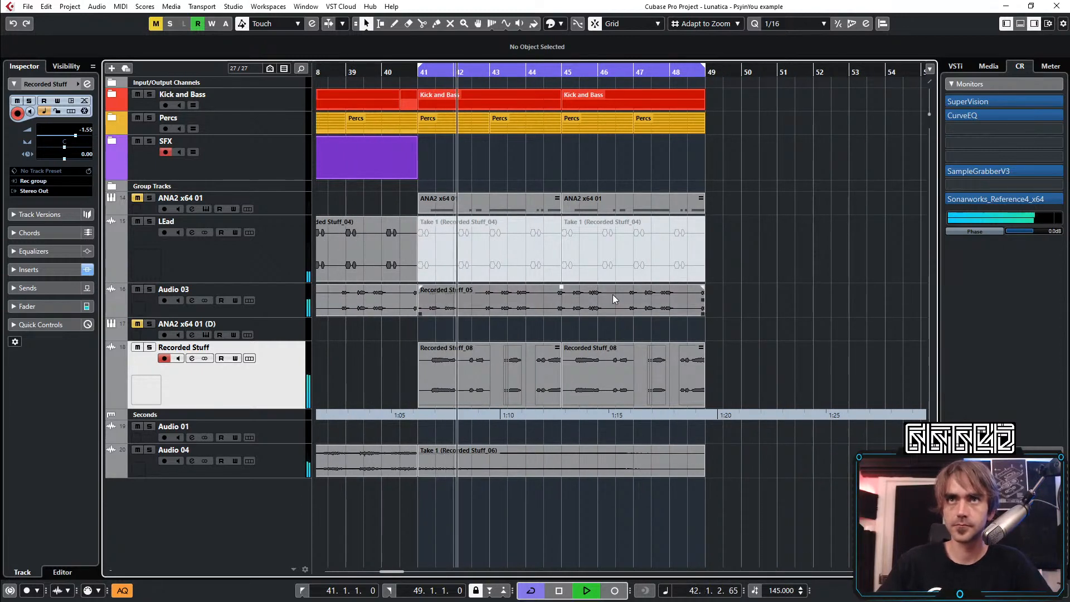
key(7)
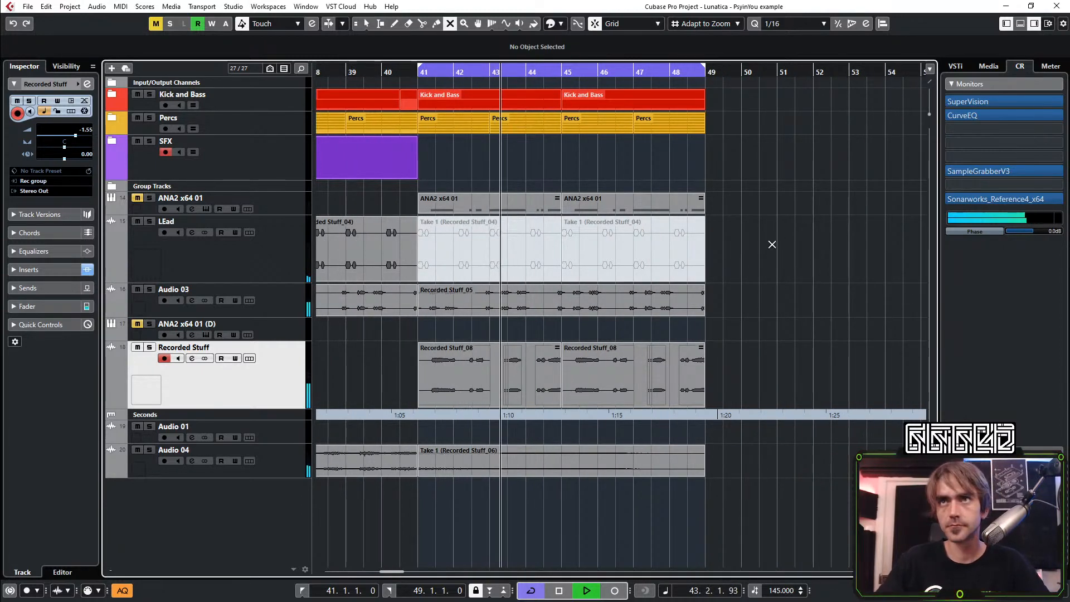
drag(771, 241, 422, 310)
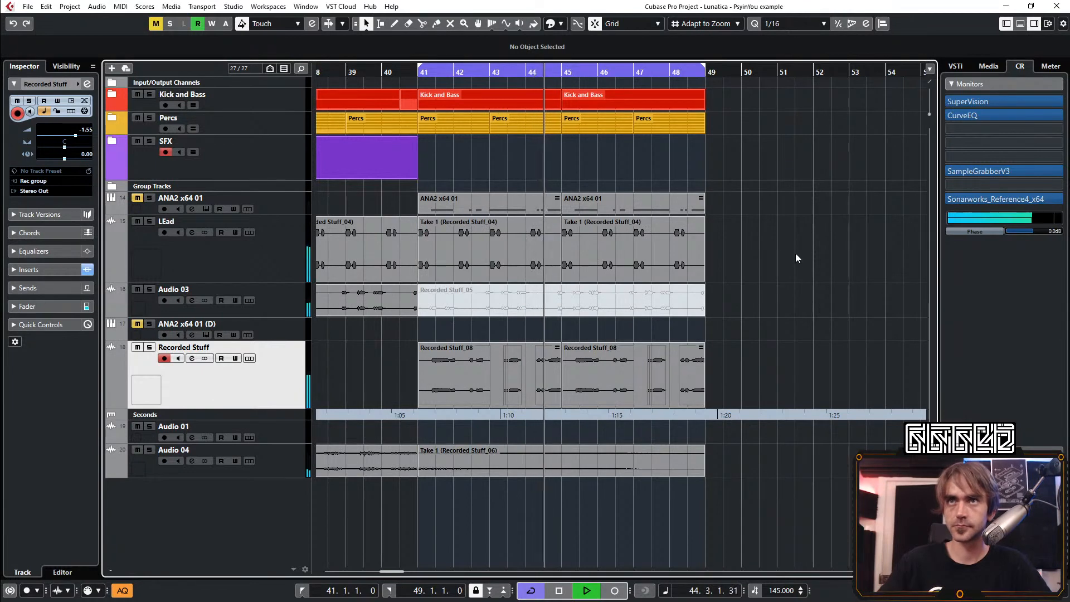
Play back the transition into bar 41, starting from bar 38
scroll(826, 261, down, 5)
scroll(791, 295, right, 3)
scroll(566, 279, up, 2)
scroll(573, 278, up, 1)
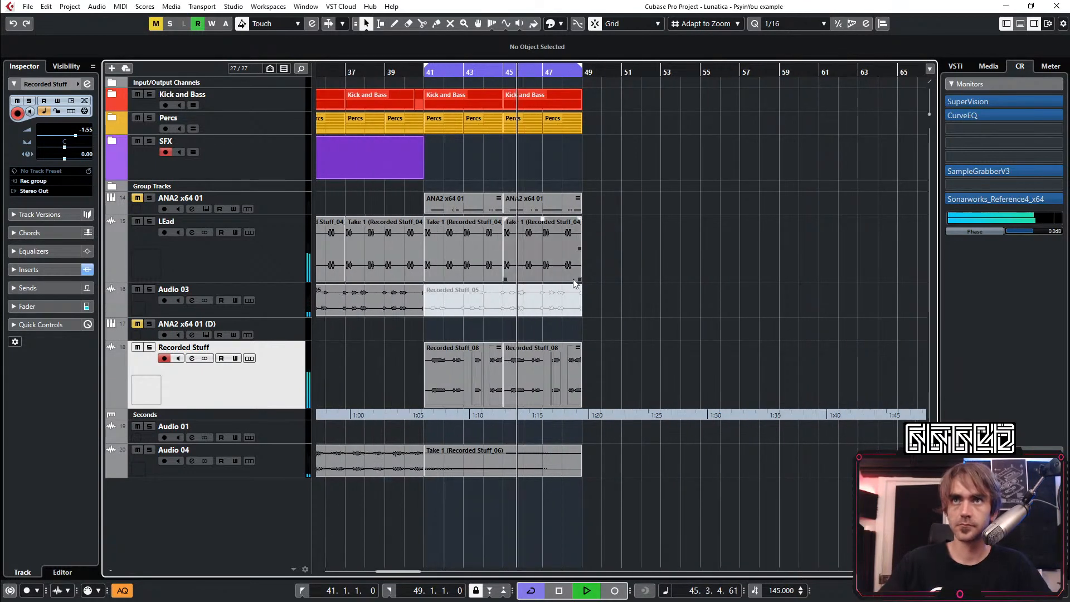
scroll(507, 317, up, 1)
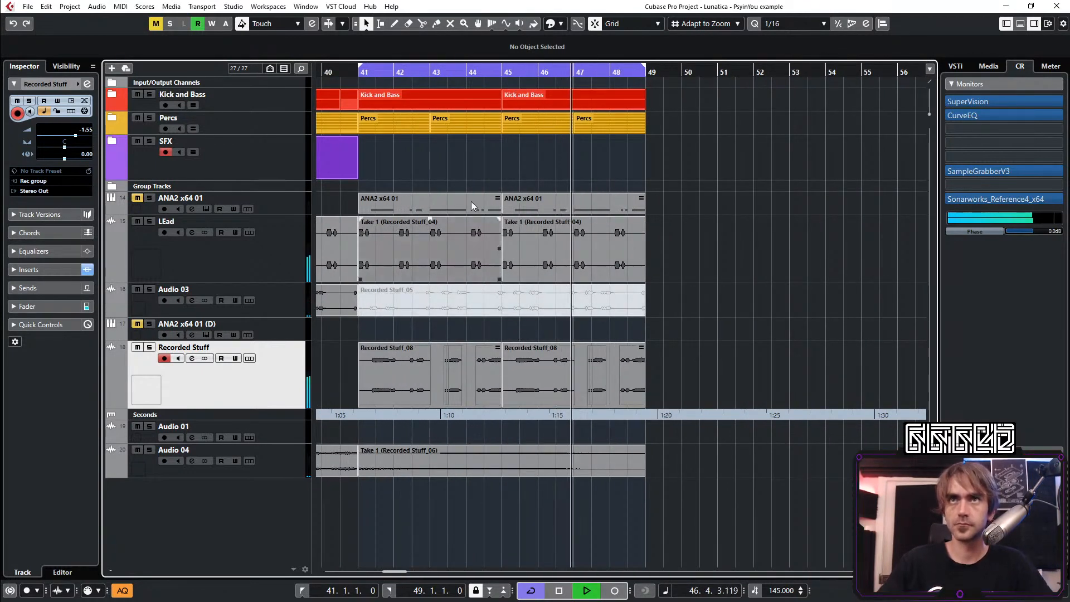
drag(329, 72, 301, 76)
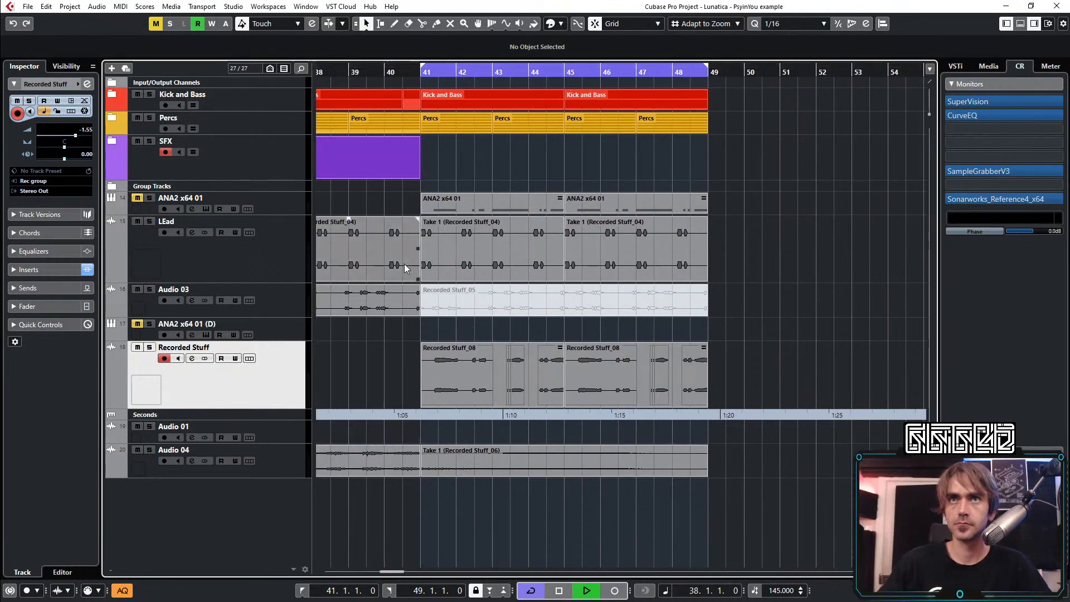
Trim the end of the Audio 03 clip that precedes bar 41 to 40.3.1
scroll(404, 285, down, 3)
scroll(405, 312, up, 1)
scroll(405, 312, up, 4)
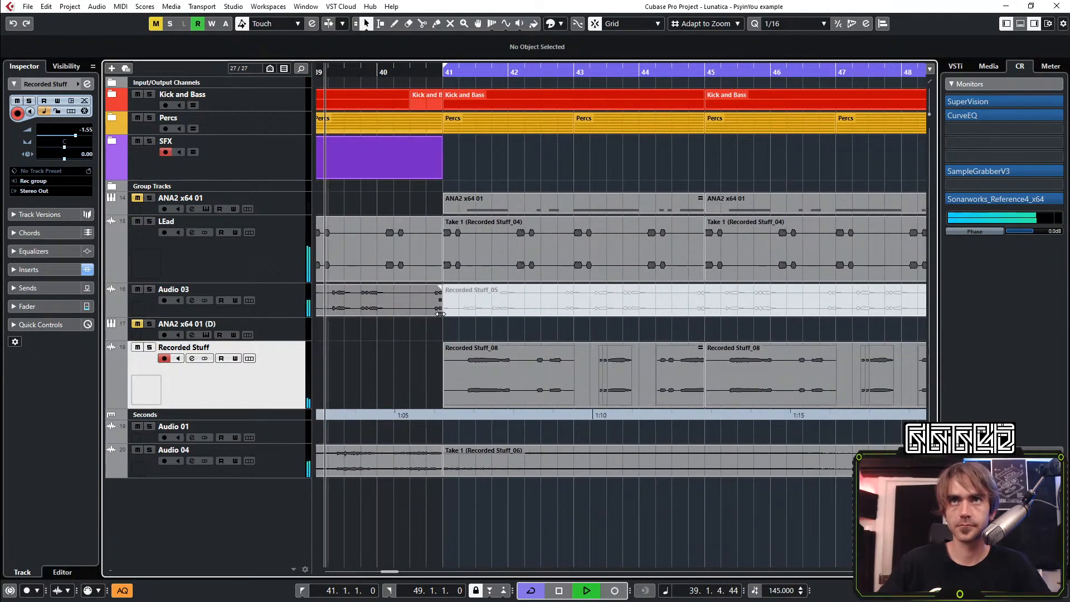
click(405, 310)
scroll(416, 341, down, 2)
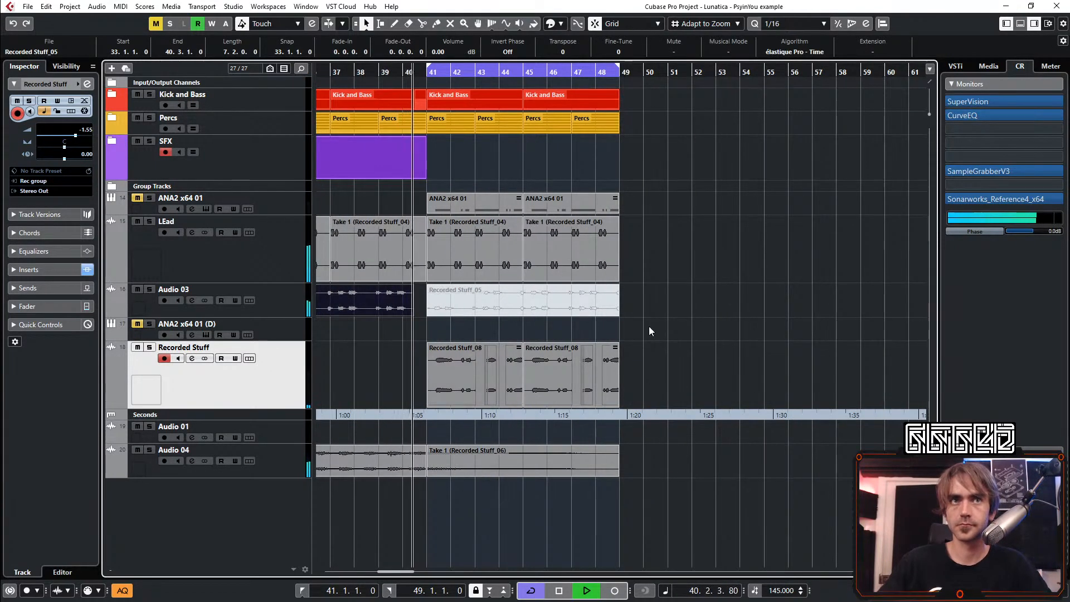
Unmute the ANA2 x64 01 (D) track and open the preset browser of its ANA2 instrument
scroll(647, 310, right, 1)
scroll(440, 317, left, 1)
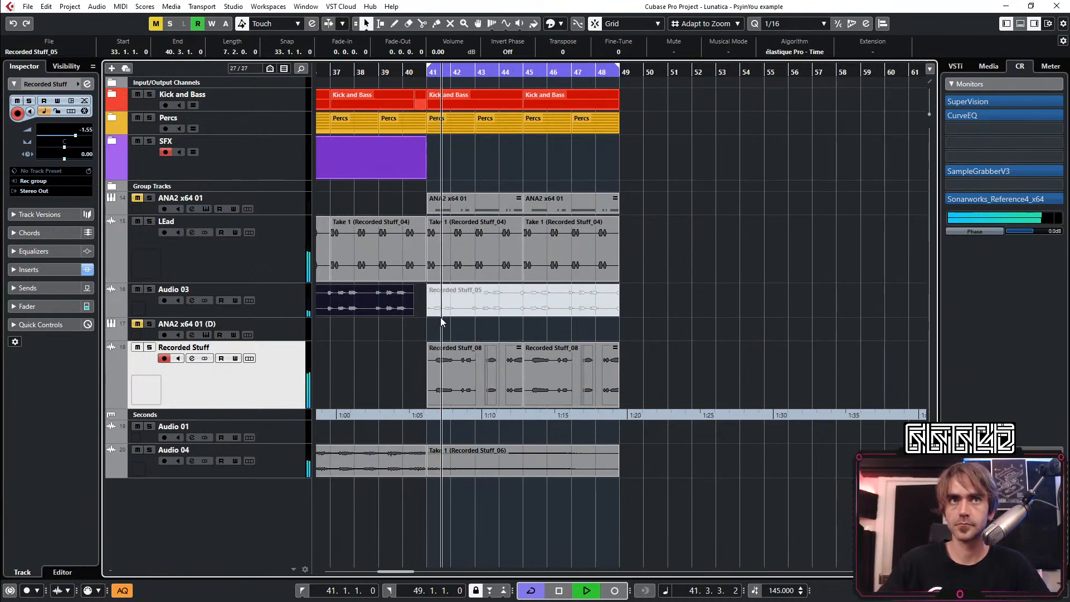
scroll(440, 317, down, 1)
click(289, 328)
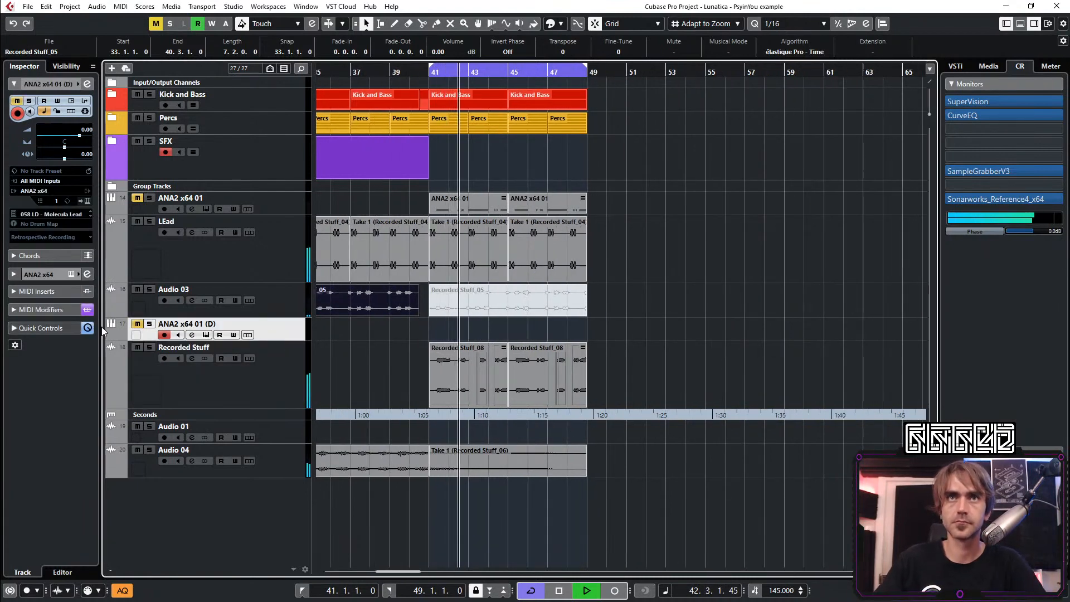
click(137, 324)
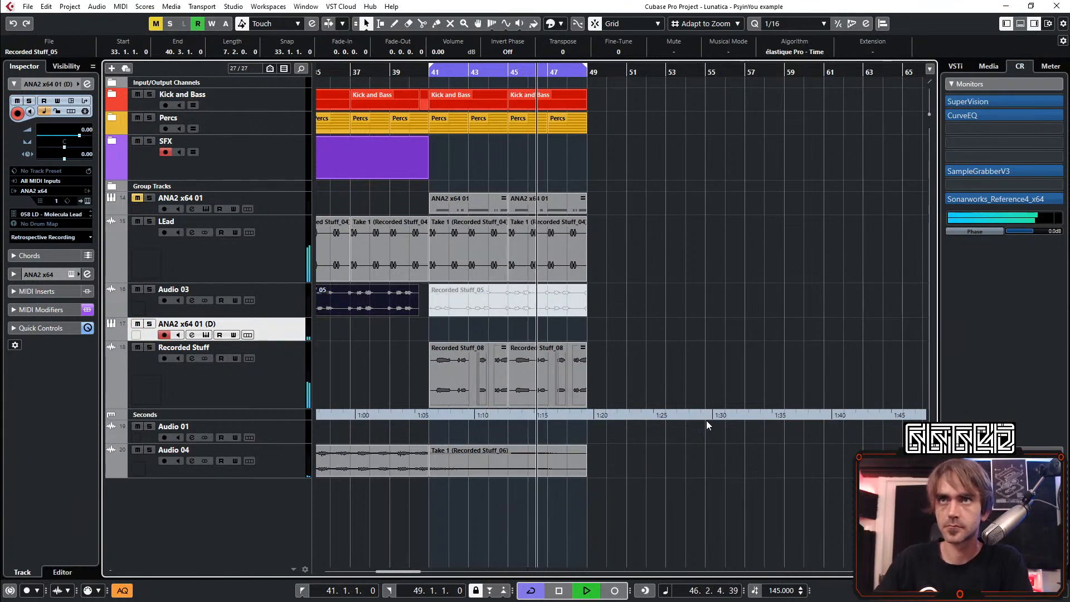
click(83, 204)
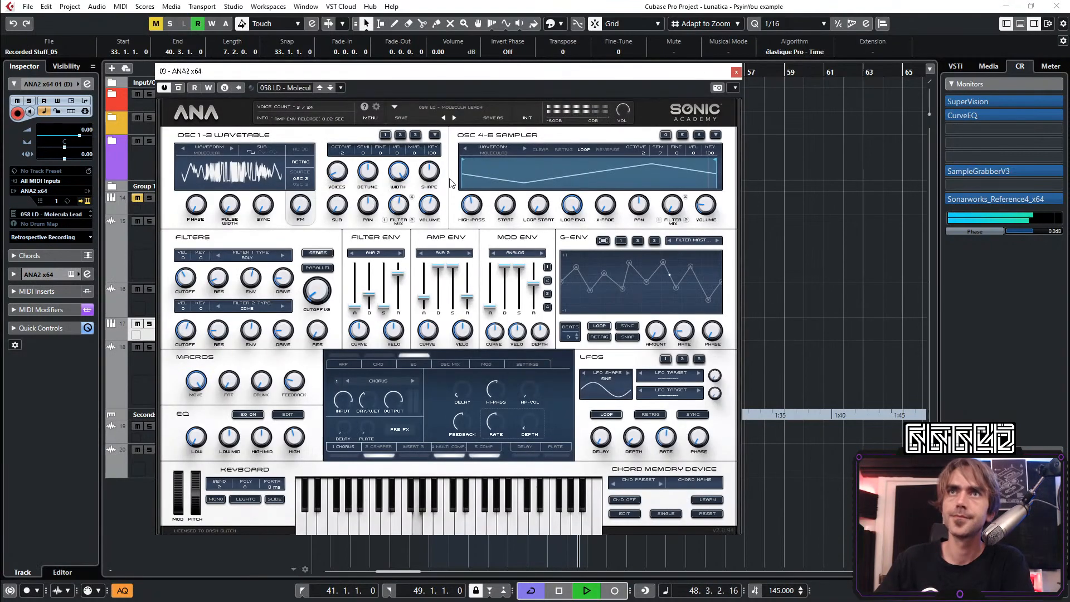
click(423, 106)
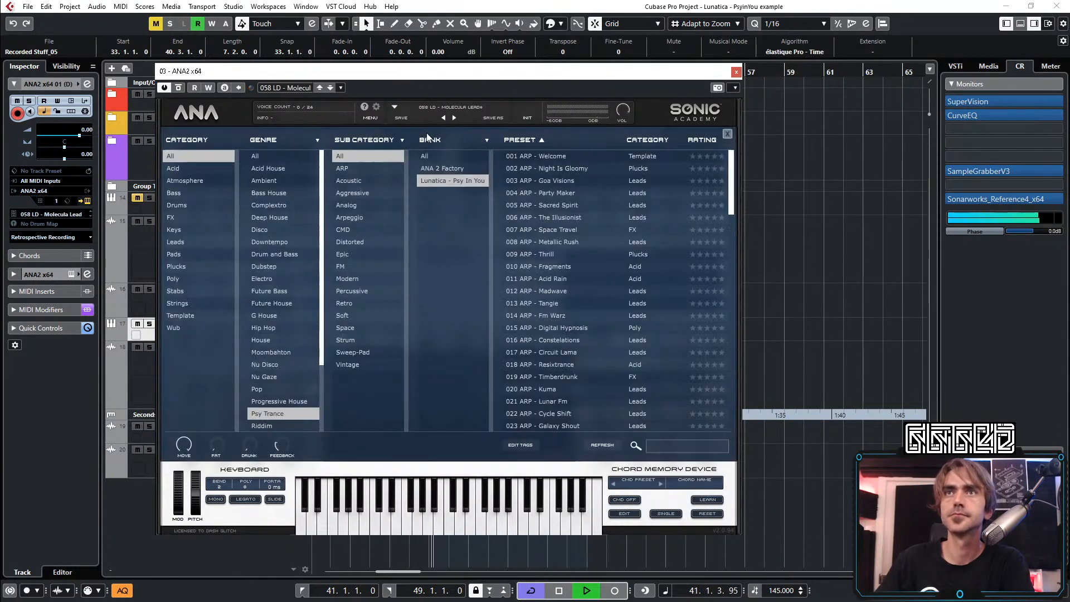
Audition the presets 018 ARP - Resixtrance and 017 ARP - Circuit Lama over the track, and stop playback
click(552, 366)
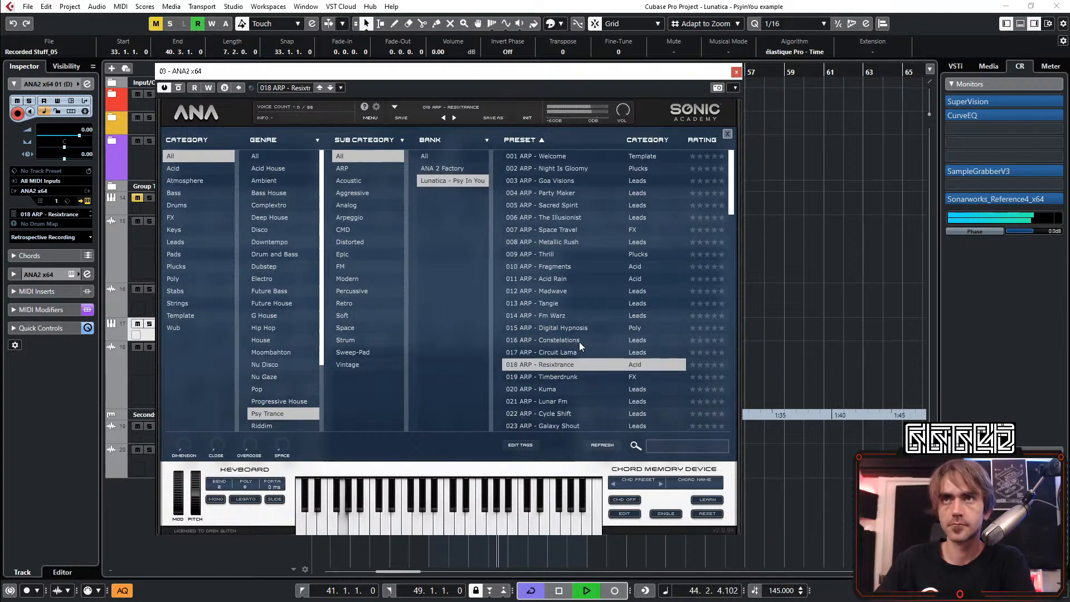
click(562, 351)
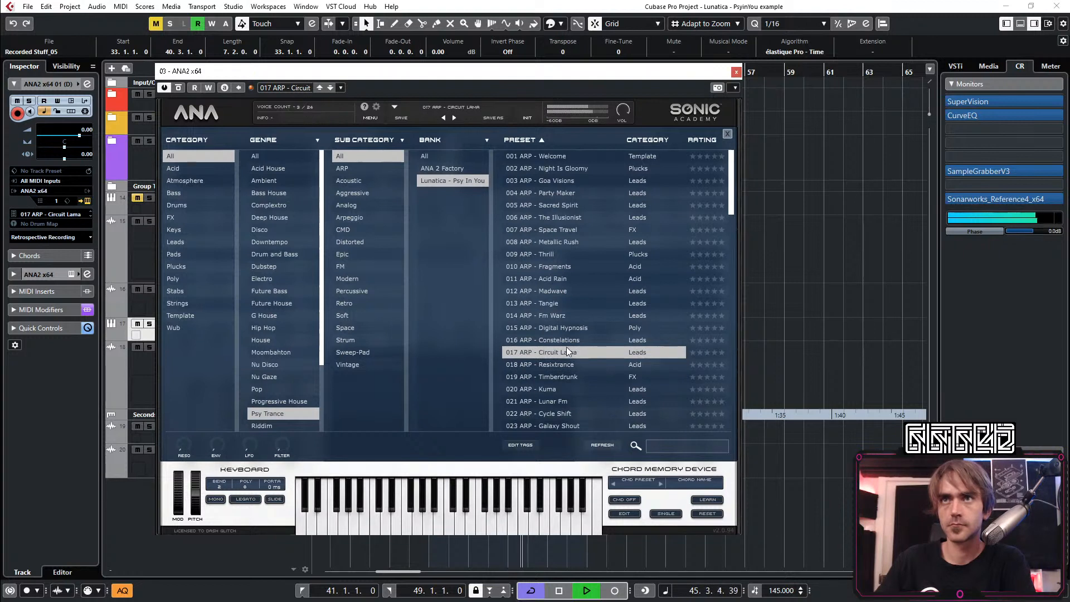
key(space)
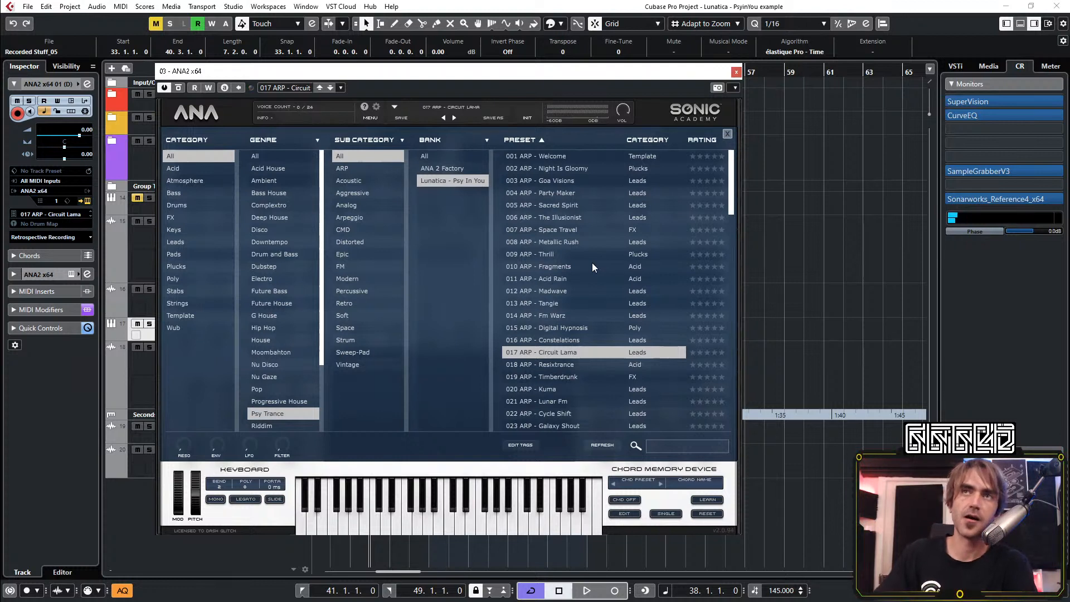
Audition the ARP presets in order from 002 Night Is Gloomy, load 010 ARP - Fragments and close the instrument window
click(551, 170)
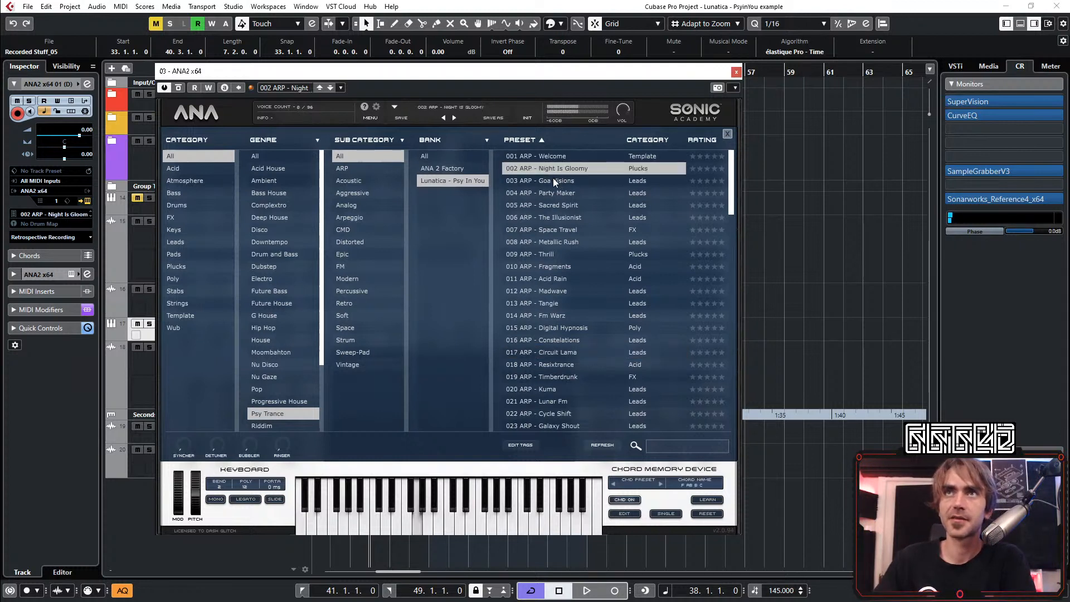
click(551, 183)
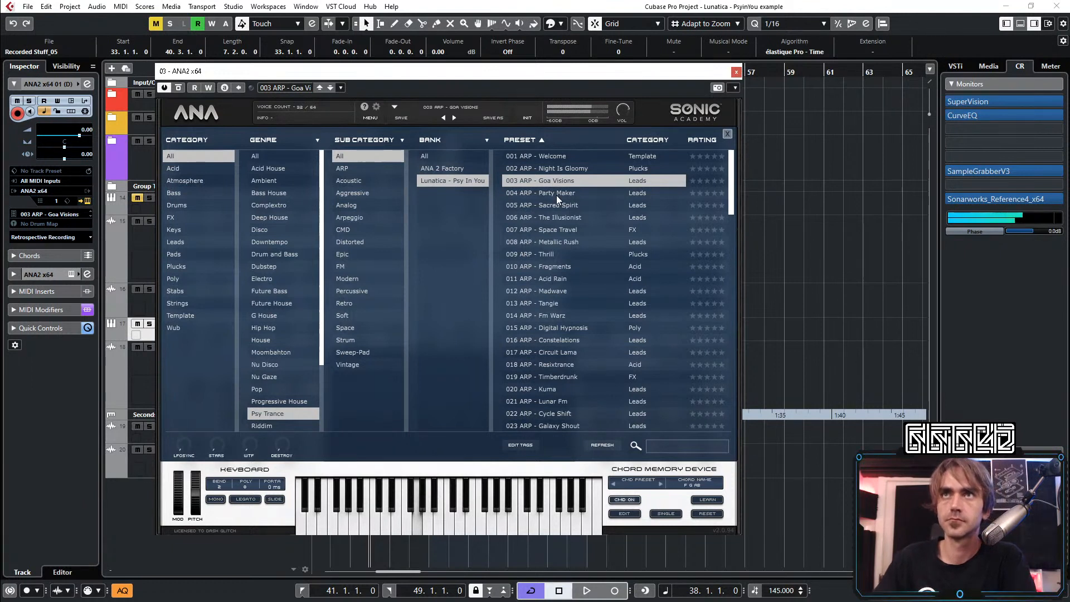
click(556, 195)
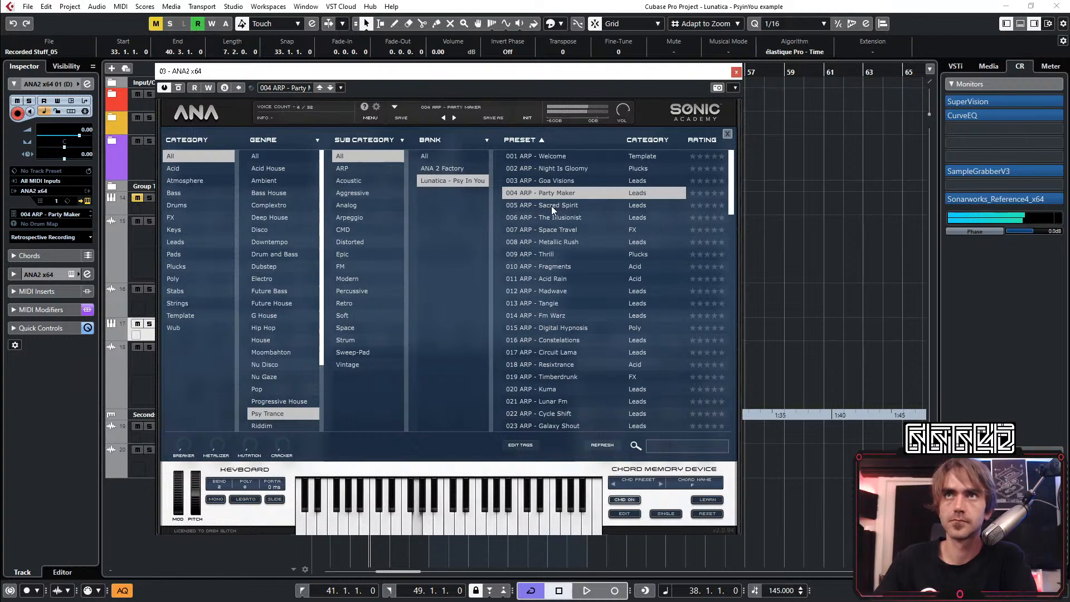
click(551, 206)
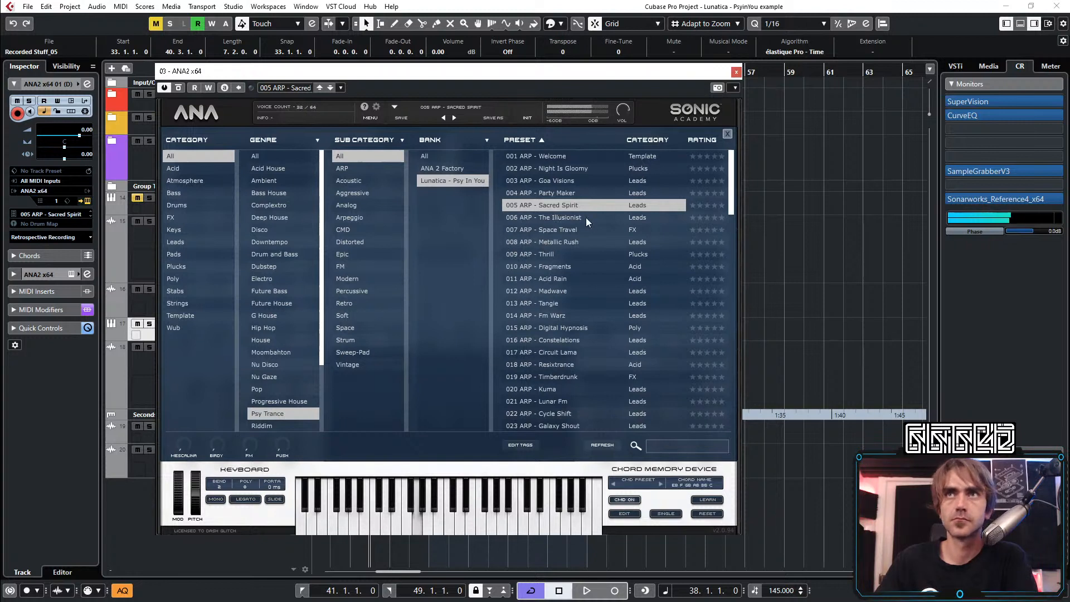
click(553, 218)
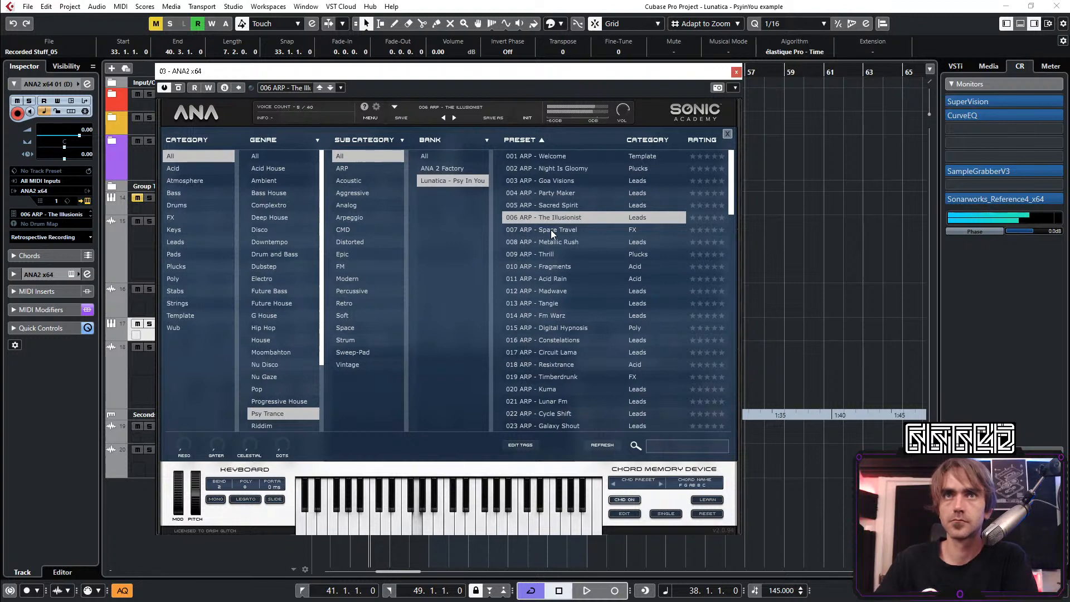
click(551, 229)
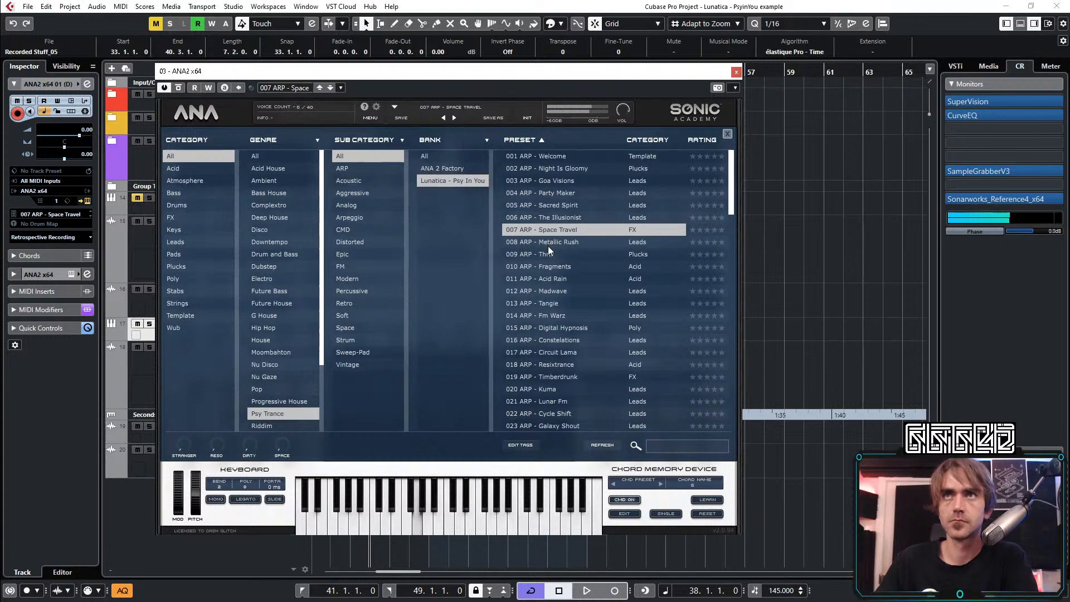
click(556, 243)
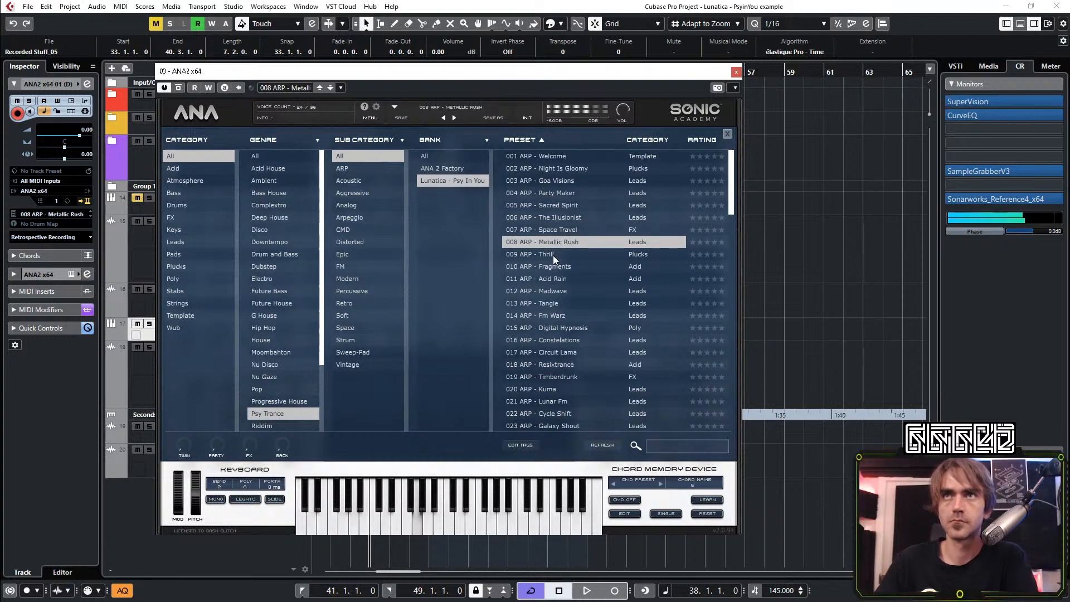
click(552, 255)
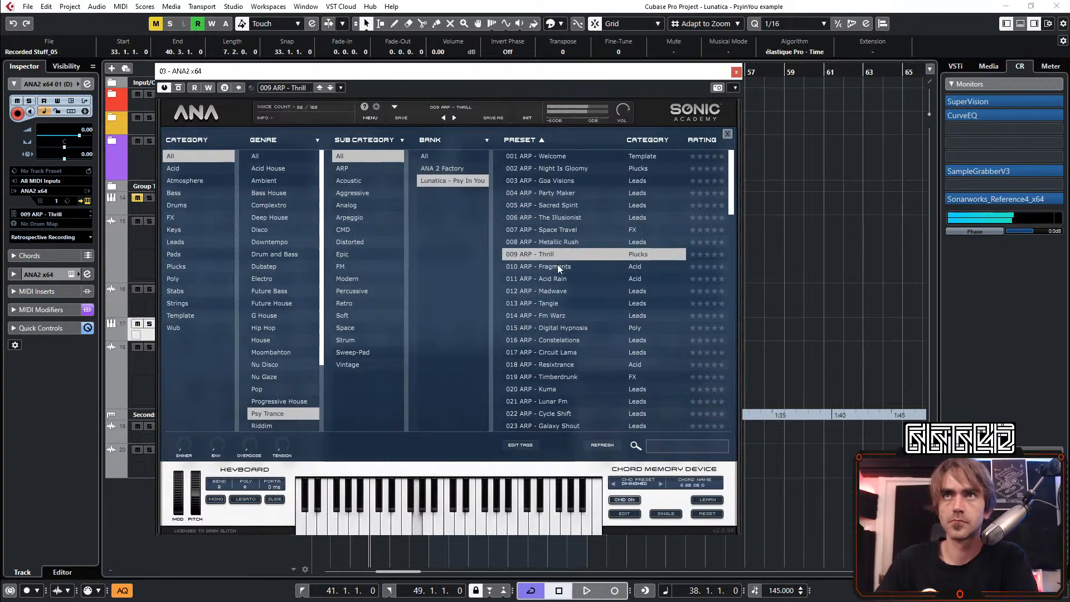
click(548, 264)
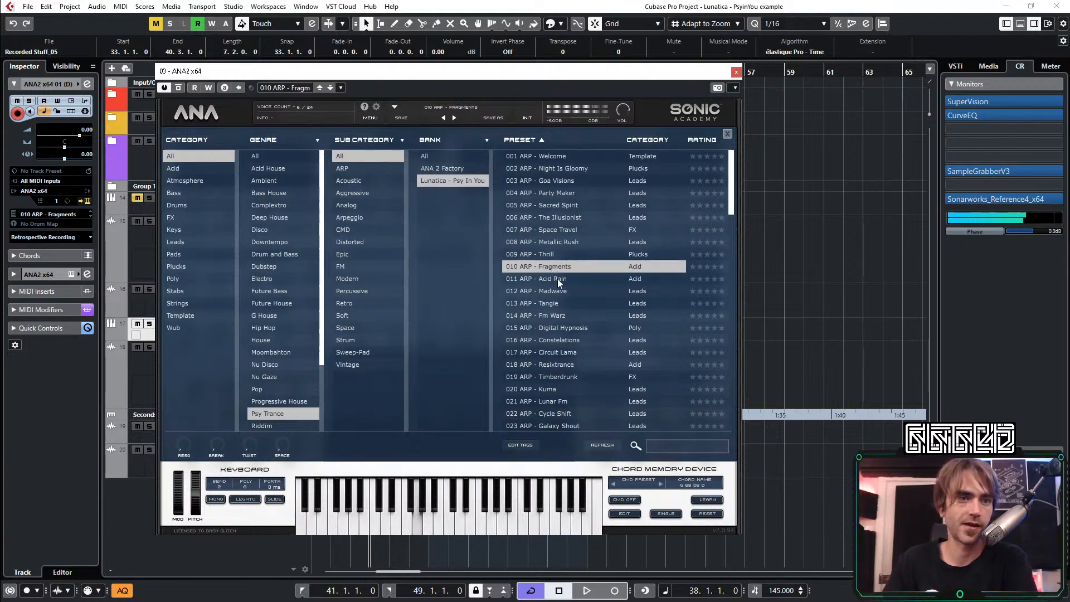
click(736, 72)
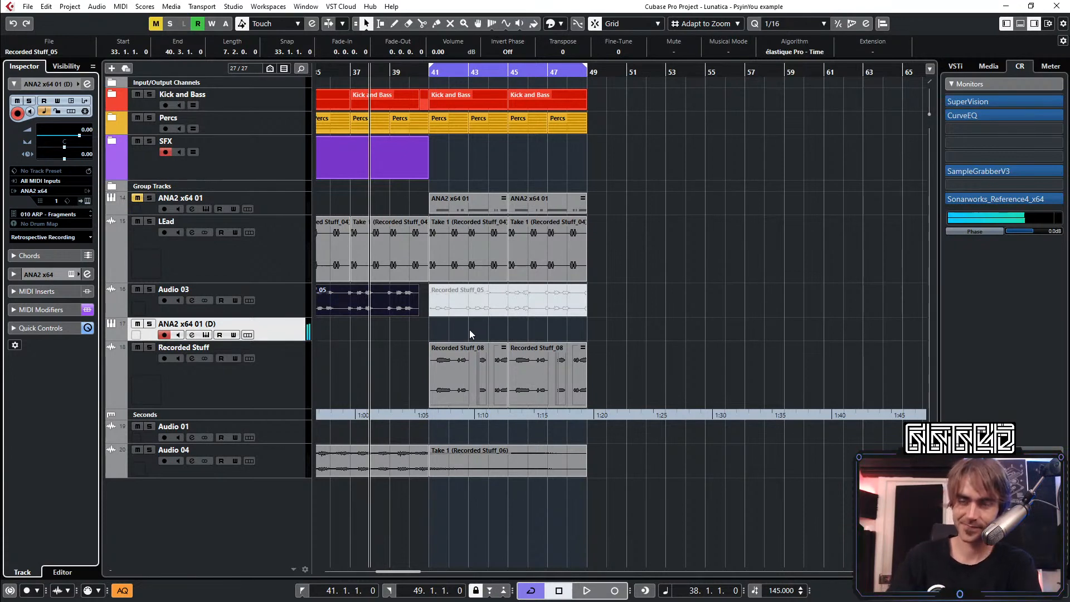
Create a MIDI part from bar 41 to 49 on ANA2 x64 01 (D) and fill it with two consecutive four-bar C3 notes
double_click(444, 331)
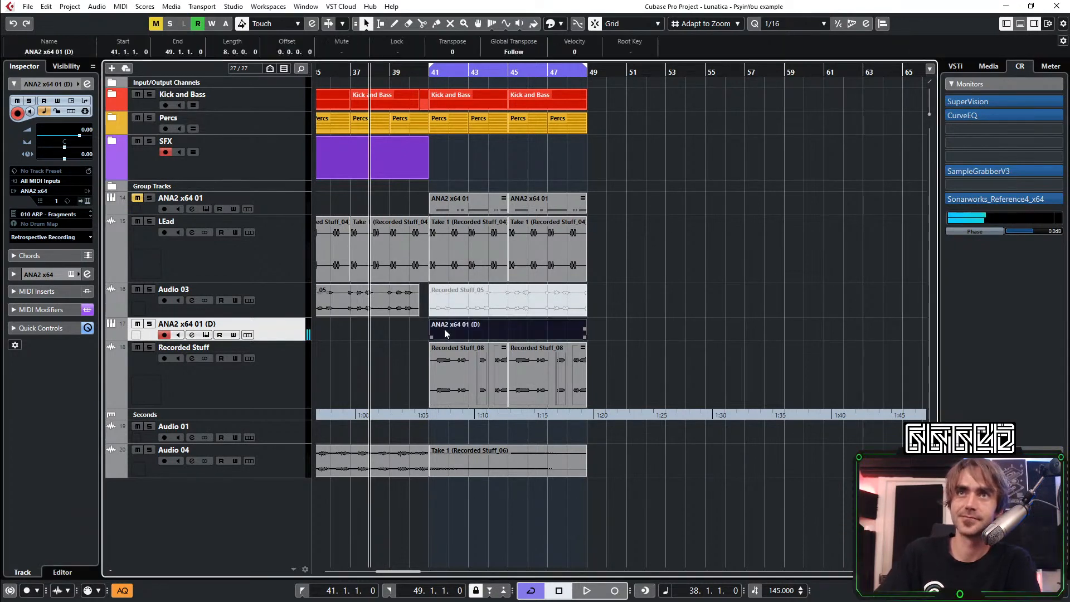
double_click(447, 325)
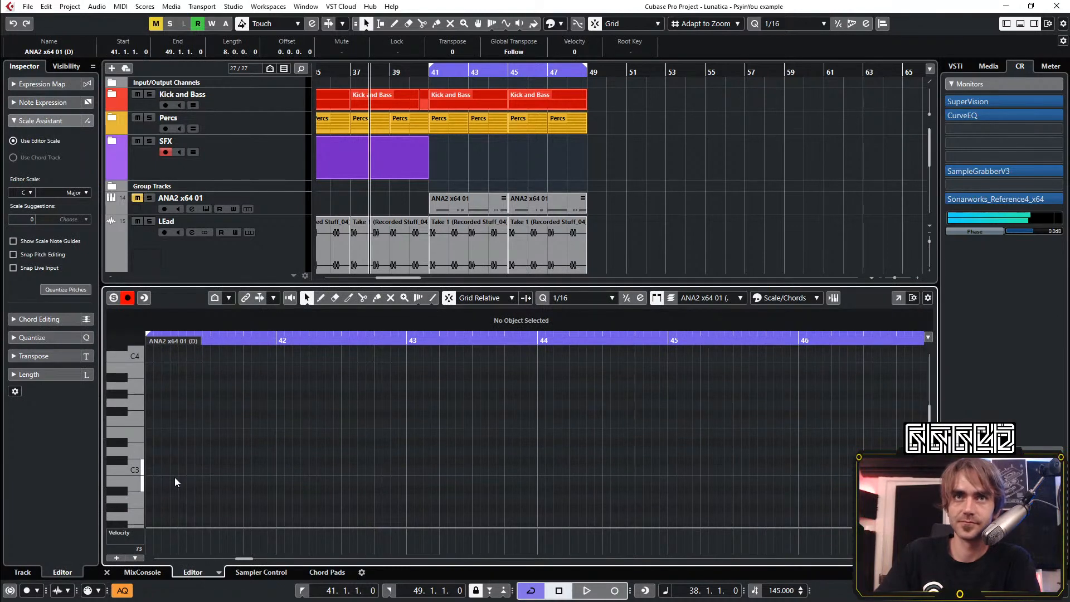
scroll(189, 476, left, 1)
drag(172, 472, 689, 472)
scroll(693, 483, down, 3)
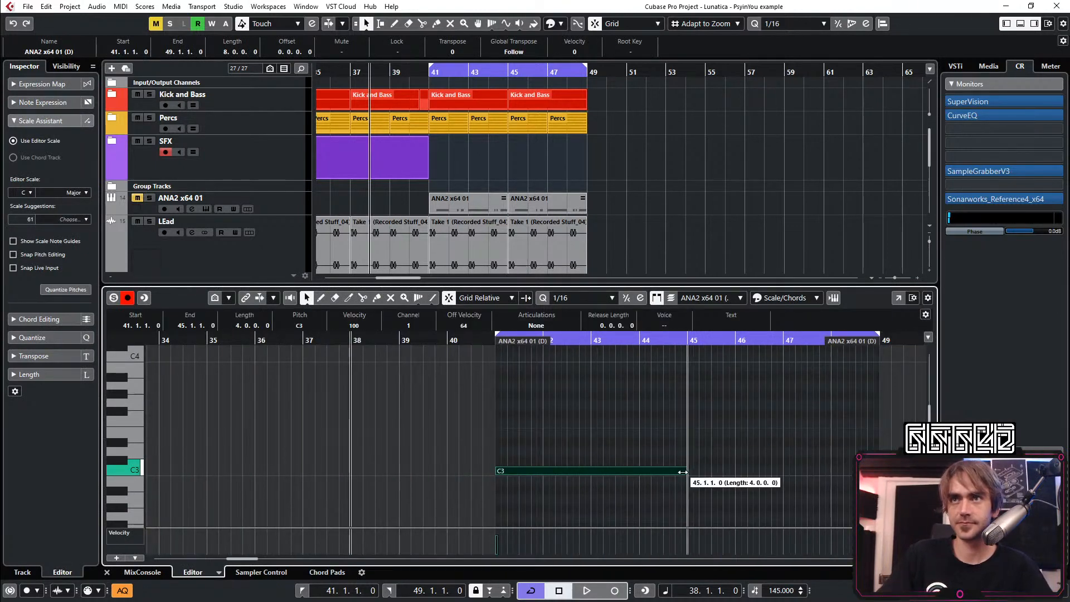
key(ctrl+d)
Play the section, close the note editor and raise the ANA2 x64 01 (D) track's volume to 2.49
key(space)
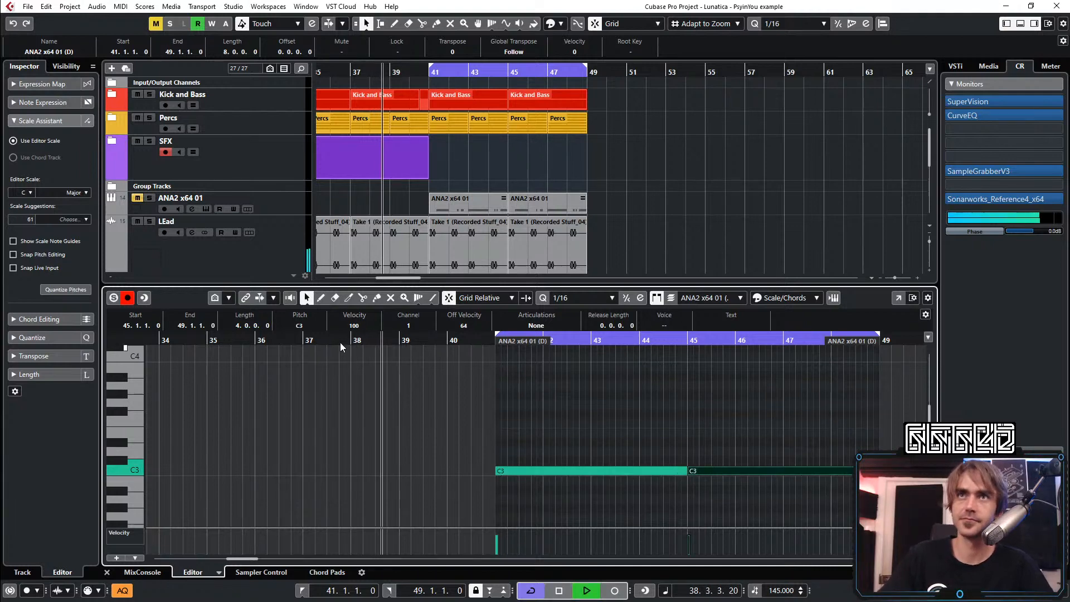
key(Return)
click(701, 299)
scroll(493, 338, down, 1)
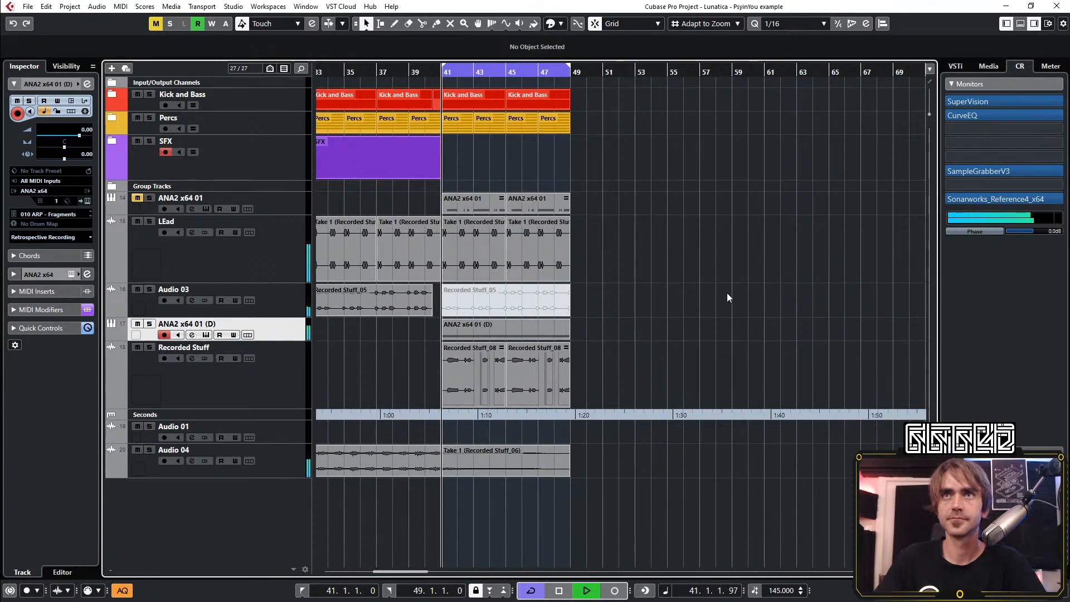
scroll(69, 133, up, 2)
scroll(69, 133, up, 2)
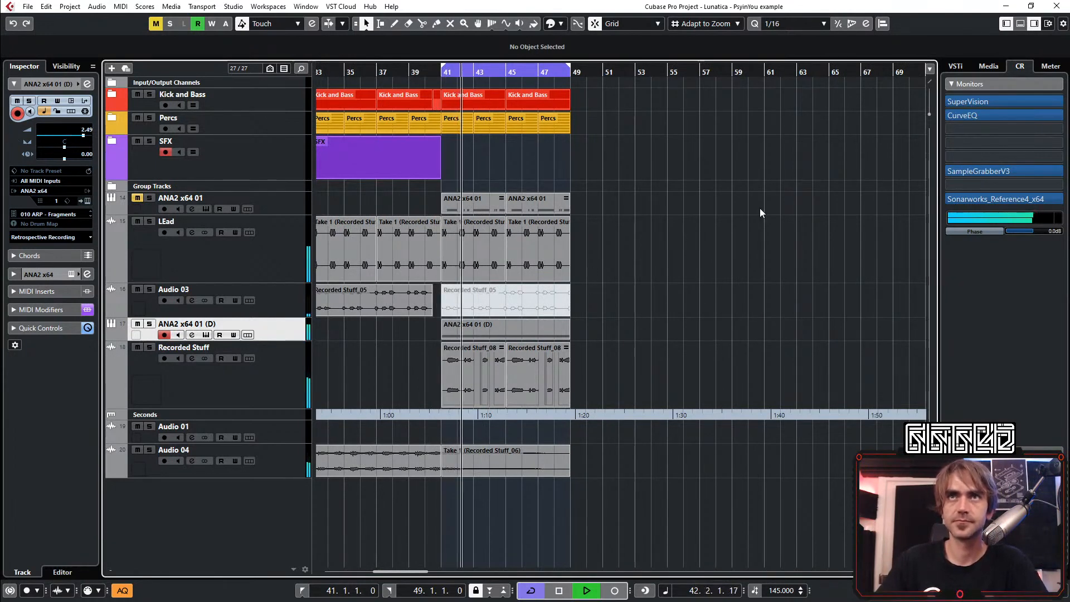
Select both LEad clips between bars 41 and 49 and mute them
scroll(541, 312, up, 2)
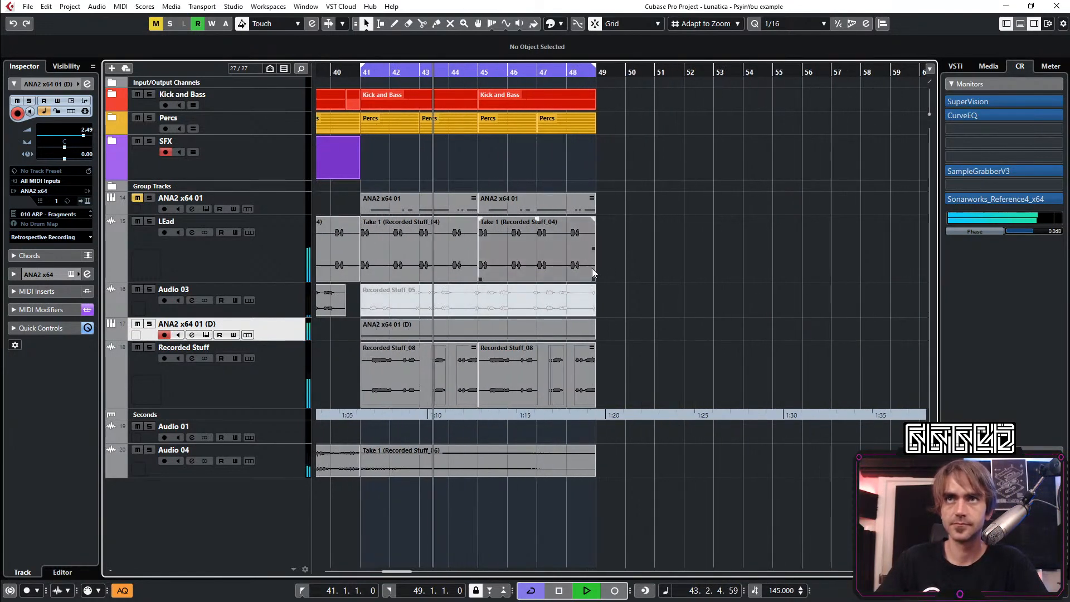
drag(682, 254, 469, 229)
key(shift+m)
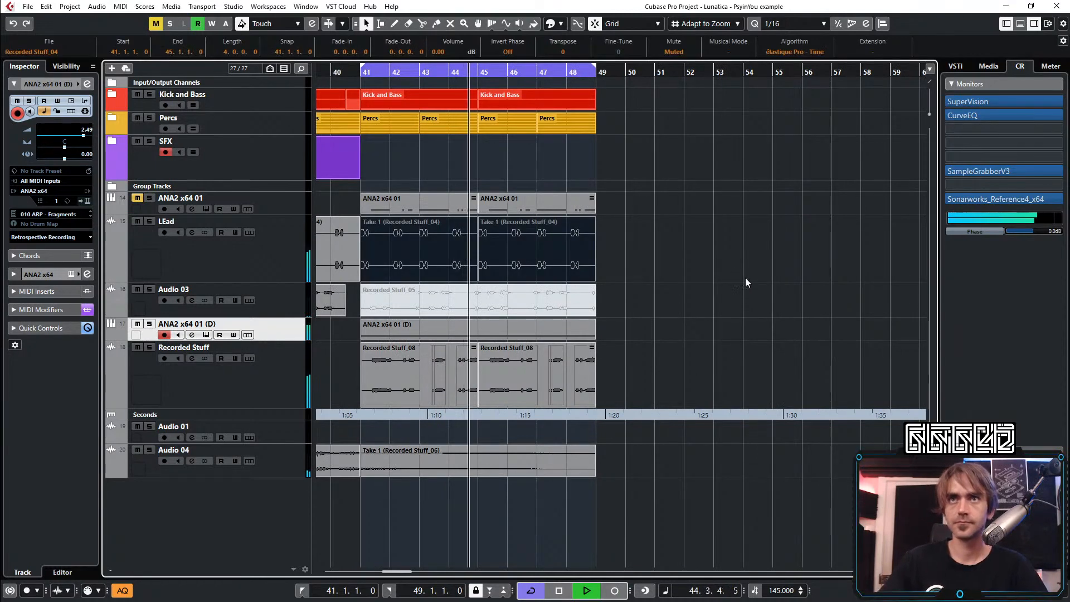
scroll(745, 278, down, 3)
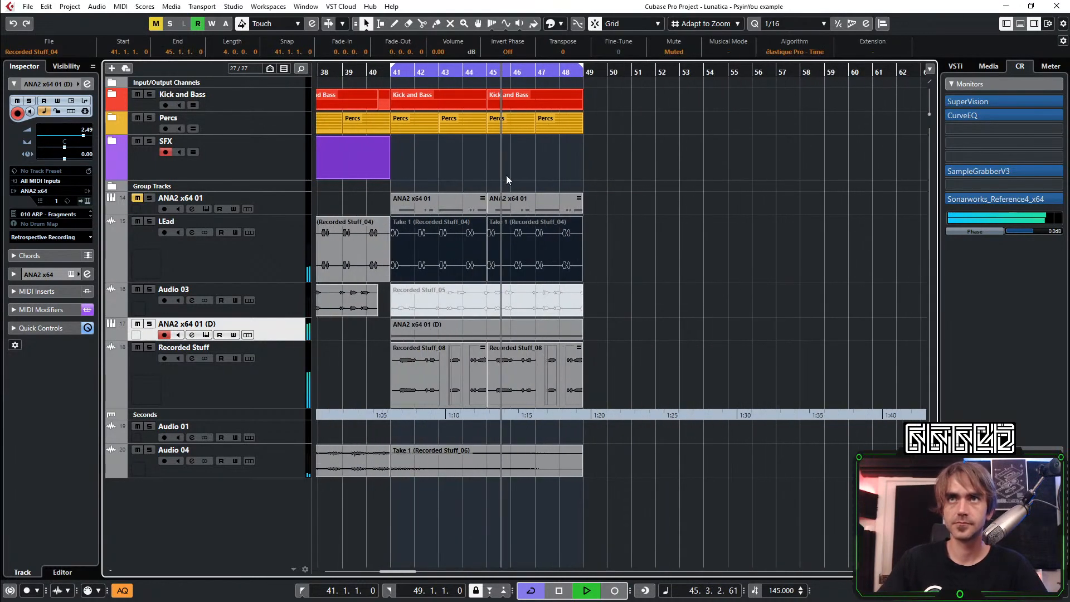
Play from before bar 41, open the ANA2 x64 01 (D) channel settings and switch off the HMF and HI equalizer bands
click(335, 72)
click(88, 85)
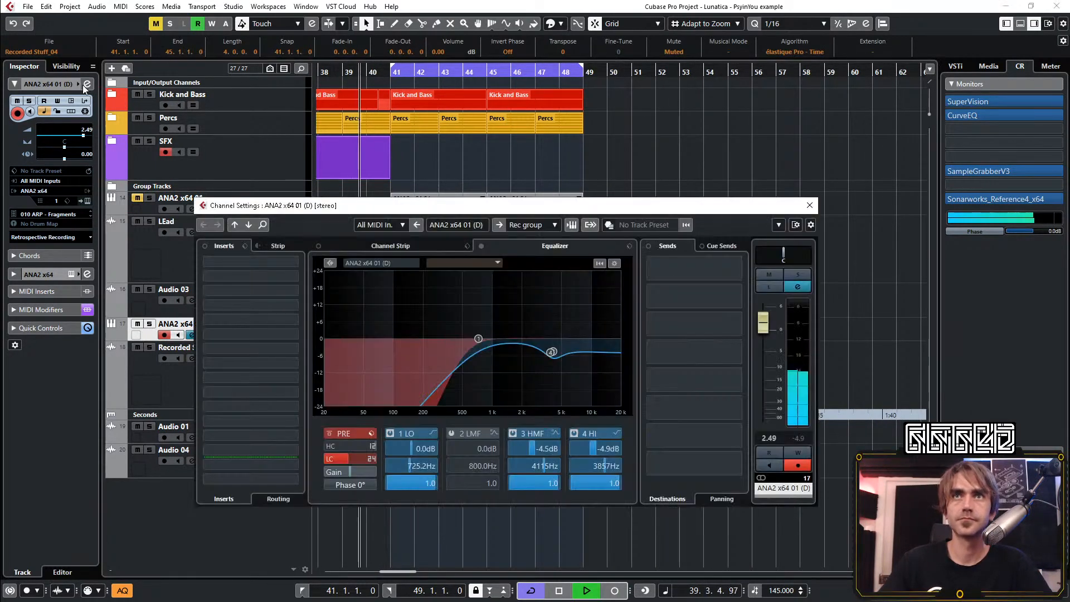
click(513, 433)
click(574, 433)
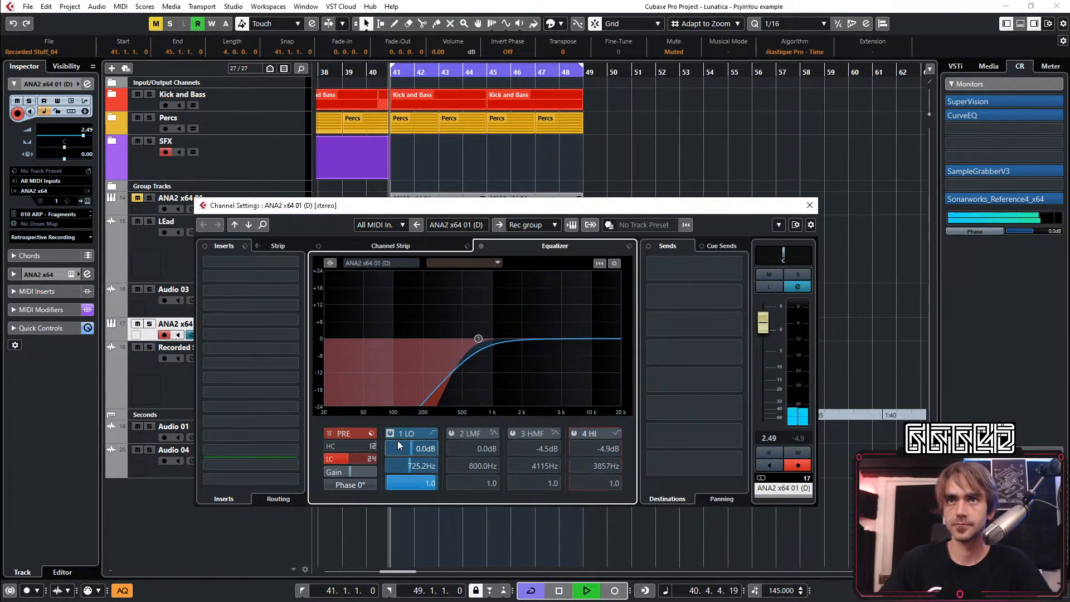
Set the ANA2 x64 01 (D) channel's LO equalizer band to 329.3 Hz and its volume to 0.40
scroll(417, 467, down, 7)
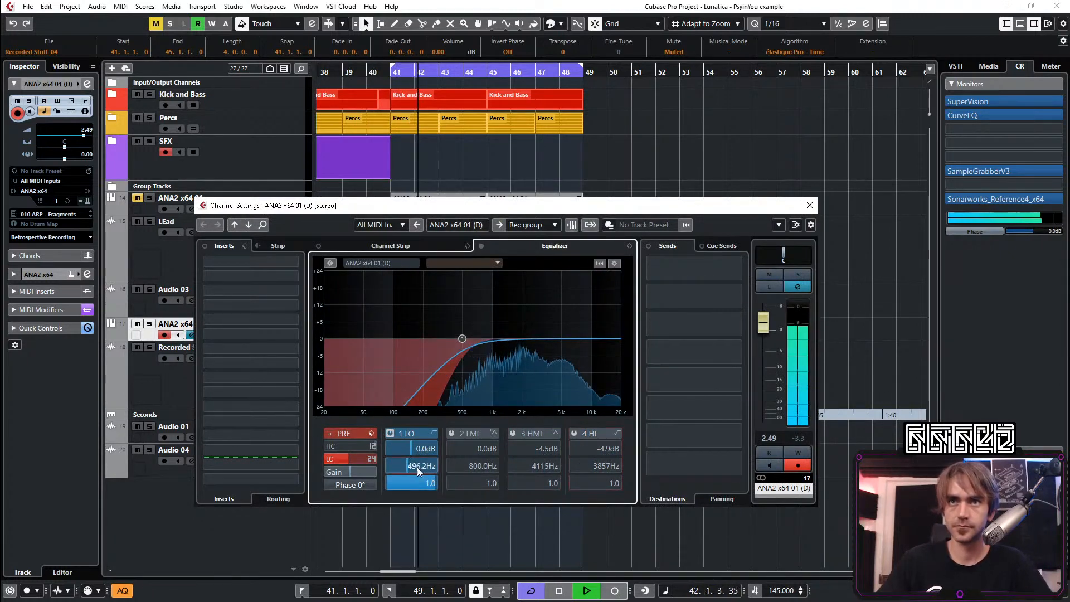
scroll(346, 459, down, 10)
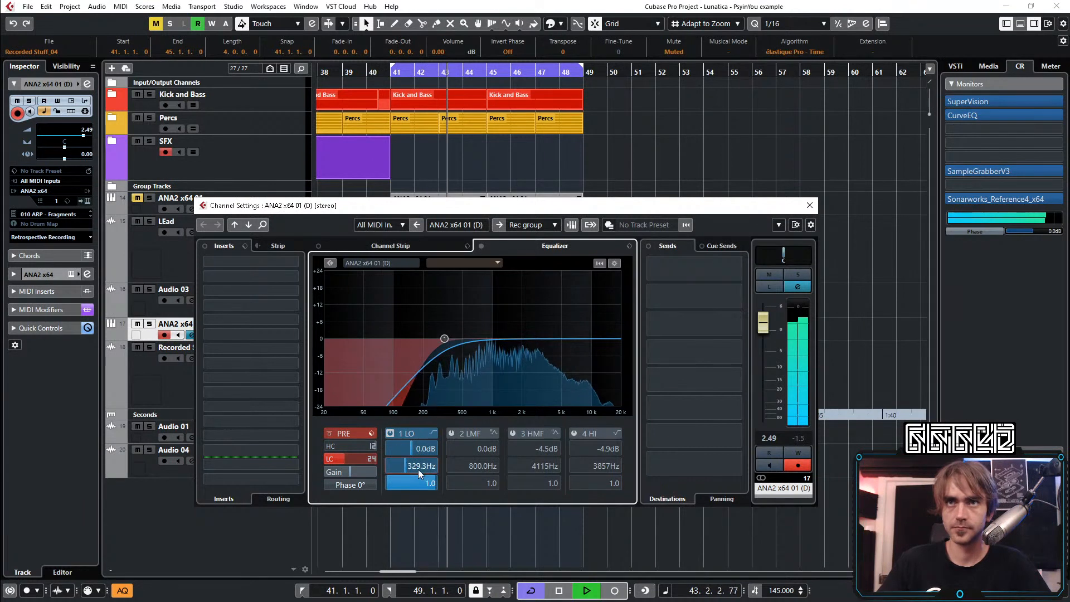
scroll(418, 470, down, 4)
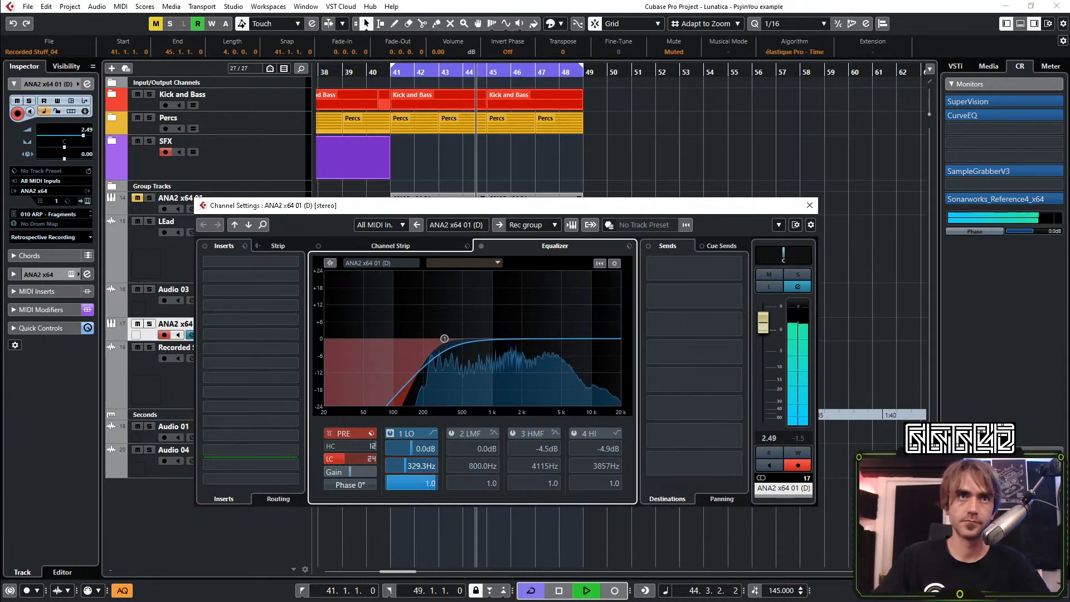
click(70, 527)
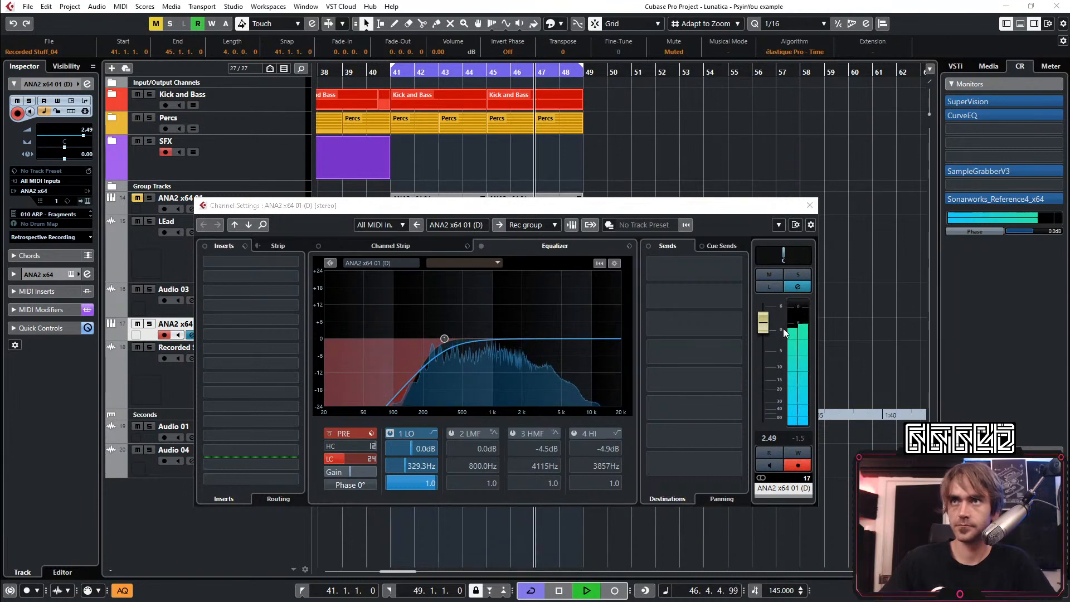
scroll(771, 331, down, 5)
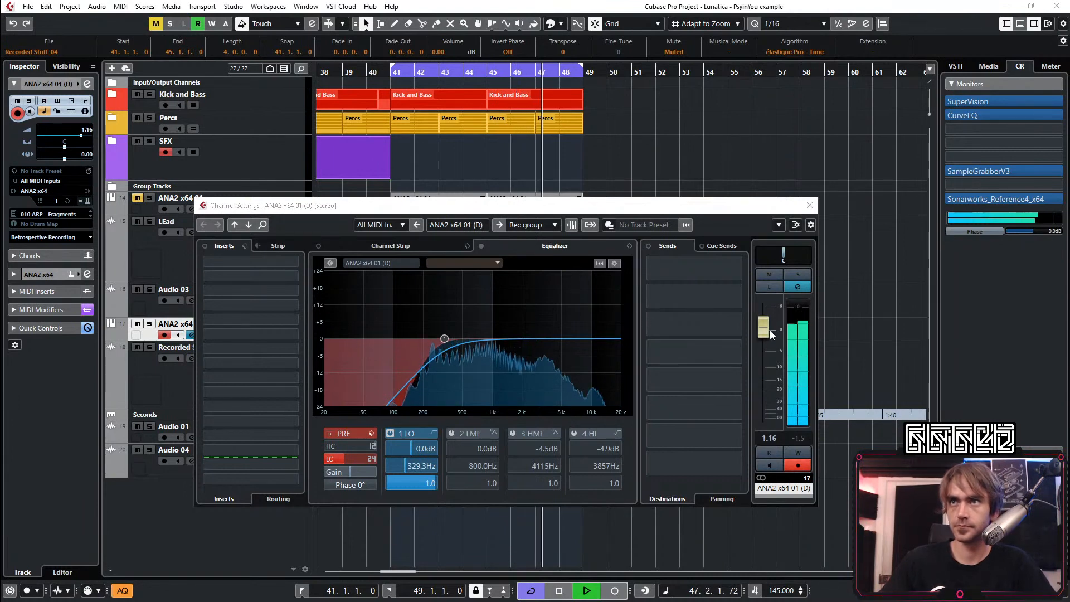
Add LFOTool_x64 in insert slot 4, reshape its curve to fall from maximum to zero, and restart playback
click(228, 303)
text(lfo)
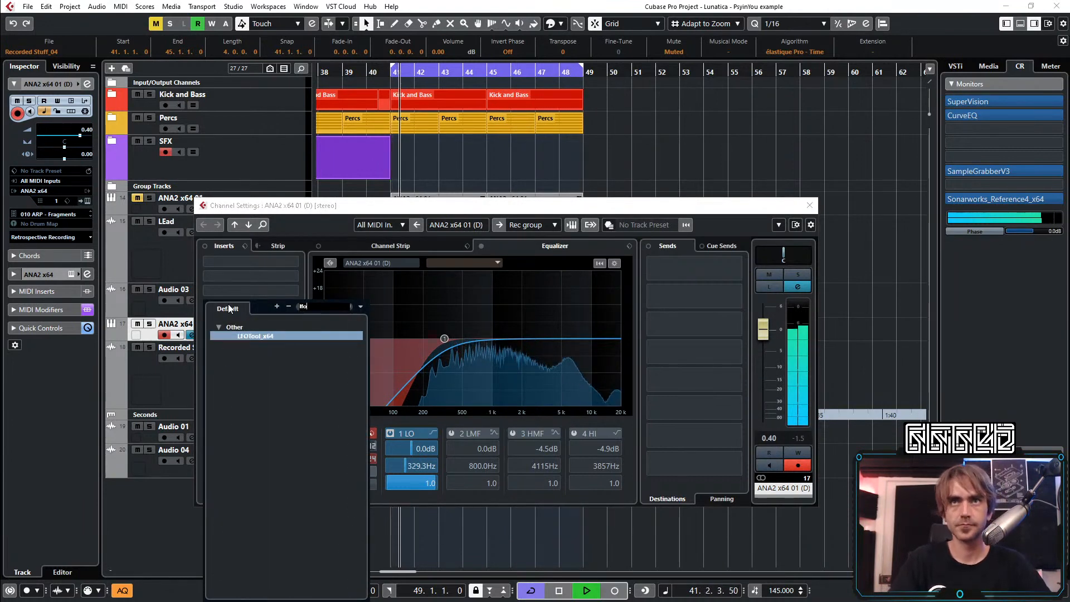
key(Return)
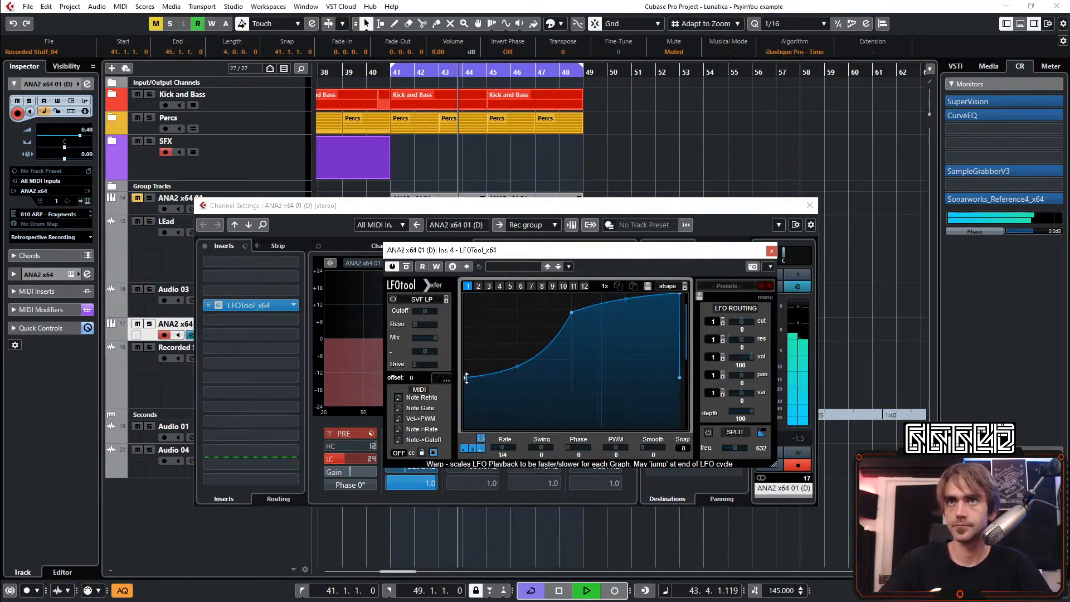
click(633, 286)
drag(679, 295, 698, 486)
key(space)
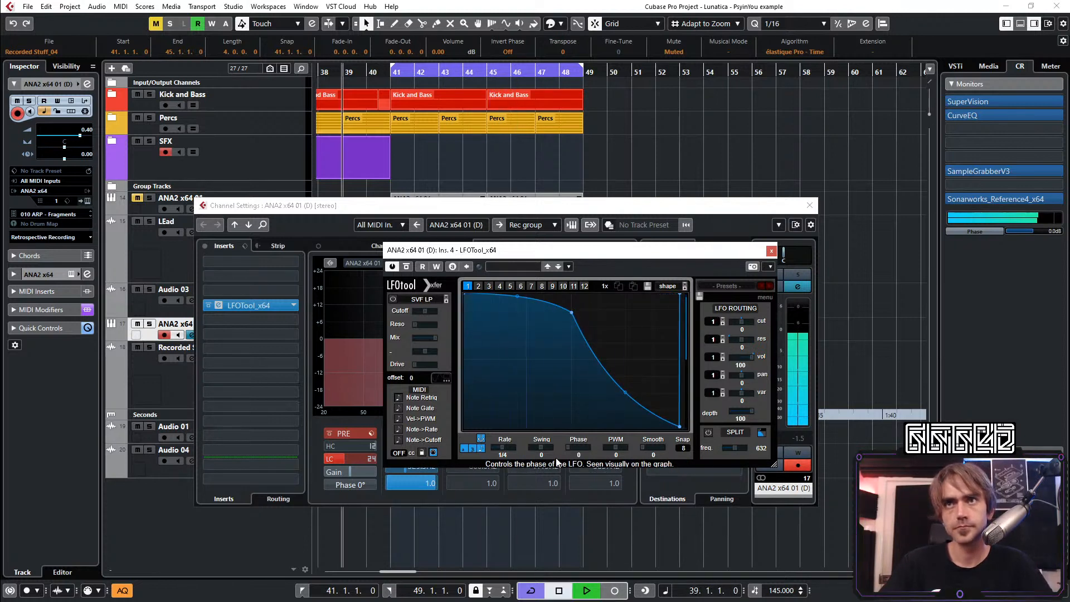
key(space)
Set the LFOTool rate to 1/16, raise the curve's middle point to maximum, bend its falling section outward and close the plugin
drag(510, 453, 520, 448)
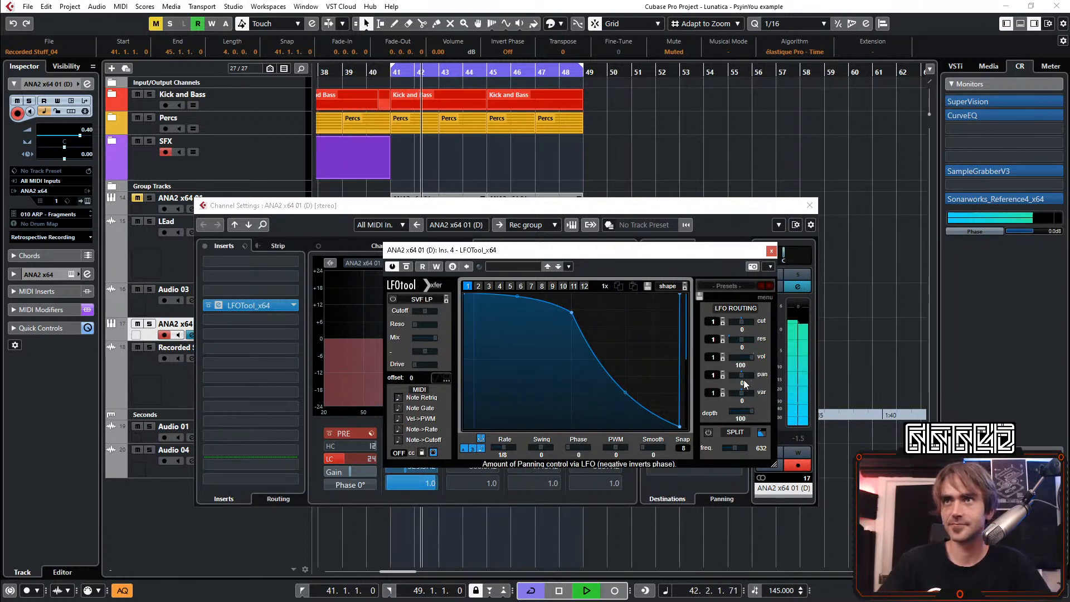
drag(510, 456, 520, 451)
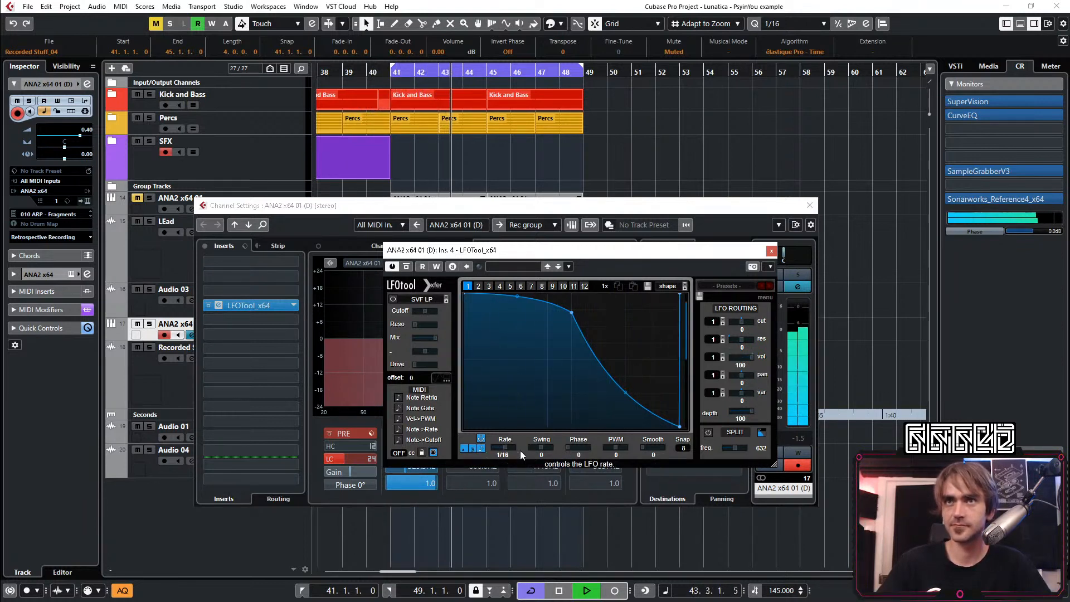
drag(597, 376, 574, 289)
drag(624, 331, 627, 360)
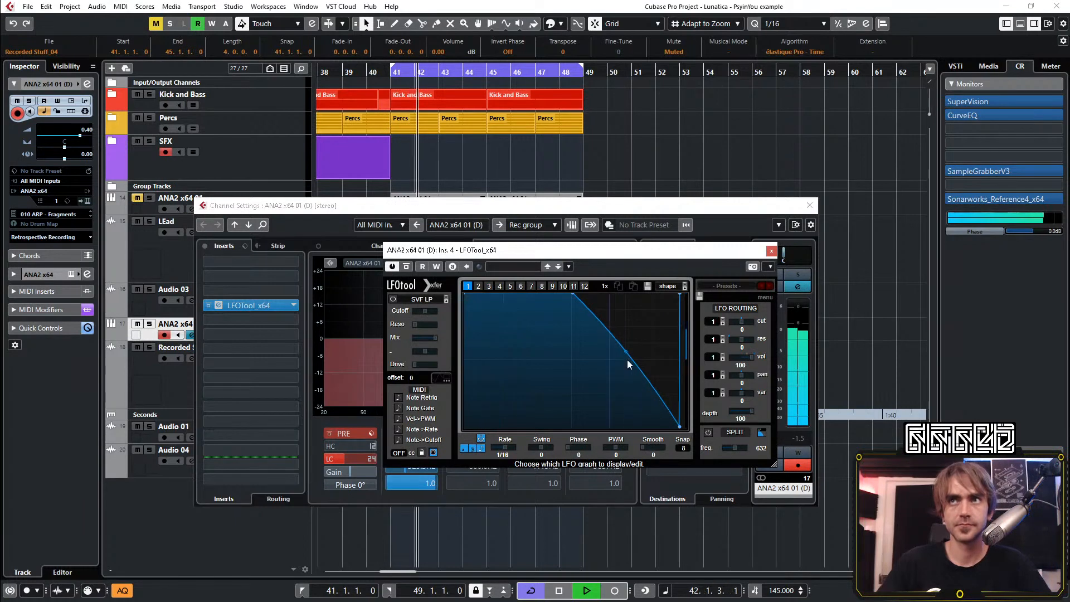
click(772, 251)
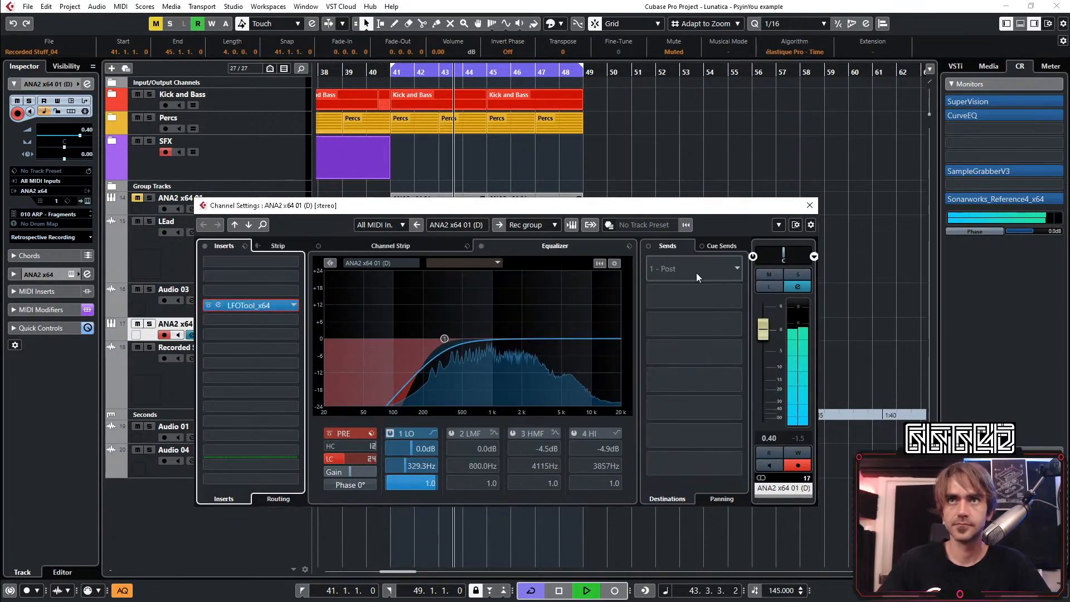
Switch off the internal Delay effect in the 010 ARP - Fragments patch and close the ANA2 instrument window
click(84, 201)
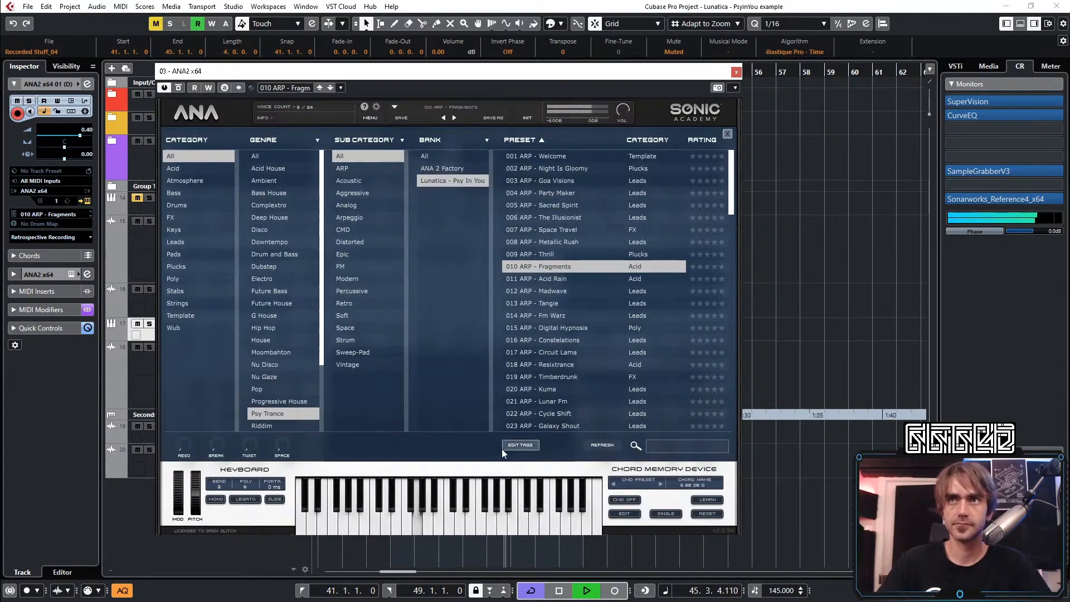
click(447, 108)
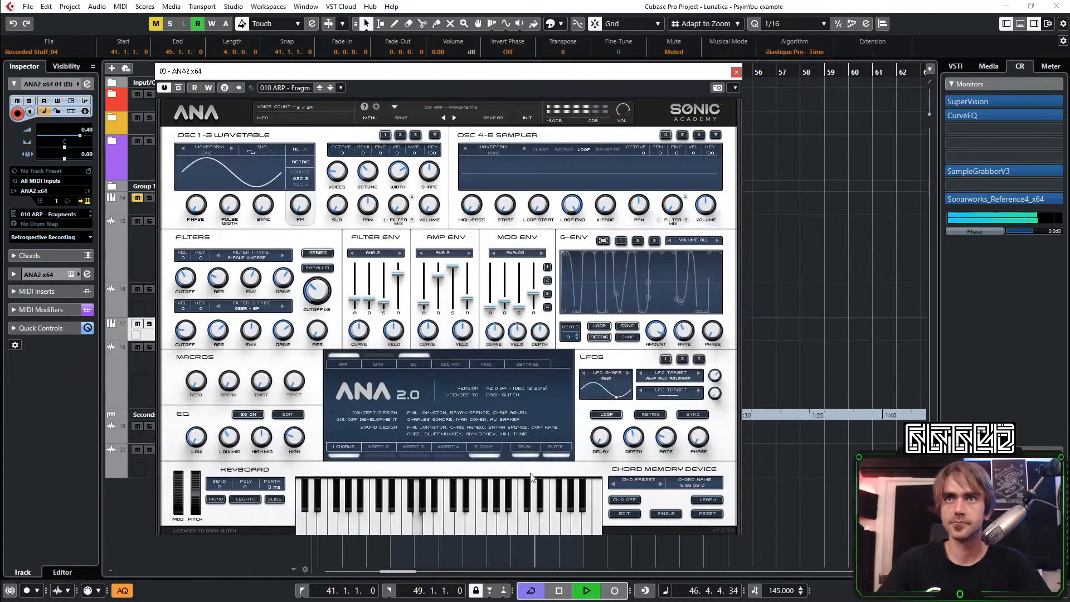
click(522, 448)
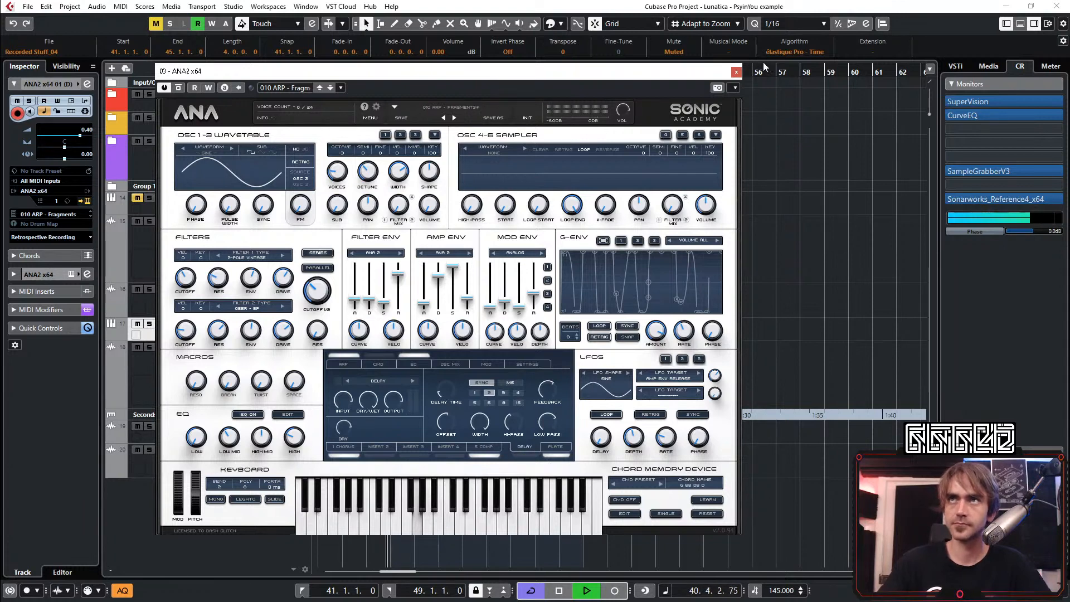
click(736, 71)
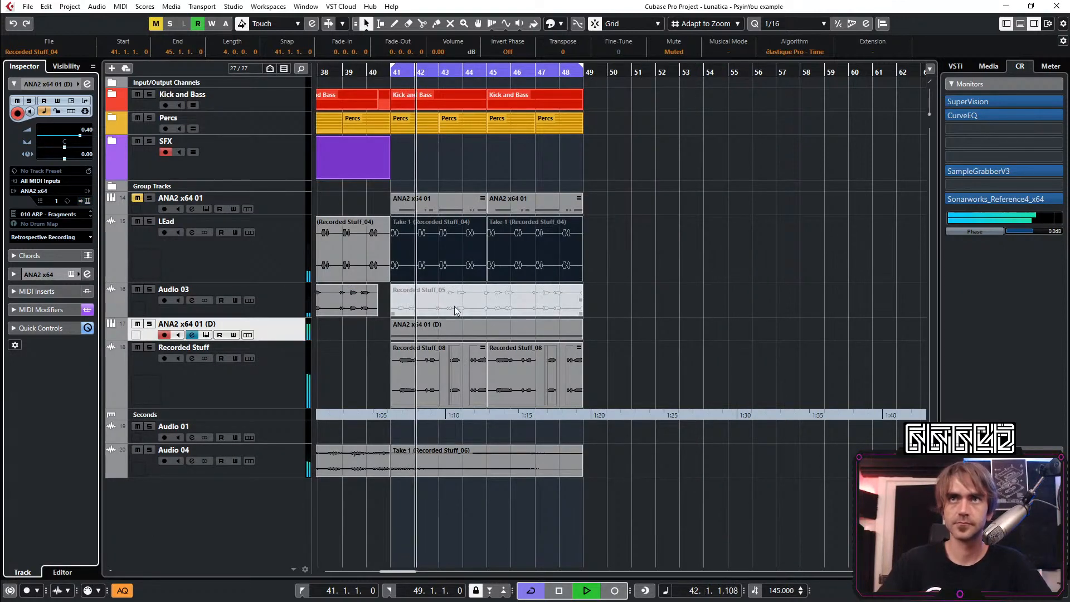
Raise the ANA2 x64 01 (D) volume to 1.16, check its channel settings, and clear the clip selection
scroll(88, 134, up, 2)
click(87, 80)
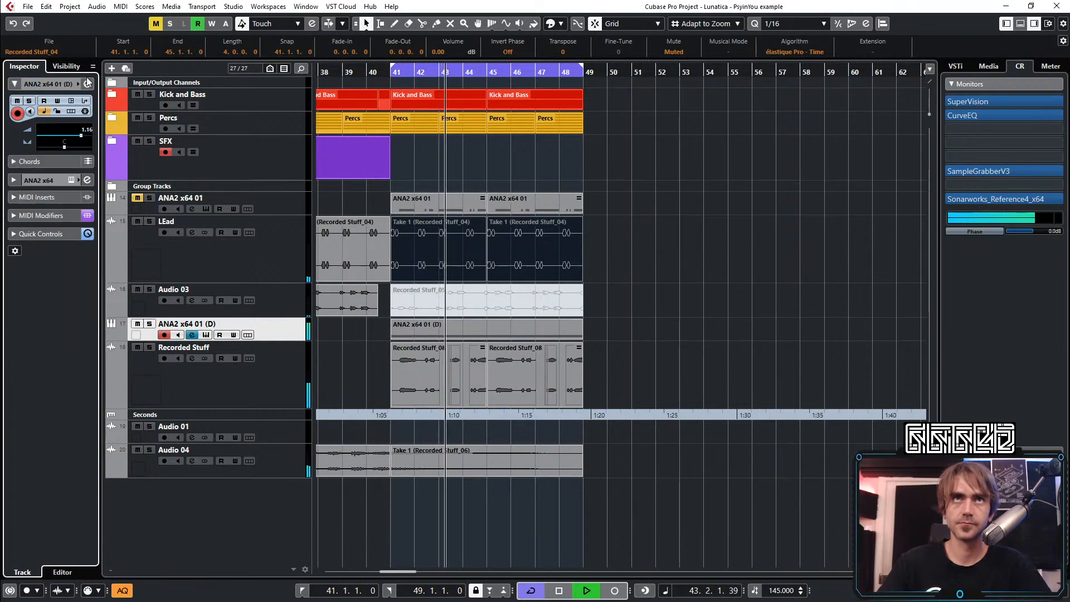
click(88, 84)
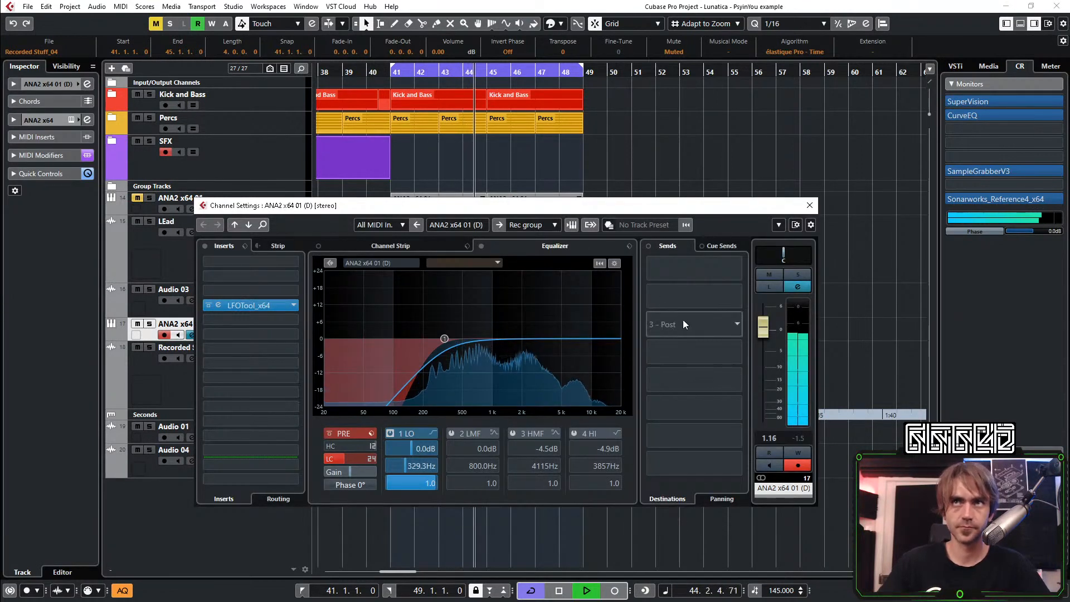
click(710, 111)
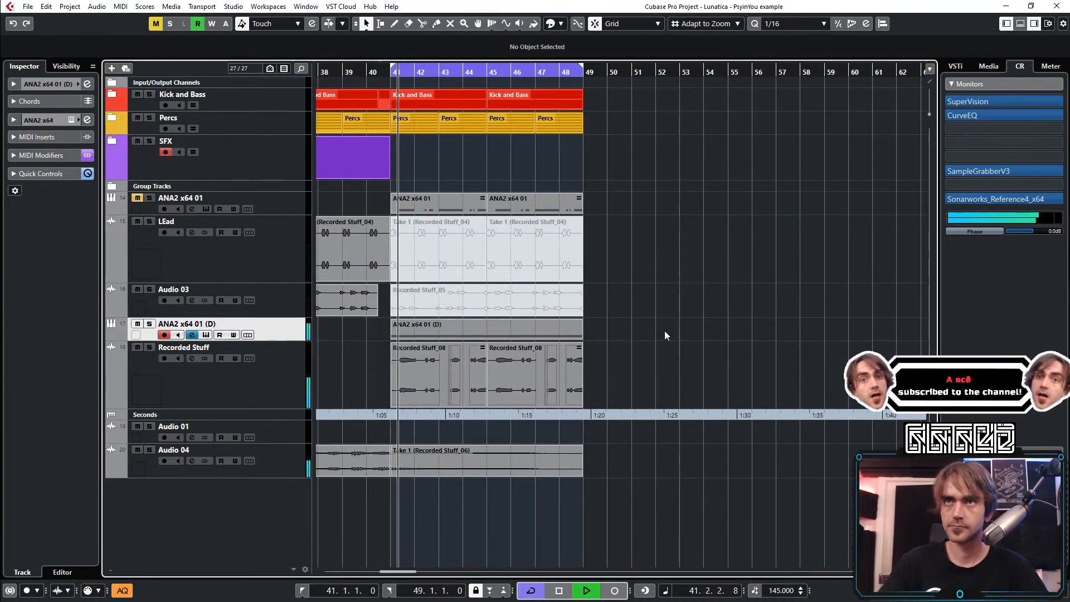
Expand the ANA2 x64 01 (D) track details in the Inspector and reopen its channel settings
scroll(423, 368, up, 2)
scroll(427, 344, left, 3)
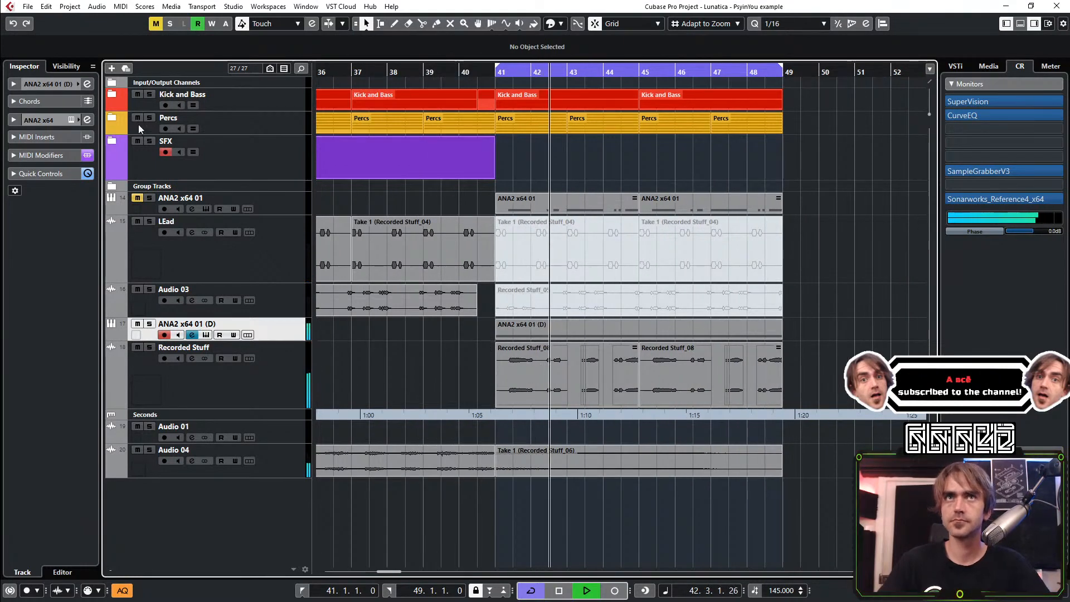
click(78, 83)
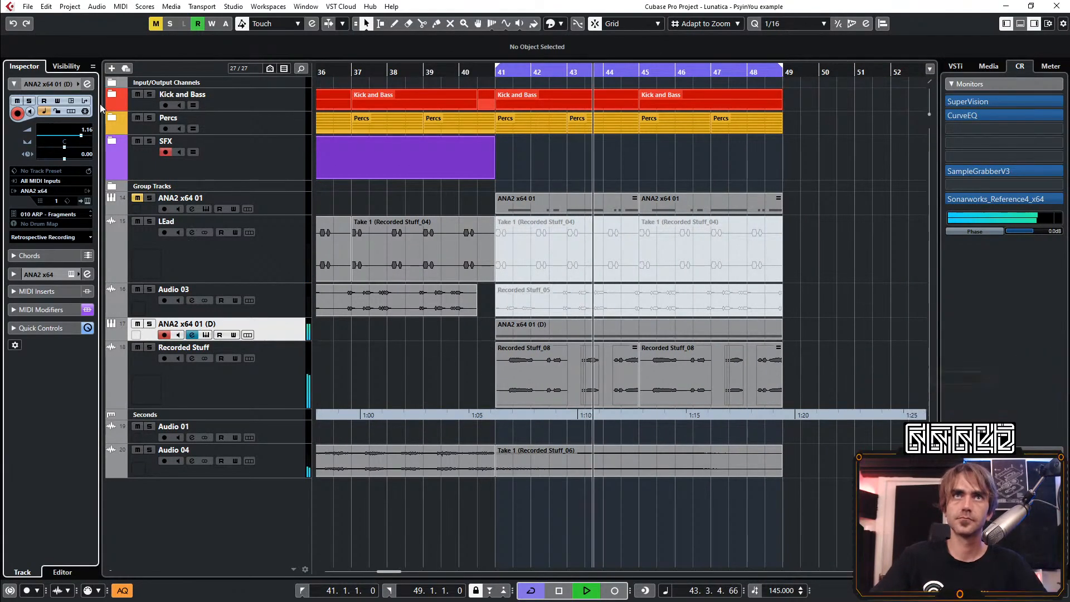
click(87, 84)
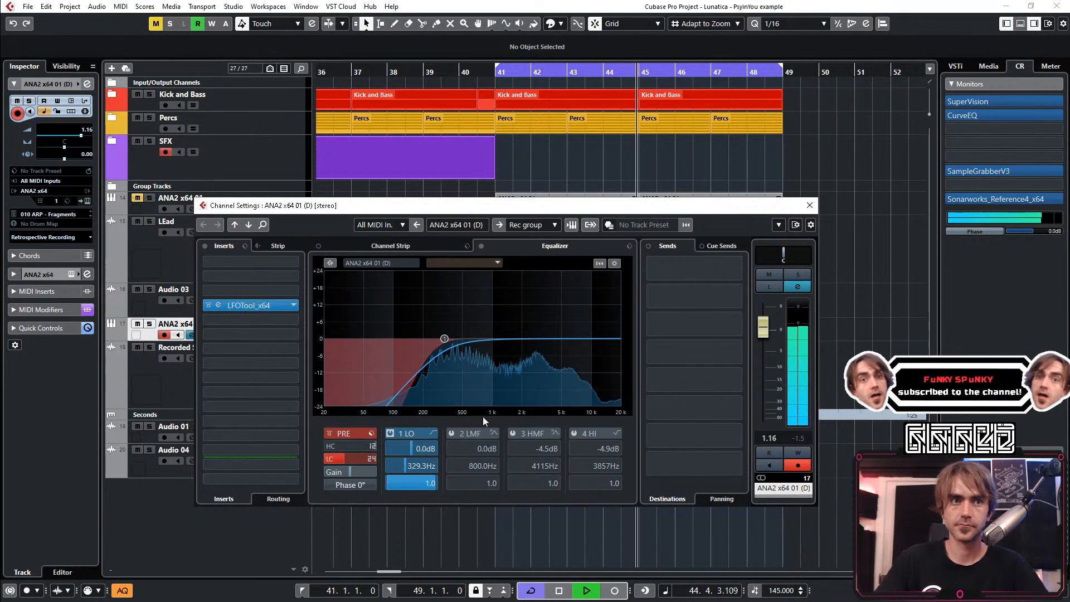
click(238, 337)
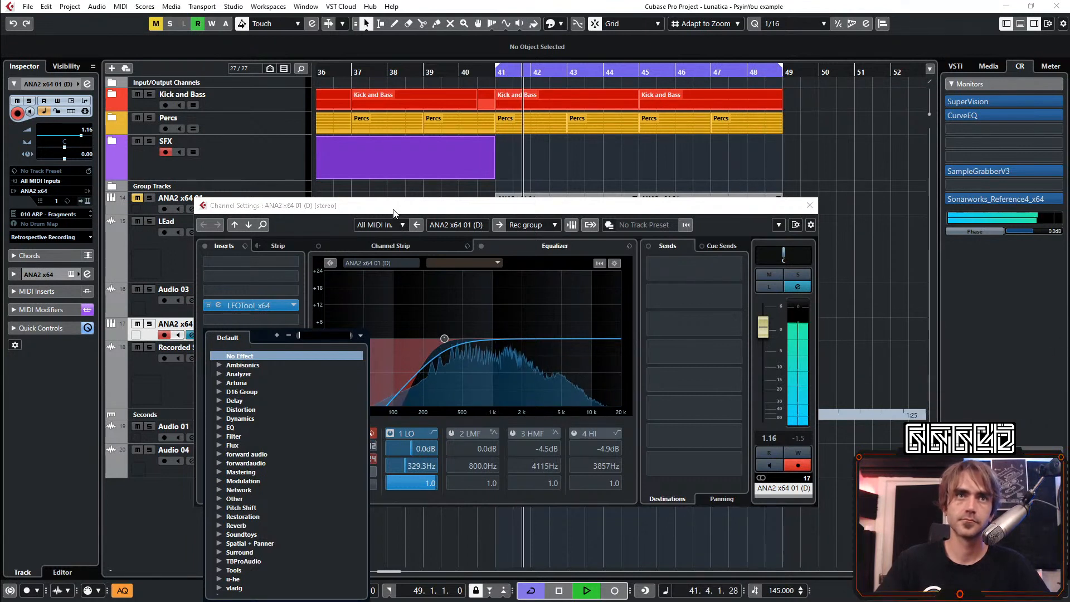
click(360, 204)
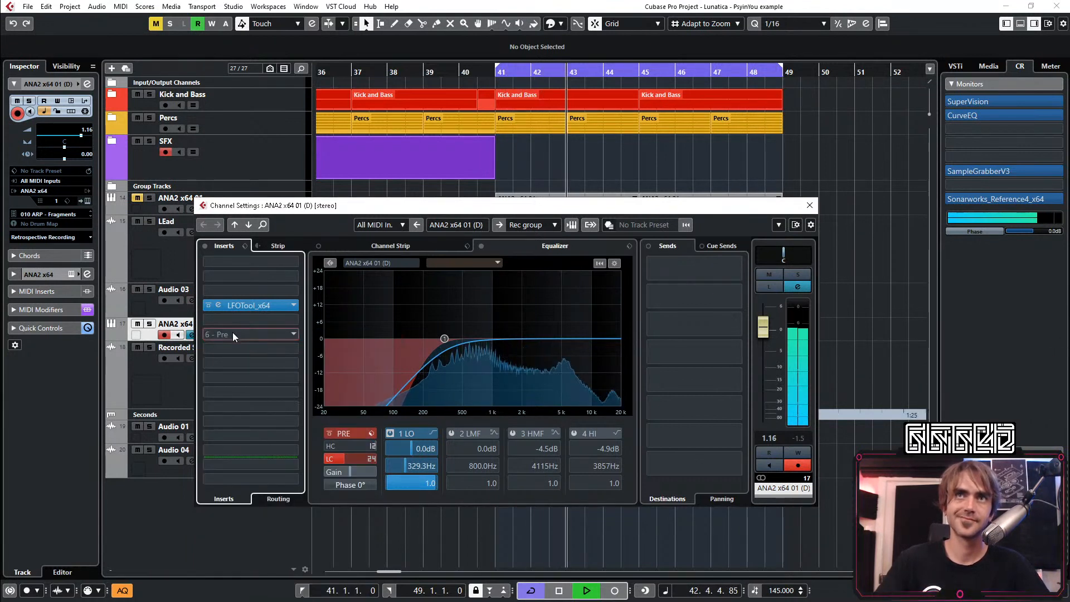
click(233, 335)
text(colo)
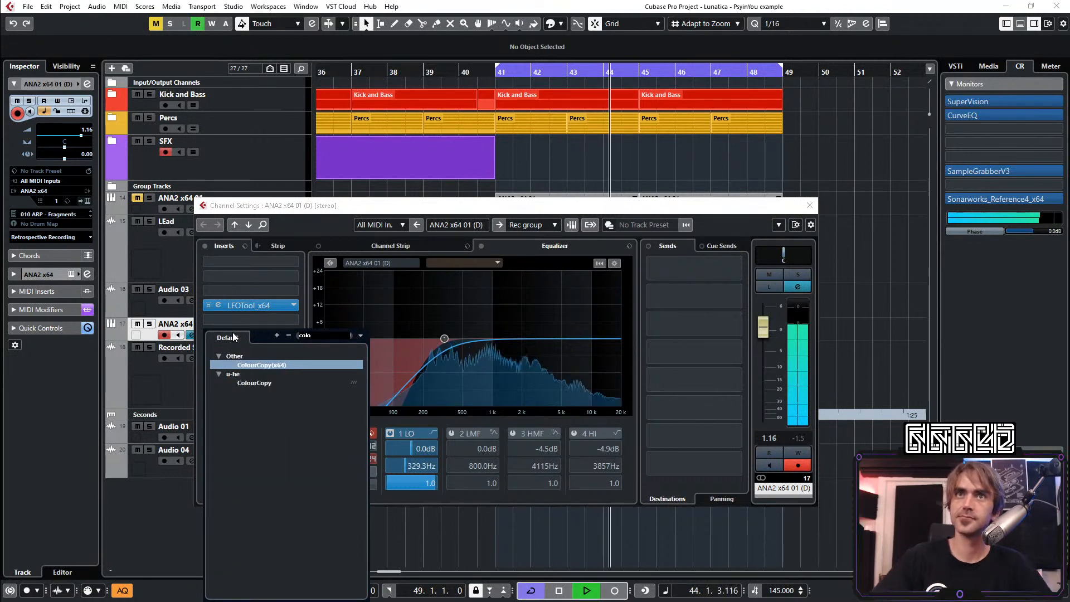
click(262, 284)
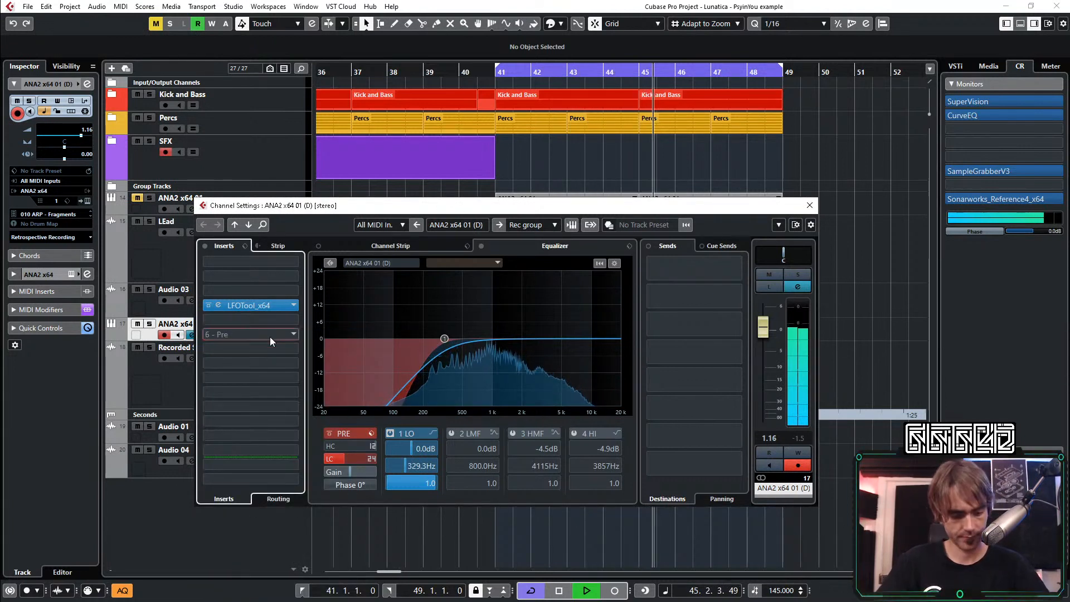
Stop playback, add the LEMON multi-tap delay in insert slot 6 of ANA2 x64 01 (D), and resume playback
key(space)
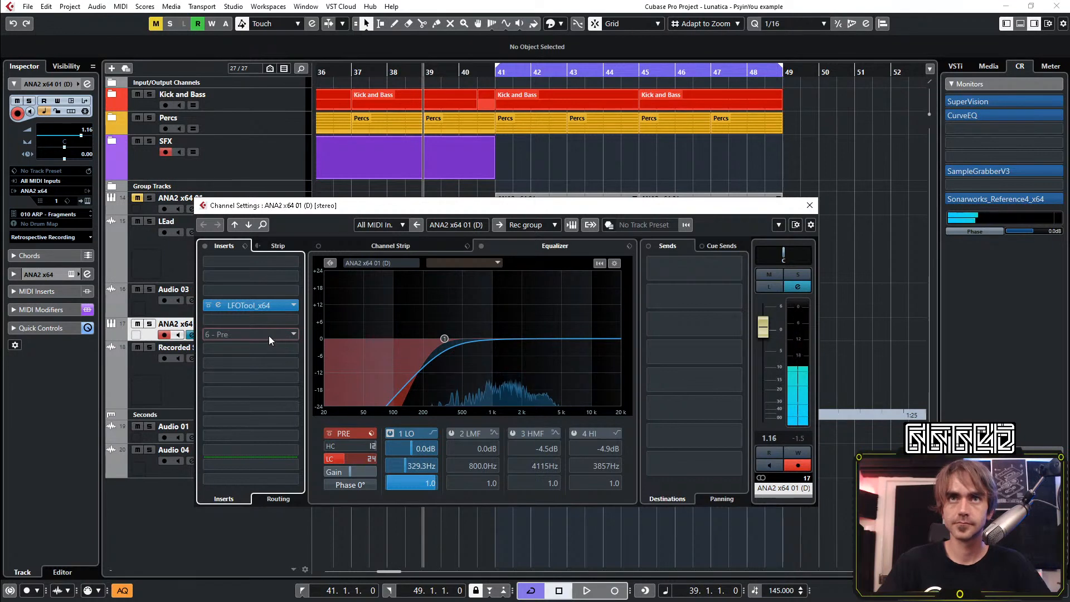
click(269, 336)
text(lemon)
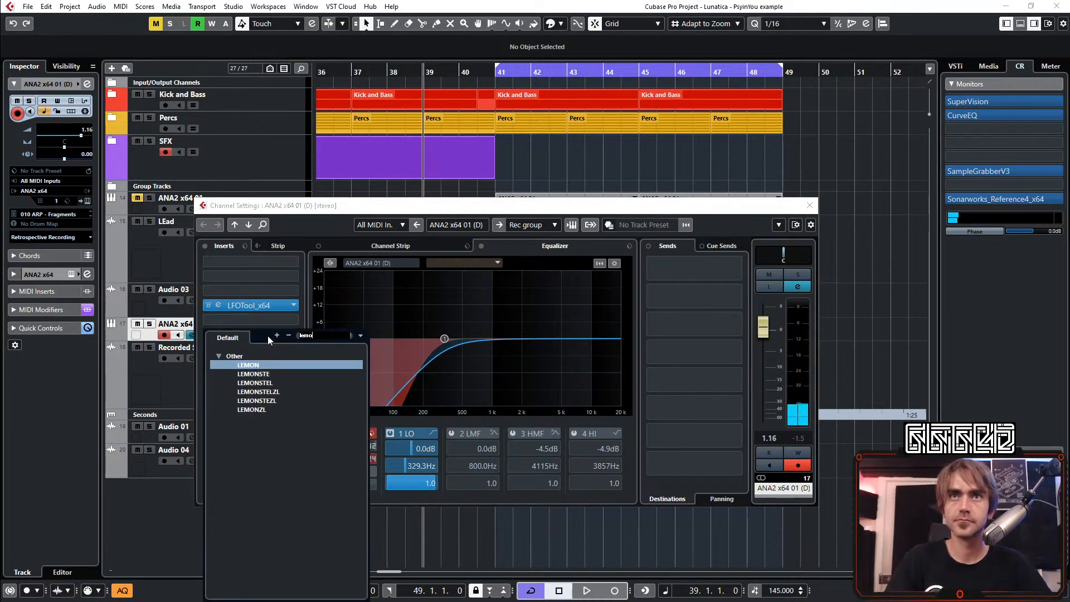
key(Return)
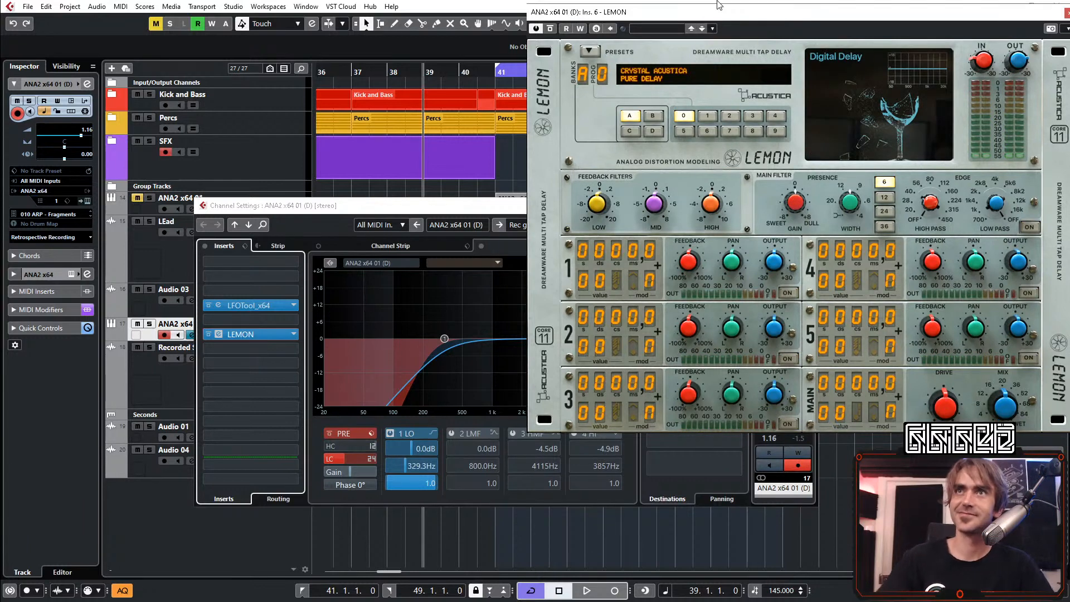
click(289, 202)
key(space)
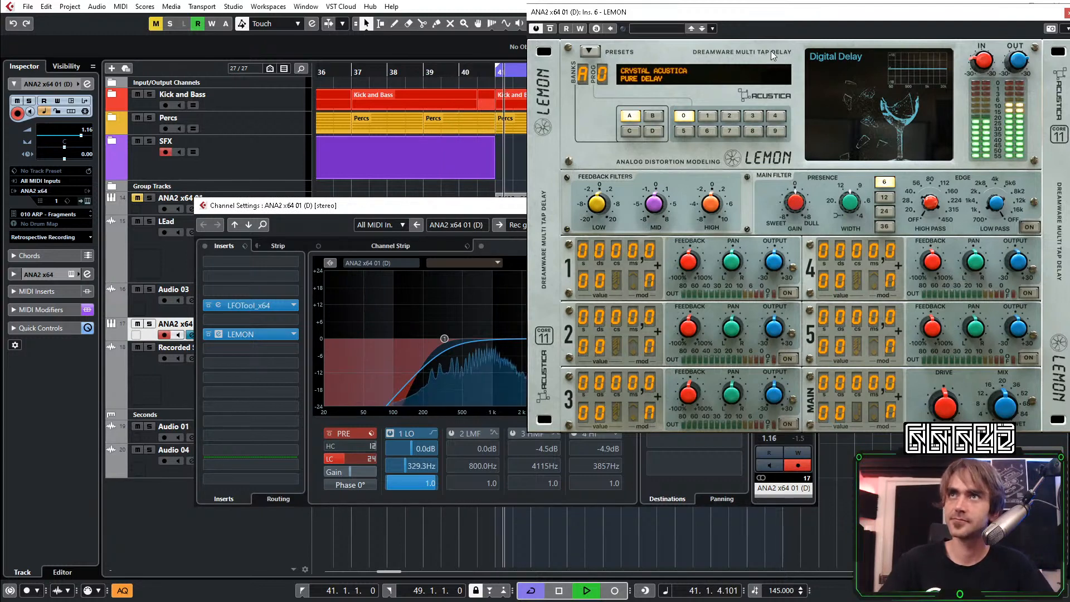
Load the [MED] Cassette Magic preset in the LEMON delay on ANA2 x64 01 (D)
click(679, 75)
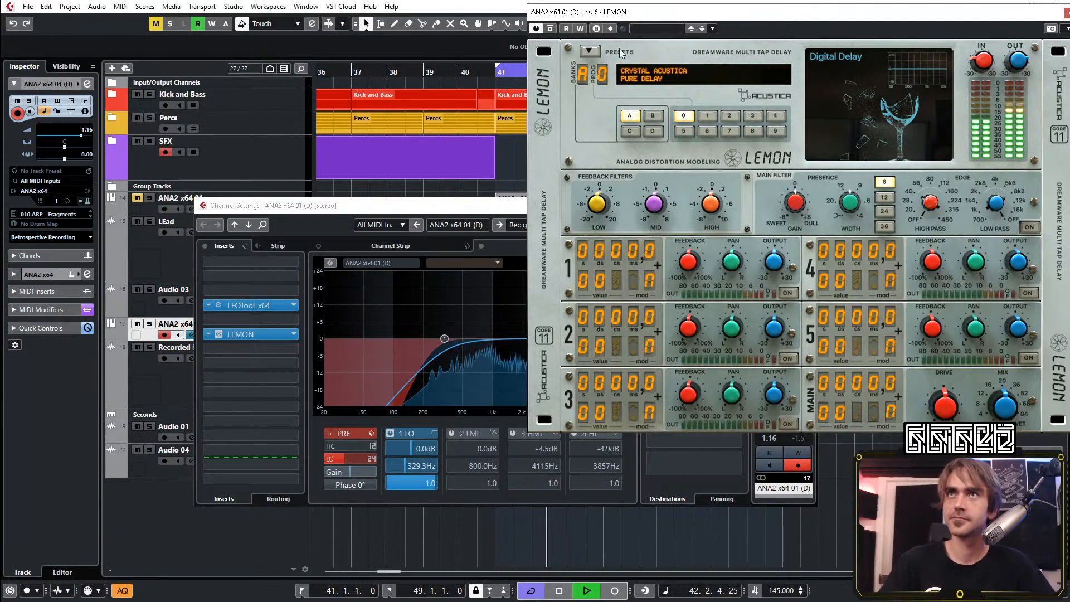
click(590, 51)
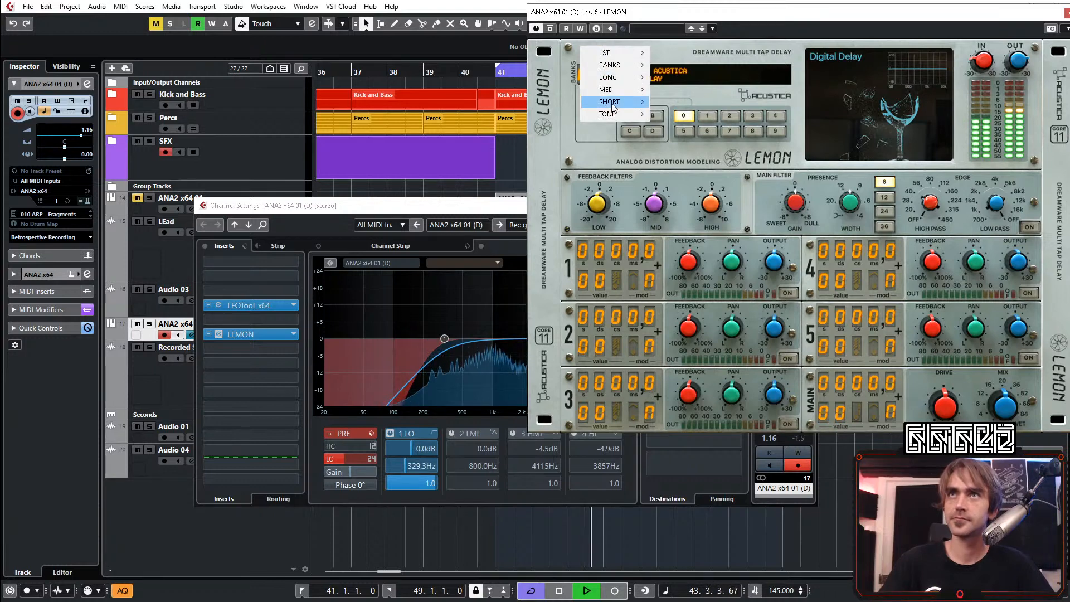
mouse_move(613, 106)
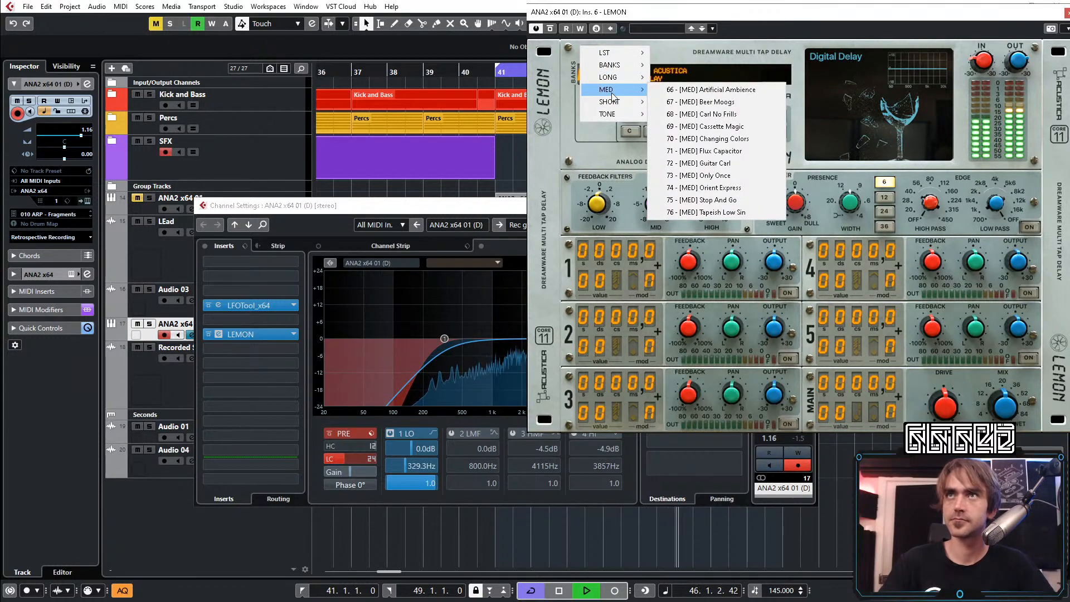
click(703, 127)
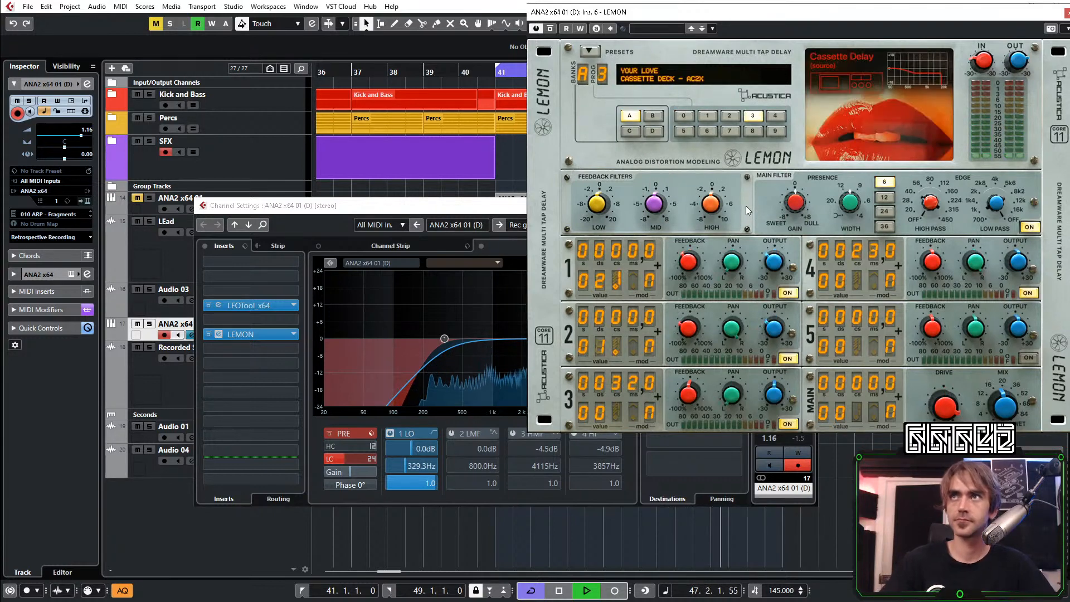
Restart playback and compare the arp with the LEMON delay bypassed and active
key(space)
key(space)
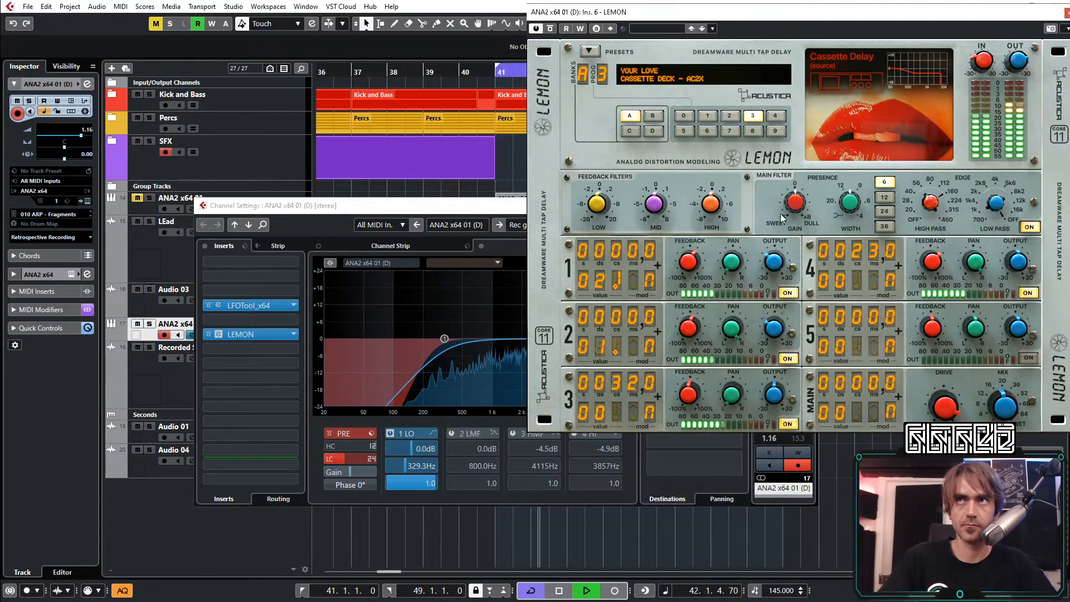
click(550, 29)
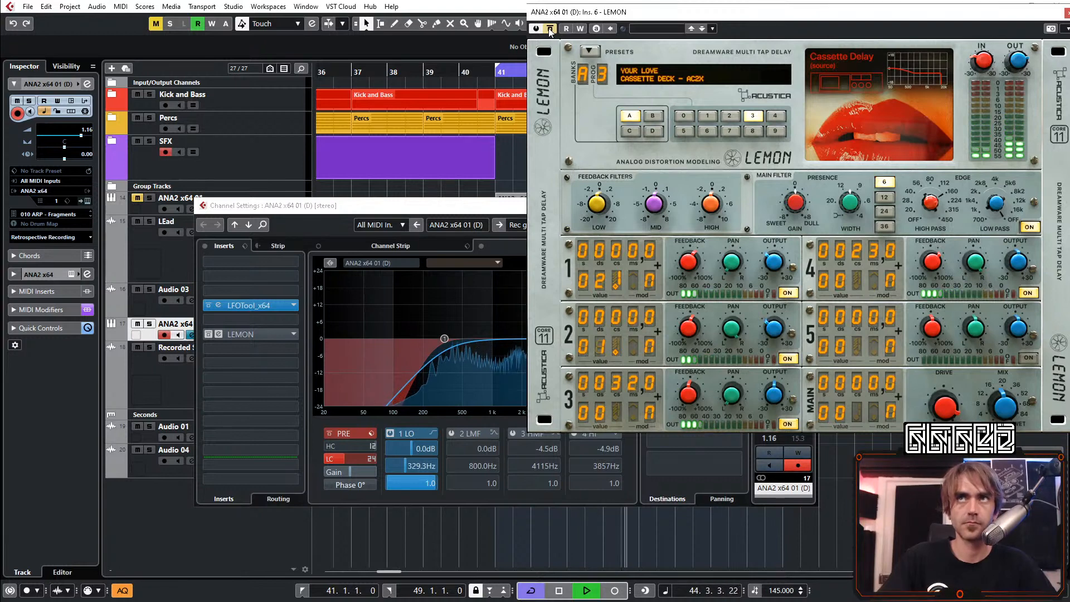
click(550, 29)
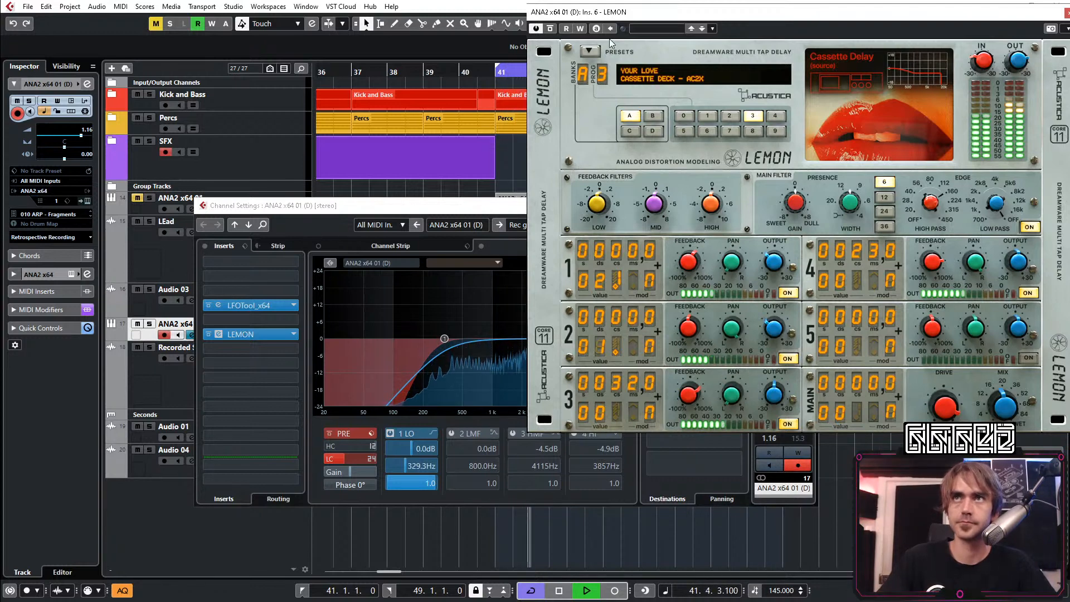
Switch LEMON to a preset using the B1 Broken Tears tape delay, Broken FX - A150
click(589, 51)
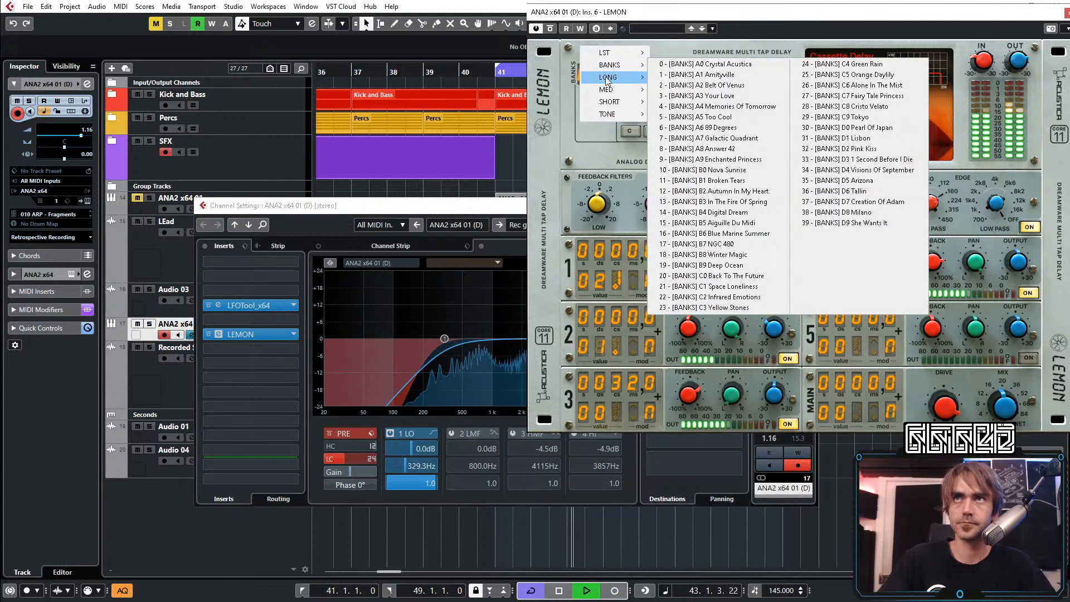
mouse_move(607, 79)
click(705, 88)
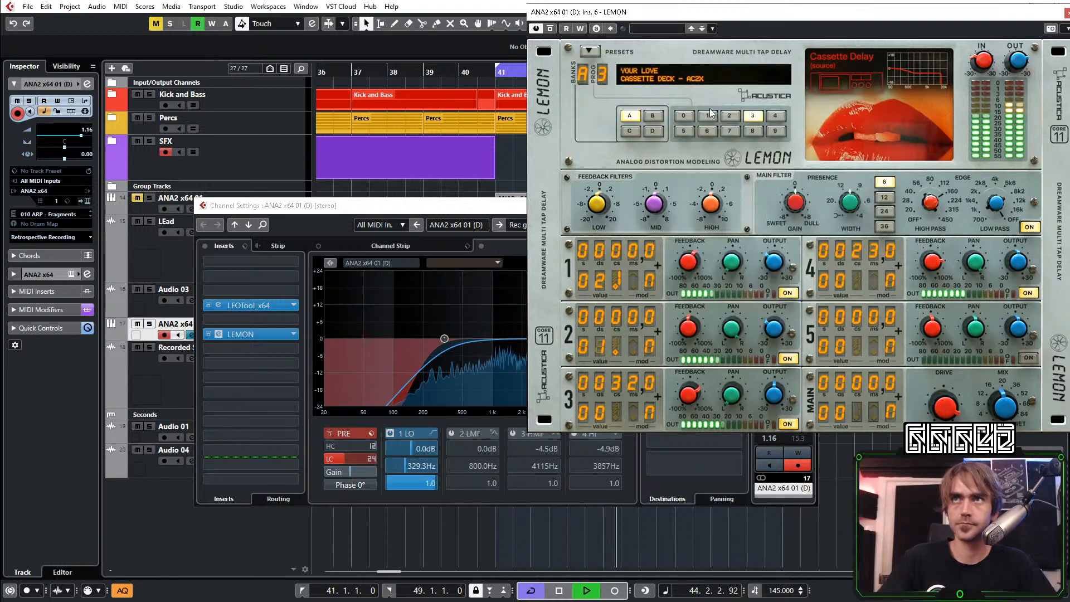
click(708, 115)
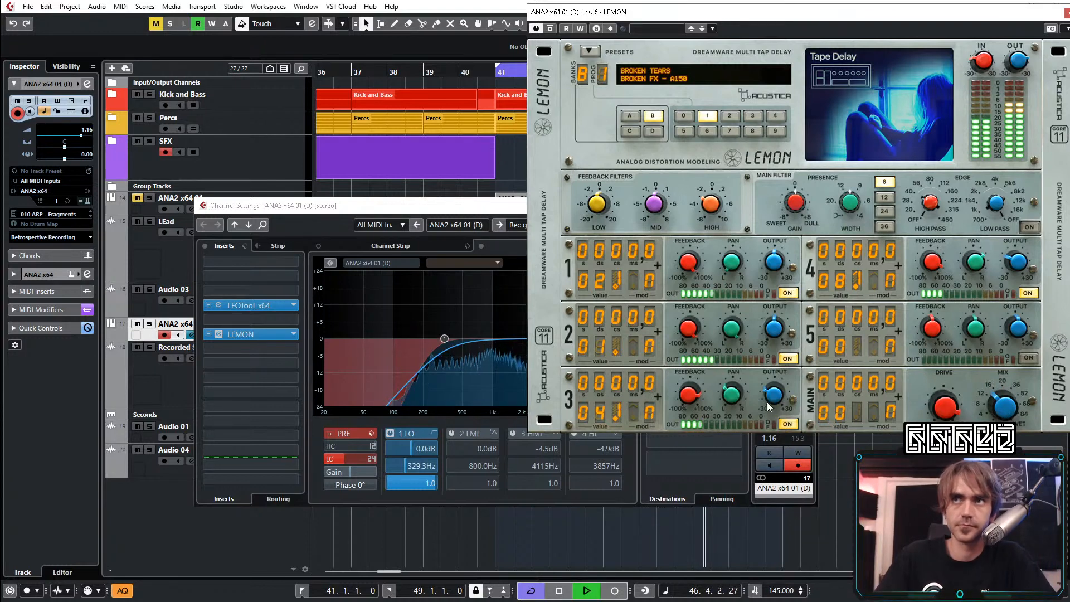
Choose a different preset from LEMON's MED group for the arp delay
click(589, 50)
mouse_move(602, 78)
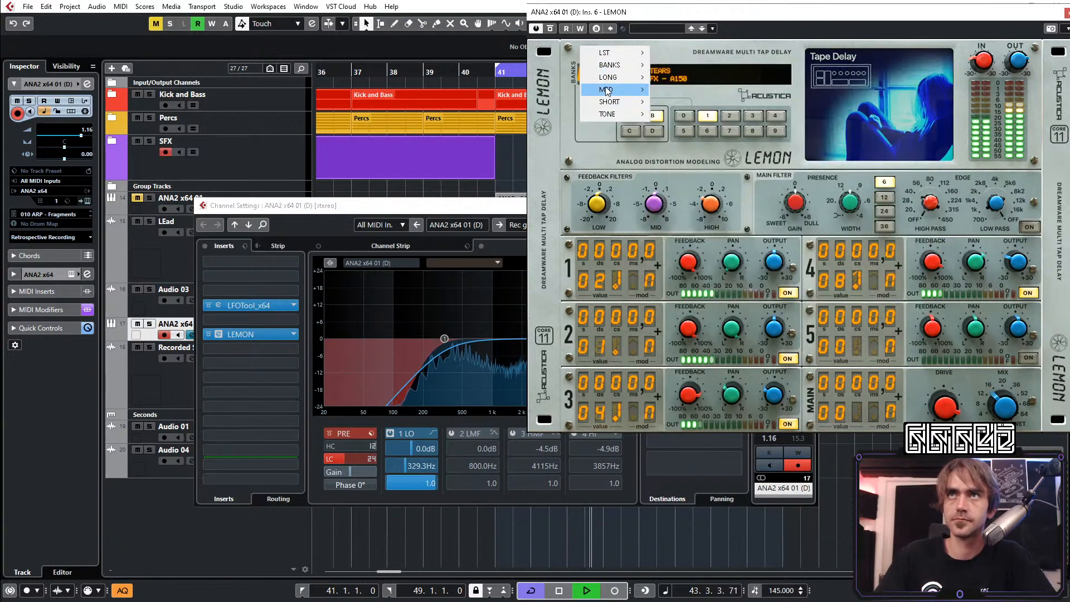
click(720, 148)
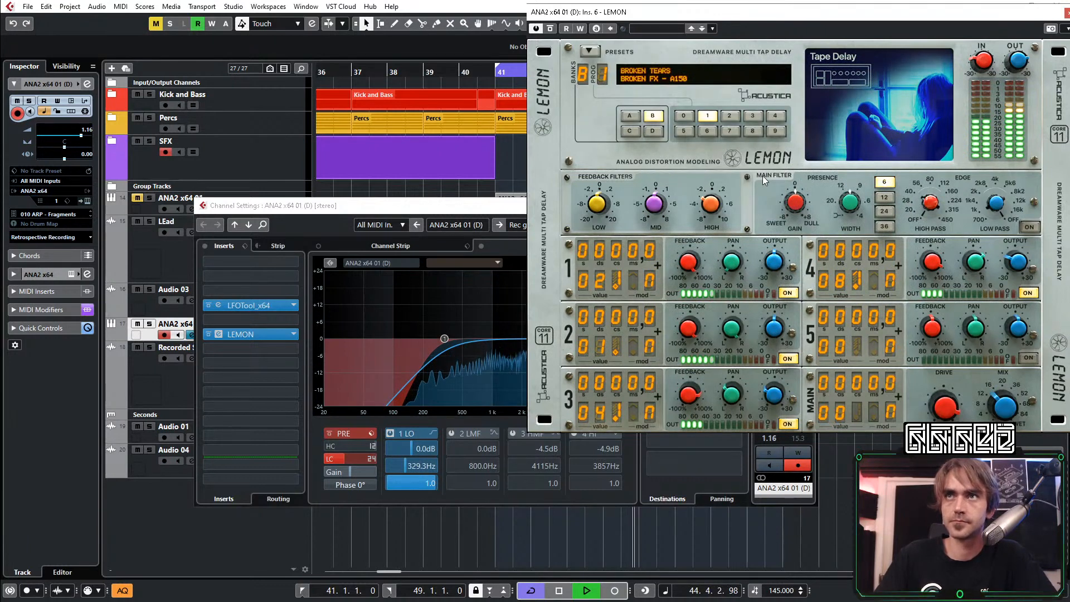
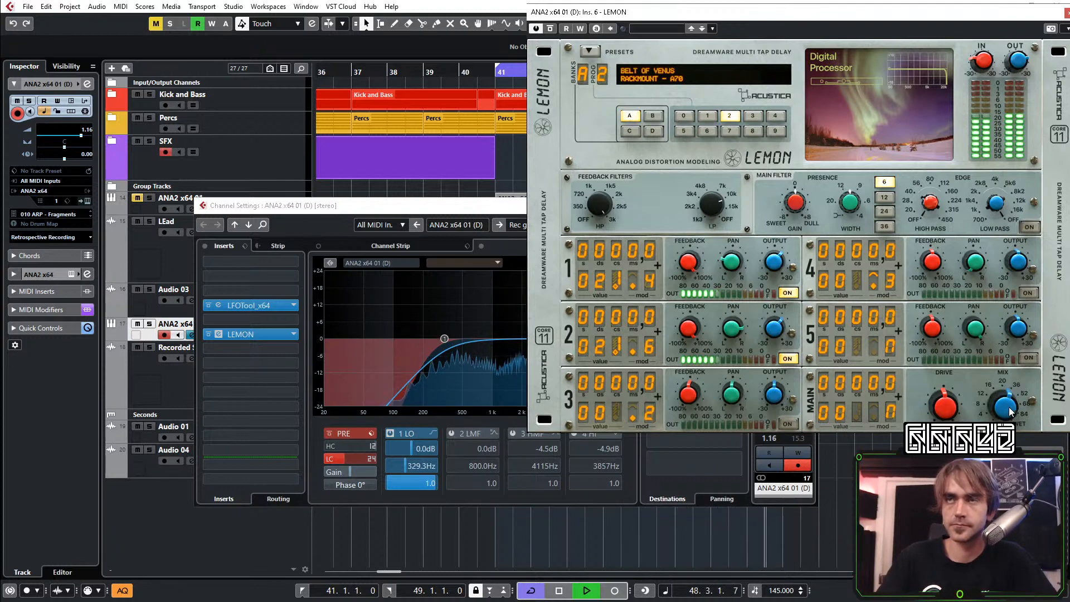
Close the LEMON delay window and raise the ANA2 x64 01 (D) channel volume to 3.09
drag(1048, 13, 894, 37)
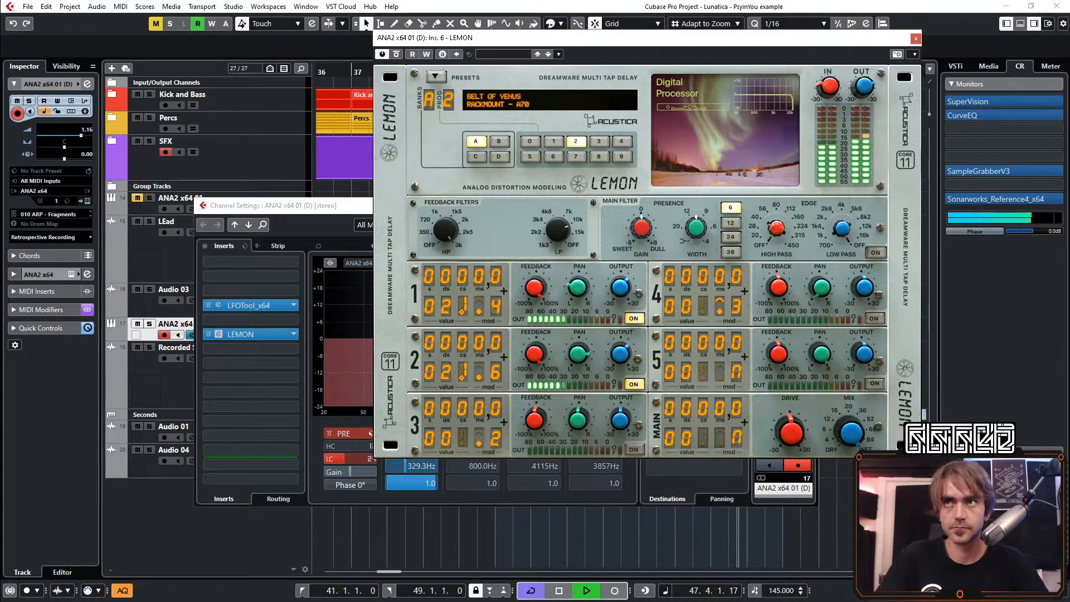
click(916, 39)
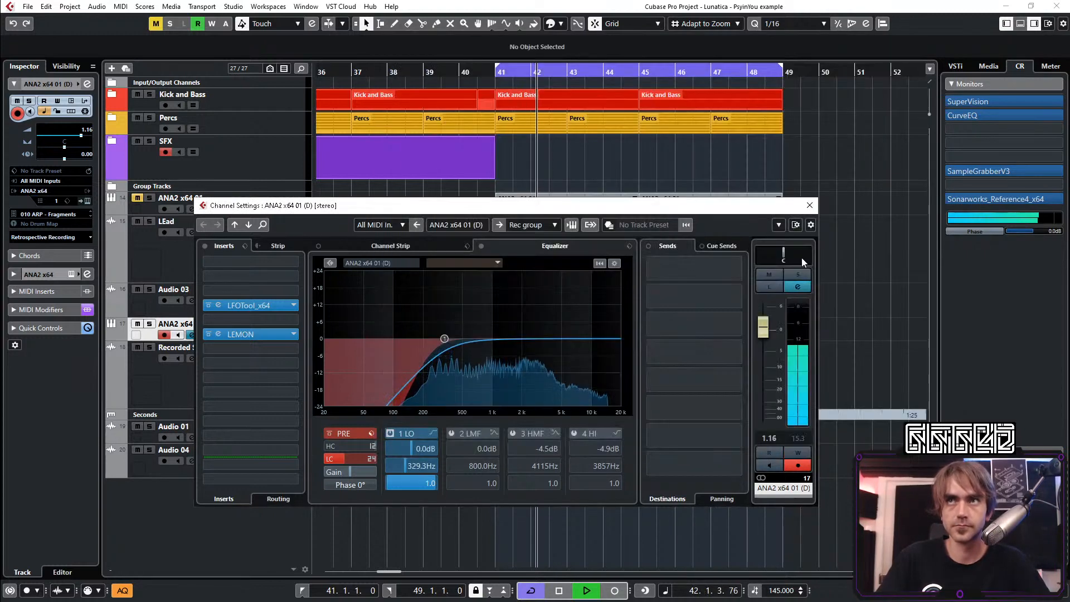
scroll(771, 350, up, 1)
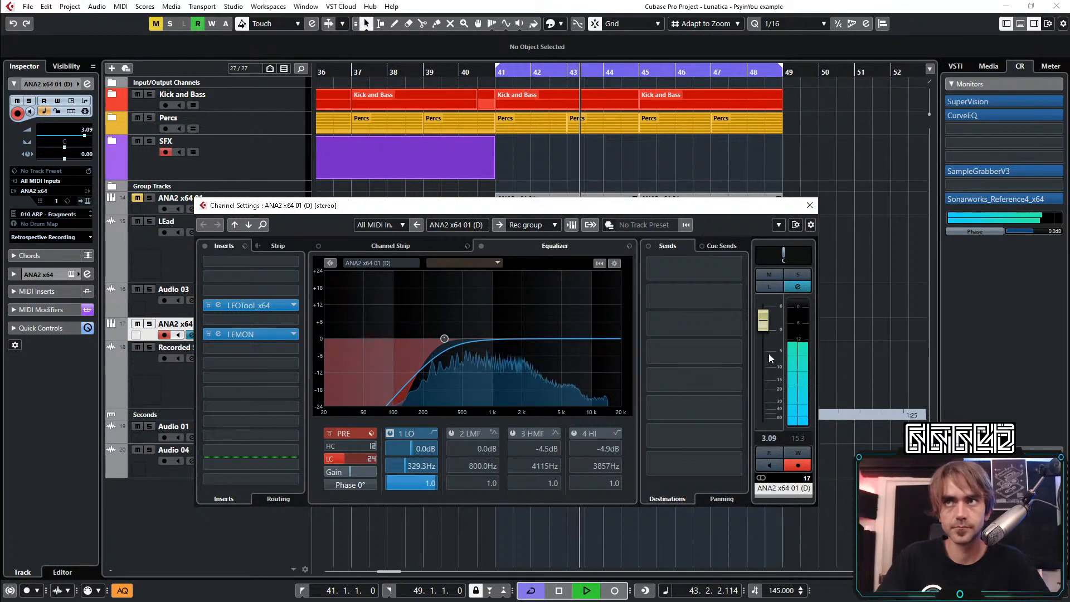
Add the Rev INTENSITY reverb in the insert slot below LEMON on the ANA2 x64 01 (D) channel
click(239, 348)
text(rev)
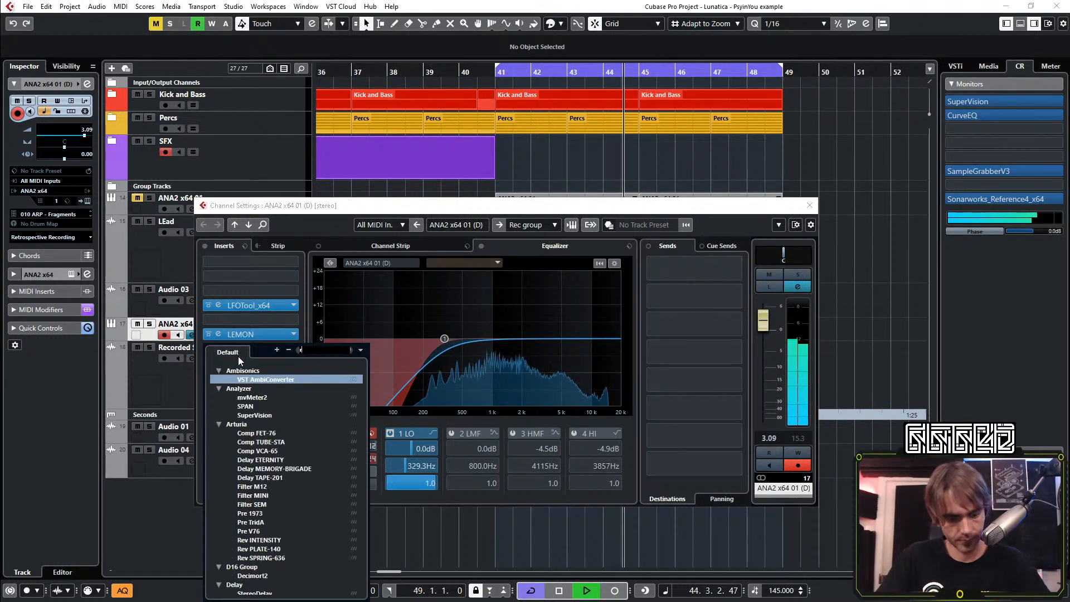
click(274, 381)
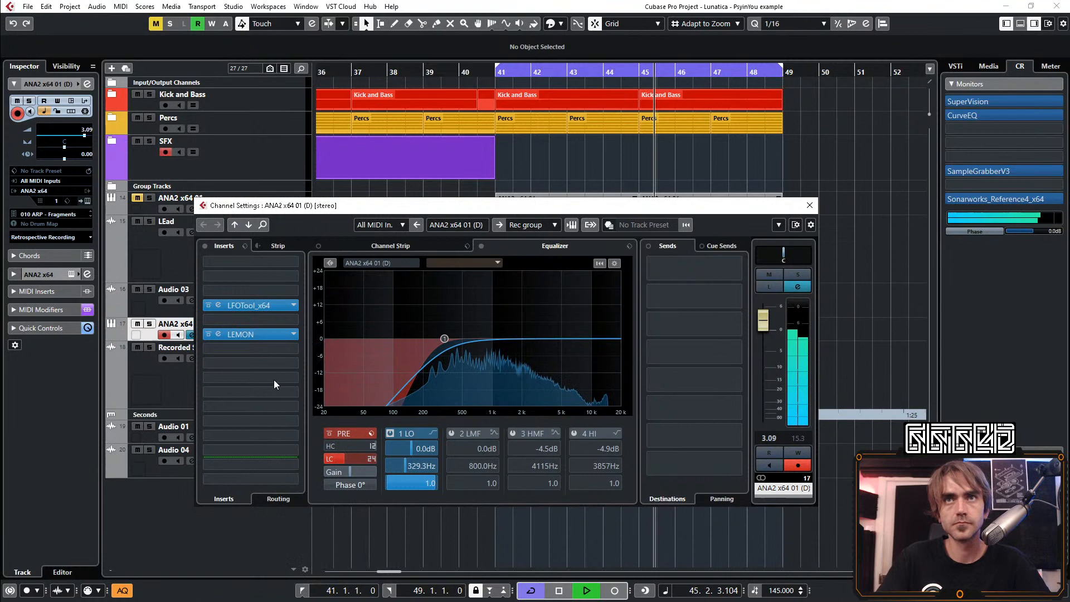
click(809, 206)
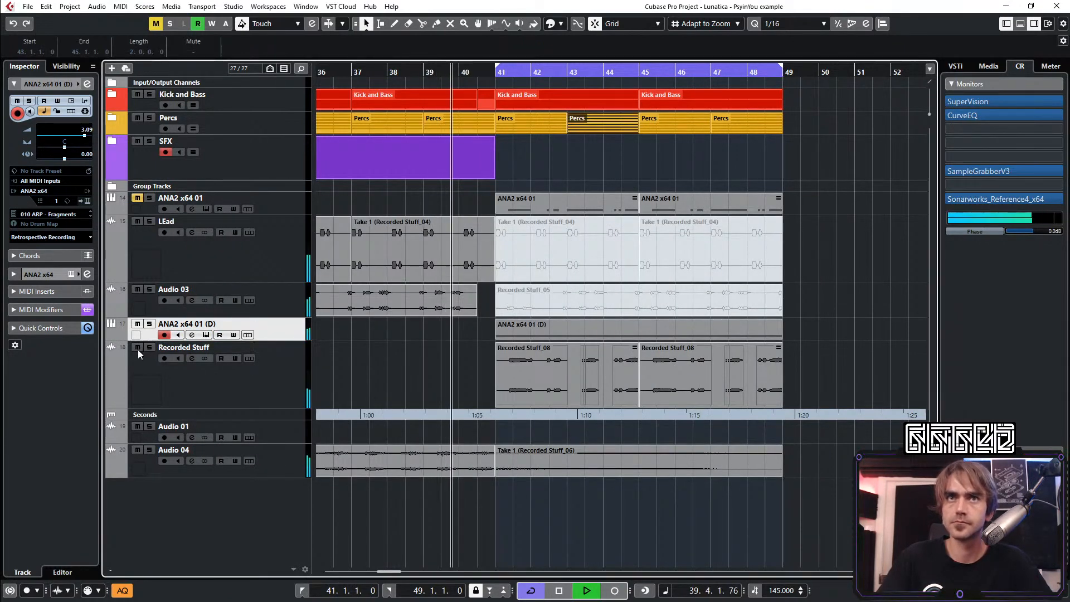
Mute the Recorded Stuff track and lower the dry/wet mix of Rev INTENSITY on the ANA2 x64 01 (D) channel
click(137, 347)
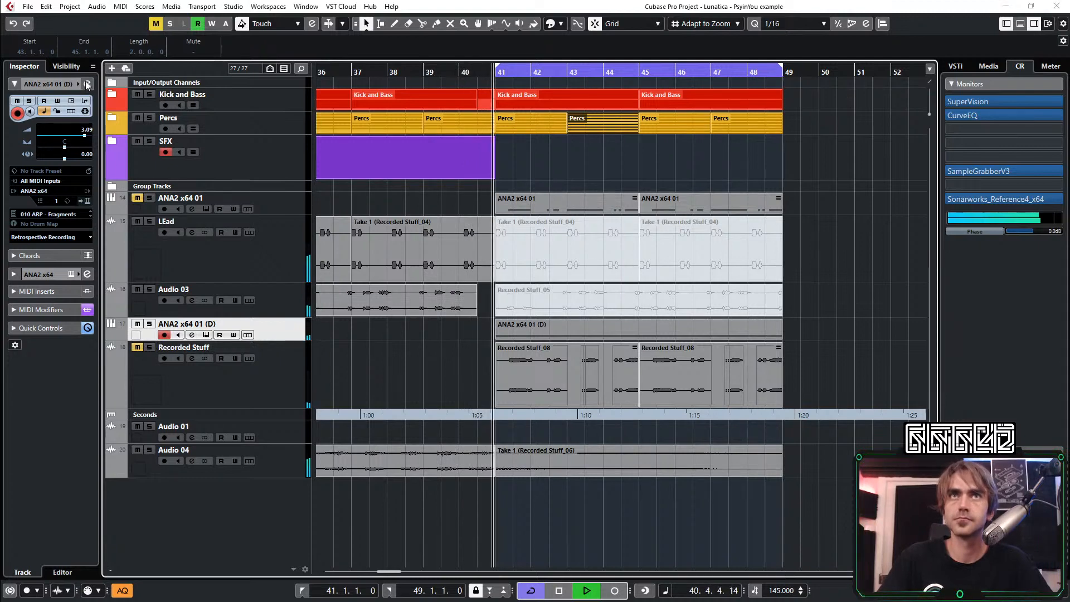
click(87, 84)
click(251, 349)
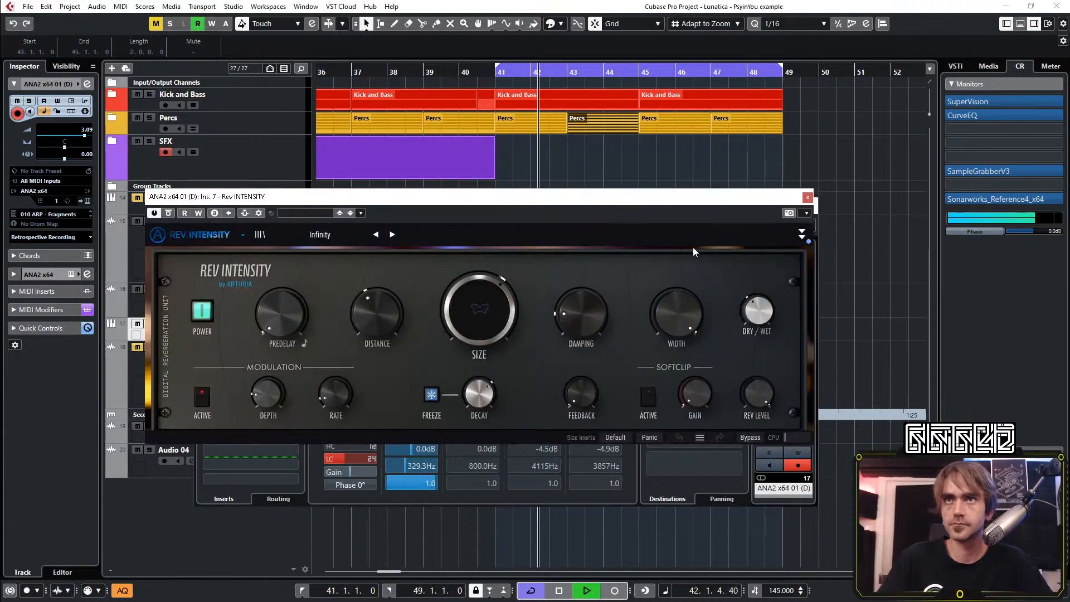
click(802, 234)
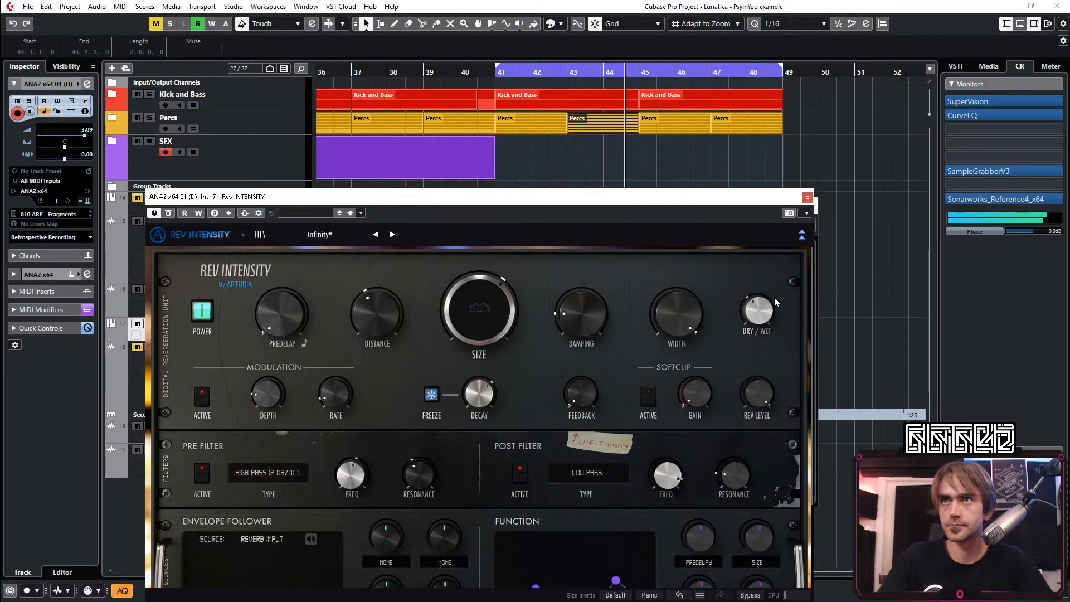
drag(774, 296, 775, 306)
click(801, 234)
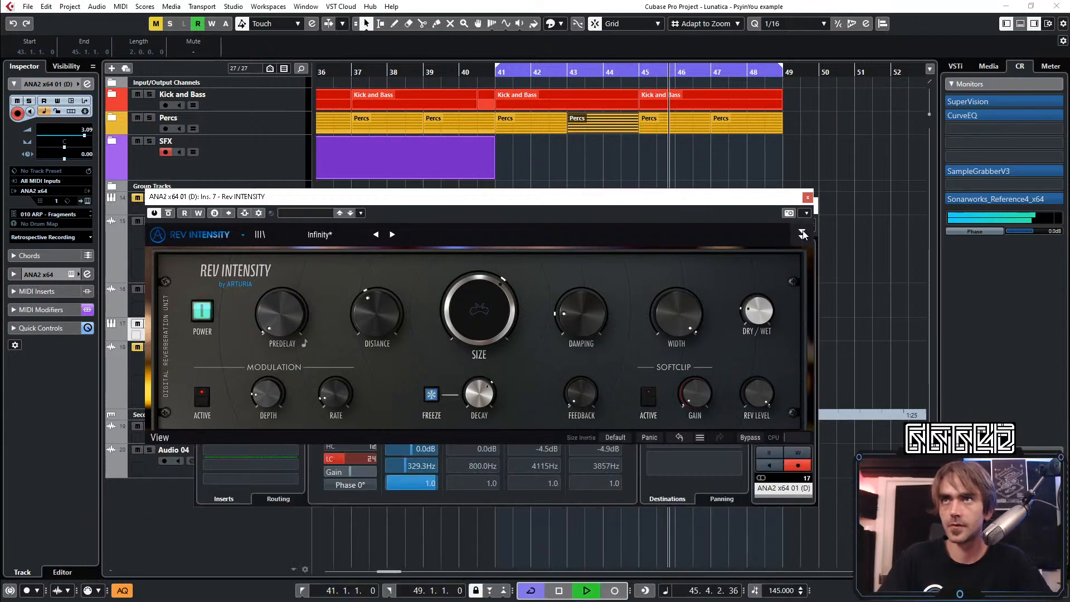
click(808, 198)
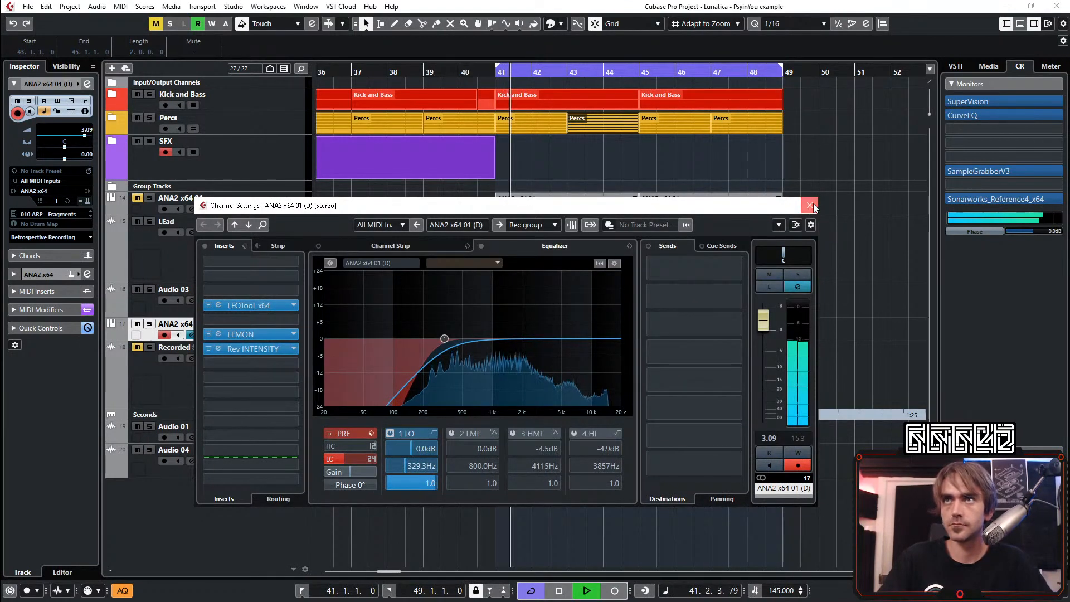
click(809, 205)
Stop playback and add a new audio track below the Recorded Stuff track
scroll(743, 397, down, 3)
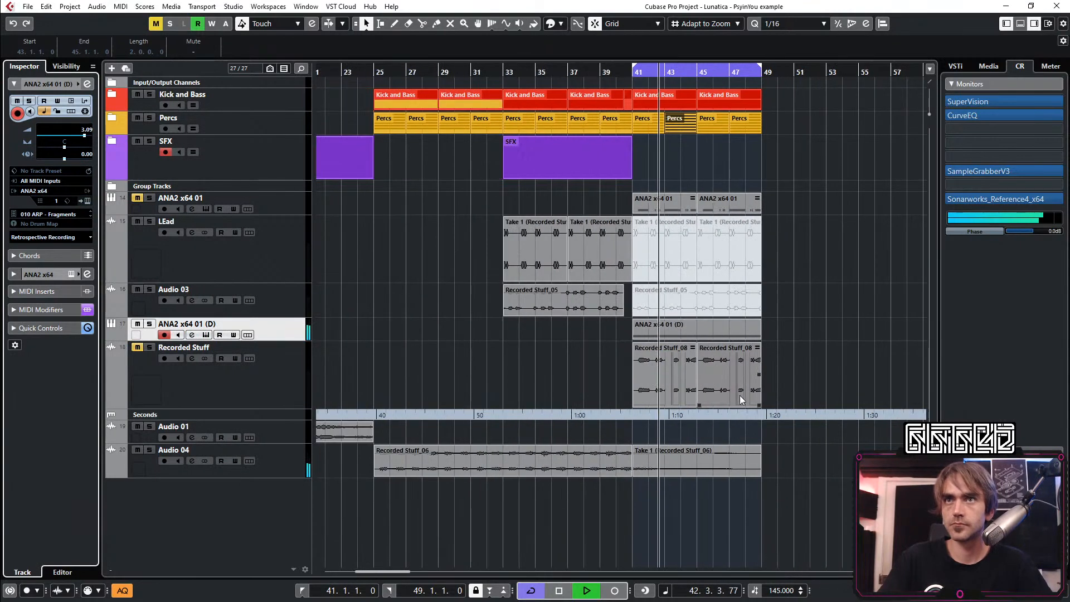
scroll(740, 396, right, 2)
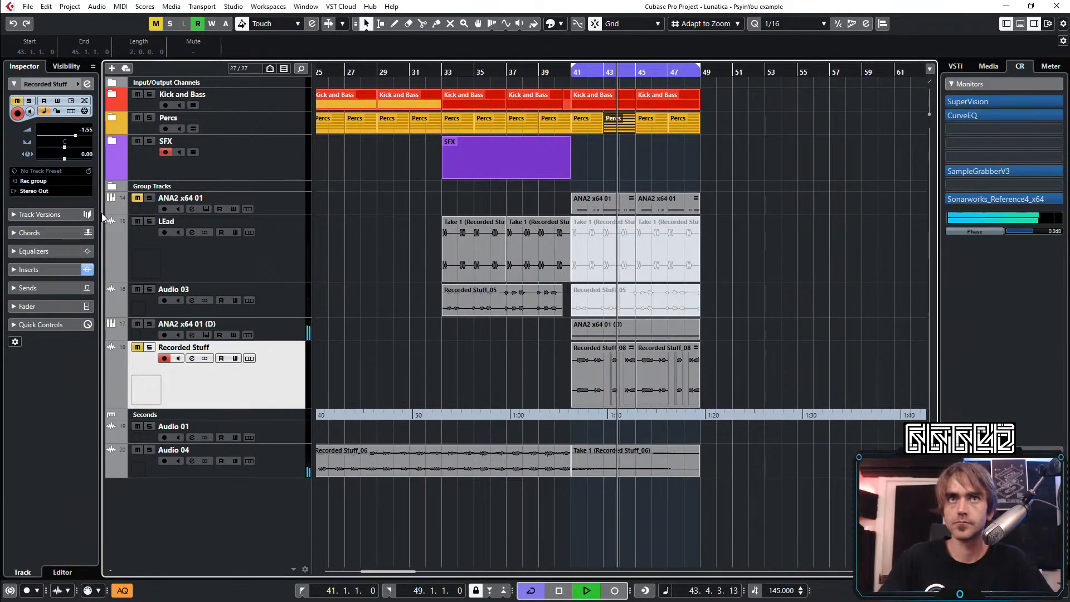
click(87, 84)
click(87, 84)
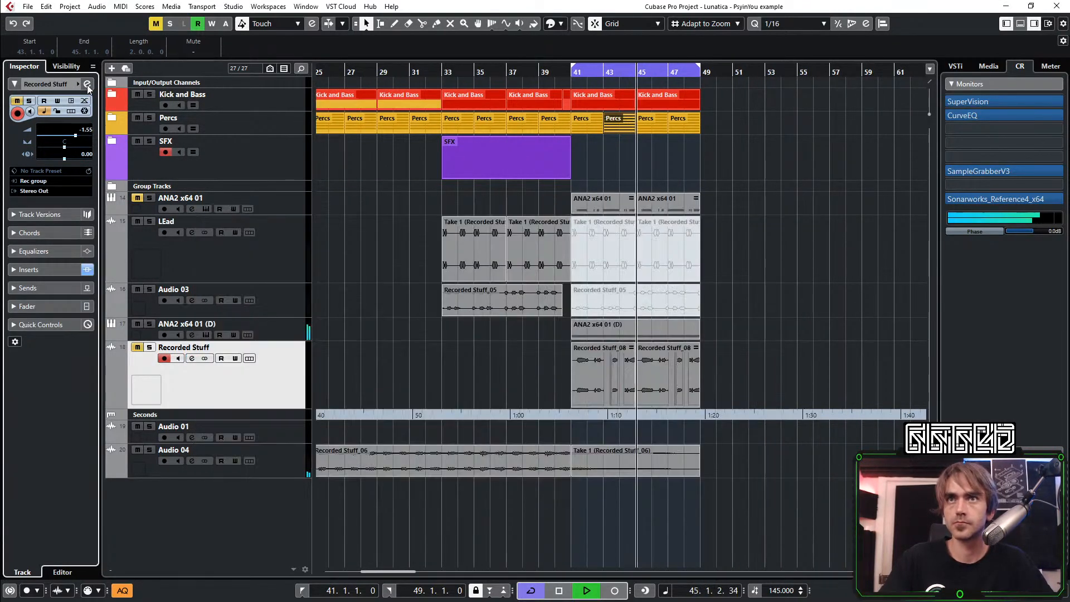
right_click(236, 519)
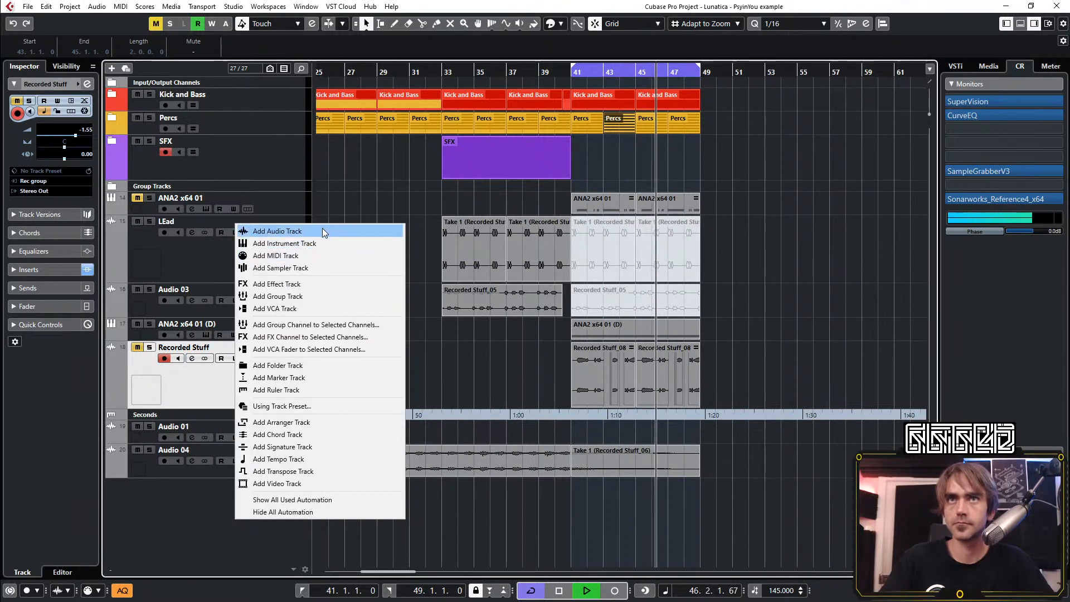
key(Escape)
key(space)
right_click(242, 486)
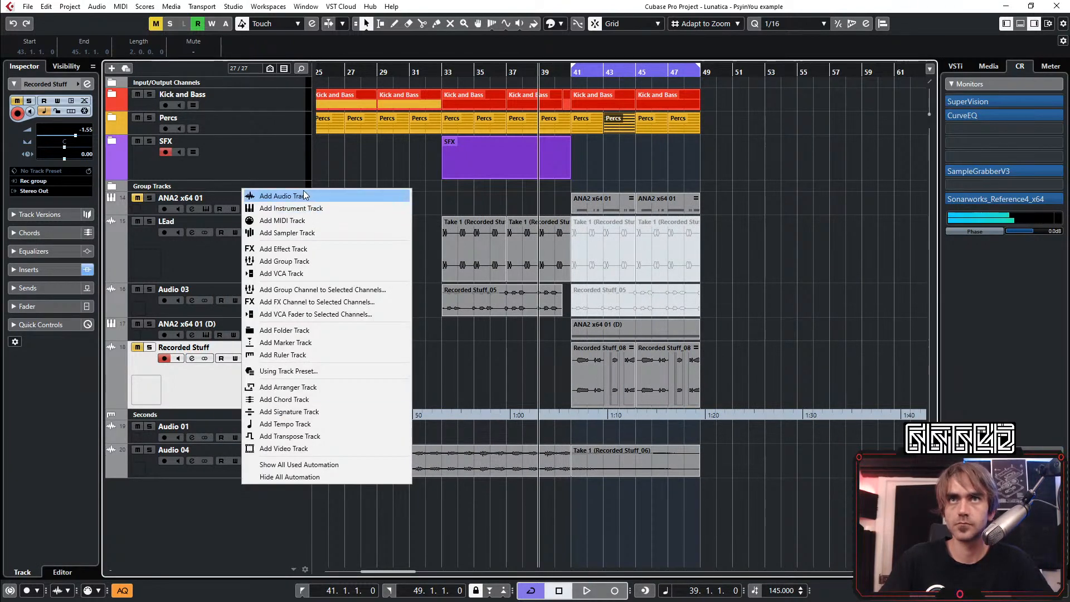
click(303, 196)
click(521, 385)
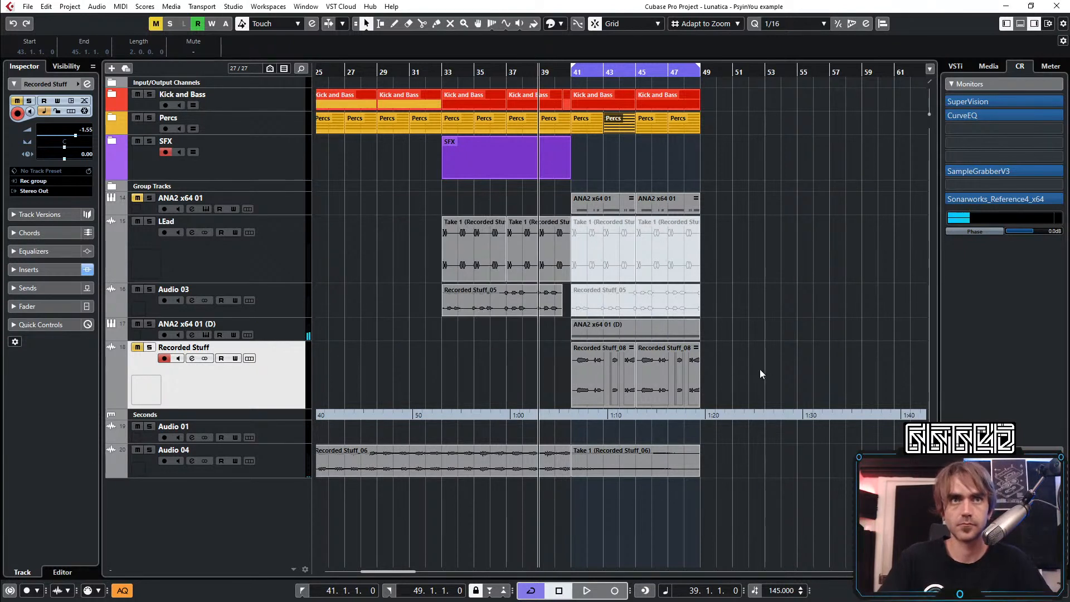
Record the ANA2 x64 01 (D) sound onto Audio 05 over the looped bars 41 to 49, and start playback
key(KP_Multiply)
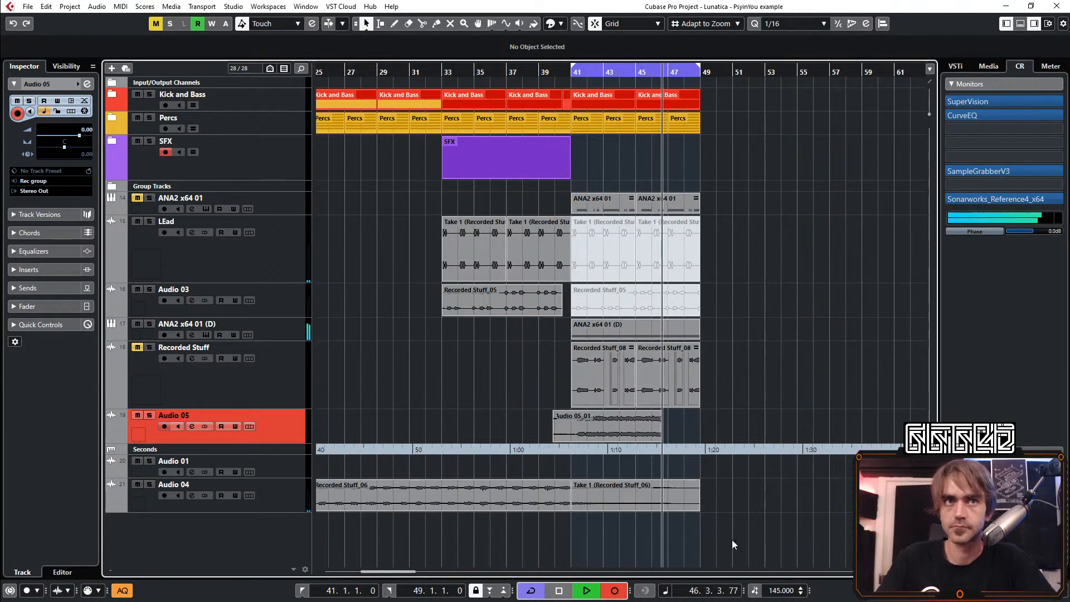
scroll(684, 513, up, 2)
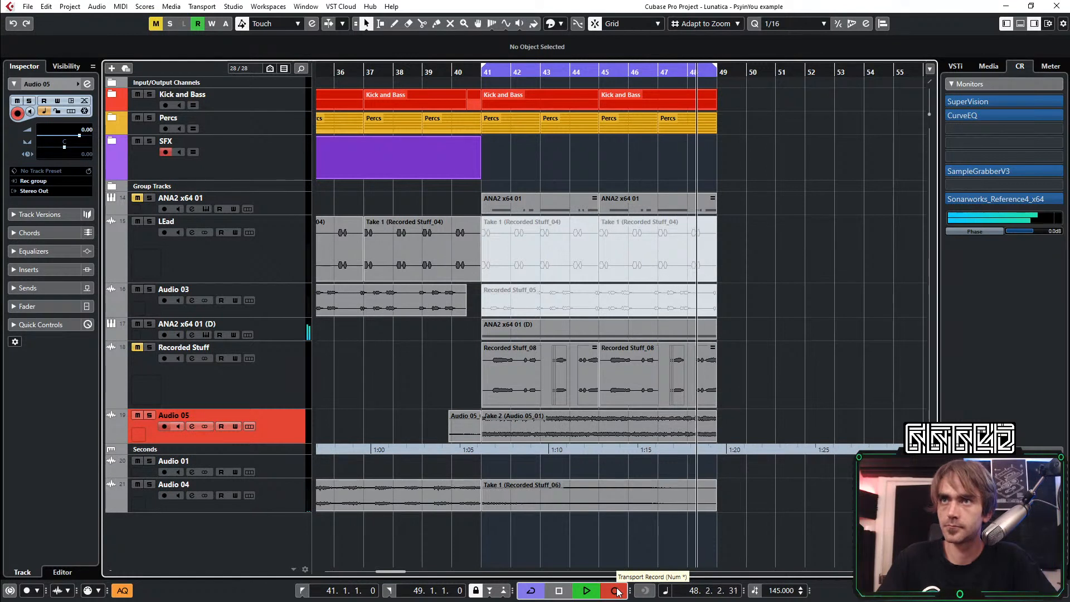
key(space)
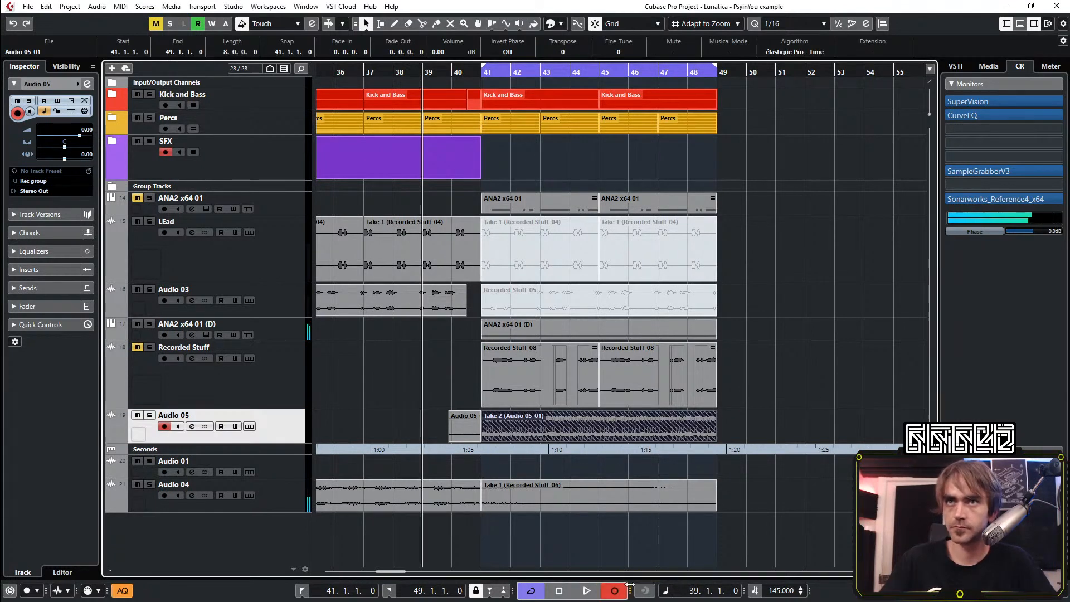
click(434, 392)
key(space)
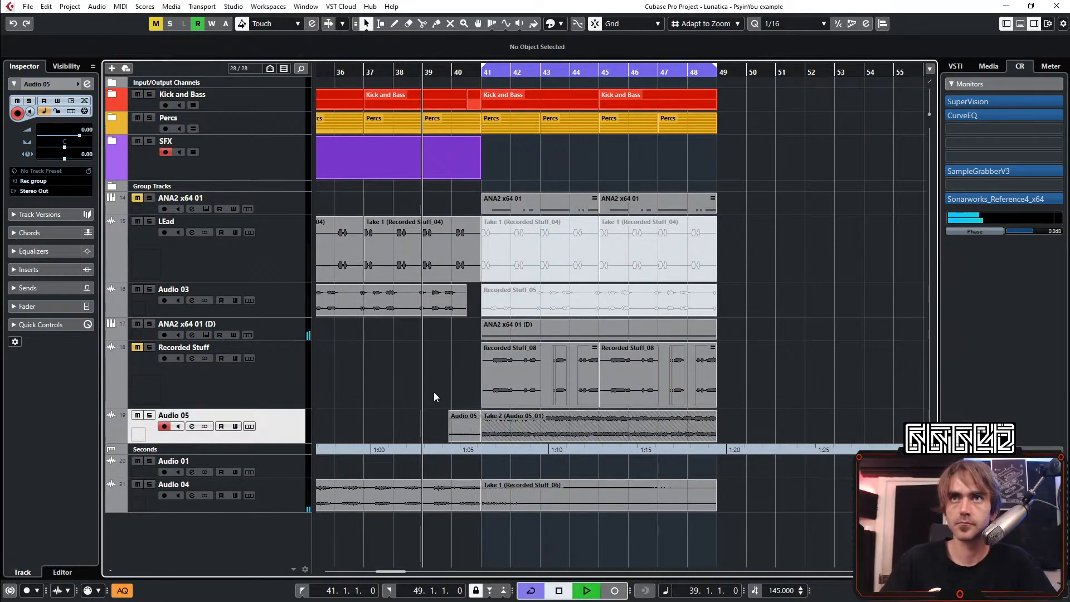
Bypass the LEMON and Rev INTENSITY inserts on the ANA2 x64 01 (D) channel and play the section
click(283, 333)
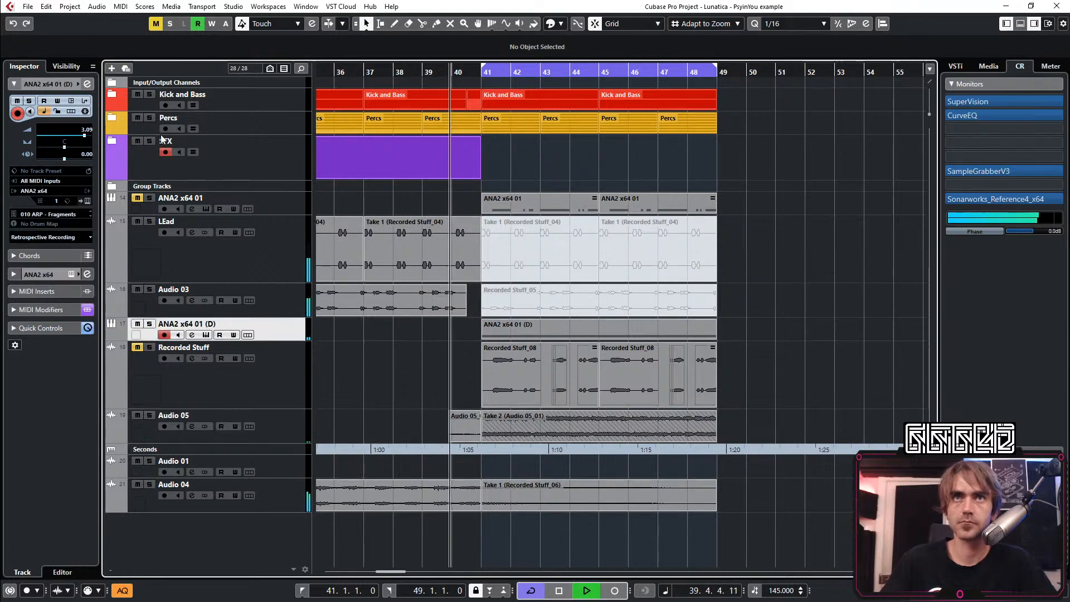
key(space)
click(88, 84)
key(space)
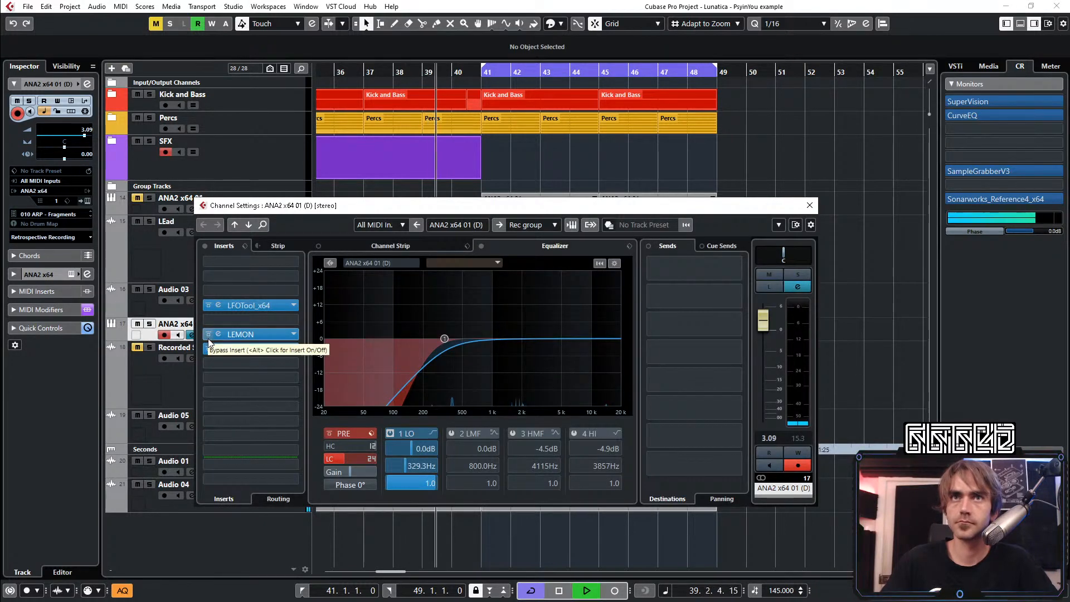
click(209, 348)
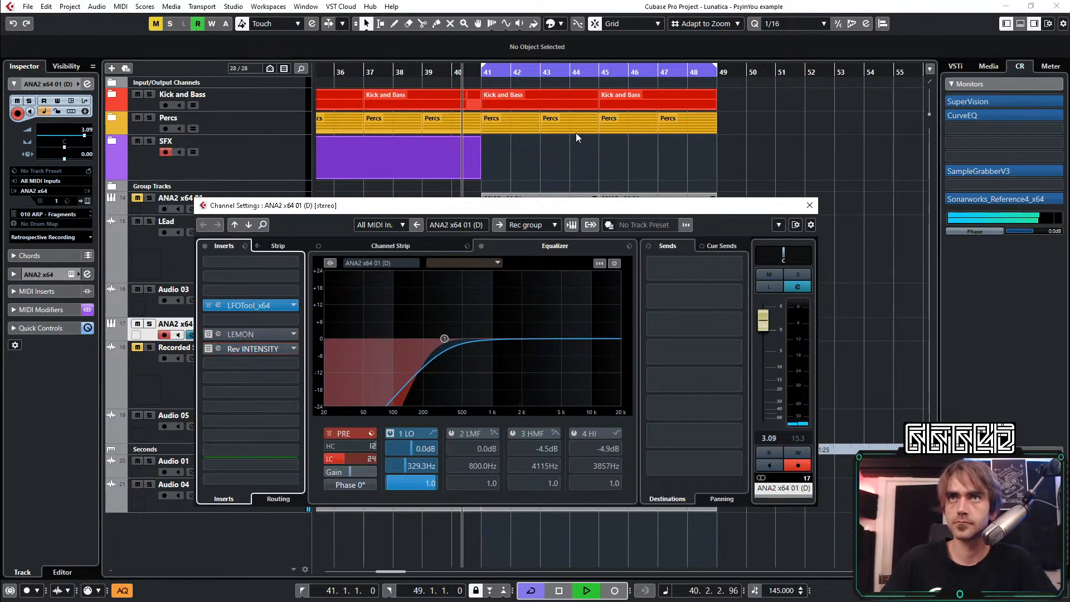
click(810, 205)
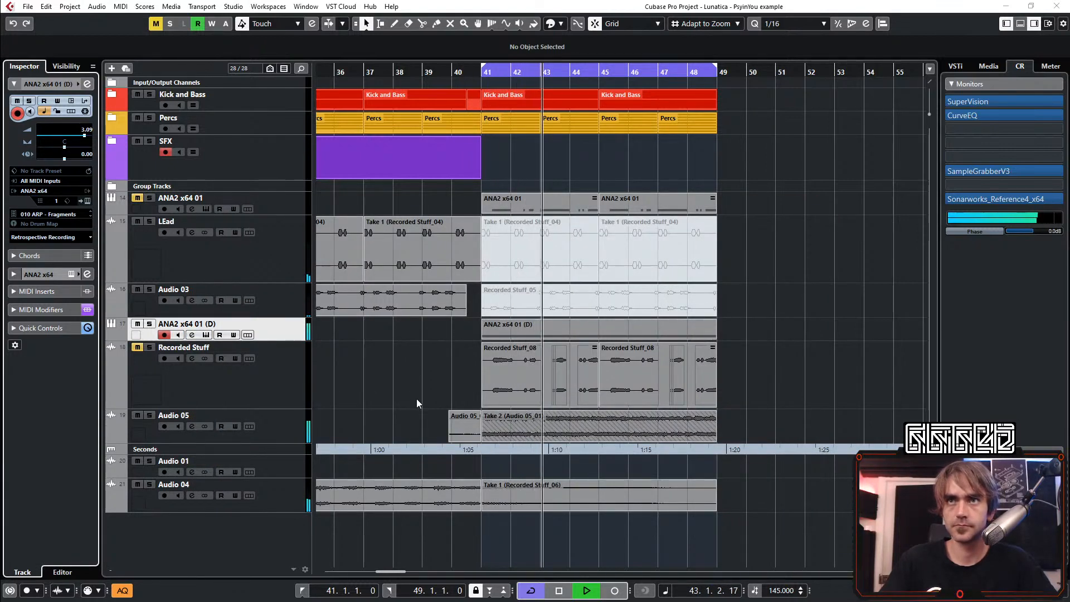
Remove the LEMON and Rev INTENSITY inserts from the ANA2 x64 01 (D) channel
click(86, 83)
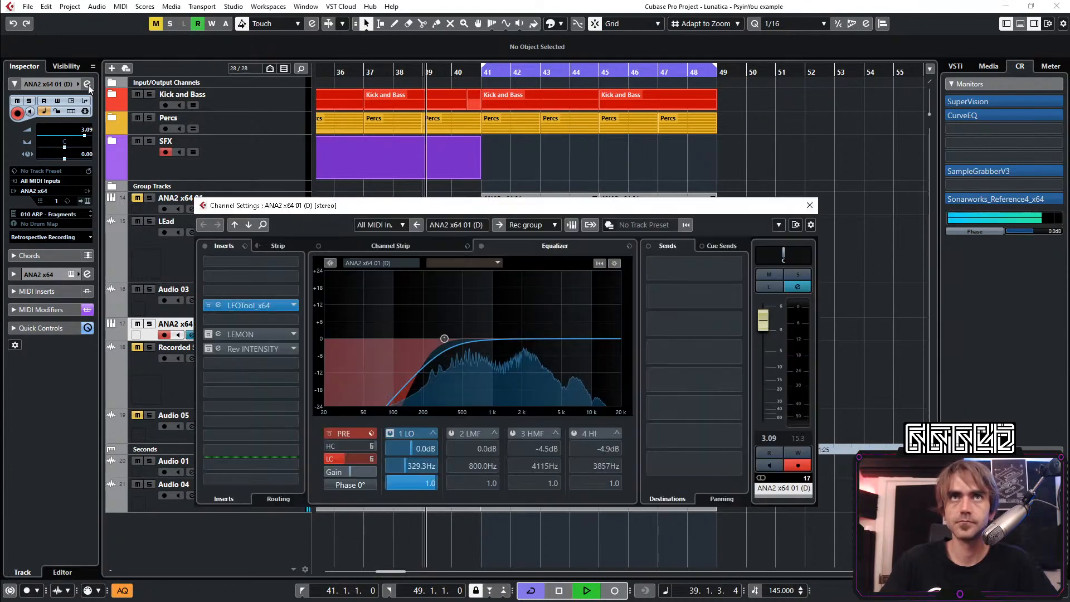
key(space)
click(293, 335)
scroll(279, 384, up, 20)
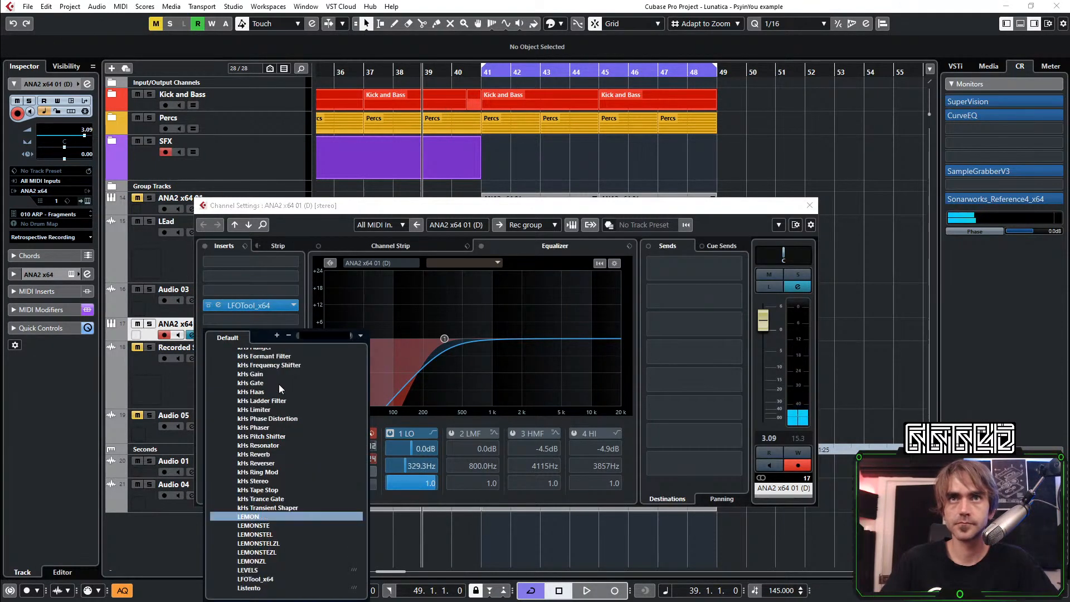
click(254, 354)
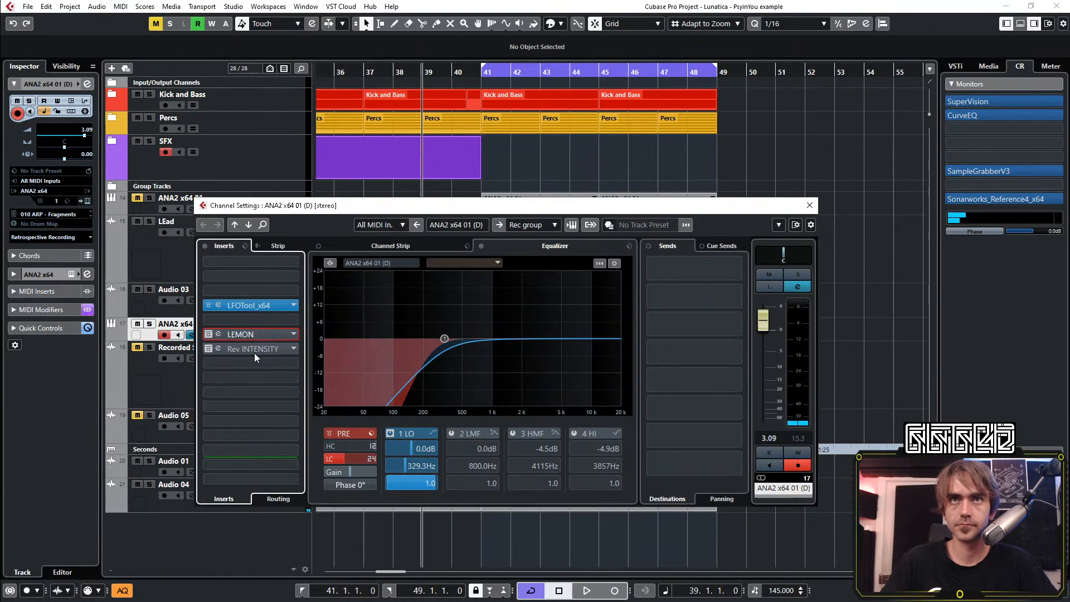
click(292, 351)
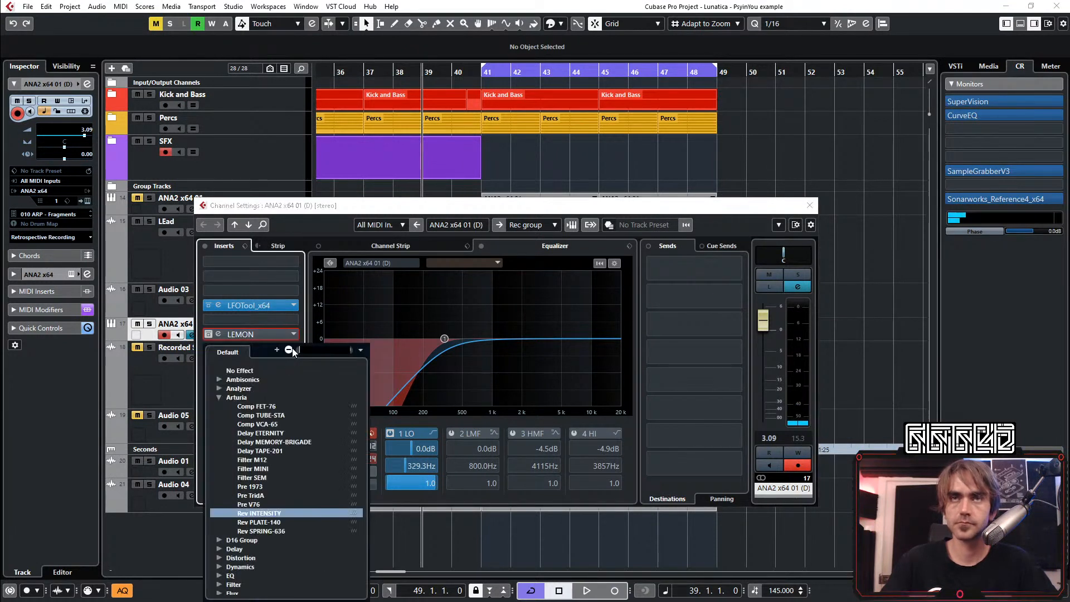
click(245, 371)
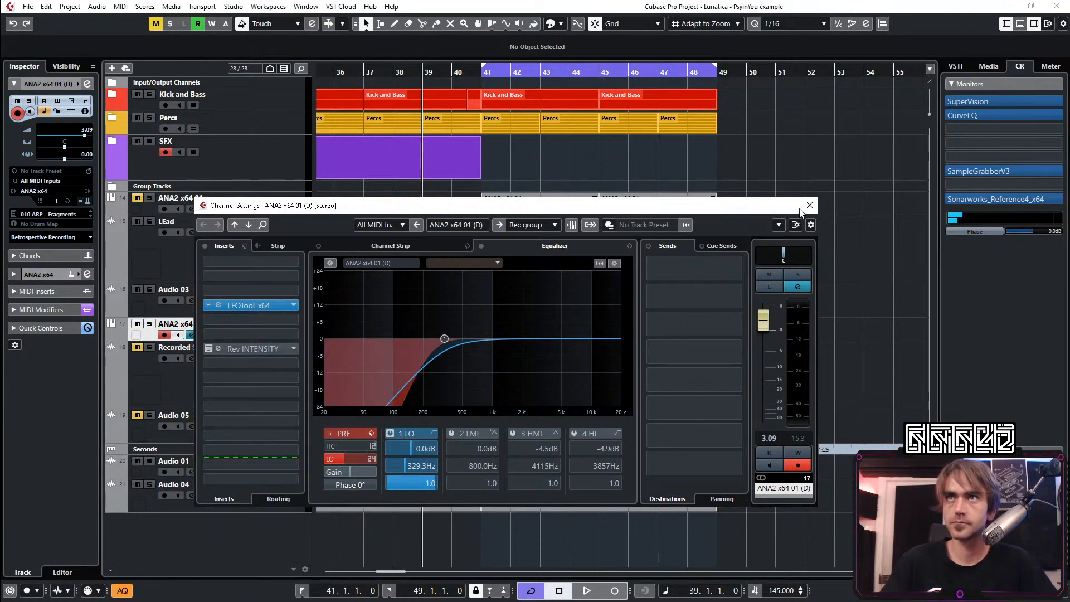
Lower the ANA2 x64 01 (D) channel volume to -5.68 during playback and close its channel settings
key(space)
drag(781, 333, 774, 373)
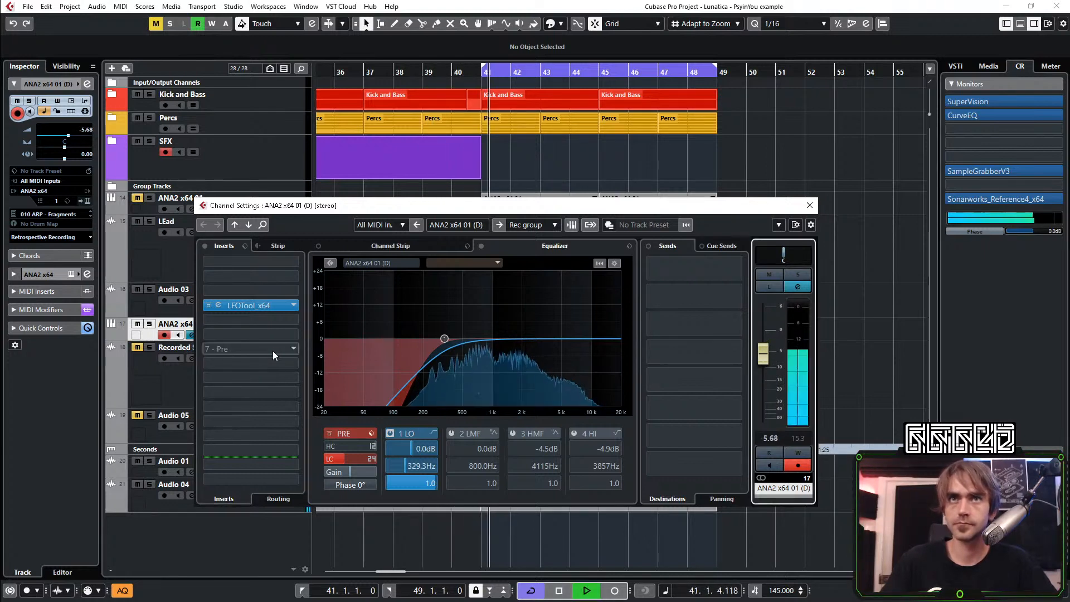
click(810, 205)
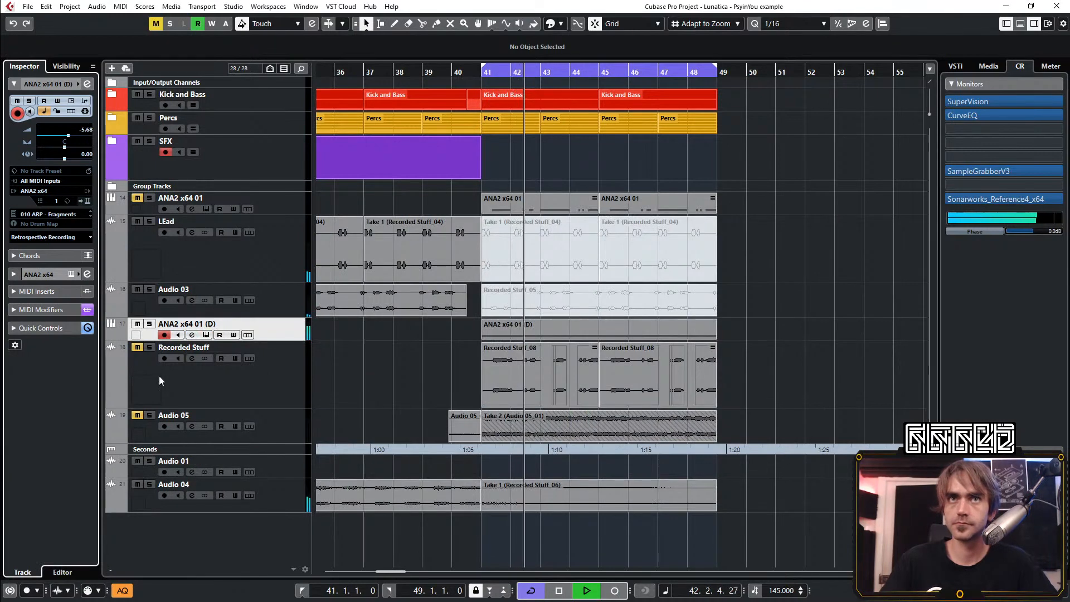
Delete Take 2 and the short clip before bar 41 from Audio 05, and unmute the track
click(241, 430)
key(space)
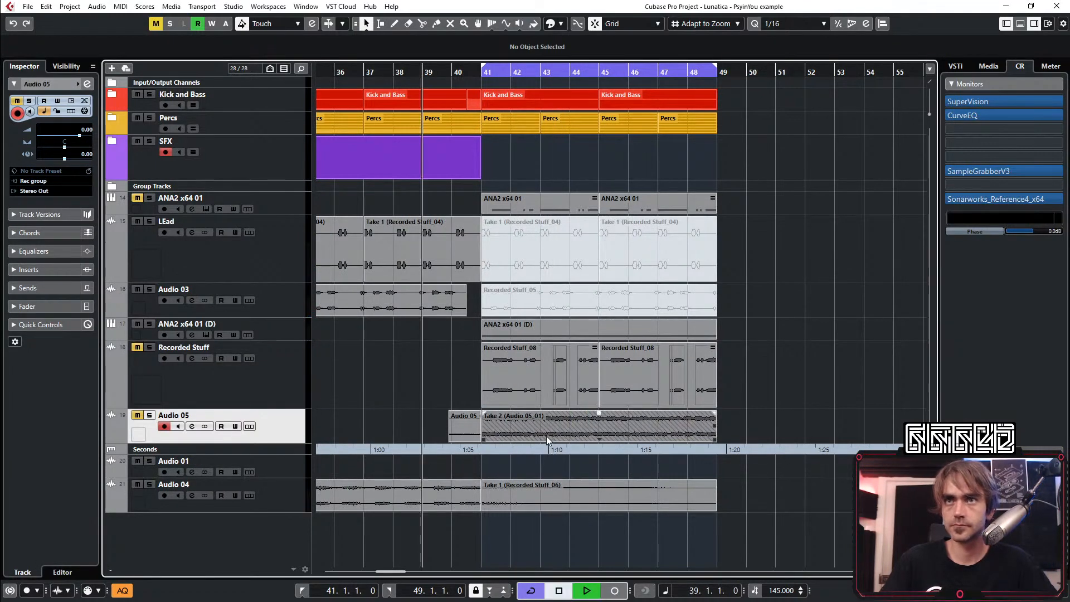
click(545, 436)
key(Delete)
click(457, 433)
key(Delete)
click(137, 415)
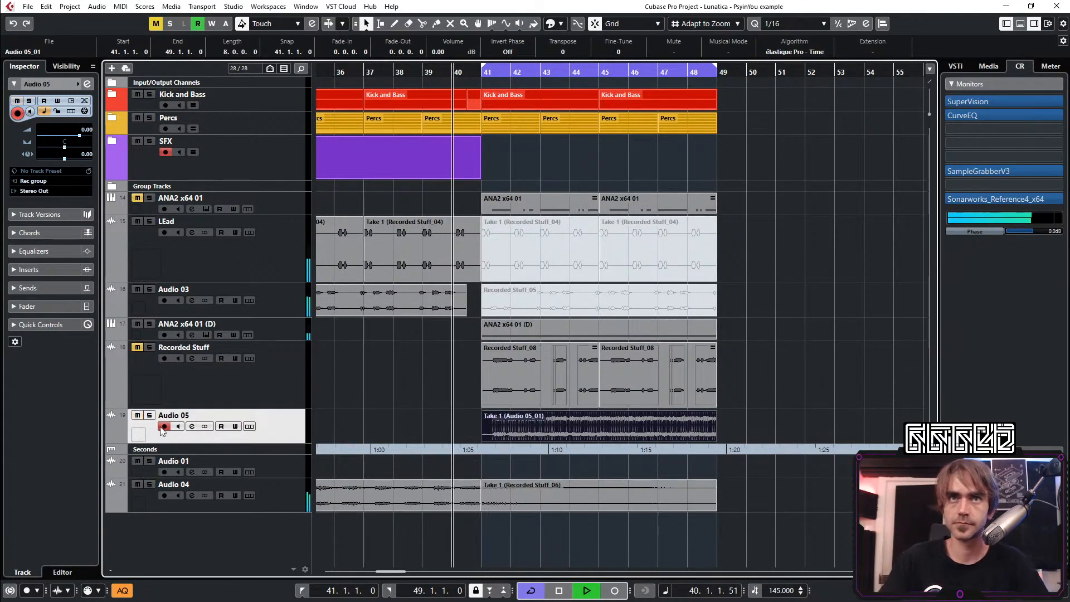
click(829, 370)
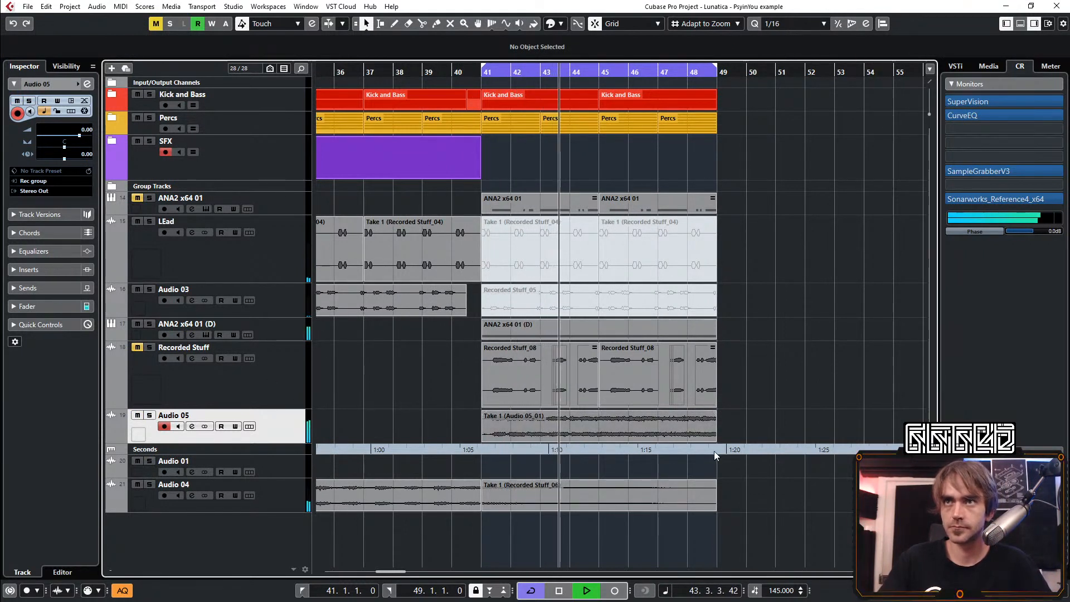
drag(717, 440, 892, 442)
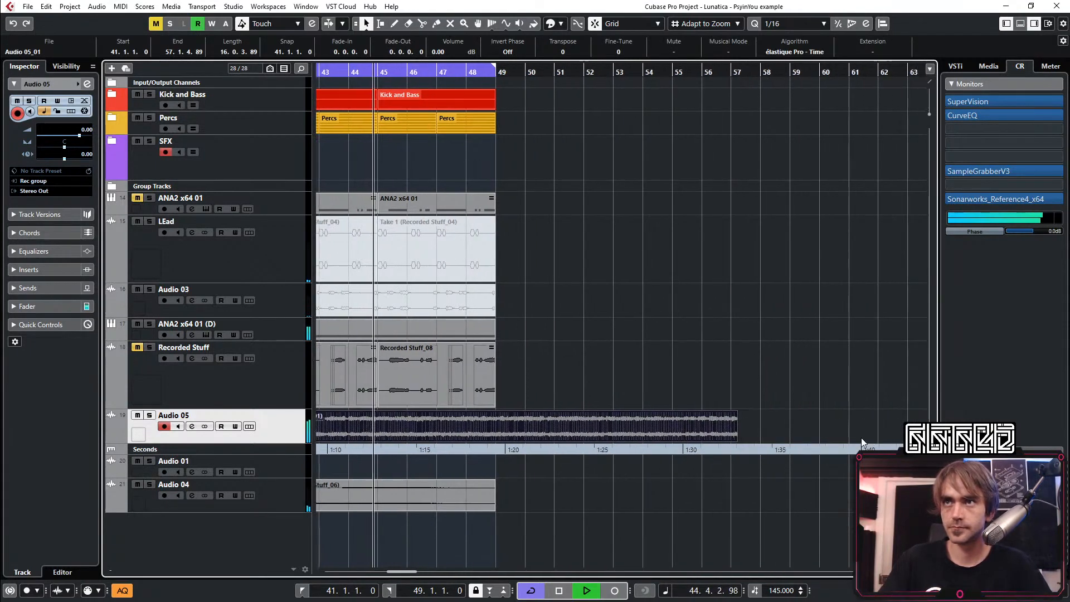
scroll(720, 432, down, 2)
drag(513, 440, 615, 440)
scroll(624, 431, up, 2)
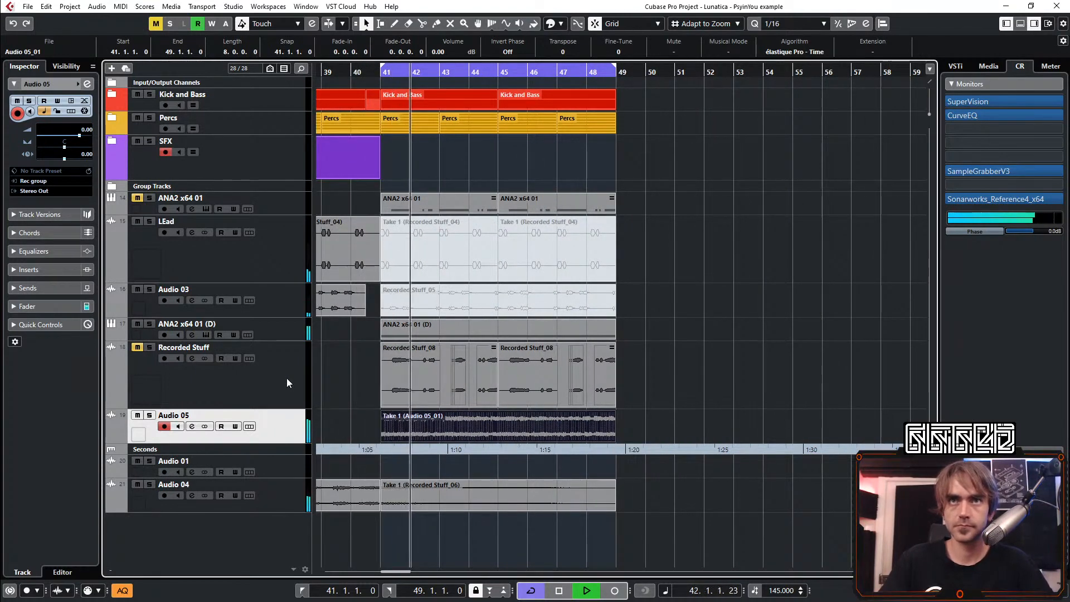
Lower the Audio 05 track volume to -7.50 during playback and restart playback from before bar 41
drag(71, 133, 68, 139)
scroll(345, 298, up, 2)
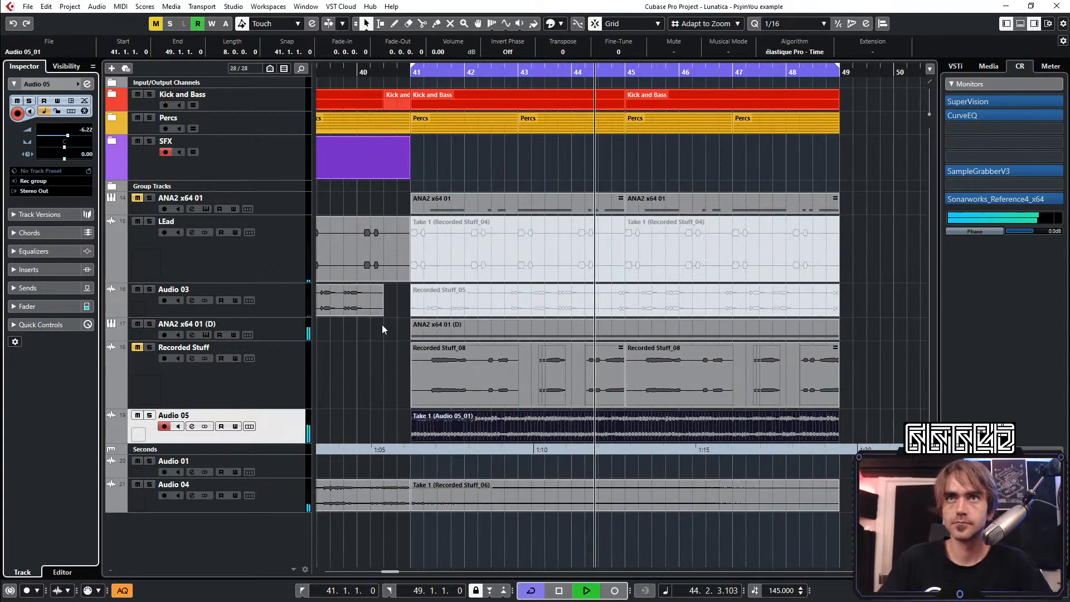
scroll(82, 136, down, 4)
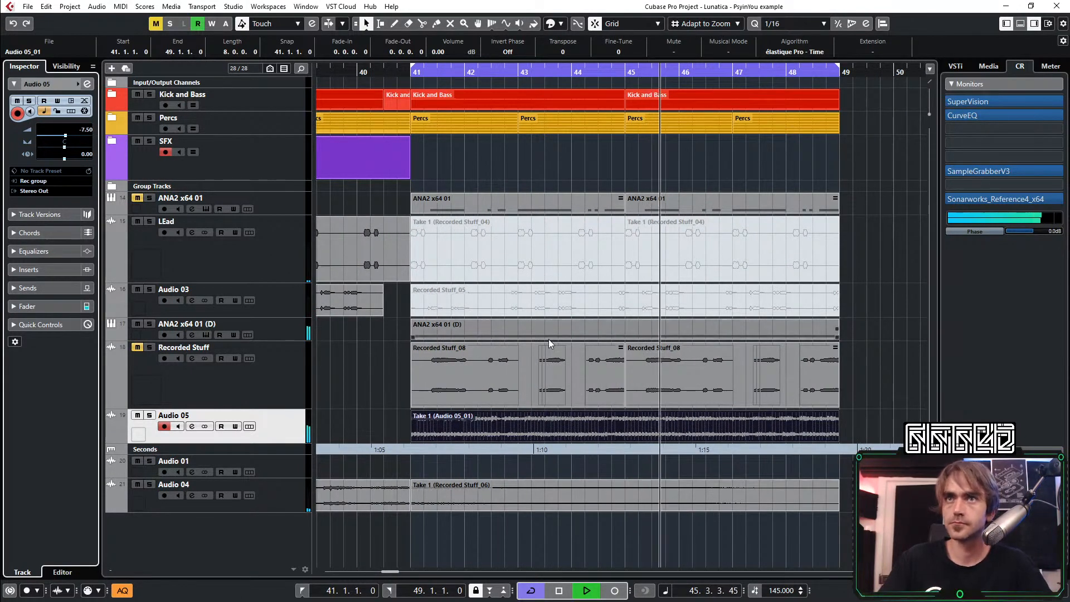
key(space)
key(space)
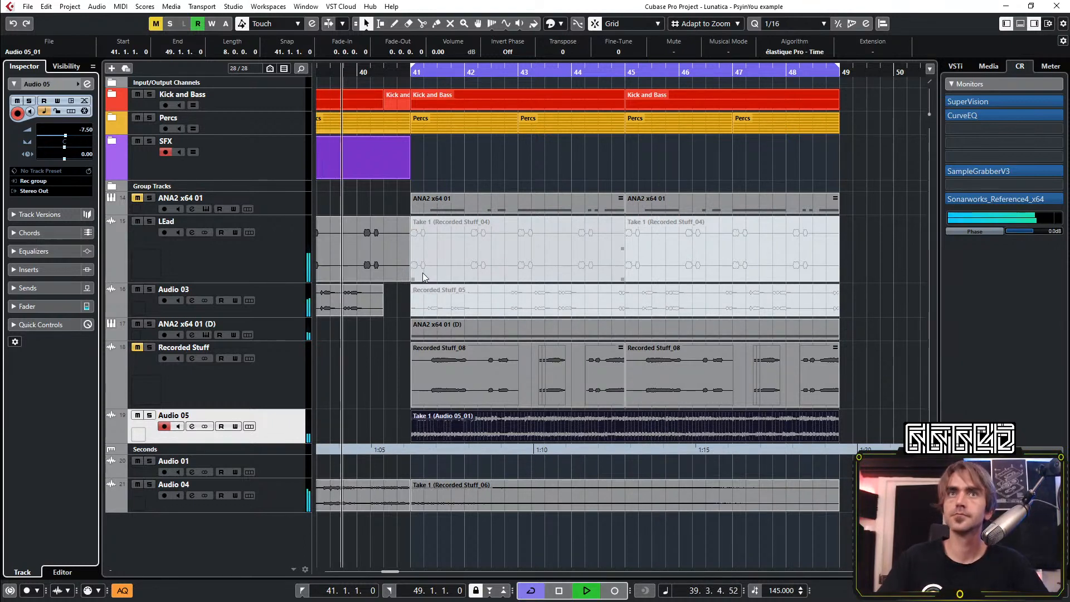
Set the ANA2 x64 01 (D) track volume to -3.06 and add ColourCopy(x64) in its seventh insert slot
click(299, 333)
scroll(88, 134, up, 5)
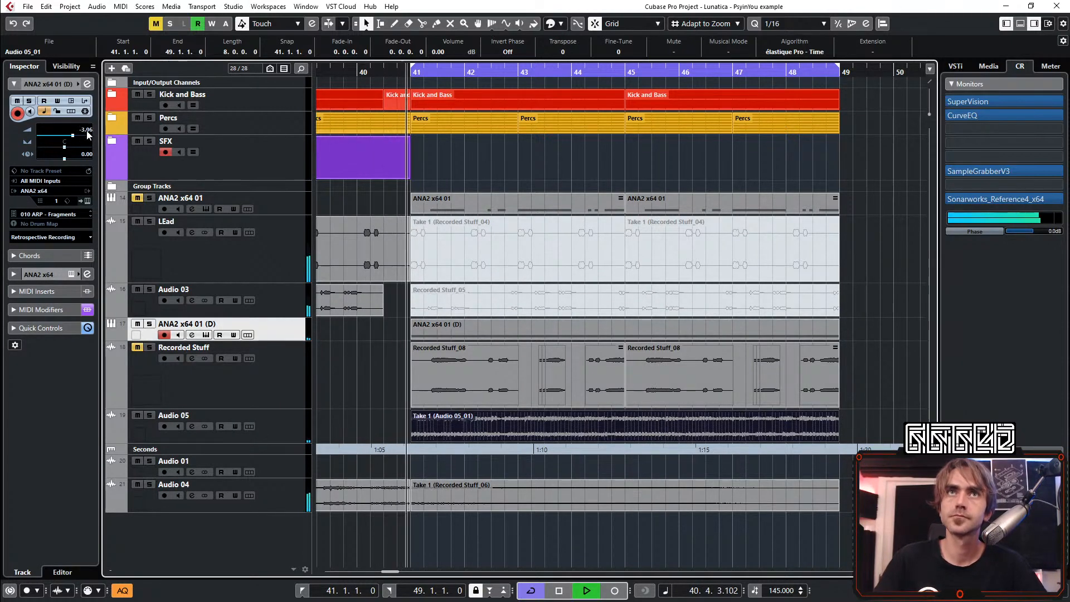
click(86, 84)
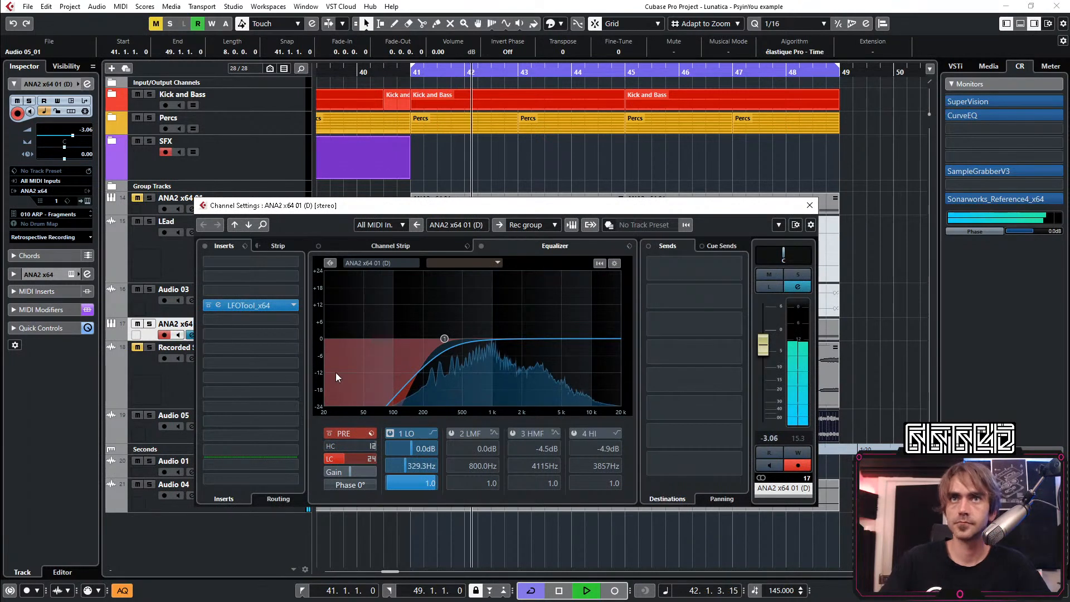
click(251, 343)
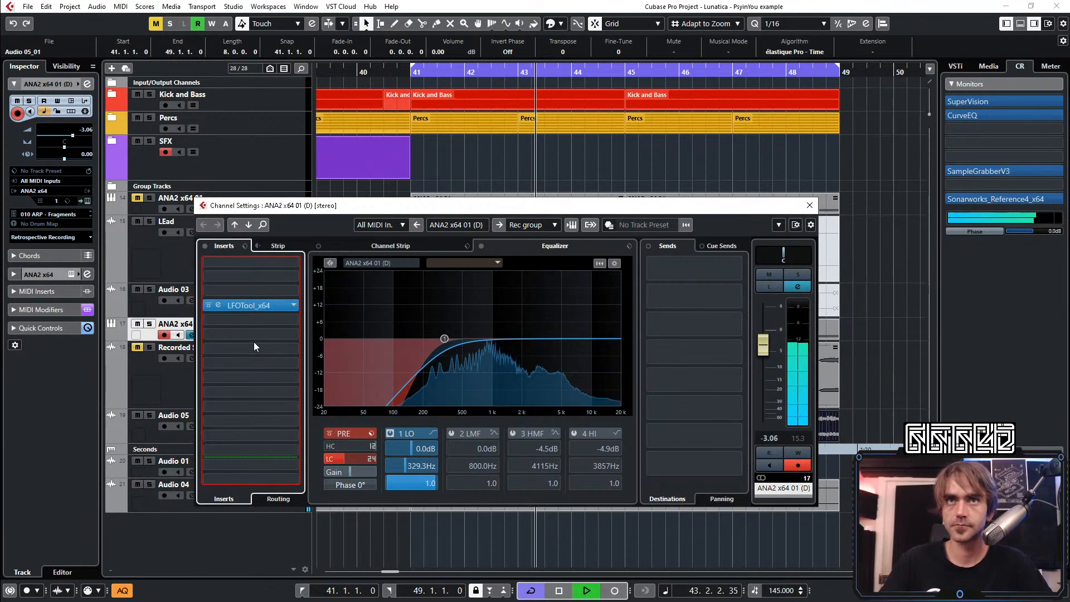
text(colo)
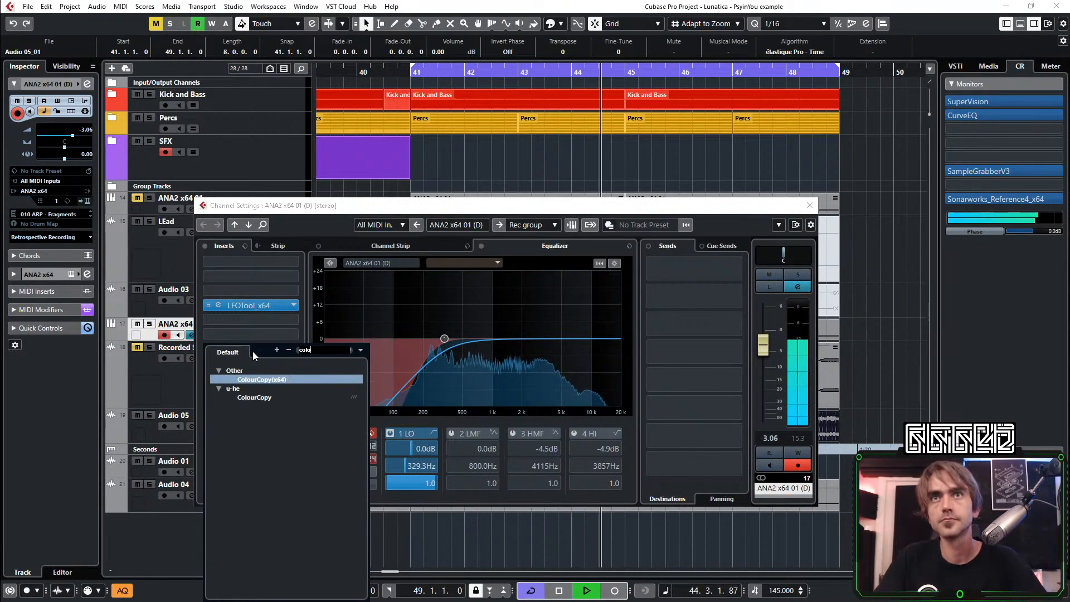
click(261, 382)
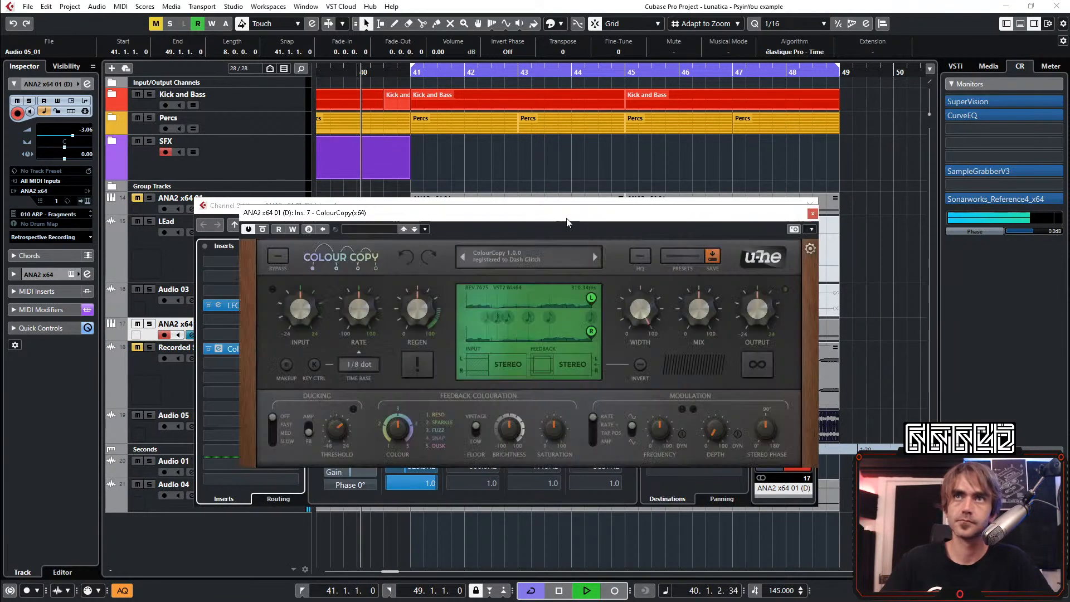
Set ColourCopy's right delay tap to 67 and saturation to 36.50, lower its mix, and close the plug-in
drag(596, 332, 550, 339)
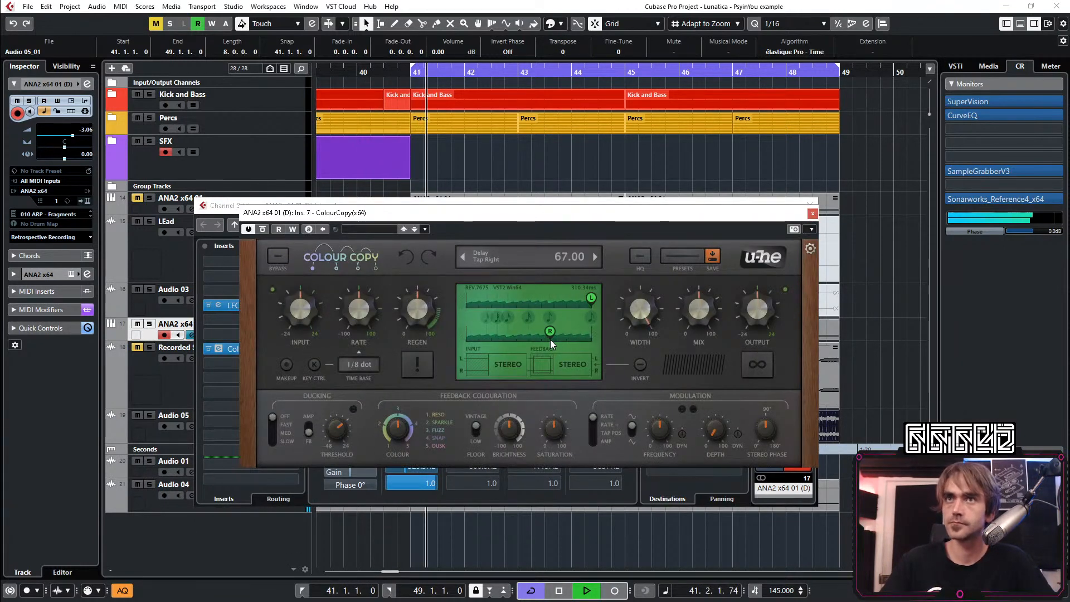
drag(683, 304, 680, 316)
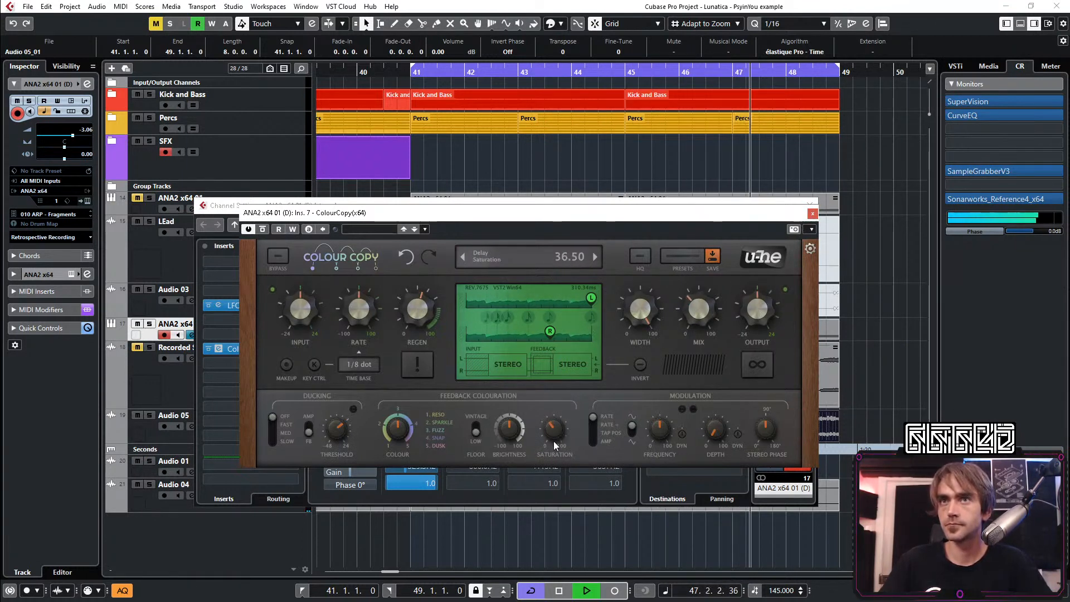
click(812, 213)
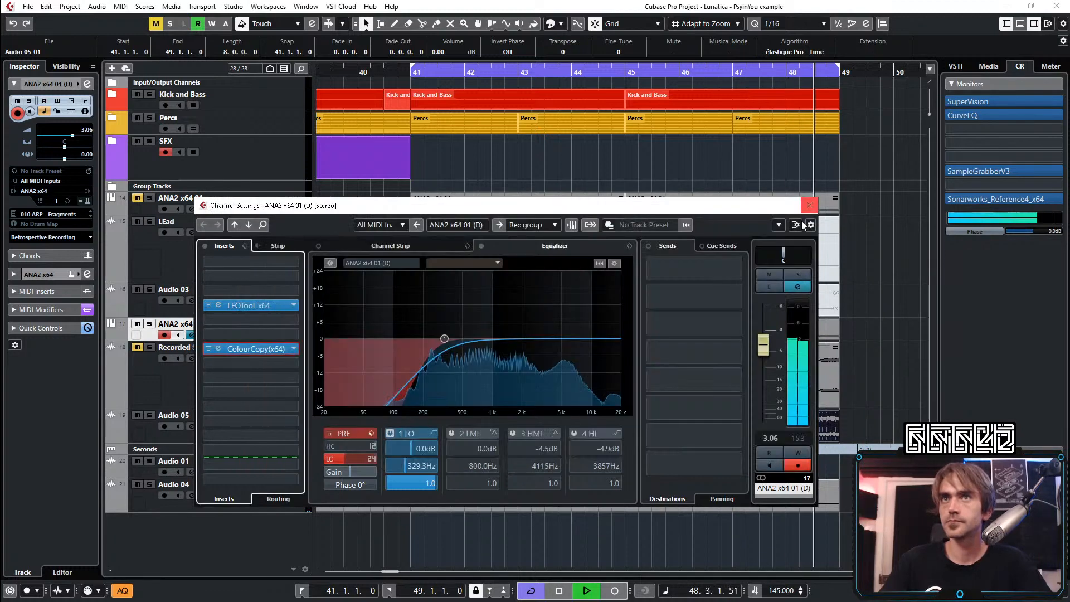
Add a low-mid EQ cut of -4.5 dB at 389 Hz on ANA2 x64 01 (D) and close its channel settings
click(451, 351)
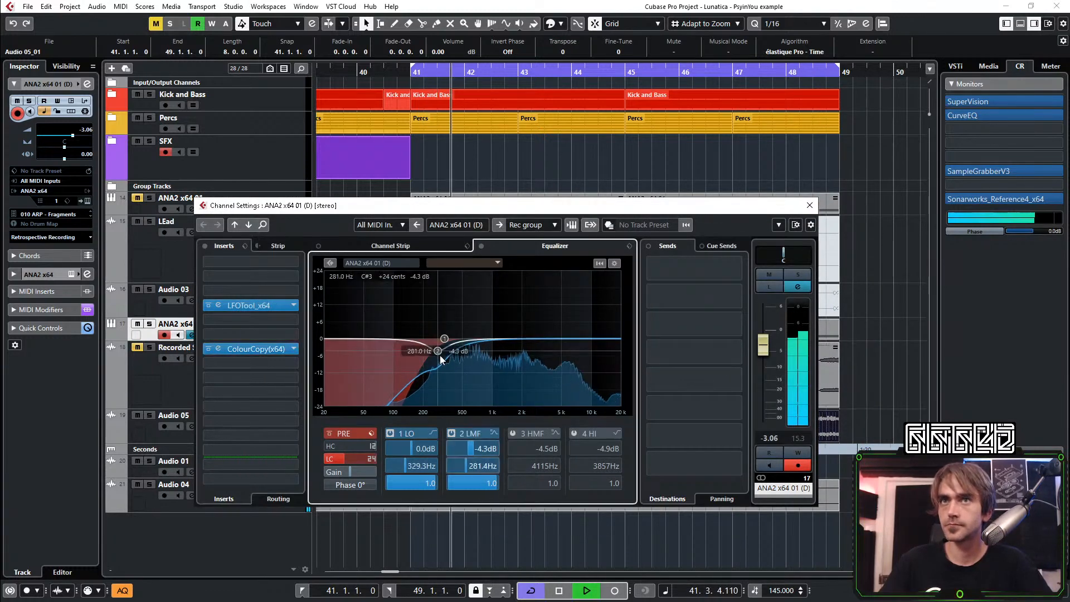
click(809, 205)
Add the Wider plug-in in the fourth insert slot of Audio 05 and set its width to about 119%
click(279, 421)
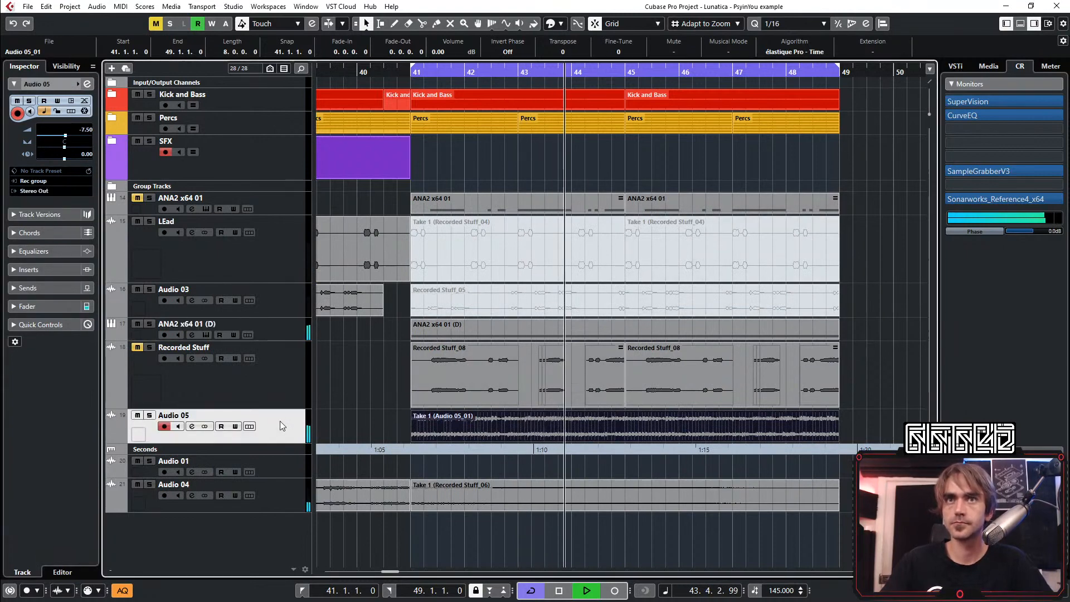
click(87, 84)
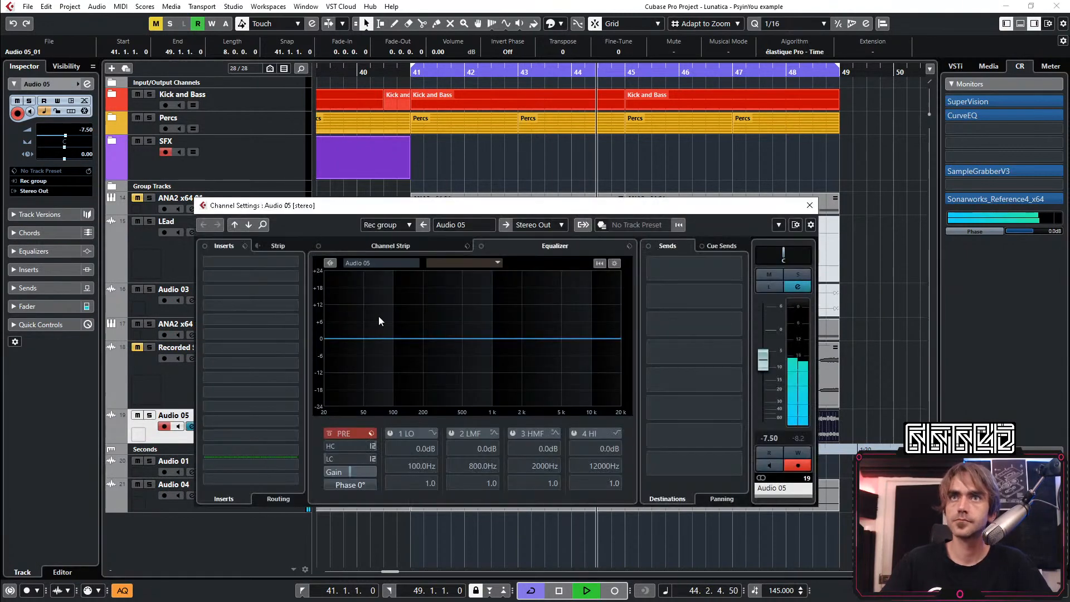
click(257, 308)
text(wider)
key(Return)
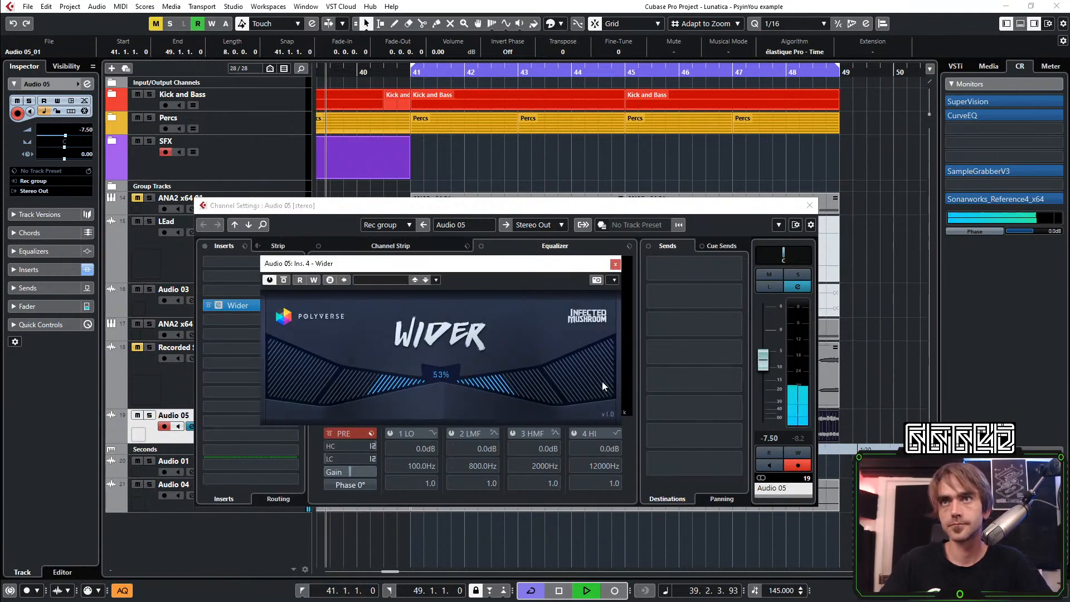
drag(603, 382, 559, 389)
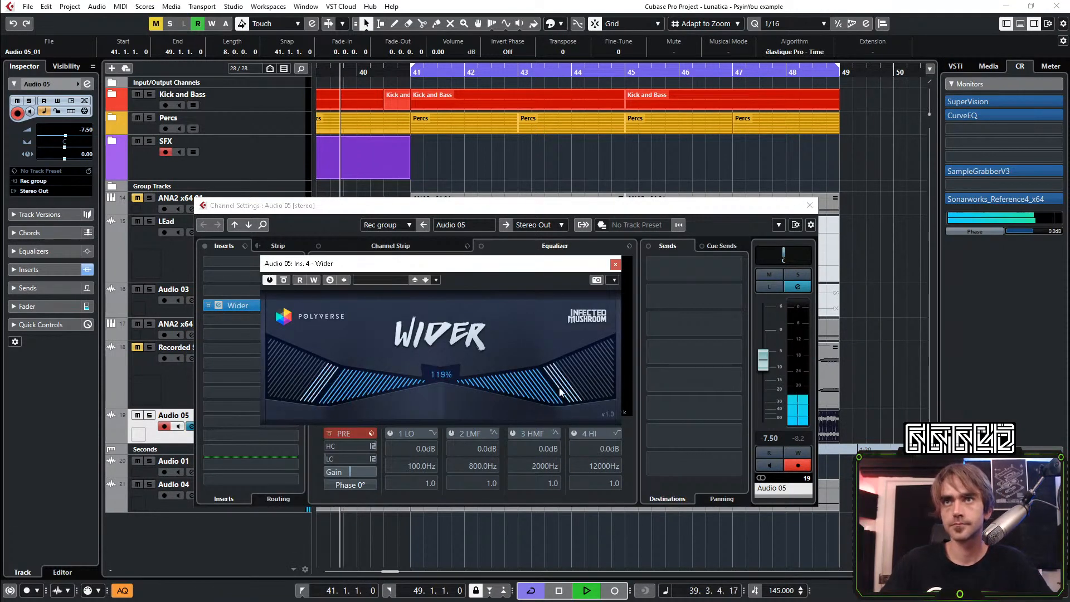
Add LFOTool_x64 in the second insert slot of Audio 05, reshape the end of its volume curve, and close both plug-ins
click(237, 280)
text(ott)
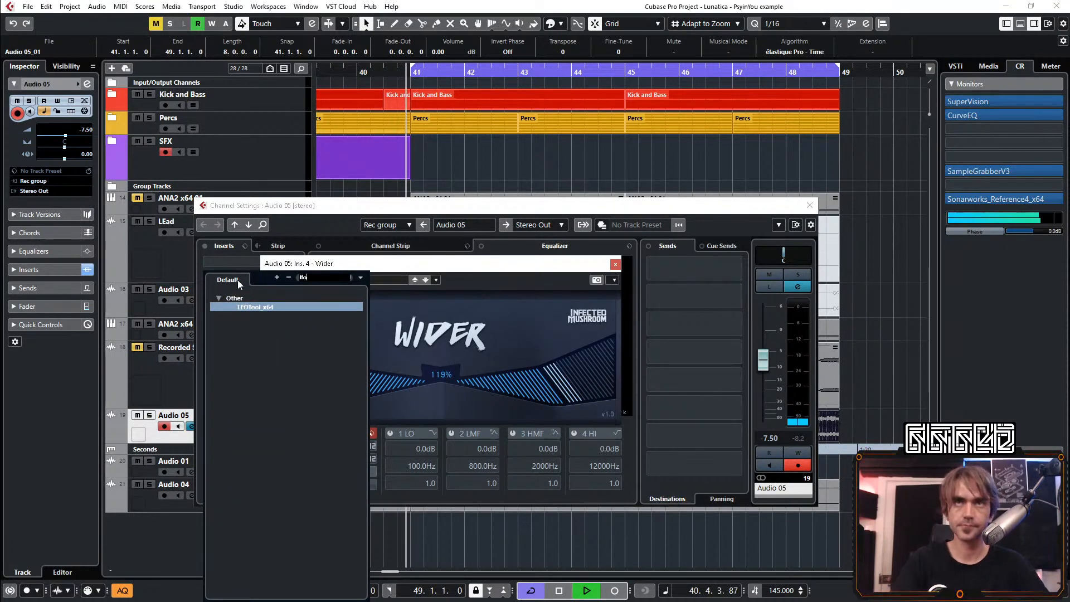
key(Return)
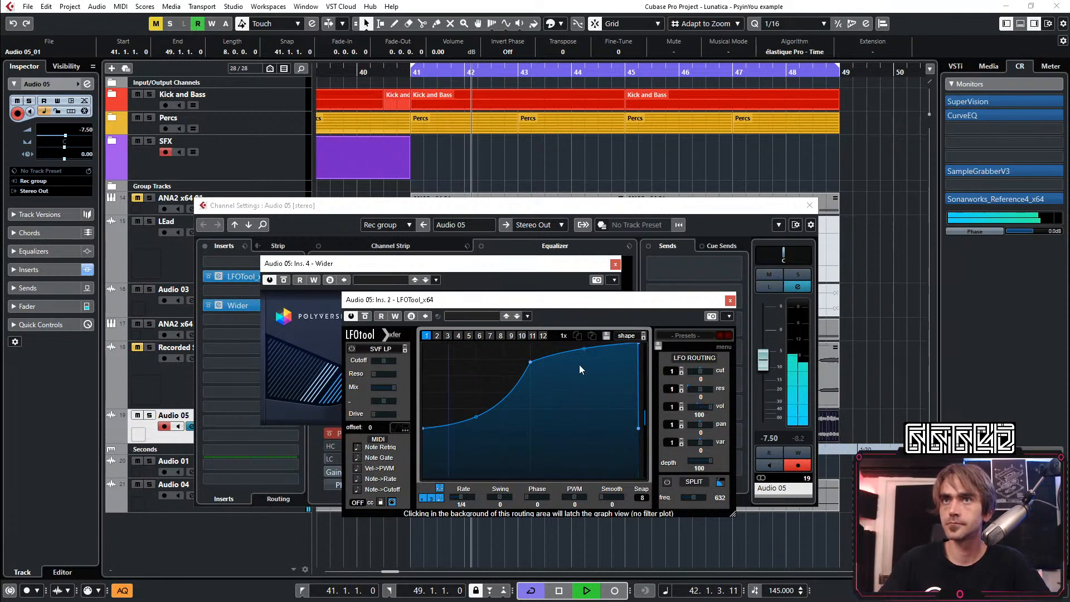
drag(638, 388, 638, 374)
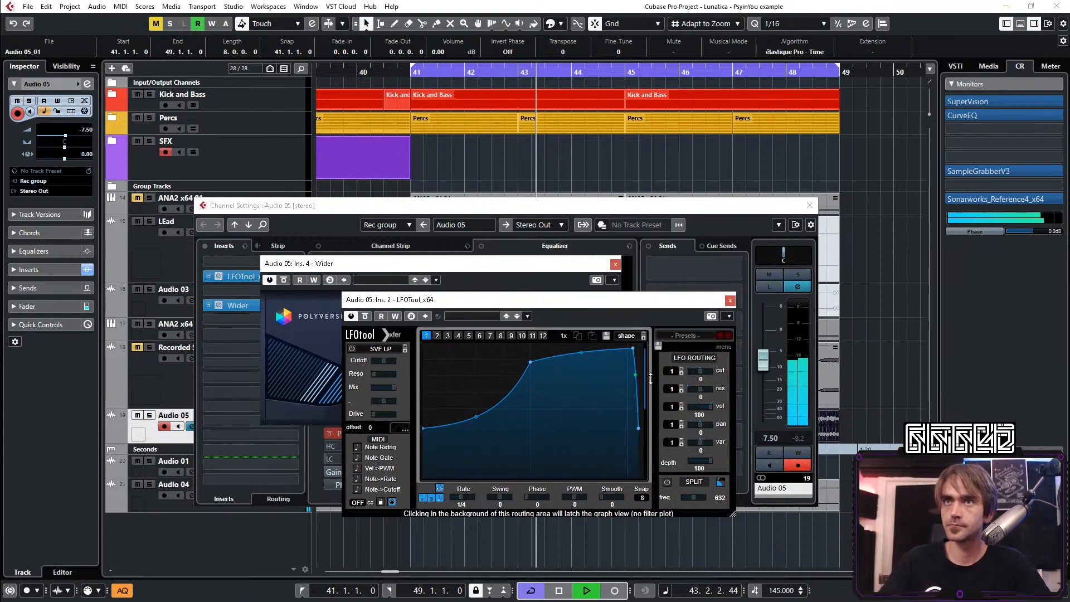
click(730, 300)
click(614, 263)
Lower the Audio 05 channel volume to -14.9, close its channel settings, and deselect the clip
drag(766, 356, 763, 383)
key(KP_Subtract)
click(809, 206)
click(852, 361)
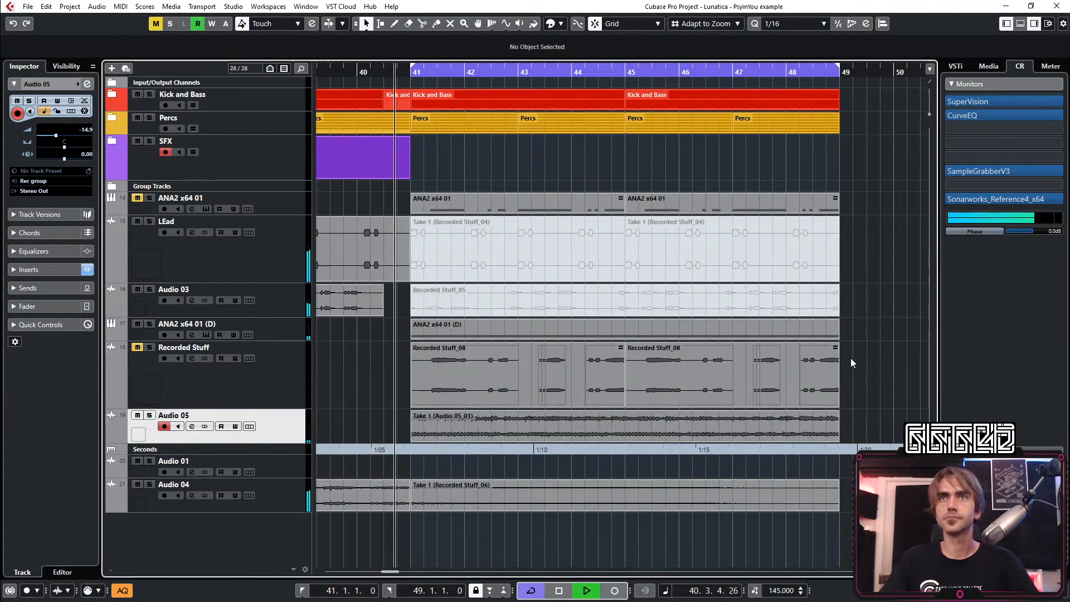
Raise the ANA2 x64 01 (D) track volume to -2.00 and check the levels of Audio 05 and Recorded Stuff
key(g)
key(g)
key(g)
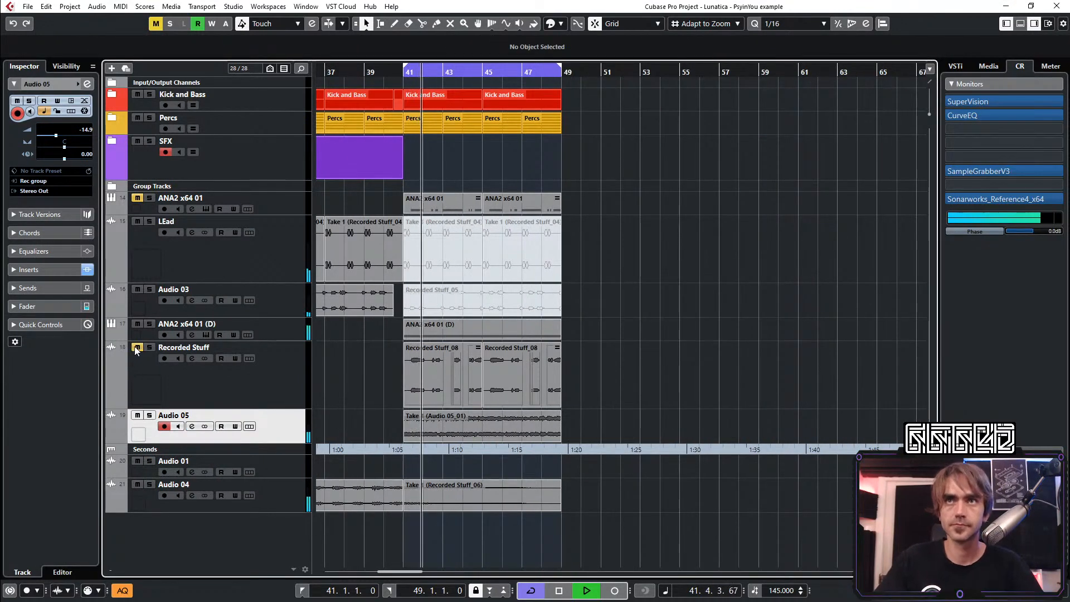
click(276, 326)
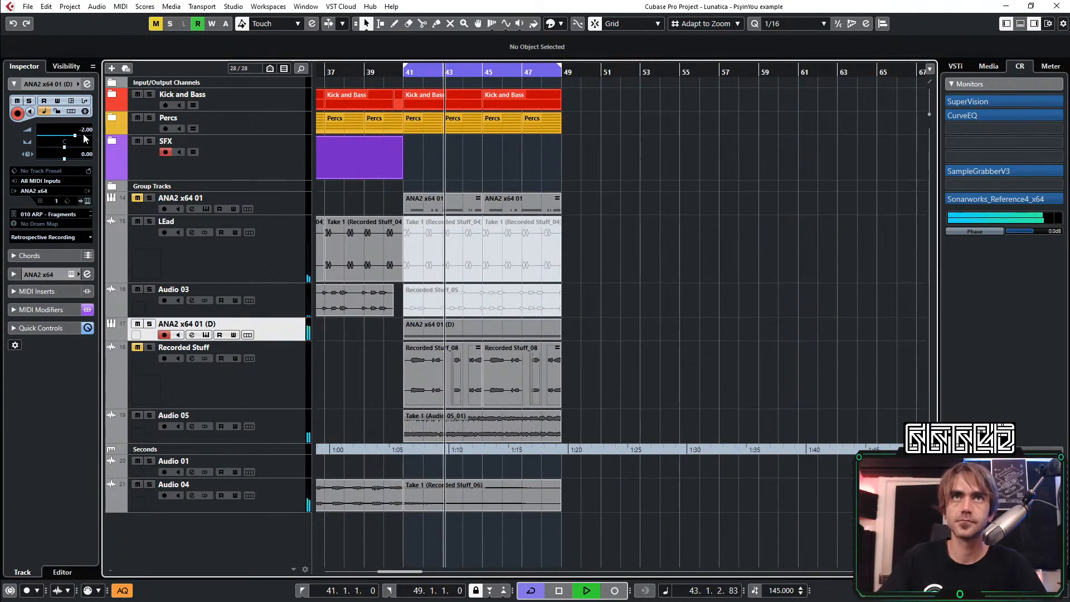
click(228, 375)
click(231, 434)
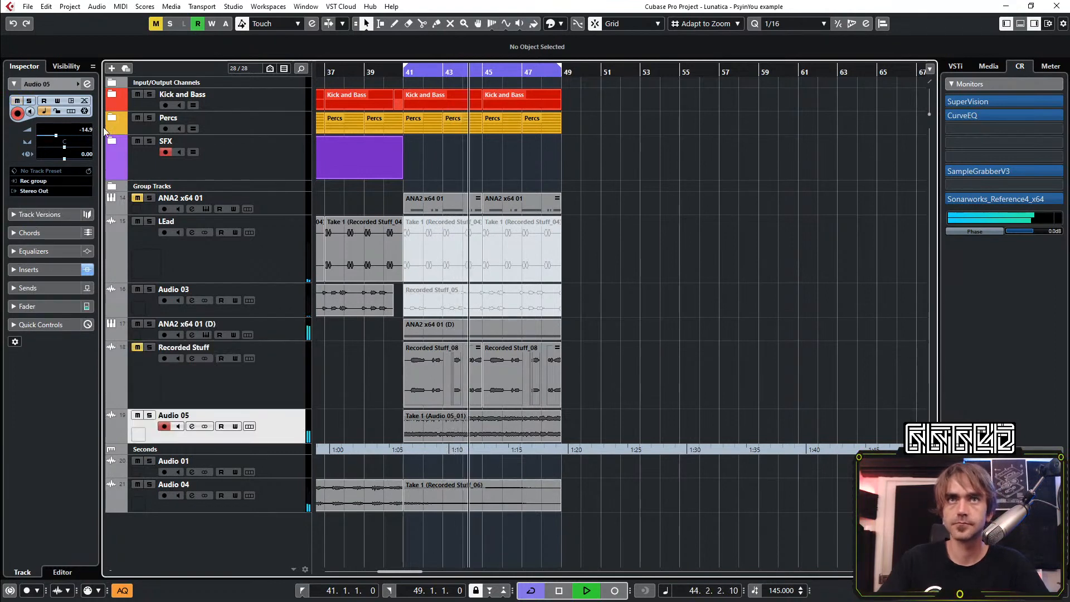
click(144, 359)
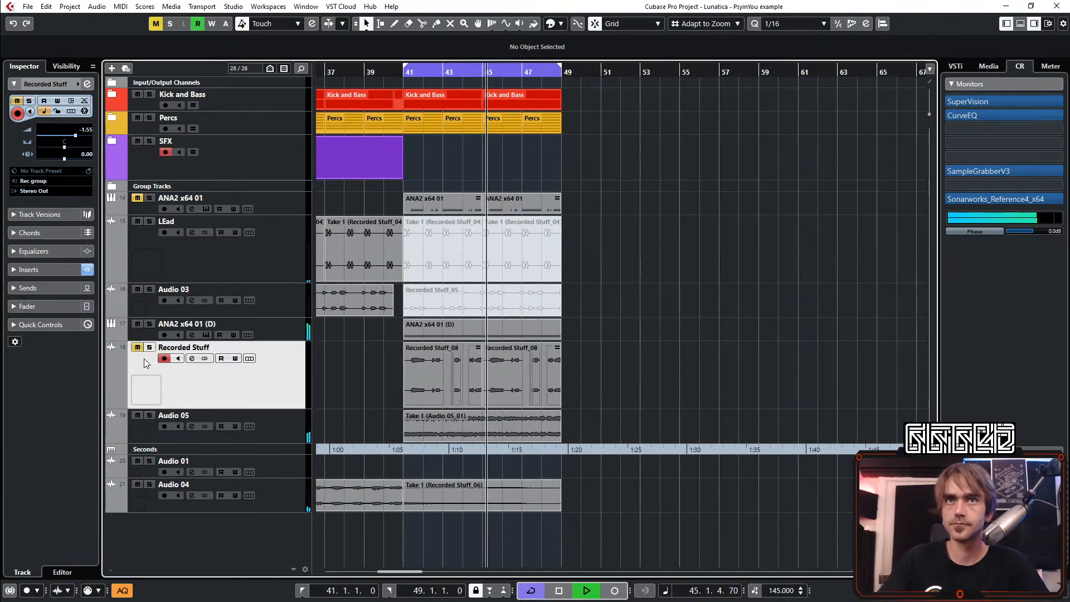
Lower the ColourCopy mix on the ANA2 x64 01 (D) channel to 22 and close the plug-in and channel settings
click(287, 330)
click(89, 84)
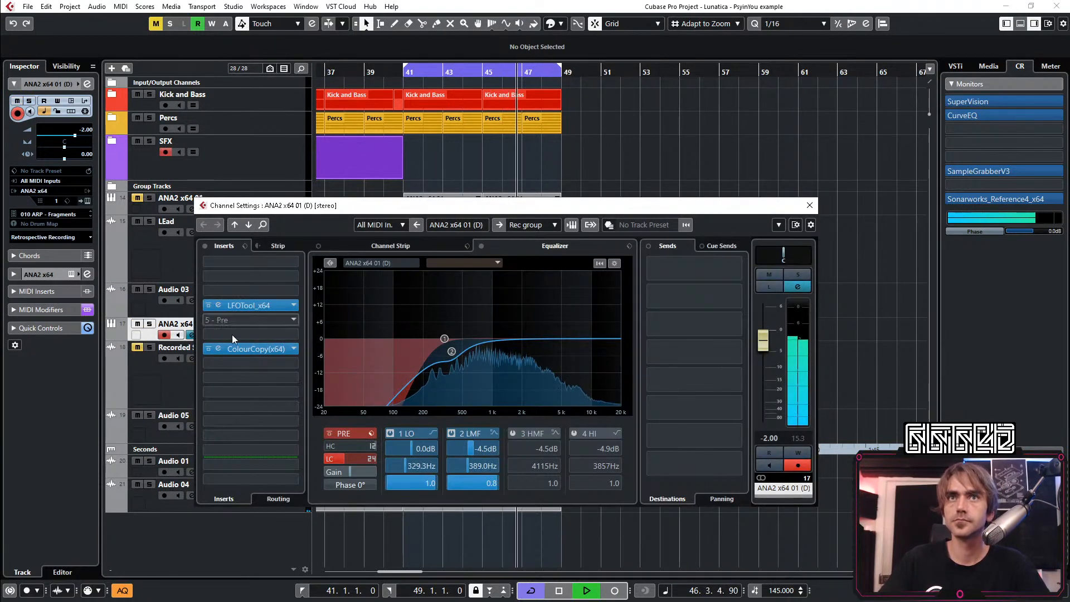
click(220, 349)
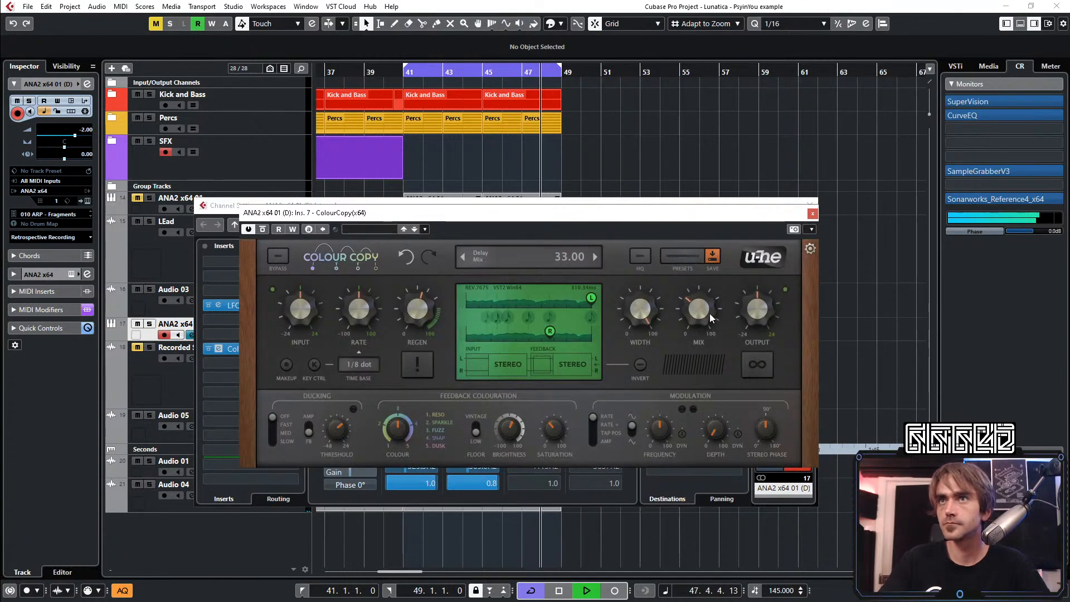
scroll(700, 312, down, 7)
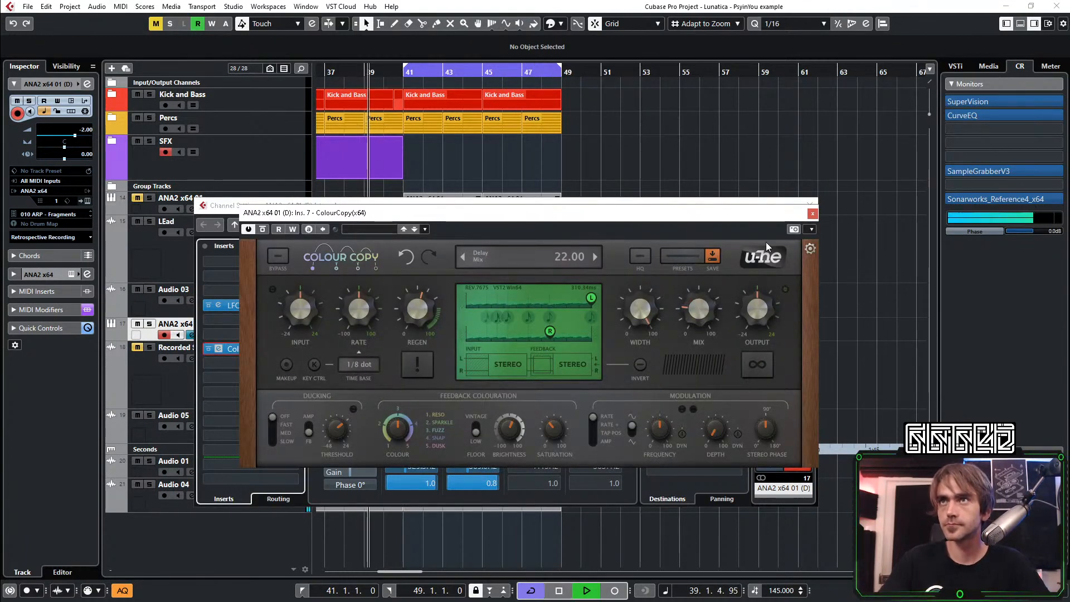
click(812, 214)
click(812, 202)
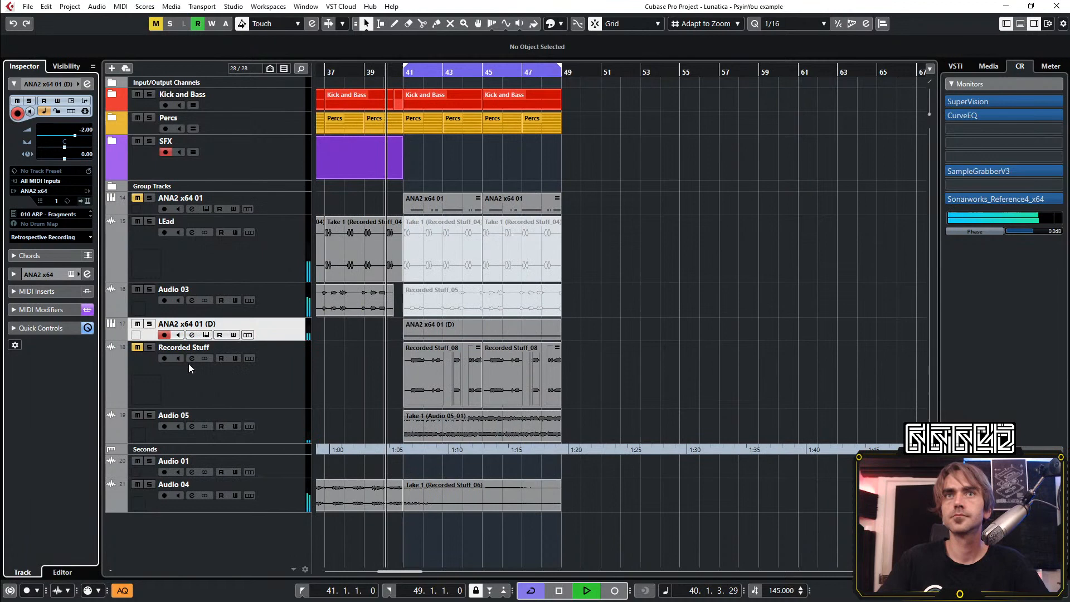
Unmute the Recorded Stuff track and play the section from bar 41 with all the layers together
click(138, 347)
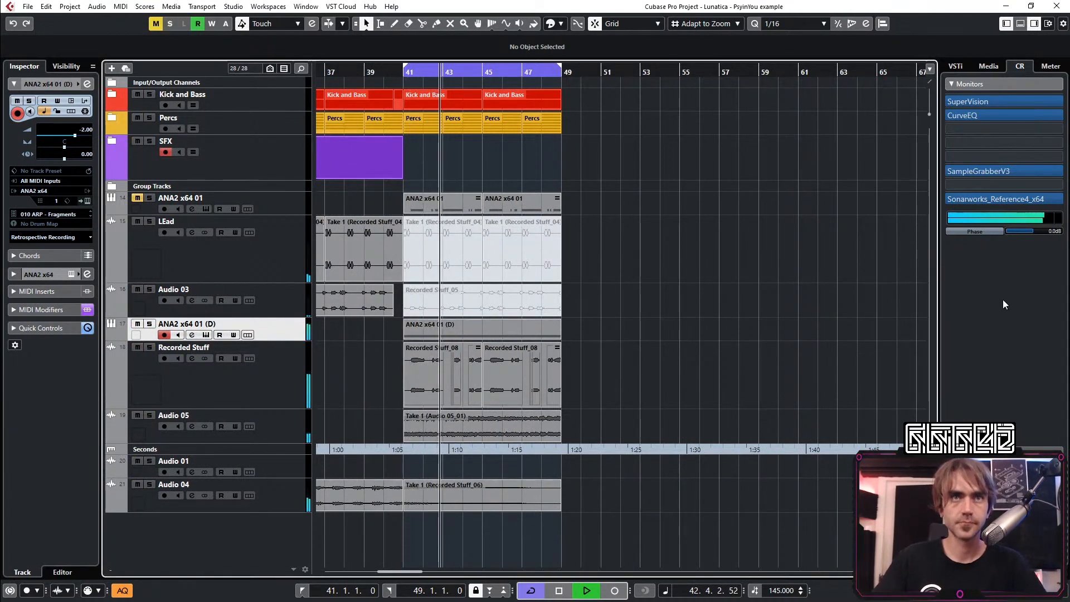
scroll(747, 311, down, 2)
scroll(586, 358, up, 1)
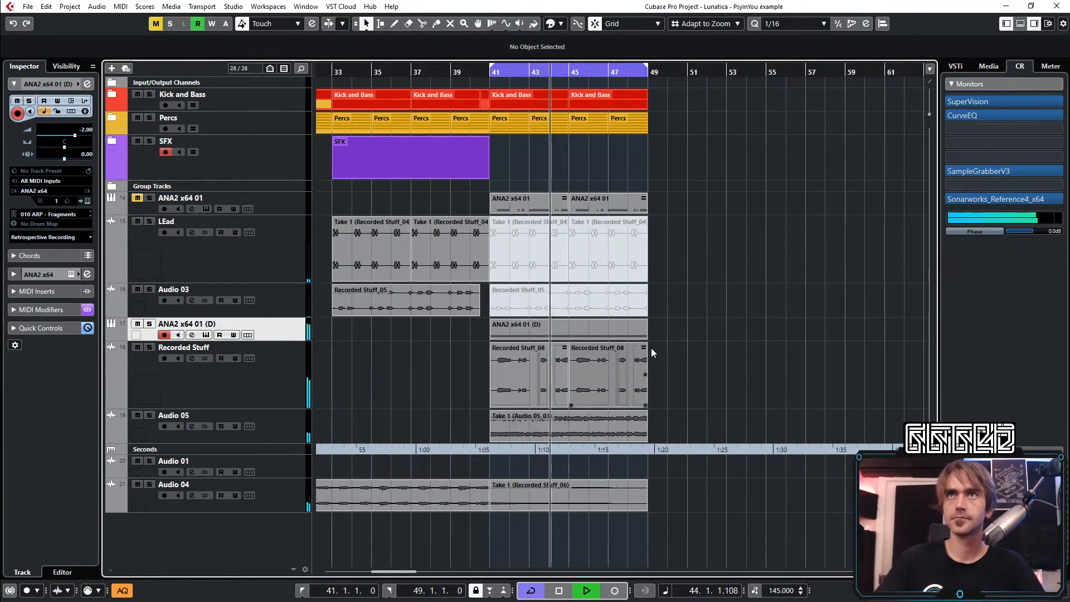
scroll(681, 333, up, 1)
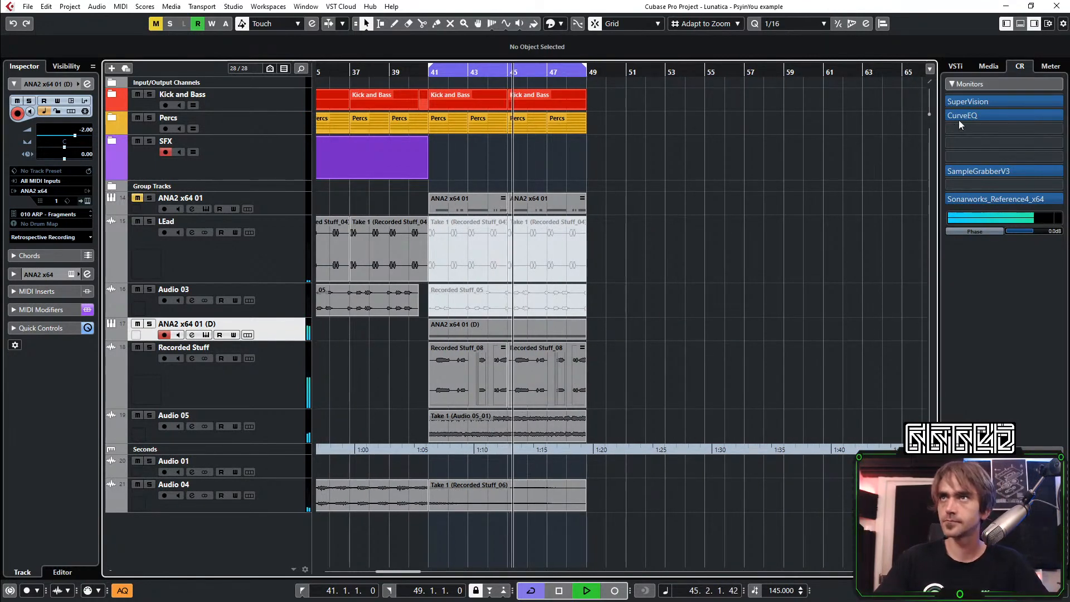
mouse_move(964, 114)
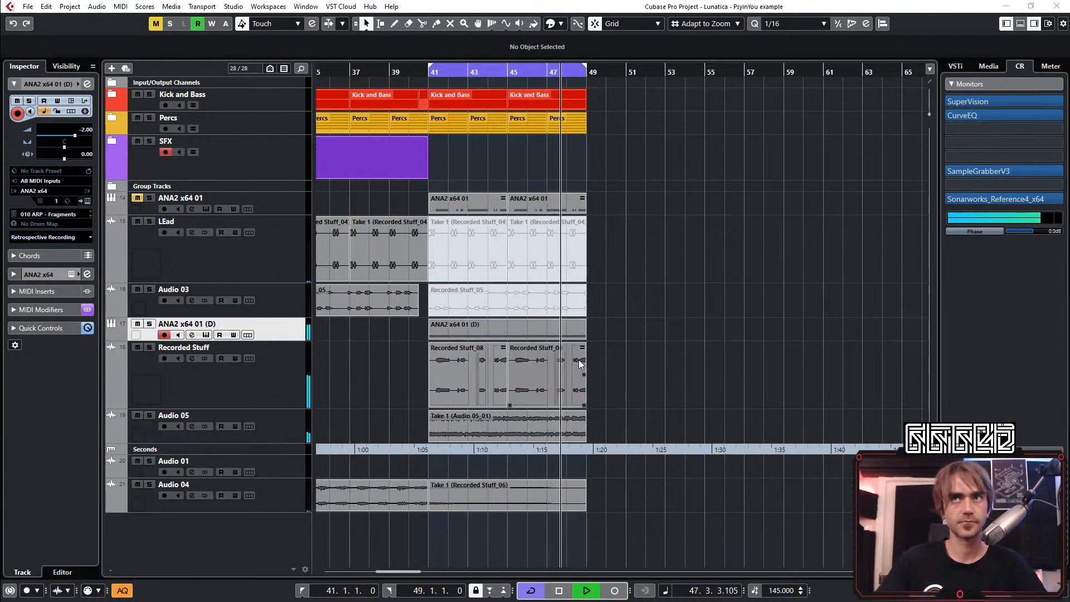
scroll(537, 386, down, 2)
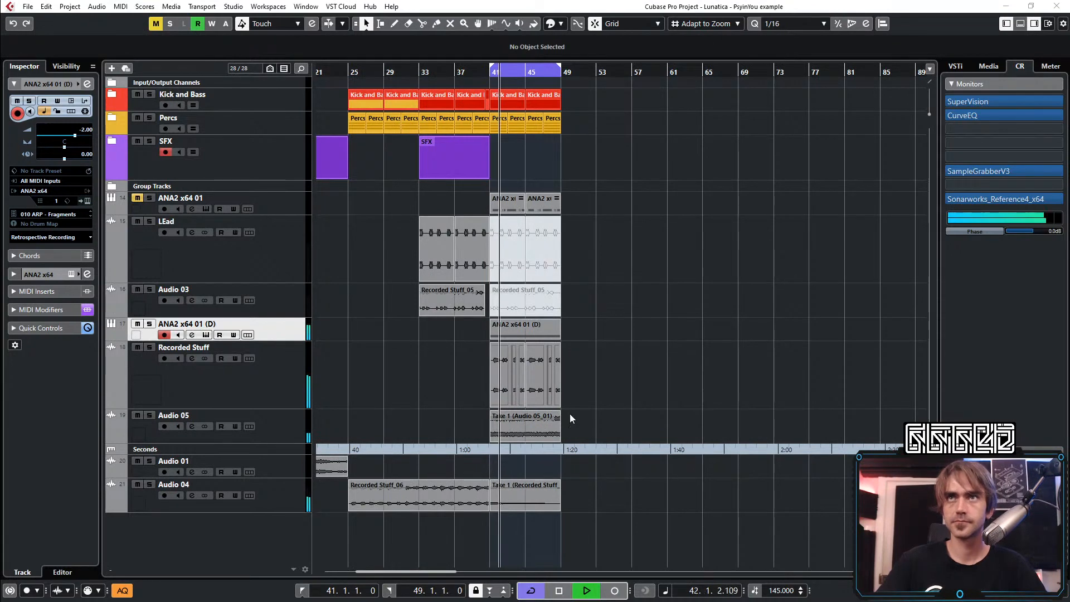
Replay the transition into bar 41 and move the Audio 04 track directly above the LEad track
scroll(570, 413, up, 1)
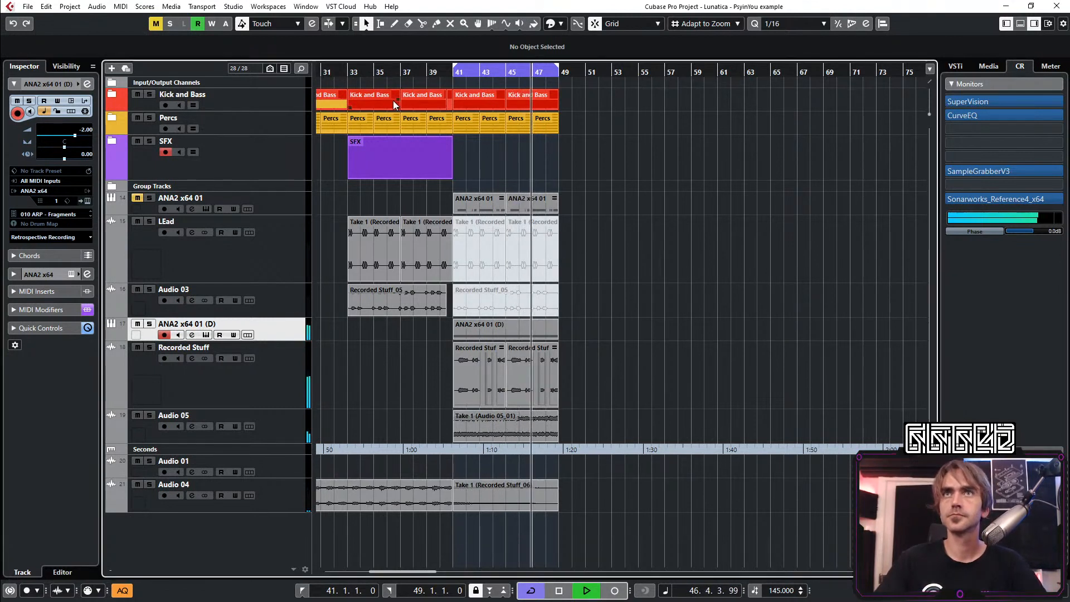
key(space)
key(space)
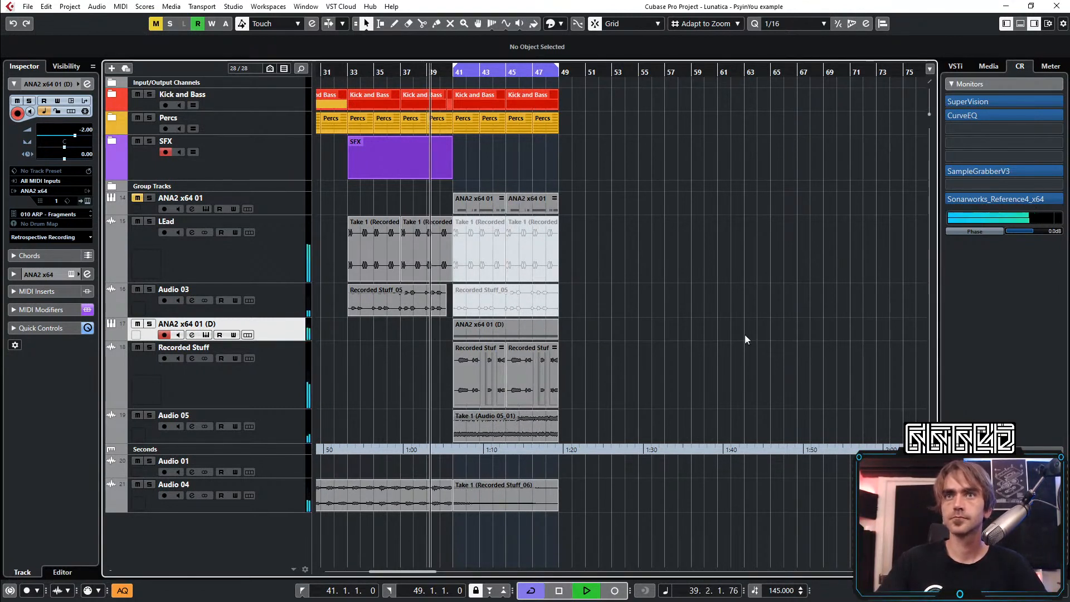
scroll(515, 297, up, 2)
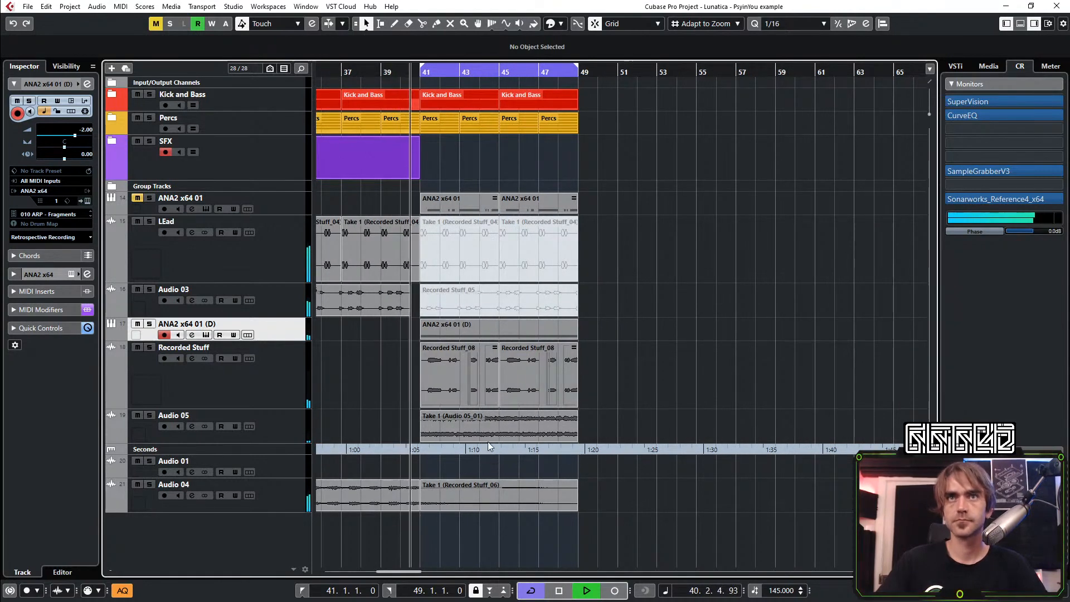
scroll(479, 446, left, 2)
drag(269, 491, 230, 239)
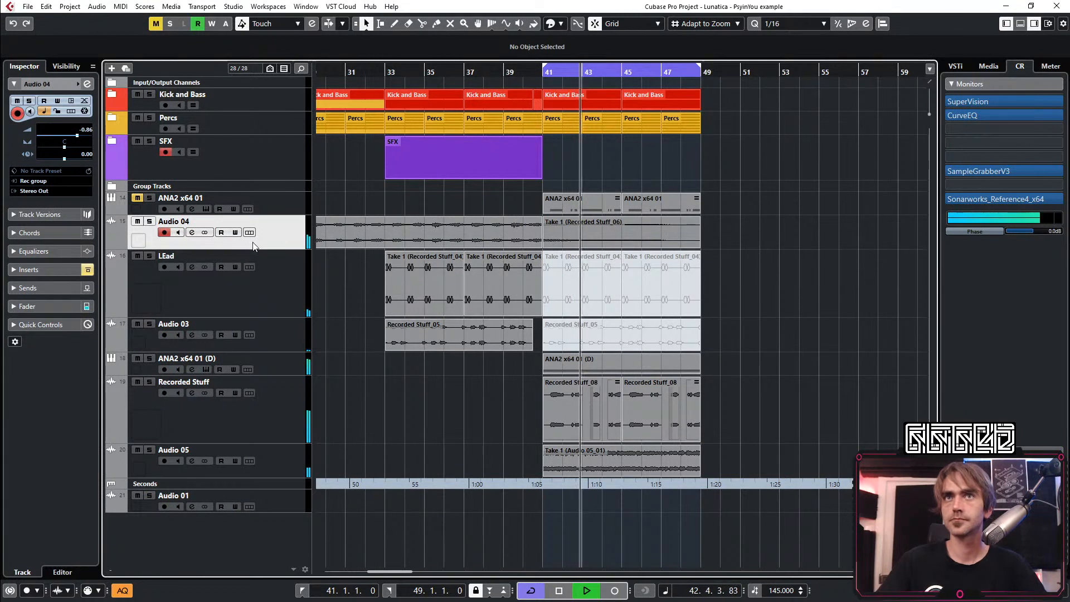
Move the Recorded Stuff and Audio 05 tracks together above the ANA2 x64 01 (D) track
click(278, 283)
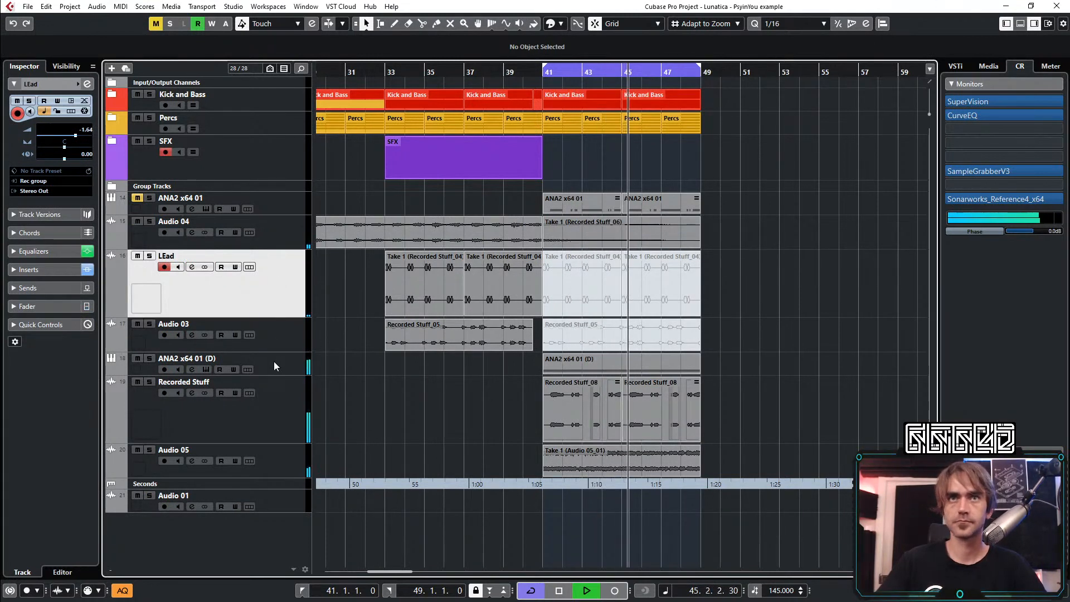
click(271, 439)
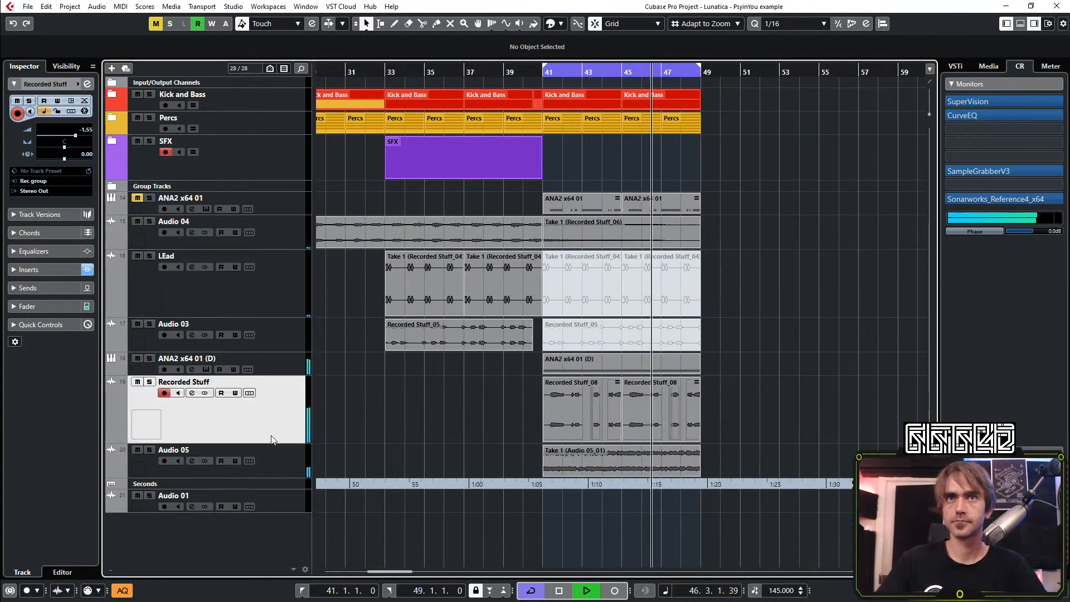
ctrl+click(278, 453)
drag(278, 453, 275, 370)
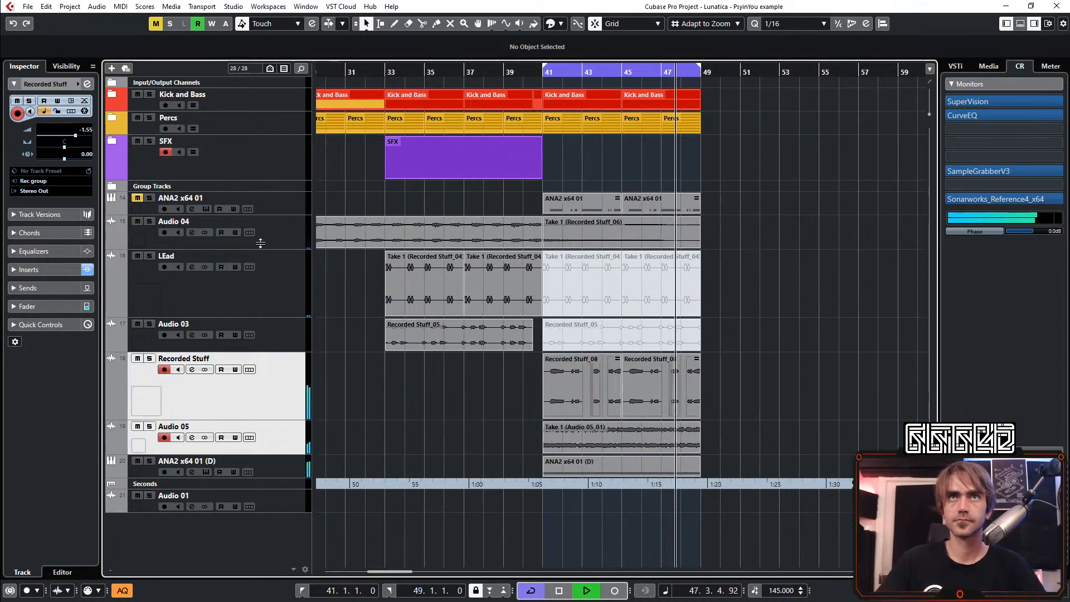
Select the five tracks from Audio 04 to Audio 05 and lower their mixer faders together, bringing Audio 04 to -4.93
shift+click(279, 239)
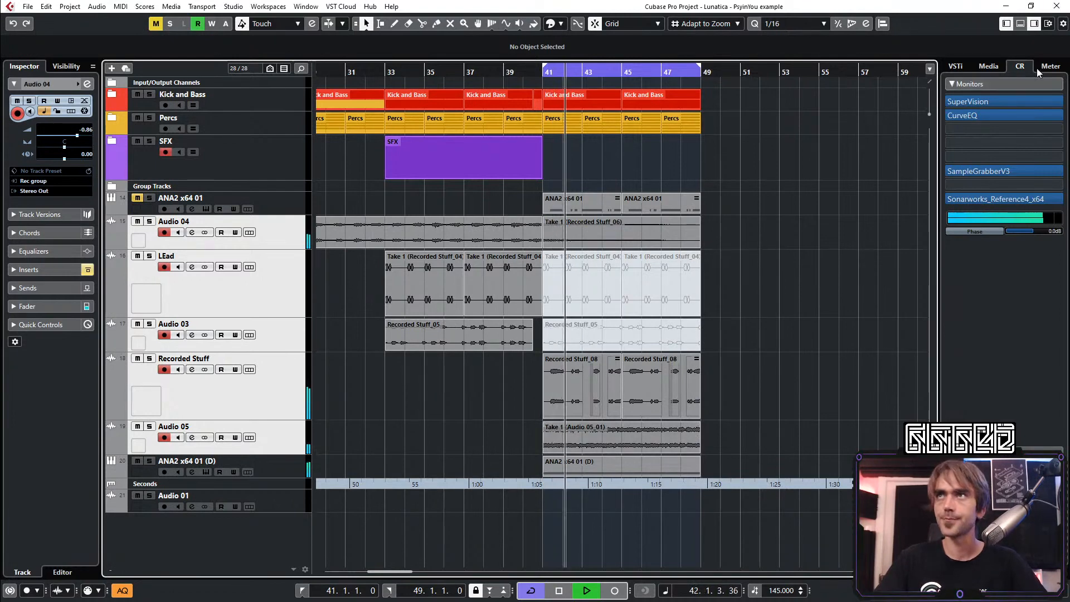
click(1020, 24)
click(150, 570)
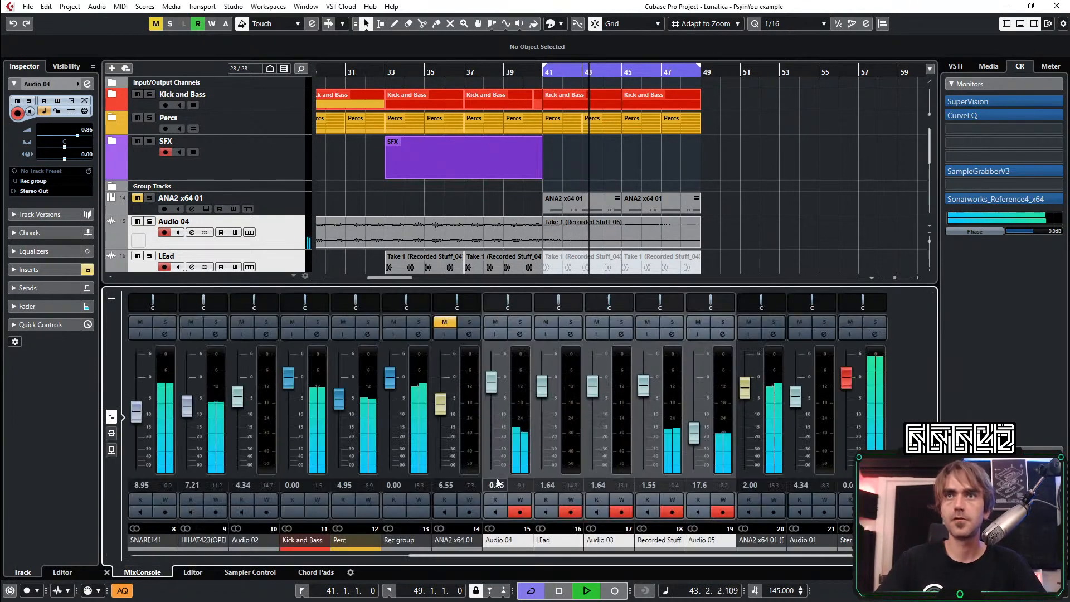
mouse_move(490, 387)
mouse_down()
mouse_move(493, 399)
mouse_move(490, 382)
mouse_move(493, 390)
mouse_up()
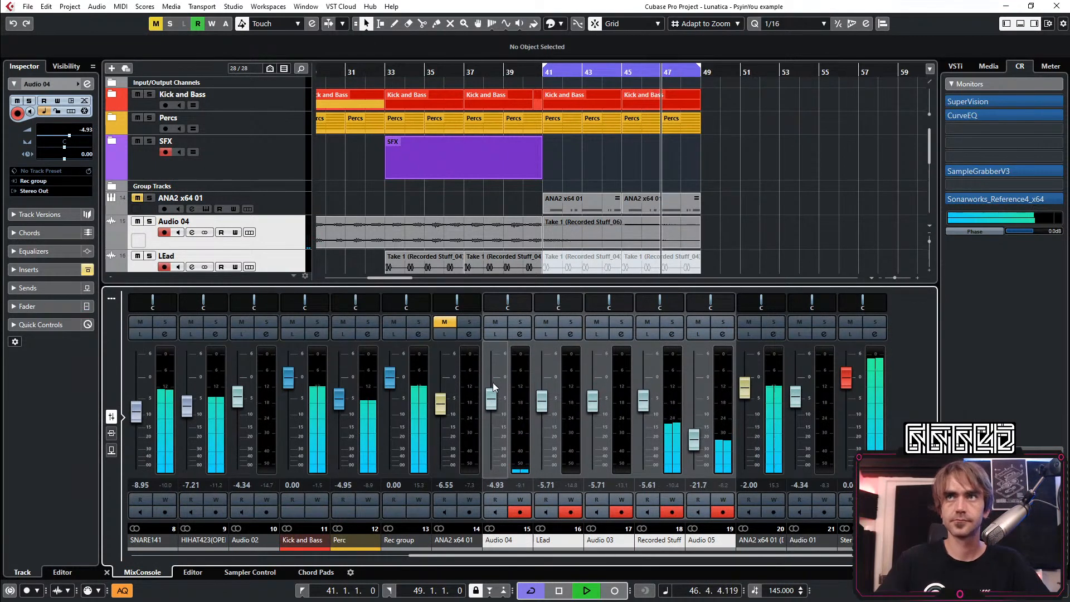
Lower the selected tracks' faders further, with Audio 04 at -5.81, set the Perc group to -4.02, and close the mixer
key(space)
key(space)
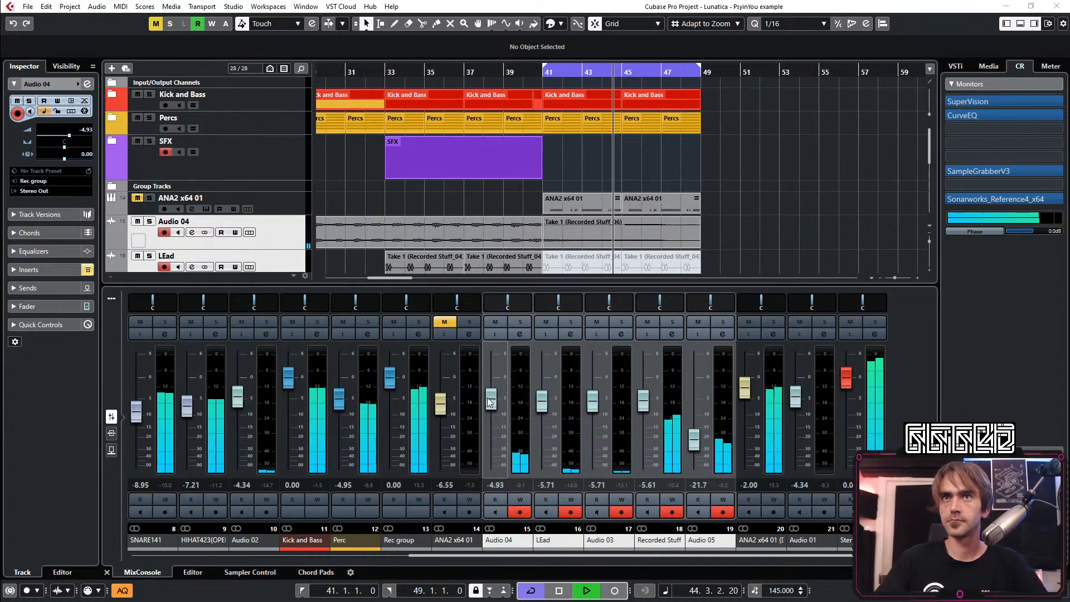
drag(491, 402, 494, 398)
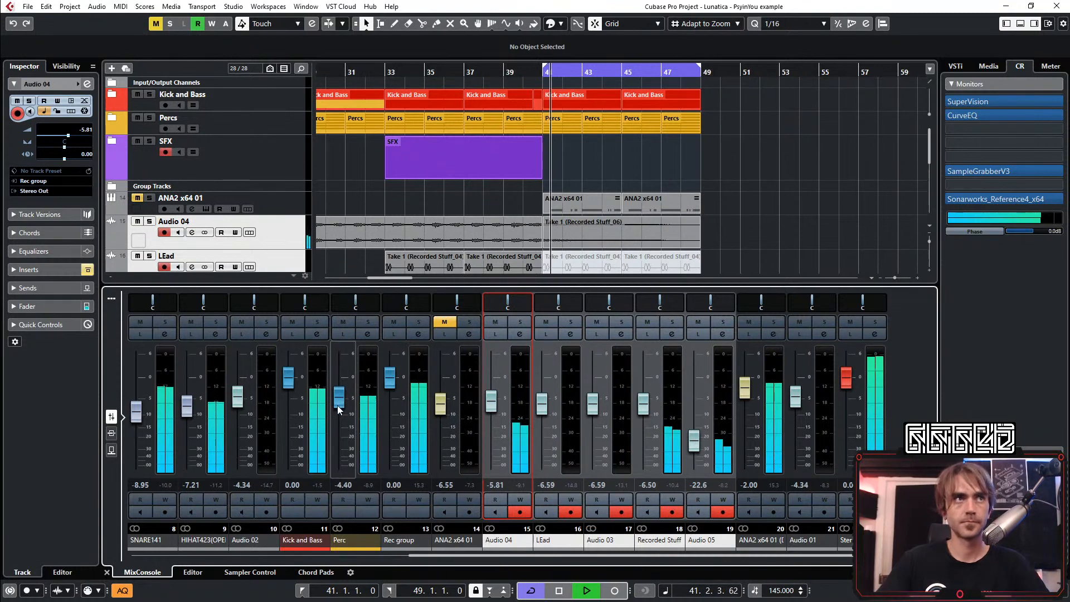
drag(336, 406, 345, 401)
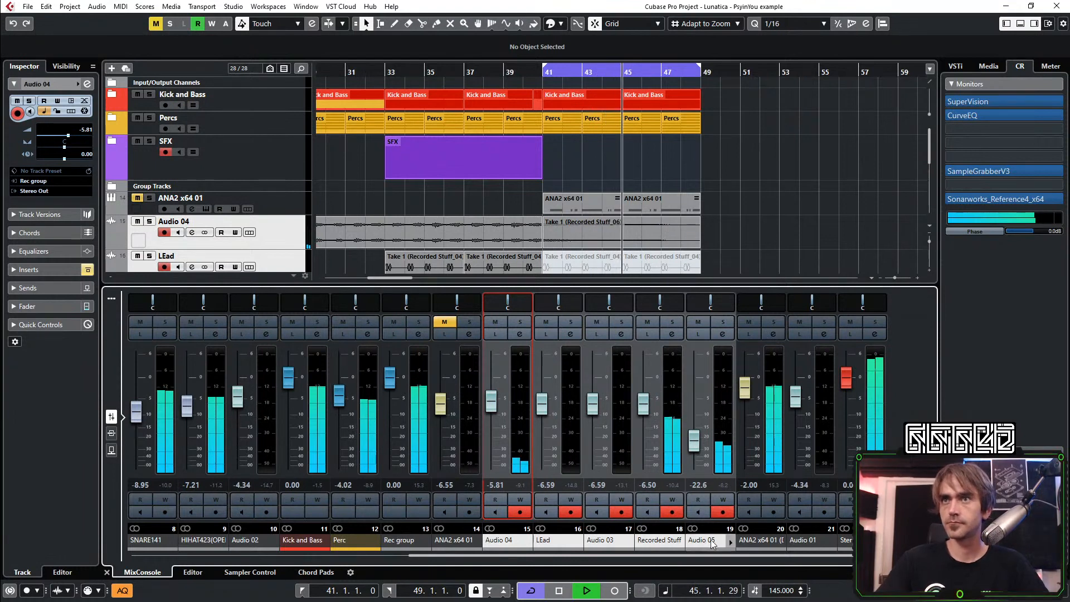
click(106, 572)
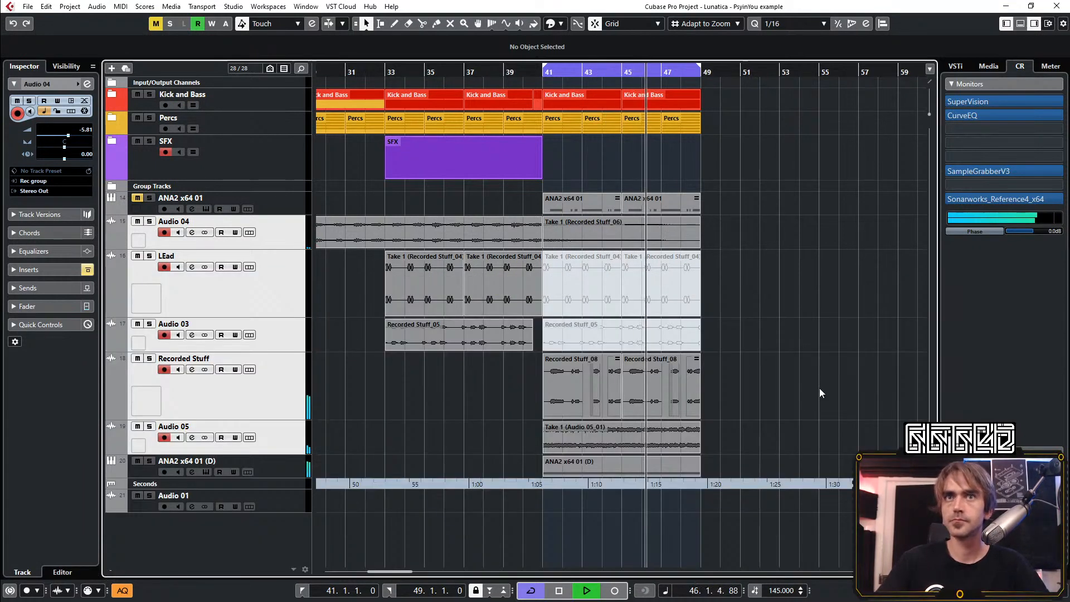
Solo the Audio 05 track briefly to identify its sound and check its channel settings
click(563, 449)
click(266, 428)
click(149, 427)
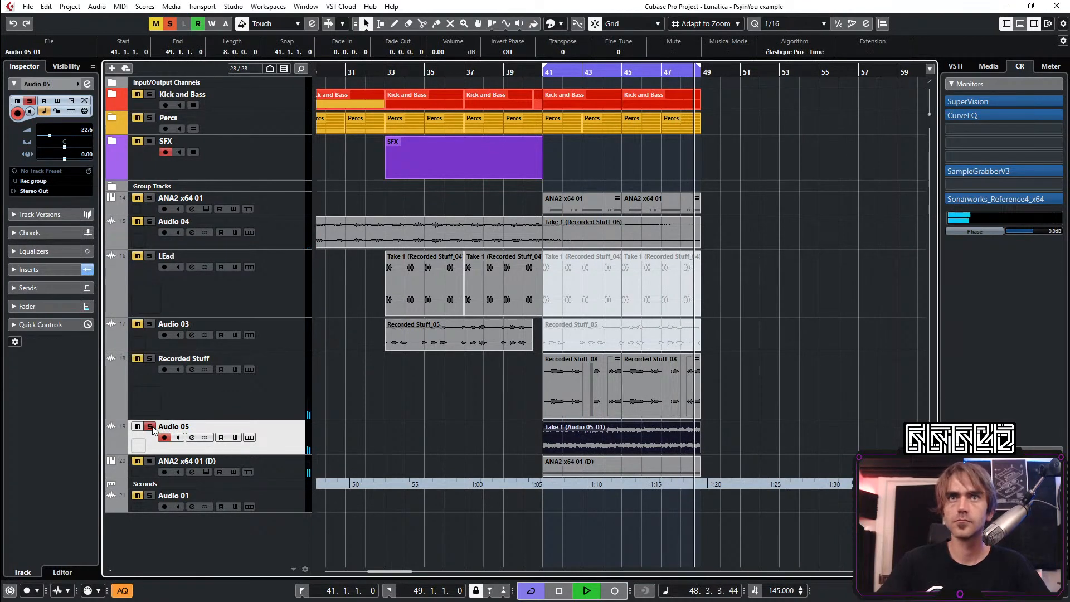
click(152, 427)
click(87, 84)
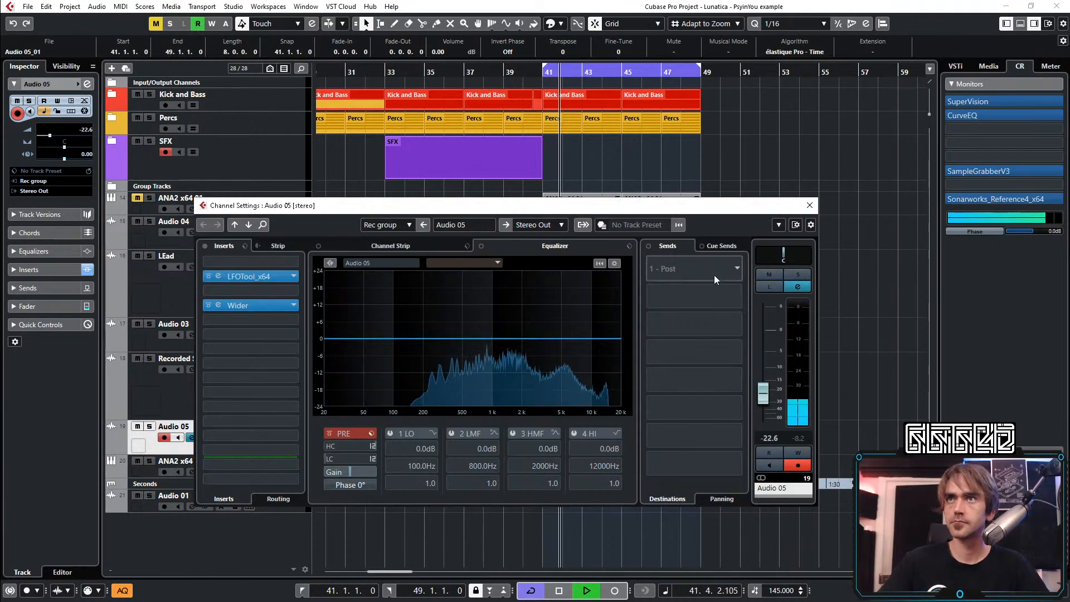
click(168, 419)
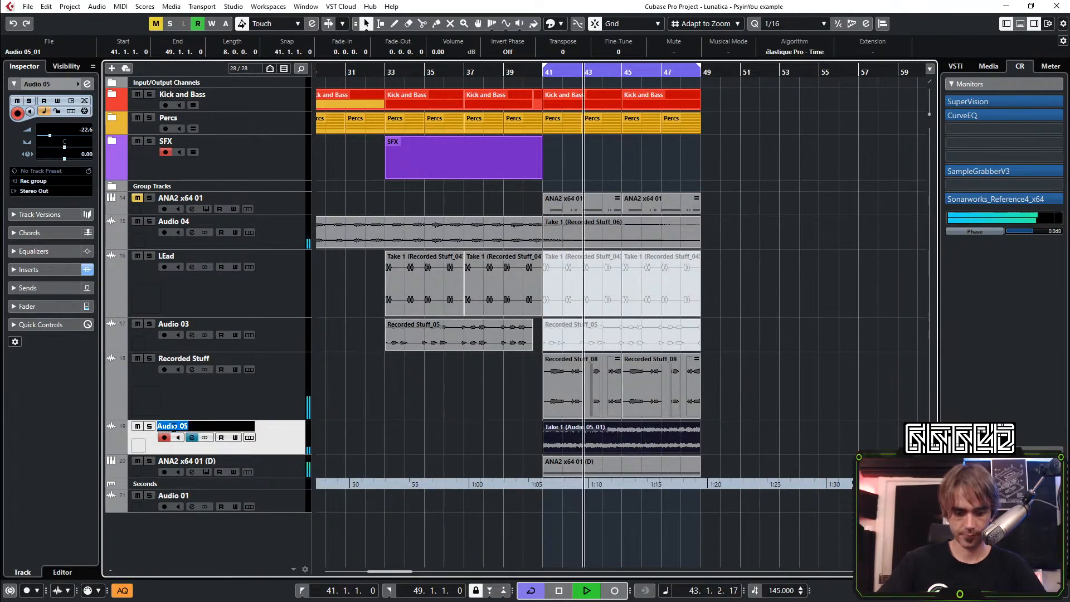
Rename the Audio 05 track as Lemon Delay Ambience
double_click(169, 426)
text(Lemon Delay Ambience)
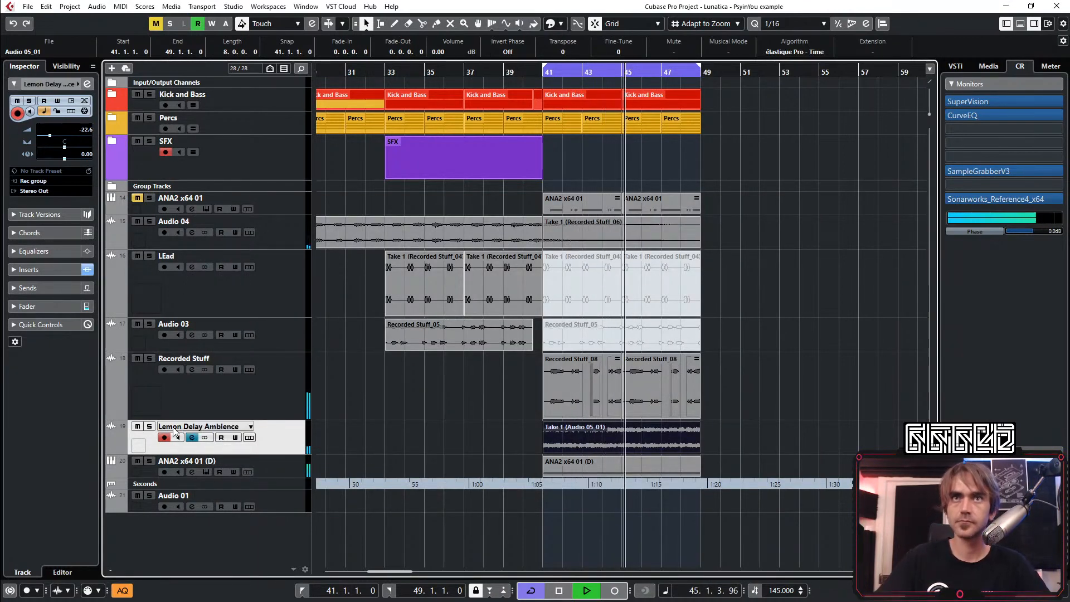
key(Return)
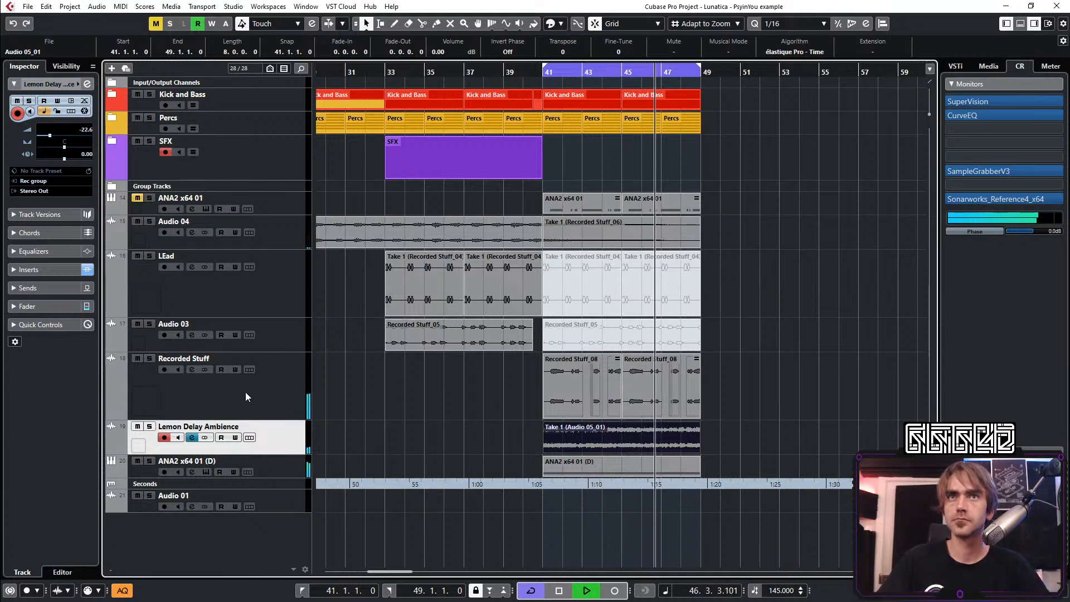
Solo the Recorded Stuff track briefly to identify it and rename it as FM Warp
click(150, 358)
click(149, 359)
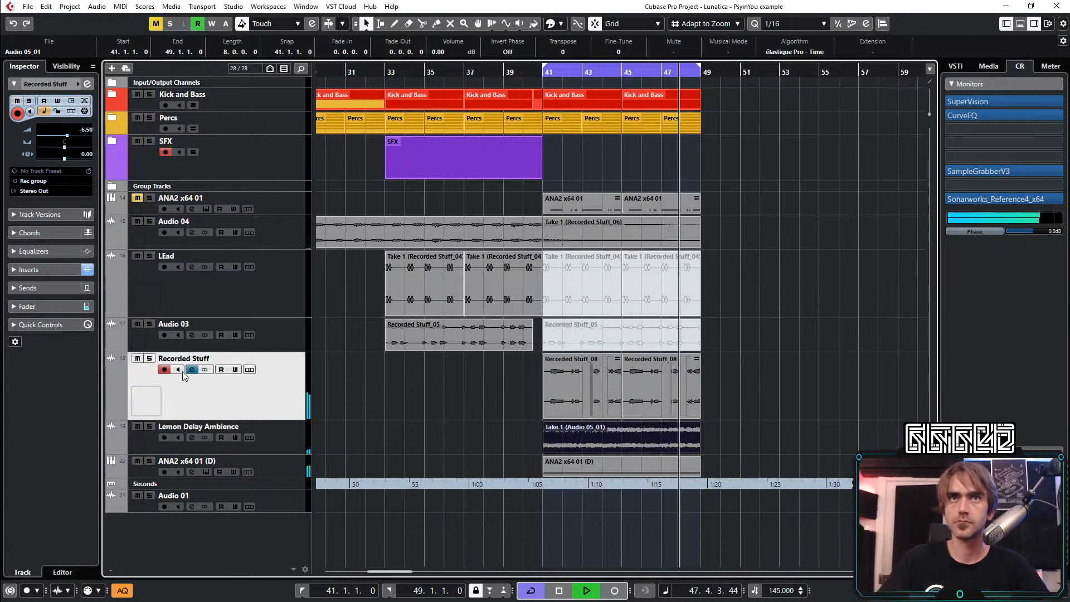
double_click(182, 357)
text(FM Warp)
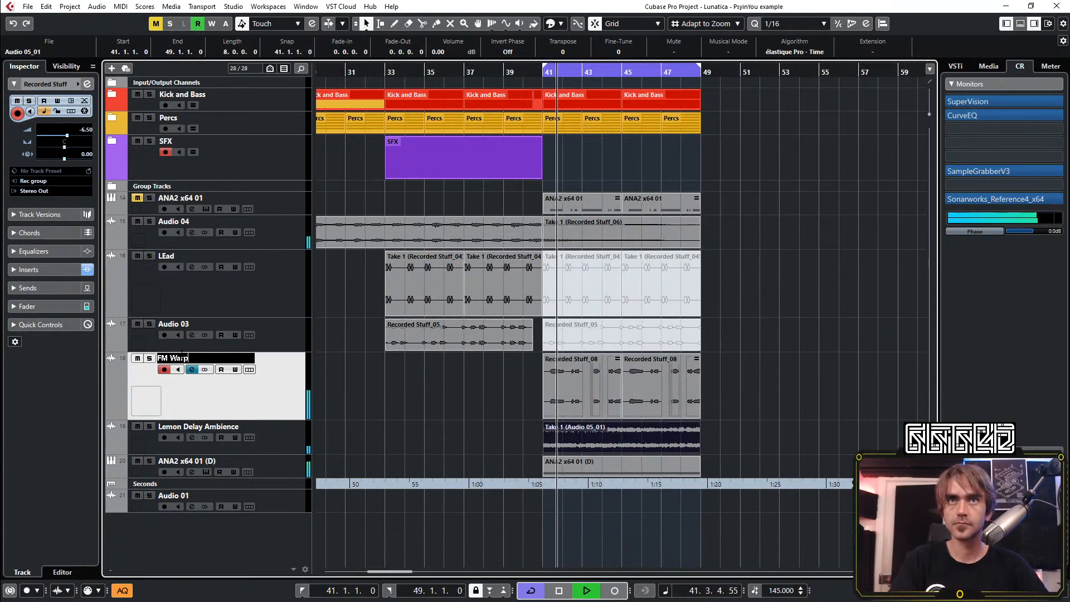
key(Return)
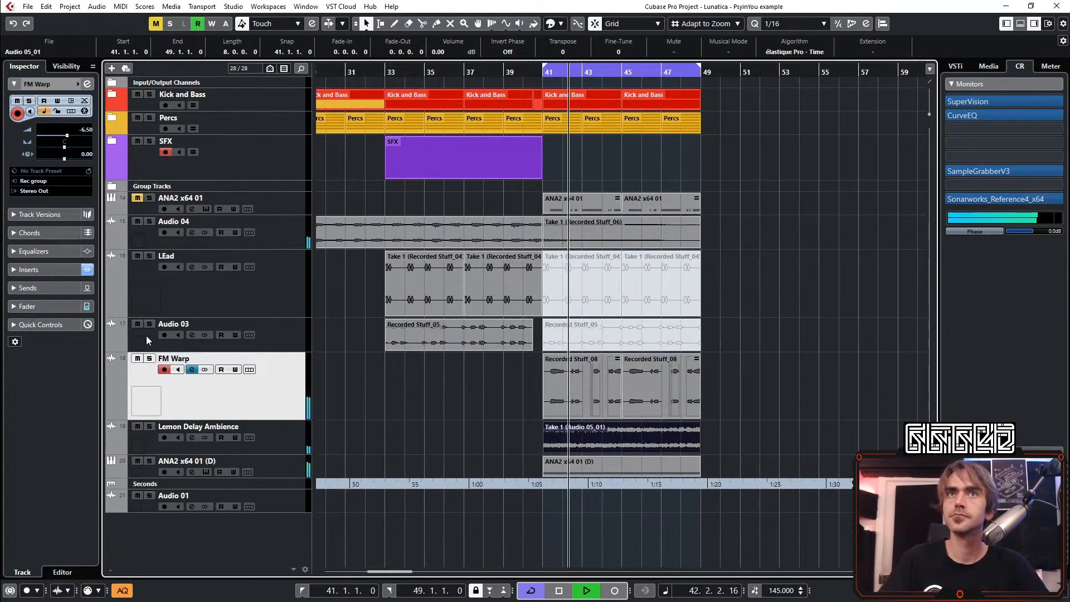
Cut the Lemon Delay Ambience channel's low-mid EQ band by 8.7 dB at 688 Hz with Q 0.5 and close its settings
key(space)
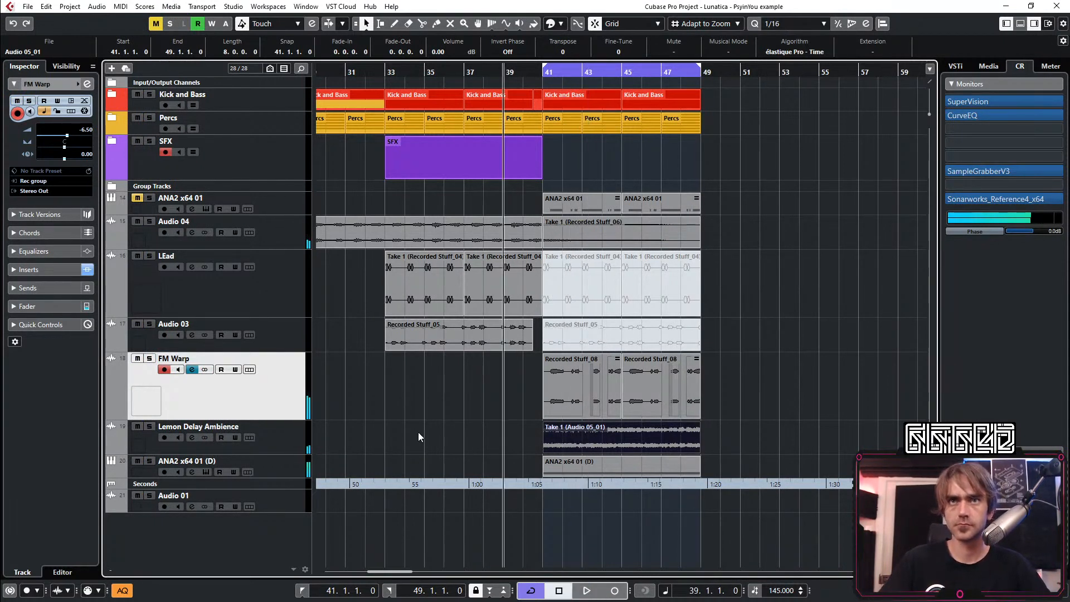
key(space)
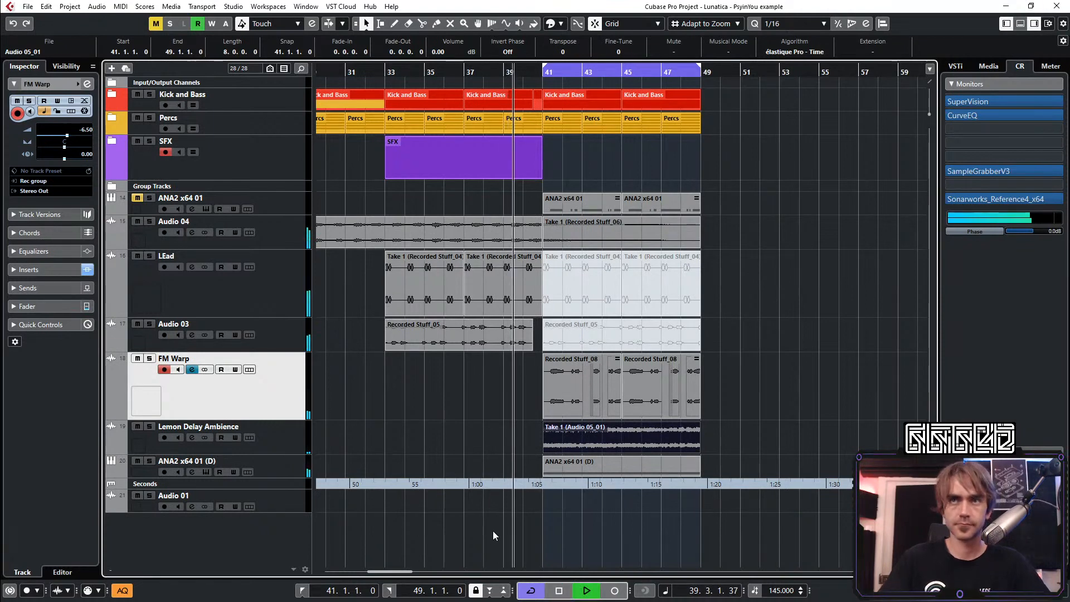
click(278, 440)
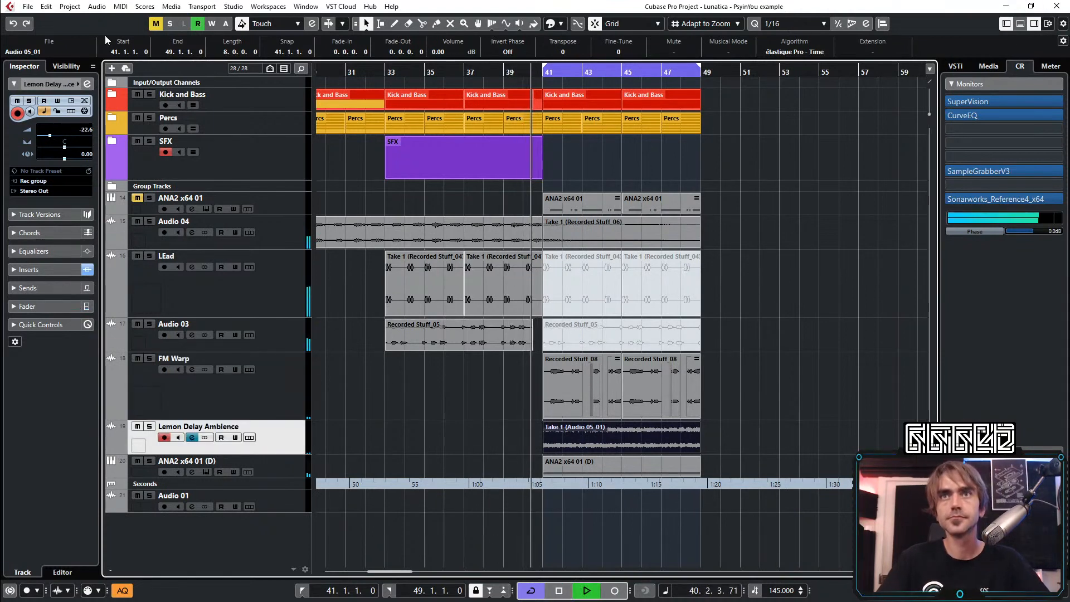
click(88, 84)
drag(467, 344, 479, 366)
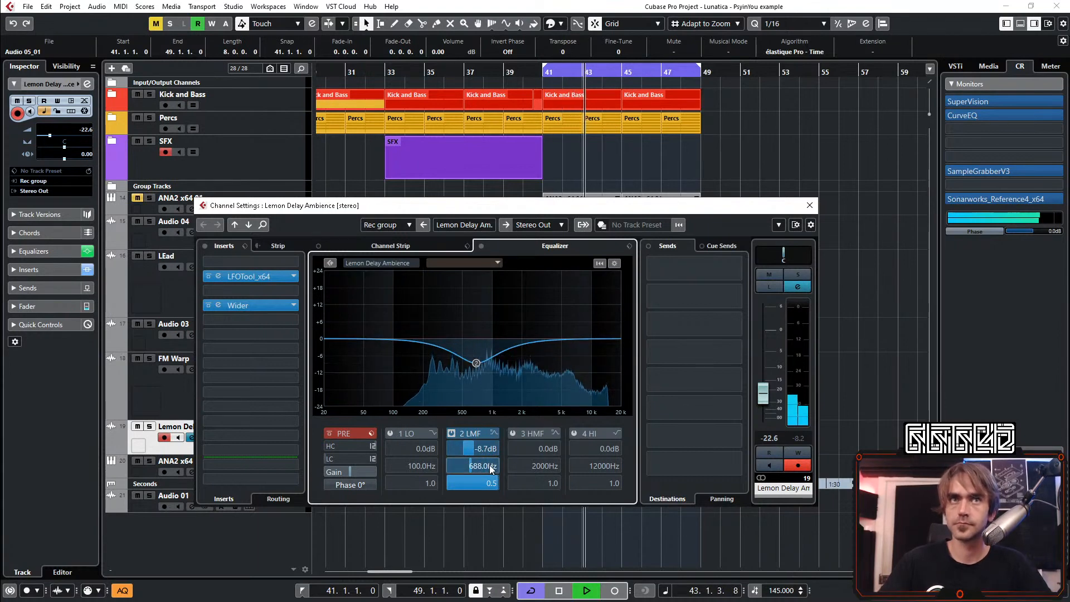
click(809, 205)
click(809, 221)
key(g)
key(g)
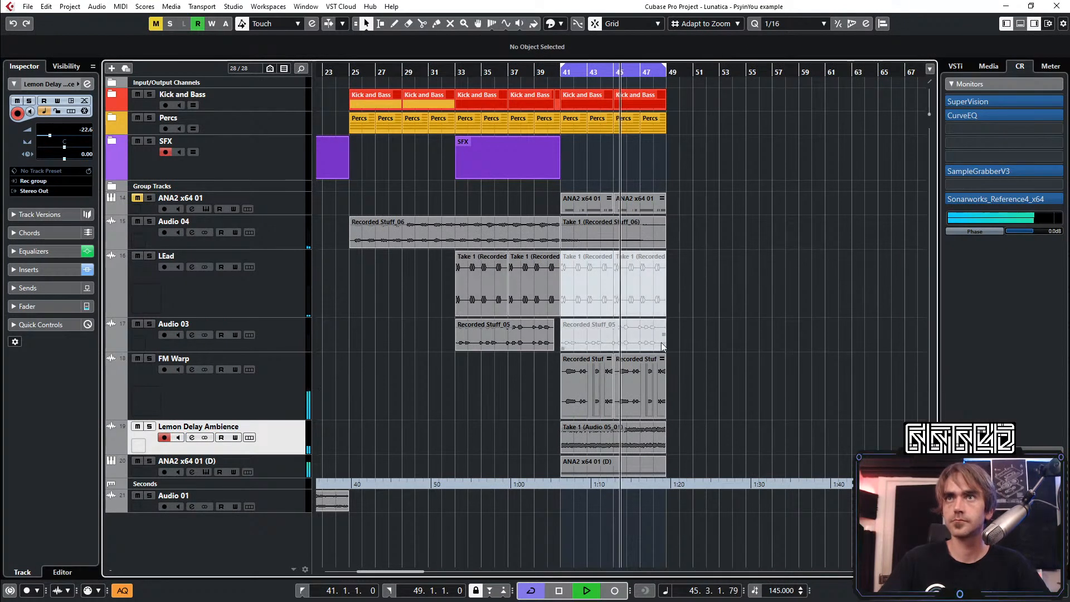
Check the ANA2 x64 01 (D) channel settings and lower the track's volume to -4.60
scroll(652, 369, right, 1)
scroll(374, 507, right, 1)
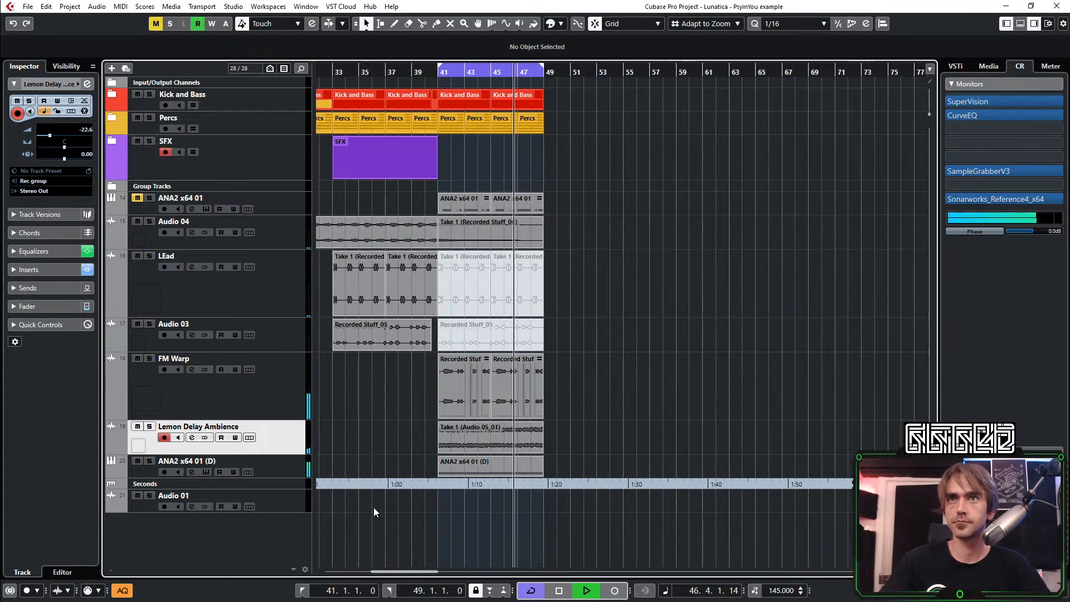
click(284, 473)
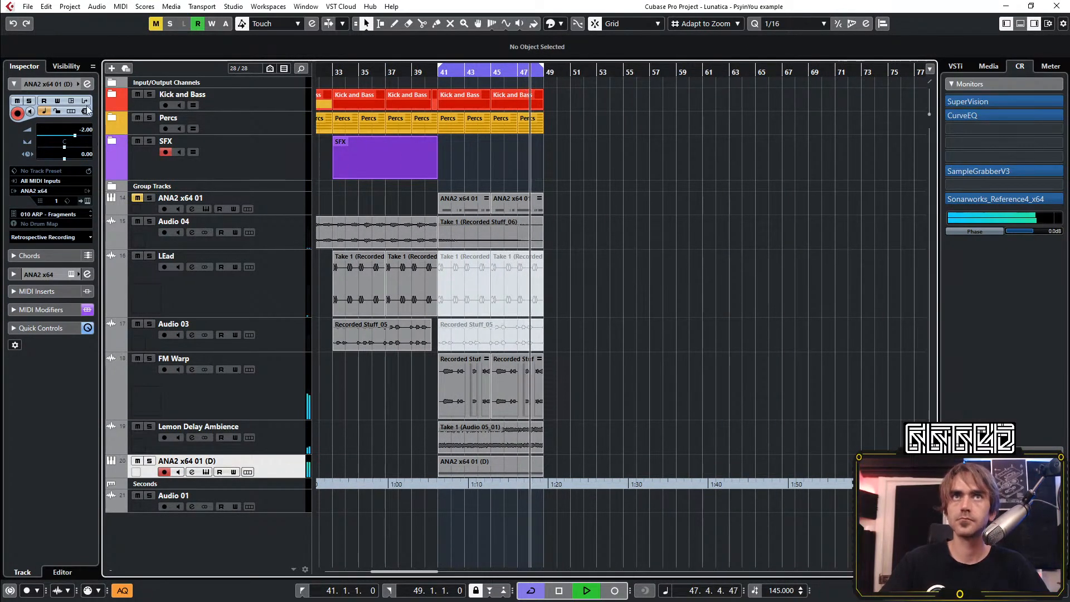
click(87, 84)
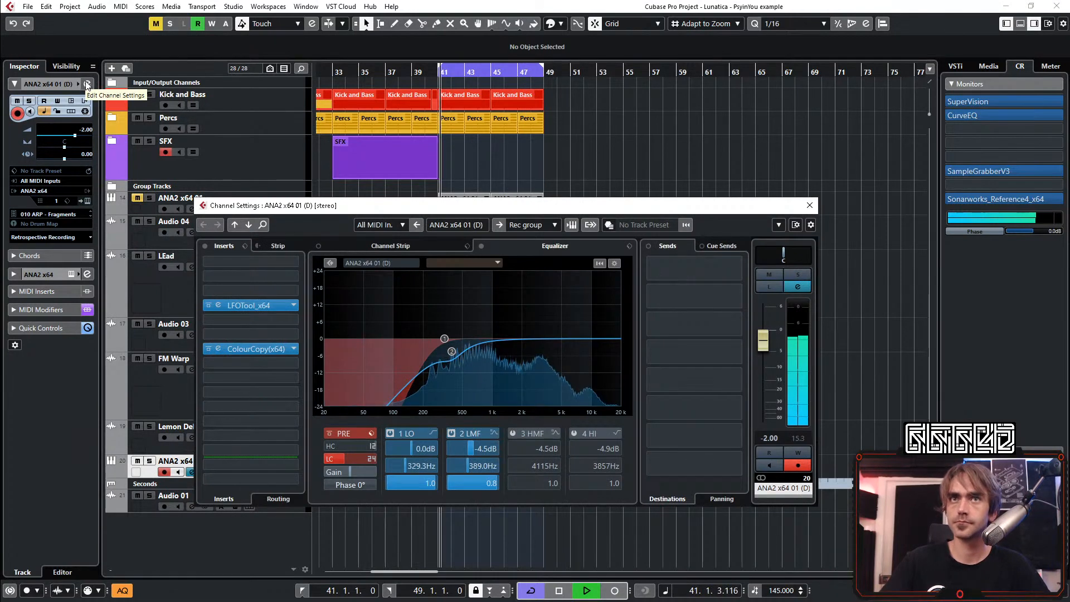
click(809, 207)
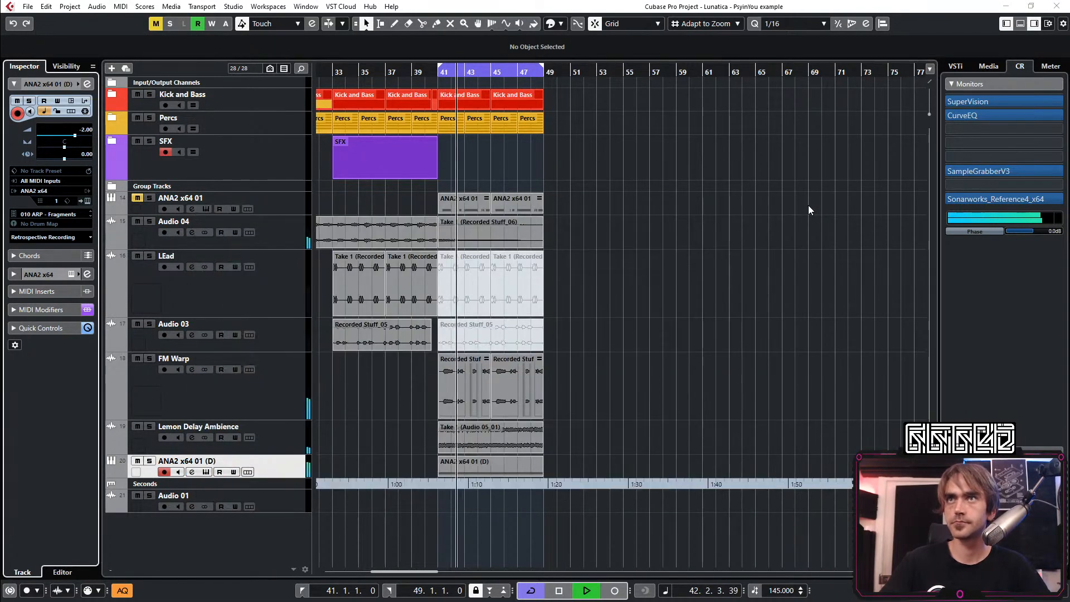
scroll(415, 345, left, 5)
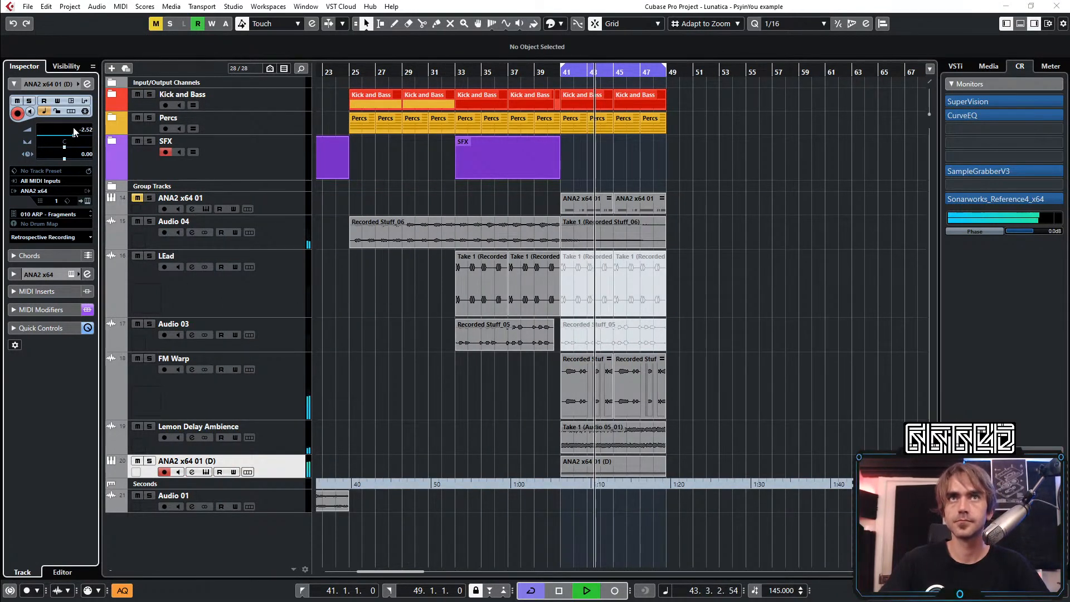
scroll(84, 130, down, 4)
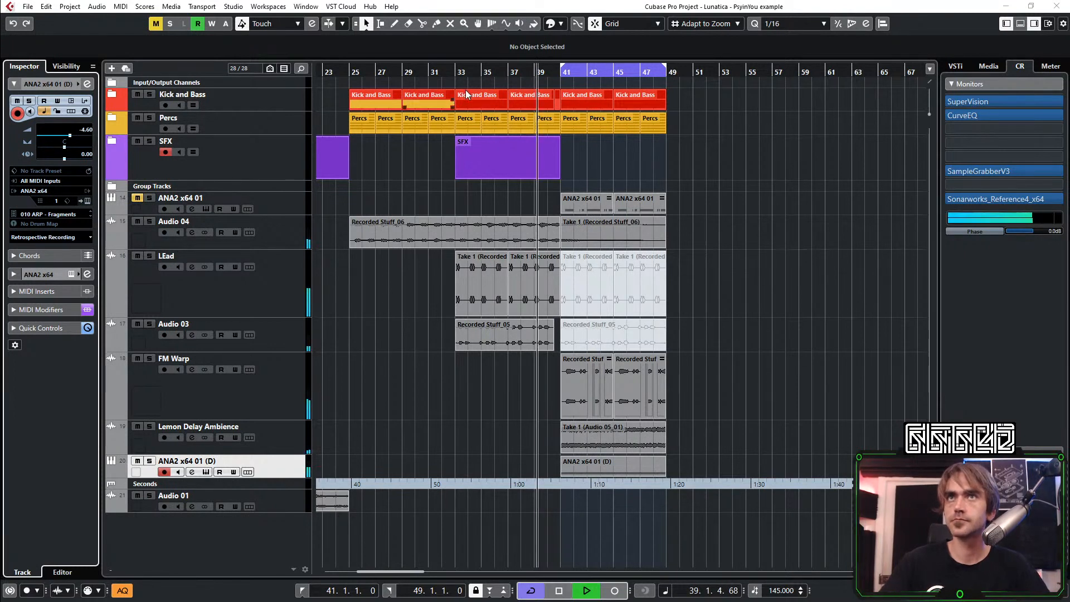
Play the section leading into bar 33 and raise the Audio 04 track volume to -2.09
scroll(519, 154, left, 5)
scroll(567, 155, right, 5)
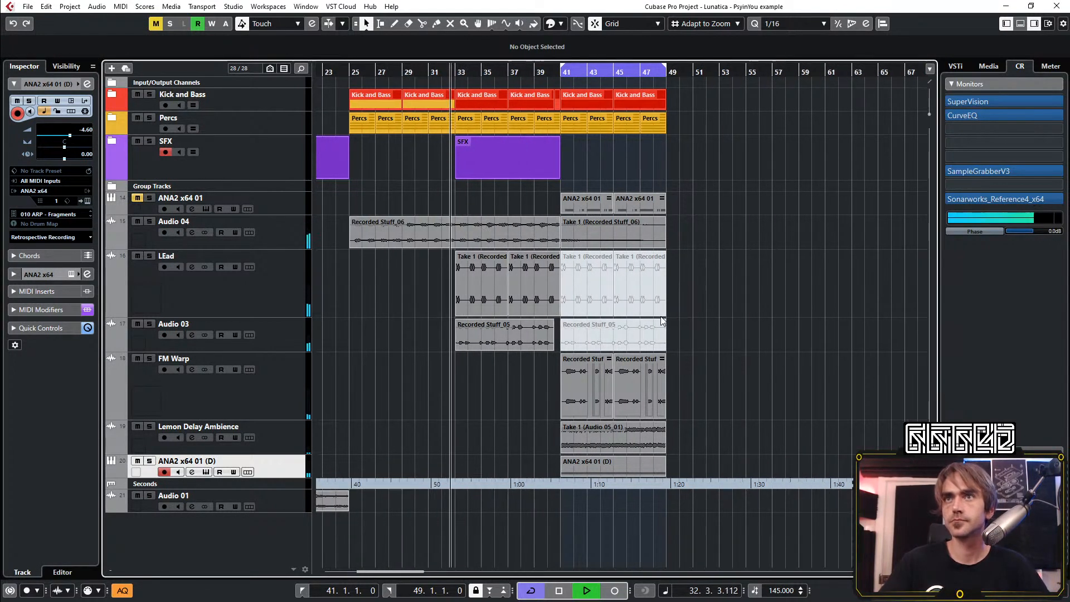
click(295, 242)
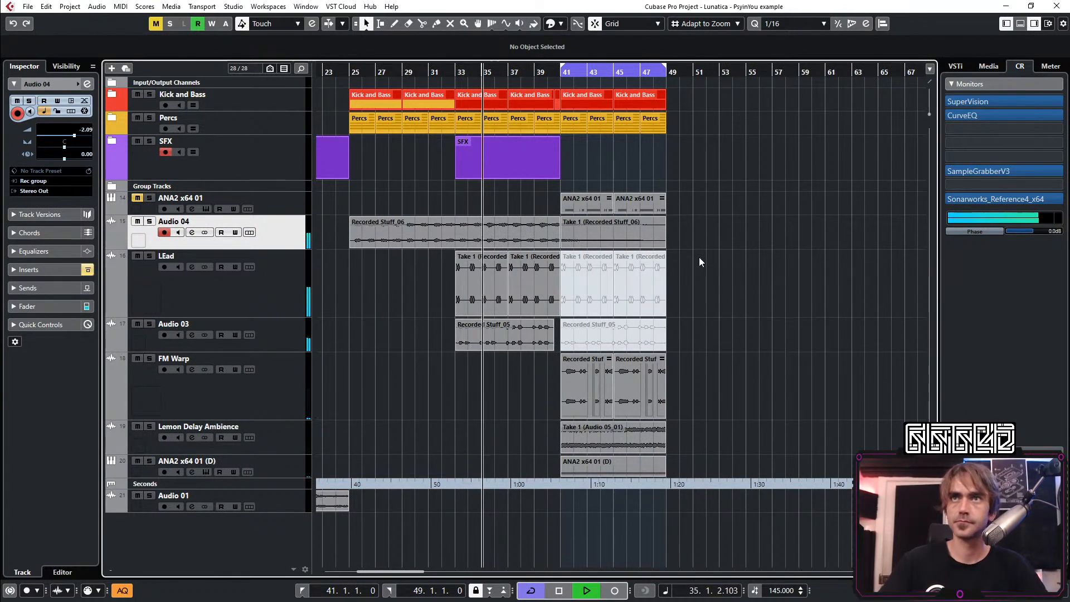
Follow the playback from bar 35 through bar 48 to examine how the lead, FM Warp and ambience tracks sit together
ctrl+scroll(763, 308, down, 1)
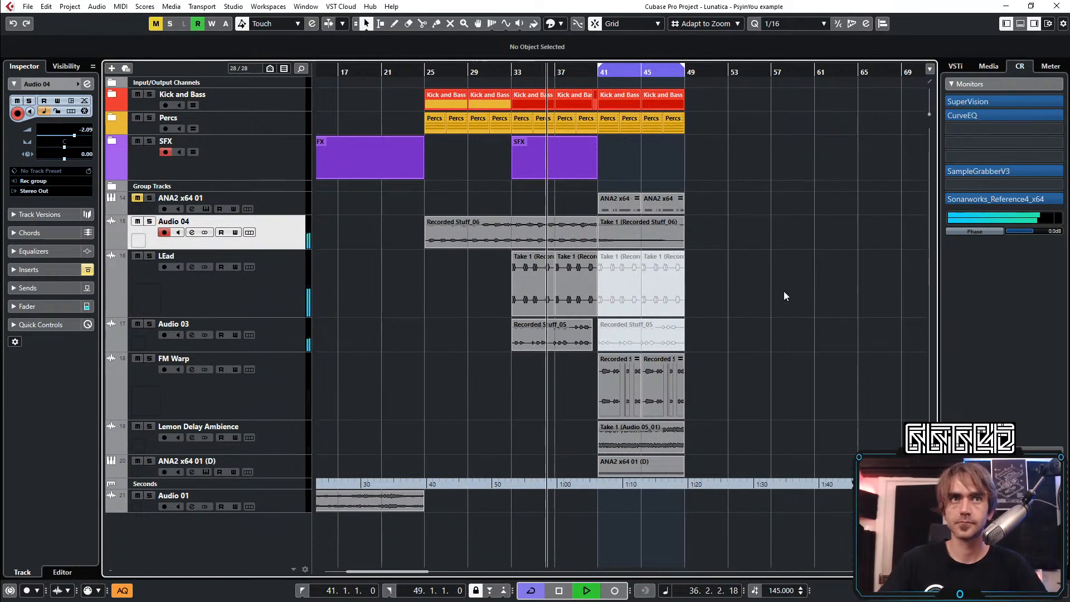
scroll(784, 291, right, 2)
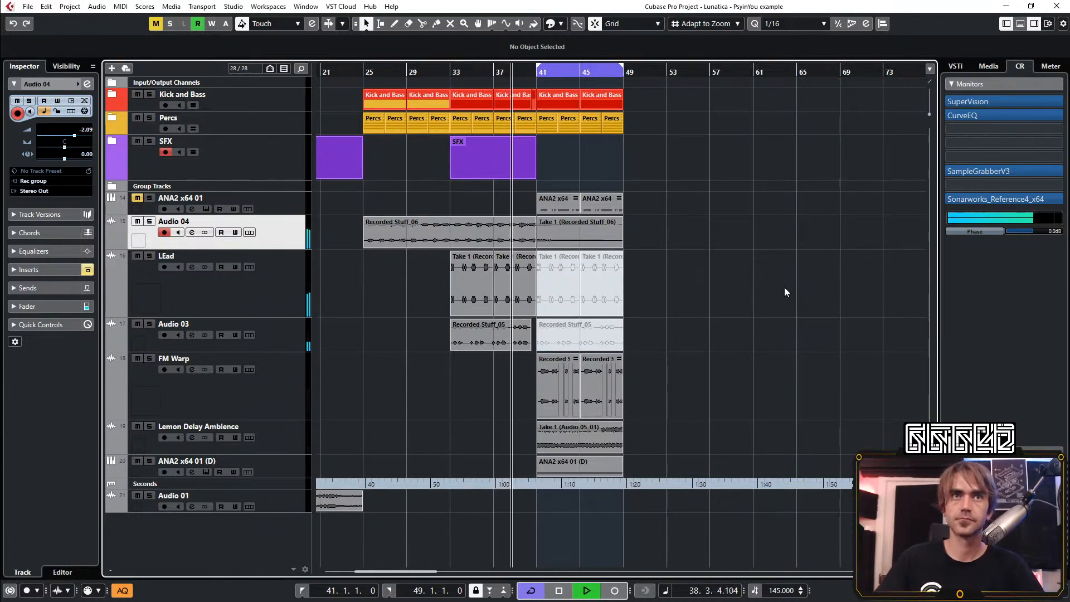
ctrl+scroll(698, 298, up, 1)
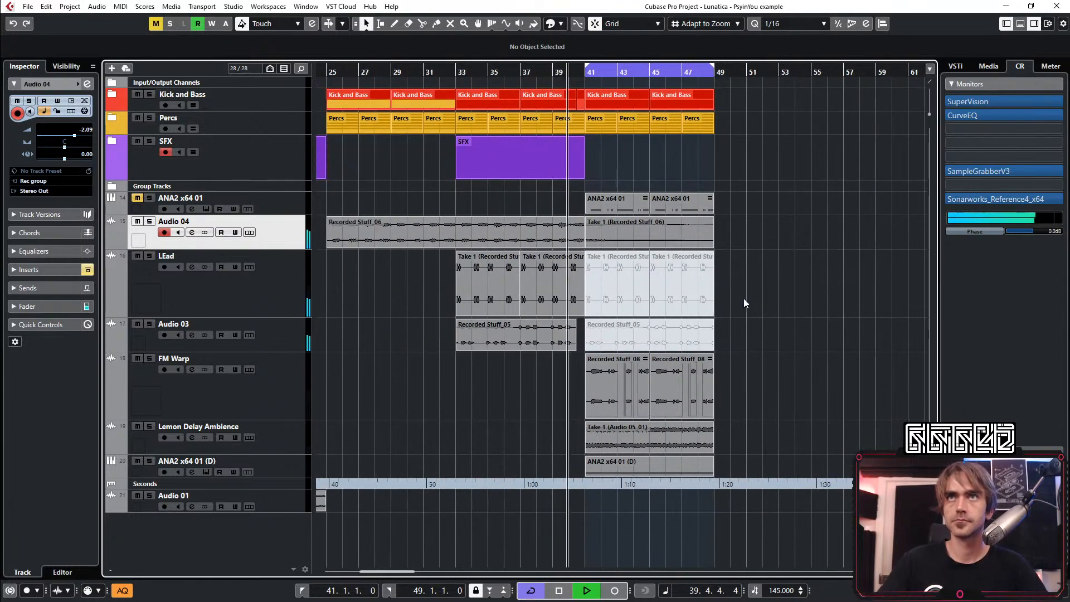
scroll(725, 298, left, 2)
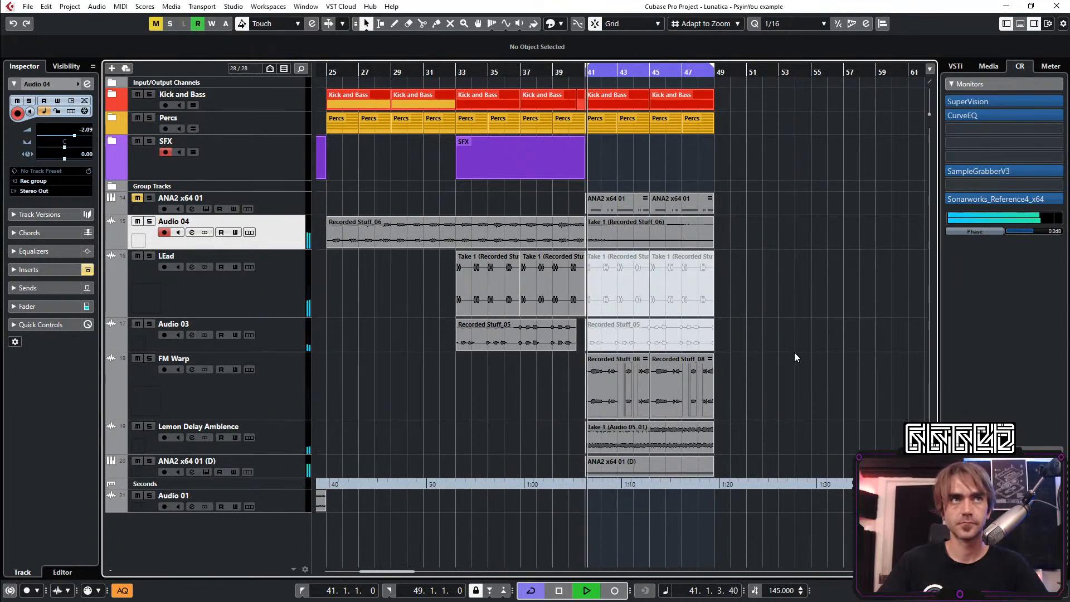
scroll(750, 412, right, 2)
ctrl+scroll(667, 359, up, 1)
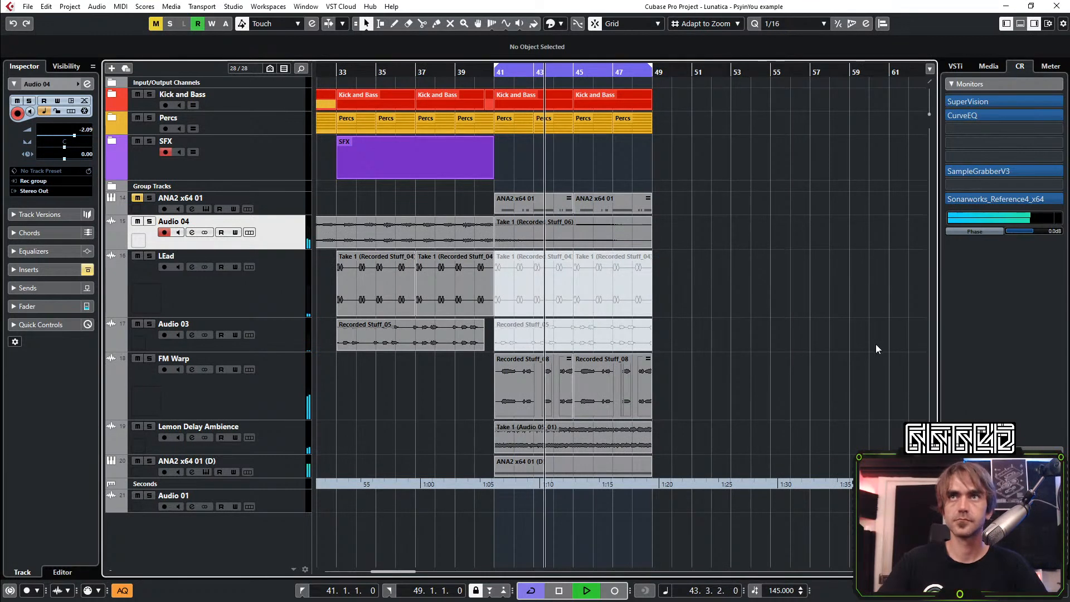
scroll(636, 173, right, 2)
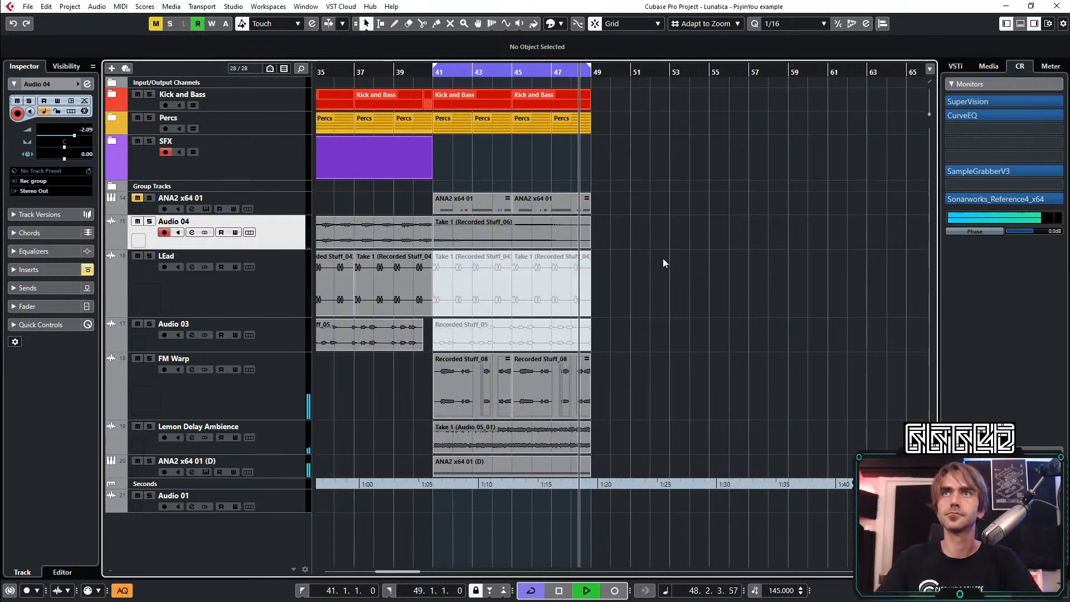
Duplicate all events between bars 41 and 49, from Kick and Bass down to ANA2 x64 01 (D), to start at bar 49
drag(630, 472, 510, 93)
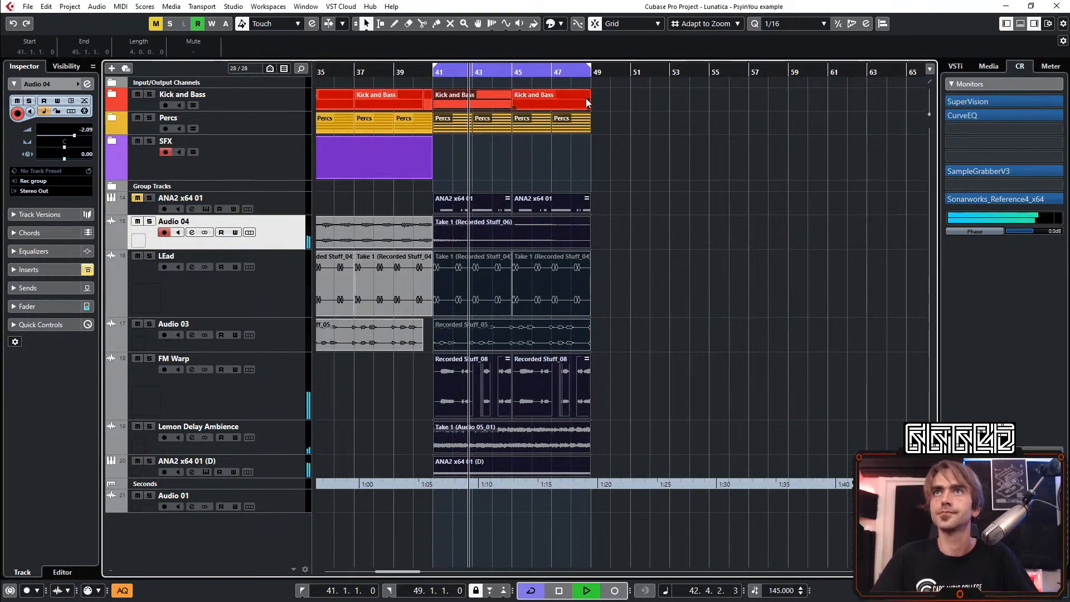
drag(589, 100, 744, 114)
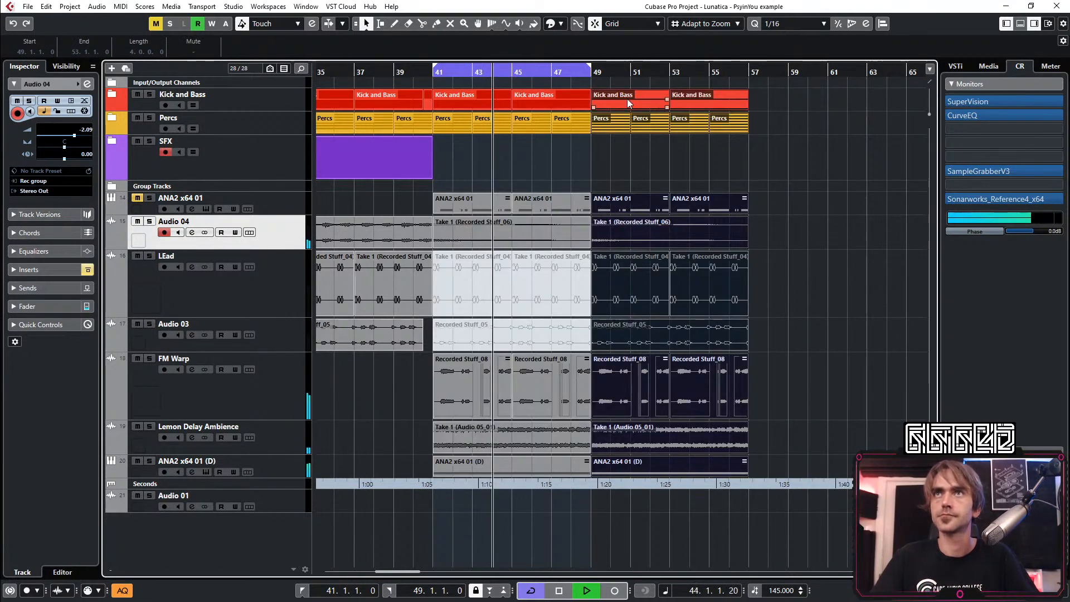
drag(627, 98, 629, 101)
click(705, 161)
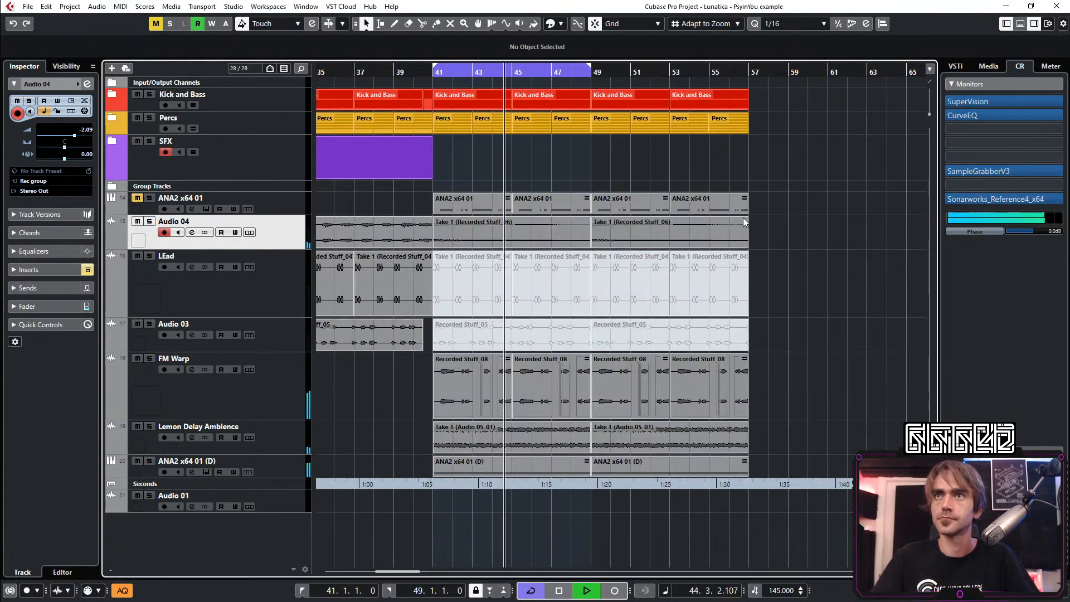
Try to reverse the copied Audio 04 event at bar 49 directly, and undo it
click(624, 243)
right_click(611, 238)
mouse_move(666, 277)
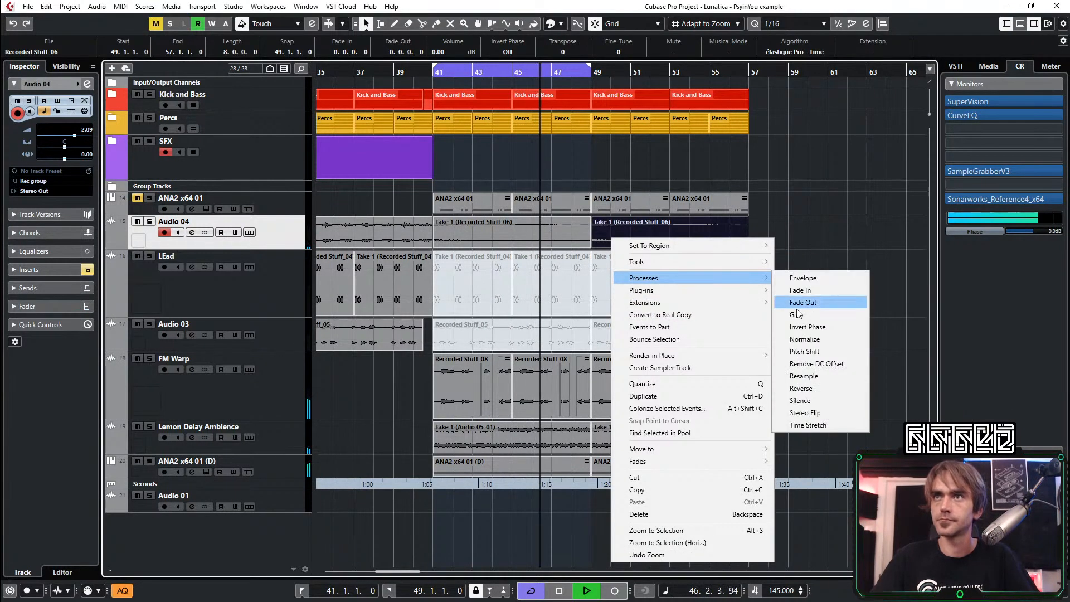
click(811, 387)
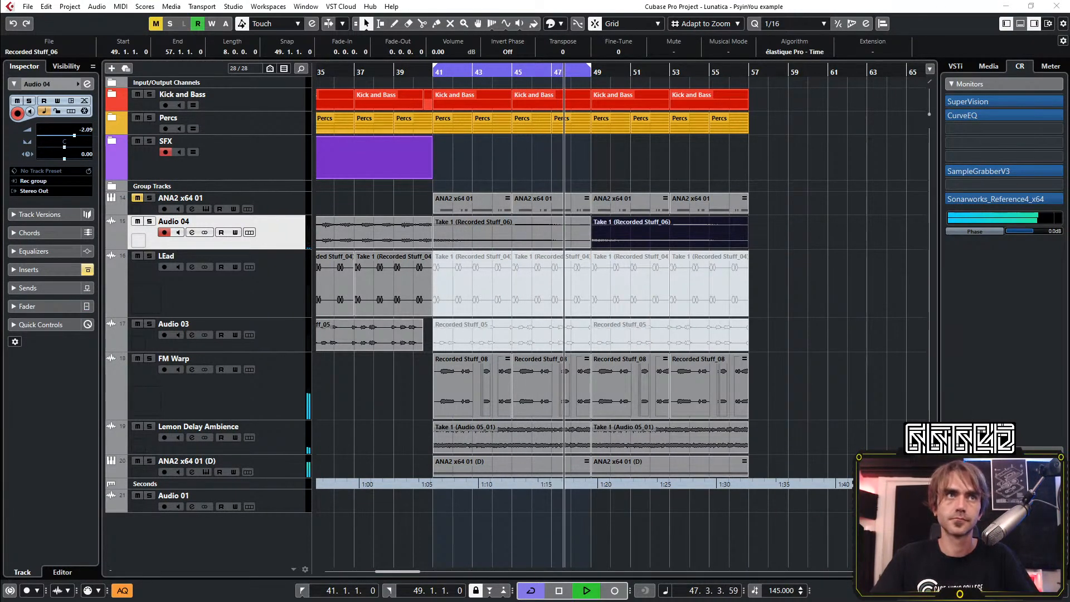
key(ctrl+z)
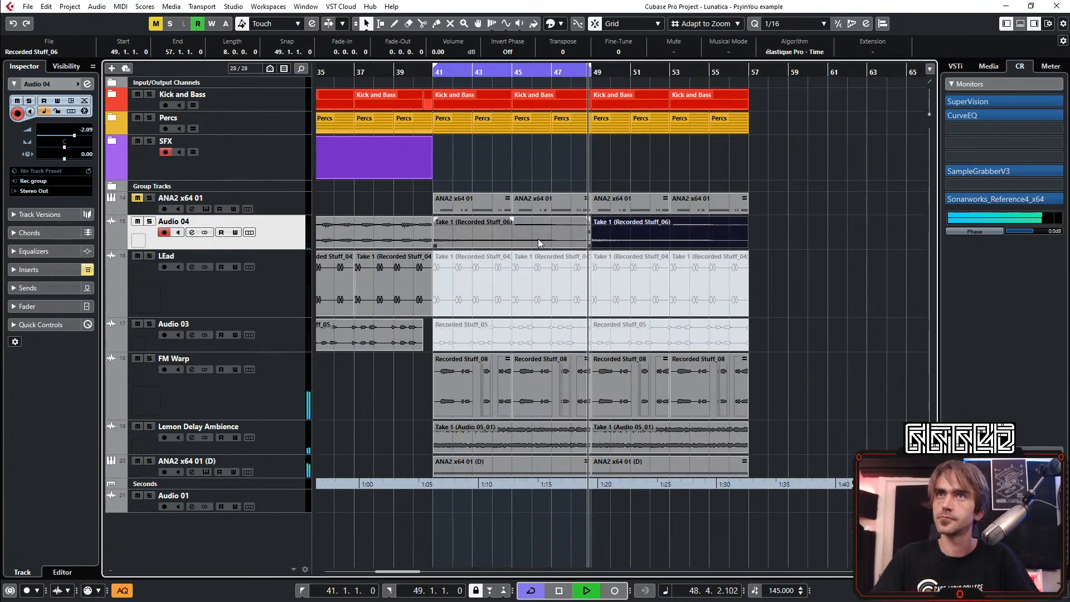
Bounce the copied Audio 04 event at bar 49 to its own audio file and reverse it
right_click(643, 237)
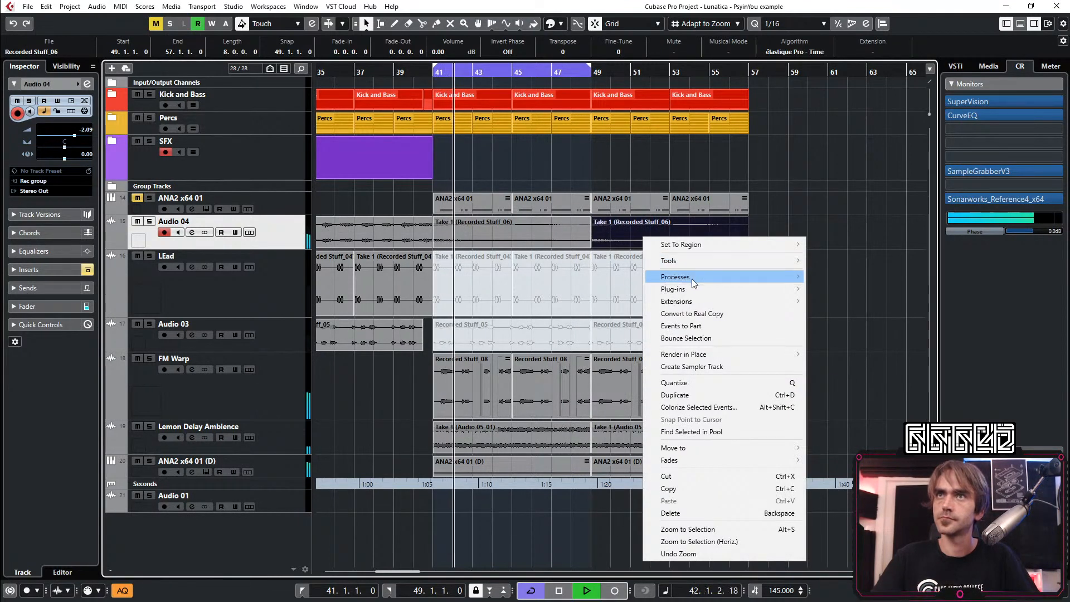
click(691, 339)
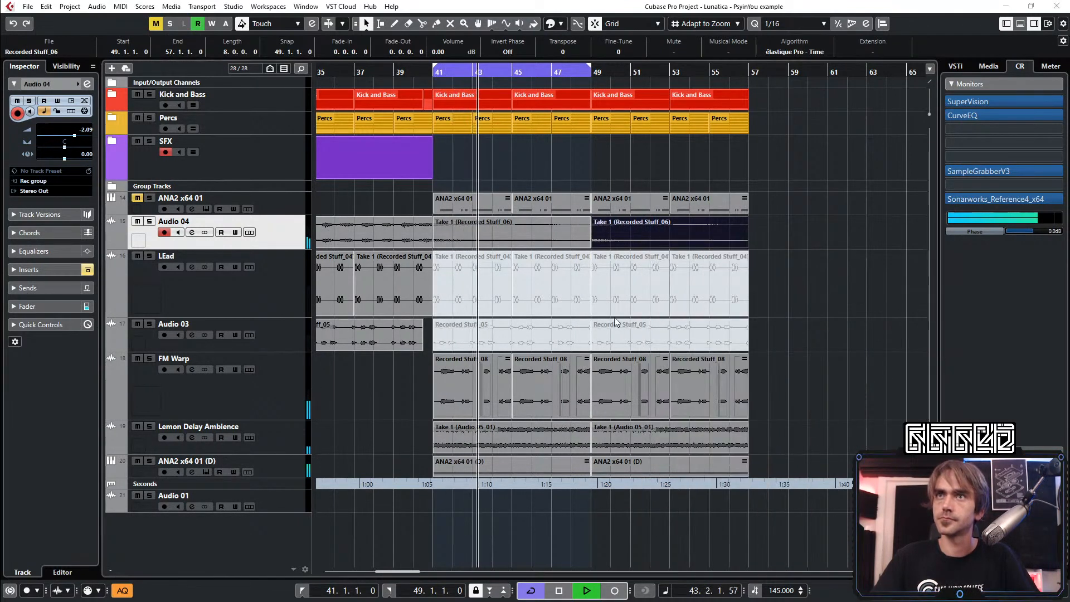
right_click(698, 228)
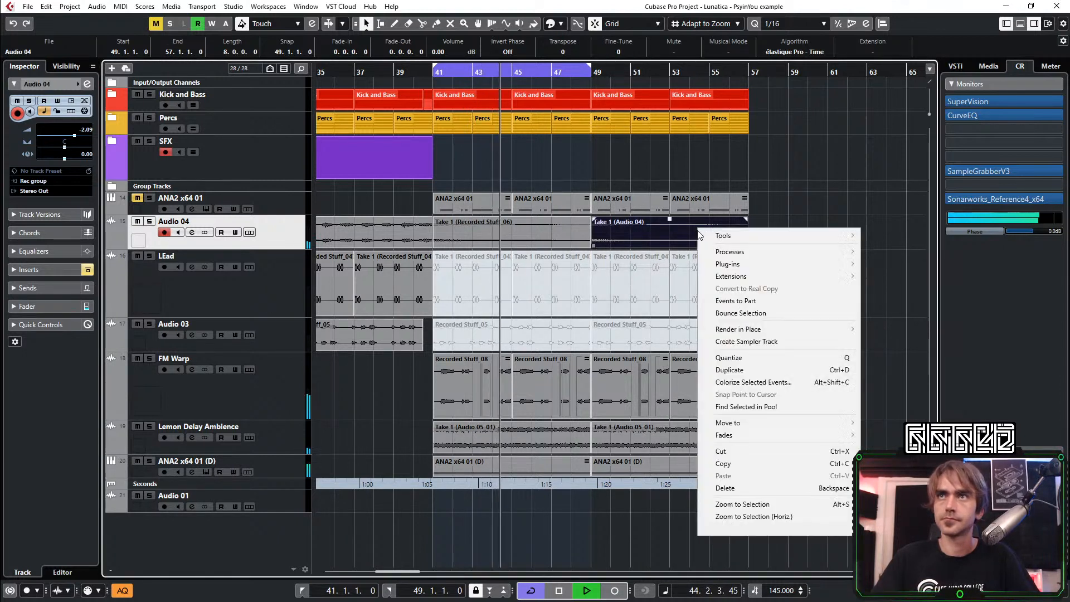
mouse_move(808, 252)
click(889, 362)
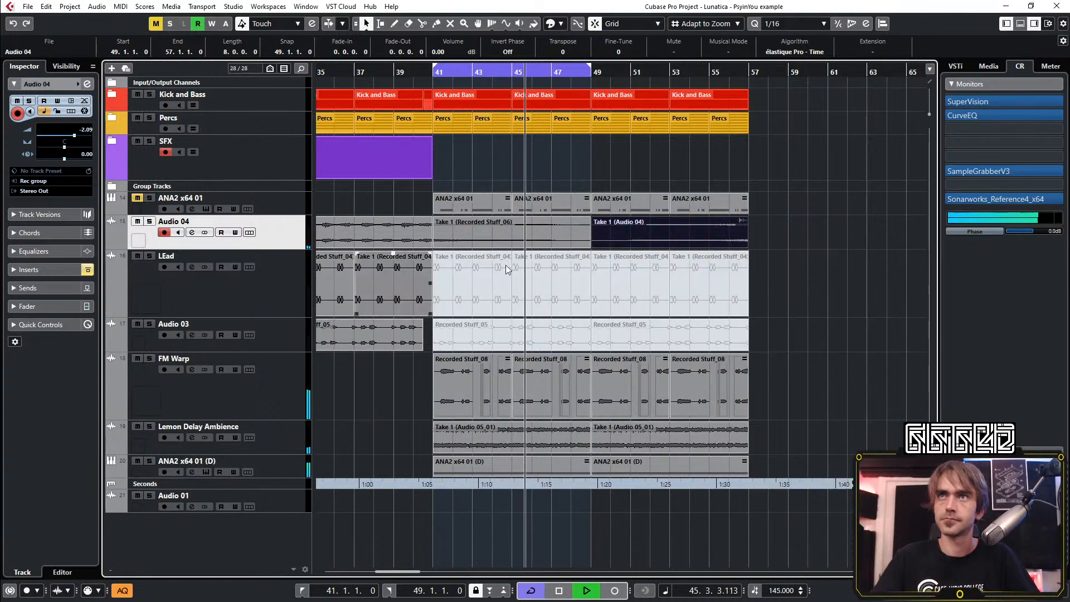
Extend the loop range to end at bar 57 and shorten the last FM Warp part to end at bar 56
alt+click(746, 76)
click(782, 131)
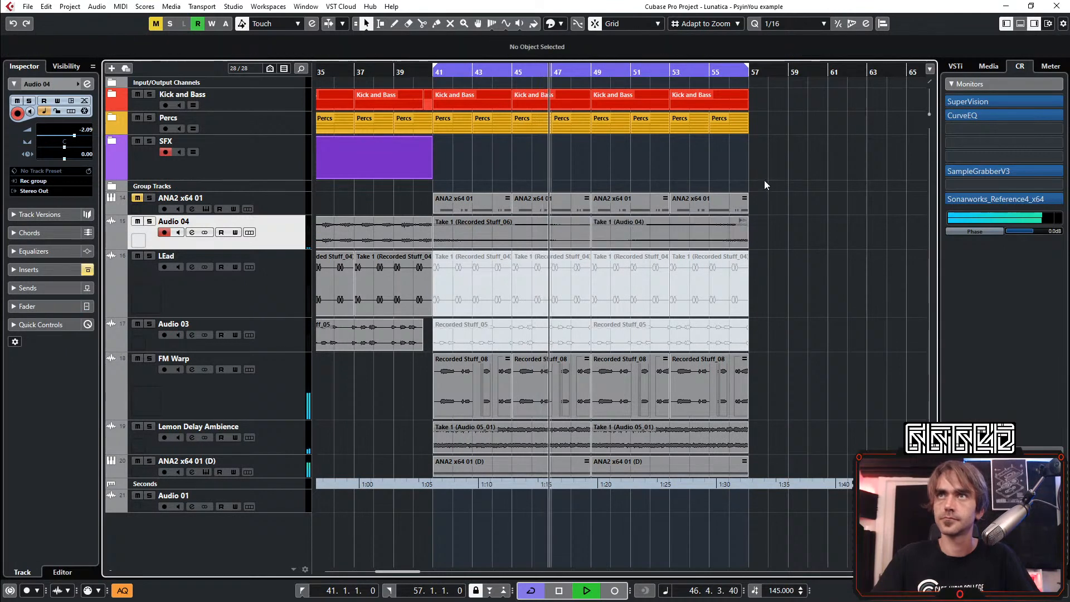
scroll(757, 189, up, 3)
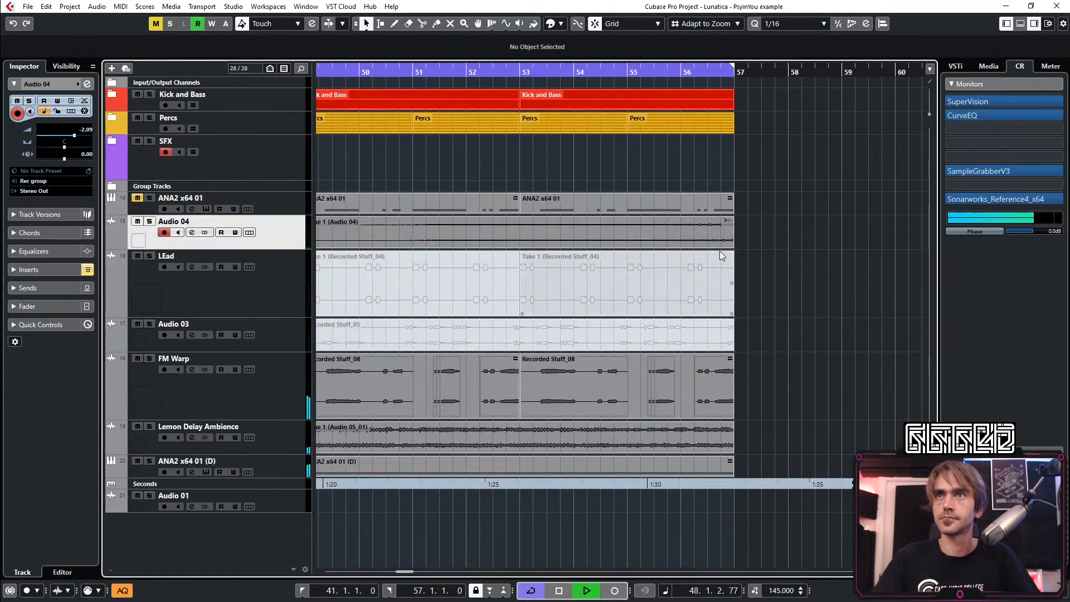
click(727, 412)
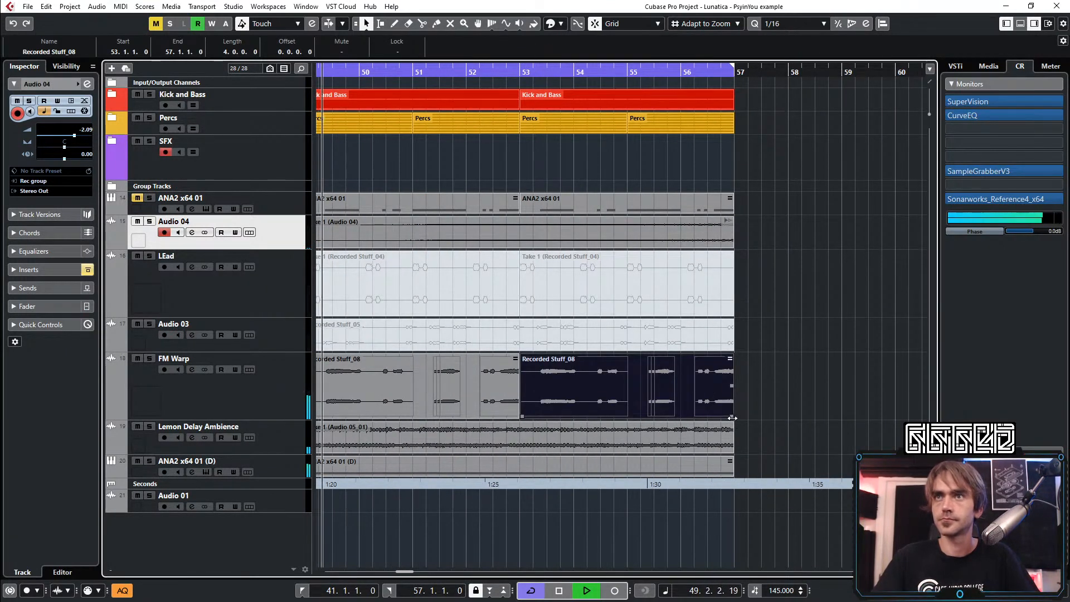
drag(733, 417, 679, 418)
Move the reversed Audio 04 event one bar earlier and shorten the last Kick and Bass and Percs parts to end at bar 56
drag(708, 234, 680, 236)
click(730, 105)
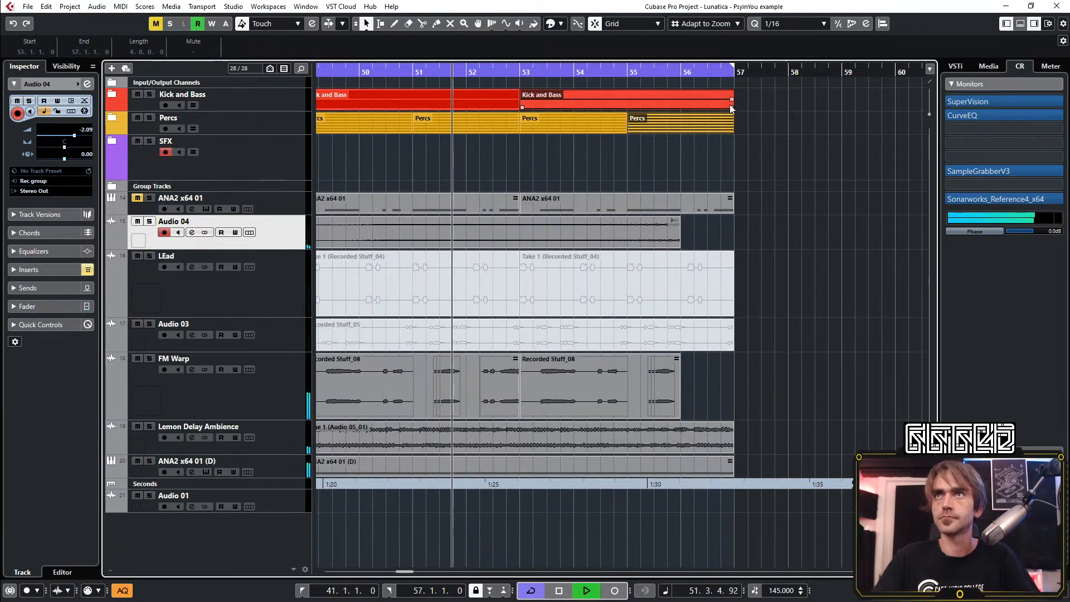
drag(732, 108, 681, 109)
click(758, 210)
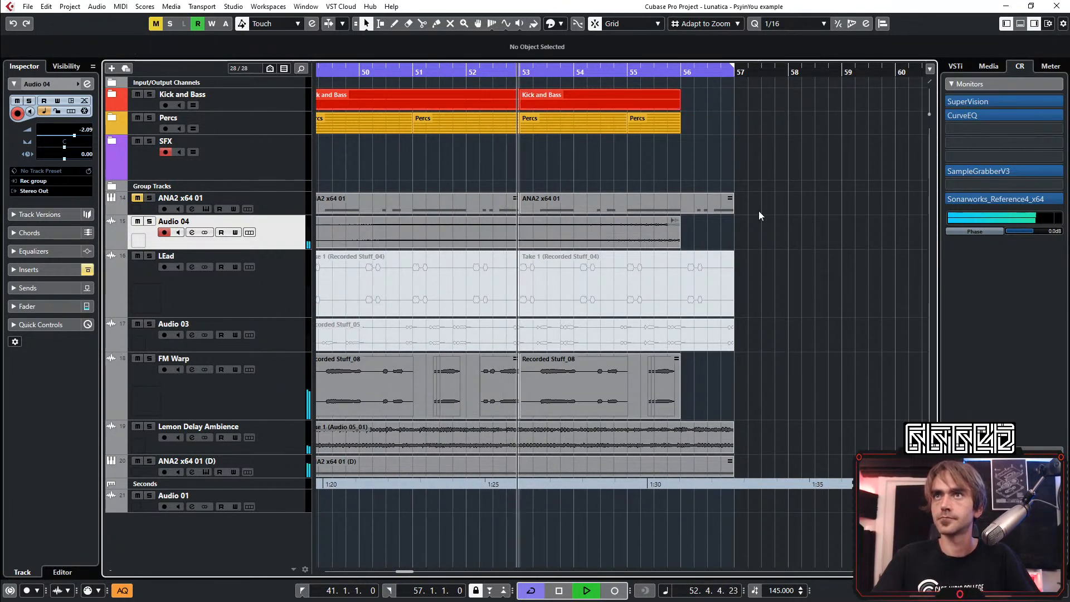
Examine the overlap between the two Audio 04 events around bars 48 and 49
scroll(759, 211, down, 6)
scroll(763, 476, up, 7)
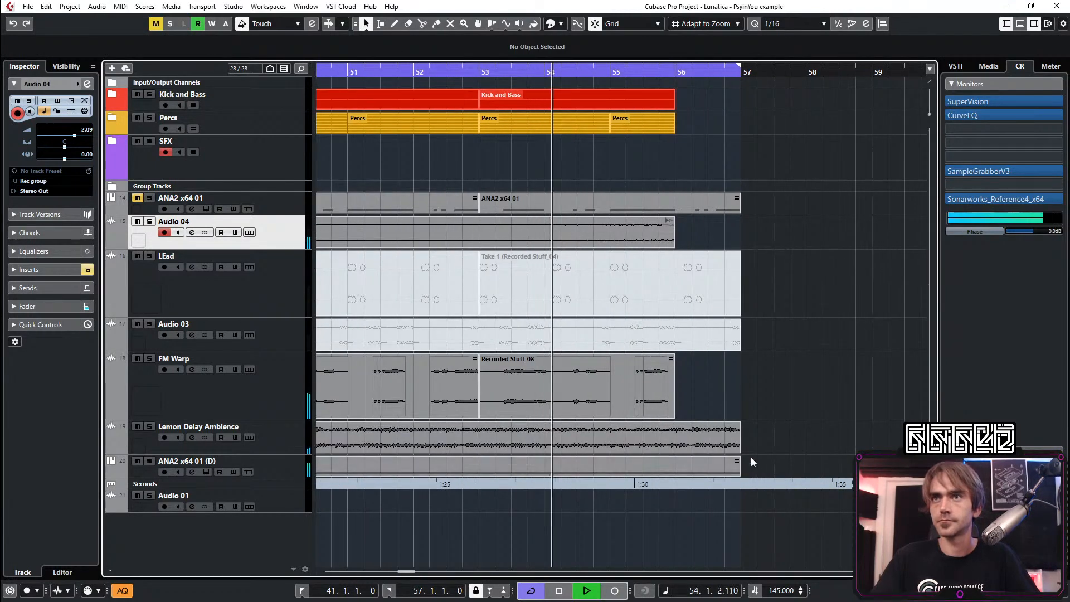
scroll(751, 457, down, 4)
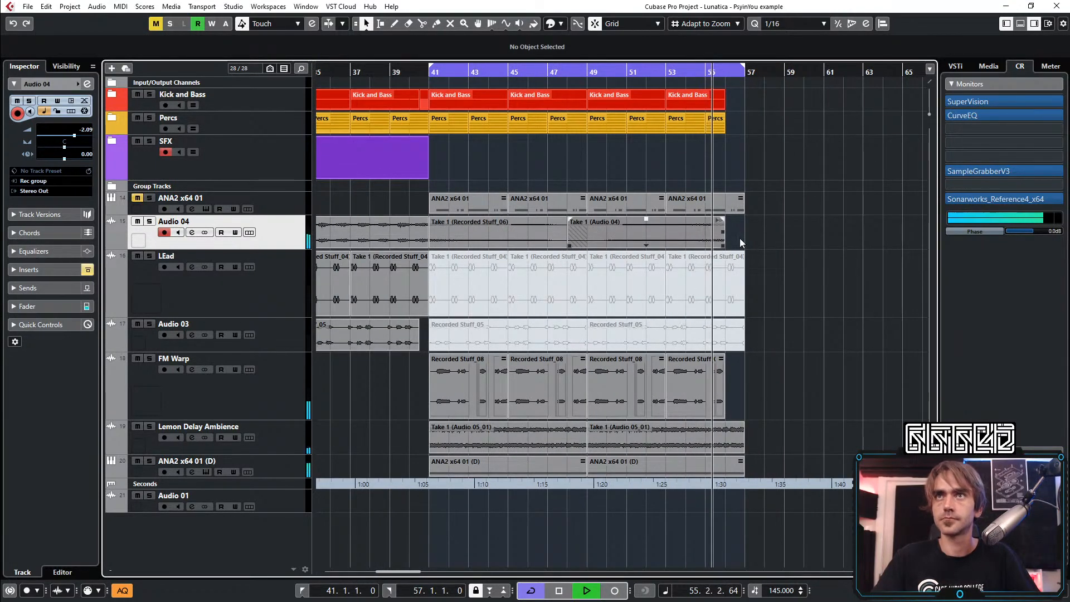
click(578, 239)
click(785, 213)
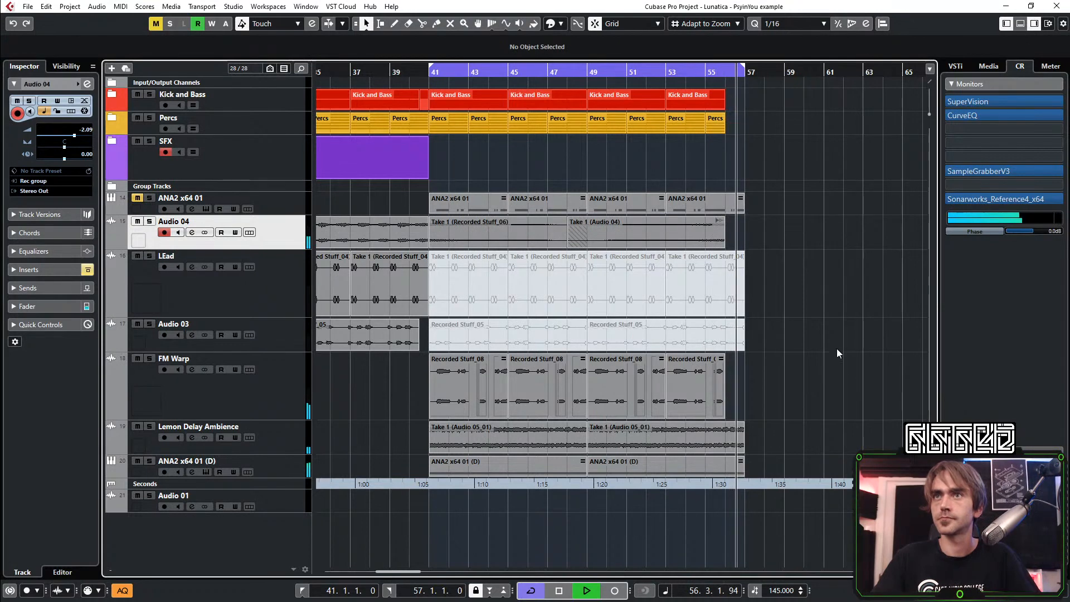
Open the last ANA2 x64 01 (D) part to examine its C3 notes, and close the note editor
scroll(815, 430, up, 3)
scroll(772, 483, up, 3)
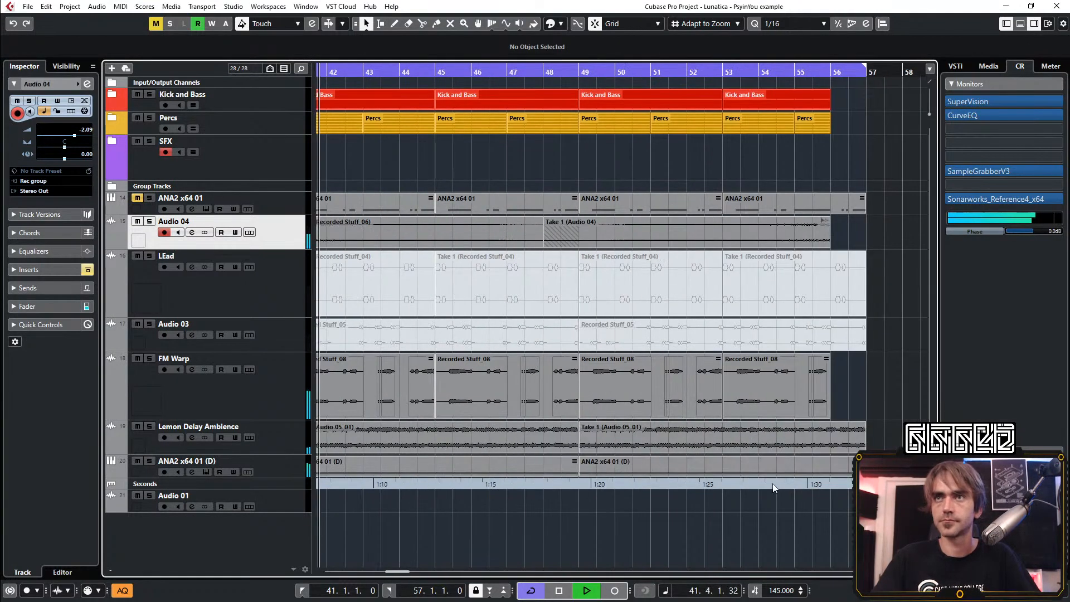
scroll(783, 481, down, 1)
click(736, 469)
mouse_move(757, 476)
mouse_down()
mouse_move(712, 480)
mouse_move(758, 474)
mouse_up()
key(1)
double_click(715, 472)
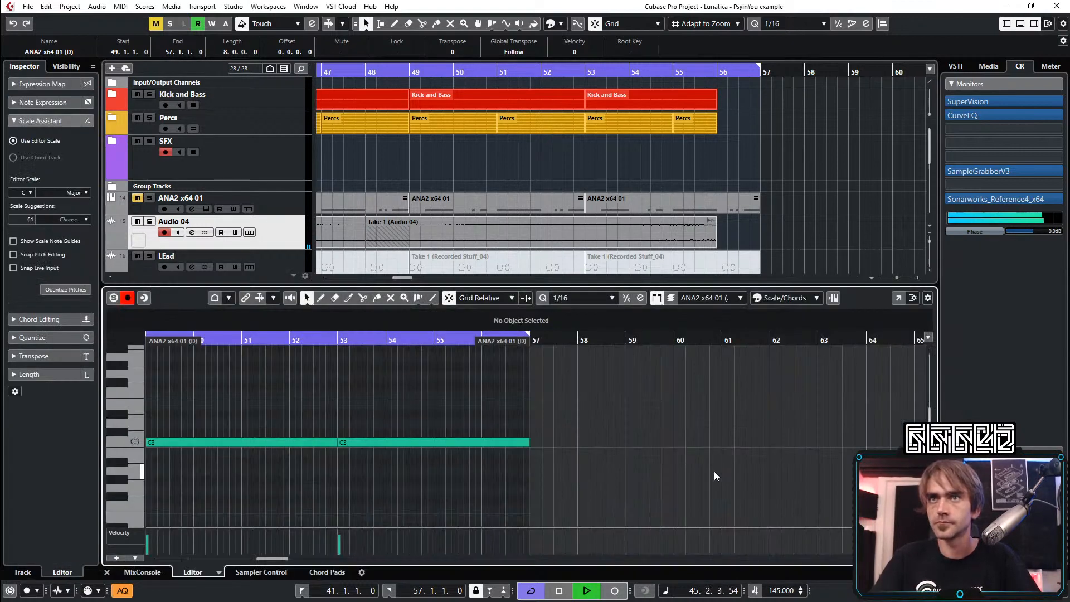
click(108, 573)
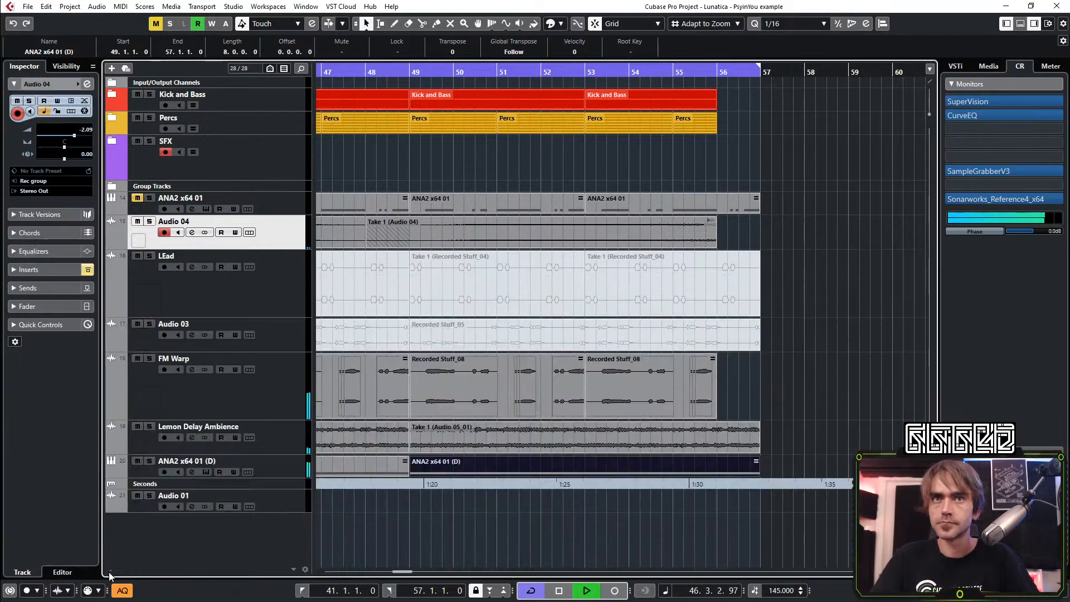
Split the last ANA2 x64 01 (D) part at bar 56 and remove the piece after it
click(422, 24)
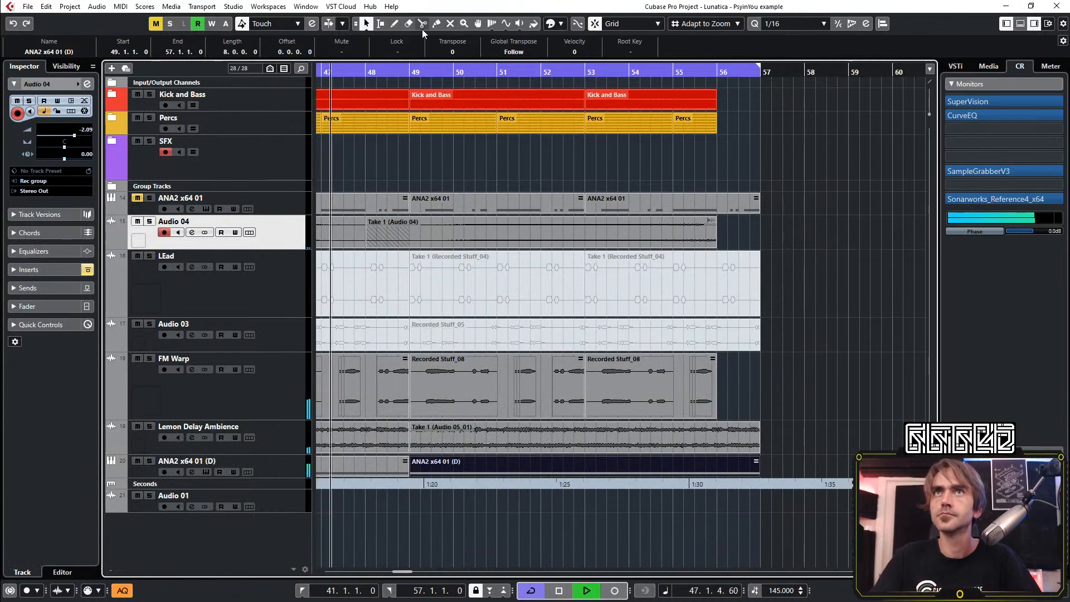
click(717, 474)
key(1)
Shorten the second C3 note in the last ANA2 x64 01 (D) part to end at bar 56 and close the editor
double_click(695, 472)
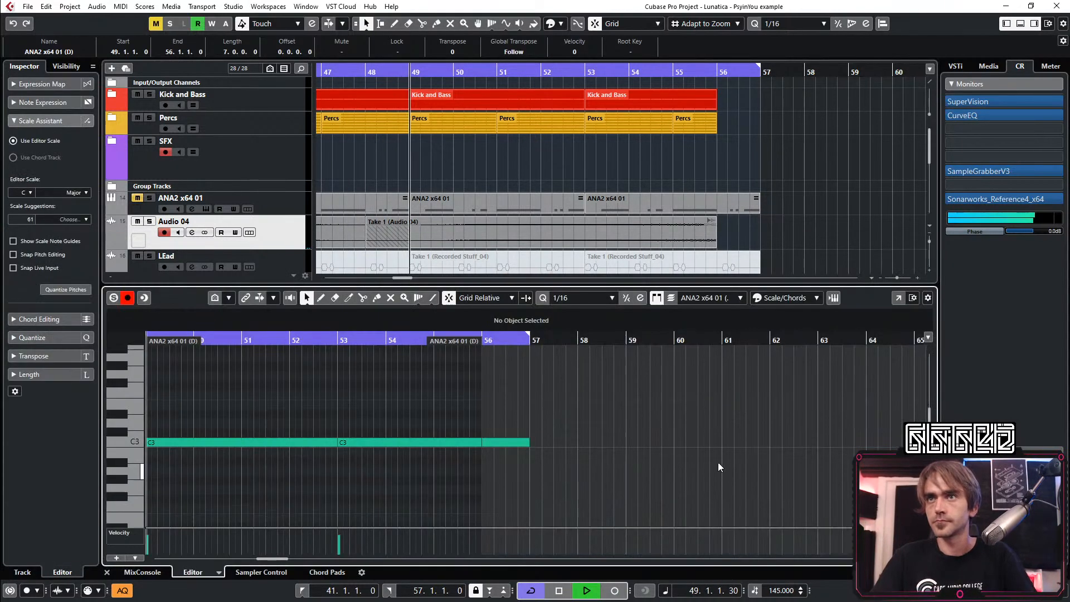
drag(583, 444, 552, 446)
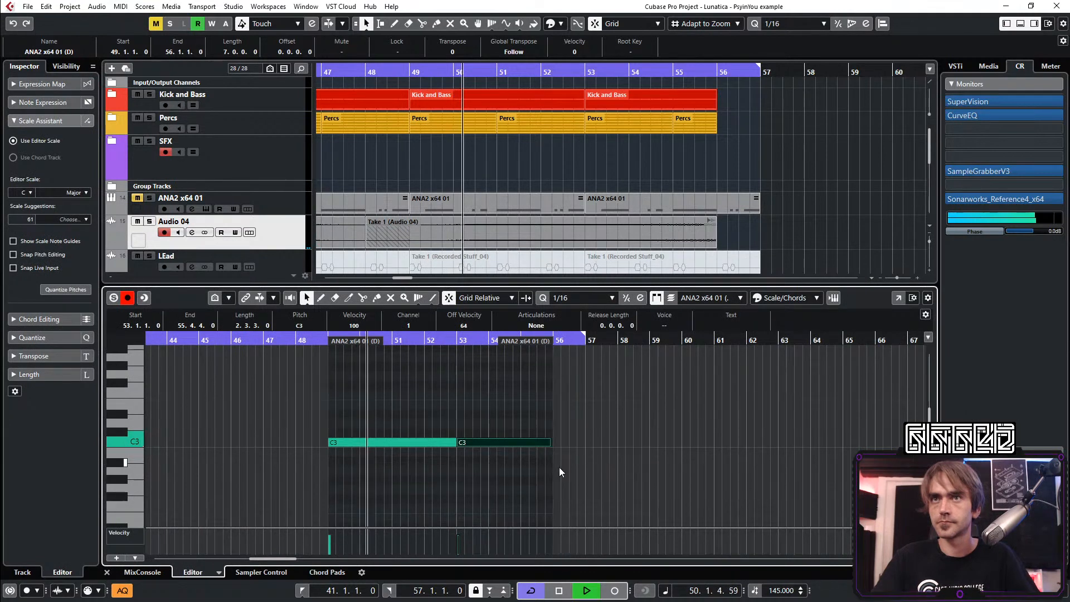
scroll(560, 467, up, 3)
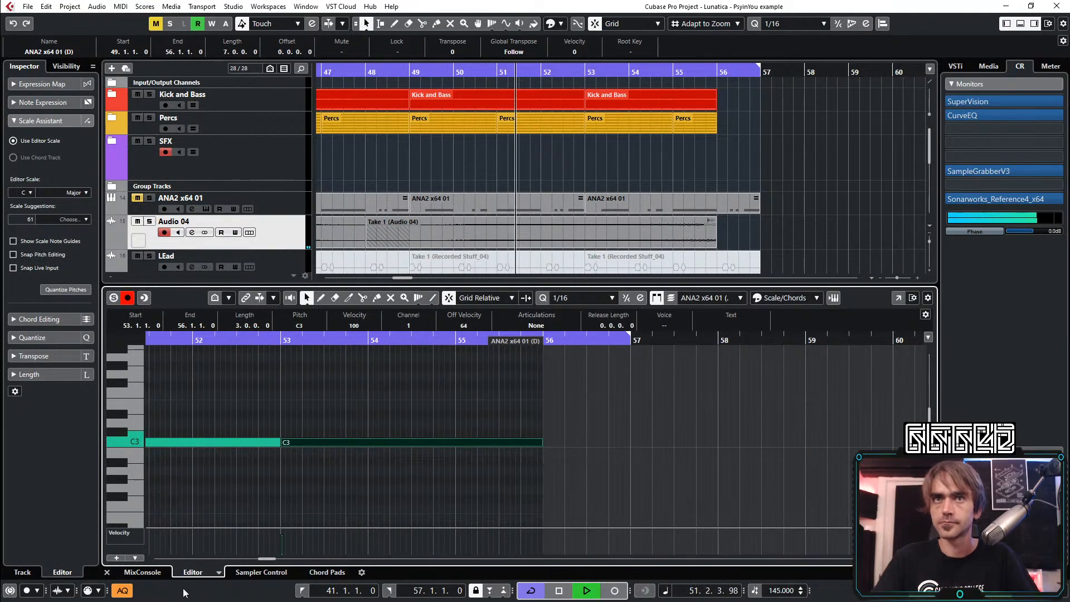
click(107, 571)
click(887, 396)
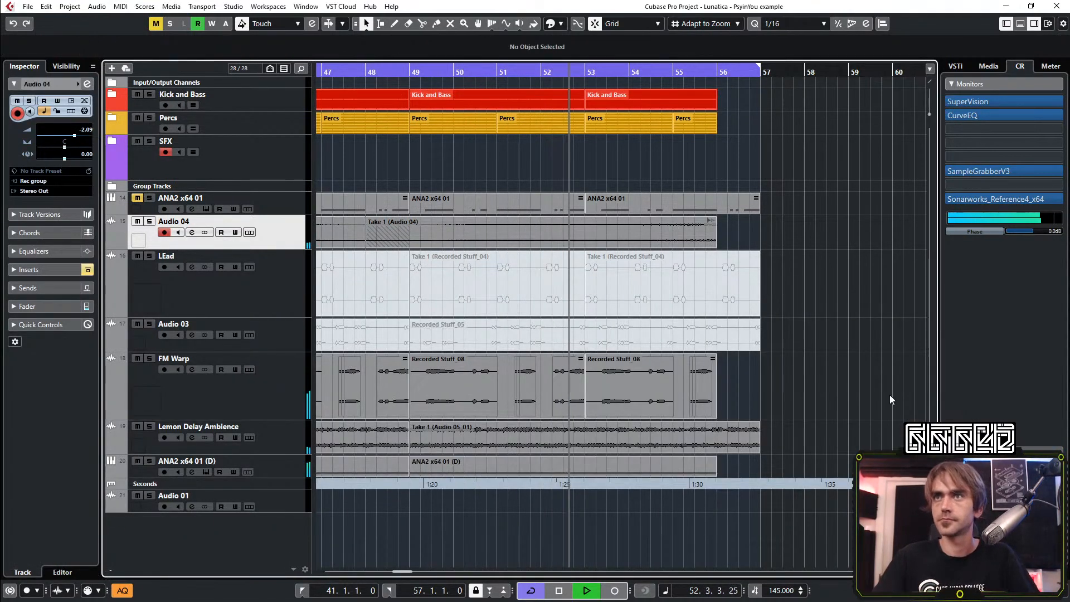
scroll(889, 395, down, 3)
scroll(842, 373, right, 2)
scroll(769, 335, up, 3)
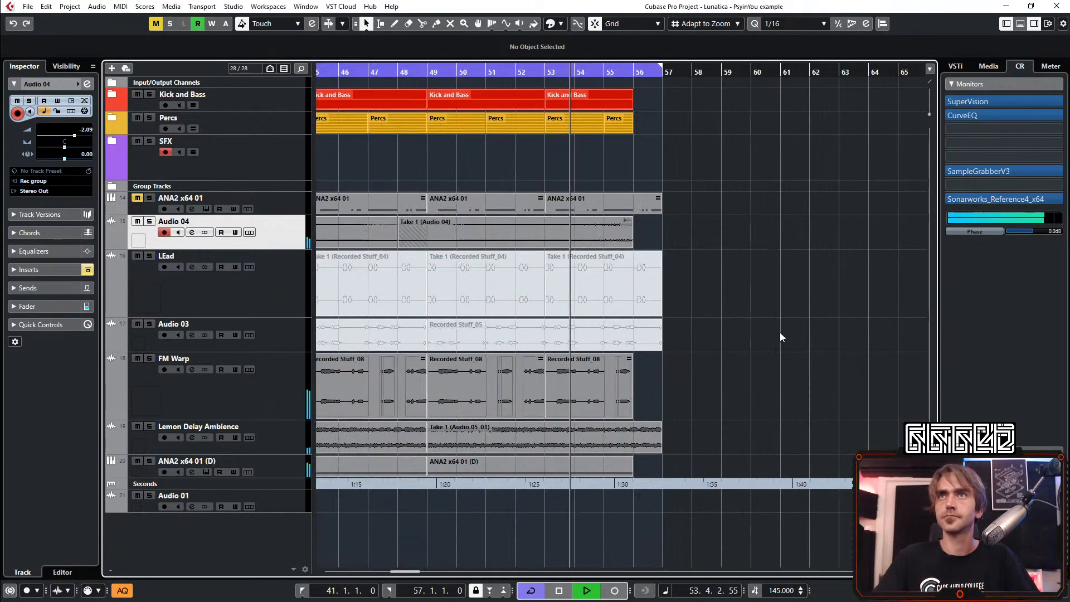
scroll(866, 339, down, 3)
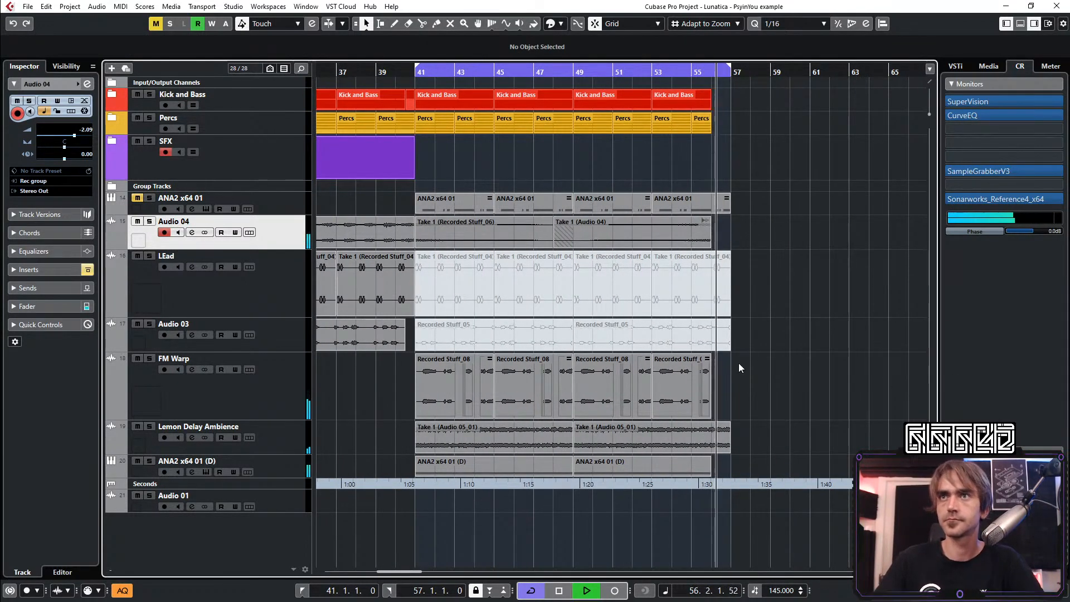
scroll(719, 456, up, 1)
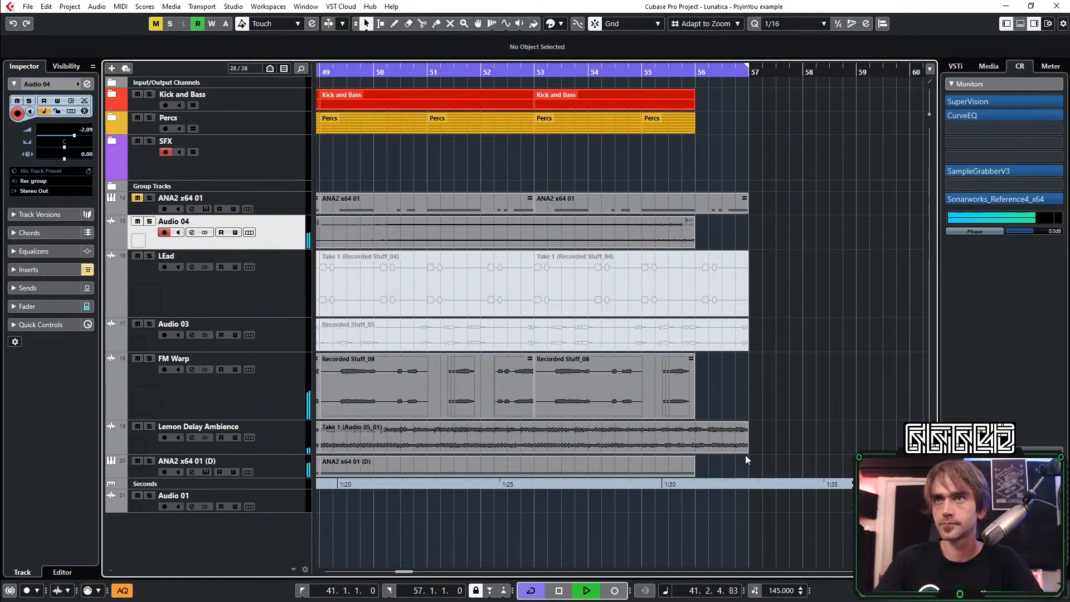
Shorten the last Lemon Delay Ambience event so that it ends at 56.3.1.0
drag(734, 454, 711, 454)
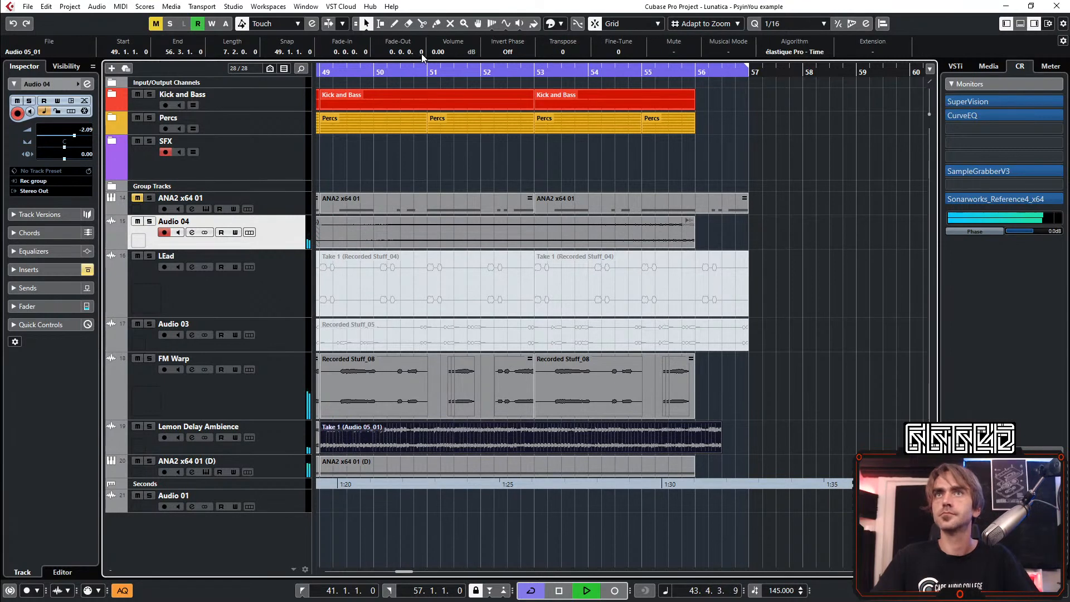
scroll(844, 233, down, 1)
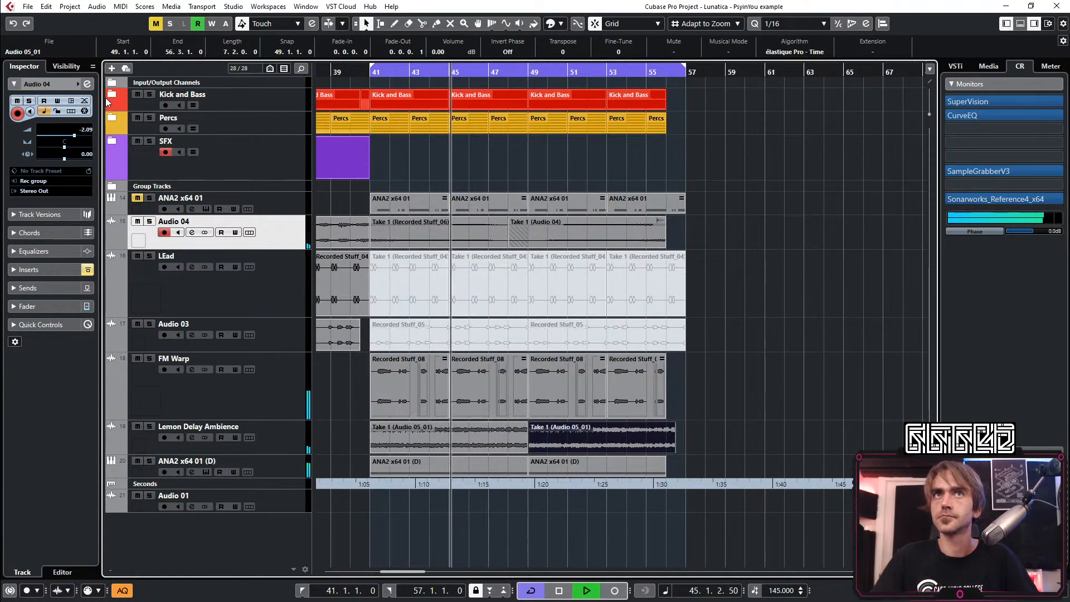
scroll(840, 126, up, 4)
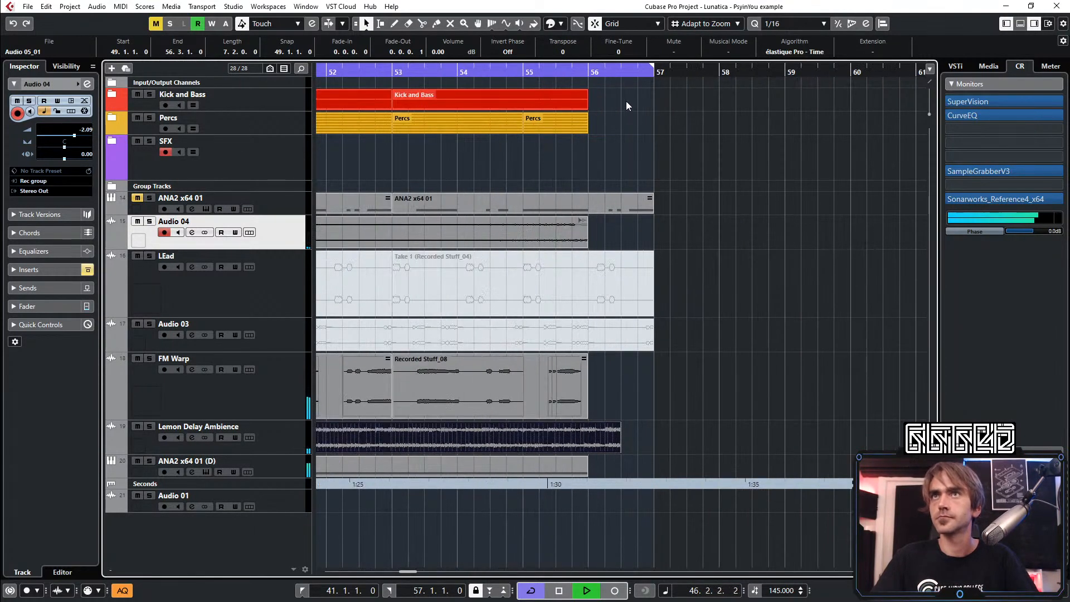
Draw a part from 56.3 to 57.1 on the 27 BD Kämpfer - Gaza G kick track and open it for note editing
key(8)
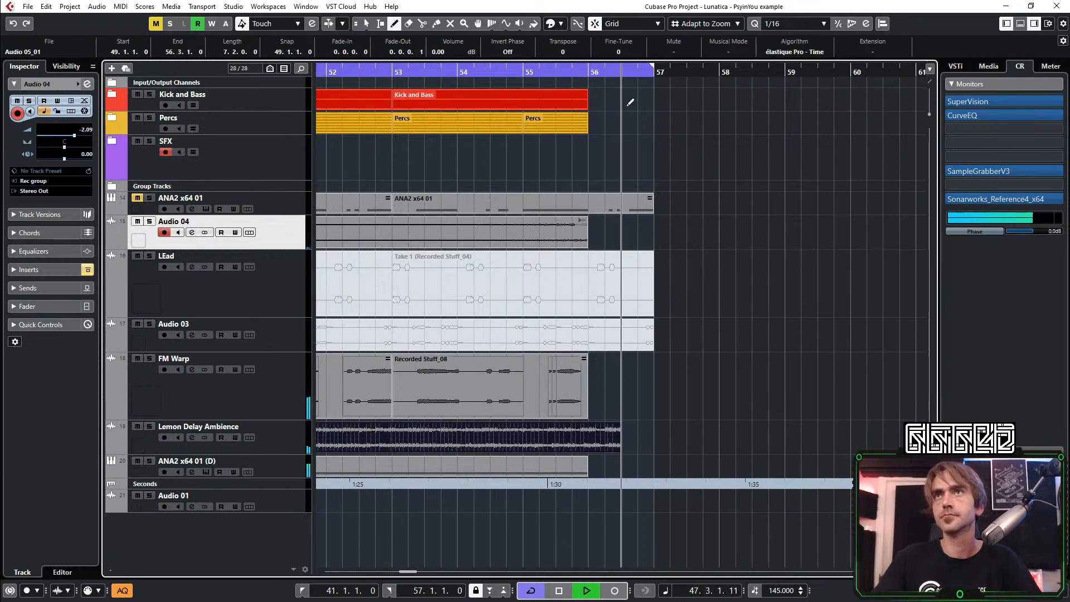
click(113, 95)
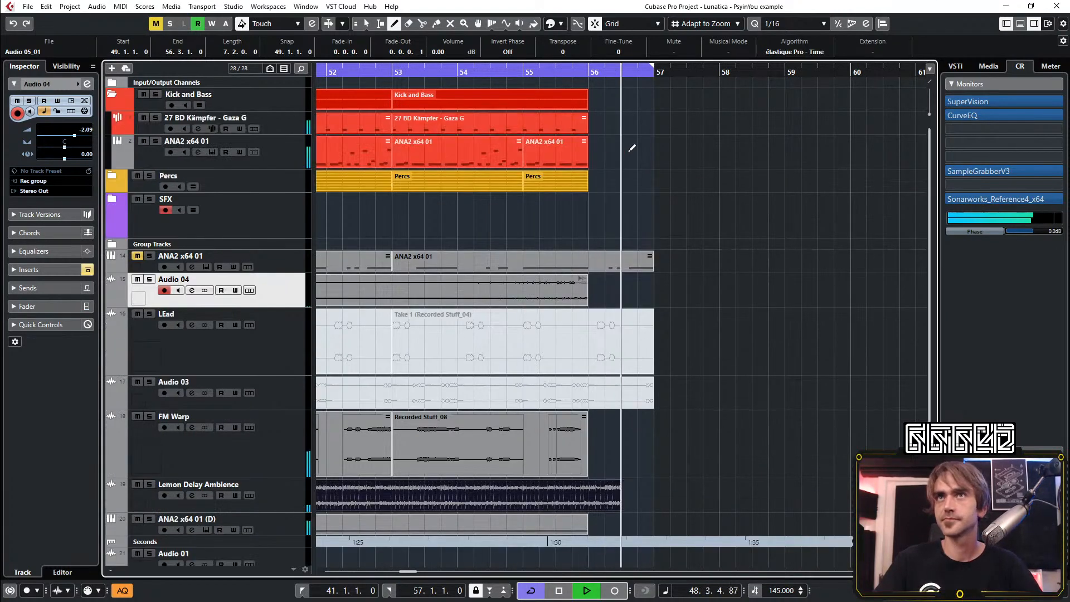
drag(639, 118, 660, 131)
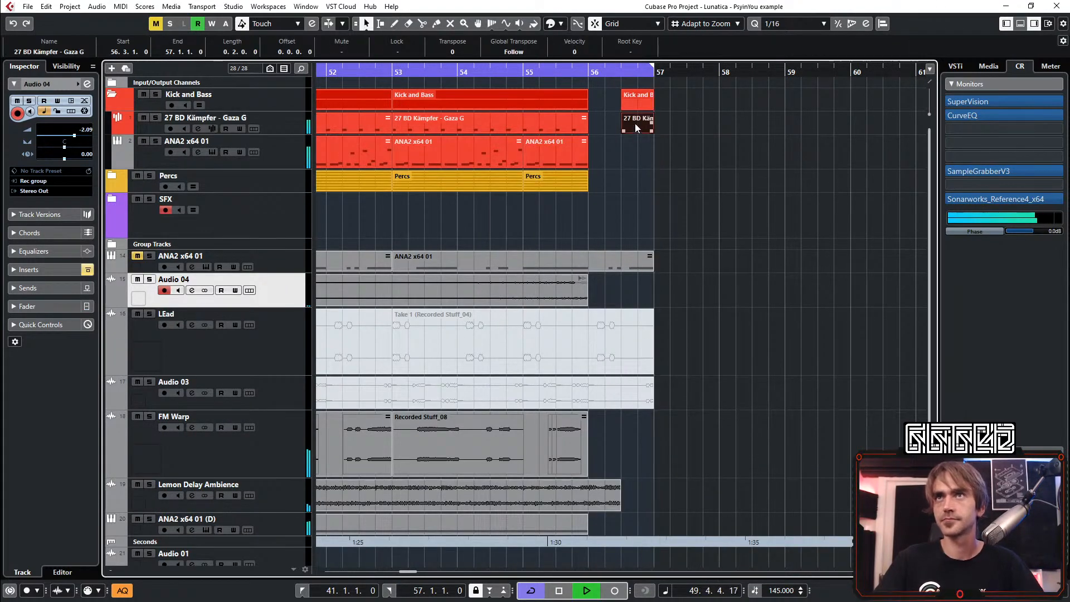
double_click(636, 128)
scroll(190, 415, left, 2)
scroll(253, 449, up, 5)
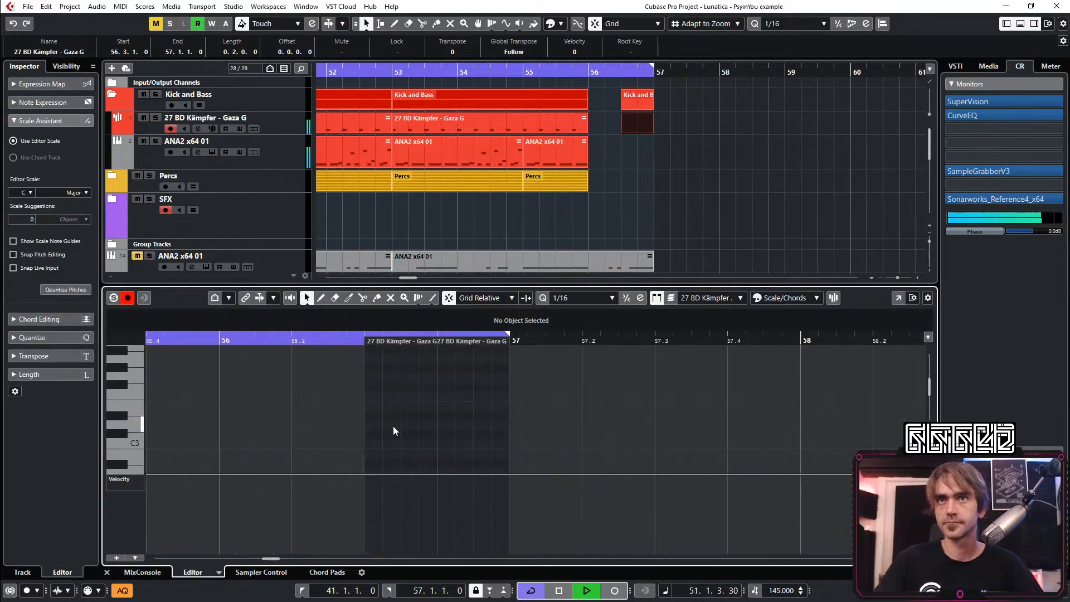
double_click(379, 443)
key(ctrl+d)
key(ctrl+d)
key(ctrl+d)
drag(456, 423, 347, 464)
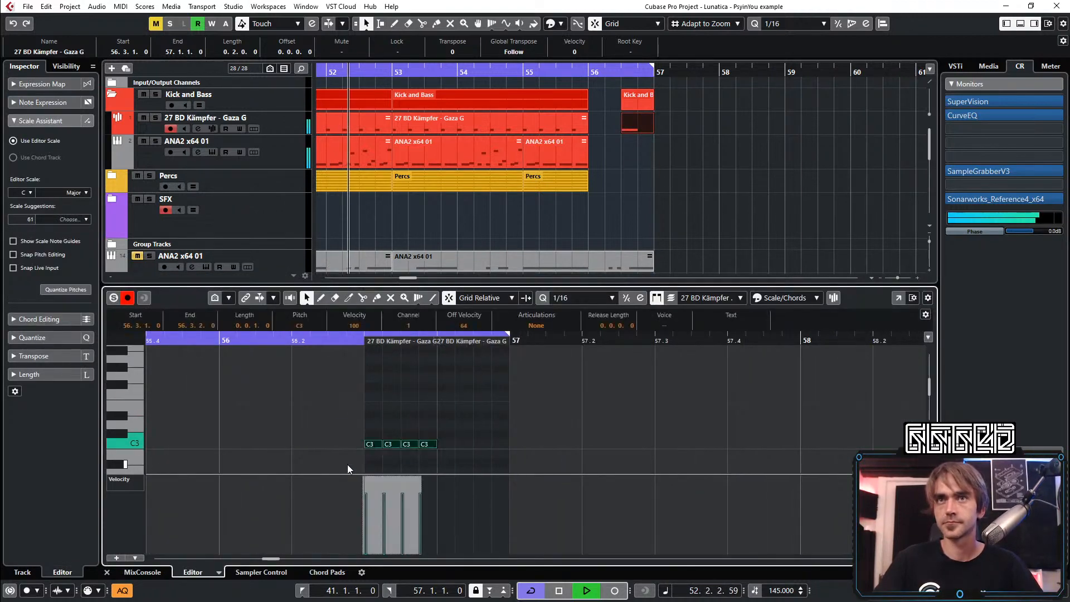
drag(444, 430, 353, 456)
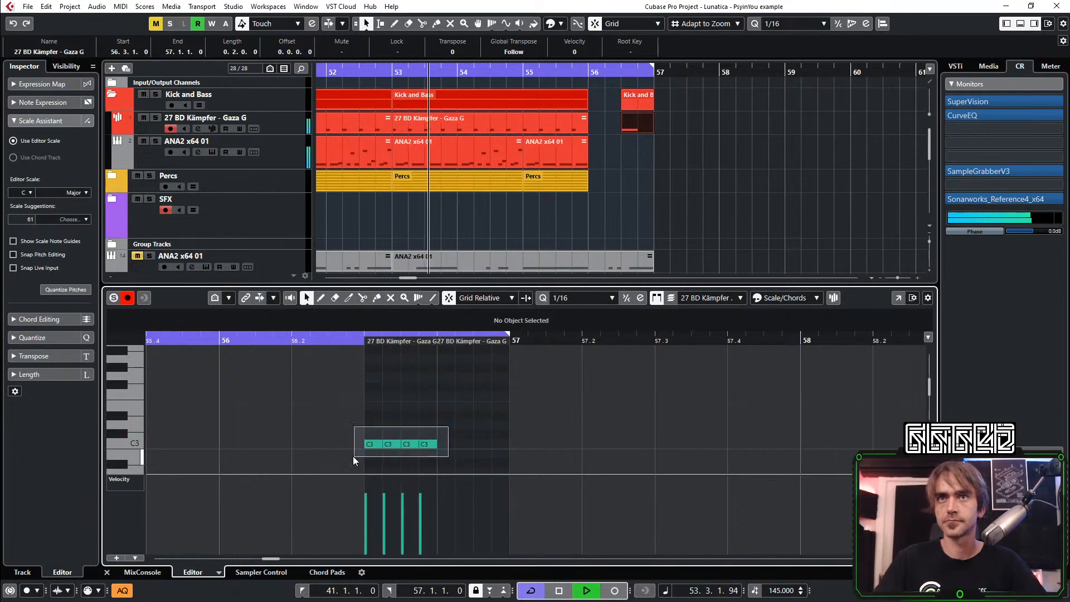
key(Delete)
Fill 56.3 to 56.4 of the new kick part with eight 1/32 C3 notes and ramp their velocities upward
click(576, 300)
click(574, 386)
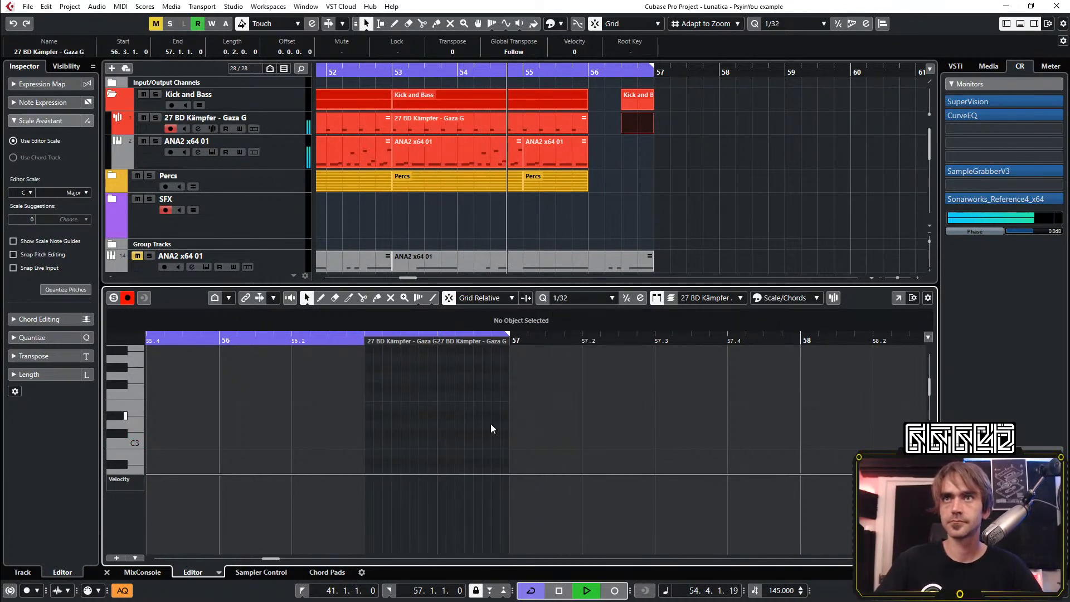
click(368, 443)
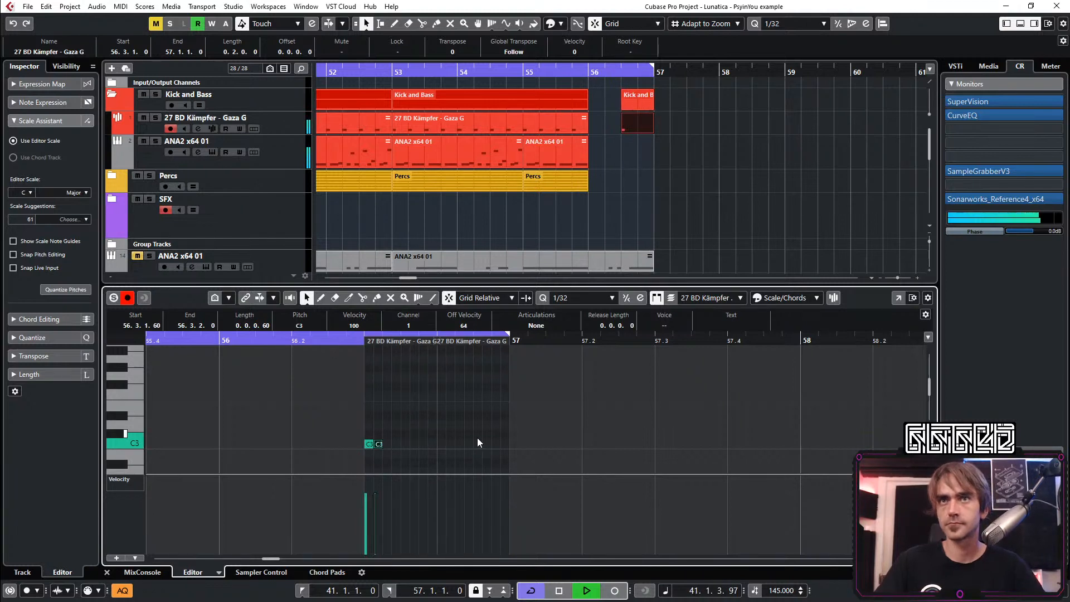
key(alt+d)
key(alt+d)
key(alt+d)
key(alt+d)
key(alt+d)
key(alt+d)
drag(467, 429, 365, 454)
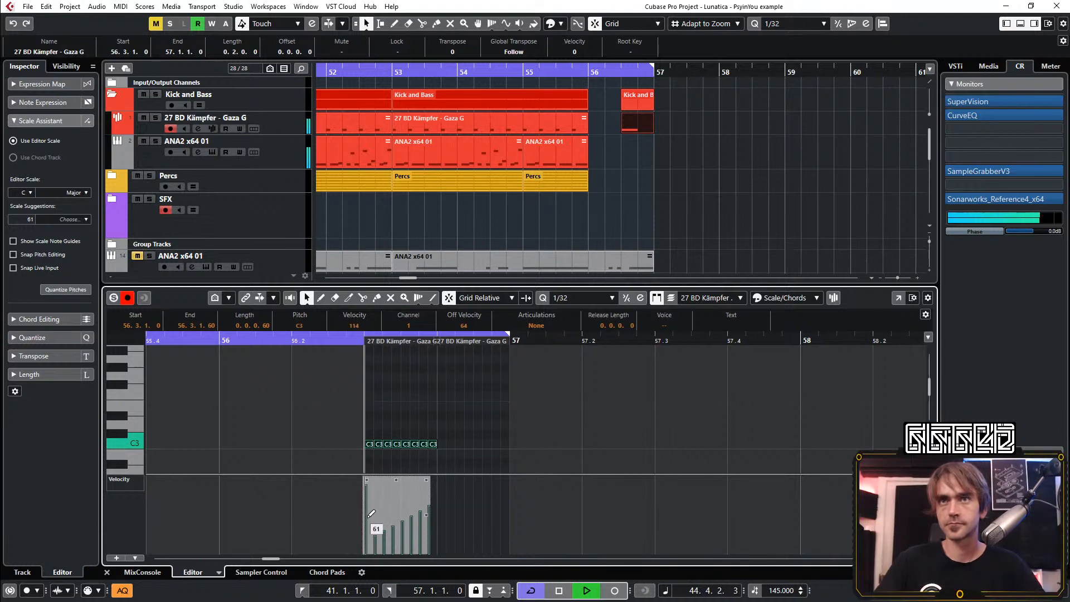
click(452, 439)
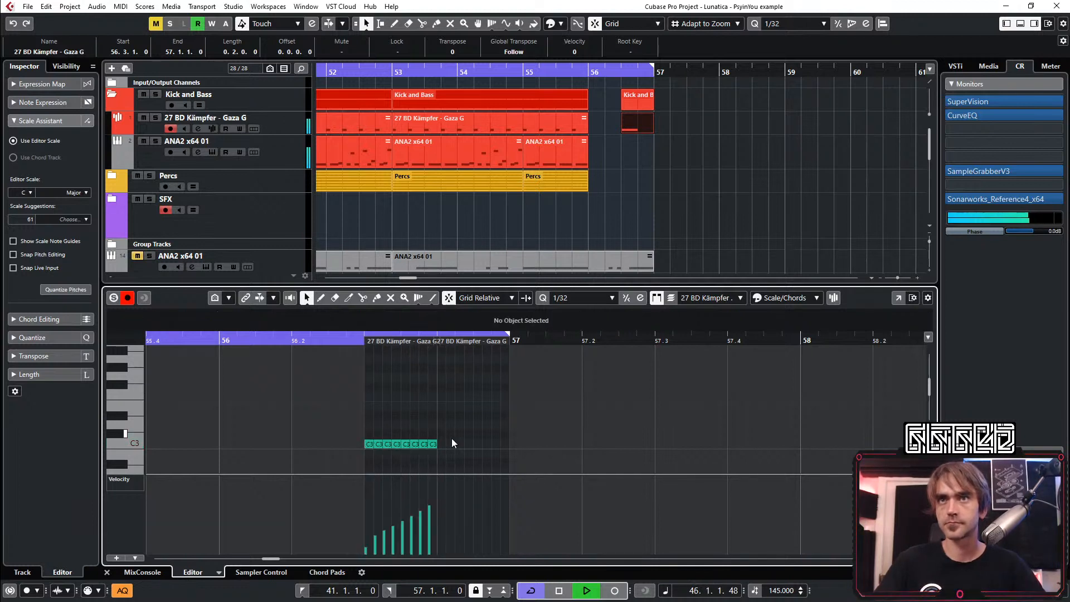
Add a longer C3 kick note from 56.4.1.0 to 56.4.2.60 after the roll and set the quantize grid to 1/16
drag(442, 444, 458, 445)
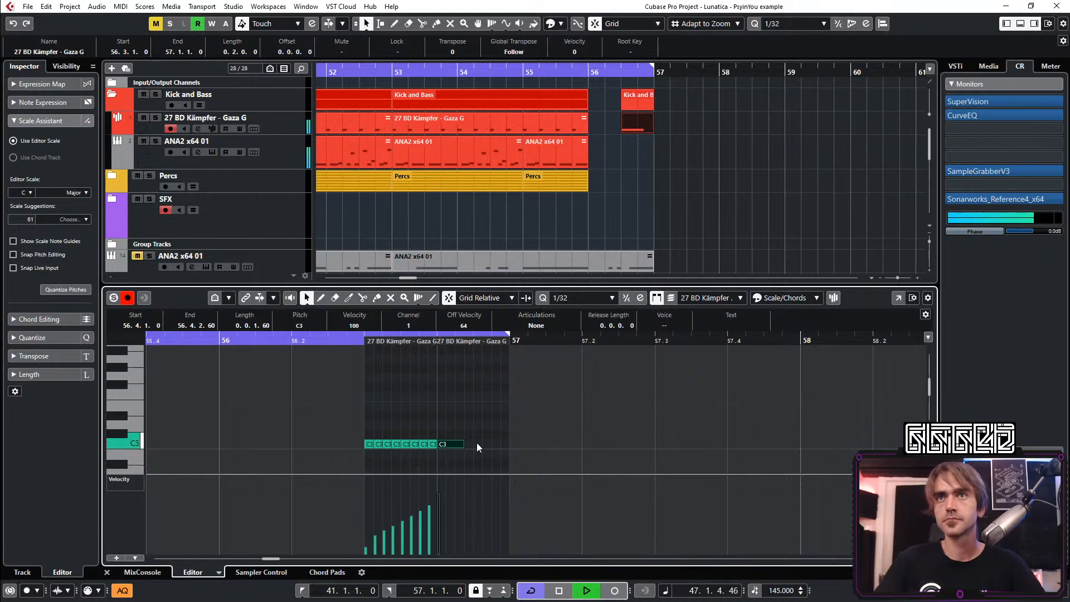
click(612, 297)
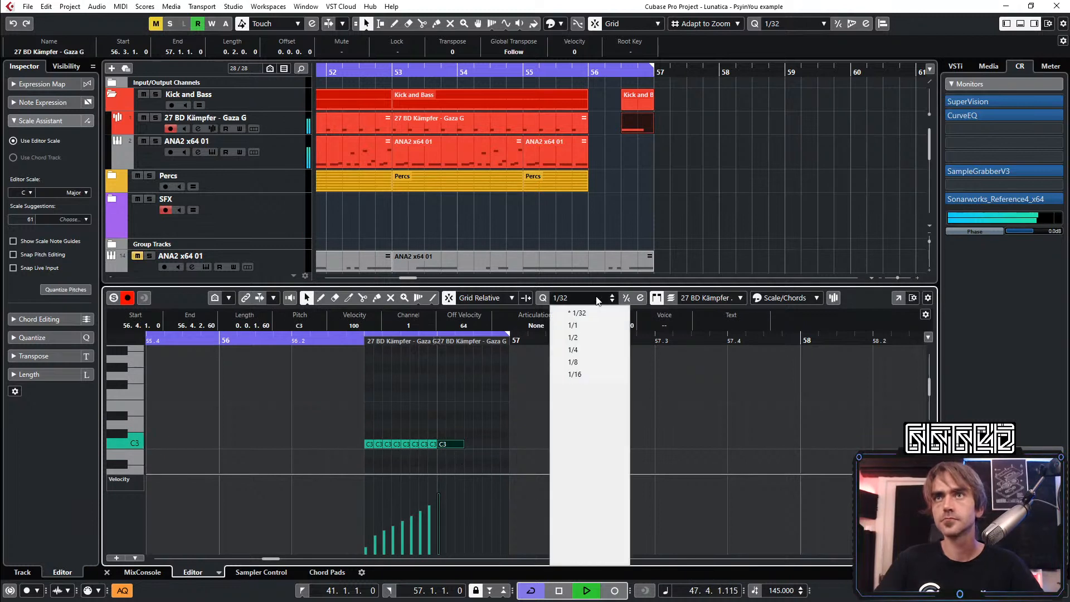
click(587, 373)
click(480, 452)
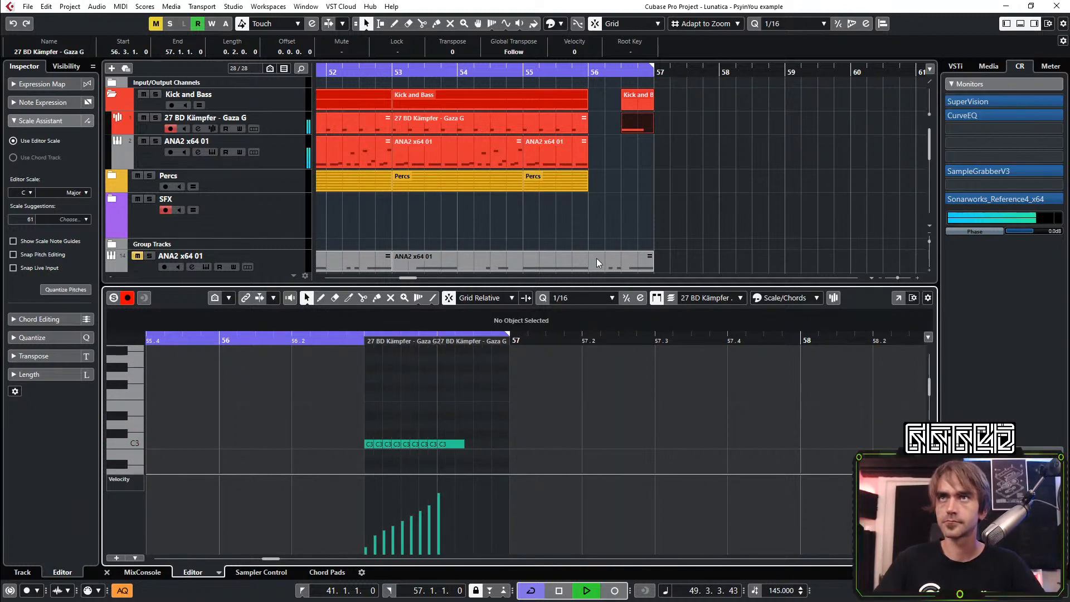
click(521, 79)
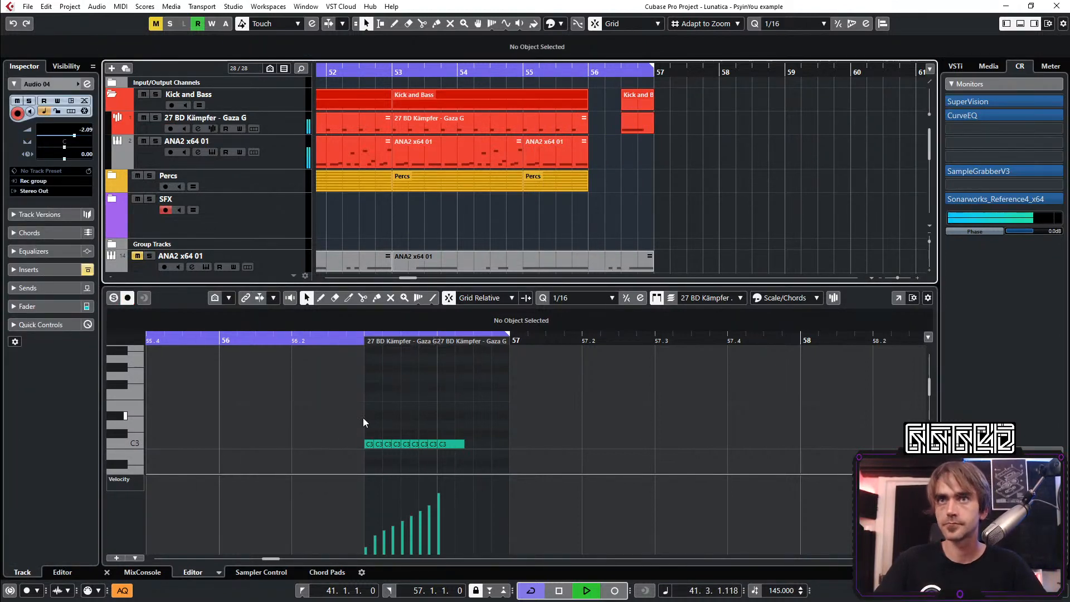
Shorten the C3 notes of the kick roll so that gaps separate them
drag(363, 422, 427, 445)
scroll(438, 457, up, 2)
click(450, 434)
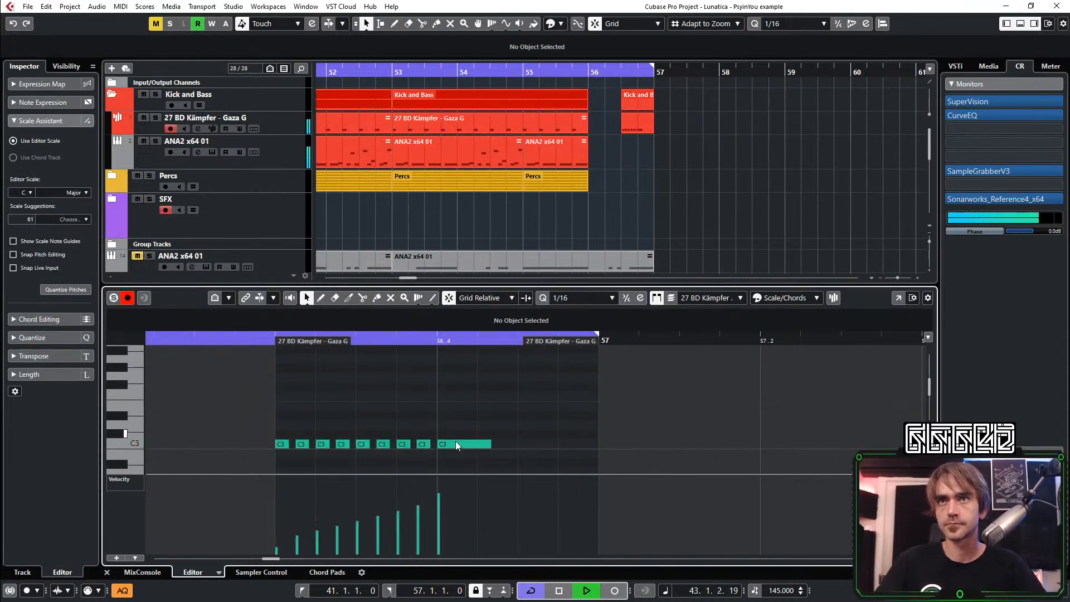
Add a 1/16 C3 kick note at 56.4.3 and close the note editor
double_click(541, 443)
key(space)
key(space)
drag(557, 444, 598, 444)
scroll(904, 134, down, 3)
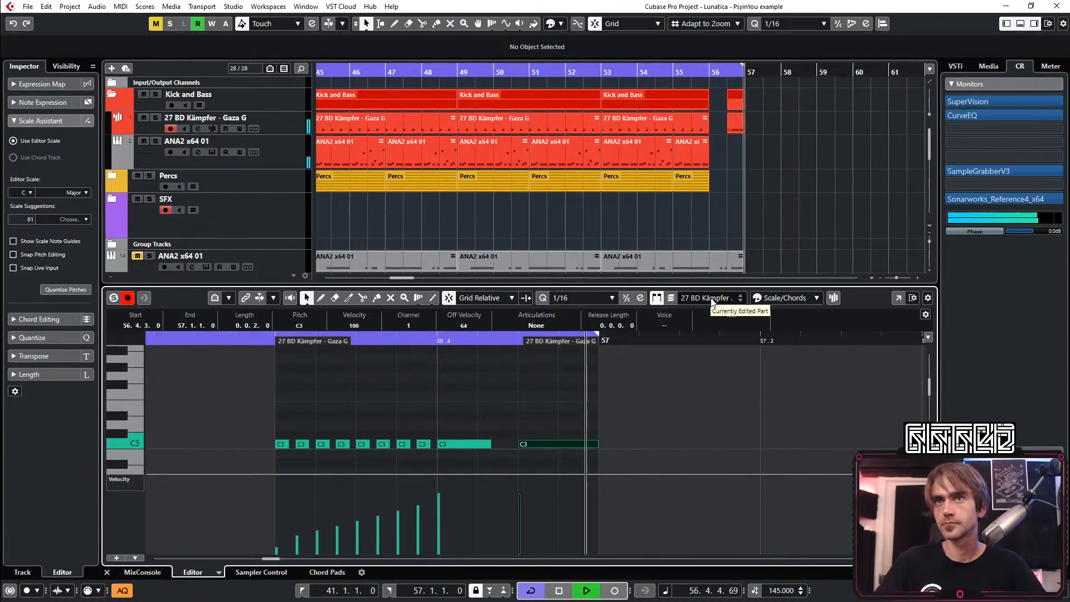
scroll(688, 241, right, 3)
scroll(673, 198, down, 3)
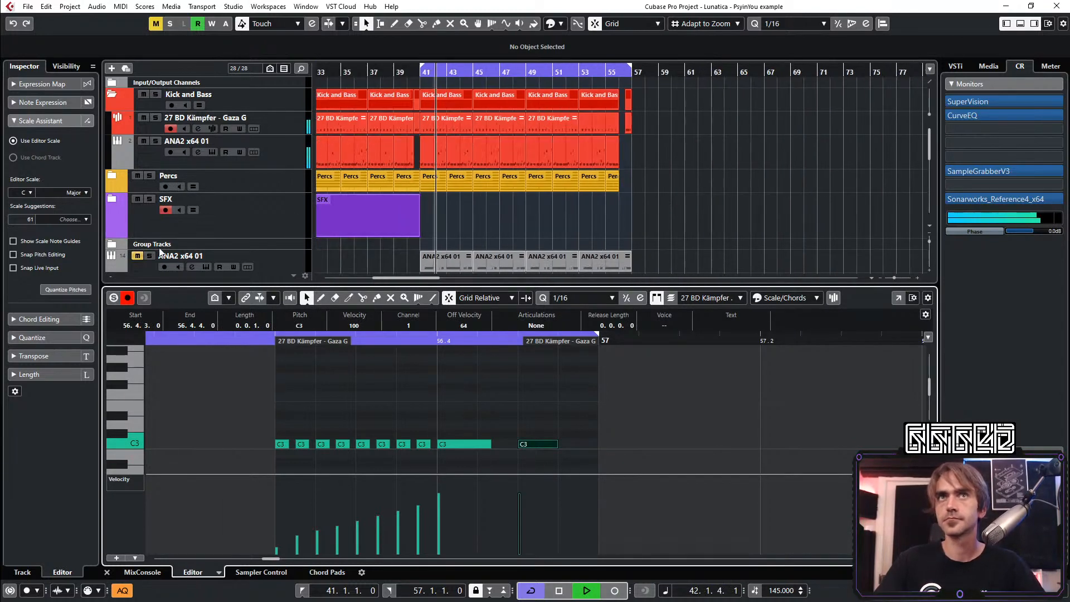
mouse_move(529, 510)
mouse_down()
mouse_move(556, 517)
mouse_move(571, 505)
mouse_up()
click(107, 572)
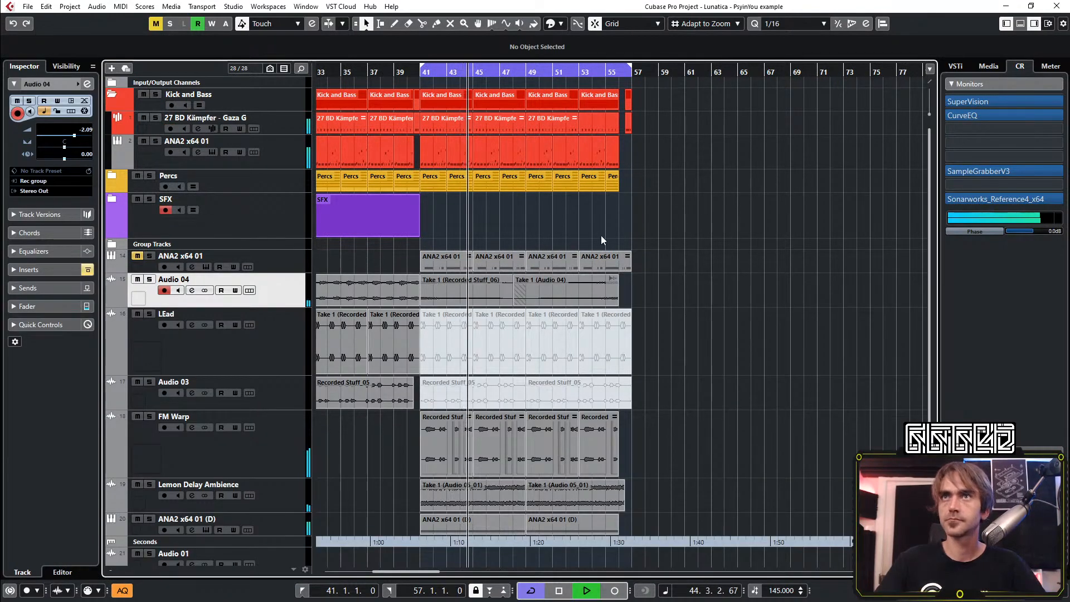
Collapse the Kick and Bass folder and copy the Kick and Bass and Percs parts of bars 41 to 49 to start at bar 57
click(116, 97)
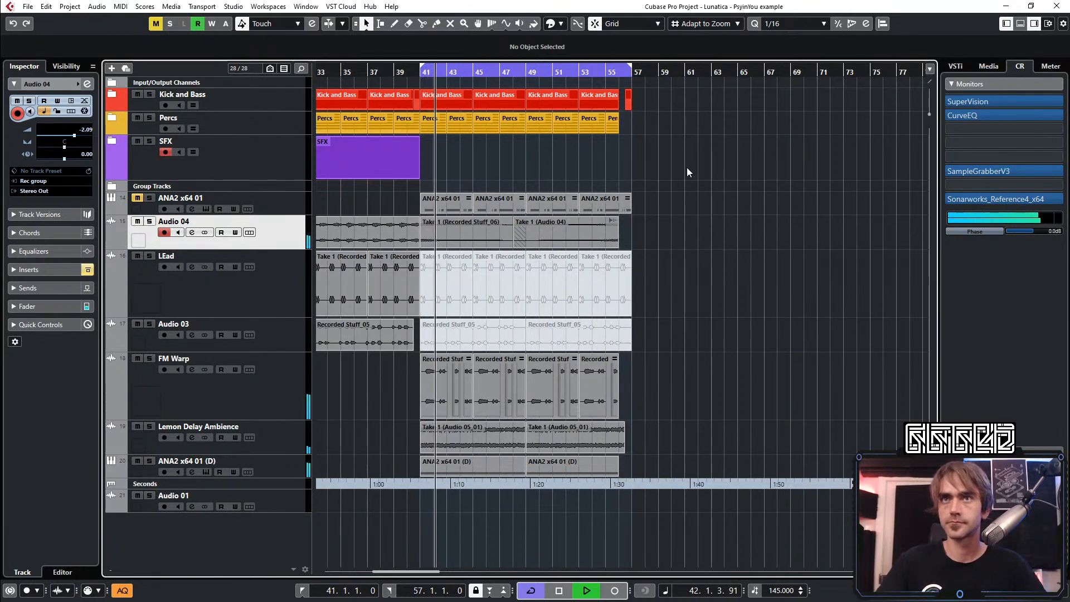
scroll(687, 223, down, 2)
scroll(687, 223, right, 1)
scroll(687, 223, up, 1)
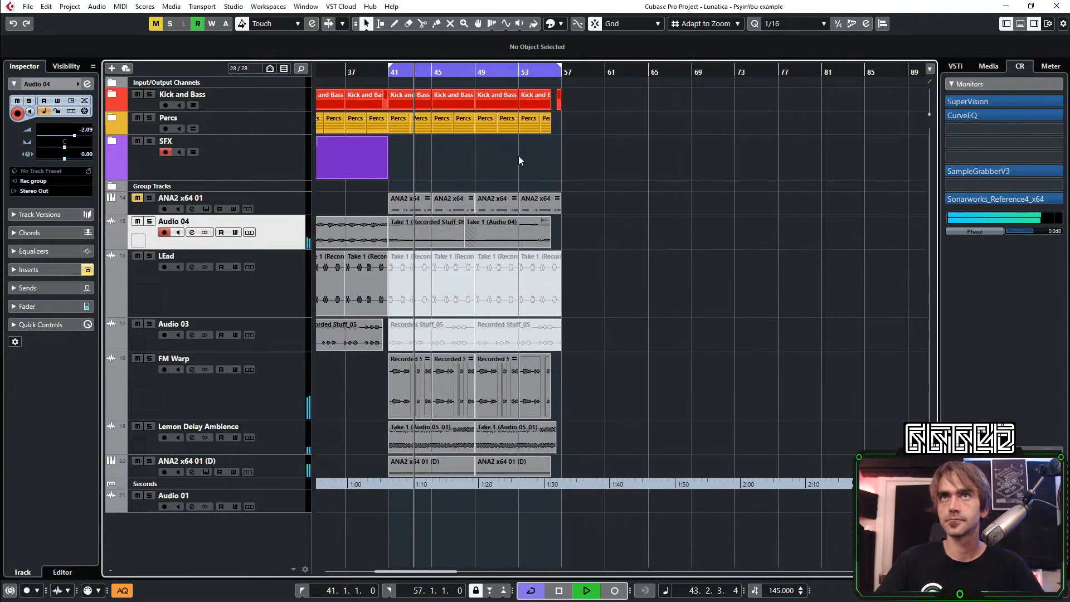
scroll(454, 139, right, 3)
scroll(468, 147, left, 5)
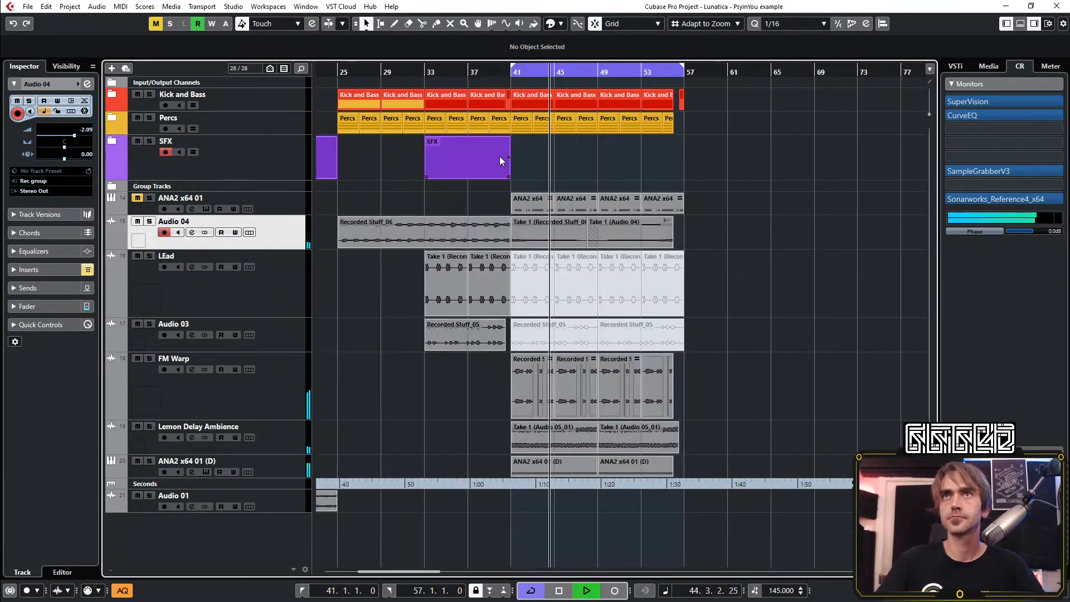
drag(529, 102, 523, 98)
drag(524, 98, 698, 95)
click(717, 141)
scroll(669, 133, right, 2)
scroll(617, 128, up, 1)
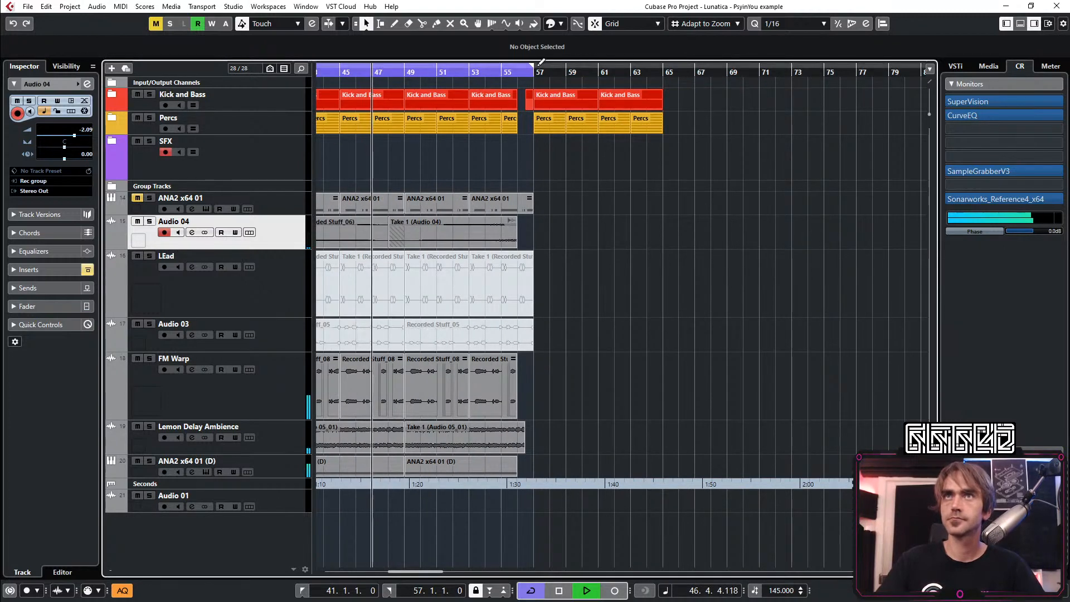
Move the Audio 01 track into the SFX folder
scroll(580, 219, left, 4)
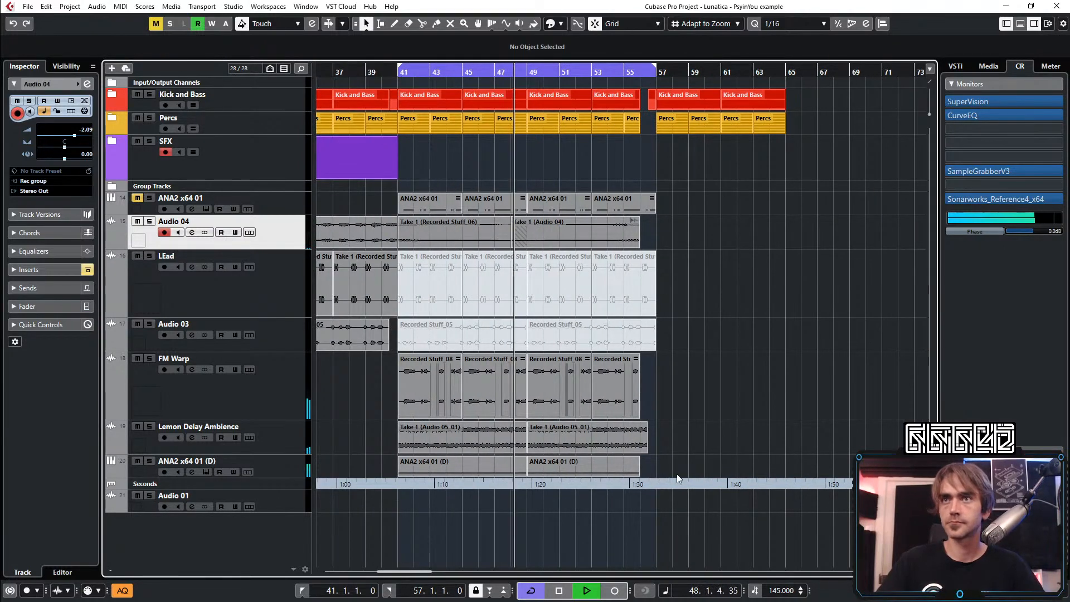
scroll(390, 511, down, 4)
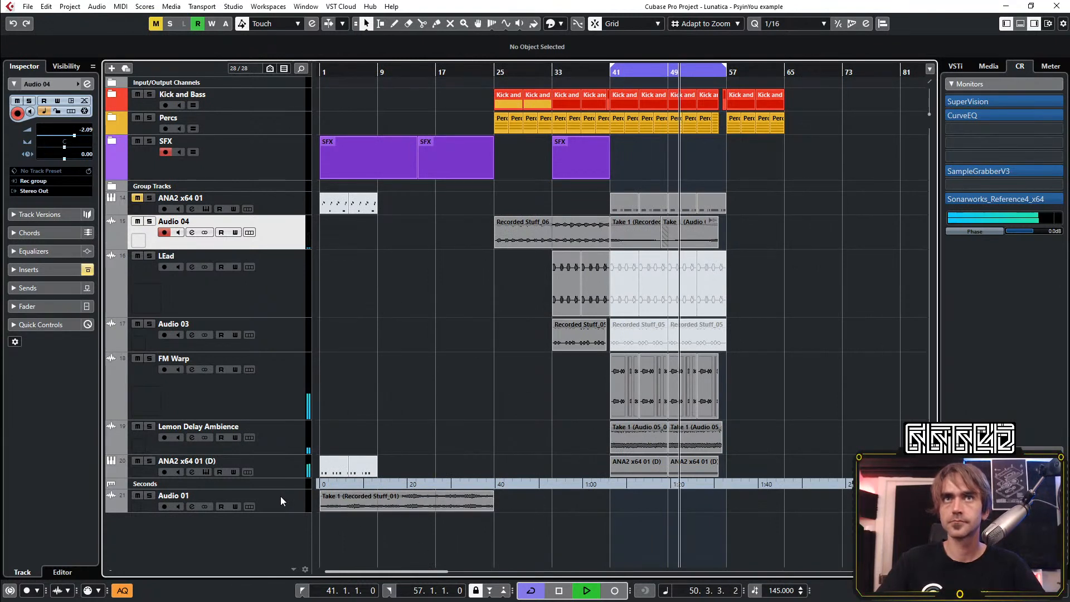
drag(280, 496, 230, 158)
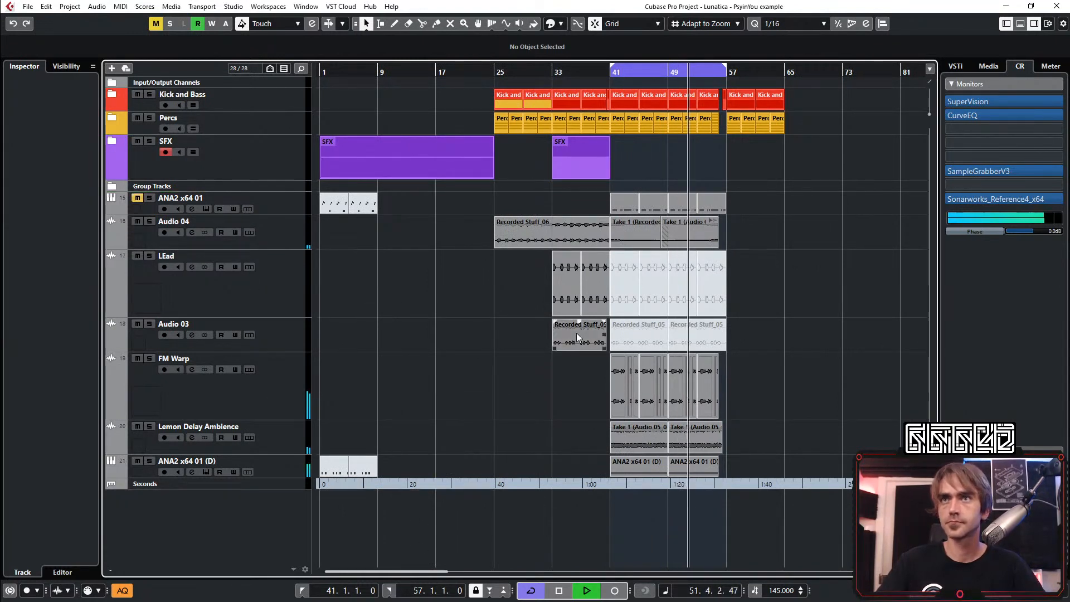
Group the tracks from Audio 04 through Lemon Delay Ambience in a new folder track named LEADs etc
scroll(564, 393, right, 4)
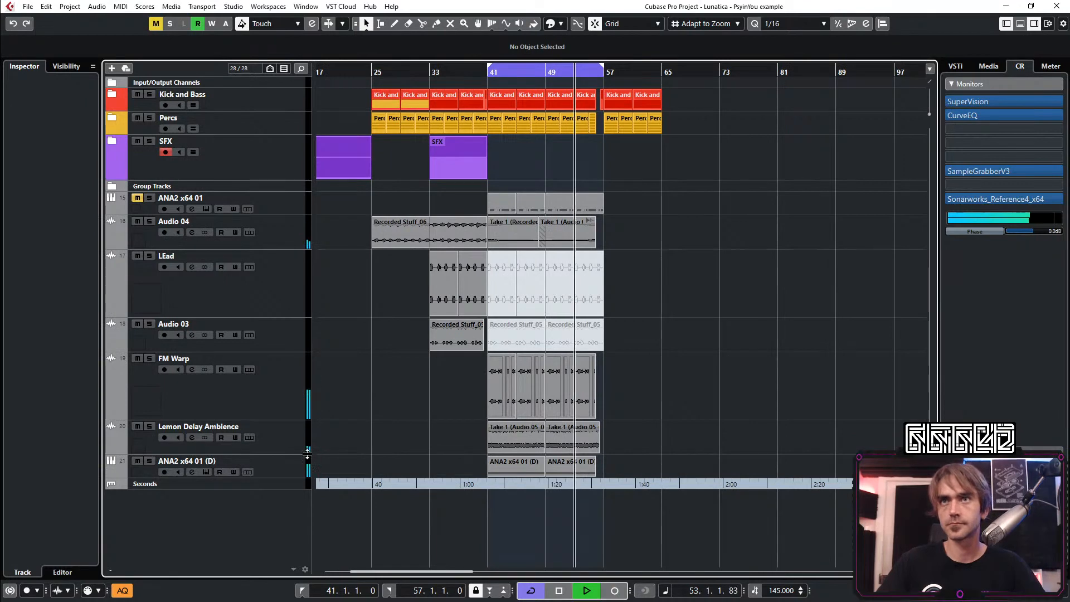
click(294, 440)
shift+click(280, 232)
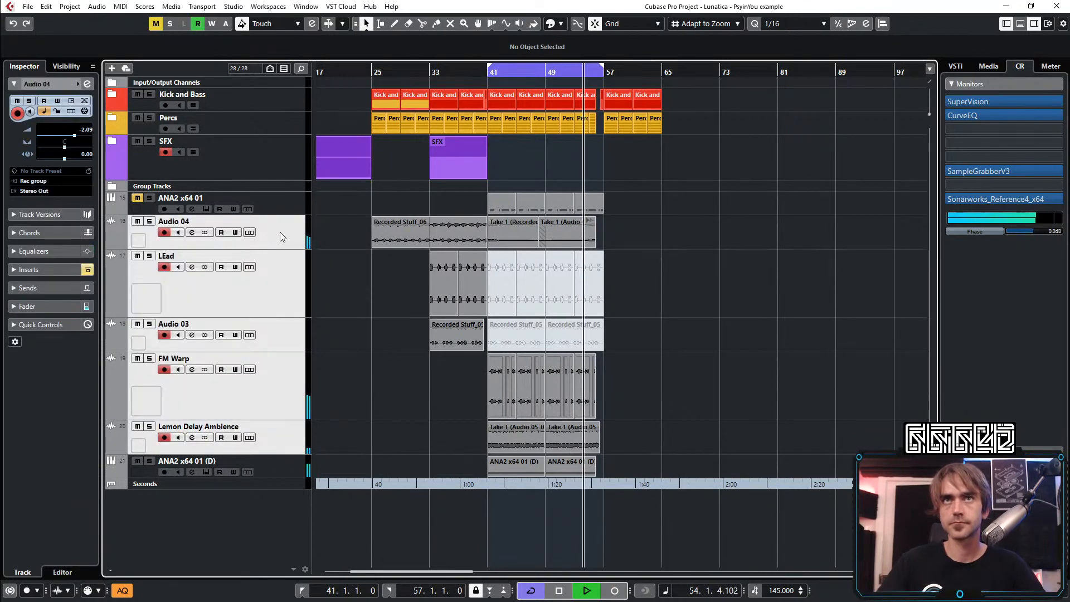
right_click(280, 232)
click(366, 305)
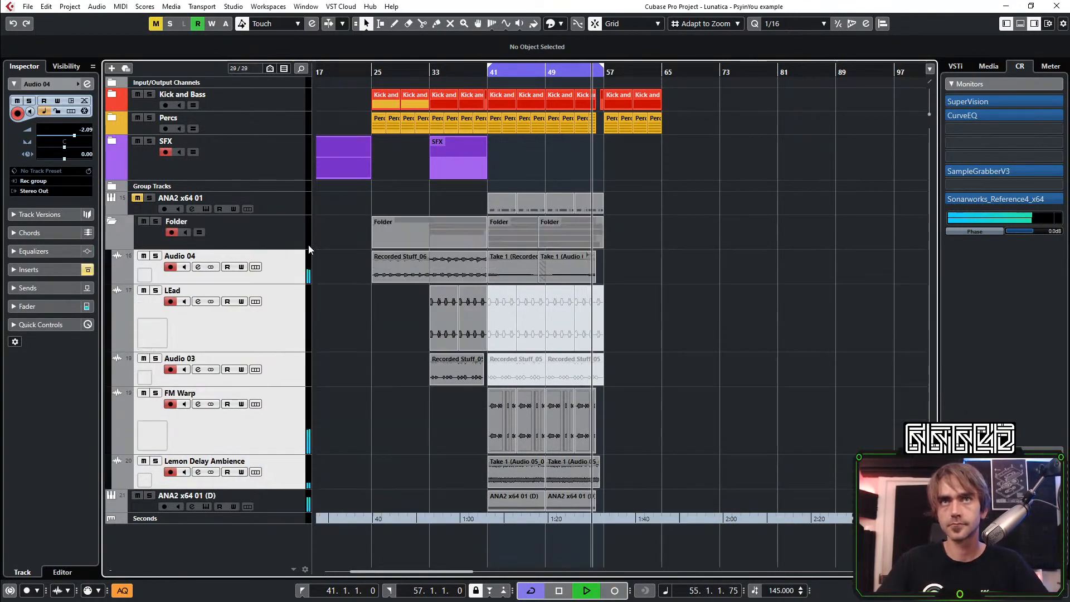
double_click(175, 222)
text(LEAD)
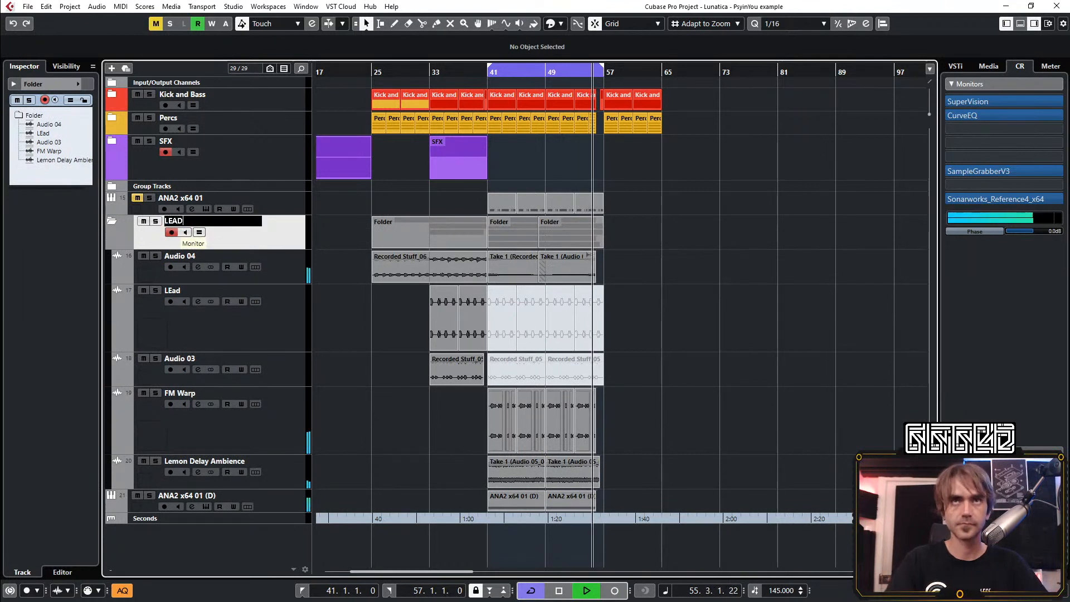
text(s etc)
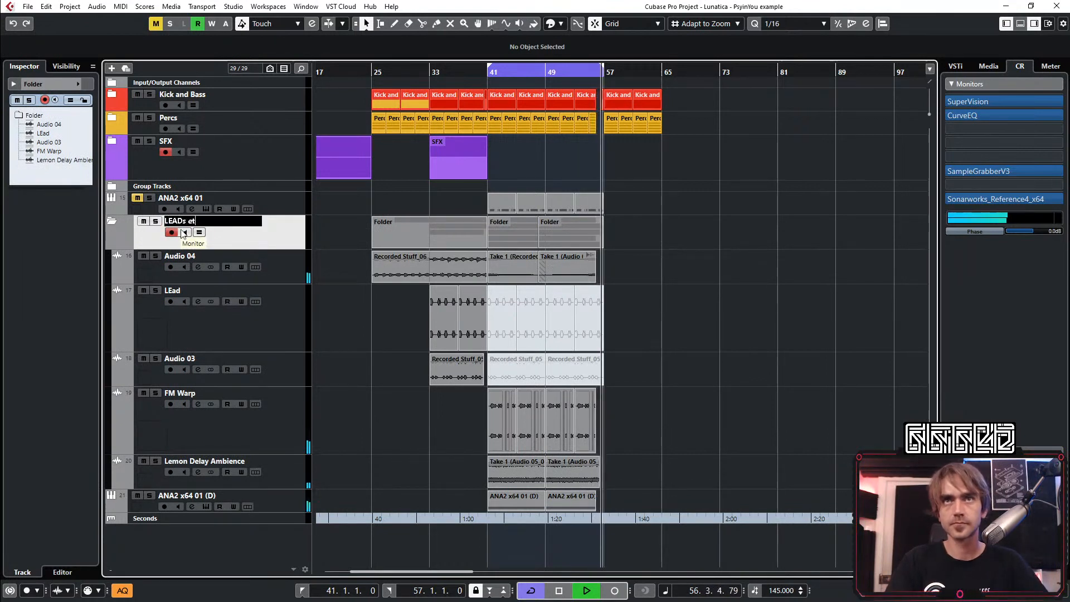
key(Return)
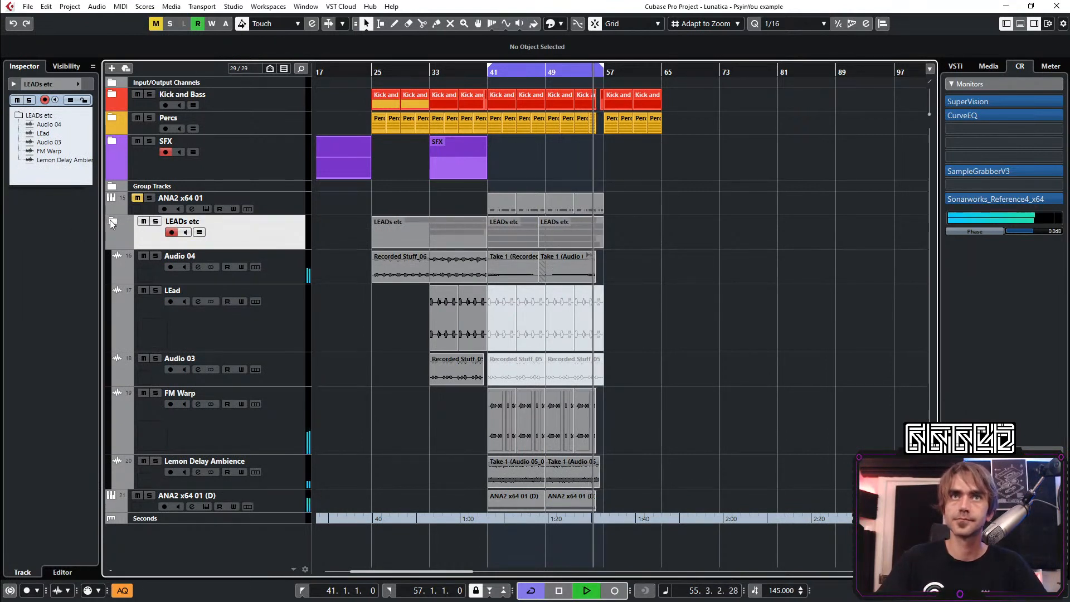
Collapse the LEADs etc folder and colour it green
click(110, 221)
scroll(122, 230, down, 5)
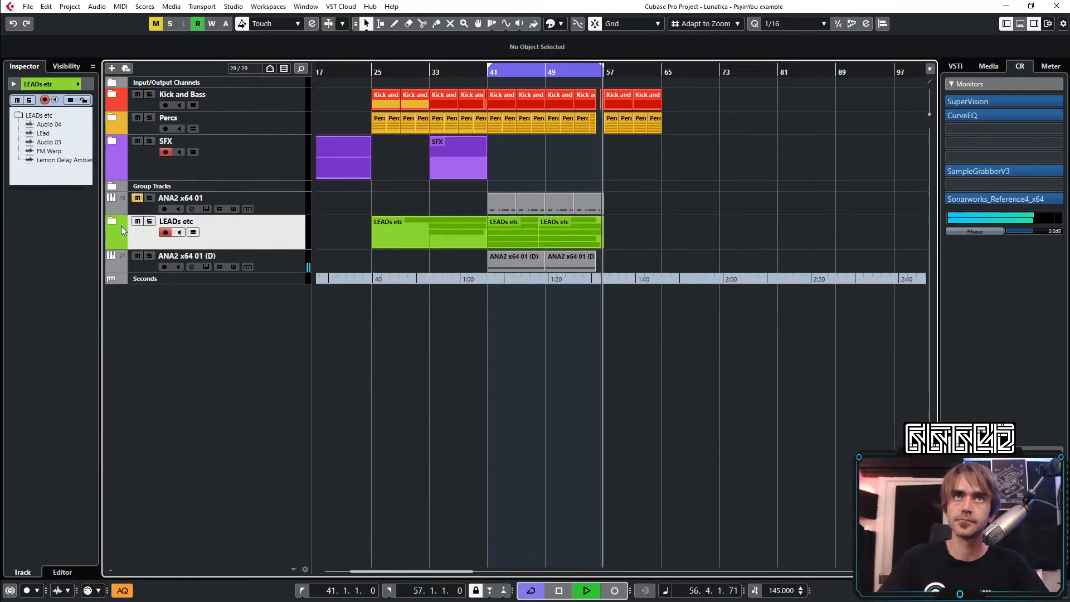
Move the LEADs etc folder track above the SFX folder in the track list
scroll(121, 230, up, 1)
scroll(122, 230, down, 2)
drag(121, 225, 139, 142)
Add one stereo audio track with Rec group as its input below the ANA2 x64 01 (D) track
click(256, 258)
scroll(495, 300, up, 4)
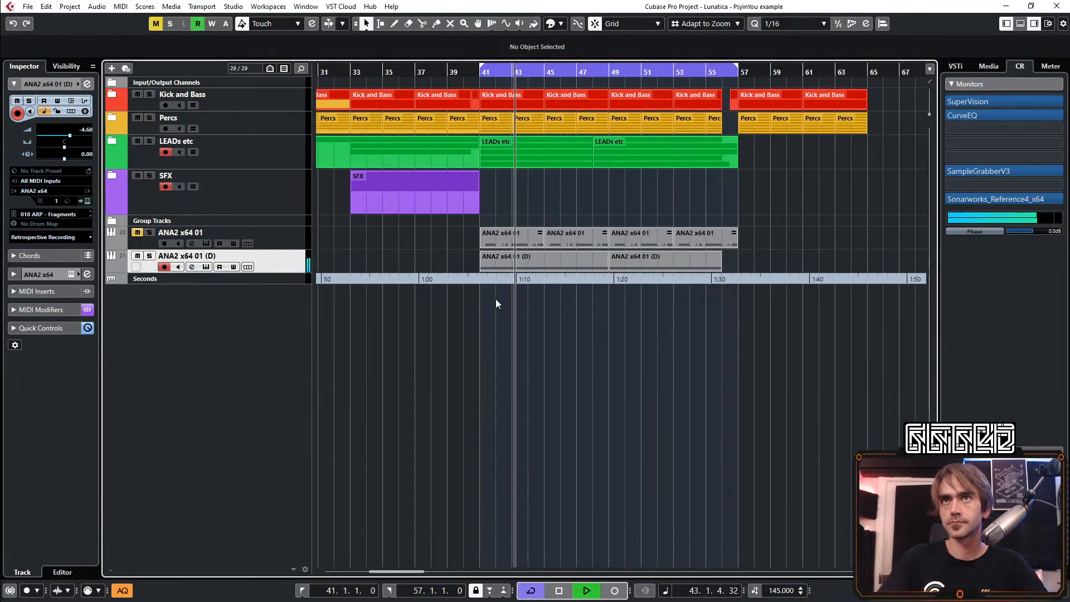
right_click(237, 347)
click(295, 59)
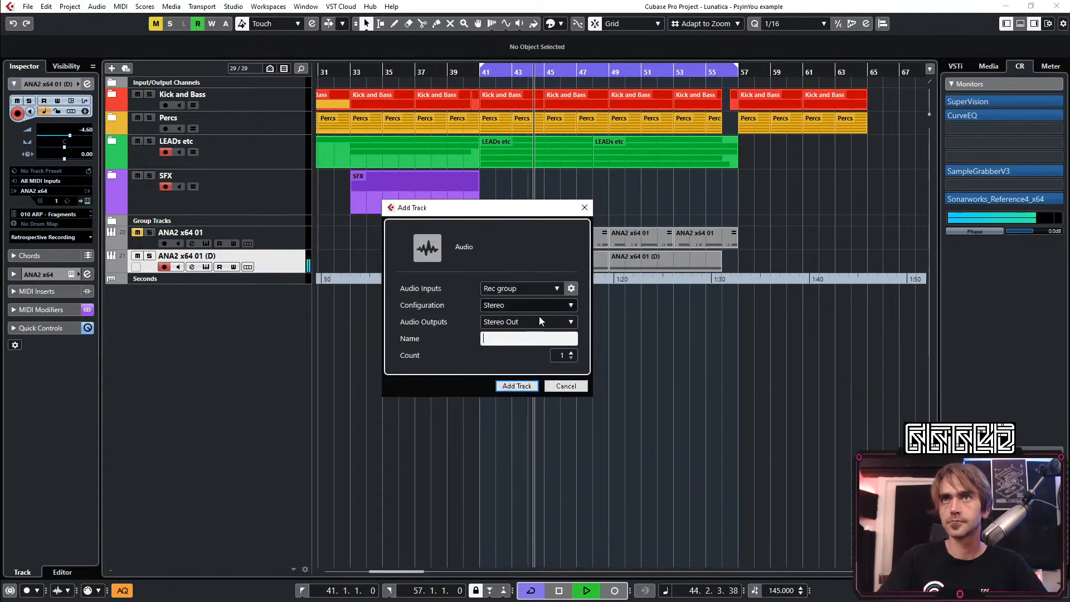
click(513, 388)
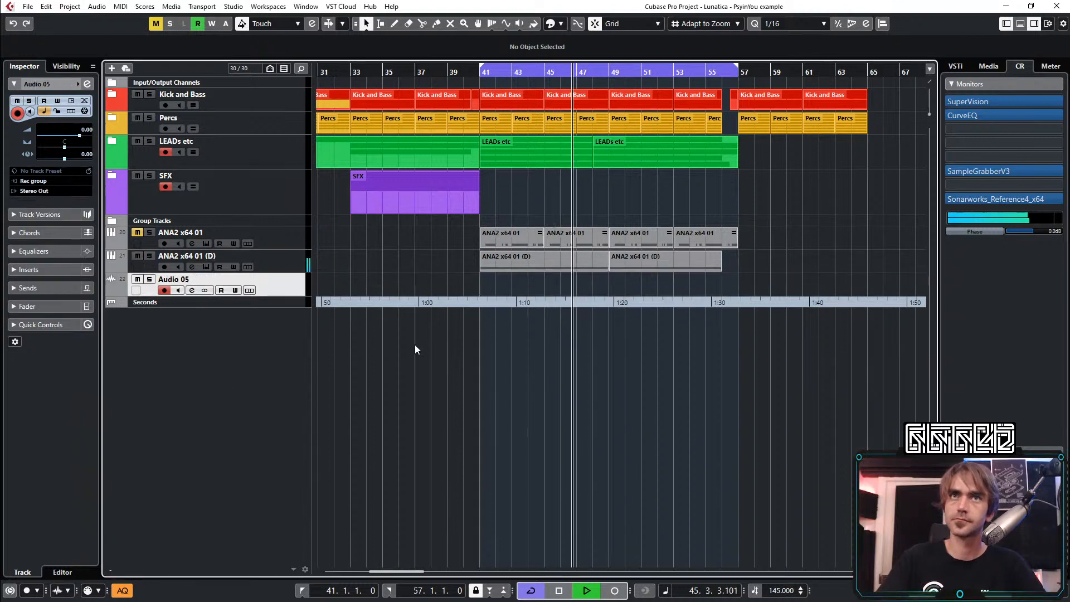
Play from bar 37 and reshape the LFOTool curve on ANA2 x64 01 (D) so its second half falls off steeply
click(415, 73)
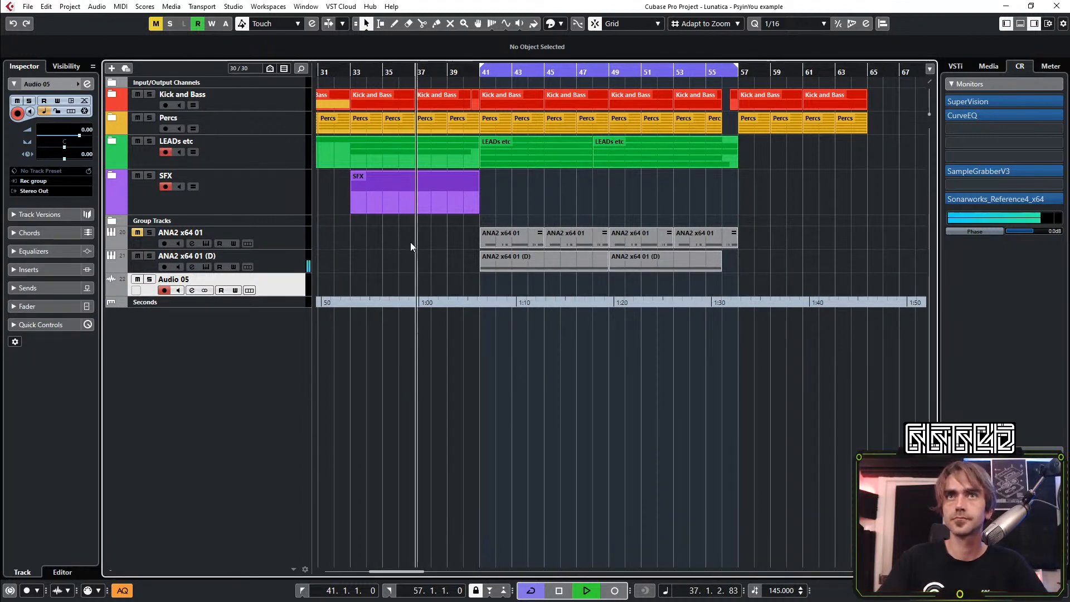
click(274, 262)
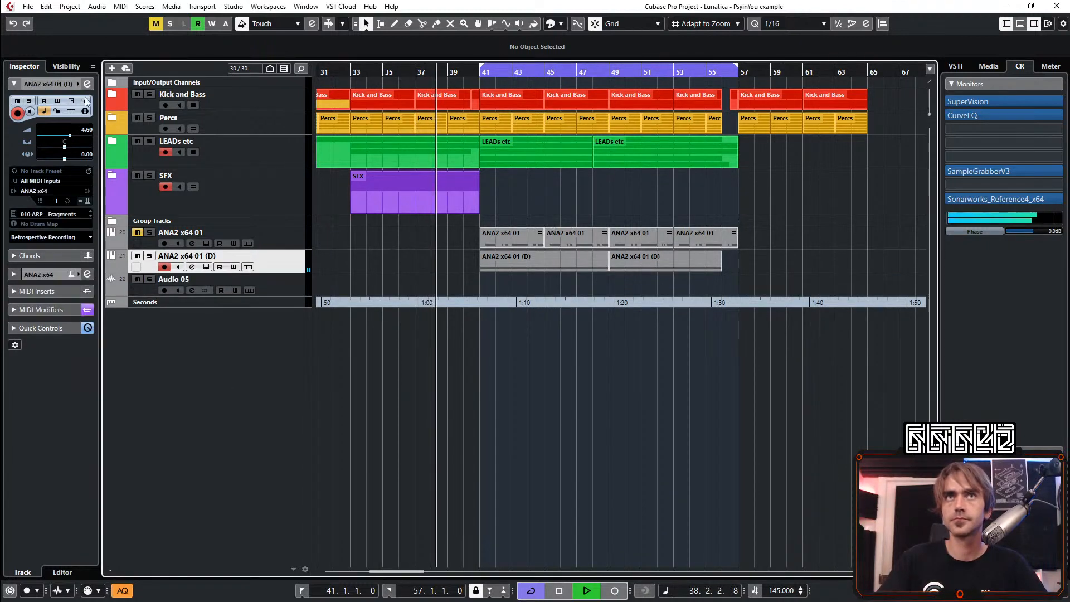
click(87, 84)
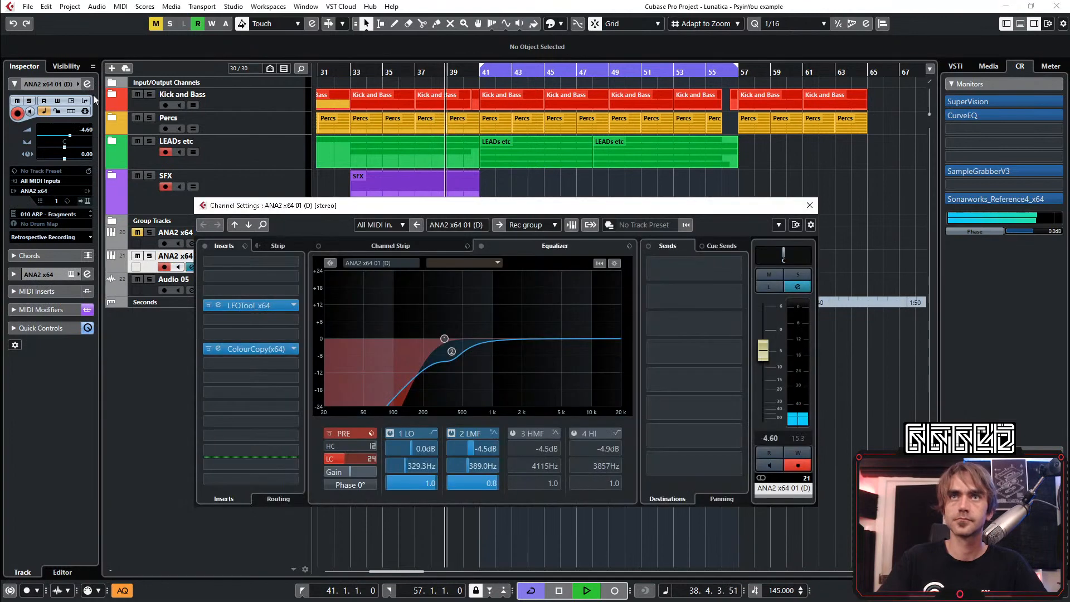
click(218, 305)
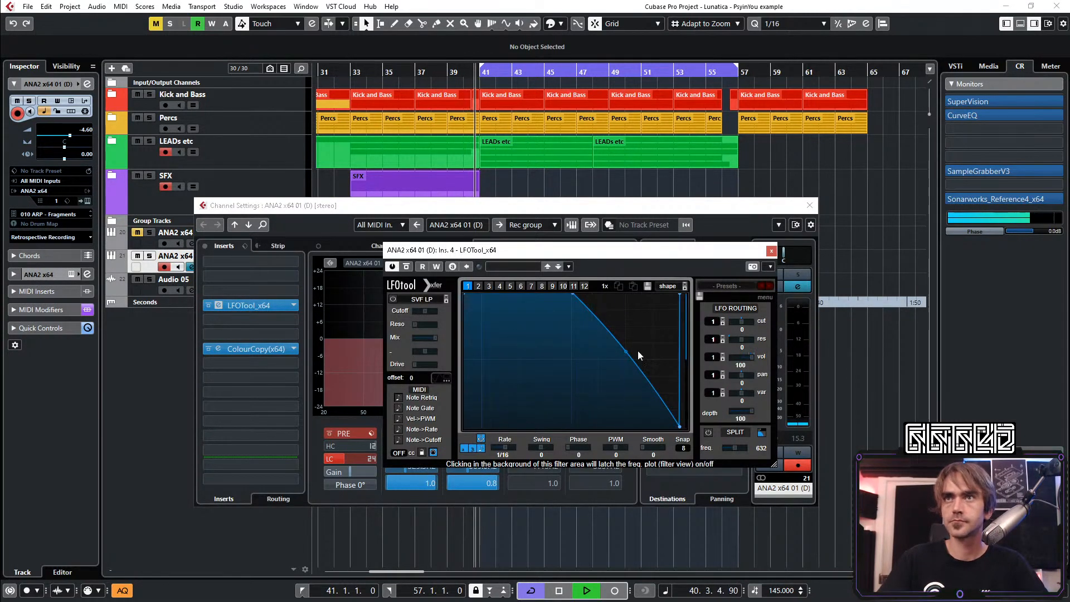
drag(625, 352, 569, 399)
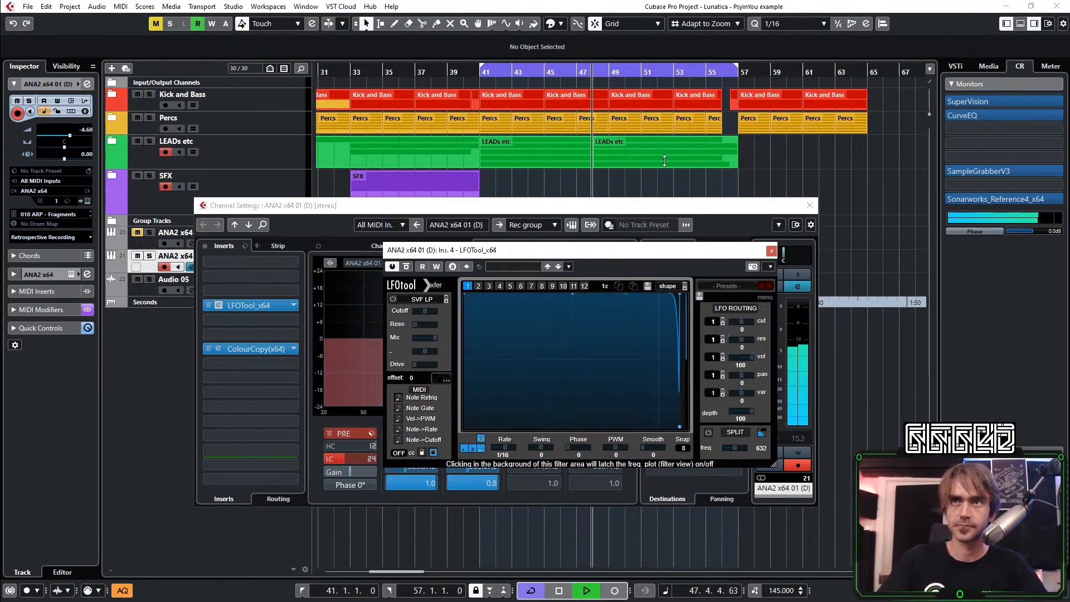
key(space)
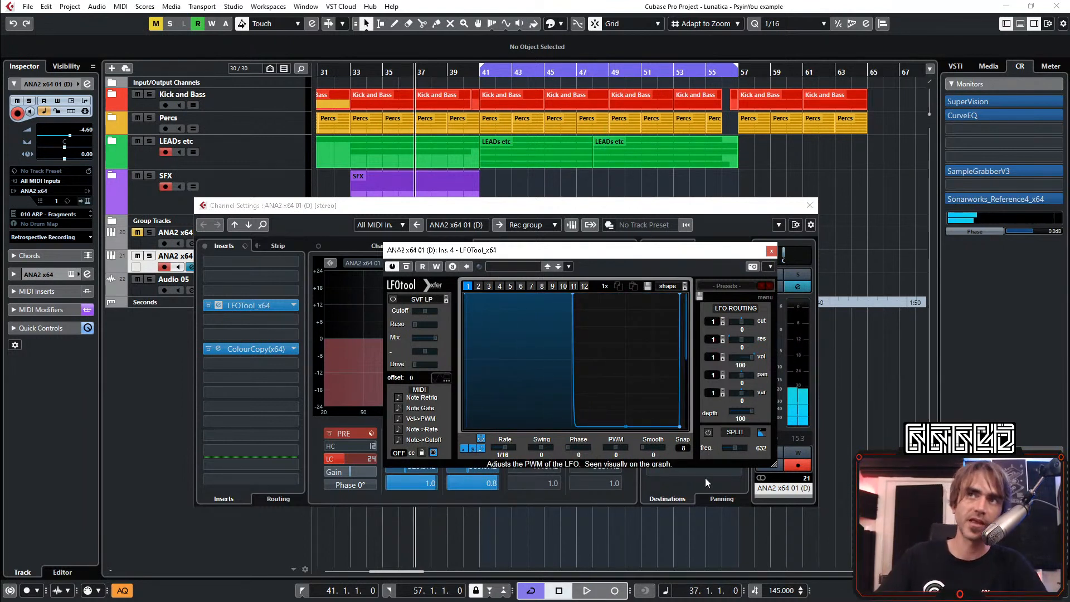
drag(627, 426, 630, 270)
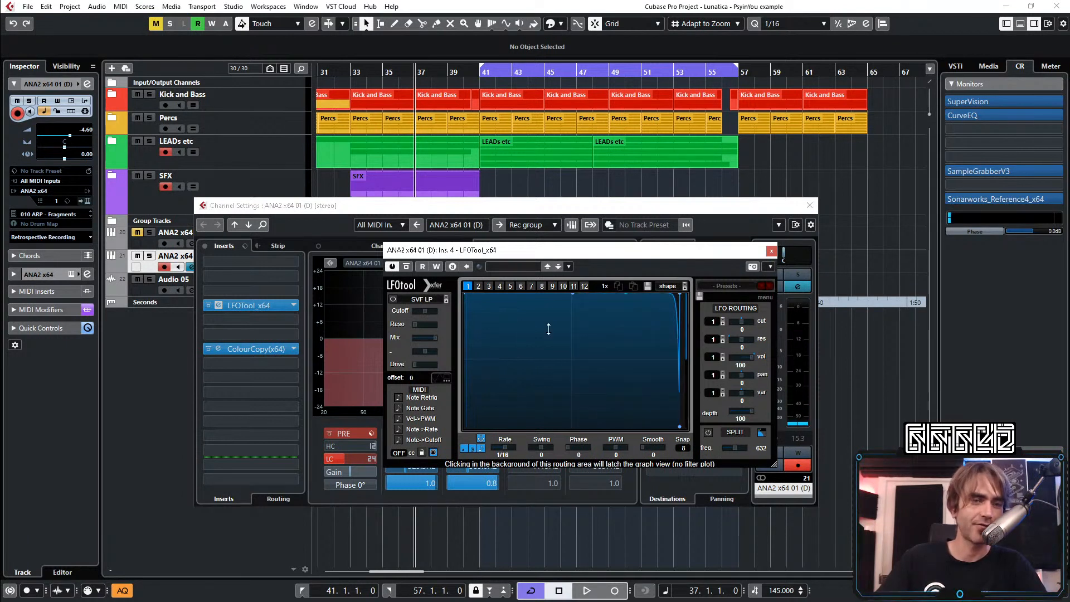
drag(548, 329, 603, 400)
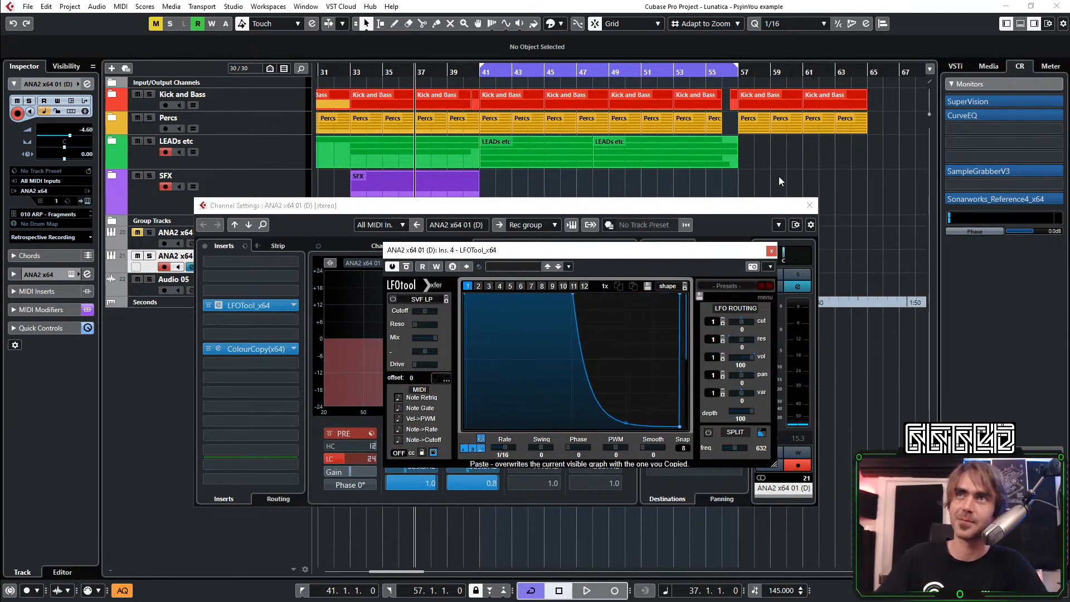
Record the gated synth onto the Audio 05 track from about bar 37 to bar 57 while gradually opening the LFOTool curve
click(809, 205)
drag(721, 255, 924, 115)
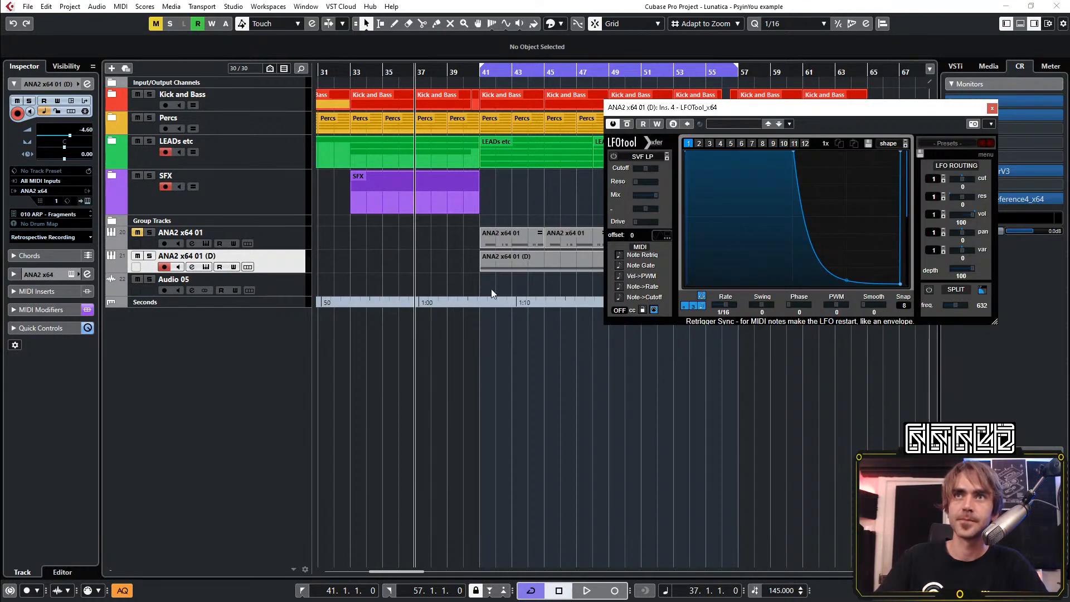
click(275, 292)
key(space)
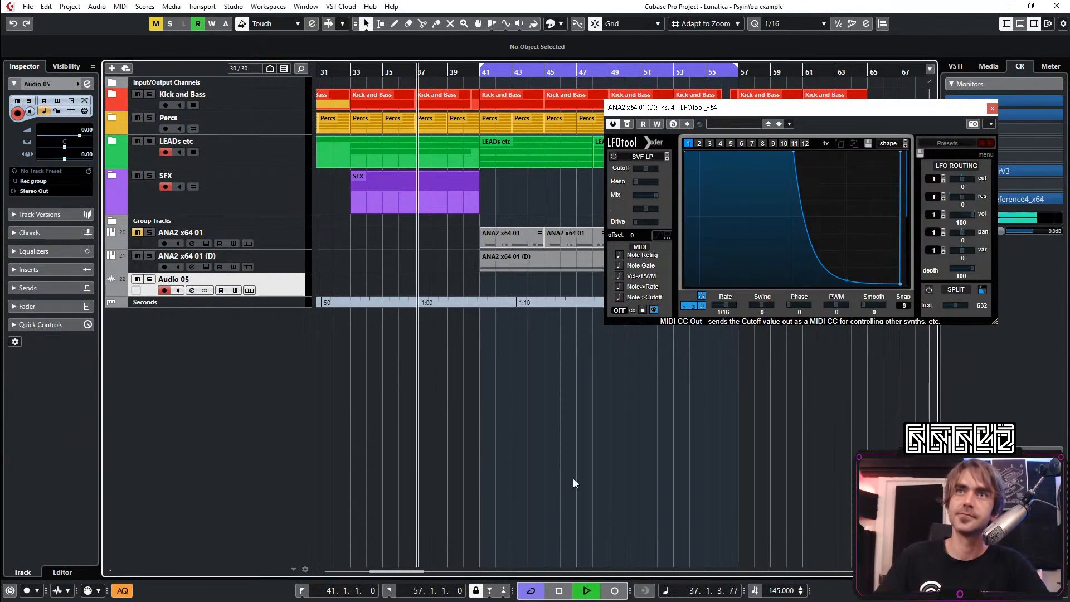
click(615, 590)
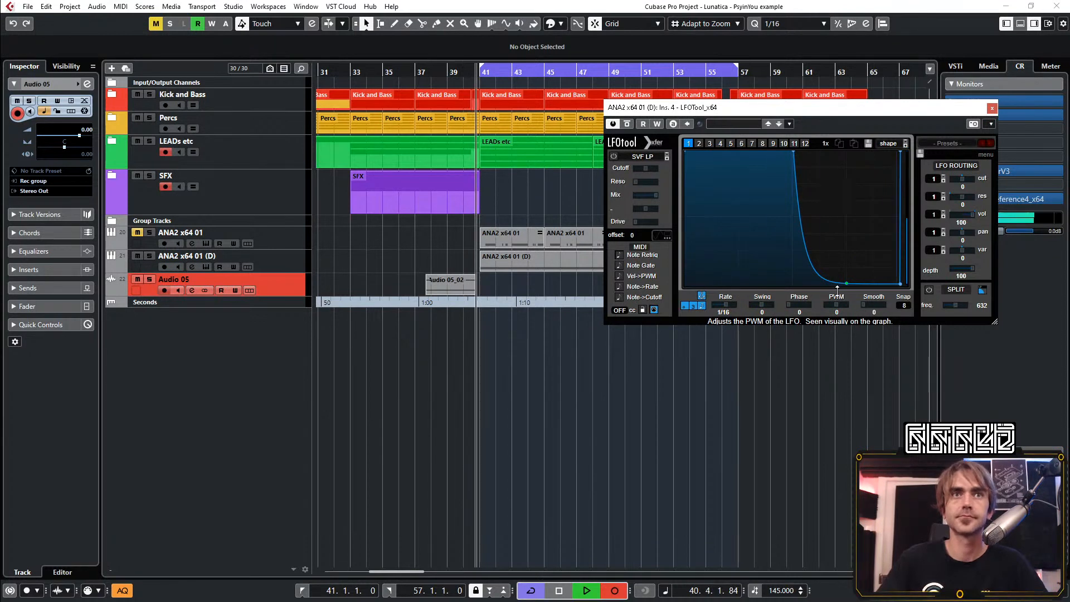
drag(836, 288, 772, 327)
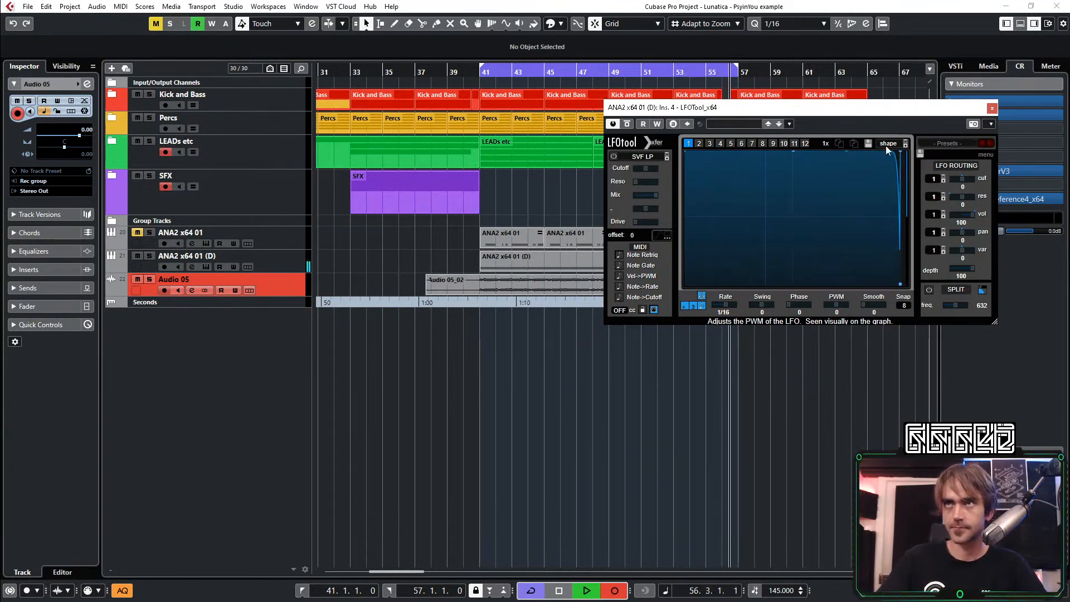
key(space)
key(space)
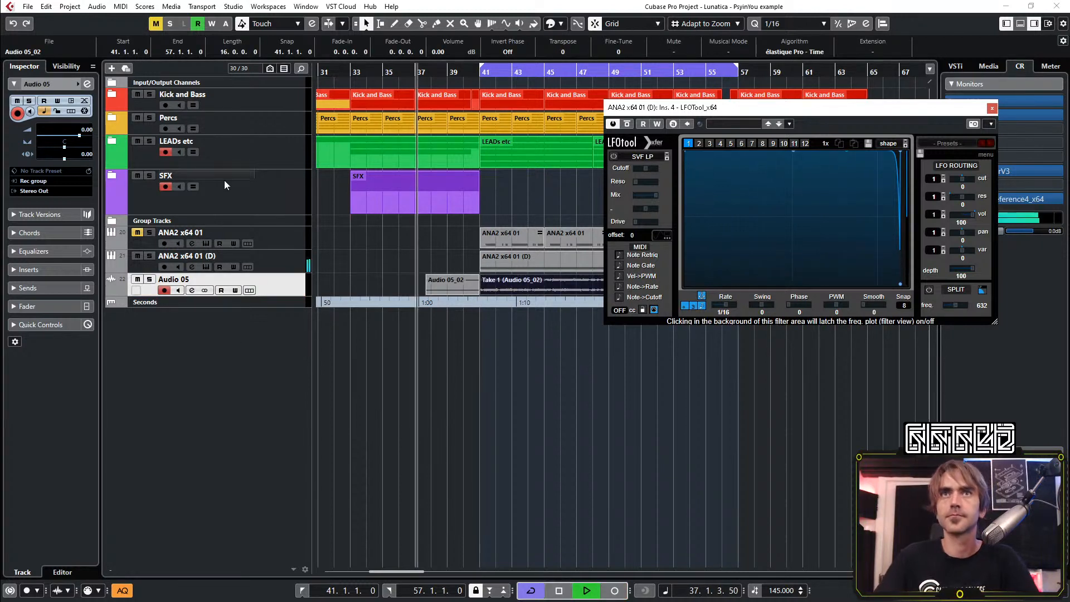
Mute the ANA2 x64 01 (D) track and delete the recorded Audio 05 clip before bar 41
click(993, 109)
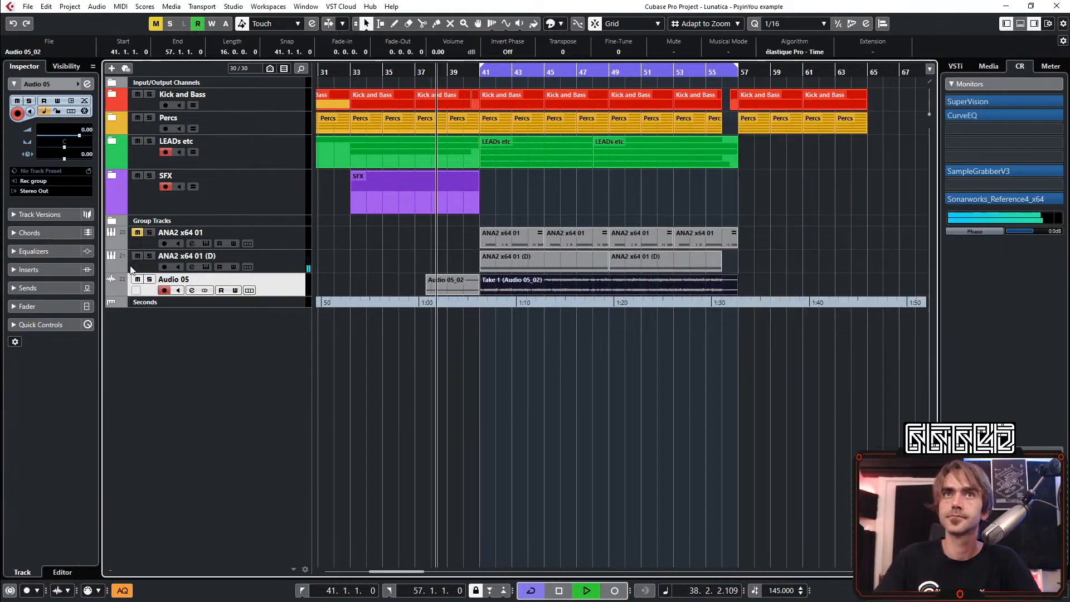
click(136, 255)
click(740, 498)
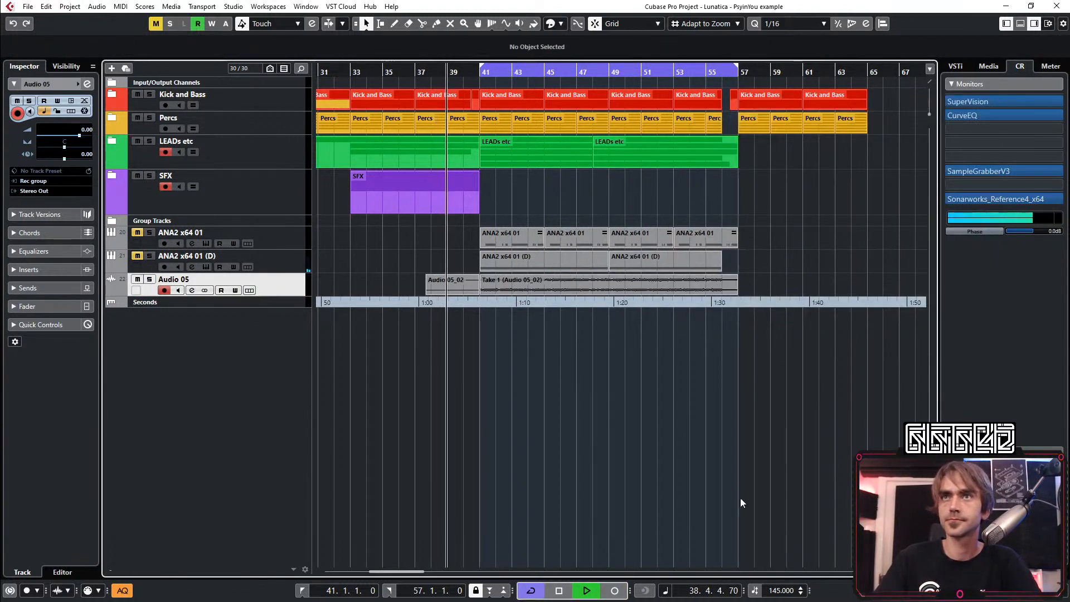
click(451, 284)
key(Delete)
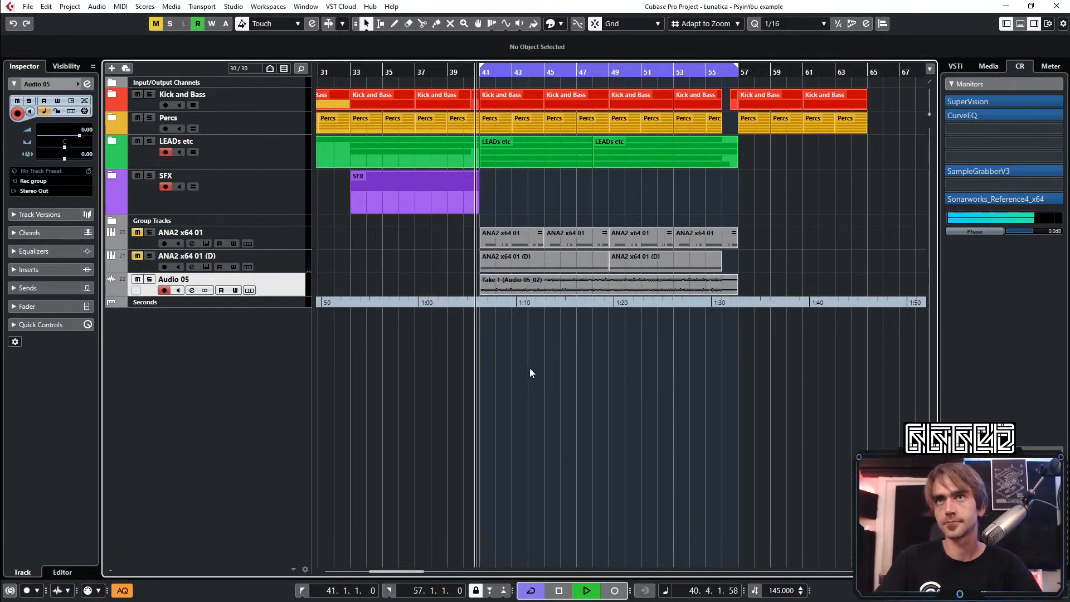
Increase the height of the Audio 05 track and rename it Gater
scroll(415, 286, down, 1)
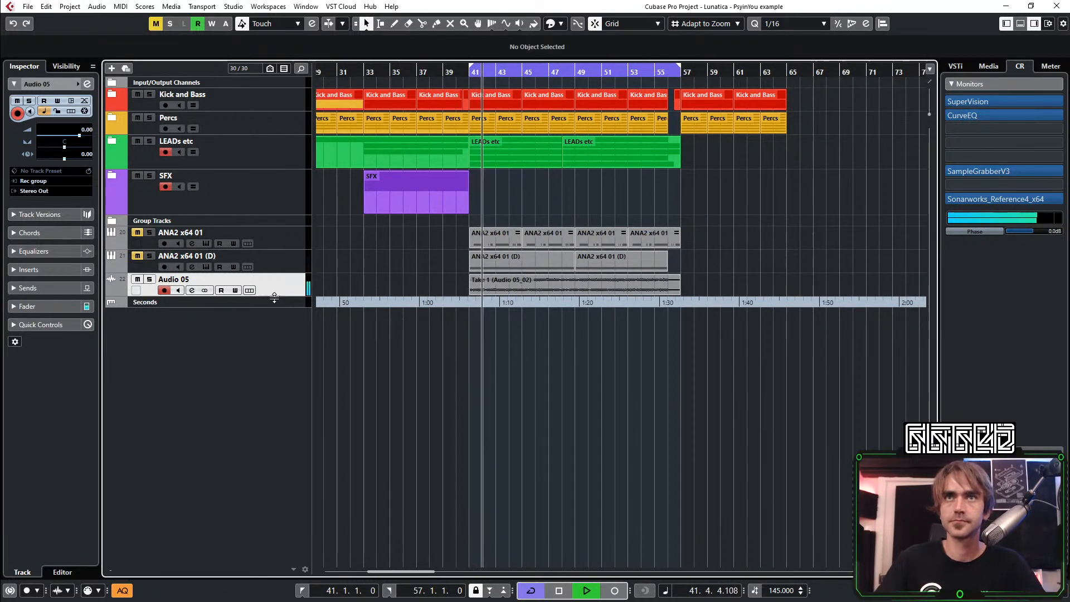
drag(273, 295, 281, 339)
double_click(181, 281)
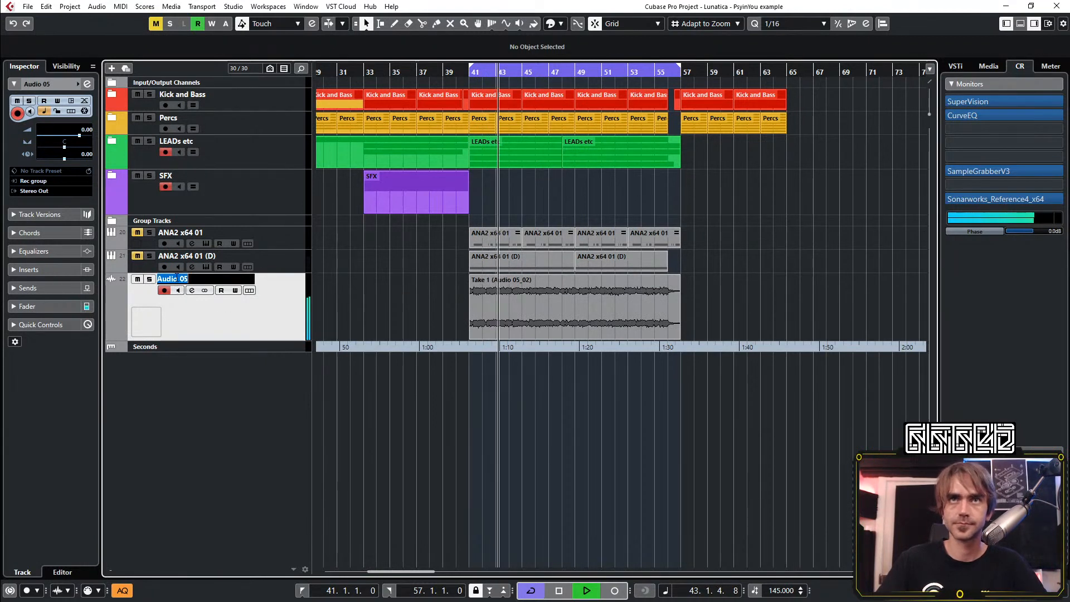
text(Gater)
key(Return)
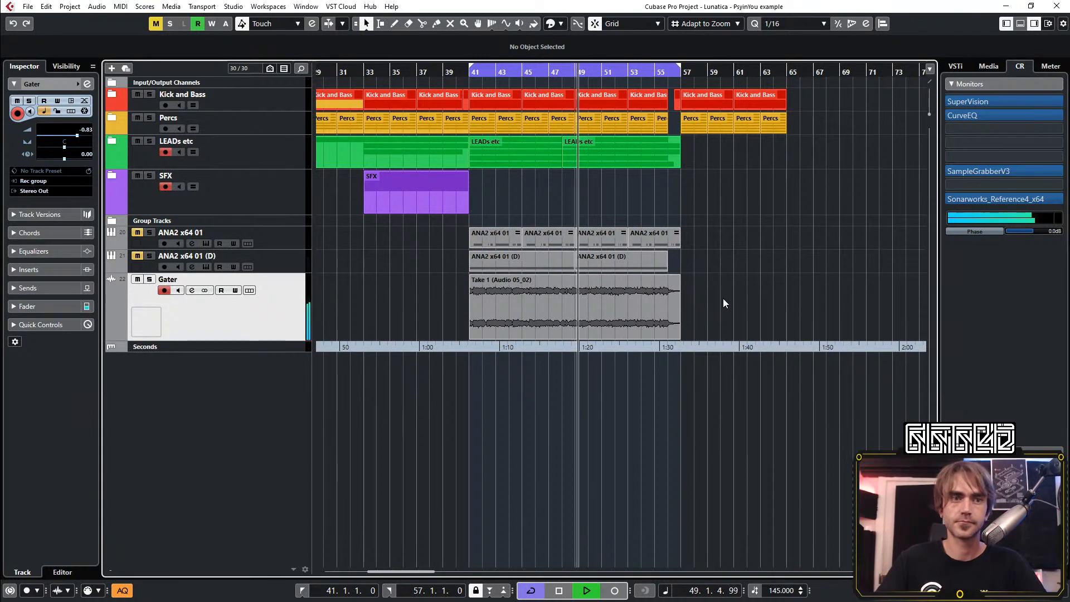
Move the Gater track into the LEADs etc folder
scroll(682, 236, up, 1)
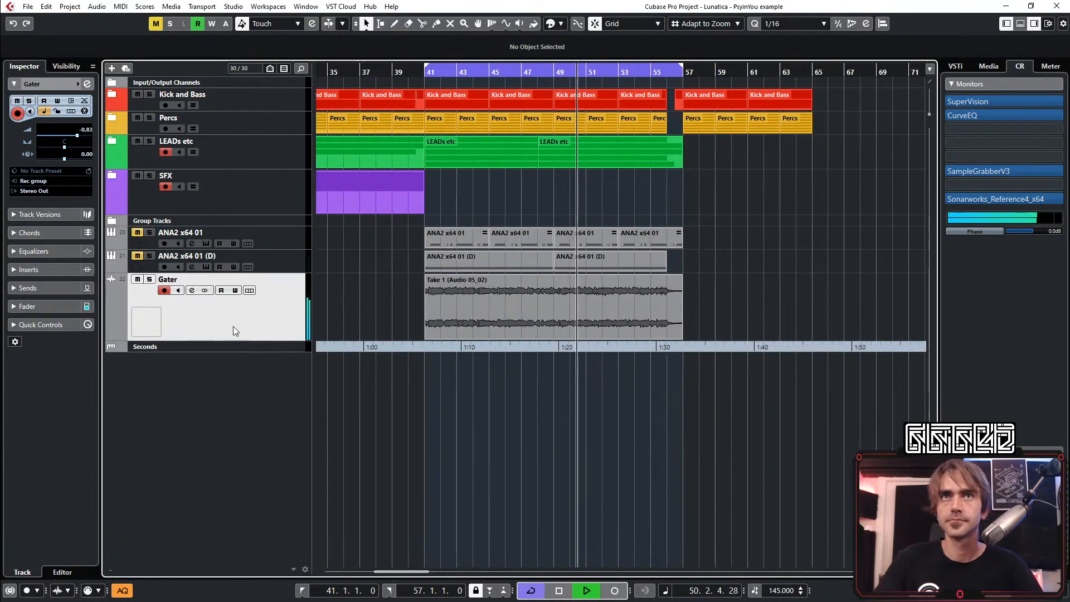
drag(233, 326, 226, 159)
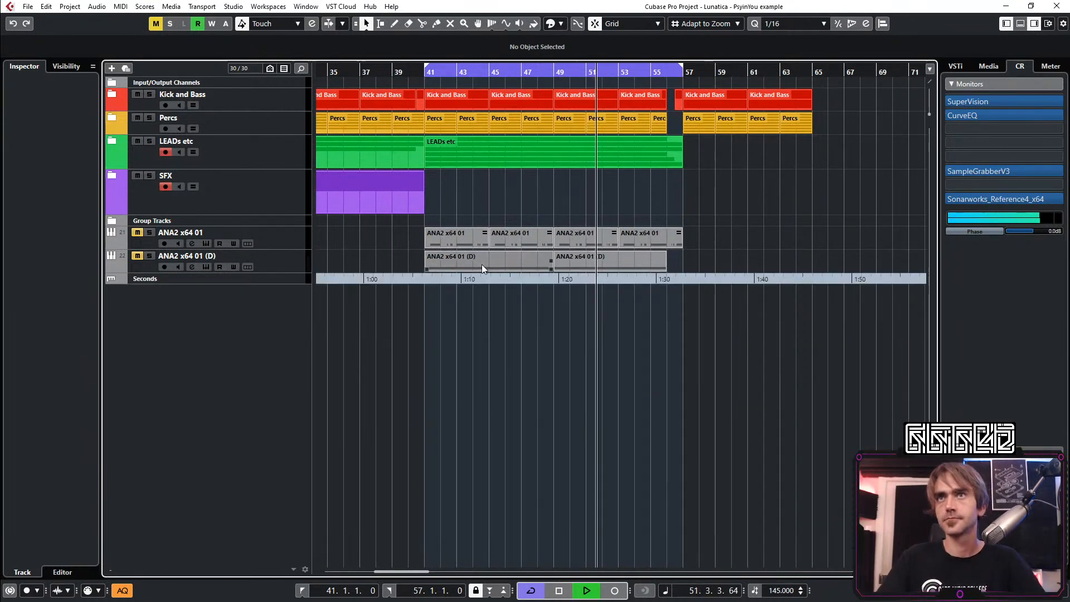
Move the first ANA2 x64 01 (D) part to bar 57, fit the cycle range to it, and delete the track's part at bar 49
drag(482, 264, 745, 262)
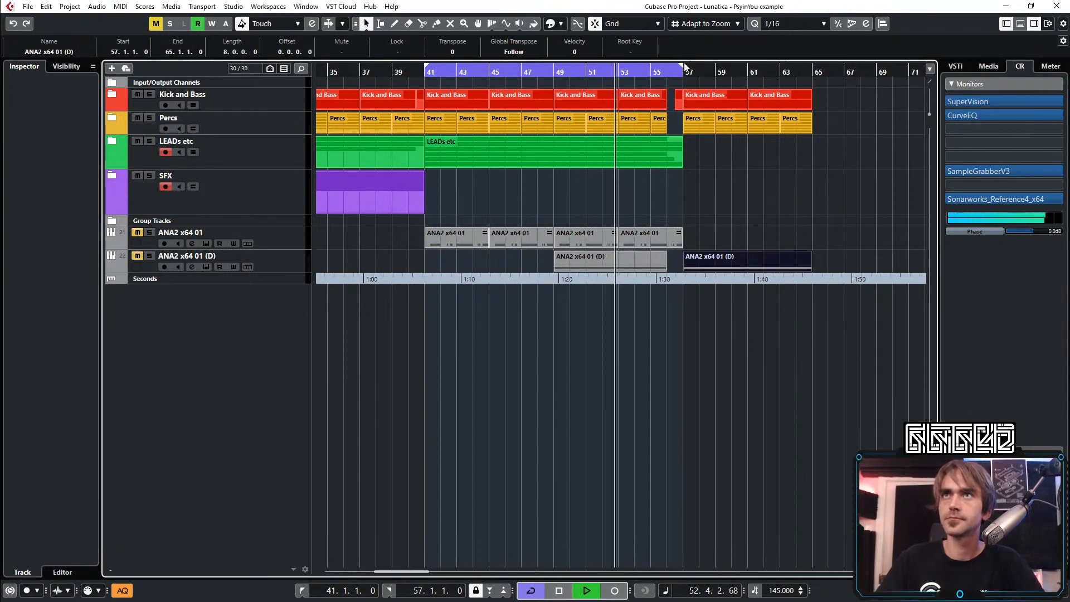
key(p)
scroll(798, 109, right, 2)
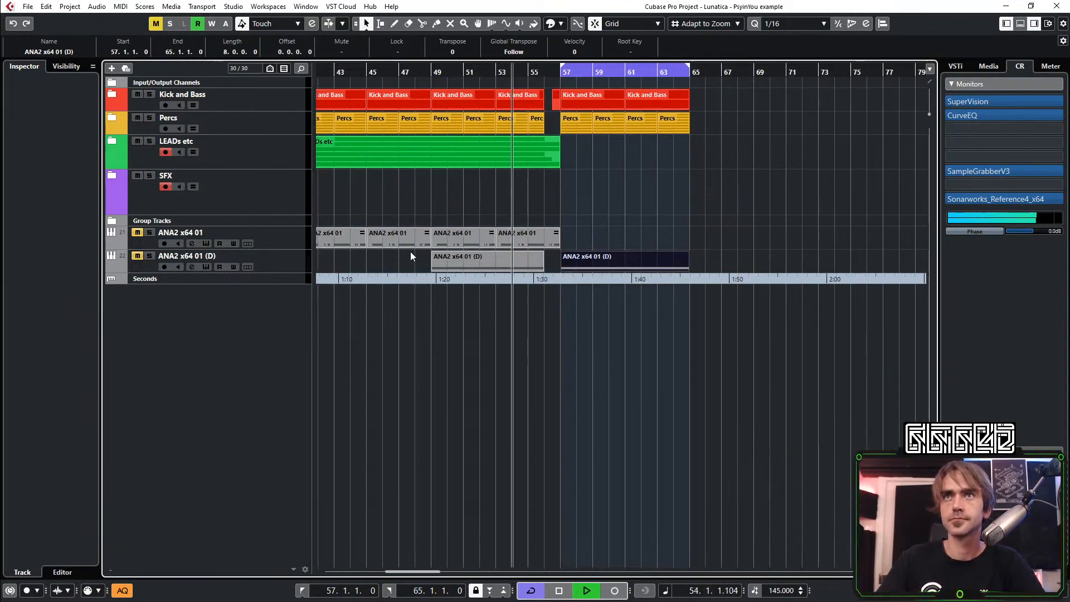
click(473, 260)
key(Delete)
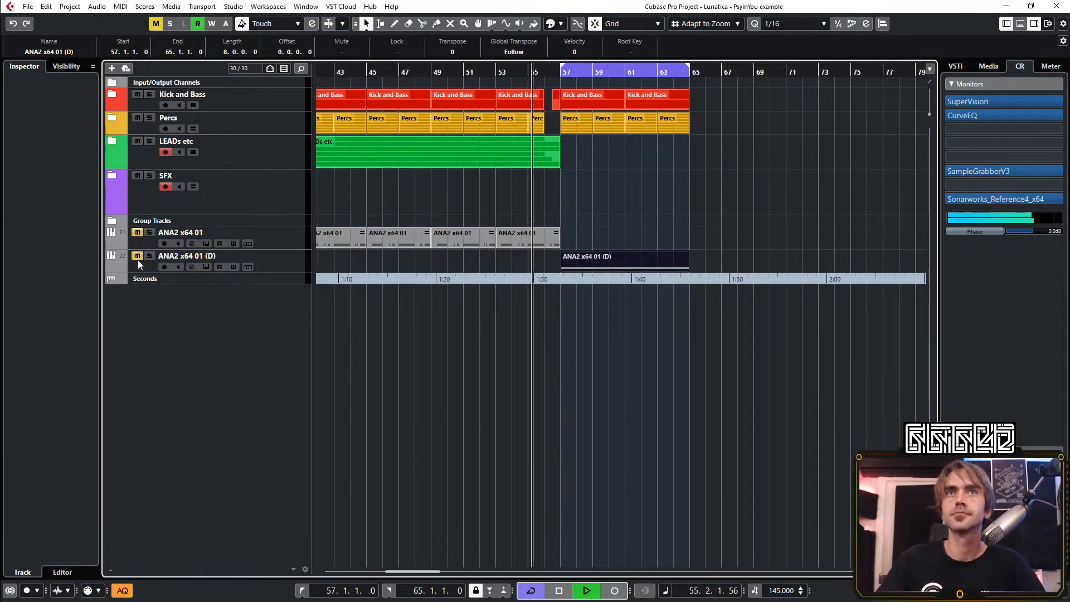
Unmute the ANA2 x64 01 (D) track and bypass its ColourCopy and LFOTool inserts
click(250, 259)
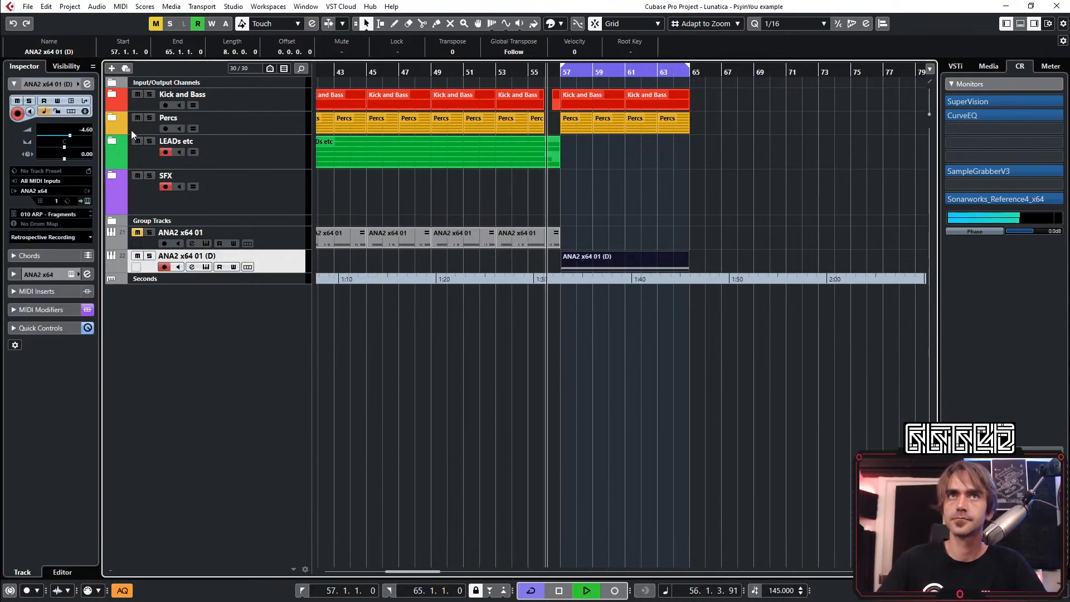
click(86, 203)
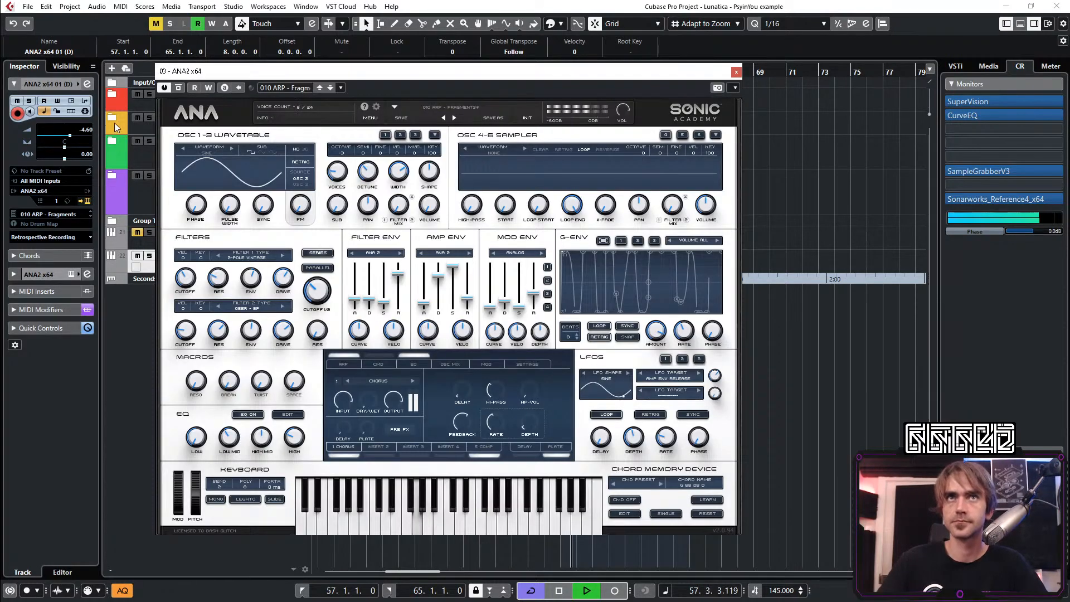
click(87, 85)
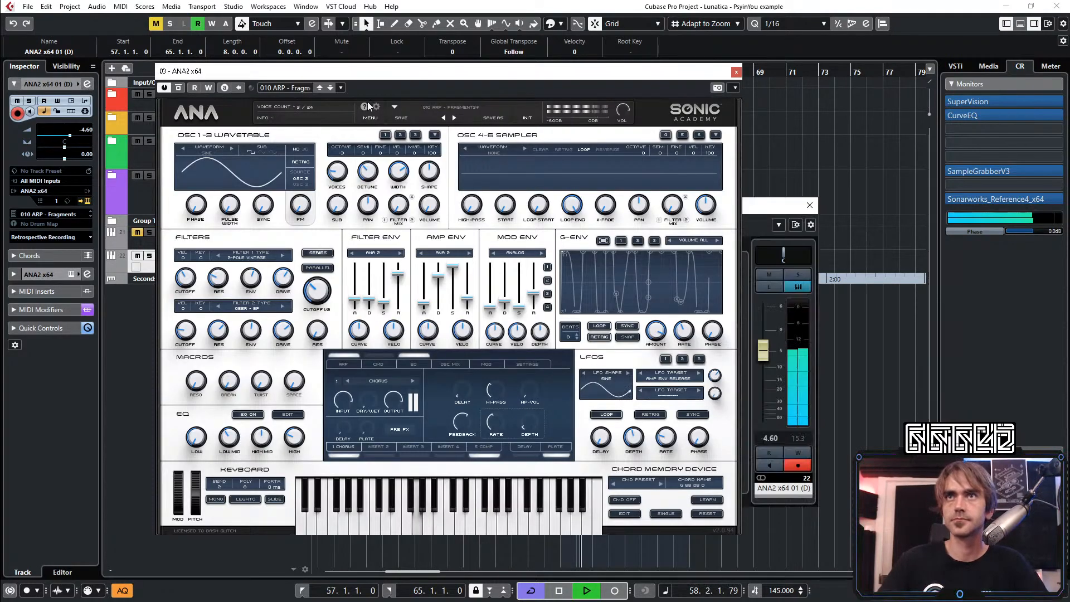
click(736, 72)
click(211, 347)
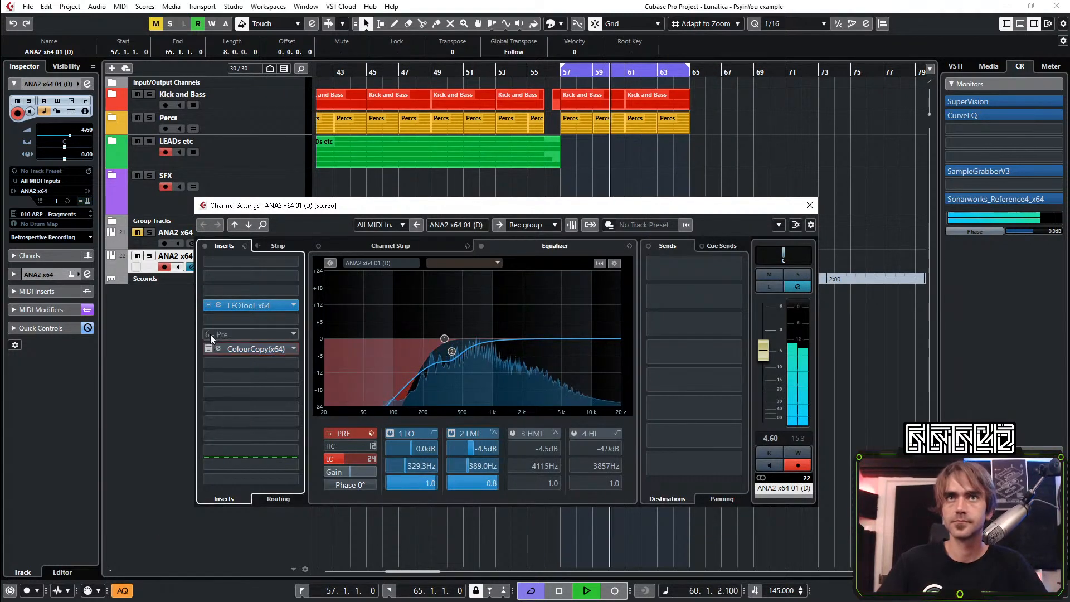
click(210, 307)
Switch off EQ bands 1 and 2 and the low cut on the ANA2 x64 01 (D) channel, and play from bar 57
key(space)
key(space)
click(390, 433)
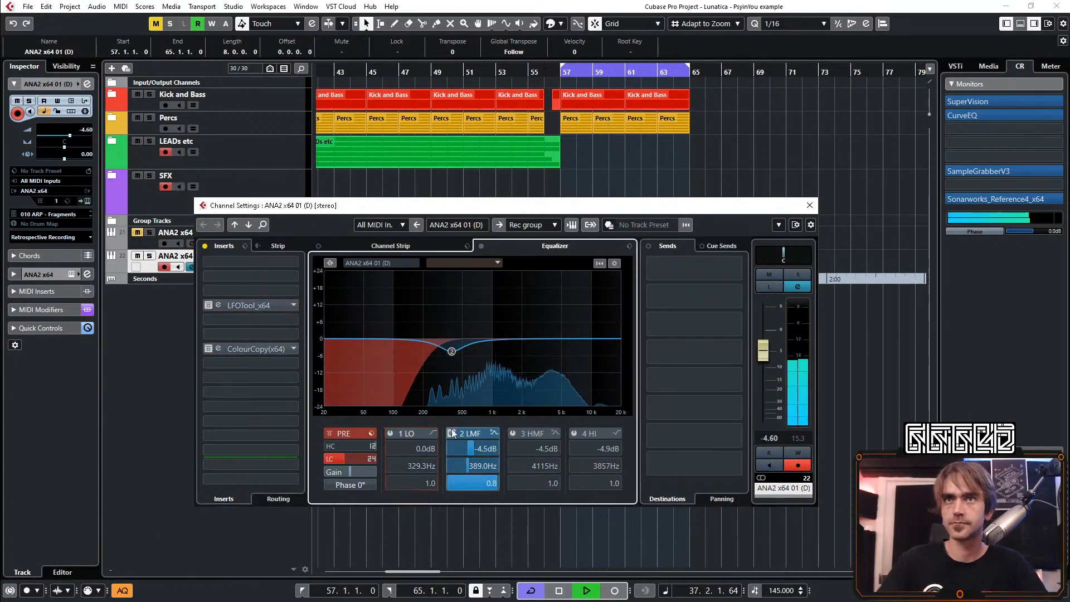
click(452, 433)
click(338, 458)
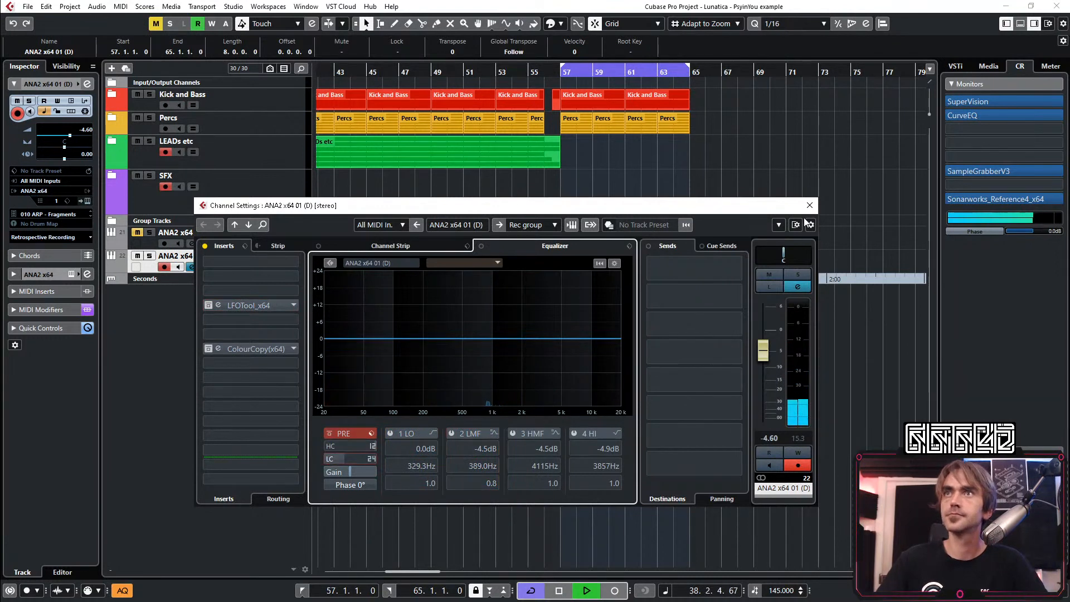
click(809, 205)
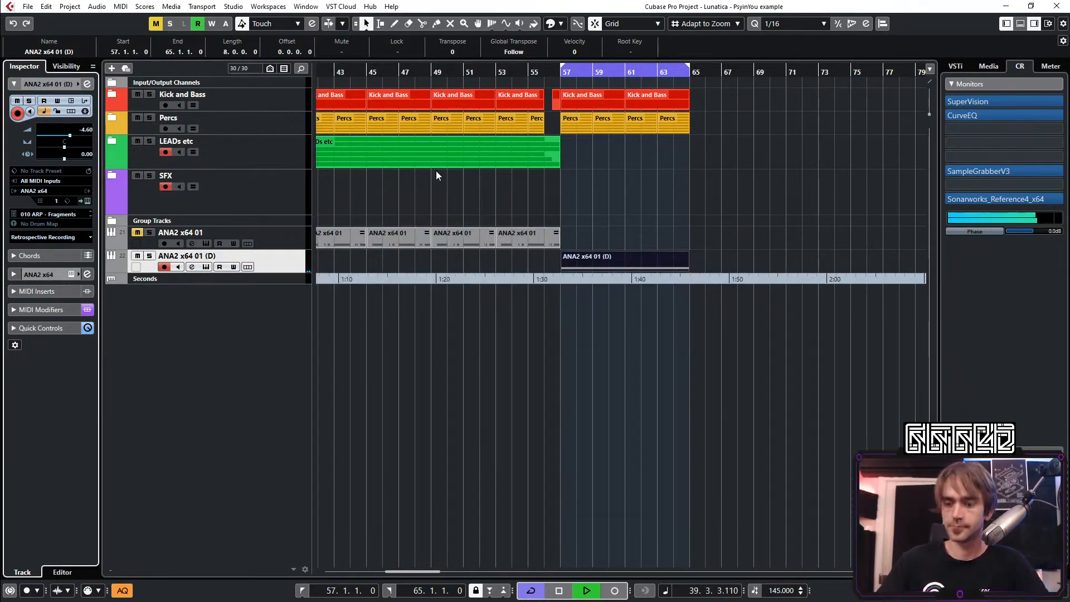
key(KP_1)
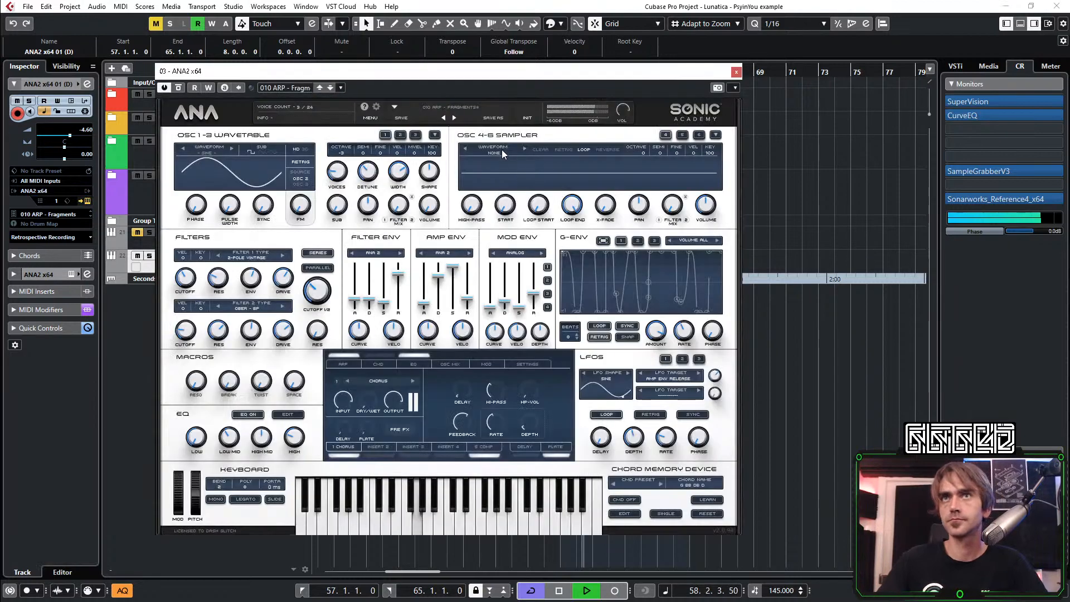
Stop playback and audition the ANA2 synth presets from 011 ARP - Acid Rain to 020 ARP - Kuma on the ANA2 x64 01 (D) track
key(space)
click(448, 109)
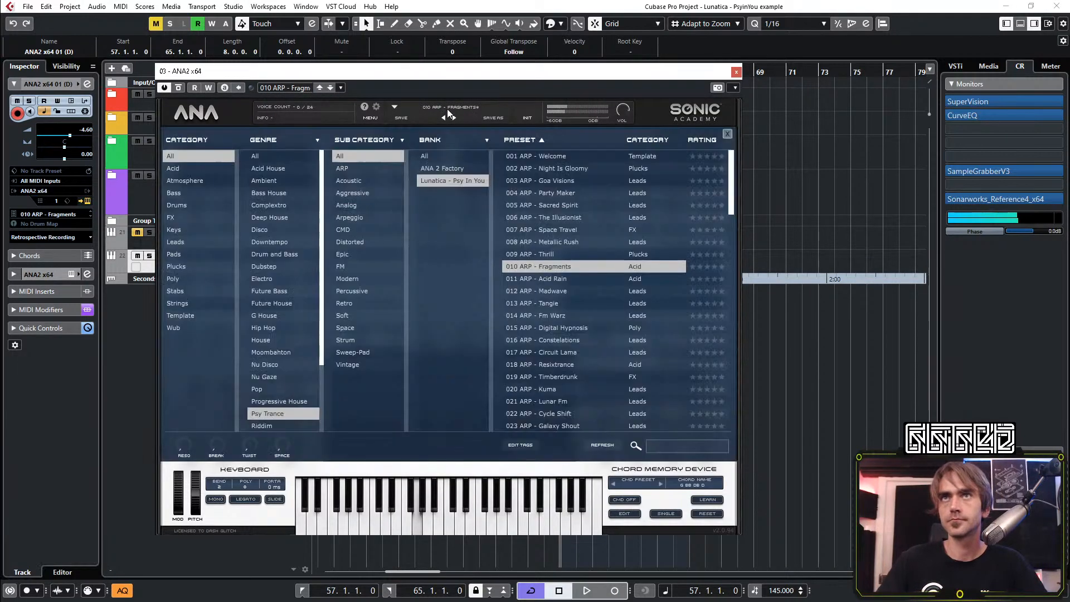
click(550, 278)
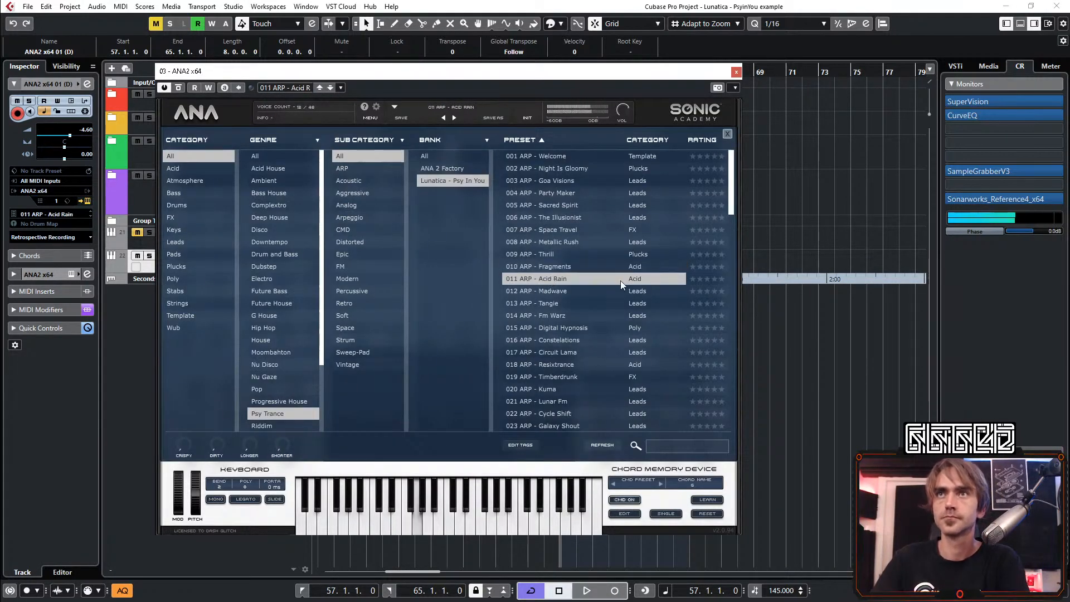
click(561, 292)
click(546, 302)
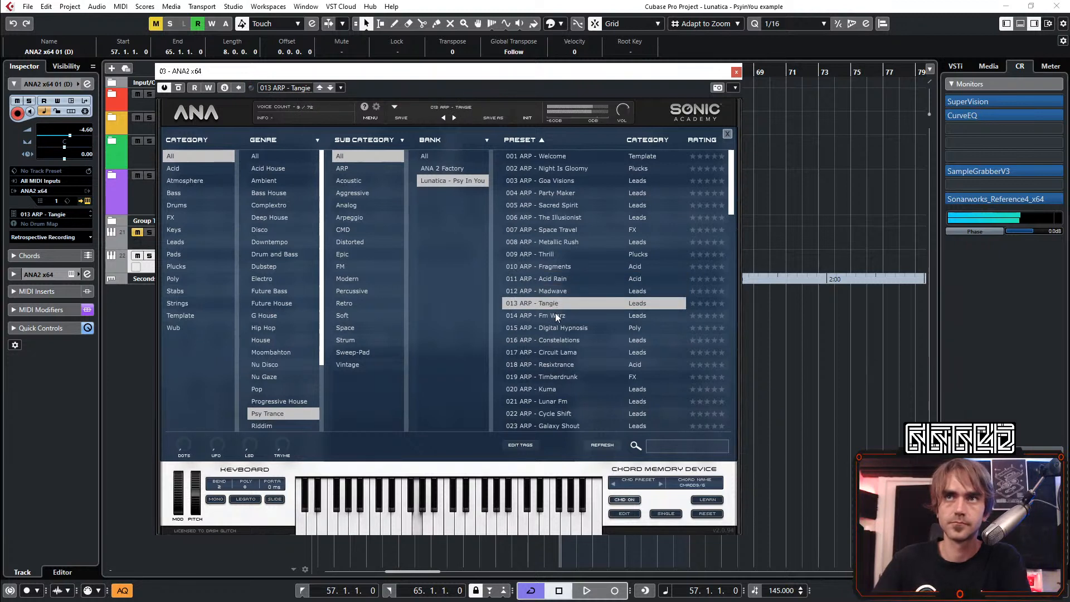
click(553, 315)
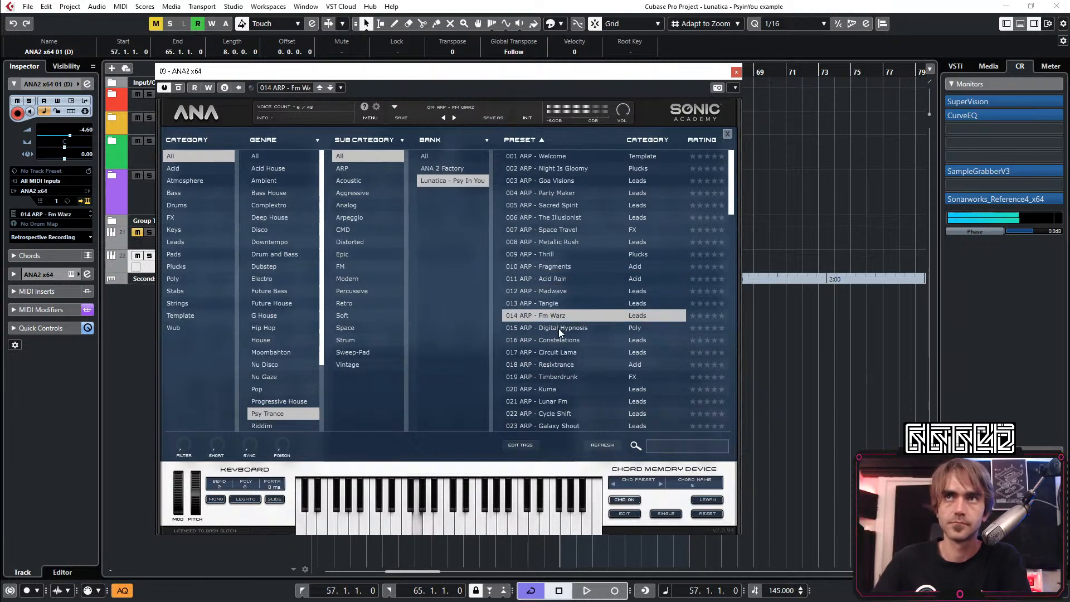
click(559, 329)
click(558, 342)
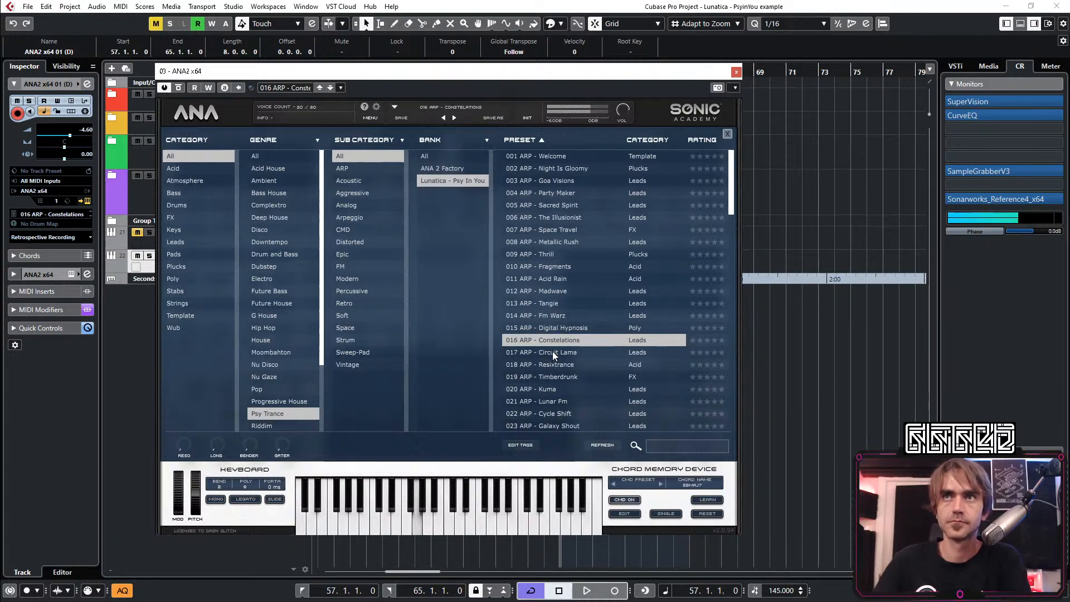
click(553, 352)
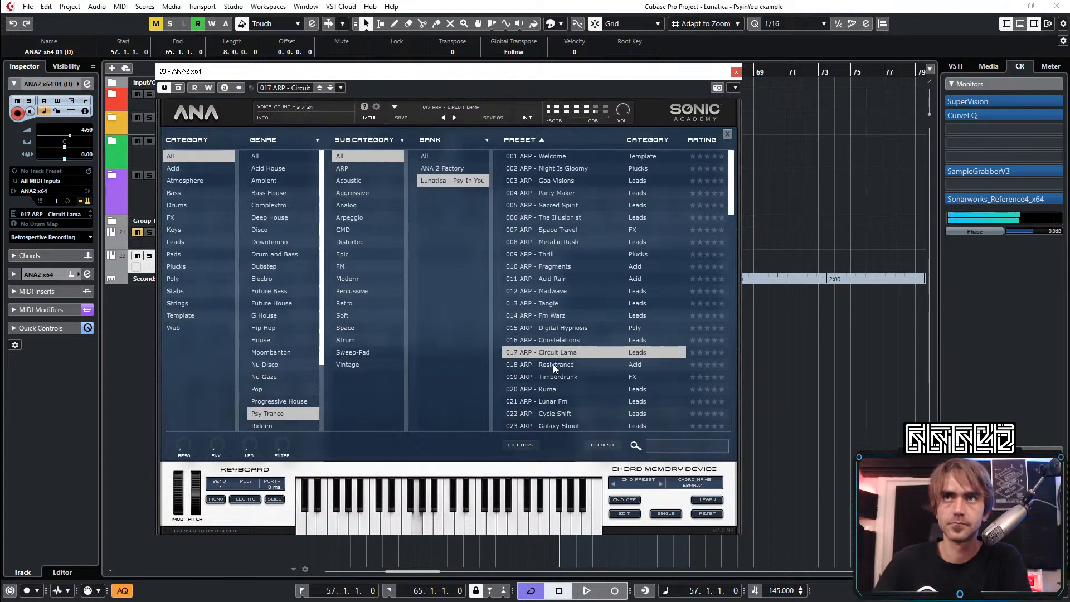
click(553, 364)
click(580, 376)
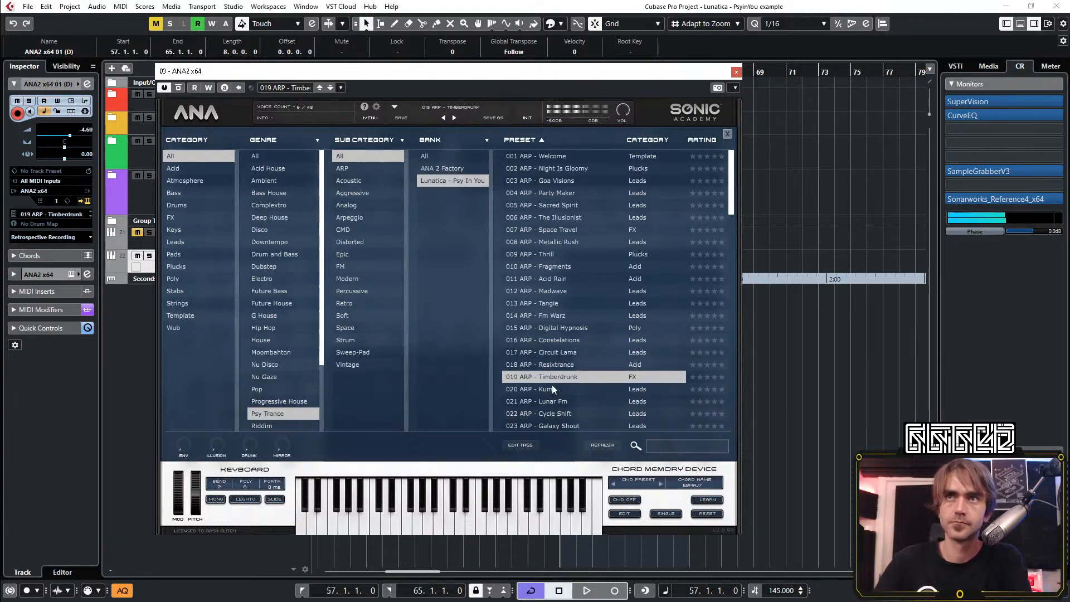
click(577, 389)
Audition the presets from 021 ARP - Lunar Fm to 024 ARP - Future Contact, and view the latter's synth settings
scroll(574, 347, down, 2)
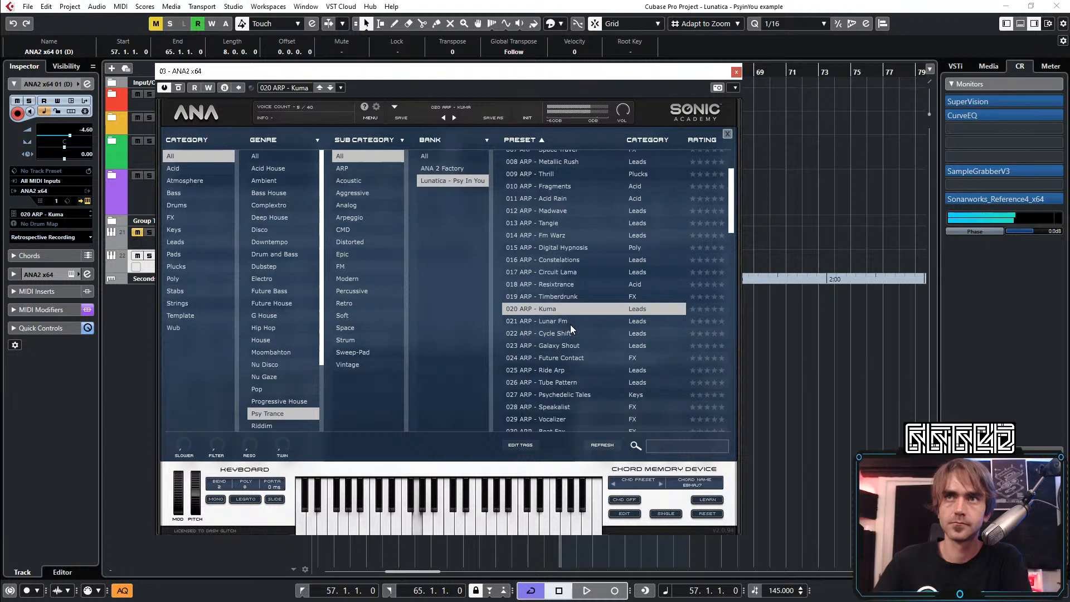
click(554, 320)
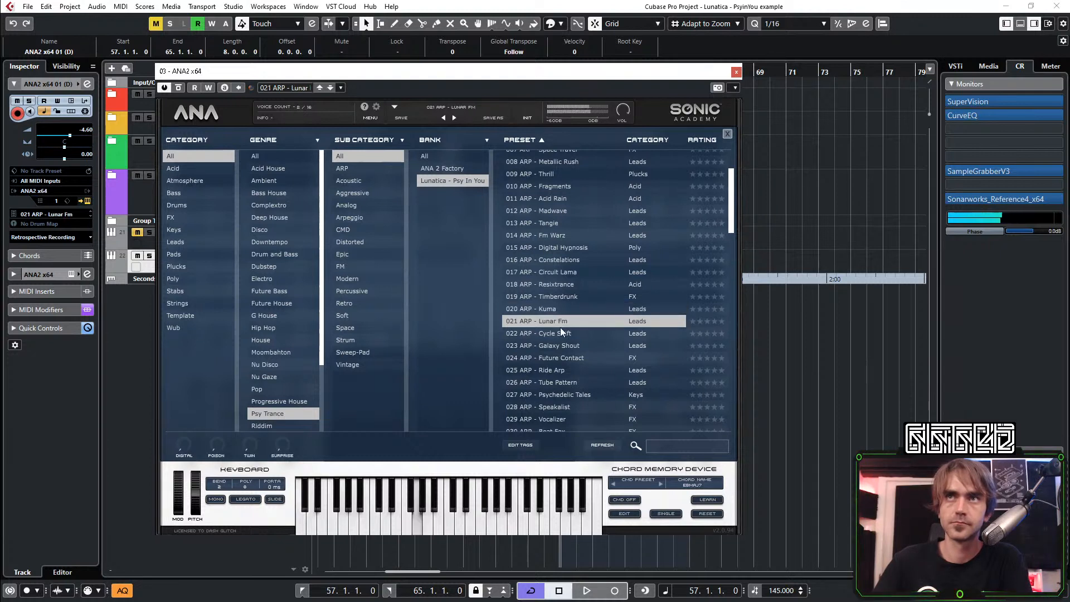
click(563, 333)
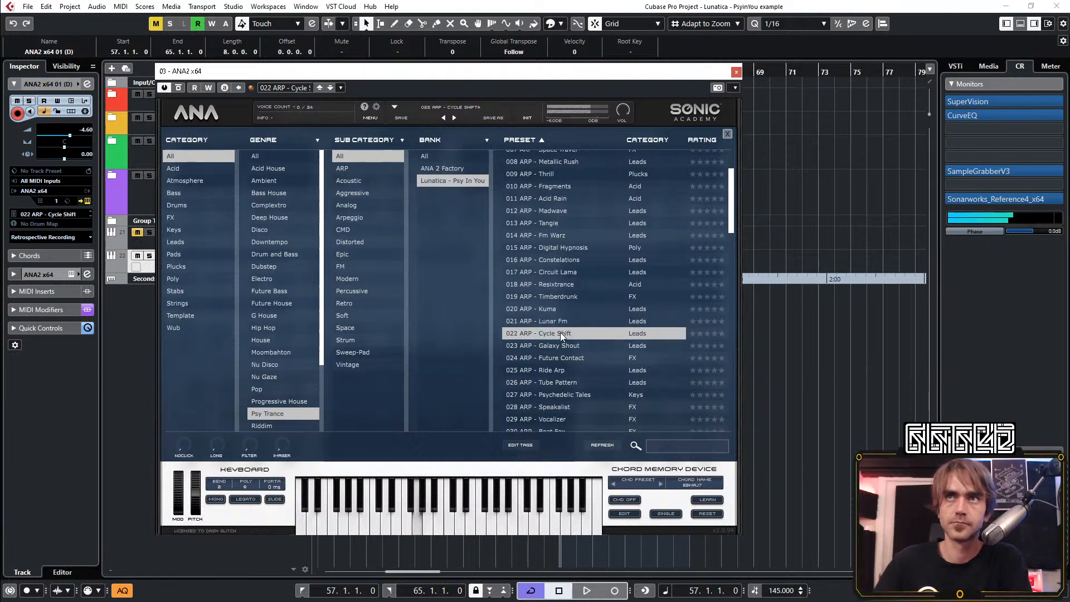
click(555, 344)
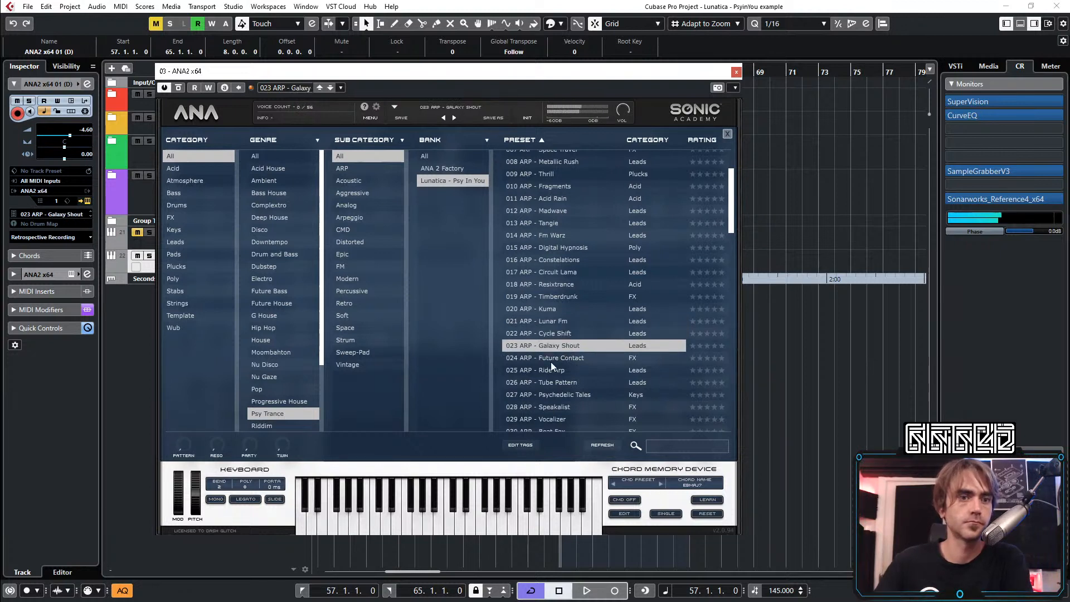
click(567, 360)
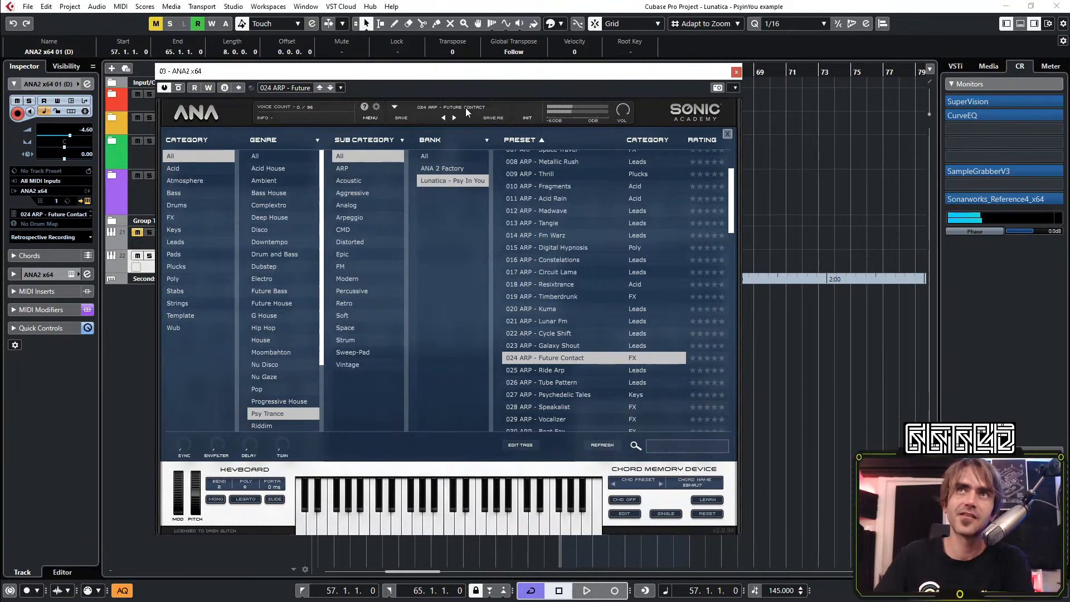
click(187, 116)
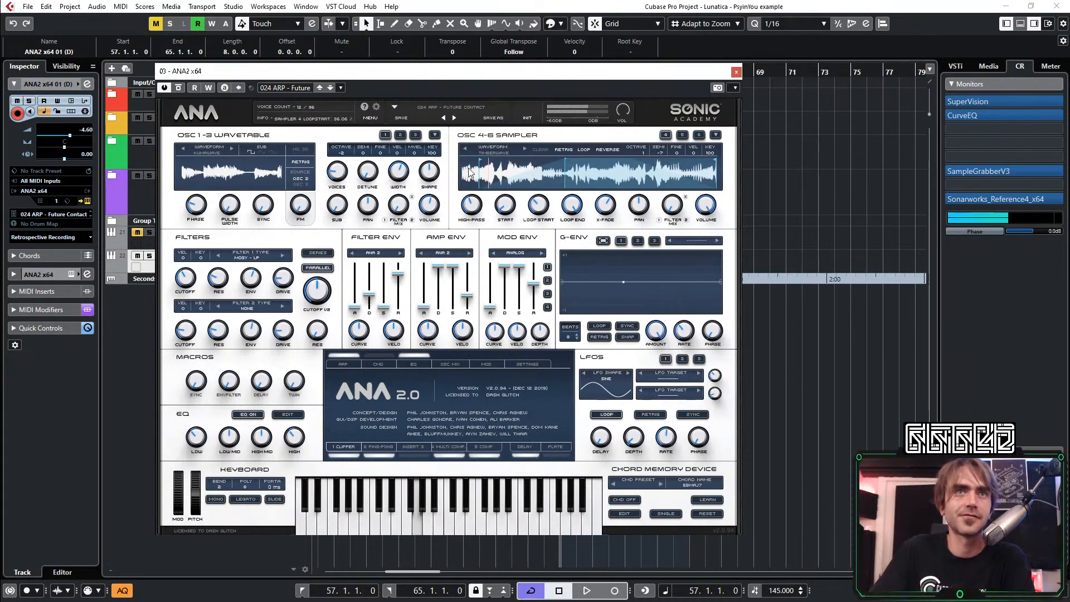
click(451, 107)
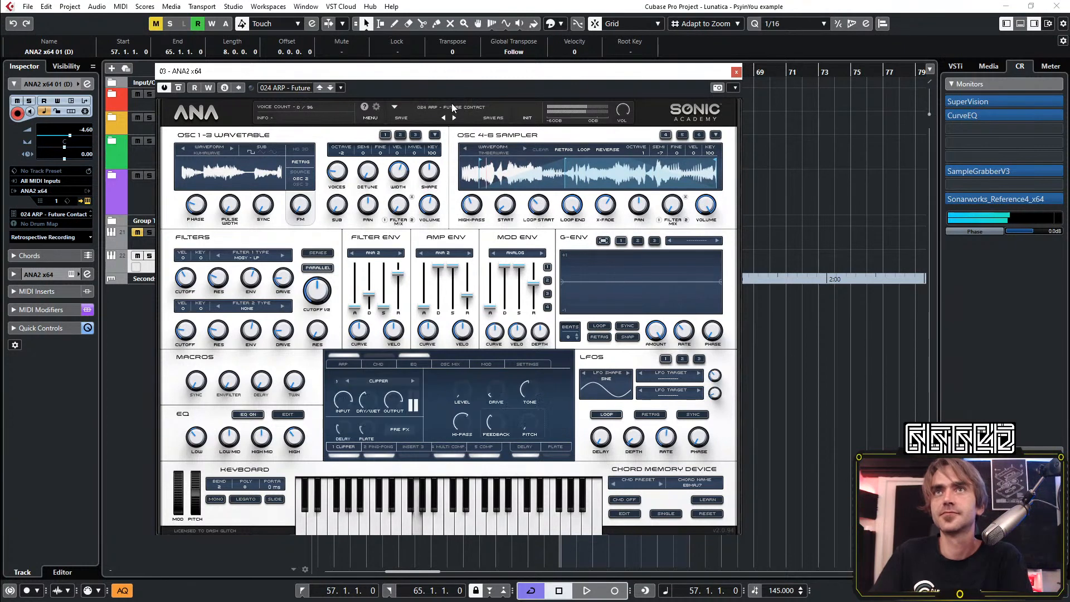
Audition the presets from 025 ARP - Ride Arp onward and load 029 ARP - Vocalizer
click(539, 372)
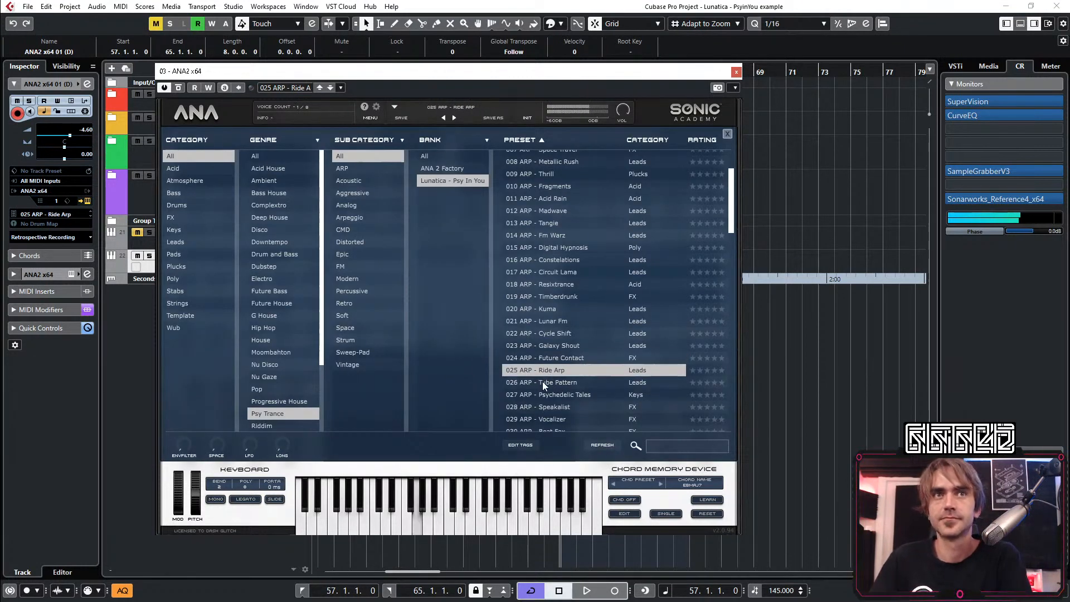
click(559, 382)
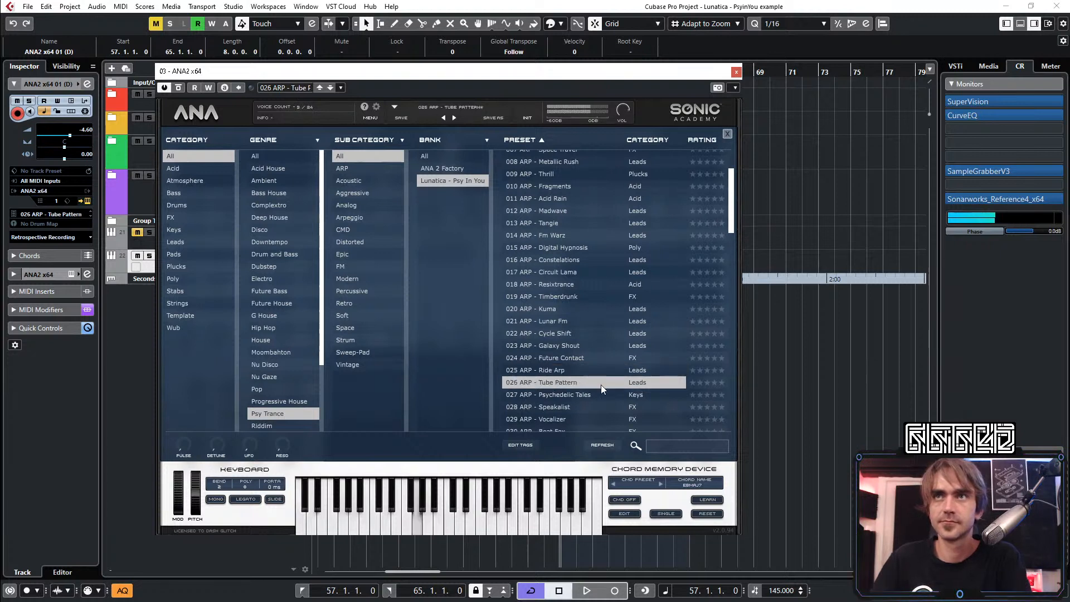
click(560, 396)
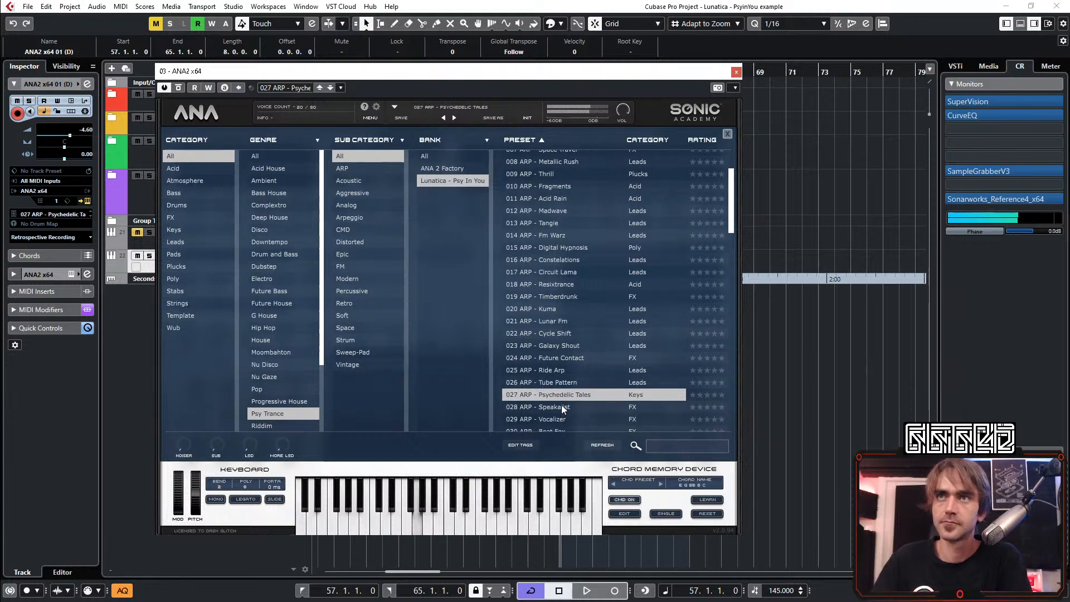
scroll(567, 389, down, 1)
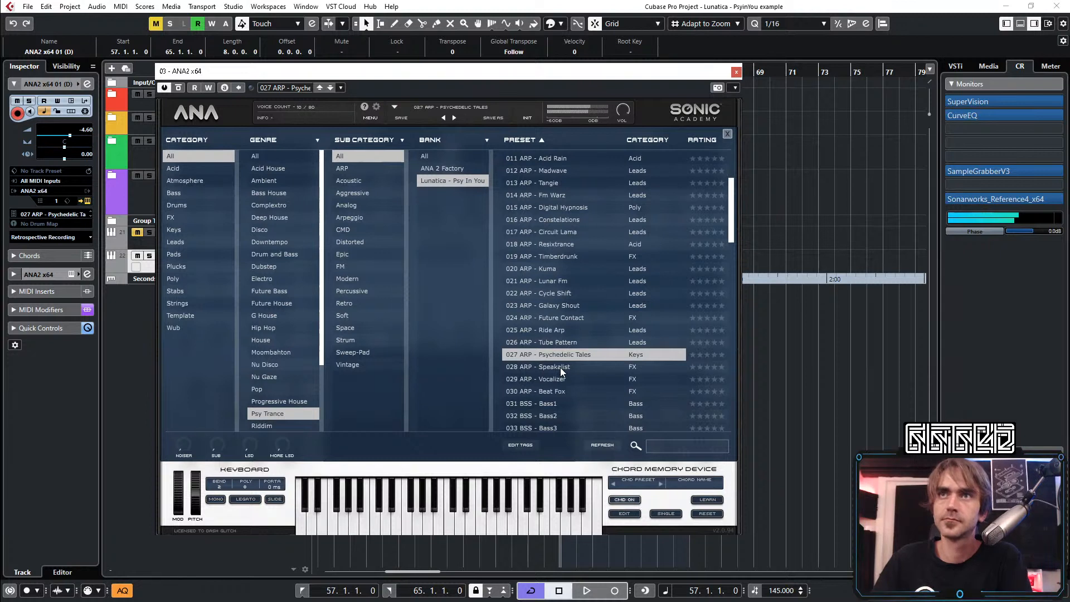
click(560, 367)
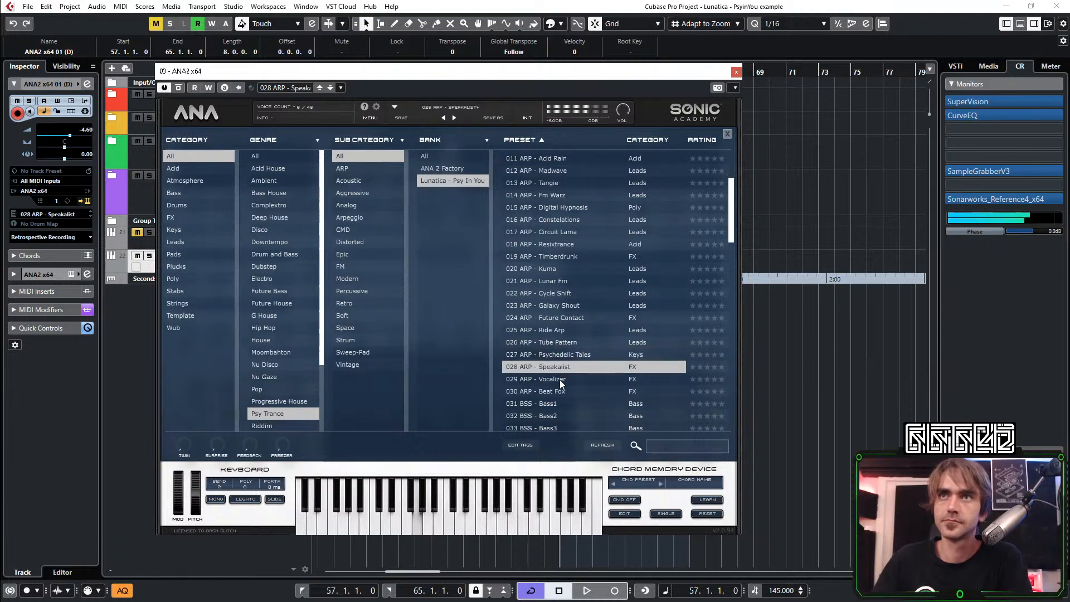
click(560, 379)
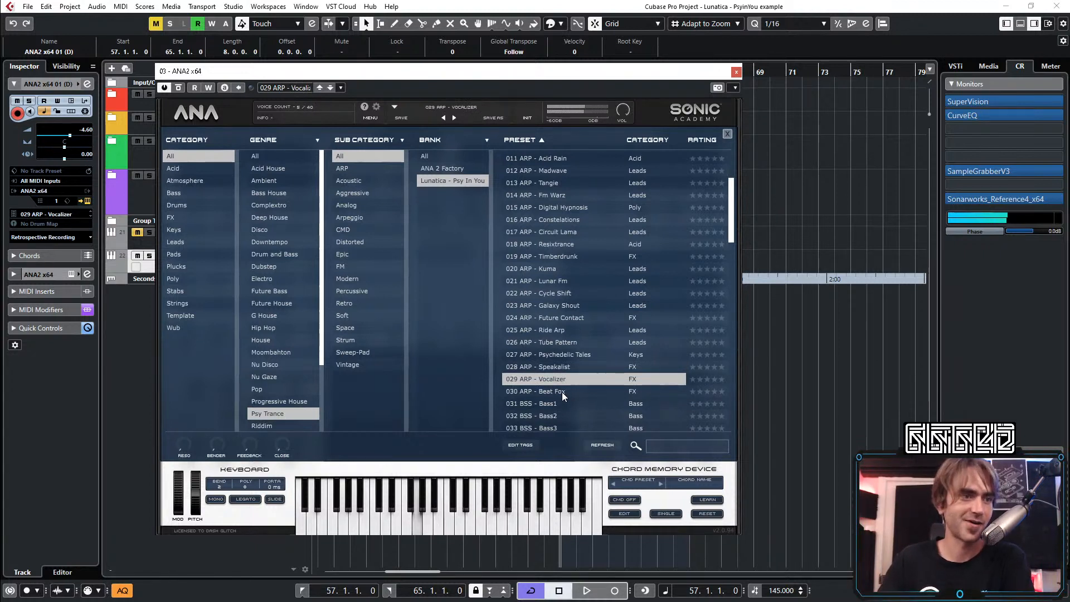
Close the synth, set the ANA2 x64 01 (D) track volume to -2.75, and listen to the cycle from bar 57
click(736, 72)
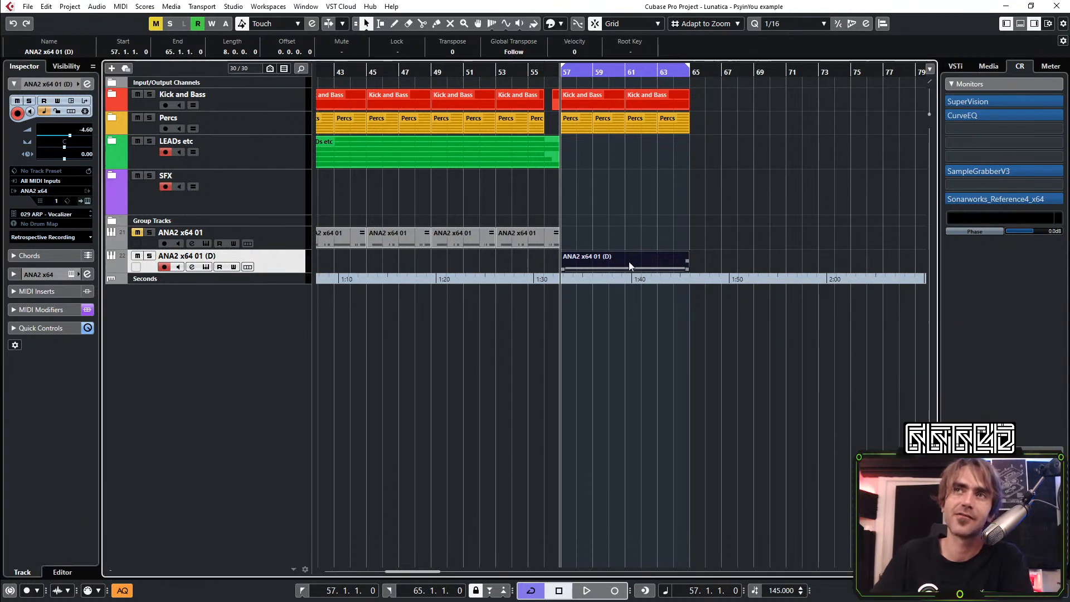
click(73, 138)
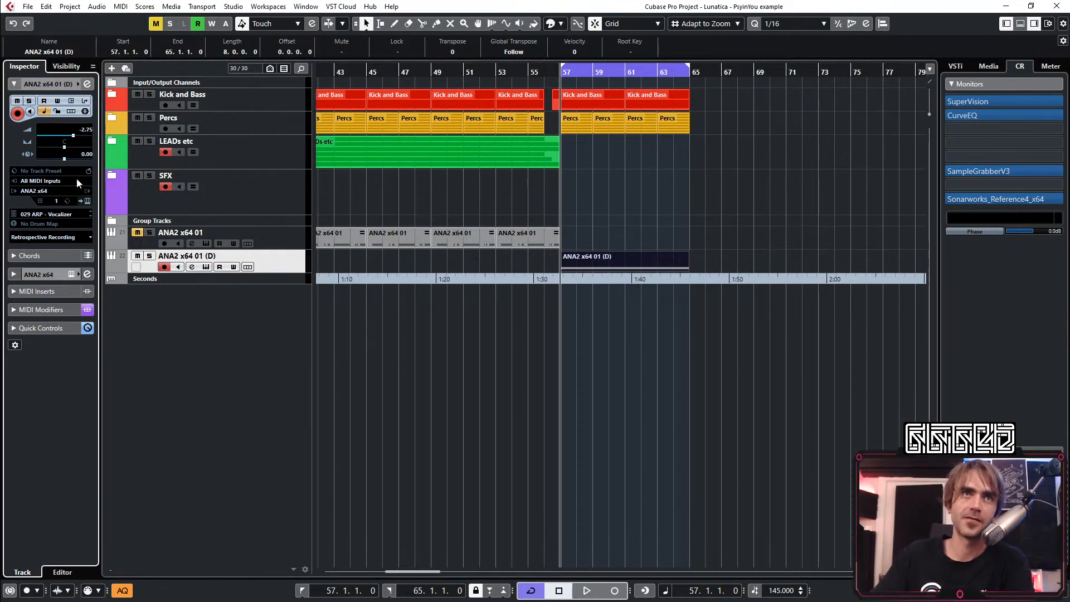
key(space)
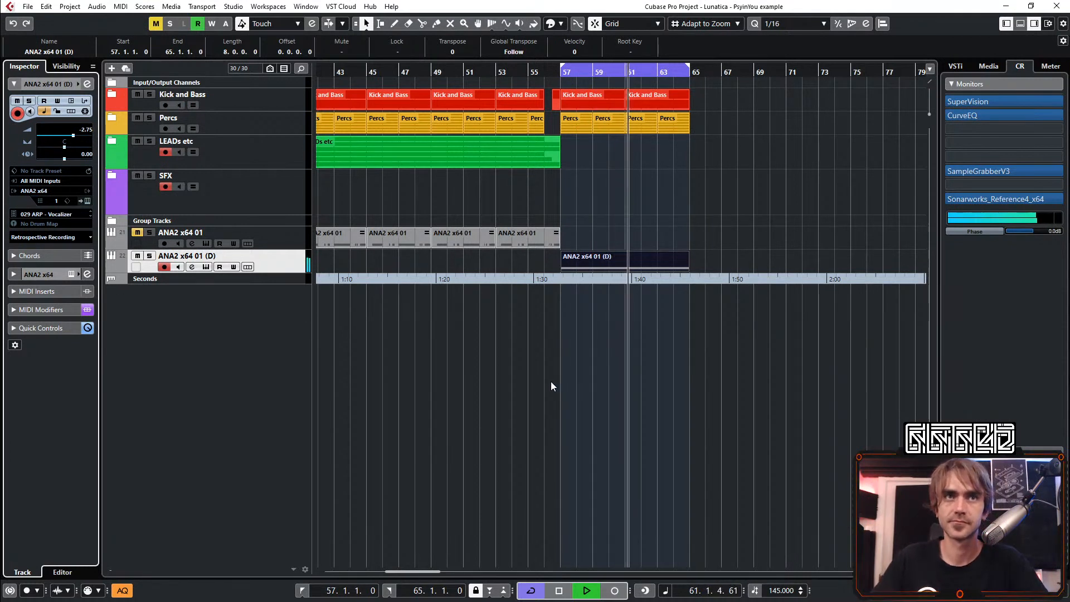
key(space)
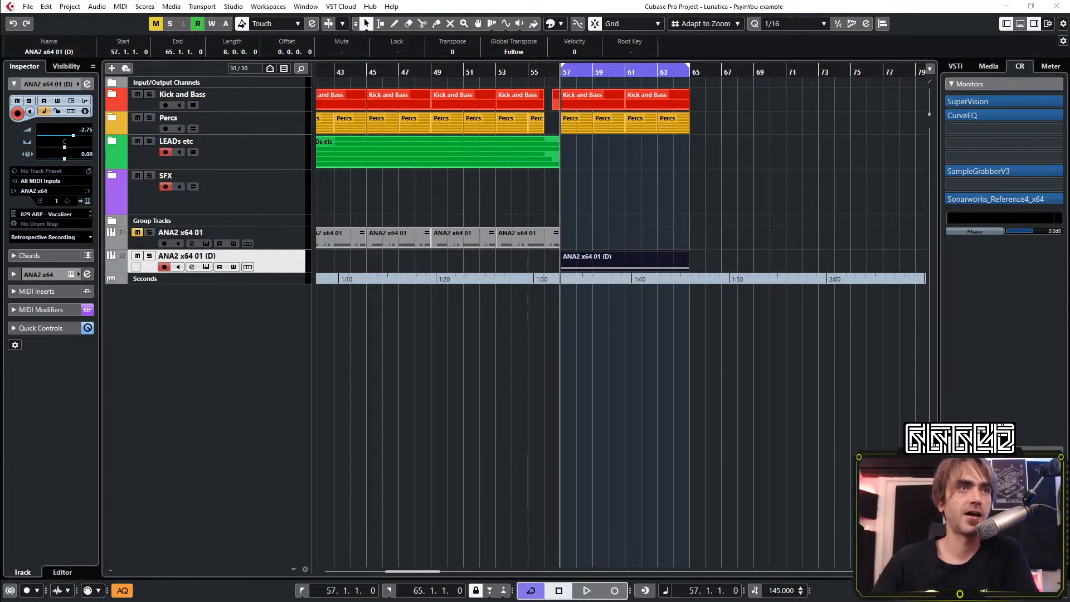
Play the cycle from bar 57 while trying out the Bender macro of the track's ANA2 synth, and close the synth
click(553, 426)
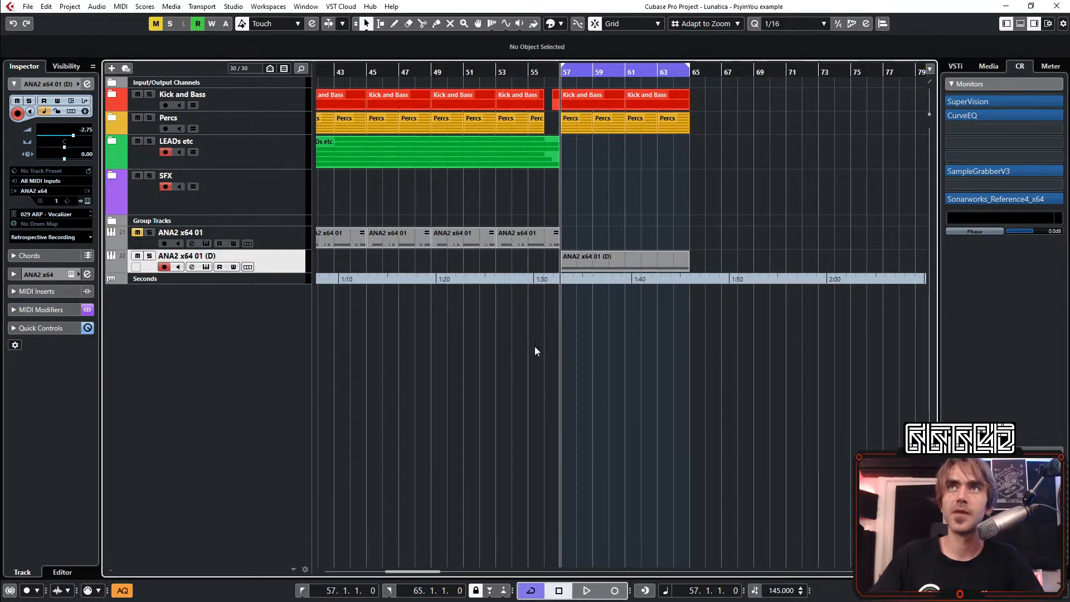
scroll(513, 352, down, 3)
scroll(496, 340, left, 2)
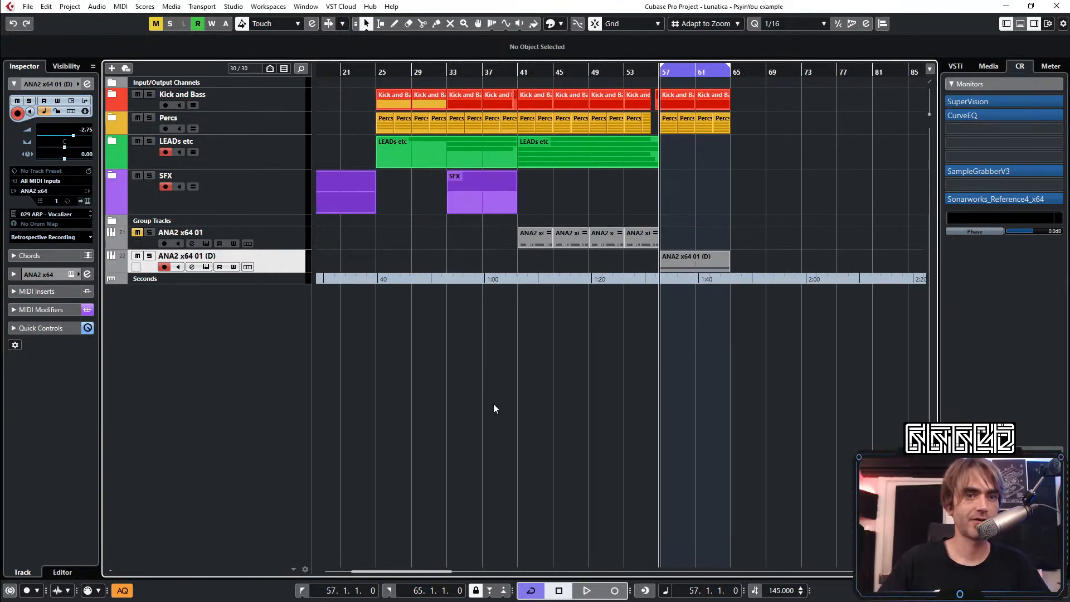
key(space)
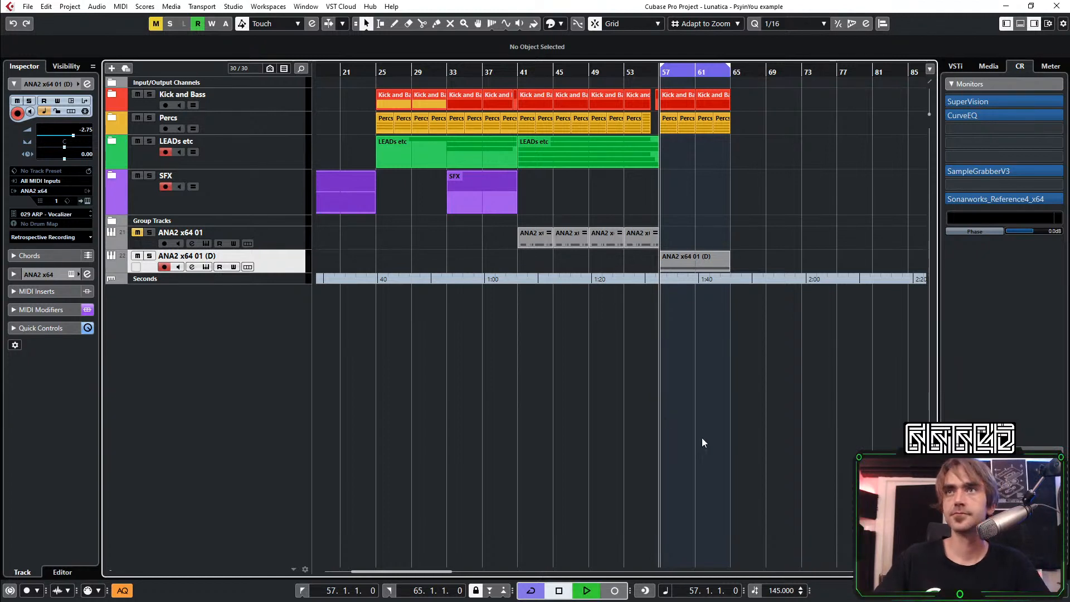
scroll(722, 145, right, 1)
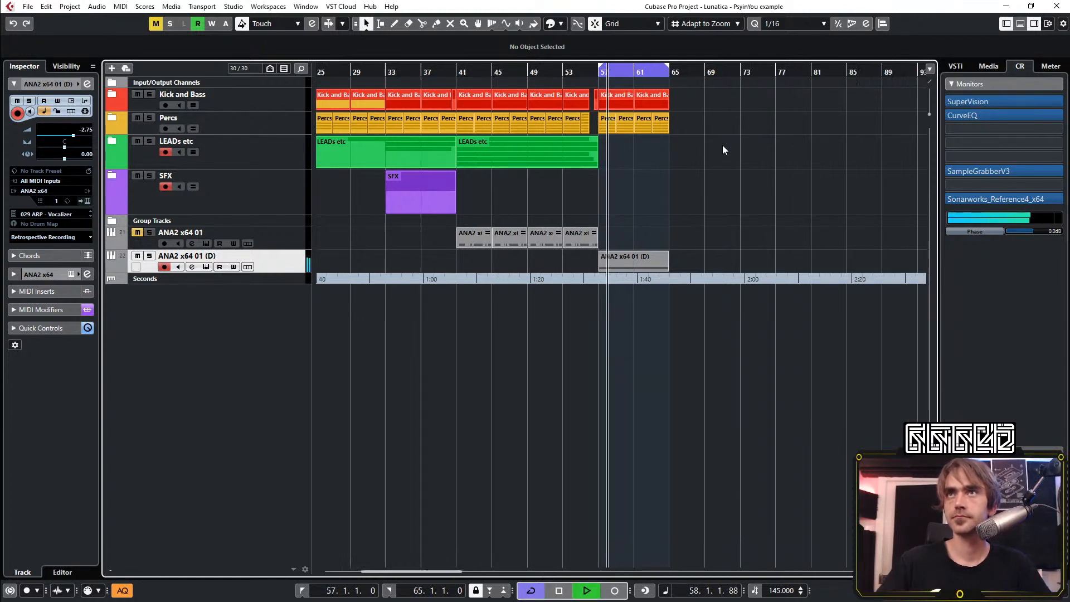
scroll(686, 138, up, 2)
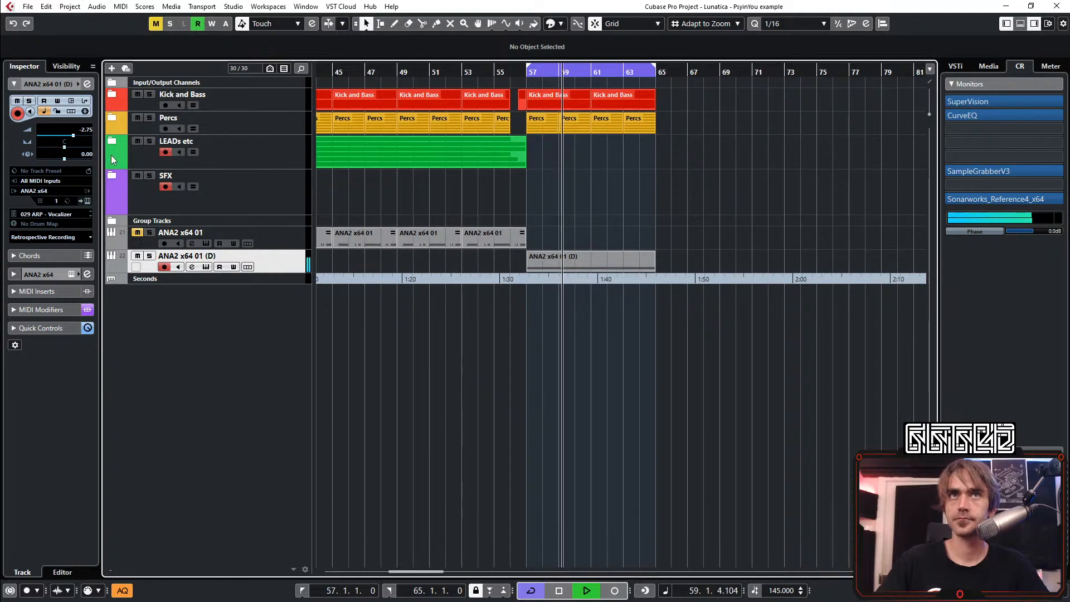
click(86, 199)
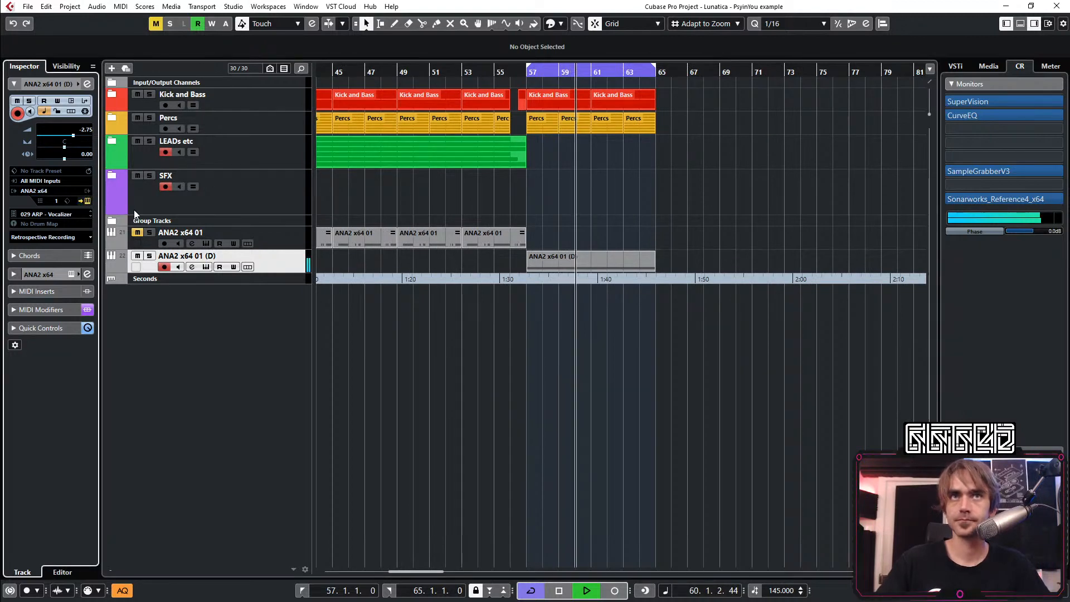
click(187, 113)
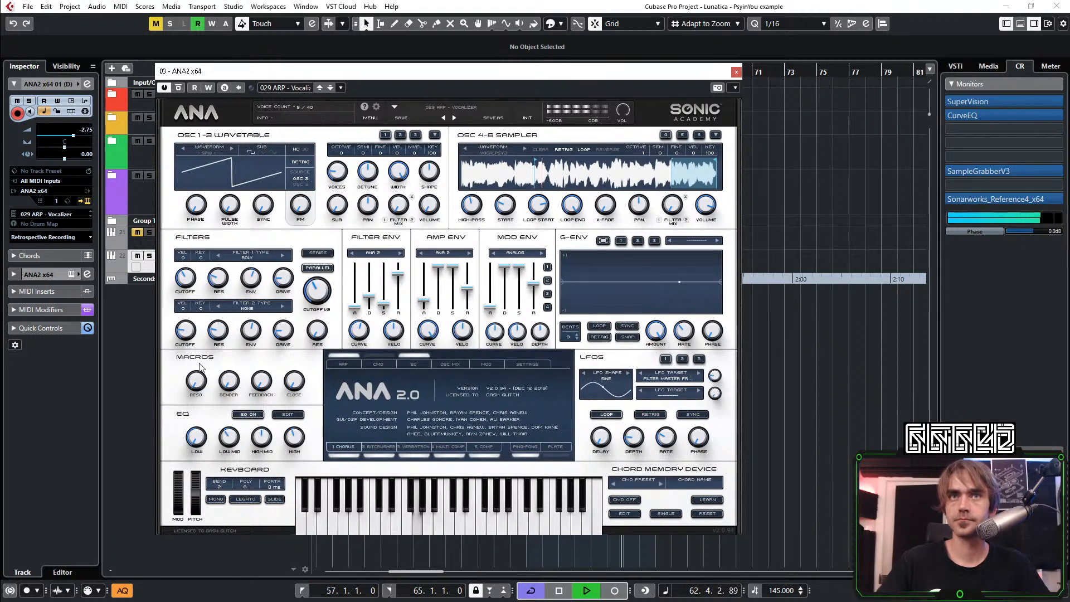
drag(227, 385, 253, 530)
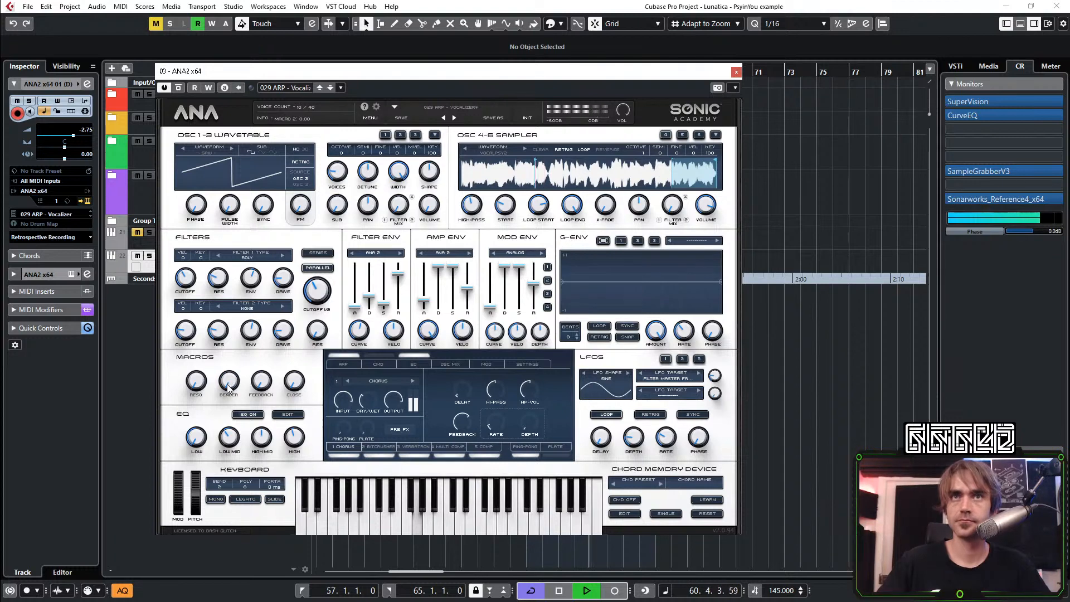
click(736, 71)
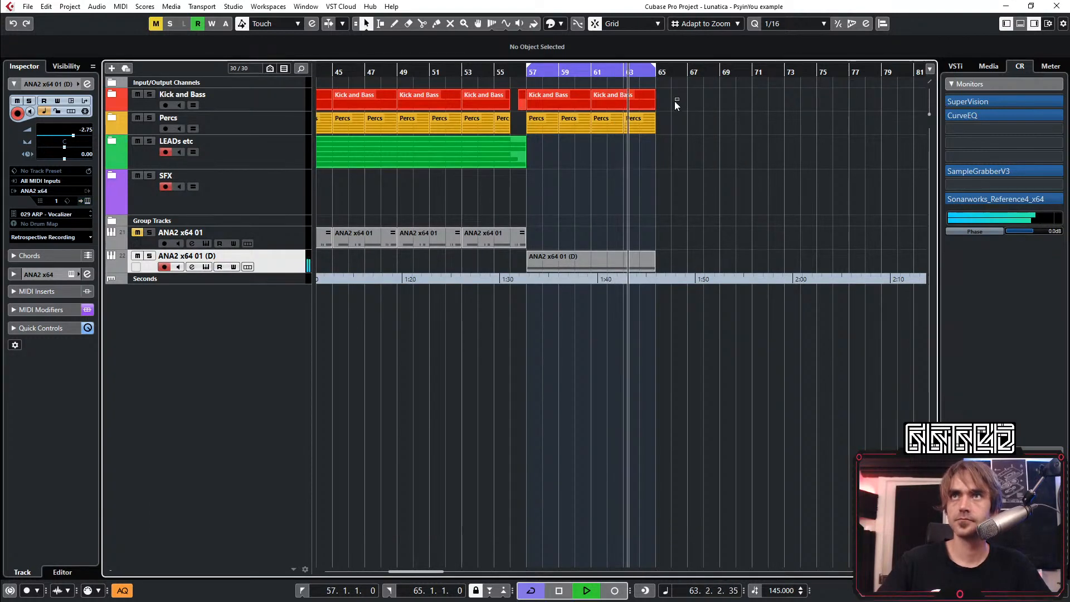
Duplicate the Kick and Bass, Percs and ANA2 x64 01 (D) parts from bars 57–65 to bar 65, and extend the cycle to bar 73
drag(674, 101, 557, 282)
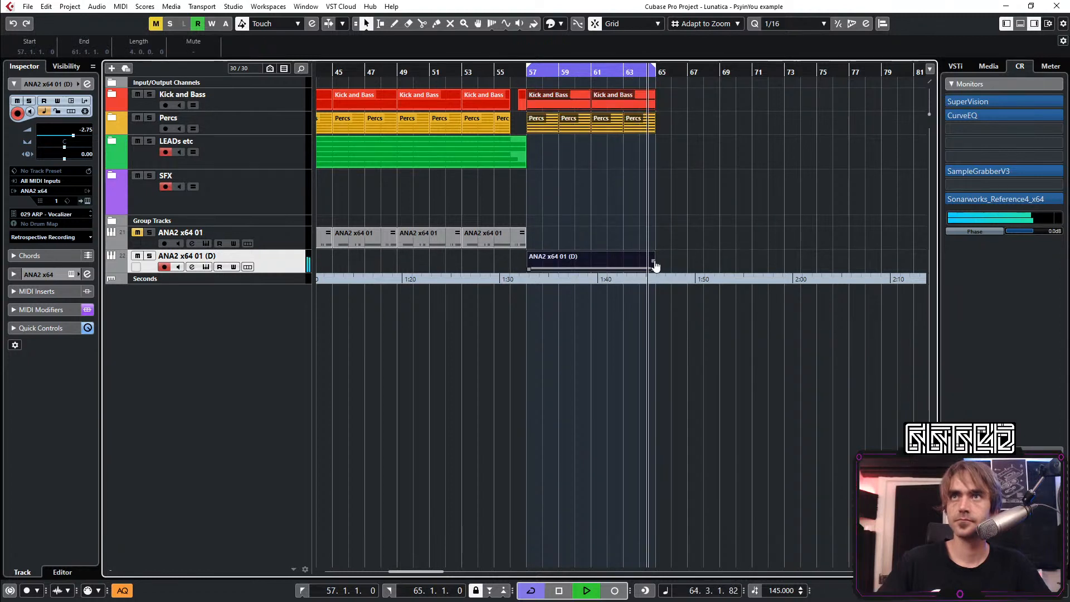
drag(653, 261, 685, 262)
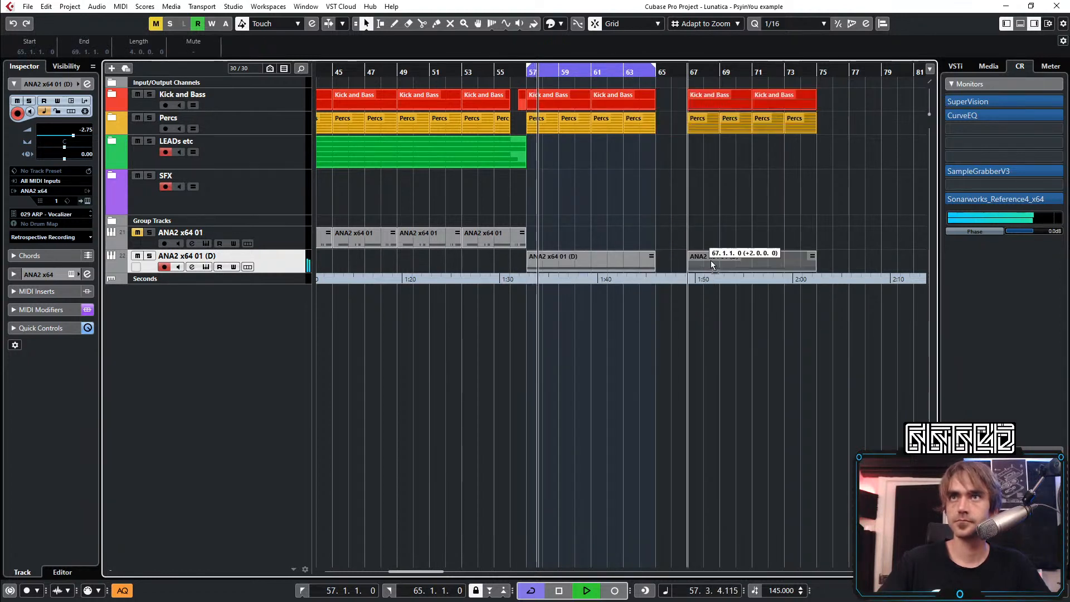
scroll(691, 209, down, 2)
scroll(679, 201, left, 2)
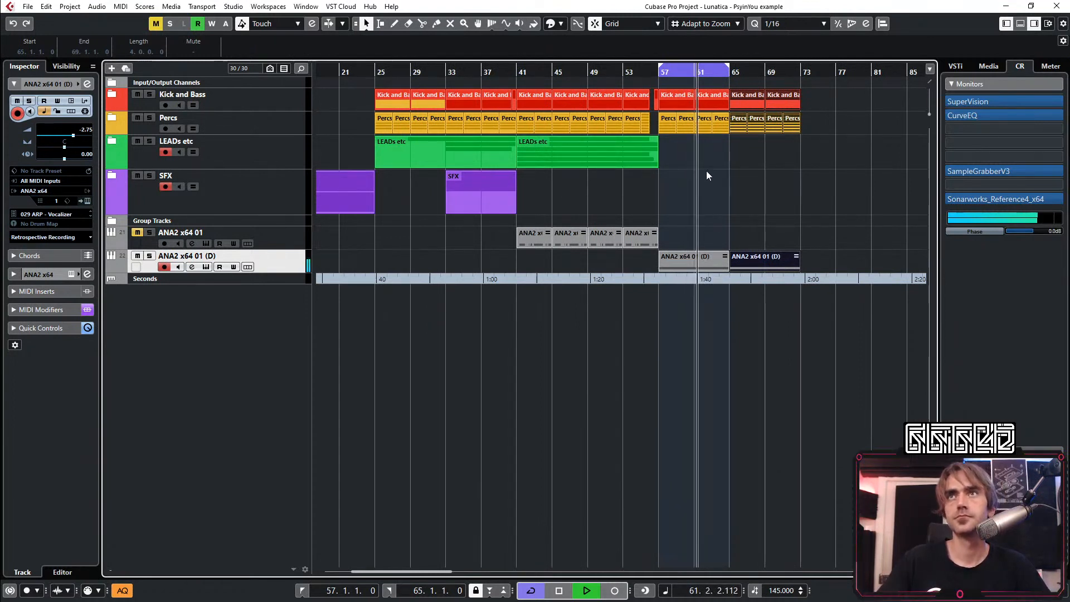
alt+click(800, 73)
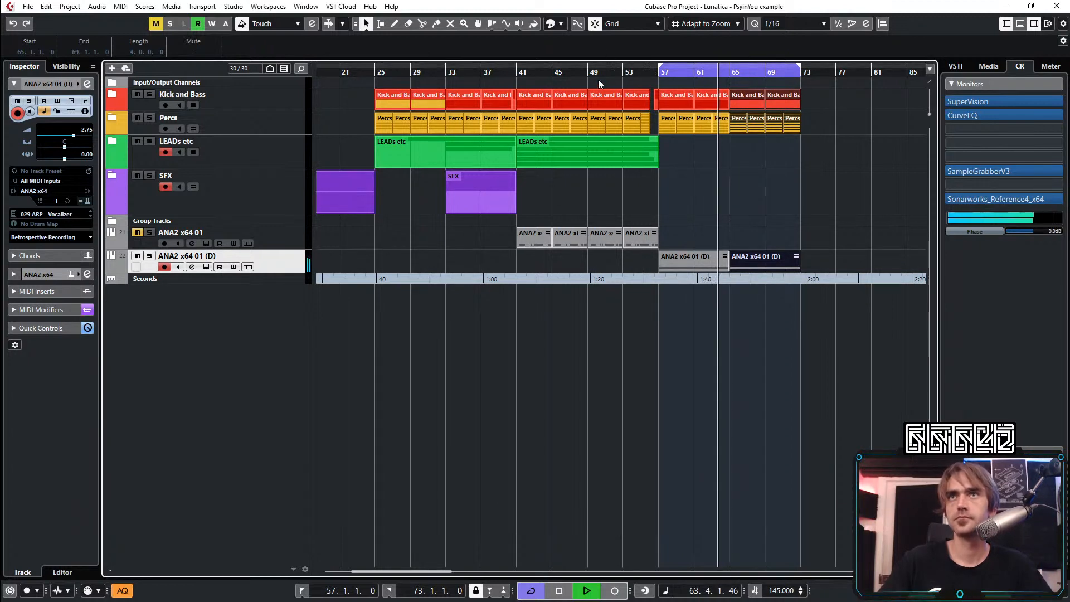
Expand the SFX folder and copy the Audio 02 recorded clip from bar 33 to bars 49 and 65
click(112, 175)
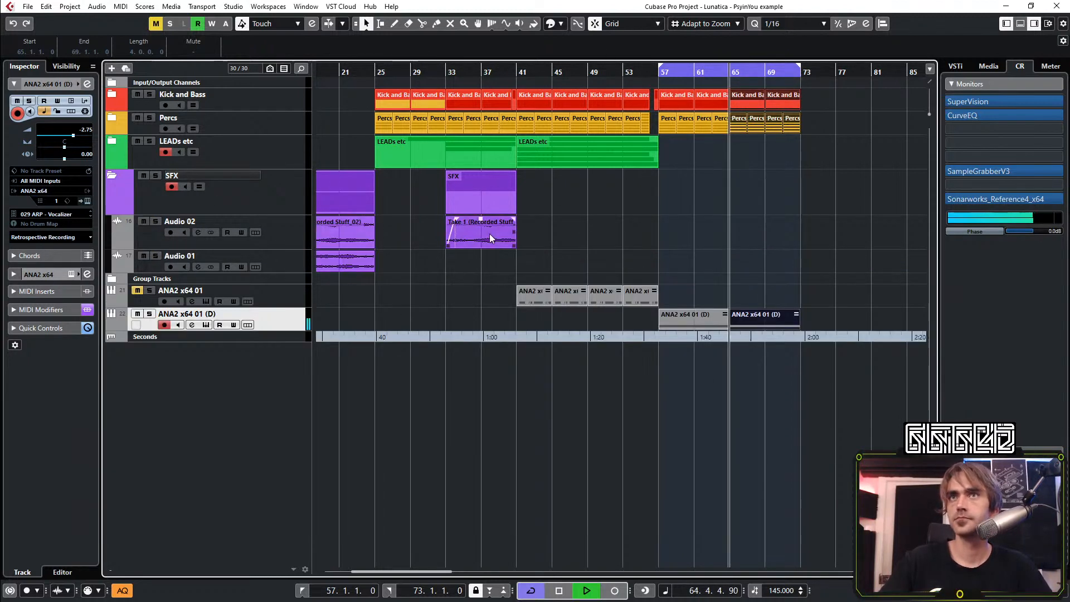
drag(448, 219, 786, 218)
key(space)
scroll(815, 189, up, 3)
scroll(788, 182, up, 1)
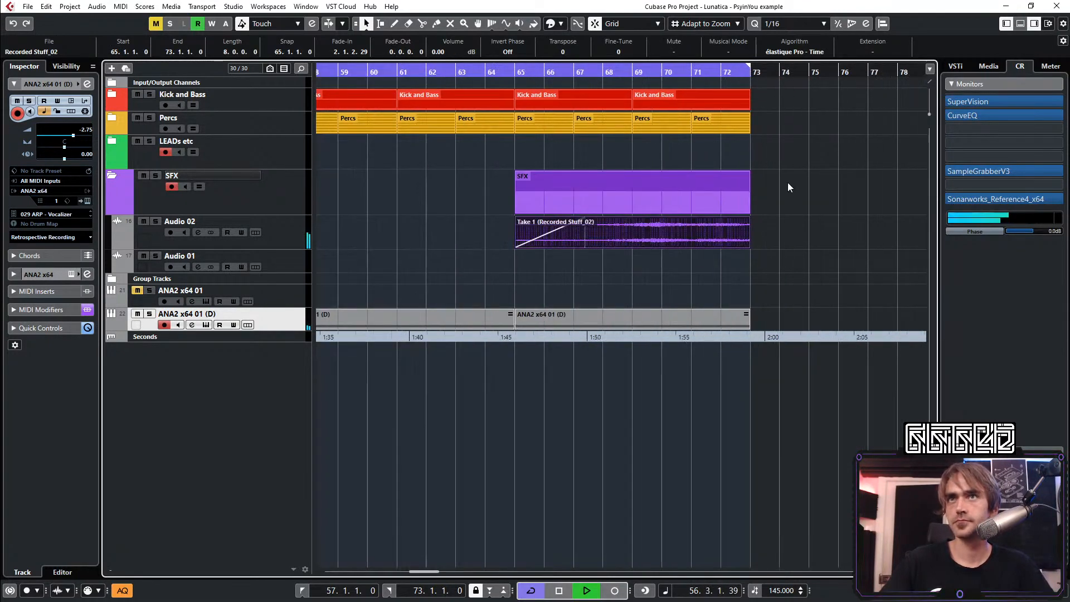
Shorten the last Kick and Bass and Percs parts so that they end at 72.4.1, just before bar 73
click(814, 150)
scroll(761, 115, up, 3)
scroll(760, 112, up, 1)
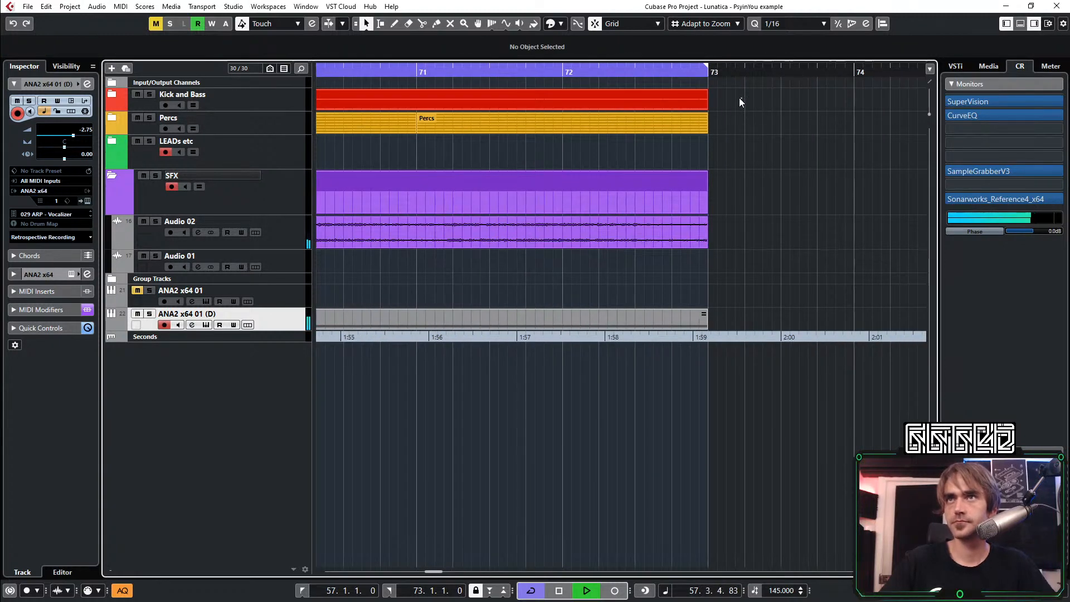
drag(739, 98, 671, 139)
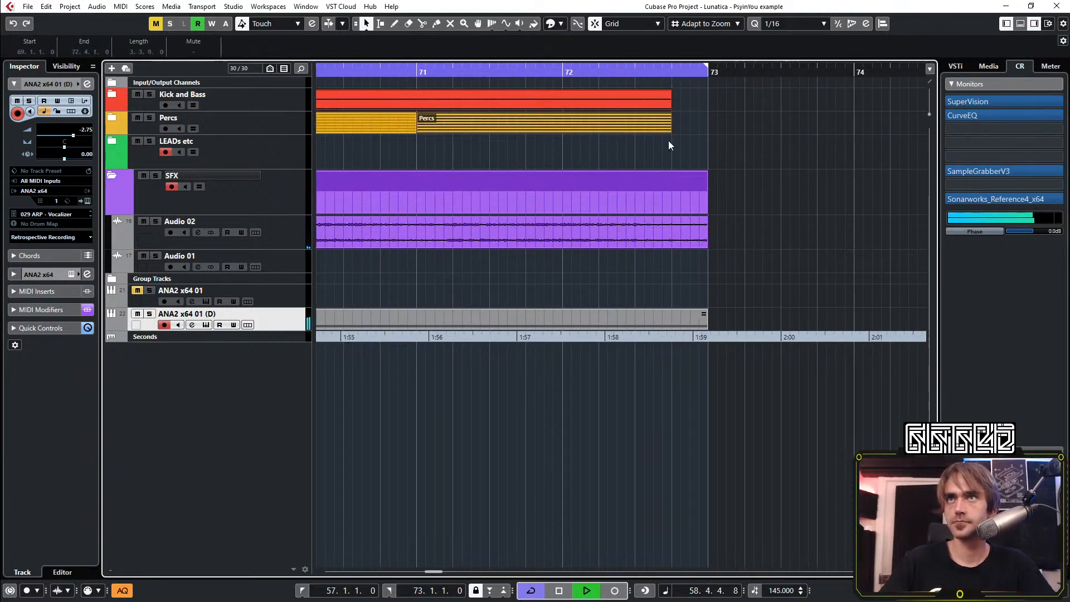
click(708, 156)
scroll(664, 179, down, 5)
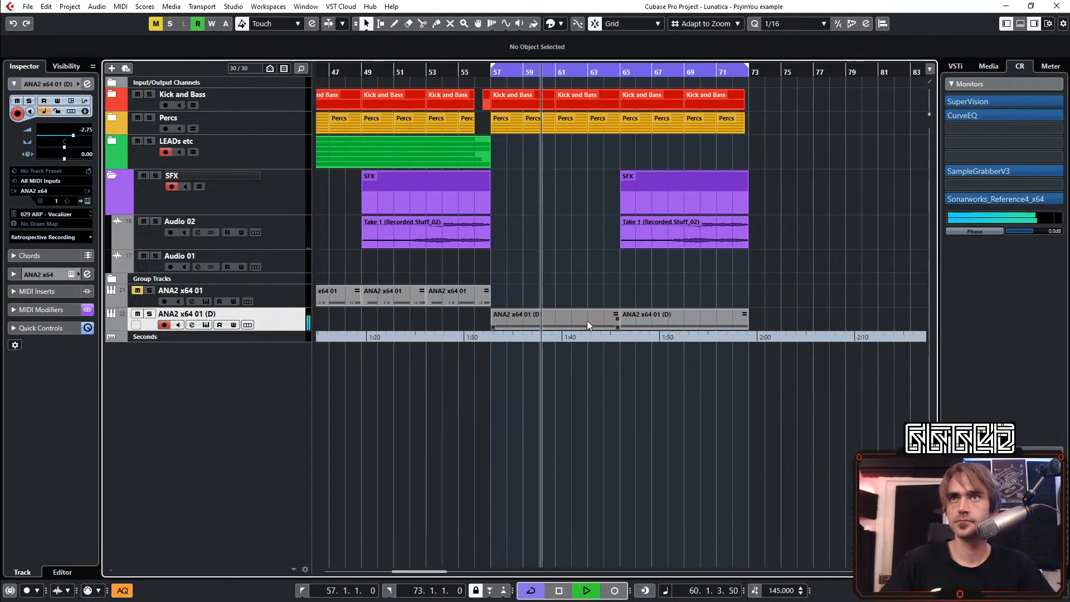
View the notes of the ANA2 x64 01 (D) part at bar 57, and close the editor
double_click(587, 320)
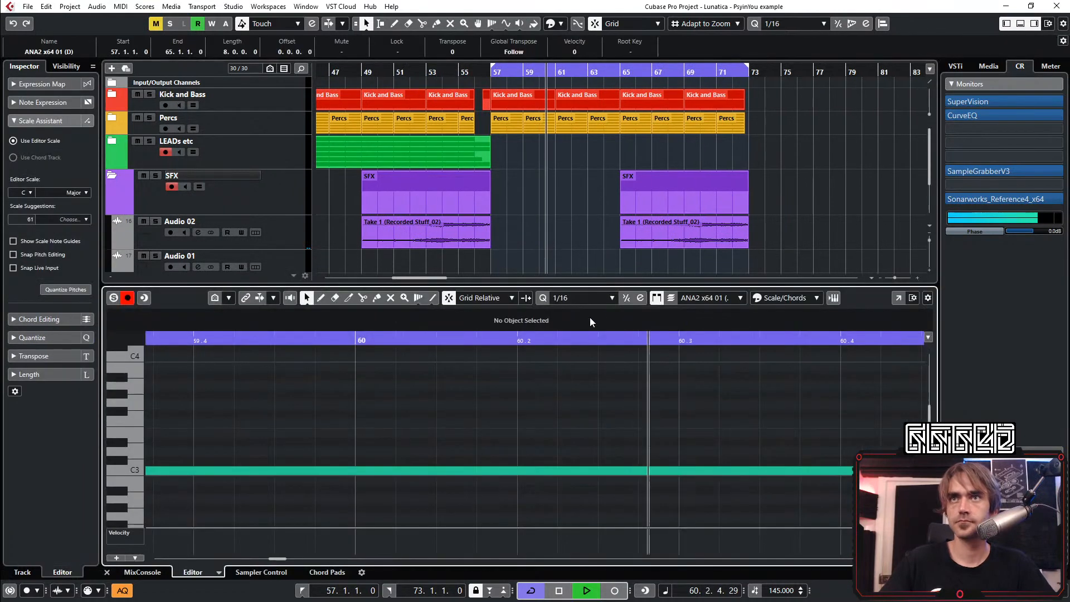
click(107, 573)
click(607, 263)
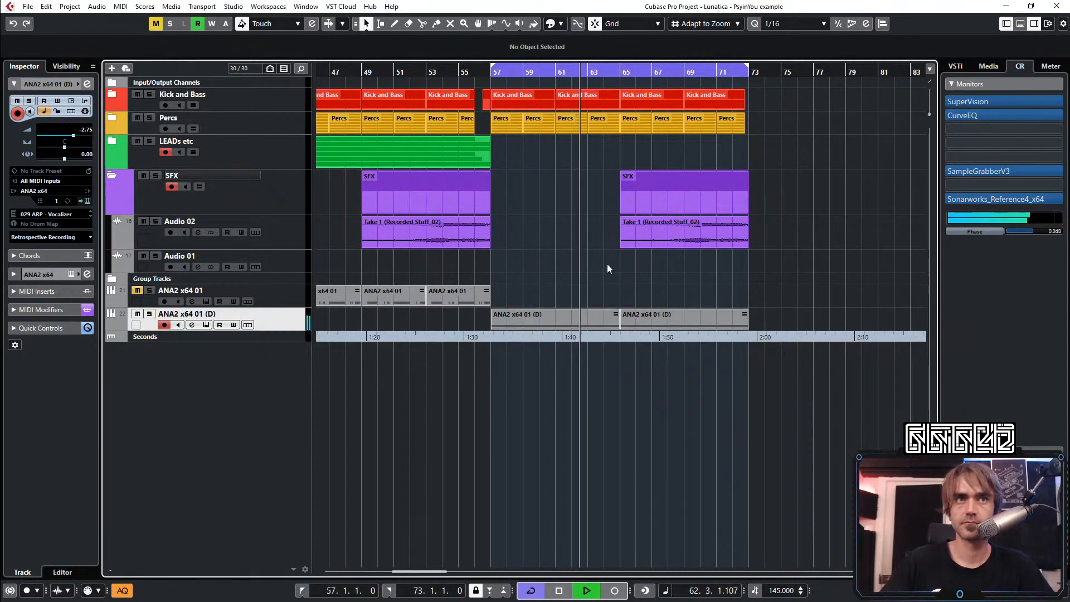
scroll(579, 279, down, 2)
scroll(619, 320, right, 2)
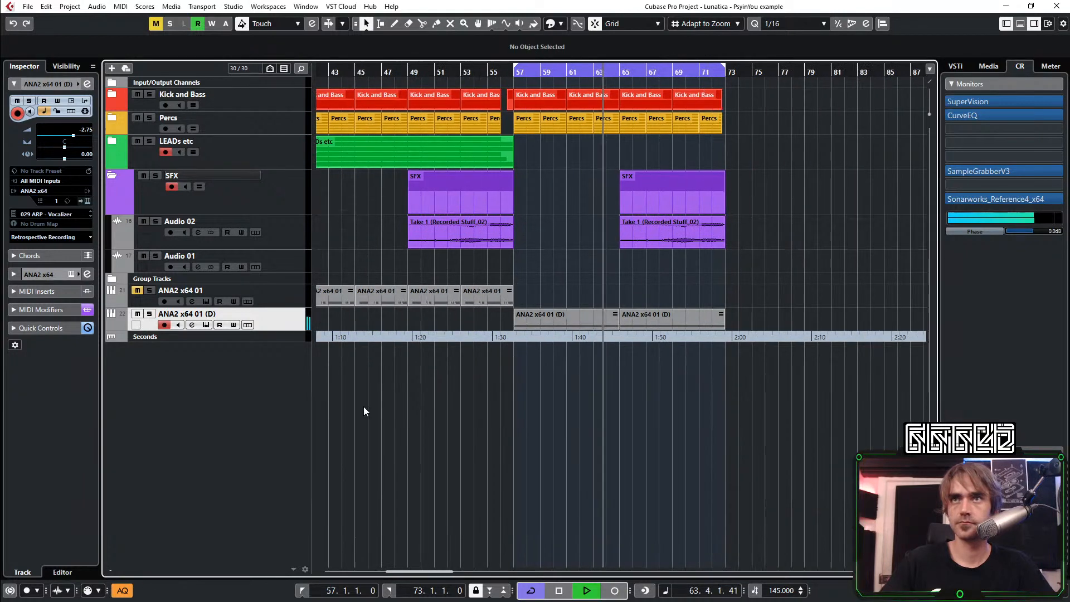
Open the ANA2 synth of the ANA2 x64 01 (D) track and try out its Bender, Close and Feedback macros during playback
click(87, 201)
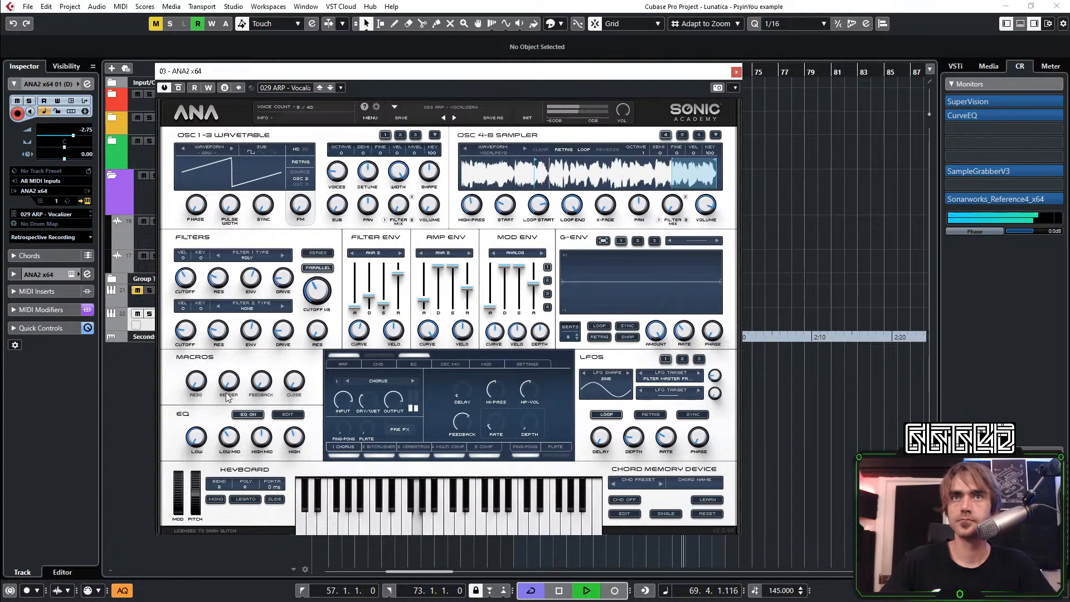
drag(228, 379, 273, 181)
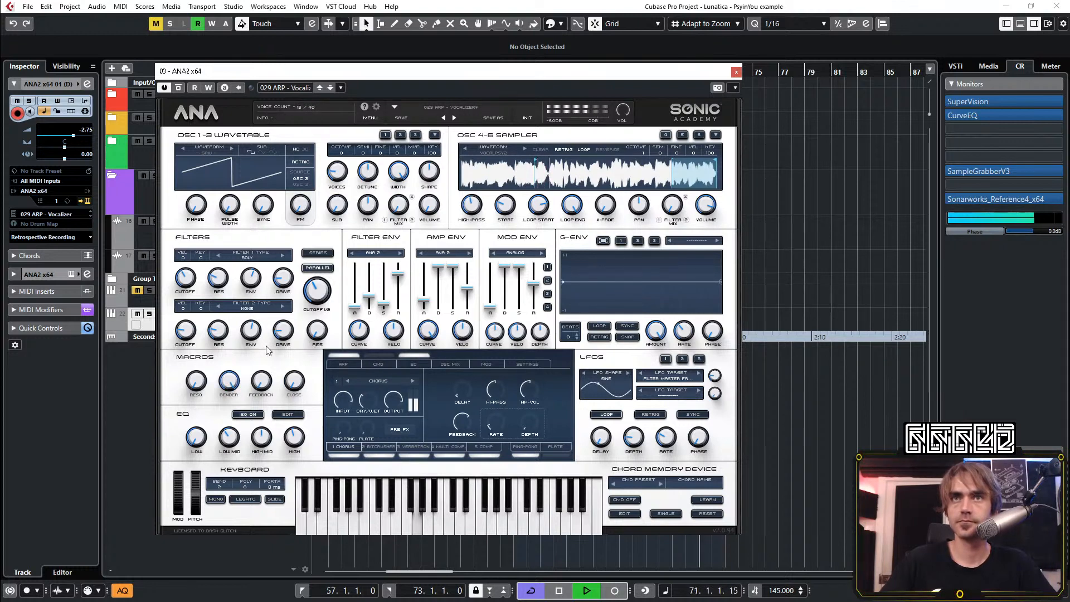
drag(295, 389, 281, 518)
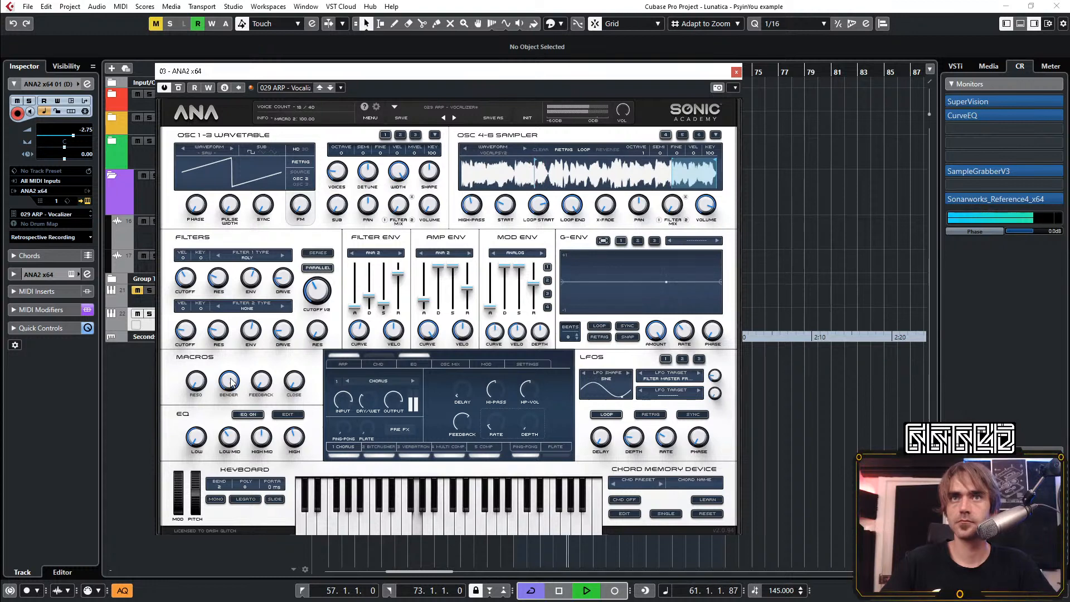
drag(261, 380, 295, 262)
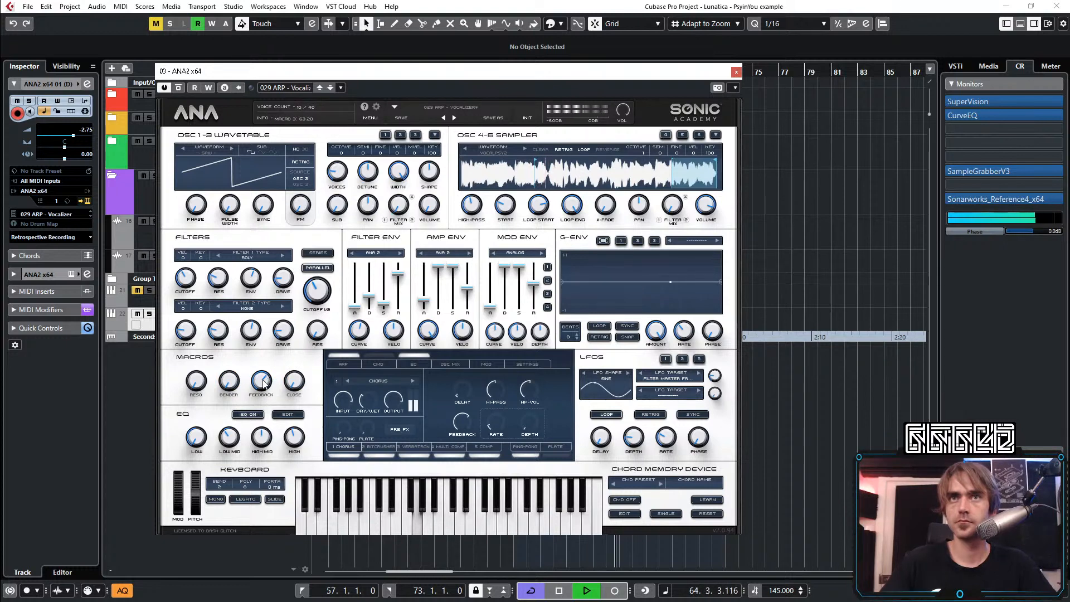
drag(264, 384, 269, 380)
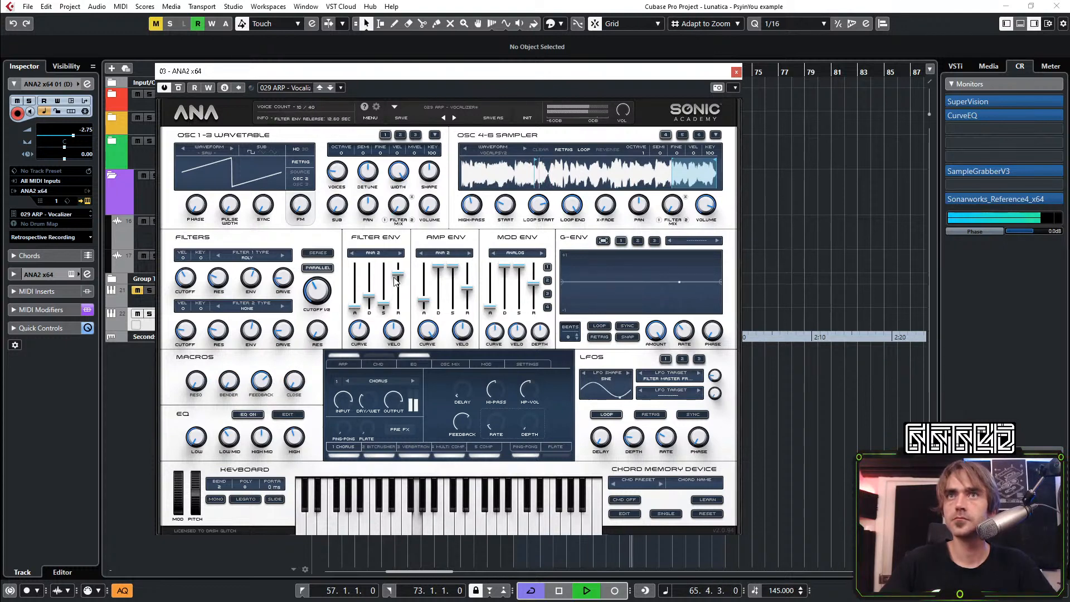
Try a plucky sound by lowering the amp envelope's sustain and release, and reducing its decay to about 0.02 s
drag(453, 266, 467, 304)
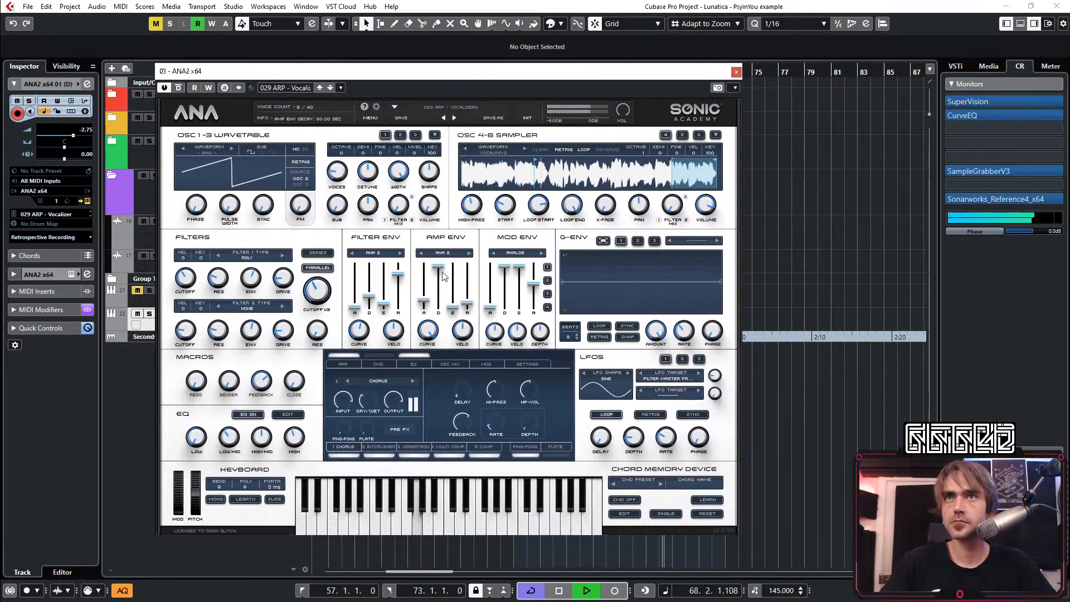
drag(439, 266, 438, 286)
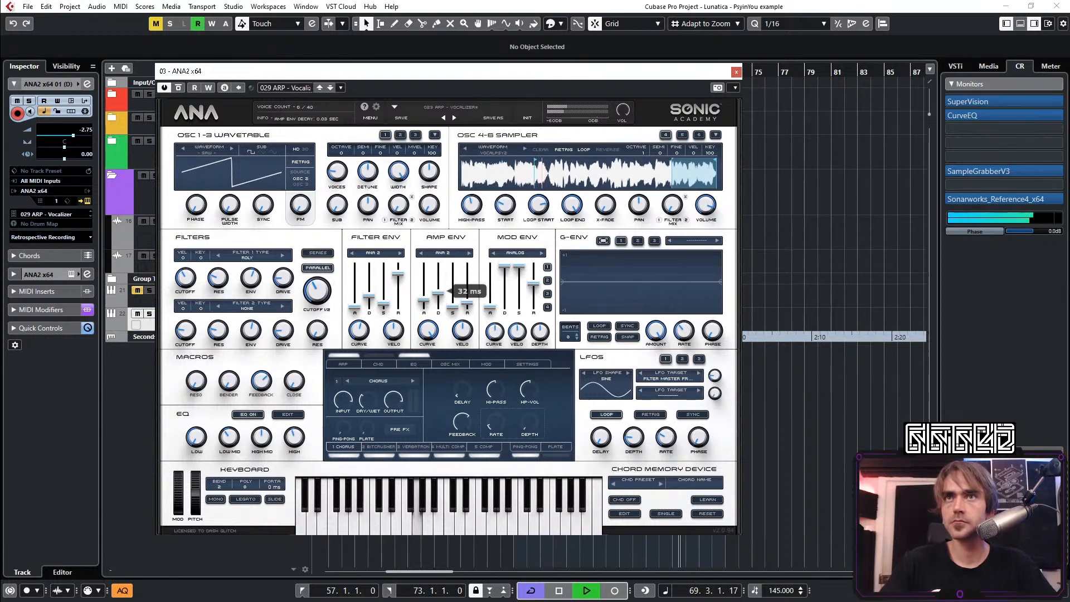
mouse_move(438, 285)
mouse_down()
mouse_move(439, 265)
mouse_move(438, 287)
mouse_up()
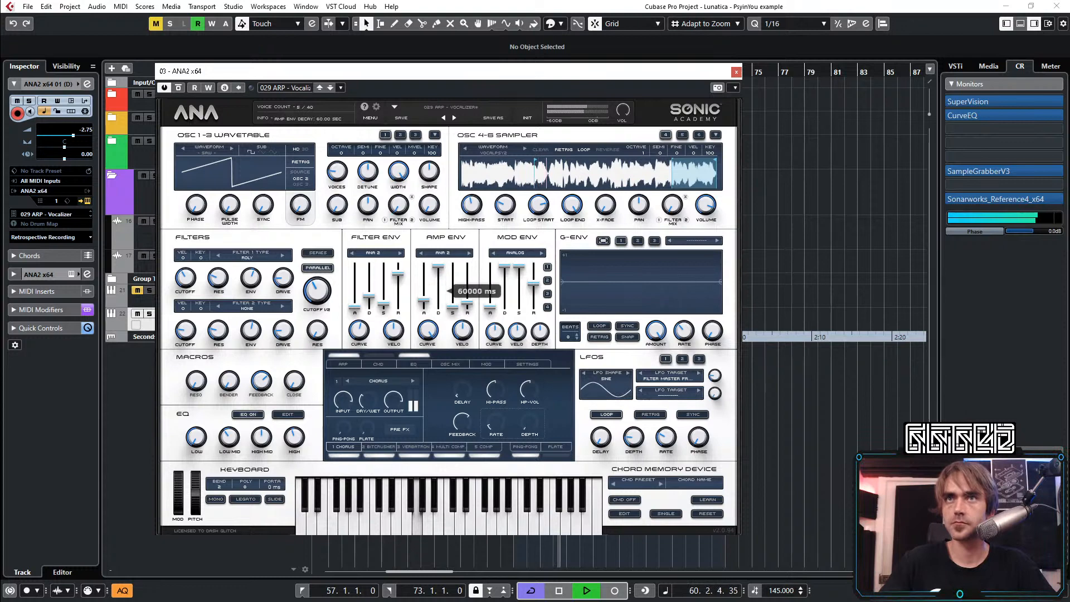
right_click(432, 293)
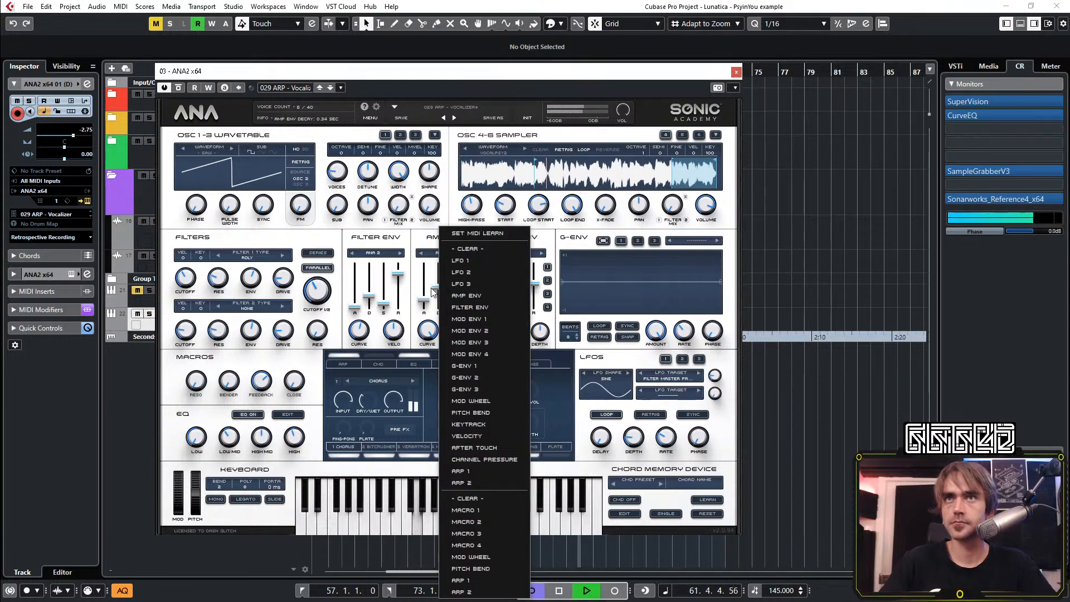
click(432, 289)
drag(438, 288, 438, 294)
Try modulating the amp envelope decay with G-Env 1, raising the curve's start point to maximum and switching its Loop and Sync options
right_click(440, 295)
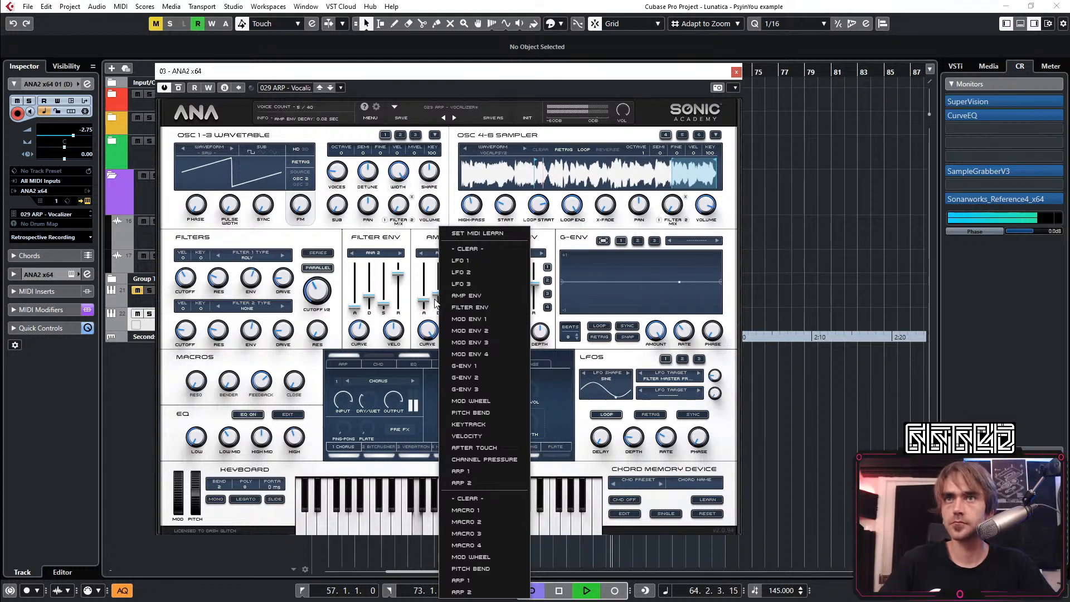
click(470, 367)
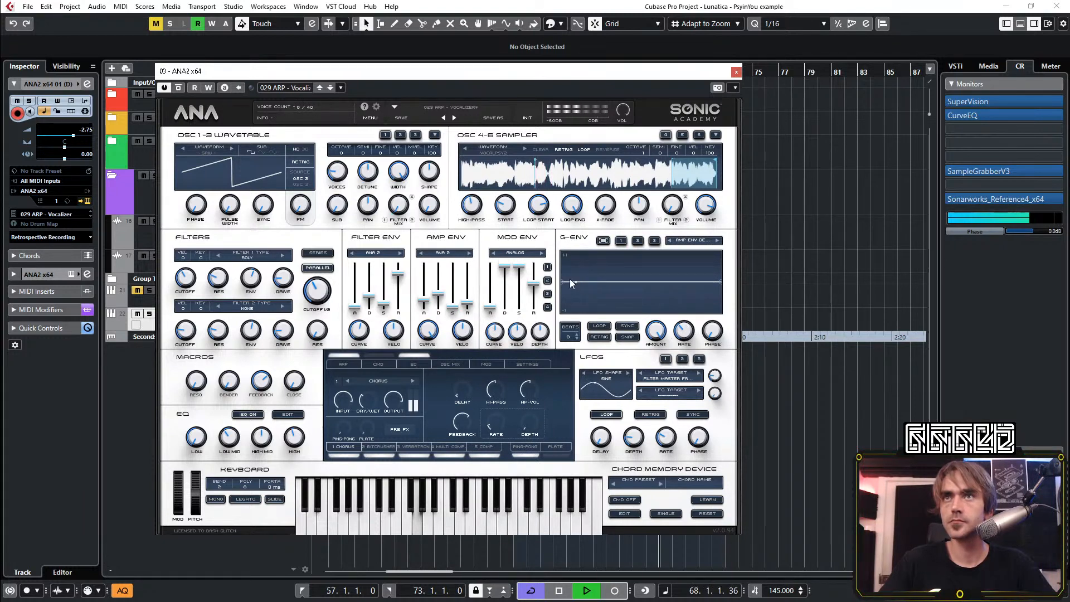
drag(563, 282, 563, 254)
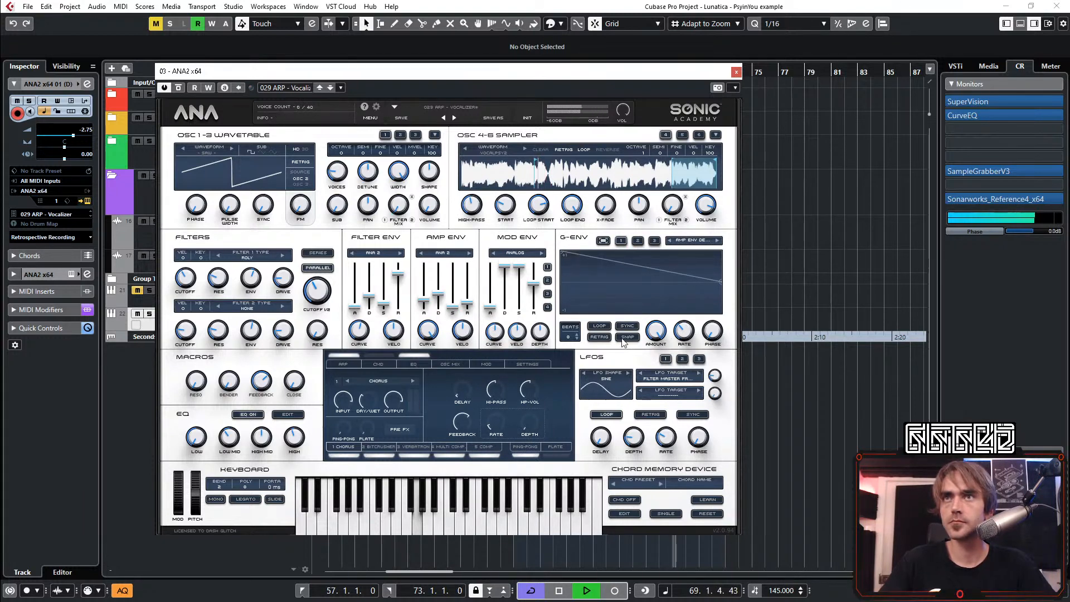
click(597, 328)
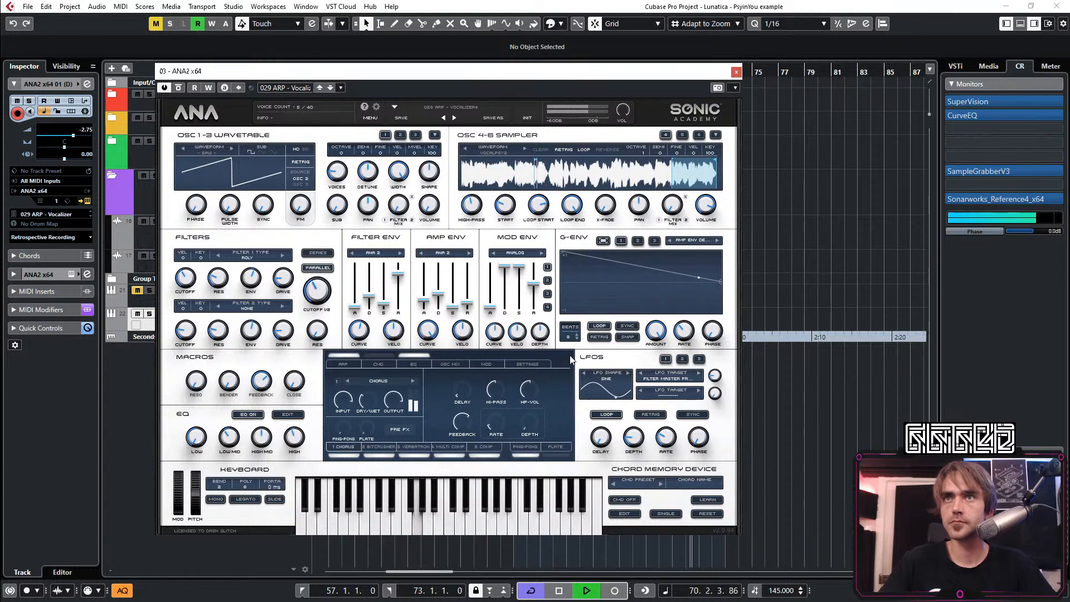
click(628, 327)
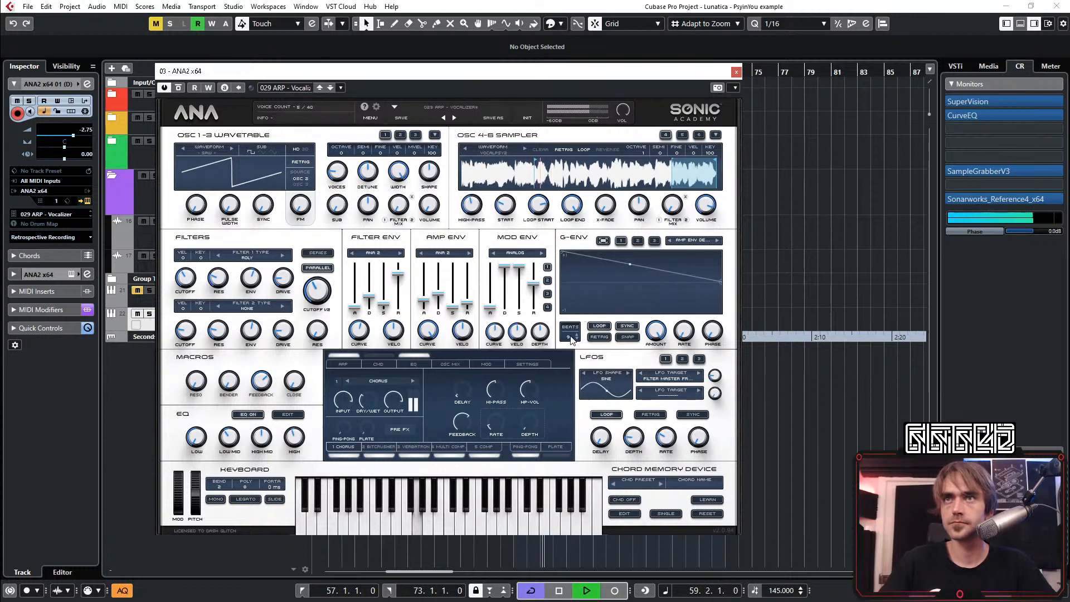
Try a G-Env 1 length of 1 beat with Snap on, and bend its line into a falling curve
drag(571, 336, 564, 370)
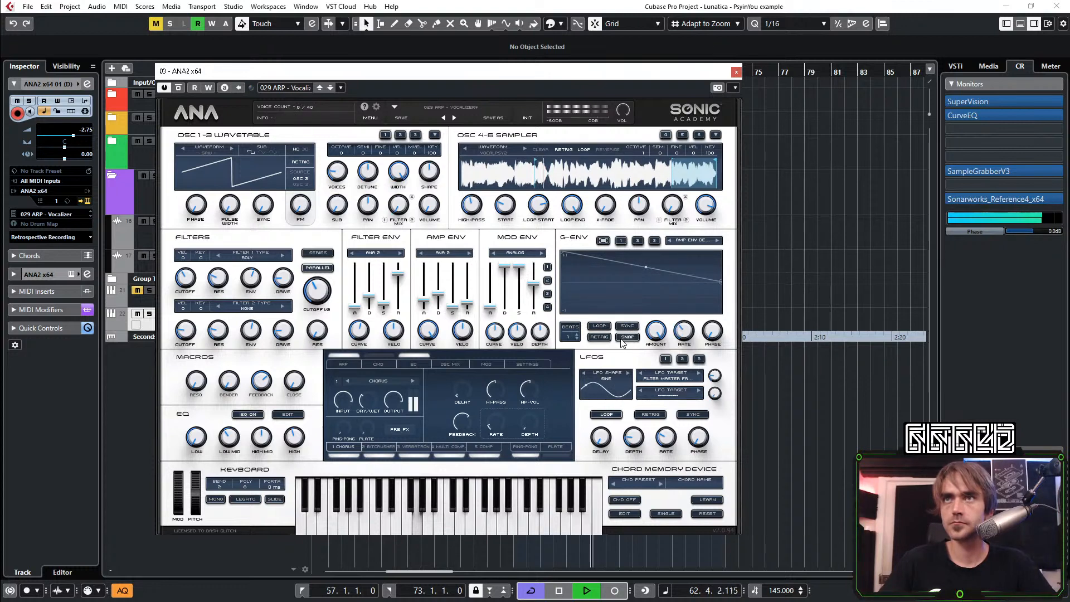
drag(612, 263, 622, 283)
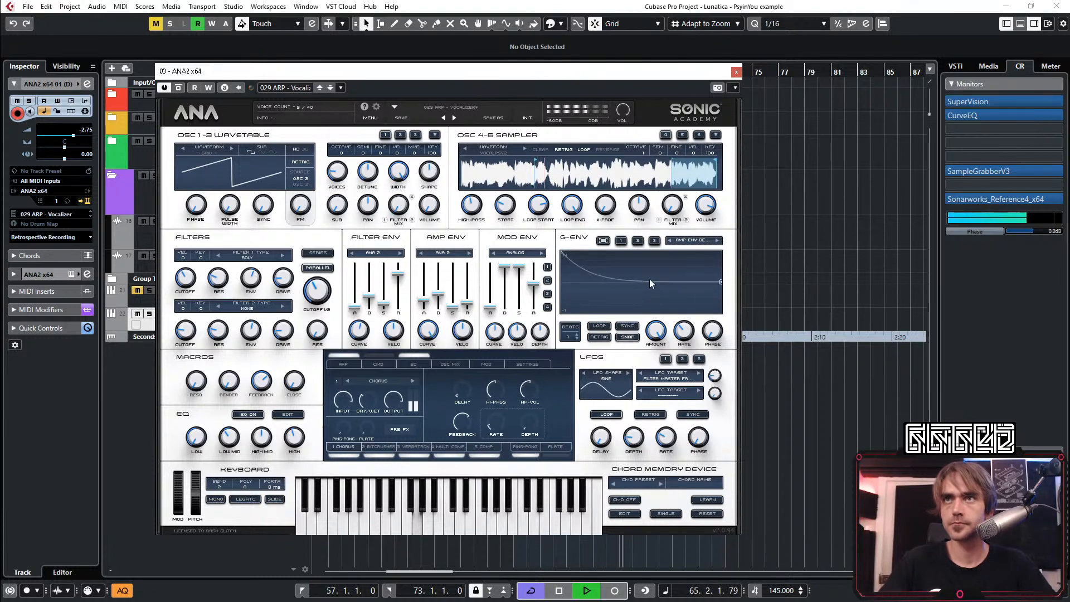
drag(722, 287, 717, 335)
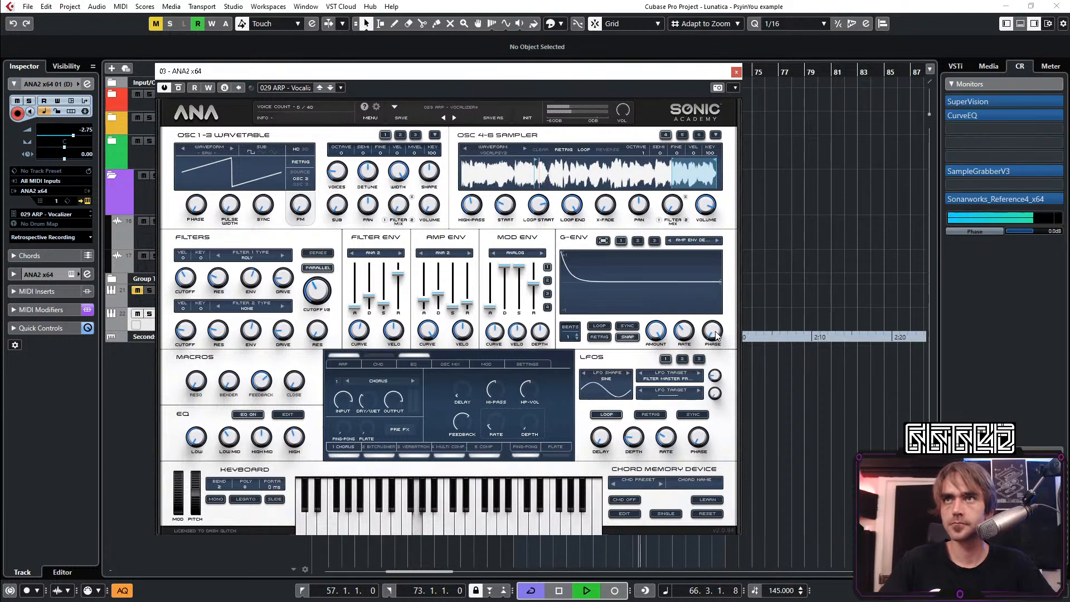
drag(593, 283, 642, 274)
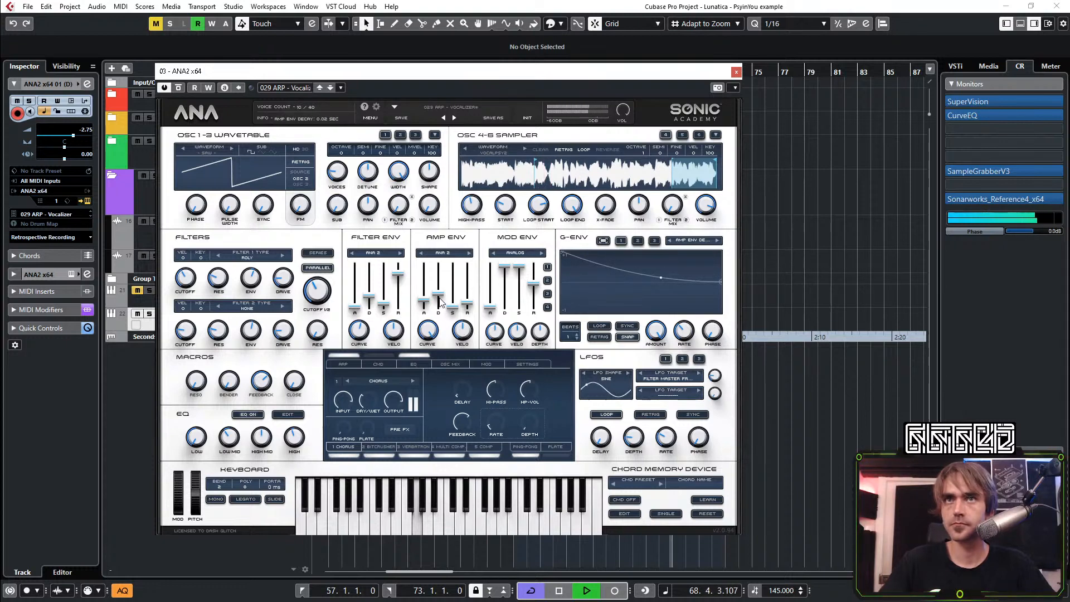
Audition the presets 028 ARP - Speakalist and 030 ARP - Beat Fox, reload 029 ARP - Vocalizer, and stop playback
click(451, 107)
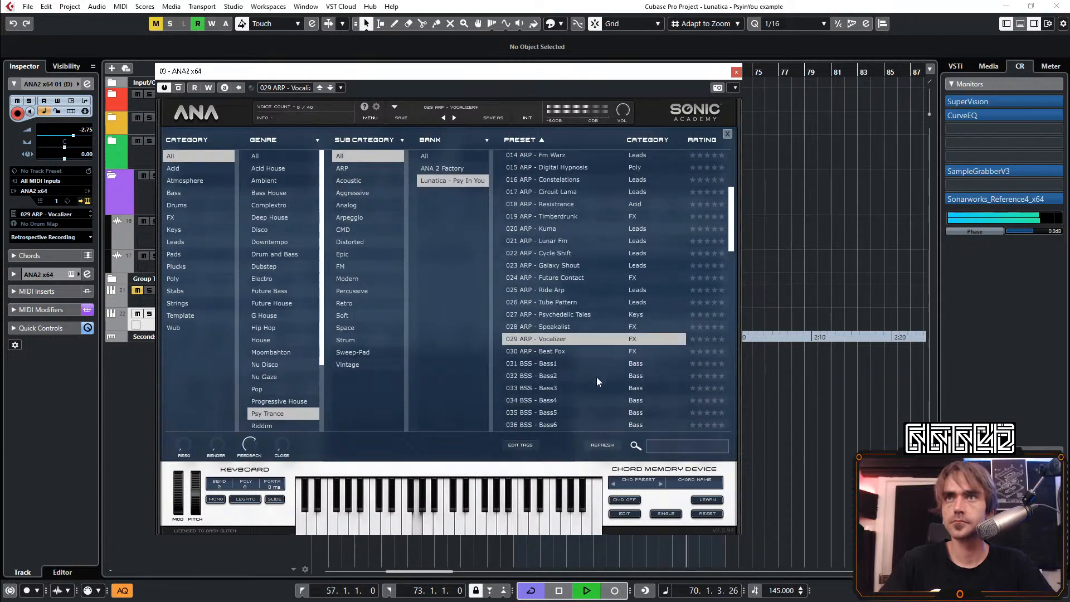
click(564, 327)
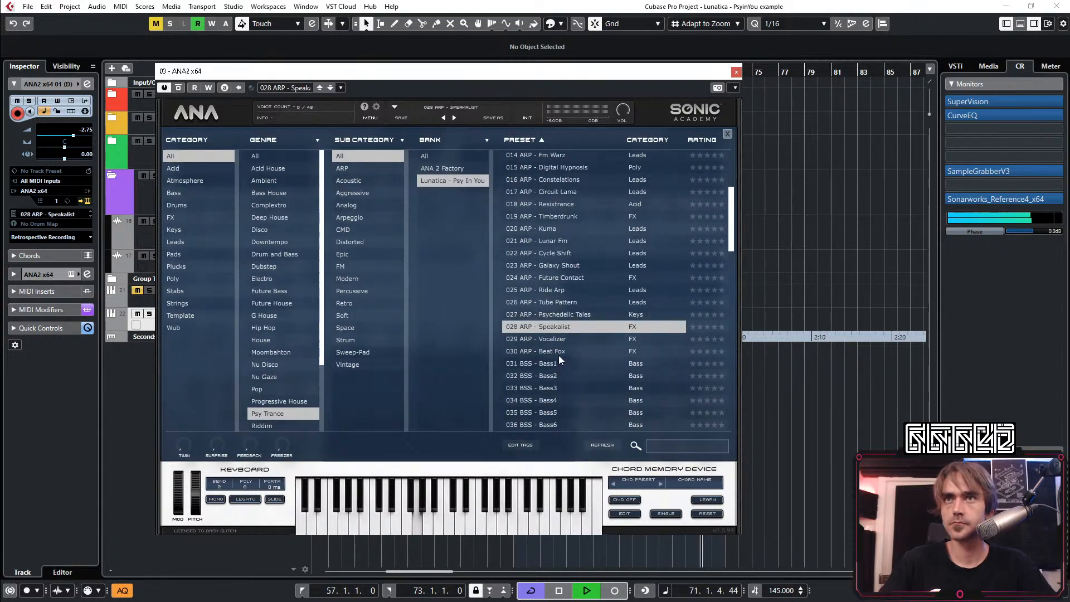
click(558, 356)
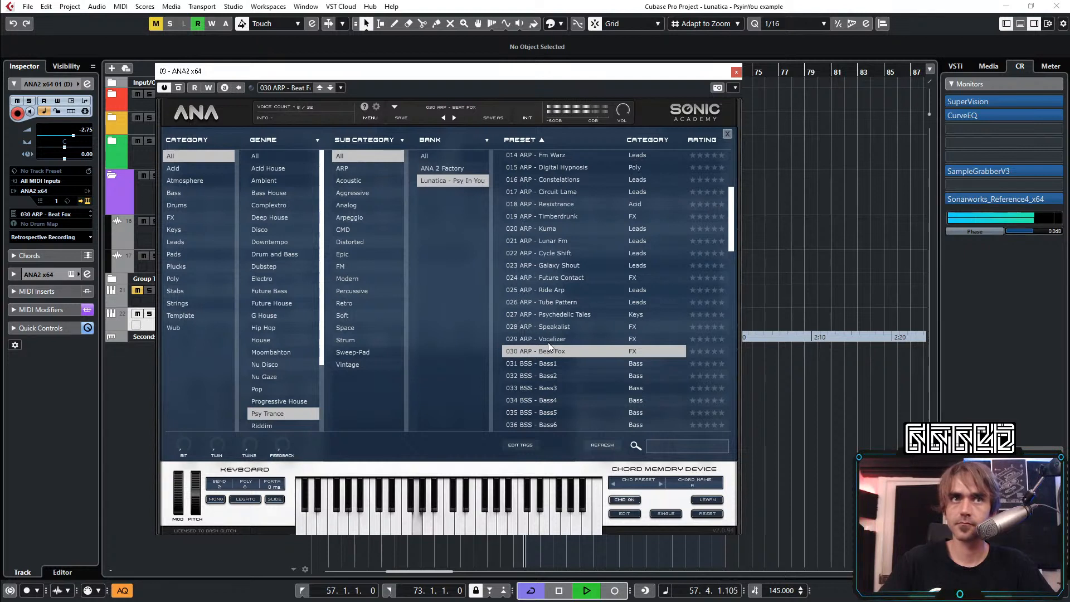
click(547, 342)
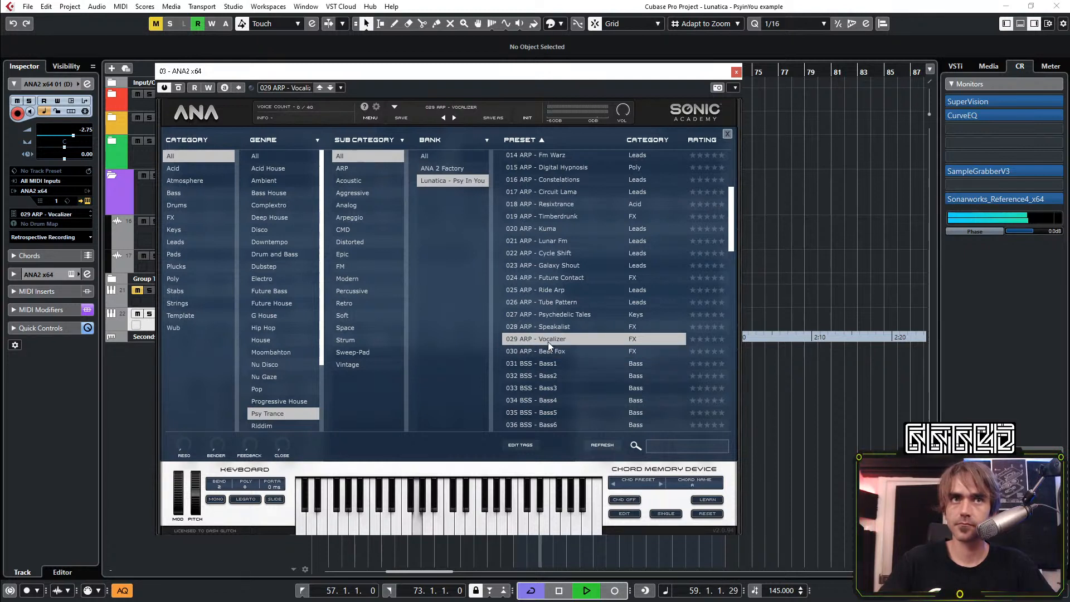
click(813, 409)
key(space)
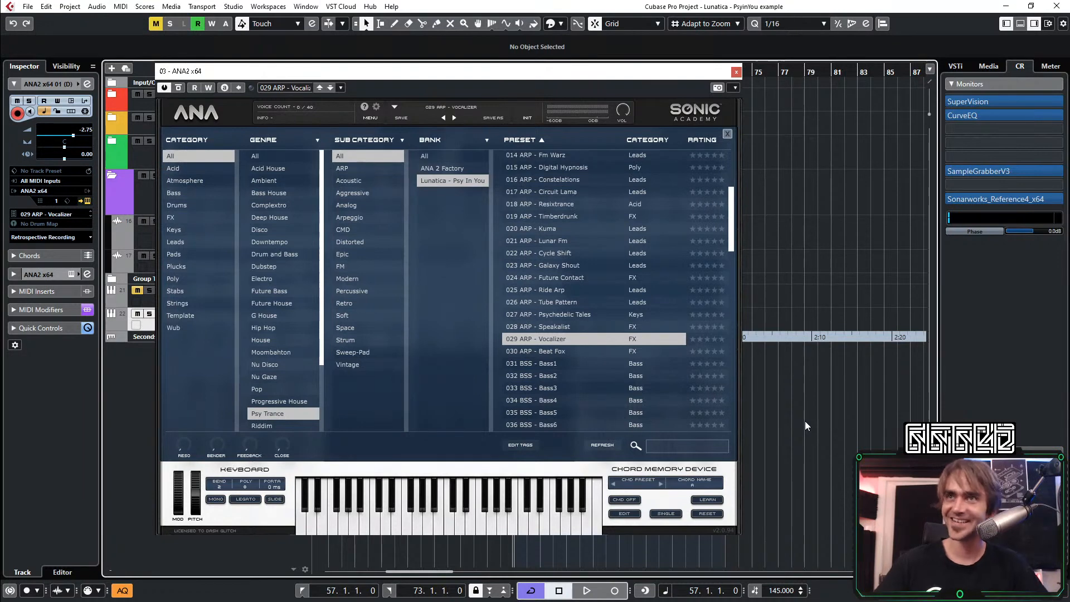
Restart playback, close the synth, and set the ANA2 x64 01 (D) track volume to -4.91
key(space)
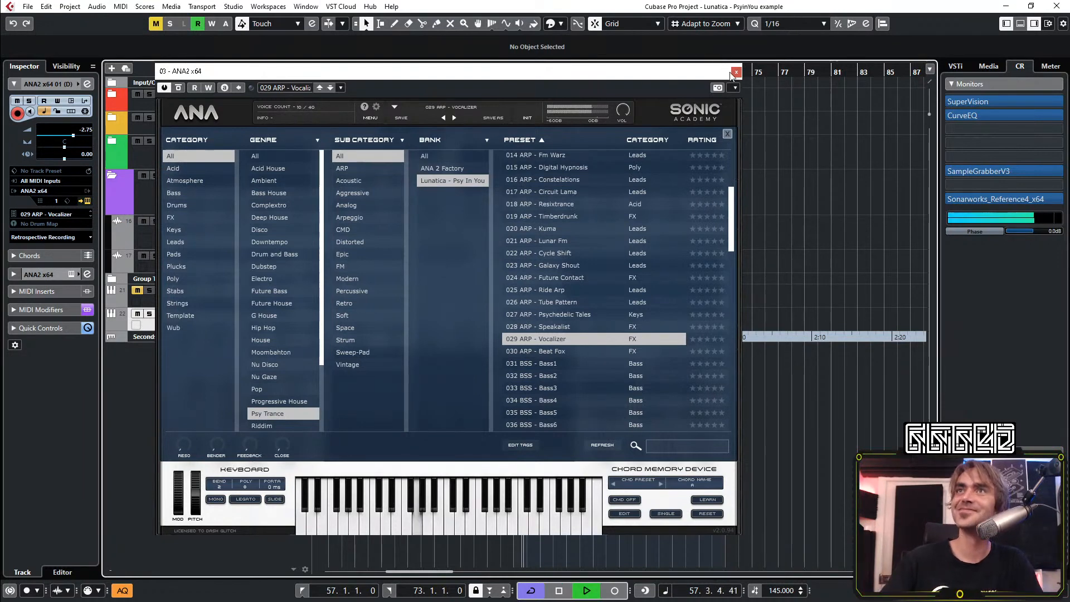
click(735, 73)
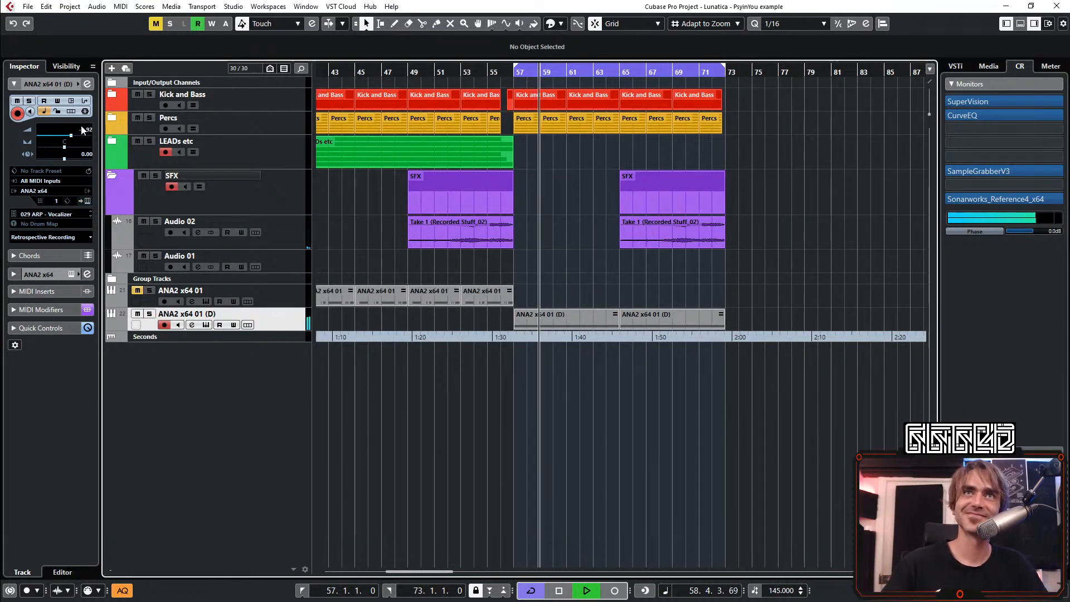
scroll(82, 129, down, 2)
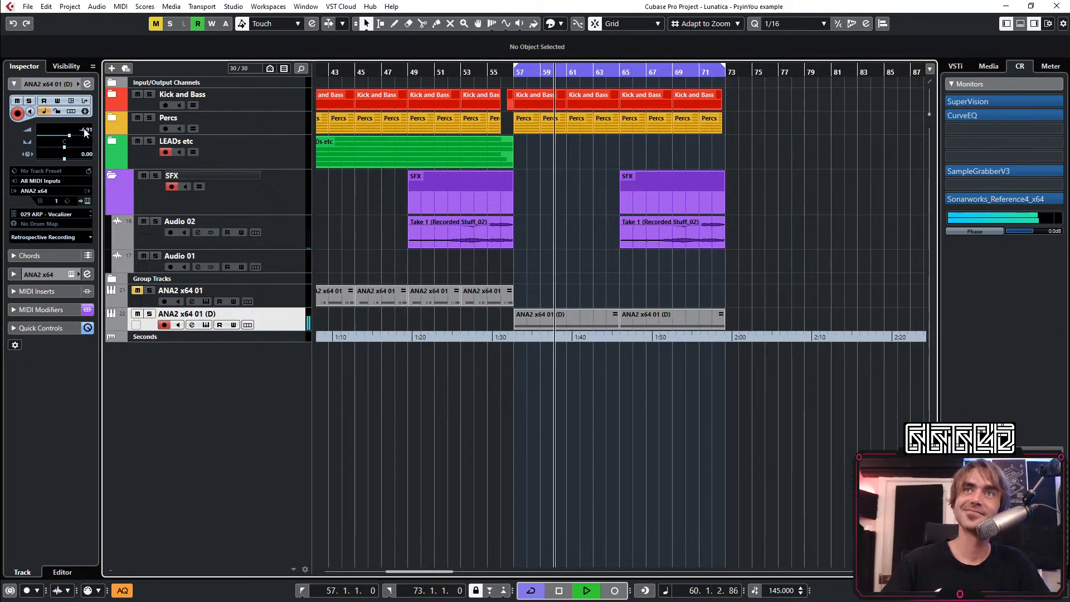
Extend the cycle to start at bar 33 and play the arrangement from there
key(g)
key(g)
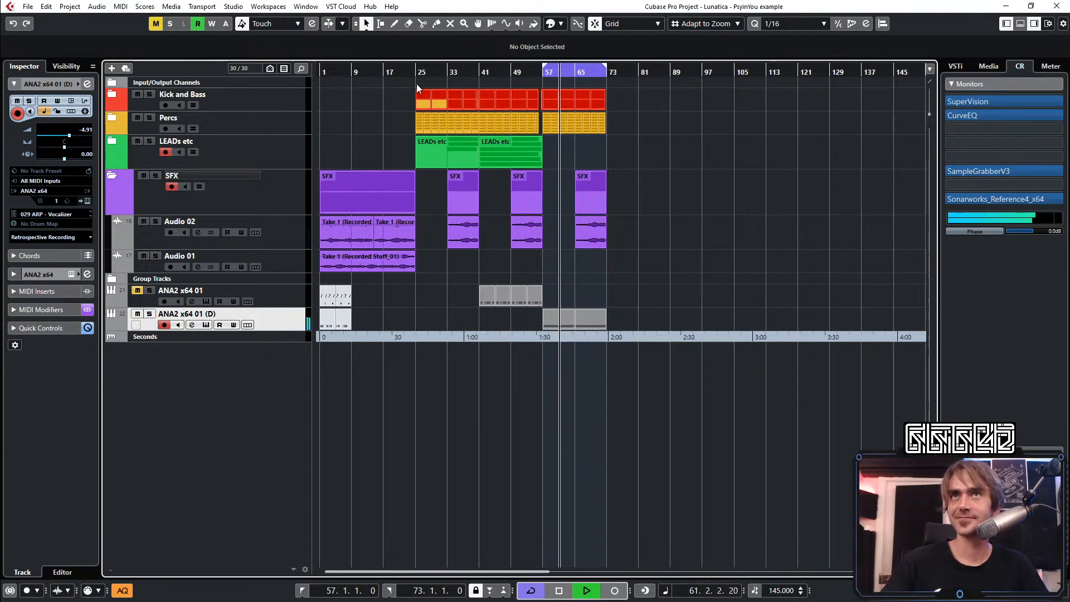
scroll(447, 81, up, 1)
ctrl+click(447, 74)
click(448, 74)
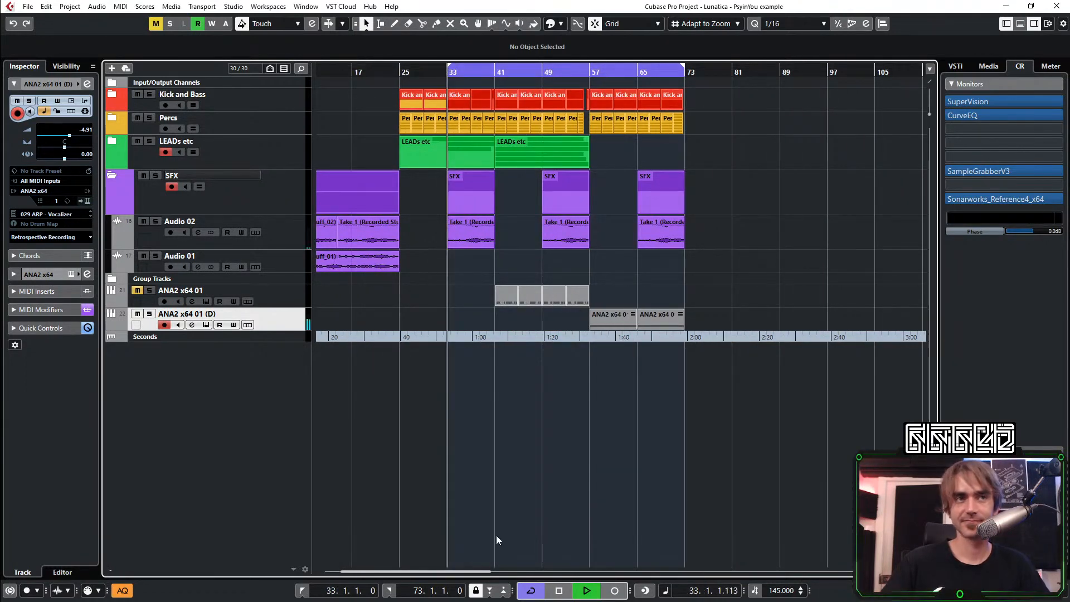
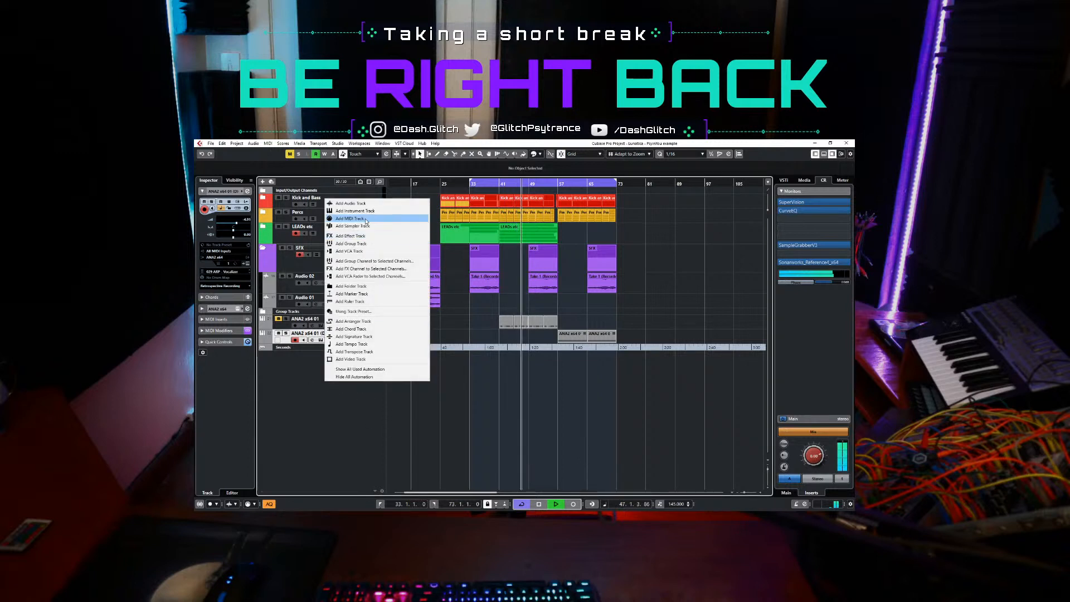
Add one stereo audio track that takes its input from Rec group
click(372, 203)
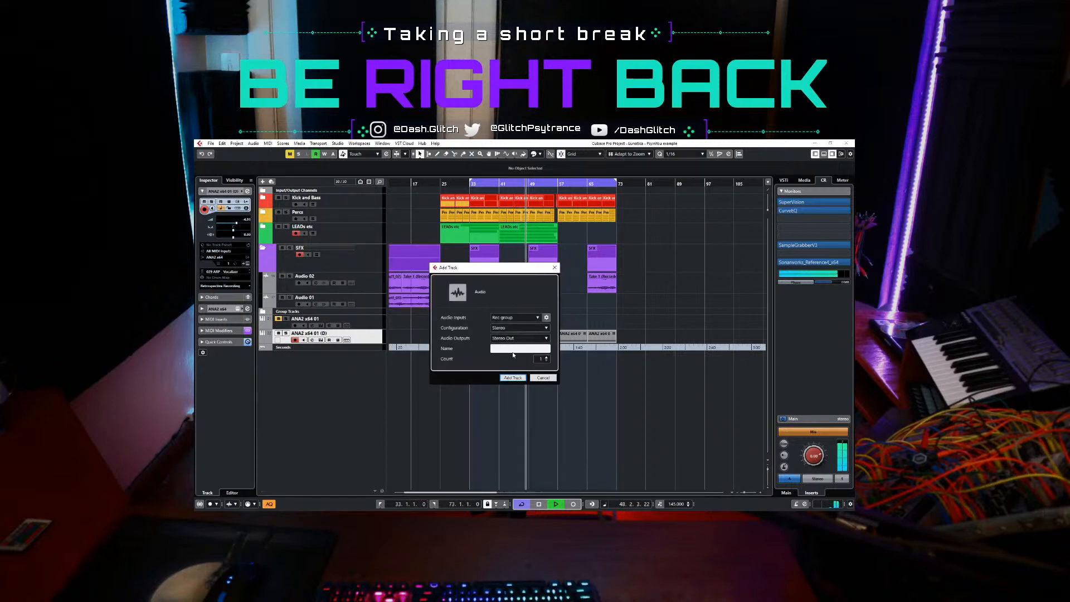
click(513, 378)
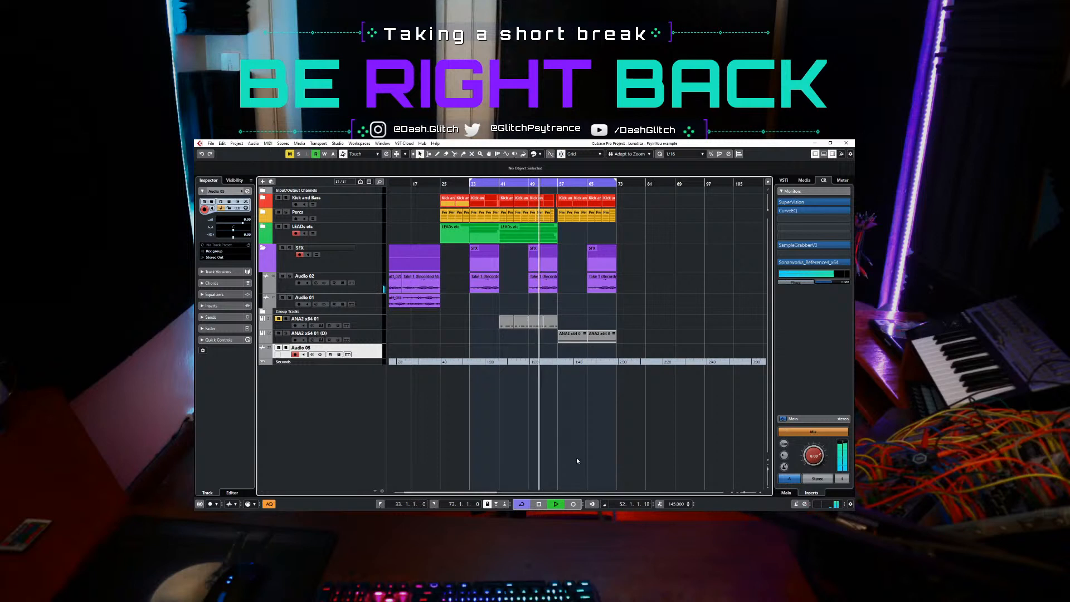
Record the arp on the Audio 05 track from about bar 52 to 66 and trim the clip to bars 57 to 65
key(KP_Multiply)
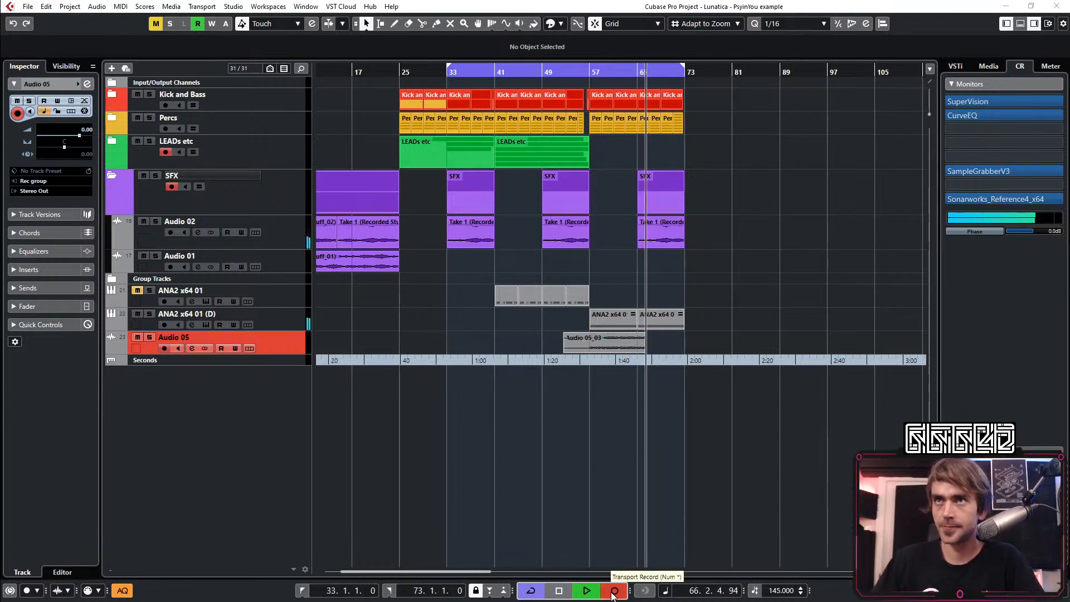
click(613, 595)
scroll(618, 419, up, 6)
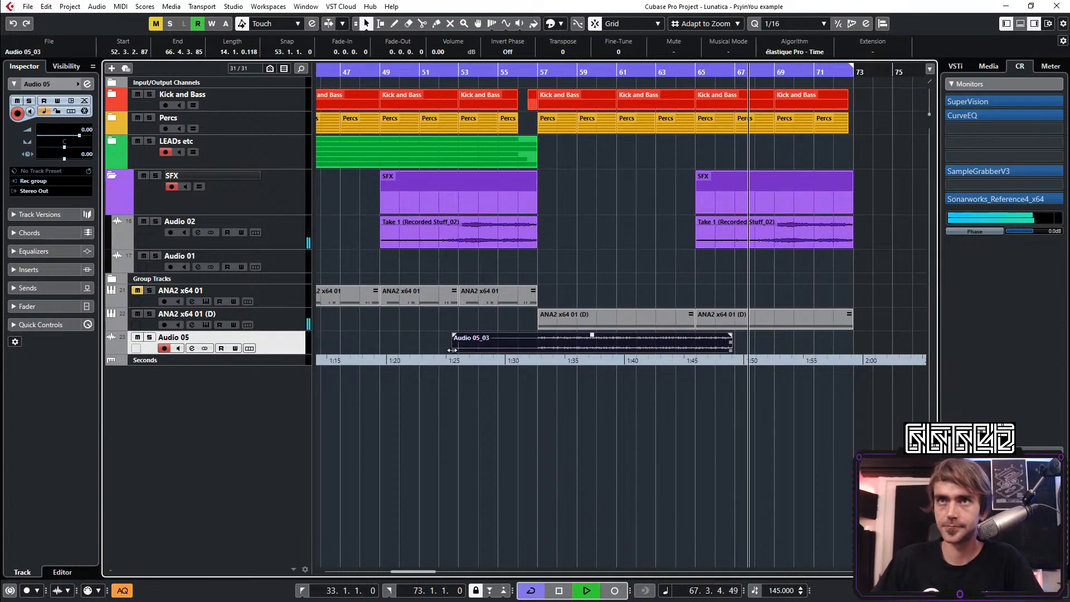
drag(451, 350, 538, 350)
drag(732, 345, 696, 357)
Play from bar 57, briefly solo the ANA2 x64 01 (D) track to check the arp, and delete the Audio 05_03 clip
click(533, 73)
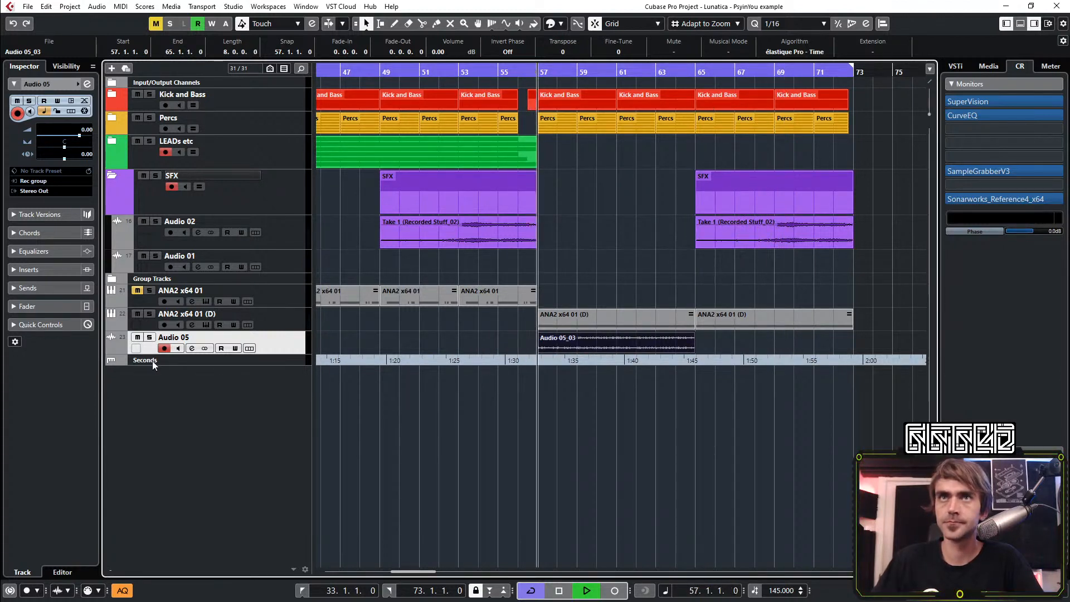
key(space)
click(149, 313)
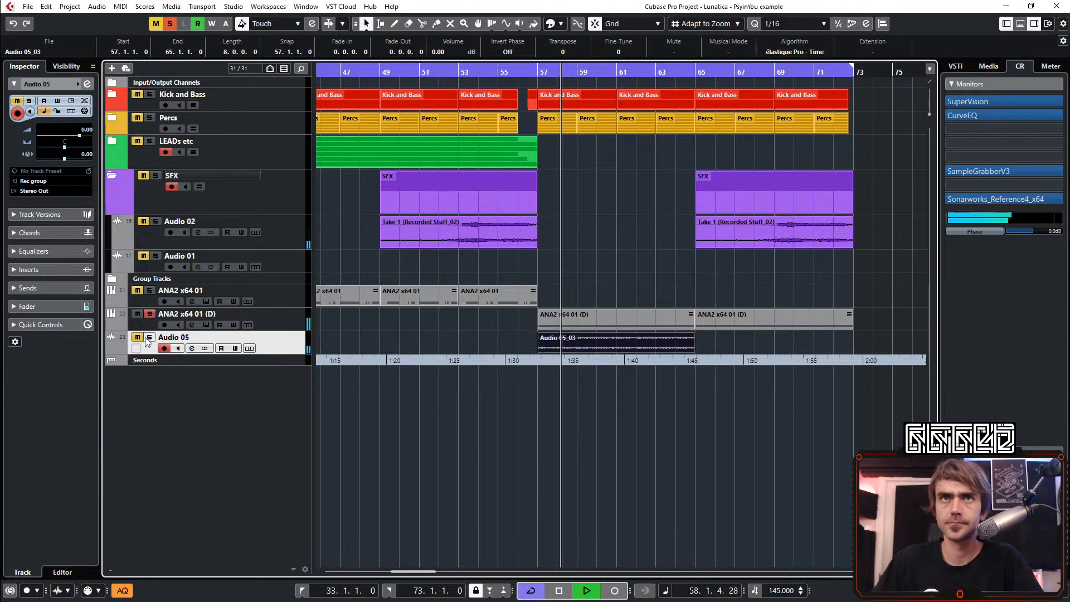
click(149, 313)
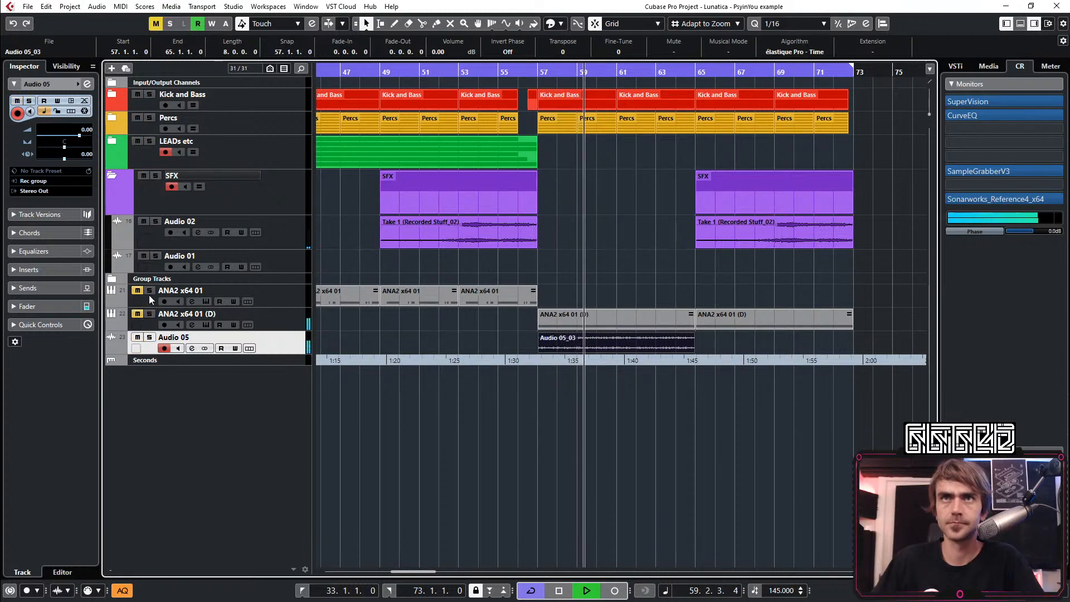
click(592, 347)
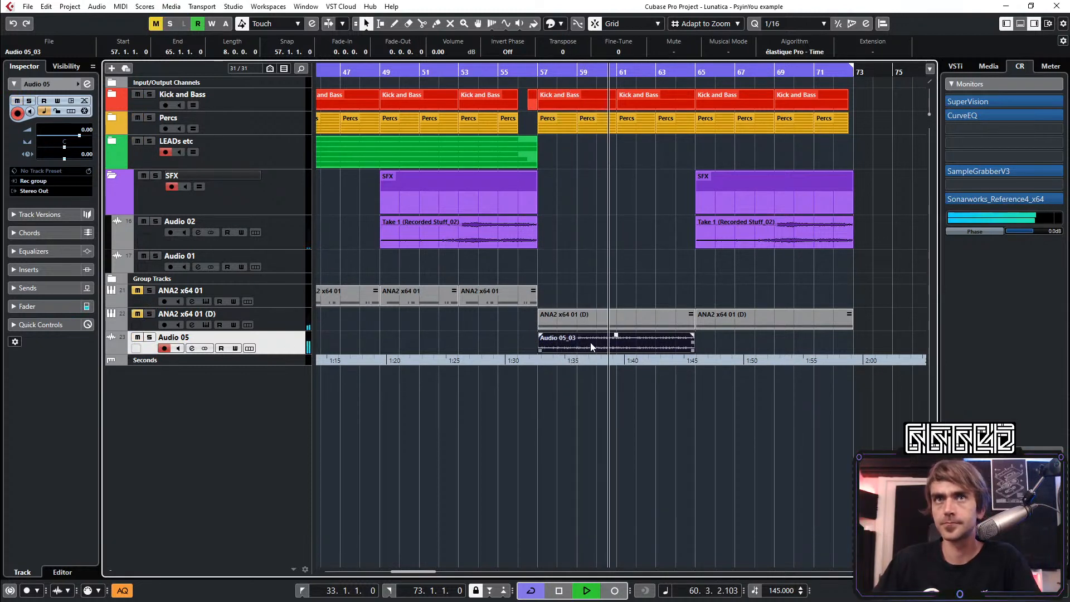
key(Delete)
Turn off the Ping-Pong effect in the ANA2 synth of the ANA2 x64 01 (D) track, resume playback and close the synth
click(240, 322)
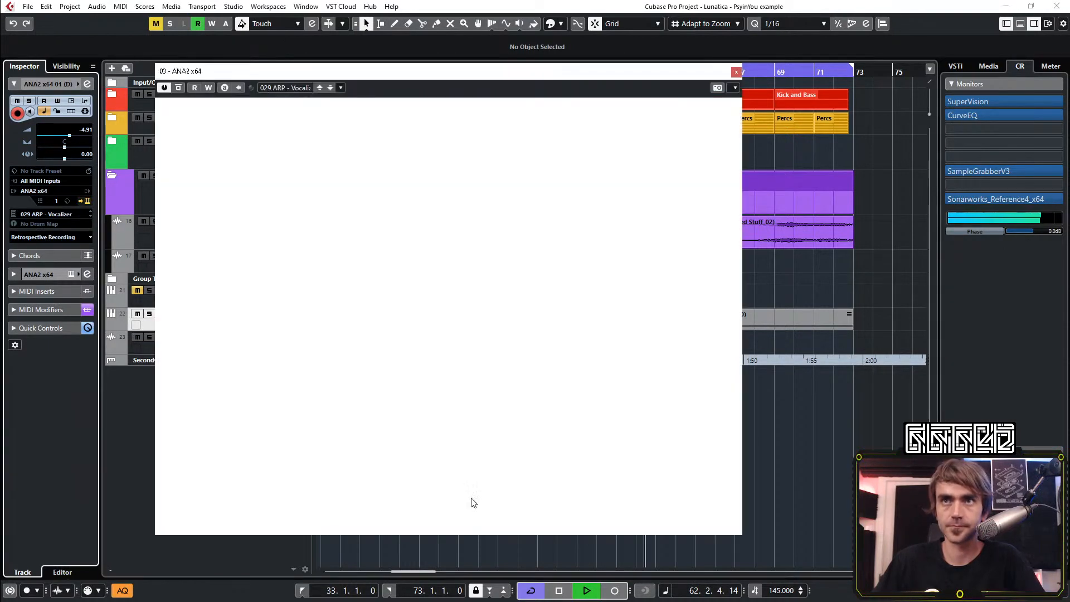
key(space)
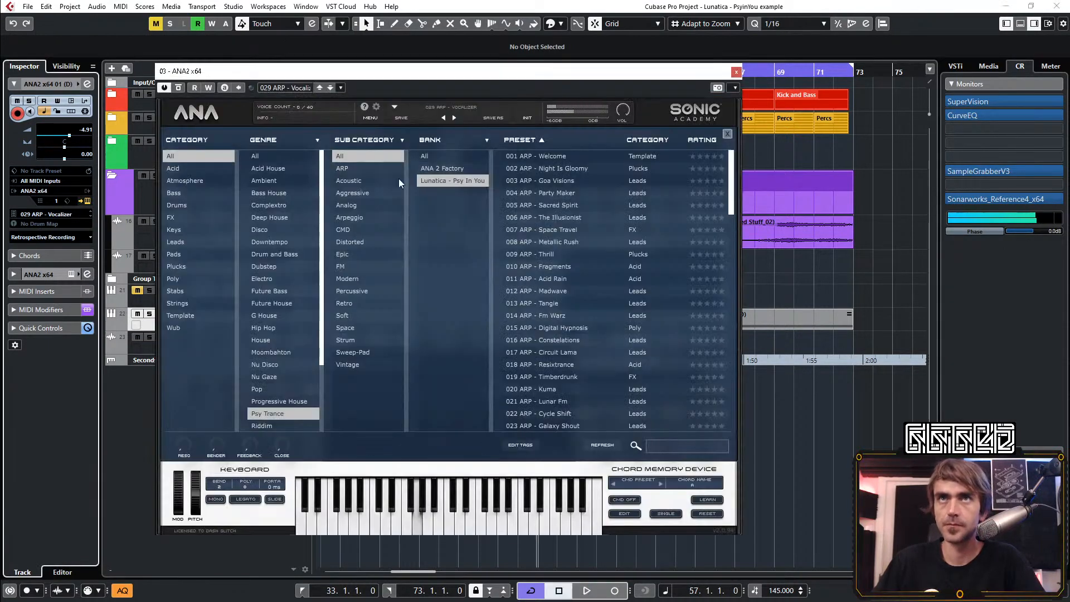
click(216, 115)
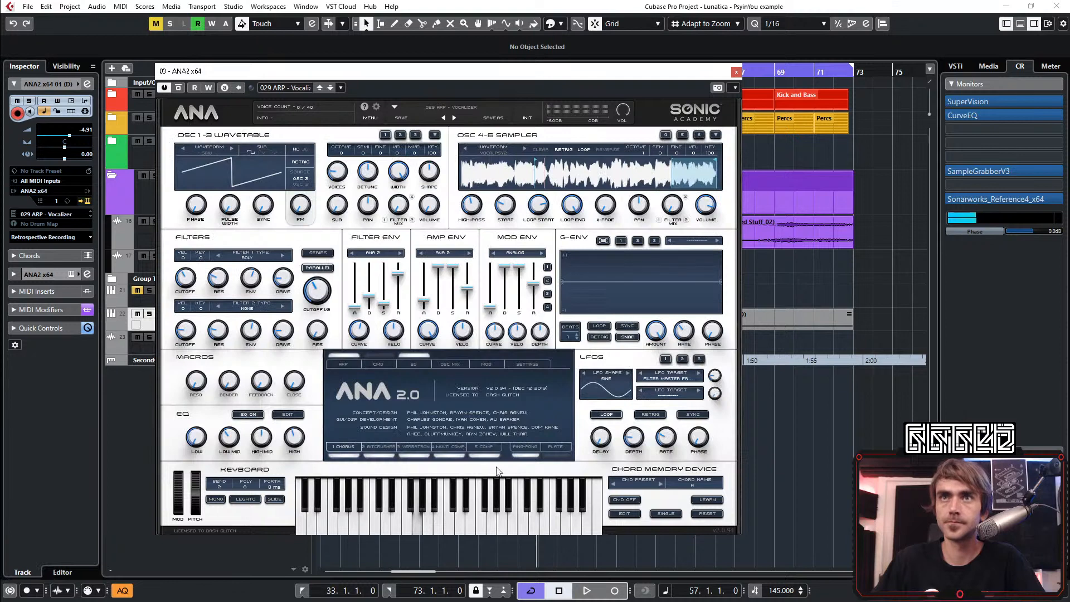
click(525, 457)
key(space)
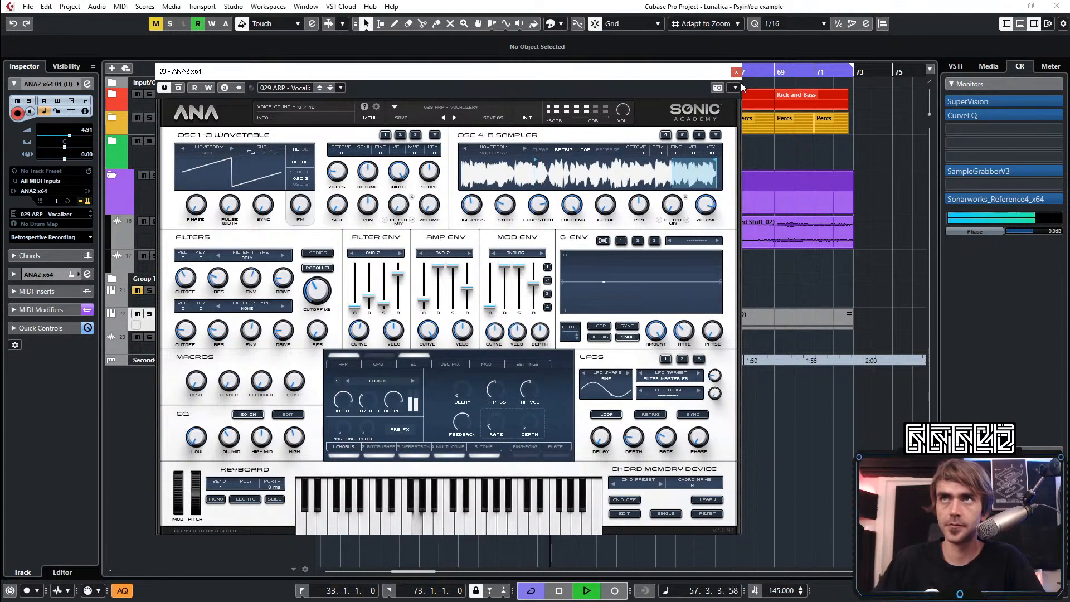
click(737, 71)
Record the arp on the Audio 05 track from about bar 56 to bar 66
click(287, 355)
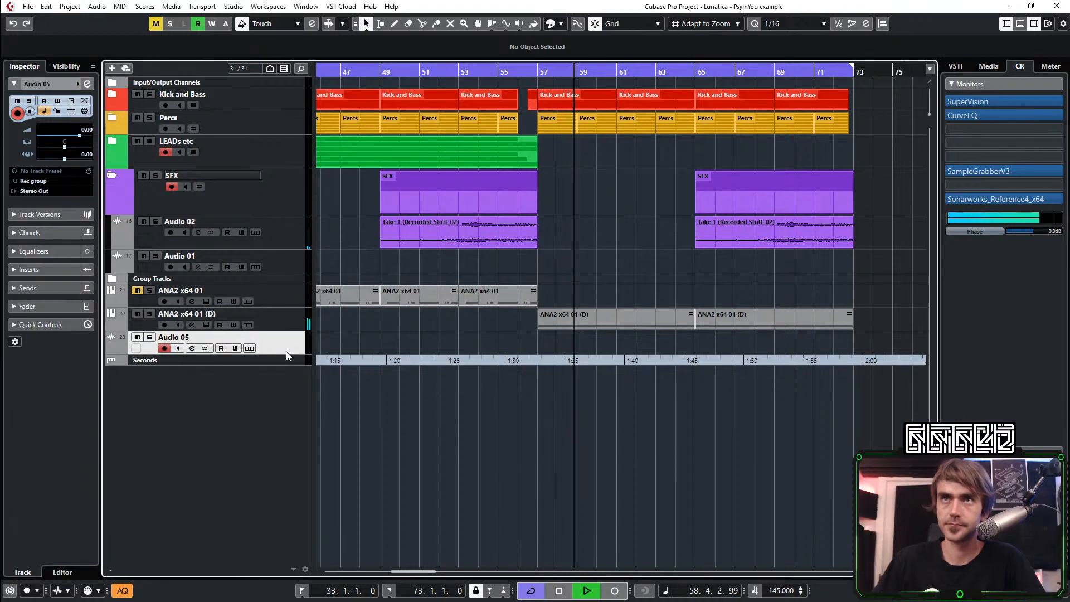
click(491, 72)
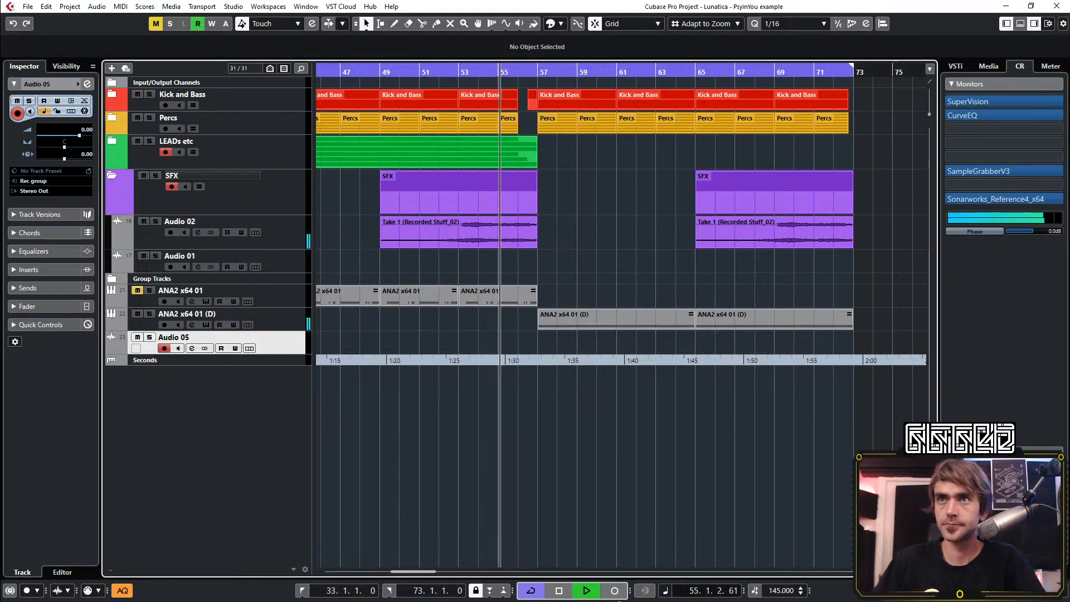
click(613, 592)
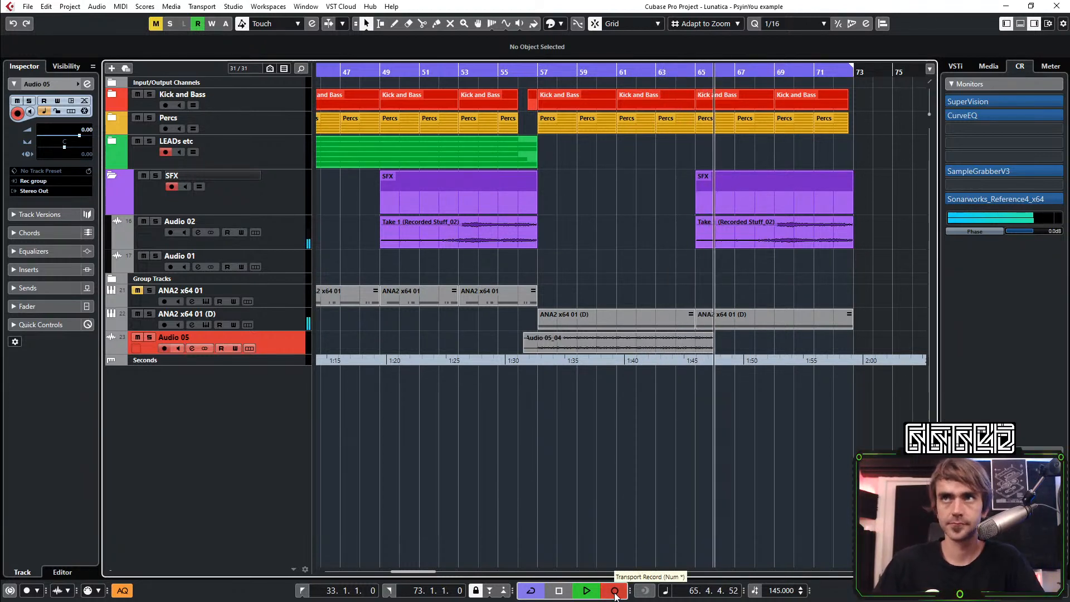
click(615, 592)
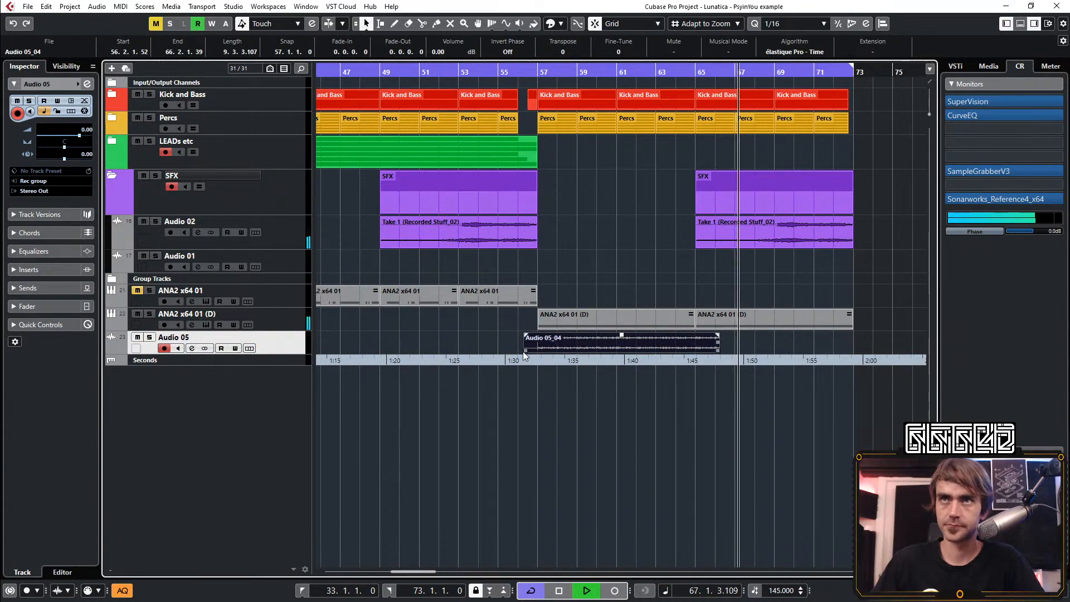
Trim the Audio 05_04 clip to bars 57 to 65 and repeat it once up to bar 73
drag(524, 350, 539, 350)
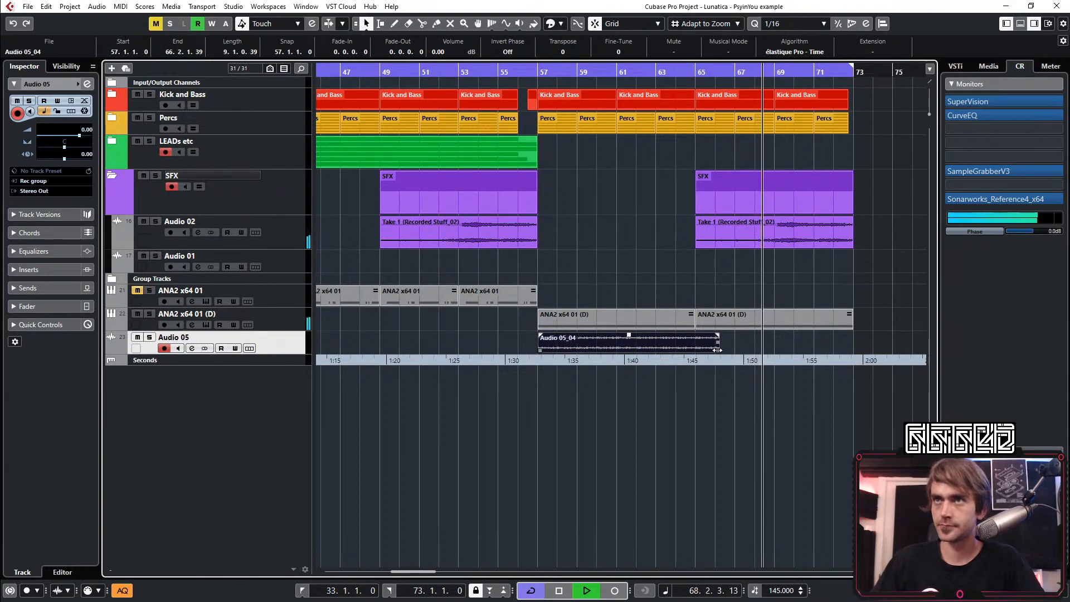
drag(717, 350, 694, 350)
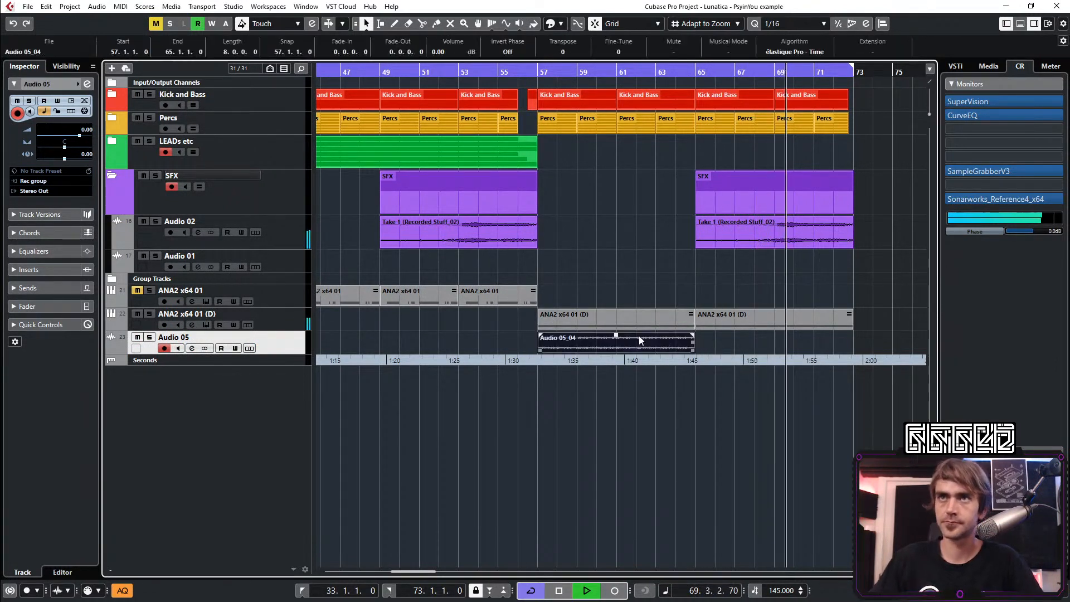
click(500, 71)
click(422, 53)
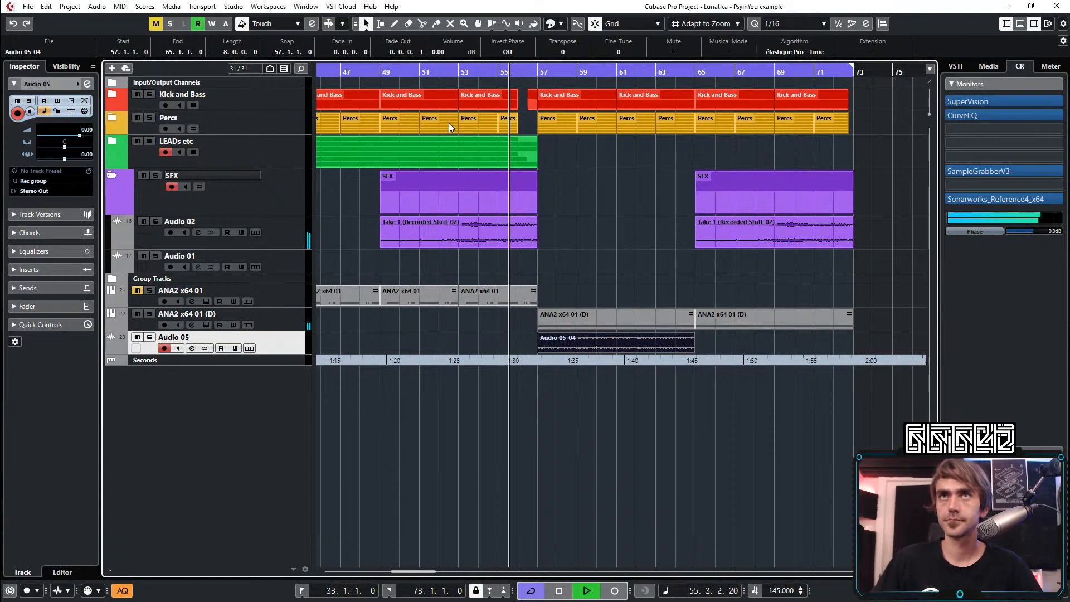
key(space)
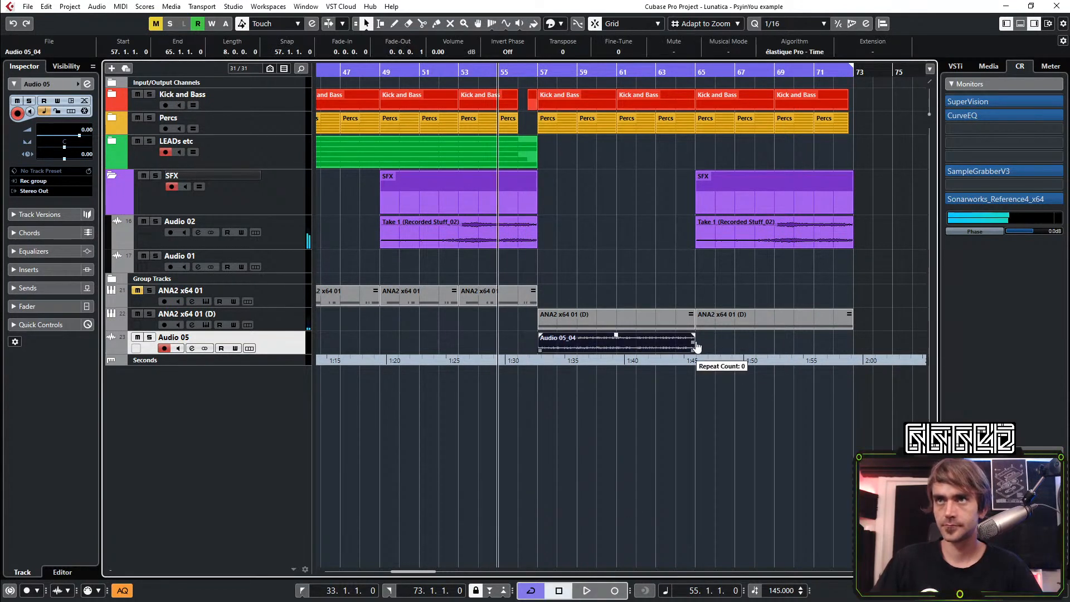
drag(697, 347, 853, 347)
click(732, 434)
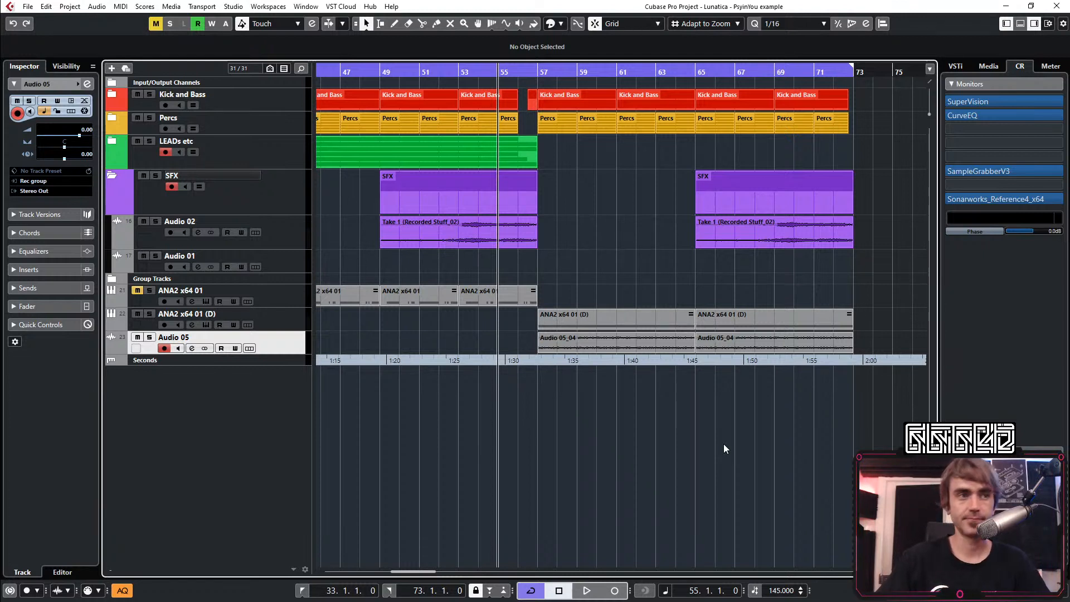
Play the arrangement from bar 55 and mute the ANA2 x64 01 (D) track
key(space)
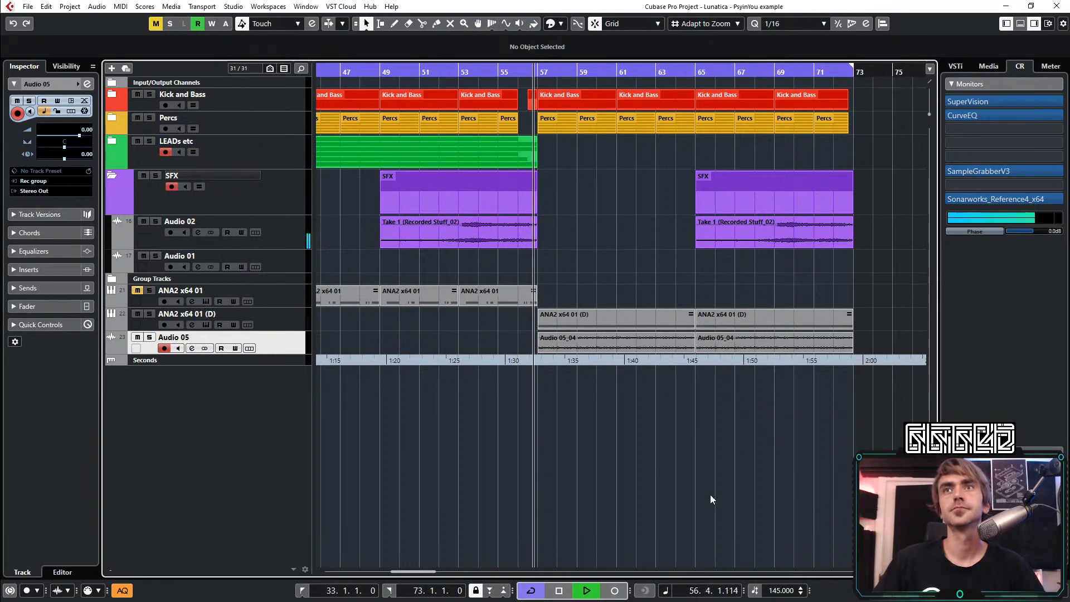
key(g)
key(g)
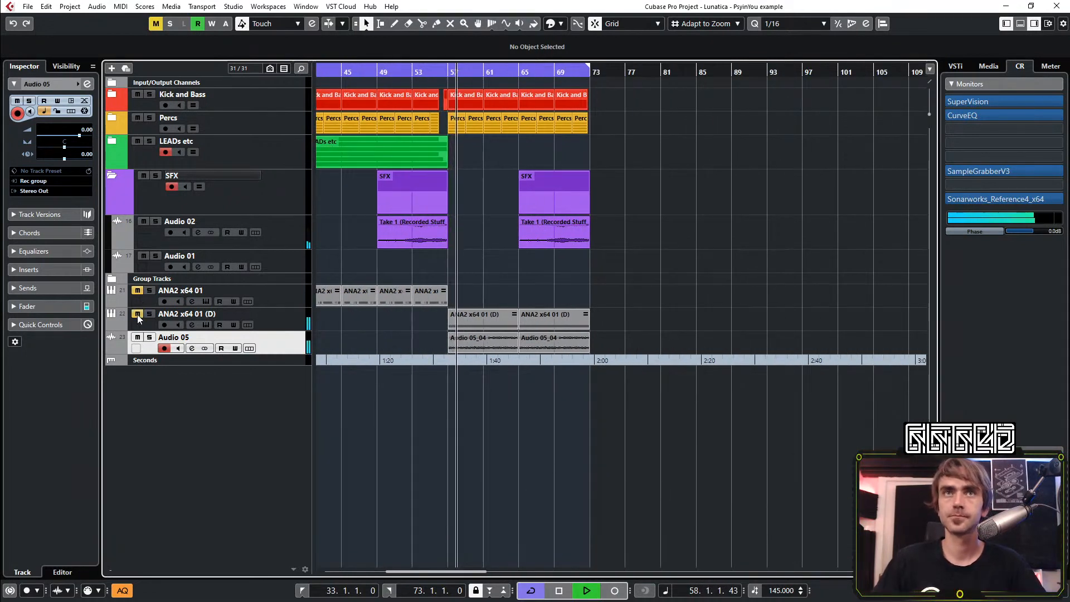
key(h)
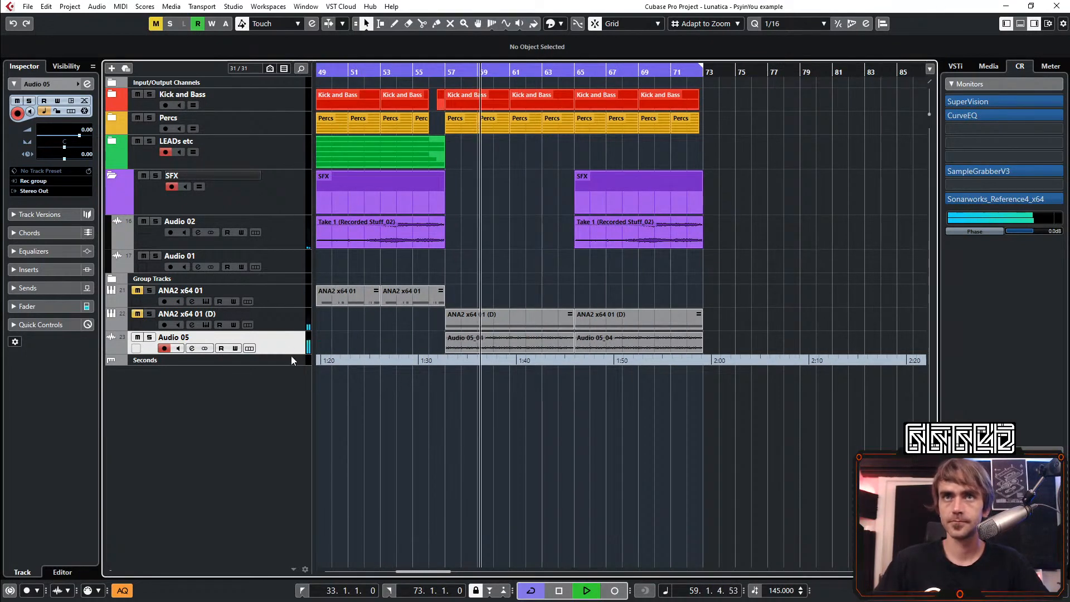
Make the Audio 05 track taller and set the cycle to bars 57 to 65
drag(290, 354, 289, 422)
drag(449, 71, 574, 72)
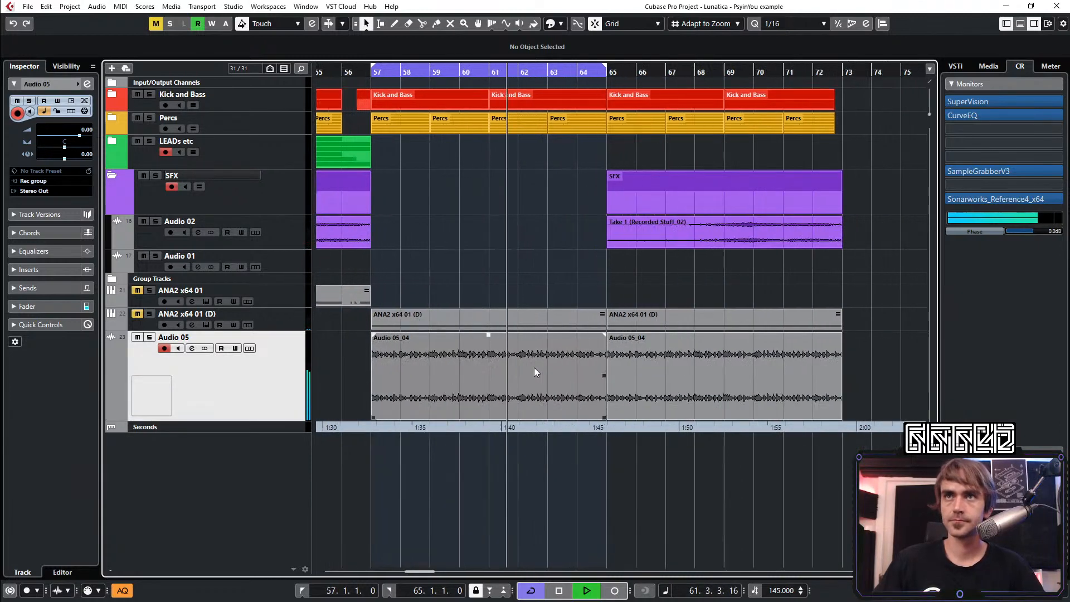
key(h)
key(h)
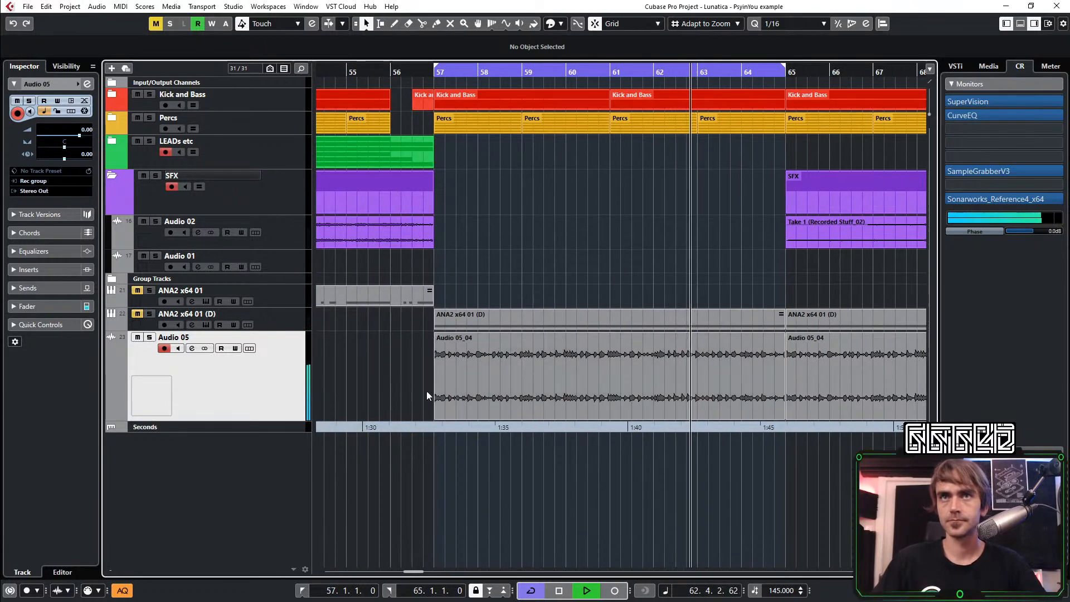
Load Snap Heap in the third insert slot of the Audio 05 channel
click(88, 84)
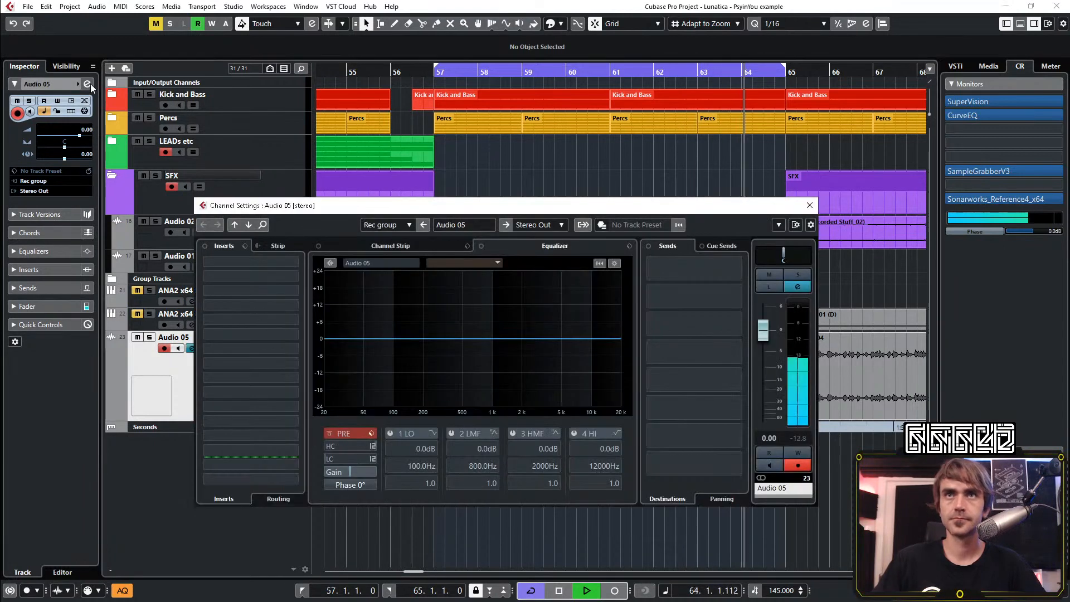
click(253, 291)
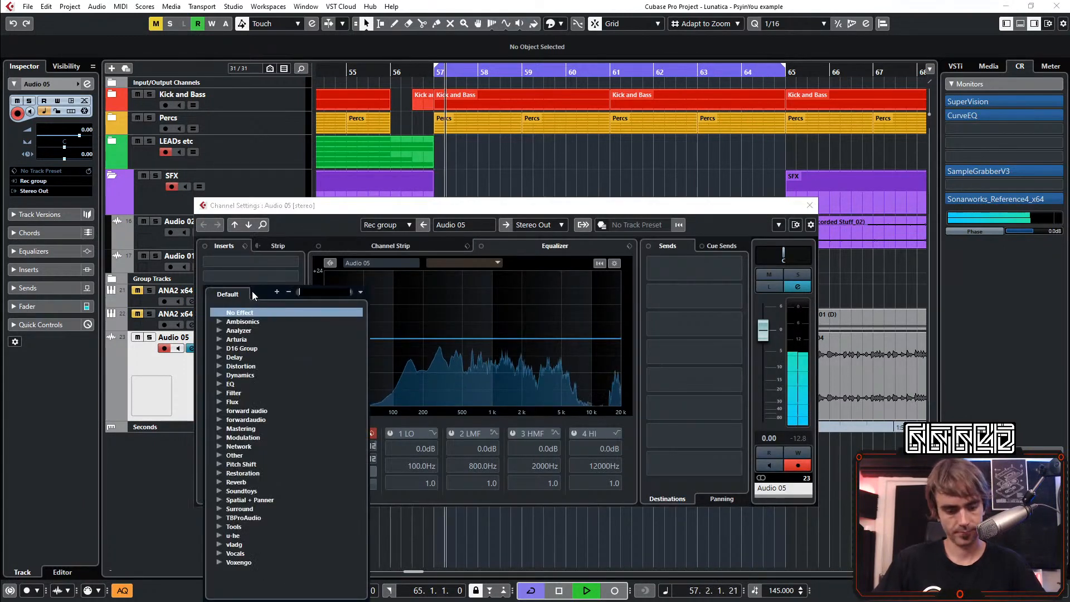
text(sna)
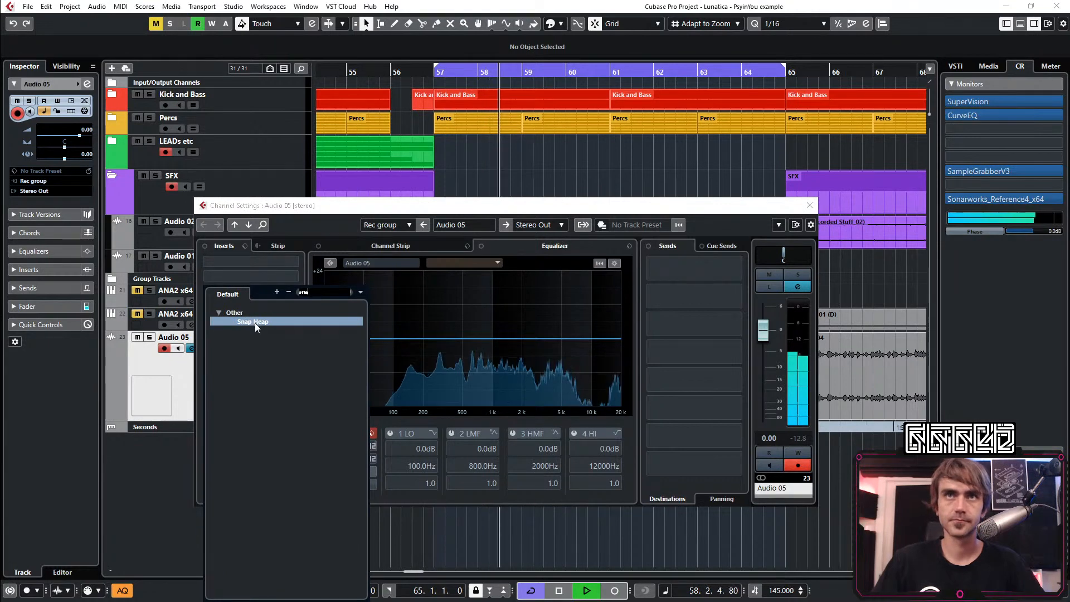
click(255, 323)
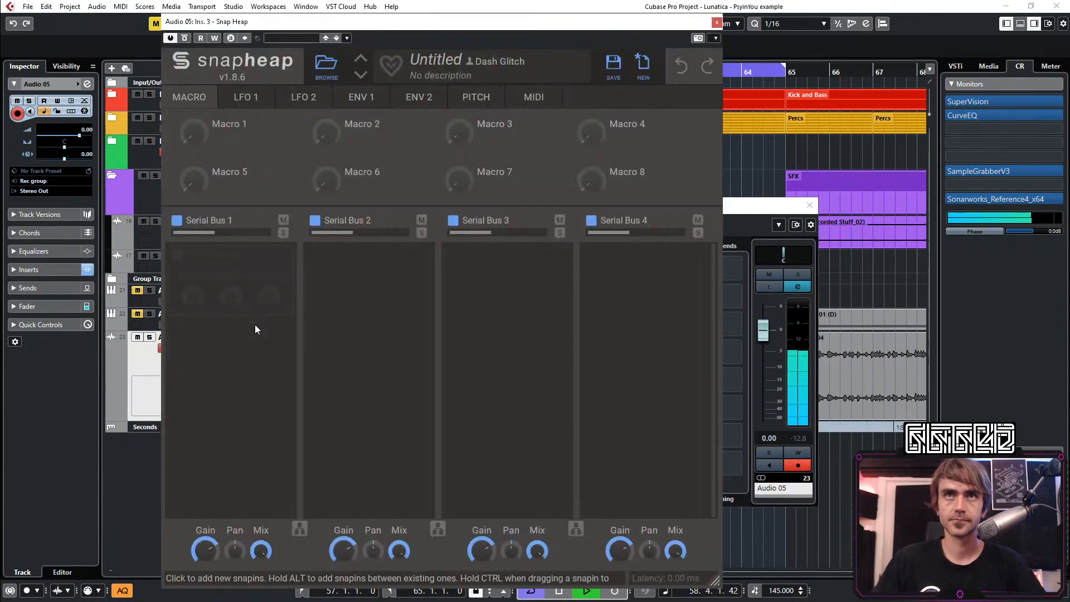
Add a Frequency Shifter to Serial Bus 1, try a shift of about -1.01 kHz, and reset it to 0.00 Hz
click(240, 299)
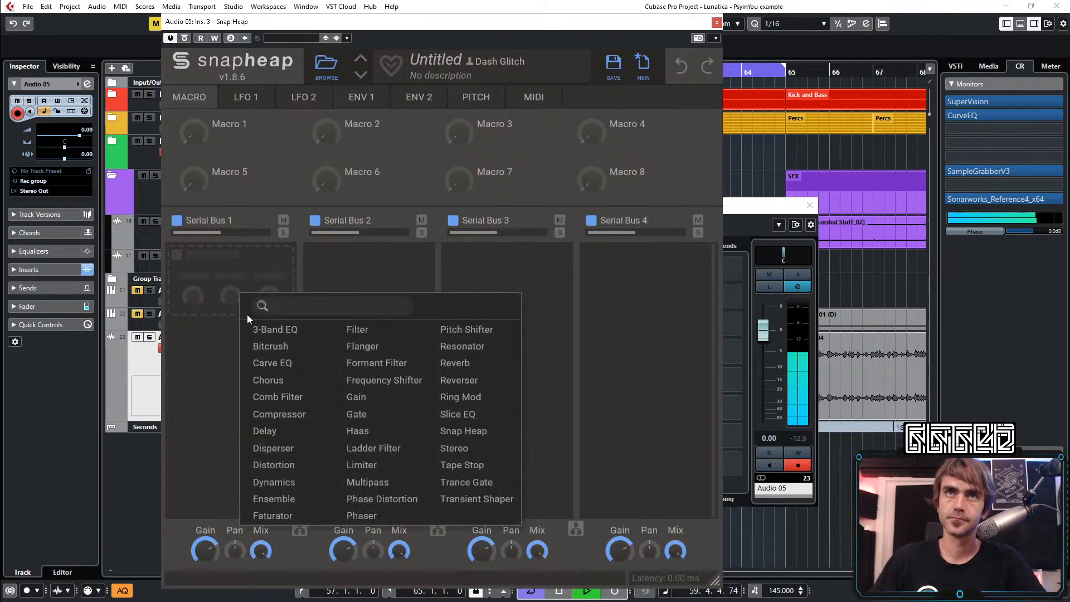
click(363, 381)
mouse_move(231, 285)
mouse_down()
mouse_move(232, 262)
mouse_move(219, 289)
mouse_up()
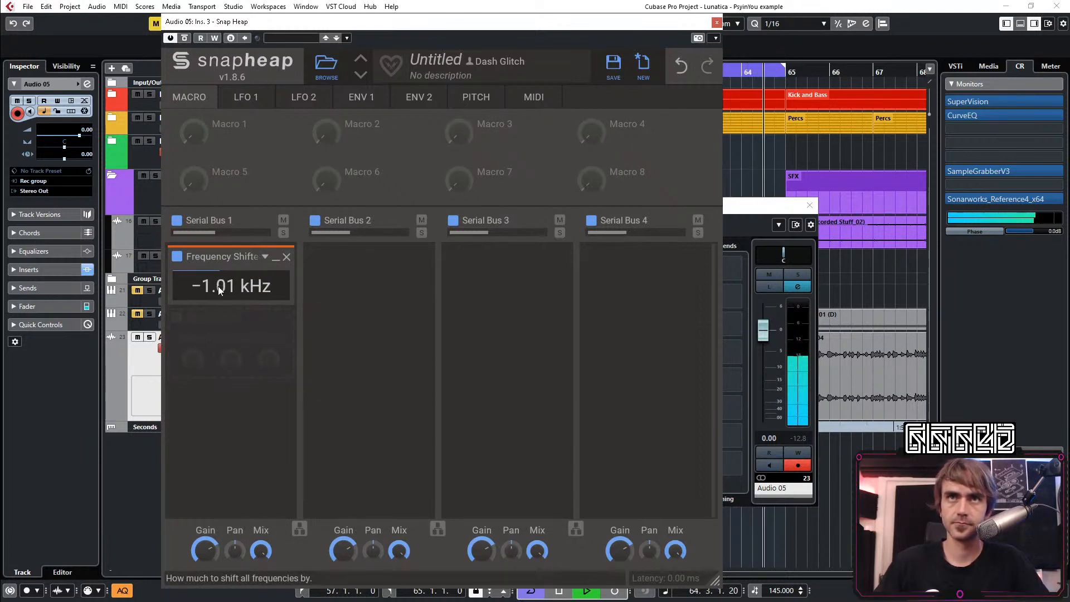
double_click(219, 287)
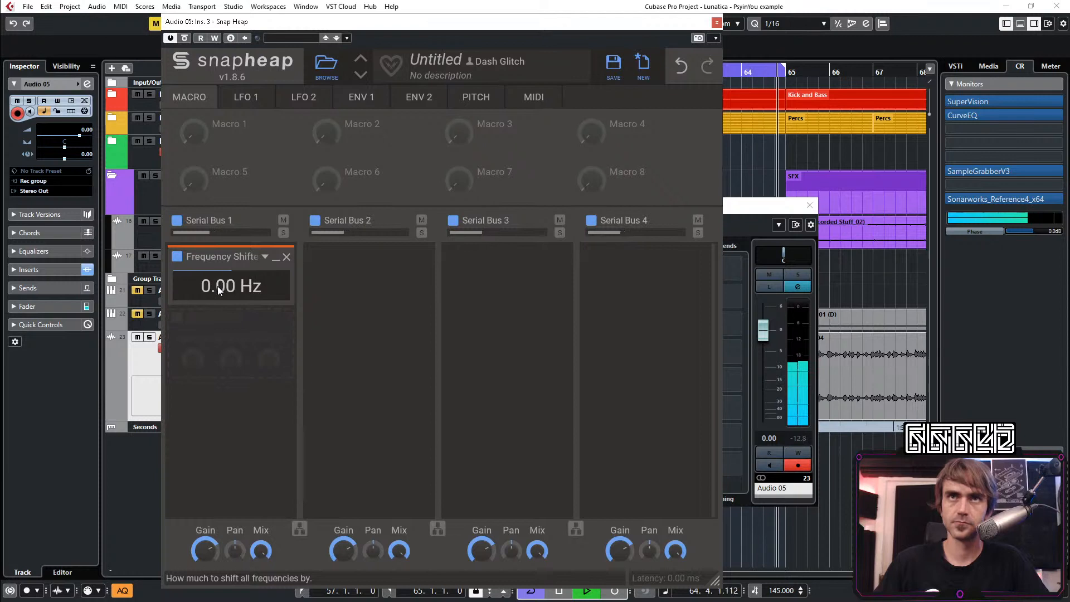
Check Snap Heap's ENV 1 and set LFO 1 to the stepped random waveform
click(364, 105)
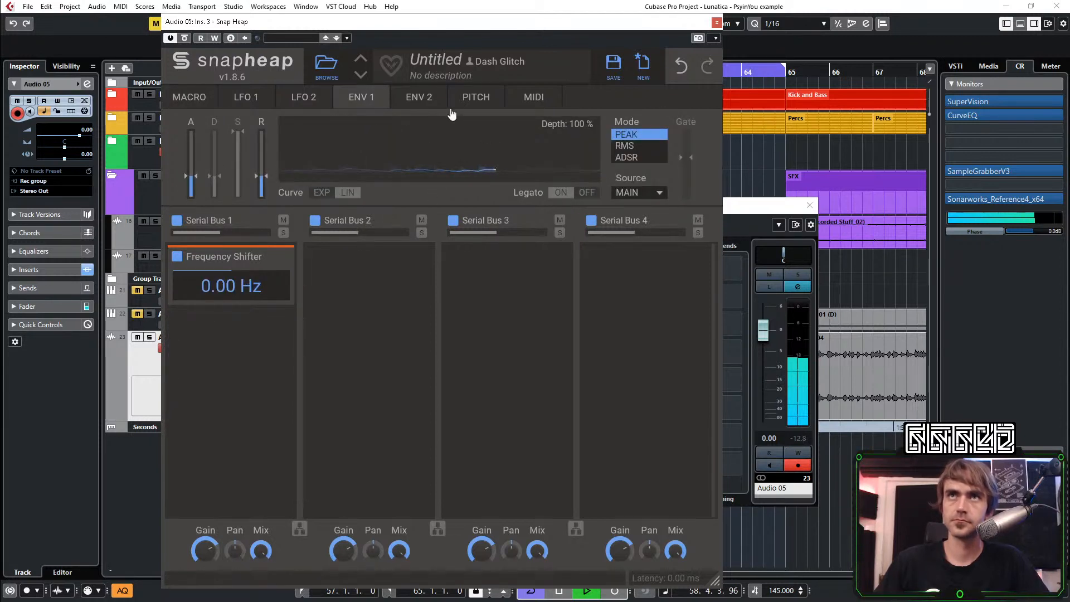
click(248, 97)
click(489, 193)
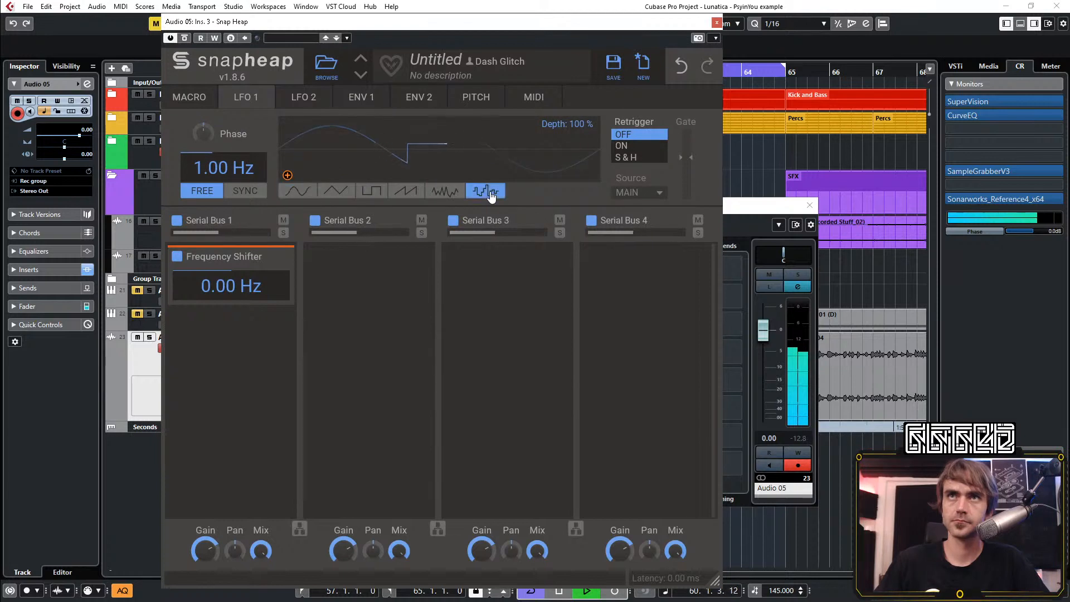
Sync LFO 1 to the tempo at 2/16 and assign it to modulate the Frequency Shifter's shift amount
click(240, 191)
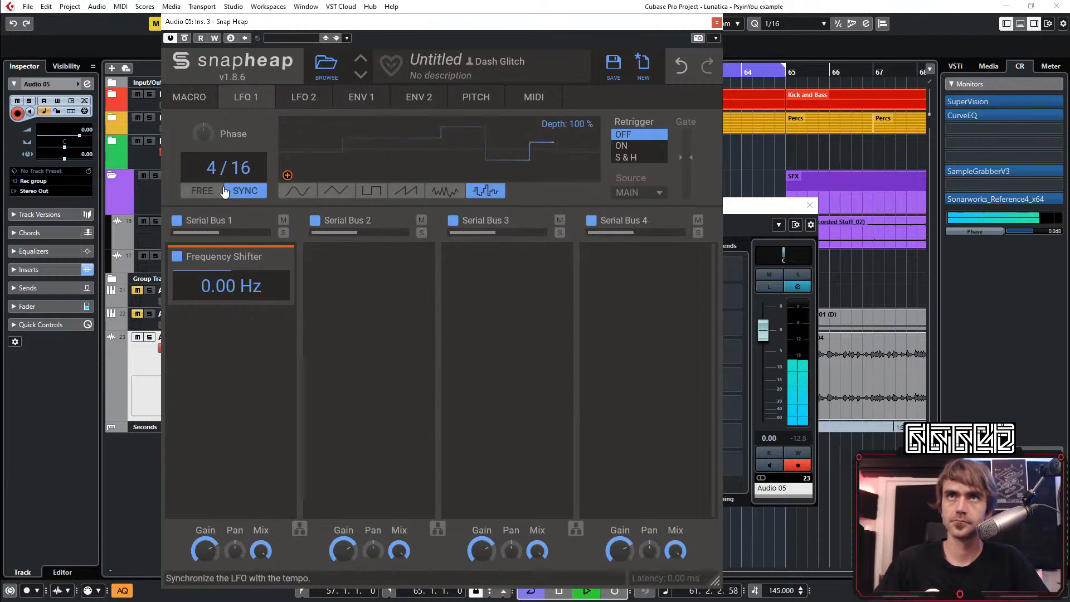
drag(213, 169, 213, 184)
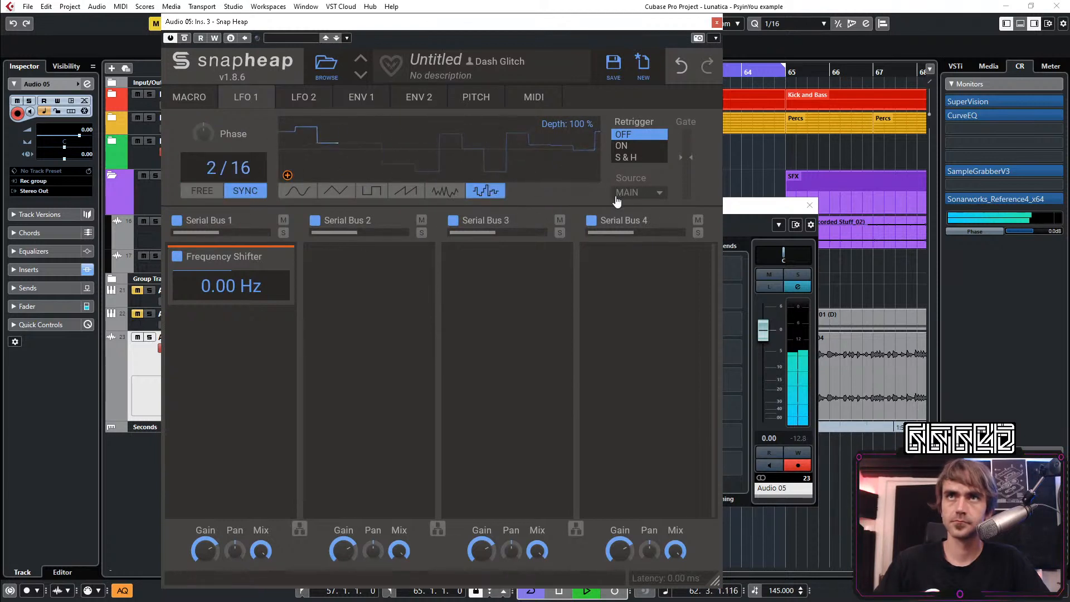
drag(288, 175, 232, 292)
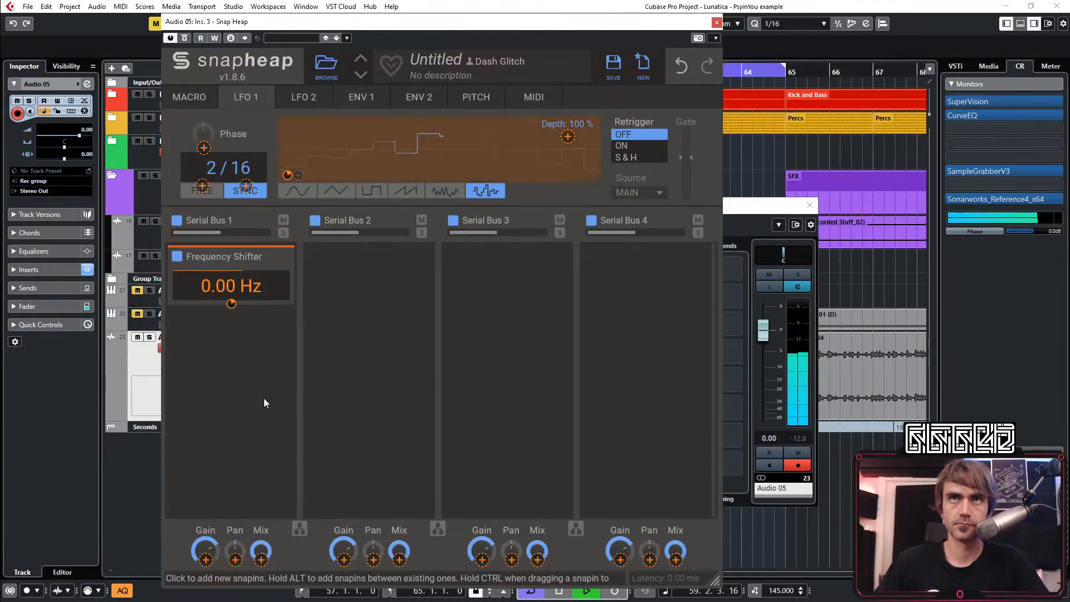
click(250, 391)
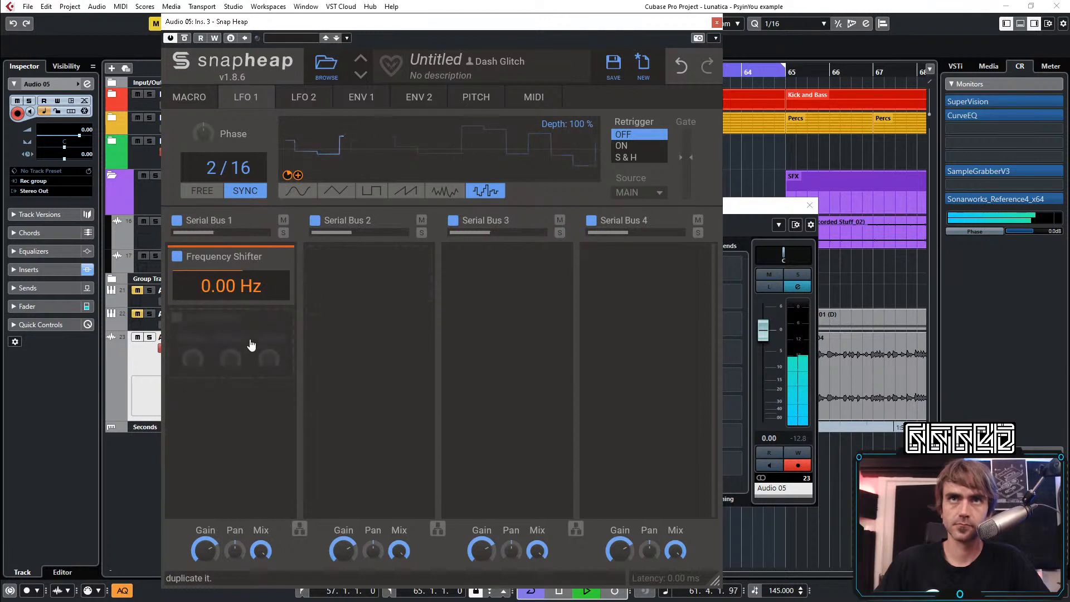
mouse_move(231, 307)
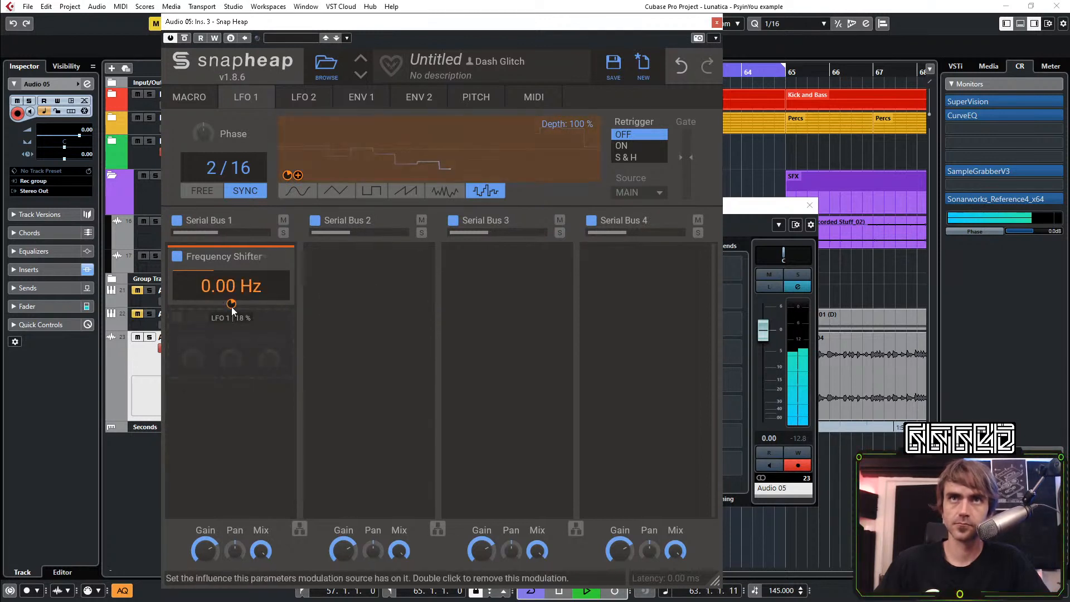
Link Macro 1 to the depth of the LFO modulation on the Frequency Shifter and rename the macro "F Shift"
click(194, 100)
drag(217, 138, 269, 348)
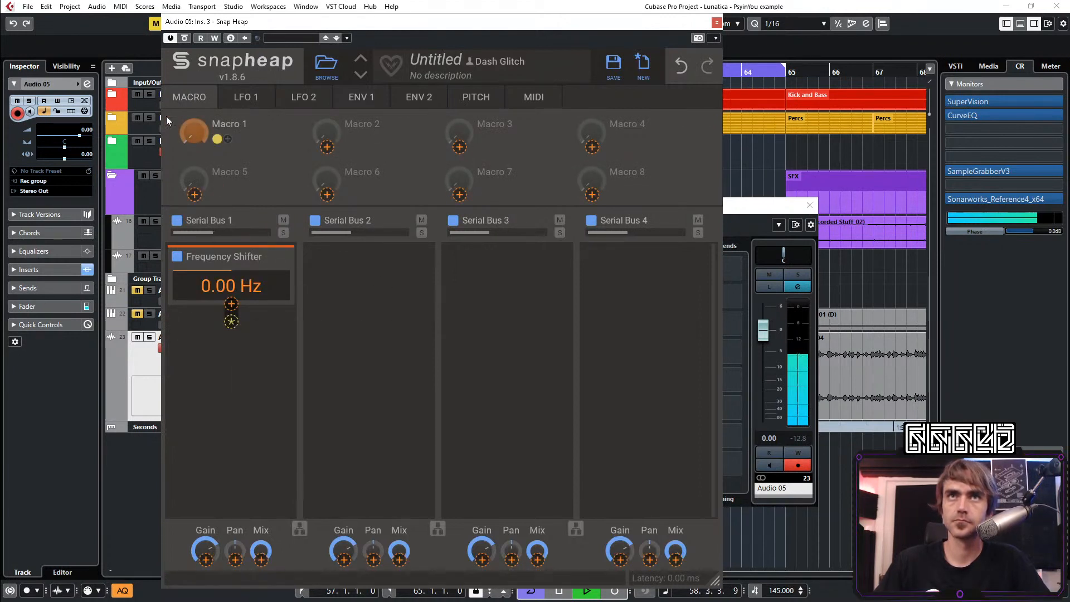
click(242, 128)
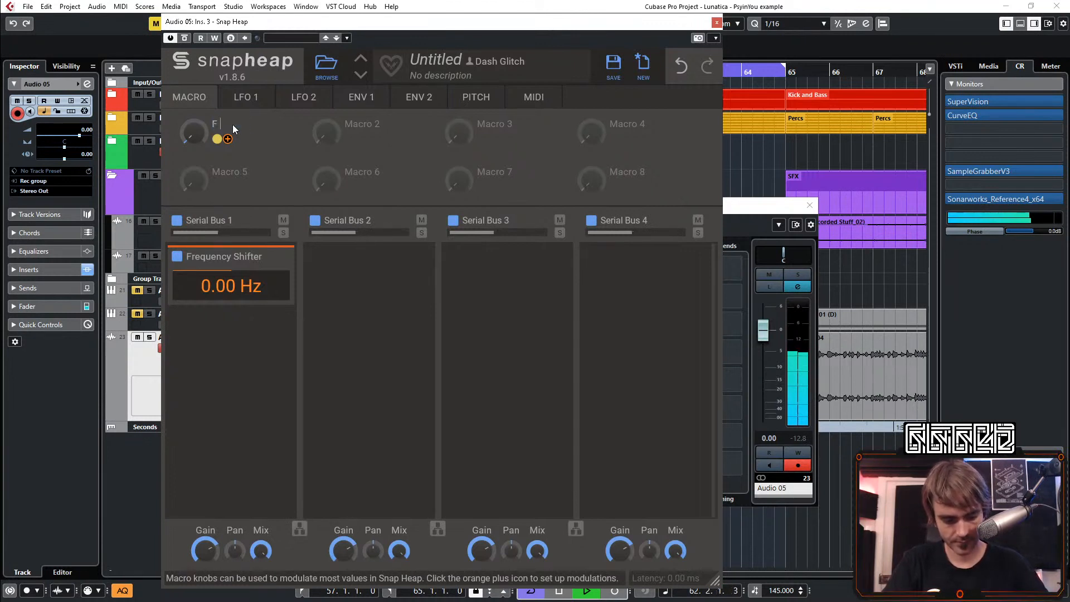
mouse_move(194, 134)
mouse_down()
mouse_move(188, 109)
mouse_move(198, 118)
mouse_up()
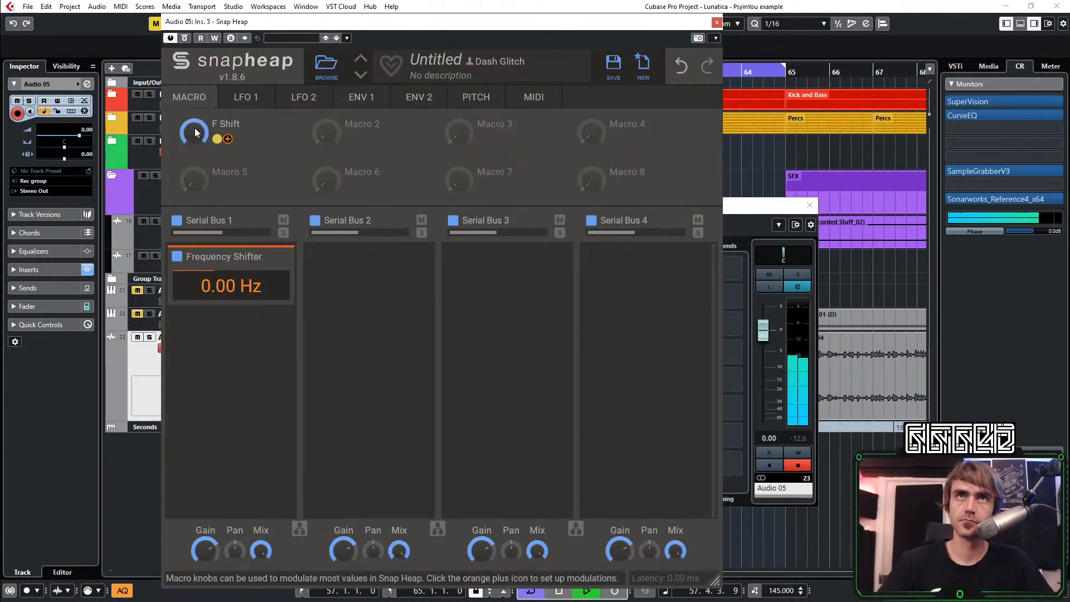
Insert a Delay before the Frequency Shifter with 29.0 ms time and about 57% feedback, and audition it with the F Shift macro
click(211, 251)
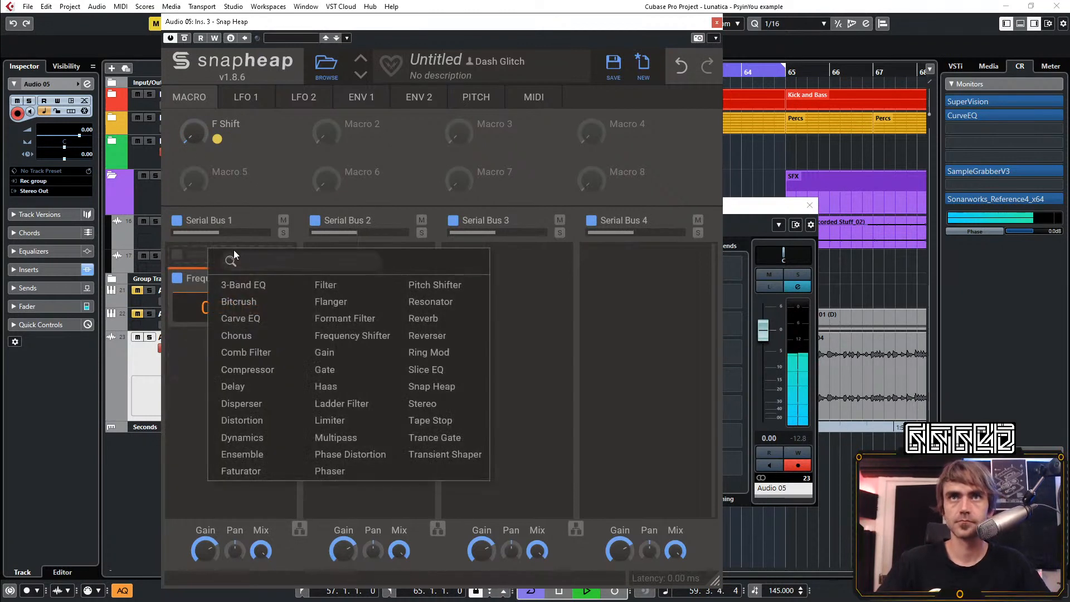
click(246, 394)
mouse_move(205, 355)
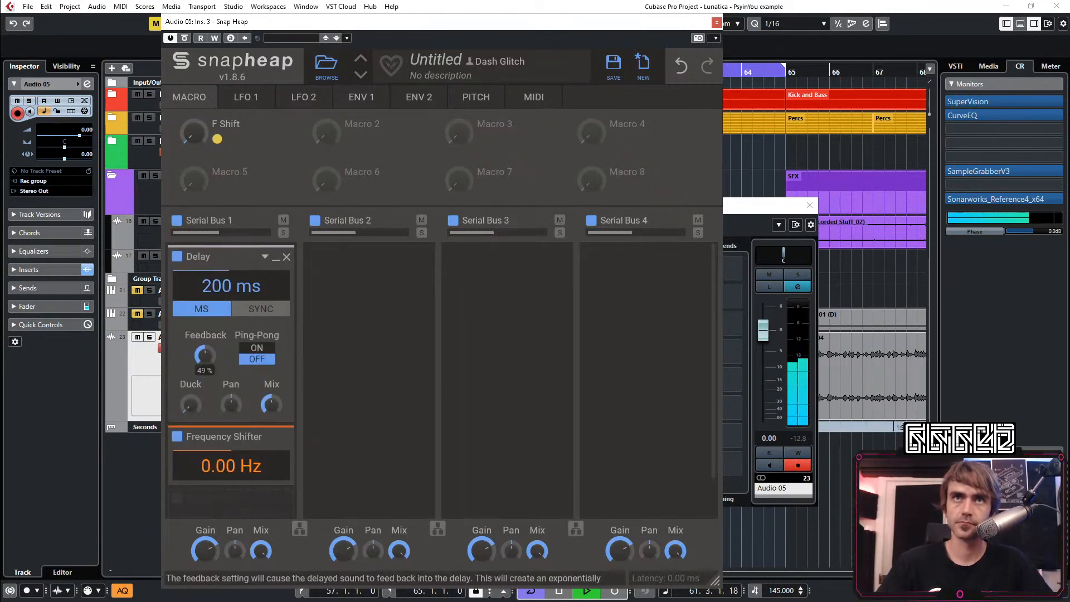
drag(231, 286, 234, 301)
drag(205, 355, 204, 347)
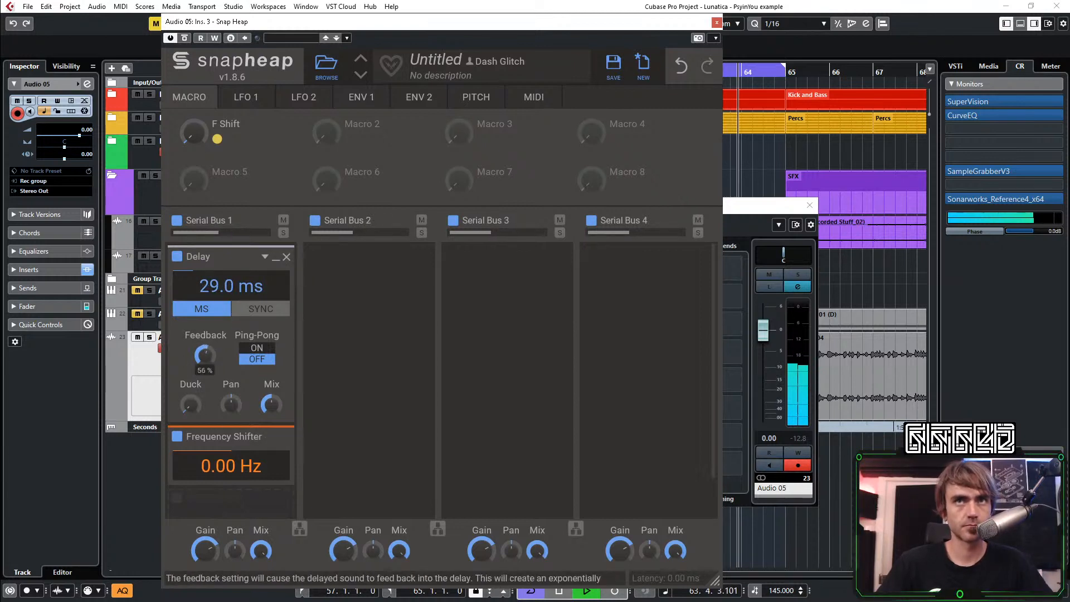
drag(194, 133, 194, 72)
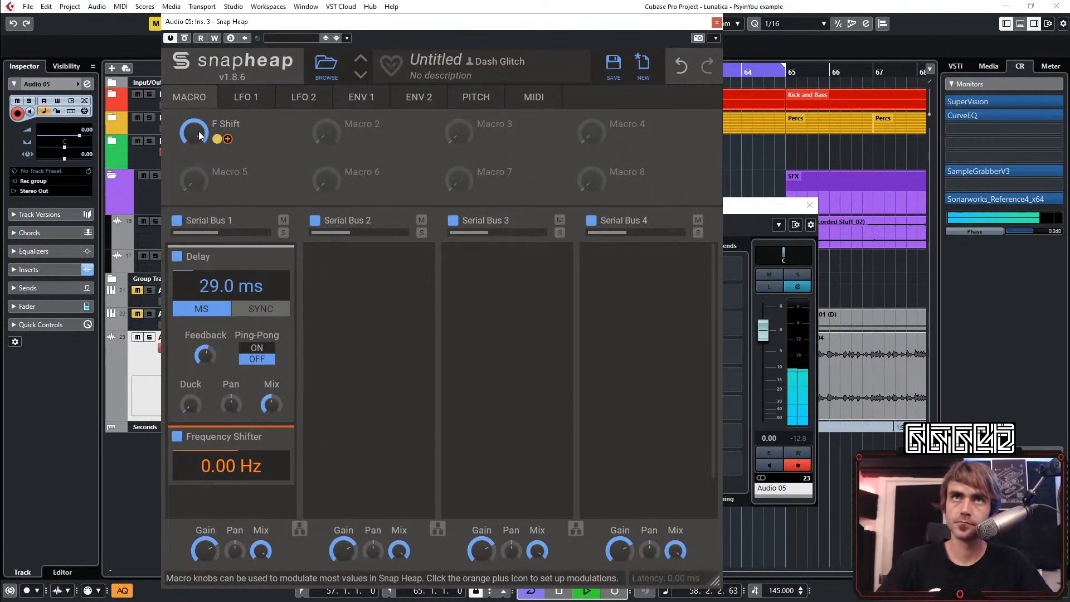
drag(196, 130, 195, 189)
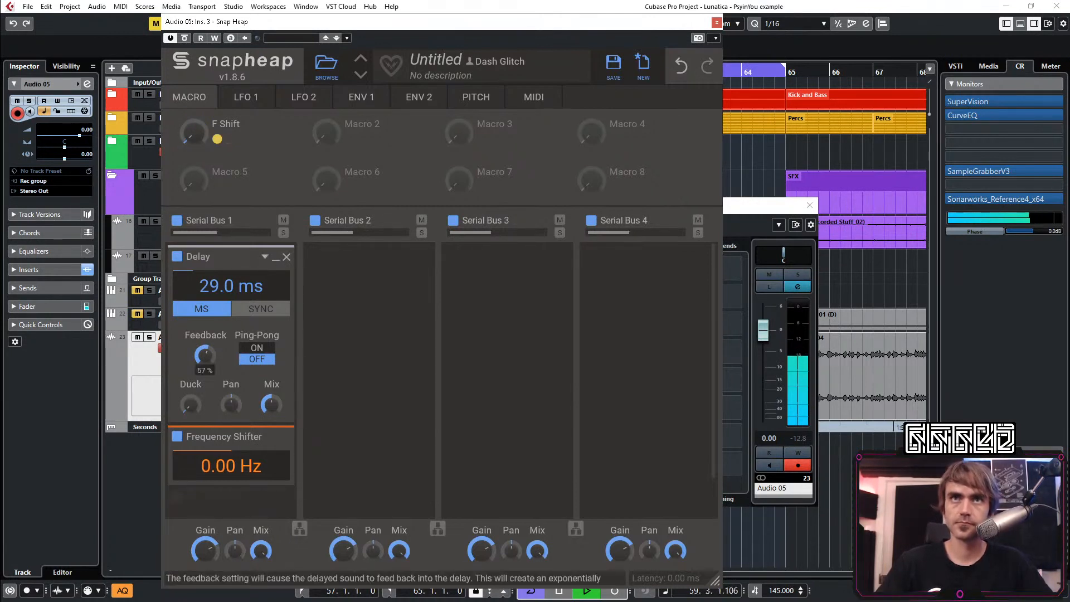
Lower the Serial Bus 1 Delay's feedback and mix, and assign the F Shift macro to modulate both
drag(206, 356, 205, 360)
drag(271, 404, 271, 426)
click(228, 139)
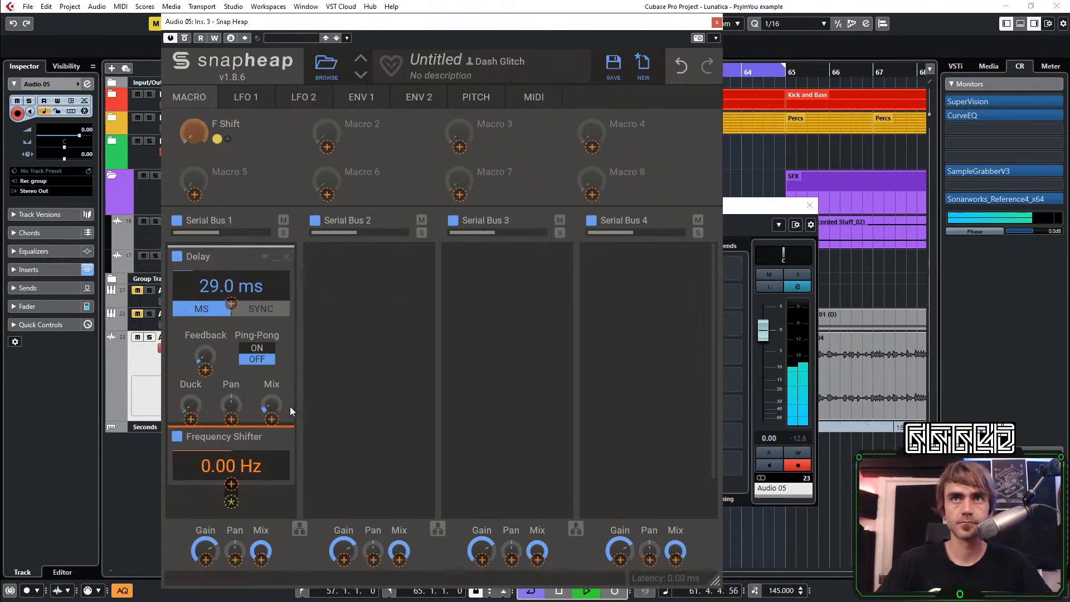
click(271, 419)
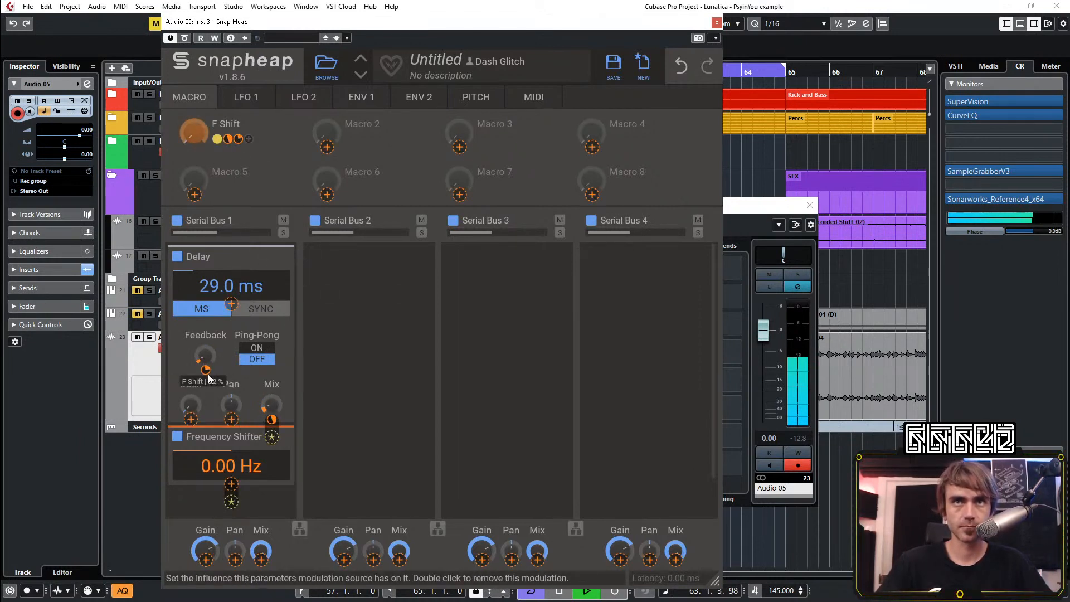
click(169, 109)
drag(194, 132, 194, 67)
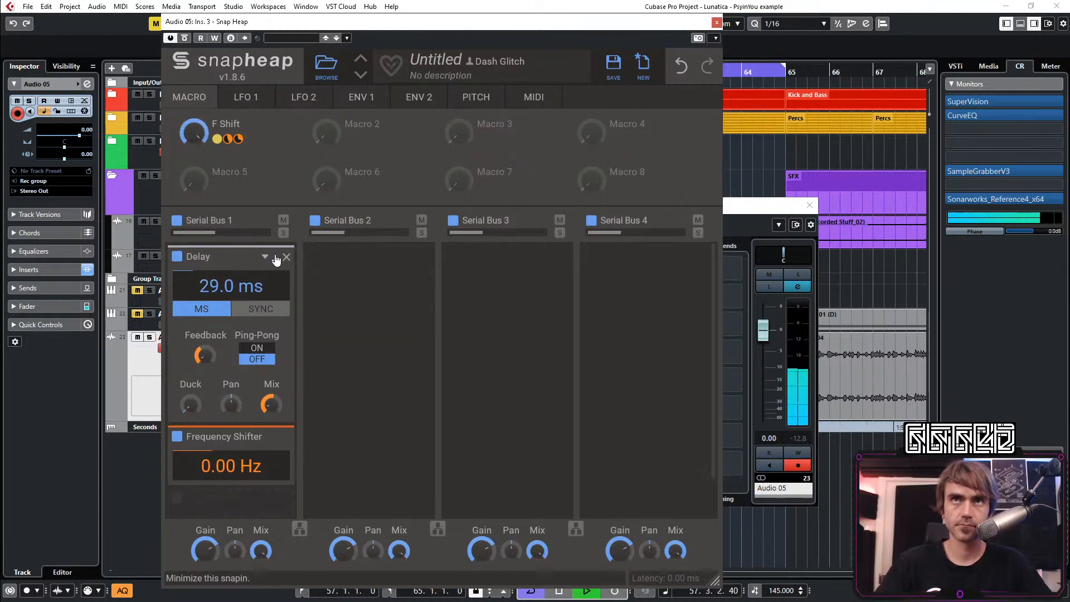
Set the F Shift modulation of the Delay's feedback to about 54%, and sweep the macro to audition it
click(275, 257)
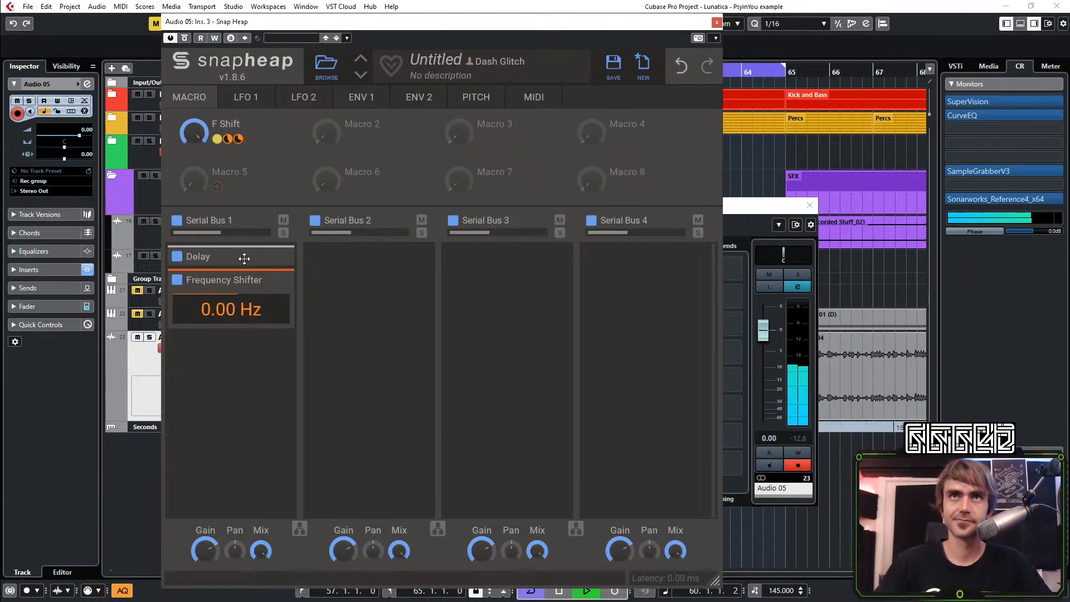
click(276, 257)
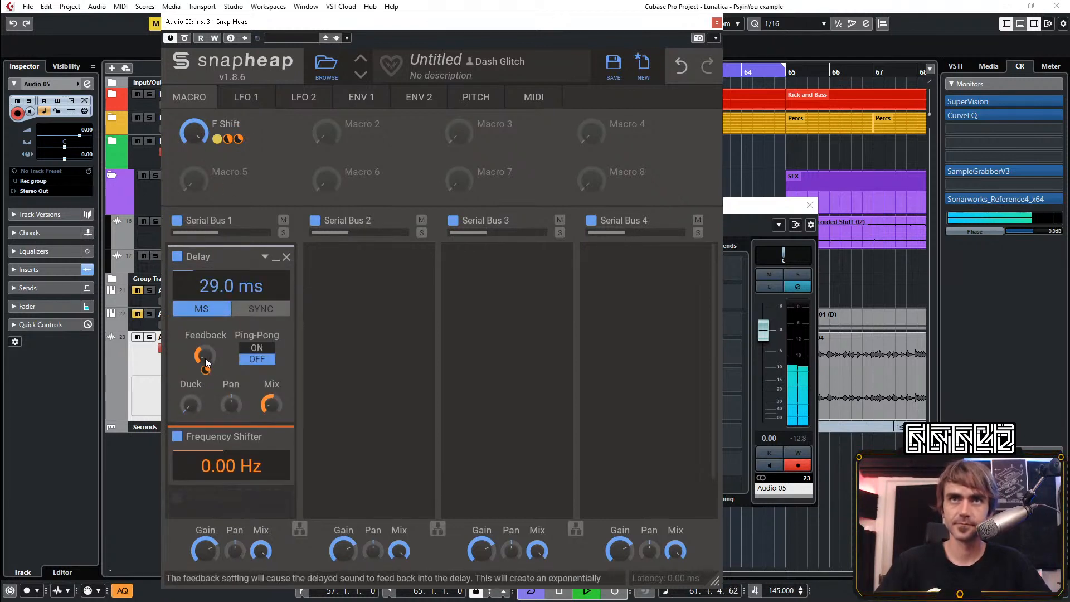
drag(205, 370, 205, 356)
mouse_move(273, 420)
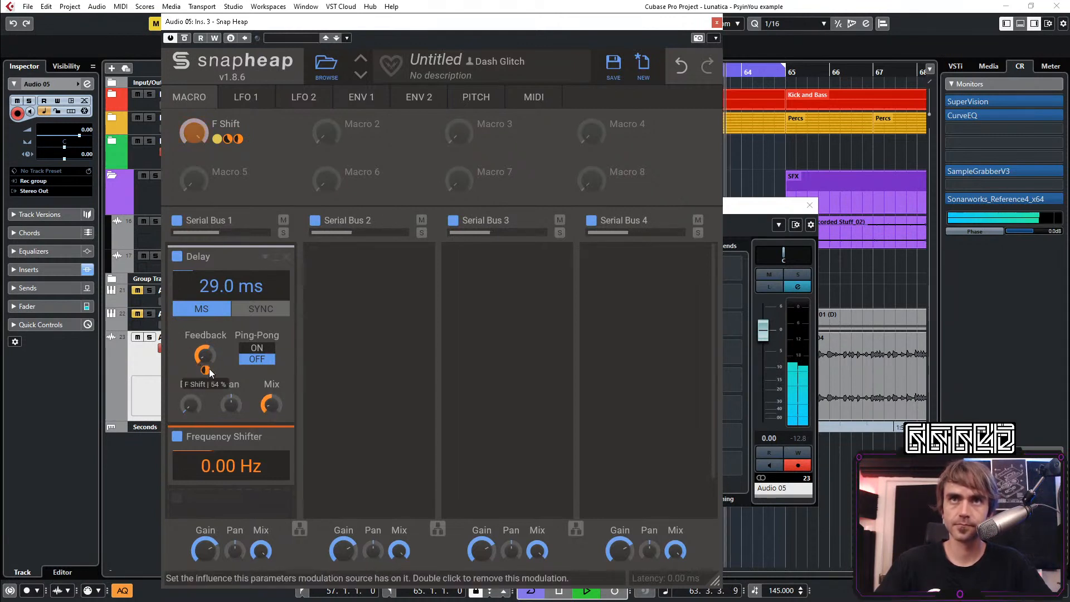
click(279, 258)
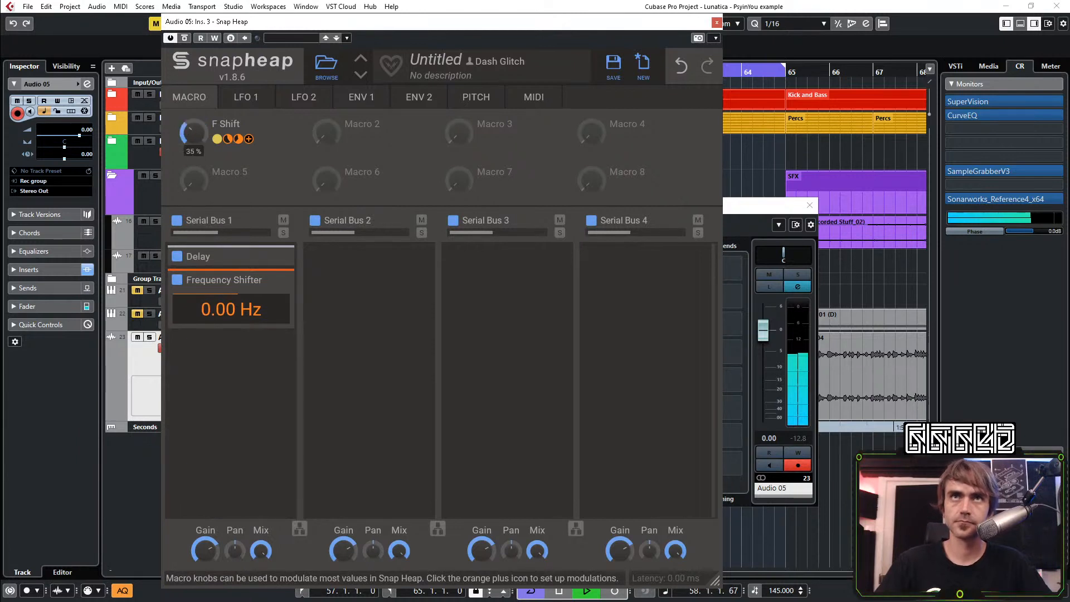
drag(199, 132, 185, 191)
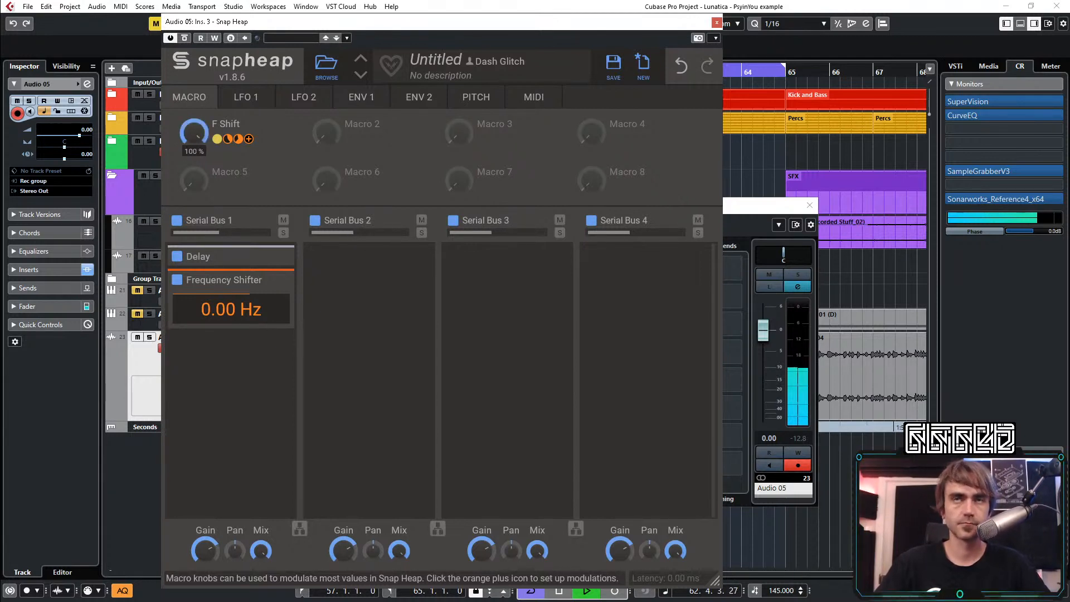
mouse_move(194, 132)
mouse_down()
mouse_move(194, 77)
mouse_move(186, 137)
mouse_up()
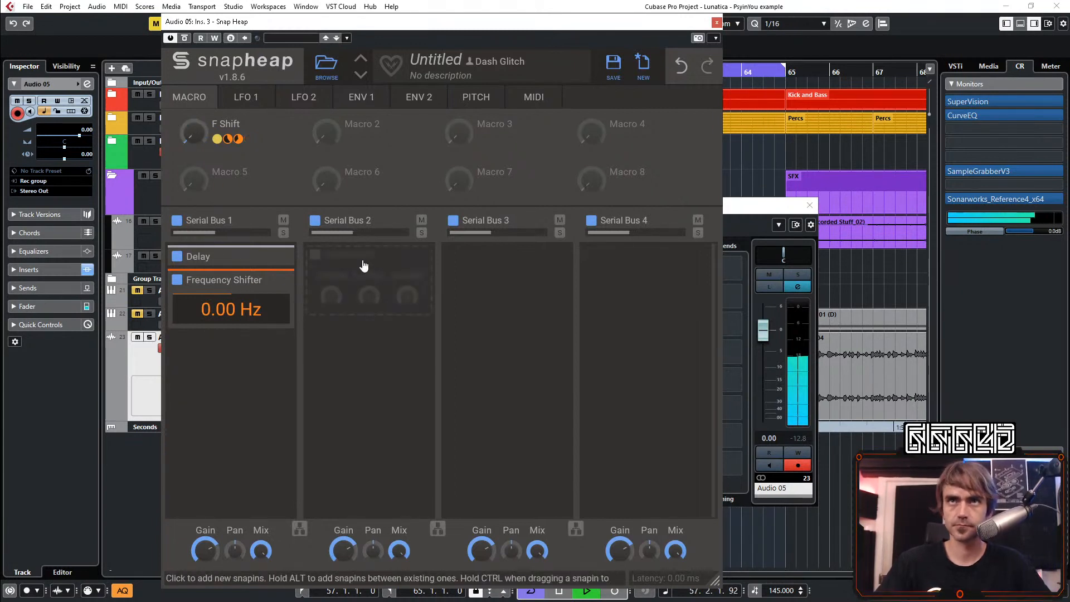
Add a ping-pong Delay synced to 3/16 at full mix on Serial Bus 2, and reduce the bus mix to about 24%
click(380, 278)
click(388, 397)
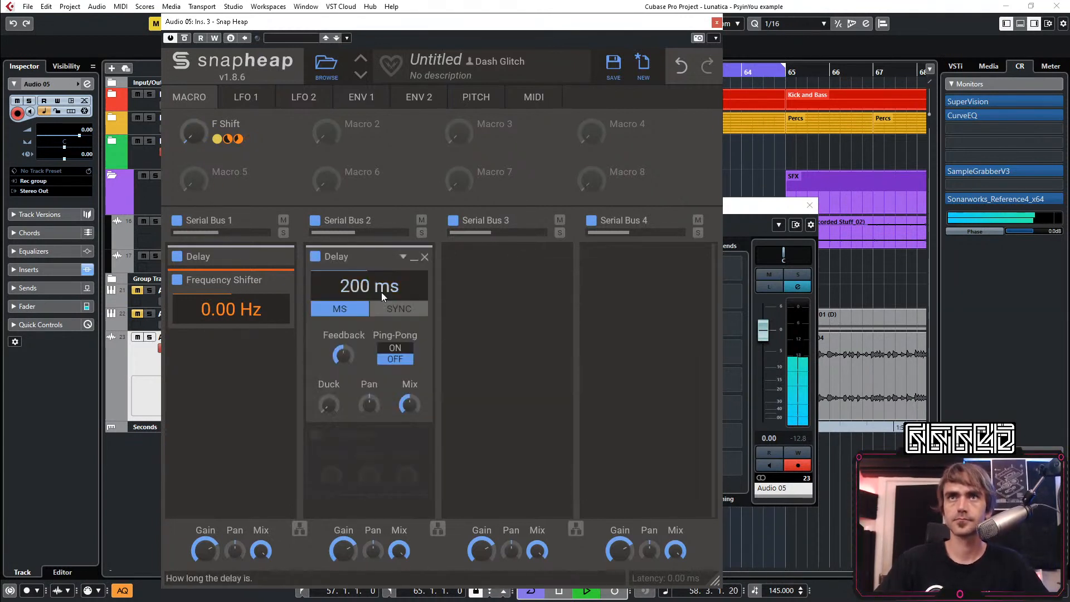
click(399, 309)
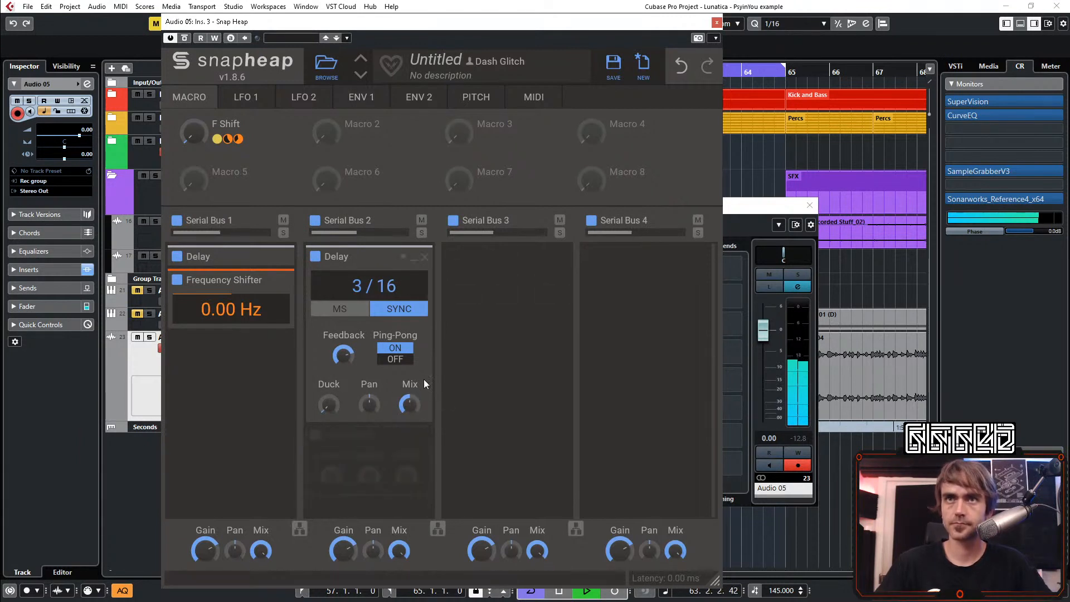
drag(398, 551, 399, 563)
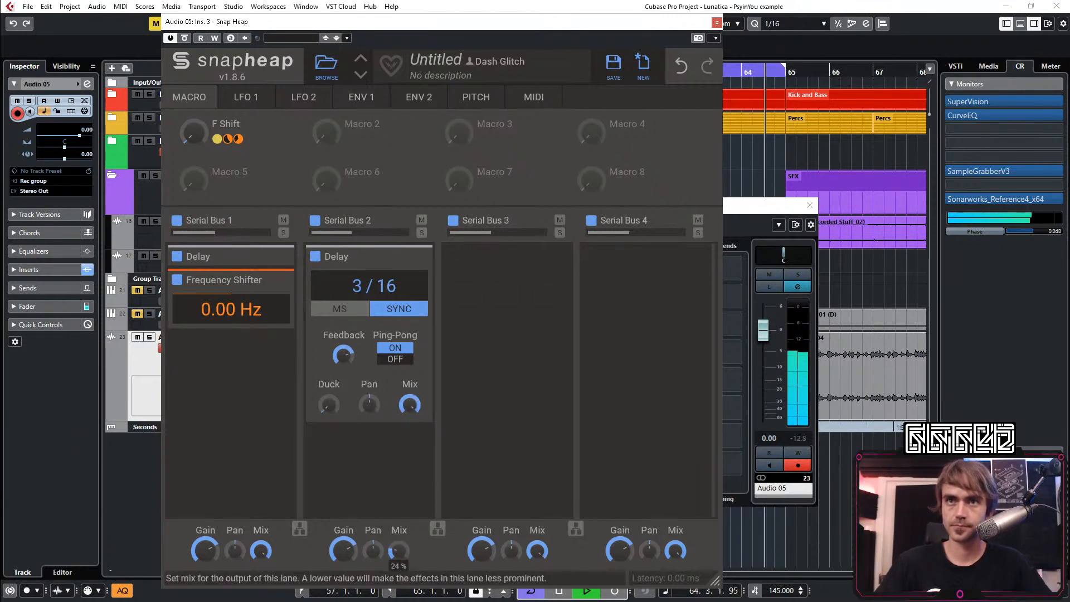
click(413, 257)
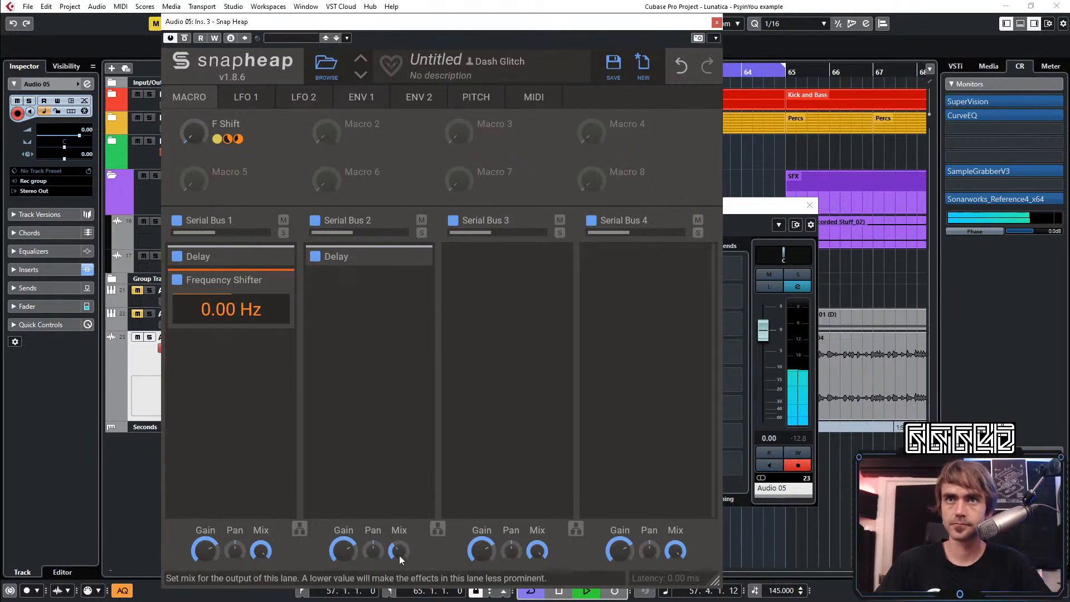
Add a low-pass Filter after the Delay on Serial Bus 2 and adjust its cutoff to soften the highs
click(362, 308)
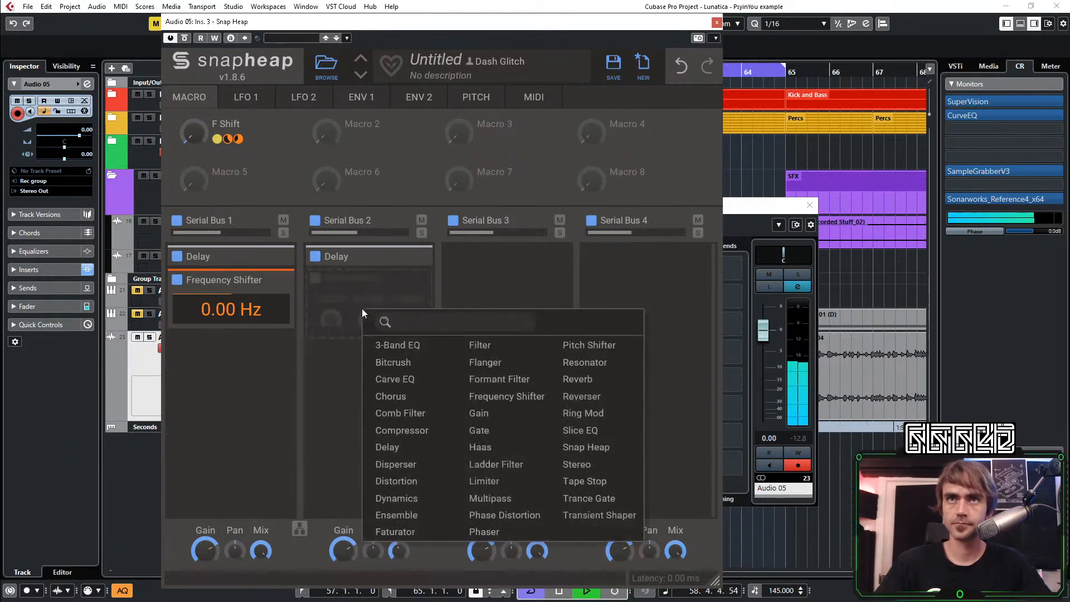
click(473, 347)
drag(328, 398, 345, 398)
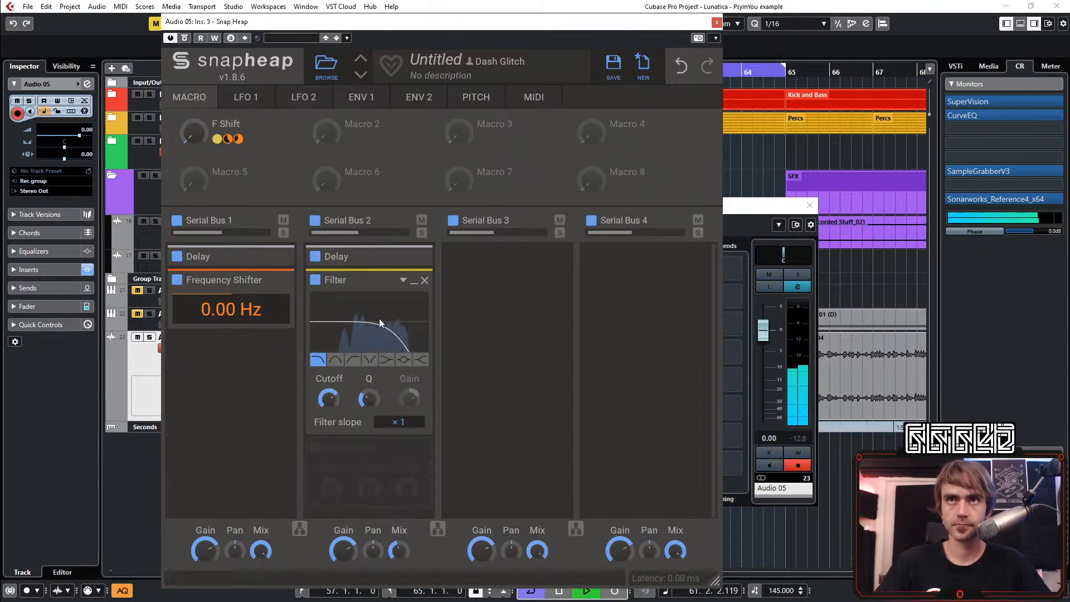
drag(368, 397, 369, 391)
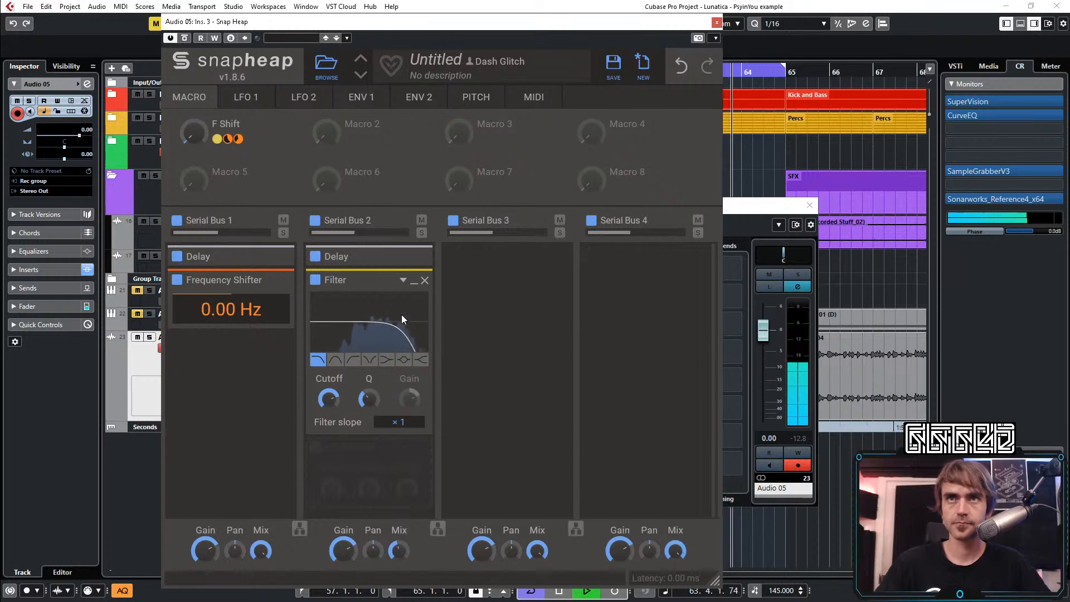
click(413, 280)
Add a second Filter below the first one on Serial Bus 2, adjust it and collapse it
click(349, 352)
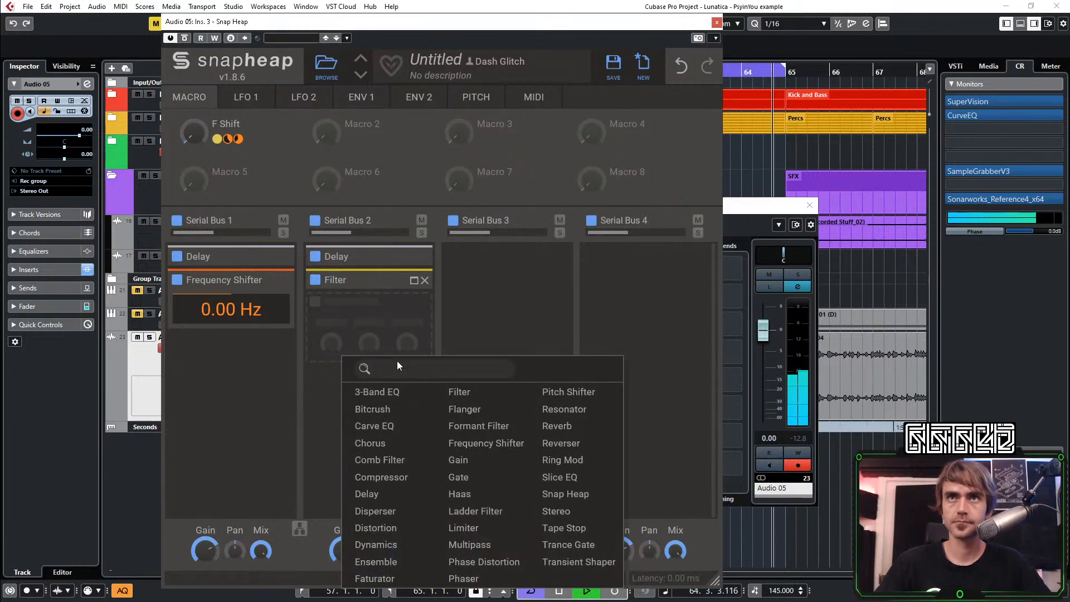
click(449, 392)
drag(368, 422, 369, 407)
click(413, 307)
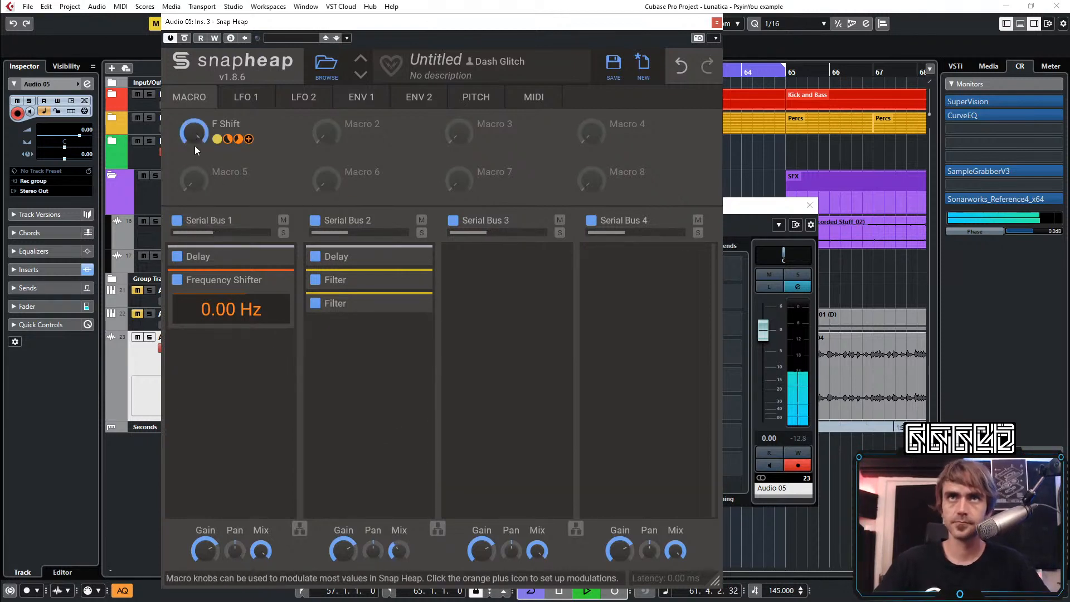
Lower the feedback of the Serial Bus 2 Delay slightly, pan it to the right, and collapse it
click(414, 257)
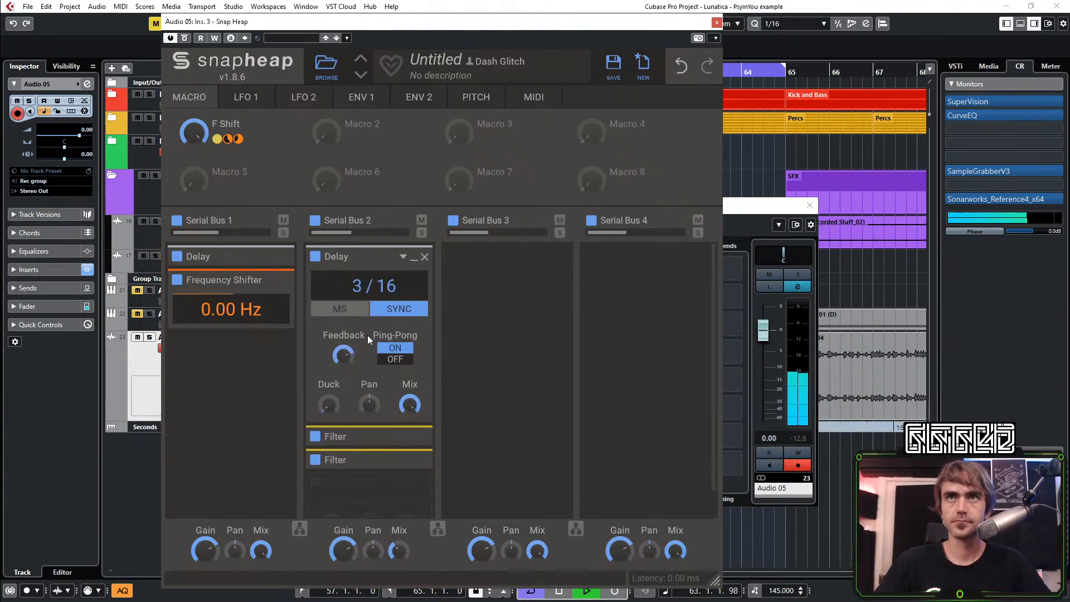
drag(341, 356, 338, 359)
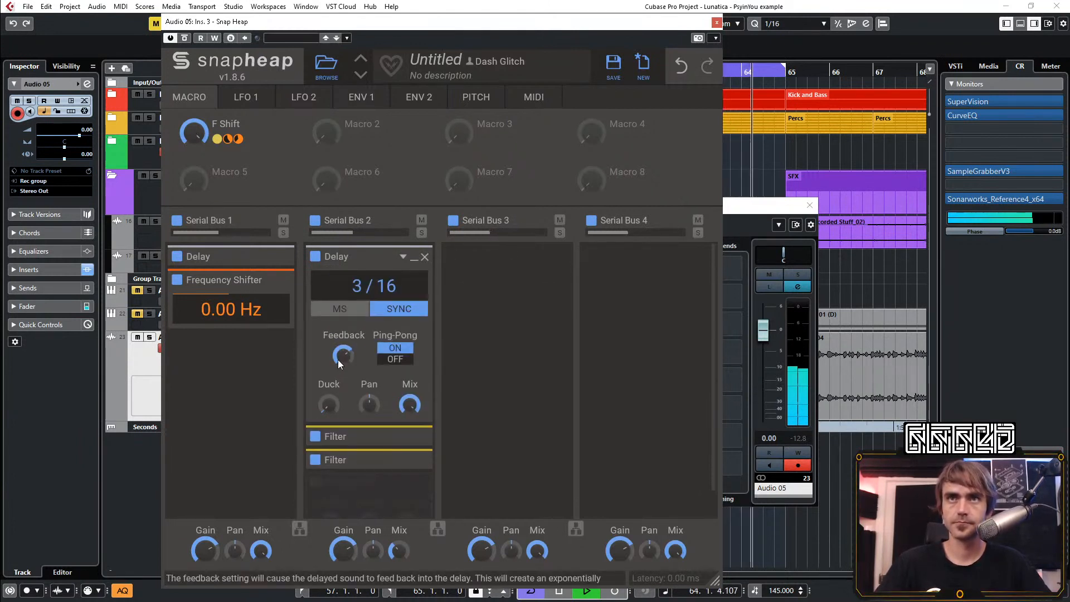
drag(371, 415, 371, 412)
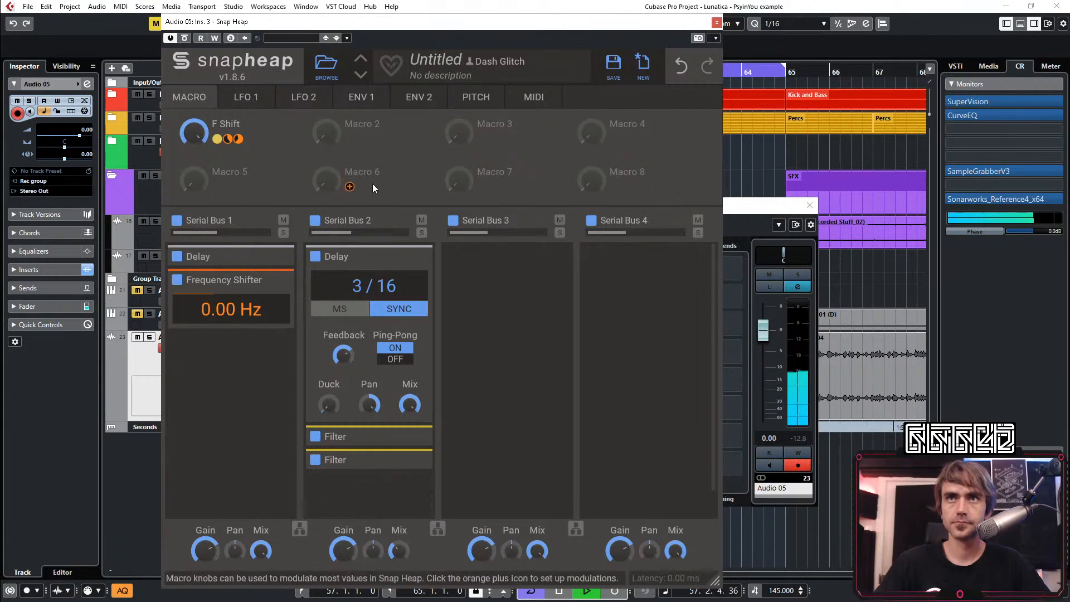
click(414, 258)
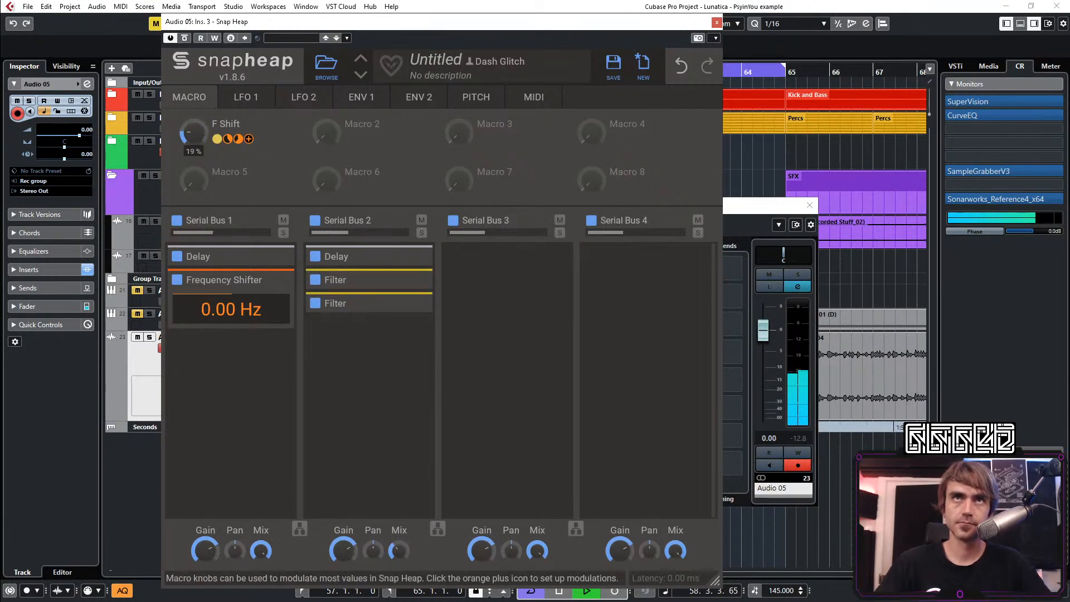
Sweep the F Shift macro between minimum and maximum to audition it, then disable Serial Bus 2 and close Snap Heap
drag(200, 138, 195, 184)
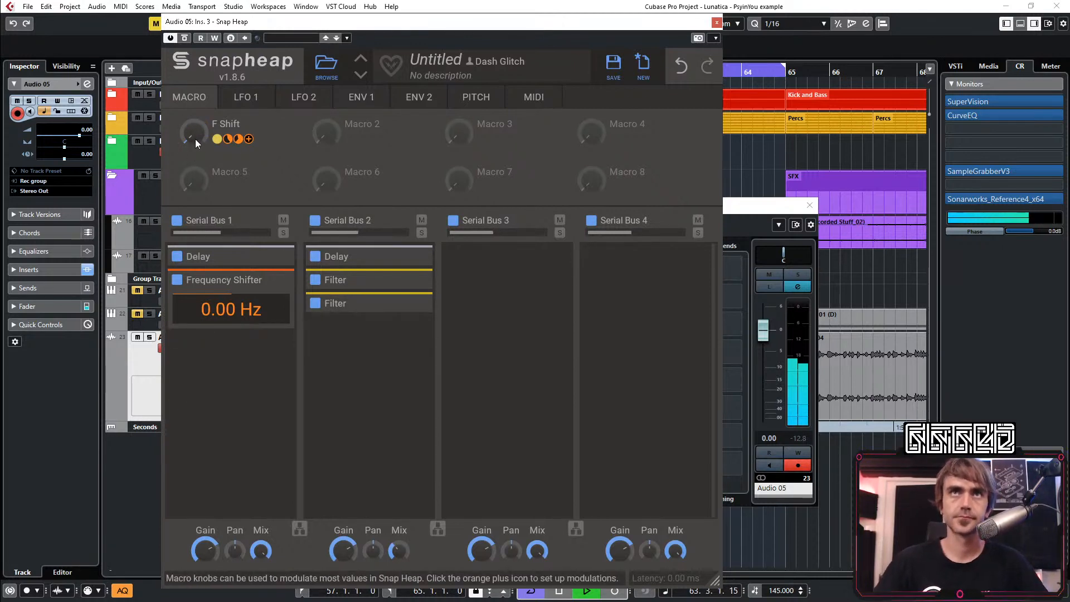
mouse_move(195, 138)
mouse_down()
mouse_move(195, 90)
mouse_move(195, 144)
mouse_up()
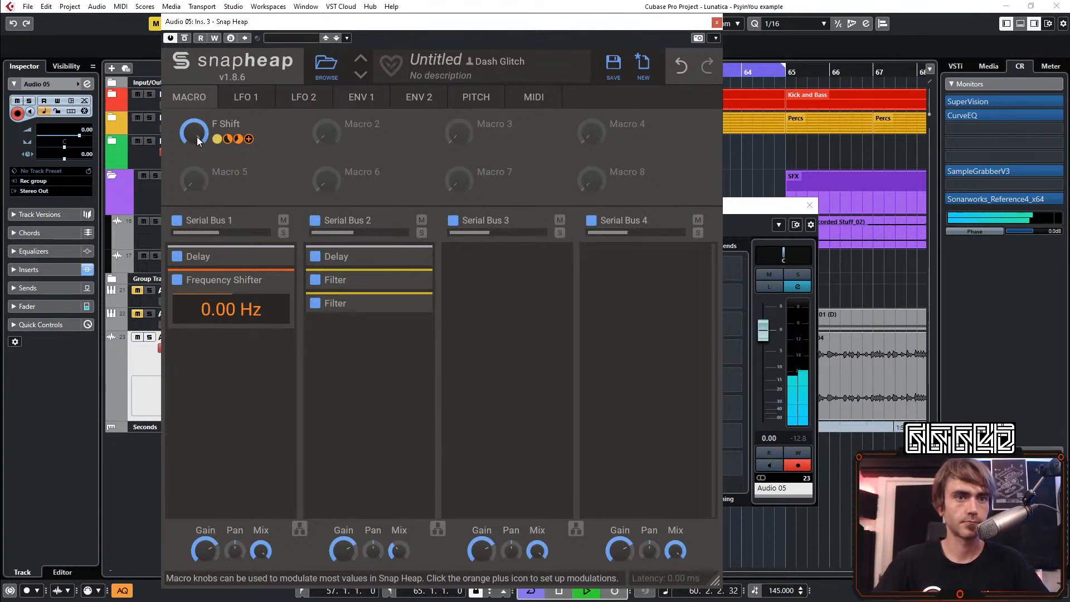
click(315, 220)
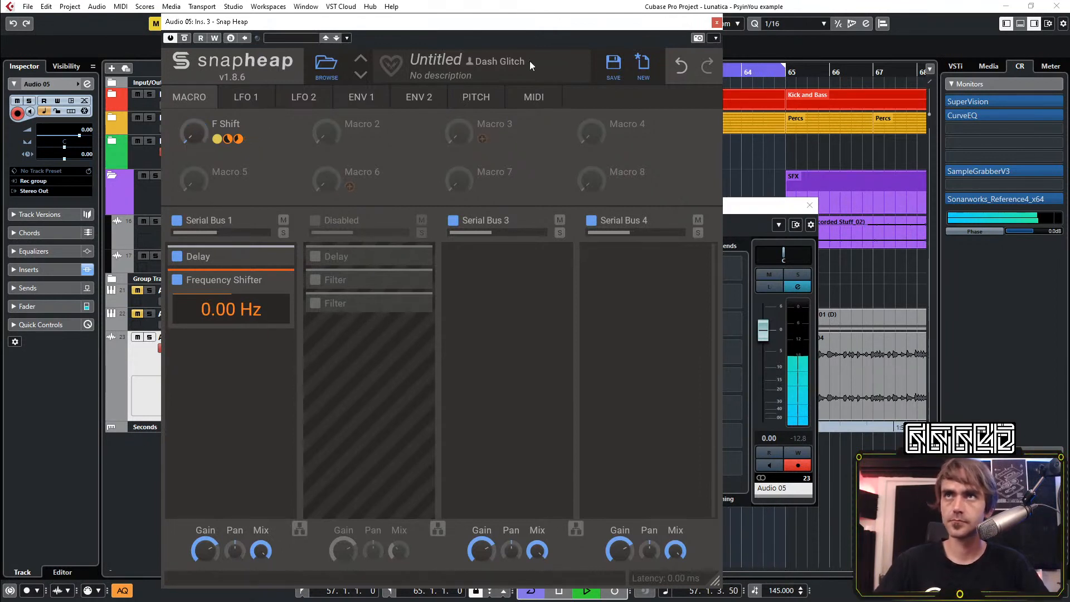
click(716, 22)
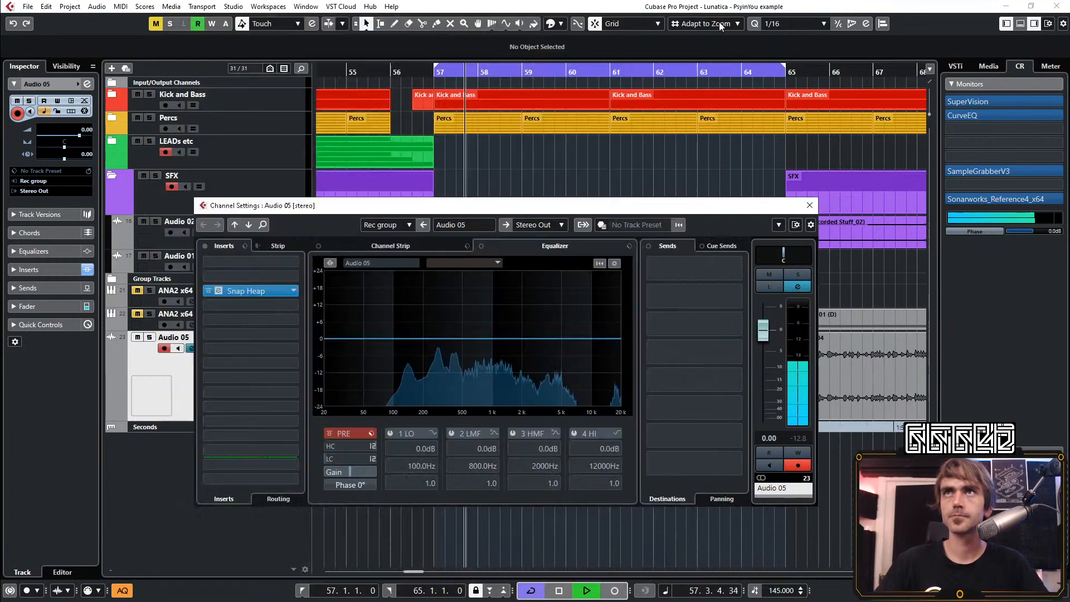
Insert ColourCopy in the slot after Snap Heap on Audio 05, shorten its right delay tap, and lower the mix to 35
click(248, 312)
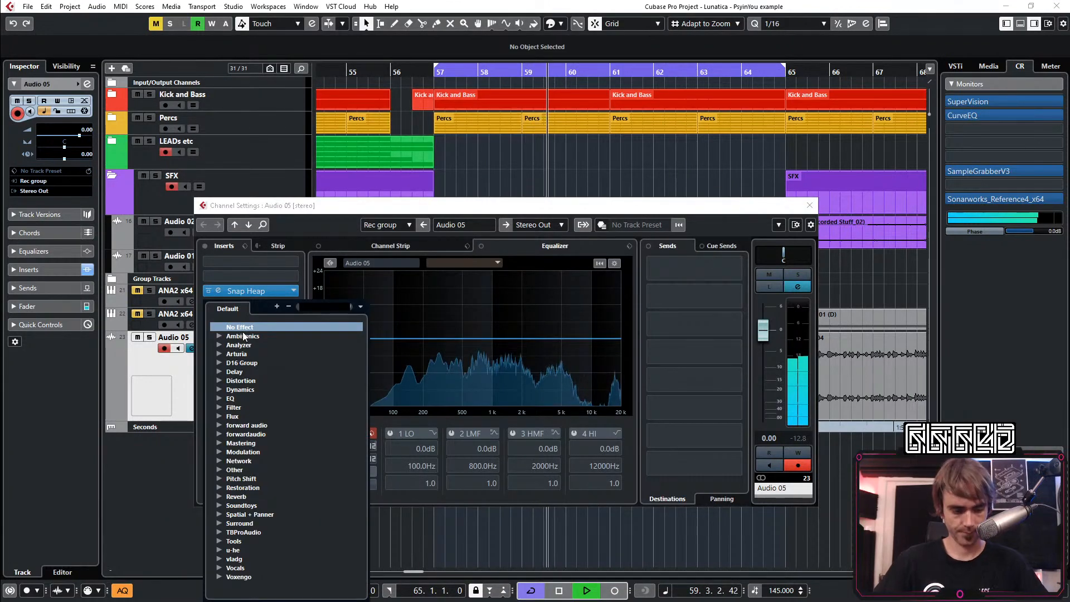
text(colo)
key(Return)
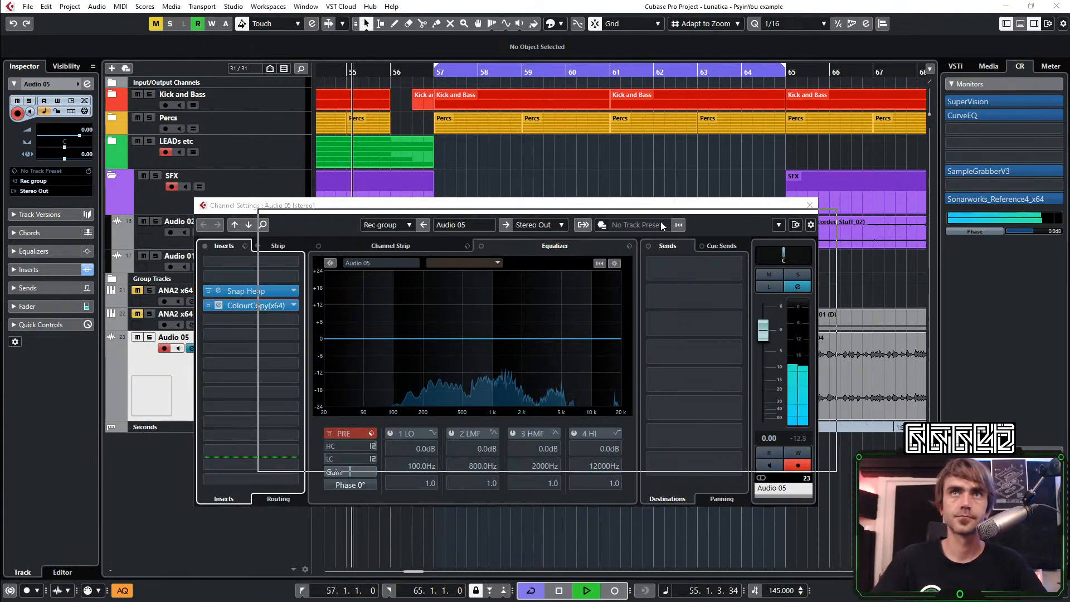
drag(608, 337, 568, 352)
drag(724, 317, 701, 334)
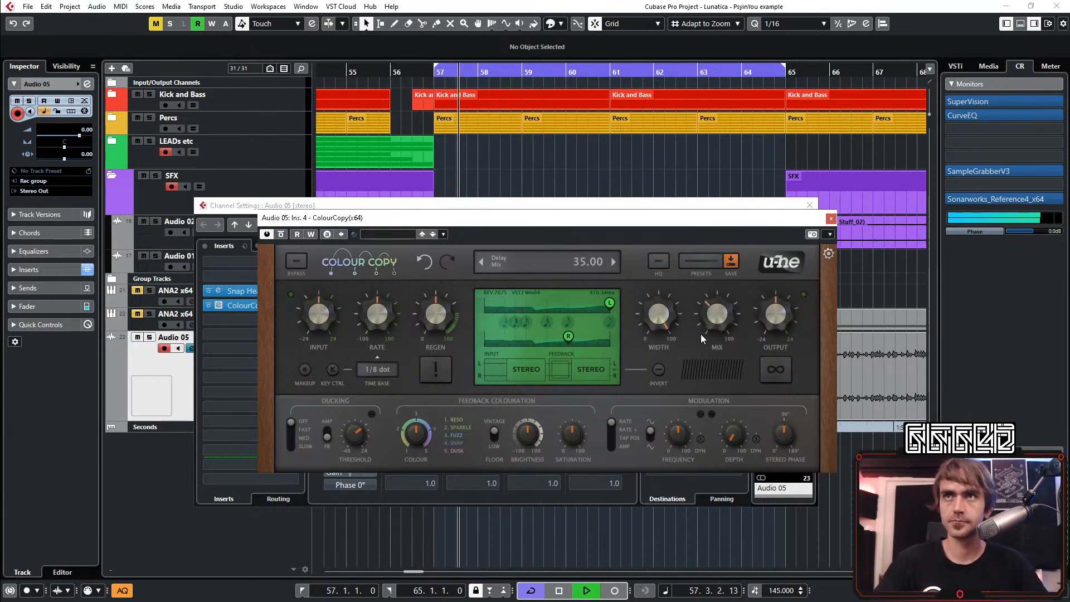
Set ColourCopy's time base to 1/4 dot with a shorter right tap, adjust brightness and saturation, and reduce the mix to 18.50
click(377, 369)
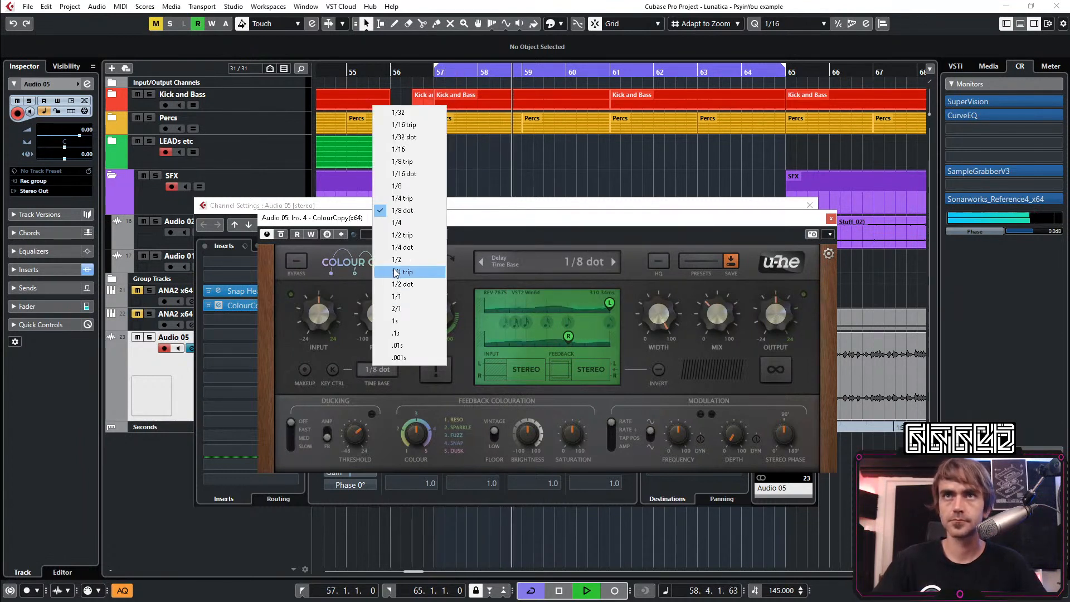
click(402, 247)
drag(568, 336, 548, 339)
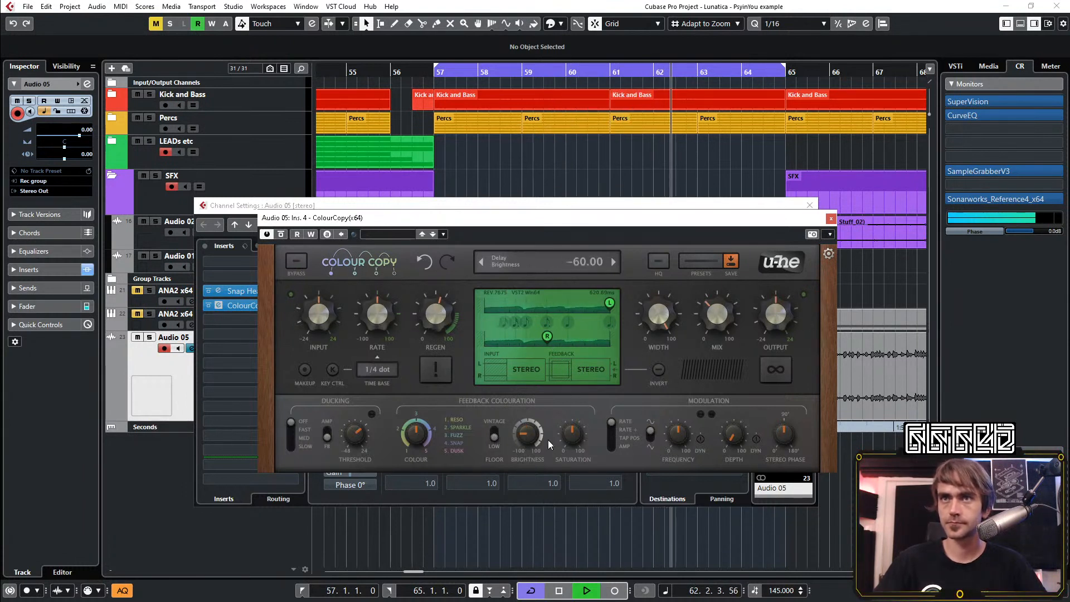
drag(535, 433, 541, 414)
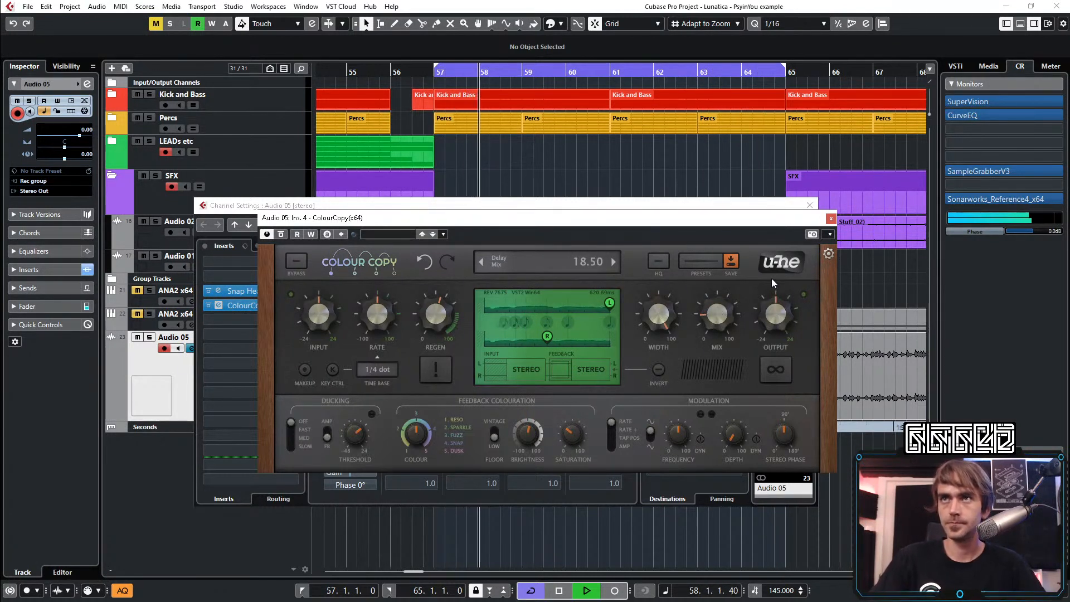
click(831, 218)
Reopen Snap Heap and turn the F Shift macro up to full to hear it through ColourCopy
click(239, 291)
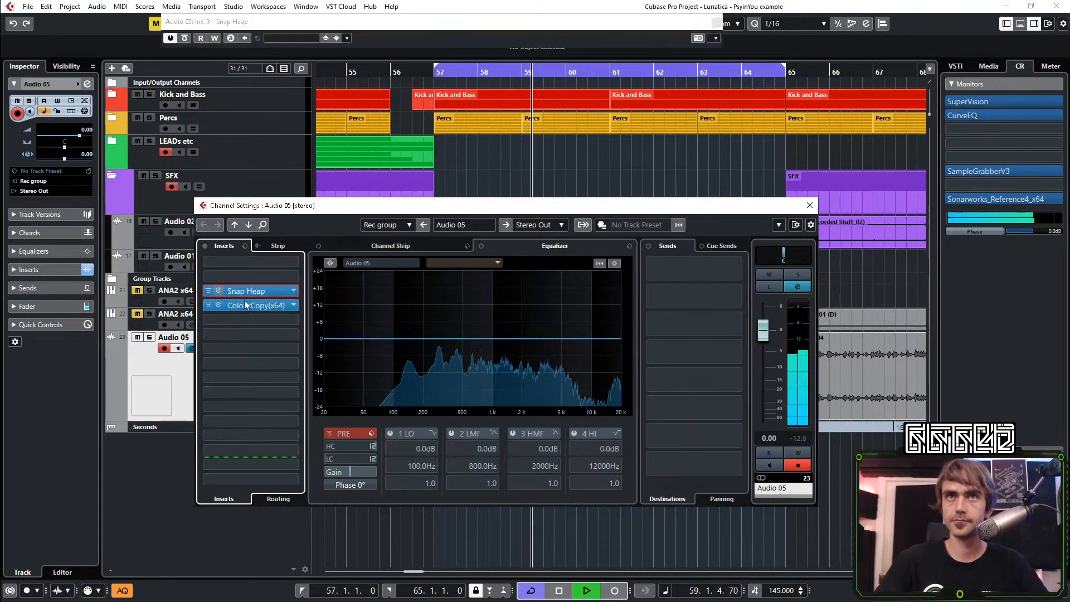
drag(194, 135, 194, 133)
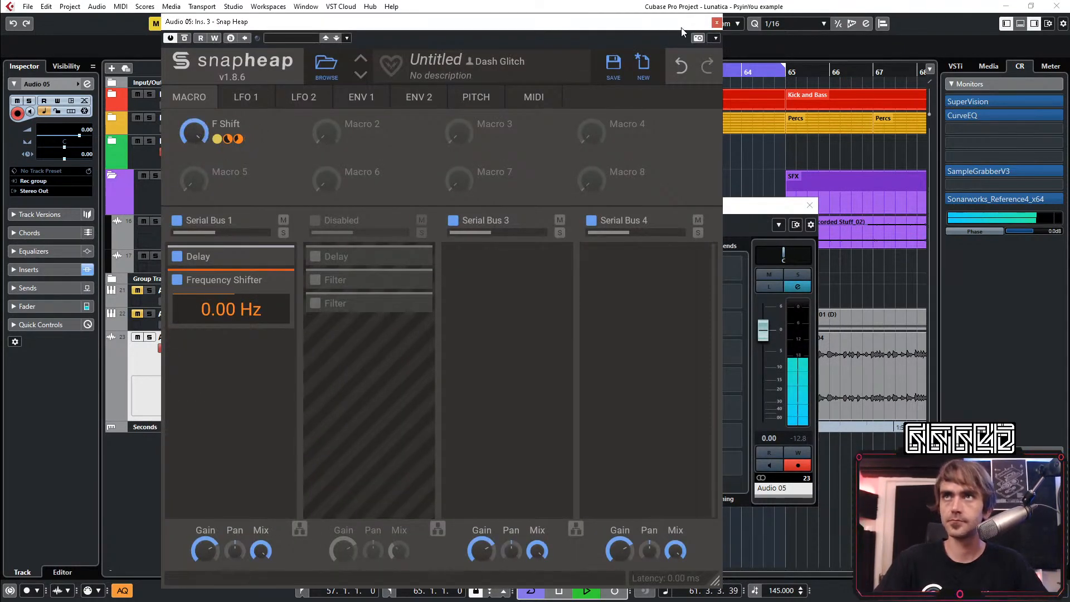
click(716, 22)
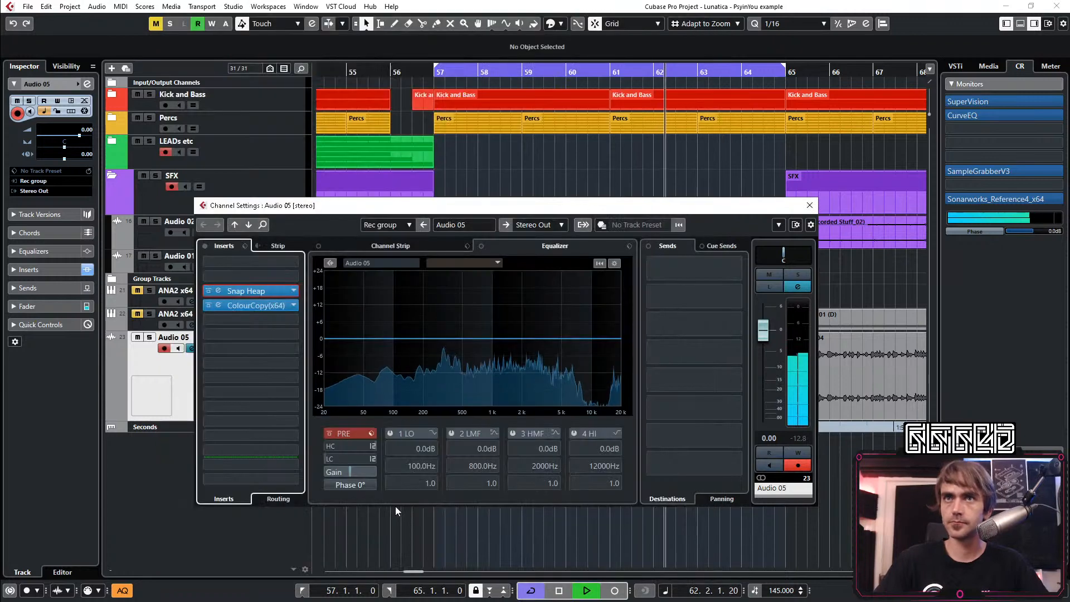
Enable the Audio 05 channel's low cut with a 24 dB slope and raise its cutoff to remove the low end
click(372, 459)
click(401, 489)
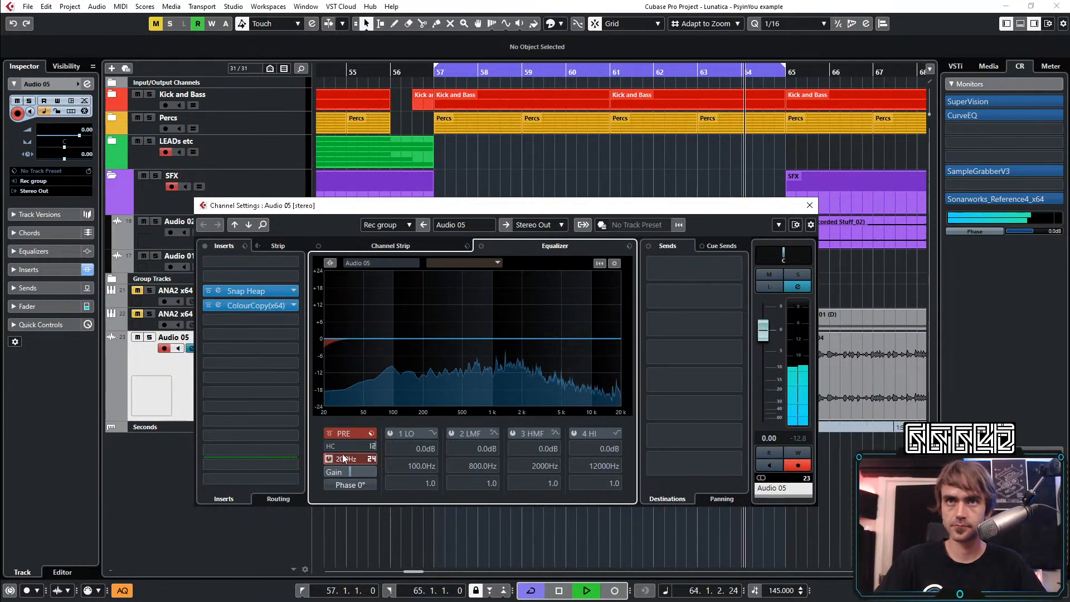
drag(376, 376, 412, 402)
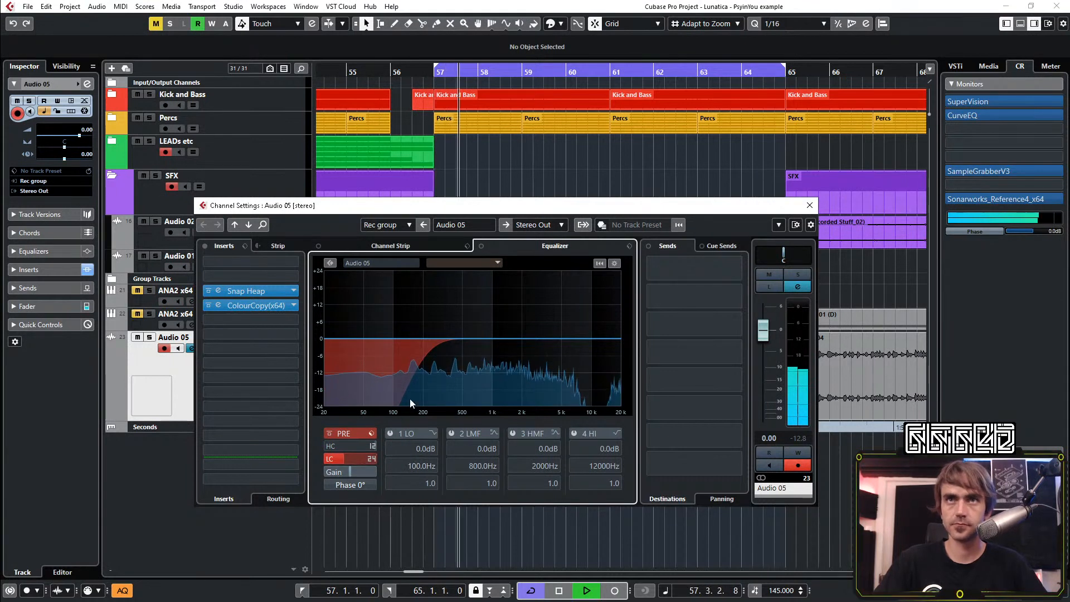
Add a Gain snapin after the Frequency Shifter on Serial Bus 1 in Snap Heap, and switch its scale to percent
click(216, 292)
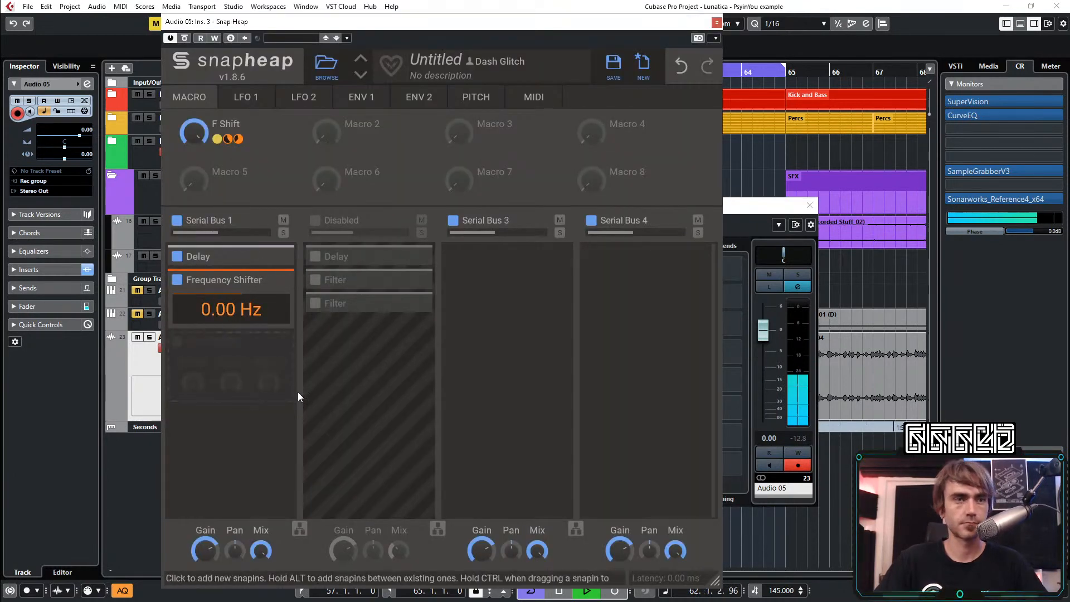
click(230, 367)
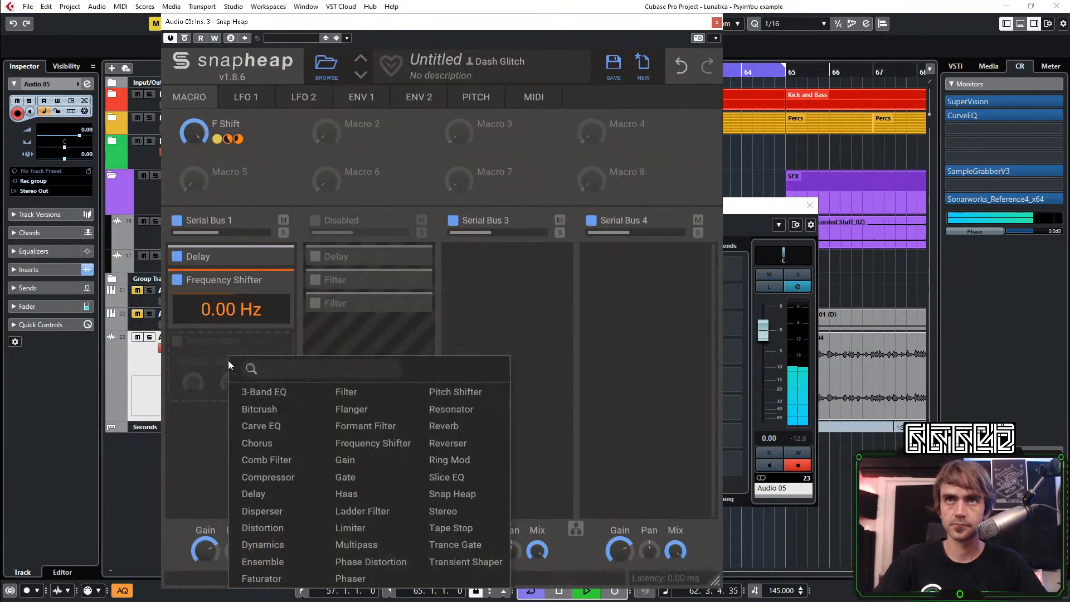
click(357, 464)
click(279, 379)
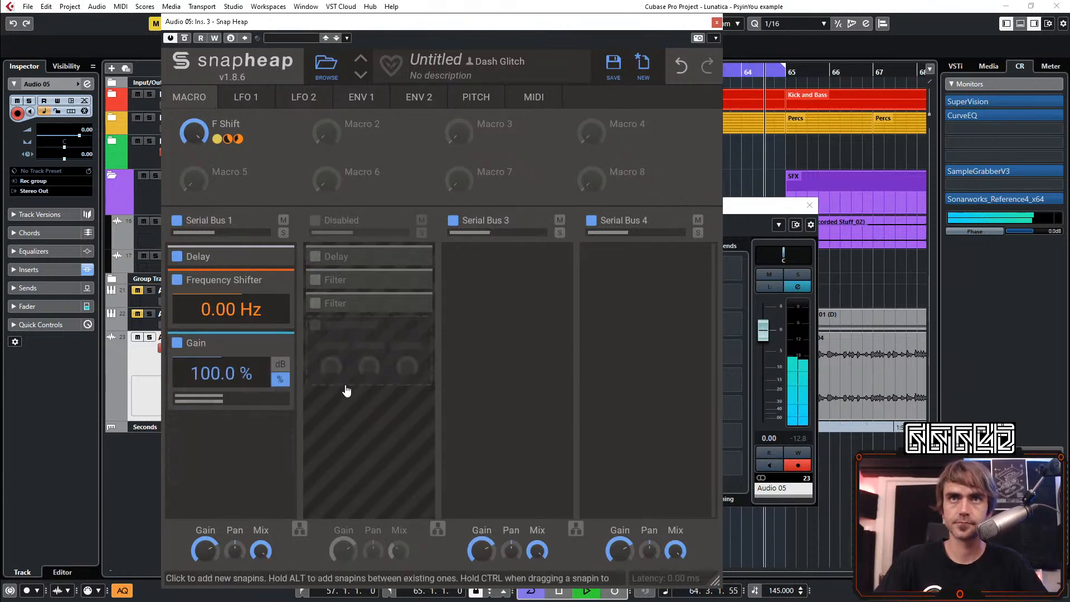
Assign the F Shift macro to the Gain level at about 6% modulation, and sweep the macro to check the loudness
drag(249, 141, 221, 395)
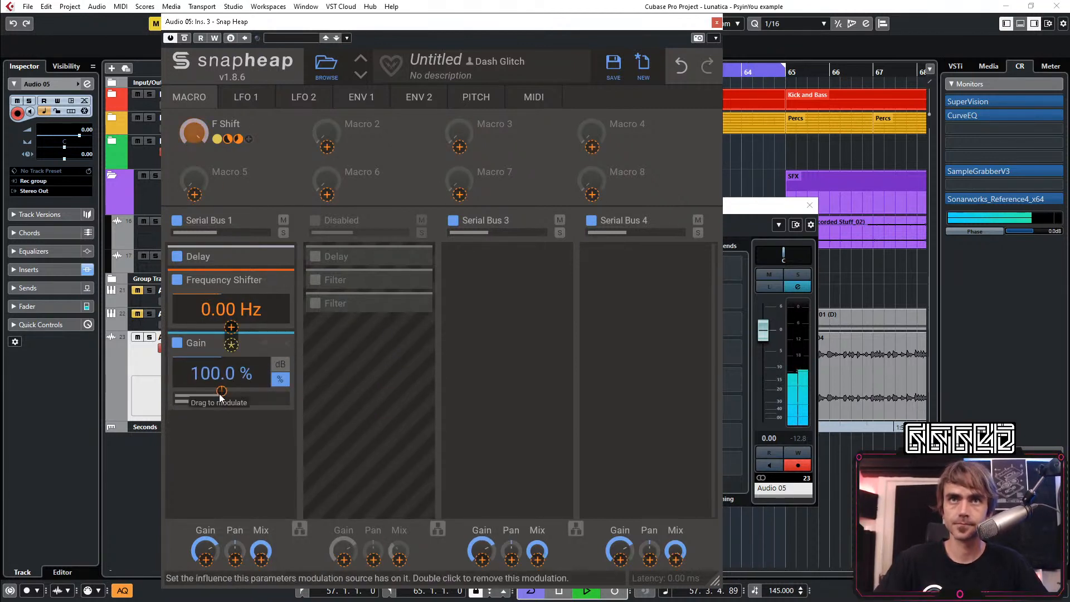
click(235, 422)
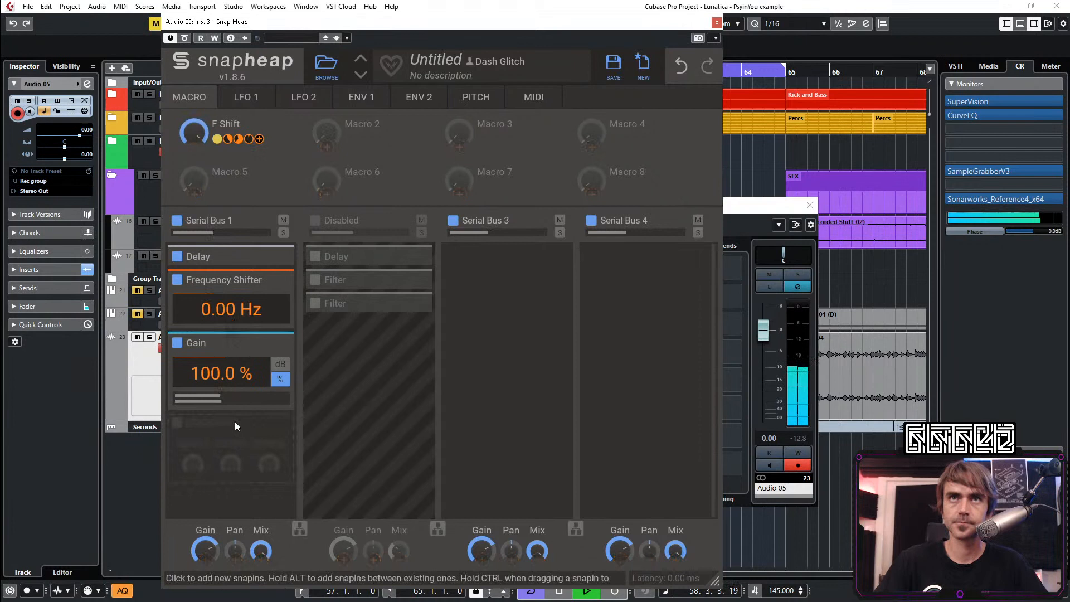
double_click(188, 143)
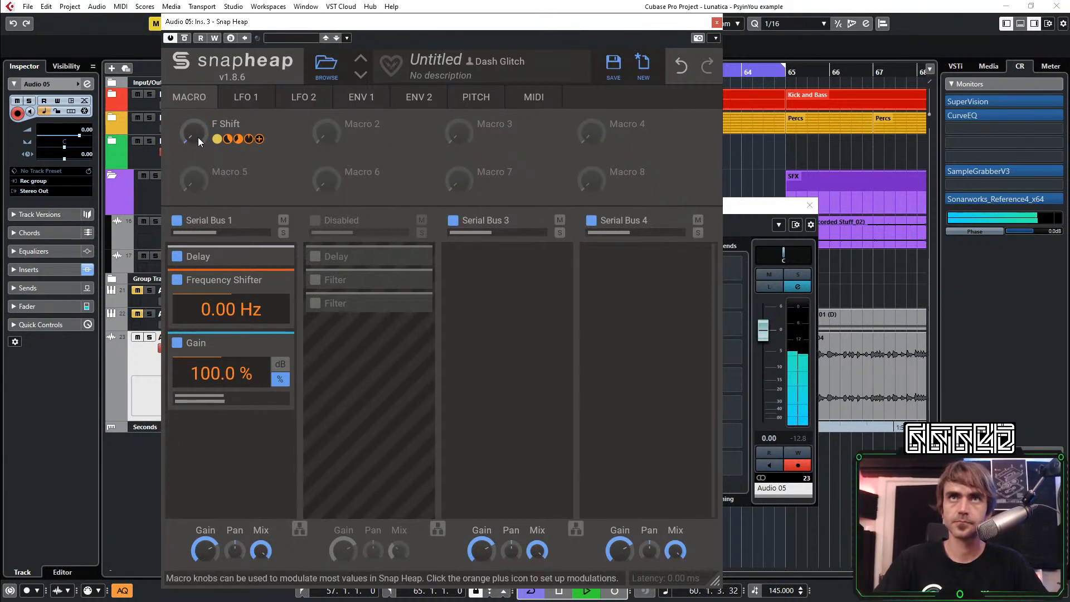
drag(194, 137, 192, 135)
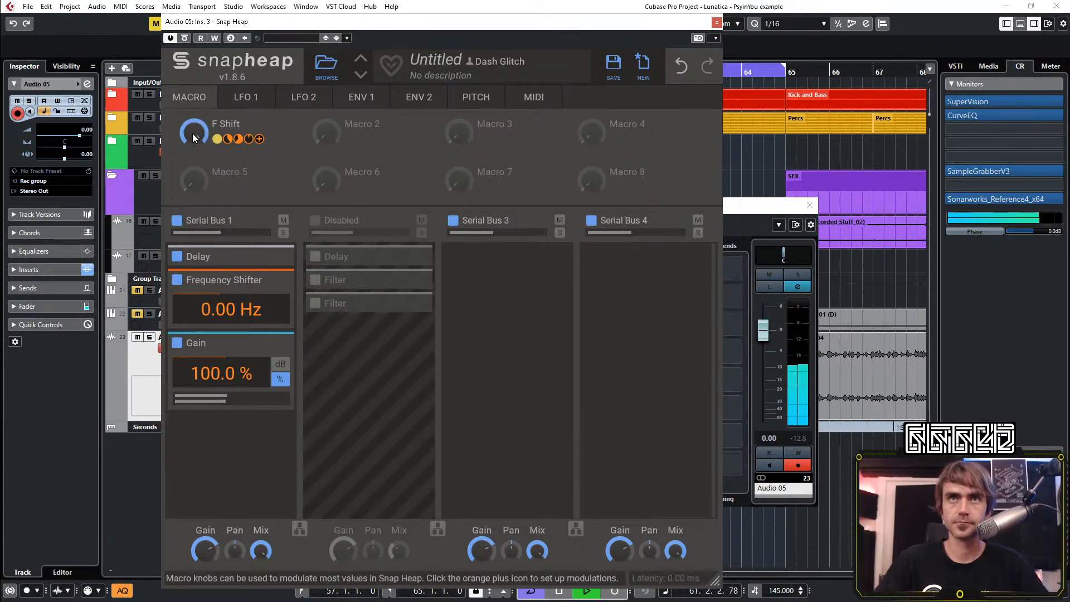
Reset the channel's peak reading, increase the F Shift macro's modulation of the Gain, and lower the macro to compare levels
mouse_move(223, 392)
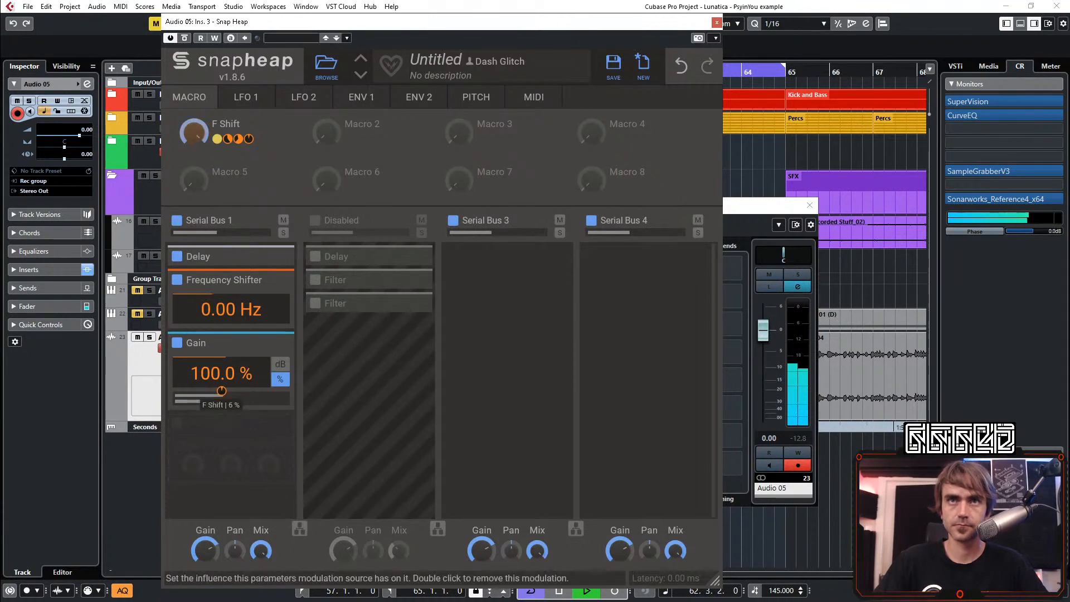
click(800, 439)
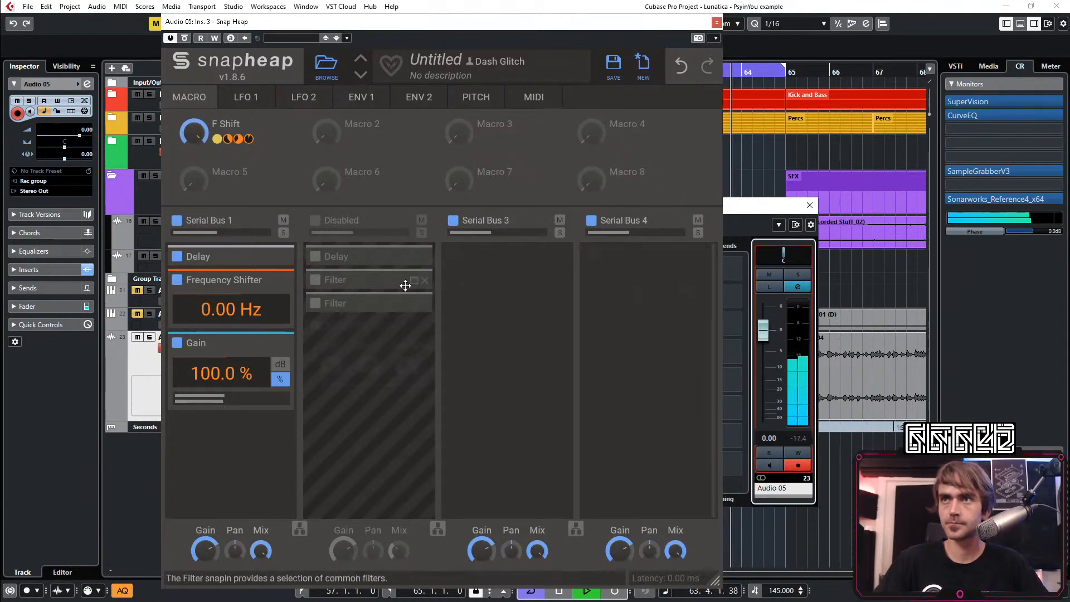
drag(223, 392, 223, 390)
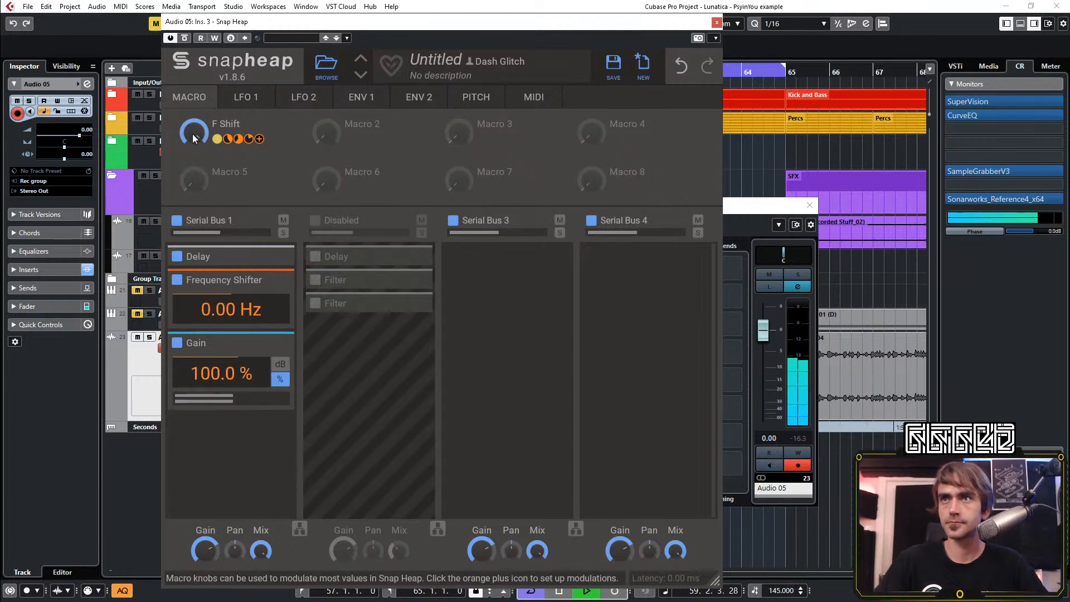
drag(192, 134, 192, 245)
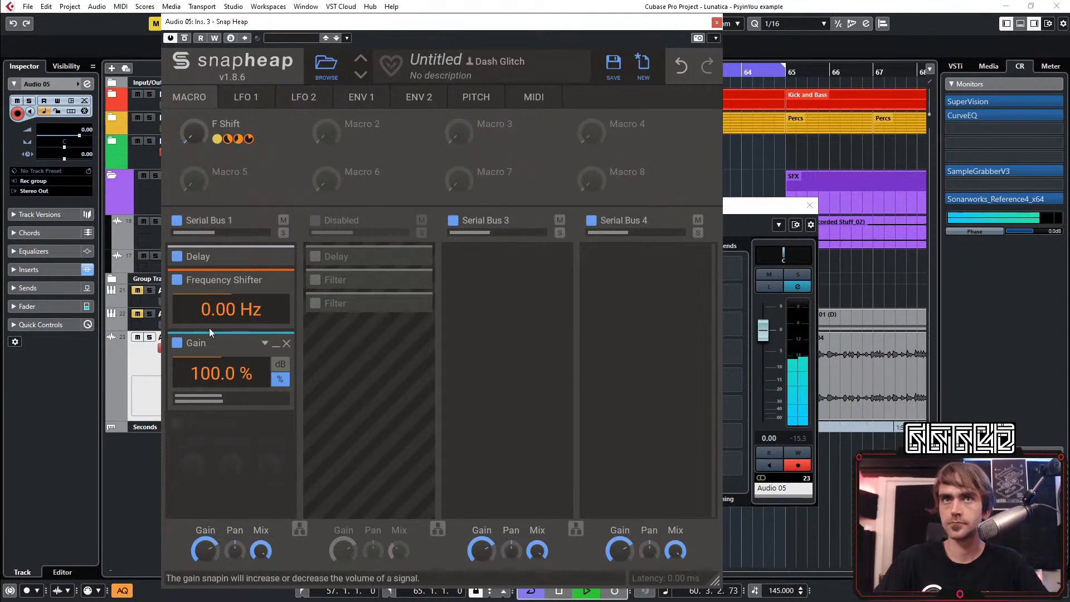
Check peak levels with the F Shift macro turned down, and fine-tune its modulation amount on the Gain
mouse_move(222, 393)
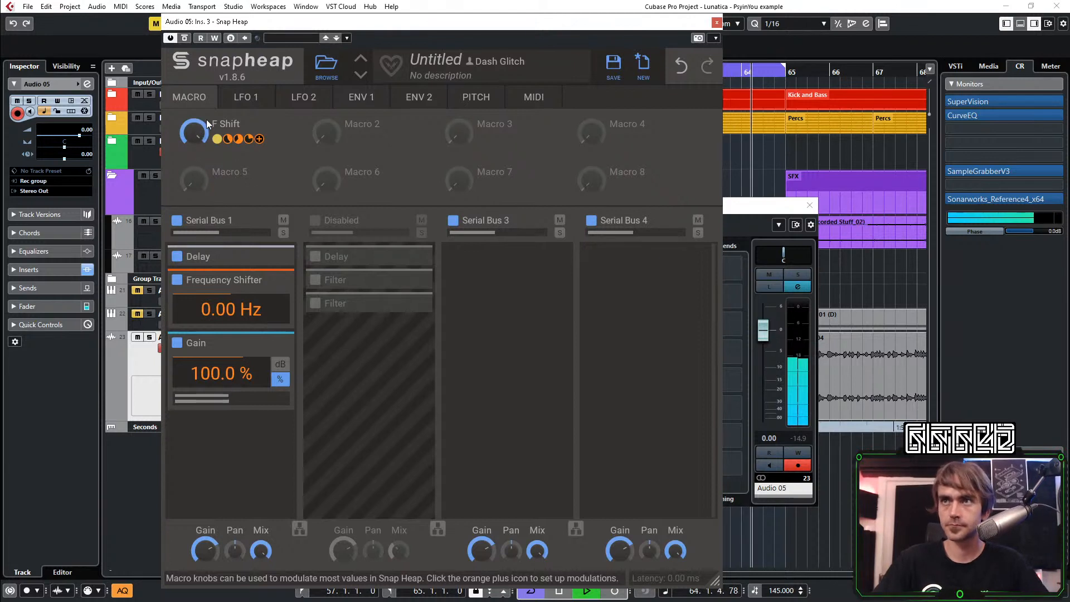
drag(195, 138, 195, 223)
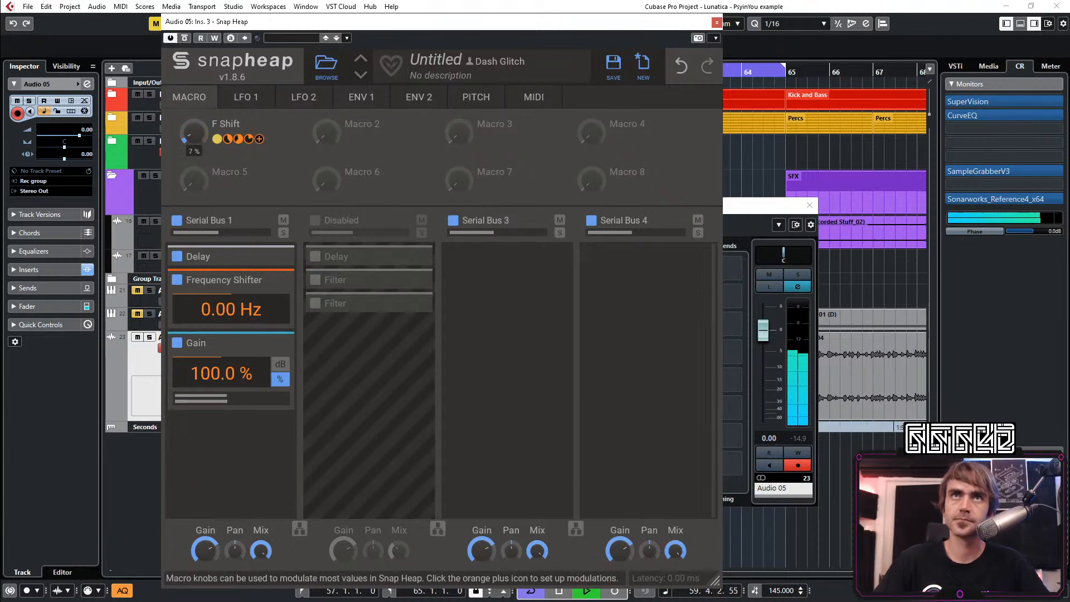
click(802, 438)
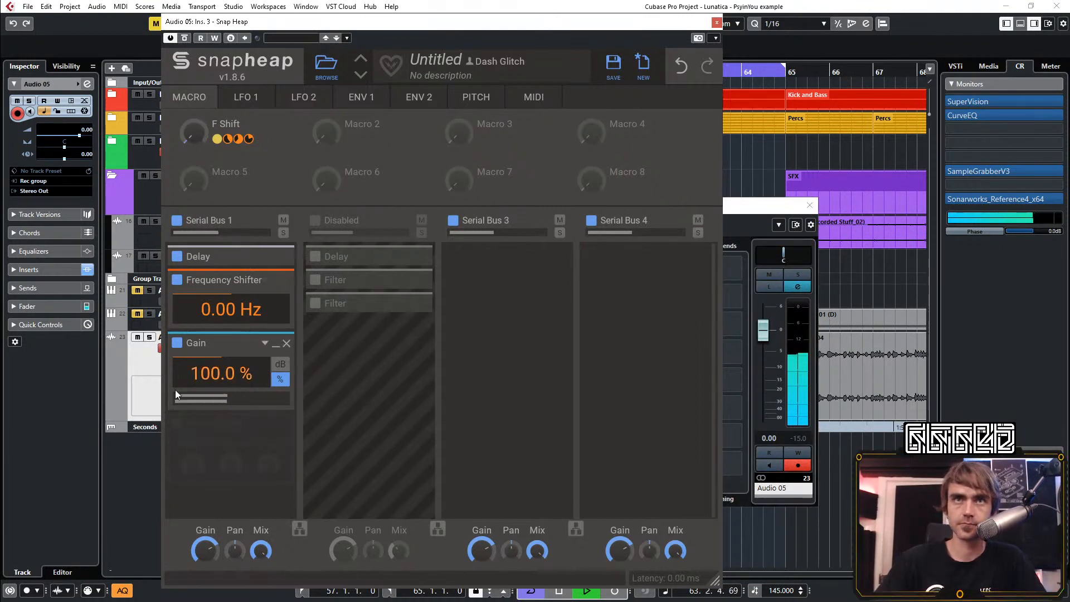
drag(222, 391, 222, 392)
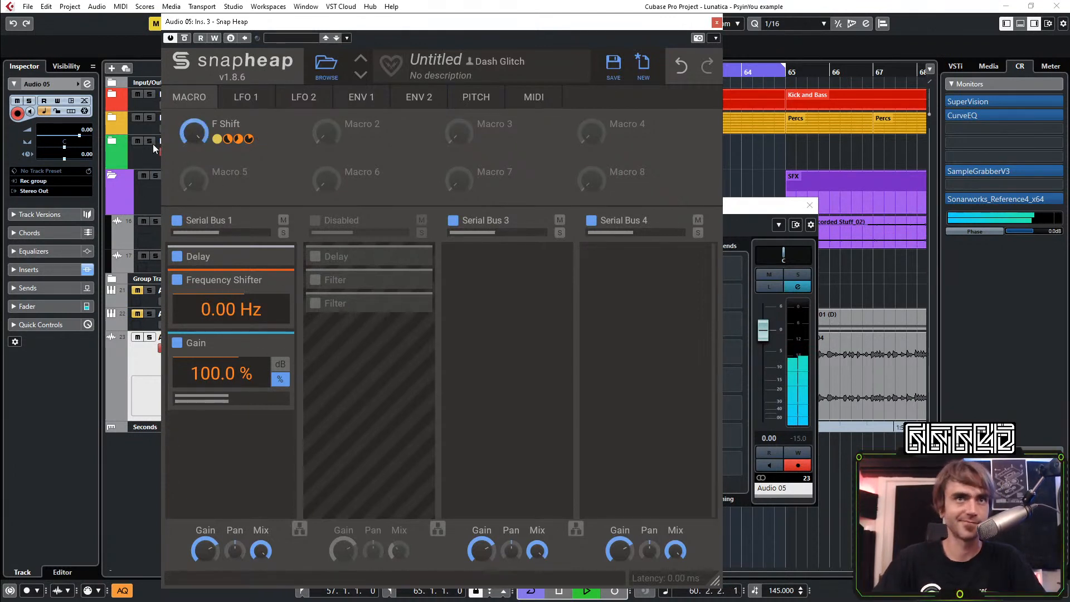
Restart playback and sweep the F Shift macro down to zero, then close the plug-in and channel settings windows
mouse_move(196, 168)
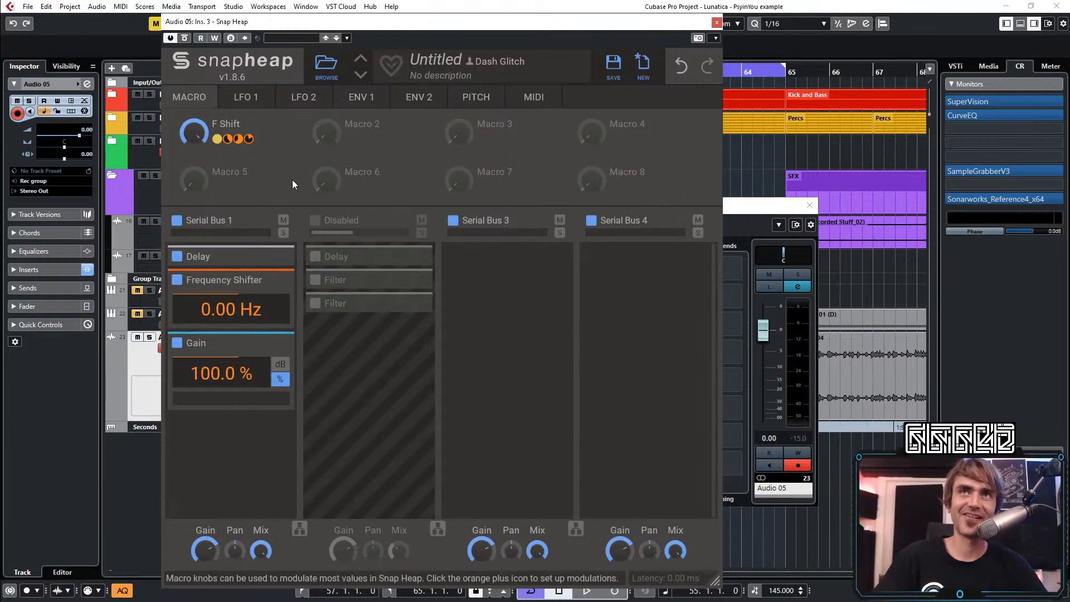
key(space)
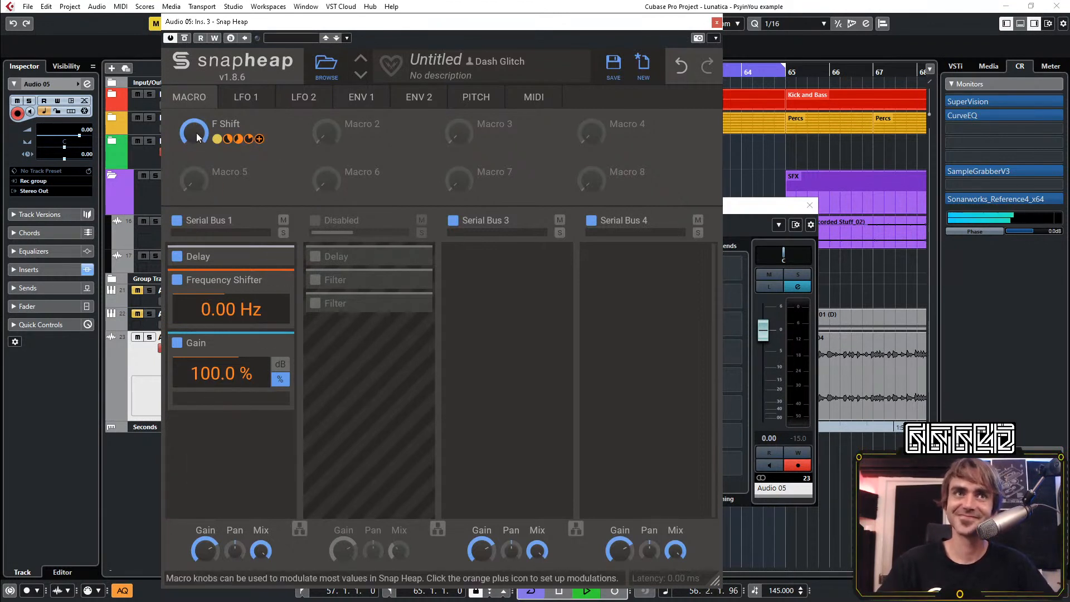
drag(196, 133, 196, 223)
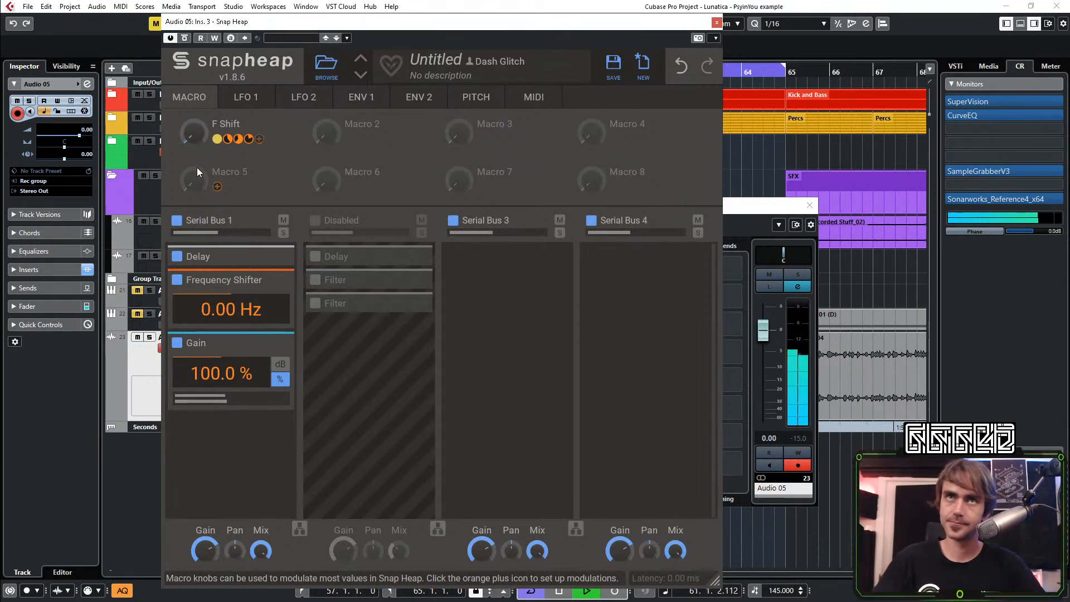
click(717, 22)
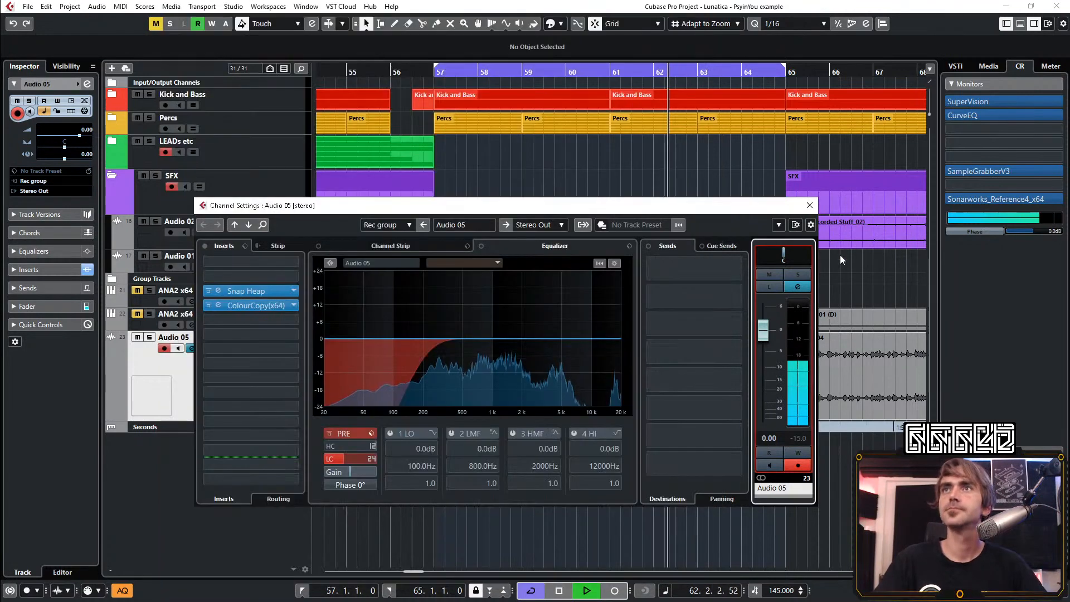
click(810, 206)
scroll(625, 283, right, 4)
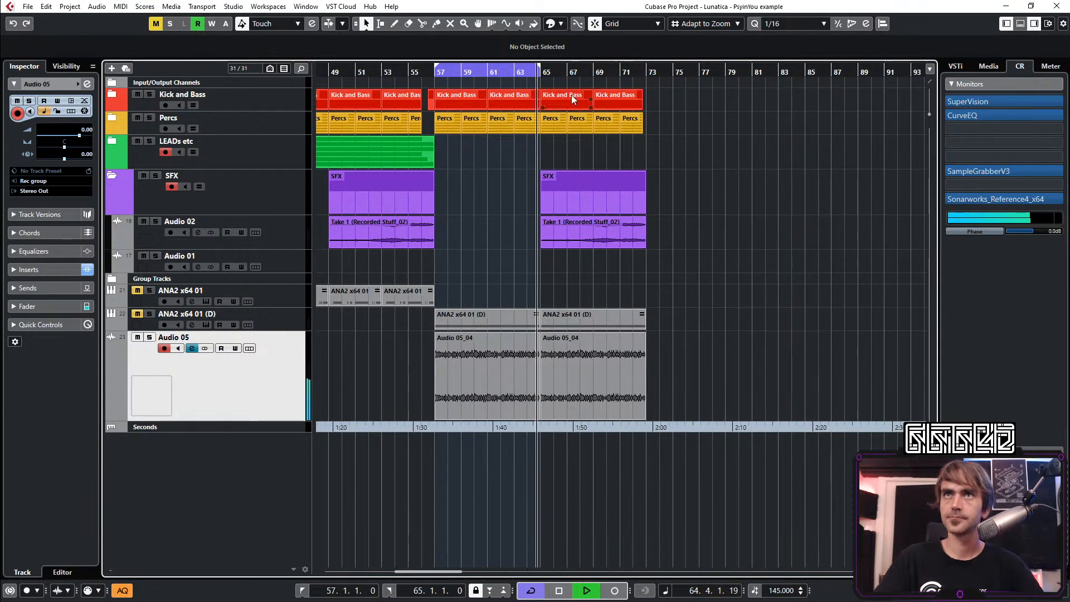
Move the Audio 05 track above the SFX folder and duplicate the Kick and Bass, Percs and Audio 05 clips to bar 73, looping bars 73–81
drag(693, 95, 699, 283)
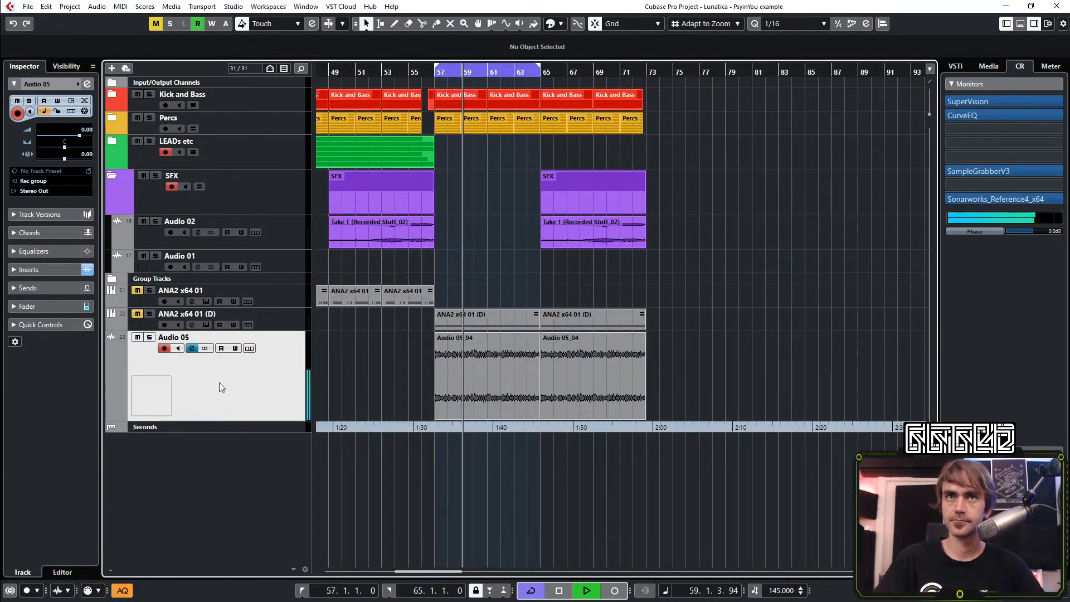
drag(219, 382, 262, 178)
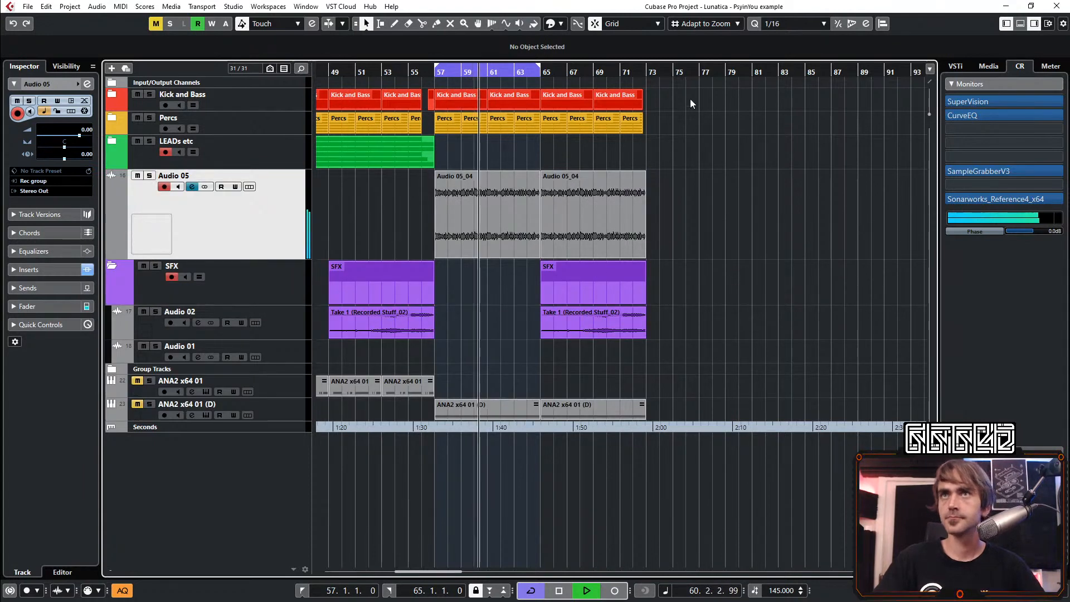
drag(687, 95, 649, 223)
key(p)
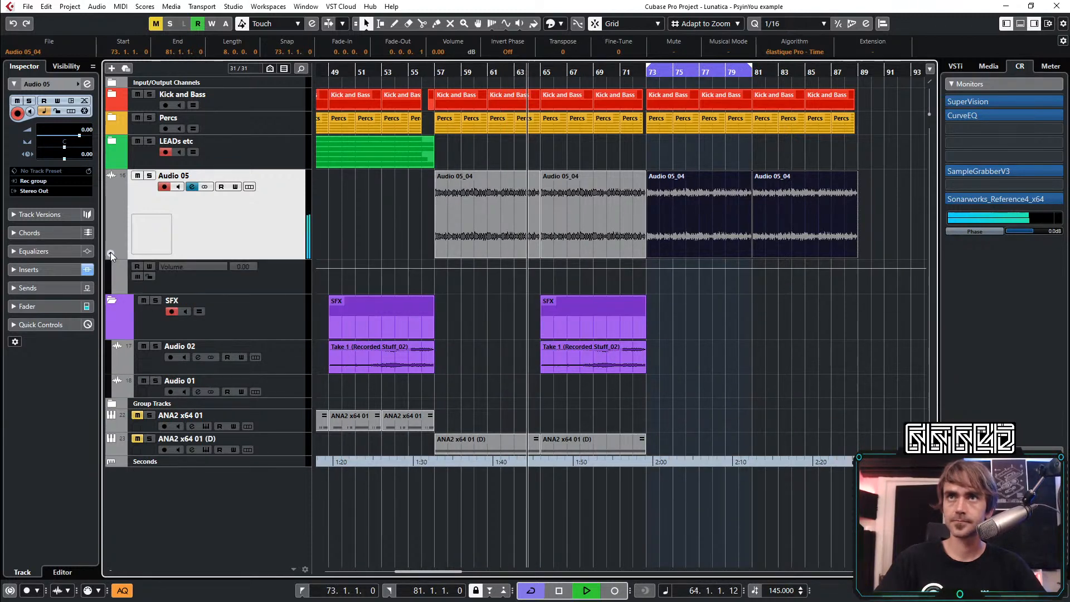
Record automation of Snap Heap's F Shift macro rising from 0 to 100% over about bars 67–72, then close the plug-in
click(16, 269)
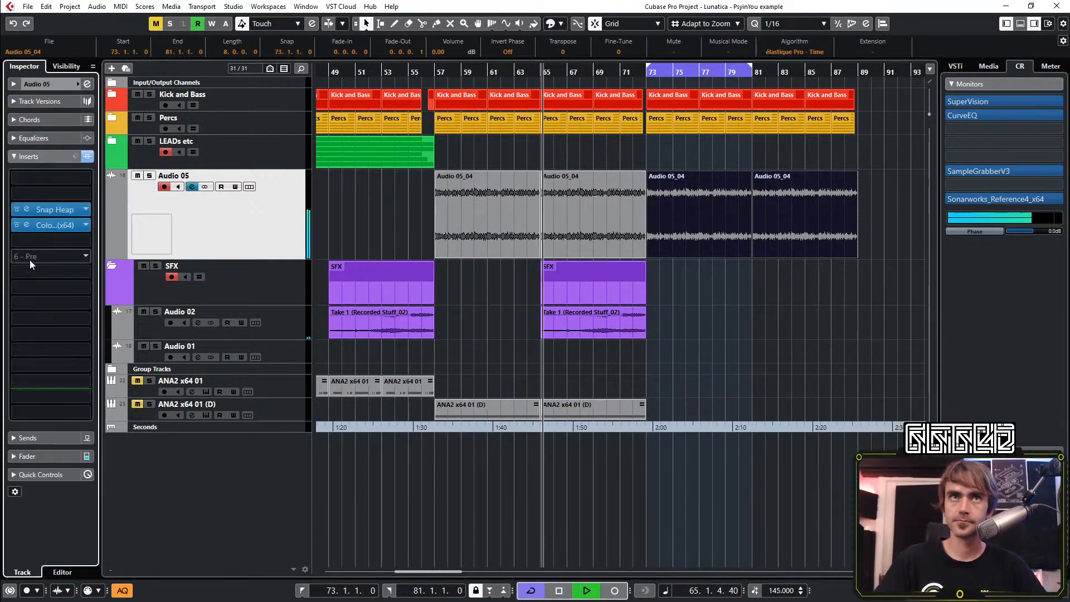
click(27, 209)
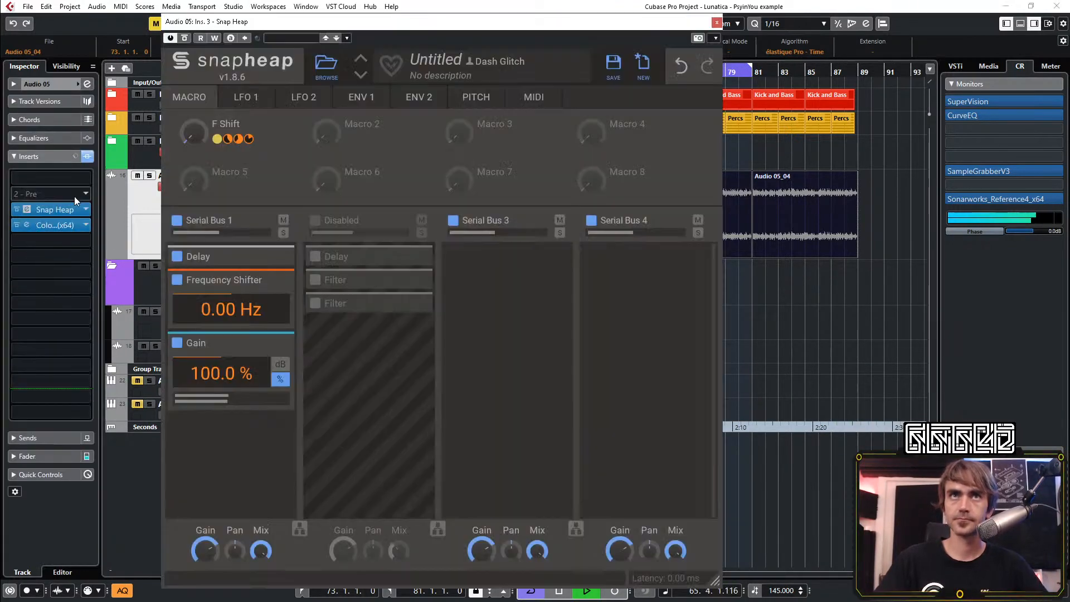
click(213, 39)
drag(193, 133, 194, 118)
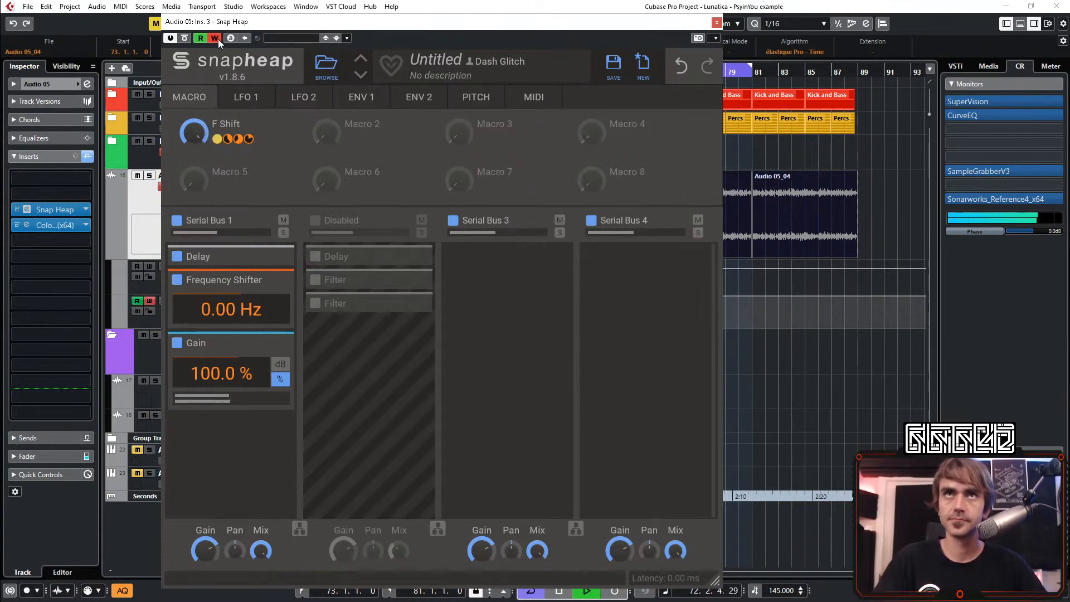
click(716, 22)
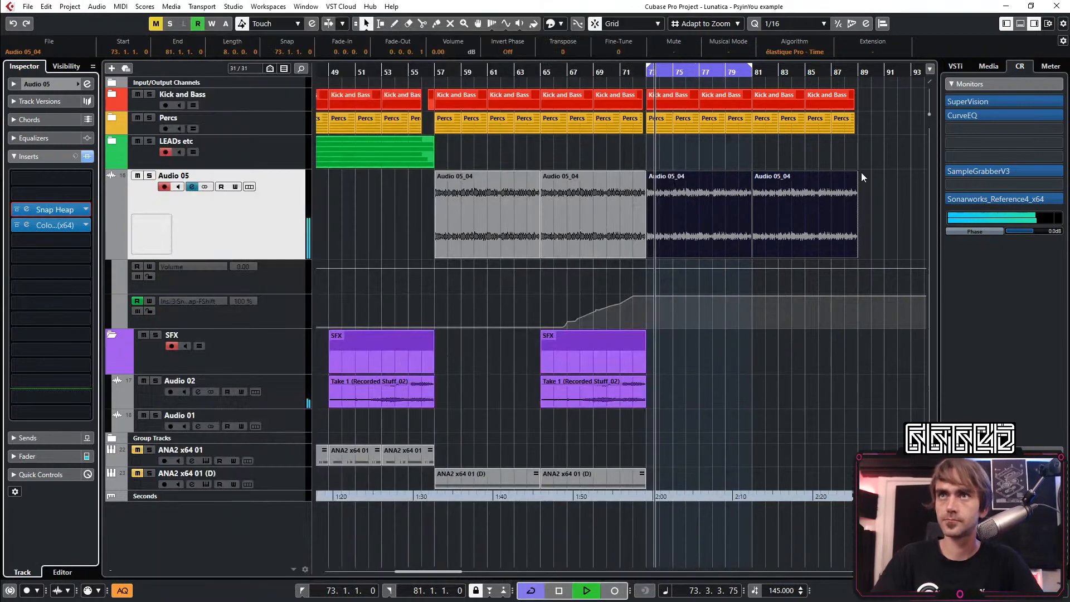
Replay the transition into bar 73 and examine the recorded F Shift automation curve on the Audio 05 track
scroll(454, 295, up, 3)
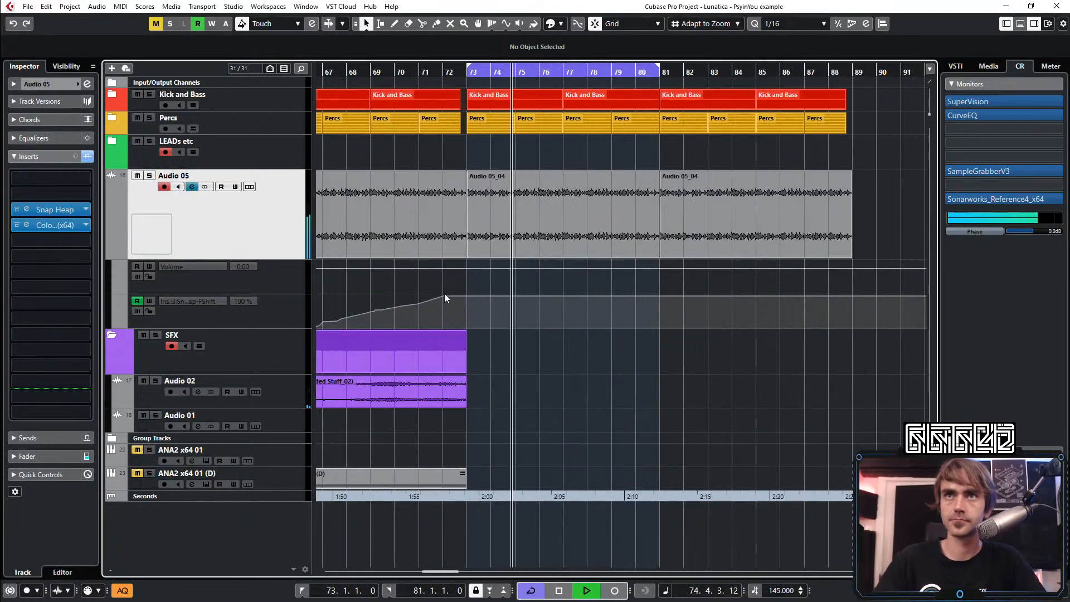
scroll(460, 297, left, 1)
scroll(488, 273, up, 2)
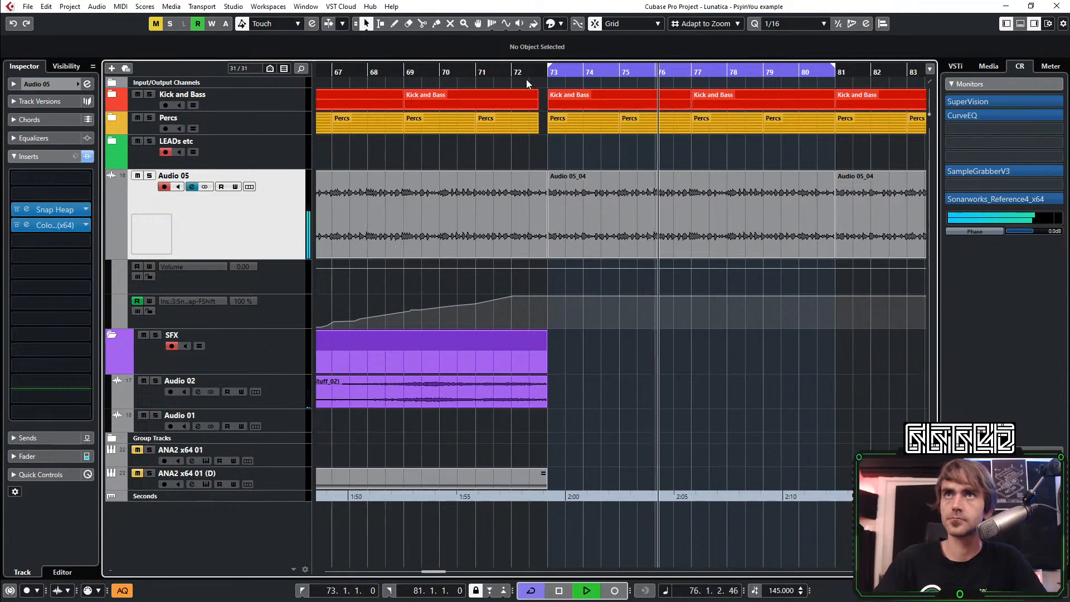
scroll(576, 192, down, 3)
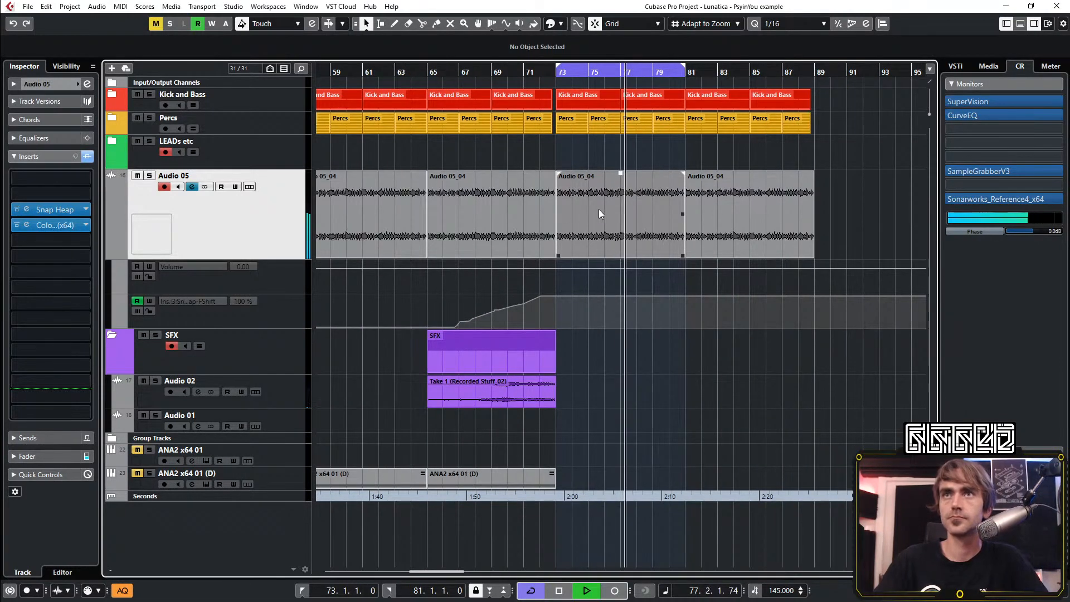
key(space)
key(space)
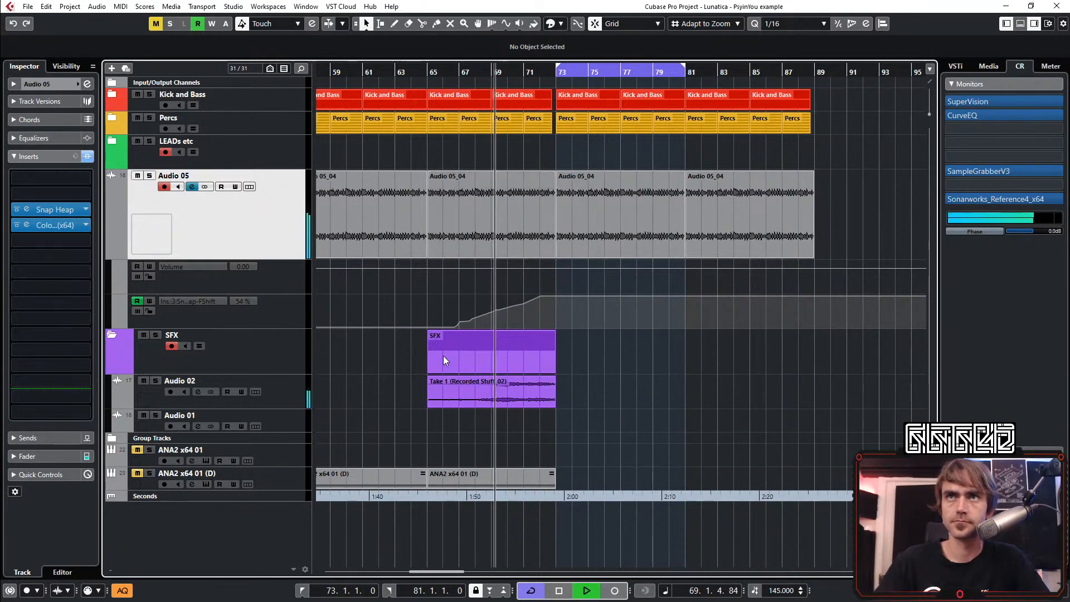
scroll(423, 303, up, 3)
drag(418, 298, 437, 323)
scroll(668, 300, down, 4)
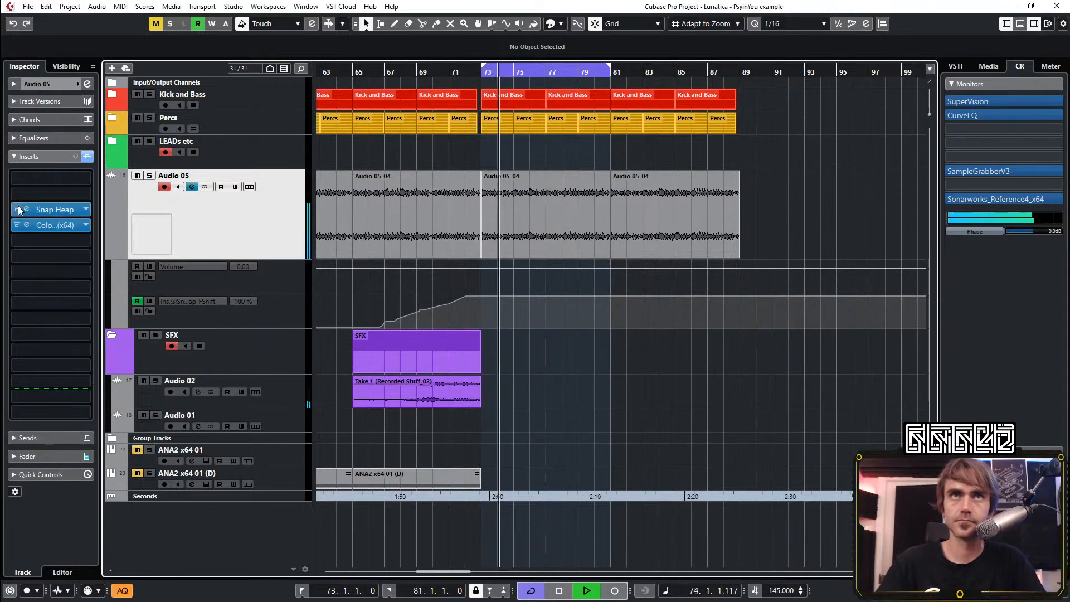
Turn on Retrigger for LFO 1 in Snap Heap on the Audio 05 track and close the plug-in window
click(35, 210)
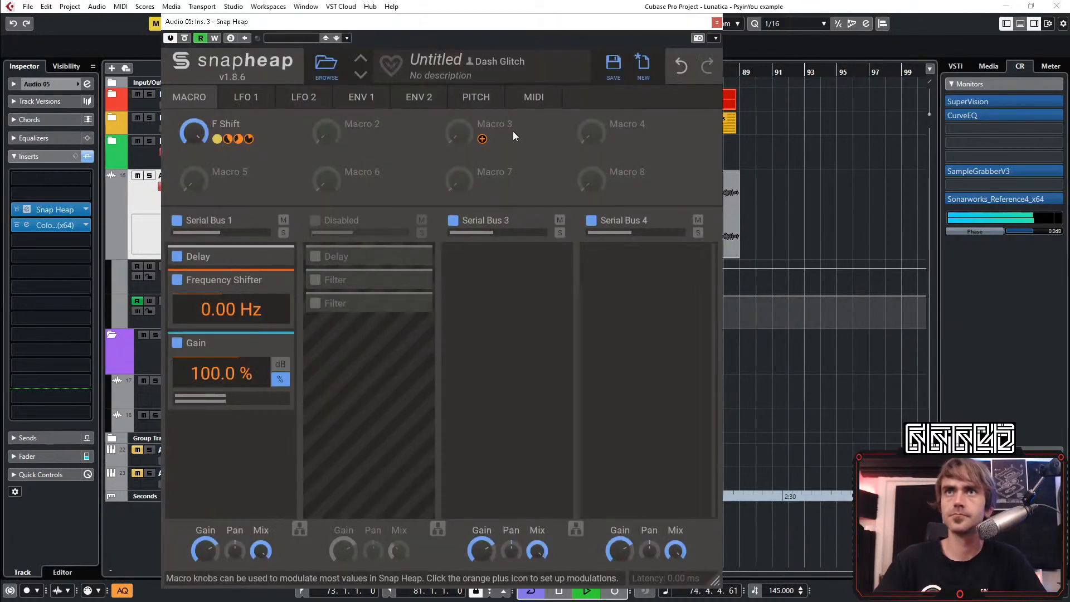
click(717, 22)
key(space)
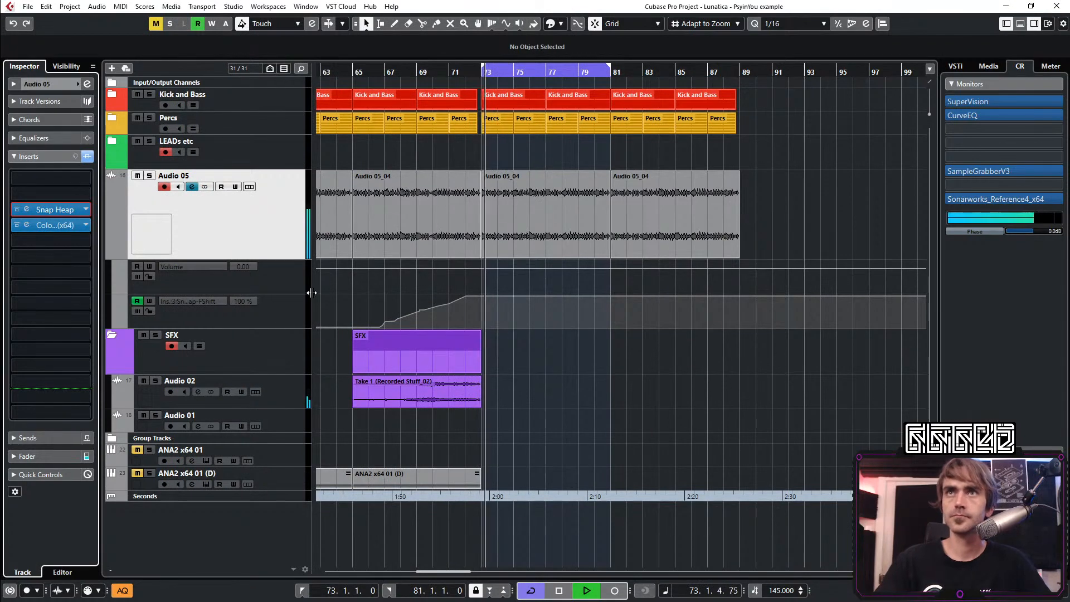
key(space)
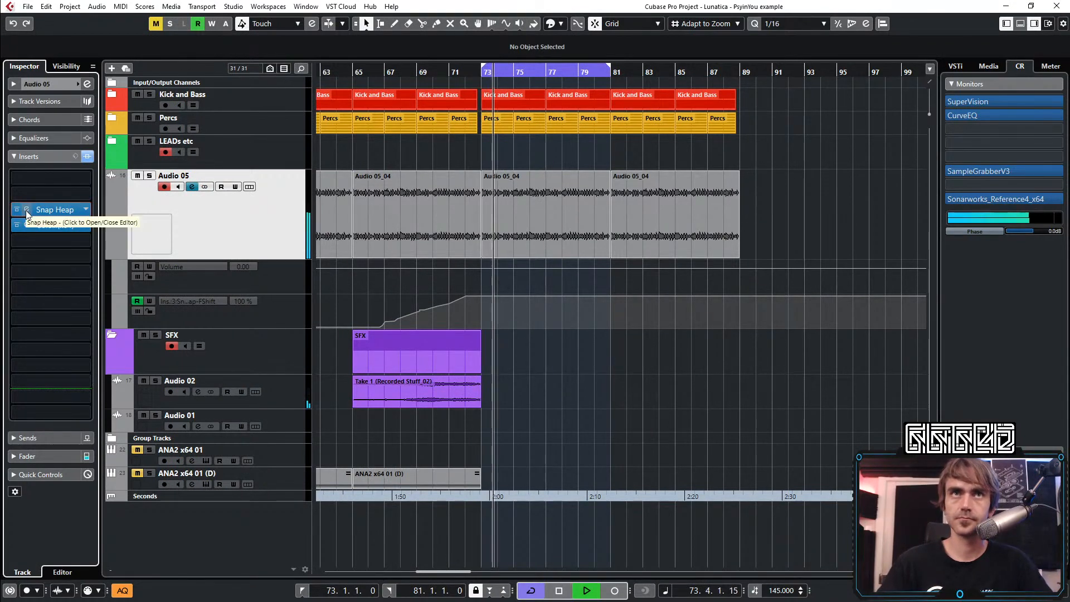
click(27, 209)
click(248, 99)
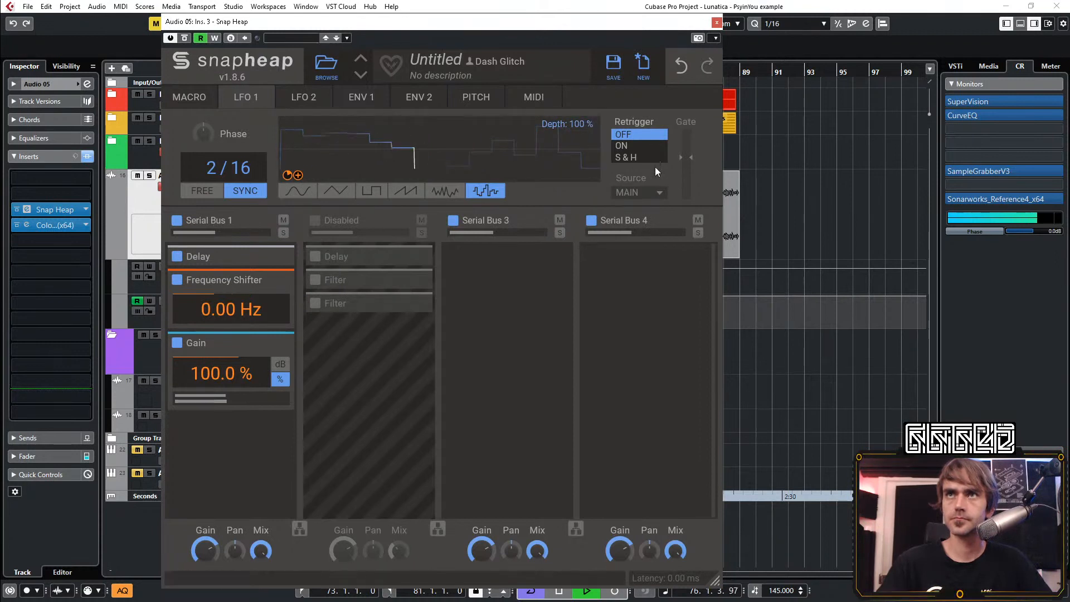
click(628, 147)
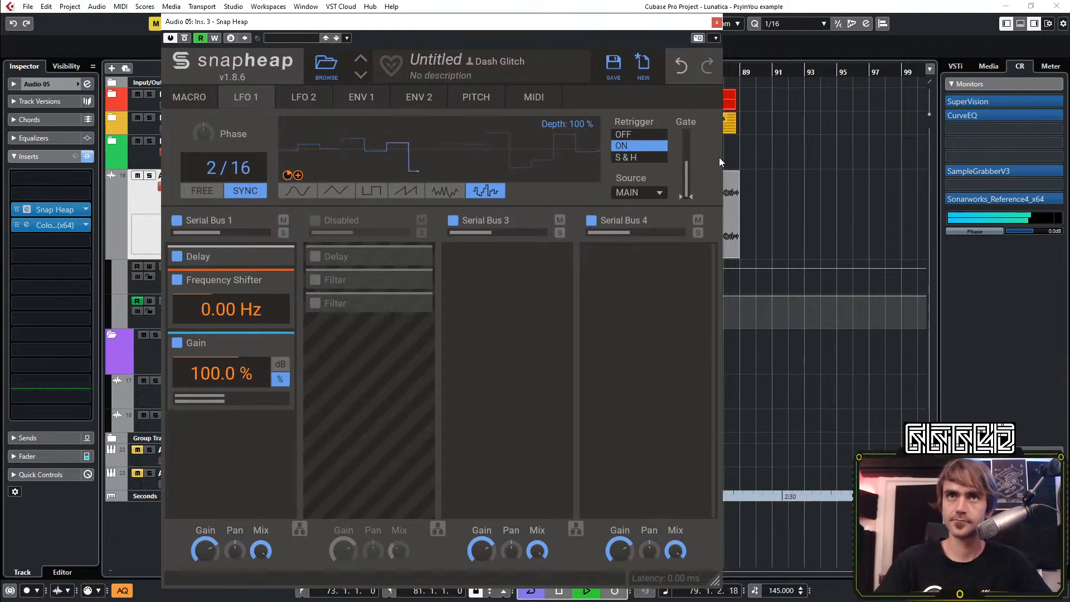
click(716, 22)
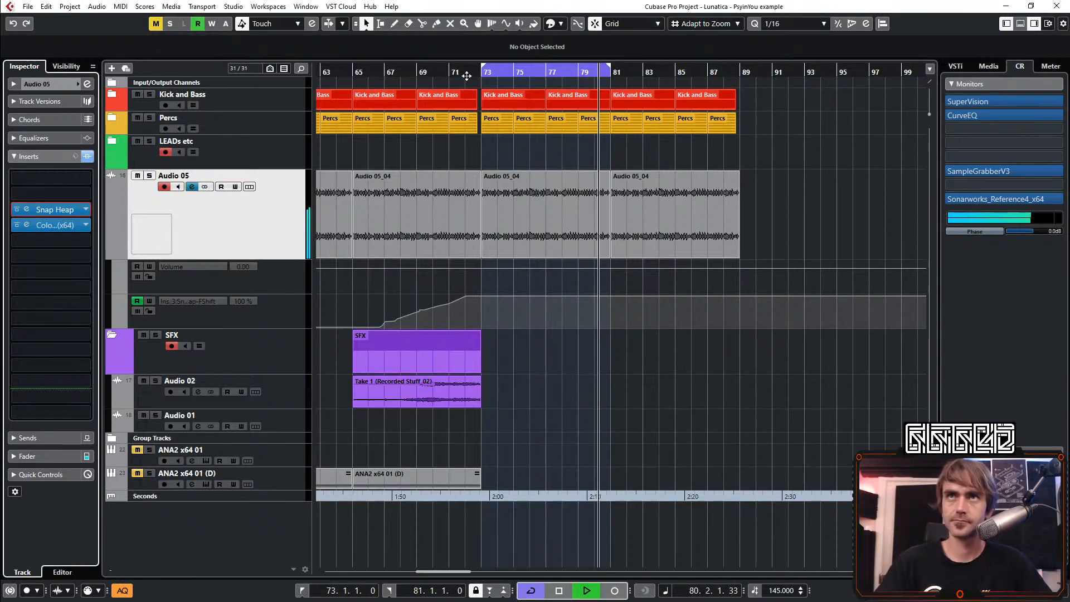
Add F Shift automation points at 72.4 and bar 73, keeping the first near 100 and lowering the bar 73 point to 0
drag(428, 73, 427, 81)
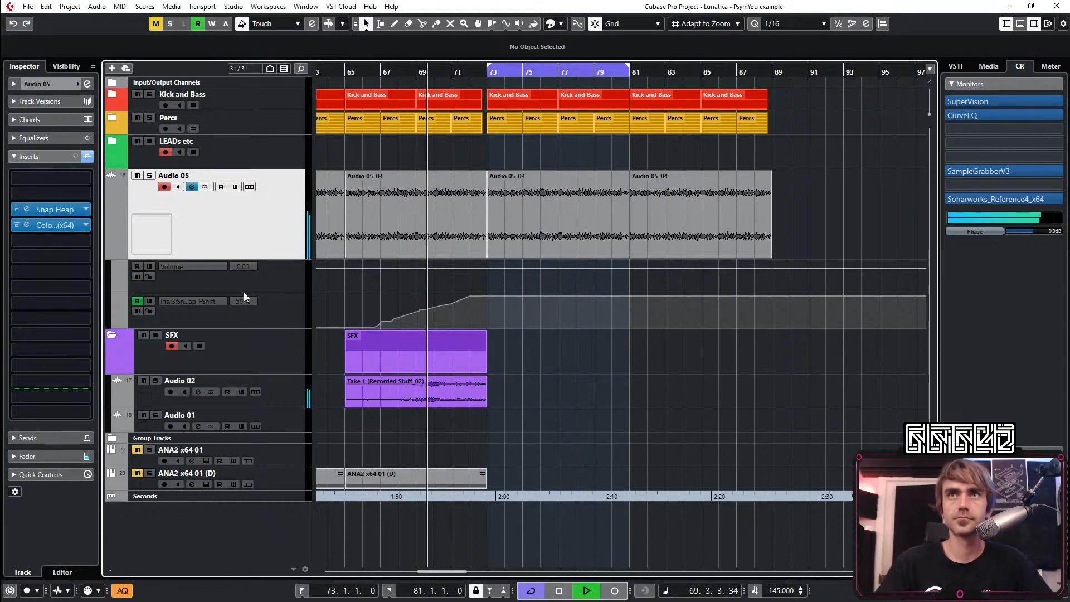
scroll(483, 358, up, 5)
click(516, 295)
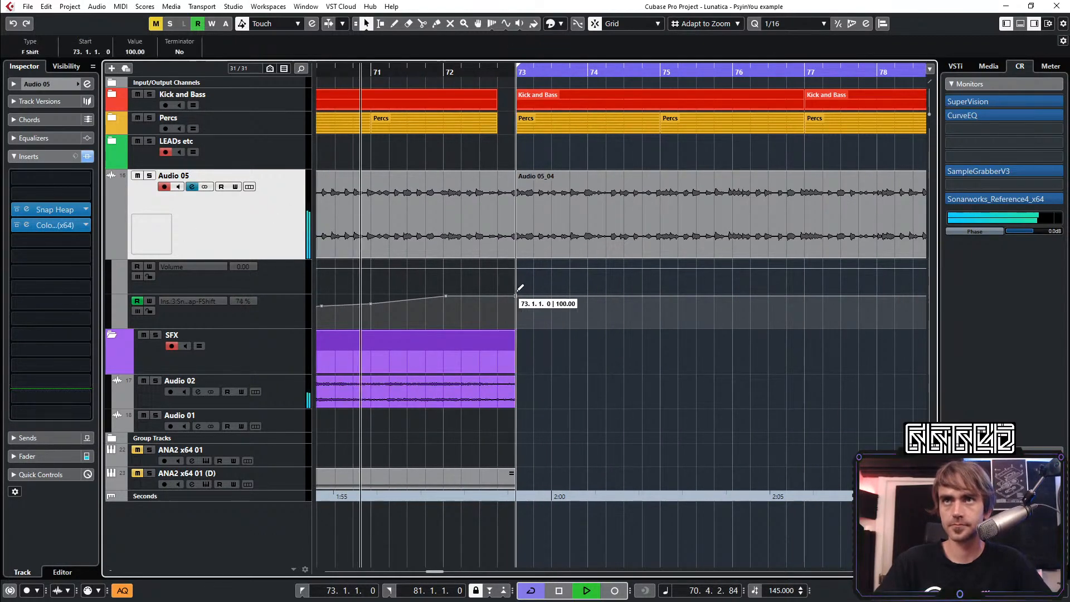
click(499, 297)
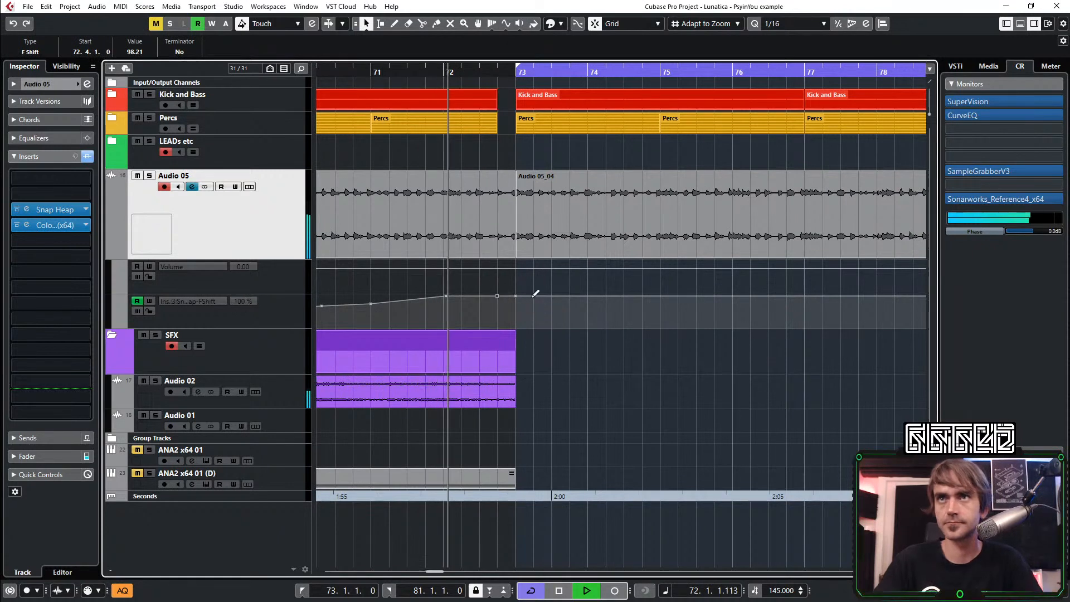
drag(516, 295, 516, 328)
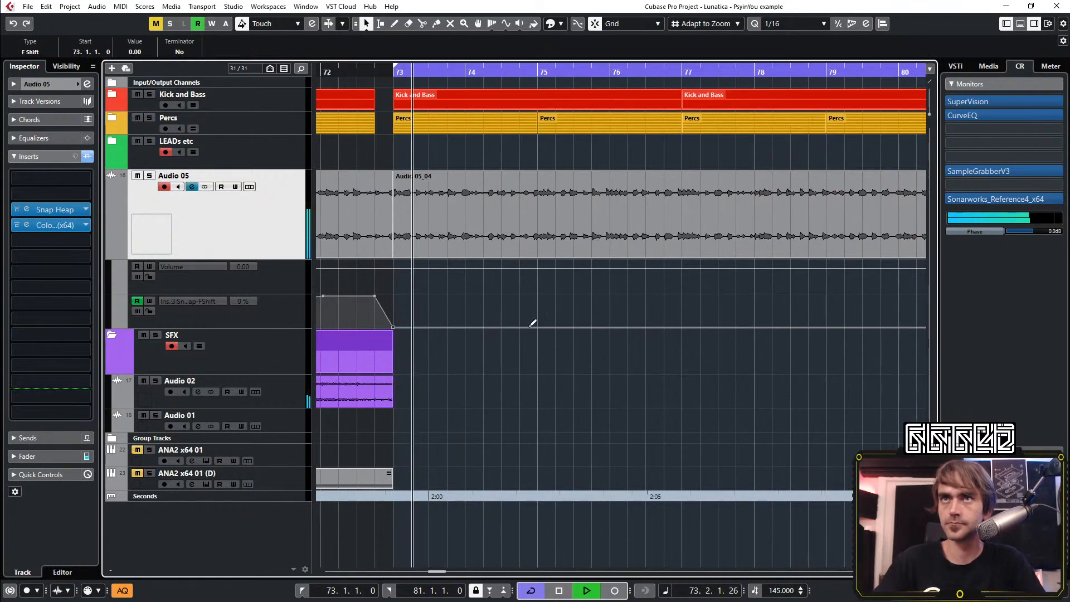
Shape stepped F Shift automation that jumps to 100 at bar 74, 0 at bar 75 and 100 at bar 76
click(465, 327)
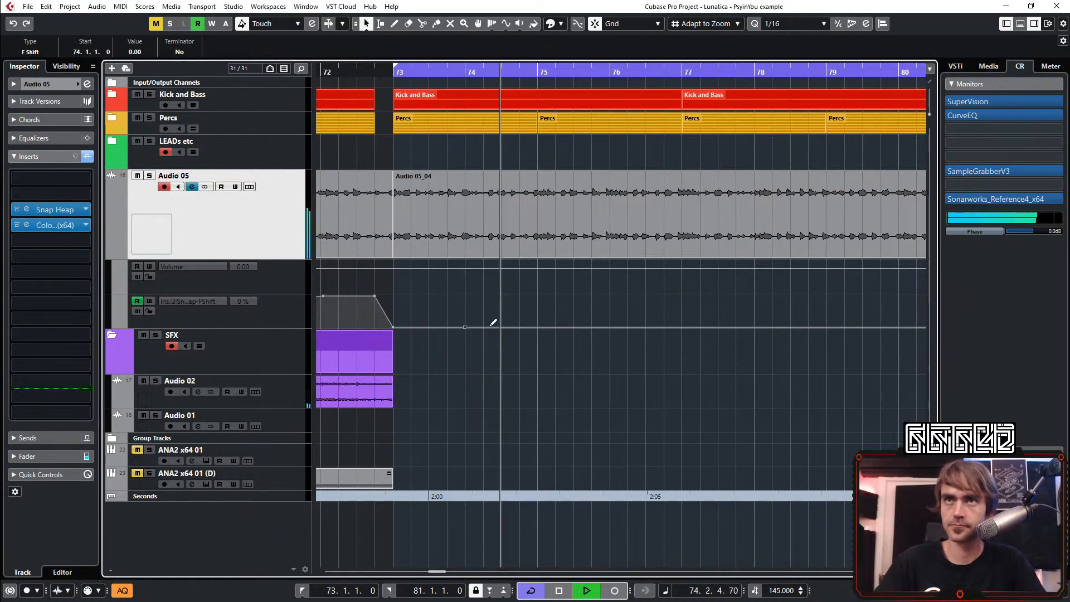
drag(465, 327, 466, 296)
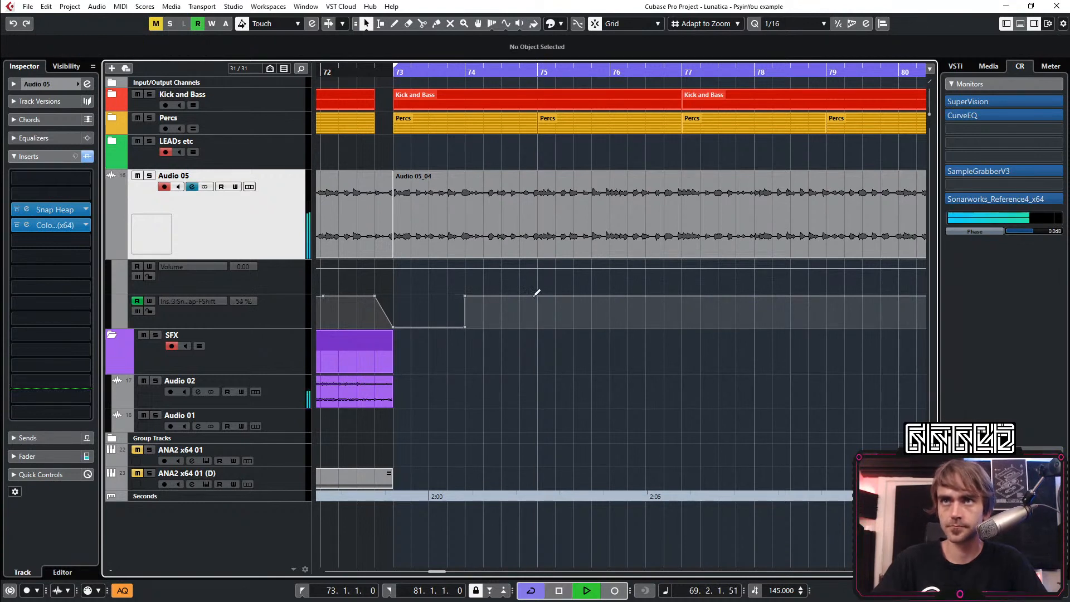
drag(536, 297, 538, 327)
drag(610, 327, 659, 294)
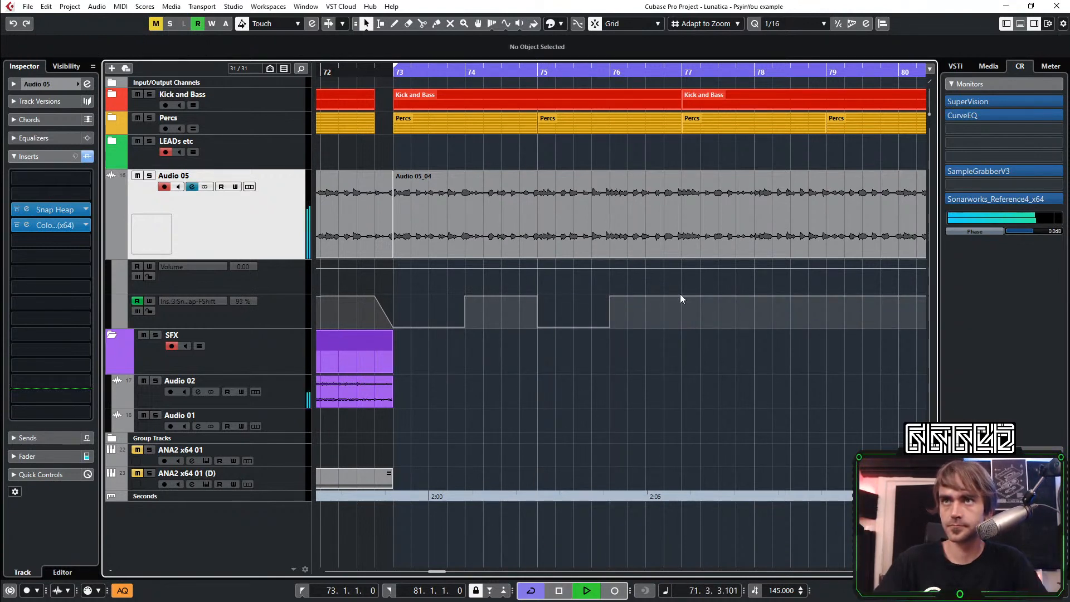
Add an F Shift automation point at bar 77 and duplicate the stepped pattern from bars 73–77 onto the following four bars
click(682, 298)
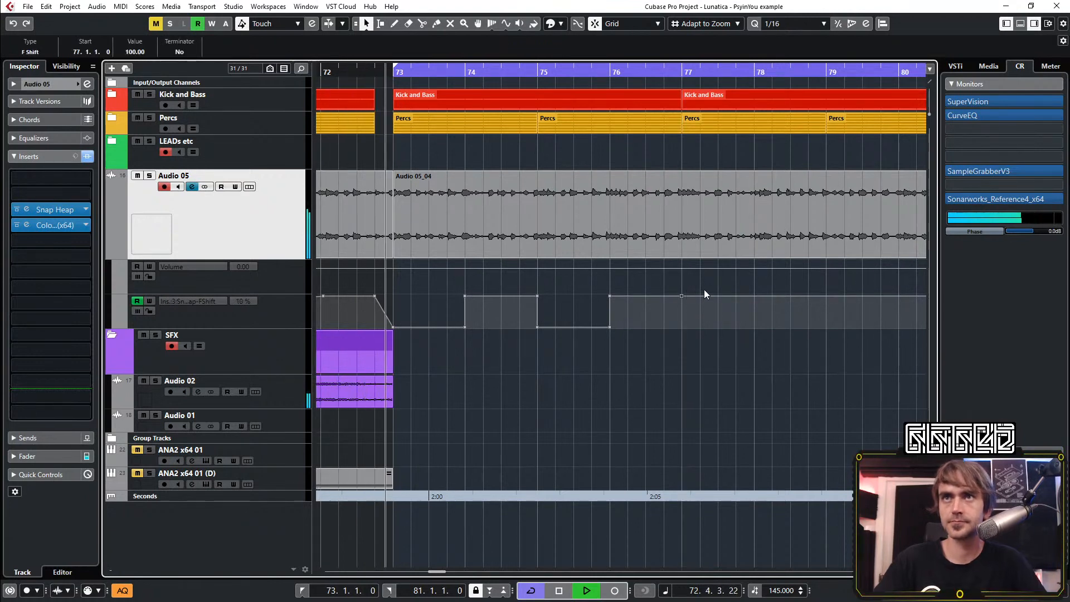
drag(696, 285, 388, 330)
key(ctrl+d)
scroll(548, 393, down, 3)
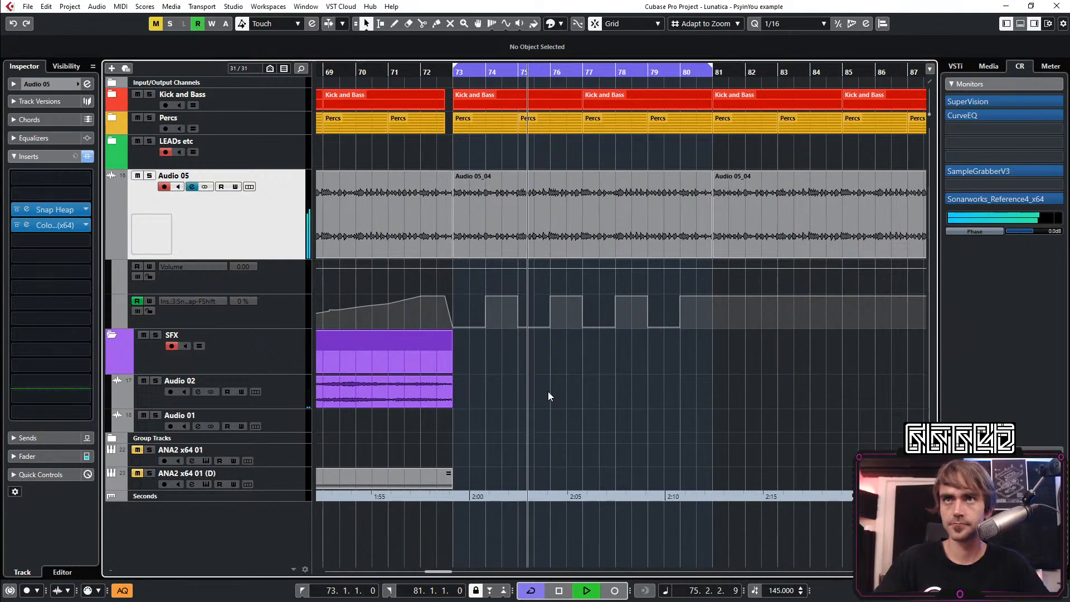
scroll(571, 392, up, 3)
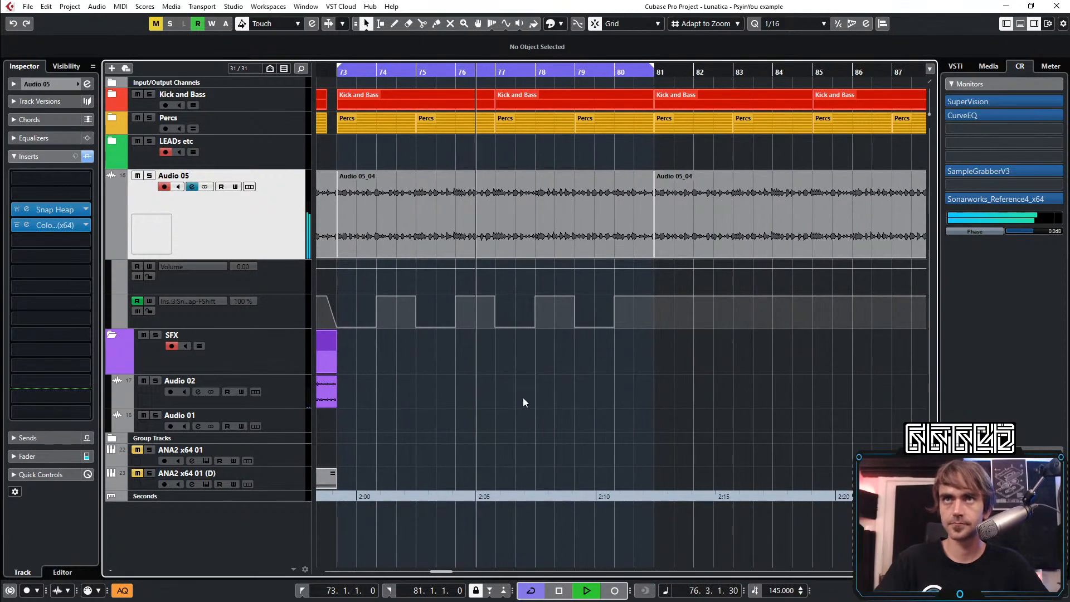
scroll(523, 401, down, 3)
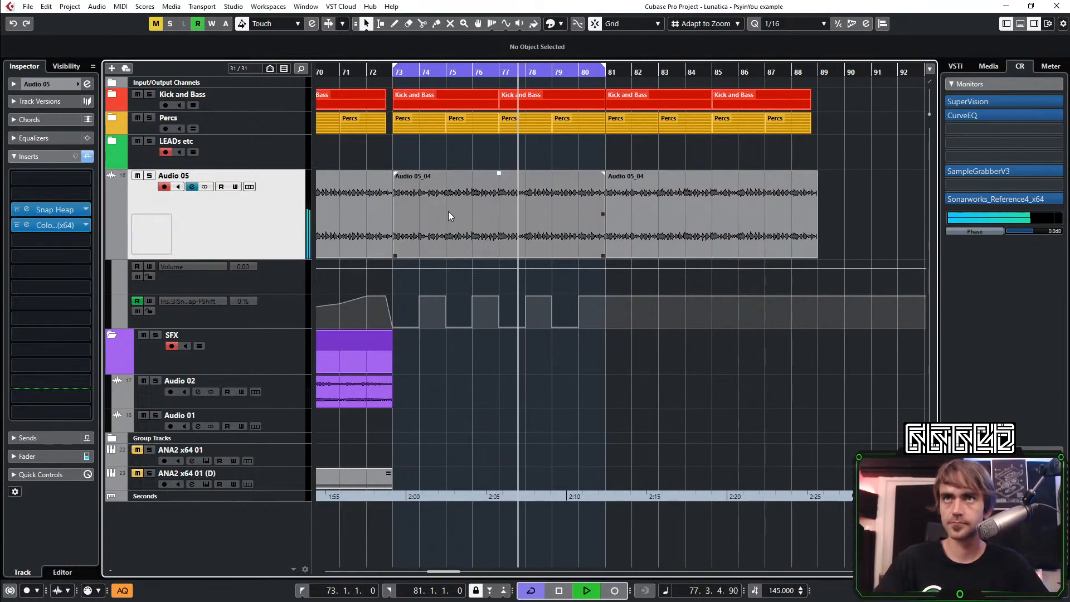
Flip the stepped F Shift automation from bar 73 so it starts at 100, and drop it to 0 from bar 80
scroll(493, 338, up, 1)
scroll(663, 329, left, 1)
drag(761, 373, 452, 313)
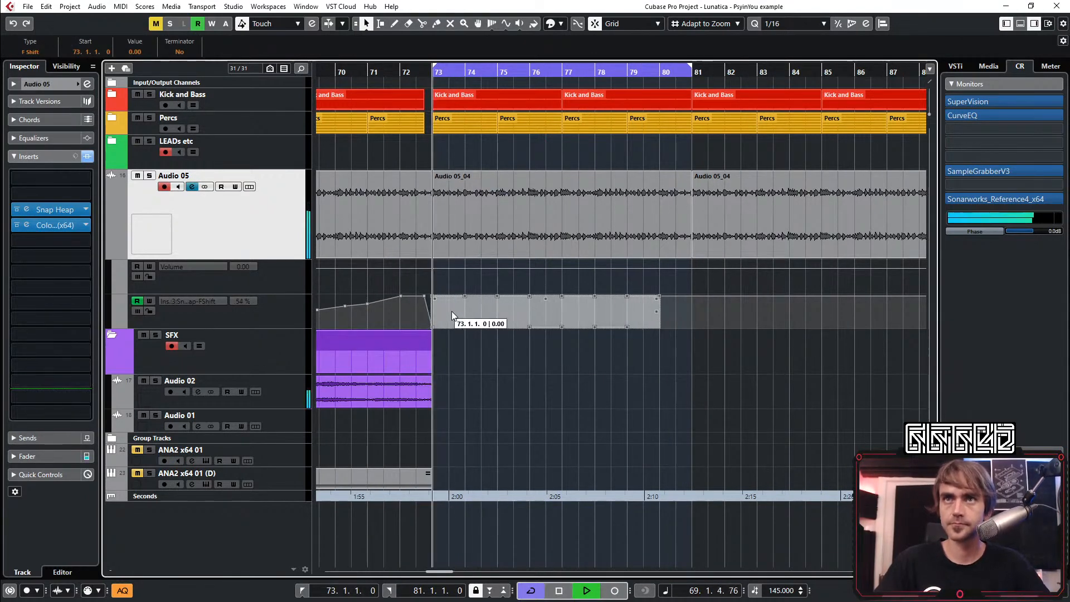
click(449, 339)
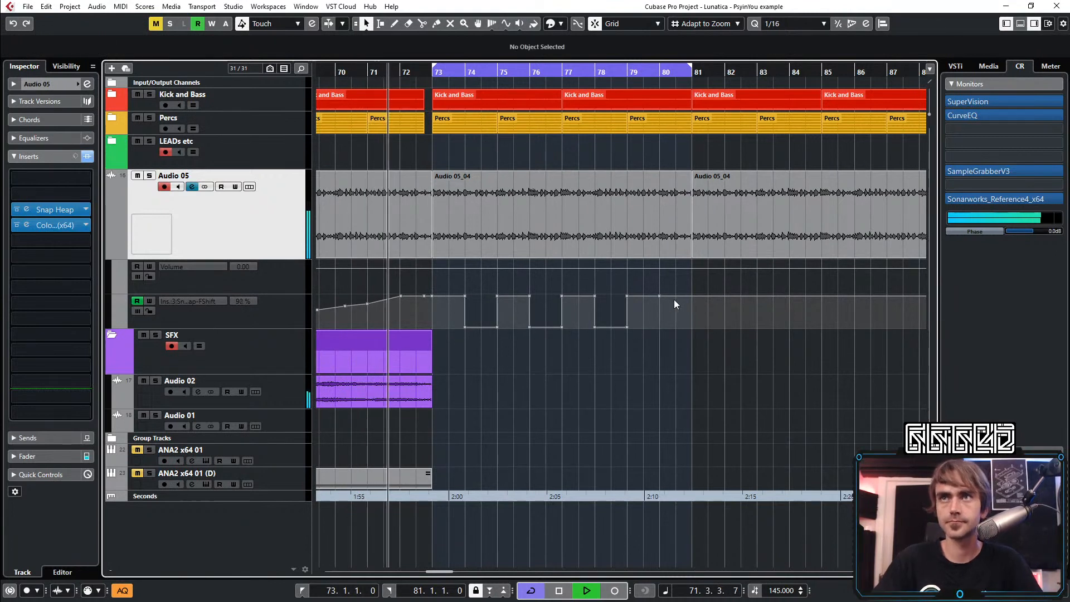
click(660, 326)
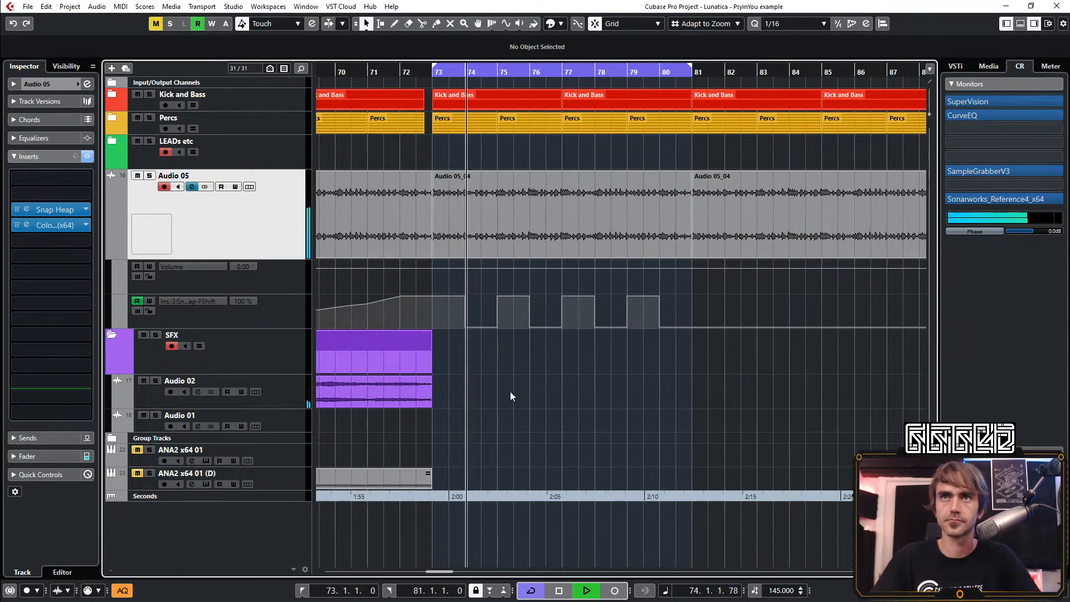
scroll(492, 397, up, 2)
scroll(564, 399, left, 3)
scroll(564, 399, right, 2)
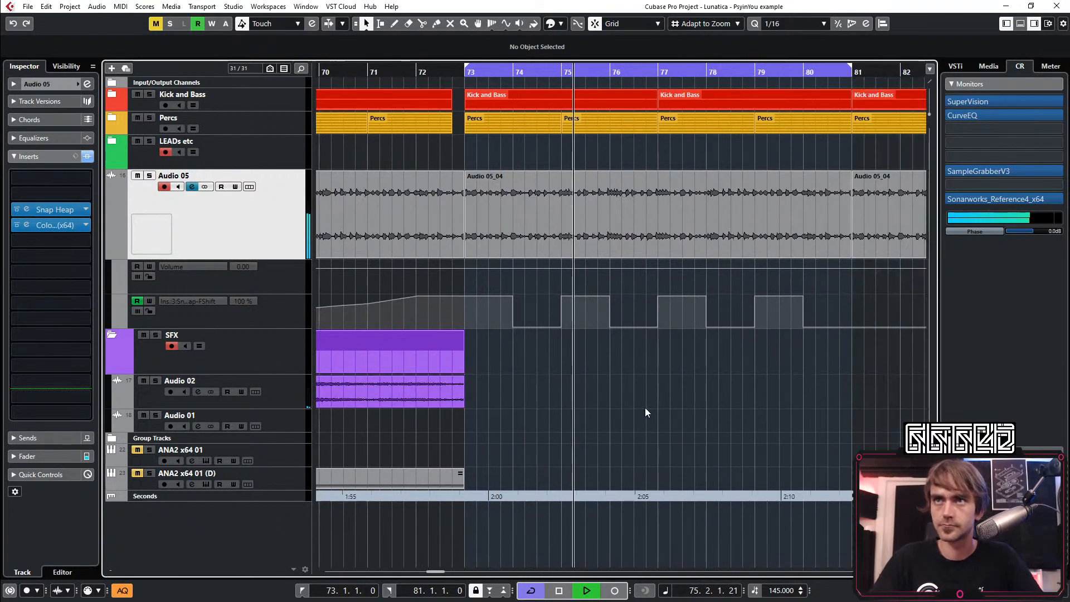
scroll(581, 384, down, 2)
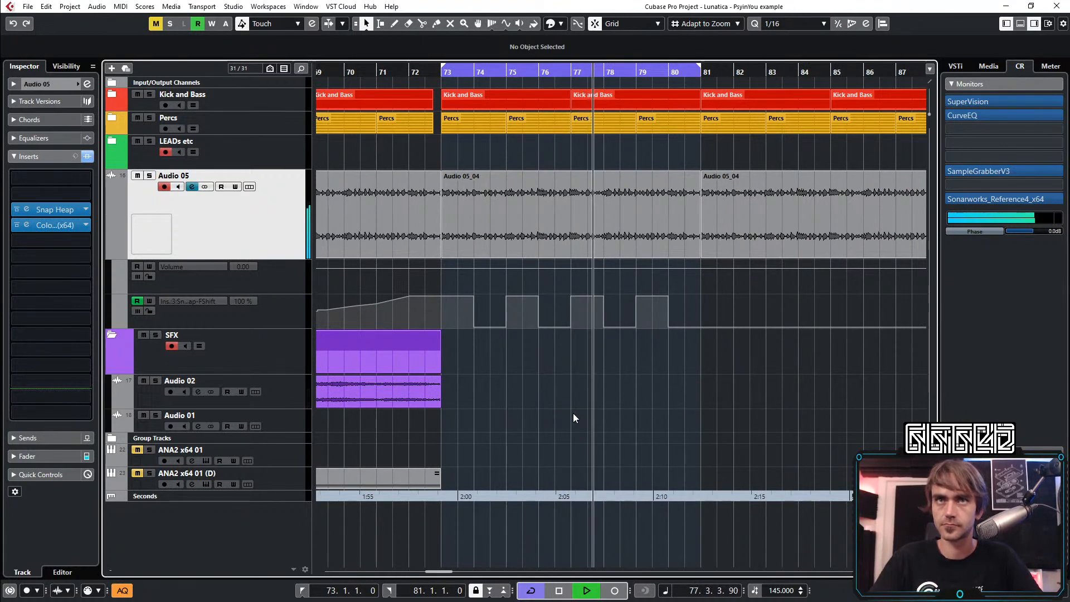
scroll(581, 391, down, 2)
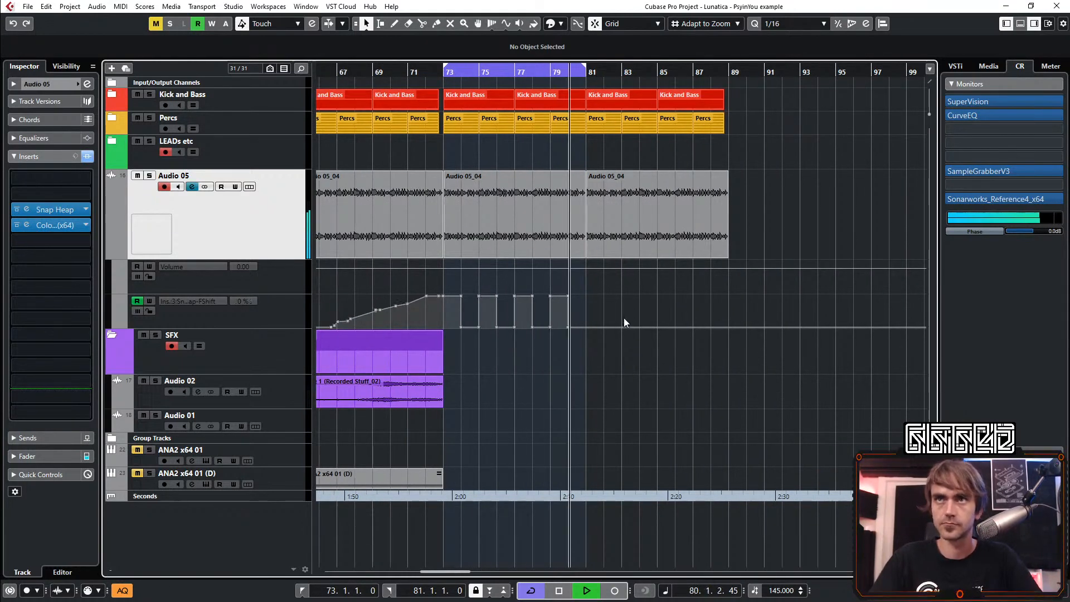
Play back the F Shift build-up and the stepped section from bar 69
scroll(592, 332, up, 1)
key(space)
key(space)
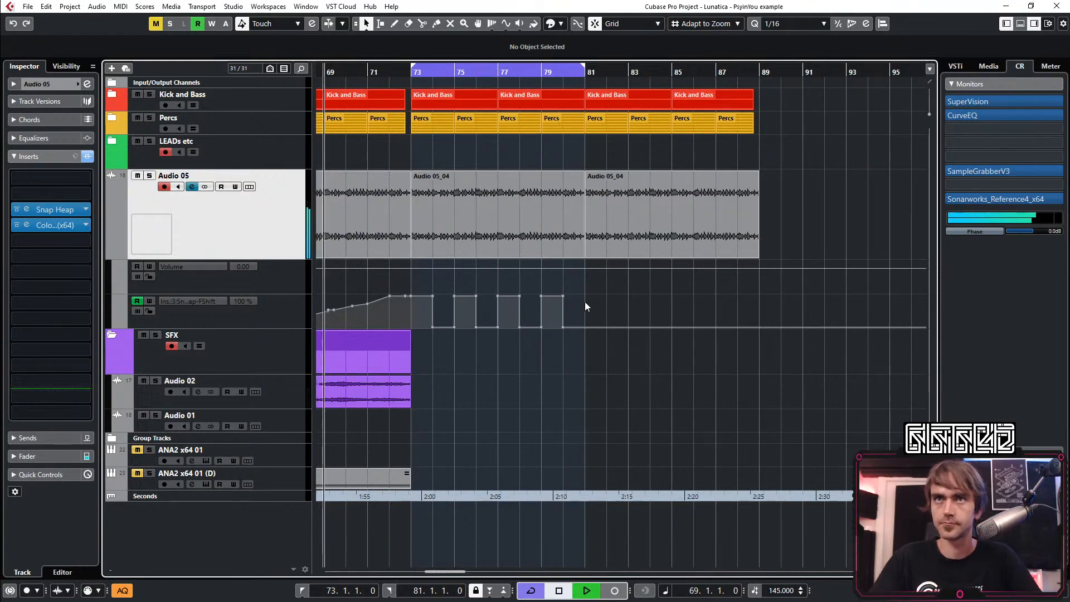
drag(595, 292, 601, 316)
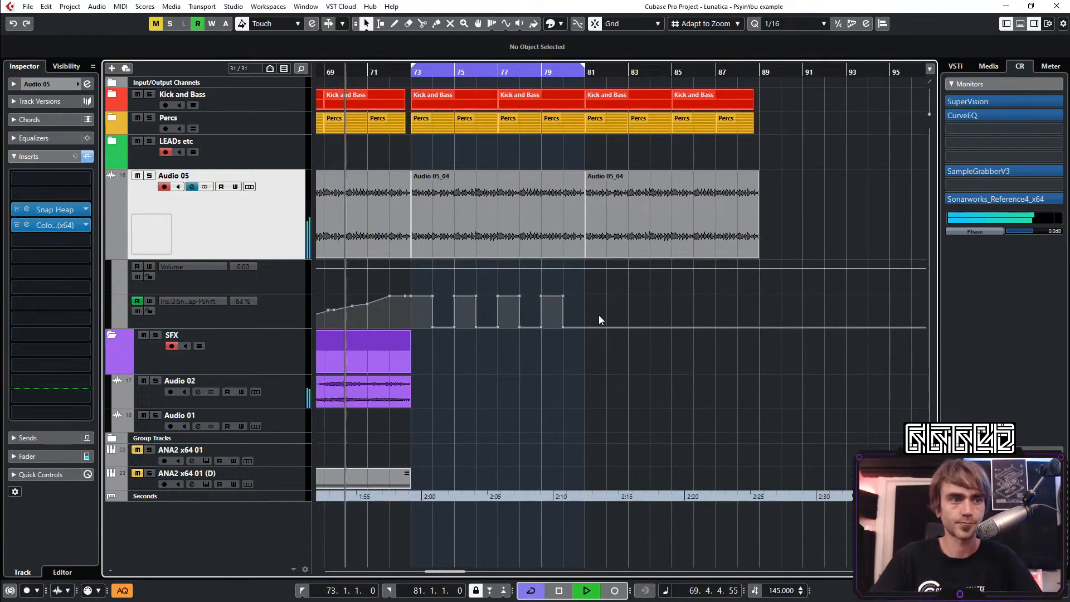
key(space)
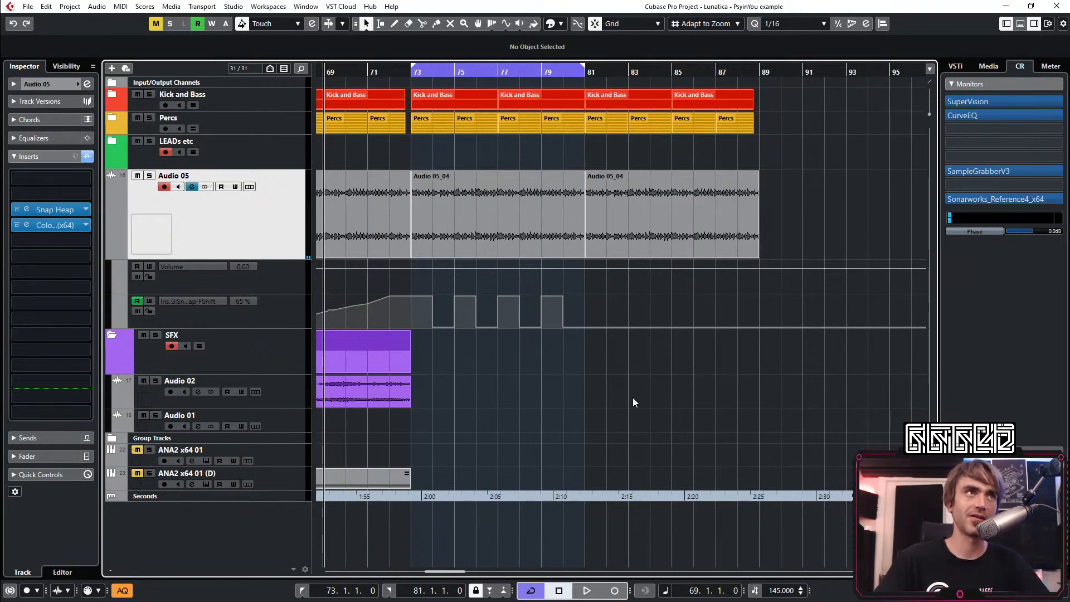
key(space)
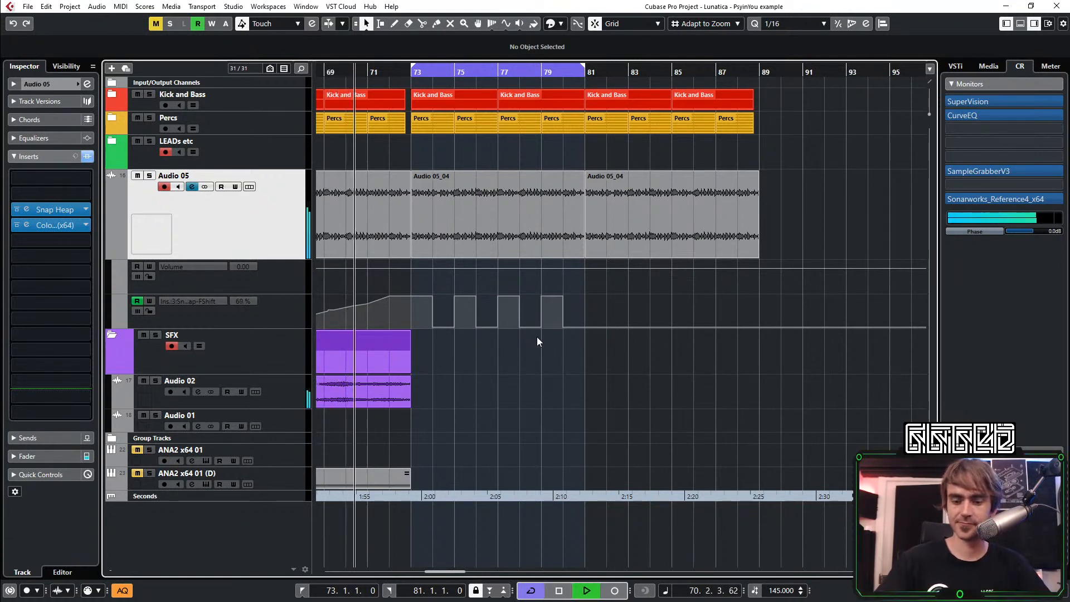
key(space)
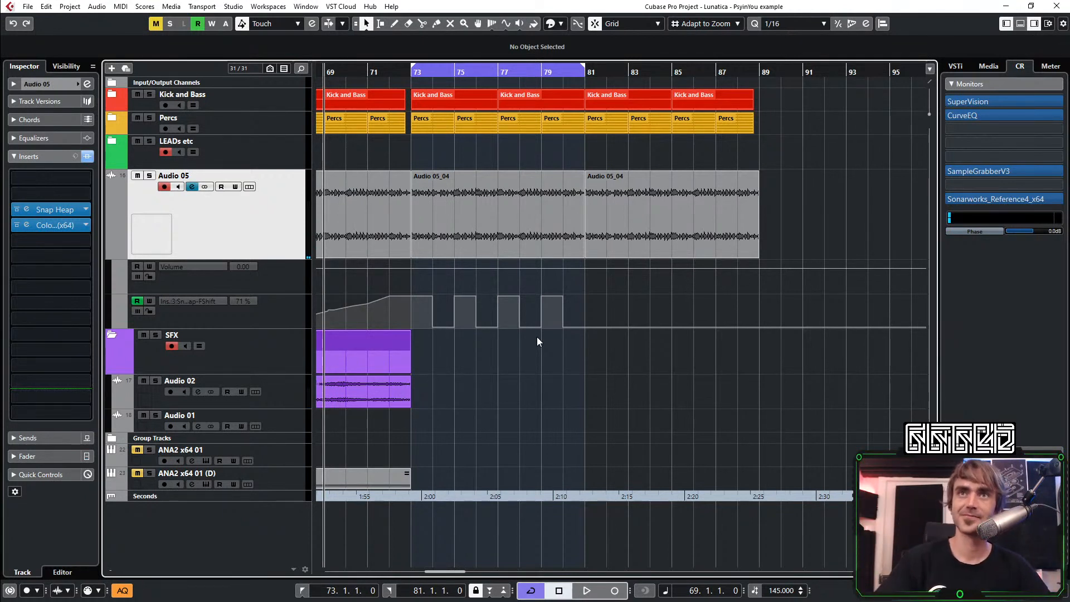
key(space)
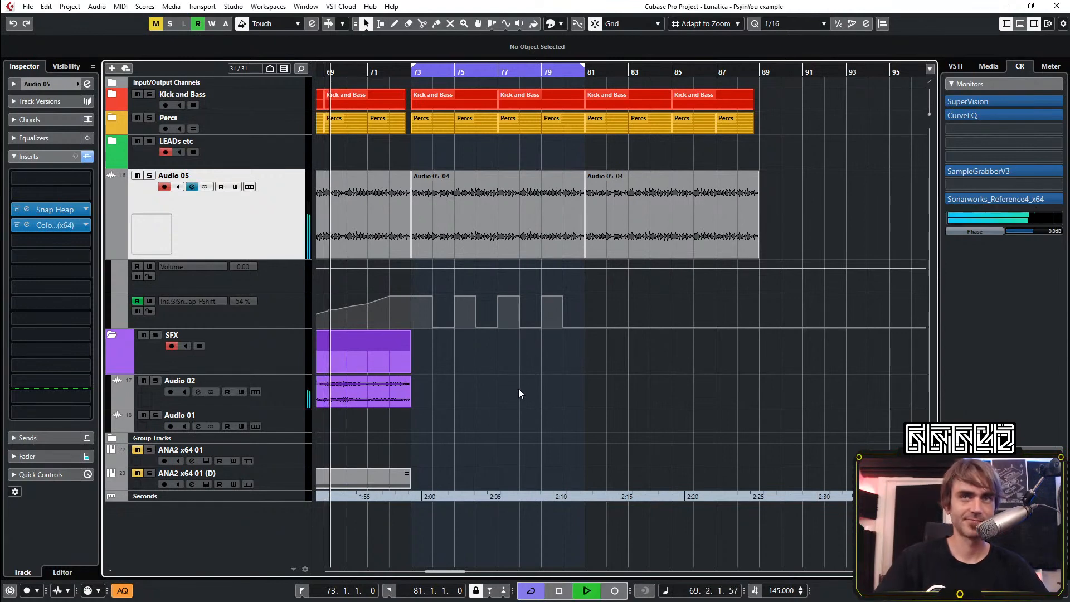
drag(584, 286, 417, 346)
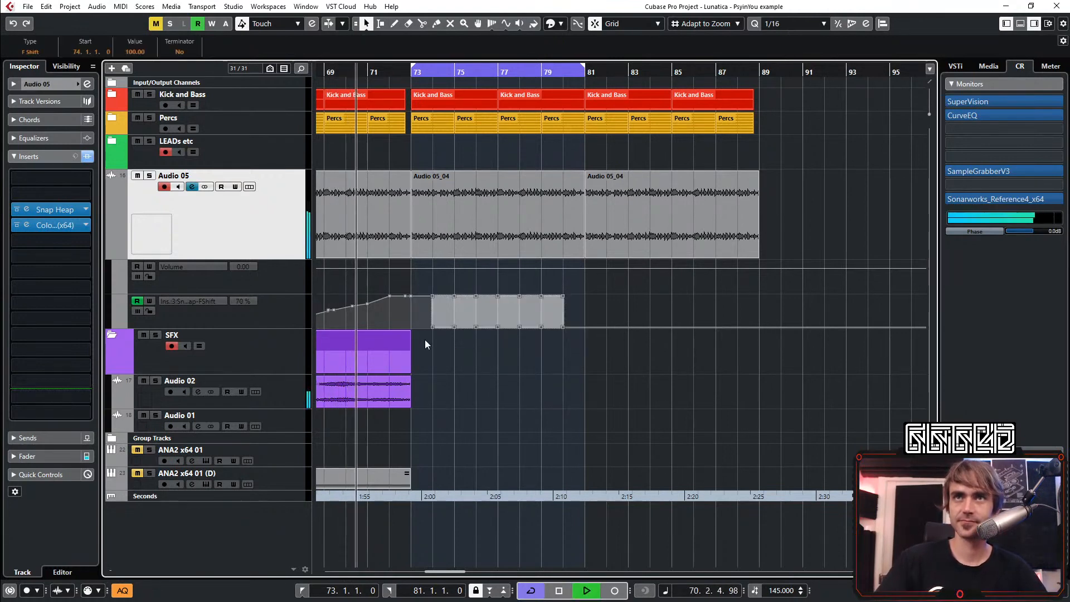
ctrl+scroll(418, 323, up, 2)
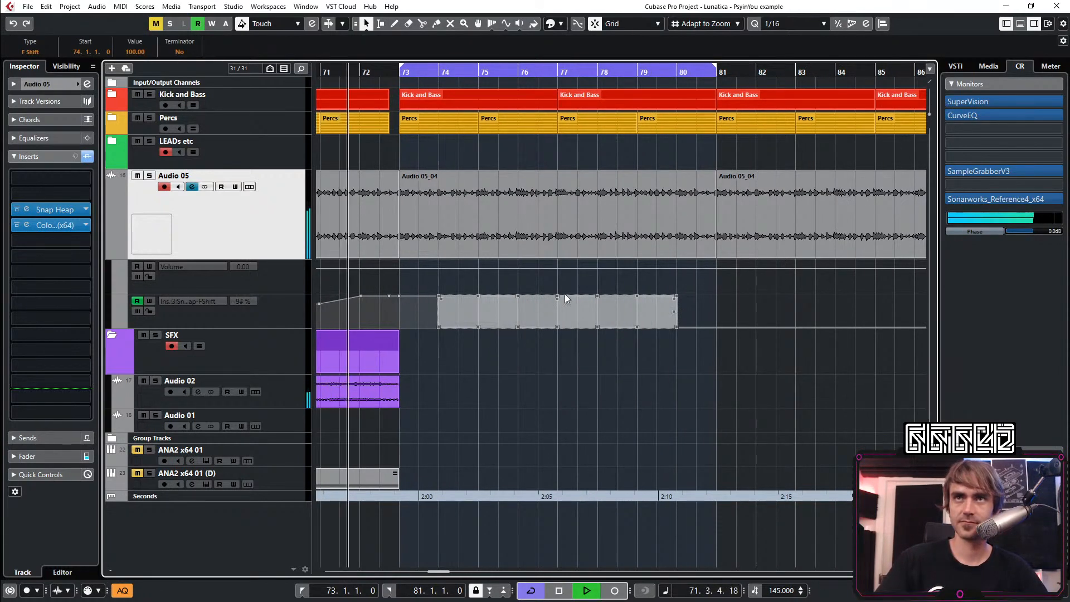
click(453, 377)
drag(715, 280, 397, 324)
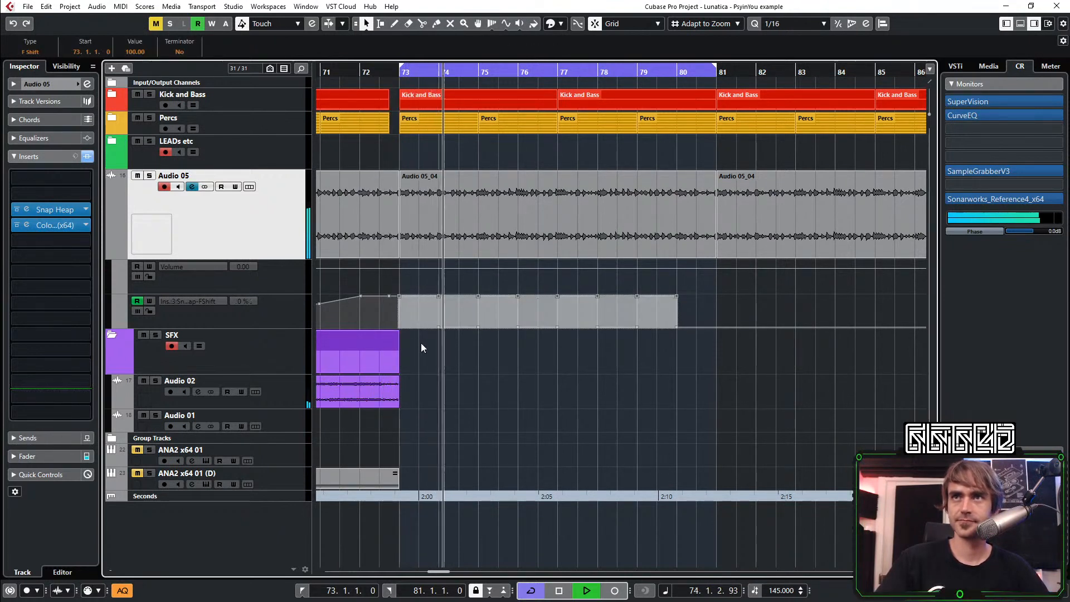
key(space)
key(space)
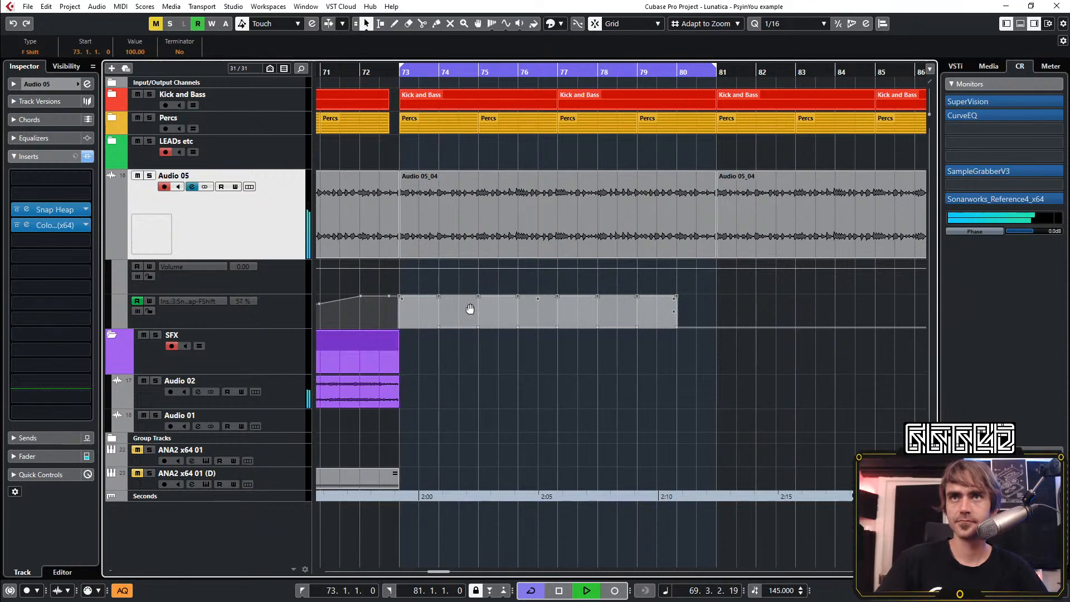
click(494, 349)
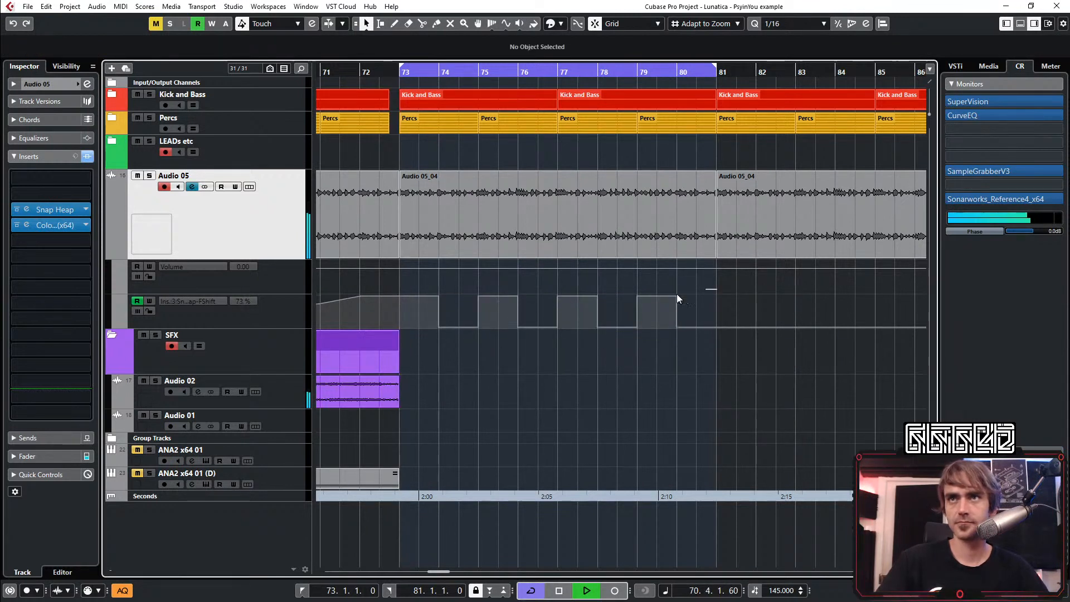
Move the stepped F Shift pattern one bar later and drop the automation to 0 at bar 73, with the first step to 100 at bar 74
drag(677, 293, 436, 364)
drag(460, 310, 496, 306)
click(476, 356)
click(439, 295)
click(424, 296)
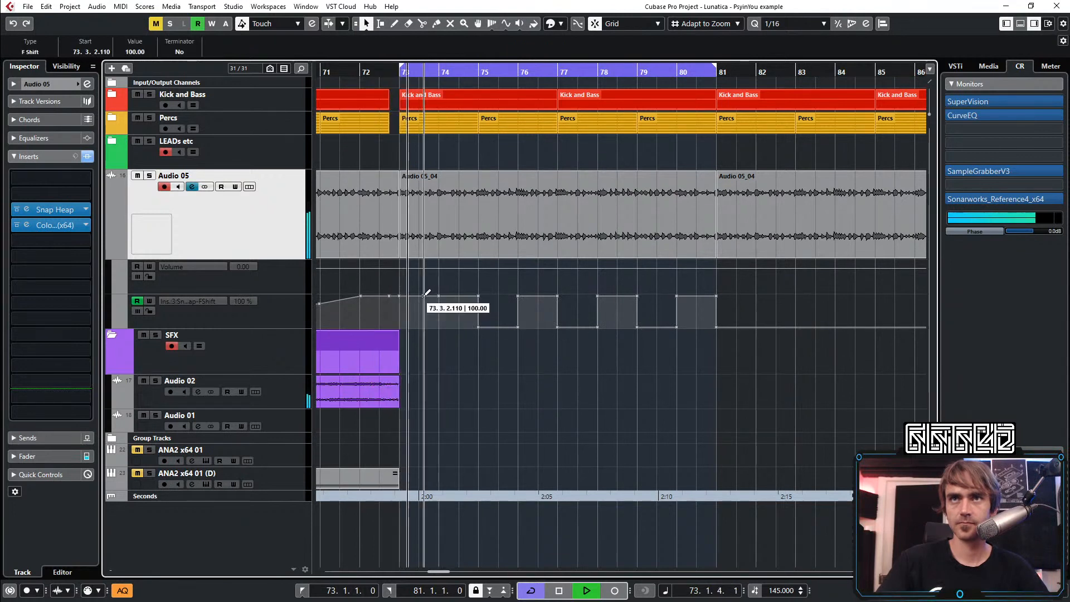
drag(426, 293, 444, 345)
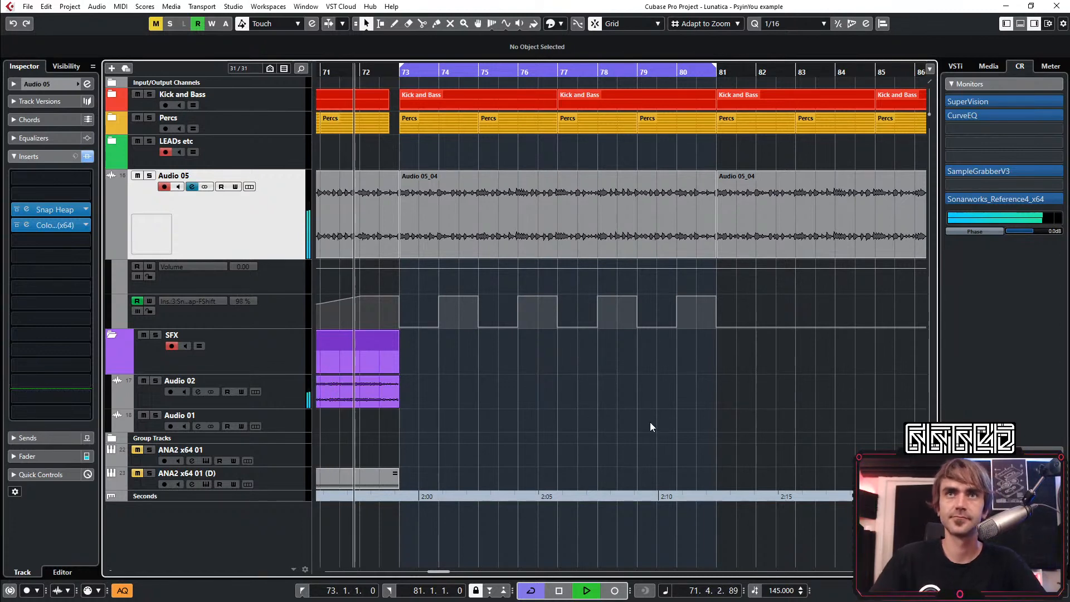
Listen to the shifted F Shift steps between bars 73 and 81
scroll(700, 378, down, 3)
scroll(697, 378, right, 1)
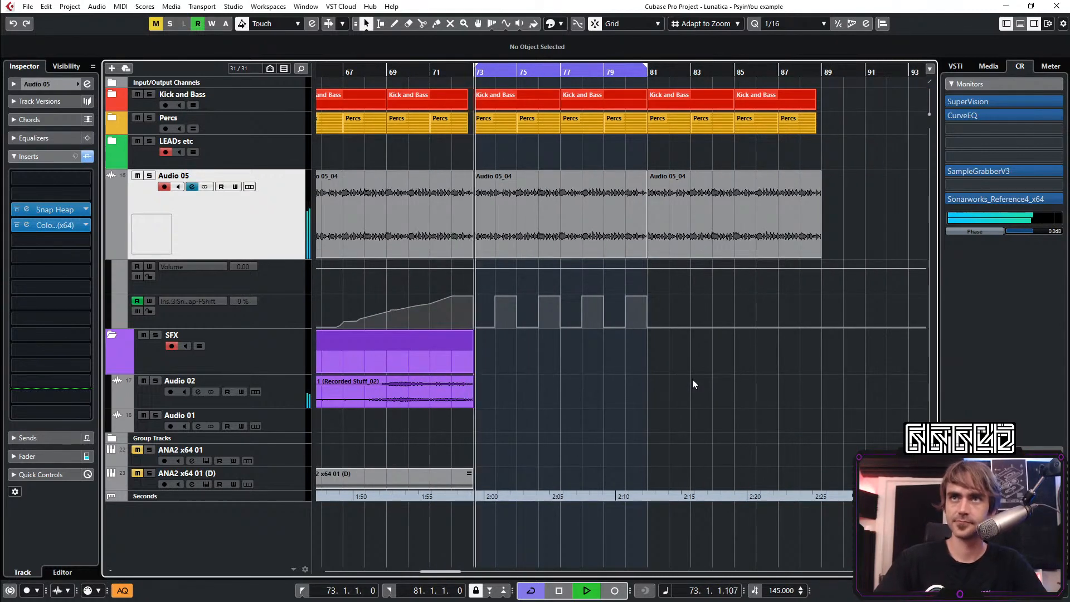
scroll(612, 365, up, 1)
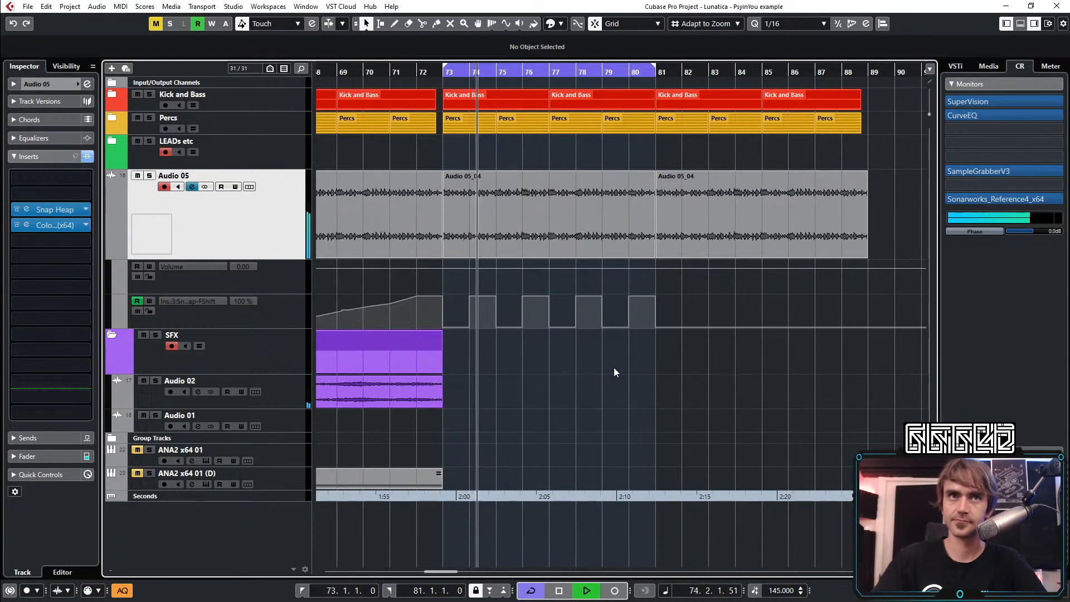
scroll(599, 368, up, 2)
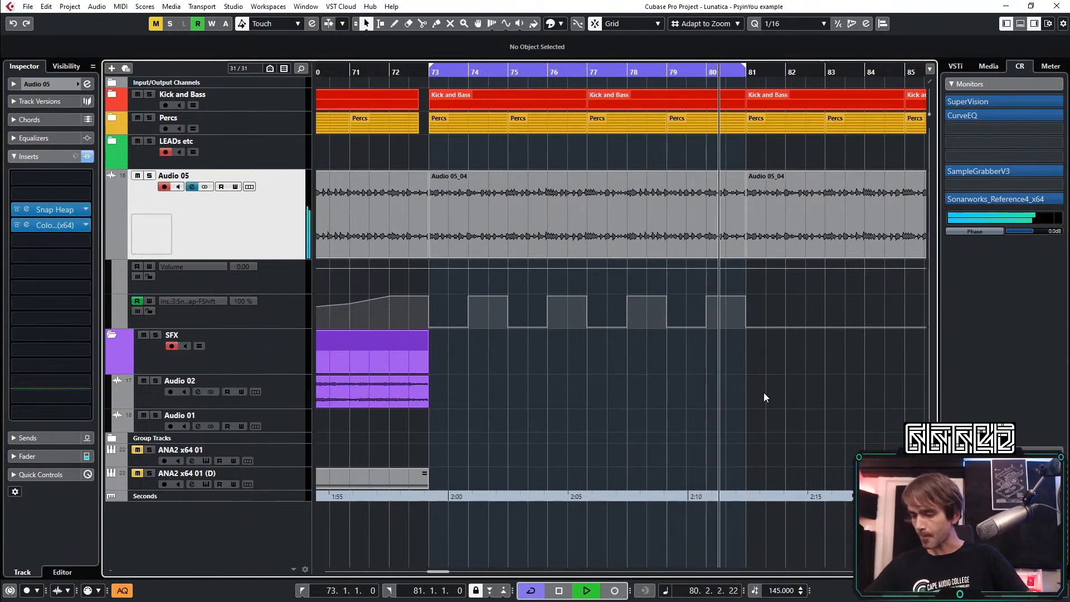
key(space)
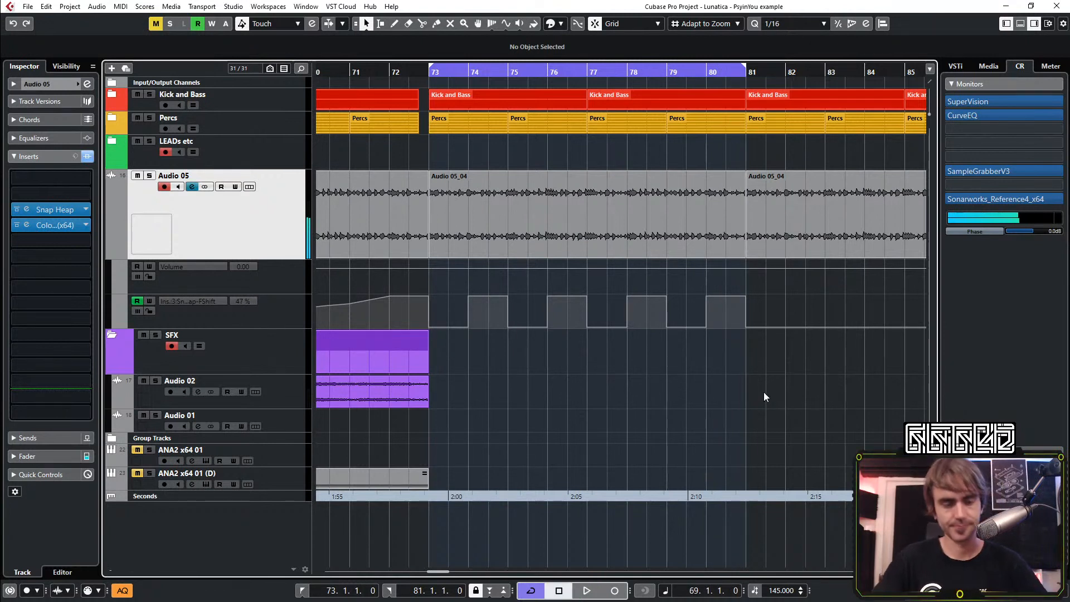
Undo the one-bar shift of the stepped F Shift automation and replay the section from bar 69
key(ctrl+z)
key(ctrl+z)
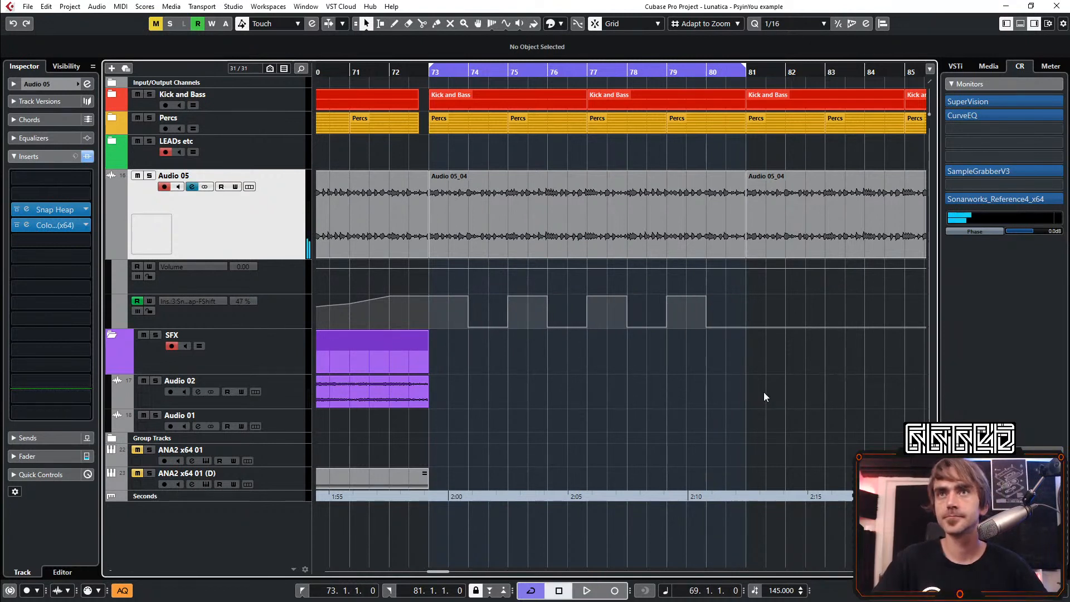
key(space)
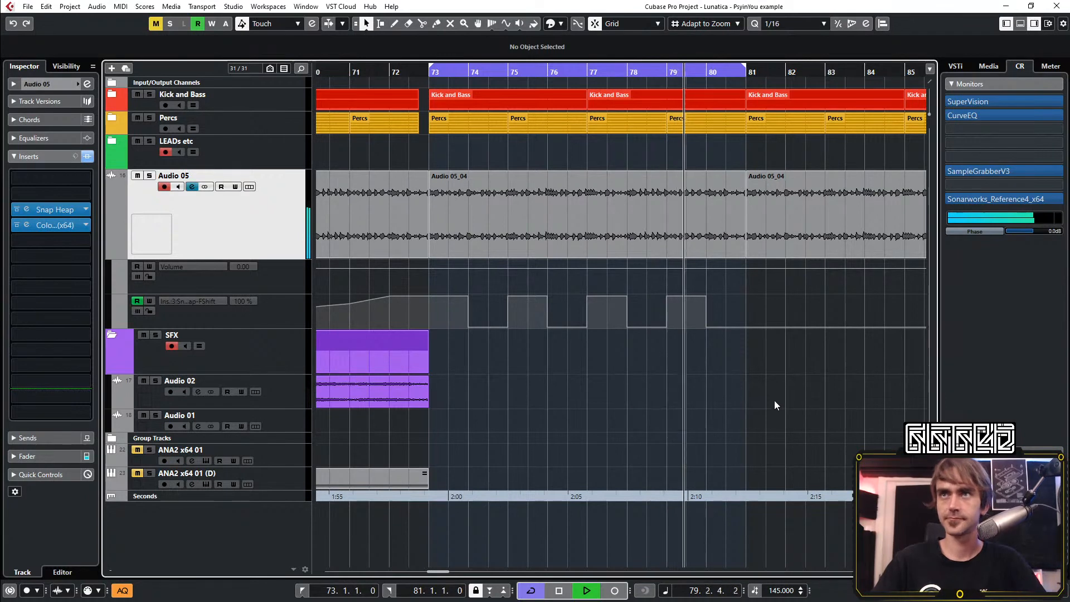
Add an F Shift automation point at bar 81 and duplicate the stepped pattern from bars 73–81 onto the following eight bars
scroll(786, 371, down, 1)
scroll(771, 392, right, 1)
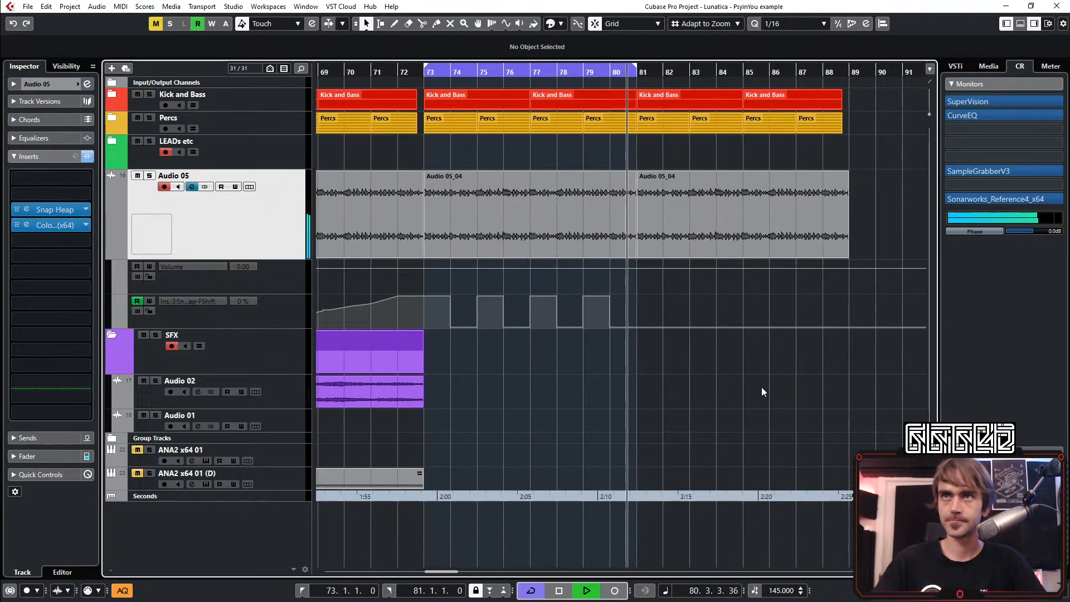
click(637, 328)
drag(638, 328, 428, 336)
key(ctrl+z)
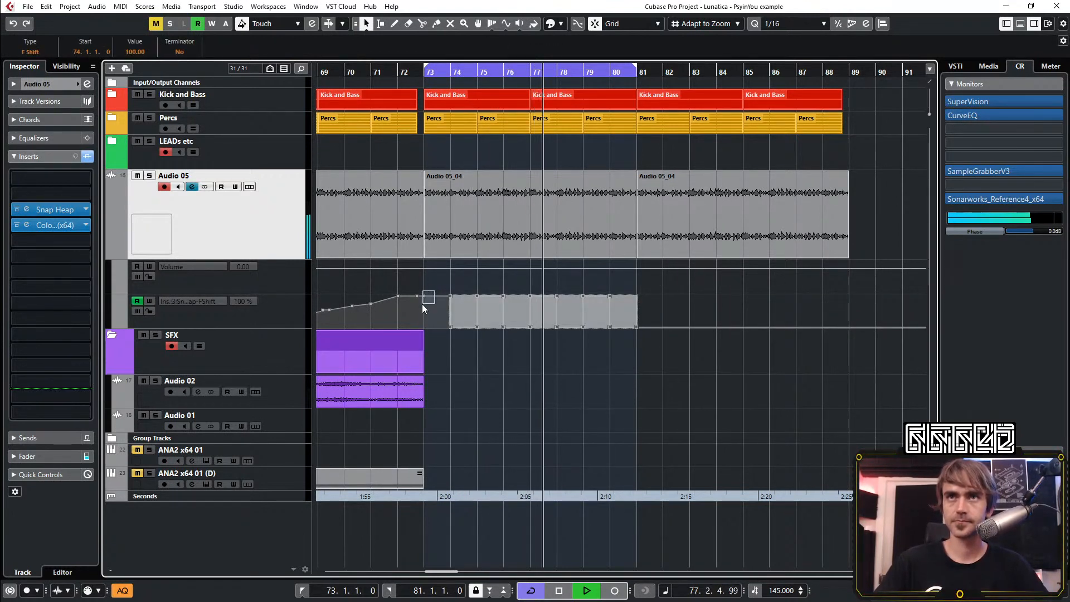
click(623, 422)
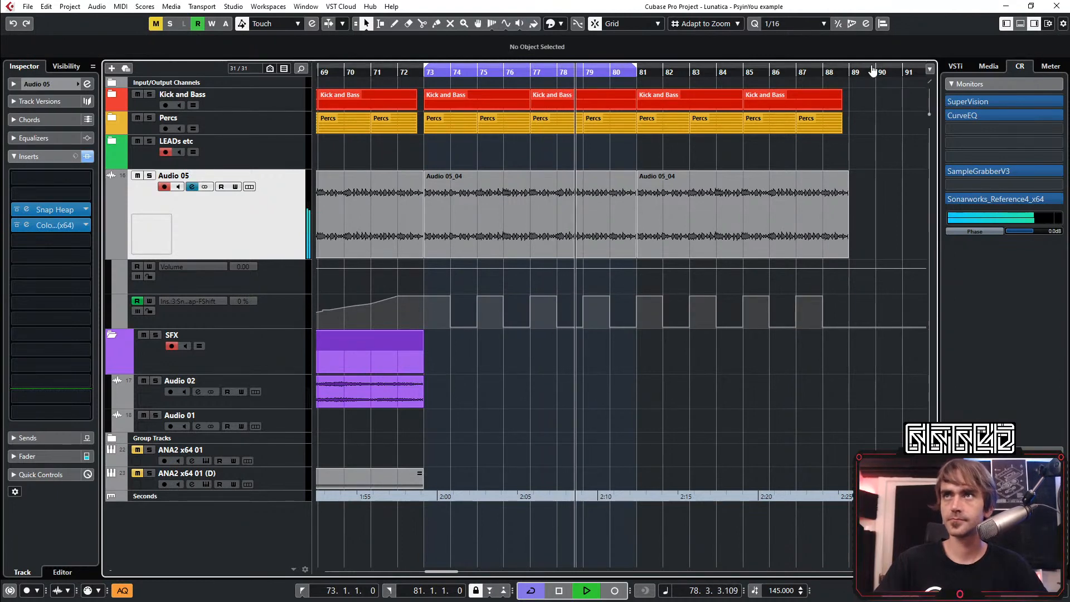
Extend the loop range to bar 89 and play back the whole stepped F Shift section
scroll(761, 206, down, 3)
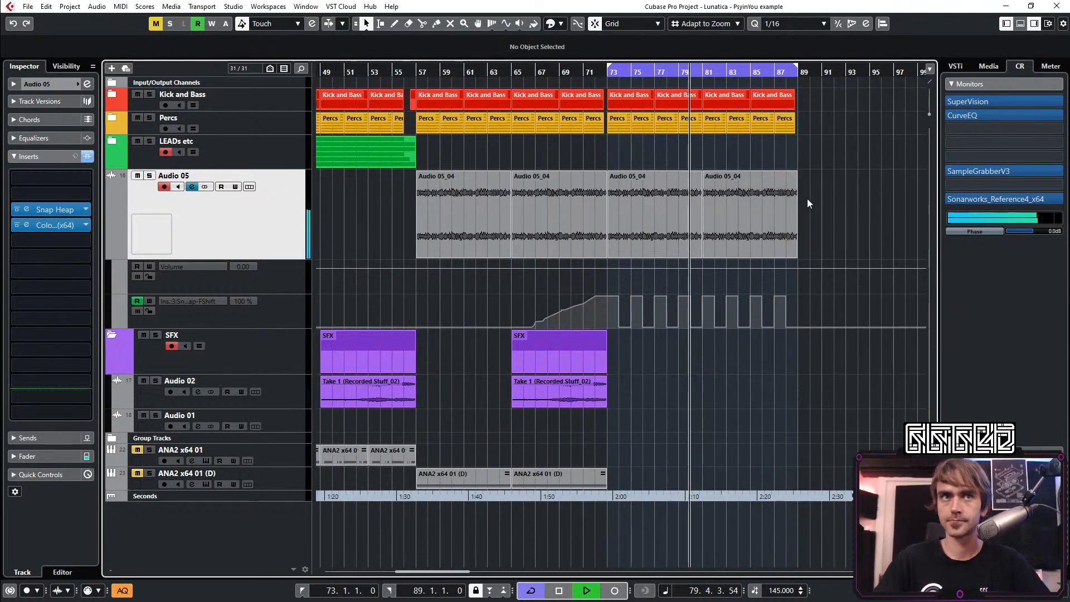
scroll(818, 233, right, 4)
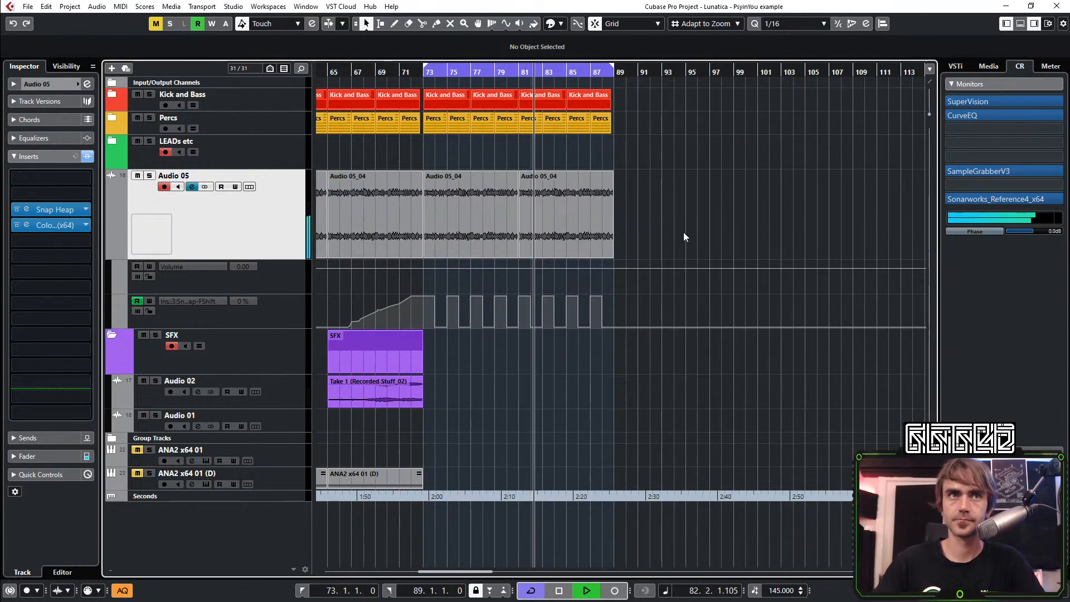
scroll(683, 208, up, 2)
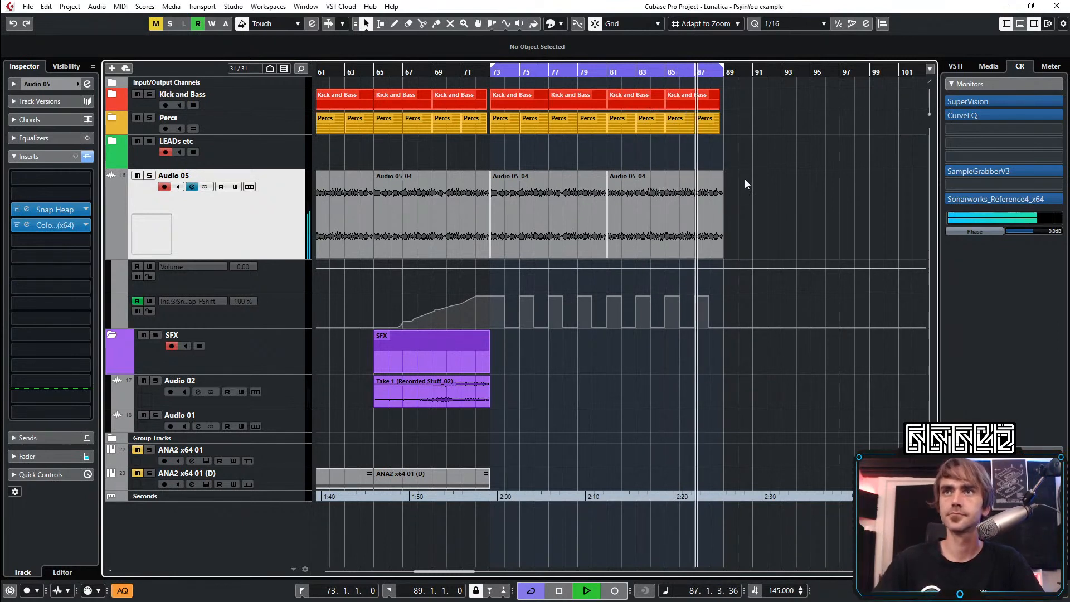
scroll(750, 184, up, 2)
scroll(757, 188, left, 2)
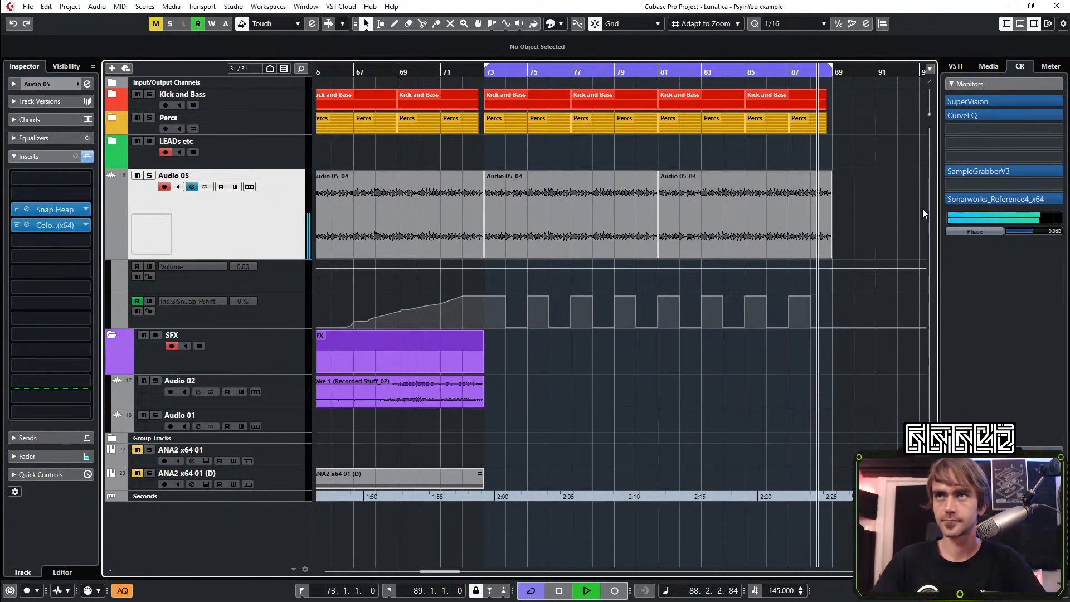
scroll(872, 167, down, 2)
scroll(852, 213, right, 1)
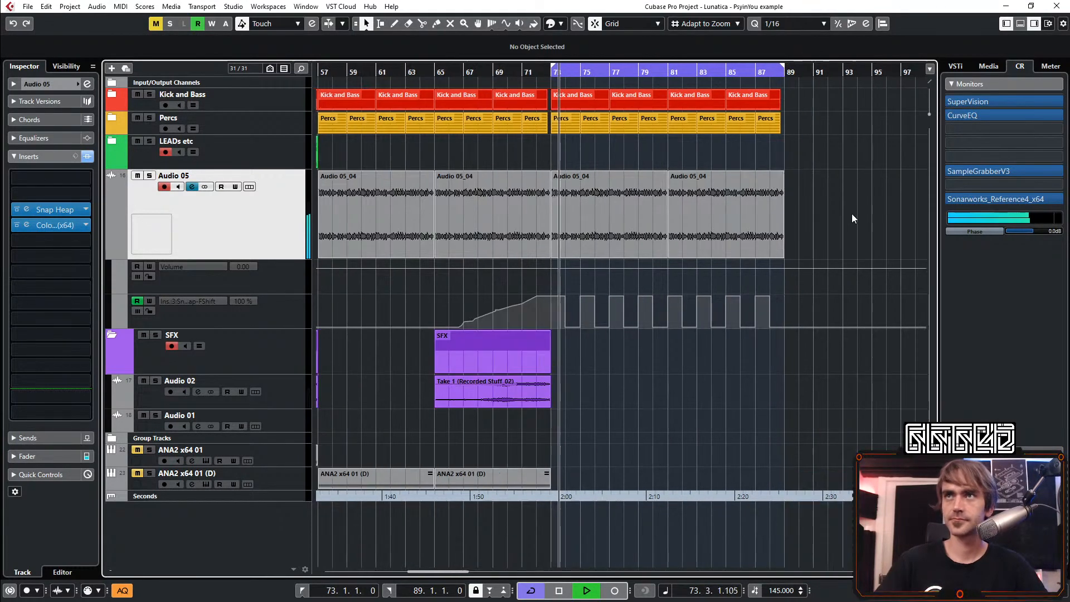
key(space)
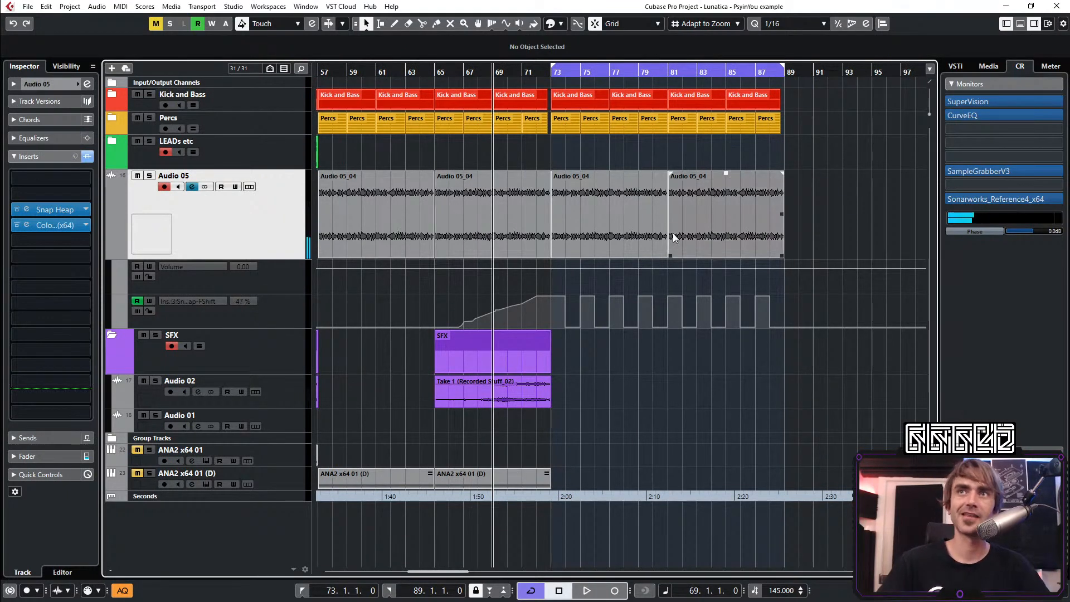
Hide Audio 05's automation lanes and collapse the SFX folder, placing the playhead at bar 57
scroll(671, 241, up, 3)
scroll(480, 242, down, 4)
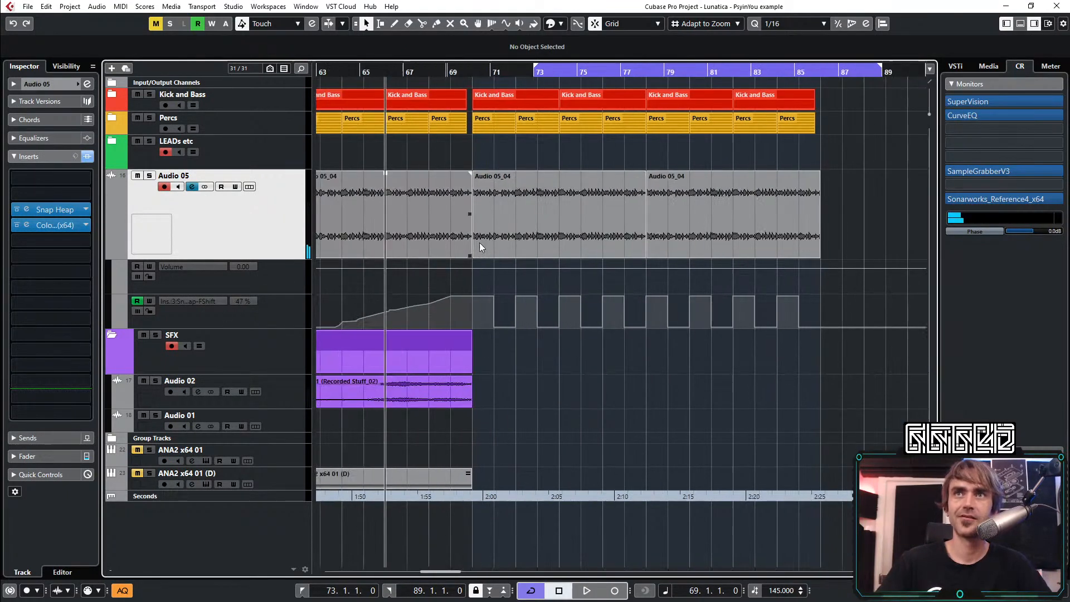
click(111, 253)
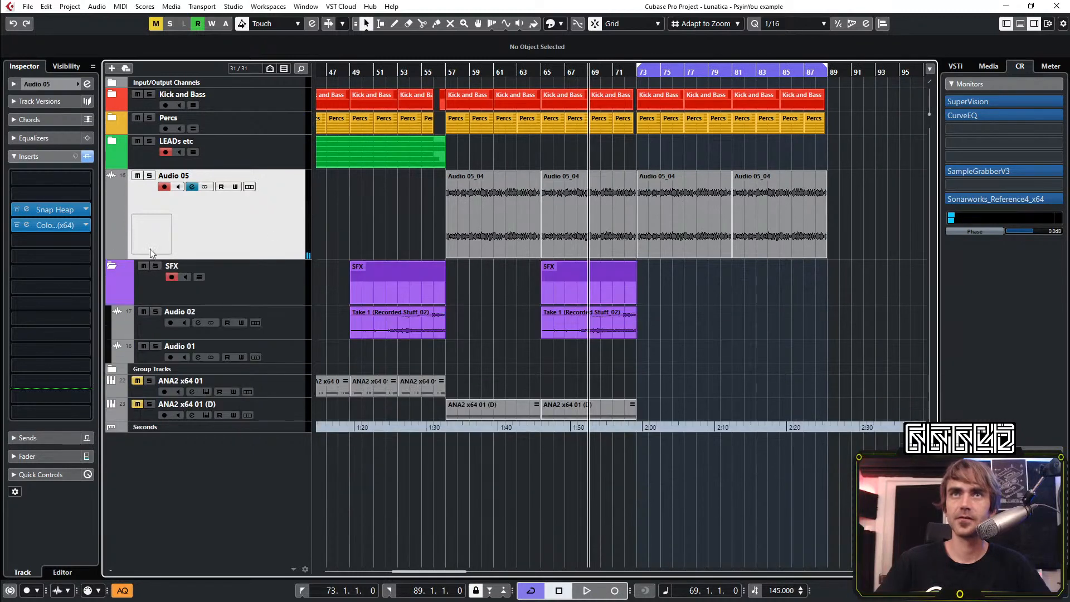
click(448, 69)
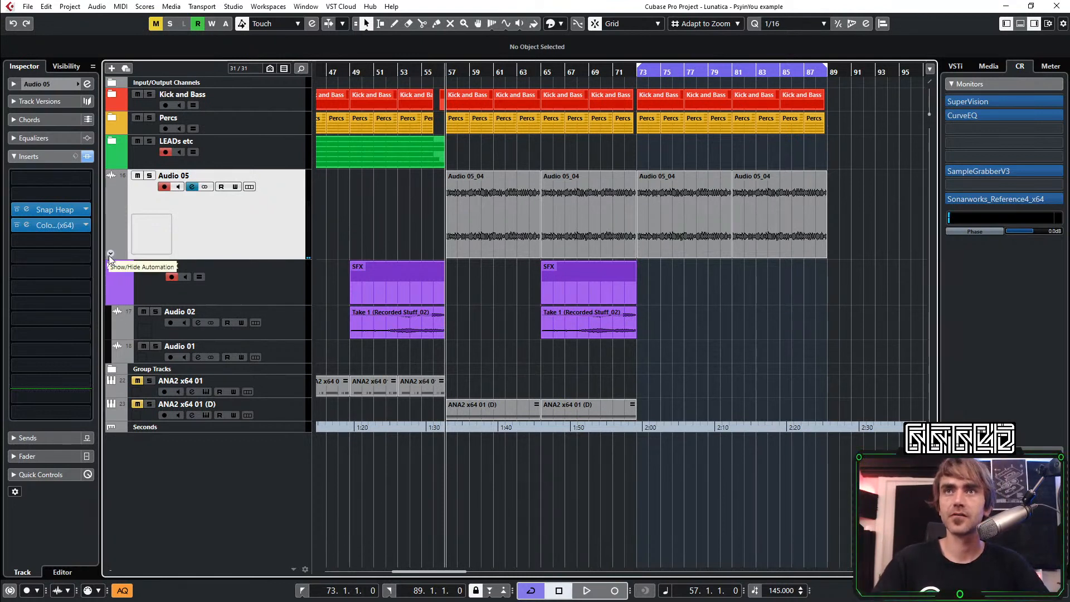
click(111, 266)
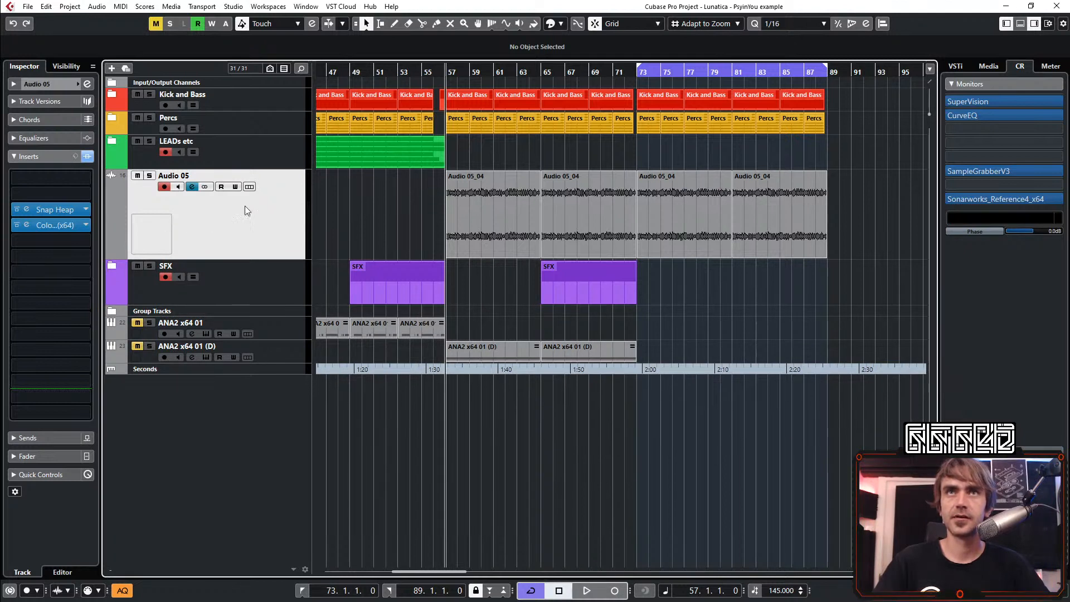
Set Audio 05's input routing to No Bus and its output to Rec group, and disarm the track for recording
click(17, 87)
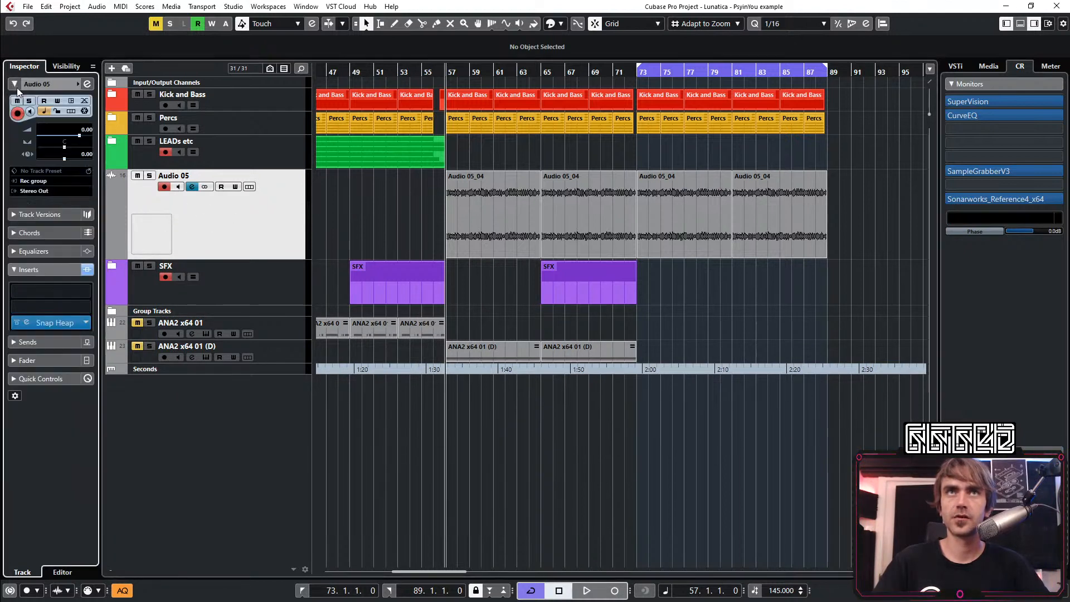
click(43, 180)
click(41, 189)
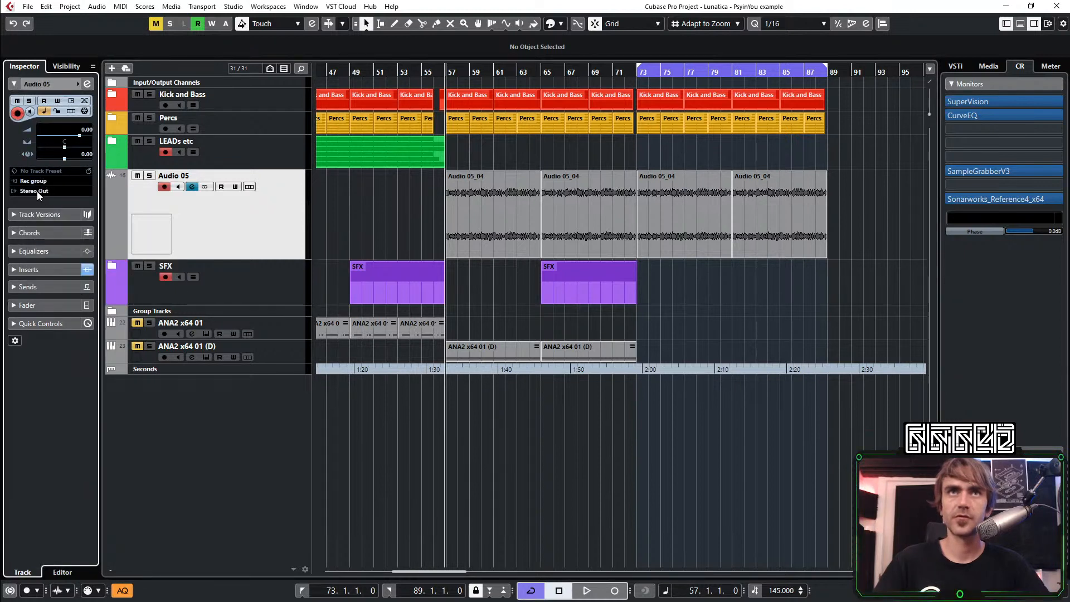
click(37, 192)
click(167, 209)
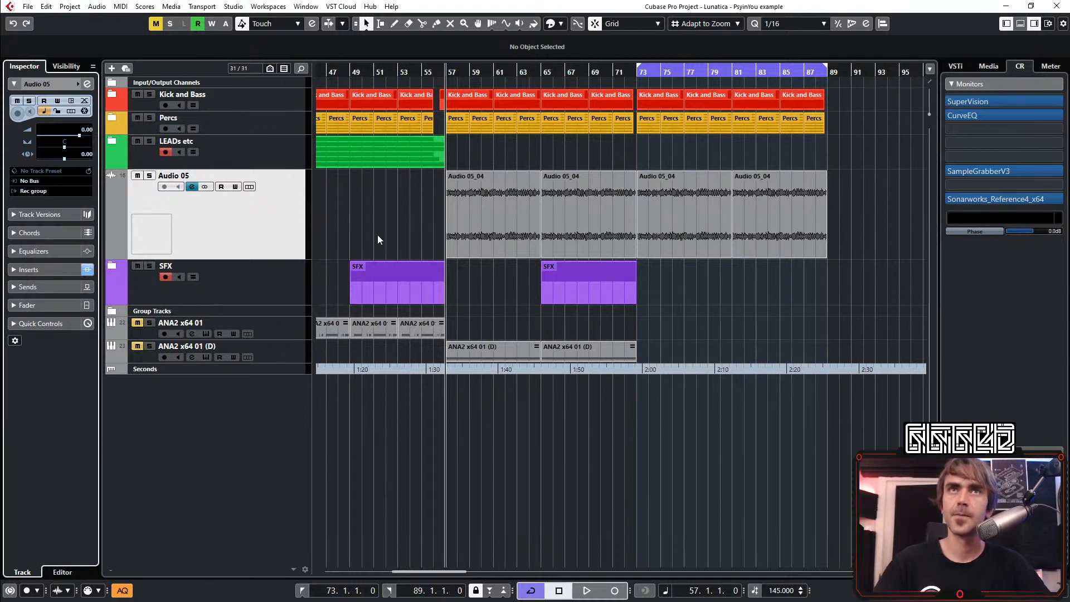
Add one stereo audio track with Rec group as its input and Stereo Out as its output
right_click(243, 450)
click(322, 157)
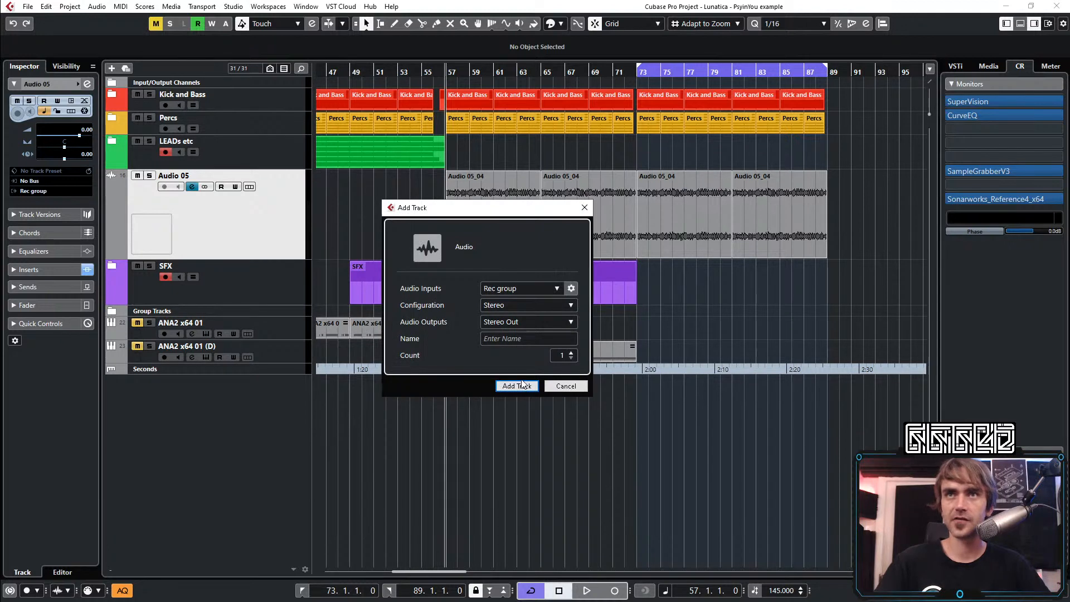
click(511, 390)
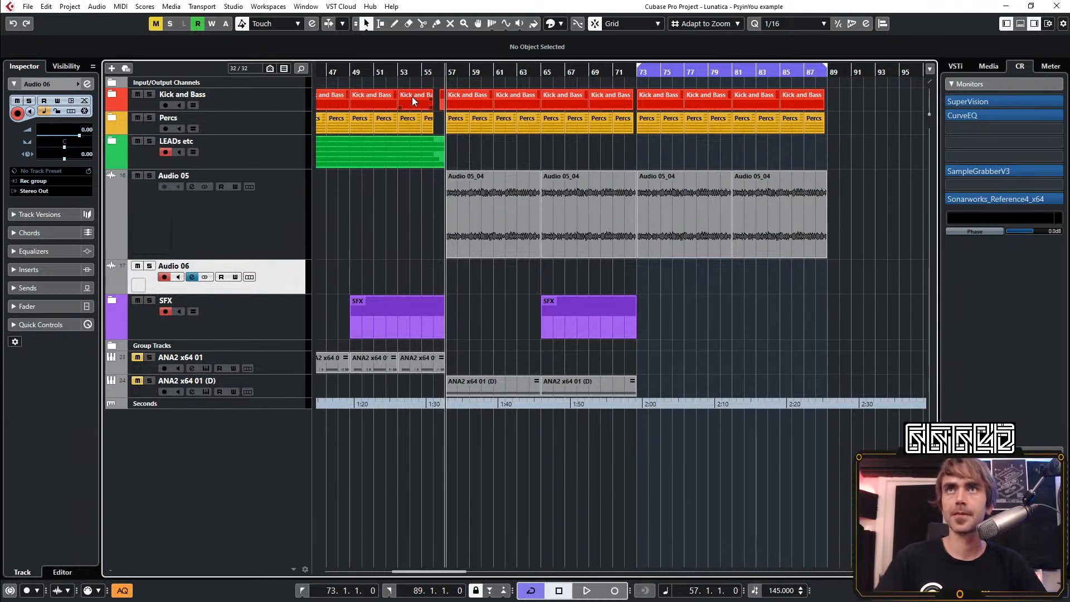
Record the Rec group signal onto Audio 06 from bar 53 through the loop end at bar 89
click(404, 74)
click(615, 590)
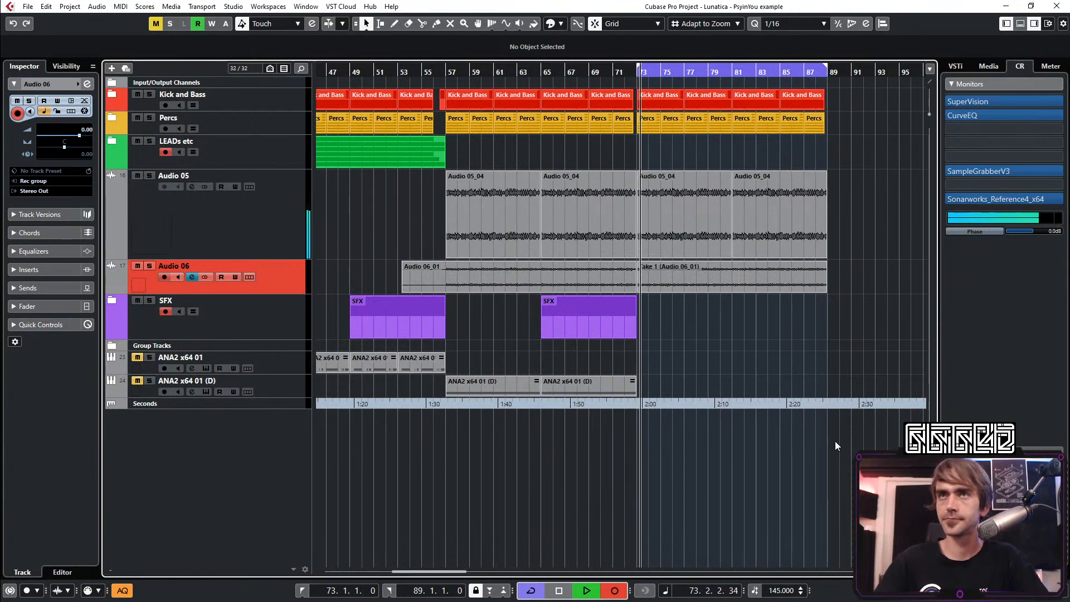
key(space)
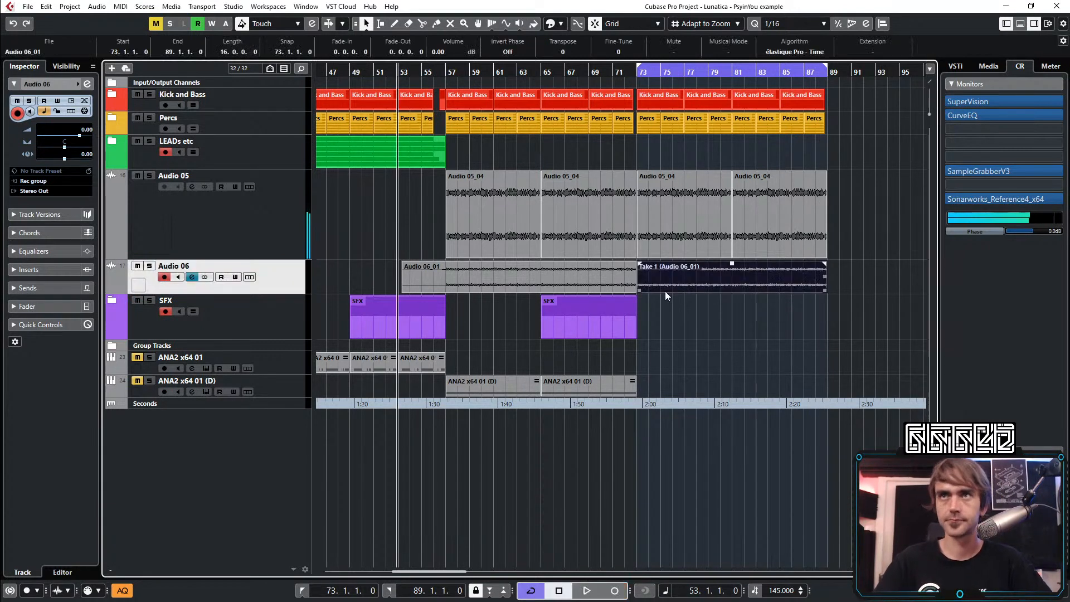
Mute Audio 05 during playback and trim the start of the Audio 06_01 clip to bar 57
key(space)
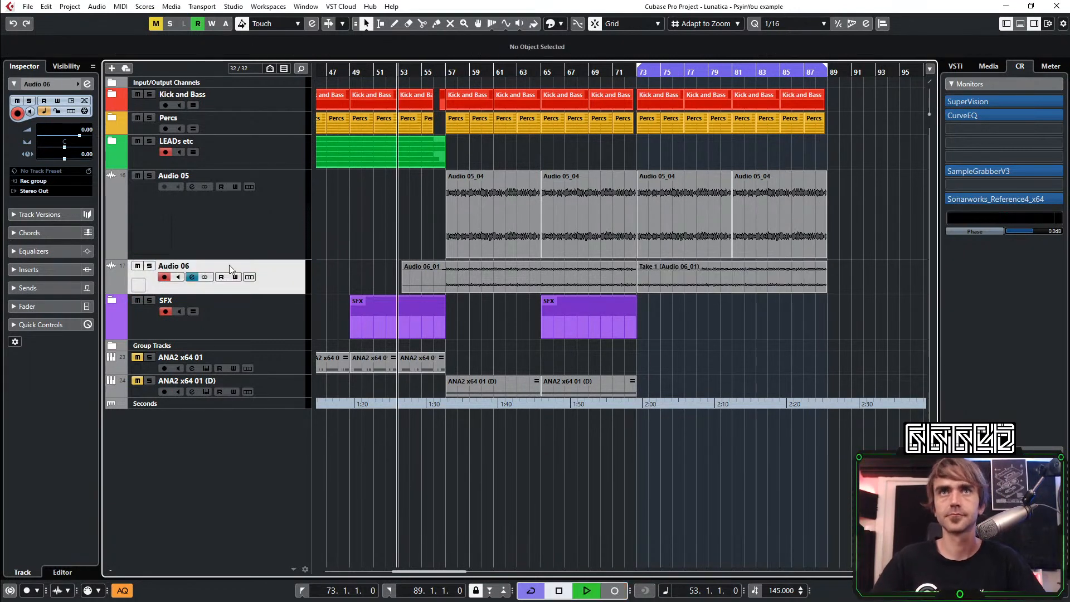
click(138, 175)
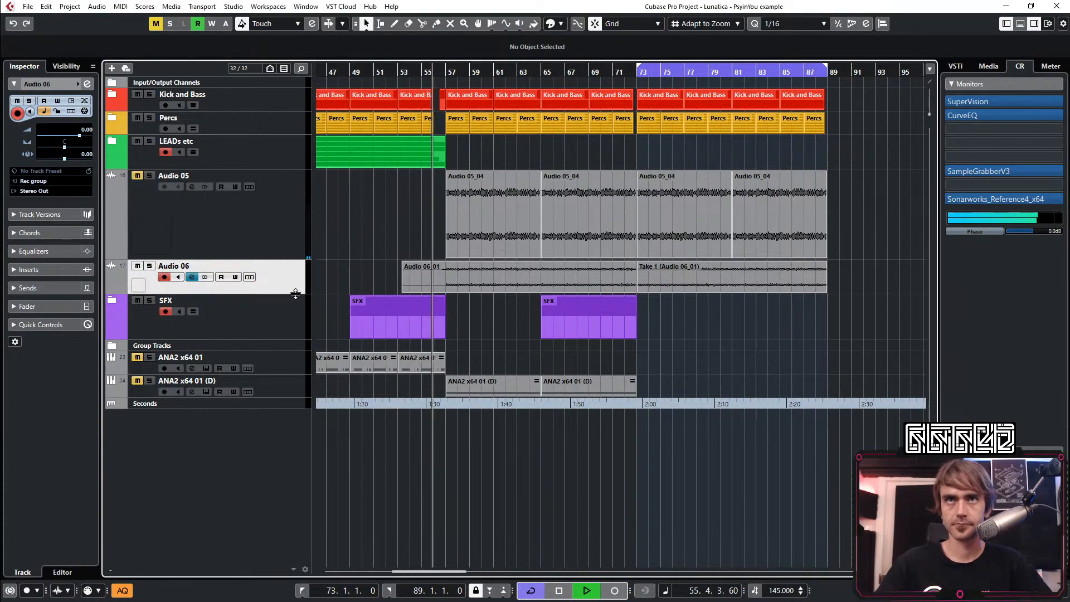
click(442, 281)
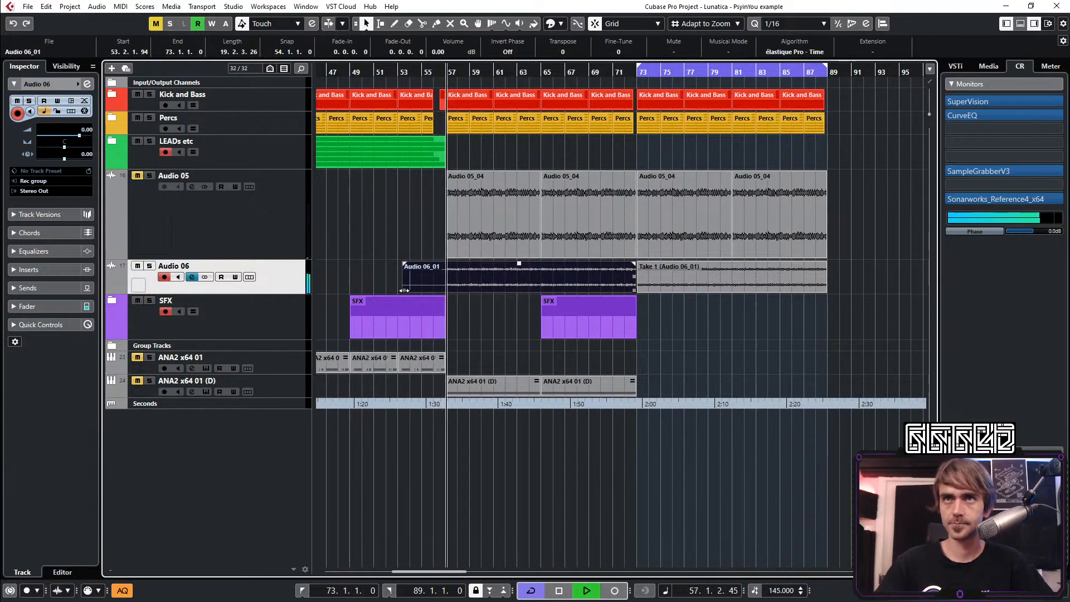
drag(405, 294, 446, 295)
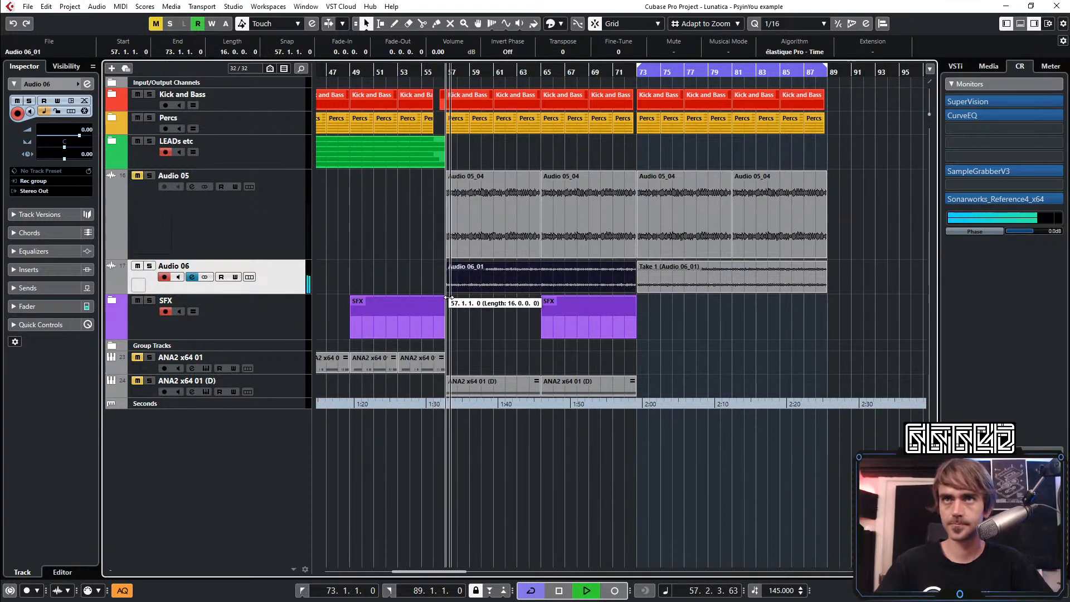
Equalize Audio 06 with a 5.1 dB low-mid cut at 346.2 Hz and a 6.9 dB high cut at about 14.1 kHz
click(85, 85)
click(446, 354)
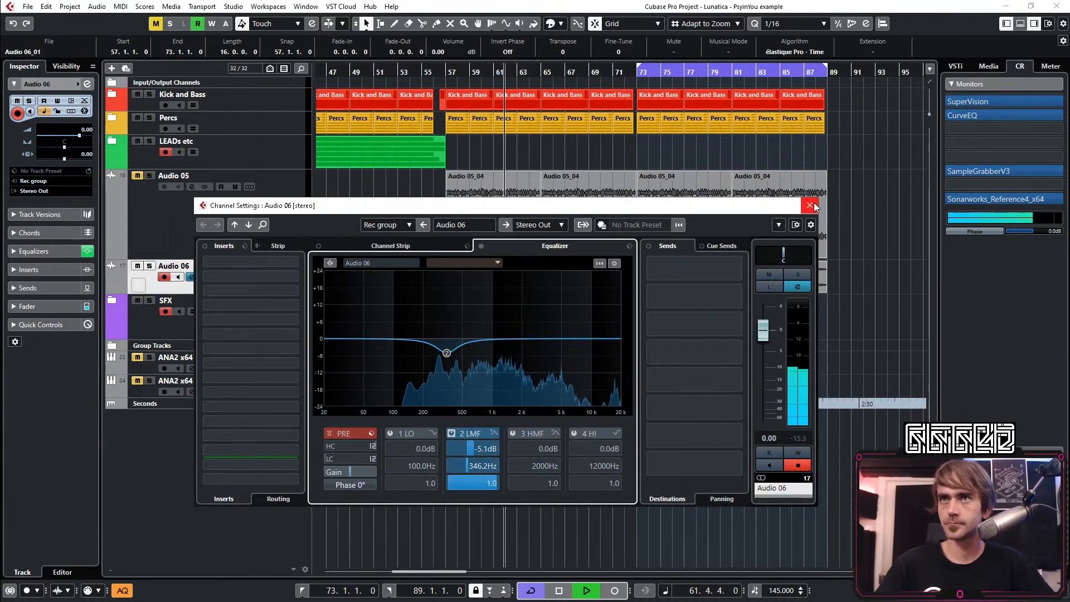
click(606, 359)
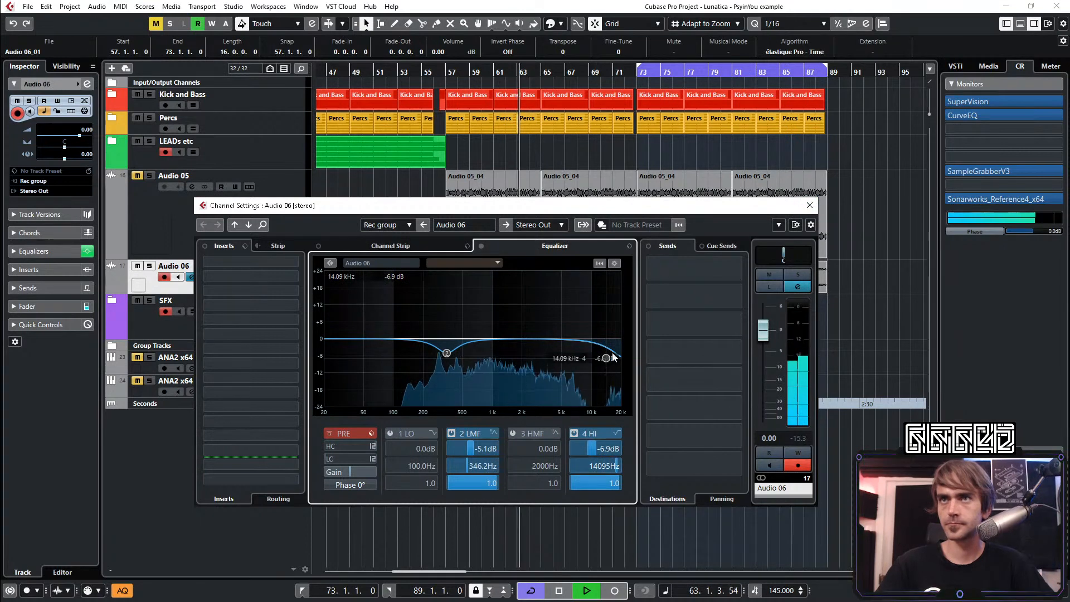
click(810, 205)
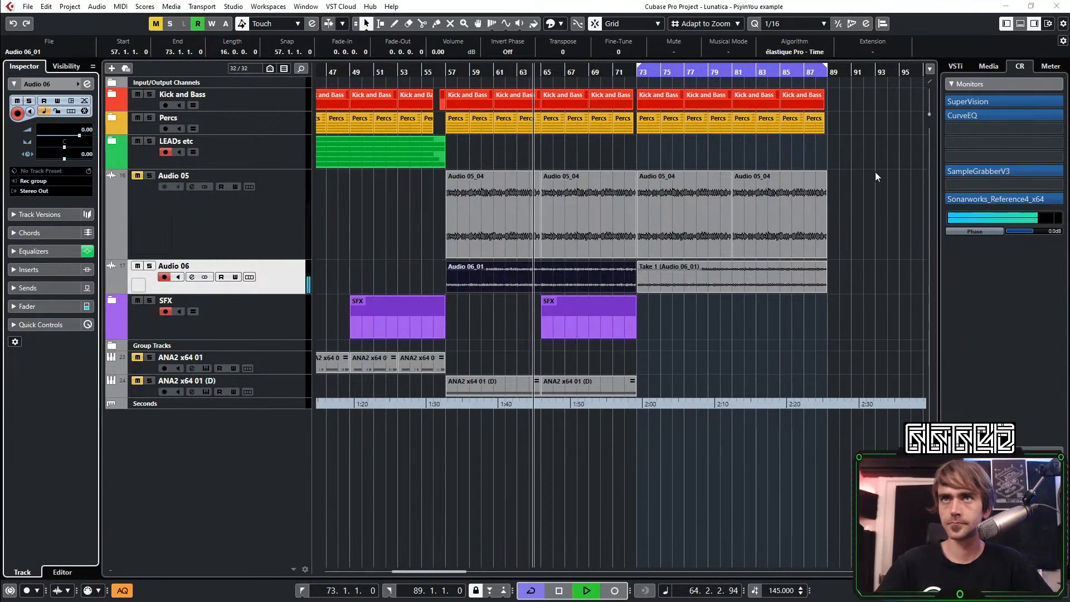
Trim the Audio 05 and Audio 06 clips before bar 73 so that both end at bar 72
scroll(891, 129, down, 2)
scroll(819, 150, right, 3)
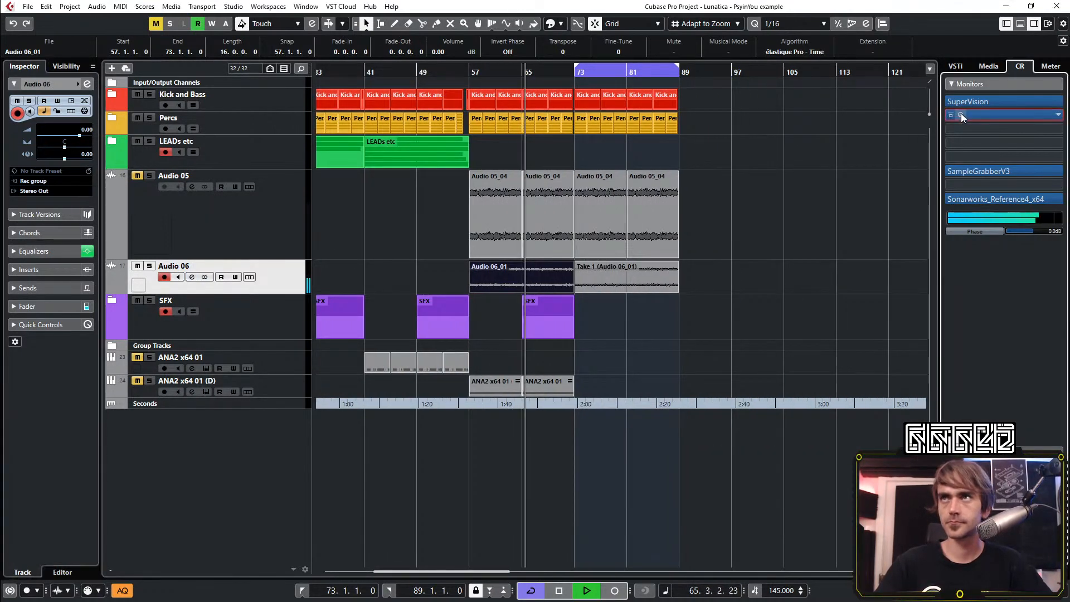
mouse_move(961, 115)
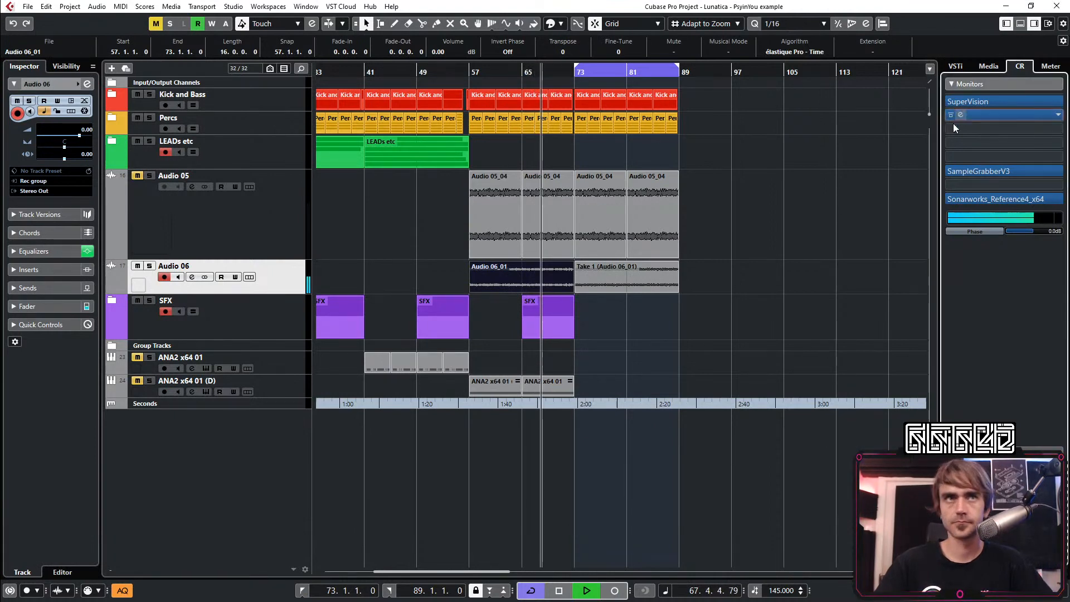
click(795, 293)
scroll(612, 319, up, 8)
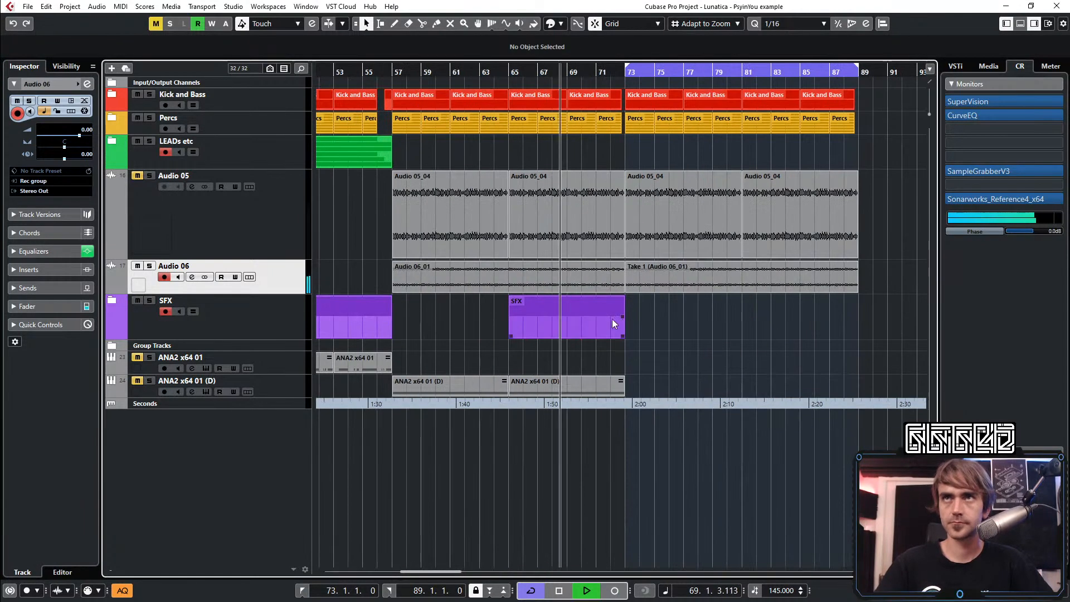
click(645, 289)
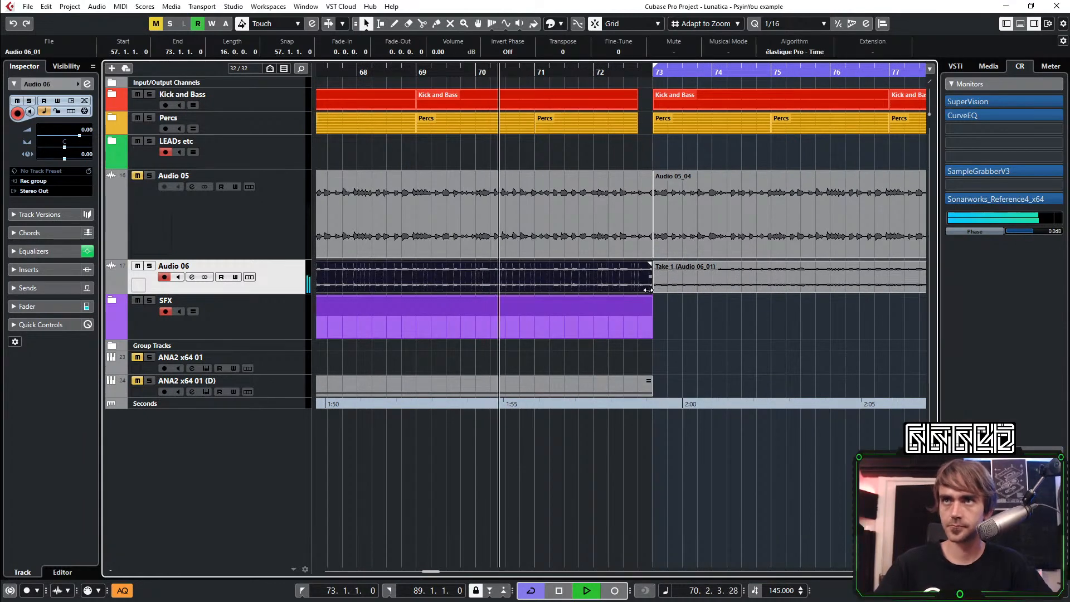
drag(645, 289, 636, 289)
scroll(641, 295, up, 4)
scroll(652, 309, down, 3)
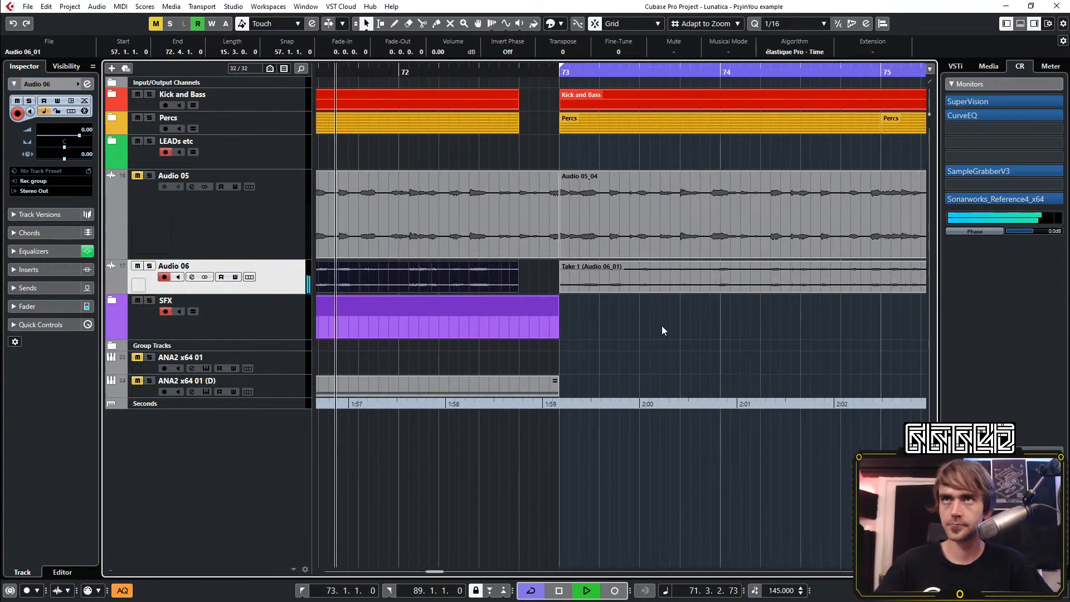
scroll(540, 285, left, 2)
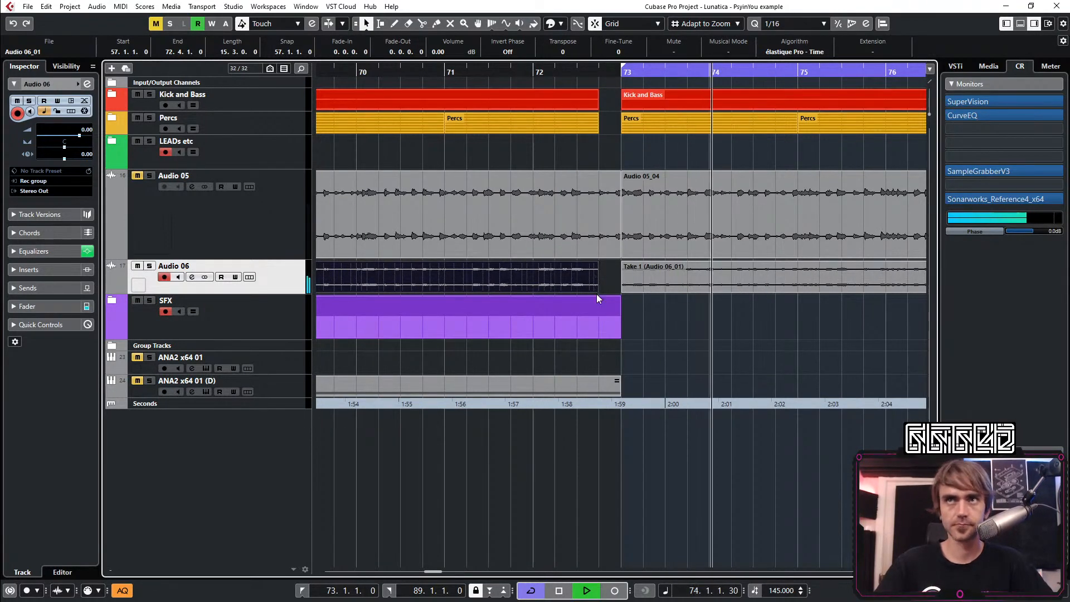
drag(596, 292, 555, 292)
click(593, 255)
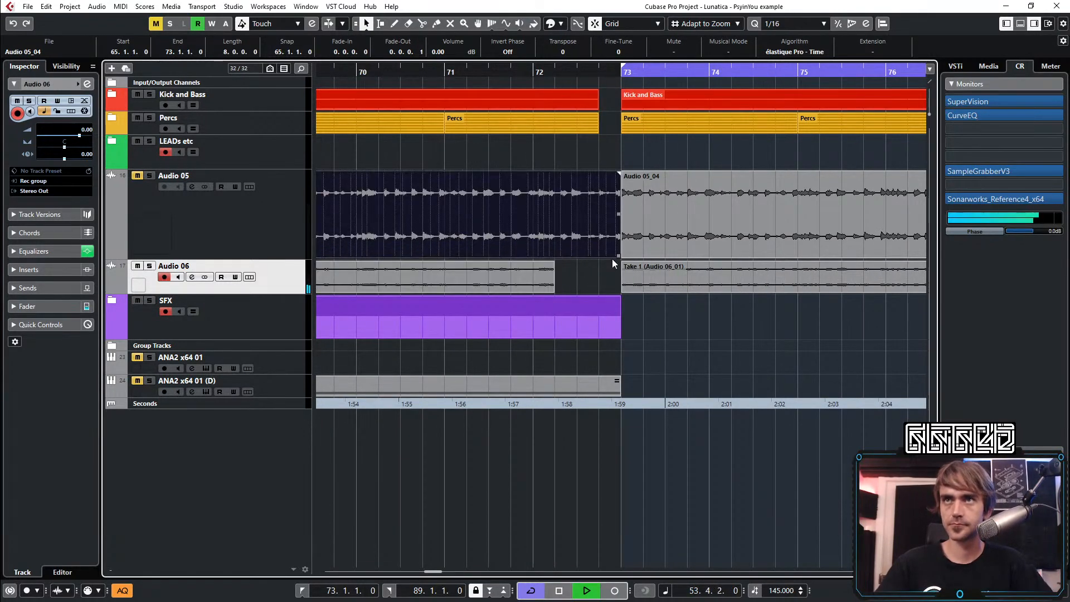
drag(617, 257, 534, 291)
click(561, 277)
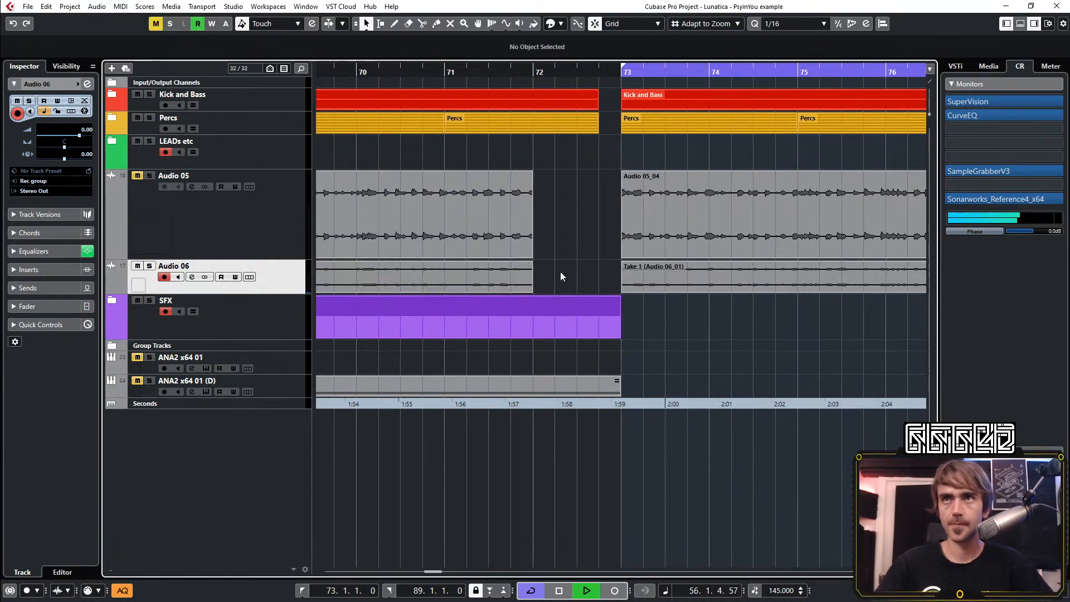
Check the SFX folder's tracks and trim the last Percs clip before bar 73 to end at bar 72
click(115, 299)
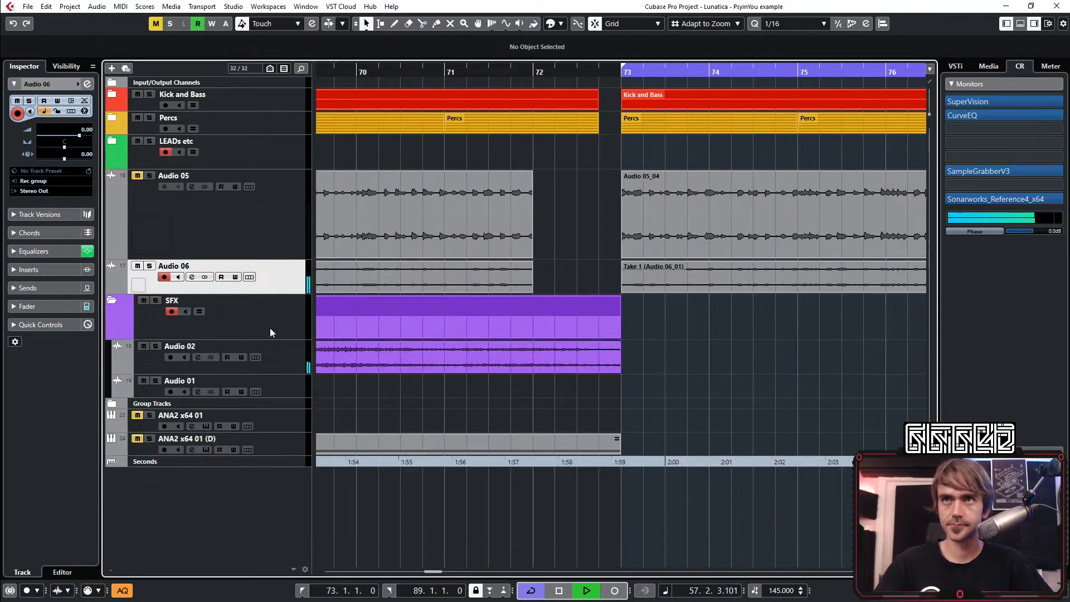
click(112, 306)
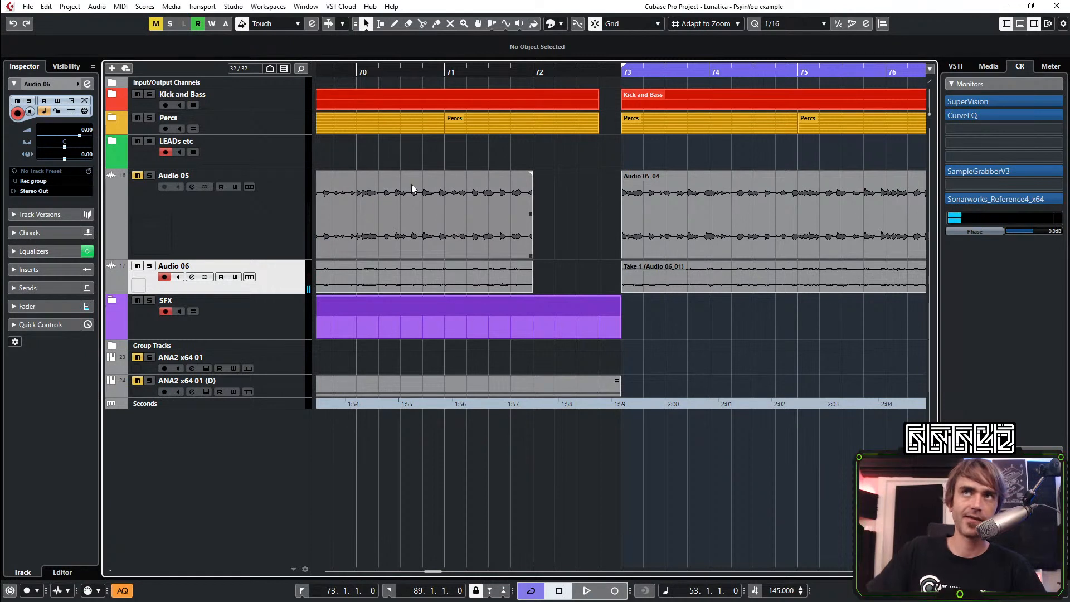
click(572, 128)
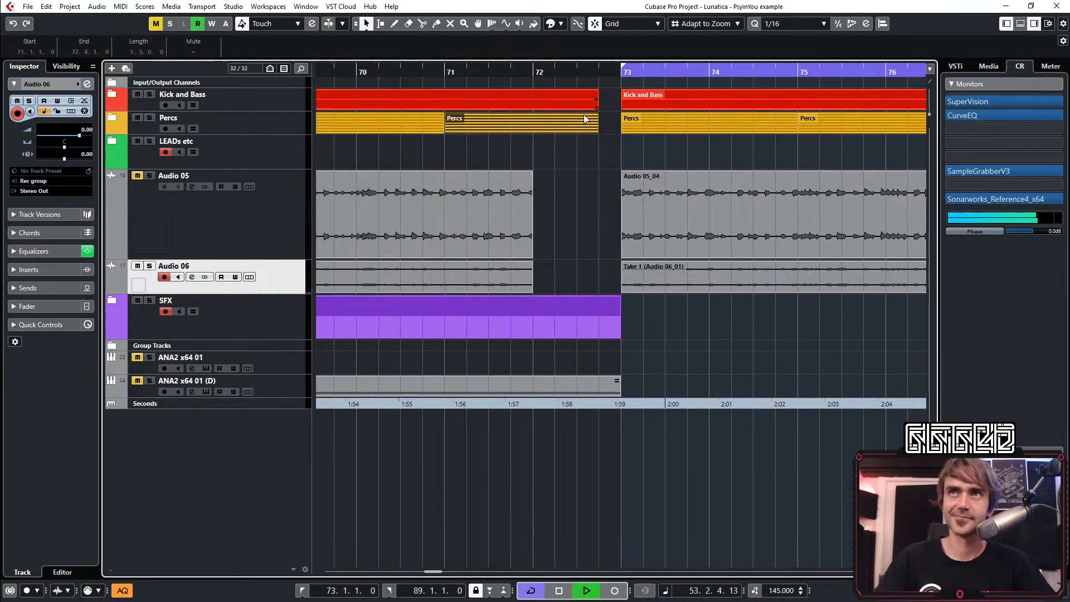
drag(599, 133, 533, 141)
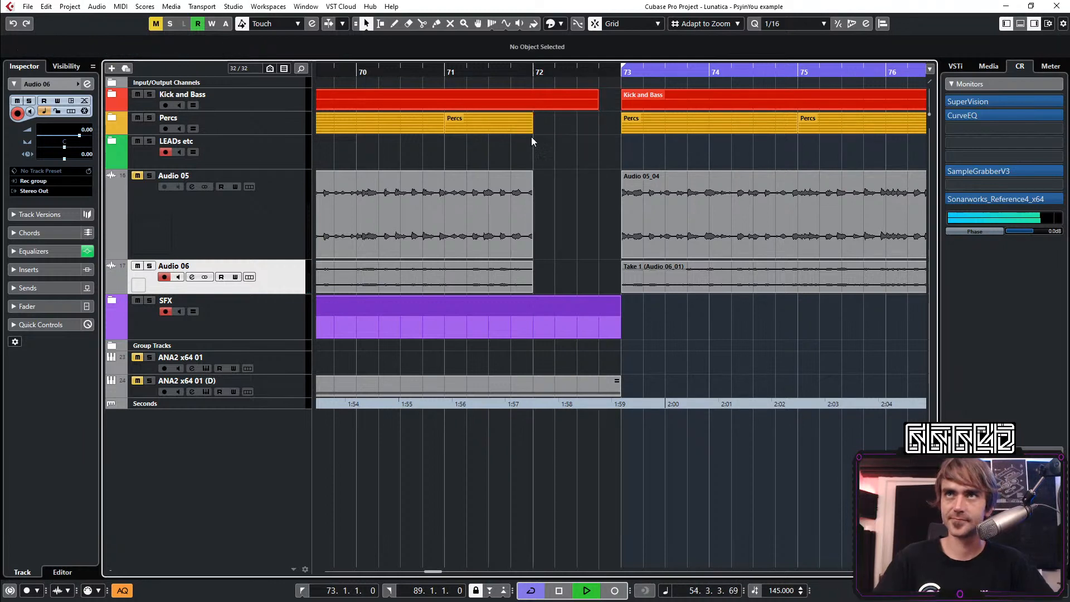
In the Kick and Bass folder, trim the ANA2 x64 01 clip to end at bar 72 and split the kick clip there
click(113, 95)
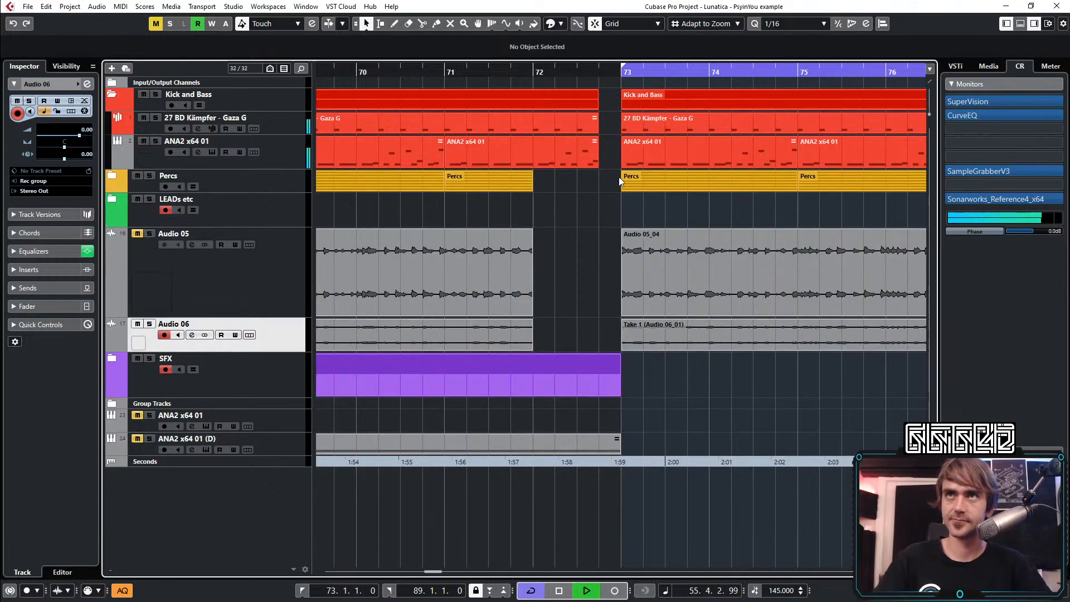
drag(598, 151, 537, 166)
click(574, 187)
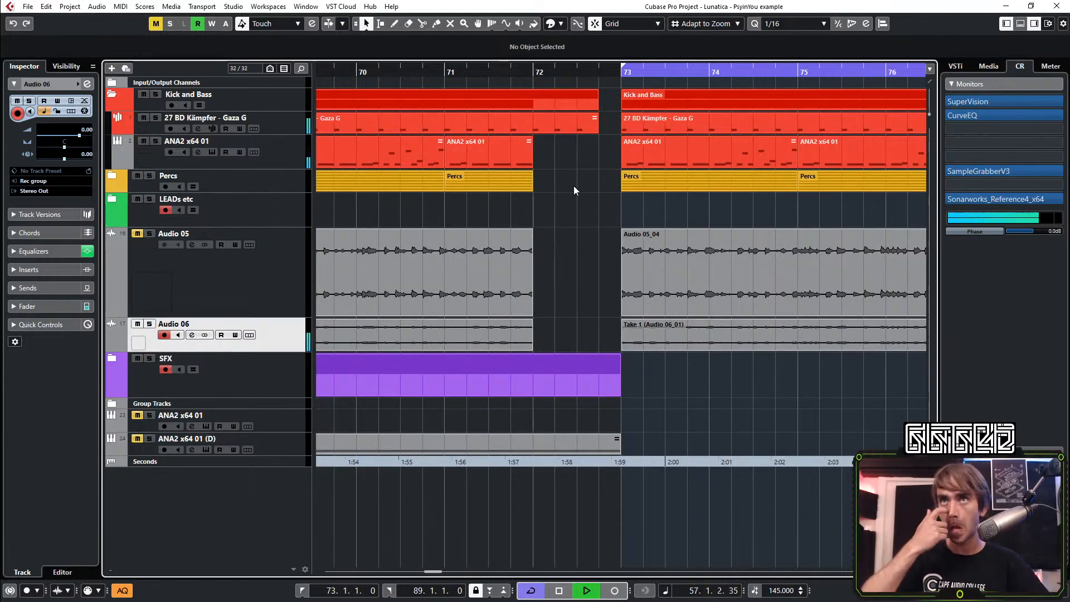
click(426, 27)
click(536, 129)
key(1)
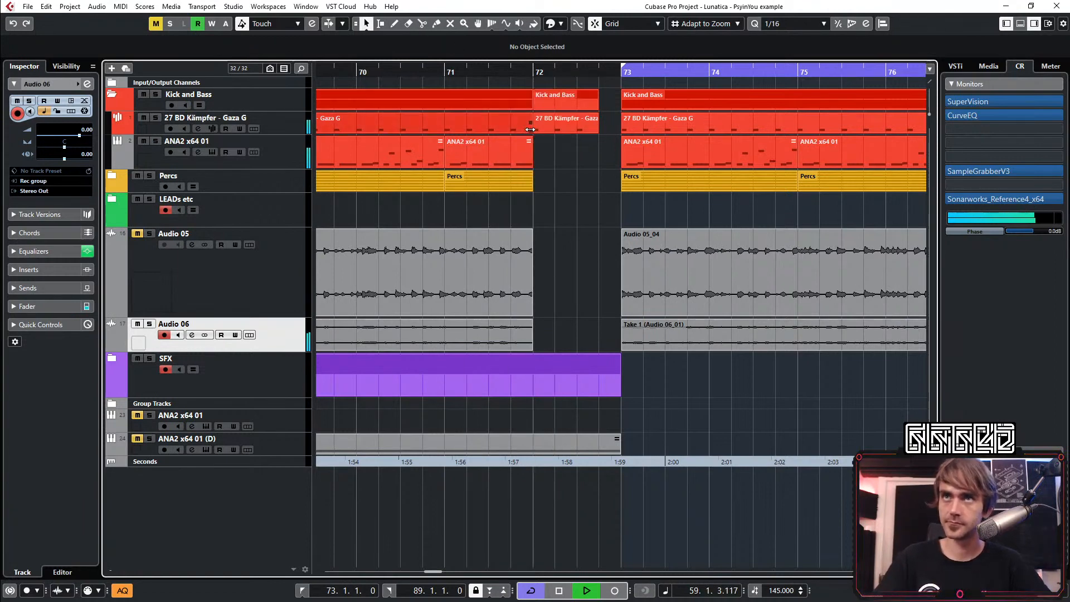
Shorten the split kick clip at bar 72 to three sixteenths and duplicate it twice in a row
click(440, 72)
click(580, 128)
scroll(585, 134, up, 2)
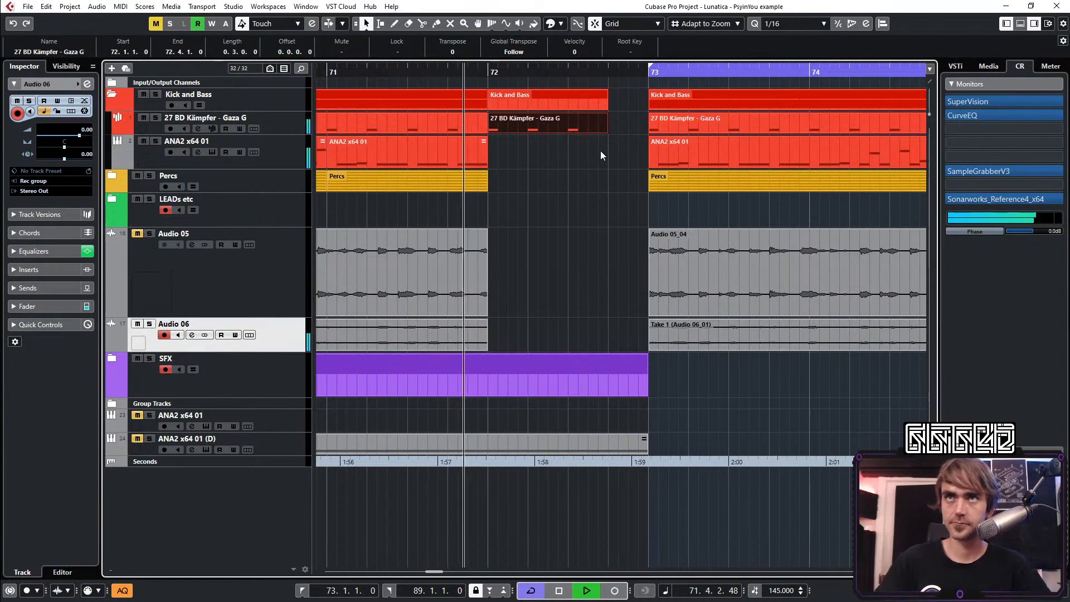
drag(607, 130, 571, 135)
key(h)
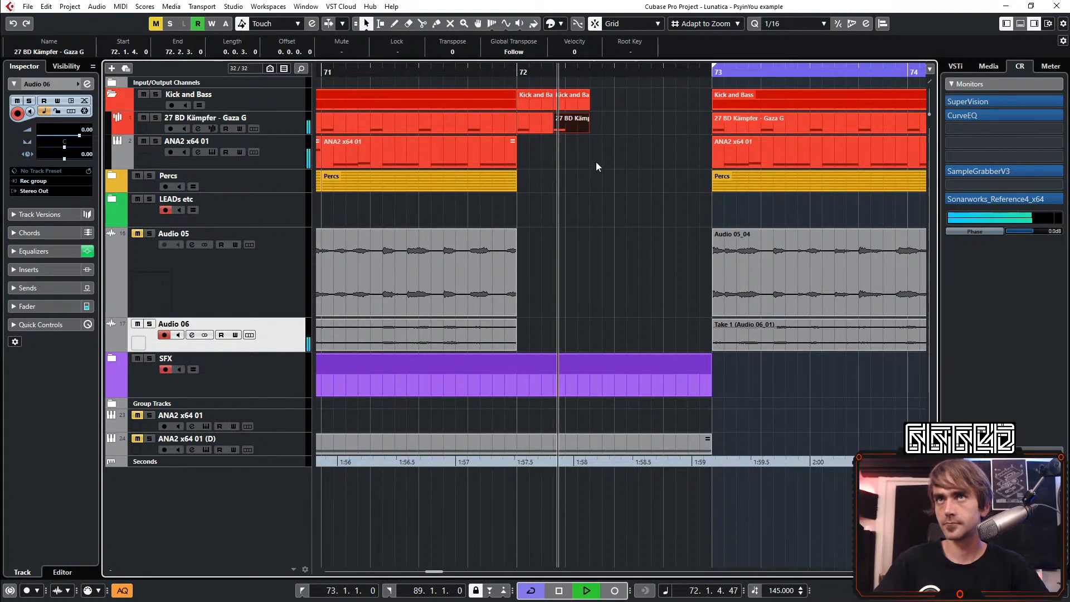
key(space)
key(space)
key(ctrl+d)
scroll(598, 149, right, 3)
click(485, 186)
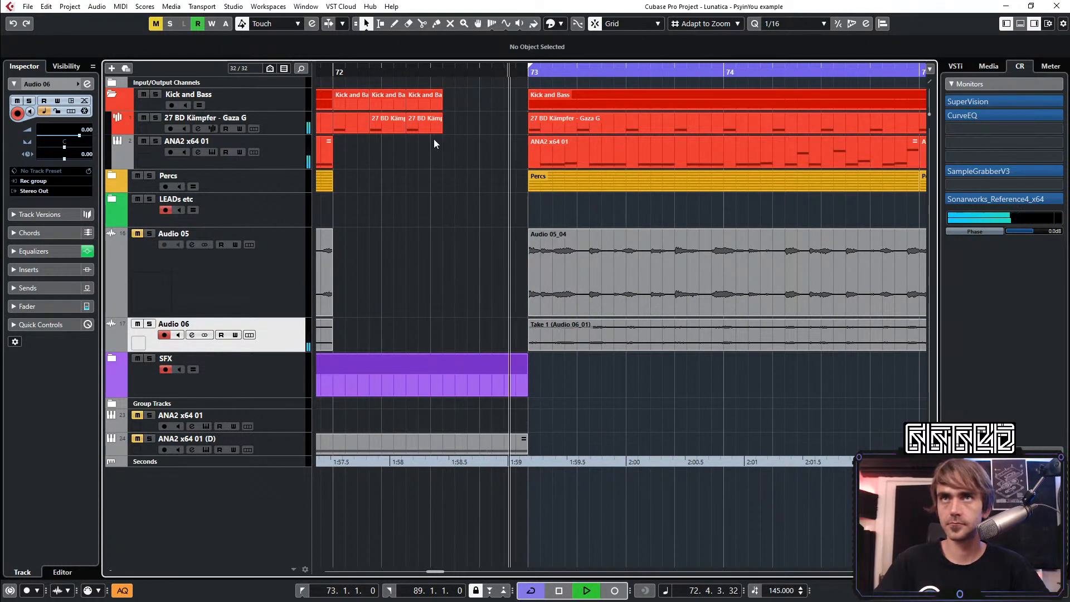
Shorten the third kick clip to two sixteenths, ending at 72.3, and play back the fill from before bar 72
drag(441, 130, 433, 135)
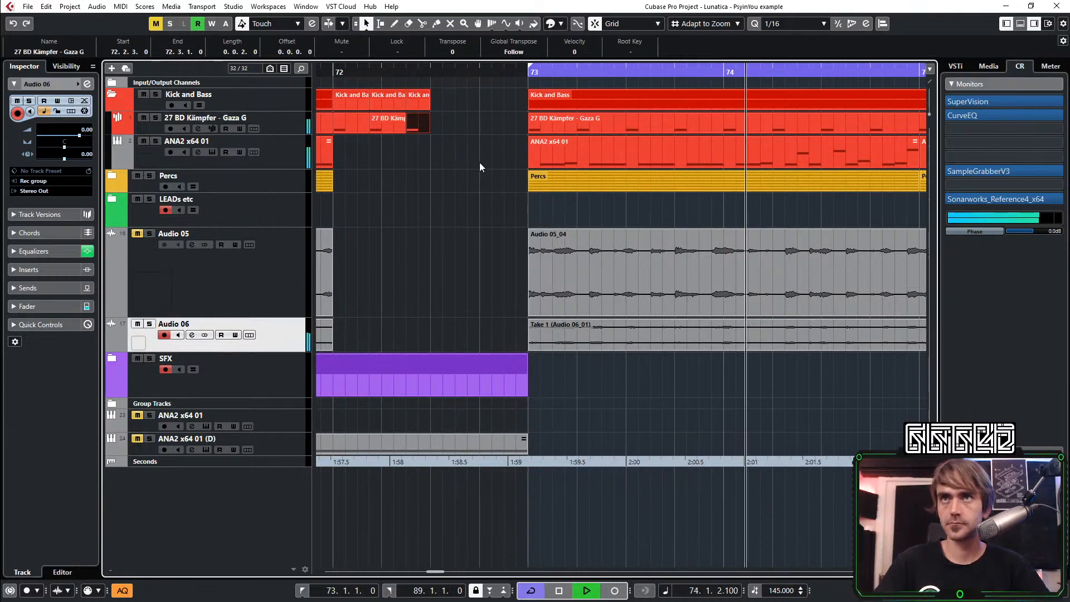
scroll(424, 127, down, 1)
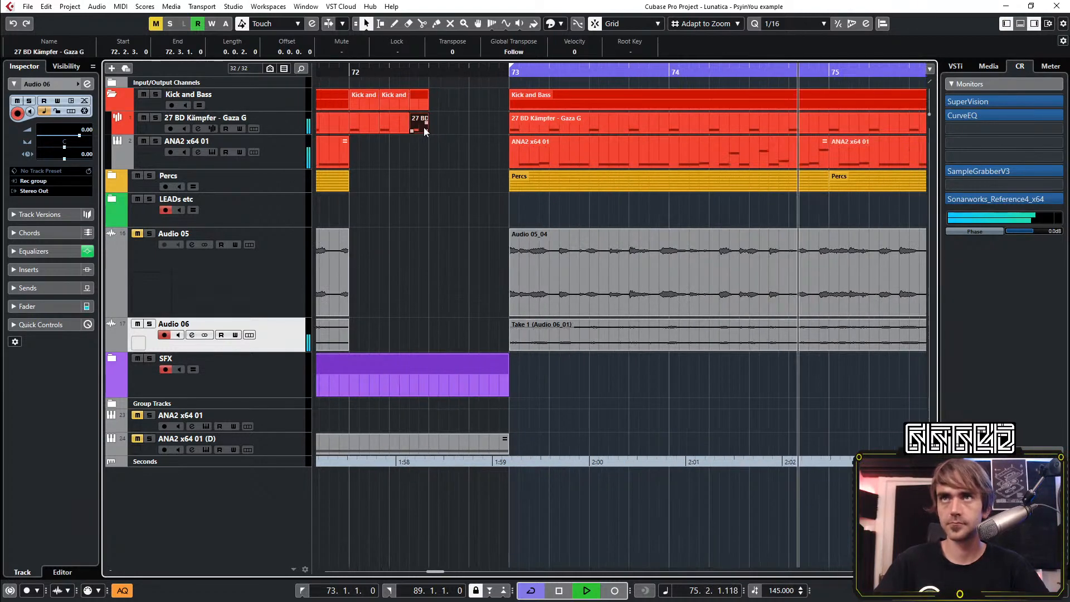
scroll(423, 127, down, 1)
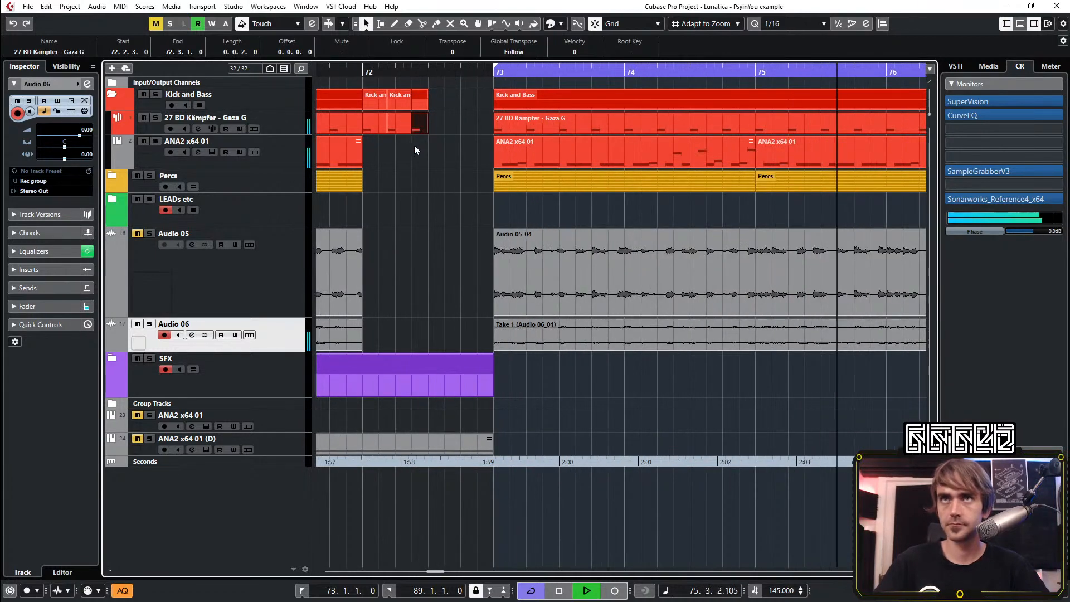
click(316, 75)
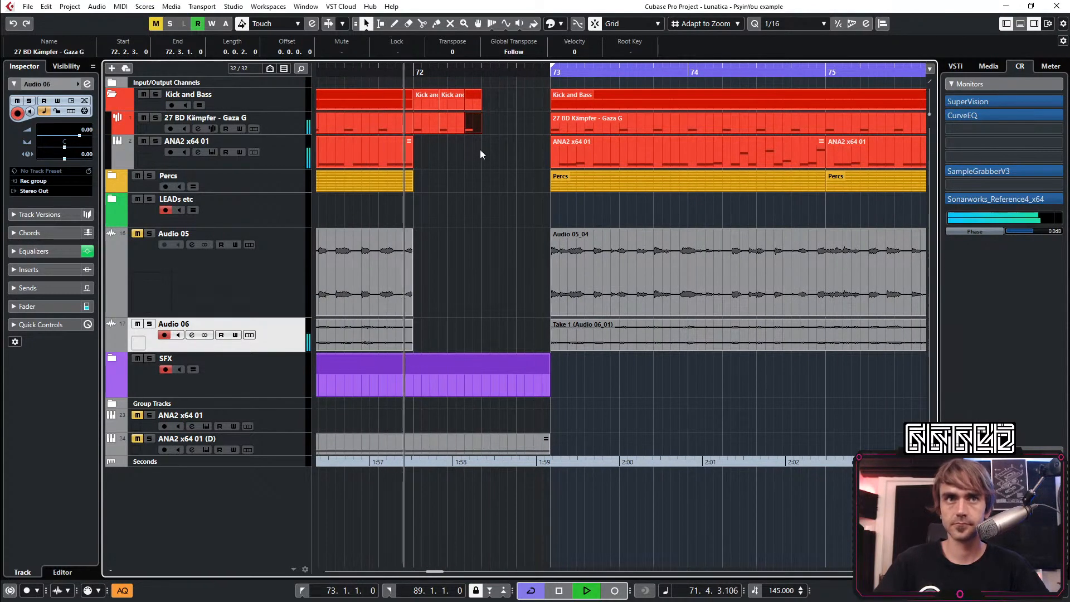
Duplicate the short kick clip at 72.3, extend the copy to bar 73, and open it for note editing
scroll(476, 159, up, 2)
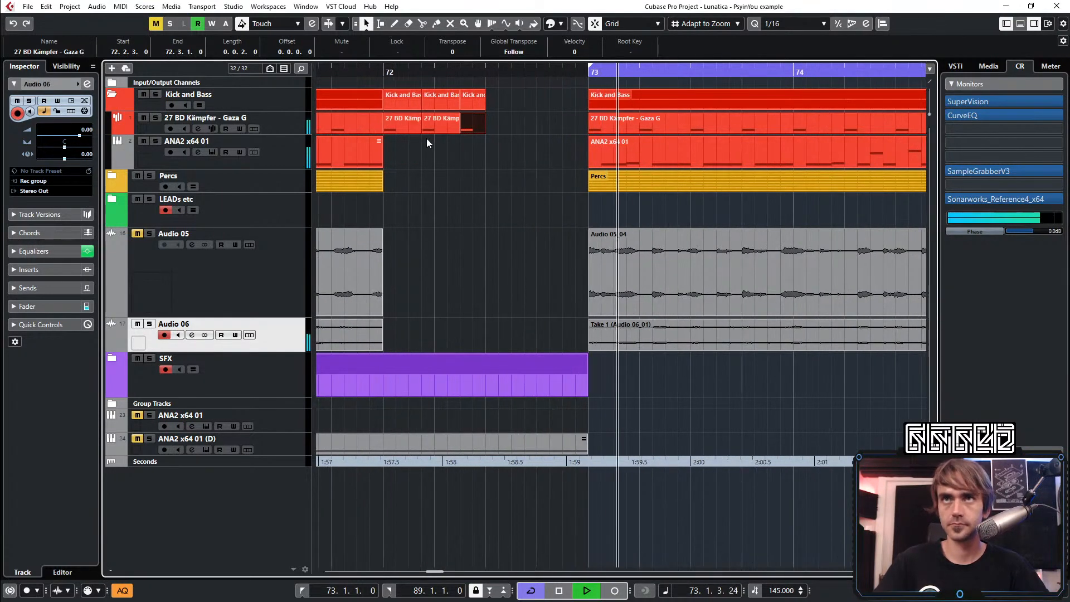
key(ctrl+d)
drag(511, 126, 580, 130)
double_click(535, 131)
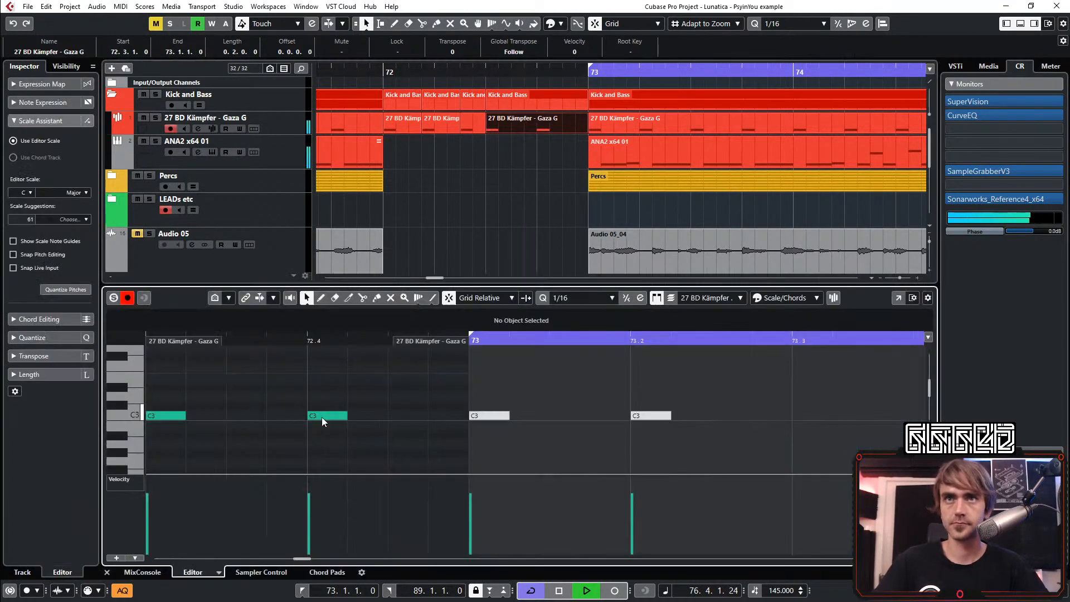
Fill the beat between 72.3 and 72.4 in the kick clip with consecutive C3 sixteenth notes
double_click(284, 414)
key(ctrl+d)
key(ctrl+d)
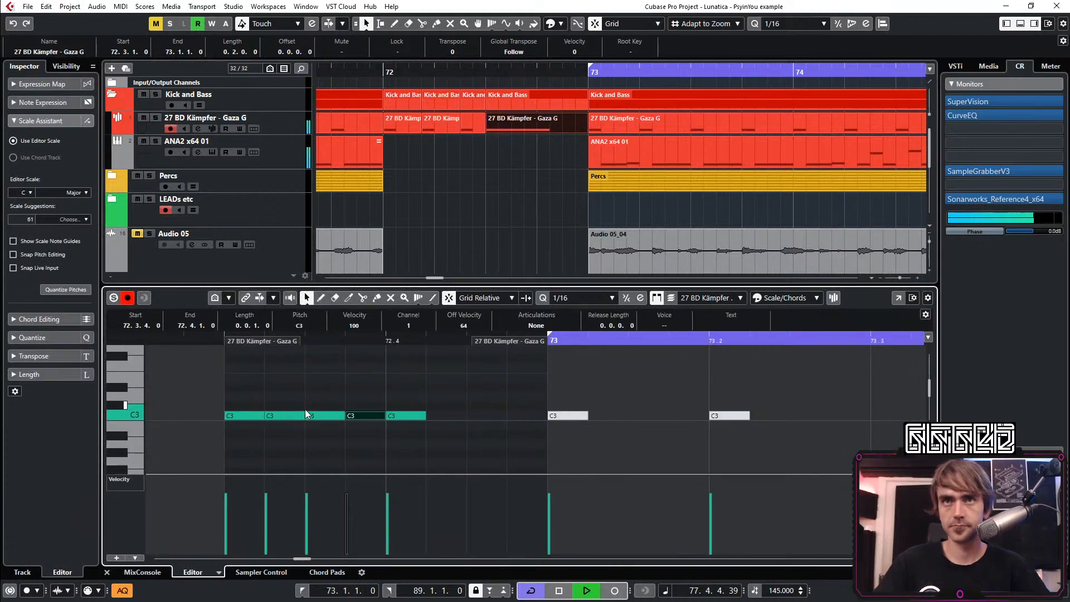
Ramp the velocities of the first four kick notes upward from about 24, play back the fill, and close the note editor
drag(368, 390, 242, 442)
key(space)
drag(226, 481, 197, 525)
drag(344, 479, 335, 497)
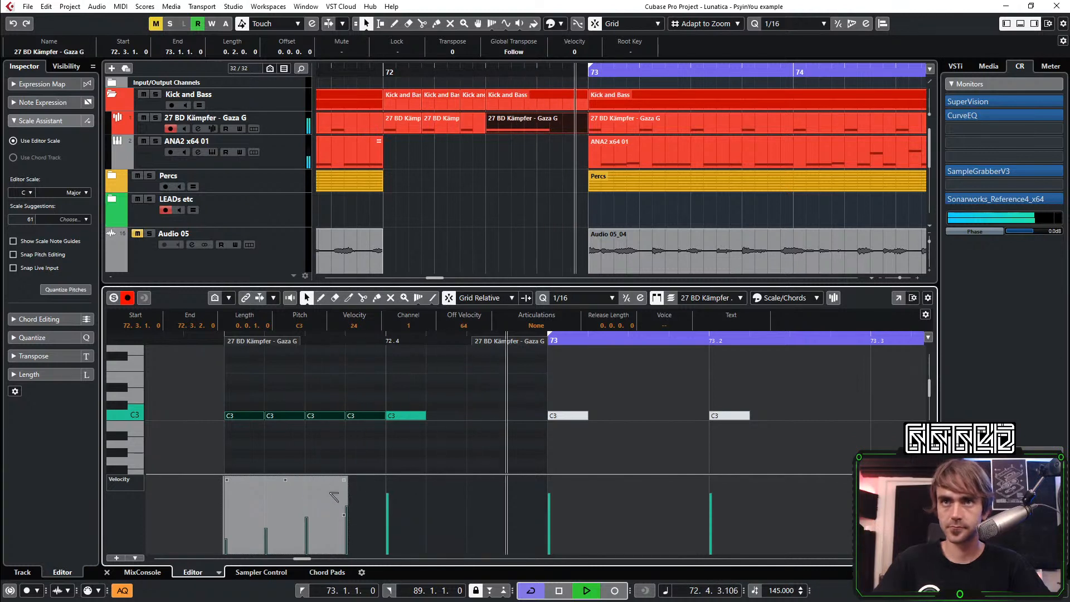
key(space)
key(space)
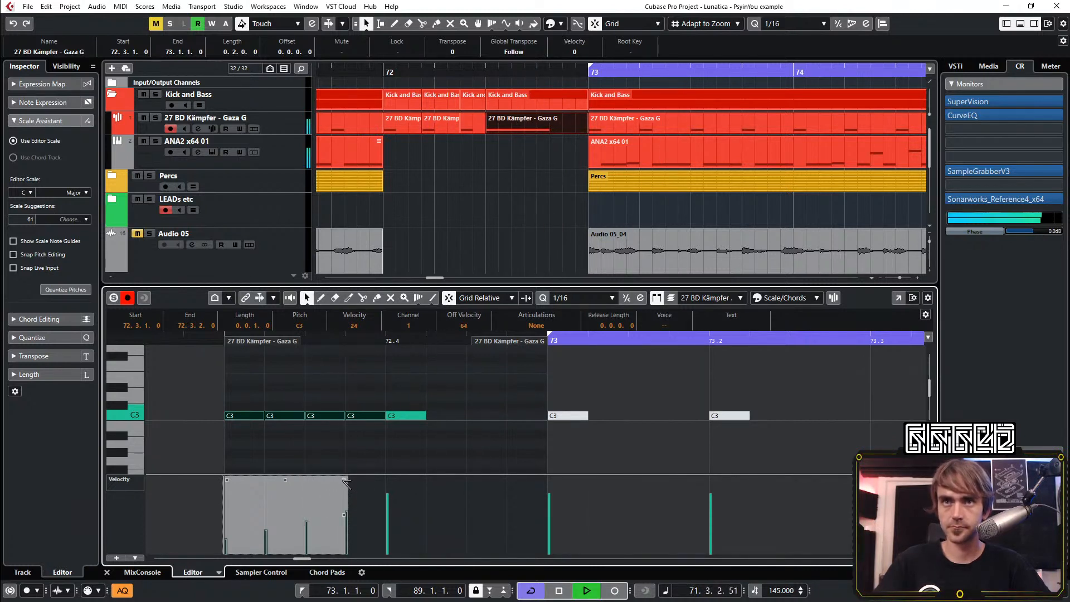
click(487, 423)
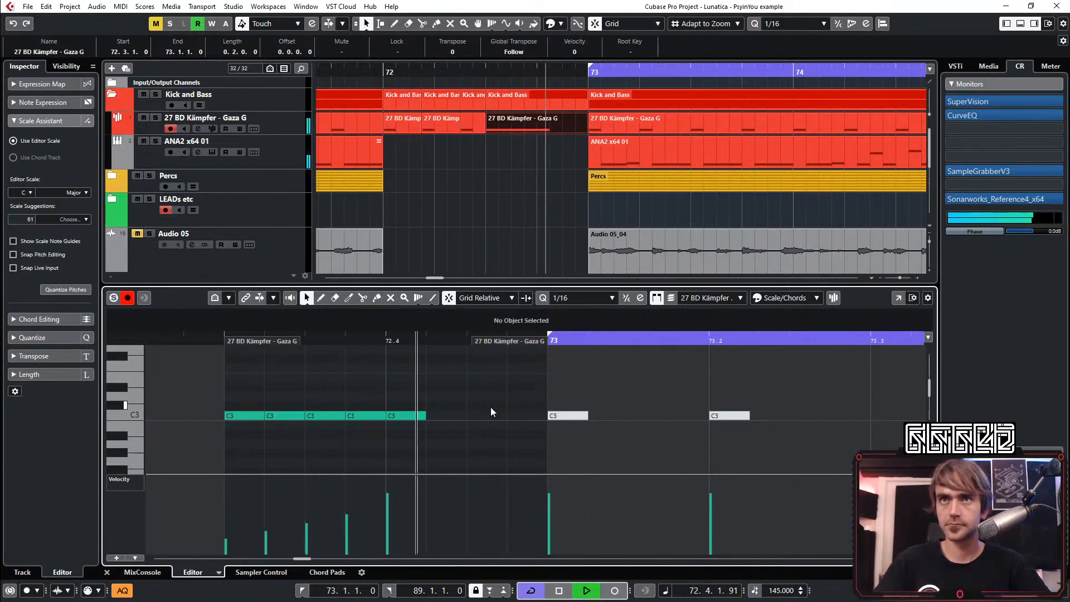
click(106, 571)
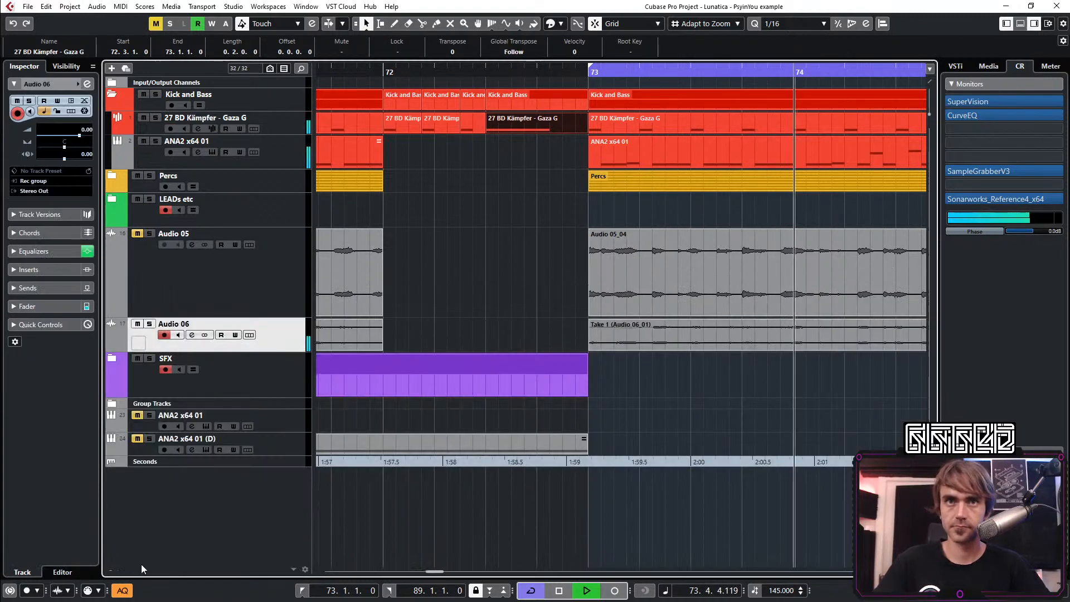
Enable a low cut on the Audio 06 channel at about 290 Hz with a 24 dB slope
scroll(582, 253, down, 5)
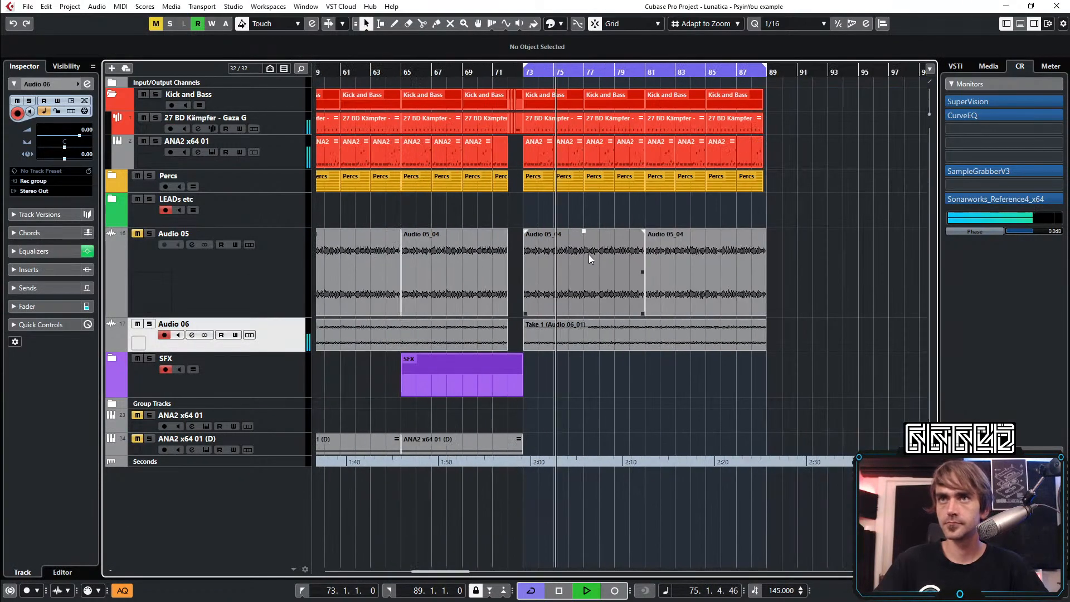
click(87, 84)
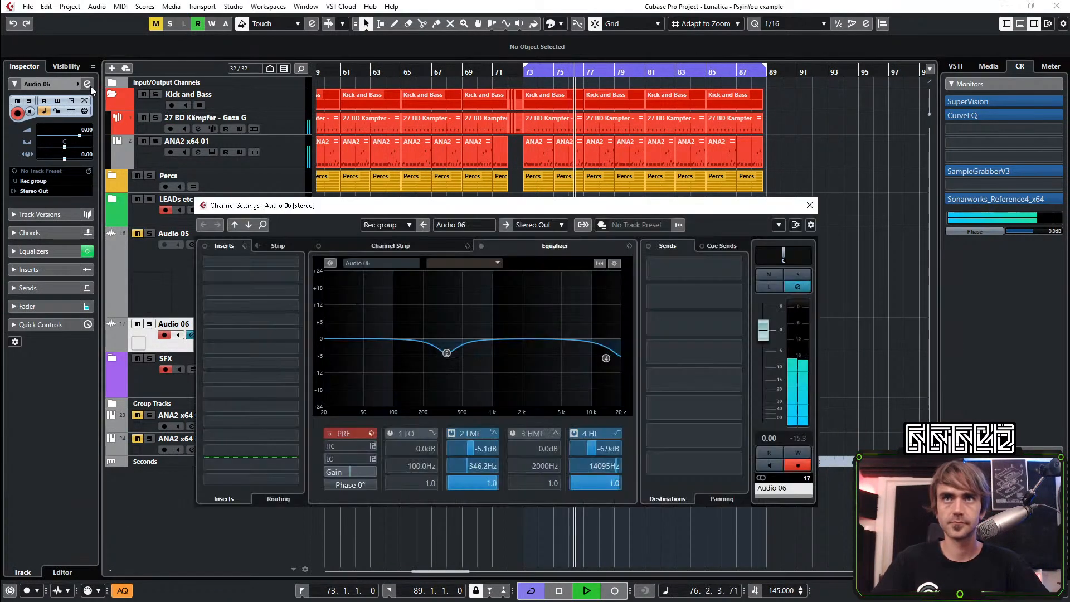
click(372, 459)
click(378, 479)
click(329, 459)
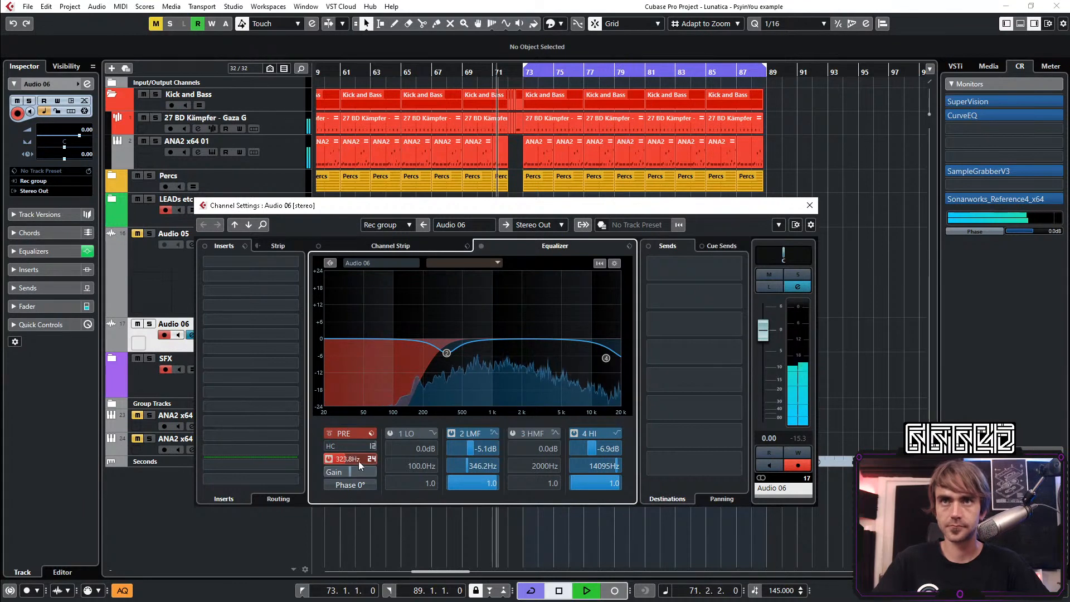
scroll(359, 461, down, 3)
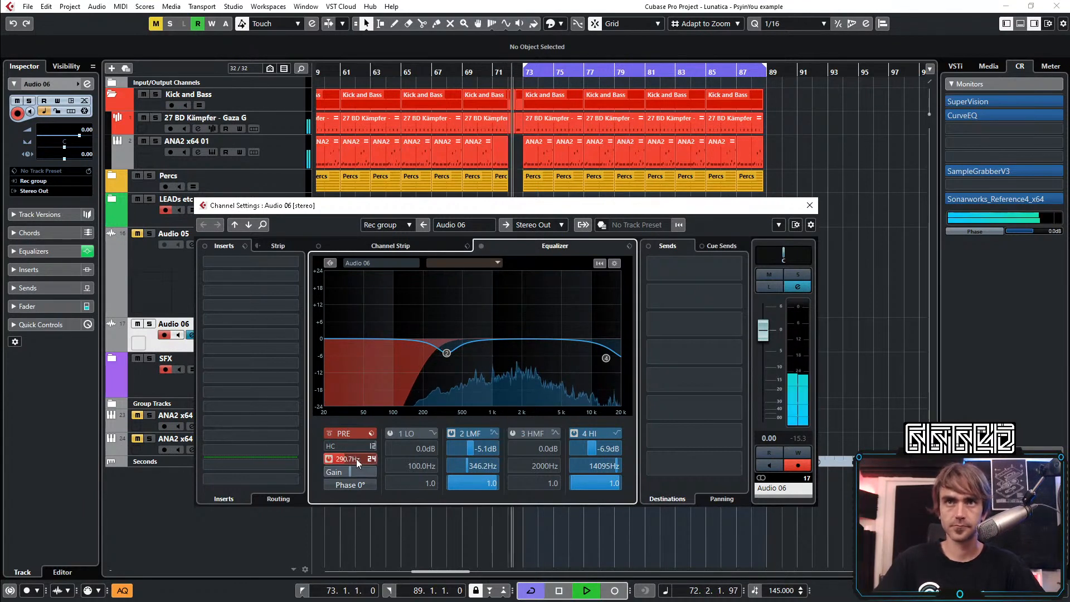
click(809, 205)
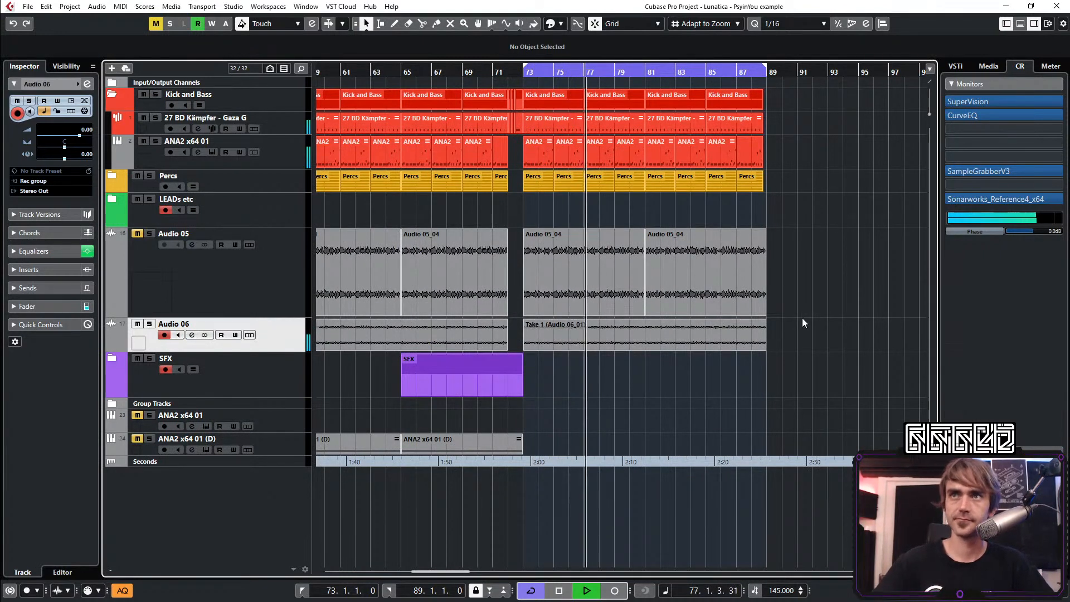
Review the arrangement around the break at bar 73 during playback and collapse the Kick and Bass folder track
scroll(777, 232, down, 2)
scroll(768, 210, right, 3)
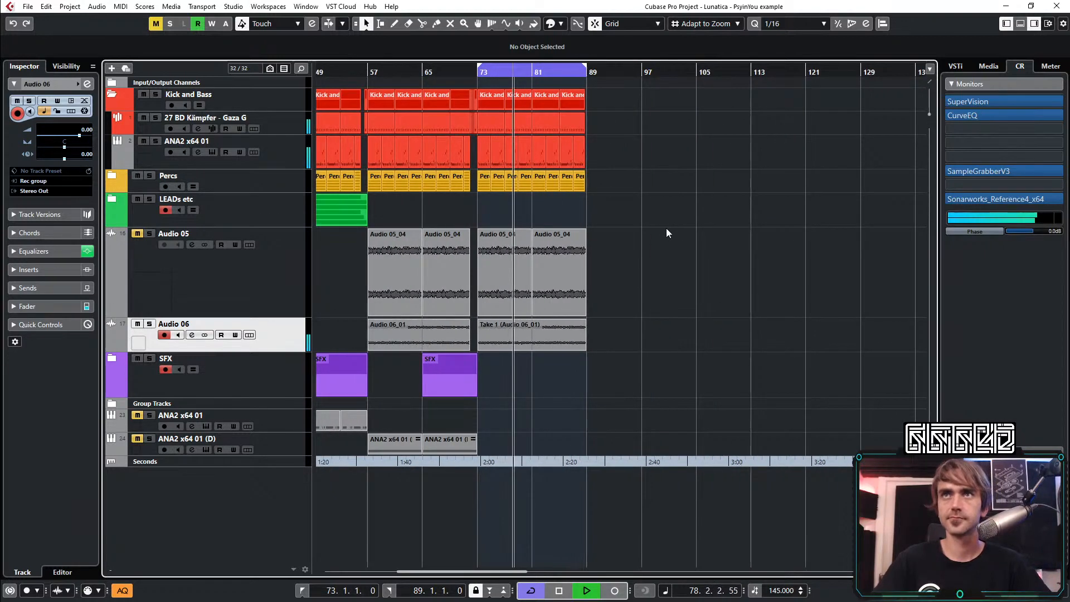
scroll(410, 155, up, 2)
scroll(490, 184, left, 5)
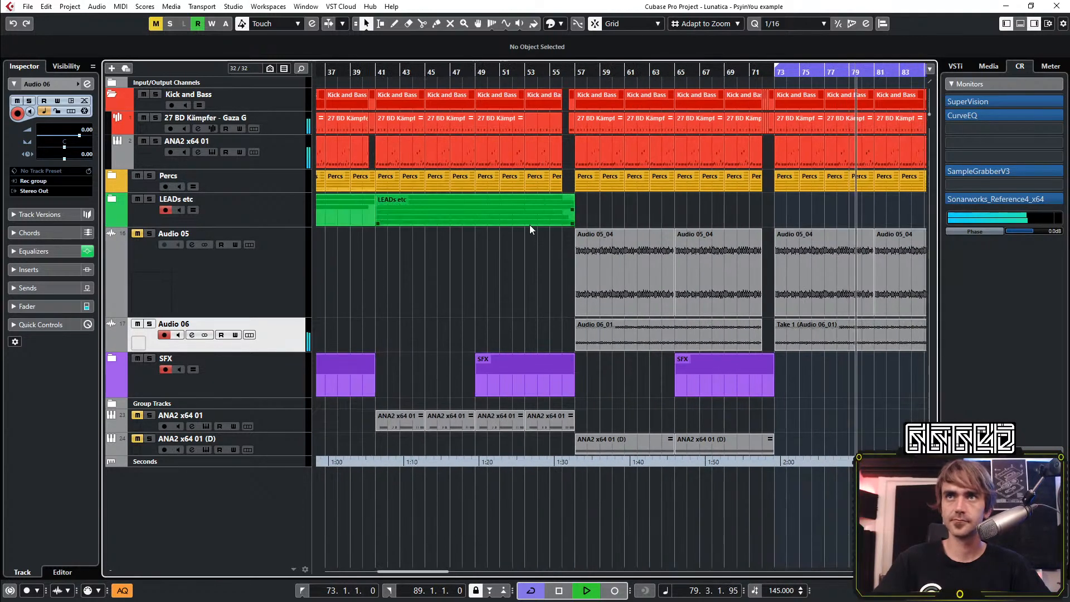
scroll(533, 225, up, 1)
scroll(745, 424, right, 3)
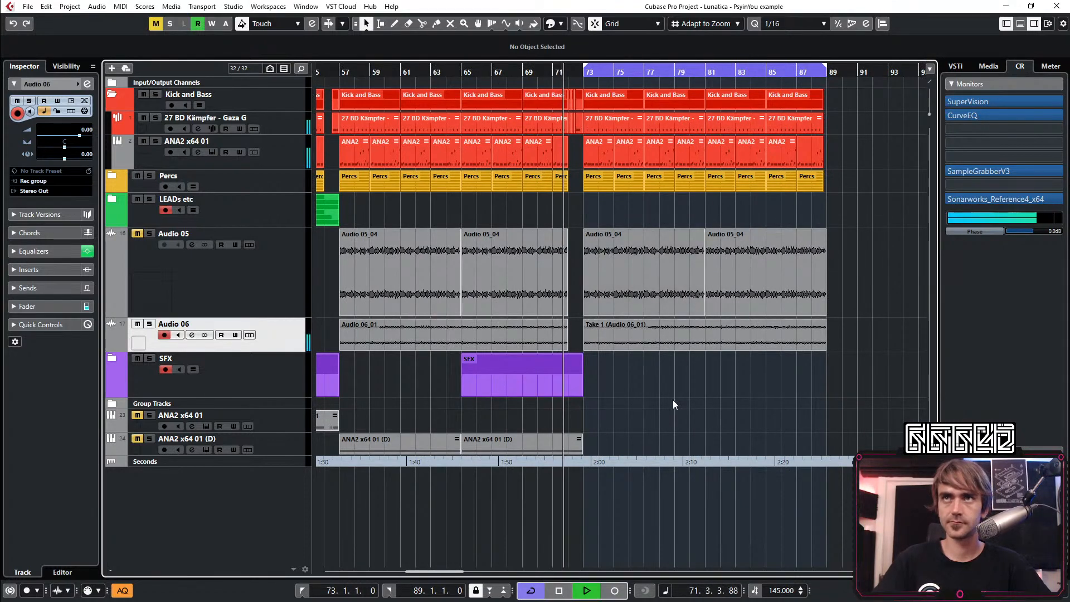
scroll(673, 400, right, 3)
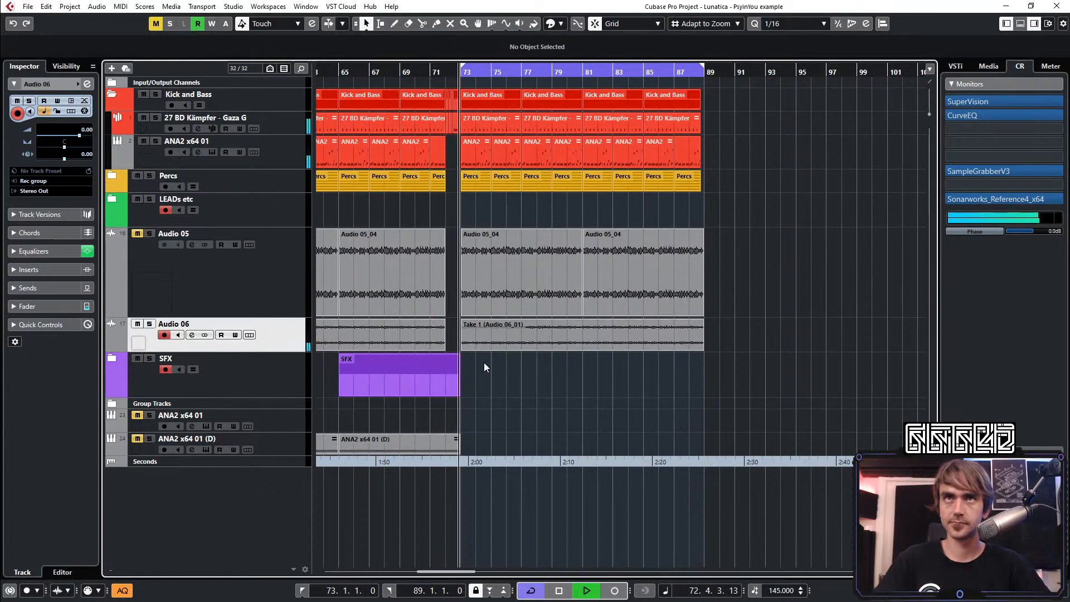
click(112, 94)
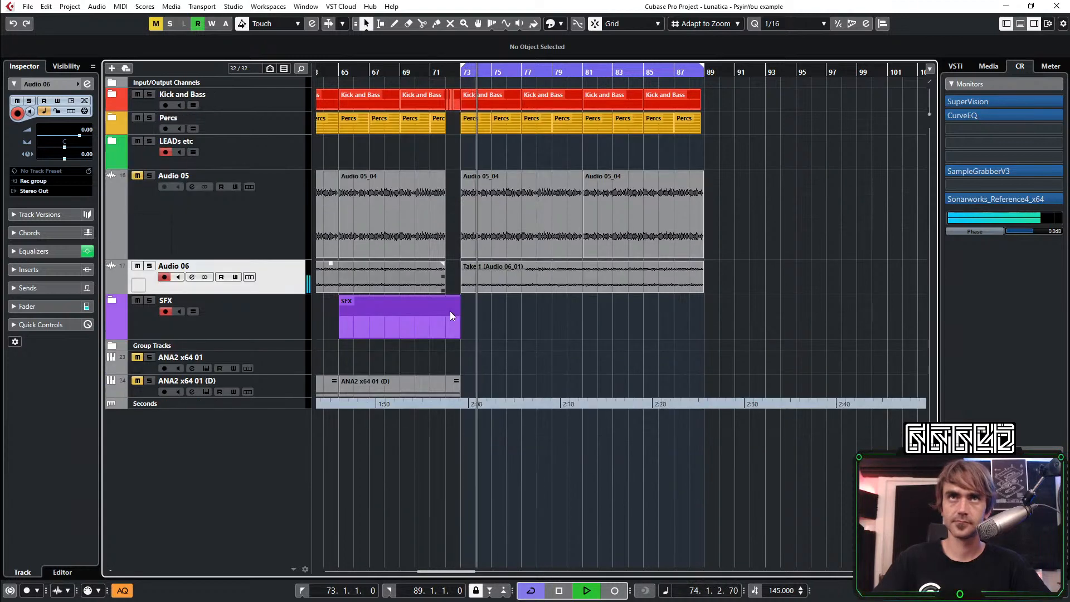
Examine the overall arrangement from the intro to bar 89, focusing on the sections around the bar 73 break
ctrl+scroll(604, 320, down, 4)
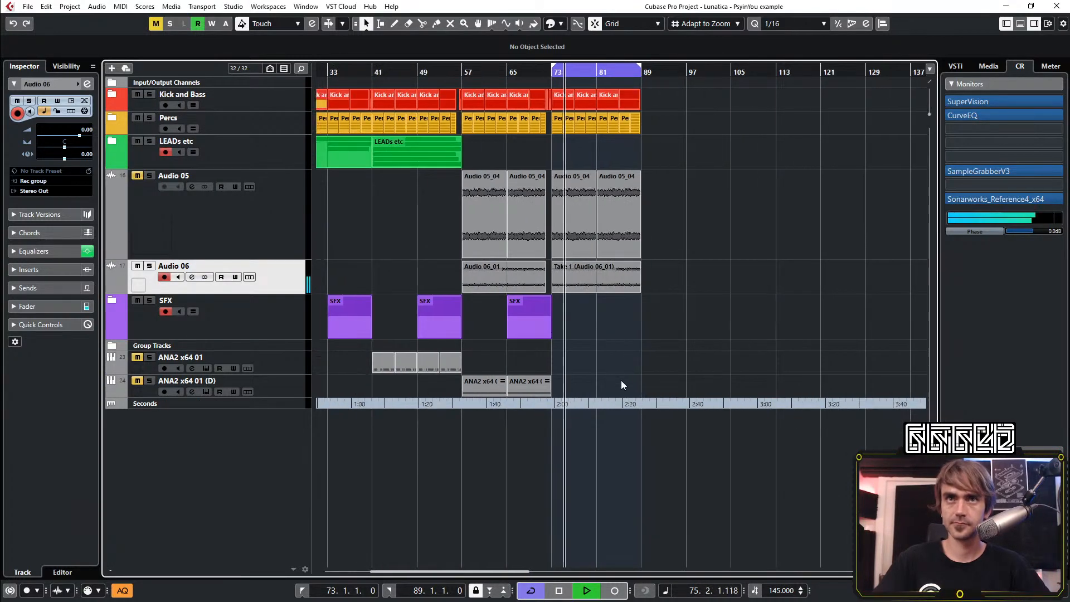
scroll(617, 353, left, 5)
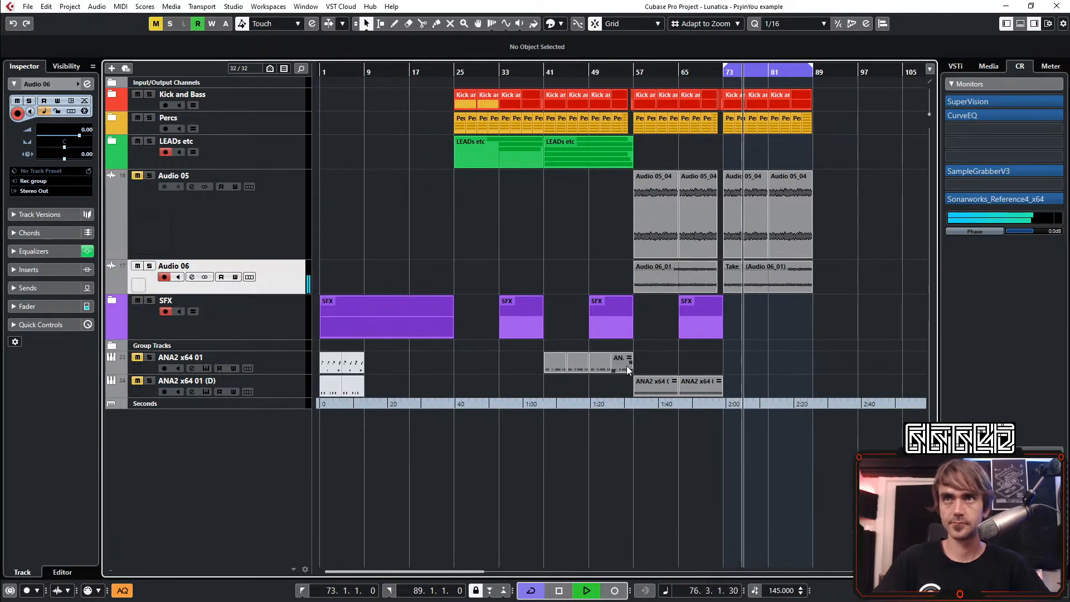
scroll(624, 363, right, 4)
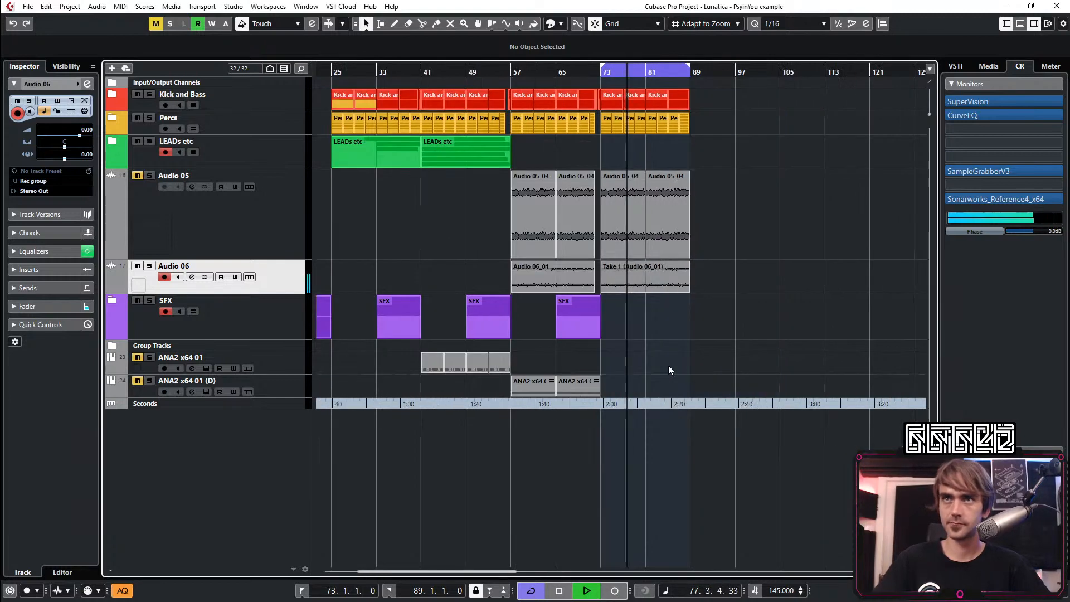
ctrl+scroll(677, 377, up, 3)
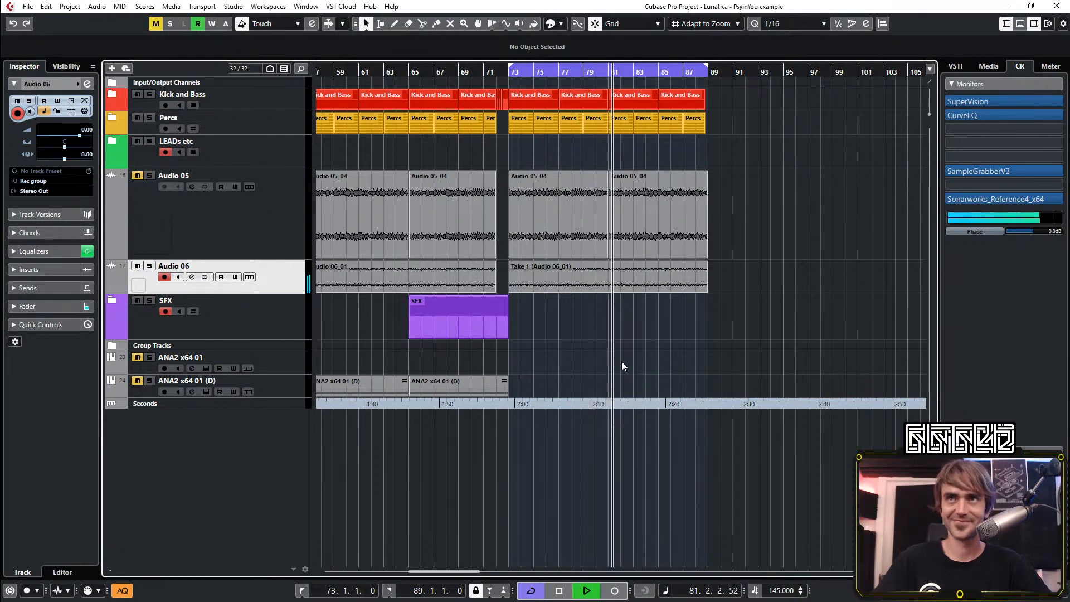
scroll(620, 362, left, 3)
scroll(741, 356, right, 3)
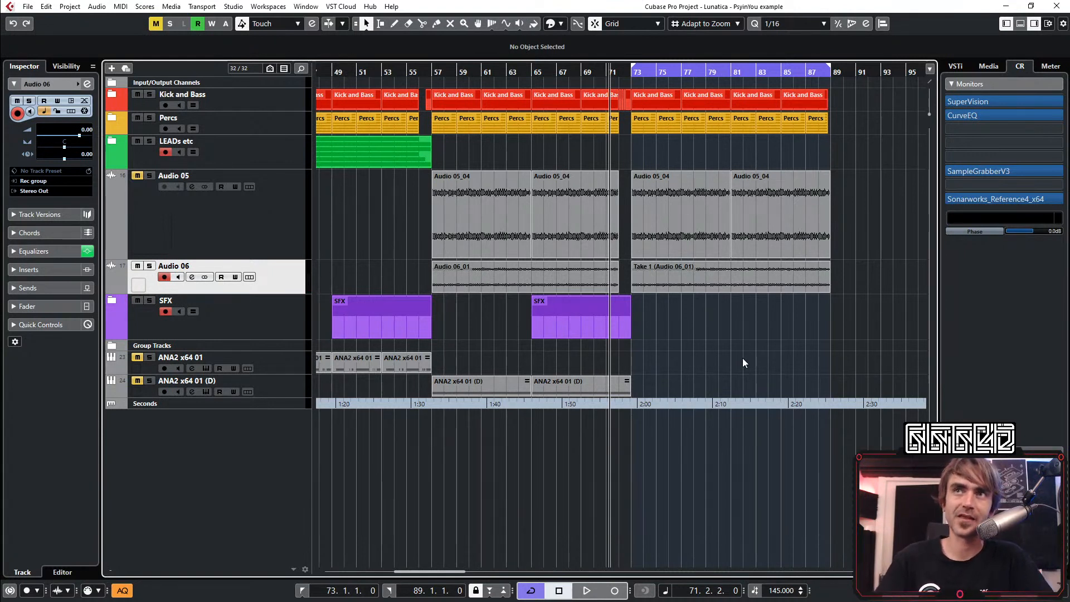
scroll(691, 346, right, 1)
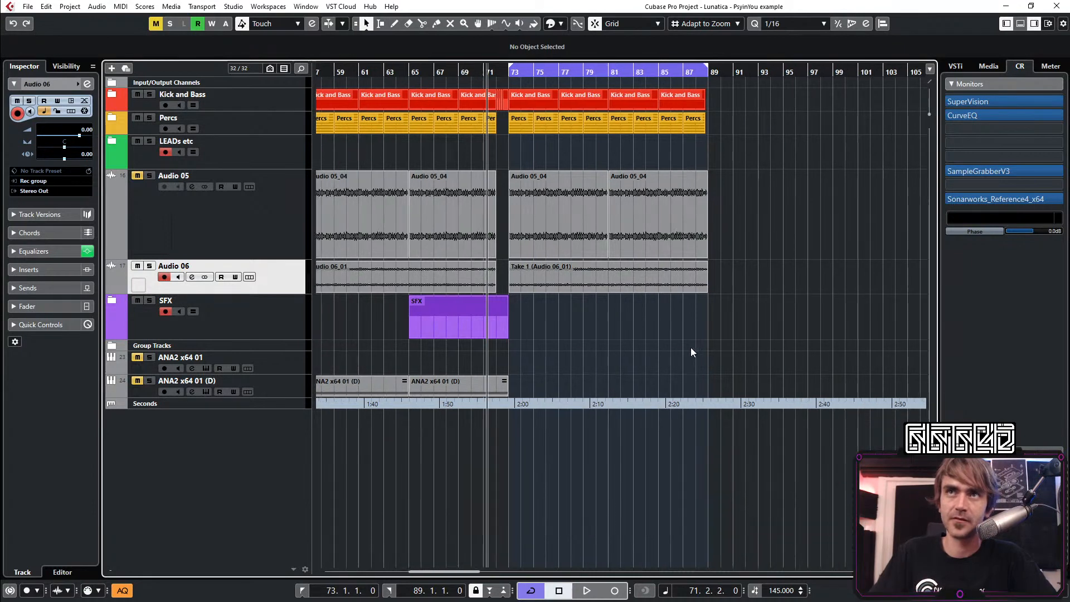
scroll(657, 320, down, 2)
scroll(577, 332, right, 1)
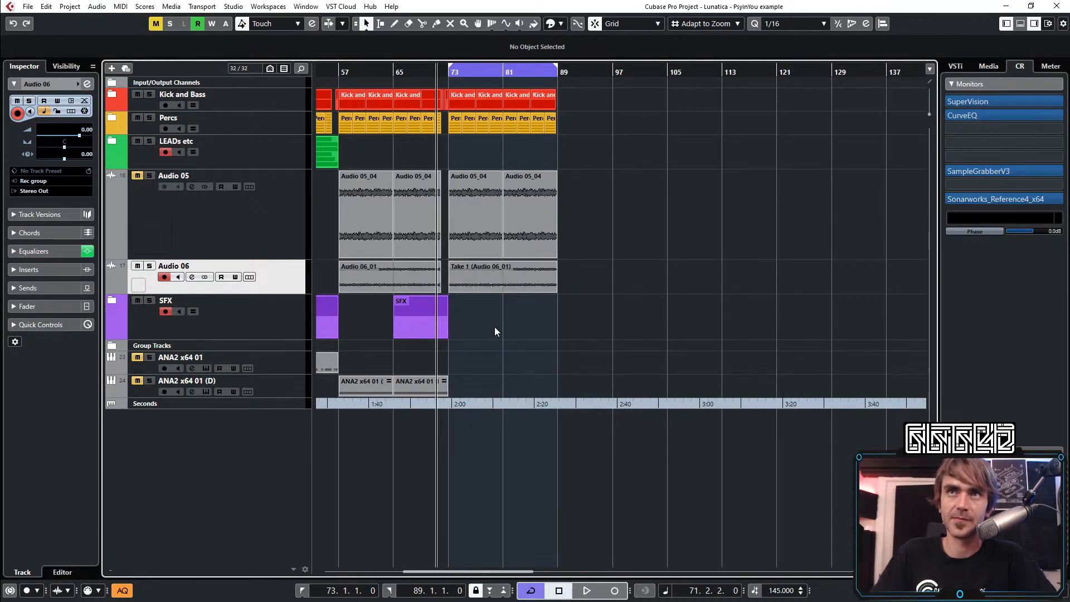
scroll(494, 331, up, 3)
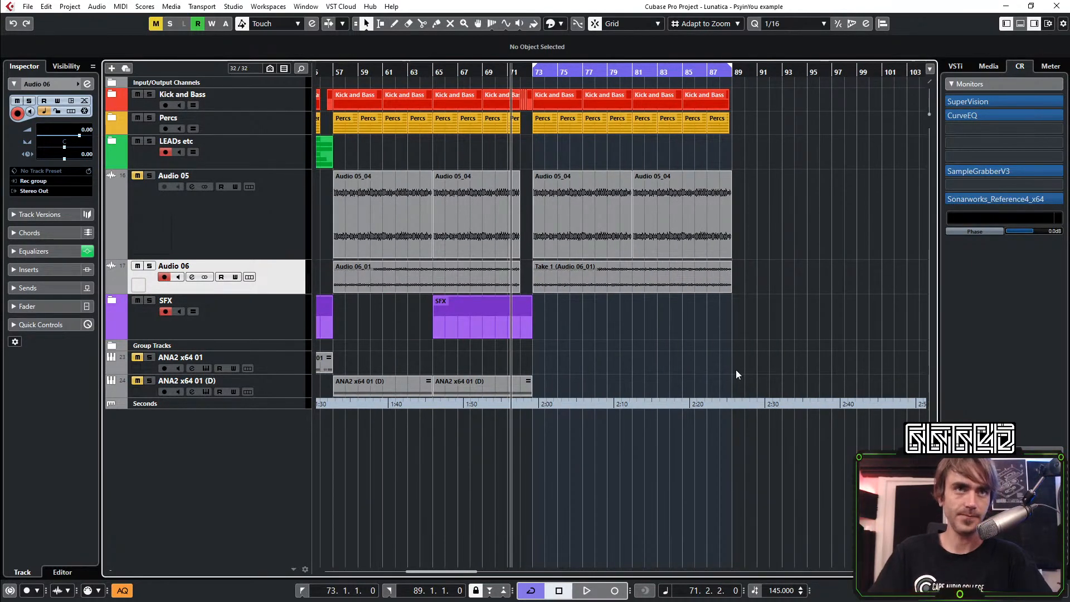
scroll(607, 342, up, 3)
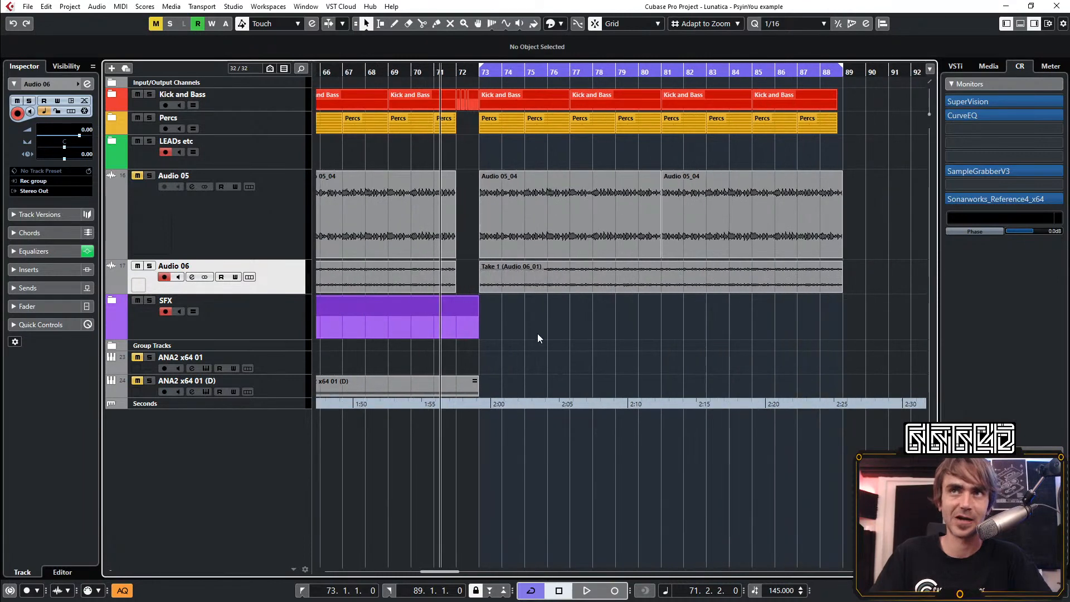
Move the playhead to bar 71 and play back the break into the section starting at bar 73
drag(446, 69, 426, 77)
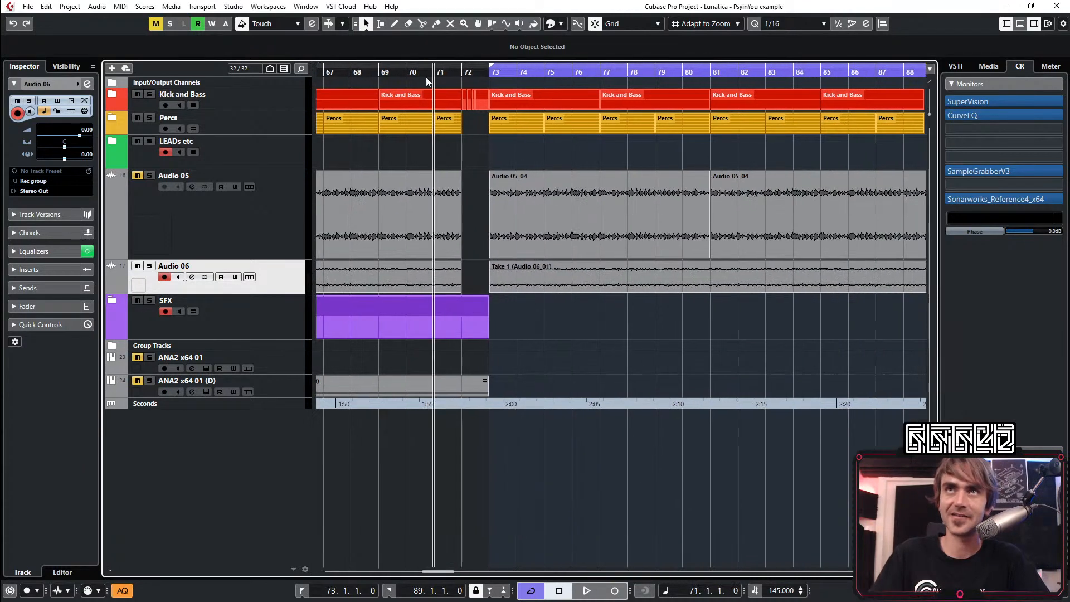
scroll(475, 237, down, 2)
scroll(482, 282, left, 4)
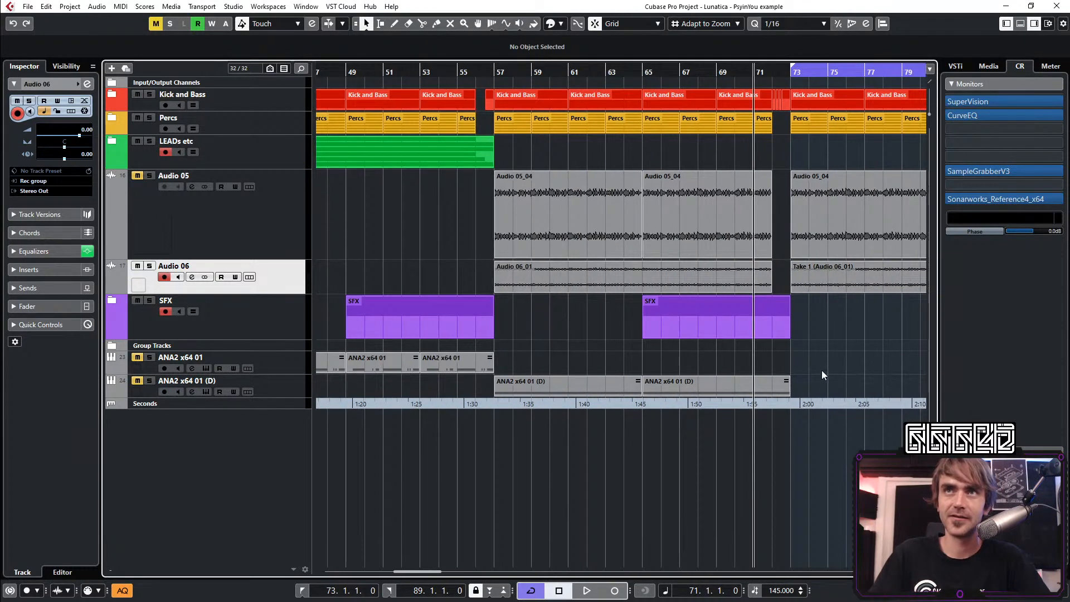
scroll(821, 372, right, 2)
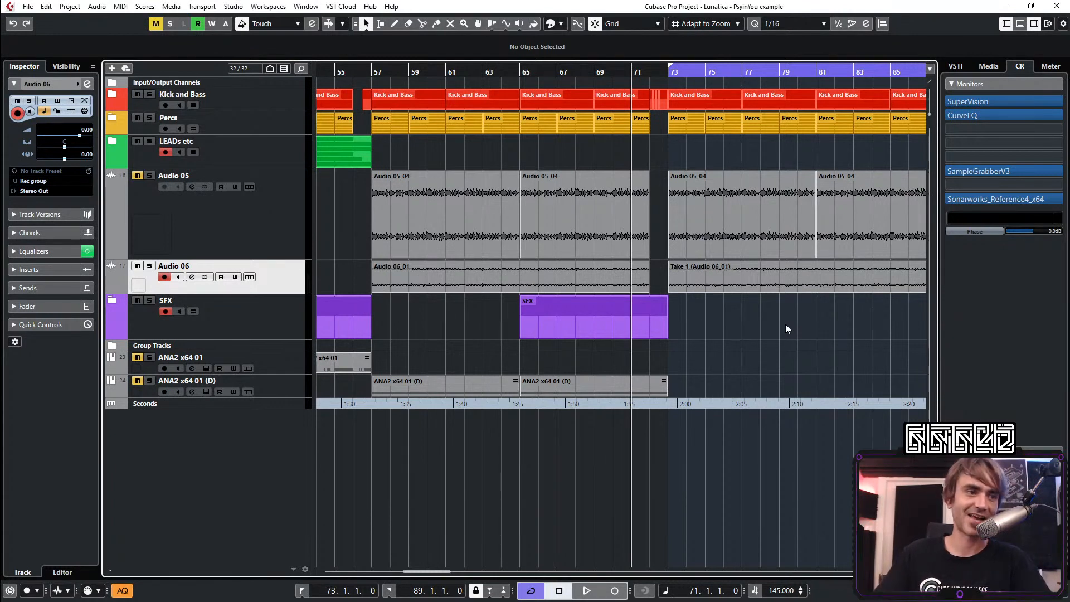
scroll(650, 323, right, 4)
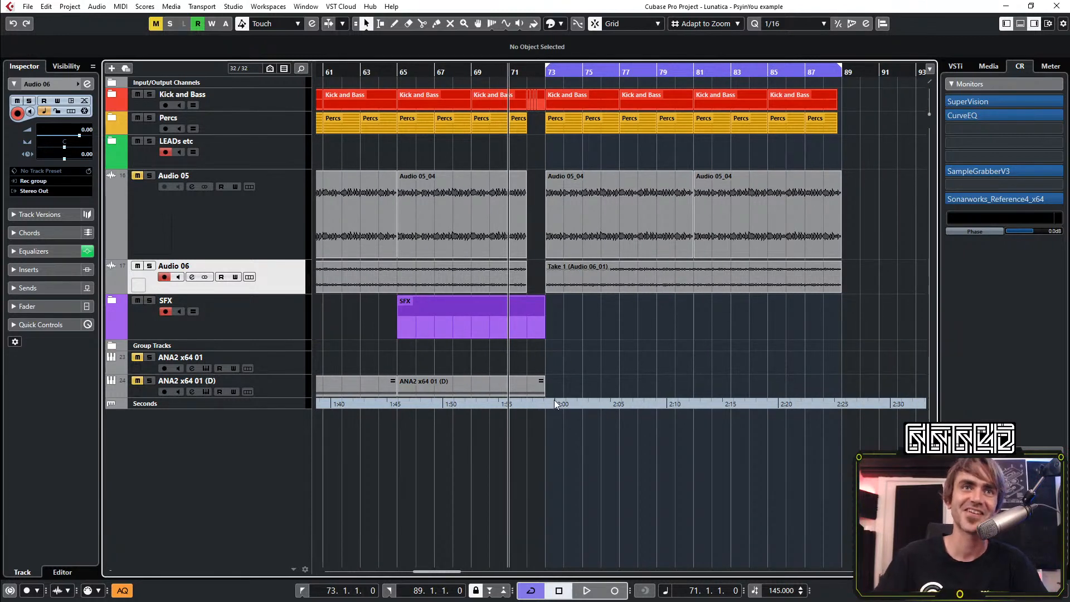
click(517, 326)
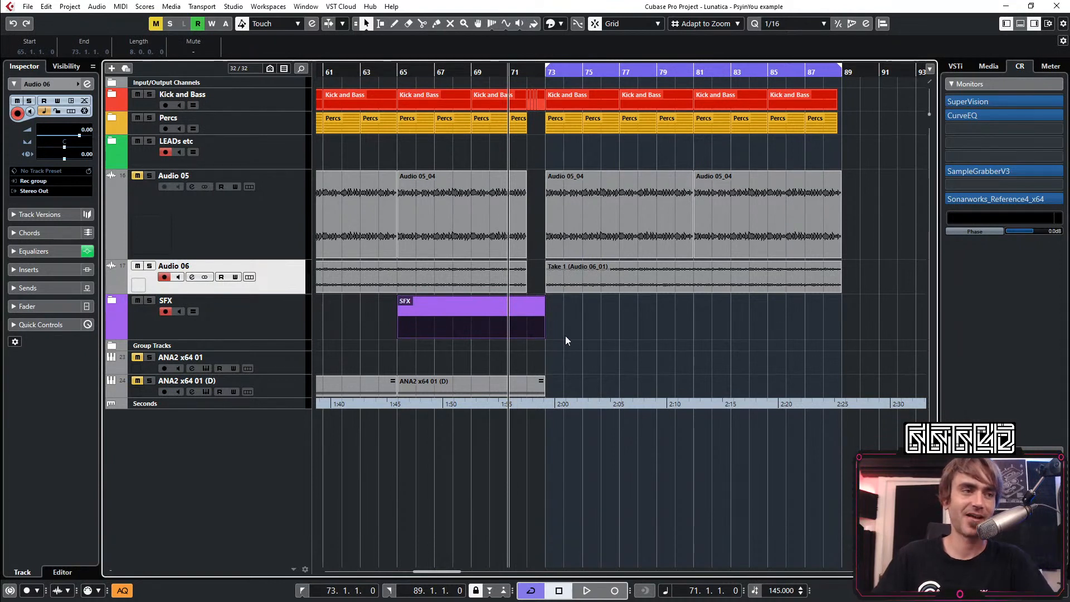
scroll(553, 348, up, 2)
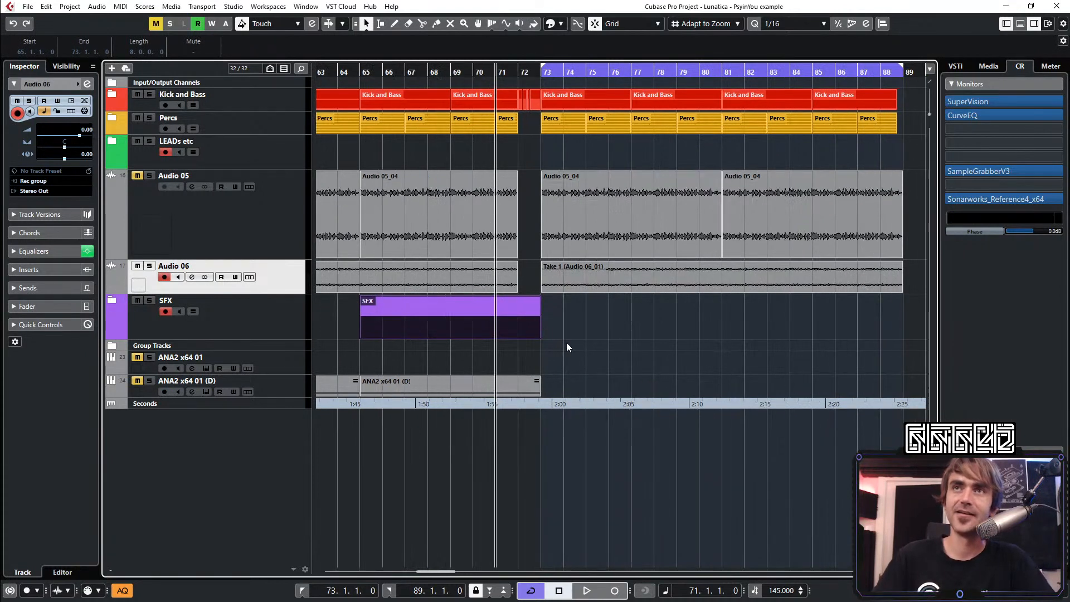
click(570, 334)
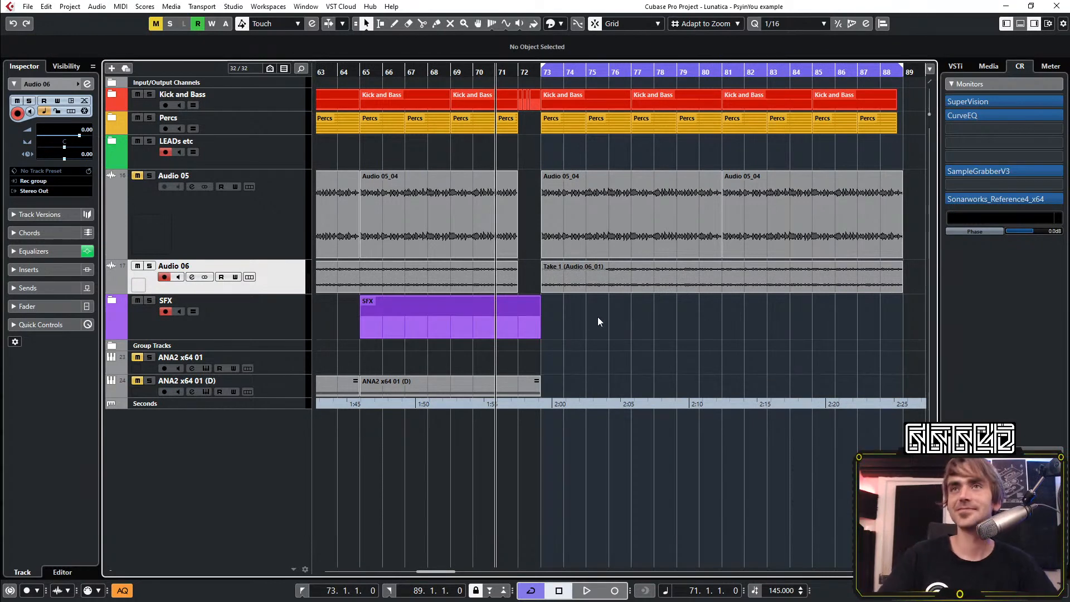
key(space)
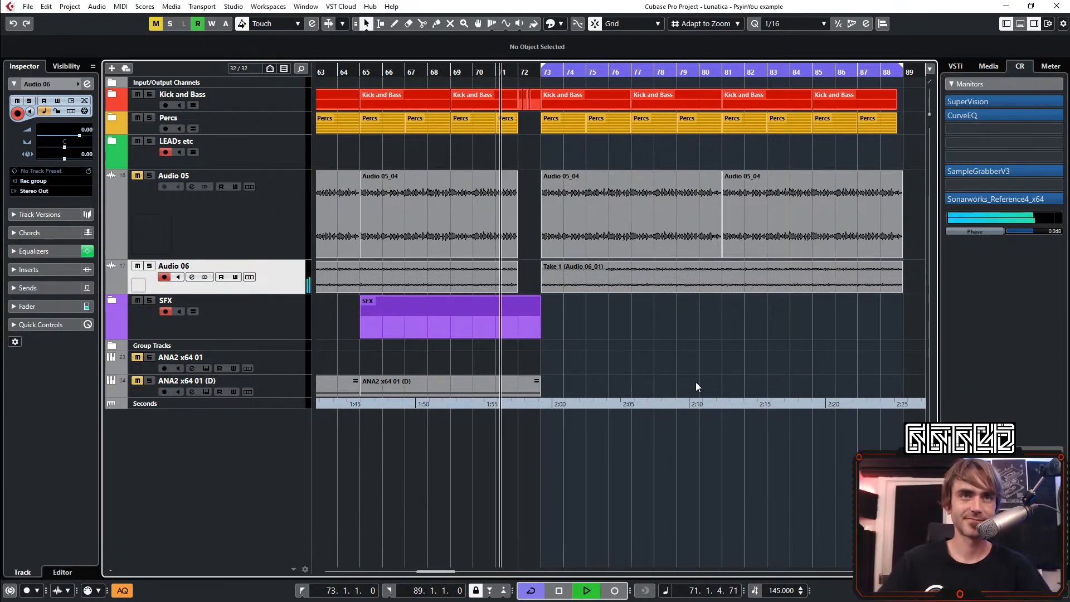
scroll(679, 328, down, 3)
scroll(660, 331, right, 2)
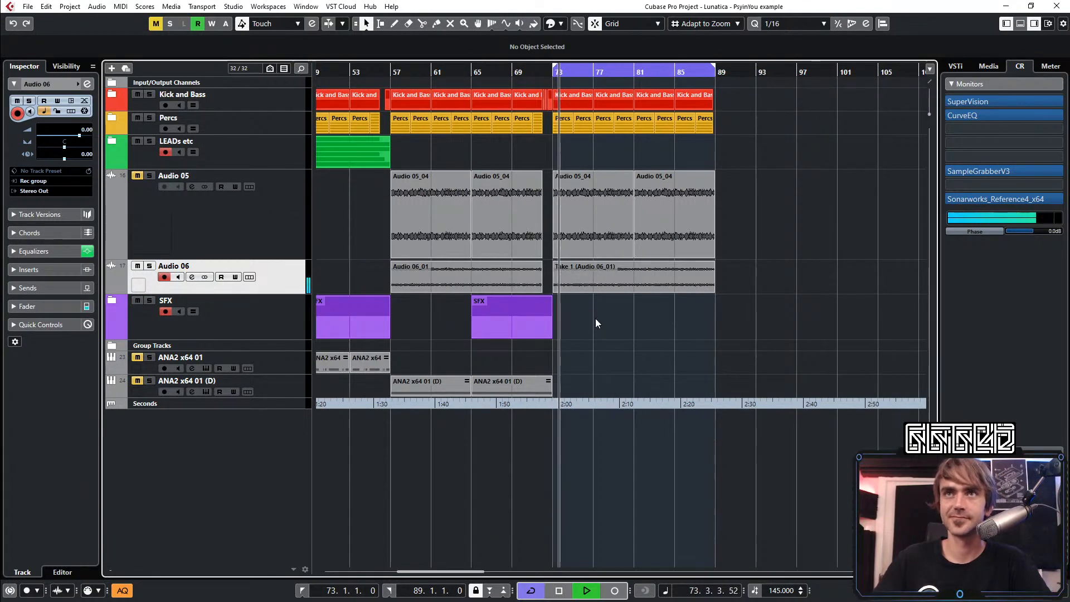
scroll(585, 326, down, 1)
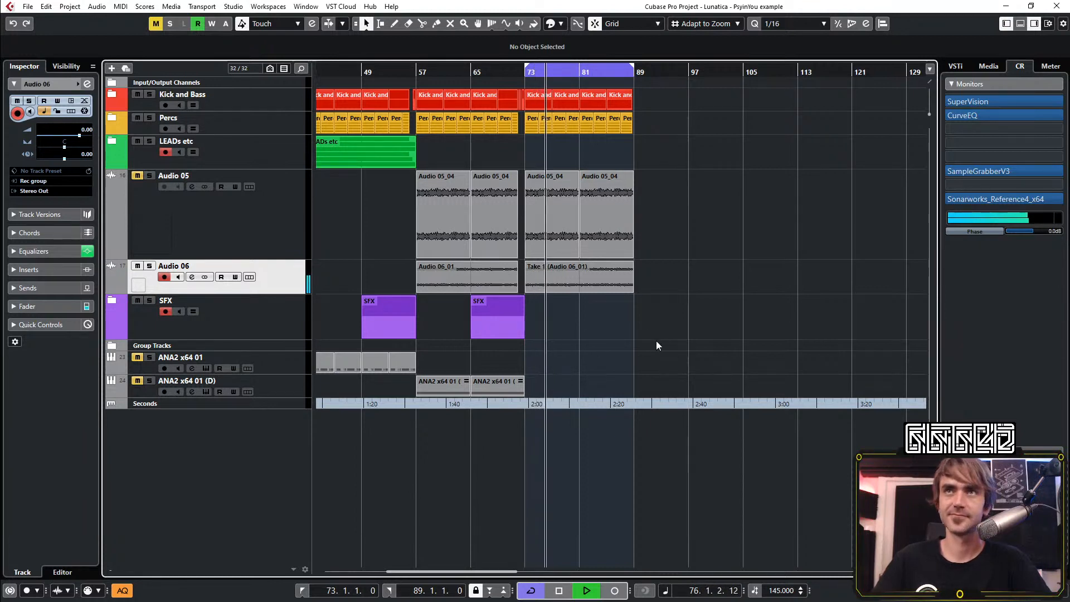
scroll(656, 340, right, 1)
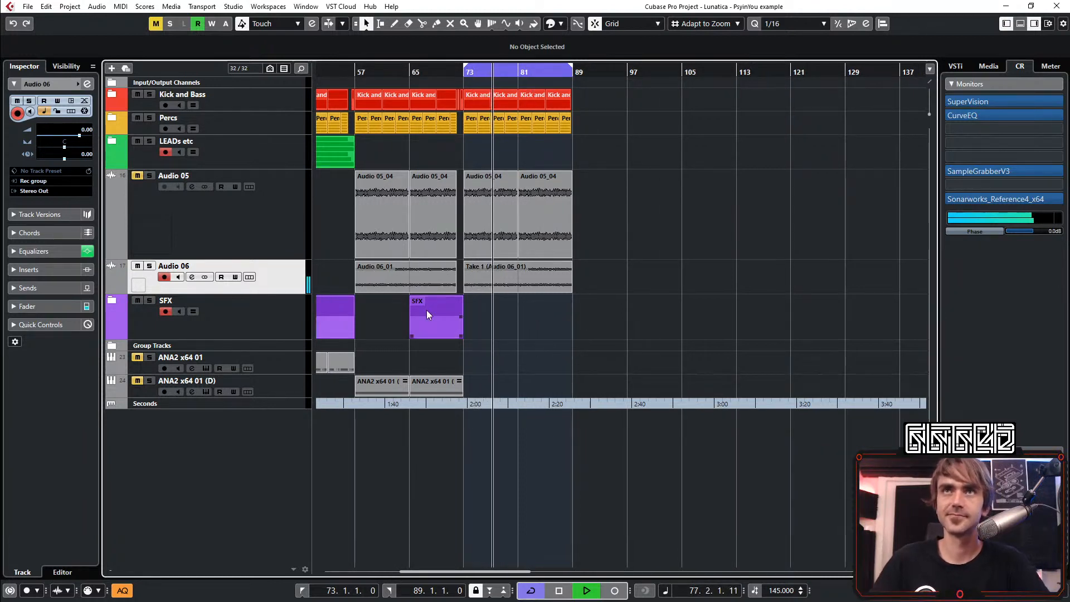
Mute the Audio 05_04 events on the Audio 05 track from bar 57 to bar 89
scroll(323, 203, up, 2)
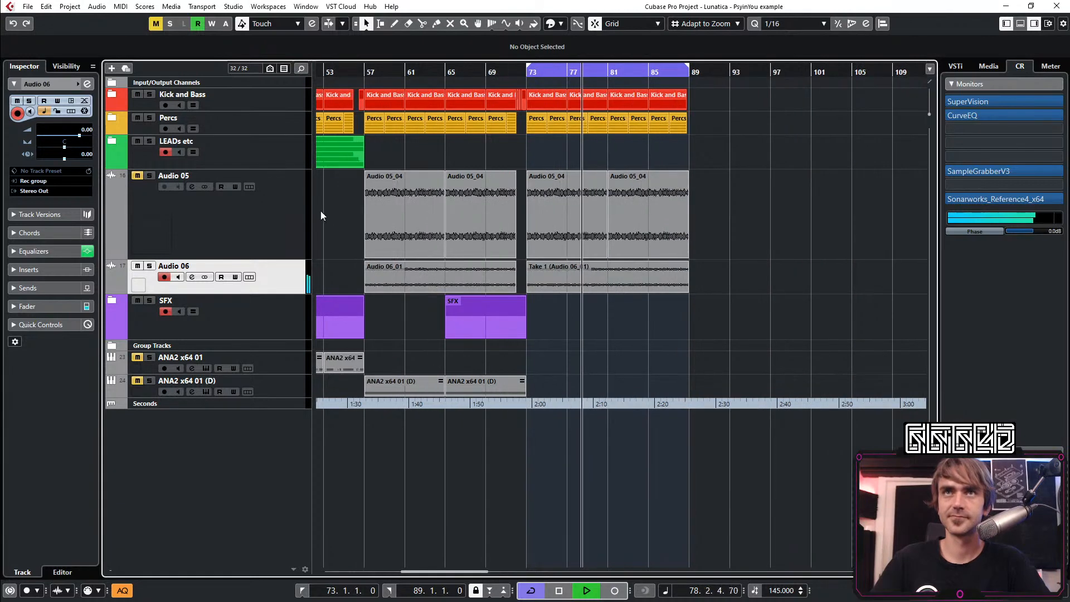
scroll(598, 209, left, 3)
scroll(597, 209, down, 2)
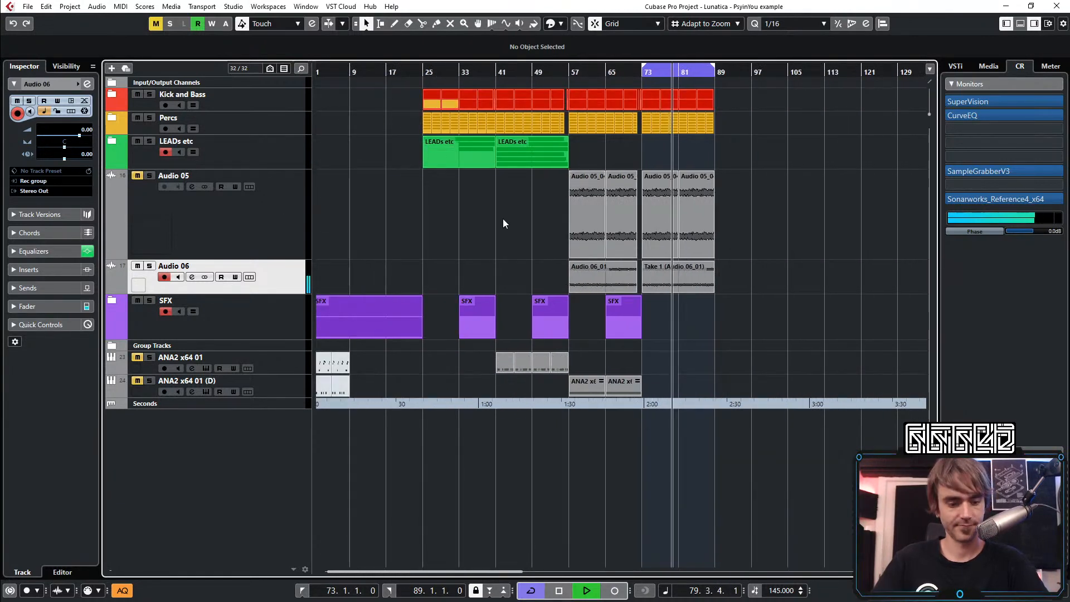
key(7)
drag(503, 219, 778, 225)
key(1)
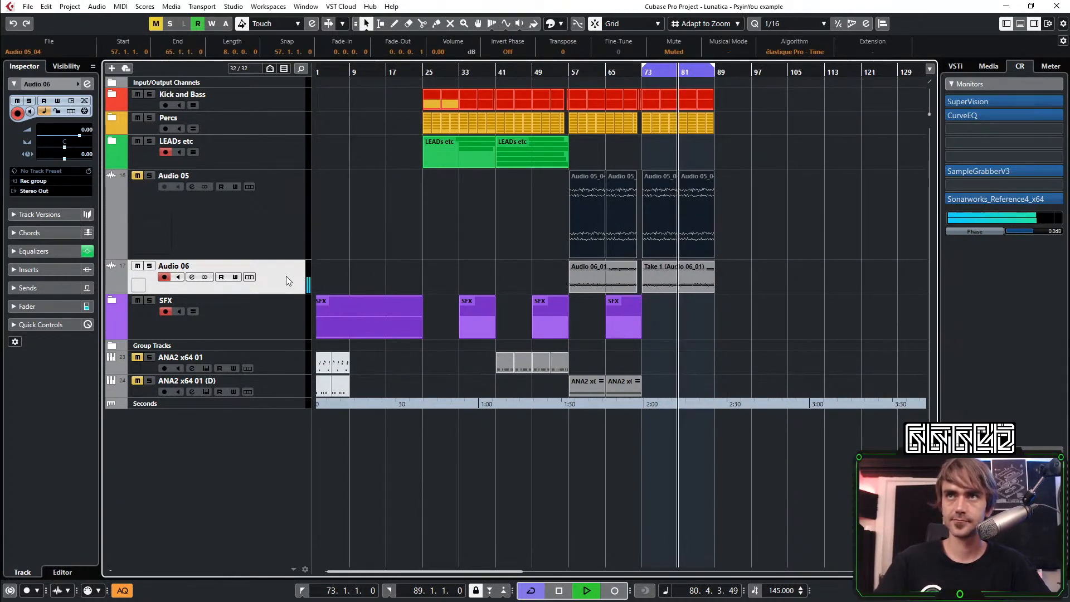
Move the Audio 06 track into the LEADs etc folder track and expand the folder
drag(286, 276, 289, 166)
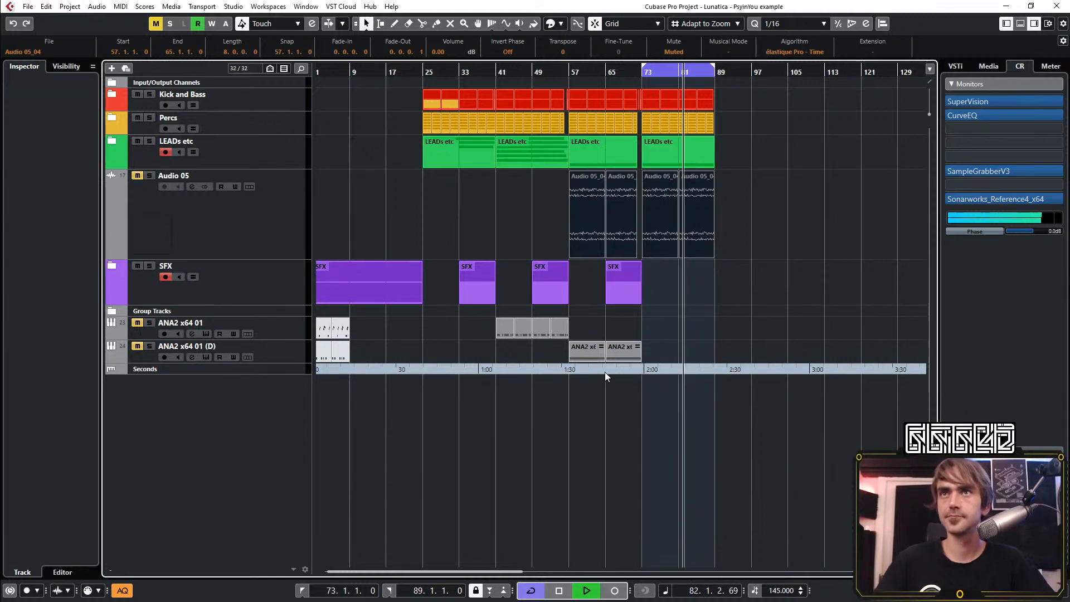
click(112, 140)
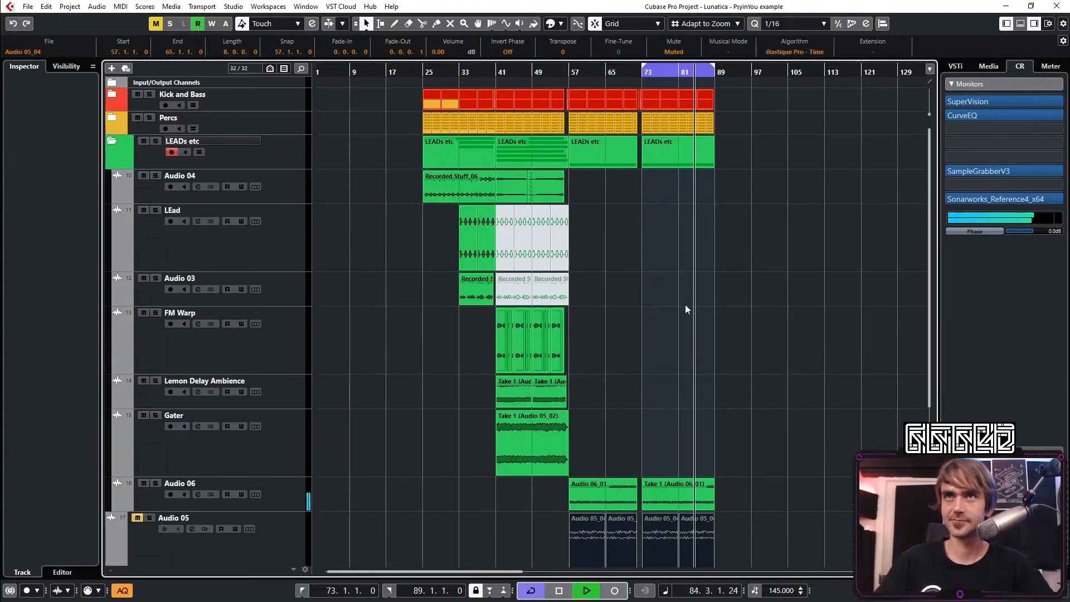
Copy the Recorded Stuff_06 event on the Audio 04 track to bar 73 and play back from just before it
key(space)
drag(453, 189, 650, 190)
click(652, 256)
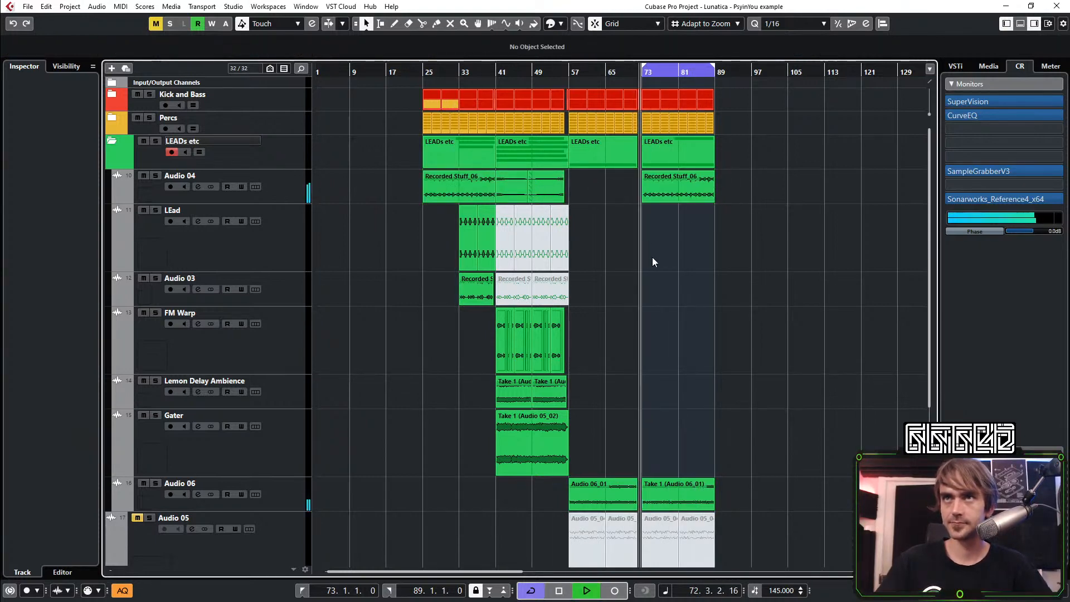
Review the section from bar 73 to 89 during playback, collapse the LEADs etc folder, and compare it with the earlier arrangement
scroll(624, 325, up, 2)
scroll(595, 313, right, 3)
scroll(446, 289, left, 4)
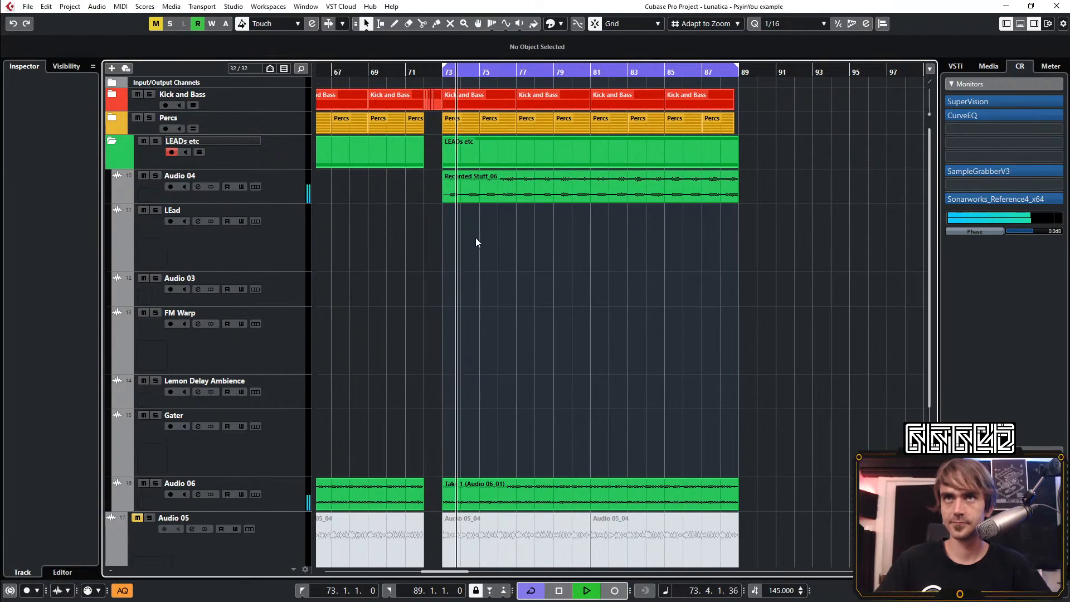
scroll(434, 284, right, 3)
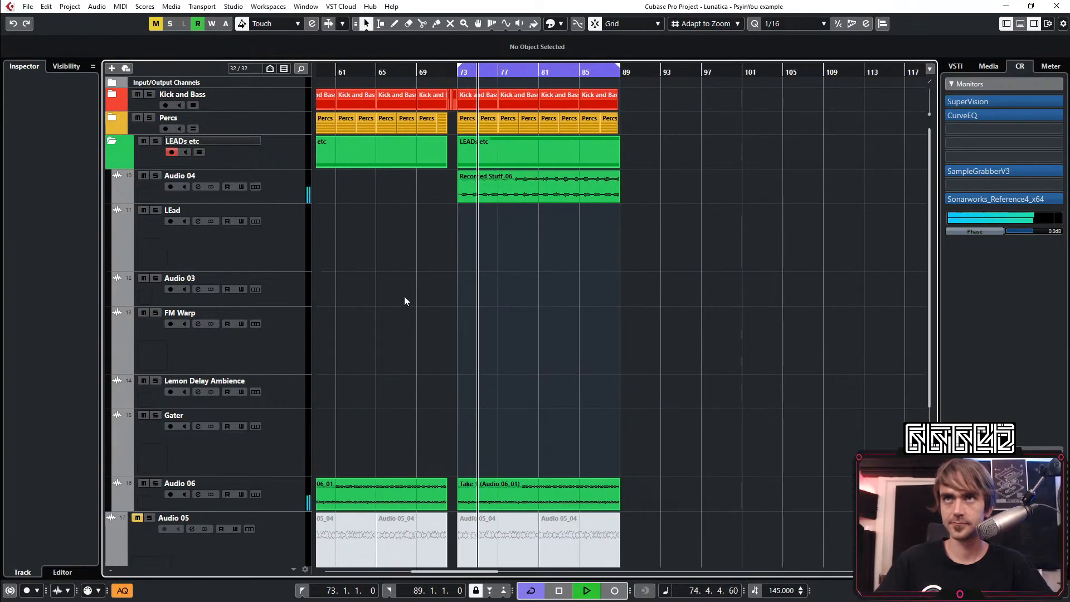
scroll(409, 292, down, 5)
scroll(471, 289, up, 5)
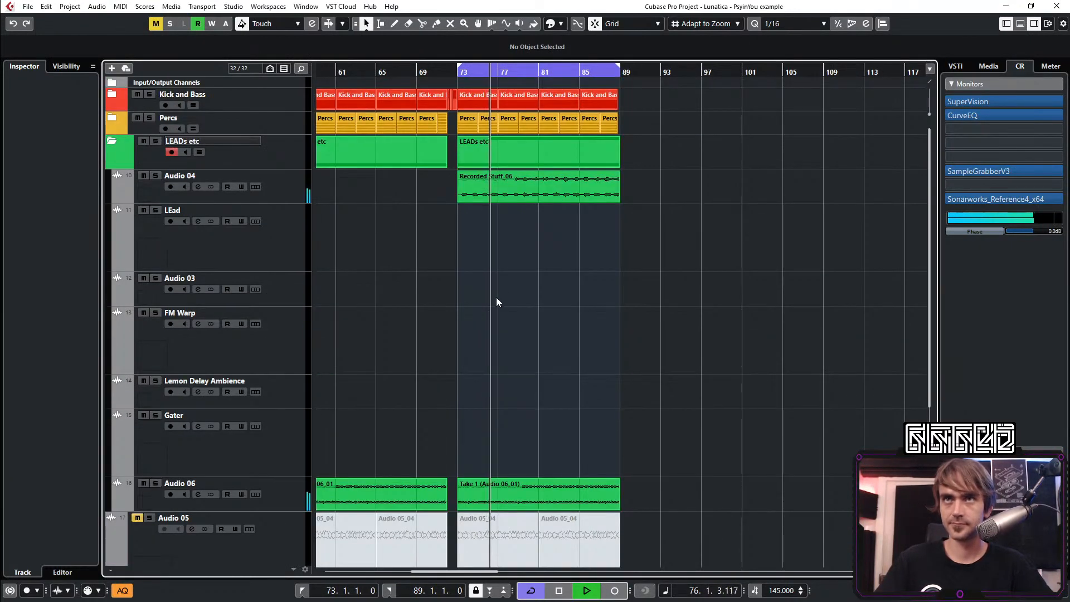
scroll(503, 296, down, 2)
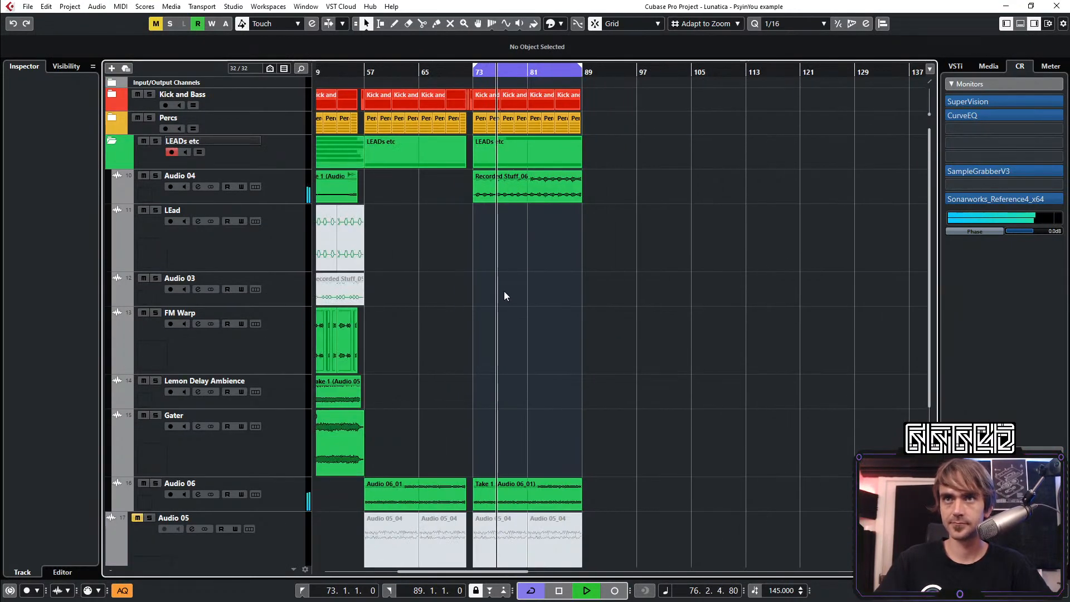
click(115, 140)
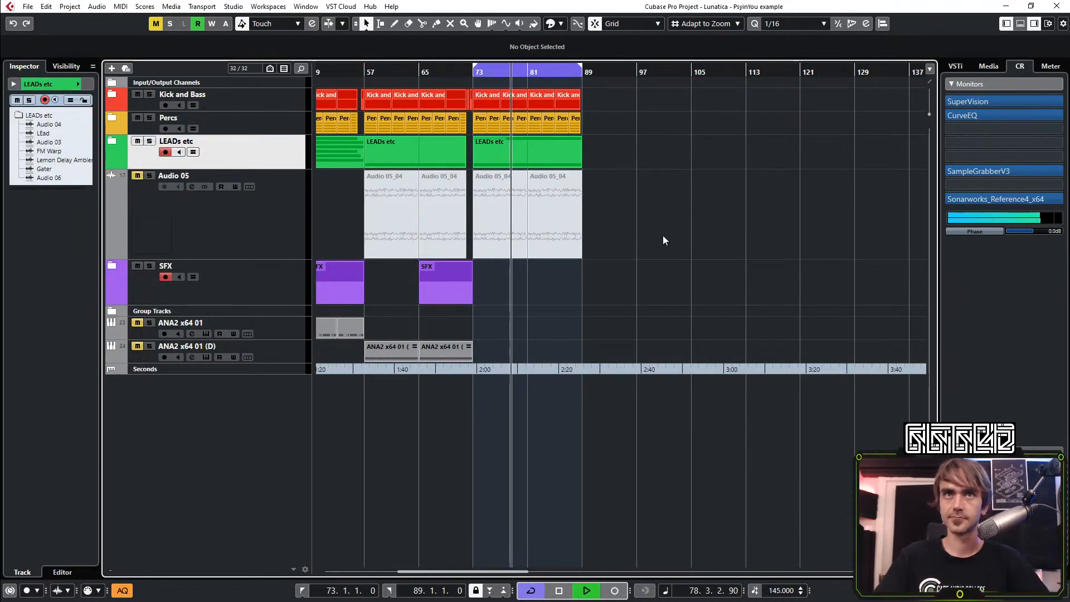
scroll(570, 220, left, 2)
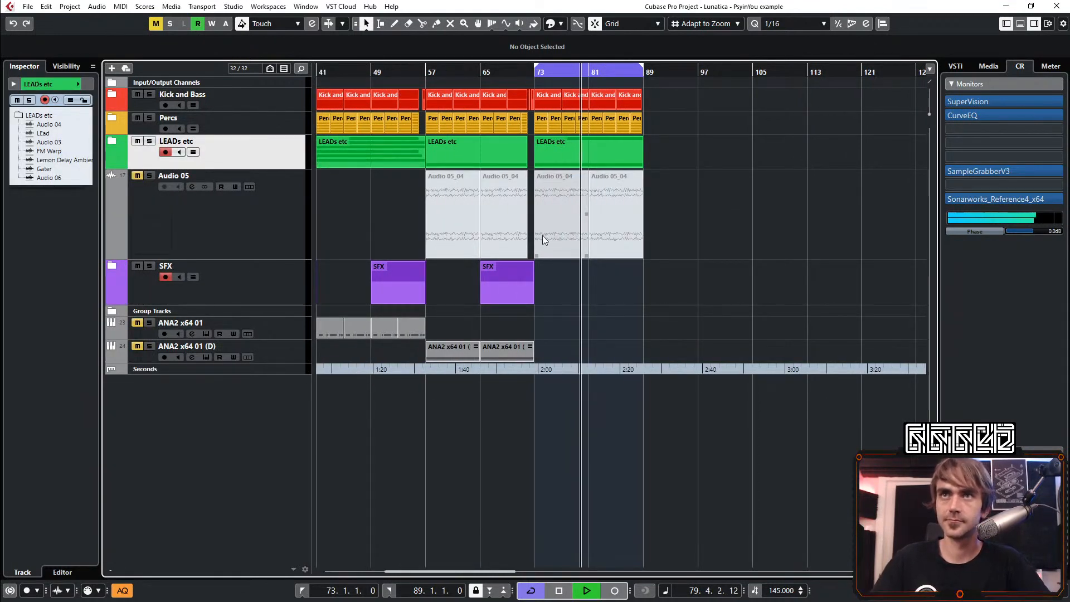
scroll(543, 236, left, 2)
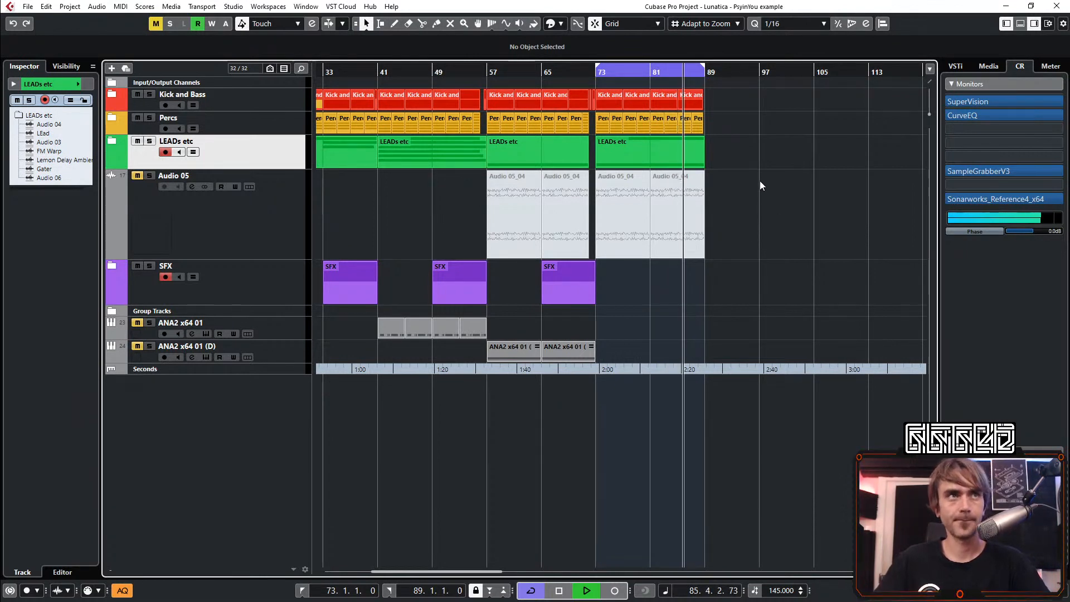
Open the ANA2 instrument of the ANA2 x64 01 (D) track and stop playback
click(295, 349)
click(87, 200)
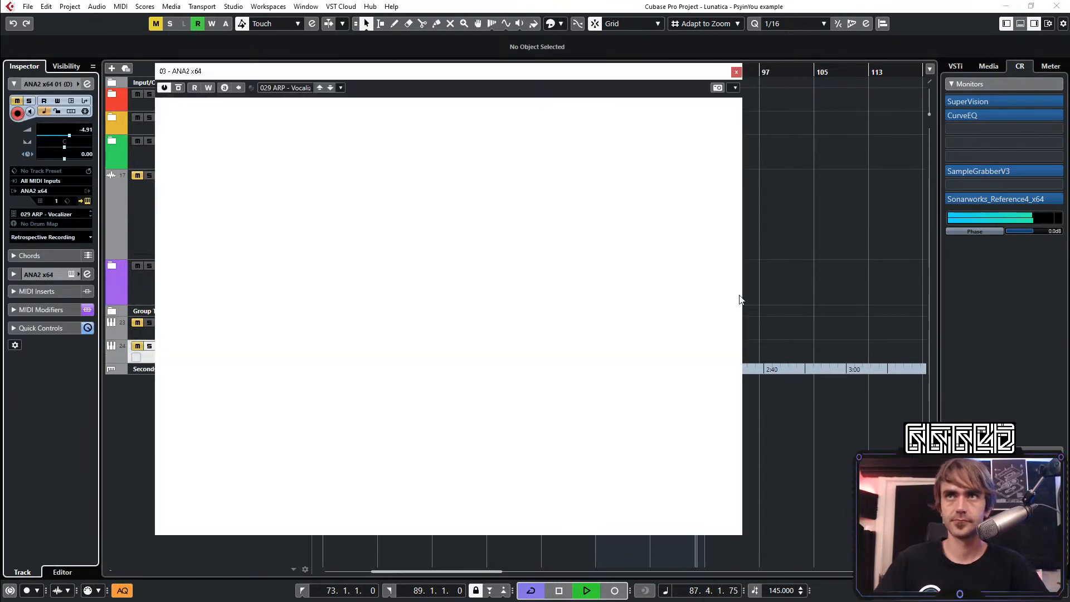
key(space)
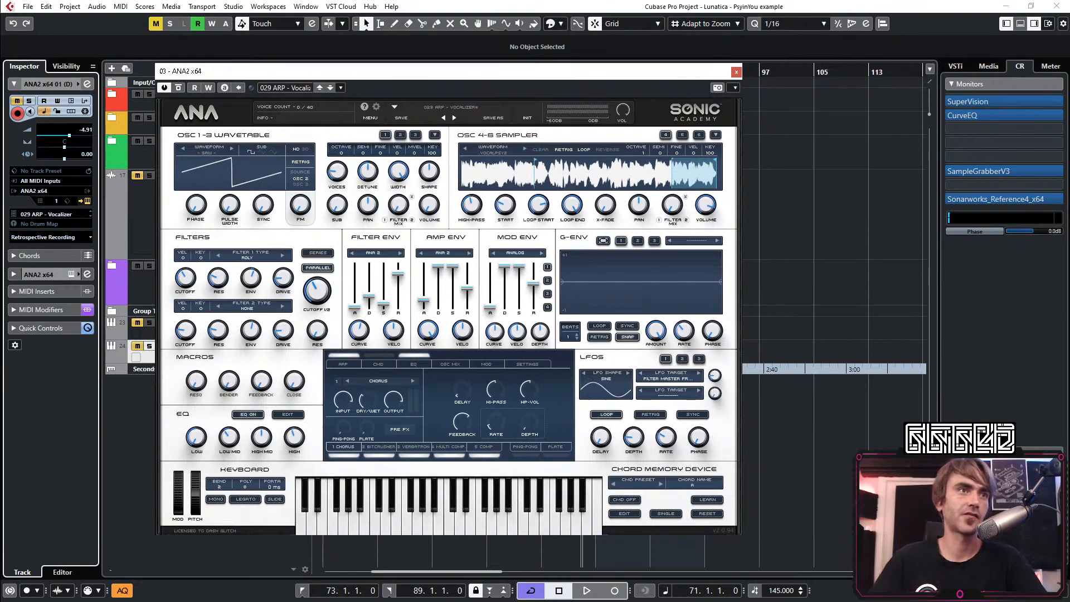
Switch to the web browser, examine the Lunatica PSY IN YOU preset bank page, and view the contest poster in the other tab
key(alt+Tab)
key(alt+Tab)
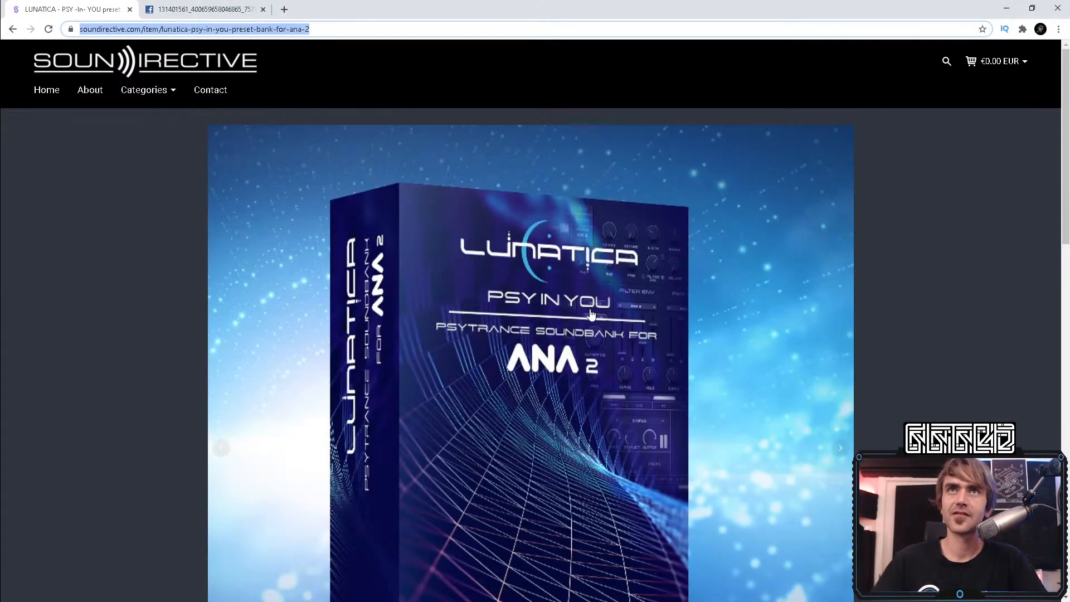
scroll(738, 311, down, 2)
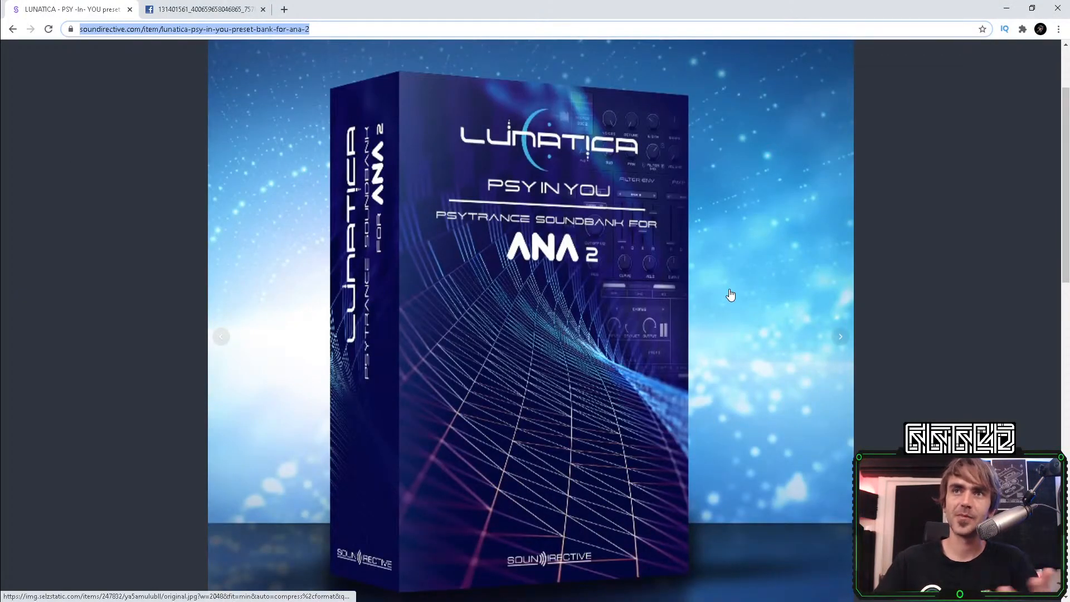
scroll(723, 467, down, 3)
scroll(700, 442, up, 3)
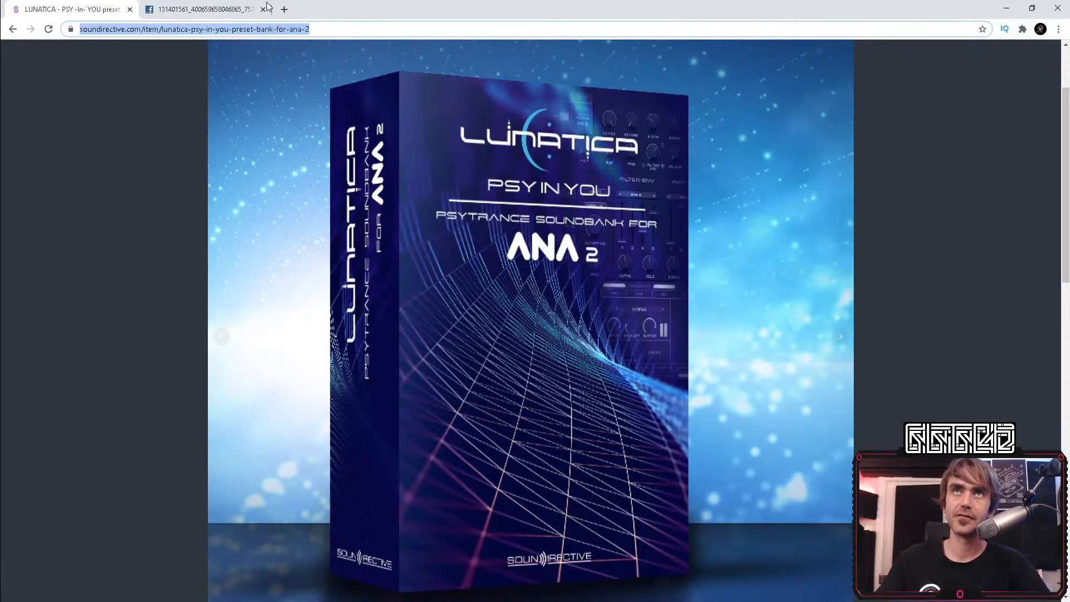
click(196, 8)
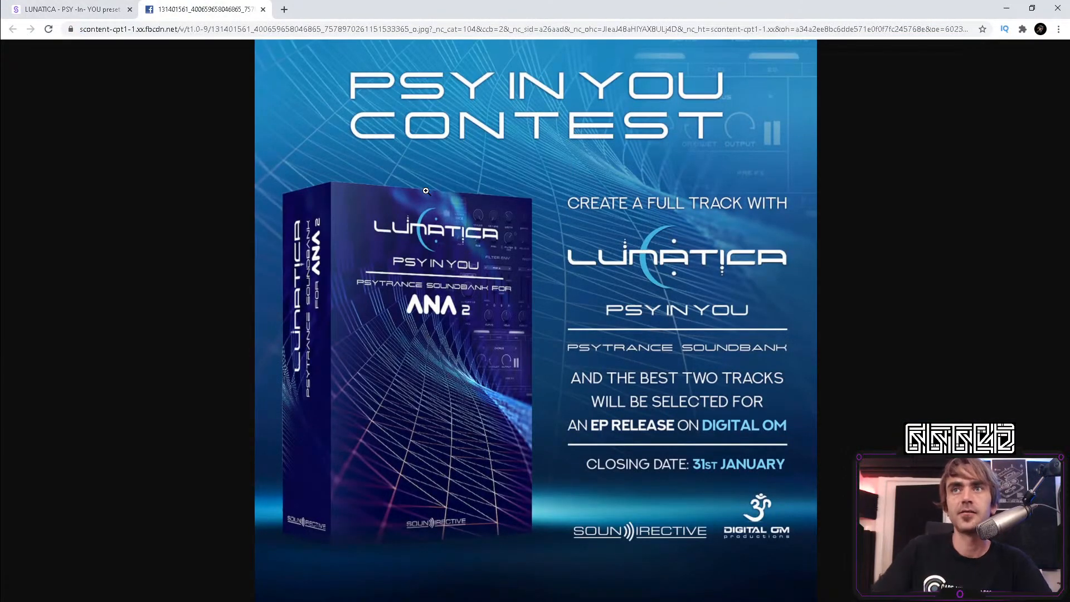
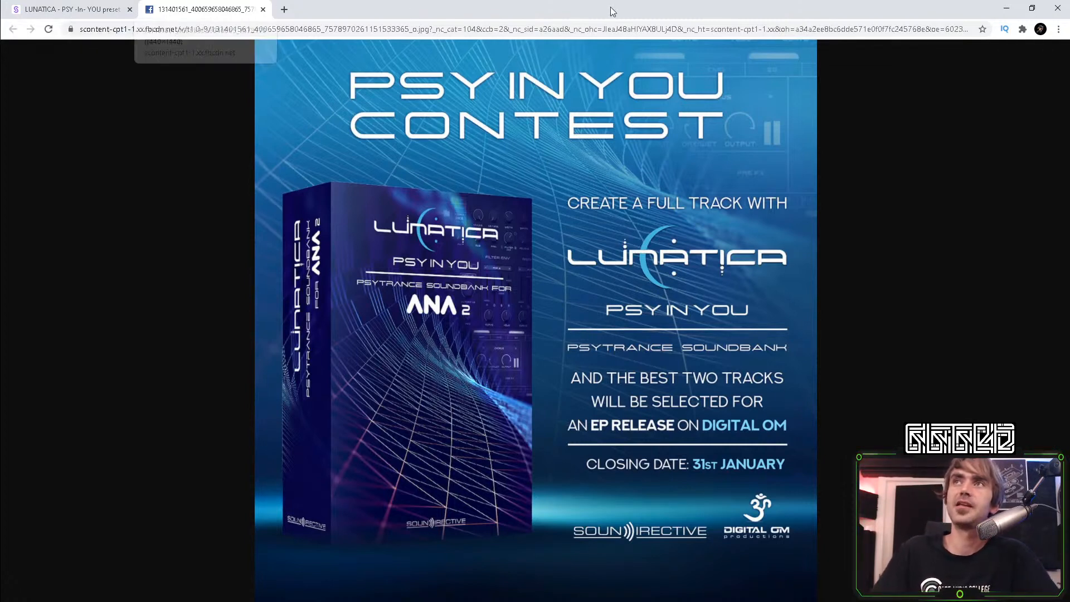
Return to the Cubase project, start playback, and close the ANA2 instrument window
click(1003, 7)
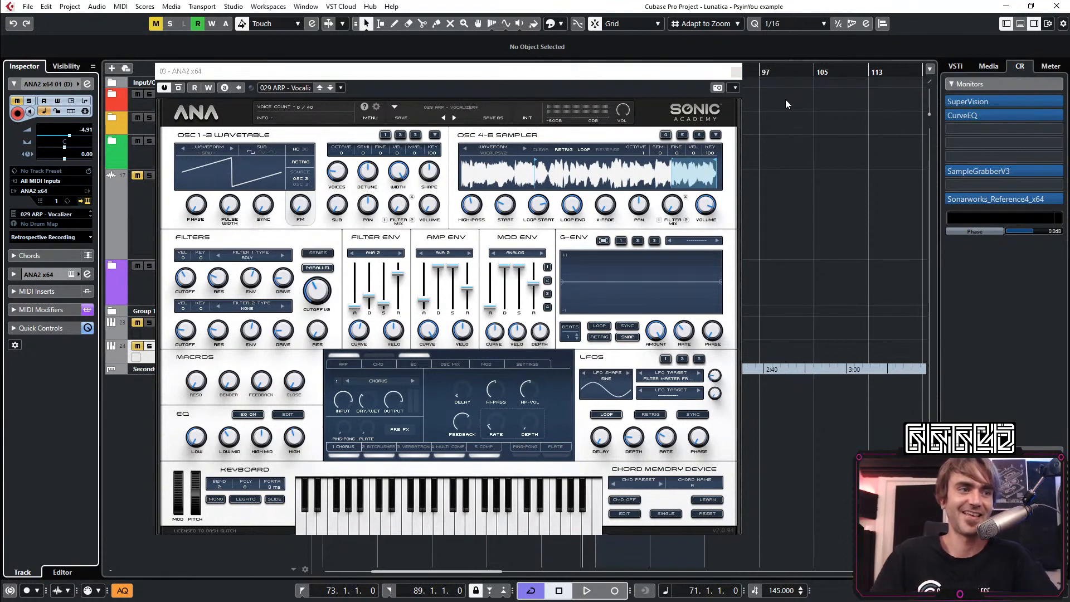
click(807, 155)
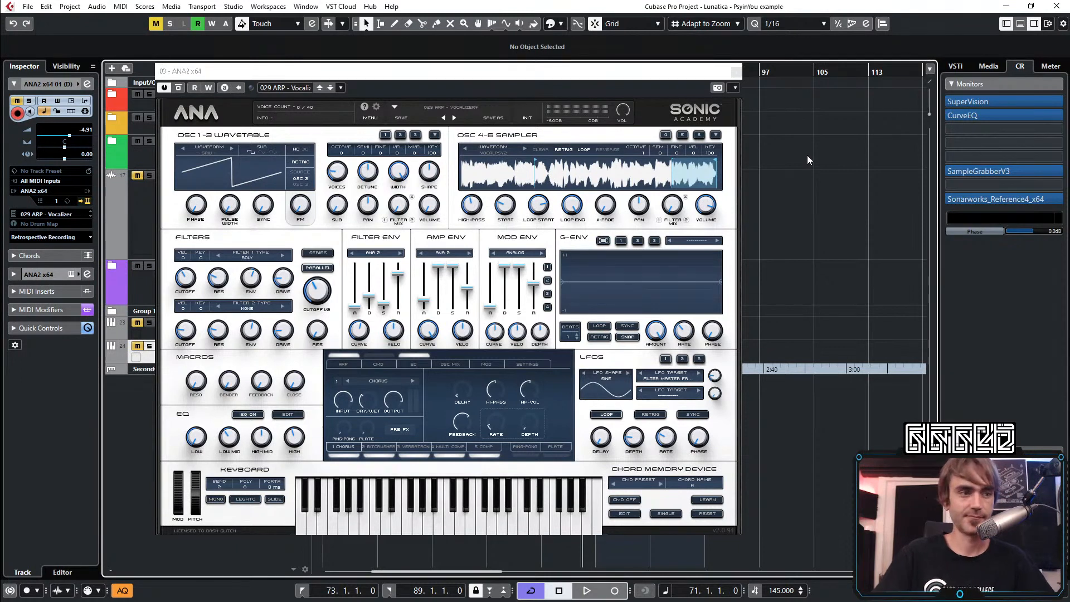
key(space)
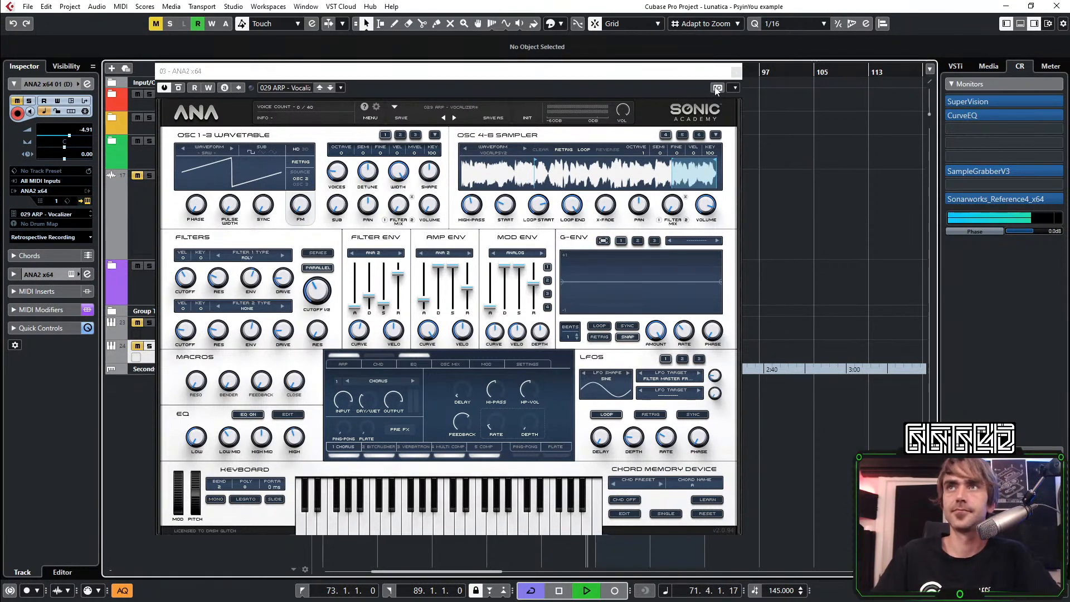
click(735, 72)
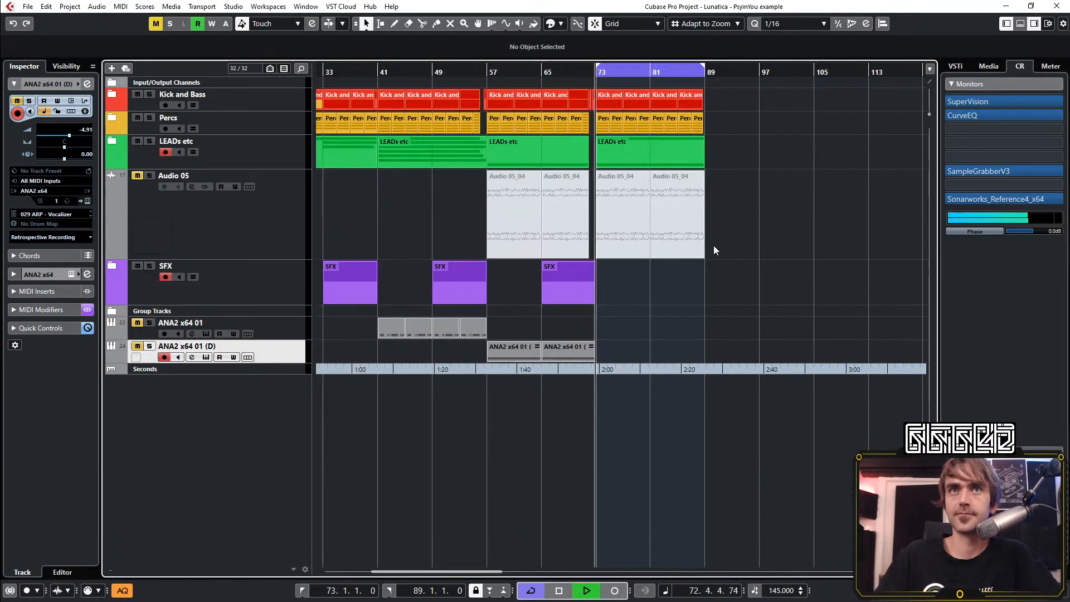
Examine the arrangement around bars 57 to 89 while the section from bar 73 plays
scroll(549, 347, up, 3)
scroll(538, 339, left, 5)
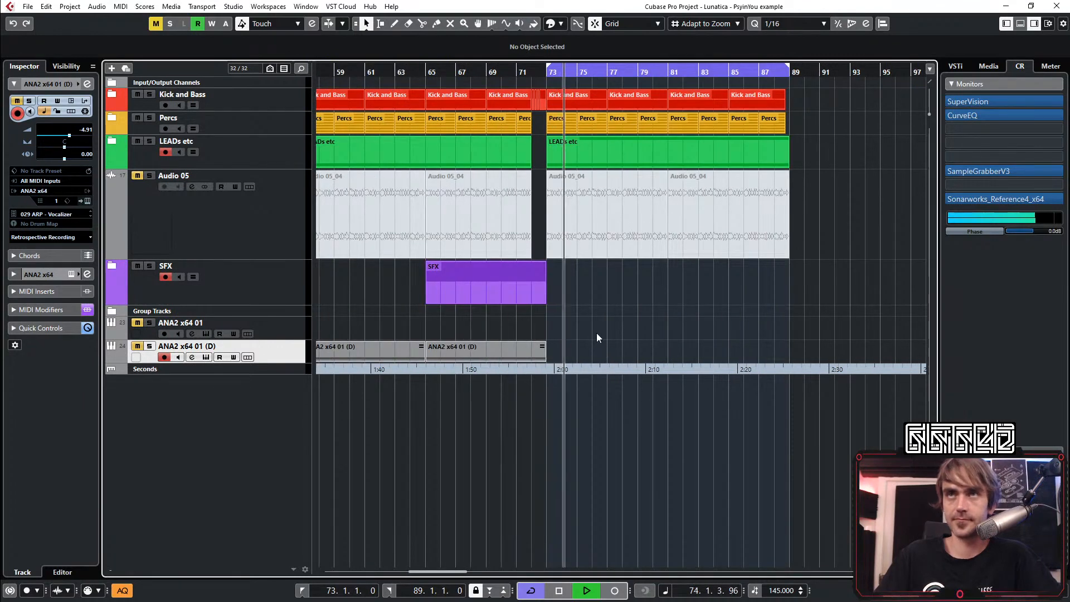
scroll(595, 335, right, 3)
scroll(586, 329, left, 3)
scroll(582, 327, down, 2)
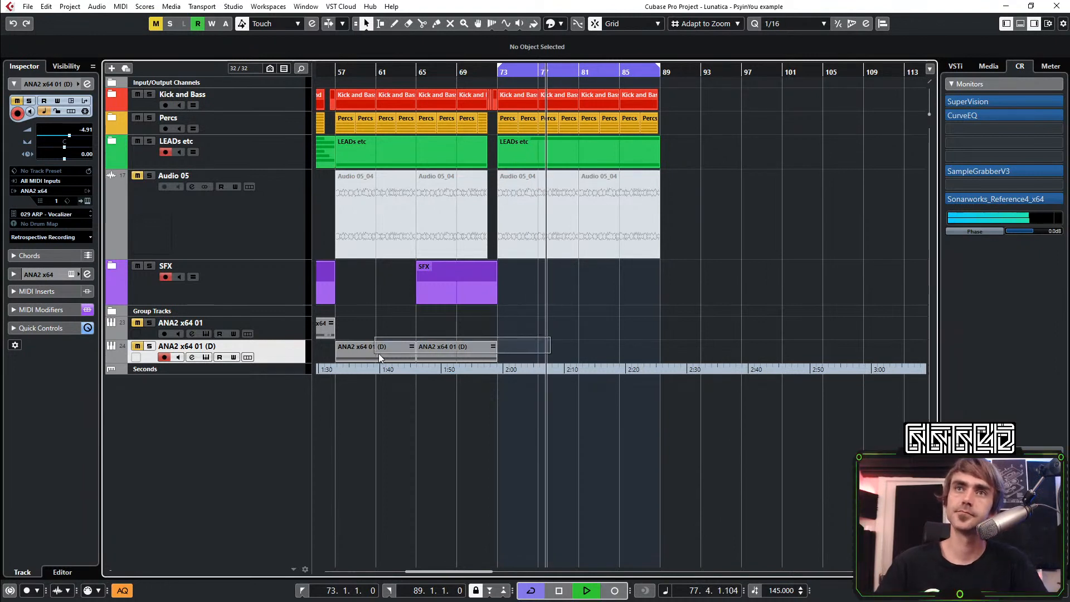
scroll(505, 341, right, 2)
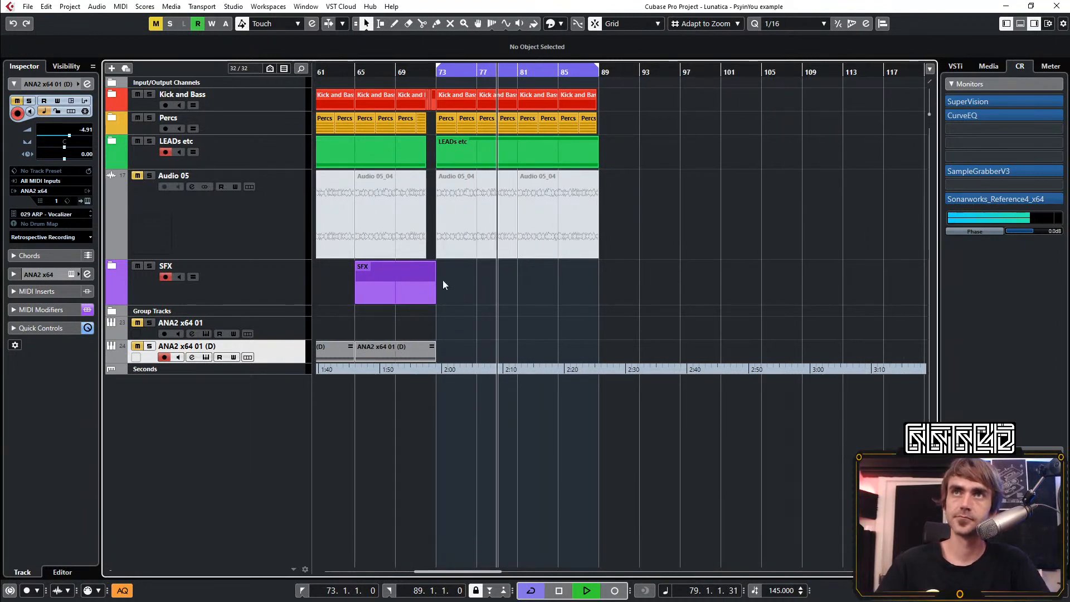
scroll(569, 287, down, 2)
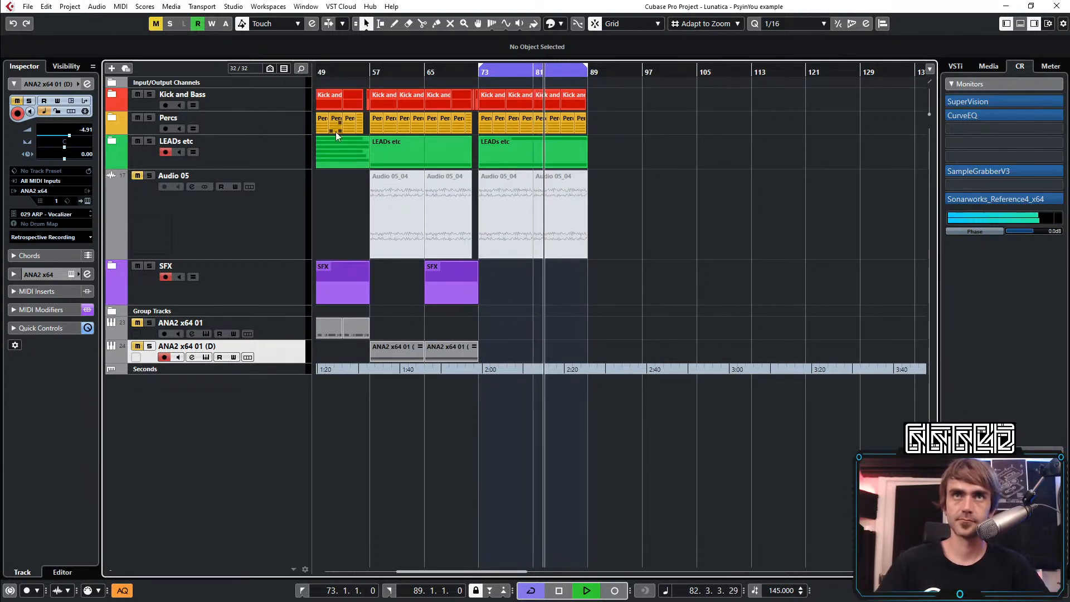
scroll(607, 153, up, 2)
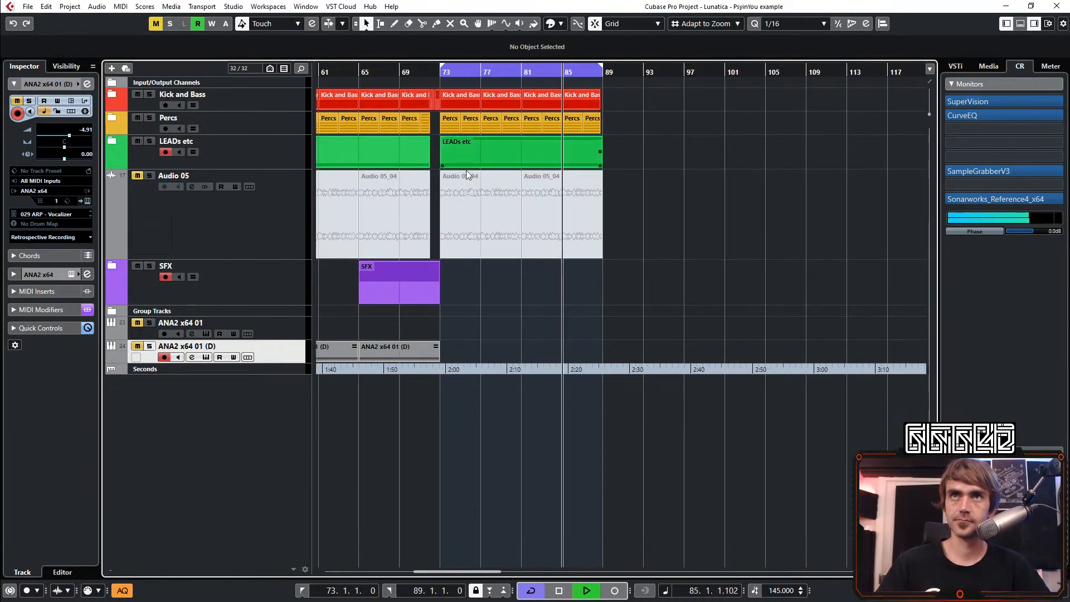
Expand the LEADs etc folder, place the Take 1 lead events on the Audio 04 track from bar 89, and collapse the folder
click(113, 142)
scroll(629, 204, down, 3)
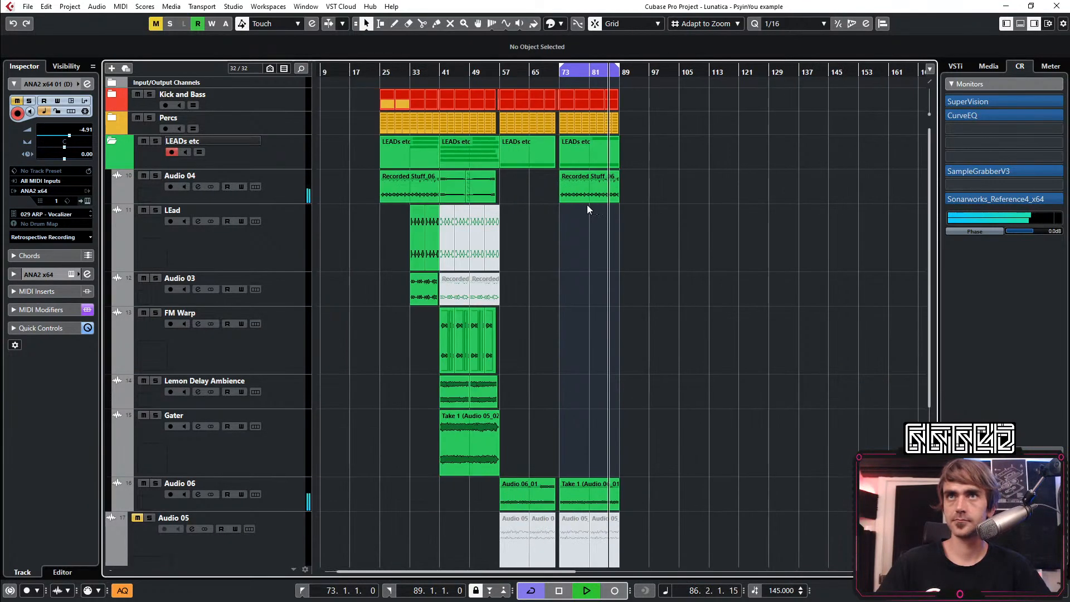
click(613, 191)
key(Delete)
mouse_move(585, 174)
mouse_down()
mouse_move(332, 185)
mouse_move(613, 214)
mouse_move(570, 183)
mouse_up()
scroll(588, 246, up, 3)
click(588, 247)
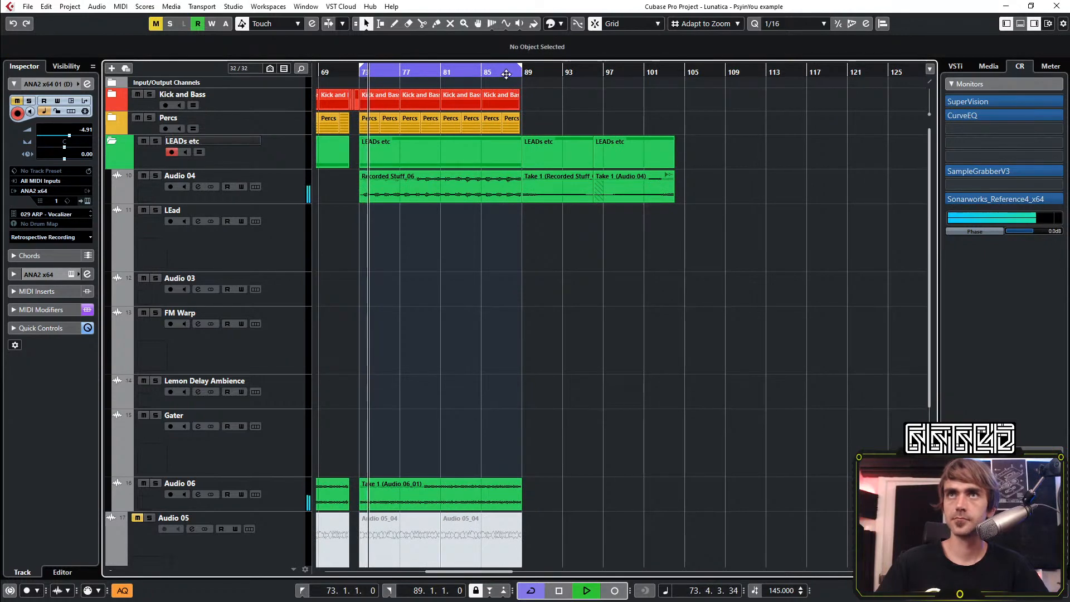
click(500, 73)
click(122, 142)
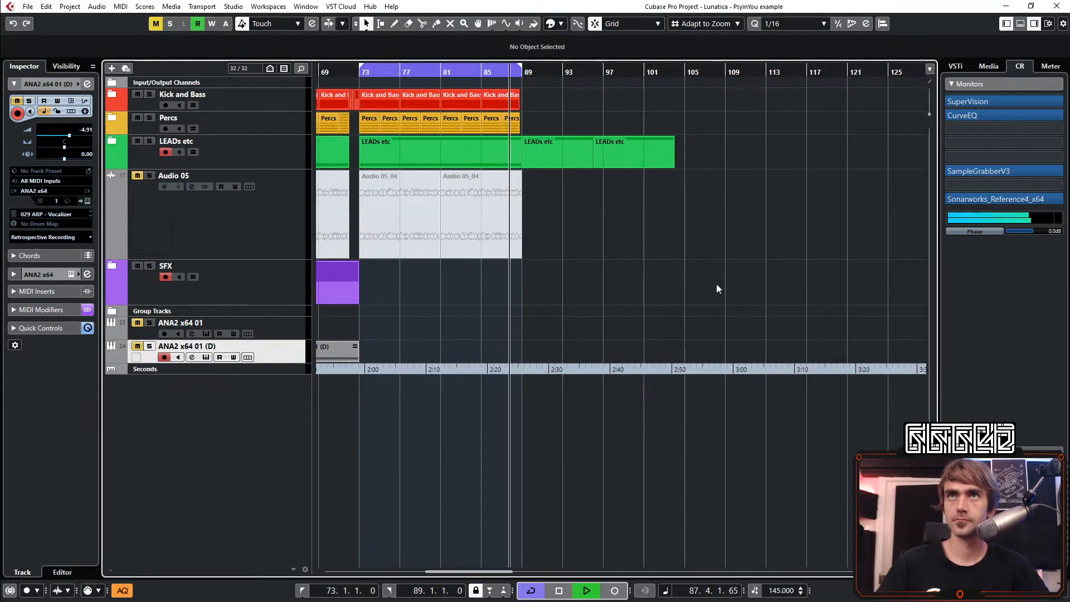
Set the loop range to bars 89–96 and try to copy a Kick and Bass event to bar 89
scroll(568, 91, up, 3)
mouse_move(490, 68)
mouse_down()
mouse_move(674, 68)
mouse_move(641, 96)
mouse_up()
scroll(641, 96, down, 3)
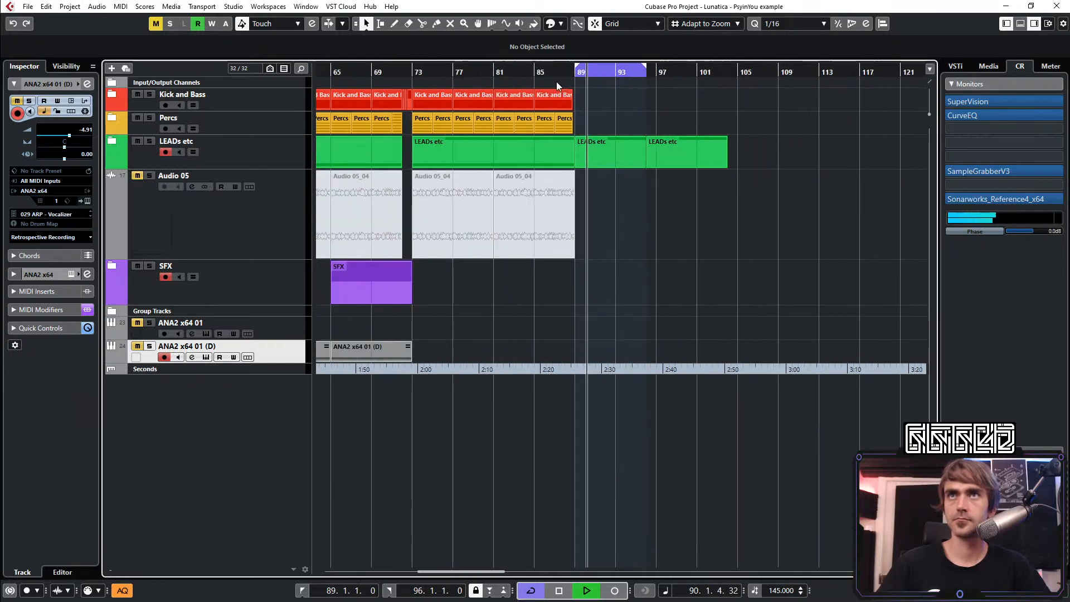
scroll(664, 126, up, 3)
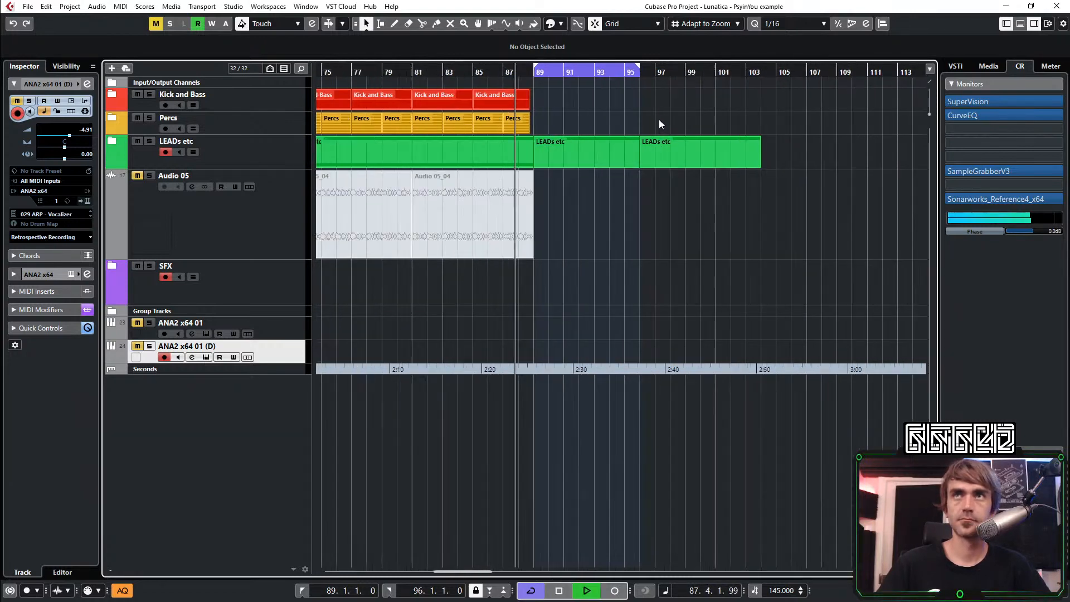
drag(390, 101, 537, 103)
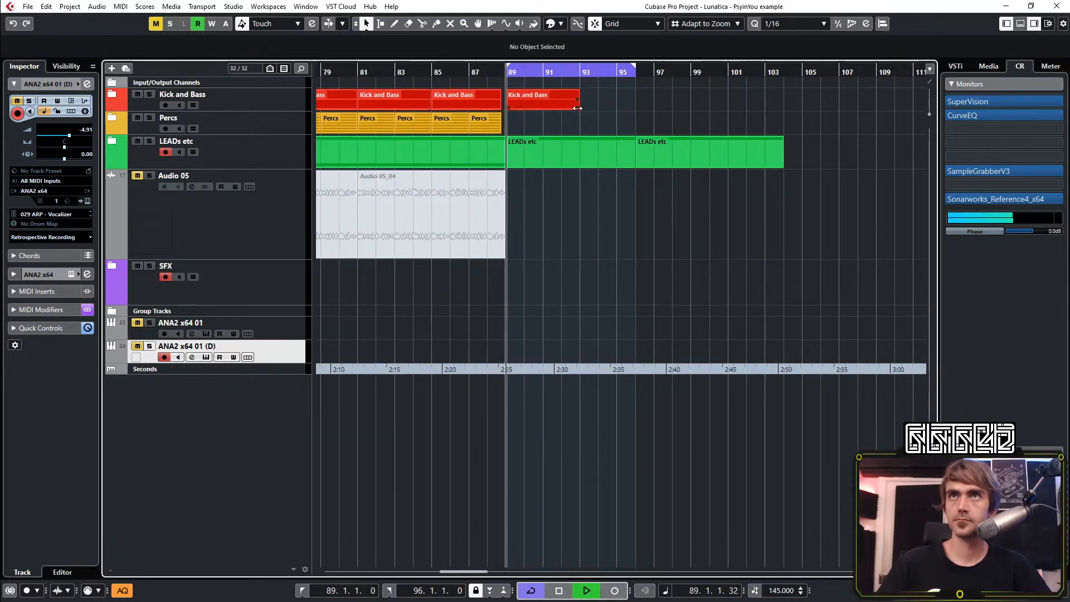
scroll(578, 113, down, 4)
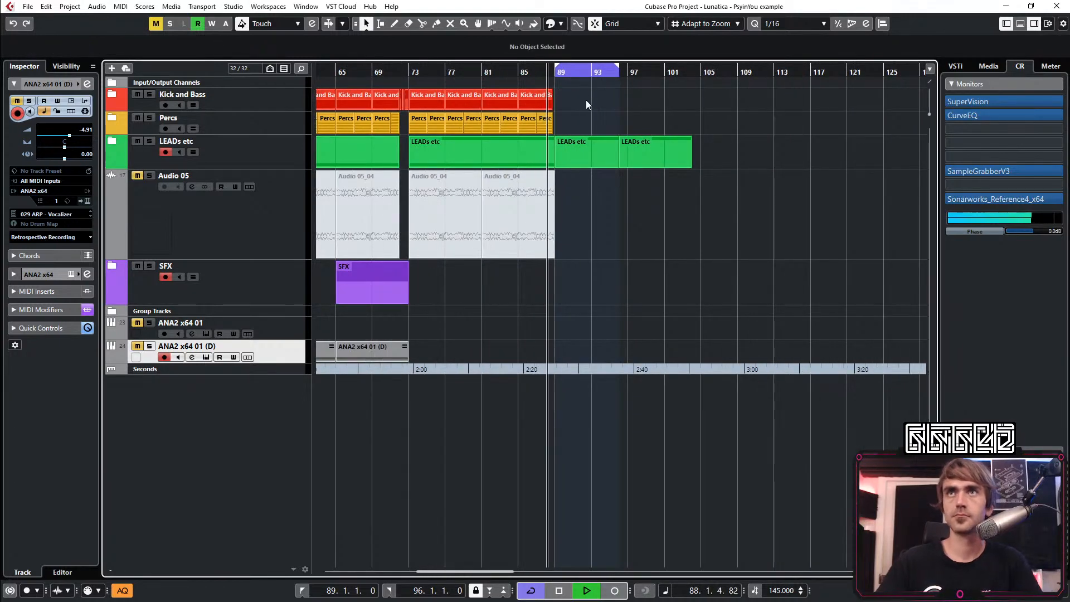
Copy the Kick and Bass event with the yellow bass part from the beginning to bar 89 and repeat it up to bar 105
scroll(581, 114, down, 3)
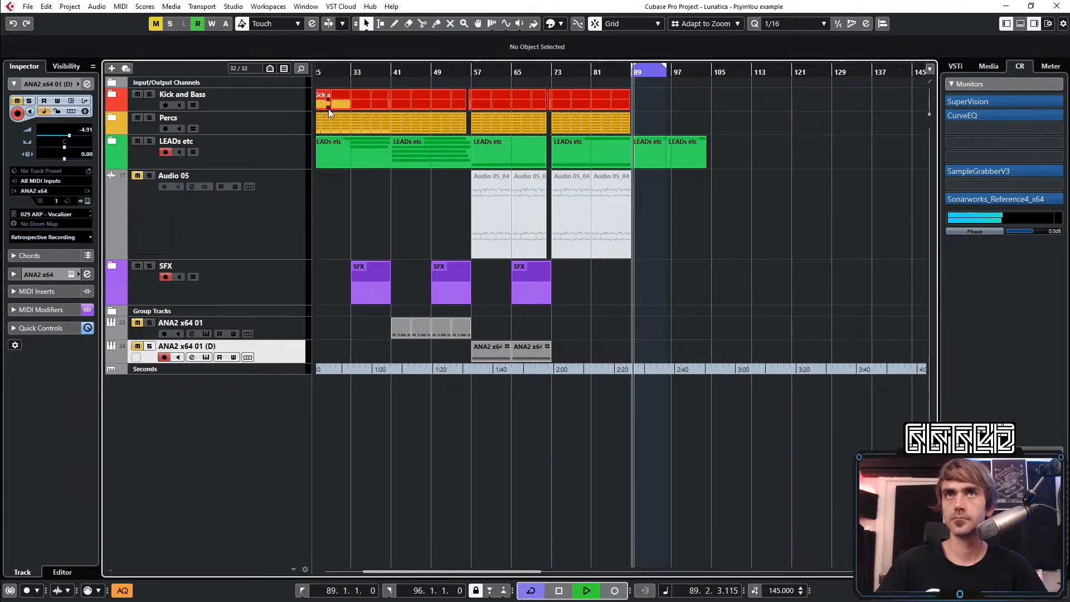
scroll(336, 105, left, 2)
drag(378, 101, 691, 112)
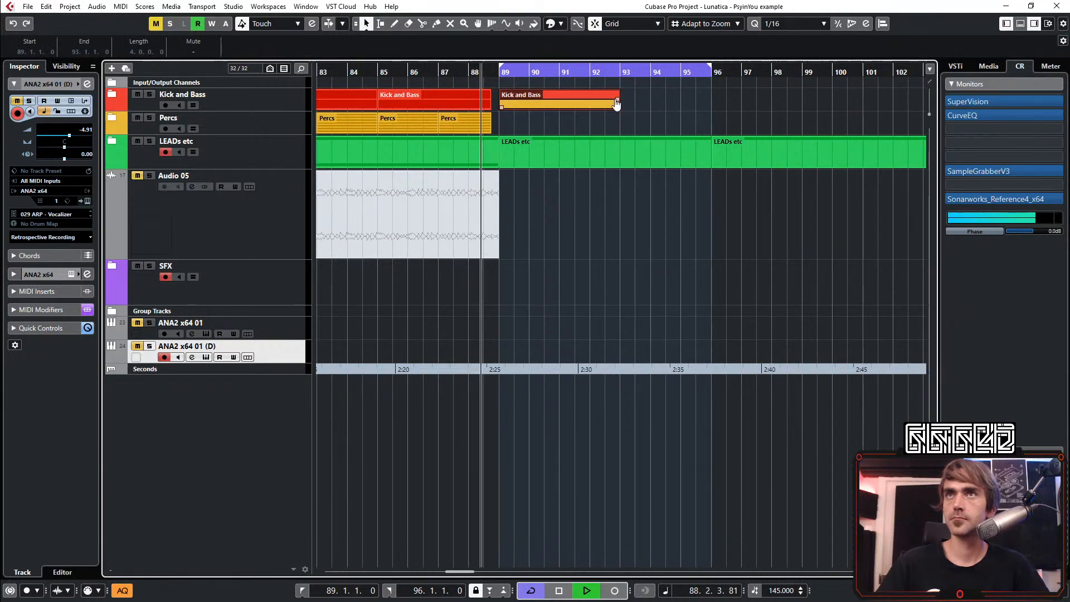
drag(617, 106, 871, 108)
scroll(871, 108, right, 2)
scroll(820, 143, down, 2)
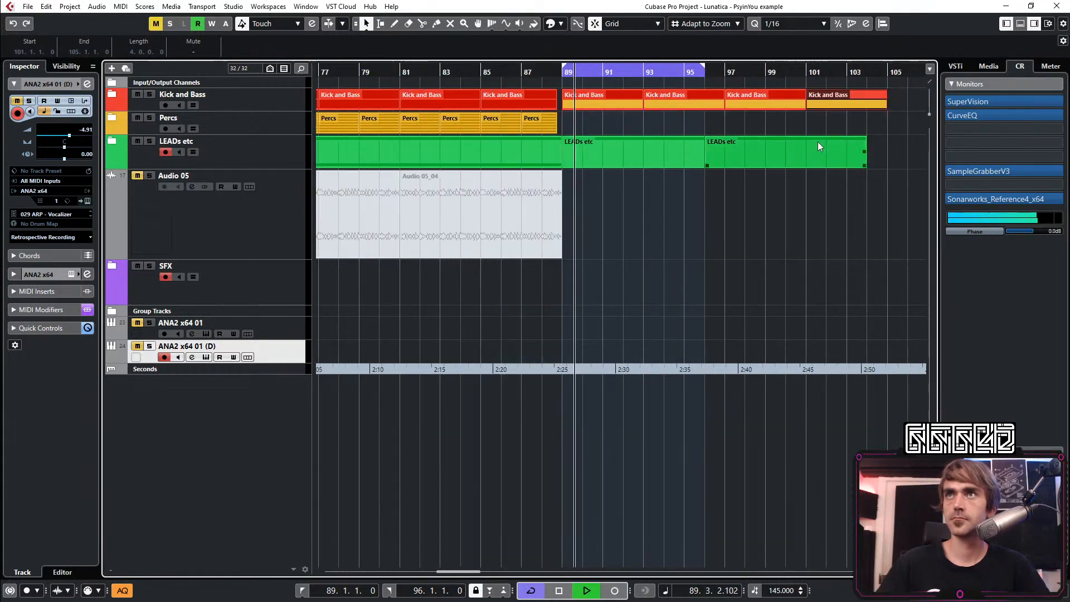
Set the loop range to bars 89–105 and expand the Kick and Bass folder
click(840, 122)
scroll(803, 109, right, 3)
alt+click(763, 72)
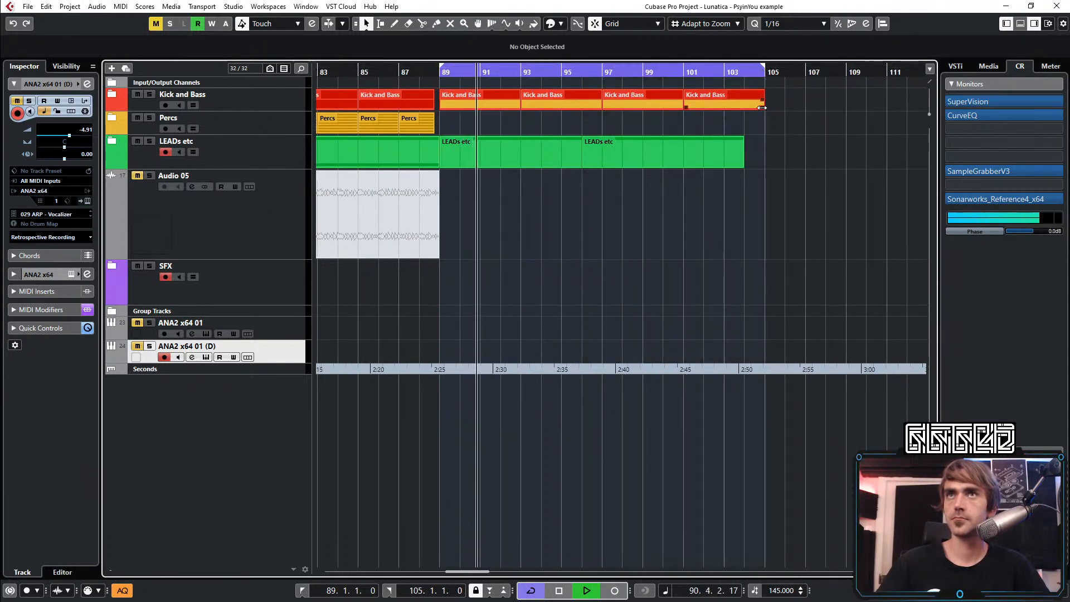
click(121, 95)
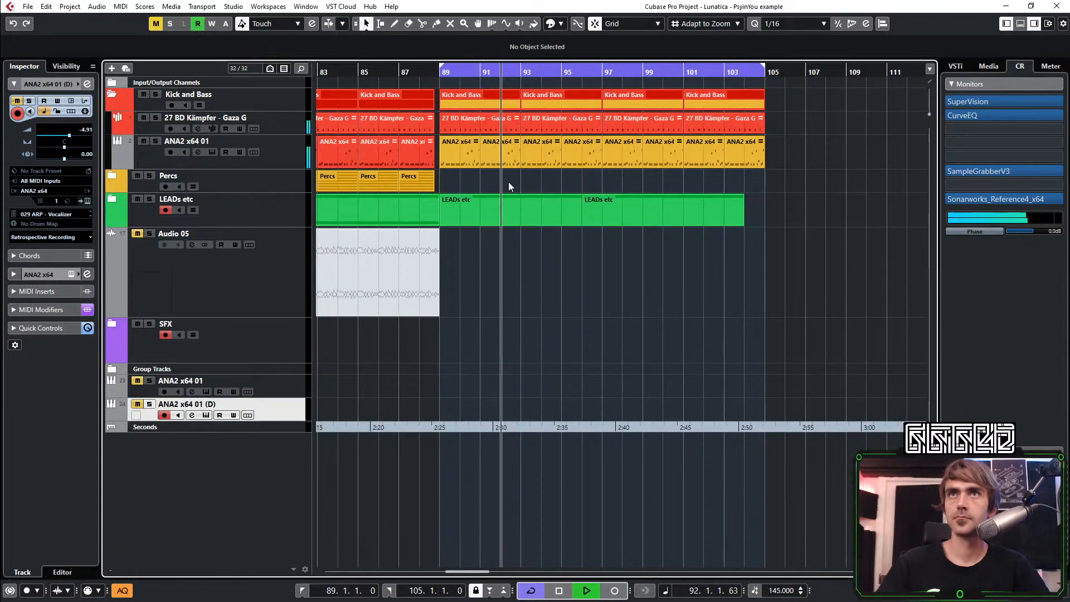
Stop playback and compare the yellow ANA2 x64 01 bass events from bar 25 with those at bars 89 to 105
scroll(499, 176, down, 4)
scroll(501, 178, right, 4)
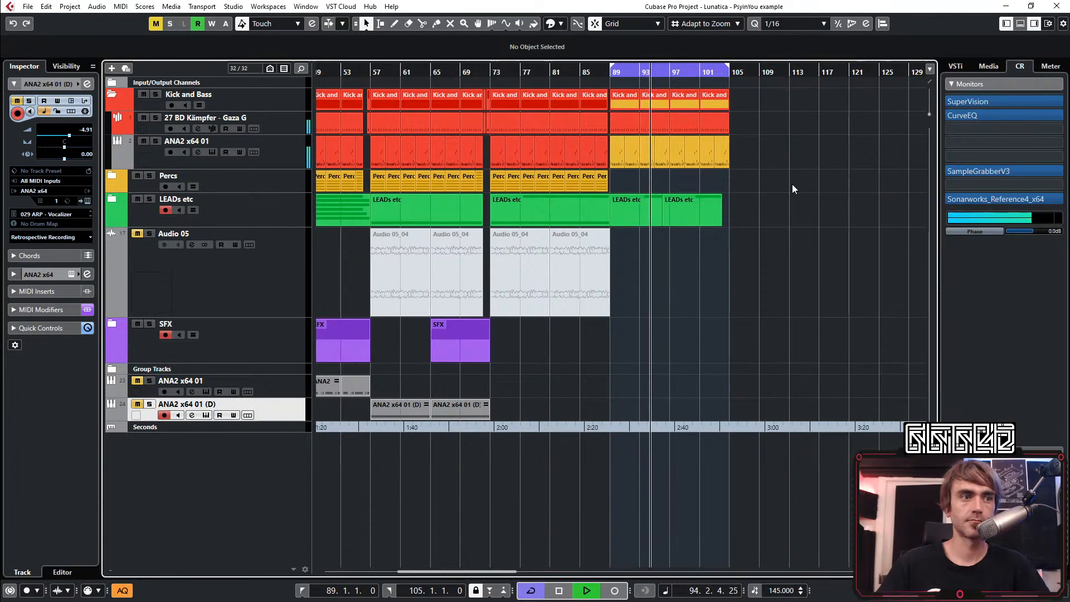
key(space)
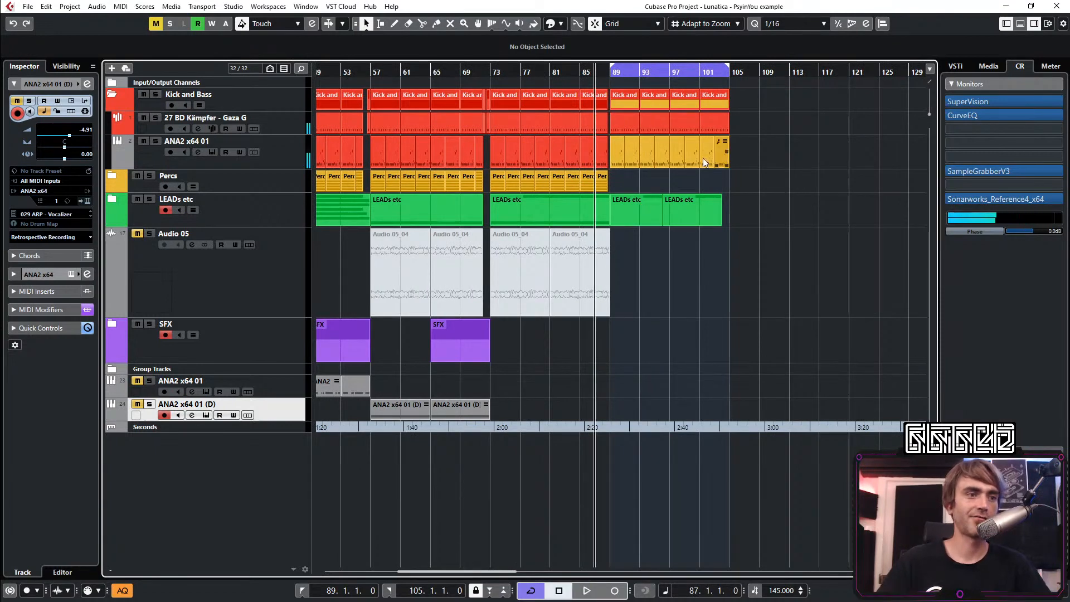
scroll(621, 156, up, 3)
scroll(600, 154, left, 5)
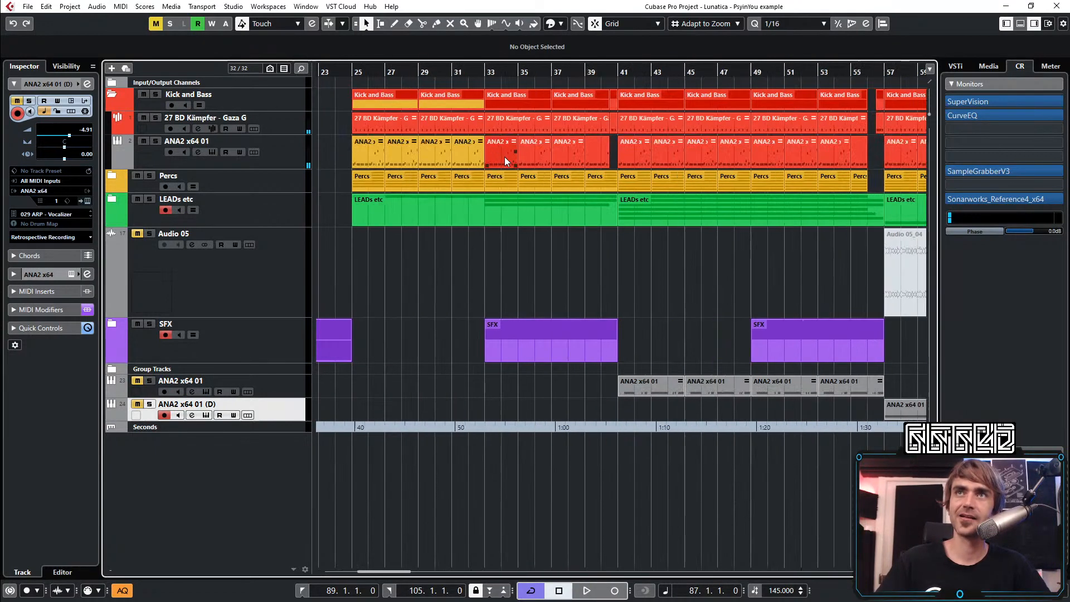
scroll(507, 161, right, 1)
scroll(536, 156, down, 2)
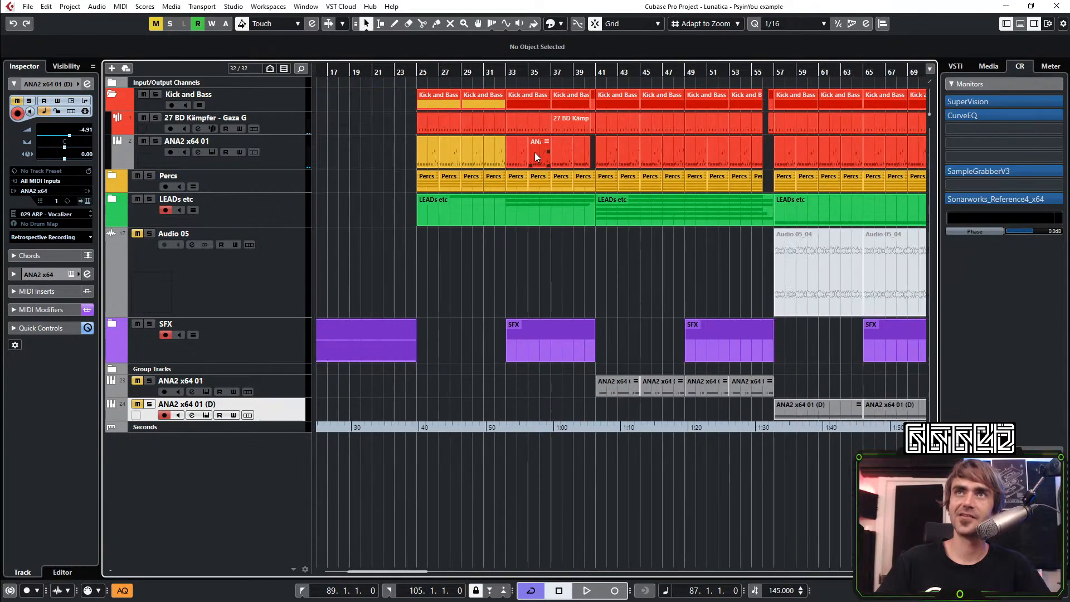
scroll(536, 156, right, 10)
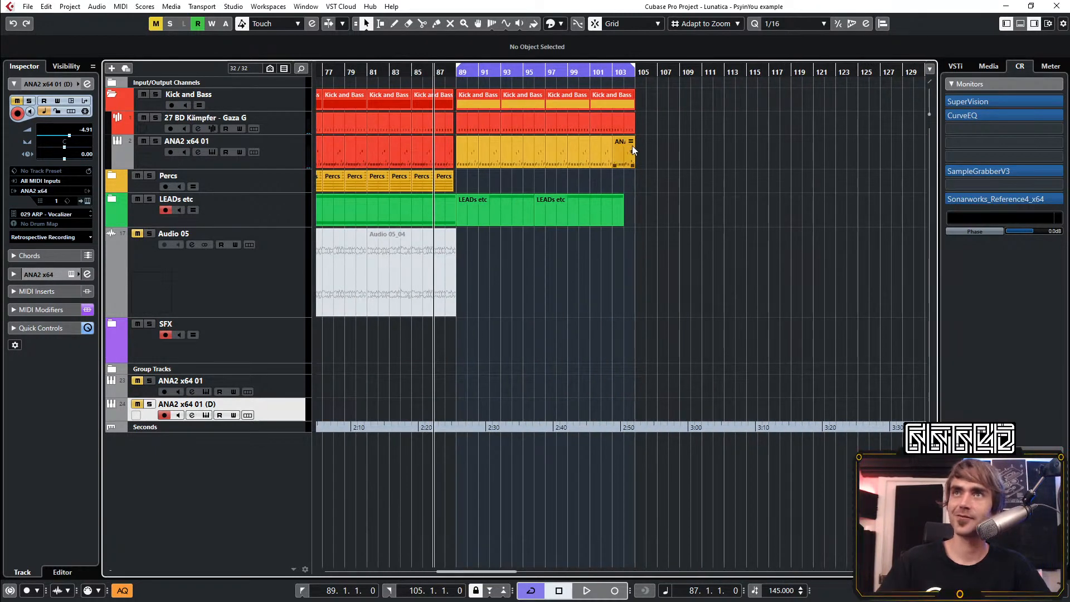
scroll(535, 159, up, 4)
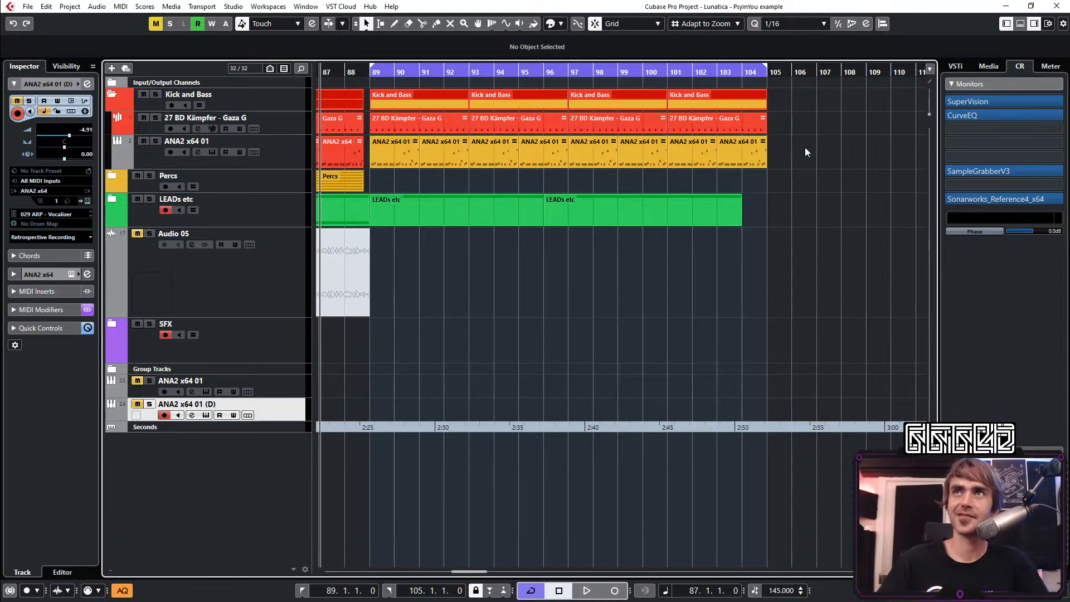
Delete the yellow ANA2 x64 01 bass events at bars 25 to 33 and 91 to 105, keeping the one at bar 89
drag(823, 149, 443, 166)
key(Delete)
drag(375, 158, 426, 159)
key(Delete)
scroll(454, 156, down, 4)
scroll(462, 170, left, 8)
scroll(467, 174, down, 3)
key(Delete)
Open the ANA2 x64 01 event at bar 89 in the Key Editor and lower the C#2 and D#2 notes to C2
double_click(782, 164)
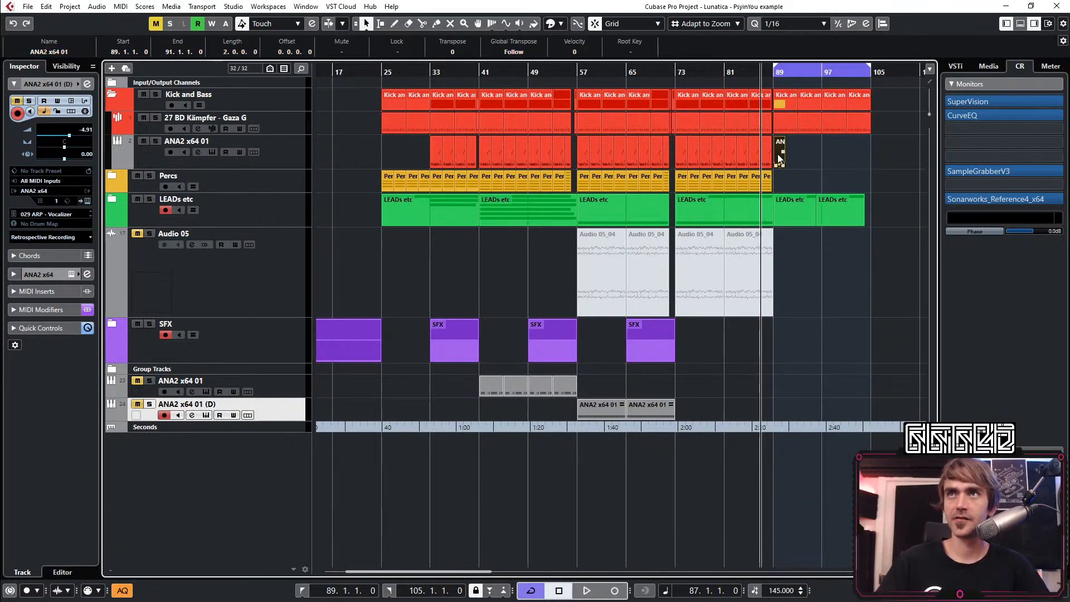
click(294, 490)
key(Down)
scroll(359, 407, down, 3)
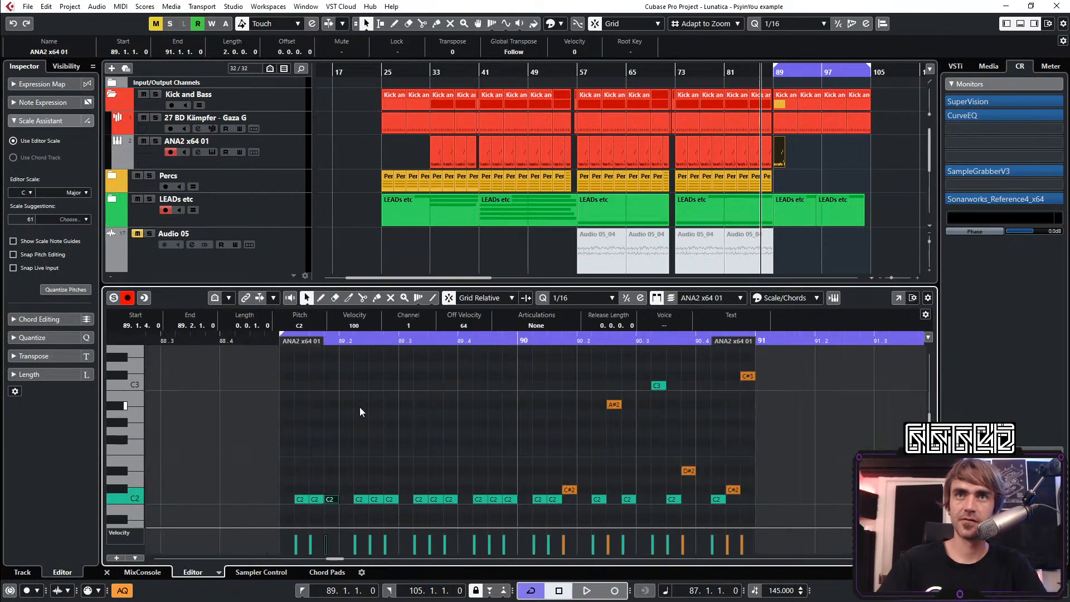
scroll(350, 409, right, 3)
click(362, 400)
drag(363, 400, 682, 487)
key(Down)
drag(624, 455, 518, 482)
key(Down)
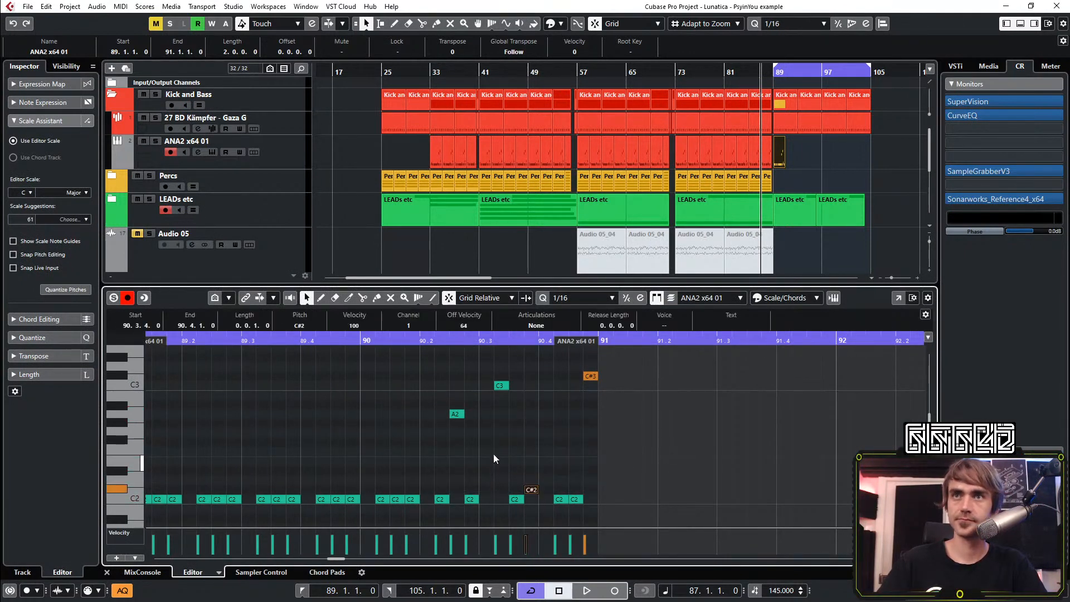
key(Down)
Lower the remaining A2, C3 and C#3 notes in bar 90 to C2 so the bassline stays on one pitch
drag(390, 358, 454, 477)
key(Down)
key(Down)
key(Down)
key(Down)
key(Down)
key(Down)
key(Down)
key(Down)
key(Down)
click(671, 402)
key(Down)
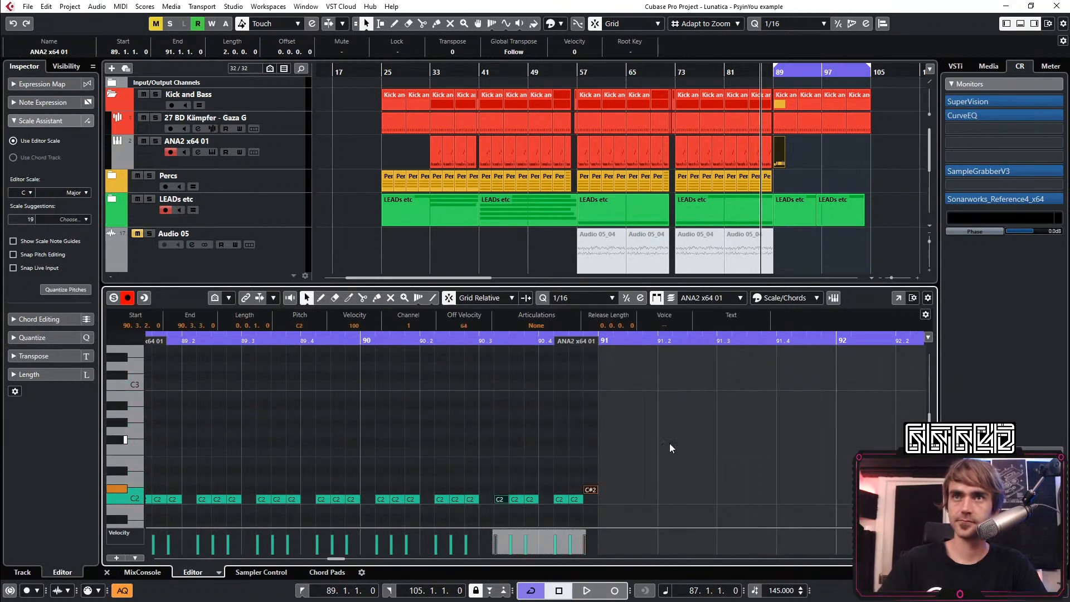
drag(670, 443, 596, 512)
key(Down)
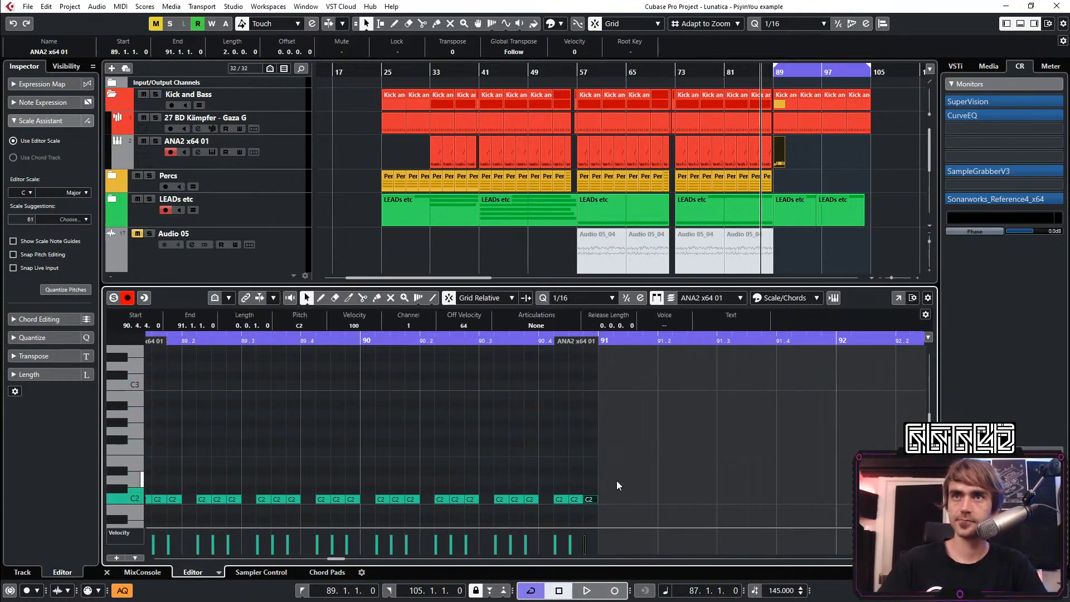
Play back the flattened bassline from just before bar 89 and close the Key Editor
click(879, 166)
key(space)
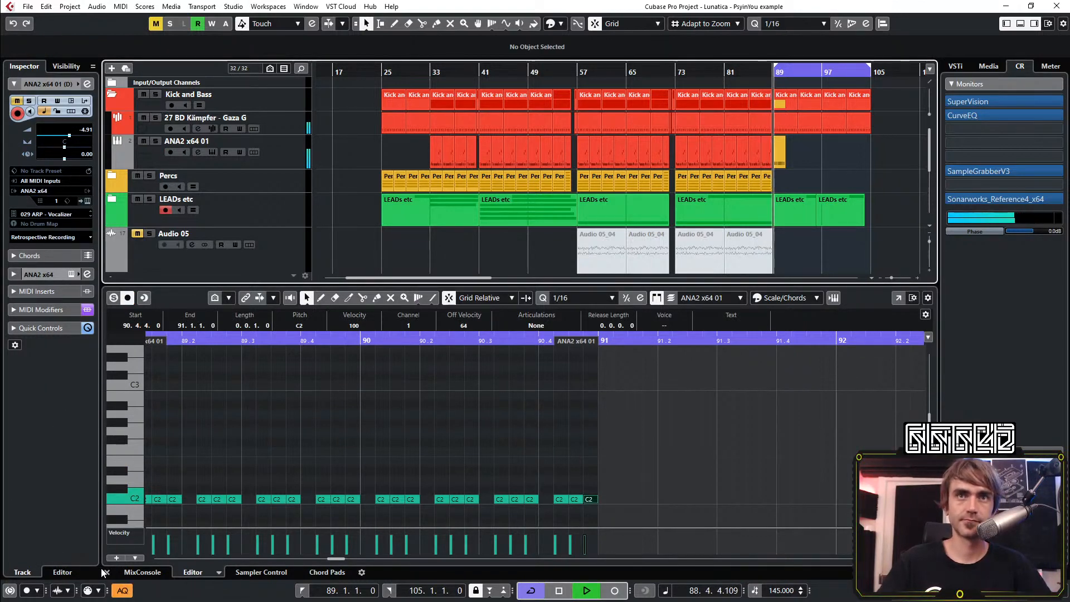
click(105, 572)
key(space)
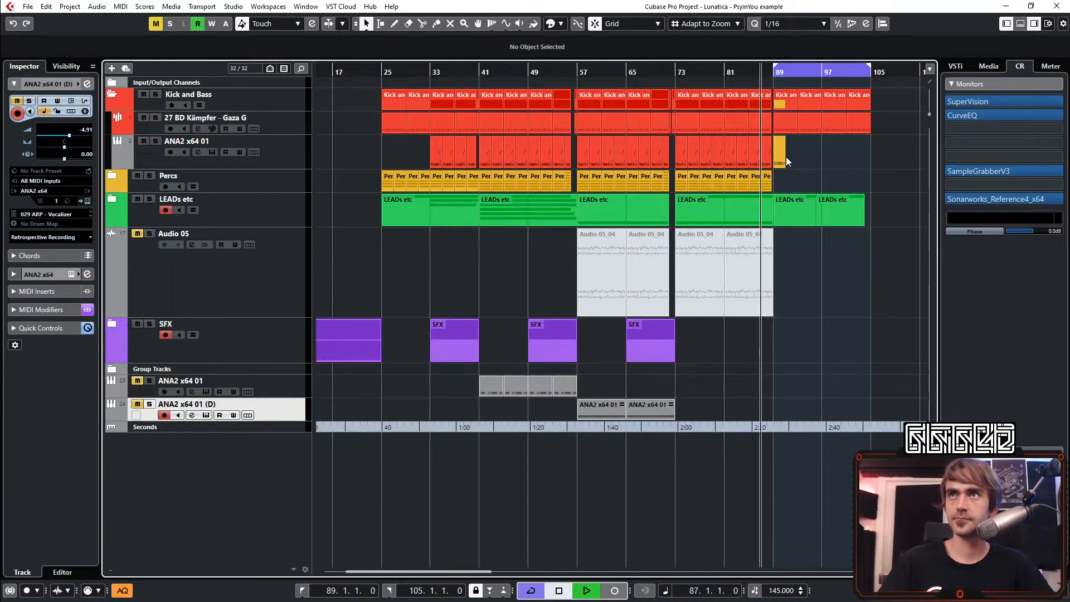
Repeat the flattened ANA2 x64 01 bass event from bar 89 through to bar 105 and clear the selection
scroll(787, 158, up, 3)
click(779, 157)
scroll(769, 163, up, 2)
scroll(683, 170, right, 3)
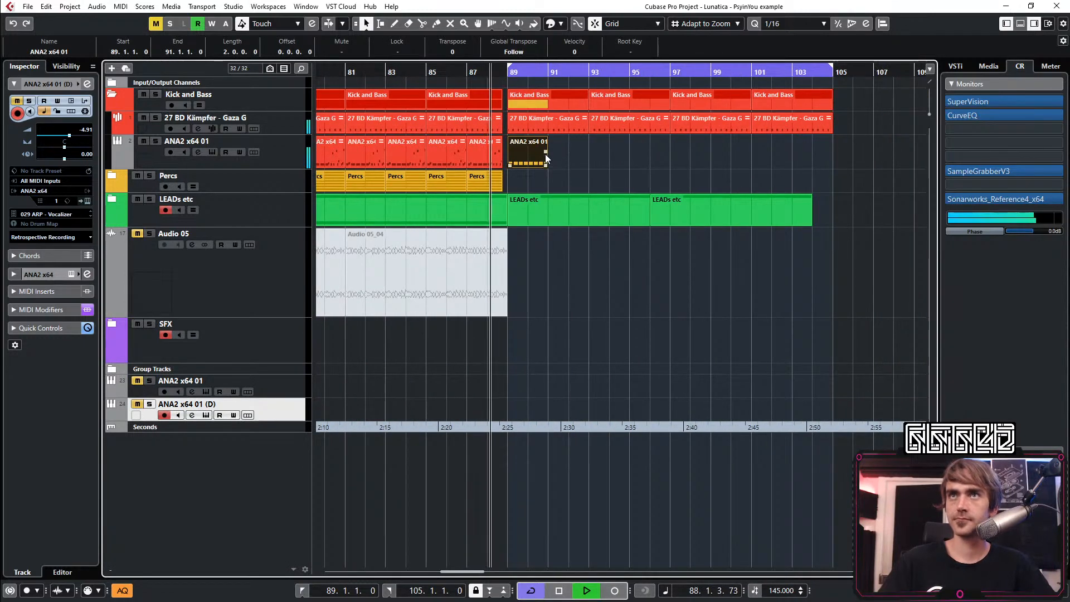
drag(546, 153, 811, 172)
scroll(776, 185, down, 3)
scroll(777, 190, left, 2)
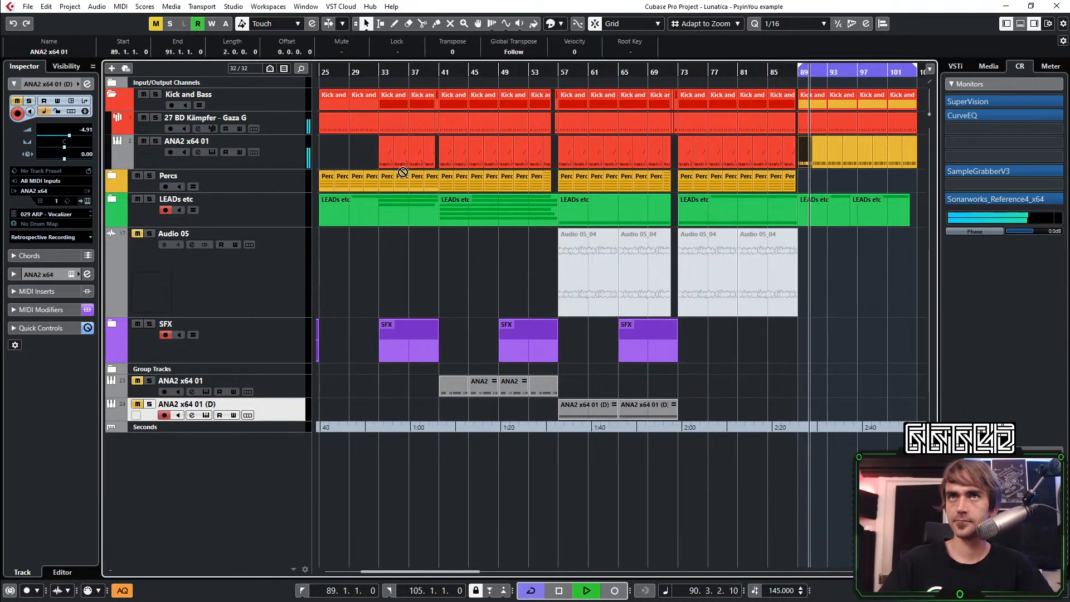
drag(403, 173, 441, 164)
scroll(582, 279, right, 5)
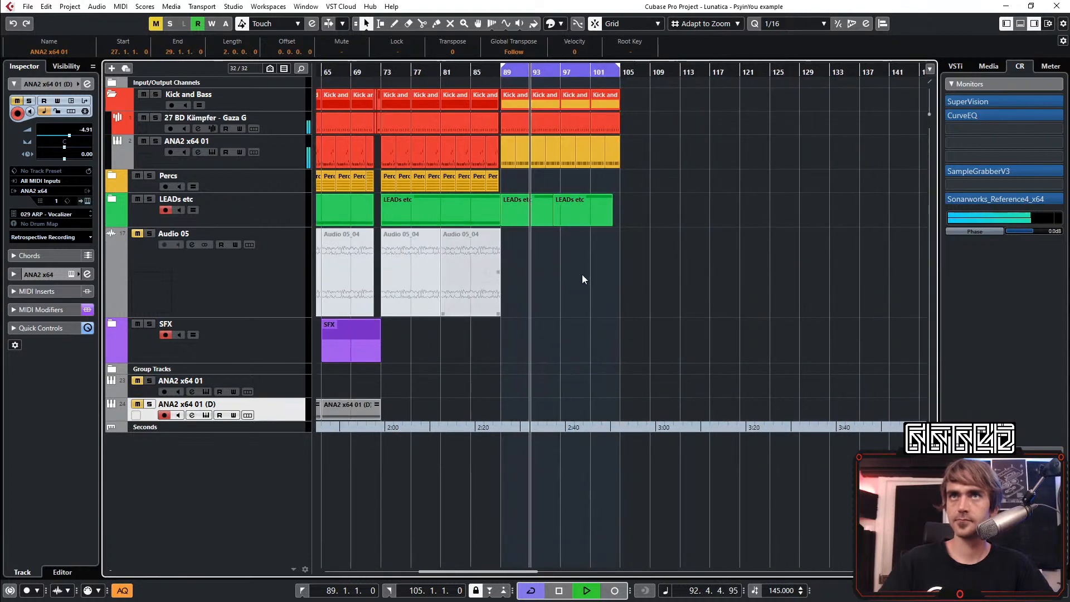
click(634, 350)
scroll(636, 351, up, 4)
scroll(474, 273, left, 3)
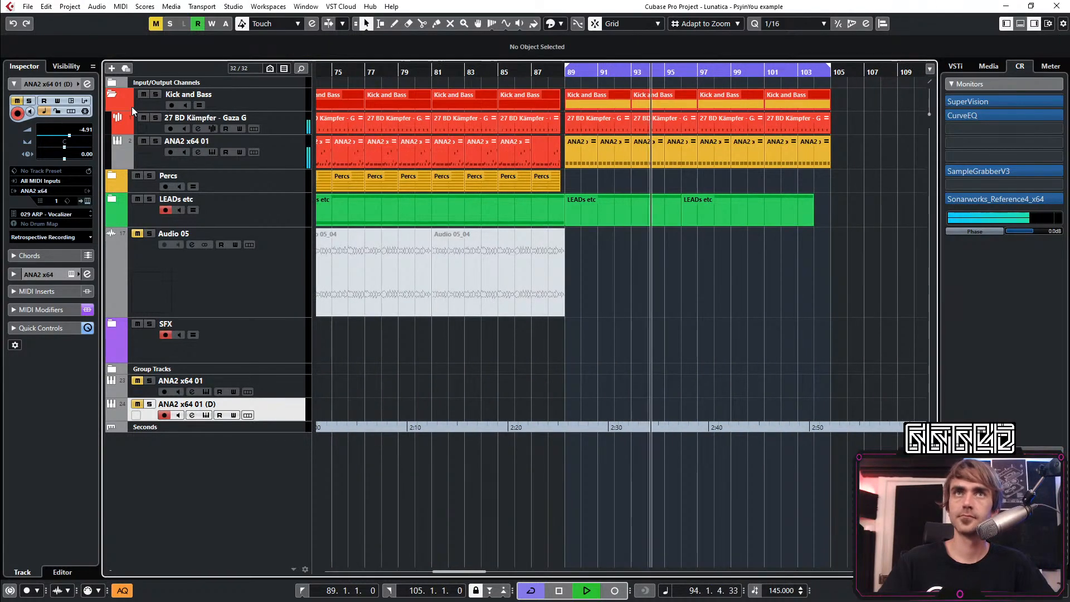
Collapse the Kick and Bass folder, expand the group tracks and open the Snap Heap insert on the Kick and Bass group
click(112, 94)
key(KP_Subtract)
scroll(573, 319, up, 2)
scroll(586, 332, right, 2)
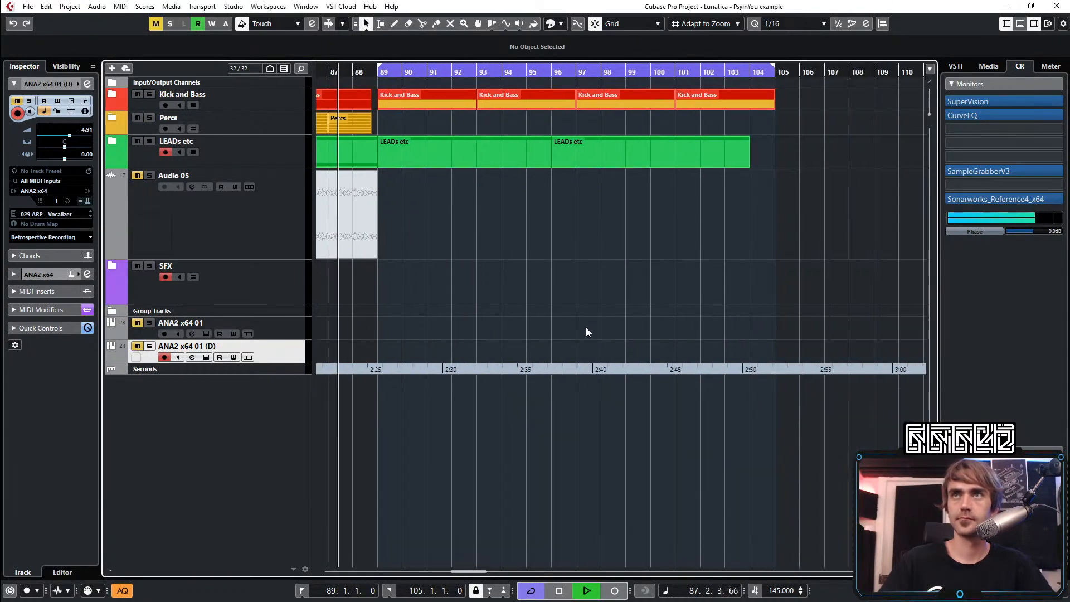
click(114, 311)
click(297, 326)
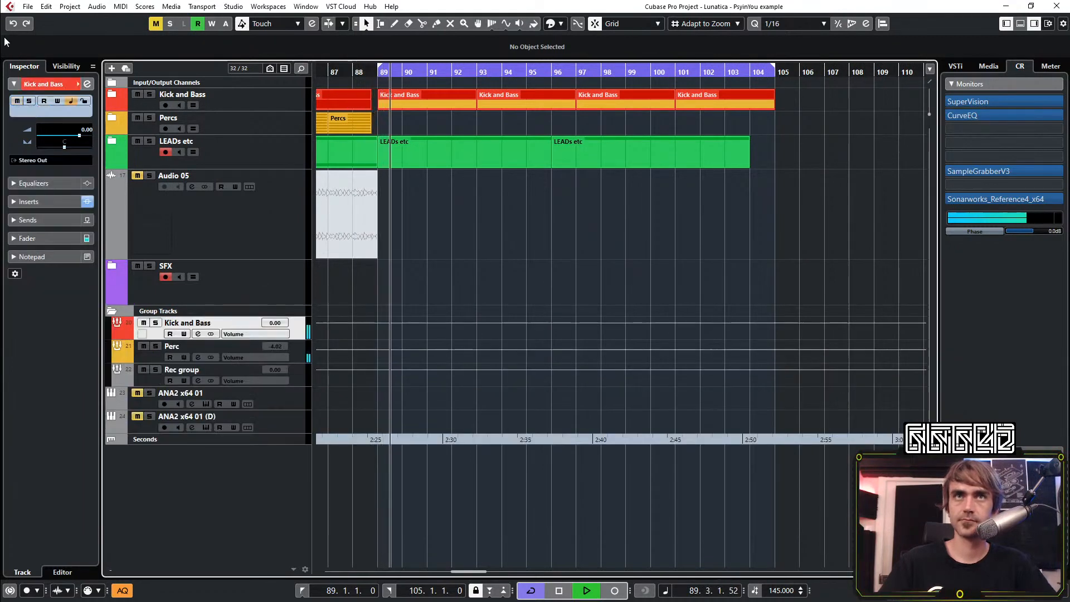
click(88, 83)
click(218, 276)
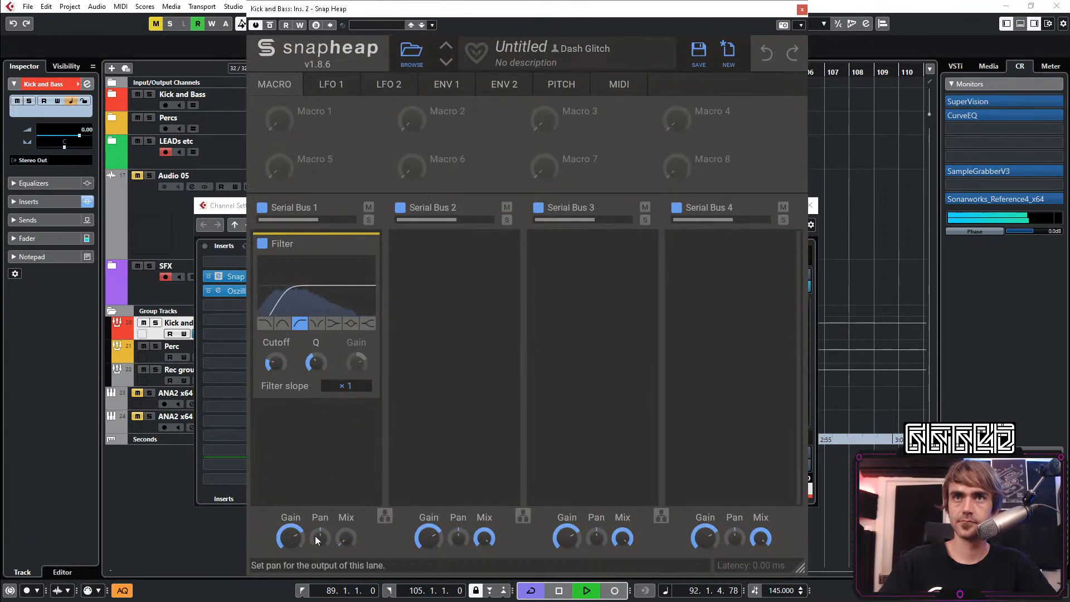
Raise the Serial Bus 1 mix to full and assign Macro 1 to the filter cutoff, with the filter slope at ×2
drag(345, 537, 345, 457)
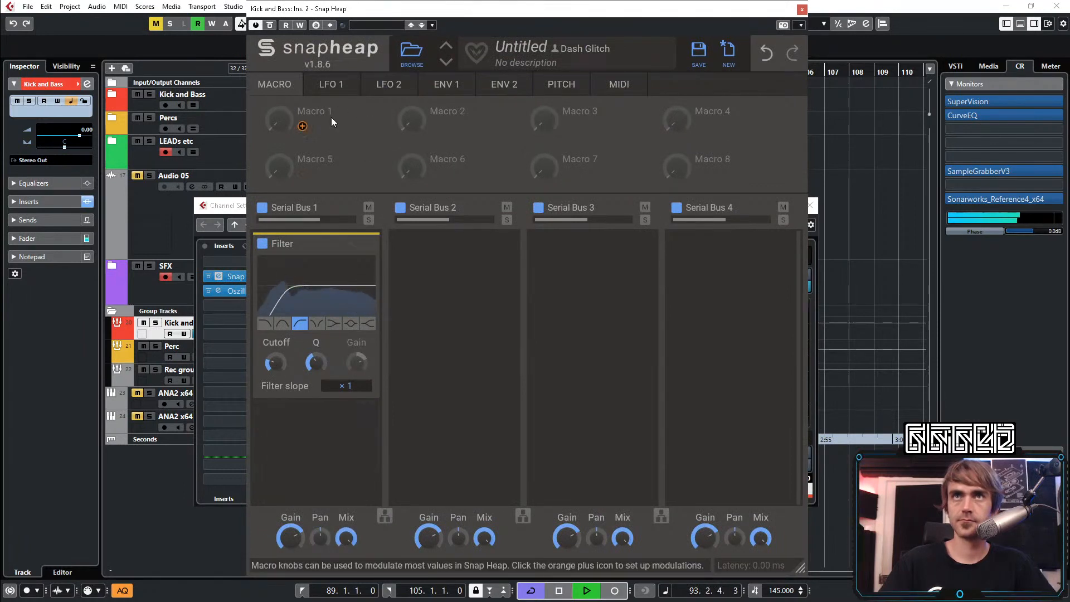
click(302, 126)
click(276, 377)
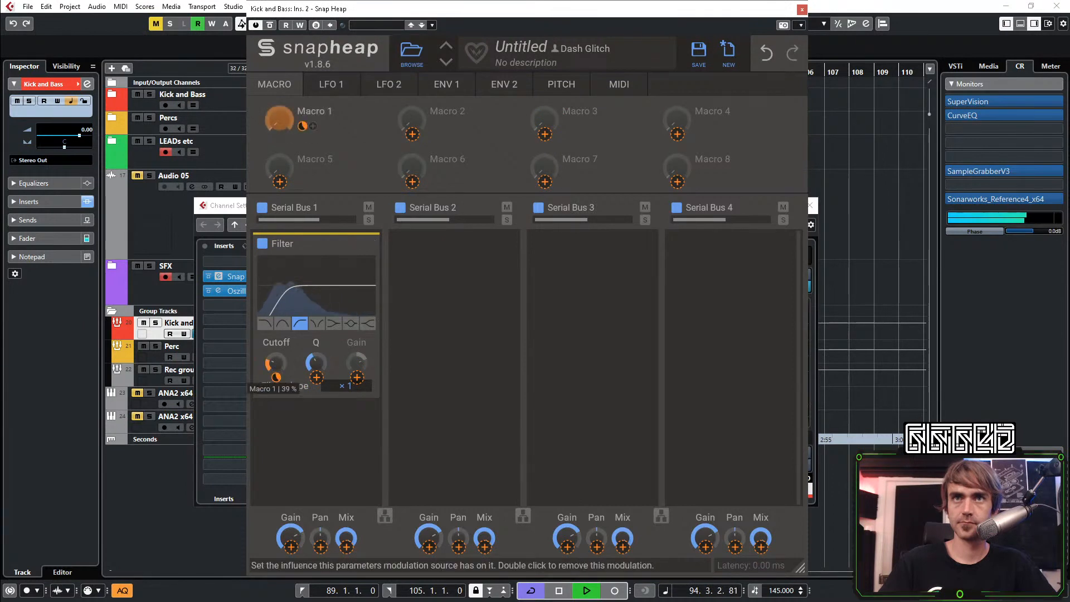
click(354, 167)
drag(279, 119, 279, 126)
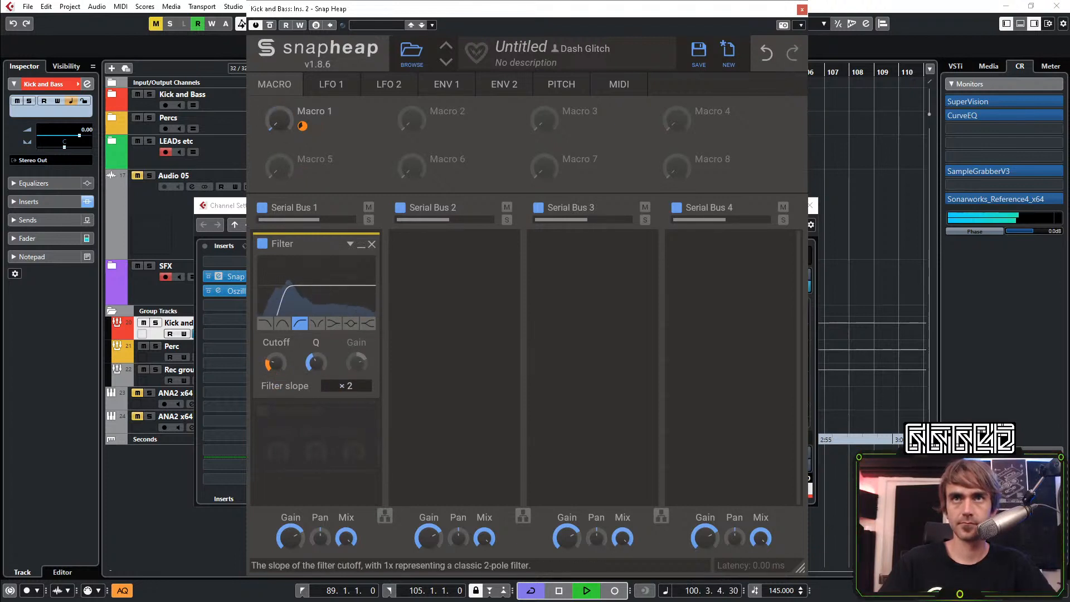
Add a Haas effect below the filter in Serial Bus 1, bypass it and minimize the filter
click(285, 432)
click(410, 480)
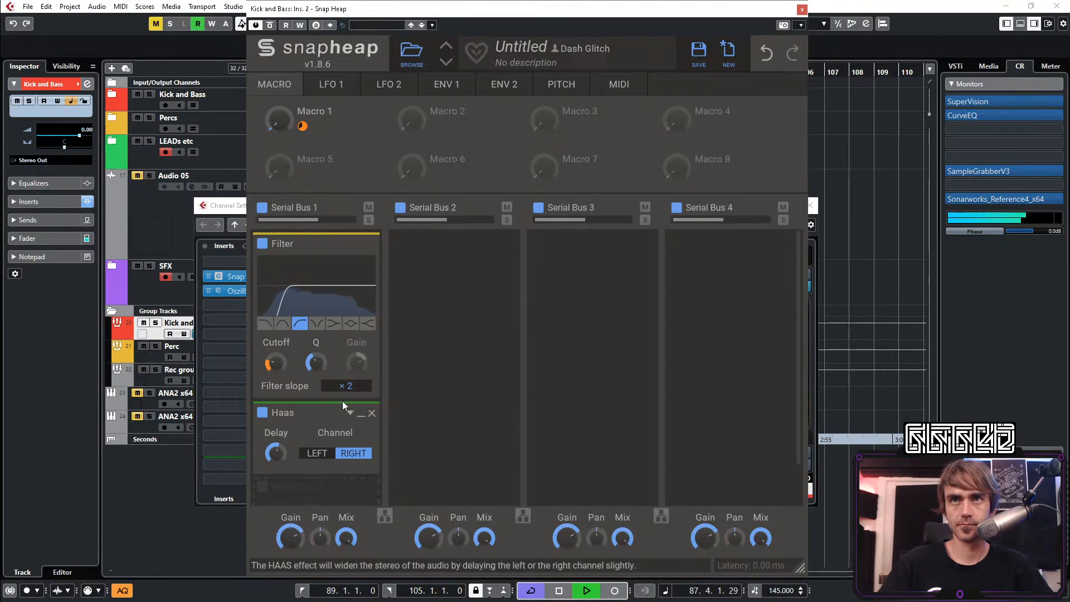
click(262, 413)
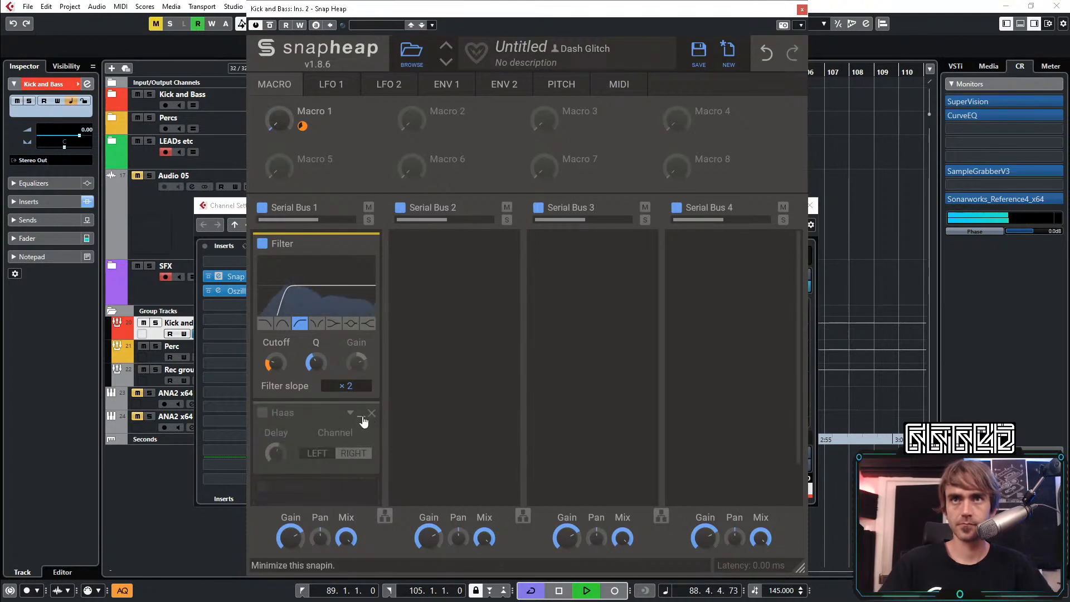
click(362, 245)
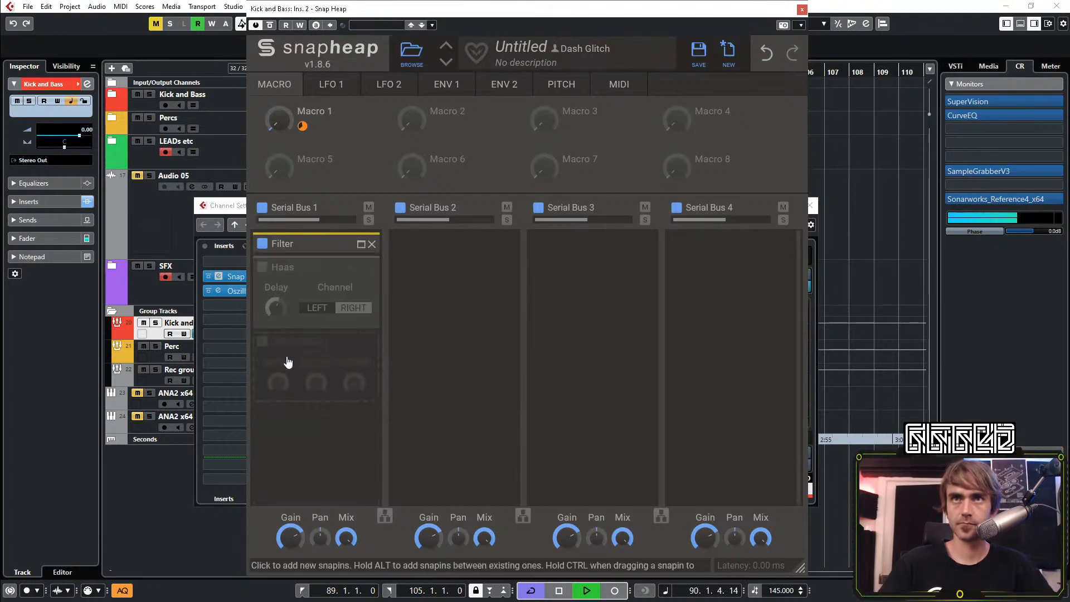
Add a Gain effect below the Haas set to 66.2 %, and switch the Haas effect back on
click(289, 360)
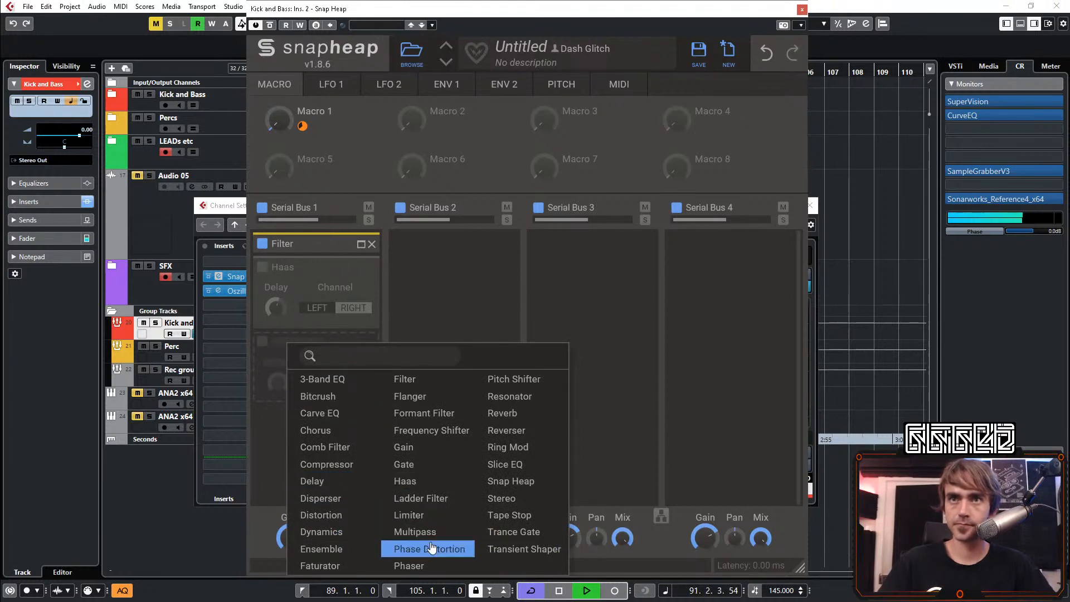
click(419, 449)
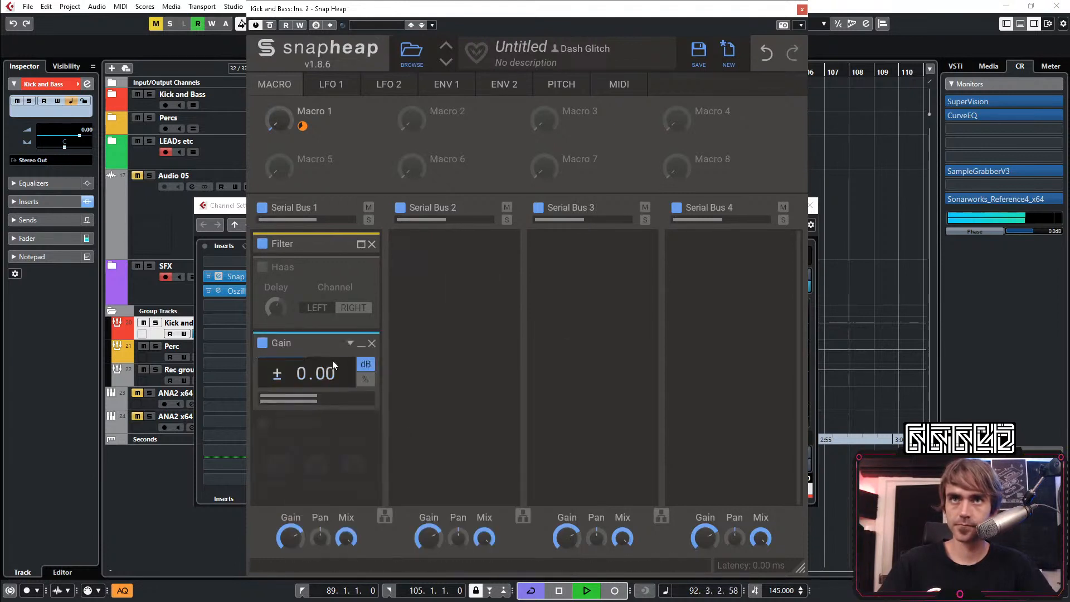
click(365, 379)
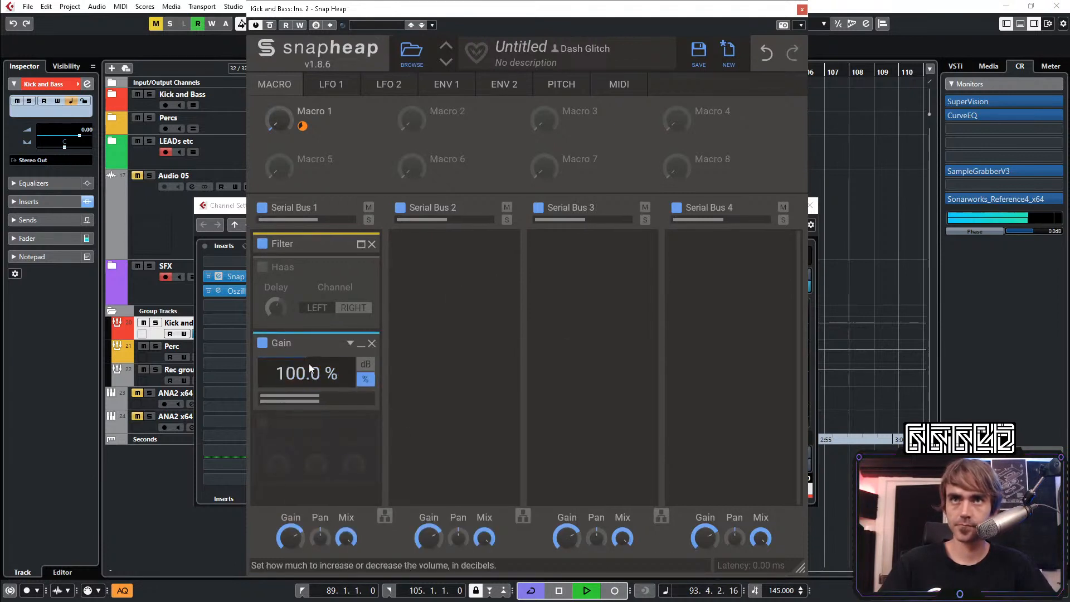
click(262, 267)
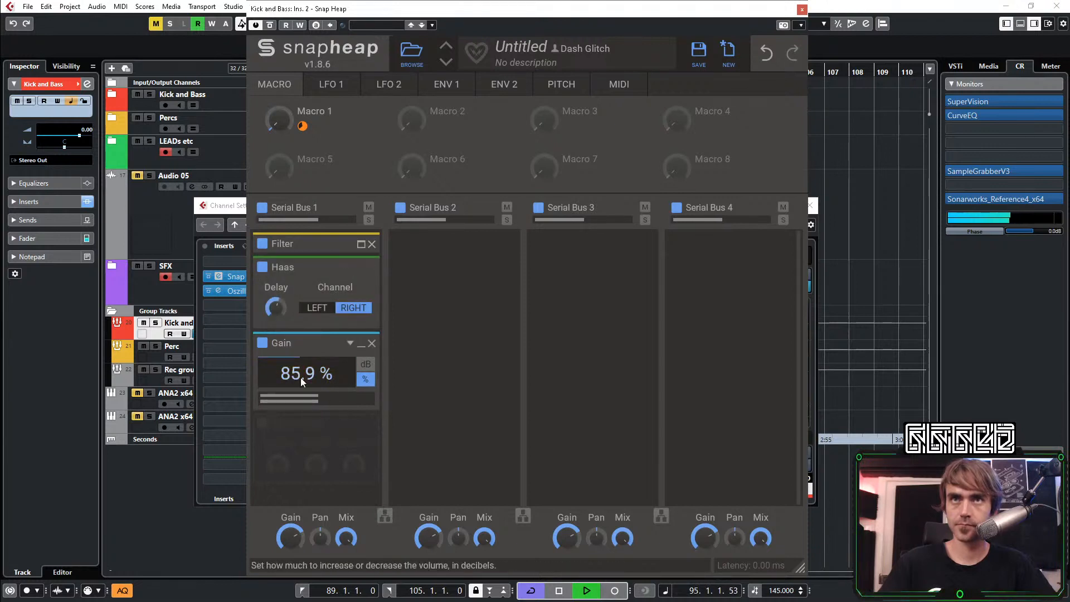
drag(307, 375, 306, 379)
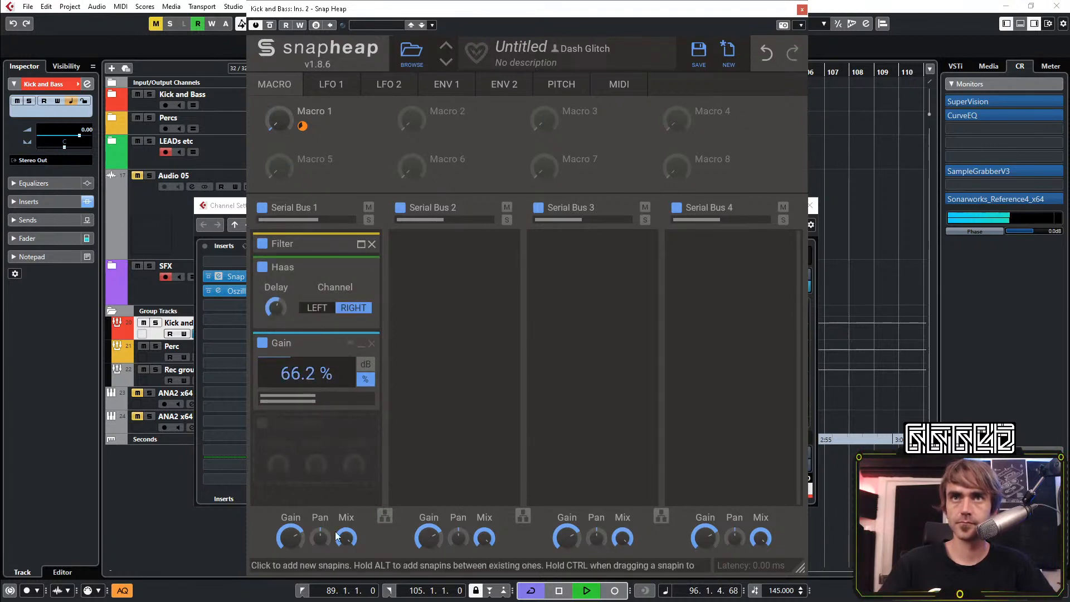
Compare the Serial Bus 1 mix at 0 % and full, and reduce the amount of Macro 1 modulation on the filter cutoff
drag(346, 538, 347, 543)
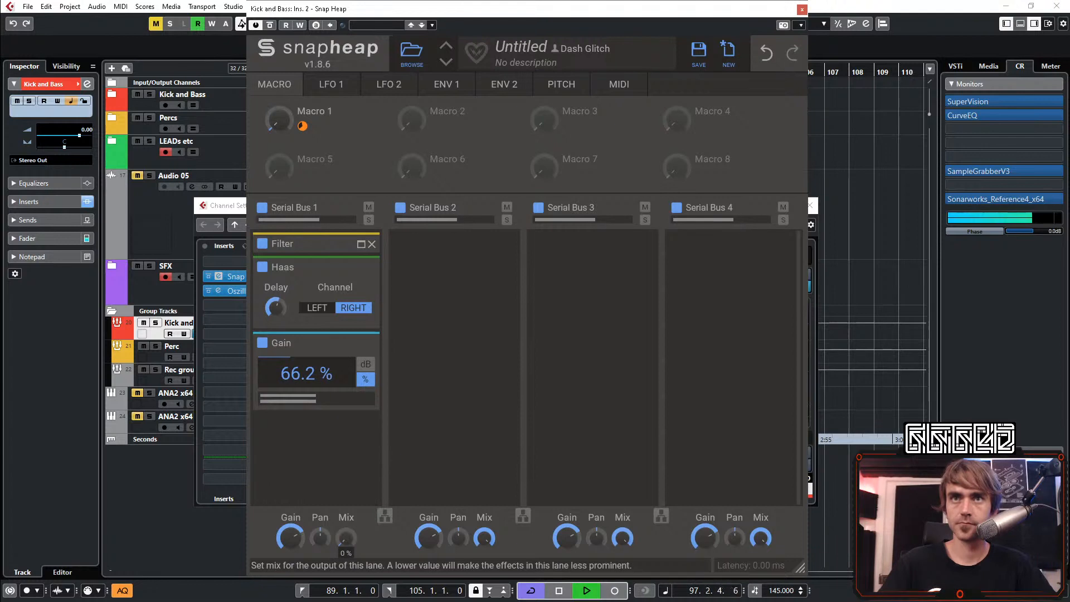
double_click(346, 544)
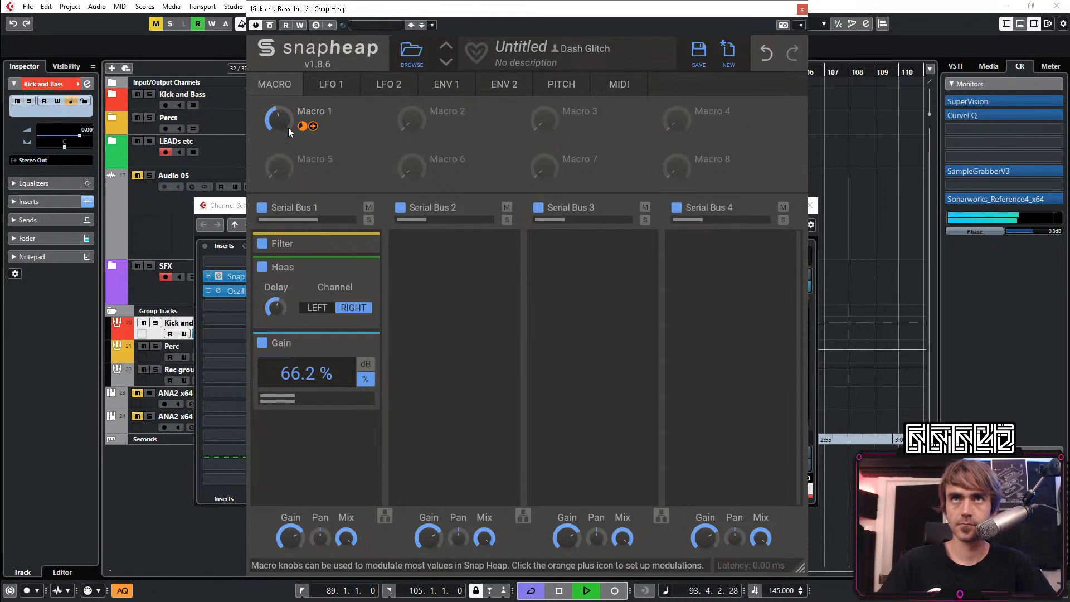
drag(303, 126, 302, 132)
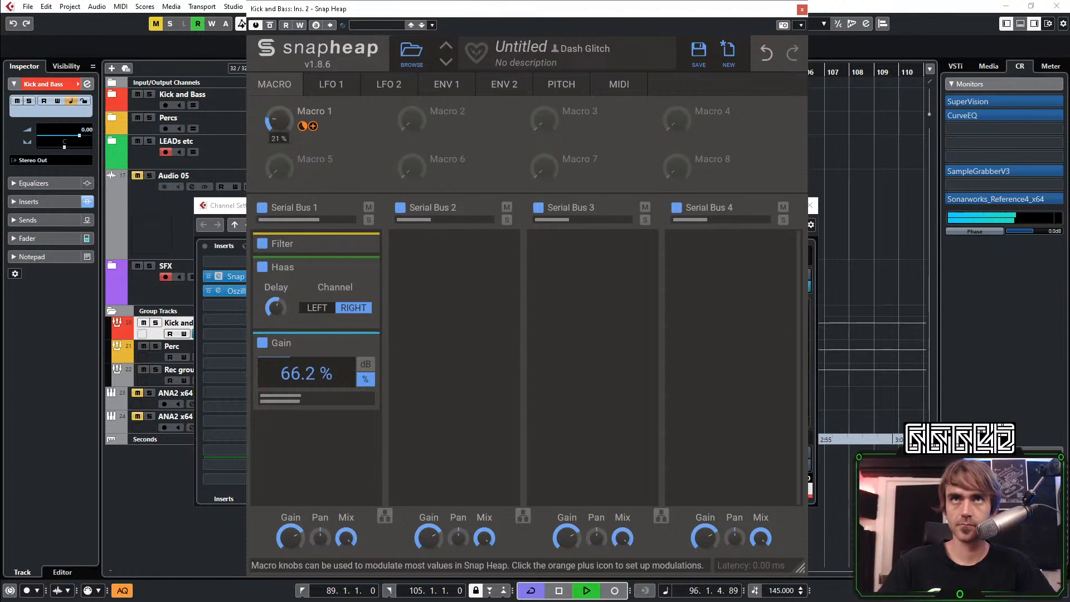
Minimize the Haas and Gain effects and add a 22.4 ms Delay below them in Serial Bus 1
click(361, 268)
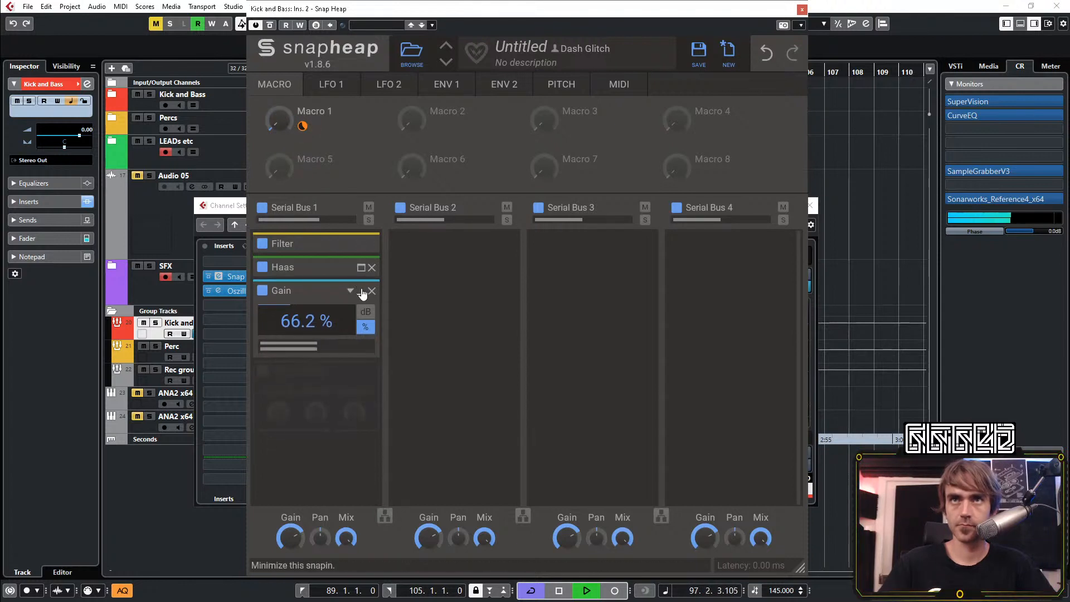
click(360, 290)
click(303, 335)
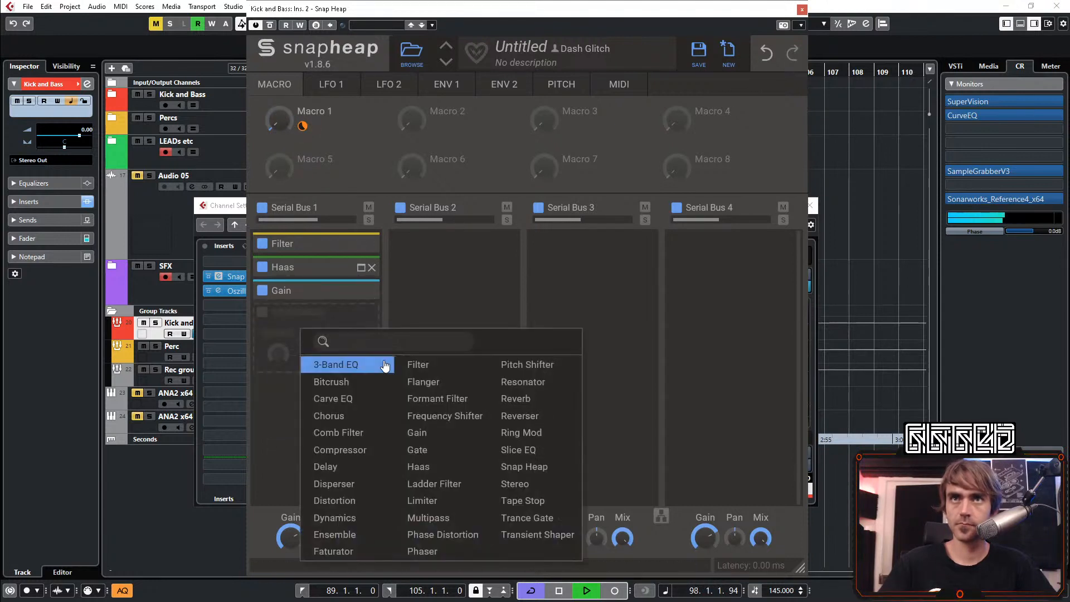
click(335, 466)
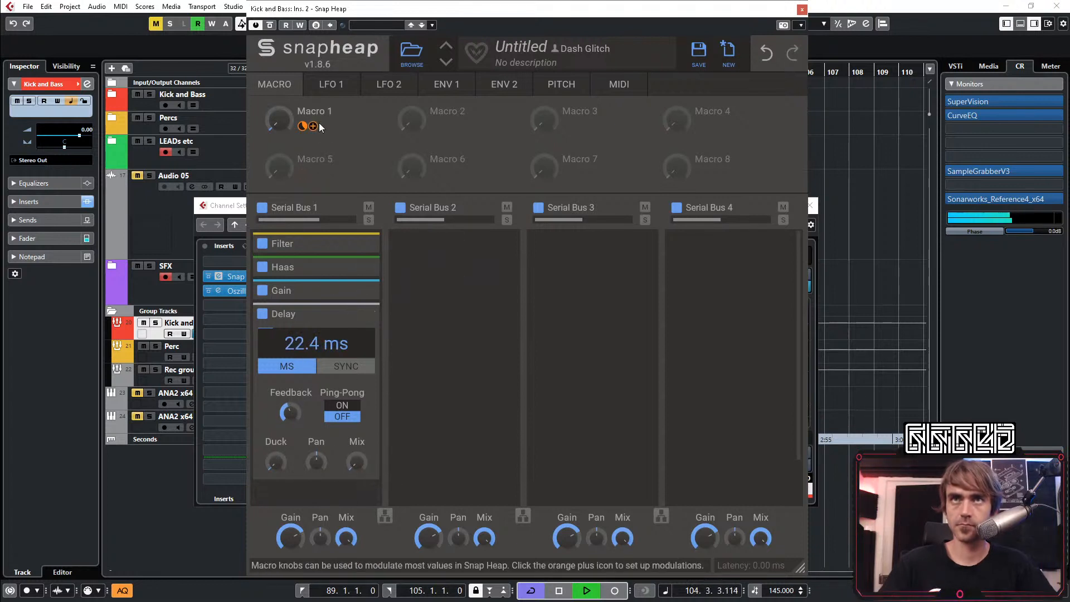
Assign Macro 1 to the Delay's mix, raise the macro to about 97 % and move the Delay directly below the filter
drag(316, 126, 359, 478)
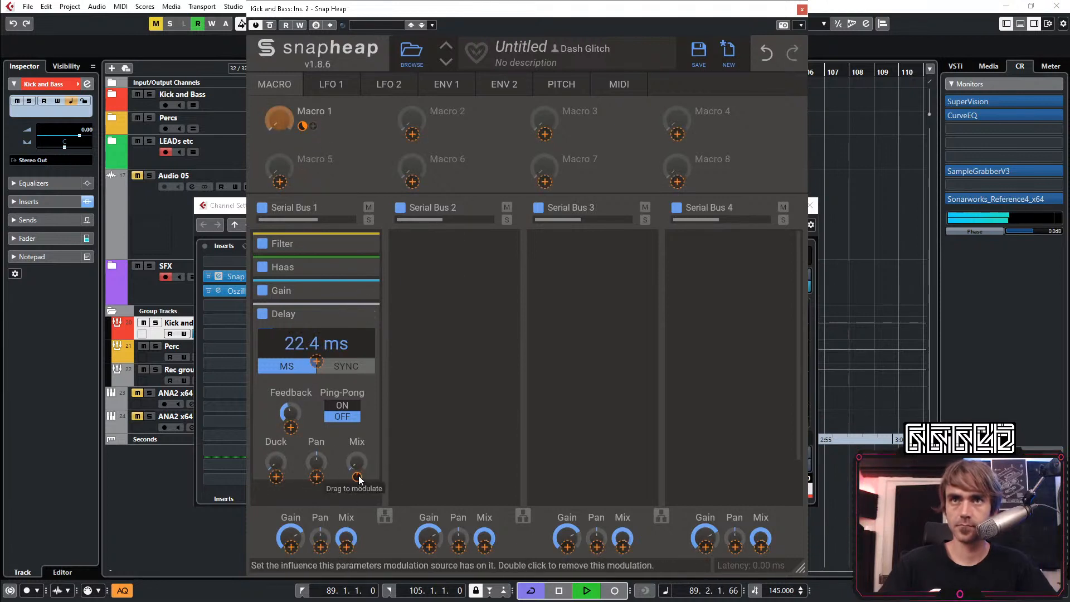
click(279, 117)
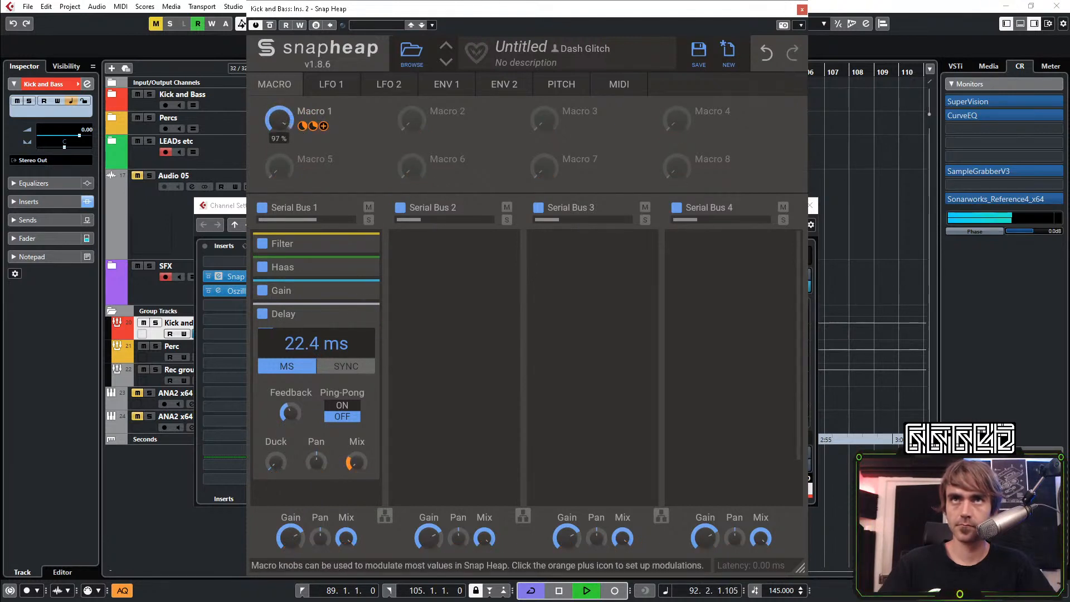
drag(305, 313, 308, 265)
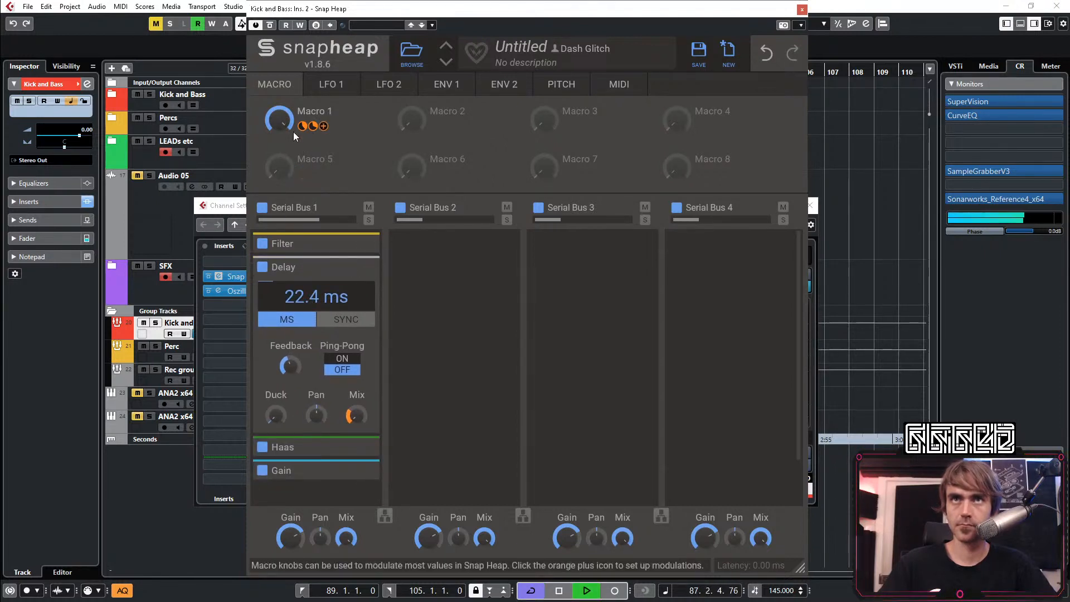
Assign Macro 1 to the Delay's feedback, set the feedback to 20 % and the macro's amount on the Delay mix to 39 %
click(323, 126)
click(290, 380)
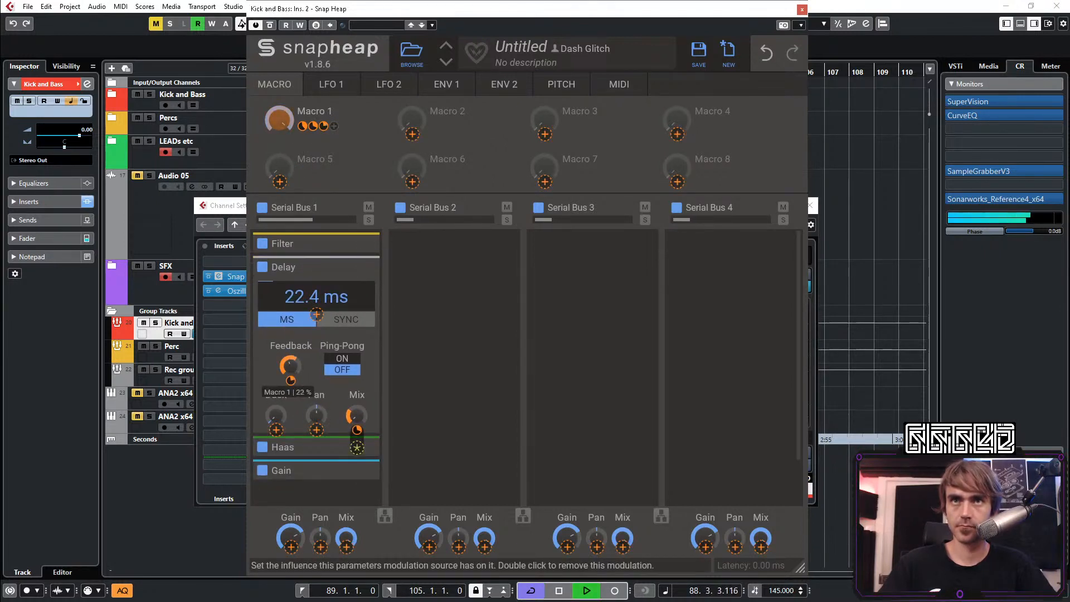
drag(290, 380, 290, 367)
click(285, 392)
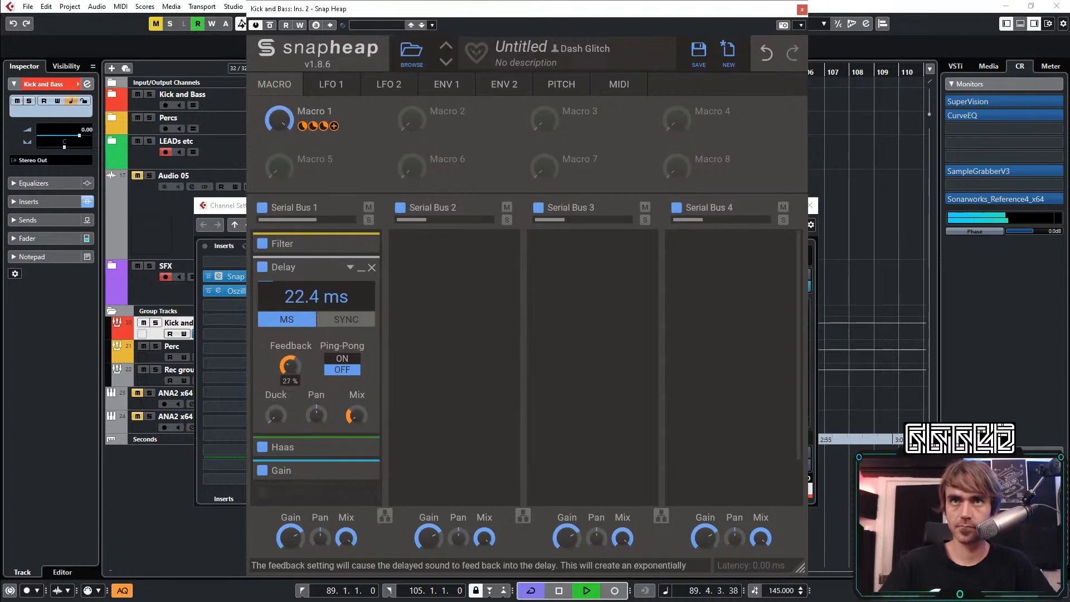
drag(358, 430, 357, 429)
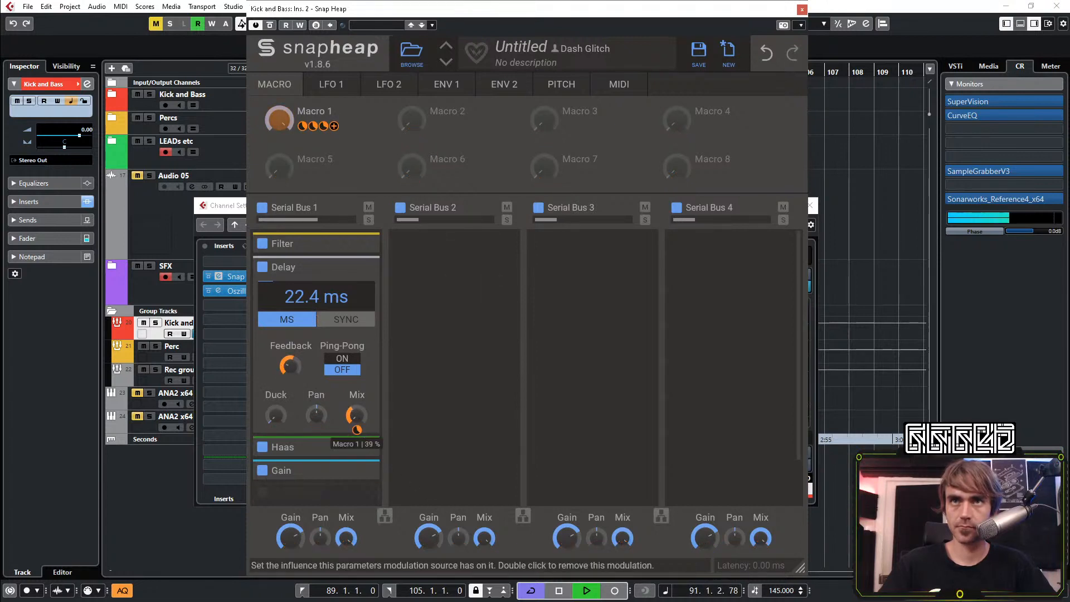
drag(290, 365, 290, 370)
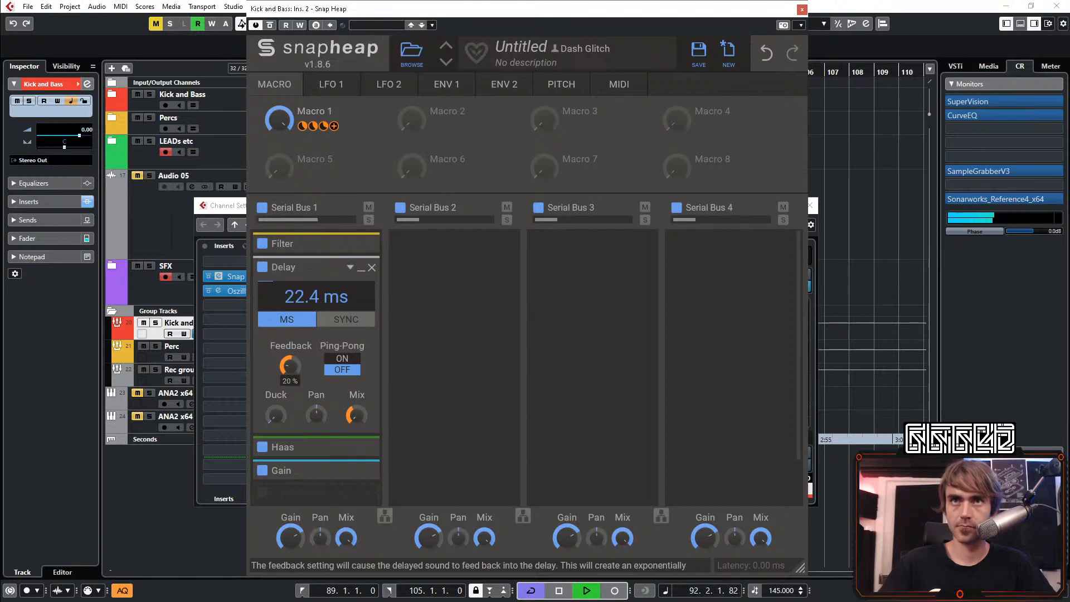
key(space)
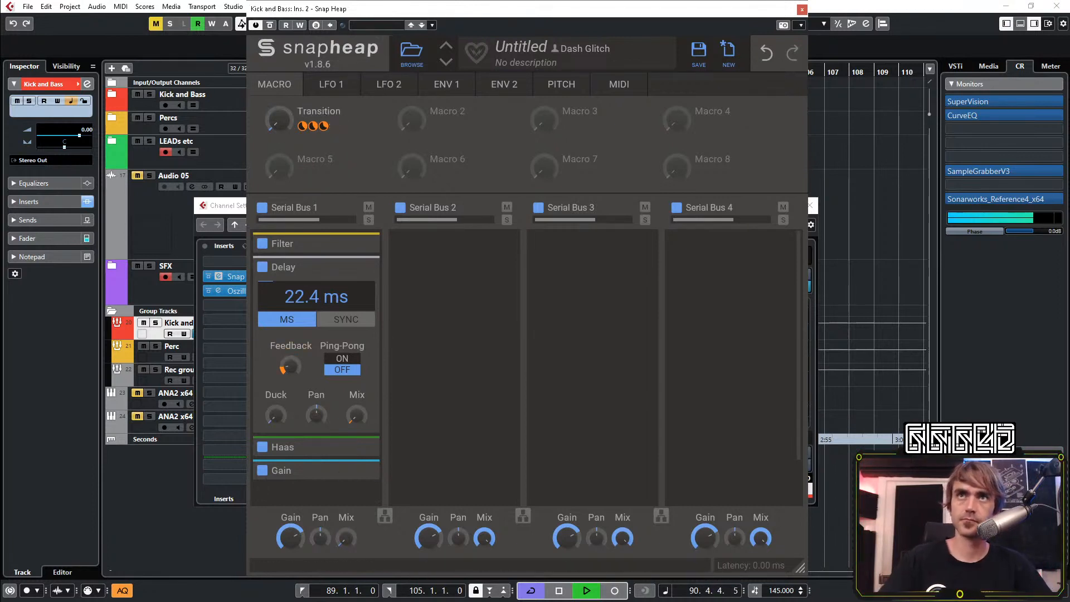
Assign Macro 2 to the Serial Bus 1 mix, name it Mix and raise it to full with automation writing on
drag(434, 127, 347, 547)
click(448, 109)
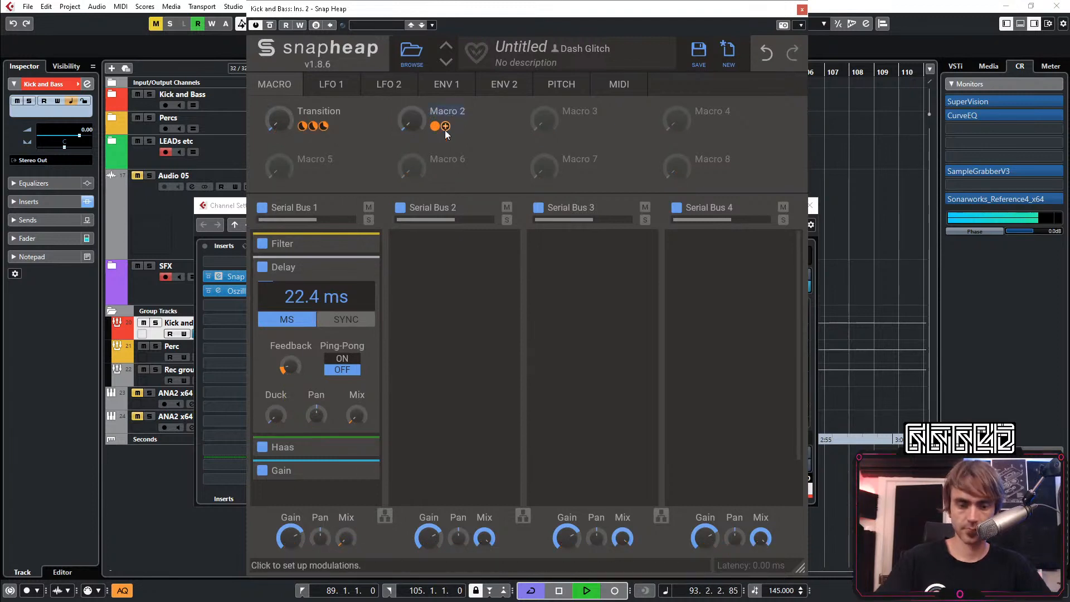
text(Mix)
key(Return)
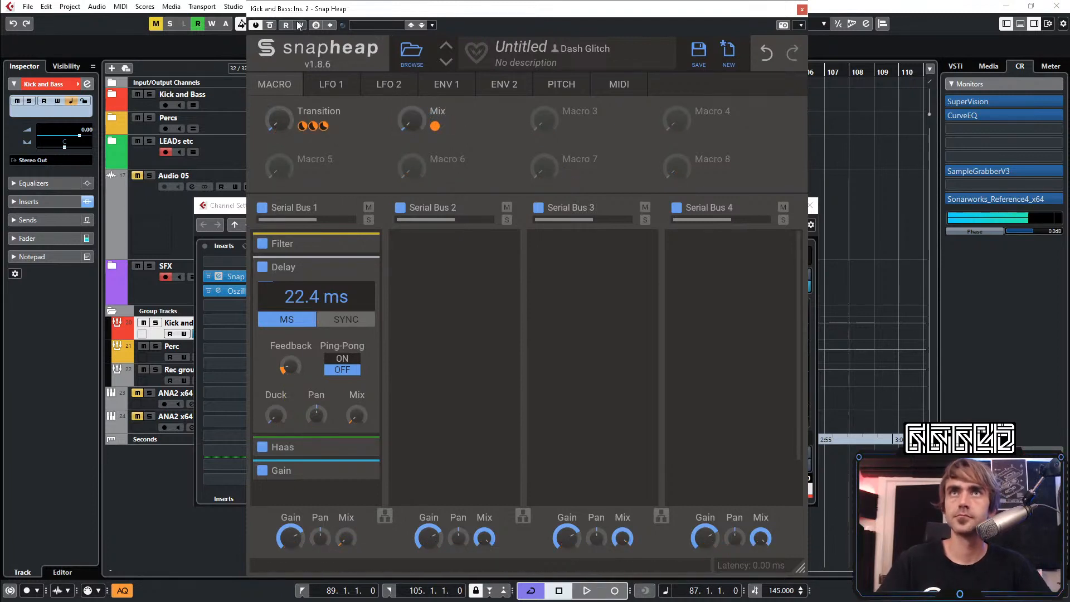
click(410, 119)
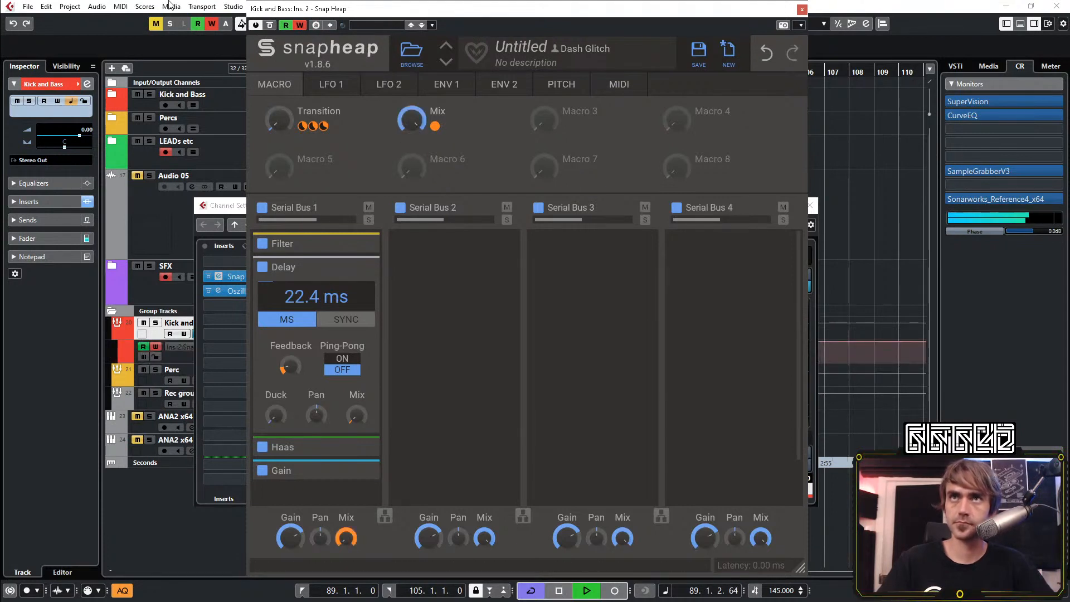
Stop automation writing, close the plugin windows and clean up the Snap Heap Mix automation so it jumps from 0 to 100 at bar 89
click(299, 27)
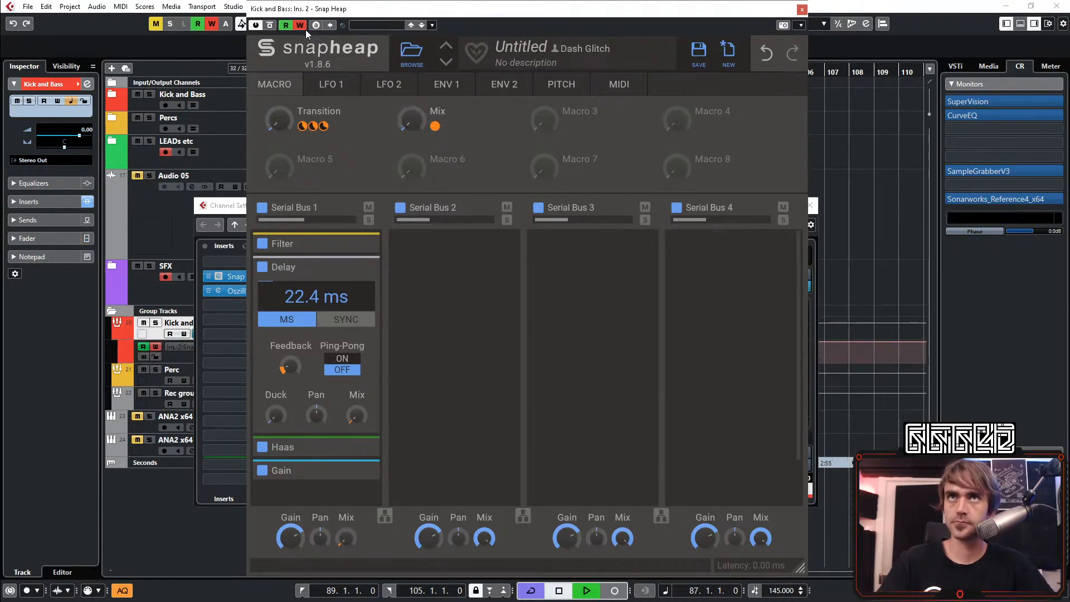
click(803, 9)
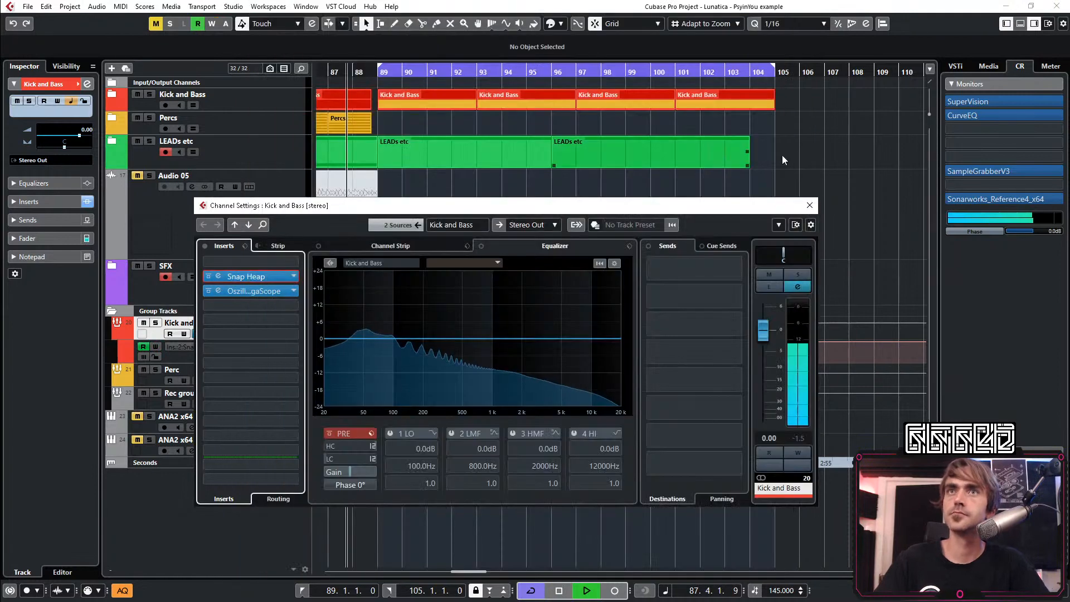
click(810, 205)
scroll(365, 381, up, 5)
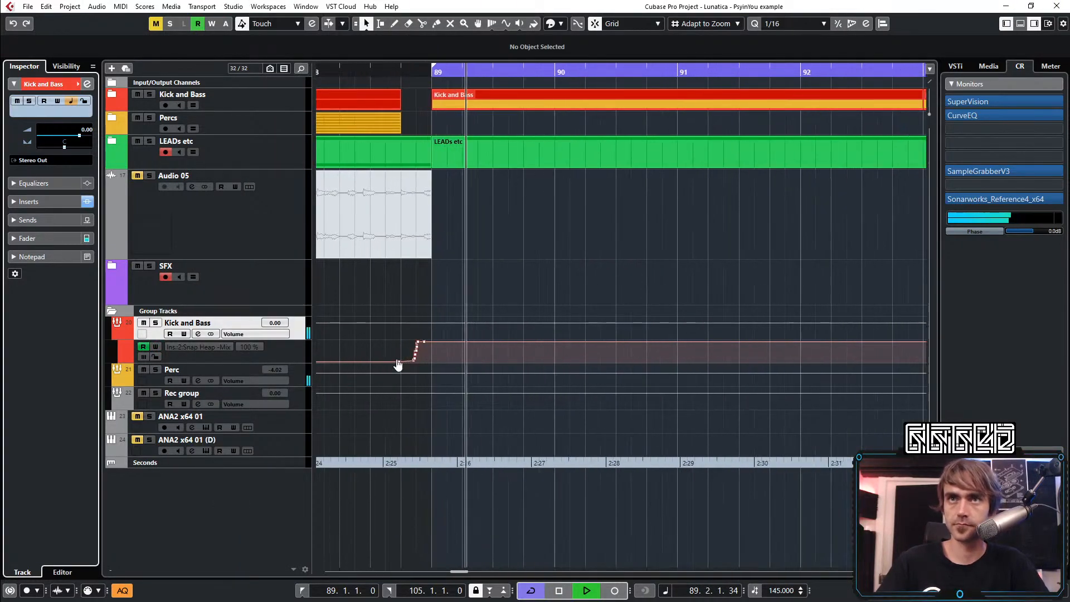
mouse_move(432, 338)
mouse_down()
mouse_move(391, 368)
mouse_move(414, 373)
mouse_move(432, 336)
mouse_up()
key(Delete)
scroll(445, 360, down, 5)
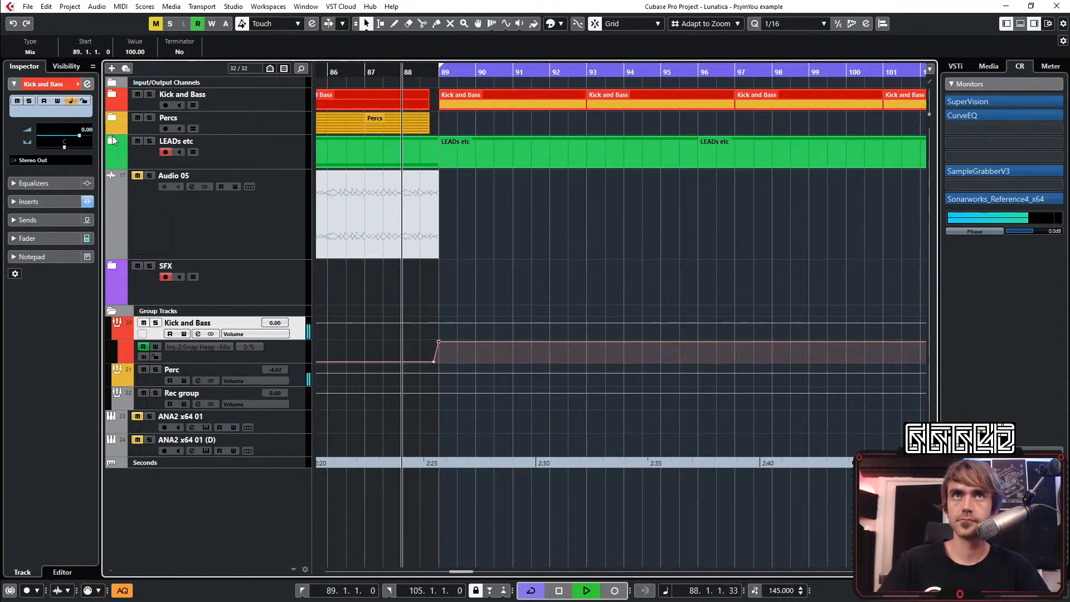
Reopen Snap Heap with automation writing on, raise the Transition macro to about 15 % to create its automation lane, and close the windows
click(198, 334)
click(217, 277)
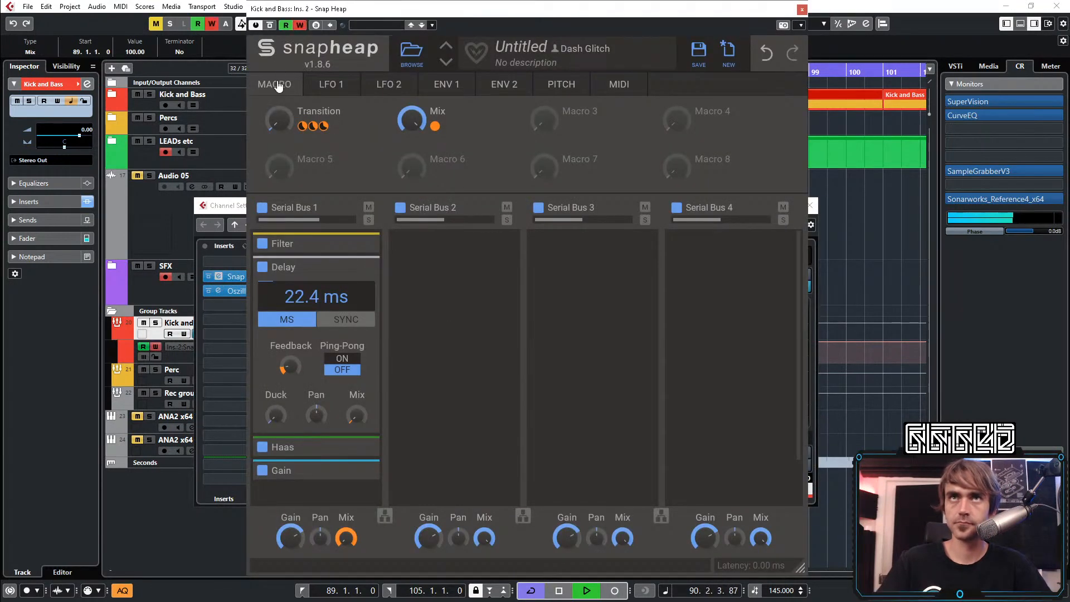
drag(279, 120, 278, 116)
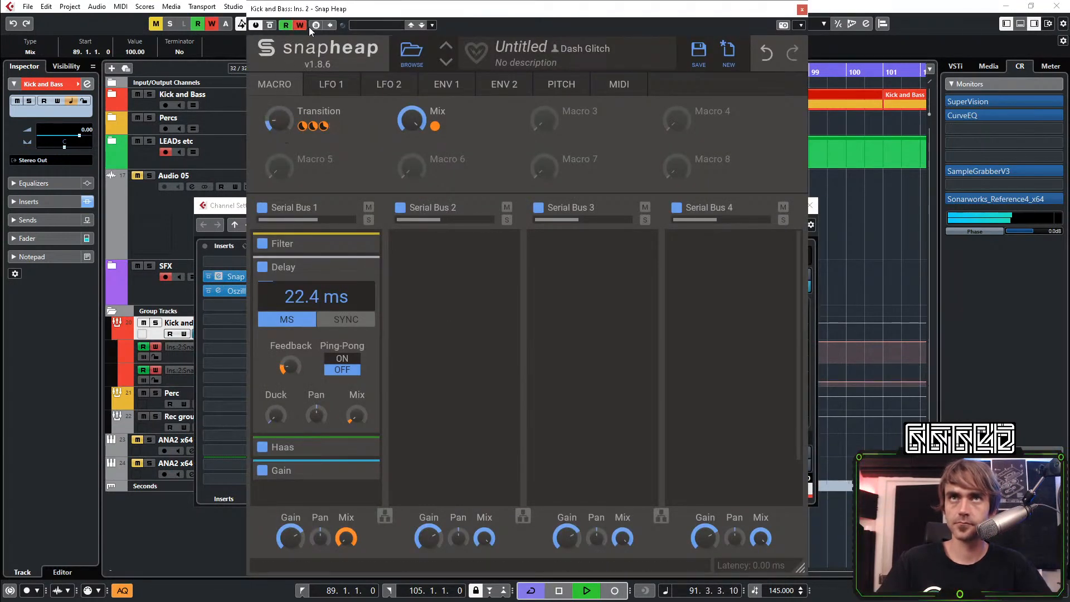
click(801, 9)
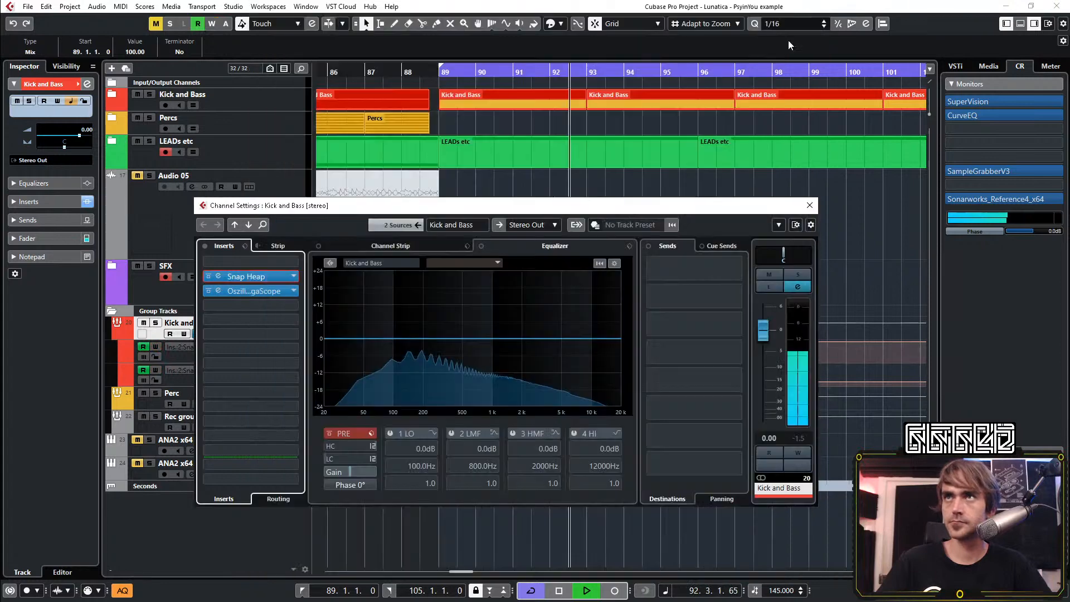
click(809, 205)
key(space)
key(space)
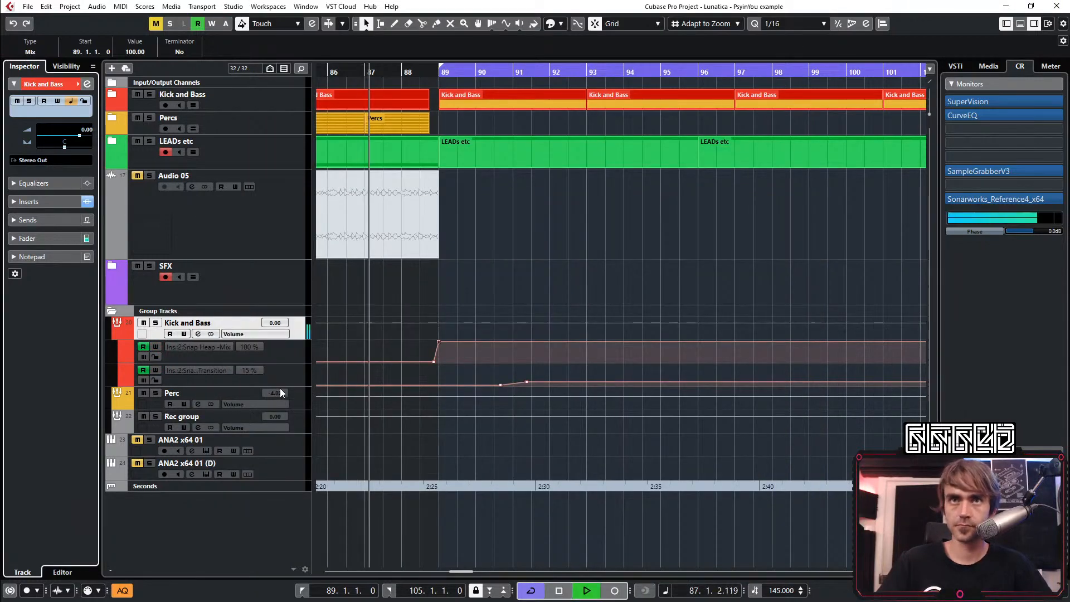
Enlarge the Transition automation lane and shape one ramp from zero at bar 89 to 66.79 at bar 105, removing the points in between
drag(281, 386, 282, 521)
scroll(638, 488, down, 4)
scroll(478, 526, right, 3)
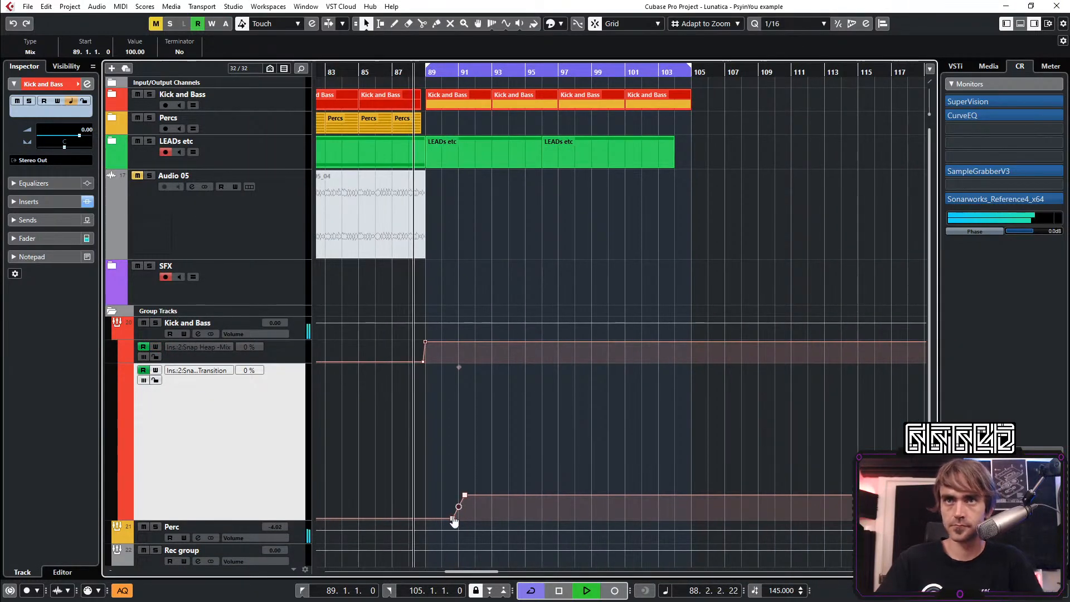
click(425, 518)
drag(759, 493, 691, 437)
drag(497, 445, 438, 528)
key(Delete)
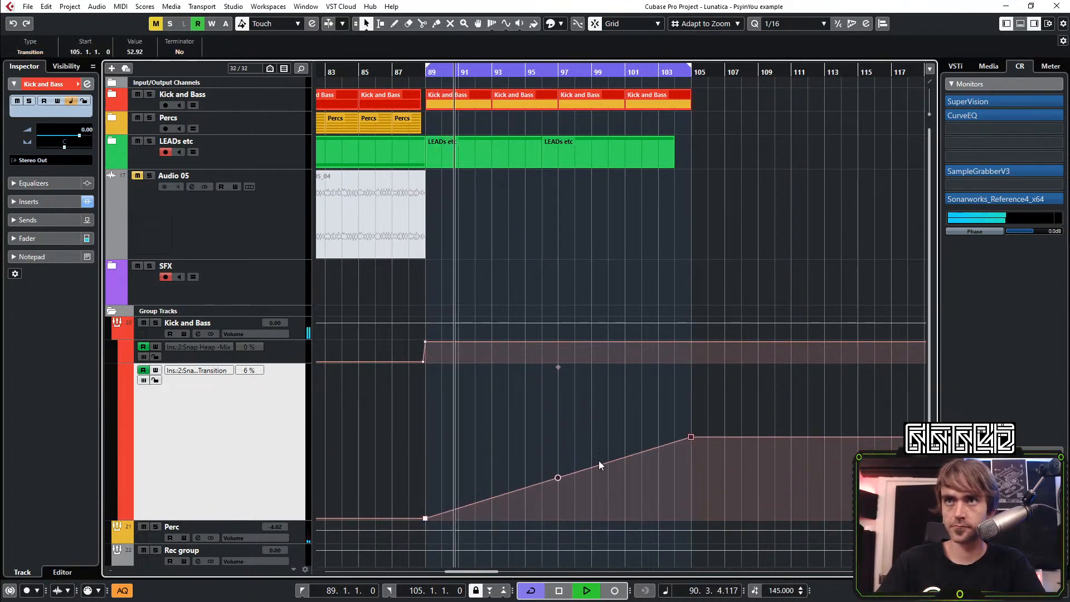
click(692, 438)
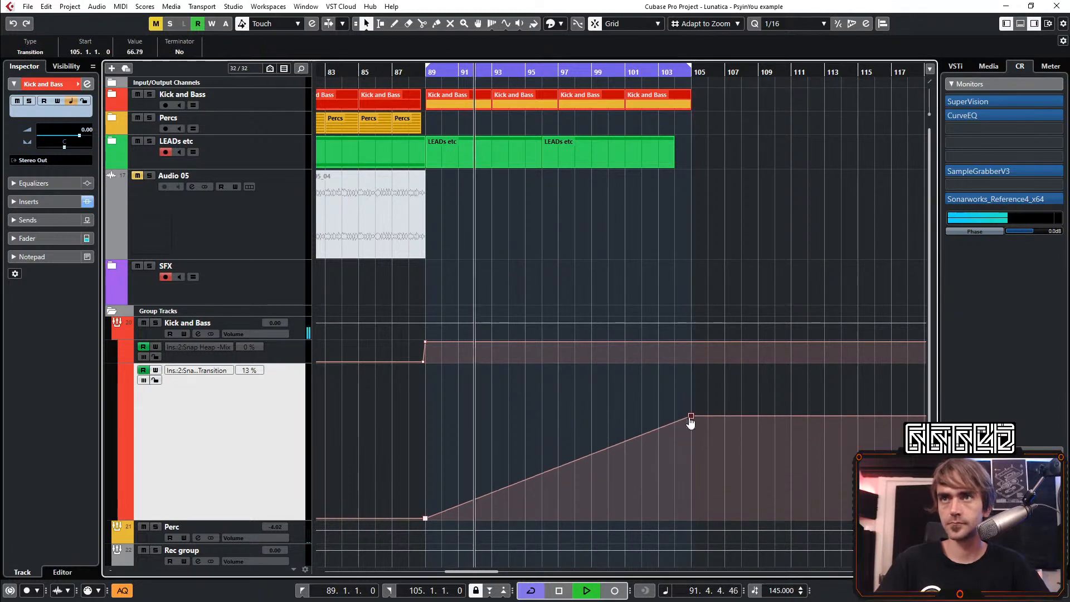
Collapse the Group Tracks folder and expand the LEADs etc folder
click(116, 334)
click(111, 312)
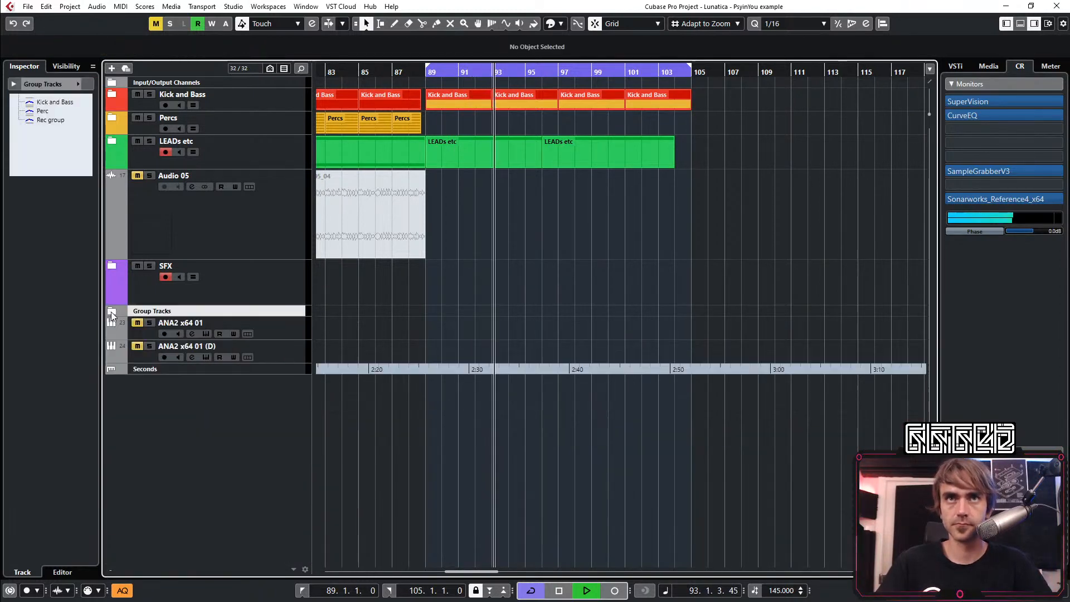
scroll(357, 258, down, 2)
scroll(371, 245, left, 5)
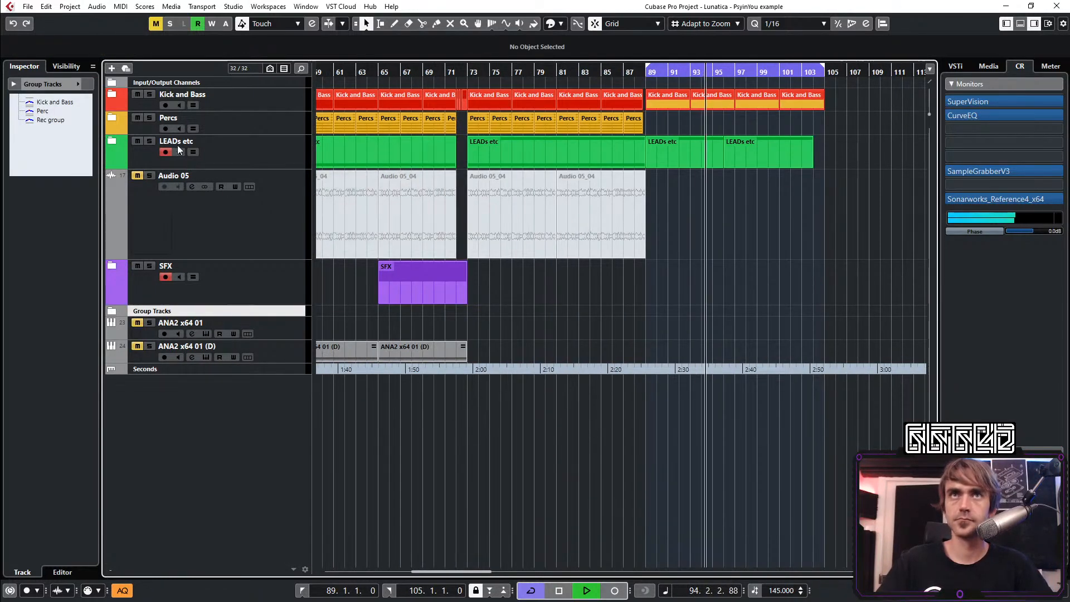
click(111, 141)
scroll(598, 522, right, 2)
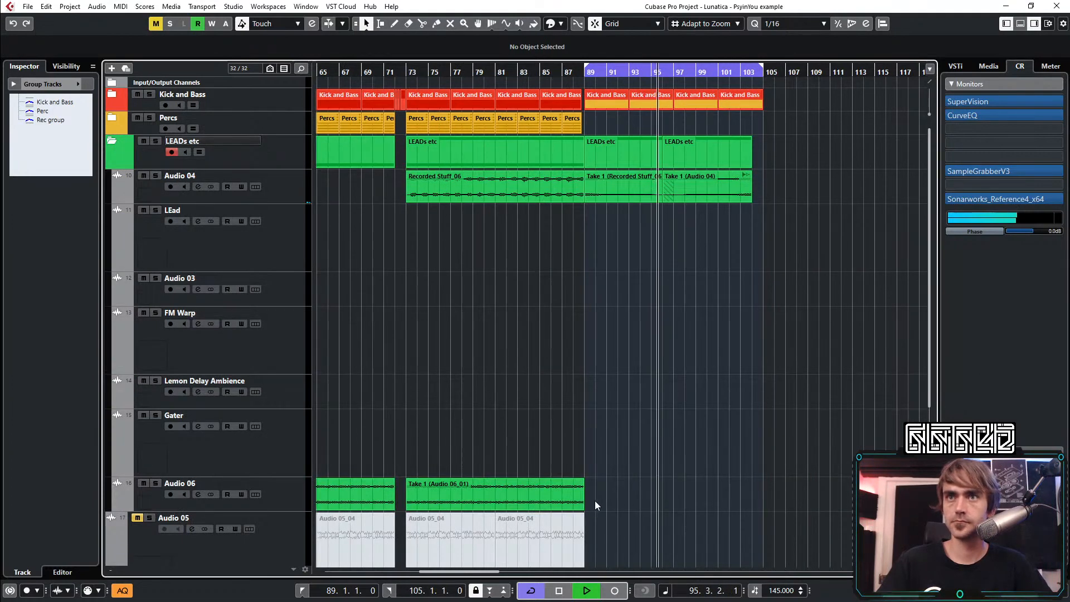
Extend the end of the Audio 06 clip that starts at bar 73 to 90.2.2.59 and select its track
drag(582, 508, 735, 521)
scroll(580, 514, up, 3)
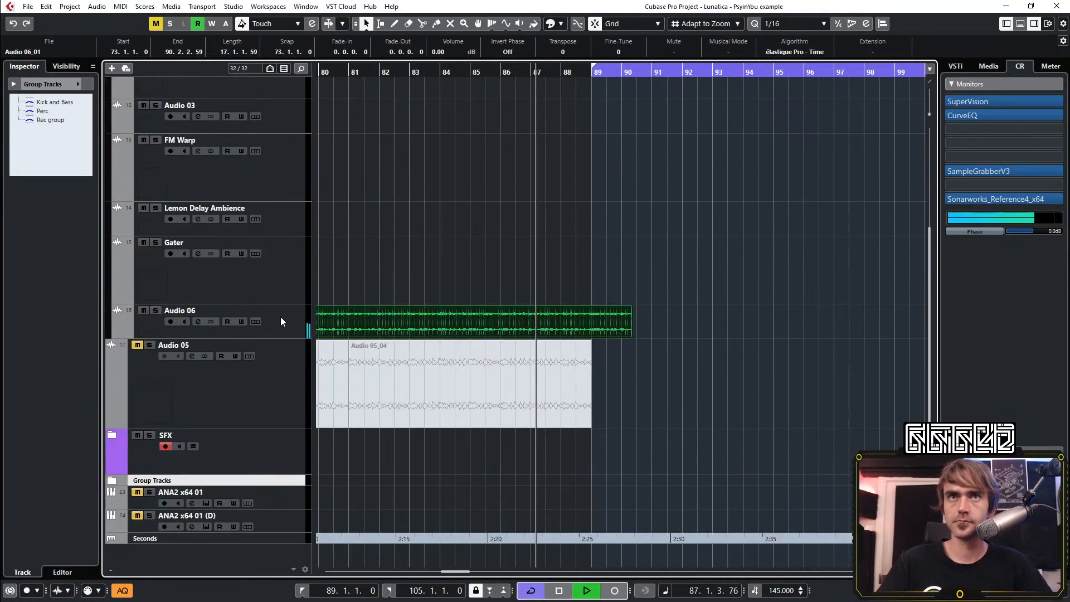
click(282, 318)
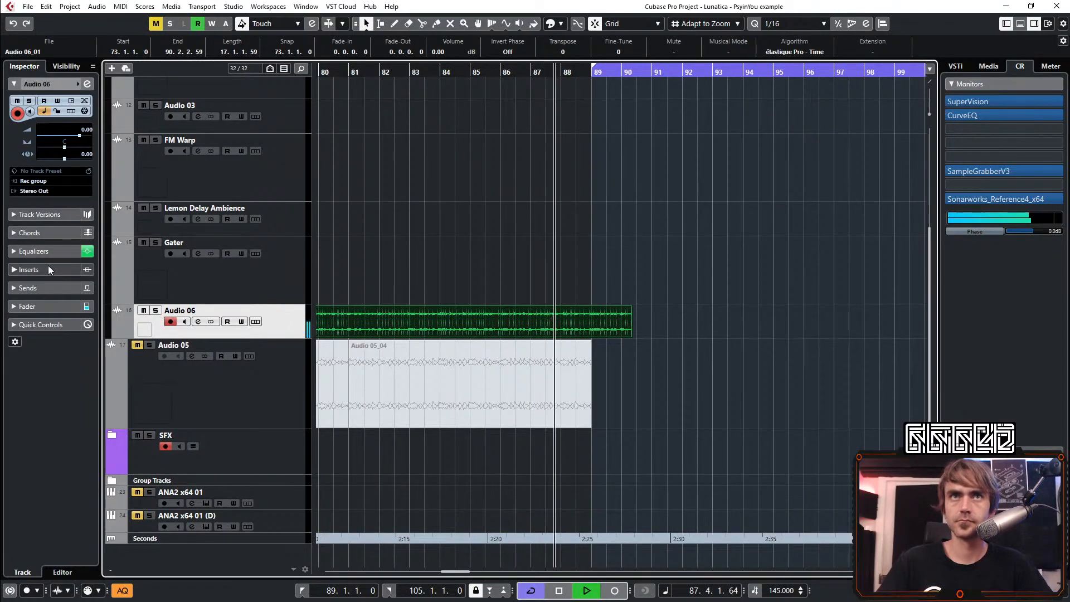
Split the Audio 06 clip at 88.3.1.0 and at bar 89, and delete the piece after bar 89
click(422, 24)
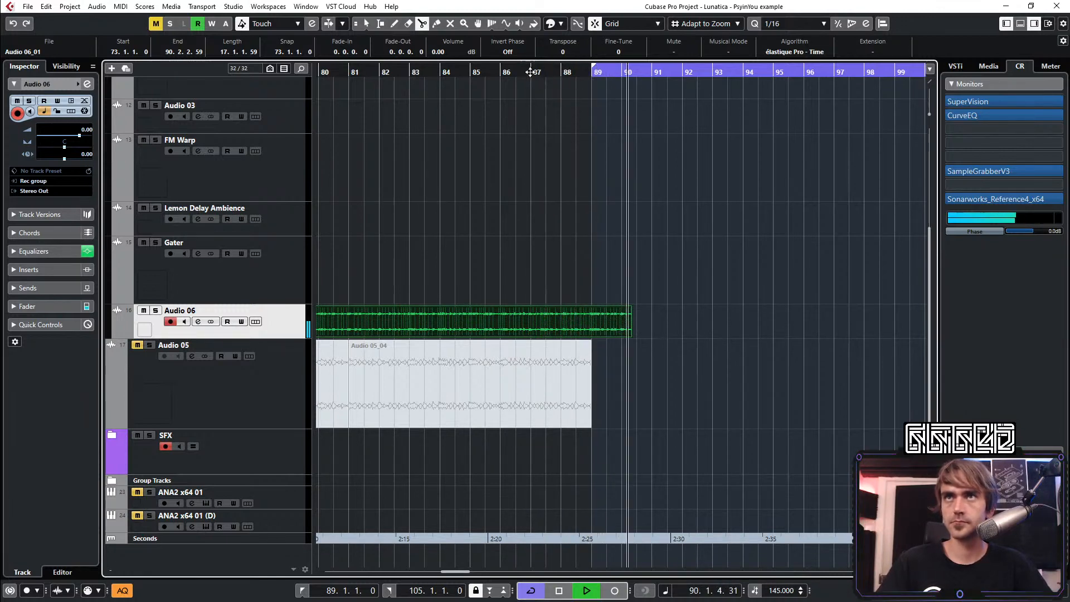
scroll(568, 323, up, 3)
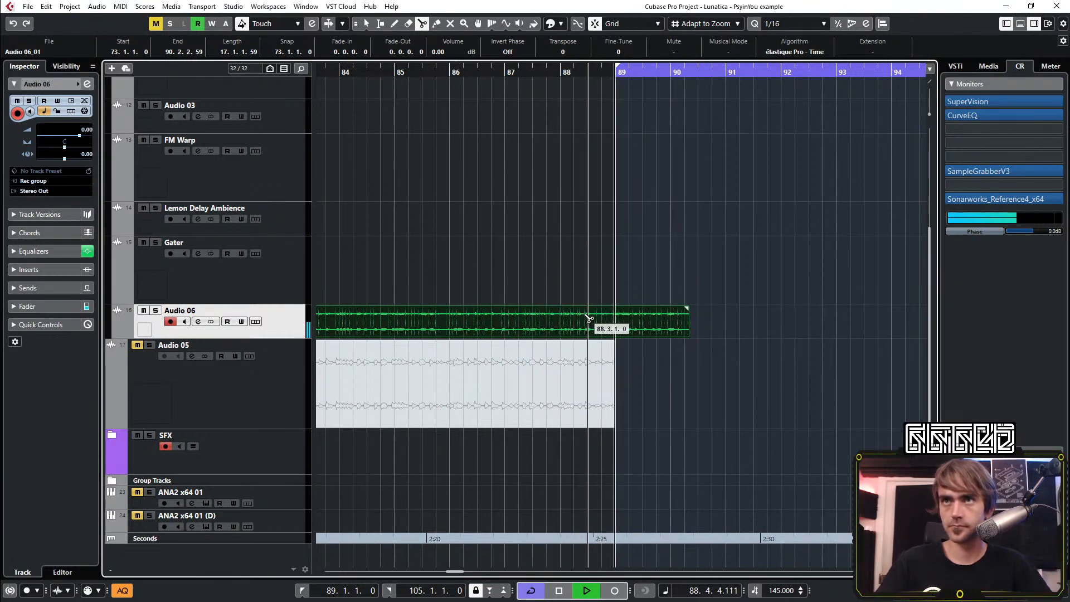
click(589, 318)
click(617, 321)
key(1)
key(Delete)
Duplicate the Audio 06 track and delete all events on the duplicate
right_click(289, 316)
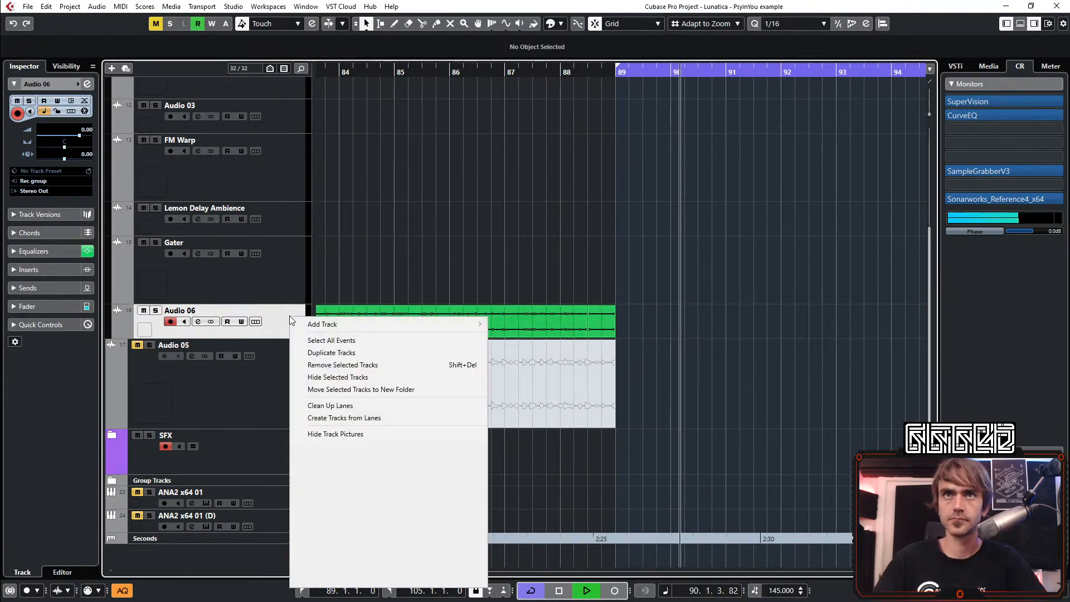
click(353, 355)
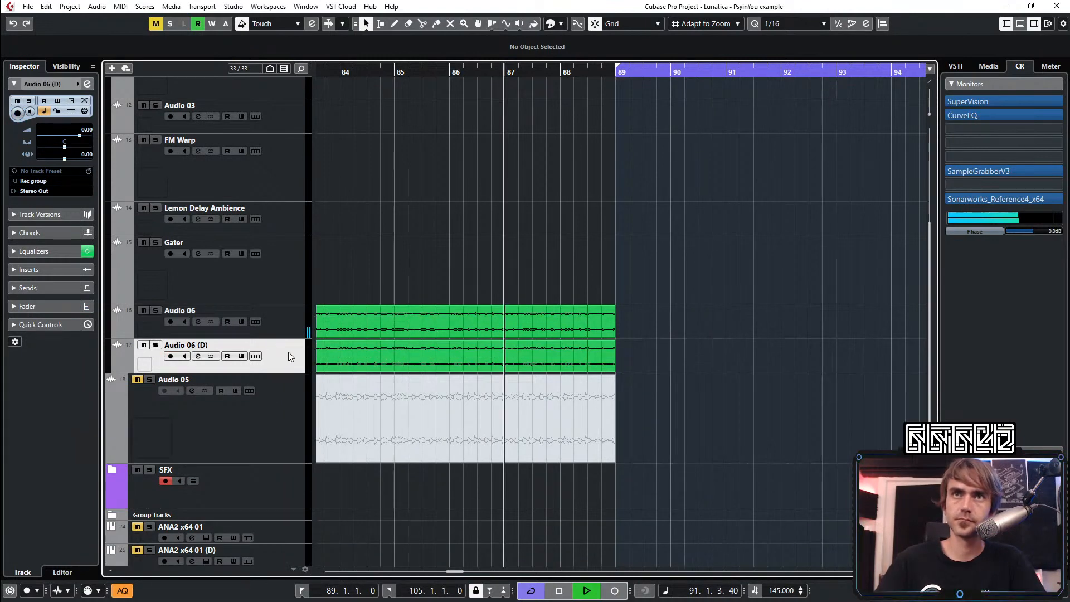
right_click(270, 351)
click(335, 104)
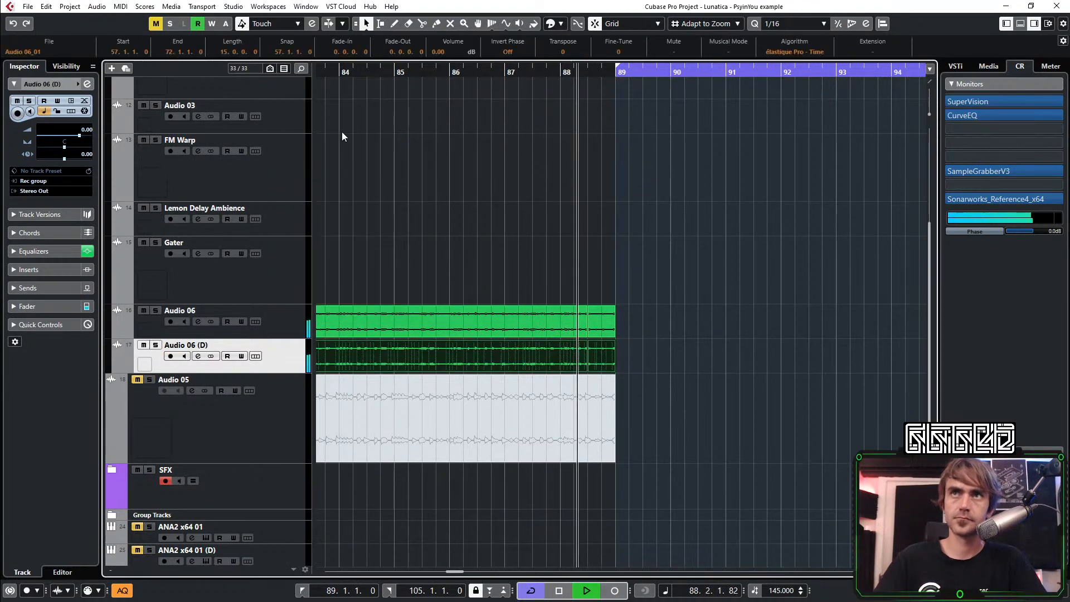
key(Delete)
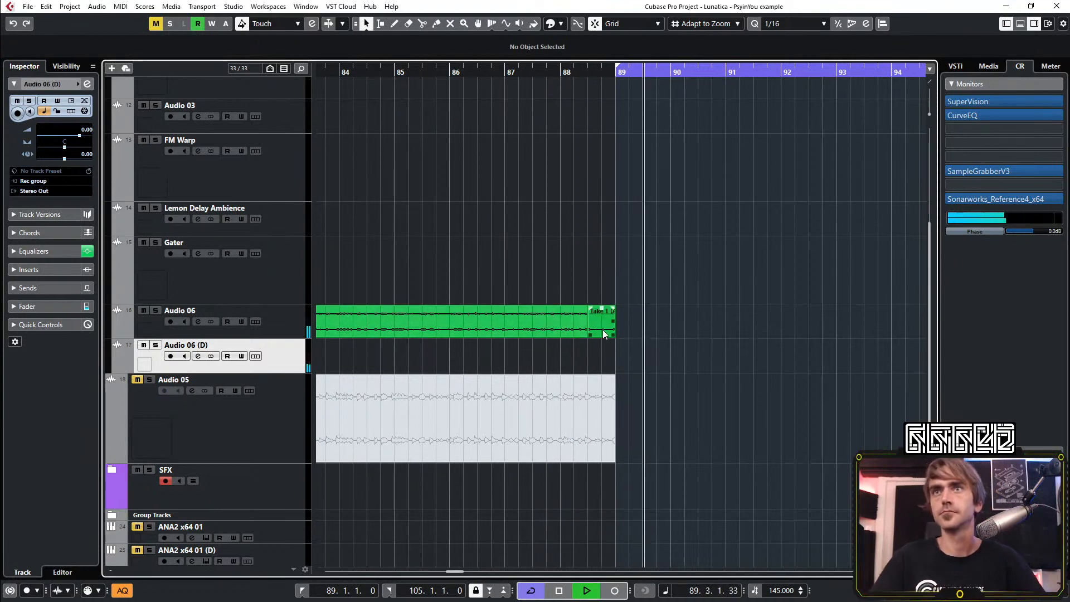
Move the short clip between 88.3 and bar 89 onto Audio 06 (D), and give both clips 0.0.0.1 fade-ins and fade-outs
drag(601, 324, 601, 363)
click(640, 302)
drag(640, 302, 555, 357)
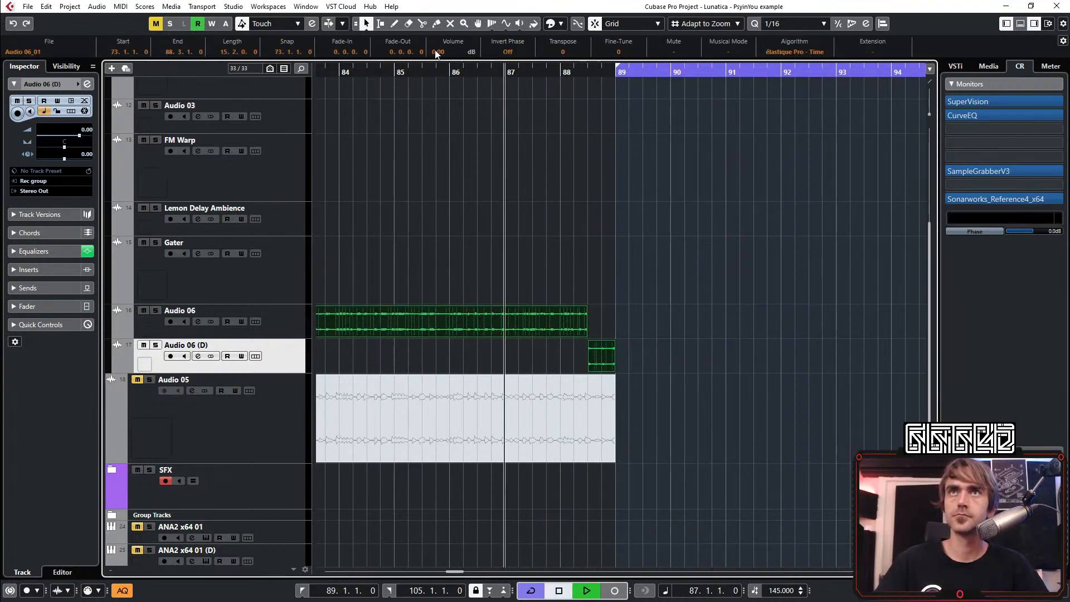
scroll(365, 53, up, 1)
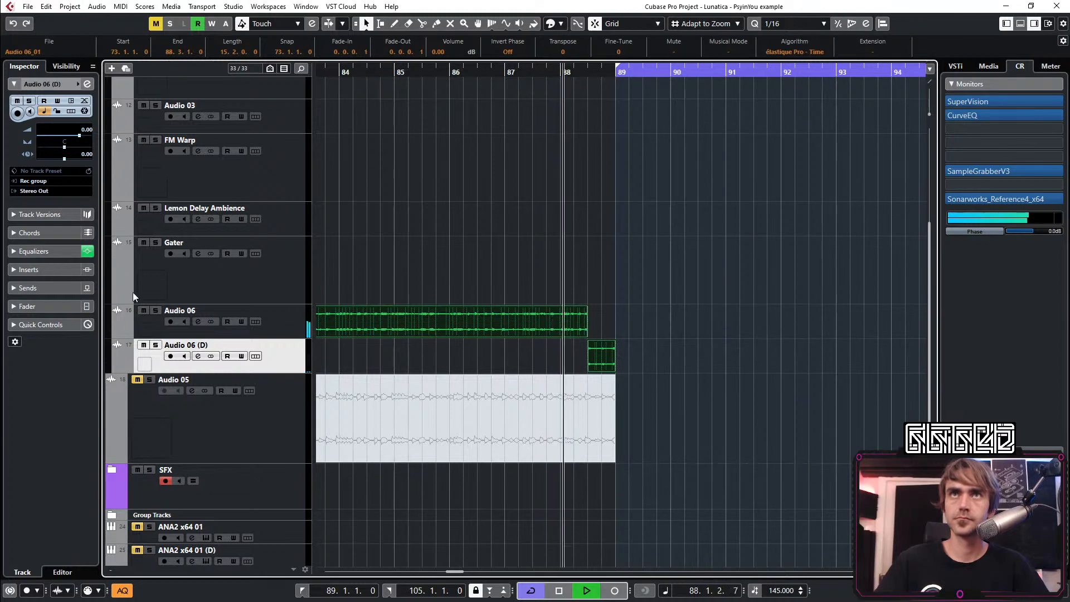
Open the channel settings of Audio 06 (D) and load ColourCopy(x64) in its third insert slot
click(87, 85)
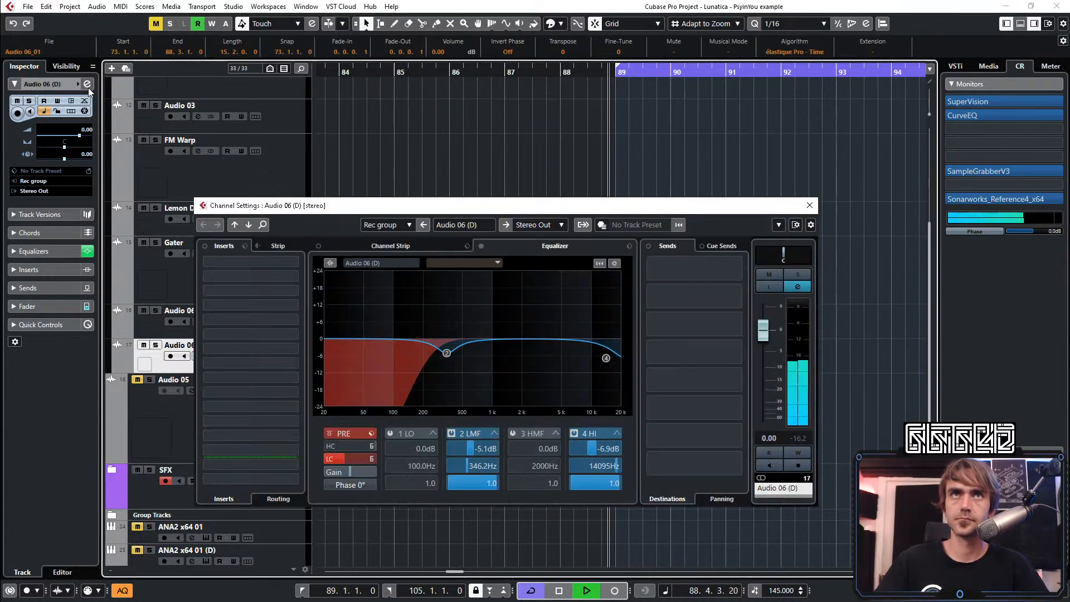
click(249, 282)
text(colo)
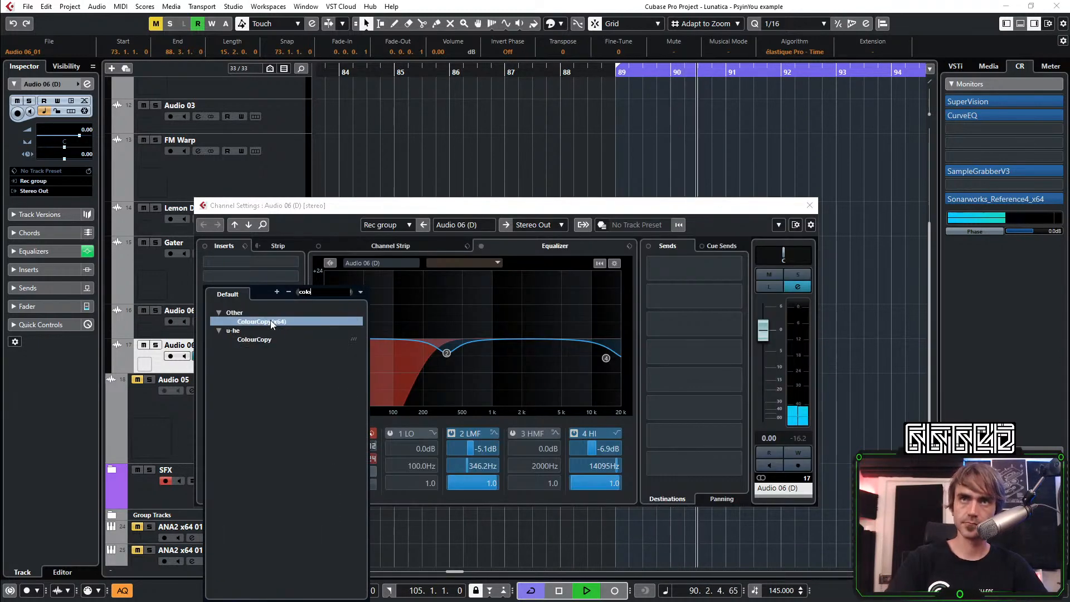
key(Return)
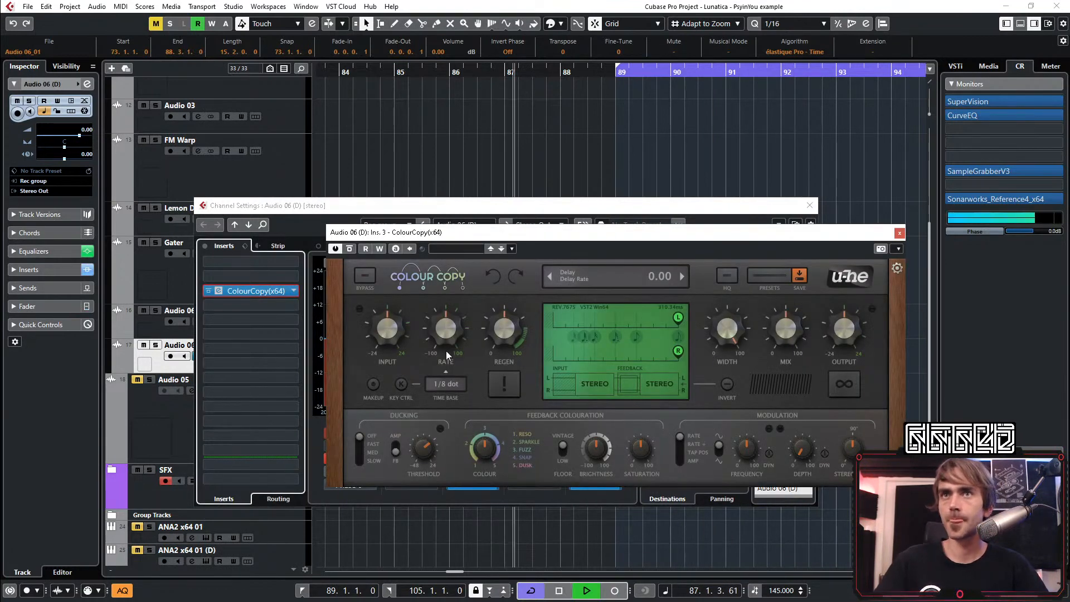
Set ColourCopy's time base to 1/4 dot, shift the right tap to about halfway, adjust the feedback brightness and close the windows
click(453, 385)
click(482, 267)
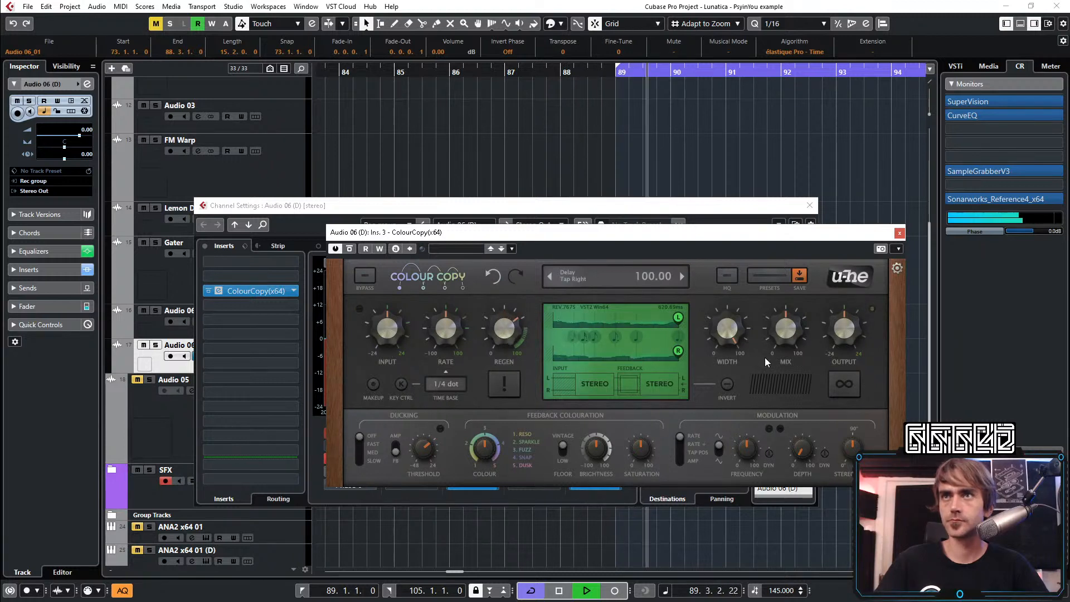
drag(674, 360, 616, 363)
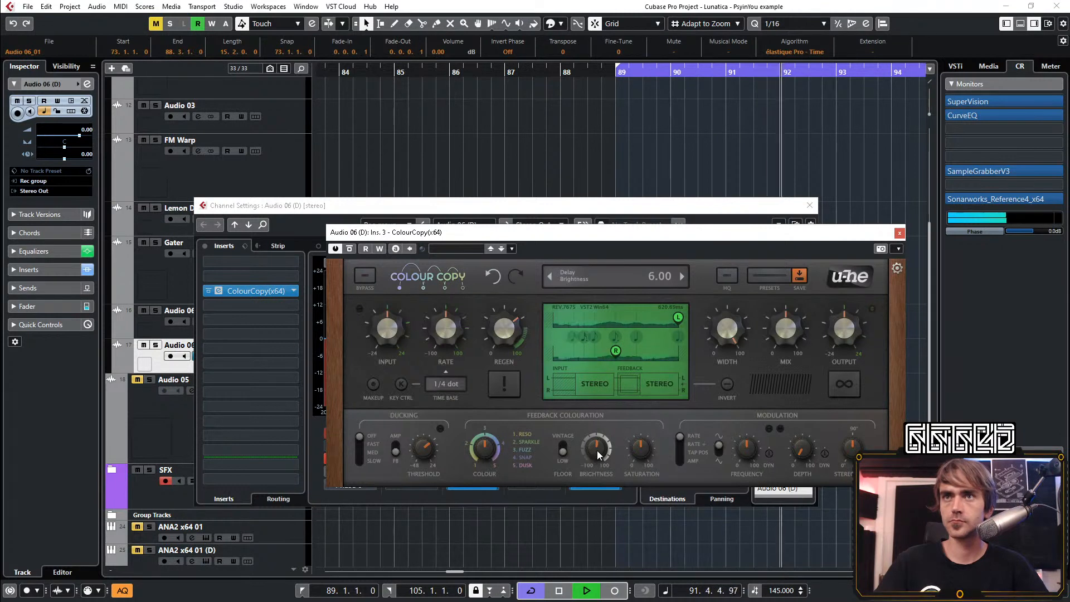
drag(597, 450, 633, 457)
key(space)
key(space)
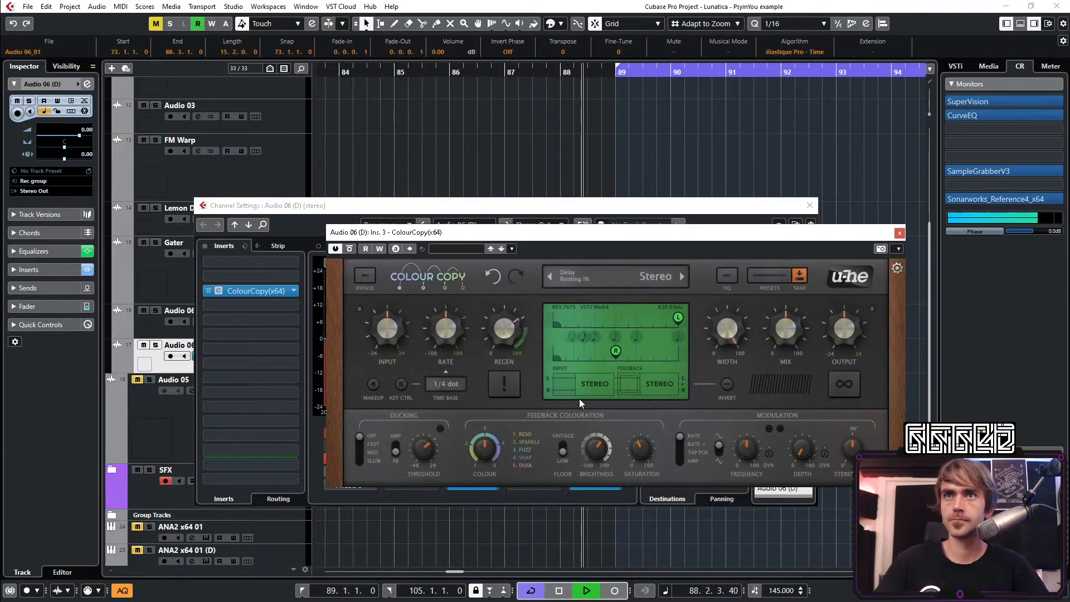
click(898, 234)
click(809, 206)
Copy the long Audio 06 clip that starts at bar 73 onto the Audio 06 (D) track, starting at bar 95
scroll(527, 312, right, 2)
scroll(634, 302, down, 3)
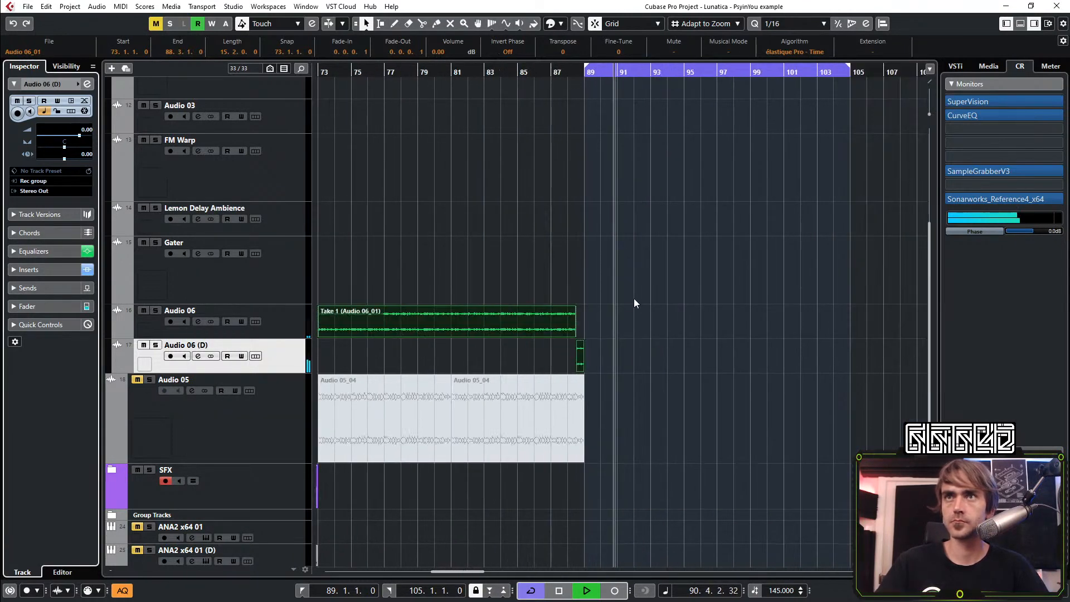
click(637, 338)
scroll(591, 351, right, 2)
scroll(413, 368, up, 2)
scroll(438, 367, right, 1)
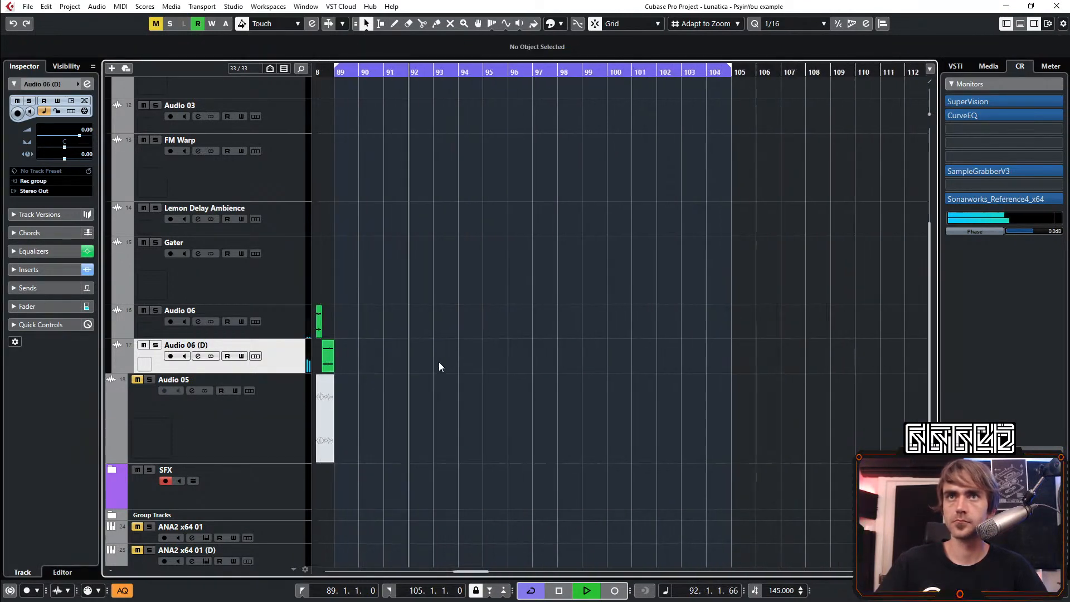
scroll(457, 357, down, 1)
scroll(482, 350, left, 3)
scroll(491, 323, left, 2)
scroll(526, 315, down, 1)
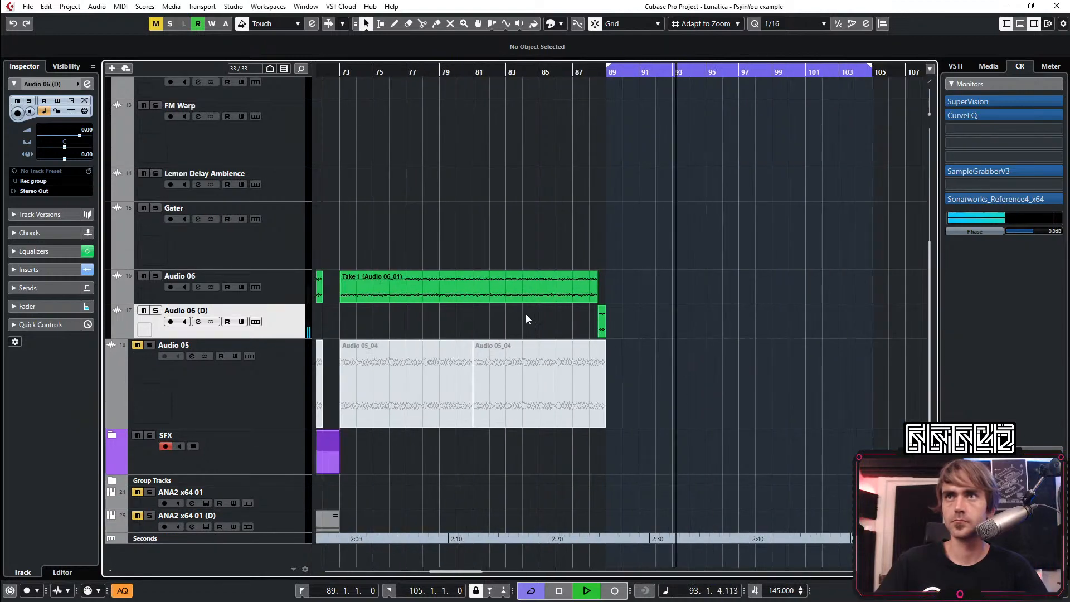
drag(433, 294, 800, 328)
scroll(731, 362, right, 1)
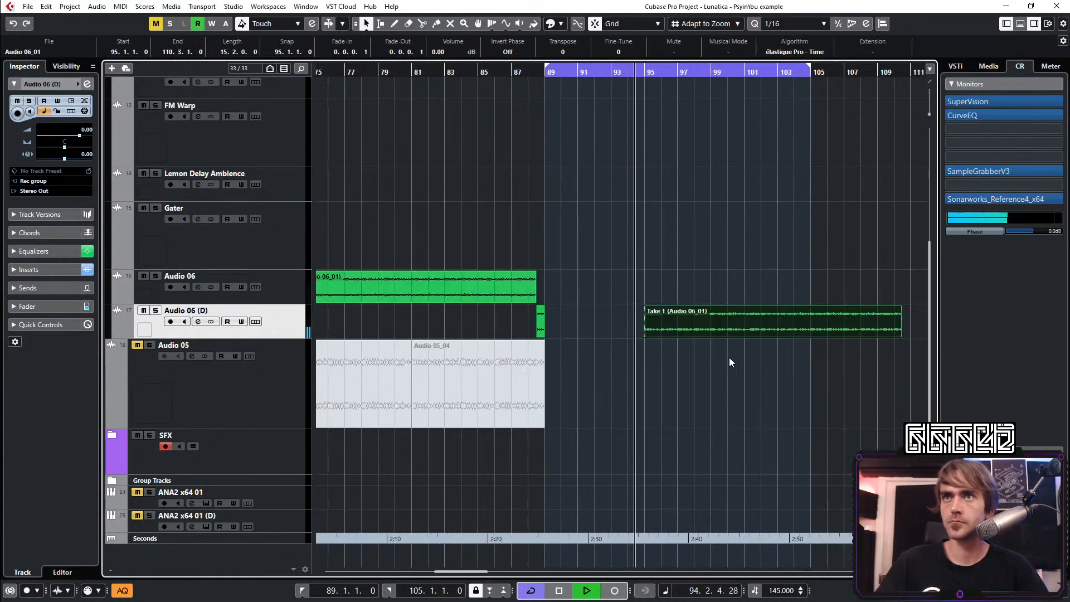
scroll(714, 370, right, 2)
scroll(697, 386, up, 1)
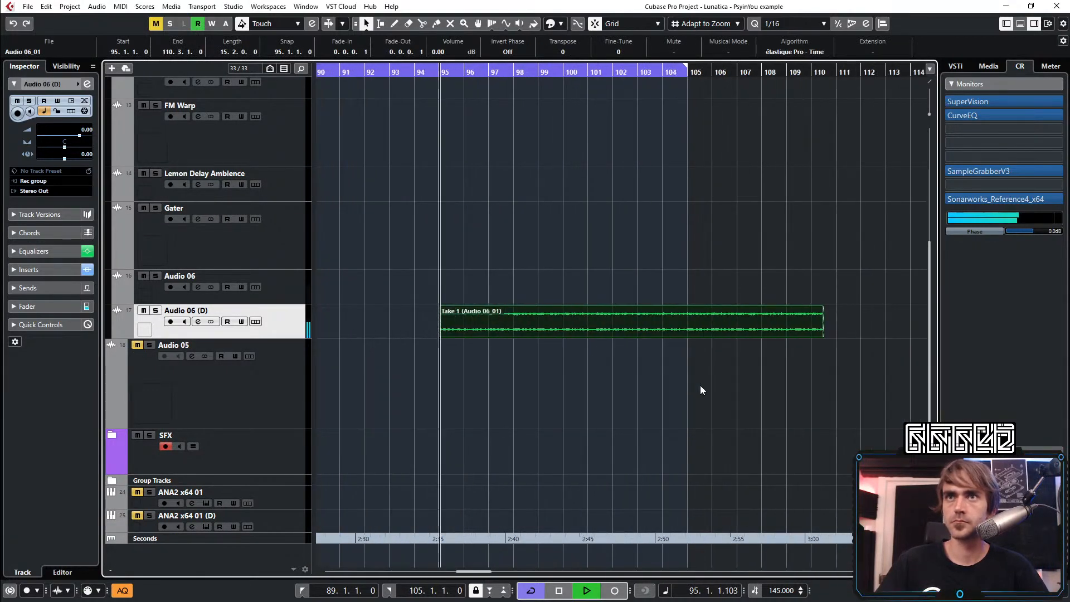
Split the long clip on Audio 06 (D) at bars 96 and 97 and delete everything after bar 97
click(422, 24)
click(478, 329)
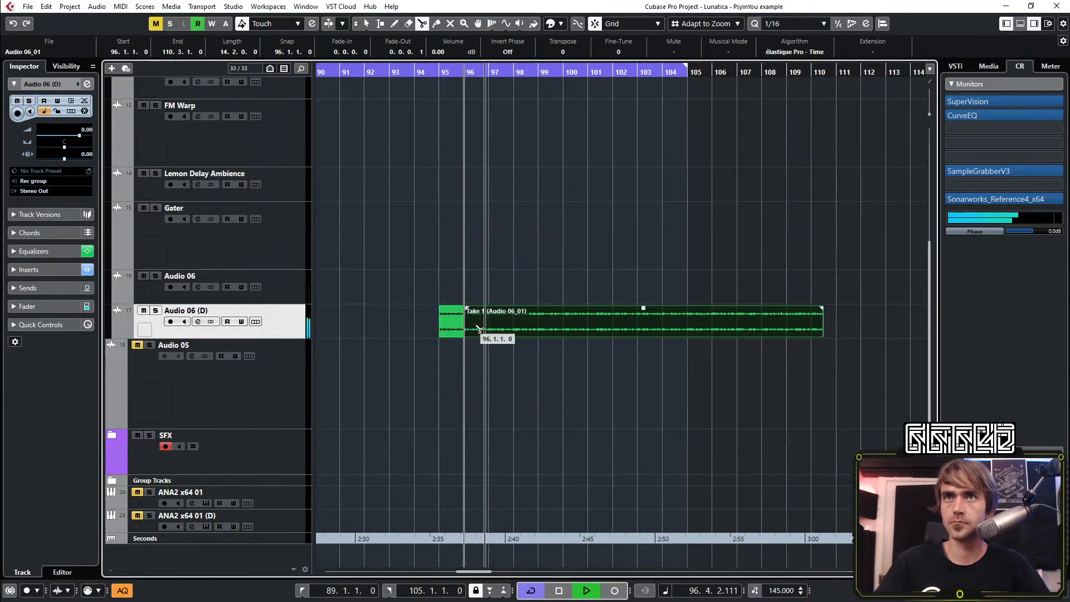
click(495, 328)
key(1)
drag(525, 361, 546, 328)
key(Delete)
Delete the one-bar piece at bar 95 and move the piece from bar 96 into its place
click(448, 333)
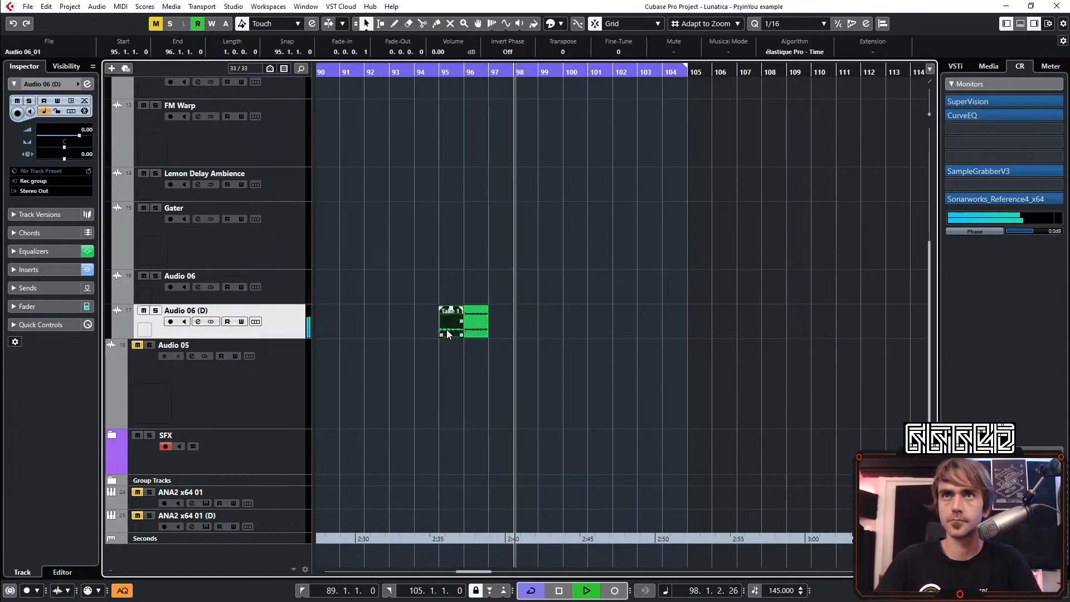
key(Delete)
drag(478, 332, 454, 334)
key(g)
click(645, 420)
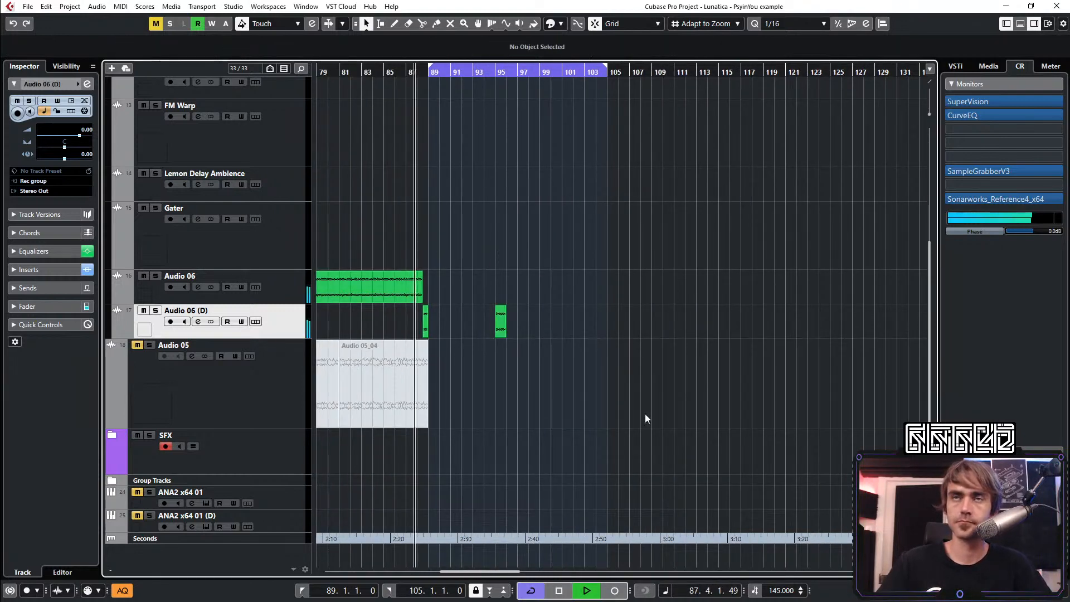
Expand the SFX folder and copy the intro clips of Audio 02 and Audio 01 so they span bars 81 to 105
scroll(652, 417, up, 5)
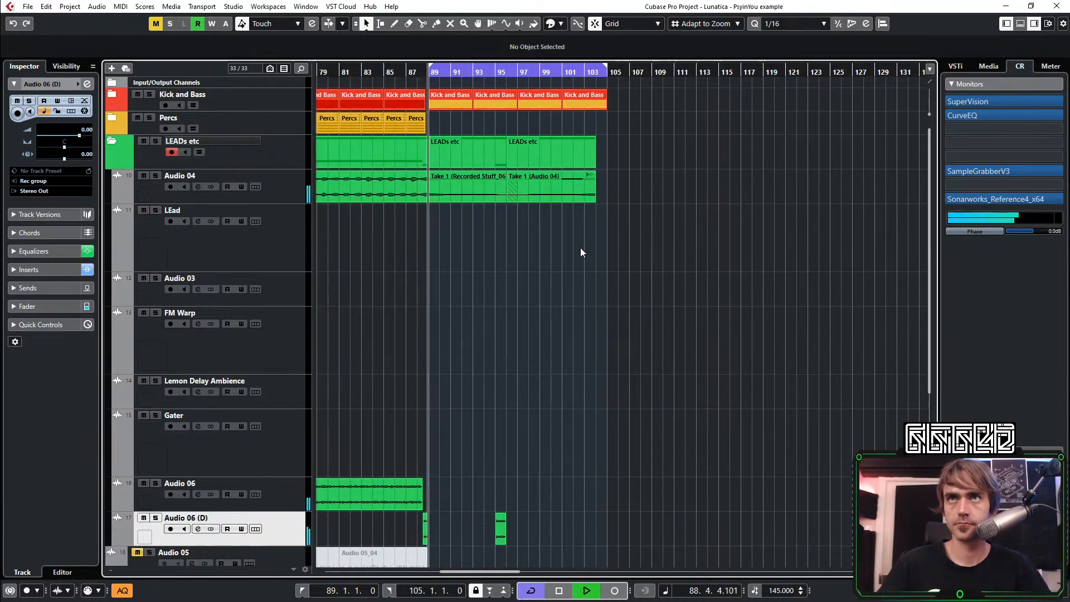
scroll(534, 301, up, 2)
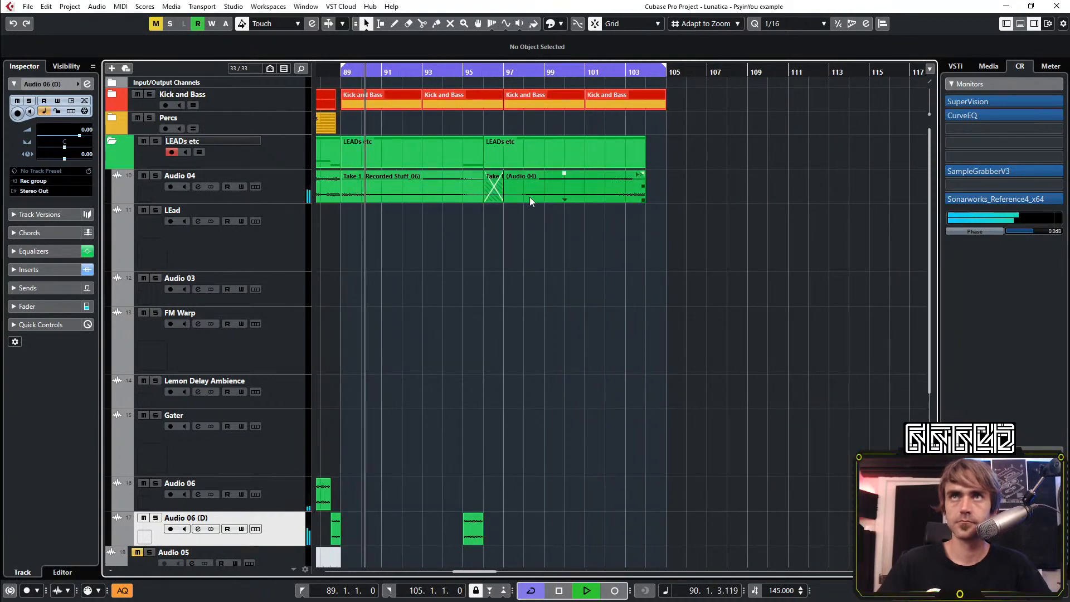
scroll(624, 255, left, 2)
scroll(621, 260, down, 3)
scroll(599, 312, left, 3)
scroll(597, 290, down, 3)
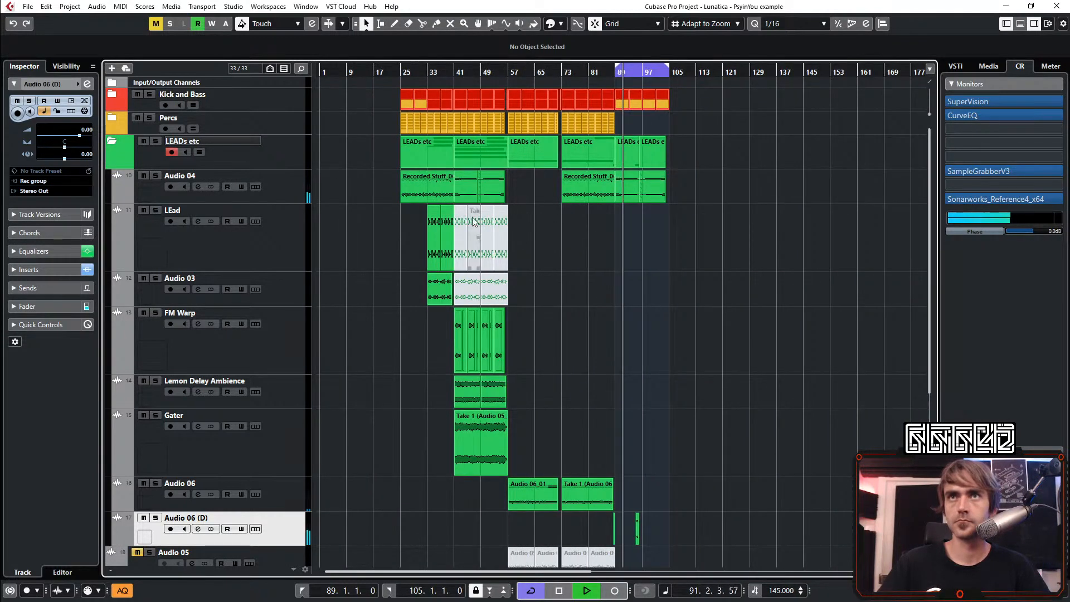
scroll(596, 288, down, 4)
click(111, 436)
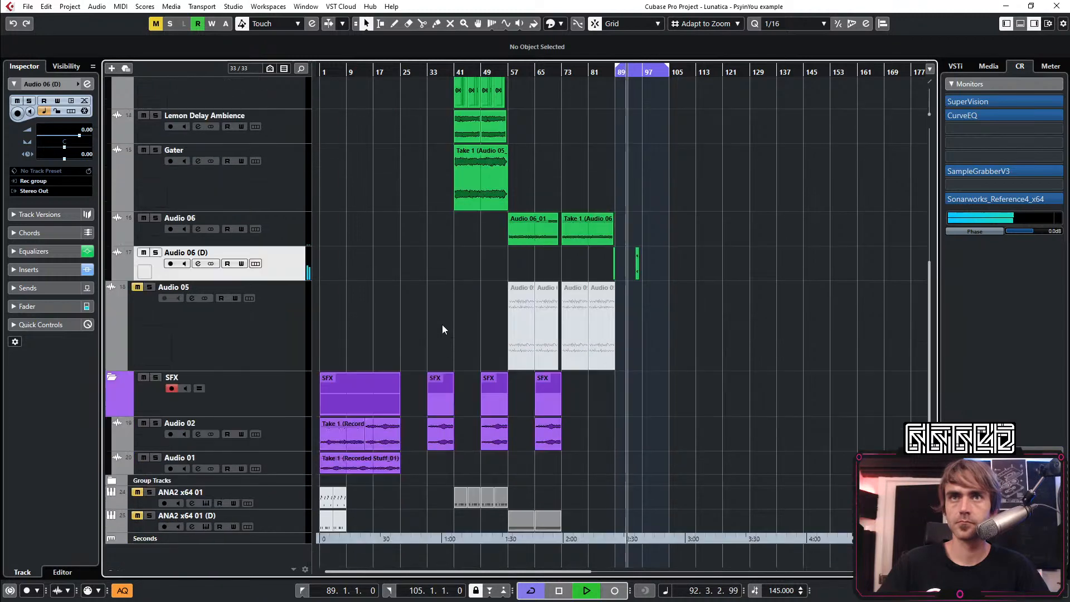
click(338, 444)
drag(337, 444, 604, 436)
scroll(661, 423, up, 3)
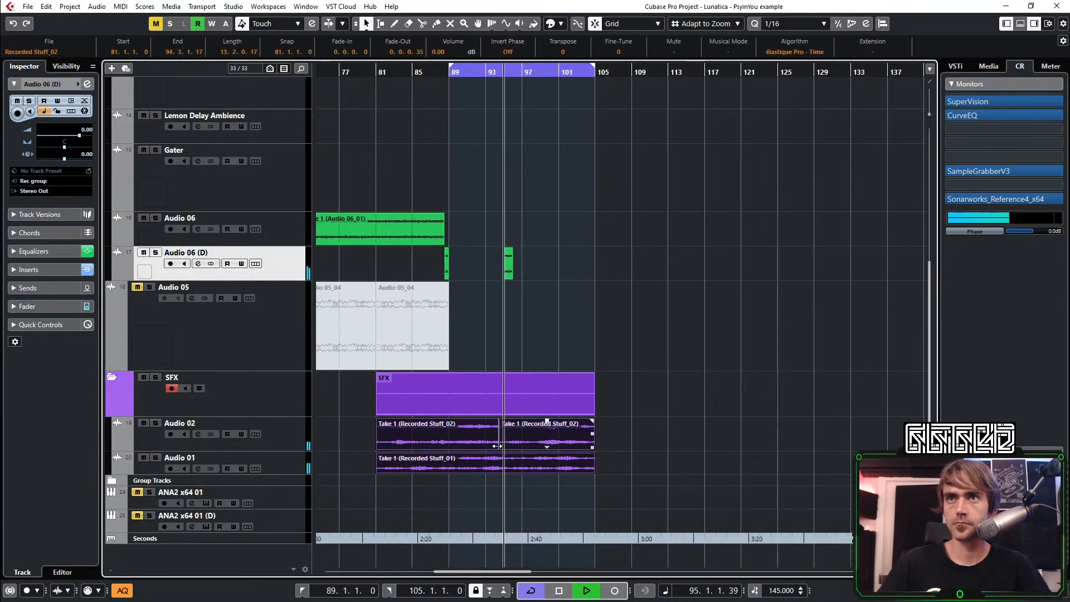
Trim the start of the copied Audio 01 clip to bar 90 and of the copied Audio 02 clip to bar 89
scroll(392, 422, up, 2)
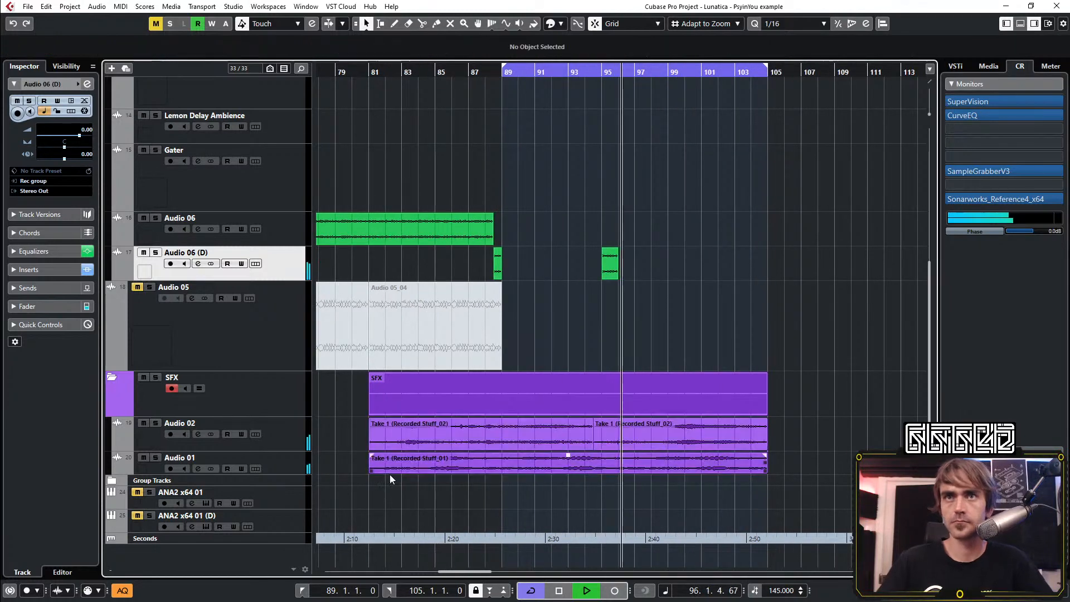
drag(370, 463, 711, 476)
drag(370, 443, 590, 422)
click(743, 243)
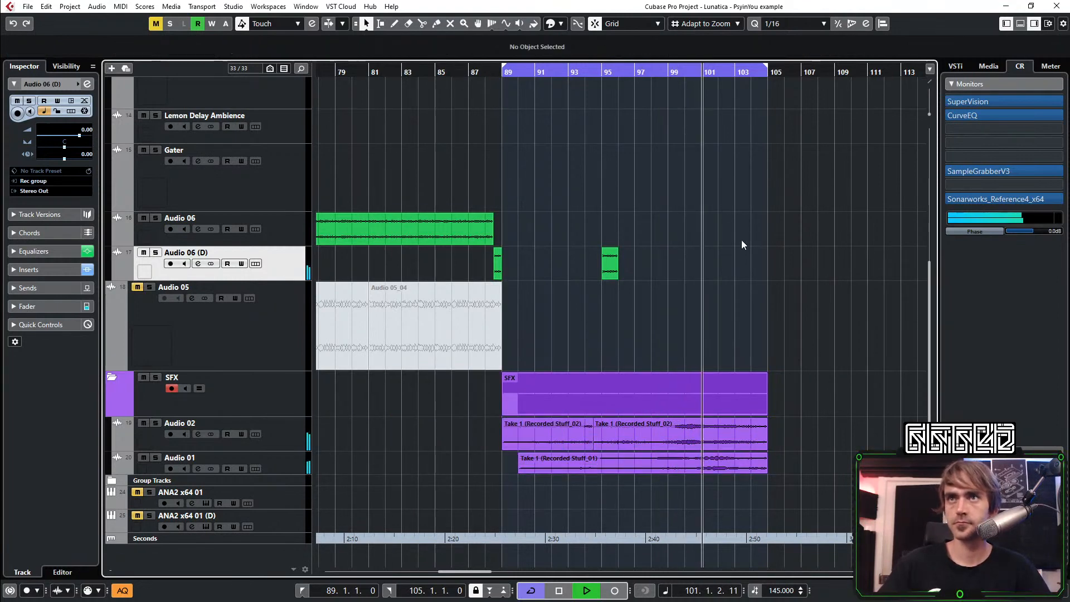
Collapse the LEADs etc folder and give the trimmed Audio 01 clip a fade-in of 11.2.1.49
scroll(808, 294, down, 3)
scroll(725, 323, right, 4)
scroll(535, 336, up, 4)
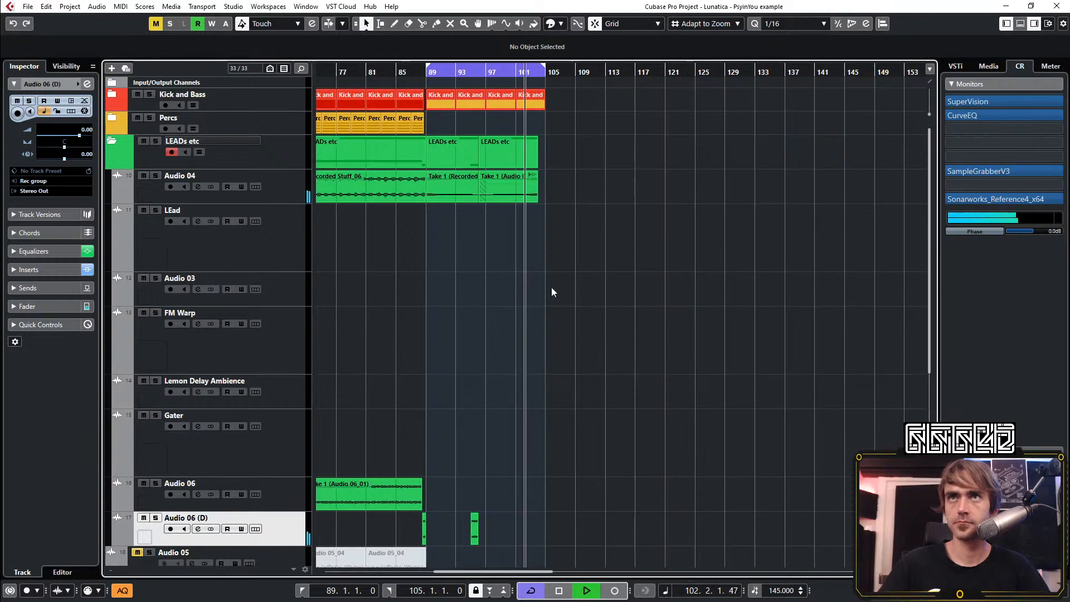
click(112, 141)
scroll(529, 142, up, 5)
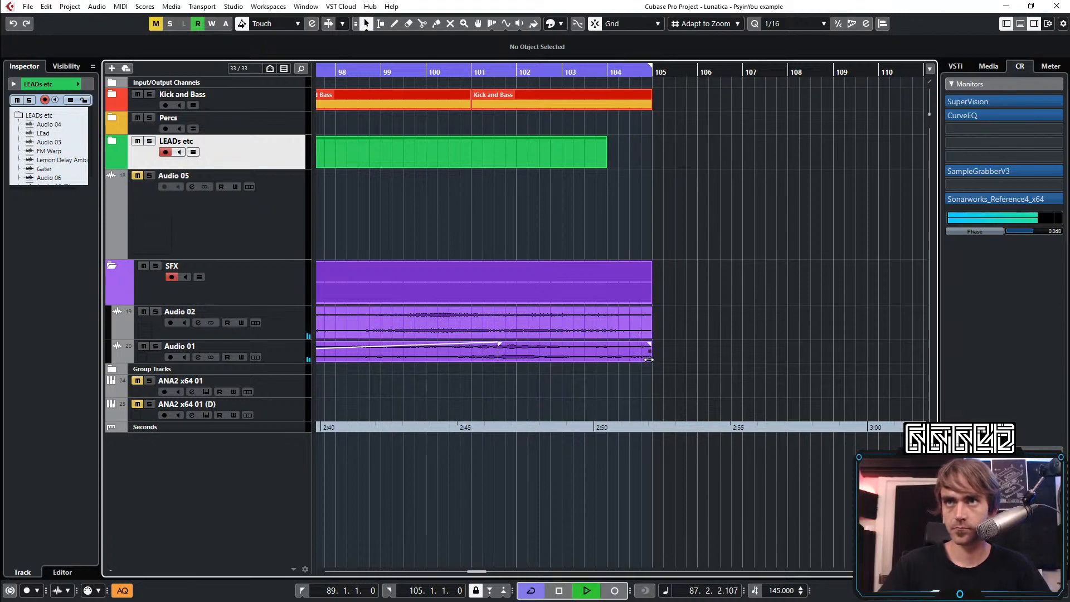
click(649, 359)
scroll(627, 359, down, 4)
scroll(503, 354, left, 4)
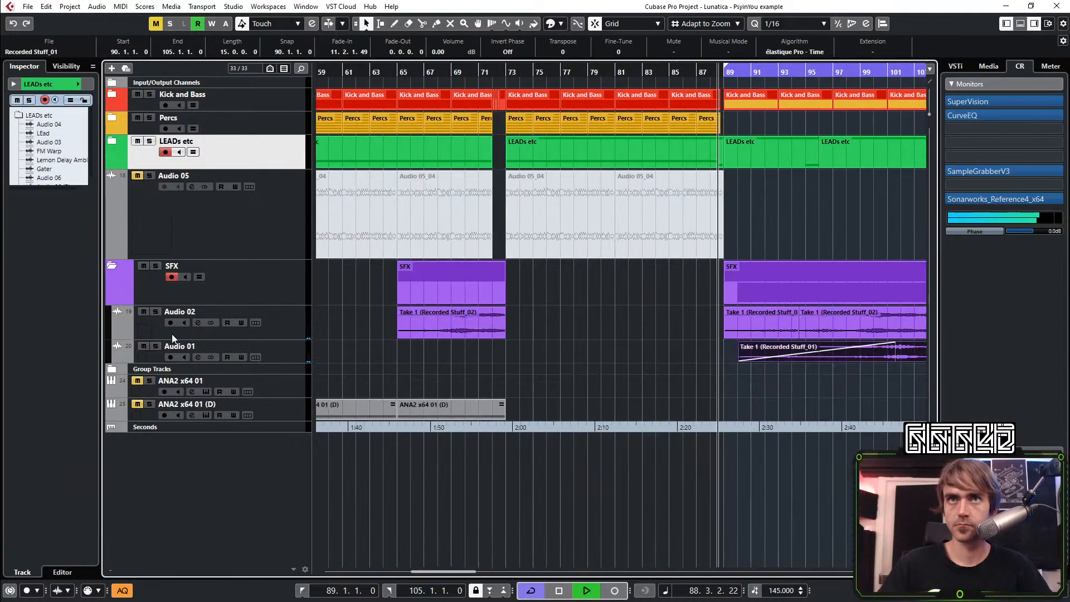
Mute the Audio 01 clip that starts at bar 90 and collapse the SFX folder
scroll(576, 394, right, 4)
key(7)
click(605, 351)
key(1)
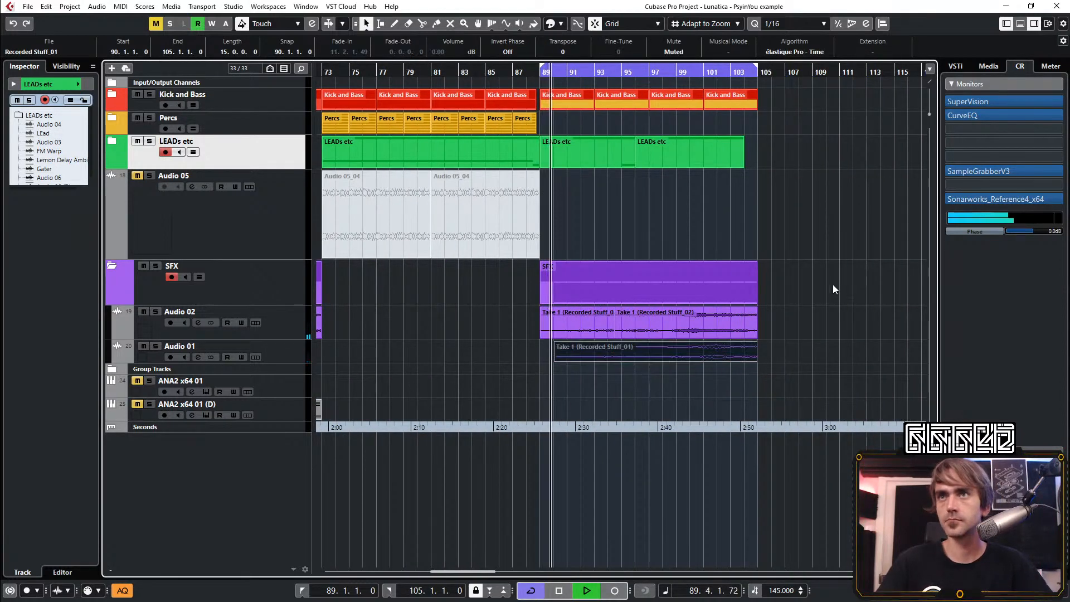
click(832, 295)
scroll(747, 329, right, 4)
scroll(570, 242, up, 2)
scroll(535, 243, left, 1)
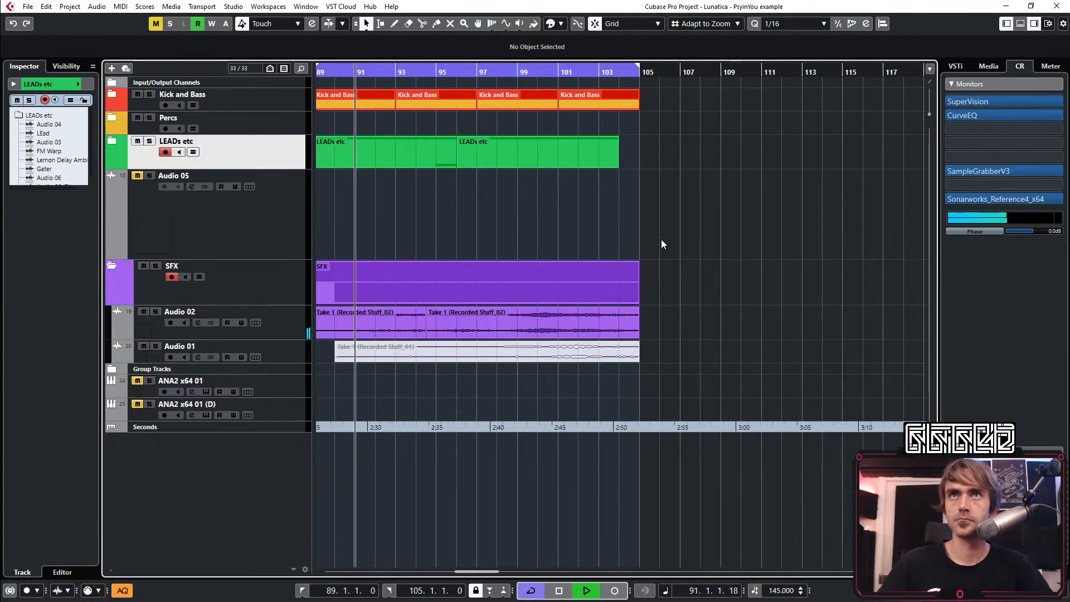
scroll(607, 226, left, 2)
click(112, 266)
scroll(568, 193, down, 6)
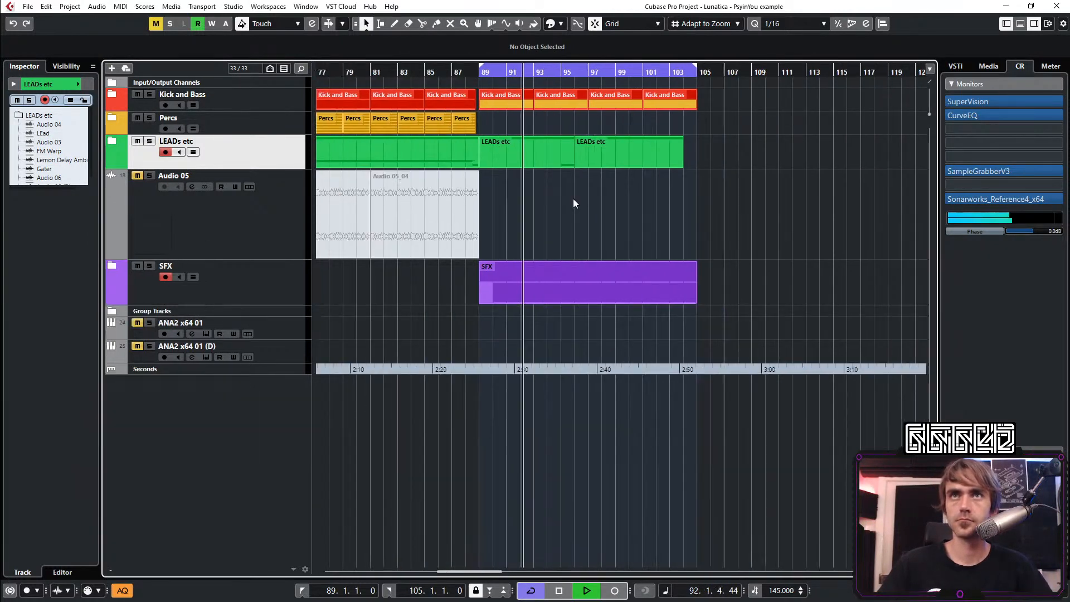
Examine the clips inside the LEADs etc folder, then fold it up again
click(111, 142)
scroll(579, 214, down, 3)
scroll(577, 211, left, 2)
scroll(589, 221, right, 2)
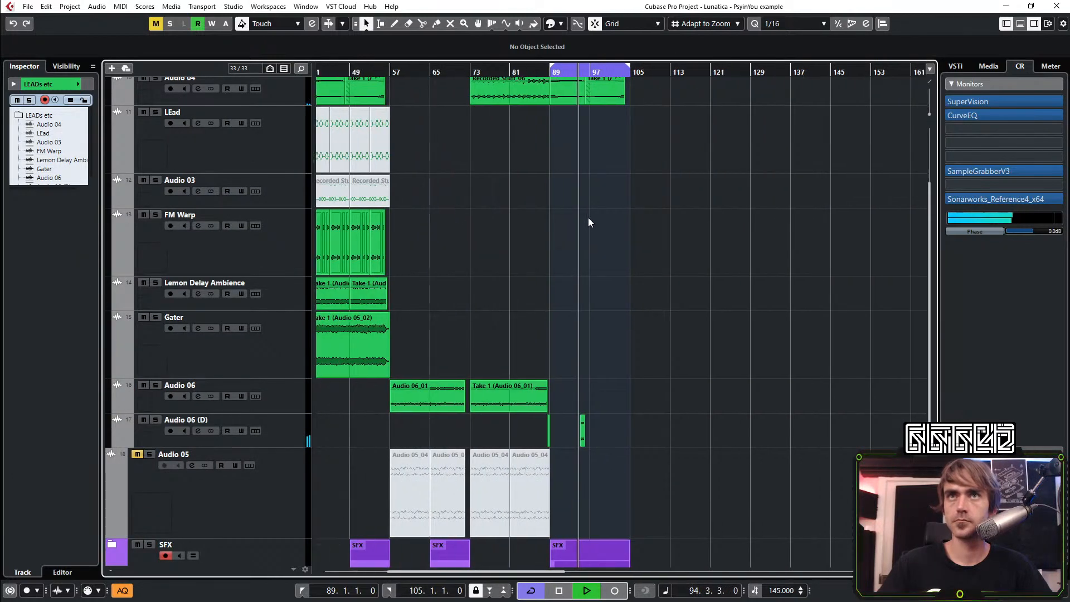
scroll(592, 224, up, 3)
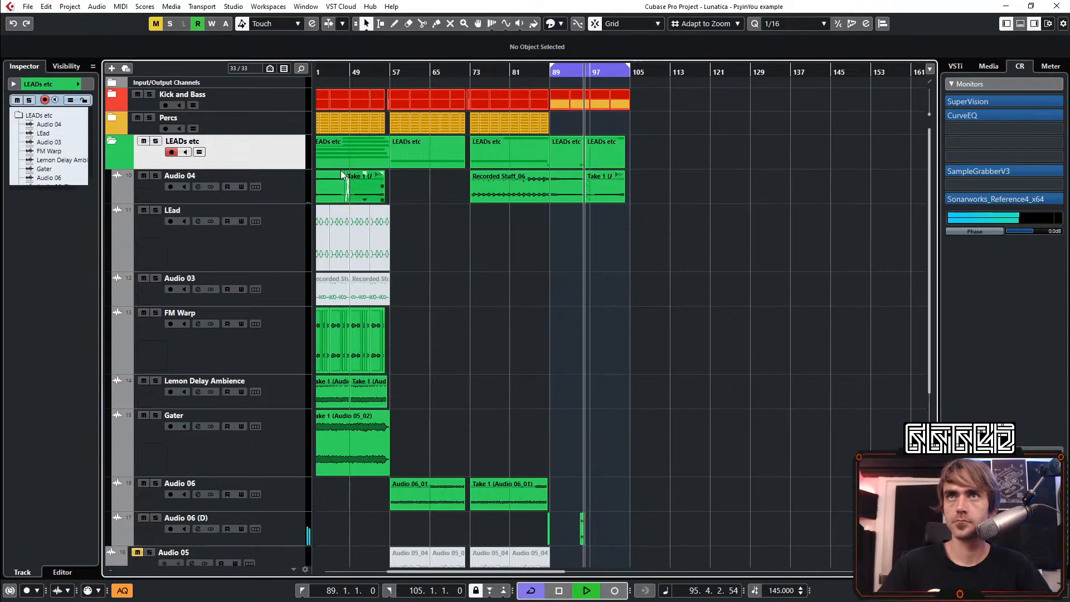
click(112, 141)
Expand the Kick and Bass folder and shorten its last clip to end at bar 104
click(113, 95)
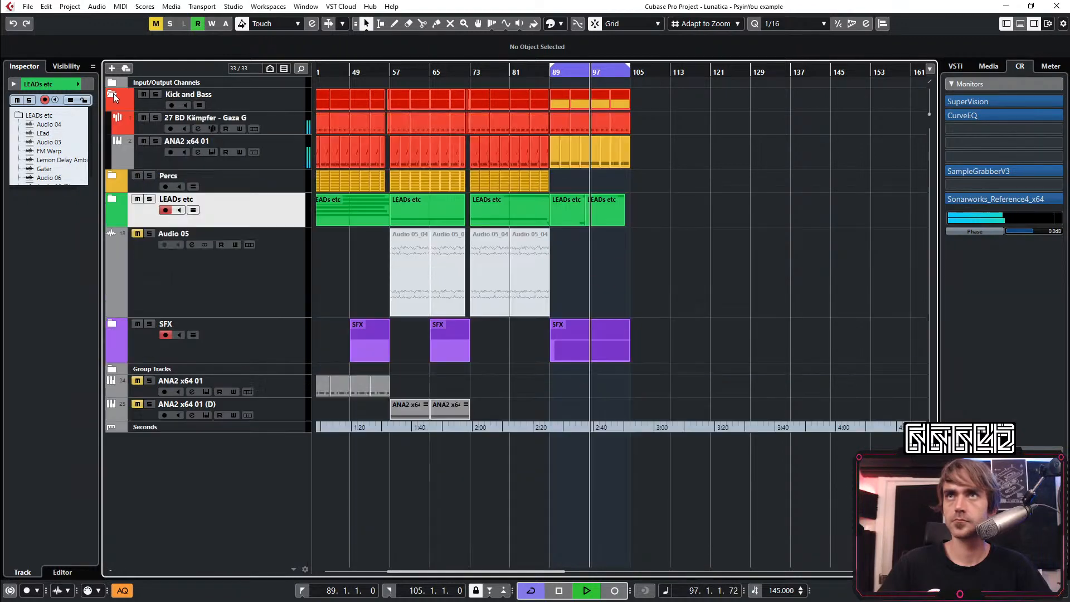
scroll(582, 193, up, 6)
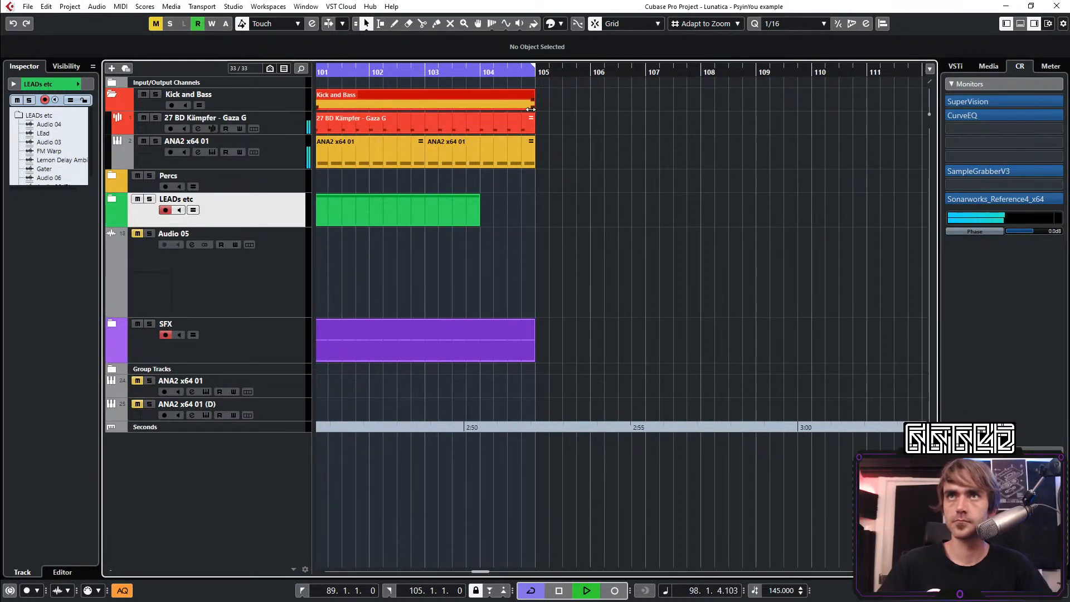
drag(529, 111, 471, 111)
On the Kick and Bass group's automation, add a Transition point after bar 104 and drop the Snap Heap mix to 0 at bar 105
scroll(557, 193, down, 5)
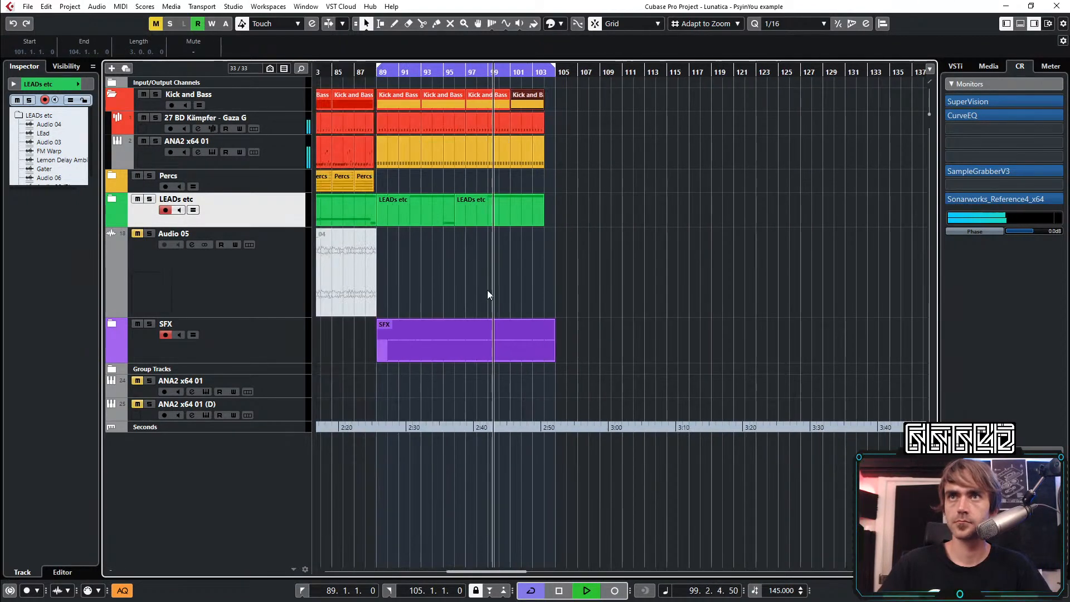
scroll(600, 152, left, 2)
scroll(600, 152, left, 2)
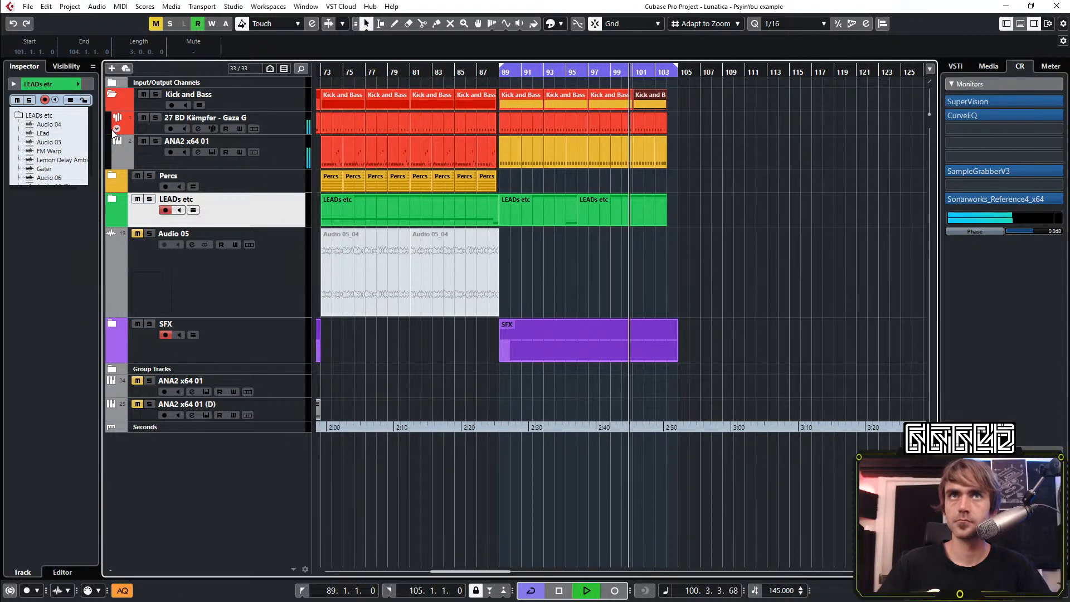
click(111, 369)
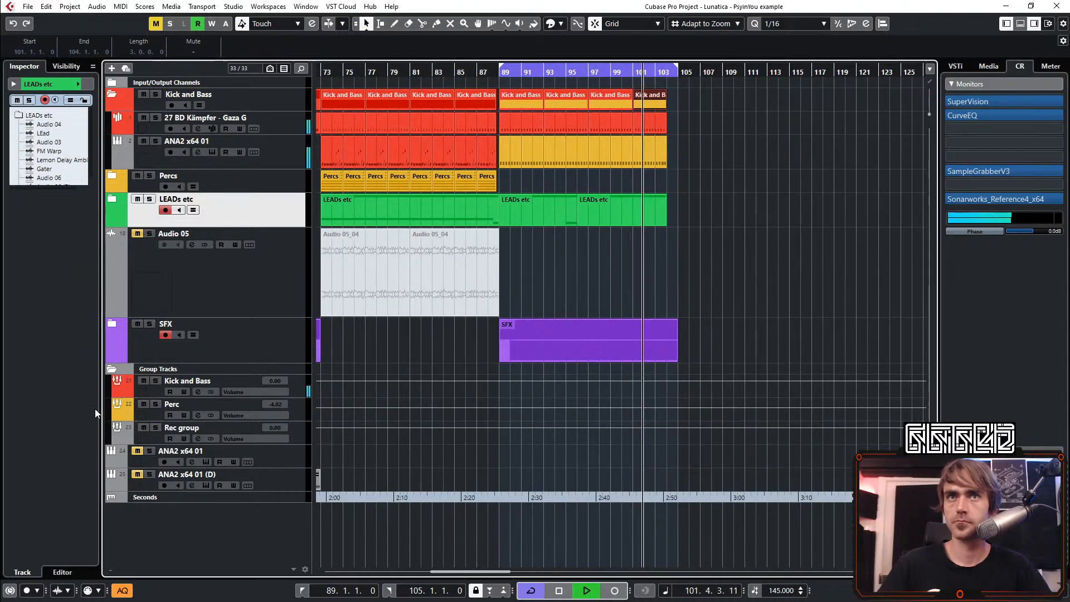
click(116, 392)
scroll(679, 393, up, 5)
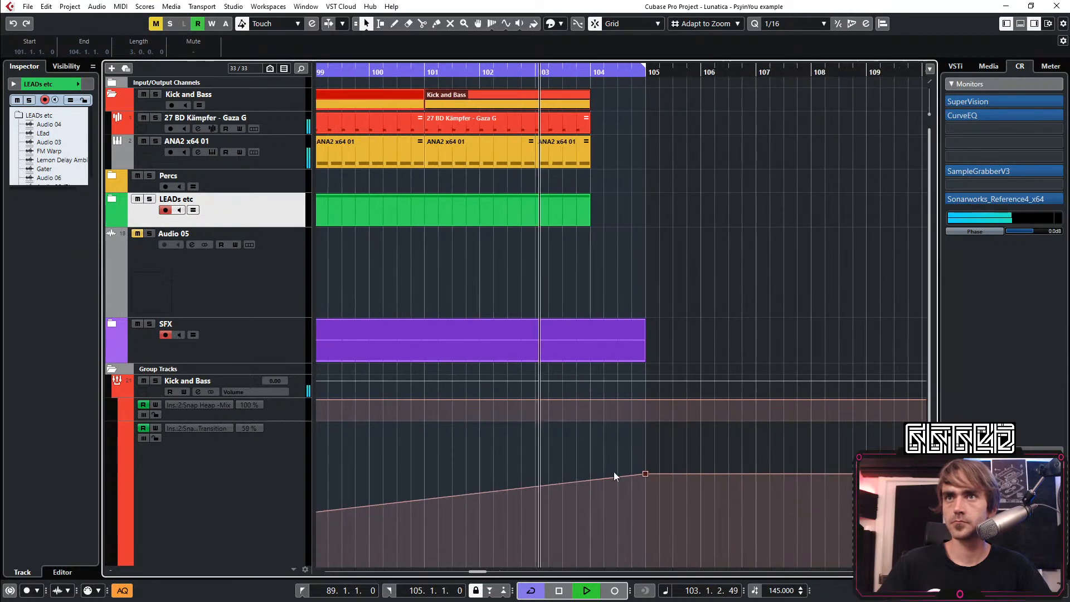
click(608, 478)
click(617, 403)
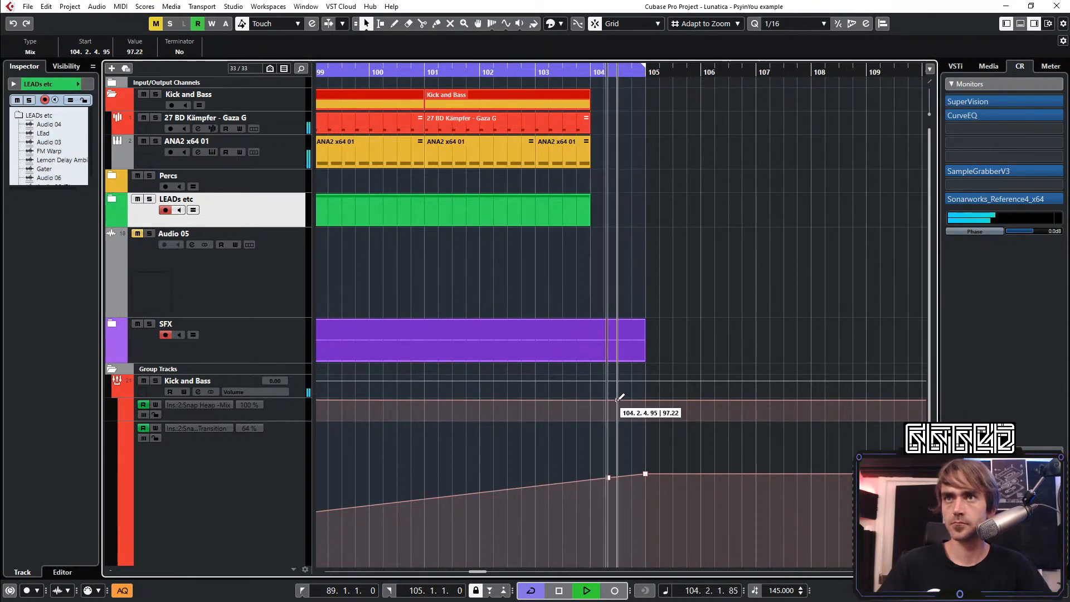
click(644, 419)
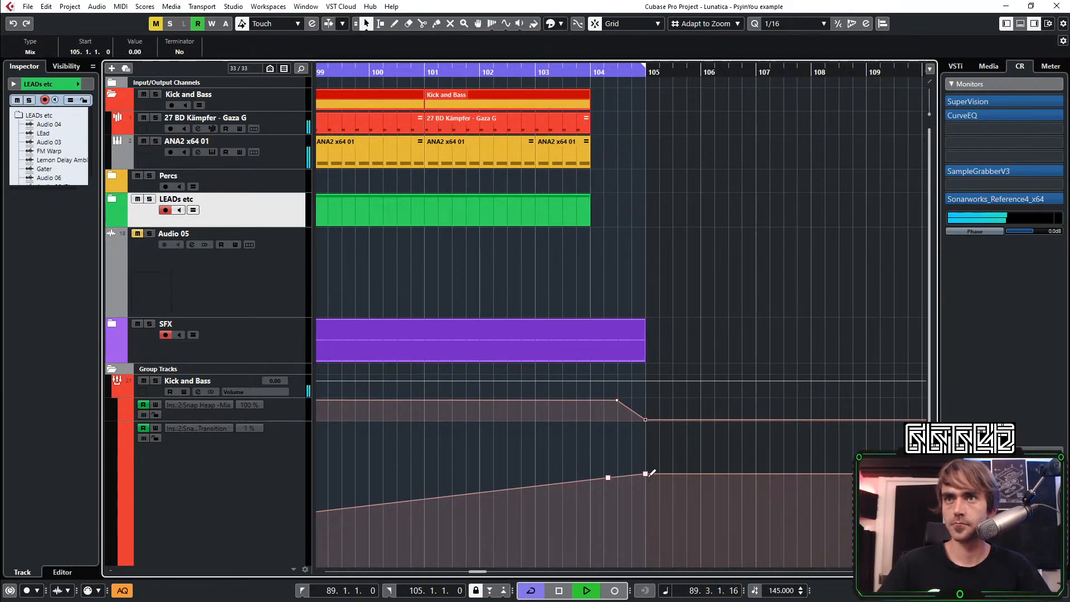
Drop the Snap Heap Transition automation to 0 at bar 105 and fold the automation lanes and group tracks
scroll(647, 473, down, 4)
scroll(644, 486, down, 3)
drag(648, 343, 652, 450)
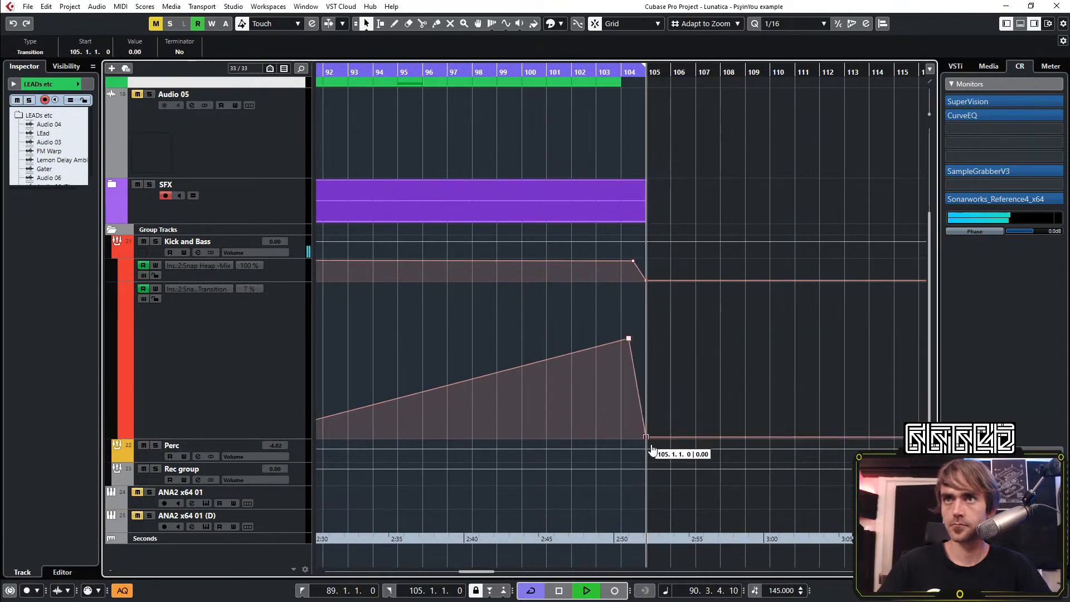
scroll(700, 377, down, 3)
click(112, 252)
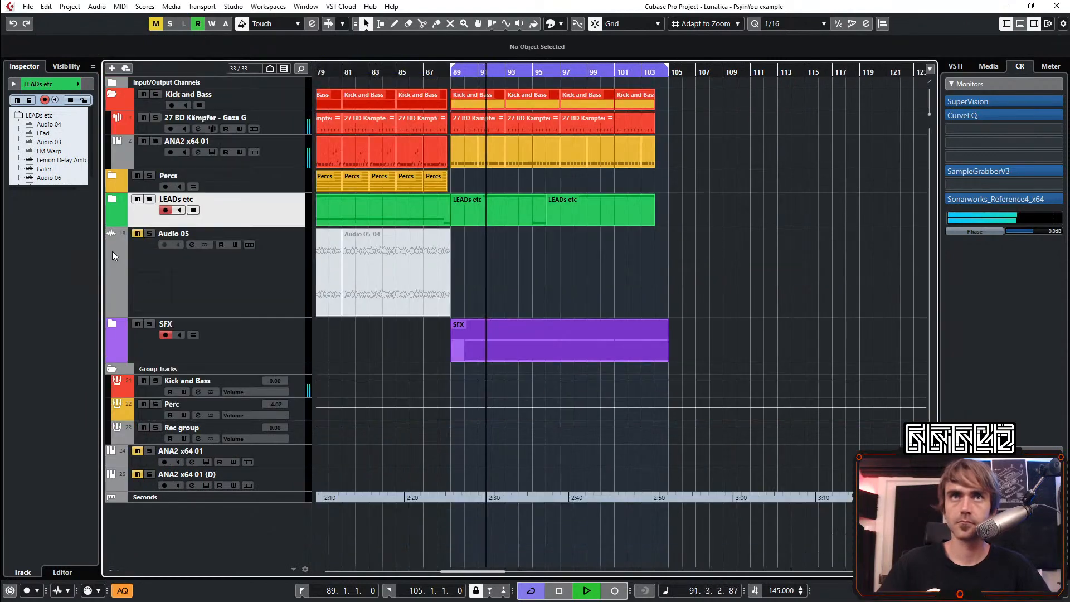
click(111, 368)
Copy the four-bar Kick and Bass clip from bar 81 to bar 105
scroll(797, 216, left, 1)
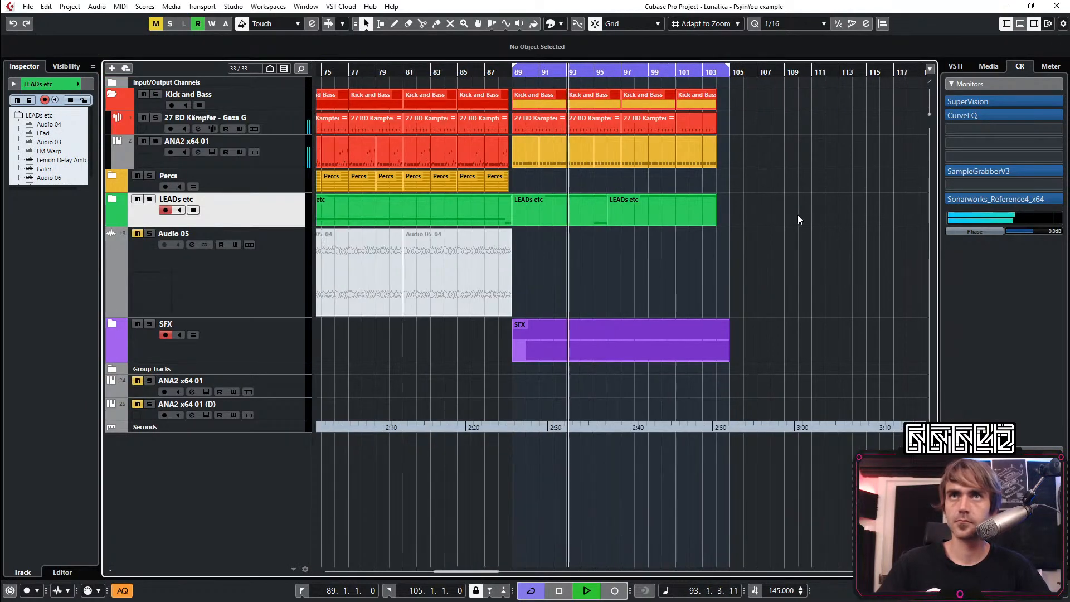
drag(426, 101, 749, 98)
scroll(705, 262, right, 2)
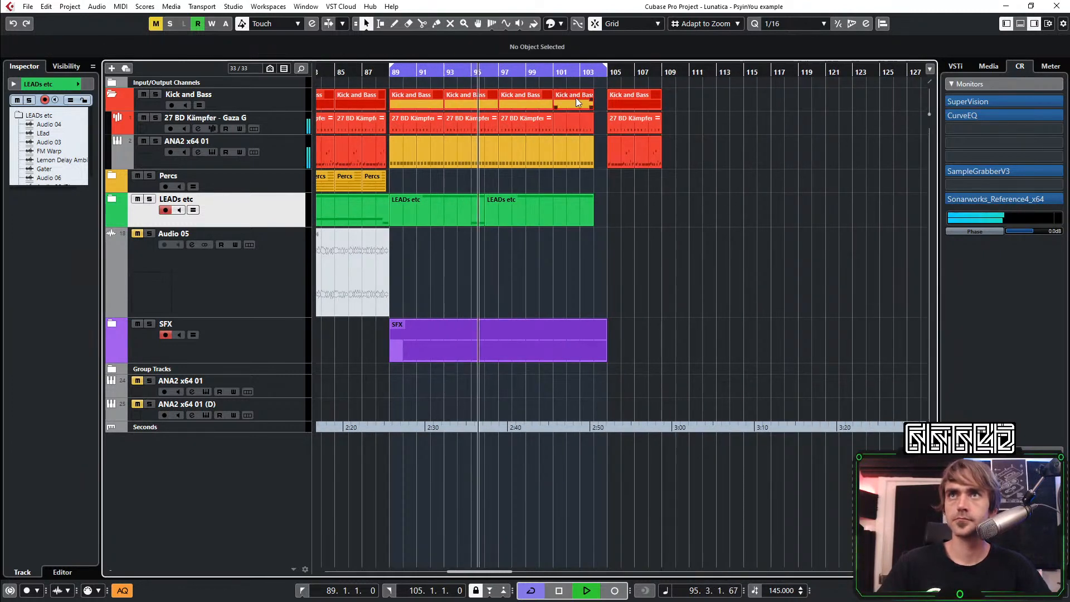
Set the cycle range to bars 105 to 109 and collapse the Kick and Bass folder
drag(610, 68, 662, 68)
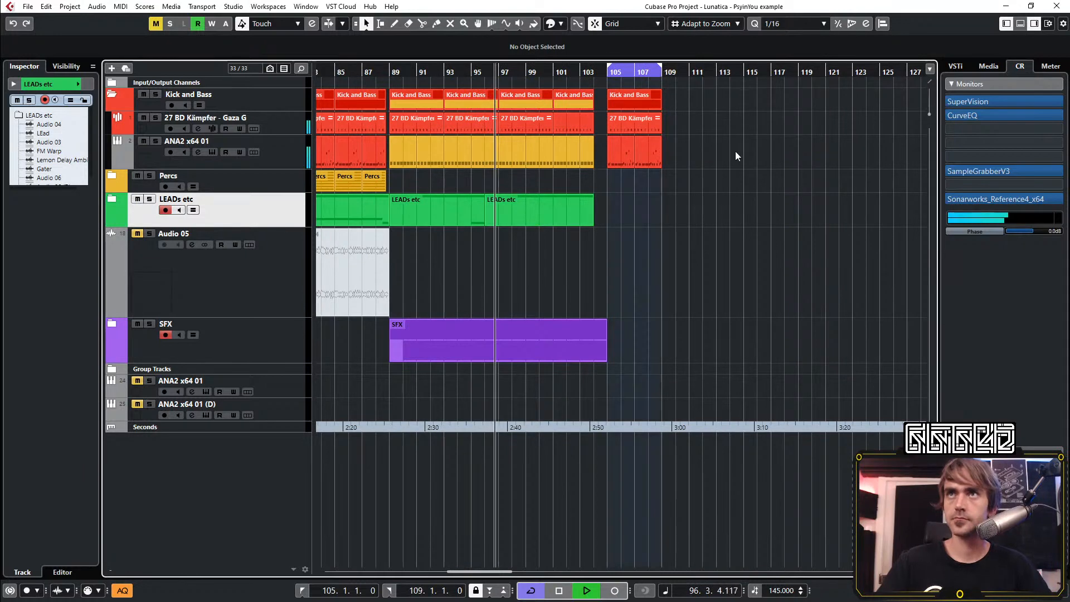
scroll(502, 241, right, 1)
scroll(555, 245, up, 2)
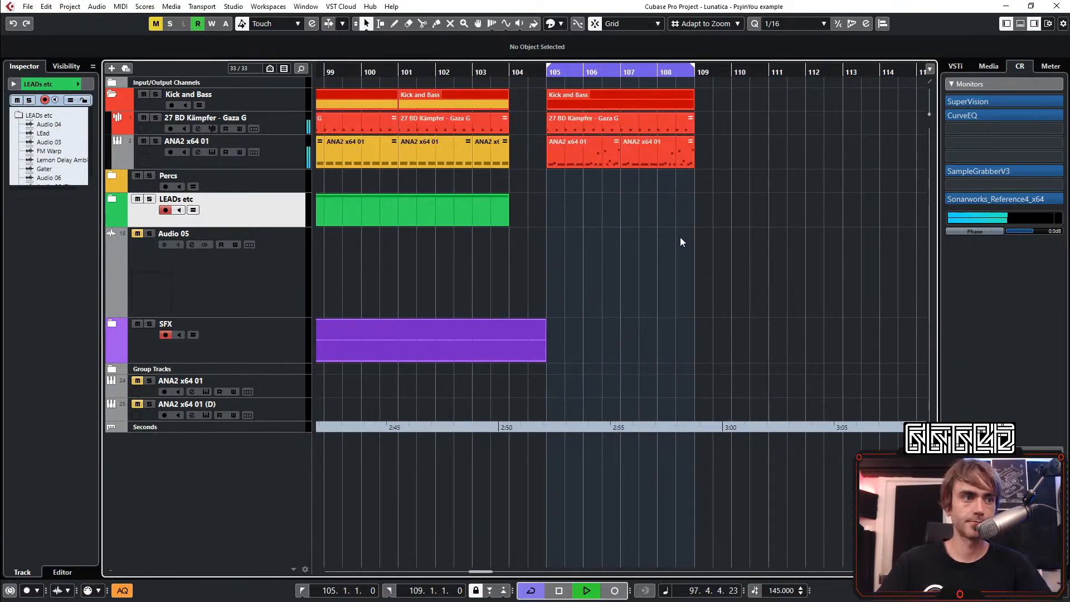
scroll(601, 249, down, 1)
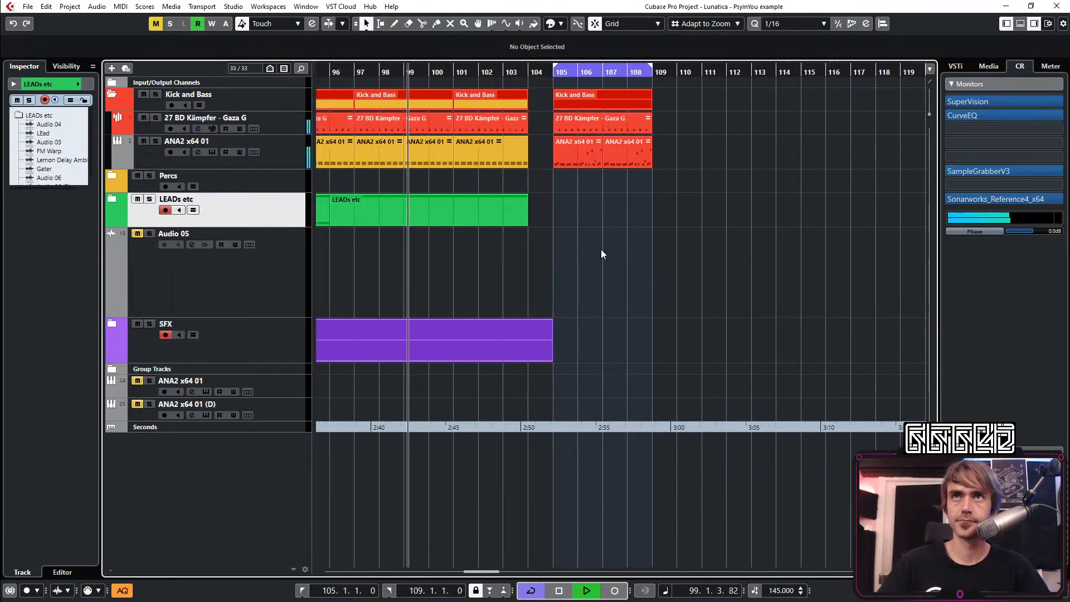
scroll(599, 286, down, 1)
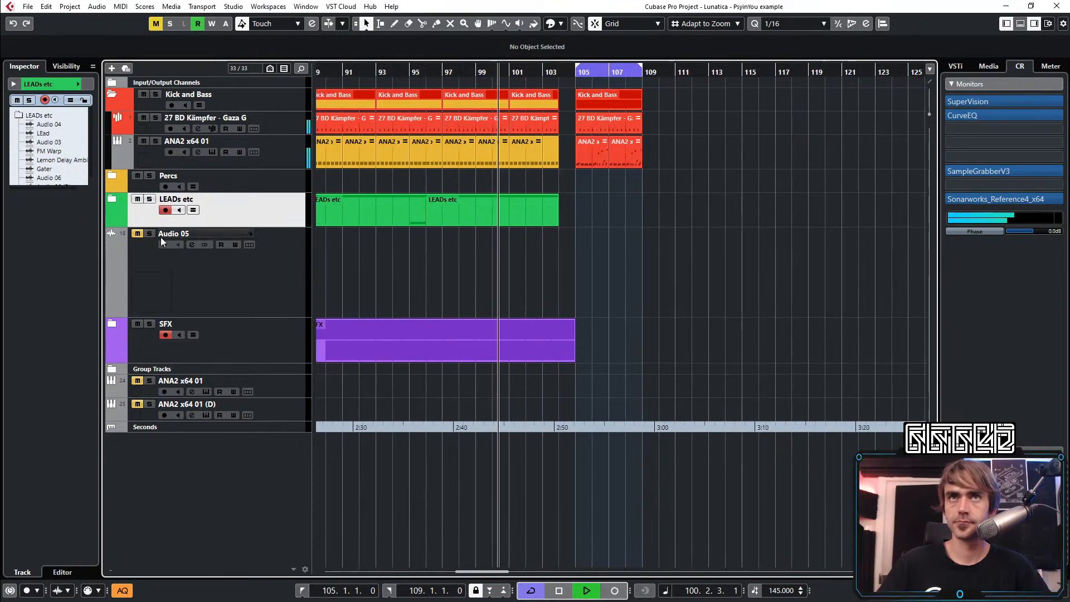
click(112, 94)
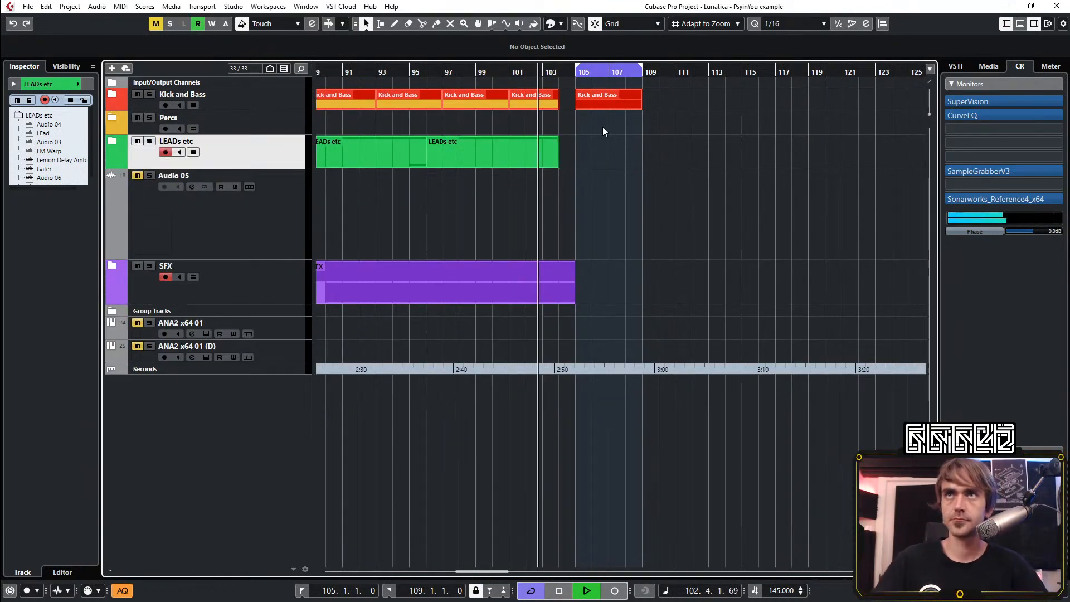
Duplicate the four-bar Kick and Bass clip from bar 105 to bar 109 and extend the cycle range to bar 113
scroll(603, 126, down, 1)
click(620, 95)
drag(636, 95, 687, 92)
click(712, 208)
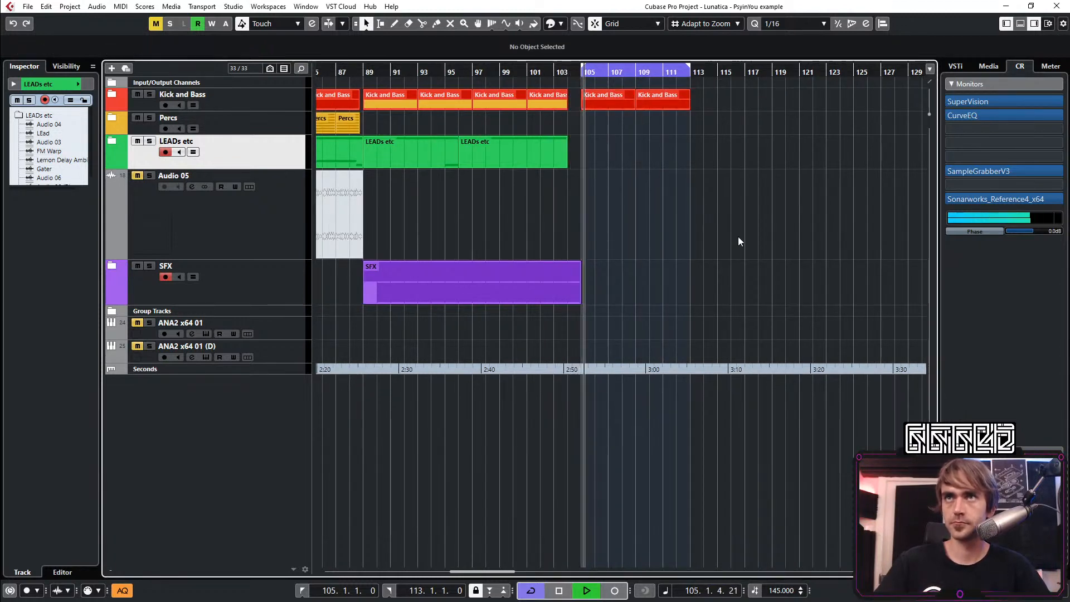
scroll(737, 236, right, 2)
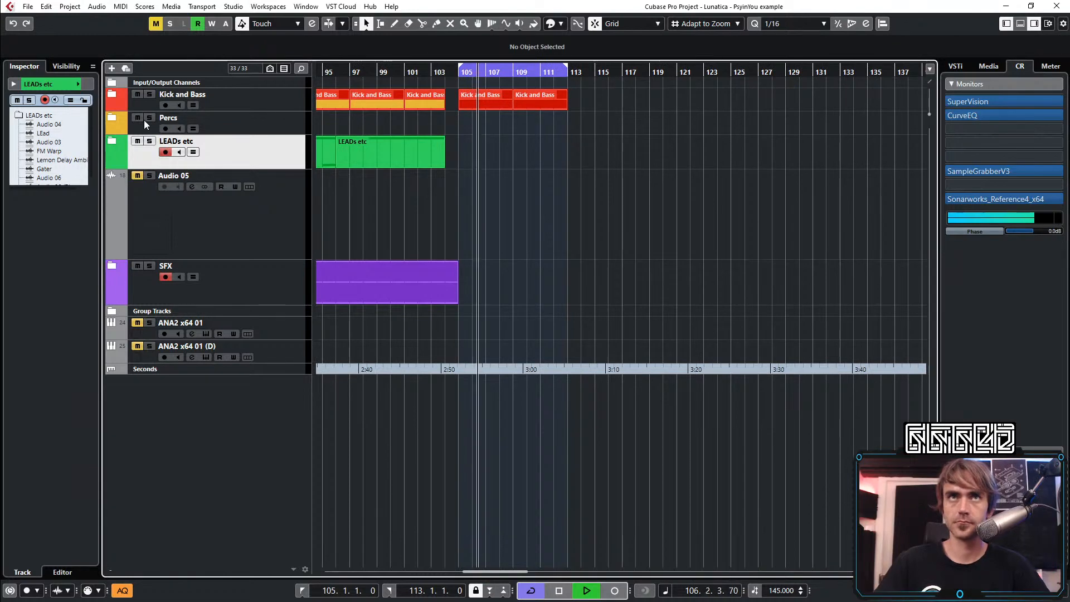
Unfold the LEADs etc folder and route the Audio 06 (D) track's input to No Bus and its output to Rec group
scroll(521, 251, left, 4)
scroll(517, 240, down, 2)
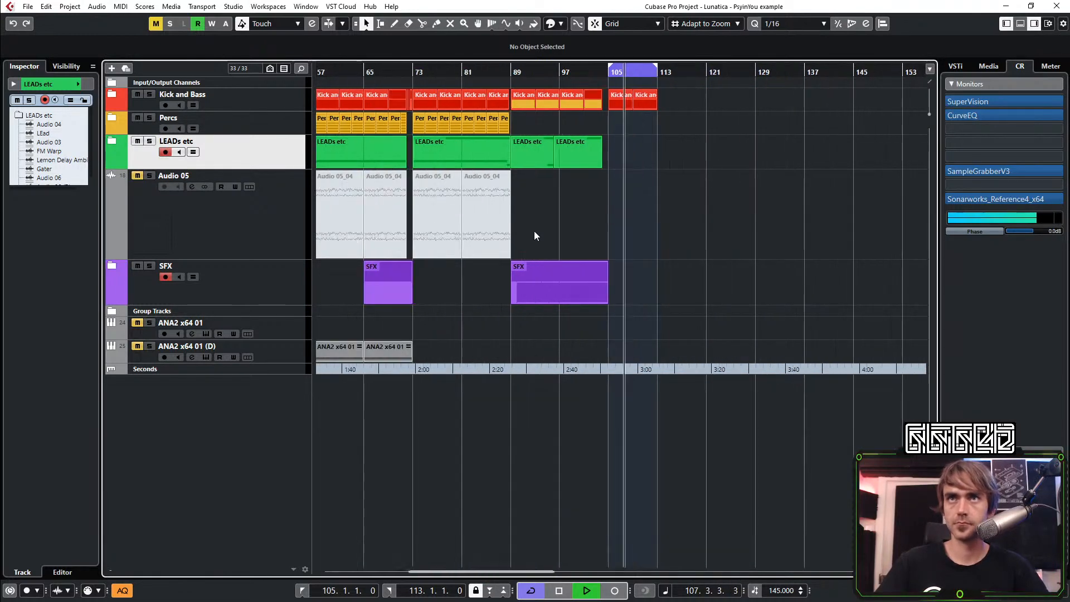
click(109, 141)
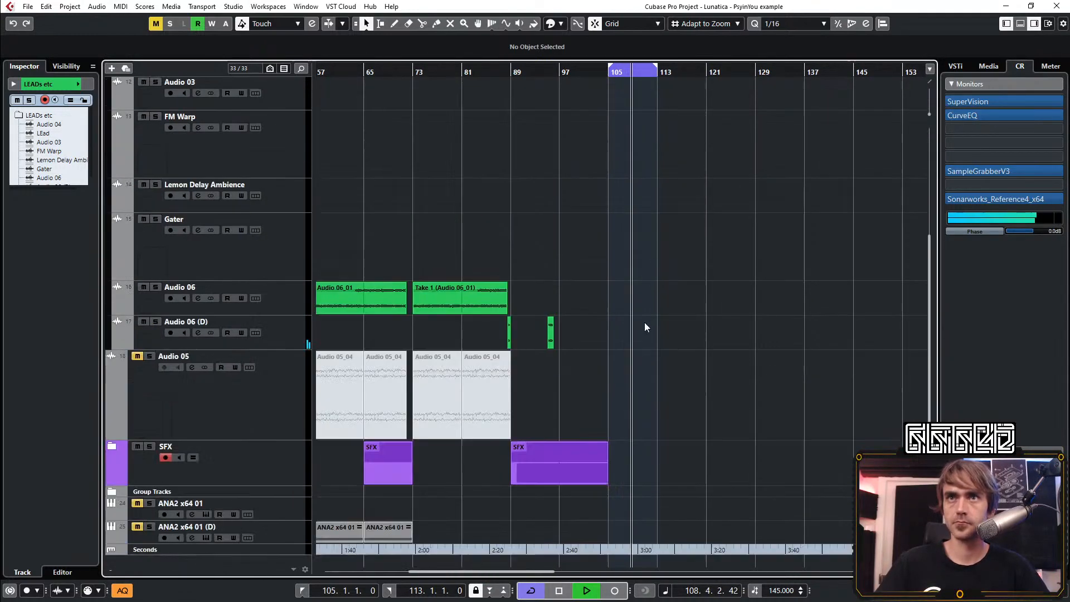
scroll(579, 337, down, 1)
click(304, 322)
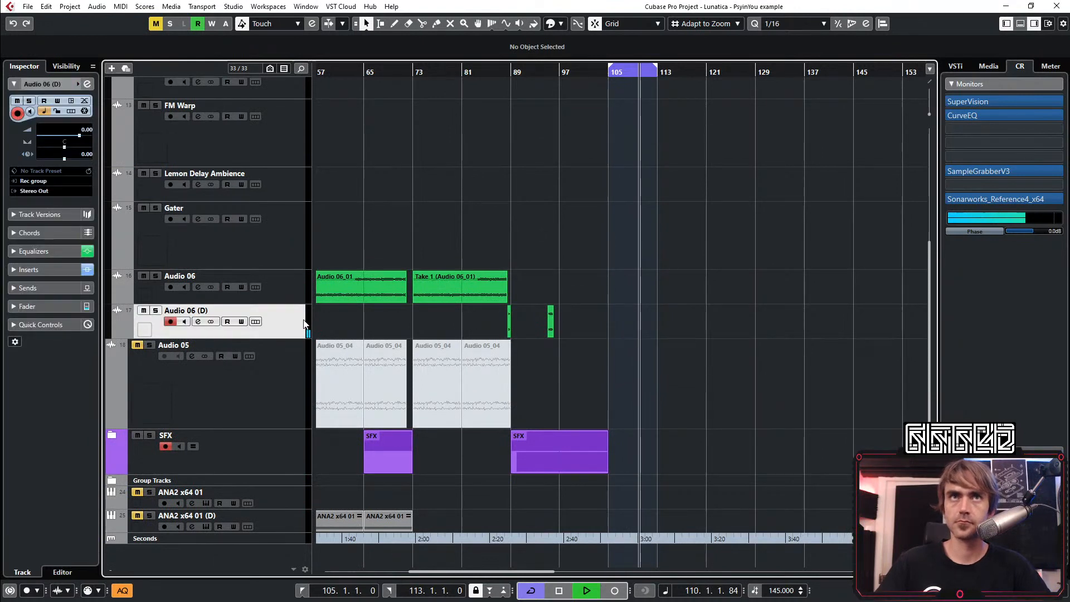
click(52, 181)
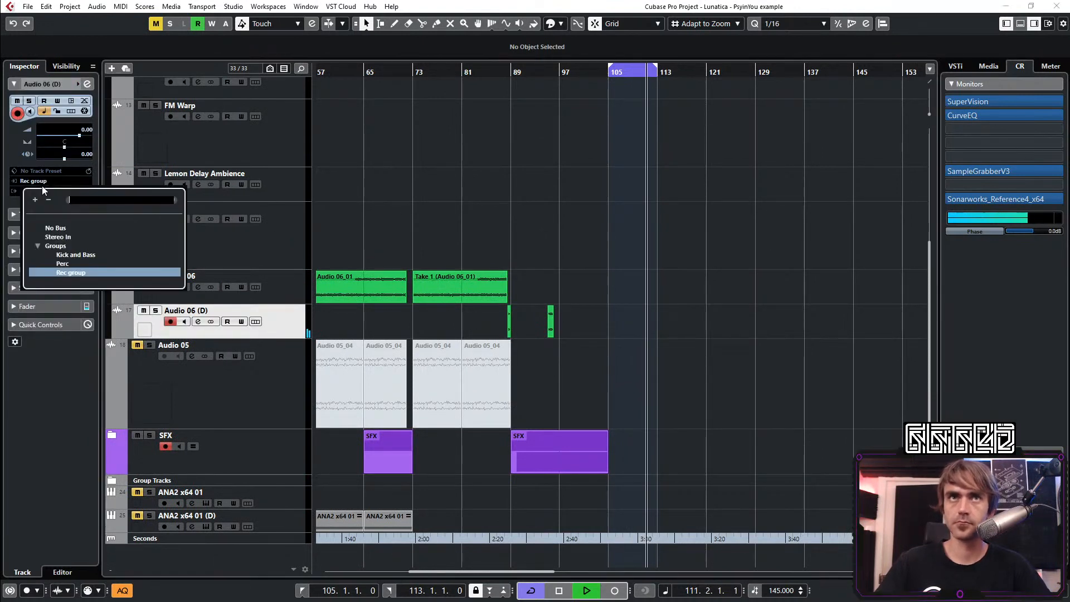
click(60, 229)
click(41, 191)
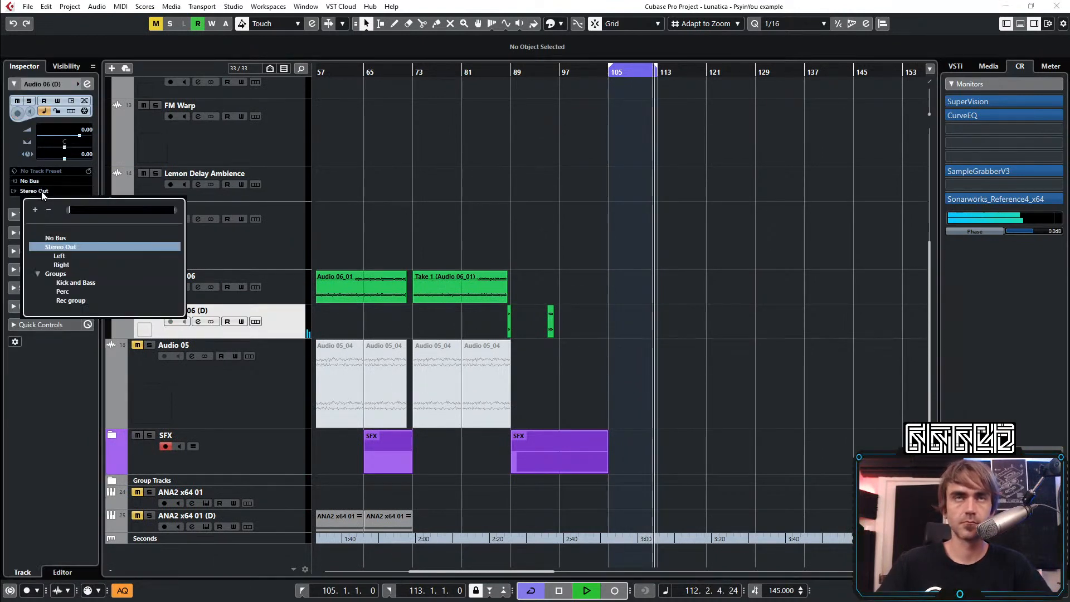
click(74, 299)
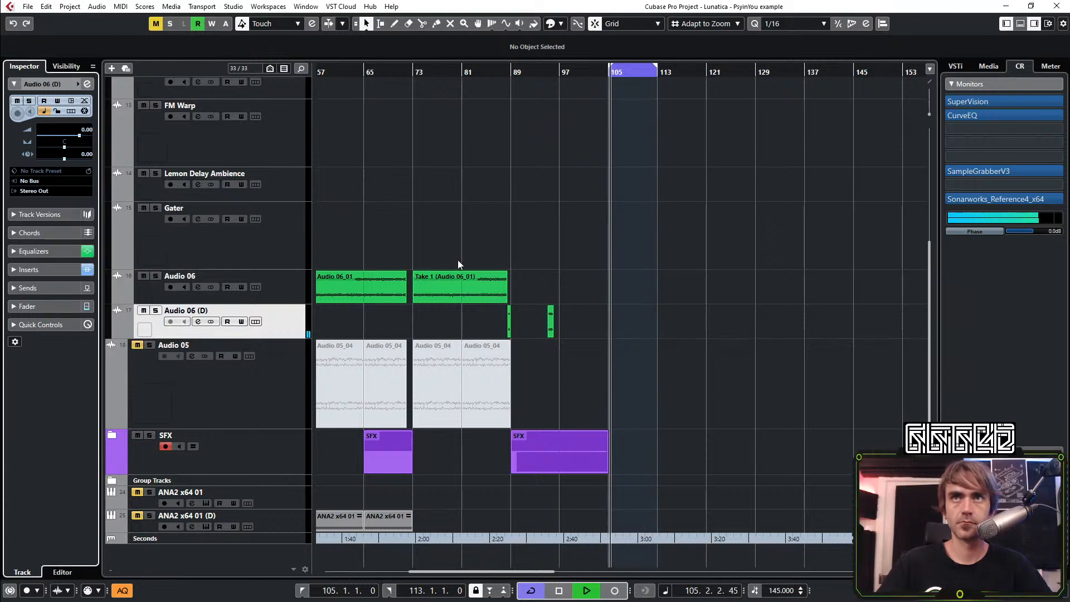
Stop playback at bar 84 and inspect the ColourCopy delay inserted on the Audio 06 (D) channel
click(478, 73)
key(space)
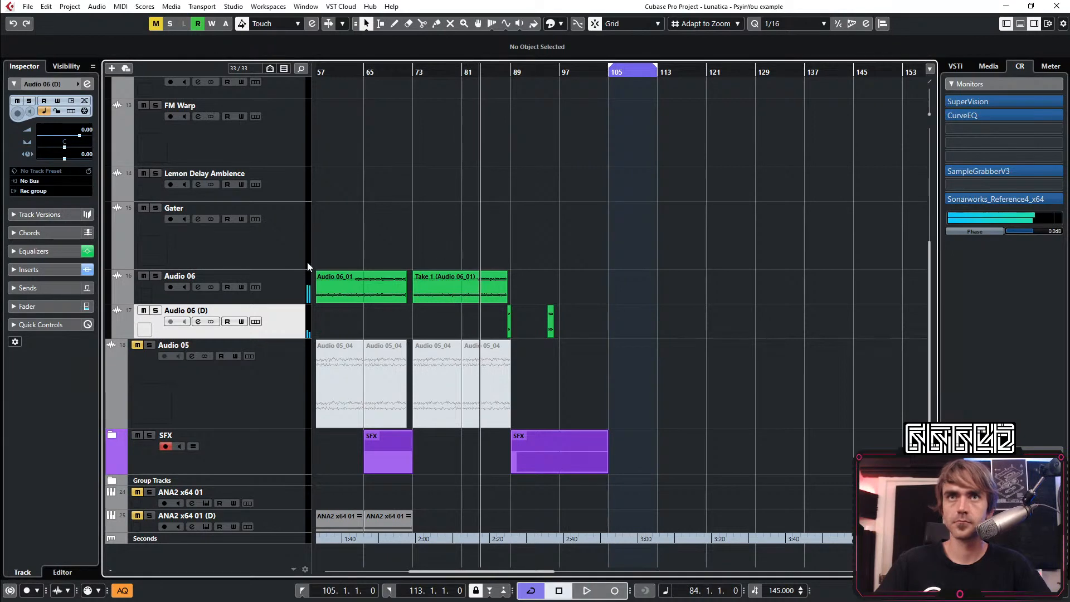
key(e)
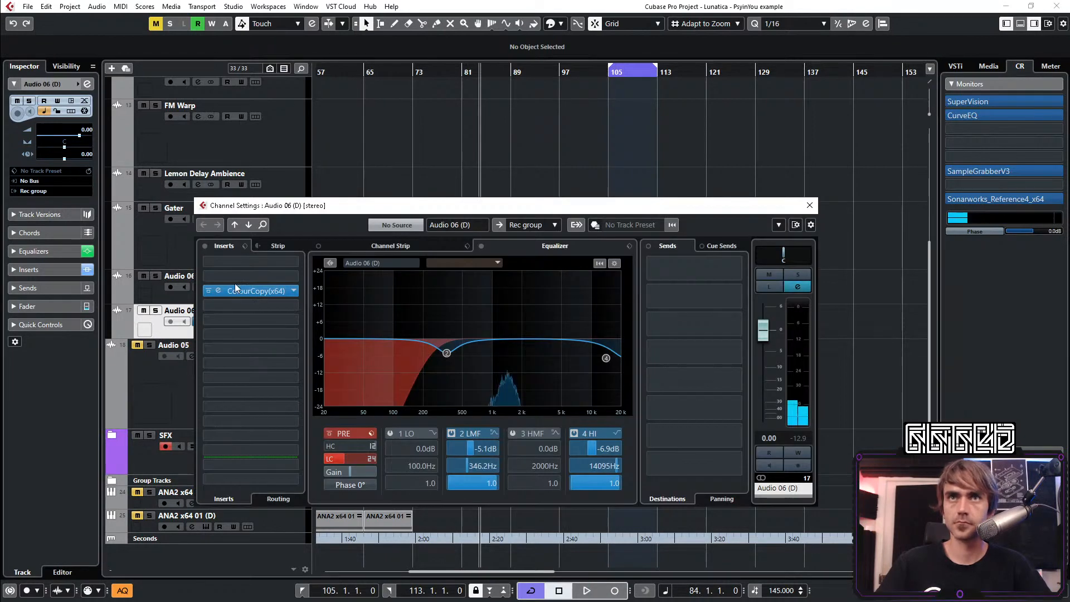
click(221, 287)
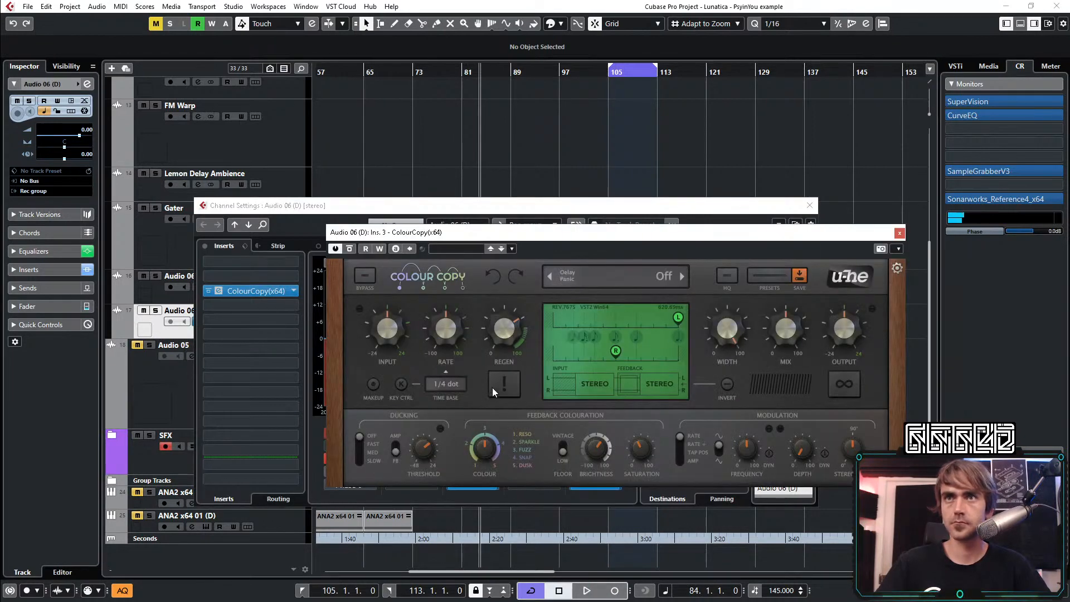
click(899, 232)
click(809, 205)
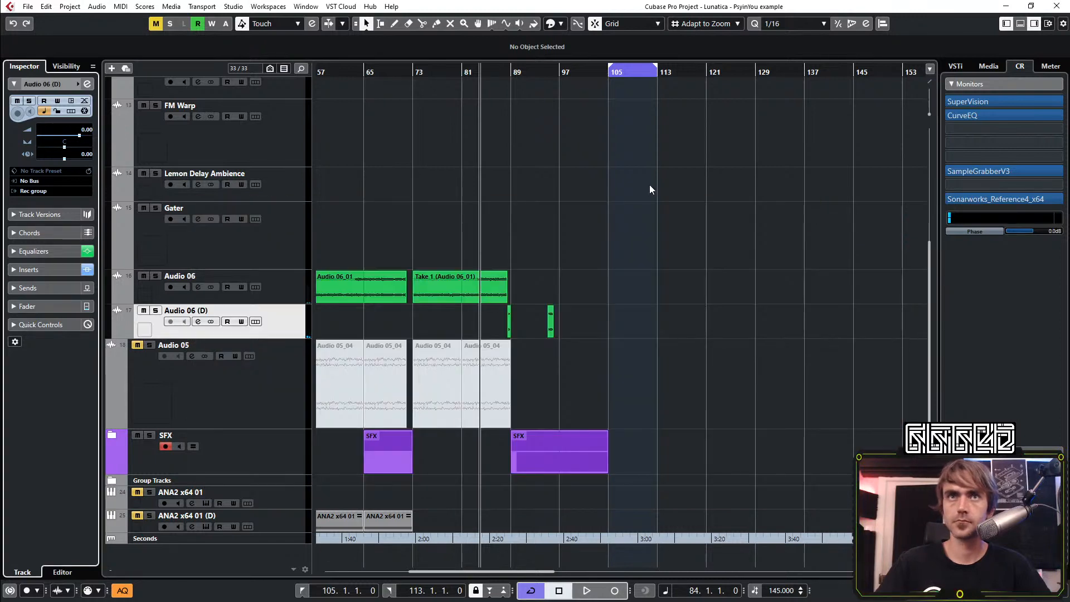
Add one stereo audio track after ANA2 x64 01 with Rec group as input and Stereo Out as output
right_click(280, 506)
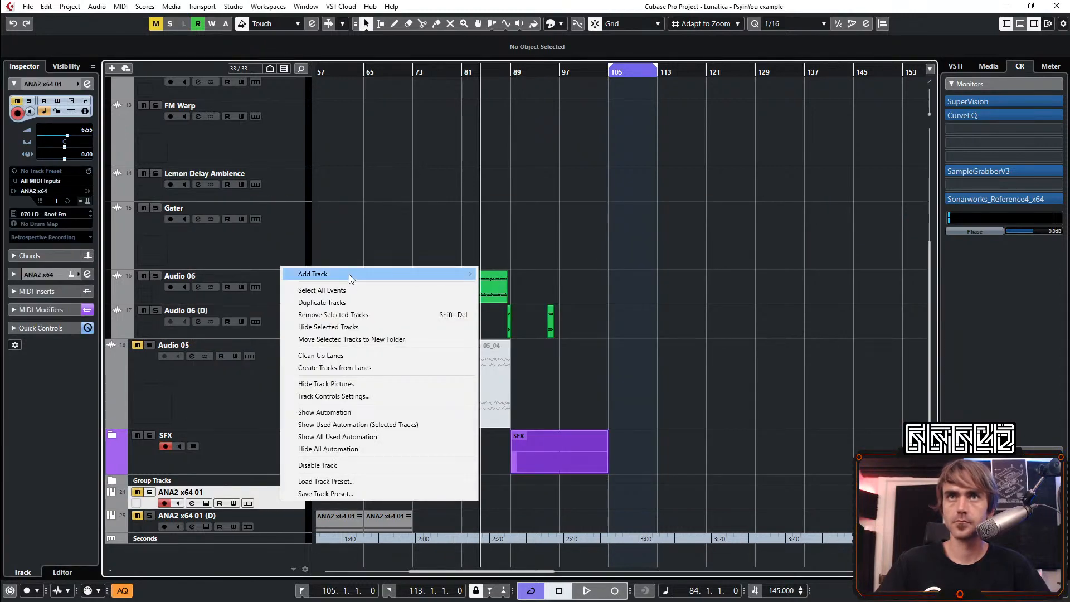
mouse_move(348, 274)
click(545, 279)
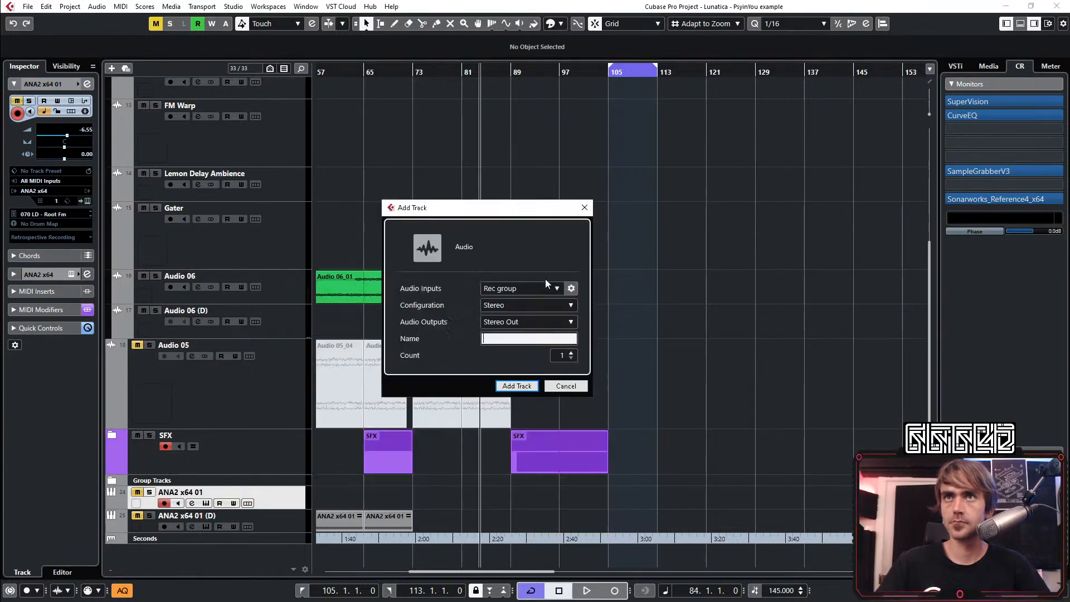
click(517, 386)
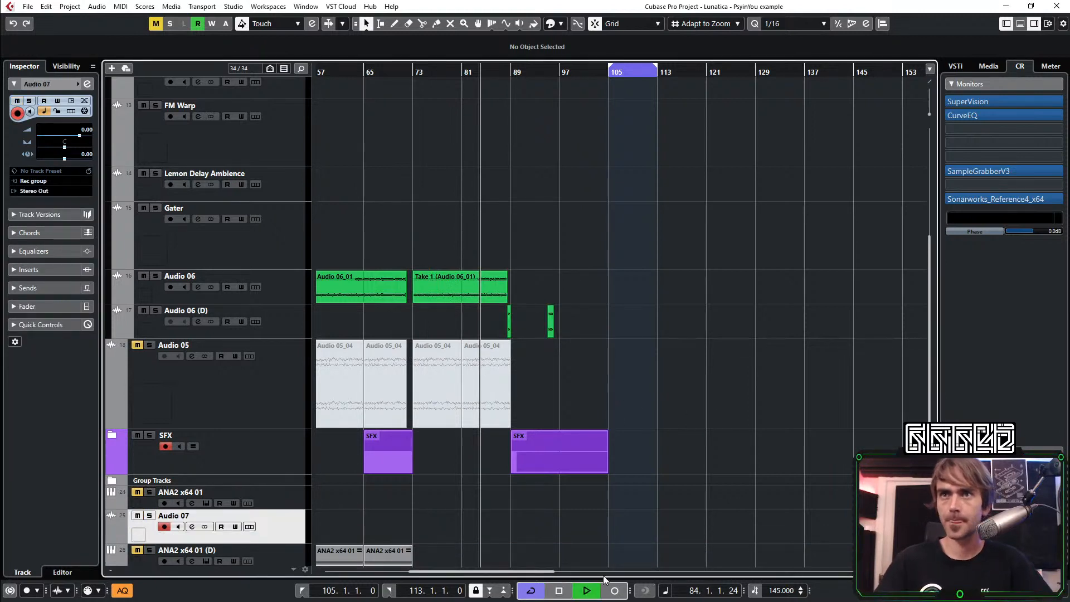
Record the Rec group signal onto Audio 07 from bar 84 into the looped bars 105 to 113
click(615, 590)
scroll(717, 438, down, 1)
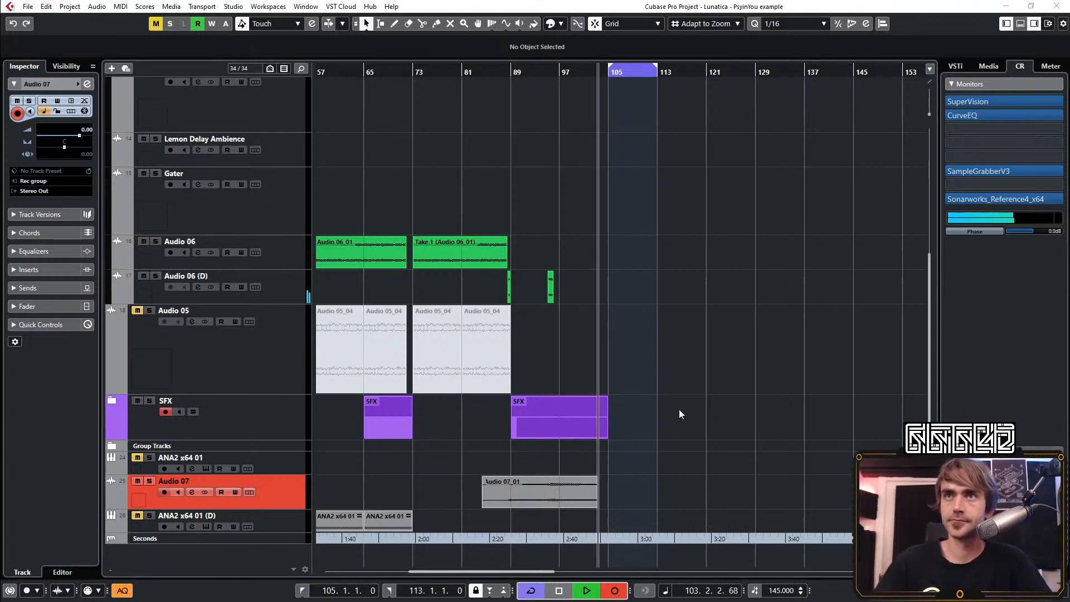
scroll(678, 409, up, 3)
scroll(678, 409, up, 1)
scroll(686, 404, down, 5)
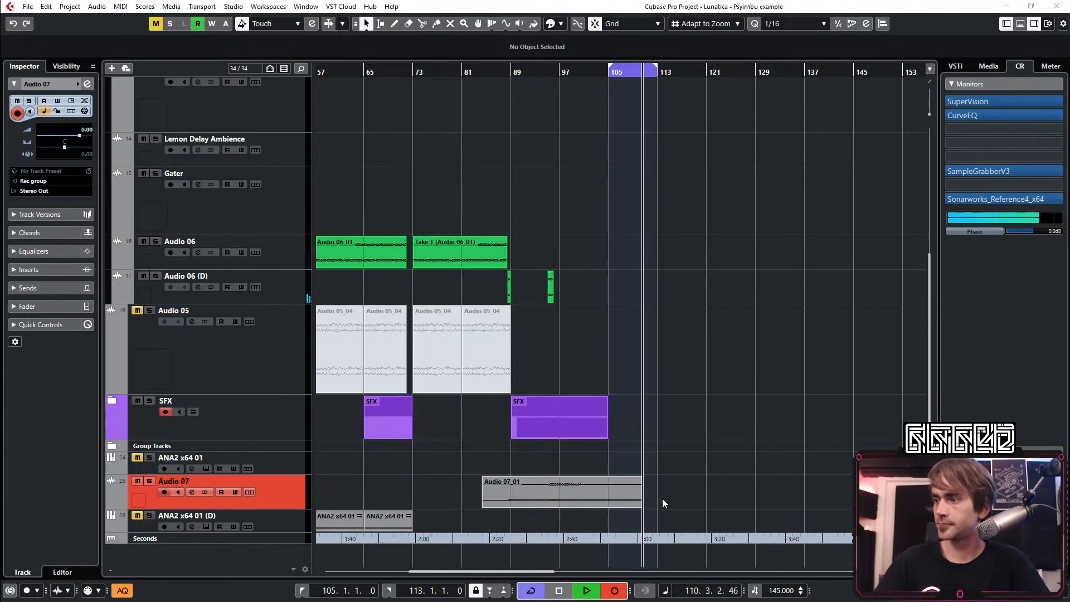
scroll(660, 480, up, 3)
scroll(652, 475, down, 3)
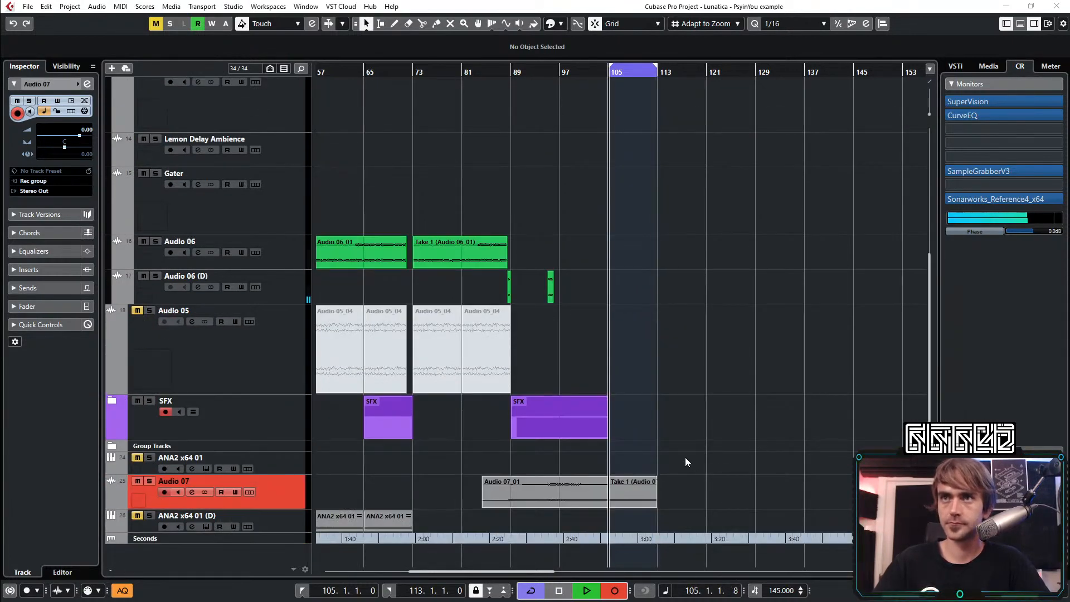
click(614, 591)
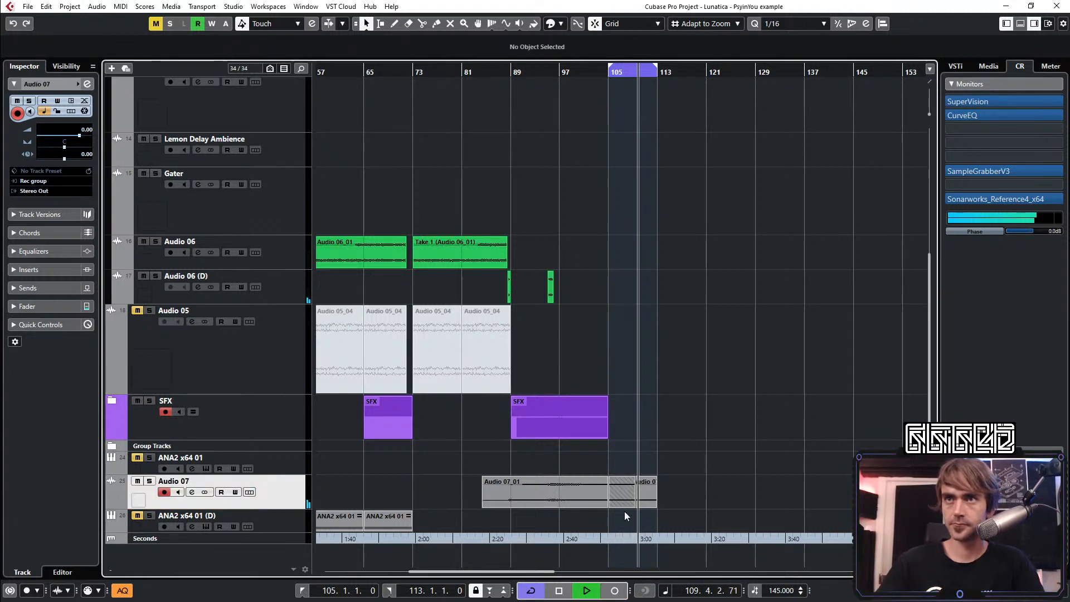
Mute Audio 06 (D) and move the recorded Audio 07 track into the LEADs etc folder, directly below Audio 06
click(650, 489)
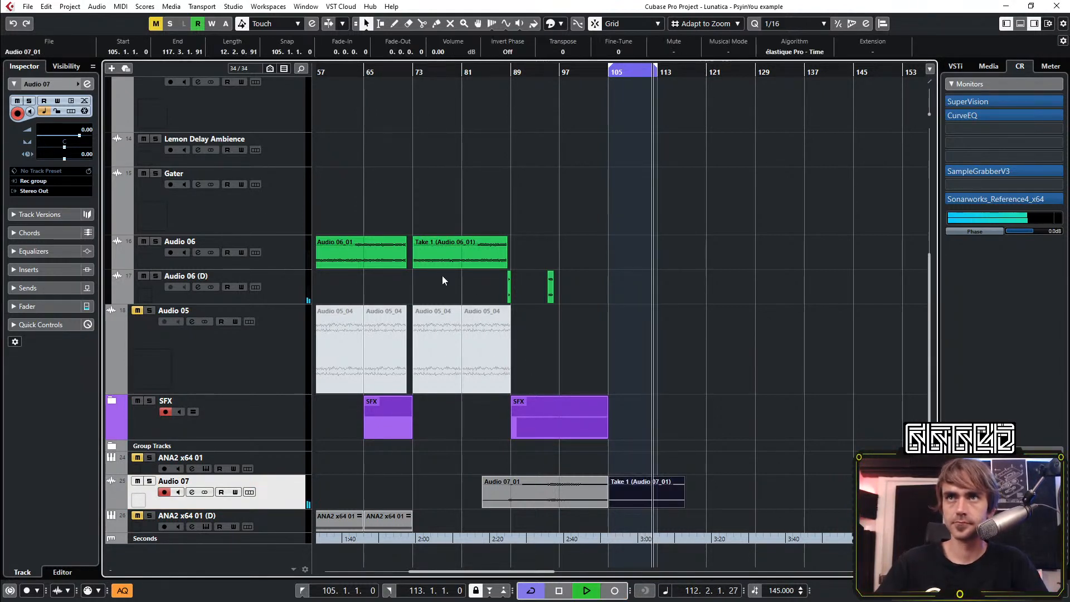
click(144, 276)
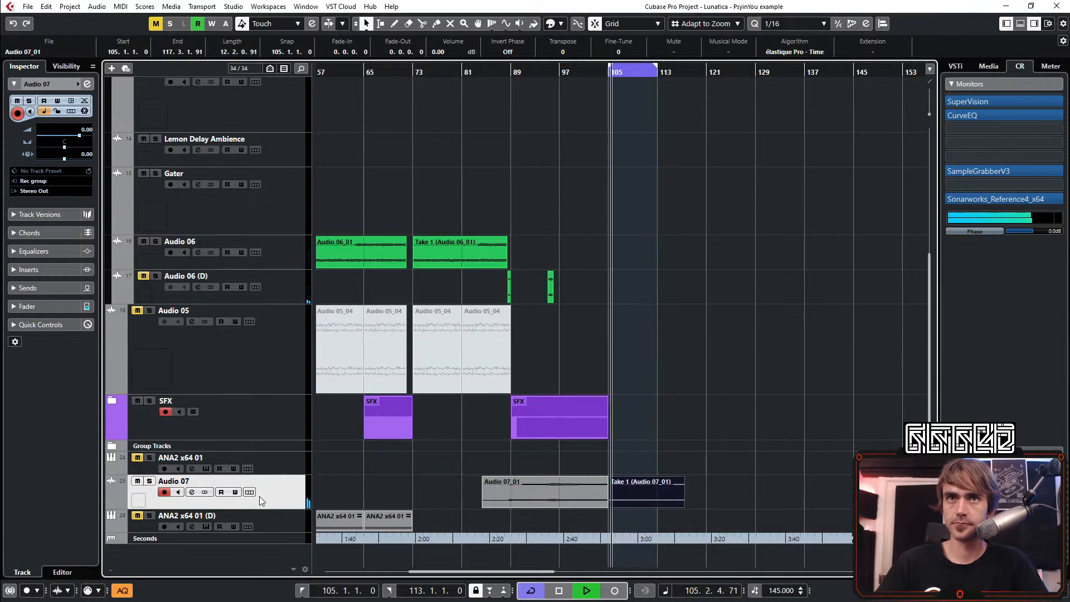
drag(259, 496, 276, 295)
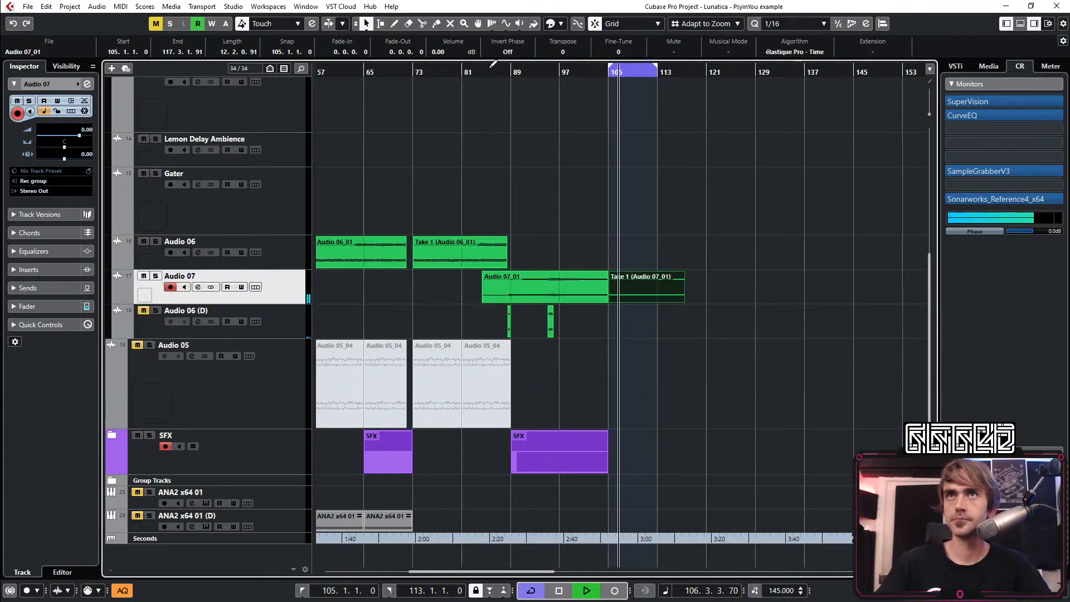
Play back the arrangement from about bar 87 and from bar 100, and fold the LEADs etc folder
drag(492, 66, 501, 72)
click(583, 139)
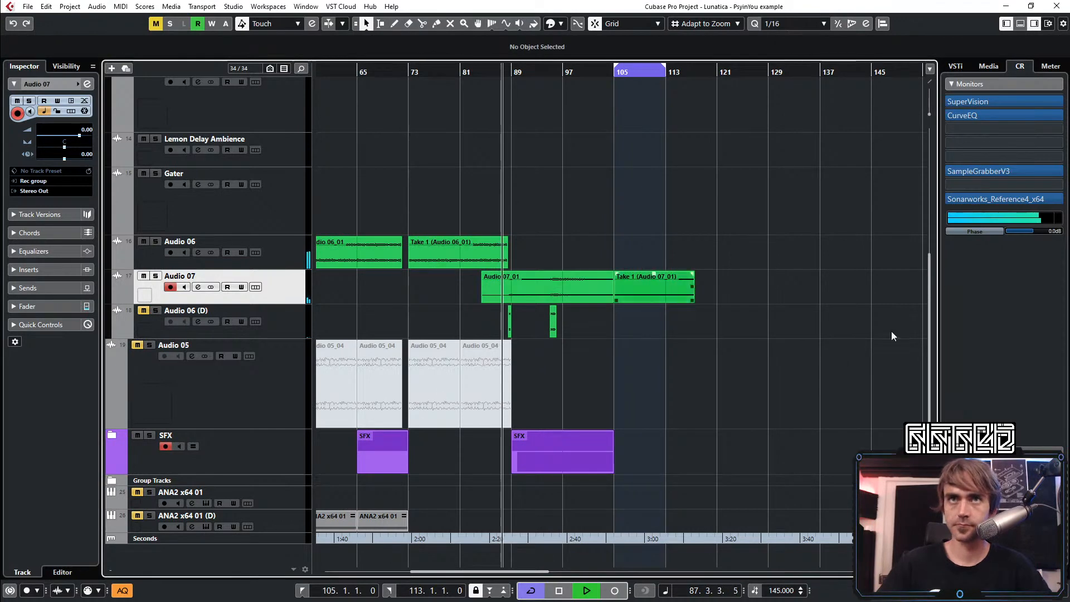
scroll(683, 363, up, 5)
click(582, 67)
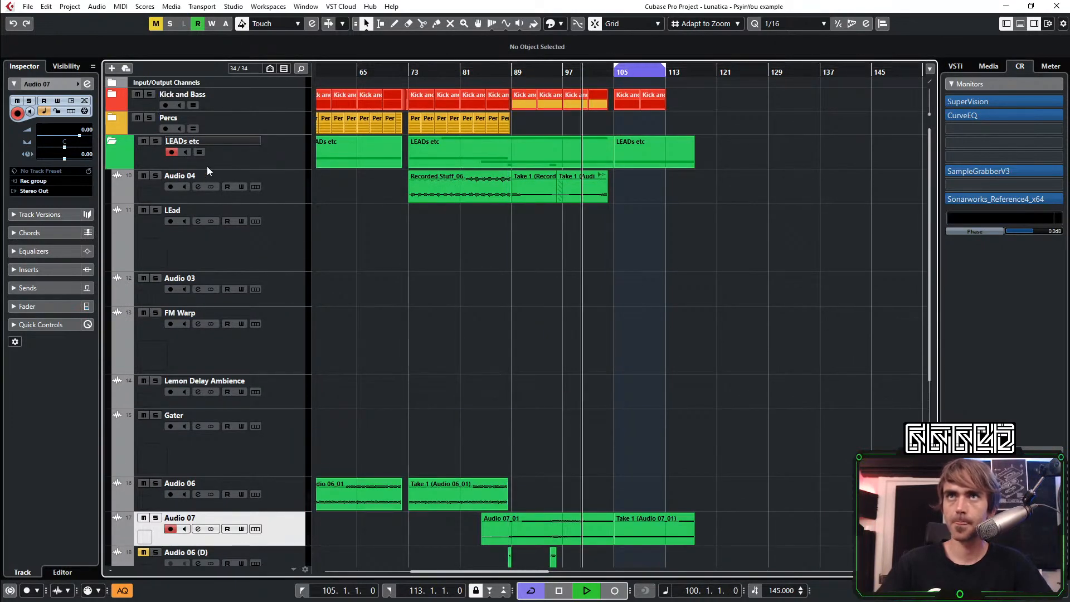
click(112, 141)
scroll(580, 198, up, 3)
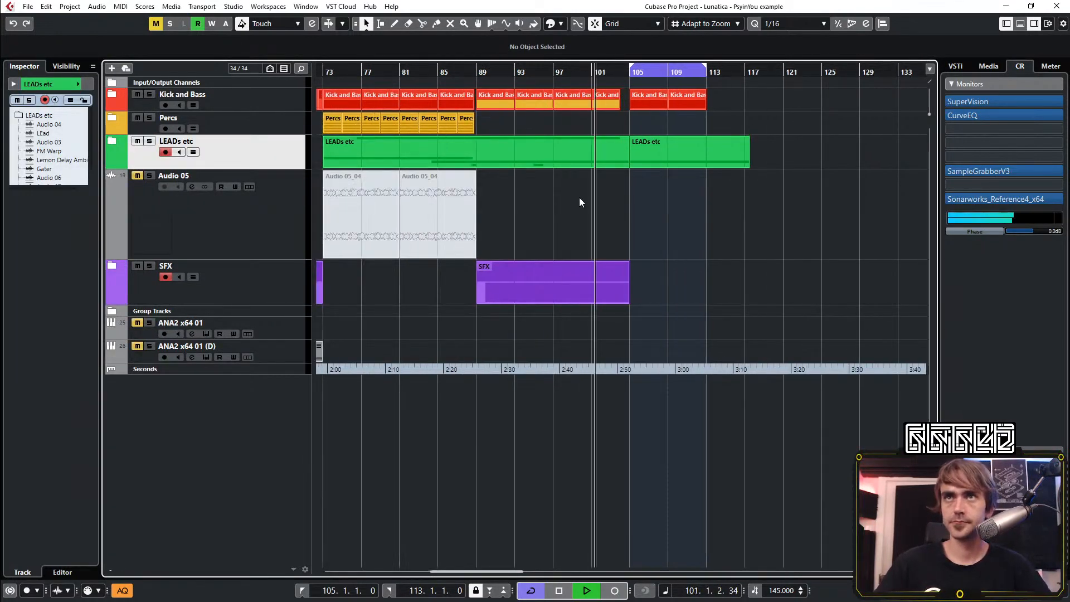
Repeat the four-bar Kick and Bass clip at bars 113 and 117 and set the cycle range to bars 113 to 121
scroll(638, 229, right, 2)
scroll(563, 240, up, 3)
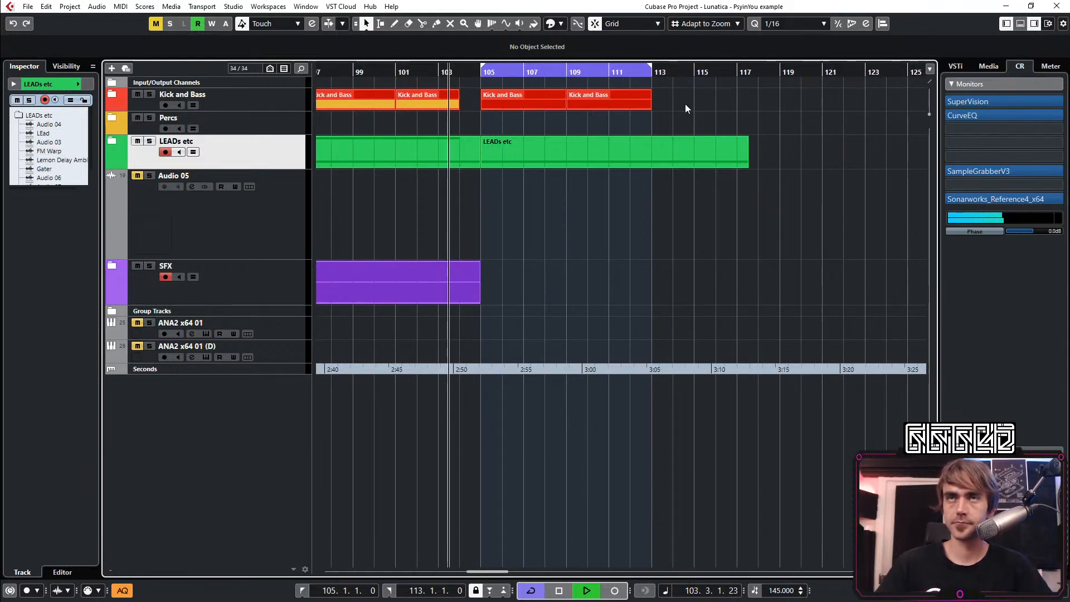
click(650, 154)
click(621, 258)
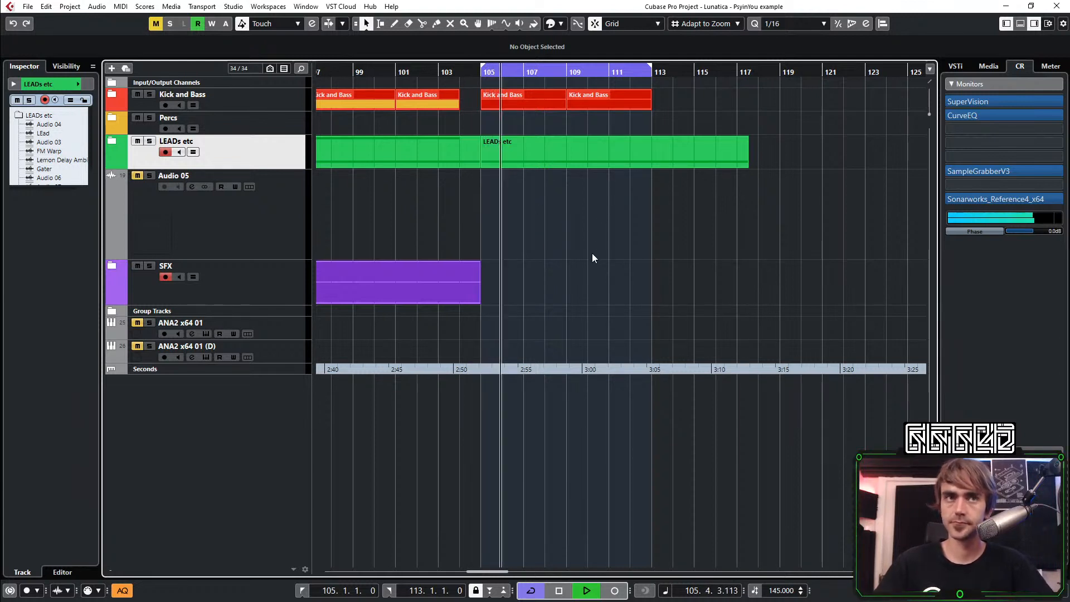
drag(550, 96, 776, 103)
drag(659, 67, 823, 80)
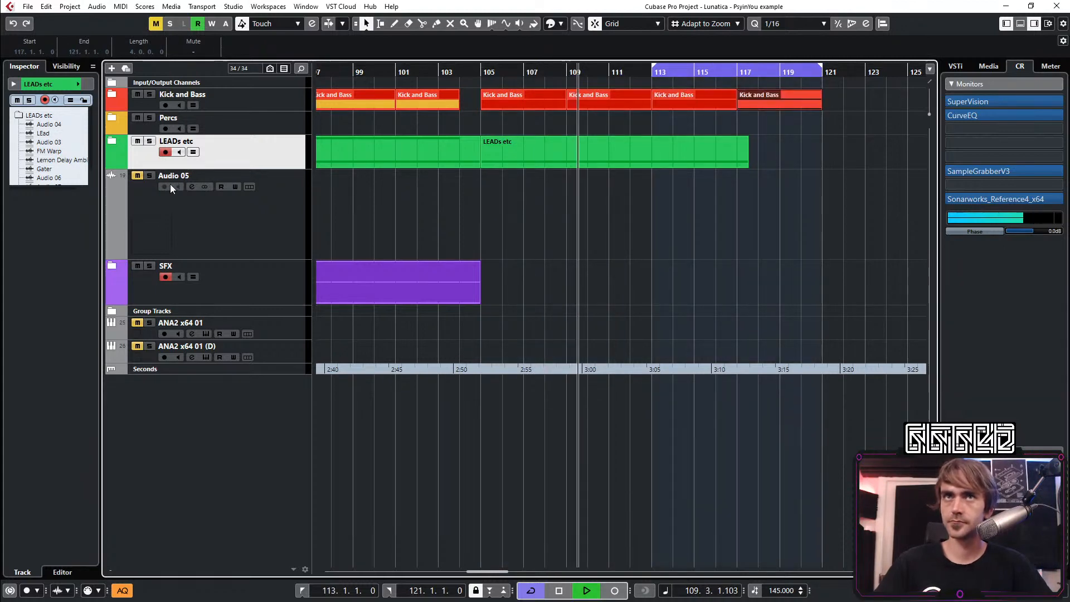
Unfold the LEADs etc folder and fade out the Audio 07 Take 1 clip over about its last eight bars
click(112, 141)
scroll(708, 390, down, 4)
click(726, 294)
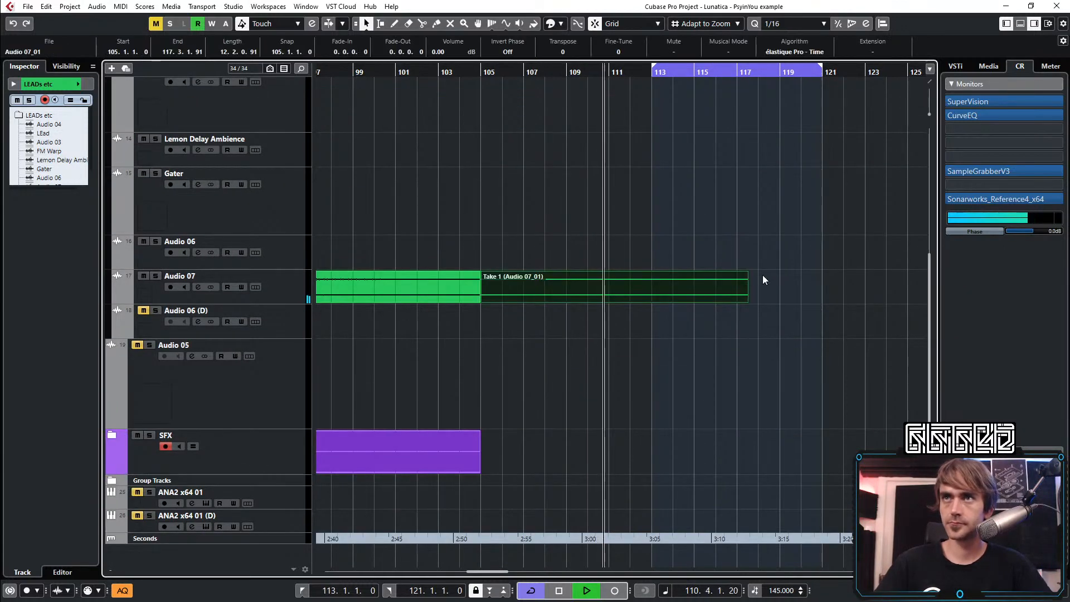
drag(747, 274, 566, 284)
scroll(690, 233, up, 4)
scroll(690, 279, down, 3)
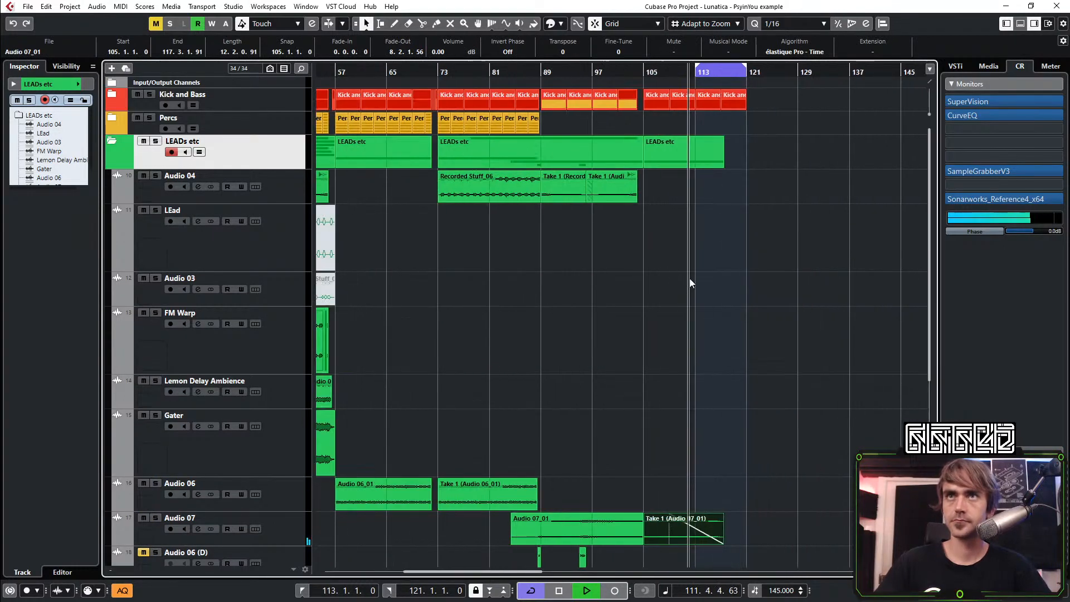
Copy the two-bar Percs clip from bar 25 to bar 113 and play back from about bar 112
scroll(443, 127, left, 4)
scroll(407, 129, down, 2)
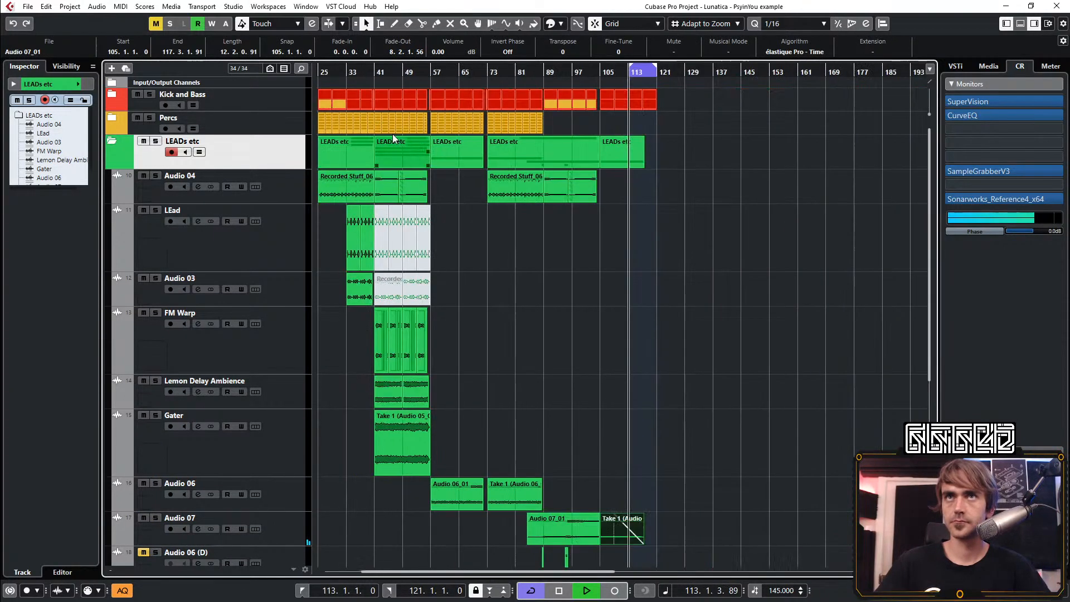
drag(321, 122, 631, 121)
scroll(638, 122, up, 3)
click(583, 71)
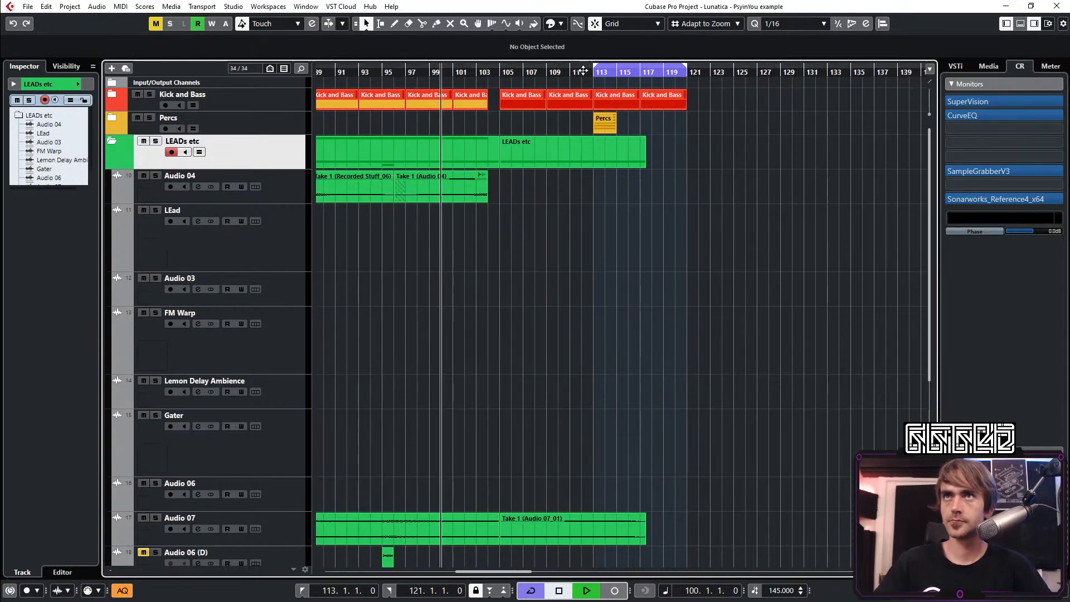
click(583, 69)
scroll(622, 181, up, 1)
scroll(619, 178, up, 1)
key(space)
Repeat the two-bar Percs clip from bar 113 up to bar 121, deleting the surplus copy at bar 121
click(601, 122)
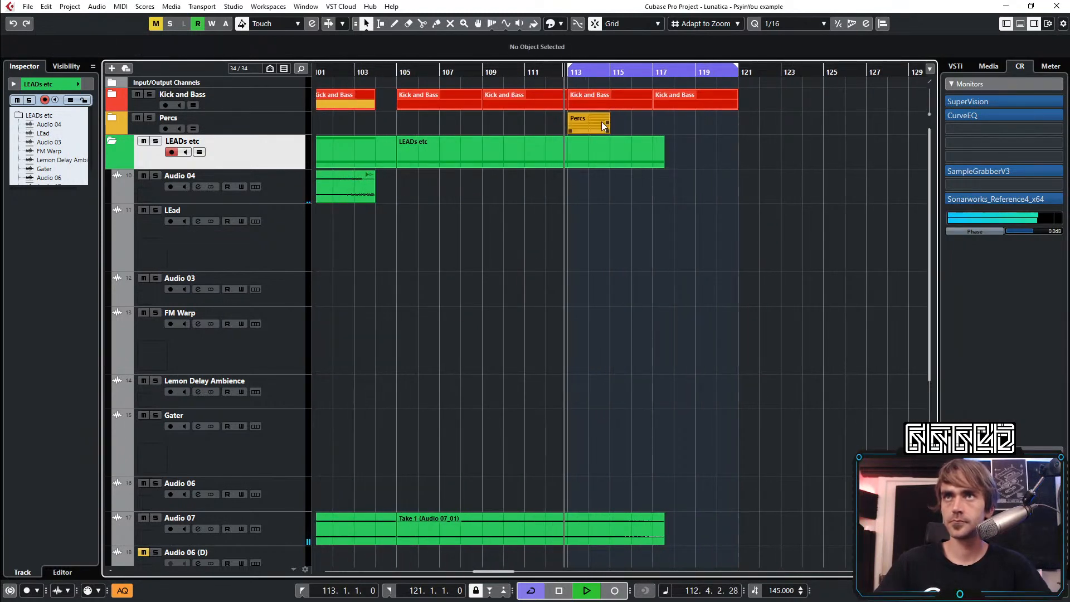
drag(606, 124, 761, 127)
click(764, 309)
scroll(753, 305, right, 2)
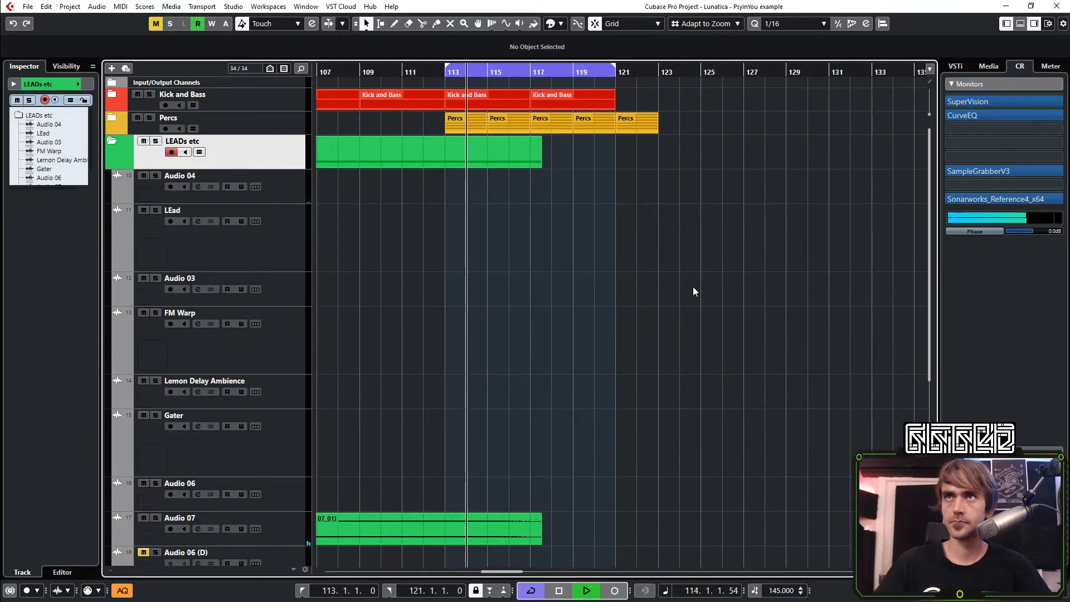
scroll(692, 284, down, 1)
drag(699, 182, 660, 84)
key(Delete)
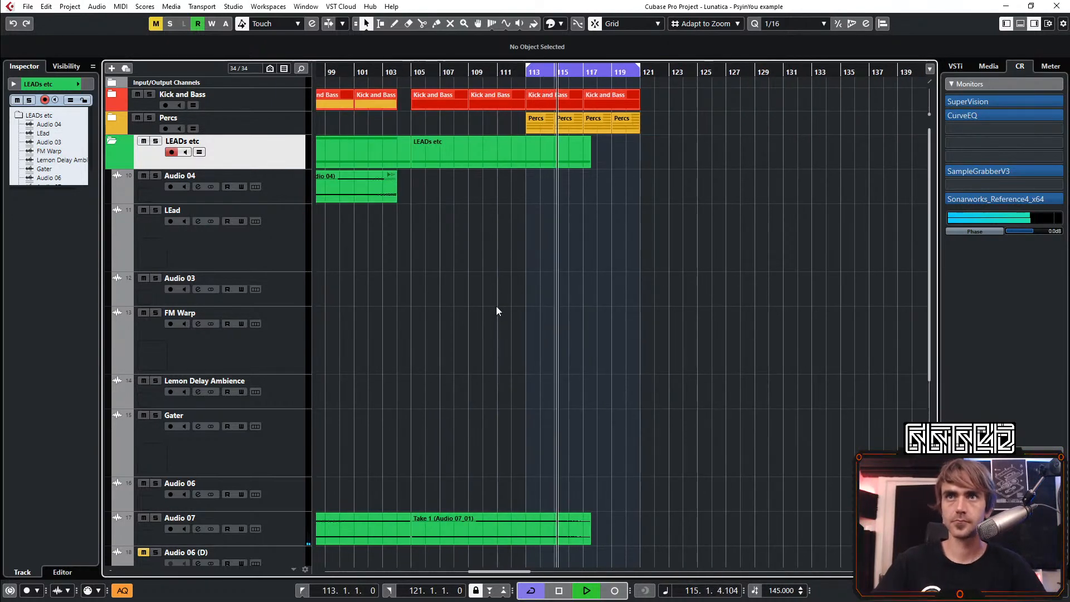
Play back from about bar 109 and fold the LEADs etc folder
scroll(495, 306, up, 2)
click(456, 69)
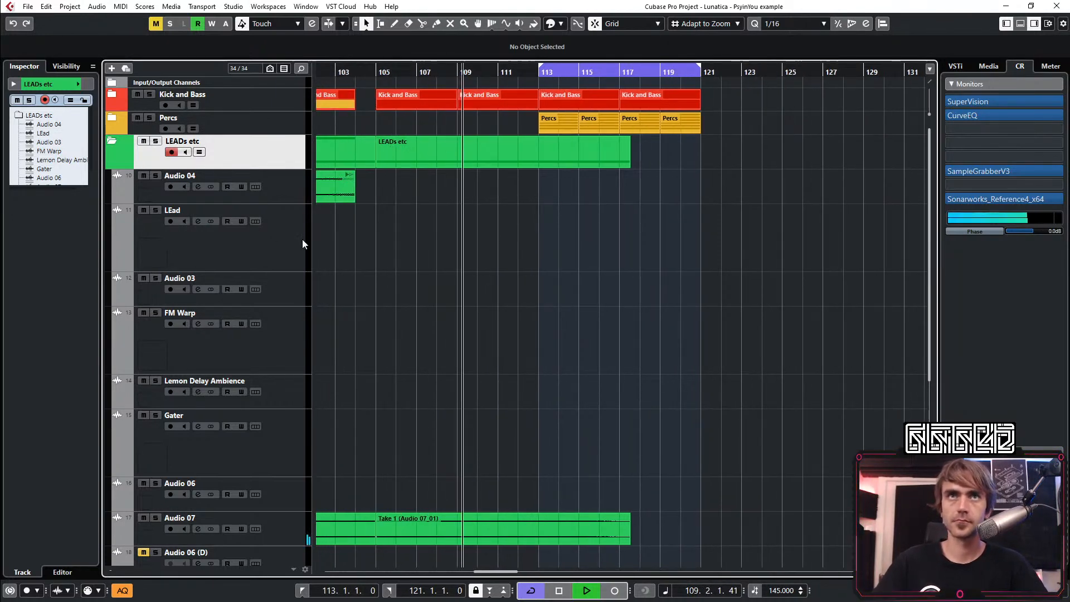
scroll(473, 218, down, 3)
scroll(472, 221, up, 3)
click(111, 142)
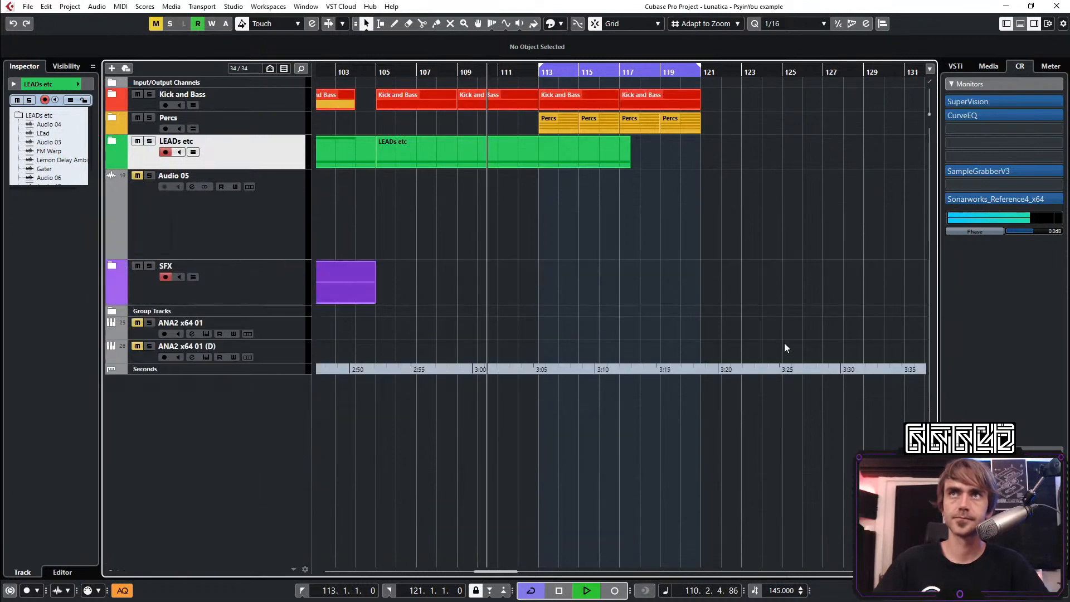
Shorten the Kick and Bass clip at bar 109 so it ends about one beat before bar 113
scroll(477, 156, up, 3)
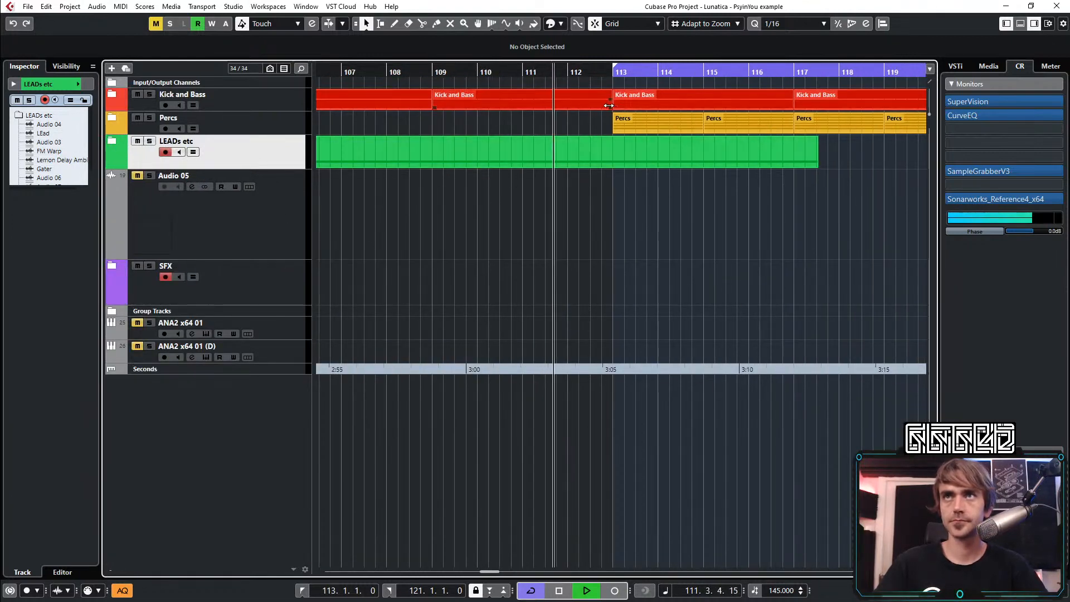
click(603, 106)
drag(603, 106, 598, 106)
click(606, 202)
scroll(677, 286, down, 3)
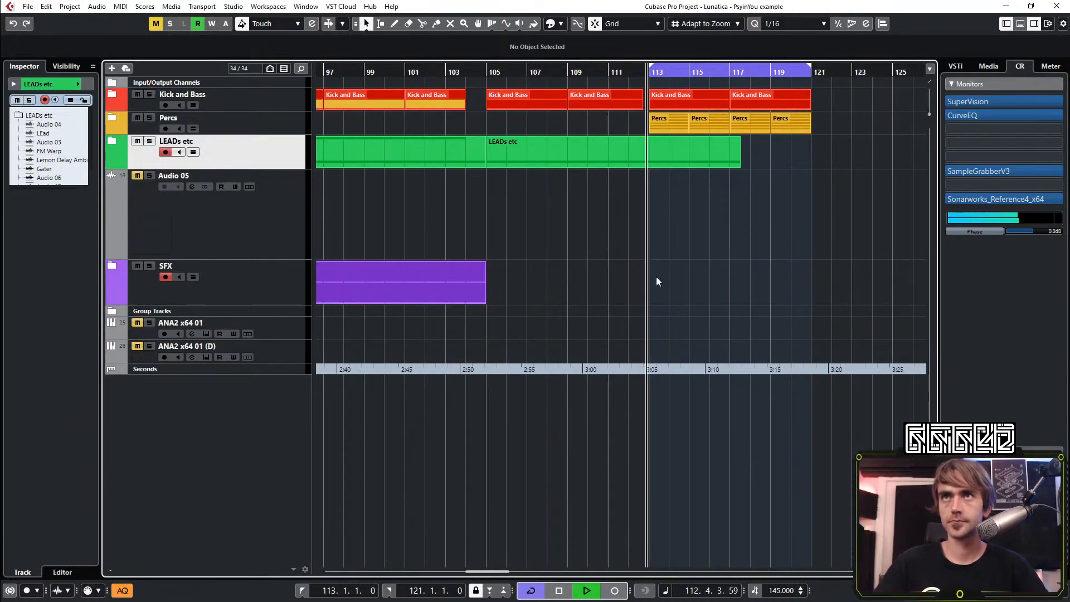
Open the ANA2 instrument on the ANA2 x64 01 track and show its preset browser
scroll(630, 257, right, 3)
scroll(569, 245, left, 3)
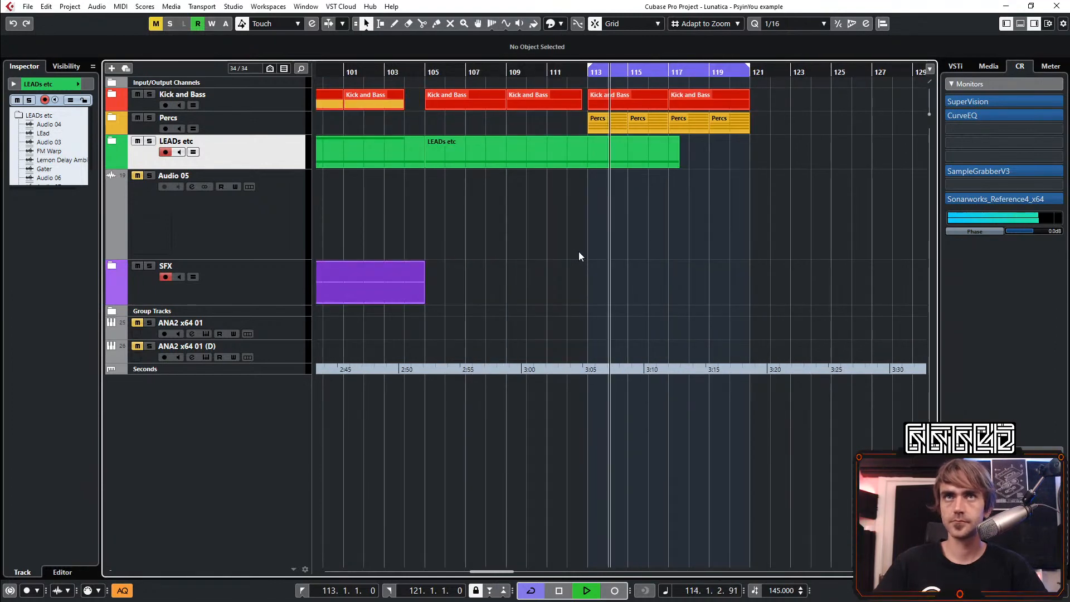
scroll(569, 259, down, 6)
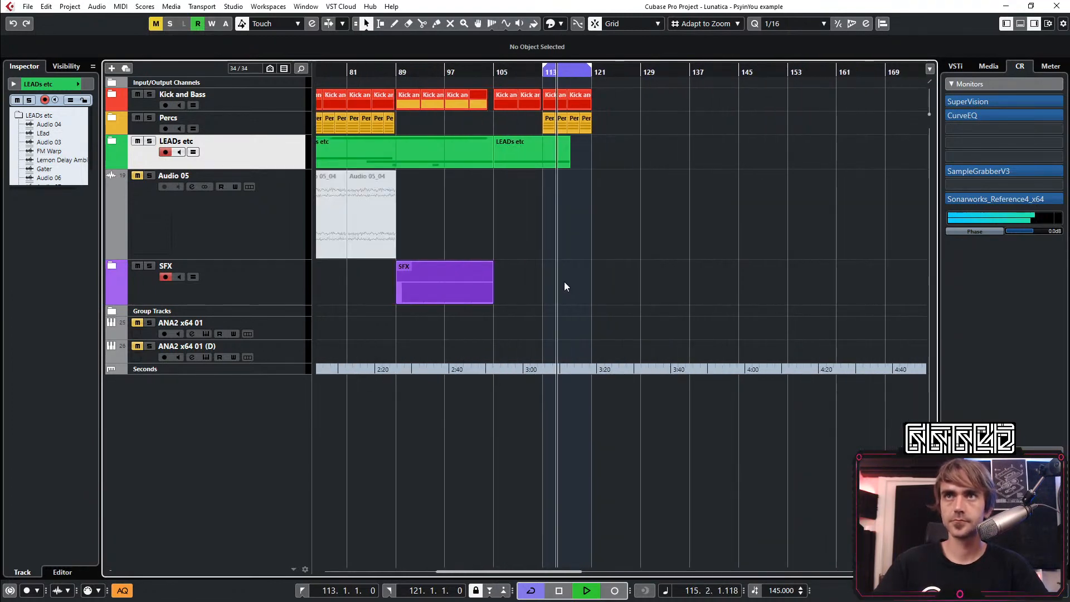
scroll(564, 282, left, 5)
scroll(561, 290, right, 5)
click(272, 326)
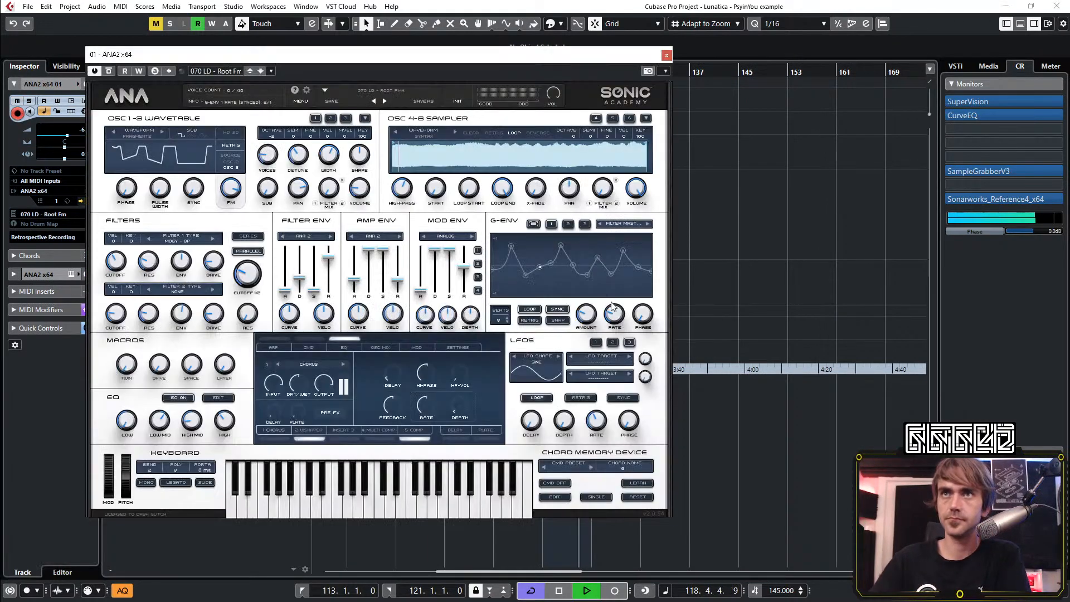
click(379, 92)
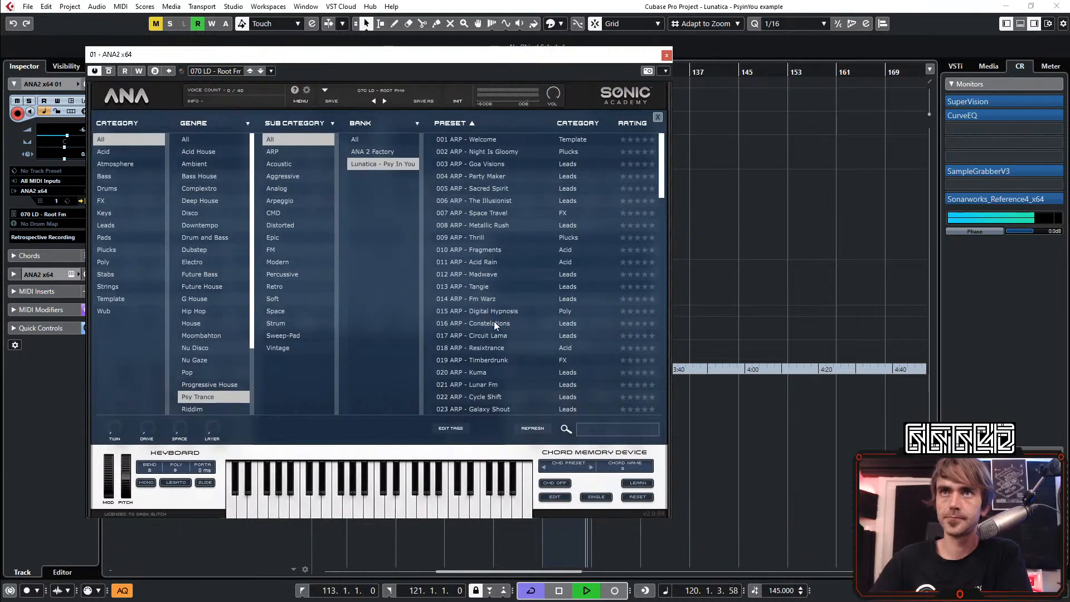
Audition the lead presets 071 Undershot, 076 Fm Blur, 072 Syntax, 073 Resopulse and 074 Creepy over the looped section
scroll(506, 307, down, 15)
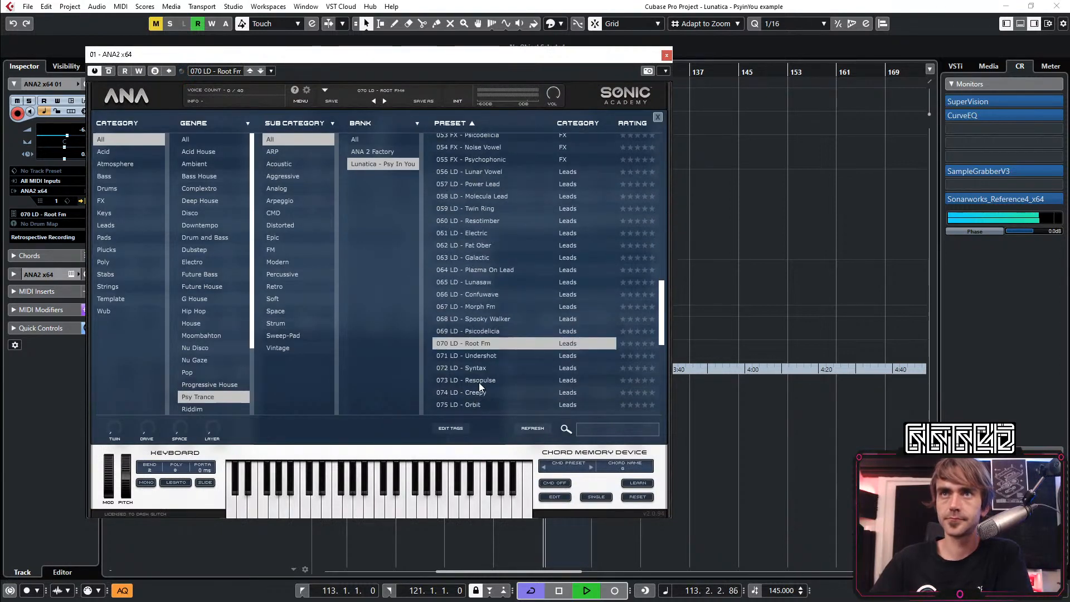
click(480, 276)
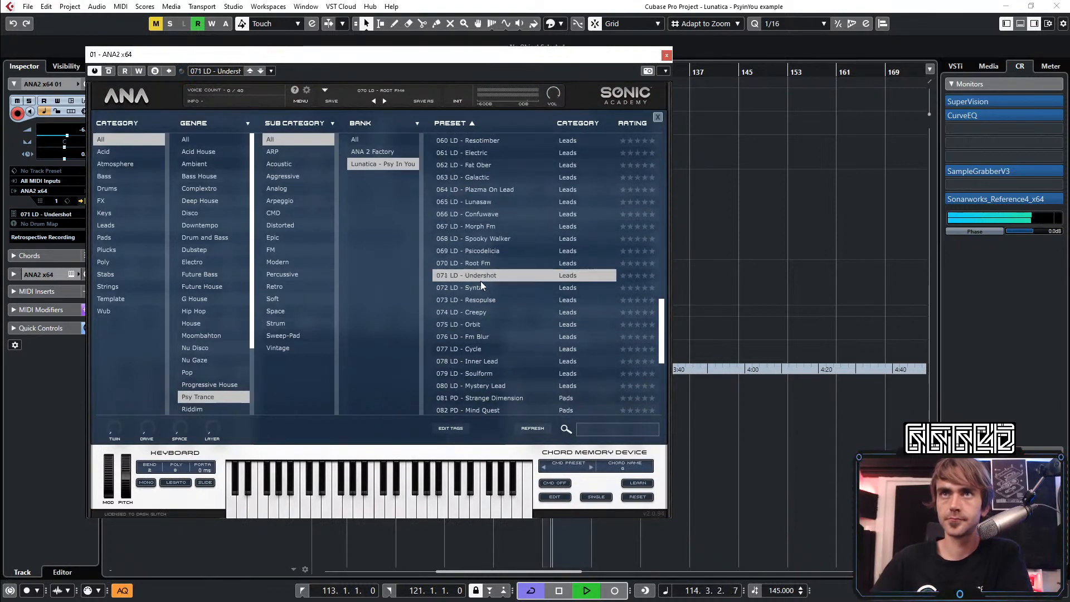
click(482, 337)
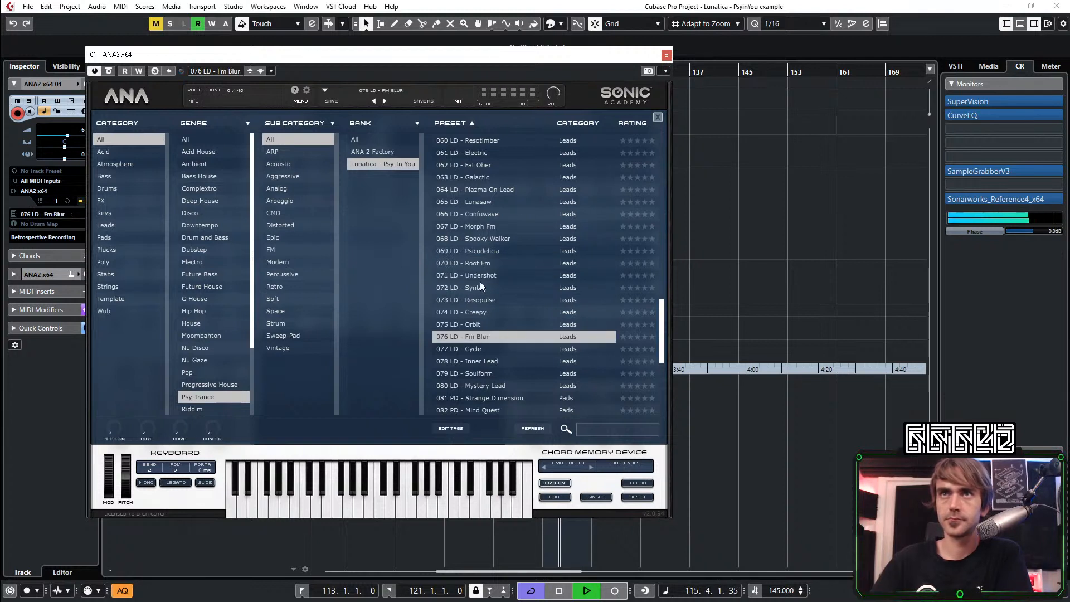
click(482, 275)
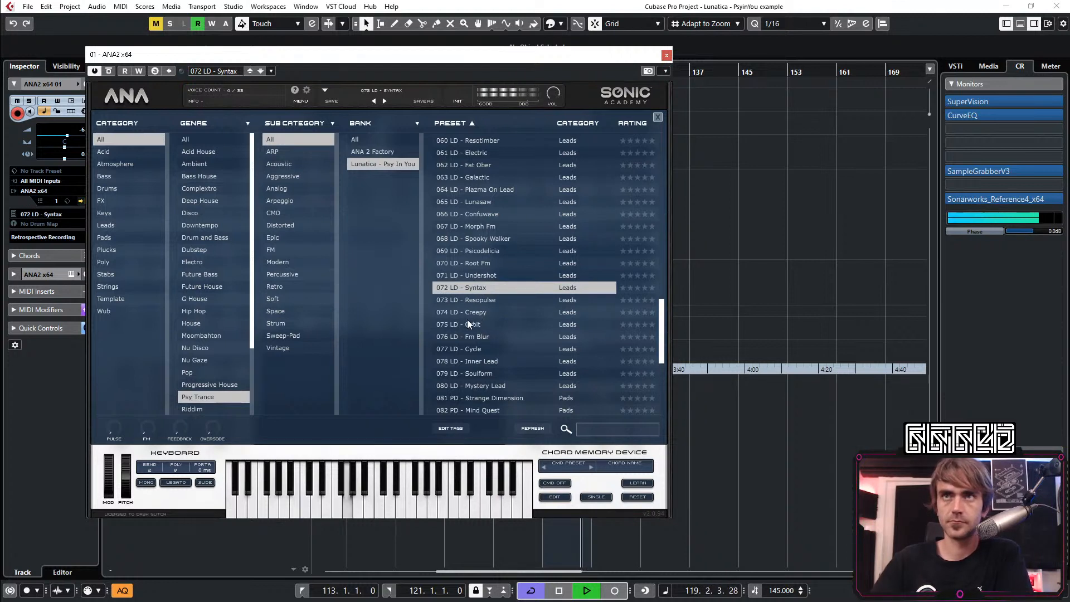
drag(477, 330, 470, 248)
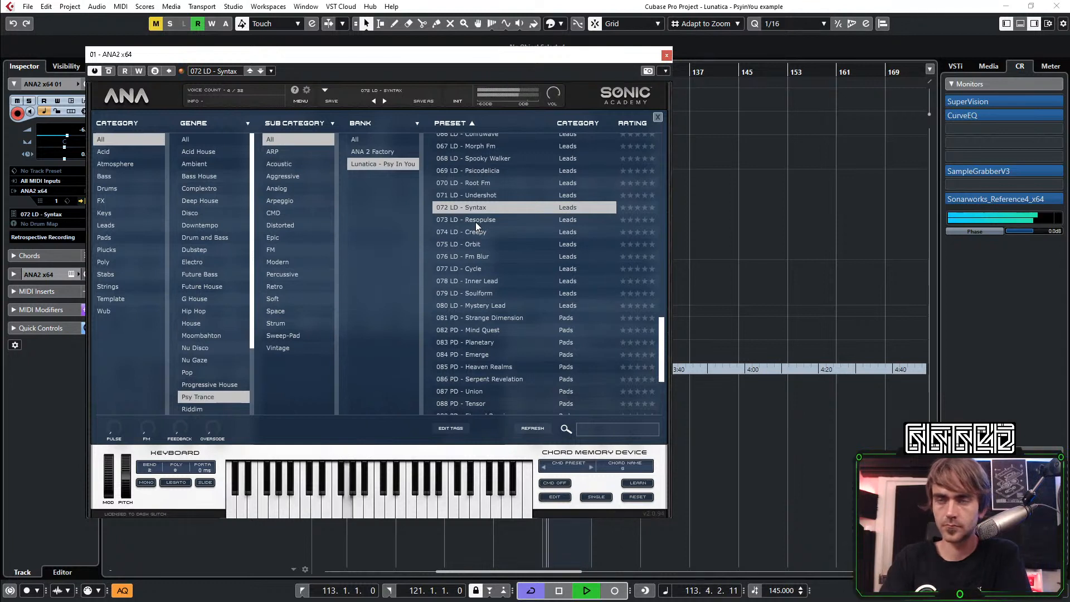
click(476, 221)
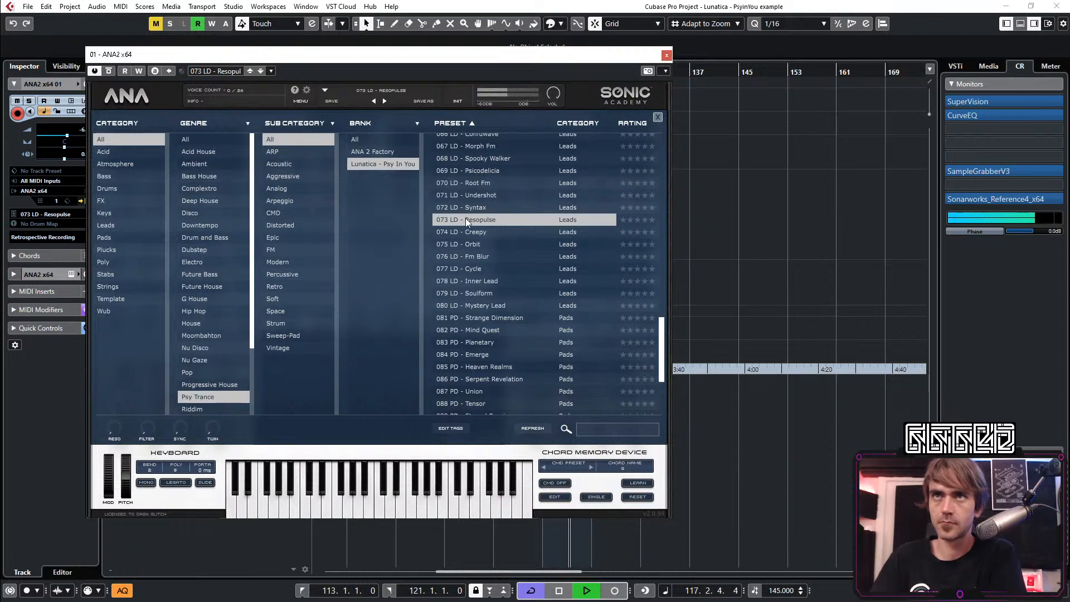
click(482, 233)
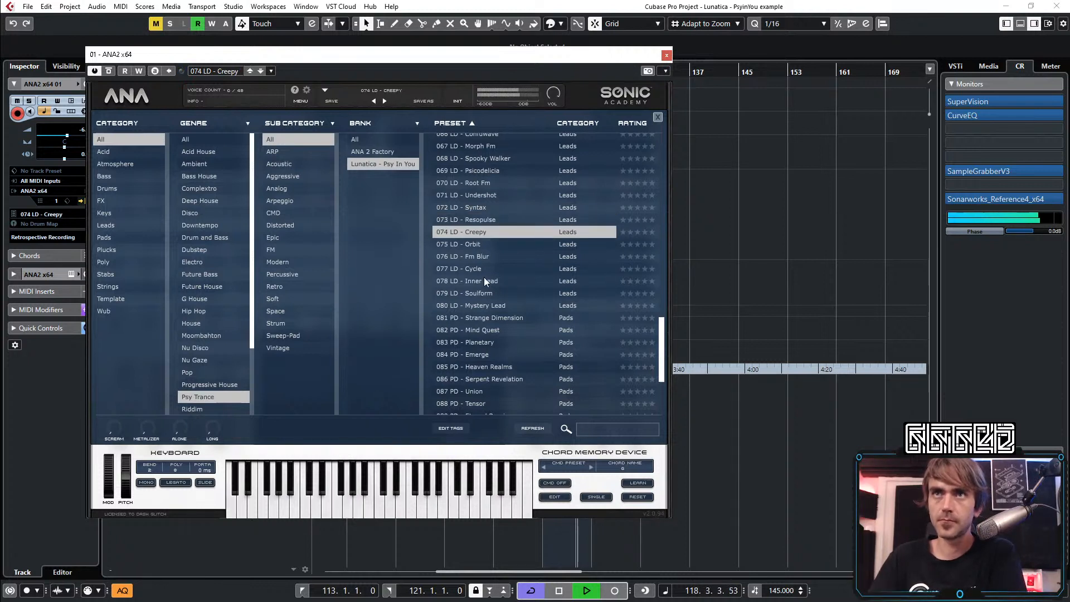
Audition the lead presets from 075 Orbit down to 080 Mystery Lead over the looped section
click(479, 244)
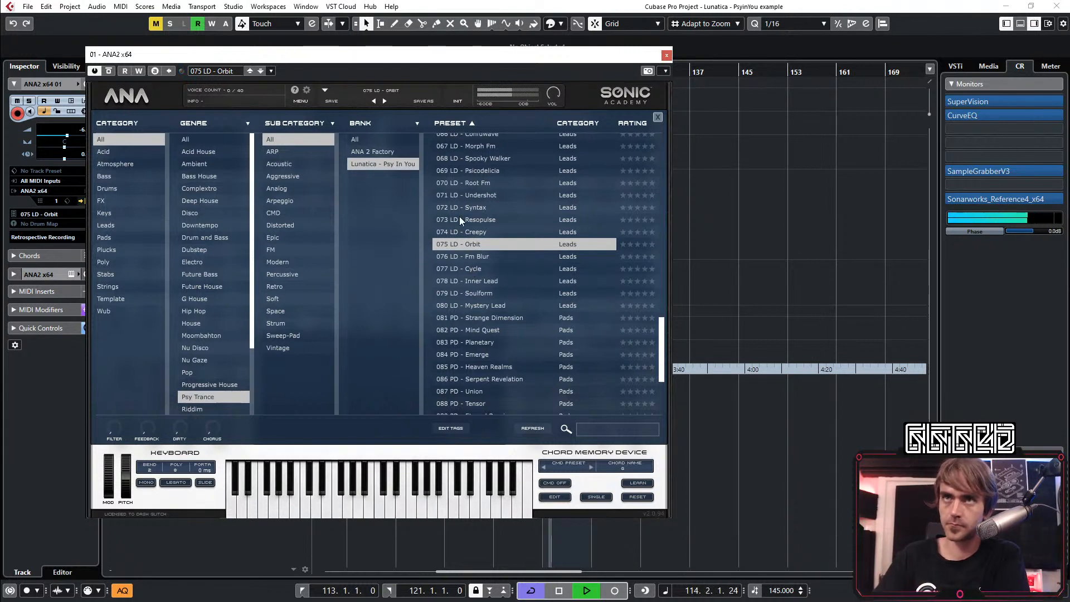
click(480, 260)
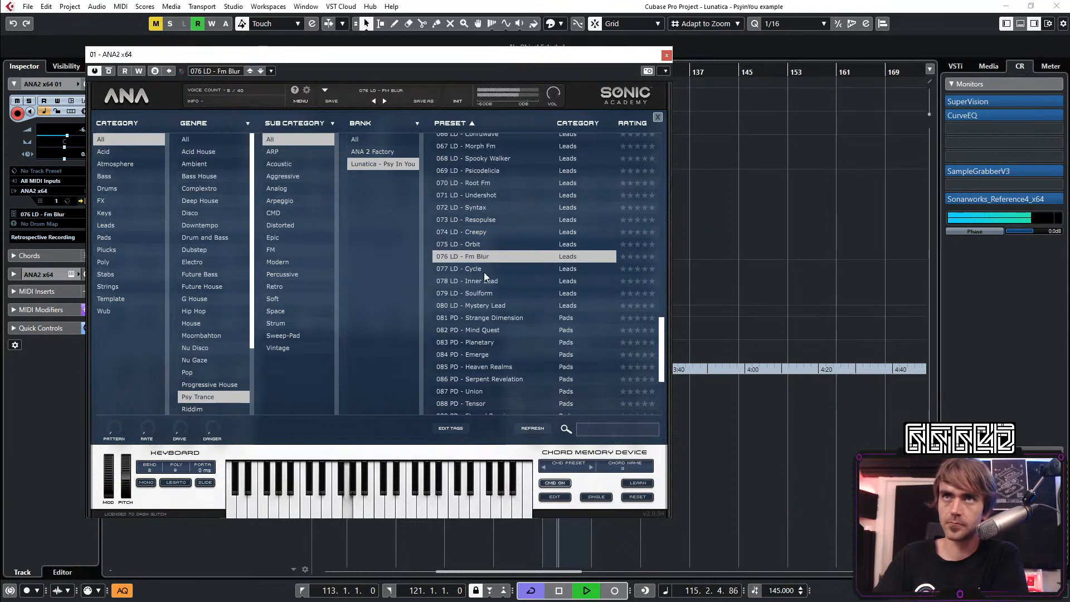
click(469, 270)
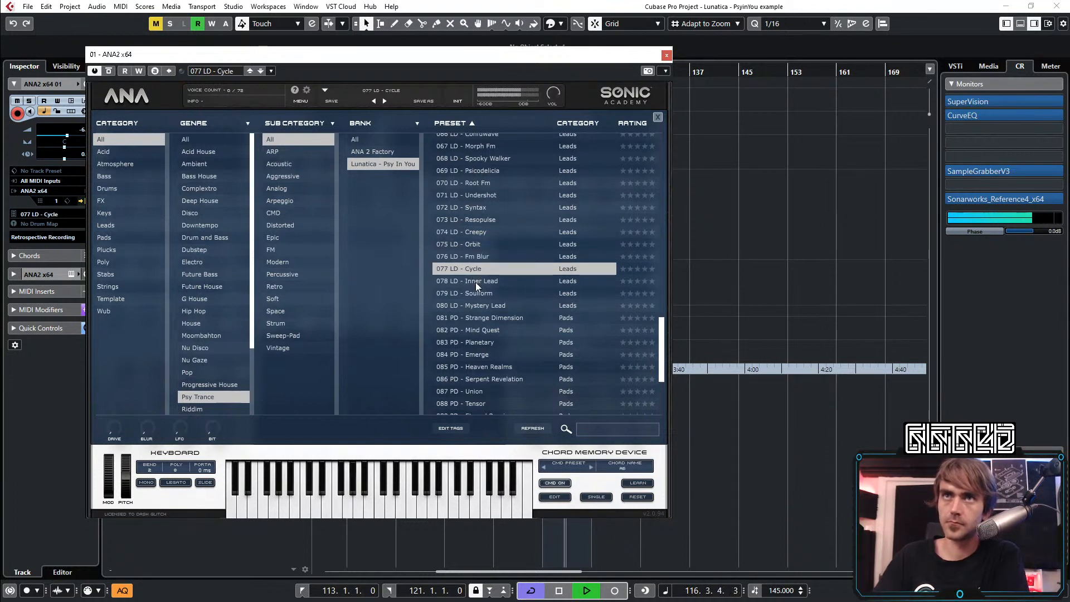
click(483, 281)
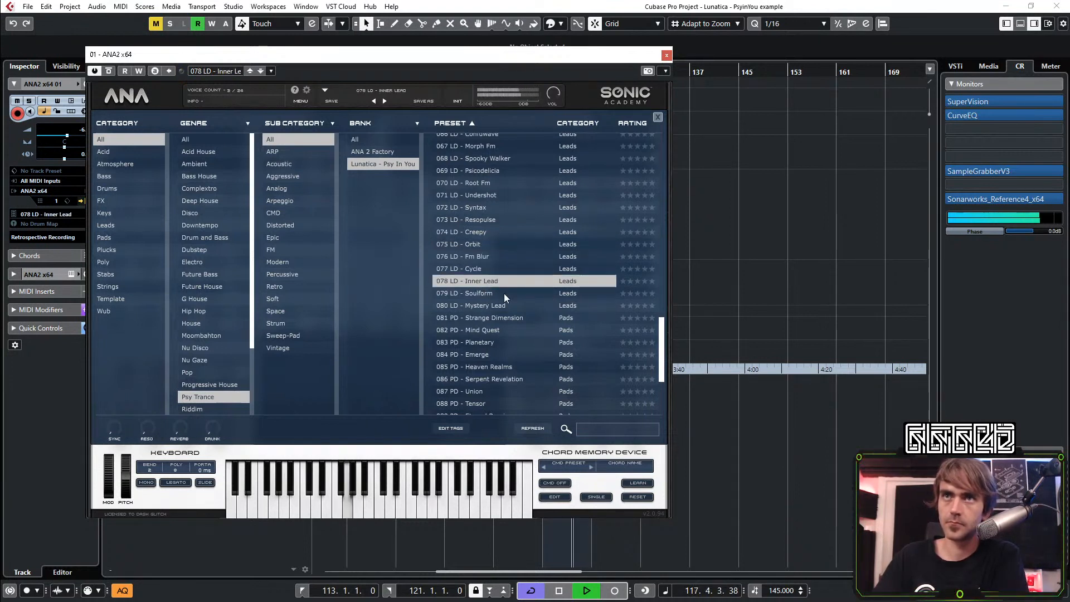
click(483, 294)
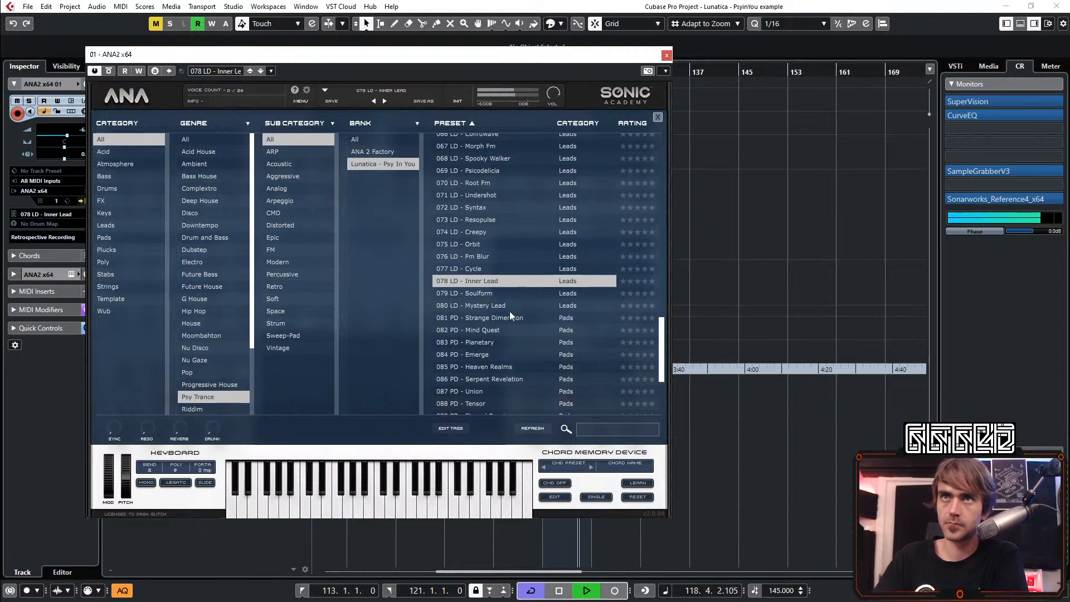
click(487, 308)
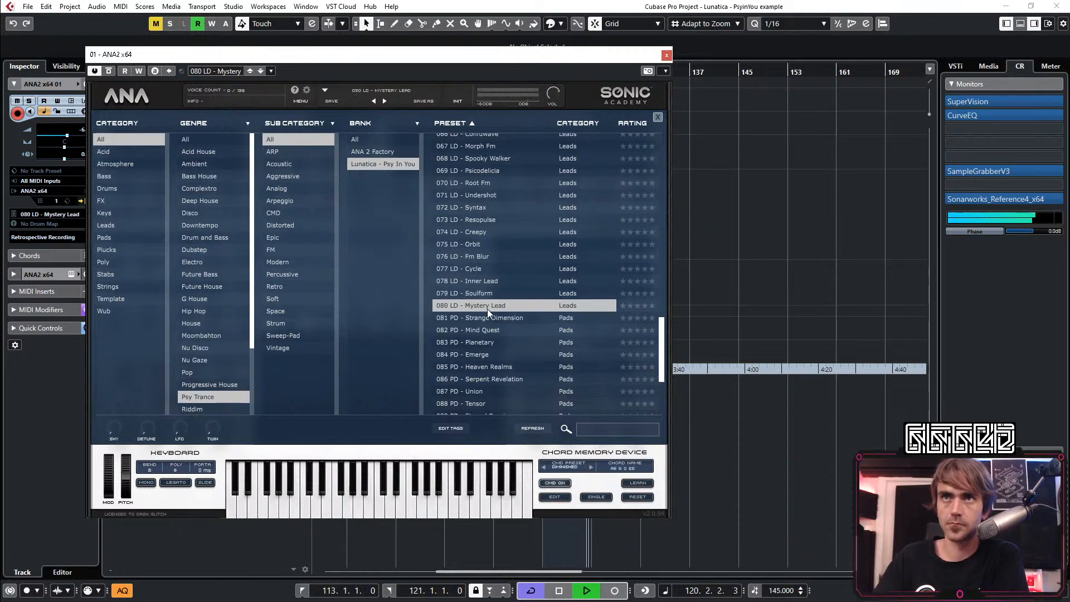
Audition the arpeggio presets 026 Tube Pattern, 027 Psychedelic Tales, 025 Ride Arp and 024 Future Contact
scroll(494, 304, down, 4)
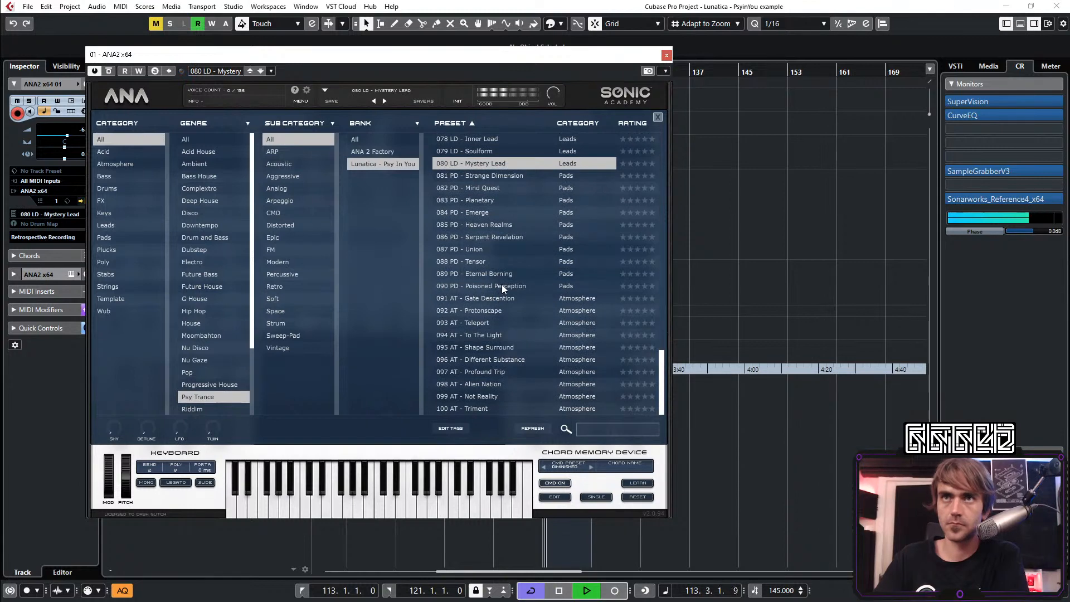
scroll(529, 313, up, 12)
scroll(535, 301, up, 9)
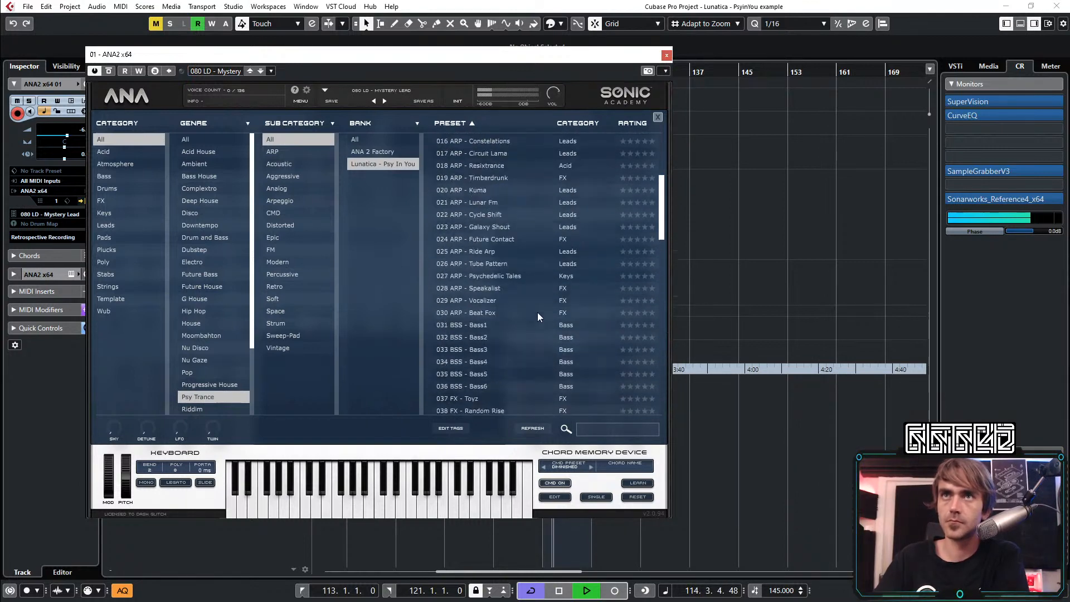
scroll(508, 334, up, 3)
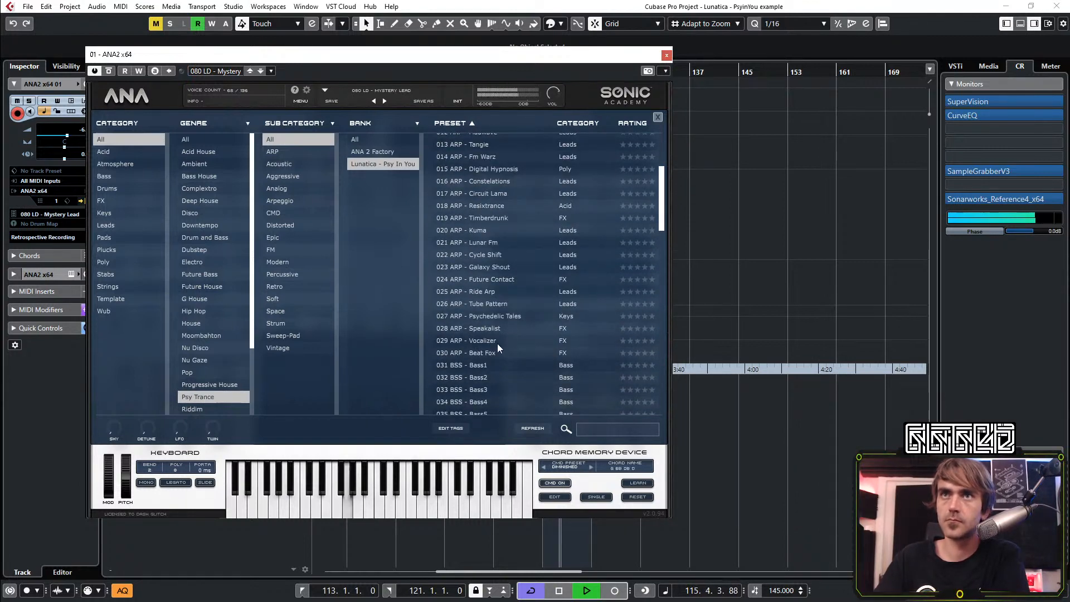
click(490, 343)
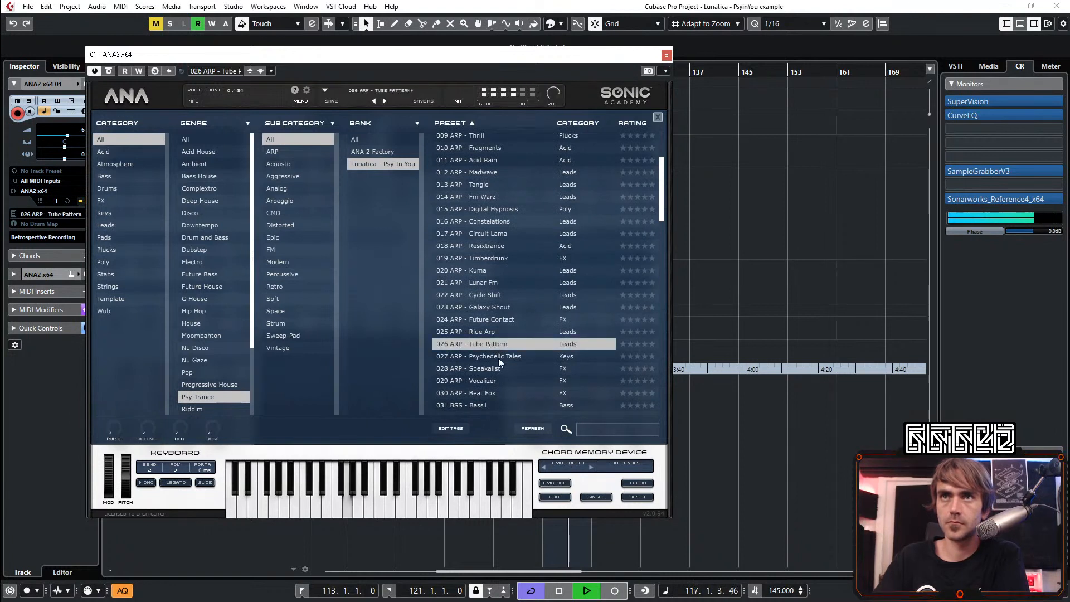
click(506, 360)
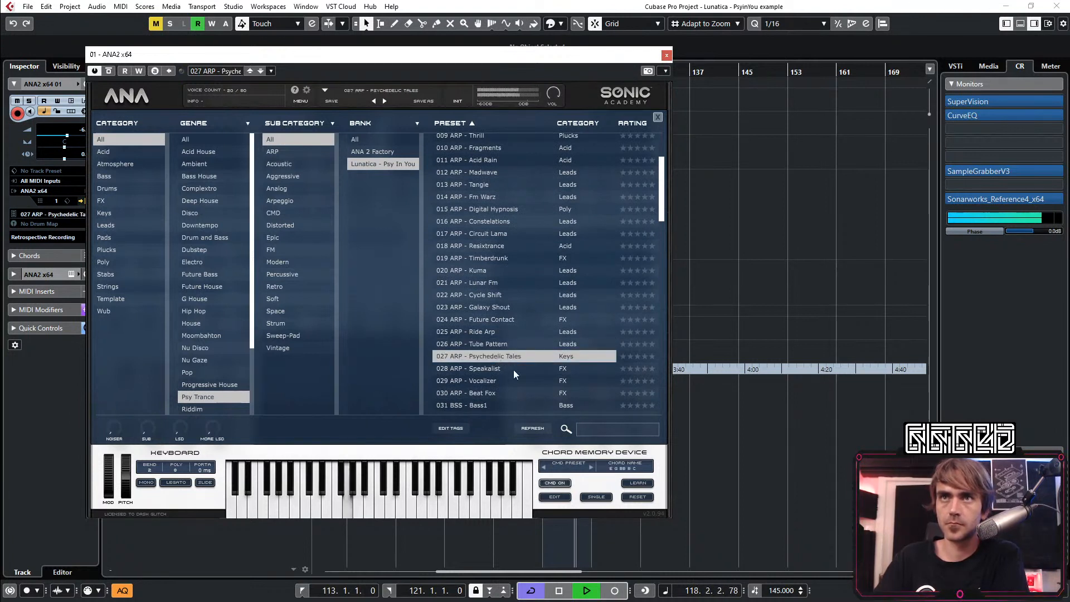
click(478, 336)
click(480, 316)
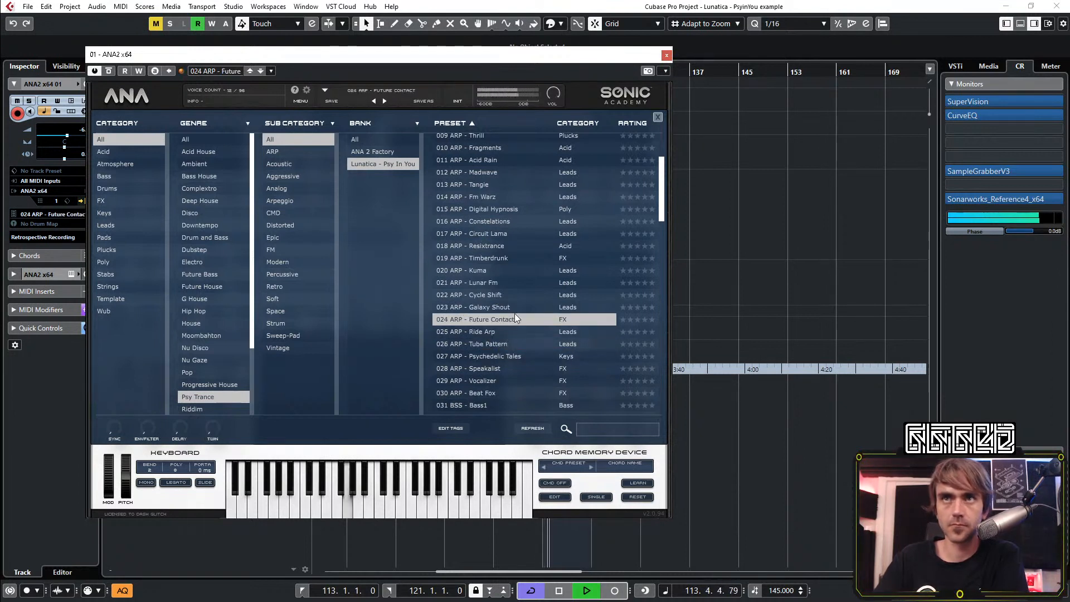
Audition the arpeggio presets 023 Galaxy Shout, 021 Lunar Fm and 022 Cycle Shift, restarting playback with Cycle Shift loaded
click(499, 306)
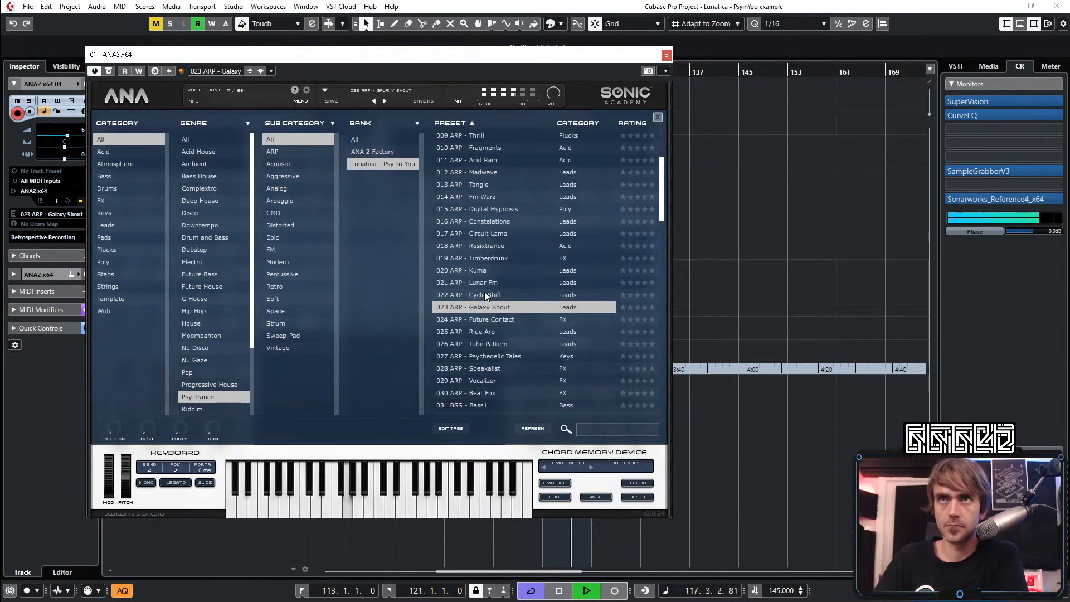
click(484, 294)
click(484, 282)
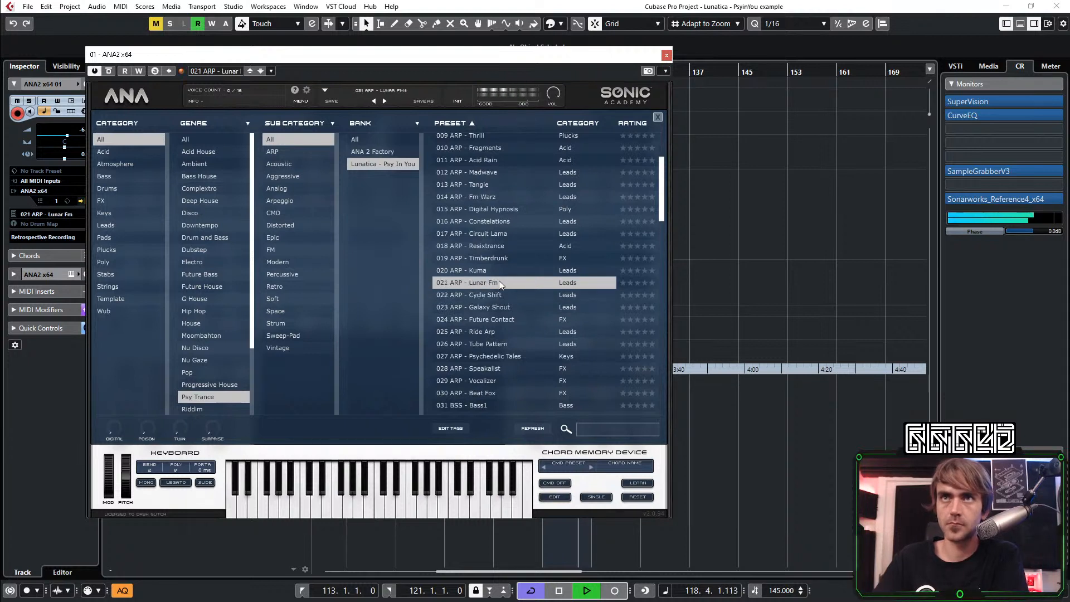
click(497, 294)
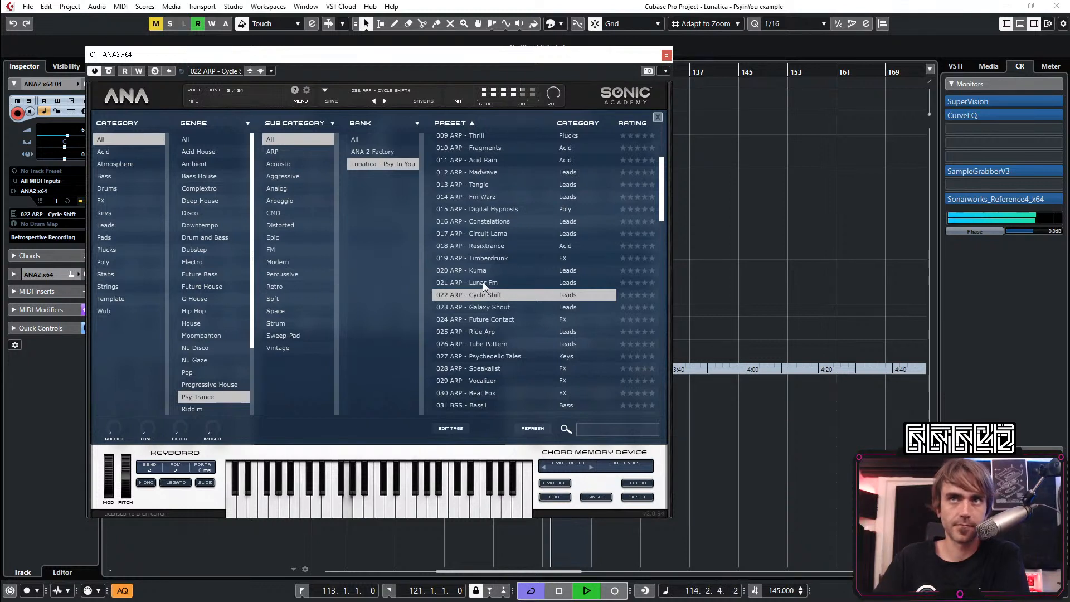
key(space)
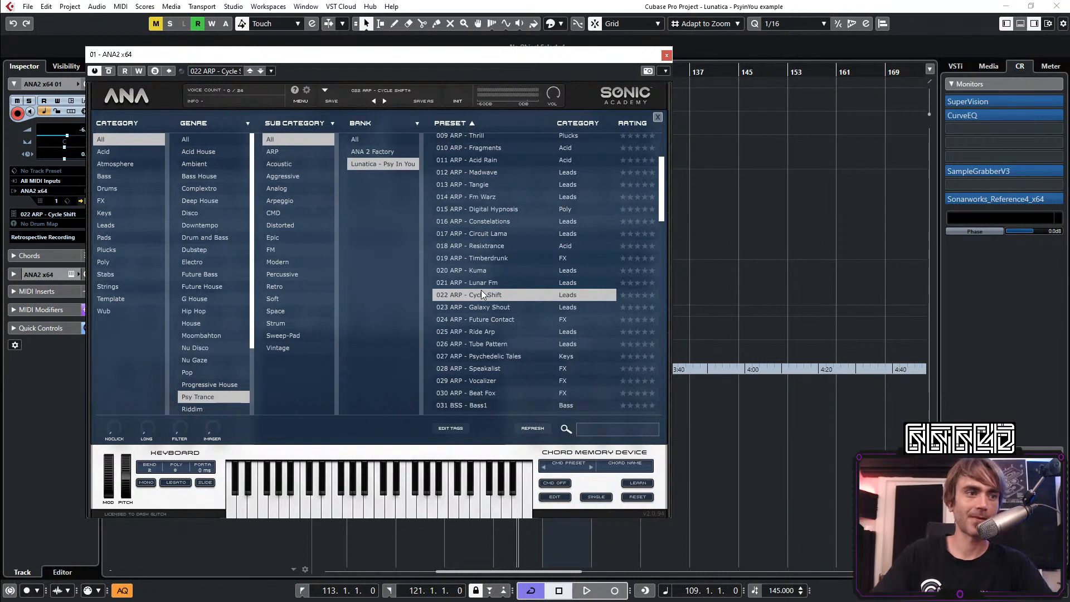
key(space)
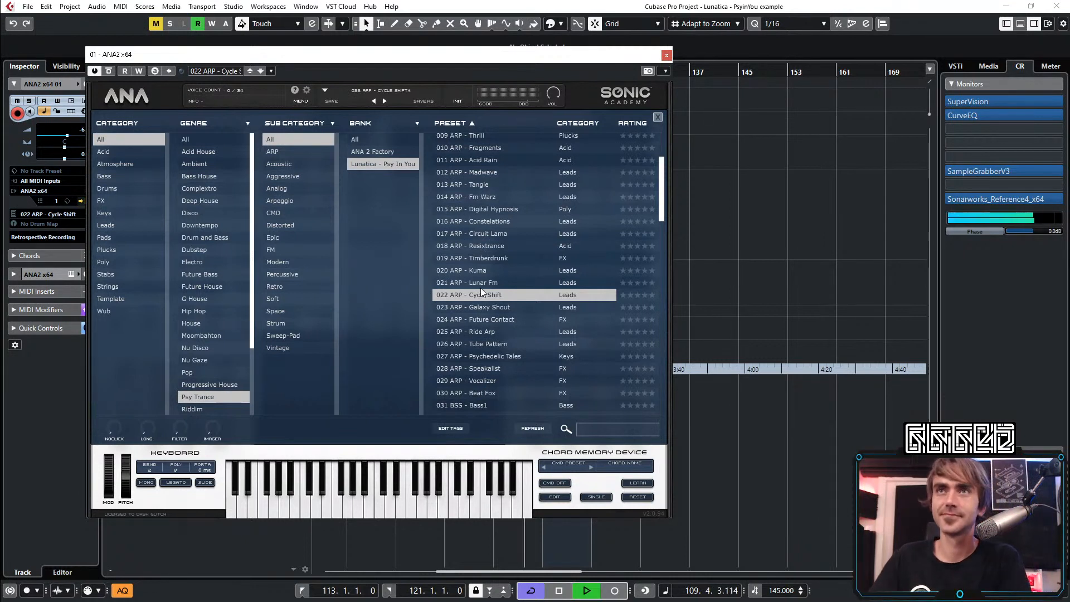
Audition the arpeggio presets 021 Lunar Fm, 020 Kuma, 018 Resixtrance, 017 Circuit Lama and 016 Constelations over the looped section
click(485, 283)
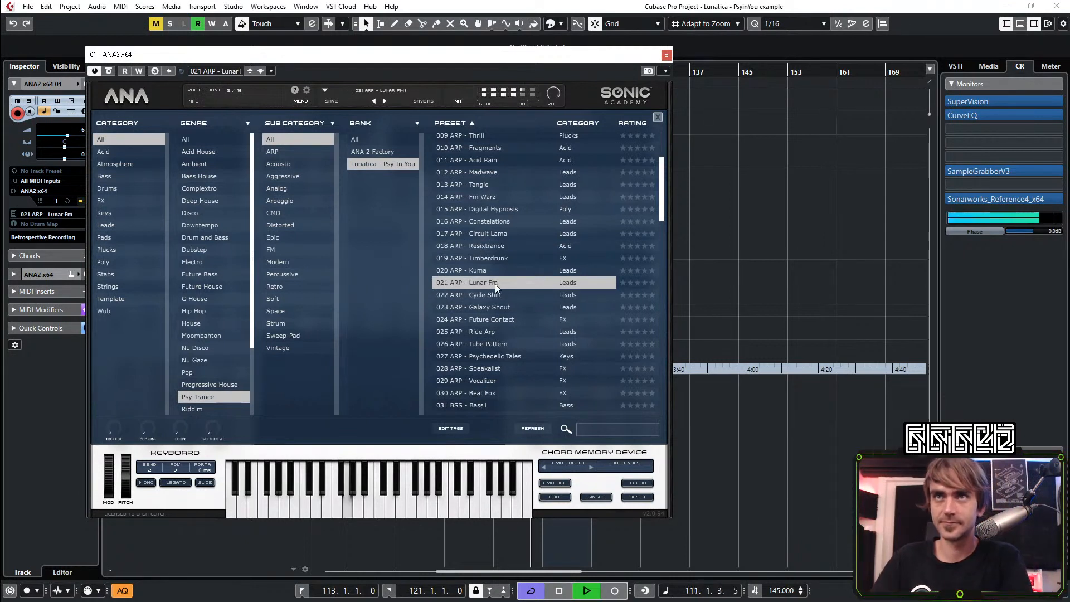
click(488, 270)
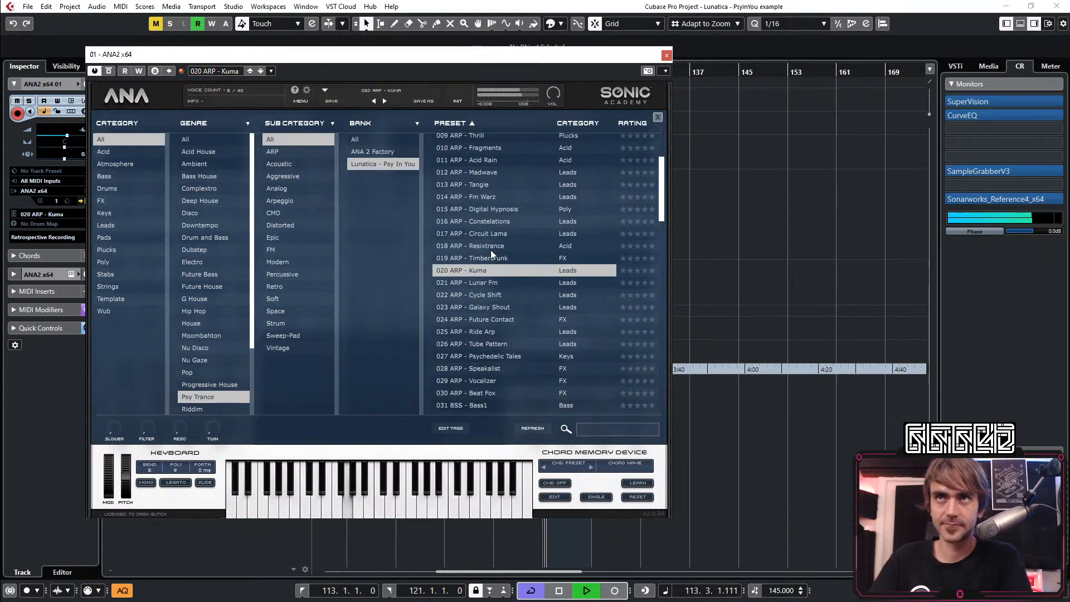
click(489, 249)
click(494, 235)
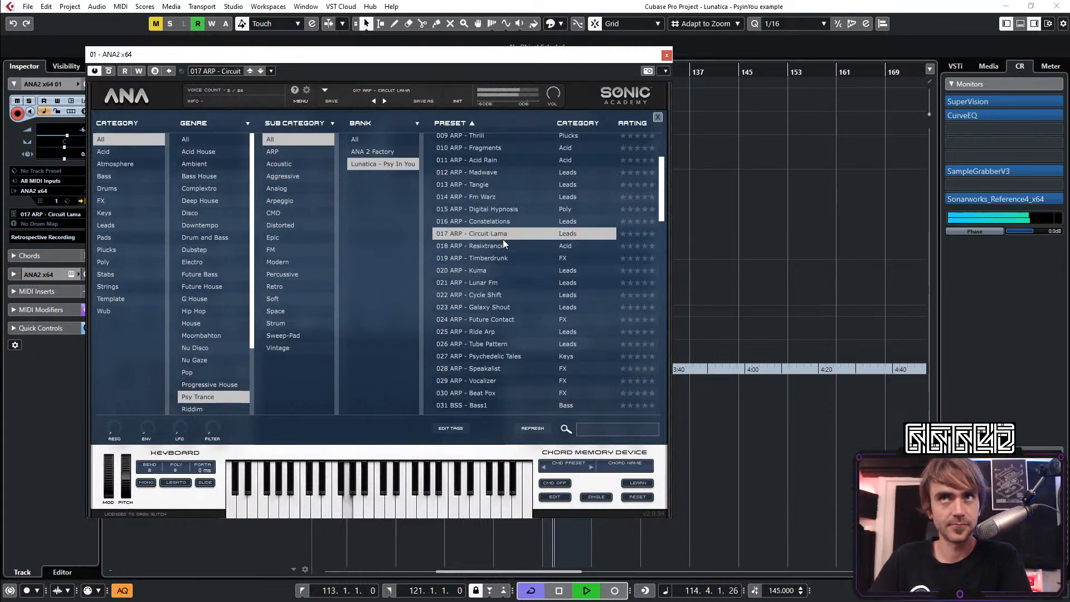
scroll(503, 239, up, 1)
click(492, 262)
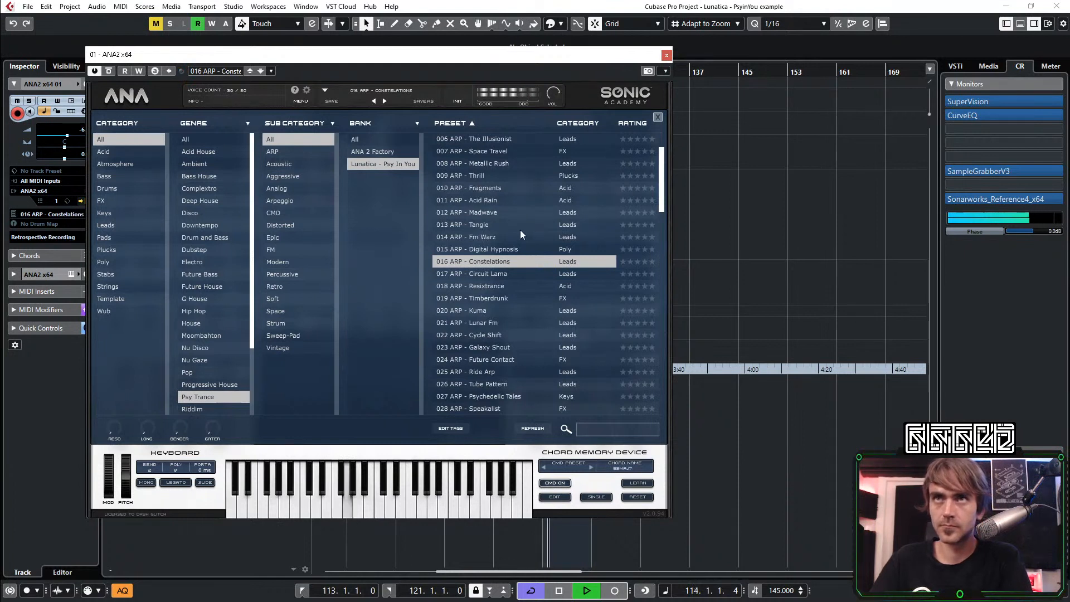
Audition the arpeggio presets 015 Digital Hypnosis down to 012 Madwave, return to 013 Tangie and stop playback
click(495, 249)
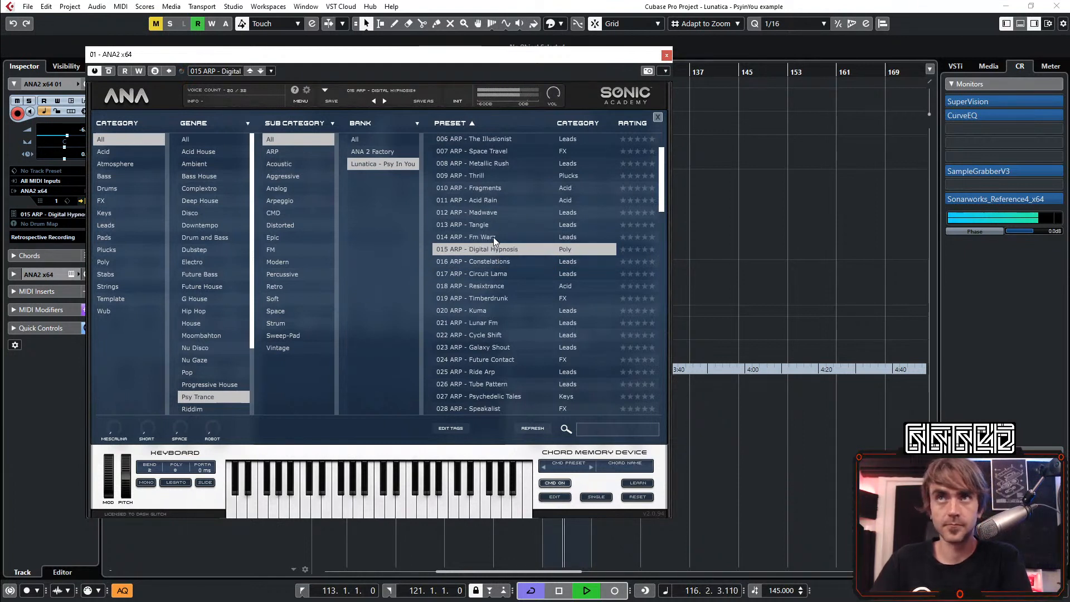
click(493, 236)
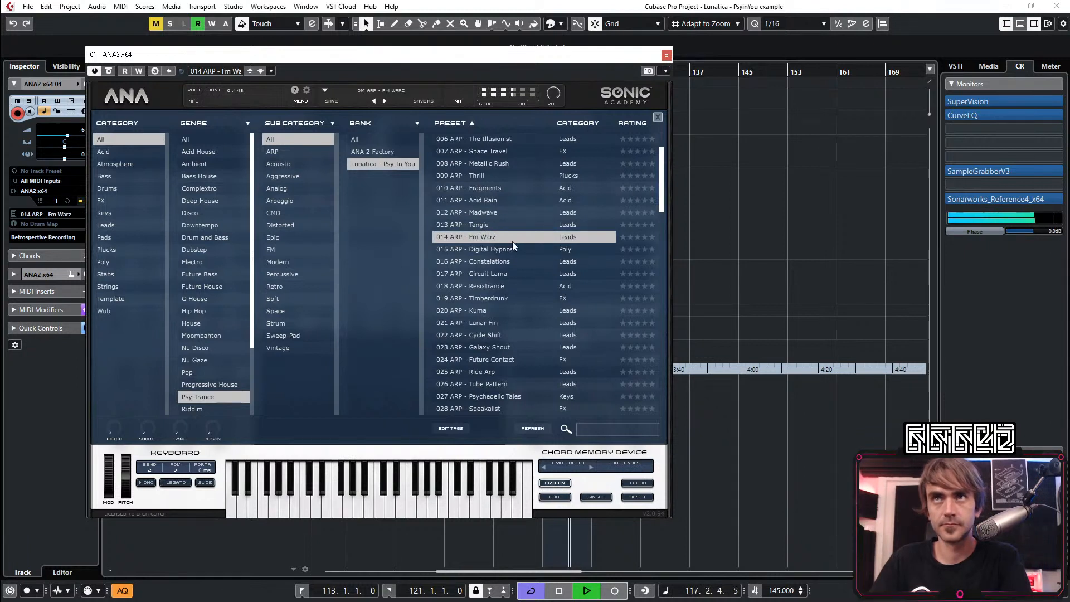
click(514, 228)
click(494, 215)
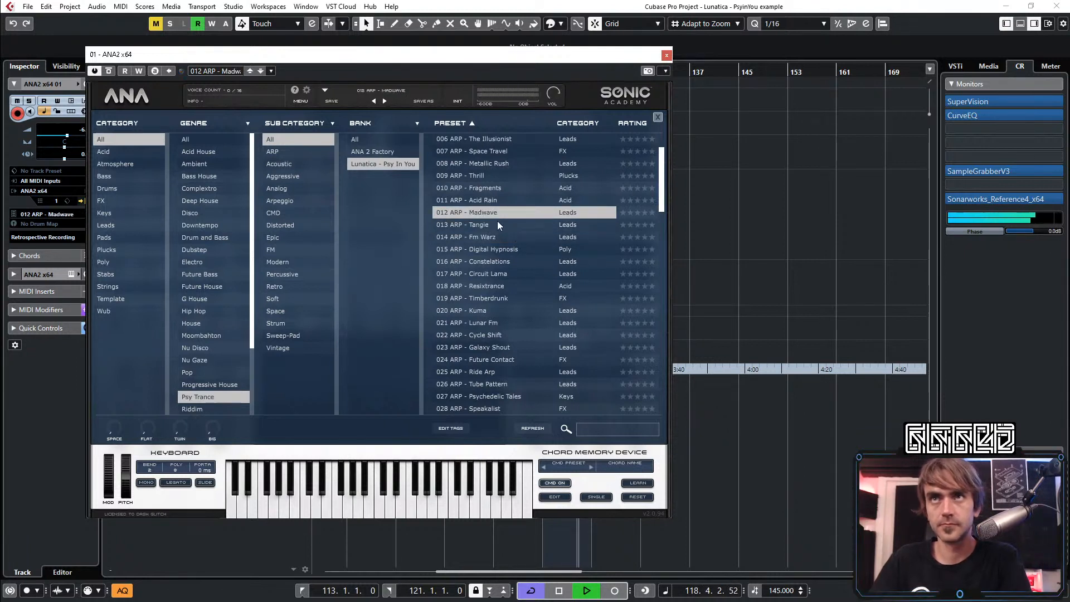
click(483, 225)
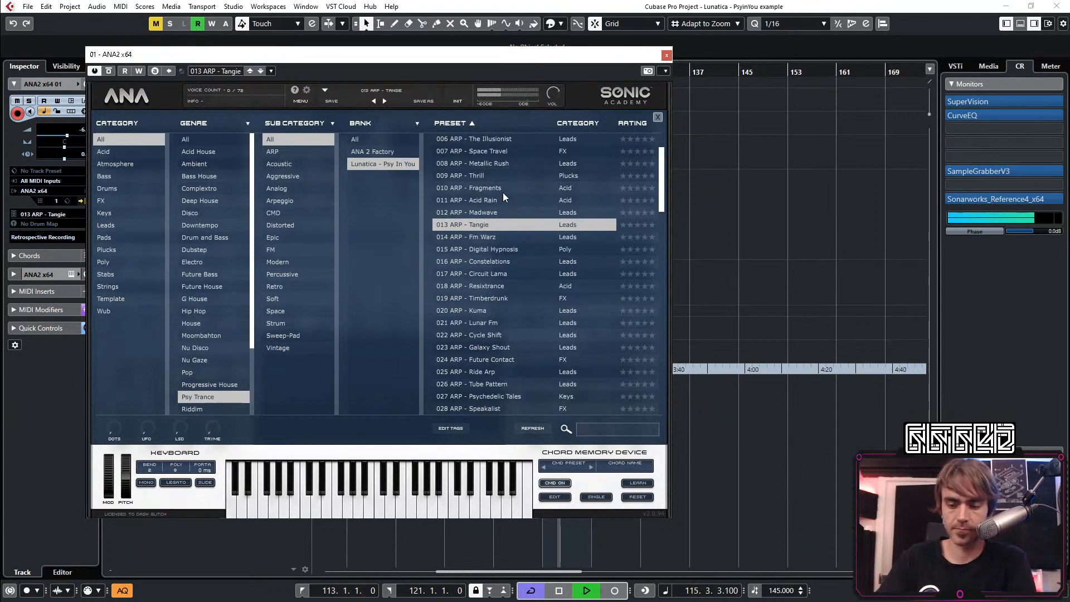
key(space)
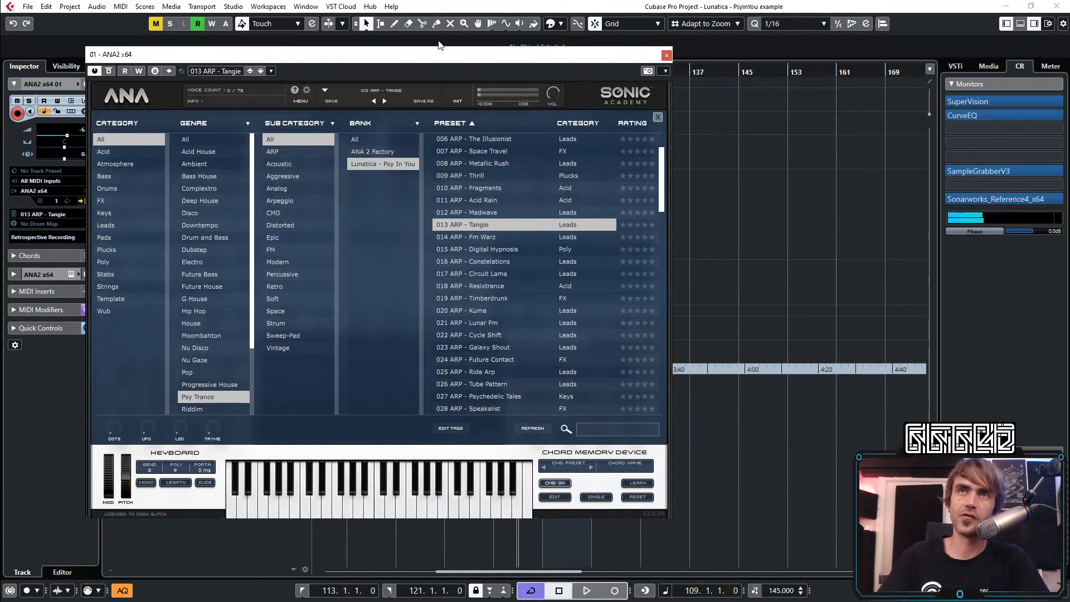
Switch off the arpeggiator in preset 013 Tangie, load preset 016 Constelations and switch off its arpeggiator as well
click(139, 99)
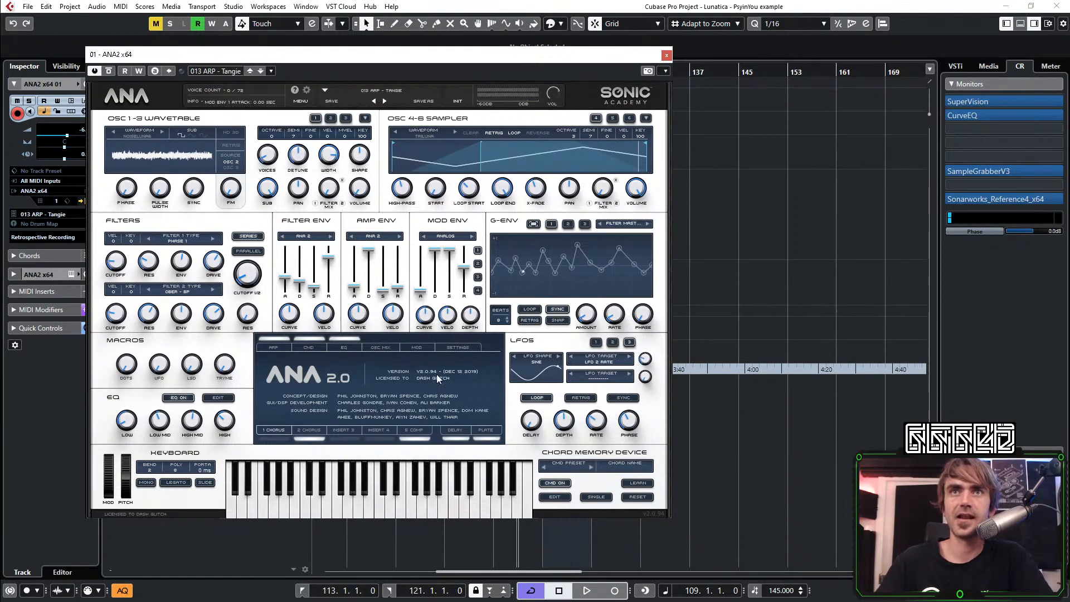
click(275, 339)
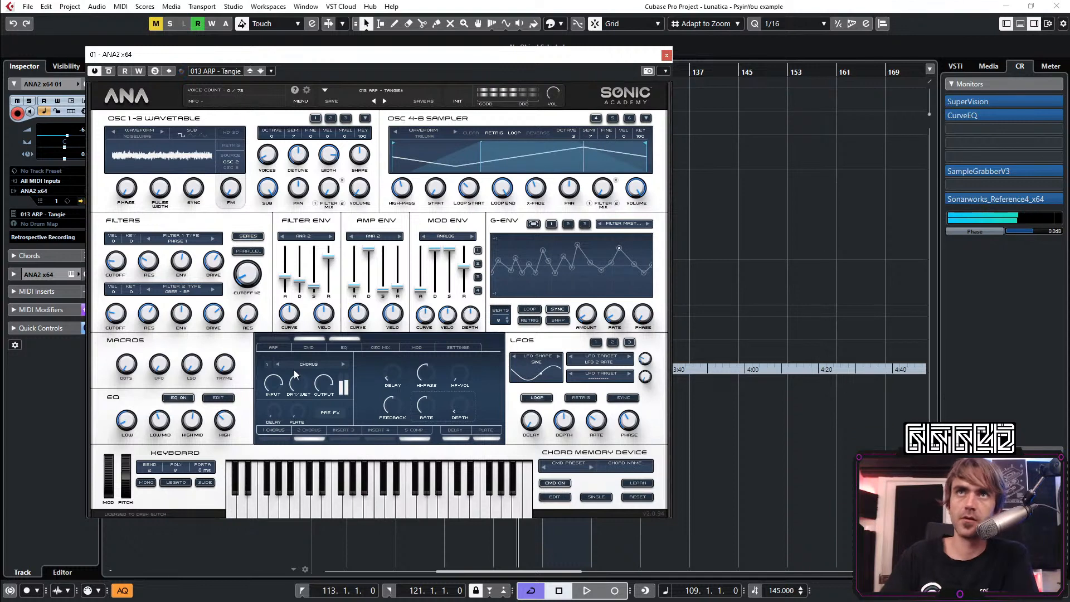
click(383, 90)
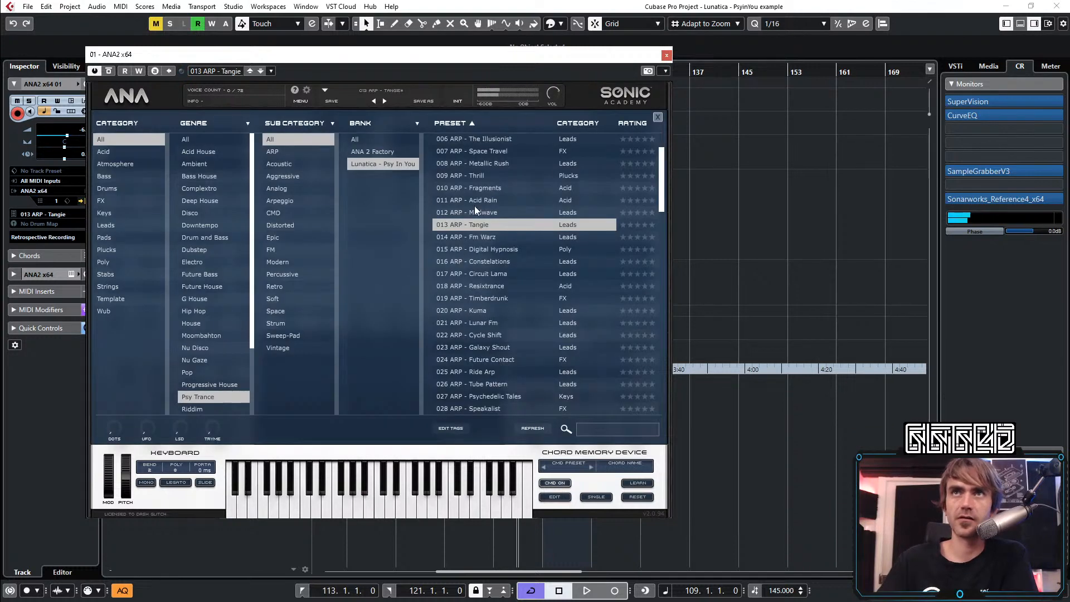
click(494, 262)
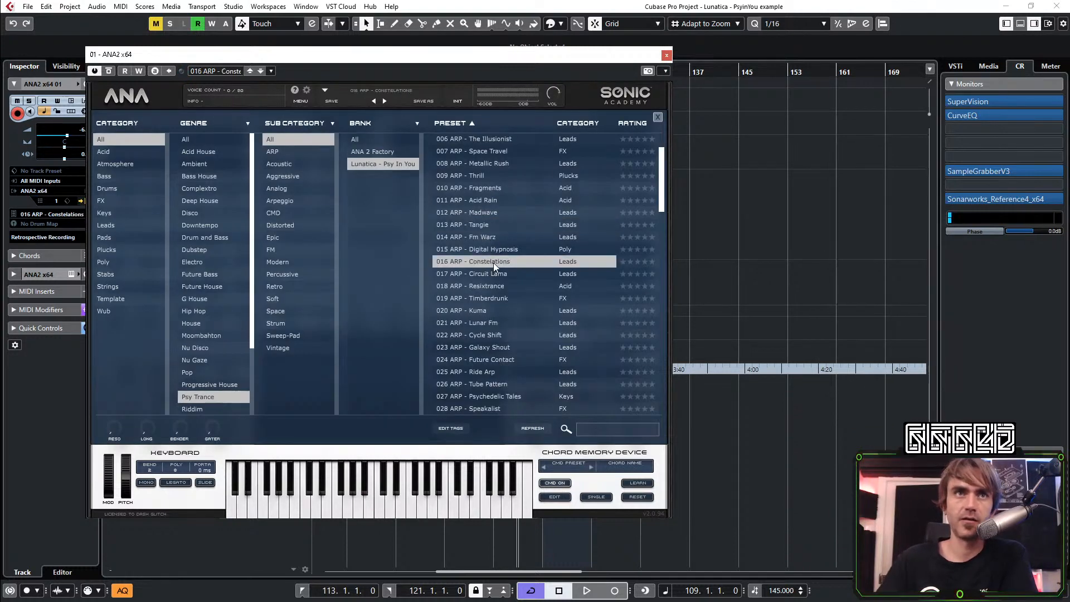
click(126, 95)
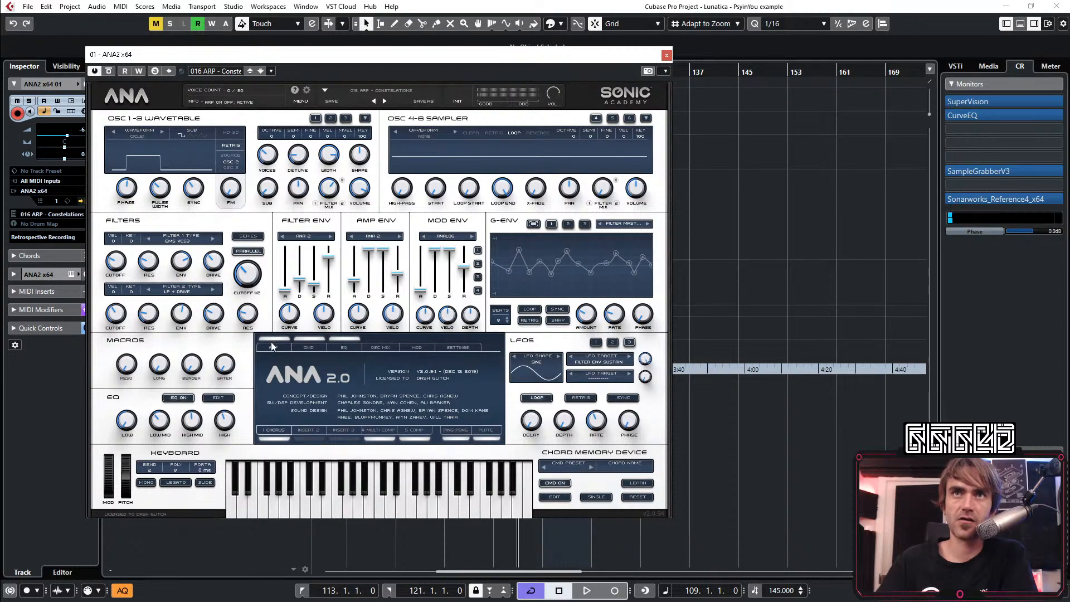
click(342, 389)
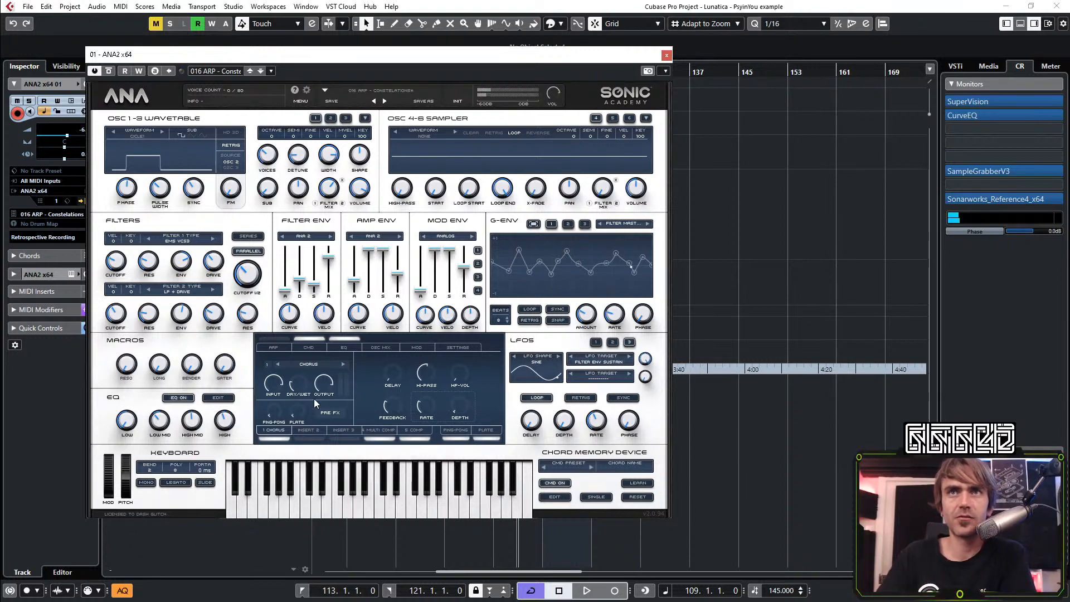
Turn off the chord memory of 016 Constelations and view its arpeggiator pattern
click(309, 349)
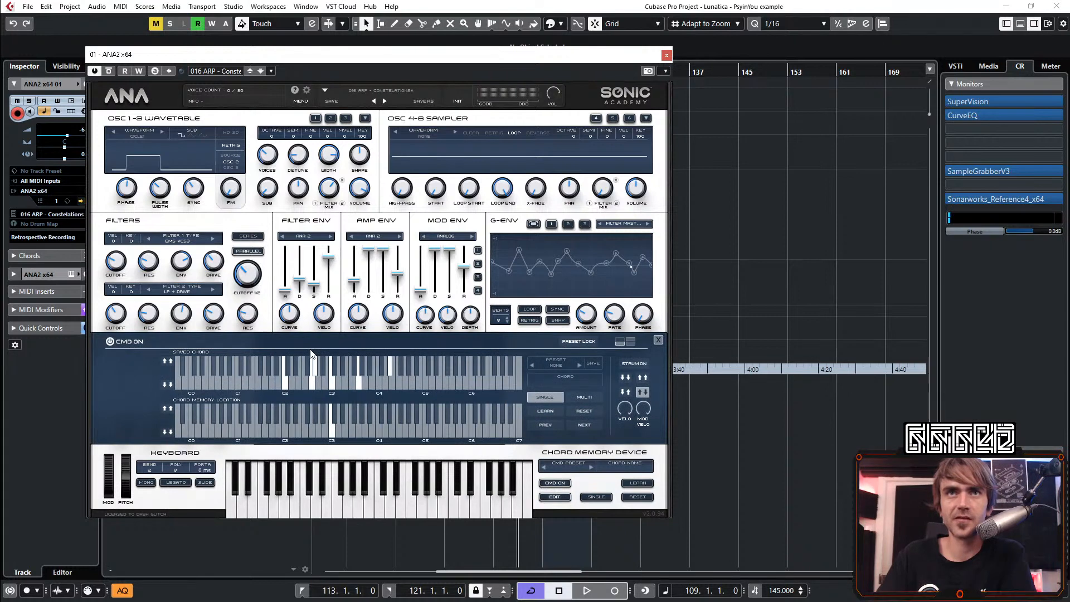
click(123, 341)
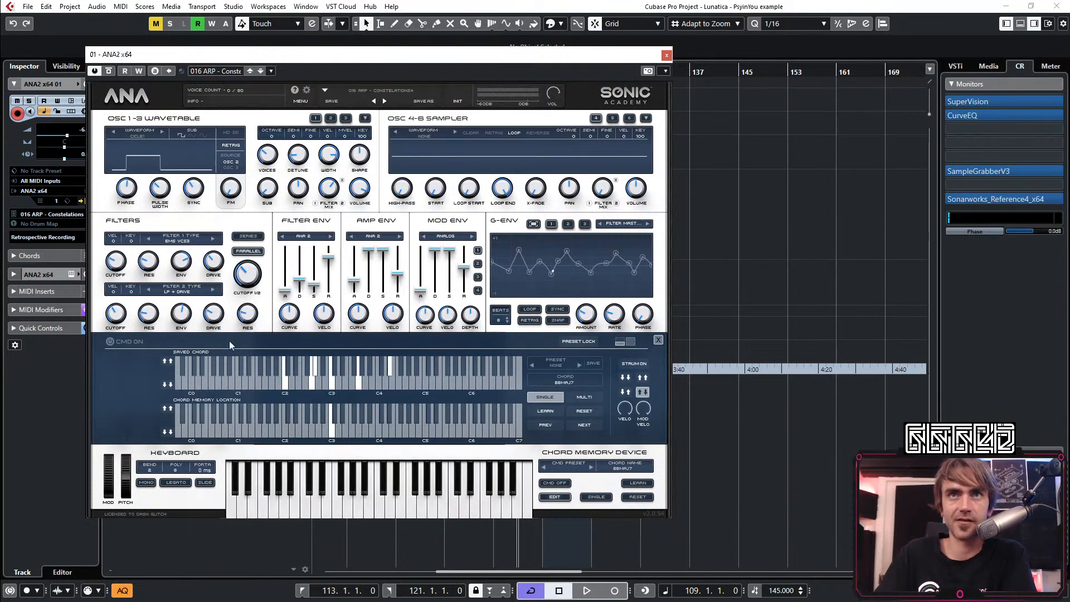
click(658, 340)
click(276, 370)
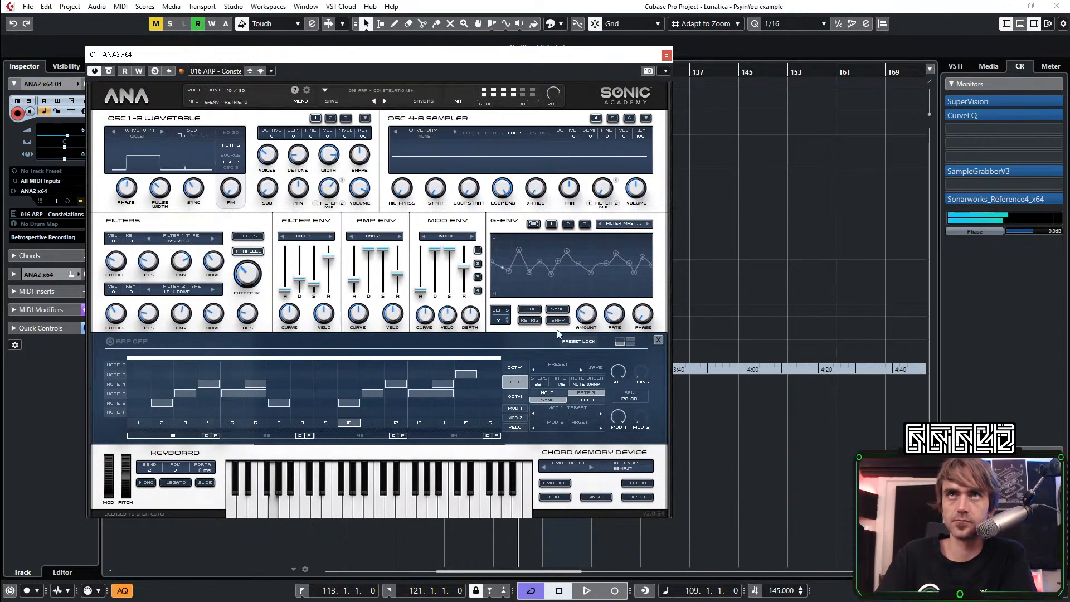
click(658, 339)
Reload the preset 013 Tangie and turn off its arpeggiator and chord memory
click(369, 93)
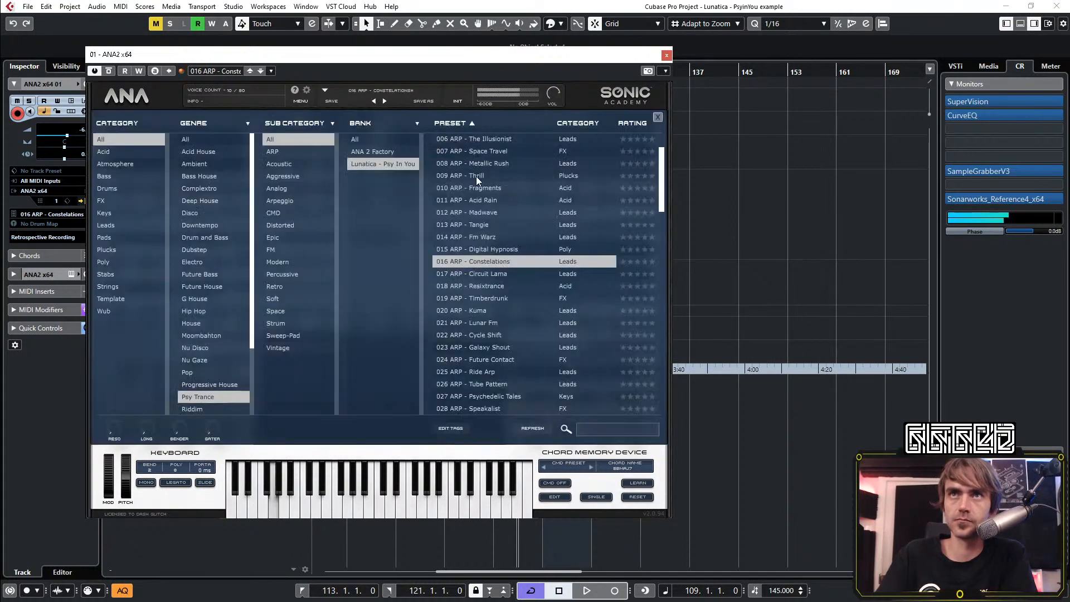
click(494, 224)
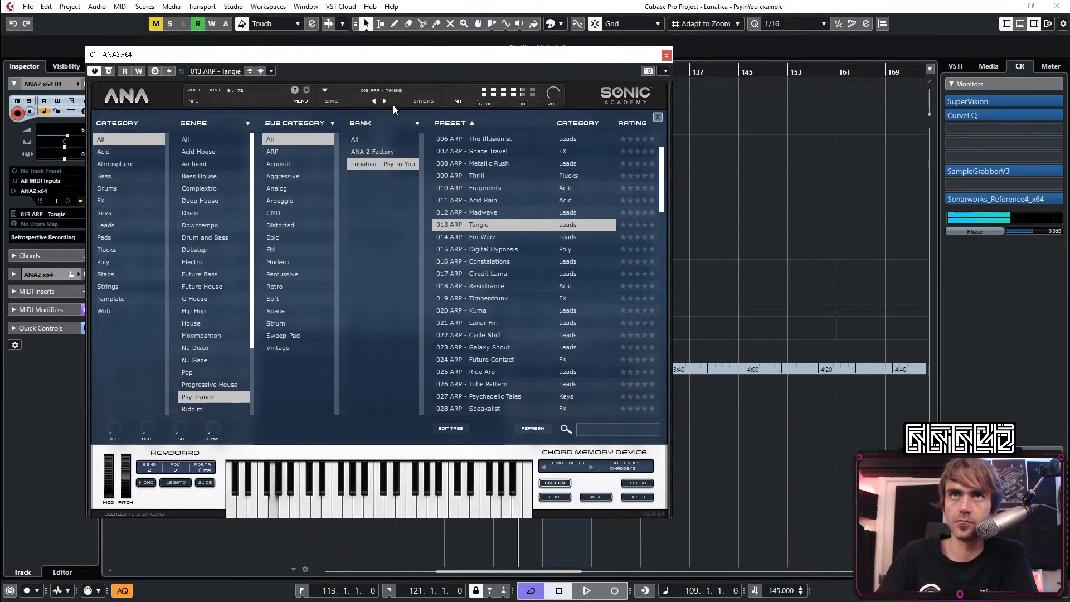
click(169, 87)
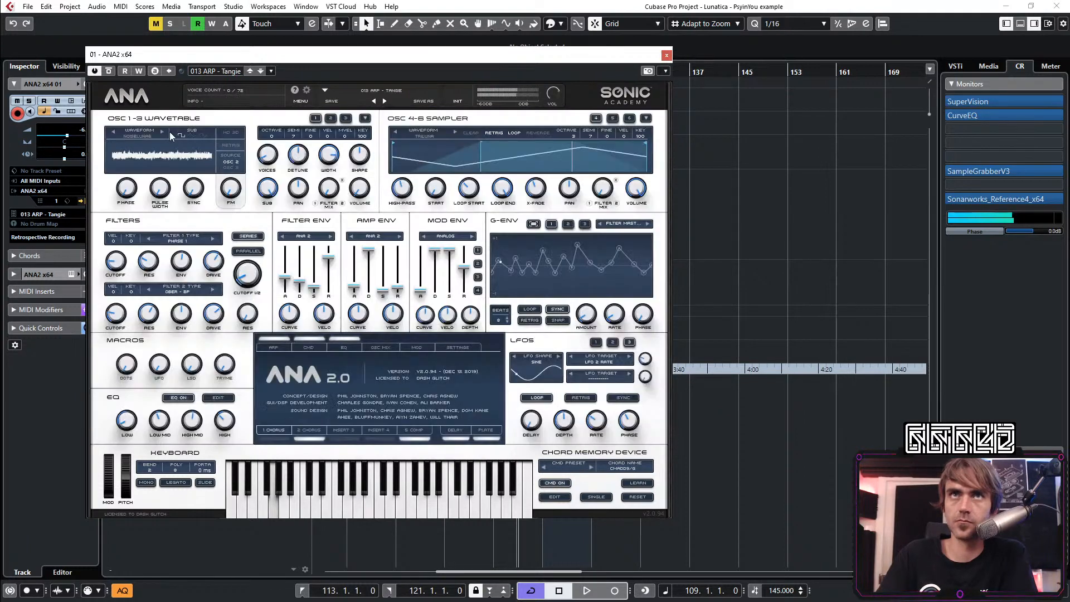
click(309, 350)
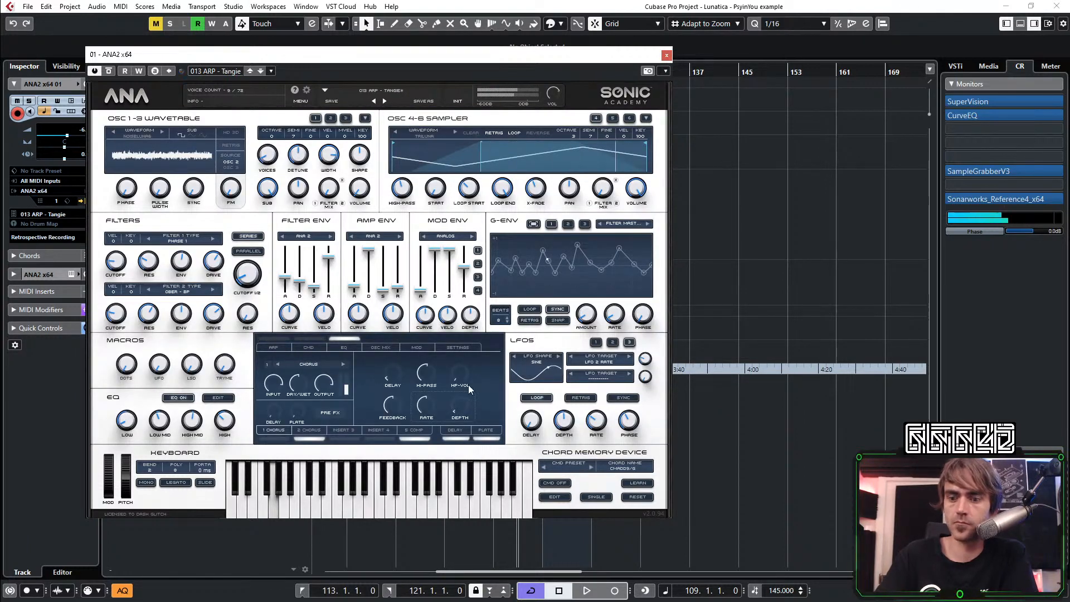
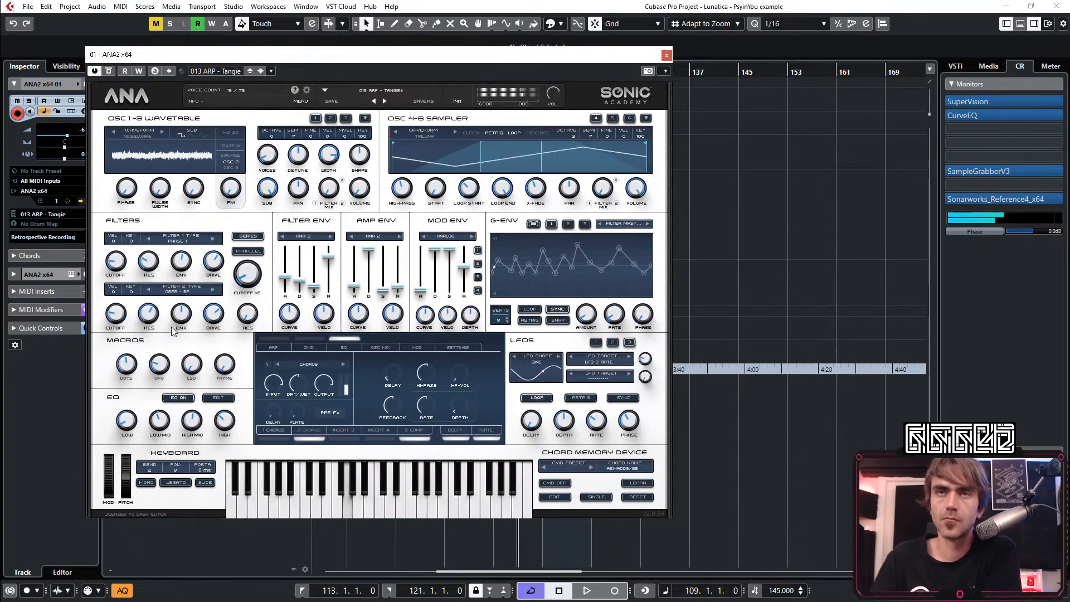
Adjust the third macro of 013 Tangie, load preset 016 Constelations and turn off its chord memory
drag(191, 359, 200, 336)
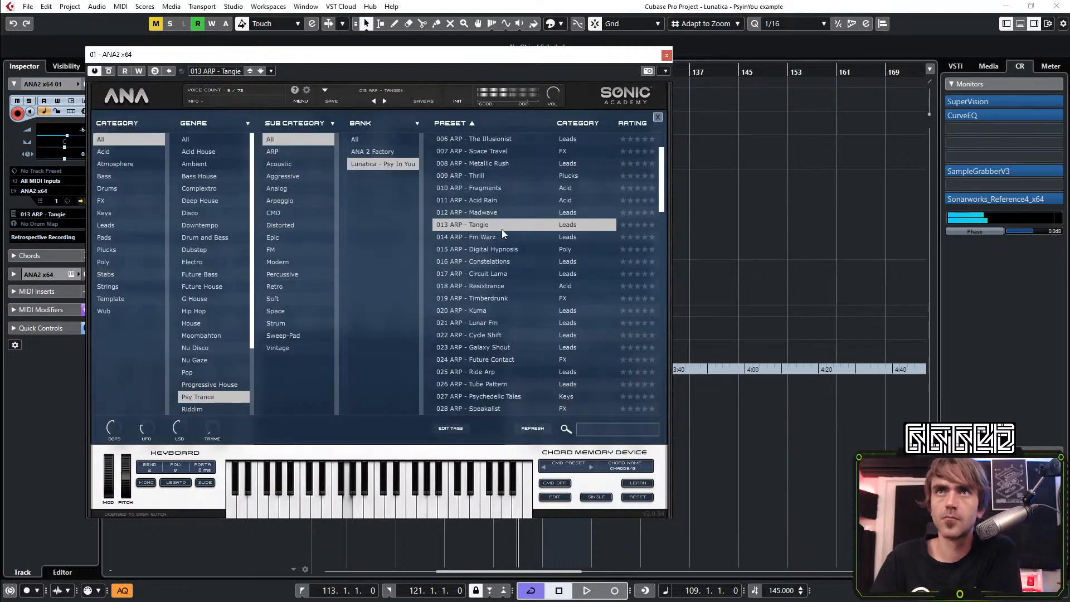
click(500, 250)
click(499, 258)
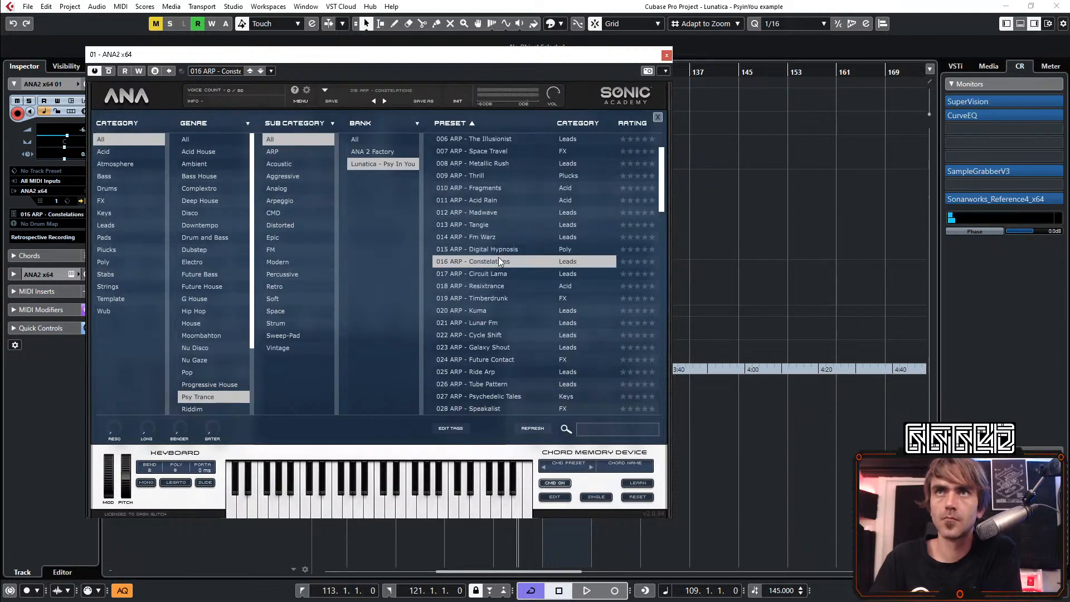
click(127, 97)
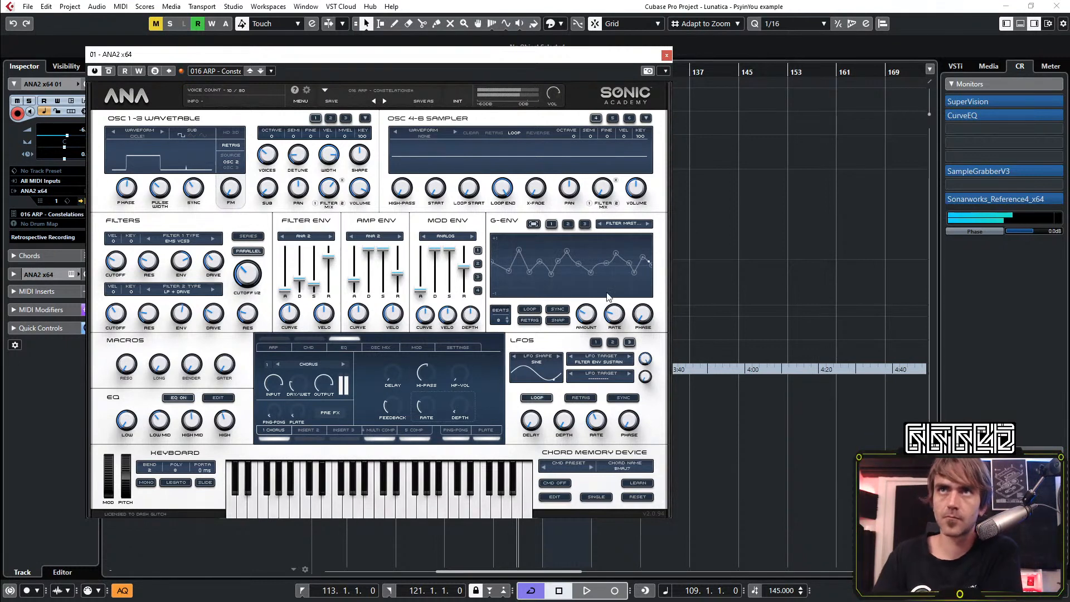
Close the synth window and move the project cursor to bar 113
click(665, 57)
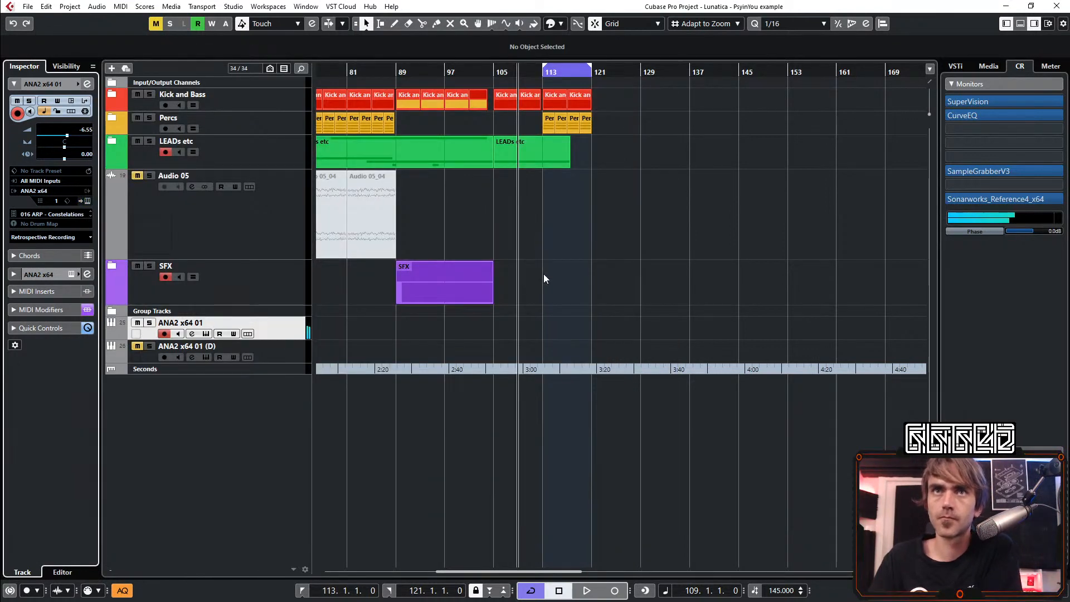
click(545, 81)
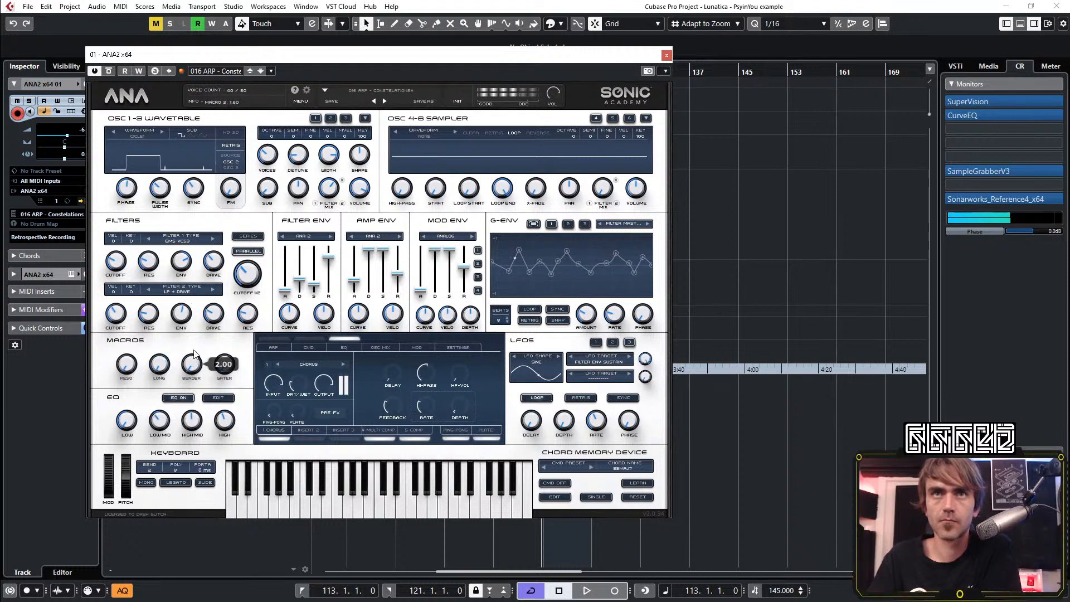
Sweep the Bender macro of 016 Constelations, set it to 0.00, and lower the filter 1 cutoff to 80 Hz
drag(192, 365, 235, 268)
drag(191, 362, 202, 446)
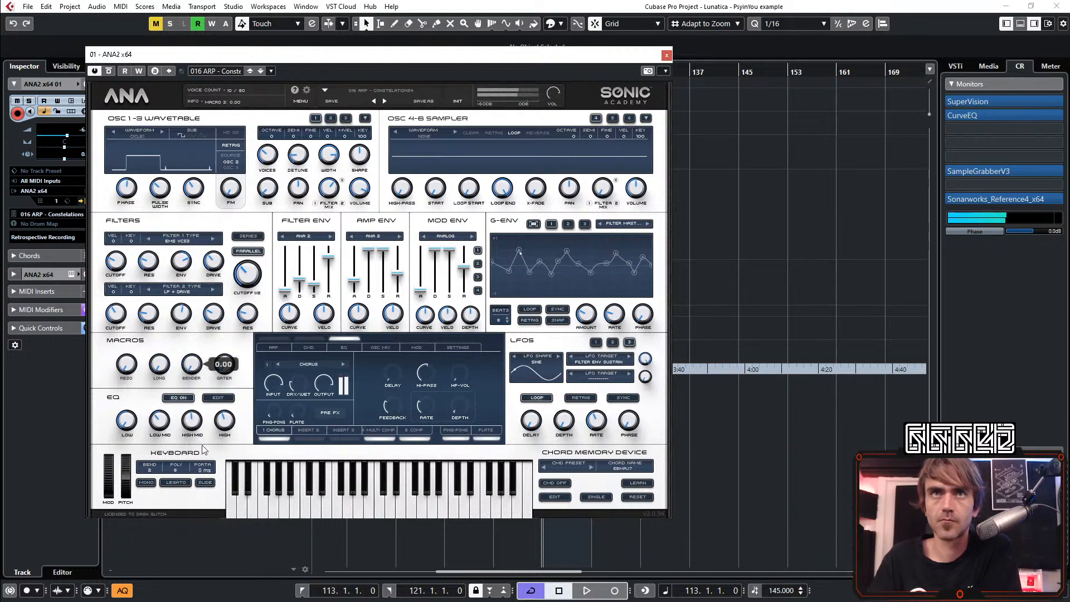
drag(116, 261, 115, 318)
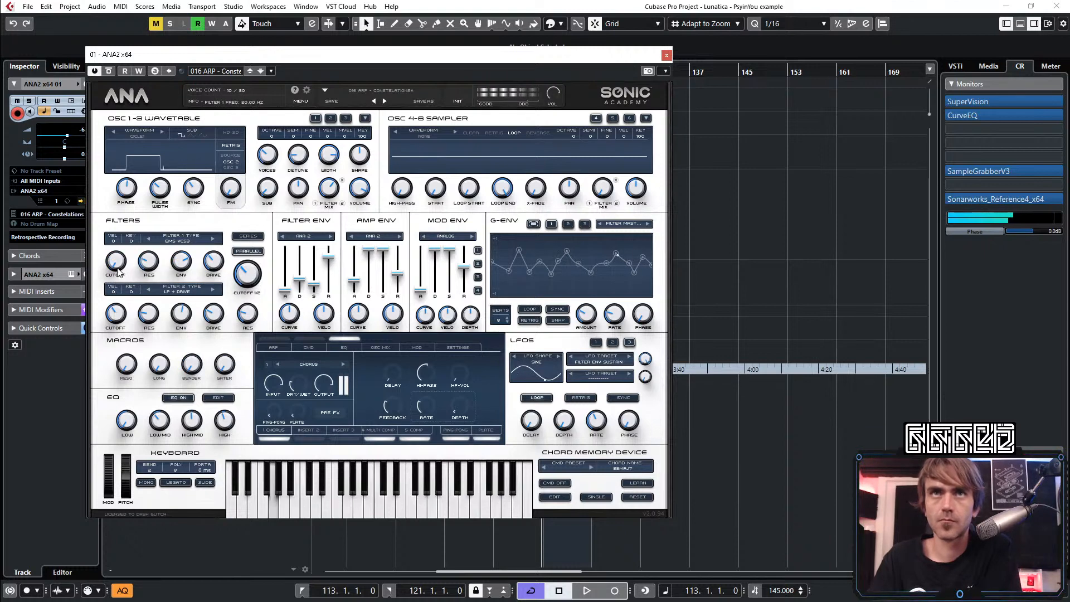
Audition the arpeggio presets 006 The Illusionist and 003 Goa Visions, and load 005 Sacred Spirit
click(384, 91)
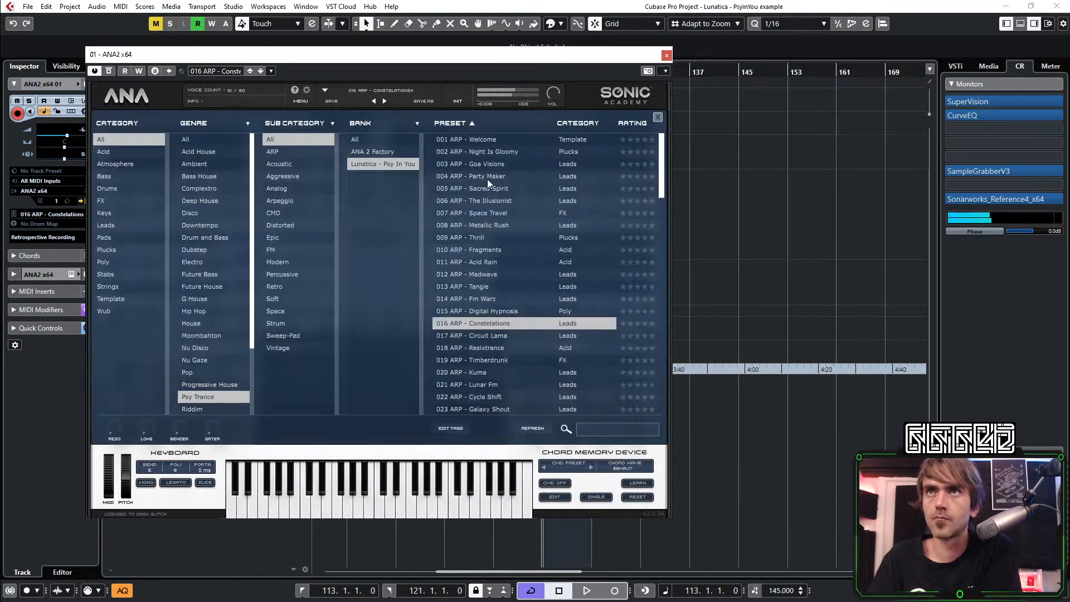
click(487, 191)
click(493, 200)
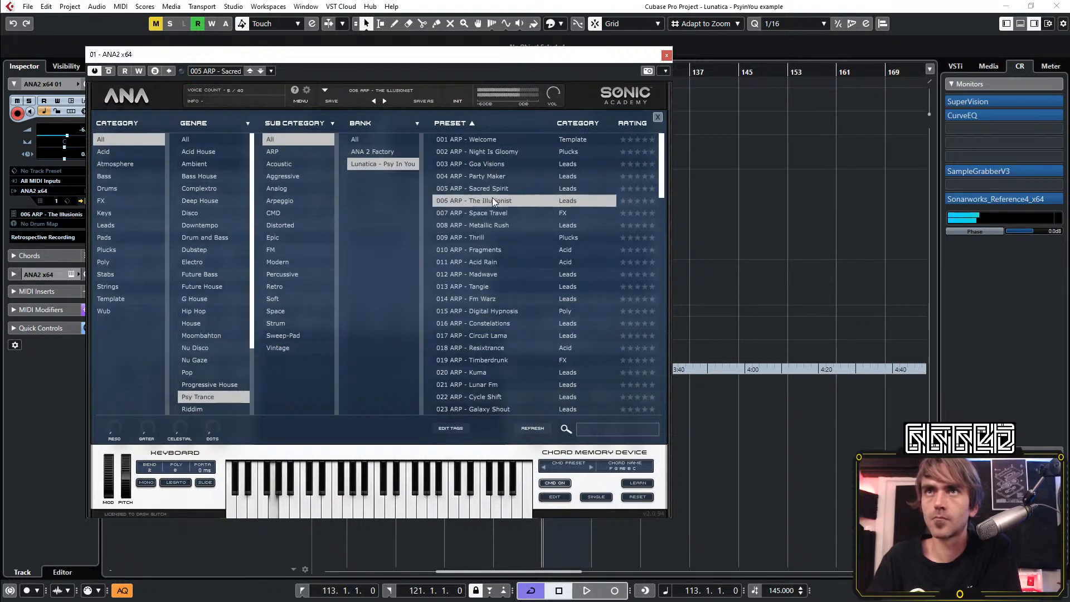
click(490, 189)
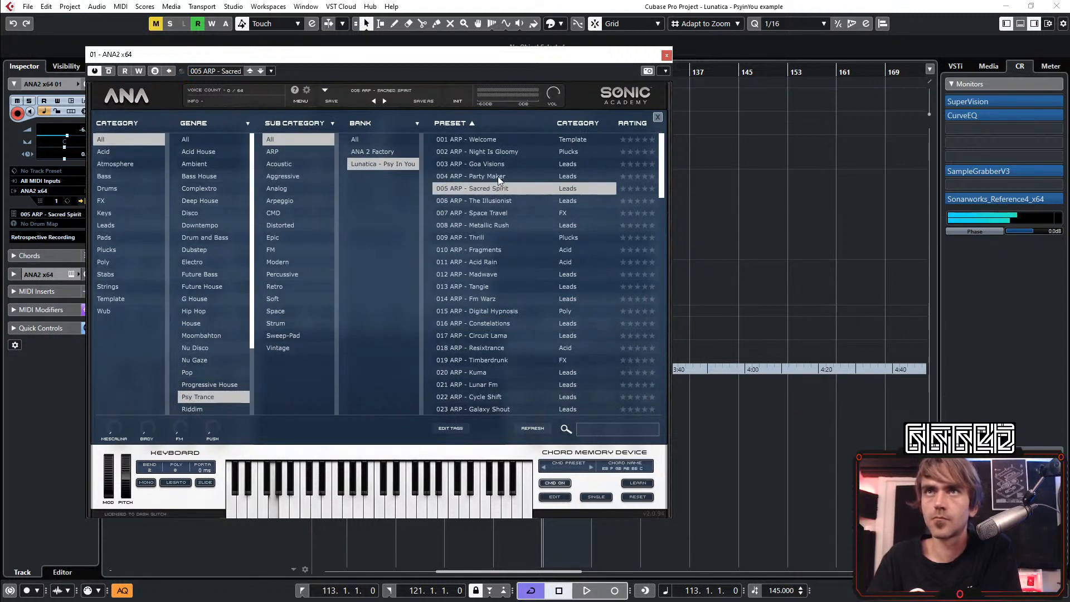
click(490, 164)
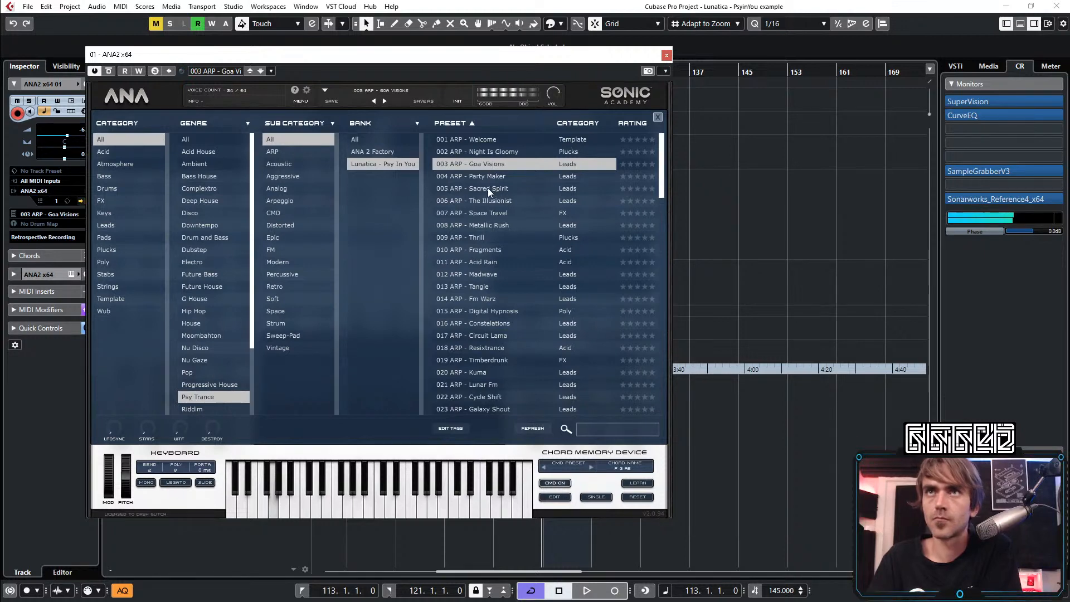
click(487, 188)
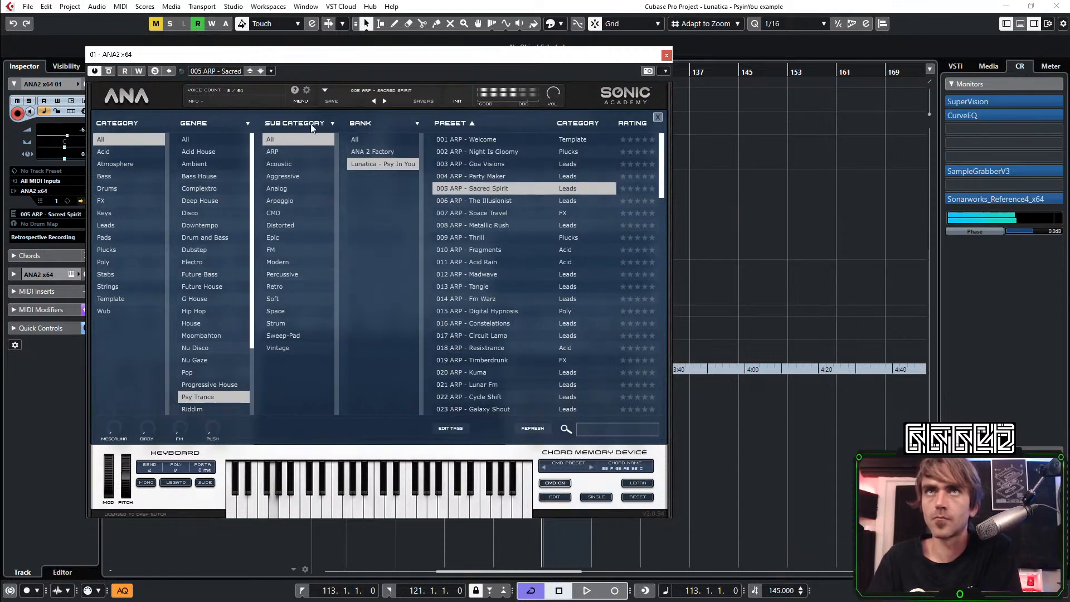
Turn off the chord memory of 005 Sacred Spirit and try its sound with the arpeggiator off and on
click(128, 99)
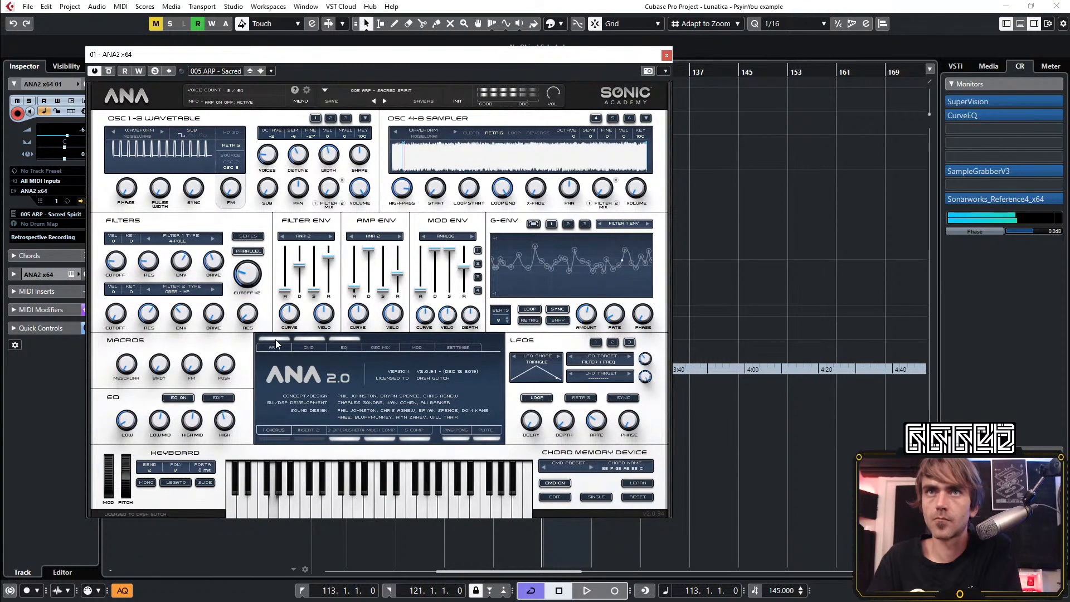
click(310, 338)
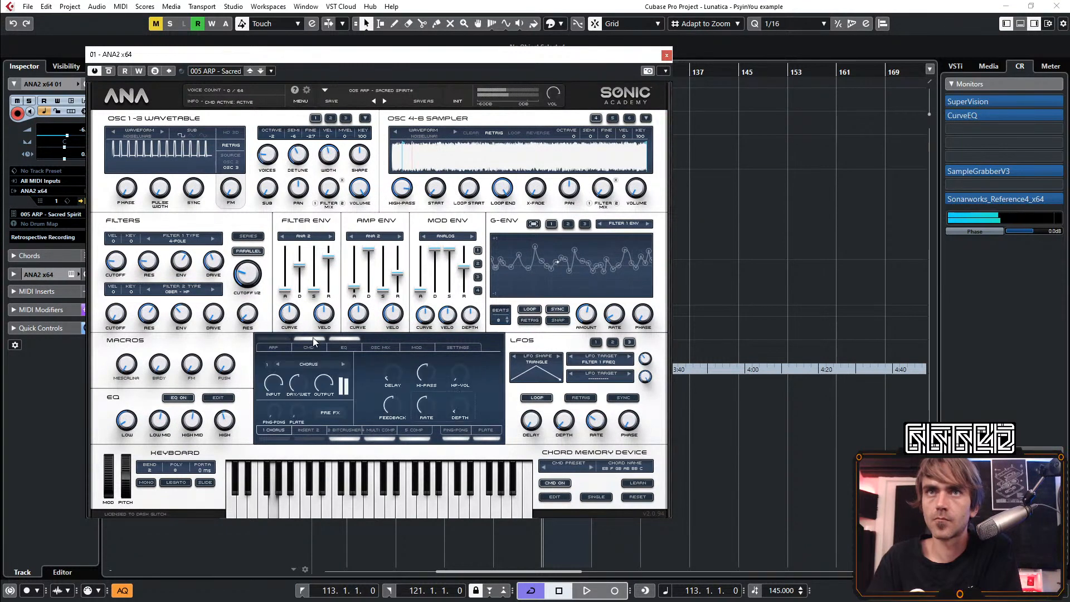
click(283, 337)
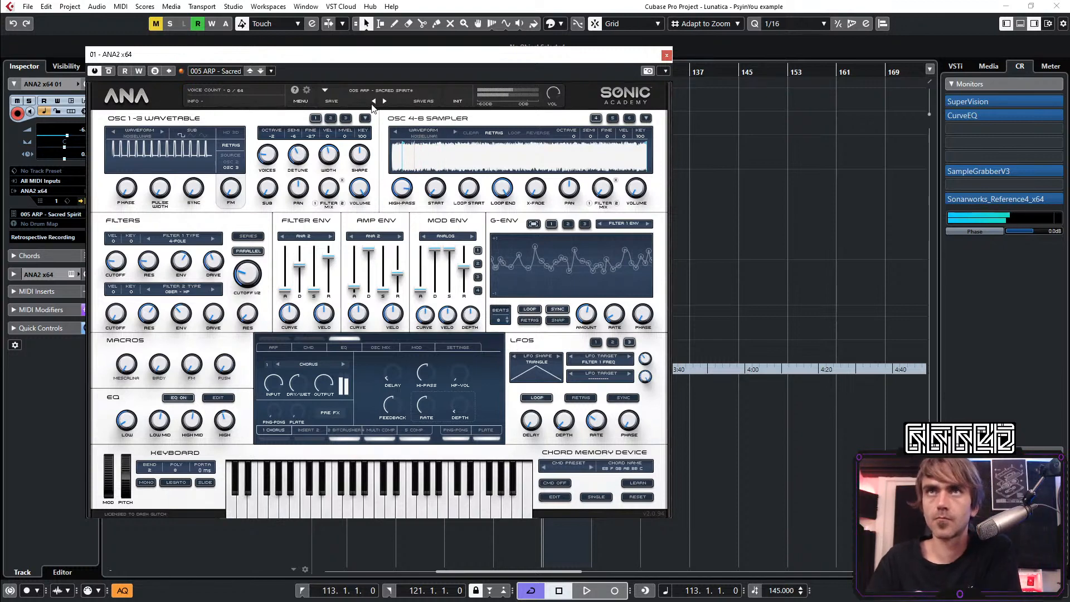
click(278, 337)
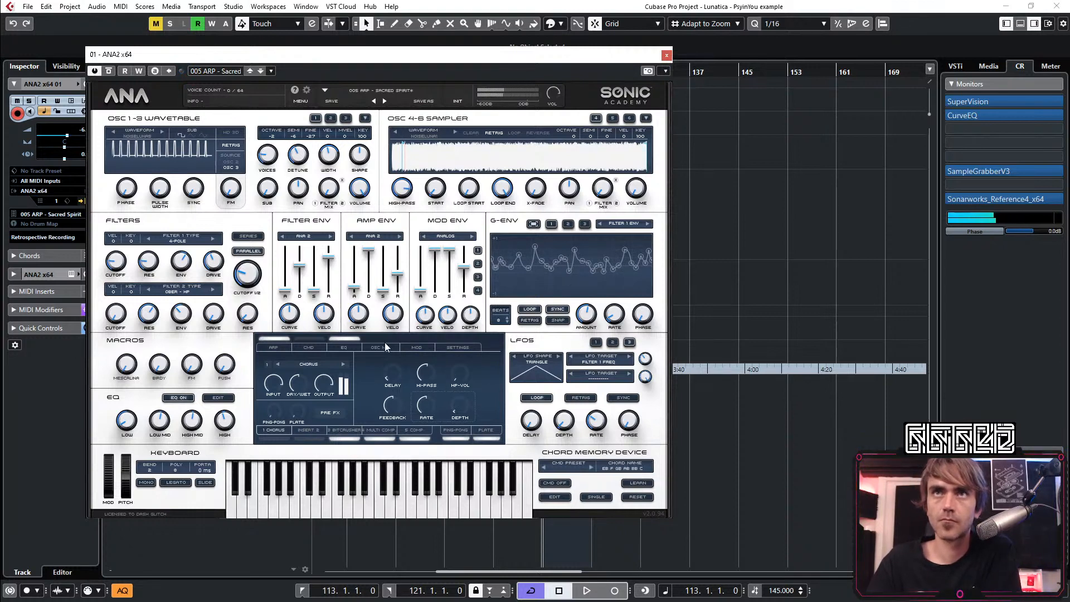
Load the preset 003 Goa Visions and turn off its chord memory
click(394, 89)
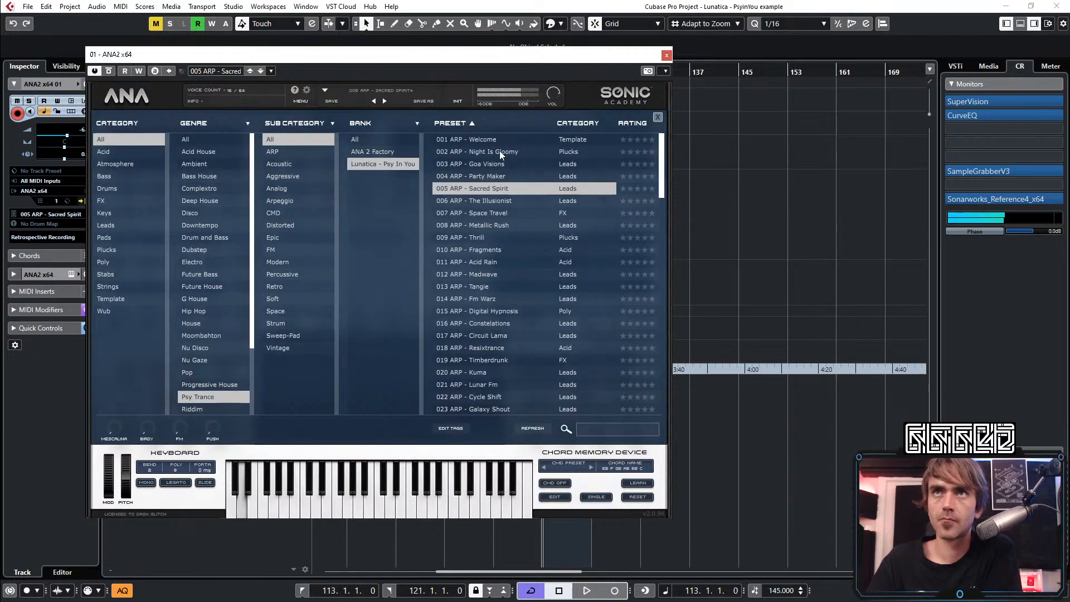
click(496, 165)
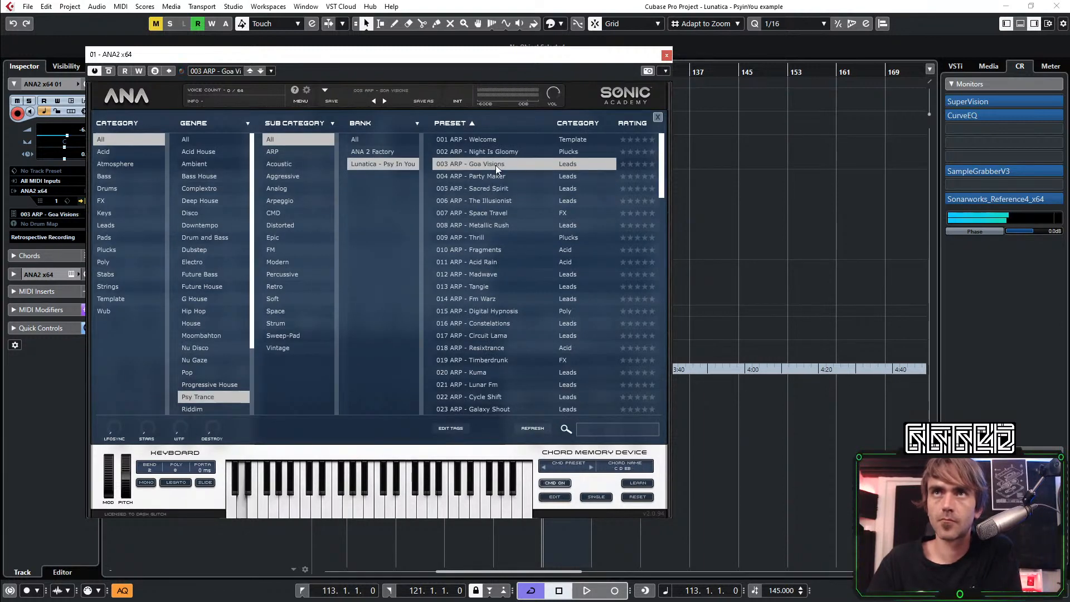
click(131, 99)
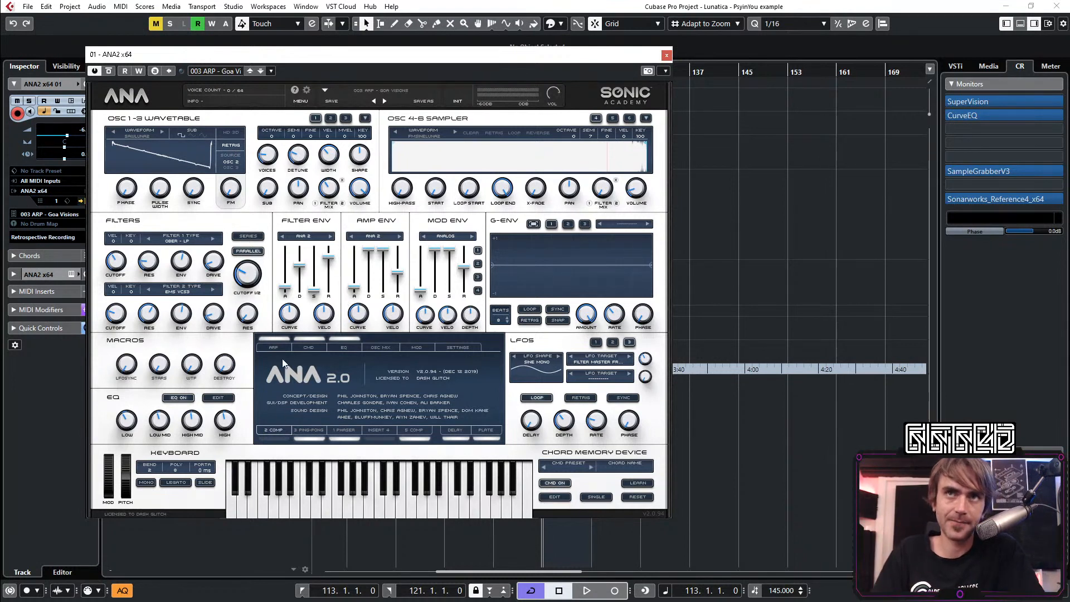
click(310, 341)
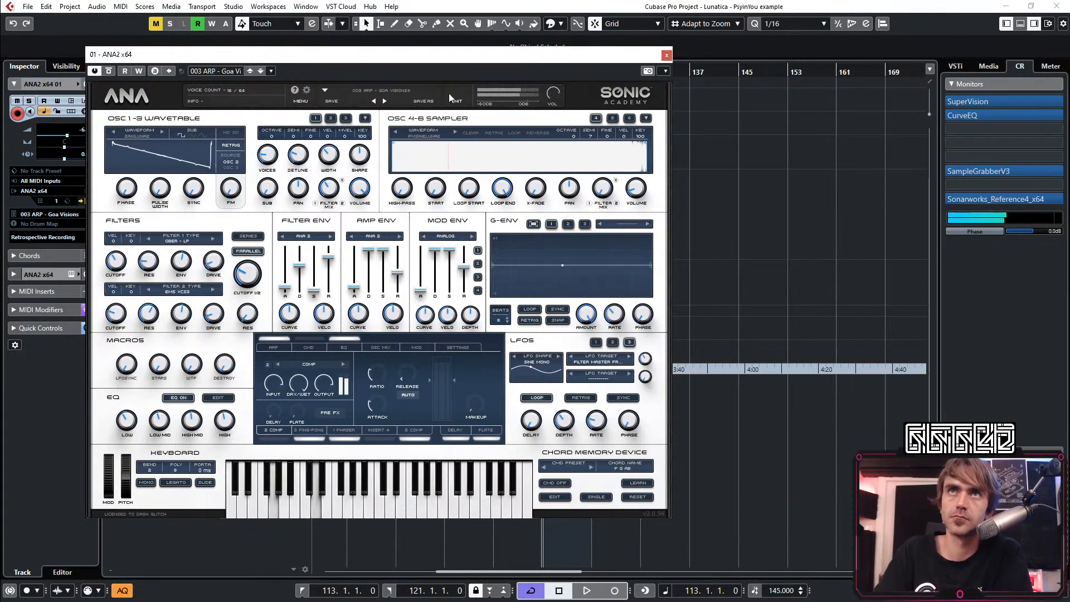
Turn the chord memory of 003 Goa Visions back on and view its saved chord in the chord memory editor
click(404, 90)
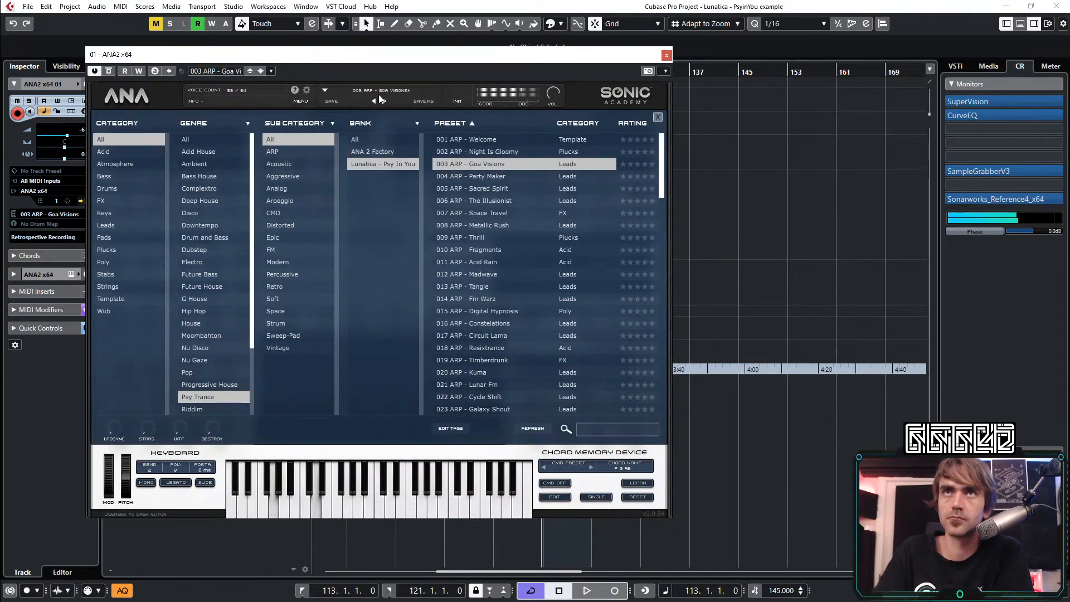
click(397, 89)
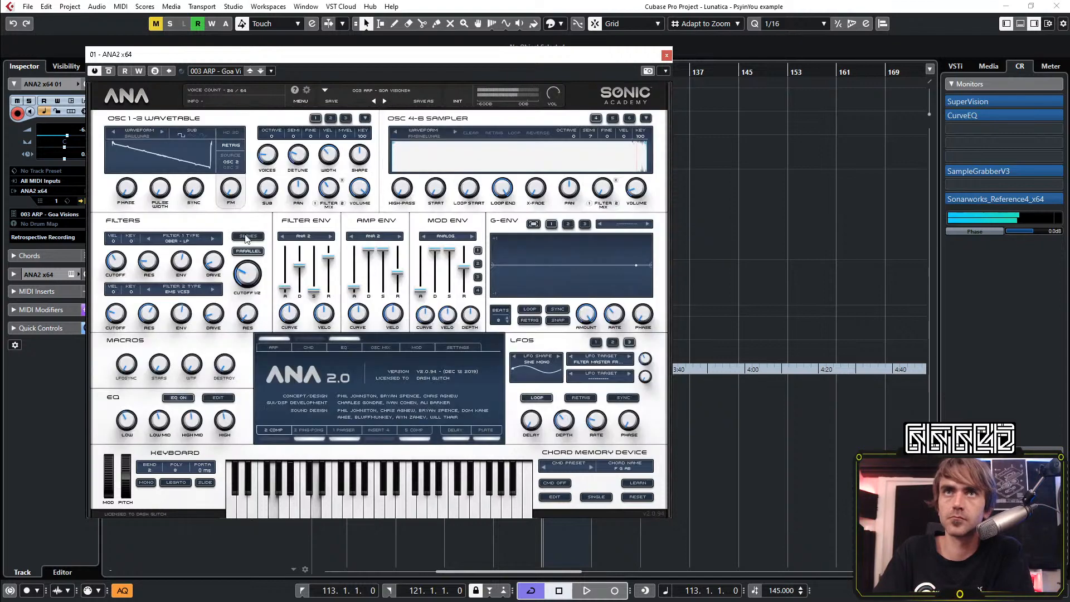
click(319, 370)
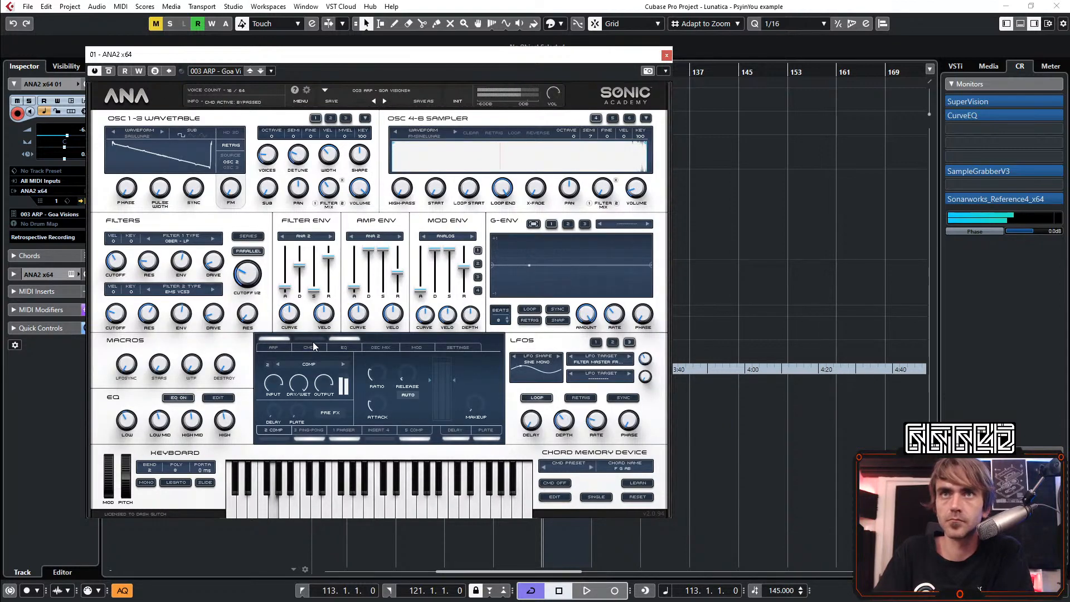
click(310, 338)
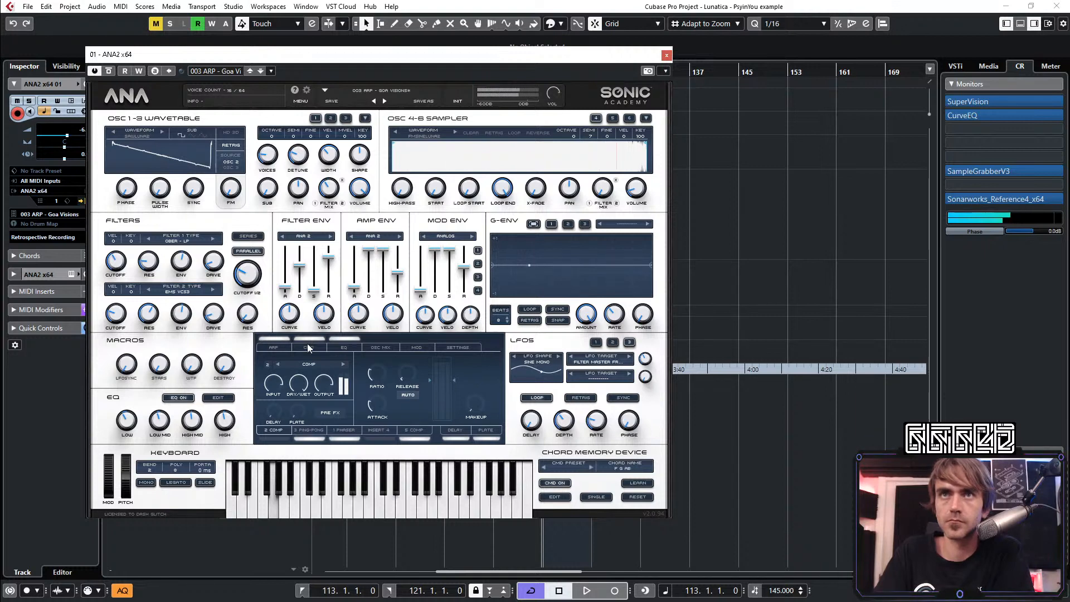
click(312, 352)
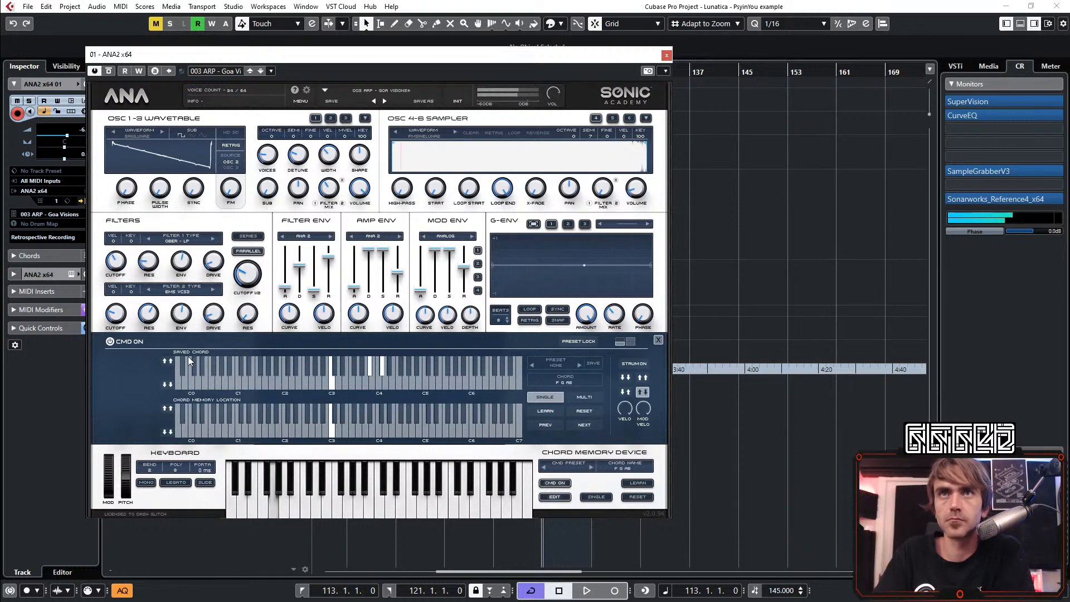
click(111, 342)
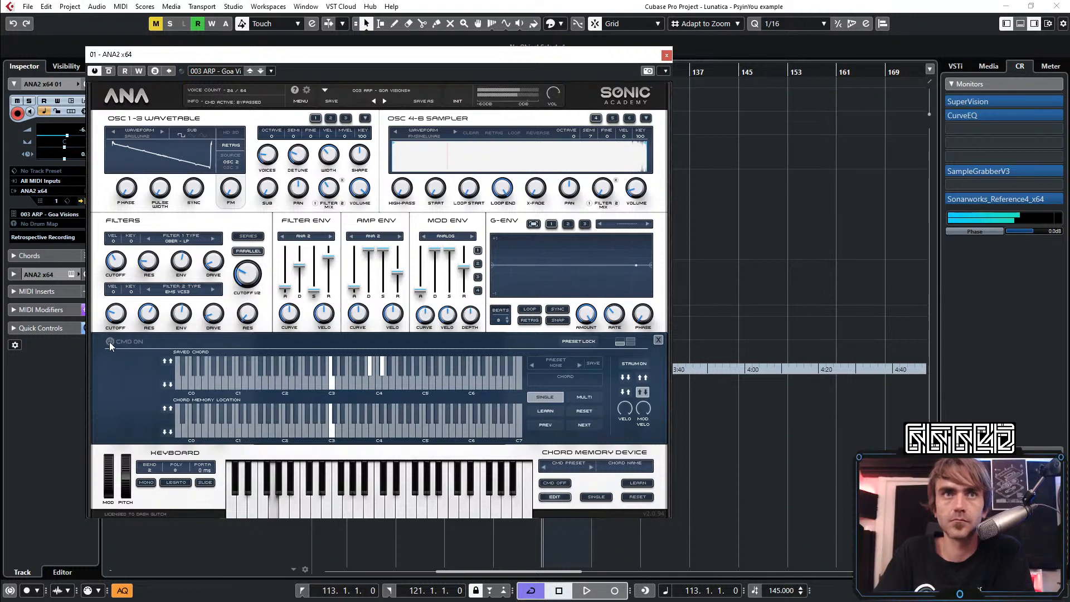
Create a MIDI part from bar 113 to 121 on the ANA2 x64 01 track and draw a C2 note at its start
click(666, 55)
double_click(551, 325)
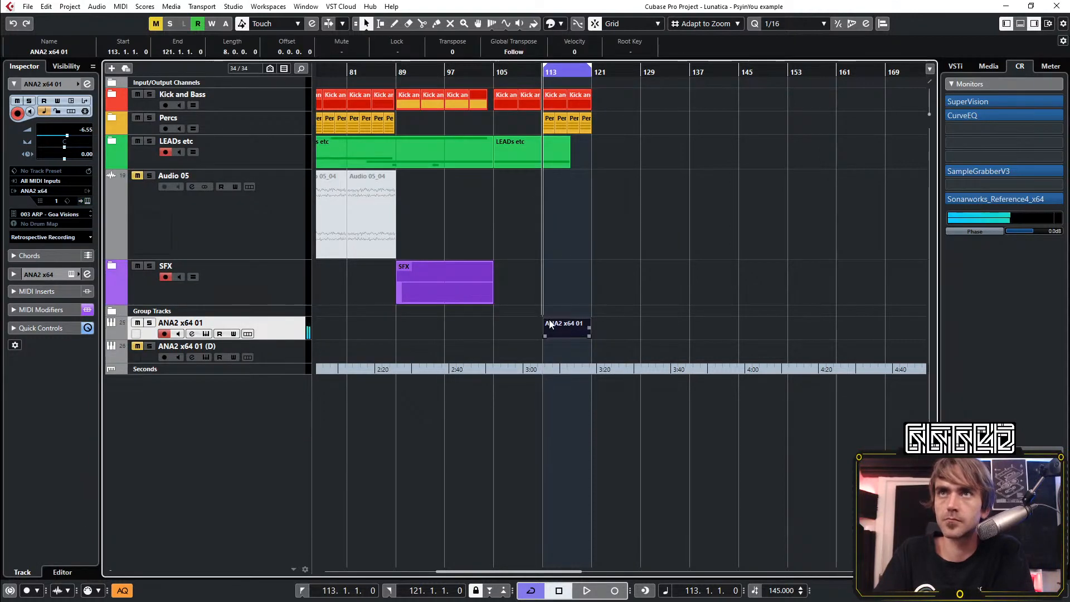
double_click(550, 324)
scroll(223, 432, down, 3)
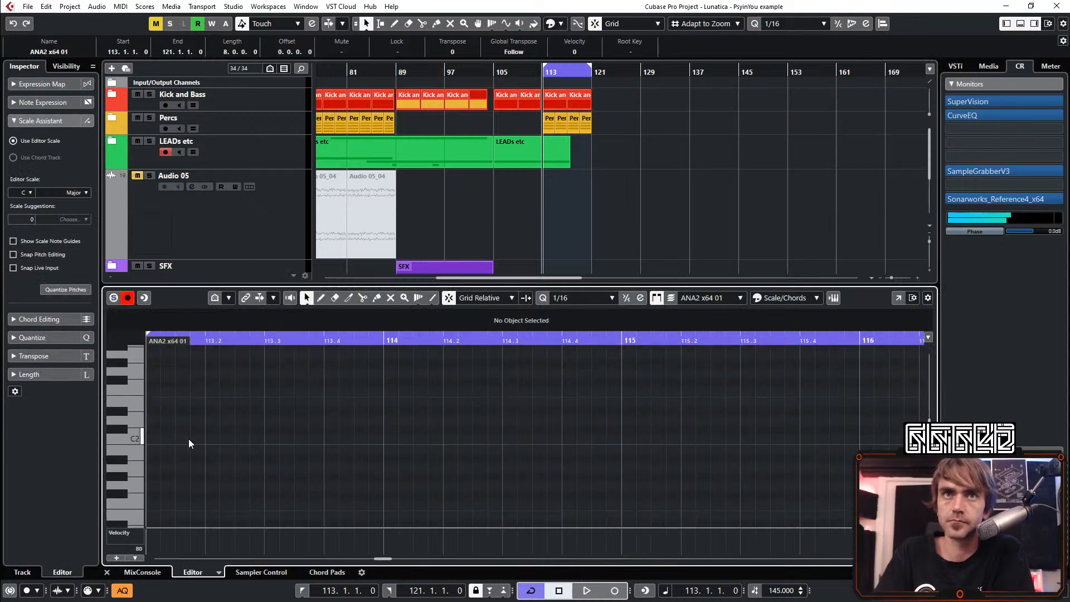
double_click(154, 440)
scroll(172, 435, down, 4)
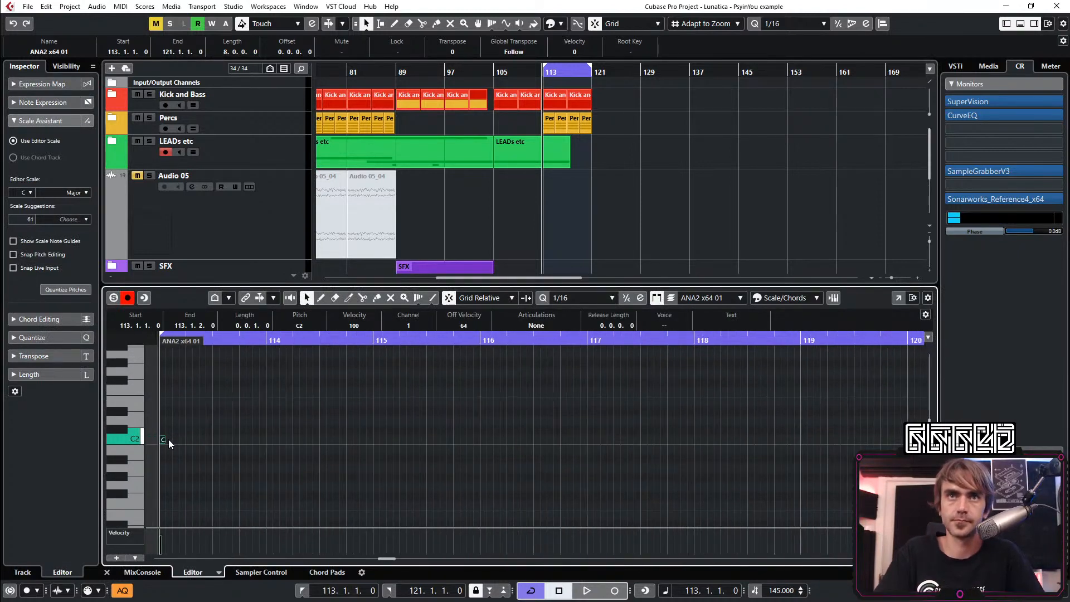
scroll(235, 444, left, 3)
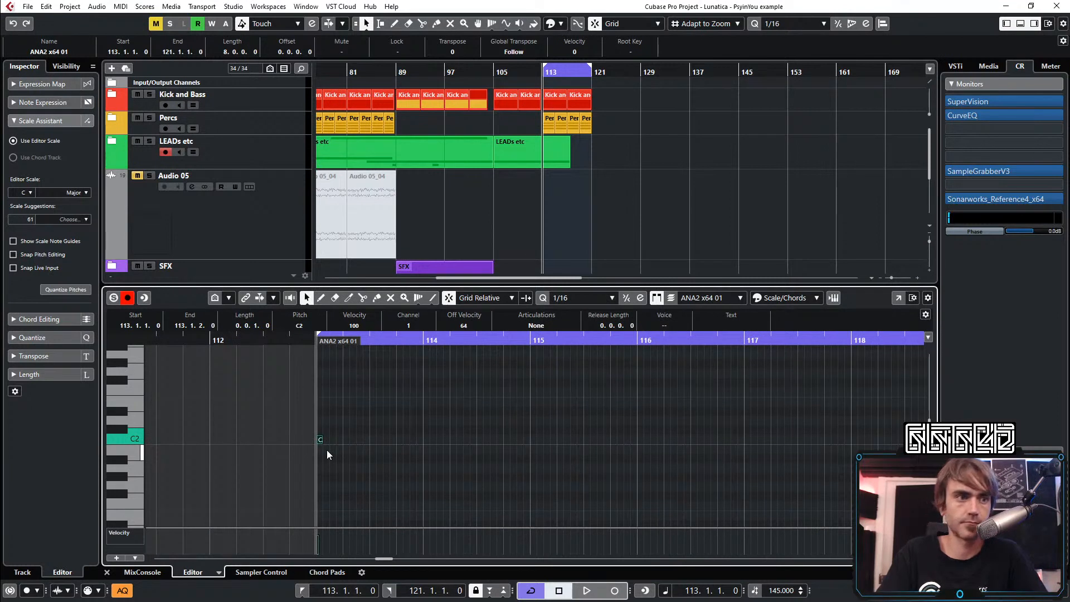
Play the loop, lengthen the C2 note to eight bars so it ends at bar 121, and close the note editor
key(space)
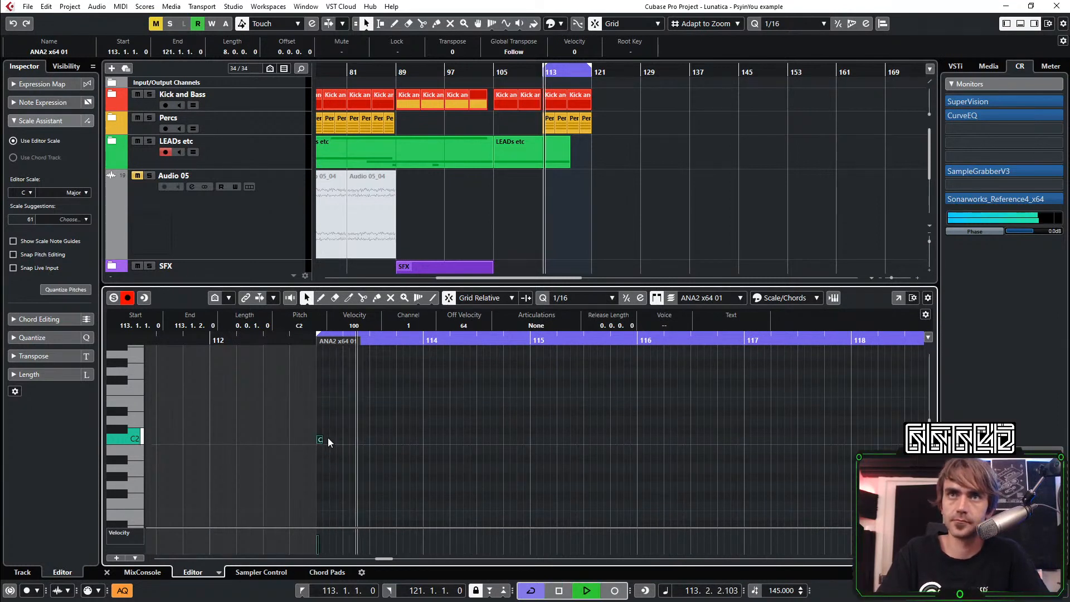
drag(324, 439, 744, 440)
scroll(726, 454, right, 1)
scroll(719, 447, down, 2)
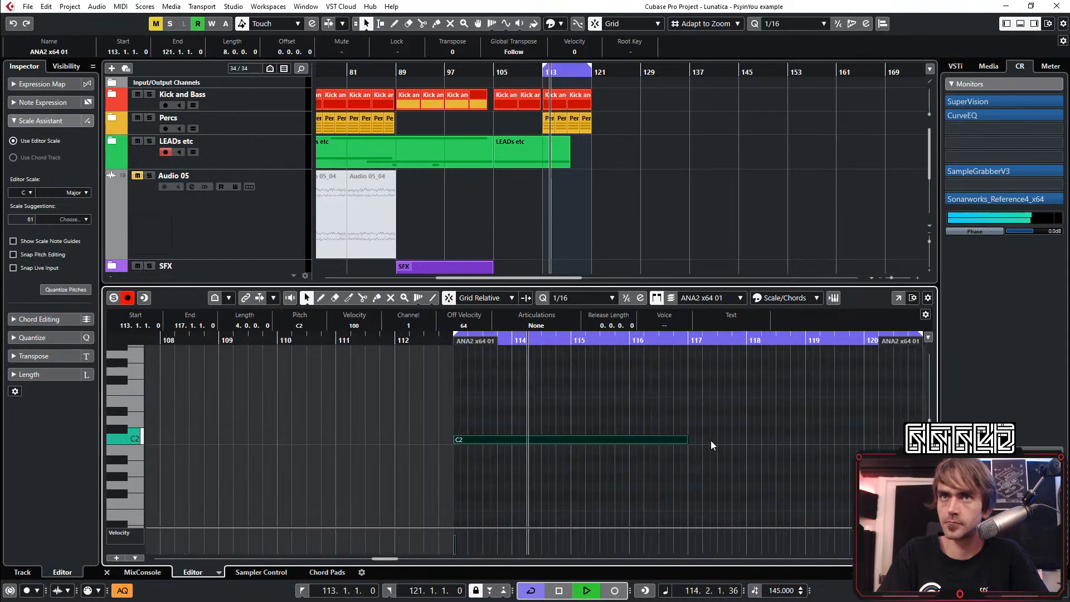
scroll(669, 445, right, 1)
drag(608, 440, 843, 464)
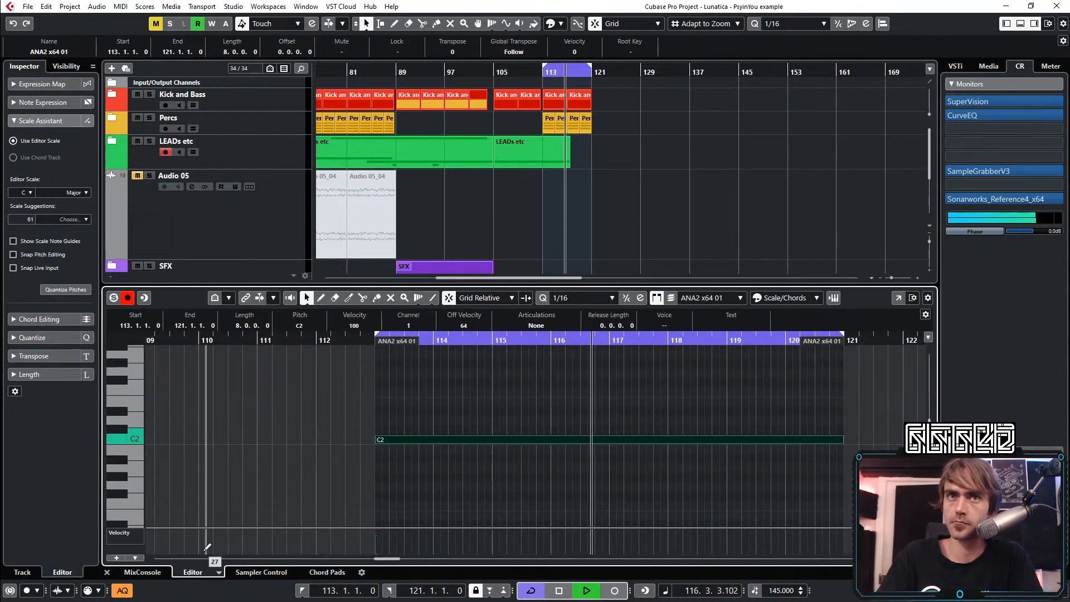
click(116, 558)
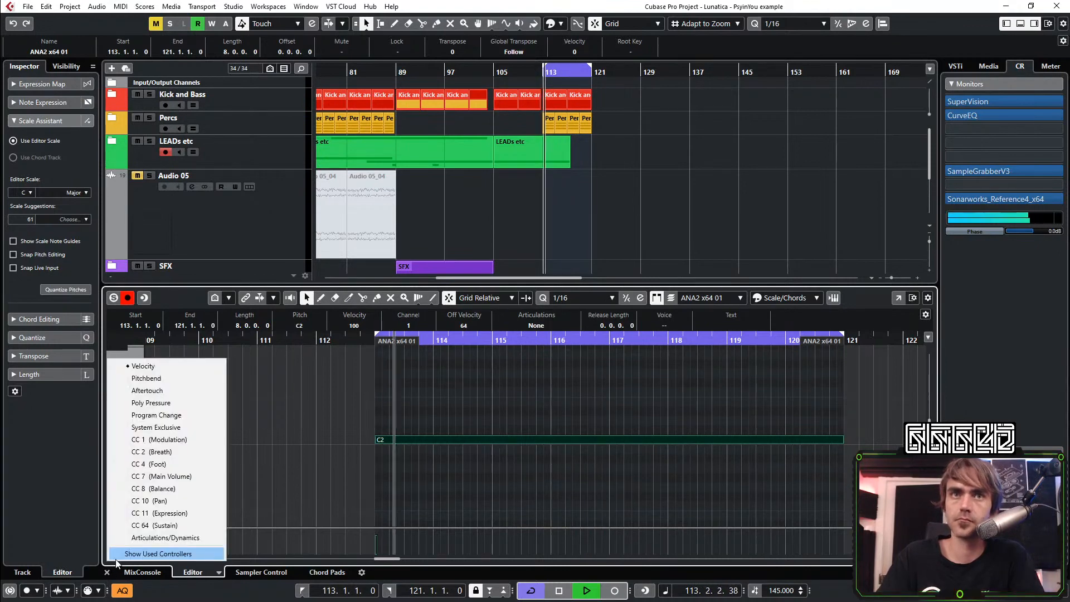
click(108, 573)
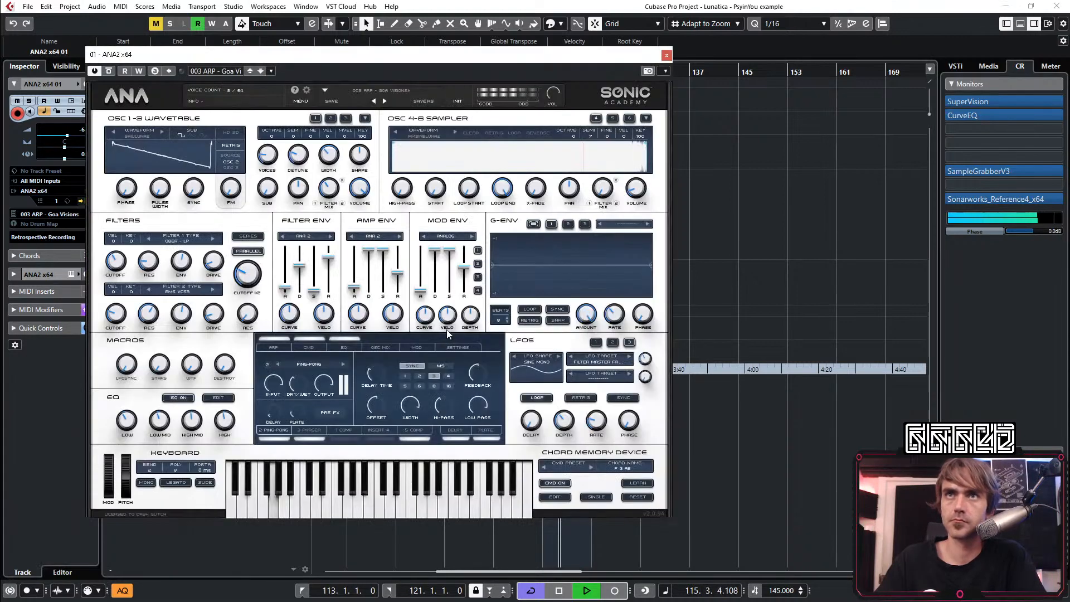
Compare preset 003 Goa Visions with chord memory off and on, leave chord memory off, and close the instrument window
click(308, 339)
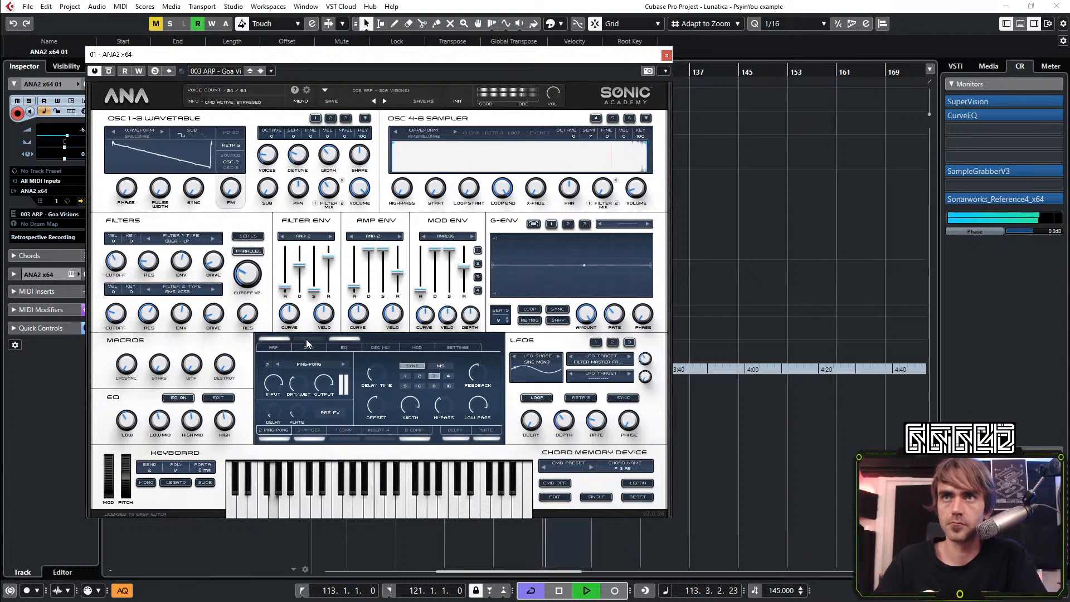
click(306, 338)
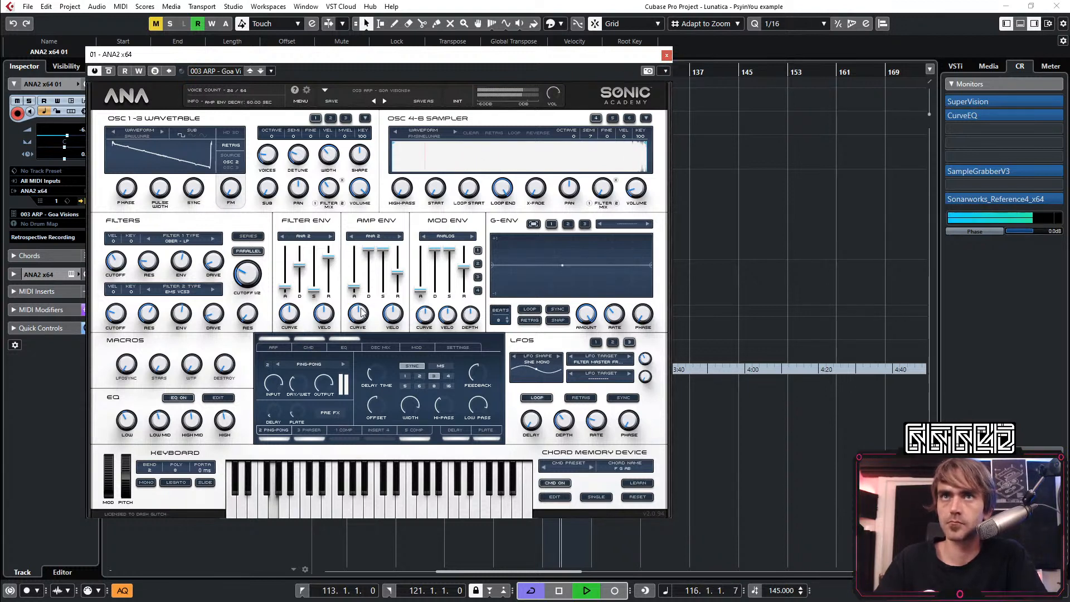
click(309, 340)
click(666, 55)
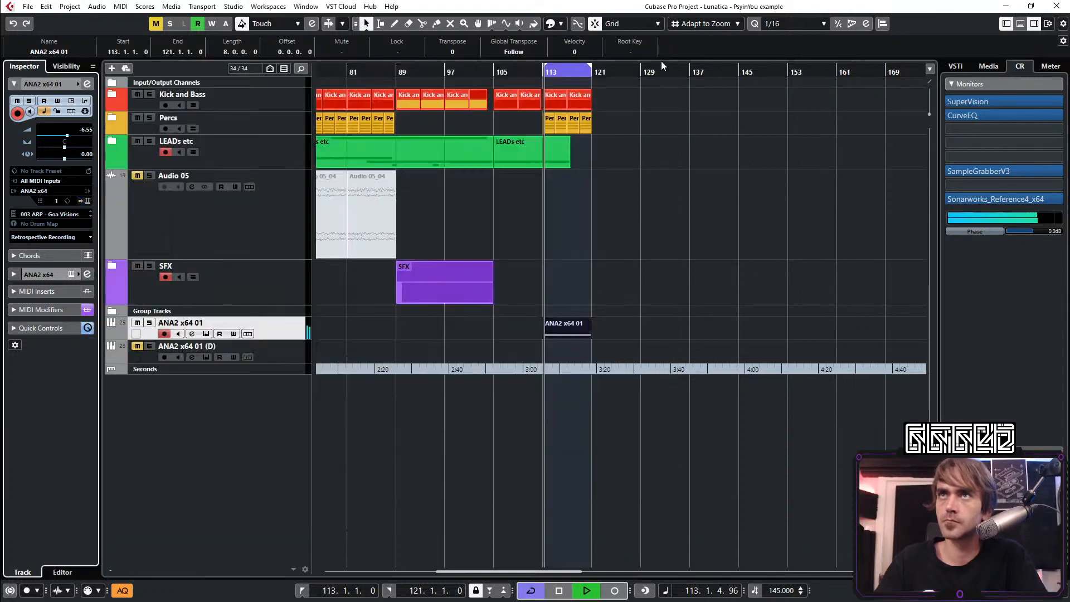
Open the ANA2 x64 01 part, add an A#2 note of one and a half bars at bar 113, and delete the stray short note before it
double_click(559, 333)
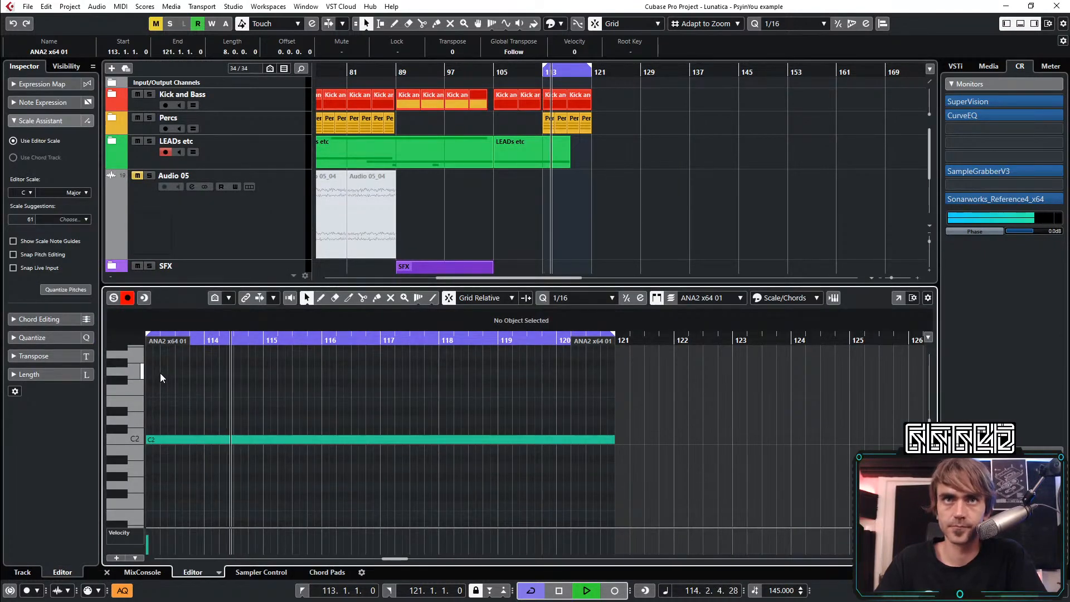
double_click(146, 380)
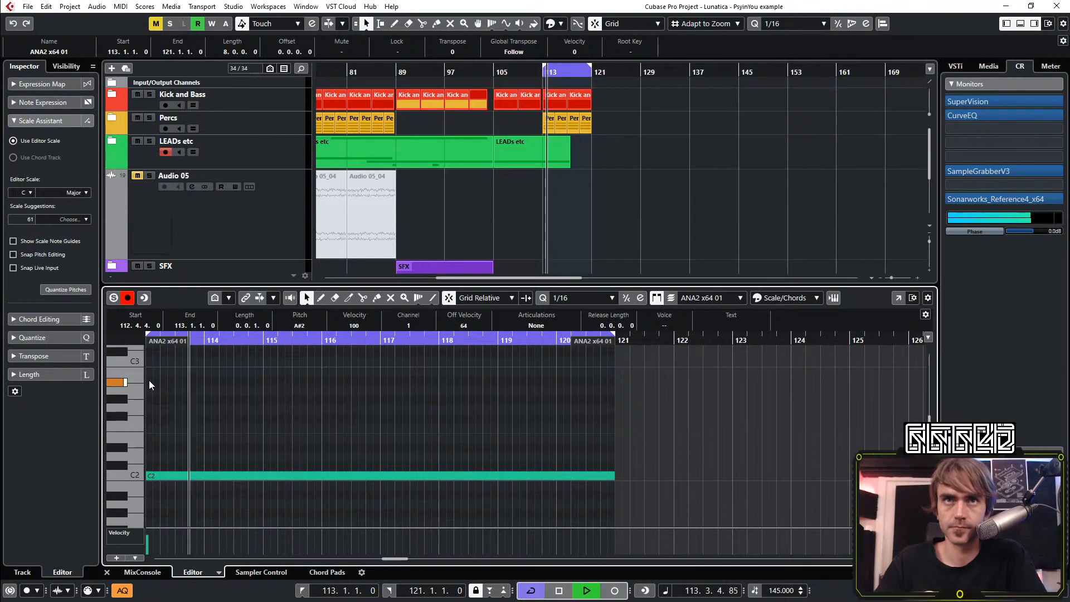
double_click(149, 381)
drag(148, 381, 233, 399)
key(KP_1)
scroll(350, 420, left, 3)
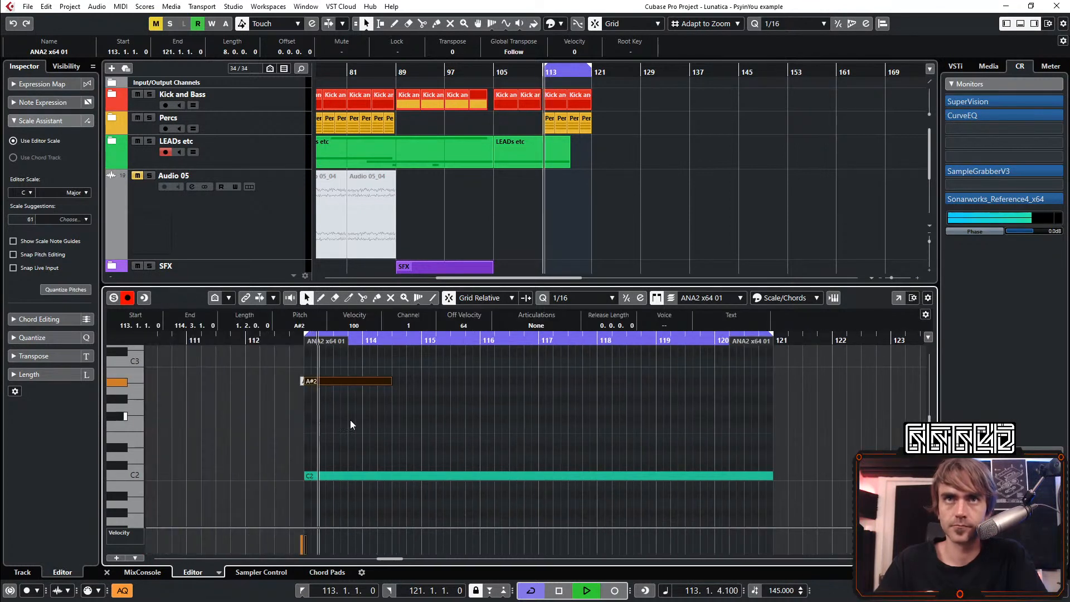
click(350, 420)
click(302, 380)
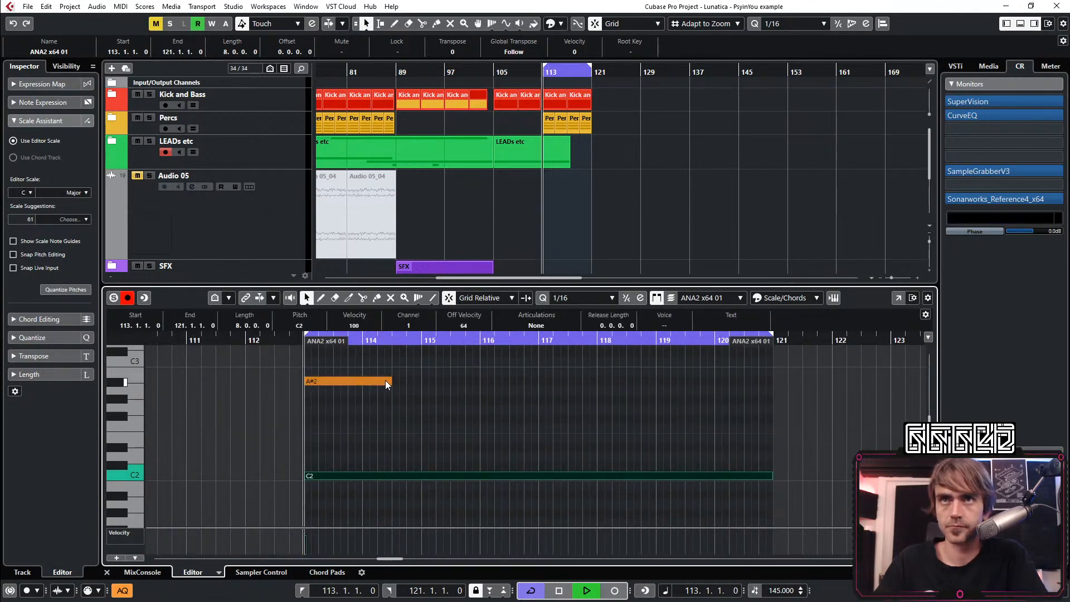
key(Delete)
Add a D#3 note at bar 113 and extend both the D#3 and A#2 notes to bar 121
scroll(326, 374, up, 2)
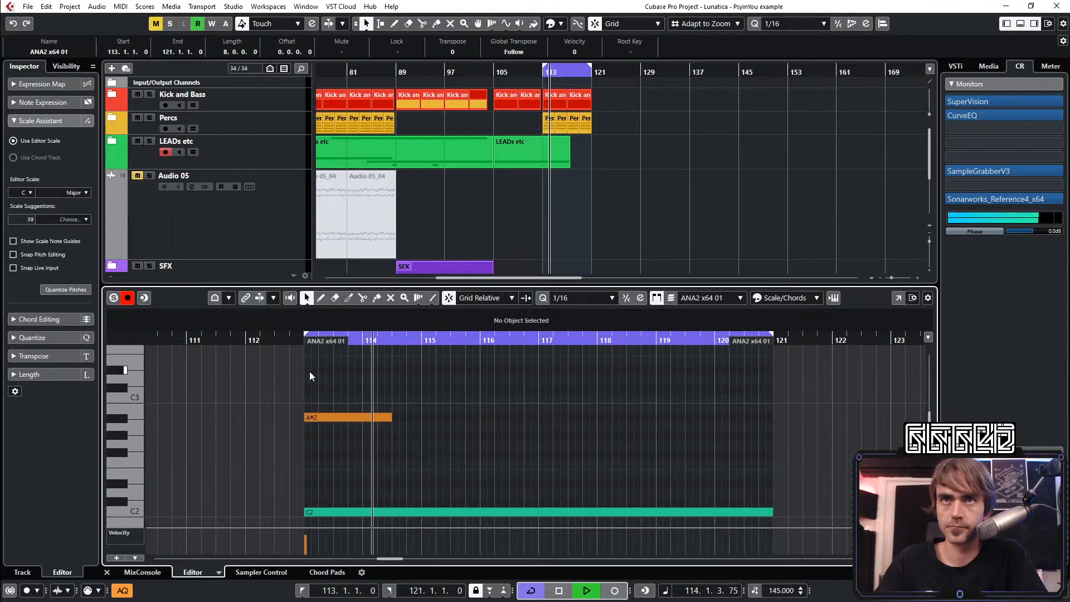
double_click(310, 369)
key(space)
mouse_move(312, 371)
mouse_down()
mouse_move(373, 371)
mouse_move(306, 373)
mouse_up()
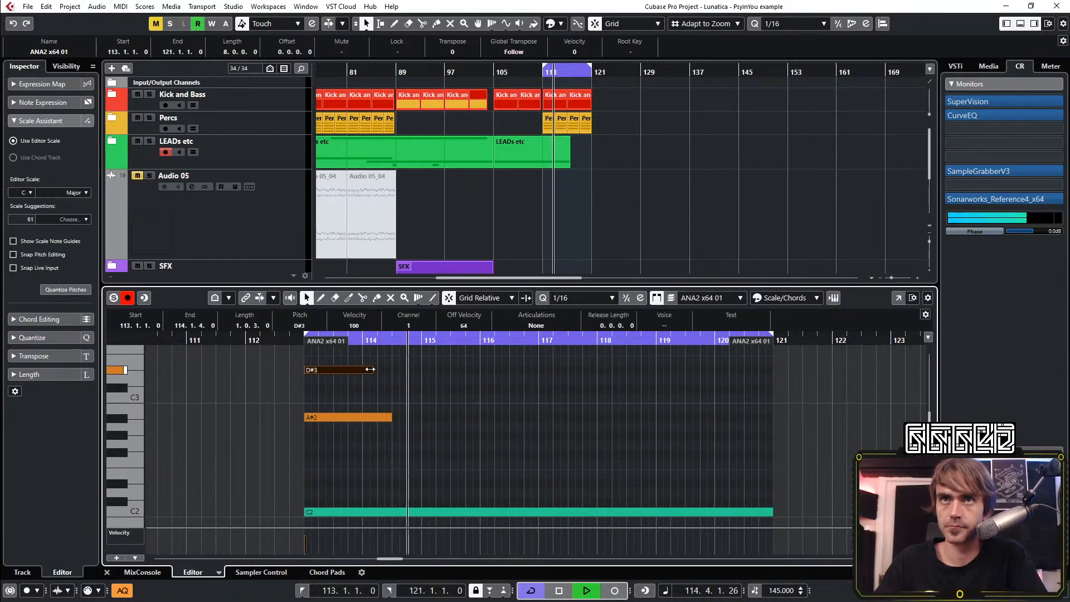
drag(372, 370, 772, 448)
click(612, 443)
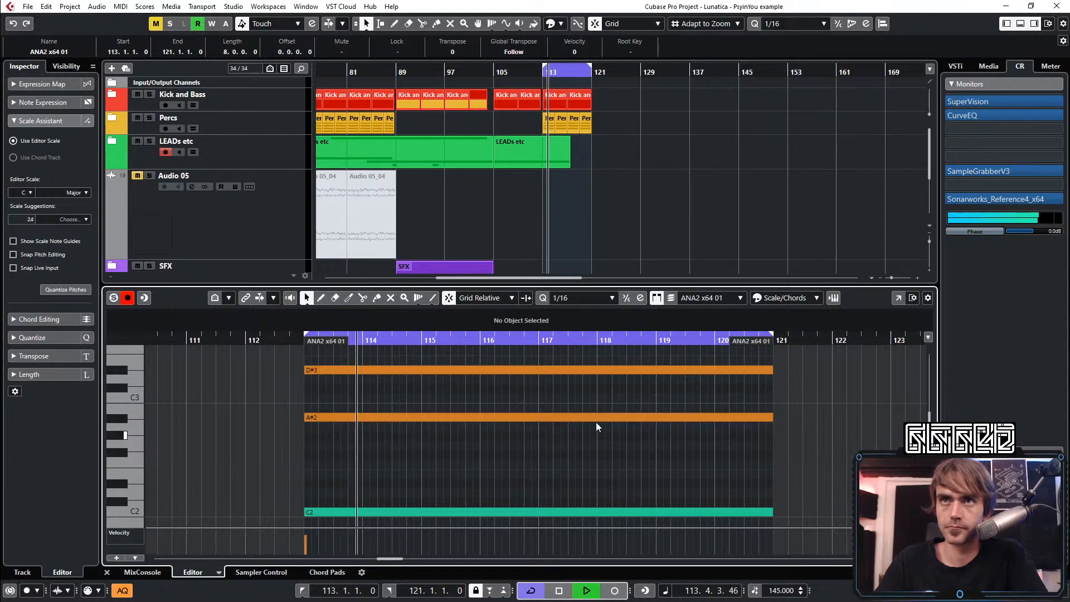
Select the D#3 note and transpose it by semitones to C#3
drag(581, 395, 620, 353)
key(Down)
key(Down)
key(Down)
key(Down)
key(Up)
key(Up)
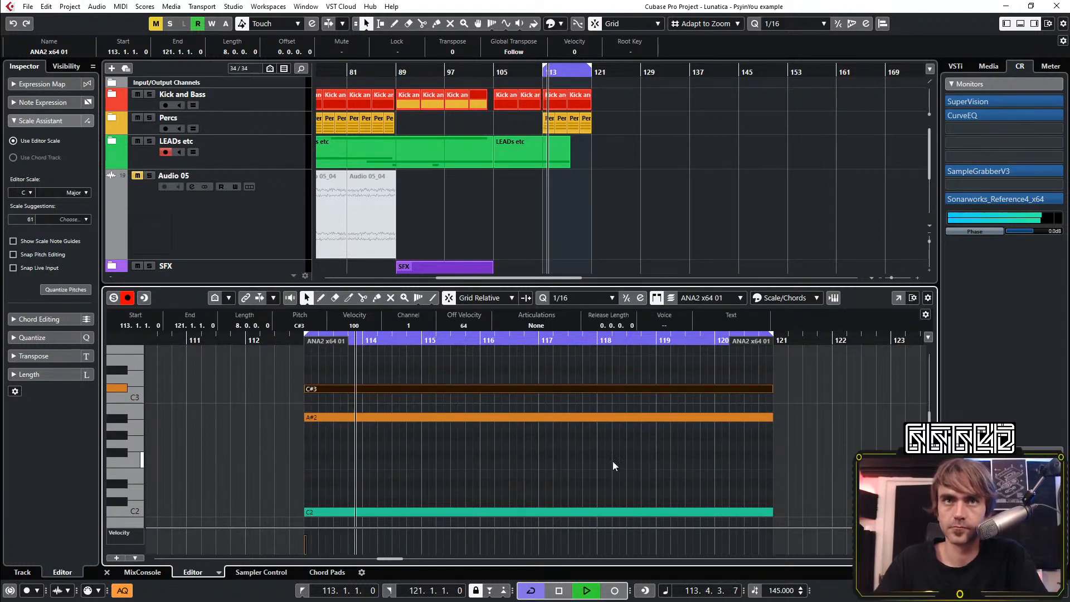
Try the selected C#3 note at G2 and then one octave higher at G3
key(Down)
key(Down)
key(Down)
key(Down)
key(Down)
key(Down)
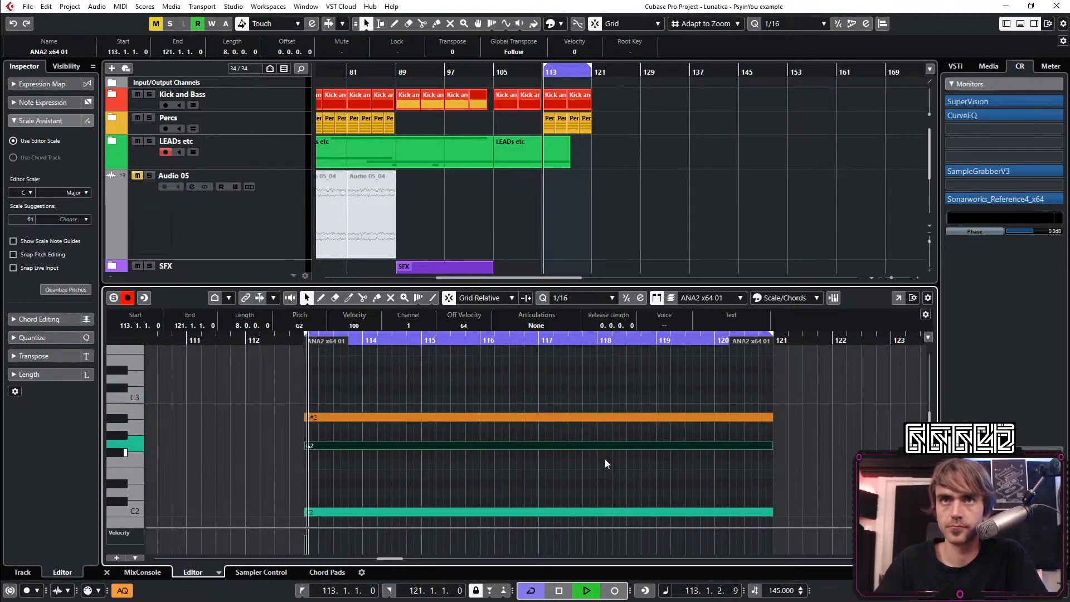
key(shift+Up)
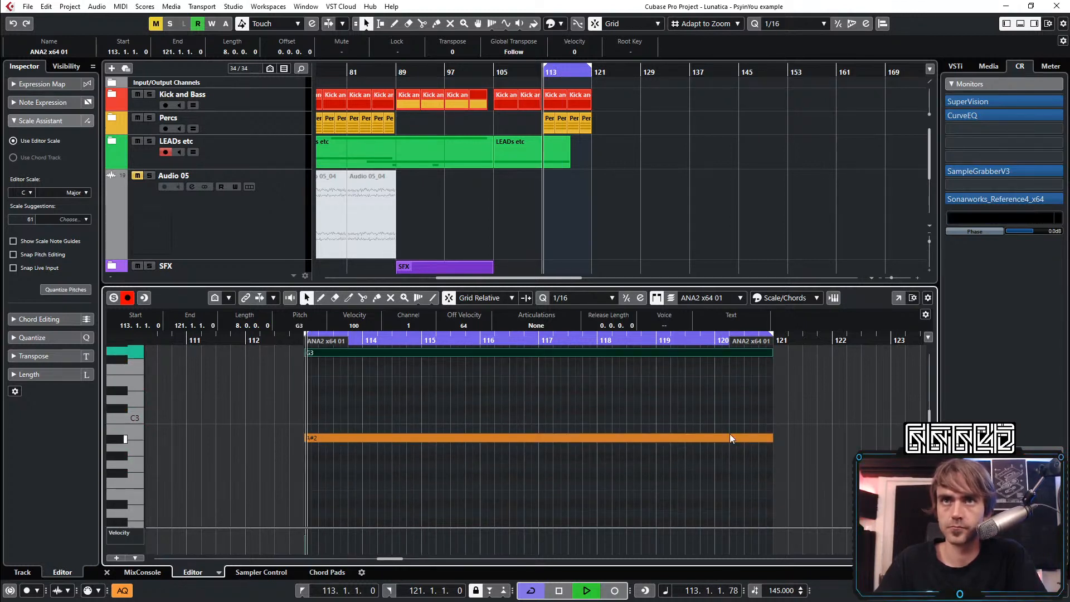
Transpose the selected note down to C3, settle it on C#3, and close the note editor
scroll(825, 427, down, 2)
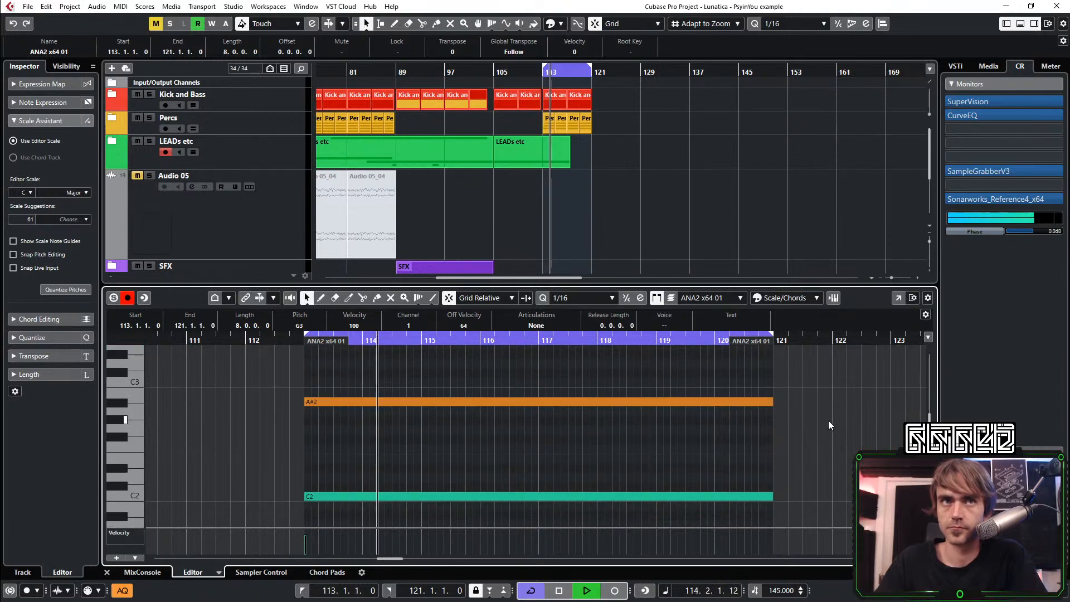
key(Down)
key(Down)
key(Down)
key(Down)
key(Down)
key(Down)
key(Down)
key(Down)
key(Up)
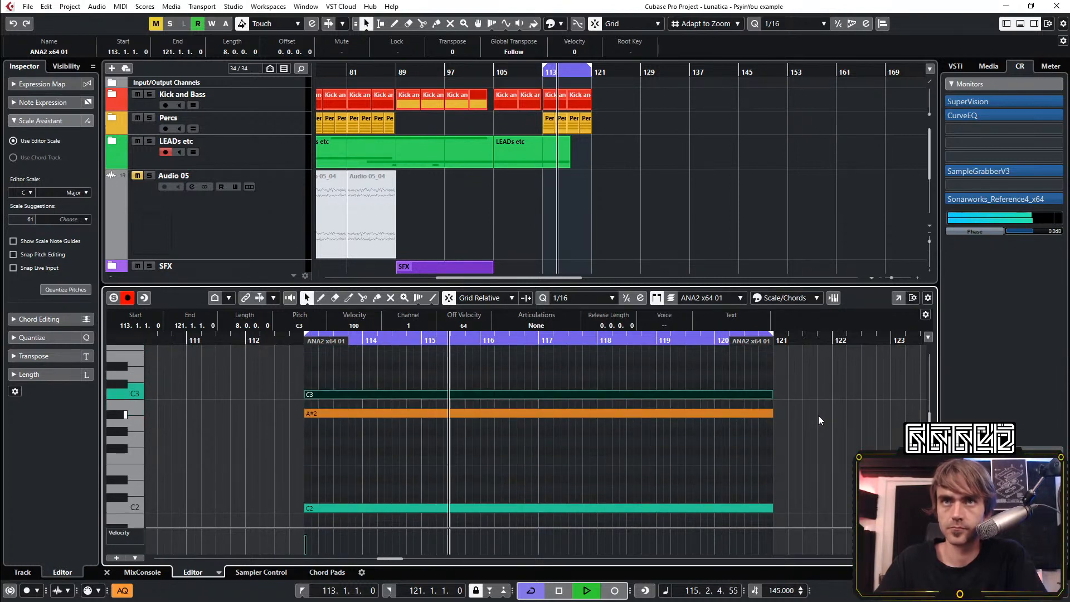
key(Up)
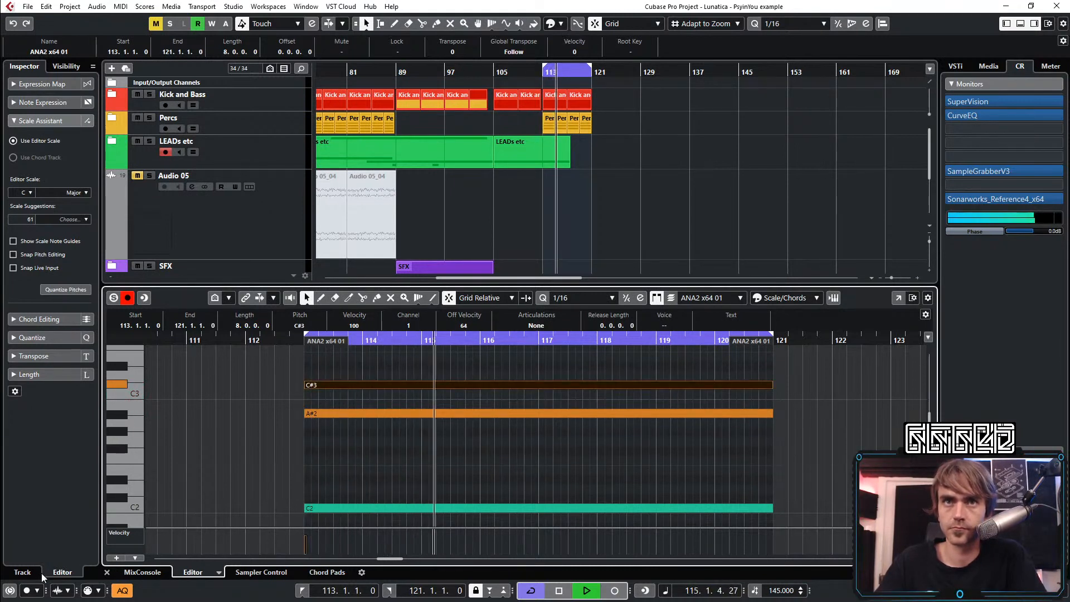
click(106, 572)
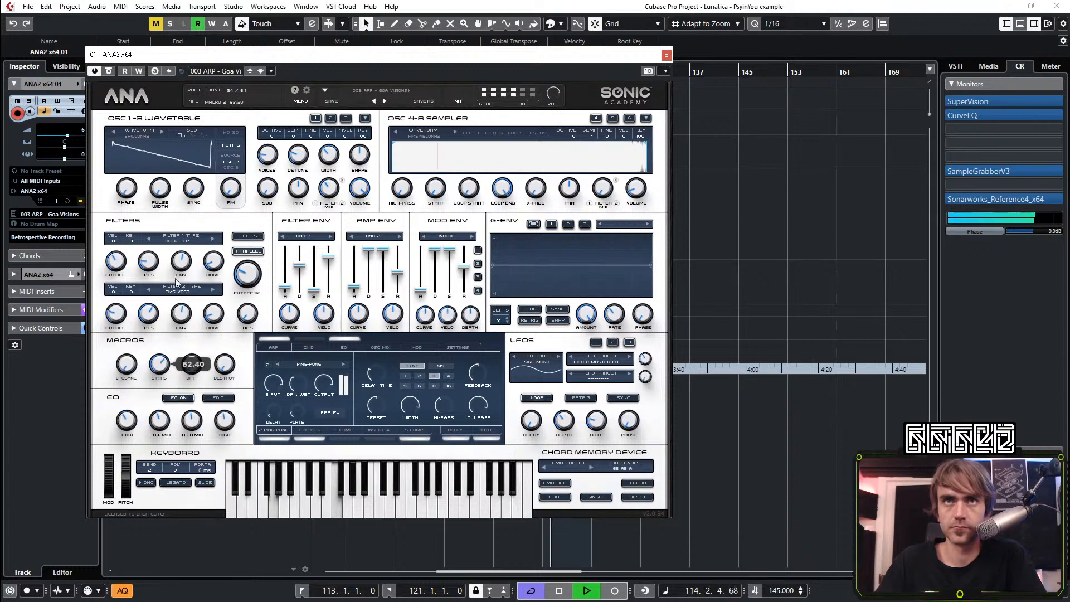
Try a lower filter 1 cutoff in ANA2 and audition oscillators 1 and 2 soloed in the oscillator mixer
drag(119, 267, 108, 306)
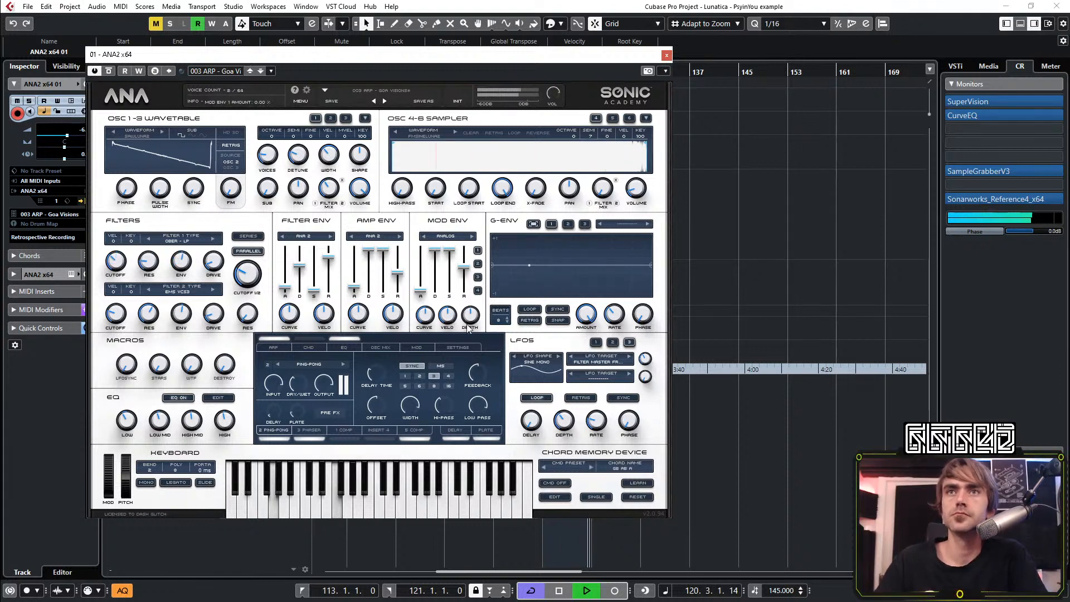
click(383, 348)
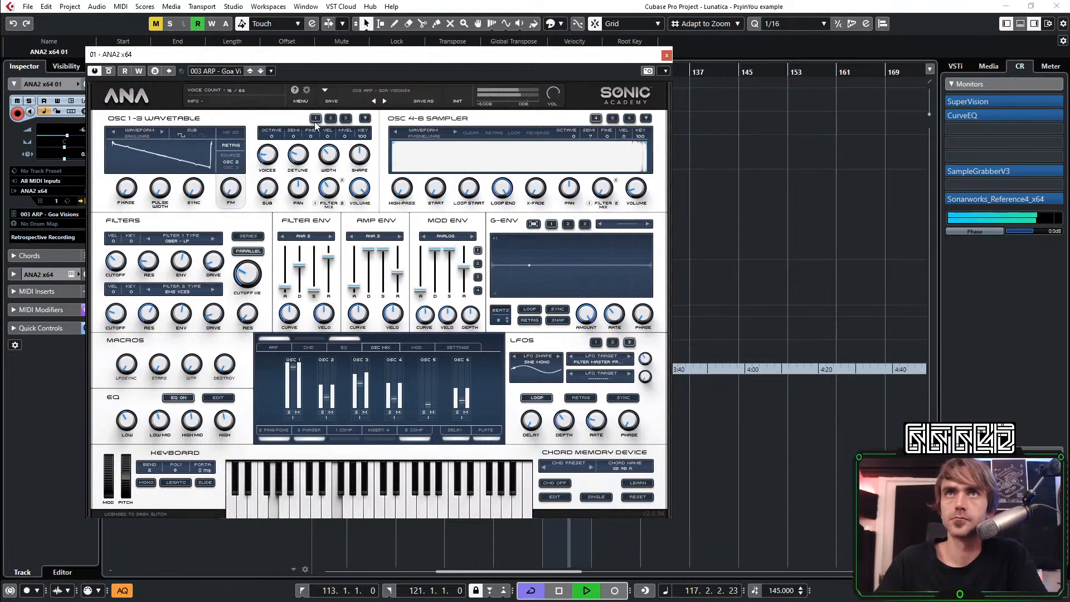
click(289, 413)
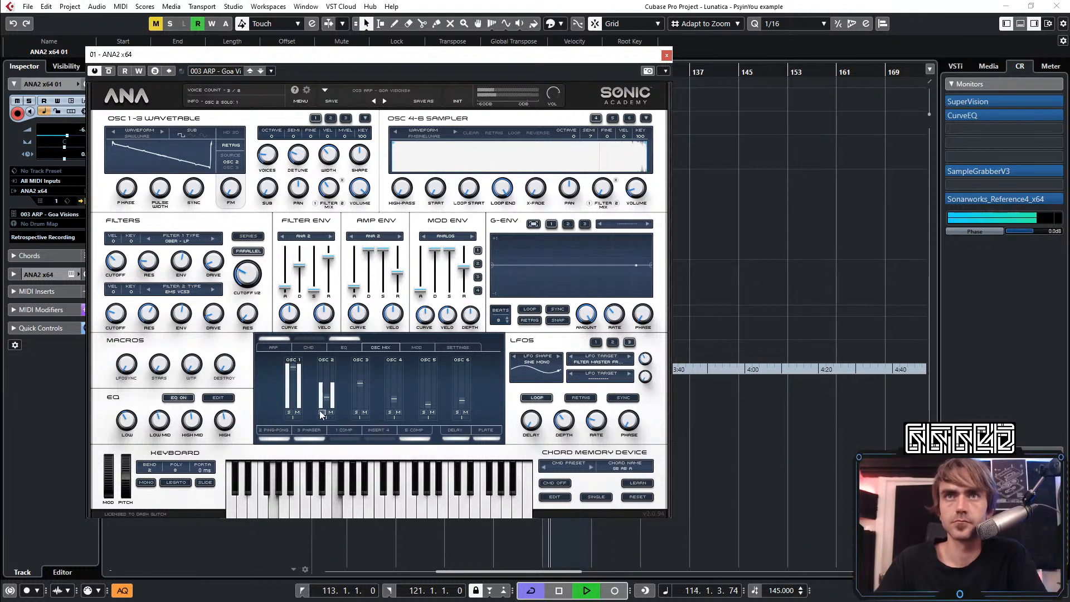
click(322, 413)
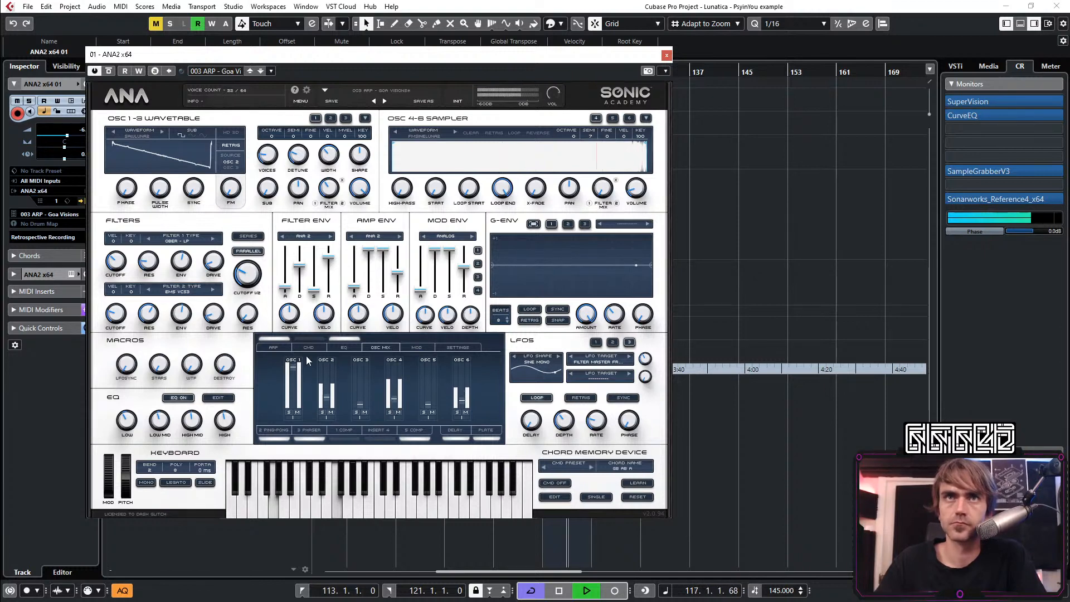
Turn the filter 1 and filter 2 cutoffs down to about 20 Hz and rebalance the oscillator 3 volume
mouse_move(123, 261)
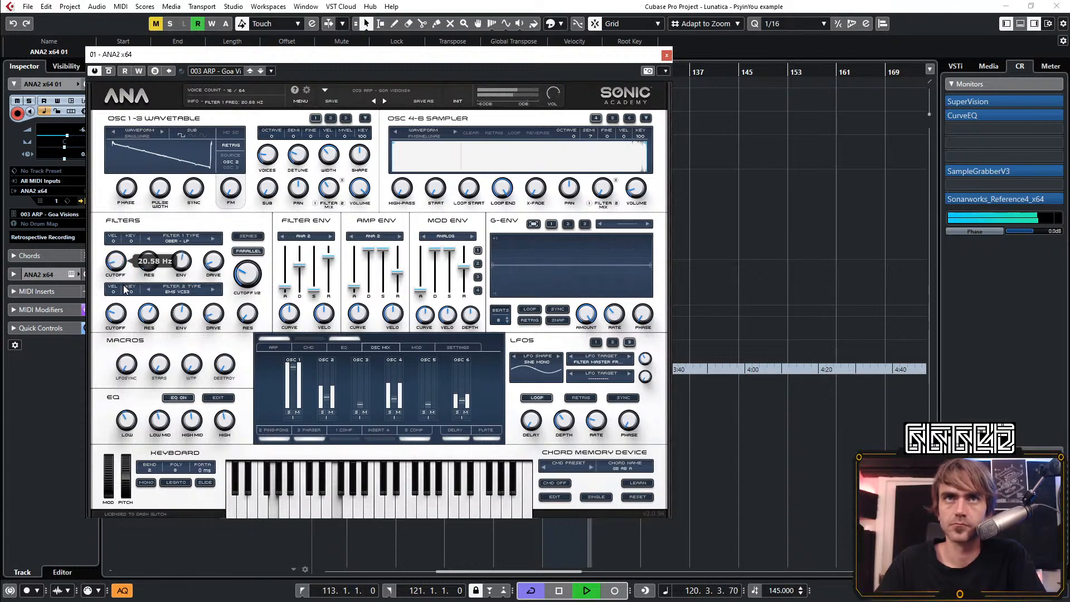
drag(117, 317, 115, 330)
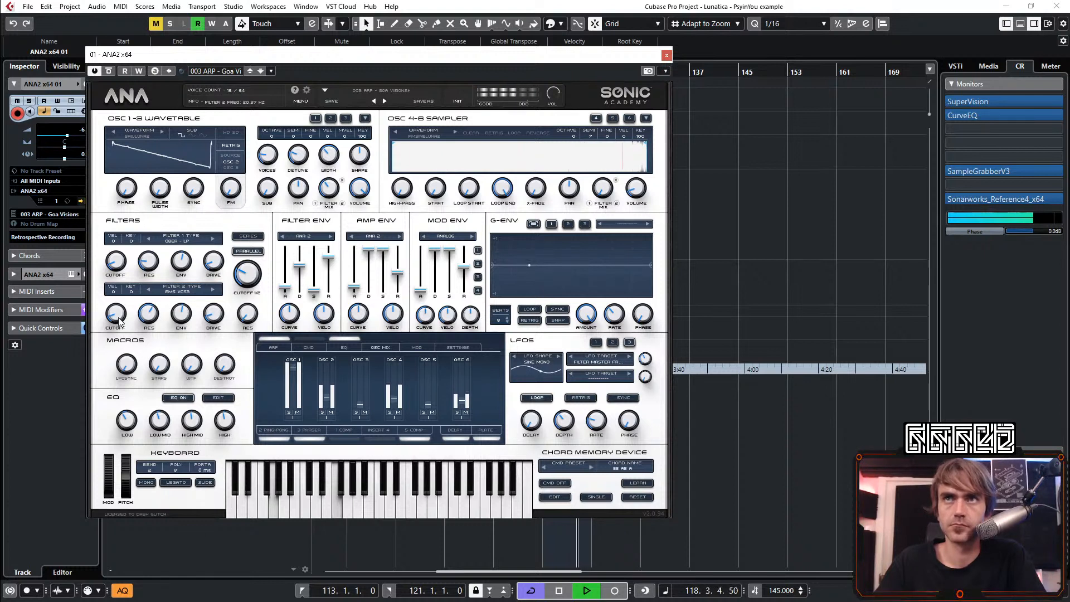
drag(365, 412, 365, 382)
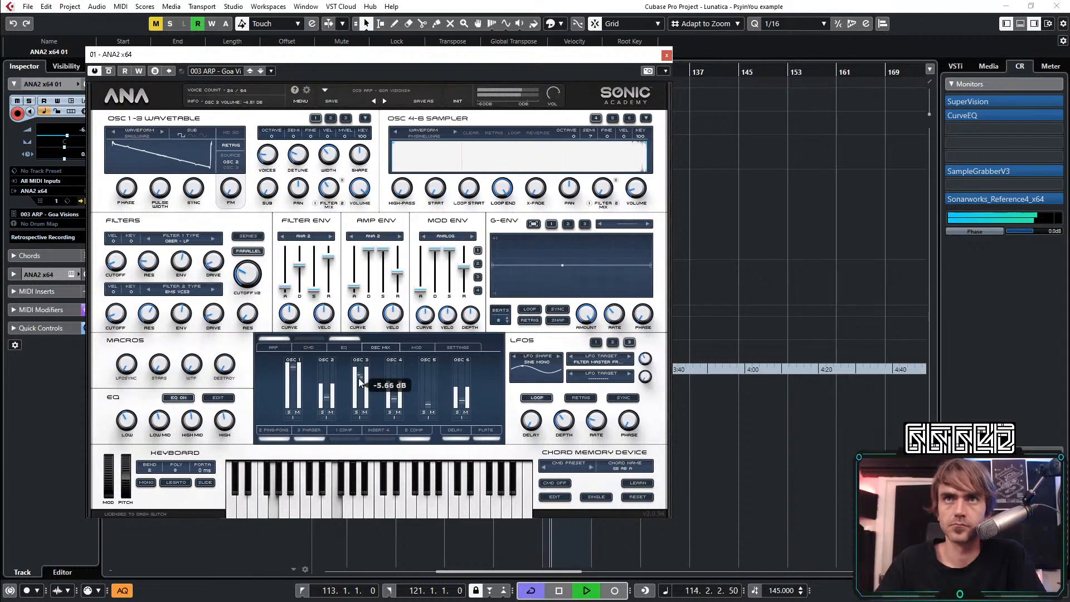
drag(358, 393, 358, 397)
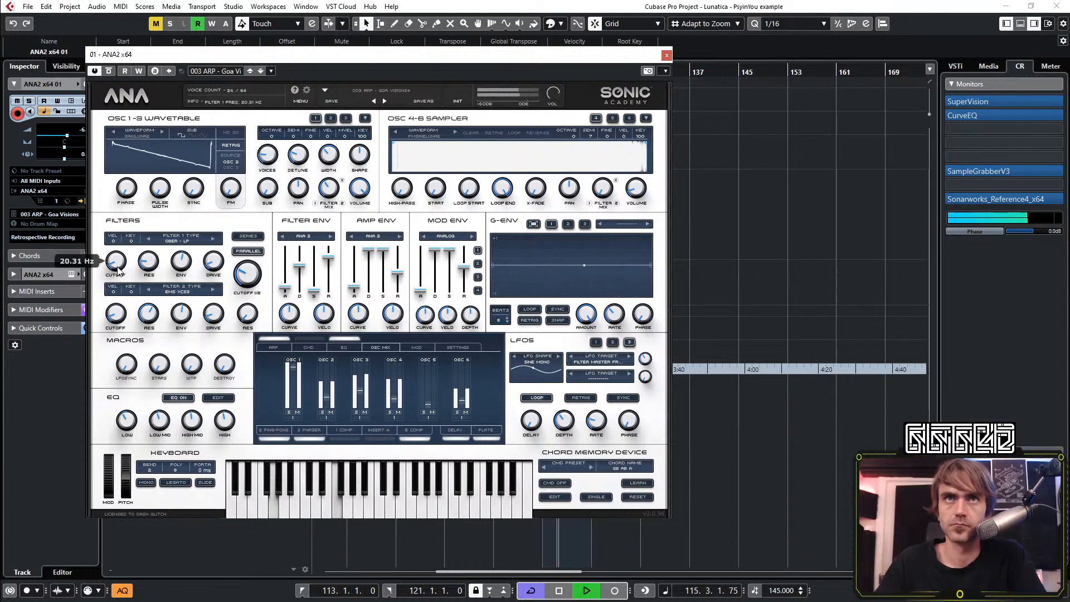
Readjust the filter 1 cutoff and set the filter 2 cutoff to about 20 Hz
drag(118, 270, 147, 238)
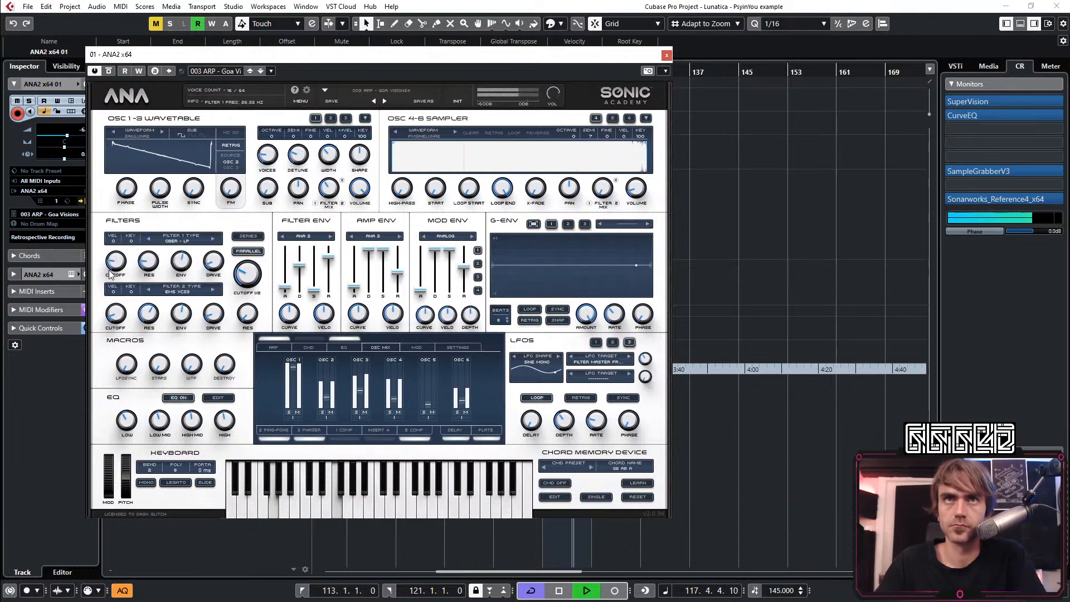
click(120, 312)
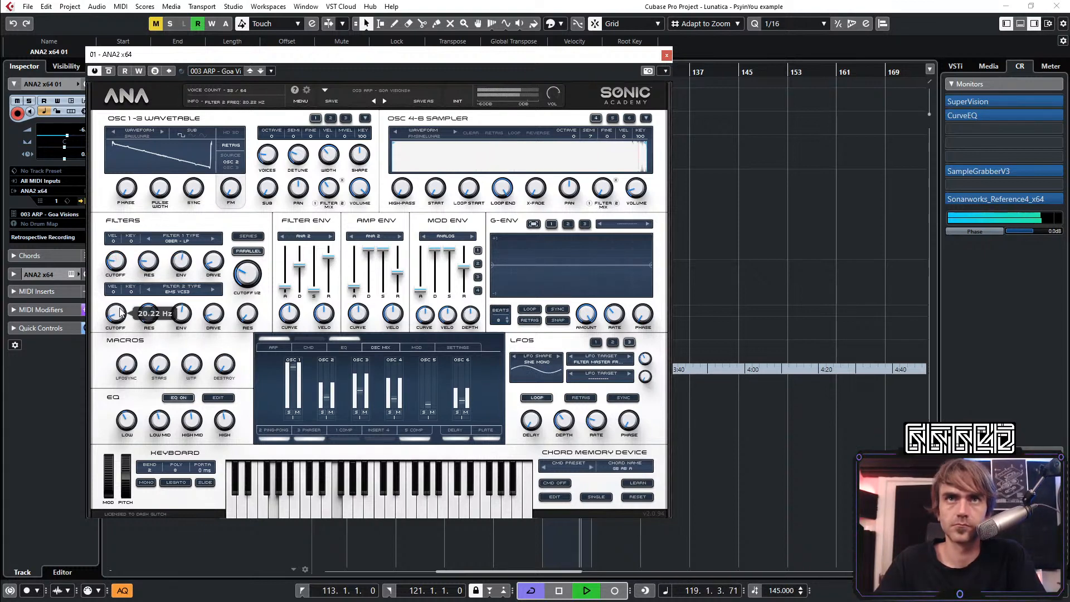
click(111, 263)
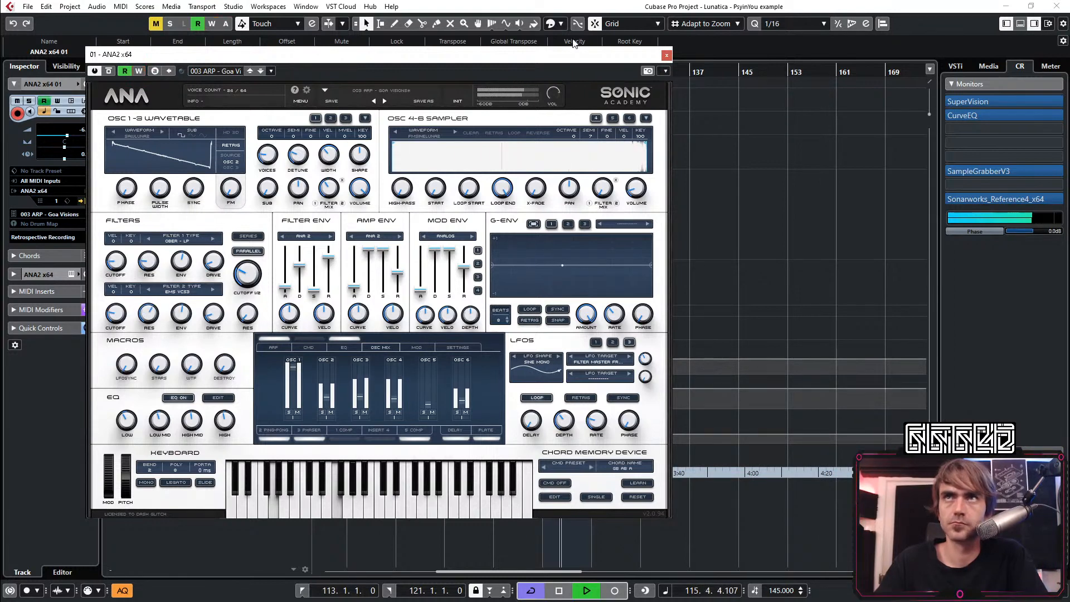
Close the instrument window, delete the Filter2Freq automation points between bars 113 and 121, and play from around bar 109
click(665, 55)
drag(594, 434, 542, 441)
key(Delete)
click(523, 69)
click(731, 235)
scroll(598, 318, right, 2)
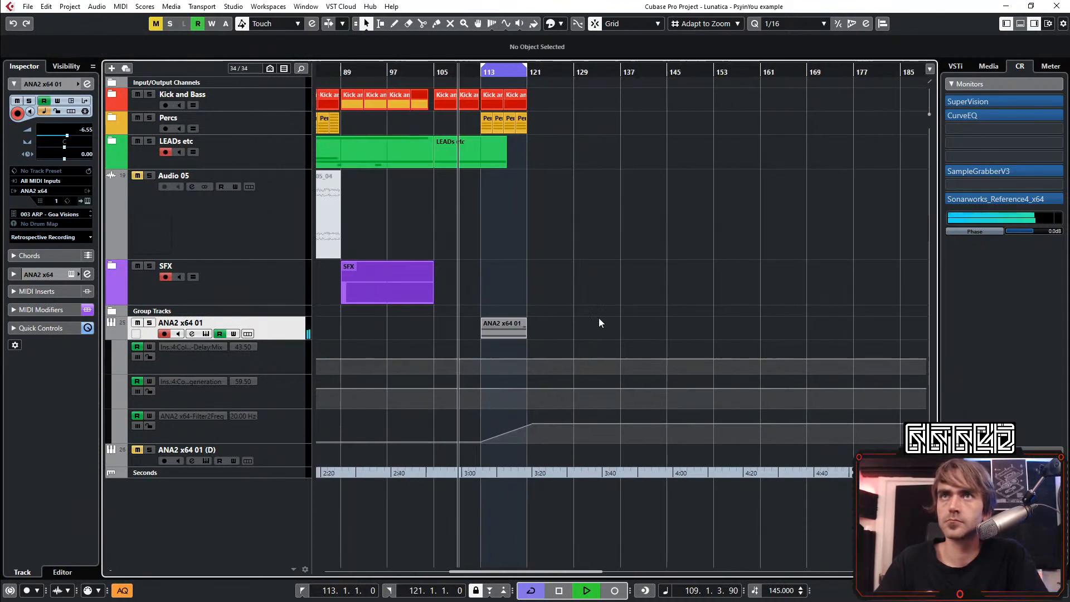
Duplicate the ANA2 x64 01 part to bar 129 and delete the Filter2Freq points around bar 121 so the ramp spans both parts
scroll(477, 324, up, 2)
click(448, 332)
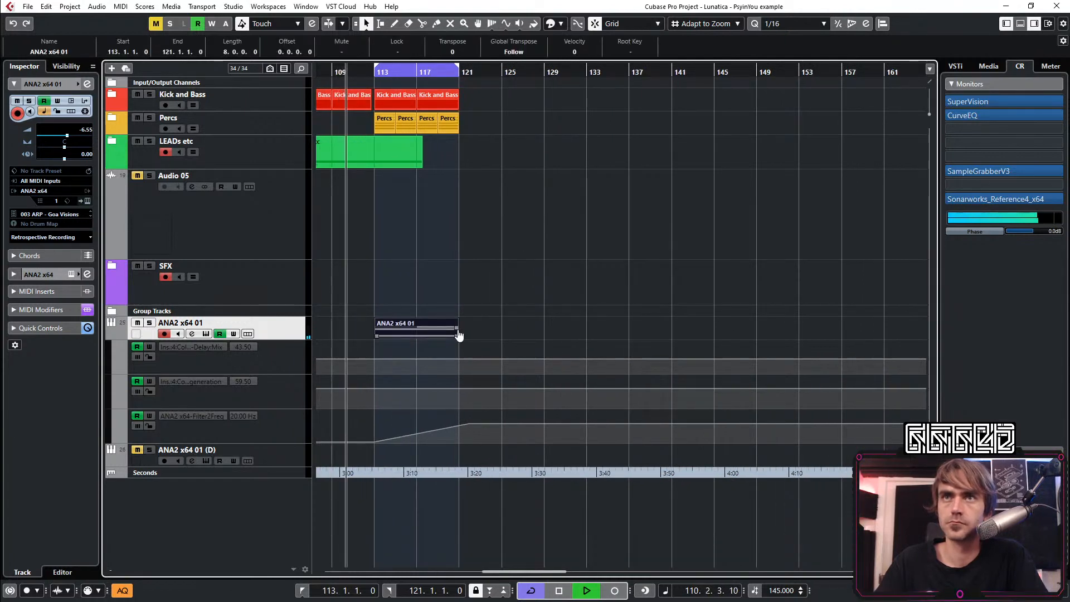
key(ctrl+d)
drag(455, 417, 474, 451)
key(Delete)
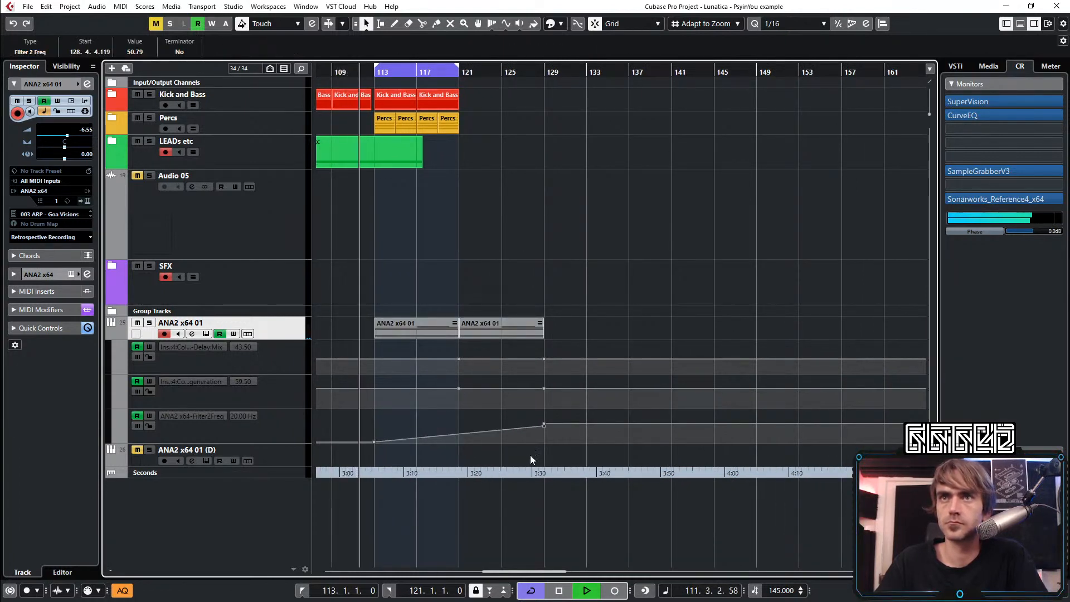
Duplicate the Kick and Bass and Percs parts up to bar 129 and set the loop from bar 113 to 129
drag(472, 92, 491, 110)
alt+click(543, 69)
scroll(718, 288, left, 3)
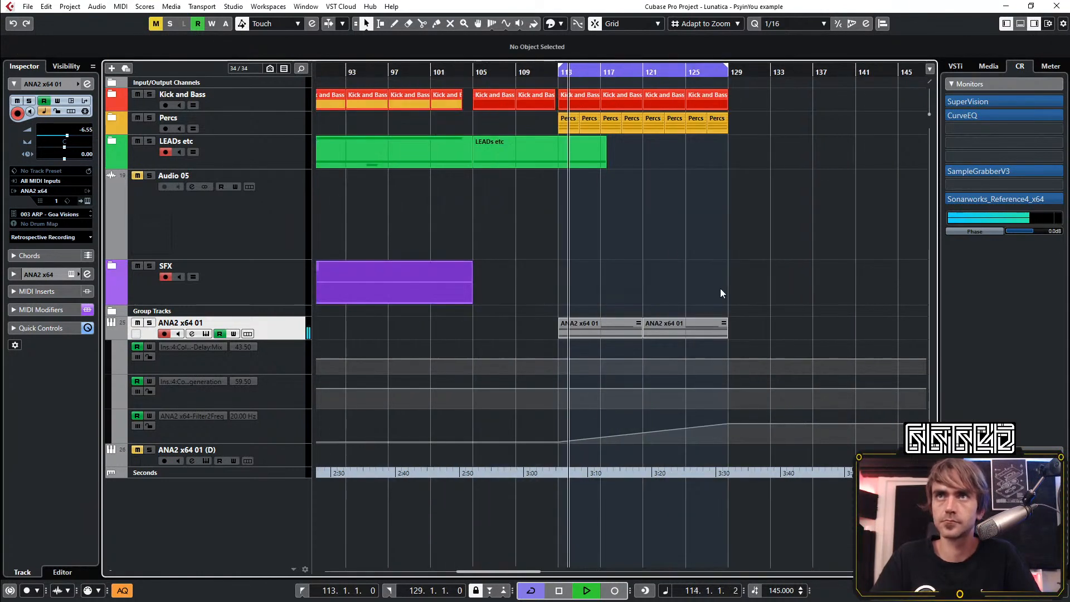
Hide the automation lanes of the ANA2 x64 01 track
scroll(691, 281, right, 2)
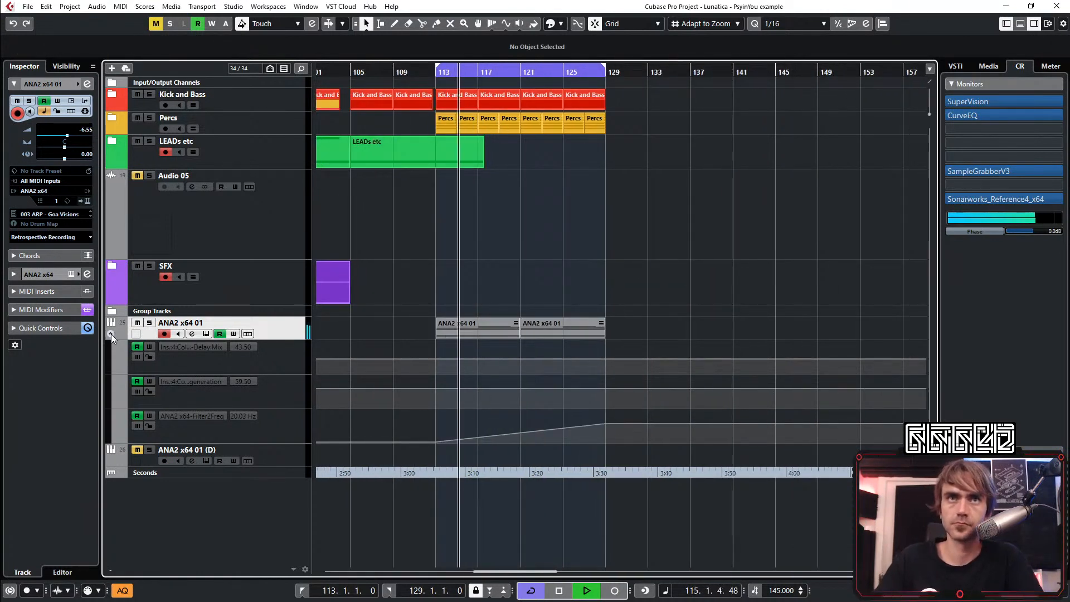
click(111, 333)
scroll(630, 262, down, 2)
scroll(613, 273, right, 1)
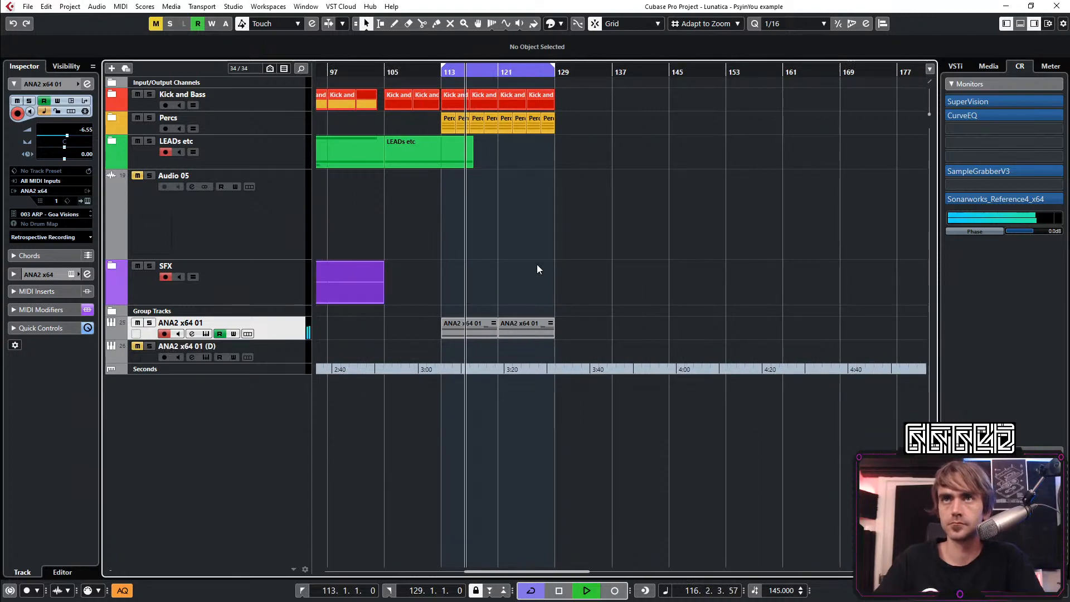
scroll(529, 271, up, 1)
scroll(527, 263, left, 1)
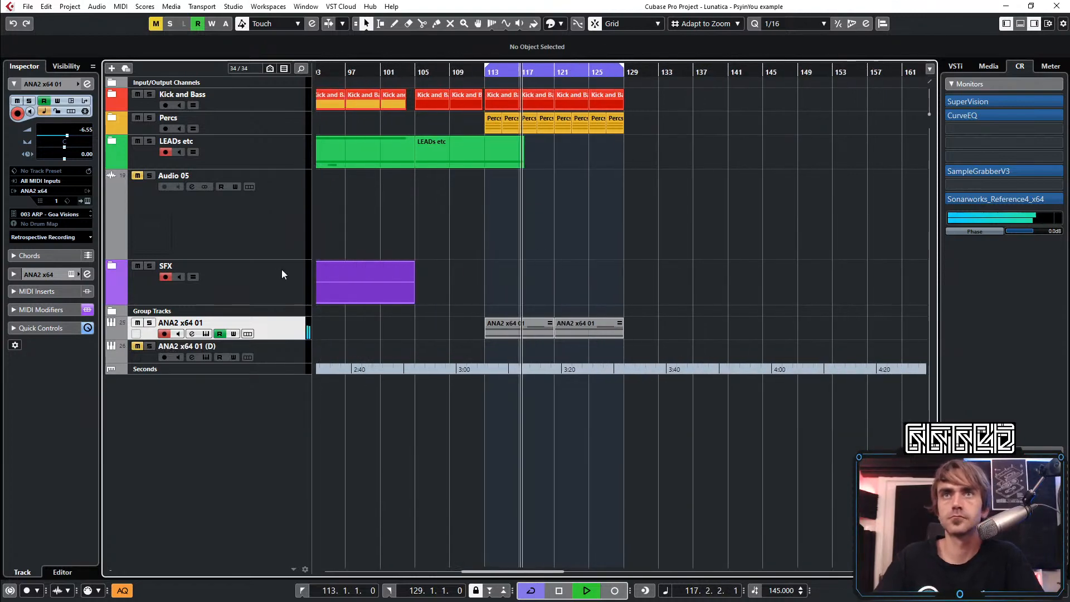
Expand the SFX folder and copy the Recorded Stuff_02 clip on Audio 02 from bar 65 to bar 121
click(113, 267)
scroll(640, 306, down, 3)
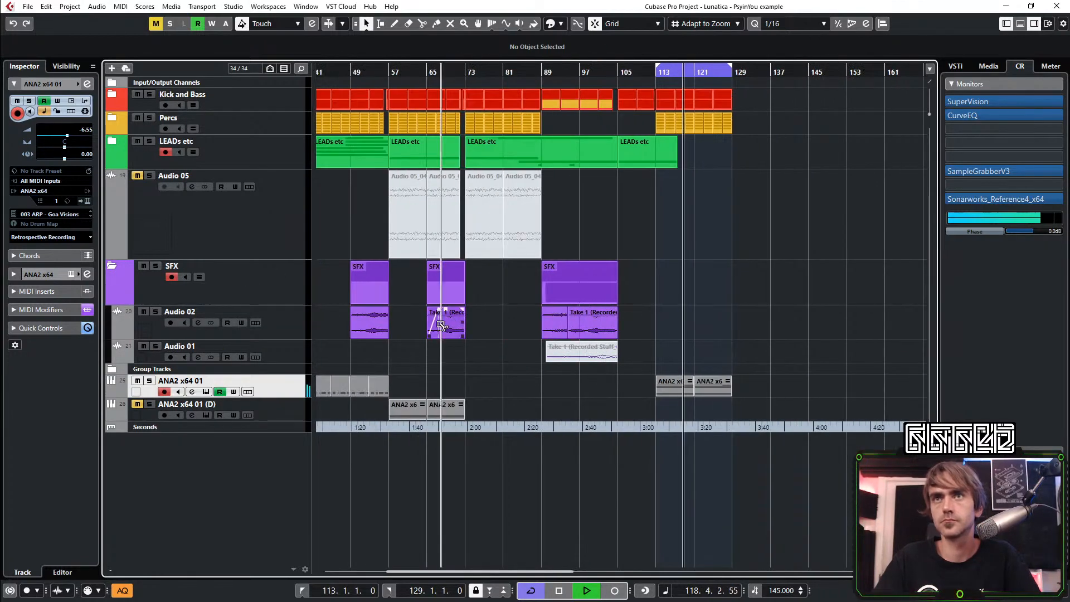
drag(446, 322, 722, 333)
scroll(699, 357, up, 4)
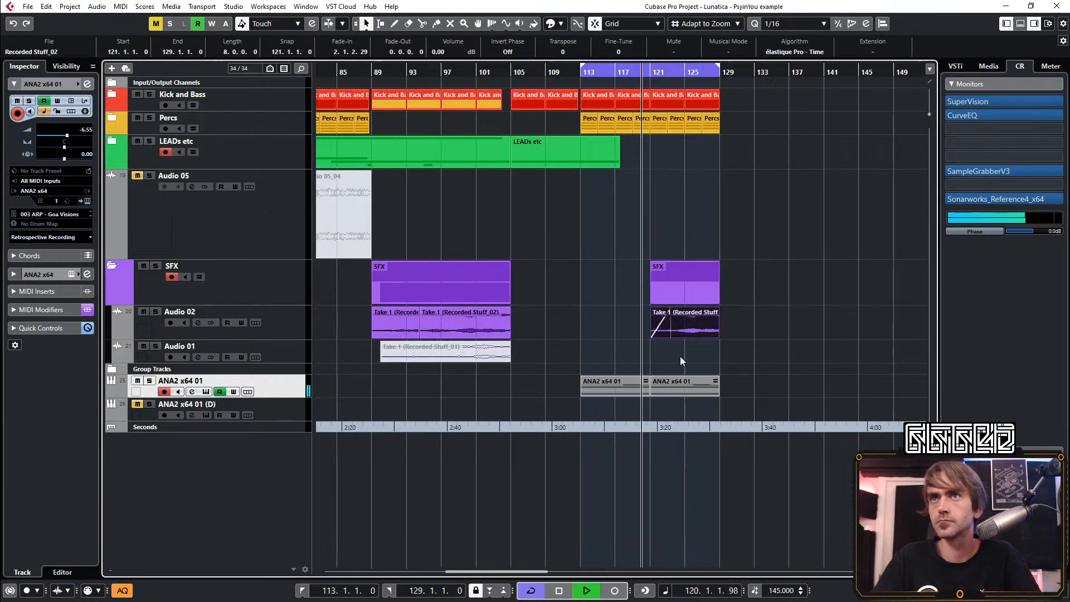
Shorten the last Kick and Bass and Percs parts so they end at bar 128
scroll(677, 334, up, 2)
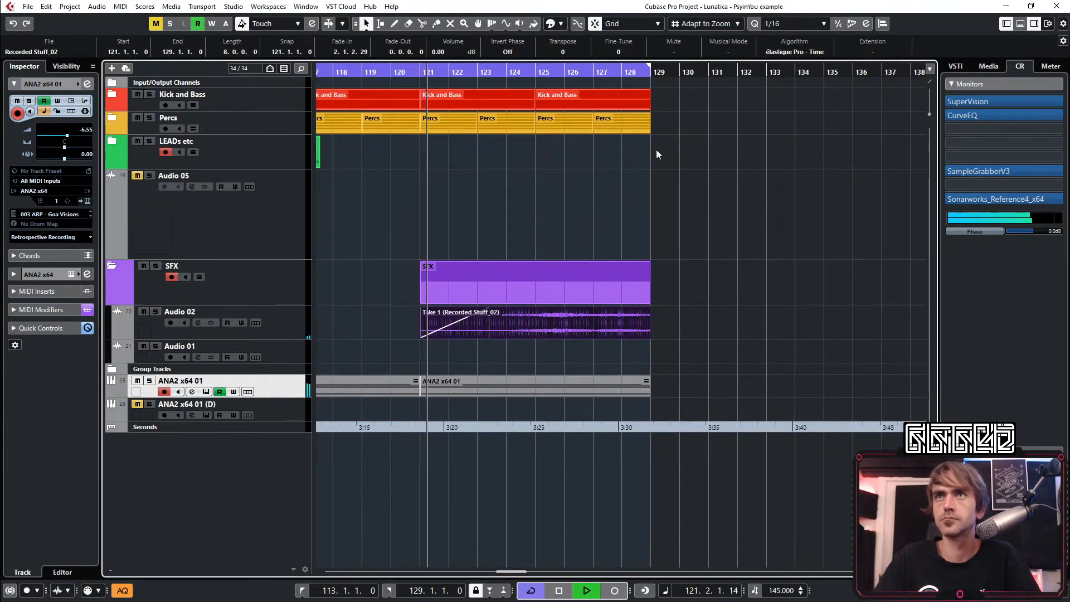
scroll(651, 112, up, 2)
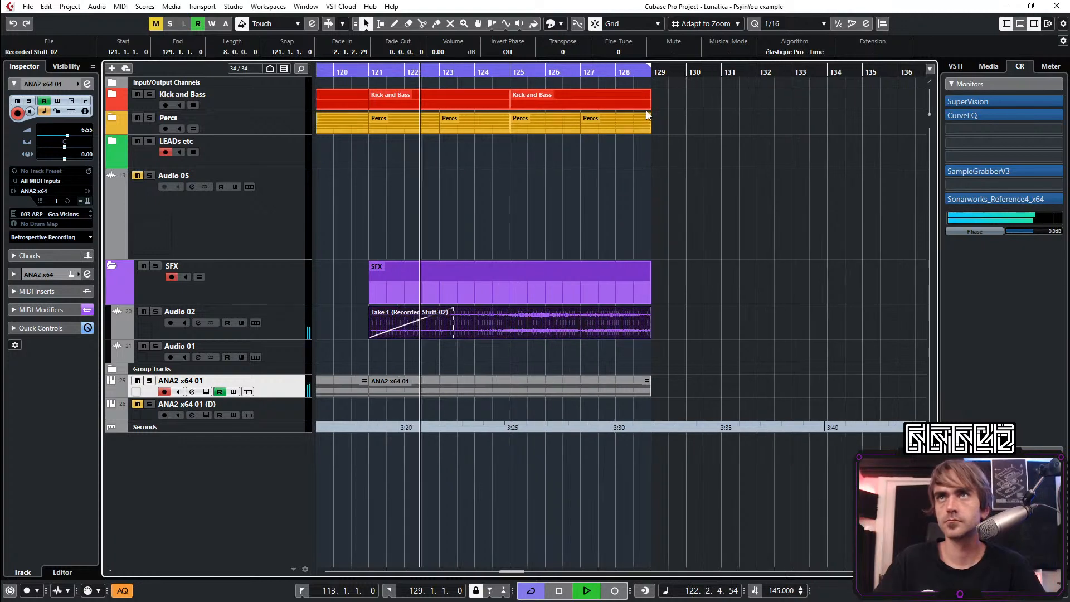
drag(649, 105, 602, 136)
scroll(619, 223, down, 6)
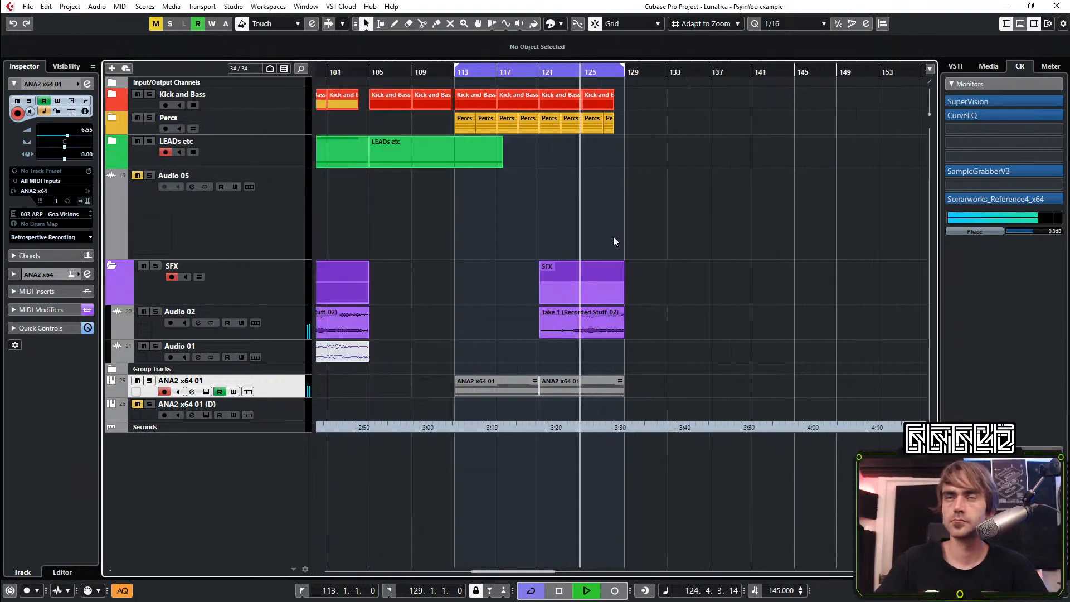
scroll(540, 208, right, 2)
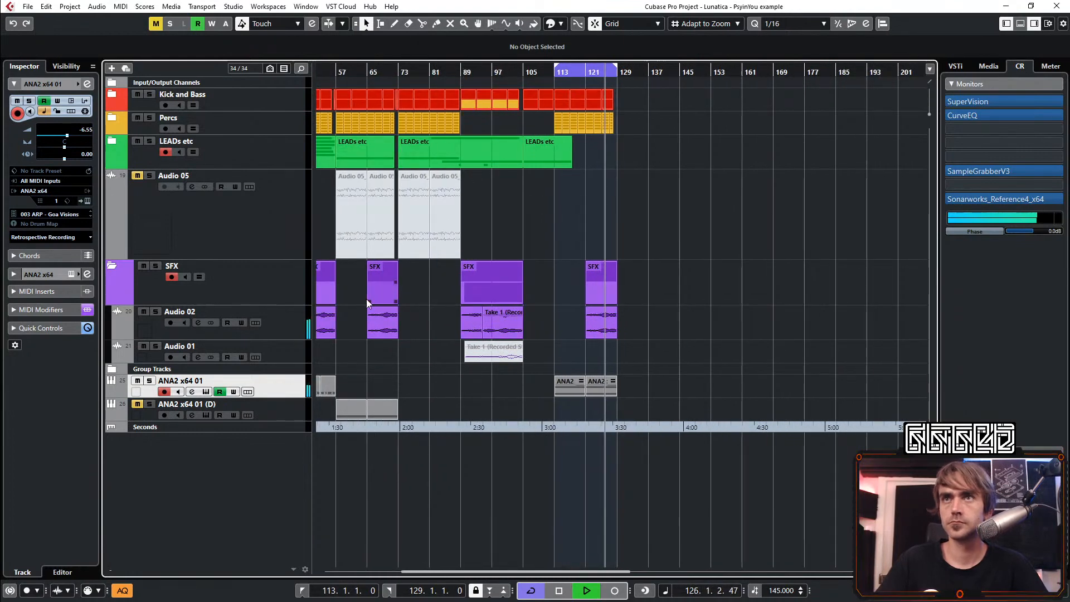
Show the ANA2 x64 01 automation, move the middle Filter2Freq point to just before bar 123 at 42.86, and lower the bar 129 point to 8.93
click(111, 393)
scroll(602, 494, up, 4)
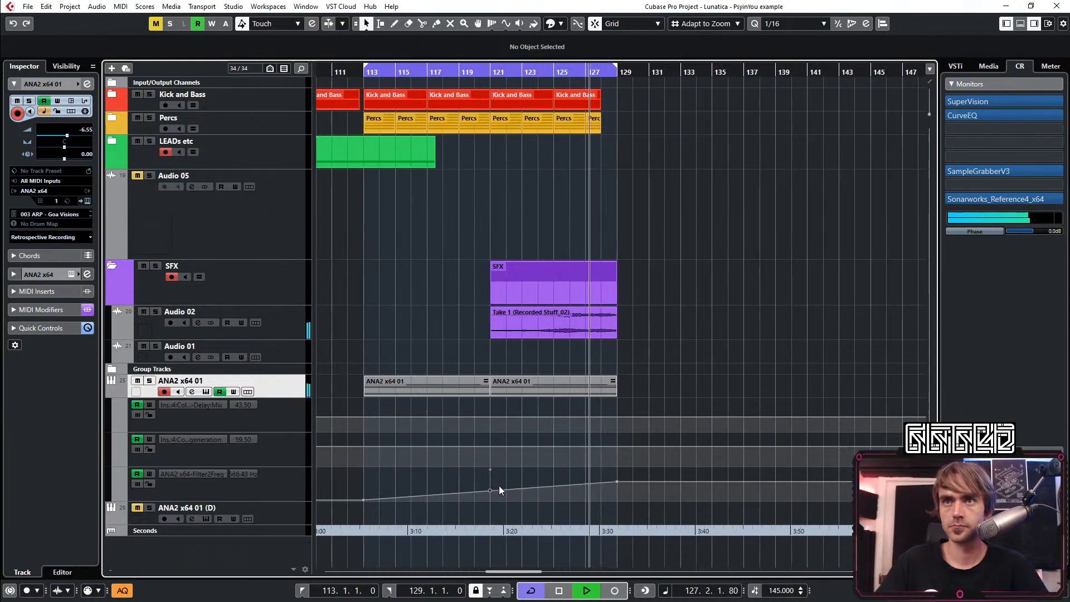
drag(523, 488, 522, 486)
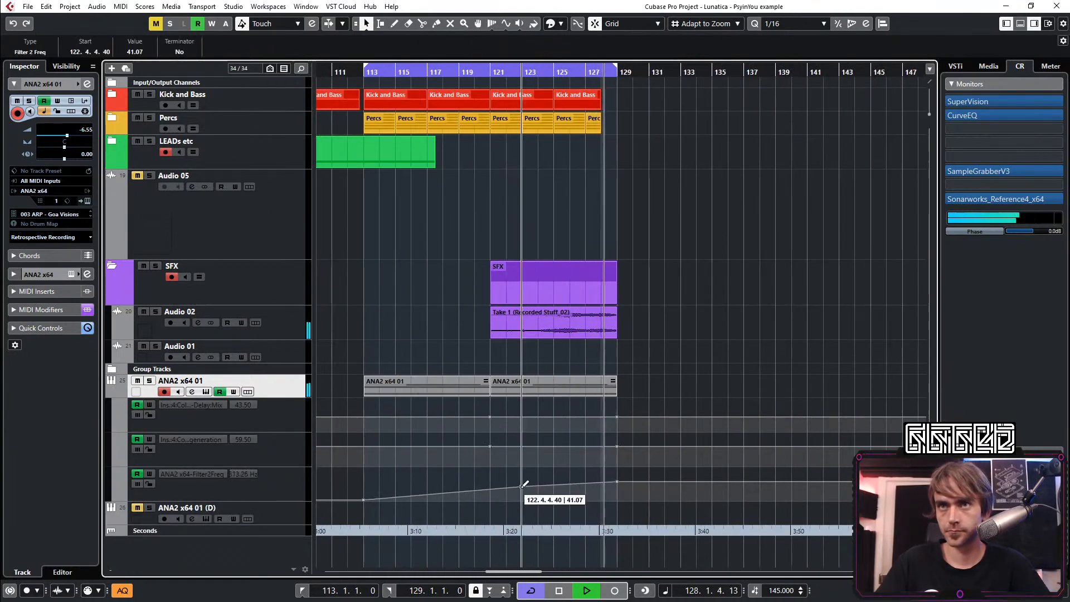
click(618, 483)
drag(619, 483, 617, 496)
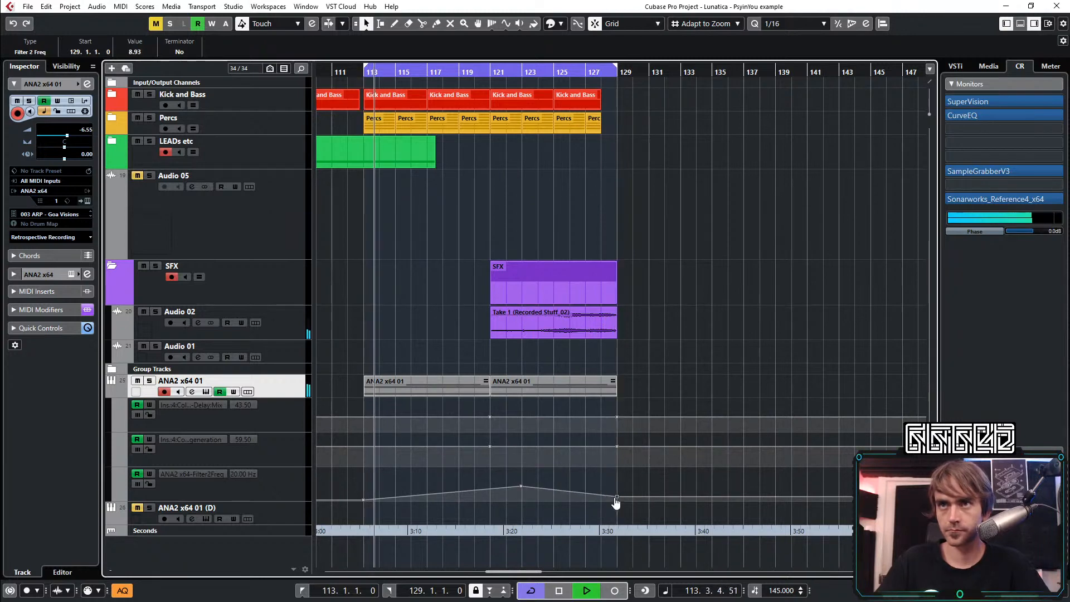
Enlarge the Filter2Freq automation lane and add a dip point at bar 126 with a value of 20.37
scroll(569, 492, up, 2)
click(286, 505)
drag(283, 501, 285, 545)
scroll(359, 525, down, 1)
drag(548, 485, 564, 492)
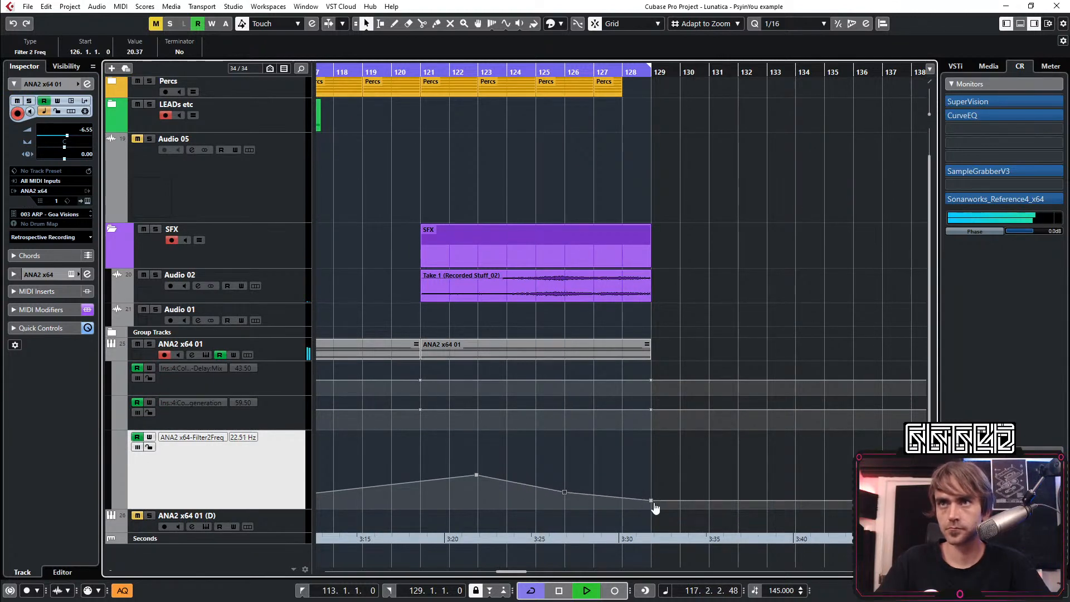
Move the last Filter2Freq point from bar 129 to bar 128 and raise it to 57.41
drag(652, 501, 622, 474)
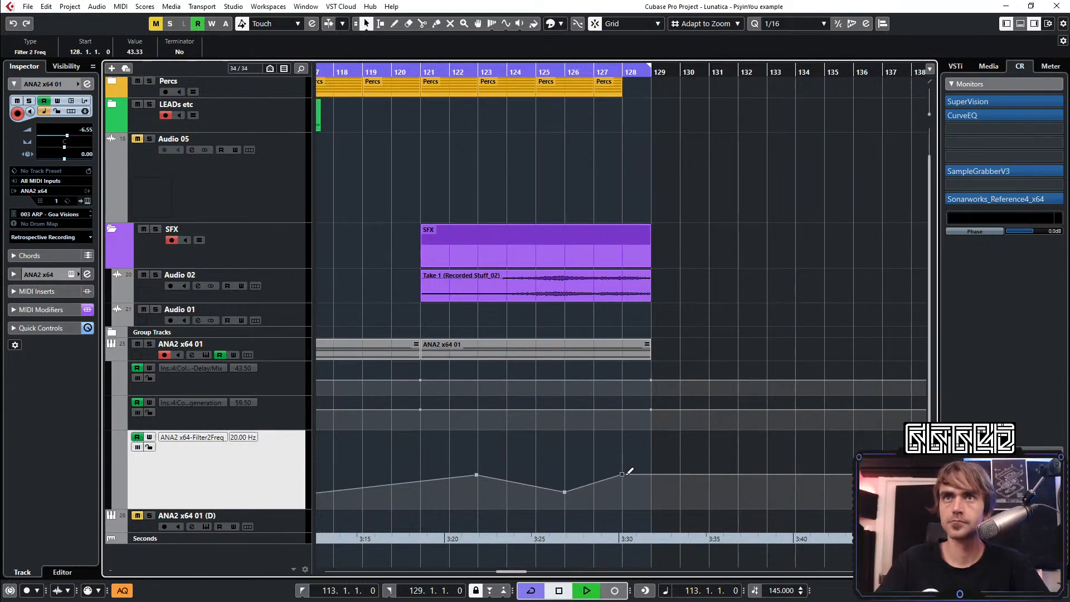
scroll(701, 440, down, 3)
scroll(733, 322, up, 1)
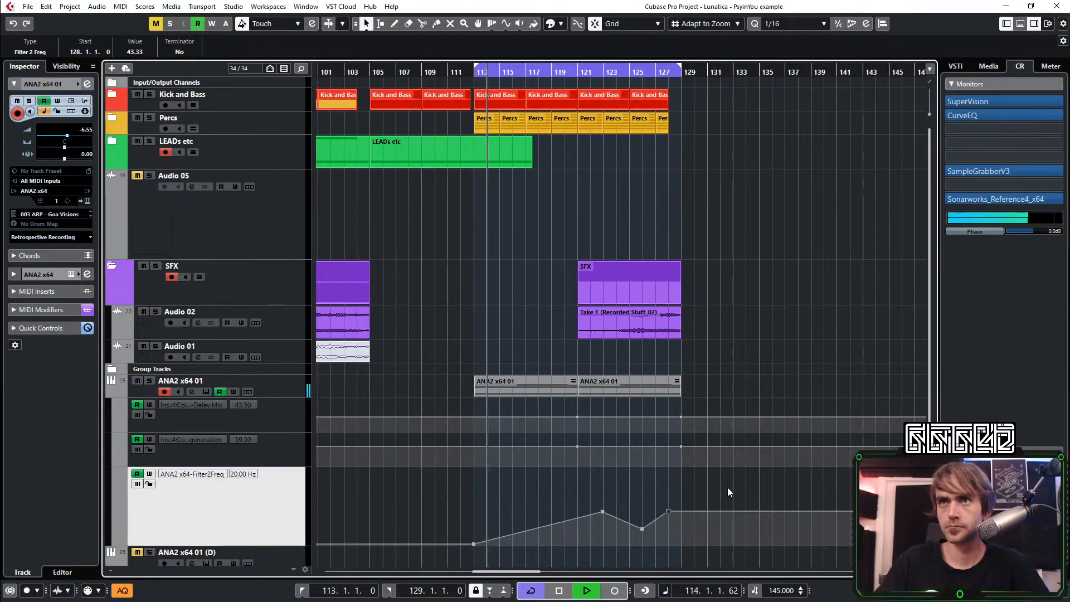
scroll(724, 491, up, 5)
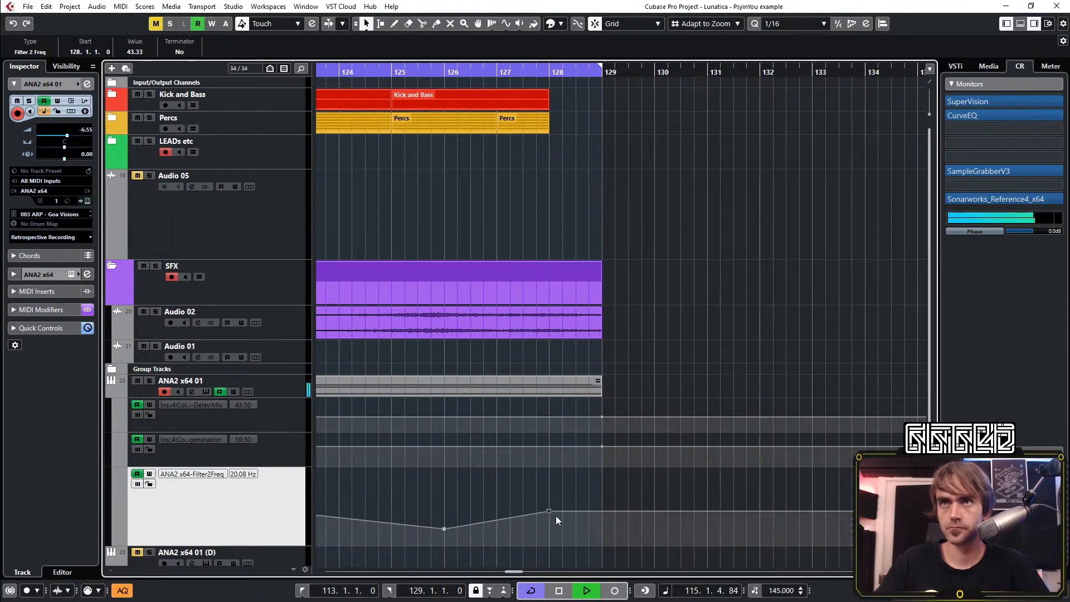
scroll(584, 508, down, 3)
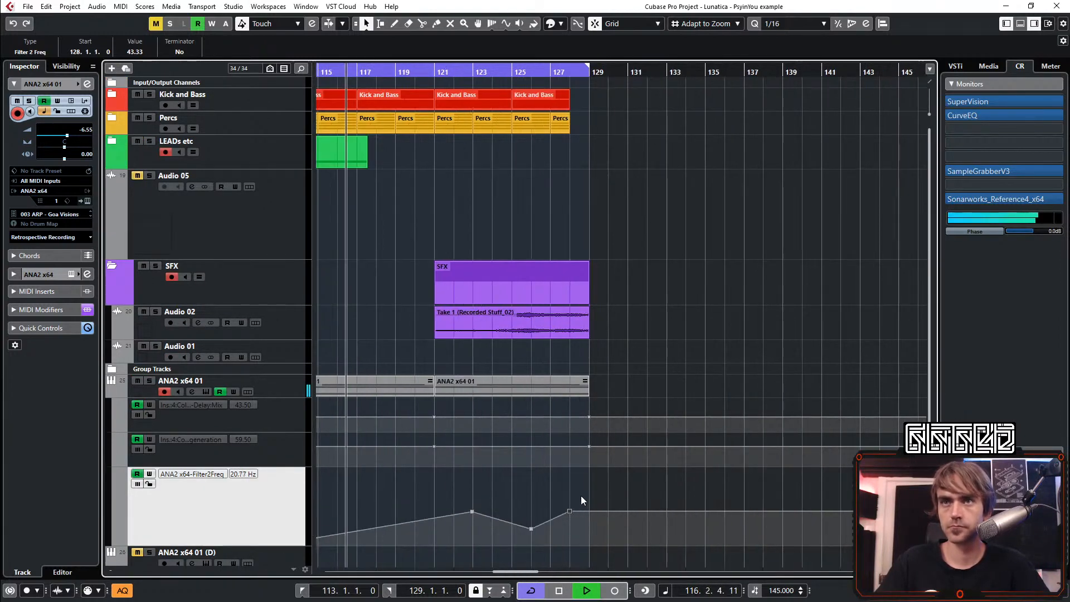
drag(570, 511, 569, 500)
scroll(666, 334, down, 2)
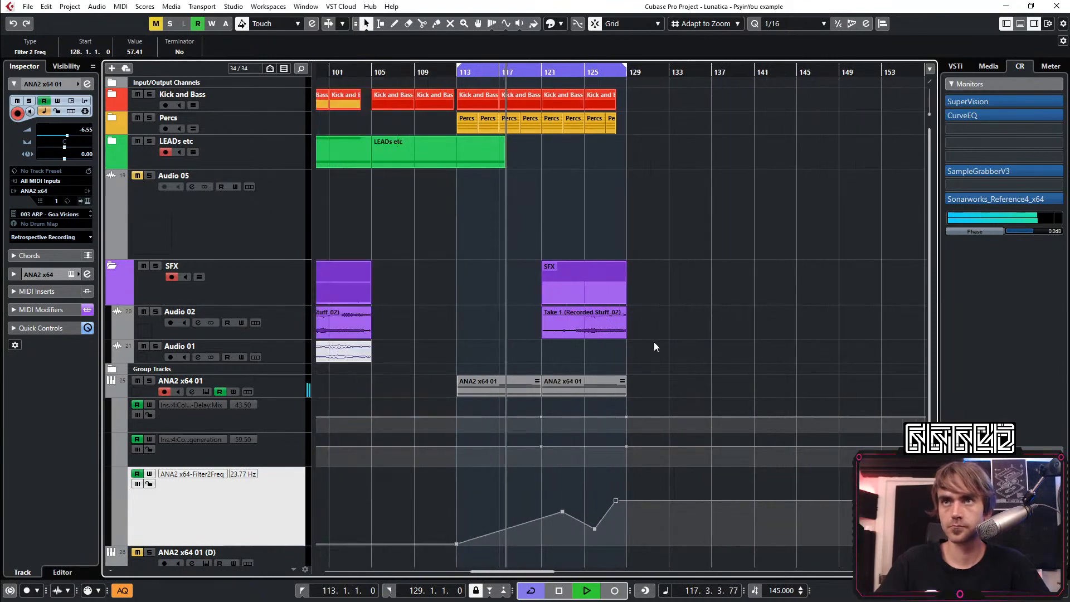
Expand the LEADs etc folder and copy the last Audio 04 clip to bars 120 to 128
scroll(647, 353, left, 2)
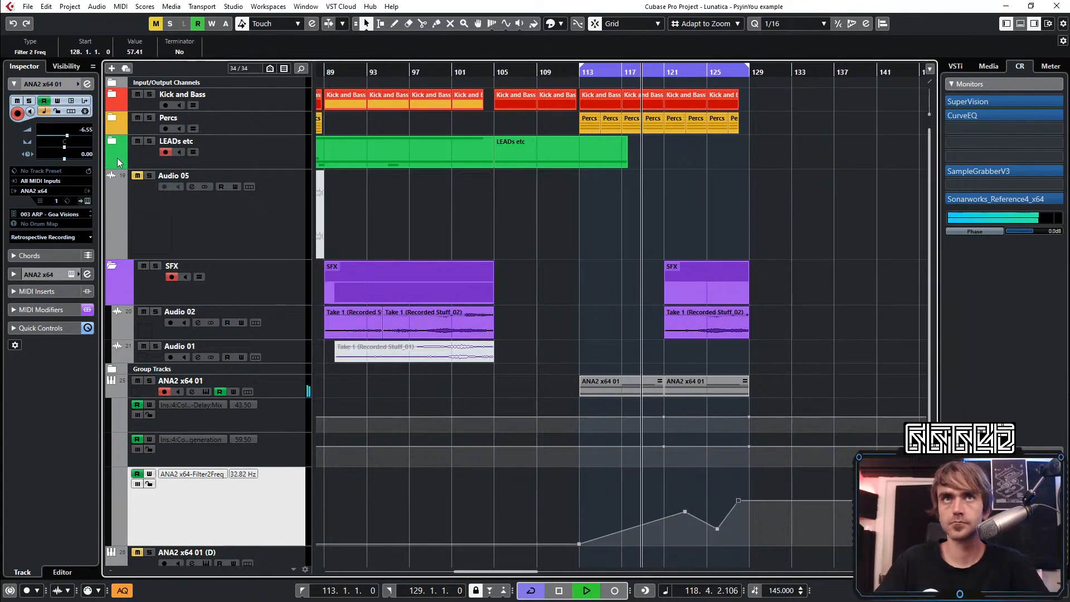
click(112, 141)
scroll(613, 326, down, 4)
scroll(633, 336, up, 4)
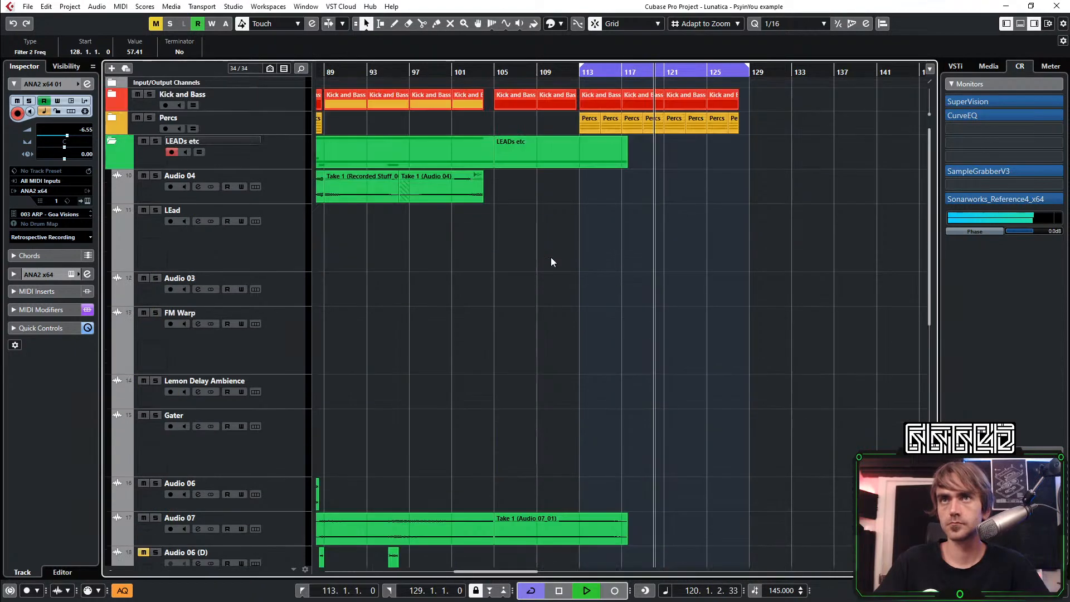
drag(459, 185, 709, 184)
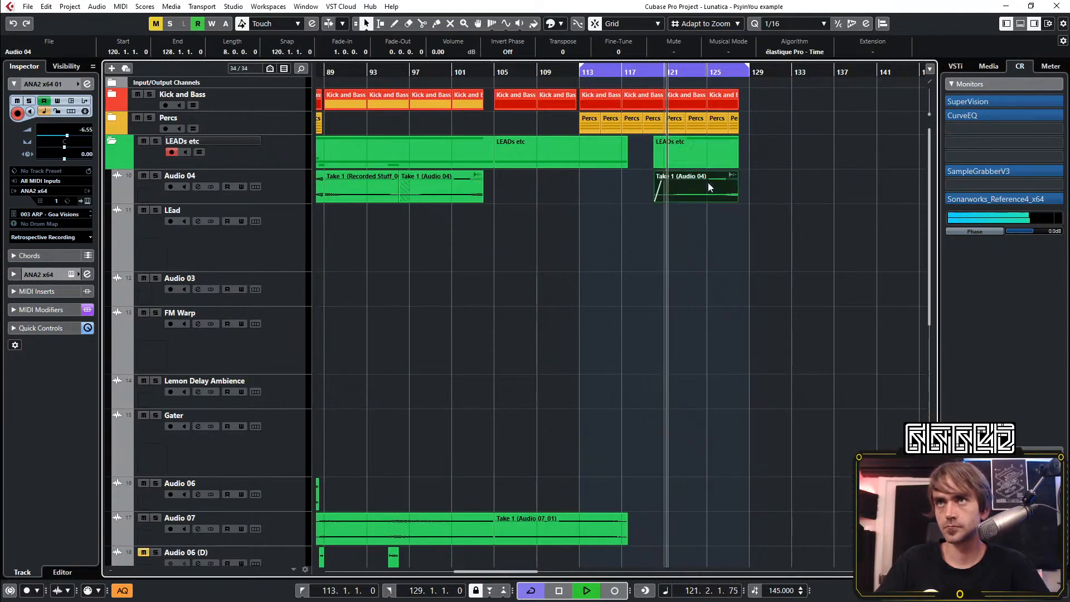
scroll(720, 191, up, 4)
scroll(721, 193, down, 4)
Copy the LEad and Audio 03 clips from bar 33 to bar 129 and collapse the LEADs etc folder
scroll(714, 212, down, 4)
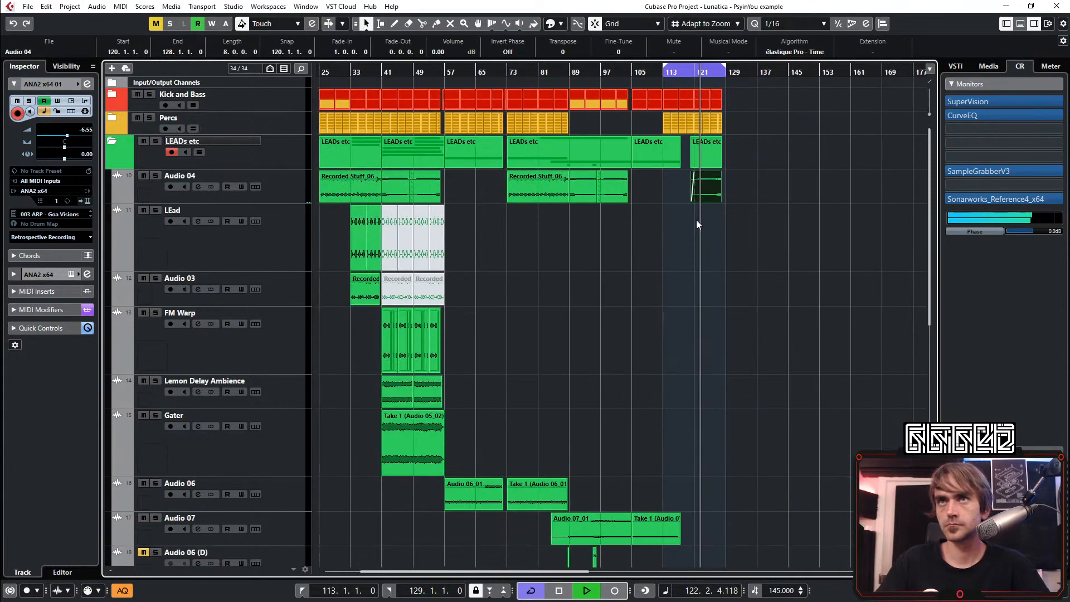
drag(338, 245, 732, 244)
scroll(718, 219, up, 3)
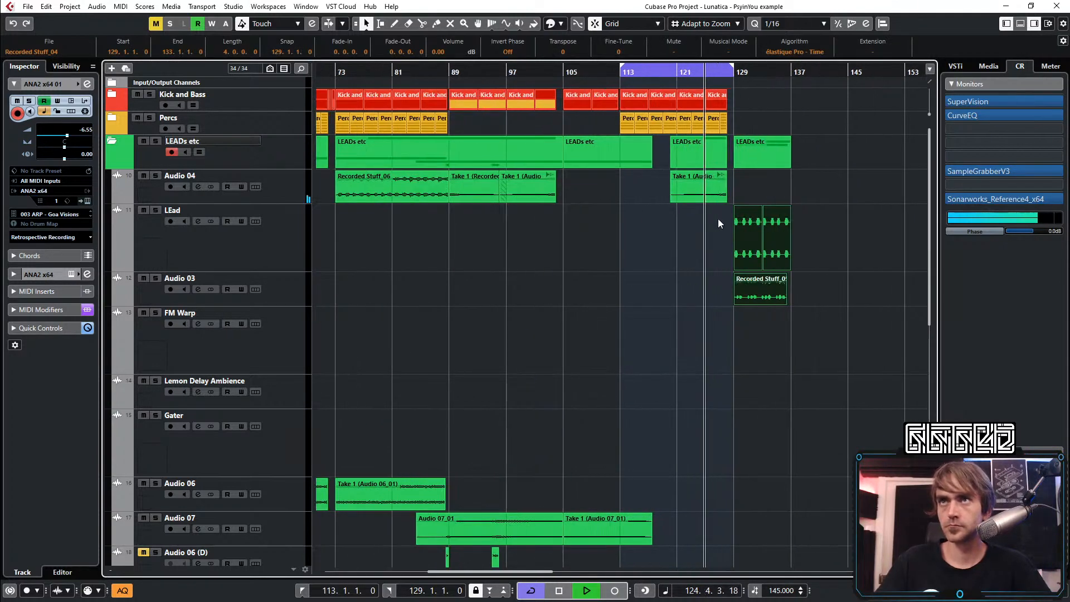
scroll(717, 227, right, 3)
scroll(579, 156, up, 2)
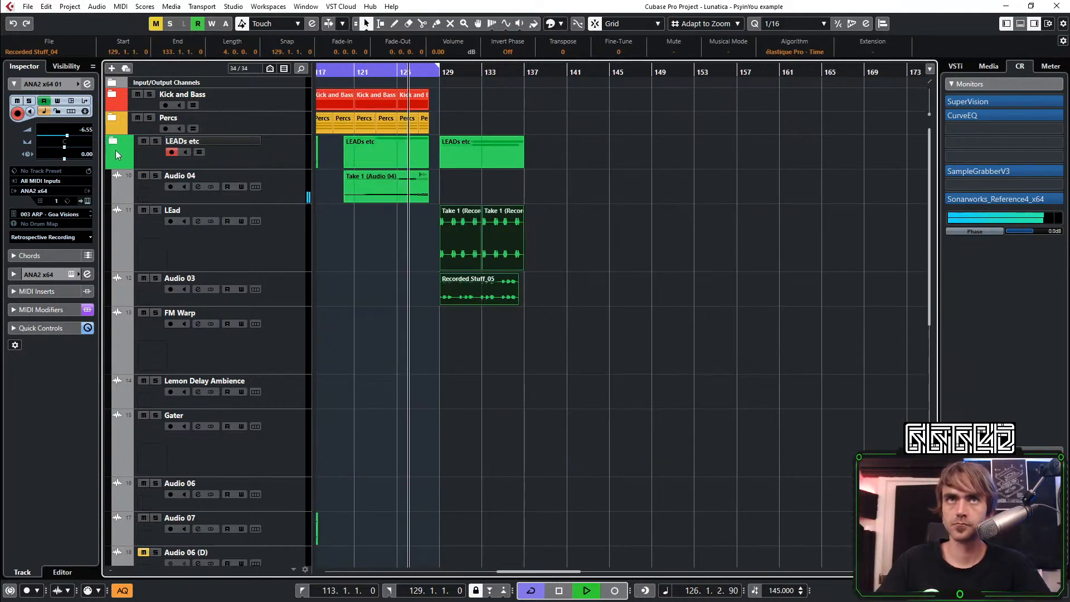
click(113, 142)
Copy the Kick and Bass and Percs parts to fill bars 129 to 137 and play from around bar 118
scroll(429, 92, left, 2)
drag(442, 82, 503, 98)
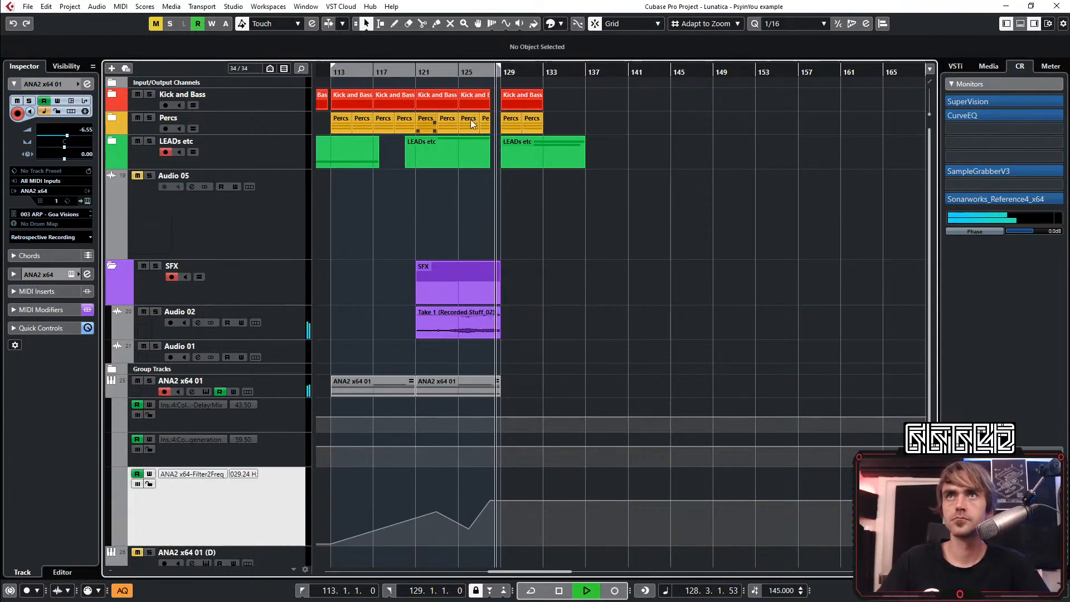
drag(596, 84, 520, 122)
drag(515, 98, 560, 98)
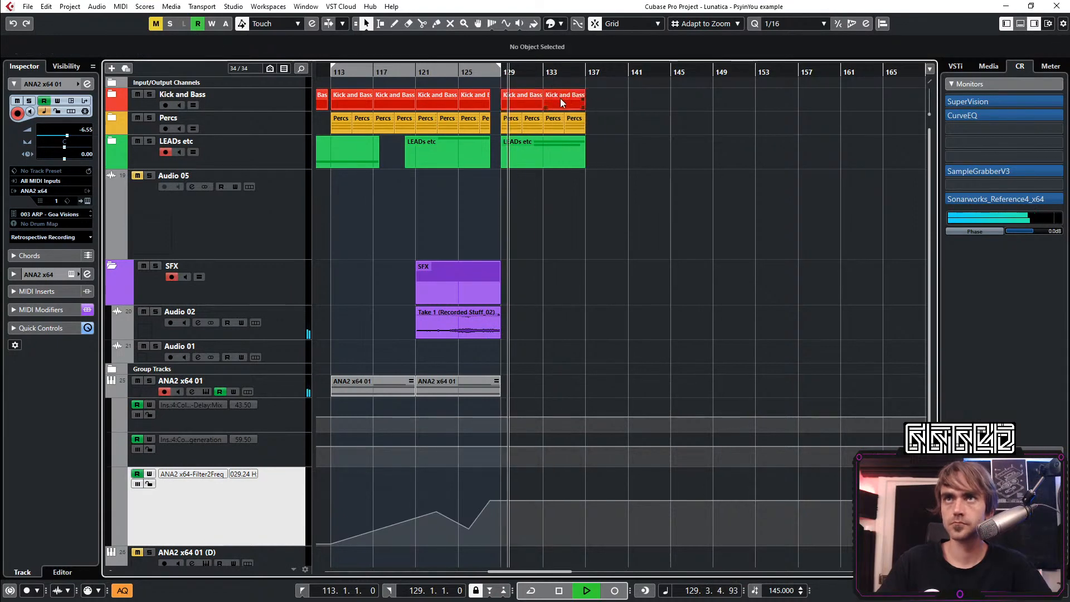
click(553, 221)
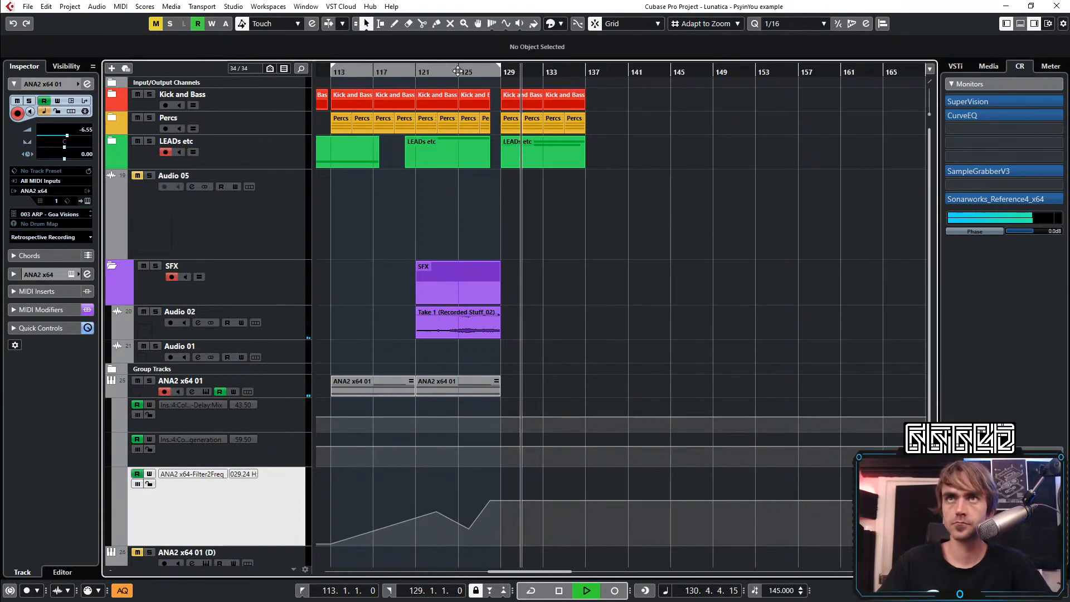
drag(409, 71, 392, 86)
Duplicate the ANA2 x64 01 part up to bar 137 and delete the Filter2Freq points that form the repeated sweep after bar 129
scroll(596, 300, down, 2)
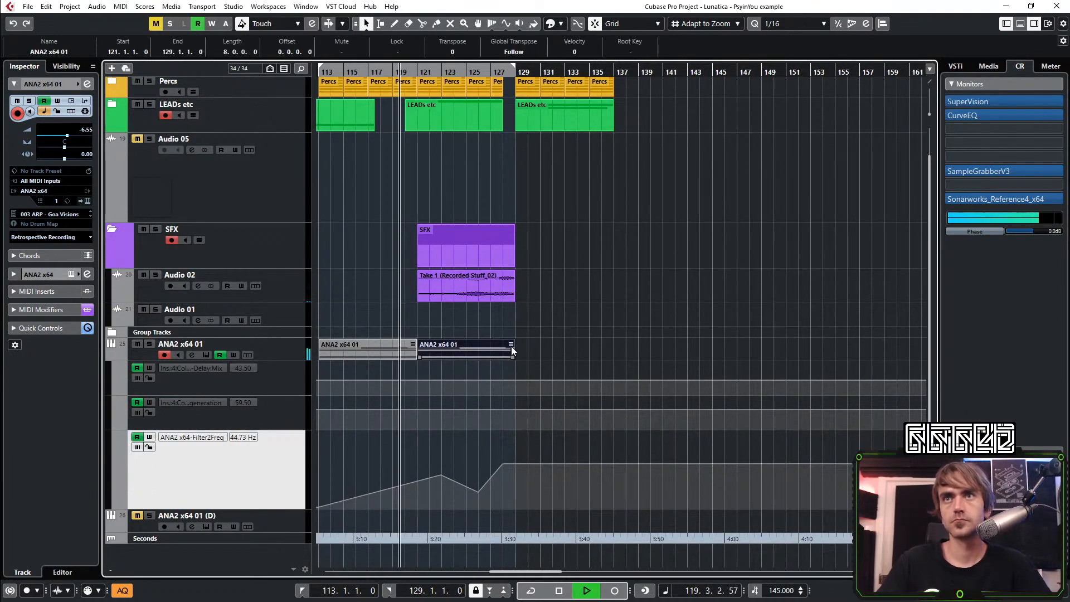
drag(511, 349, 576, 380)
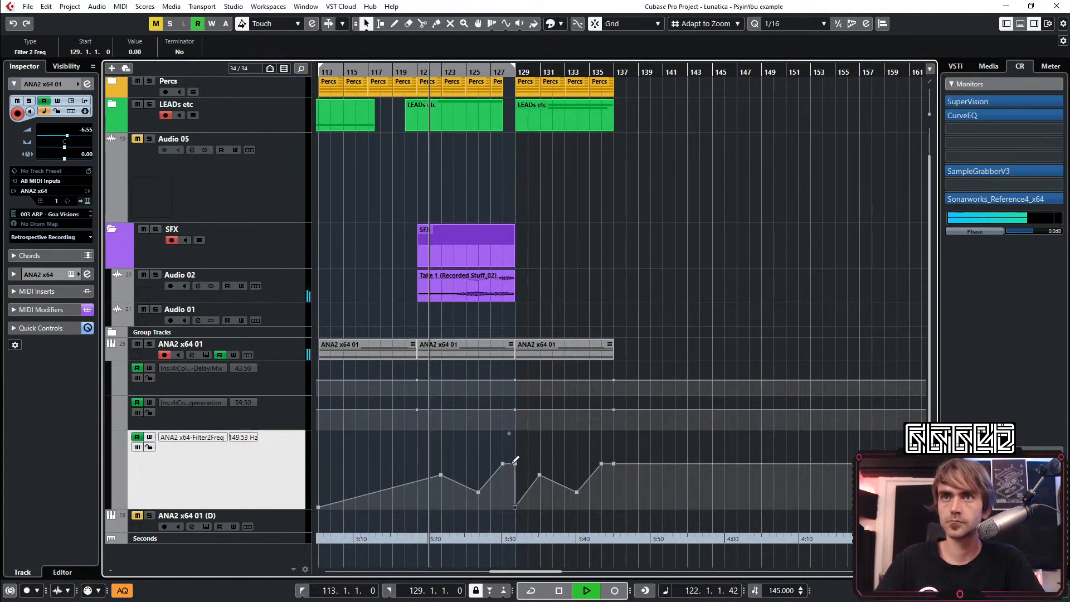
drag(508, 458, 572, 483)
key(Delete)
drag(563, 431, 615, 509)
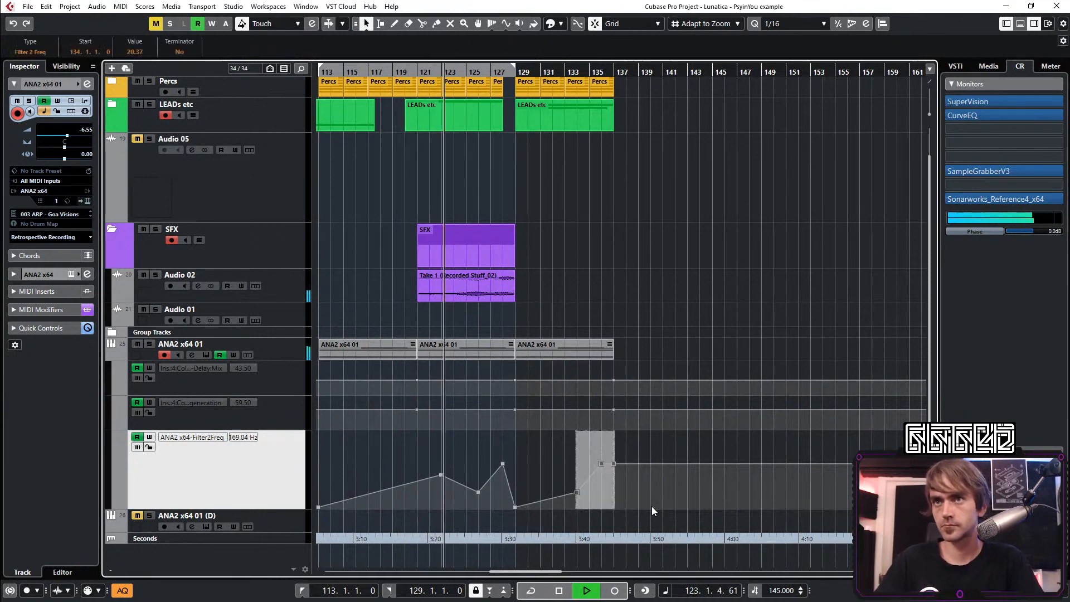
key(Delete)
scroll(586, 188, down, 3)
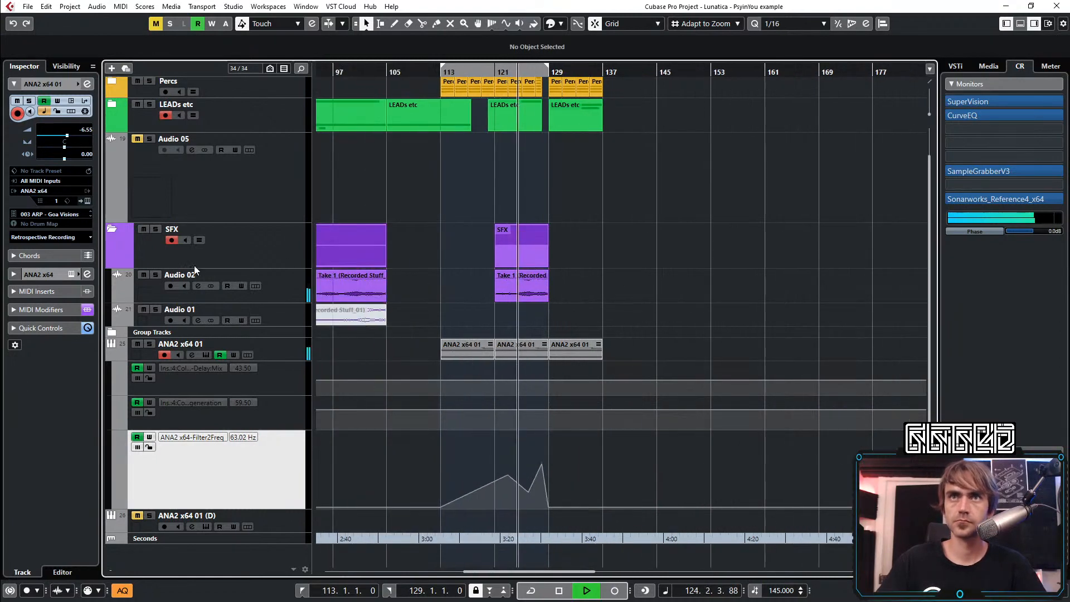
Collapse the SFX folder and the automation lanes, and set the locator range from bar 129 to 137
click(110, 230)
click(111, 334)
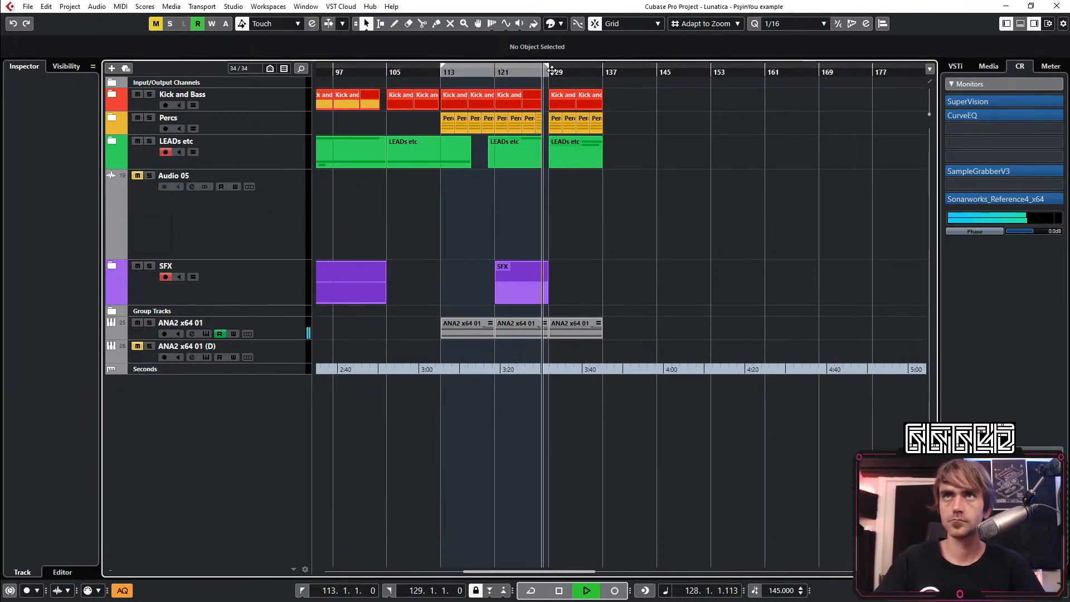
drag(550, 68, 602, 68)
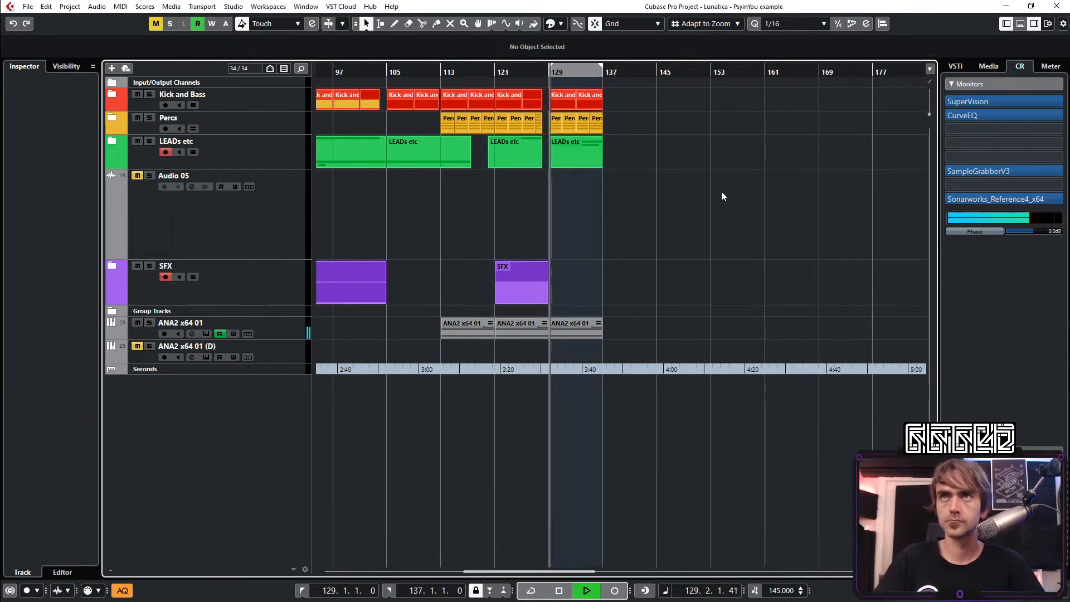
Show the ANA2 x64 01 automation and add a Filter2Freq point at bar 139 with a value of 12.96
scroll(574, 202, left, 3)
scroll(611, 228, up, 3)
scroll(644, 262, right, 3)
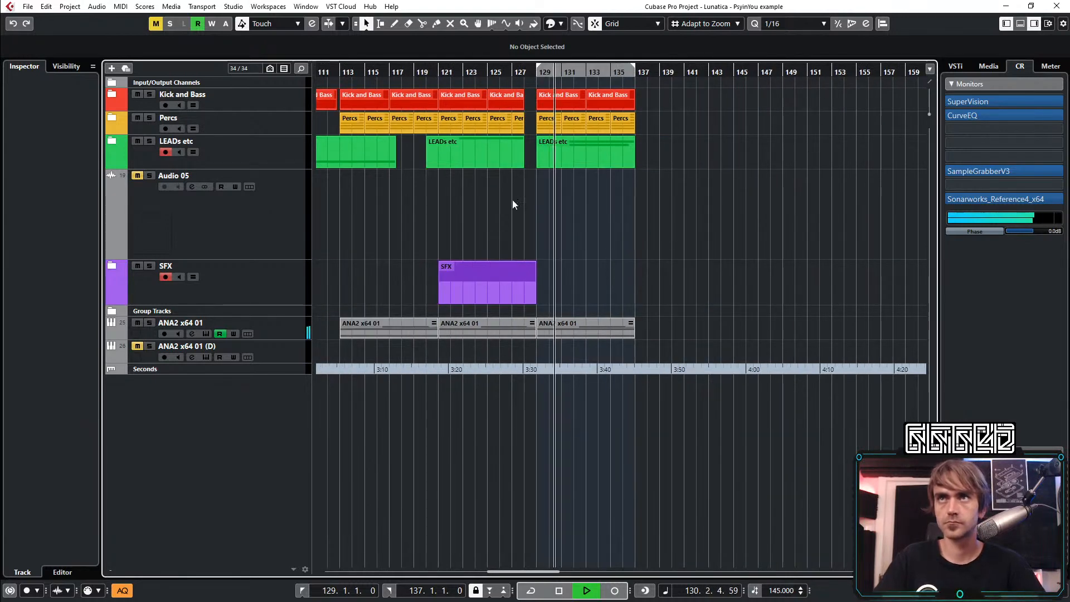
click(108, 333)
drag(653, 486, 661, 477)
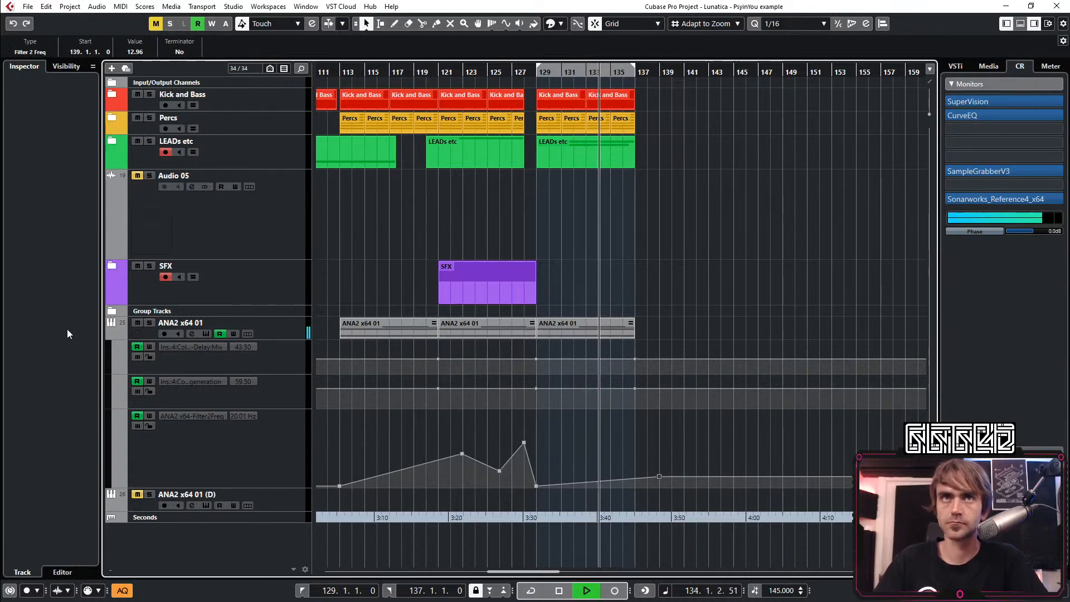
Open the ANA2 x64 01 channel settings, enable the low-cut pre filter and set it to 175 Hz
click(286, 325)
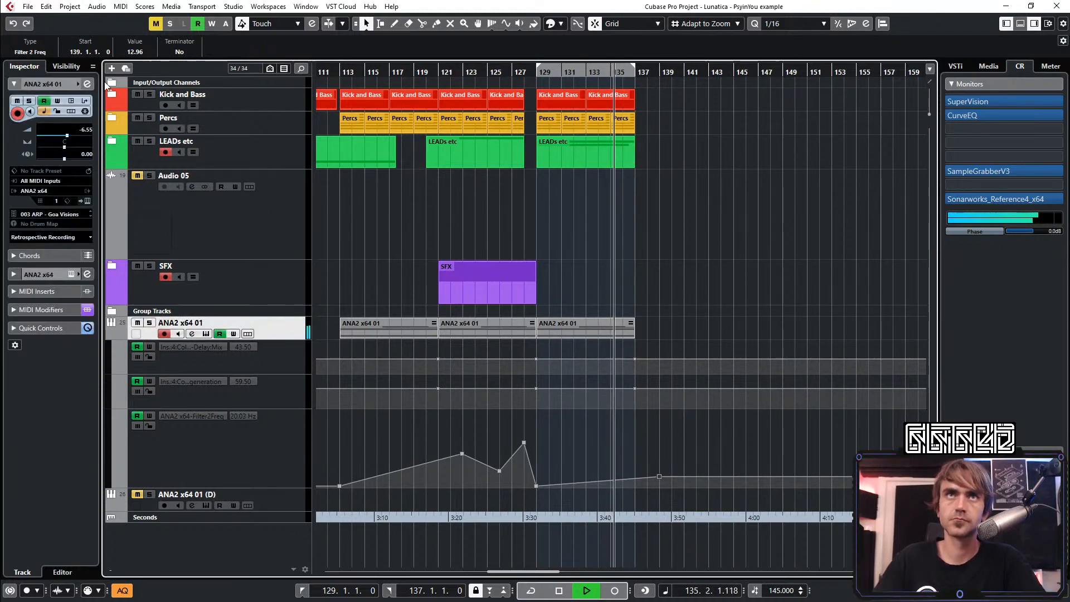
click(86, 83)
click(329, 459)
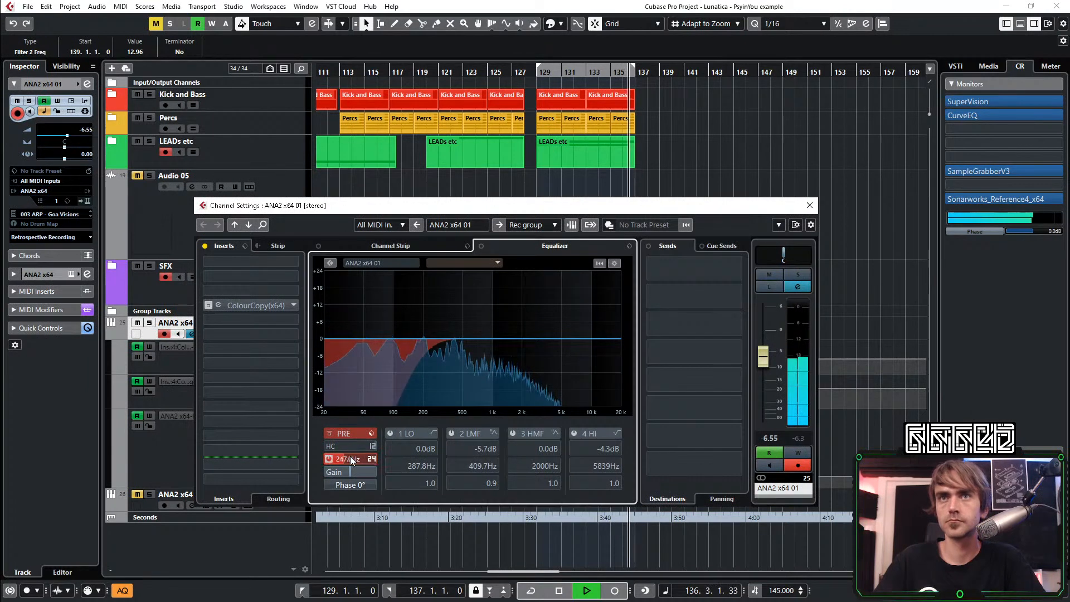
scroll(352, 458, down, 10)
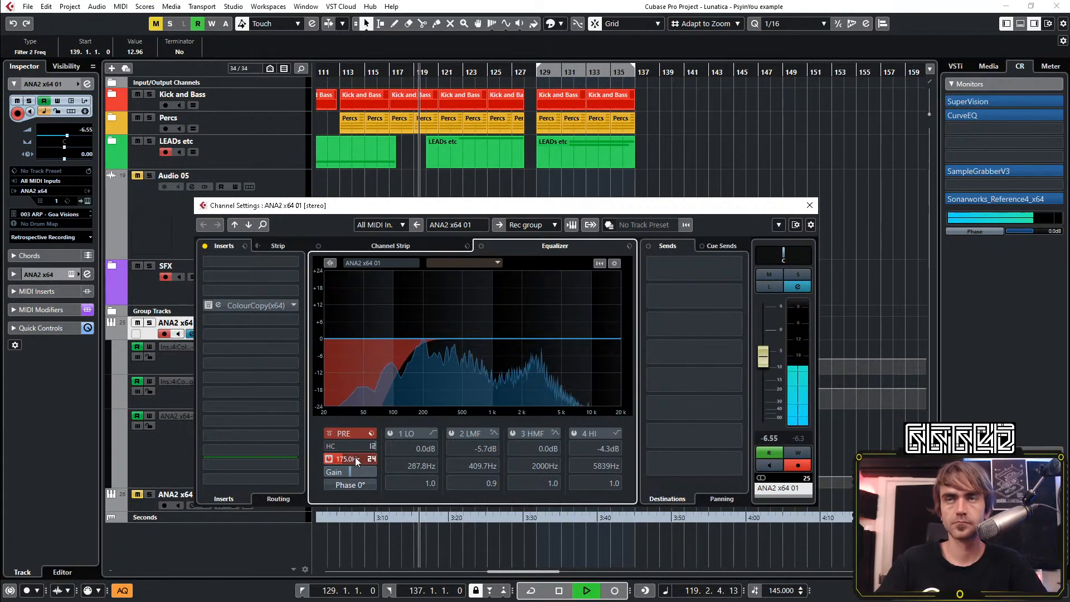
Set the ANA2 x64 01 channel's 3 HMF EQ band to -6.9 dB at 3710 Hz with Q 1.4, and its fader to -4.80
click(539, 345)
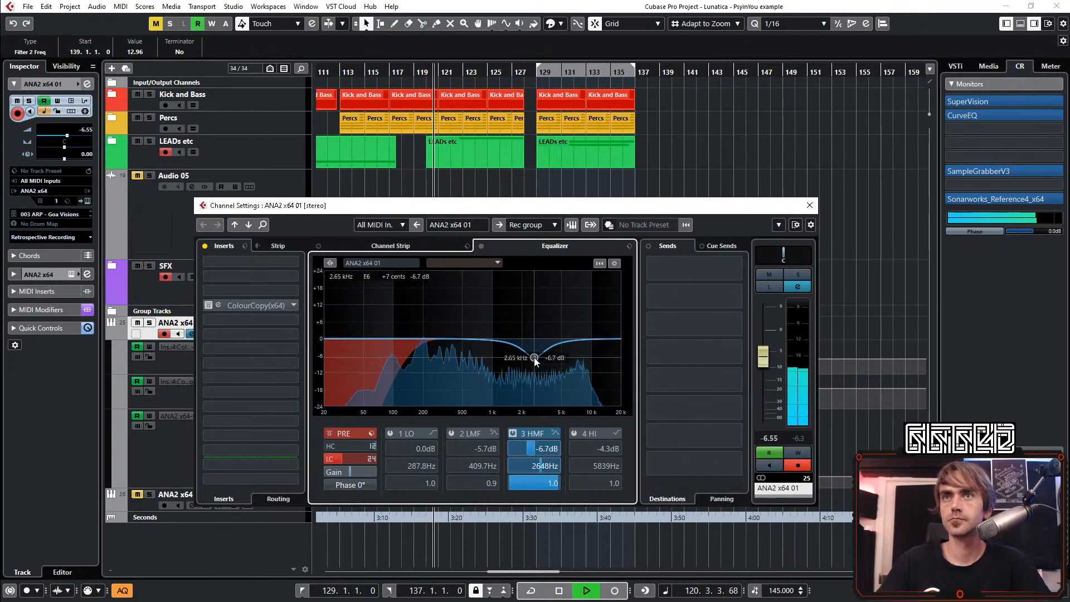
drag(539, 346, 537, 352)
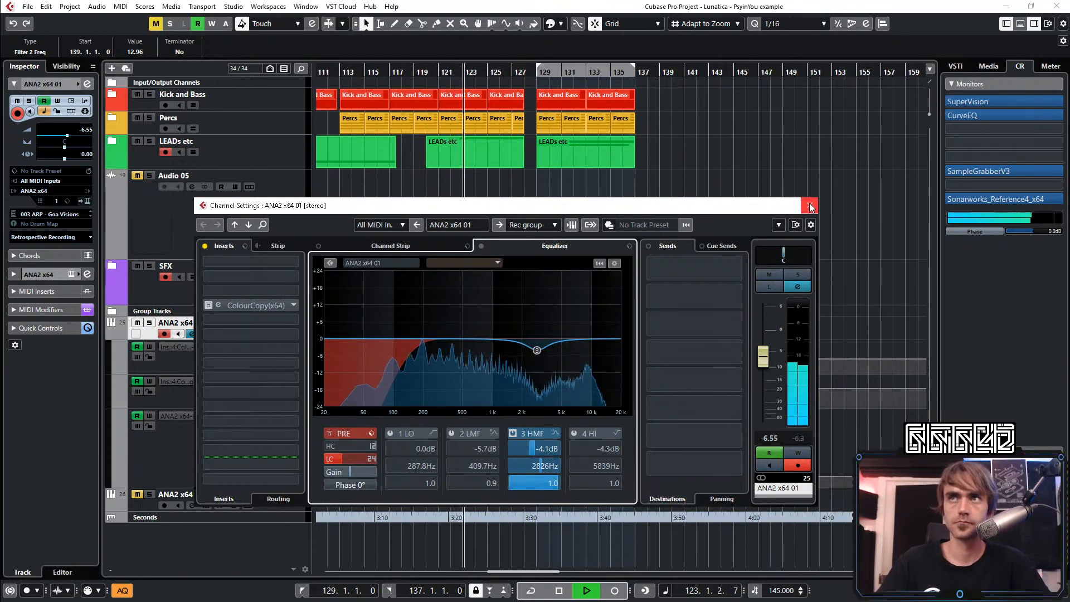
drag(765, 365, 771, 360)
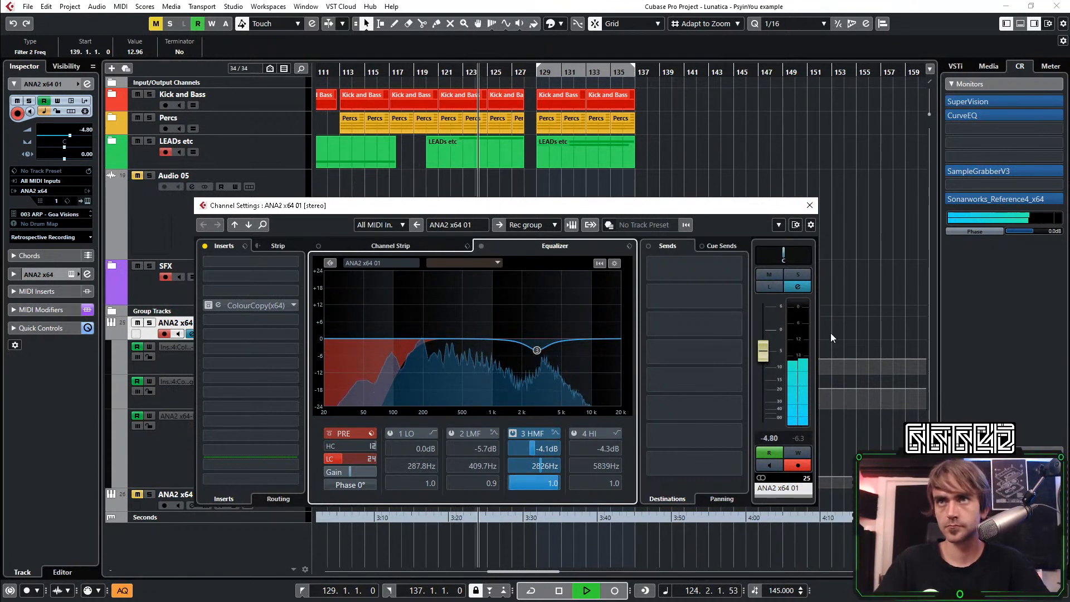
drag(537, 354, 548, 359)
scroll(548, 359, up, 4)
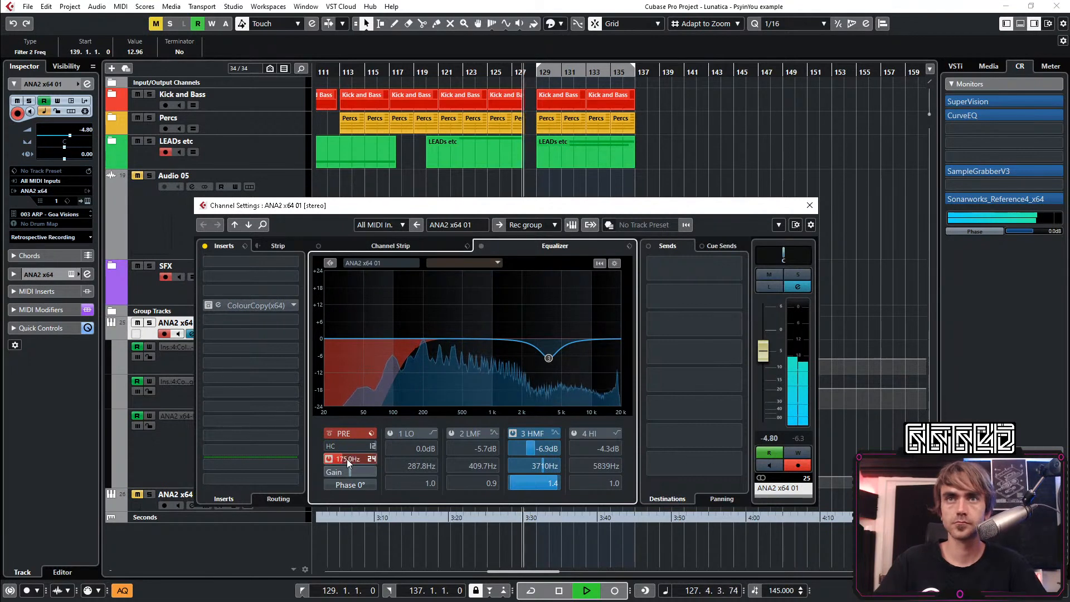
click(809, 206)
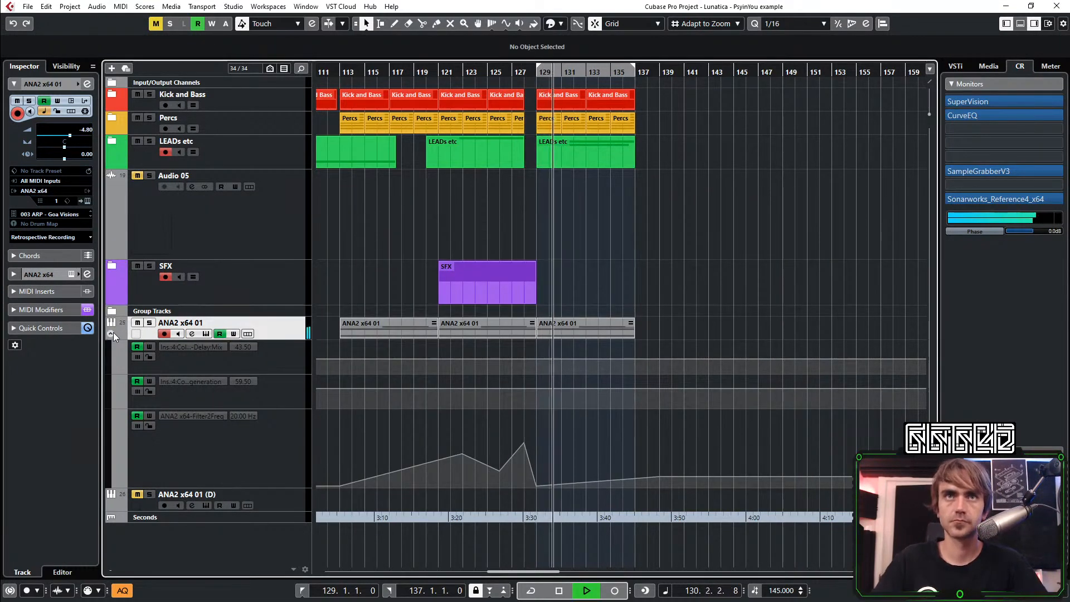
Collapse the ANA2 x64 01 automation lanes and duplicate the Kick and Bass, Percs, LEADs and ANA2 parts from bars 129–137 to bar 137
click(113, 333)
scroll(510, 193, left, 1)
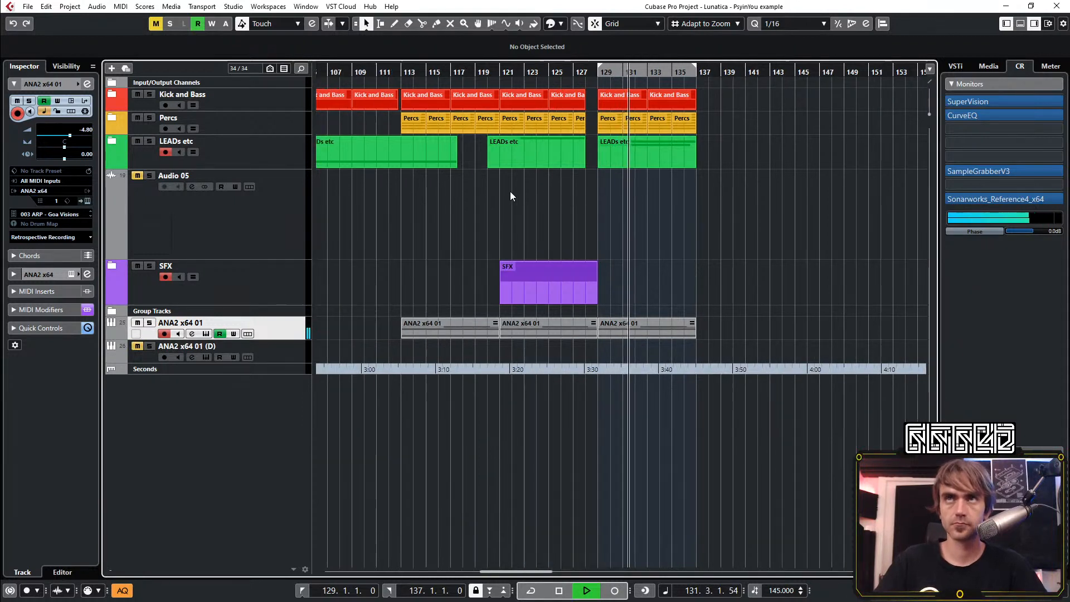
scroll(510, 206, right, 2)
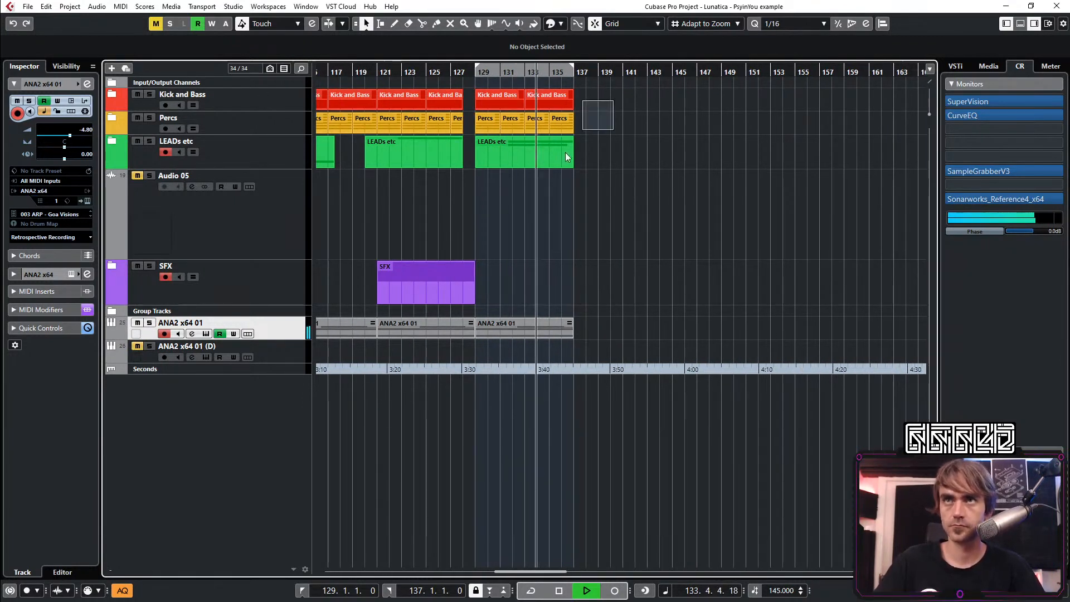
drag(610, 98, 479, 350)
drag(570, 106, 594, 106)
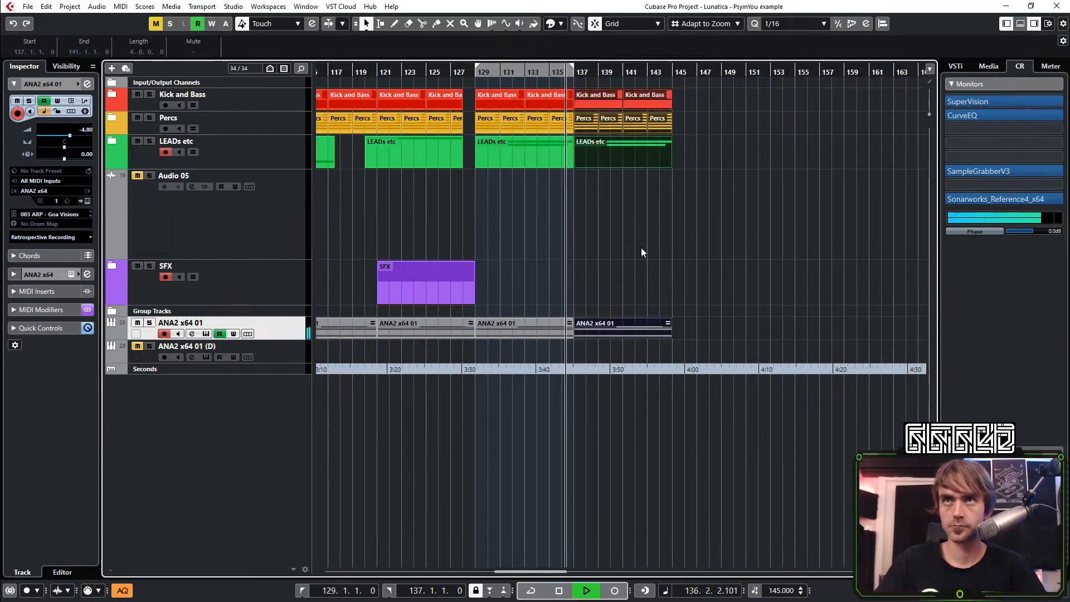
click(641, 246)
Move the locator range to bars 137 to 145
scroll(646, 251, down, 2)
scroll(613, 265, right, 1)
scroll(546, 251, up, 2)
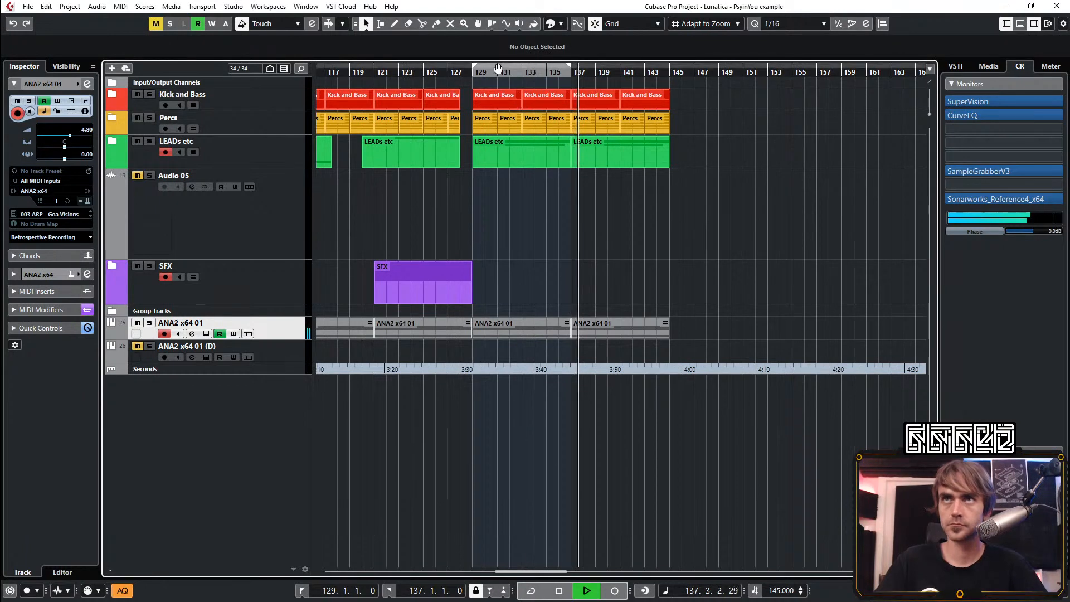
drag(498, 68, 597, 70)
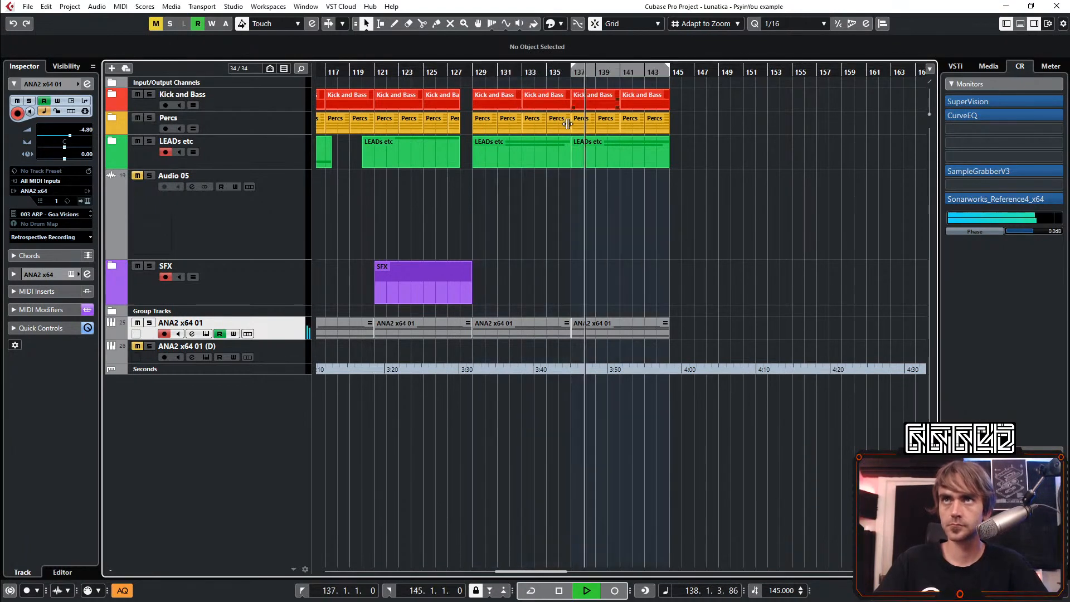
Expand the LEADs etc folder and copy the Lemon Delay Ambience and Gater clips from bar 41 to bar 145
click(112, 141)
scroll(665, 256, down, 3)
scroll(657, 262, up, 3)
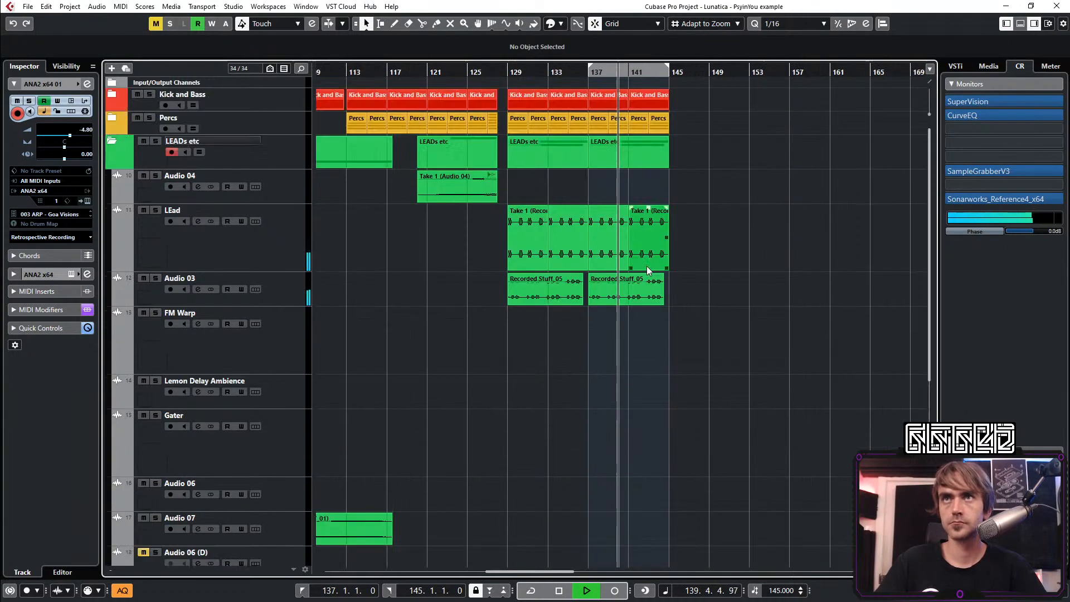
scroll(646, 267, down, 3)
scroll(619, 276, down, 3)
scroll(608, 279, left, 2)
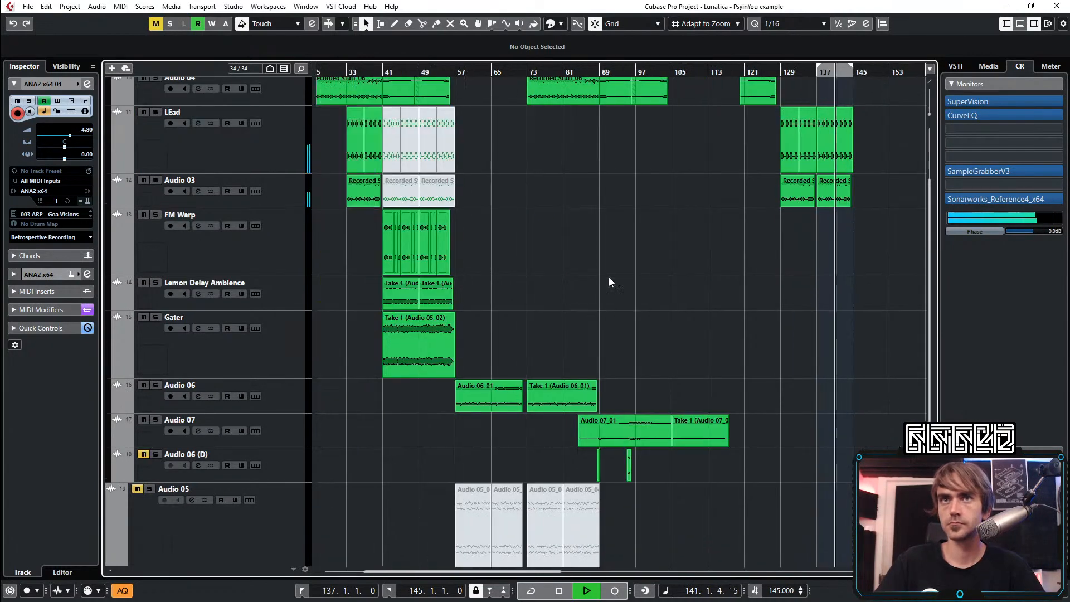
scroll(535, 294, right, 2)
scroll(471, 295, left, 1)
drag(487, 293, 385, 329)
drag(394, 287, 863, 285)
scroll(780, 313, right, 3)
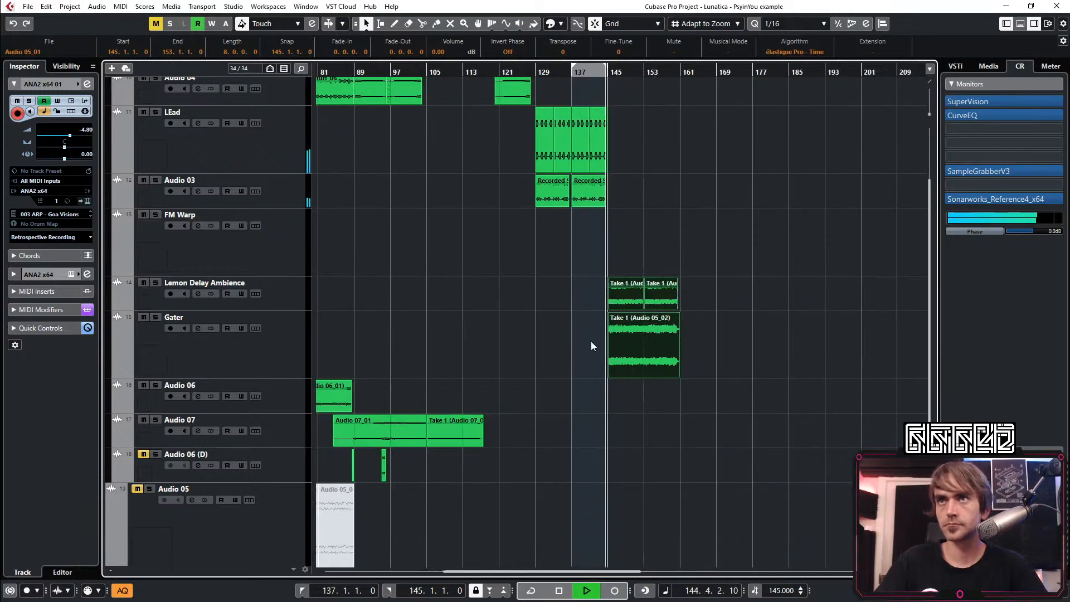
scroll(544, 332, up, 3)
click(674, 277)
Copy the two Lemon Delay Ambience clips from bar 145 to bar 129
scroll(641, 223, right, 2)
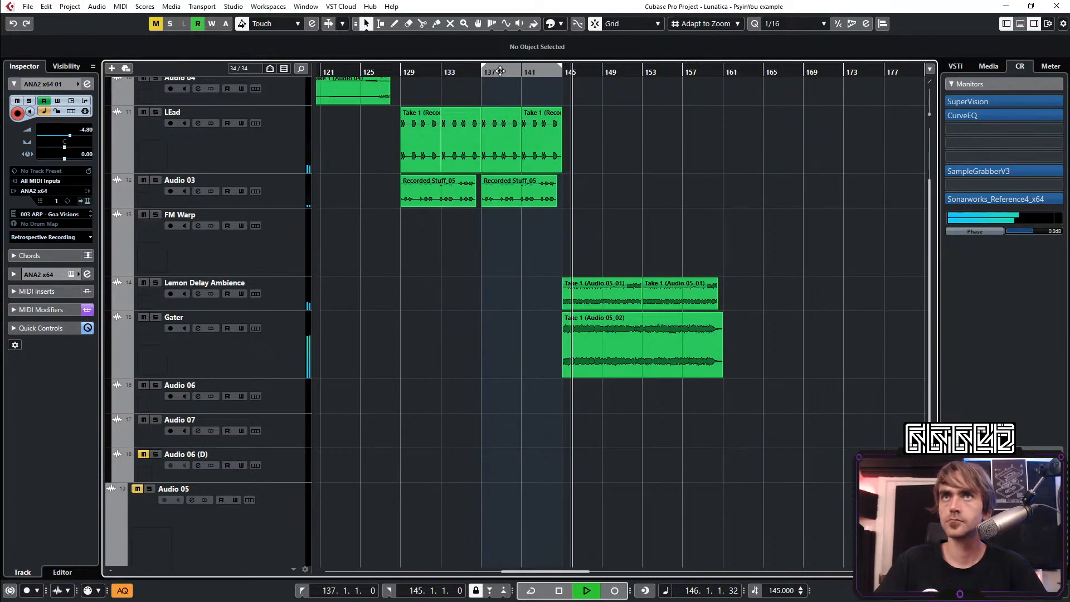
scroll(474, 256, down, 4)
drag(592, 244, 580, 286)
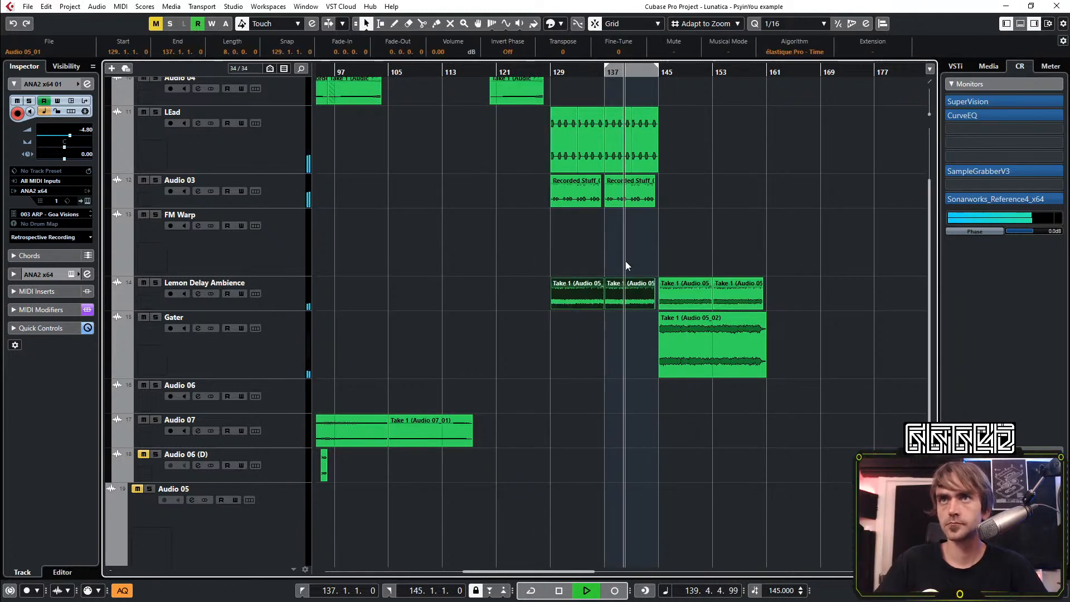
click(652, 252)
Examine how the lead clips line up between bars 129 and 161, and play the section back from around bar 129
scroll(680, 256, up, 5)
scroll(671, 282, up, 3)
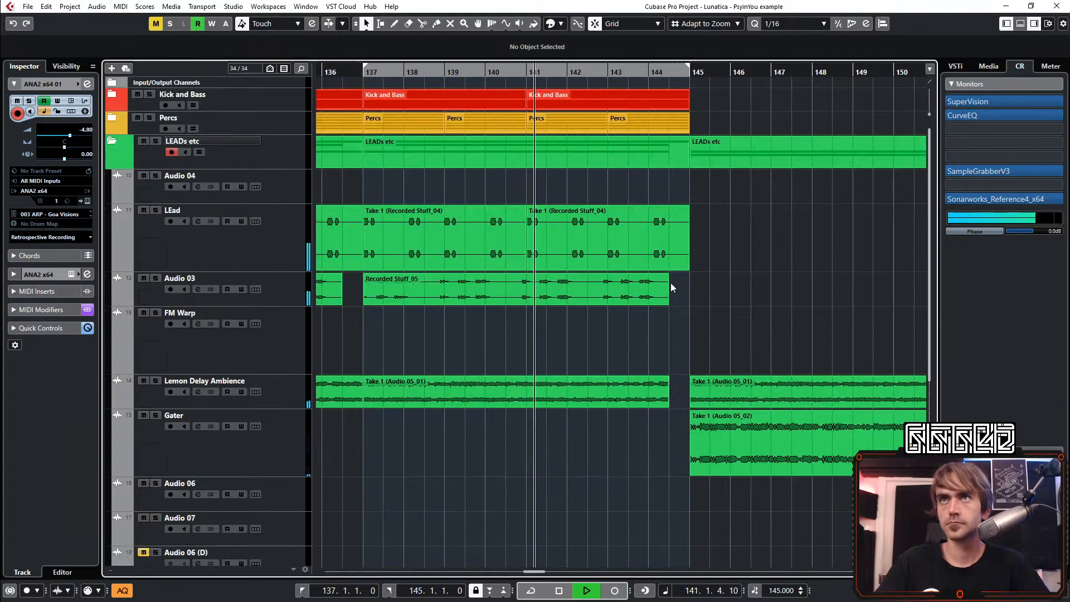
scroll(673, 271, down, 4)
scroll(662, 270, right, 3)
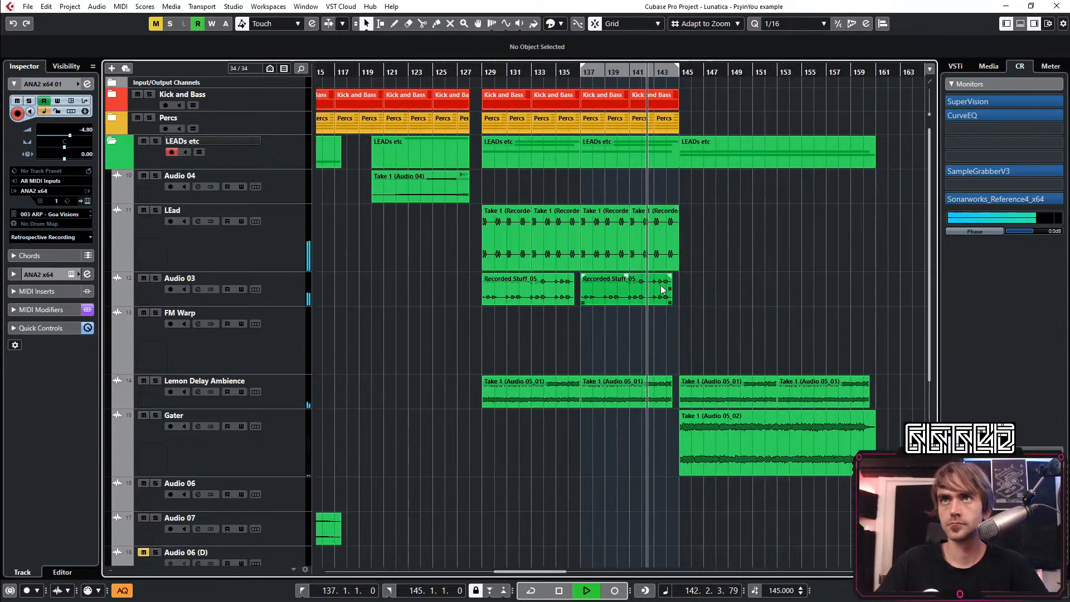
scroll(661, 357, up, 3)
scroll(685, 358, left, 1)
scroll(687, 358, down, 3)
scroll(672, 350, right, 3)
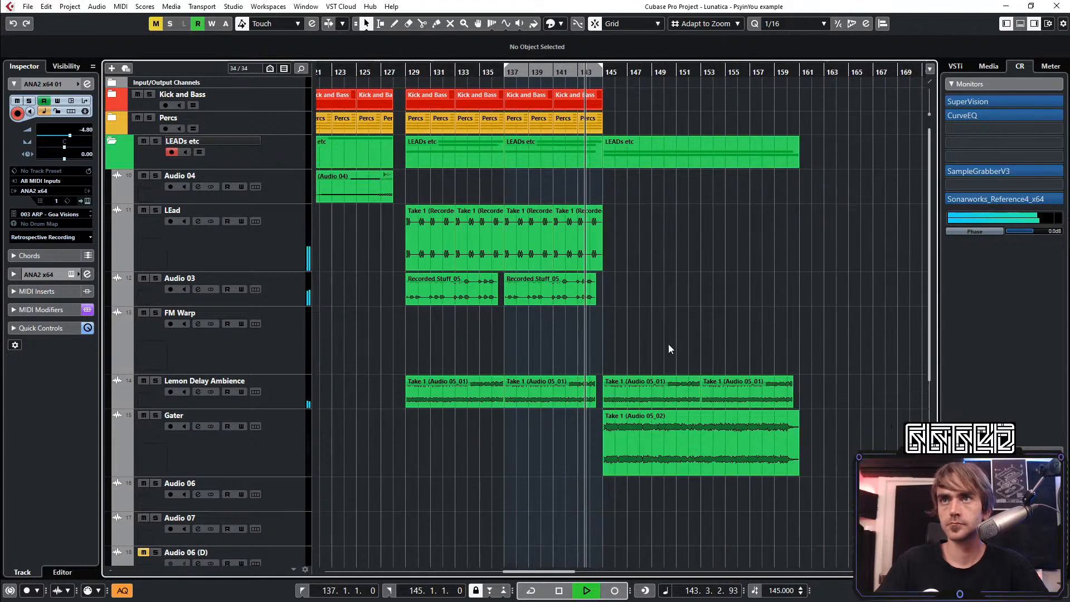
scroll(557, 103, up, 2)
click(408, 79)
scroll(513, 166, down, 3)
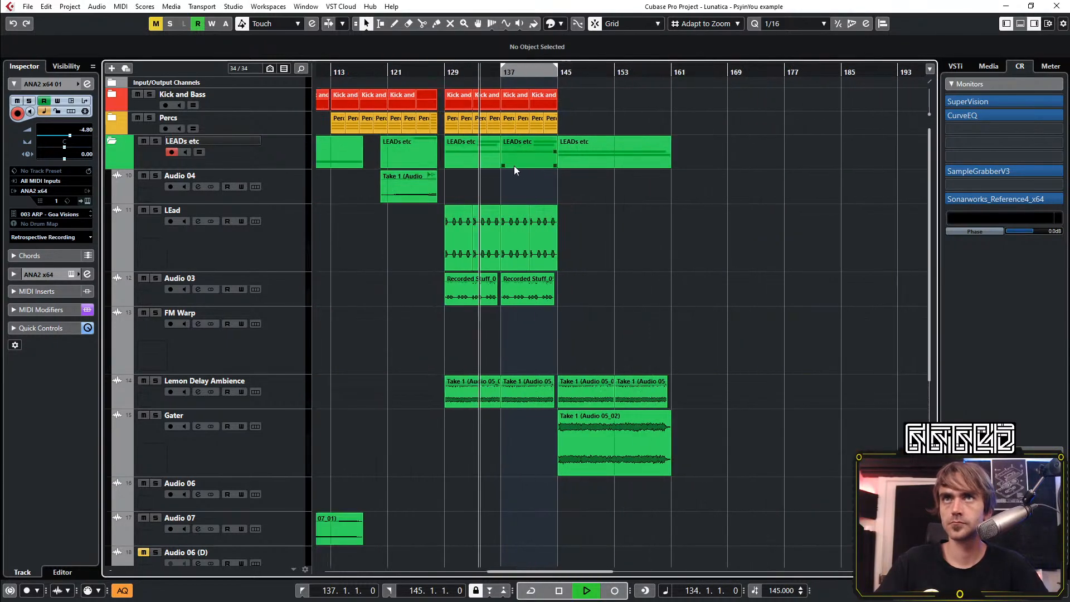
scroll(506, 292, down, 4)
scroll(486, 442, up, 4)
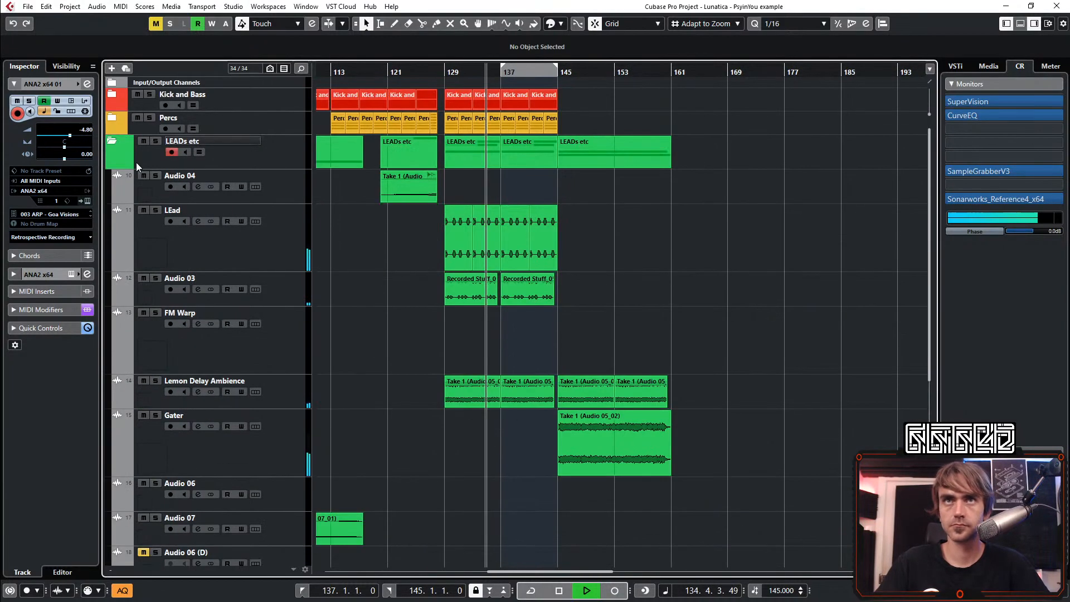
Collapse the LEADs etc folder and duplicate the Kick and Bass and Percs parts from bars 129–145 to bar 145
click(113, 142)
click(447, 114)
drag(446, 114, 560, 96)
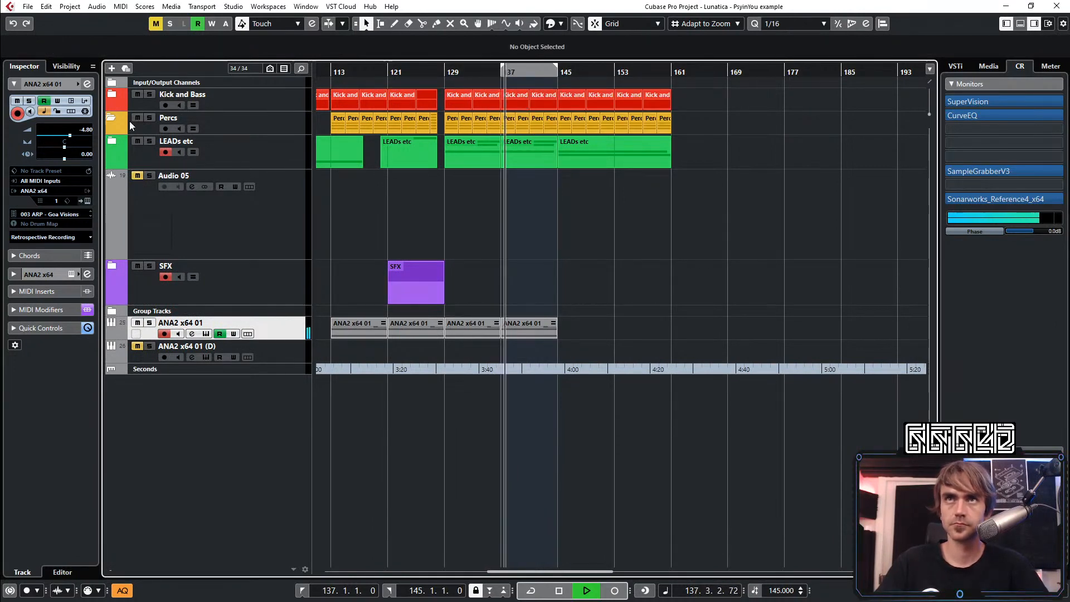
Expand the Percs folder and unmute the HIHAT423(OPEN) parts from bar 145 to bar 161
click(112, 117)
key(7)
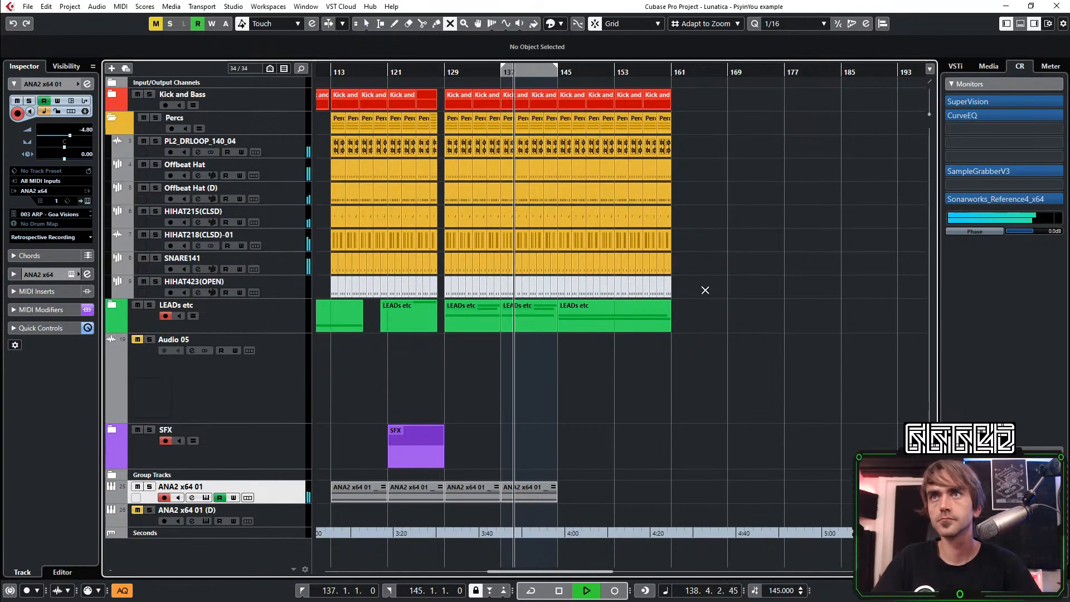
drag(708, 289, 556, 290)
key(1)
scroll(556, 431, up, 6)
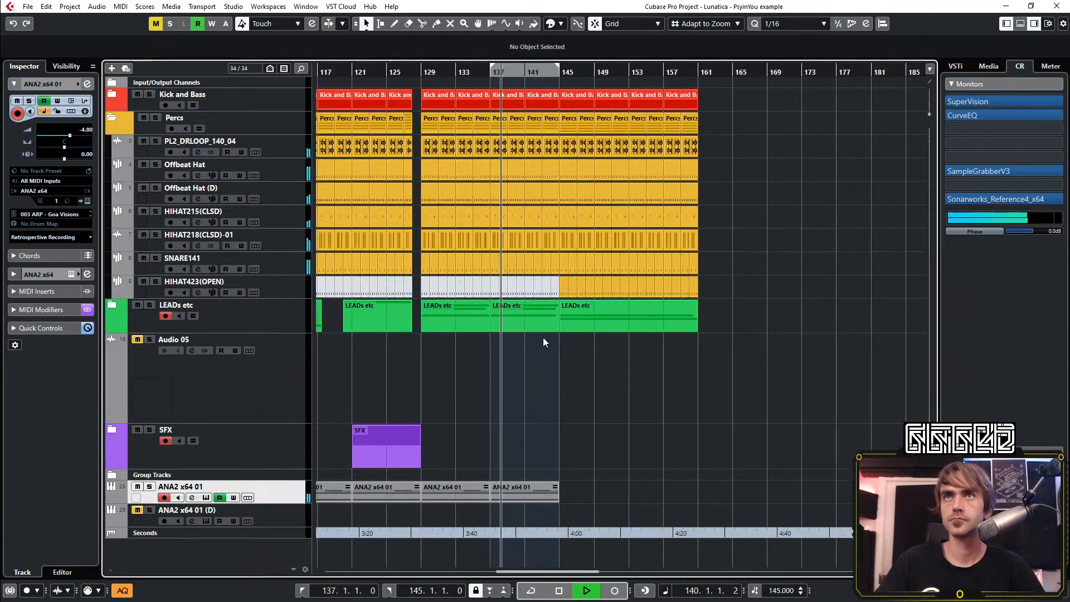
Expand the Kick and Bass folder and shorten the part before bar 141 so it ends at 140.4.1
click(114, 100)
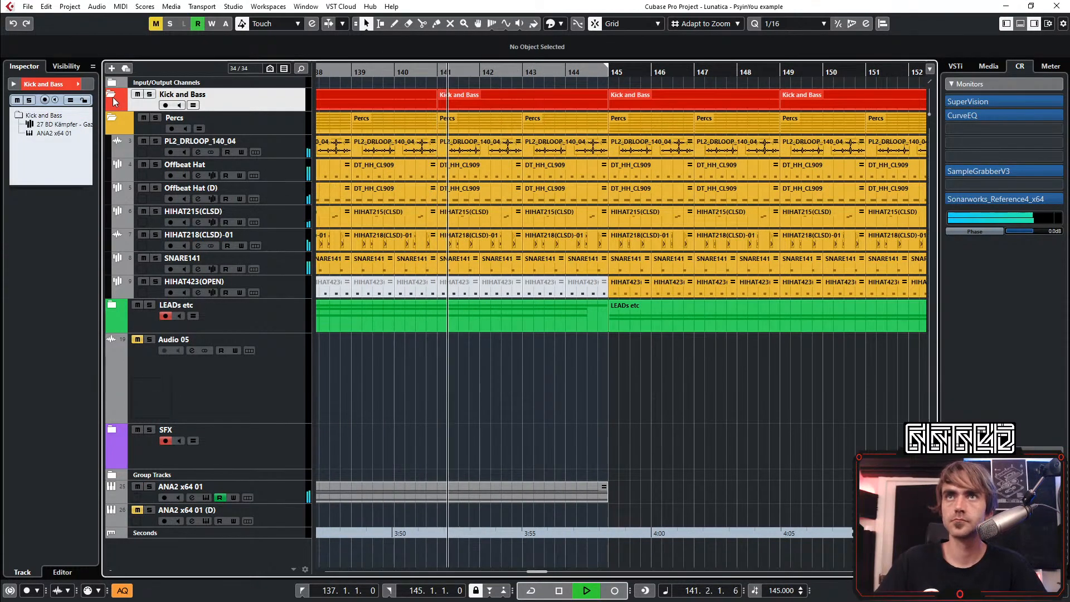
click(112, 98)
scroll(432, 99, up, 1)
drag(436, 106, 424, 106)
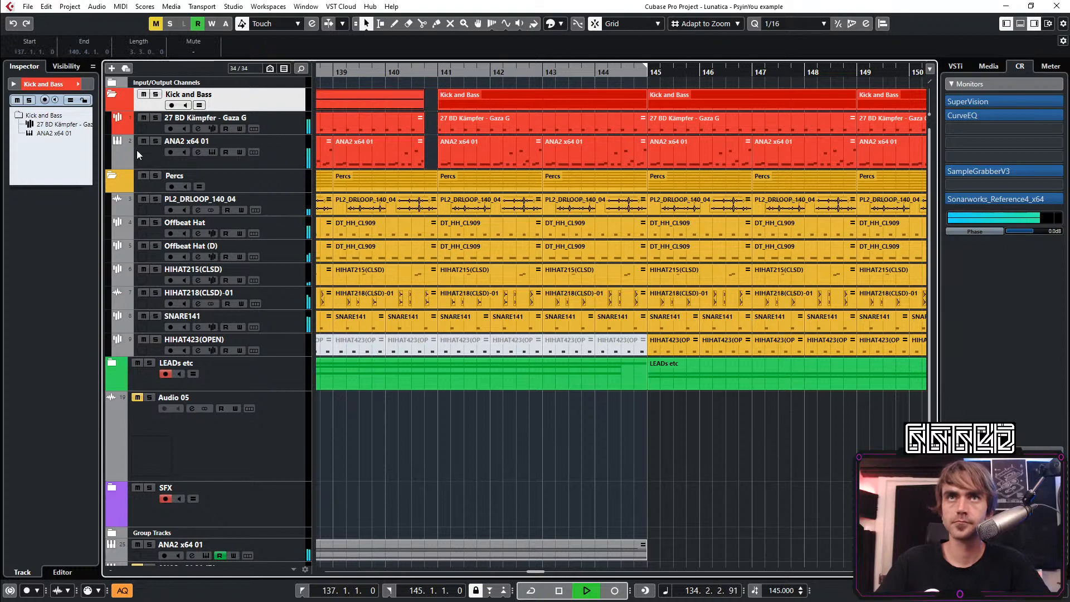
End the bass and Percs parts before bar 145 at 144.3.1 and the kick at 144.4.1, and extend the preceding kick part to bar 141
click(645, 107)
drag(644, 108, 634, 132)
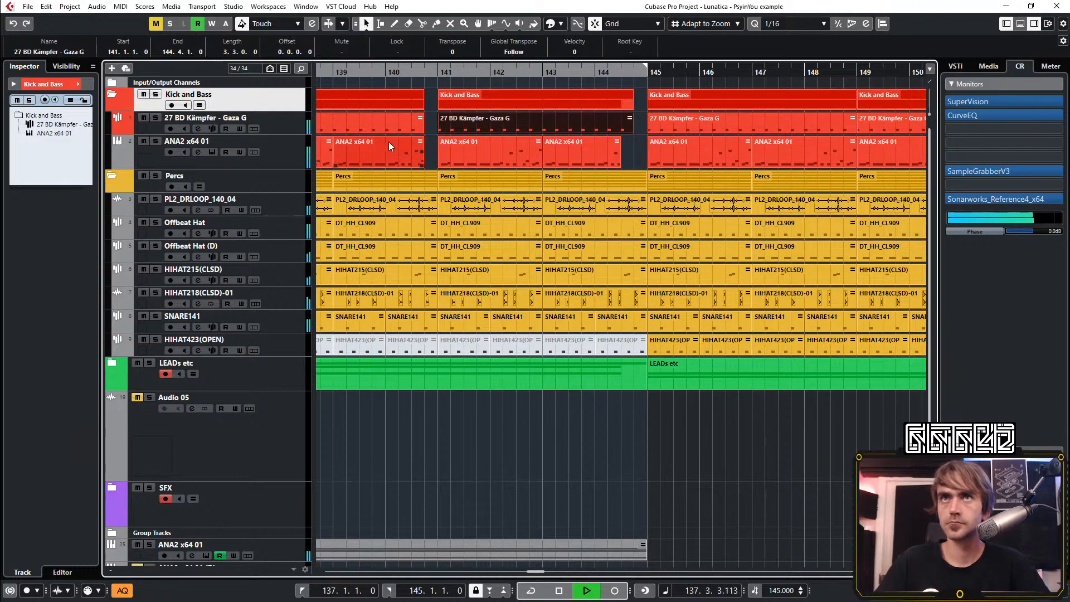
click(425, 135)
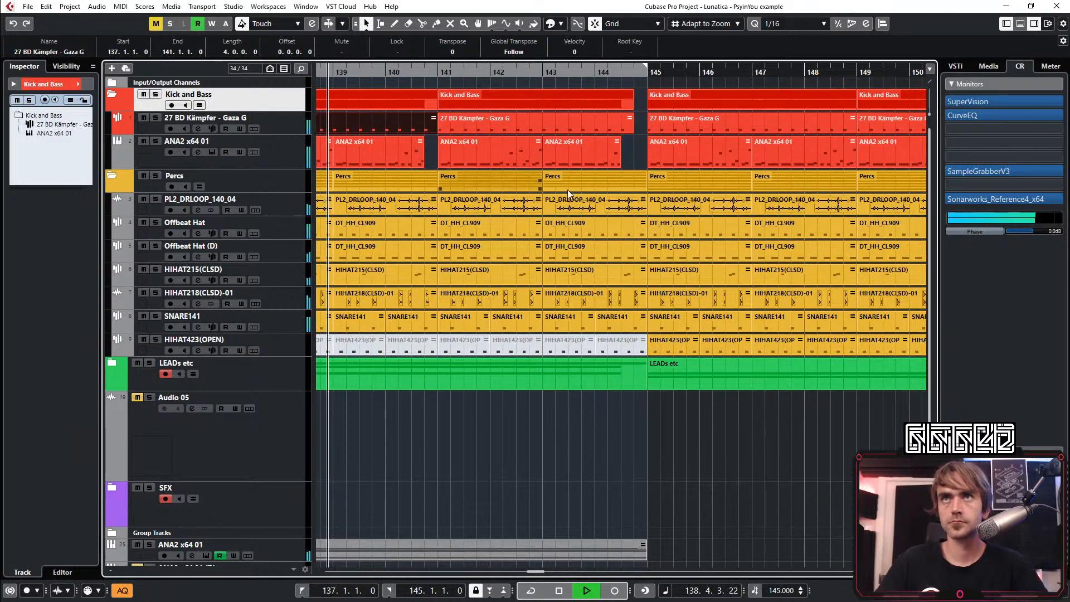
drag(641, 189, 621, 189)
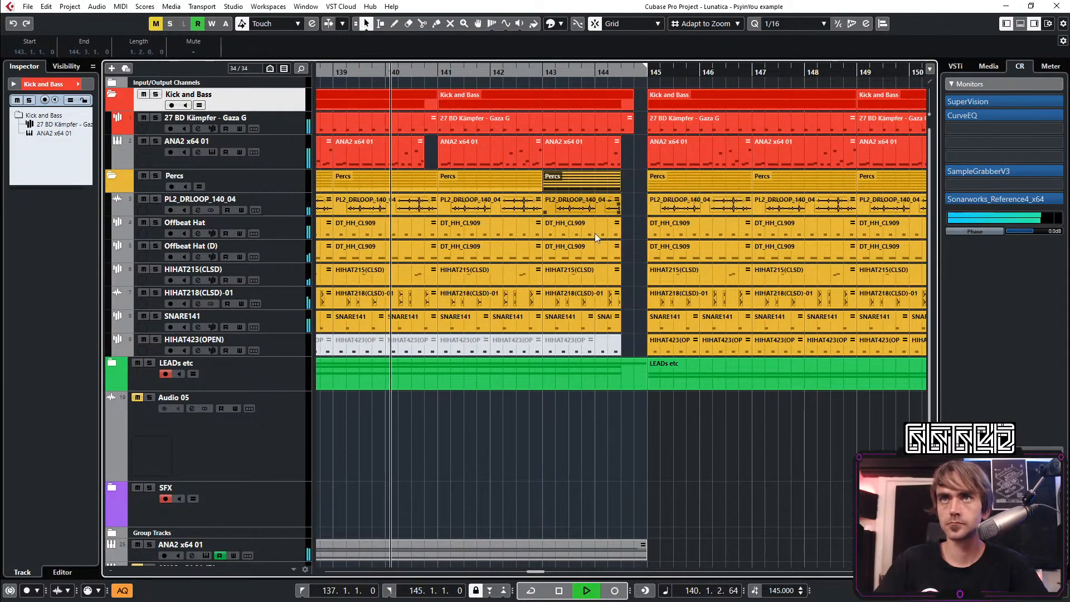
Expand the Group Tracks folder and show the automation lanes of the Kick and Bass group
scroll(594, 233, down, 2)
click(111, 480)
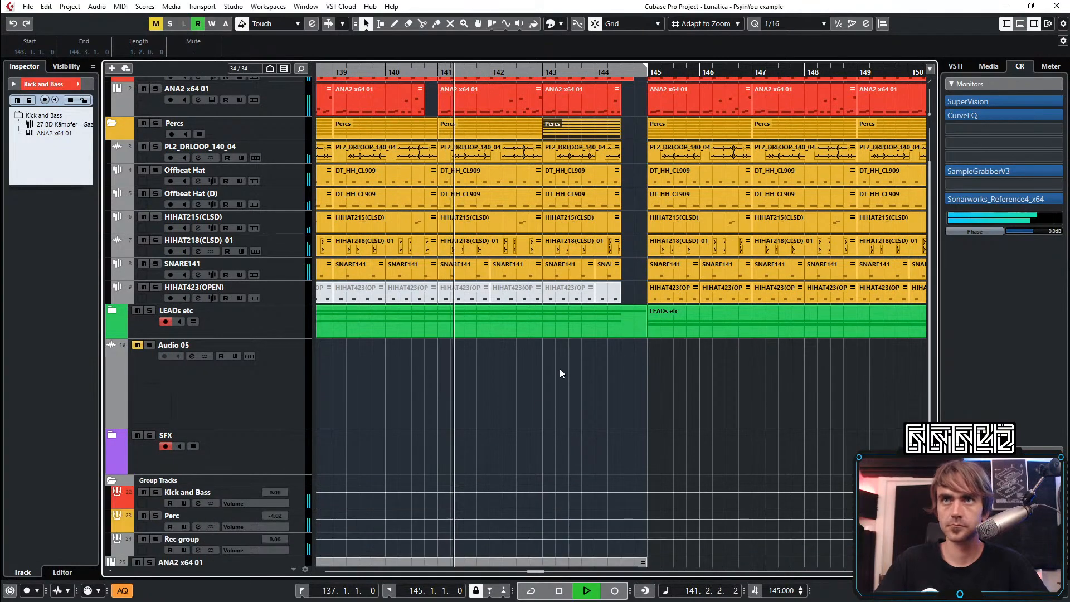
scroll(559, 369, down, 3)
click(119, 438)
click(117, 434)
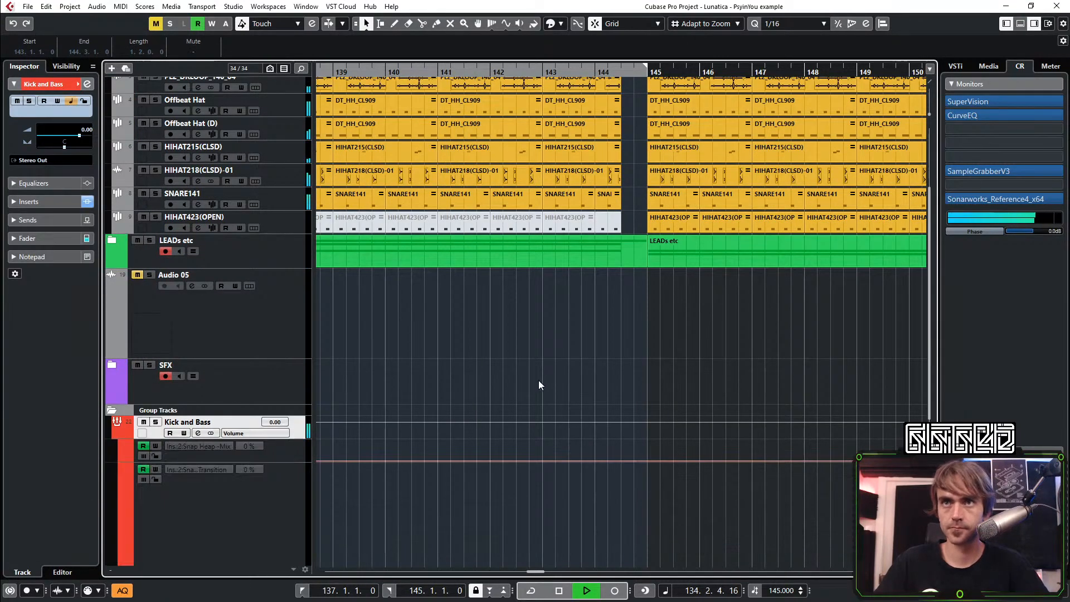
Automate the Kick and Bass group's Snap Heap Mix from 0 at 140.4.3 to 100 at bar 141
scroll(538, 380, down, 6)
scroll(424, 290, up, 10)
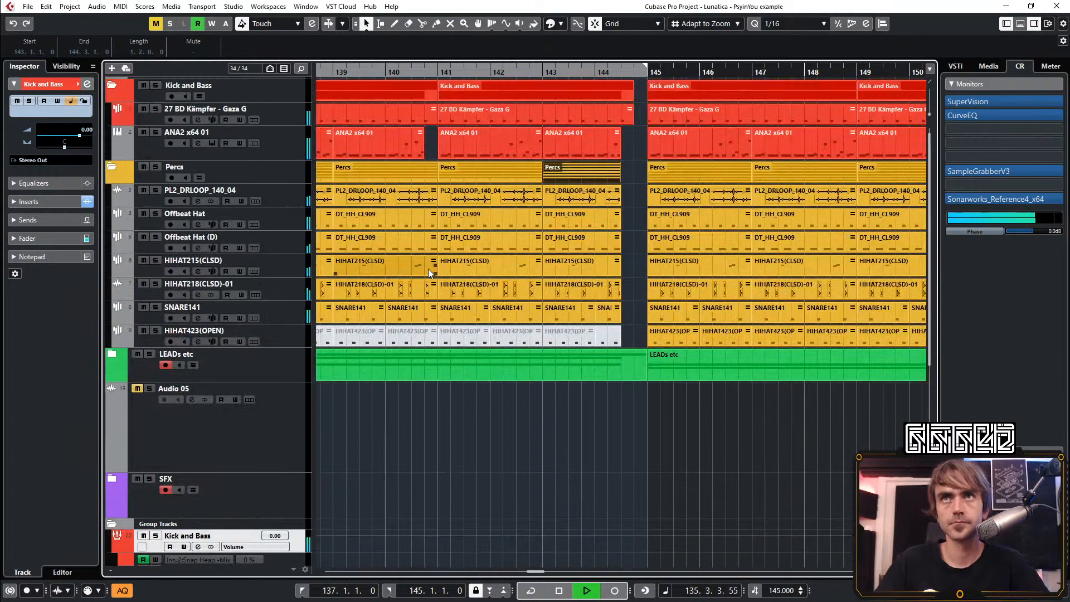
scroll(428, 268, down, 7)
click(433, 379)
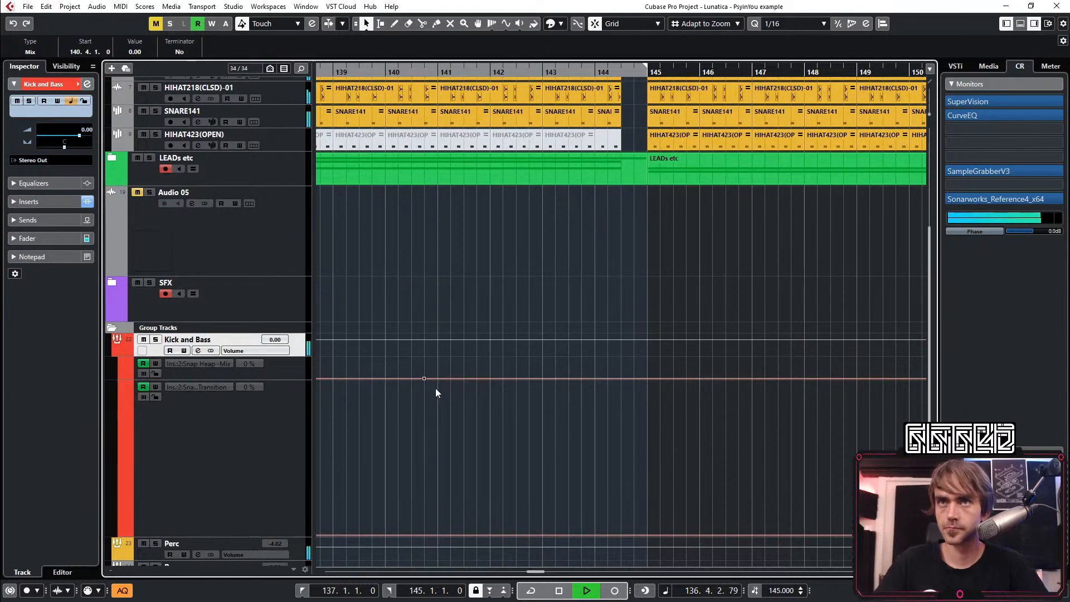
scroll(436, 385, up, 3)
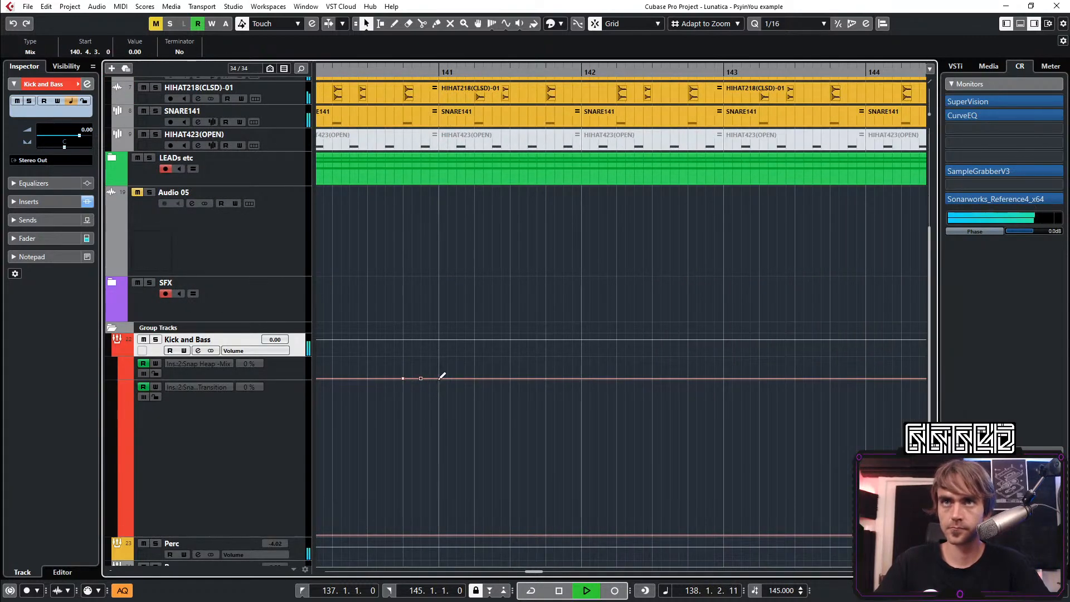
drag(438, 379, 439, 359)
Draw a Snap Heap Transition ramp on the Kick and Bass group, rising from 0 at bar 141 up to 144.3.1
click(439, 536)
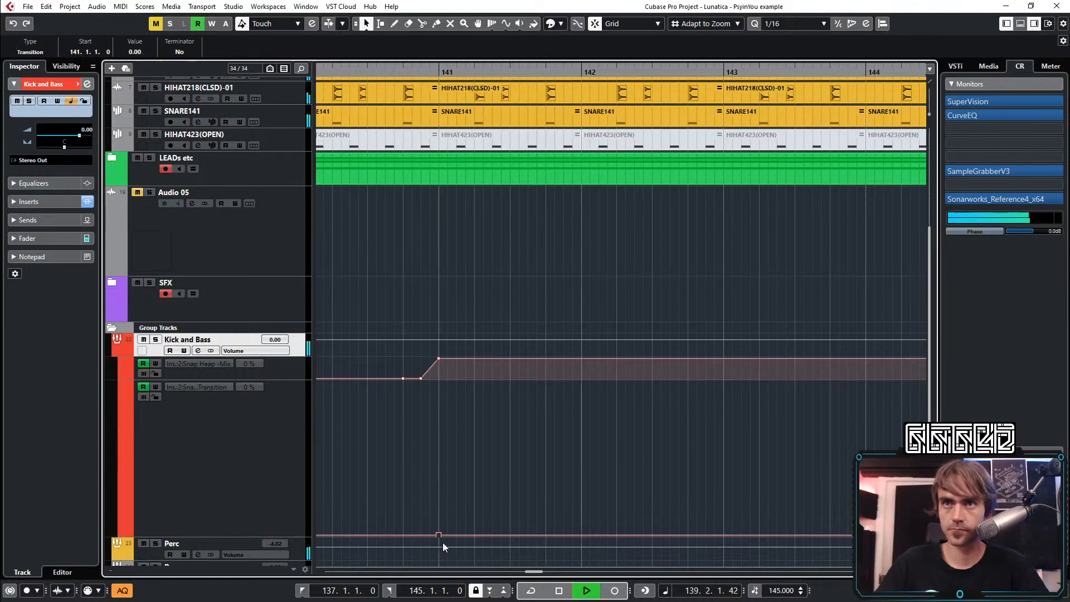
scroll(443, 543, down, 3)
drag(658, 534, 639, 433)
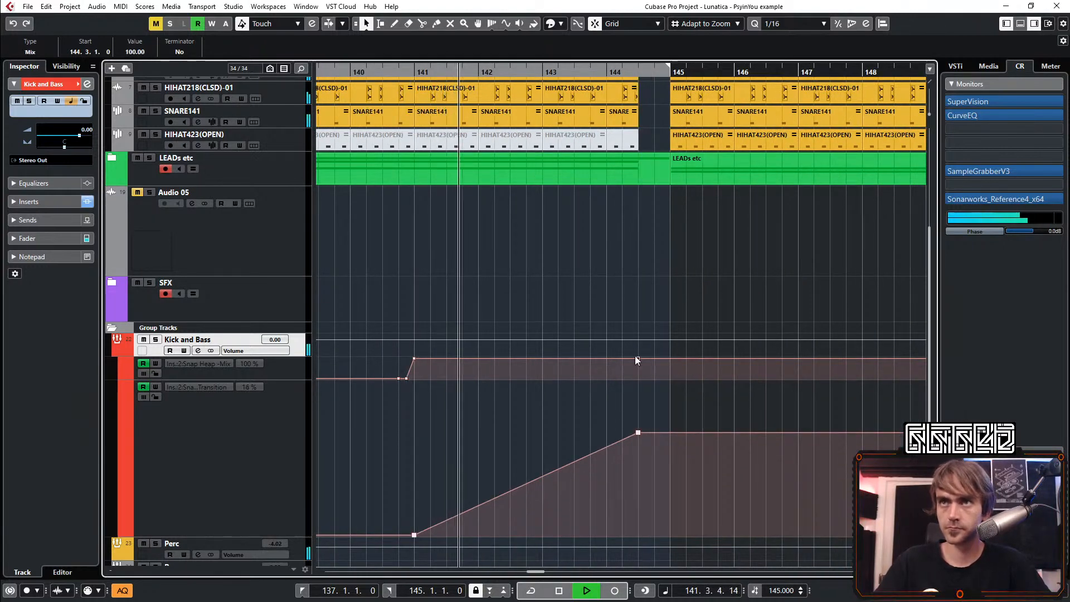
Drop the Kick and Bass group's Snap Heap Mix from 100 at 144.3.3 to 0 at 144.4.3
drag(638, 358, 670, 380)
scroll(655, 375, up, 3)
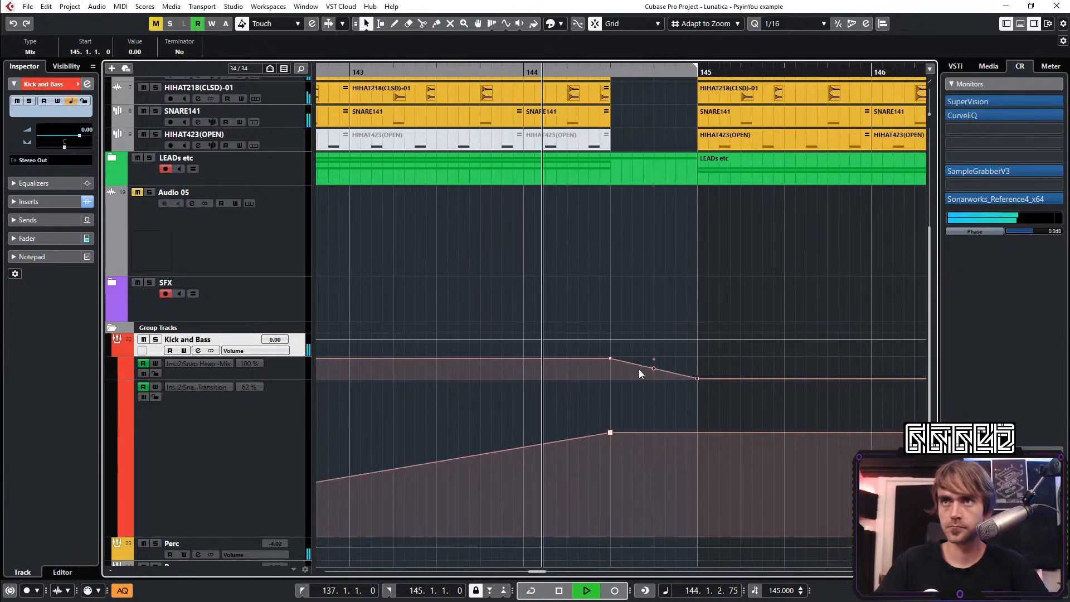
click(633, 361)
drag(634, 364, 635, 354)
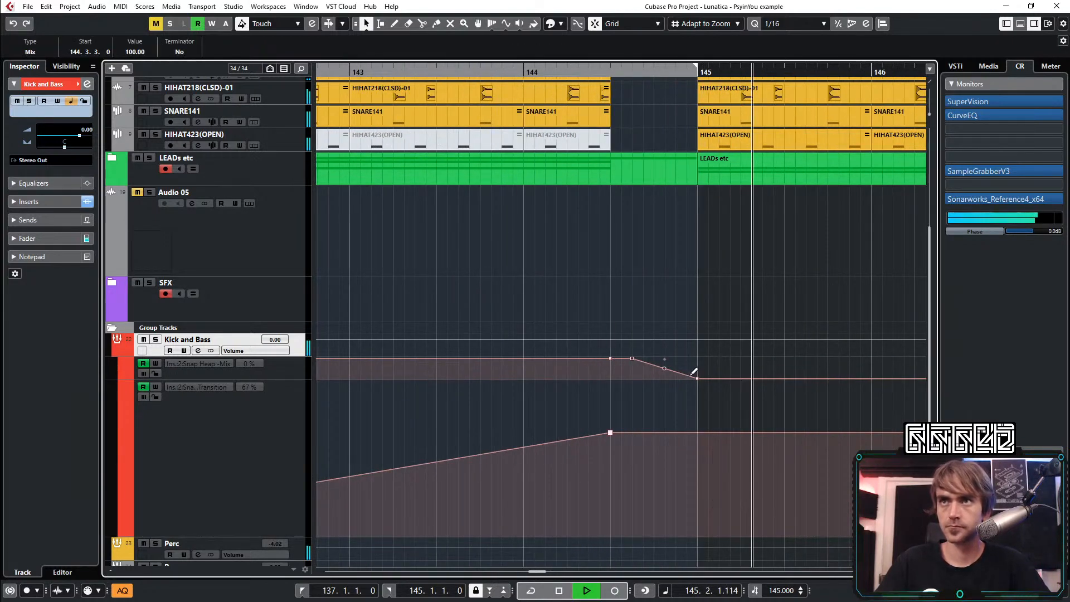
drag(697, 379, 679, 394)
scroll(685, 396, down, 5)
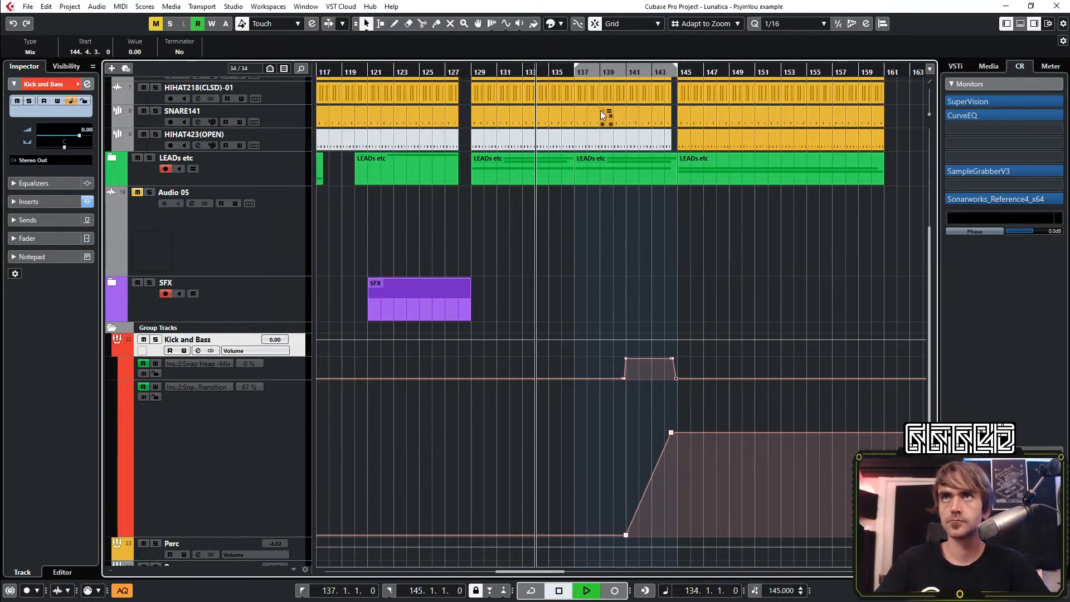
Raise the Snap Heap Transition point at 144.3.1 to 100 and collapse the Group Tracks folder
scroll(672, 446, up, 4)
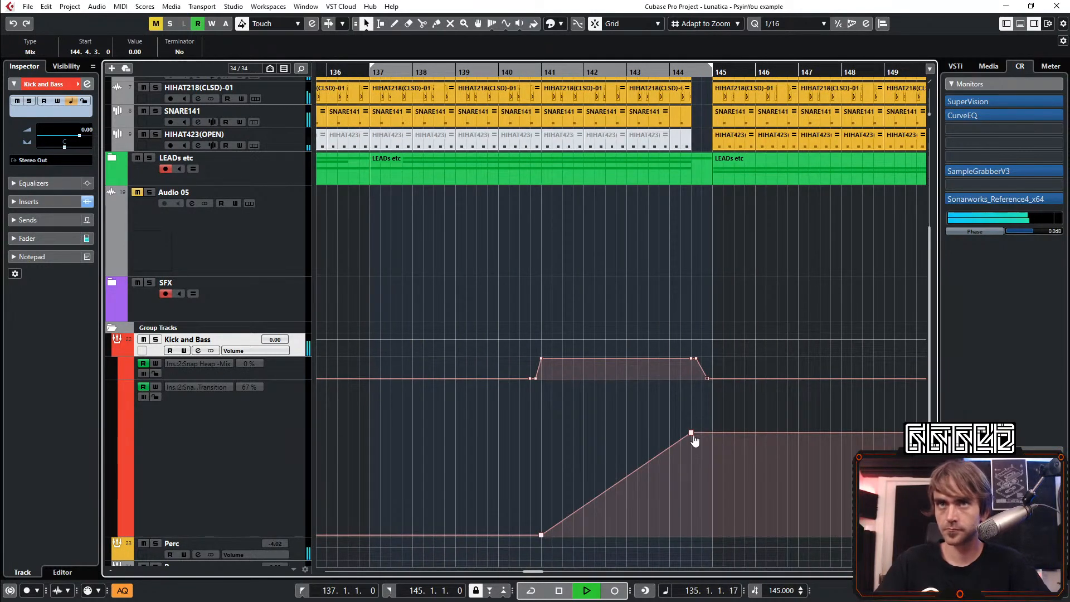
drag(690, 440, 691, 389)
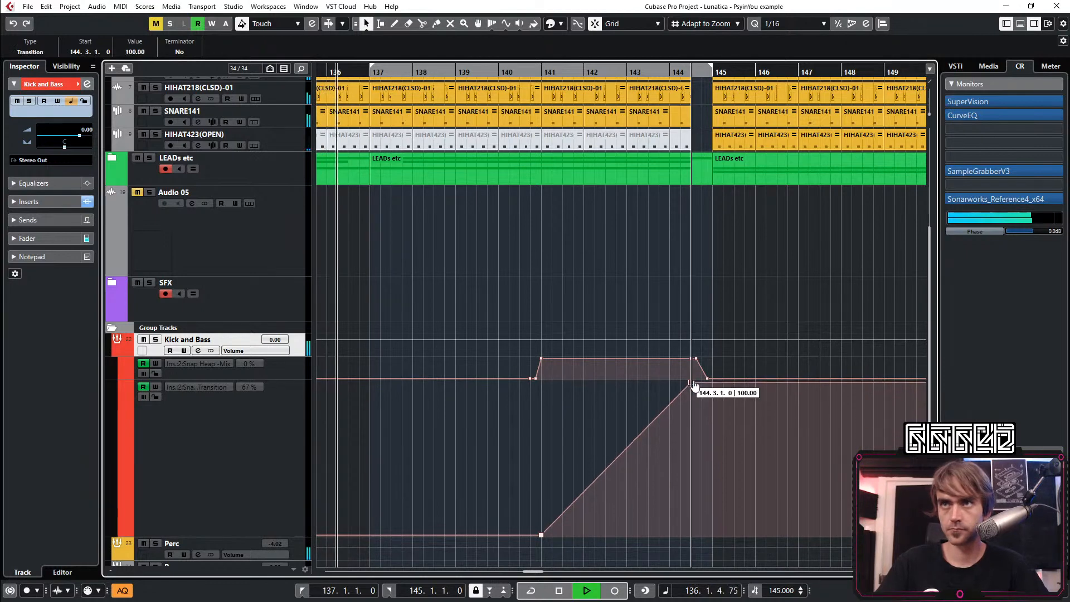
scroll(663, 446, down, 4)
scroll(641, 401, right, 5)
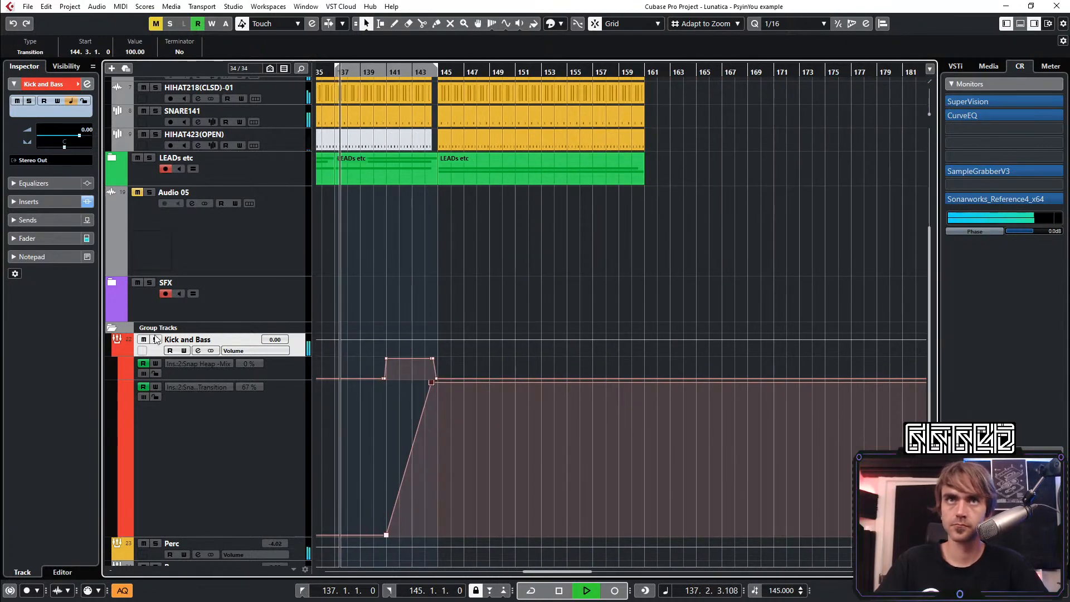
click(137, 322)
click(112, 328)
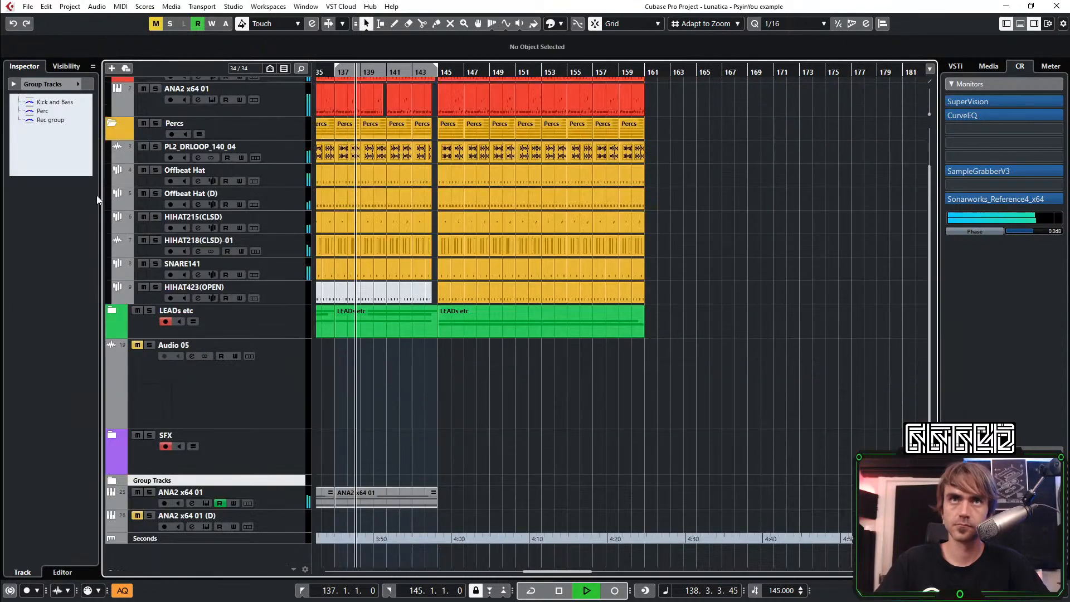
Expand the LEADs etc folder and delete all its clips from bar 145 onward
click(112, 310)
scroll(490, 393, down, 8)
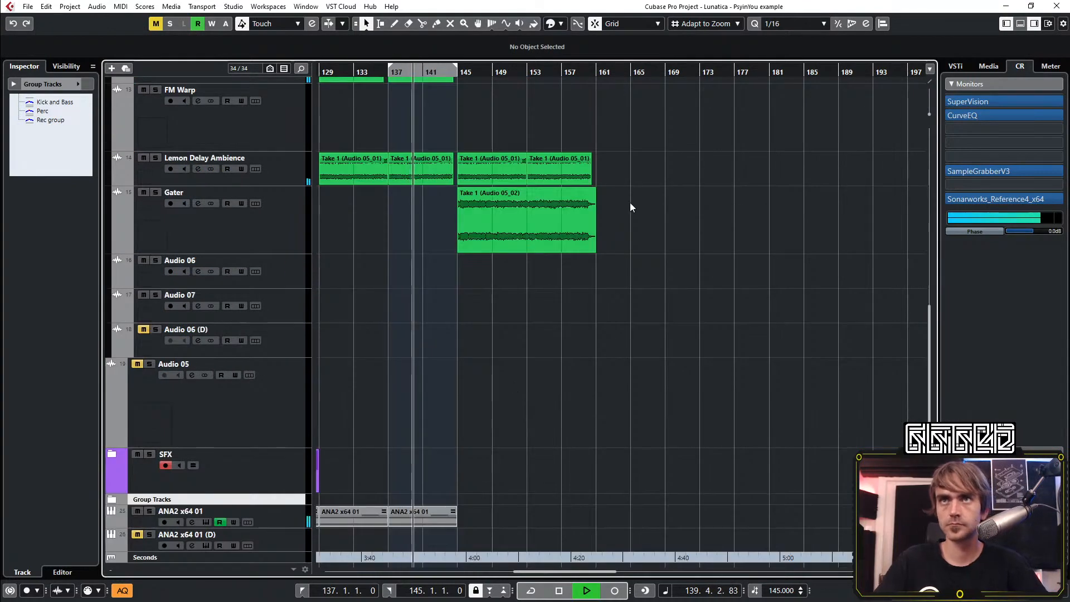
drag(638, 110, 483, 279)
key(Delete)
scroll(468, 329, up, 4)
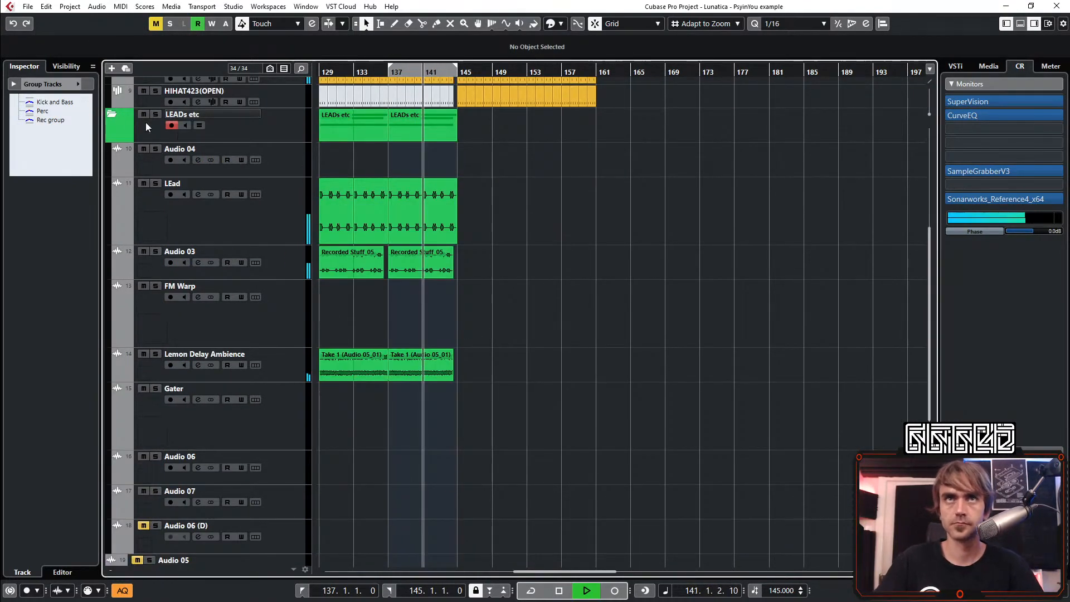
Collapse the LEADs etc folder and copy its two parts from bars 129 to 145 onto bars 145 to 161
click(112, 114)
scroll(496, 428, up, 2)
scroll(496, 427, left, 4)
drag(644, 442, 613, 376)
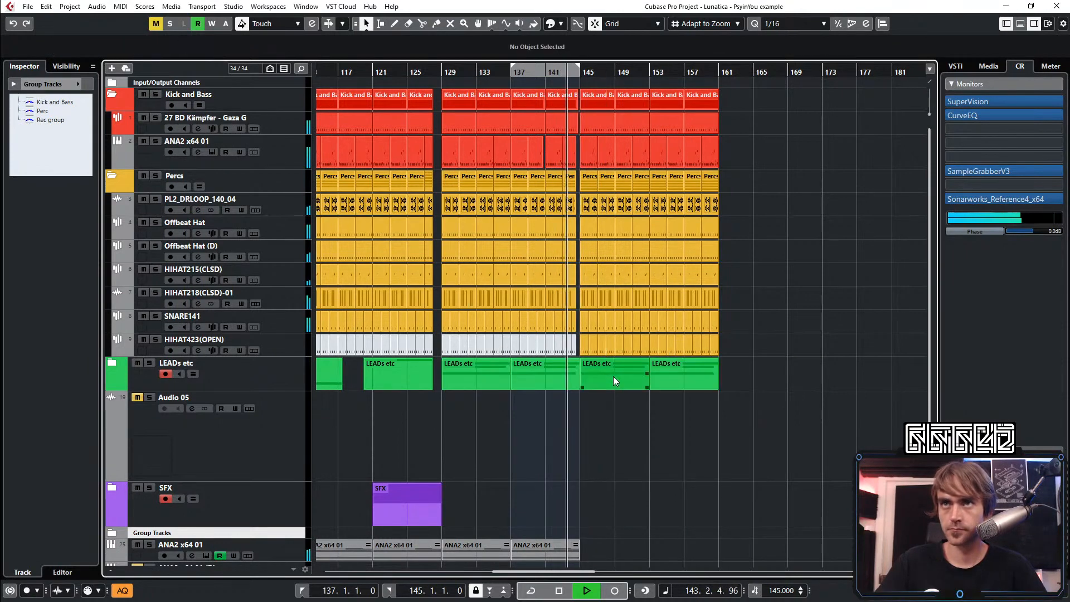
scroll(617, 429, up, 2)
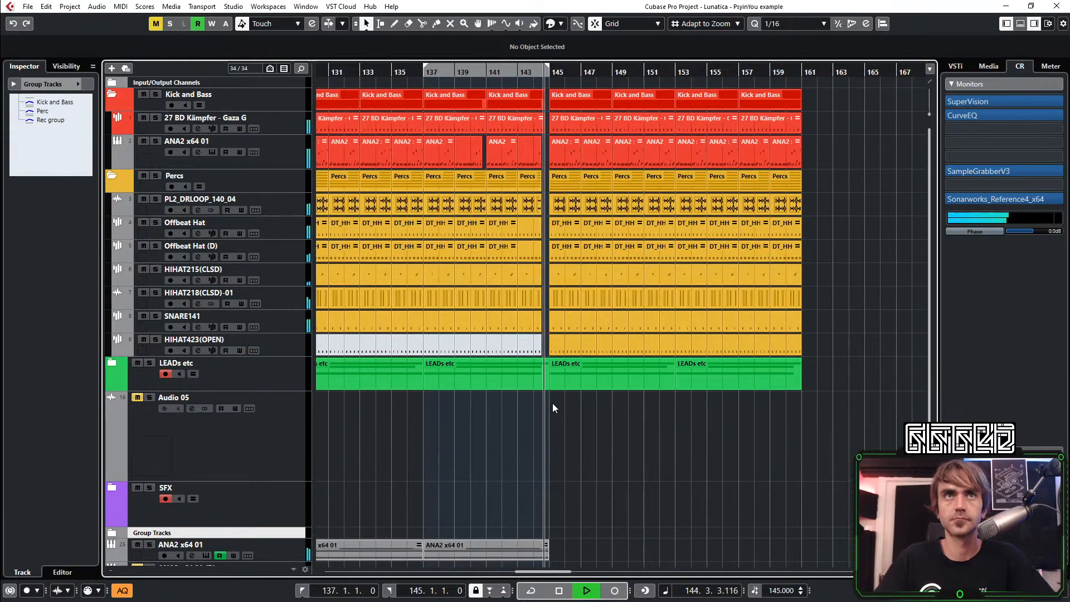
Copy the two ANA2 x64 01 parts from bars 129 to 145 onto bars 145 to 161
click(112, 363)
scroll(569, 336, down, 5)
scroll(574, 335, down, 2)
drag(584, 434, 398, 517)
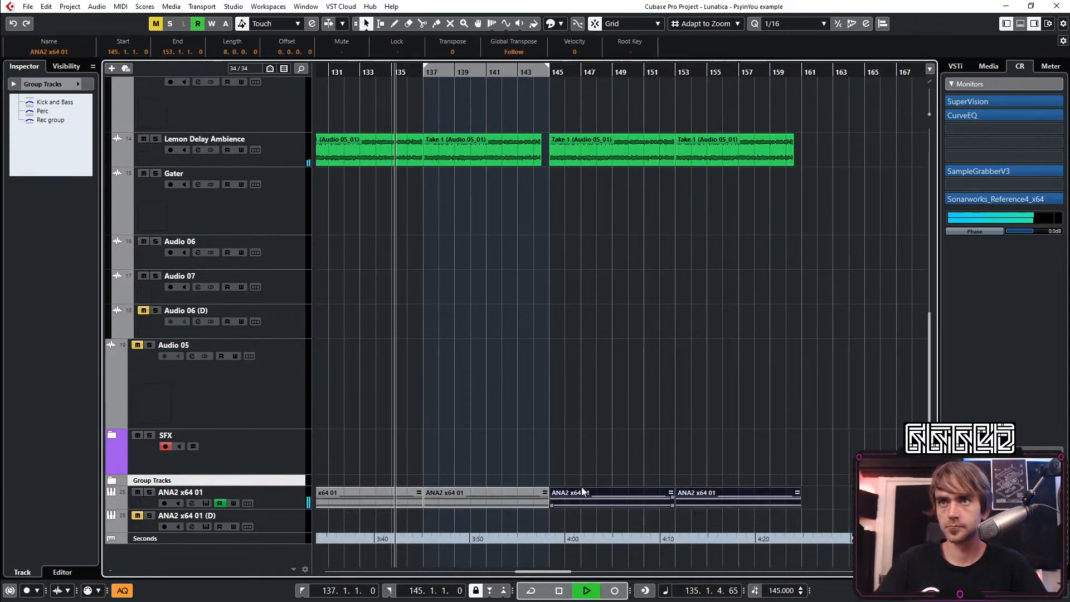
click(635, 416)
Collapse the Kick and Bass, Percs and LEADs etc folders
scroll(630, 434, up, 8)
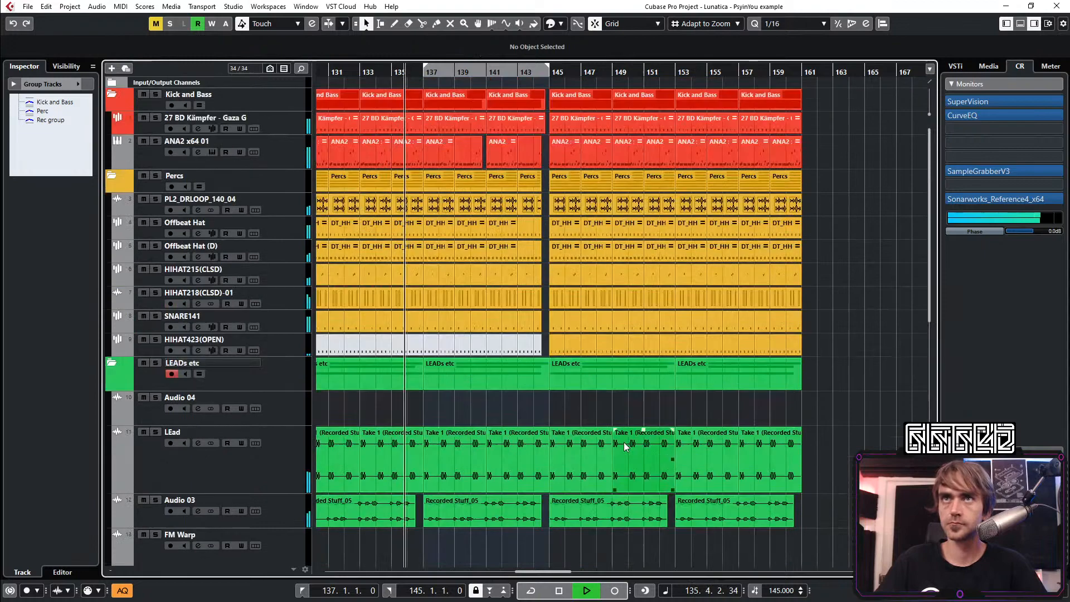
click(112, 94)
click(111, 120)
click(111, 140)
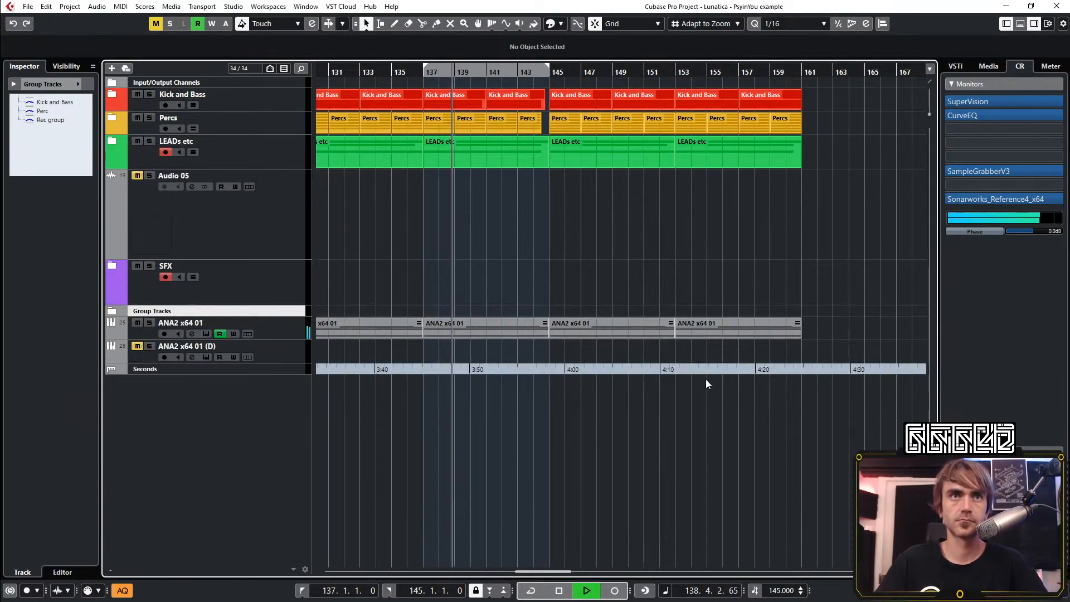
Set the locator range from bar 145 to bar 161
scroll(701, 267, down, 2)
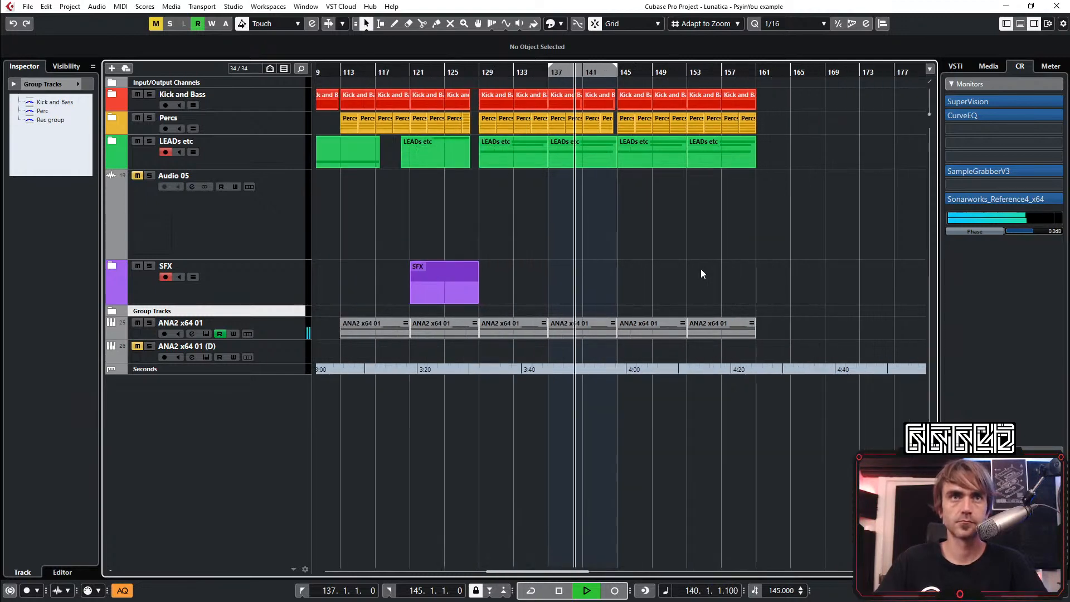
scroll(665, 251, up, 2)
scroll(673, 273, down, 2)
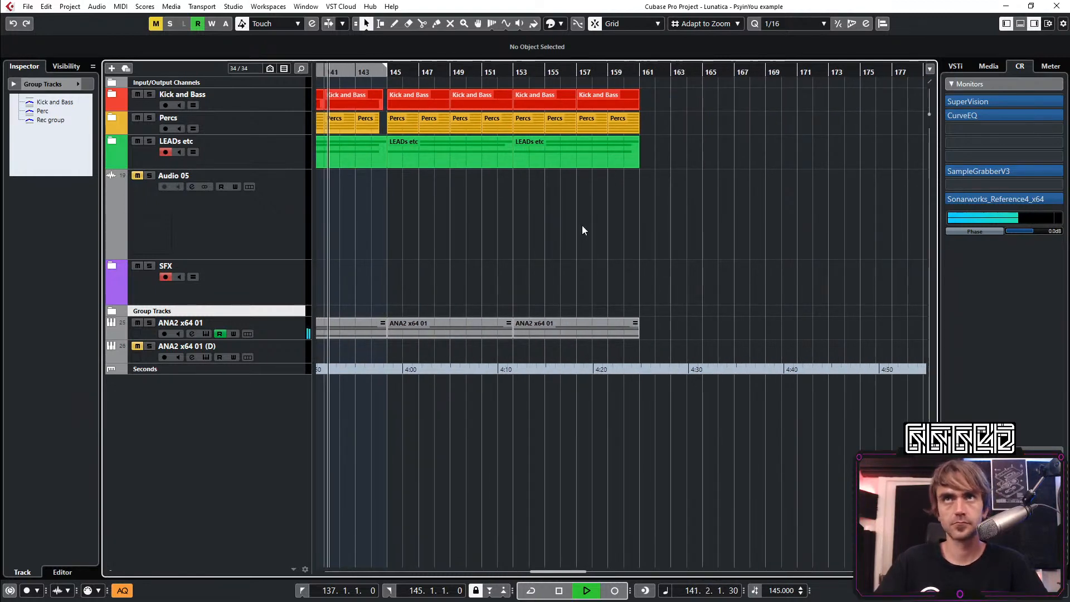
scroll(582, 225, up, 2)
drag(518, 61, 761, 64)
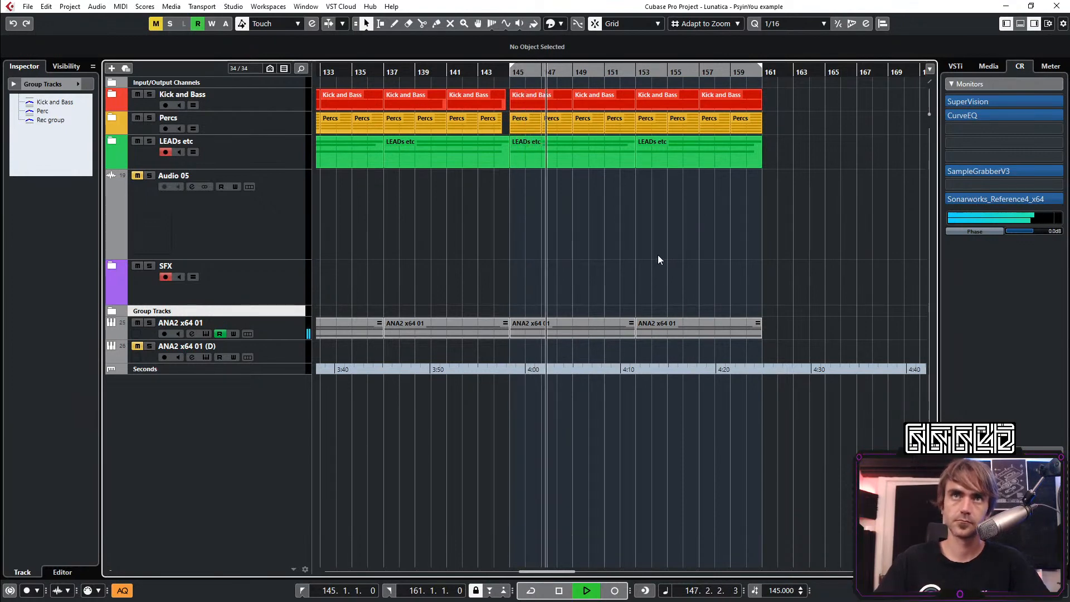
Expand the LEADs etc folder and mute the four LEad clips from bar 145 to 161
click(111, 141)
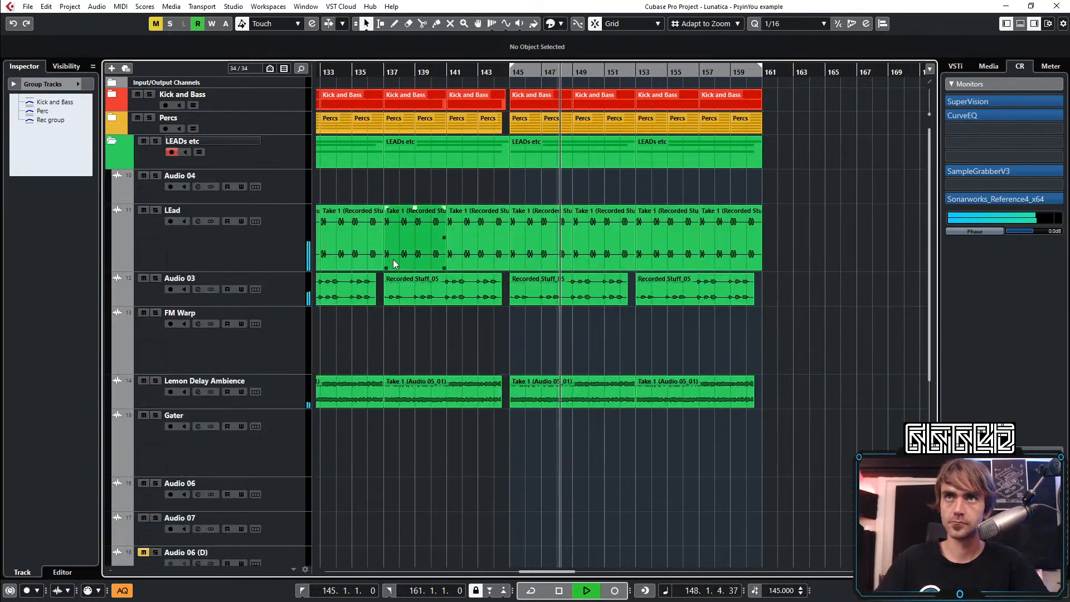
click(464, 72)
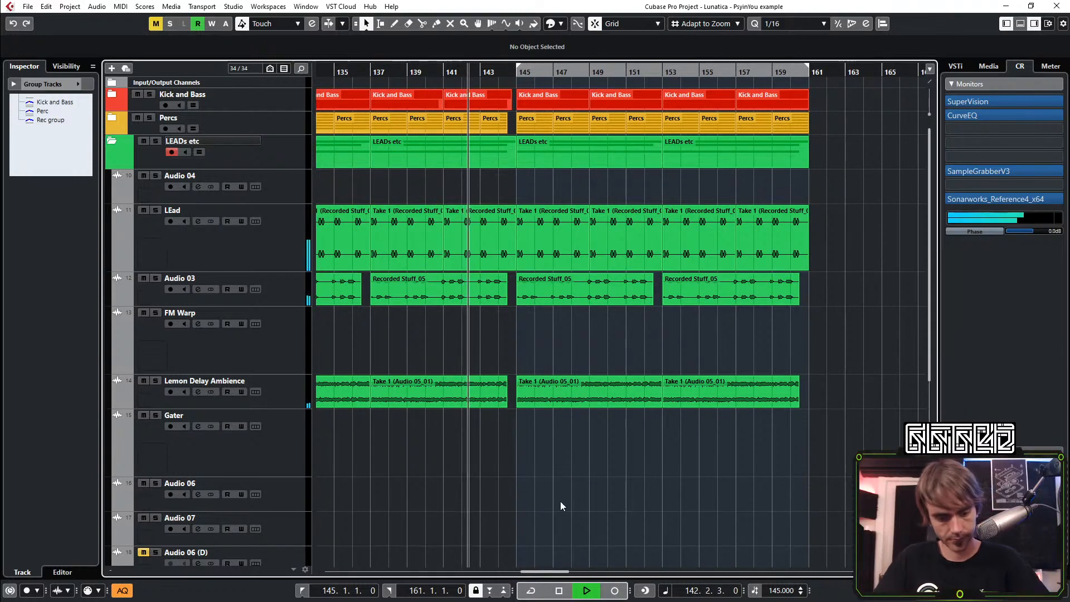
key(7)
click(570, 245)
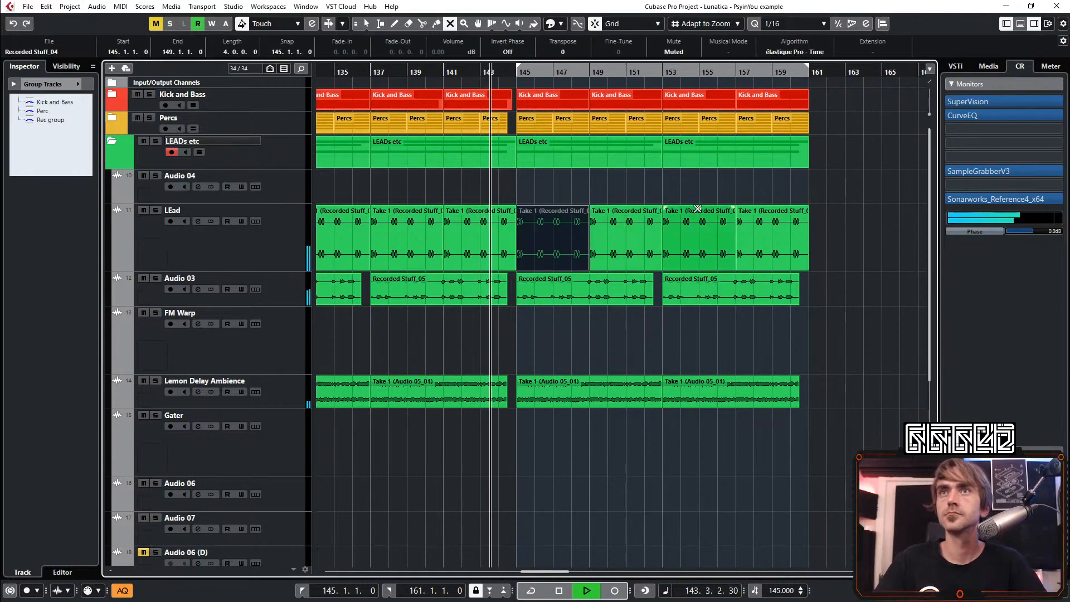
drag(842, 210, 635, 252)
drag(633, 300, 631, 304)
key(1)
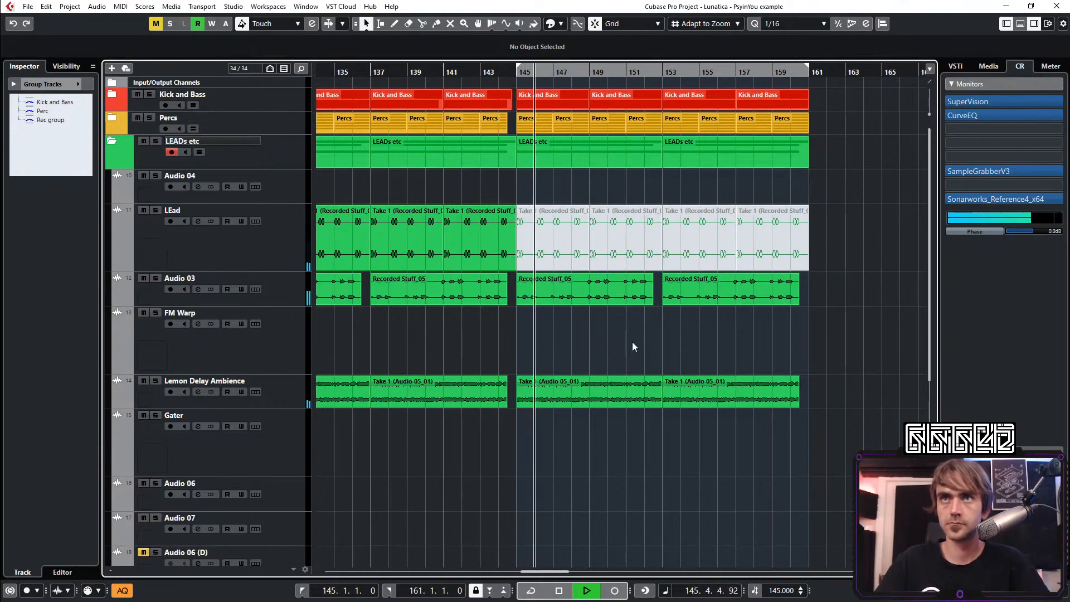
Copy the Recorded Stuff_06 clip from bar 73 on the Audio 04 track to bar 145
scroll(691, 326, down, 5)
scroll(662, 320, up, 5)
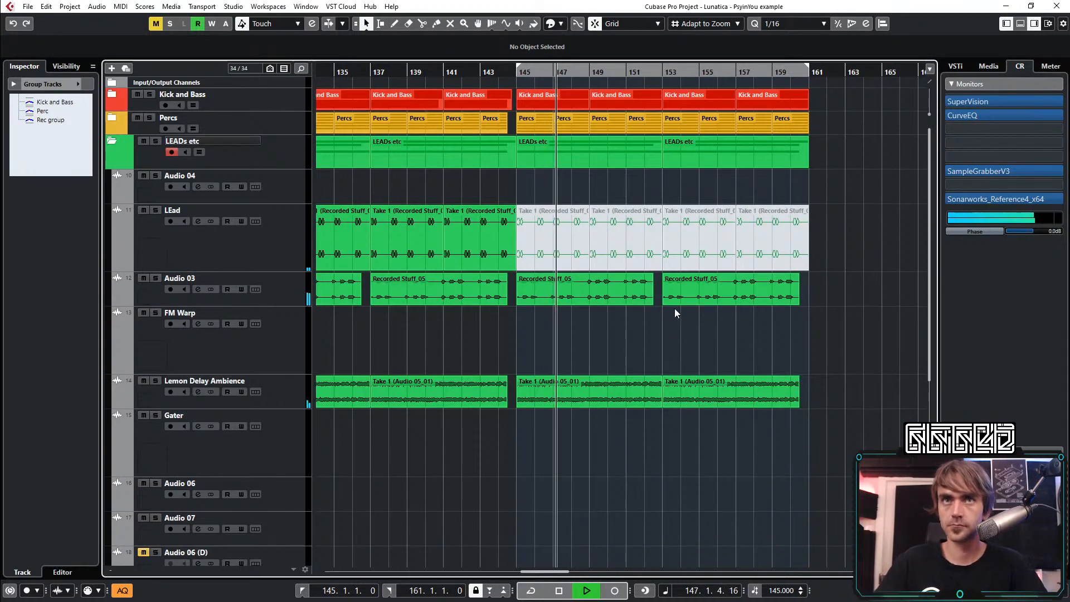
scroll(672, 315, down, 2)
scroll(670, 314, down, 2)
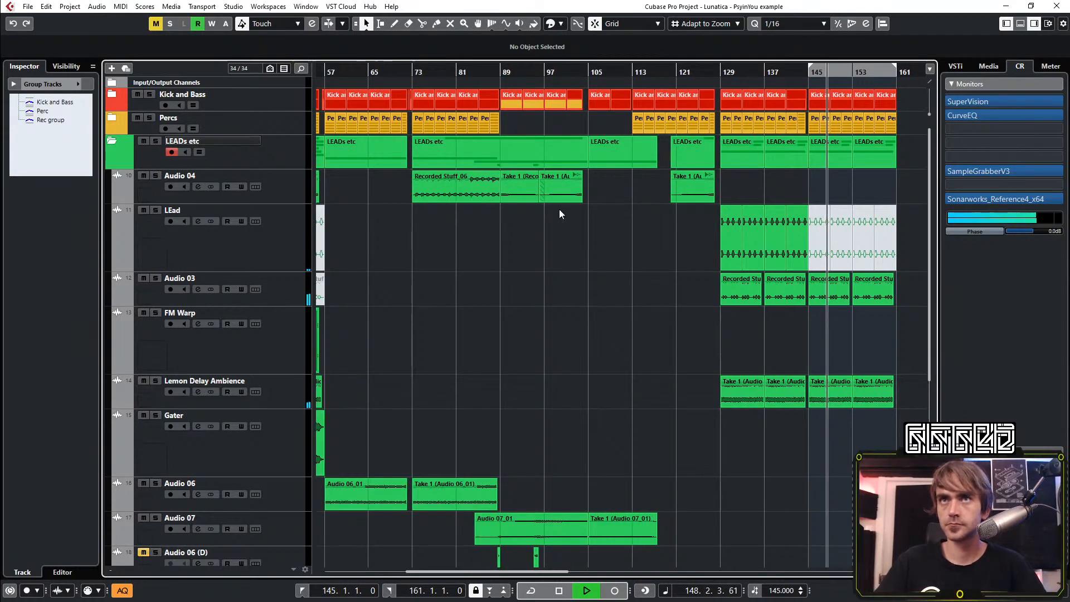
drag(438, 185, 828, 179)
scroll(808, 149, up, 3)
click(754, 72)
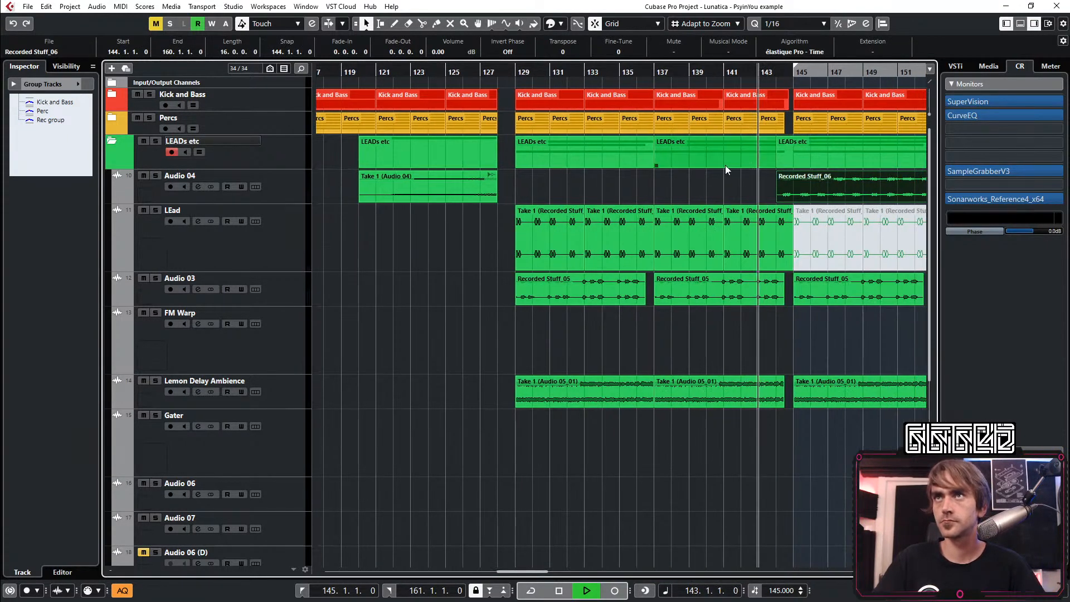
scroll(669, 186, right, 5)
key(h)
drag(433, 187, 467, 192)
scroll(522, 267, down, 3)
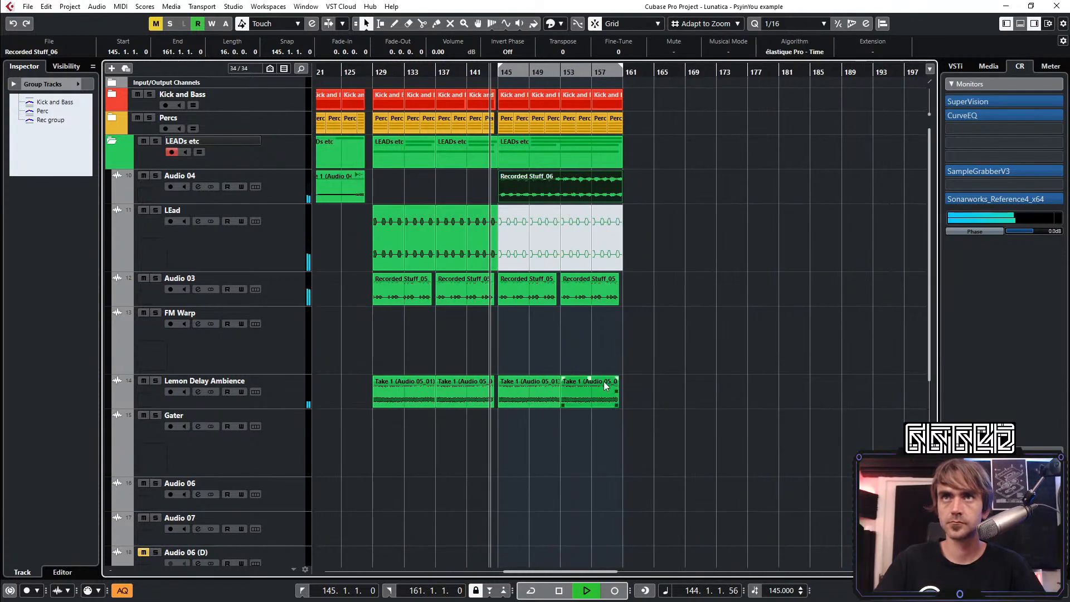
click(710, 349)
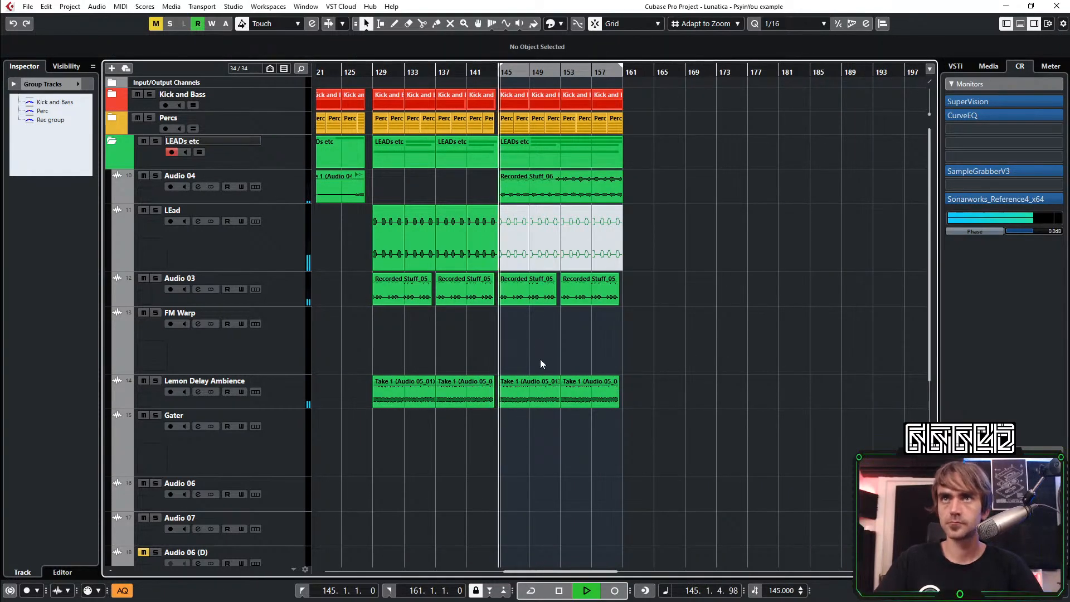
Unmute the LEad clips from bar 145 to 161 and mute the two Audio 03 clips in that range
scroll(540, 359, up, 3)
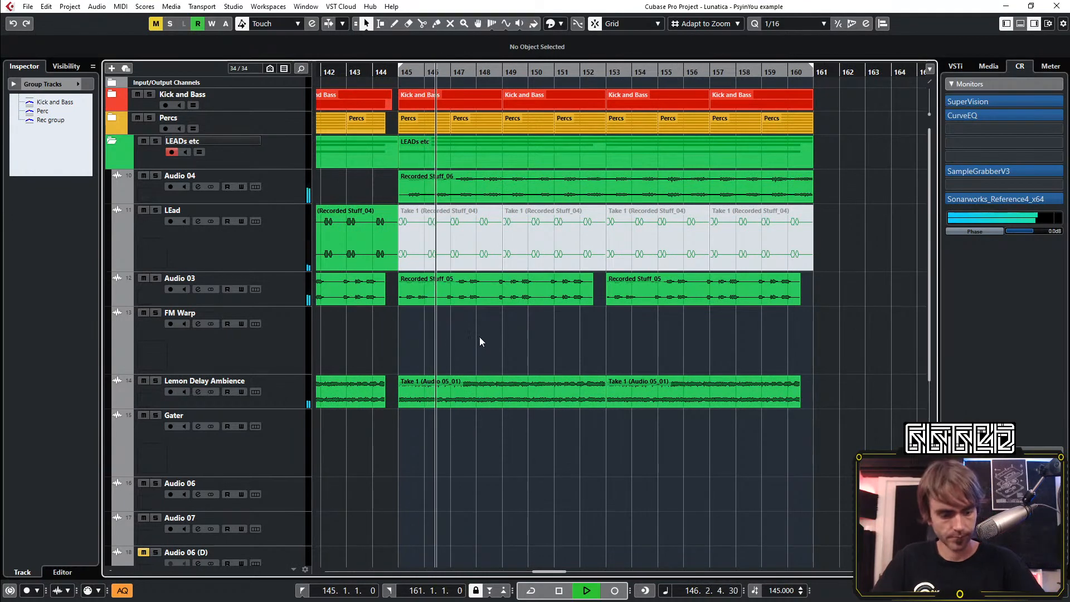
click(760, 237)
key(space)
key(space)
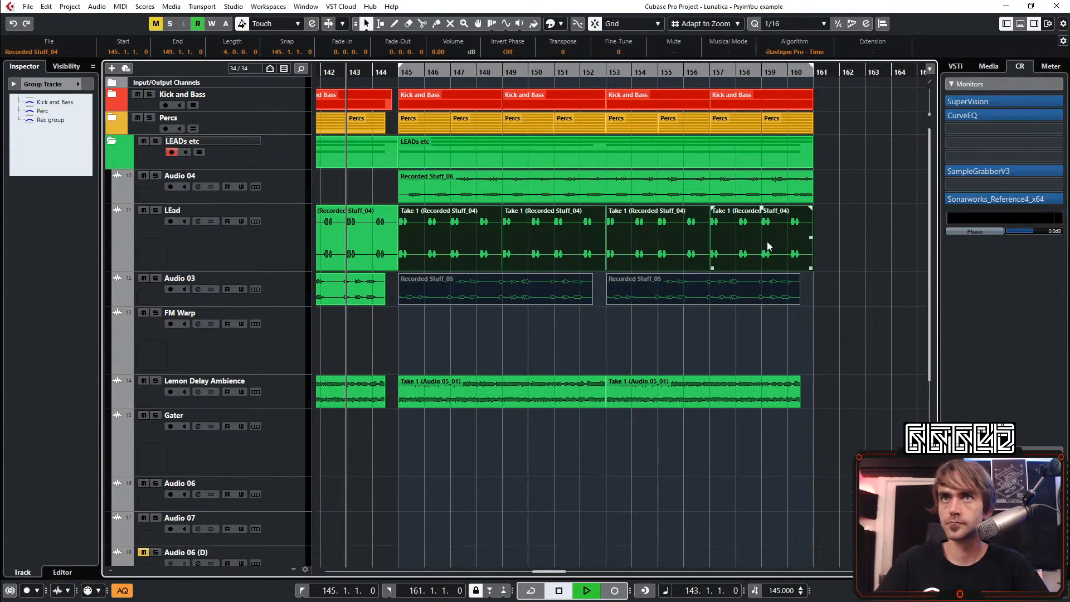
shift+click(653, 195)
Mute the two ANA2 x64 01 parts from bar 145 to 161 and play the transition into that section
scroll(652, 201, down, 5)
scroll(660, 260, left, 5)
scroll(663, 259, down, 5)
scroll(663, 257, down, 3)
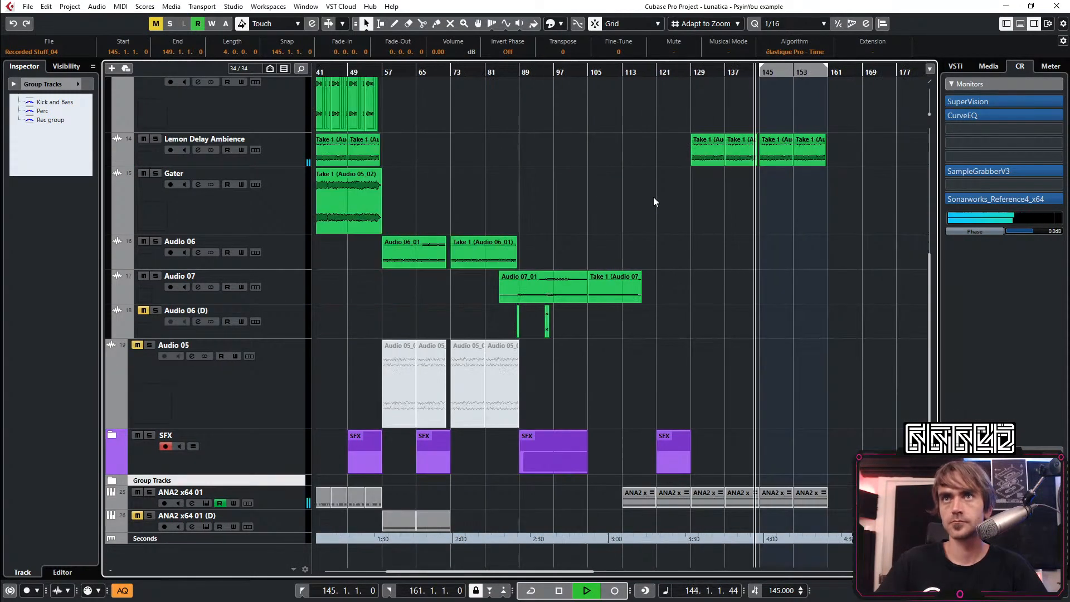
scroll(664, 279, up, 5)
scroll(664, 278, up, 4)
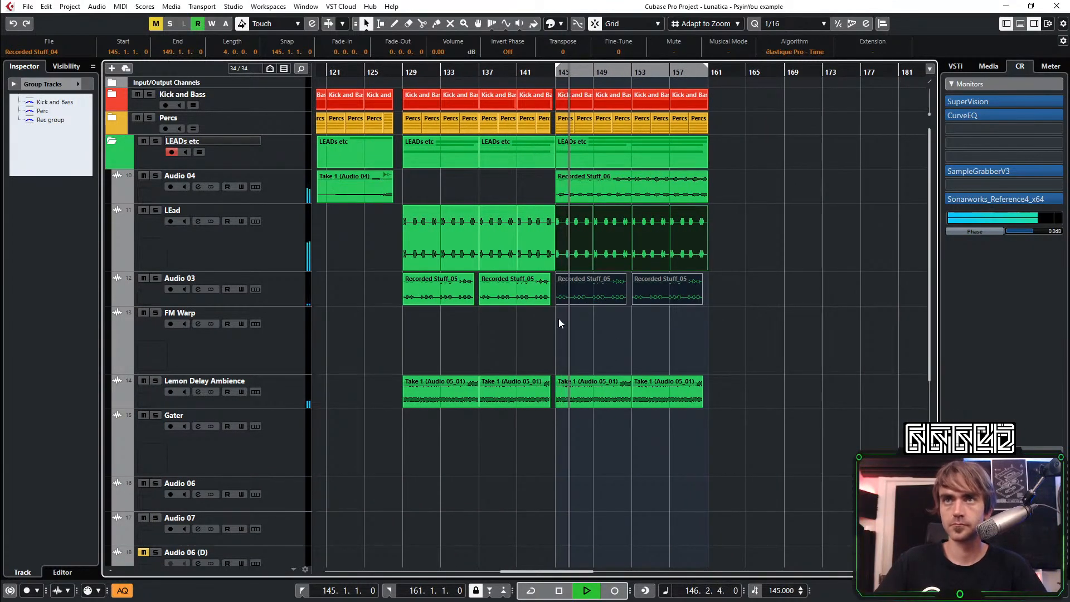
scroll(566, 312, down, 5)
click(693, 398)
key(7)
drag(708, 427, 602, 530)
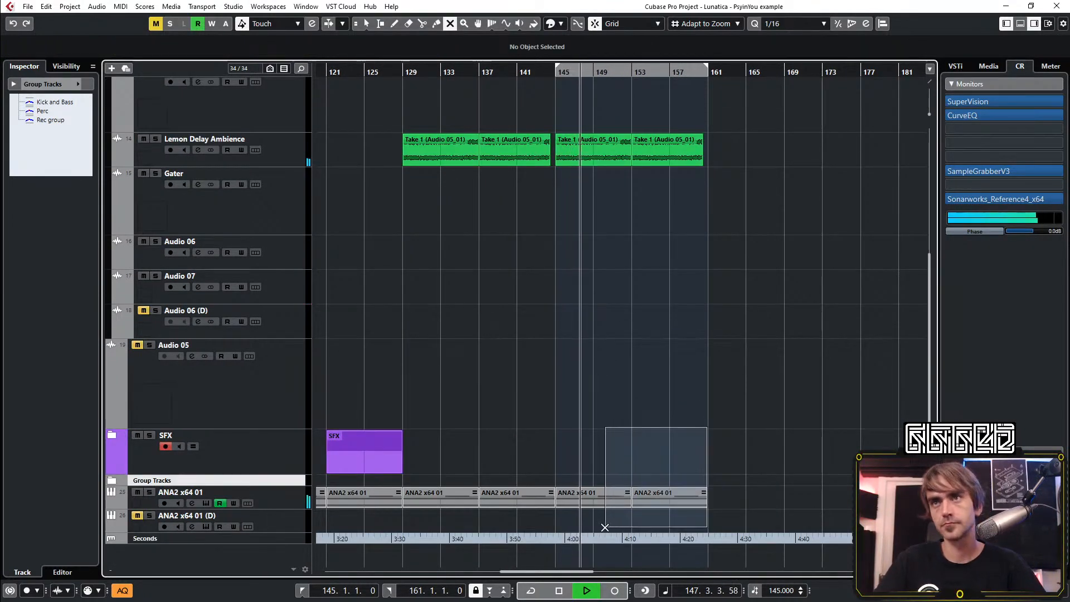
key(1)
key(space)
scroll(517, 399, left, 3)
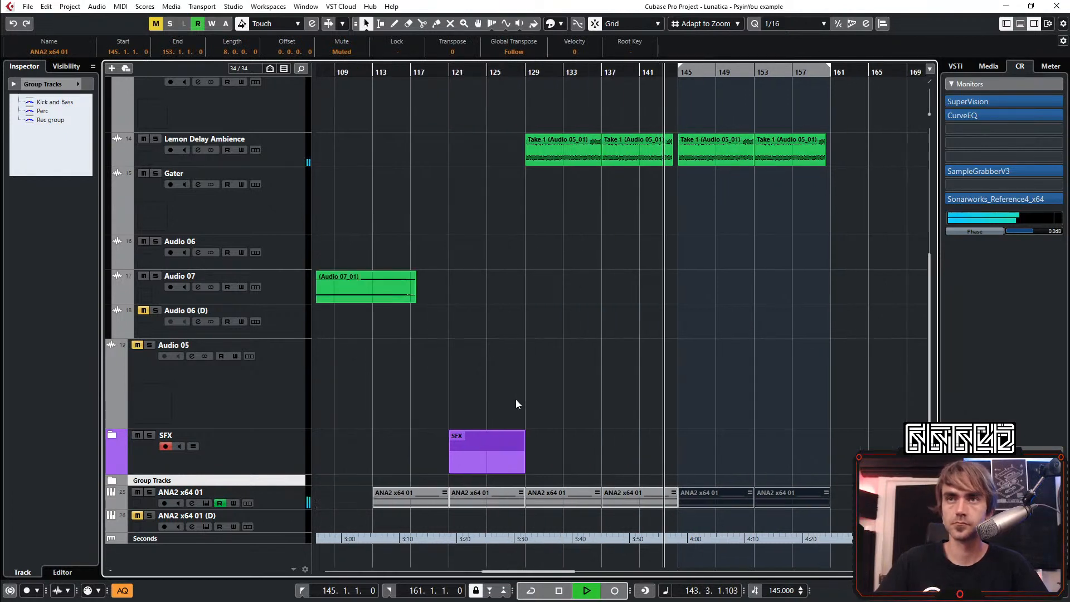
Select the ANA2 x64 01 track and collapse the LEADs etc folder
click(287, 503)
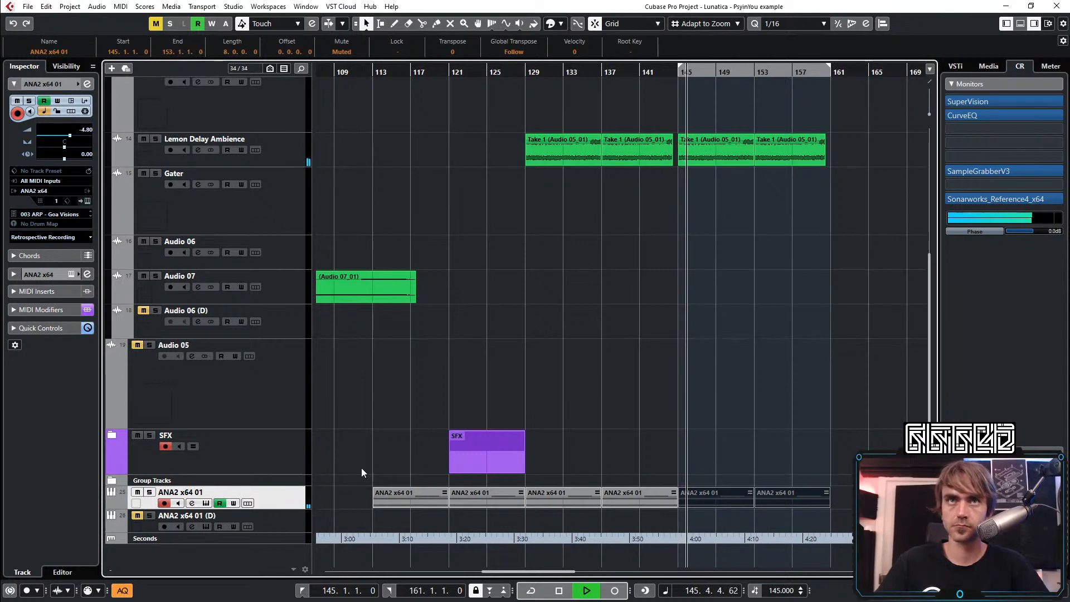
scroll(711, 396, up, 5)
scroll(680, 429, down, 5)
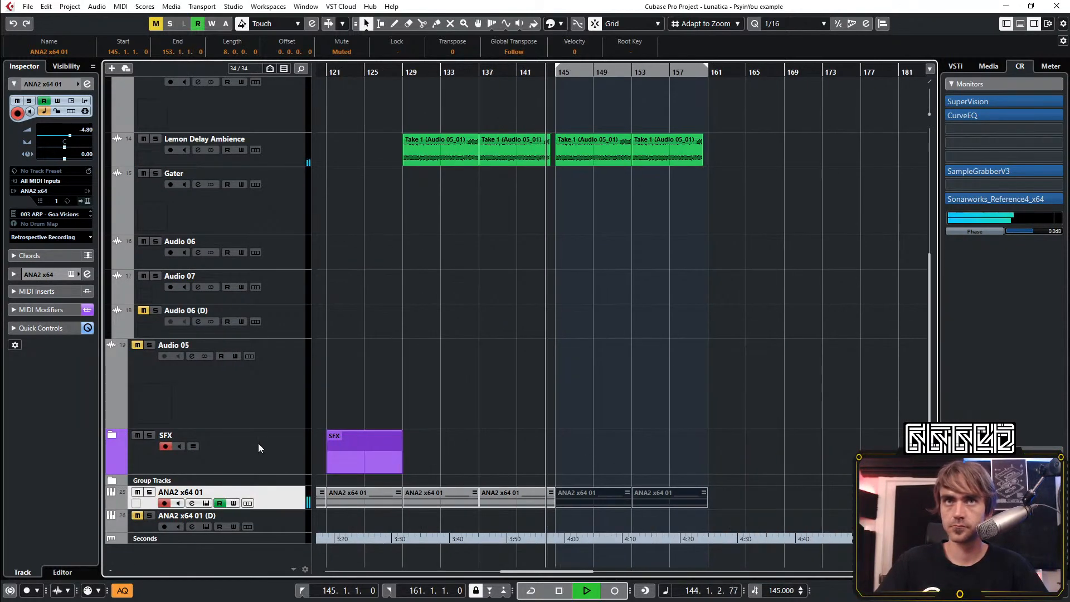
scroll(272, 406, up, 5)
click(112, 142)
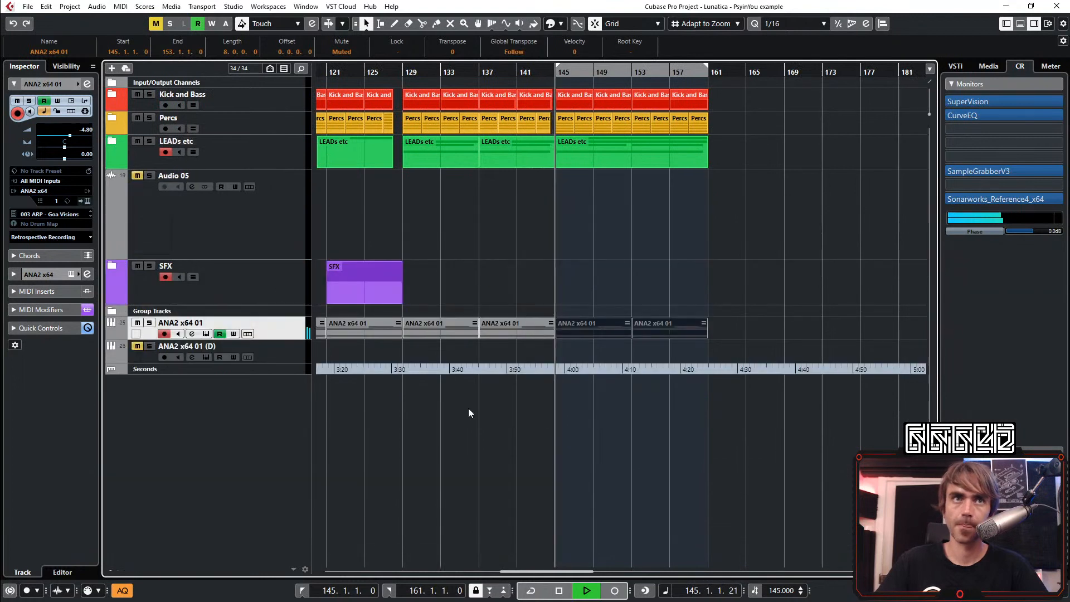
Play the arrangement from bar 145 to 161 and replay the transition from bar 143
click(664, 276)
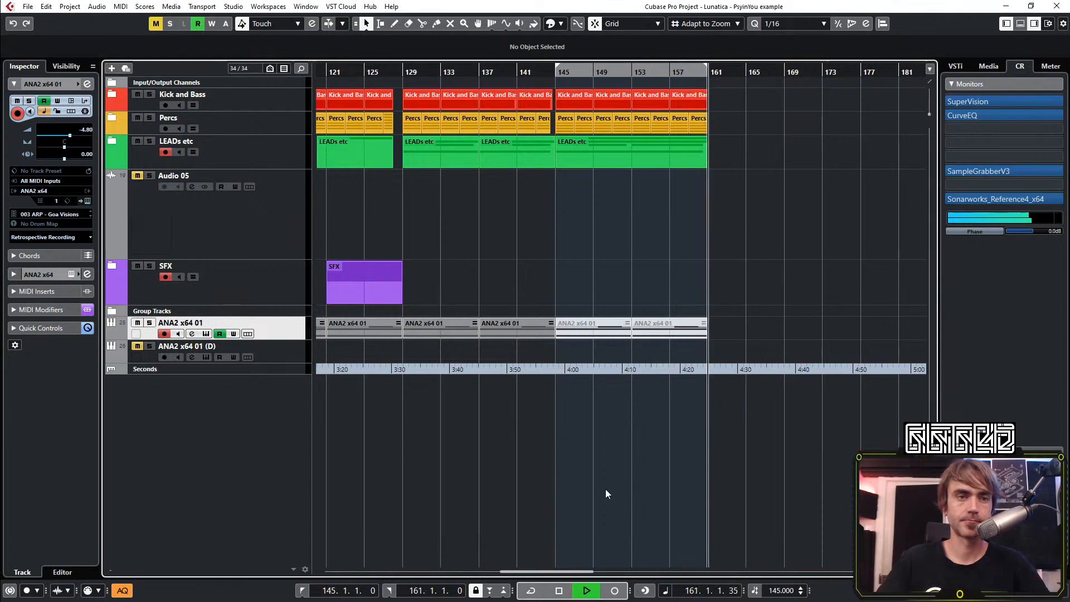
click(533, 71)
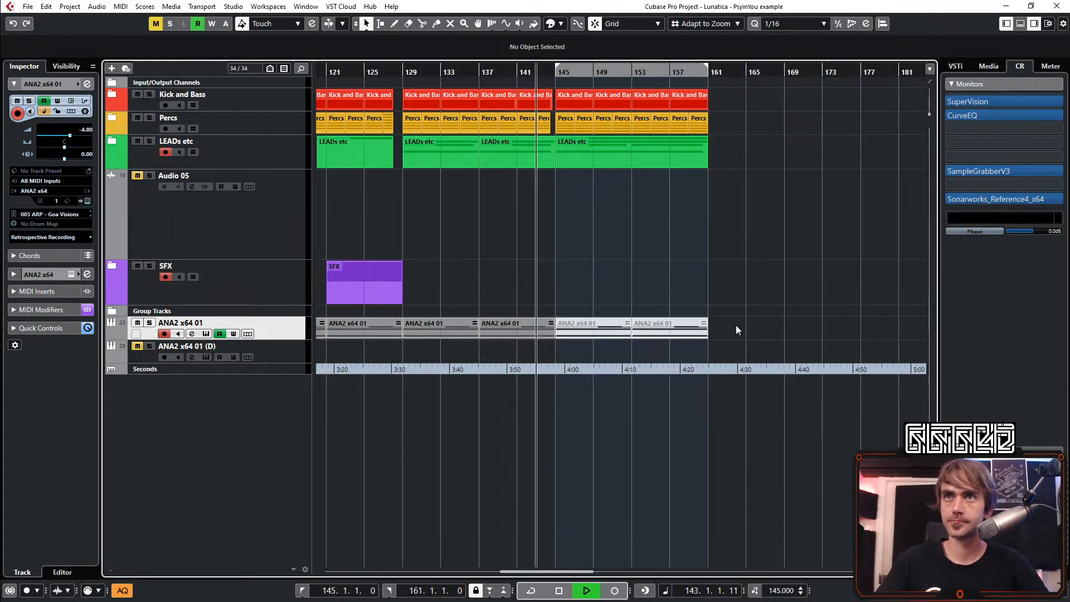
scroll(387, 219, left, 5)
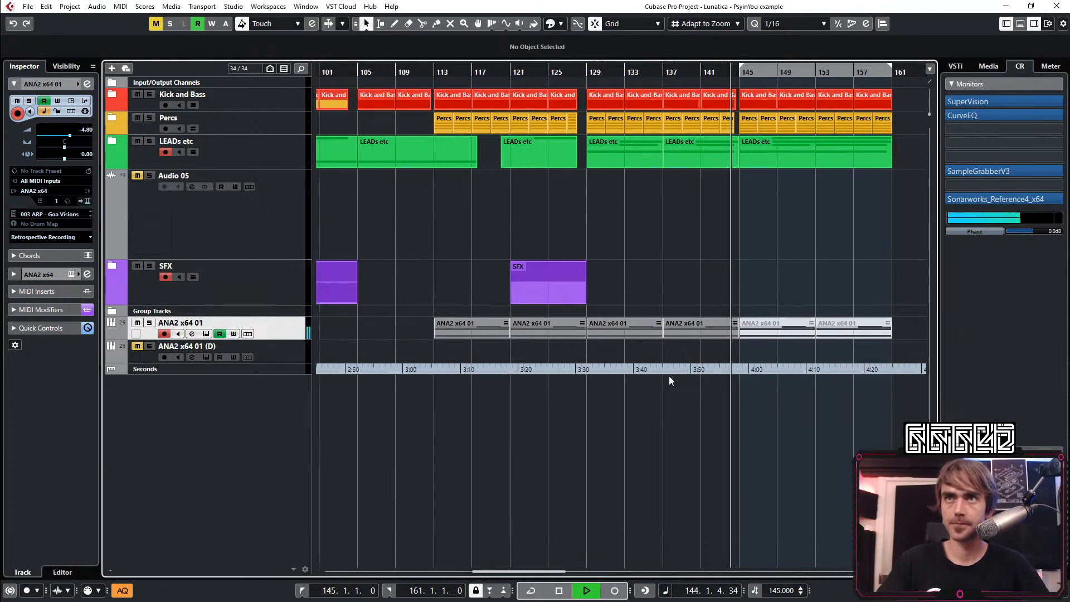
key(space)
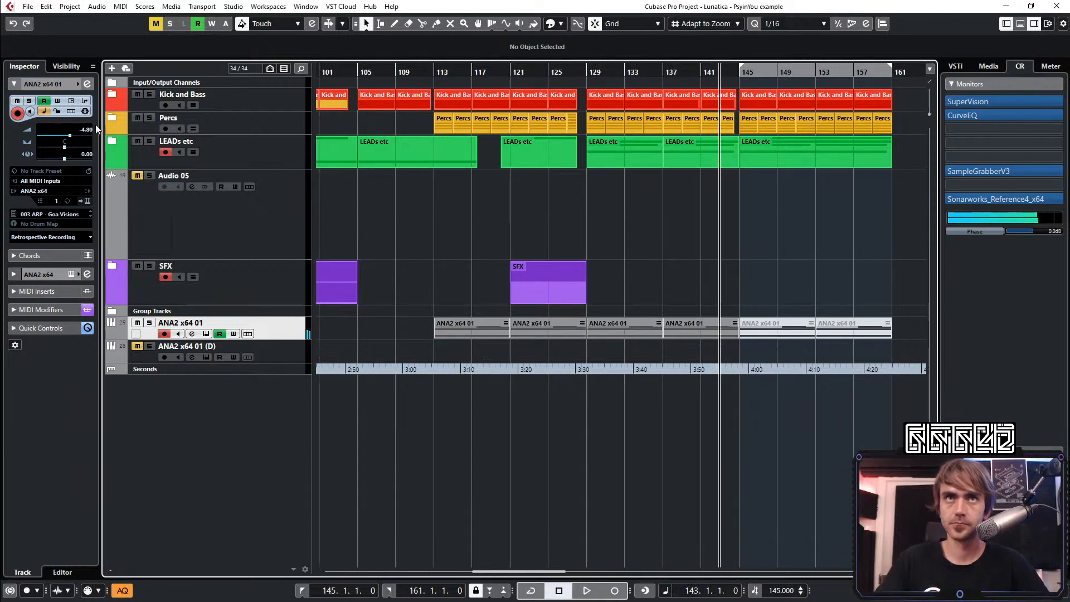
Record automation in ANA2 that raises the Delay send effect's feedback going into bar 145, and replay the transition
click(87, 200)
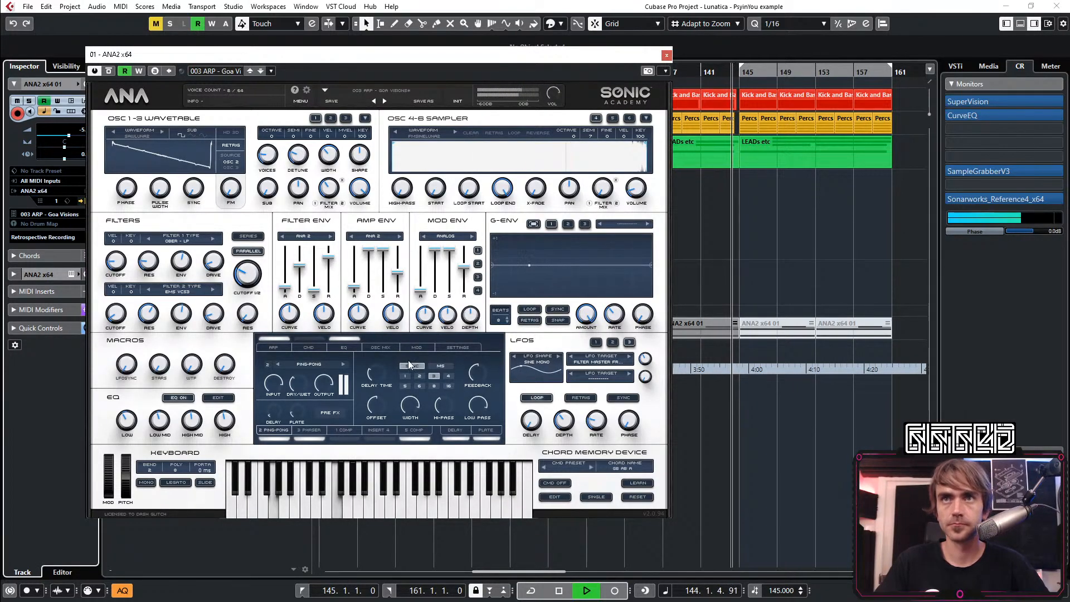
click(453, 432)
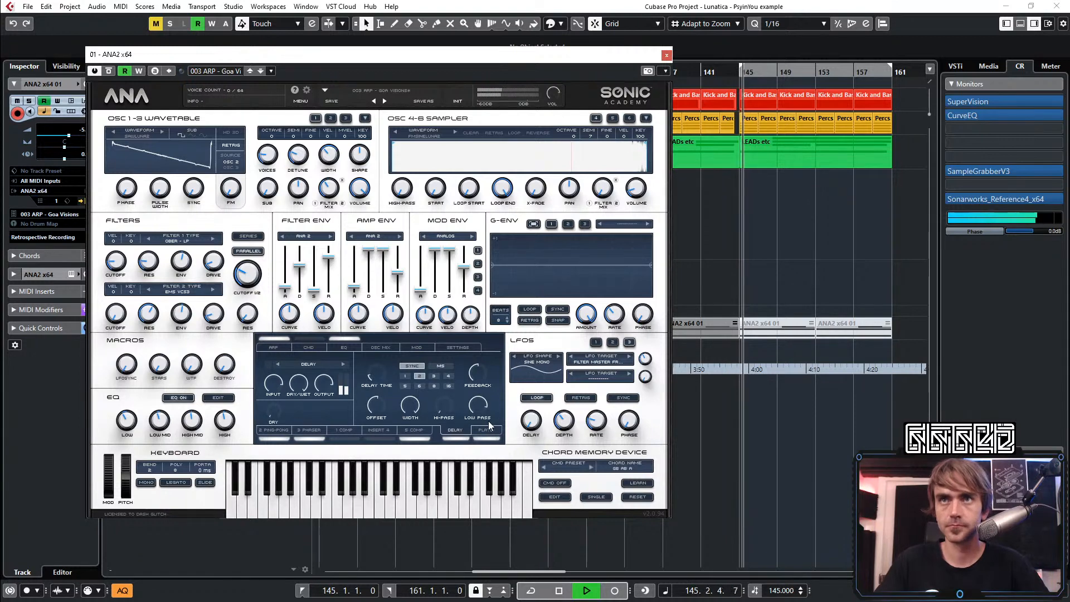
click(139, 71)
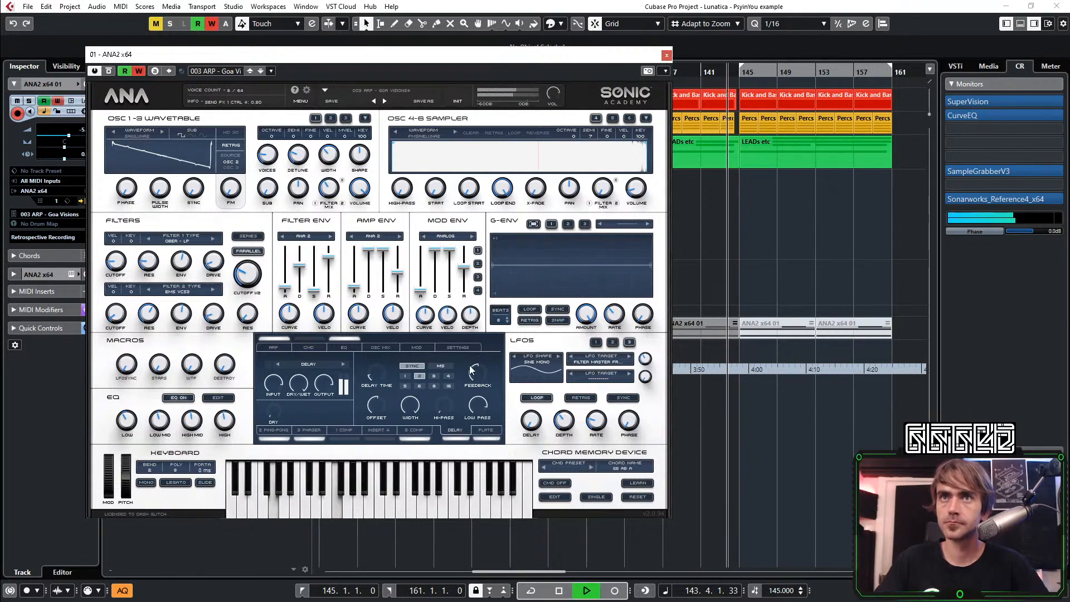
drag(472, 369, 482, 375)
drag(498, 333, 504, 329)
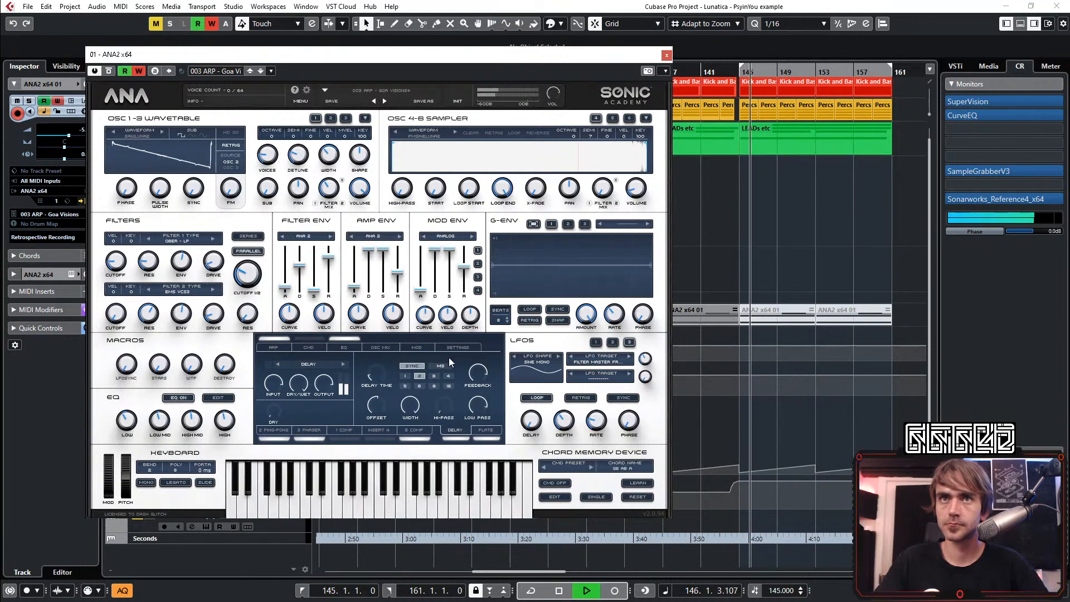
key(space)
key(space)
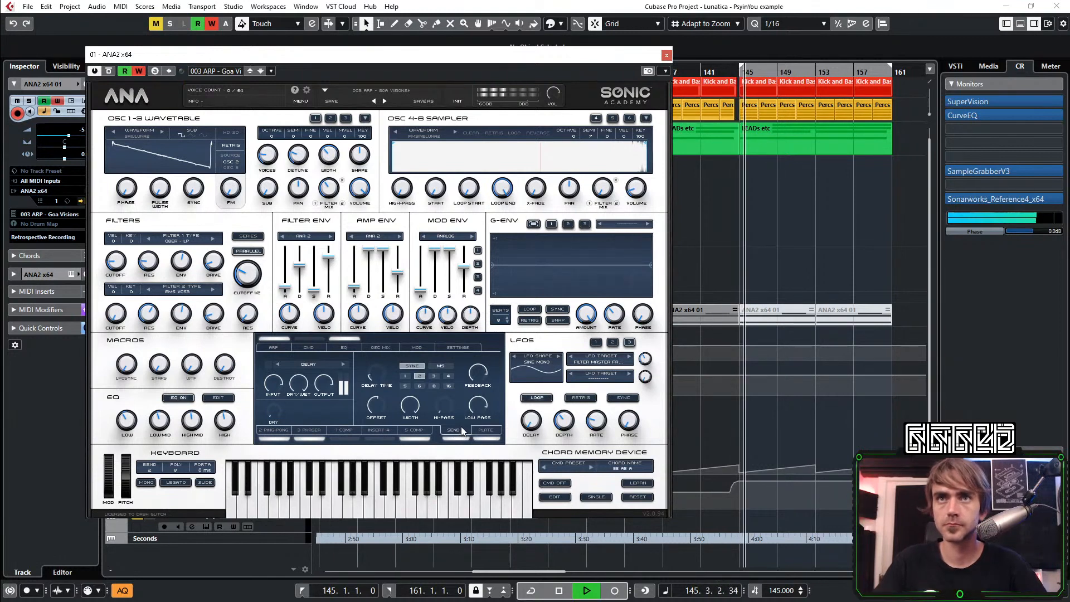
key(space)
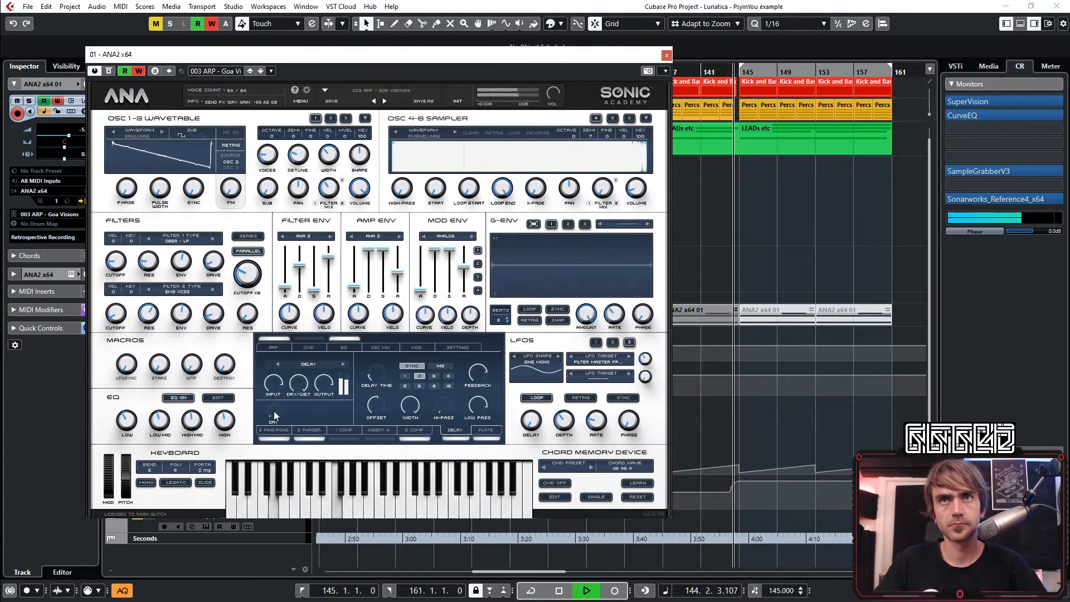
Record automation raising the Delay send's dry gain to about -2.85 dB going into bar 145, and replay the transition
drag(273, 411, 287, 353)
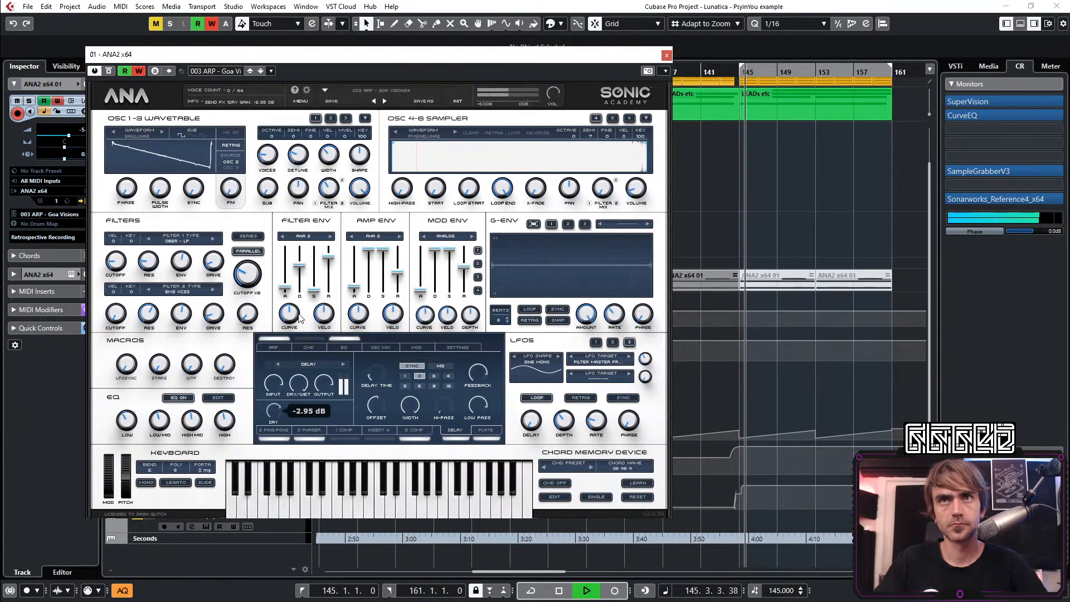
key(space)
key(space)
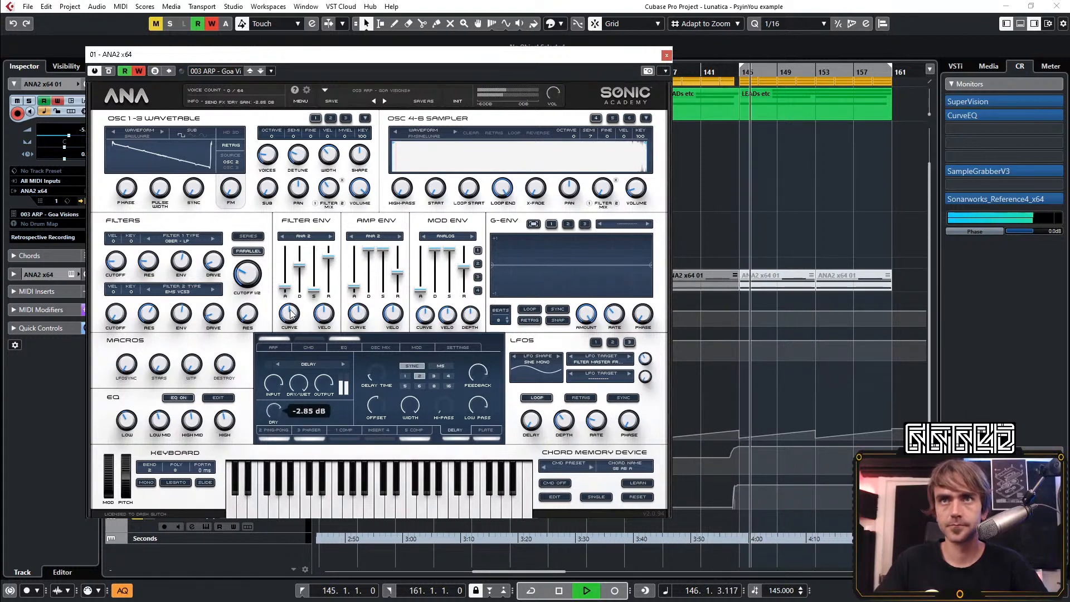
key(space)
key(space)
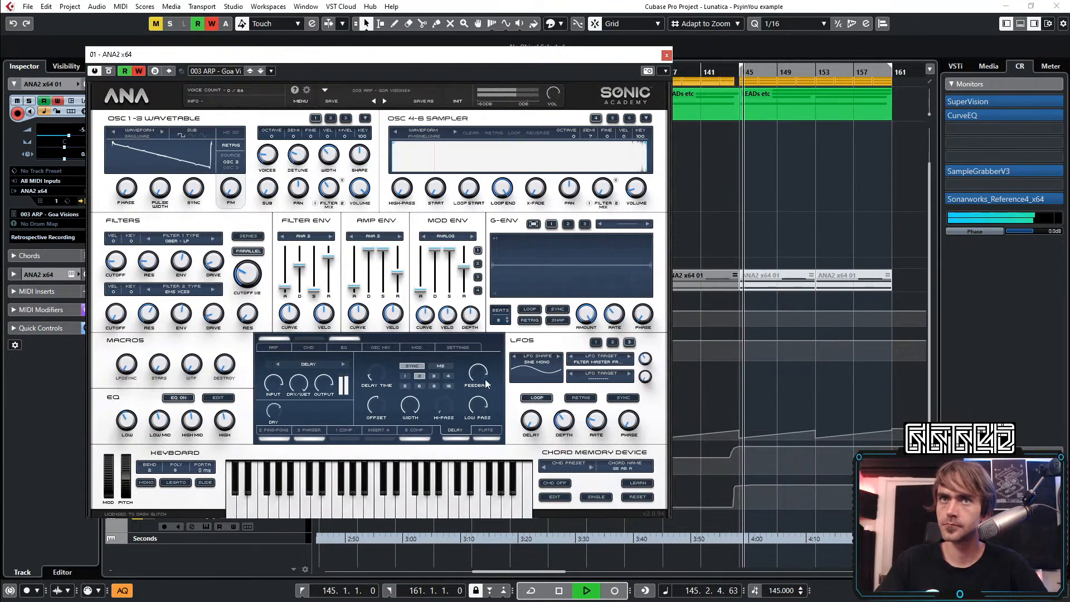
Turn off automation writing, set the Delay effect's synced delay time to 3 and close the ANA2 editor
click(139, 71)
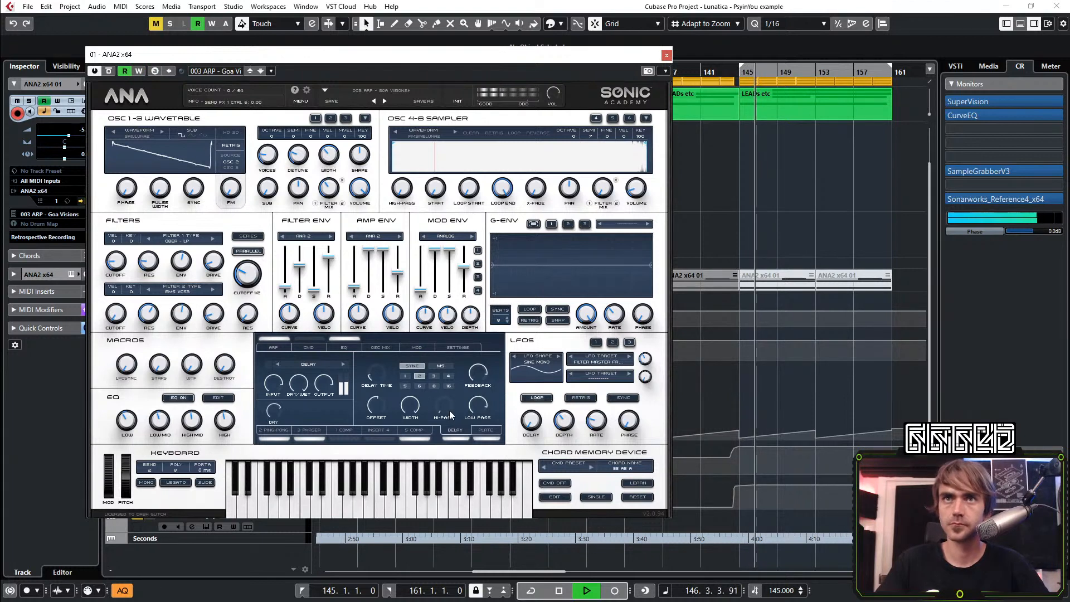
click(434, 376)
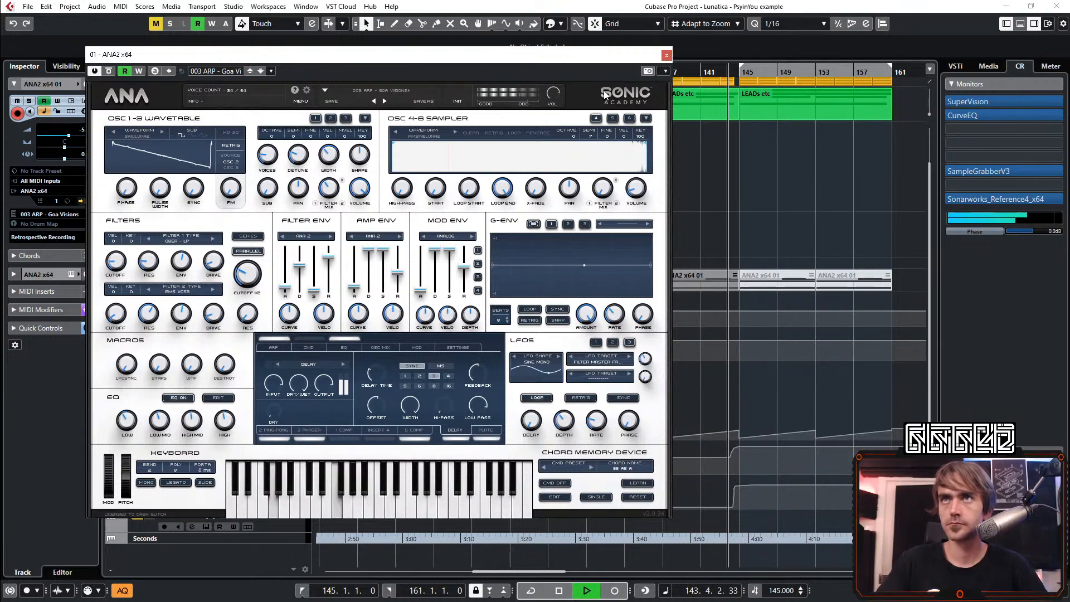
click(666, 55)
Enlarge the ANA2 Fx1Ctrl4 automation lane, raise its point at bar 145 to 91.48 and replay the transition
key(h)
key(h)
key(h)
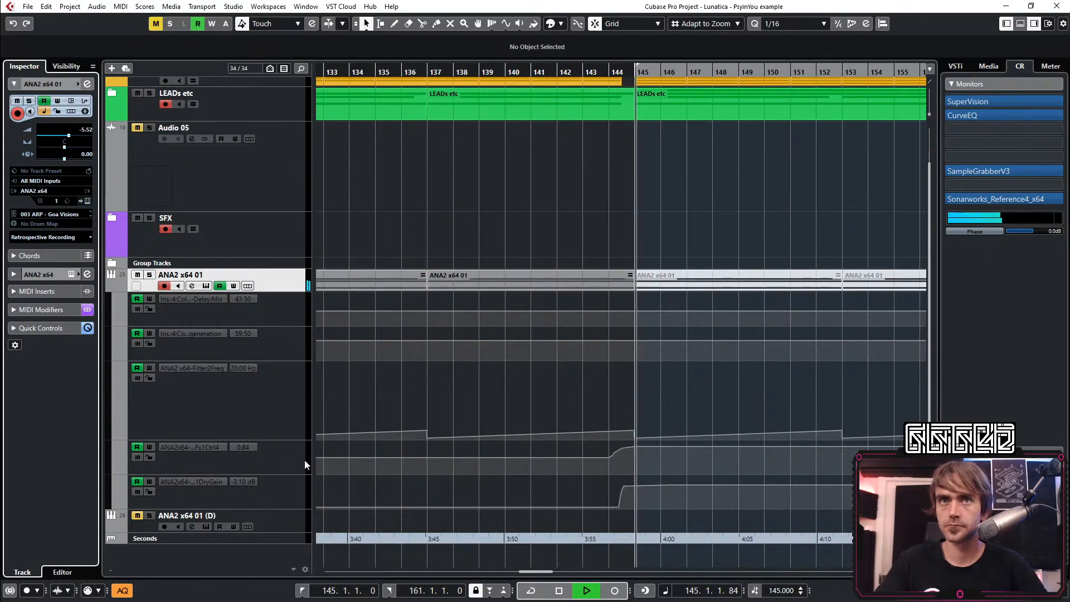
click(286, 468)
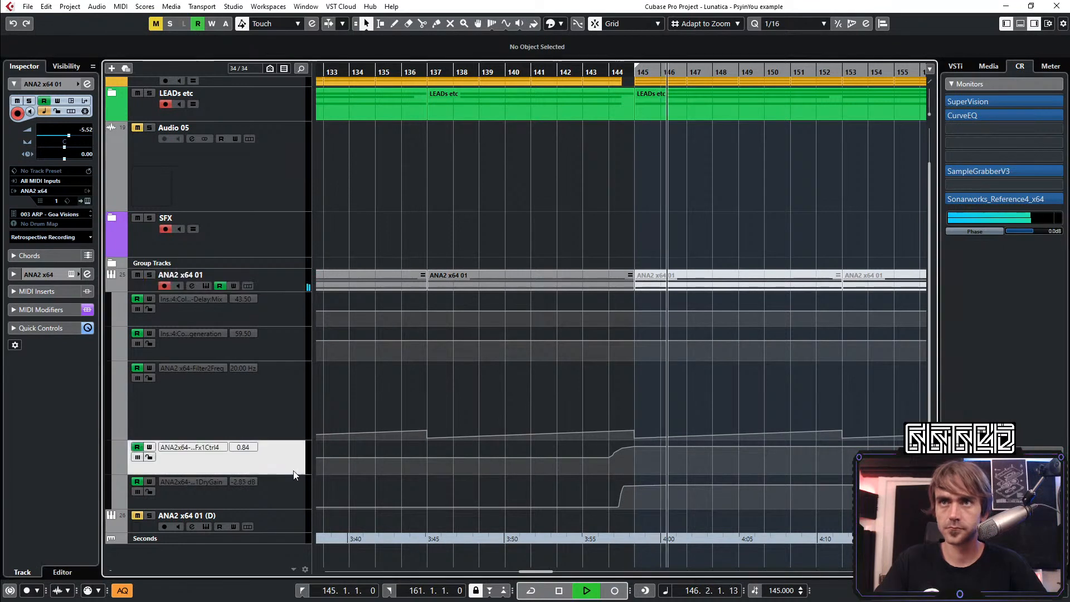
drag(287, 472, 287, 517)
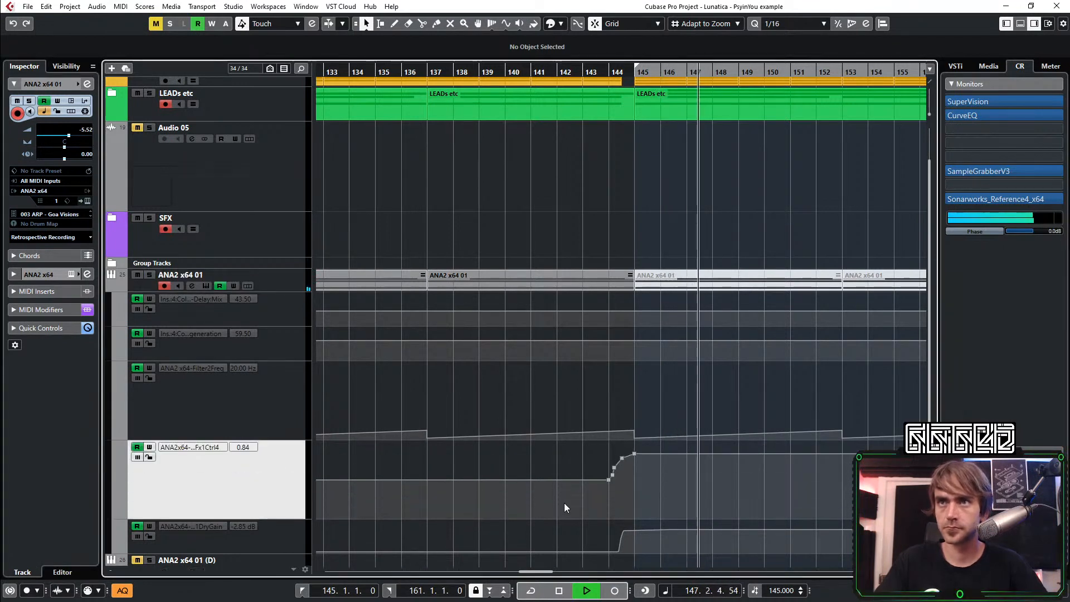
key(space)
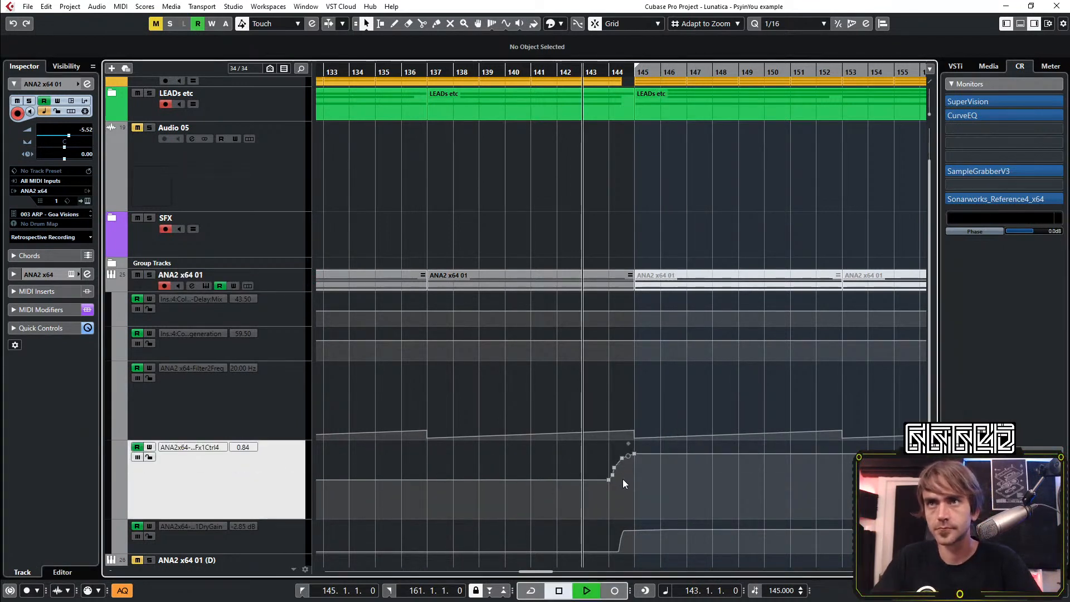
scroll(627, 474, up, 3)
drag(646, 455, 647, 455)
scroll(664, 471, down, 3)
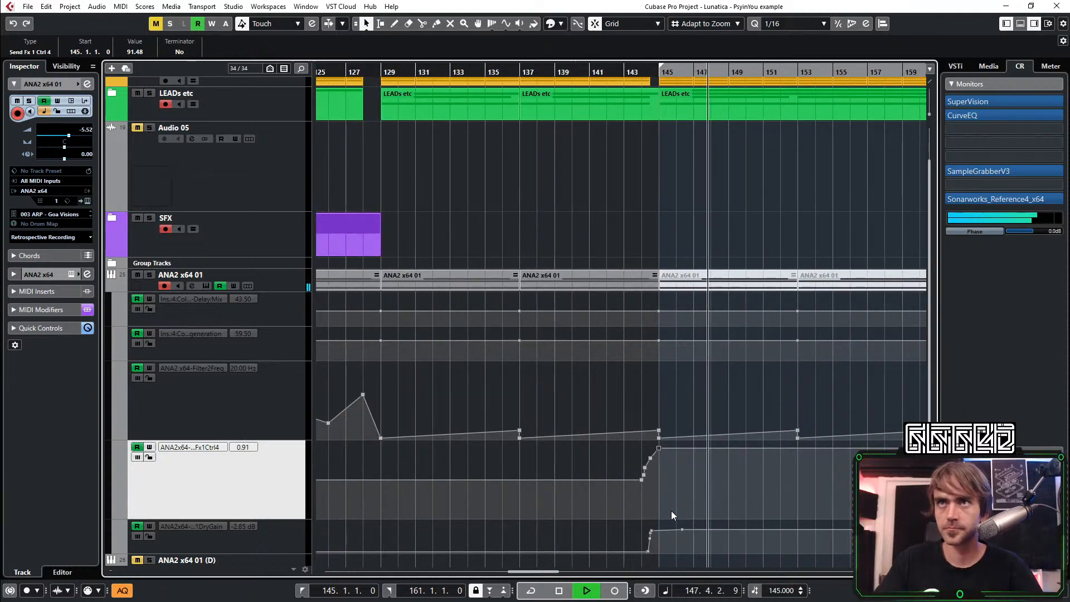
key(space)
key(space)
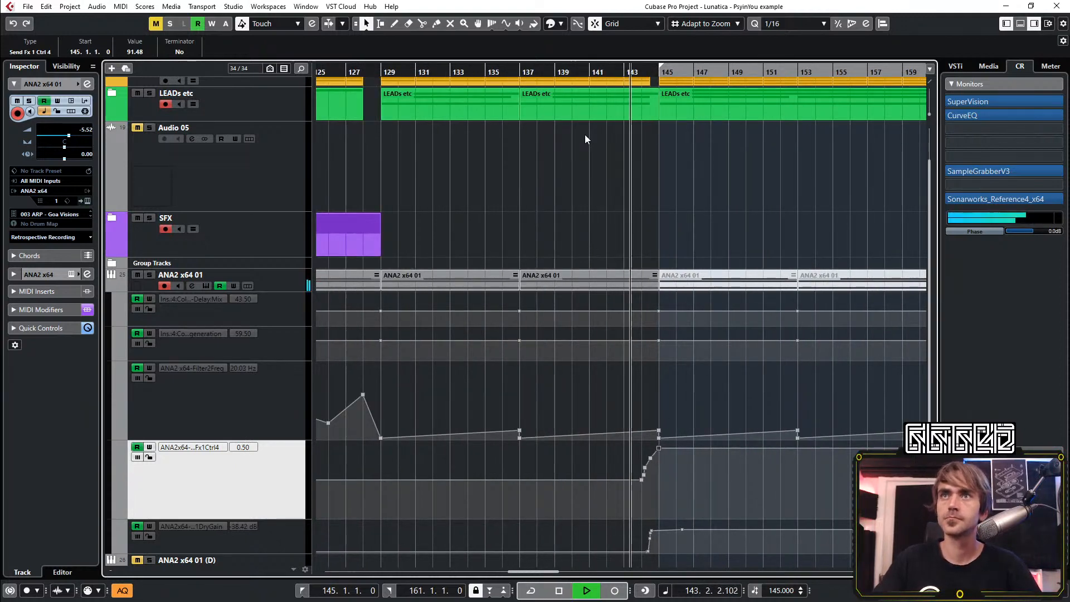
Reopen the ANA2 editor and audition different offset and width settings on the Delay effect while replaying from bar 143
scroll(694, 237, right, 4)
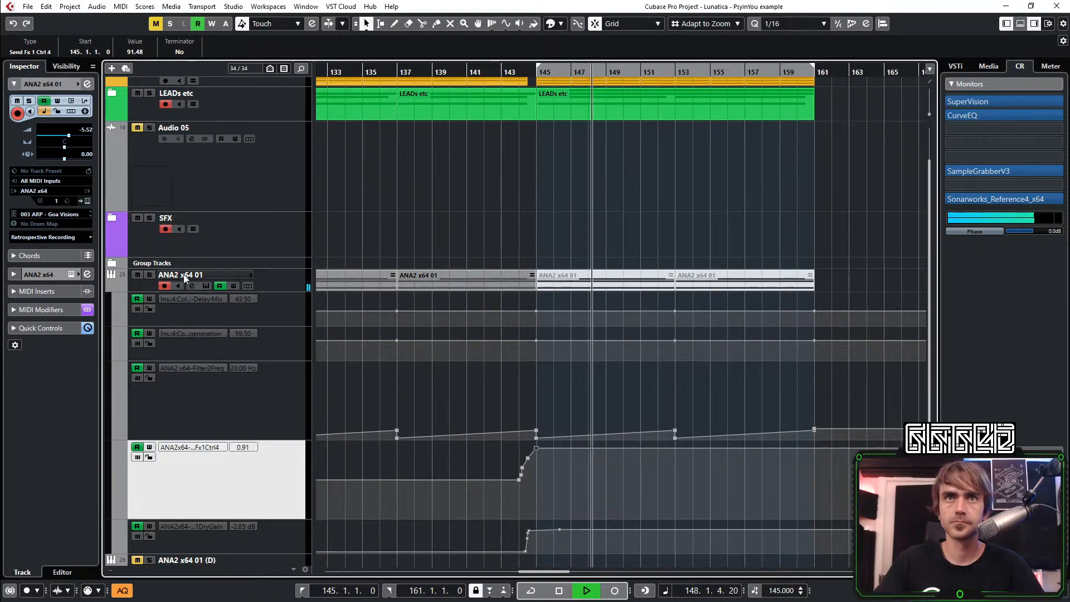
click(288, 283)
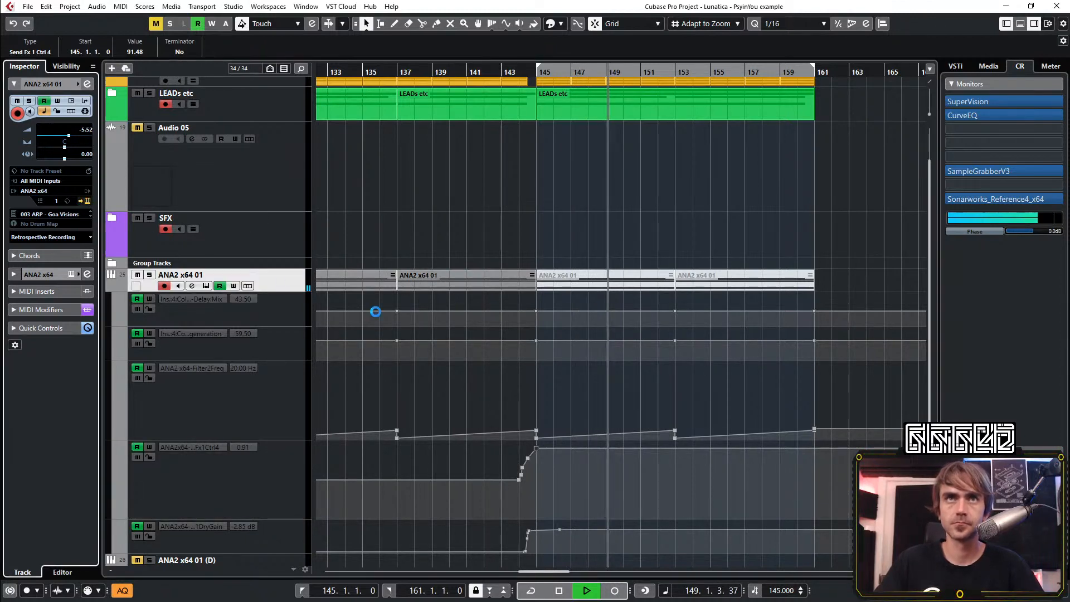
key(space)
key(space)
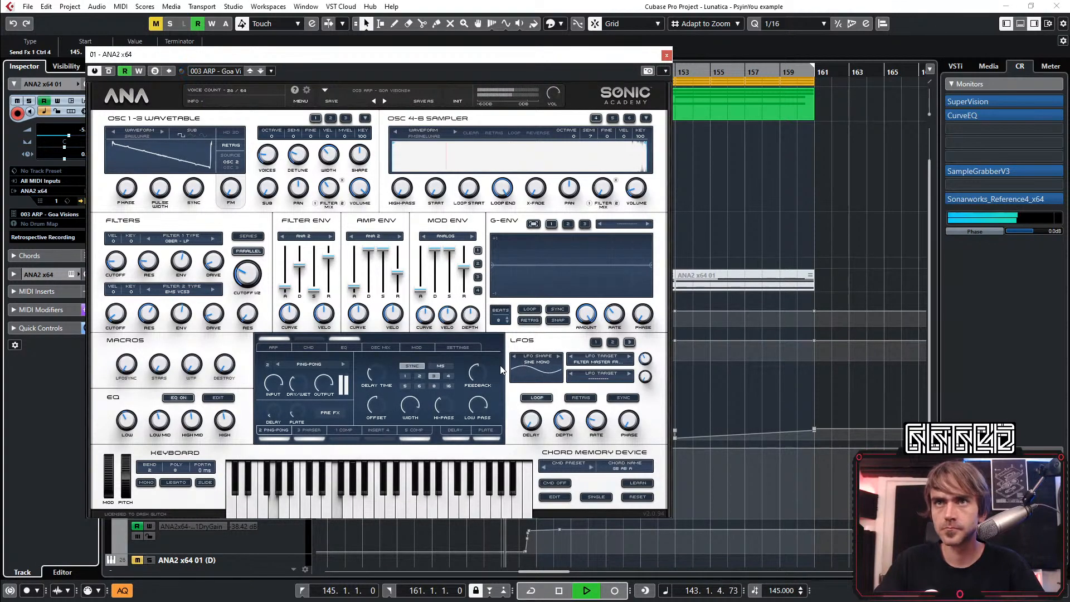
mouse_move(375, 405)
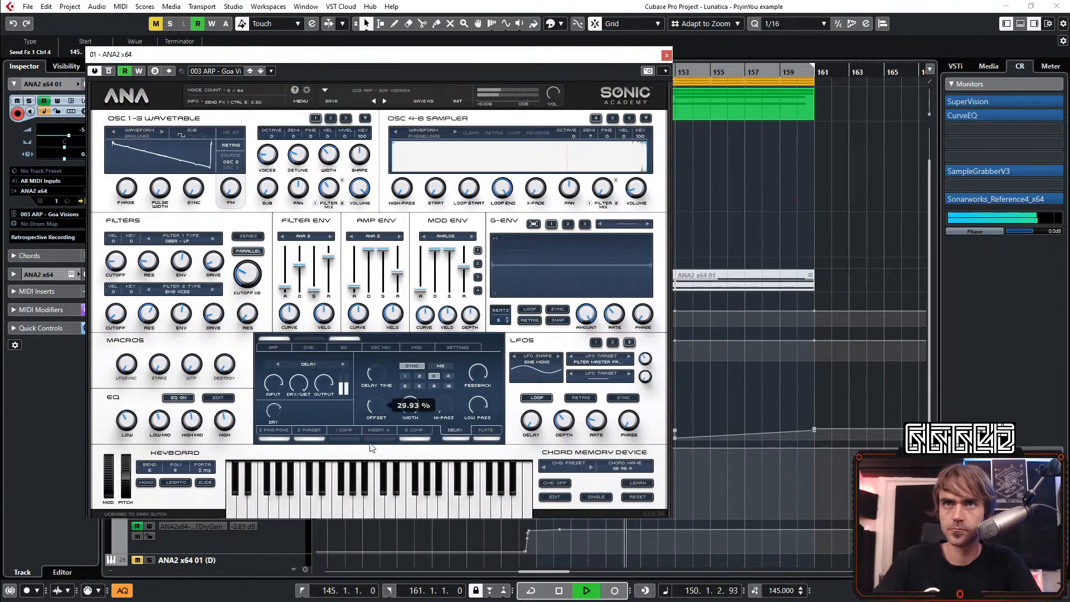
key(space)
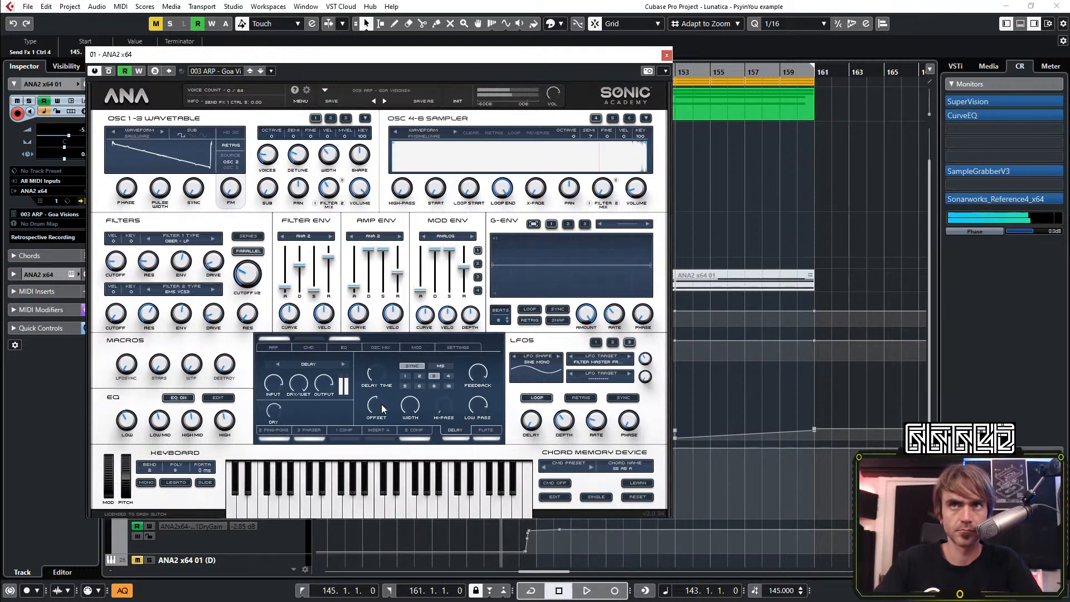
key(space)
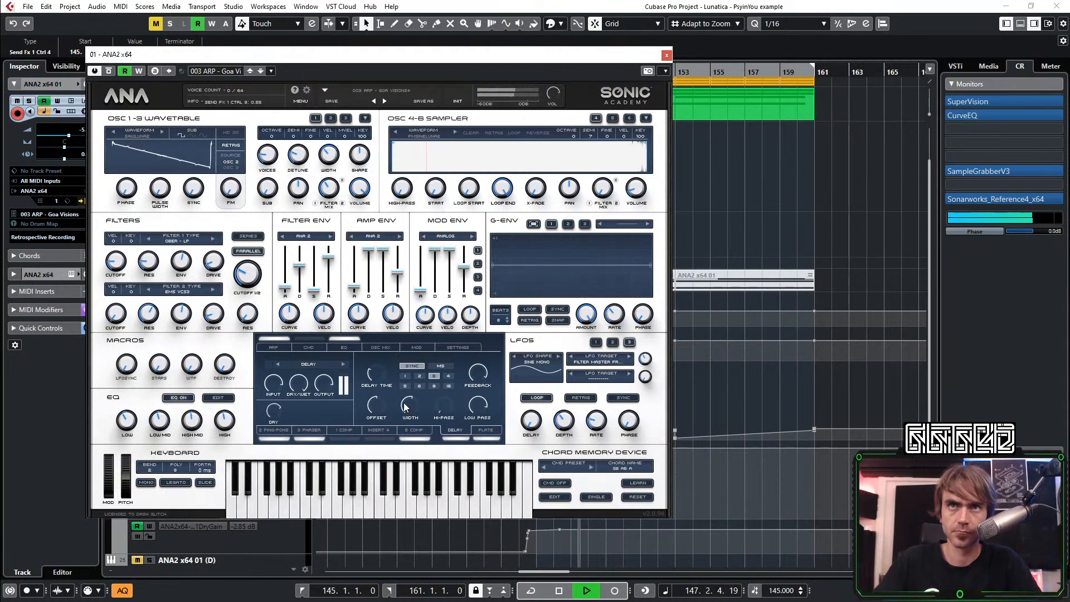
key(space)
key(space)
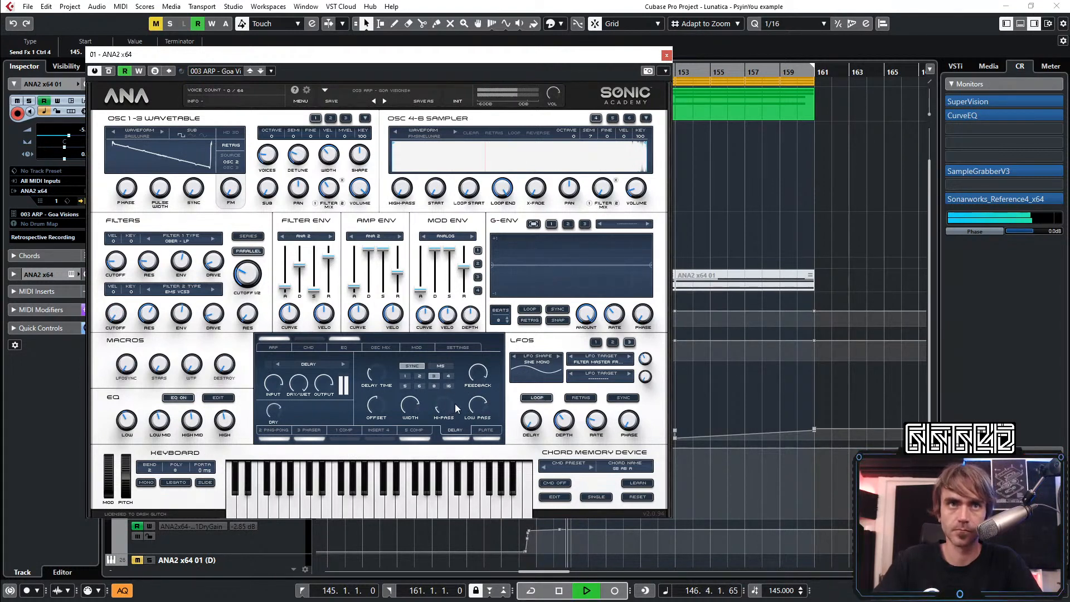
Raise the Delay effect's high-pass slightly, replay the transition and close the ANA2 editor
drag(447, 407, 449, 397)
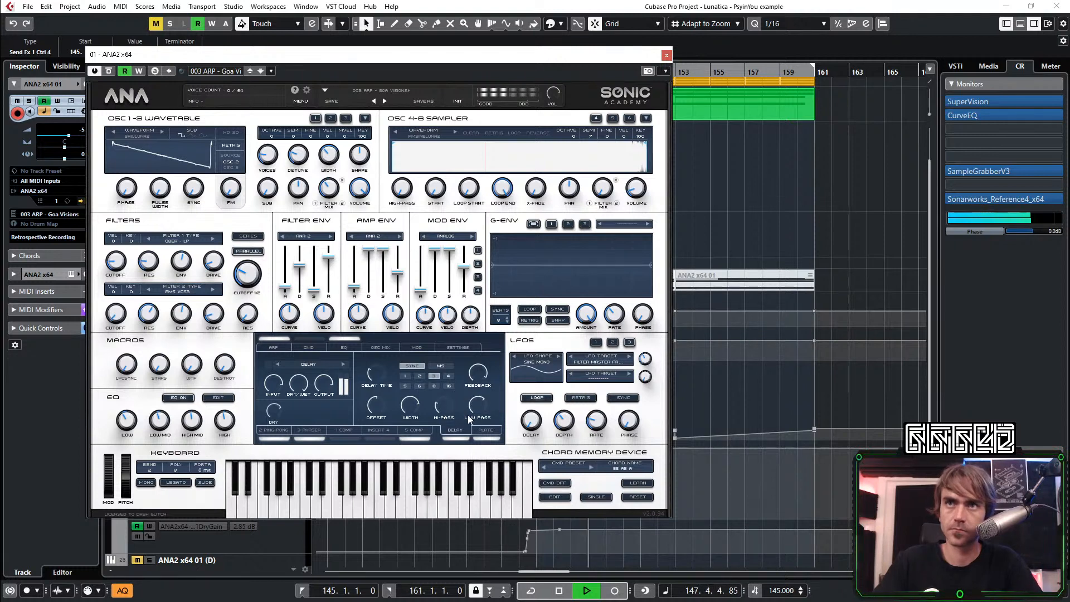
key(space)
key(space)
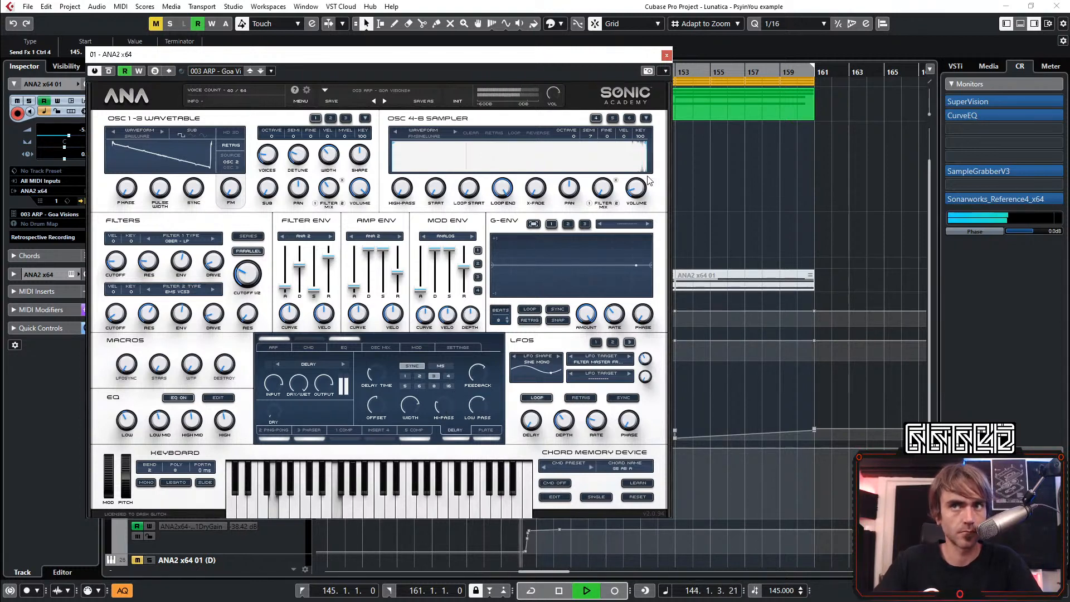
click(667, 55)
Collapse the ANA2 x64 01 automation lanes and add one stereo audio track with Rec group input below it
scroll(703, 371, down, 4)
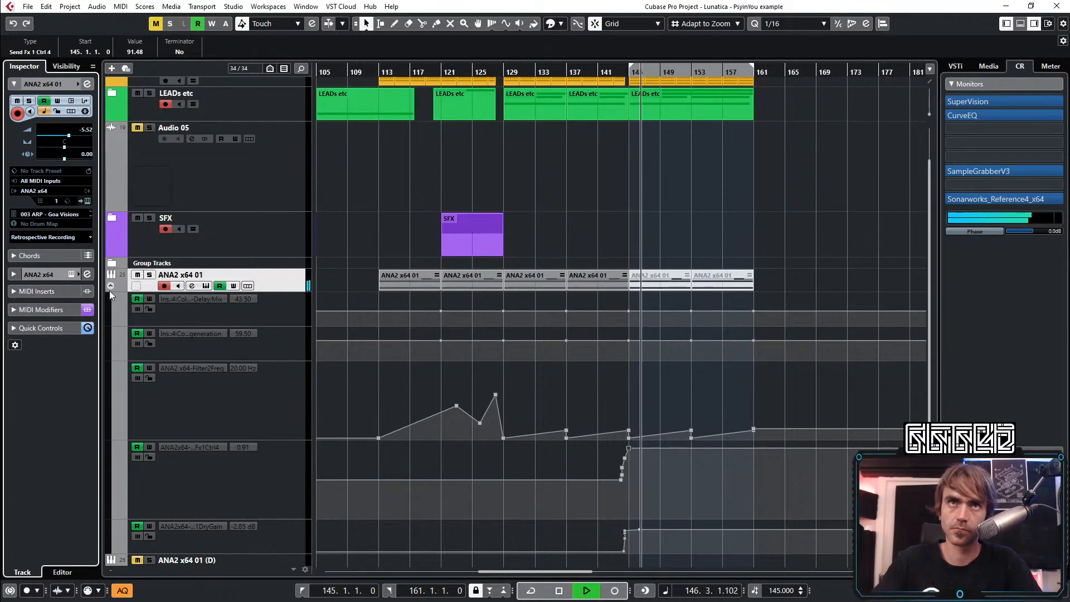
click(111, 286)
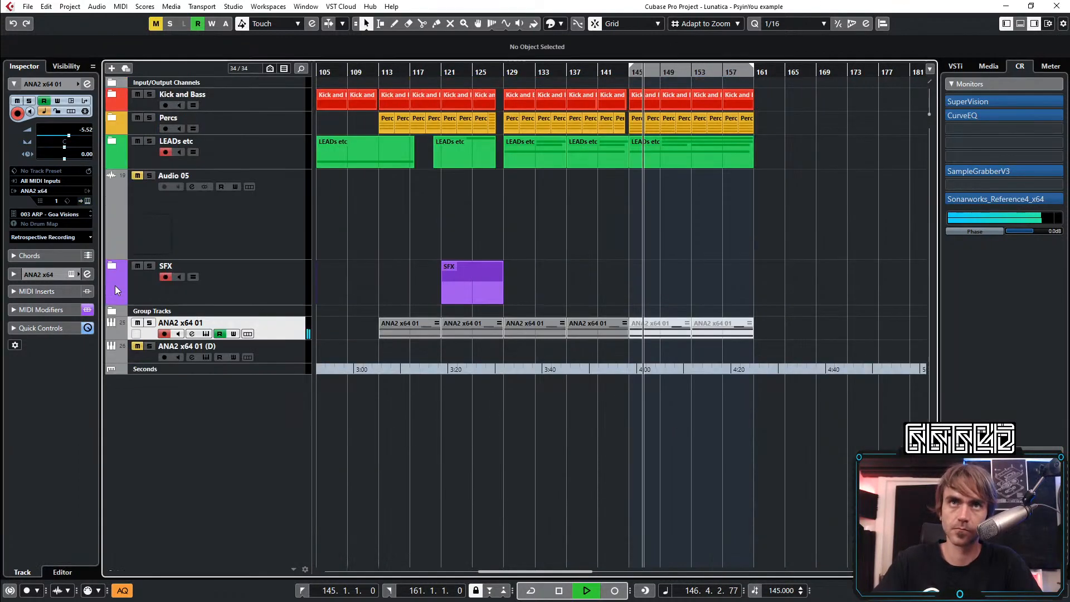
right_click(284, 339)
click(342, 143)
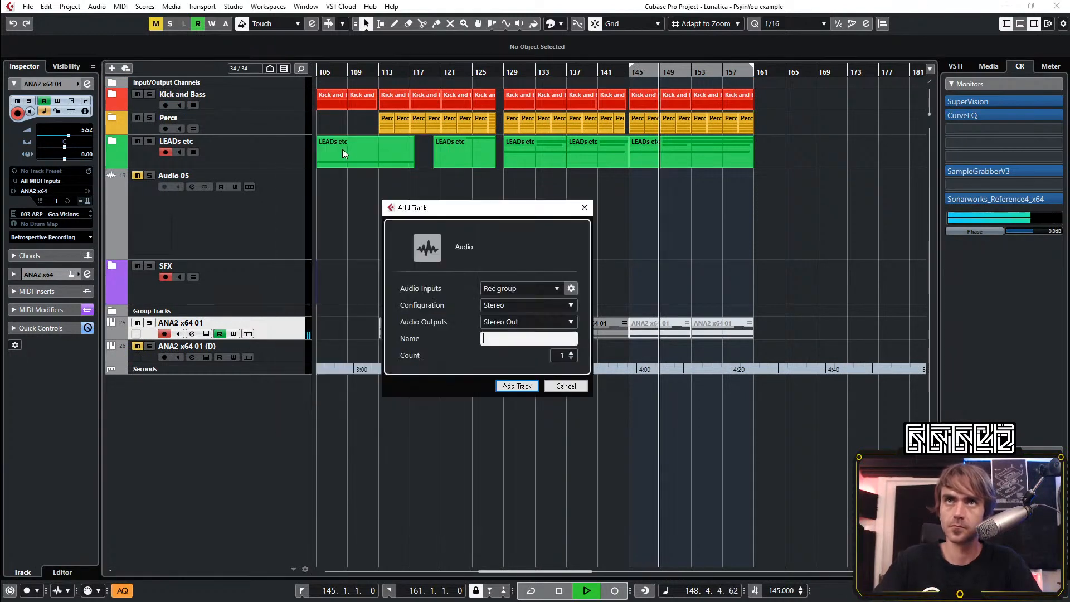
click(565, 386)
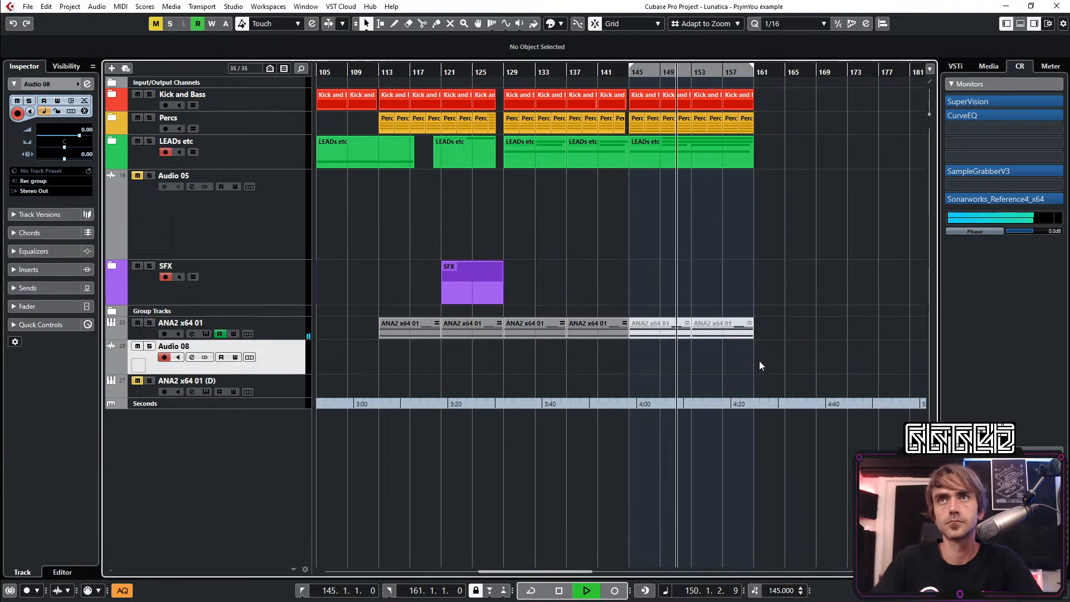
Play from bar 110 and record the ANA2 part onto the Audio 08 track from about bar 112 to bar 156
key(KP_Subtract)
key(space)
drag(355, 74, 354, 72)
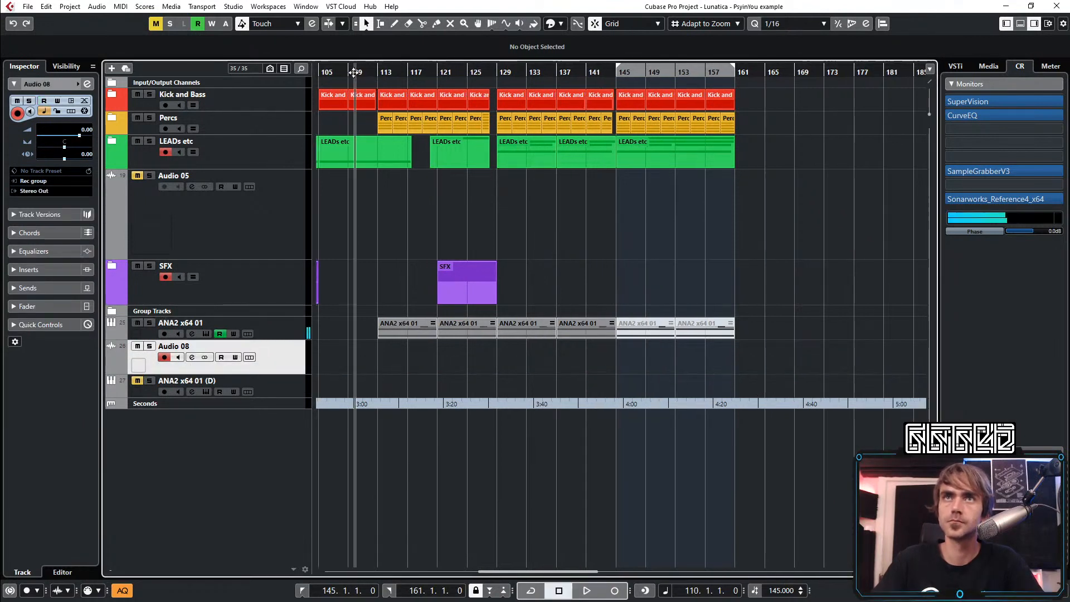
key(space)
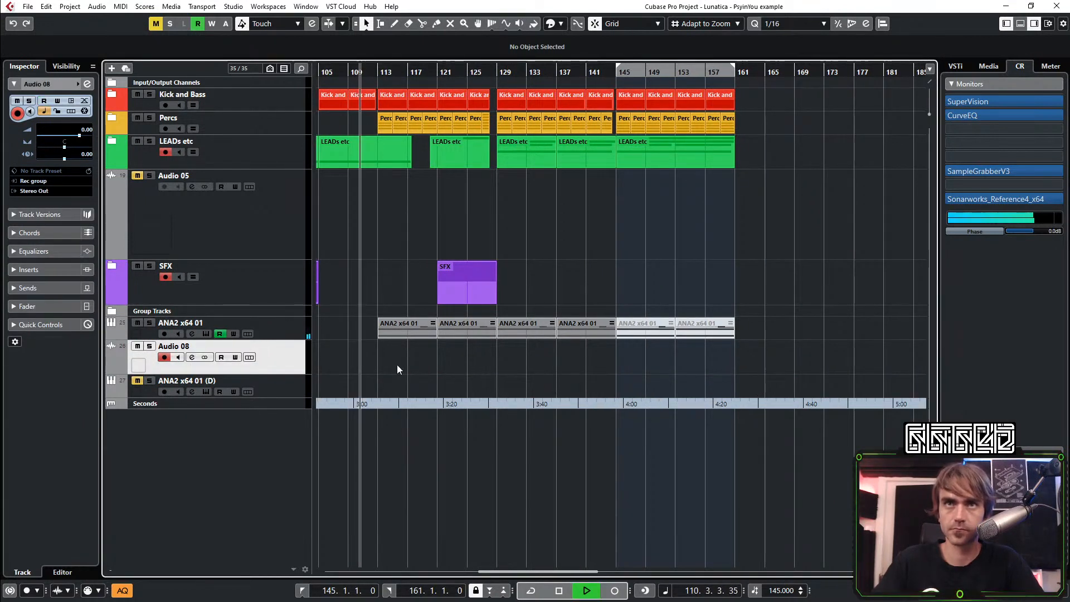
click(615, 590)
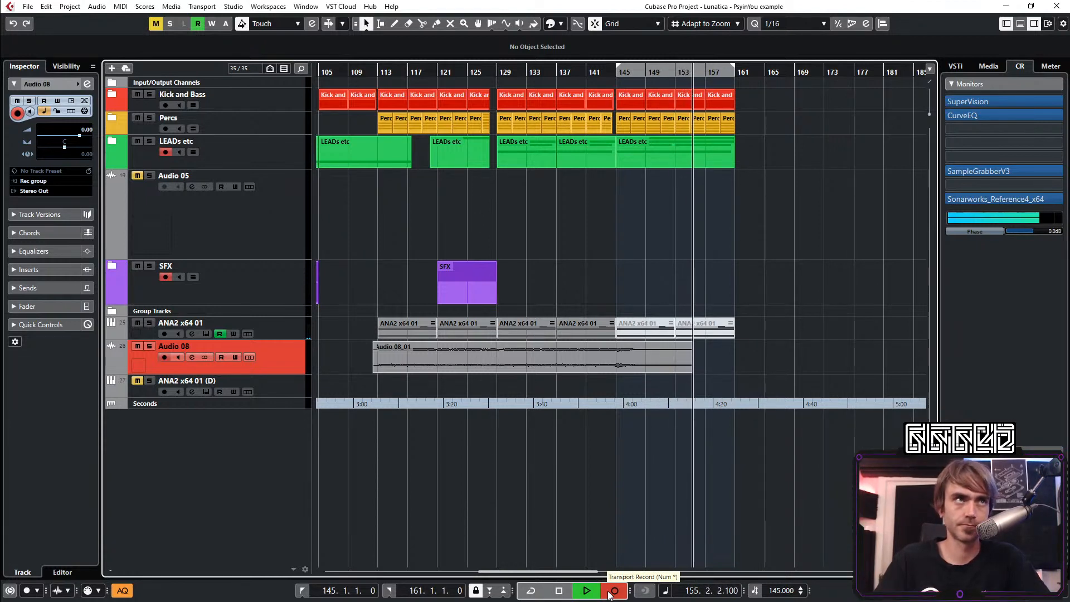
click(613, 590)
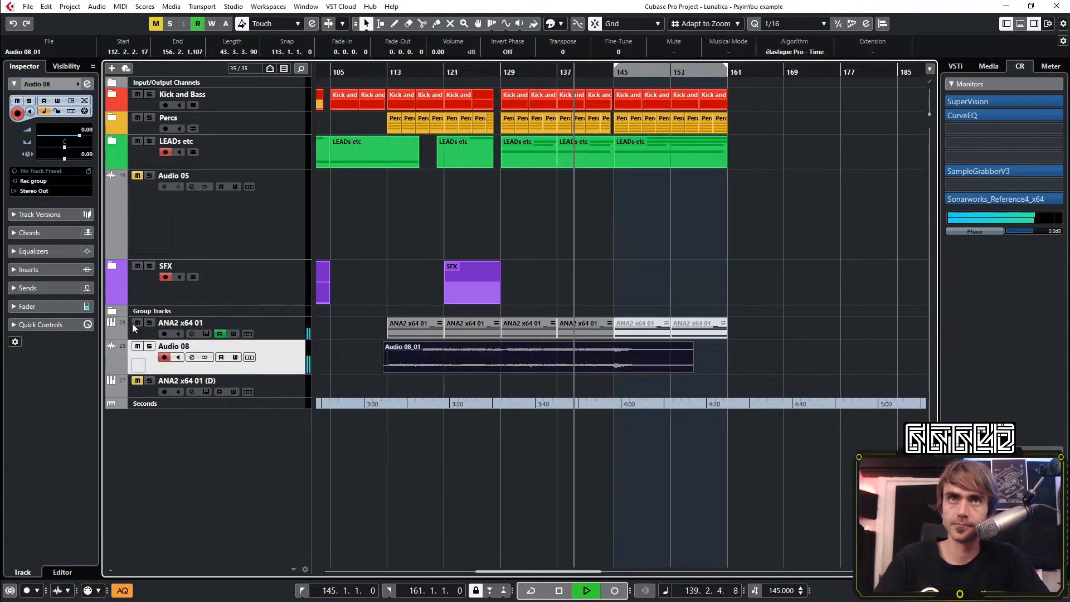
Equalize the Audio 08 channel with a -5.9 dB low-mid cut at 181.1 Hz and a 24 dB low cut at 170.5 Hz
click(86, 84)
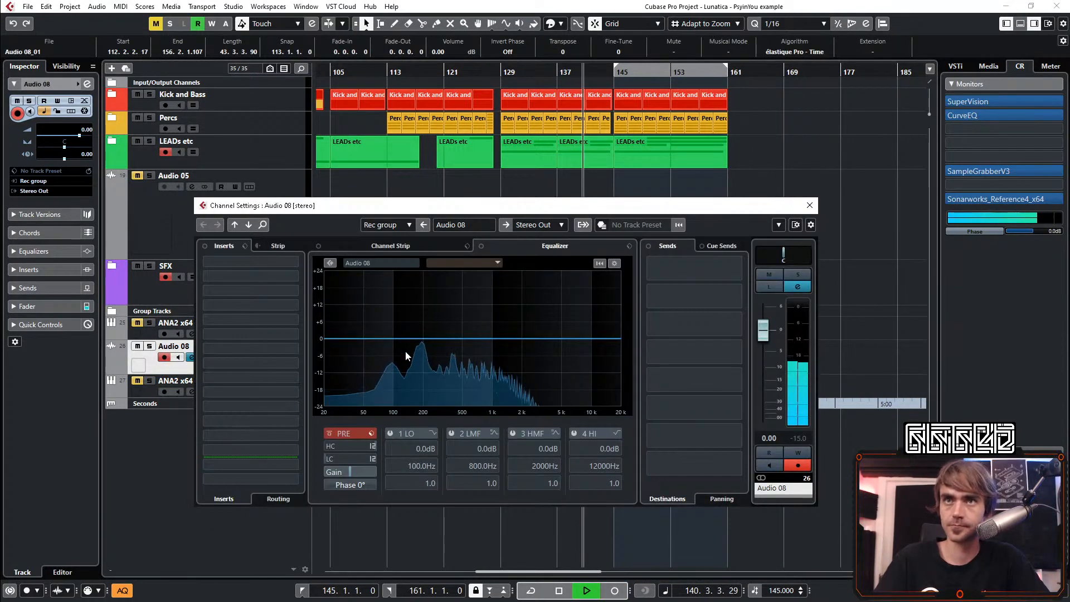
drag(407, 353, 418, 350)
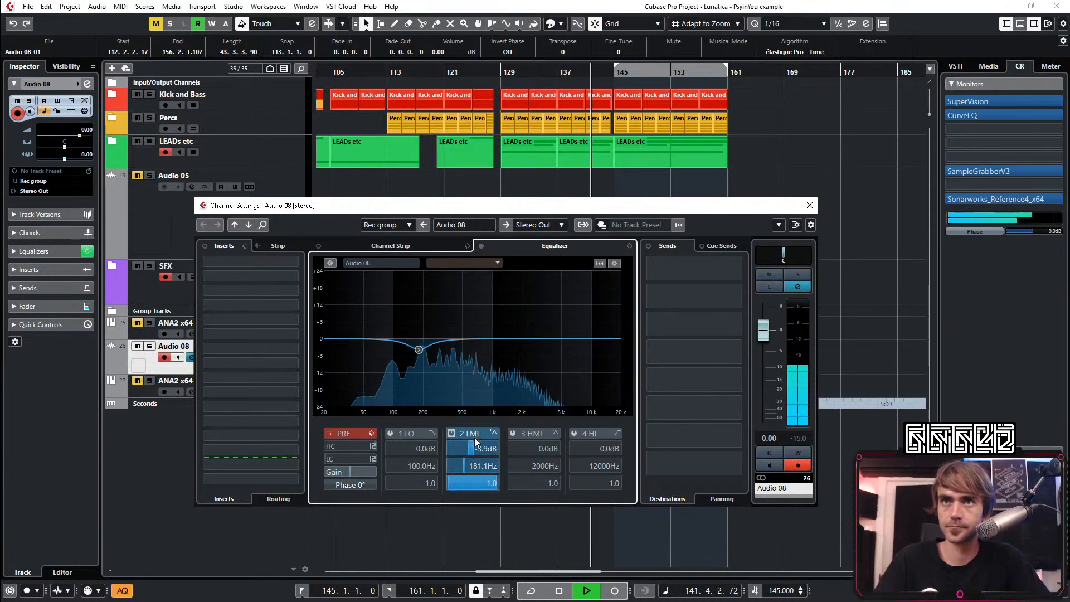
scroll(475, 440, down, 2)
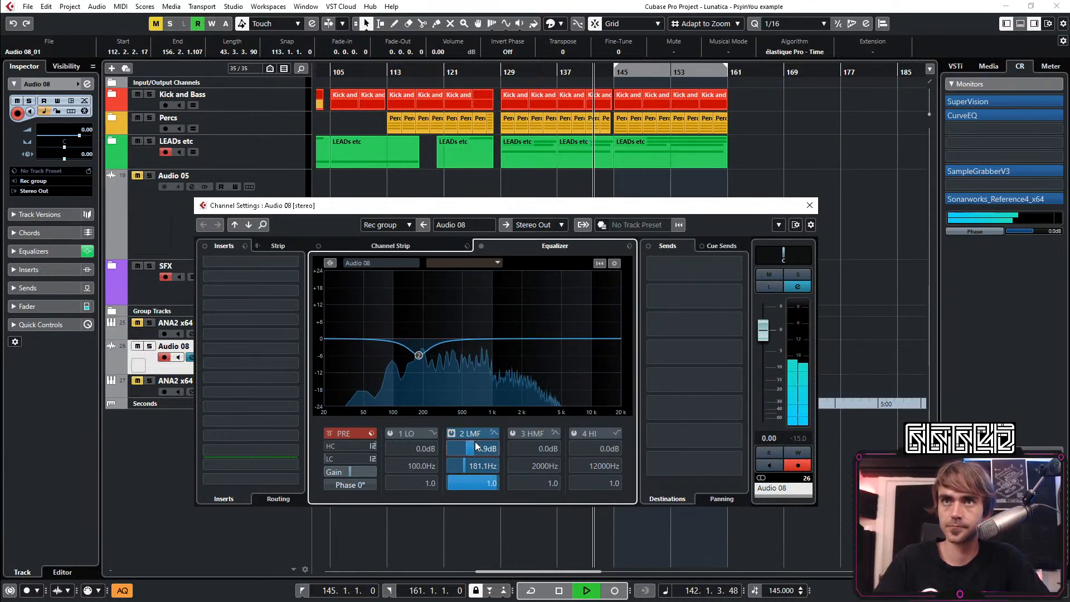
click(372, 458)
click(385, 493)
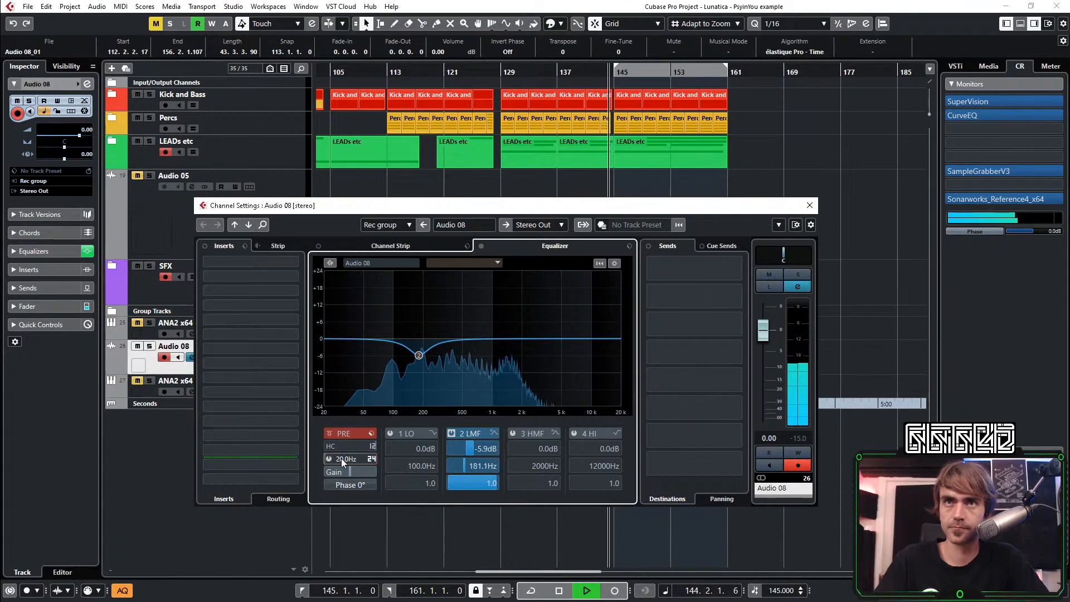
drag(341, 458, 368, 464)
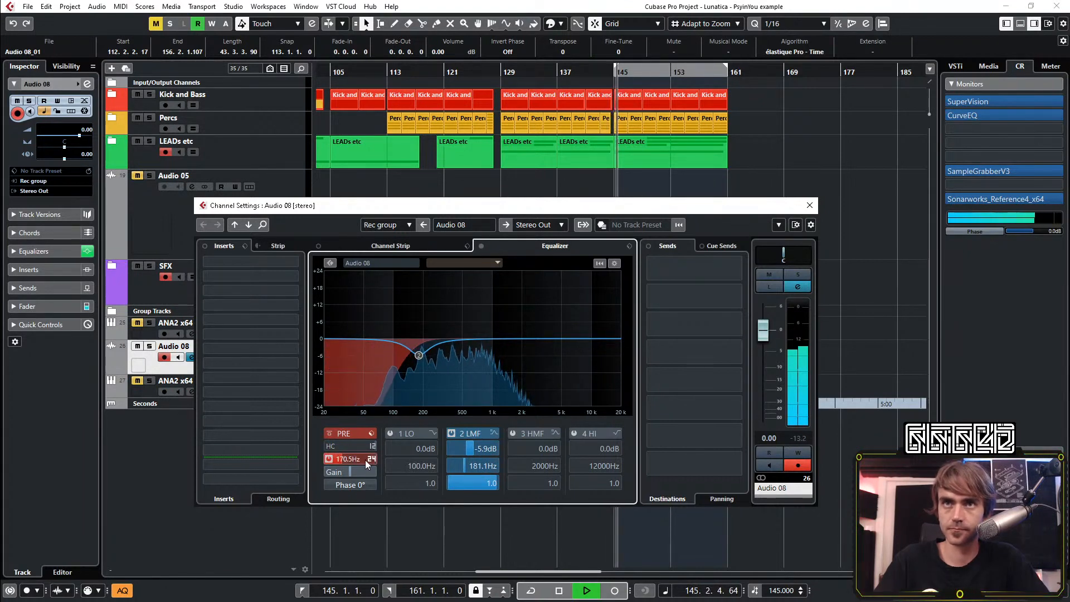
click(811, 207)
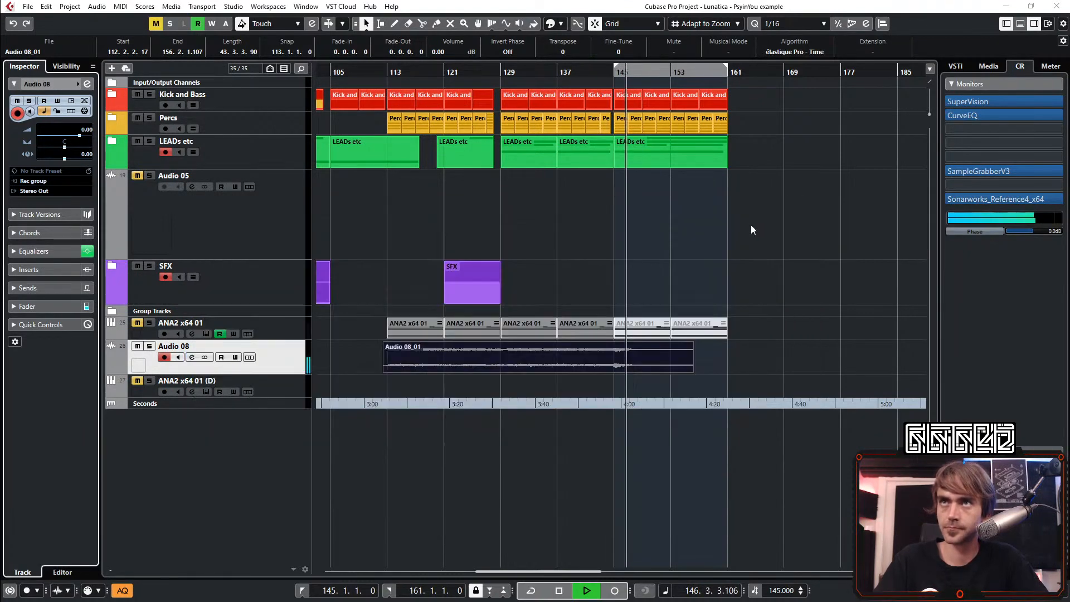
Replay from bar 139, expand the LEADs etc folder and lower the LEad channel's high EQ band to -5.1 dB
key(h)
click(370, 72)
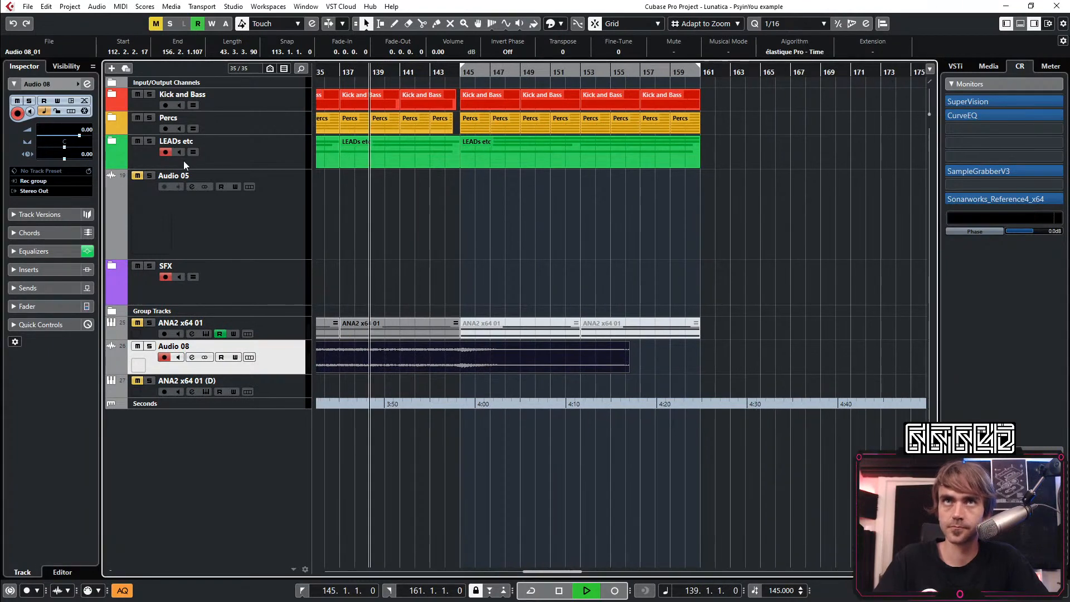
click(111, 140)
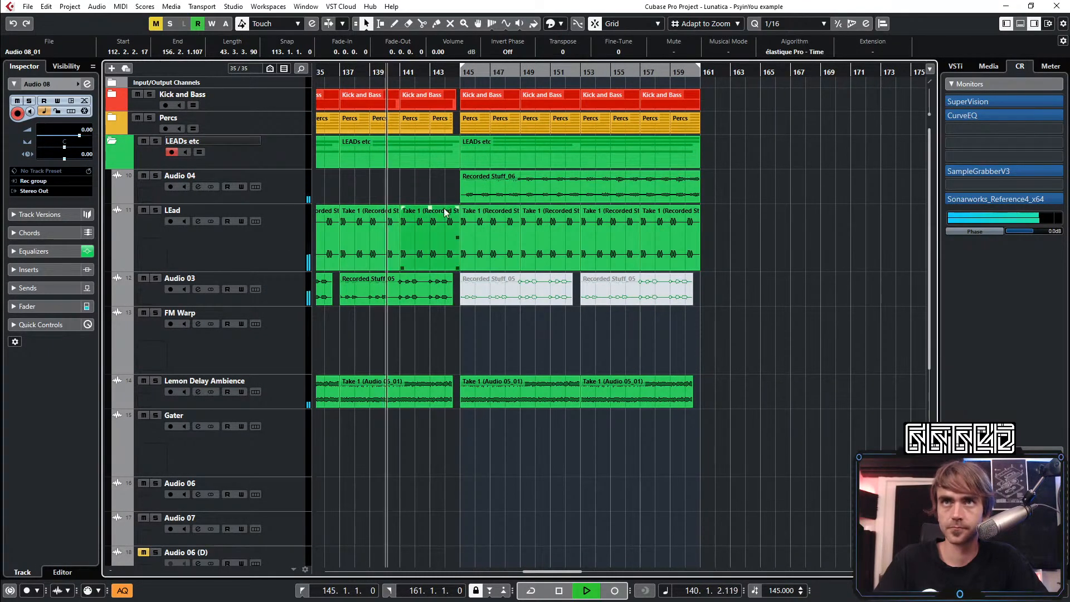
click(273, 238)
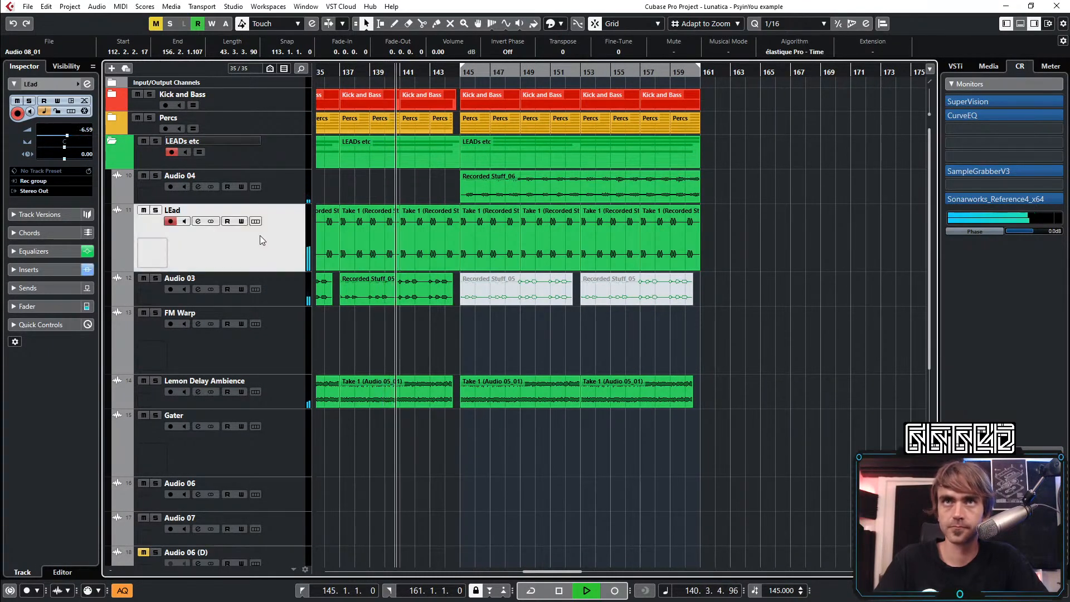
click(88, 84)
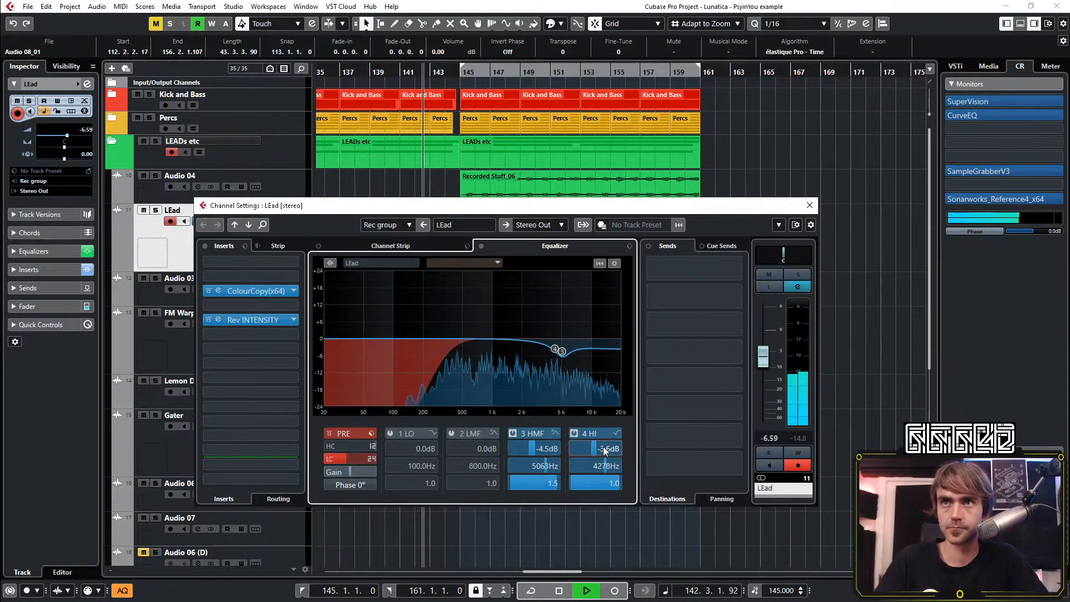
scroll(603, 446, down, 4)
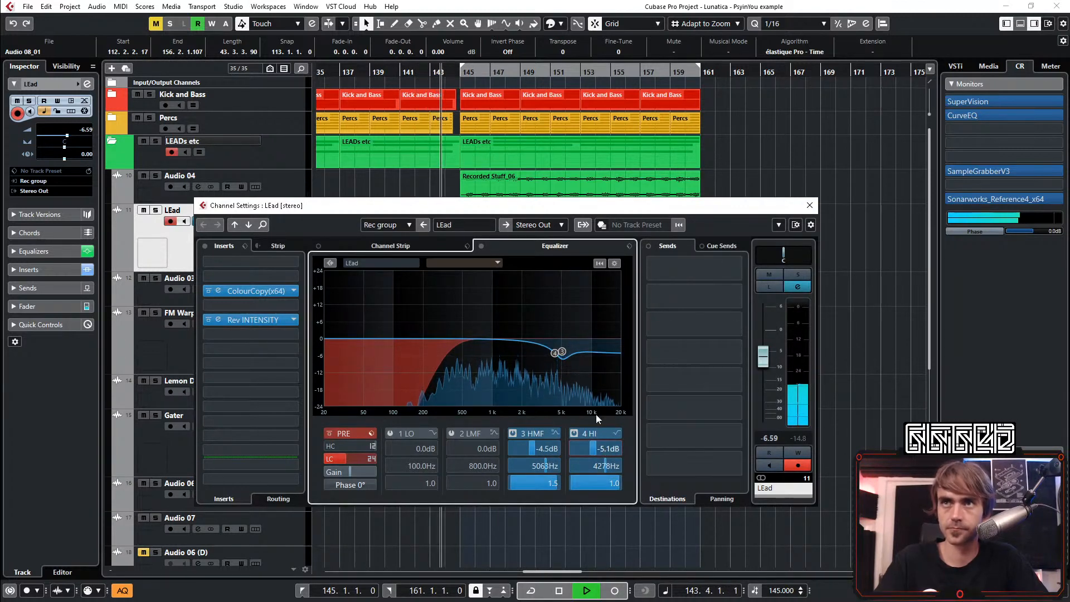
click(808, 207)
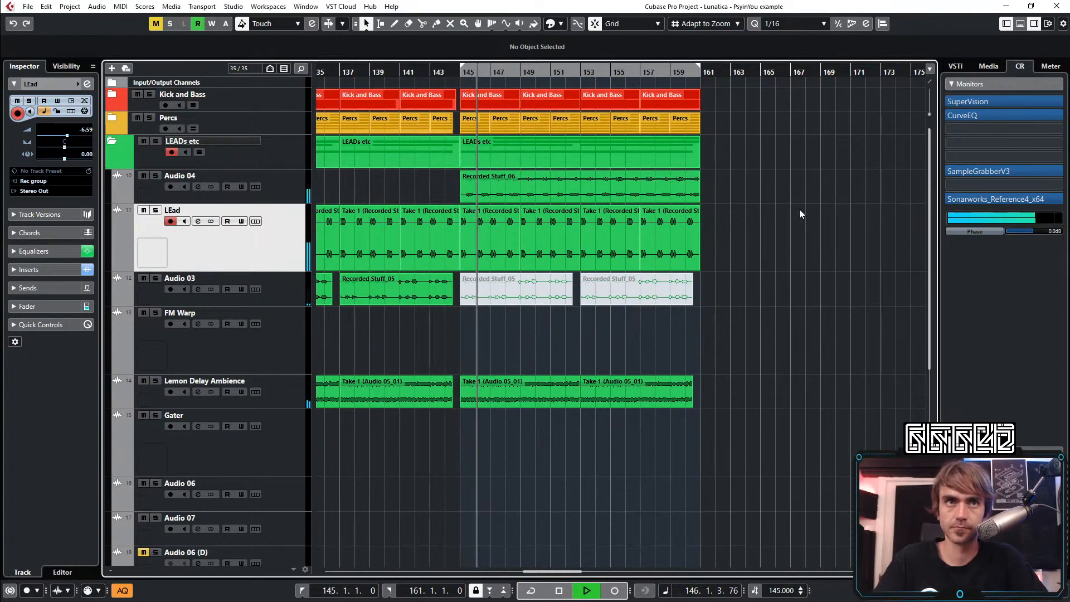
Examine the lead and Lemon Delay Ambience events around the bar 145 transition during playback
scroll(797, 209, left, 2)
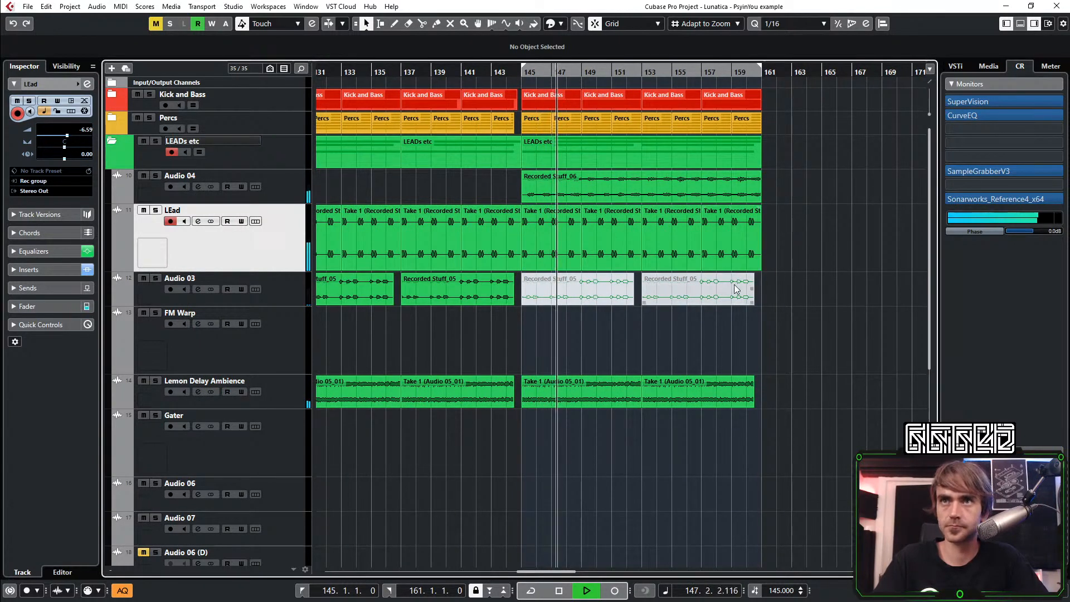
scroll(735, 288, down, 3)
click(504, 204)
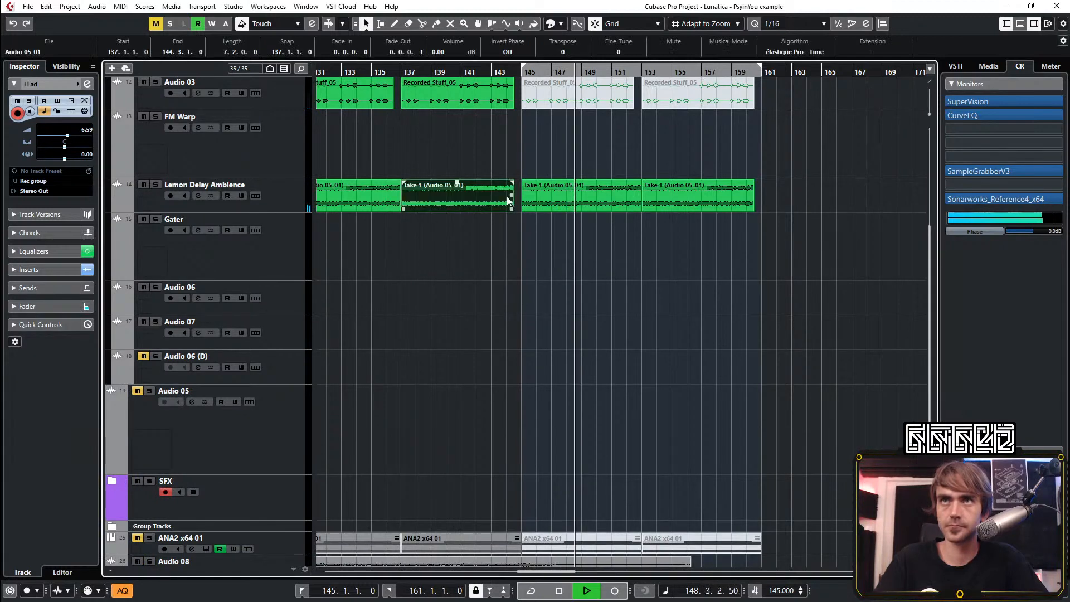
scroll(512, 204, up, 6)
scroll(521, 147, up, 3)
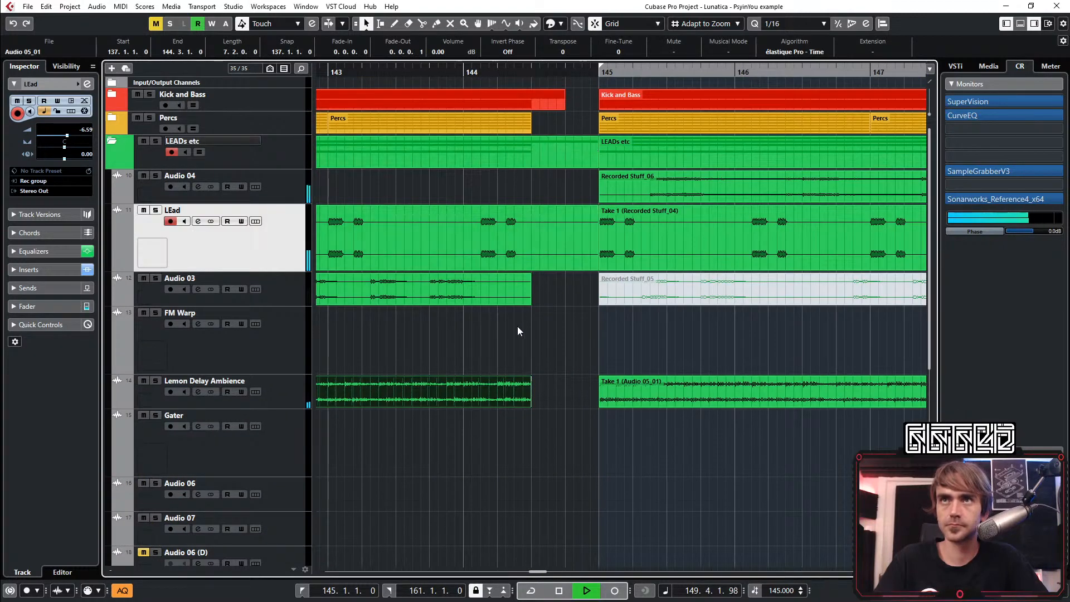
scroll(513, 287, up, 3)
scroll(586, 292, down, 3)
scroll(613, 330, down, 5)
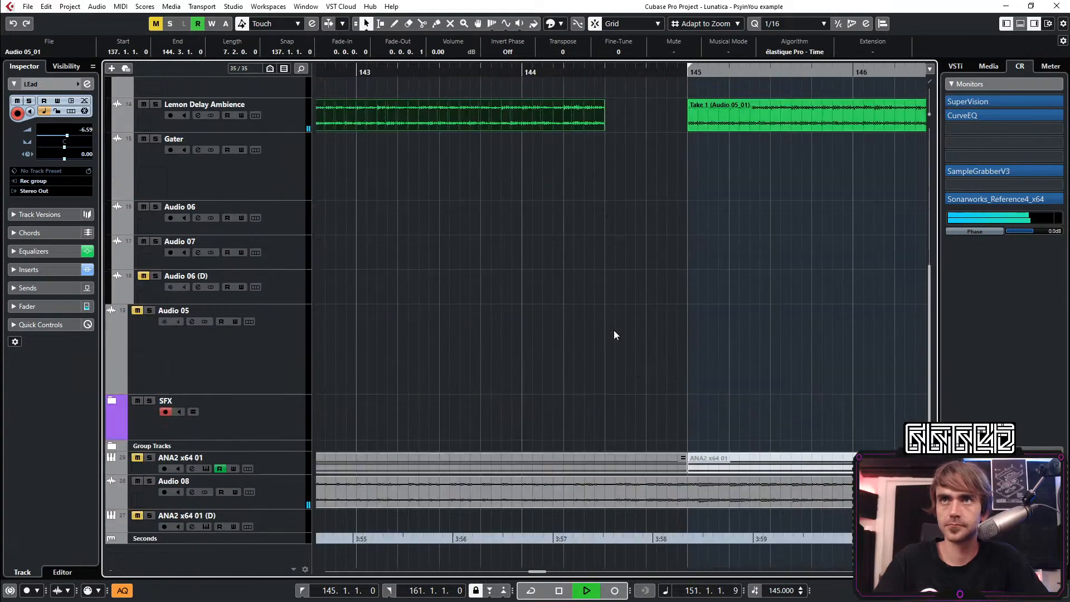
scroll(618, 330, down, 6)
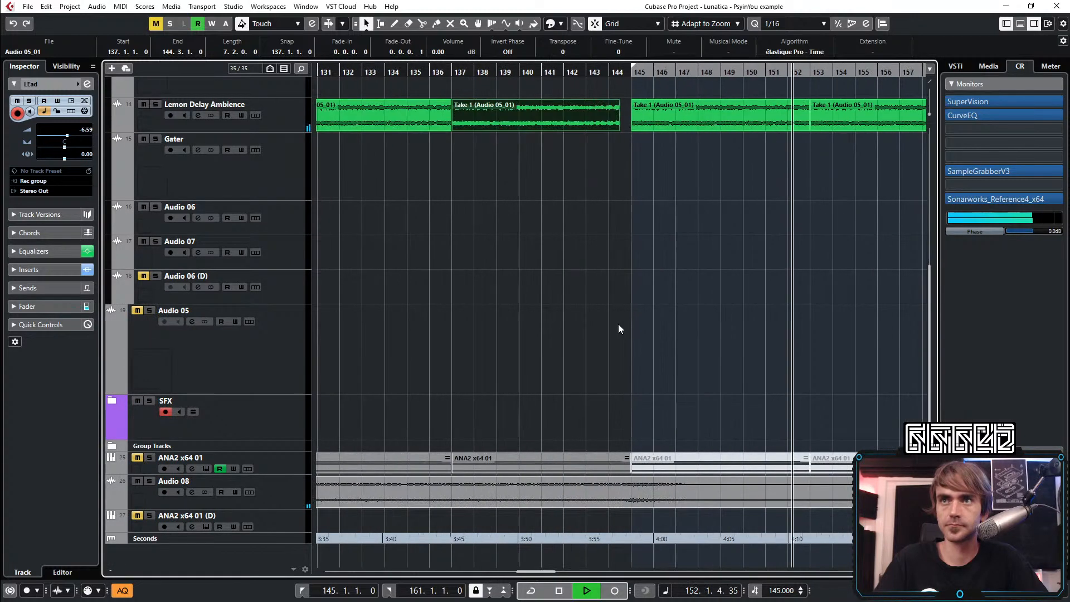
Select the Audio 08 recording, replay from bar 141 and enlarge its track to inspect the waveform around bar 145
click(647, 502)
click(544, 74)
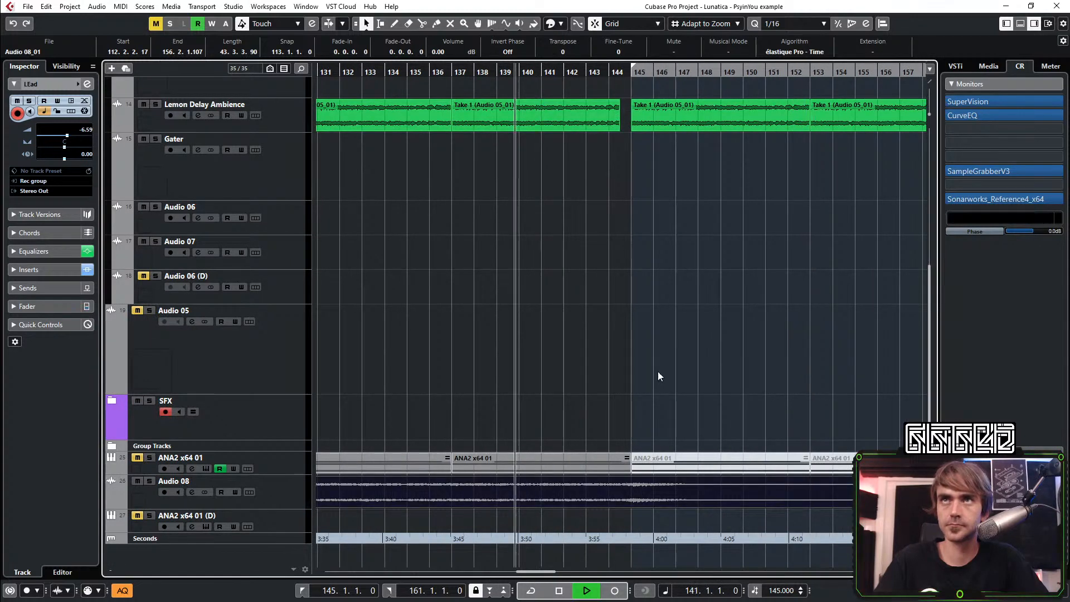
scroll(622, 398, up, 4)
click(283, 504)
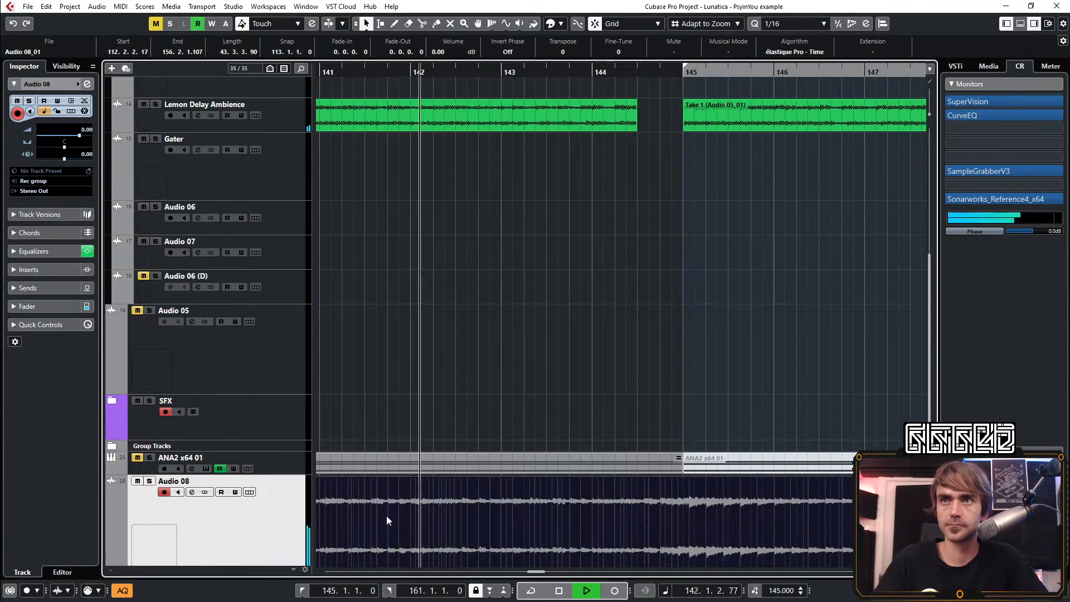
scroll(575, 407, right, 3)
scroll(474, 408, up, 3)
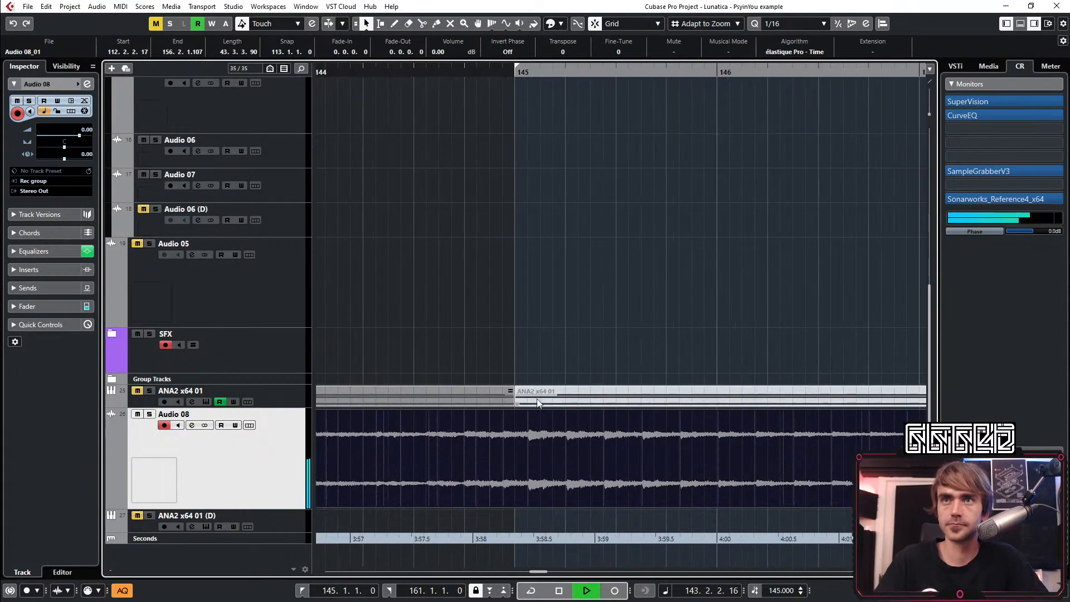
scroll(564, 331, left, 4)
scroll(617, 340, down, 2)
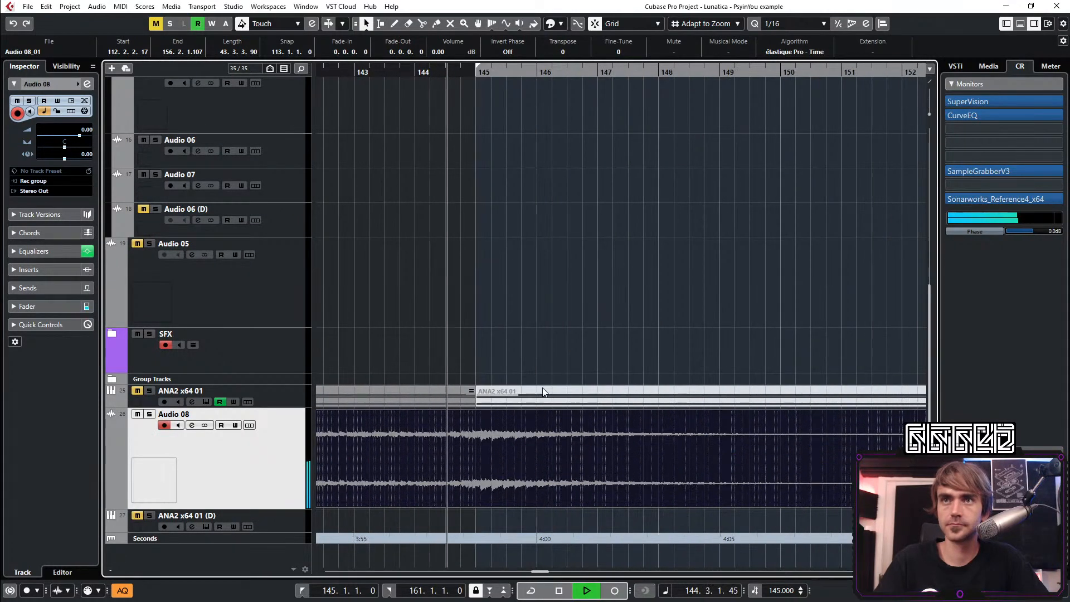
Split the Audio 08 recording at 144.4.1.0, just before the delay swell at bar 145
click(422, 24)
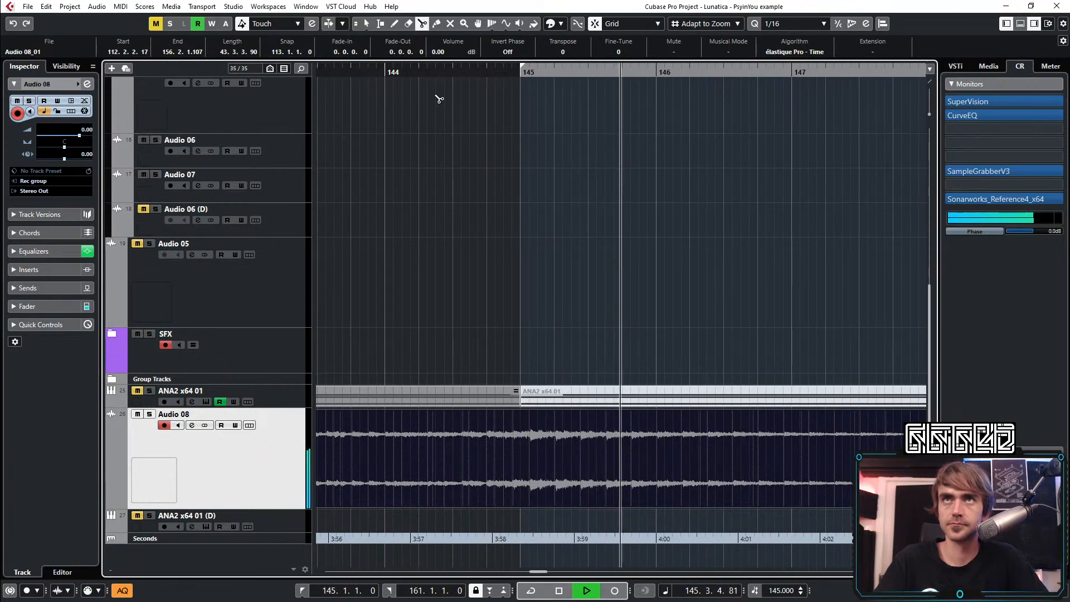
scroll(500, 490, down, 2)
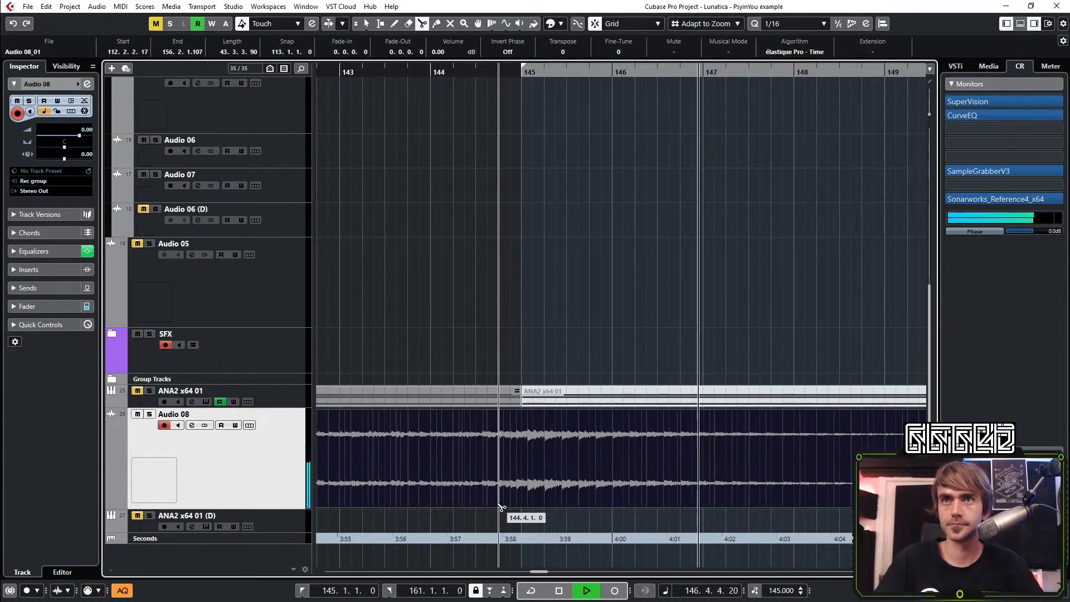
click(500, 491)
key(1)
scroll(721, 426, down, 3)
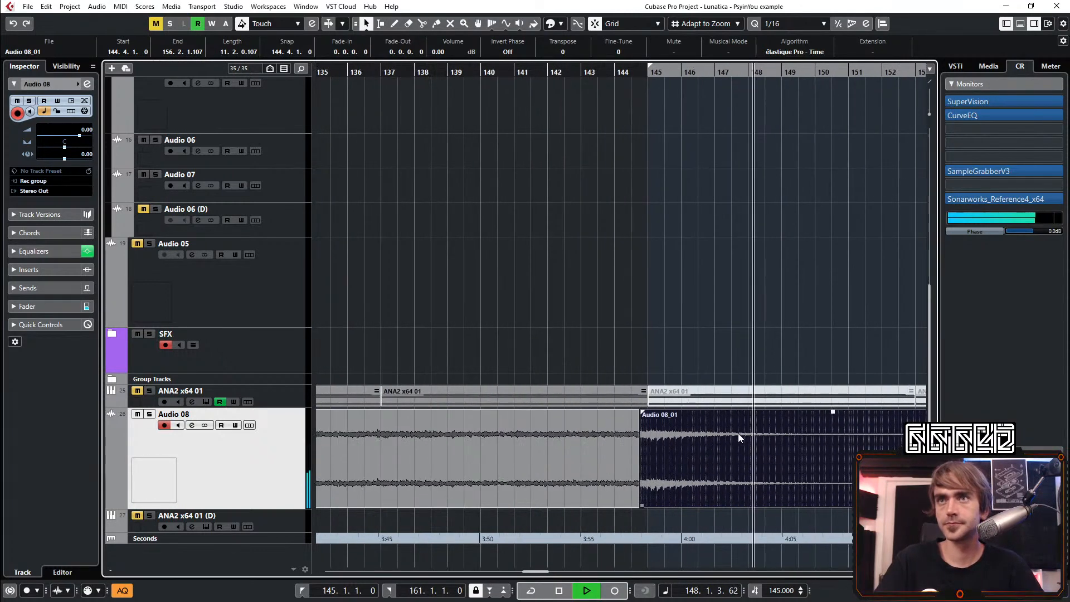
Lower the volume of the Audio 08 event after the split to -2.35 dB and bounce it into a replacement clip
drag(710, 411, 700, 432)
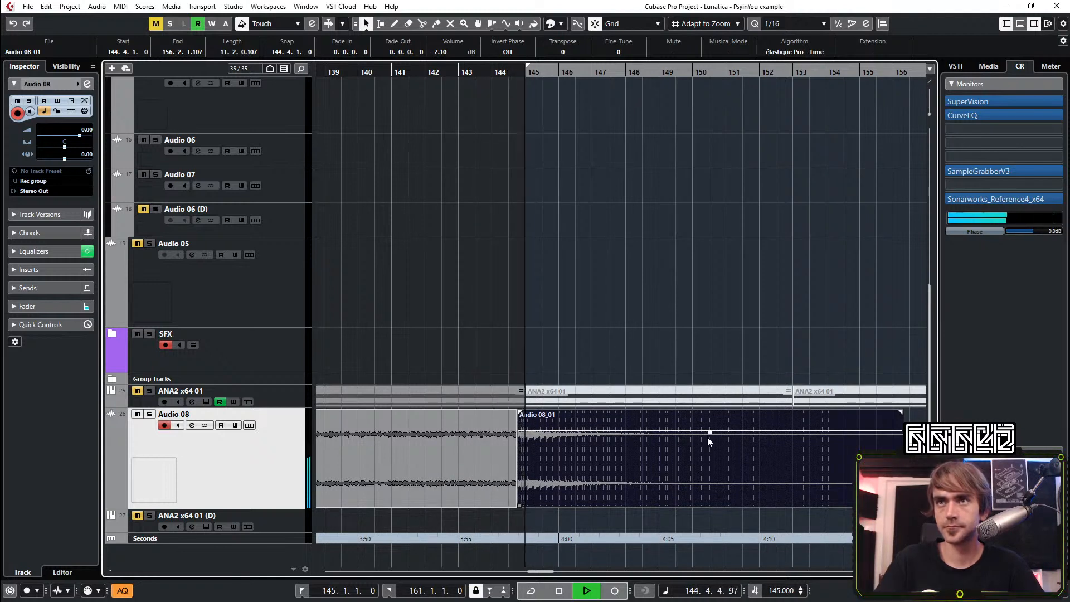
drag(709, 432, 703, 436)
key(space)
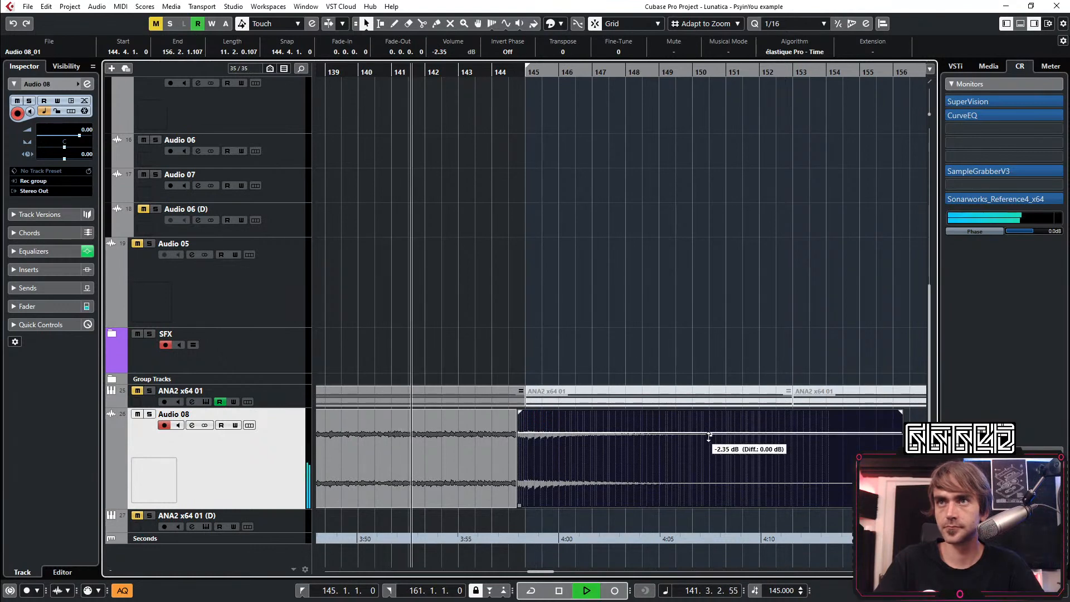
right_click(607, 473)
click(660, 251)
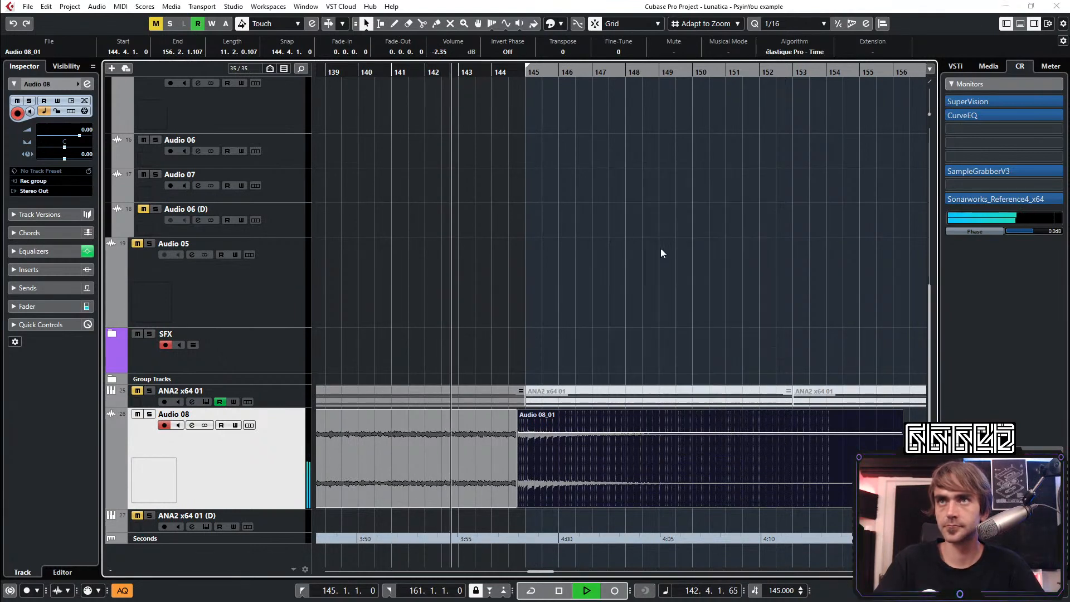
key(Return)
Extend the earlier Audio 08 event to 145.2.1.0, crossfade it with the following event and replay the transition
scroll(547, 539, up, 8)
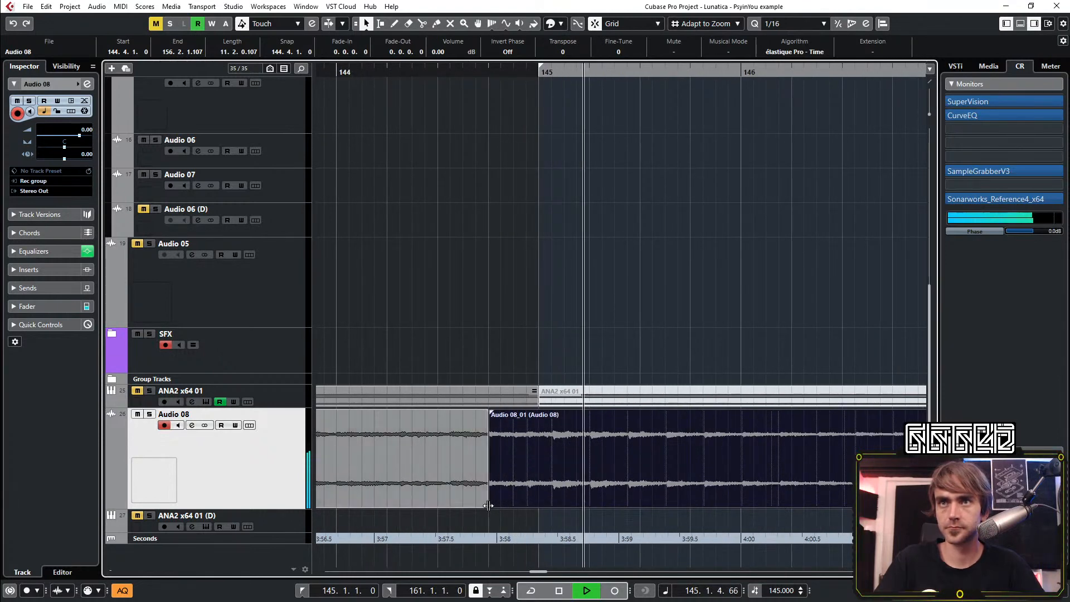
drag(487, 508, 589, 508)
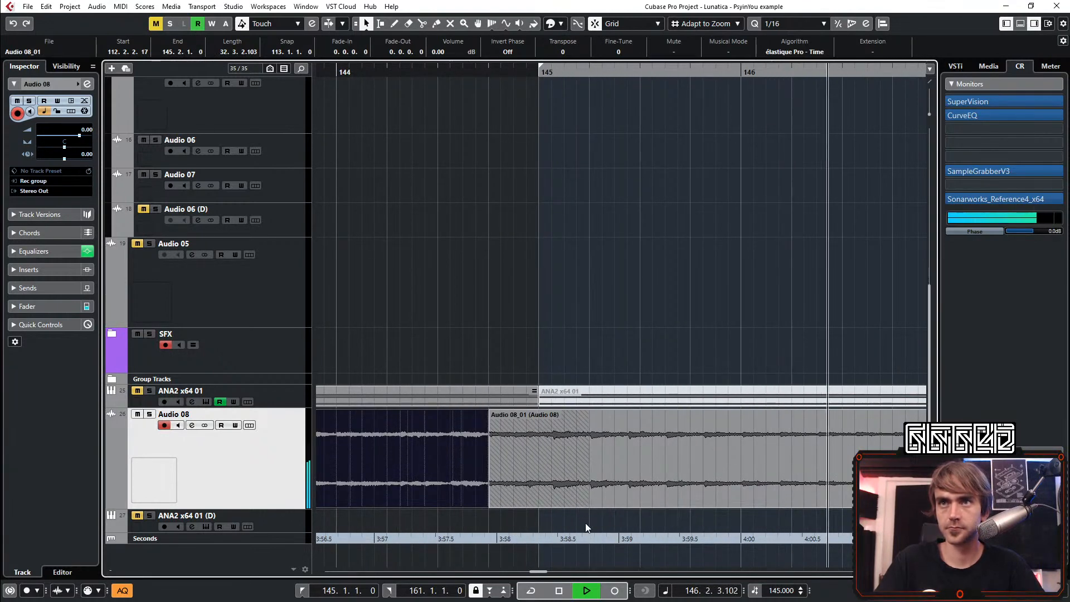
key(x)
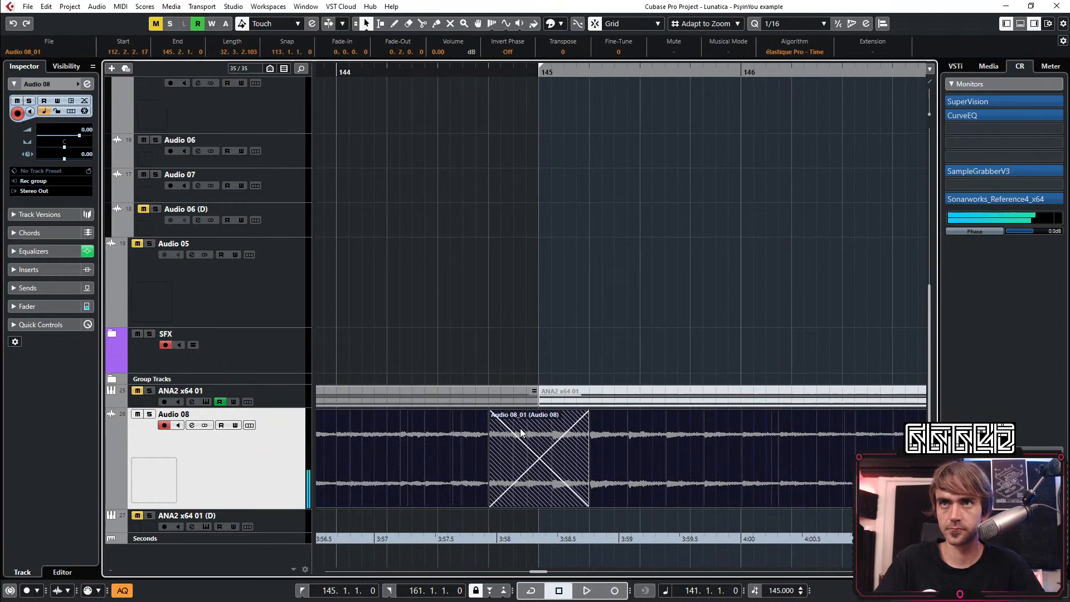
key(space)
scroll(630, 303, down, 4)
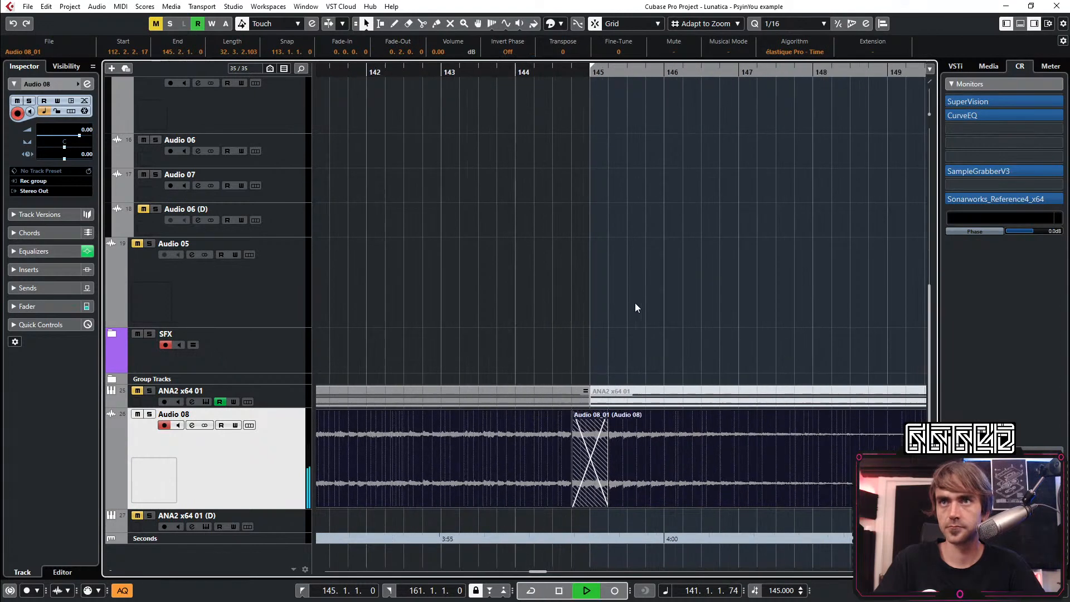
click(682, 297)
scroll(714, 308, down, 4)
scroll(713, 312, right, 3)
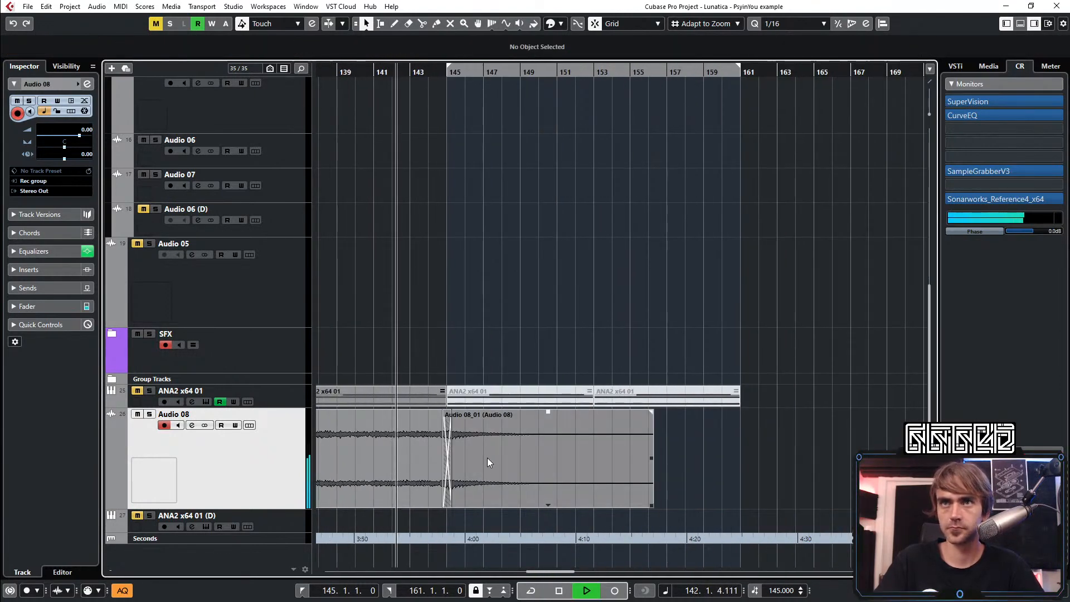
Slightly lower the volume of the Audio 08 event after the crossfade and replay the transition around bar 145
click(489, 456)
drag(548, 415, 545, 421)
key(ctrl+shift+a)
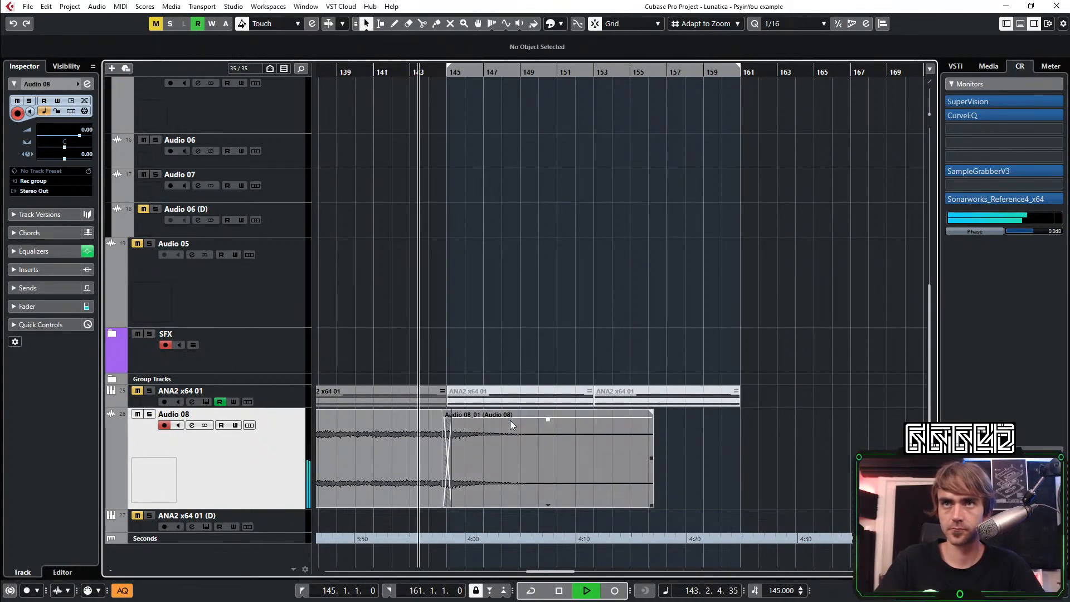
scroll(509, 422, up, 3)
scroll(513, 437, left, 4)
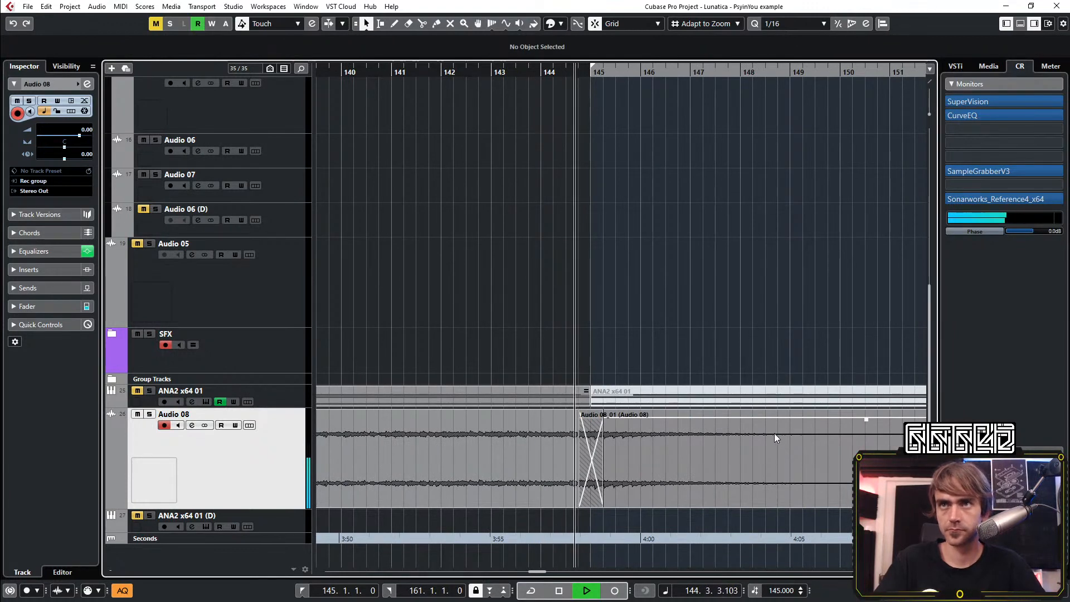
scroll(774, 432, down, 3)
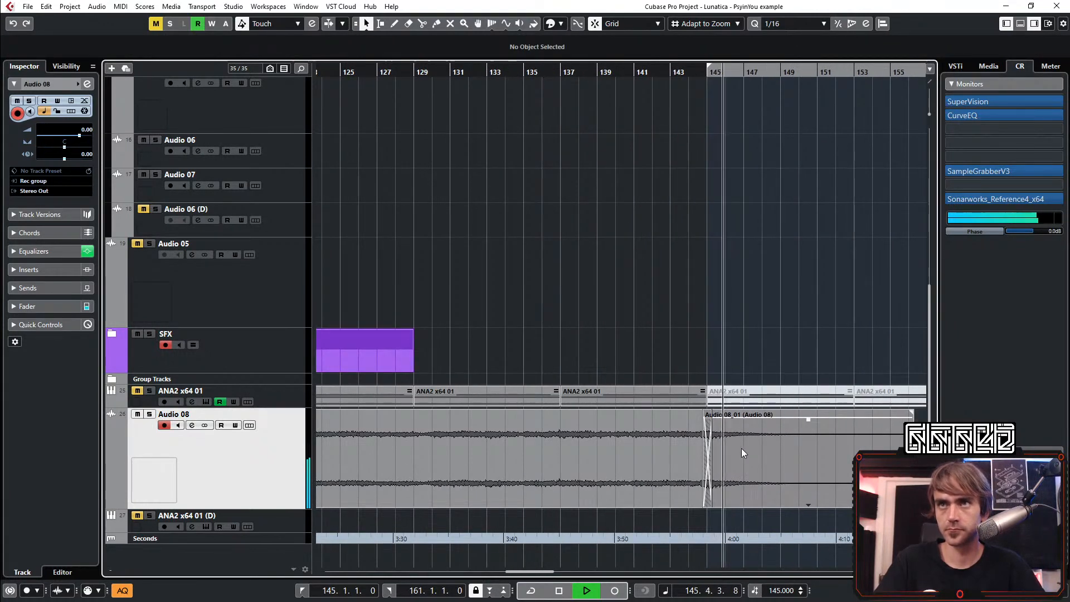
scroll(730, 390, right, 5)
key(space)
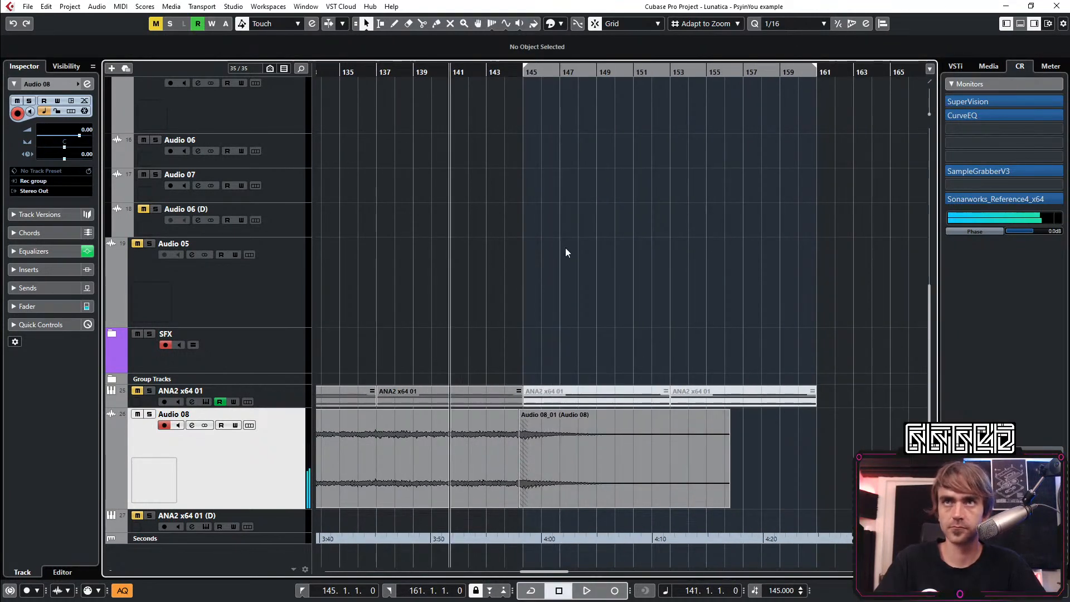
In Audio 08's channel EQ, enable band 1 as High Pass I at 205.6 Hz and set band 2's gain to -6.8 dB
click(87, 84)
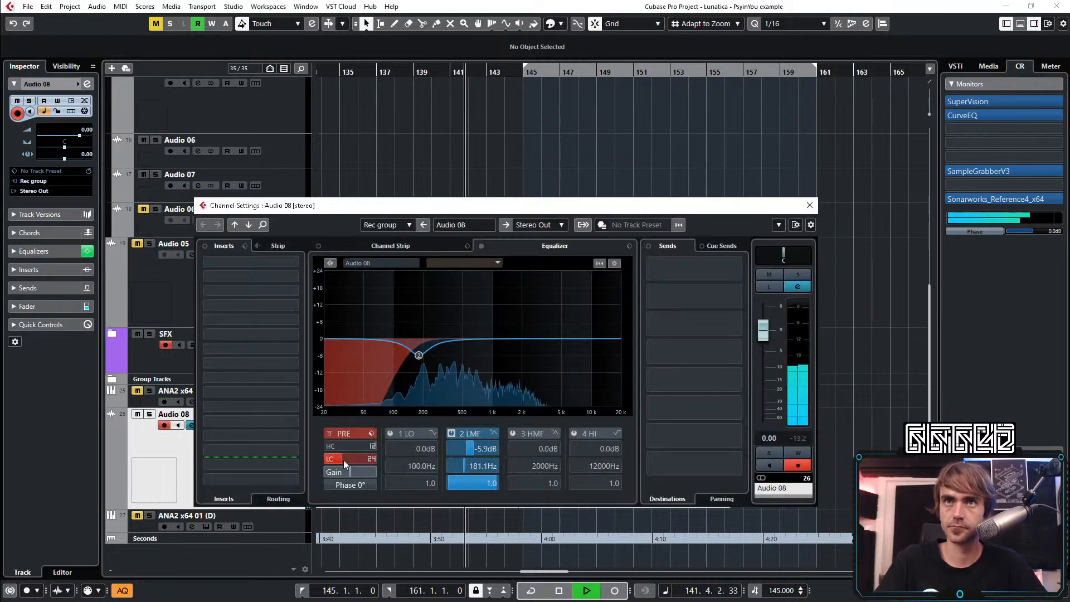
click(432, 434)
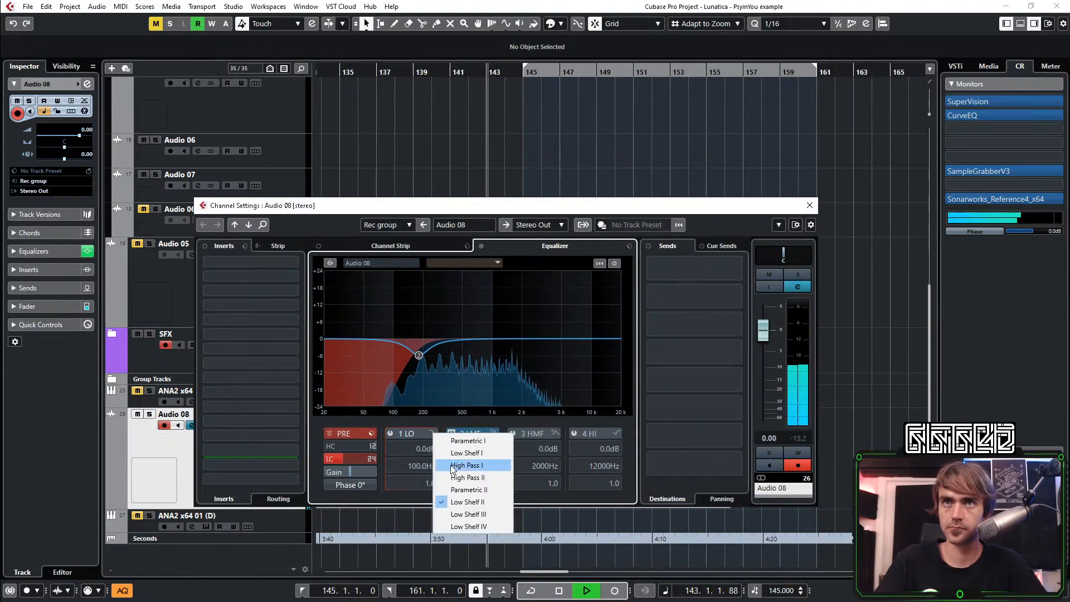
click(461, 467)
click(390, 433)
scroll(414, 466, up, 10)
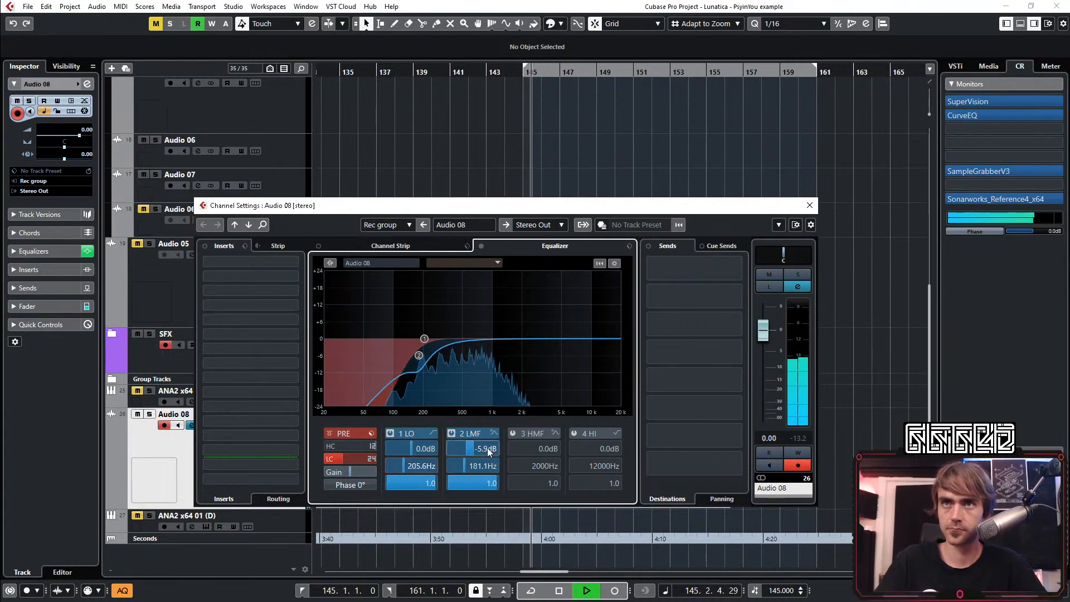
scroll(487, 447, down, 2)
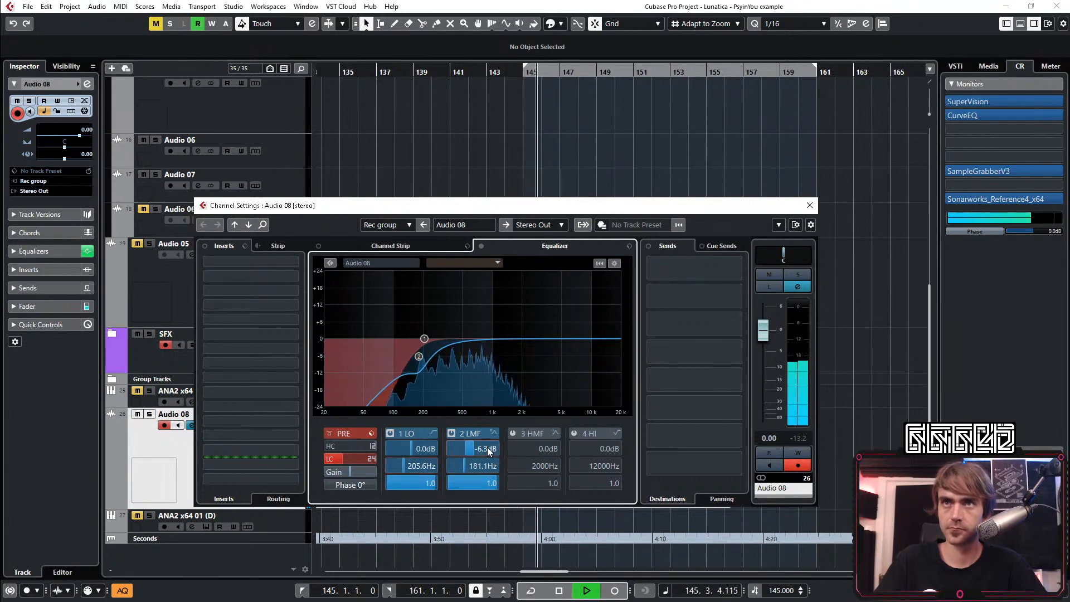
click(809, 205)
Collapse the LEADs etc folder, replay from bar 137 and move the Audio 08 track into that folder
key(g)
key(g)
key(g)
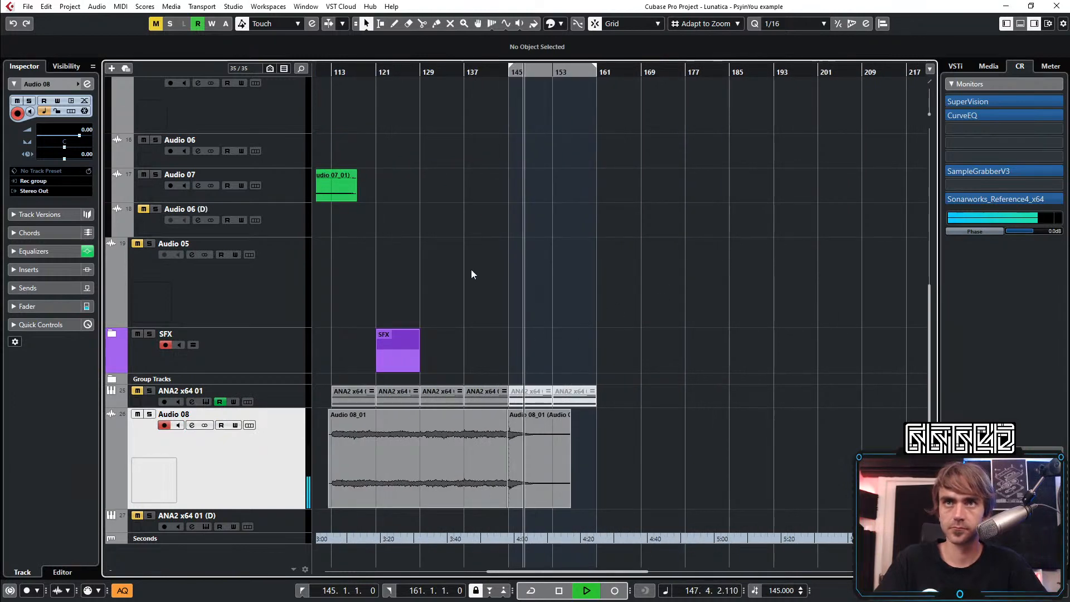
scroll(532, 235, up, 6)
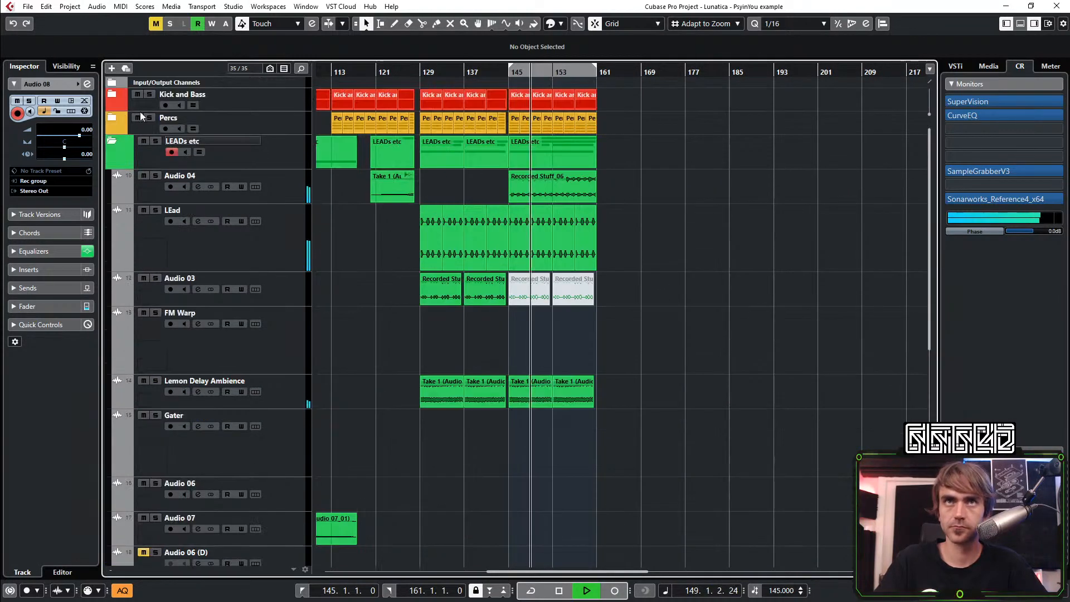
click(112, 140)
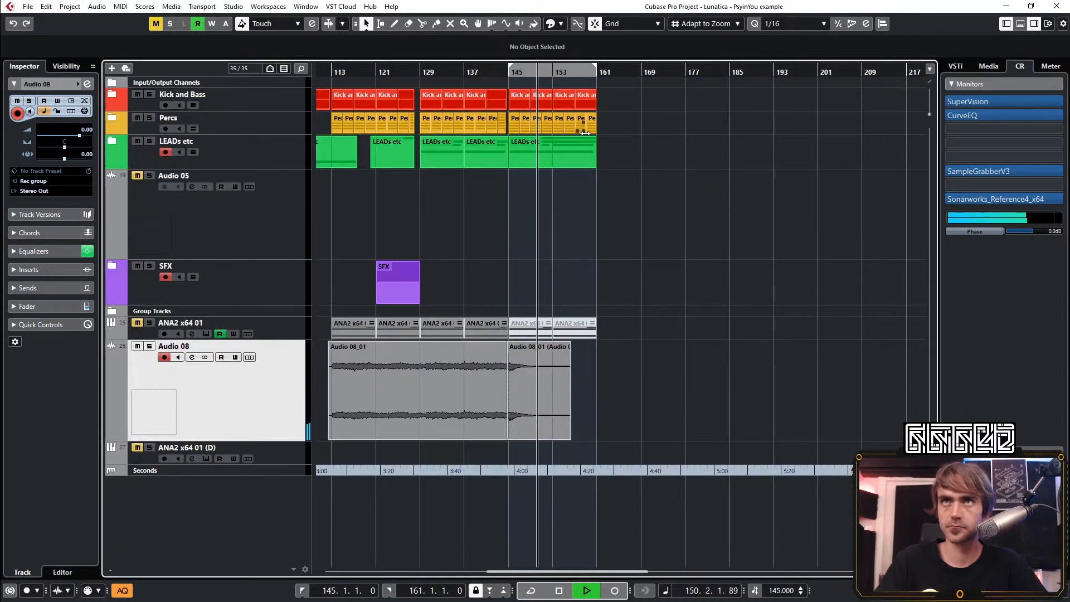
scroll(641, 153, left, 1)
click(527, 73)
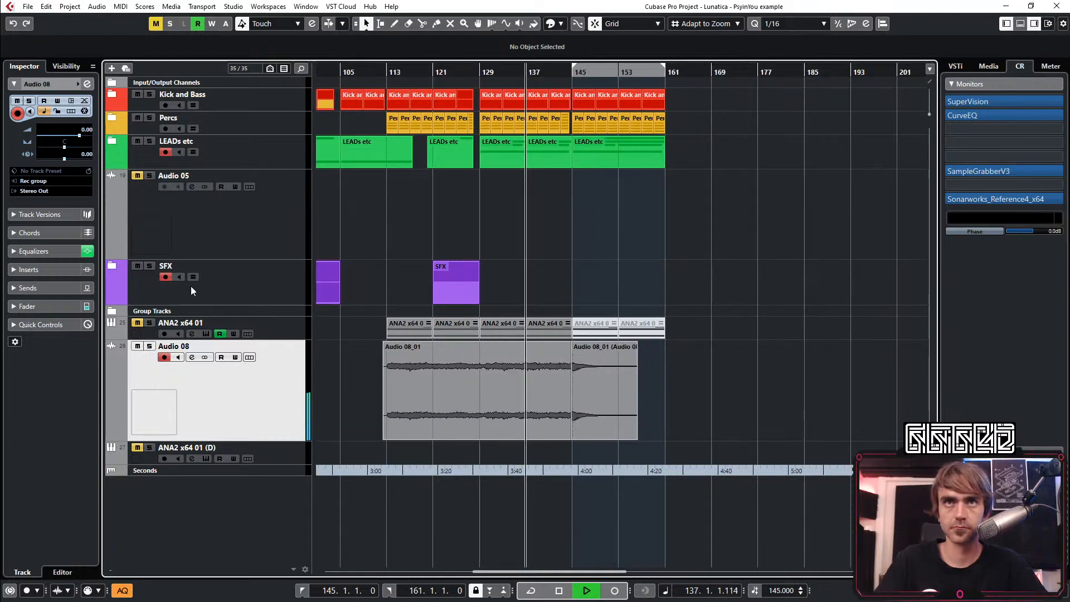
drag(135, 349, 233, 162)
Listen to the arrangement through the bar 145 transition with the whole track in view, and stop playback
key(g)
scroll(482, 213, left, 5)
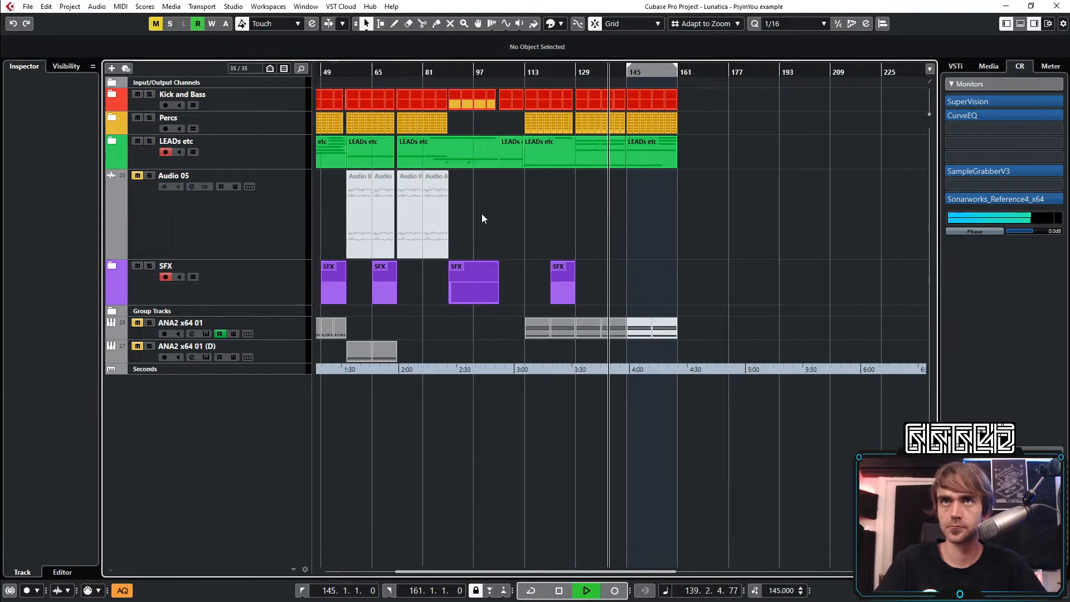
scroll(468, 223, right, 7)
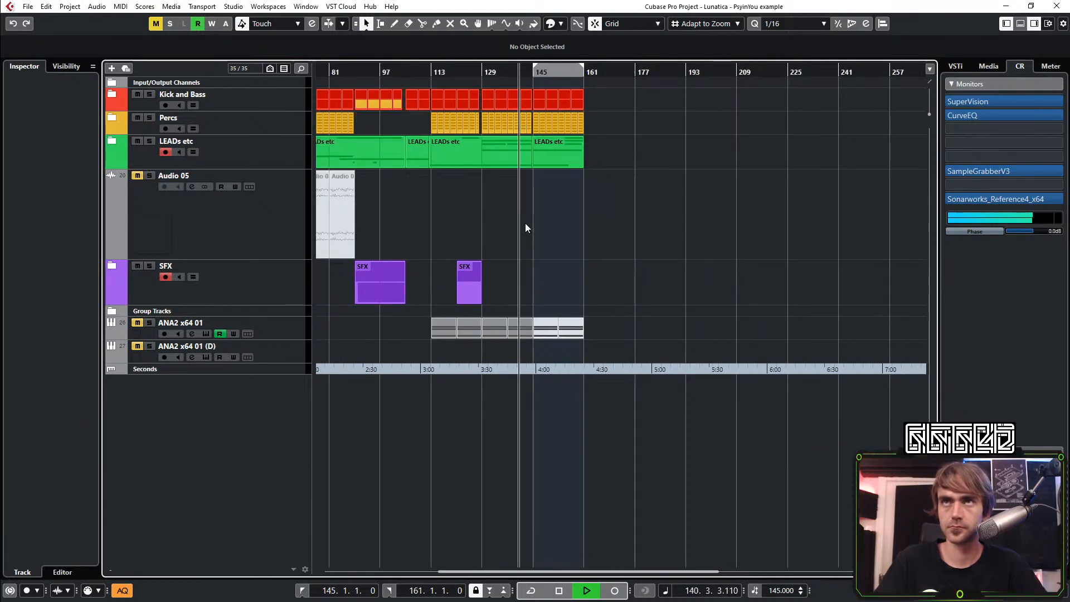
scroll(524, 223, left, 6)
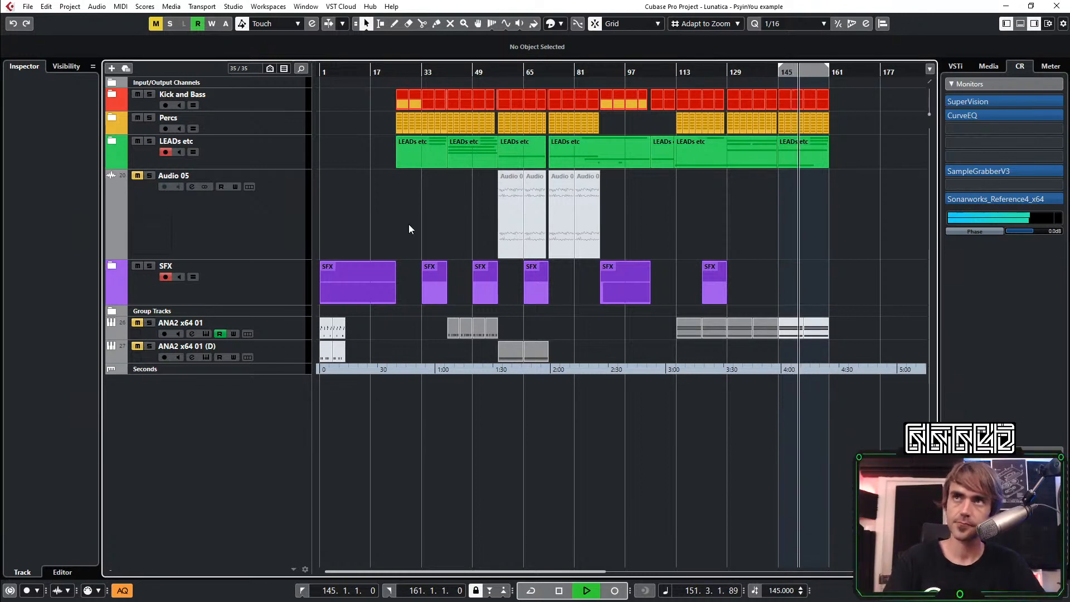
key(space)
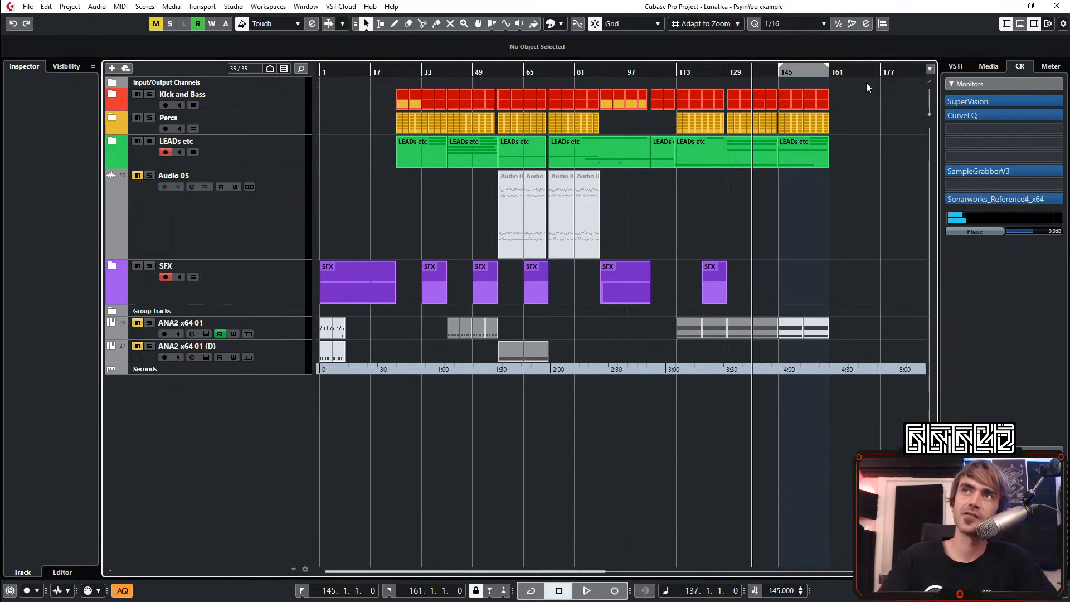
Clear the event selection and set the locators to bars 25 and 33 around the opening Kick and Bass section
drag(867, 87, 433, 445)
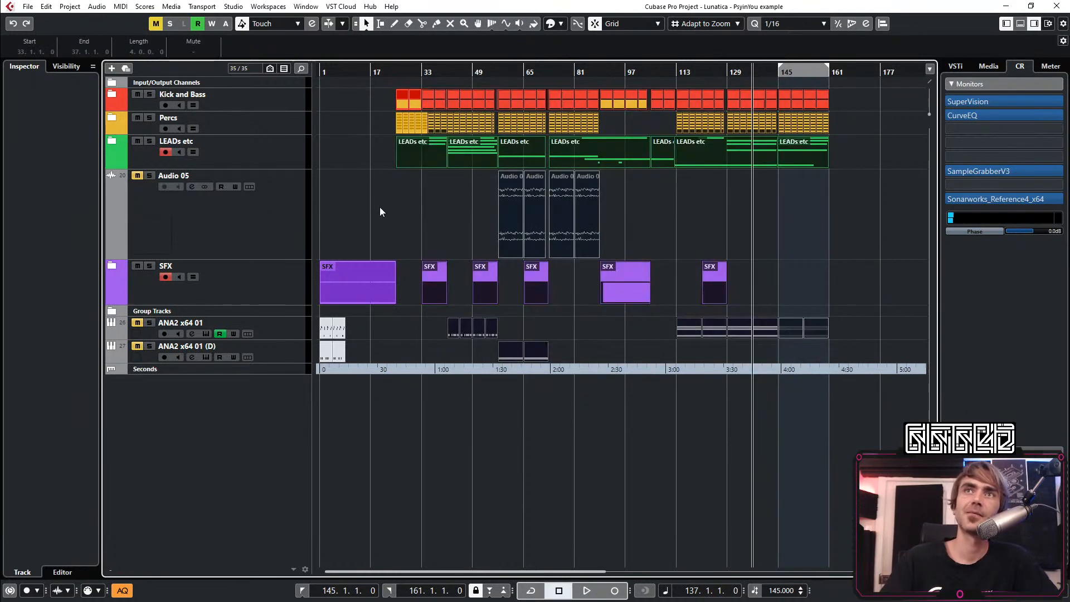
click(381, 212)
click(411, 133)
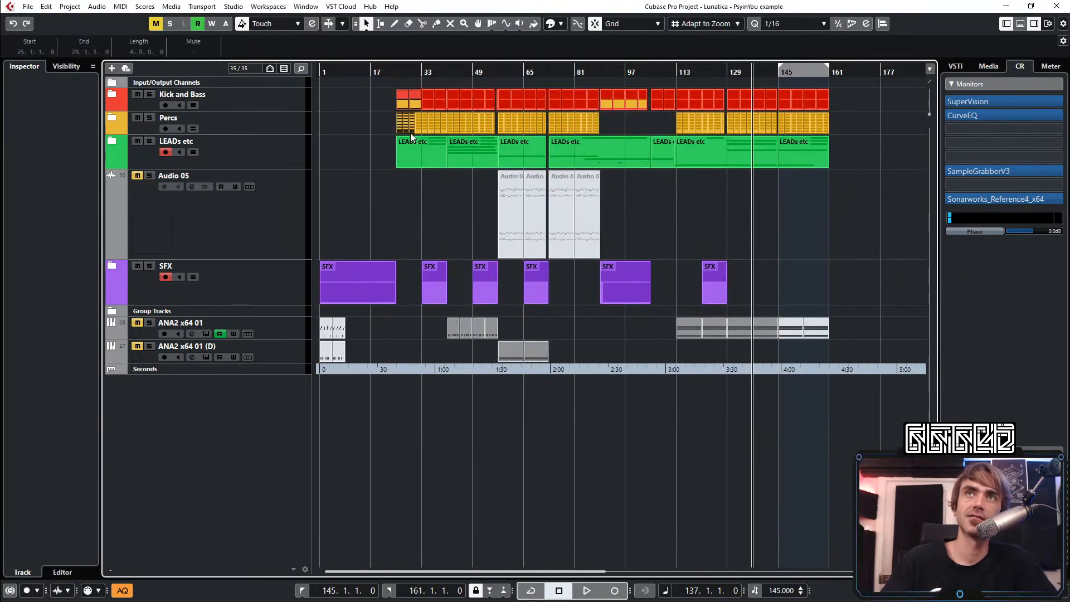
click(412, 134)
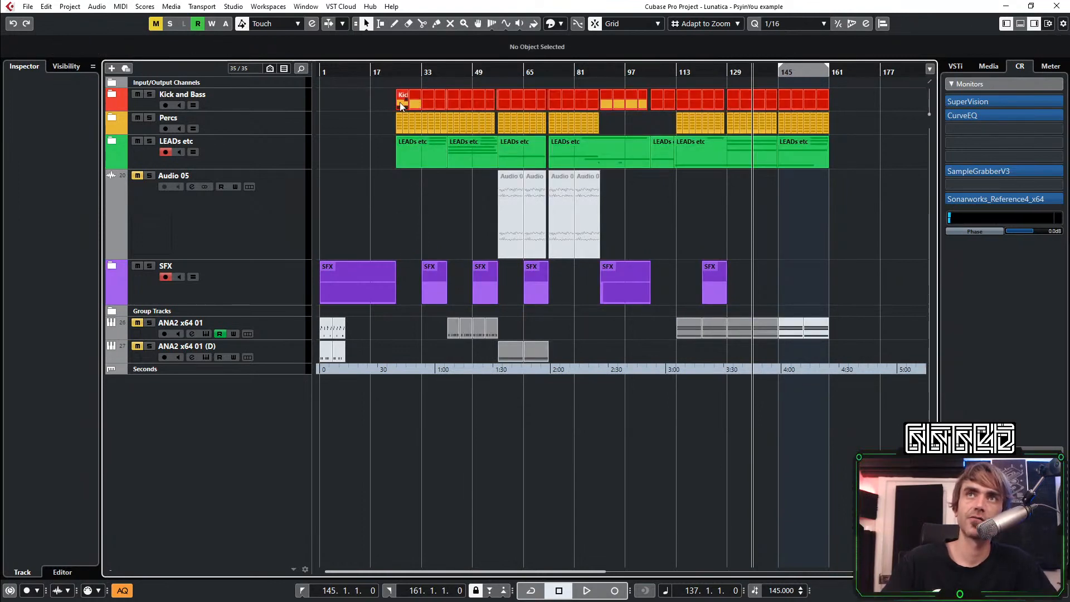
scroll(399, 103, up, 5)
drag(389, 64, 481, 91)
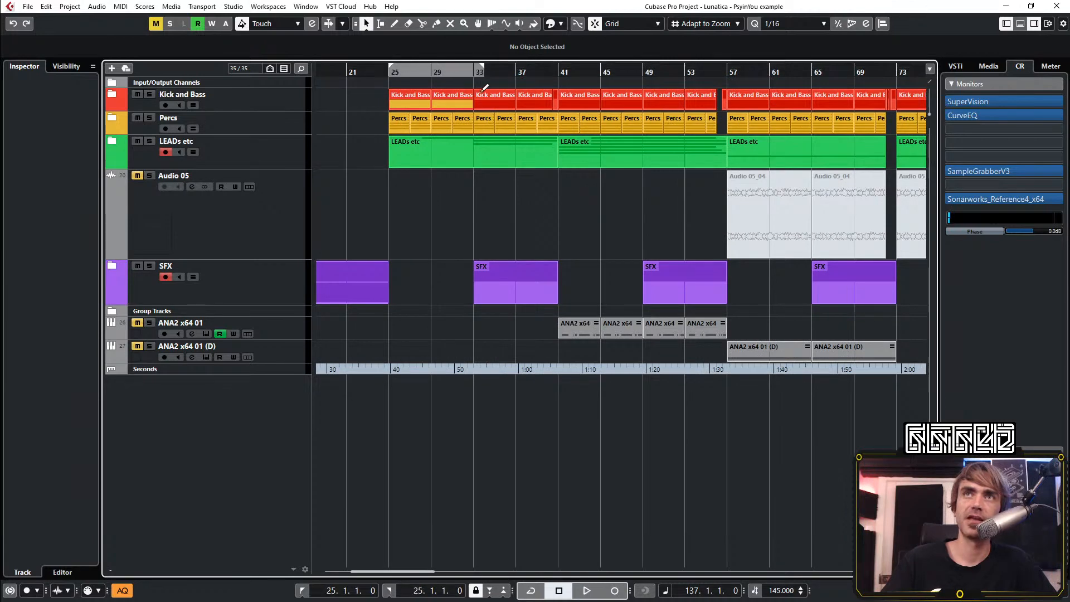
Review the arrangement structure from bar 1 to bar 161 across the kick, percussion, lead, SFX and ANA2 tracks
scroll(488, 230, down, 6)
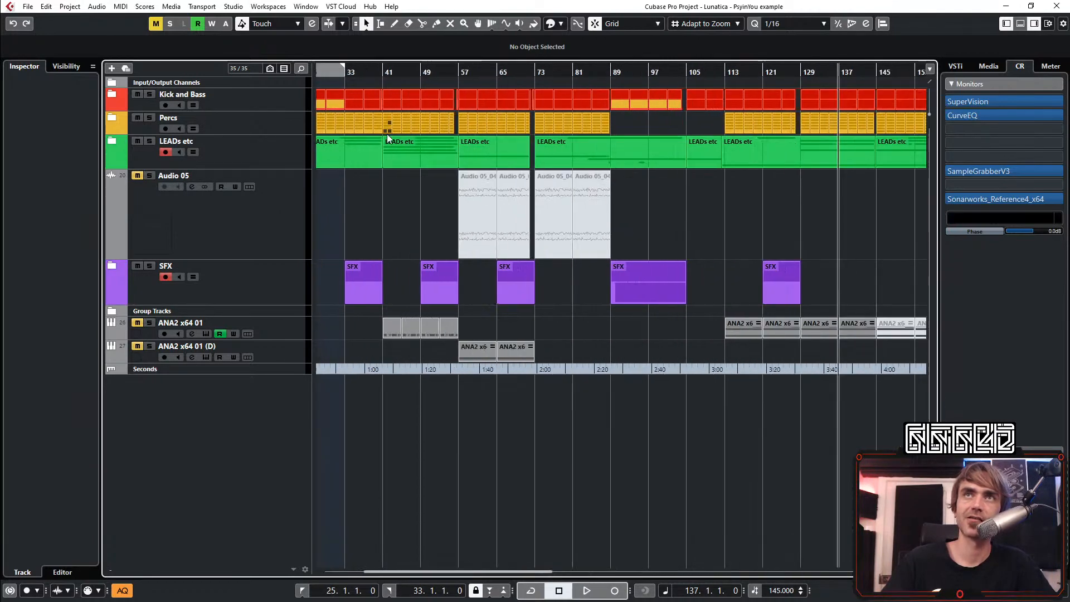
scroll(388, 138, up, 5)
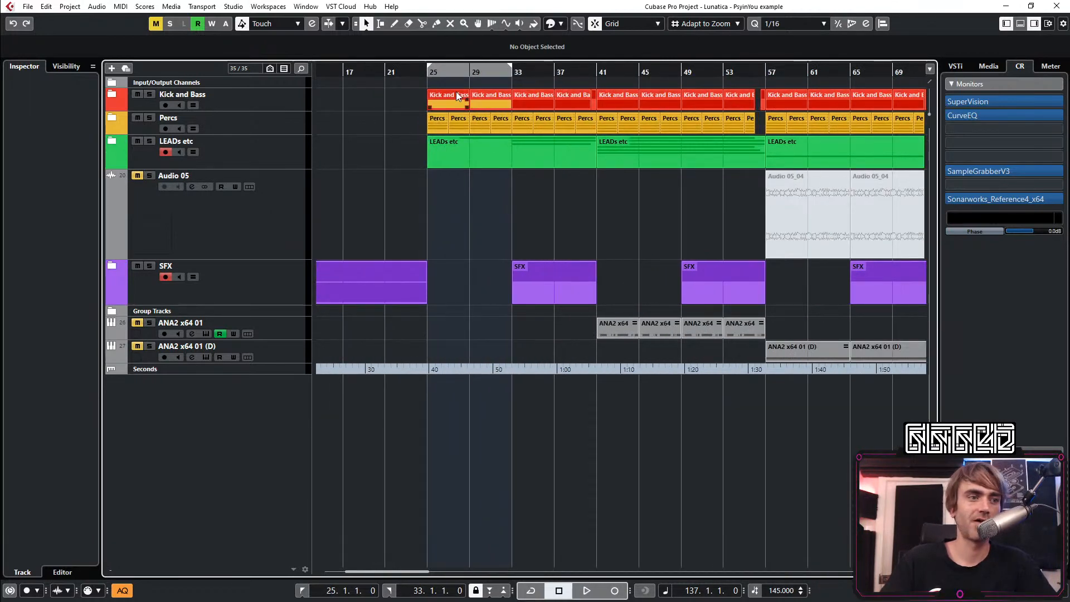
scroll(476, 231, down, 5)
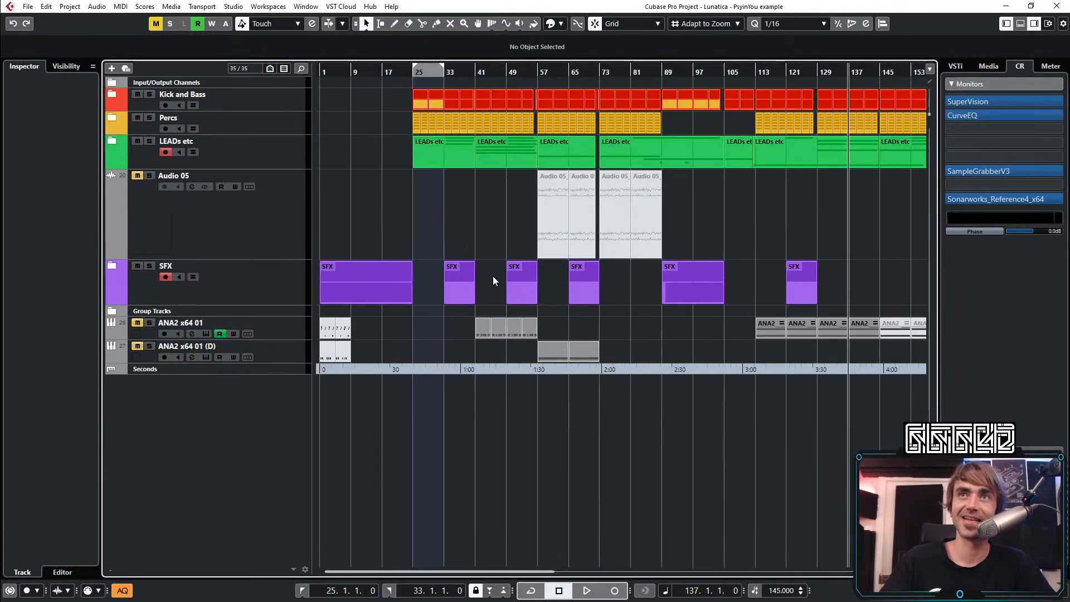
scroll(434, 160, right, 3)
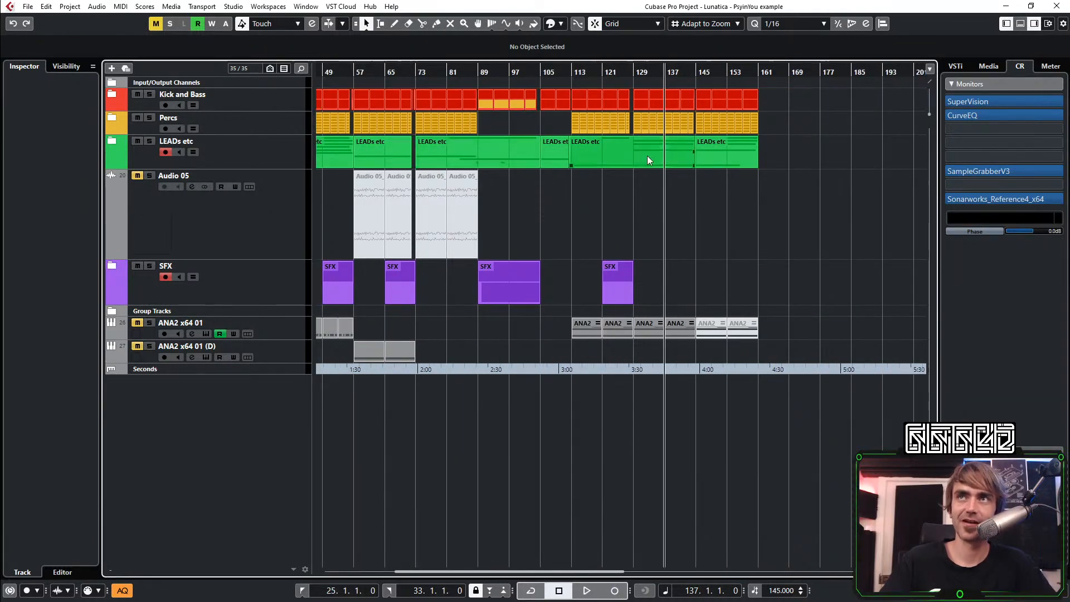
scroll(647, 160, left, 3)
scroll(415, 207, up, 2)
scroll(468, 158, down, 4)
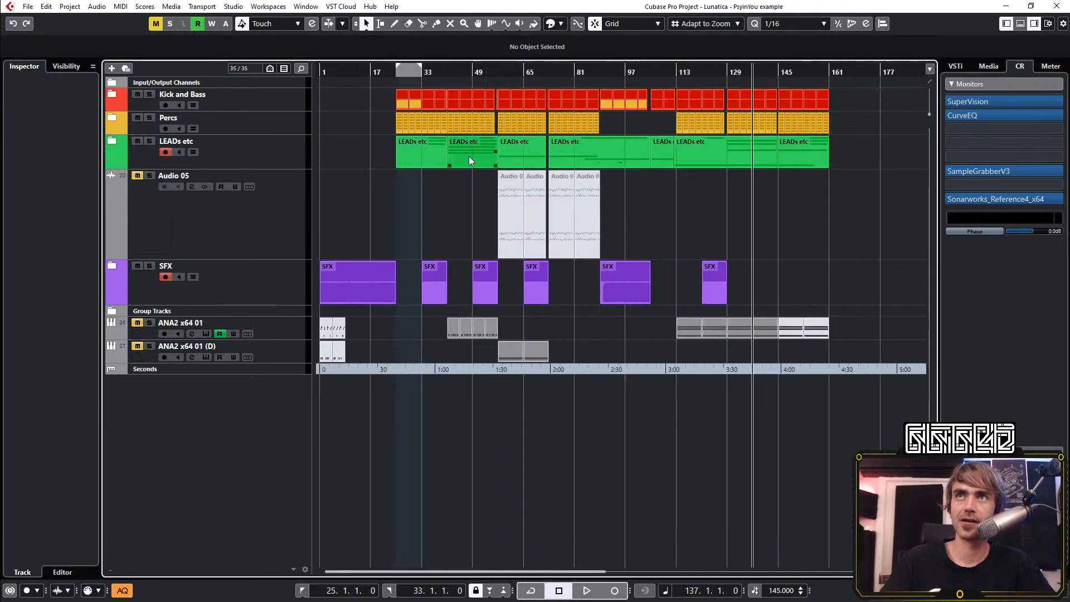
scroll(884, 270, right, 3)
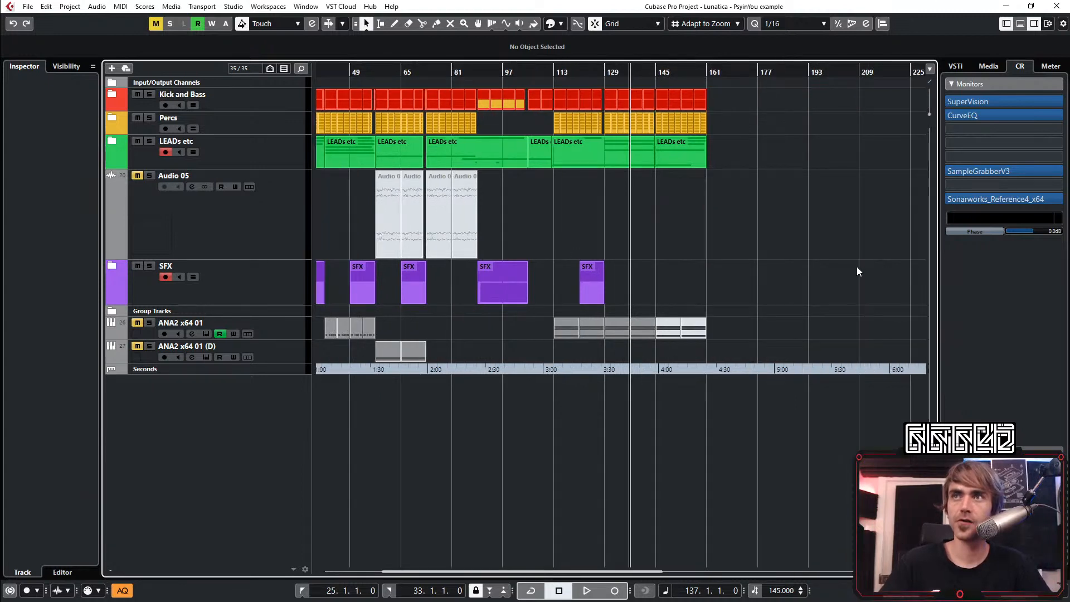
scroll(716, 303, down, 2)
scroll(692, 293, left, 2)
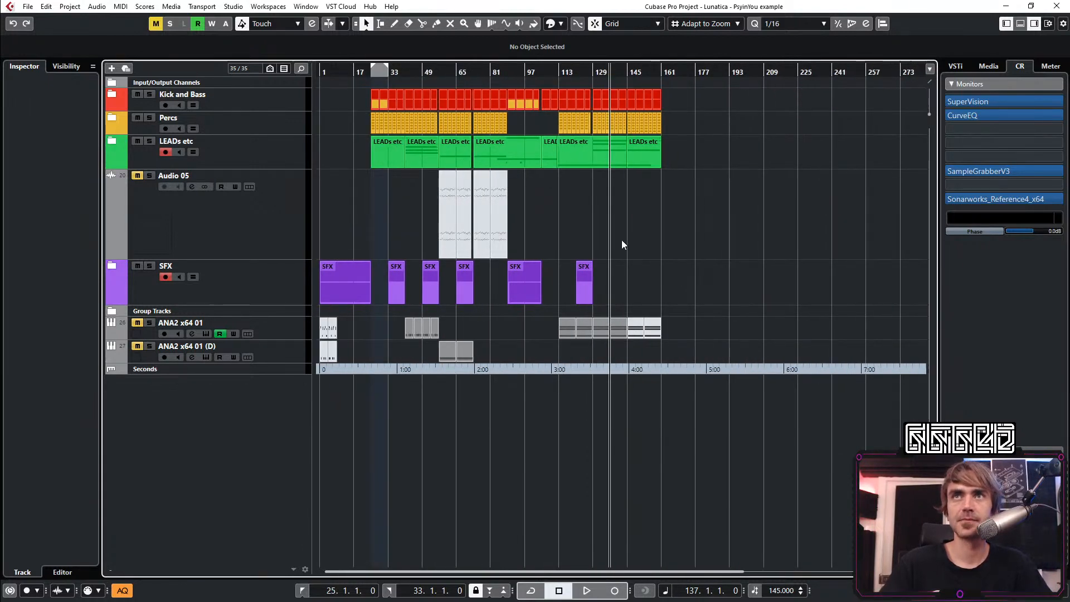
scroll(607, 296, up, 1)
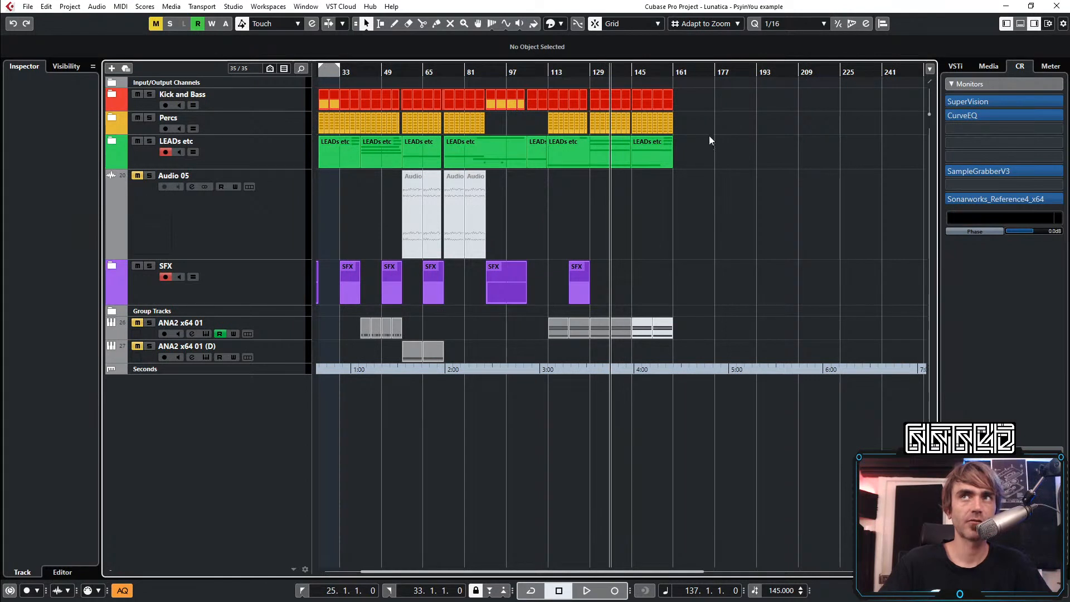
drag(709, 131, 846, 246)
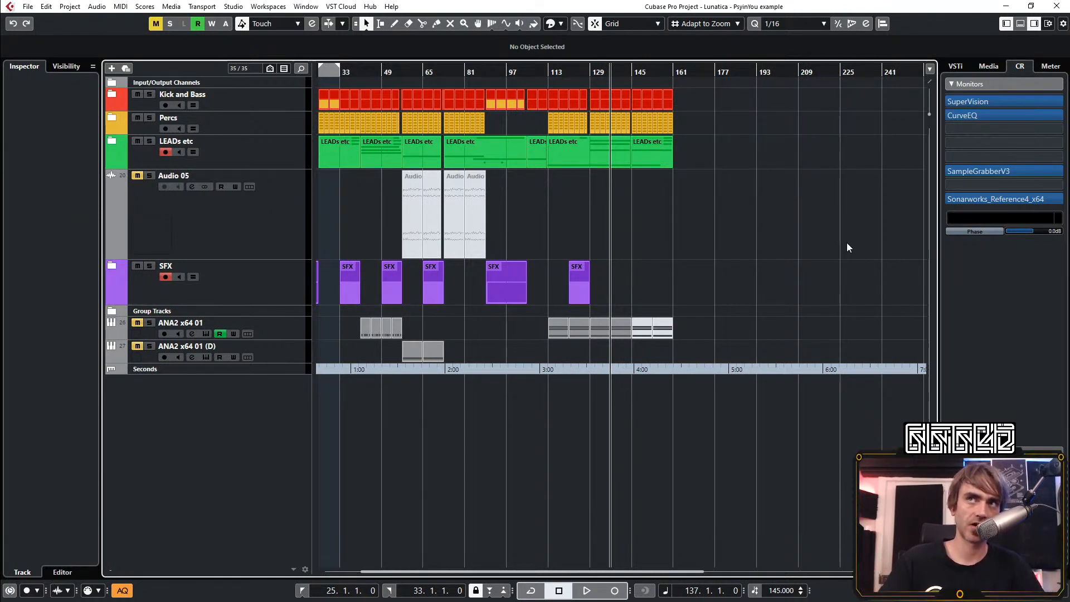
scroll(846, 248, left, 2)
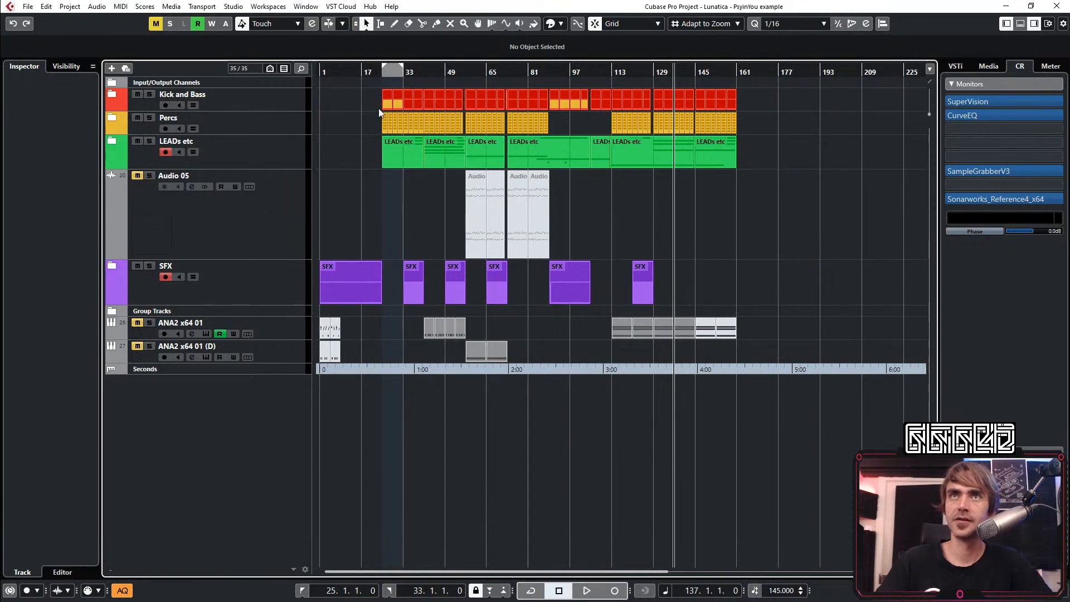
drag(364, 66, 619, 131)
key(g)
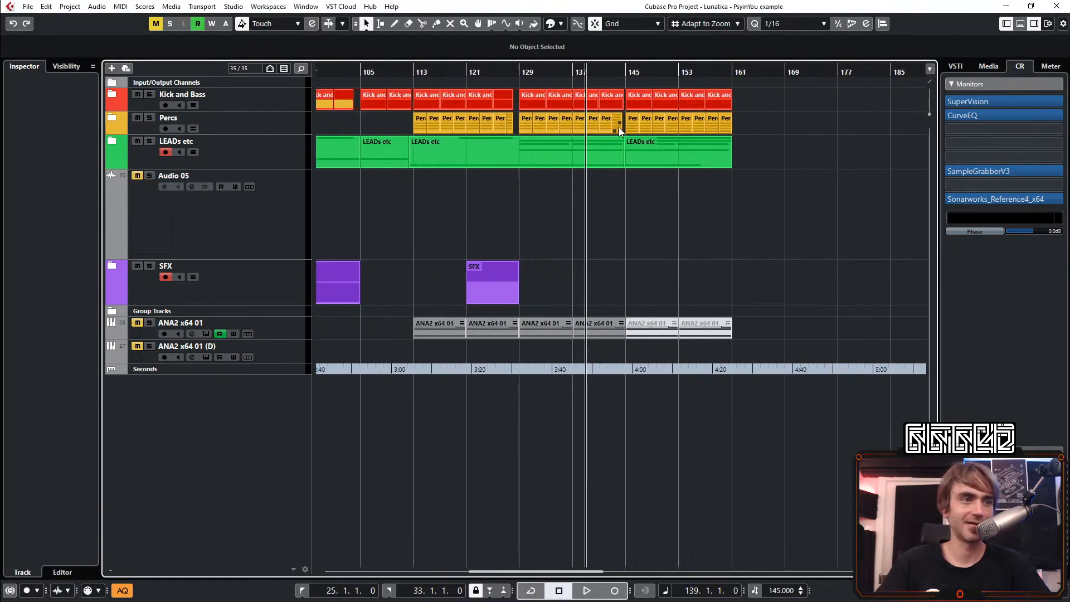
scroll(520, 200, left, 9)
scroll(446, 125, down, 3)
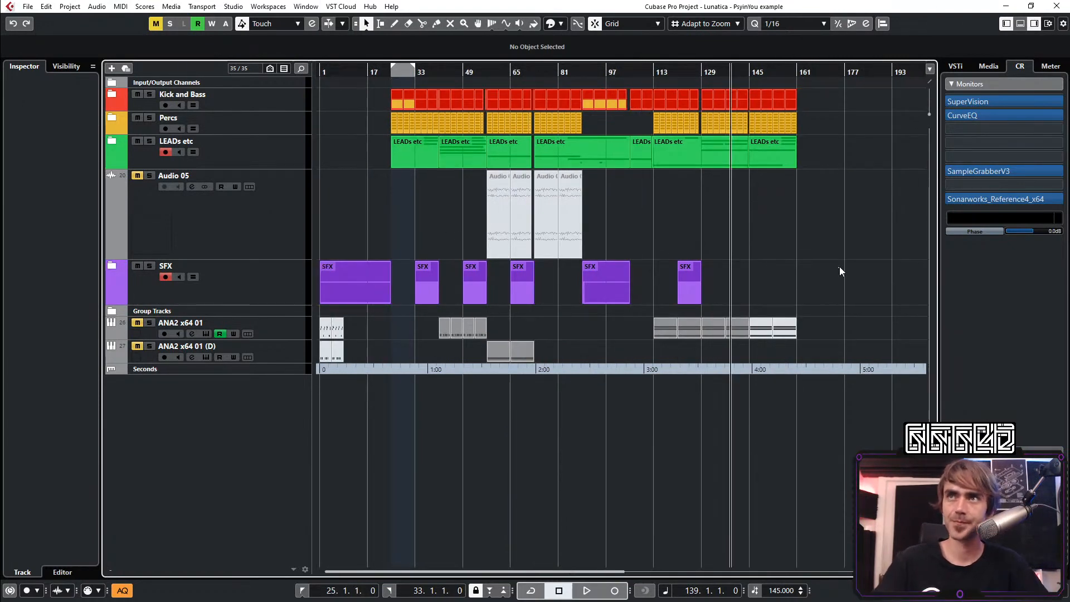
Extend the locator range to bar 161 so it spans the main arrangement from bar 25, and clear the event selection
drag(827, 105, 406, 401)
scroll(807, 203, up, 1)
scroll(809, 167, left, 2)
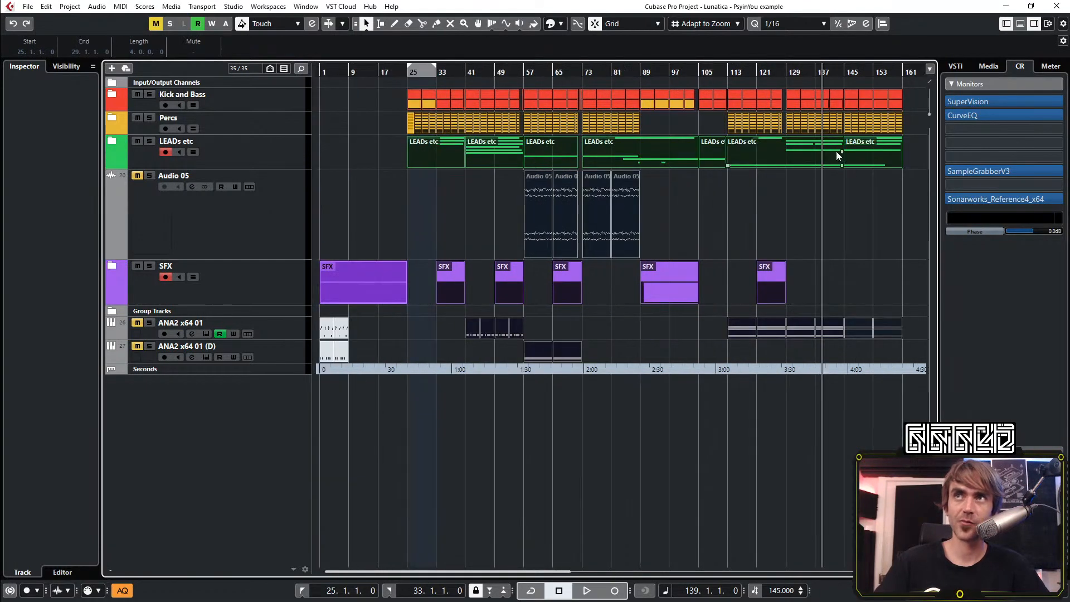
alt+click(903, 70)
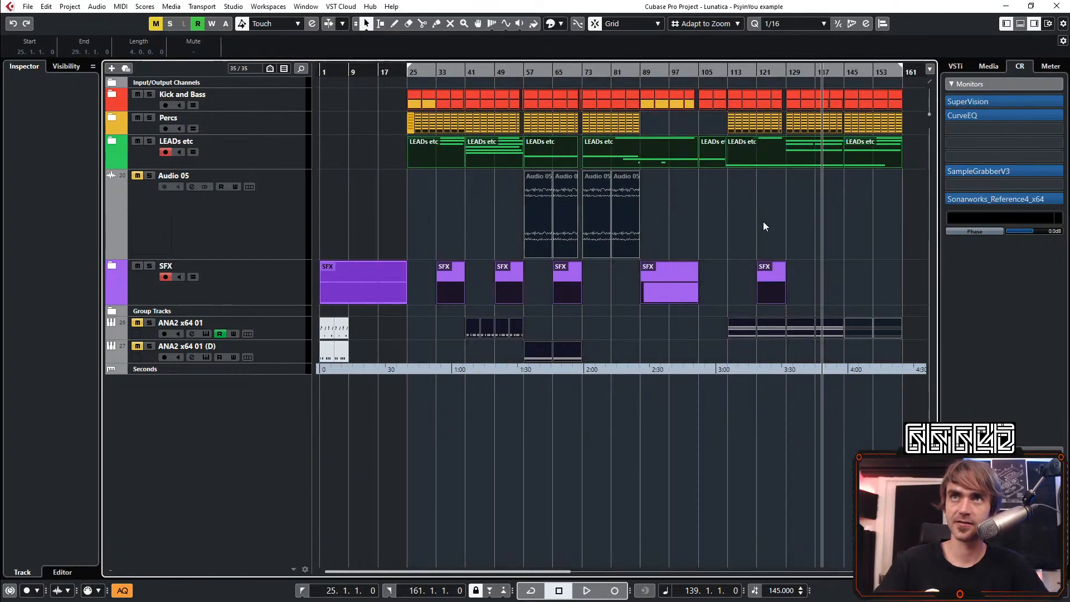
scroll(740, 245, down, 2)
scroll(395, 243, up, 2)
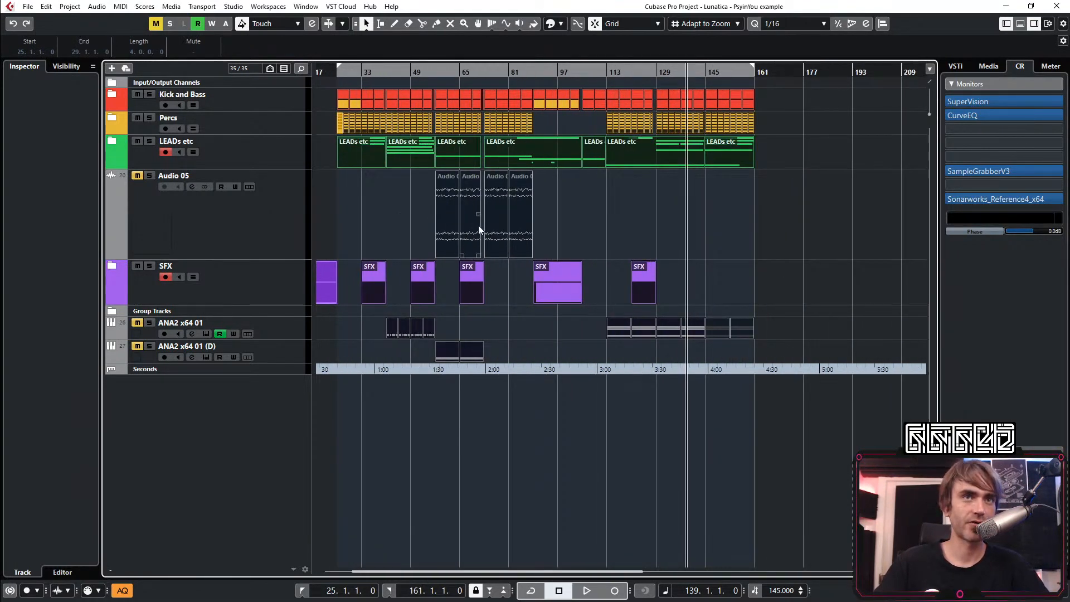
scroll(453, 181, left, 2)
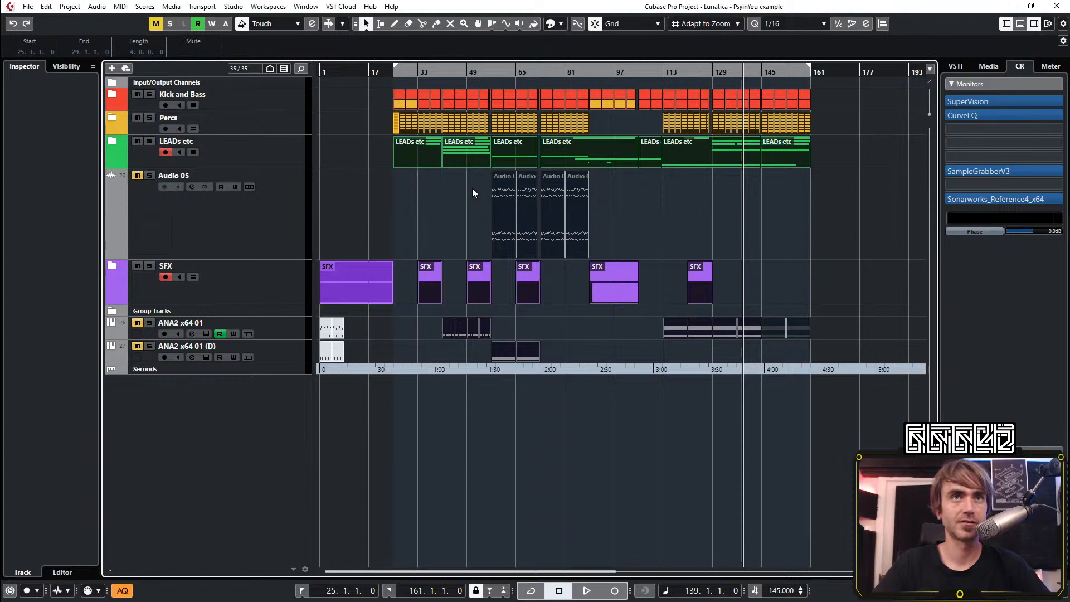
click(419, 218)
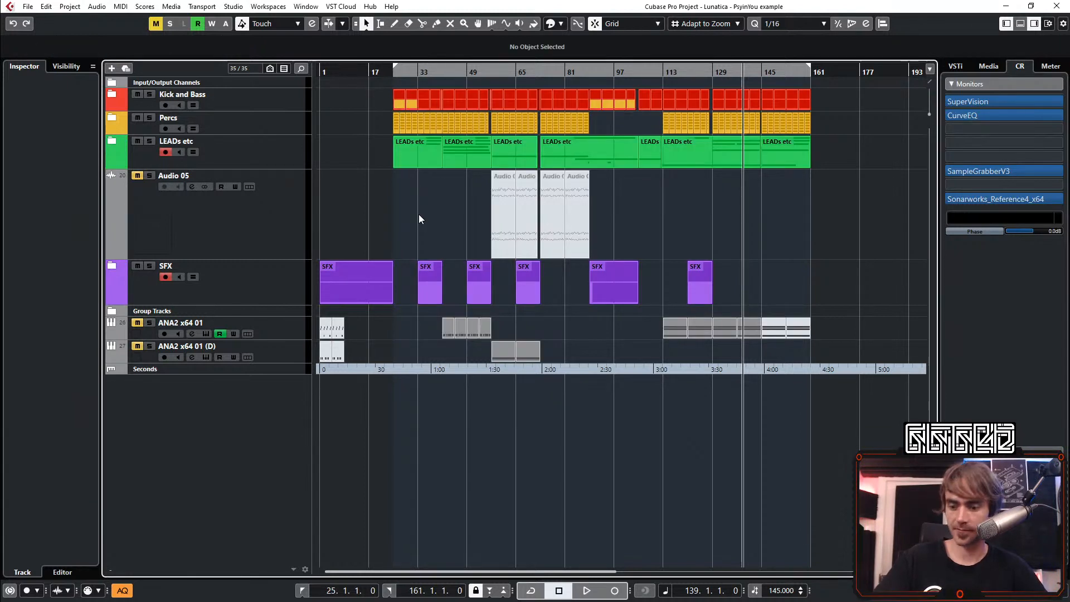
Turn on cycle mode for bars 25 to 161, start playback at bar 25 and relocate it to around bar 17
key(KP_Divide)
key(KP_1)
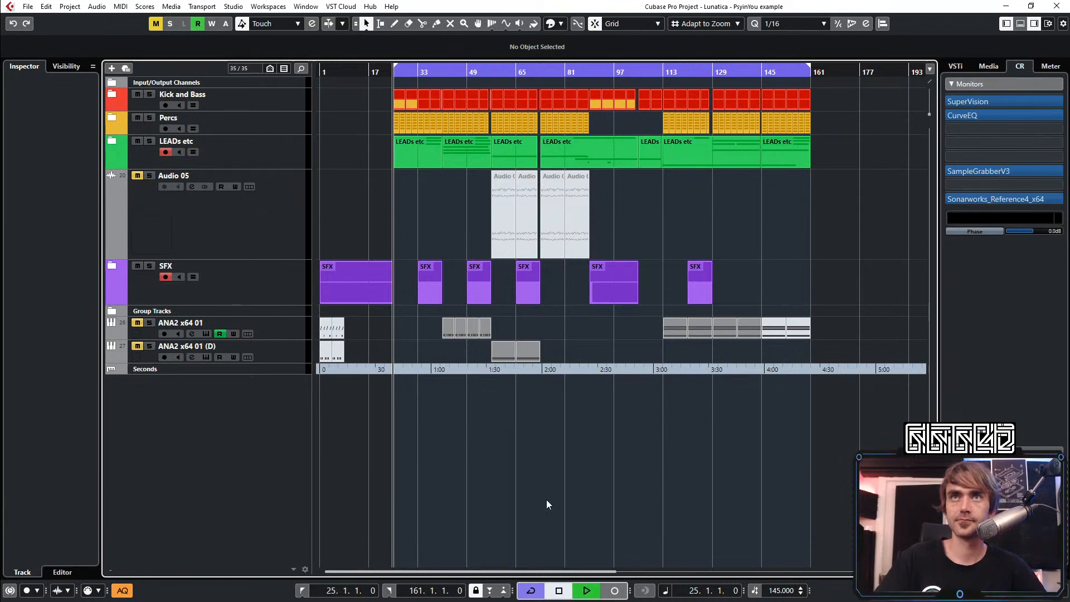
key(space)
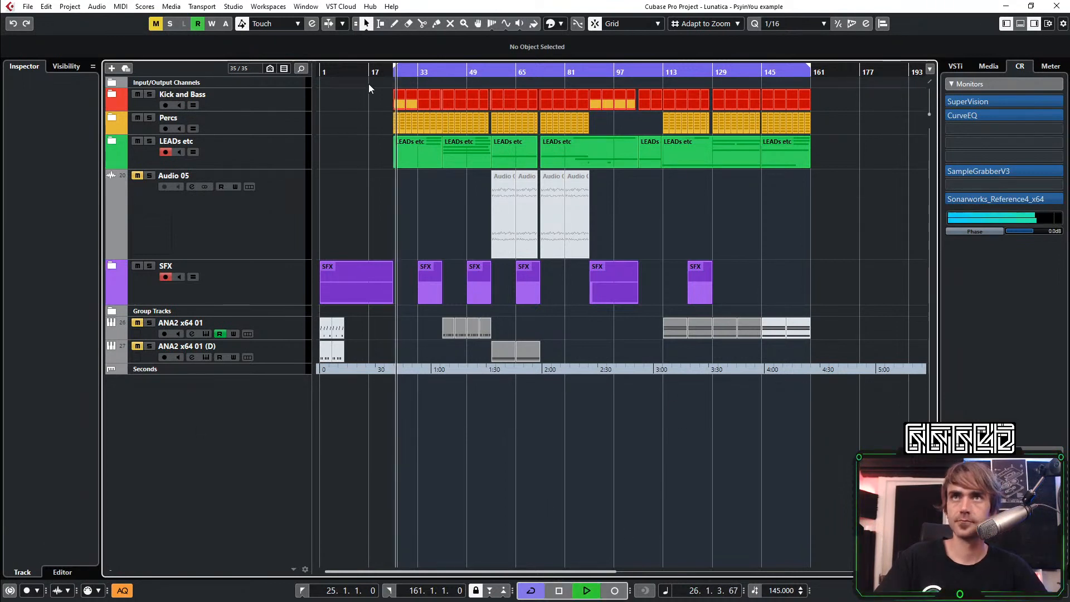
drag(370, 71, 369, 89)
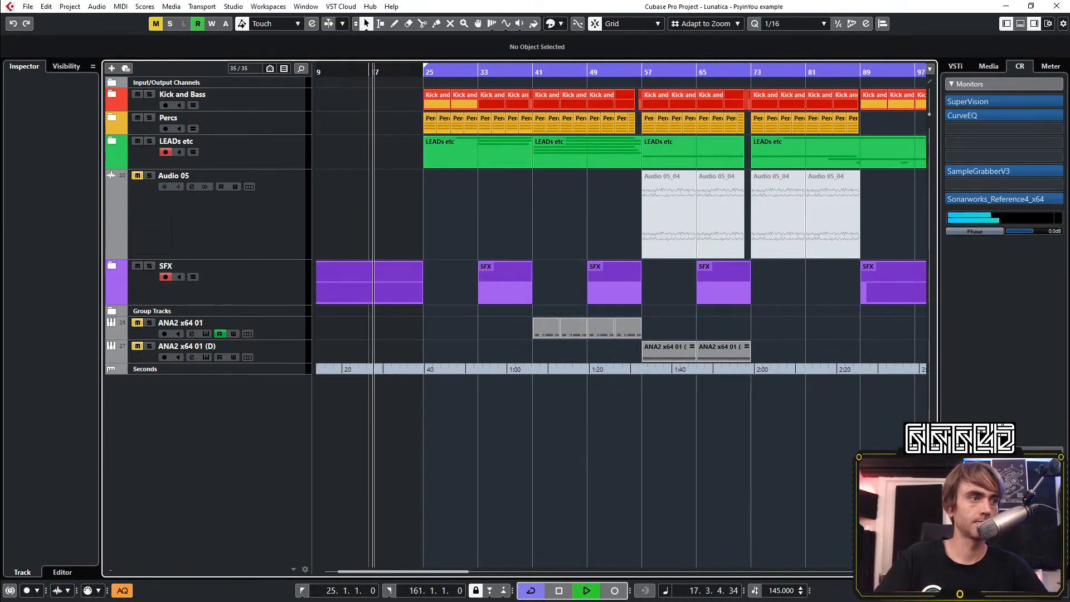
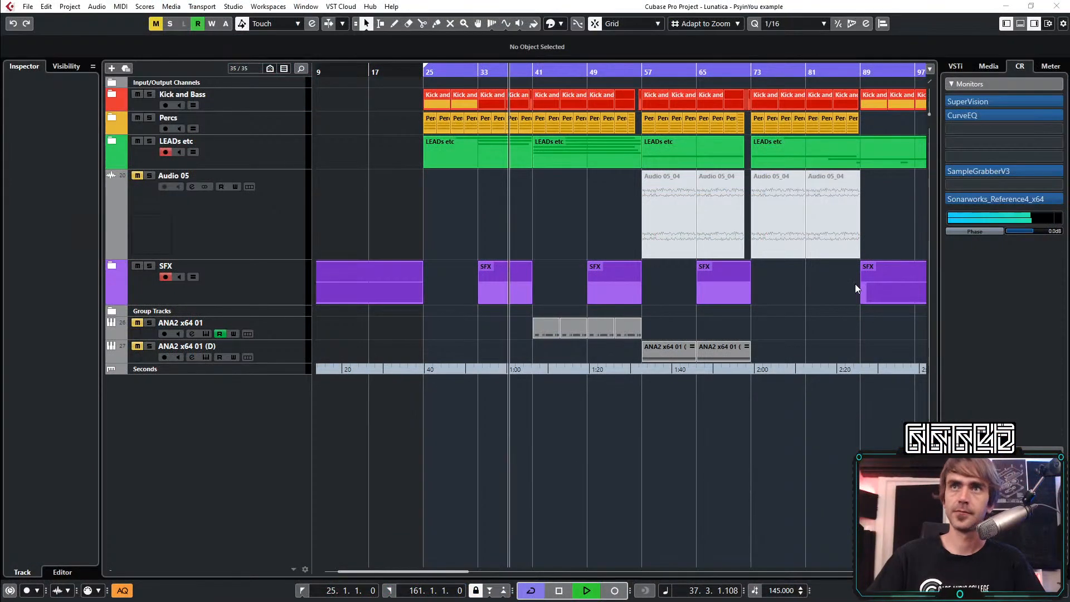
Stop playback and look through the ANA2 preset list of the bass track ANA2 x64 01 in the Kick and Bass folder
key(space)
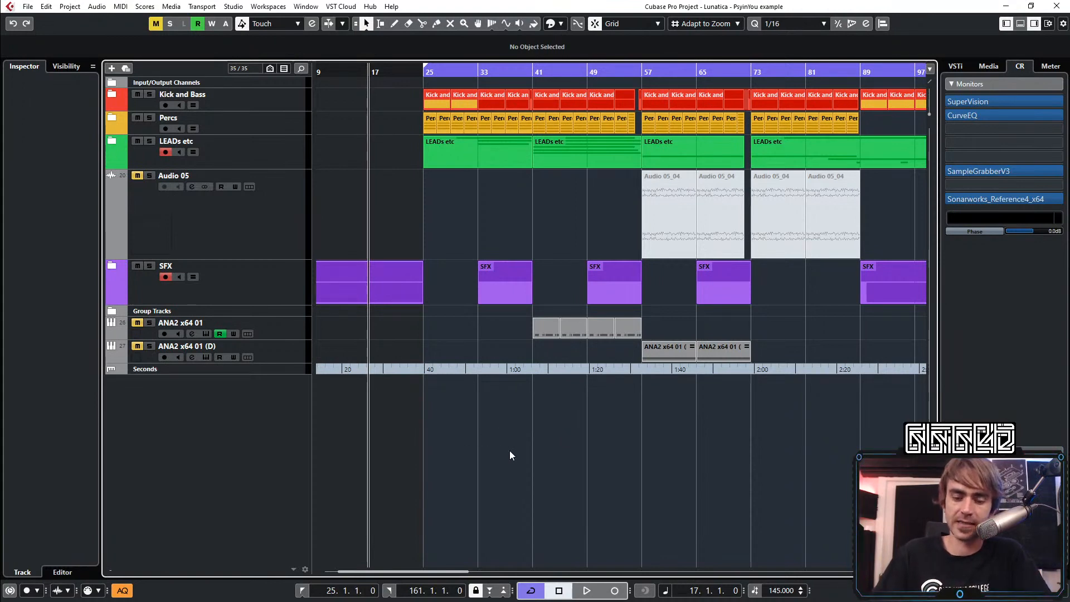
key(g)
key(g)
key(g)
key(g)
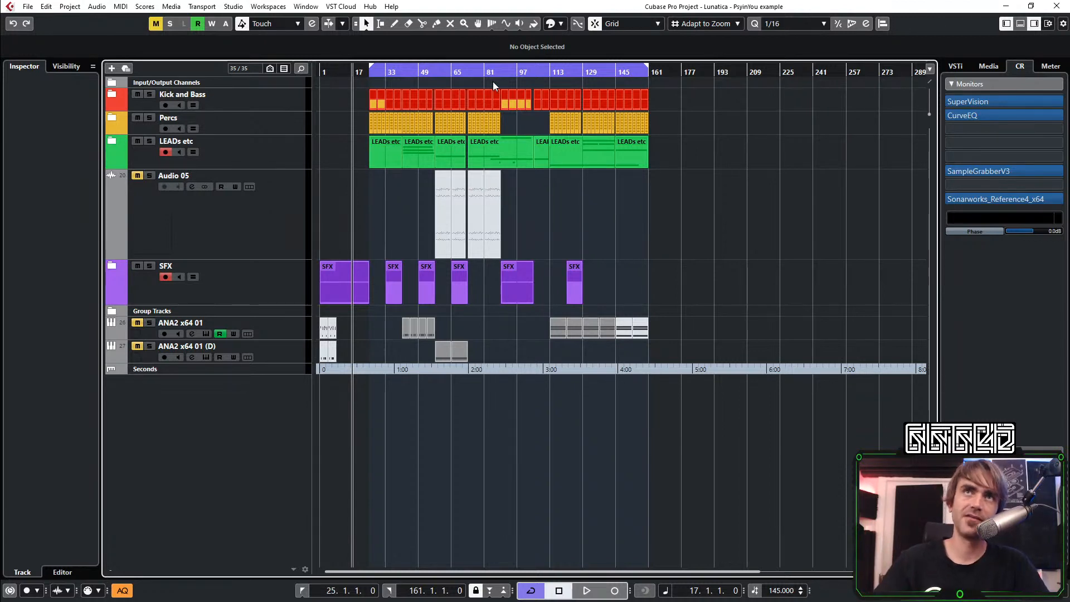
click(109, 96)
click(168, 156)
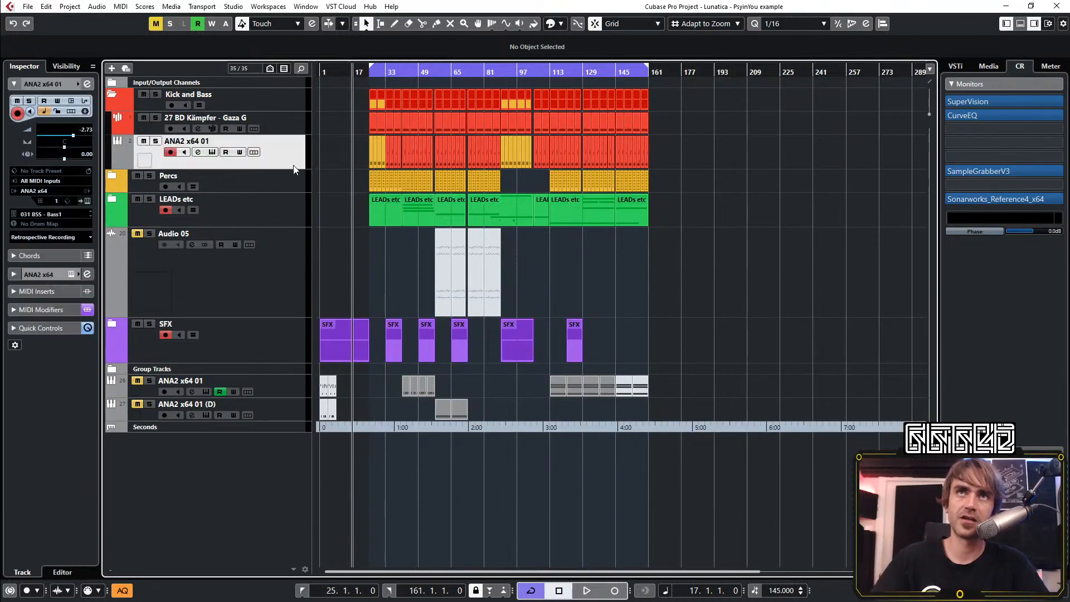
click(89, 200)
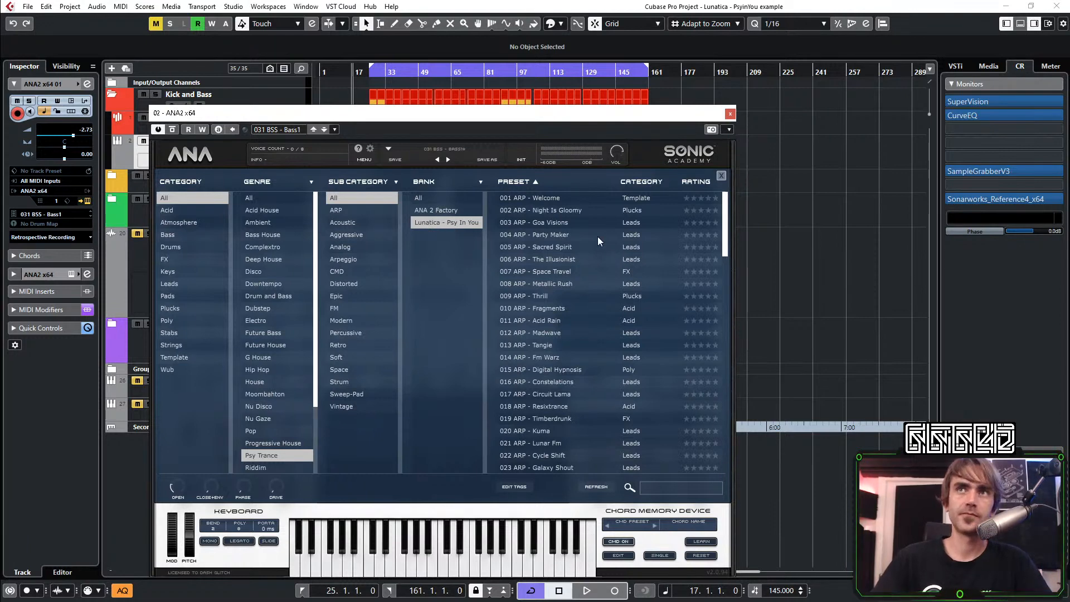
scroll(597, 256, down, 2)
scroll(590, 301, down, 4)
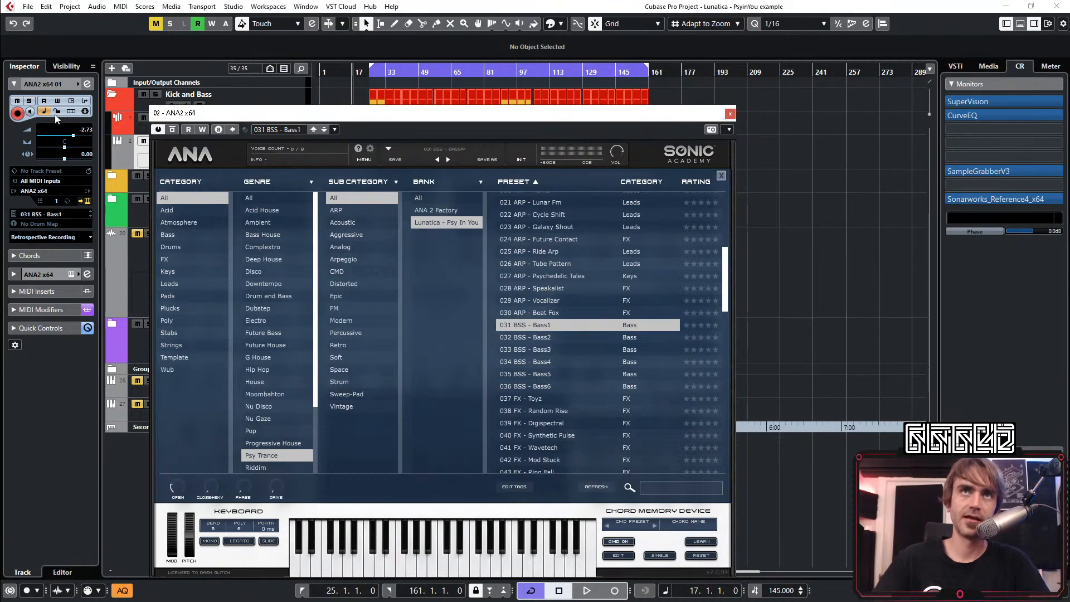
Close the ANA2 instrument and inspect the EQuilibrium insert in the bass track's channel settings
click(87, 83)
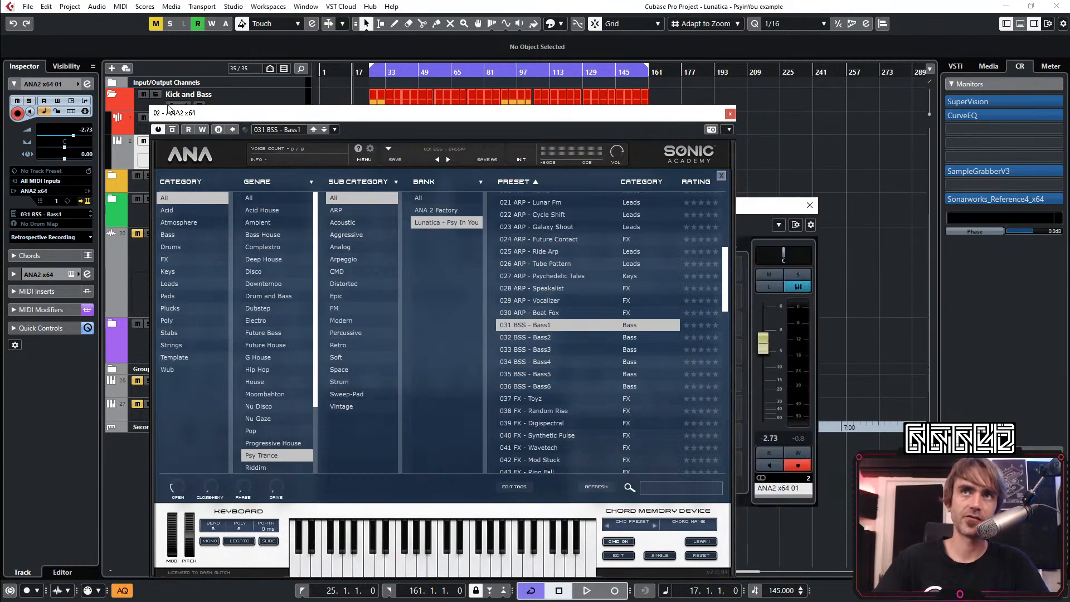
click(730, 115)
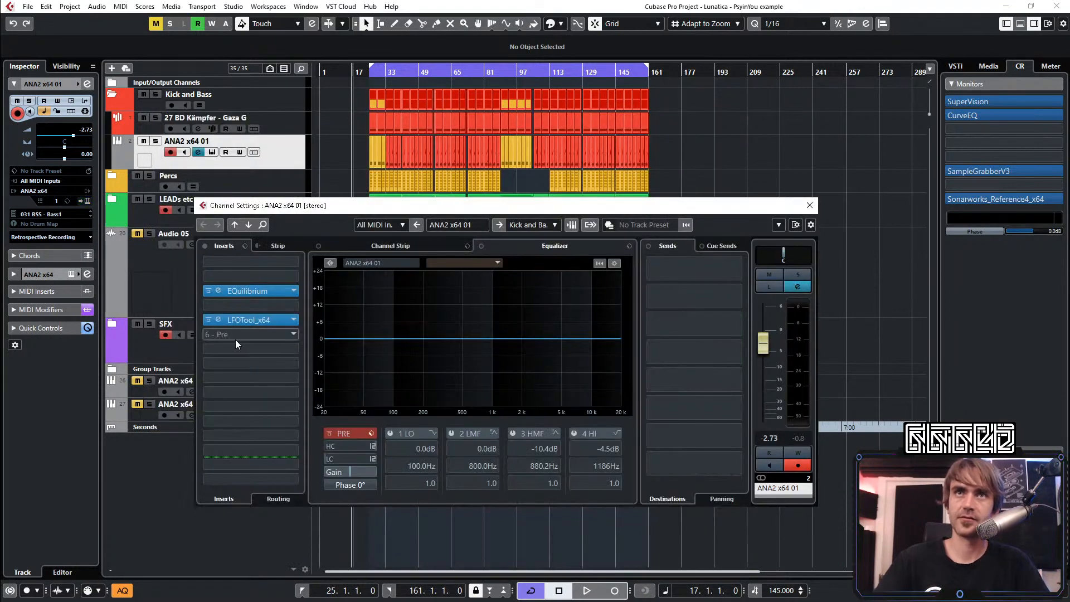
click(219, 290)
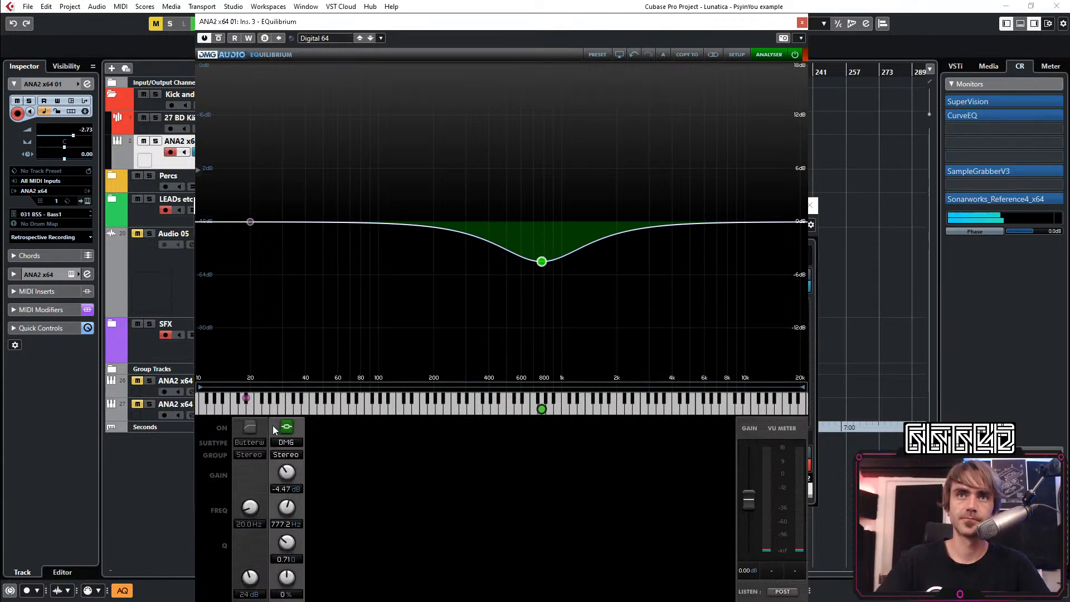
click(802, 22)
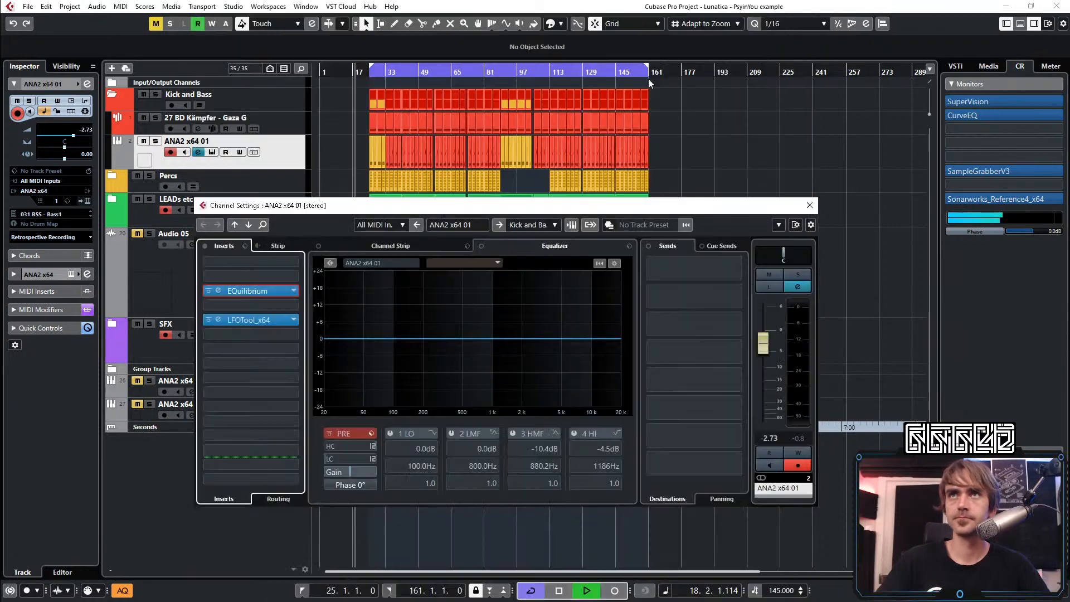
Loop bars 25 to 33 and enable the 24 dB high-pass filter at 32.7 Hz in the bass channel's EQuilibrium
drag(377, 77, 390, 147)
alt+click(425, 75)
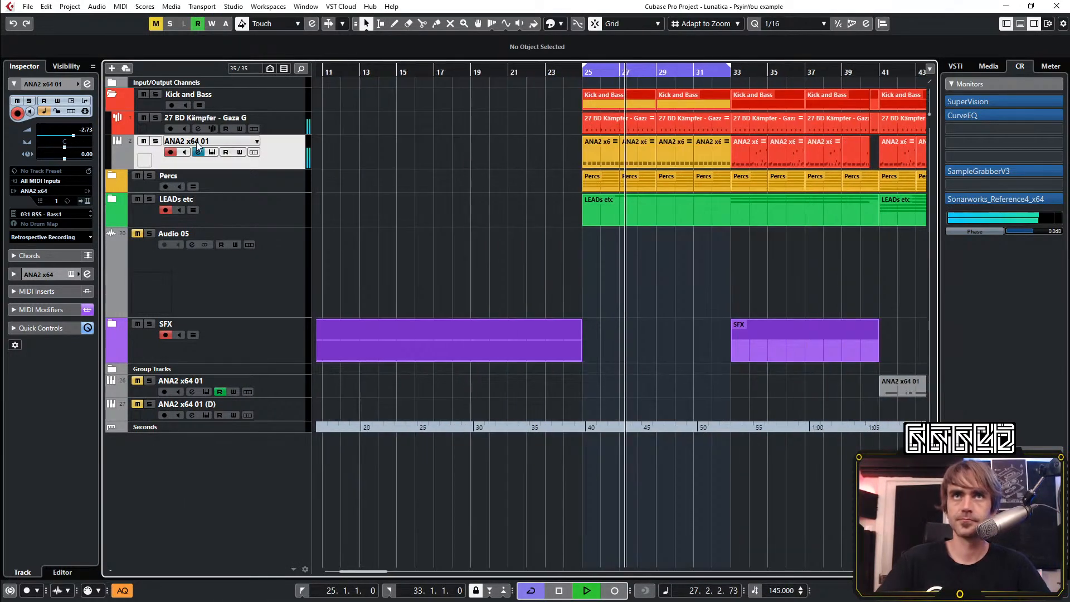
click(90, 85)
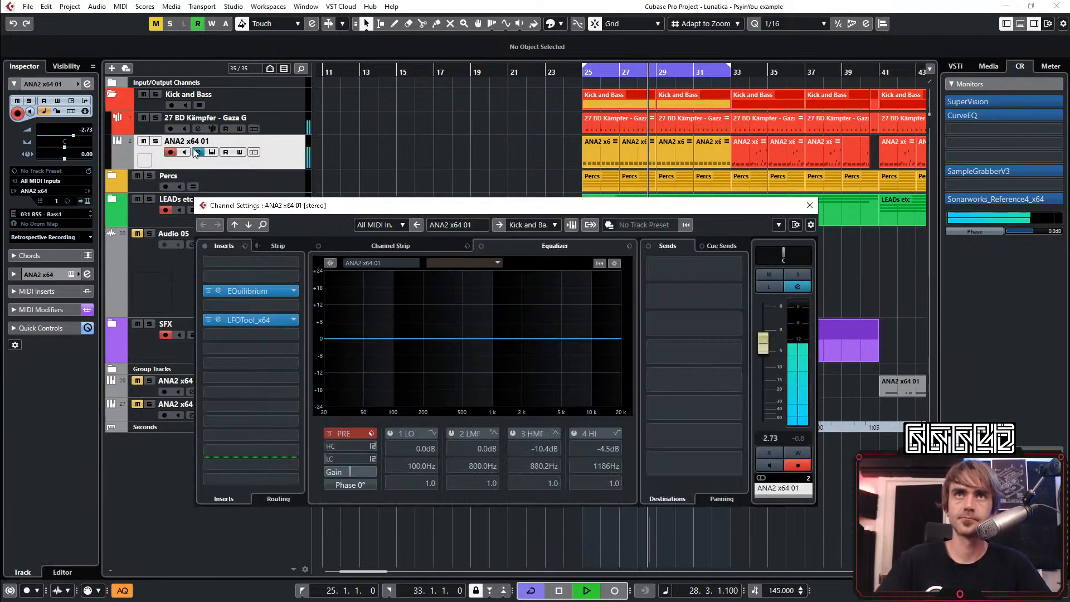
click(220, 290)
click(250, 428)
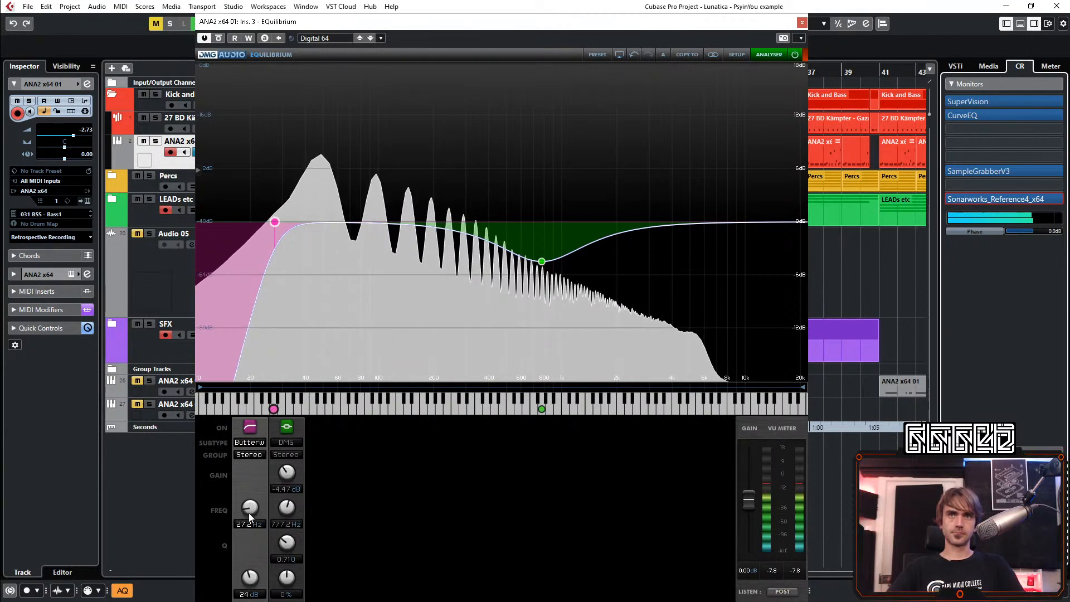
scroll(249, 513, up, 5)
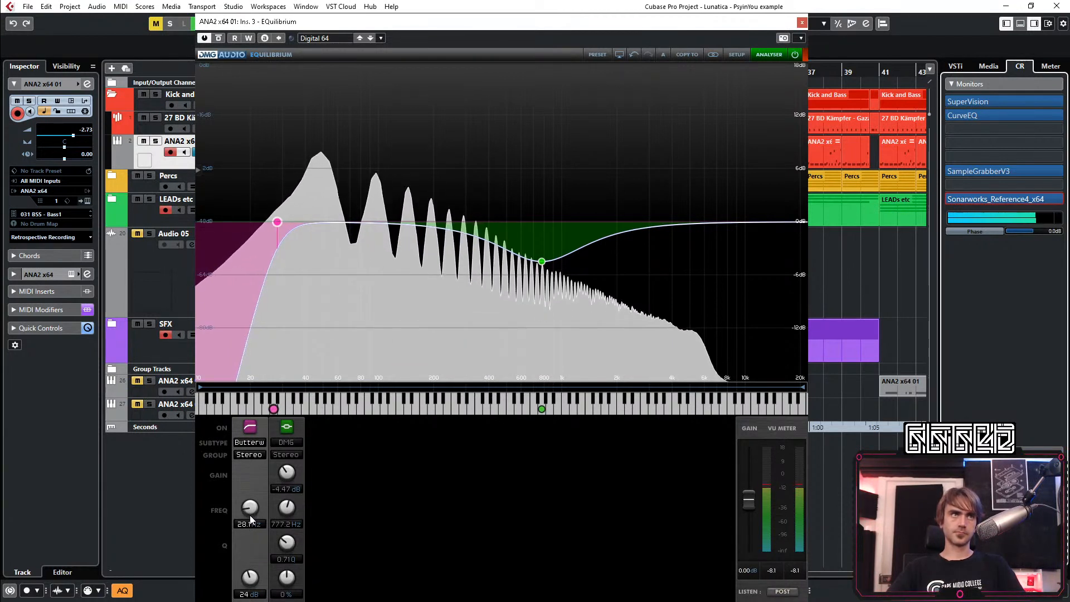
scroll(252, 516, up, 4)
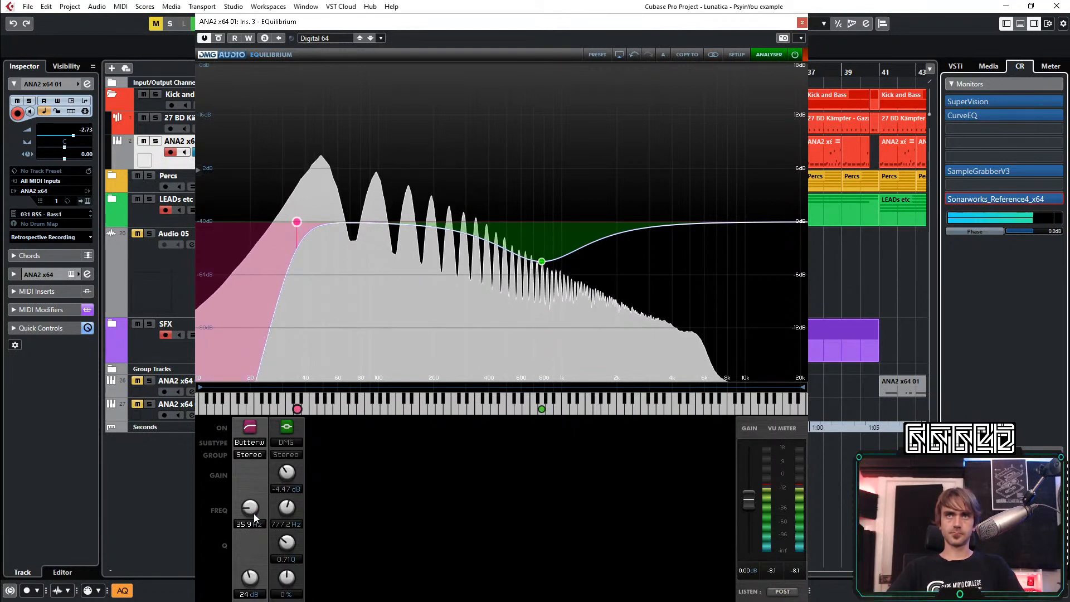
scroll(253, 512, up, 5)
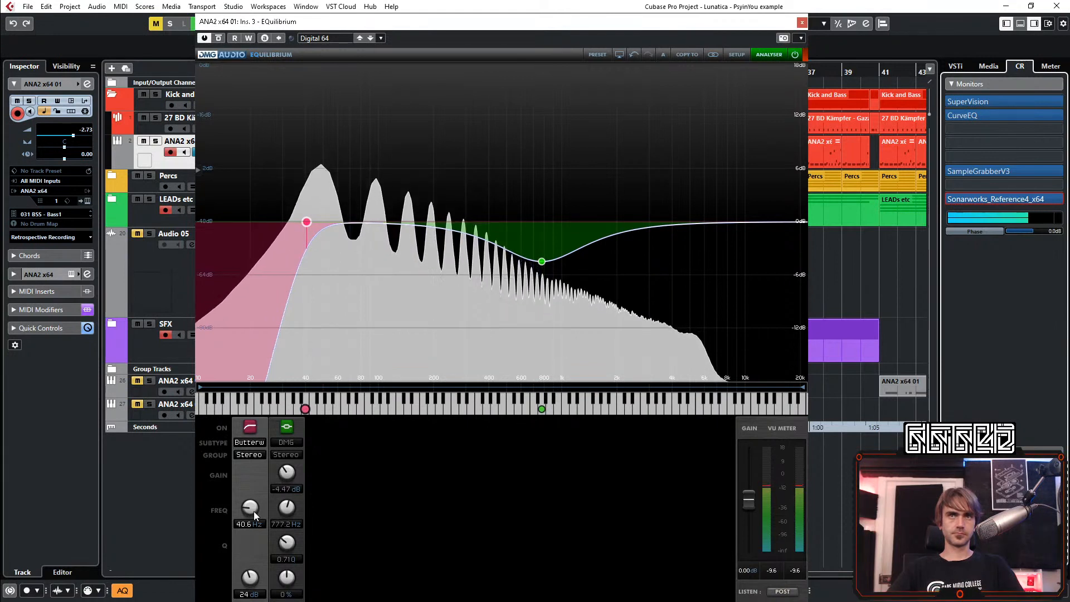
scroll(253, 510, down, 6)
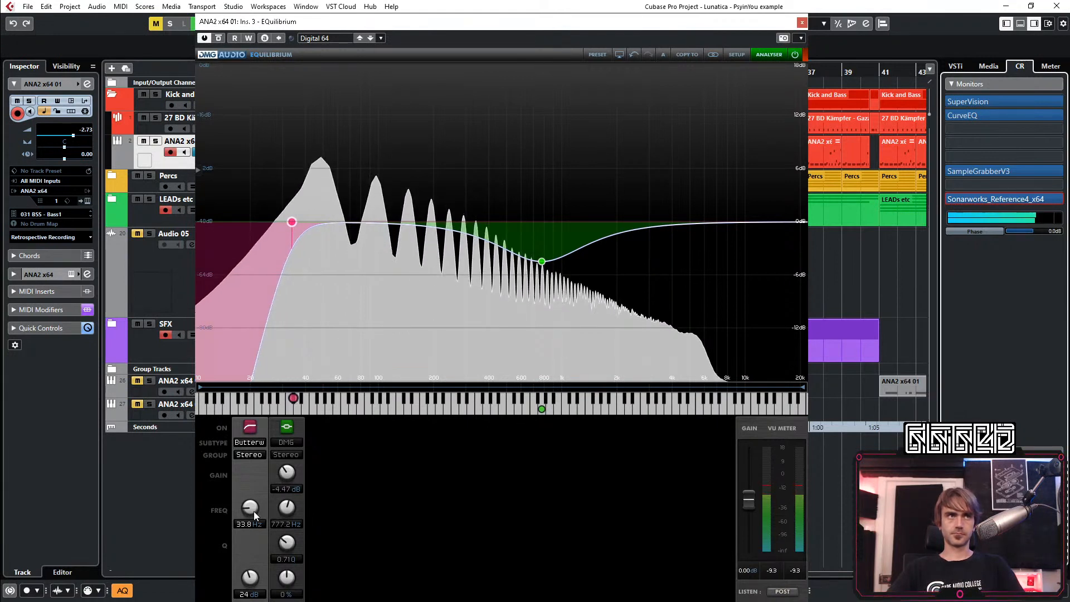
scroll(251, 510, down, 3)
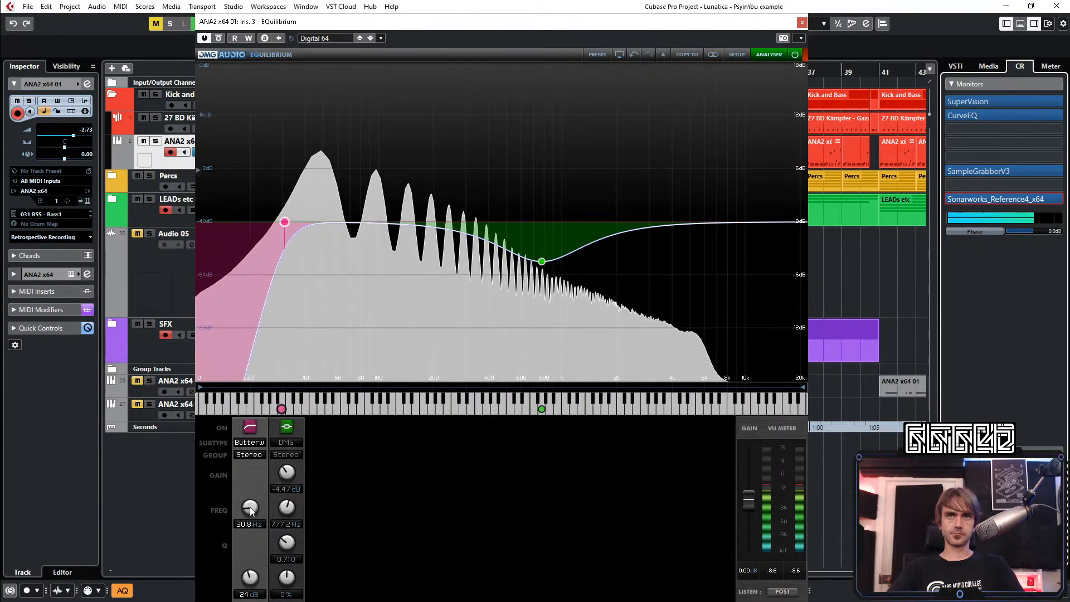
scroll(251, 511, up, 2)
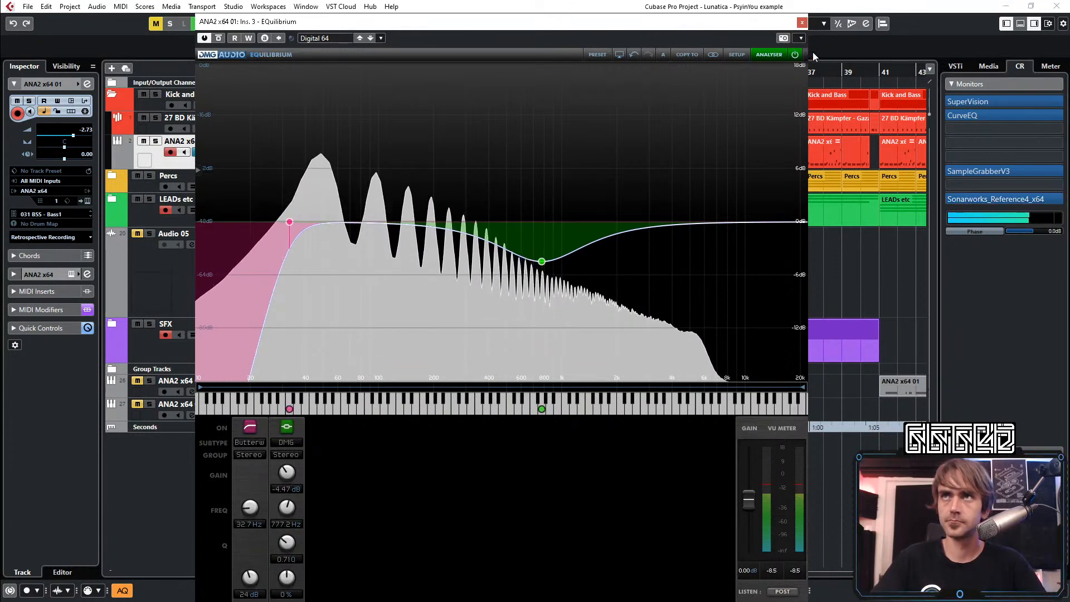
click(801, 22)
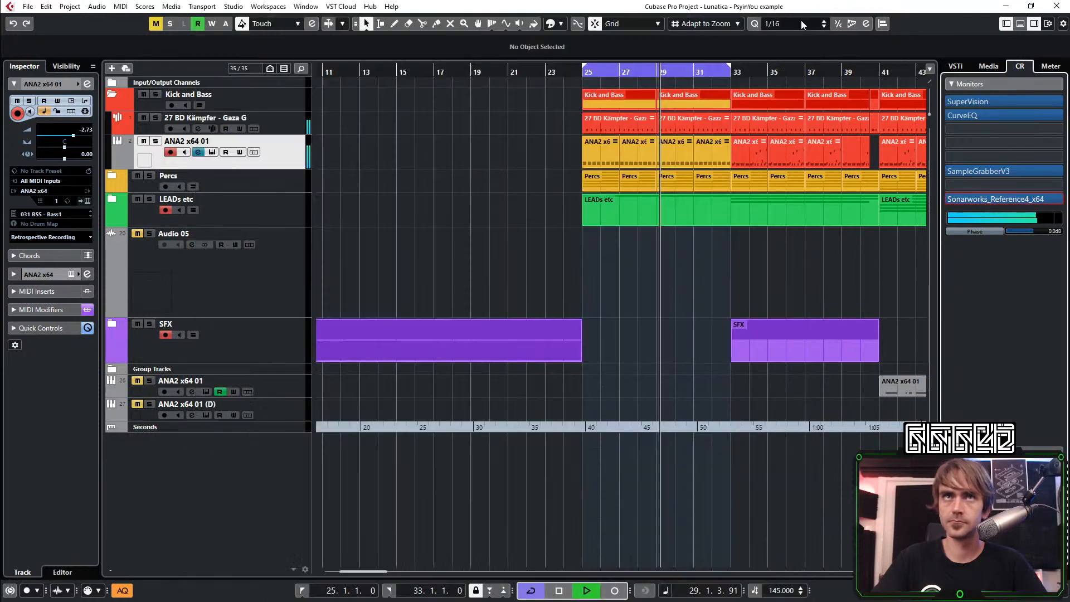
Add EQuilibrium to the fourth insert slot of the kick track 27 BD Kämpfer - Gaza G
click(288, 115)
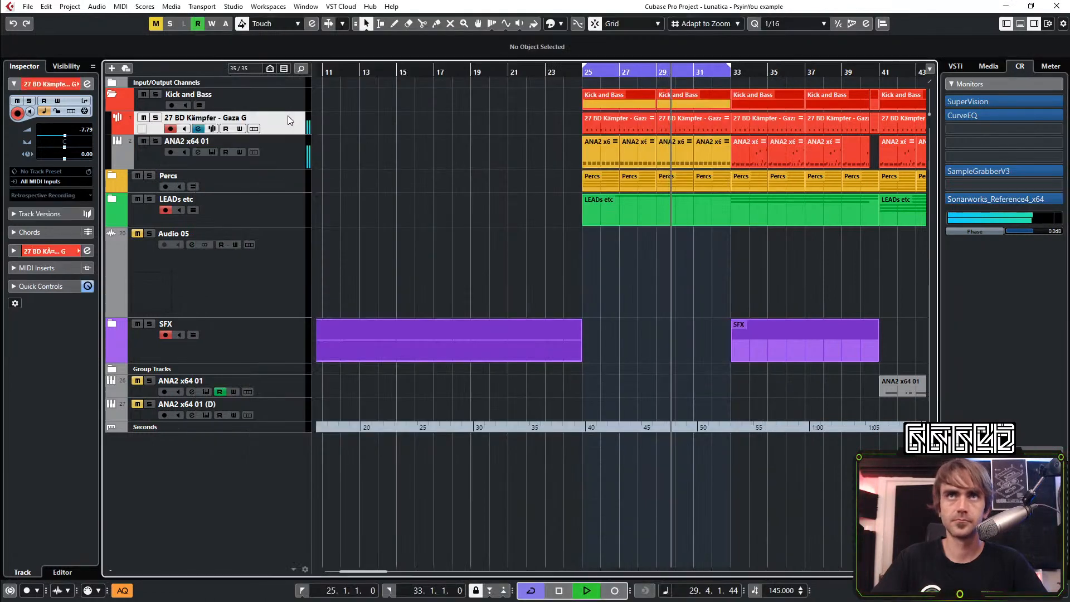
click(87, 83)
click(250, 302)
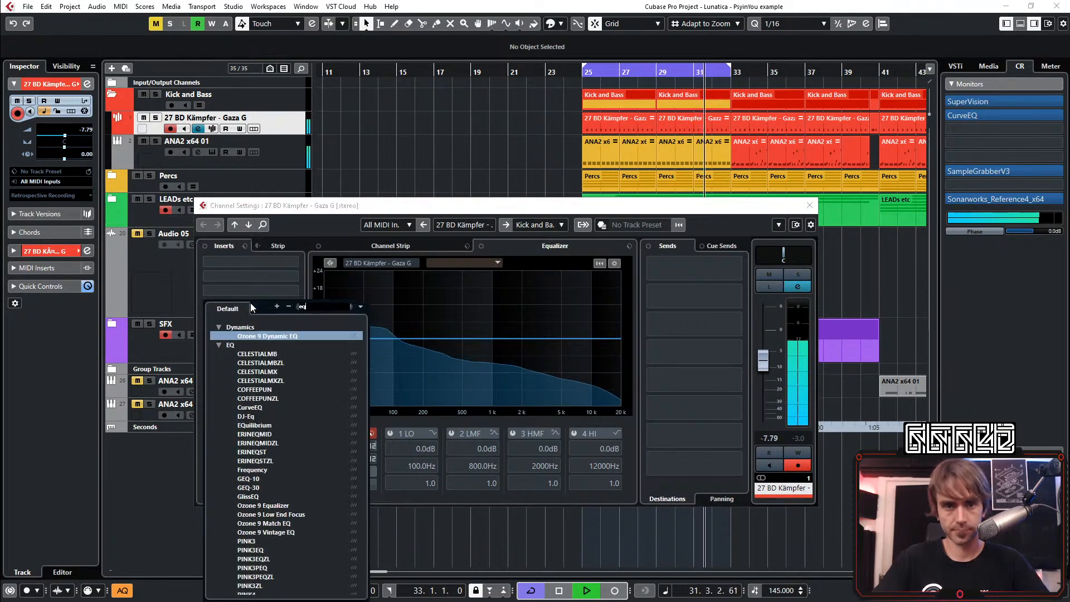
text(ui)
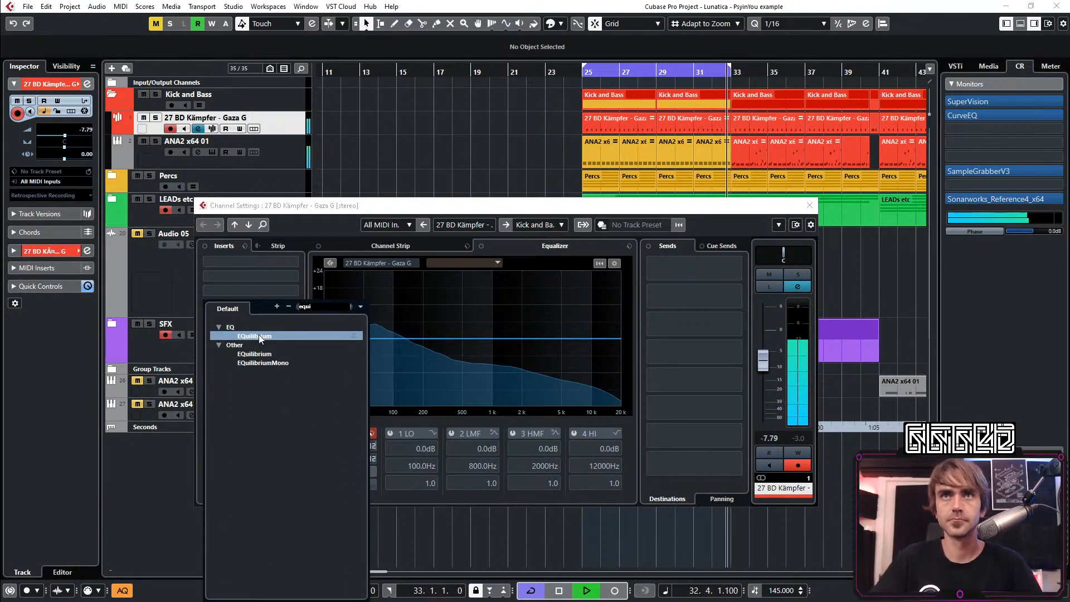
click(259, 336)
Enable the kick EQ's 24 dB high-pass filter and set its cutoff to 37.0 Hz
click(481, 415)
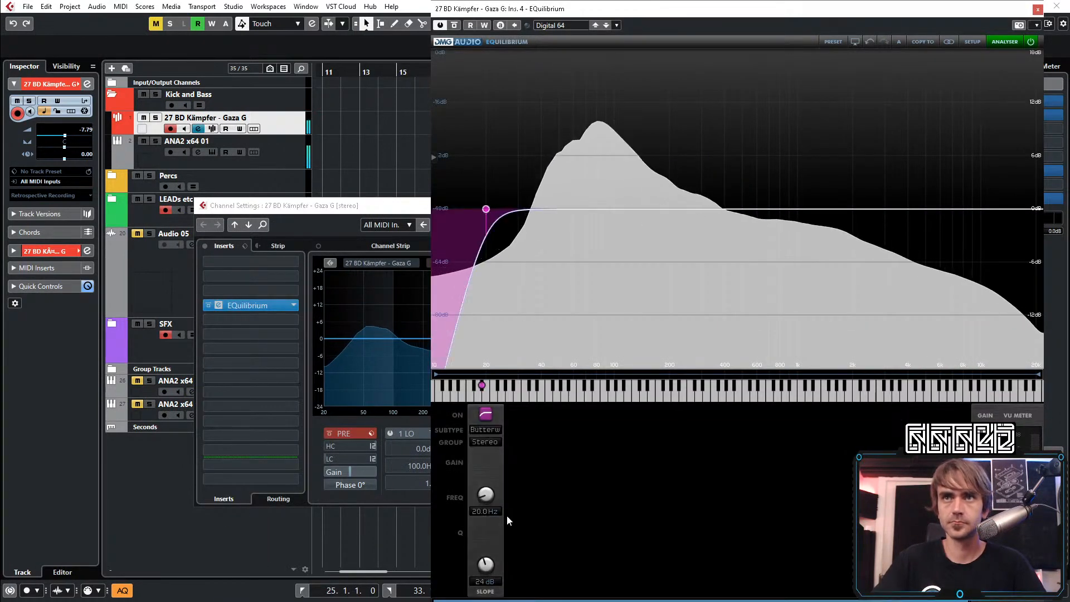
scroll(493, 496, up, 5)
scroll(491, 496, down, 8)
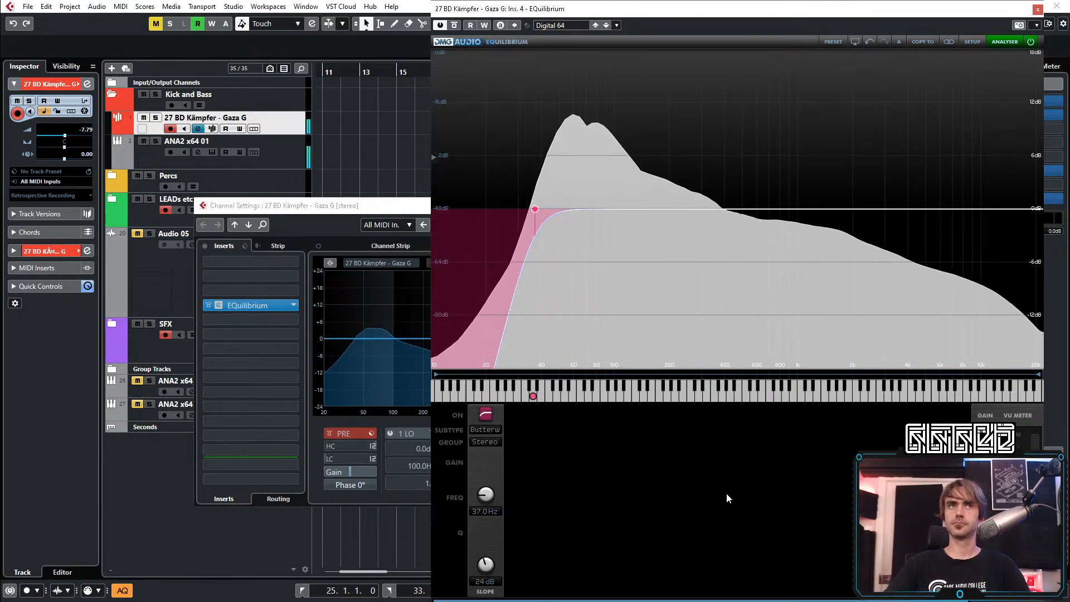
Add a peak band to the kick EQ at 793.7 Hz with -2.61 dB gain and Q 1.04, and close its windows
double_click(774, 221)
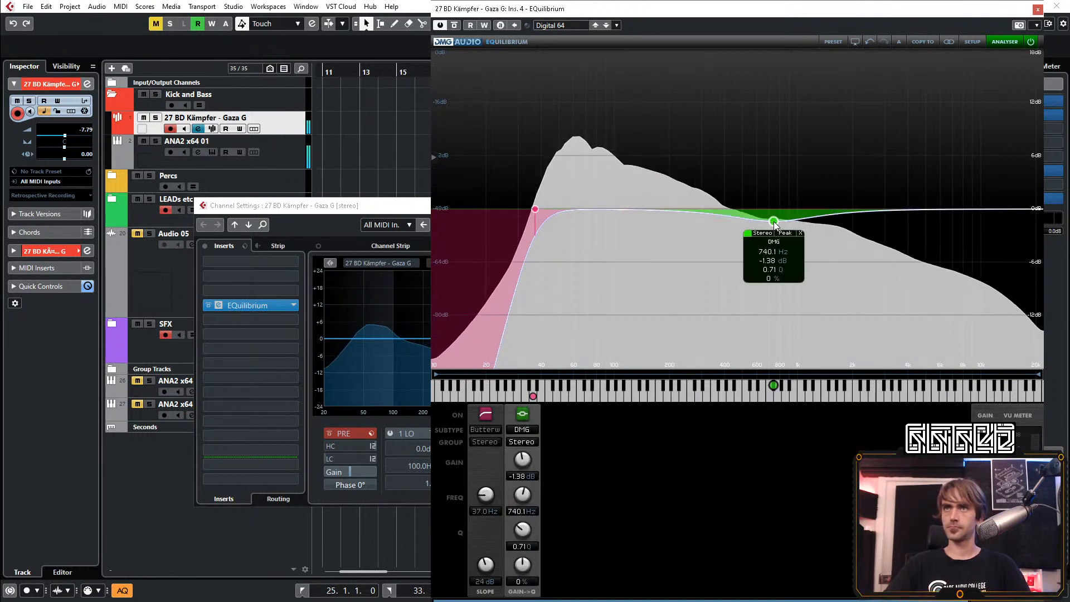
drag(773, 222, 781, 259)
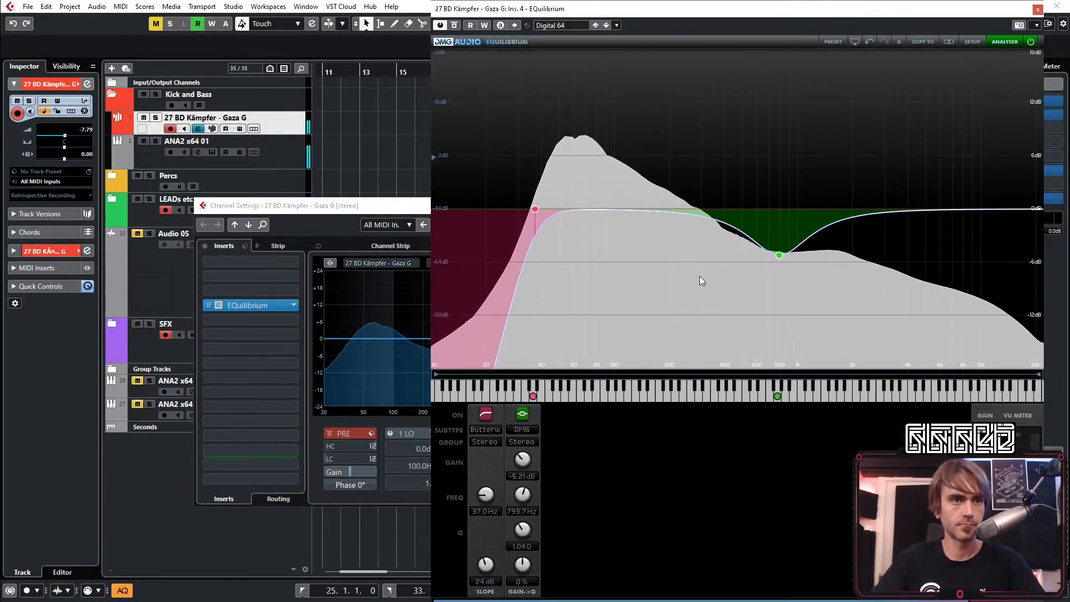
scroll(524, 460, up, 5)
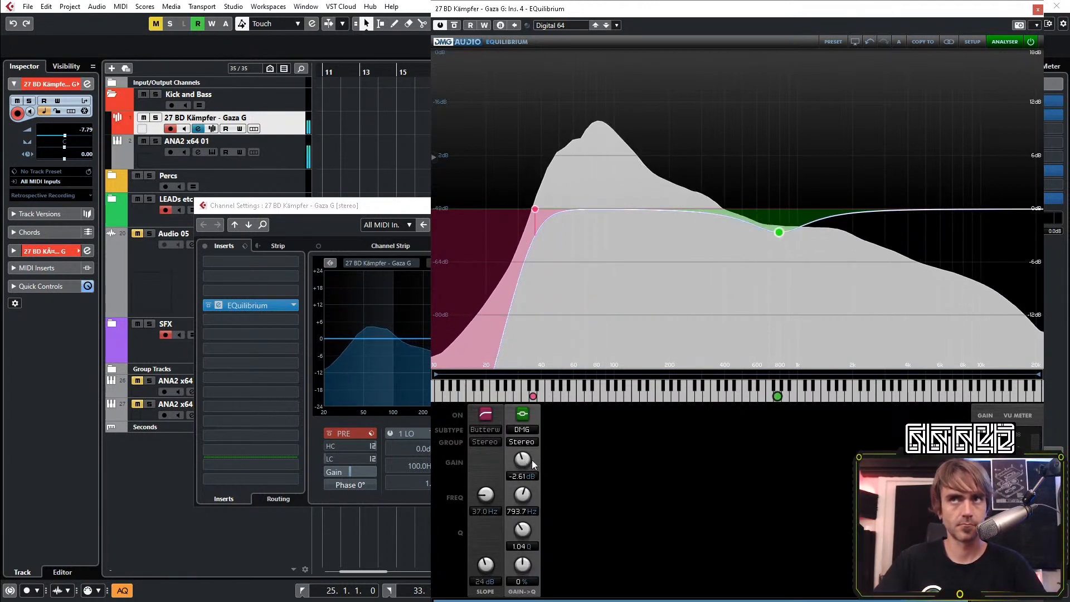
click(1037, 9)
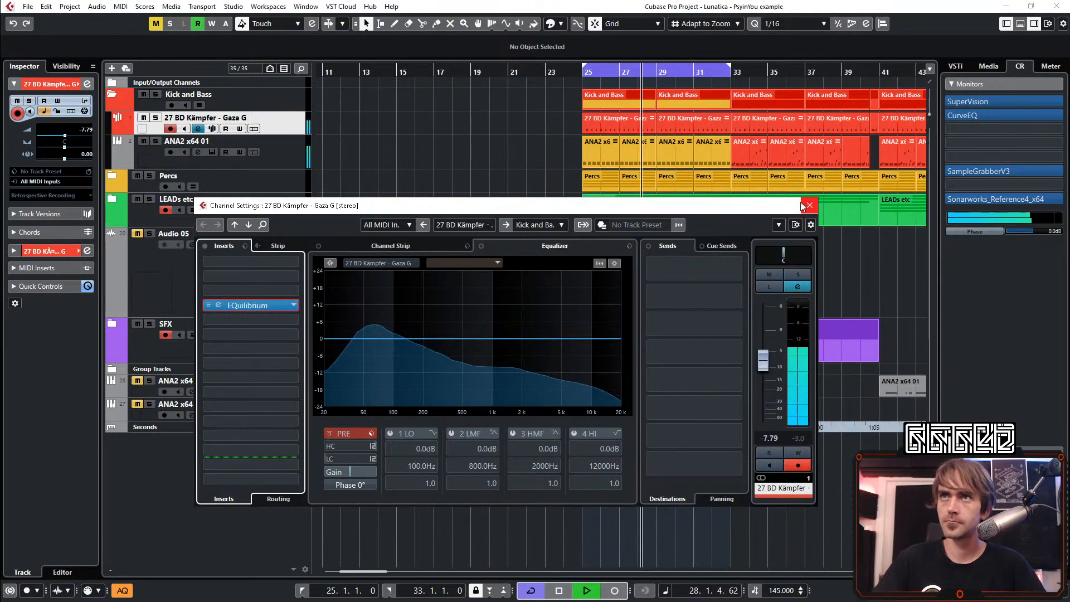
click(805, 205)
Show the MixConsole below the arrangement, with its channels starting from Stereo In
scroll(474, 214, right, 2)
scroll(553, 287, down, 1)
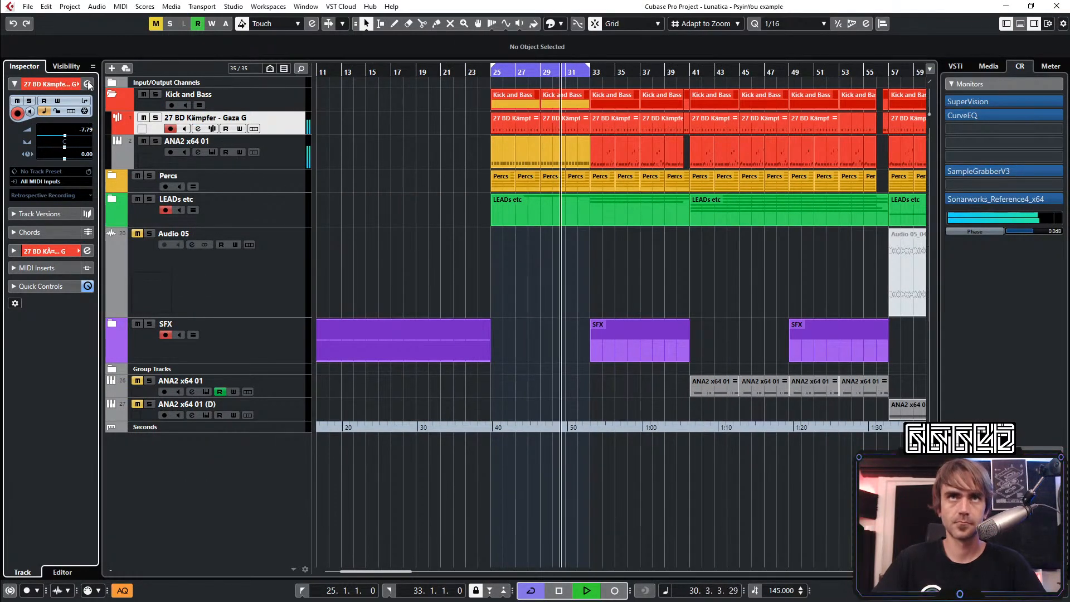
click(1018, 24)
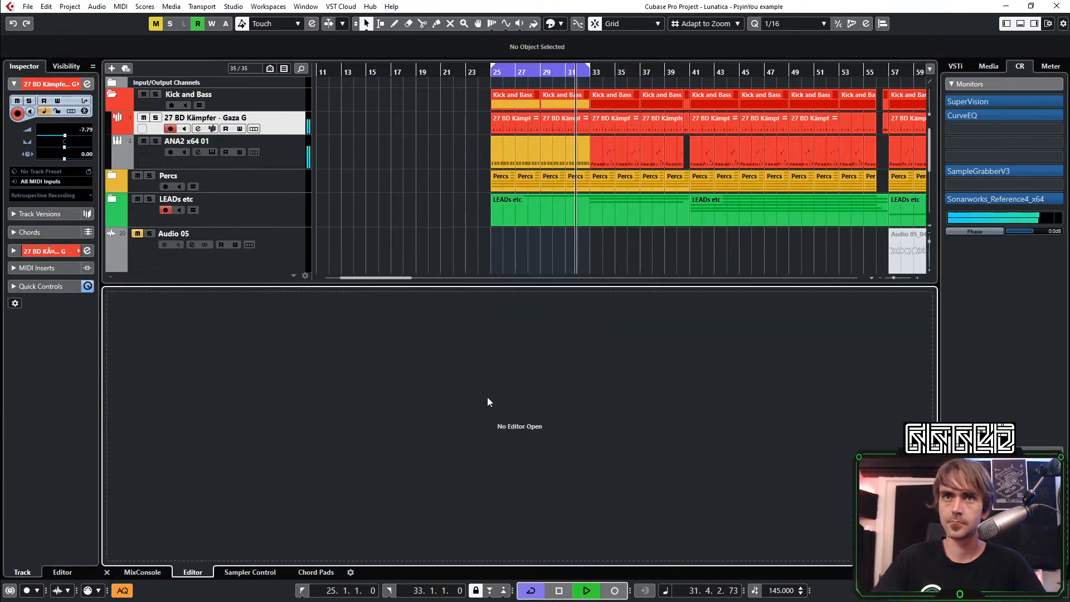
click(153, 572)
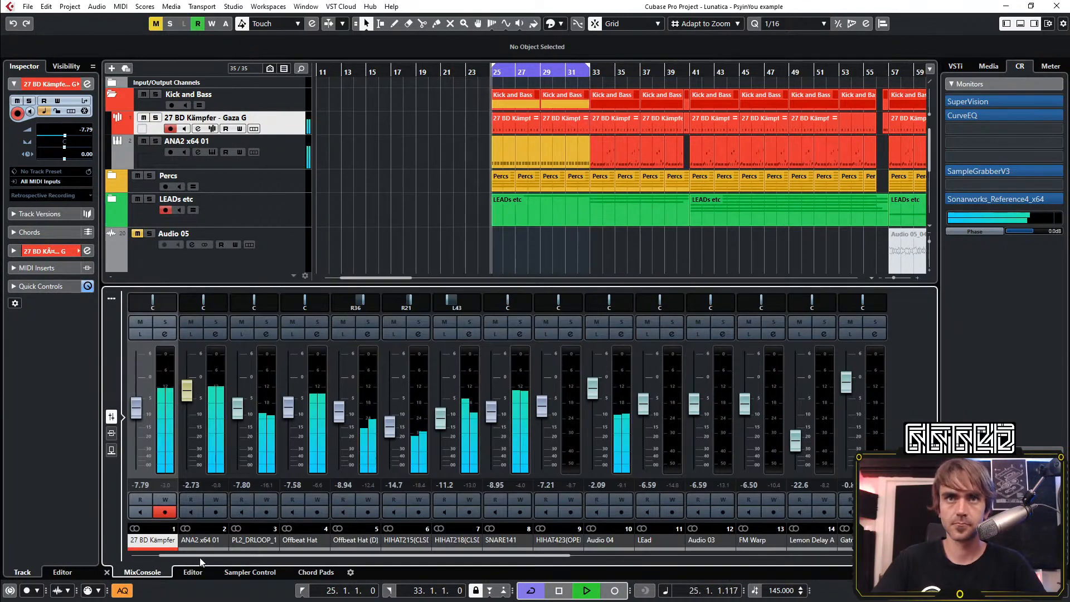
drag(189, 556, 119, 550)
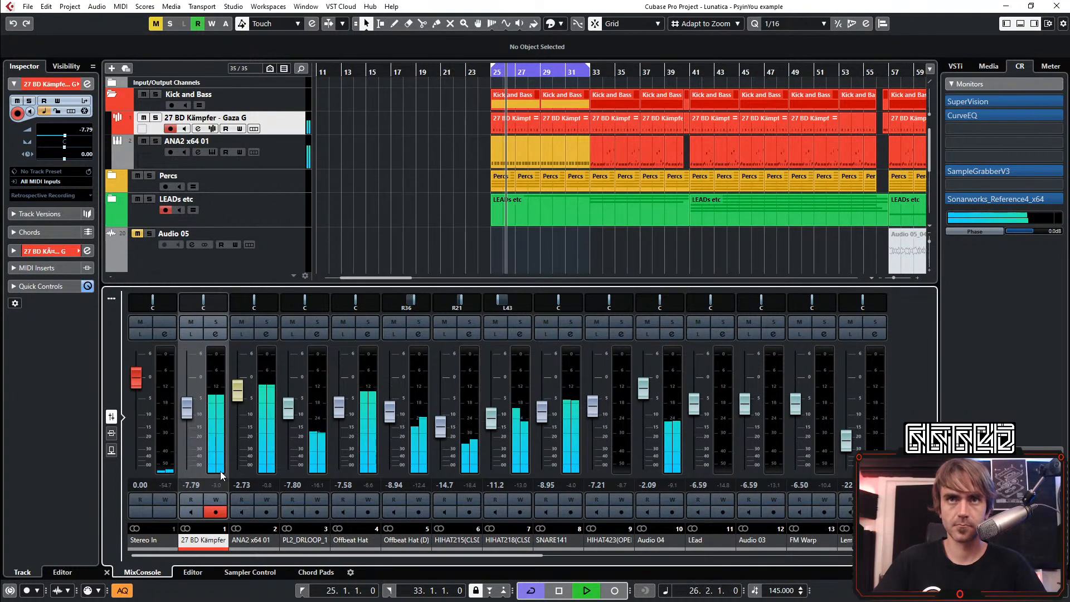
Reset the channel peak readings, then set the ANA2 x64 01 bass level to -2.89 dB and the kick level to -7.46 dB
click(266, 484)
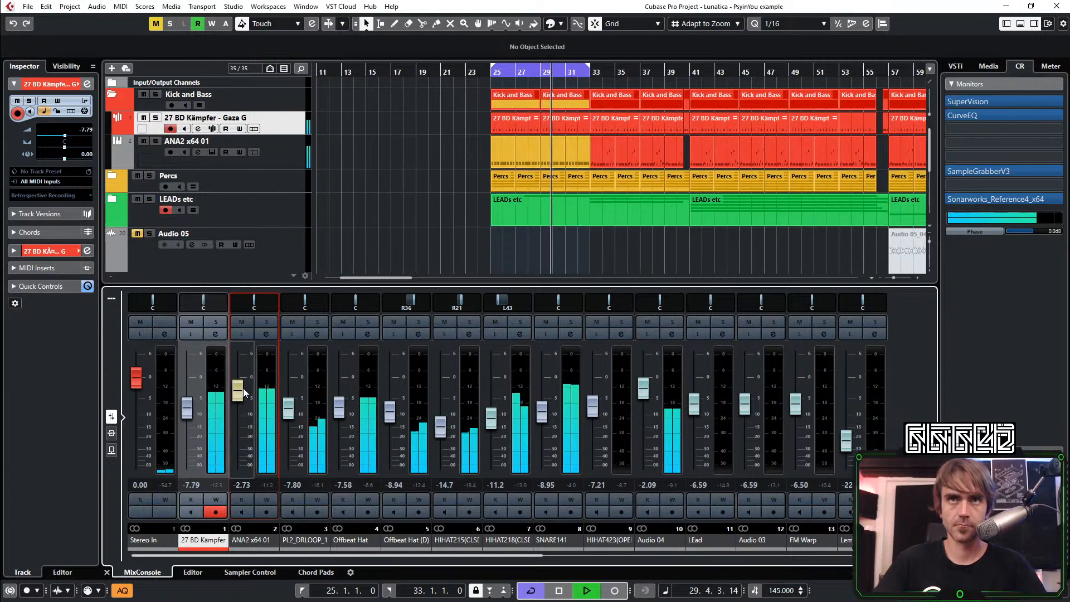
scroll(243, 389, down, 1)
click(266, 483)
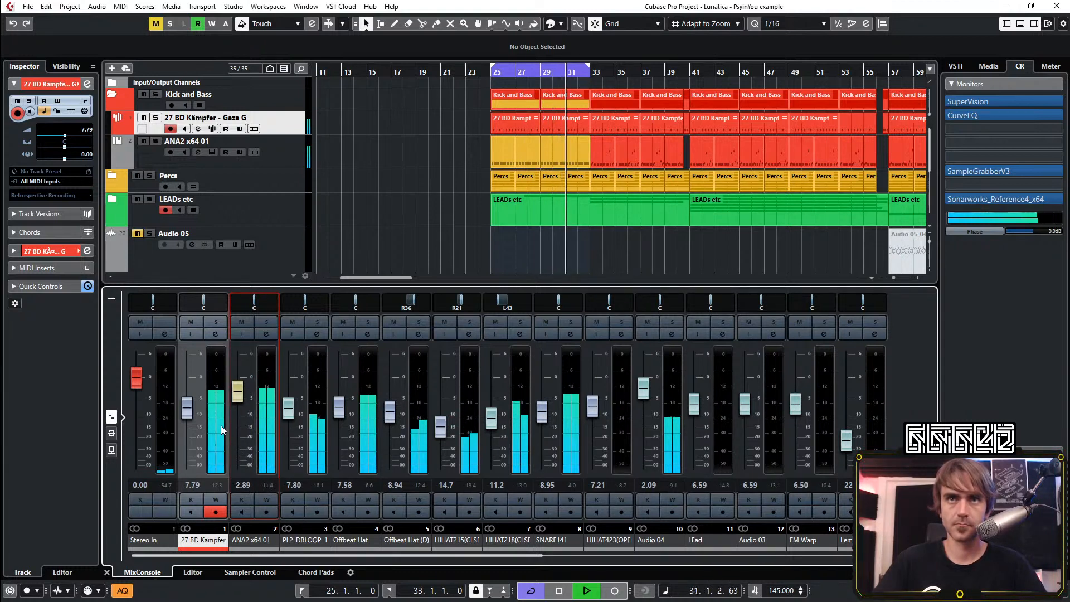
scroll(184, 410, up, 2)
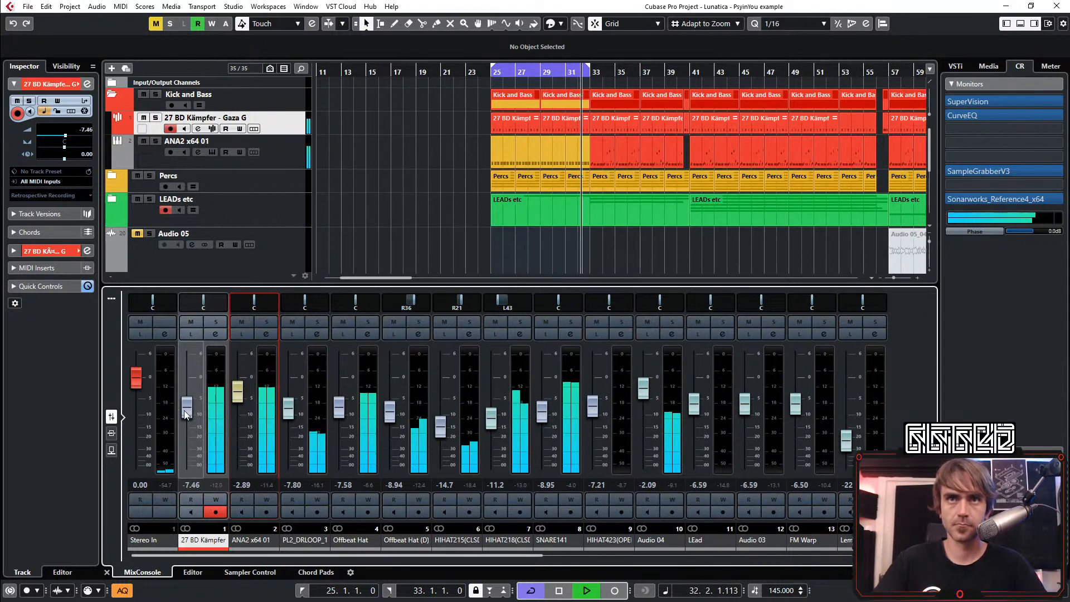
Set the ANA2 x64 01 bass level to -3.77 dB and restart playback at bar 25
key(space)
scroll(238, 393, down, 5)
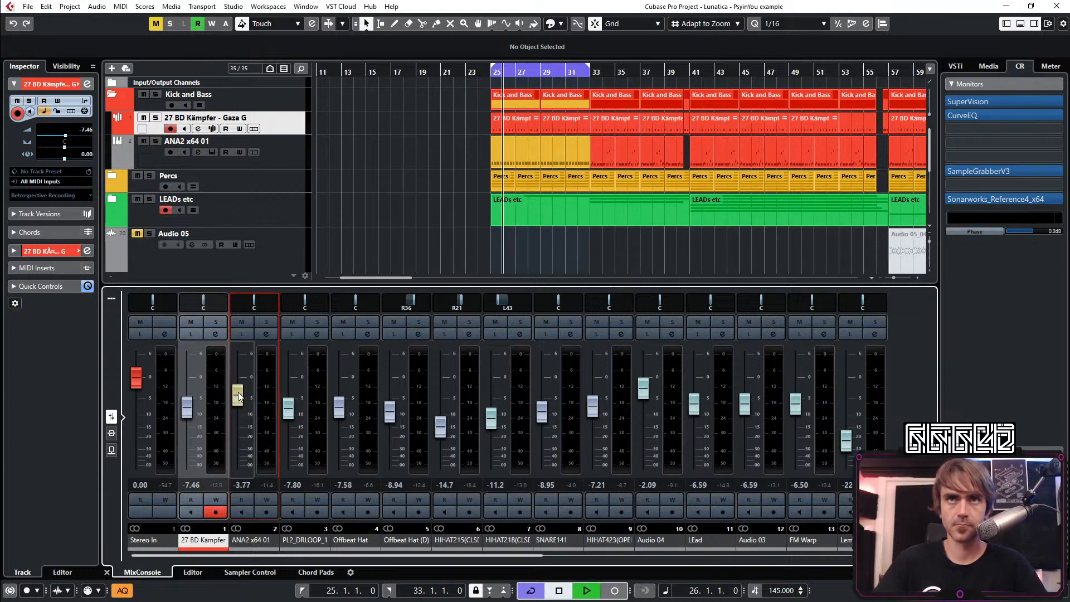
key(space)
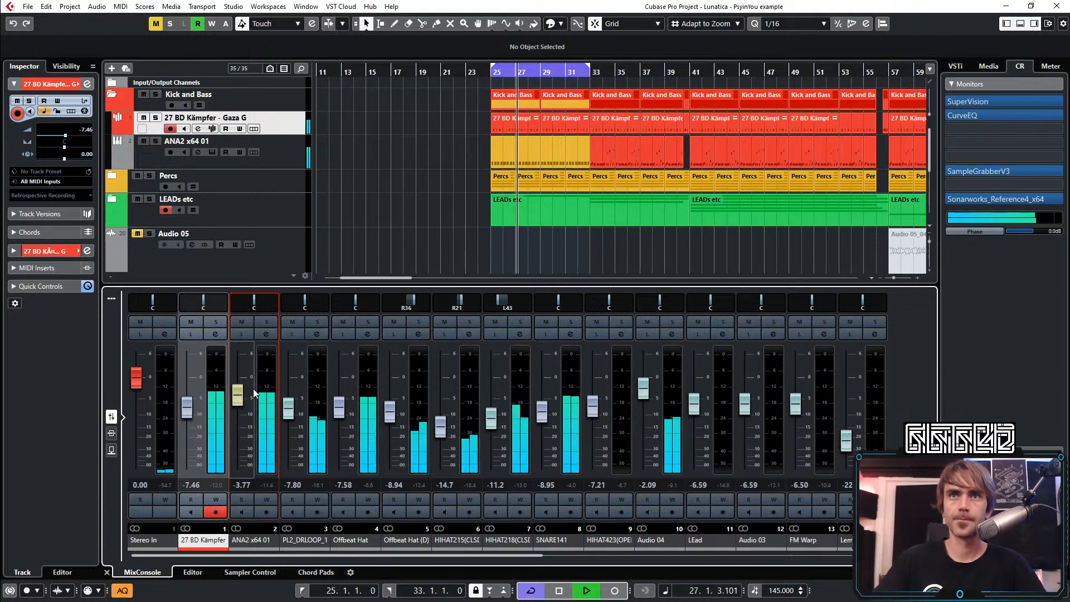
Open the bass channel's EQuilibrium, set its high-pass cutoff to 28.9 Hz, and reset the bass peak reading with the mixer in view
click(268, 334)
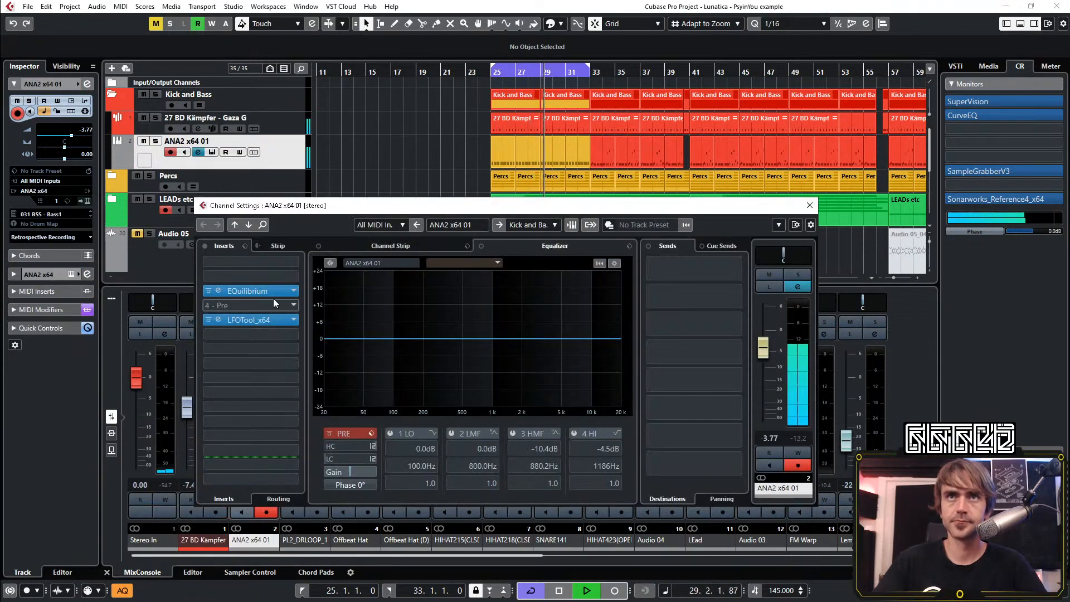
click(219, 291)
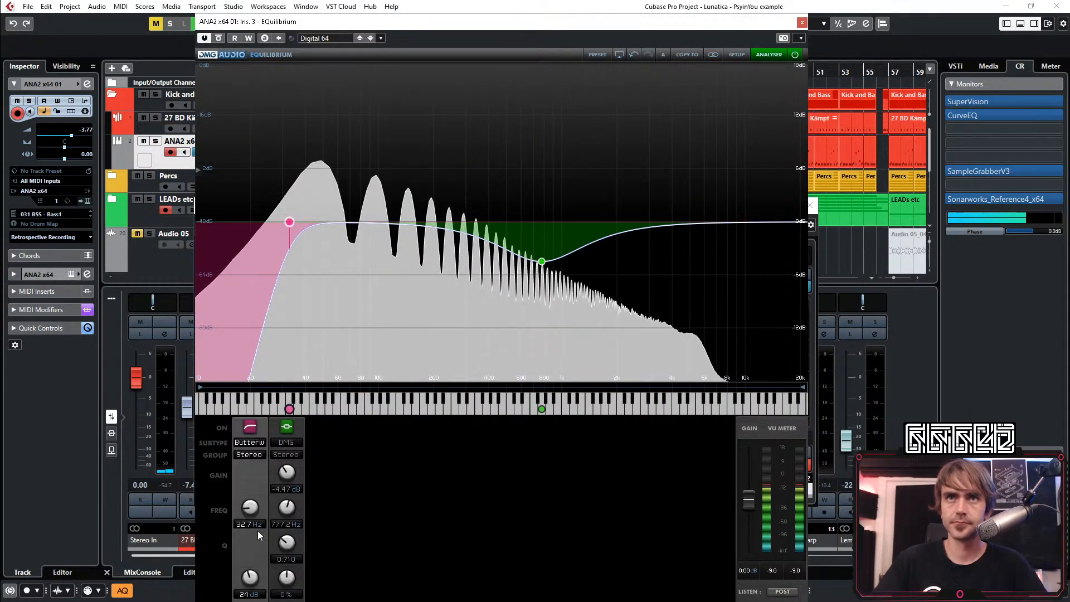
drag(250, 508, 250, 513)
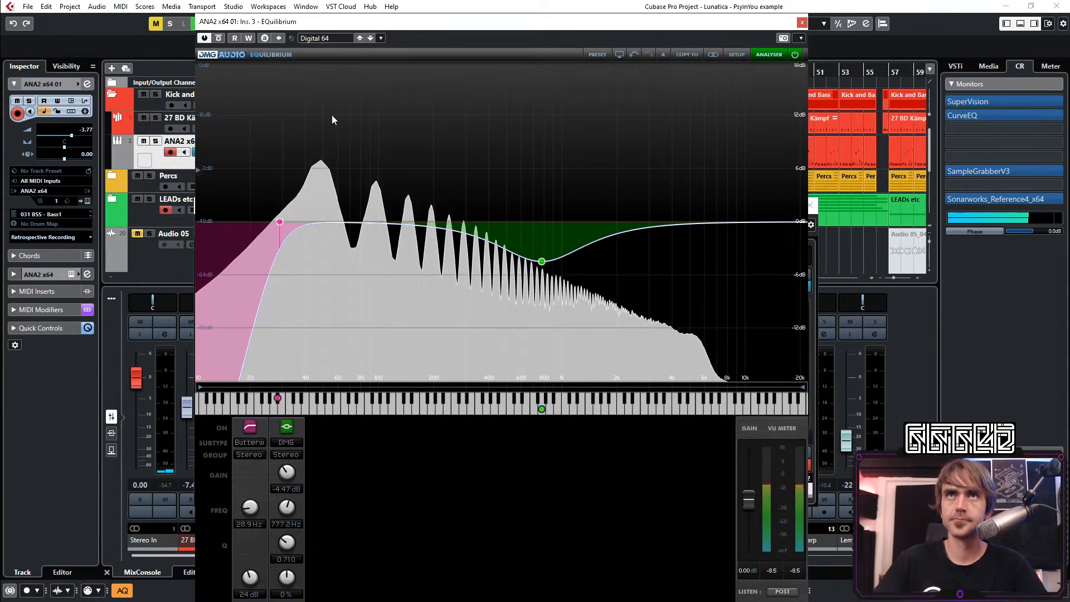
drag(388, 28, 690, 11)
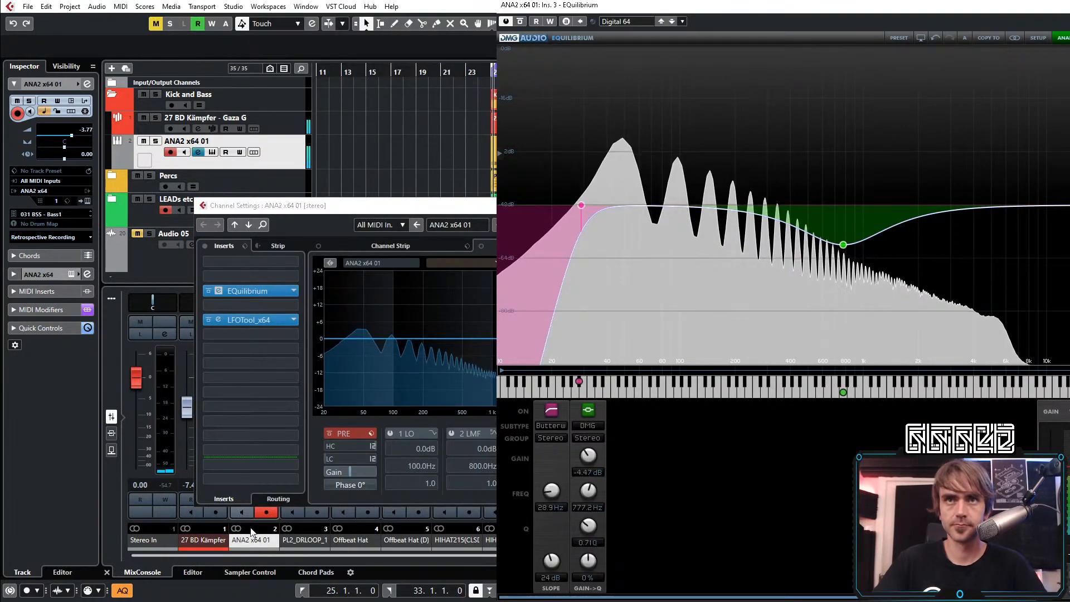
drag(256, 205, 385, 138)
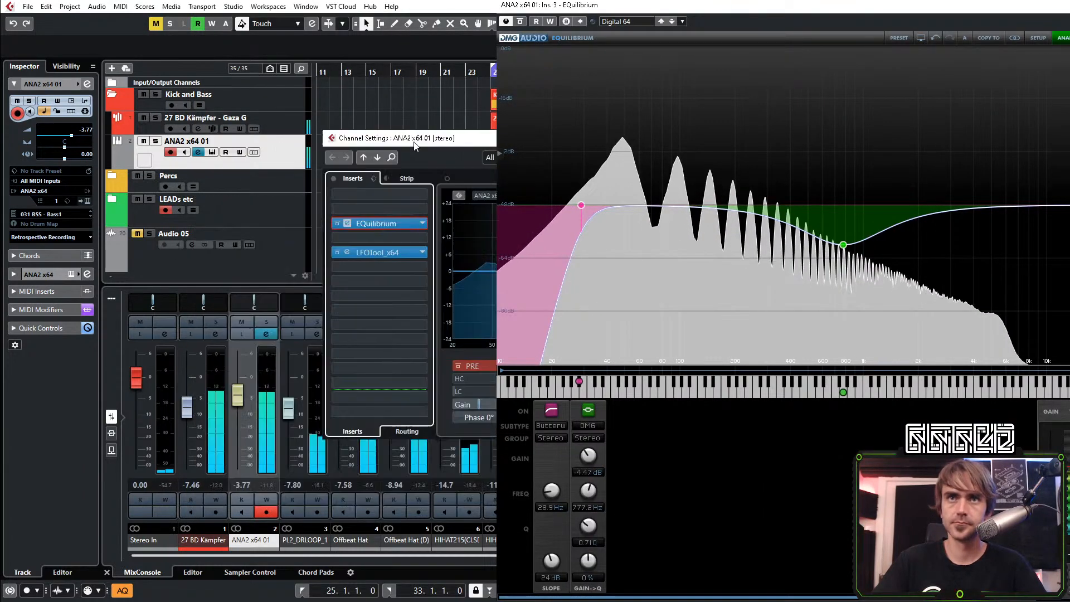
click(268, 487)
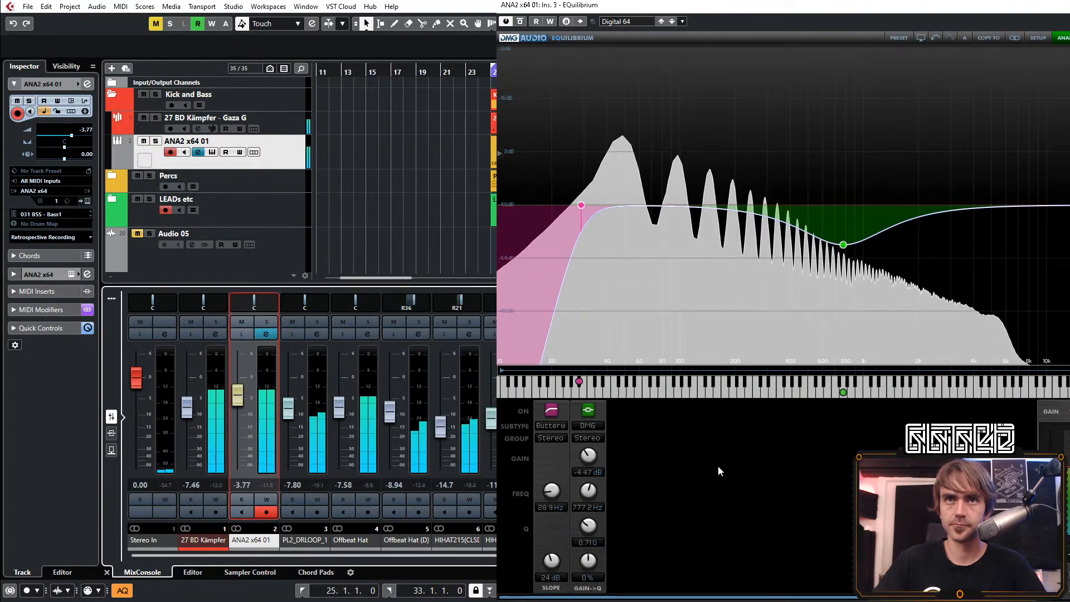
Try a bass EQ high-pass cutoff of about 24 Hz, and bring it back up to 32.7 Hz
scroll(552, 489, down, 3)
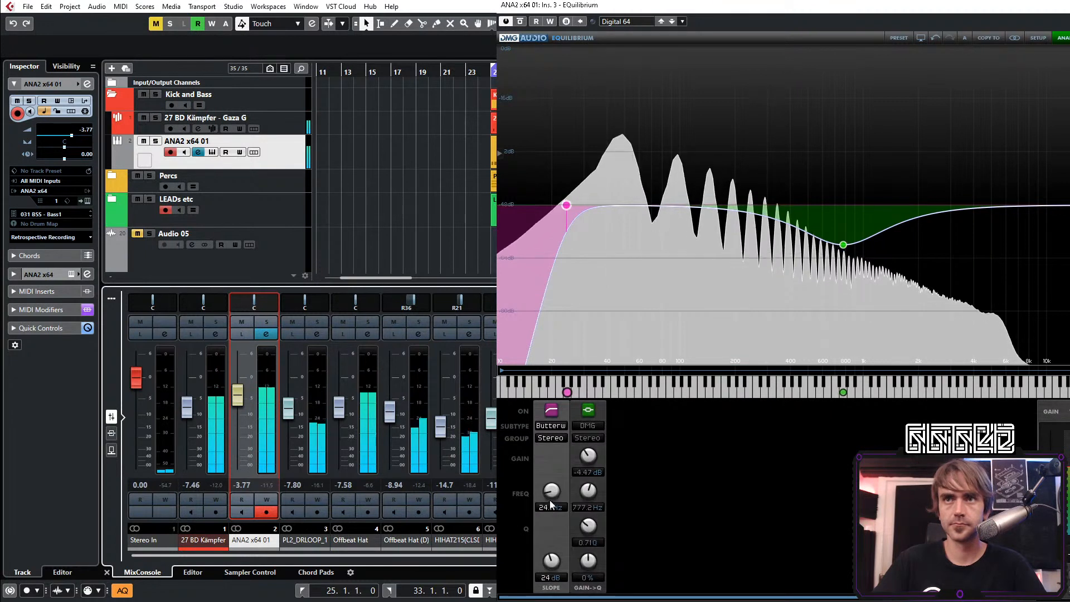
scroll(549, 493, up, 1)
scroll(550, 493, up, 4)
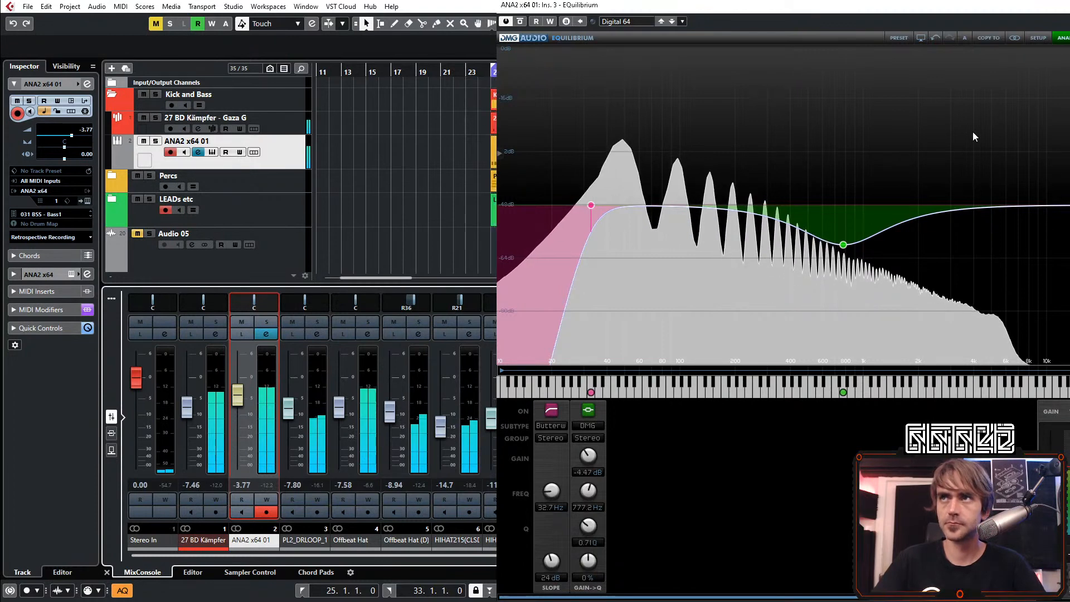
Add a DMG high shelf band to the bass EQ at 945.5 Hz with -2.57 dB gain and Q 0.92
drag(880, 10, 713, 21)
double_click(887, 259)
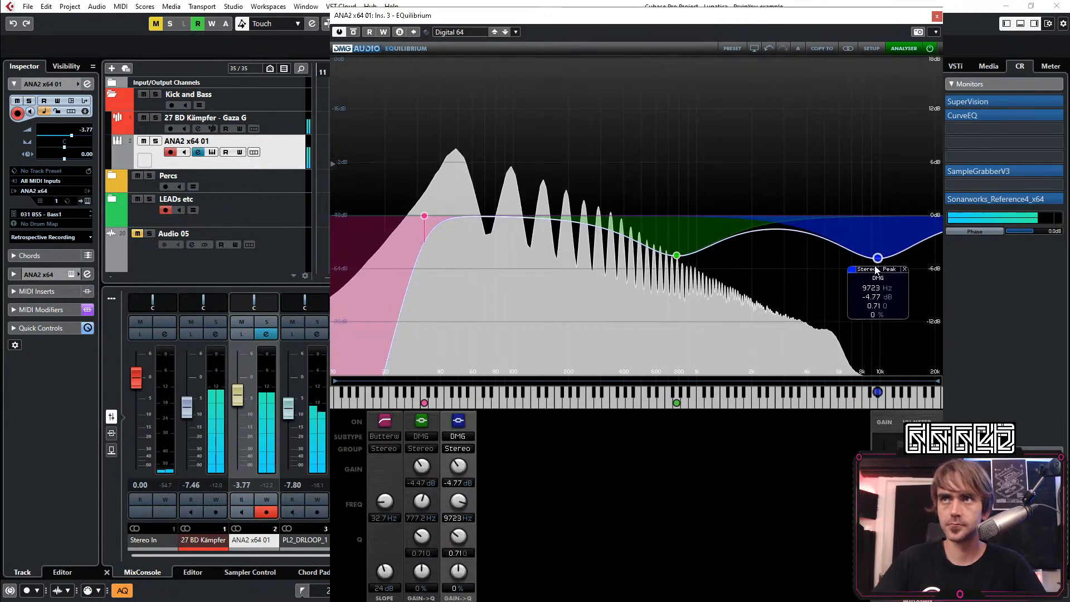
scroll(887, 259, up, 3)
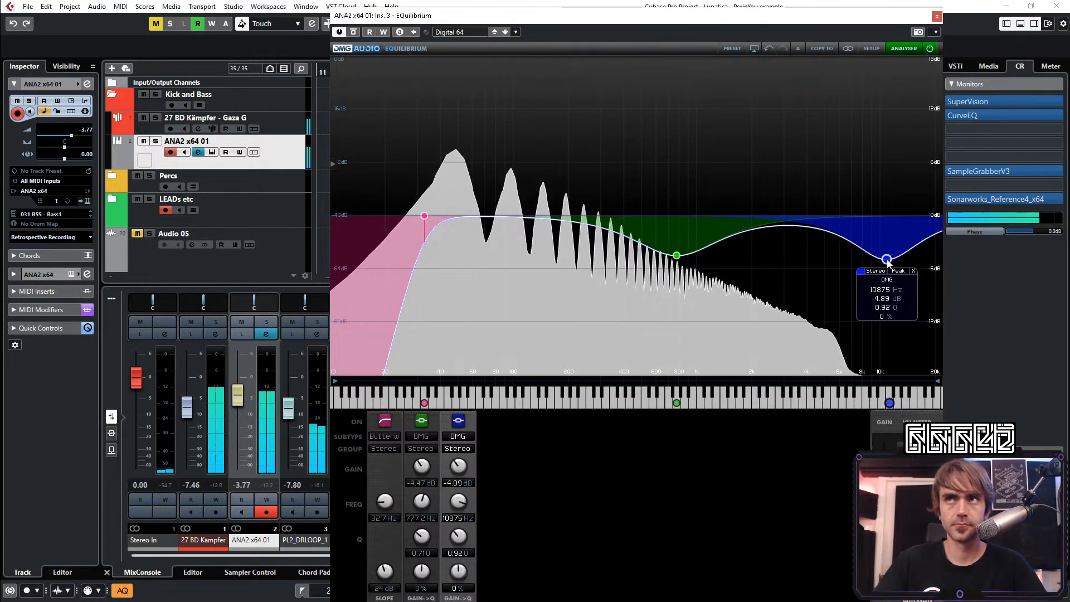
click(458, 436)
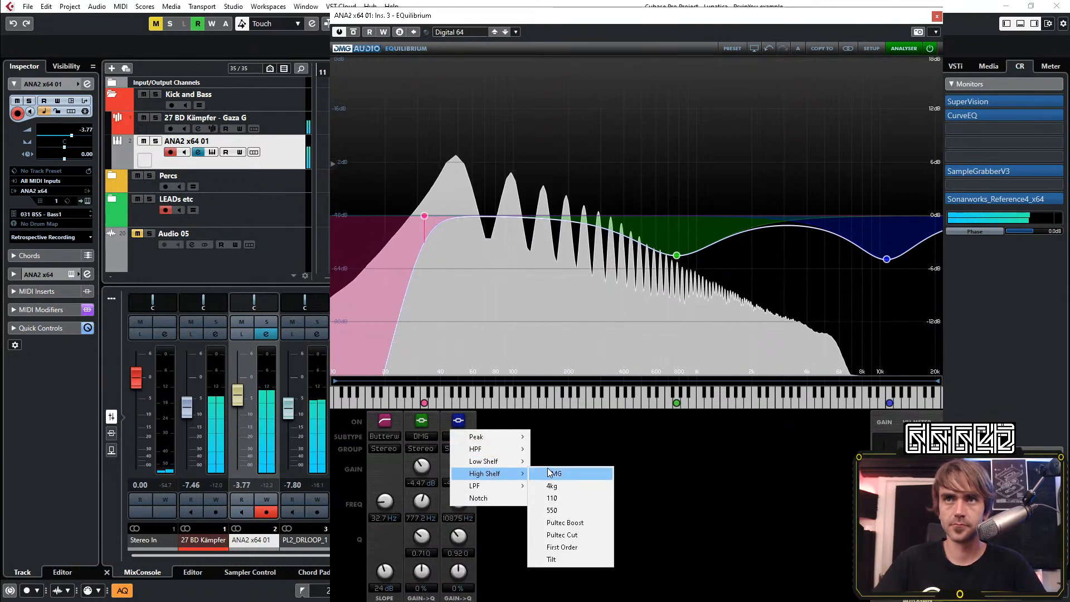
click(549, 473)
drag(889, 263, 694, 243)
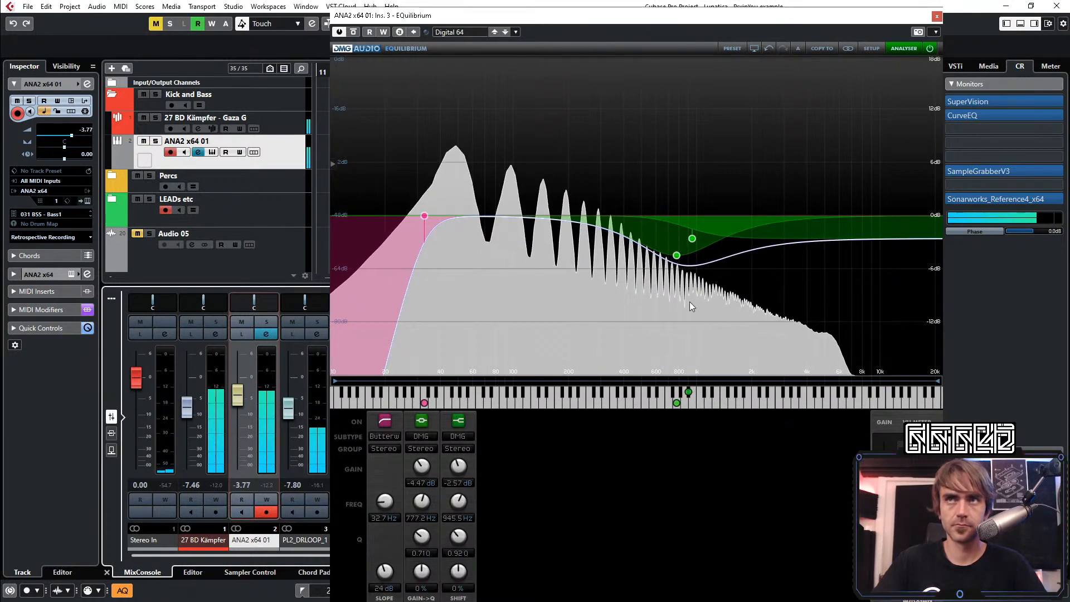
Try stronger cuts on the bass EQ's high shelf, set its gain to -1.42 dB, and close the bass EQ
scroll(463, 467, up, 2)
scroll(462, 467, down, 4)
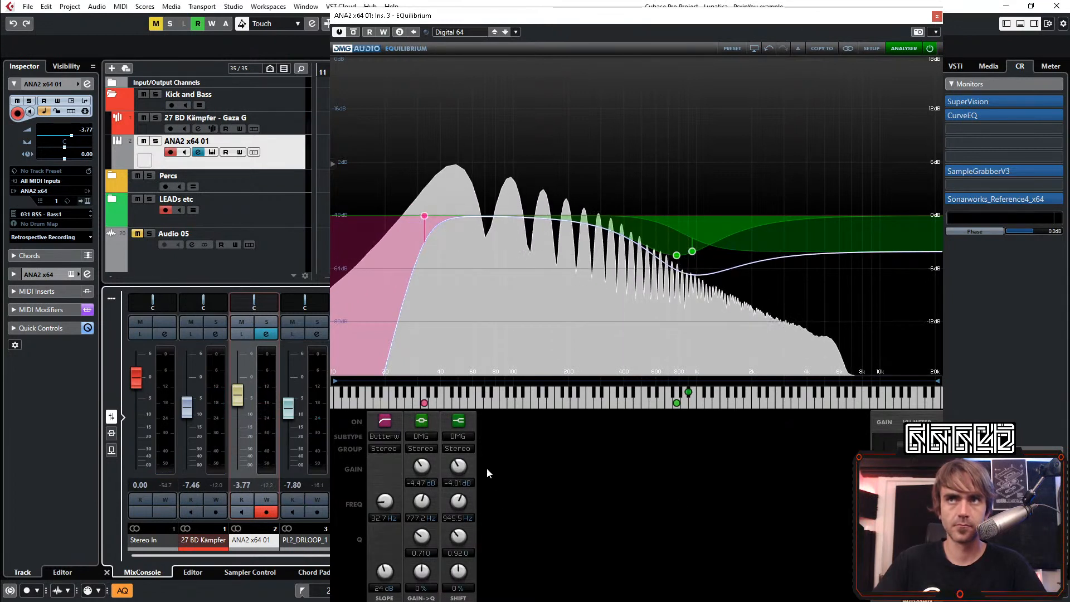
scroll(461, 471, up, 2)
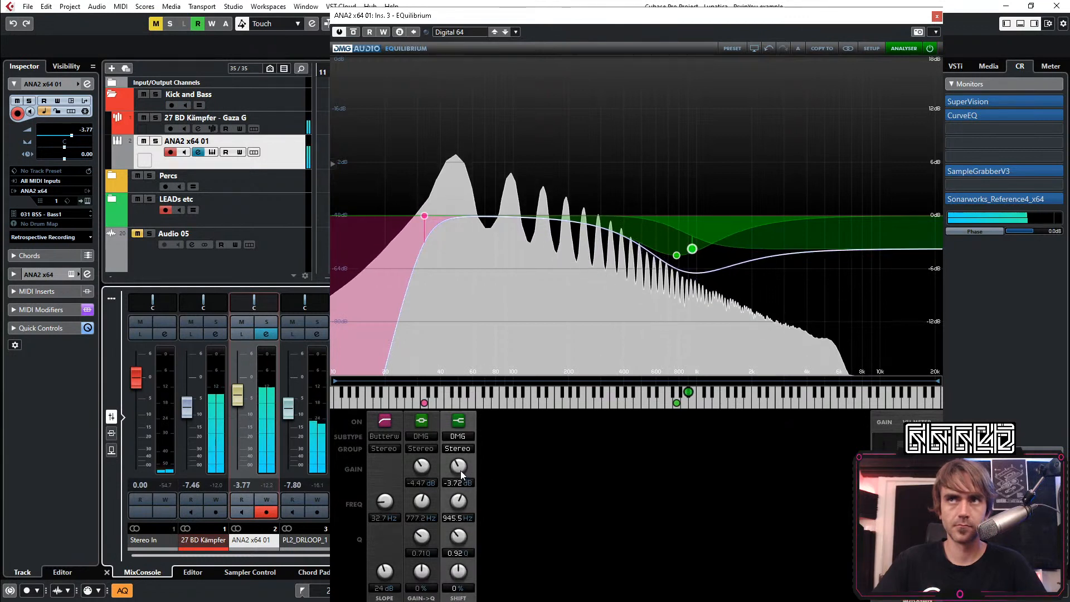
scroll(464, 471, up, 3)
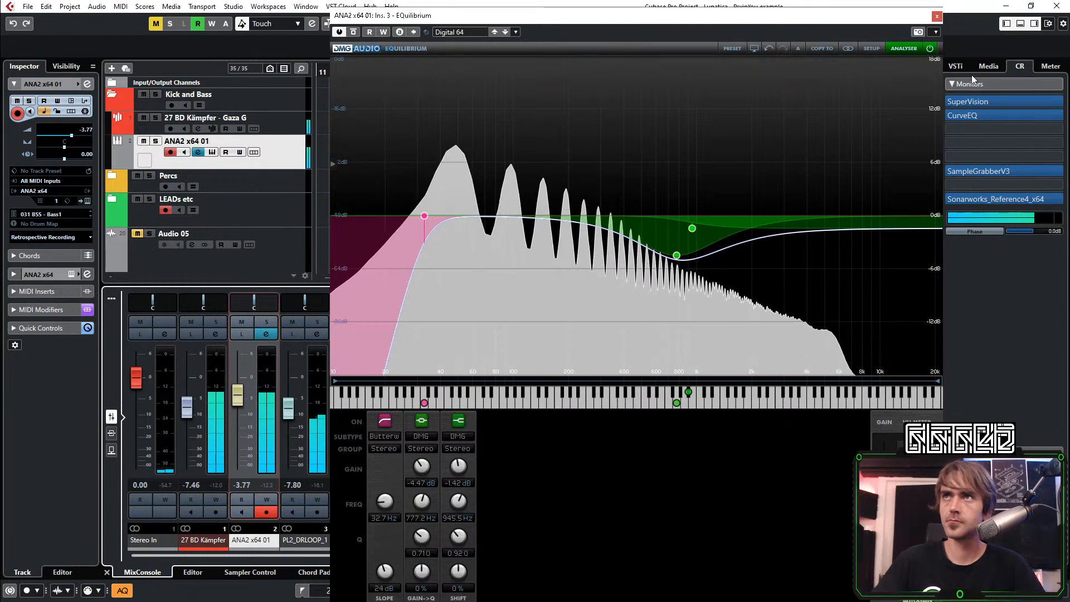
click(937, 17)
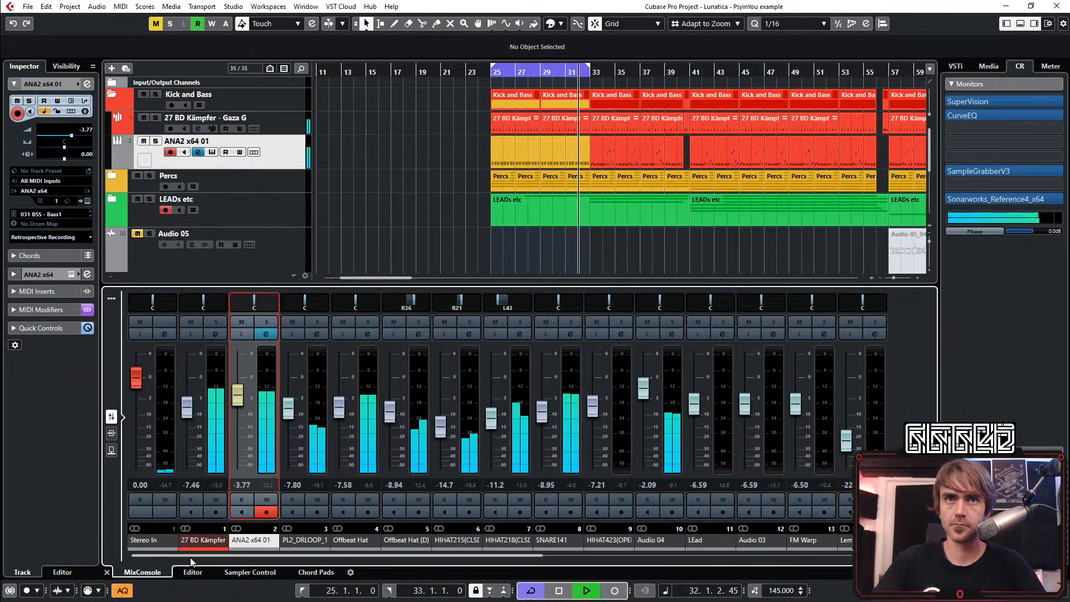
Reset the Kick and Bass group's peak reading in the MixConsole and hide the mixer
drag(484, 555, 886, 501)
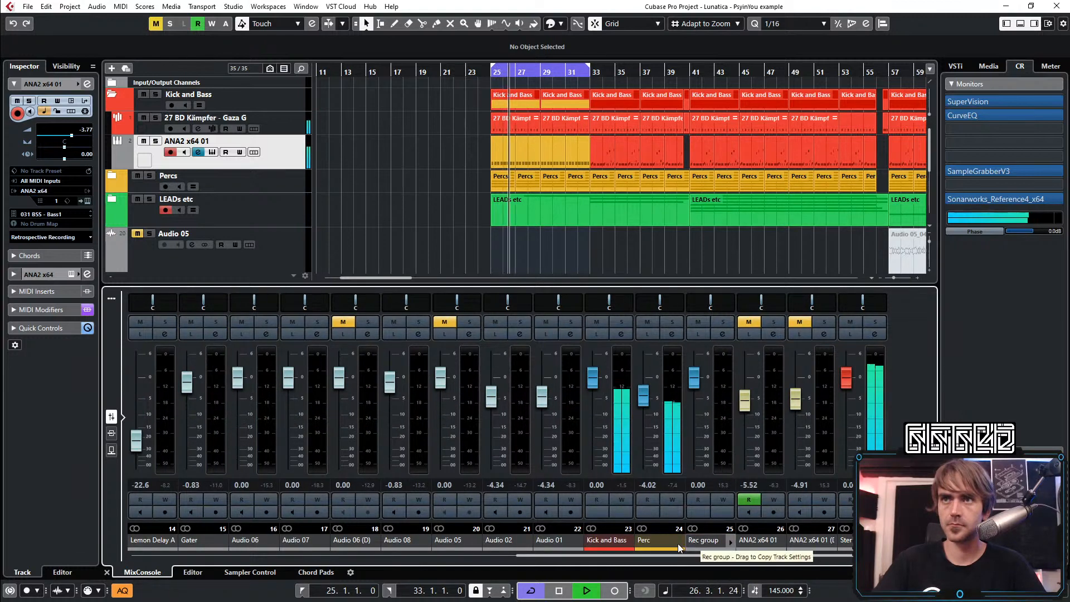
click(620, 487)
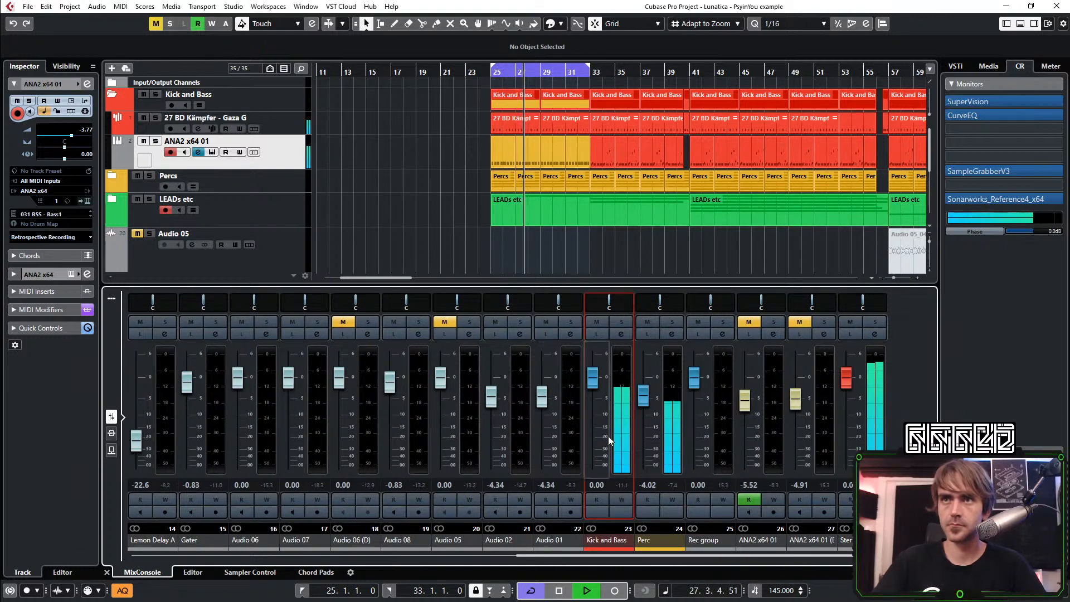
click(106, 572)
Zoom out the arrangement, replay from bar 25, and briefly open the first ANA2 x64 01 bass part in the note editor
key(g)
key(g)
key(g)
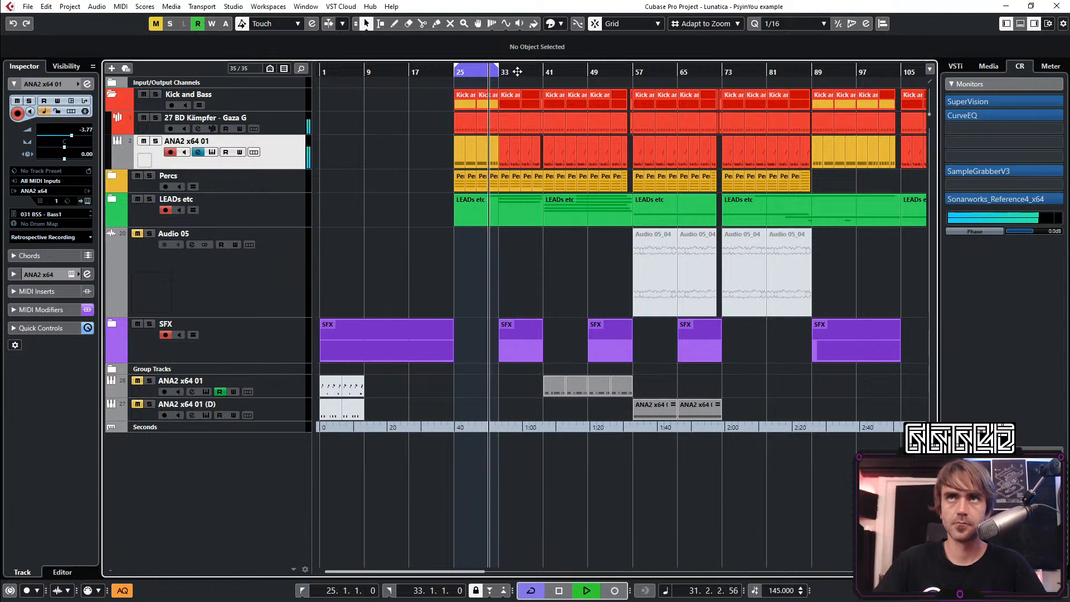
click(454, 73)
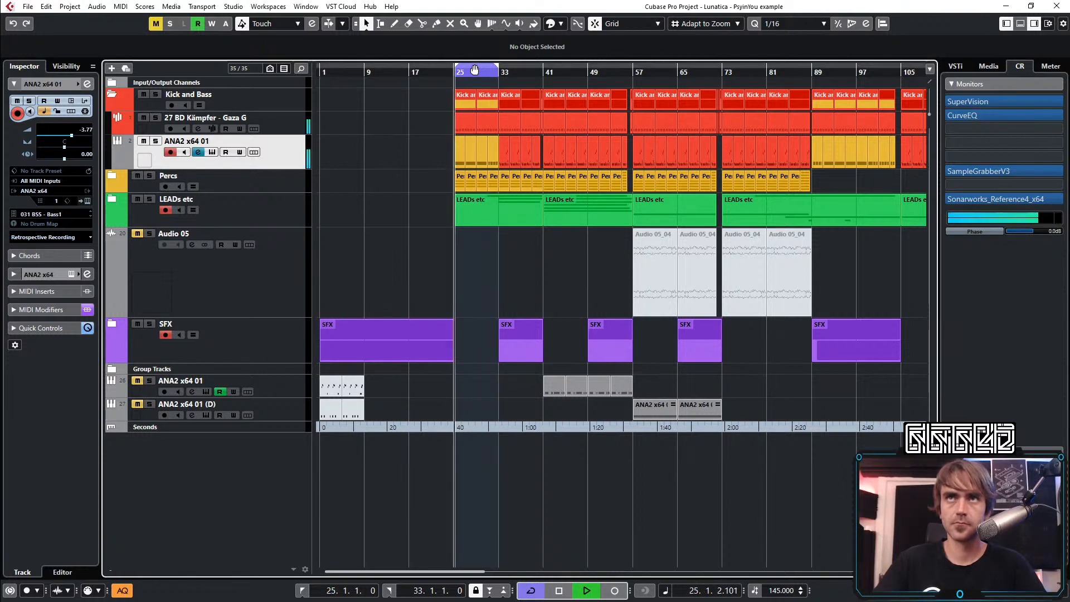
double_click(457, 155)
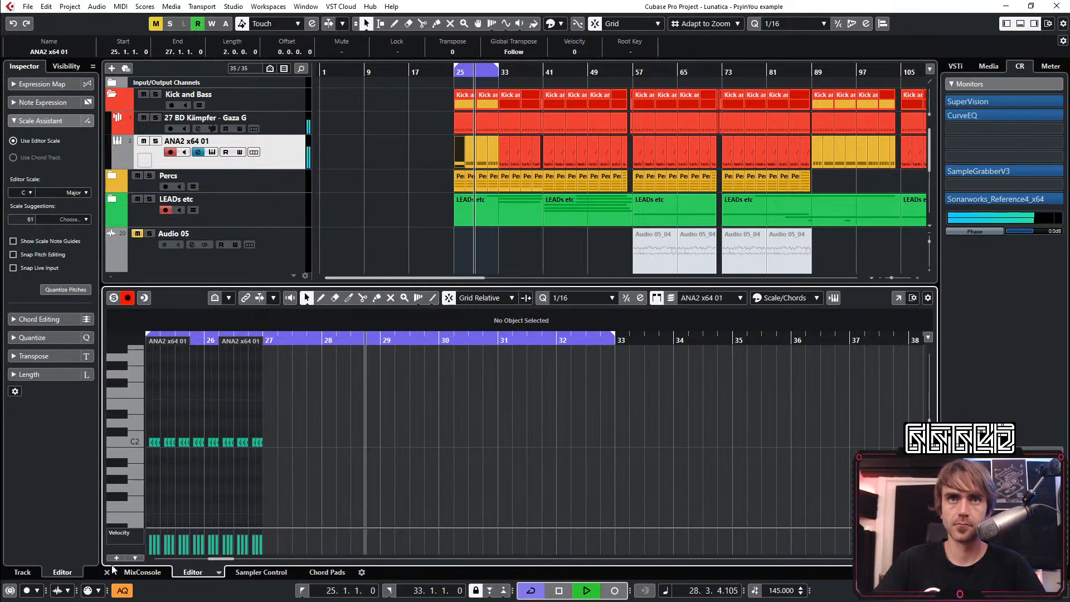
click(107, 573)
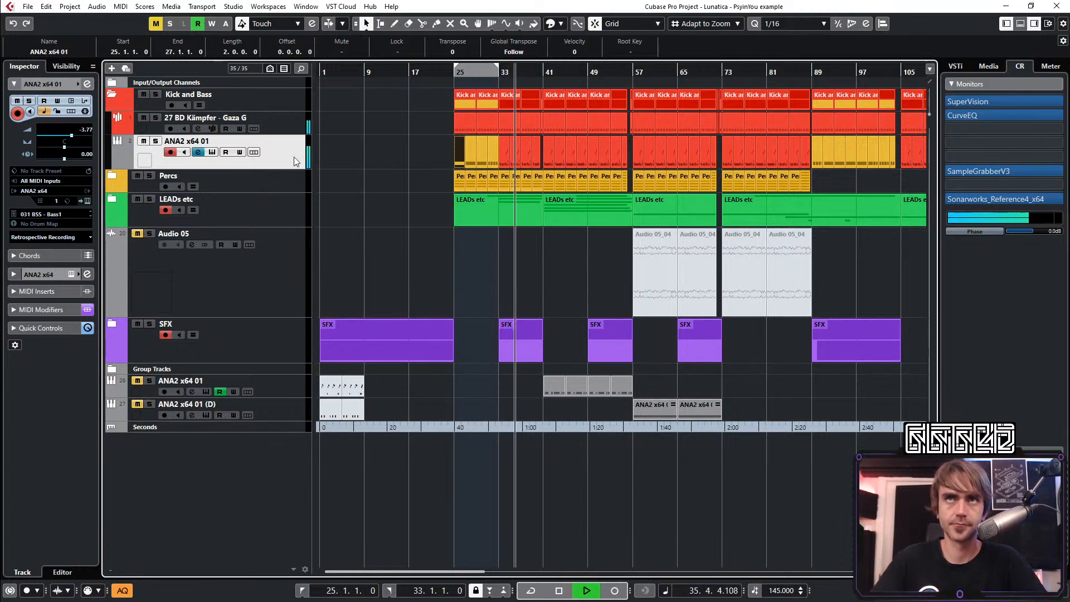
Reopen the bass channel's EQuilibrium and compare the sound with its high-pass filter off and on
click(91, 84)
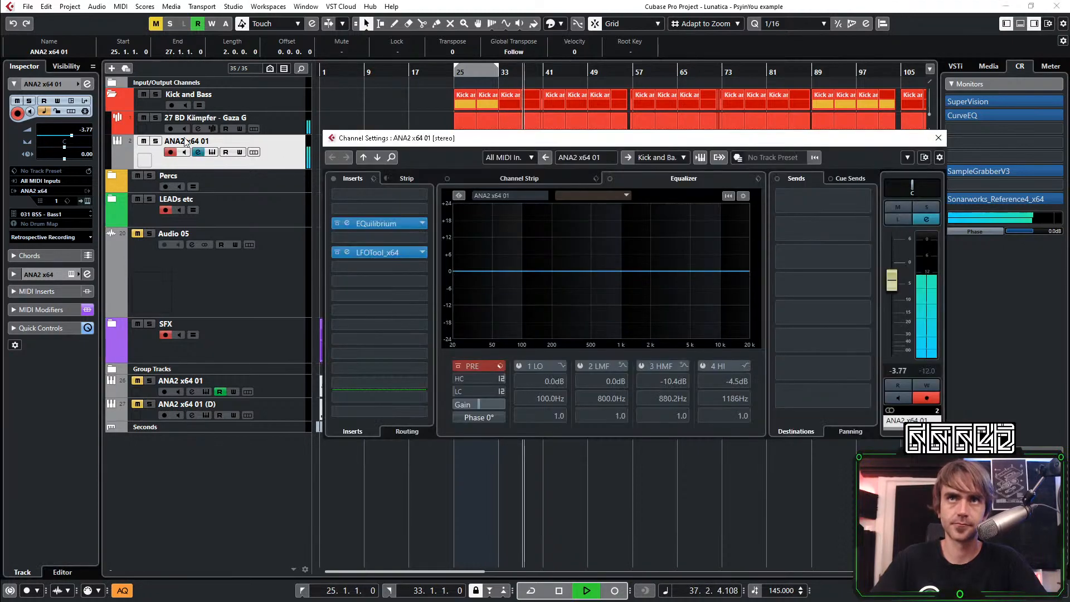
click(346, 222)
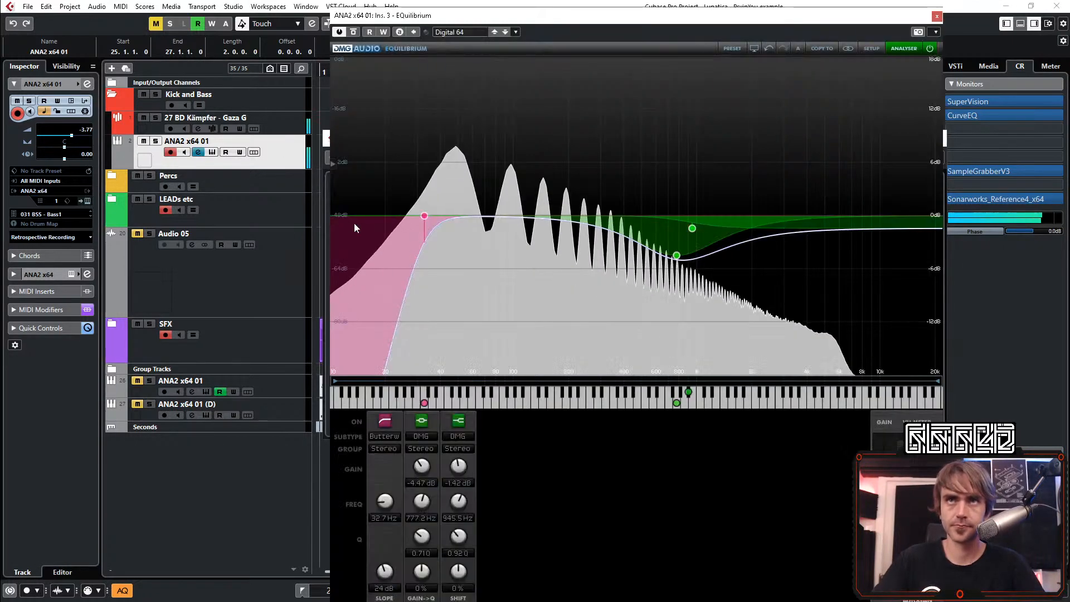
click(390, 420)
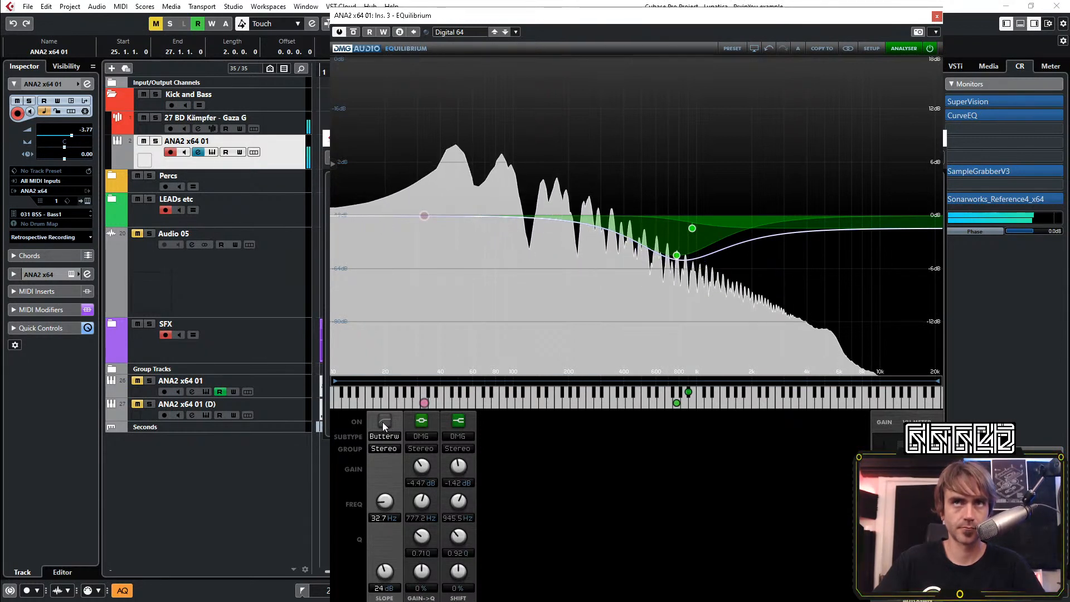
click(383, 422)
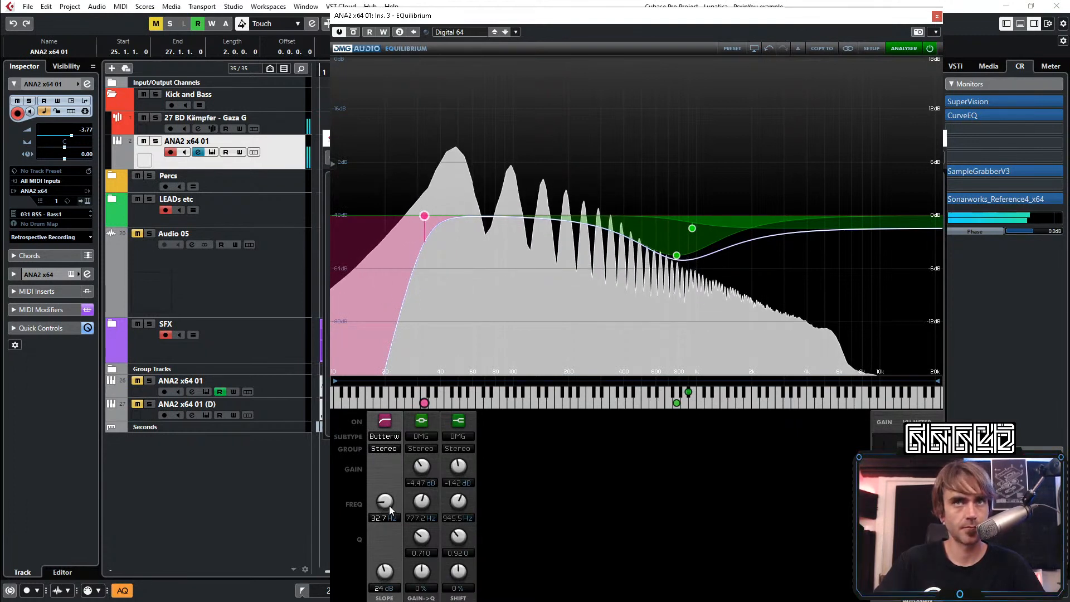
Set the bass EQ's high-pass cutoff to 24.8 Hz and close the EQ
scroll(389, 506, down, 2)
scroll(389, 506, down, 3)
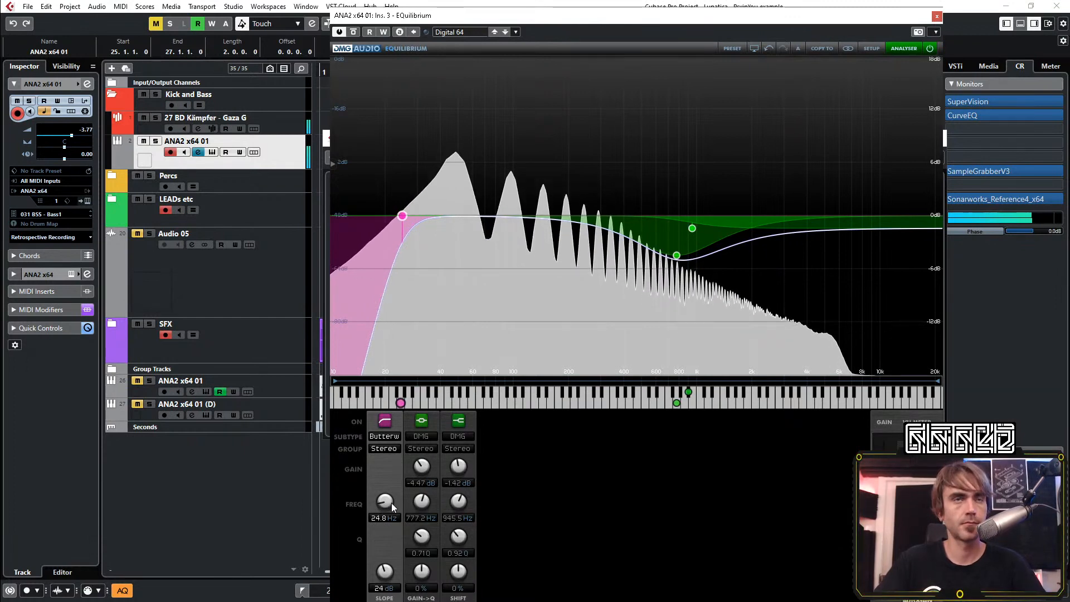
click(937, 17)
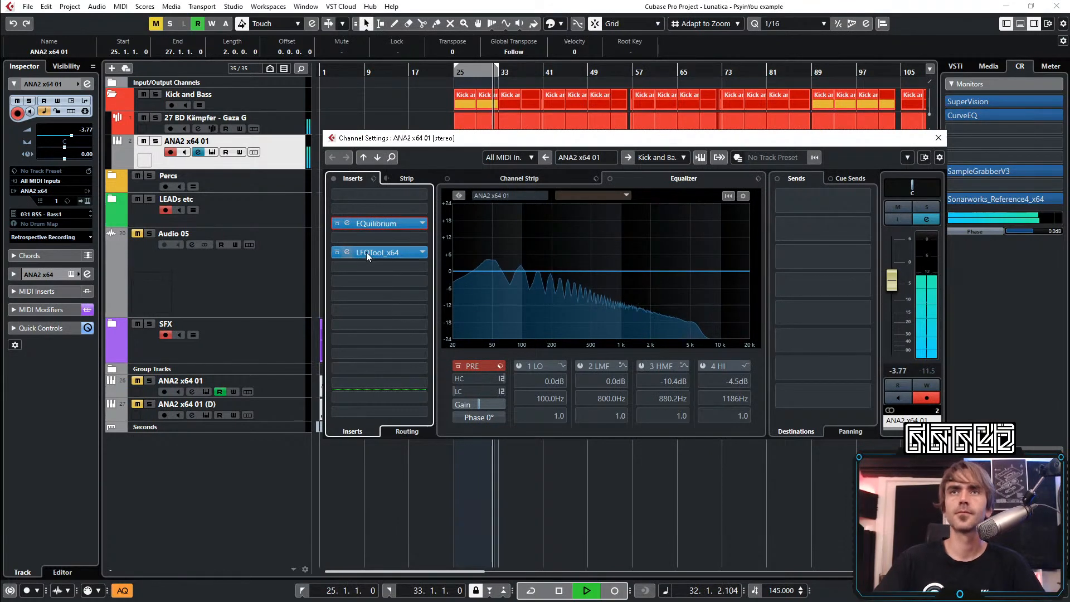
Insert the TEOTE plug-in on the bass channel between EQuilibrium and LFOTool_x64
click(386, 237)
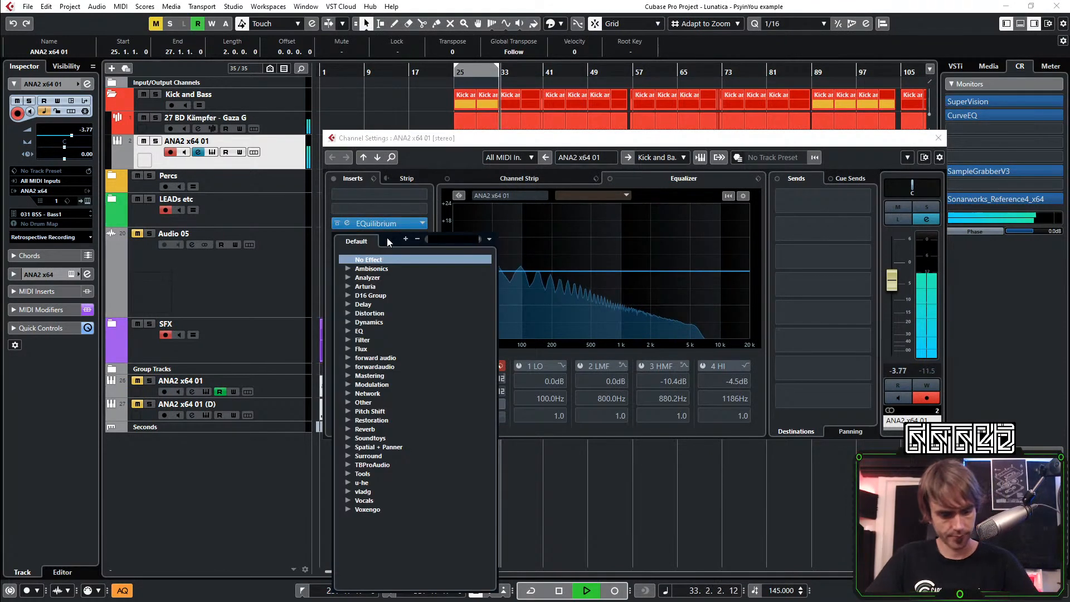
text(teo)
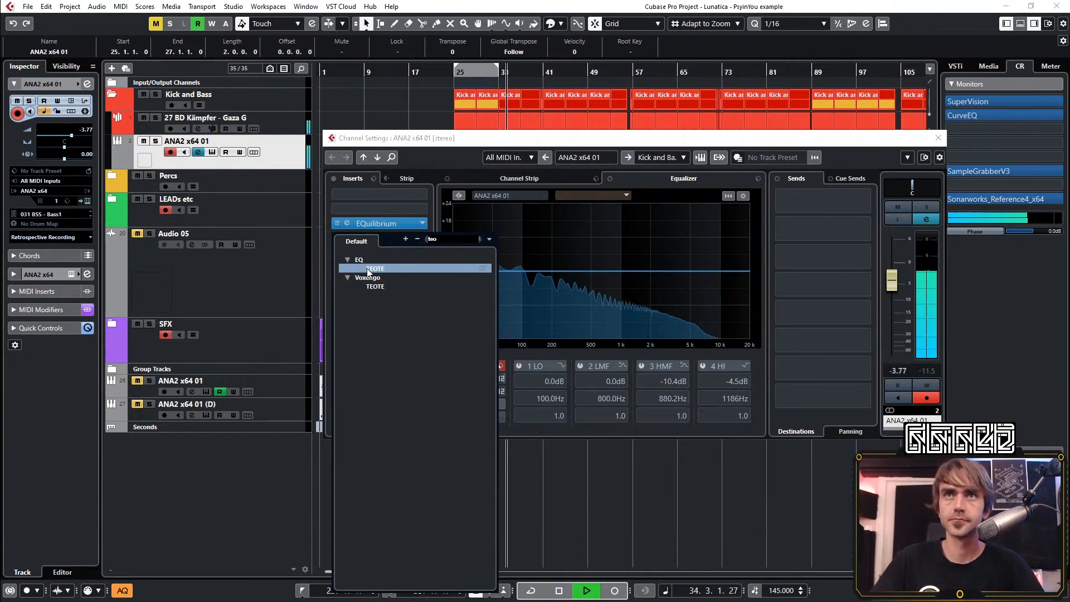
click(393, 269)
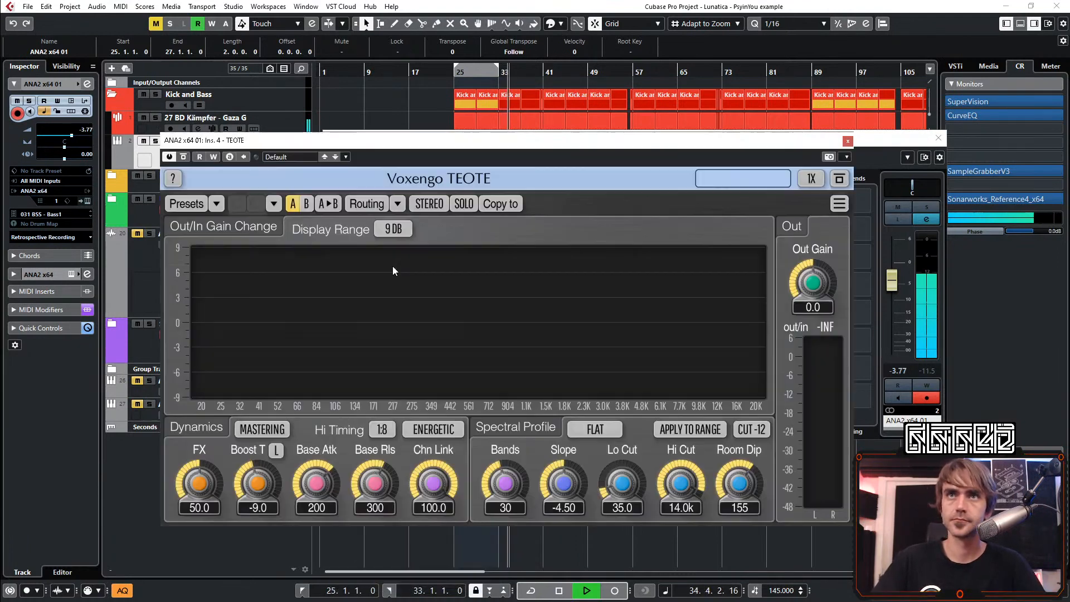
Set TEOTE's Hi Timing to 1:15 and Bands to 64, and solo the bass channel
click(382, 430)
click(389, 393)
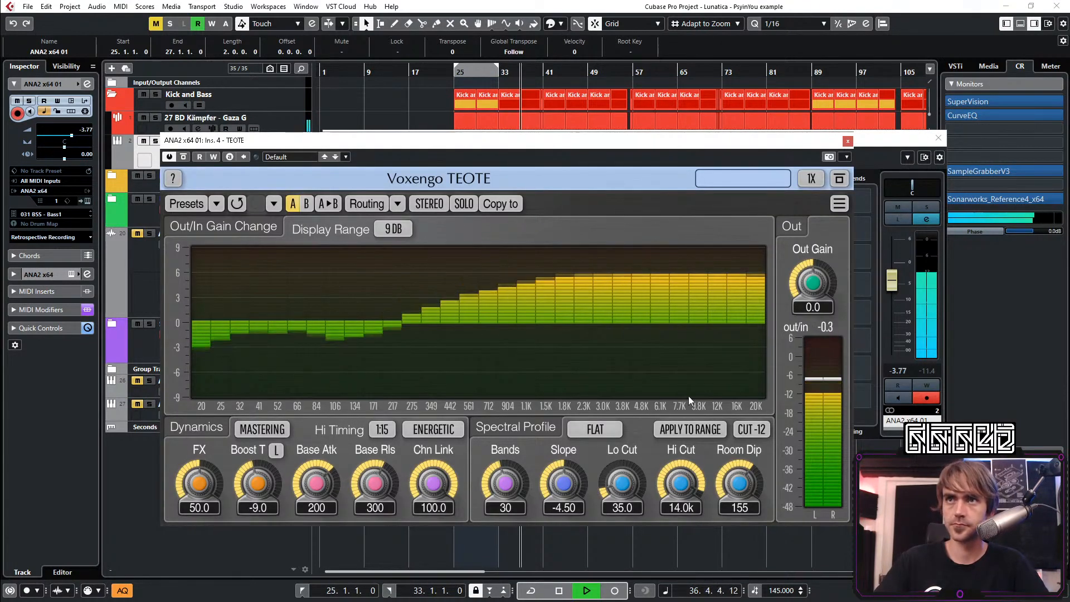
click(926, 207)
drag(505, 483, 505, 407)
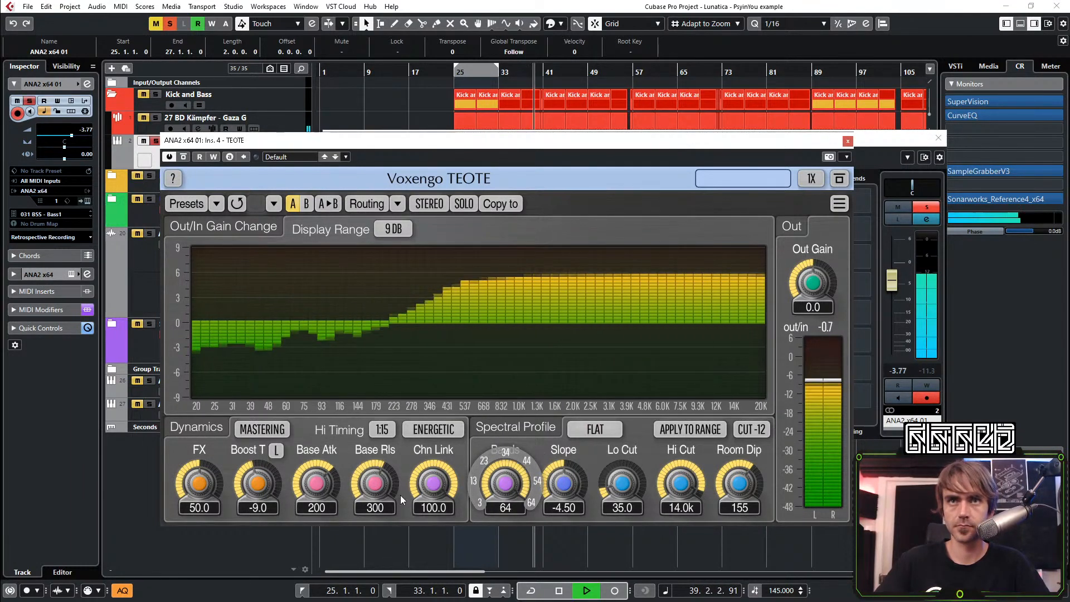
Set TEOTE's FX amount to 29.1 and its Hi Cut to 1.98k on the bass channel
drag(198, 483, 199, 555)
drag(189, 488, 189, 449)
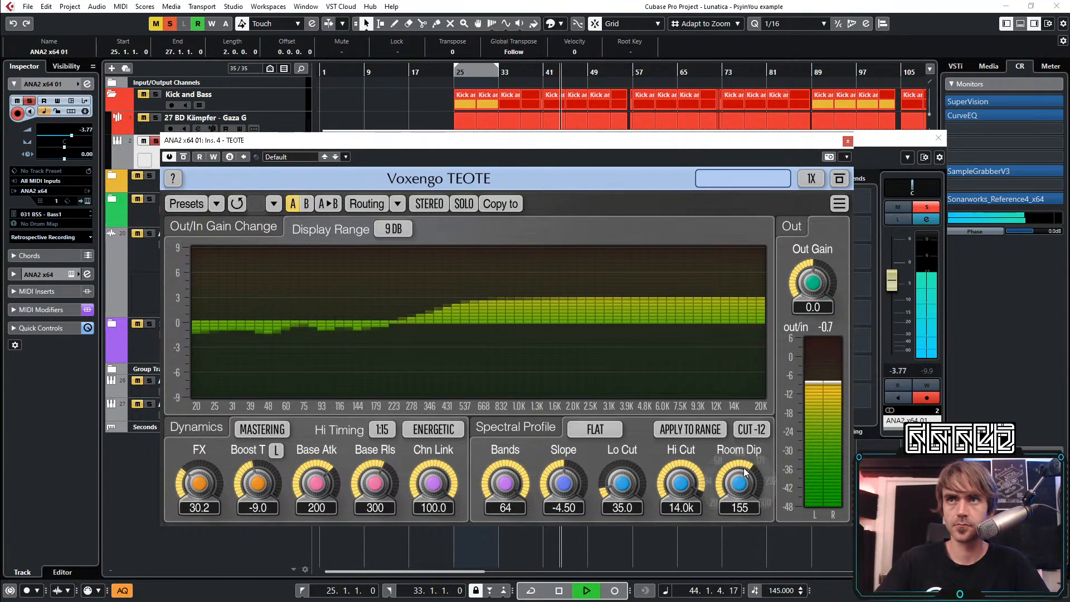
drag(680, 483, 680, 530)
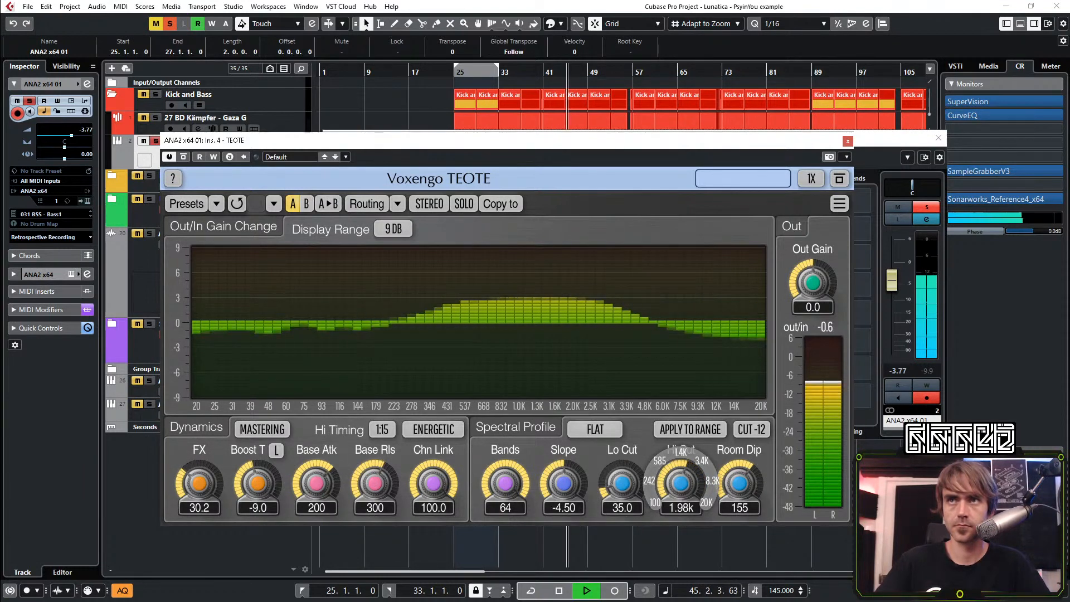
mouse_move(199, 483)
mouse_down()
mouse_move(199, 471)
mouse_move(199, 485)
mouse_up()
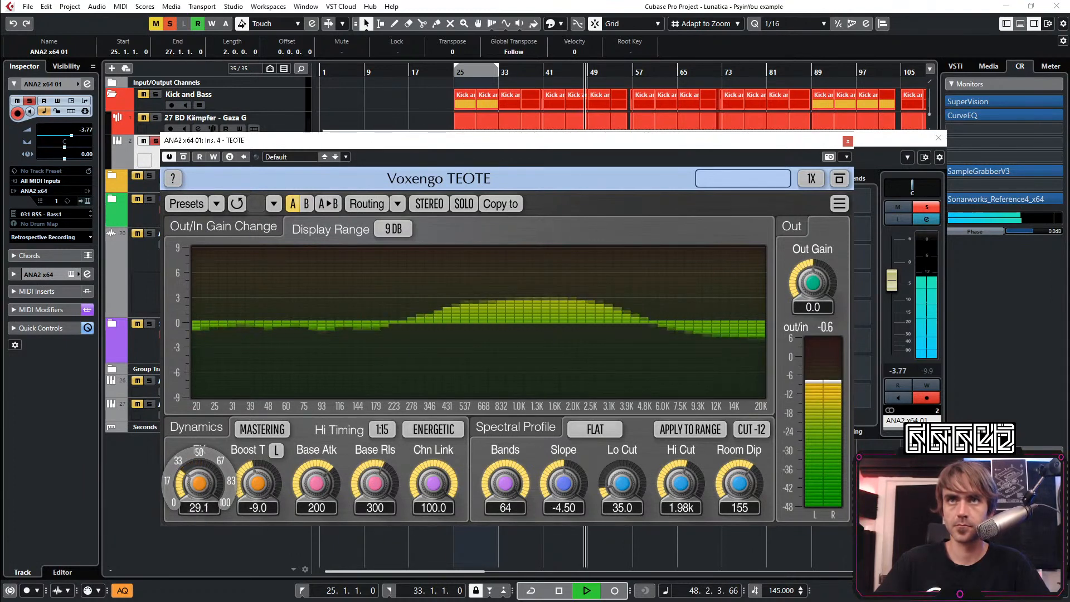
Close TEOTE, unsolo the bass channel and close its channel settings
click(848, 141)
click(926, 208)
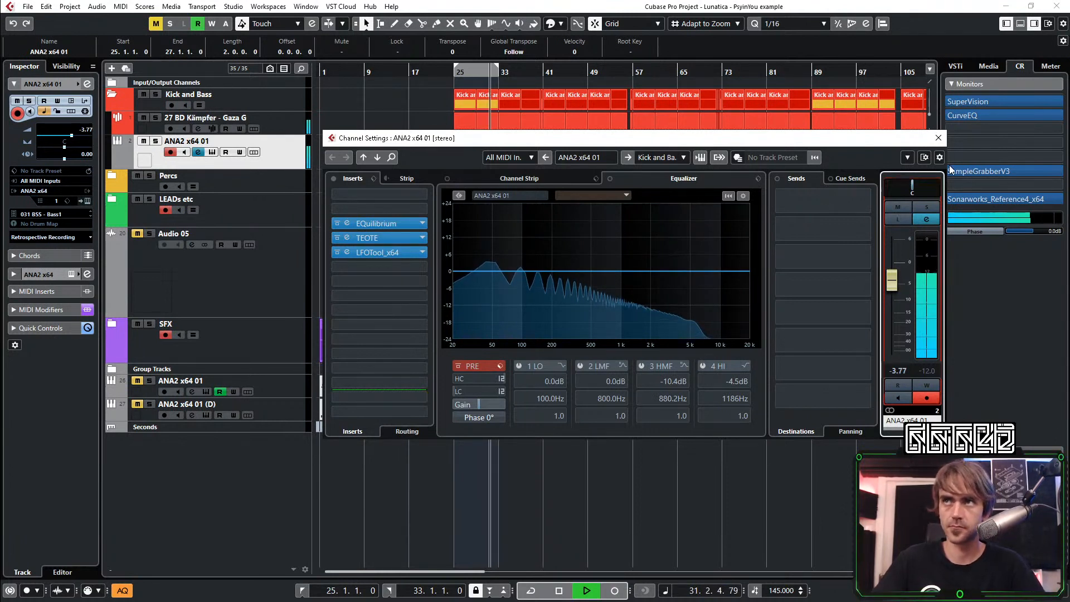
click(939, 138)
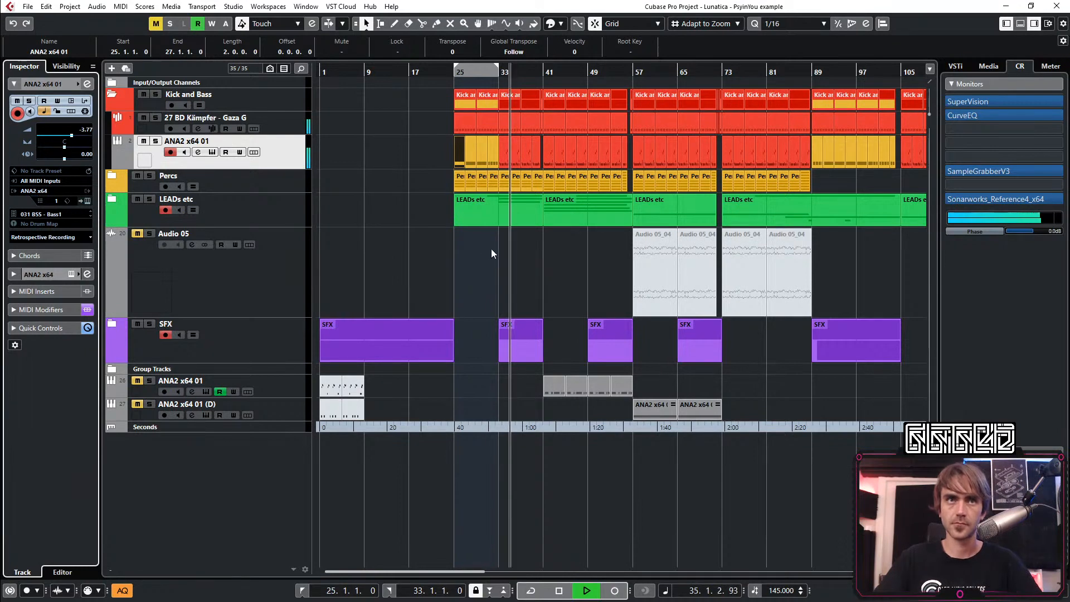
Collapse the Kick and Bass folder track in the arrangement
key(g)
key(h)
key(h)
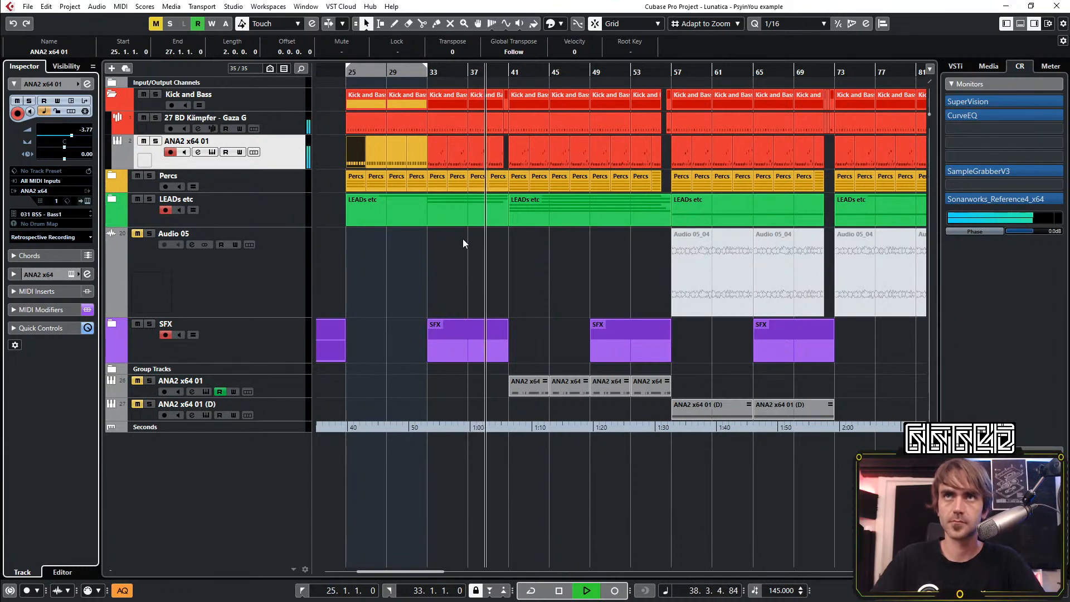
key(g)
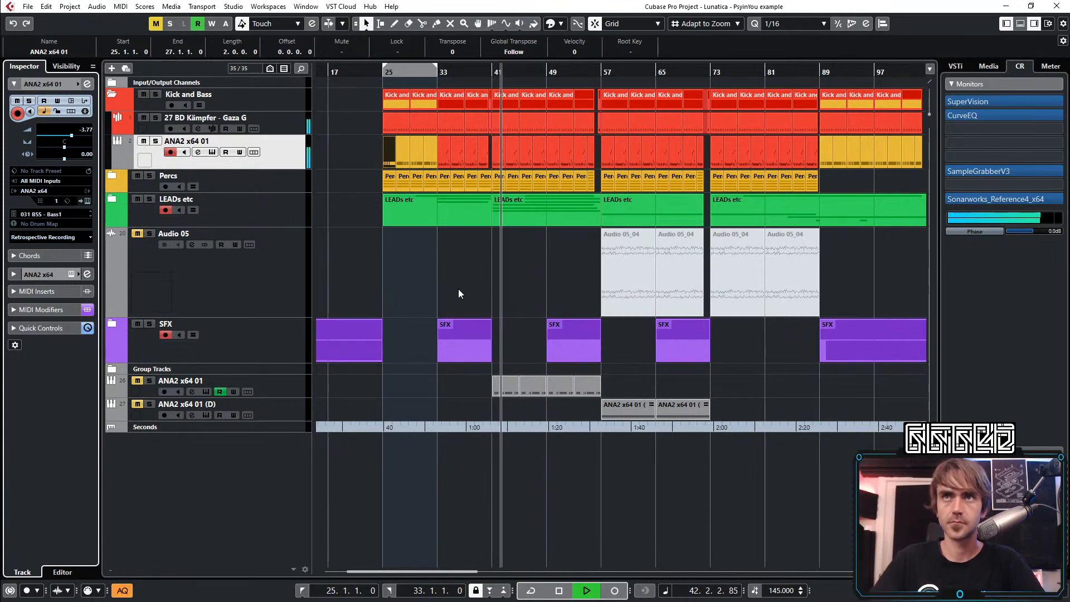
click(113, 94)
key(g)
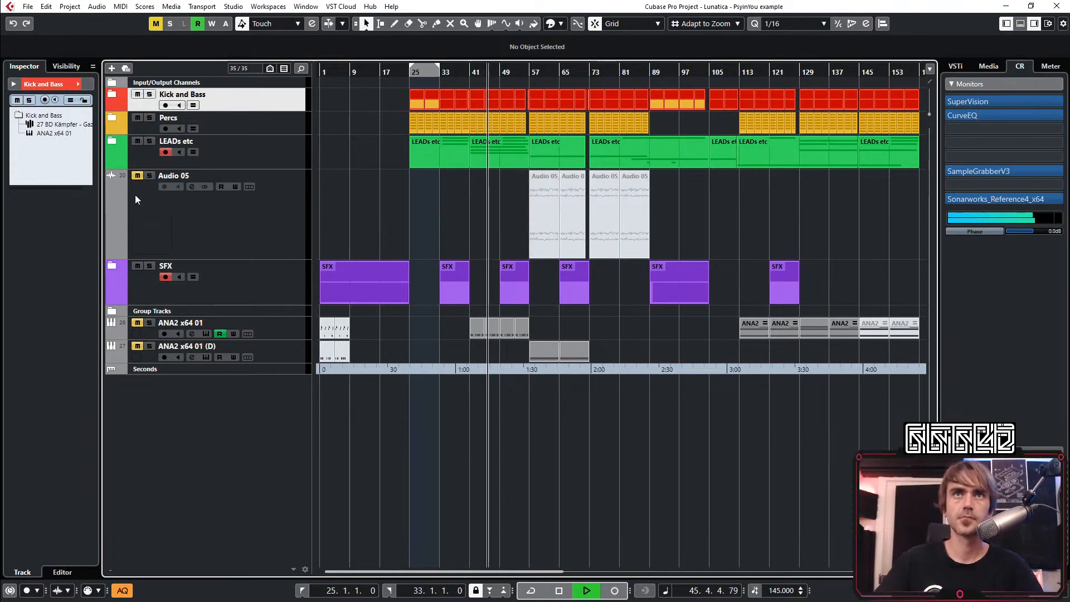
Expand the Group Tracks folder and move the Audio 05 track to the end of the track list
click(111, 311)
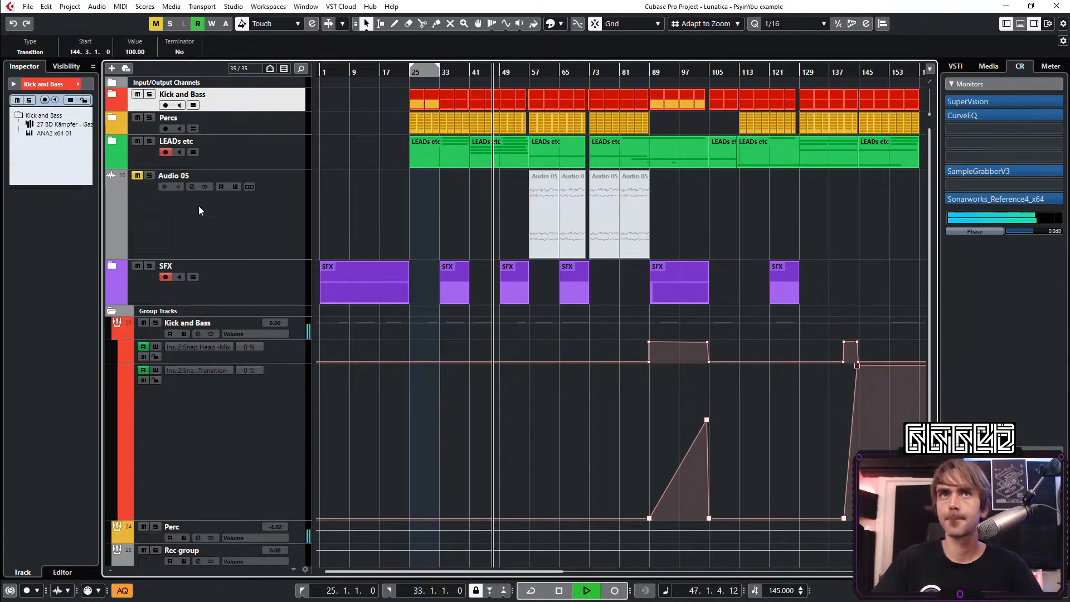
scroll(480, 195, down, 3)
drag(279, 138, 242, 496)
key(g)
scroll(563, 292, up, 1)
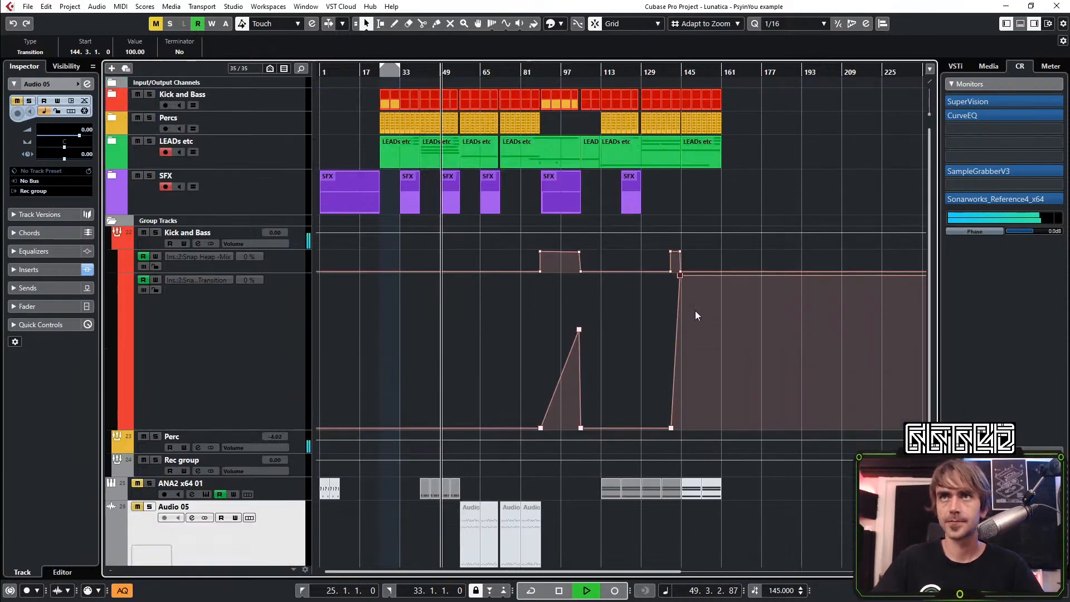
Play from bar 25 and move the kick, percussion, lead and SFX parts after the intro, with their group automation, 24 bars later
scroll(696, 308, down, 1)
scroll(775, 229, up, 1)
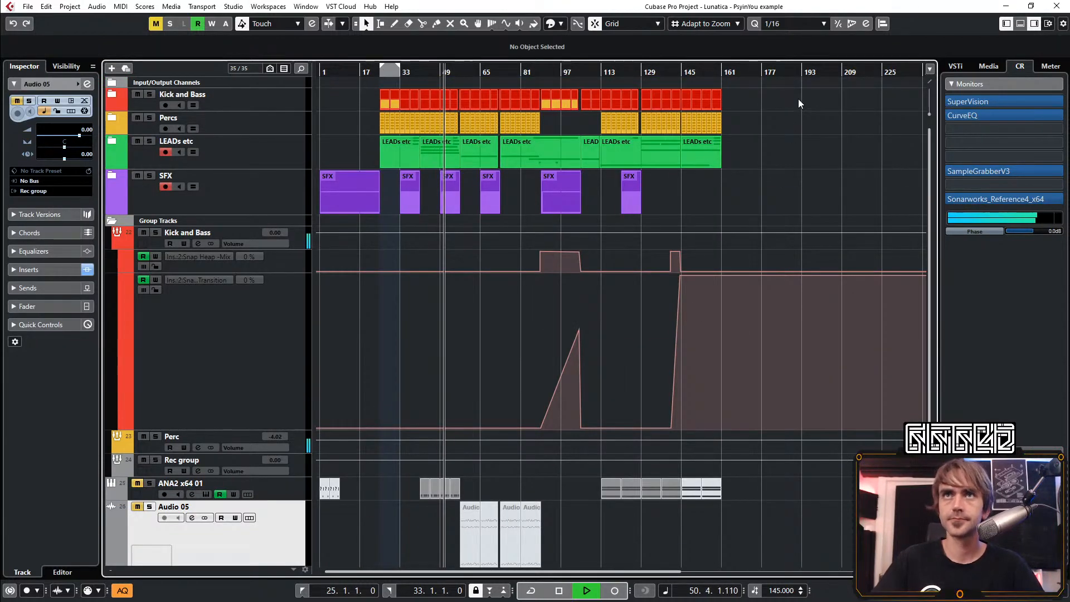
drag(798, 100, 405, 440)
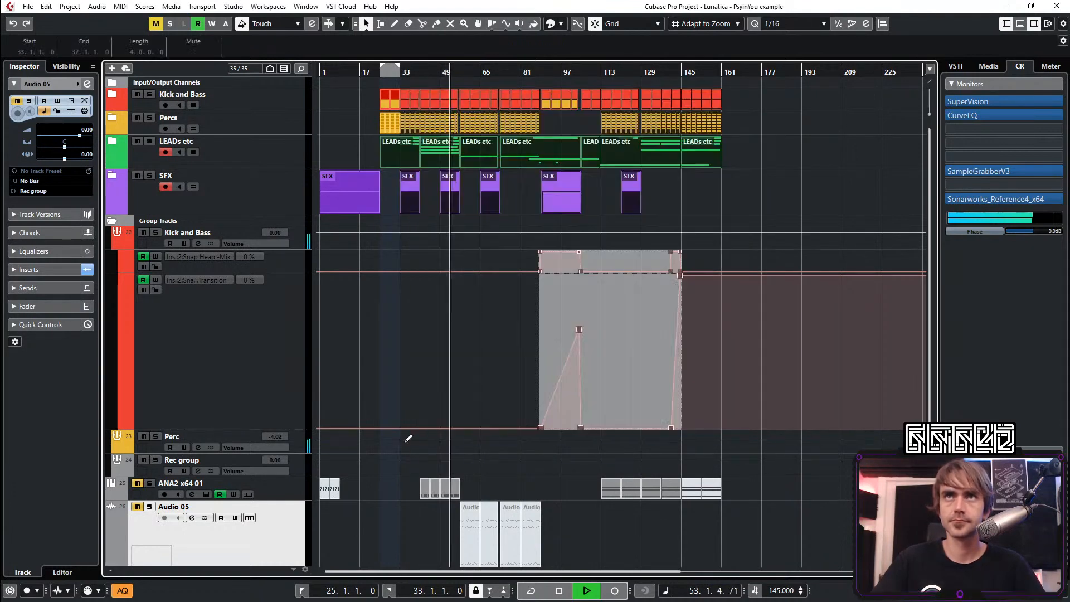
scroll(404, 152, up, 2)
scroll(404, 152, up, 1)
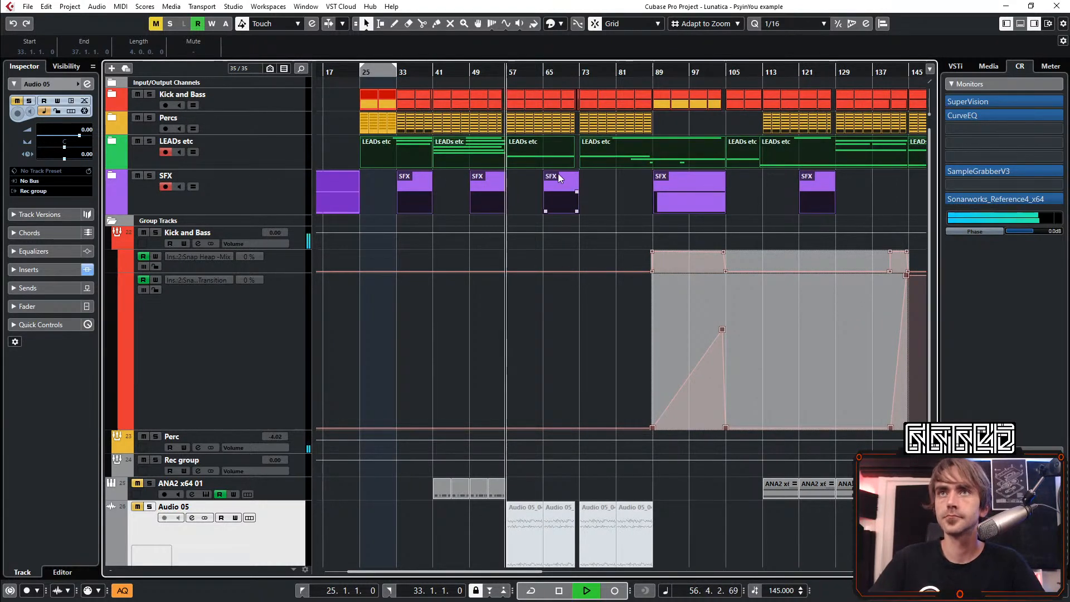
scroll(500, 208, right, 2)
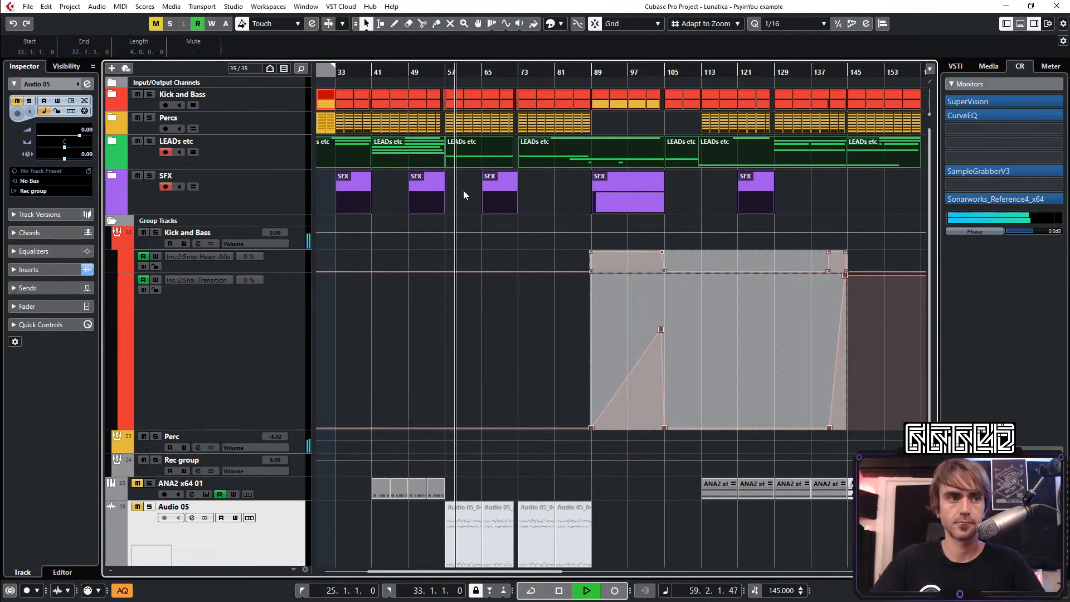
scroll(463, 189, left, 2)
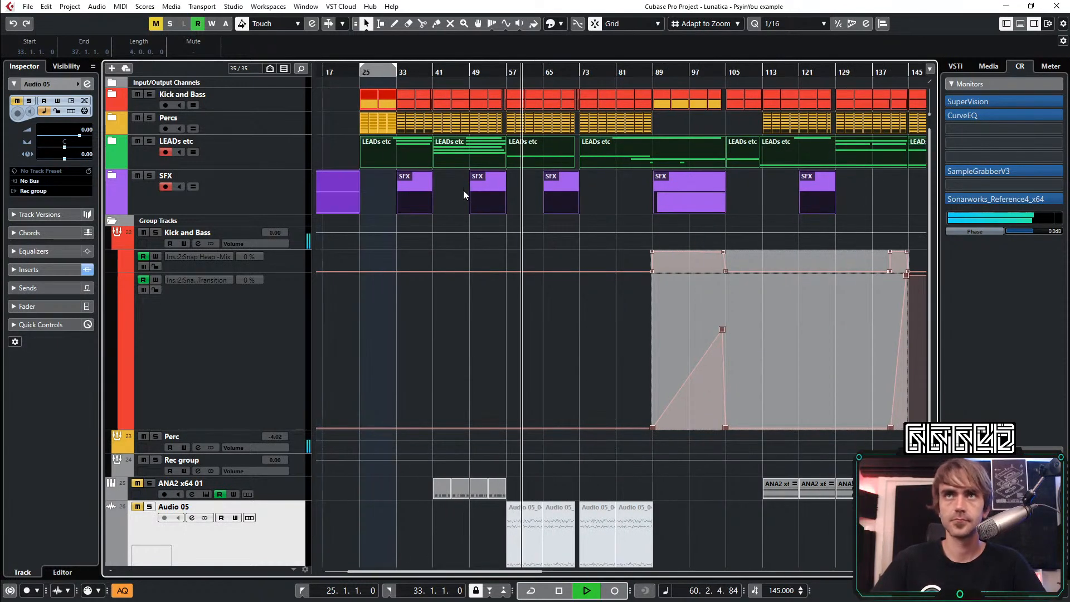
scroll(460, 198, right, 2)
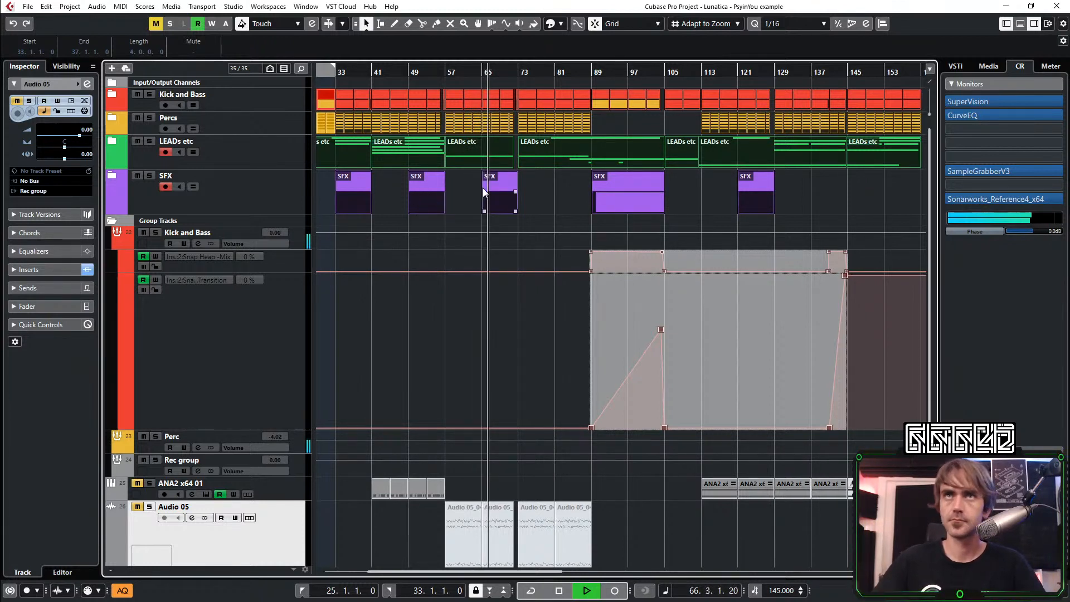
scroll(474, 203, left, 2)
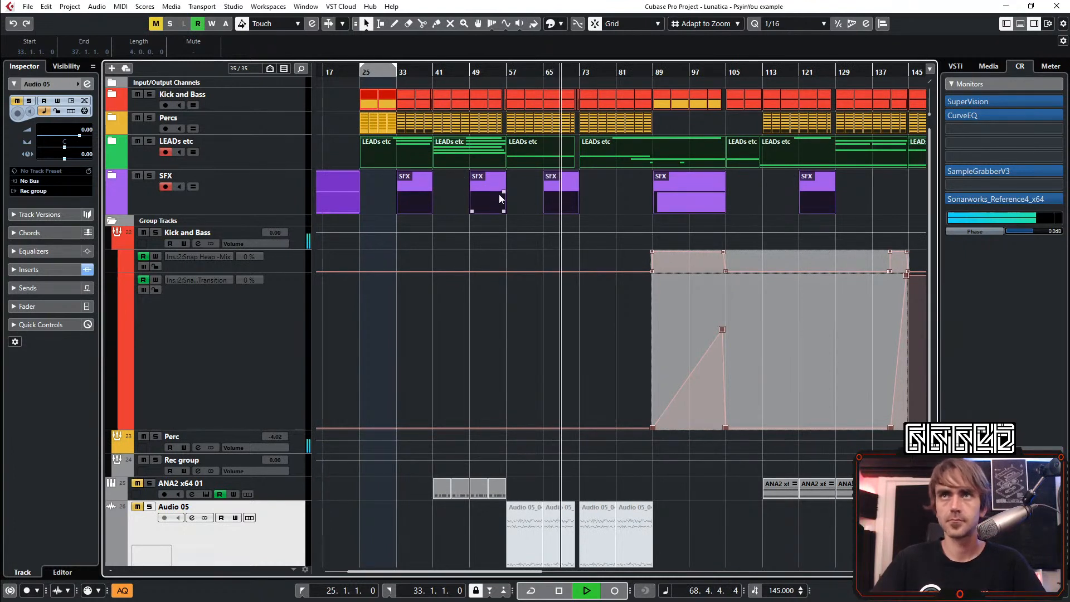
scroll(600, 197, down, 1)
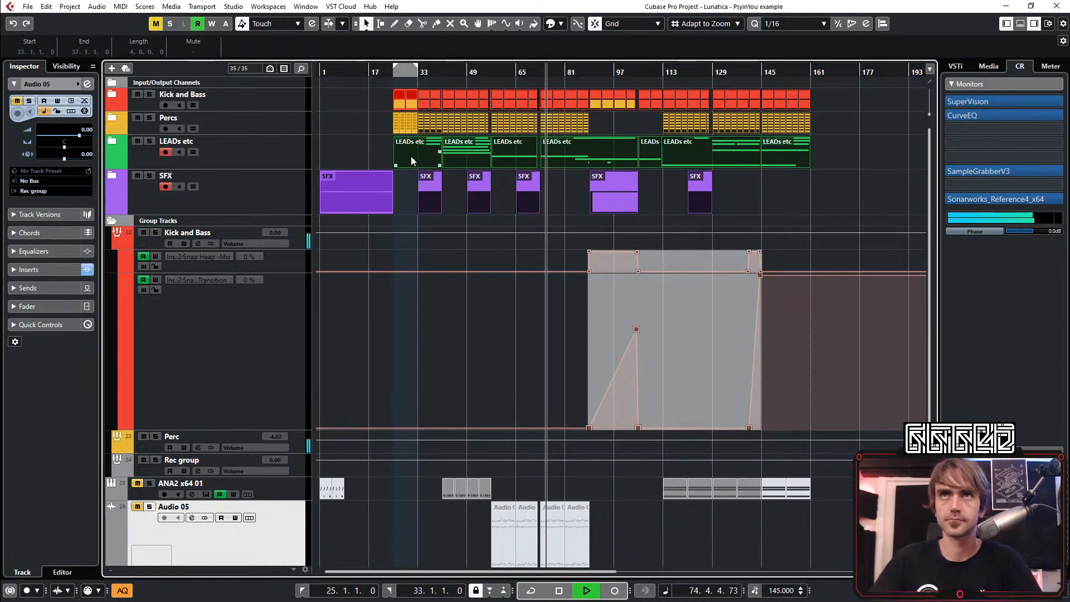
scroll(401, 153, up, 1)
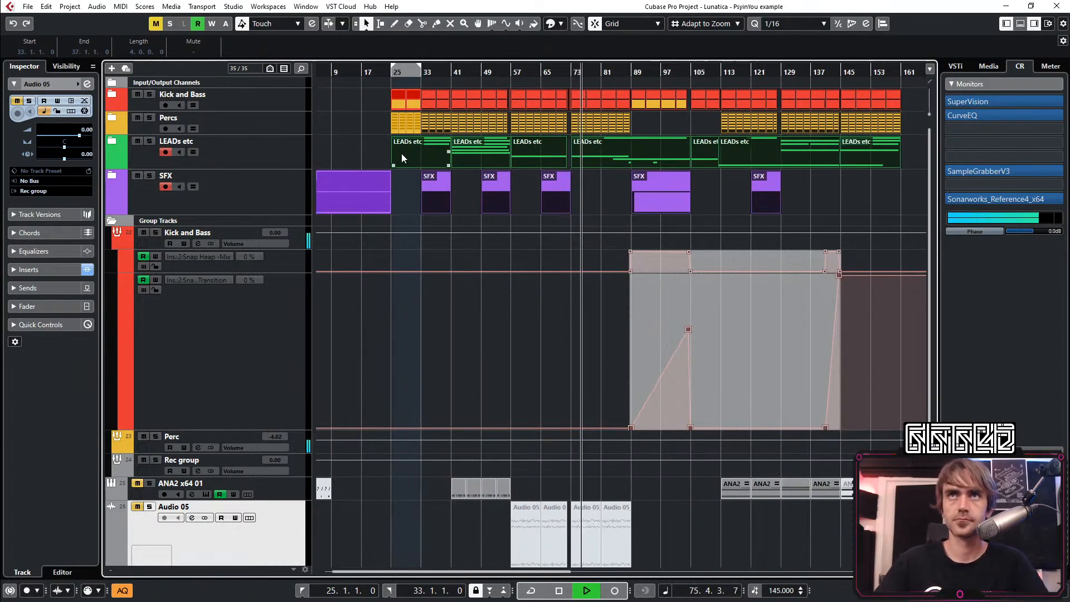
click(397, 72)
scroll(406, 150, up, 1)
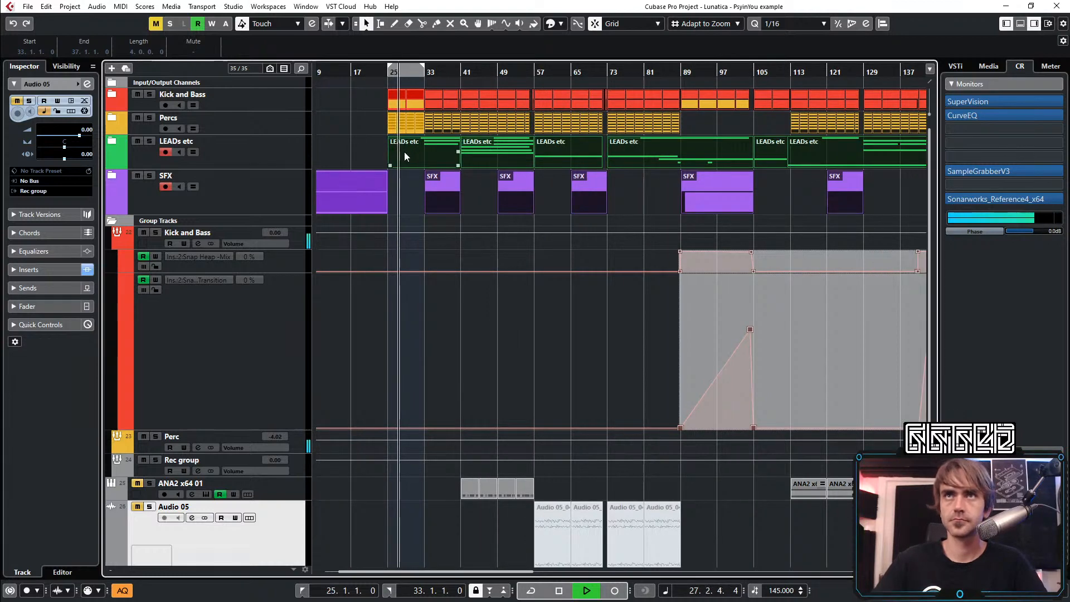
scroll(403, 152, up, 1)
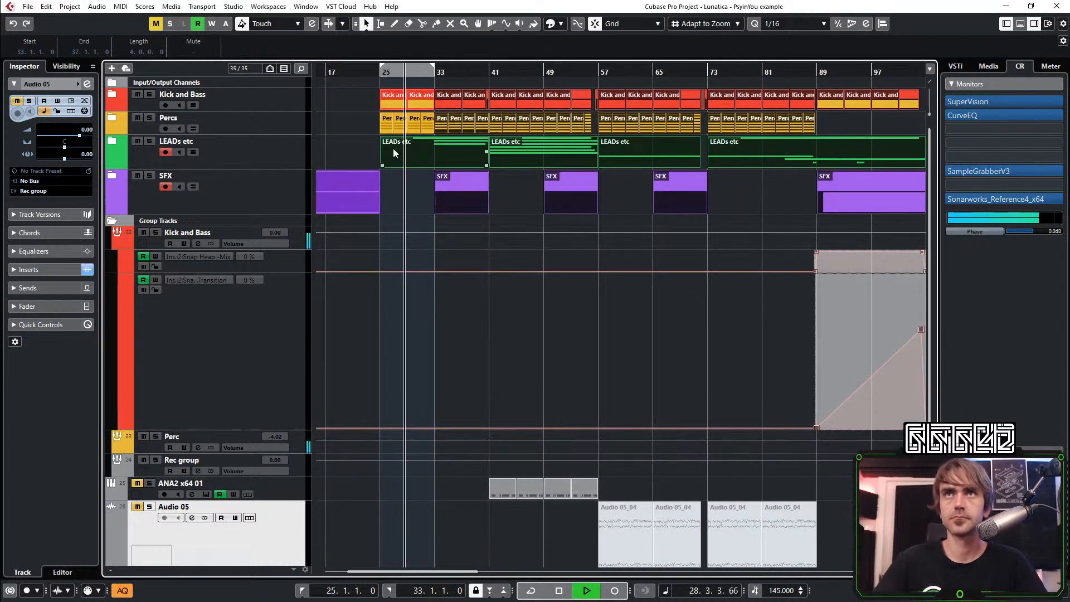
scroll(401, 139, down, 1)
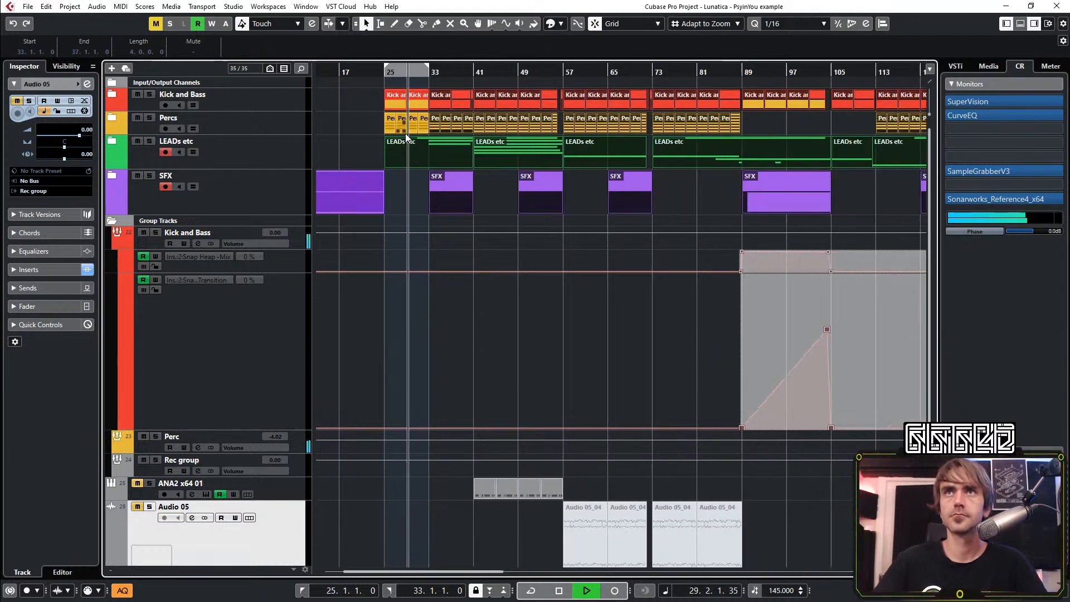
drag(439, 95, 569, 95)
Repeat the Kick and Bass and Percs parts of bars 25 to 32 up to bar 57
click(437, 104)
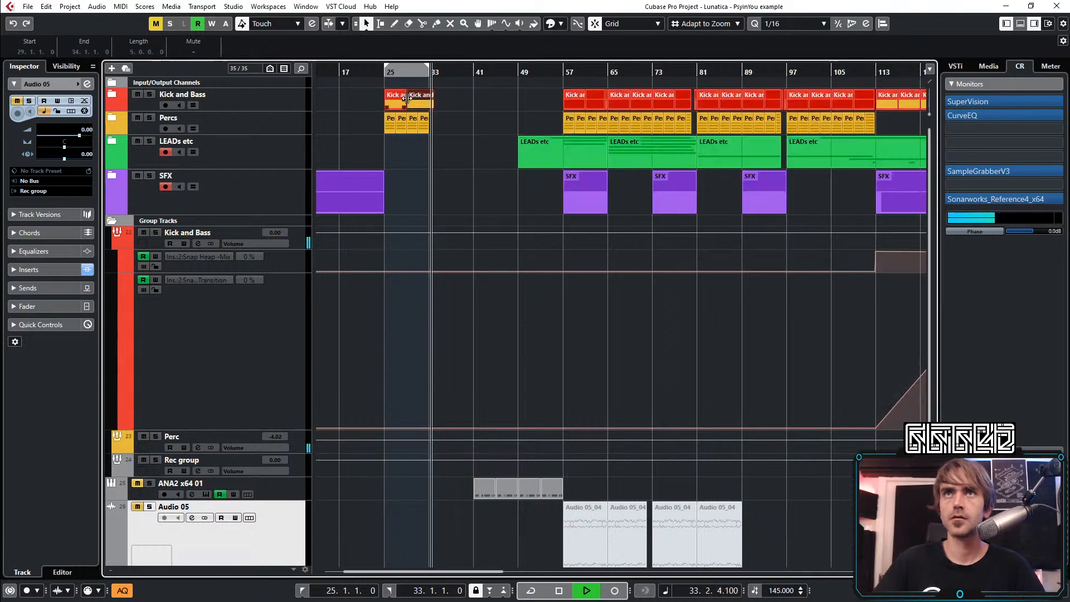
scroll(436, 120, up, 2)
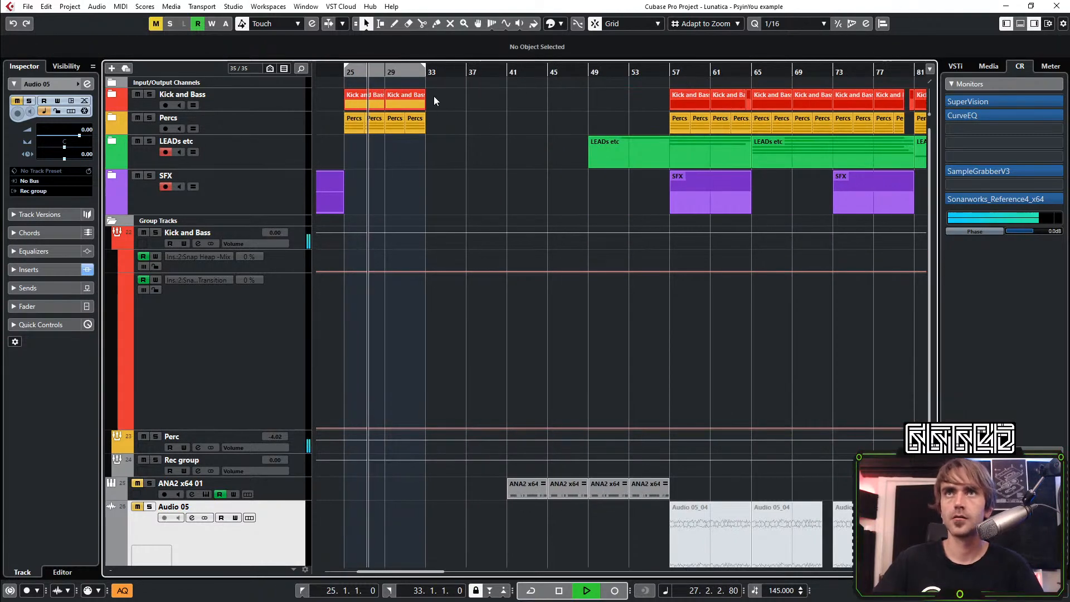
drag(434, 96, 360, 119)
drag(423, 106, 666, 103)
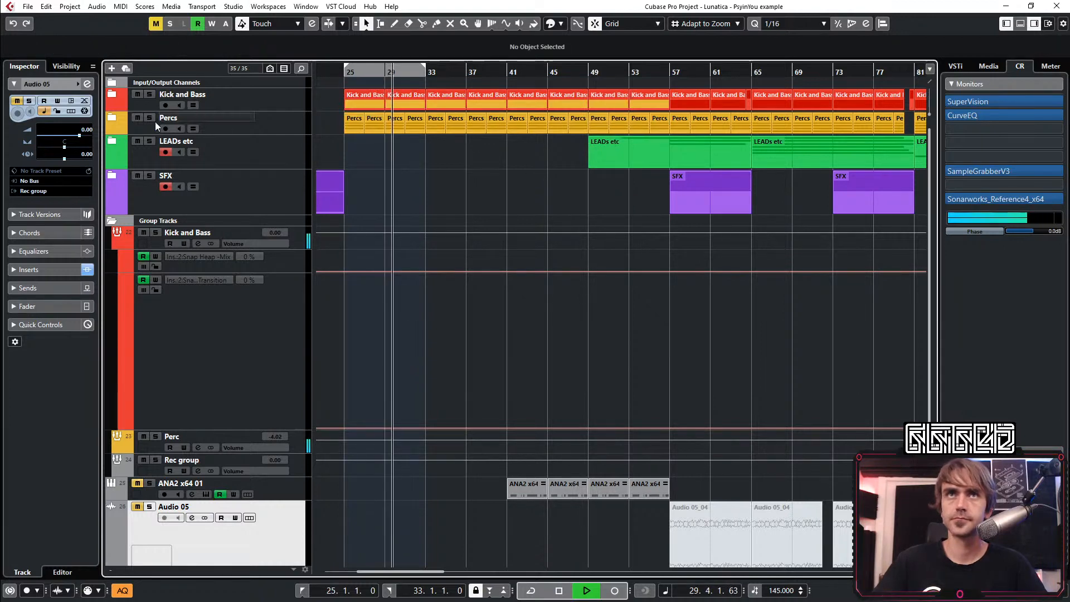
Expand the Percs folder and mute the Offbeat Hat parts in bars 25 to 32
click(112, 118)
scroll(410, 234, left, 3)
scroll(476, 280, up, 2)
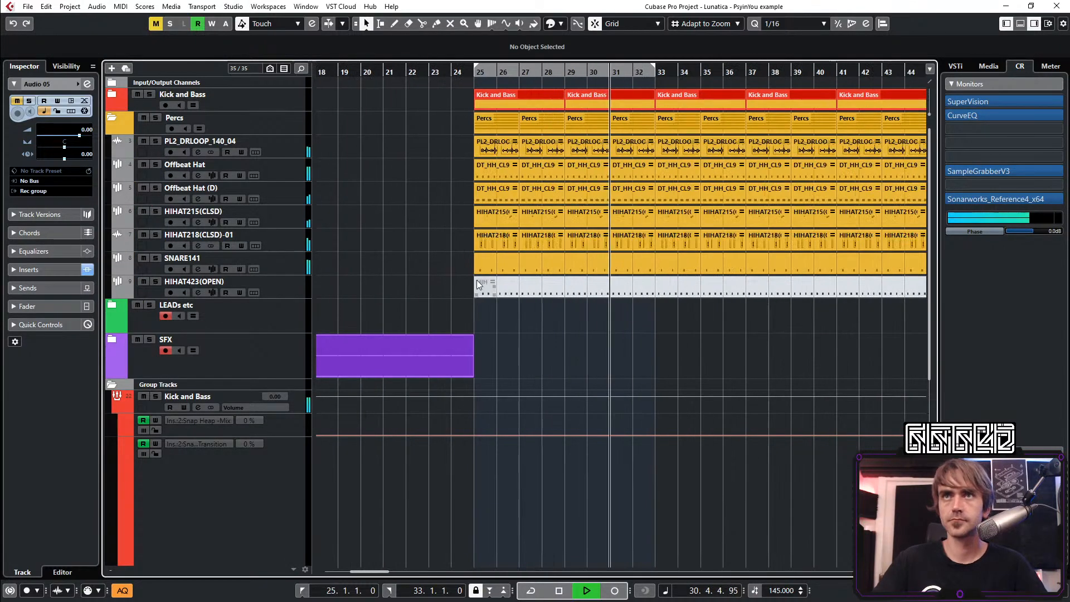
key(7)
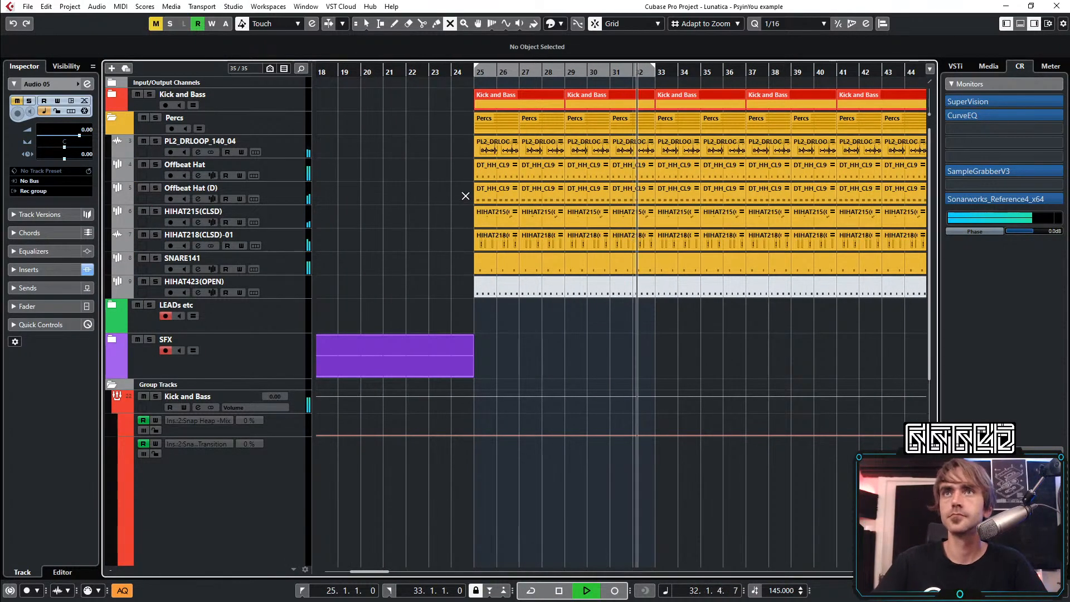
drag(465, 167, 588, 177)
Restart playback and turn on cycling over bars 25 to 32
key(space)
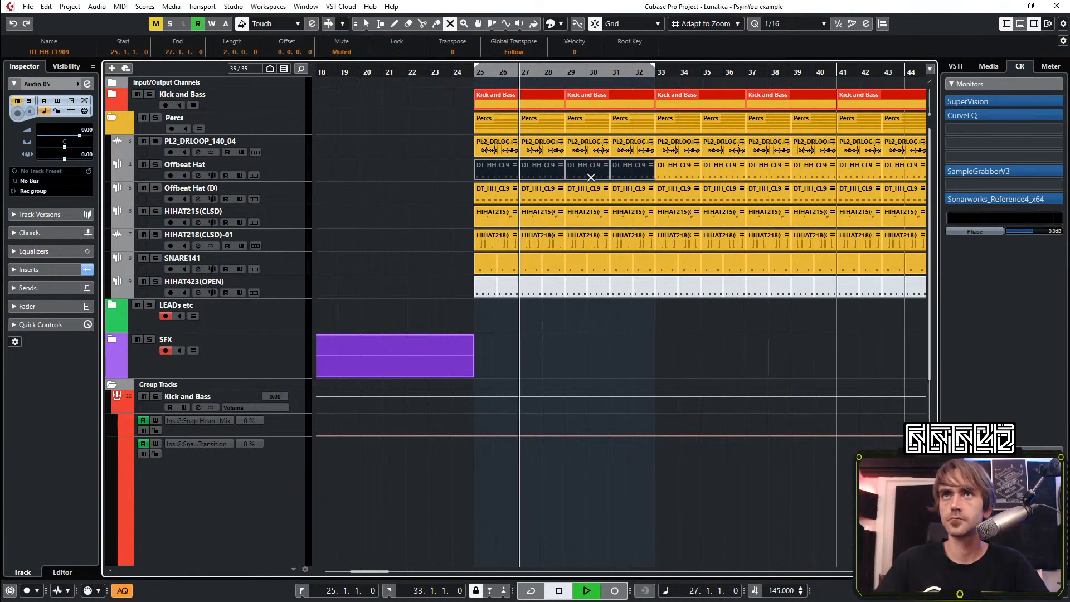
key(space)
key(KP_Divide)
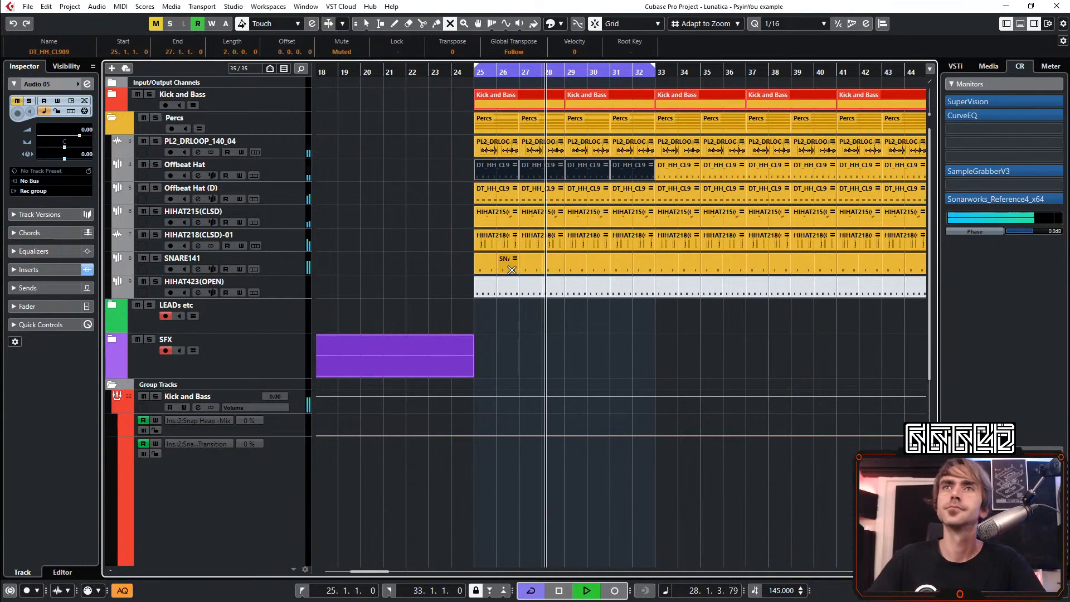
Mute the SNARE141 parts in bars 25 to 32
scroll(469, 258, right, 1)
drag(386, 261, 585, 262)
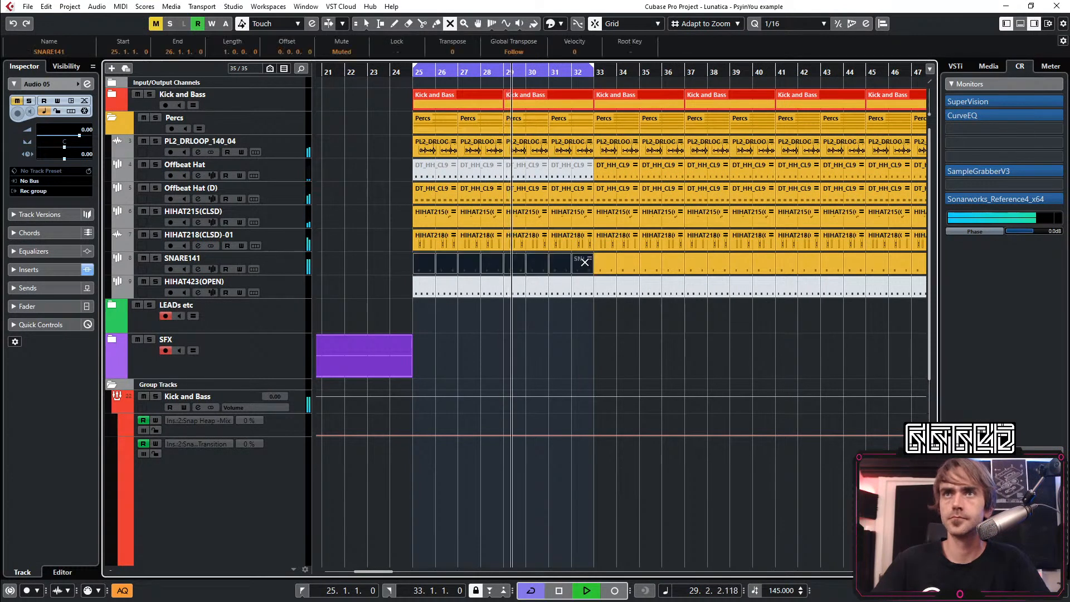
click(376, 256)
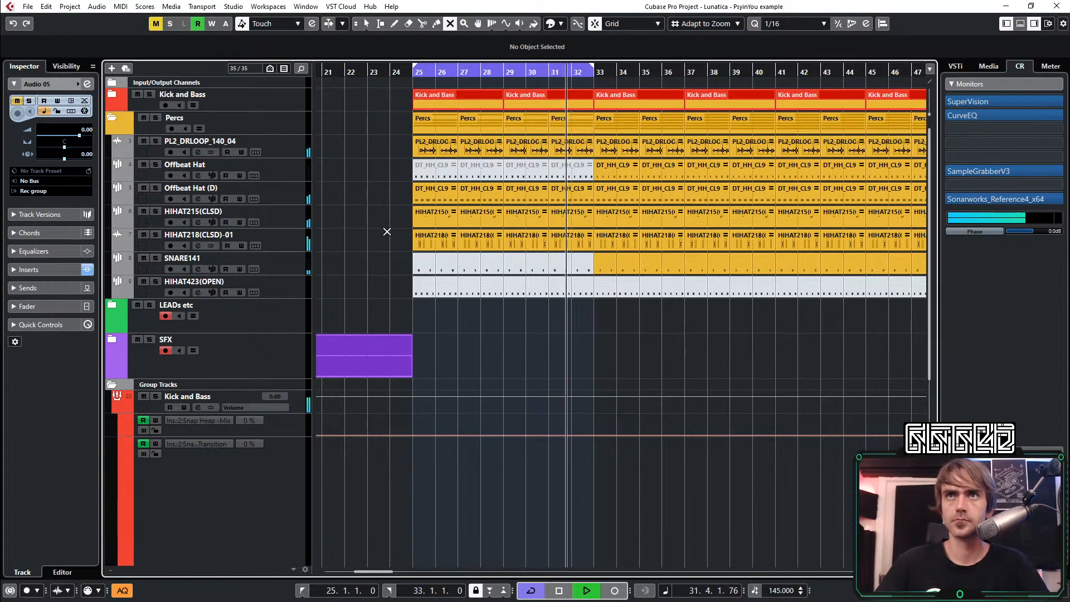
Mute the HIHAT218(CLSD)-01 parts in bars 25 to 32, and try muting Offbeat Hat (D) there before unmuting it
drag(403, 192, 570, 193)
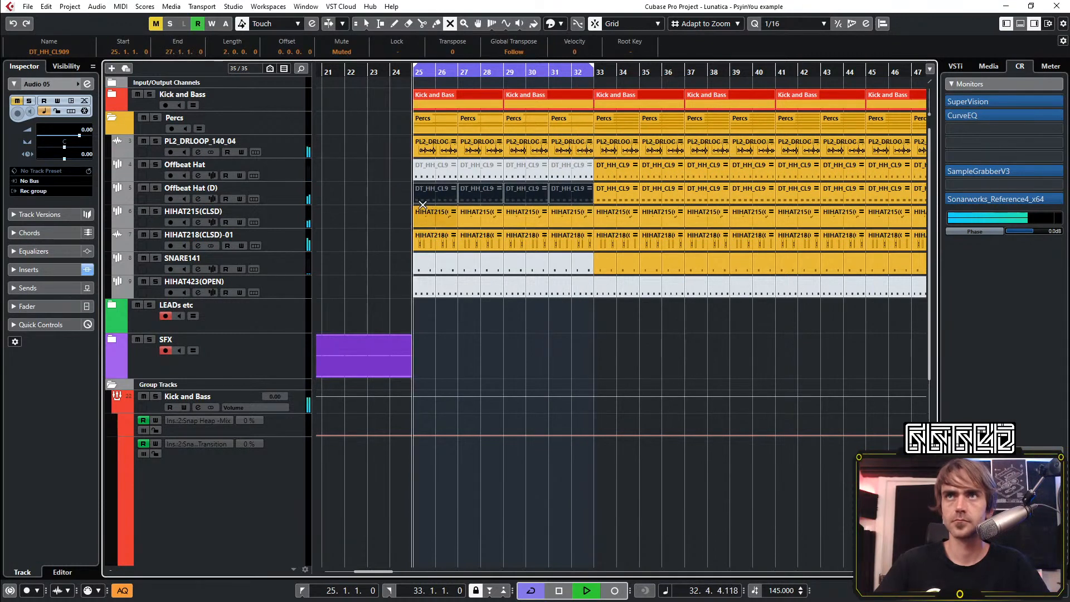
drag(388, 241, 570, 238)
drag(393, 192, 559, 192)
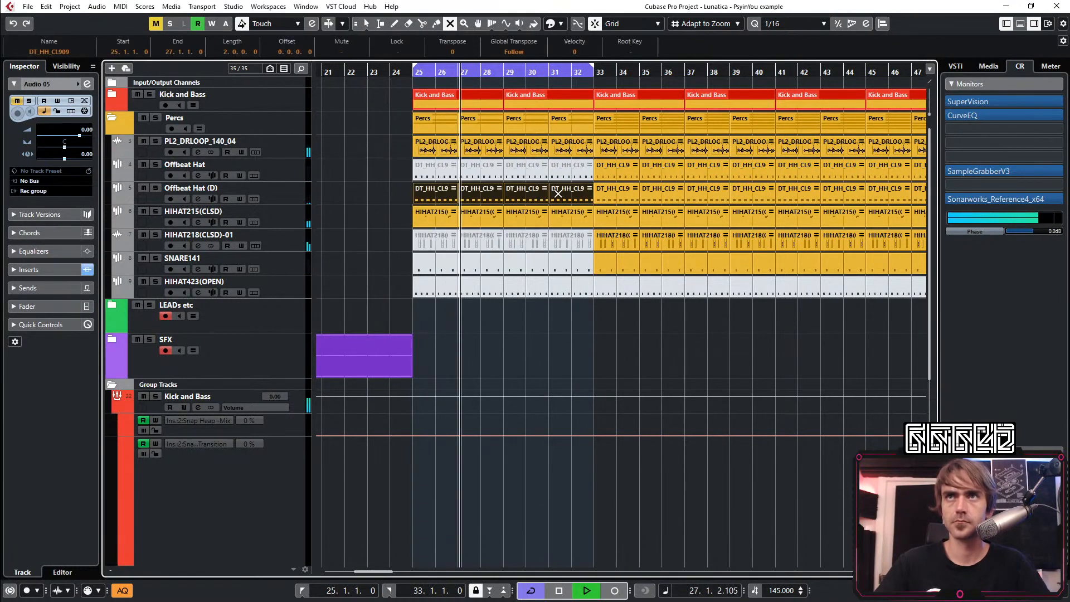
click(381, 195)
Delete the muted HIHAT218(CLSD)-01, SNARE141 and HIHAT423(OPEN) parts in bars 25 to 32
key(1)
scroll(388, 208, down, 3)
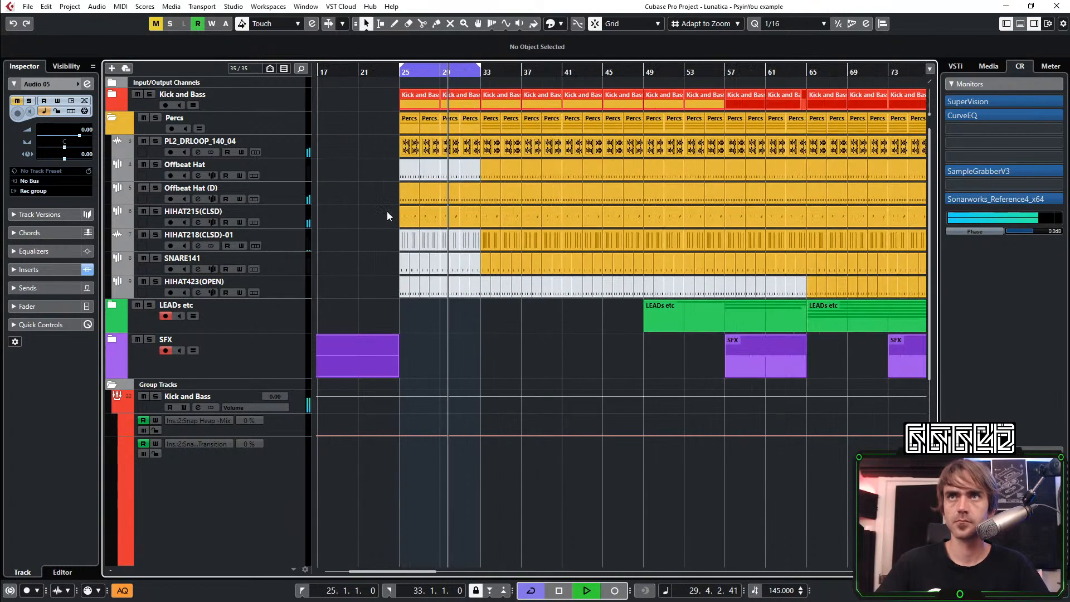
scroll(362, 257, right, 1)
scroll(390, 260, left, 2)
drag(473, 242, 597, 299)
key(Delete)
scroll(524, 290, right, 1)
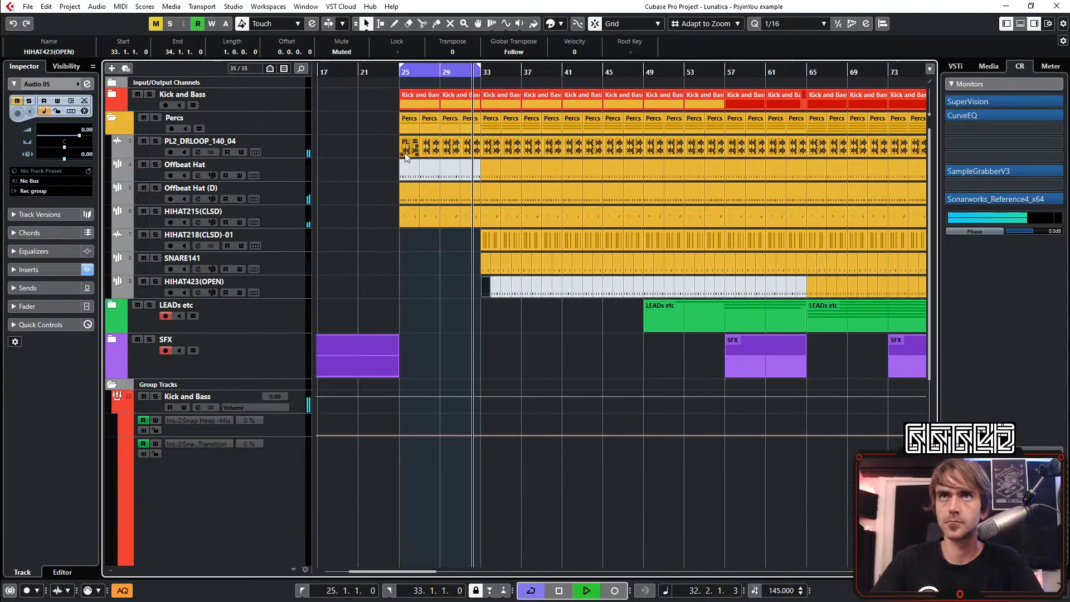
Delete the Offbeat Hat parts in bars 25 to 32
drag(384, 169, 466, 177)
key(Delete)
scroll(435, 223, right, 1)
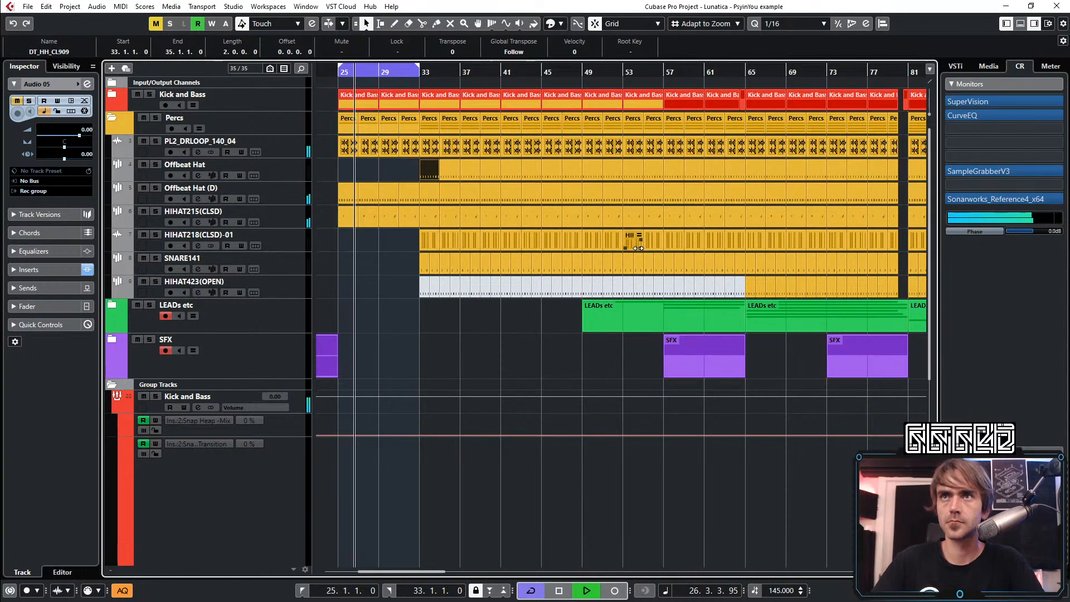
Extend the cycle range to bar 41 and delete the Offbeat Hat, HIHAT218(CLSD)-01, SNARE141 and HIHAT423(OPEN) parts in bars 33 to 40
alt+click(500, 71)
click(431, 122)
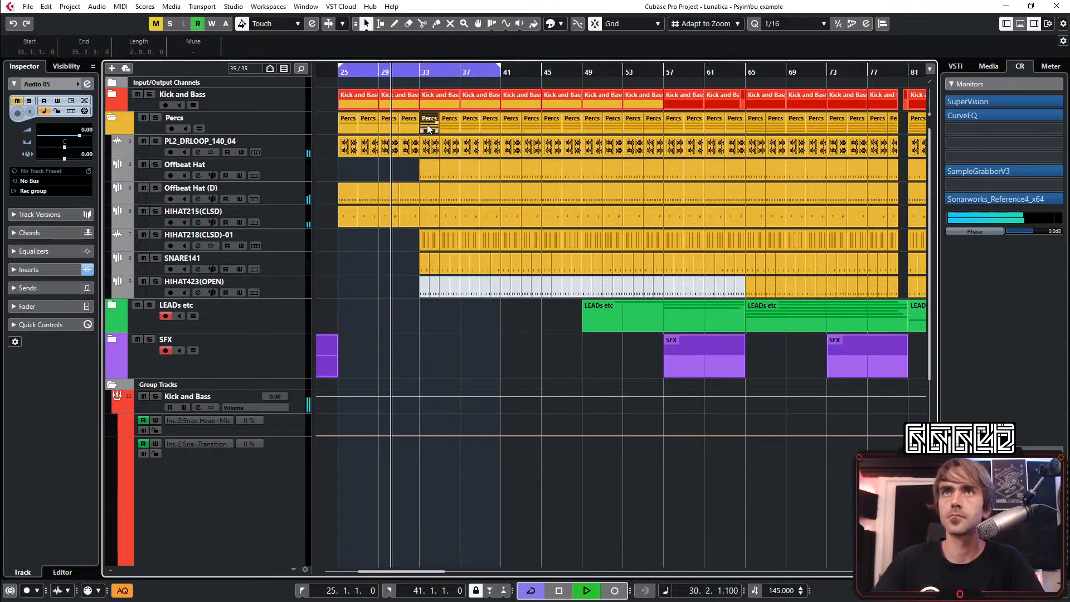
key(Delete)
drag(431, 122, 336, 125)
key(Delete)
drag(417, 123, 452, 134)
click(480, 295)
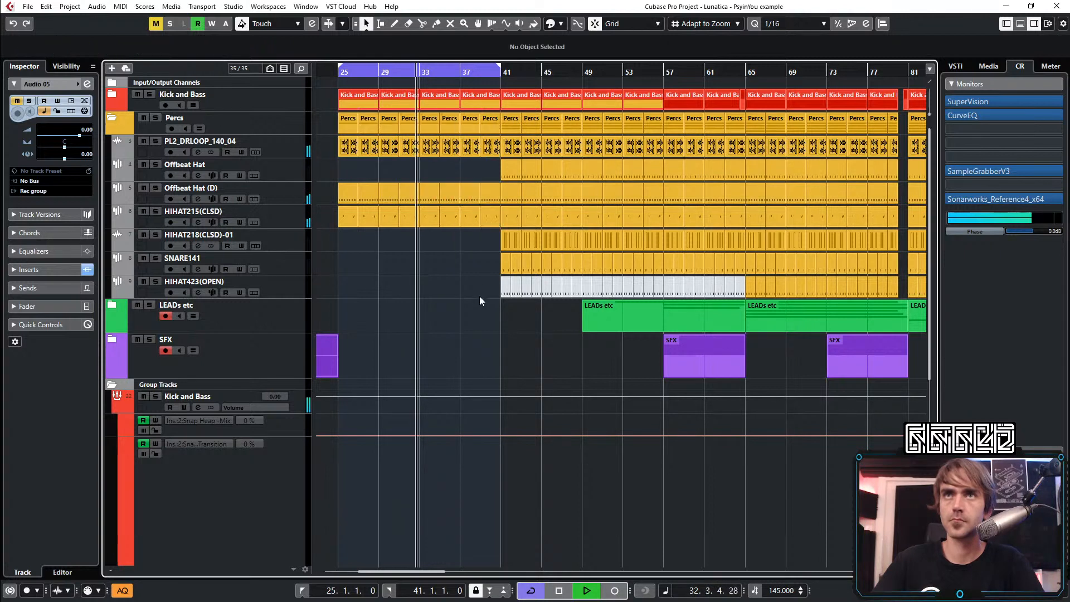
Collapse the Percs and Group Tracks folders in the track list
click(651, 122)
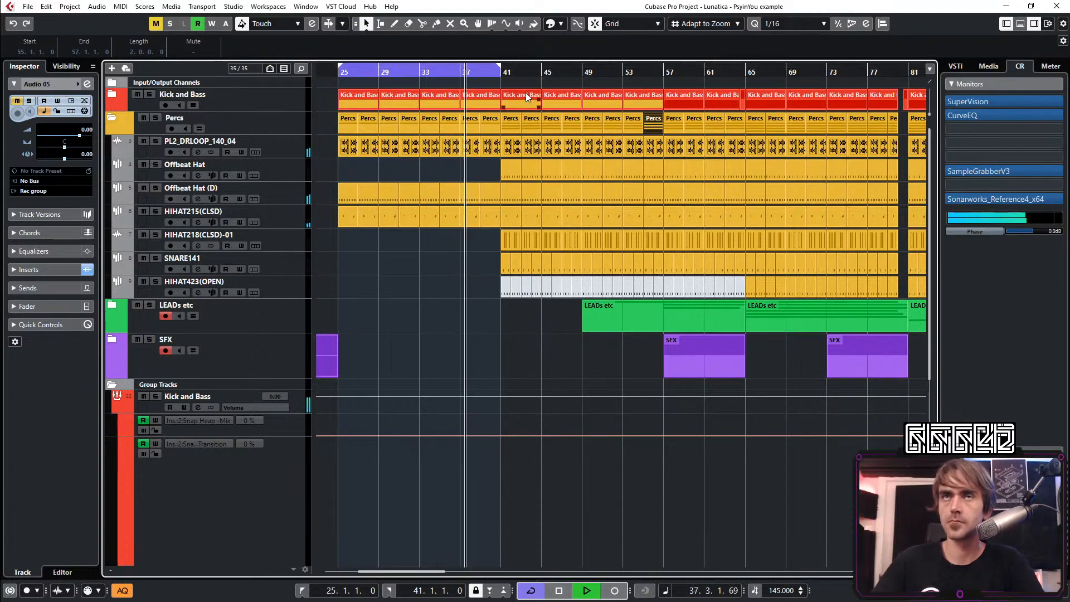
scroll(526, 93, down, 2)
scroll(477, 287, left, 1)
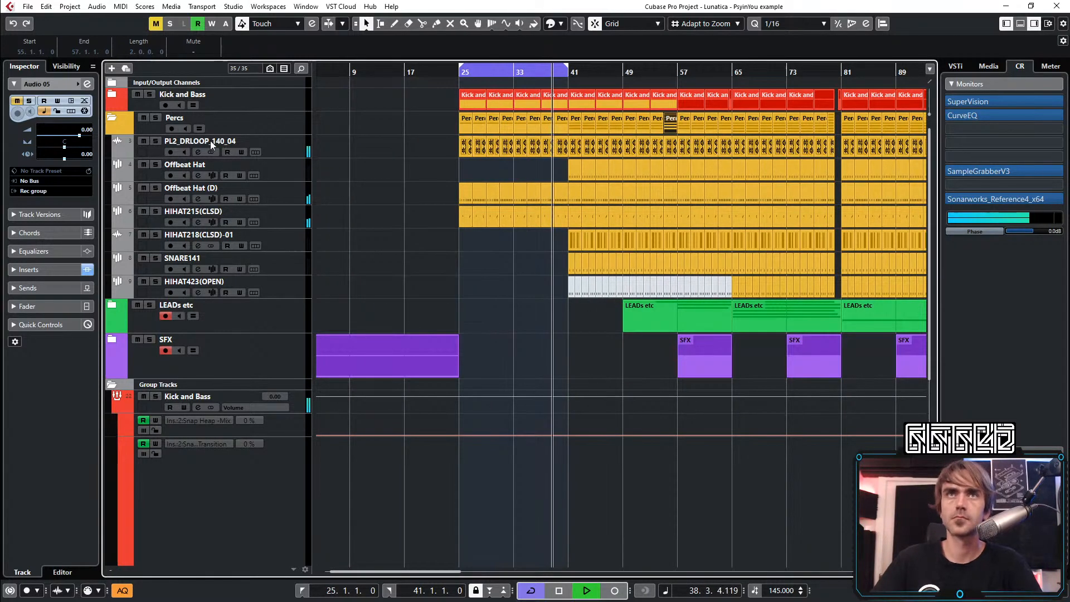
click(112, 117)
click(117, 232)
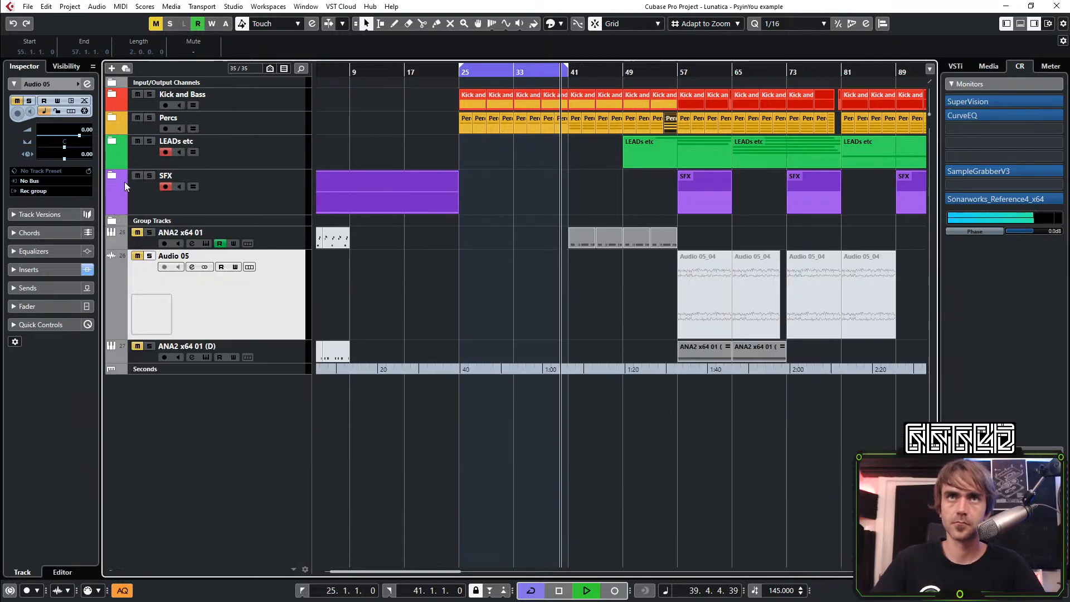
Expand the LEADs etc folder, look over its lead tracks and the SFX parts along the arrangement, and collapse it again
click(126, 180)
click(111, 141)
click(603, 217)
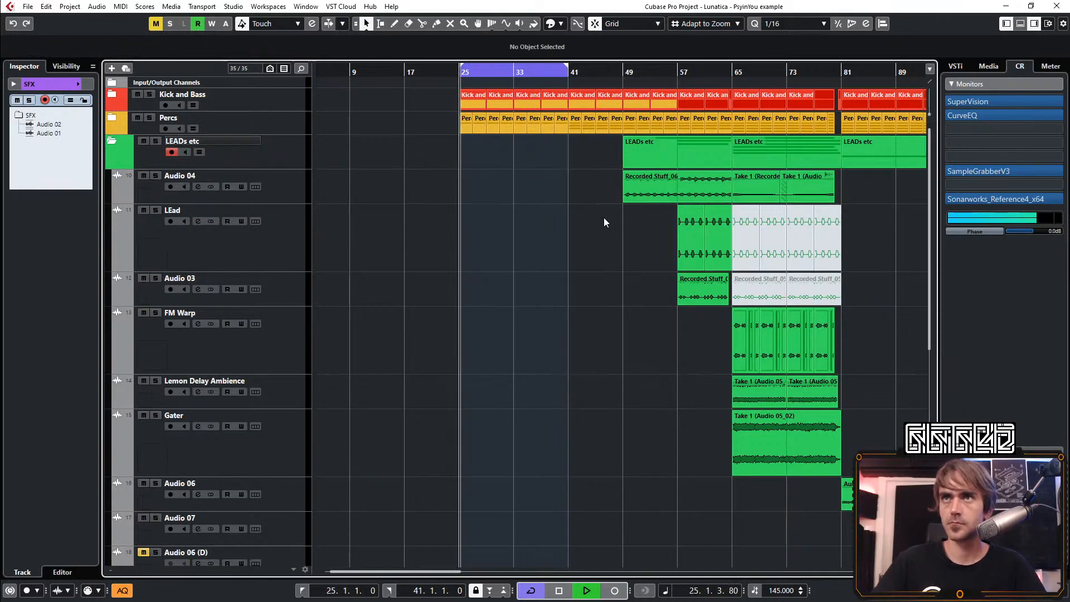
scroll(816, 198, left, 1)
scroll(738, 342, down, 7)
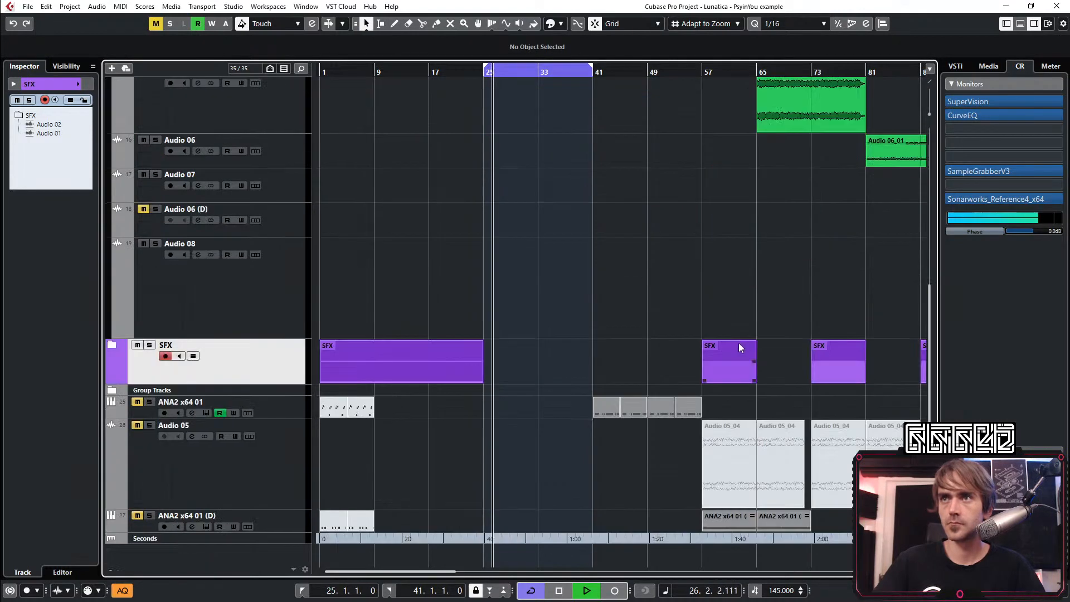
scroll(737, 343, right, 1)
scroll(728, 355, up, 6)
scroll(753, 393, down, 2)
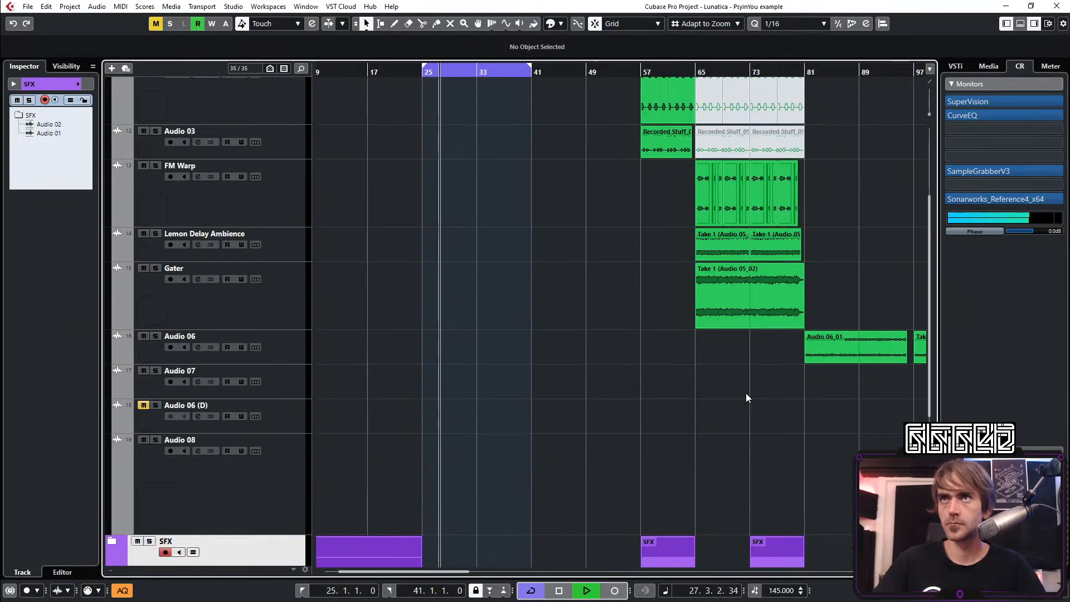
scroll(746, 393, up, 3)
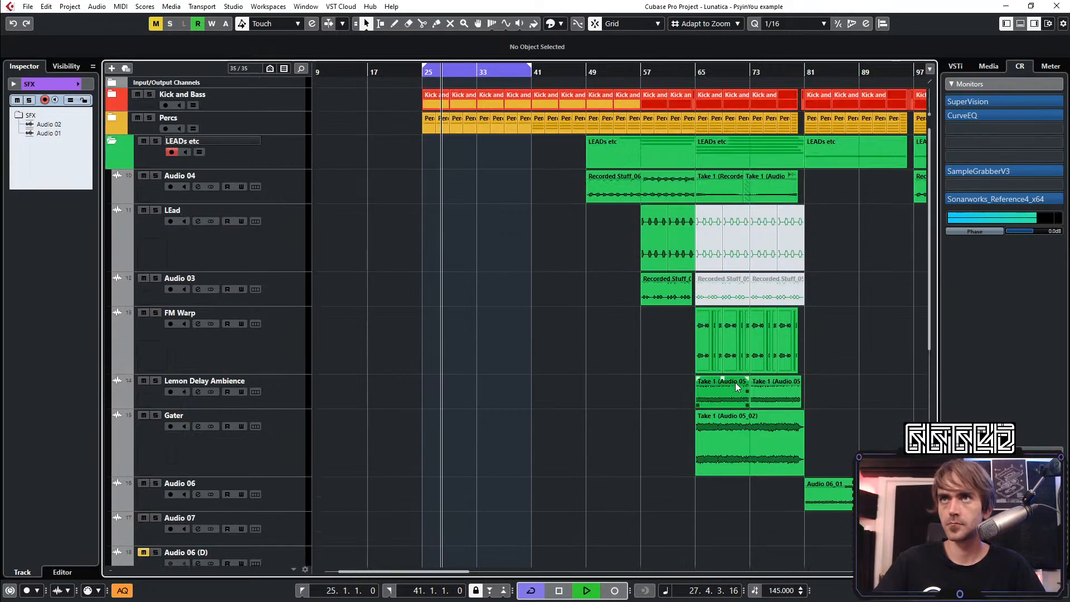
click(110, 141)
Unmute the ANA2 x64 01 track, select its parts in bars 41 to 56, and turn off its automation reading
click(282, 348)
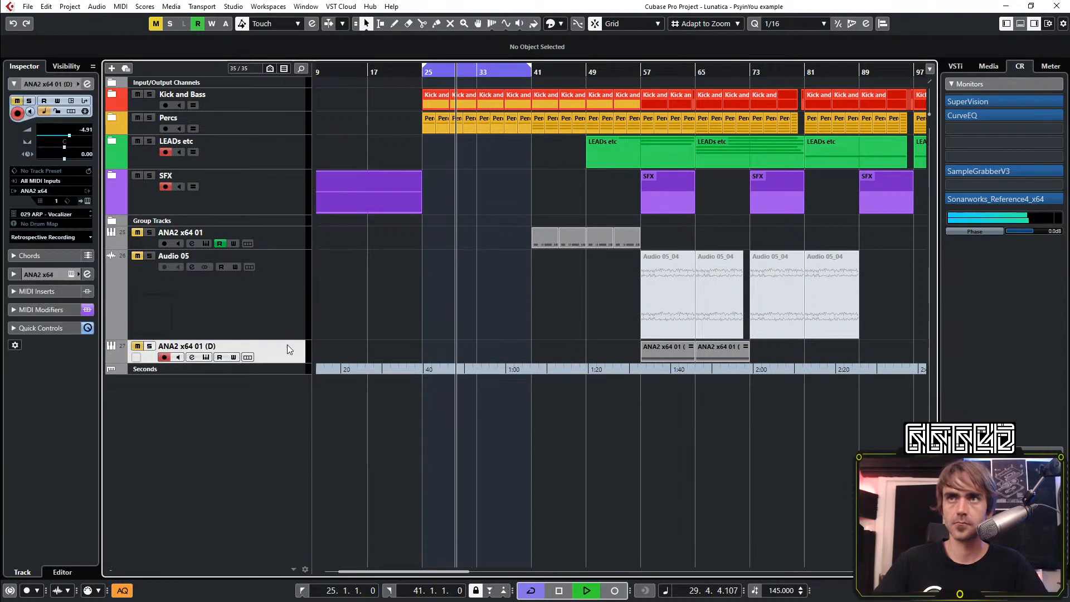
click(248, 258)
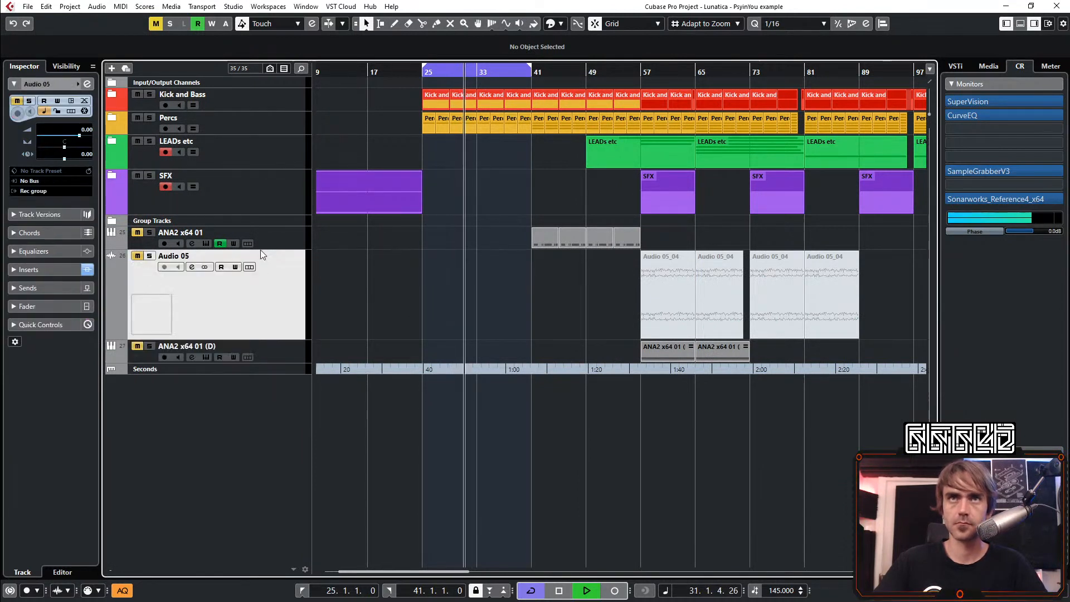
click(261, 239)
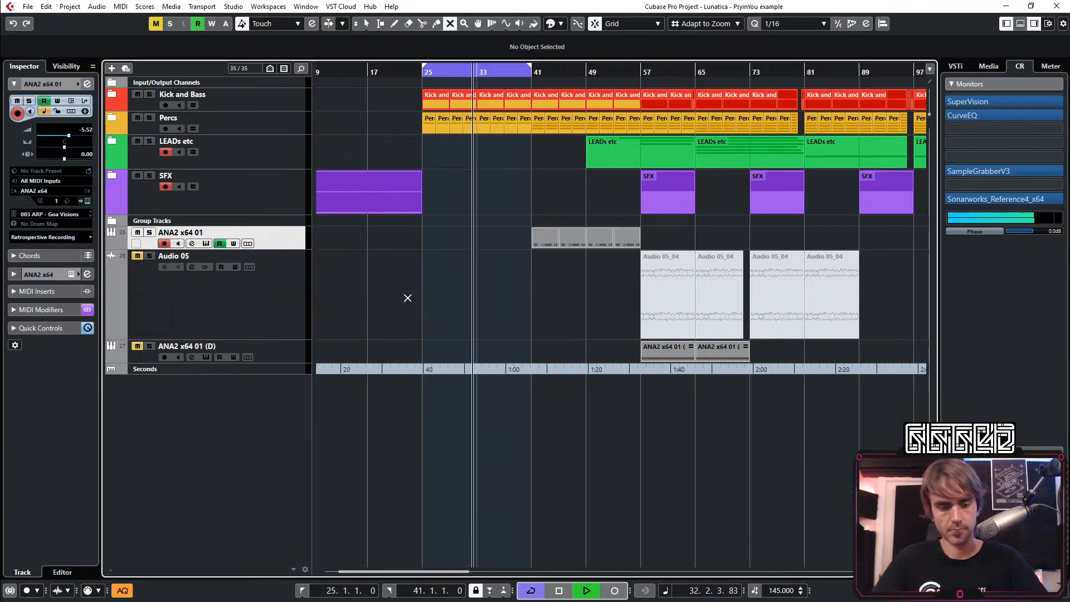
drag(509, 256, 630, 230)
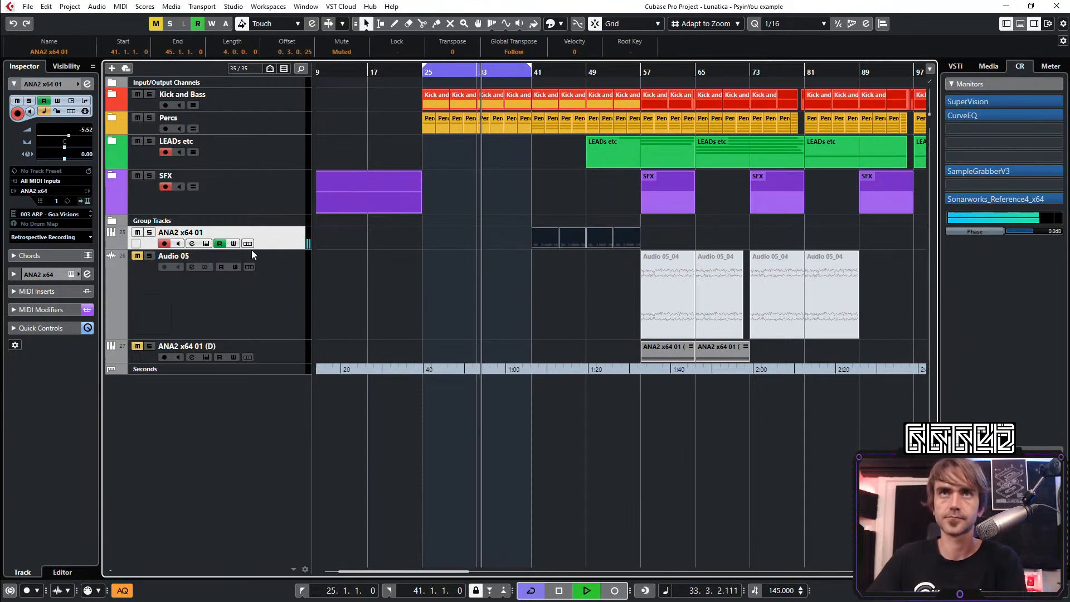
click(220, 243)
Open the preset browser of the ANA2 x64 01 track's synth and load the 069 LD - Psicodelicia preset
click(85, 200)
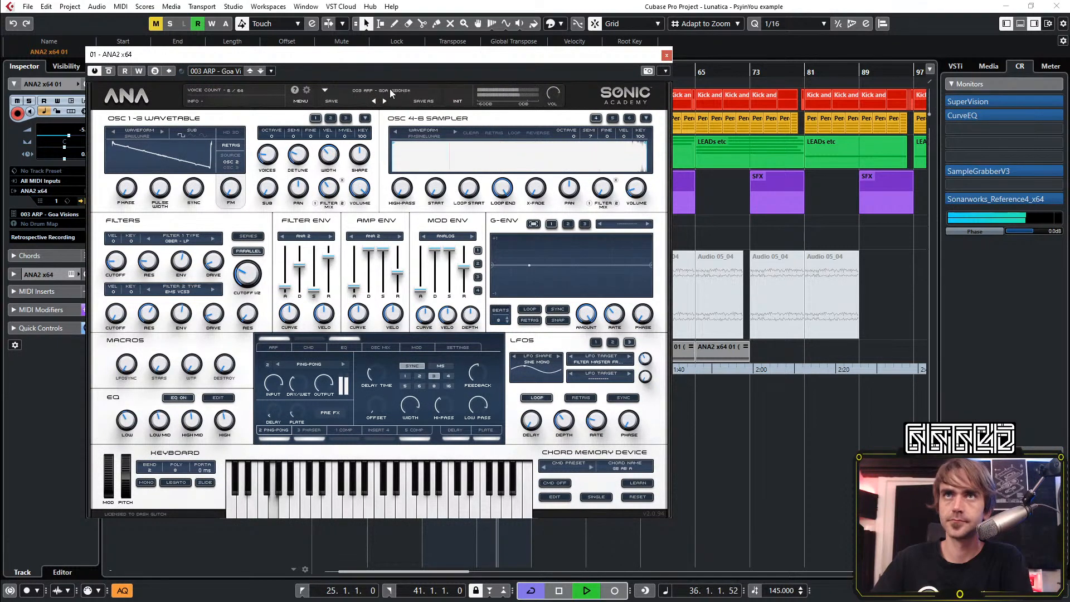
click(386, 88)
scroll(493, 263, up, 3)
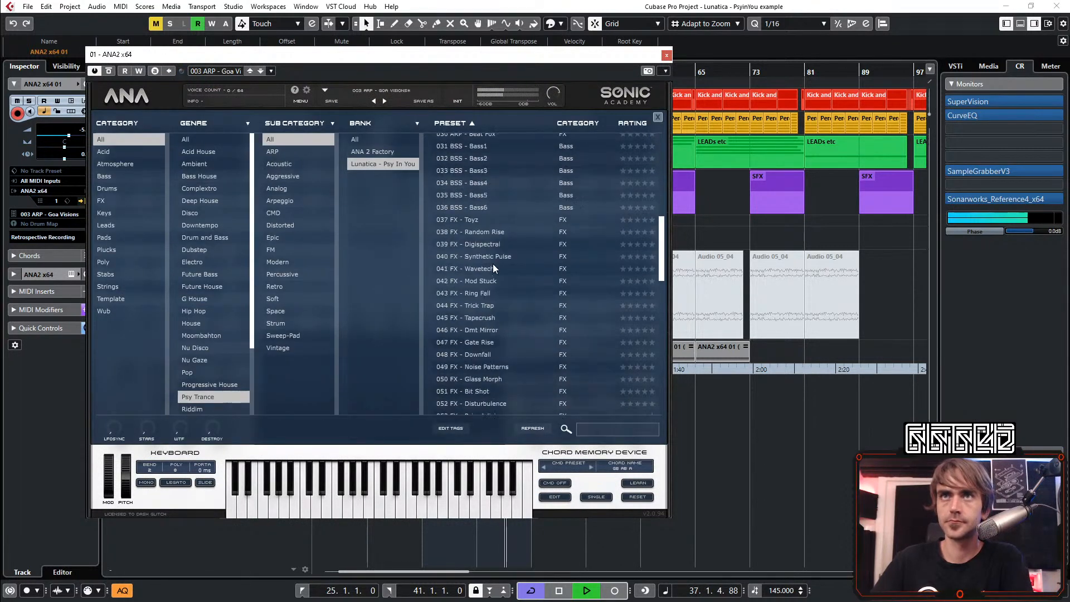
scroll(502, 268, down, 7)
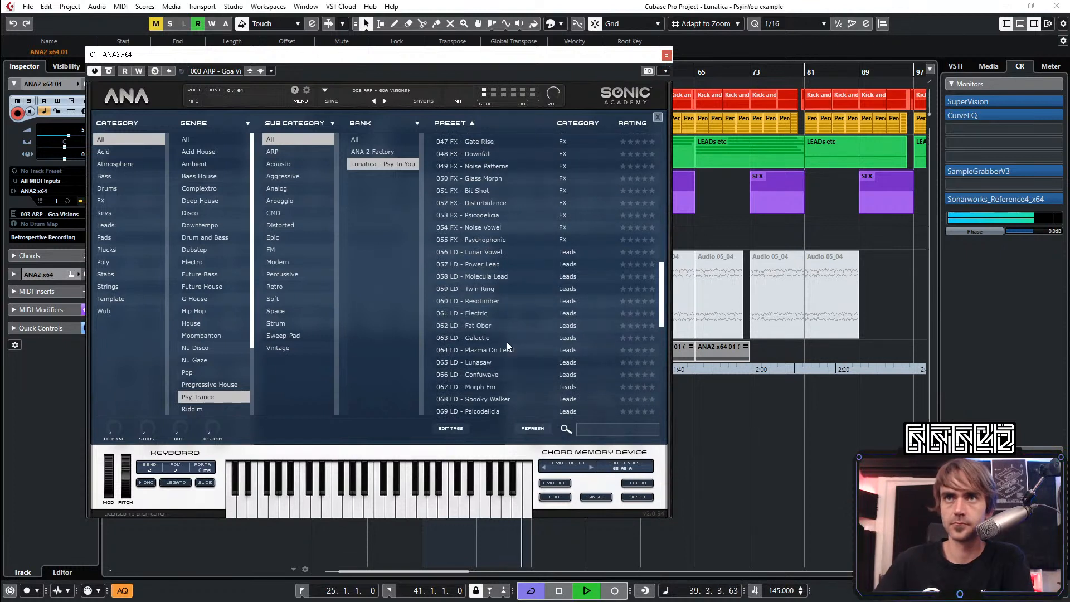
scroll(506, 345, down, 1)
click(494, 371)
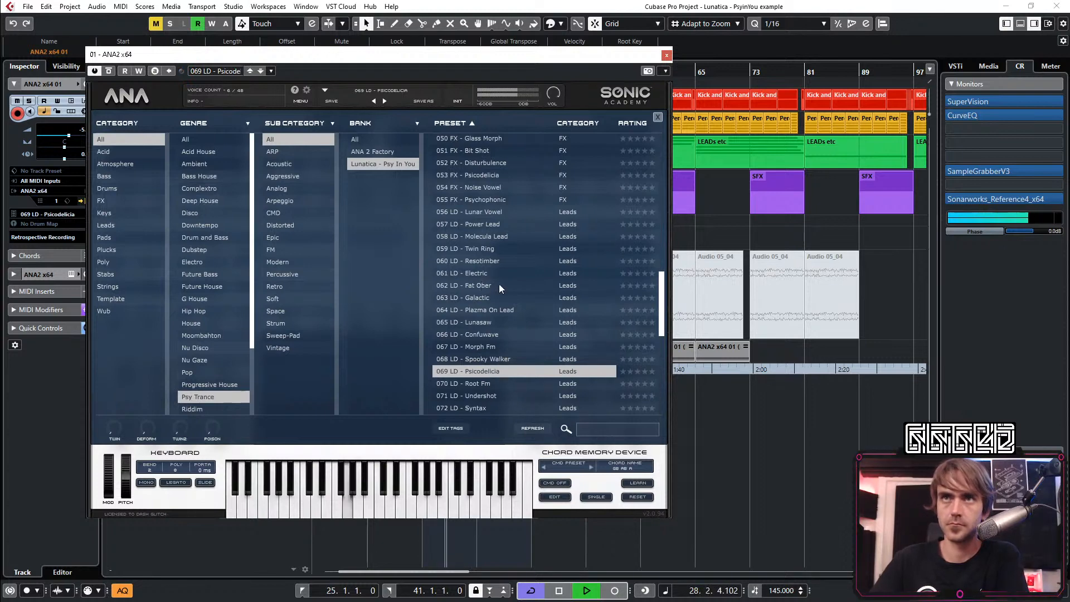
scroll(499, 283, down, 3)
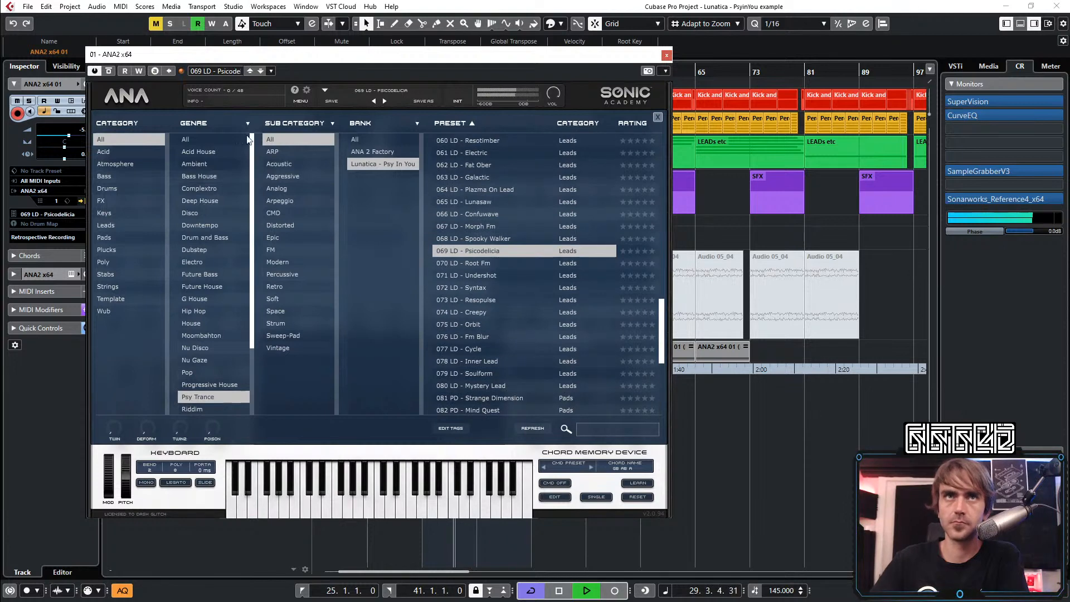
Open the ANA2 x64 01 channel settings beside the synth and switch off the equalizer's 3 HMF band
drag(137, 58, 294, 124)
click(86, 83)
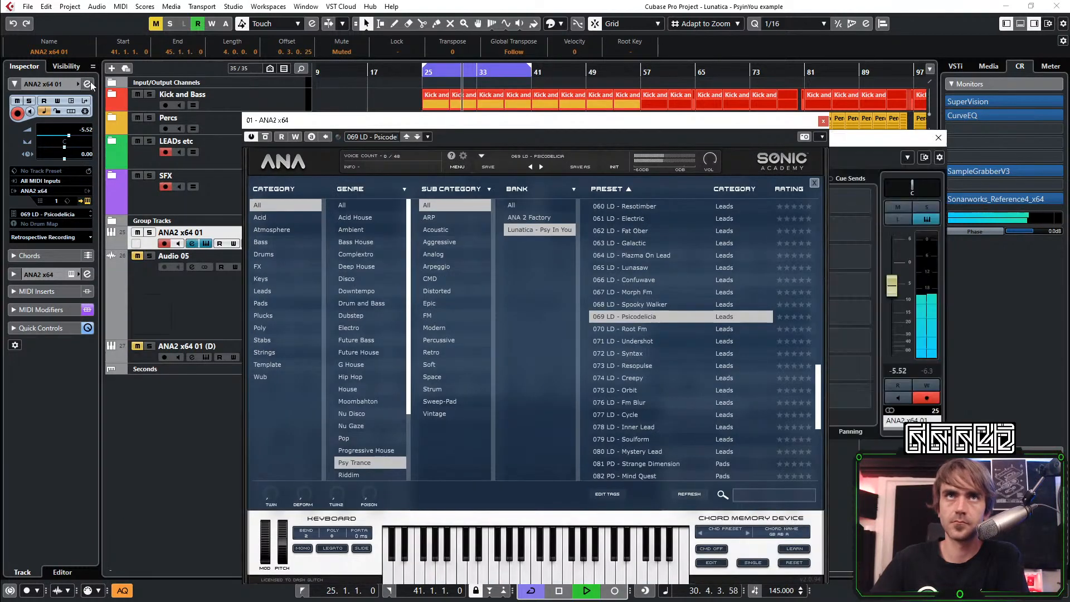
drag(657, 117, 343, 56)
drag(552, 144, 737, 125)
click(640, 372)
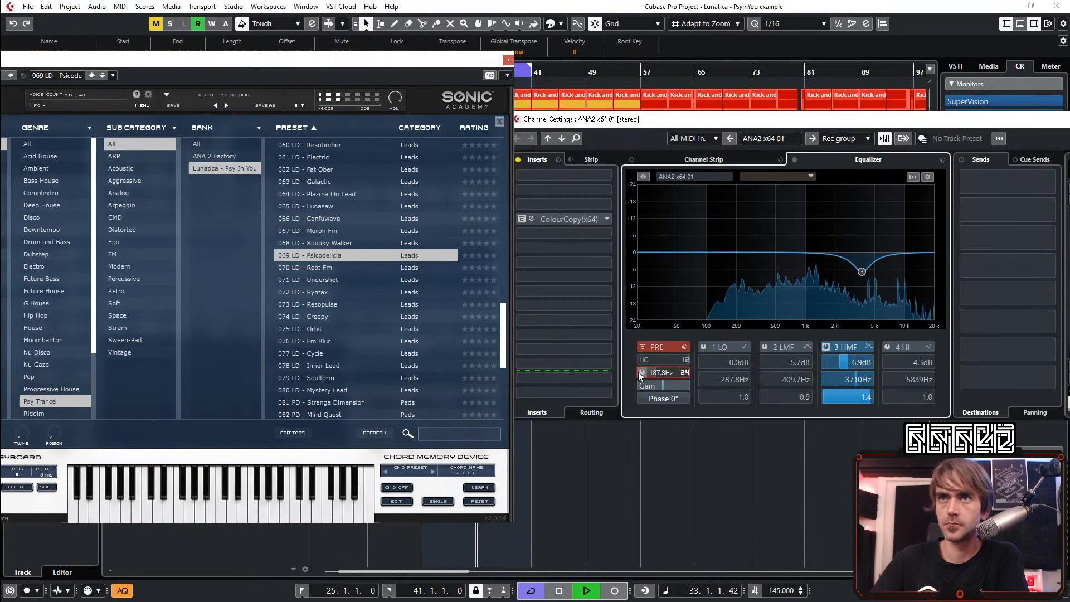
click(826, 347)
drag(292, 66, 500, 116)
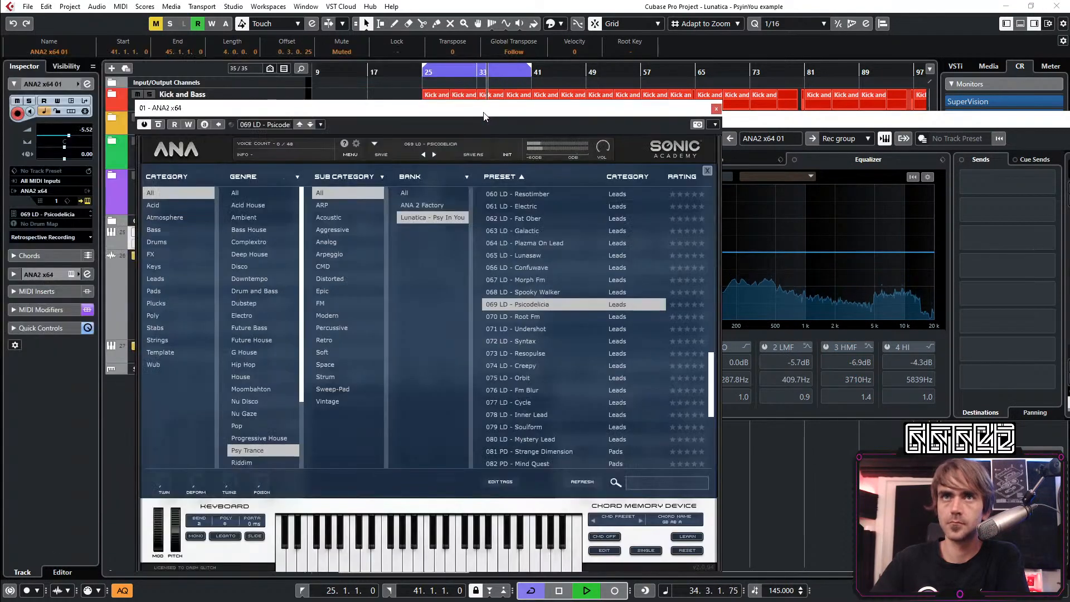
Audition the lead presets 071 Undershot, 068 Spooky Walker, 069 Psicodelicia and 074 Creepy in ANA2
click(527, 328)
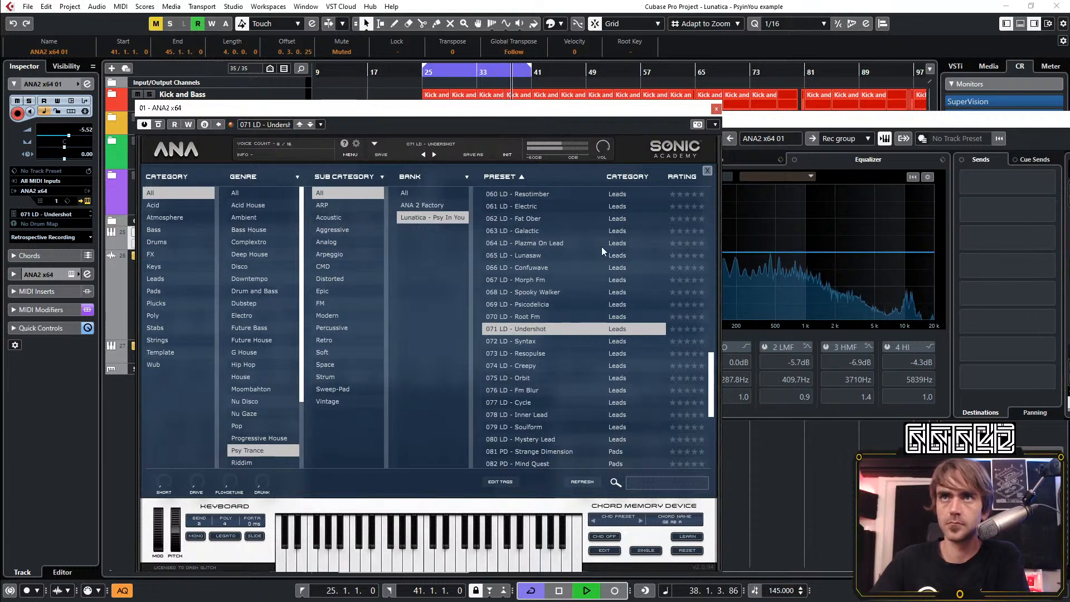
click(538, 293)
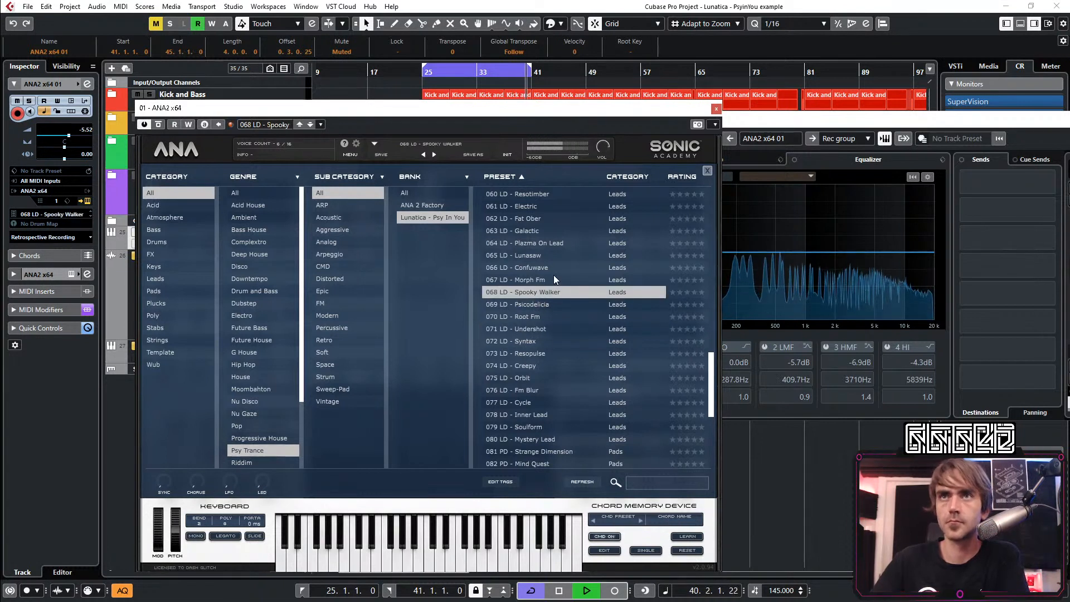
click(535, 304)
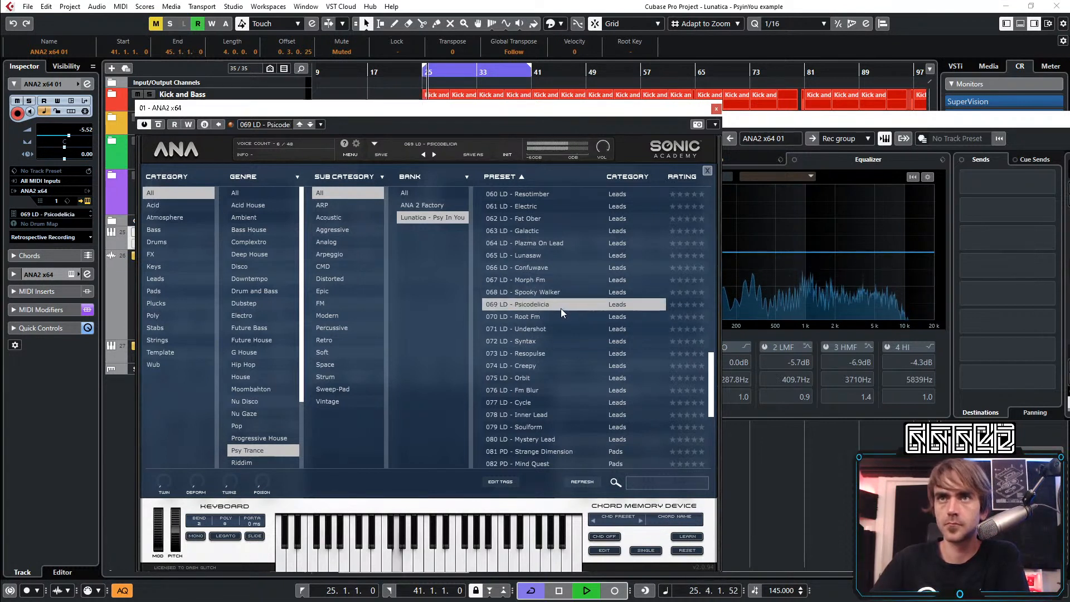
click(534, 367)
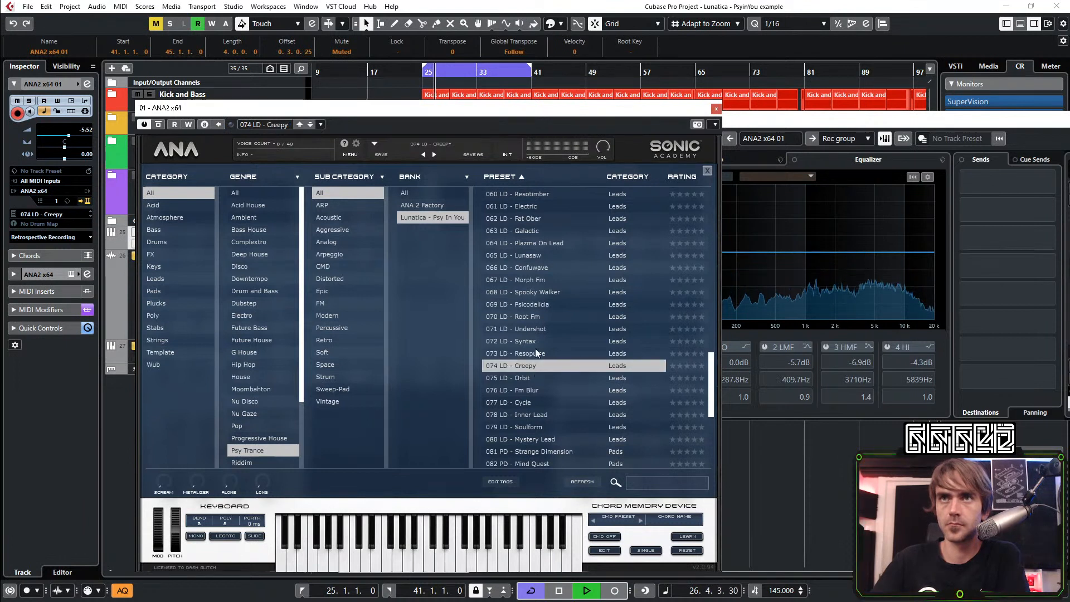
Load the 073 LD - Resopulse preset and try out its Sync and Twin macros
click(535, 350)
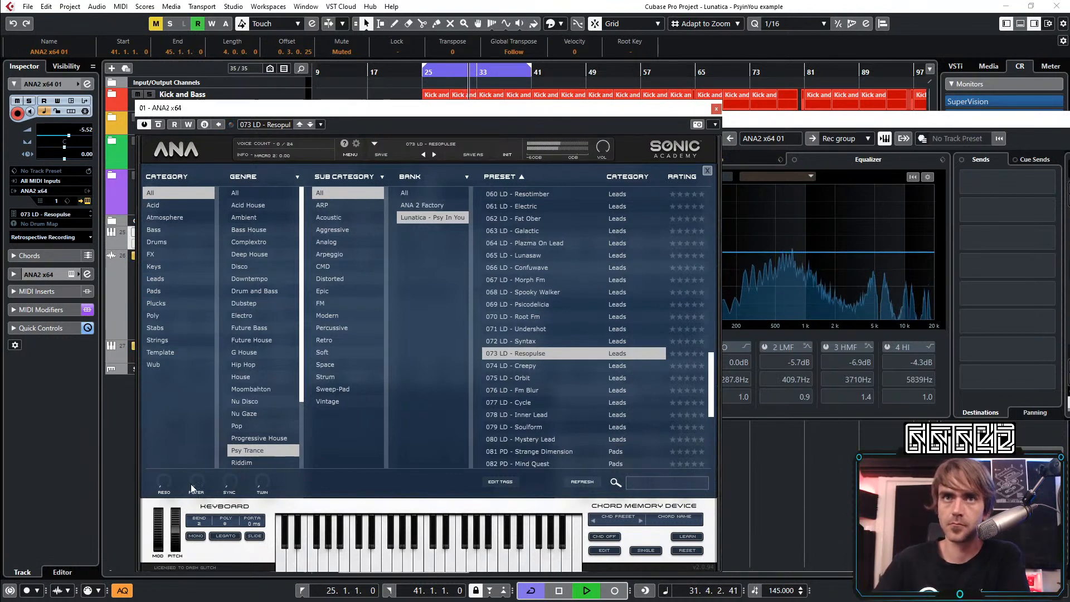
drag(229, 481, 237, 463)
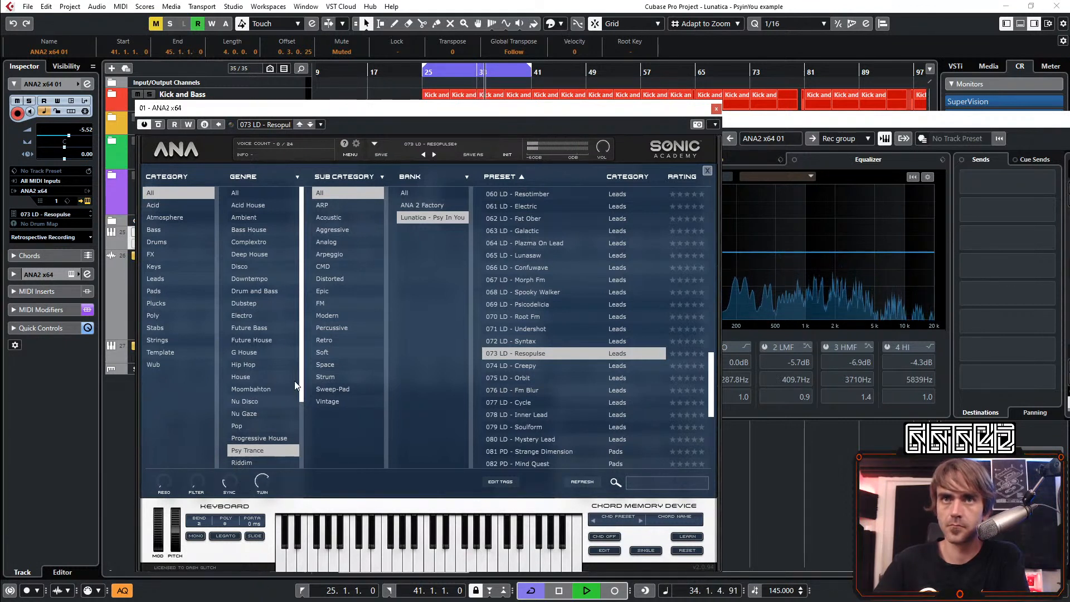
drag(272, 487, 272, 484)
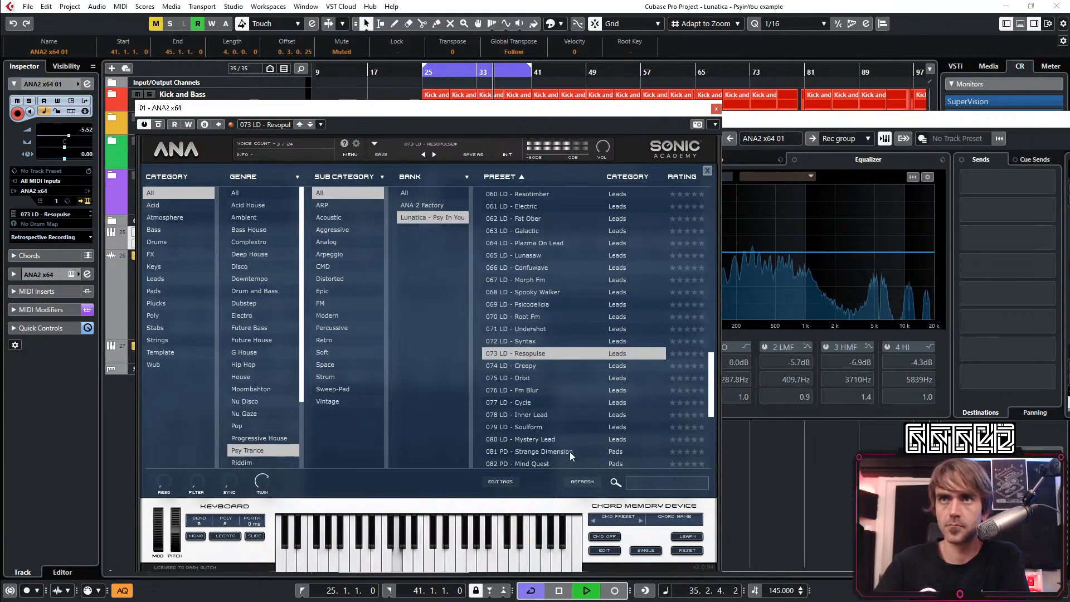
Audition the presets 082 Mind Quest, 080 Mystery Lead, 079 Soulform, 078 Inner Lead and 077 Cycle in ANA2
click(529, 463)
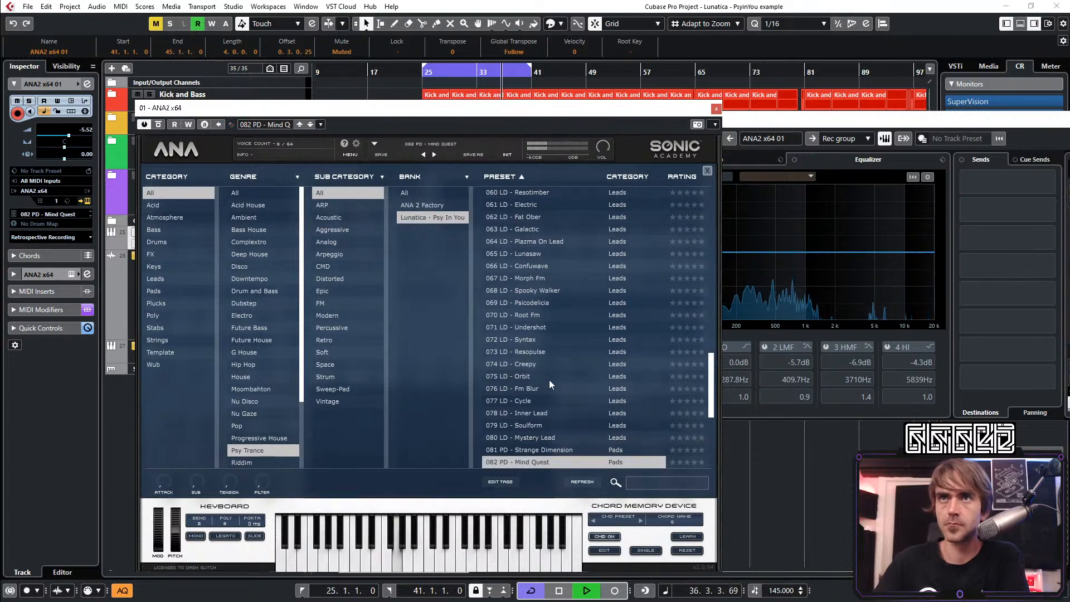
click(532, 436)
click(537, 426)
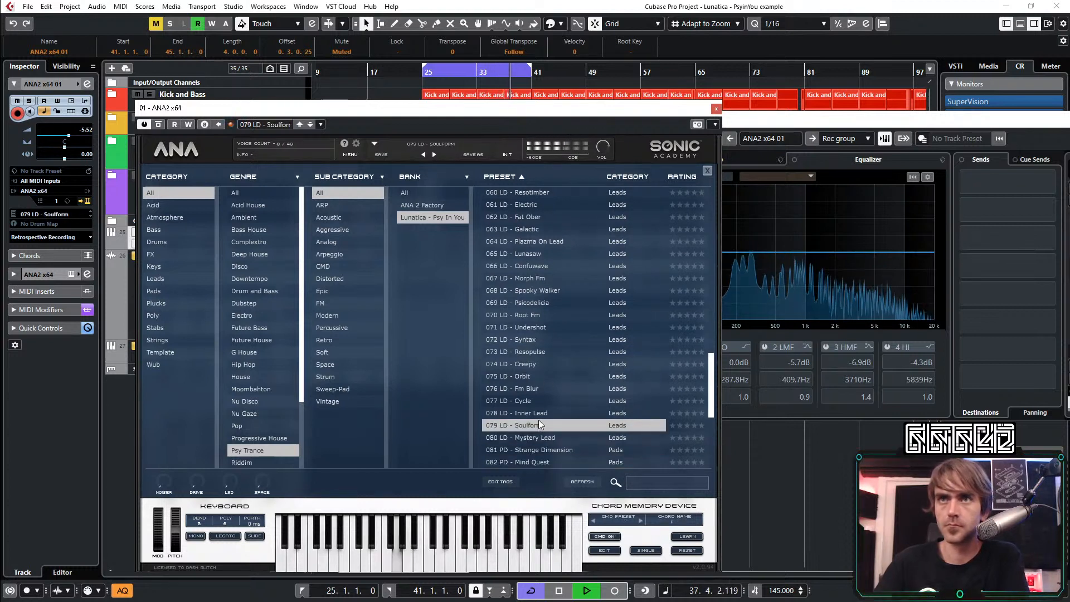
click(540, 413)
click(525, 400)
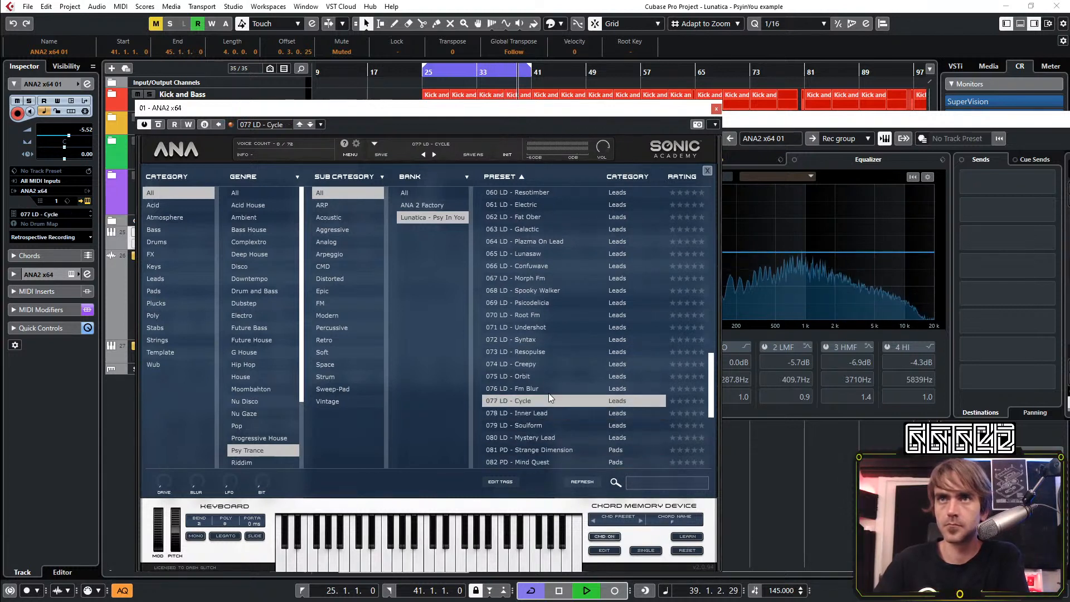
Go back to the FX presets in ANA2 and audition 046 Dmt Mirror and 045 Tapecrush
scroll(549, 368, up, 3)
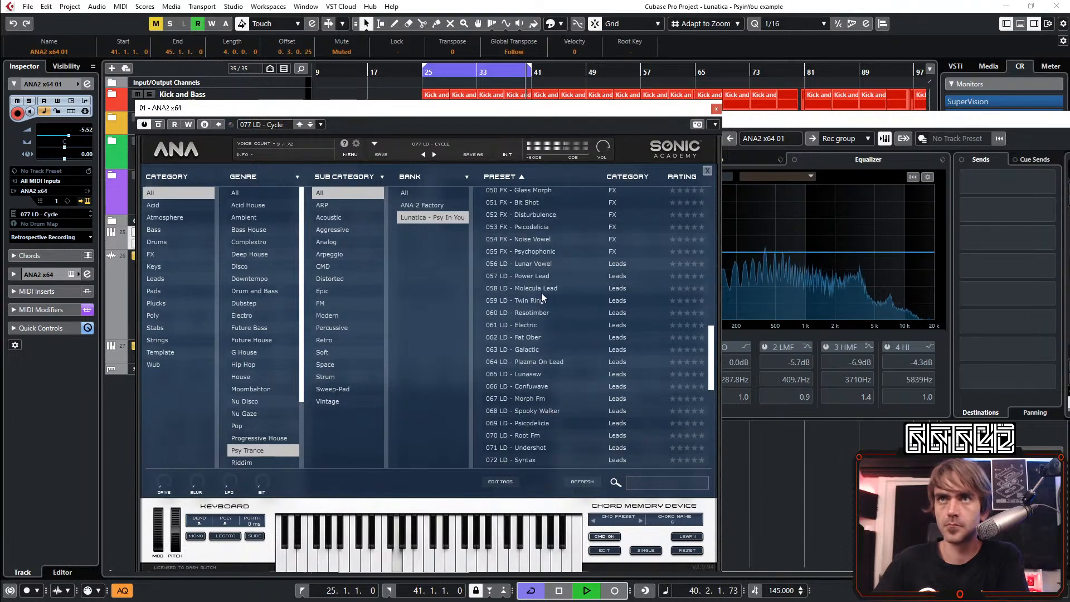
scroll(537, 300, up, 3)
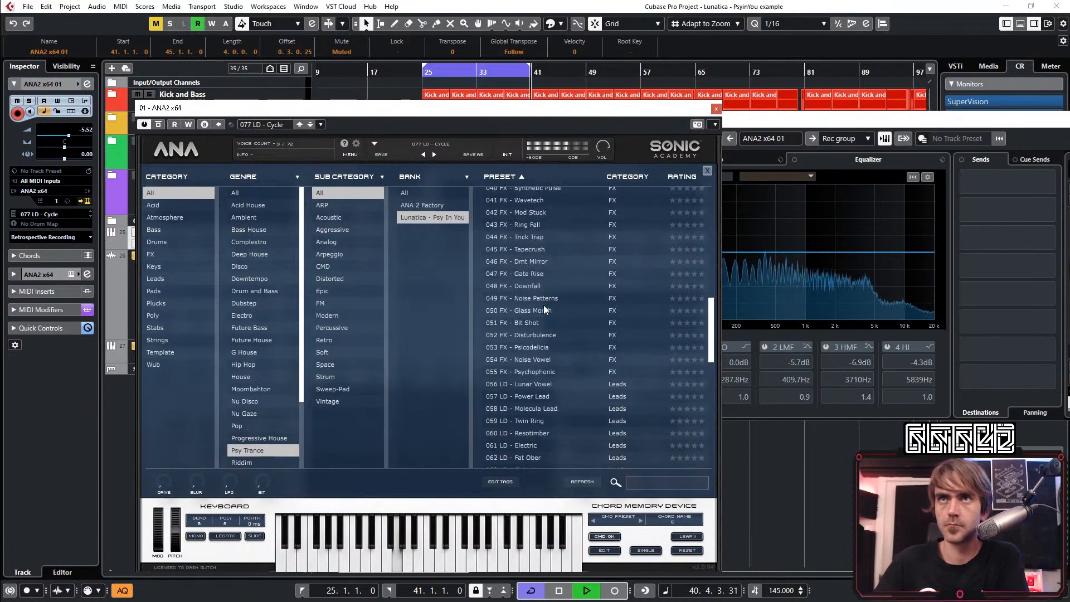
click(536, 262)
click(543, 248)
scroll(556, 261, up, 3)
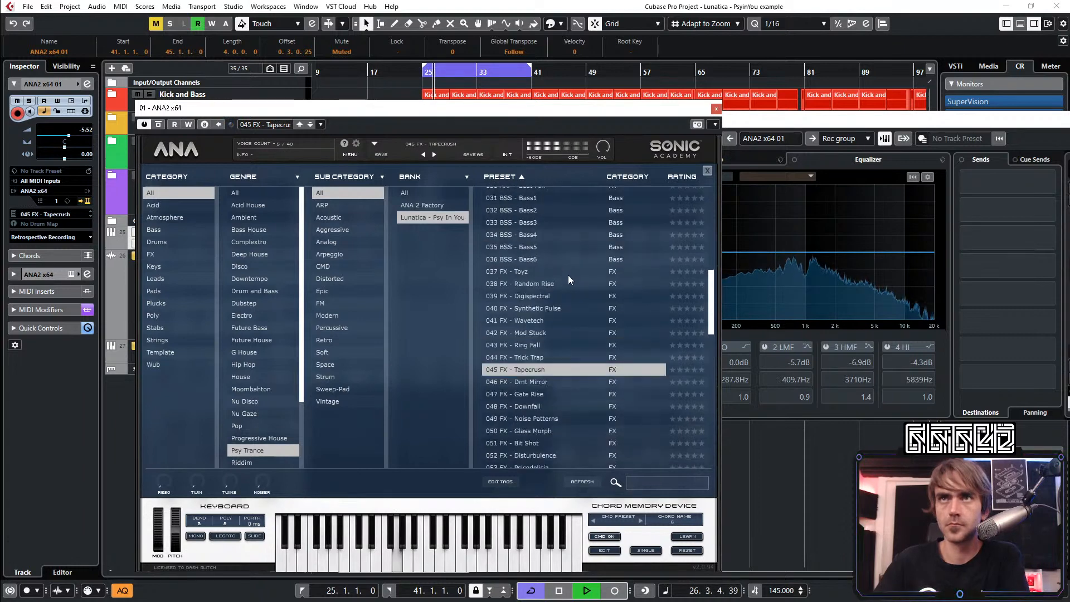
Load the 037 FX - Toyz preset, lower the ANA2 x64 01 track volume to -10.3 dB and move the synth window aside
click(528, 271)
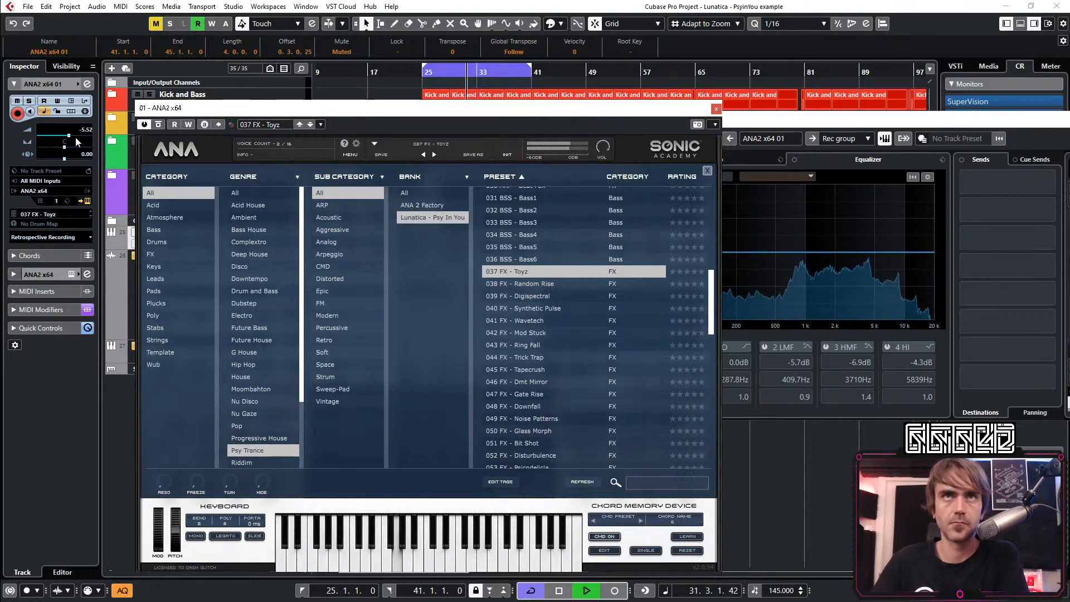
drag(69, 136, 61, 135)
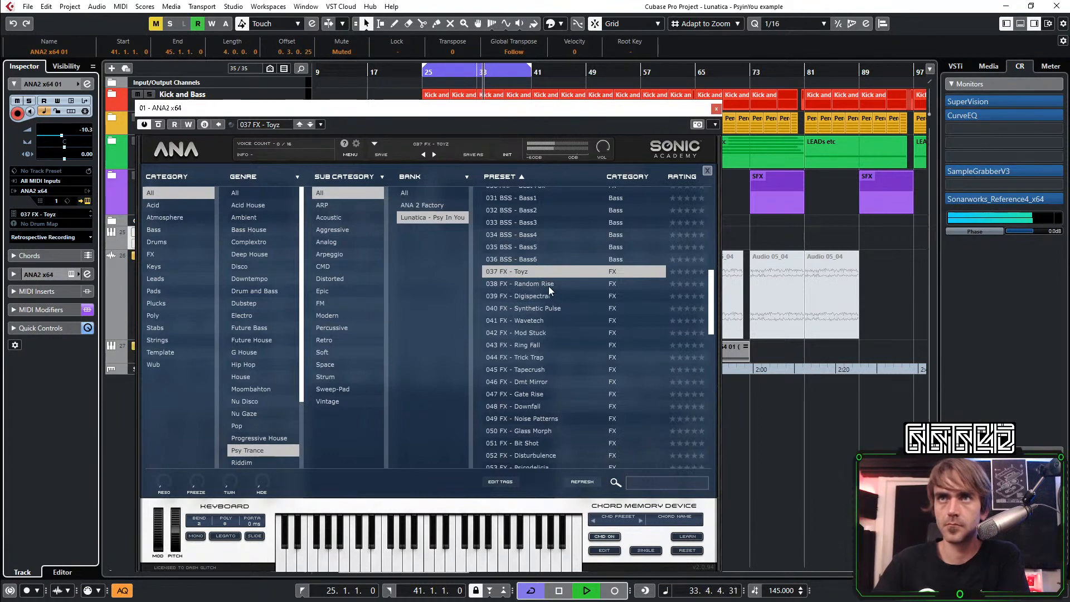
drag(574, 116, 843, 62)
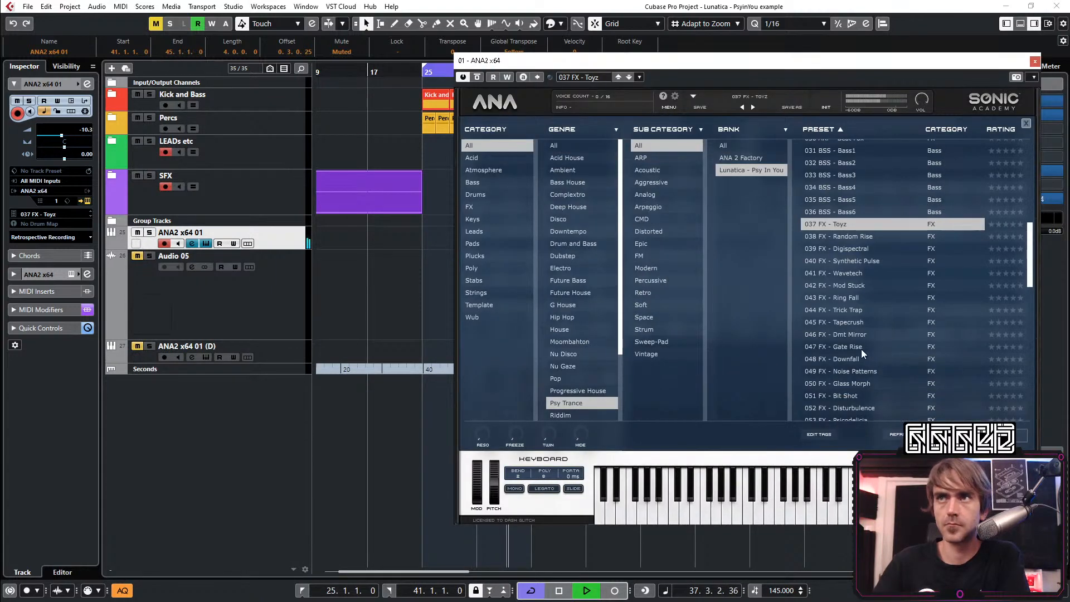
Audition the ANA2 FX presets 044, 042, 040, 039, 037 and 049, and leave 048 FX - Downfall loaded
click(855, 310)
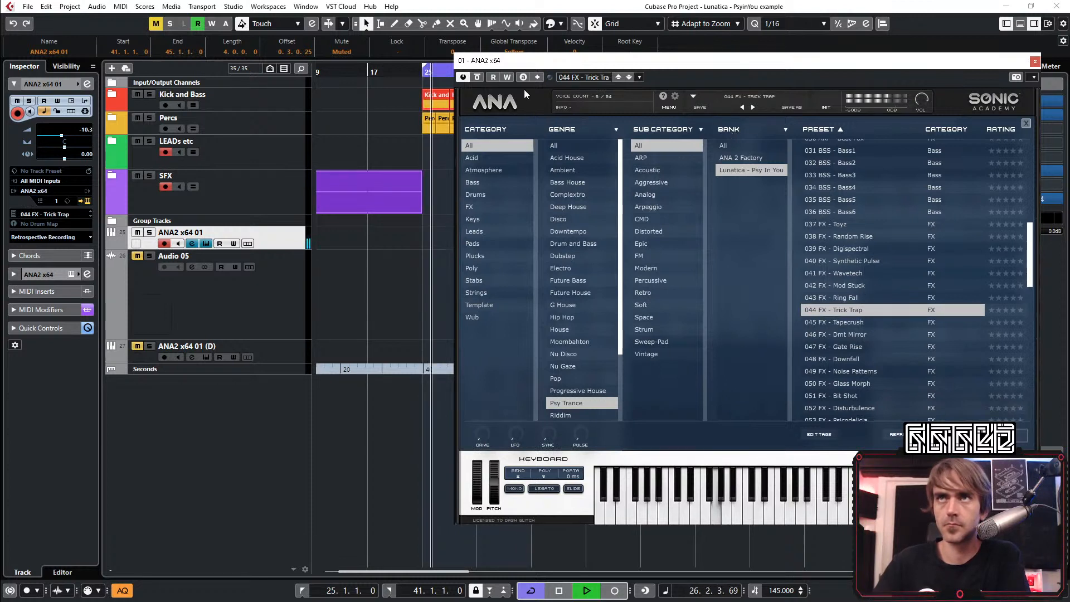
click(851, 284)
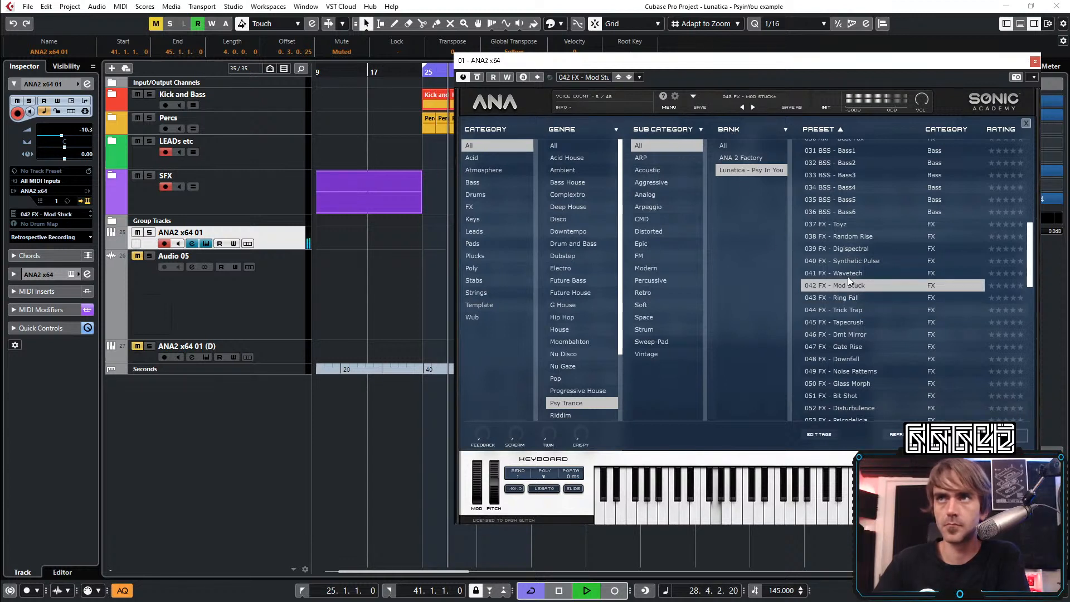
click(854, 261)
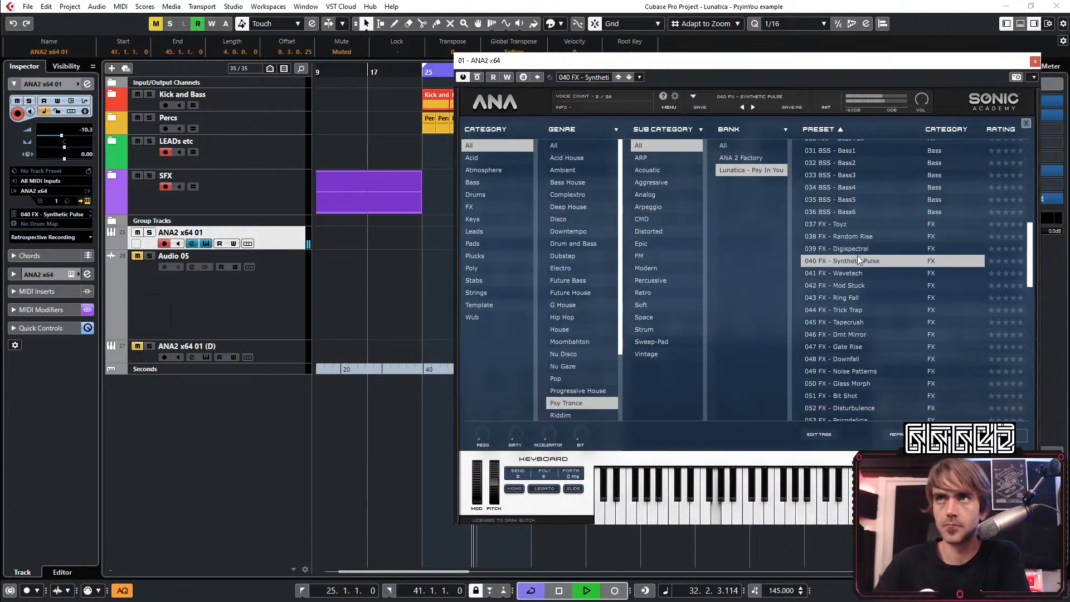
click(857, 249)
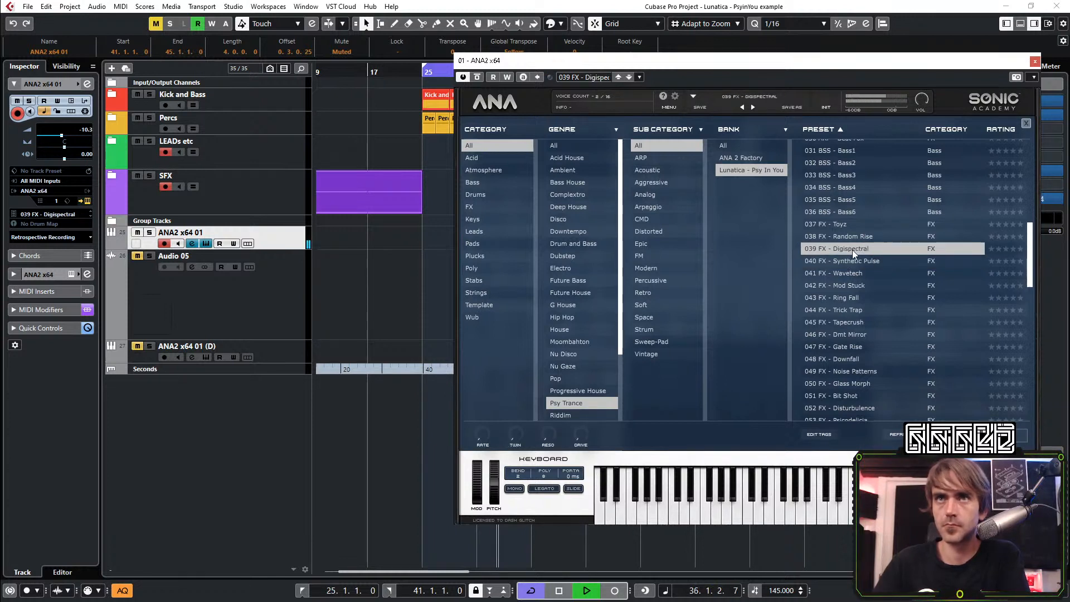
click(847, 225)
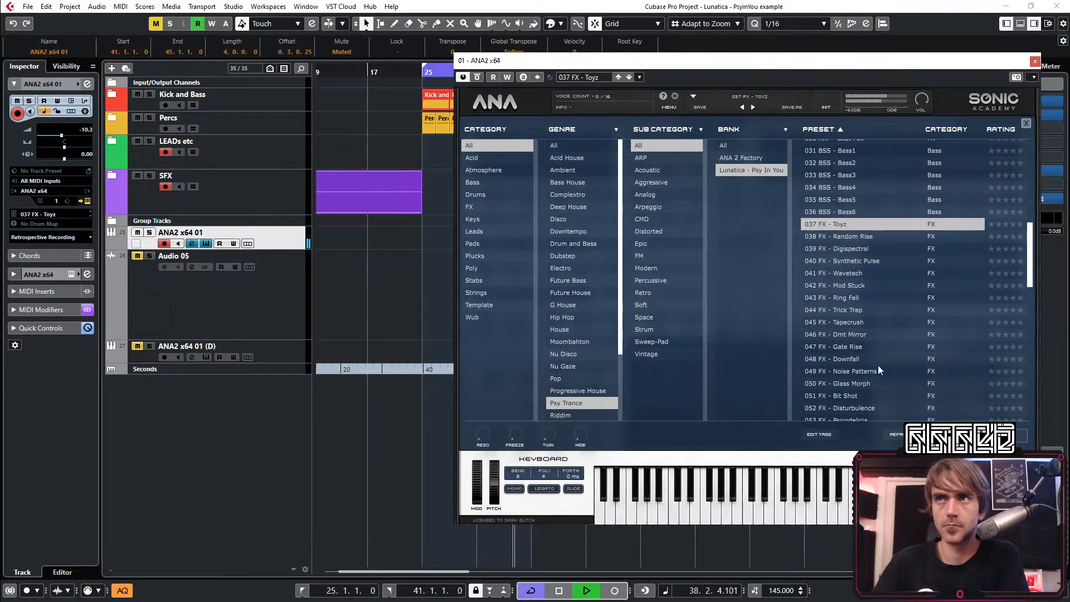
click(861, 370)
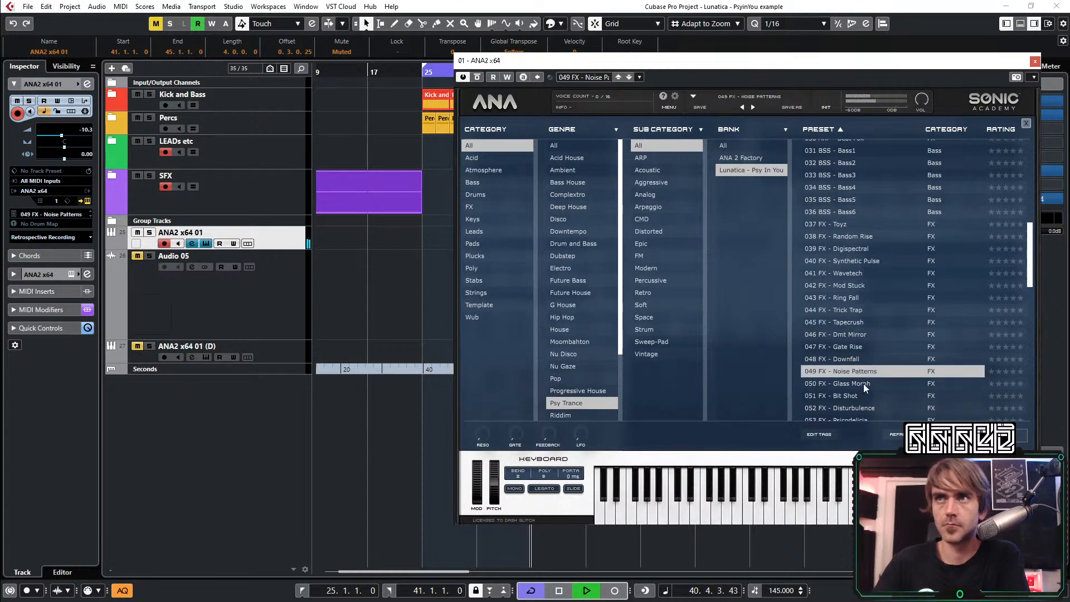
click(856, 359)
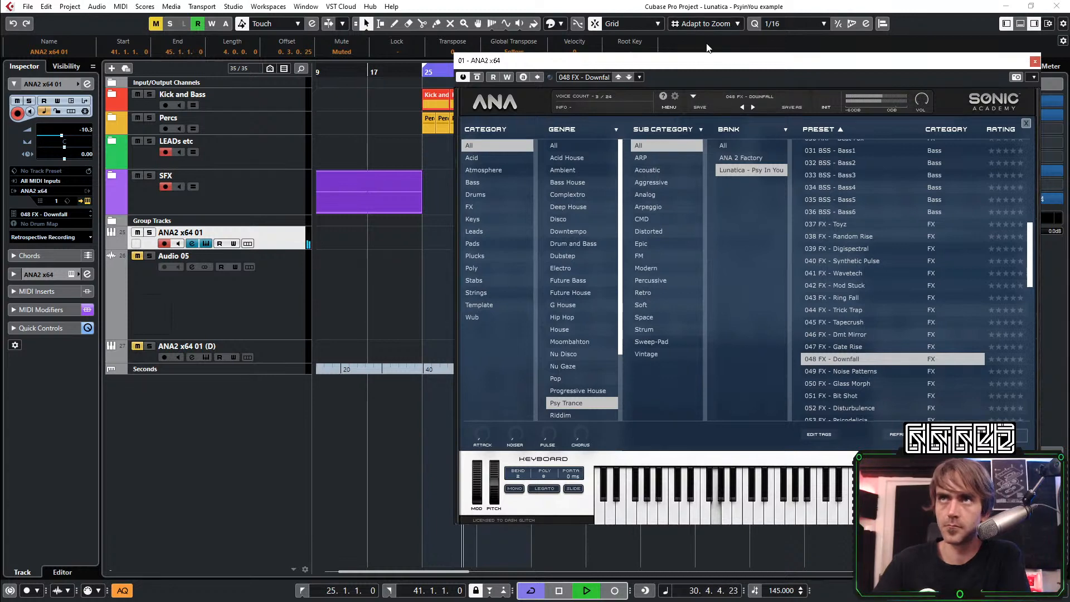
Uncover the arrangement beside the synth and add a stereo audio track below Audio 05 with Rec group as its input
drag(703, 60, 803, 56)
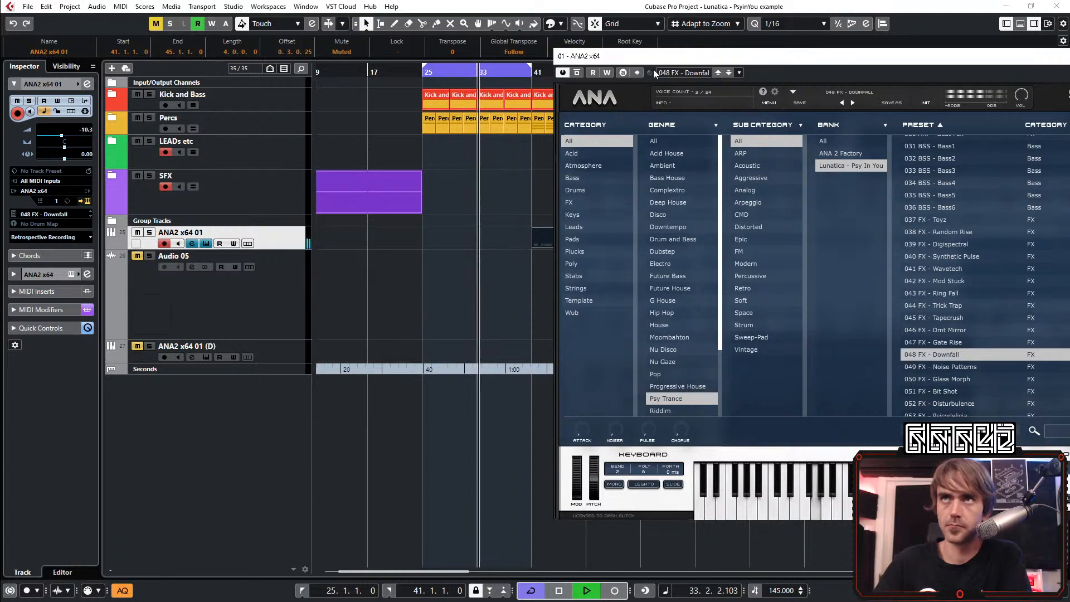
drag(801, 61, 951, 65)
click(189, 288)
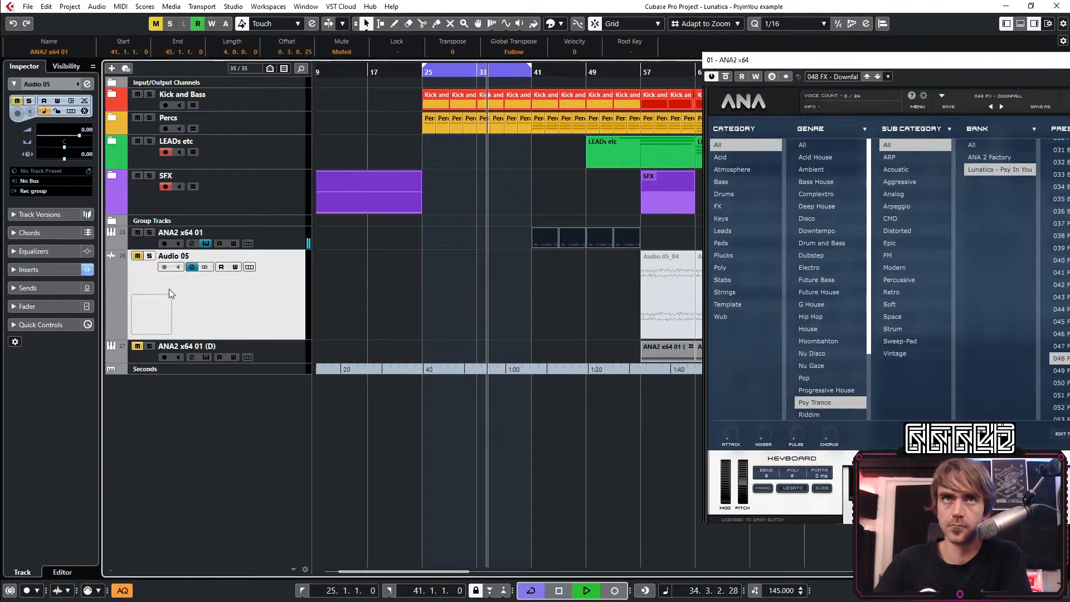
right_click(243, 458)
click(256, 166)
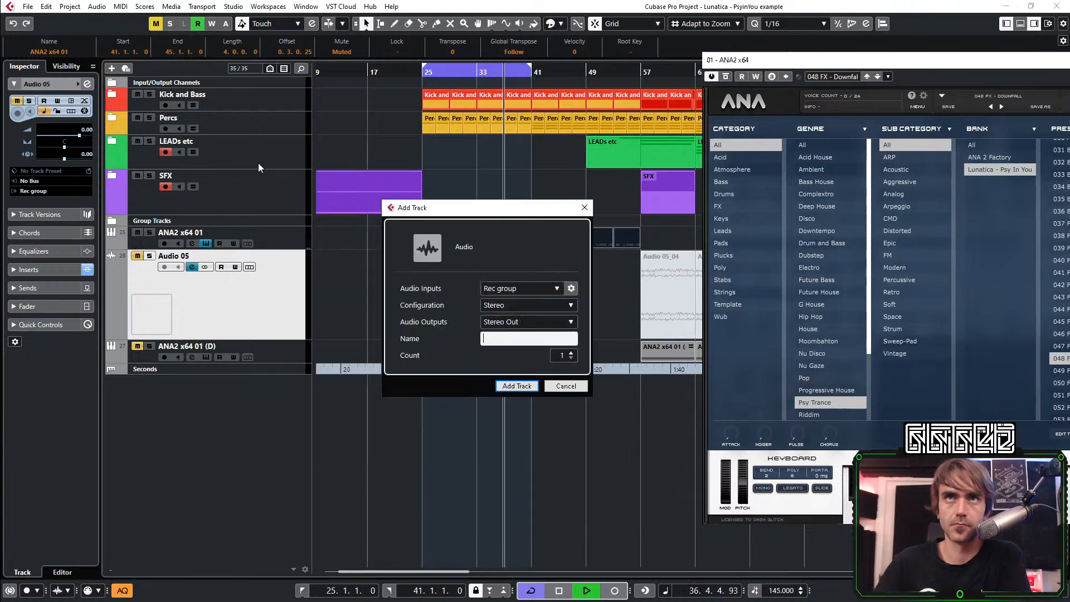
click(519, 389)
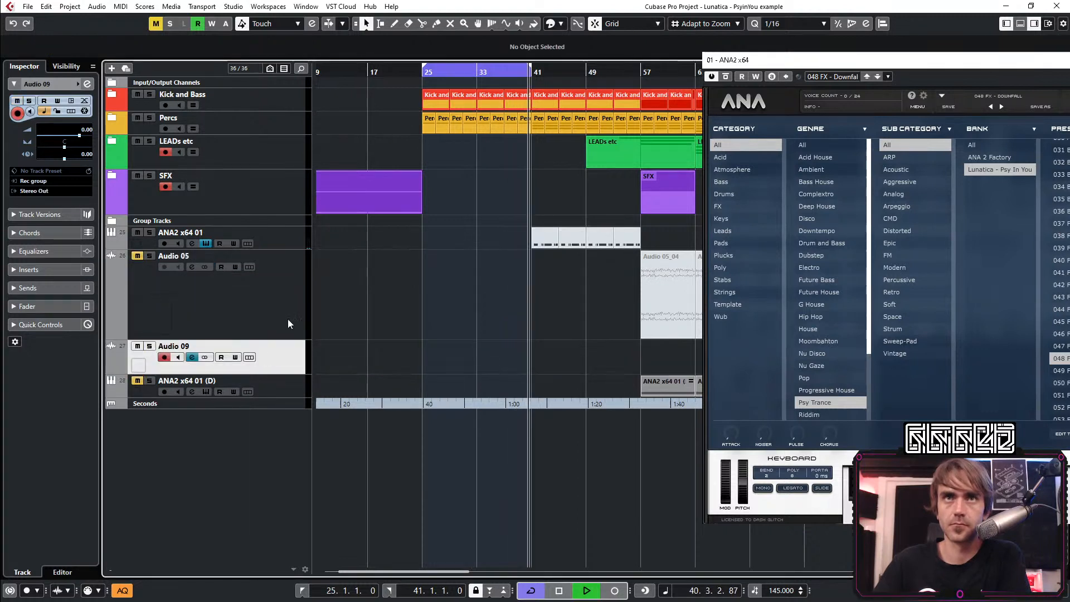
Record the Downfall sound onto Audio 09 over the bar 25 to 41 loop, with ANA2 x64 01 record-enabled as well
click(615, 591)
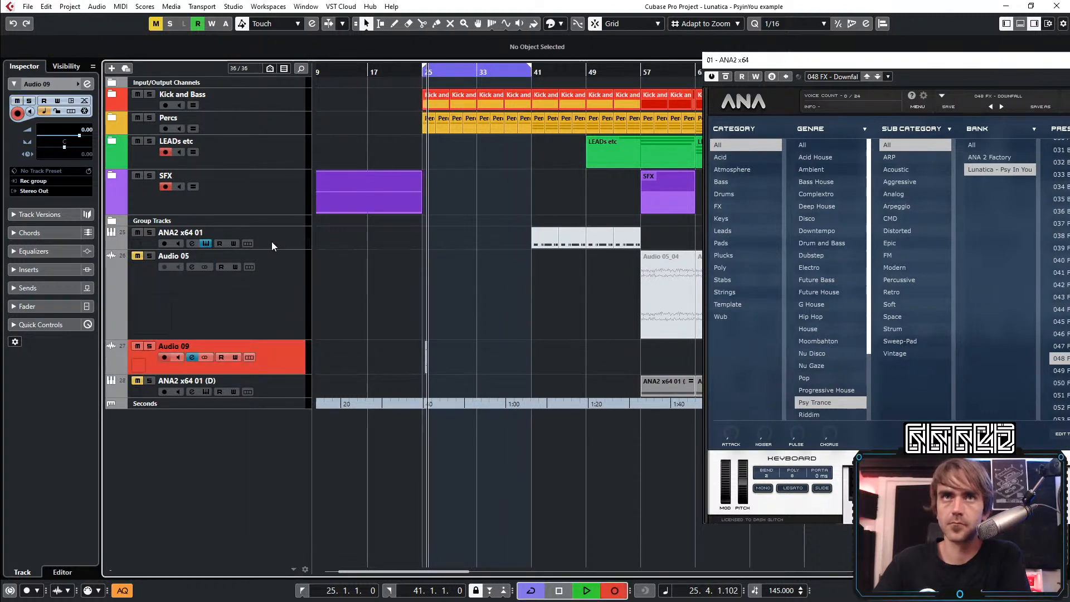
click(165, 243)
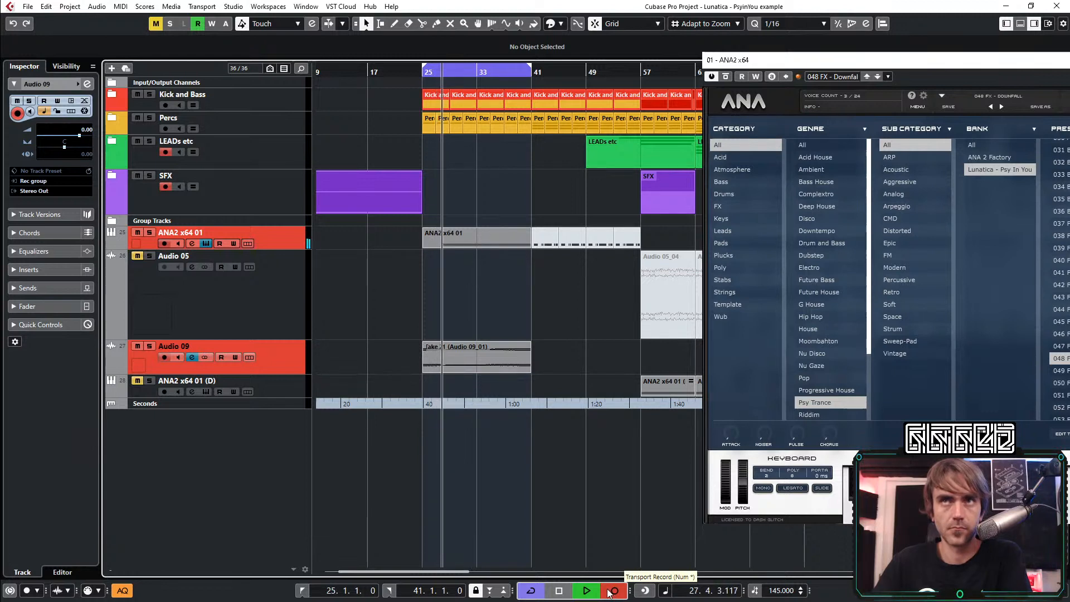
click(614, 590)
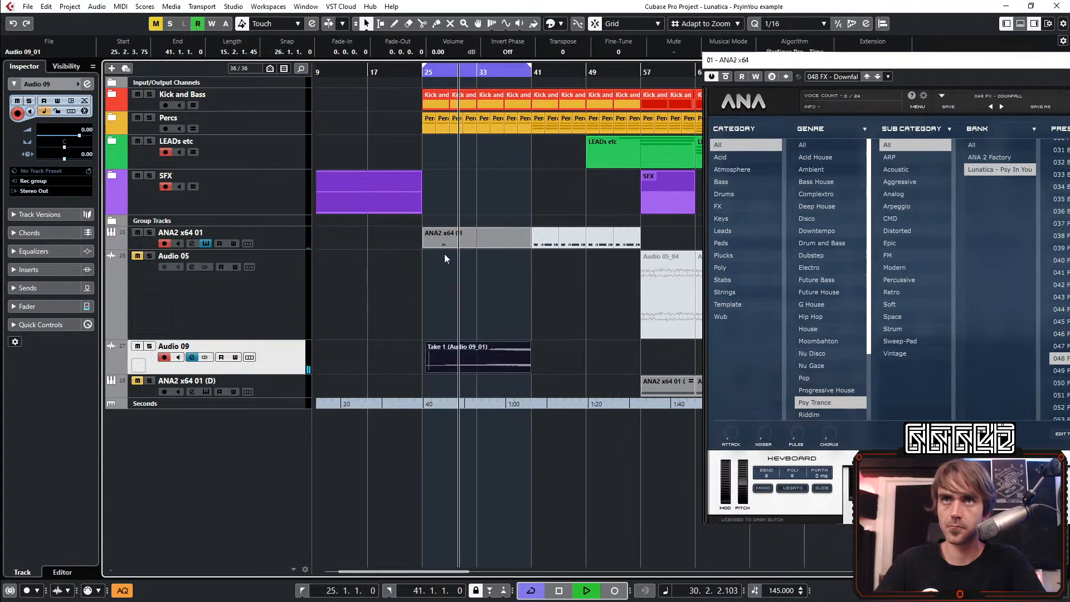
Remove the newly recorded MIDI part and trim the Audio 09 take to 12 bars, starting at bar 31
drag(426, 372, 569, 368)
scroll(522, 380, up, 2)
scroll(567, 364, down, 1)
scroll(489, 372, down, 1)
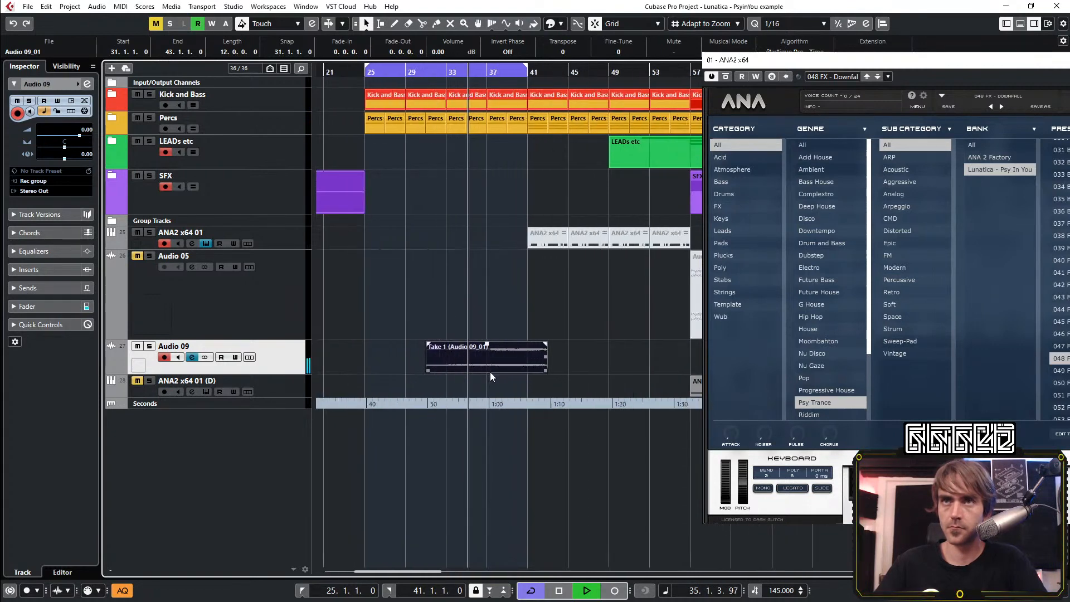
Move the Audio 09 take to bar 4 near the project start and mute it
drag(911, 63, 811, 61)
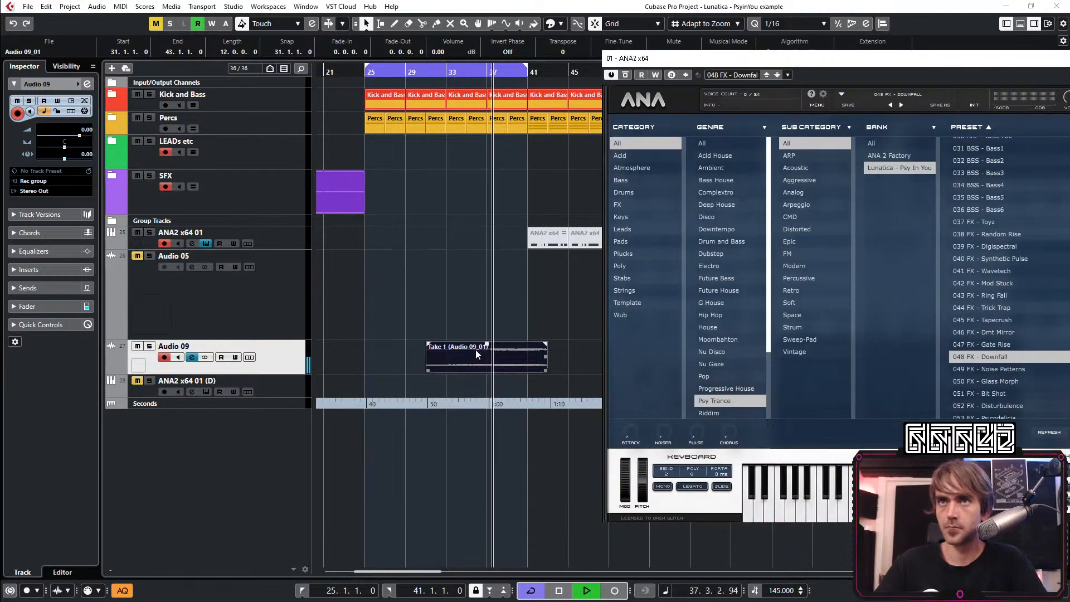
click(473, 323)
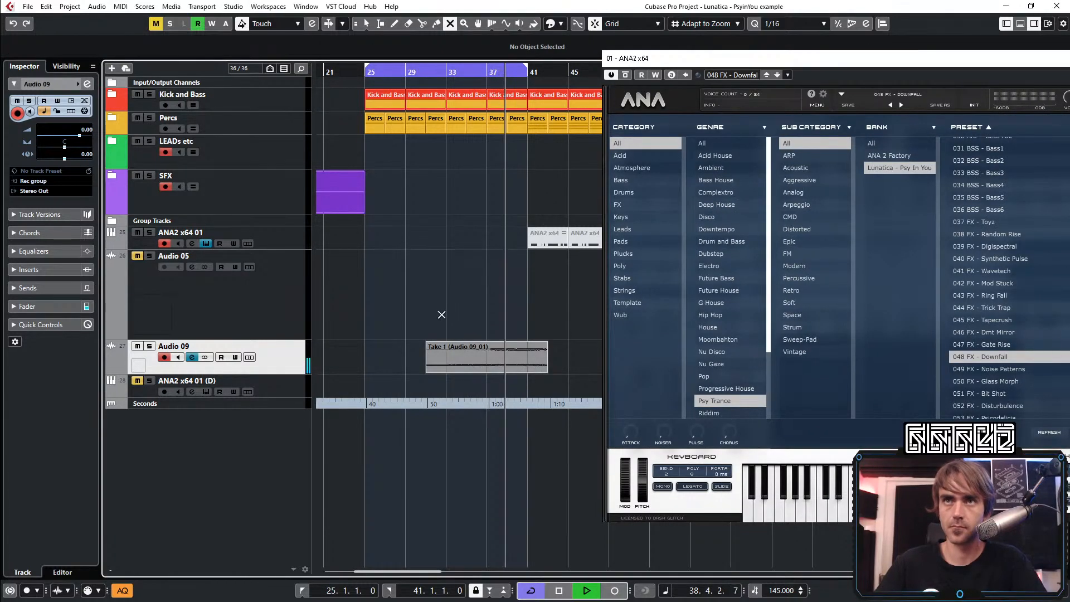
mouse_move(428, 370)
mouse_down()
mouse_move(396, 369)
mouse_move(418, 369)
mouse_up()
drag(512, 365, 374, 359)
key(g)
key(g)
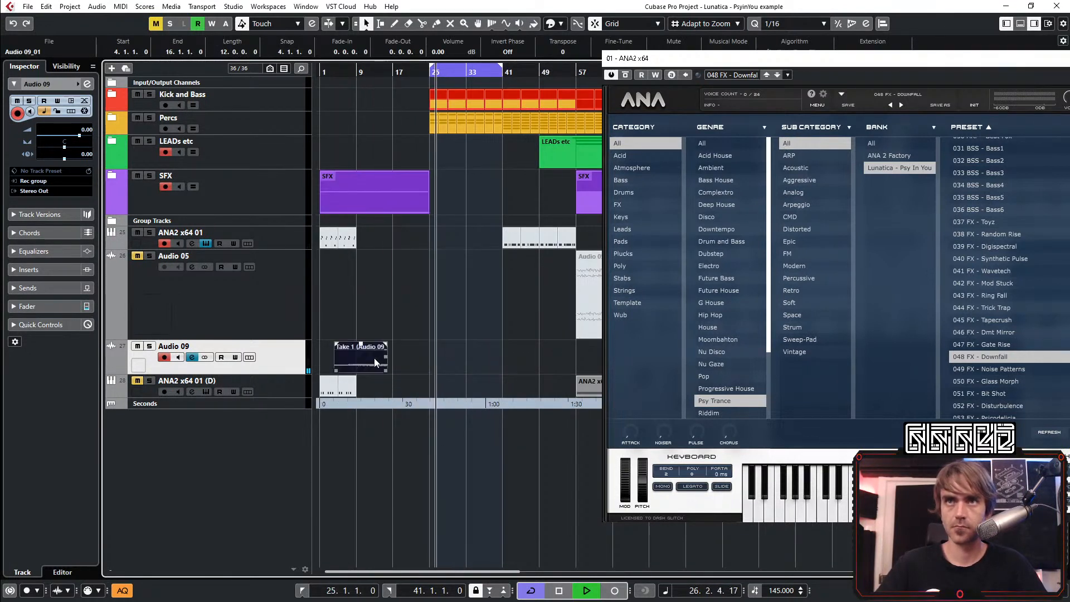
key(7)
drag(369, 304, 375, 345)
key(1)
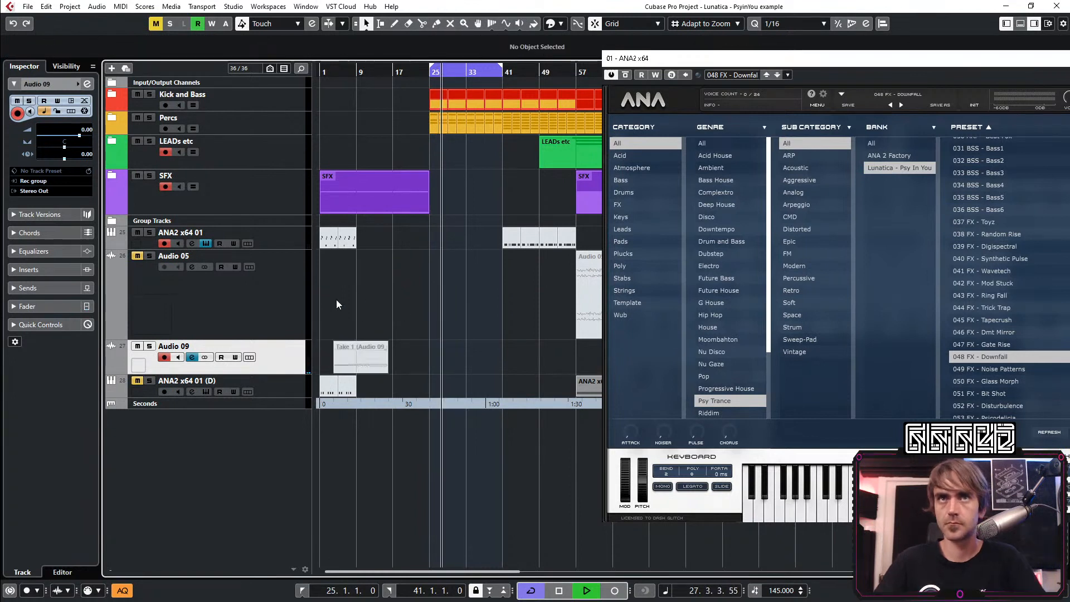
Audition 049 Noise Patterns and 050 Glass Morph on the ANA2 x64 01 track, trying Glass Morph's Feedback and Slow macros
click(287, 242)
click(996, 368)
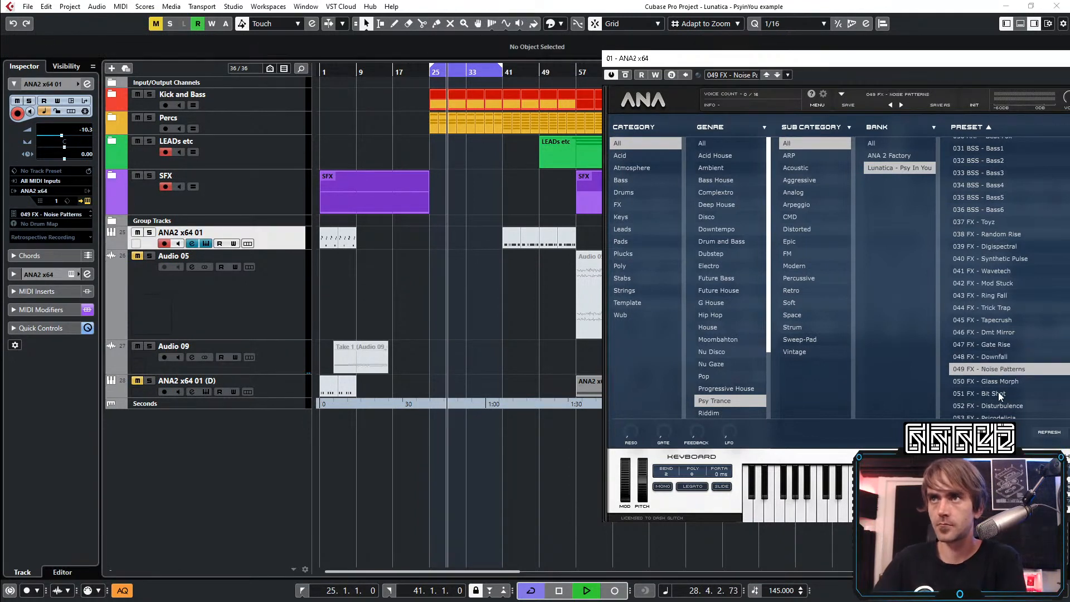
click(1001, 382)
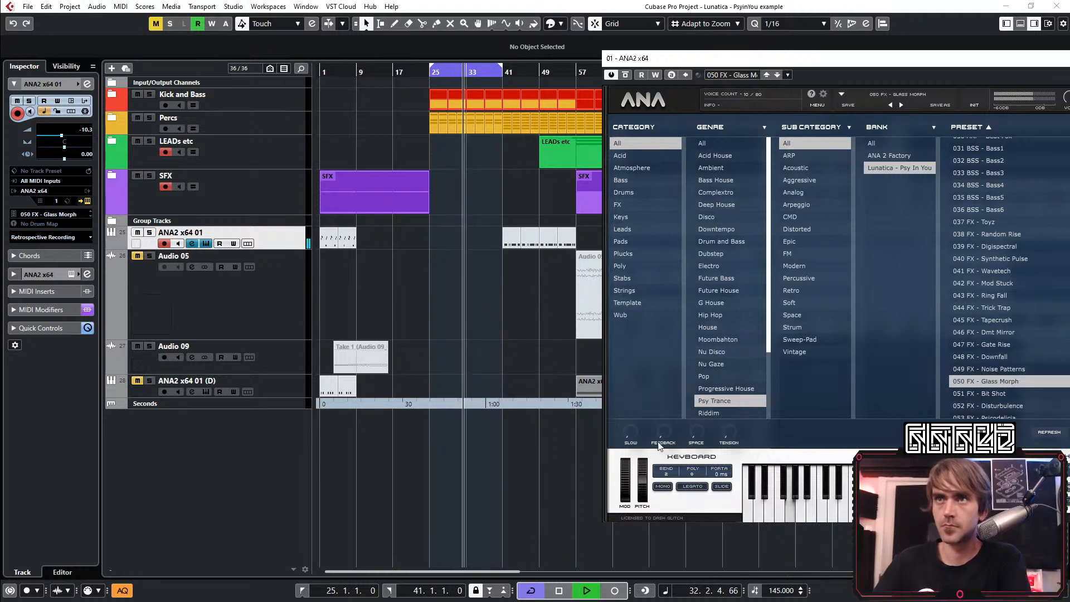
drag(659, 444, 679, 290)
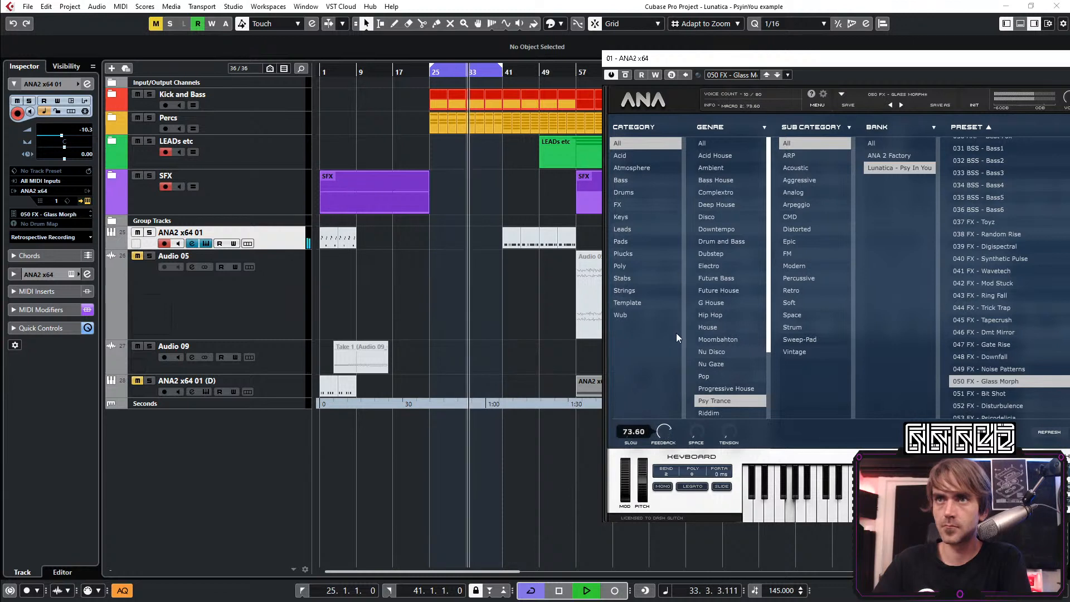
drag(639, 437, 659, 292)
drag(671, 429, 655, 574)
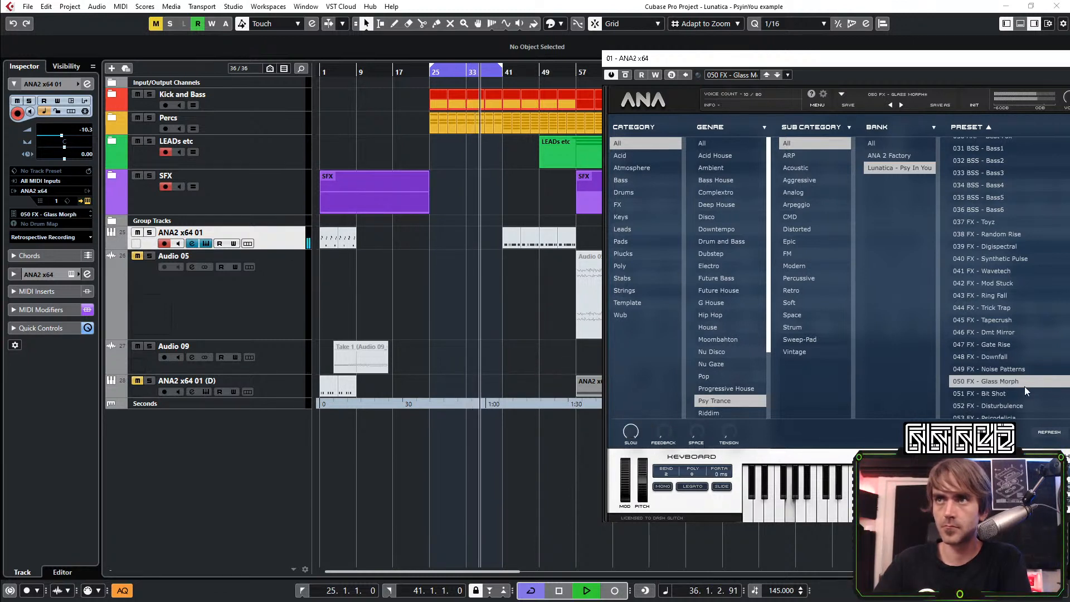
Audition the presets 051 Bit Shot and 052 Disturbance, and load 053 FX - Psicodelicia
click(980, 394)
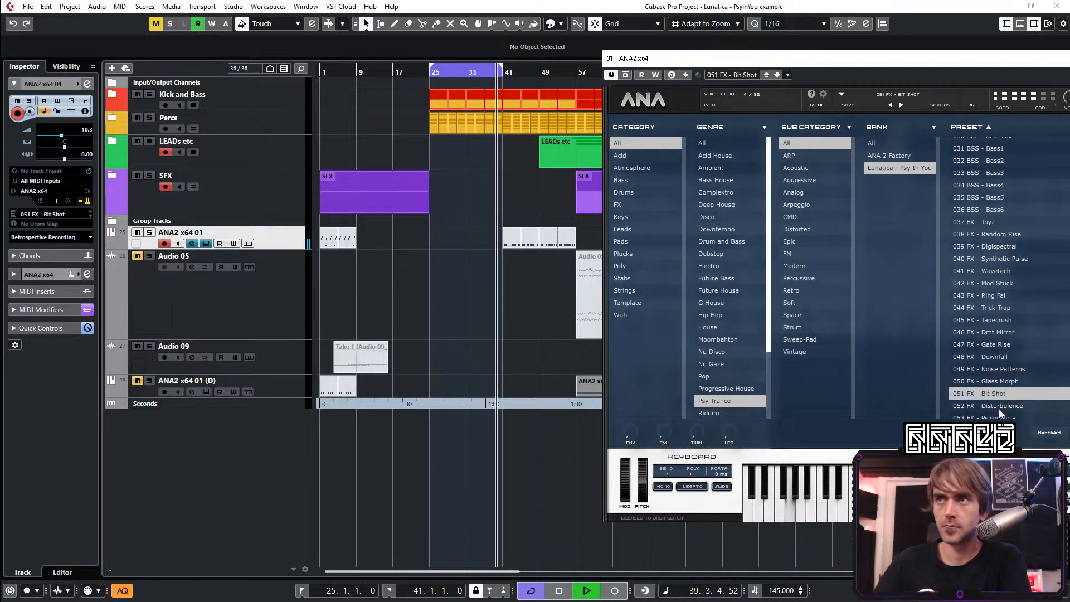
click(998, 408)
scroll(1008, 362, down, 5)
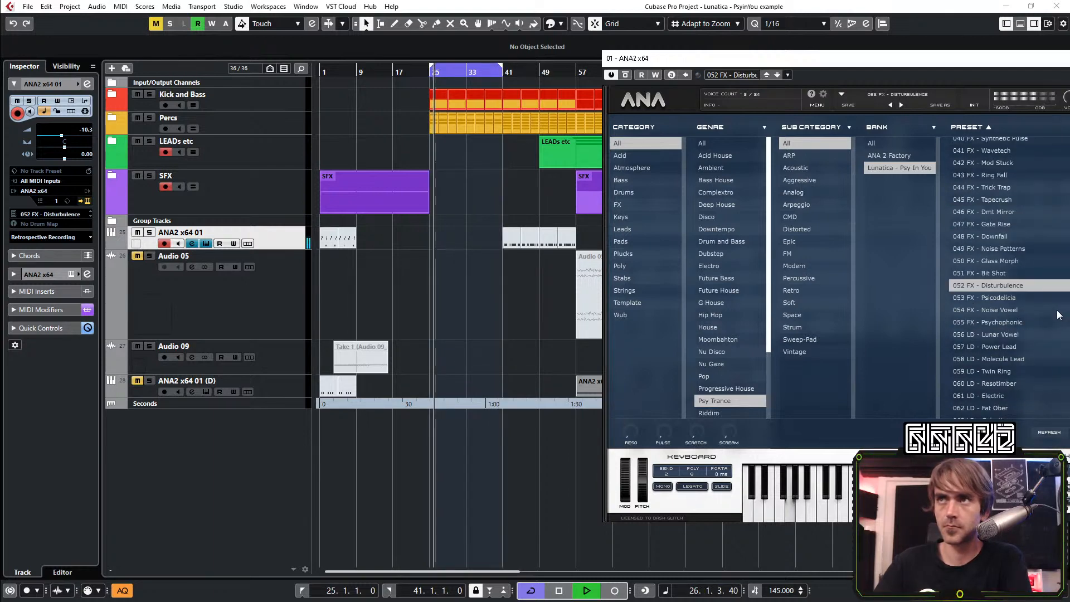
click(998, 296)
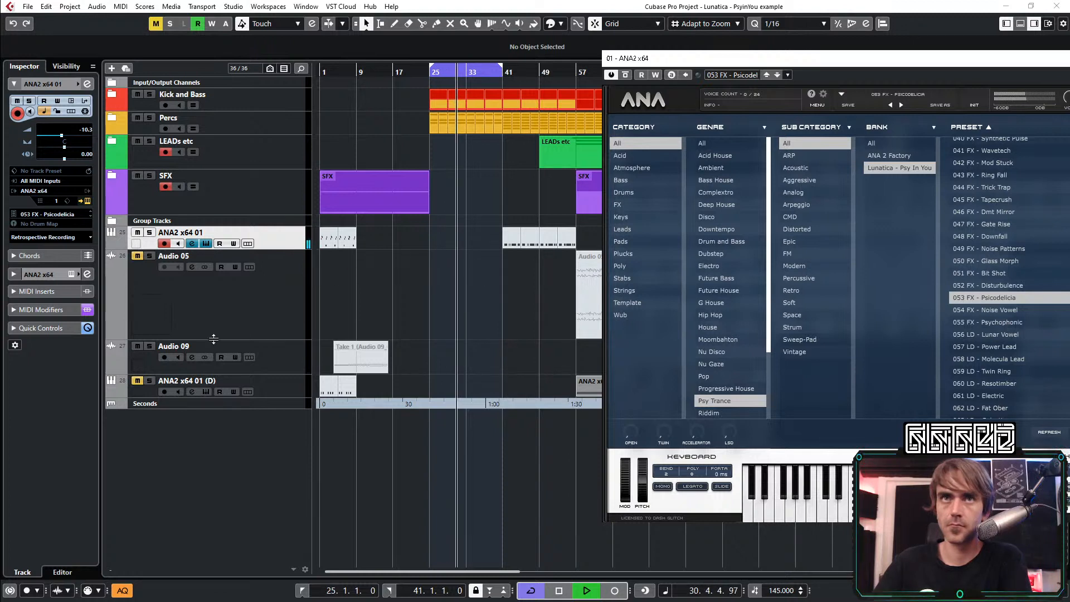
Record the Psicodelicia sound as MIDI and as audio on Audio 09 within the bar 25 to 41 loop, and select the MIDI part
click(613, 592)
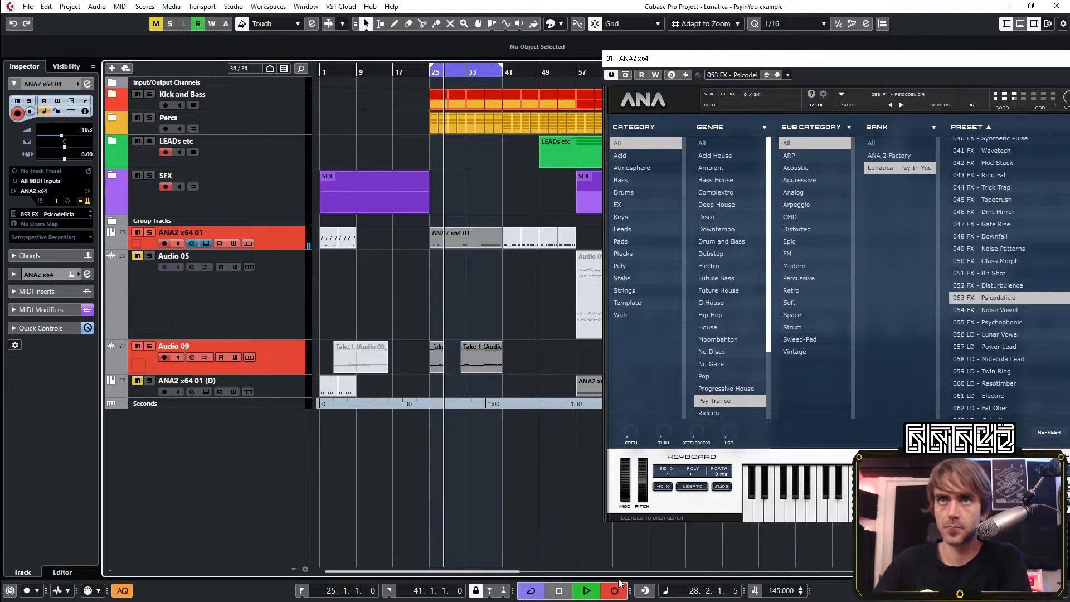
click(617, 587)
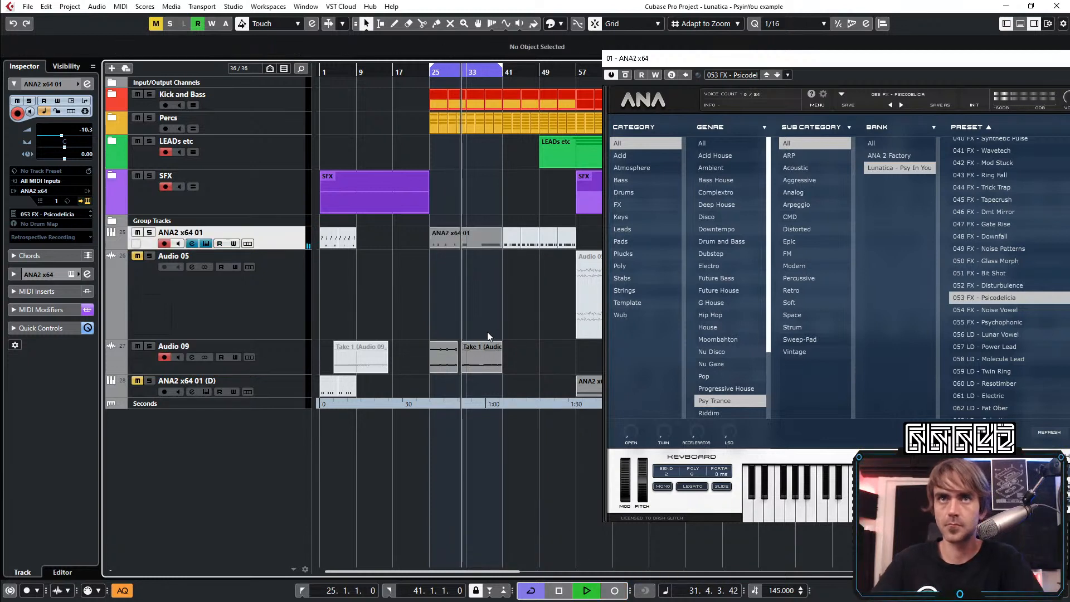
click(444, 238)
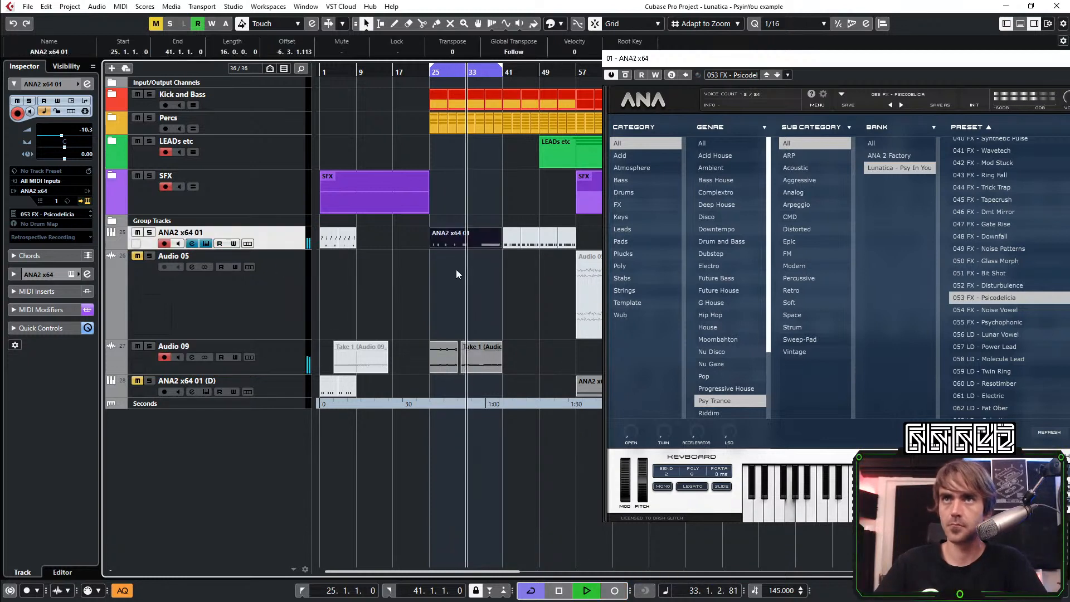
Delete the Psicodelicia MIDI part, and move the new Audio 09 takes near the project start and mute them
key(Delete)
mouse_move(504, 331)
mouse_down()
mouse_move(495, 346)
mouse_move(443, 362)
mouse_move(361, 368)
mouse_move(322, 350)
mouse_move(375, 365)
mouse_up()
click(356, 324)
click(362, 304)
key(7)
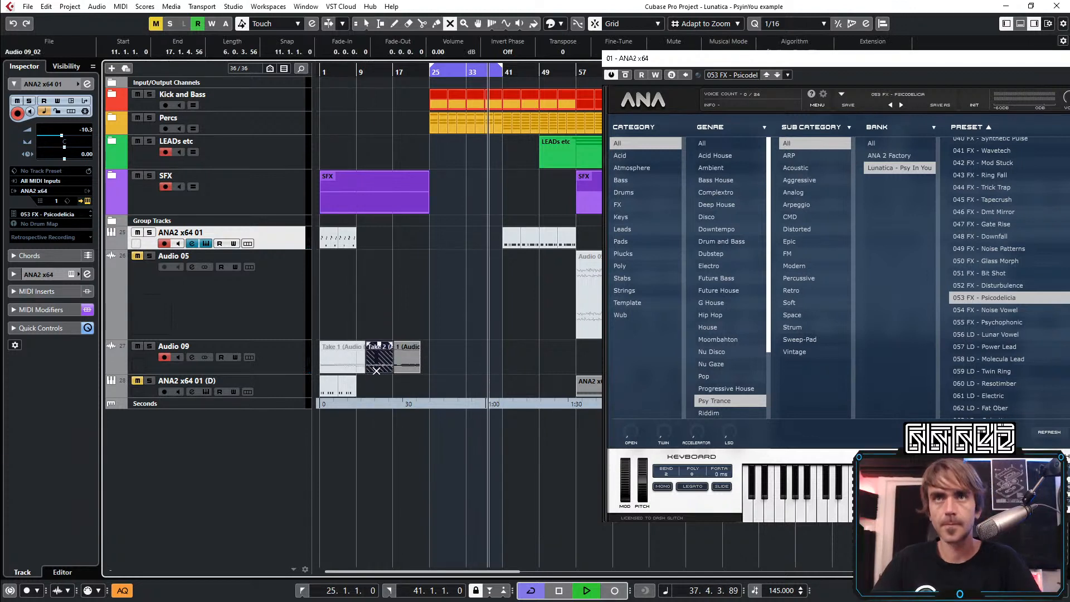
click(377, 365)
click(413, 357)
key(1)
click(463, 342)
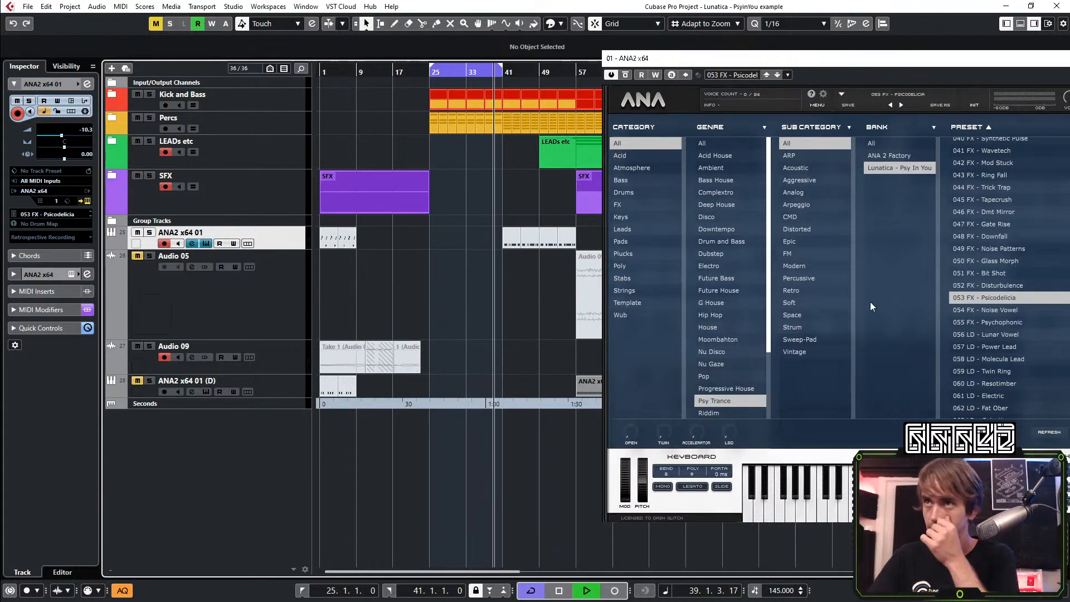
Audition the presets 054 FX - Noise Vowel, 055 FX - Psychophonic and 056 LD - Lunar Vowel on the ANA2 x64 01 track
click(968, 310)
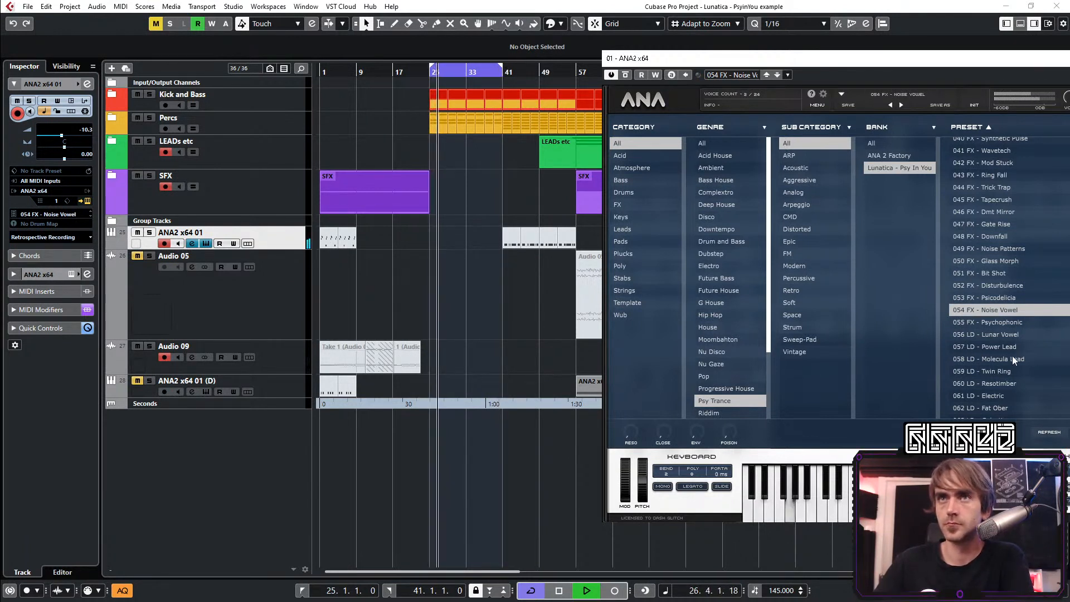
click(1006, 323)
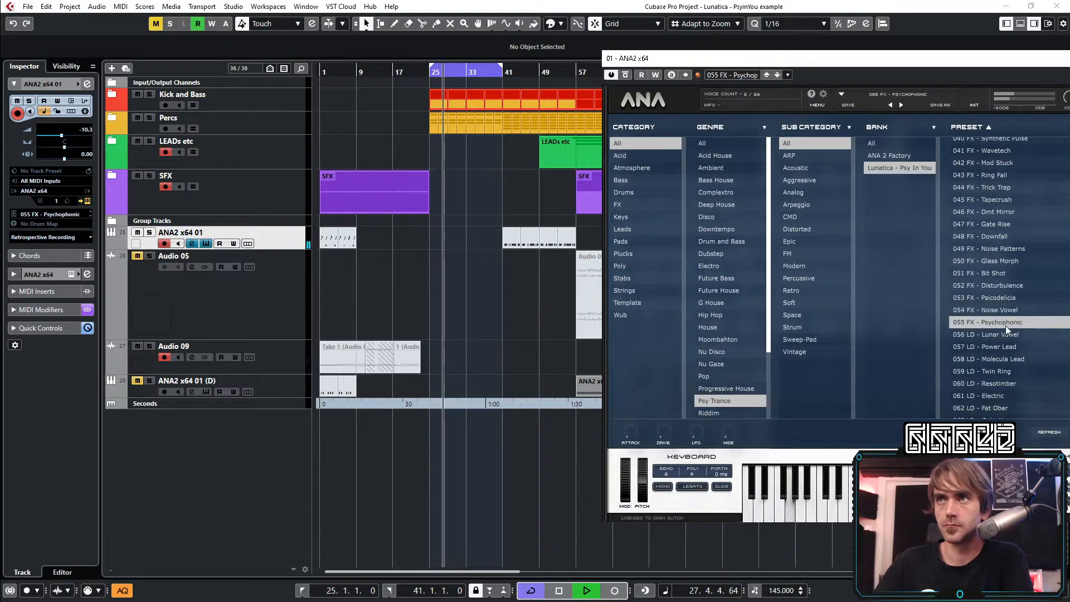
click(1021, 334)
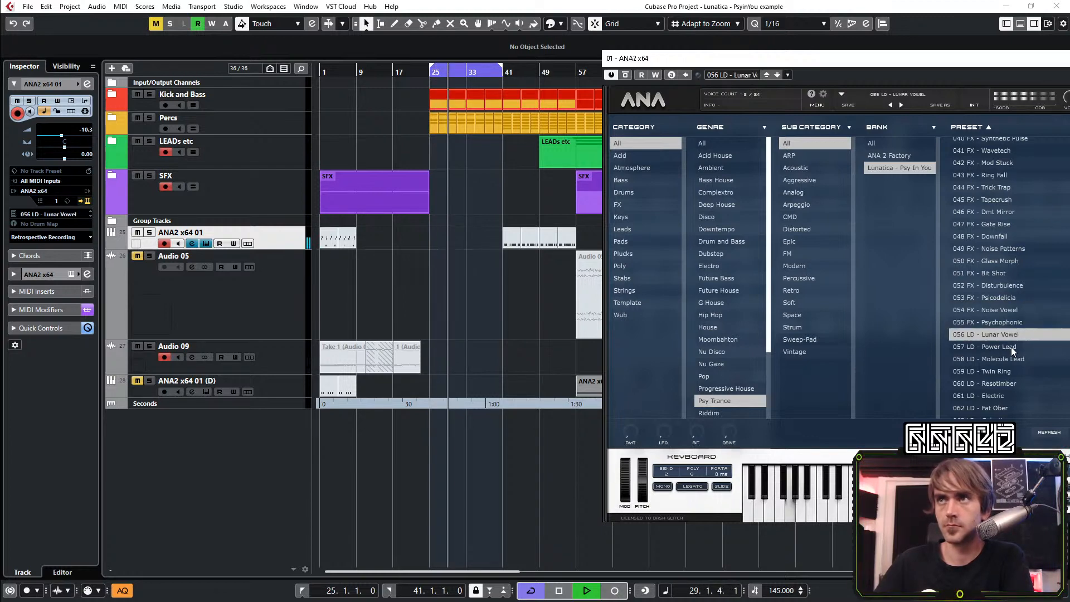
Audition 092 AT - Protonscape, 090 PD - Poisoned Perception and 089 PD - Eternal Borning, load 081 PD - Strange Dimension and close the synth
drag(948, 63, 812, 72)
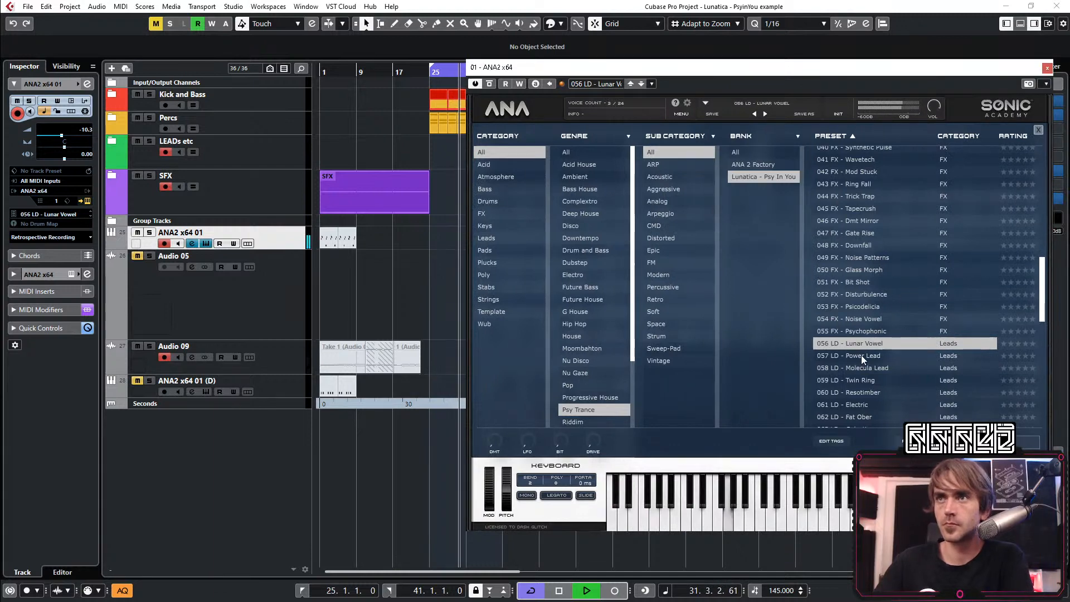
scroll(886, 362, down, 10)
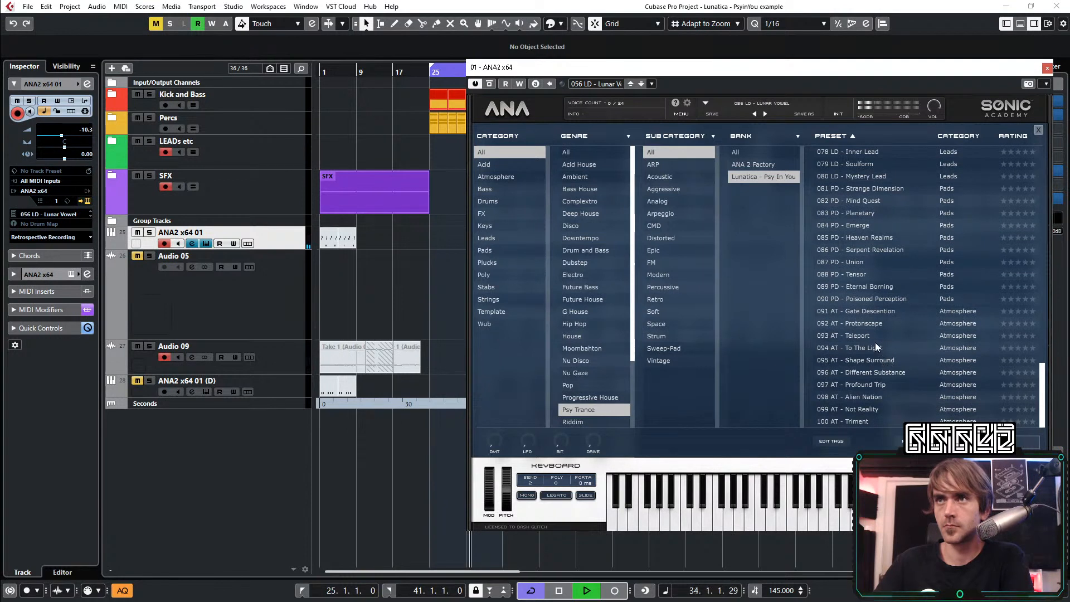
click(862, 323)
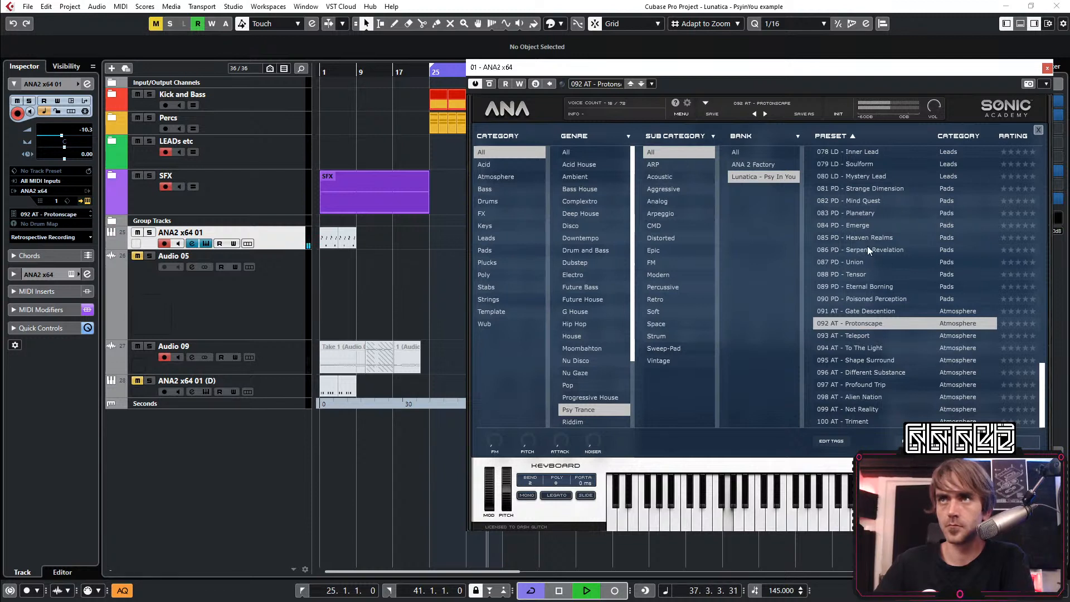
click(871, 300)
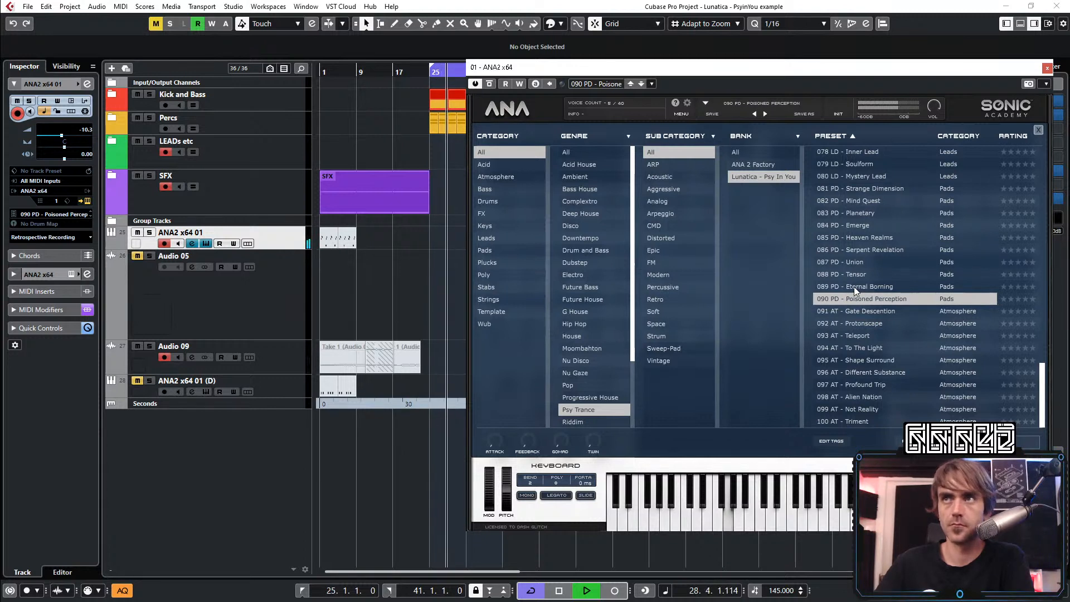
click(855, 287)
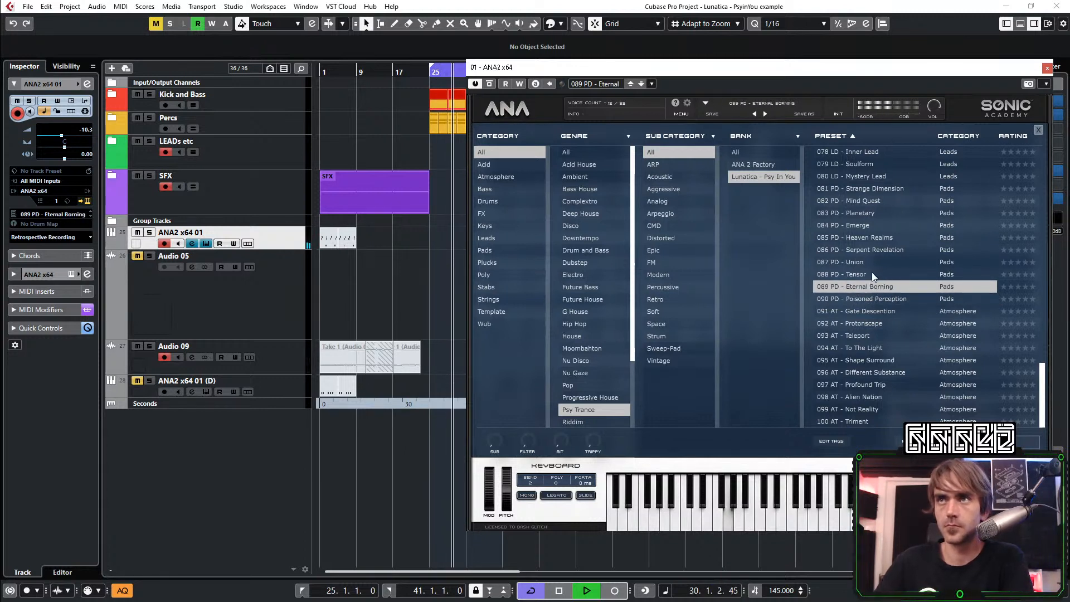
click(871, 190)
scroll(894, 268, up, 5)
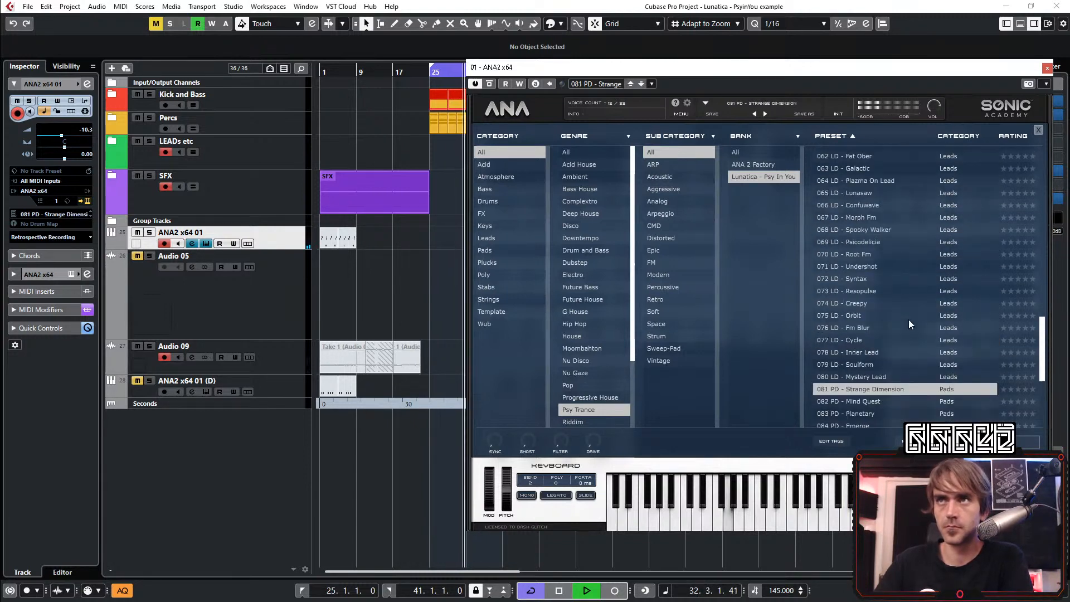
scroll(897, 340, up, 6)
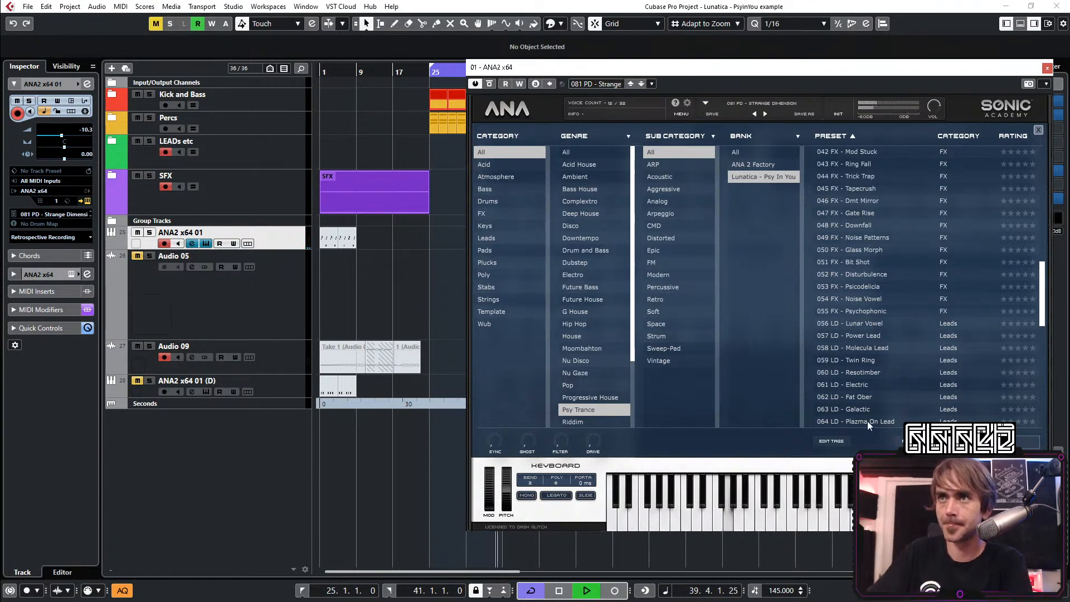
click(1046, 68)
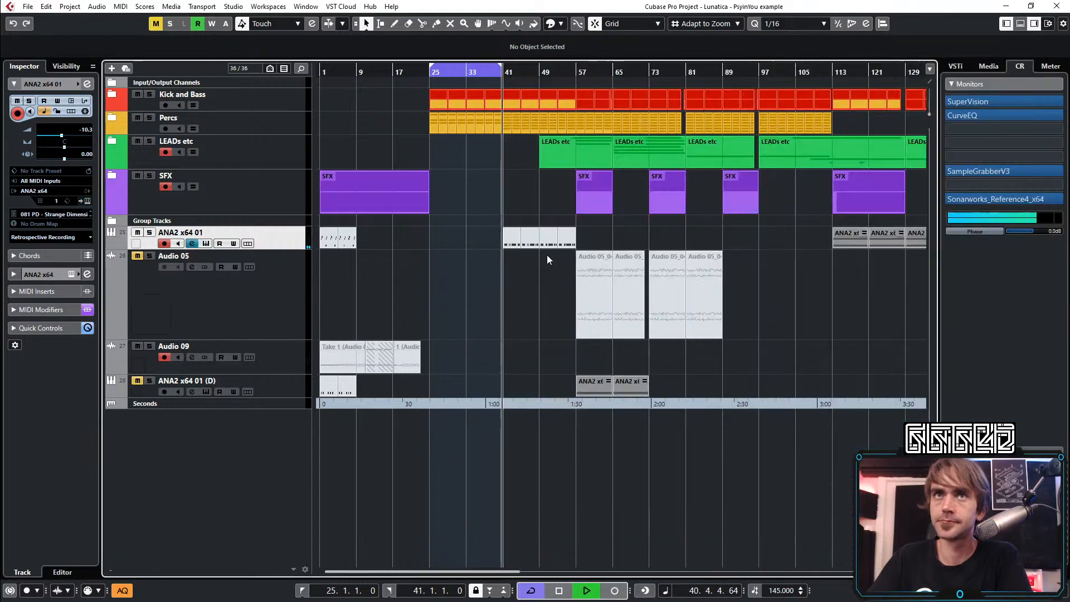
Create an ANA2 x64 01 MIDI part from bar 25 to 41 and draw one C3 note sustained across it
click(437, 235)
double_click(444, 235)
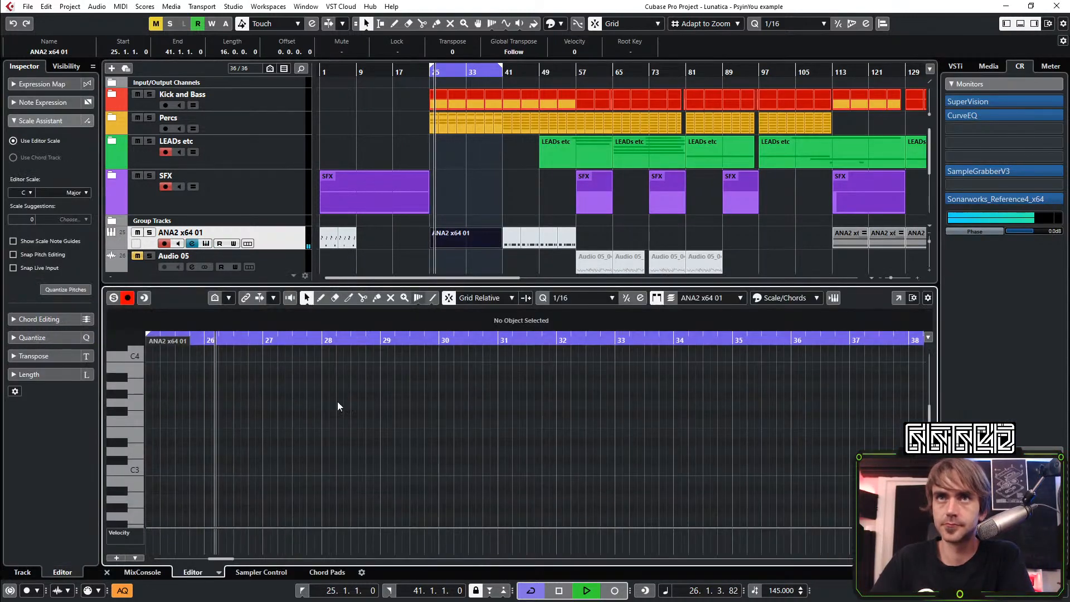
scroll(174, 423, up, 4)
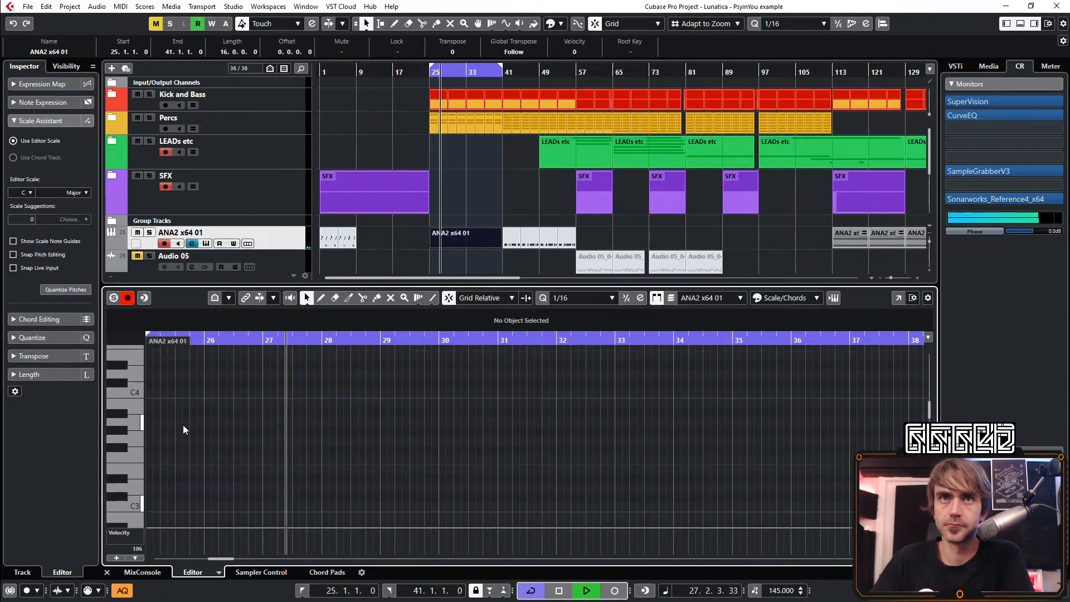
click(149, 506)
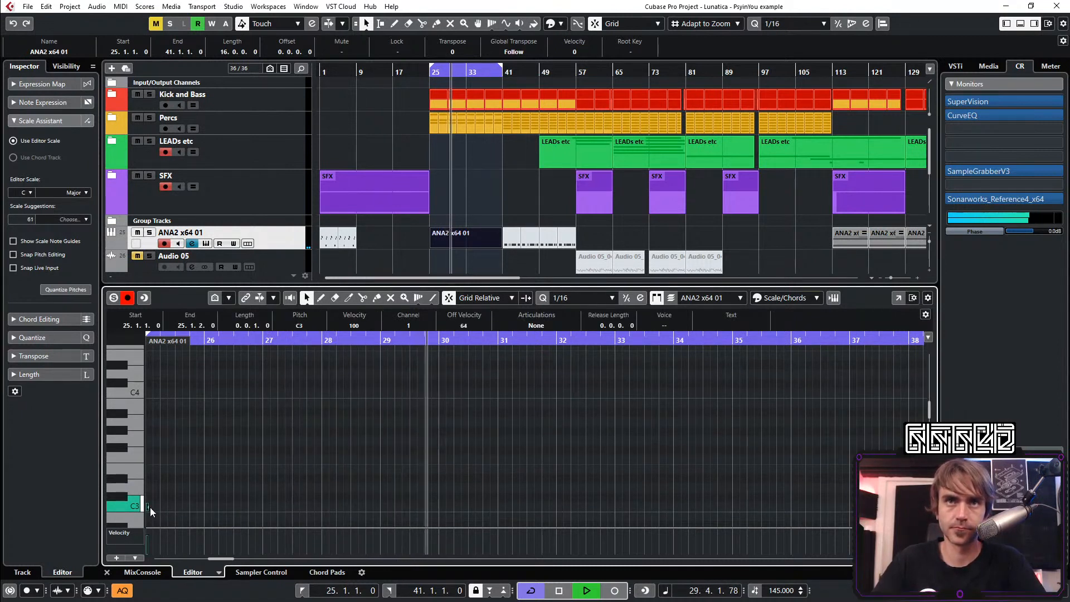
drag(148, 507, 694, 509)
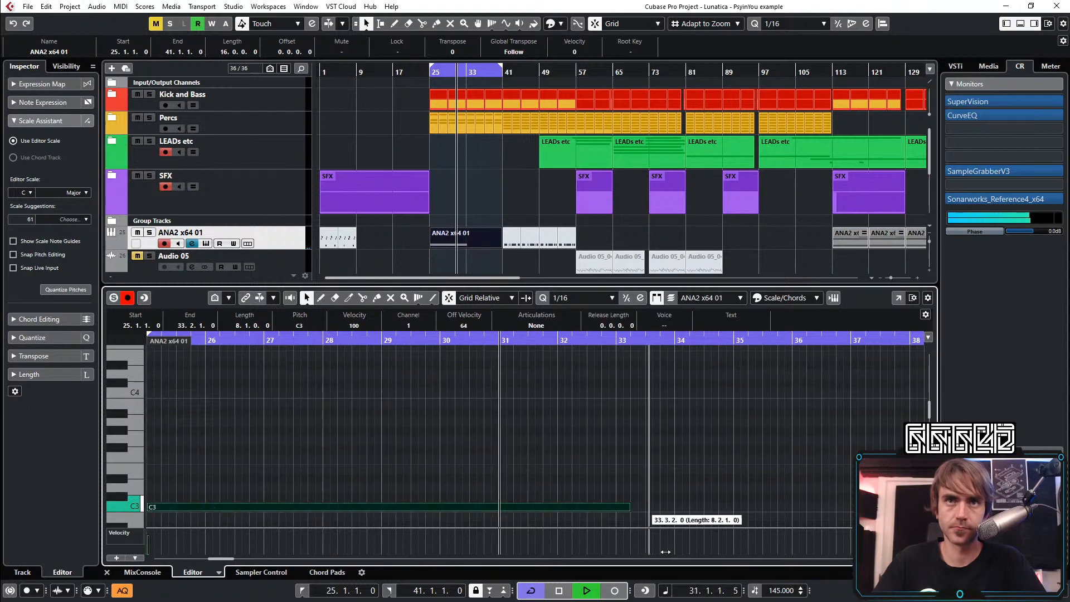
drag(492, 509, 684, 516)
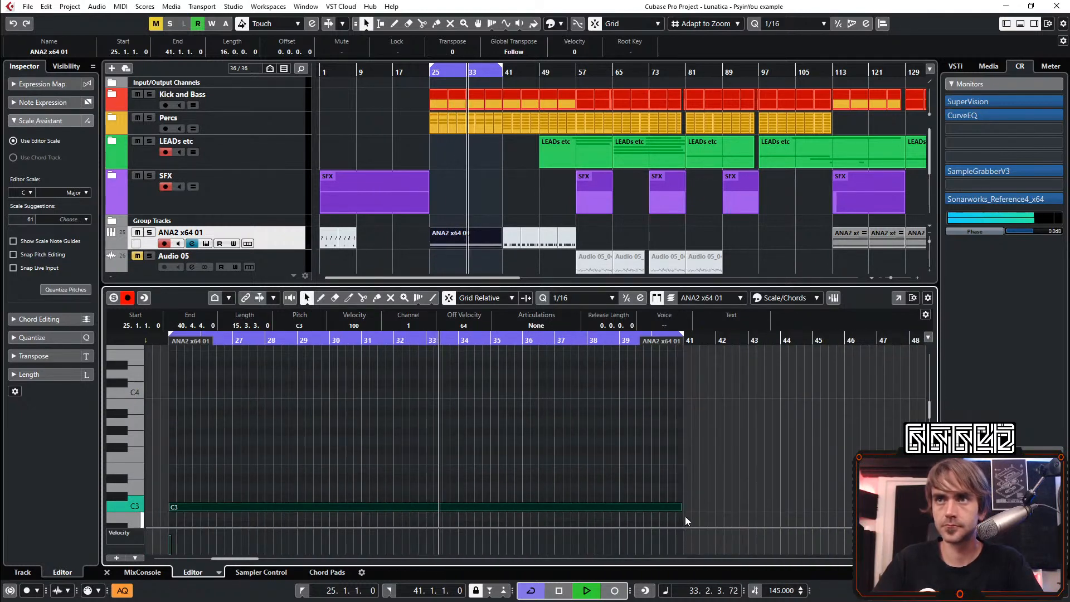
scroll(692, 509, up, 2)
scroll(693, 510, up, 1)
scroll(687, 510, down, 3)
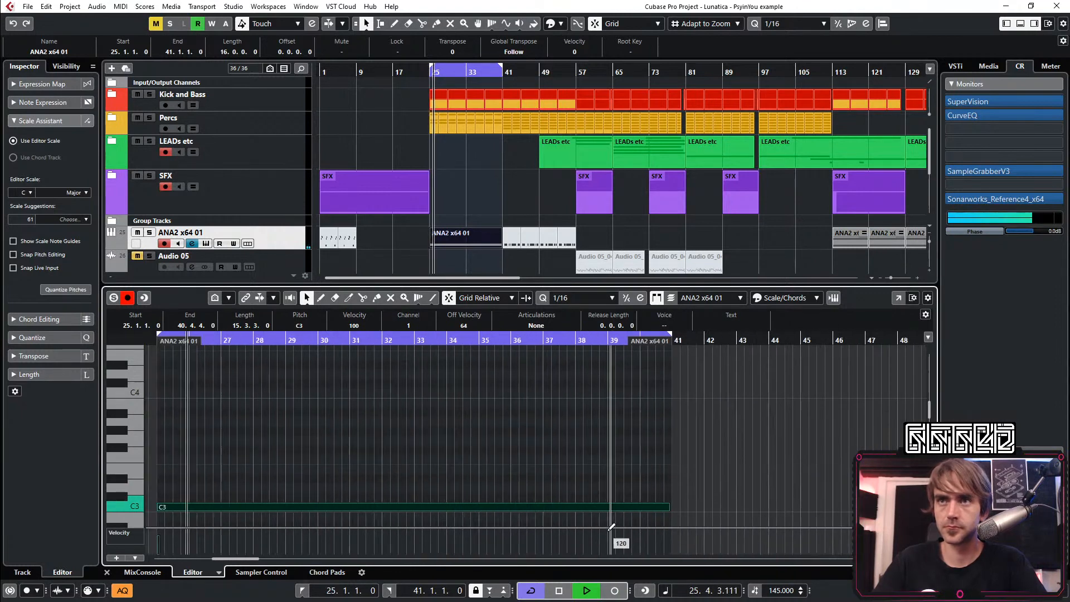
Raise the ANA2 x64 01 channel fader to -1.11 dB in the mixer
click(155, 572)
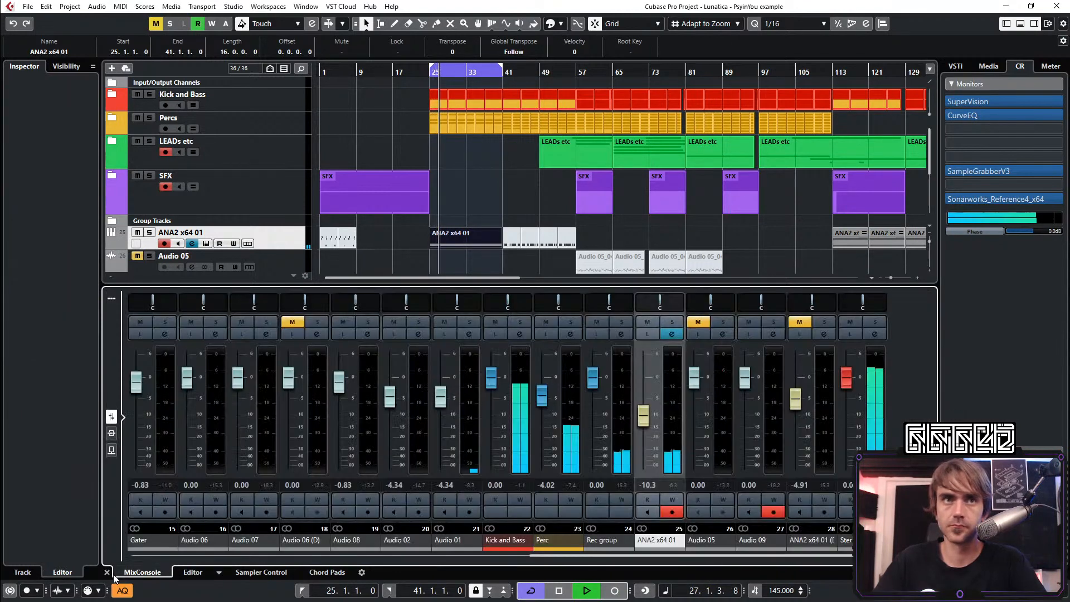
scroll(647, 416, up, 7)
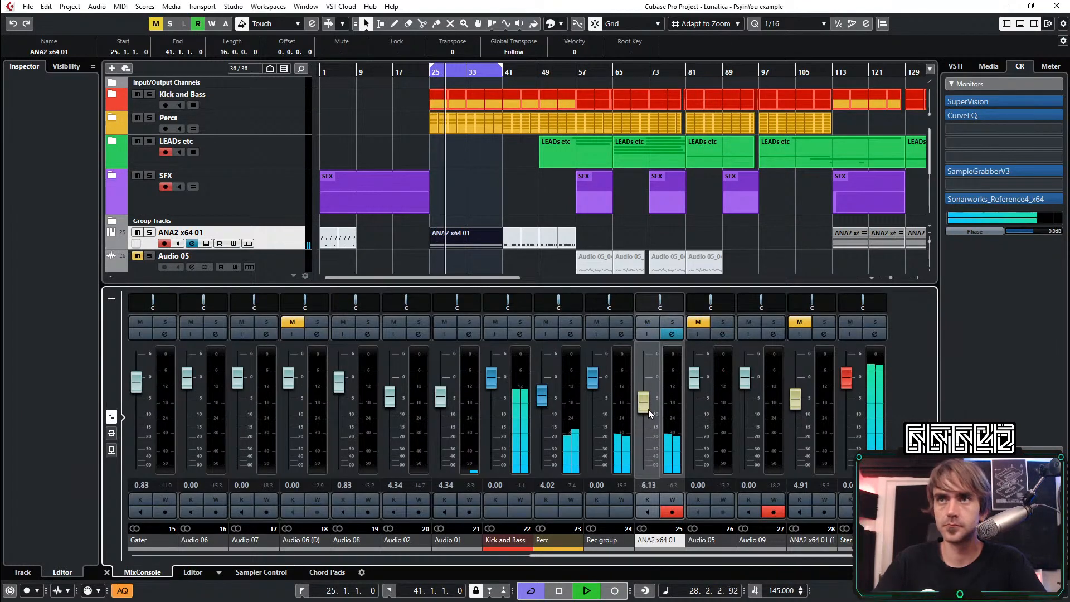
scroll(657, 408, up, 1)
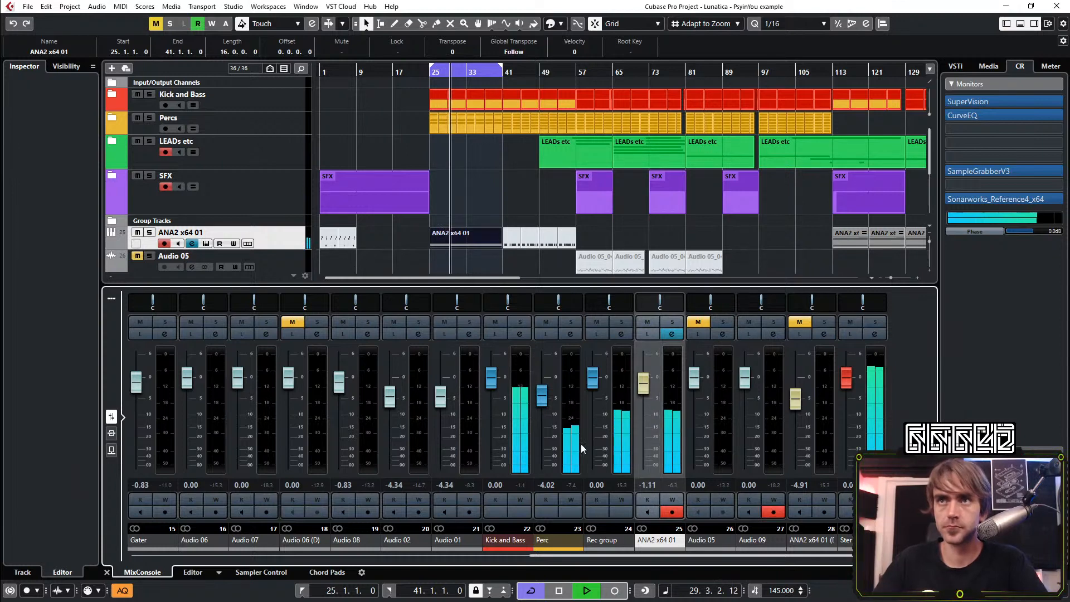
click(106, 572)
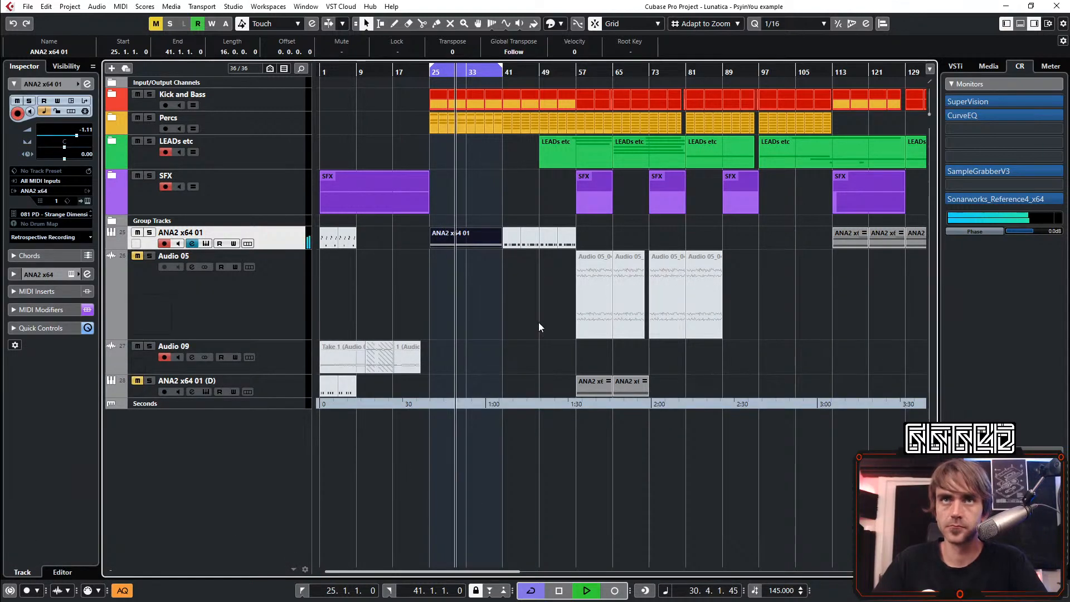
Cut 4.1 dB at 653.3 Hz in the ANA2 x64 01 channel EQ and enable the 24 dB low cut at 187.8 Hz
click(88, 84)
drag(767, 255, 787, 264)
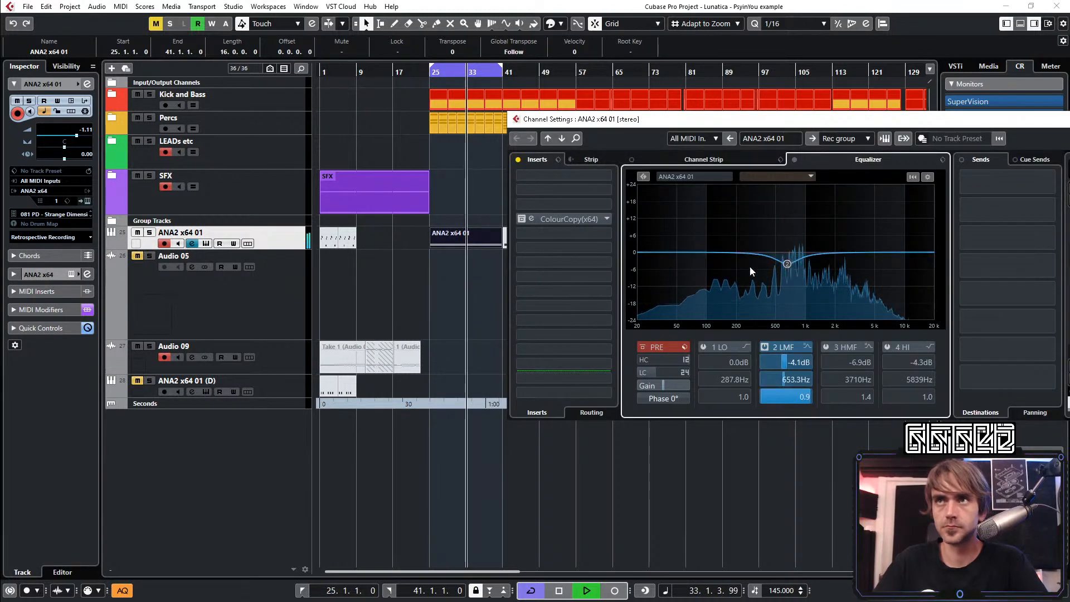
click(745, 348)
click(641, 371)
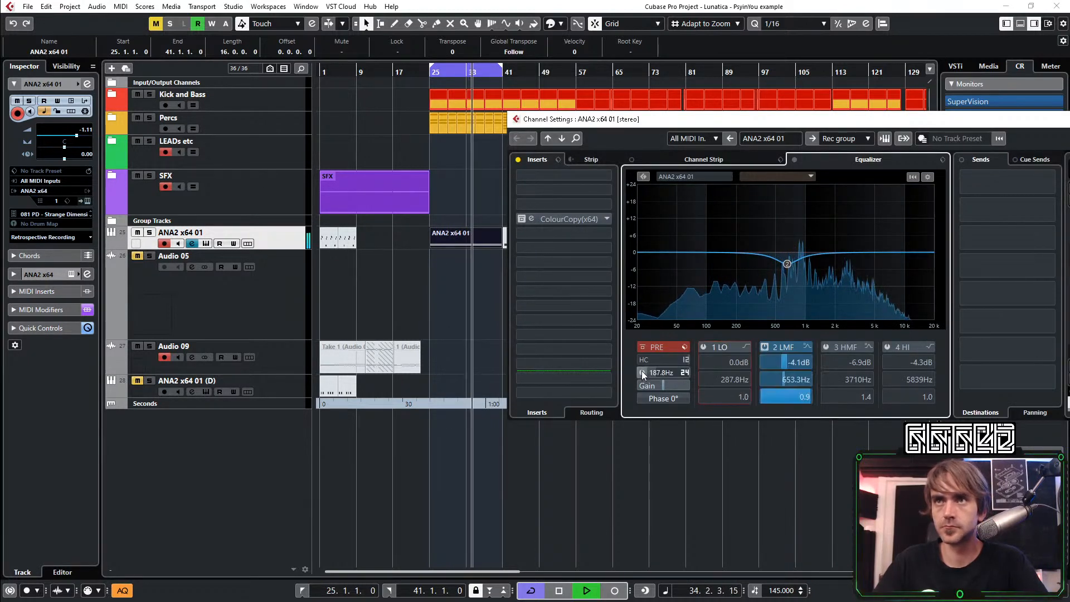
click(642, 371)
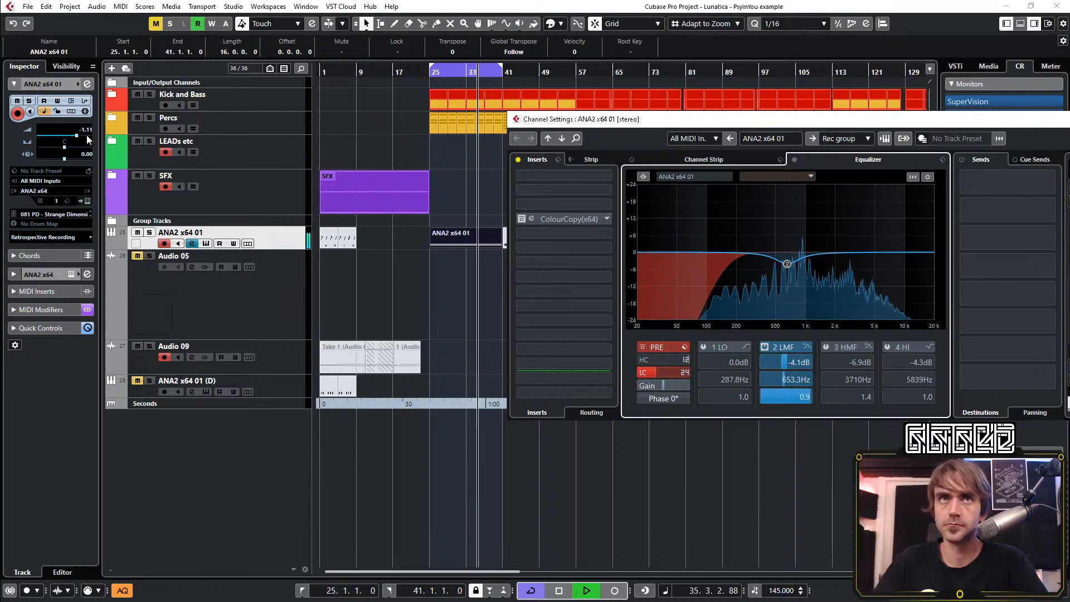
Set the ANA2 x64 01 level to -2.58 dB, and activate the ColourCopy insert and inspect its delay settings
drag(496, 136, 473, 137)
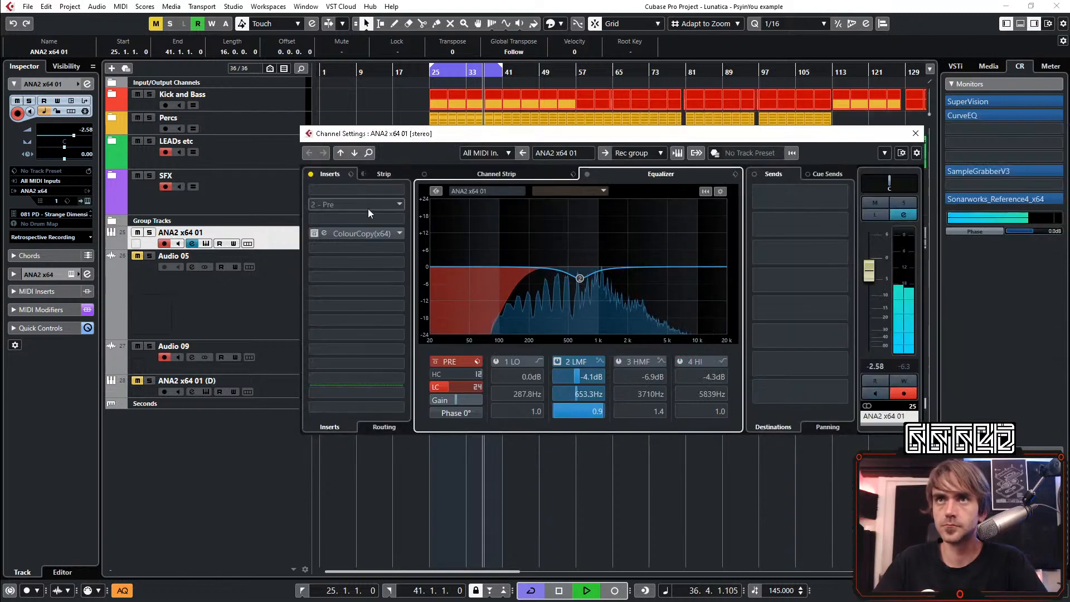
click(313, 233)
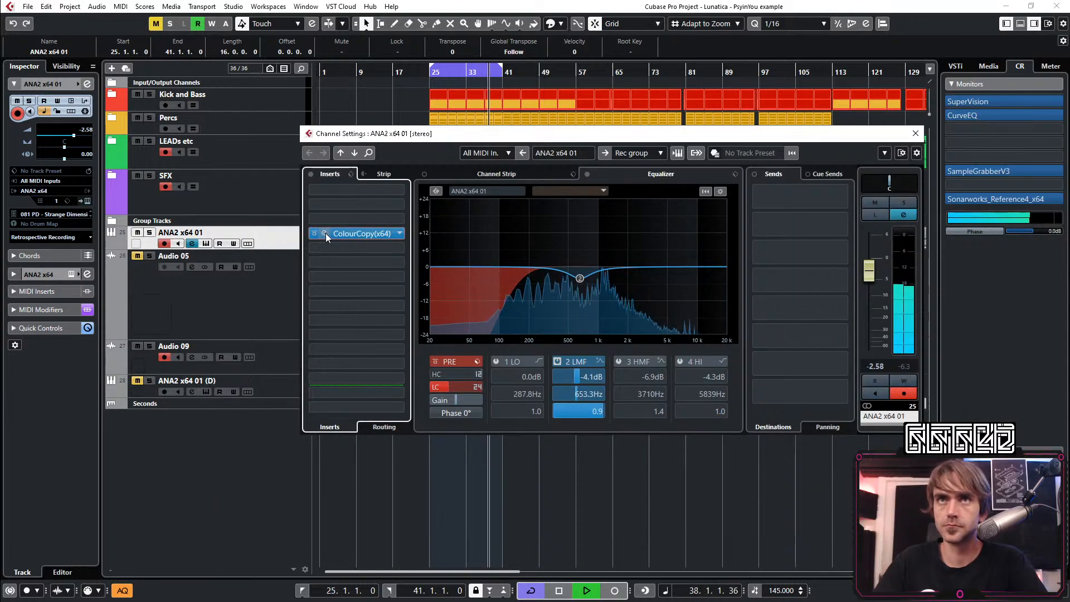
click(325, 233)
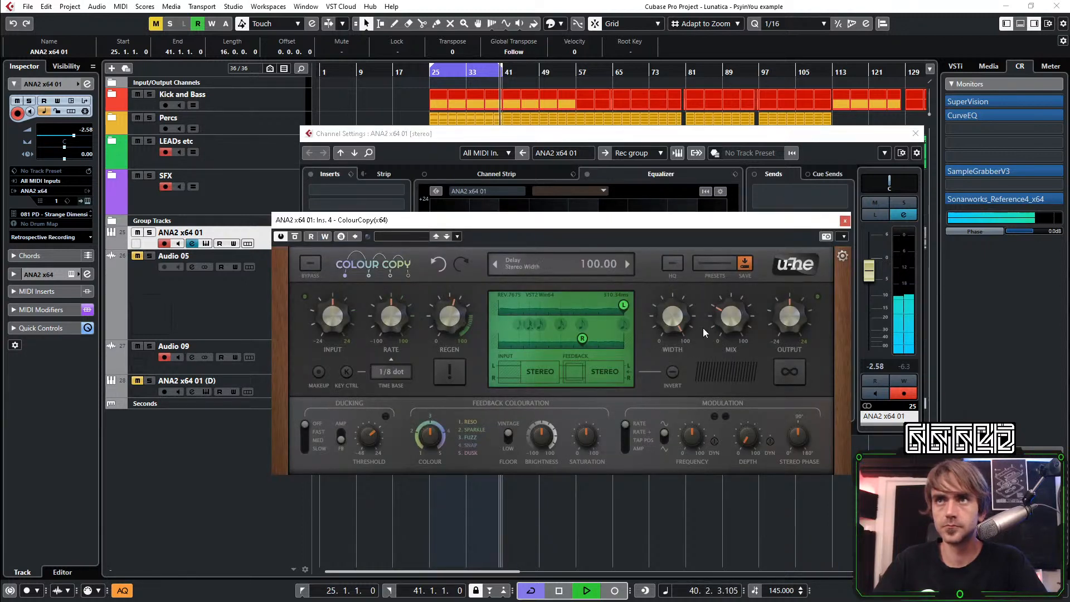
click(845, 221)
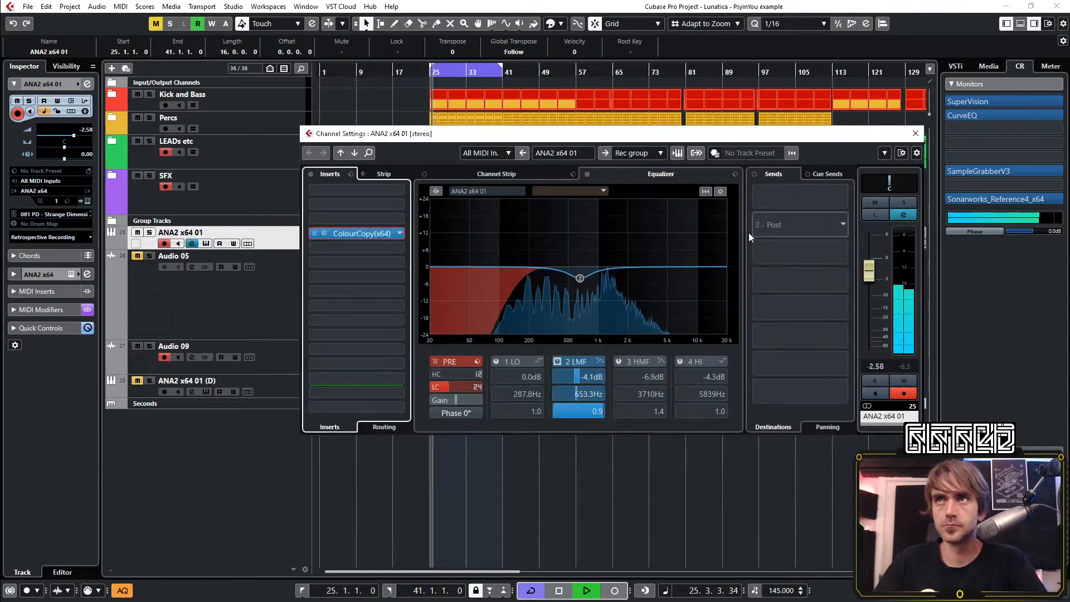
Add the Rev INTENSITY reverb as an insert below ColourCopy on the ANA2 x64 01 channel
click(349, 247)
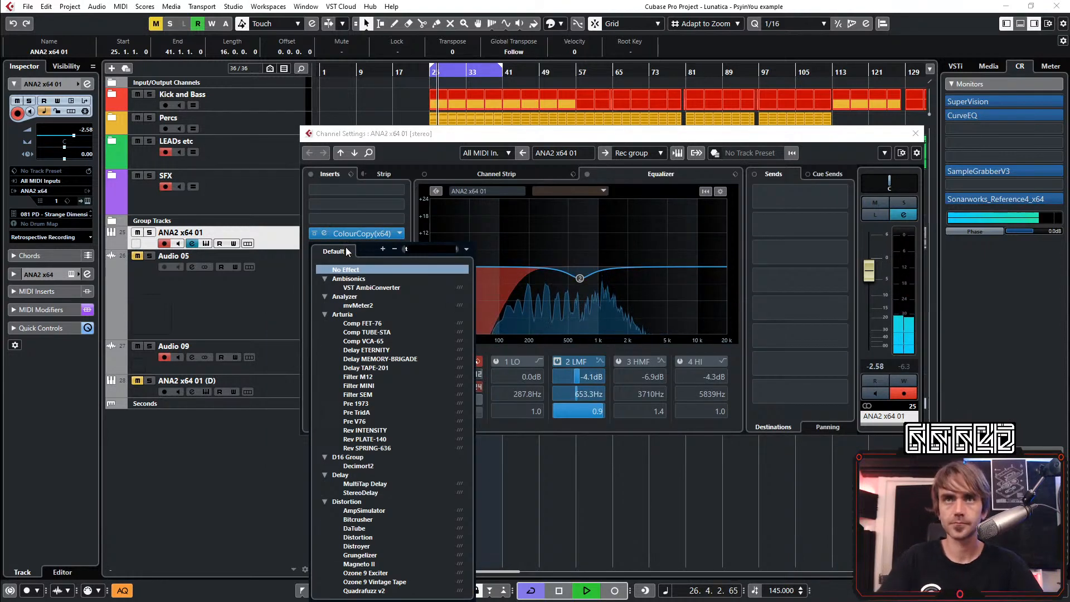
text(rev)
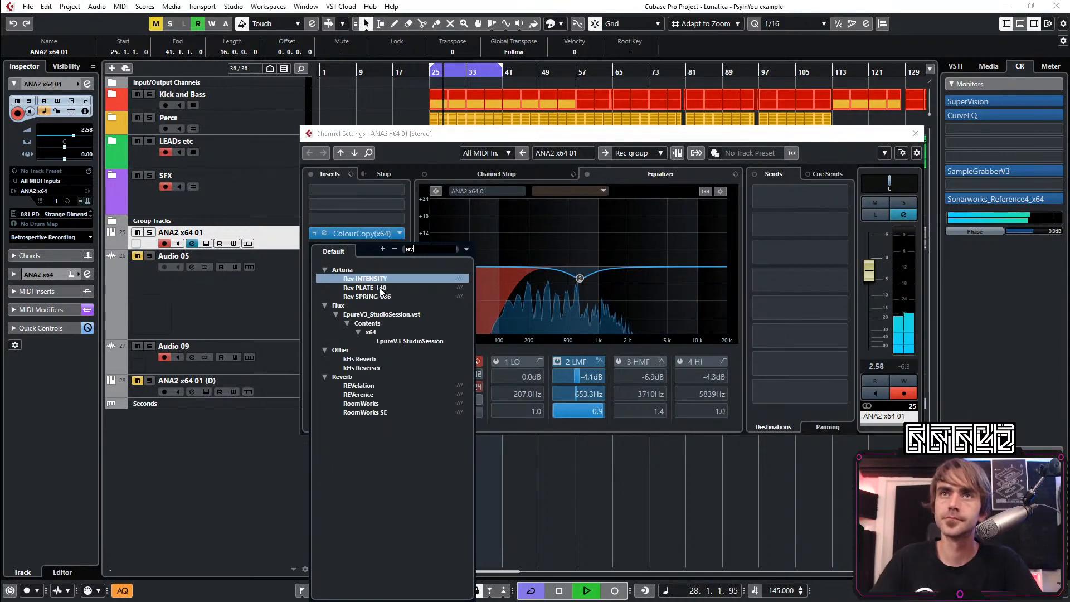
double_click(380, 281)
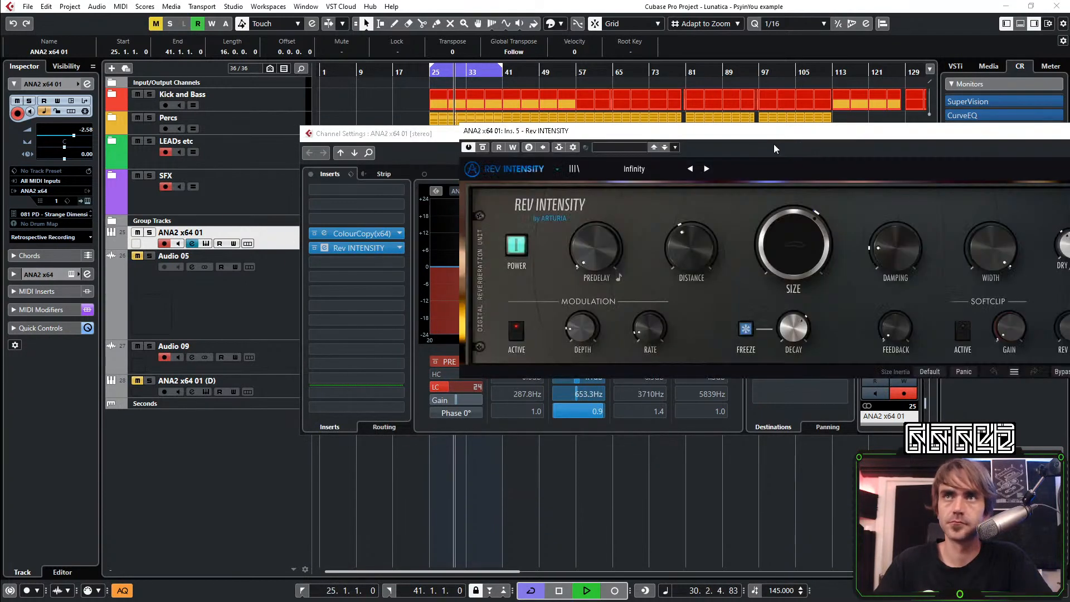
Show Rev INTENSITY's advanced controls and reset the Function modulation amounts for Predelay and Size
click(756, 154)
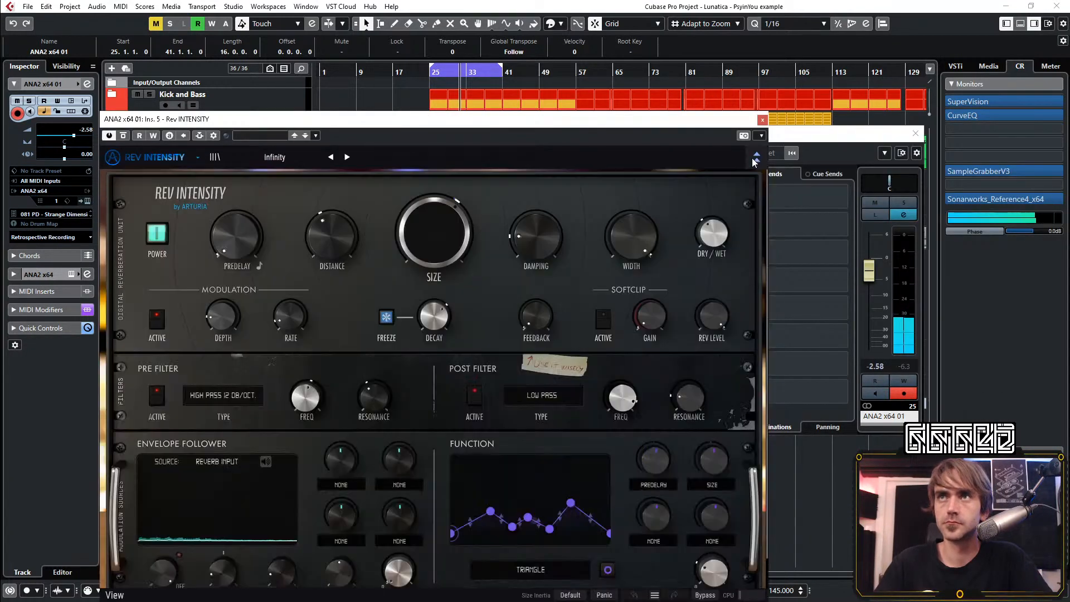
double_click(654, 459)
double_click(713, 457)
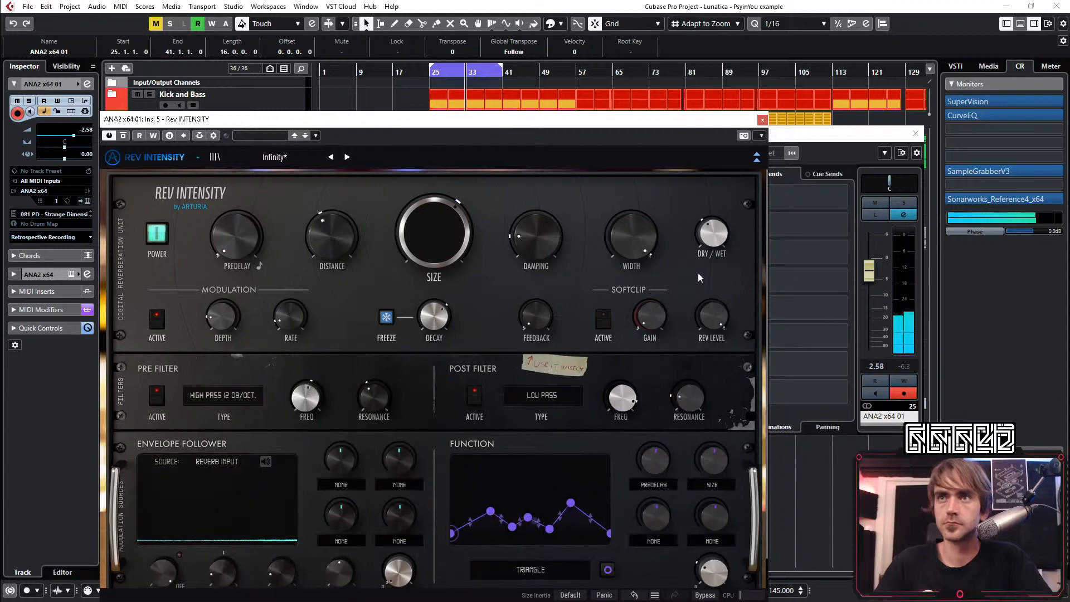
Collapse Rev INTENSITY's advanced controls and close the ANA2 x64 01 reverb and channel settings windows
click(756, 156)
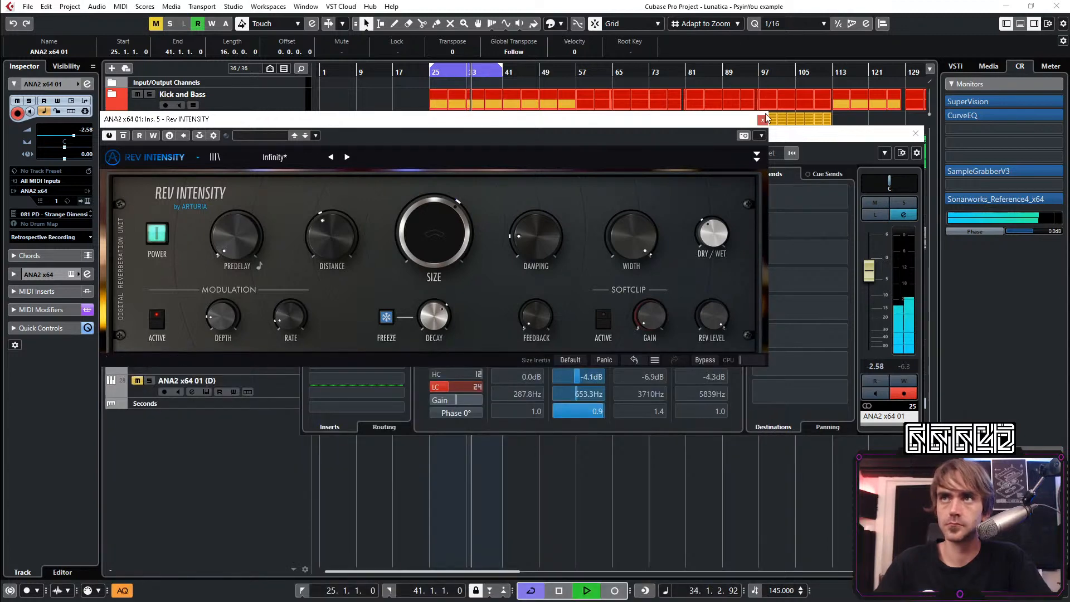
click(762, 120)
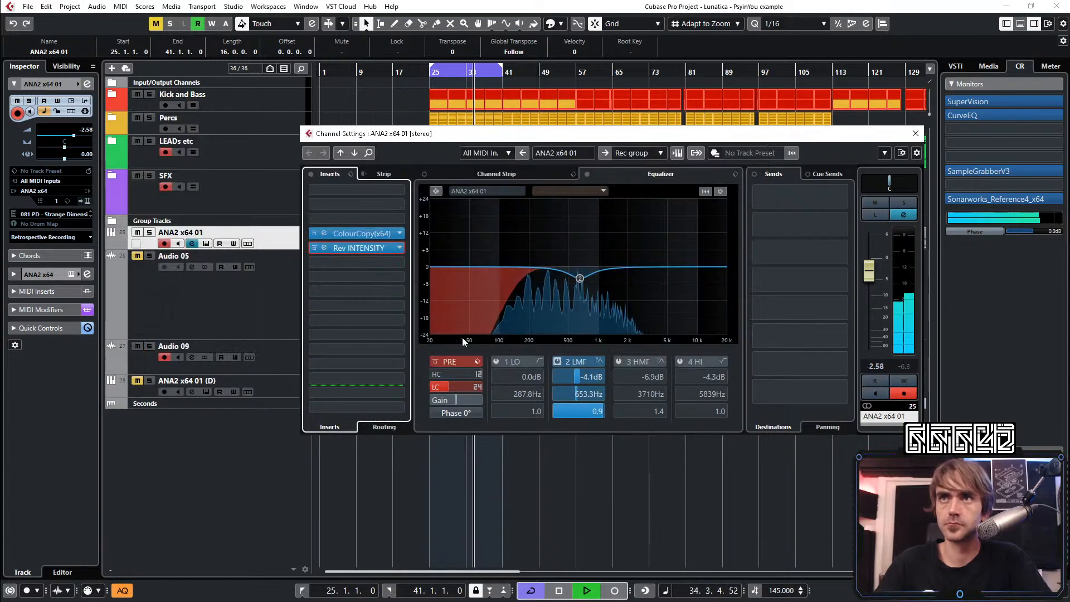
click(473, 403)
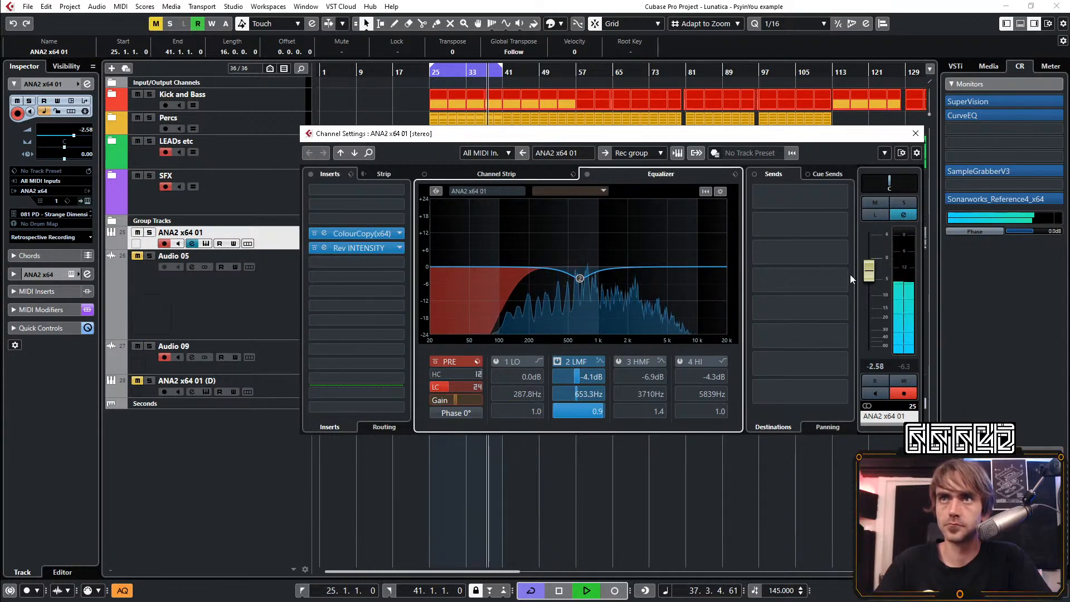
click(916, 133)
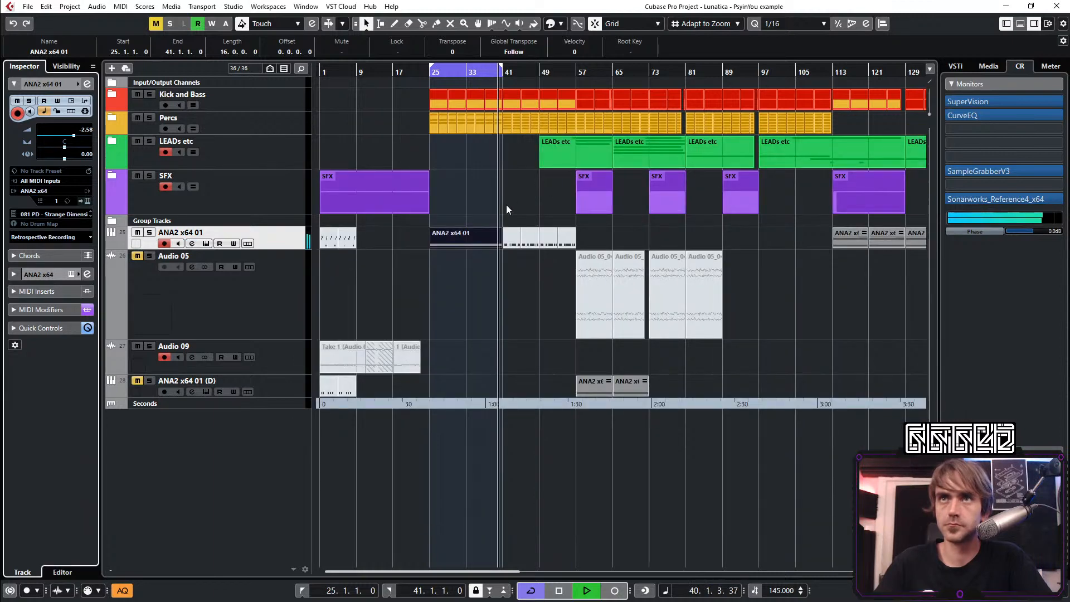
Record the ANA2 x64 01 pad as audio onto the Audio 09 track, covering the cycle from bar 25 to bar 41
key(h)
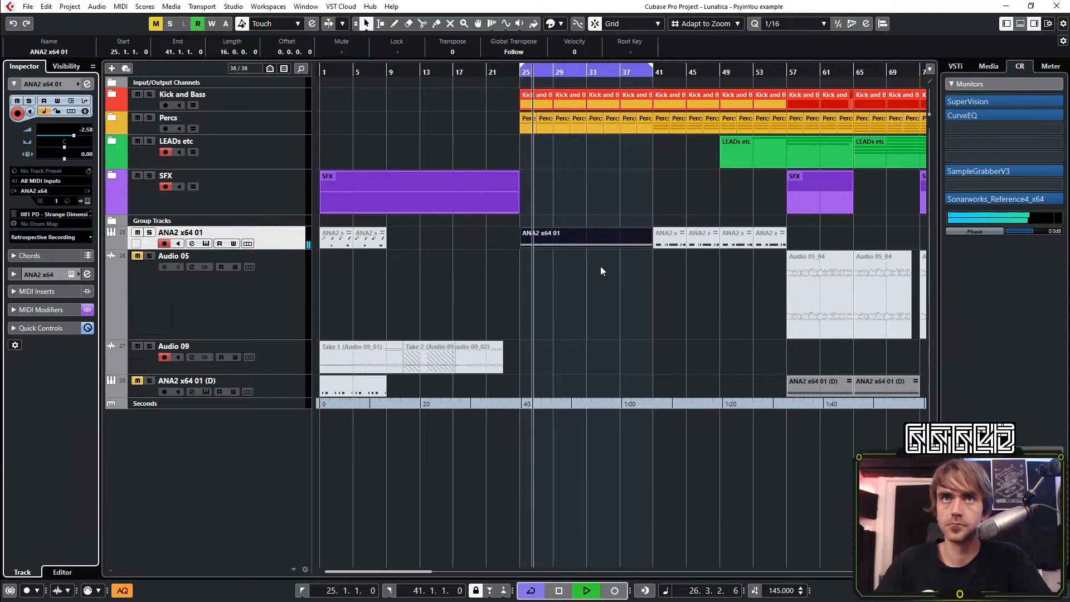
click(275, 356)
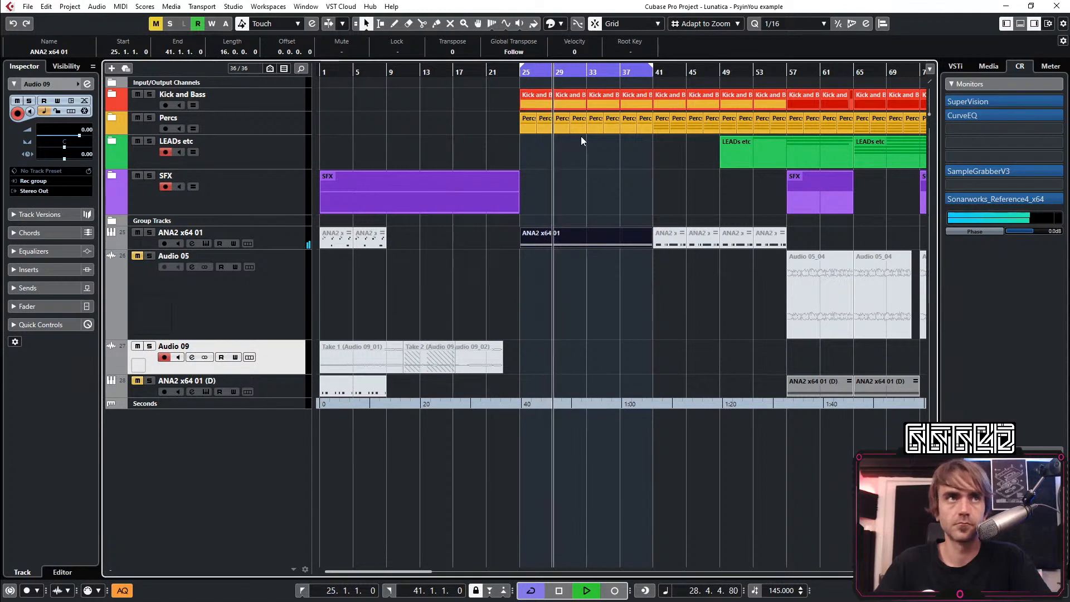
click(503, 74)
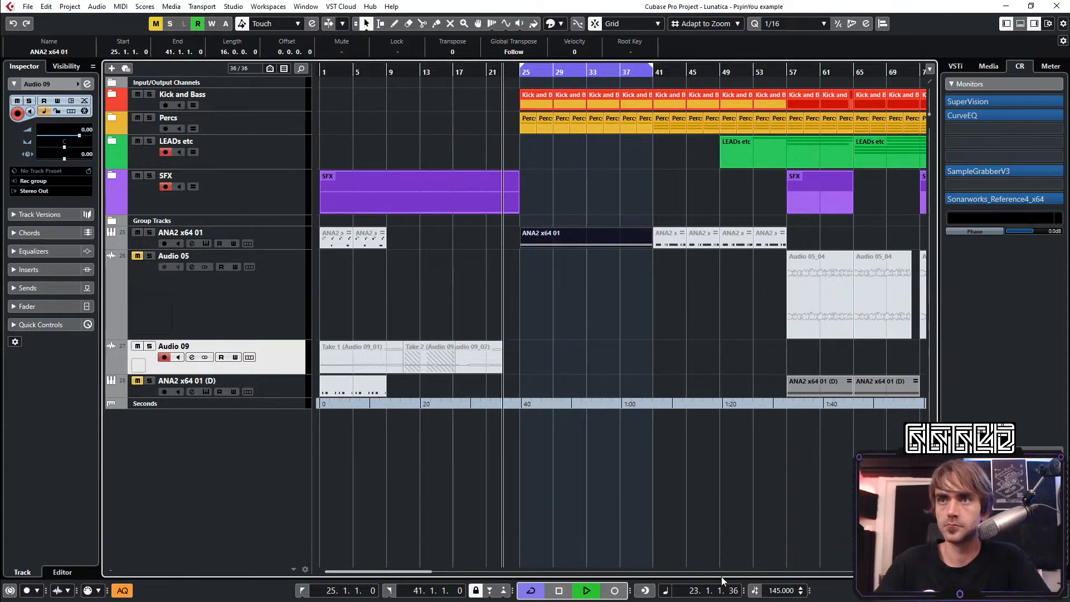
click(615, 591)
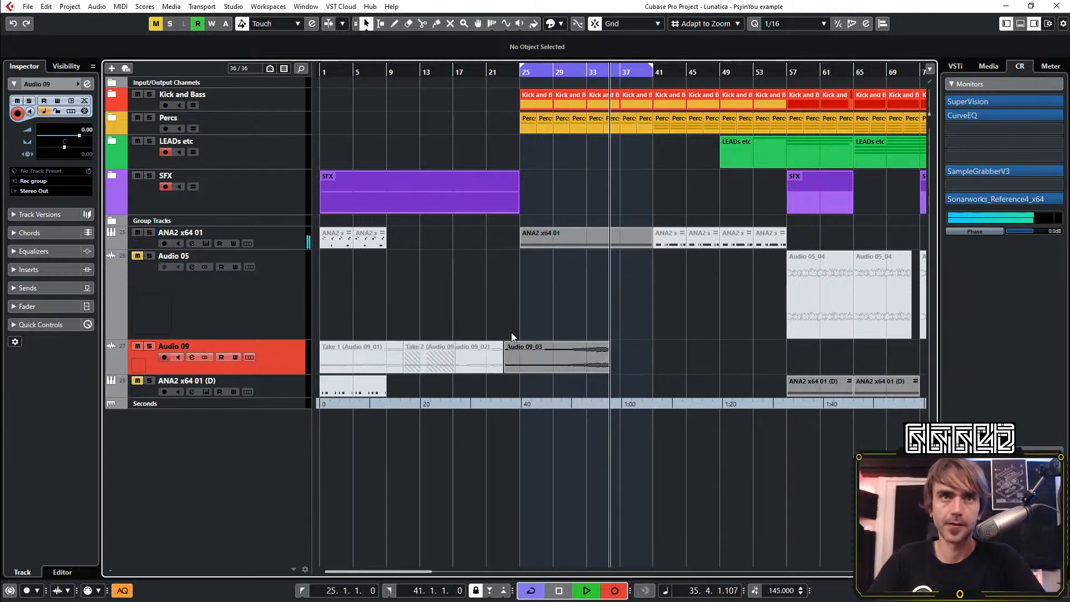
scroll(657, 378, right, 2)
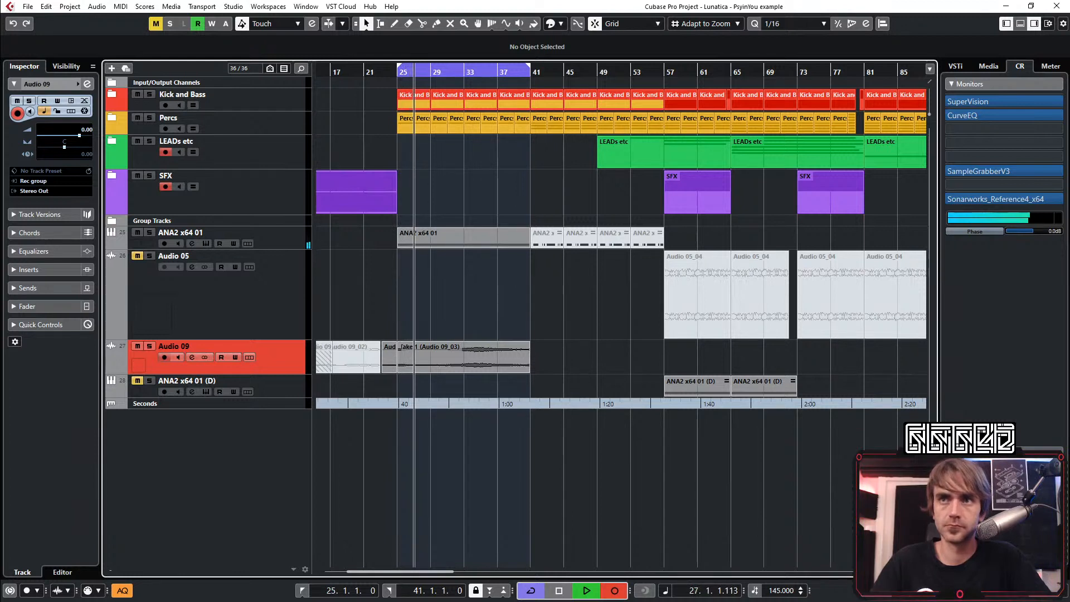
click(619, 592)
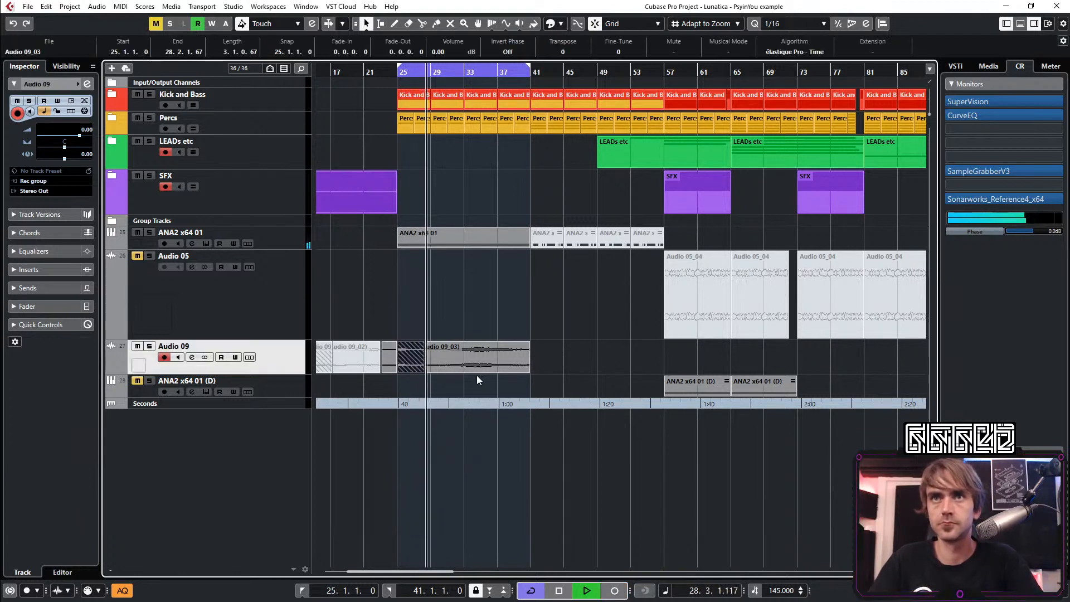
Mute the ANA2 x64 01 track and extend the end of Take 1 on Audio 09 to about 44.2.3
click(138, 239)
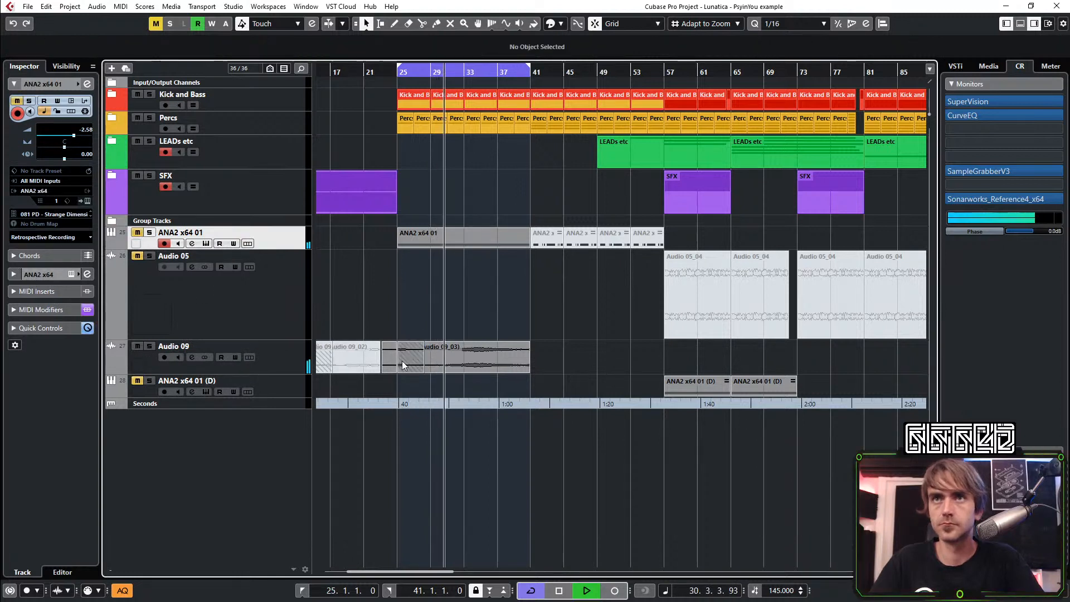
click(403, 365)
drag(527, 369, 589, 381)
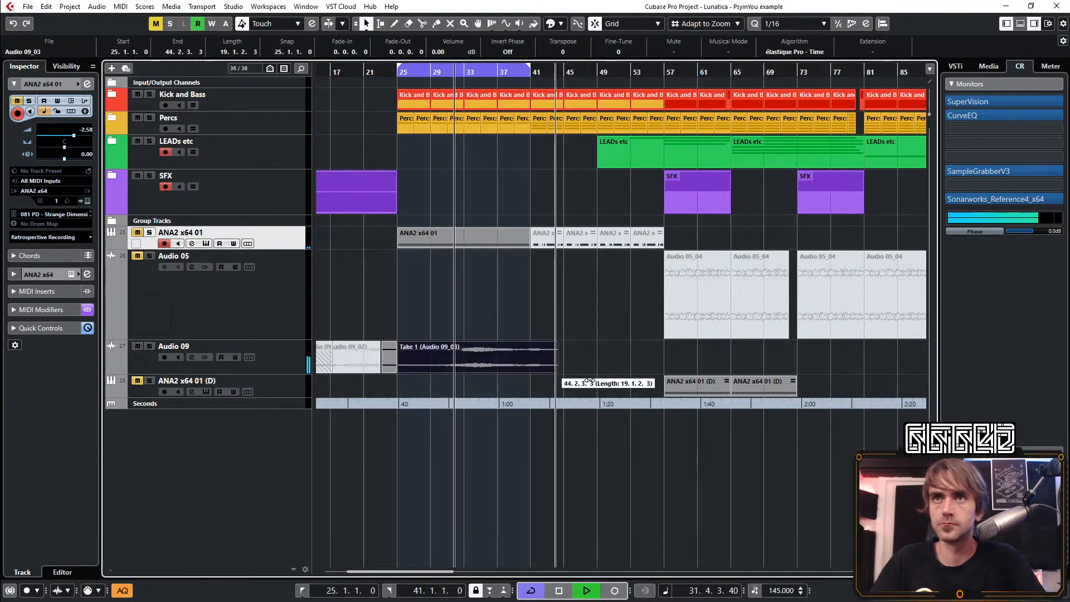
Cut 4.7 dB at 783.3 Hz in the Audio 09 channel EQ and set the channel level to -2.25 dB
click(260, 349)
click(79, 84)
click(86, 83)
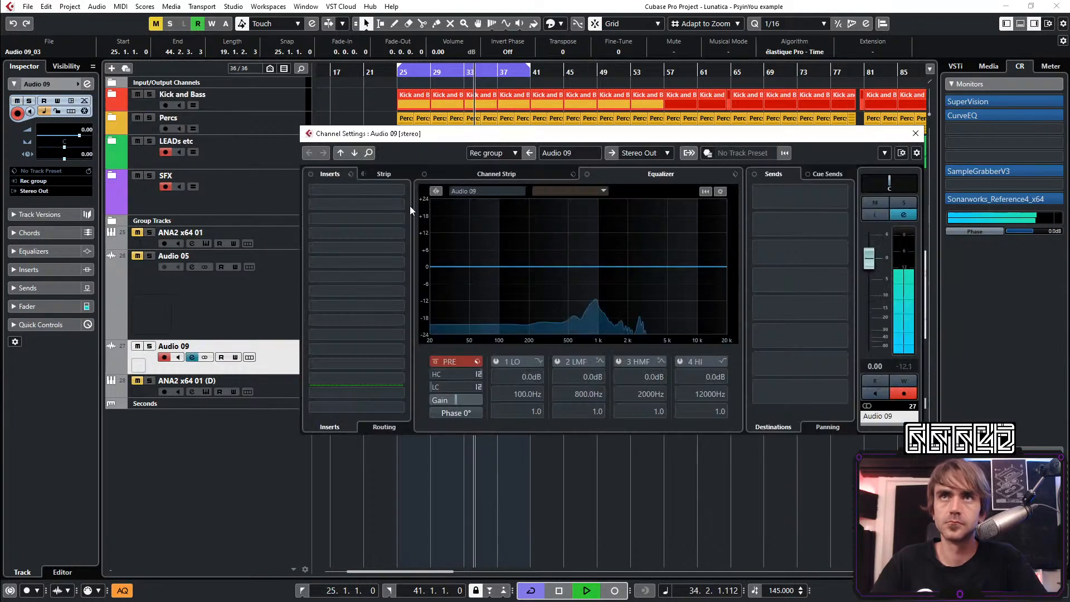
mouse_move(583, 277)
mouse_down()
mouse_move(585, 293)
mouse_move(588, 280)
mouse_up()
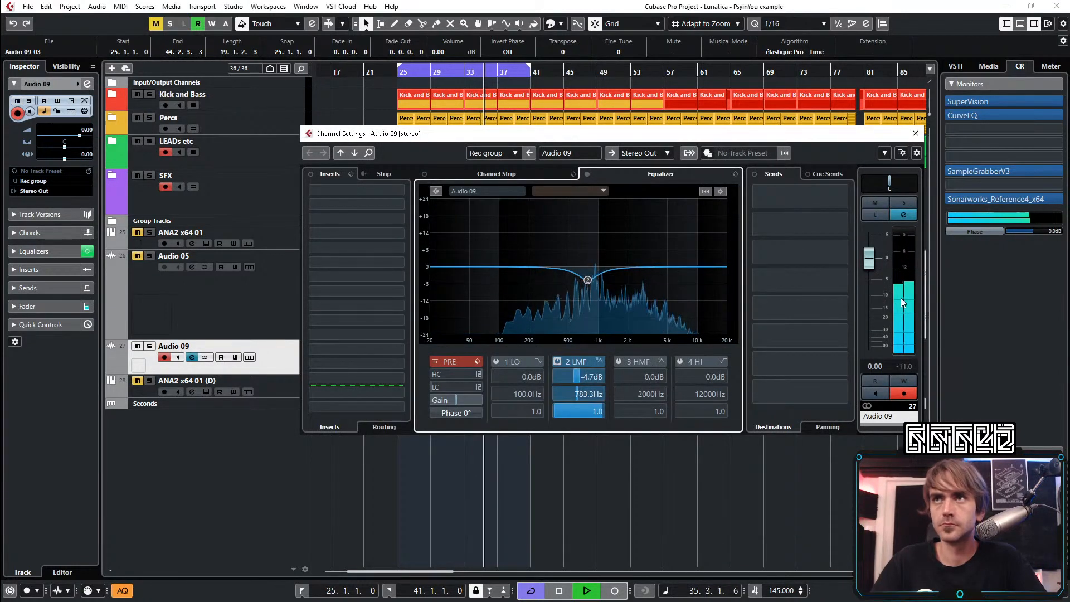
drag(873, 271, 873, 276)
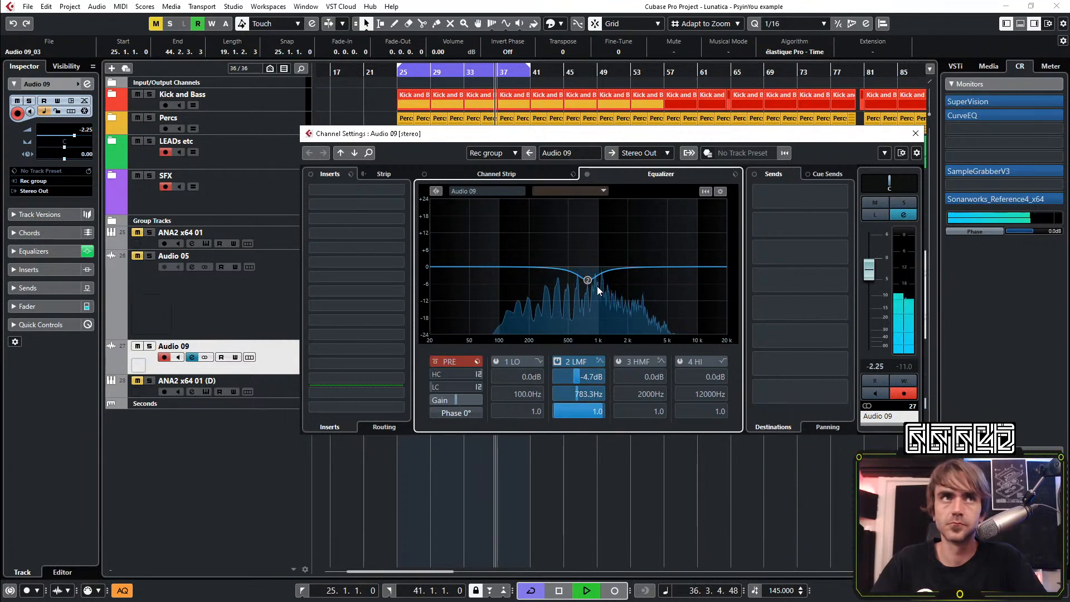
click(910, 134)
click(504, 253)
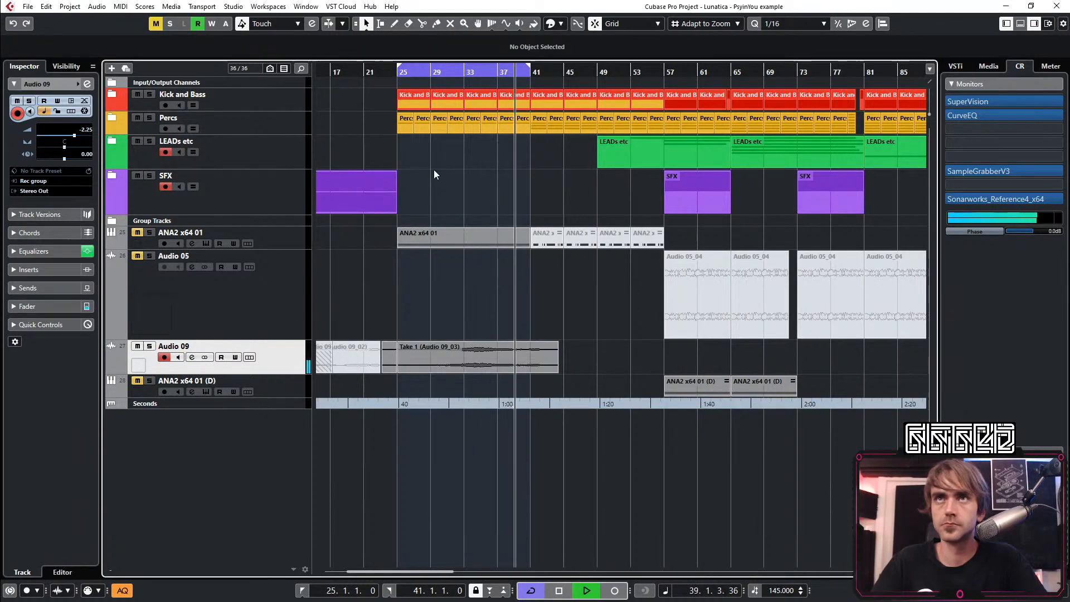
Mute the Percs events from bar 25 up to bar 33
key(7)
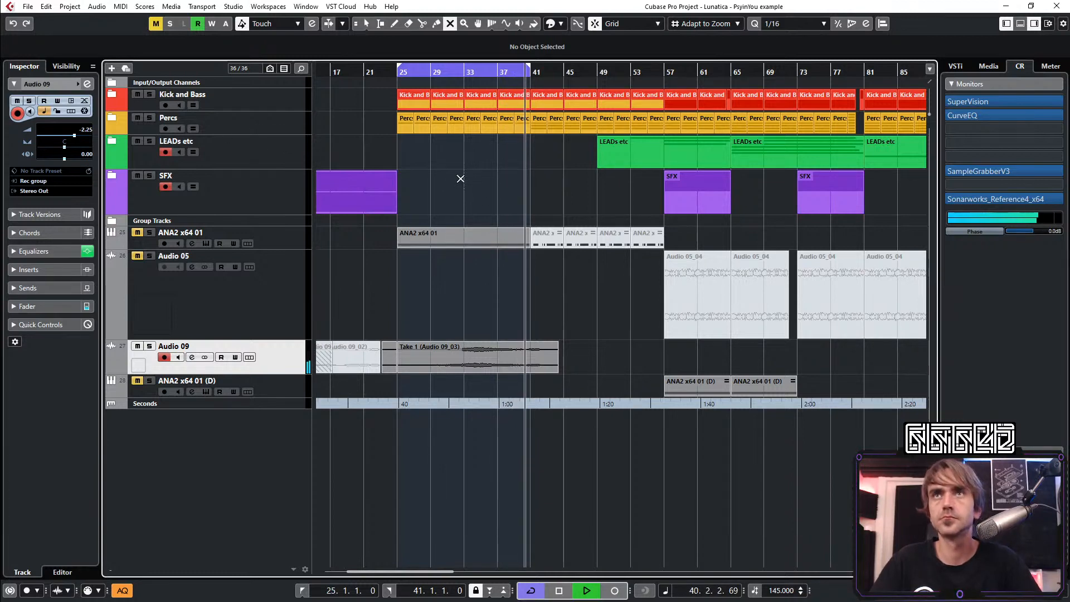
drag(461, 184, 397, 117)
key(1)
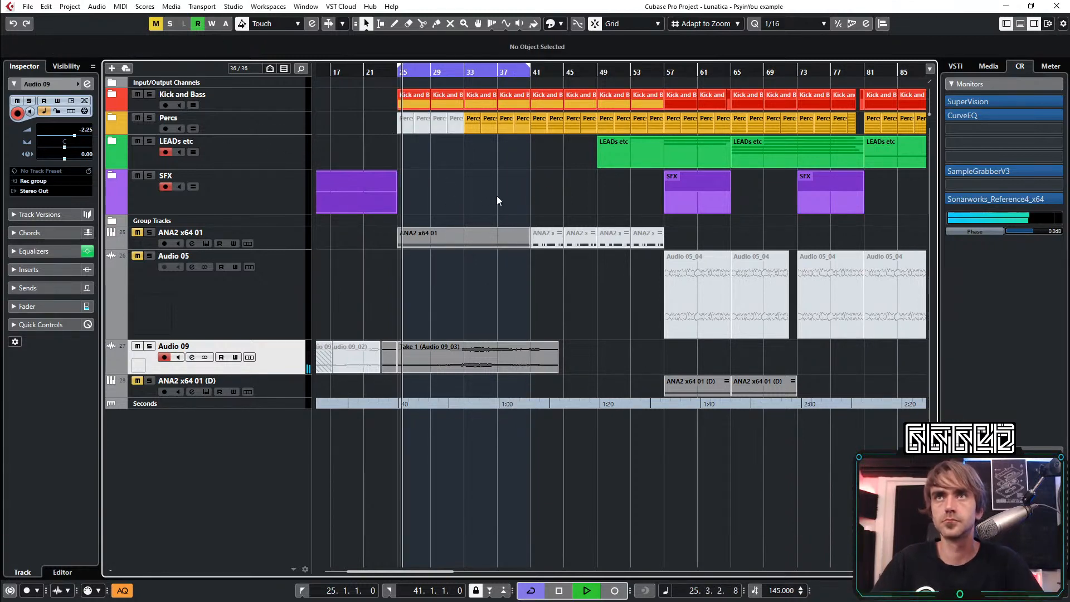
Remove the short leftover recording just before bar 25 on Audio 09, keeping Take 1
scroll(474, 177, up, 2)
scroll(470, 172, up, 2)
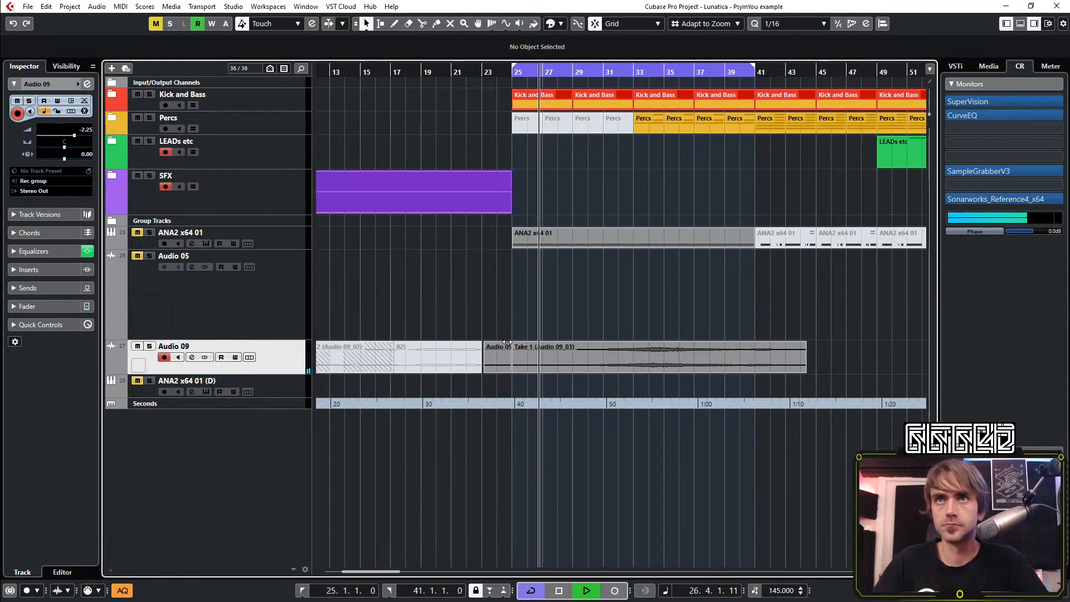
click(530, 361)
scroll(517, 334, right, 1)
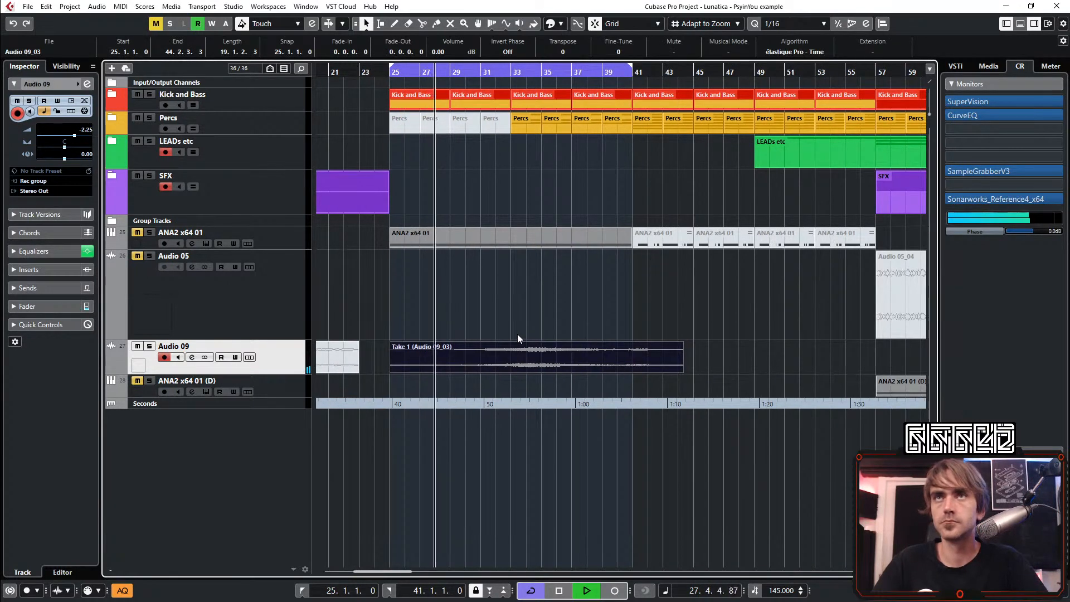
scroll(517, 334, down, 1)
scroll(467, 263, right, 1)
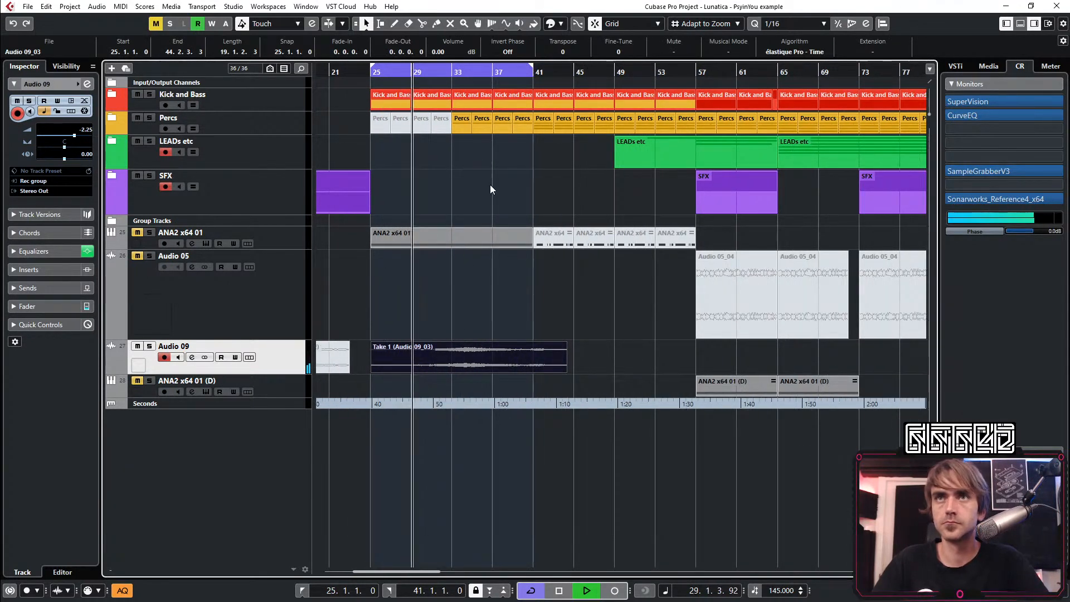
scroll(640, 373, up, 3)
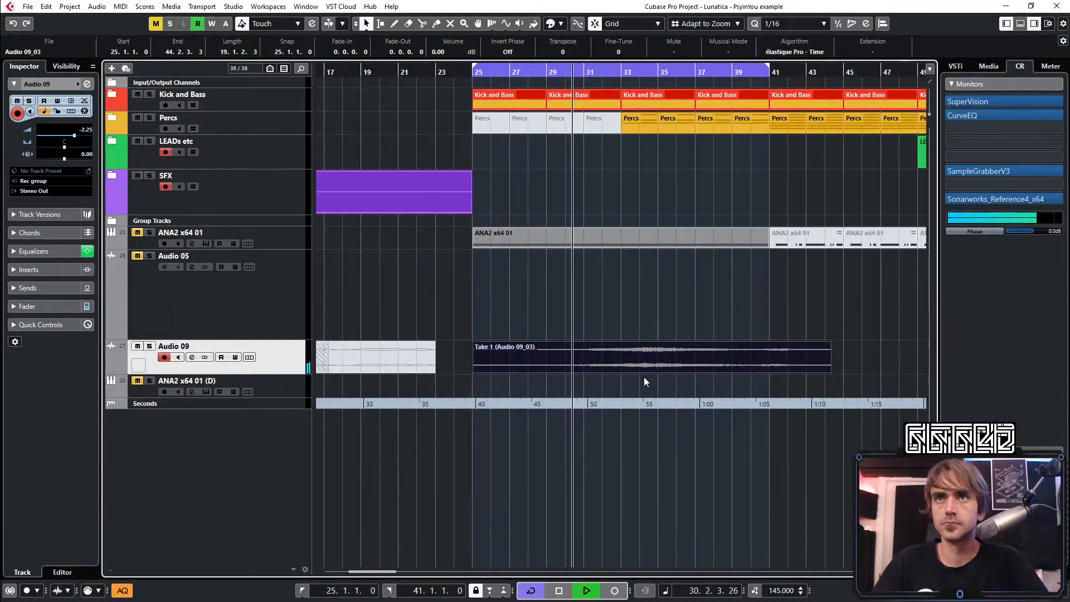
click(664, 191)
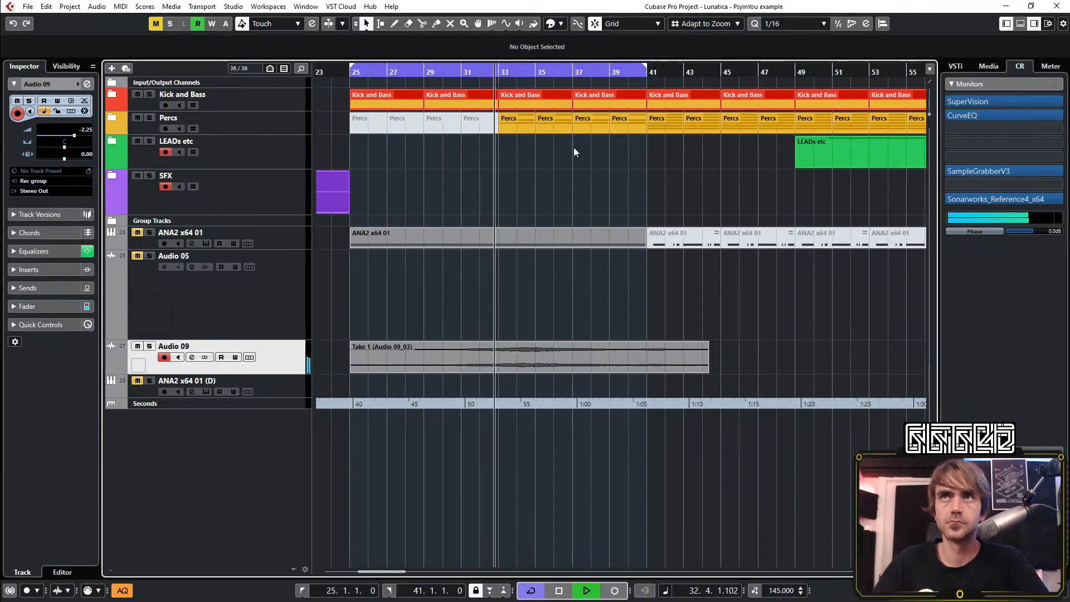
Move the cycle range to bars 41–57 and expand the LEADs etc folder
scroll(610, 169, down, 4)
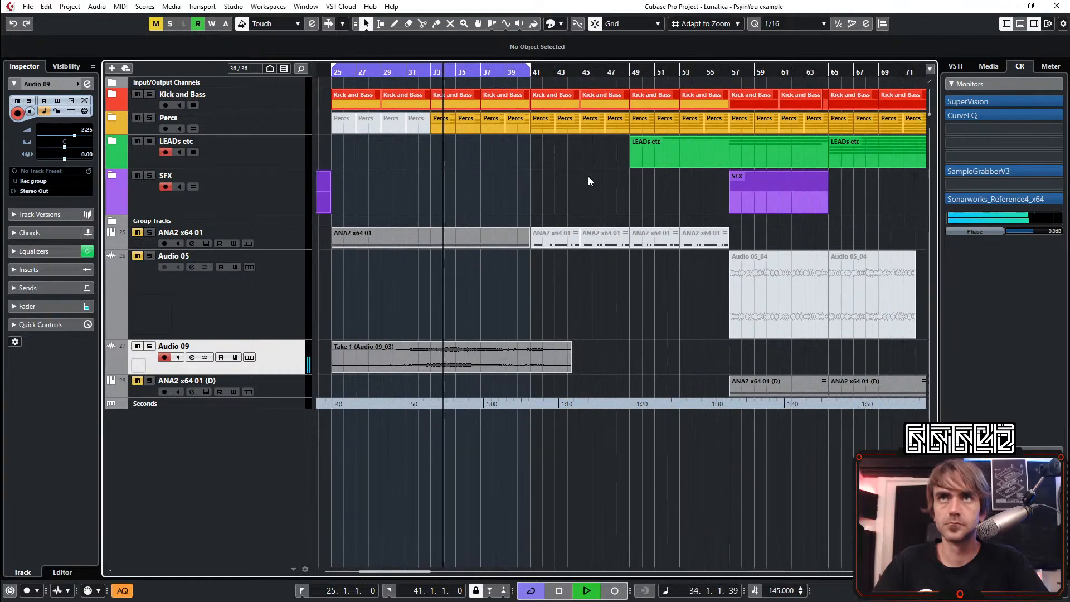
scroll(554, 146, down, 1)
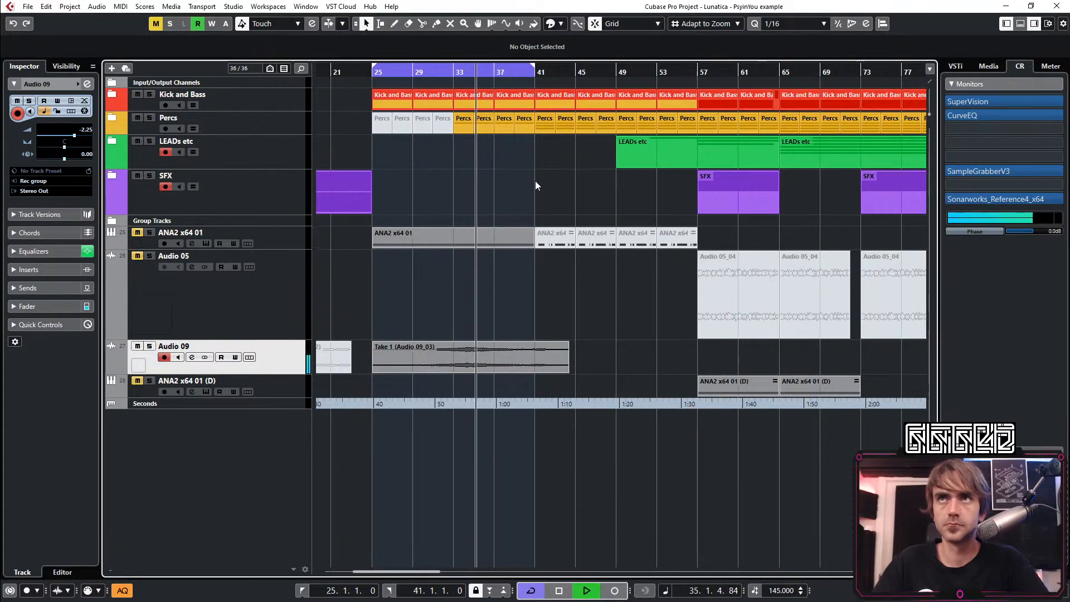
drag(472, 67, 637, 68)
click(117, 139)
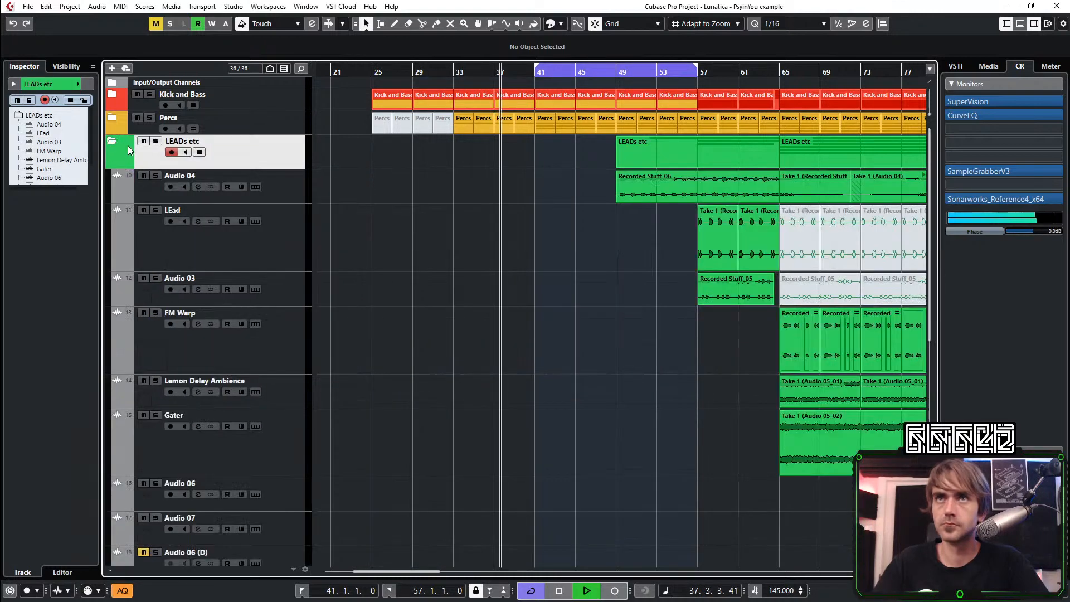
Copy the Recorded Stuff_06 event on Audio 04 to bar 41, trim it to about bar 50 and crossfade it into the original
drag(677, 191, 596, 192)
scroll(653, 205, up, 2)
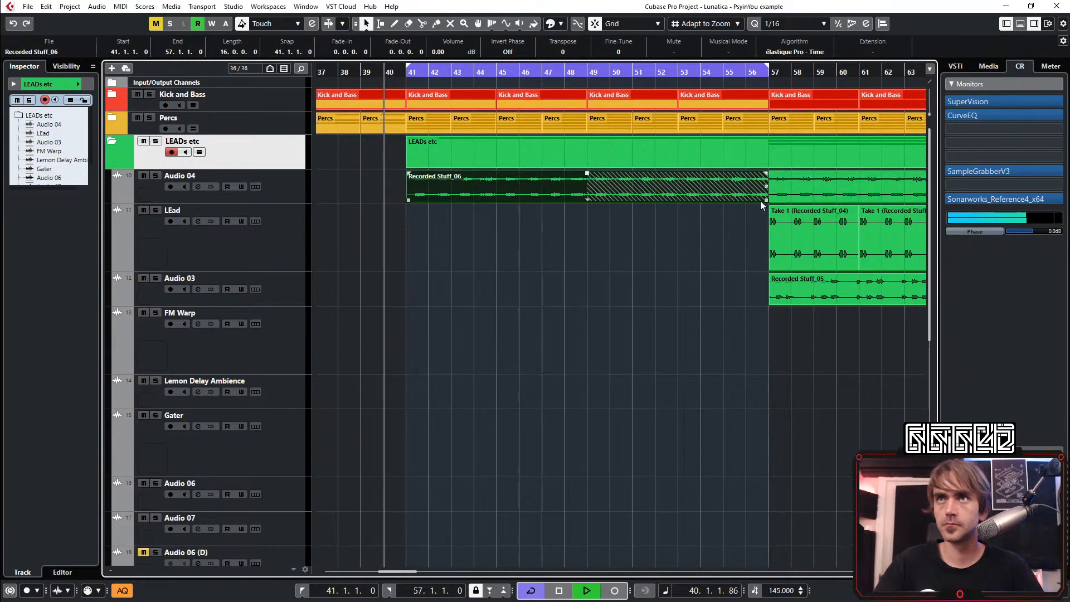
drag(763, 199, 603, 208)
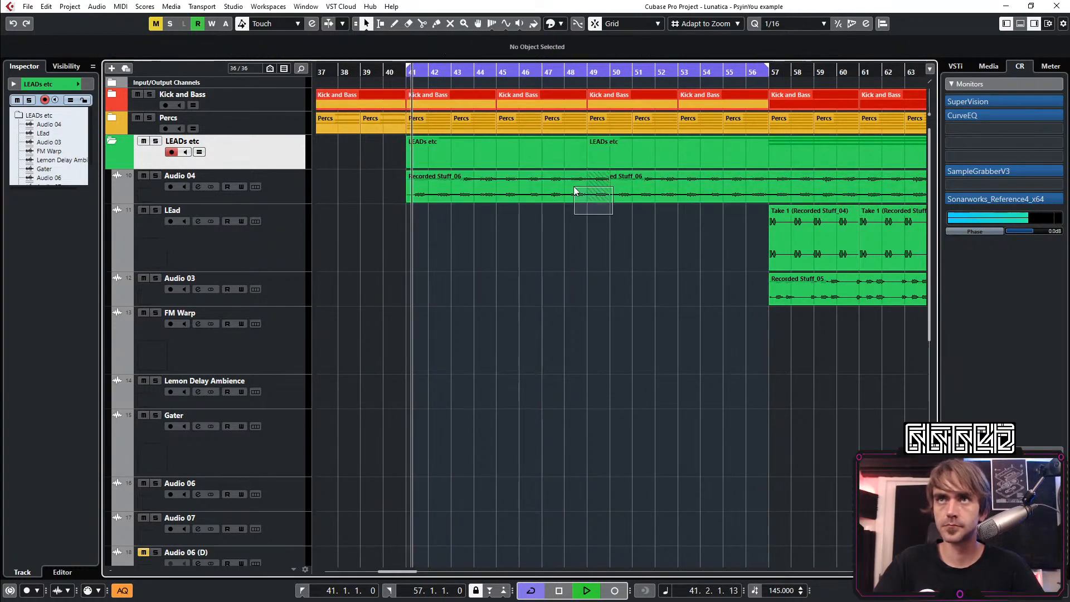
key(x)
click(556, 310)
Add FilterFreak1 as an insert above ColourCopy on the Audio 04 channel
scroll(608, 267, down, 3)
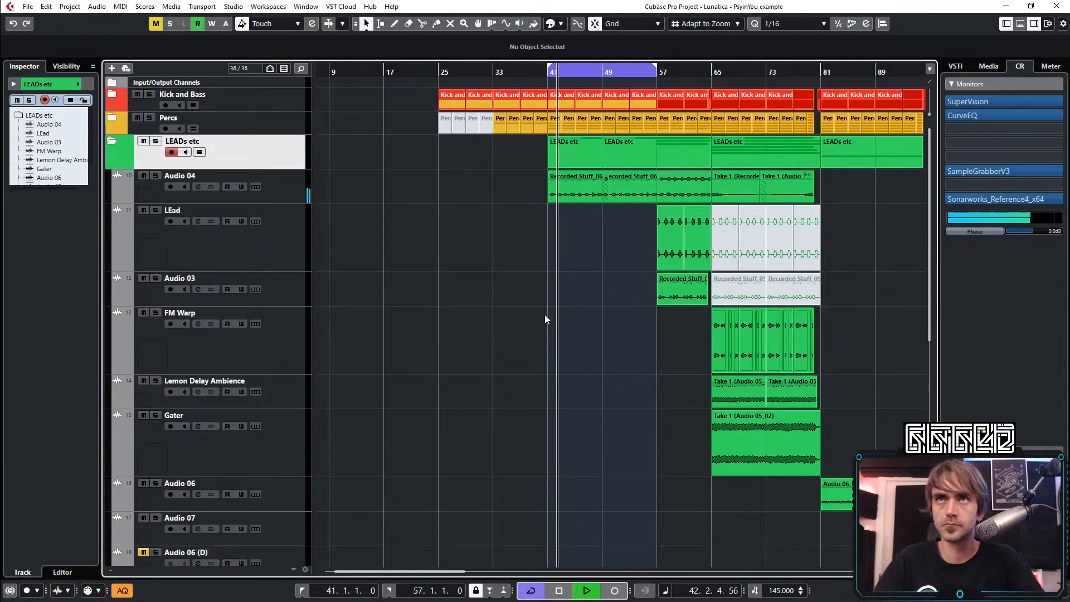
scroll(457, 312, up, 2)
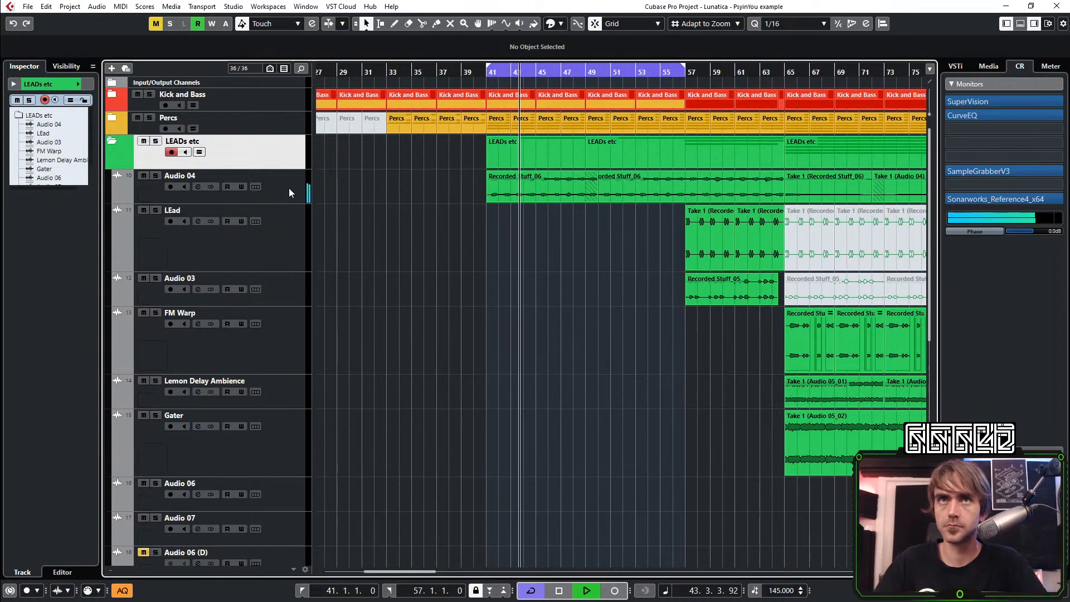
click(289, 188)
click(87, 83)
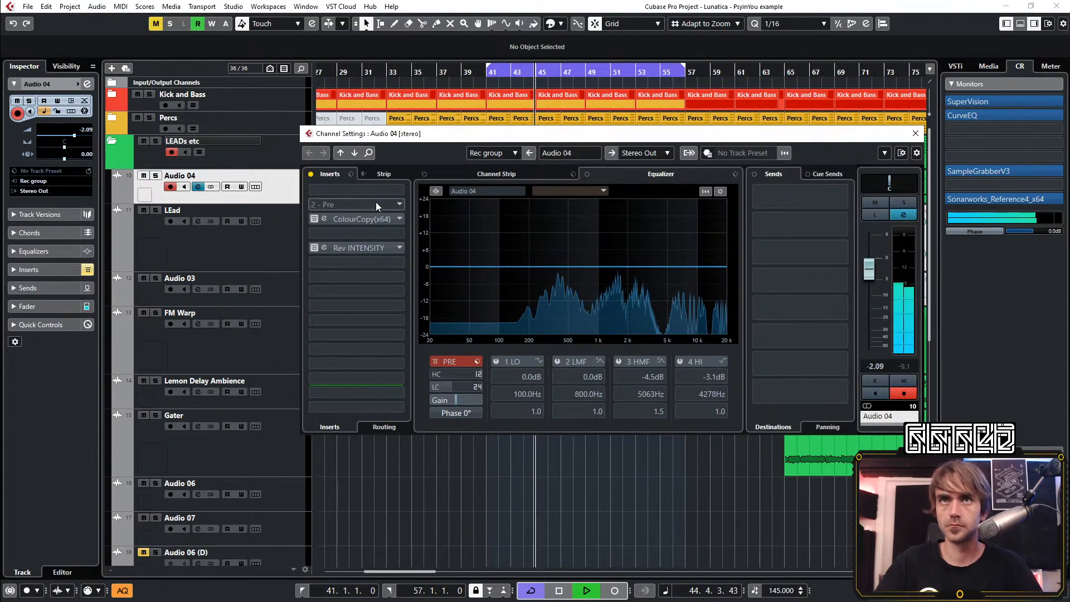
click(359, 208)
text(fil)
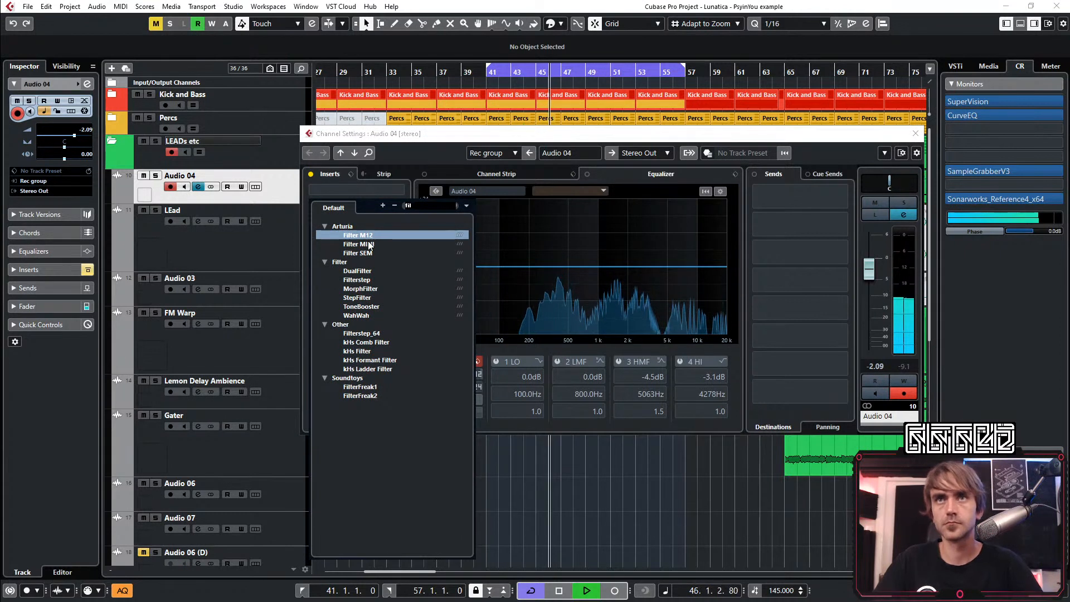
click(360, 387)
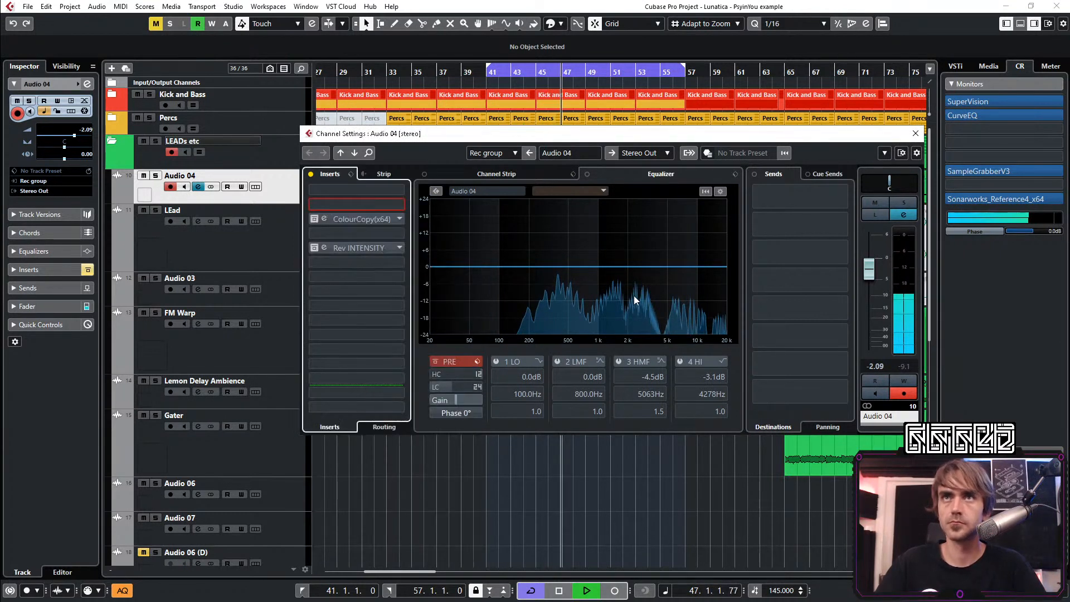
Play from just before bar 41, write automation for FilterFreak1's frequency on Audio 04, and close the plug-in
click(466, 82)
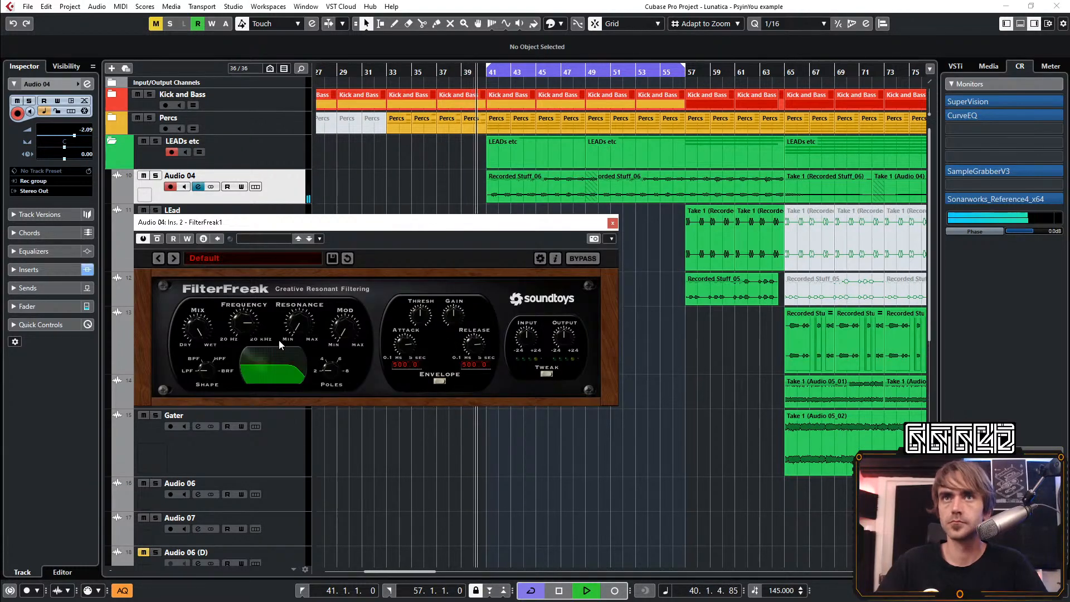
mouse_move(249, 328)
mouse_down()
mouse_move(236, 364)
mouse_move(256, 313)
mouse_up()
click(188, 239)
click(187, 238)
click(612, 223)
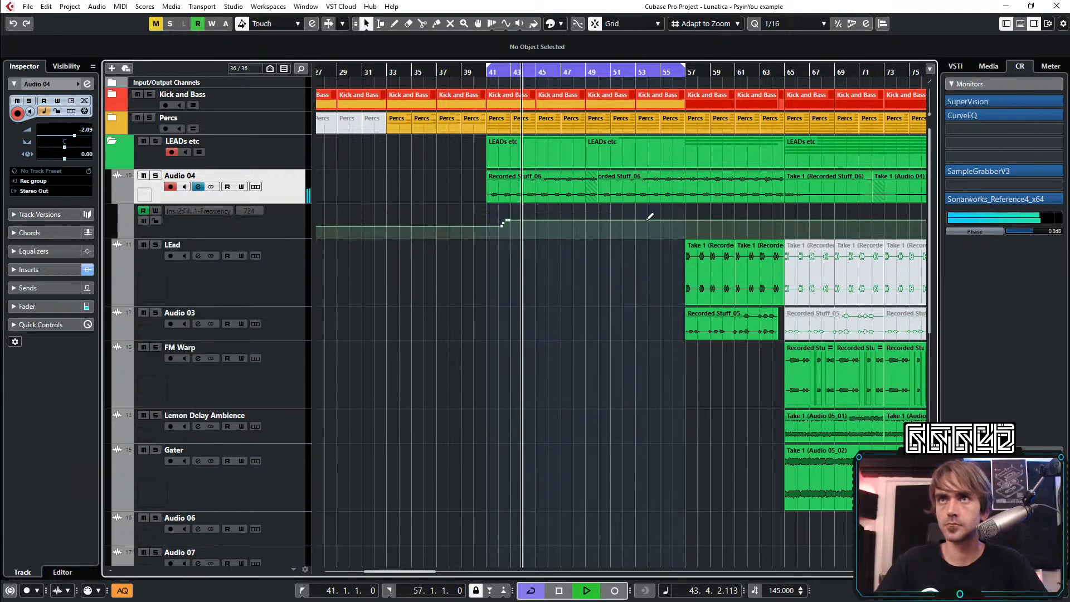
Shape Audio 04's FilterFreak1 frequency automation into one ramp from bar 41 up to 100 at bar 50, deleting the recorded points between
drag(649, 217, 598, 205)
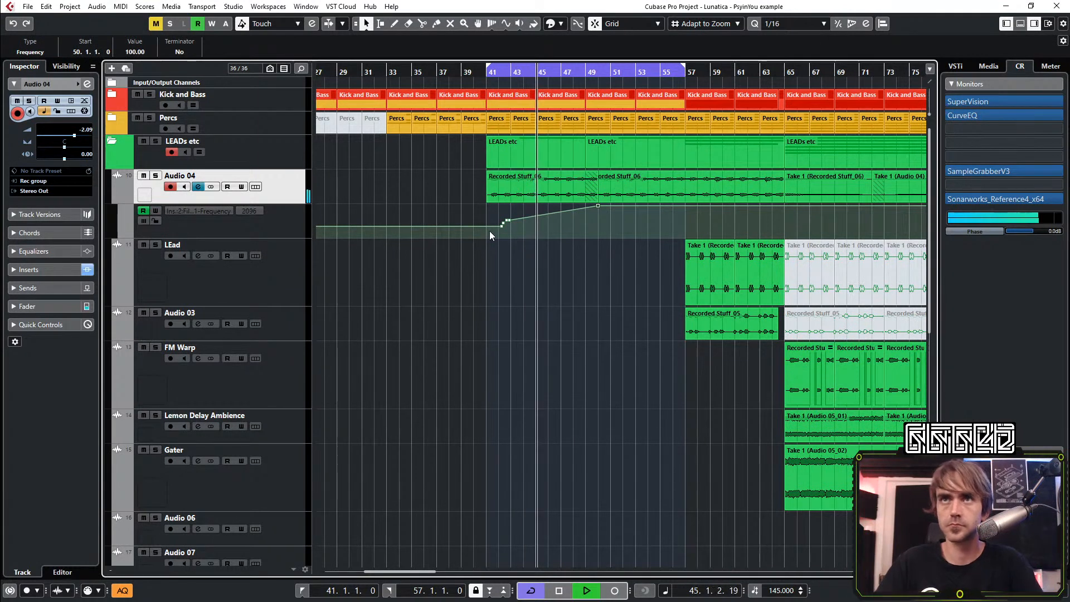
click(490, 235)
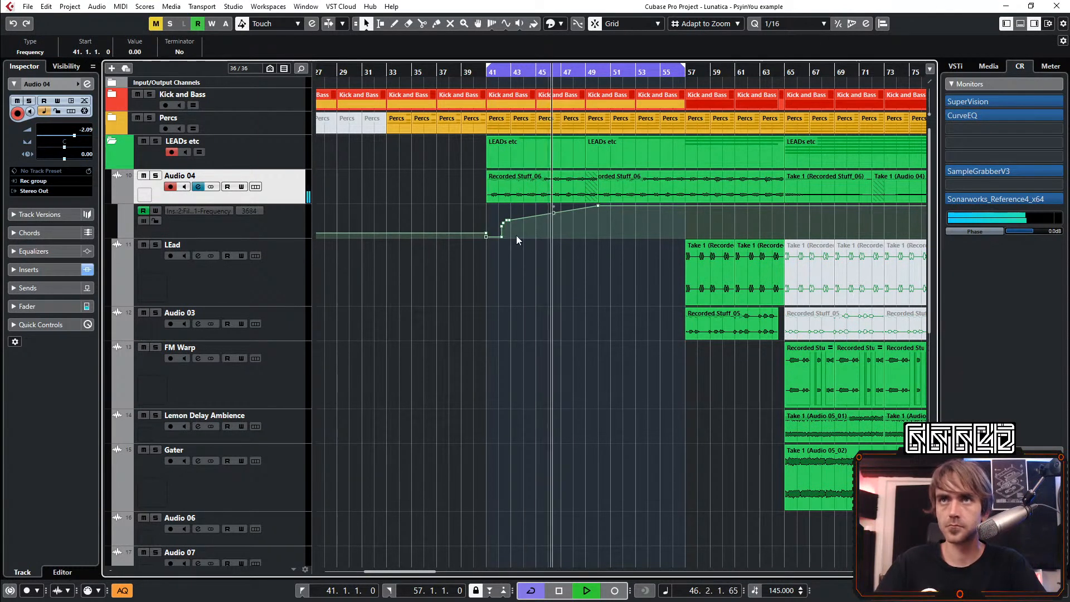
key(Delete)
drag(494, 213, 550, 329)
key(Delete)
key(space)
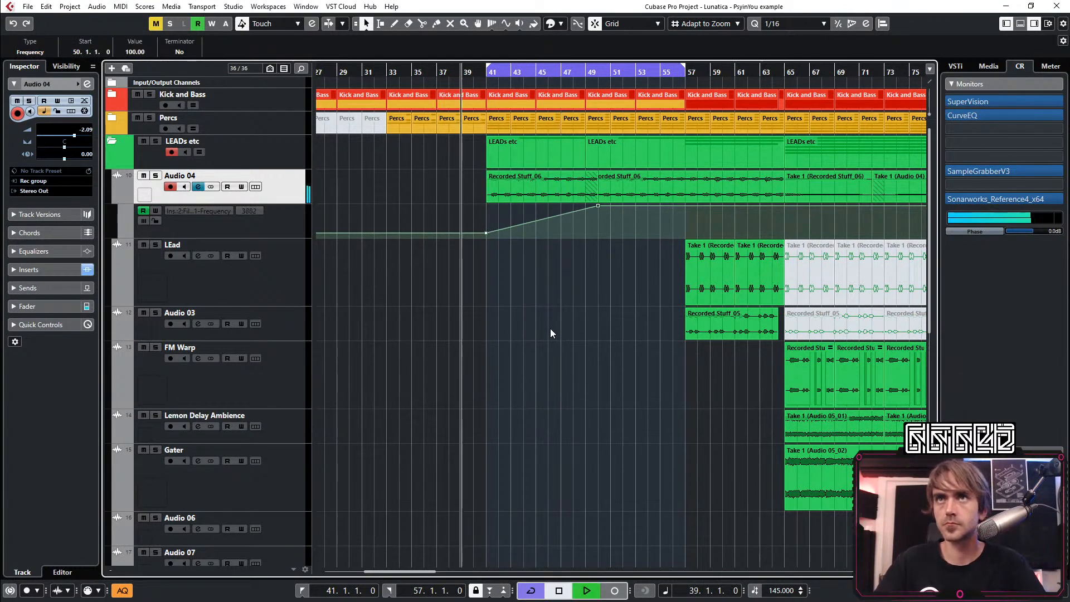
key(space)
Hide Audio 04's automation lane and collapse the LEADs etc folder
click(120, 196)
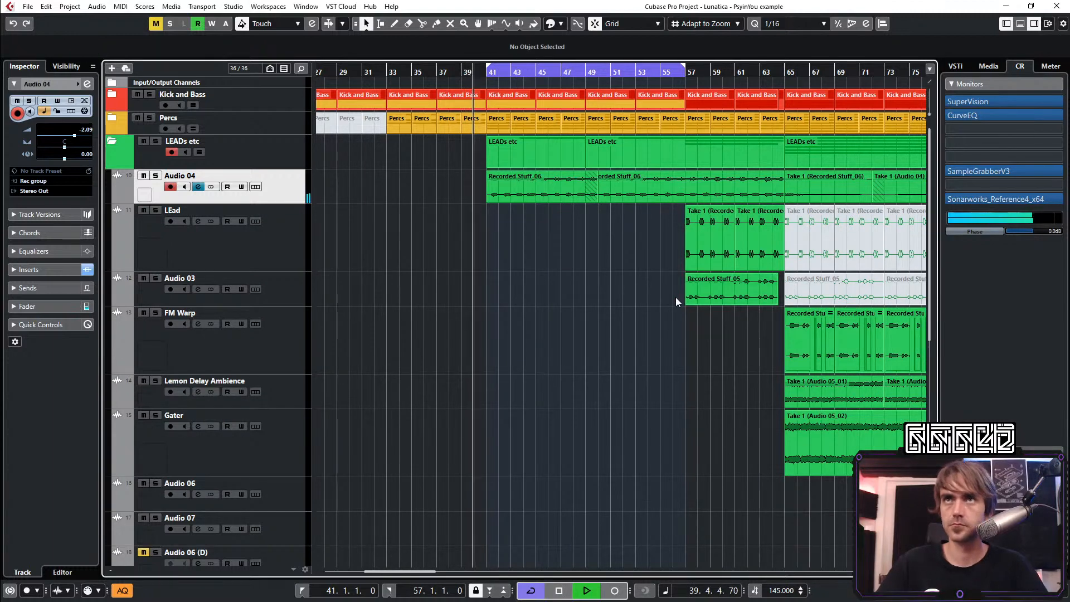
scroll(467, 348, up, 5)
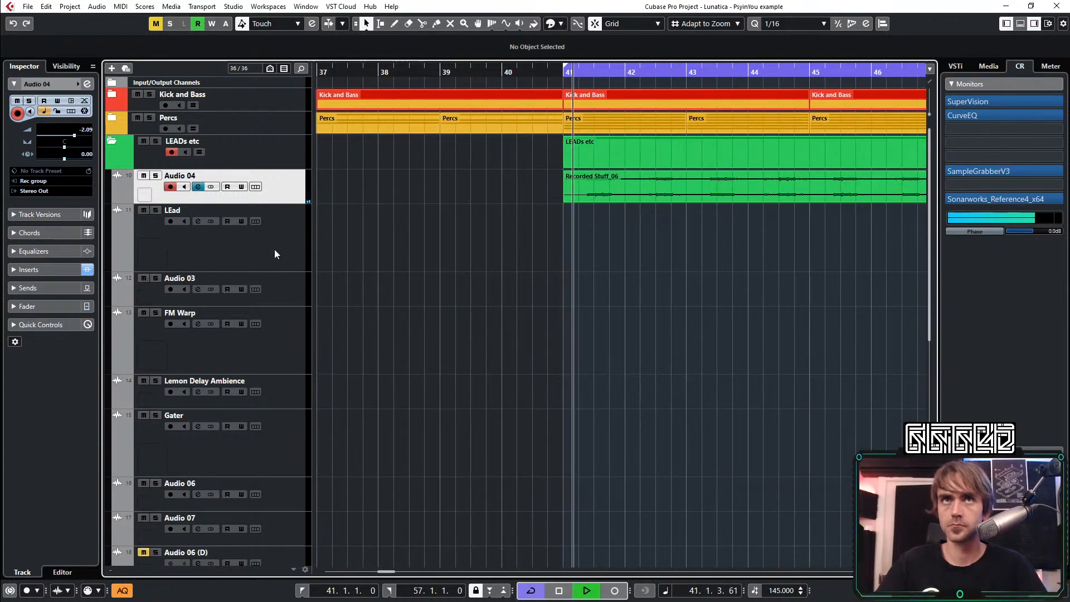
click(112, 141)
scroll(635, 279, down, 5)
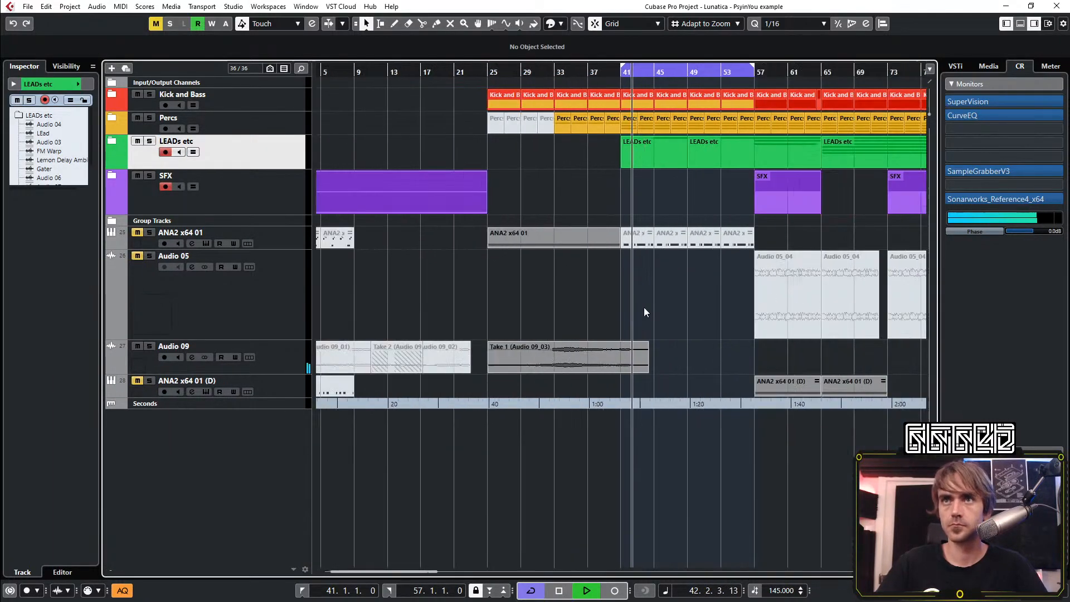
Play from around bar 37 and try a fade-out of about three and a half bars on the Audio 09 event ending after bar 44
scroll(655, 315, up, 2)
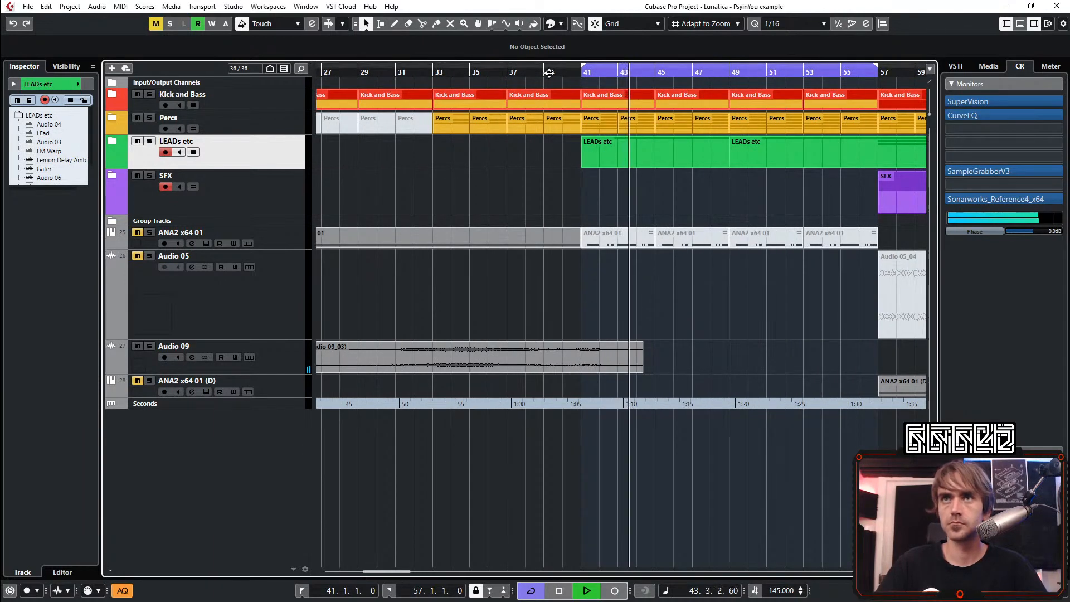
drag(500, 72, 474, 128)
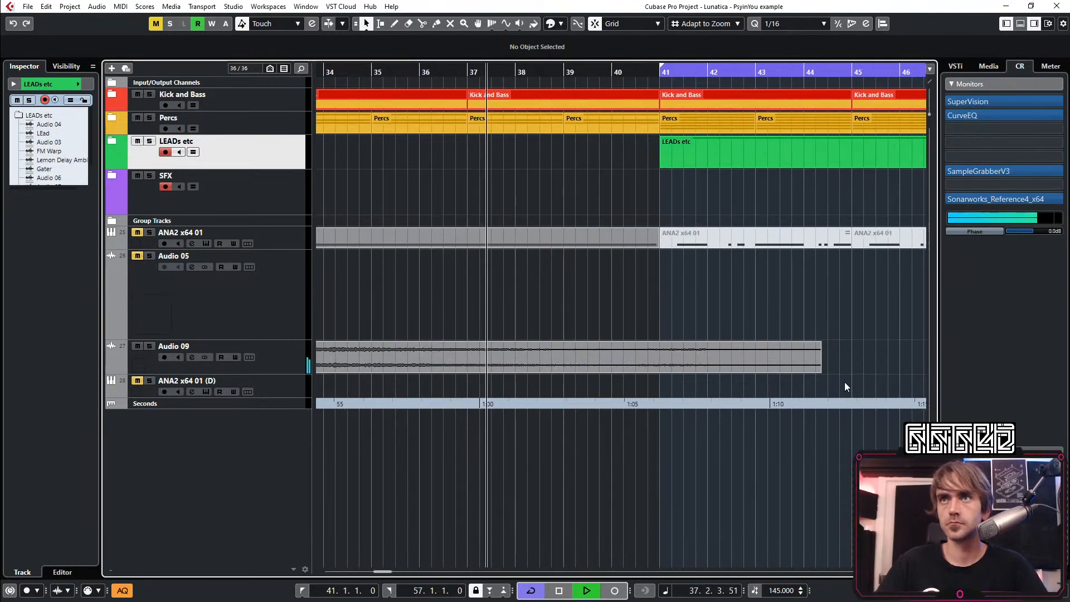
drag(818, 344, 643, 345)
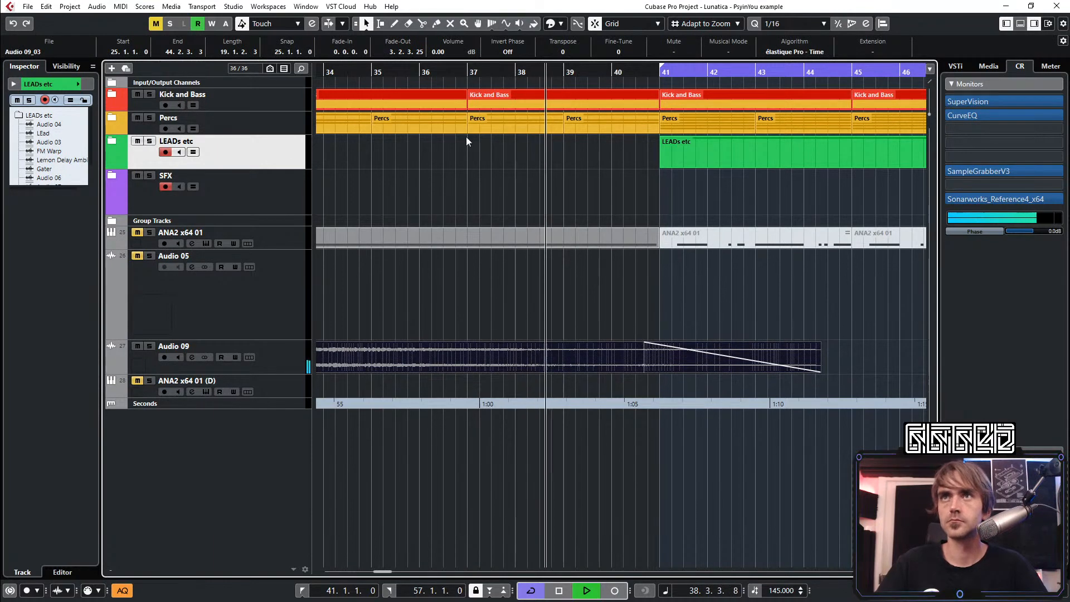
Shorten the Kick and Bass and Percs parts before bar 41 so both end halfway through bar 40
scroll(652, 118, up, 1)
click(648, 124)
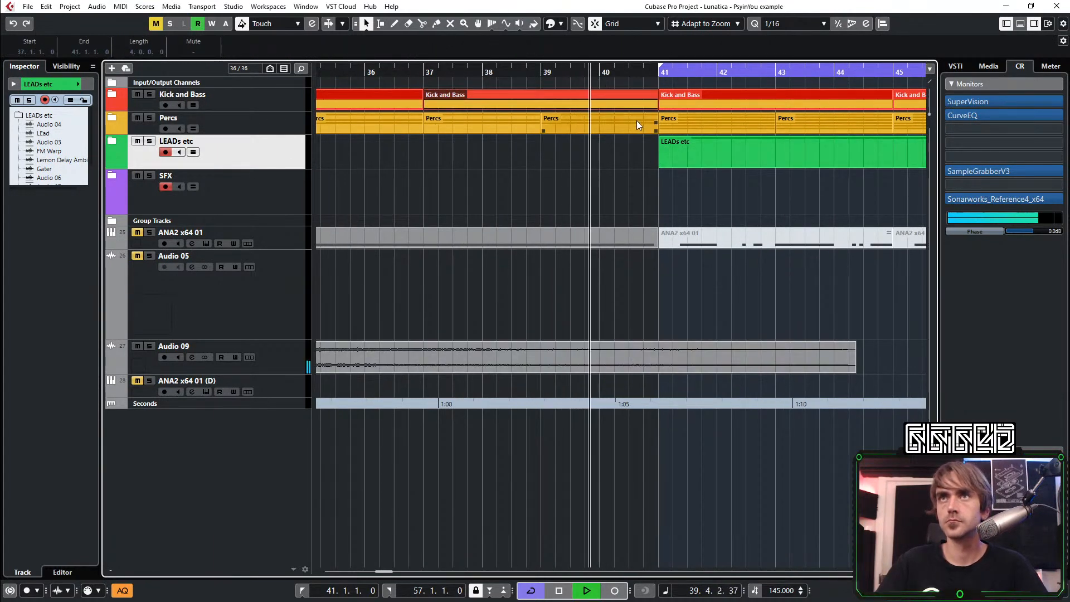
shift+click(637, 124)
drag(656, 131, 628, 133)
click(626, 158)
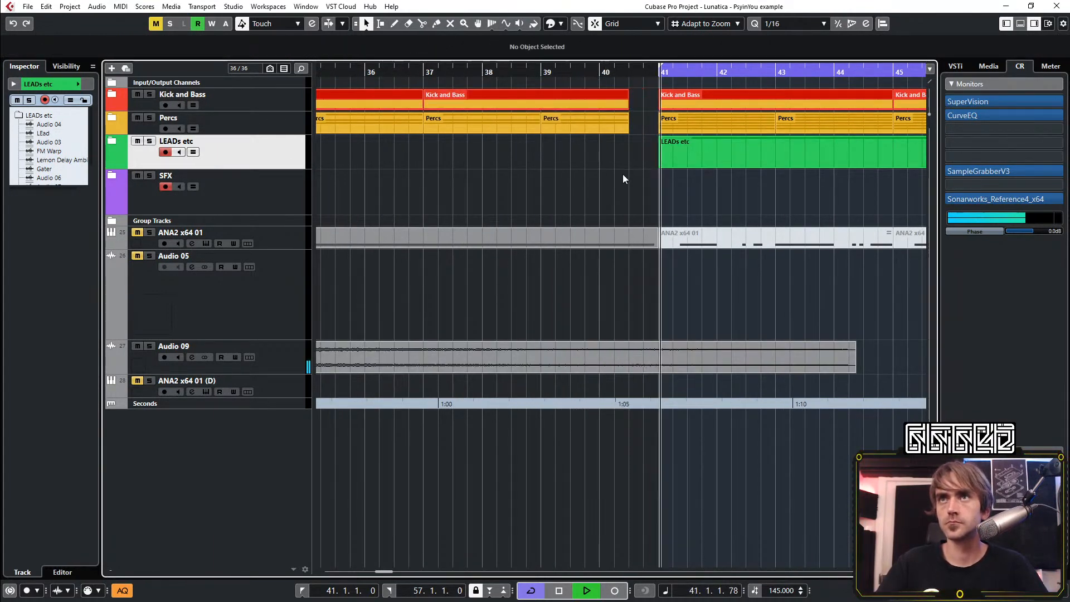
Trim the end of the Audio 09 event to 40.3.1.0, matching the drum gap before bar 41
scroll(623, 178, down, 3)
click(655, 366)
drag(627, 343, 620, 368)
scroll(620, 373, up, 3)
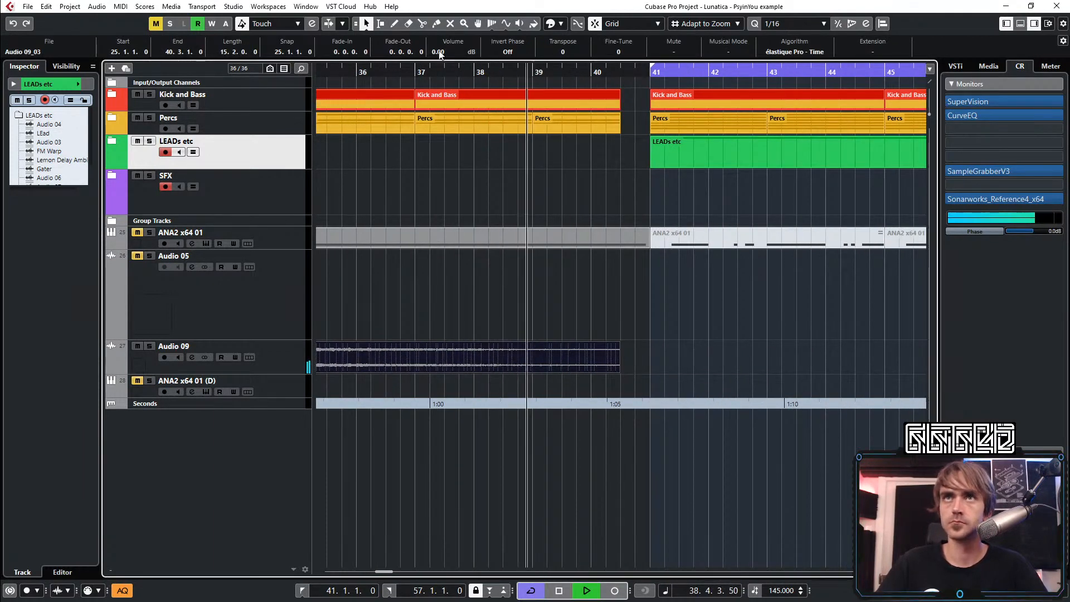
scroll(745, 341, down, 8)
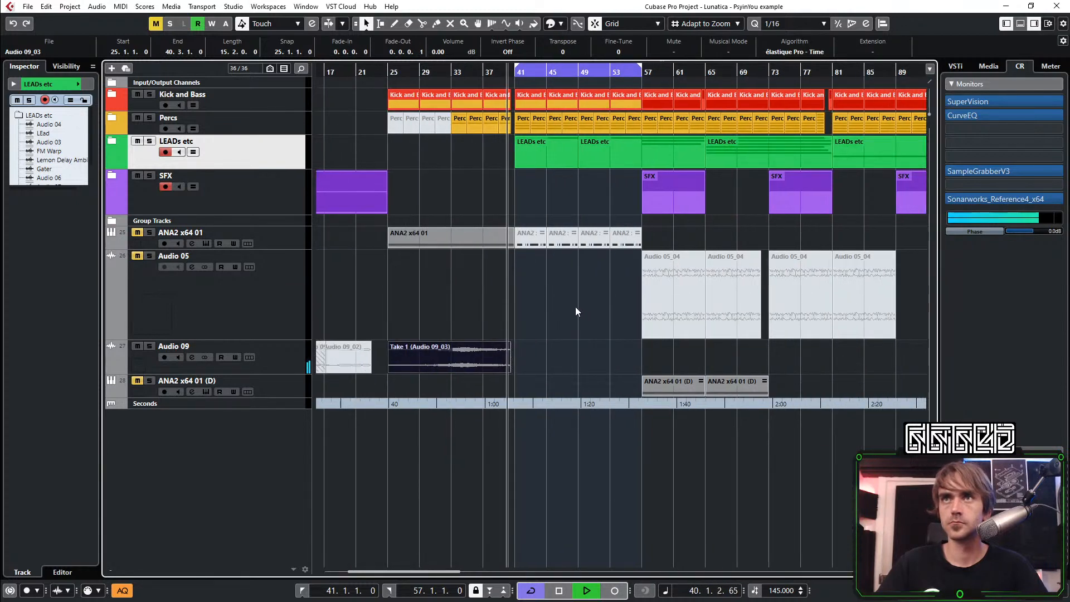
click(575, 308)
scroll(499, 290, up, 3)
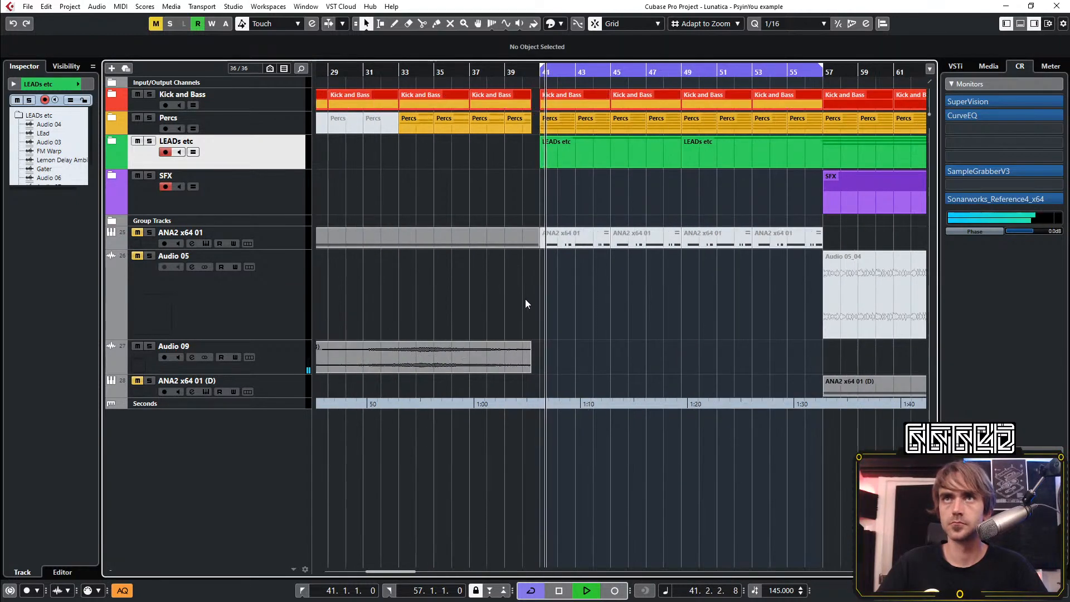
Expand the SFX folder, copy the Recorded Stuff_02 event on Audio 02 from bar 57 to bar 33, and collapse the folder
scroll(482, 202, down, 4)
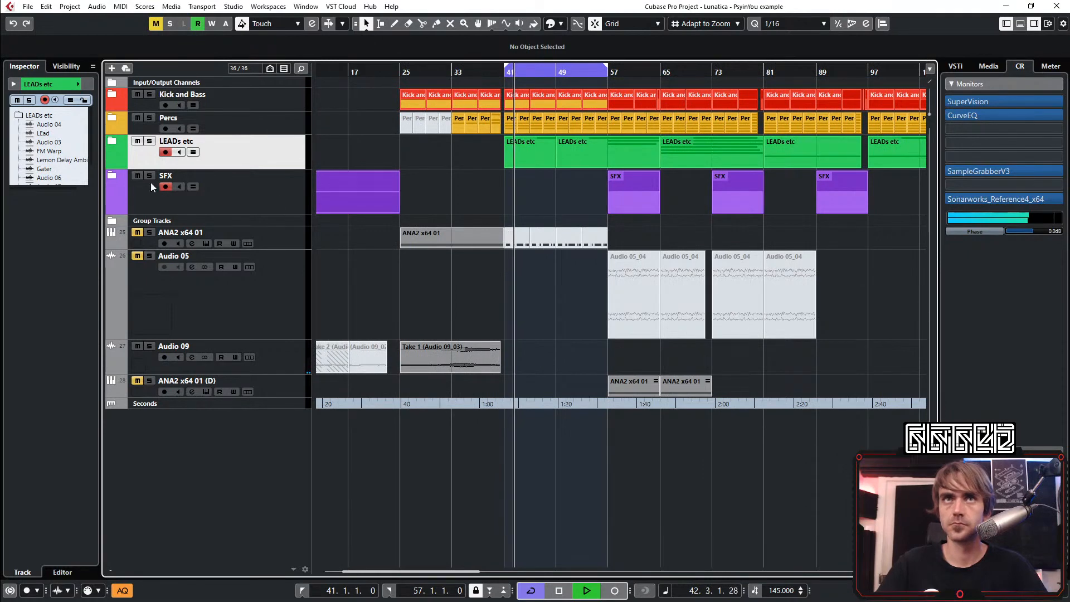
click(115, 176)
scroll(613, 243, up, 2)
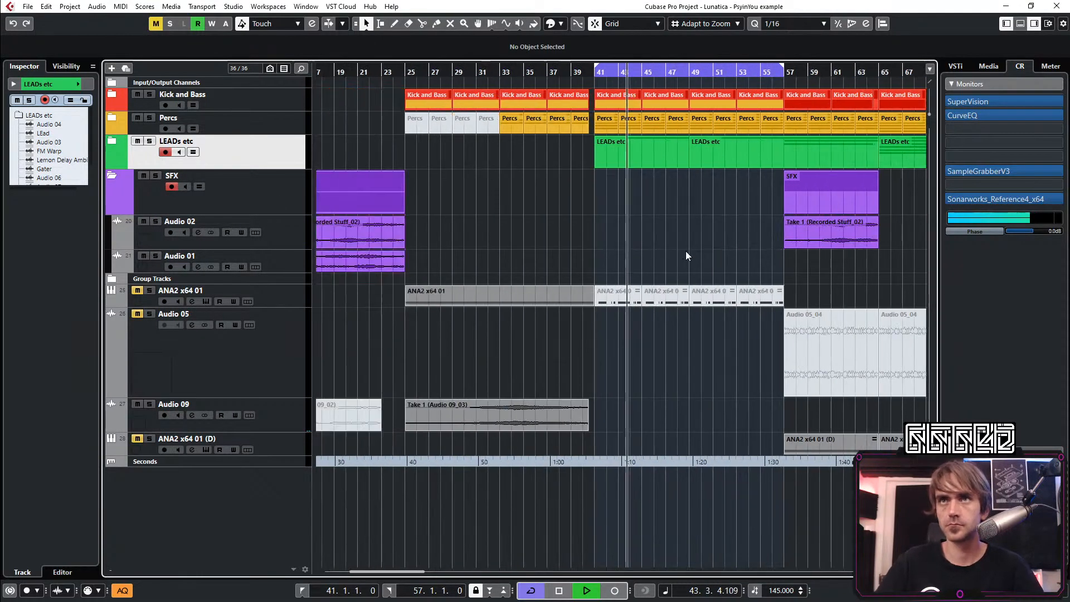
drag(824, 237, 546, 229)
scroll(587, 242, up, 7)
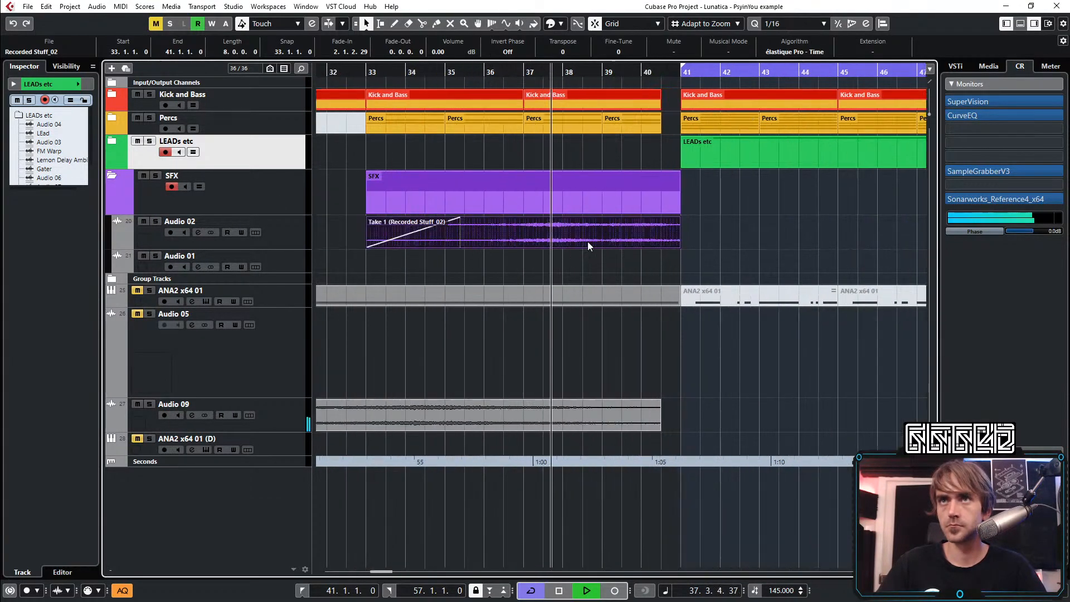
scroll(691, 259, down, 12)
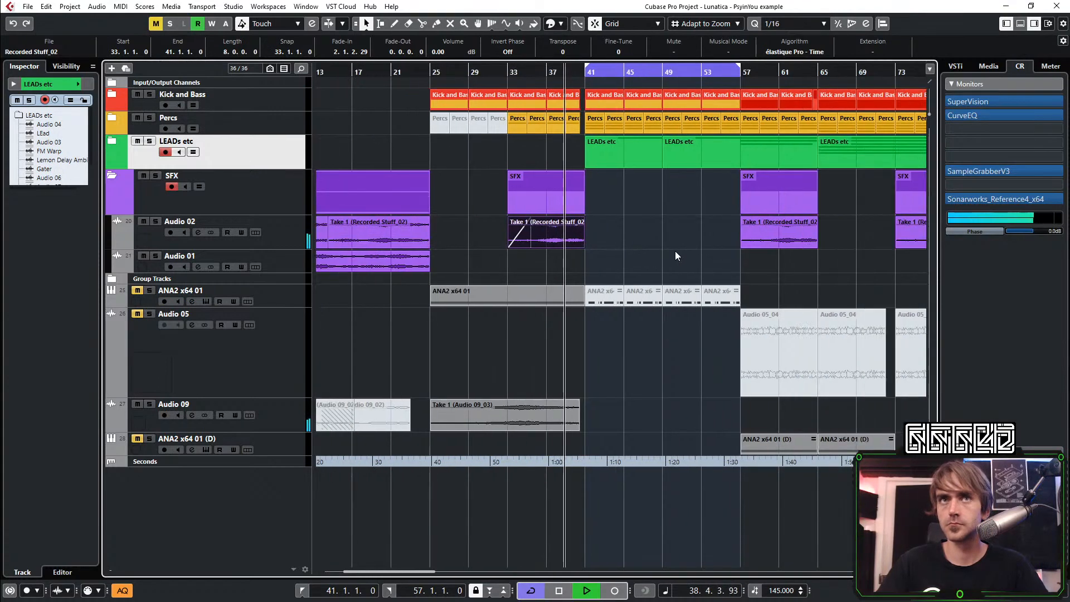
scroll(459, 220, up, 3)
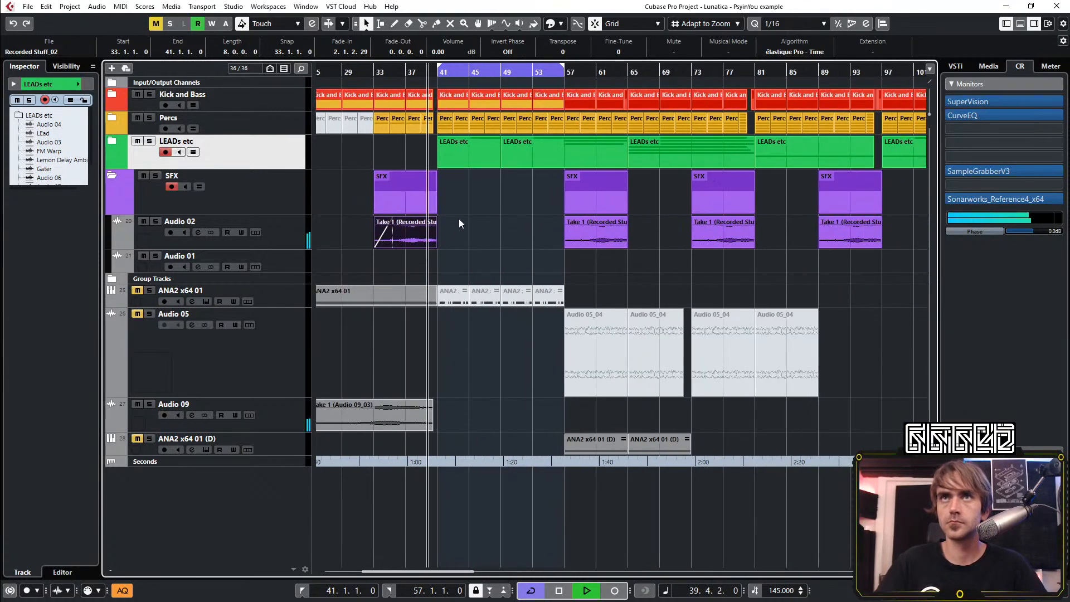
click(113, 175)
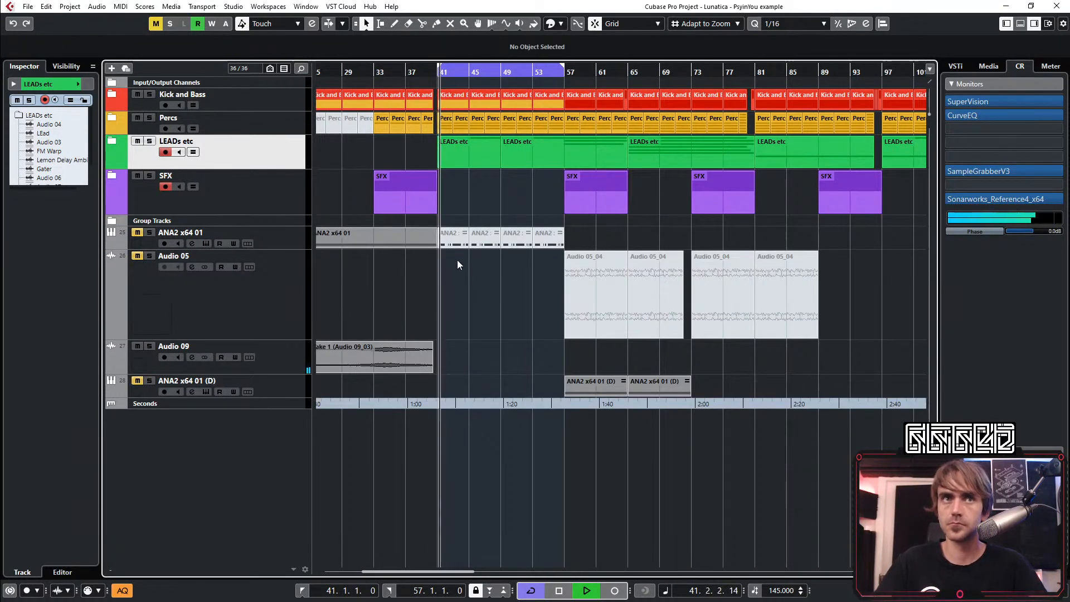
Expand the LEADs etc folder, copy the LEad event from bar 57 to bar 41, and trim the copy down to its first short hit
scroll(407, 234, left, 3)
click(114, 143)
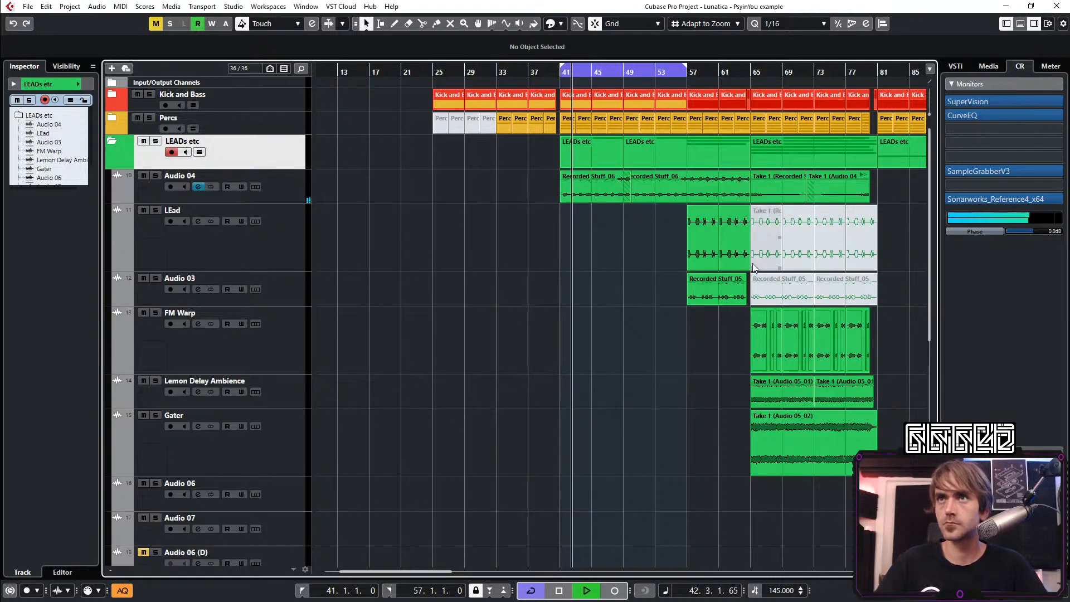
drag(694, 245, 567, 245)
scroll(551, 268, up, 5)
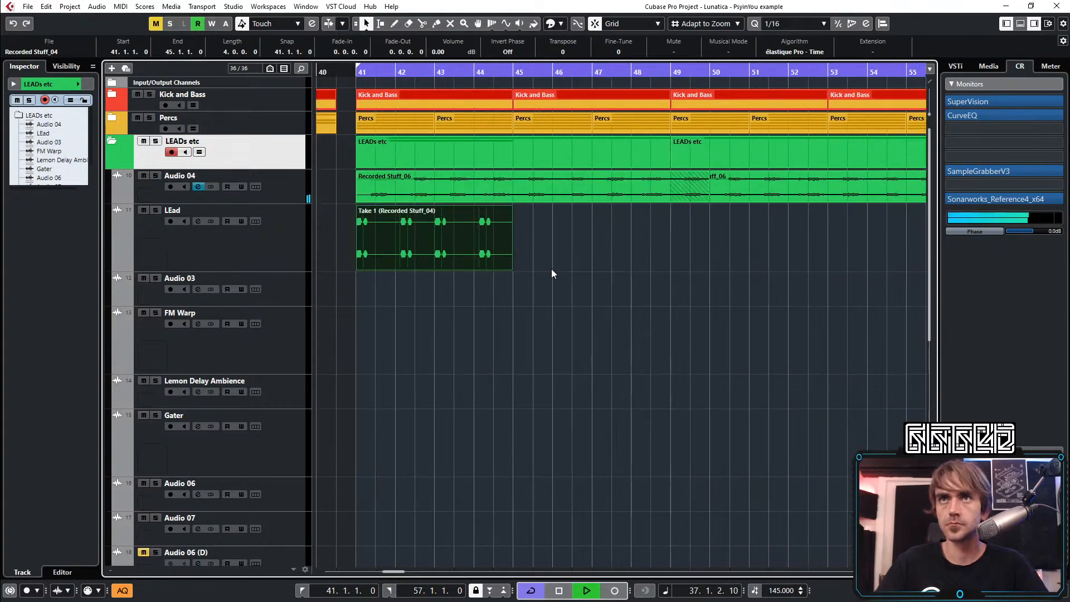
click(540, 293)
drag(677, 275, 428, 273)
ctrl+scroll(461, 278, up, 3)
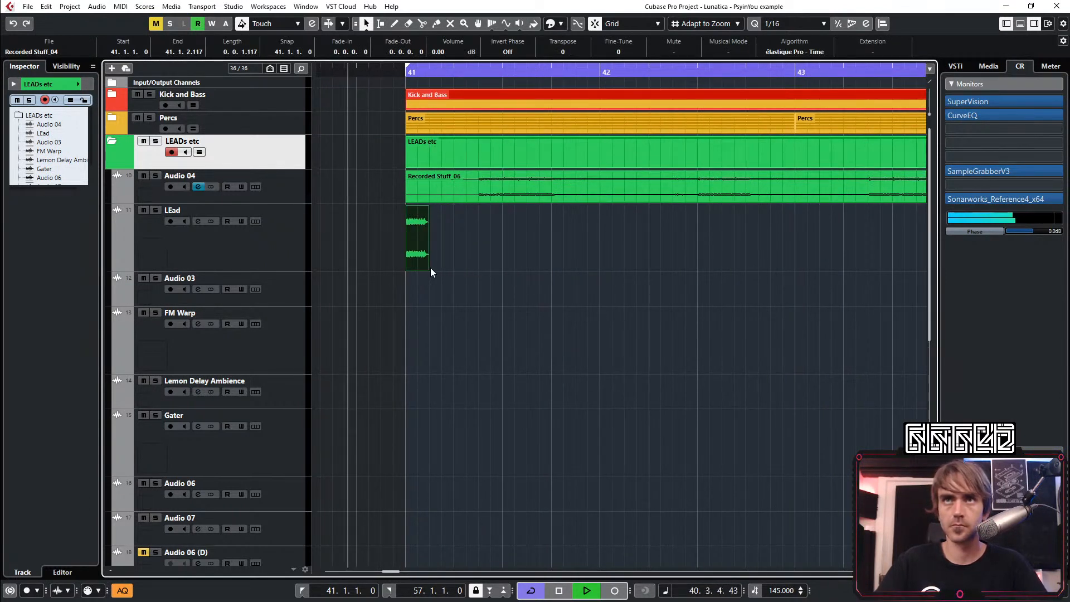
Copy the short LEad hit to bars 45, 49 and 53, and collapse the LEADs etc folder
ctrl+scroll(476, 282, down, 5)
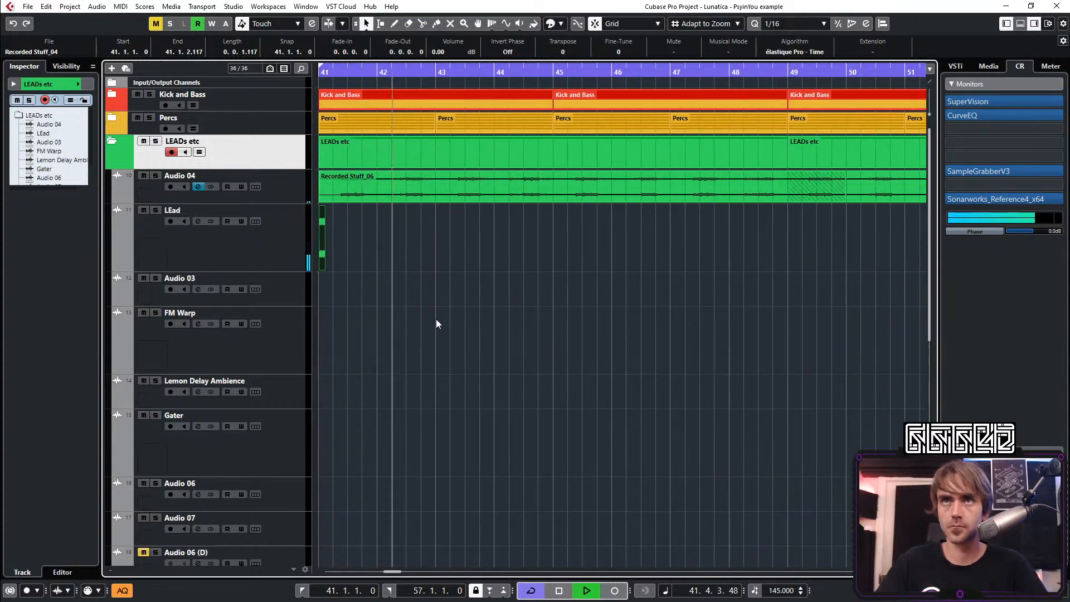
ctrl+scroll(403, 293, up, 2)
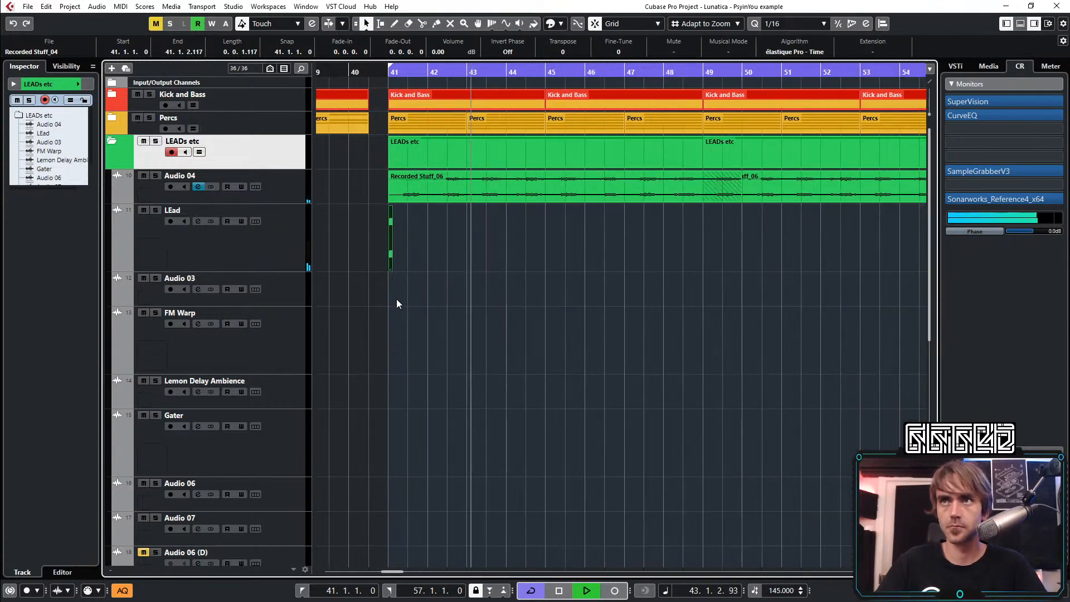
drag(391, 239, 496, 258)
ctrl+scroll(558, 313, down, 3)
scroll(555, 311, left, 3)
ctrl+scroll(473, 319, down, 2)
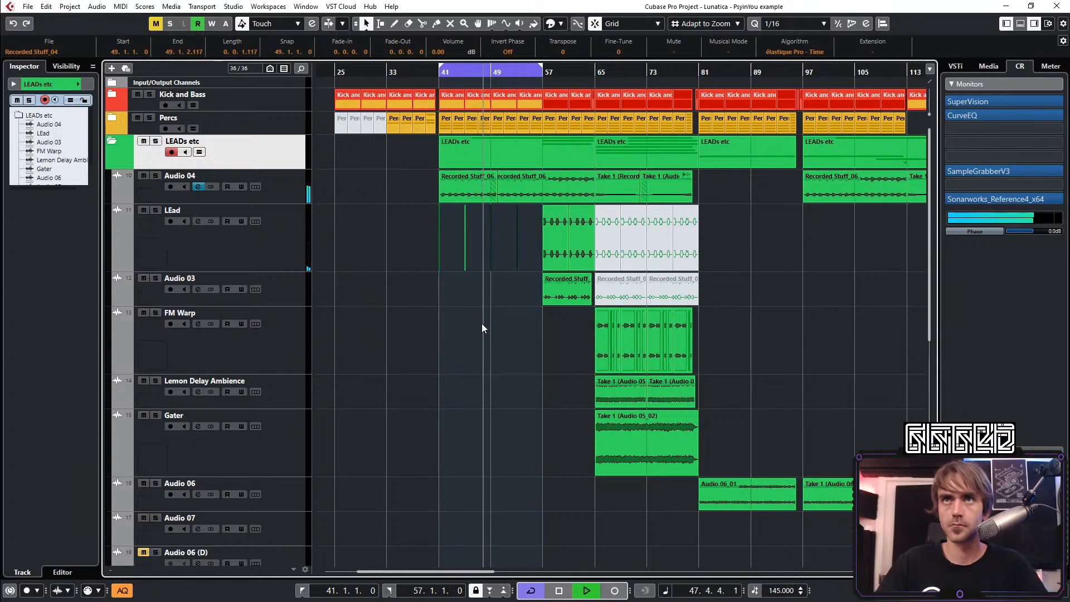
click(112, 142)
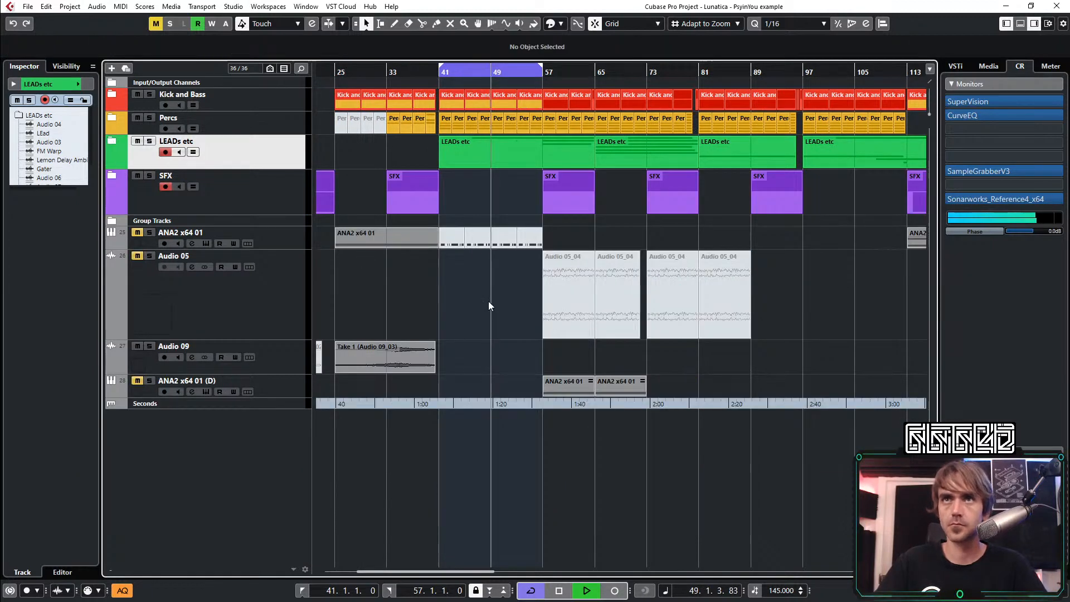
Turn off cycle playback, shorten the Kick and Bass and Percs parts before bar 57 to end at bar 56, and play through the gap
scroll(487, 301, left, 3)
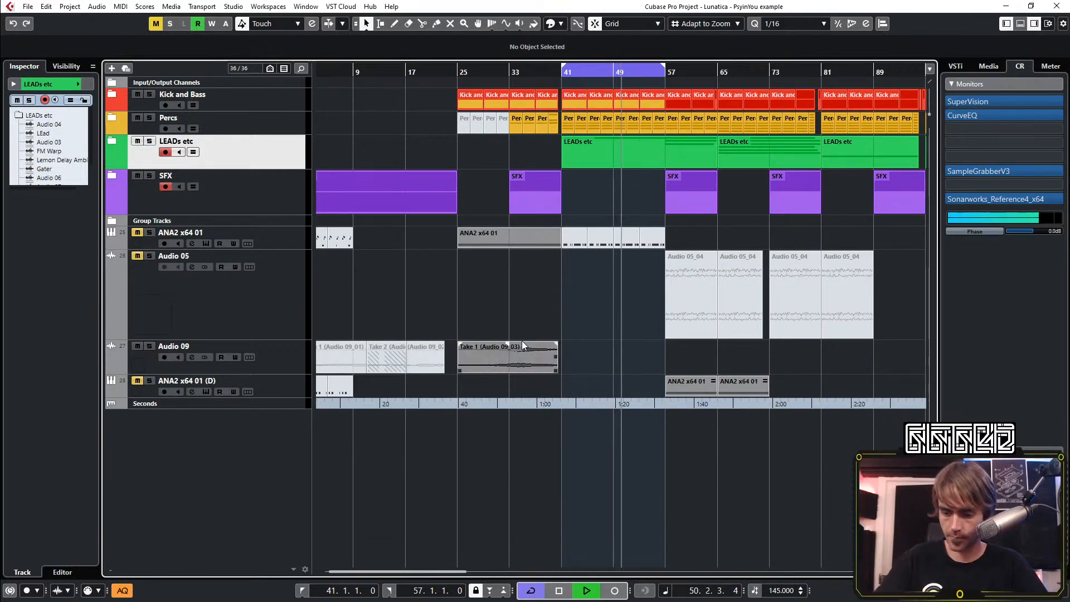
ctrl+scroll(611, 241, down, 3)
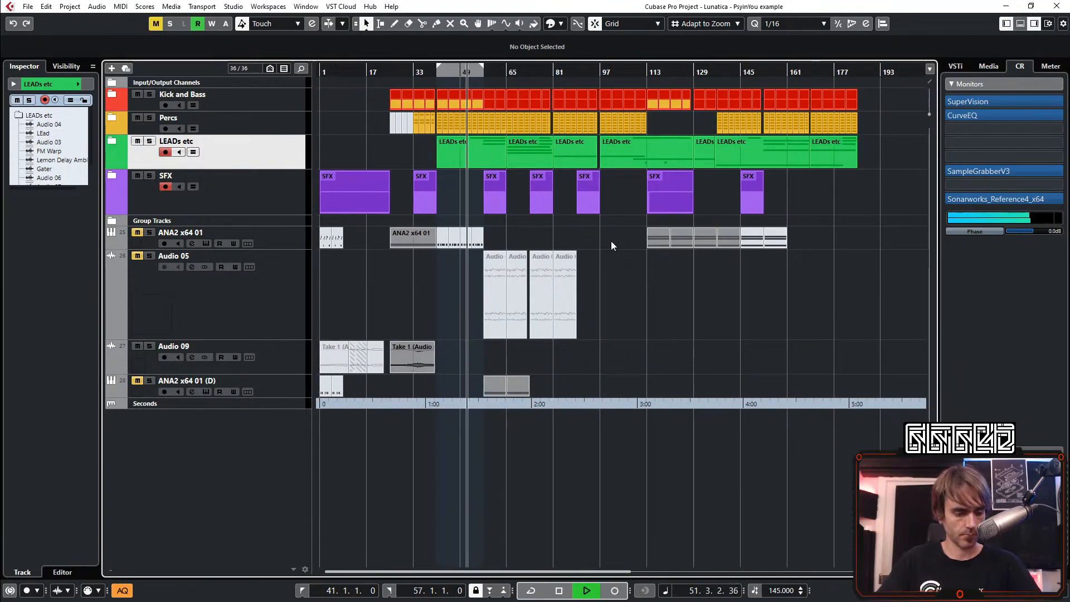
ctrl+scroll(526, 240, up, 5)
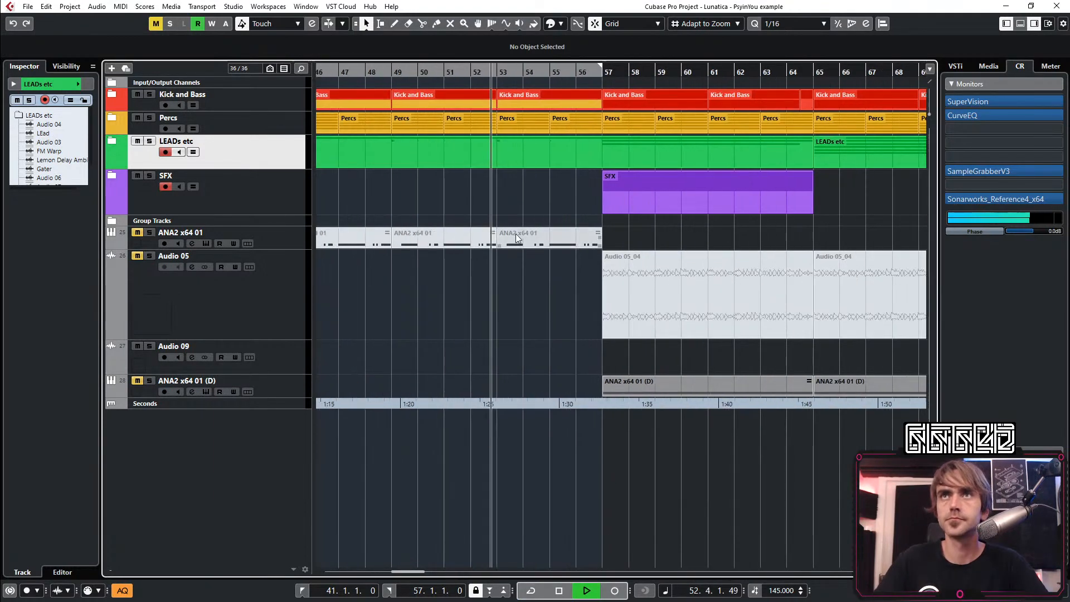
ctrl+scroll(525, 239, up, 1)
click(543, 105)
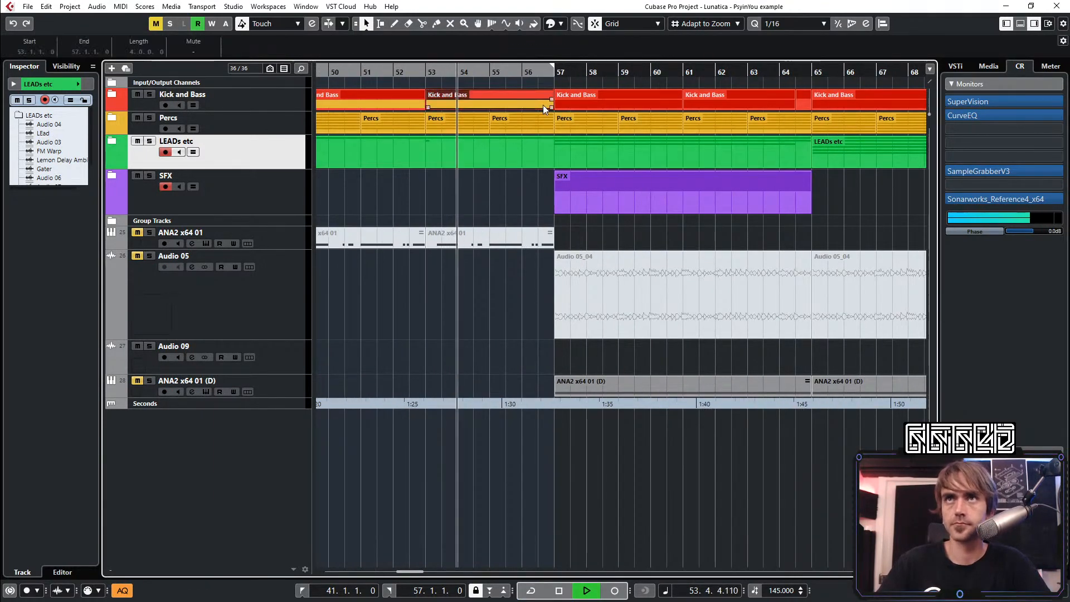
drag(552, 131, 521, 131)
click(527, 199)
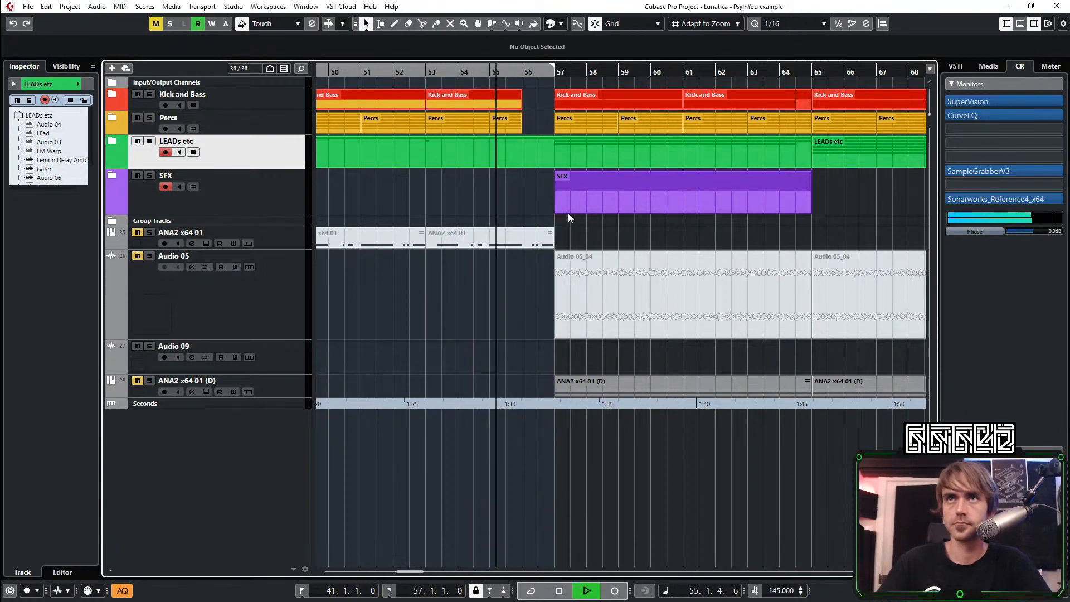
ctrl+scroll(510, 186, up, 2)
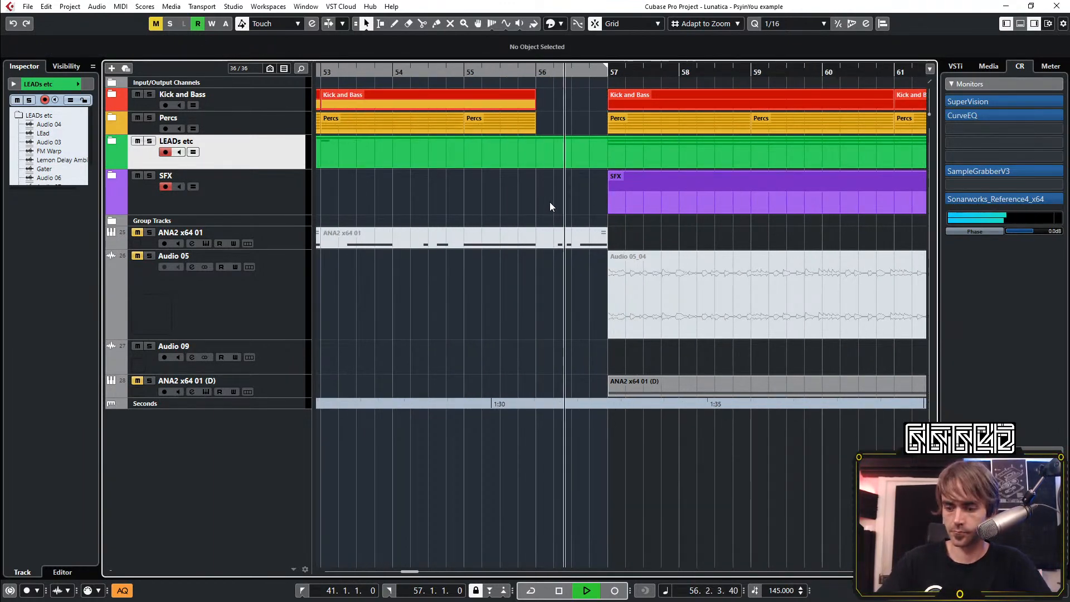
ctrl+scroll(549, 201, down, 3)
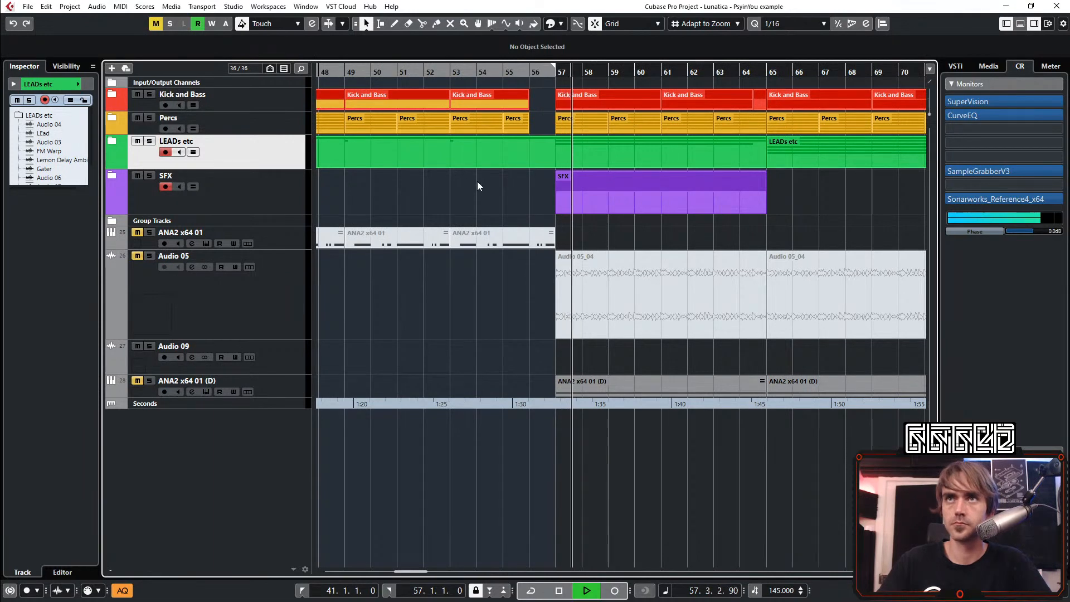
ctrl+scroll(477, 181, down, 1)
ctrl+scroll(473, 195, down, 1)
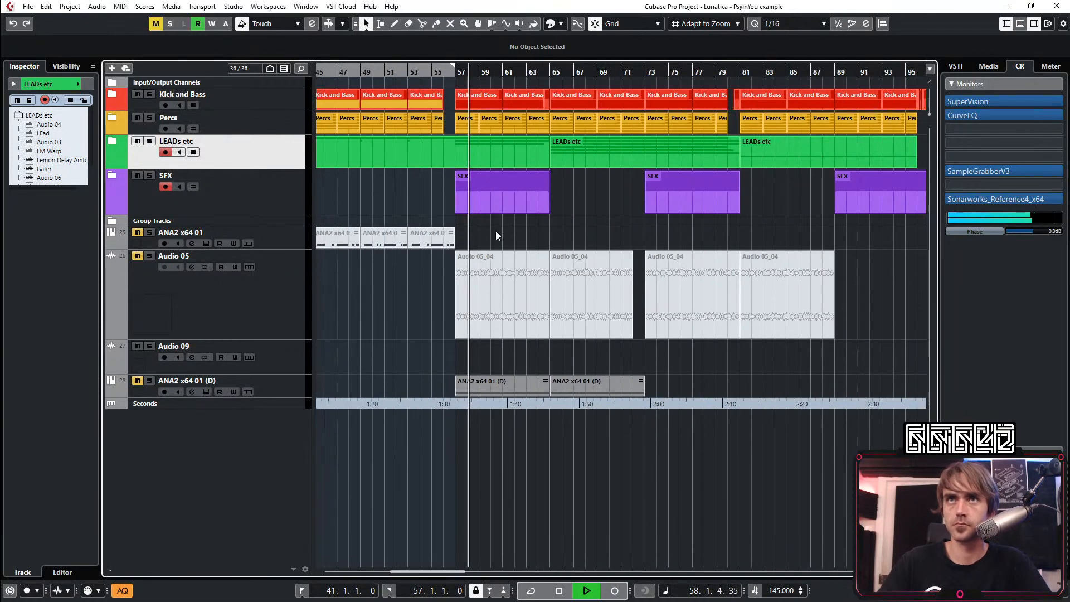
Expand the LEADs etc folder and mute the two long LEad events between bars 57 and 65
click(112, 140)
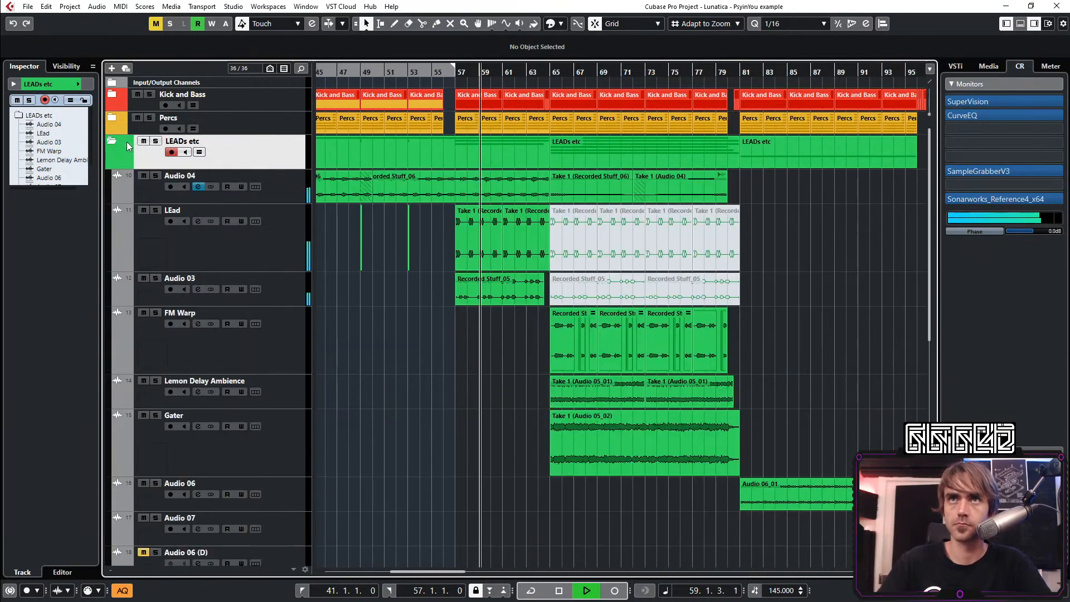
key(7)
click(474, 245)
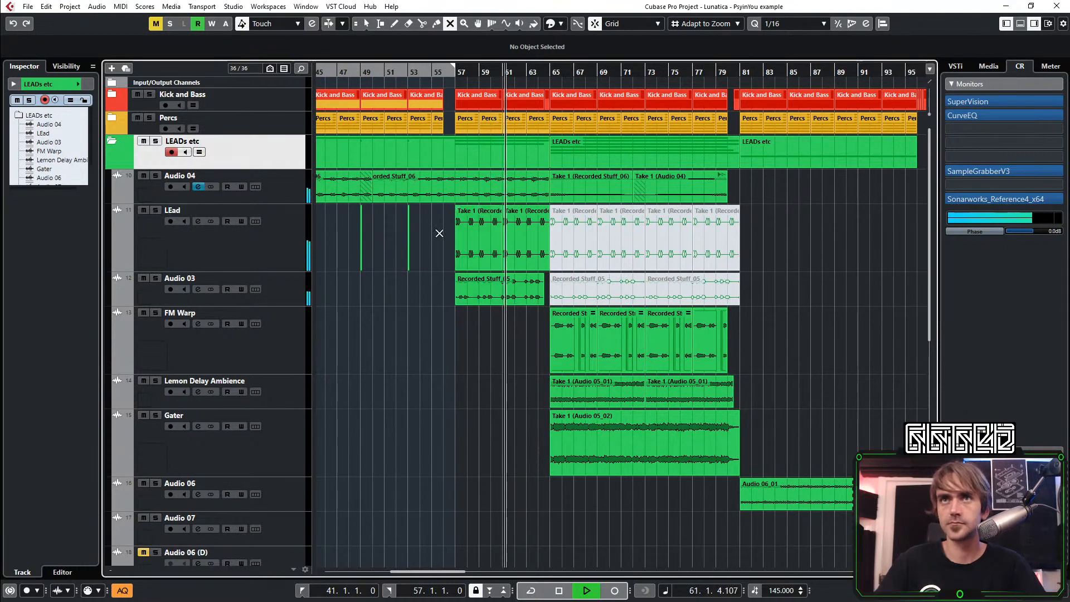
click(520, 247)
key(1)
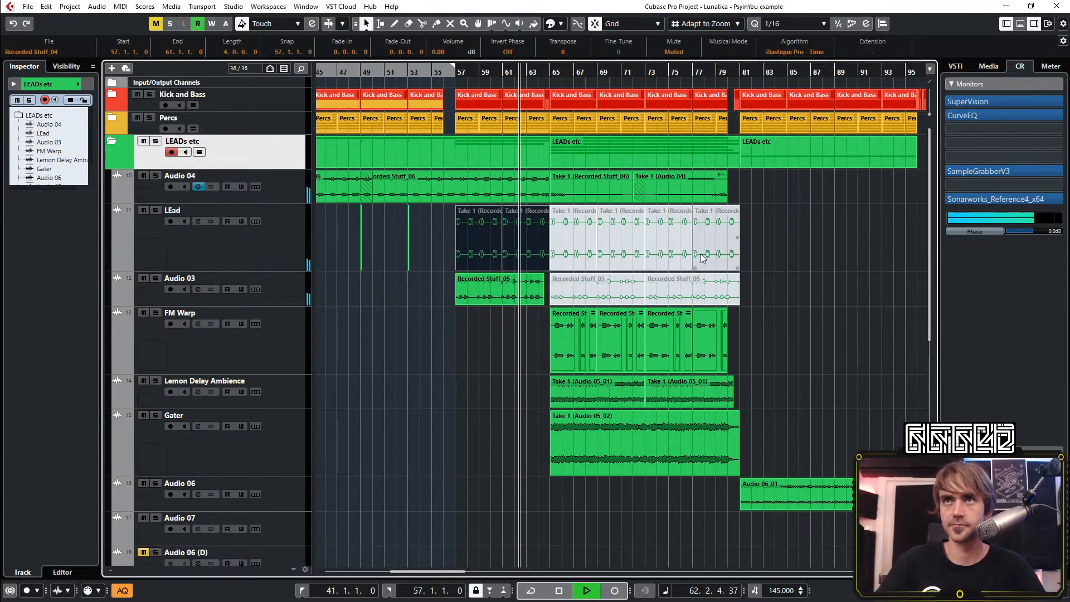
Delete the two muted LEad events between bars 57 and 65, and copy the short LEad hits to bars 57 and 61
ctrl+scroll(701, 258, down, 2)
ctrl+scroll(574, 297, up, 2)
scroll(573, 298, right, 3)
scroll(535, 296, down, 5)
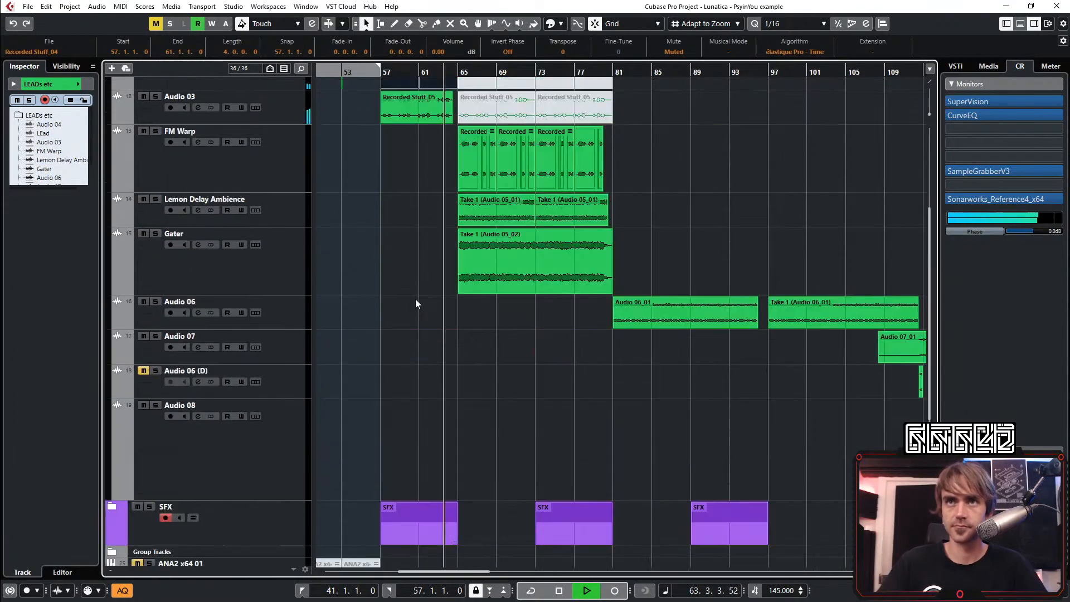
scroll(414, 301, up, 3)
scroll(410, 301, up, 3)
scroll(412, 299, left, 3)
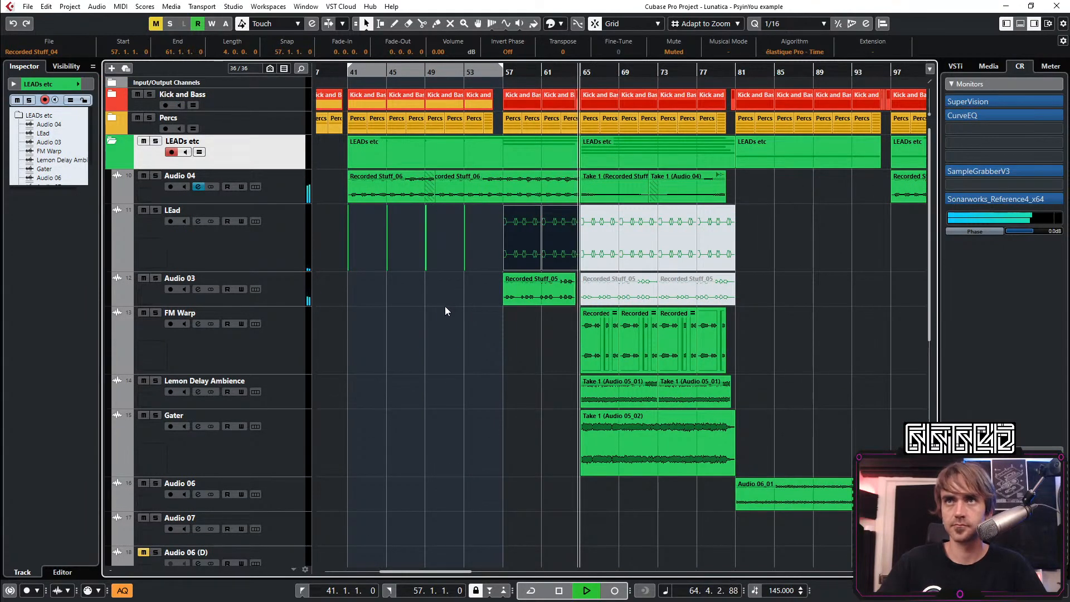
click(478, 247)
drag(477, 242, 566, 257)
key(Delete)
drag(512, 230, 600, 250)
Play the transition into bar 57 from shortly before it and look over the lead tracks in the following sections
ctrl+scroll(427, 254, up, 2)
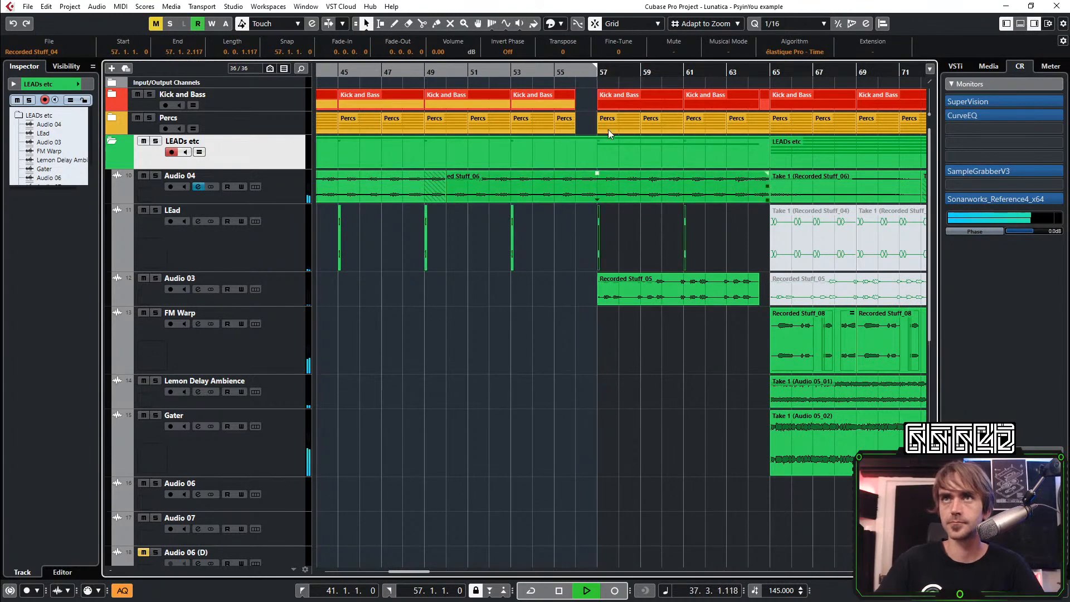
click(570, 74)
click(514, 433)
ctrl+scroll(581, 406, down, 3)
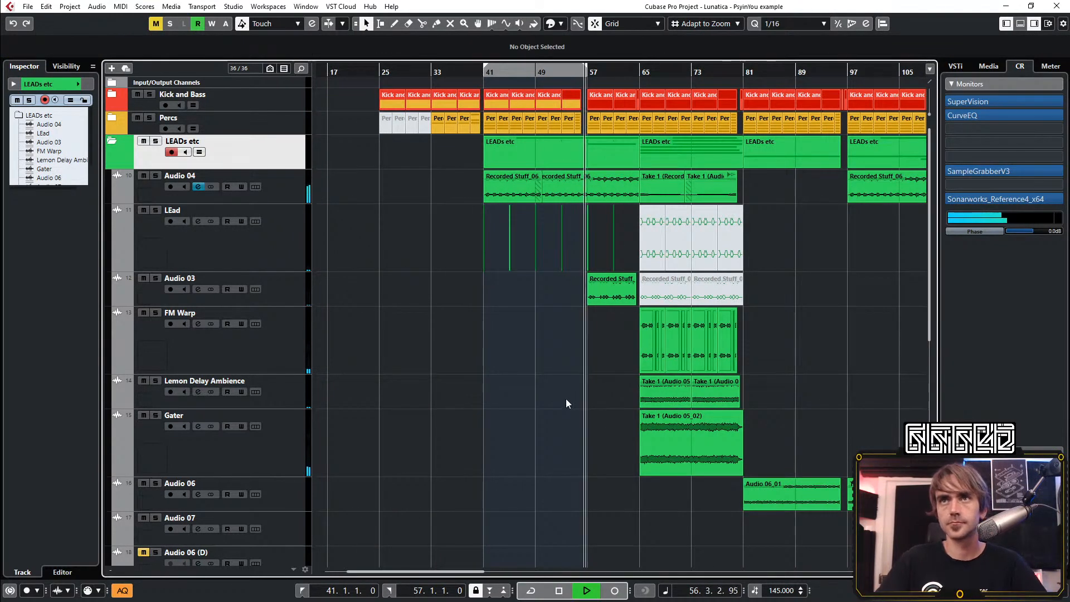
scroll(566, 399, down, 5)
shift+scroll(593, 235, right, 3)
scroll(417, 357, up, 5)
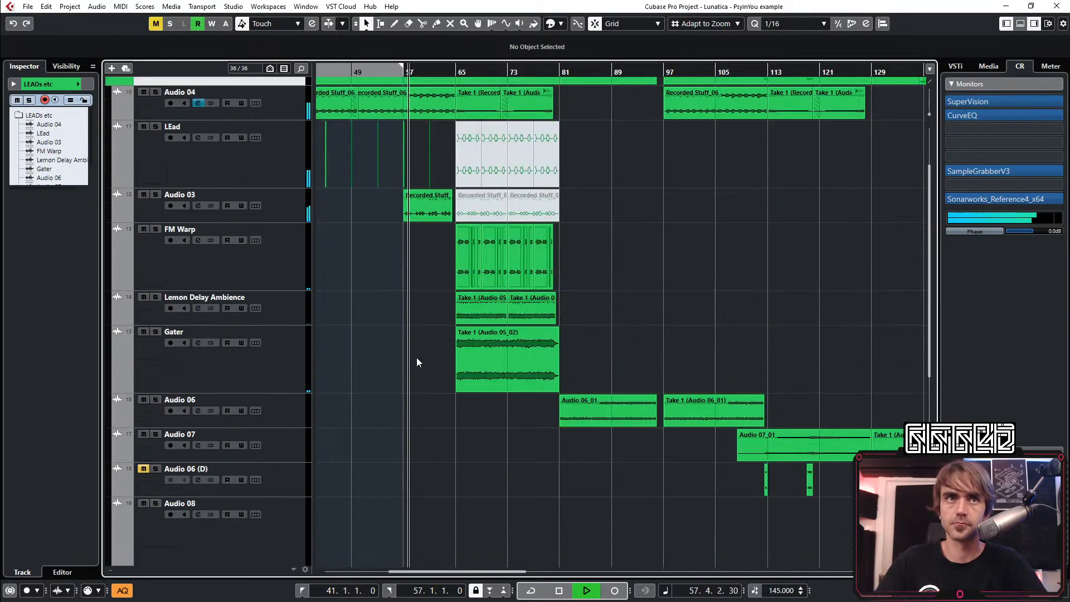
scroll(393, 372, up, 2)
shift+scroll(397, 388, left, 2)
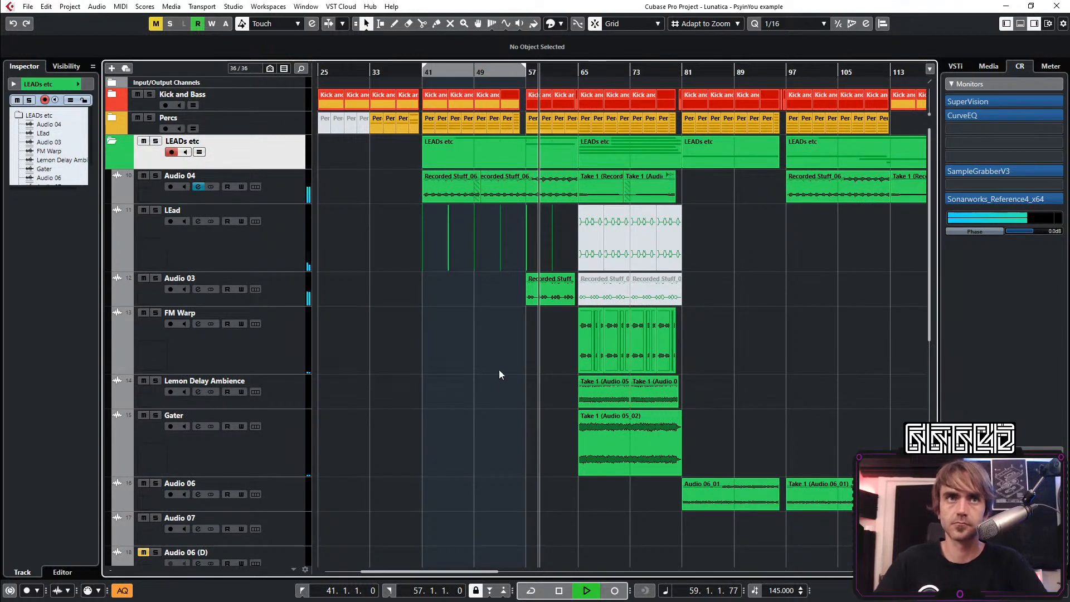
shift+scroll(472, 363, right, 2)
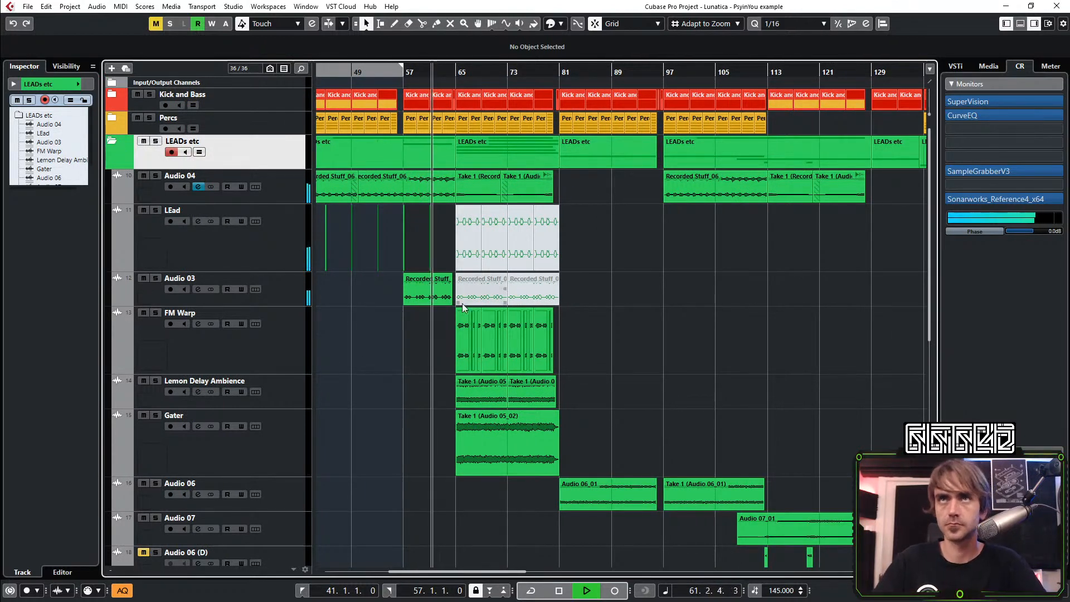
Open the channel settings of Audio 02 in the SFX folder and cut EQ band 2 by 6.9 dB at 288.7 Hz with a Q of 0.5
scroll(256, 322, down, 5)
scroll(337, 286, down, 1)
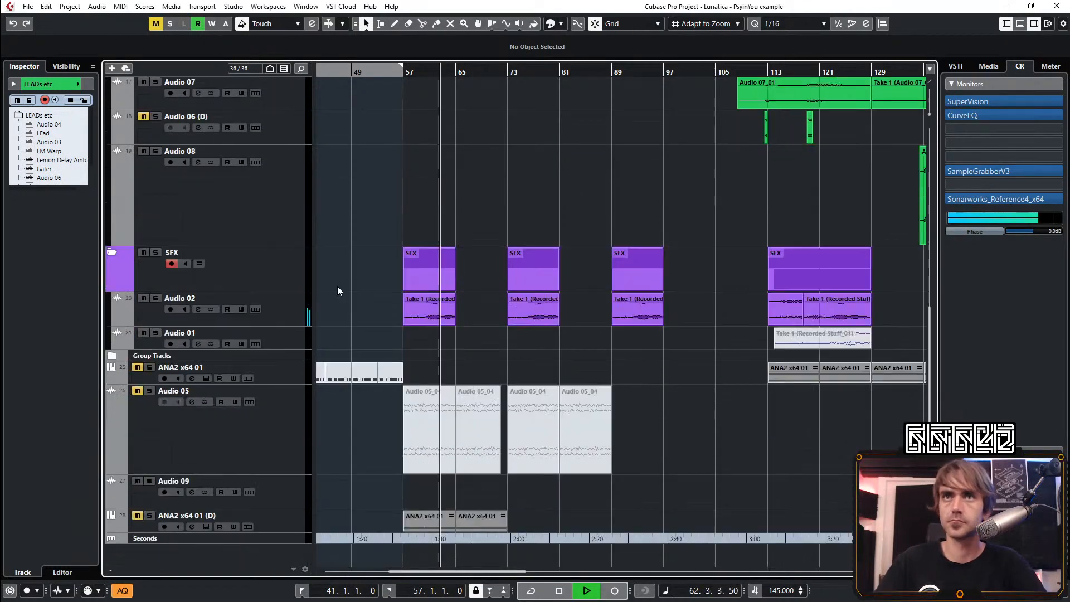
click(285, 310)
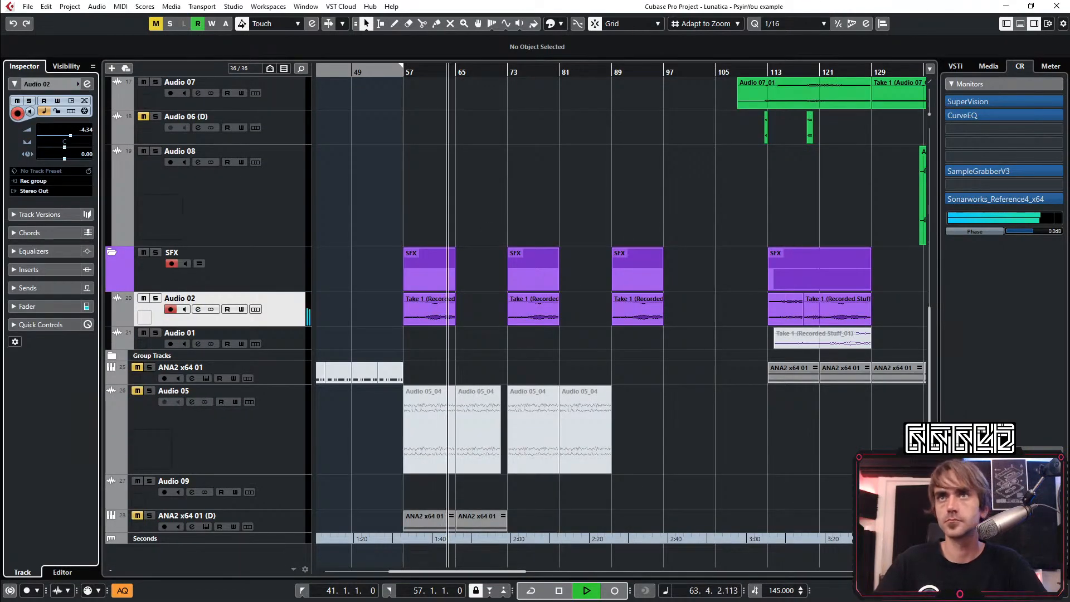
click(87, 84)
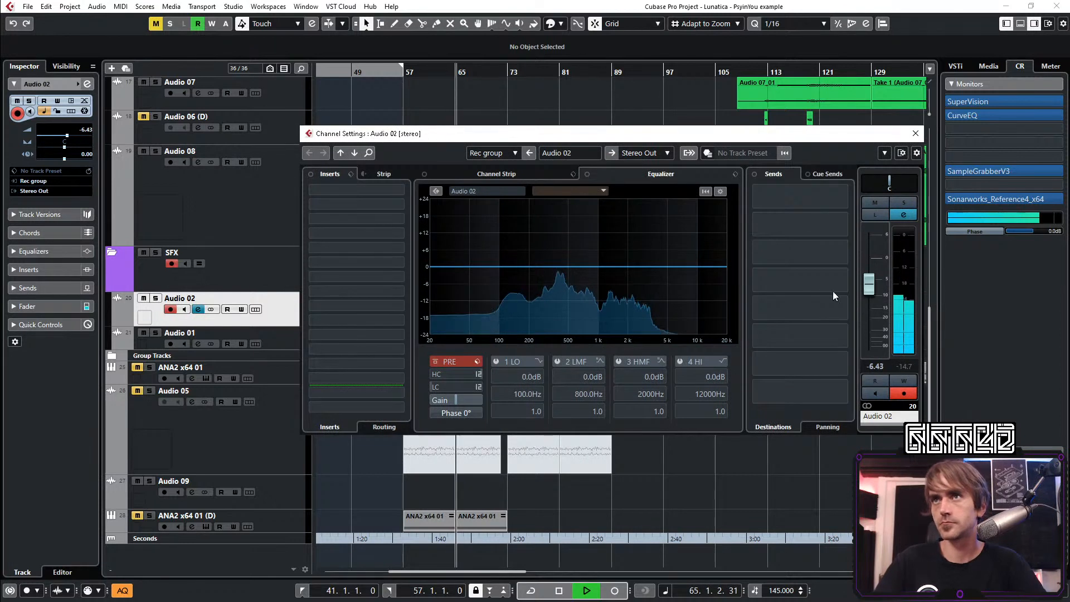
key(space)
drag(559, 295, 546, 286)
key(space)
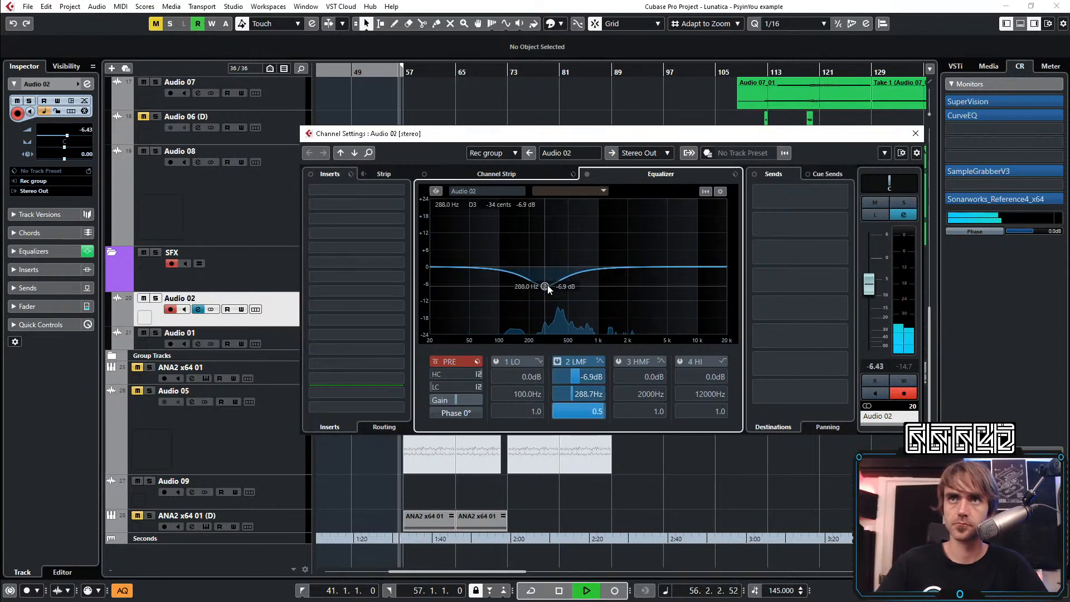
Enable EQ band 1 on Audio 02 as a low-cut filter at 320.7 Hz, and close the channel settings
click(538, 361)
click(568, 391)
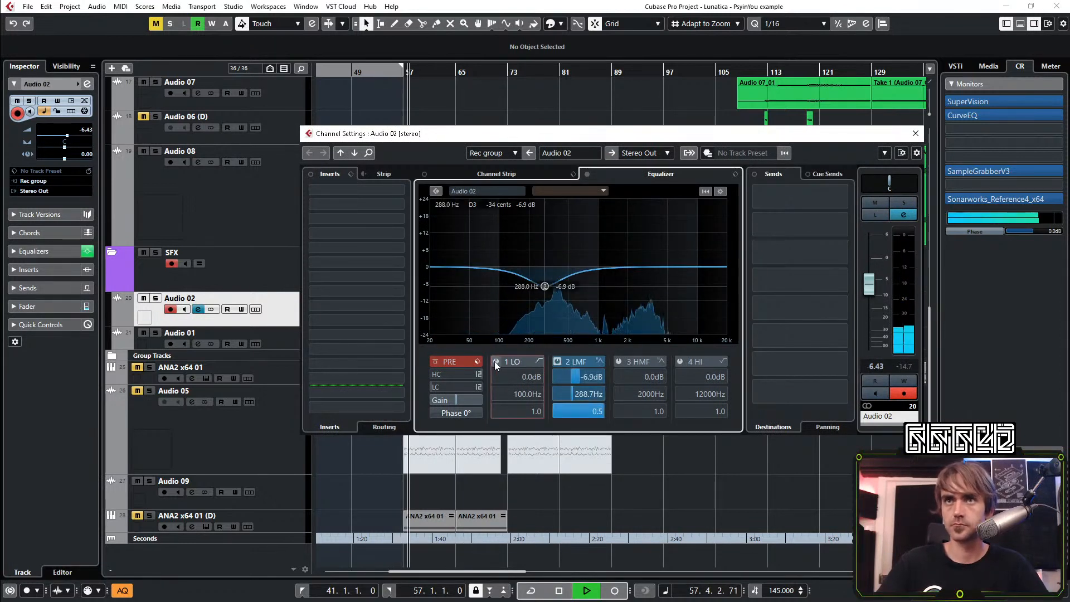
click(495, 361)
scroll(522, 395, up, 4)
scroll(521, 390, up, 13)
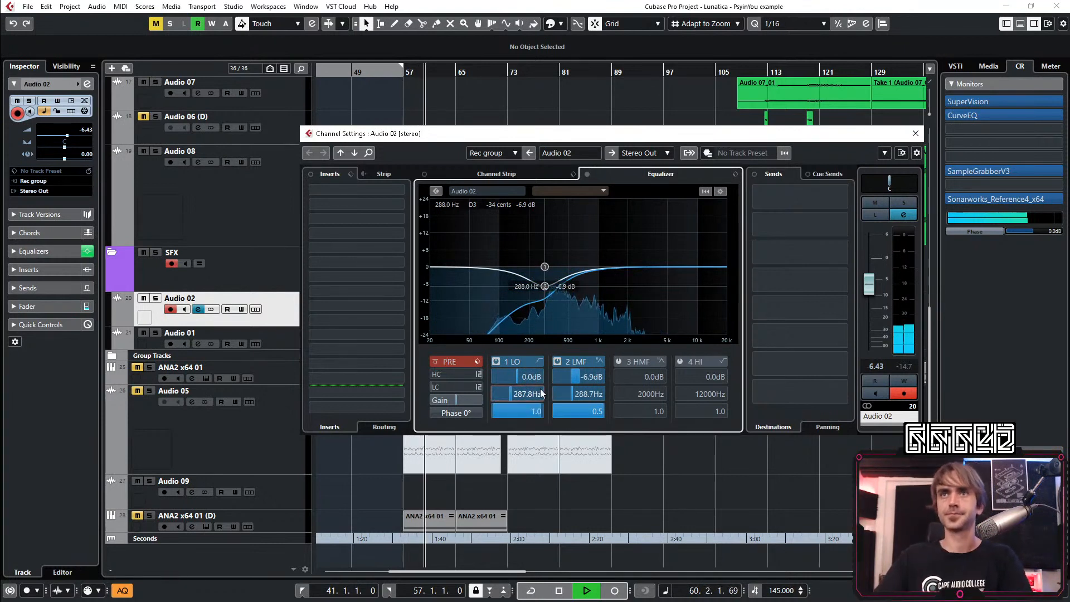
scroll(520, 398, up, 2)
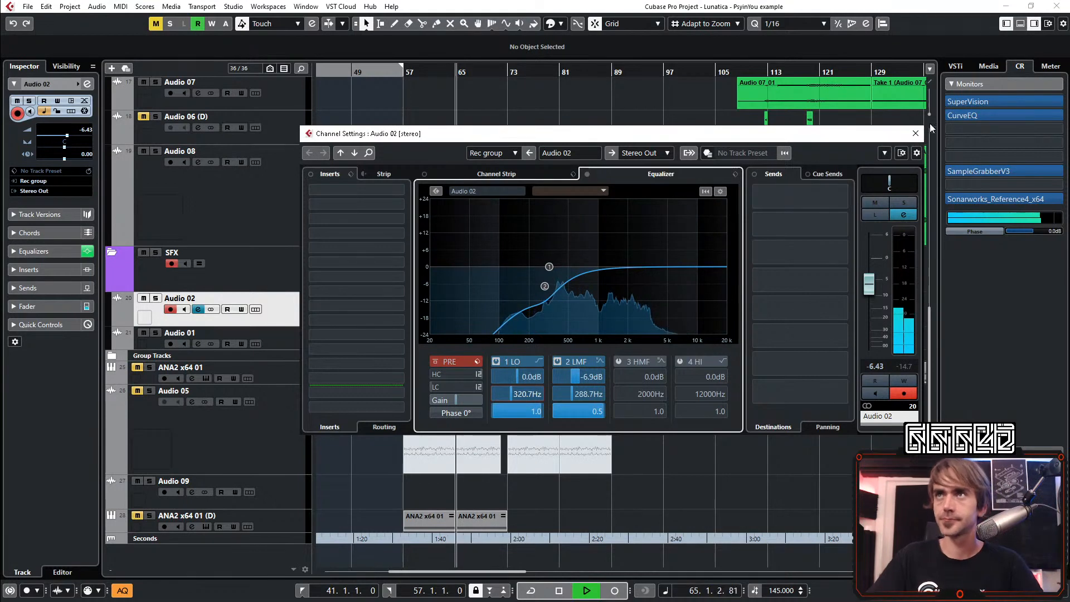
click(916, 135)
Collapse the LEADs etc and SFX folders and show the wider arrangement
scroll(607, 245, up, 10)
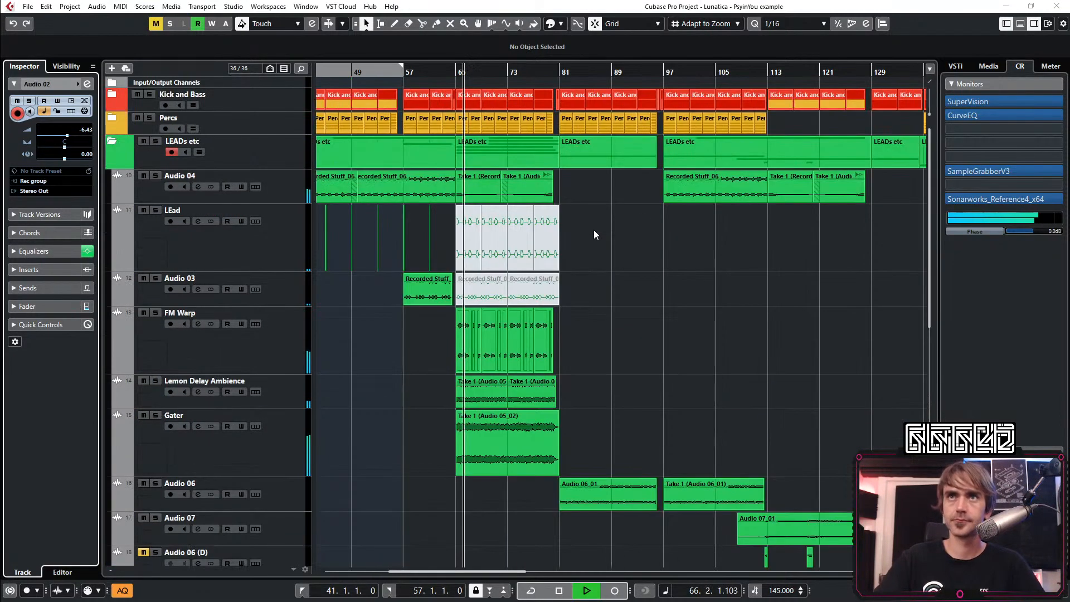
click(110, 141)
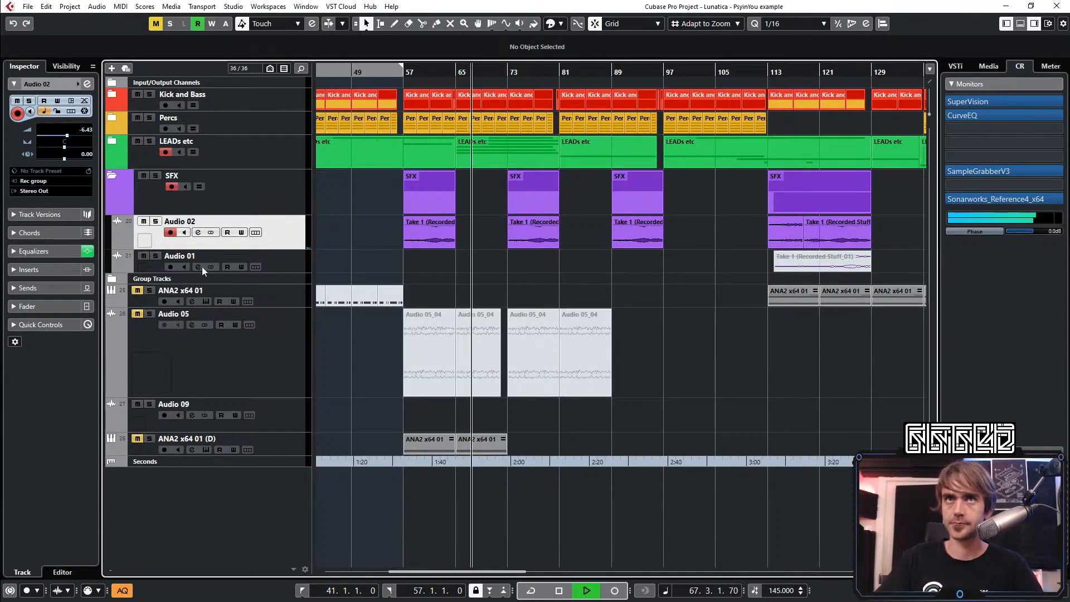
click(112, 176)
key(g)
key(g)
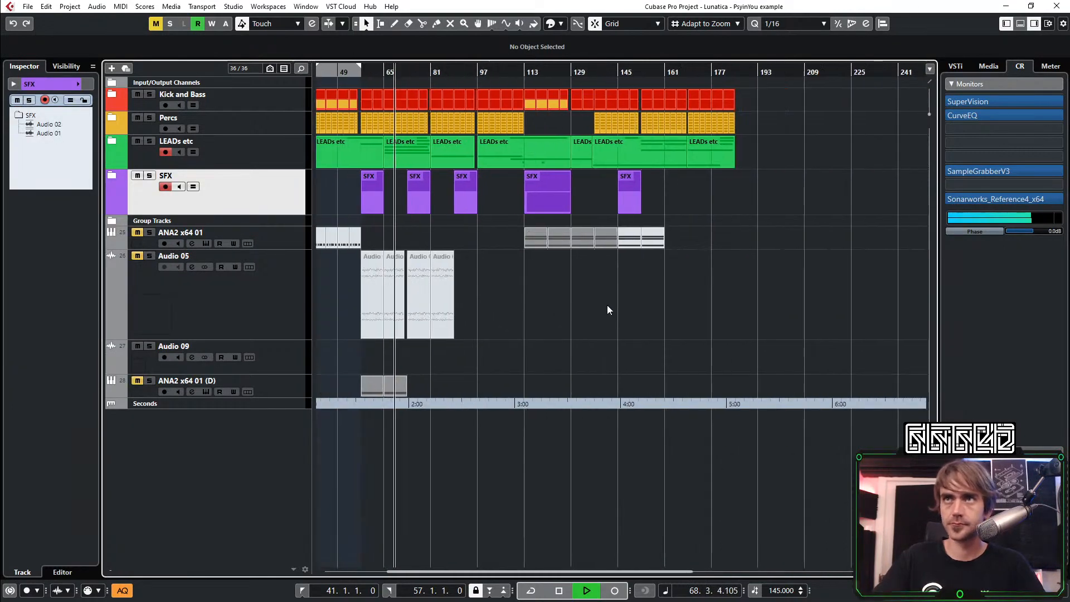
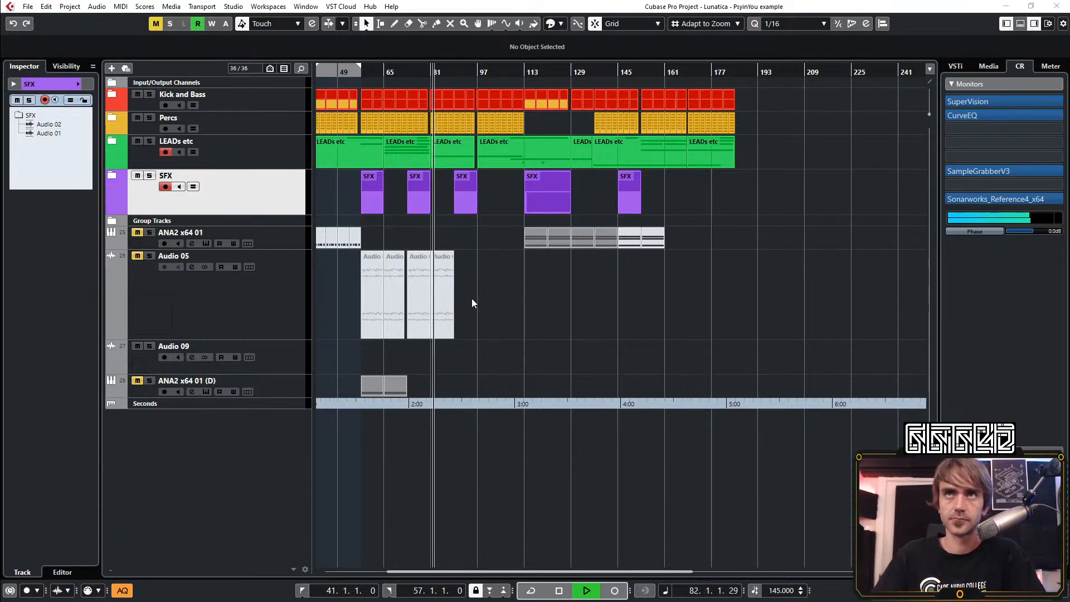
Expand the LEADs etc folder and raise the volume of the Audio 06 track to 1.85 dB
click(456, 339)
scroll(456, 321, up, 10)
scroll(474, 293, left, 4)
scroll(557, 184, right, 1)
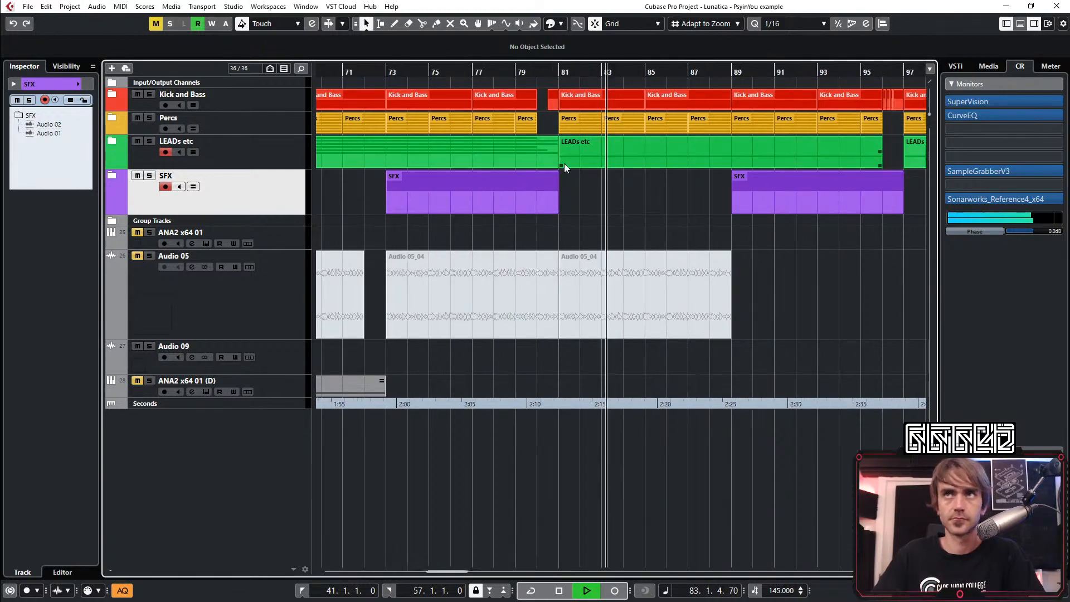
scroll(557, 167, right, 3)
click(112, 141)
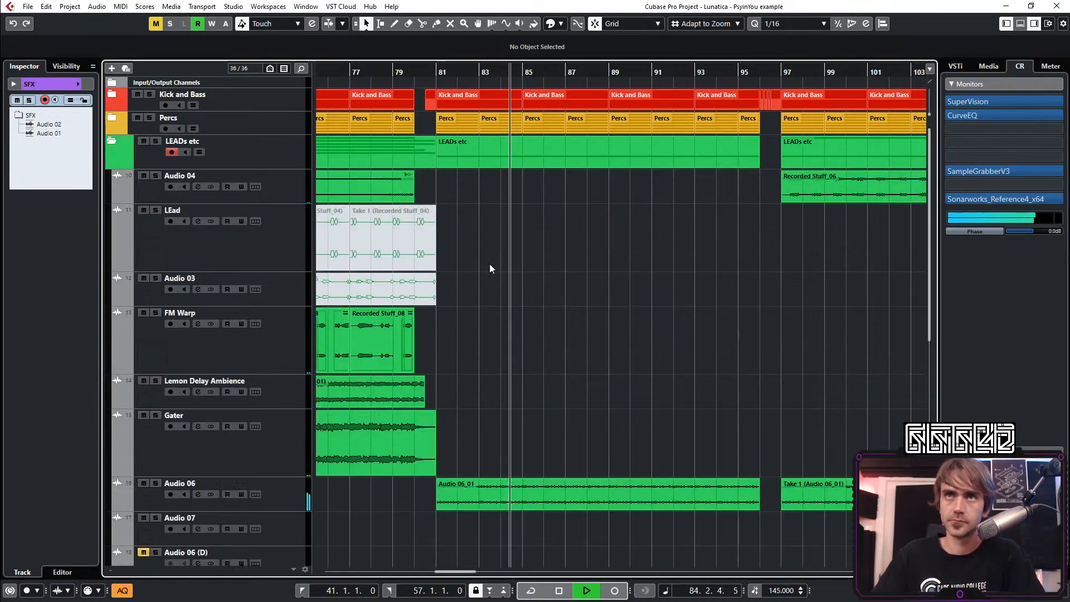
scroll(483, 319, down, 5)
scroll(362, 213, down, 4)
click(298, 199)
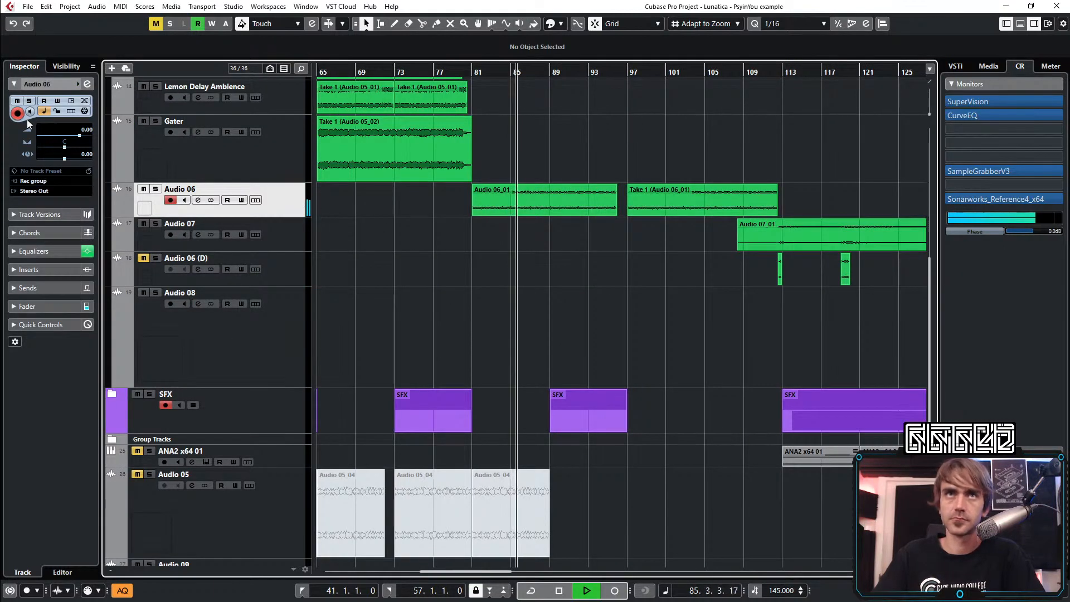
scroll(57, 132, up, 5)
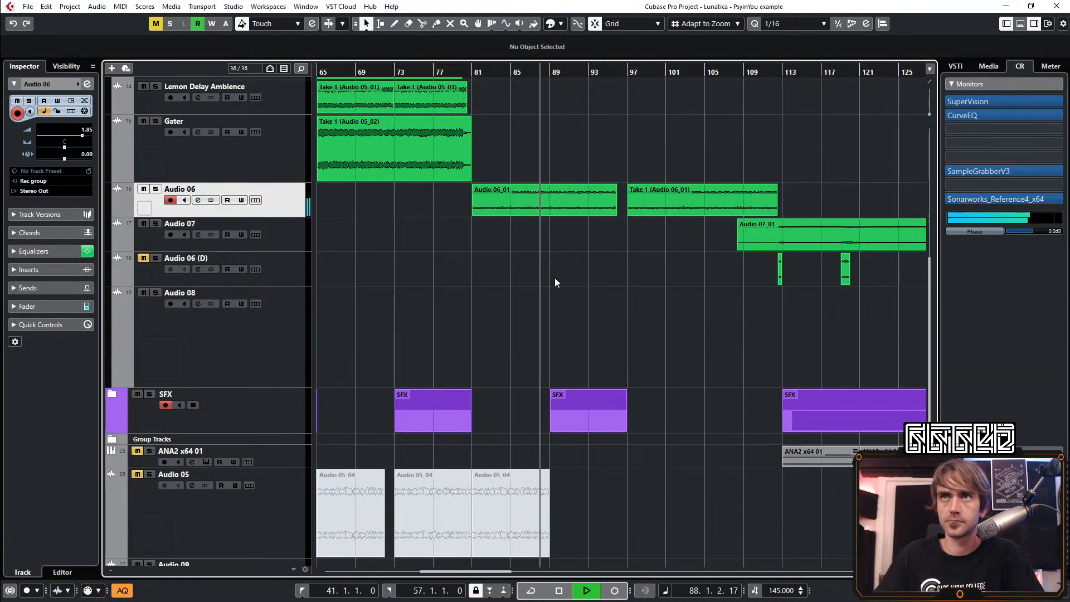
Cut EQ band 2 of Audio 06 by 5.1 dB at 346.2 Hz with a Q of 0.4, and collapse the LEADs etc folder
scroll(549, 277, down, 3)
scroll(527, 288, down, 3)
scroll(522, 296, up, 5)
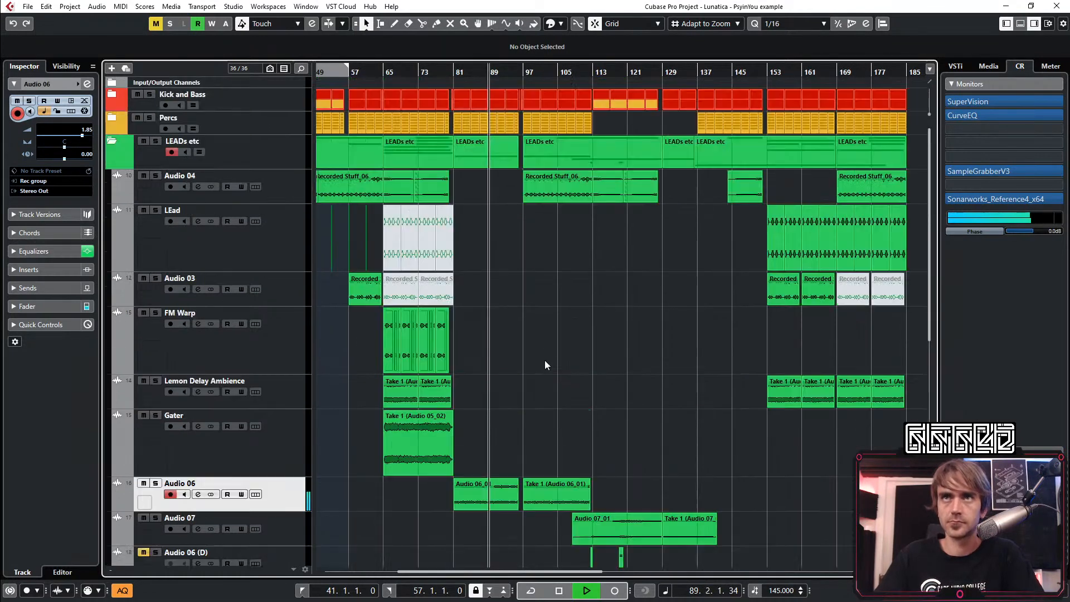
click(88, 84)
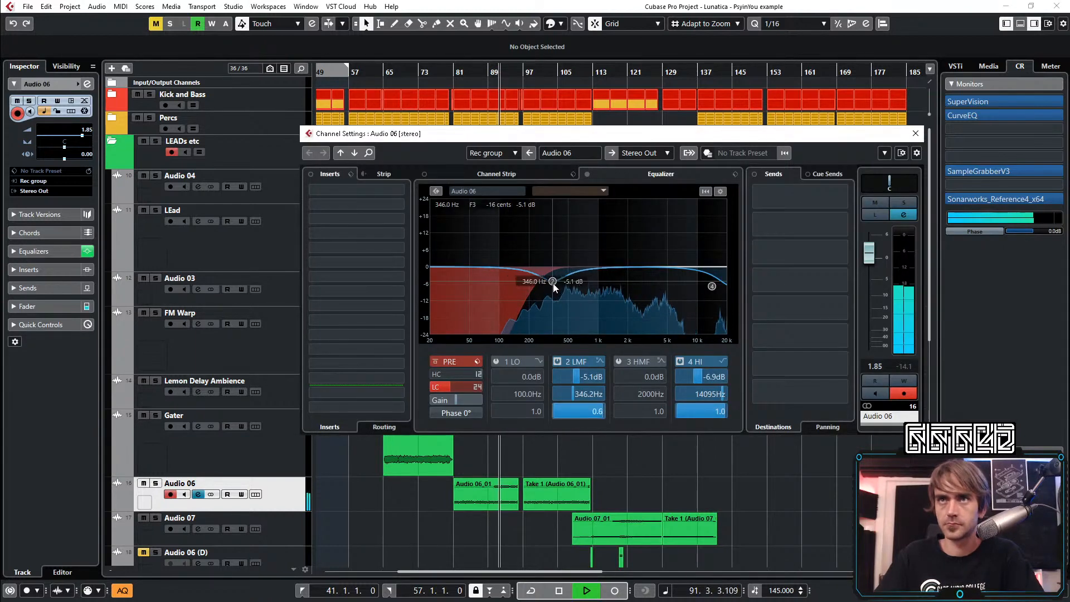
scroll(553, 283, down, 2)
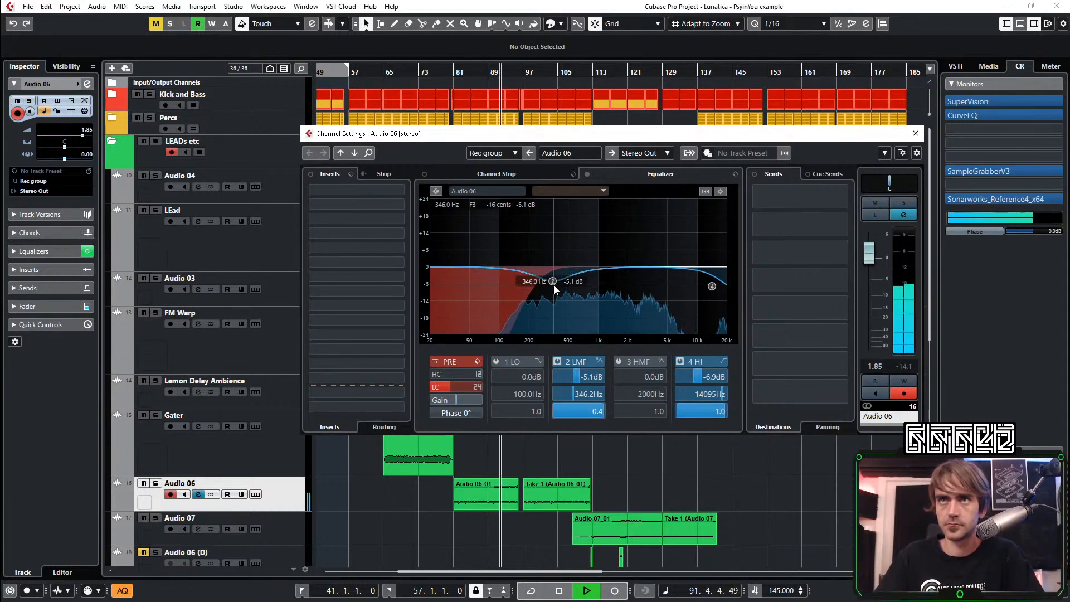
click(915, 134)
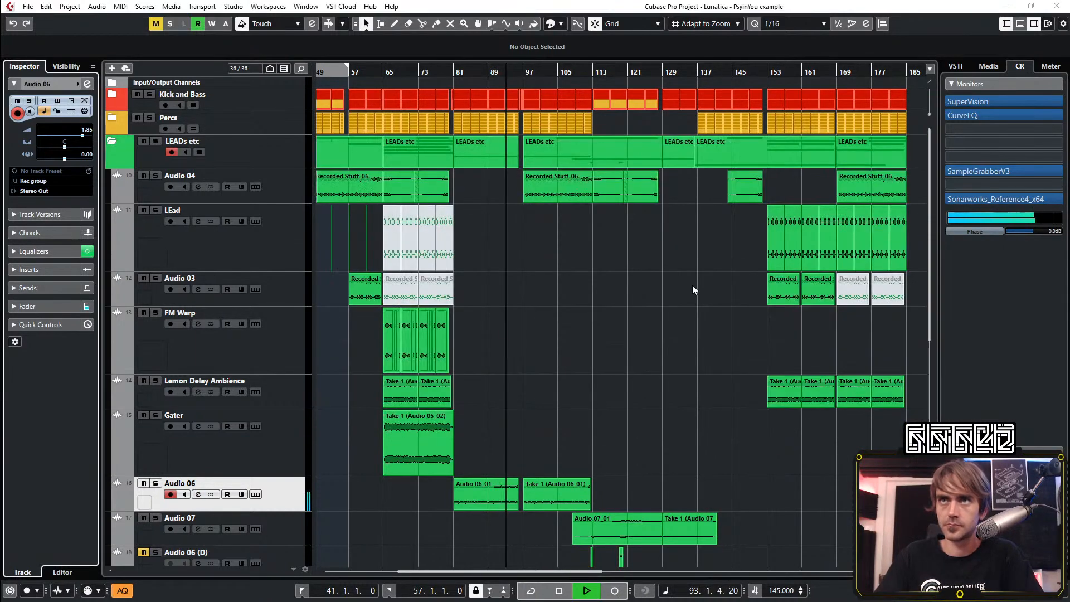
click(112, 141)
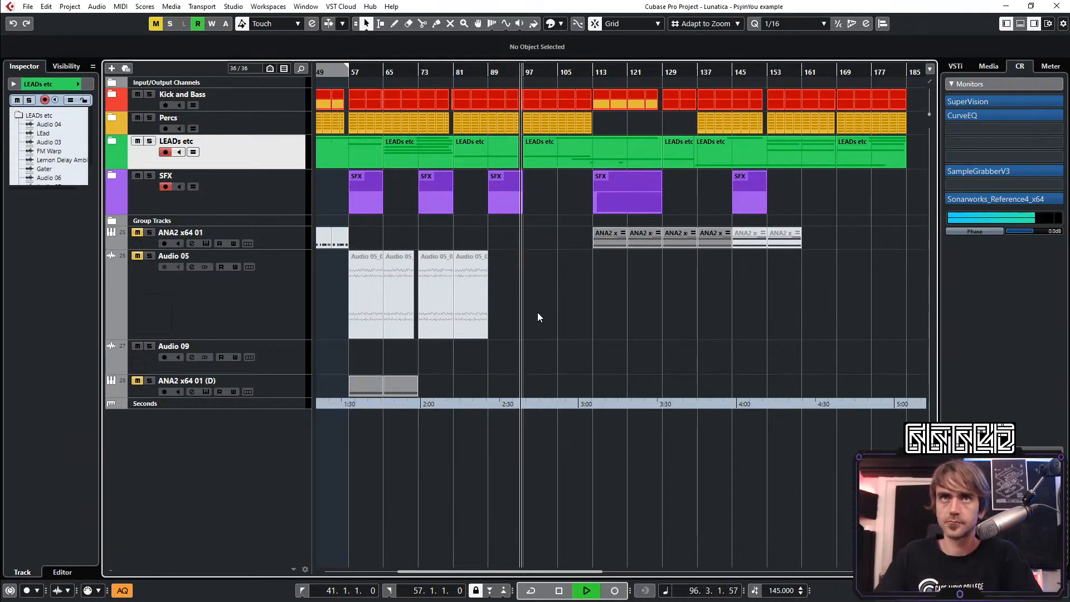
Select the ANA2 x64 01 (D) track, open its instrument to check it, and close it again
key(shift+f)
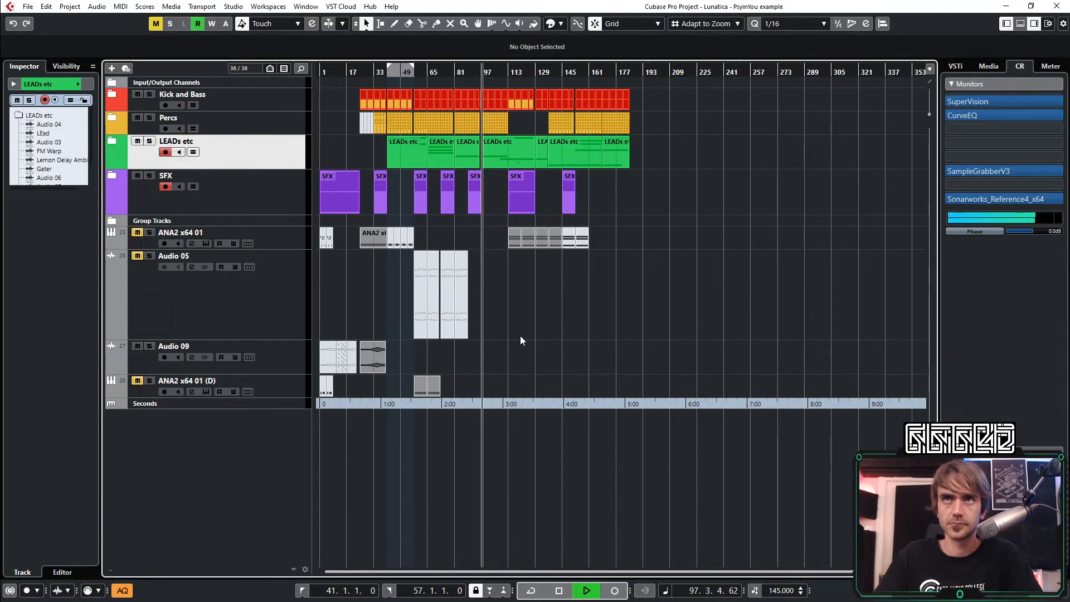
scroll(512, 340, up, 2)
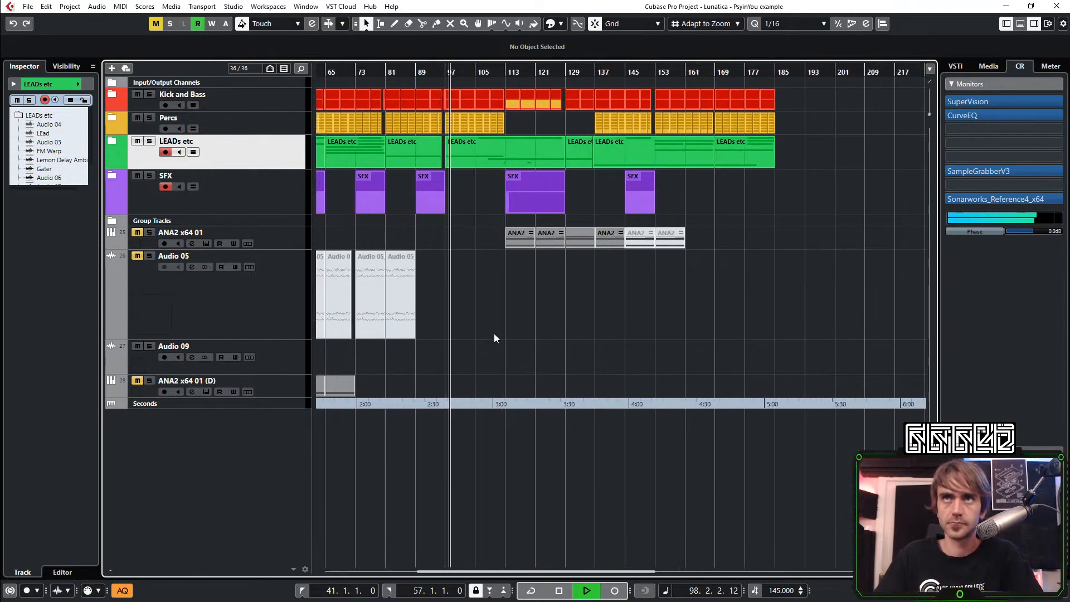
click(295, 386)
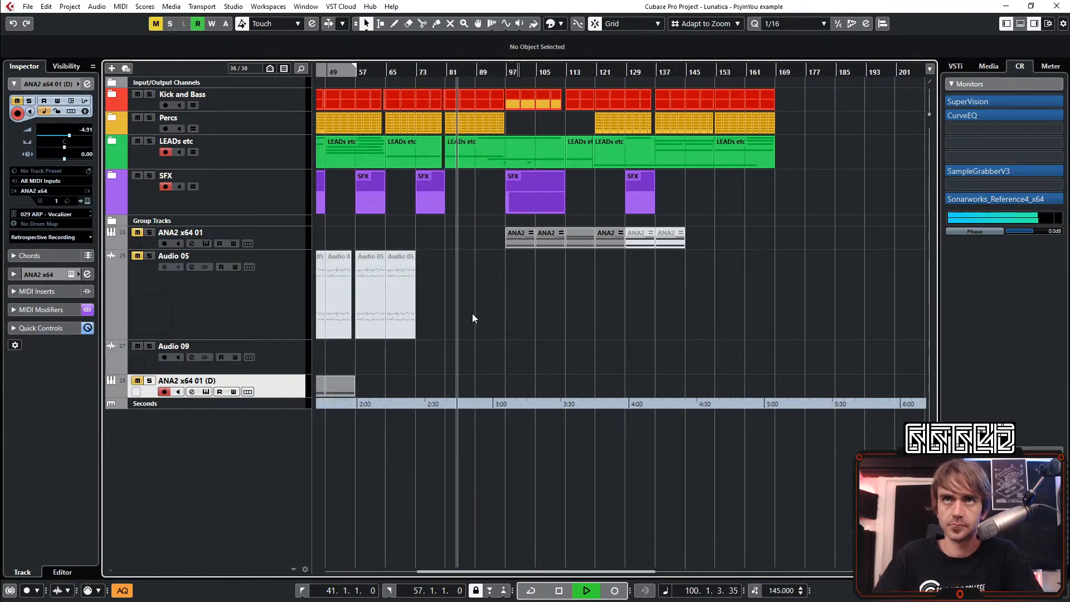
scroll(473, 306, left, 2)
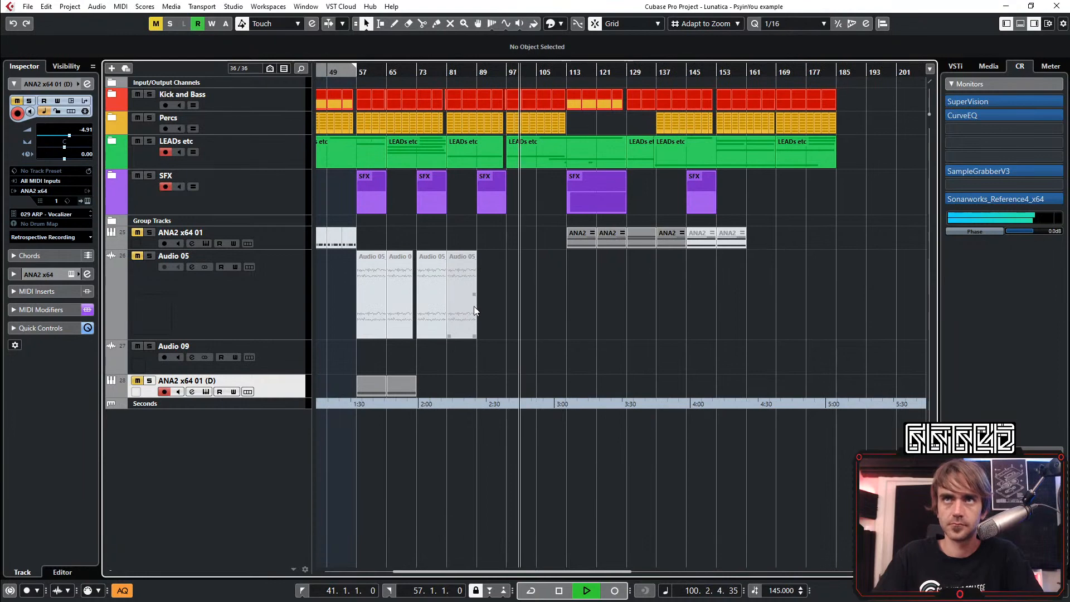
click(86, 199)
click(85, 199)
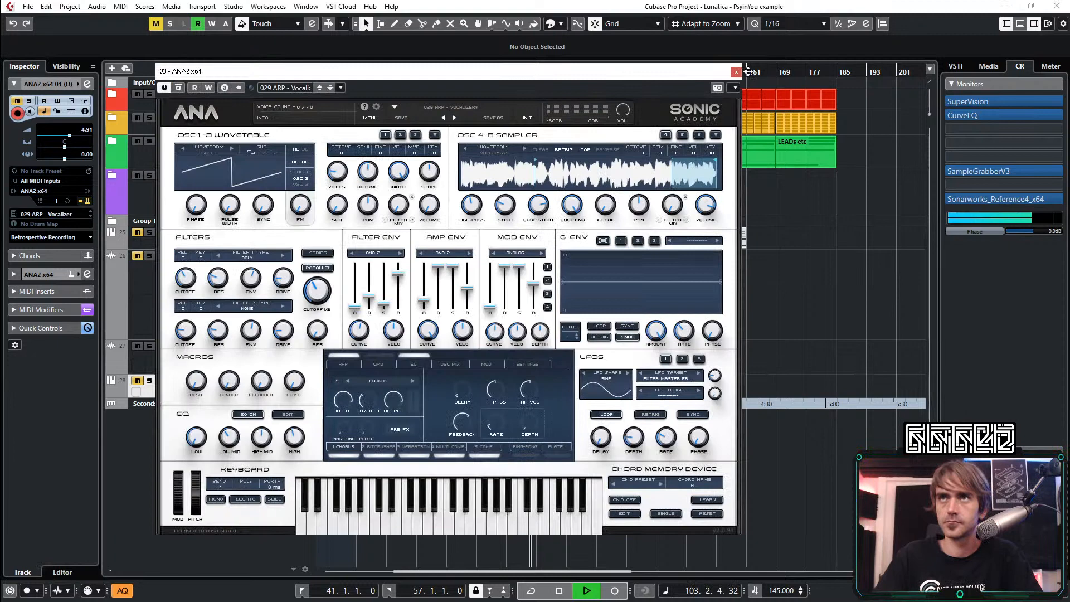
click(736, 72)
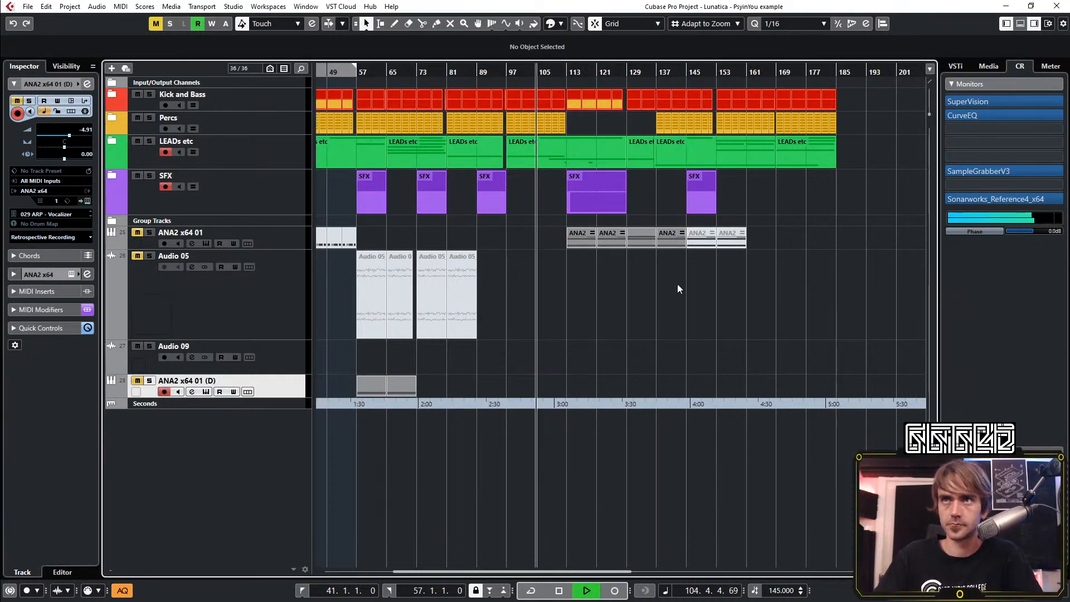
Delete the muted ANA2 x64 01 parts between bars 113 and 145 and move the two remaining parts back to start at bar 65
drag(699, 232, 697, 233)
drag(664, 264, 566, 235)
key(Delete)
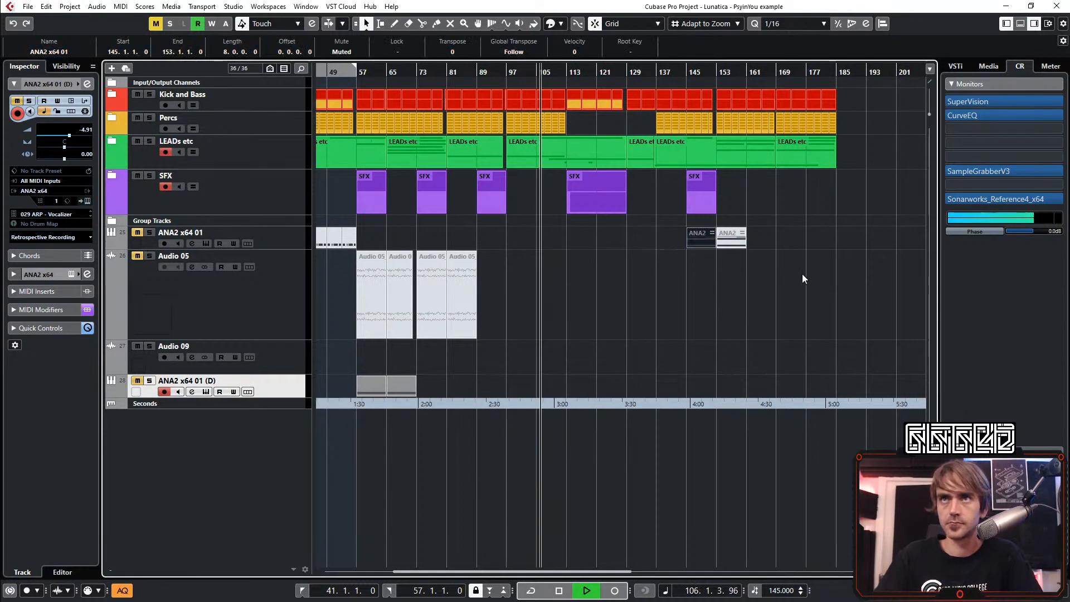
drag(801, 273, 391, 237)
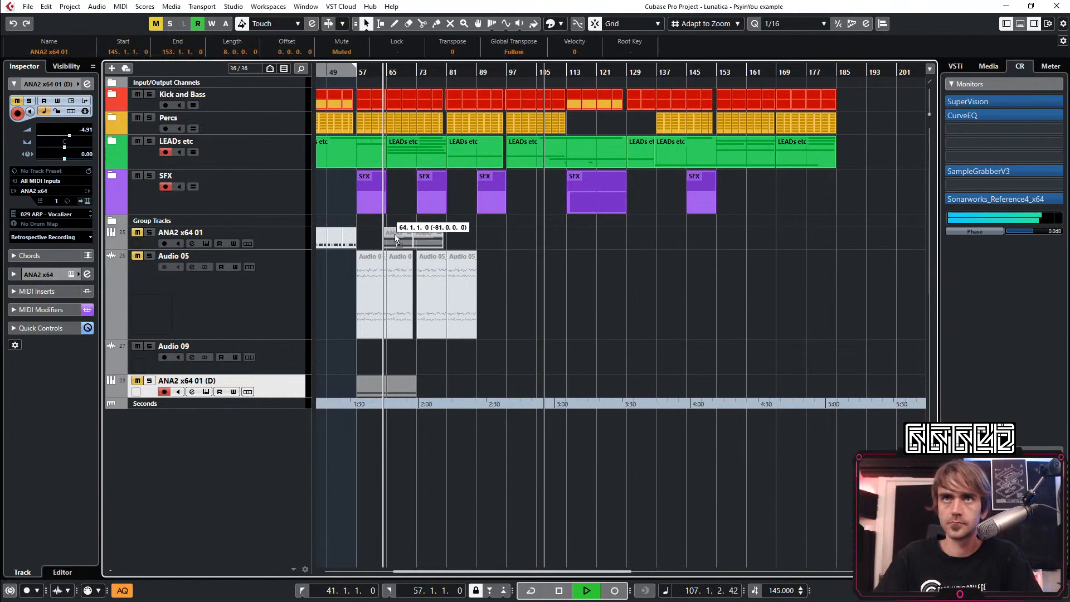
Load the preset 056 LD - Lunar Vowel in the ANA2 x64 01 track's instrument and close its window
click(278, 240)
click(86, 201)
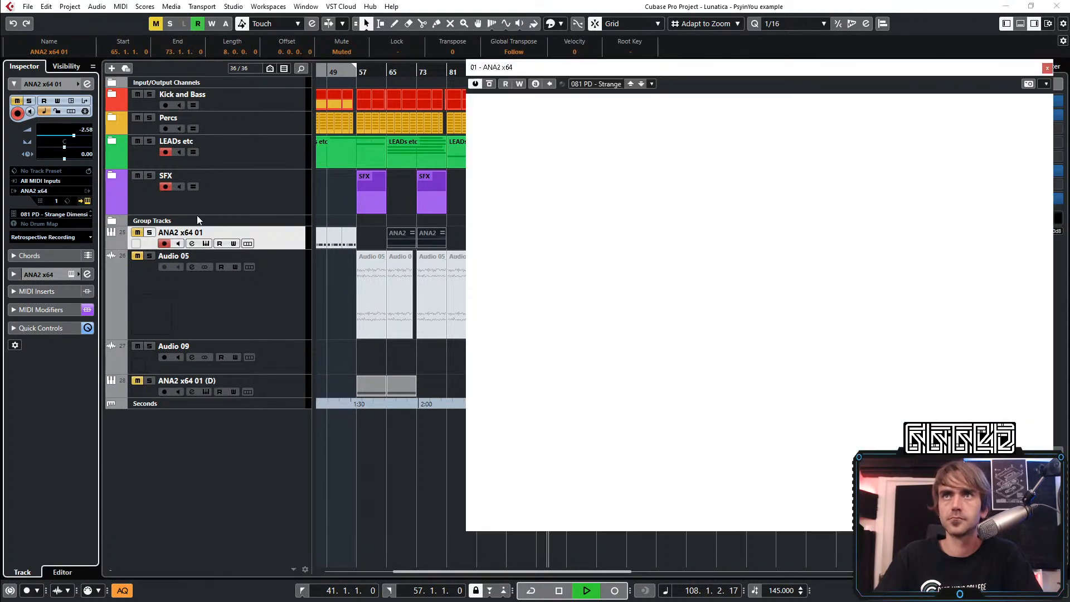
scroll(879, 346, down, 12)
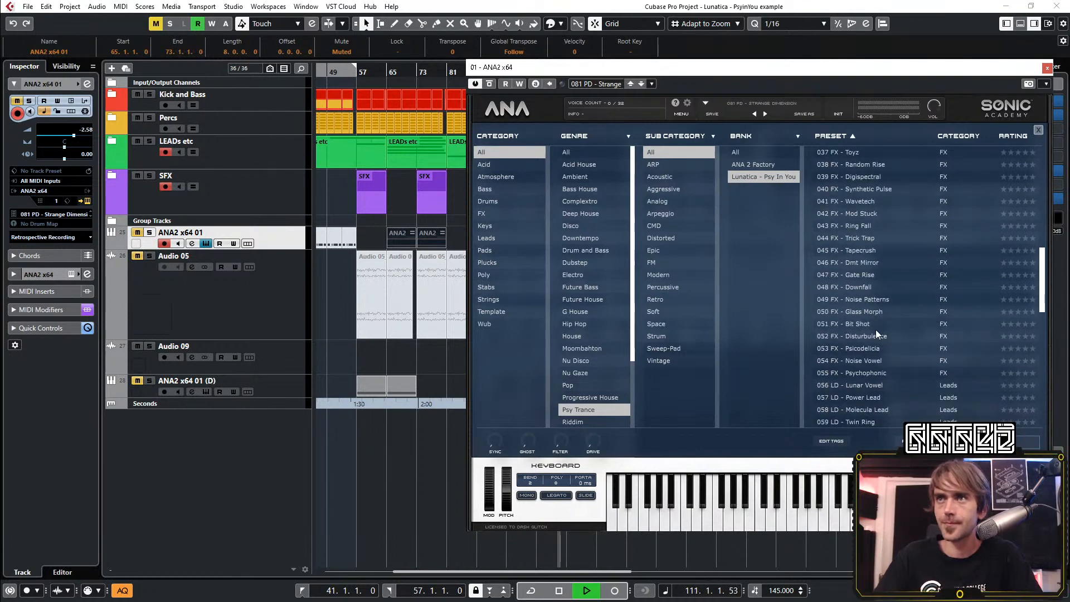
double_click(878, 384)
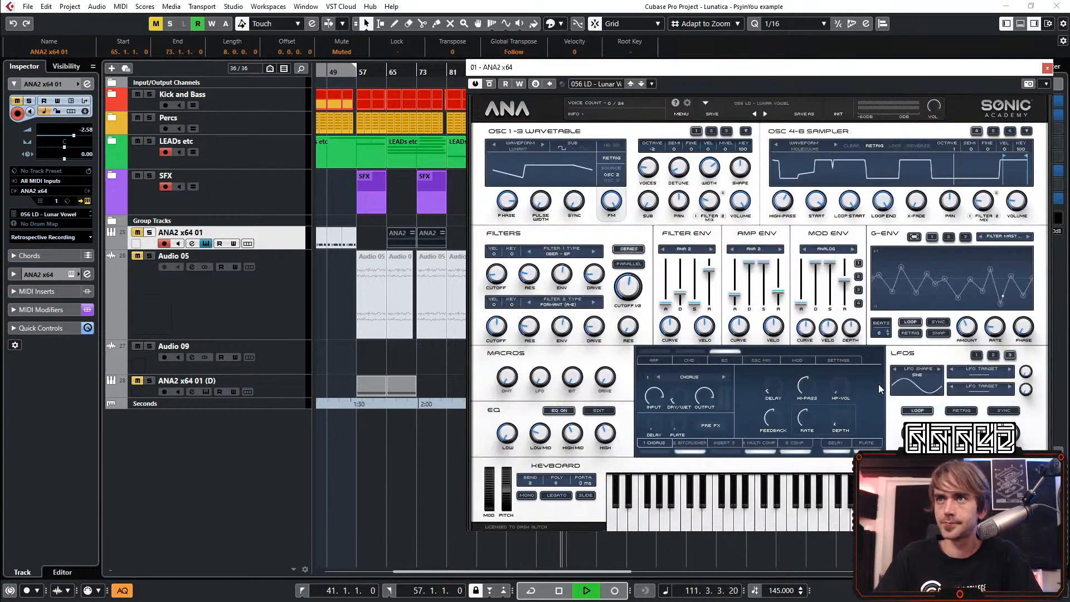
click(433, 460)
click(1047, 68)
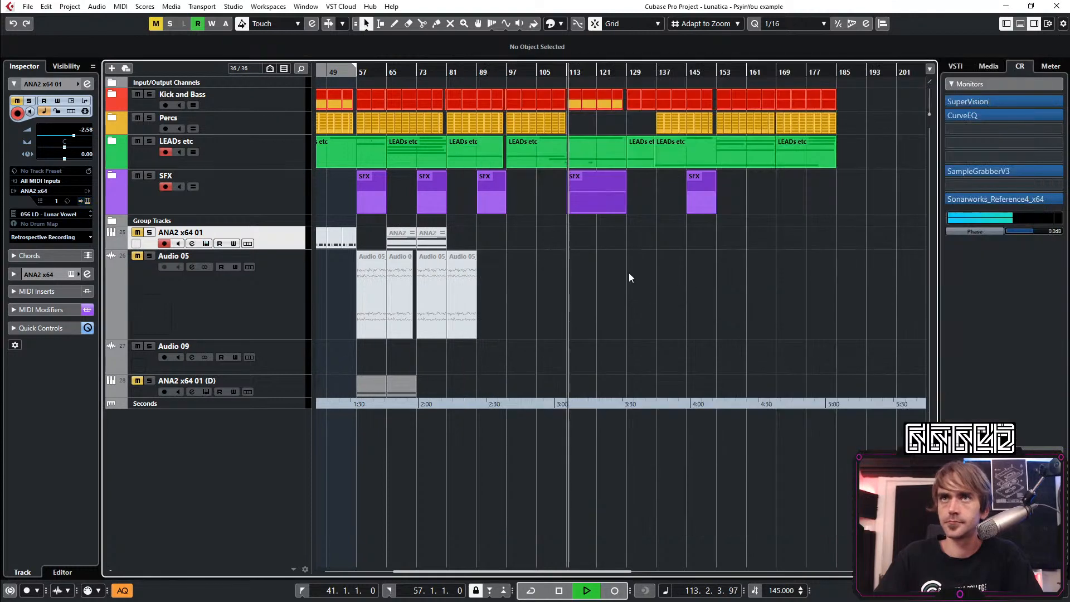
Listen through the breakdown at bar 113 and the section from bar 129 up to bar 137, and stop playback
scroll(549, 298, right, 3)
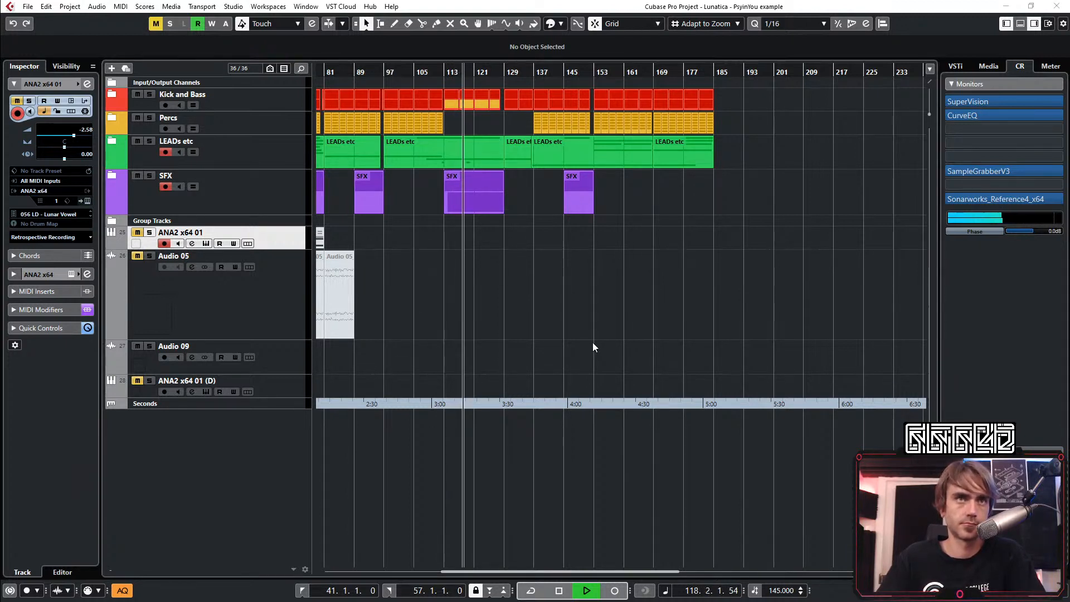
click(565, 311)
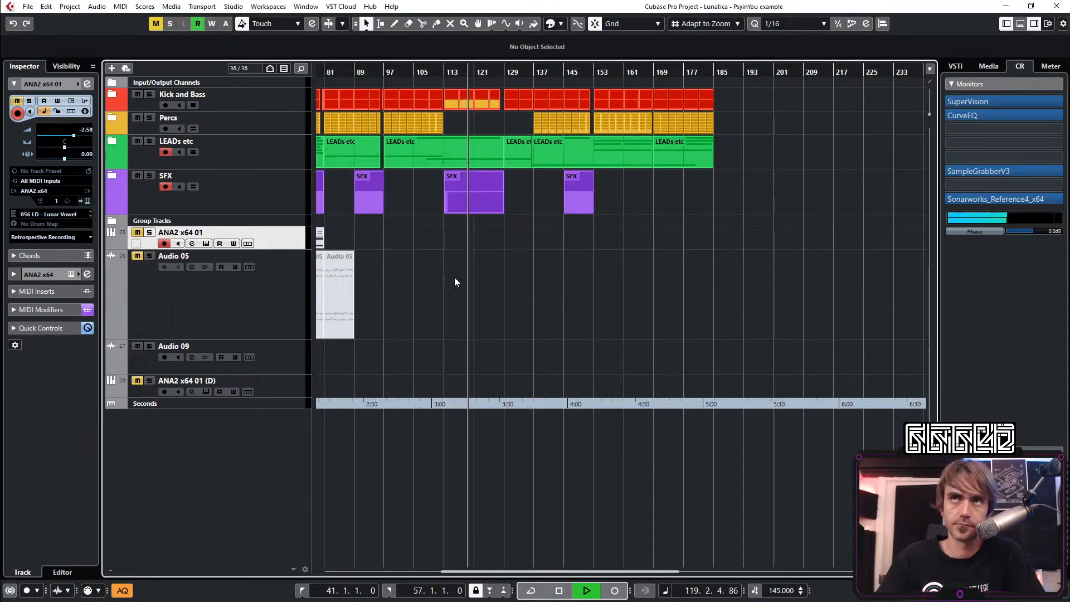
scroll(424, 284, up, 4)
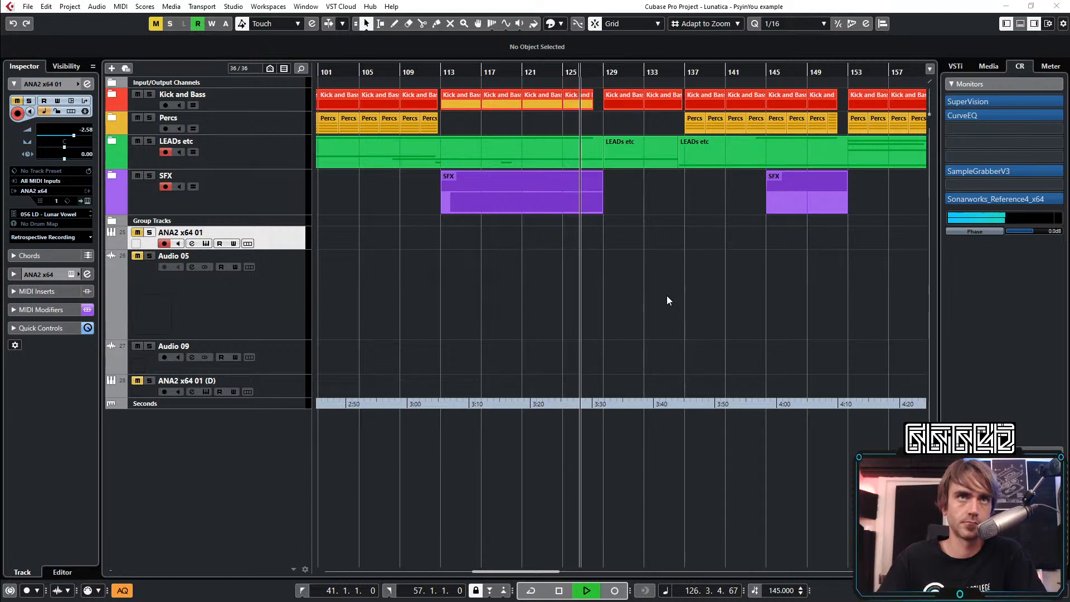
click(667, 268)
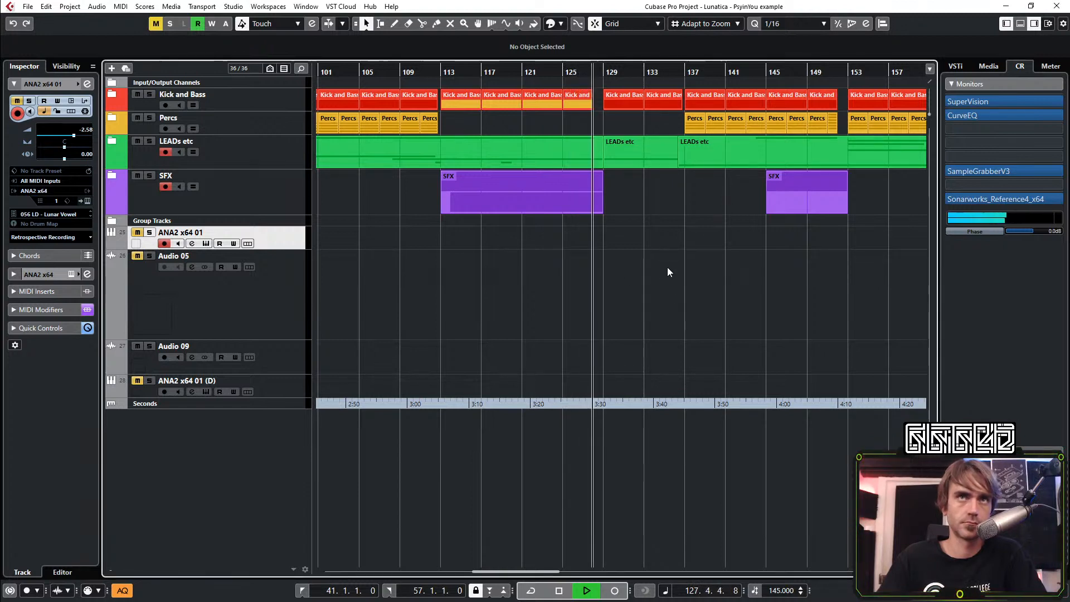
scroll(616, 281, right, 2)
scroll(486, 294, down, 2)
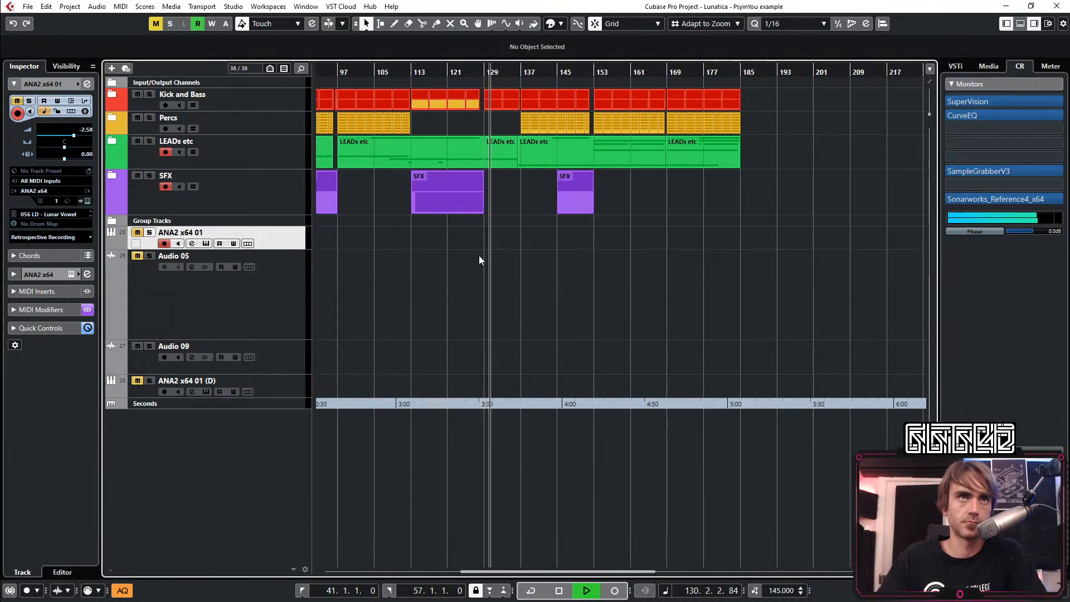
scroll(443, 260, up, 1)
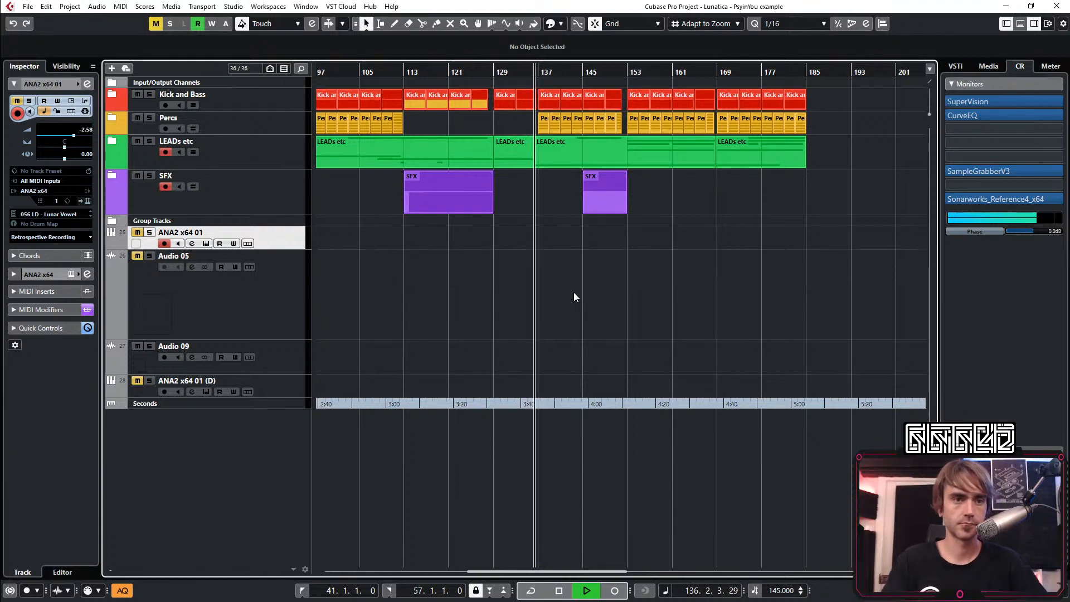
key(space)
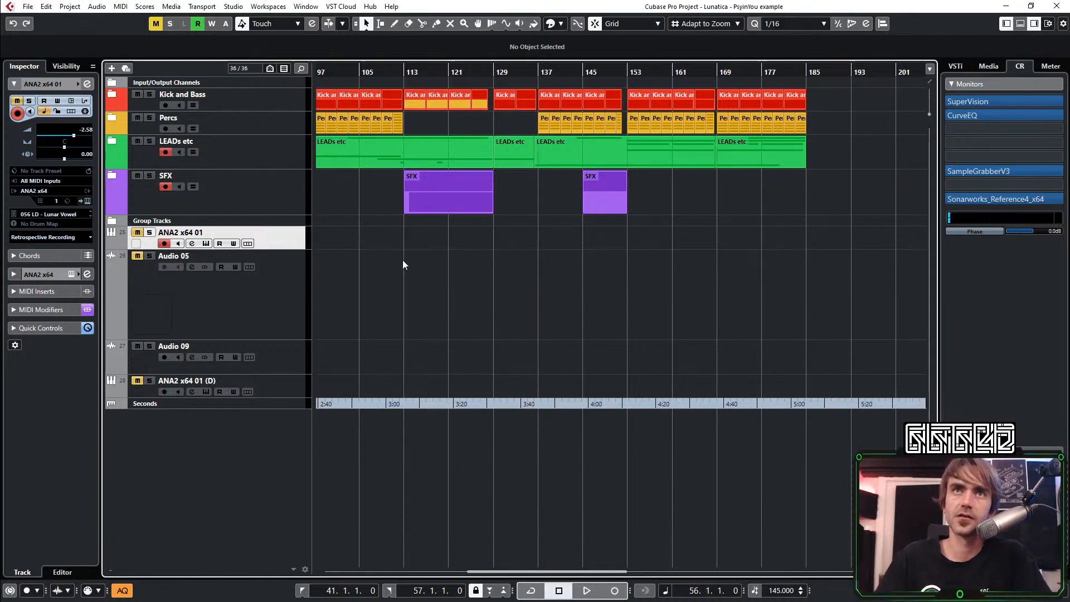
scroll(428, 245, left, 1)
scroll(491, 213, right, 1)
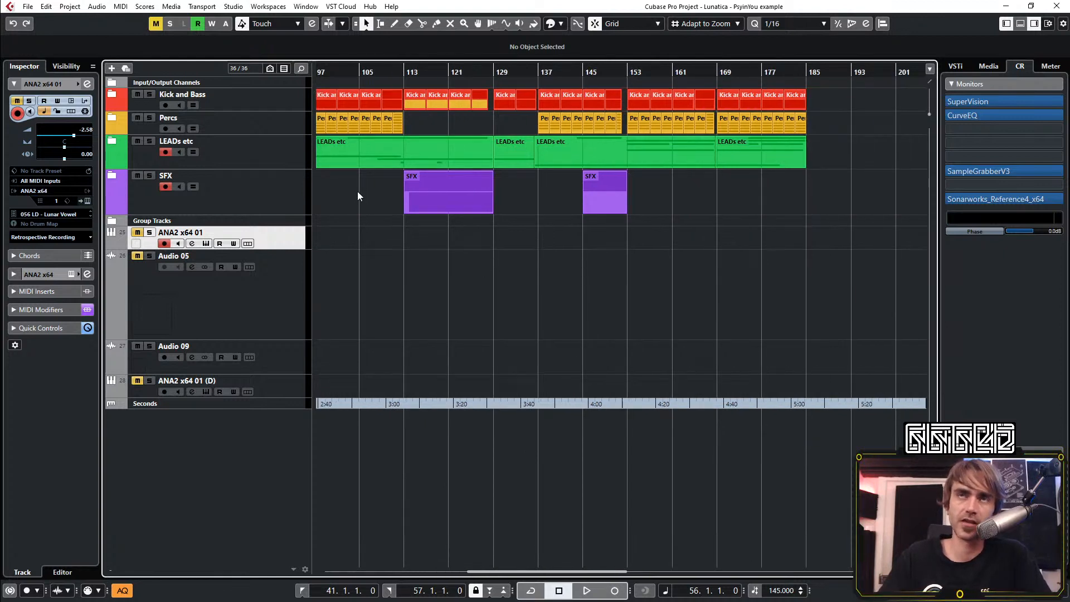
scroll(436, 260, left, 1)
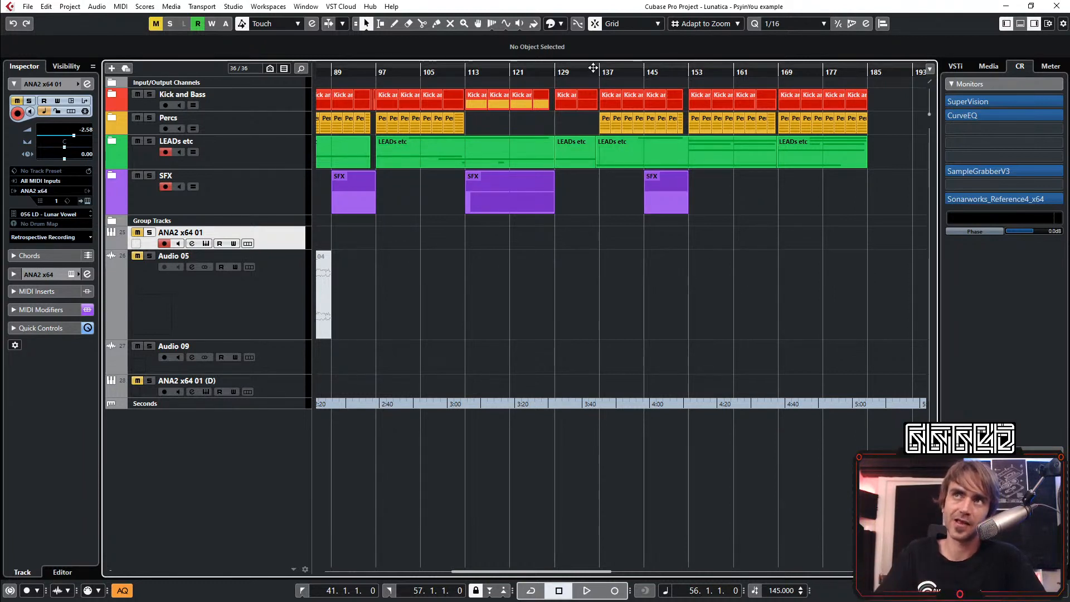
scroll(800, 206, right, 5)
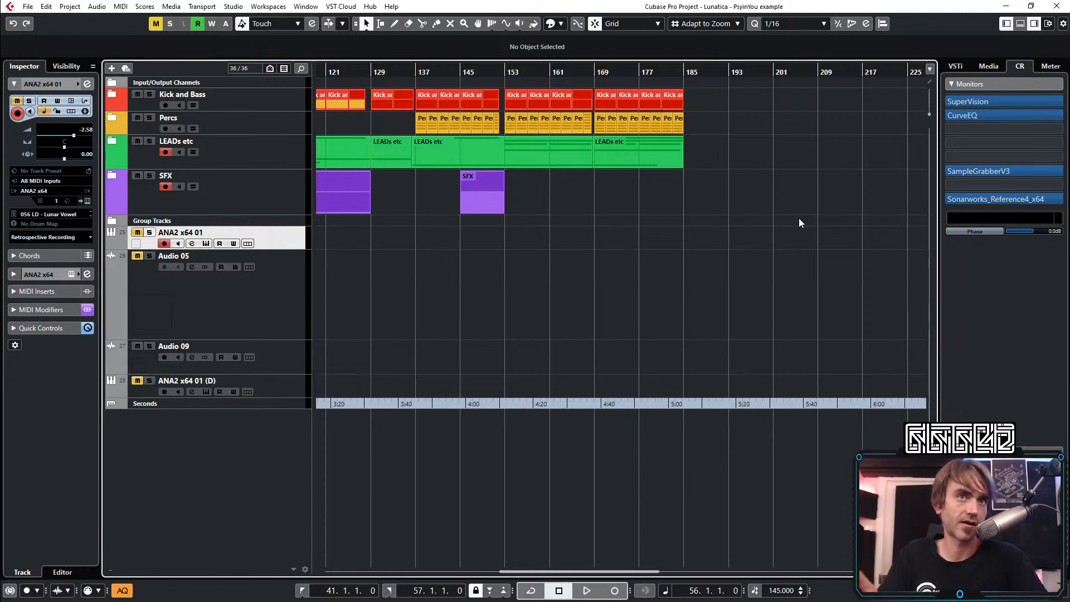
scroll(734, 245, left, 5)
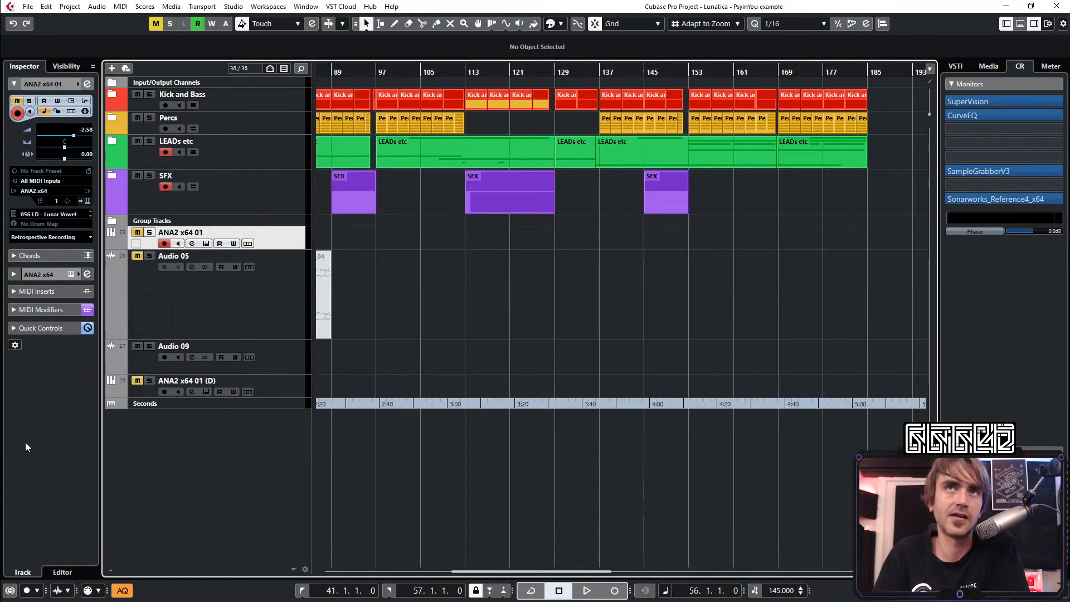
Expand the Percs folder, examine its percussion tracks around bar 97, and collapse the folder again
click(113, 118)
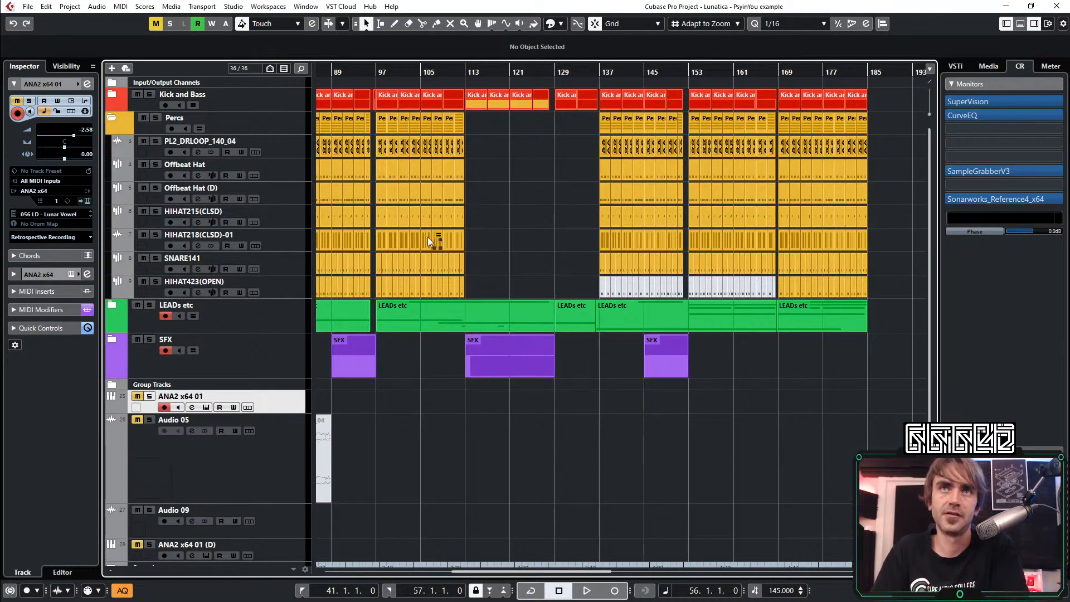
scroll(384, 261, up, 6)
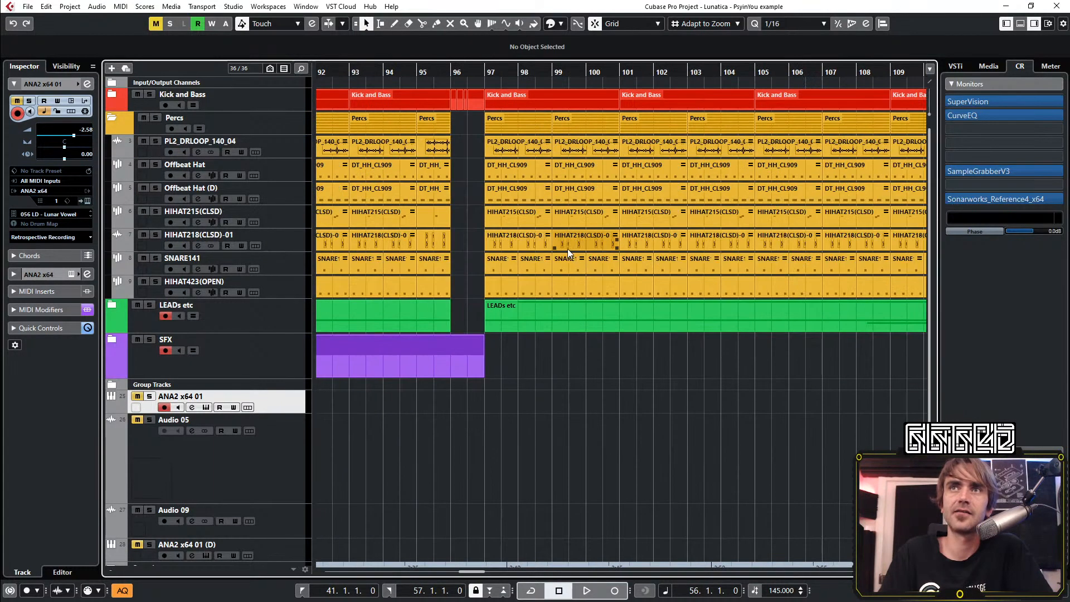
scroll(466, 287, up, 2)
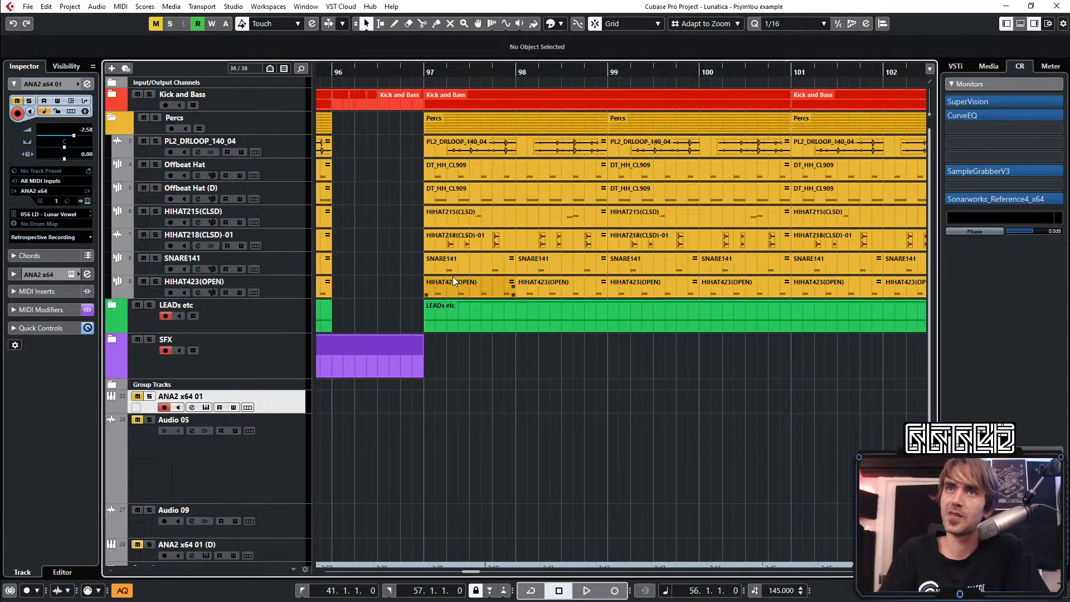
scroll(511, 222, down, 5)
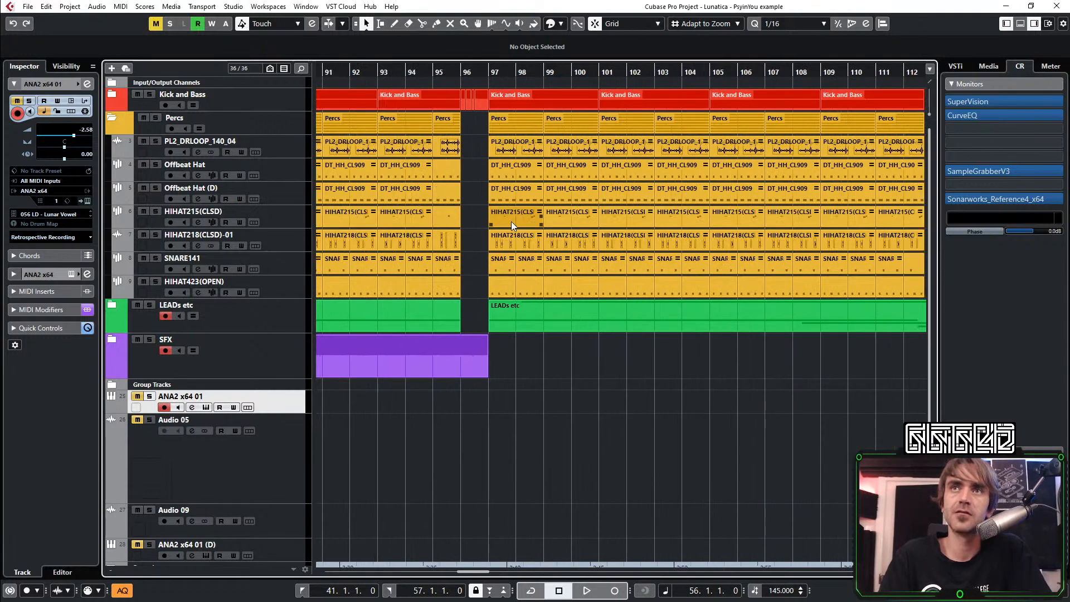
click(120, 126)
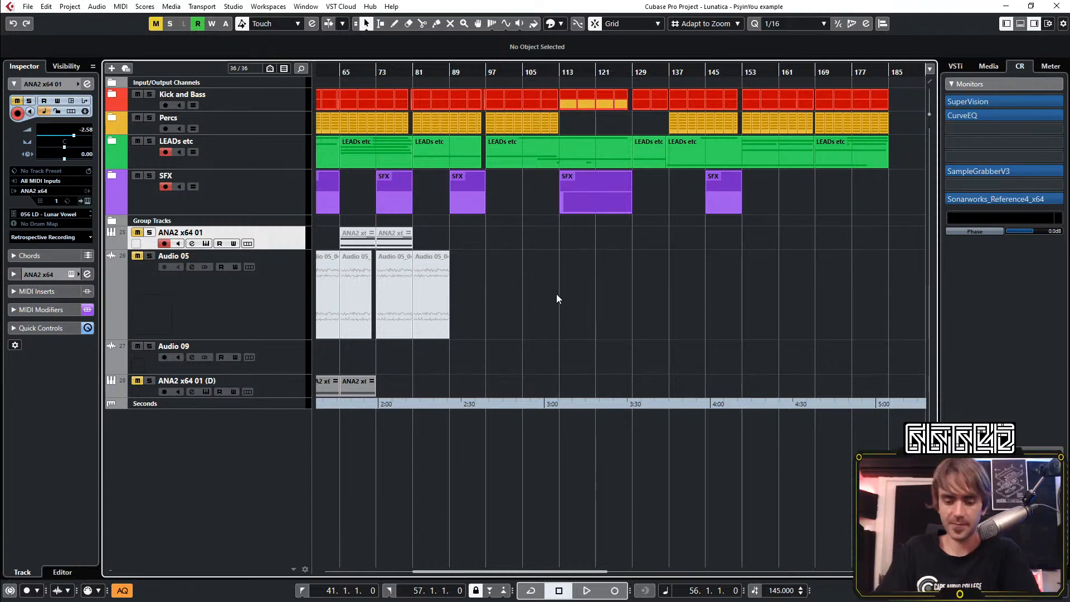
Play the breakdown from bar 113 and set a playback loop from bar 113 to bar 129
scroll(632, 301, down, 3)
scroll(620, 322, right, 3)
scroll(507, 339, left, 4)
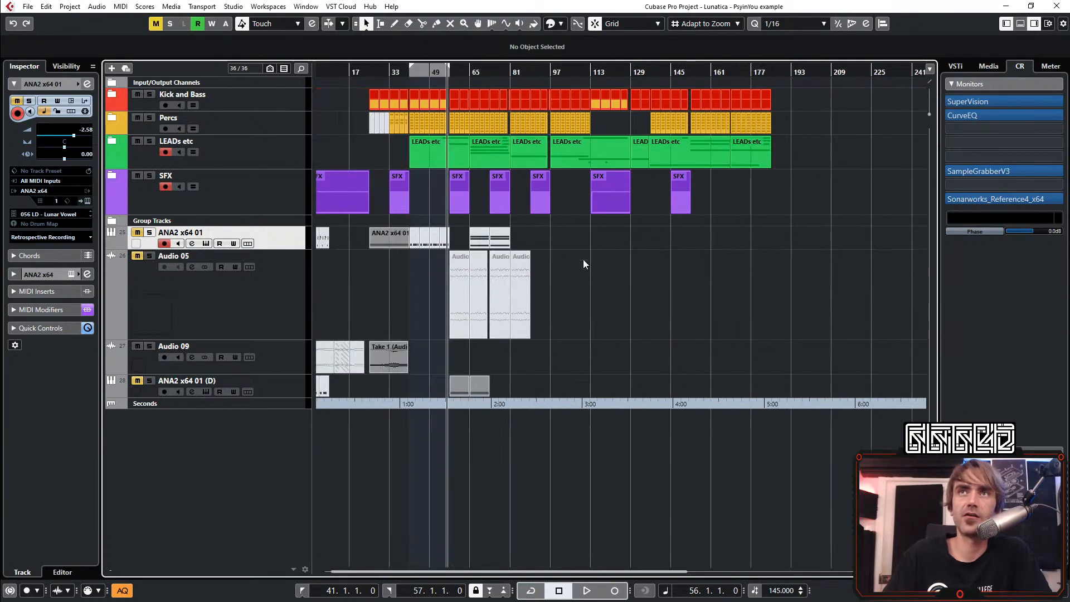
scroll(597, 347, up, 5)
click(545, 77)
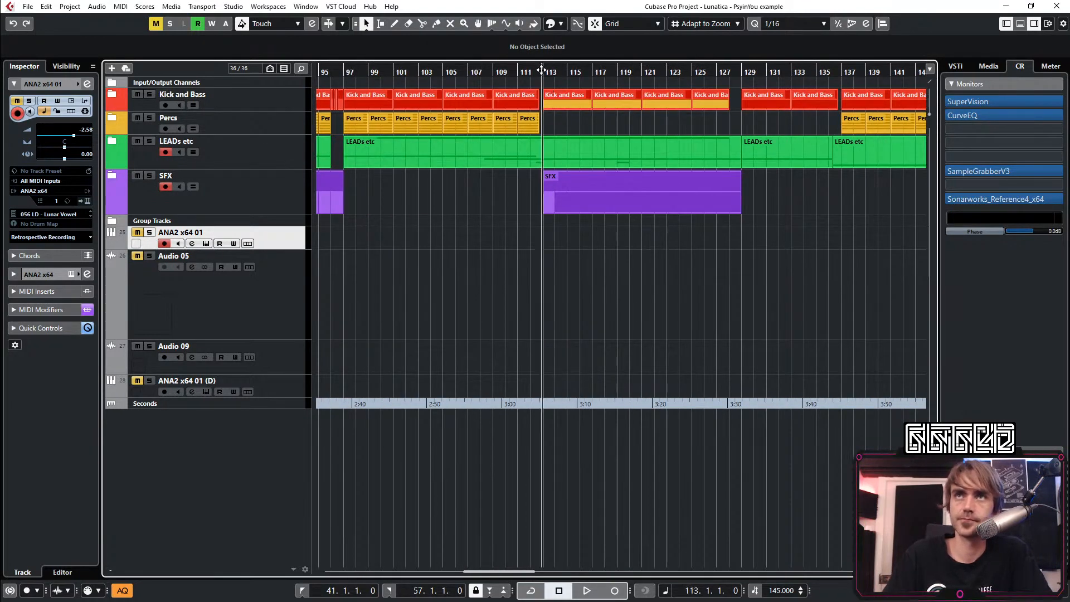
key(space)
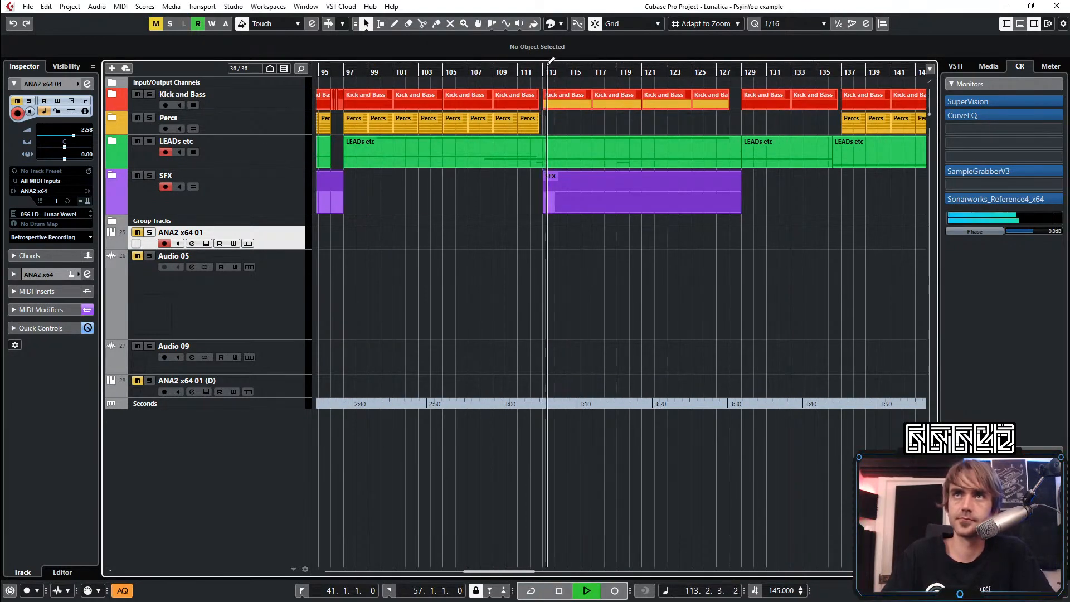
drag(544, 67, 749, 120)
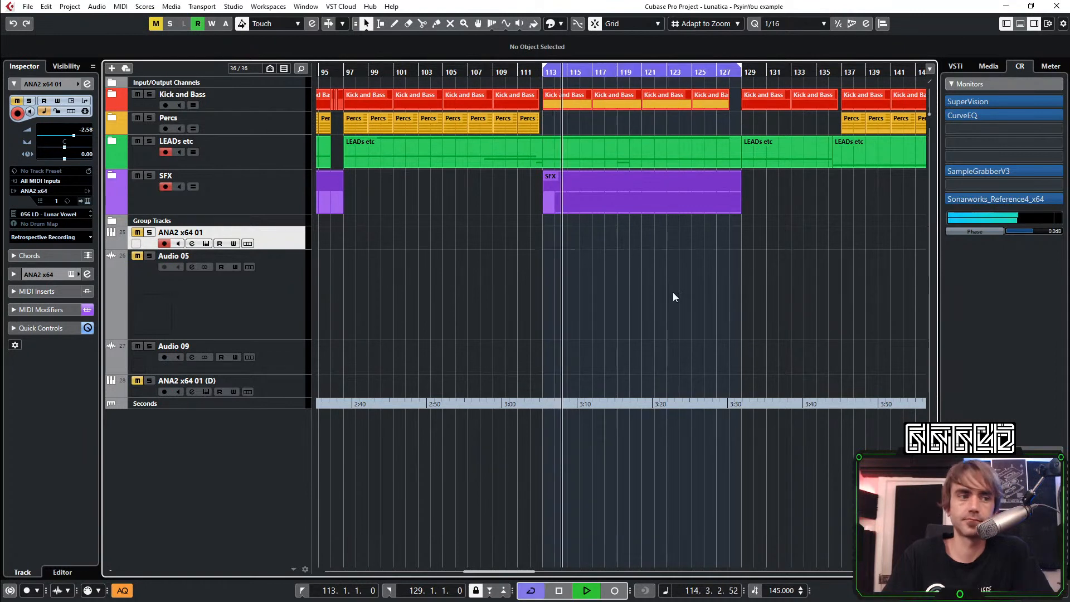
scroll(674, 293, right, 2)
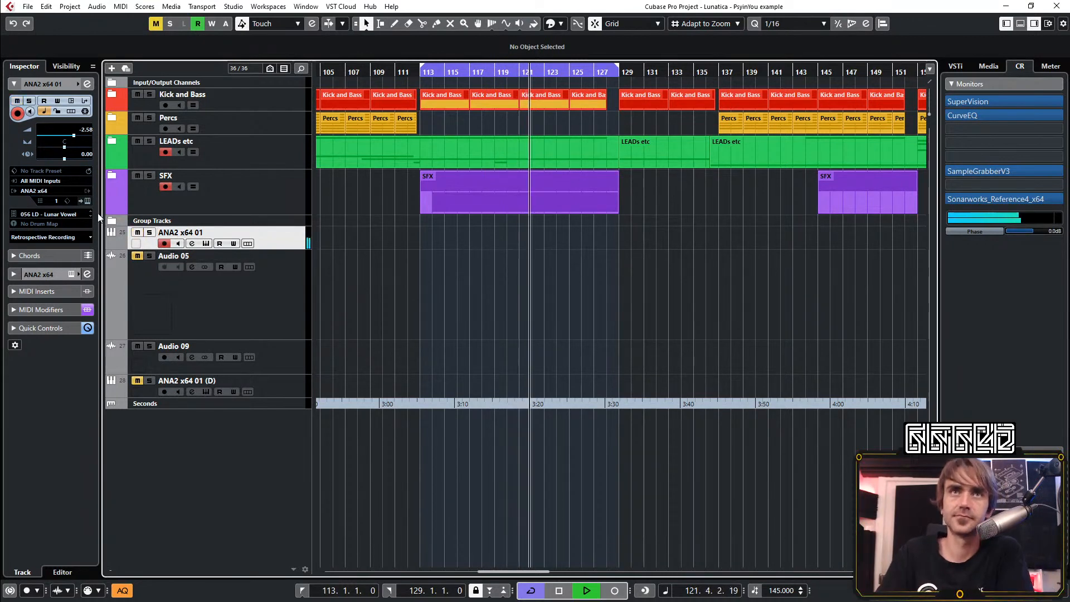
Open the ANA2 x64 01 track's instrument and channel settings, and switch off the Rev INTENSITY and ColourCopy(x64) inserts
click(88, 201)
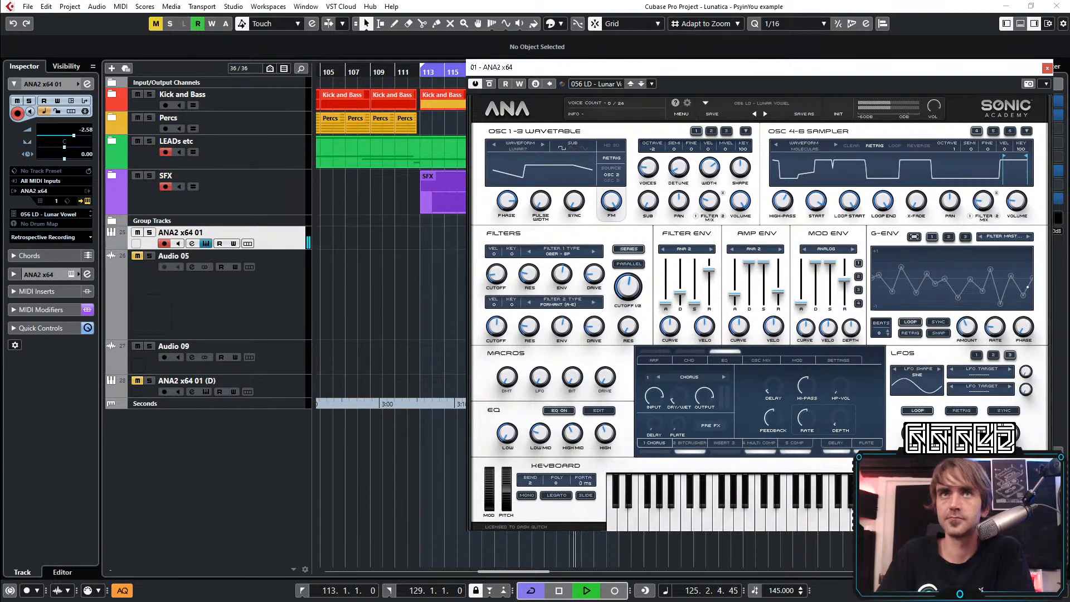
click(89, 84)
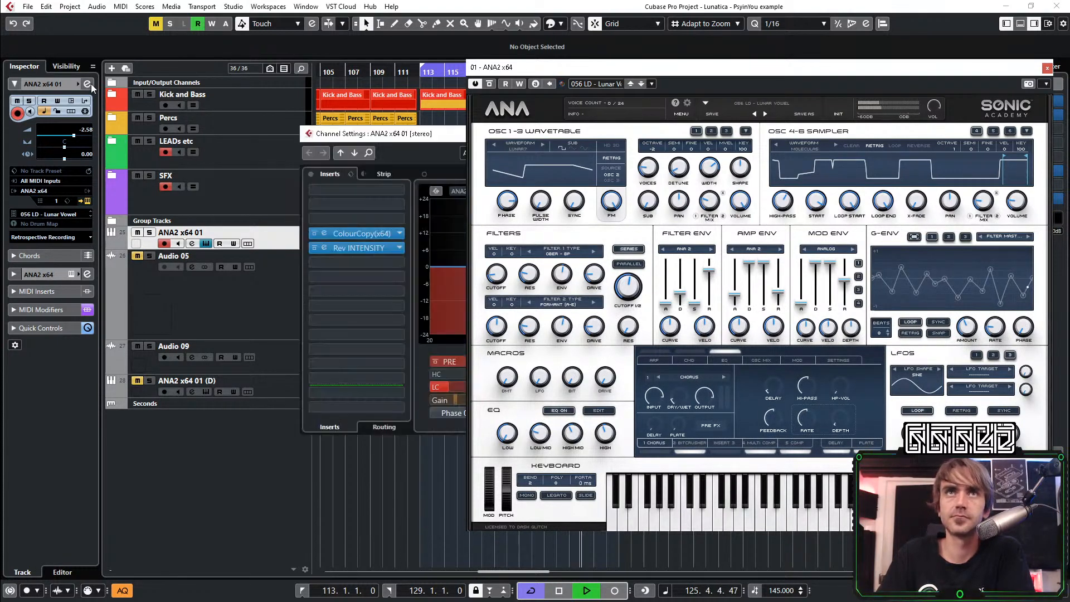
click(314, 248)
click(315, 233)
Turn off the low cut filter and the 2 LMF equalizer band on the ANA2 x64 01 channel and close its settings
drag(434, 134, 113, 150)
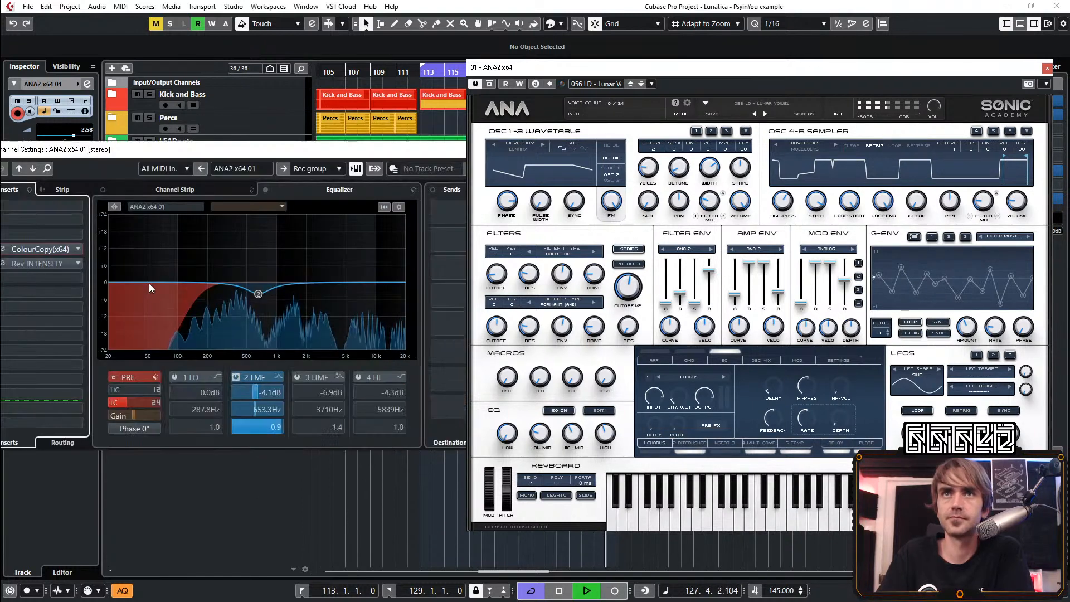
click(111, 404)
click(112, 404)
click(236, 377)
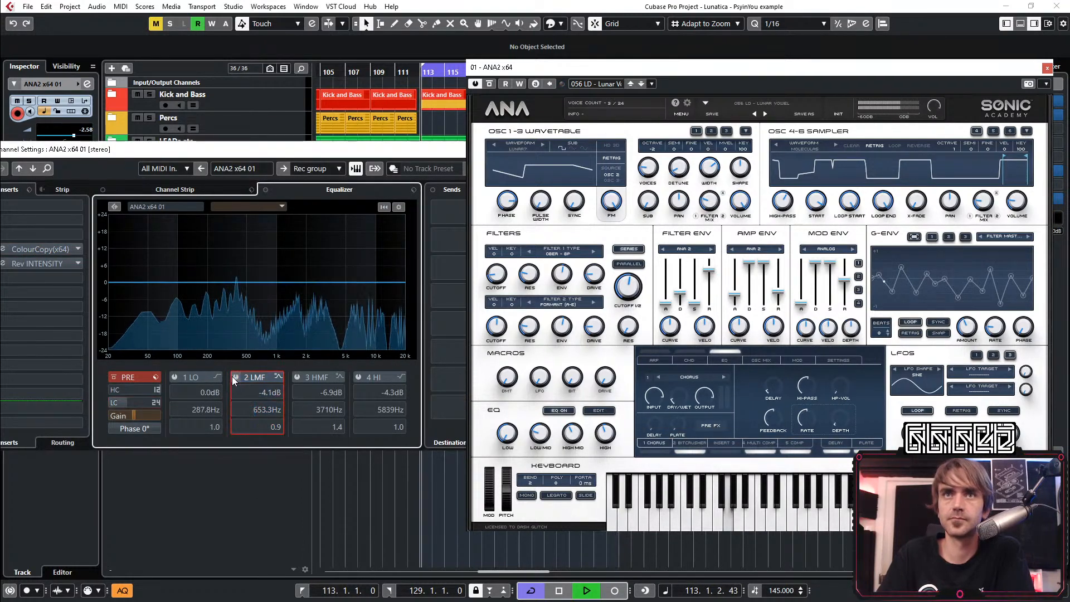
drag(402, 150, 188, 263)
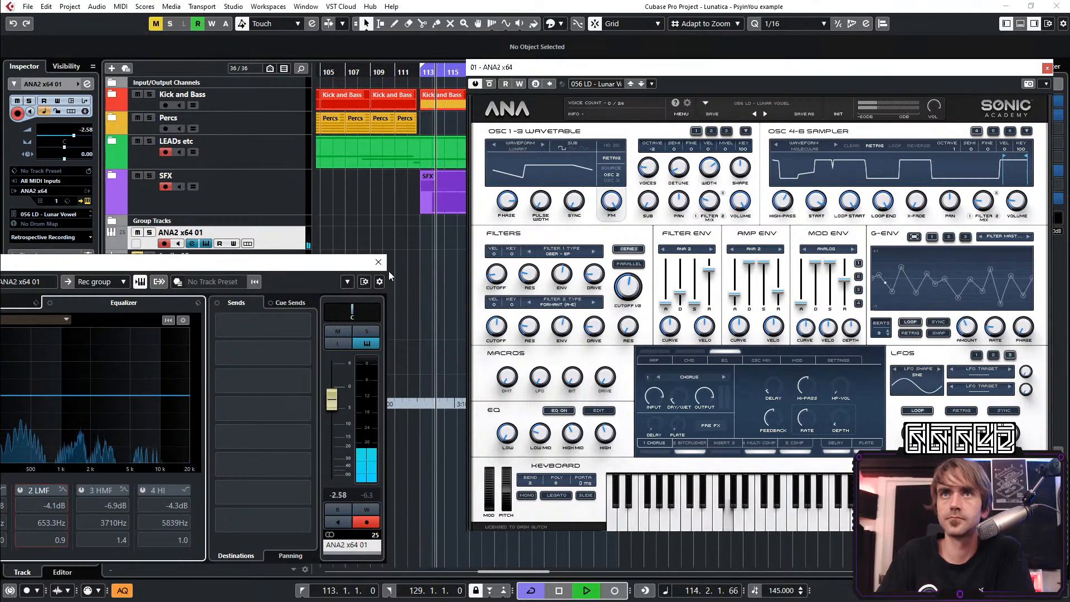
click(379, 262)
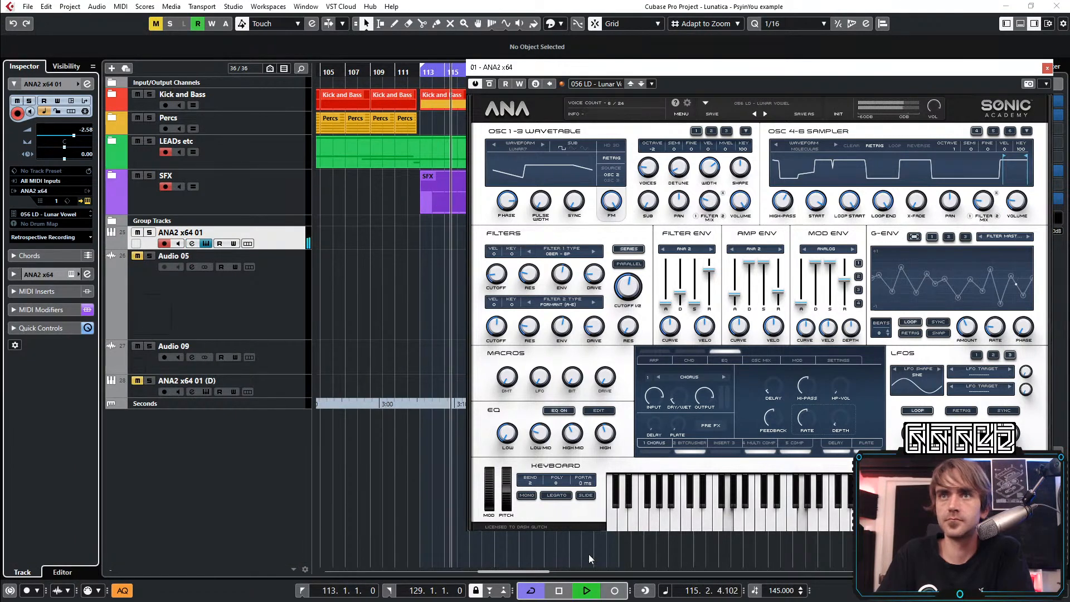
Enable Mono and Legato for the Lunar Vowel patch, and check the synth's settings page
click(528, 495)
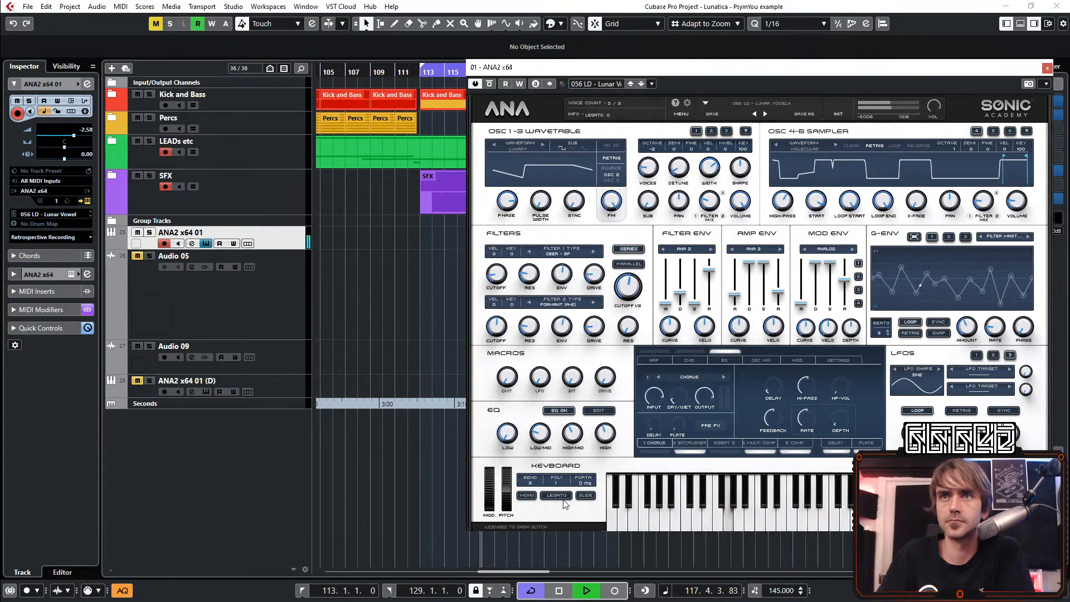
click(550, 496)
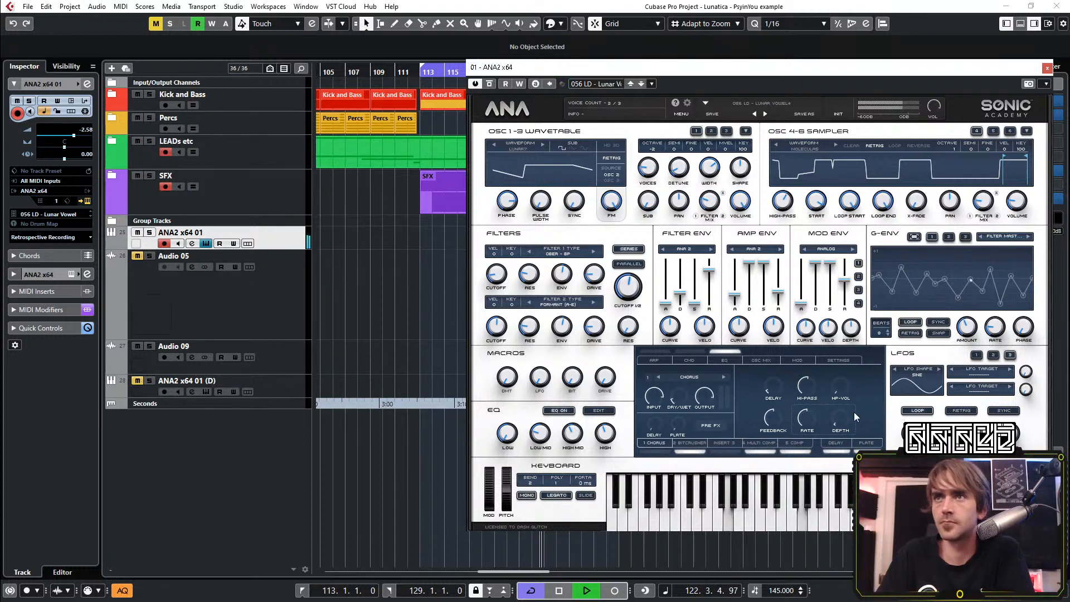
click(837, 359)
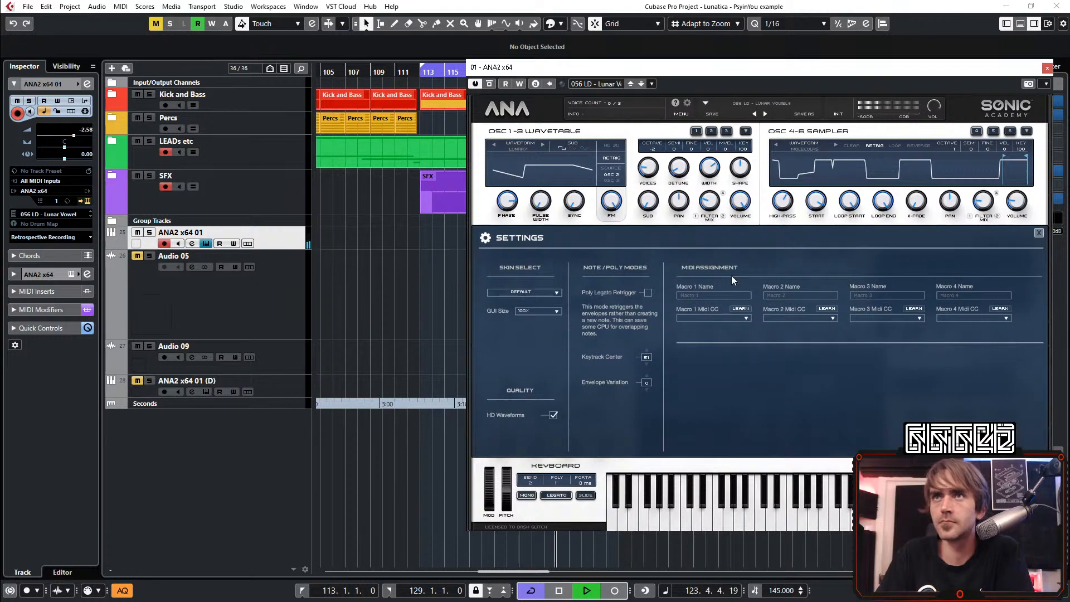
click(1039, 233)
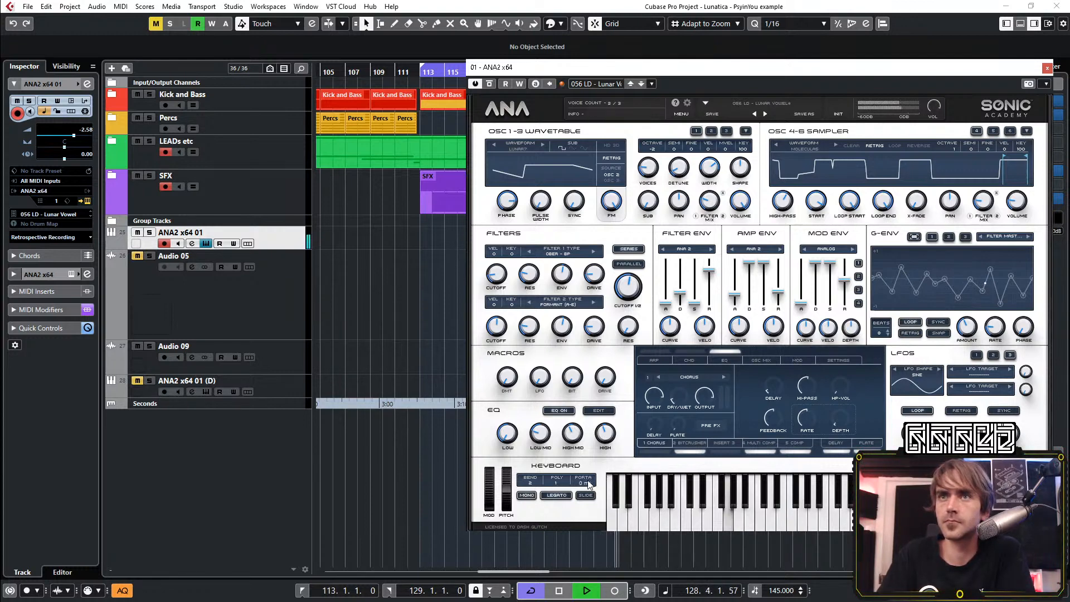
Set the patch's portamento time to 288 ms, try Slide on and off again, and close the instrument
drag(621, 434, 621, 430)
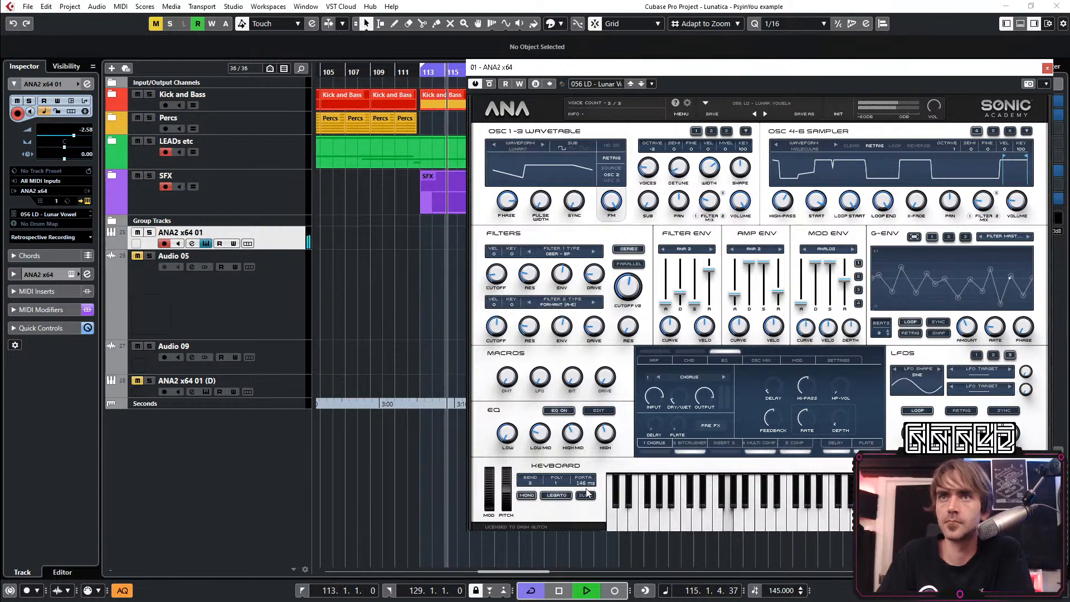
mouse_move(592, 485)
mouse_down()
mouse_move(600, 475)
mouse_move(586, 491)
mouse_up()
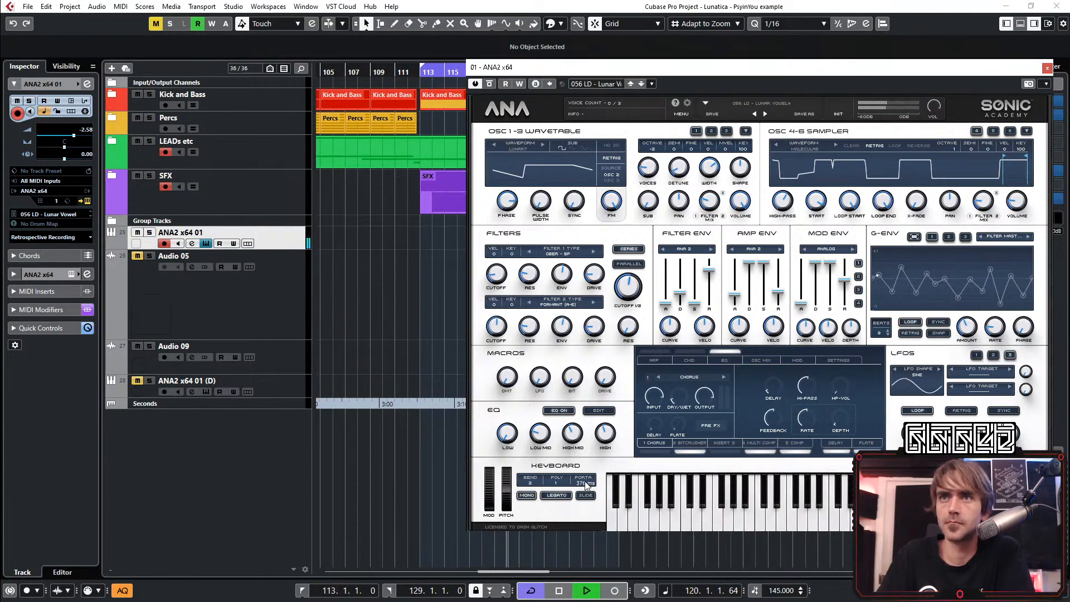
drag(586, 486, 587, 488)
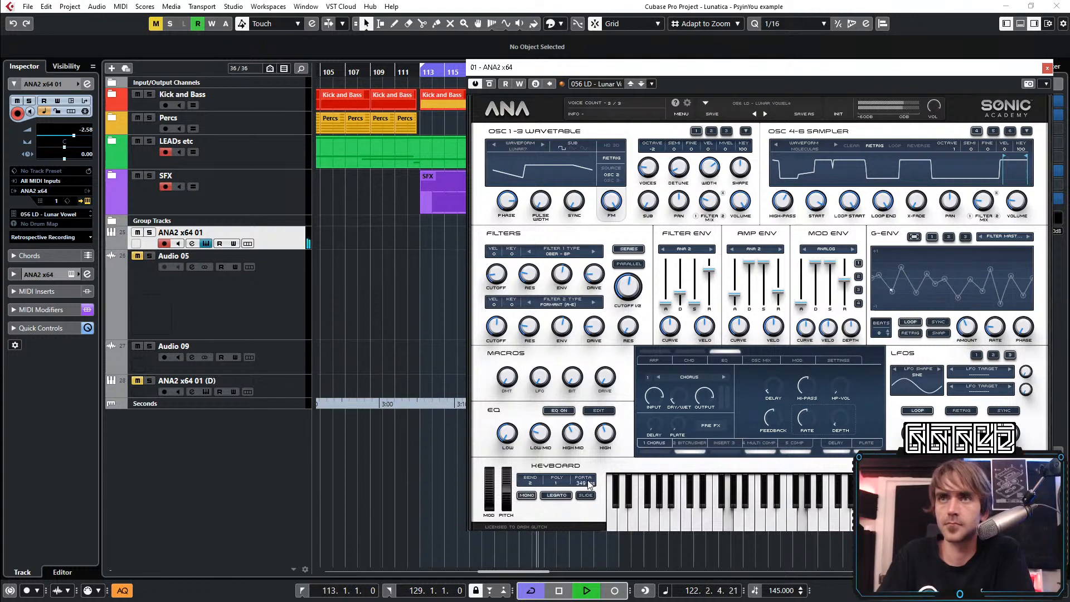
drag(585, 483, 586, 485)
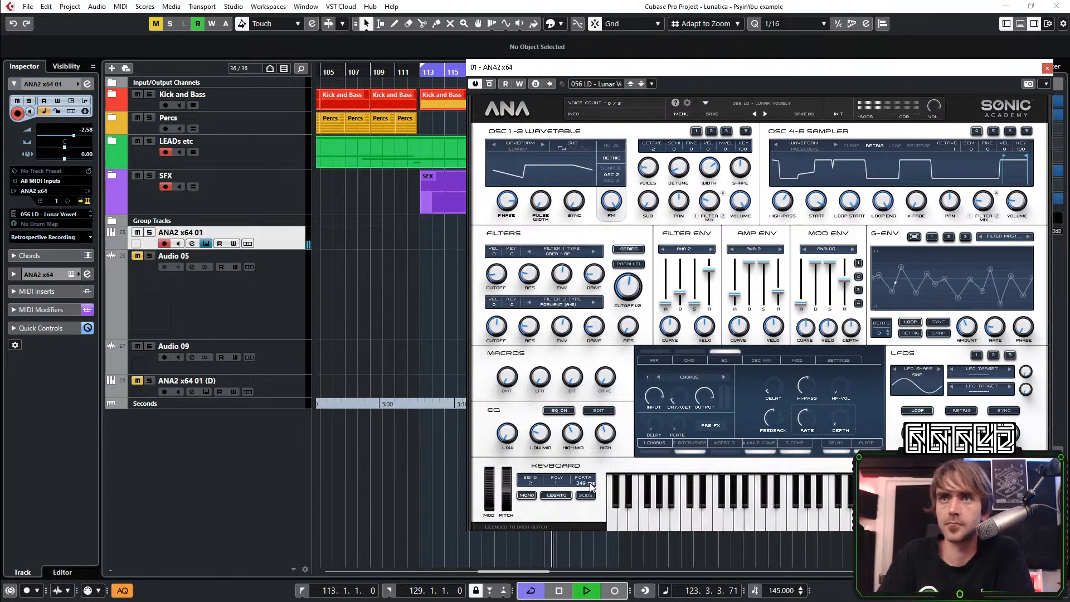
click(587, 495)
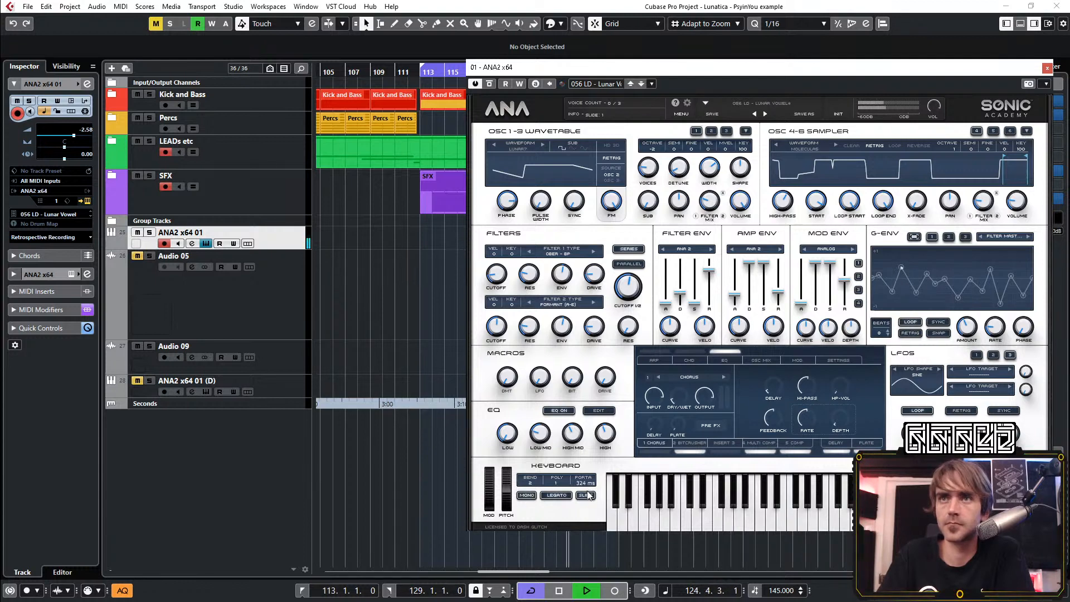
click(590, 496)
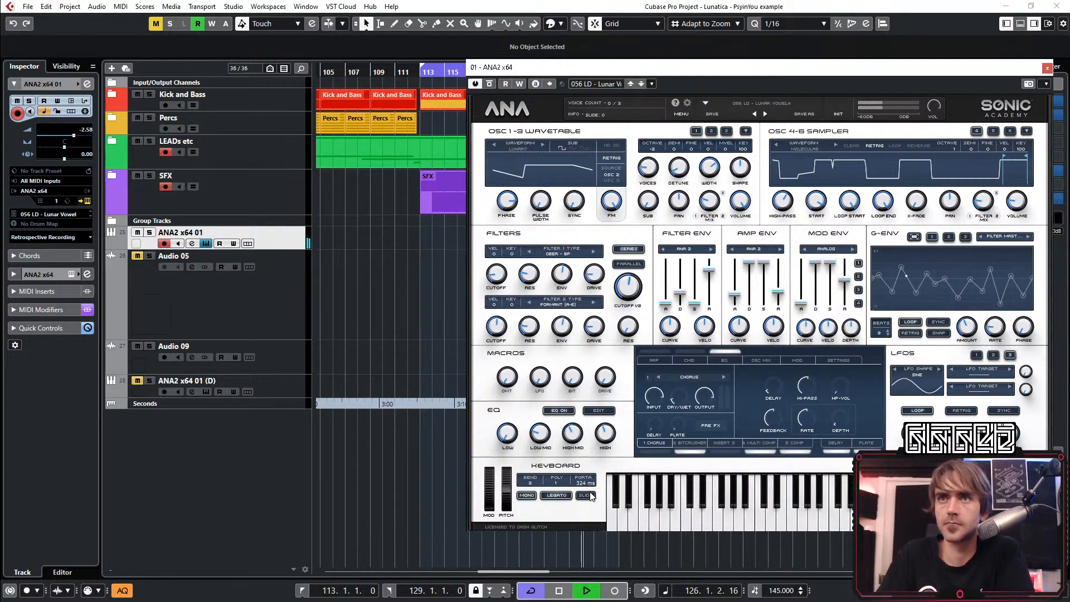
drag(585, 483, 585, 487)
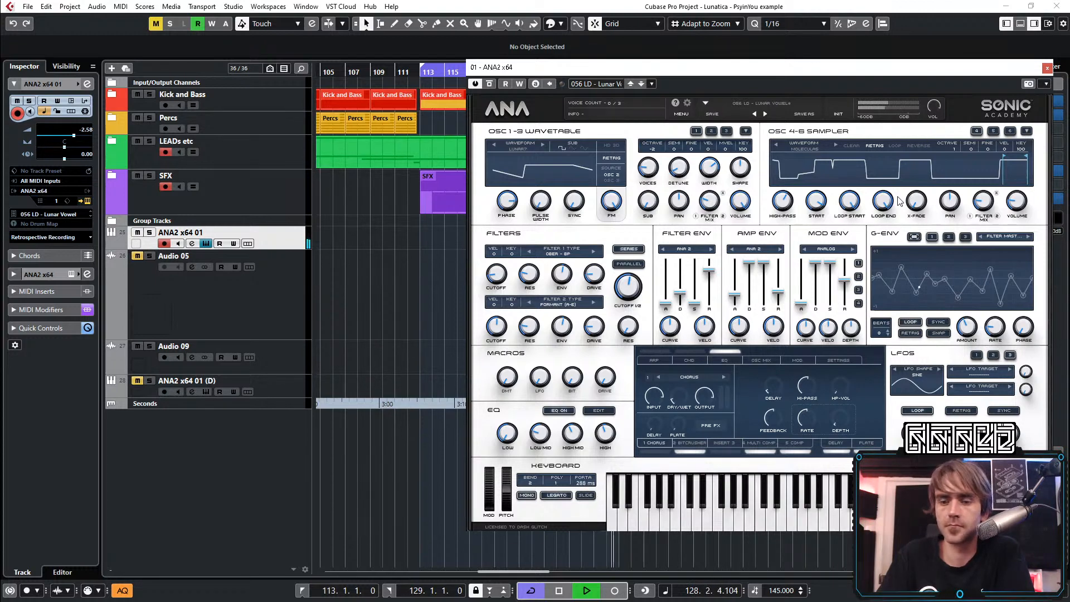
click(1047, 68)
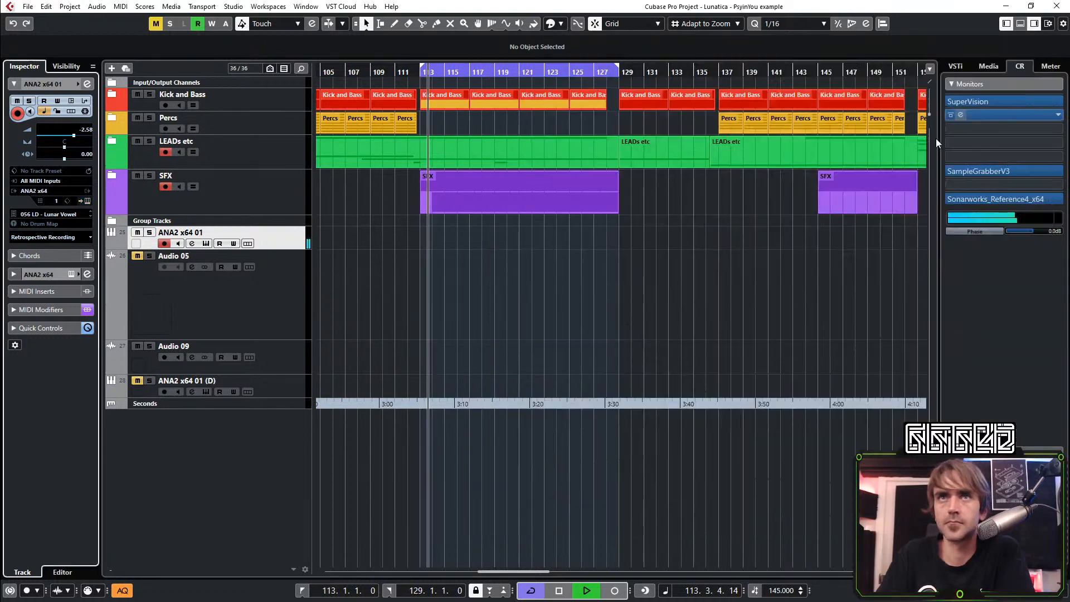
Create a MIDI part from bar 113 to 129 on the ANA2 x64 01 track and set its editor scale to Phrygian
double_click(421, 236)
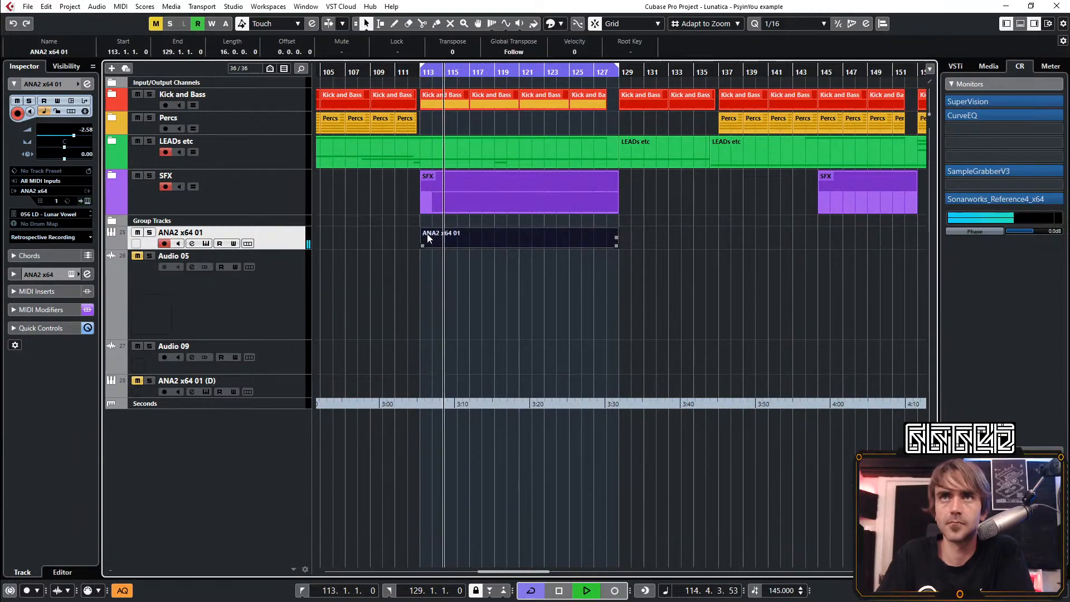
double_click(427, 232)
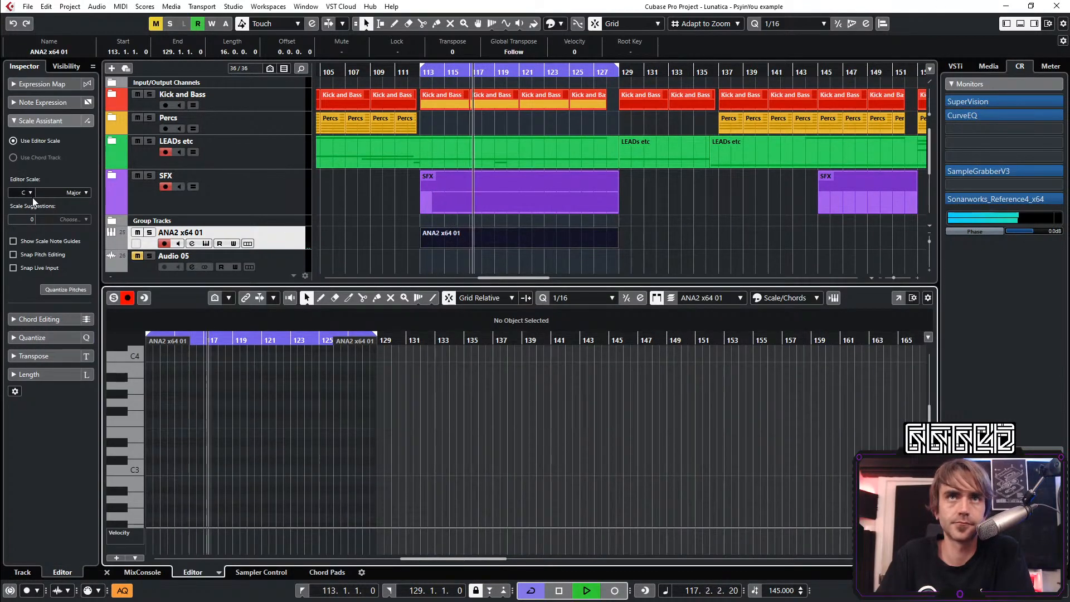
click(76, 192)
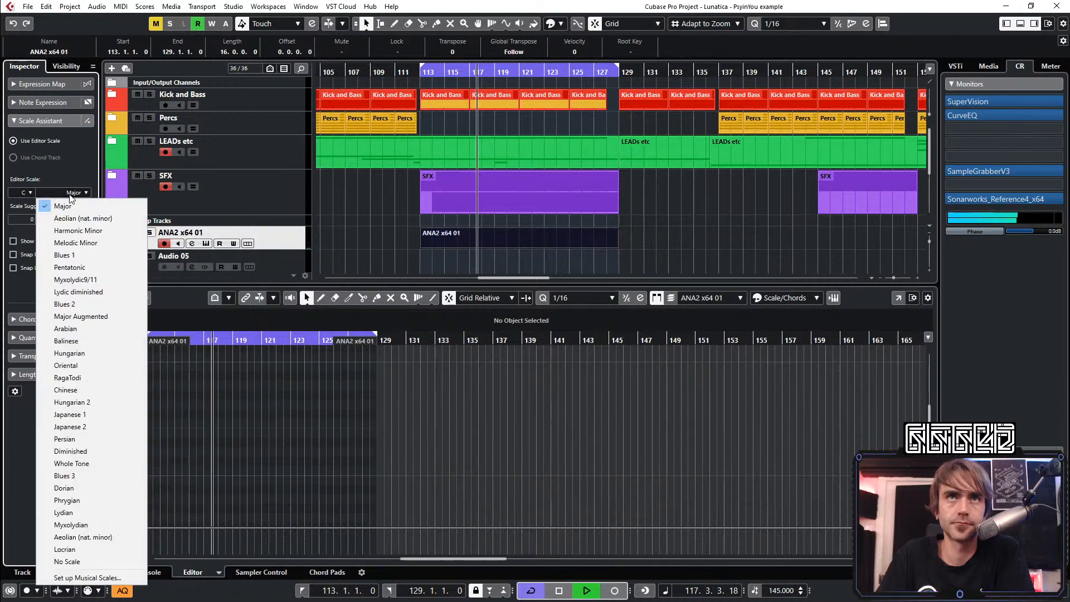
click(90, 501)
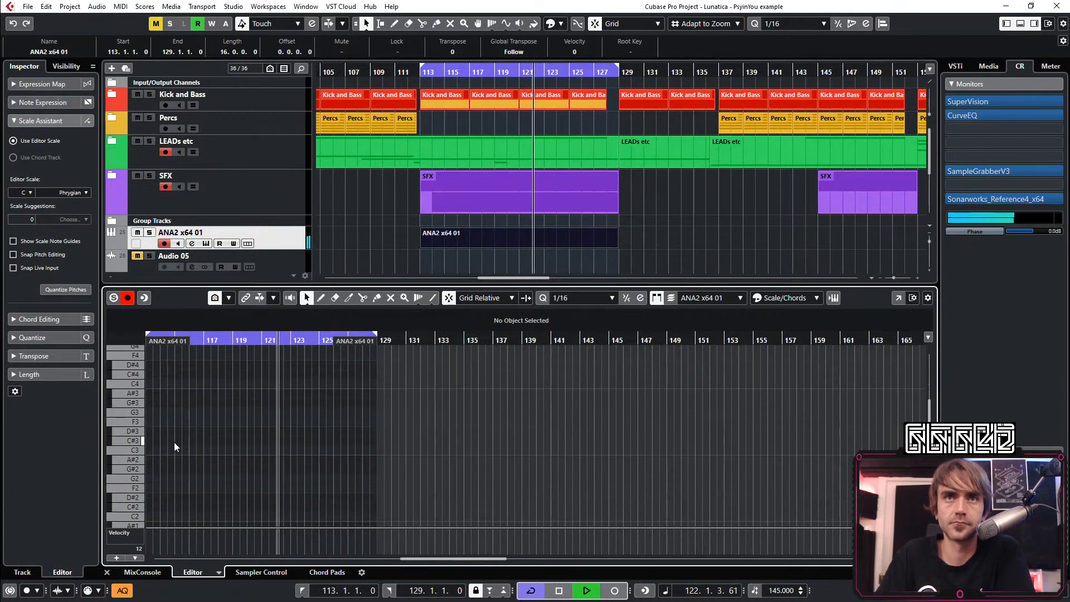
Shorten the new ANA2 x64 01 part to four bars and repeat it as three shared copies up to bar 129
scroll(149, 457, up, 2)
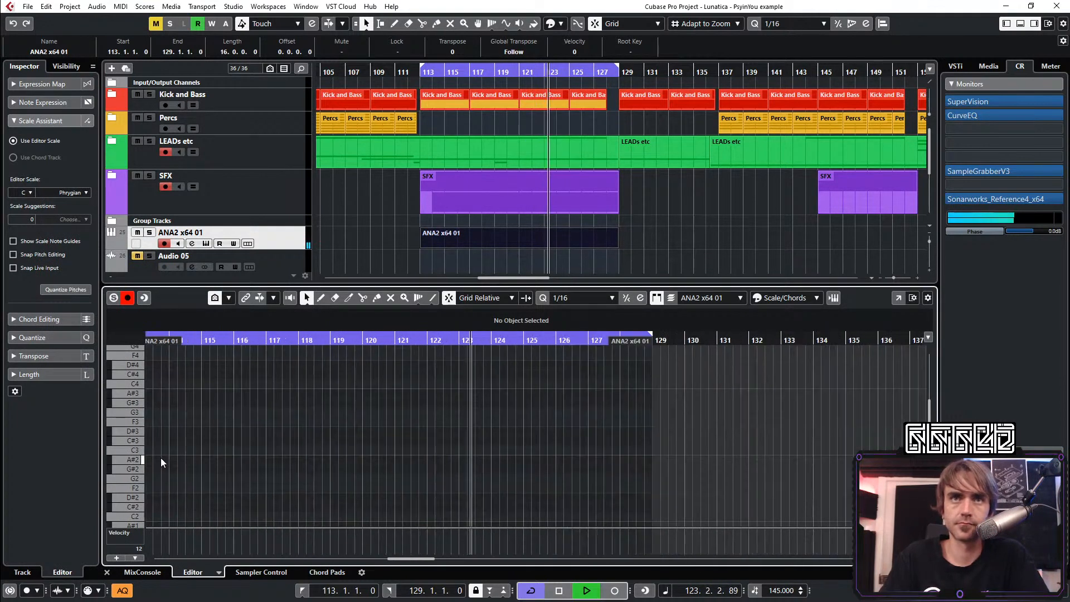
scroll(161, 458, up, 3)
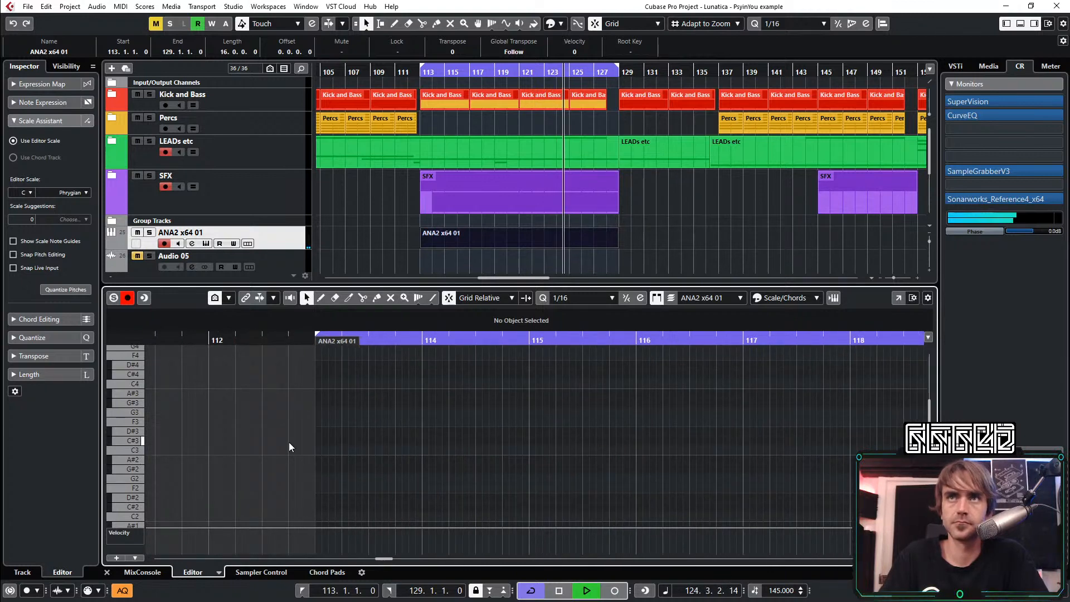
mouse_move(615, 245)
mouse_down()
mouse_move(469, 240)
mouse_move(613, 241)
mouse_up()
scroll(315, 379, left, 4)
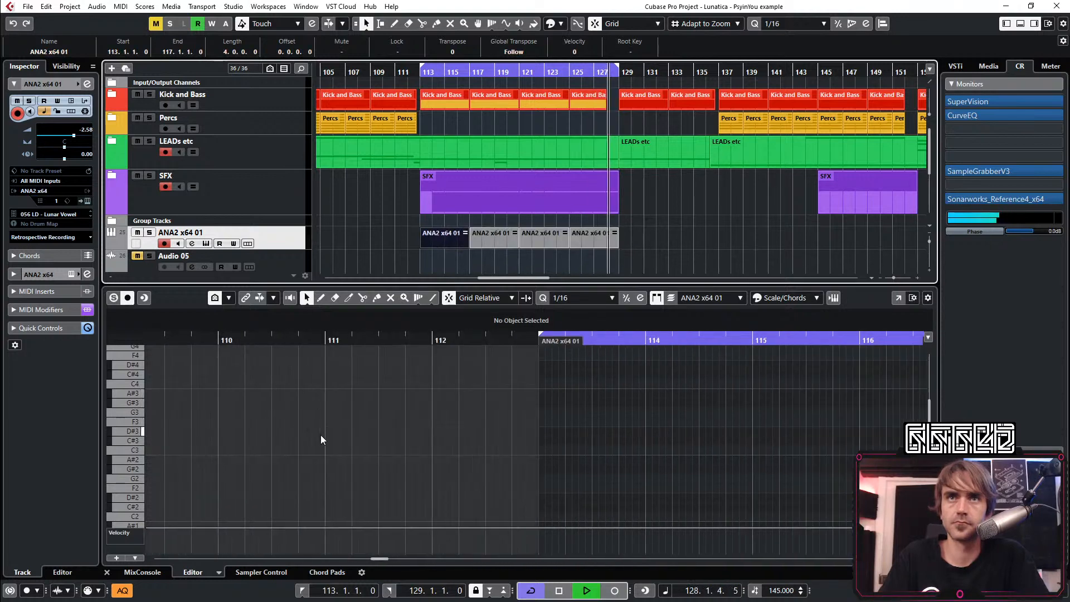
Draw a C3 note at the start of bar 113 in the ANA2 x64 01 part and lengthen it to two sixteenths
scroll(563, 465, up, 2)
click(530, 449)
click(530, 450)
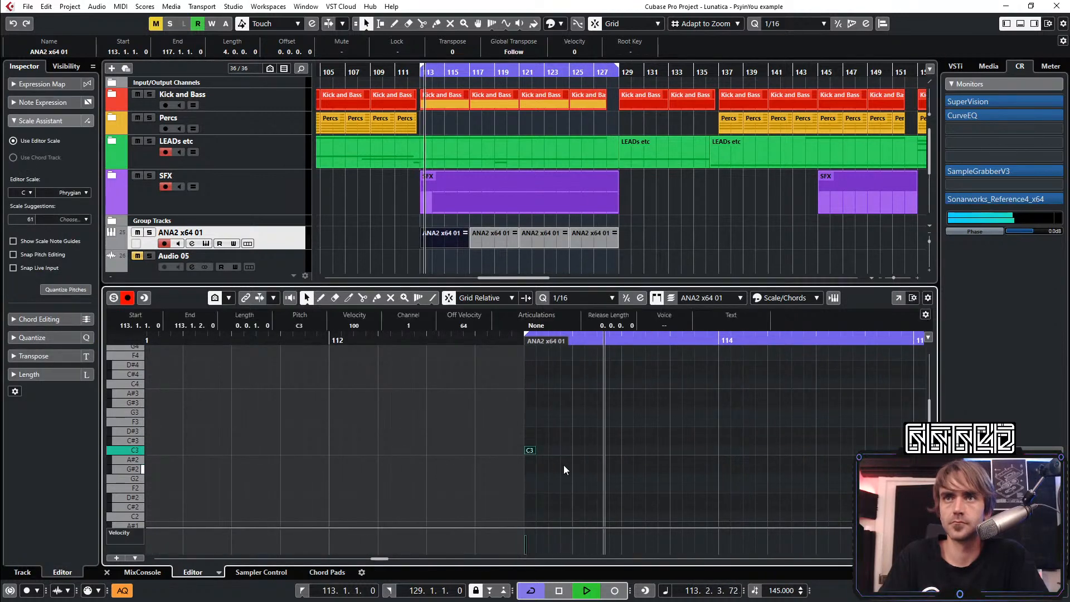
scroll(564, 465, right, 3)
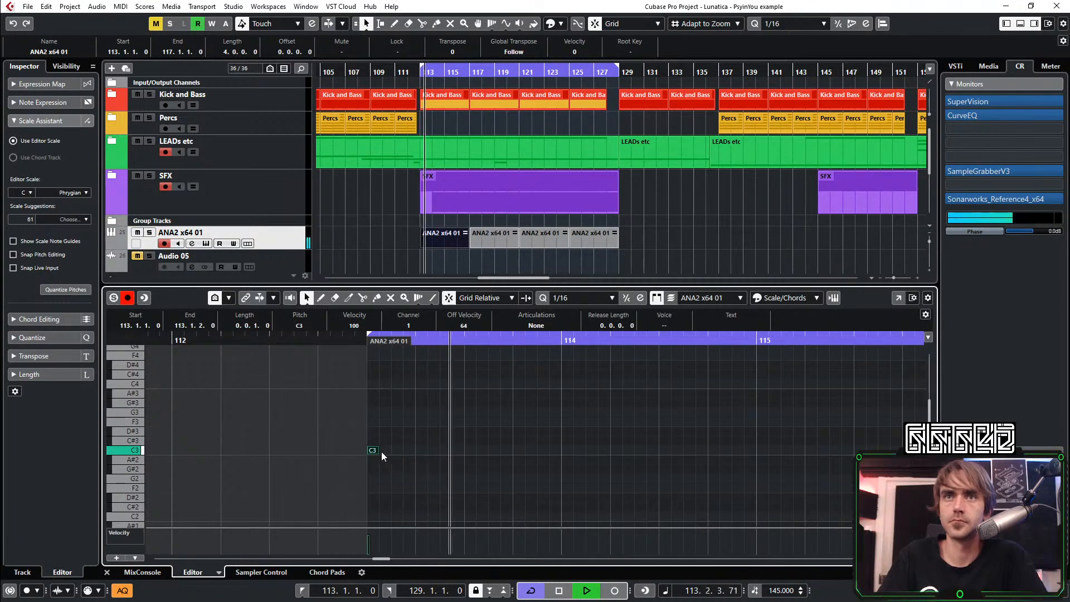
drag(377, 451, 391, 450)
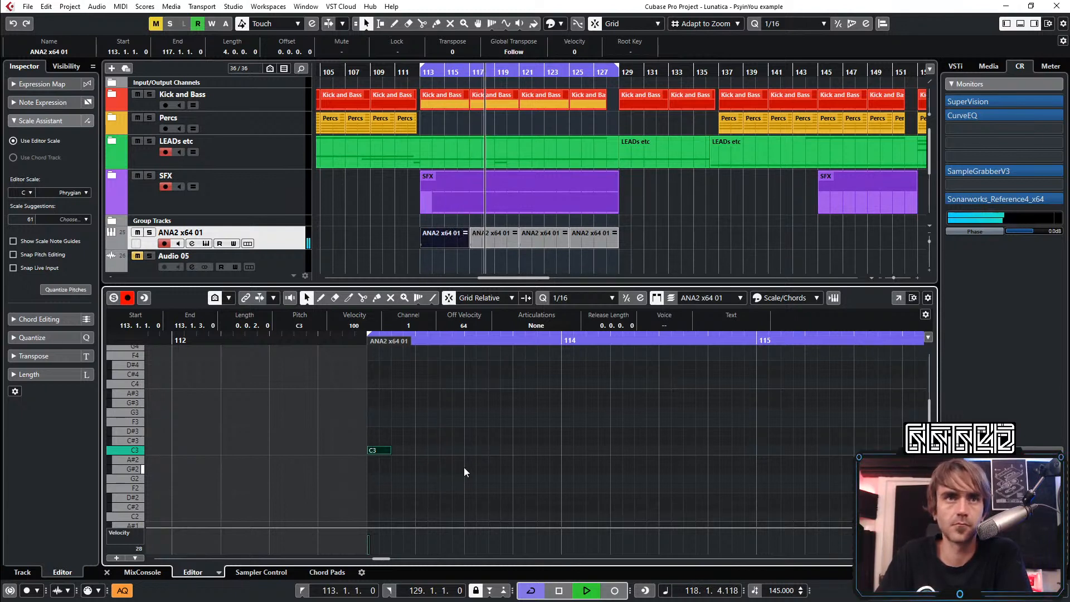
Add G3 at 113.1.3 and G#3 at 113.2.1, and extend G3 to slightly overlap the G#3 note
double_click(397, 412)
double_click(410, 403)
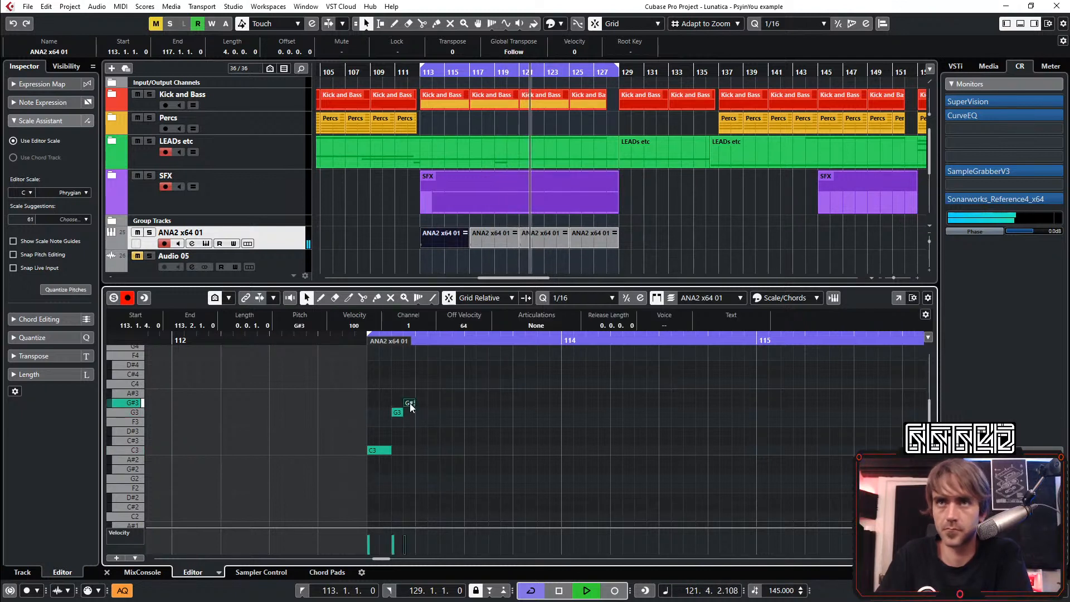
key(space)
key(space)
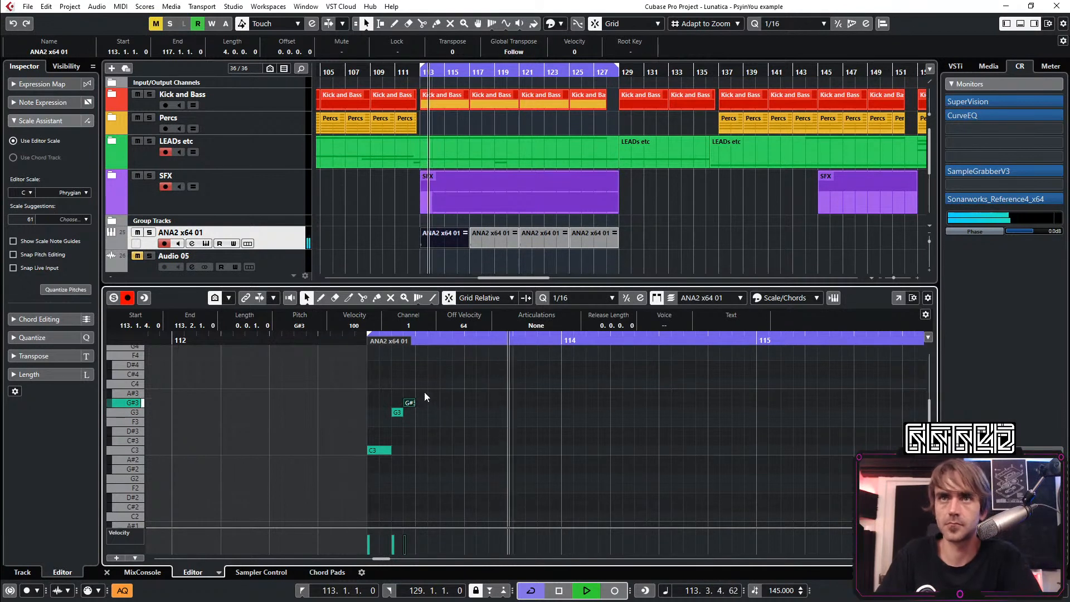
key(ctrl+Right)
drag(403, 413, 415, 413)
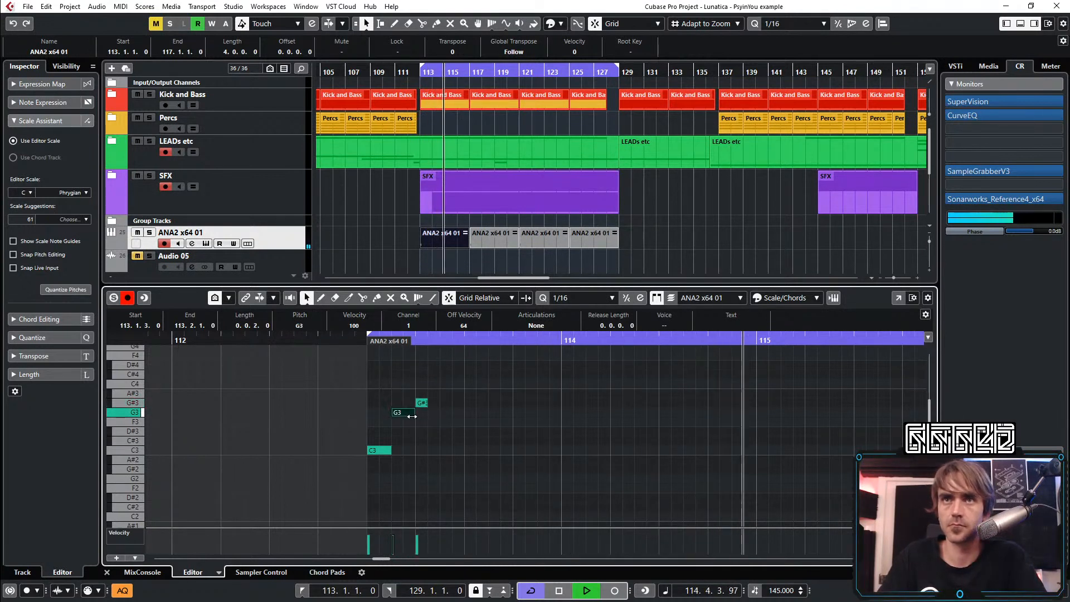
key(space)
key(space)
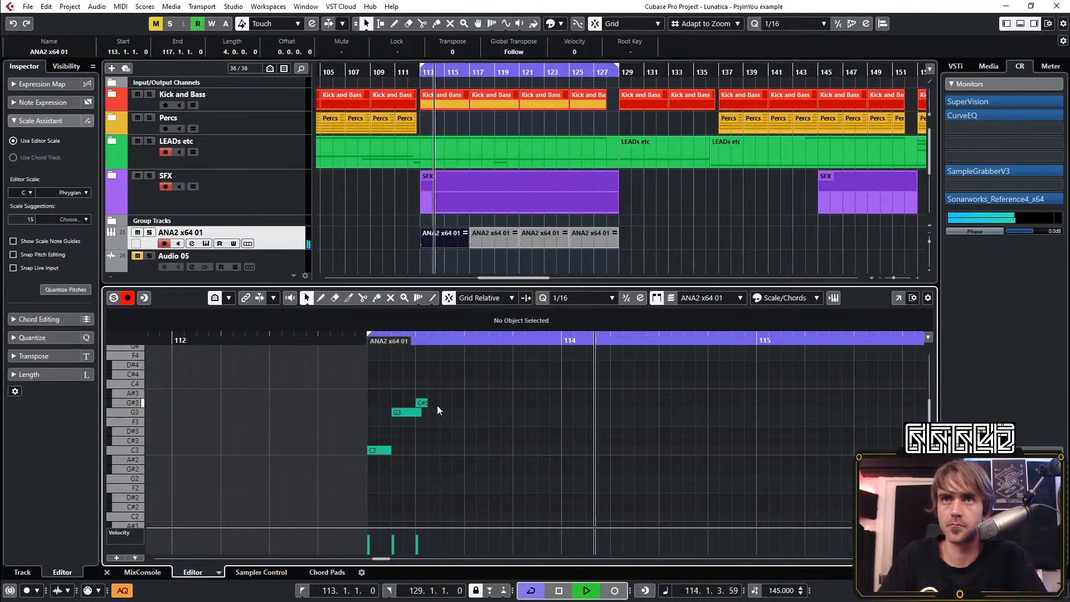
Lengthen the G#3 note at 113.2.1 to two sixteenths and replay the phrase from bar 113
click(422, 403)
drag(424, 403, 440, 403)
key(space)
key(space)
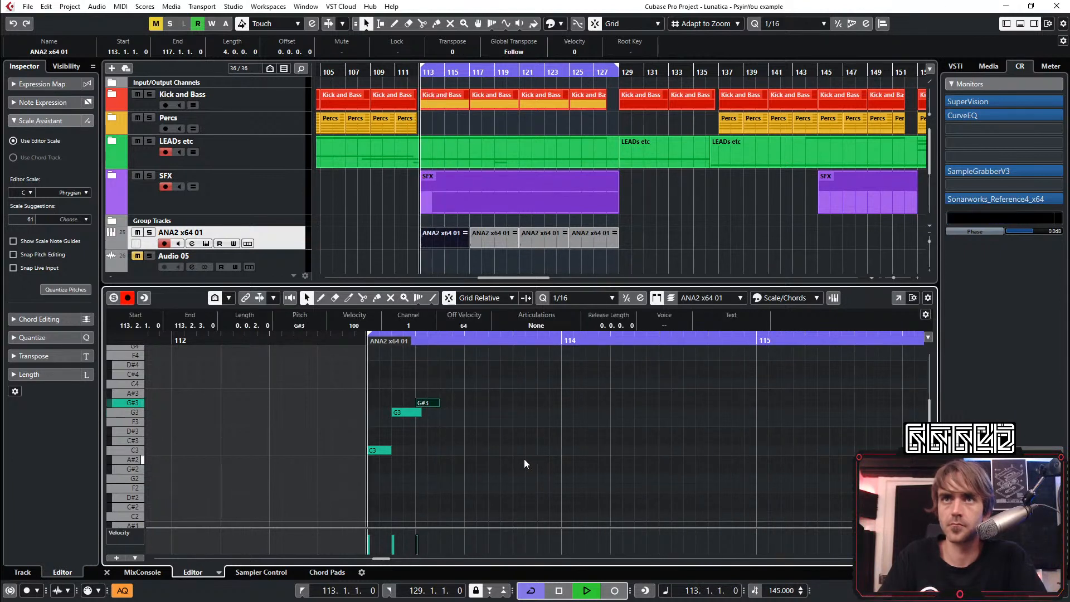
click(480, 423)
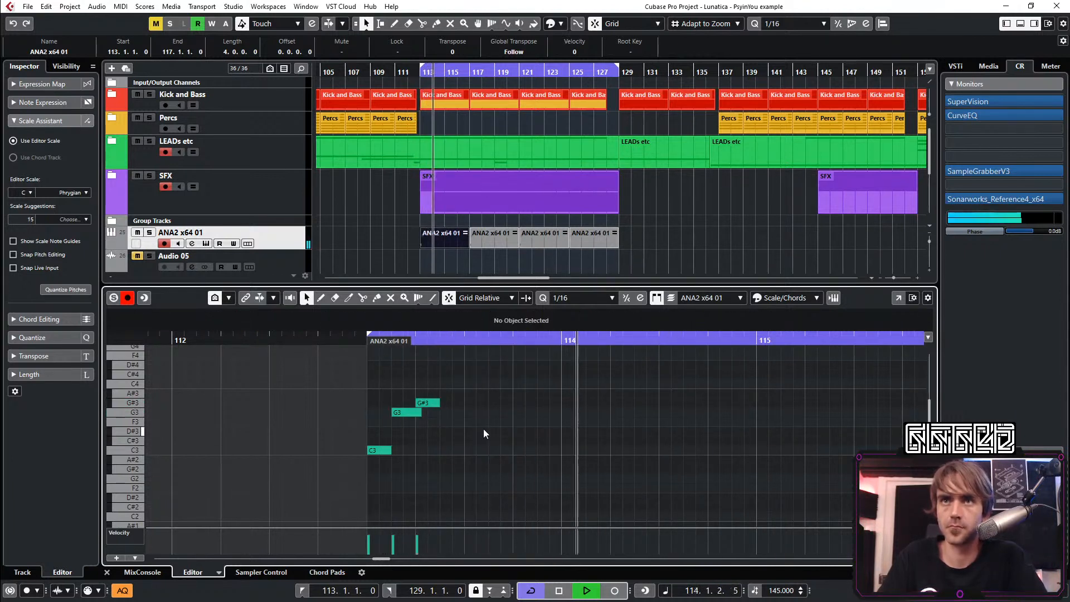
Add a sixteenth C3 note at 113.2.4 and two sixteenth C4 notes at 113.3.3 and 113.3.4
click(458, 449)
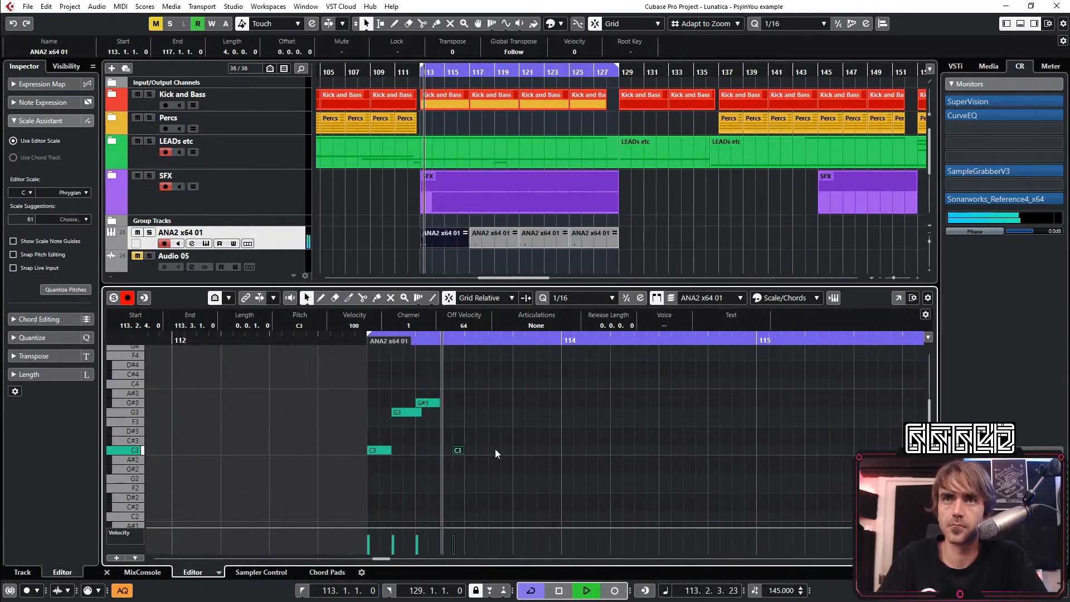
double_click(492, 384)
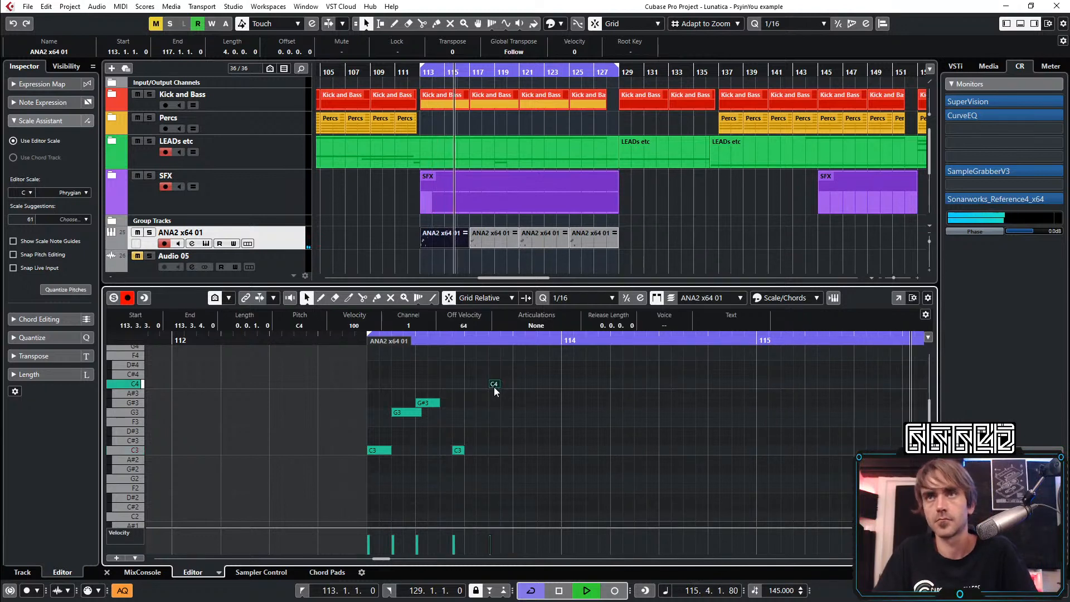
double_click(507, 383)
Shorten both C4 notes to slightly under a sixteenth and transpose them up to C#4
drag(511, 379, 494, 388)
scroll(506, 387, up, 2)
shift+click(518, 385)
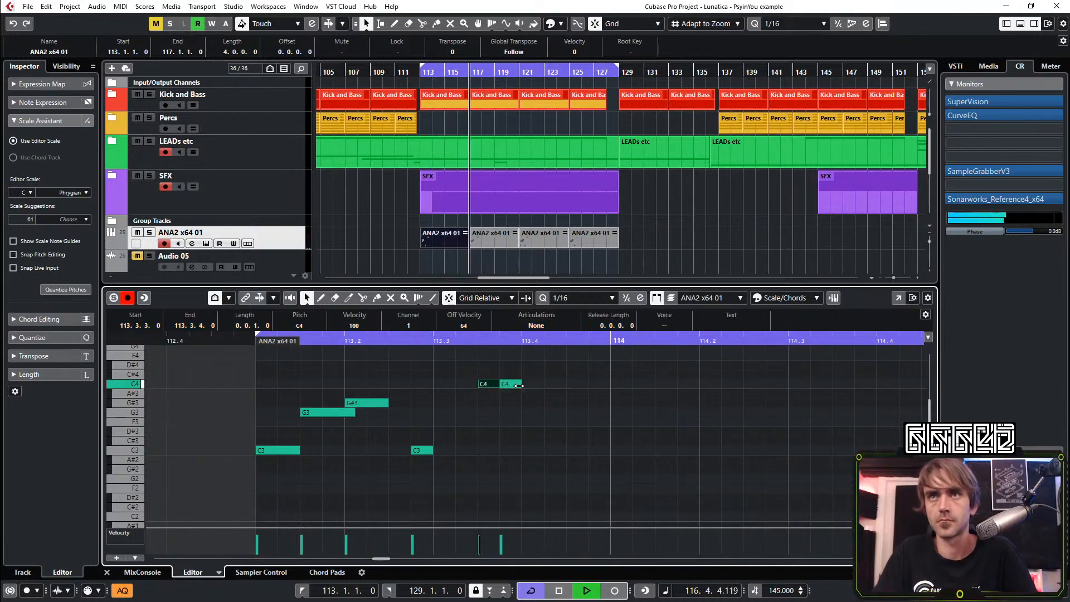
shift+click(508, 385)
key(space)
key(space)
drag(522, 383, 514, 384)
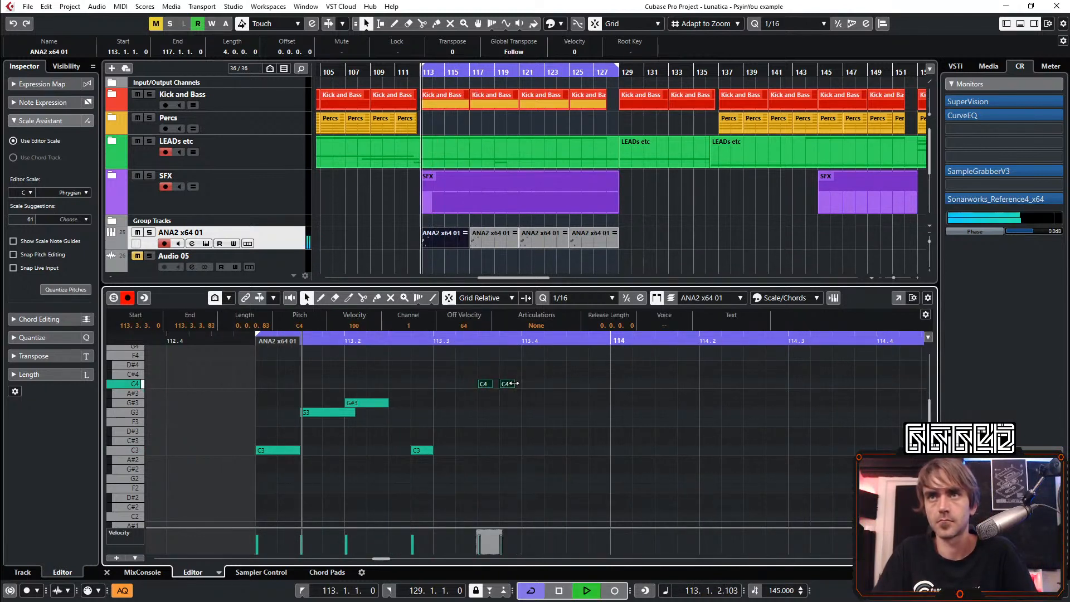
key(Up)
click(544, 398)
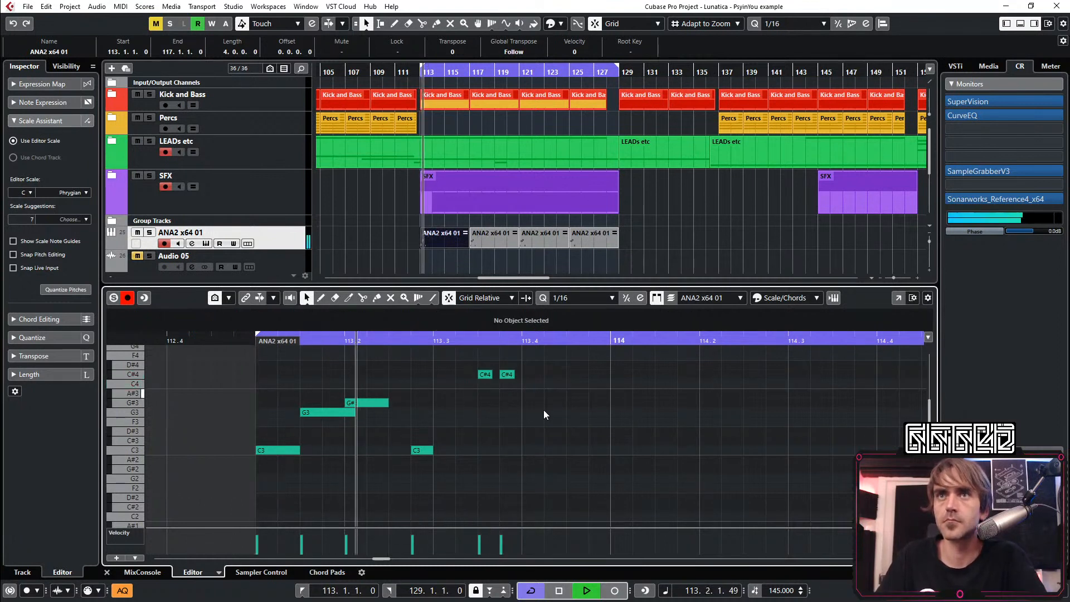
Add a C#4 note at 113.4.1 lasting just over two sixteenths and a two-sixteenth A#3 note overlapping its end at 113.4.3
double_click(527, 376)
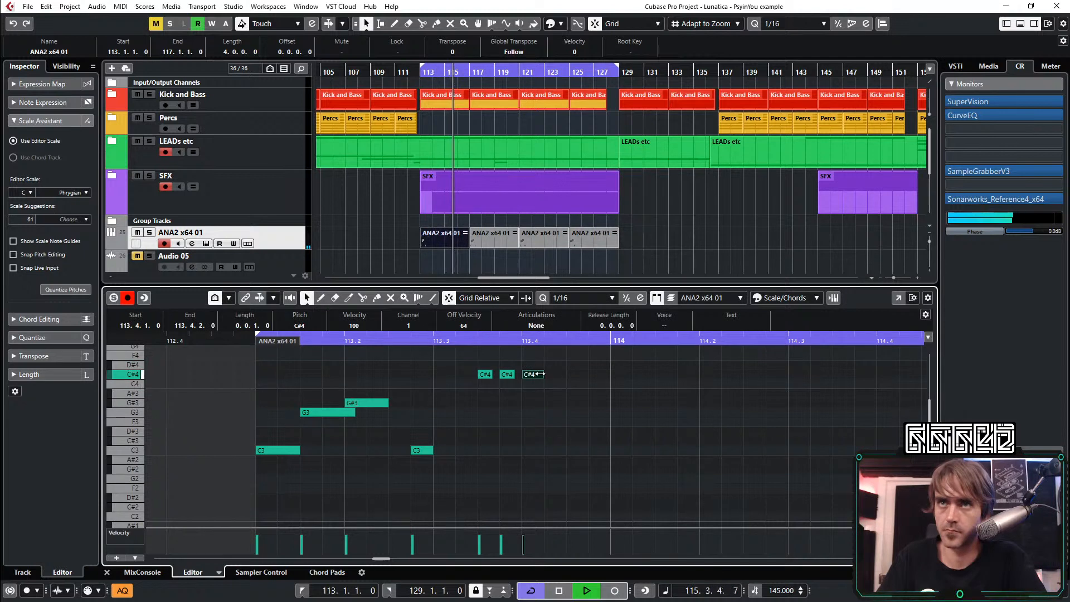
drag(543, 375, 559, 378)
double_click(571, 403)
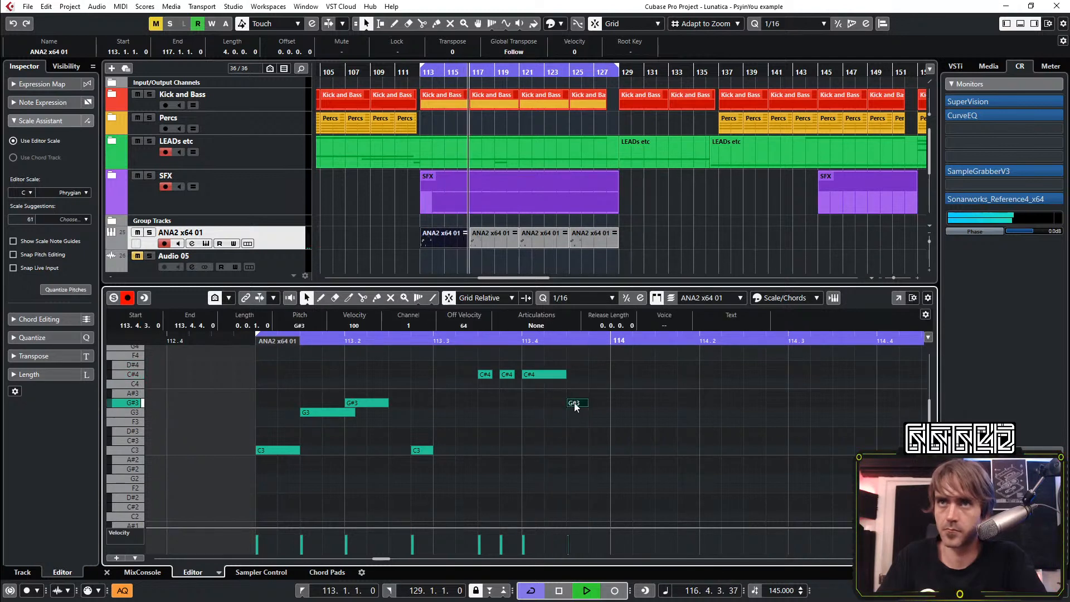
click(590, 407)
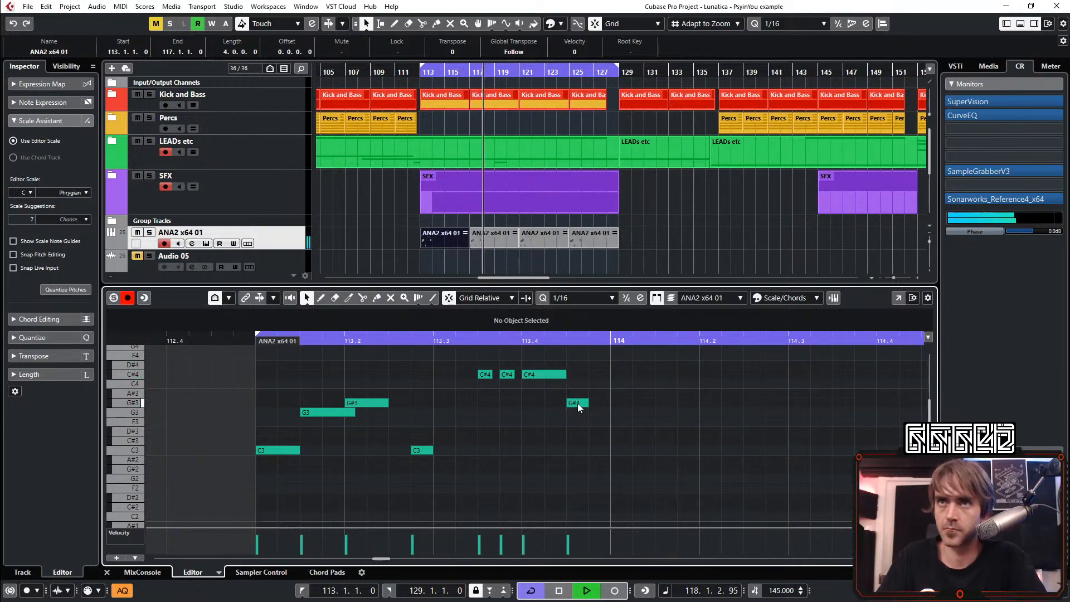
click(571, 404)
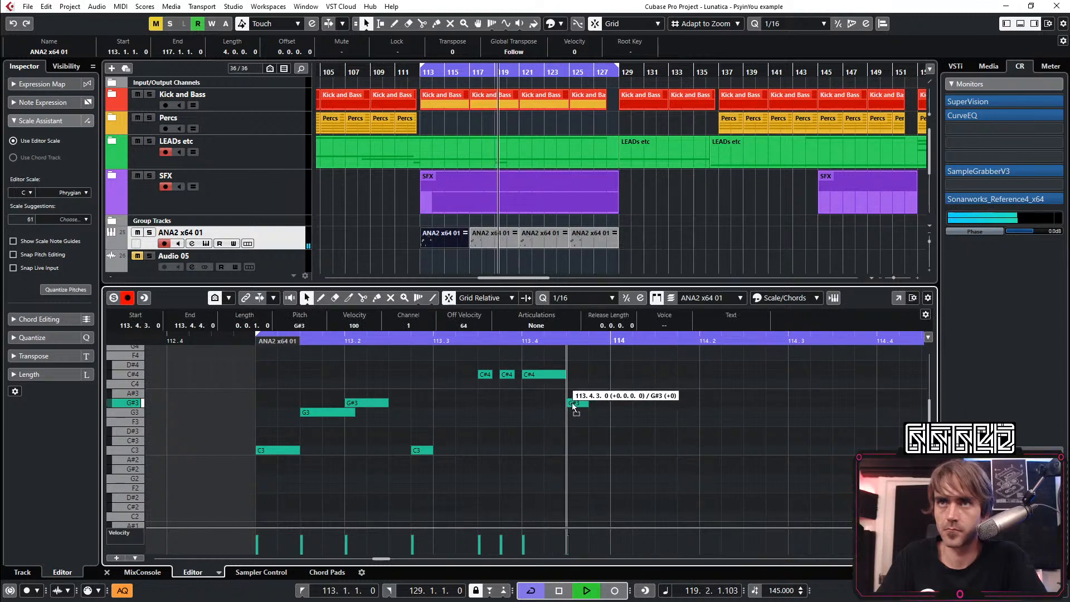
drag(572, 404, 576, 375)
click(587, 381)
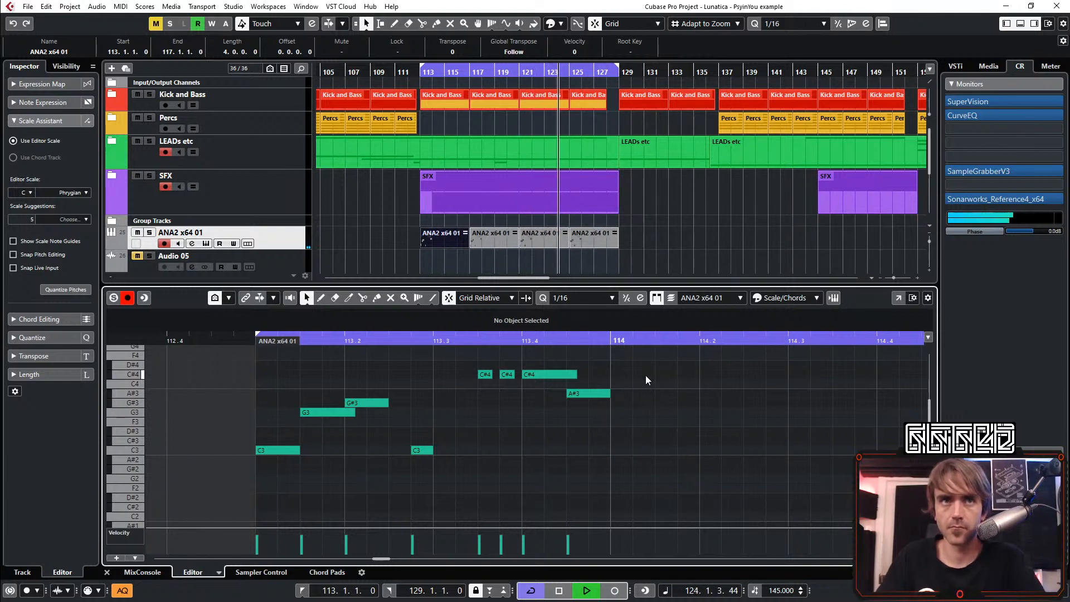
Try the note at 113.4.3 on C4, and set its pitch to G3
drag(658, 391, 566, 446)
key(Up)
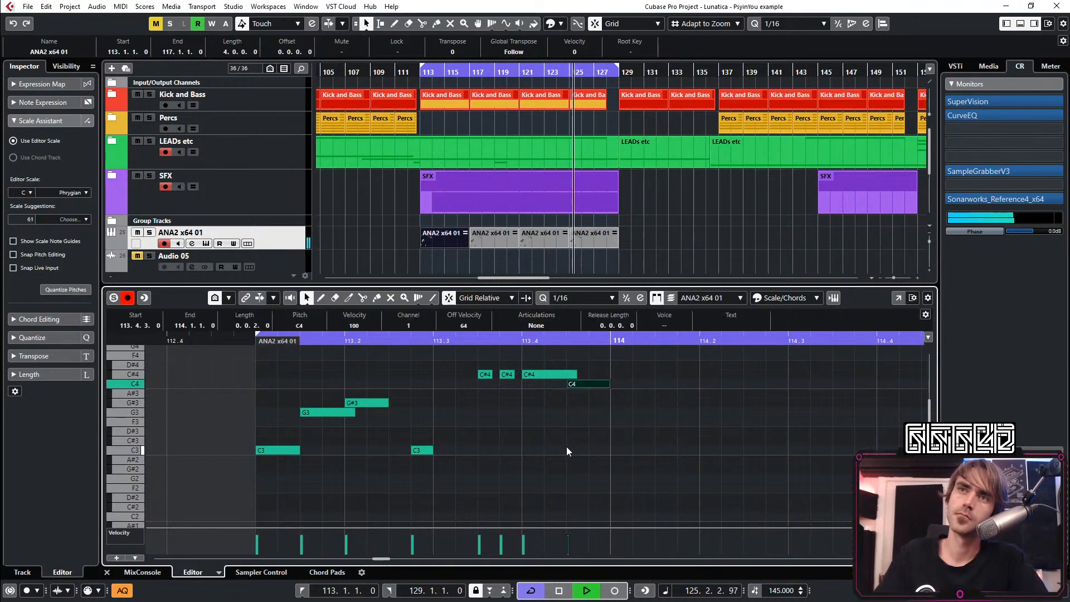
click(818, 466)
drag(641, 373, 607, 396)
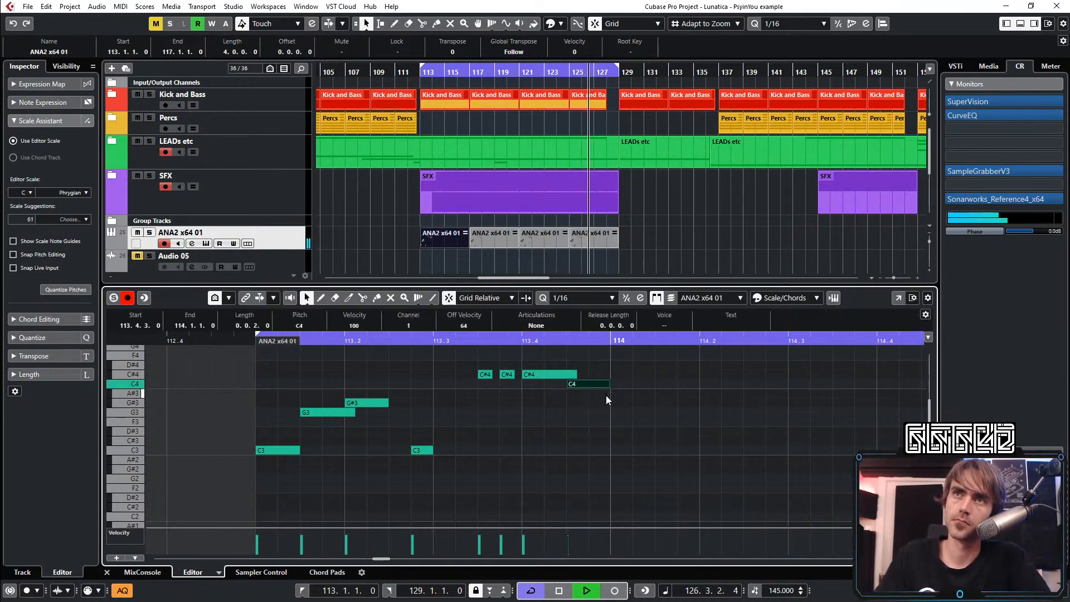
key(Down)
key(Down)
key(Down)
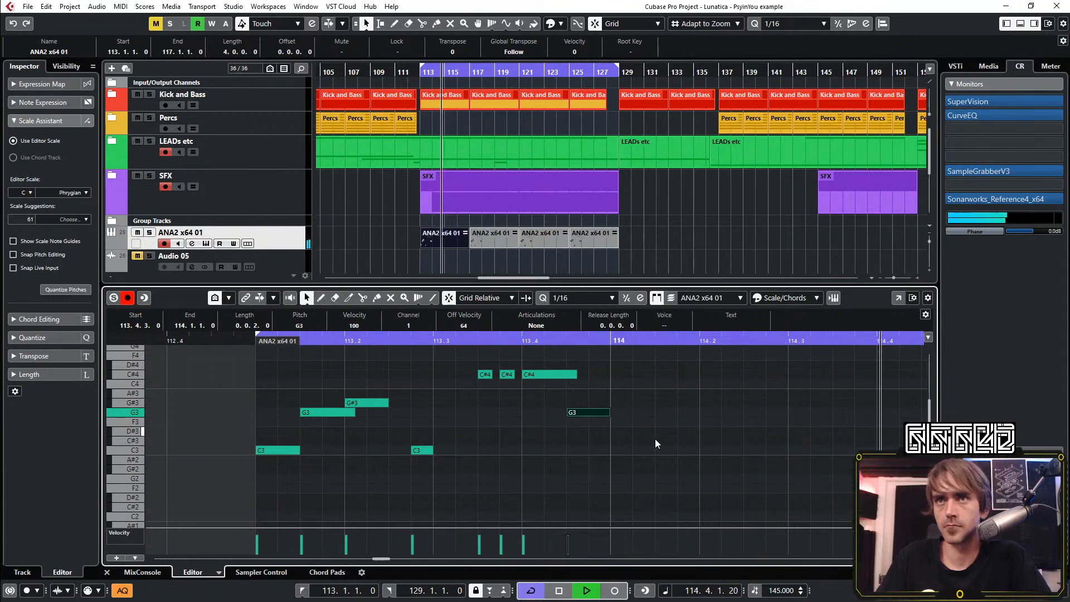
Add a two-sixteenth C3 note at 114.1.3 and replay the phrase from bar 113
drag(671, 449, 695, 452)
scroll(694, 470, right, 3)
scroll(641, 429, down, 2)
scroll(624, 425, left, 1)
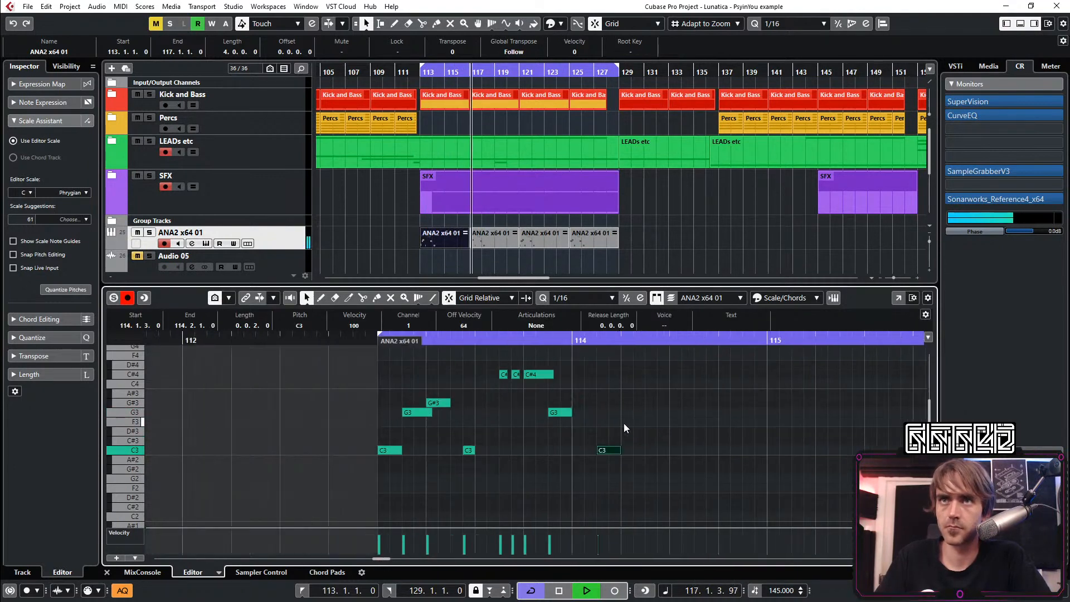
scroll(616, 432, up, 2)
scroll(648, 411, up, 1)
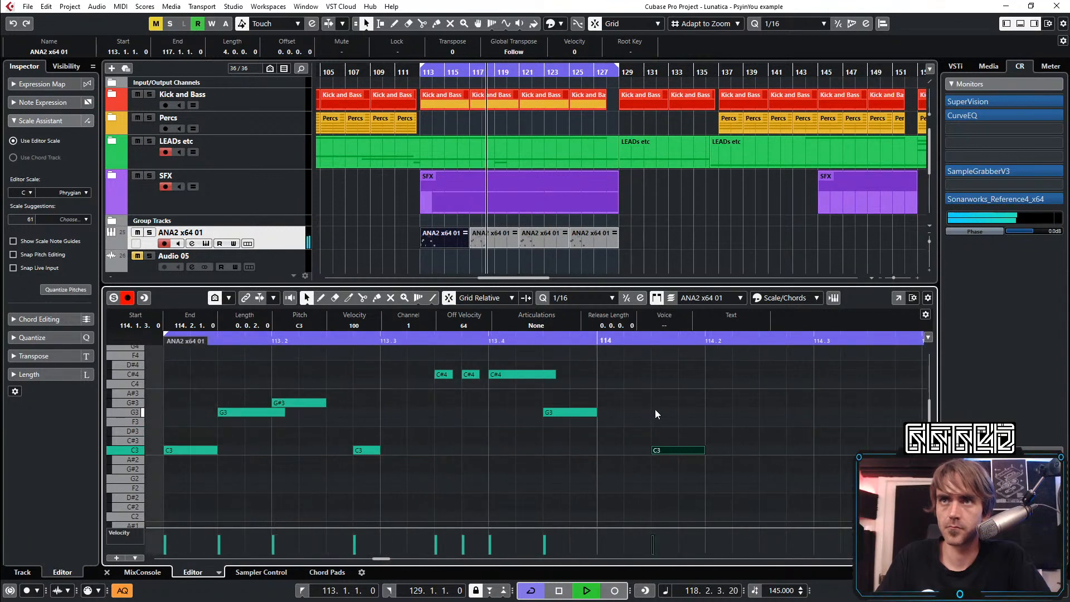
key(space)
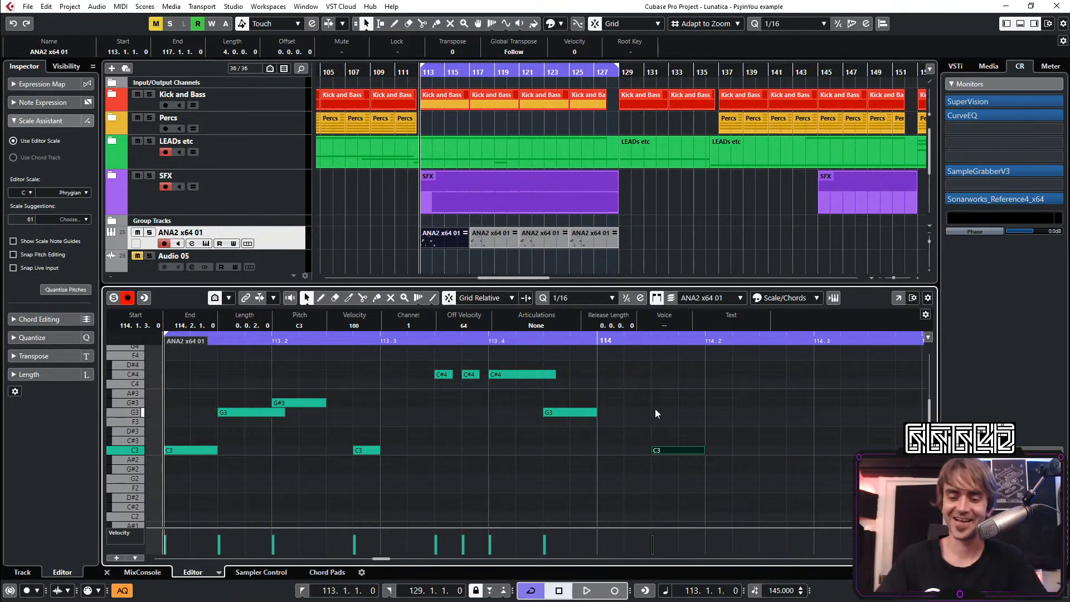
key(space)
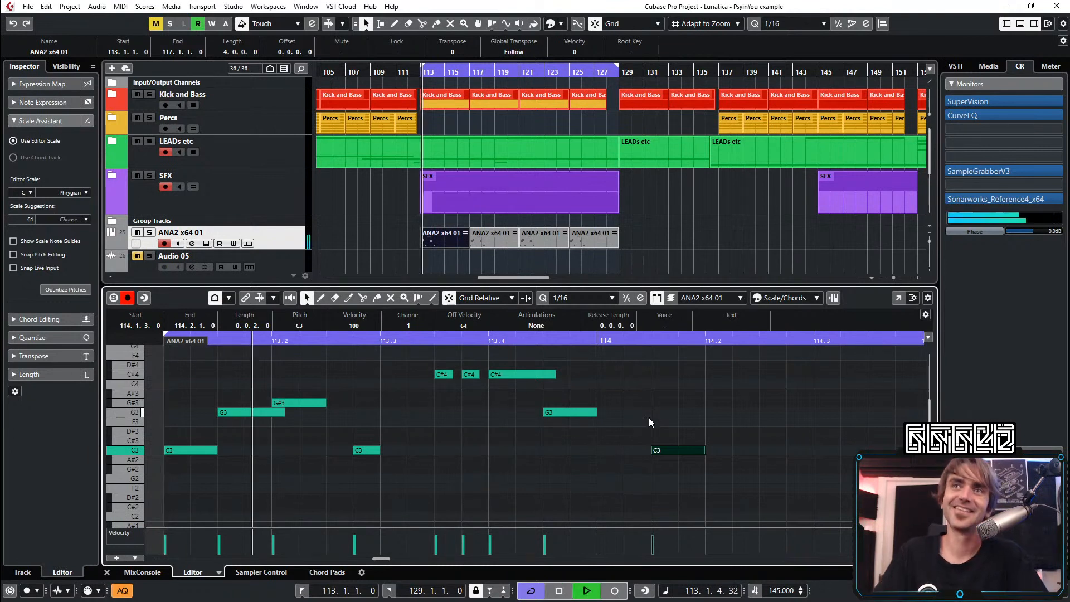
Try a two-sixteenth G3 note at 114.2.1 following the last C3, and delete it again
click(721, 423)
scroll(726, 426, down, 2)
scroll(723, 429, right, 1)
scroll(720, 427, right, 1)
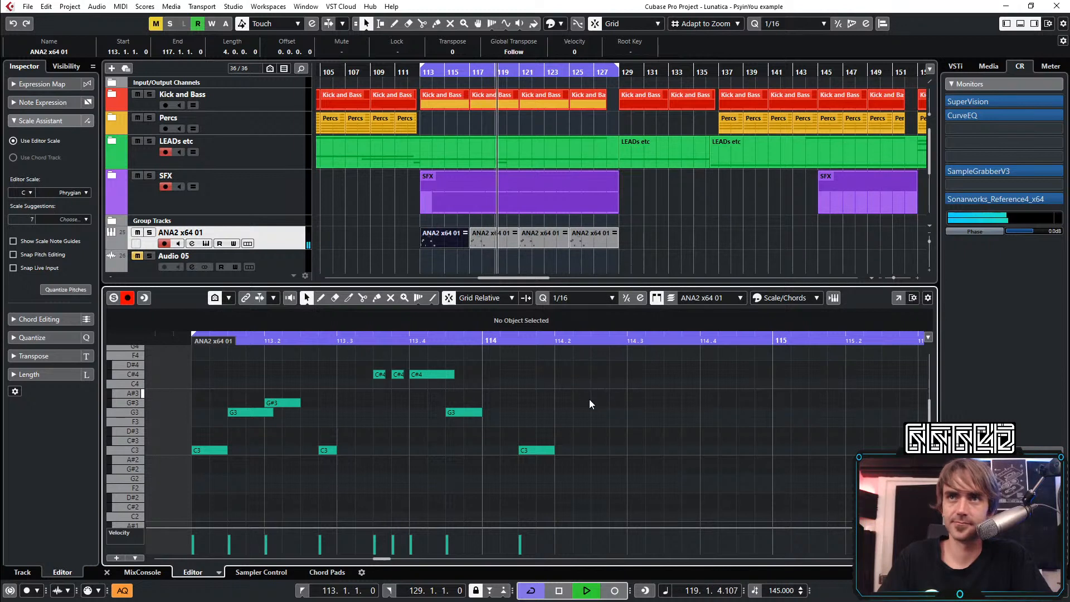
scroll(581, 410, up, 1)
scroll(612, 403, left, 1)
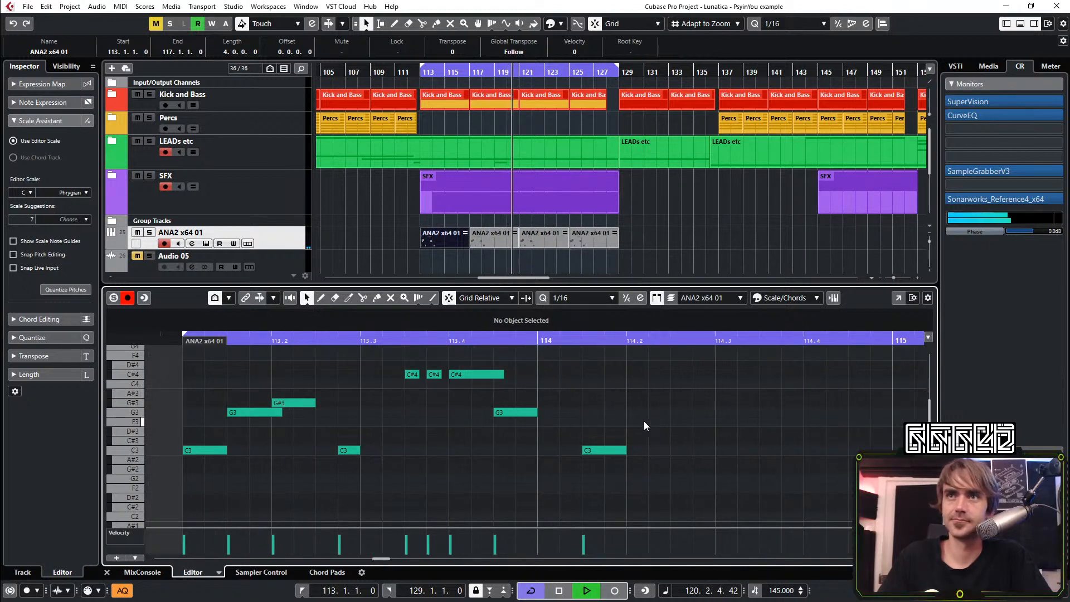
drag(636, 411, 668, 412)
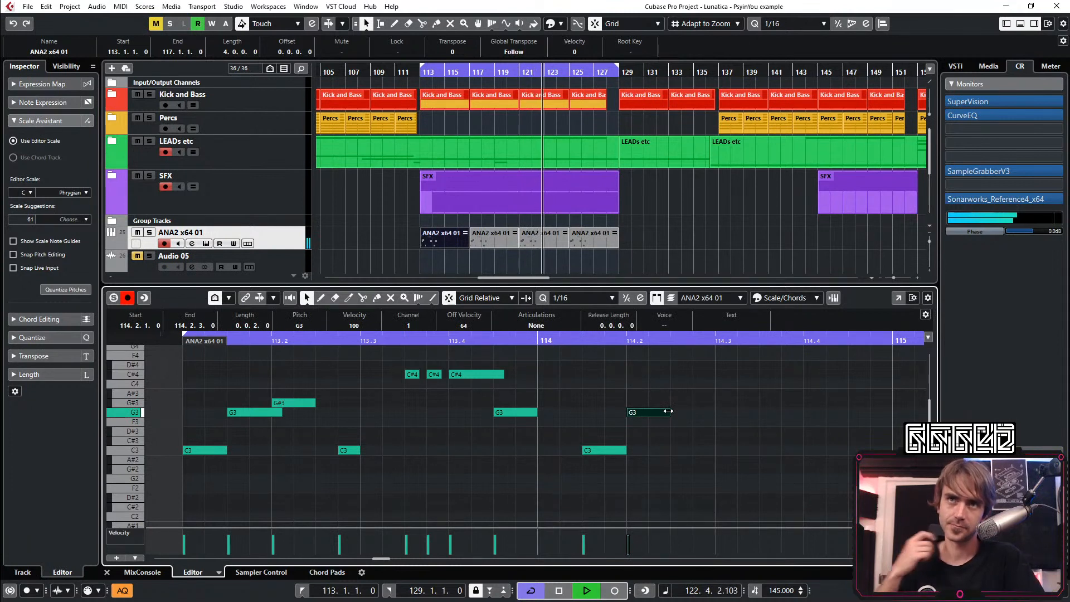
key(Delete)
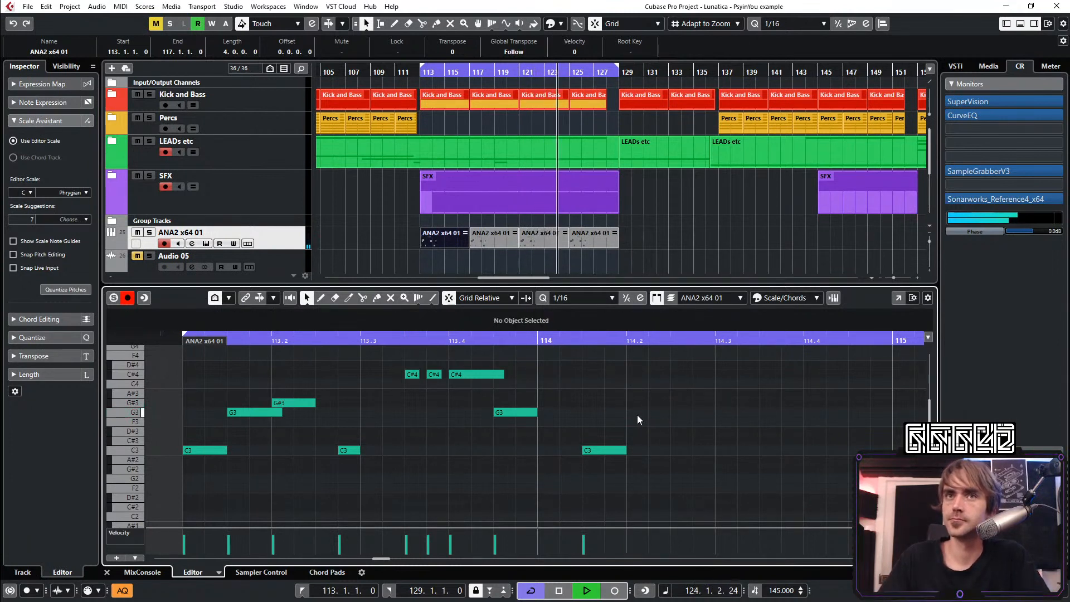
Try a D#3 note at 114.2.1 raised to G3 with a G#3 note at 114.2.3, delete both, and stop playback
mouse_move(636, 431)
mouse_down()
mouse_move(680, 419)
mouse_move(650, 429)
mouse_move(663, 435)
mouse_up()
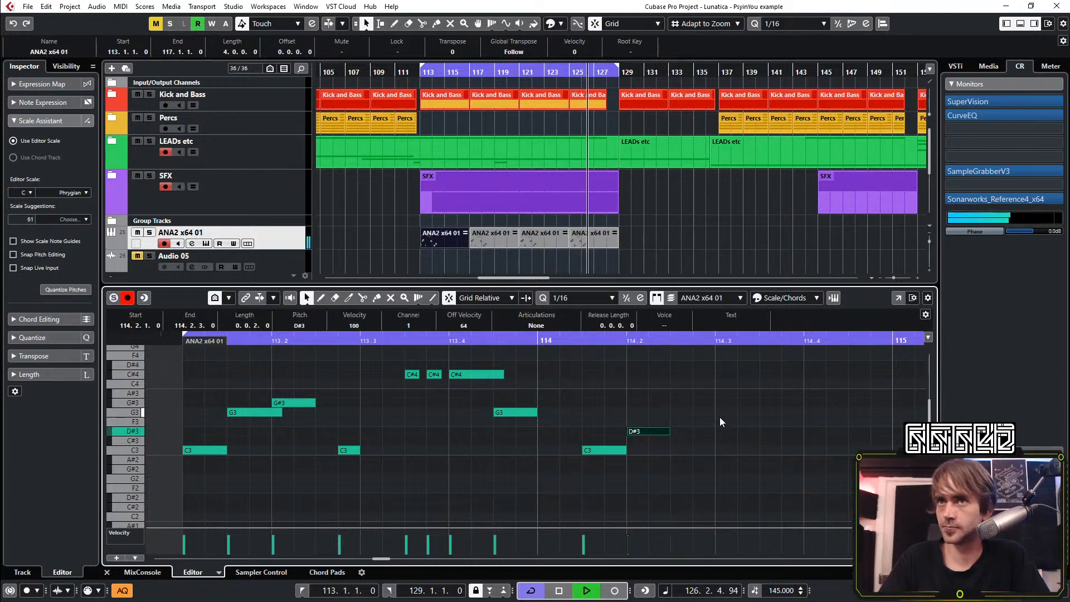
key(Up)
key(Up)
key(Up)
key(Up)
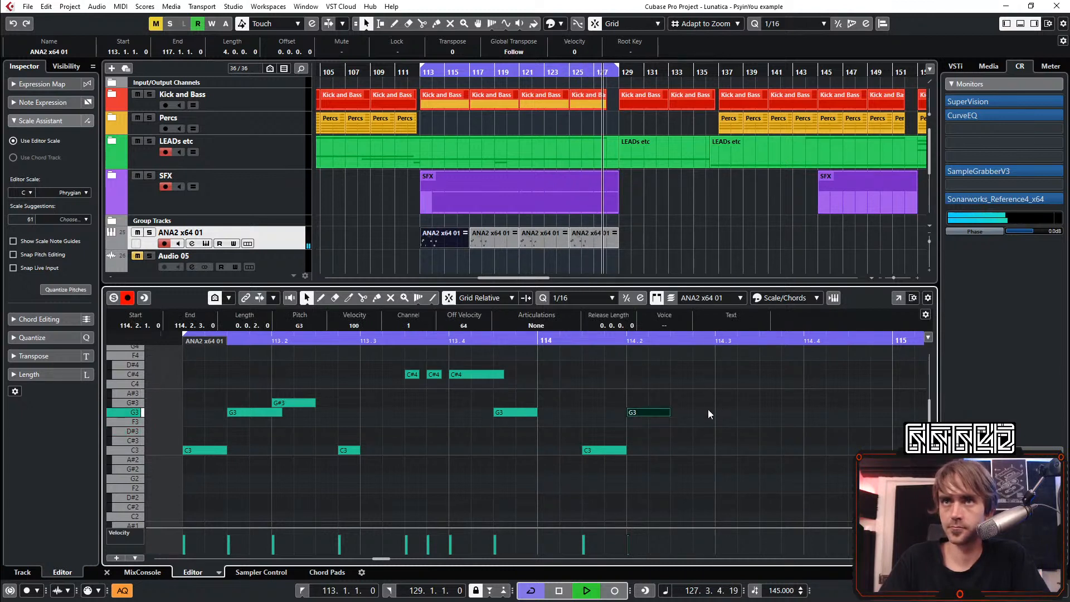
click(673, 403)
drag(688, 405, 717, 405)
scroll(660, 434, down, 2)
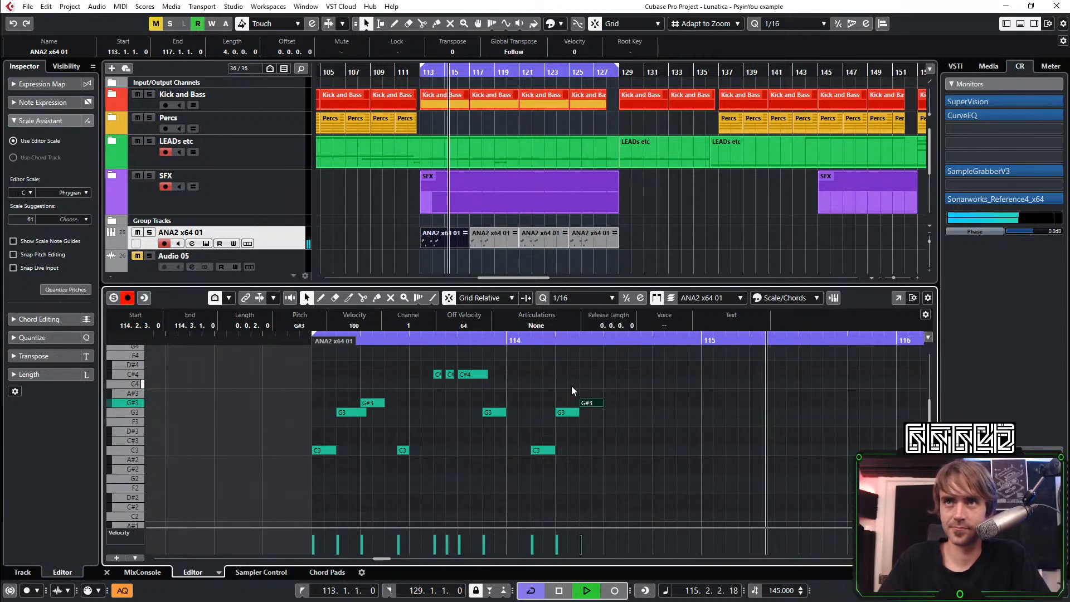
drag(599, 386, 567, 432)
key(Delete)
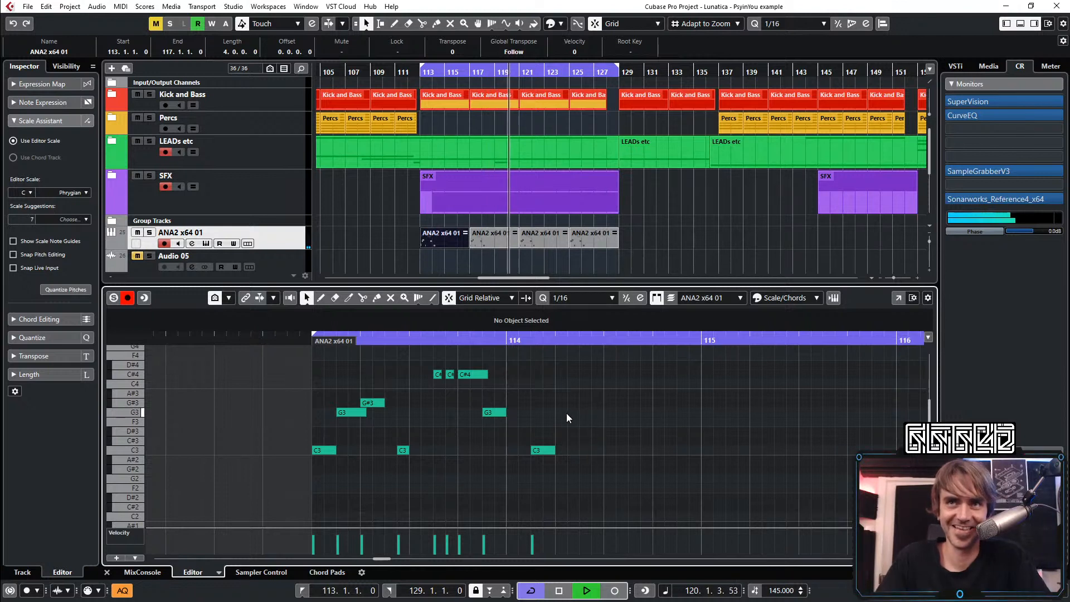
key(space)
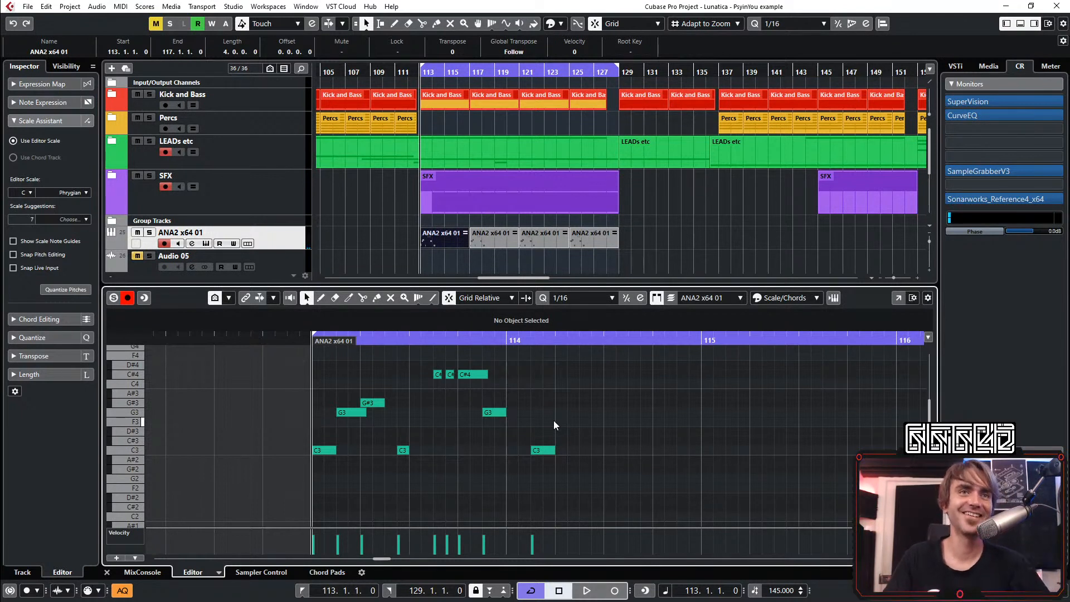
Play the phrase, delete the C3 note at 114.1.3, and add a C3 note at 114.1.1
key(space)
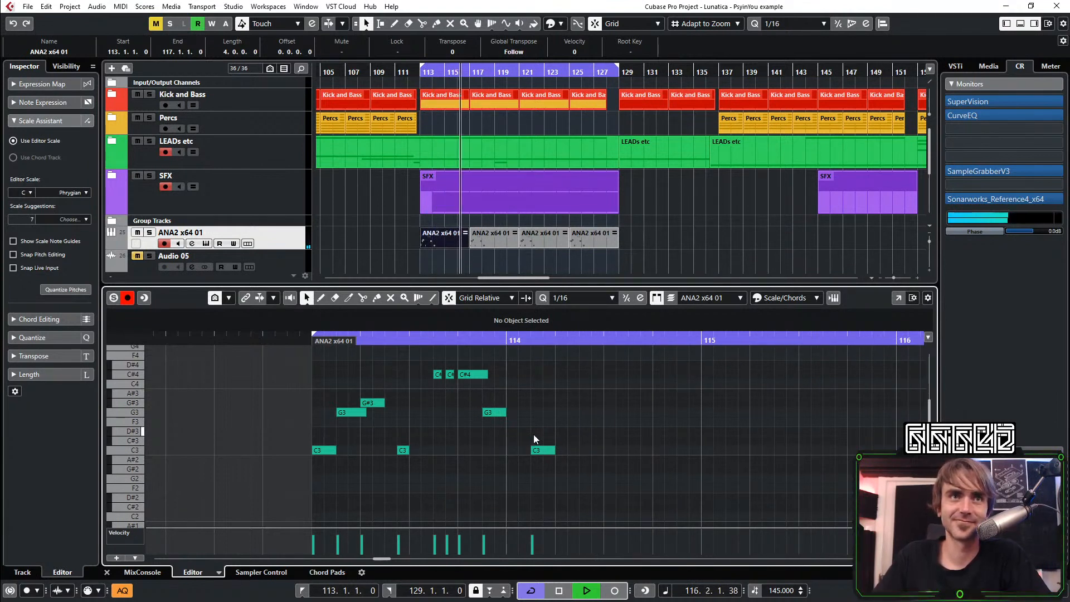
click(544, 450)
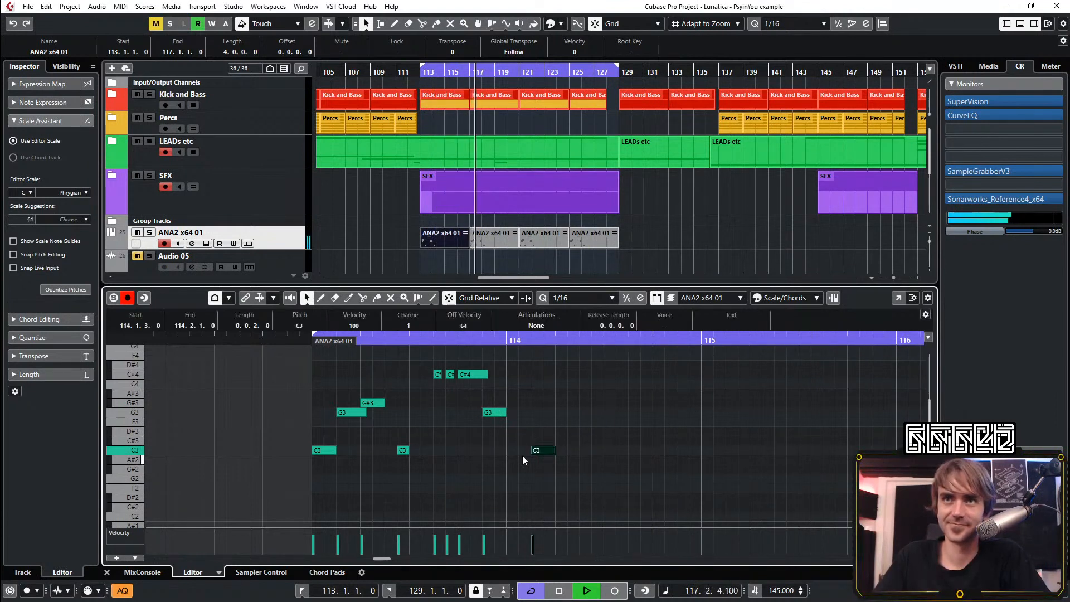
key(Delete)
double_click(511, 451)
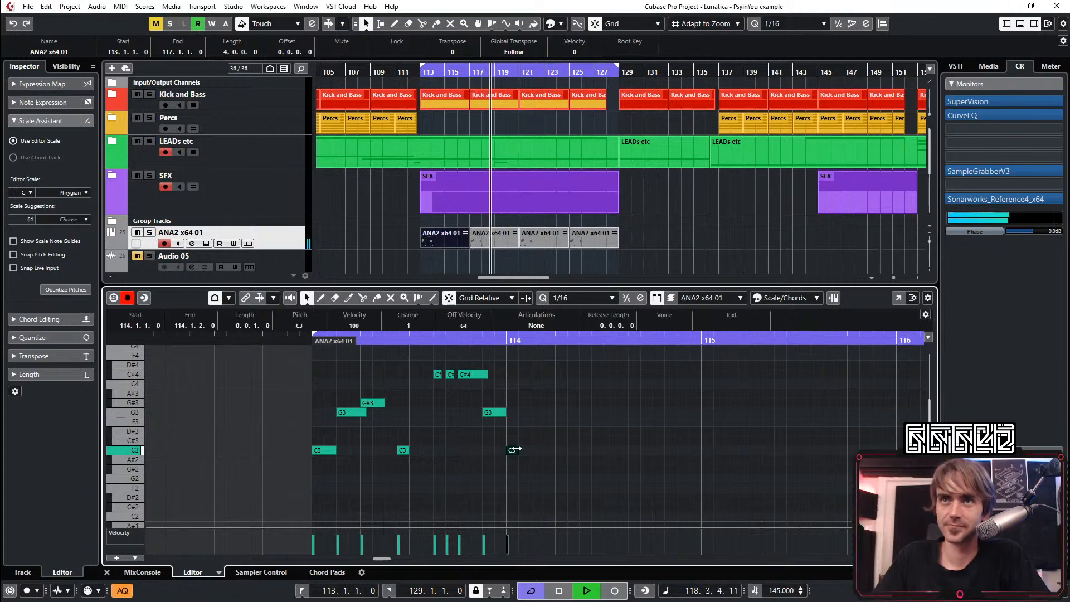
Duplicate the whole phrase so the copy starts at 114.1.3, and delete the C3 note at 114.1.1
drag(540, 465, 305, 354)
key(ctrl+d)
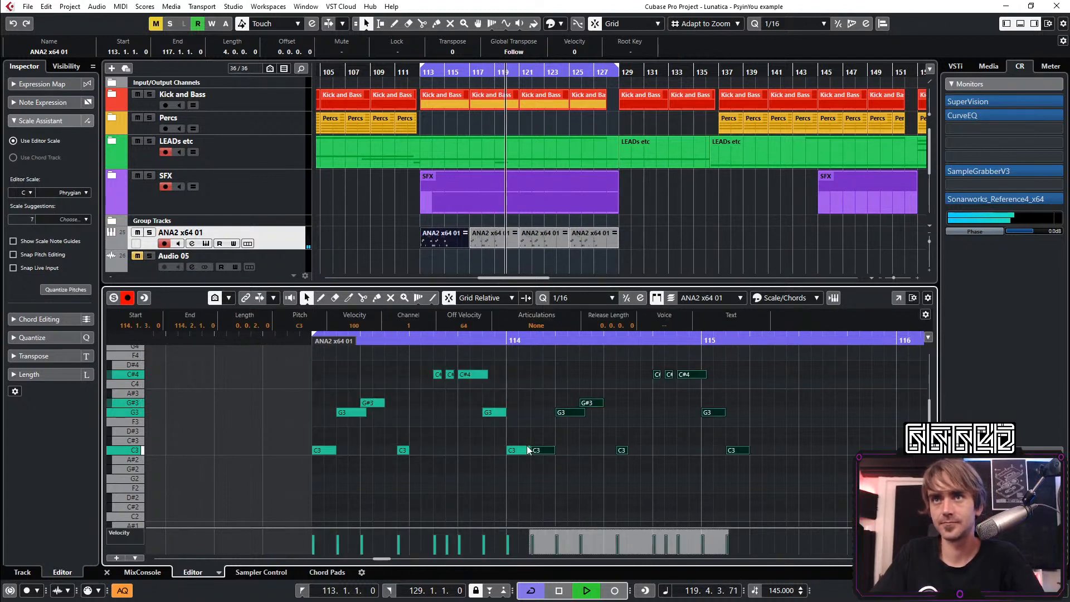
click(524, 449)
key(Delete)
Delete the copied G3 and C3 notes in bar 115 and the three copied C#4 notes from 114.4.1
drag(739, 405, 691, 472)
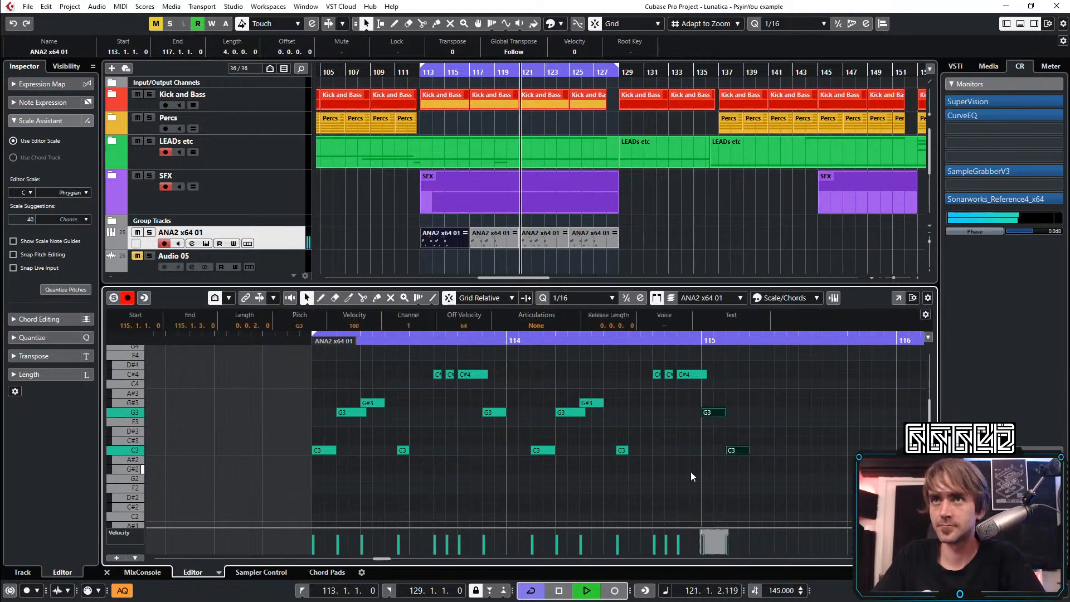
key(Delete)
drag(759, 365, 648, 392)
key(Delete)
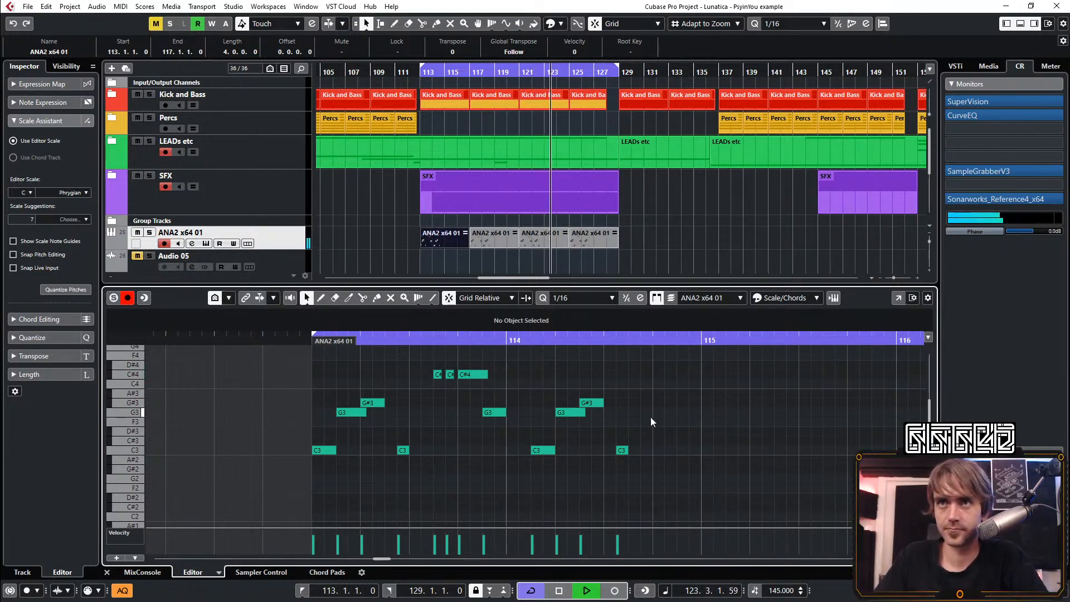
Fill the last beat of bar 114 with four consecutive sixteenth C3 notes from 114.4.1
double_click(658, 453)
key(ctrl+d)
key(ctrl+d)
key(ctrl+d)
drag(732, 437, 691, 450)
click(704, 422)
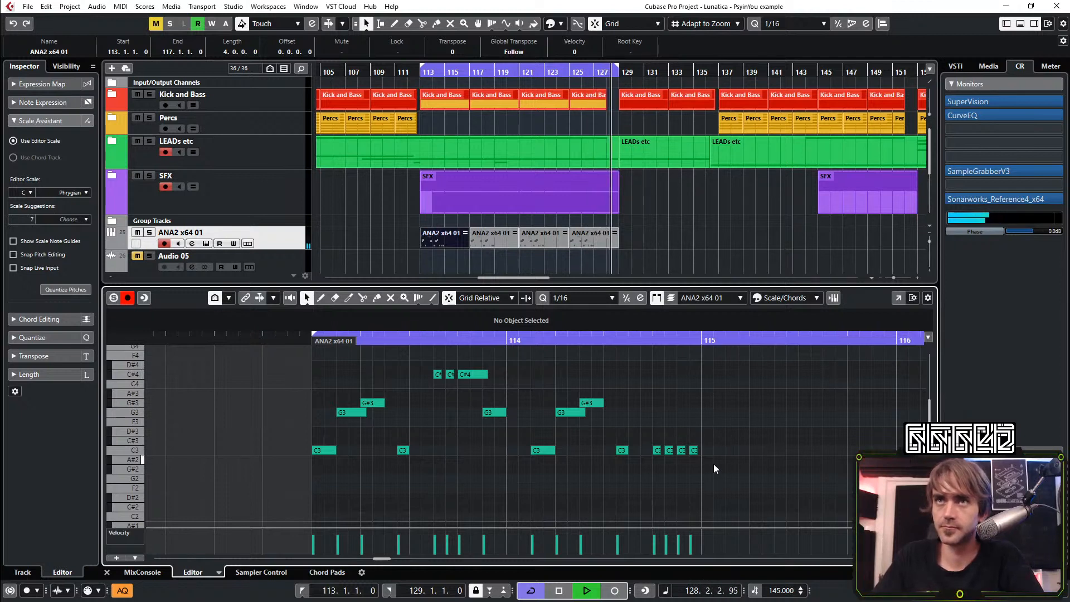
Duplicate the complete two-bar phrase from bars 113 and 114 into bars 115 and 116
scroll(713, 464, right, 3)
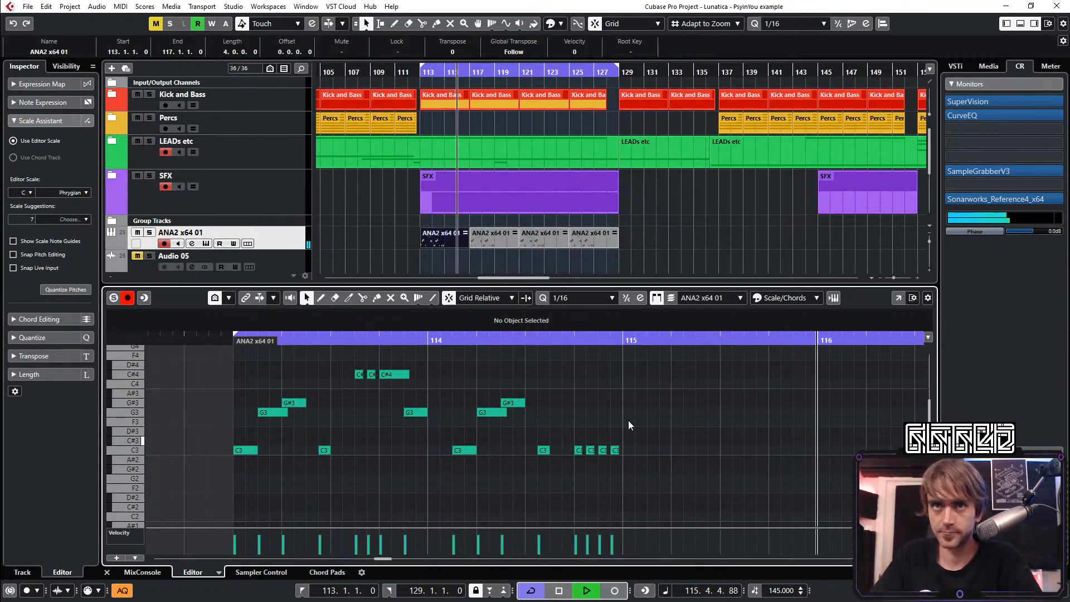
click(616, 450)
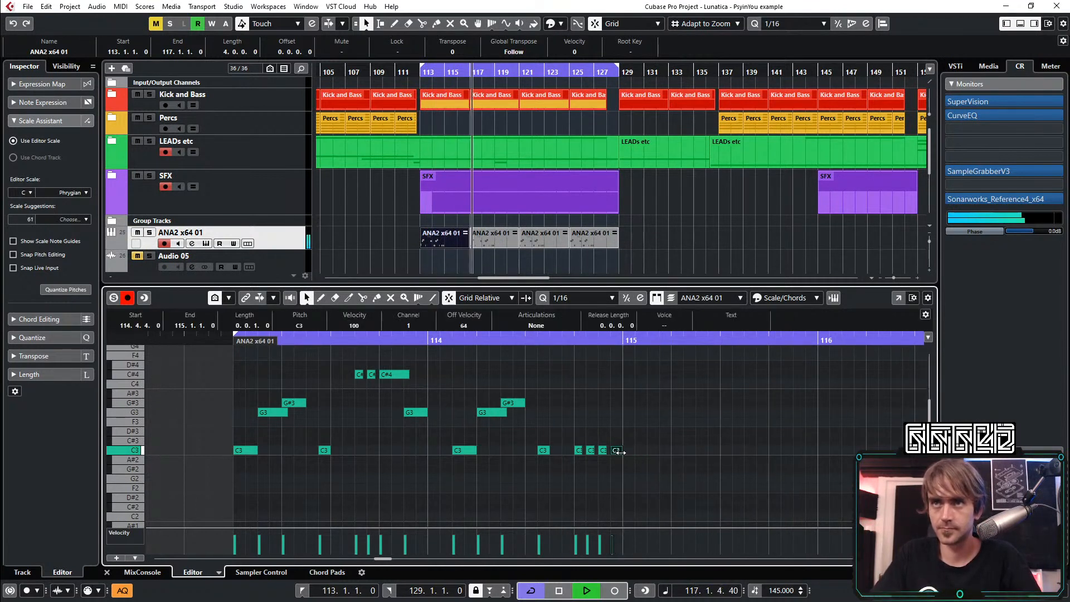
drag(652, 492, 216, 360)
key(ctrl+d)
click(616, 457)
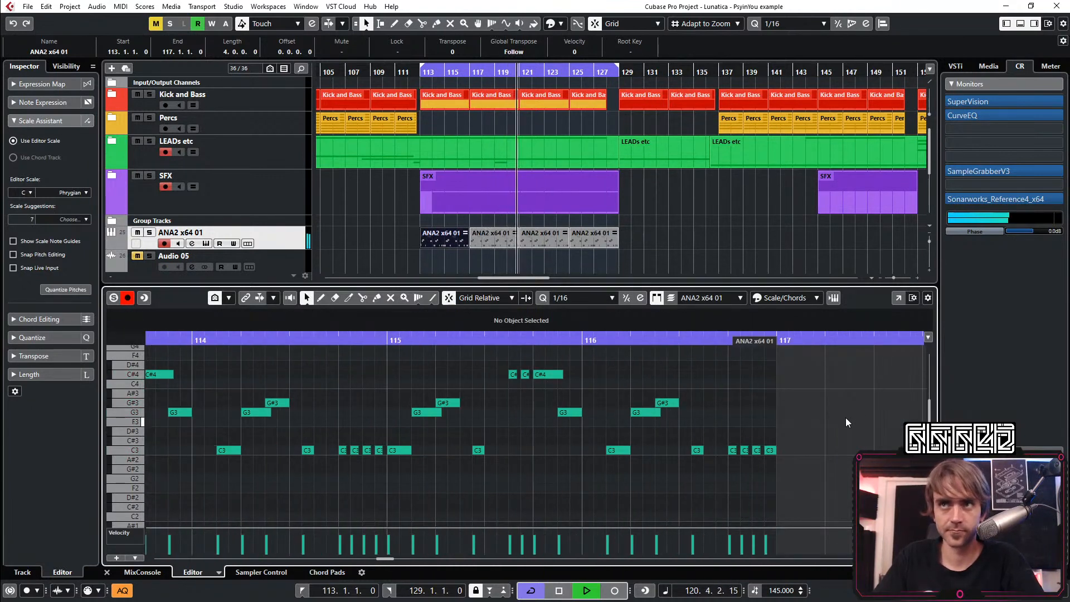
Delete the duplicated notes in bars 115 and 116, and stop playback
scroll(811, 383, left, 2)
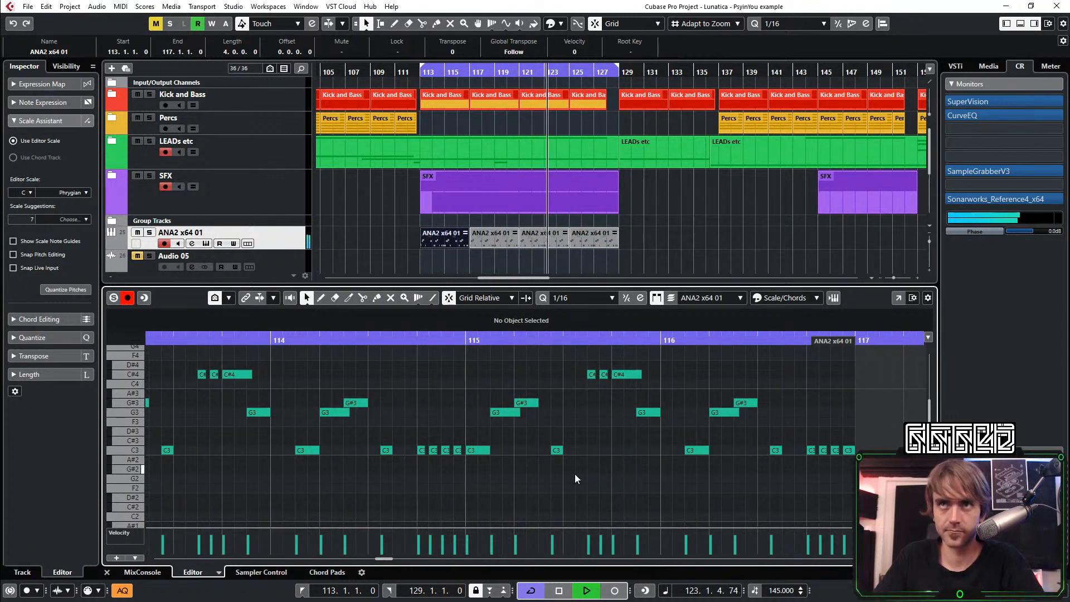
drag(904, 372, 473, 489)
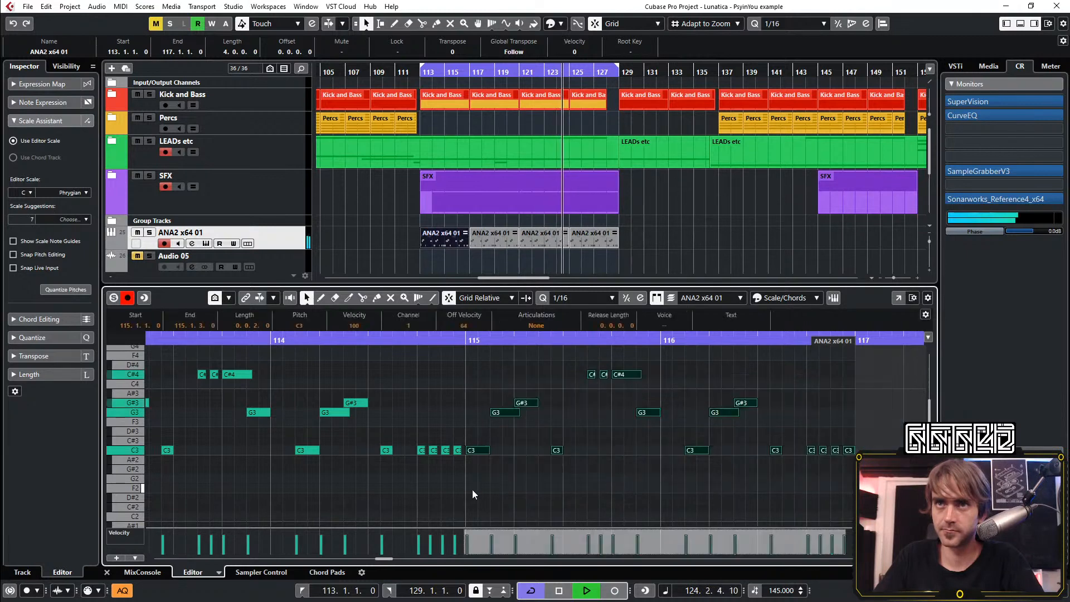
key(Delete)
scroll(643, 454, left, 7)
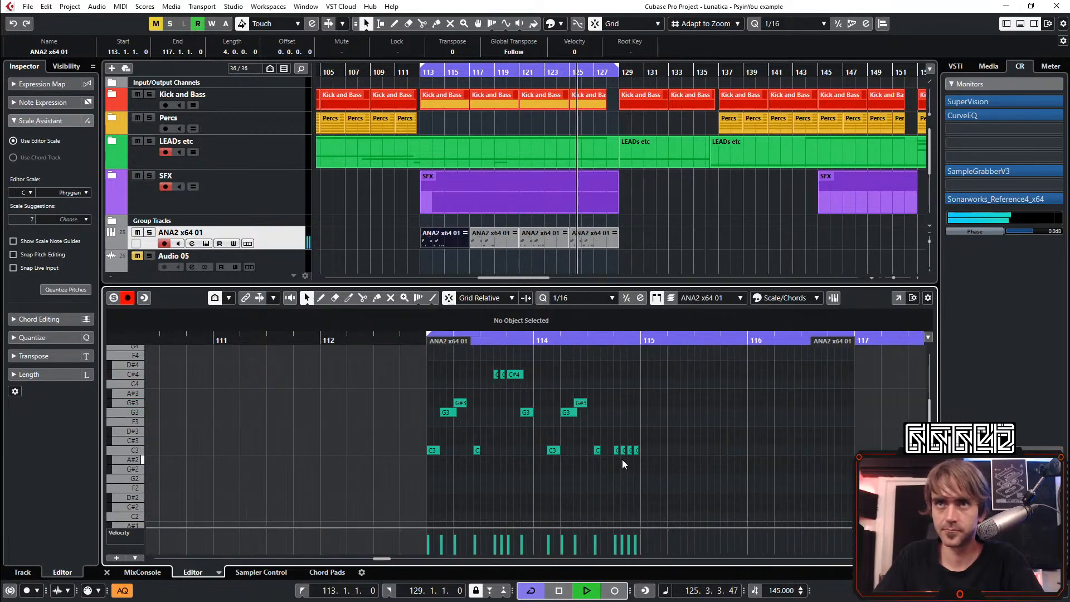
key(space)
scroll(627, 438, up, 2)
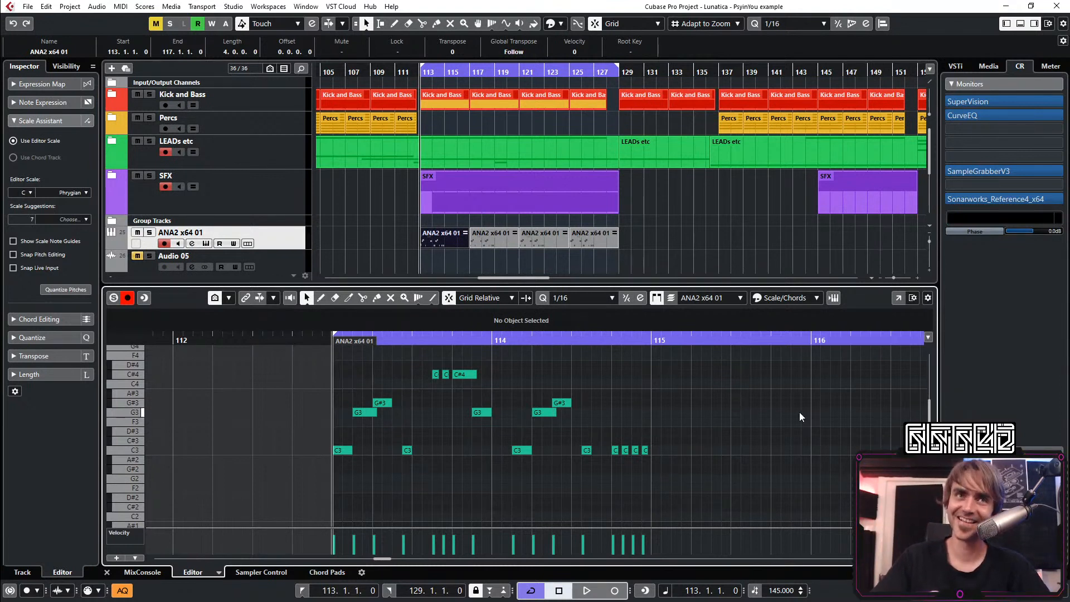
Replay the melody, delete all notes in the ANA2 part, and stop playback
key(space)
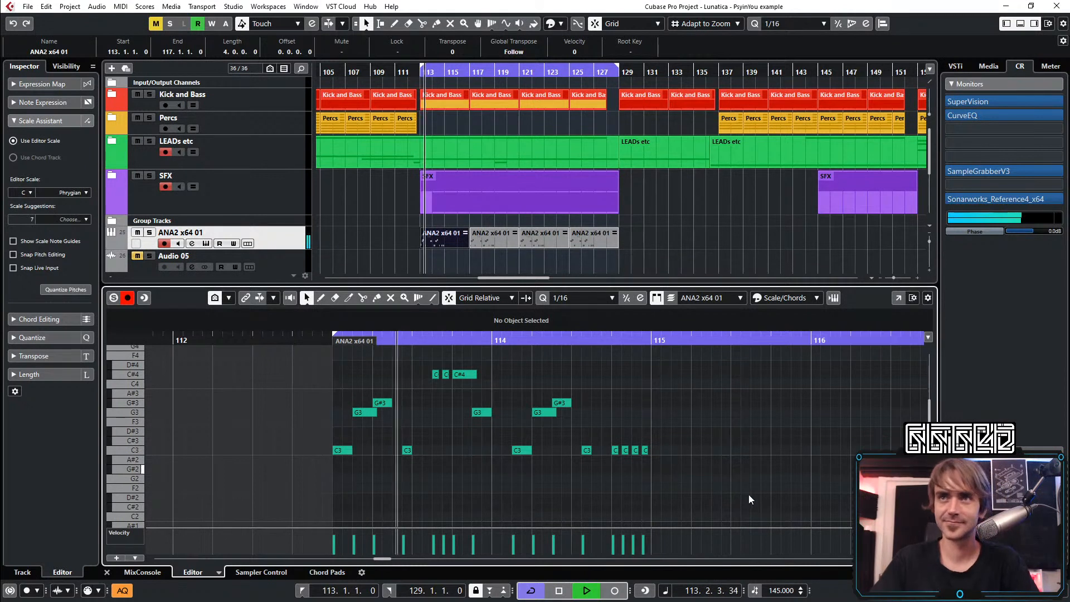
drag(748, 494, 360, 367)
key(Delete)
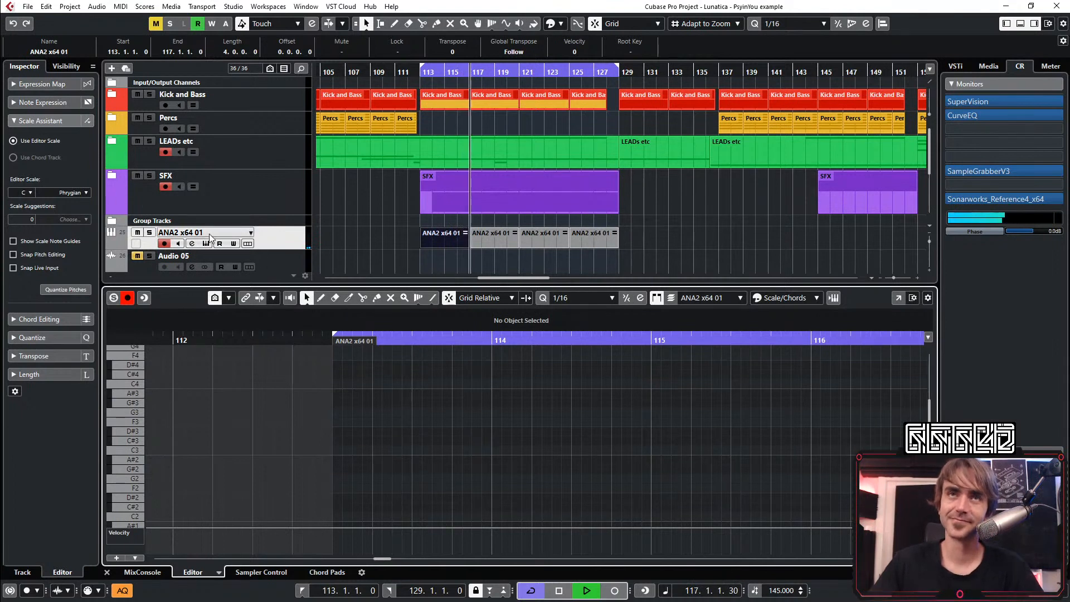
key(space)
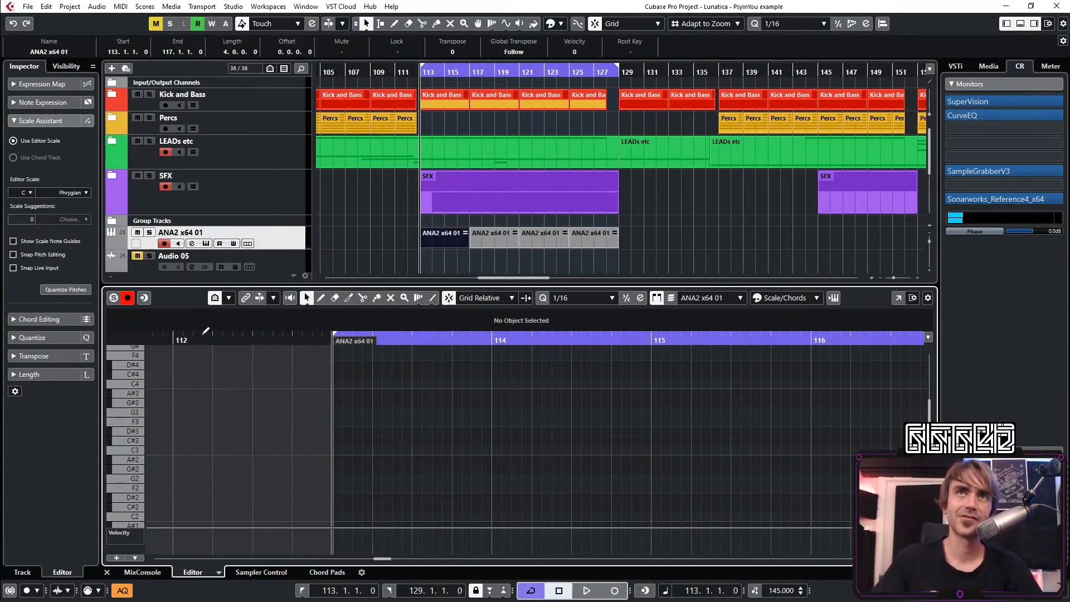
Open the ANA2 synth of the lead track, lower its portamento time, and close the instrument
click(287, 232)
click(88, 201)
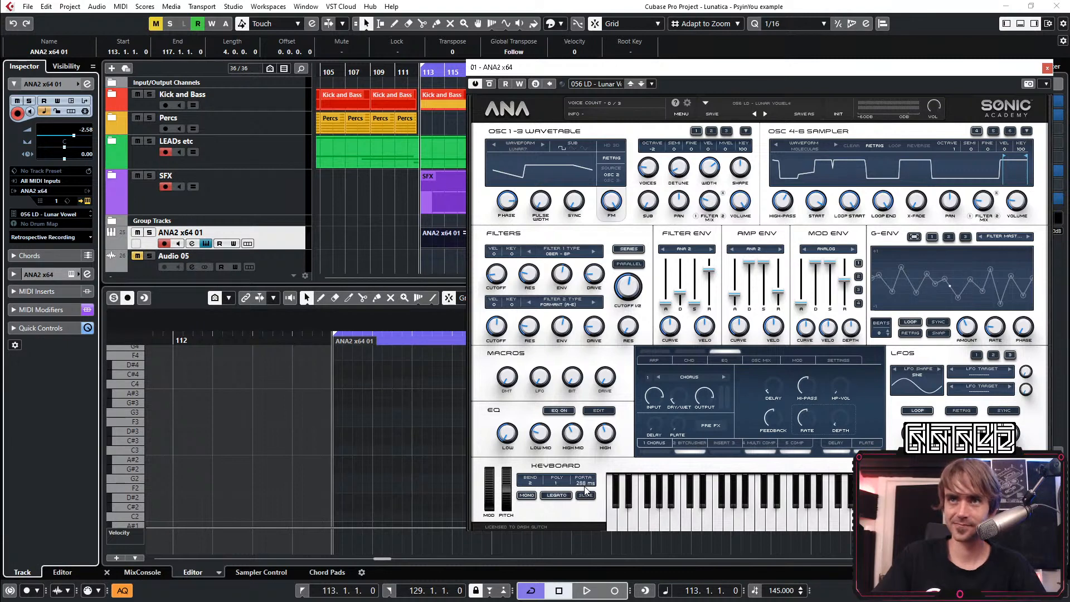
drag(586, 491, 582, 577)
click(1047, 67)
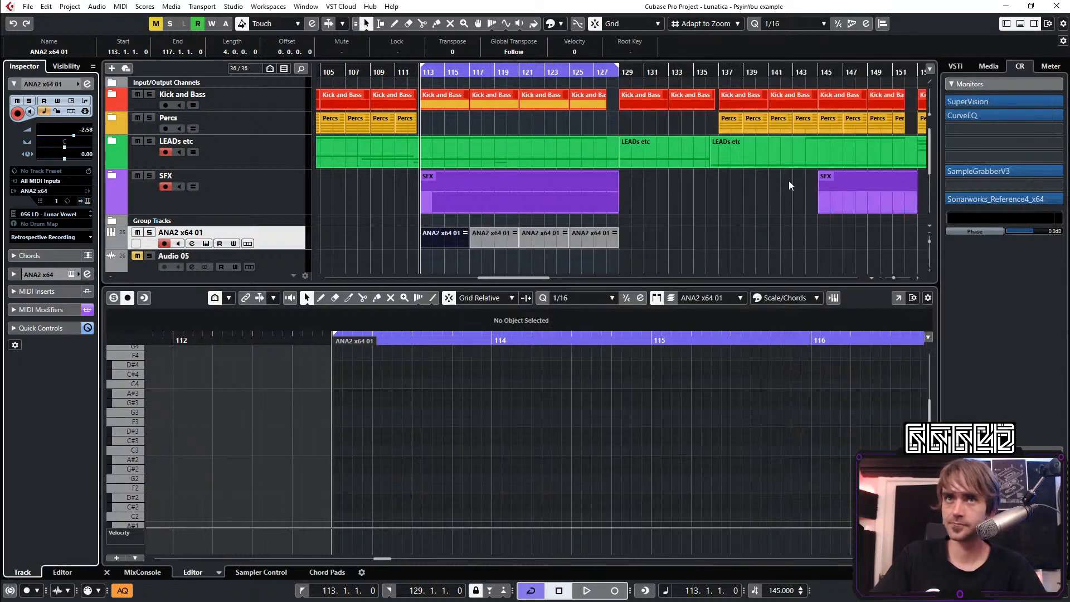
Start a new melody with sixteenth notes C3 at 113.1.1 and C4 at 113.1.2, and audition them
click(436, 485)
click(335, 450)
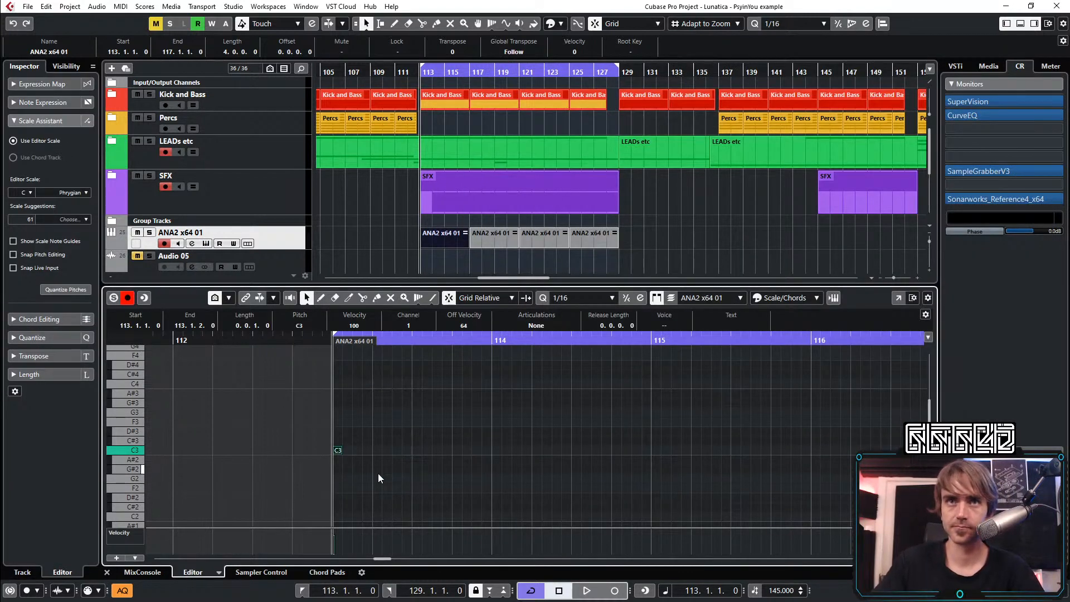
scroll(343, 467, up, 2)
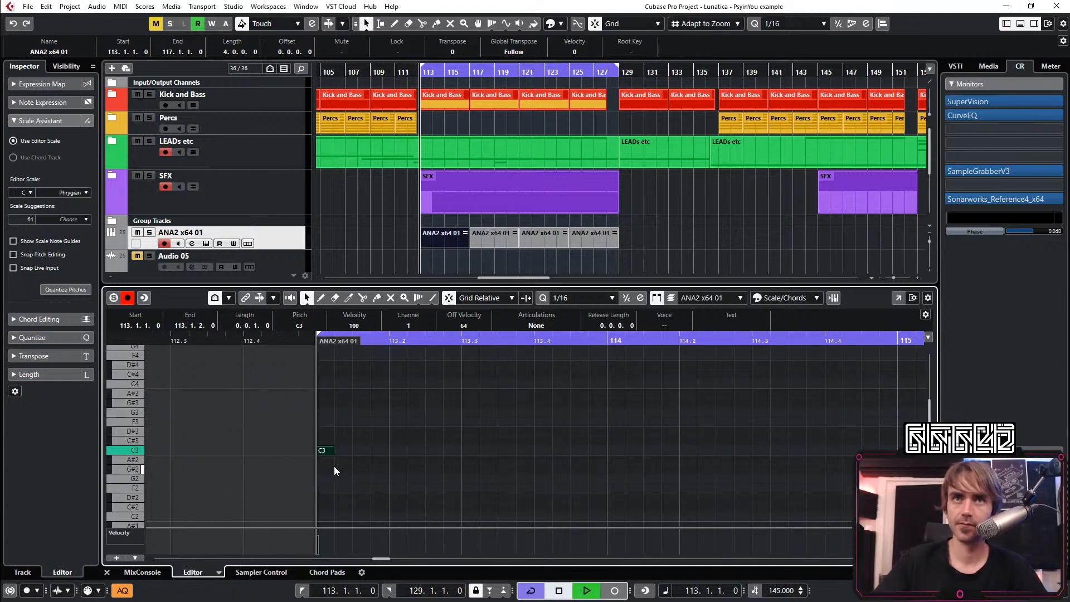
key(space)
click(345, 383)
scroll(357, 401, up, 3)
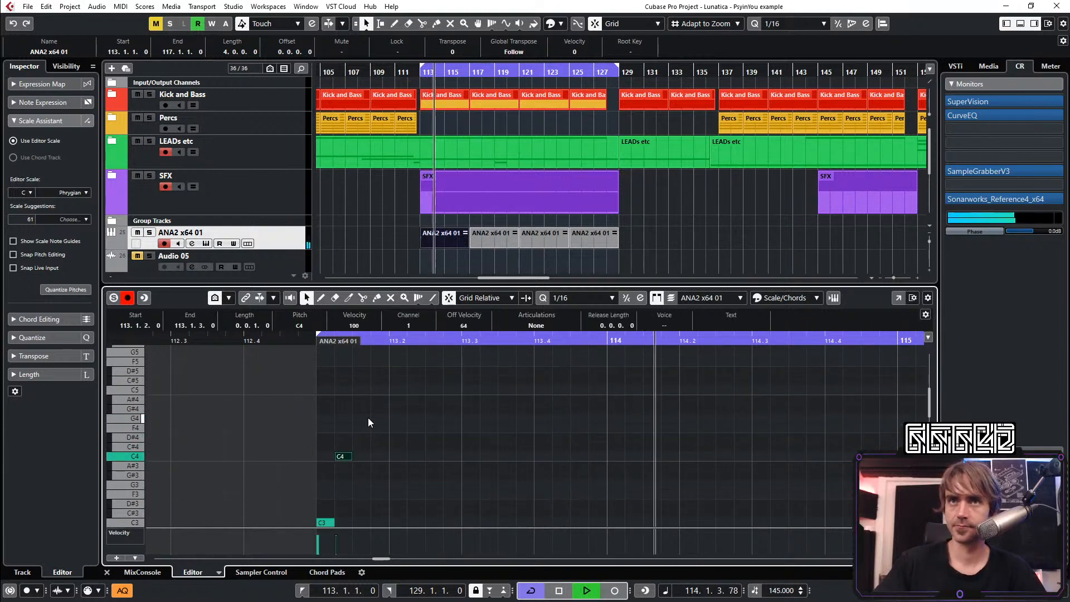
key(space)
Add a sixteenth C#5 note at 113.1.3 and replay the phrase from bar 113
click(357, 390)
key(space)
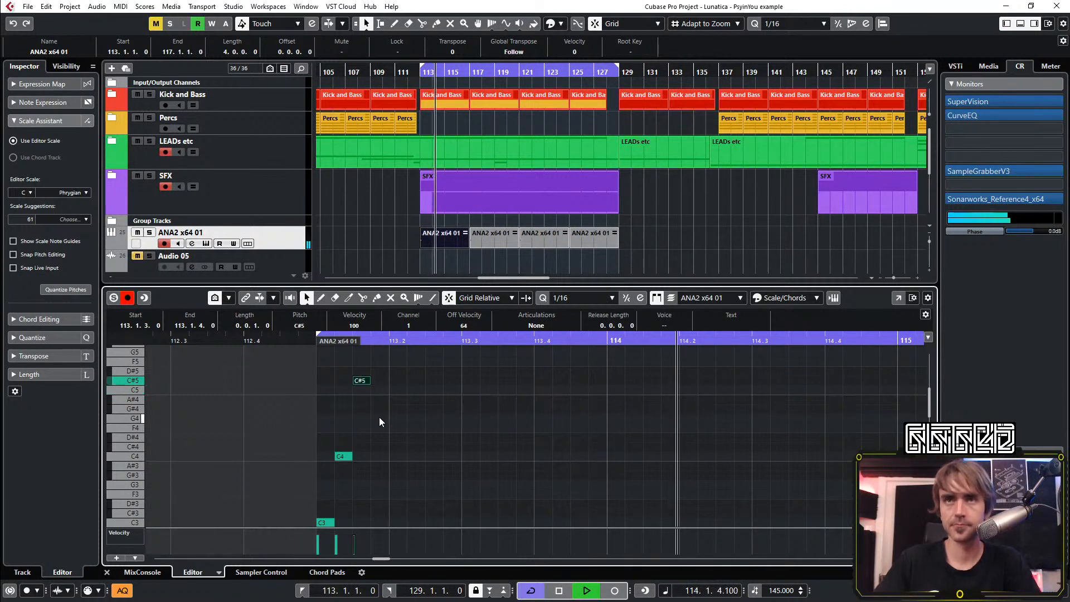
key(space)
key(Up)
key(space)
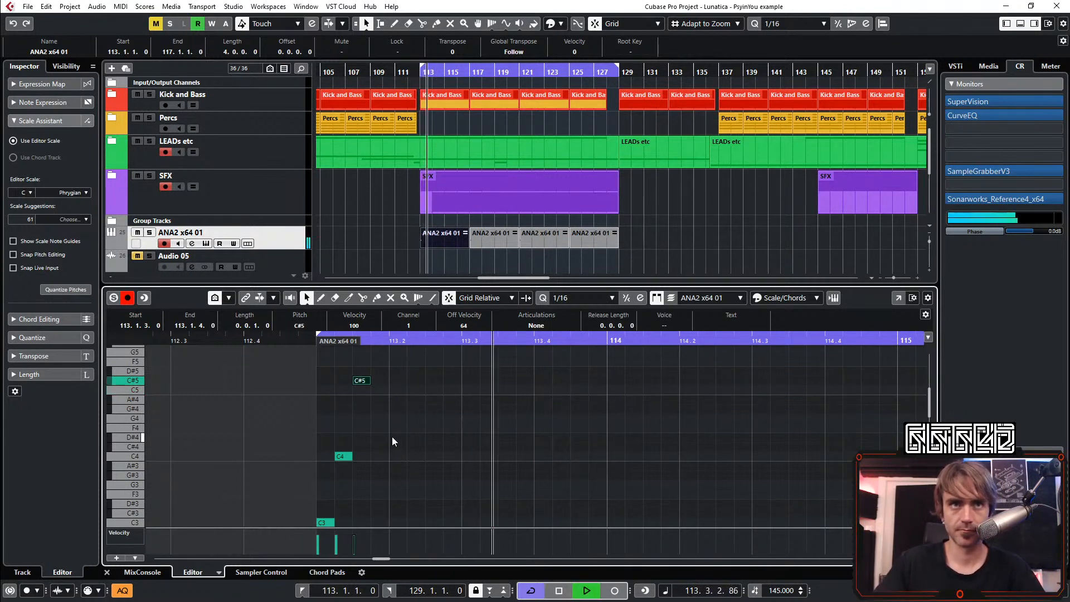
Add a sixteenth note at 113.1.4 and try it on G4 and C#4
double_click(381, 431)
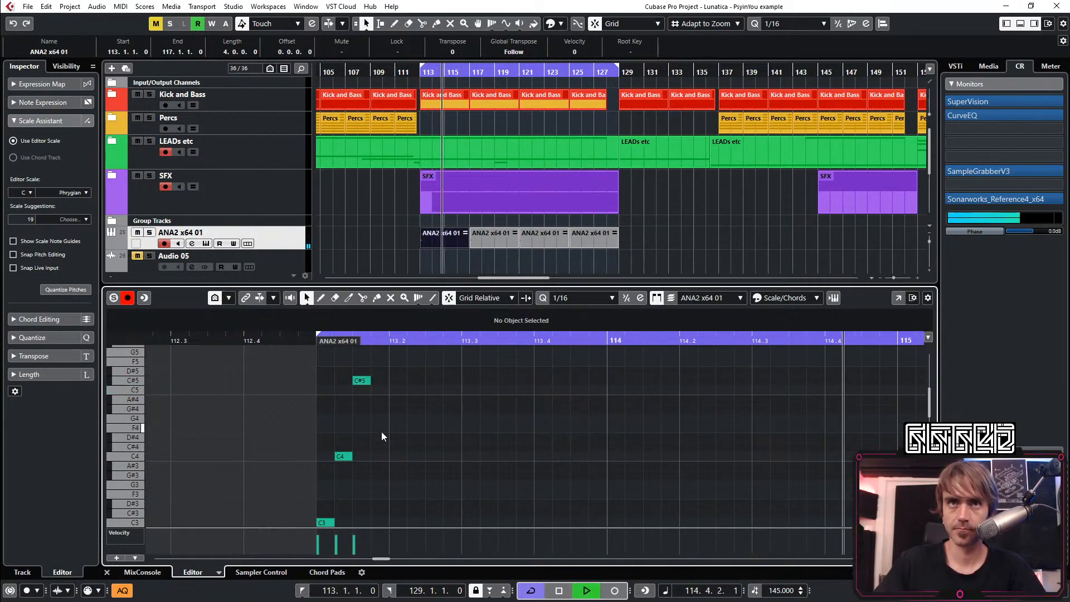
key(space)
key(Up)
key(space)
key(Down)
key(Down)
key(Down)
key(Down)
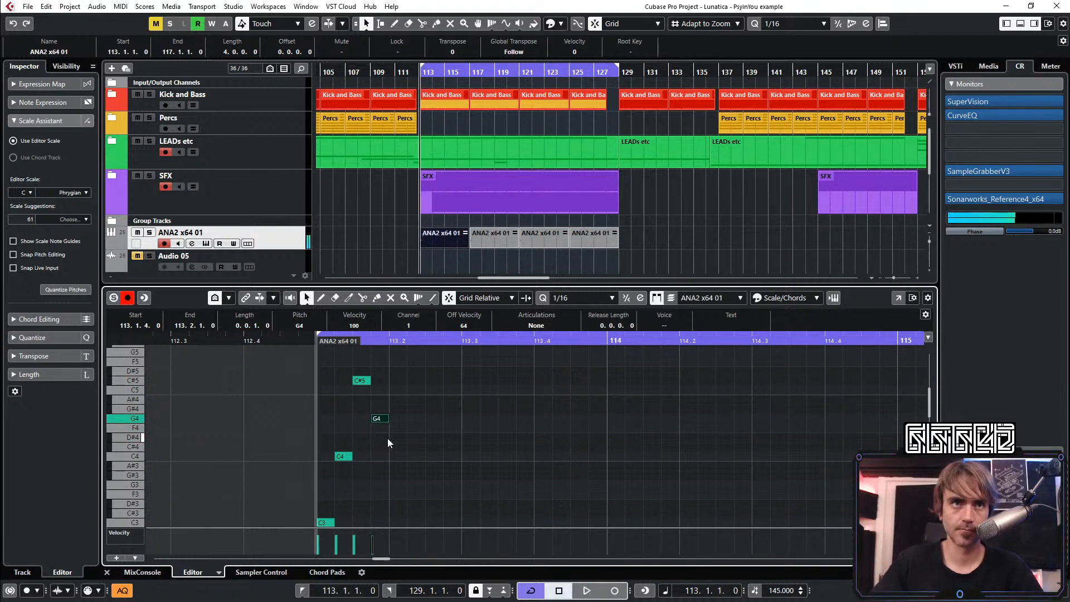
key(space)
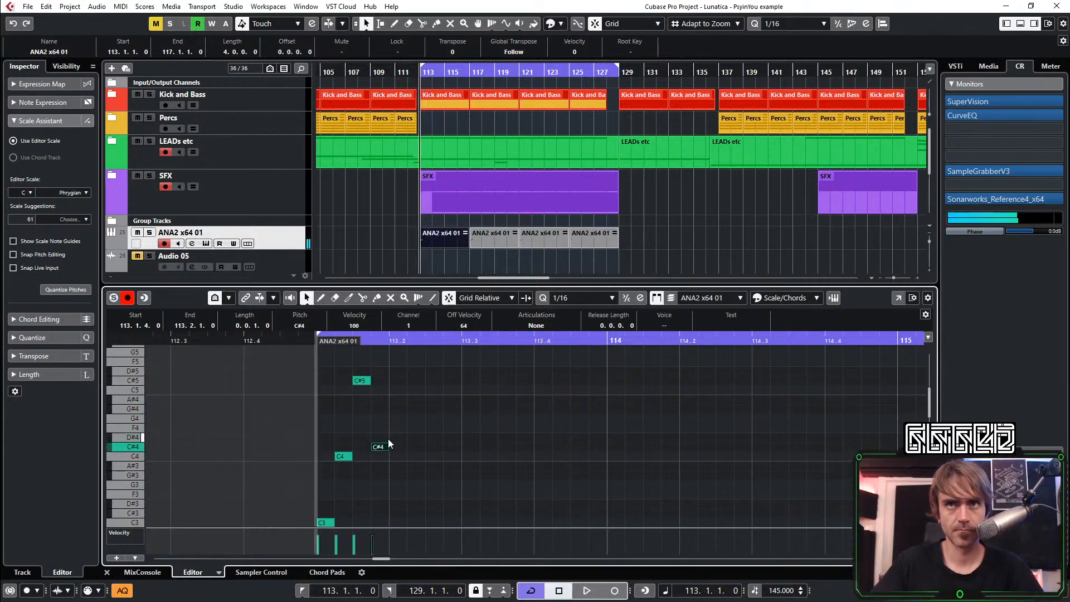
Try the note at 113.1.4 on D#4, A#3 and G#3, replaying the phrase for each pitch
key(space)
key(space)
key(space)
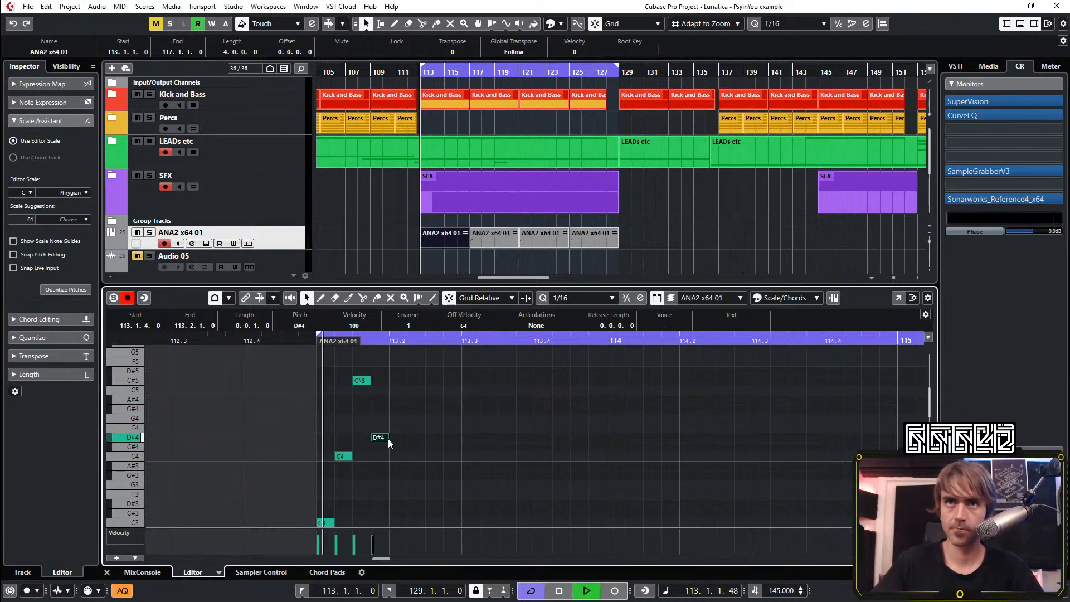
key(Down)
key(Down)
key(Down)
key(Down)
key(Down)
key(space)
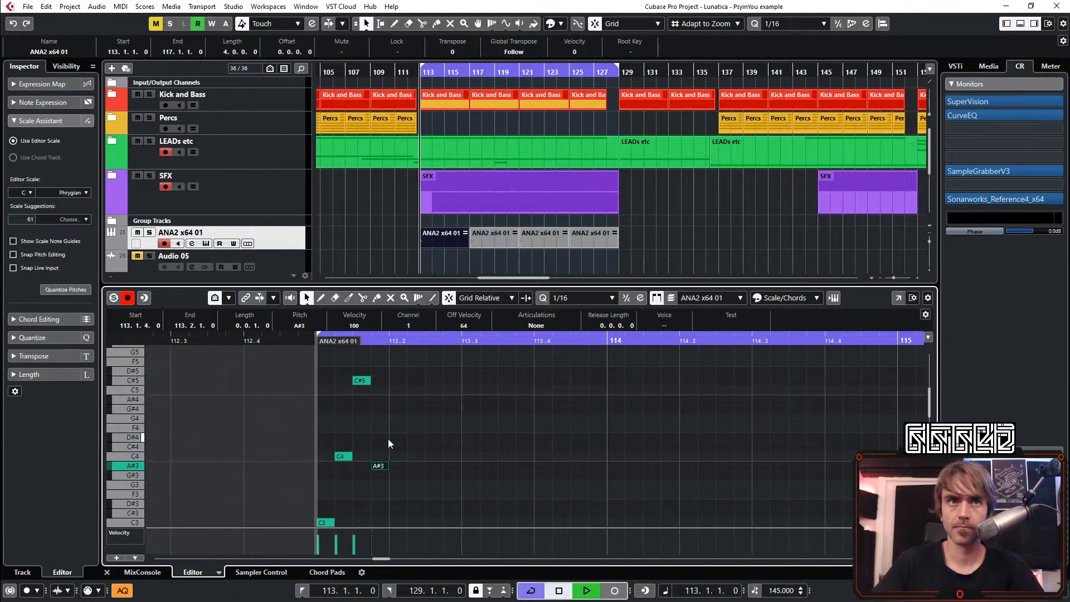
key(space)
Try the note at 113.1.4 on G3, set its pitch to C4, and replay the phrase
key(space)
key(Down)
key(Down)
key(space)
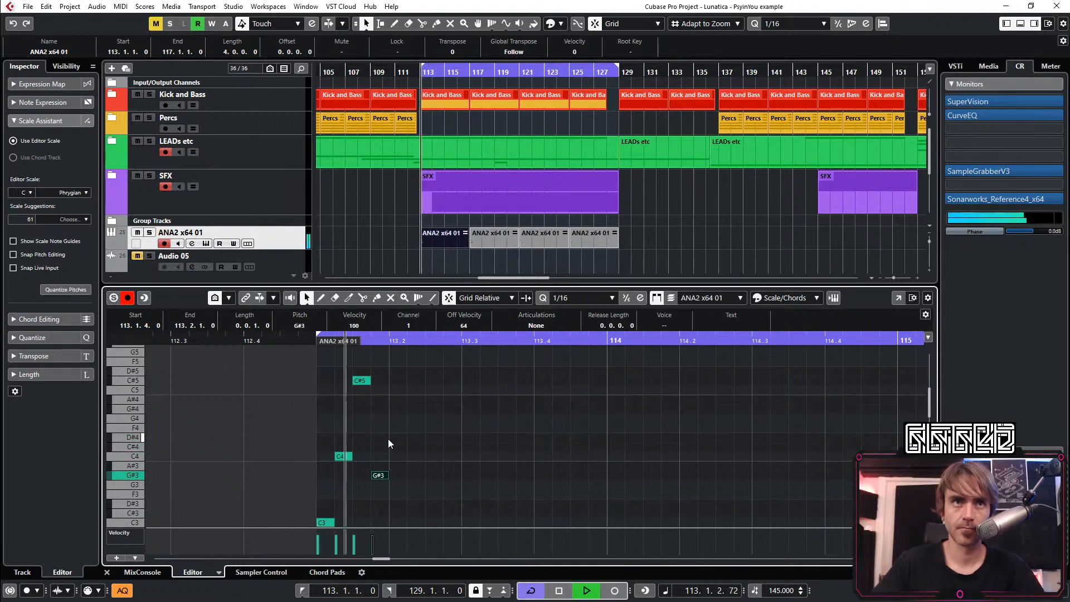
key(space)
key(Down)
key(space)
key(Up)
key(Up)
key(Up)
key(Up)
key(Up)
key(space)
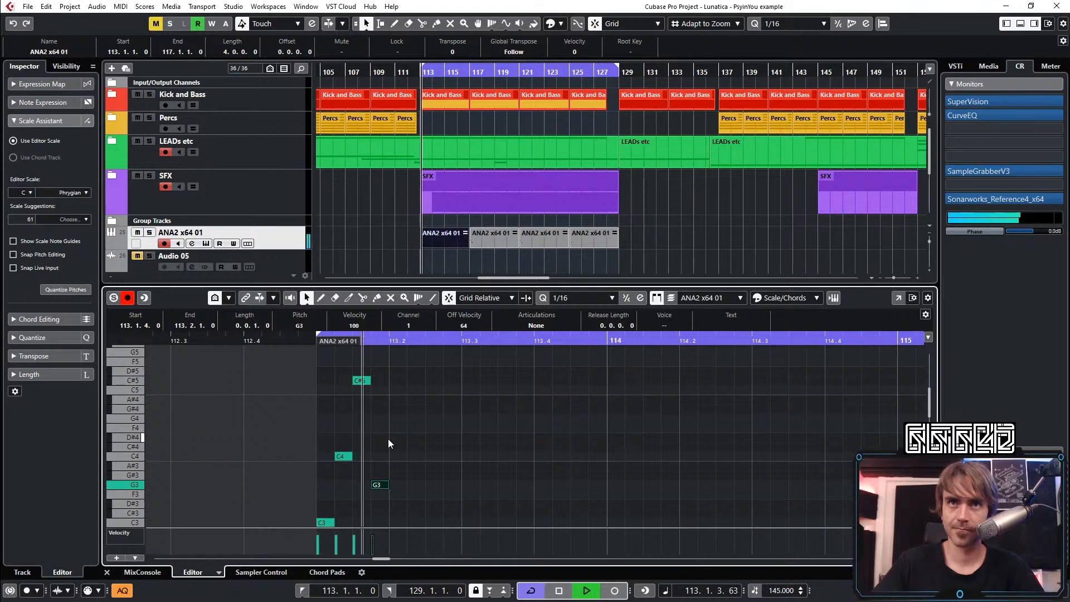
key(space)
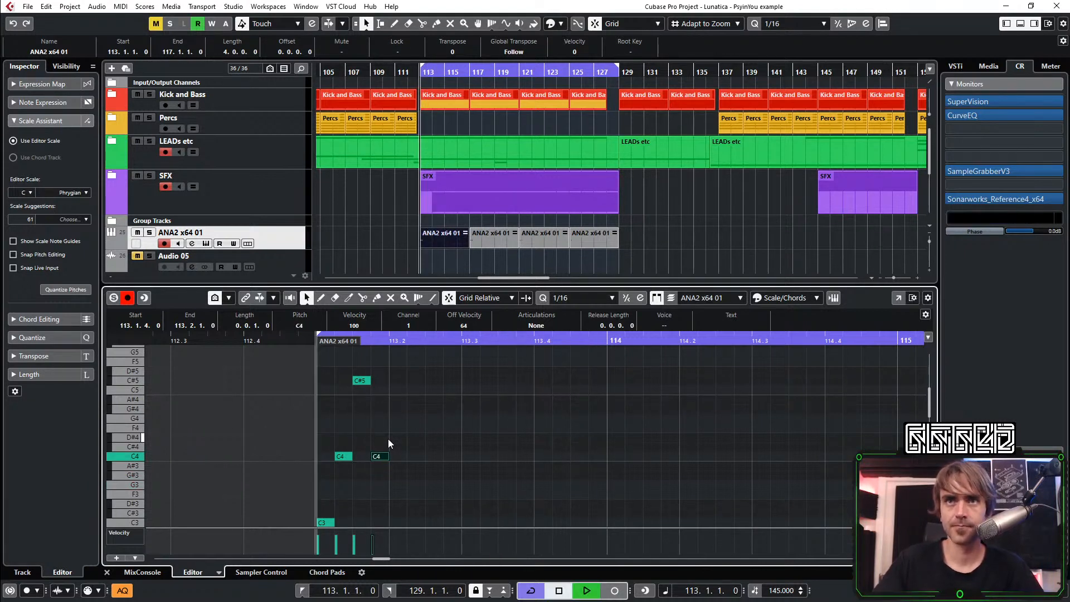
key(space)
scroll(383, 440, down, 2)
scroll(410, 479, up, 2)
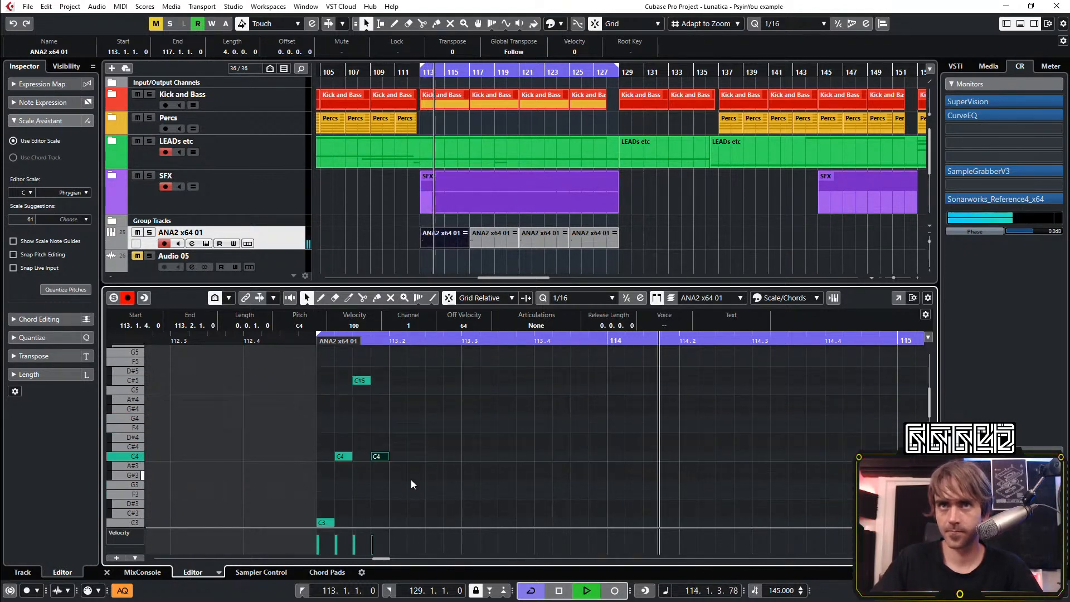
key(space)
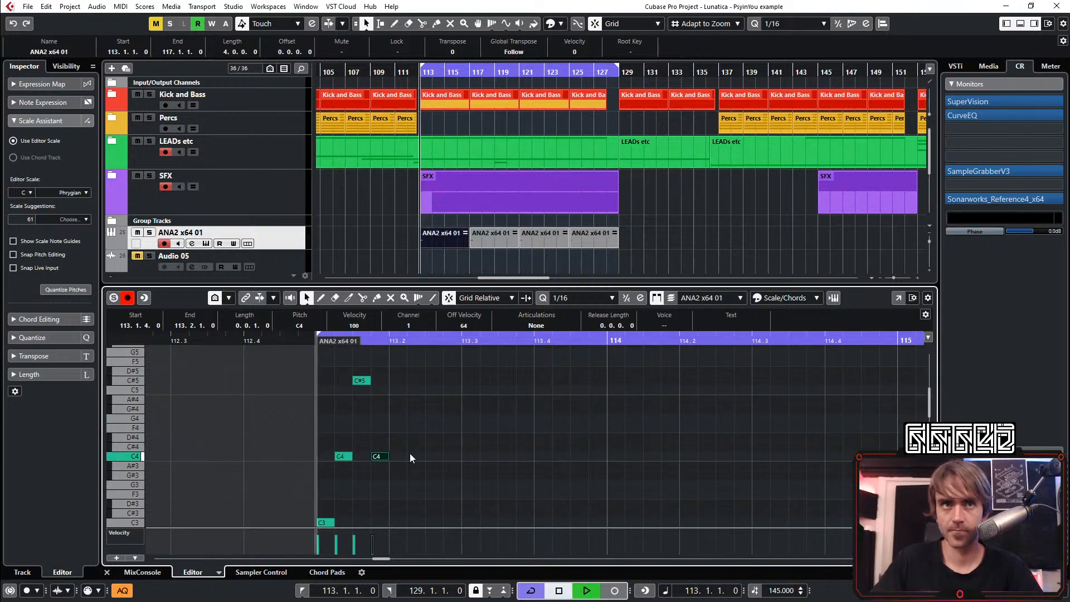
key(space)
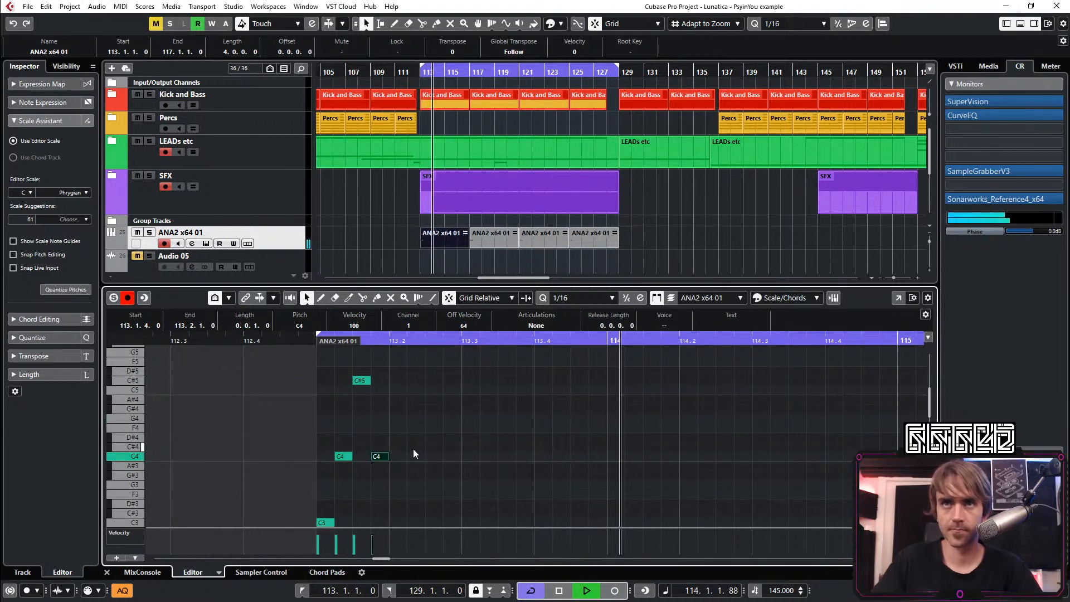
Try a sixteenth C3 note at 113.2.1 and replay the phrase from bar 113
scroll(411, 463, down, 2)
click(400, 487)
key(space)
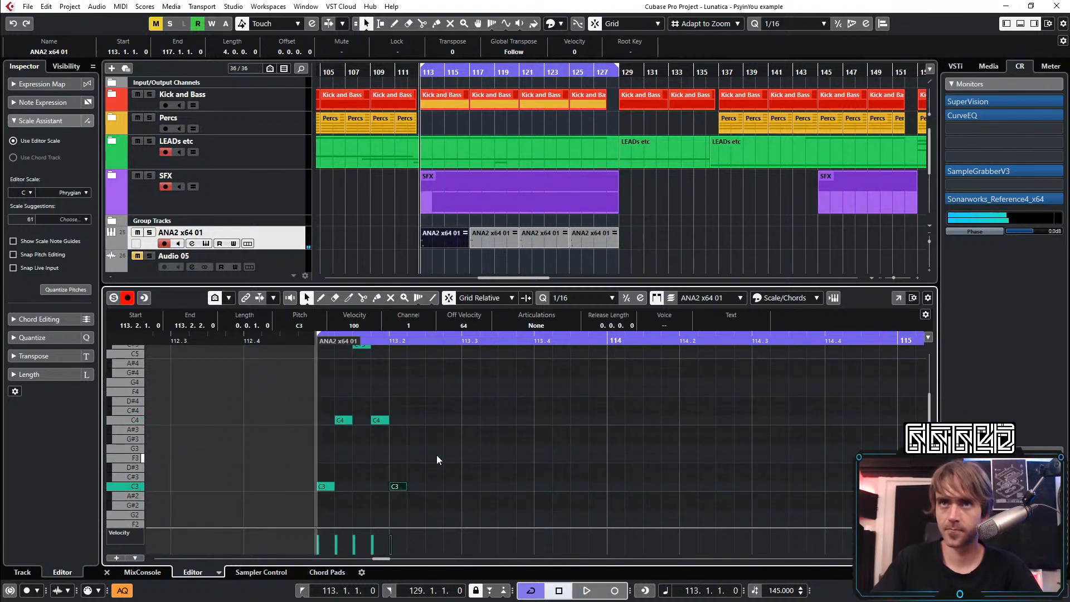
key(space)
scroll(421, 441, up, 2)
key(space)
click(419, 460)
key(space)
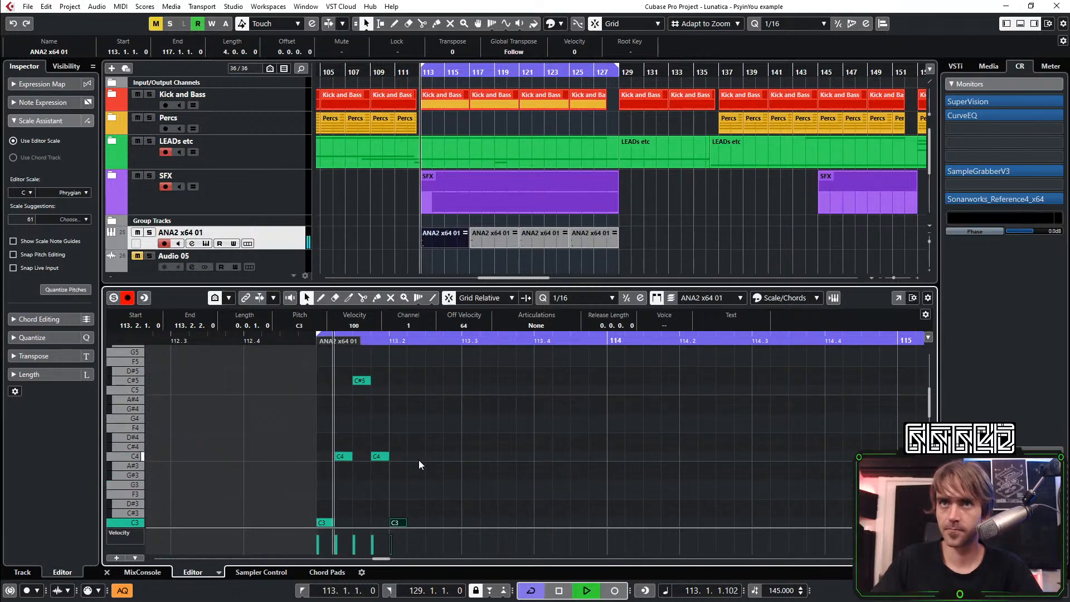
Try sixteenth notes C4 at 113.2.2 and C5 at 113.2.3, replaying the phrase from bar 113
click(416, 456)
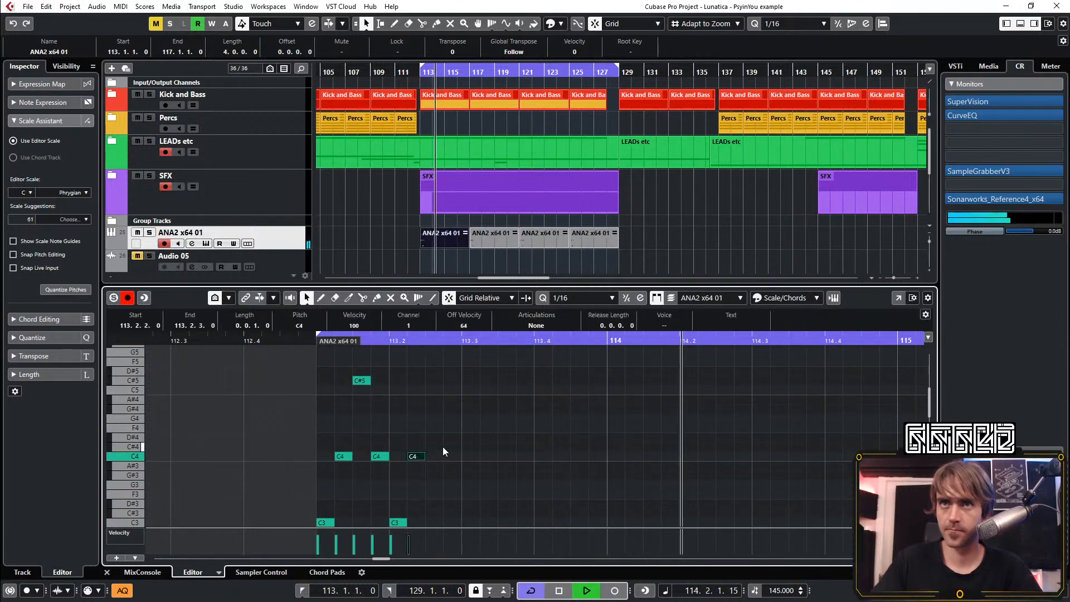
click(433, 391)
key(space)
key(space)
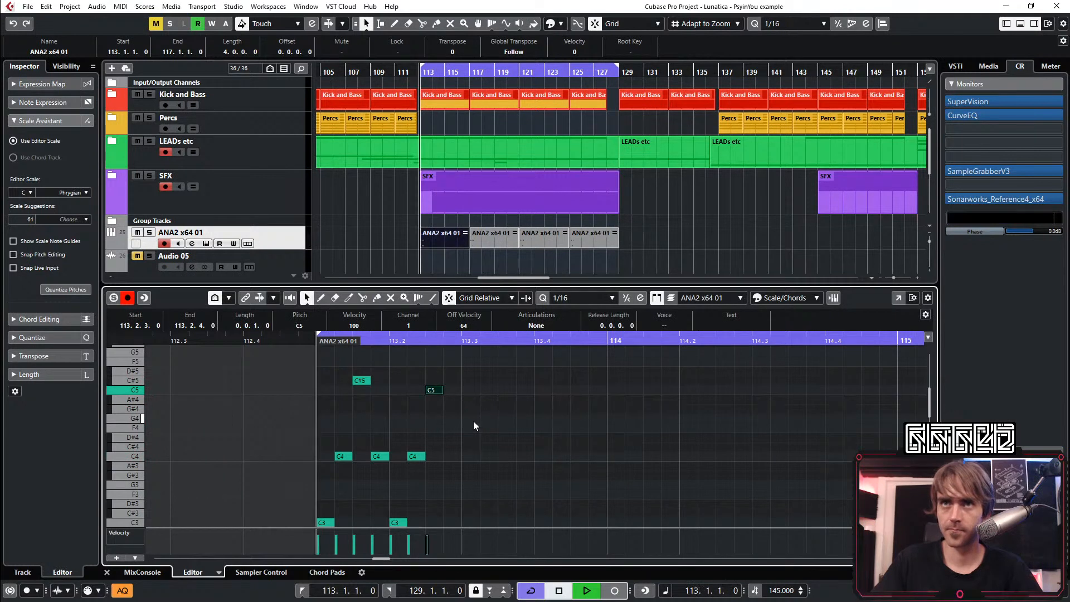
scroll(478, 421, down, 1)
scroll(476, 422, up, 1)
key(space)
key(space)
Delete the three notes from 113.2.1 onward in the lead phrase
drag(467, 382, 403, 531)
key(Delete)
scroll(421, 493, up, 1)
key(space)
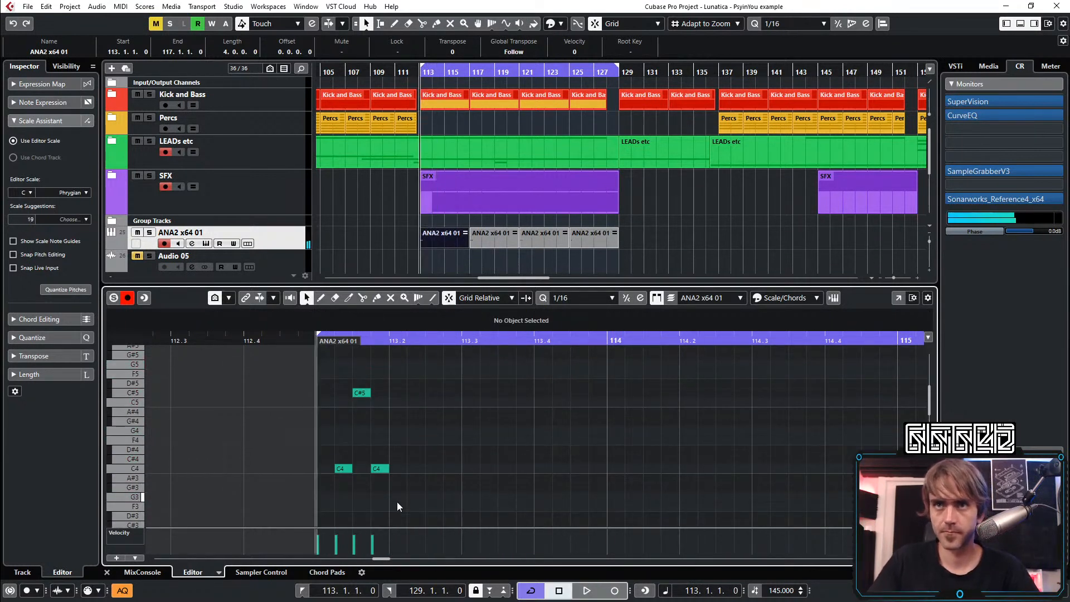
Add a sixteenth note at 113.2.1, set its pitch to G#3 and replay the phrase
click(397, 498)
key(space)
key(space)
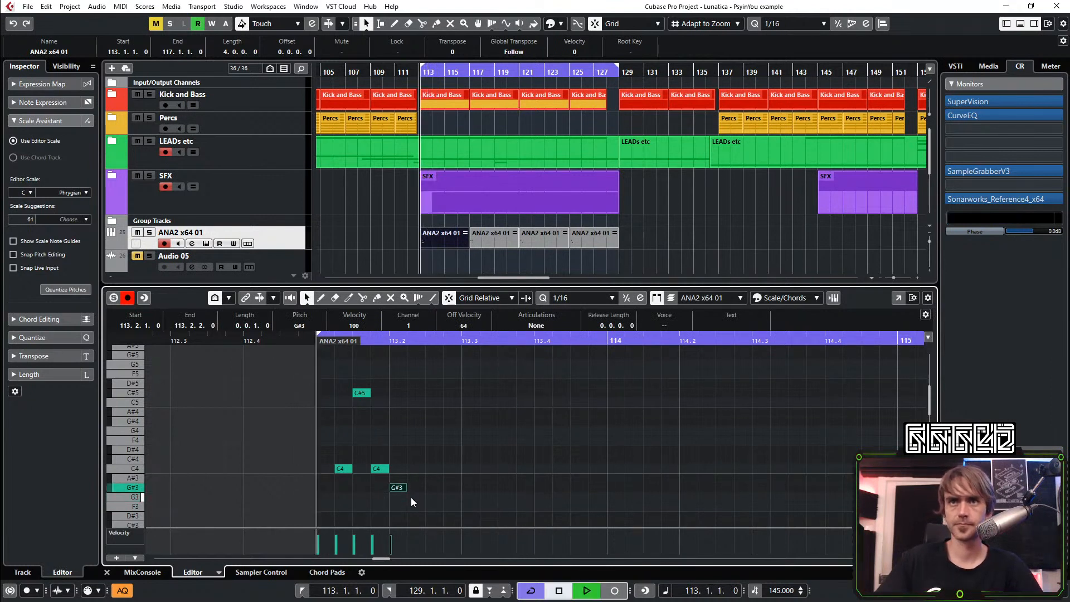
key(Up)
key(space)
scroll(390, 435, down, 1)
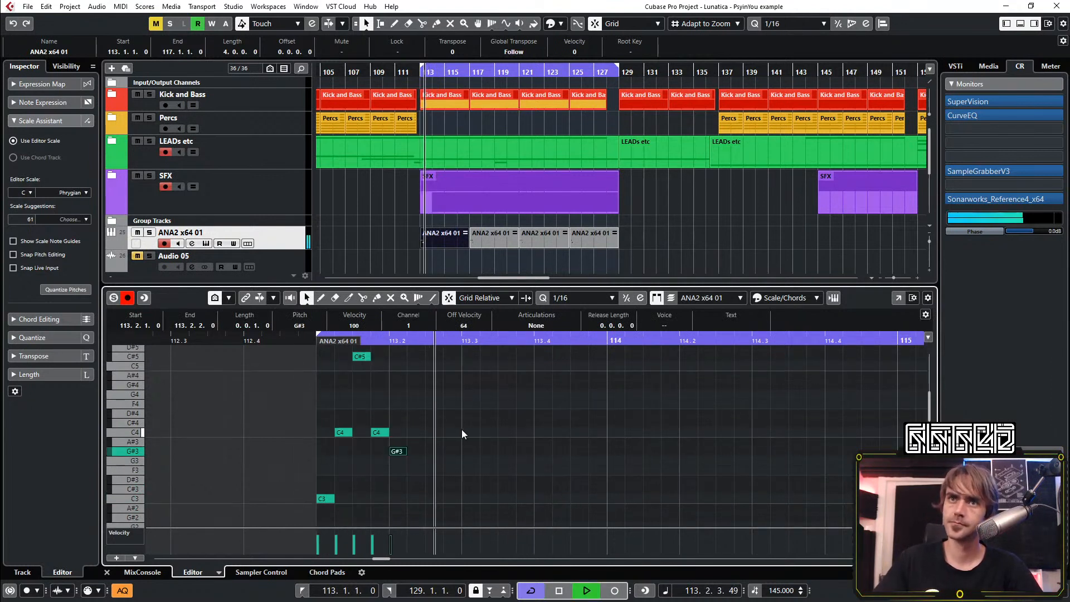
Add a sixteenth C3 note at 113.2.2 and replay the phrase from bar 113
click(417, 499)
key(space)
key(space)
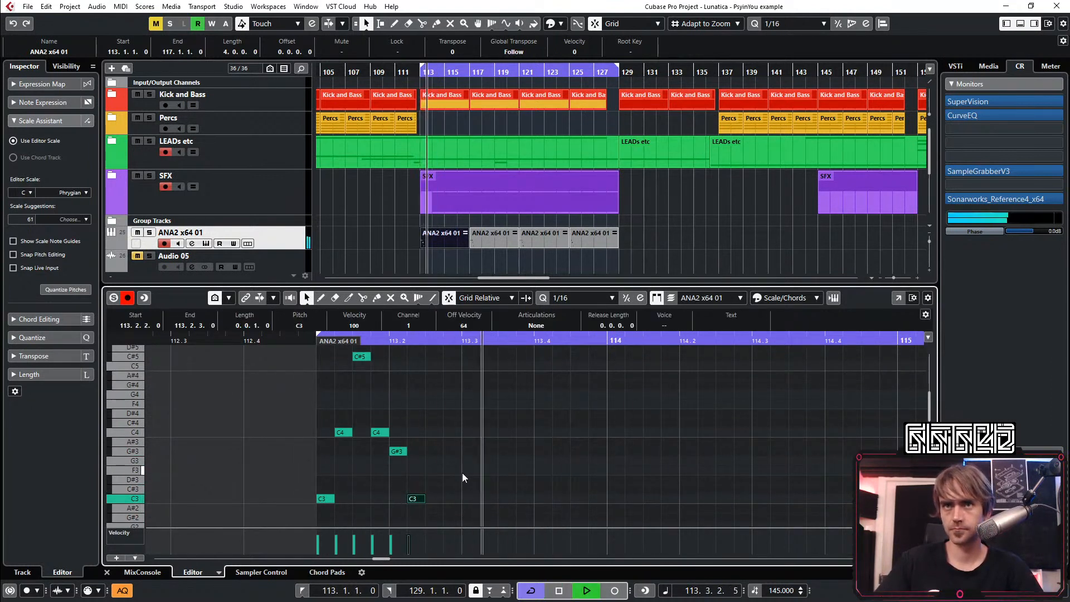
Raise the last three notes, from 113.1.4 to 113.2.2, to G4, C4 and G3
mouse_move(382, 418)
mouse_down()
mouse_move(378, 450)
mouse_move(400, 463)
mouse_move(424, 507)
mouse_up()
key(Up)
key(Up)
key(Up)
key(Up)
key(Up)
key(Up)
key(Up)
key(Up)
key(Up)
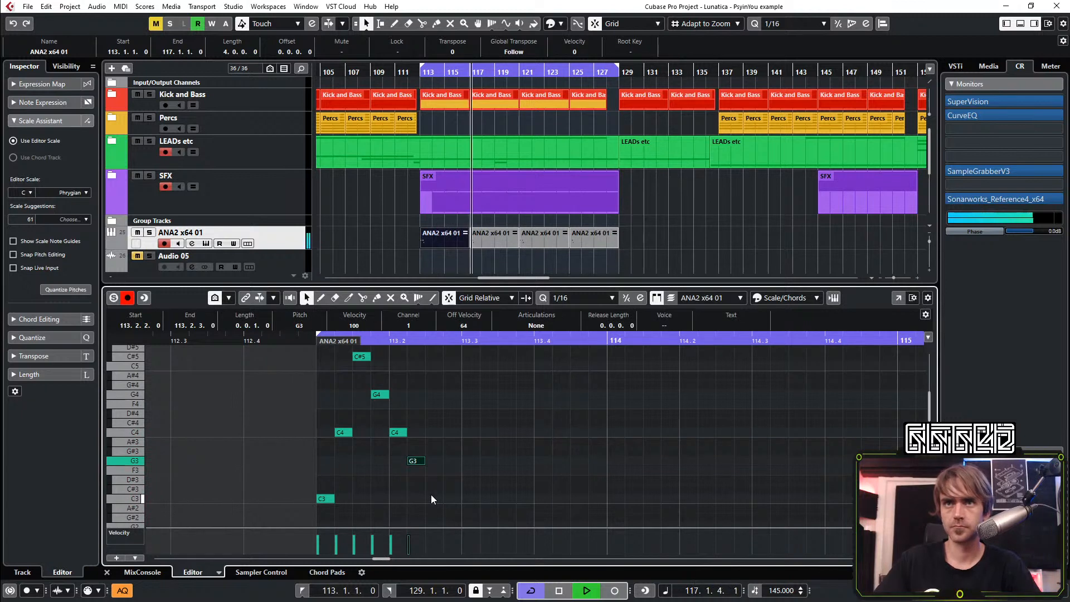
Try a C3 note at 113.2.3, remove it and replay the phrase from bar 113
click(434, 498)
key(Delete)
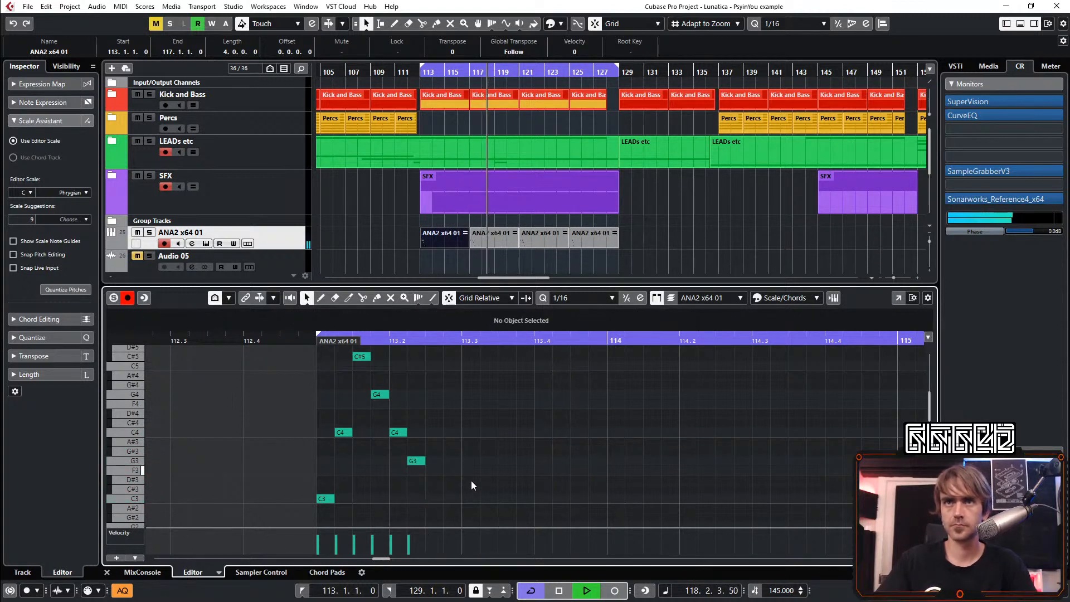
key(space)
key(space)
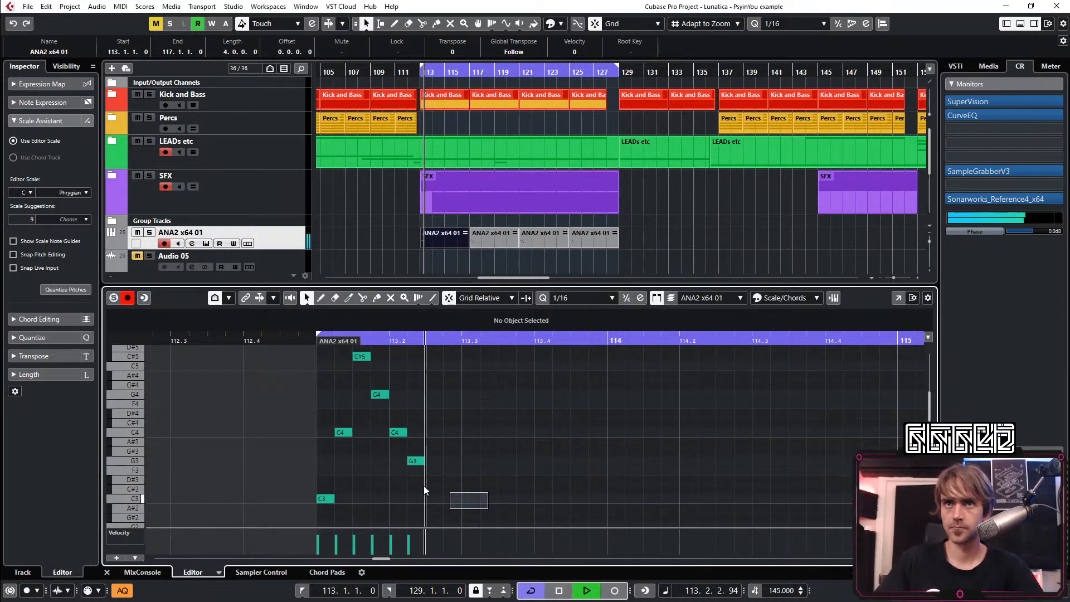
Try duplicating the six-note phrase directly after itself with the copied C#5 lowered to C5, and replay it
drag(488, 508, 301, 352)
key(ctrl+d)
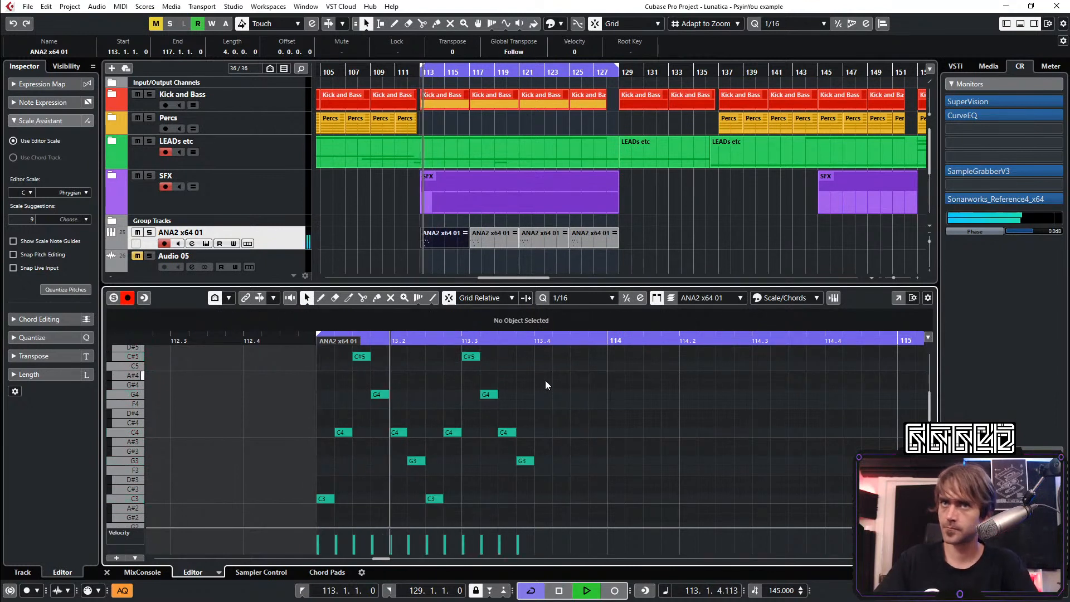
drag(450, 369, 490, 358)
key(Down)
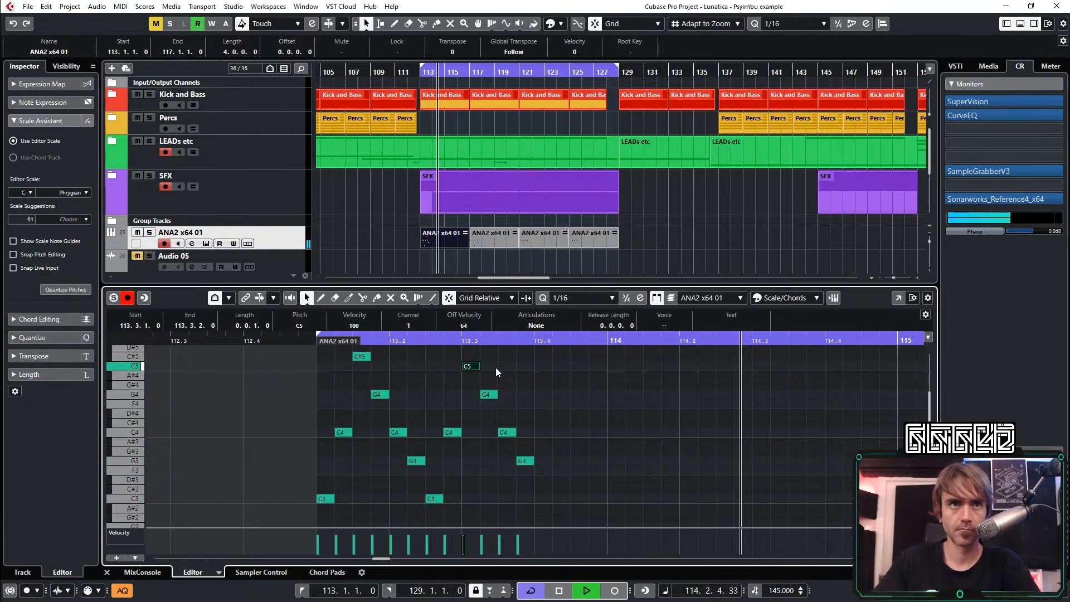
key(space)
key(space)
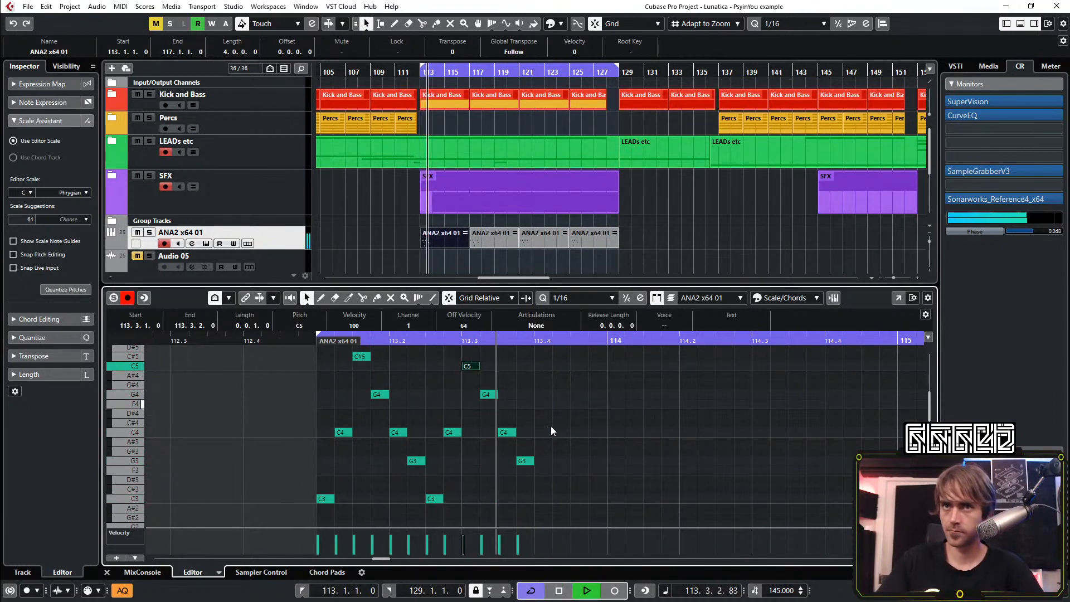
key(space)
key(space)
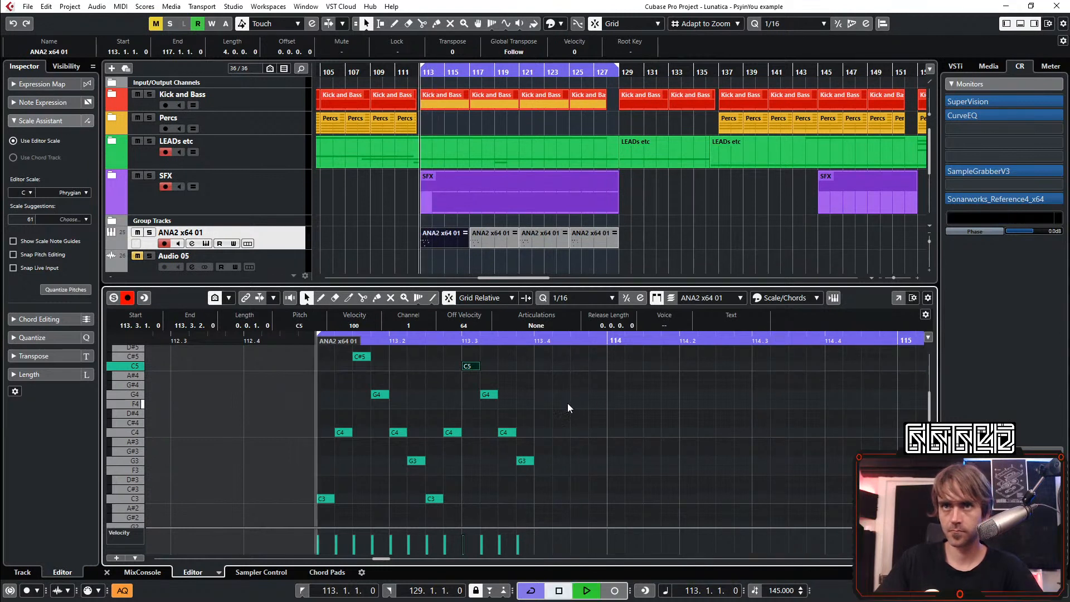
Delete the six duplicated notes from 113.2.3 onward
click(557, 383)
drag(536, 358, 434, 497)
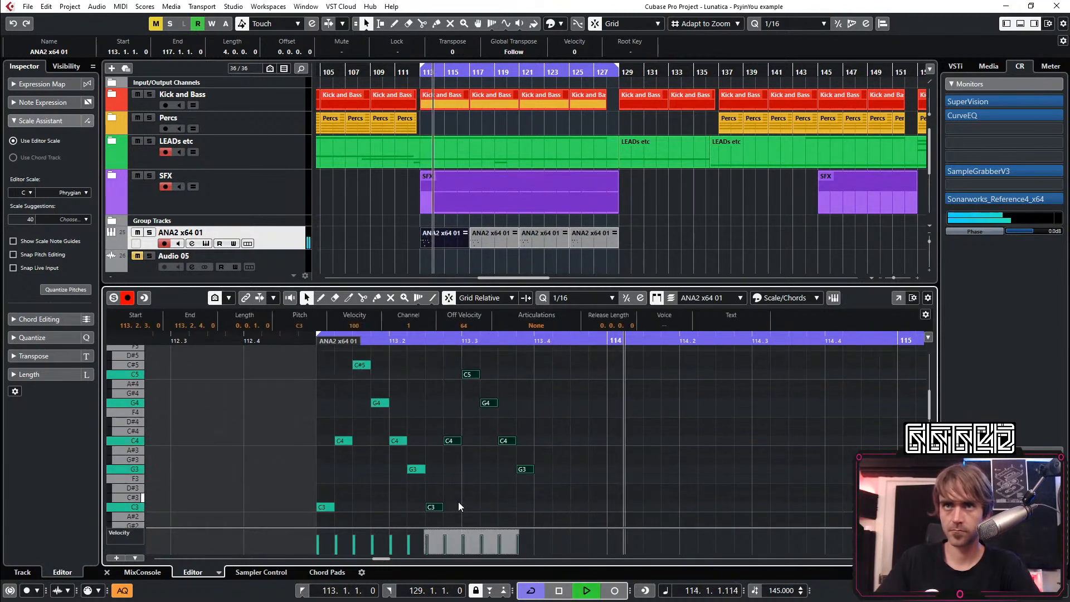
key(Delete)
Add sixteenth notes C3 at 113.2.3 and C#4 at 113.2.4 while playing the phrase from bar 113
key(space)
double_click(430, 507)
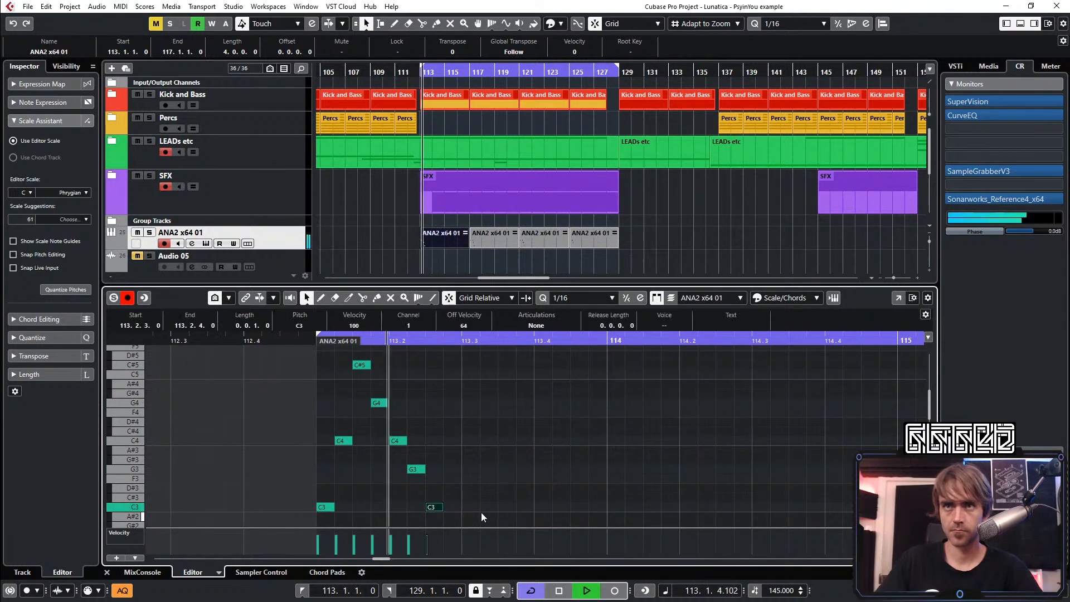
double_click(453, 432)
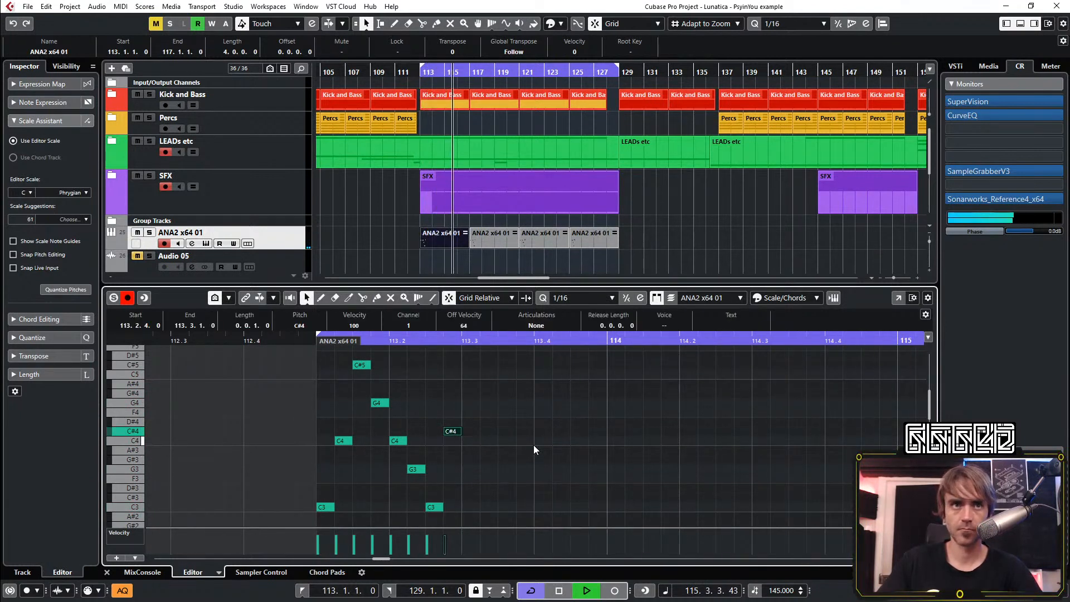
Shorten the playback loop to bar 113 only, from 113.1.1 to 114.1.1
scroll(450, 198, up, 4)
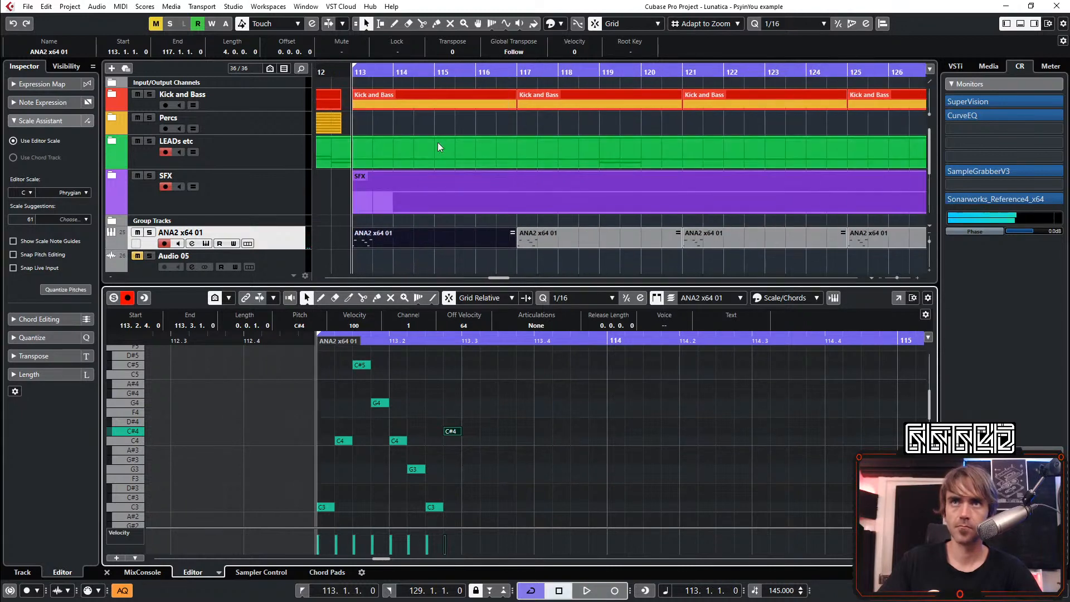
click(356, 76)
alt+click(395, 77)
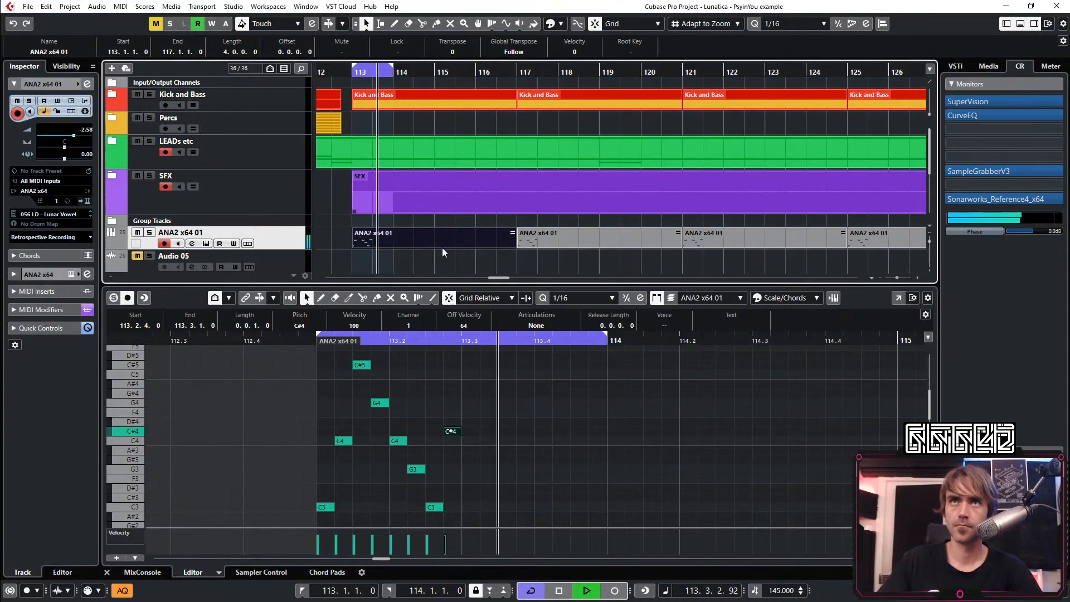
click(520, 450)
Add a sixteenth G#4 note at 113.3.1 and try it on C#5 and D#5 during loop playback
double_click(468, 394)
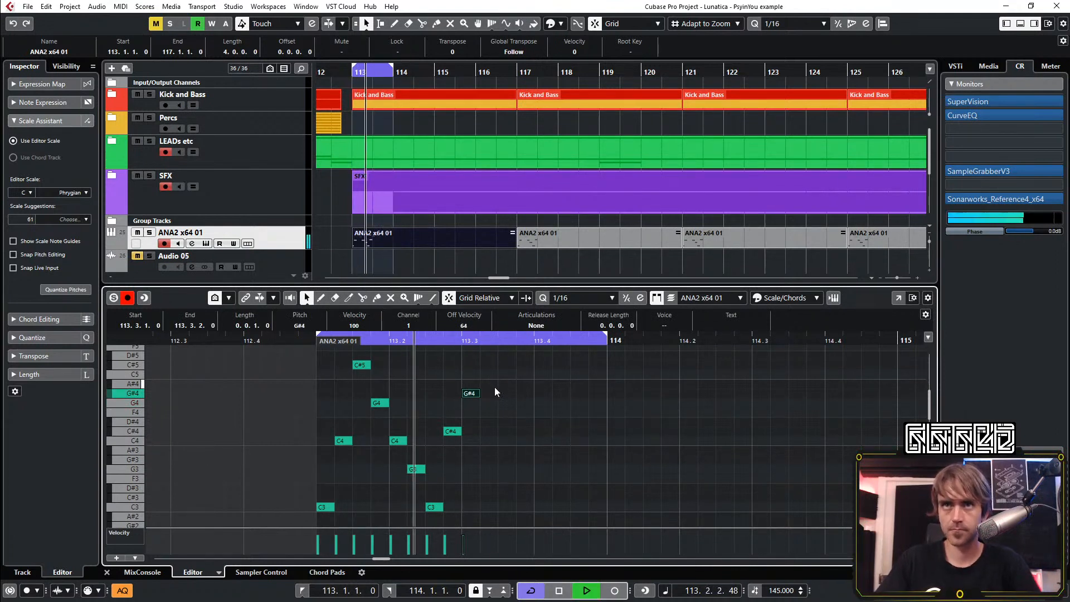
scroll(496, 390, up, 1)
key(Up)
key(Up)
key(Up)
key(Up)
key(Up)
key(Up)
key(Up)
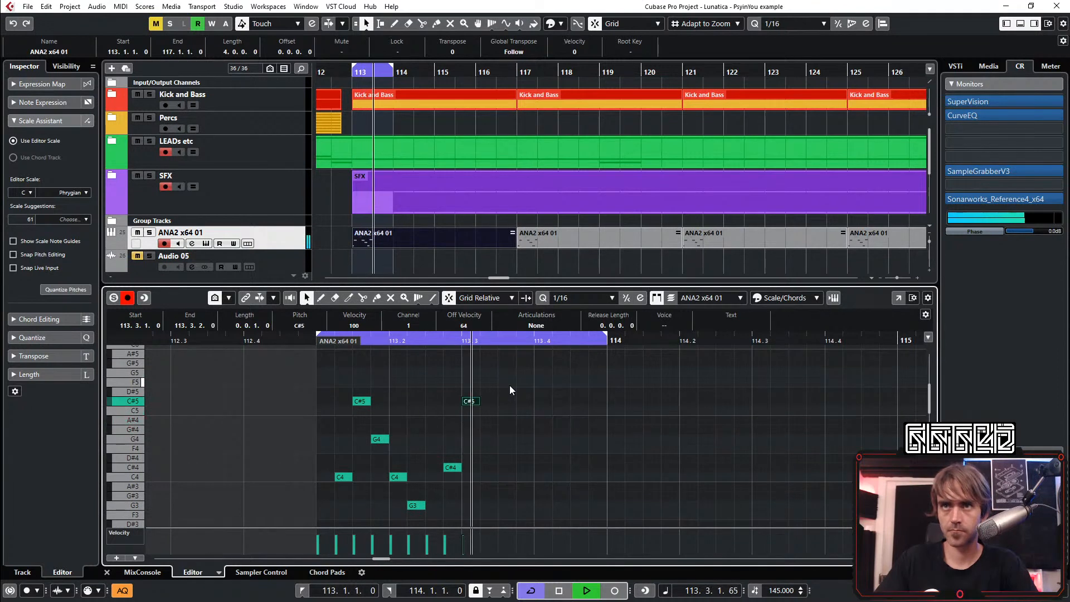
scroll(524, 381, down, 2)
scroll(530, 383, up, 1)
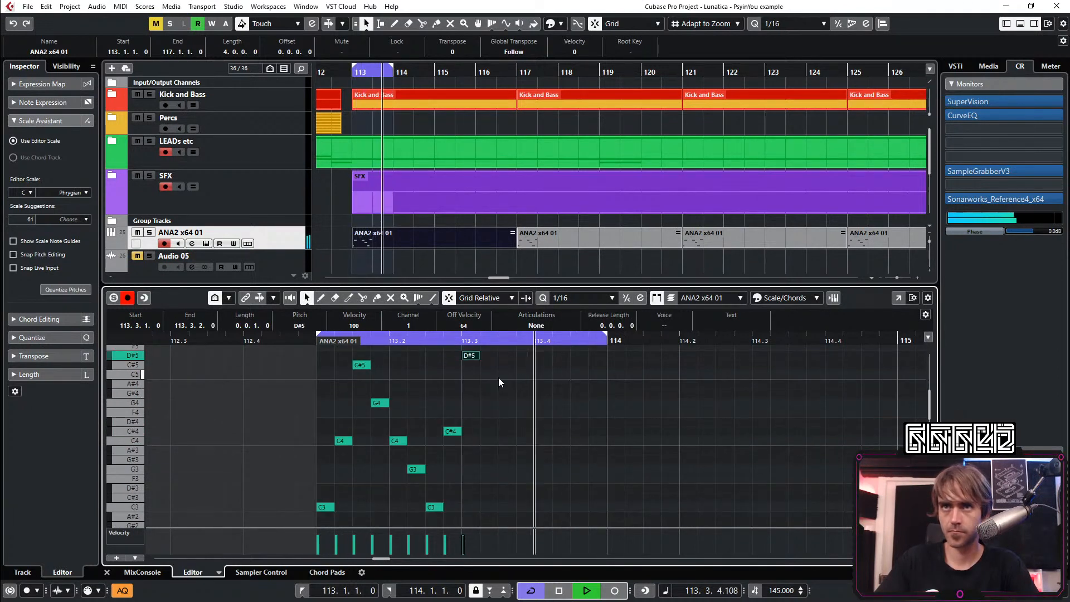
Try the note at 113.3.1 on A#4, then set its pitch to C5
key(Down)
key(Down)
key(Down)
key(Down)
key(Up)
key(Up)
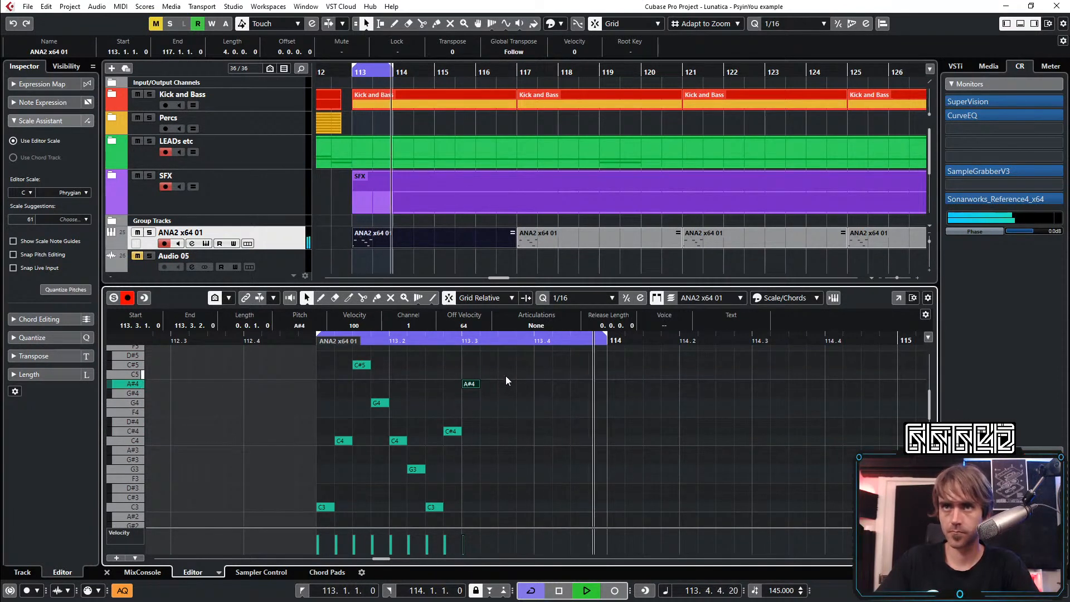
key(Up)
key(Up)
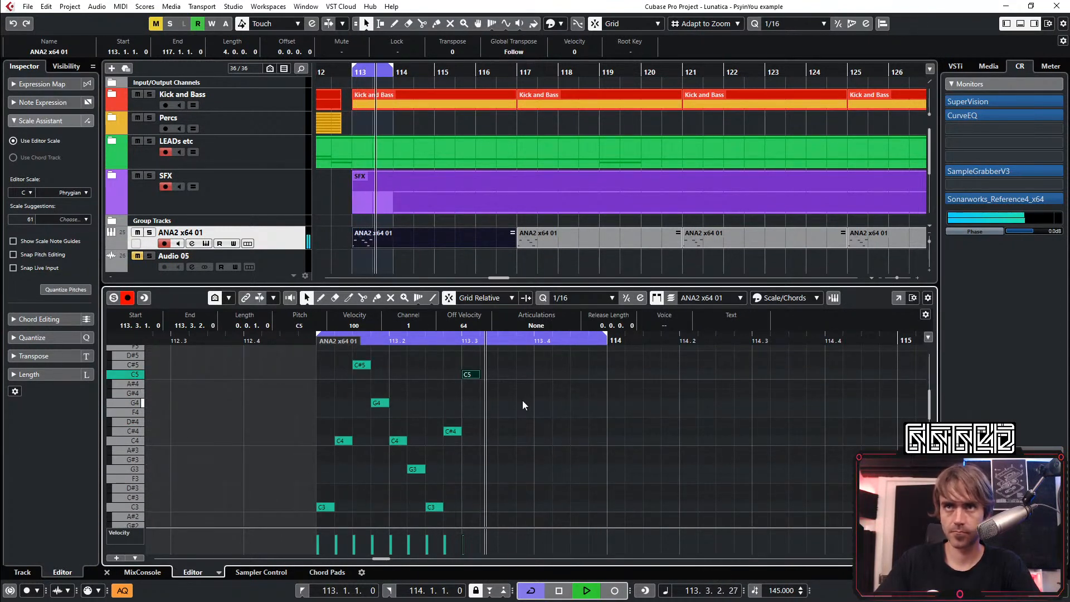
Add a sixteenth note at 113.3.2 and lower it from C4 to C3
double_click(488, 443)
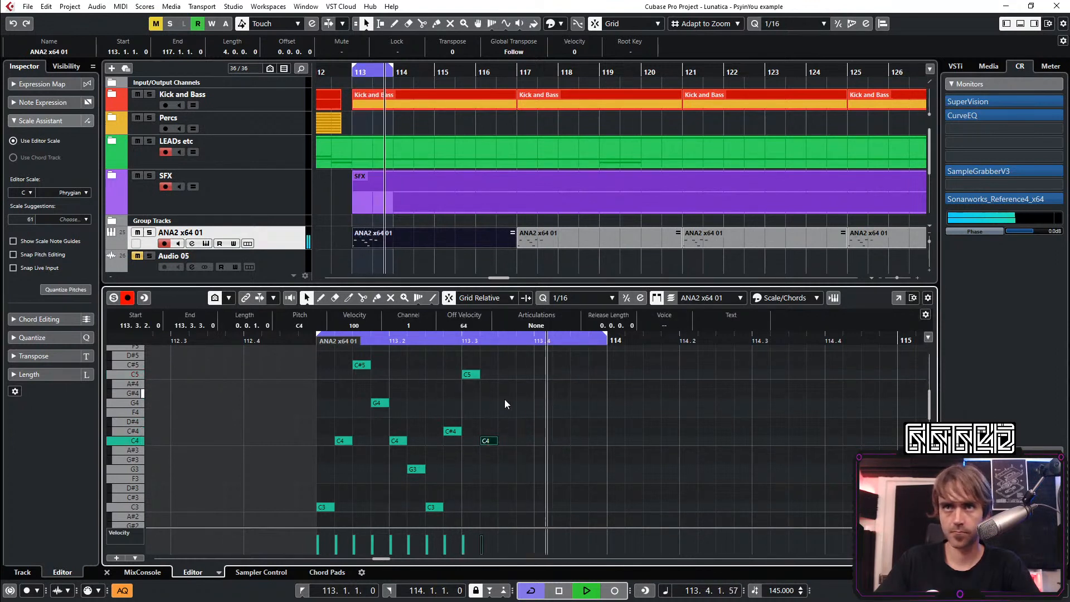
scroll(517, 443, down, 1)
key(Down)
key(Down)
key(Down)
key(Down)
key(Down)
key(Down)
key(Down)
key(Down)
key(Down)
key(Down)
key(Down)
key(Down)
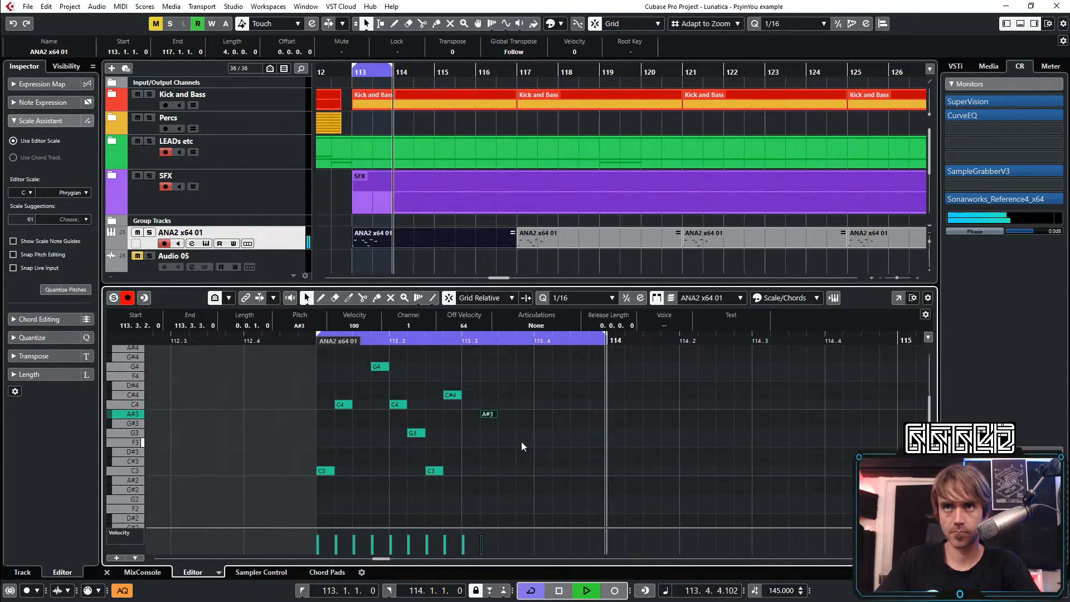
Add sixteenth notes at 113.3.3 and 113.3.4, pitched C4 and G4
double_click(506, 405)
scroll(527, 413, up, 1)
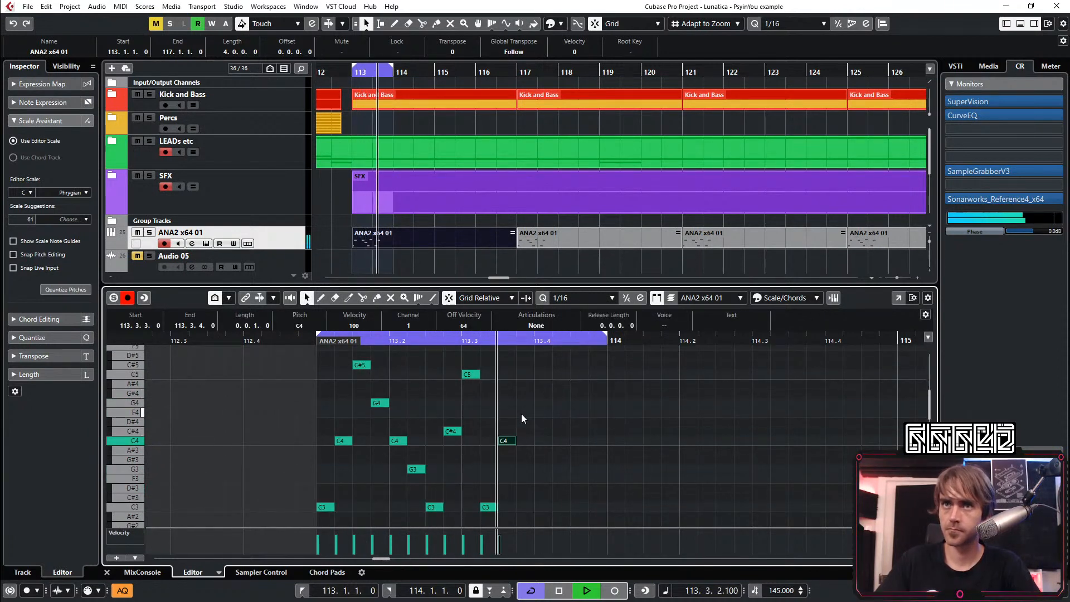
double_click(525, 394)
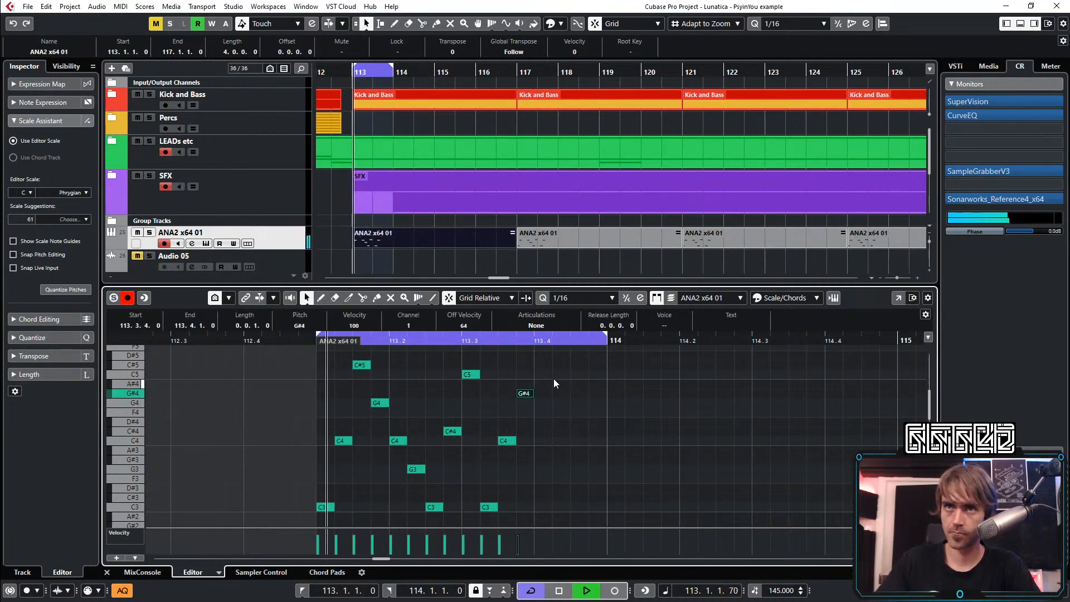
key(Down)
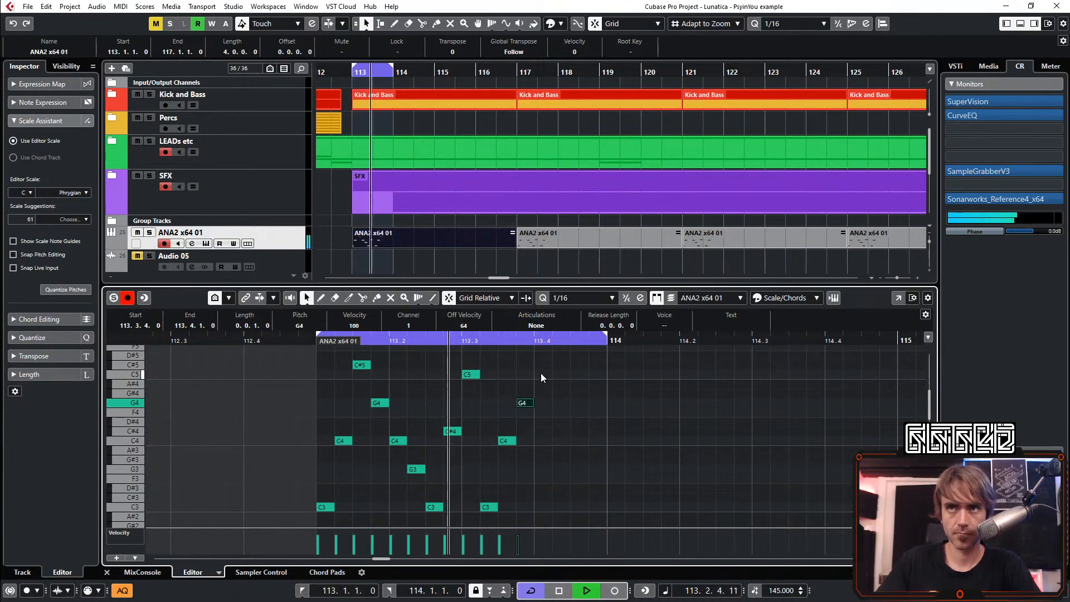
Fill the last beat of bar 113 with sixteenth notes C3, G3, G#4 and F4
click(549, 506)
click(562, 468)
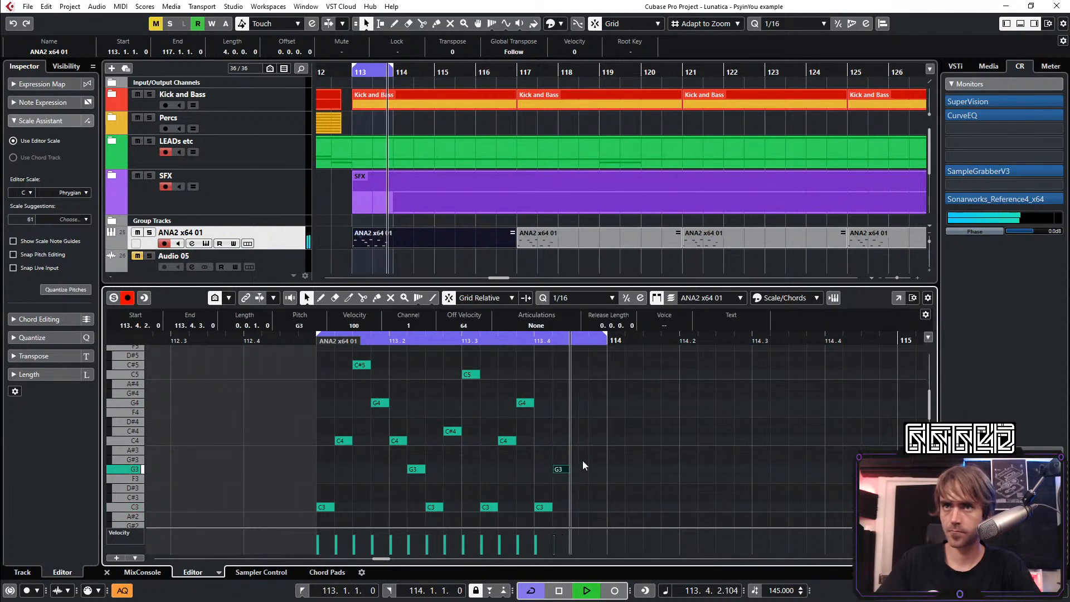
click(564, 391)
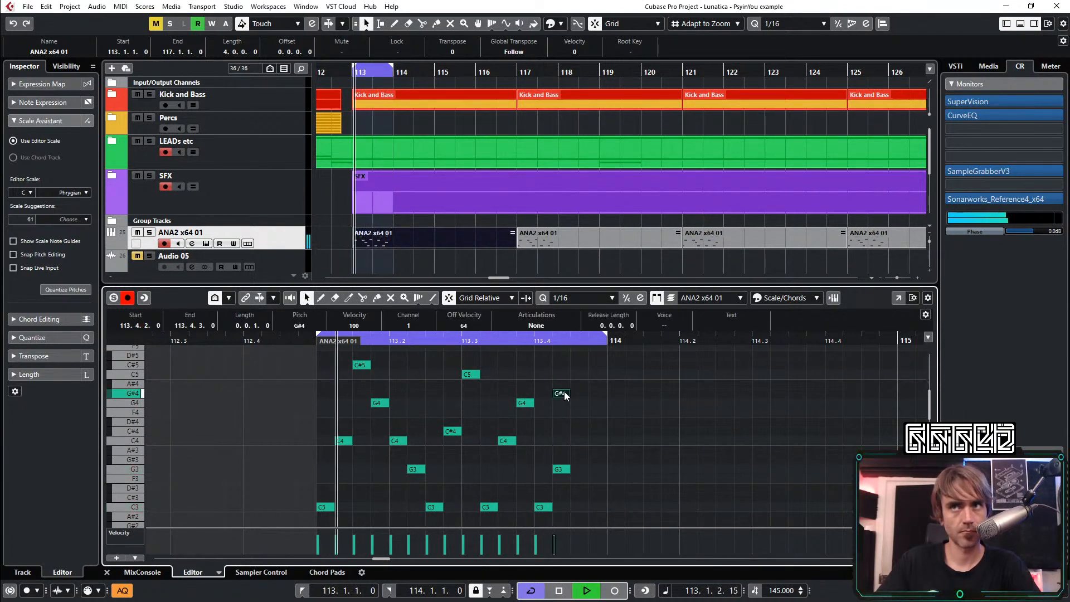
drag(571, 391, 578, 385)
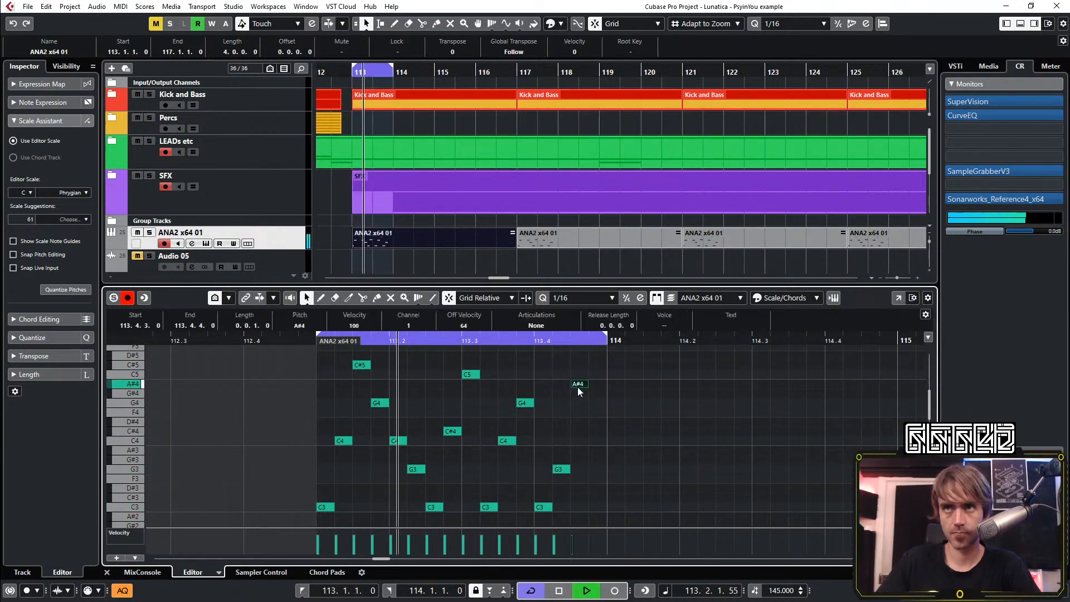
key(Down)
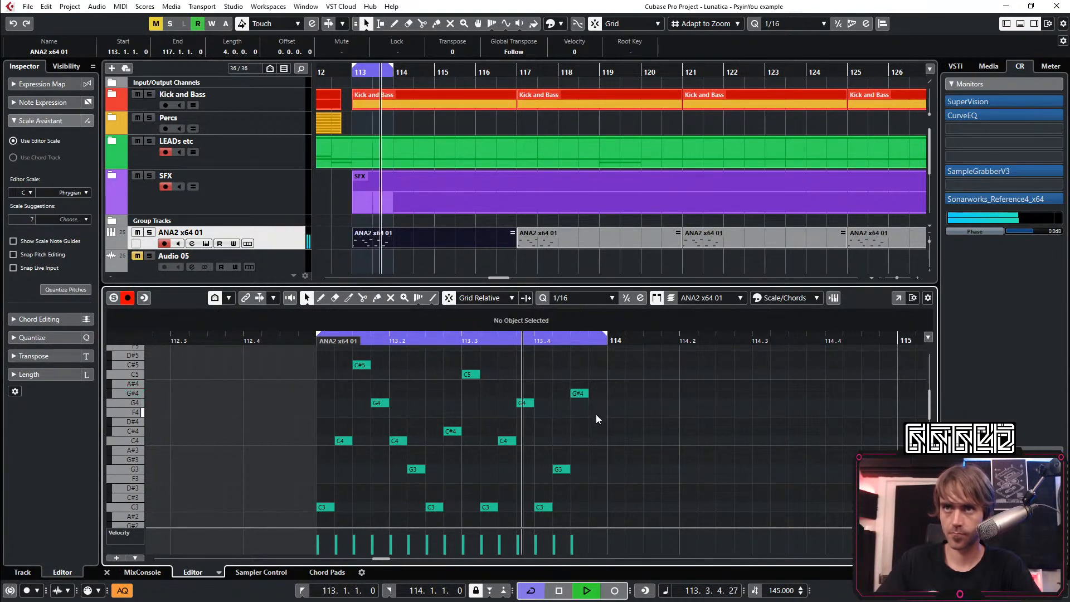
click(597, 413)
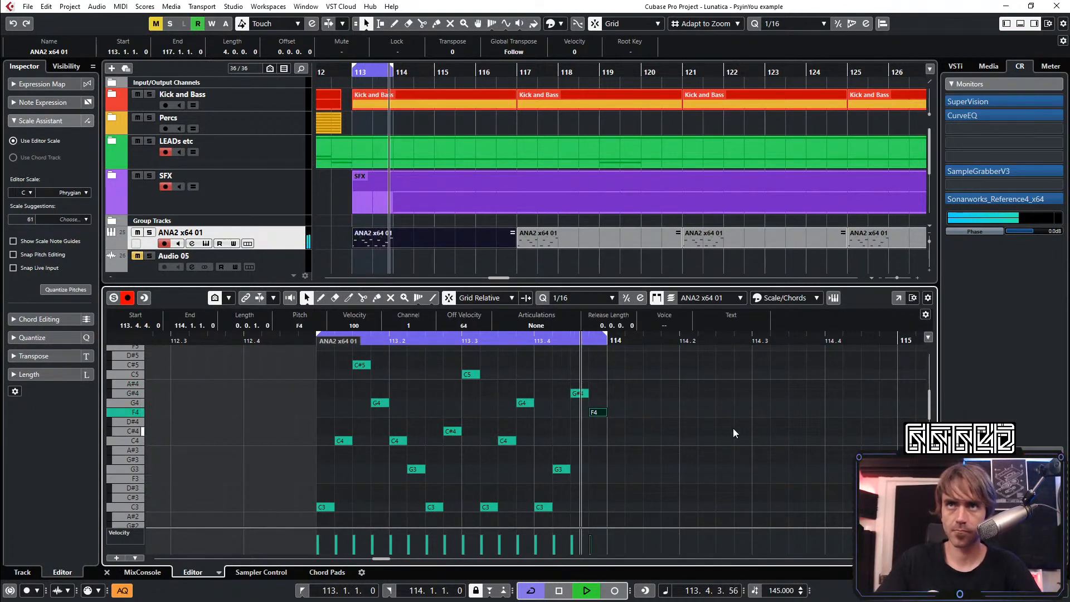
Lower the last sixteenth note of bar 113 to A#3 and replay the loop
key(Down)
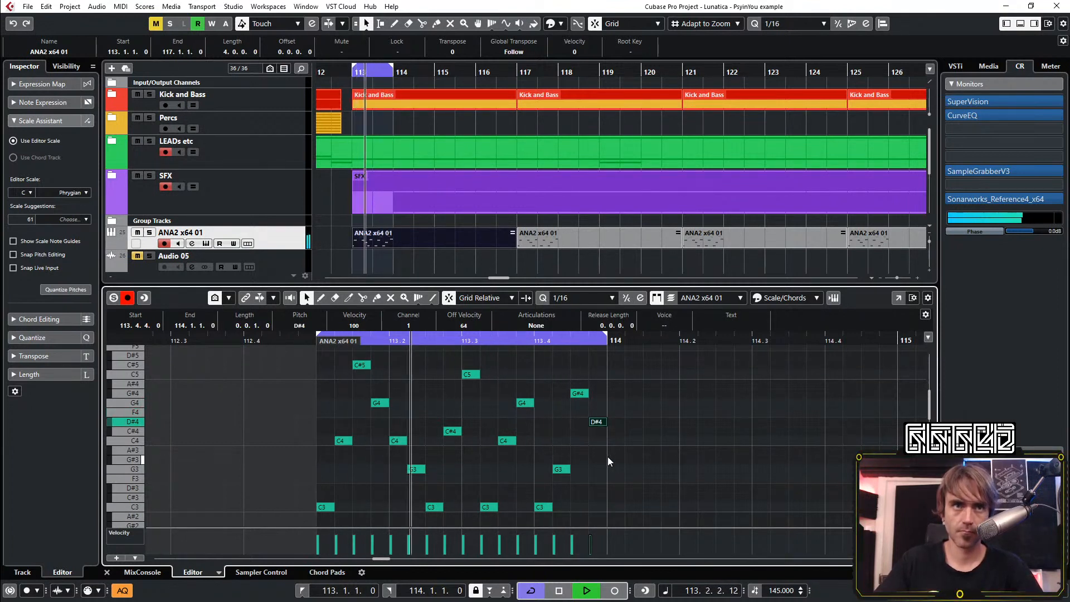
key(Down)
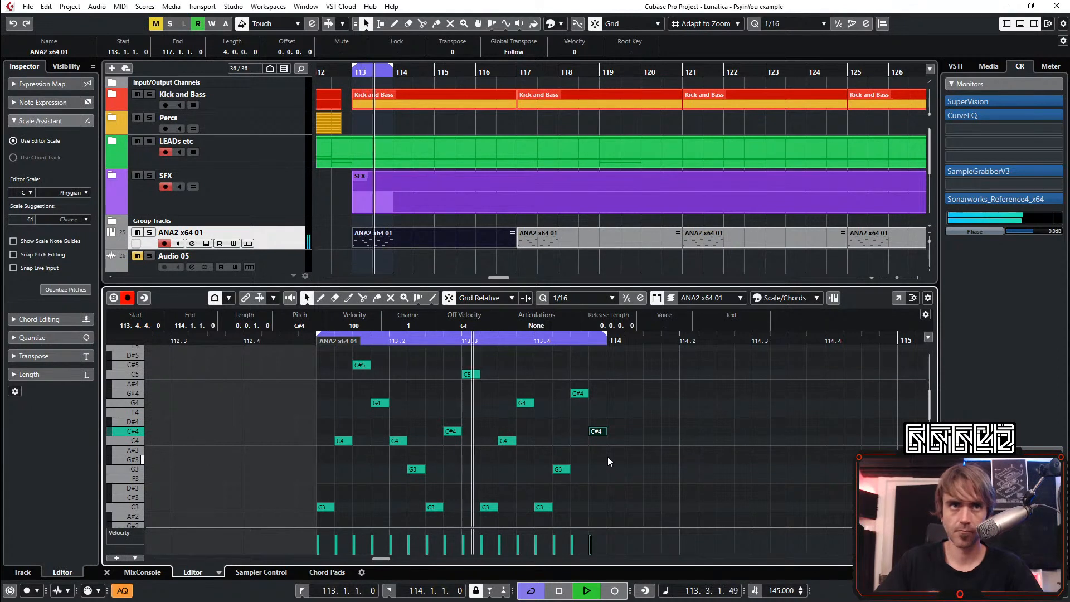
key(Down)
key(Down)
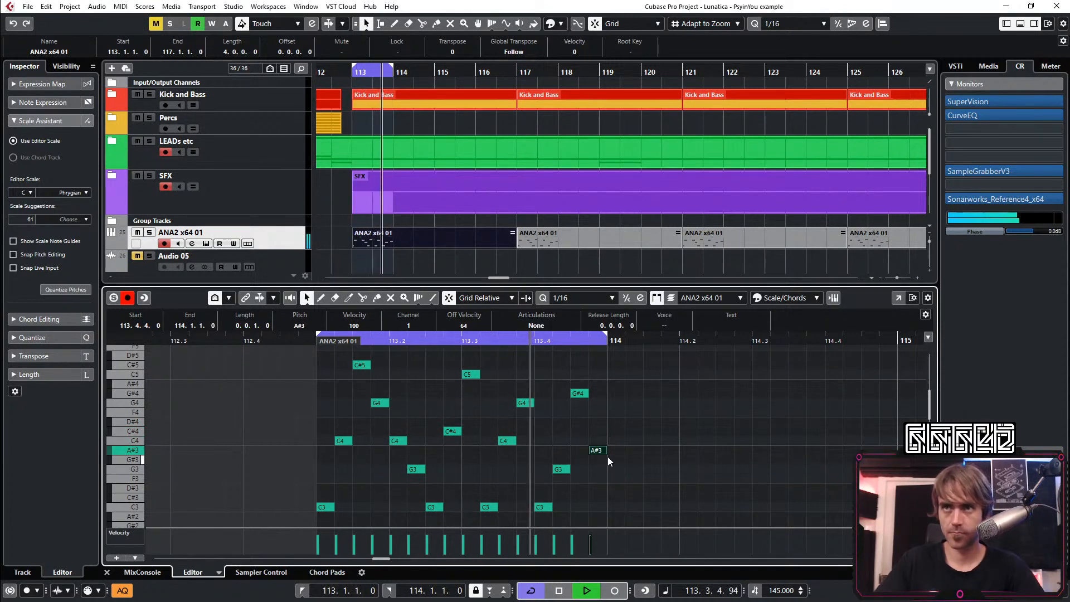
key(space)
key(space)
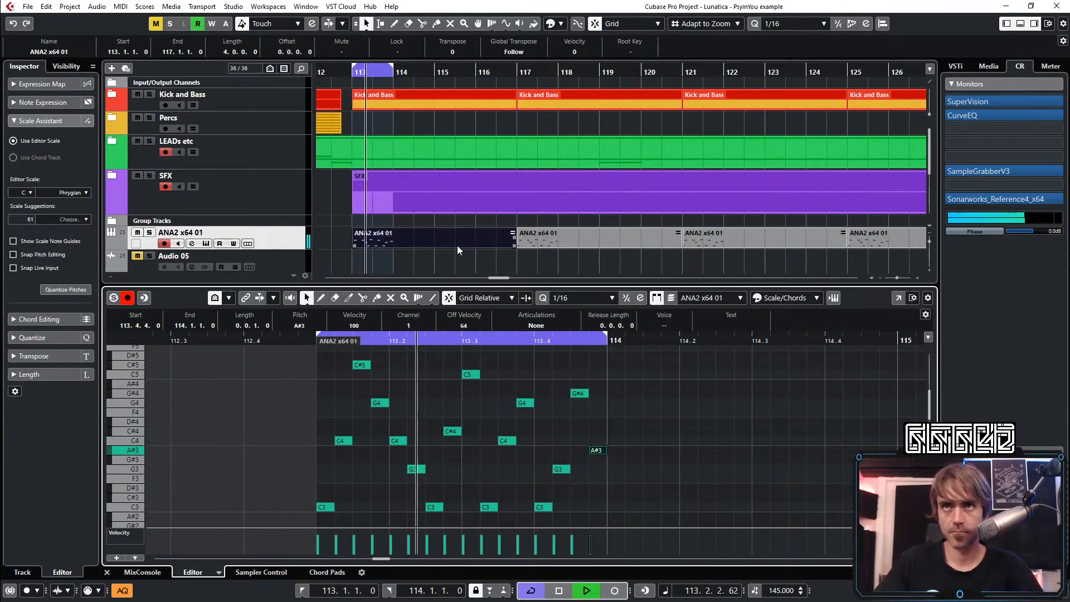
Extend the loop range to bar 115 and duplicate bar 113's notes into bar 114
alt+click(435, 68)
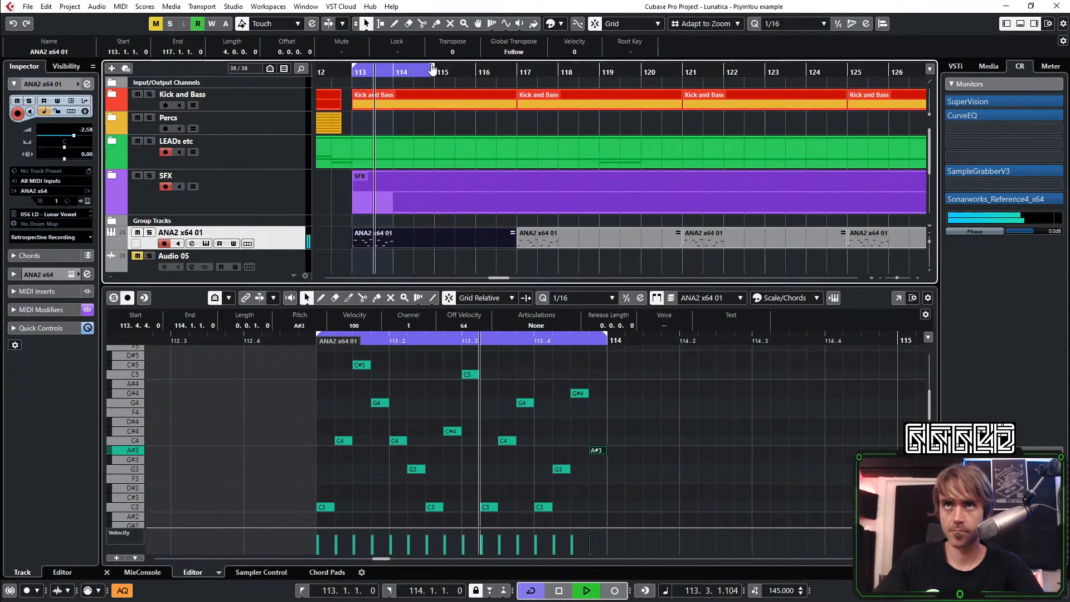
key(space)
key(space)
scroll(653, 434, down, 1)
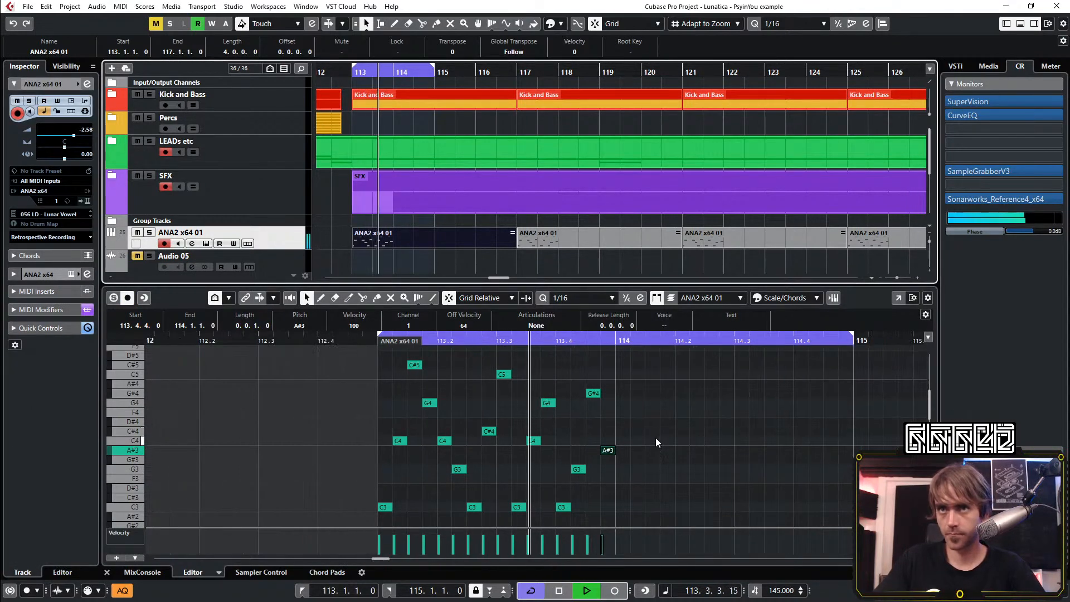
drag(653, 358, 362, 507)
key(ctrl+d)
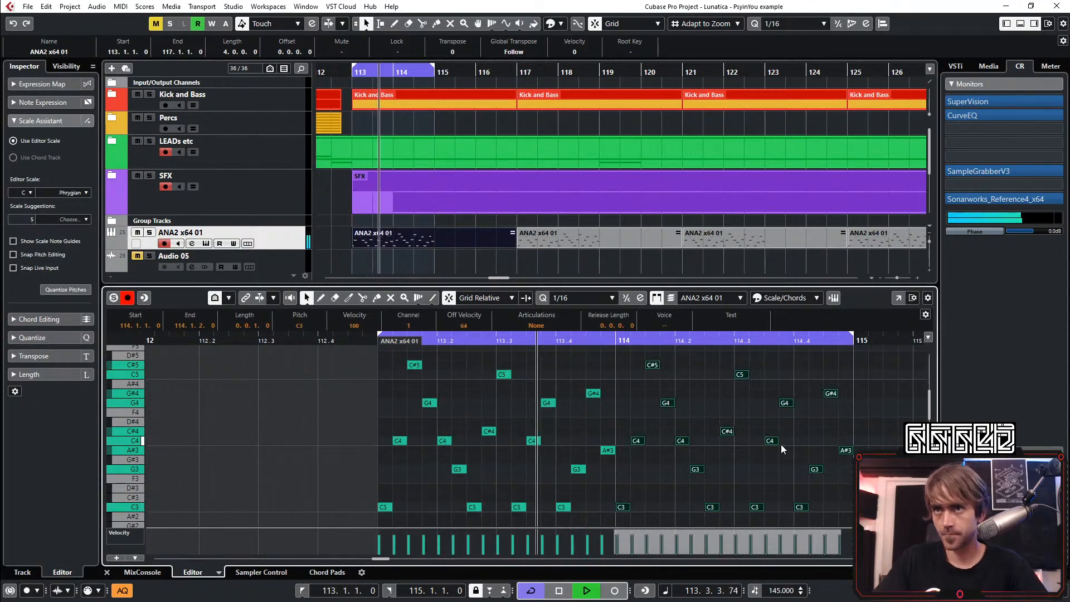
Raise the last sixteenth note of bar 114 to C4
click(797, 446)
drag(846, 451, 845, 441)
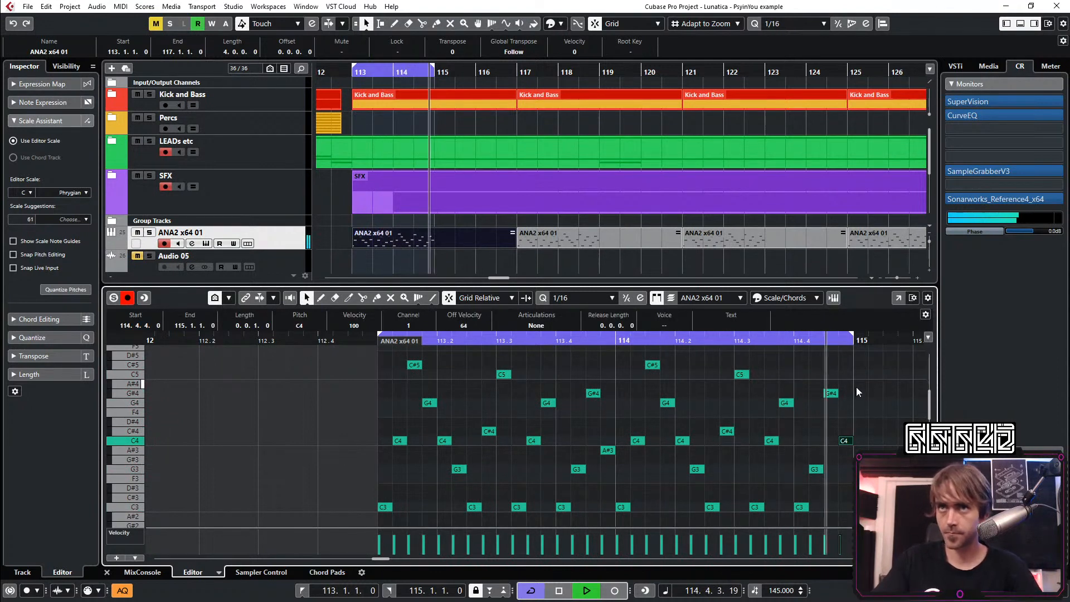
scroll(841, 417, right, 1)
scroll(825, 431, right, 1)
click(804, 451)
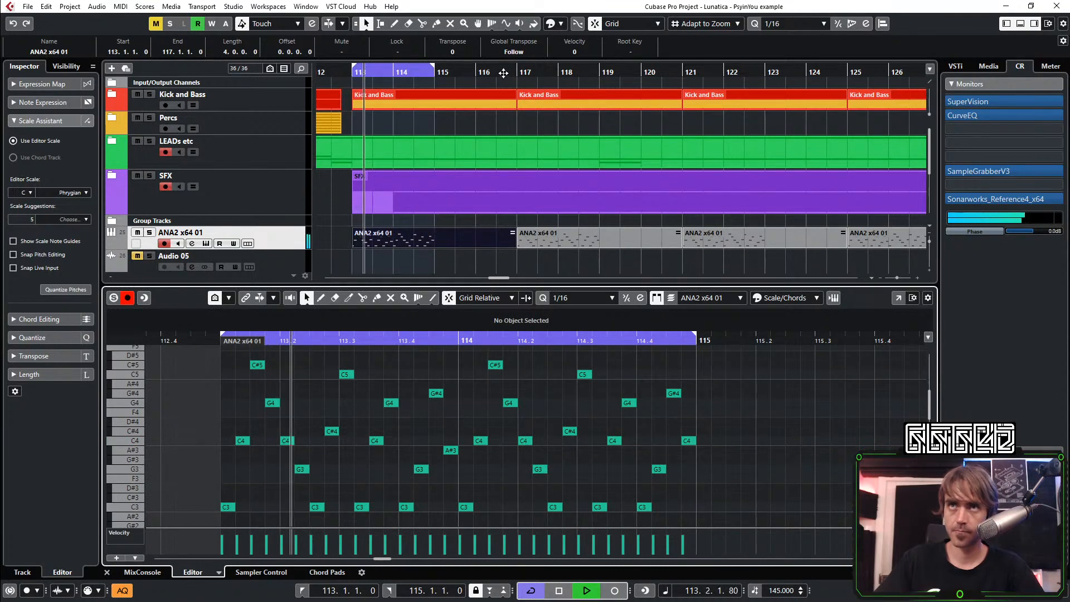
Extend the loop range to bar 129 so it covers the whole breakdown
scroll(501, 213, down, 2)
scroll(511, 137, down, 3)
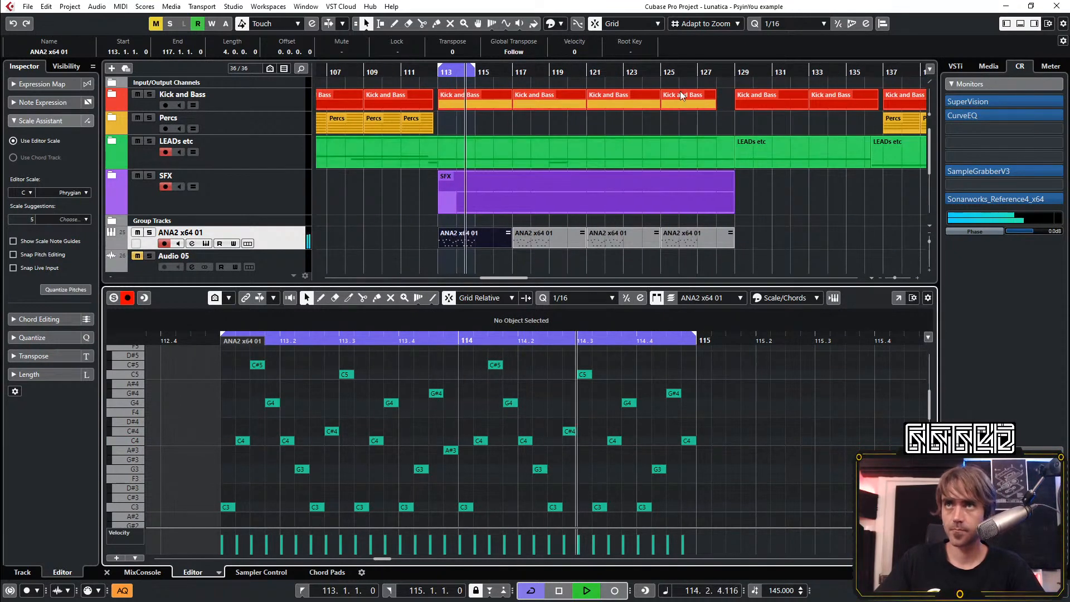
key(space)
key(space)
alt+click(672, 78)
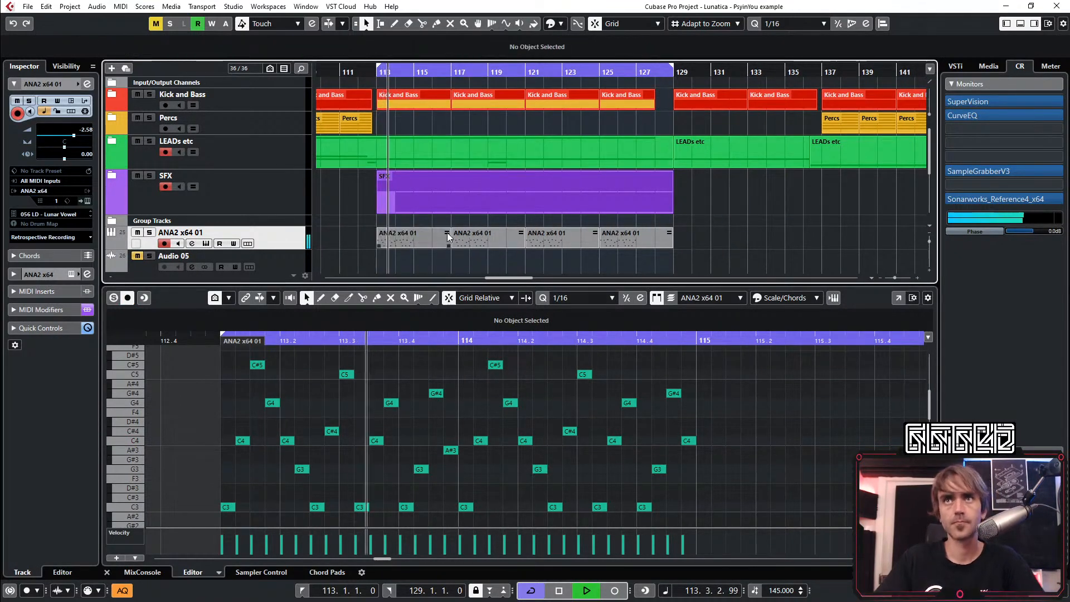
Duplicate the two-bar melody of bars 113 and 114 into bars 115 and 116
scroll(671, 440, down, 2)
scroll(671, 436, right, 3)
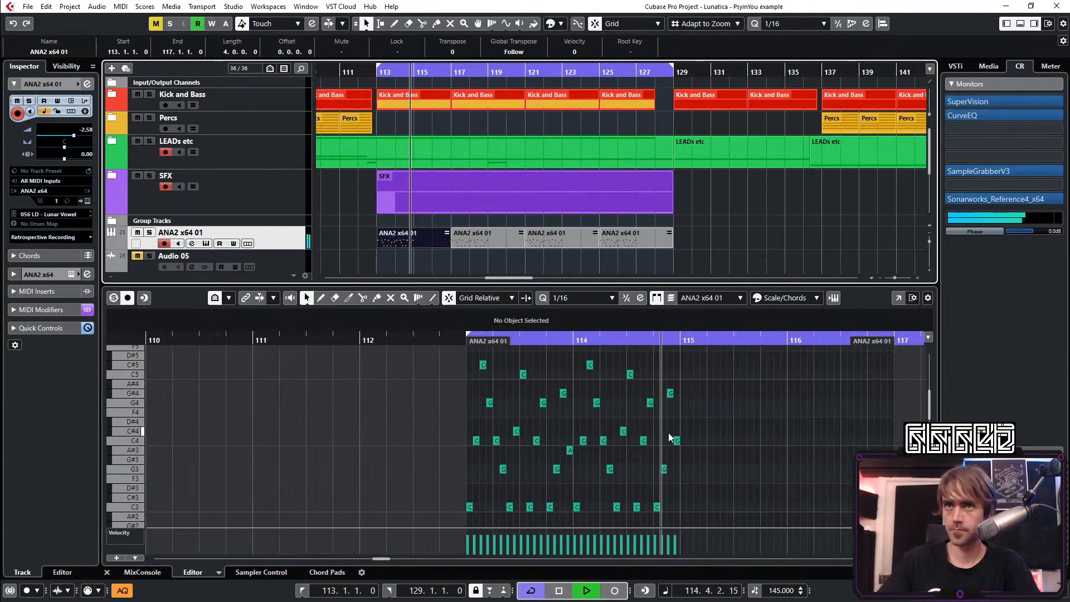
drag(553, 358, 255, 503)
key(ctrl+d)
key(space)
key(space)
click(691, 471)
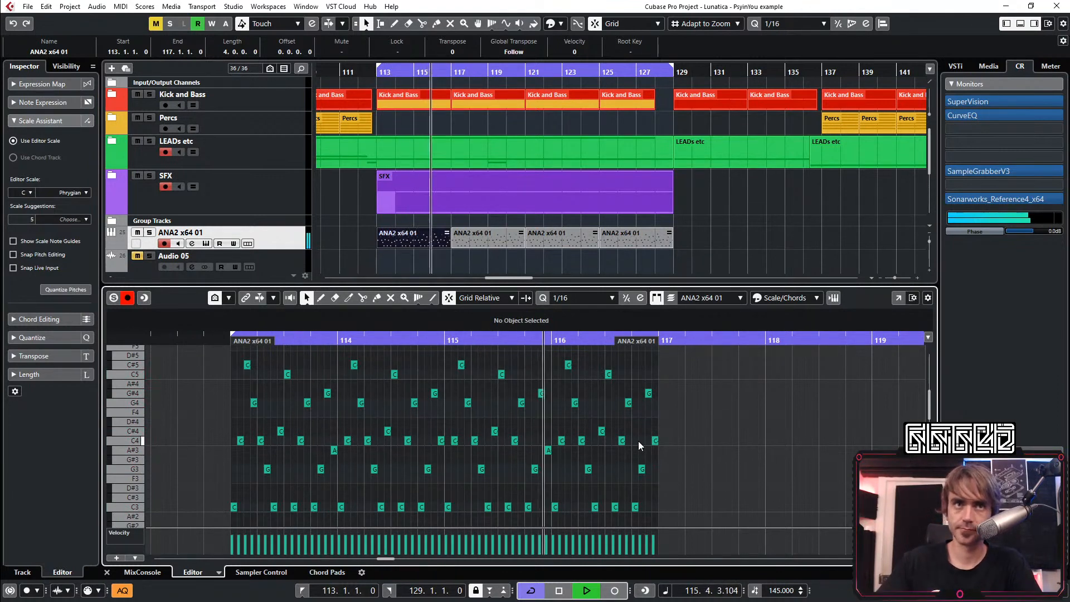
Shift all notes of bar 116 two sixteenths later to open a gap at the bar's start
scroll(613, 439, up, 2)
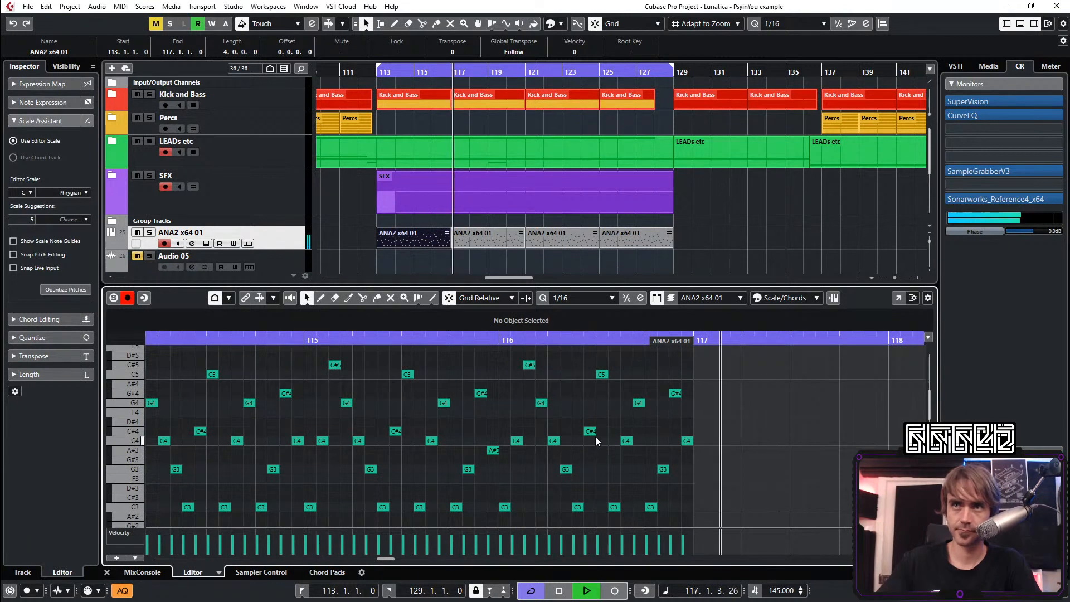
drag(711, 356, 522, 517)
key(ctrl+Right)
key(ctrl+Right)
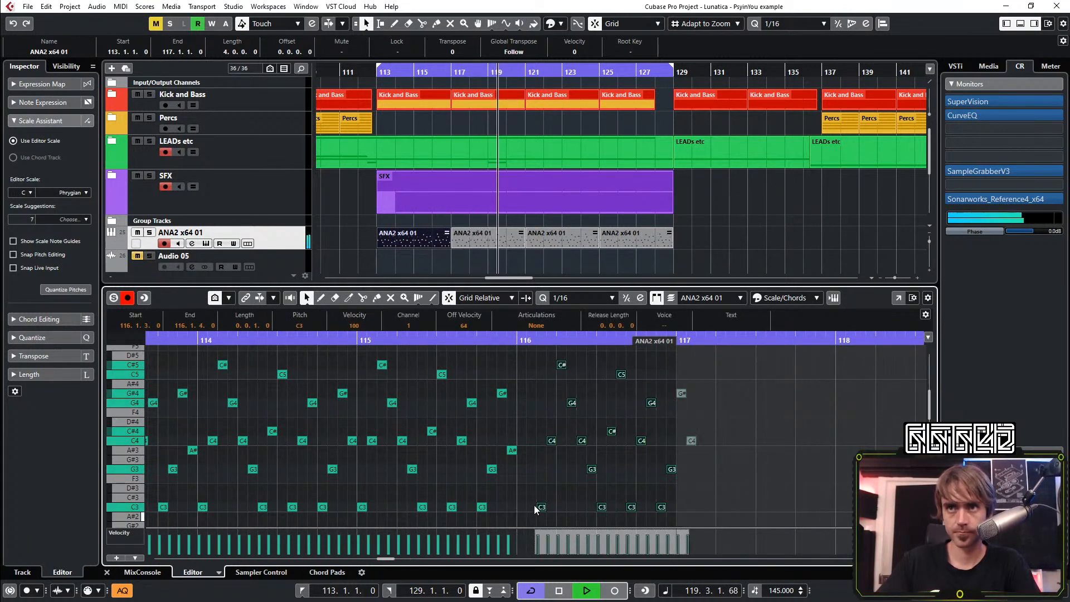
click(537, 490)
scroll(527, 471, up, 2)
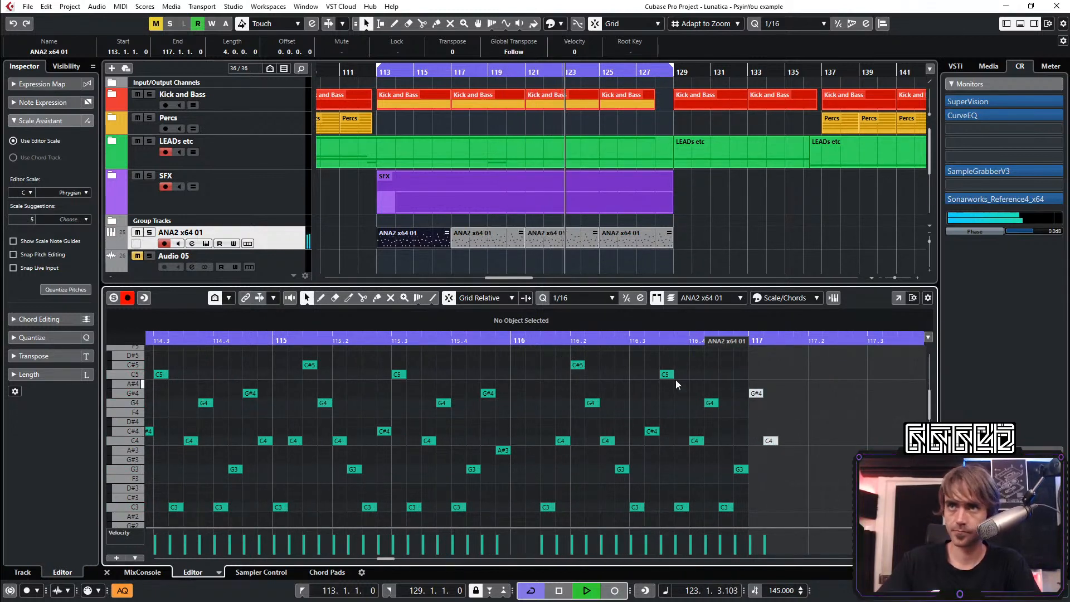
Move the C#4 and C5 notes at 116.3.2 to the start of bar 116
drag(674, 359, 657, 444)
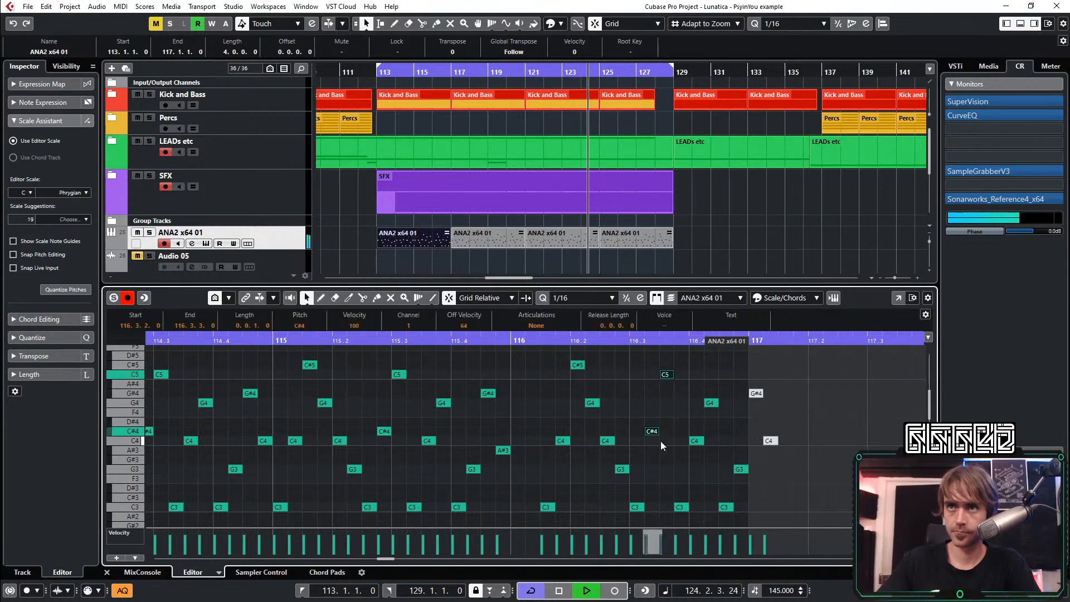
key(ctrl+Left)
key(ctrl+Left)
key(ctrl+Left)
Move the notes after the gap in beat 3 of bar 116 two sixteenths earlier, starting at 116.3.2
key(ctrl+Left)
key(ctrl+Left)
key(ctrl+Left)
key(ctrl+Left)
key(ctrl+Left)
key(ctrl+Left)
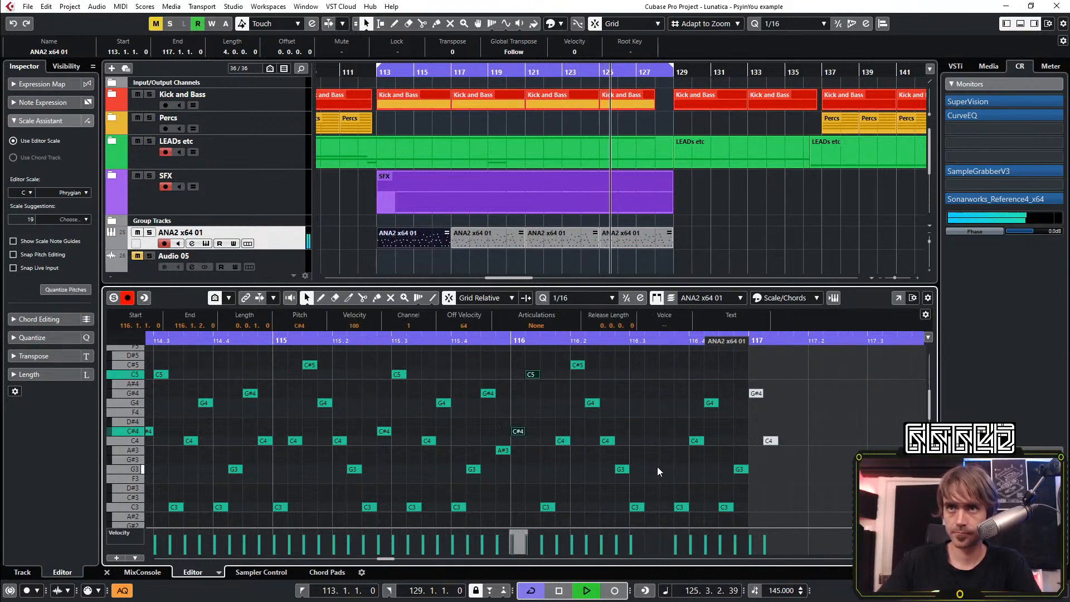
drag(859, 346, 669, 512)
key(ctrl+Left)
key(ctrl+Left)
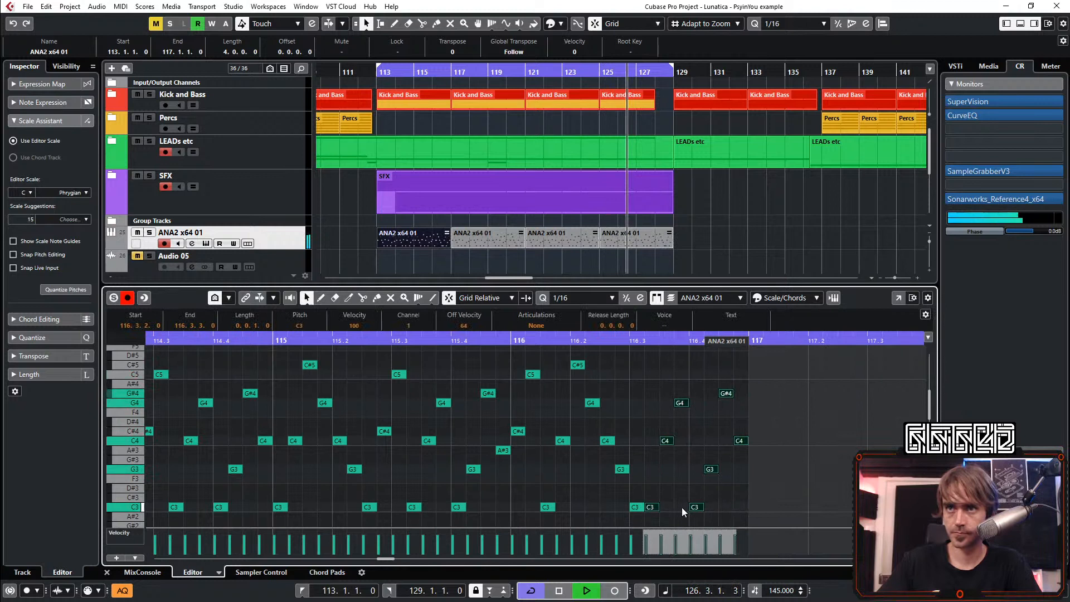
click(645, 484)
Raise the note at 116.3.1 by an octave to C4
click(636, 506)
key(shift+Up)
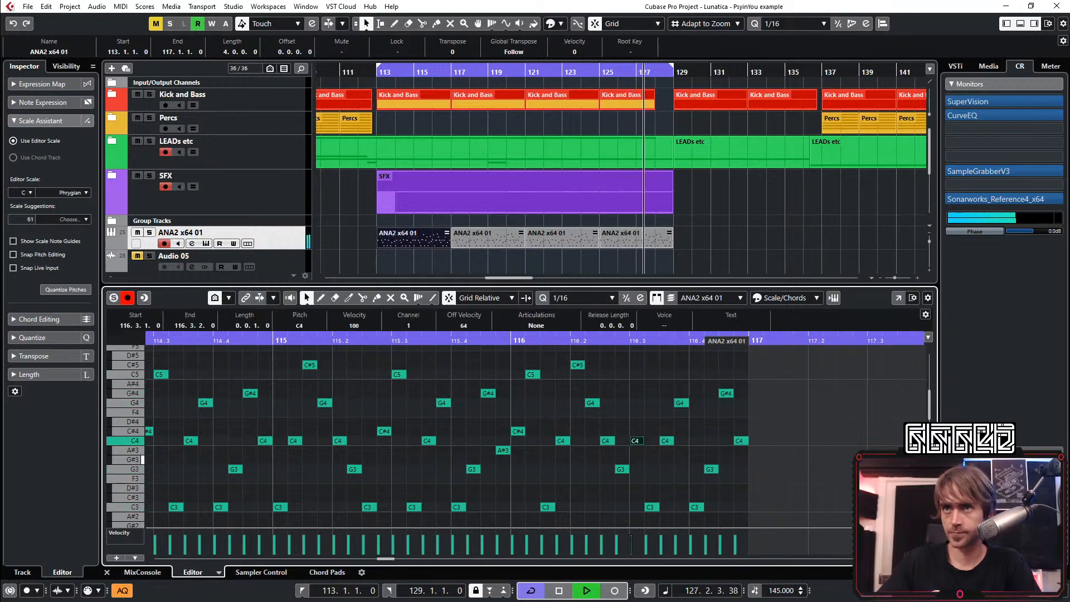
click(830, 469)
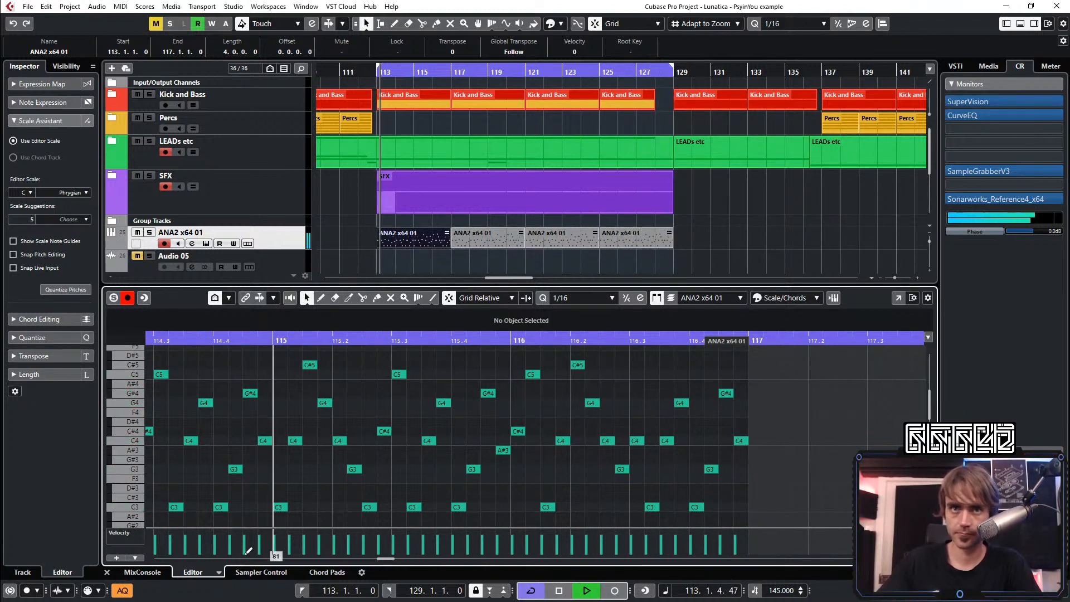
Close the note editor, then open the ANA2 synth and lower Filter 2's cutoff to 20 Hz
click(107, 572)
scroll(629, 368, down, 2)
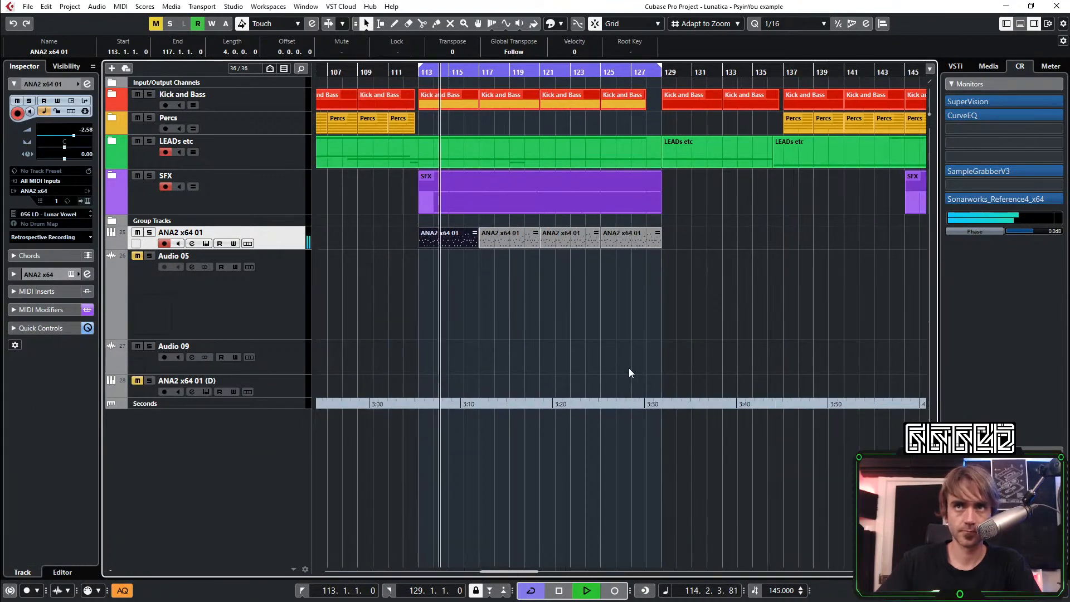
scroll(533, 341, up, 2)
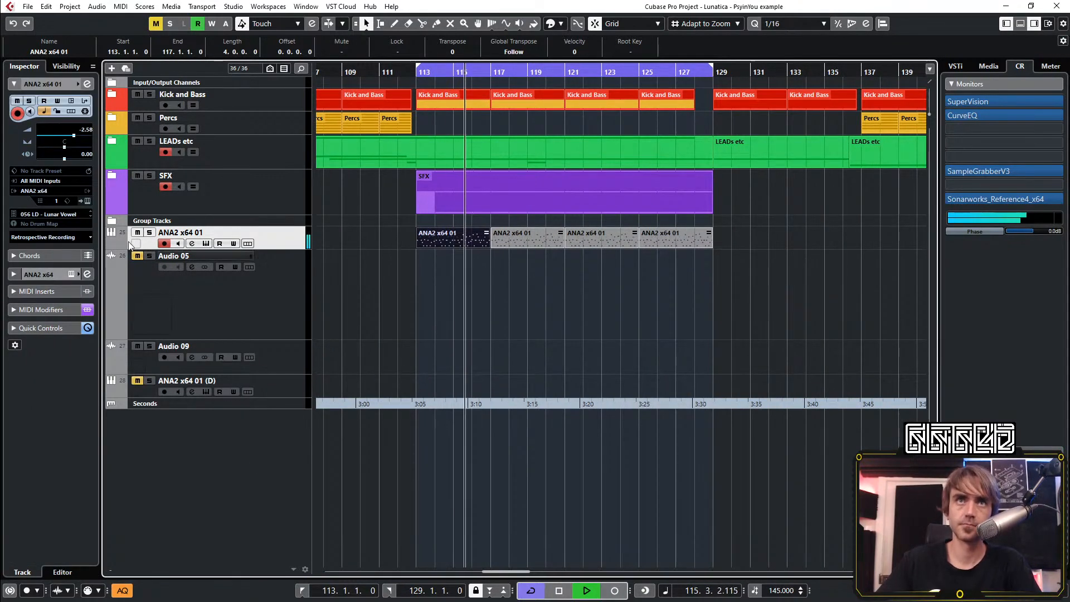
click(87, 201)
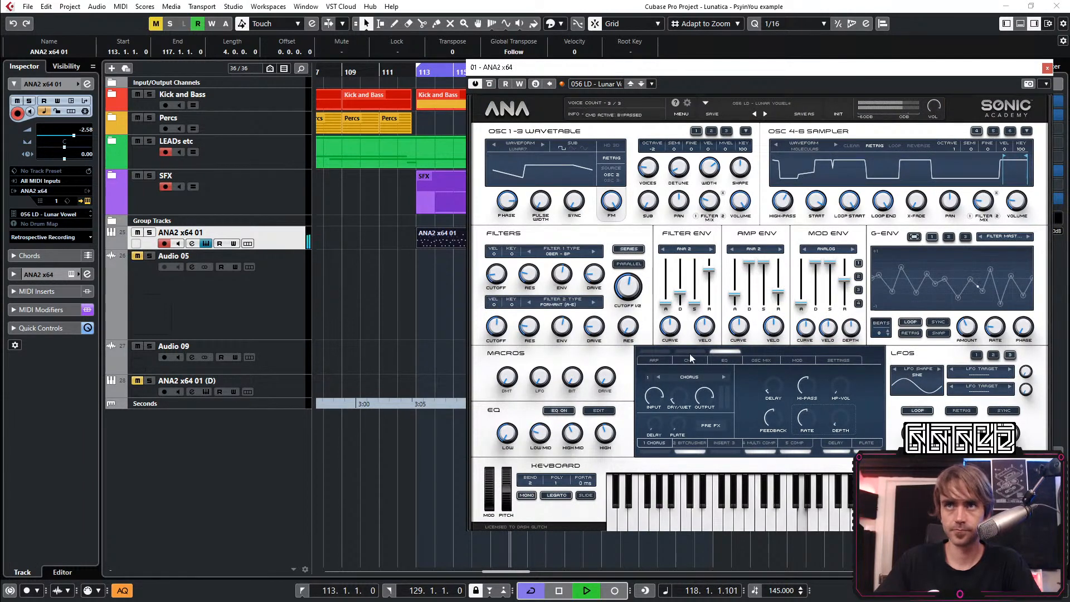
mouse_move(498, 341)
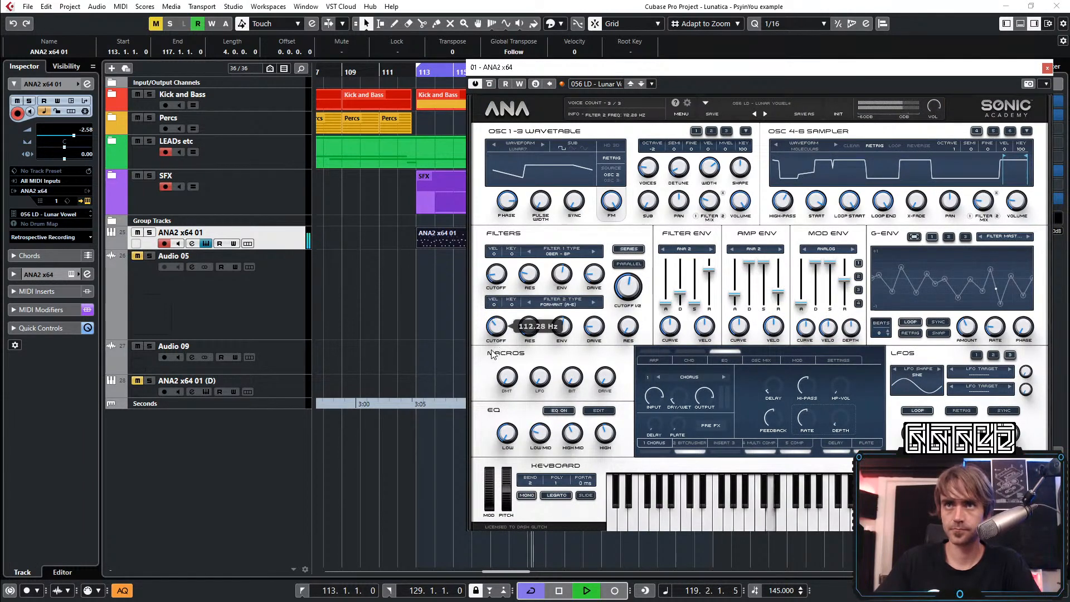
drag(497, 341, 482, 392)
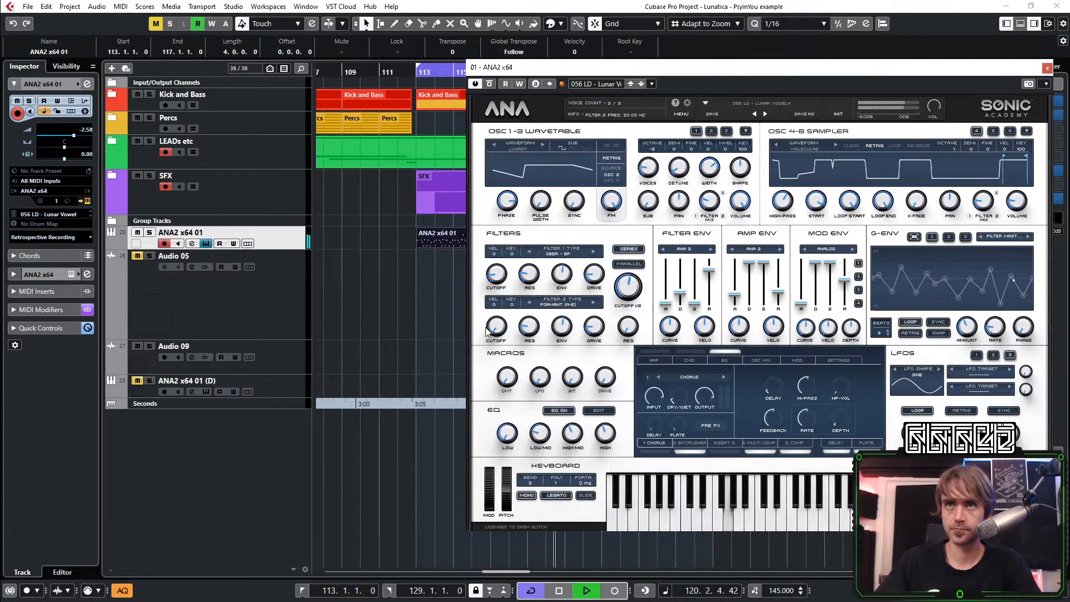
Adjust Filter 1's cutoff and set Filter 2's cutoff to 20 Hz in ANA2
mouse_move(497, 272)
mouse_down()
mouse_move(504, 267)
mouse_move(483, 331)
mouse_move(503, 284)
mouse_up()
click(498, 280)
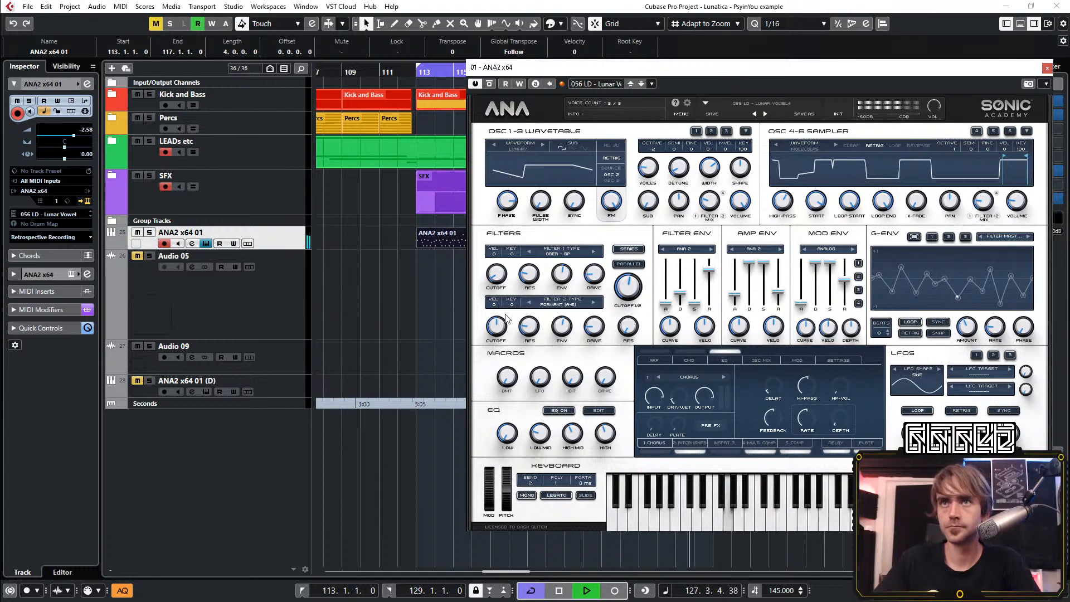
drag(497, 326, 497, 365)
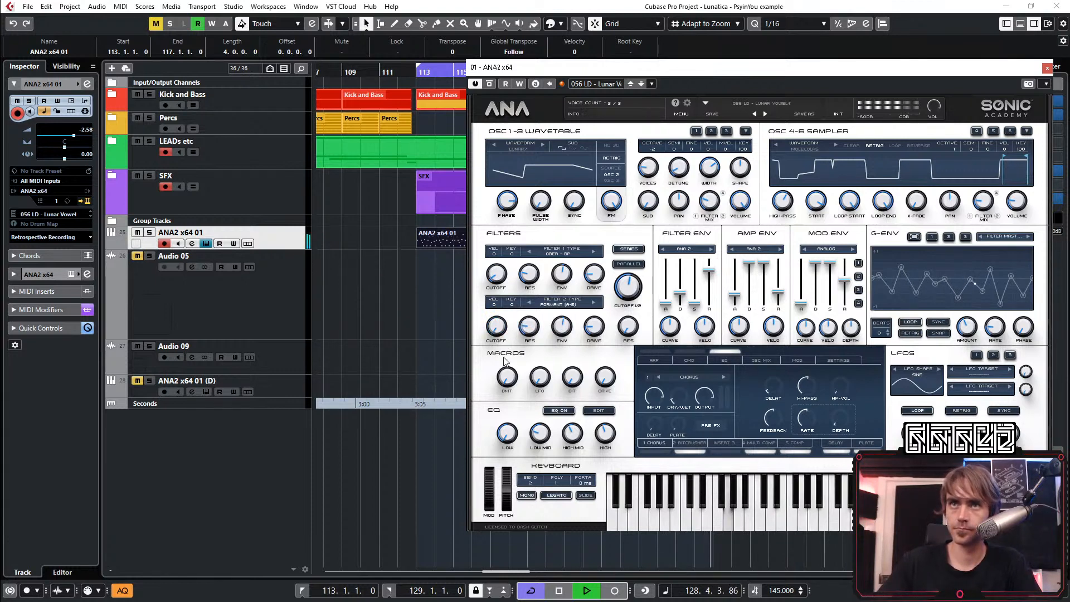
right_click(498, 319)
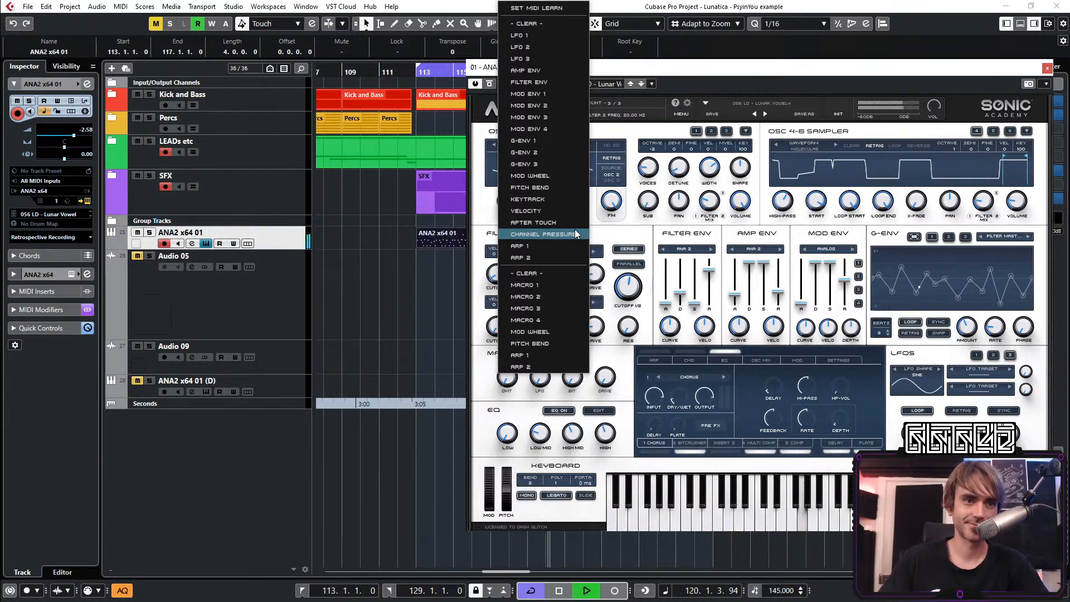
click(638, 240)
Restart the breakdown loop and sweep ANA2's master cutoff for both filters during playback
key(space)
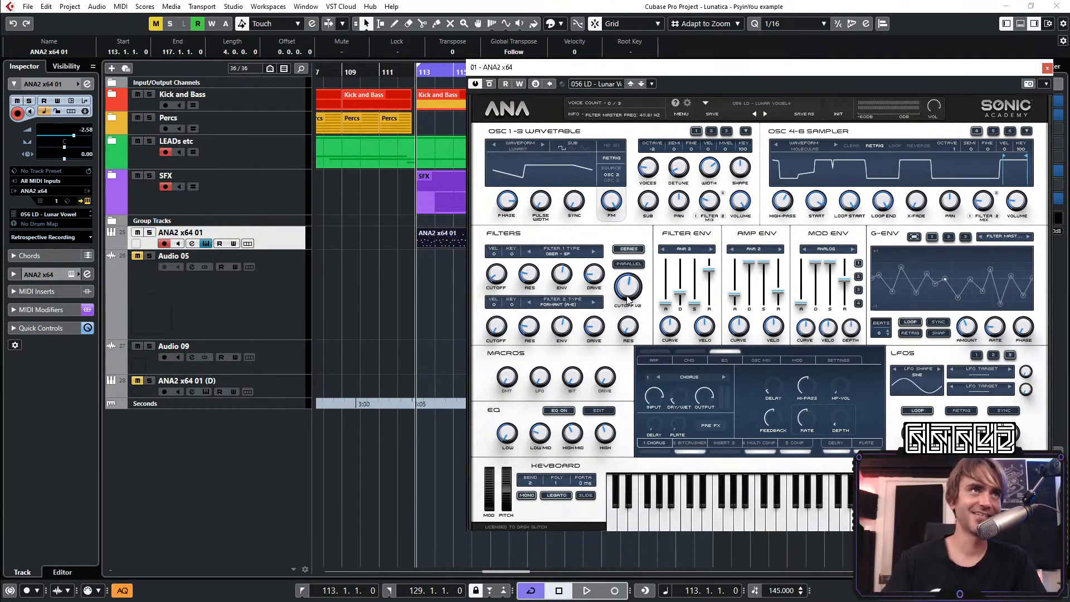
key(space)
drag(628, 299, 631, 251)
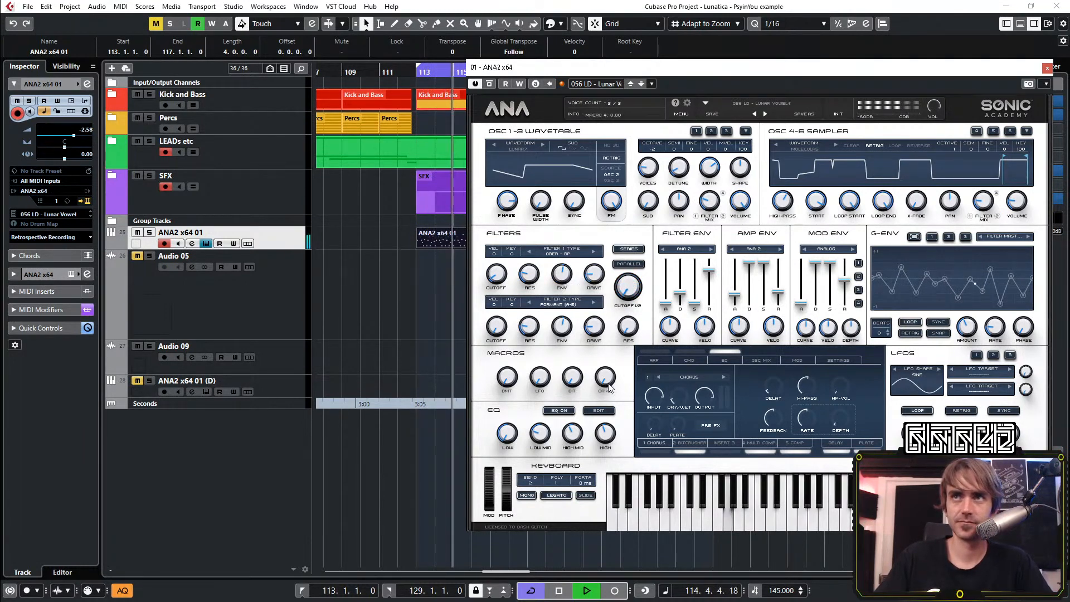
drag(629, 291, 644, 206)
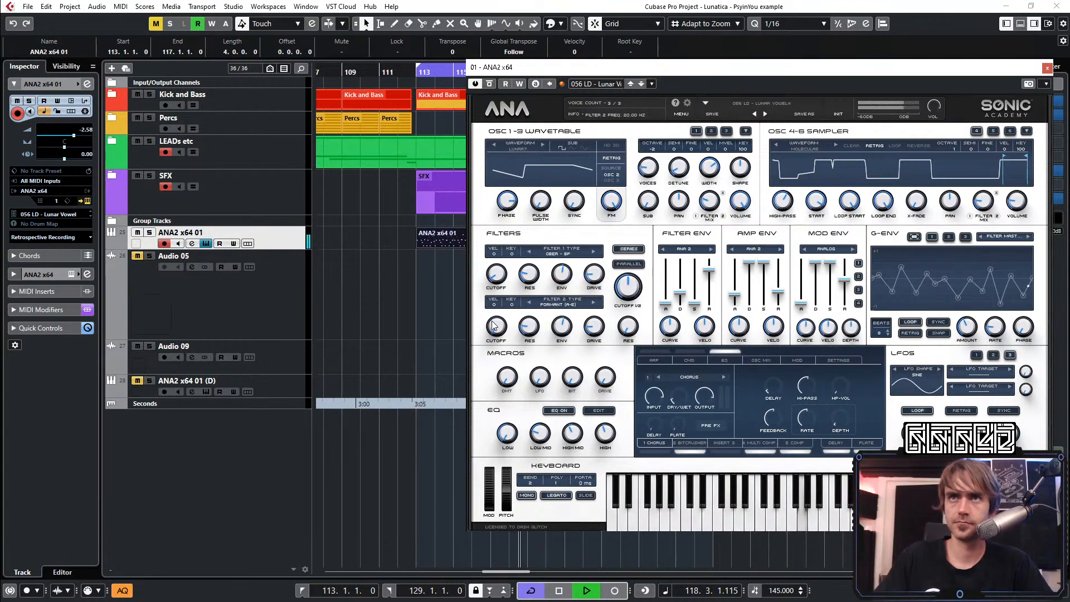
drag(629, 286, 645, 271)
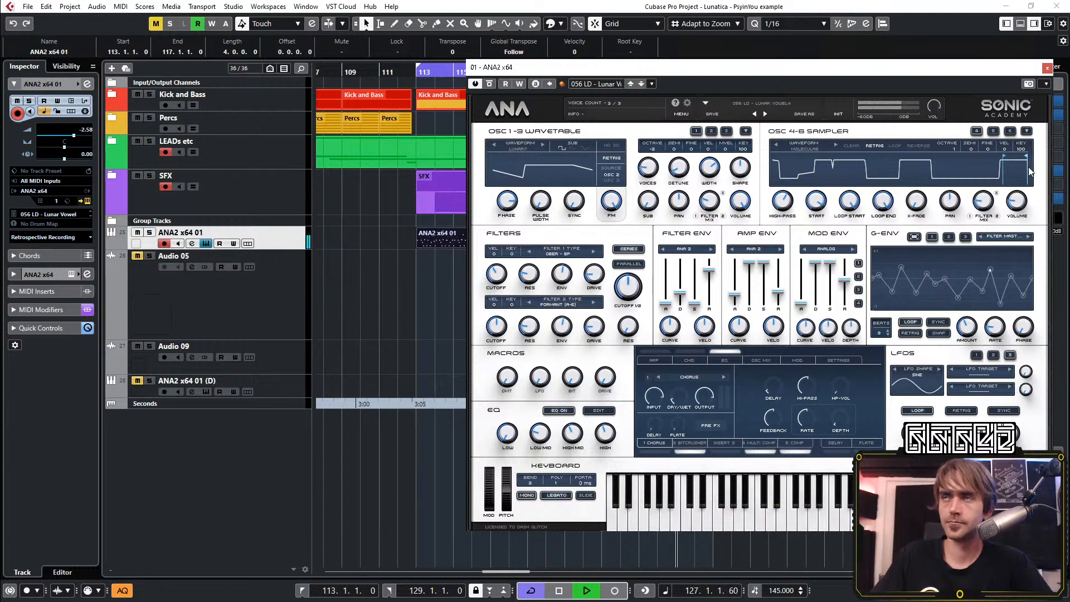
Close ANA2 and load Snap Heap into the first insert slot of the ANA2 x64 01 channel
click(1047, 68)
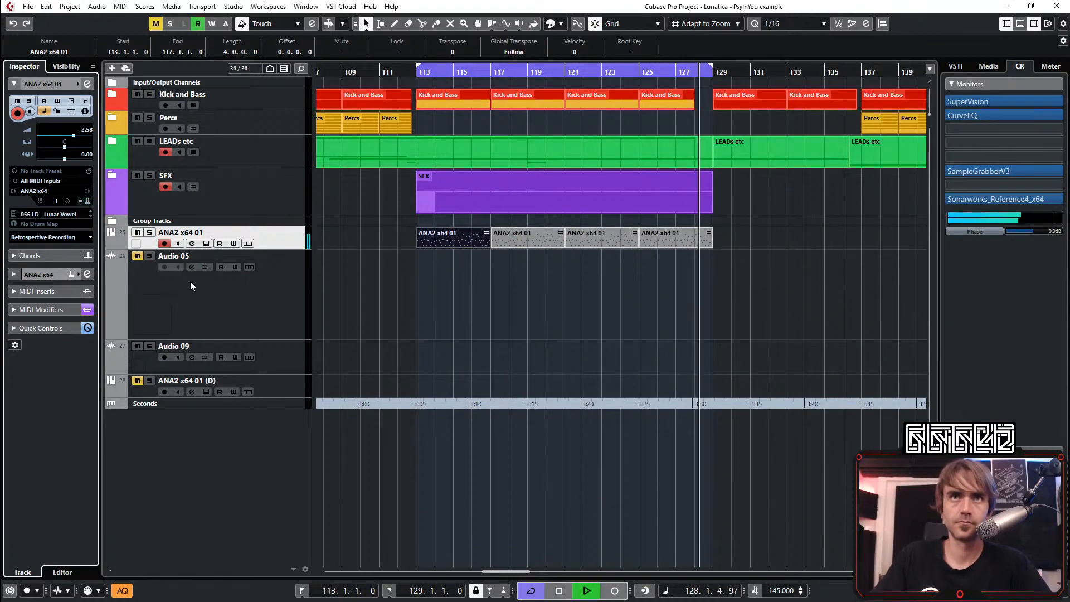
click(90, 85)
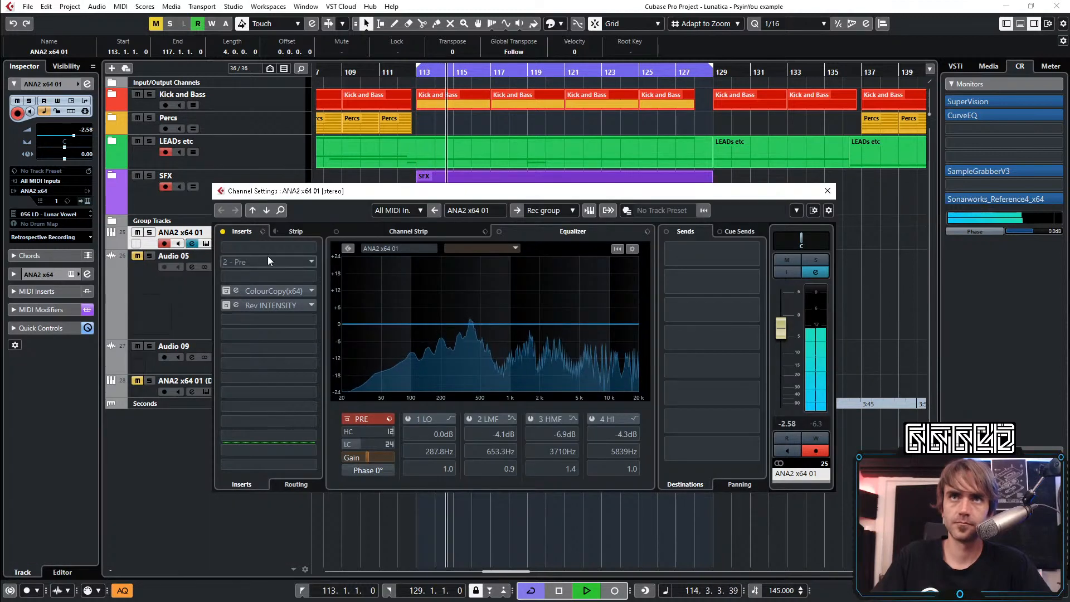
click(263, 250)
text(snap)
click(267, 277)
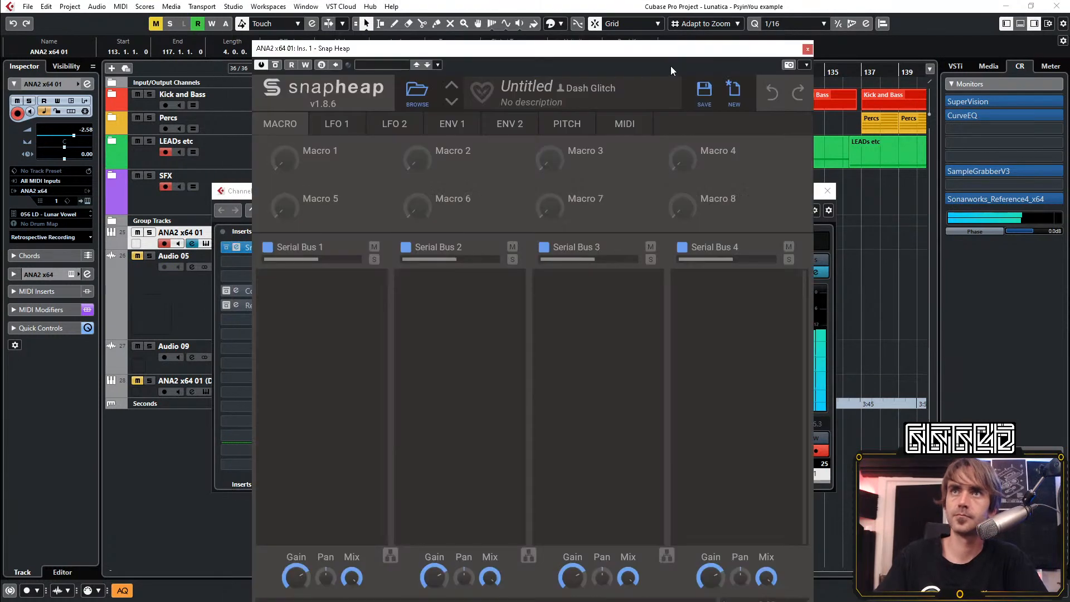
click(807, 49)
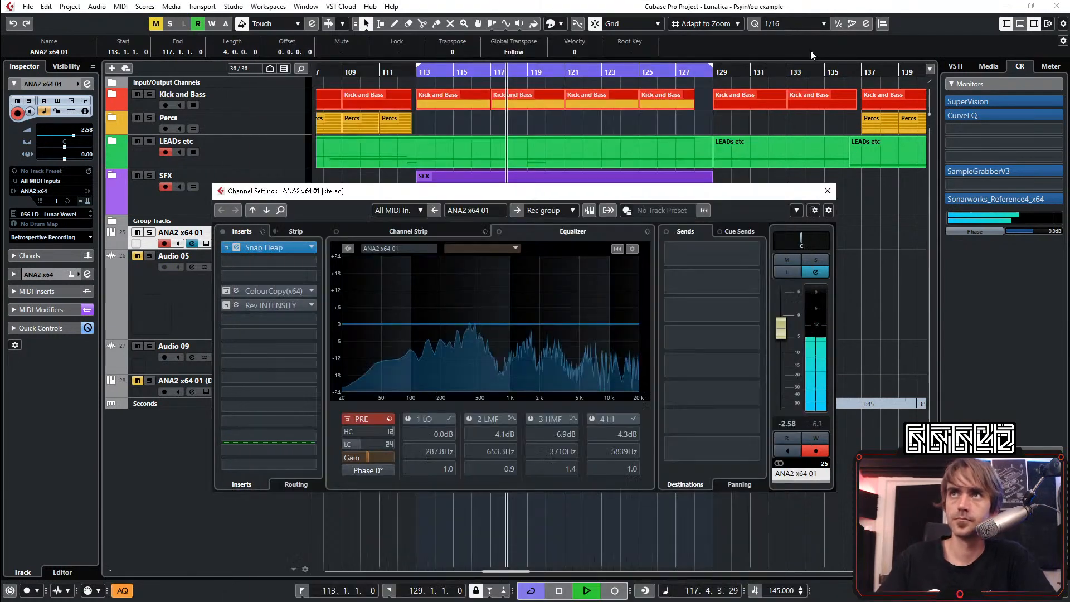
click(827, 190)
Add a MIDI track below ANA2 x64 01 and copy the four ANA2 parts from bar 113 onto it
right_click(263, 246)
mouse_move(301, 252)
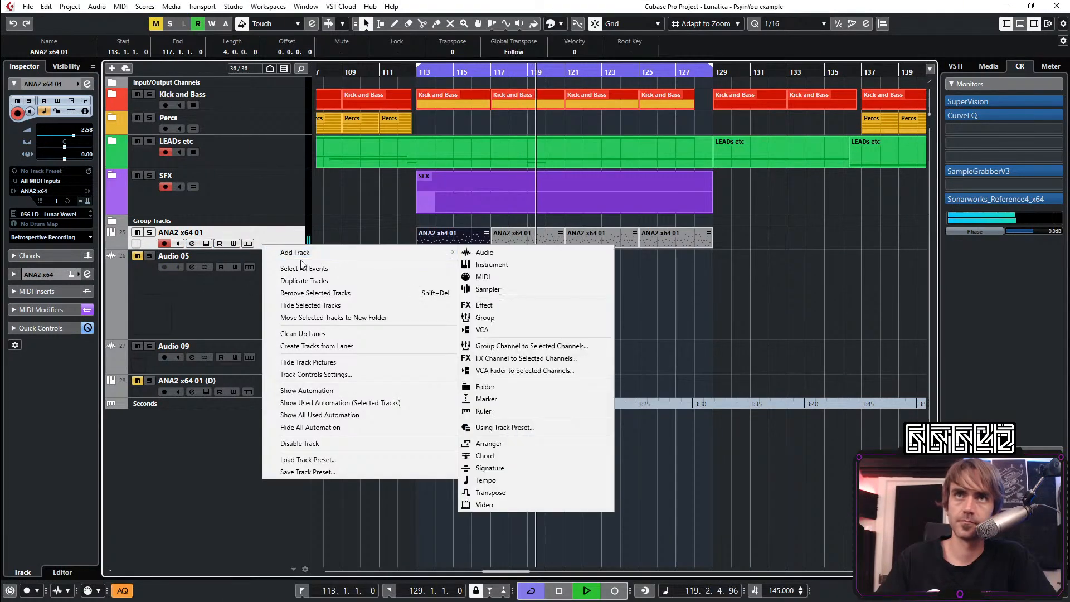
click(483, 276)
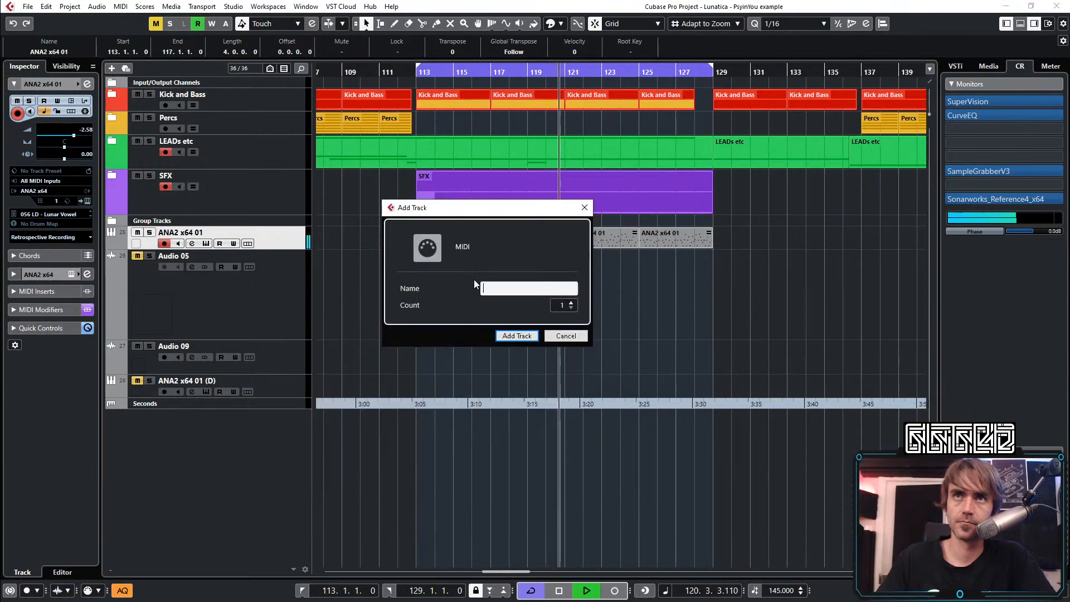
click(505, 333)
drag(756, 304, 454, 275)
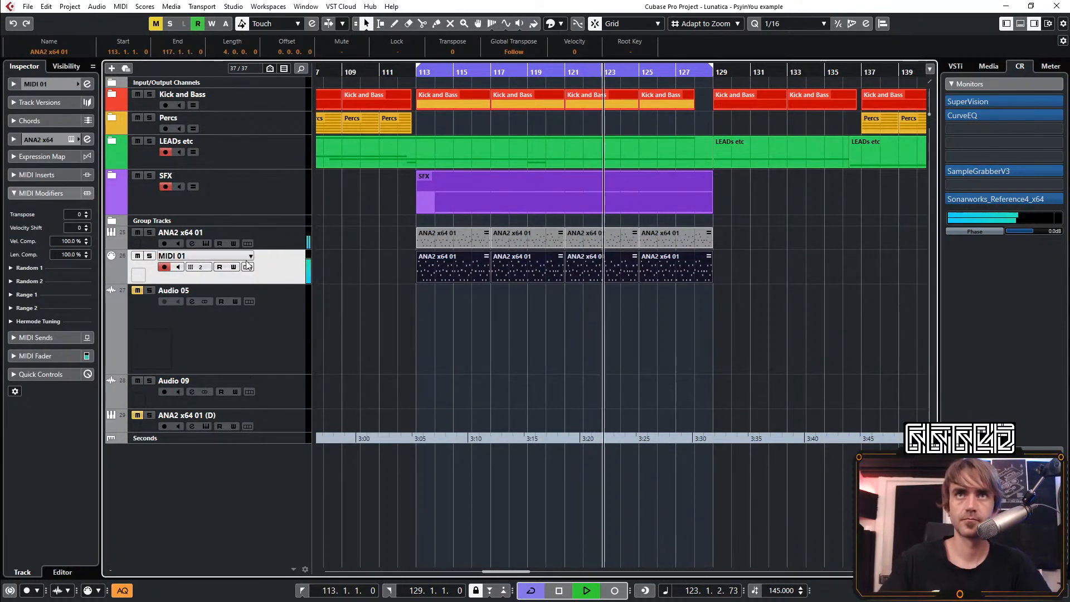
Stop playback and set the MIDI 01 track's channel to 1 and its transpose modifier to -5
key(space)
click(201, 267)
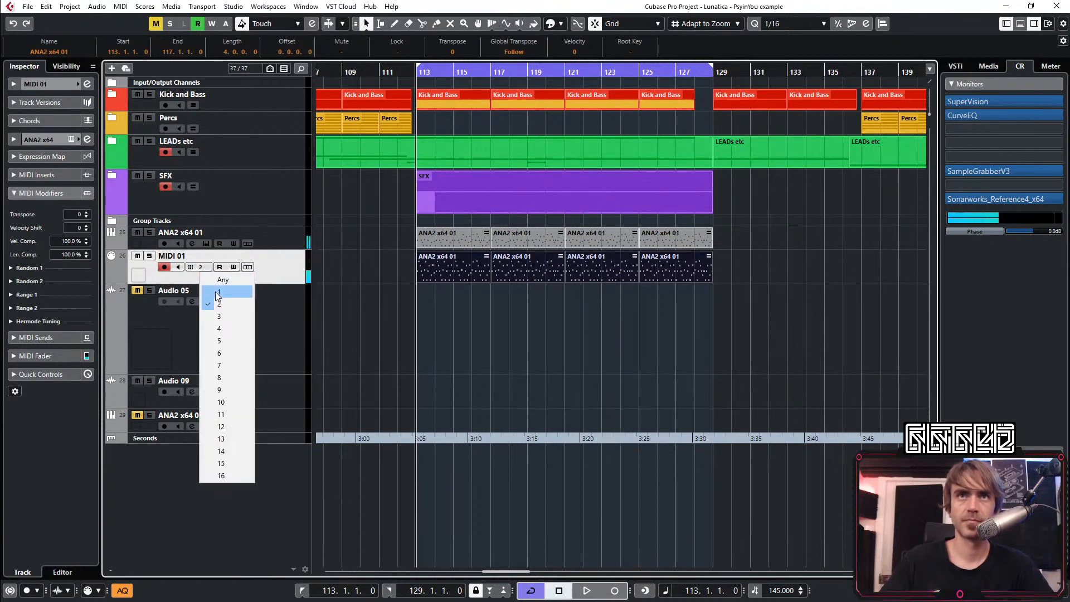
click(223, 291)
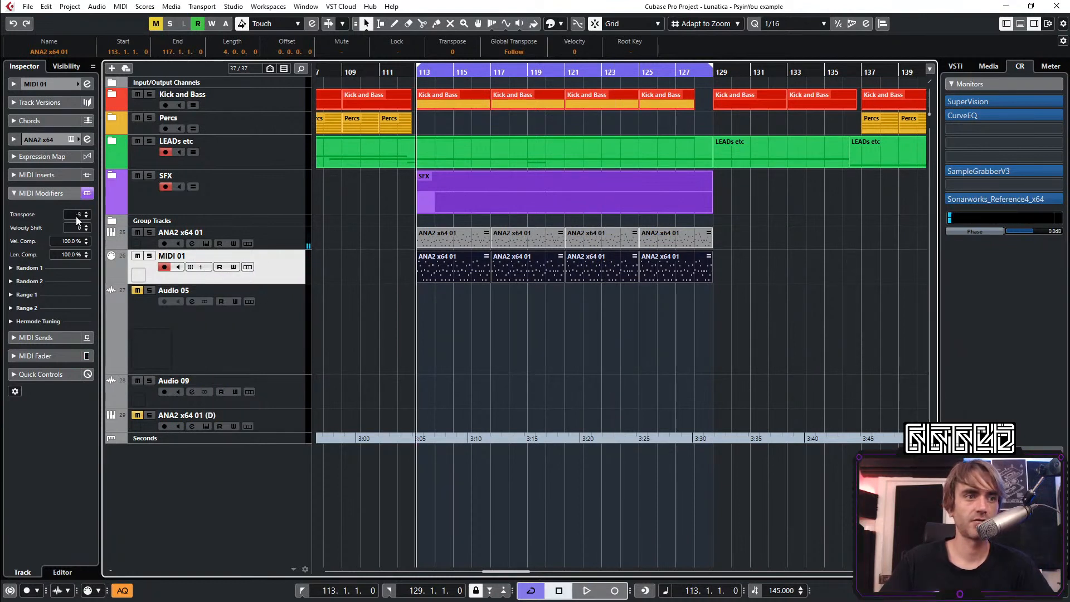
click(376, 314)
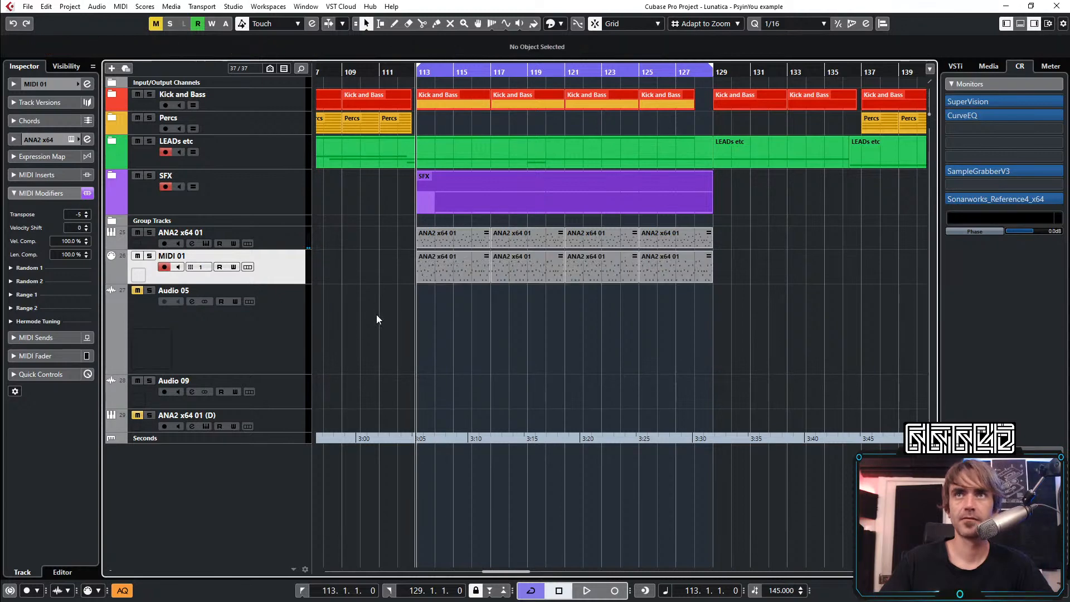
Route the MIDI 01 track's output to the Snap Heap insert on ANA2 x64 01
key(space)
click(35, 84)
click(50, 191)
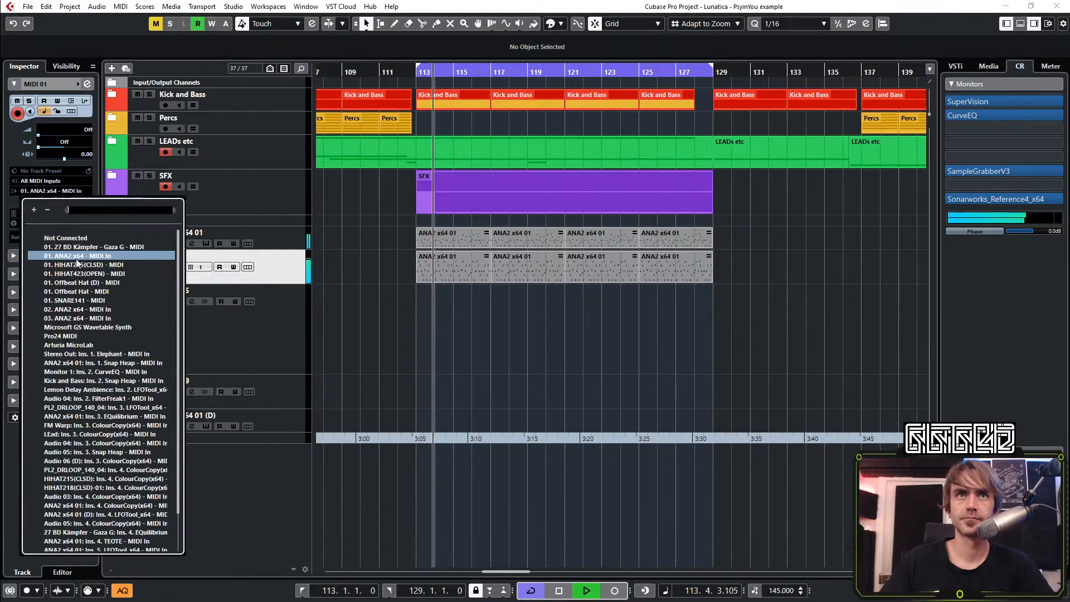
text(snap)
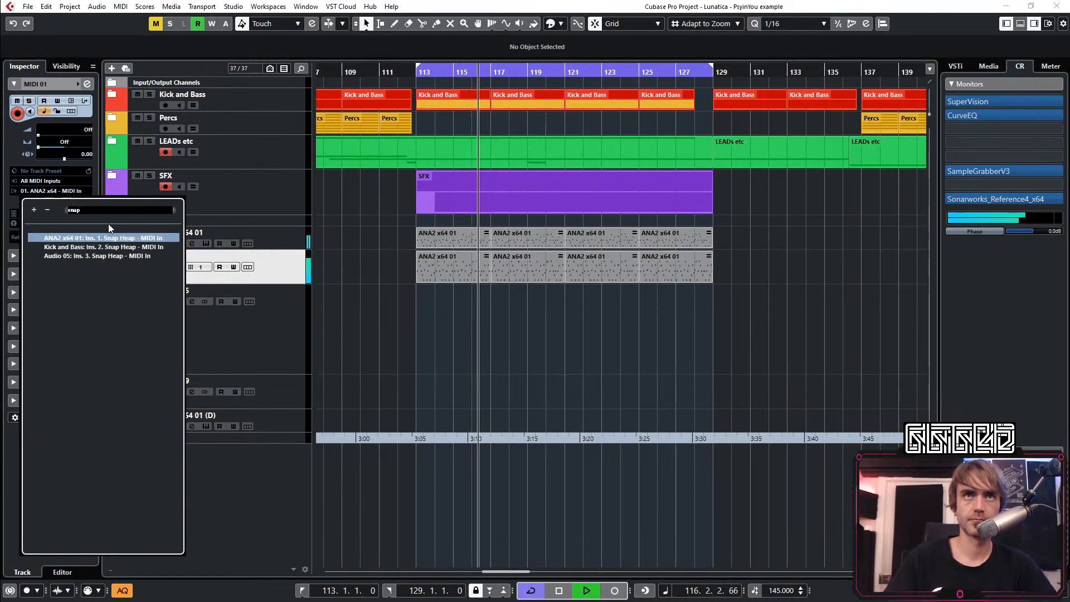
click(137, 238)
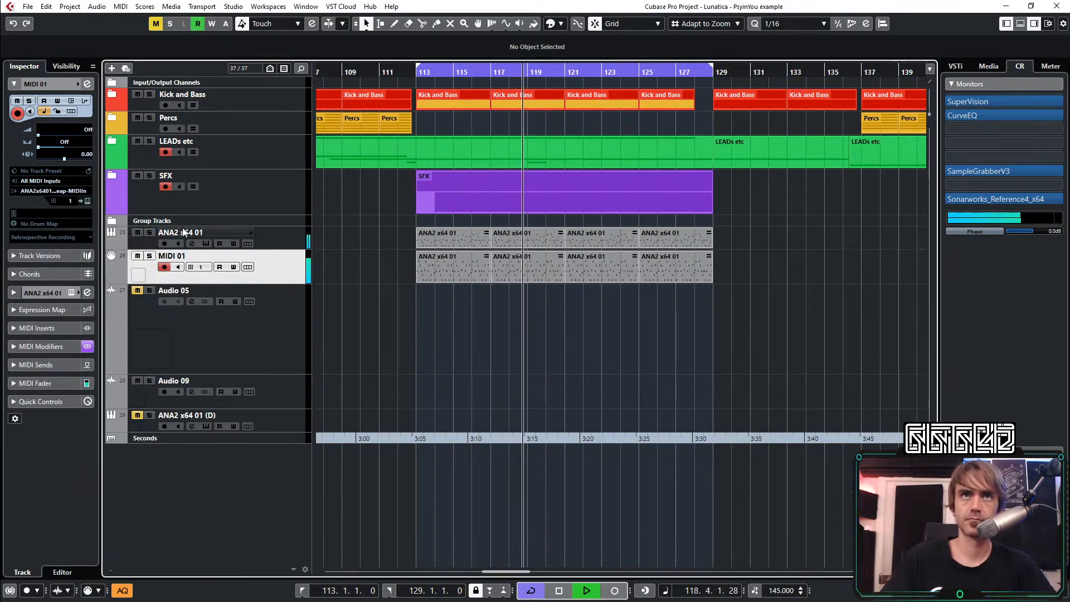
key(space)
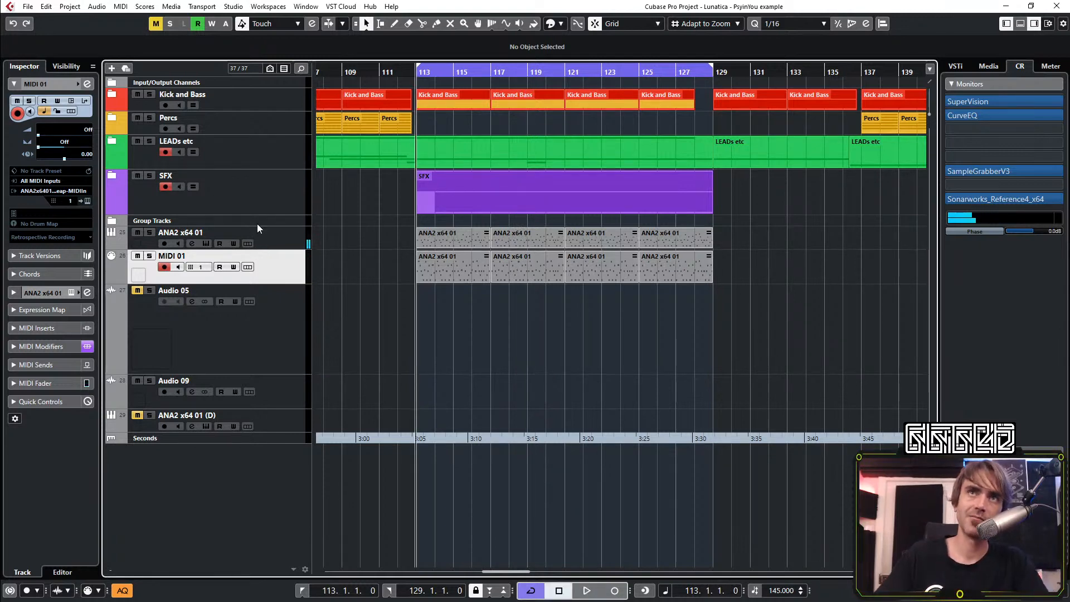
Open Snap Heap on the ANA2 x64 01 channel and add a Filter to Serial Bus 1
click(260, 233)
click(86, 83)
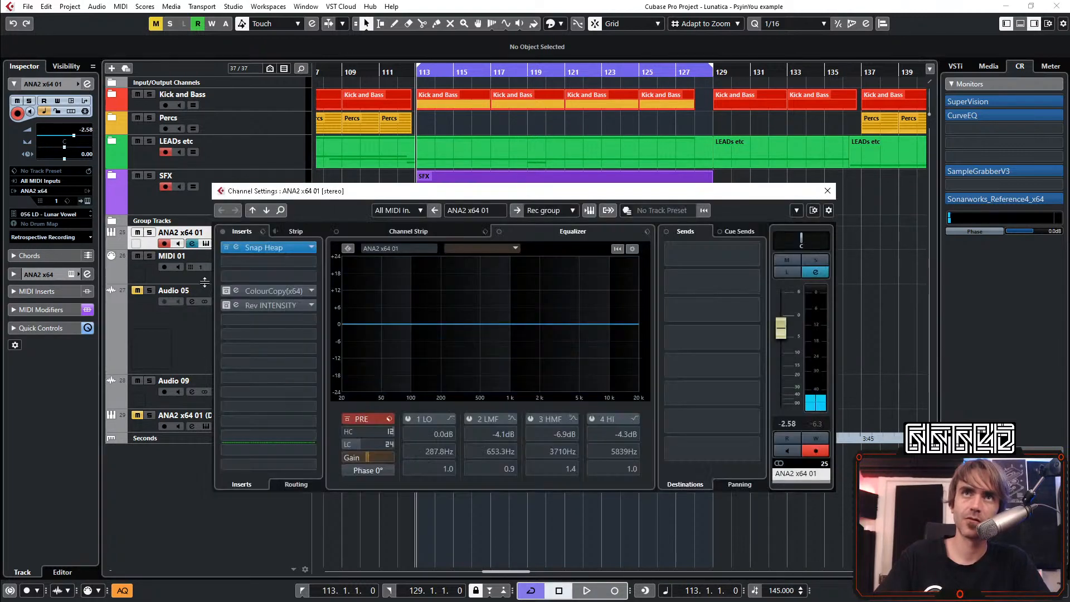
click(234, 247)
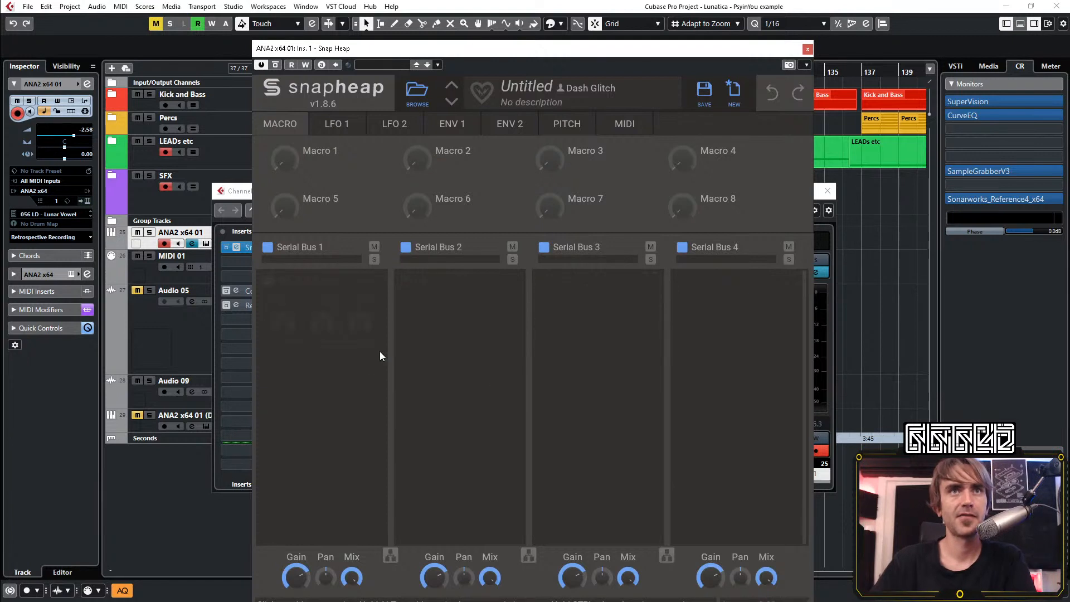
click(316, 302)
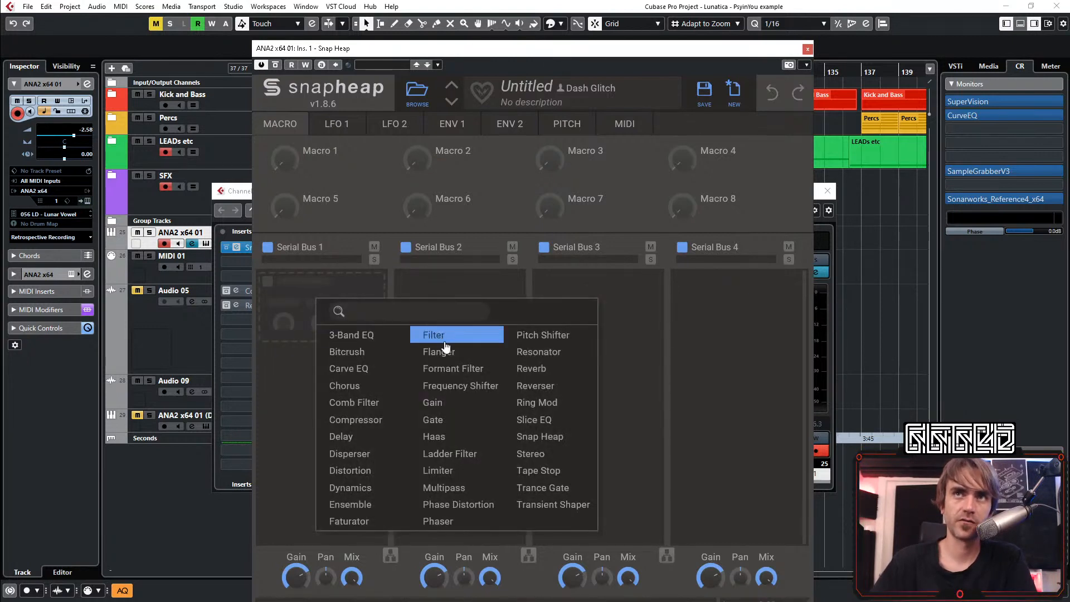
click(444, 337)
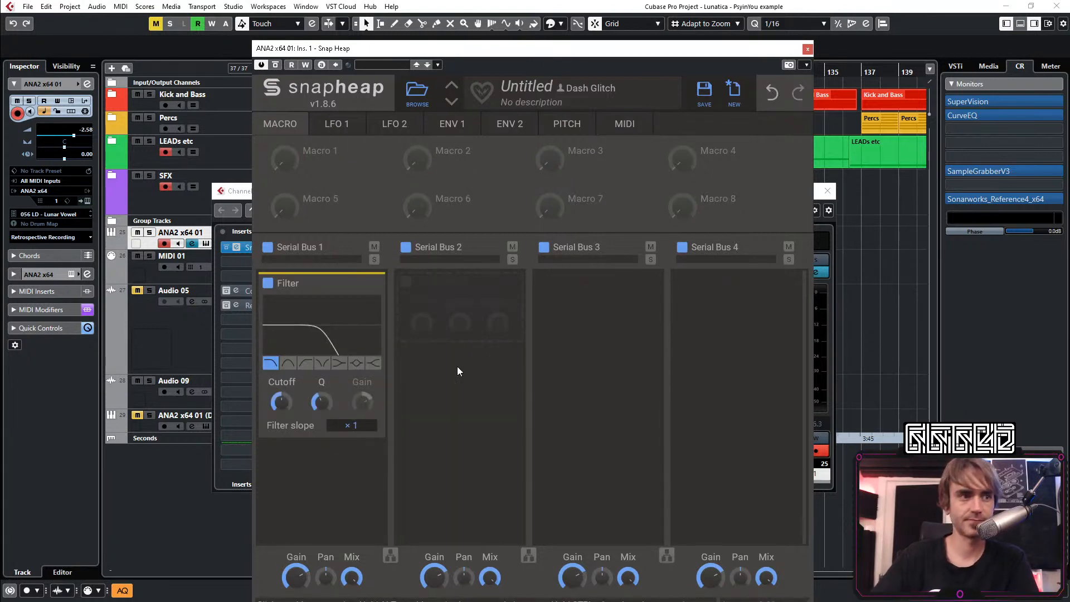
Play the loop and set Snap Heap's Envelope 1 to ADSR mode with Note On as its source
key(space)
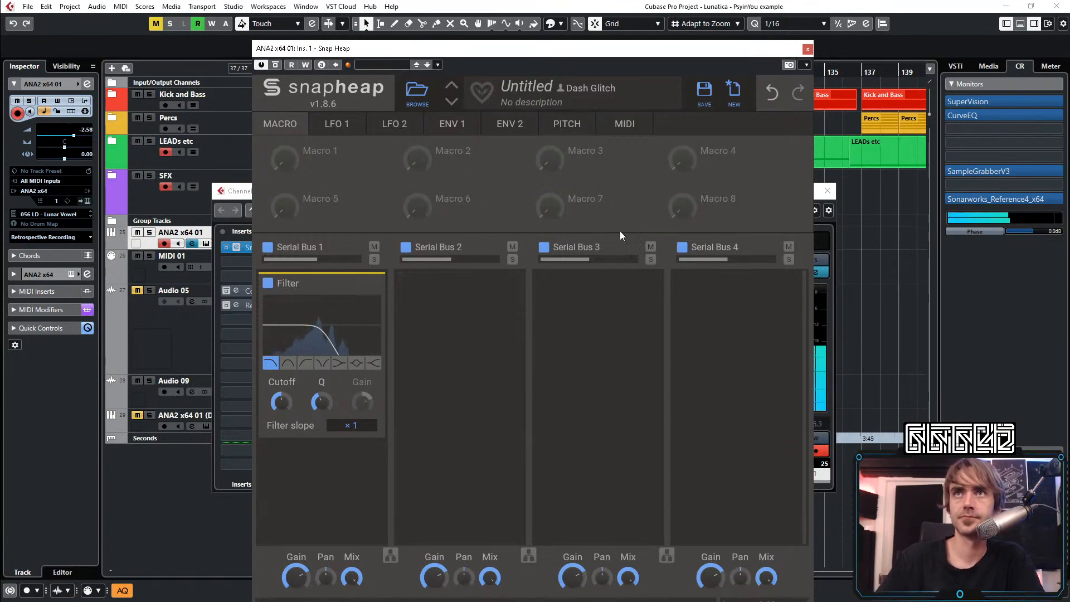
click(452, 126)
click(716, 206)
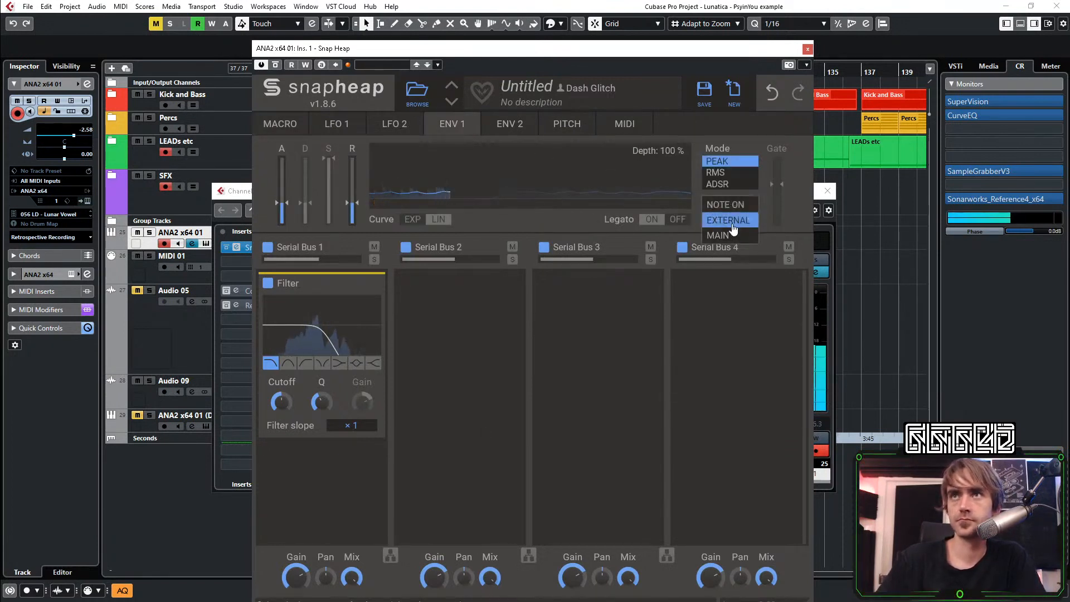
click(731, 205)
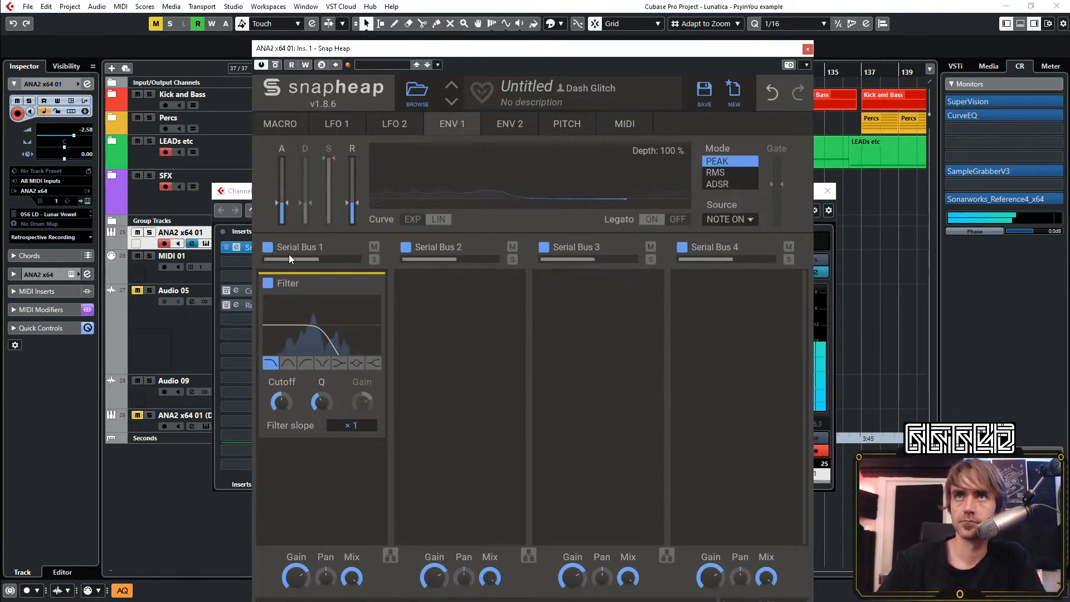
click(724, 185)
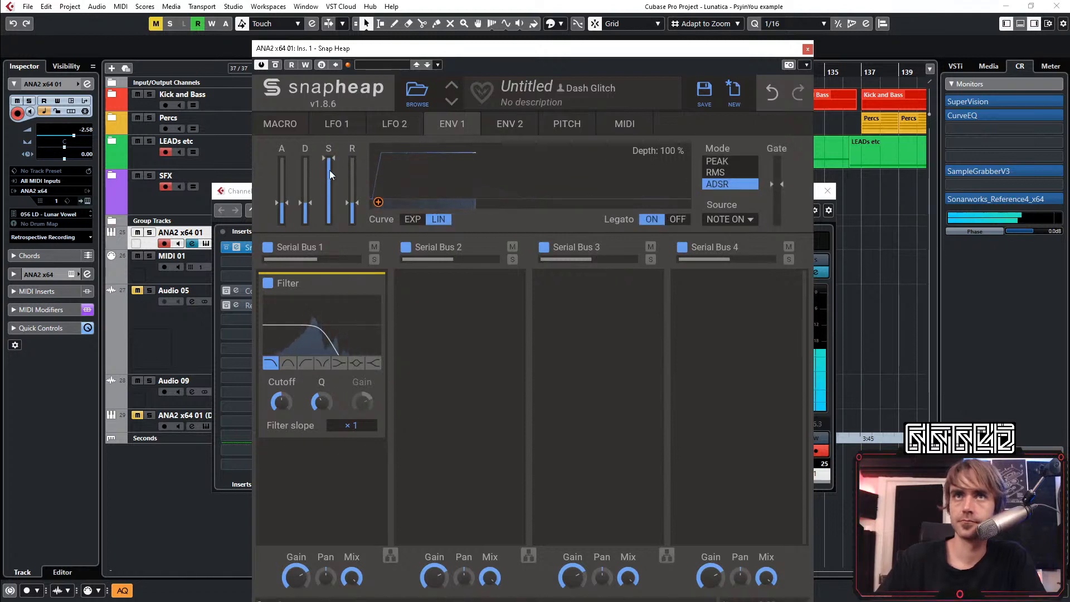
Lower Envelope 1's sustain and attack to minimum, shorten its release, and assign it to the filter's cutoff
drag(330, 168, 327, 234)
drag(283, 205, 285, 237)
drag(357, 209, 281, 403)
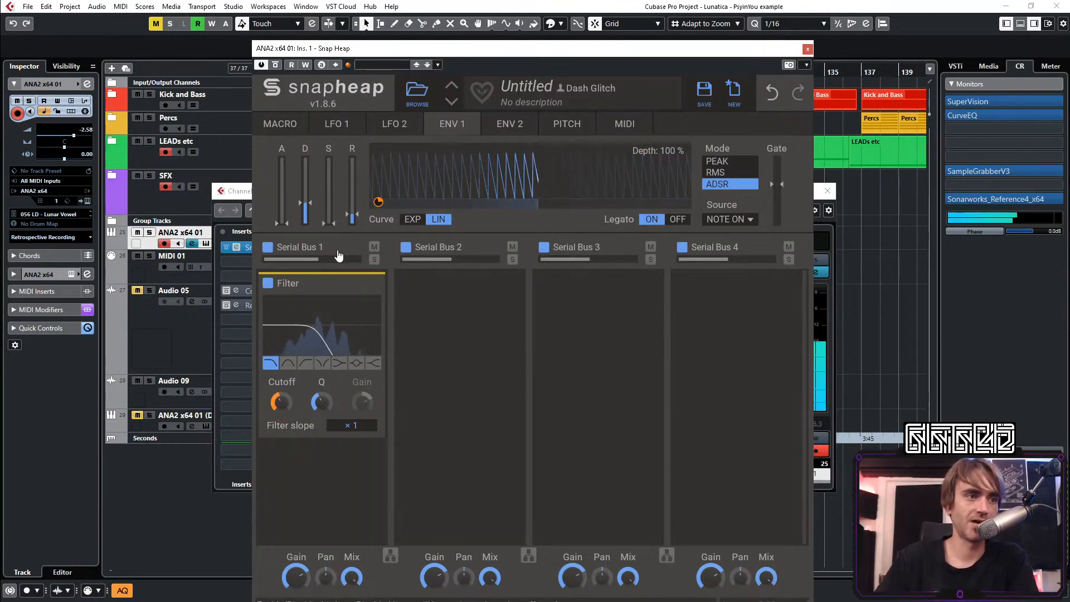
Switch Envelope 1's curve to exponential, then adjust the filter's cutoff and raise its Q
click(413, 221)
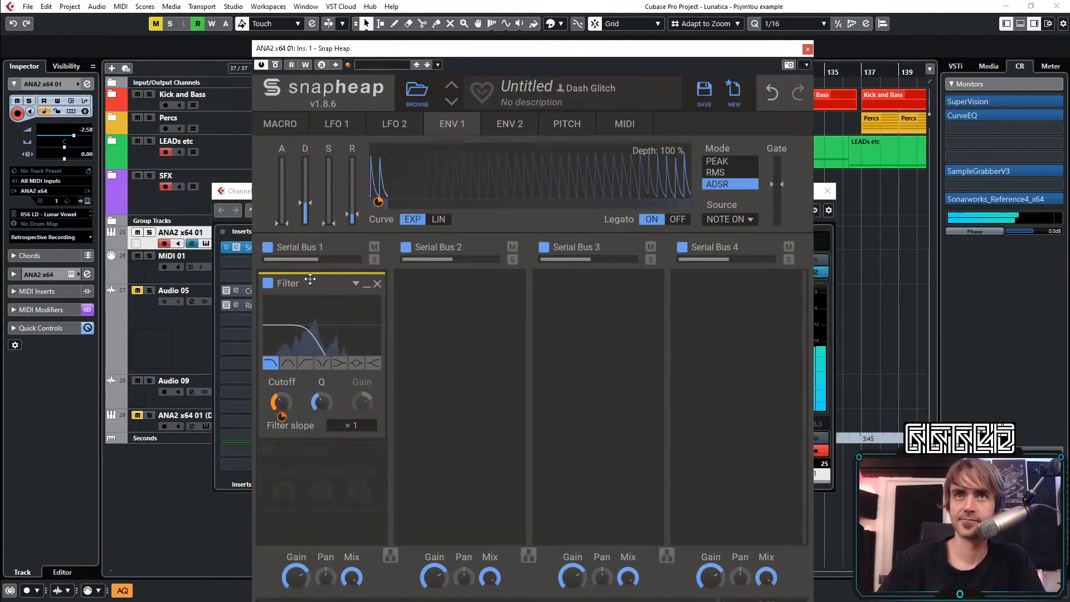
mouse_move(290, 402)
mouse_down()
mouse_move(290, 370)
mouse_move(290, 395)
mouse_up()
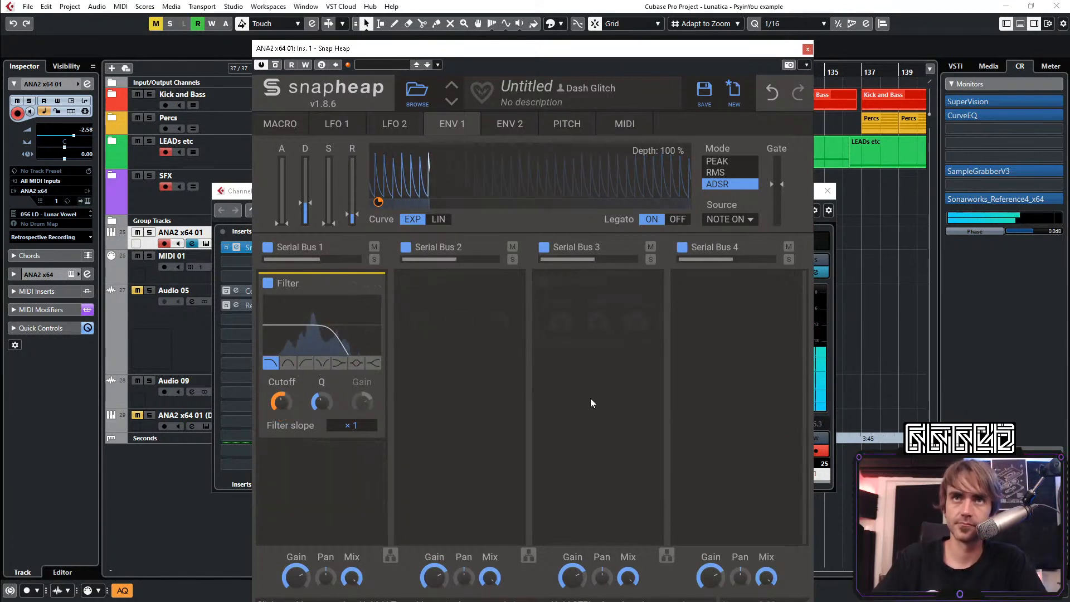
click(287, 129)
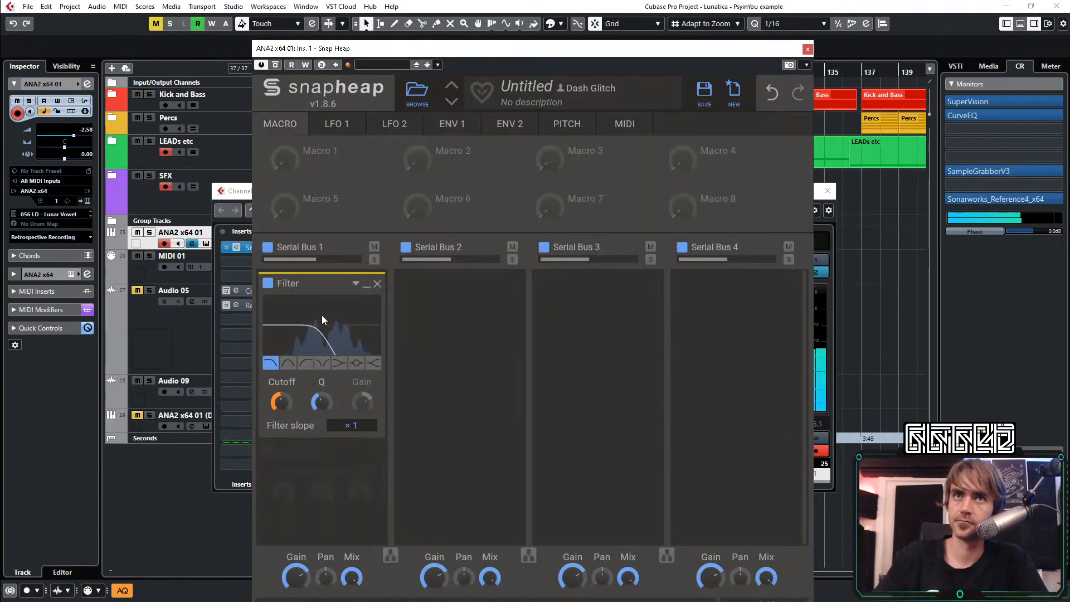
mouse_move(322, 402)
mouse_down()
mouse_move(281, 411)
mouse_move(323, 398)
mouse_up()
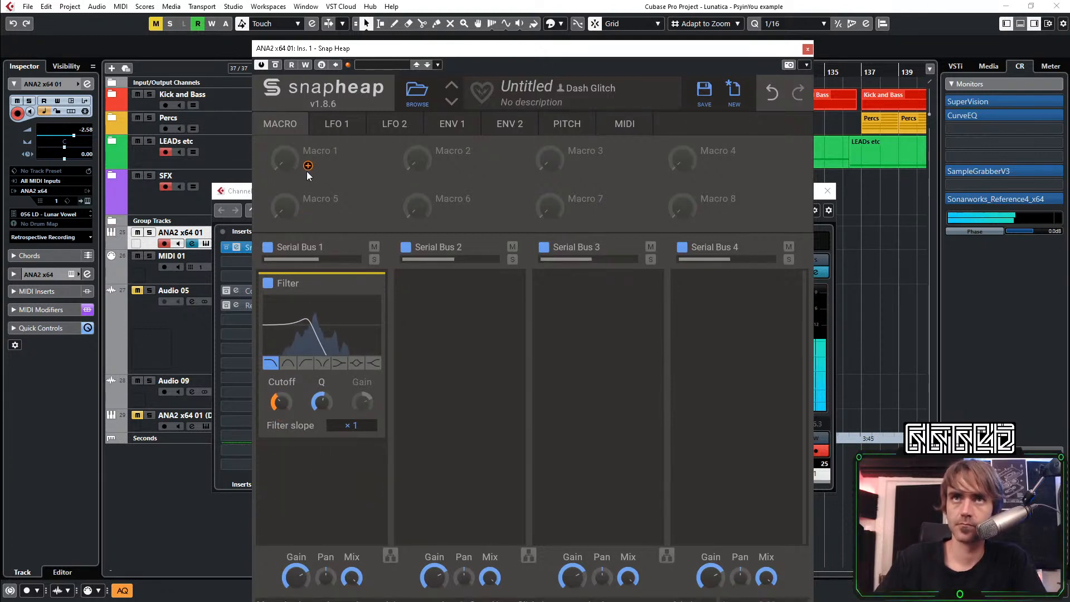
Assign Macro 1 to the filter's Q and cutoff, and balance both modulation depths while sweeping the macro
click(308, 166)
drag(323, 417, 282, 401)
click(330, 427)
drag(285, 159, 285, 61)
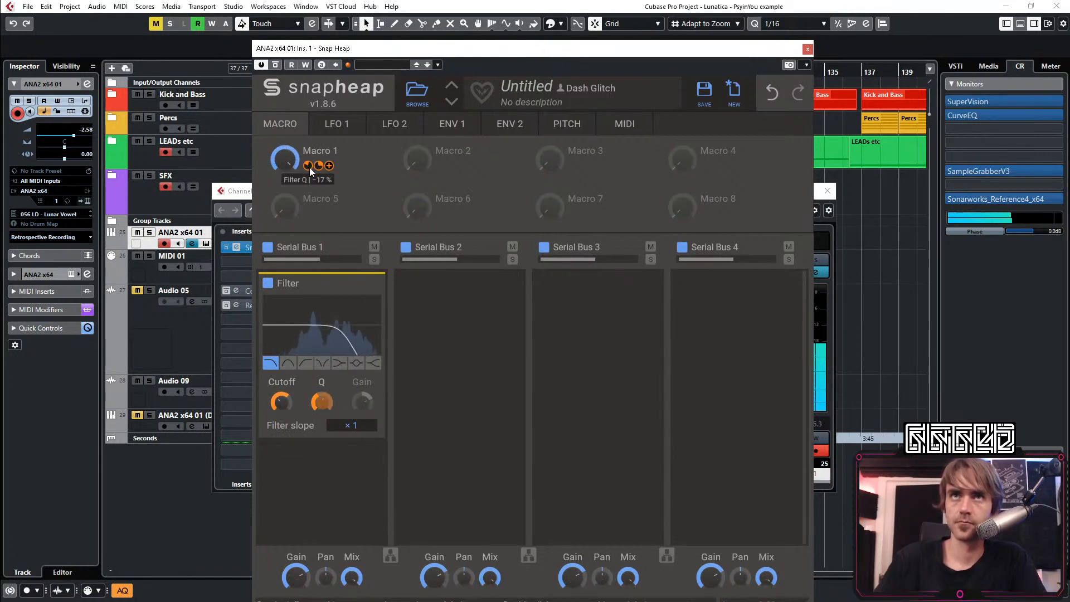
drag(318, 166, 319, 157)
drag(313, 166, 291, 260)
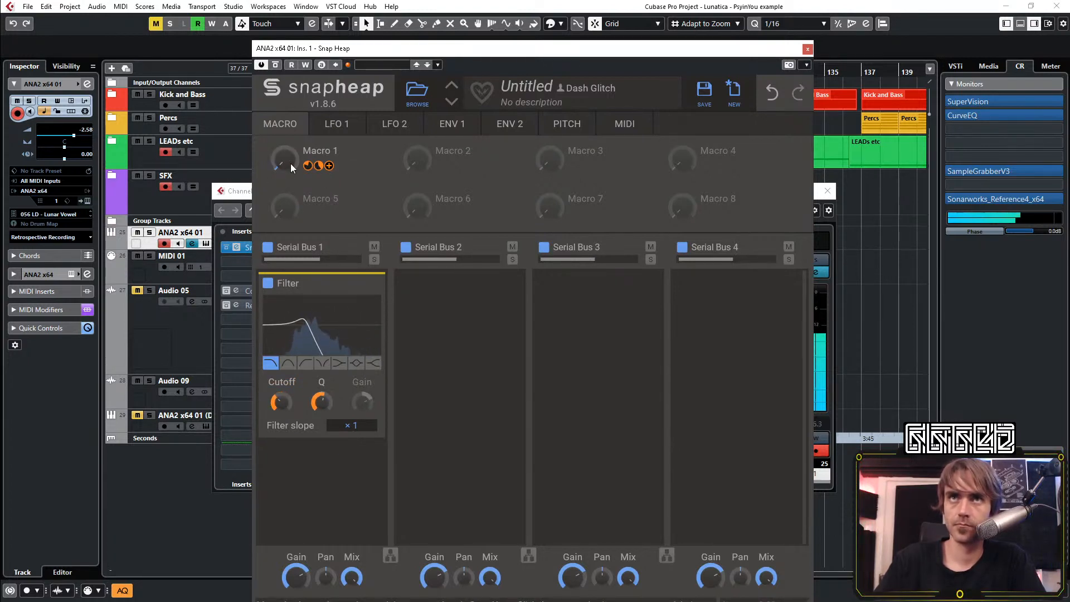
Rename Macro 1 to "Filter" and try sweeping it during playback
double_click(332, 155)
text(Filter)
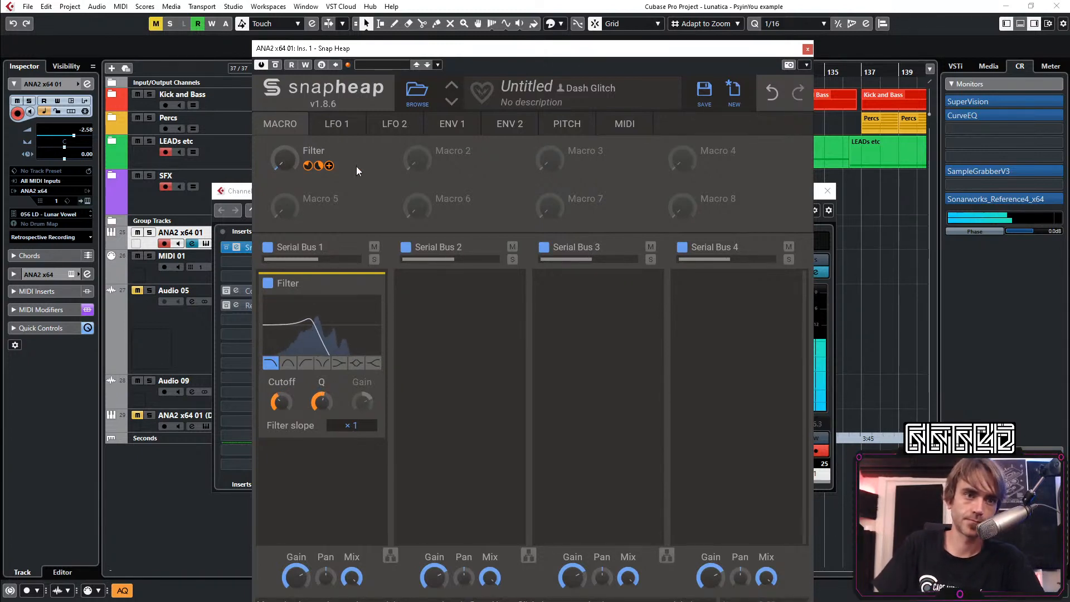
drag(277, 162, 277, 144)
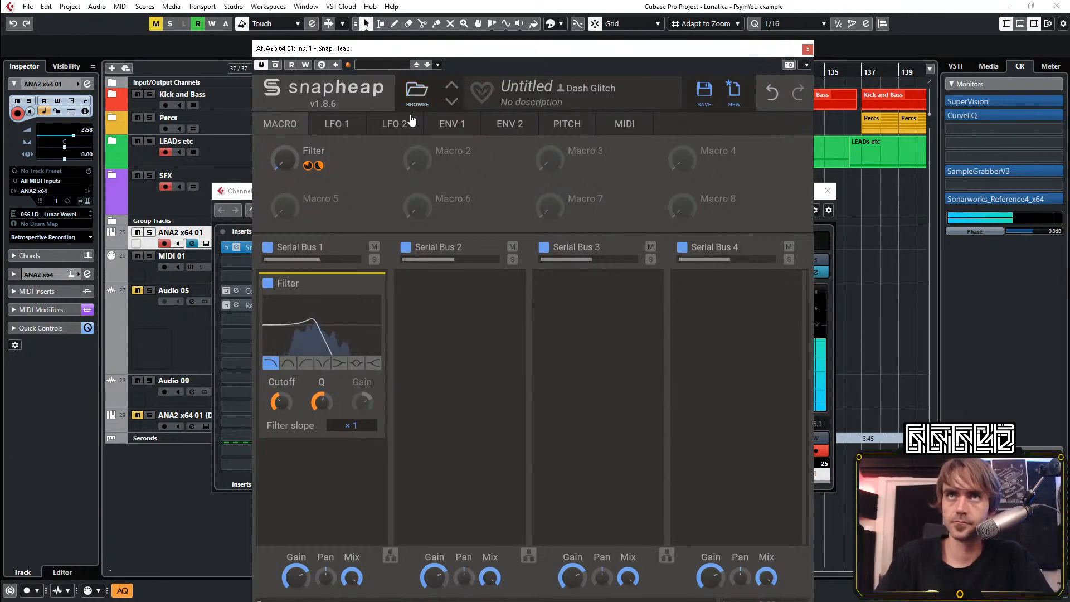
Set Note On as the source of Envelope 2 in Snap Heap
click(451, 124)
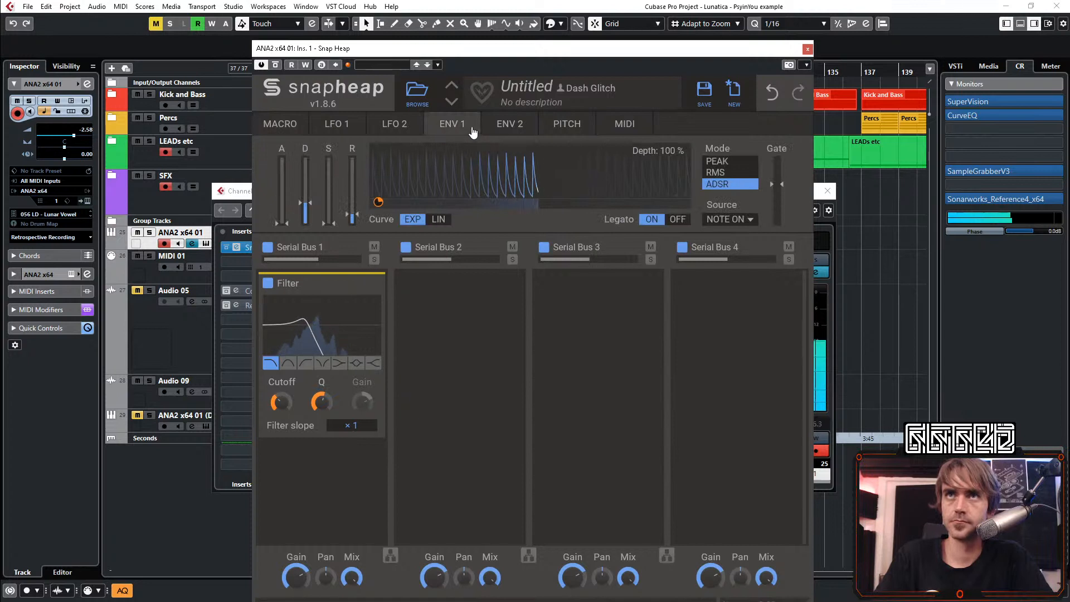
click(504, 124)
click(735, 219)
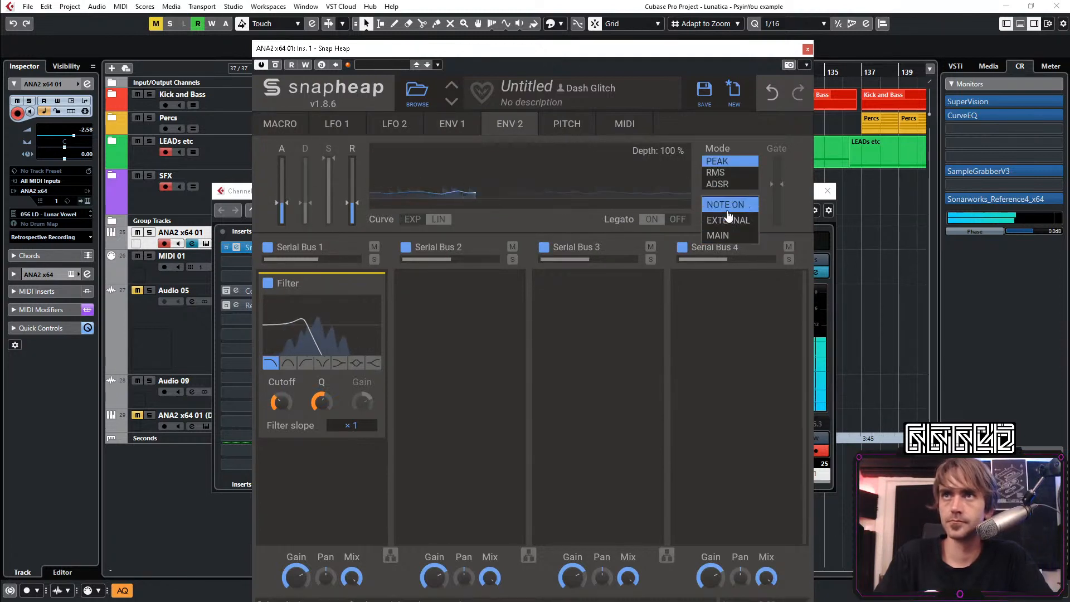
click(726, 206)
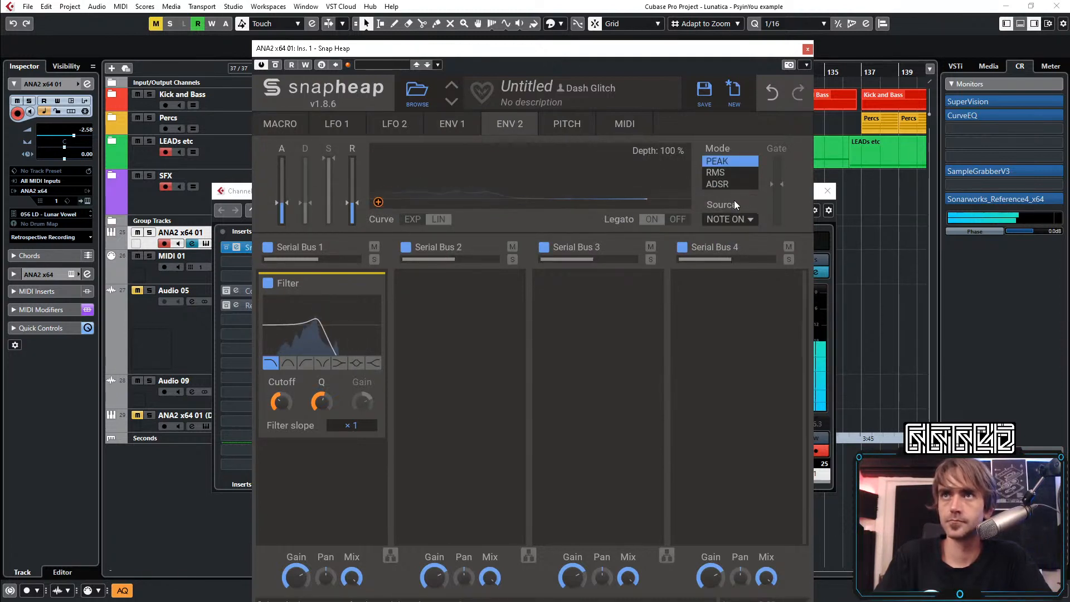
Turn on LFO 1's retrigger in Snap Heap and set its source to Note On
click(424, 124)
click(404, 121)
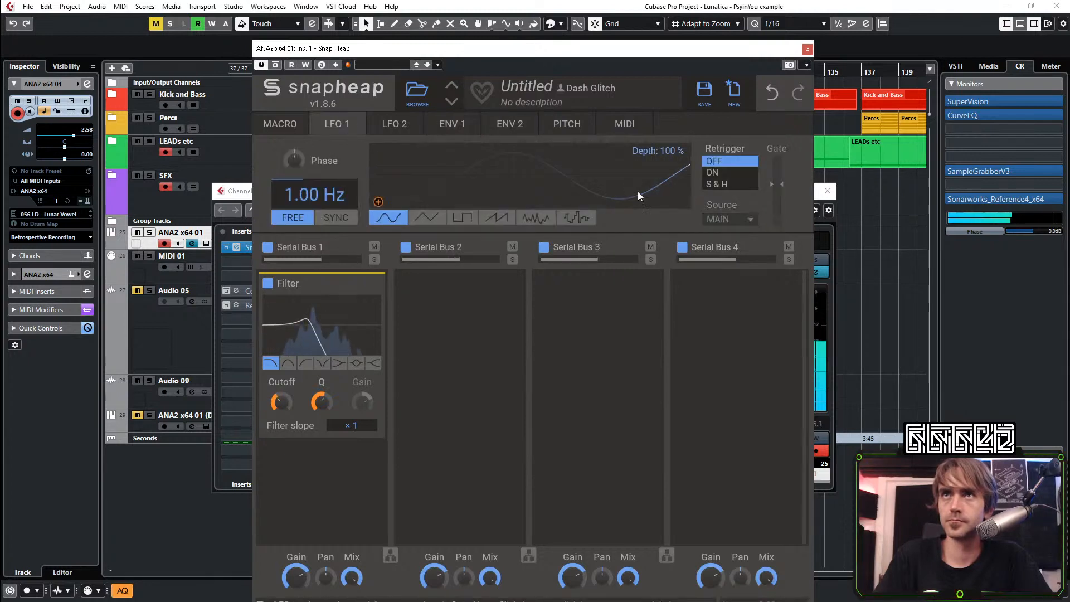
click(713, 172)
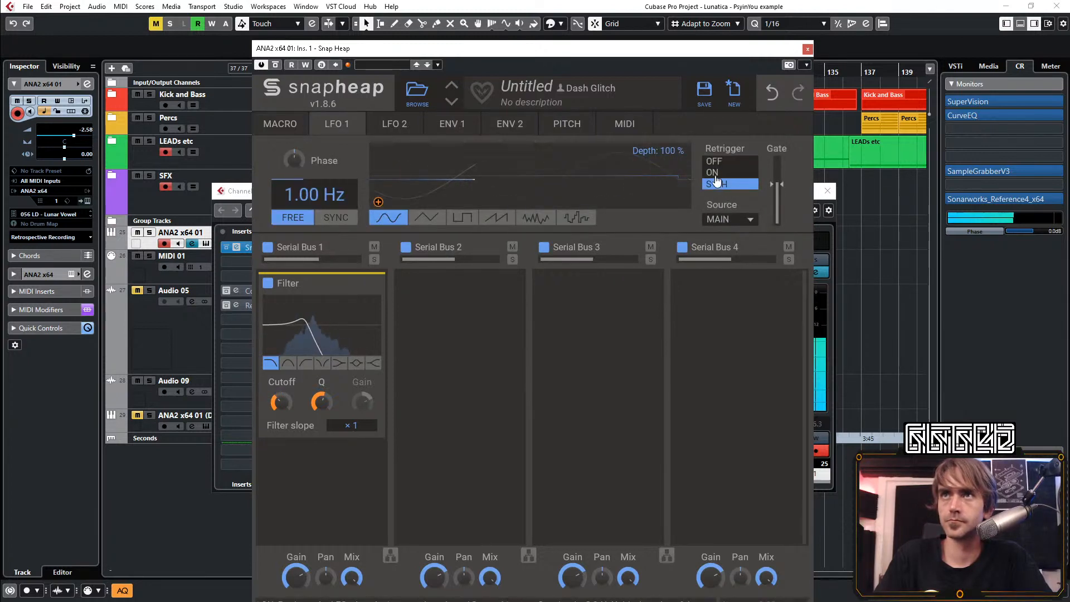
click(725, 219)
click(738, 211)
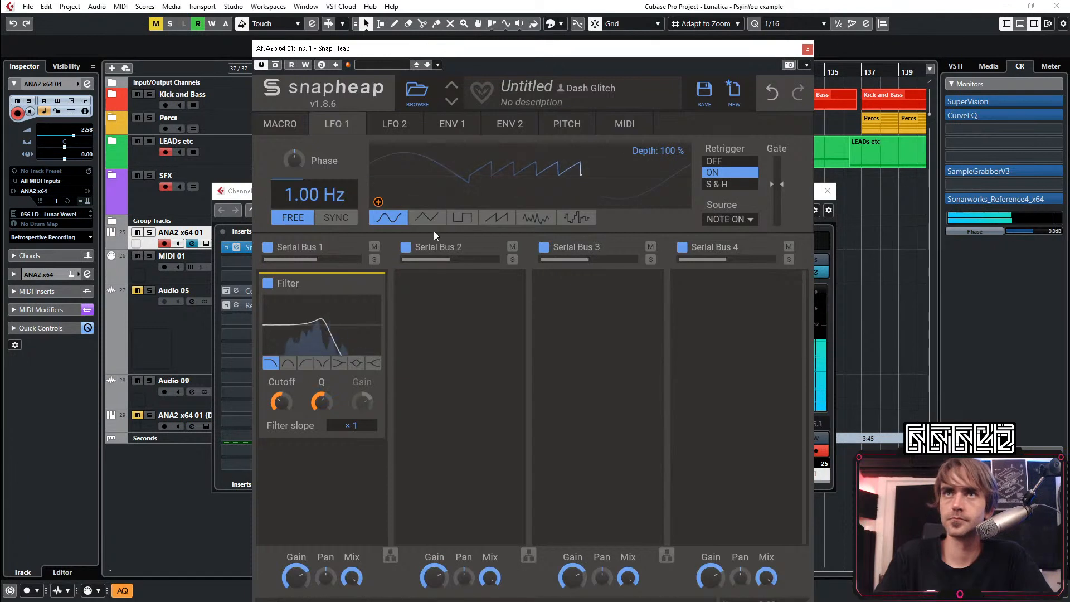
Give LFO 1 the stepped random waveform and sync its rate to the tempo at 2/16
click(576, 218)
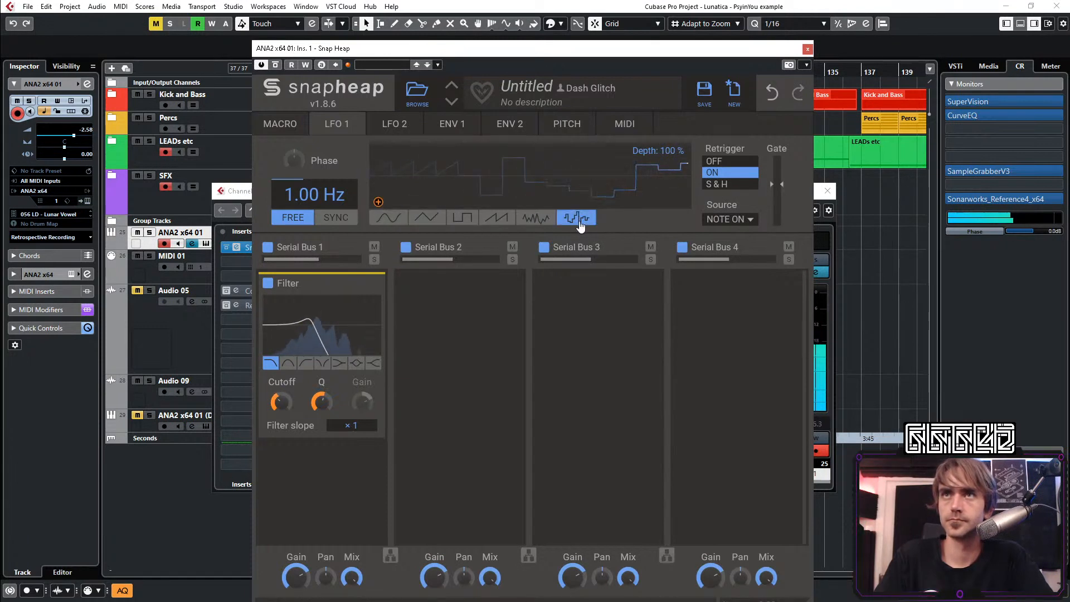
click(334, 217)
drag(302, 195, 303, 212)
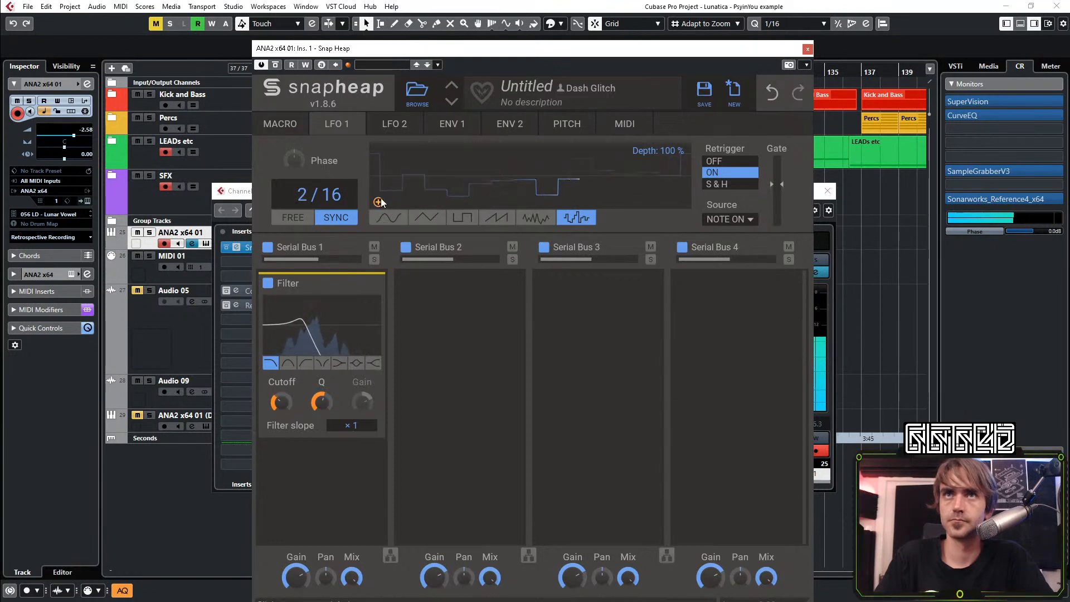
Assign LFO 1 to Envelope 1's decay, fine-tune the modulation depth, and adjust the Filter macro
drag(399, 184, 496, 328)
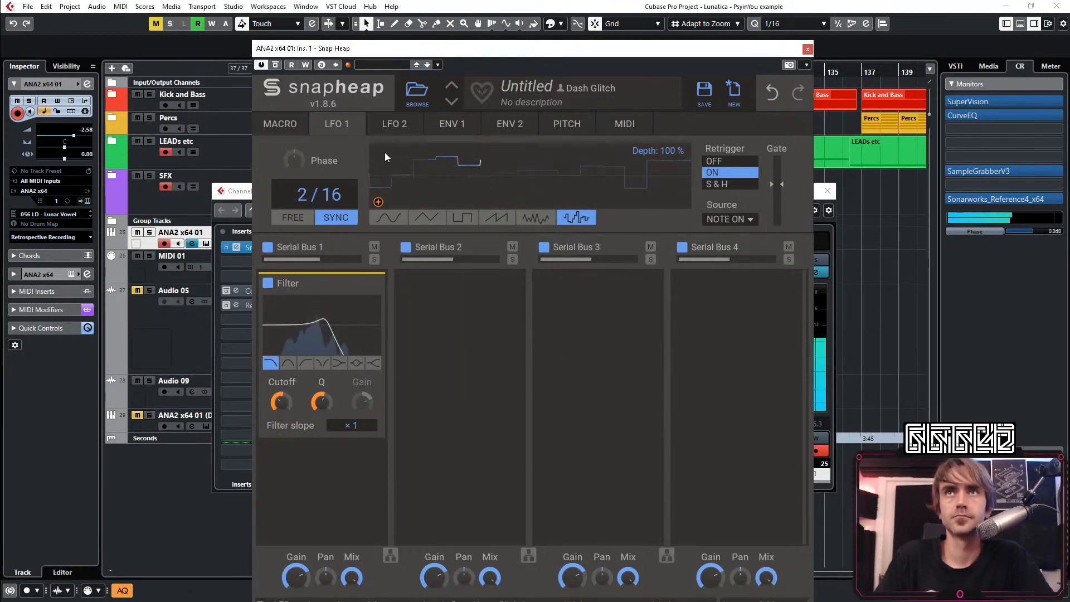
click(451, 125)
mouse_move(305, 229)
mouse_down()
mouse_move(306, 214)
mouse_move(305, 226)
mouse_up()
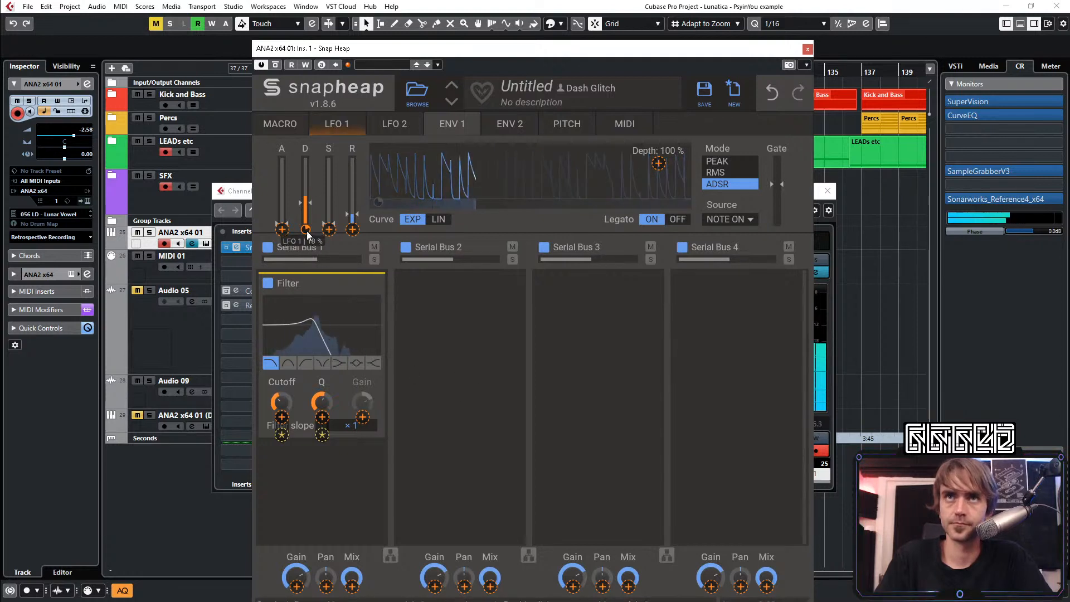
drag(305, 230, 305, 232)
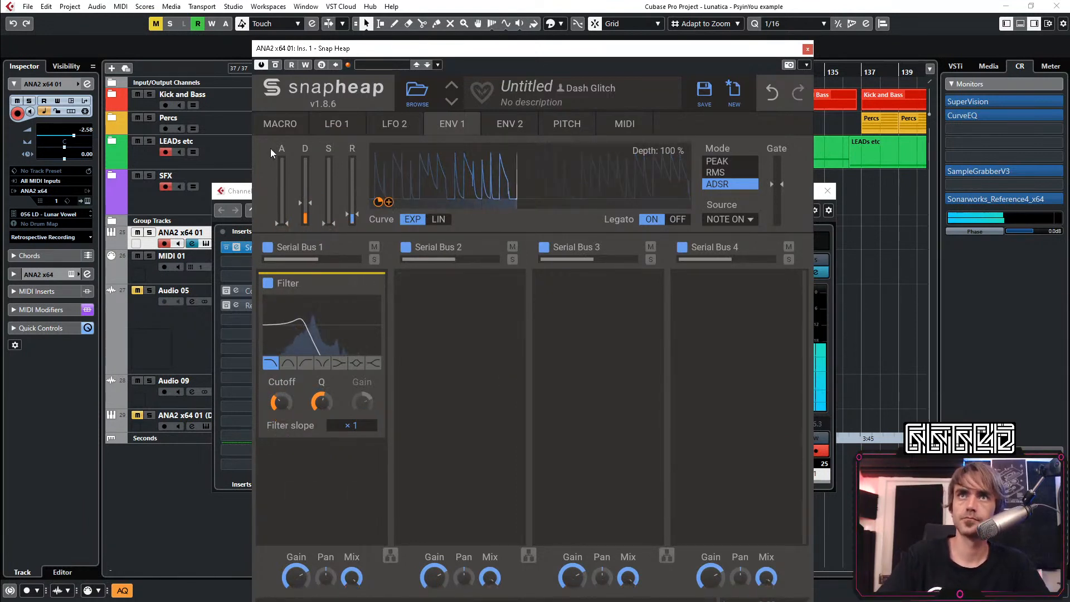
click(280, 124)
drag(282, 165, 283, 141)
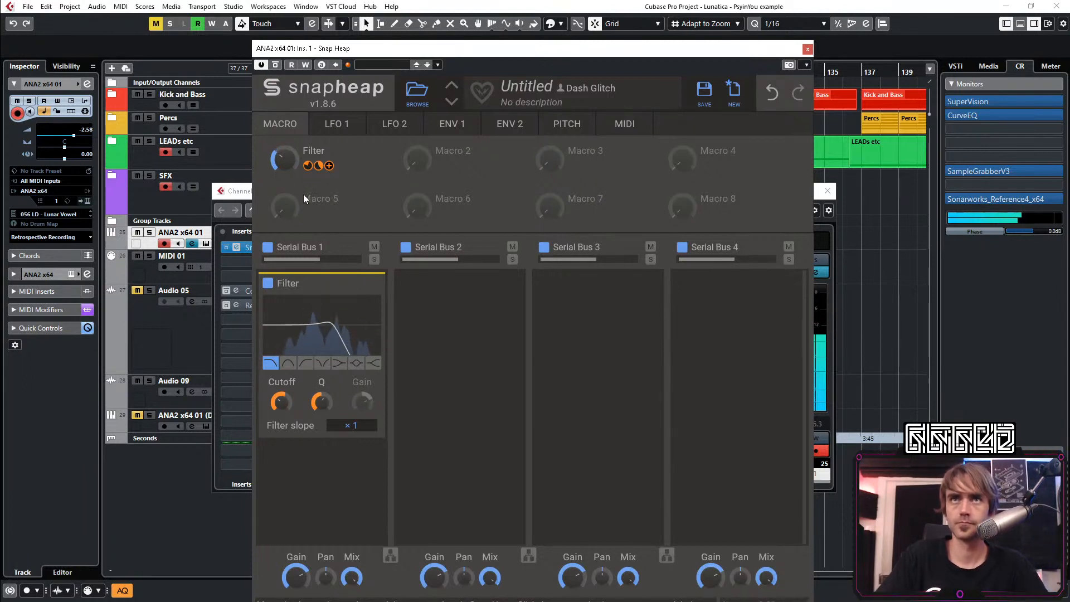
Add a nested Snap Heap with the user reverb preset Huge Reverb 1 and place it in Serial Bus 4
click(608, 317)
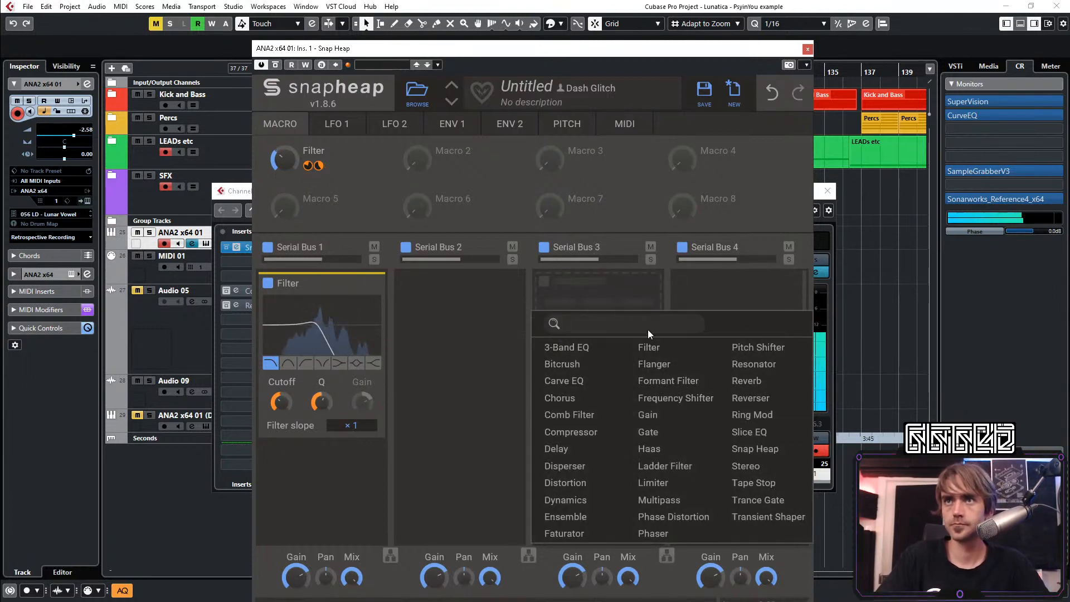
click(755, 444)
click(574, 308)
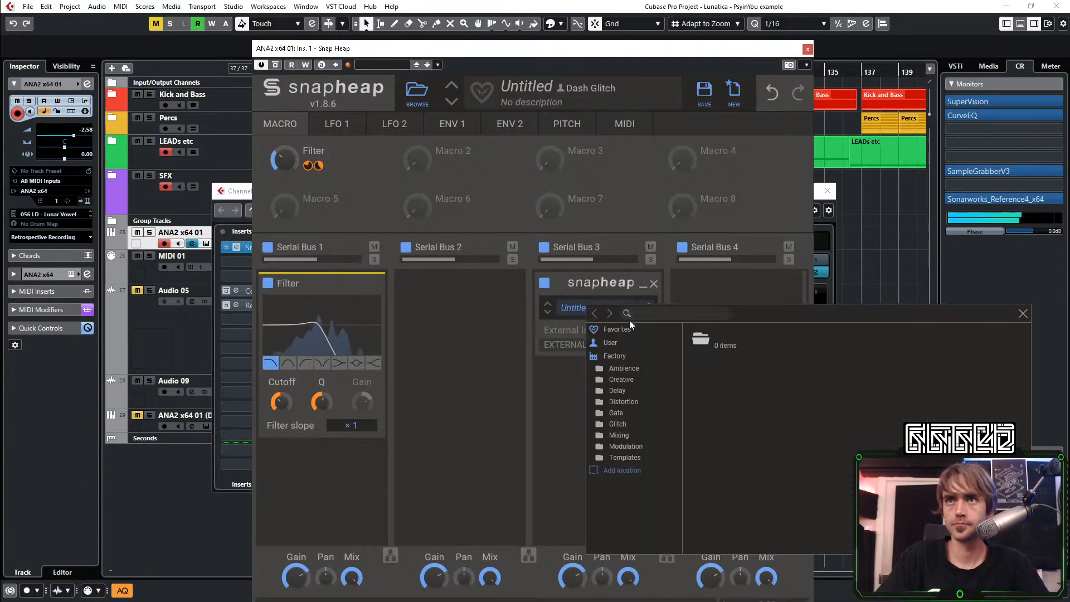
click(607, 344)
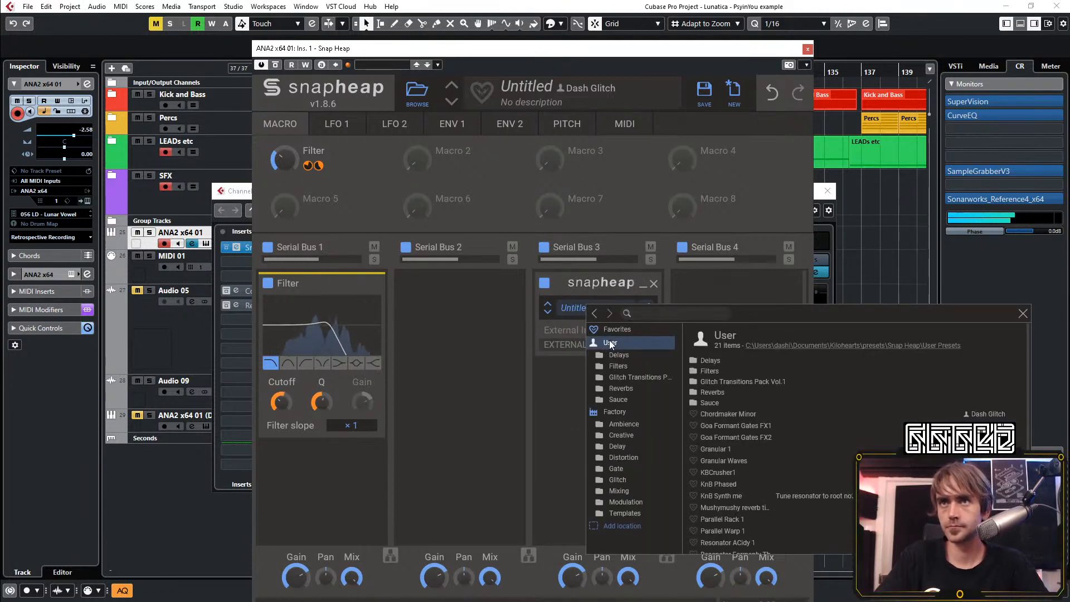
click(621, 389)
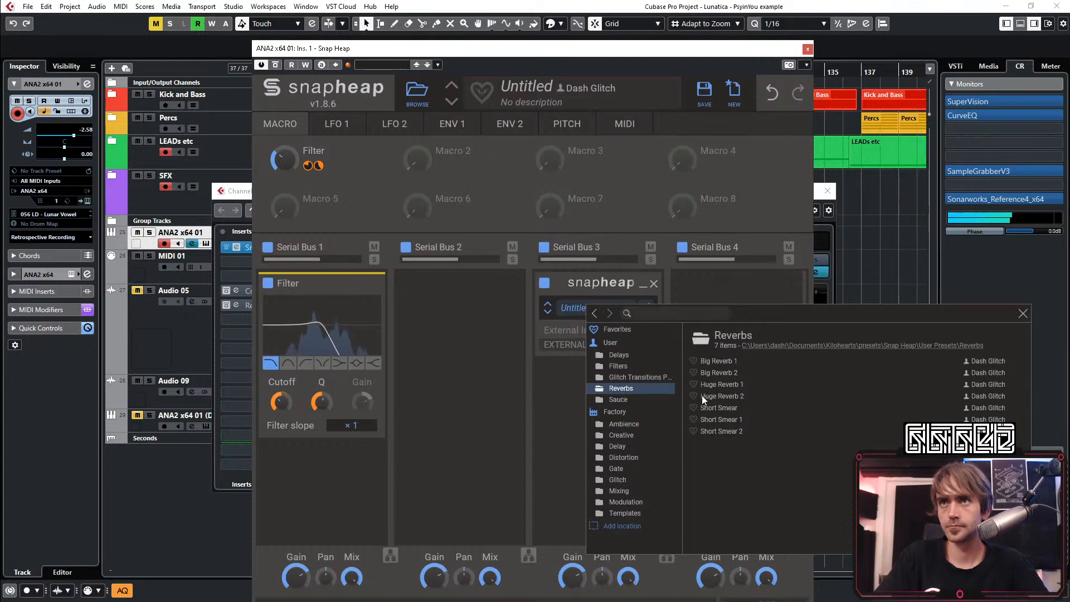
click(716, 385)
click(536, 436)
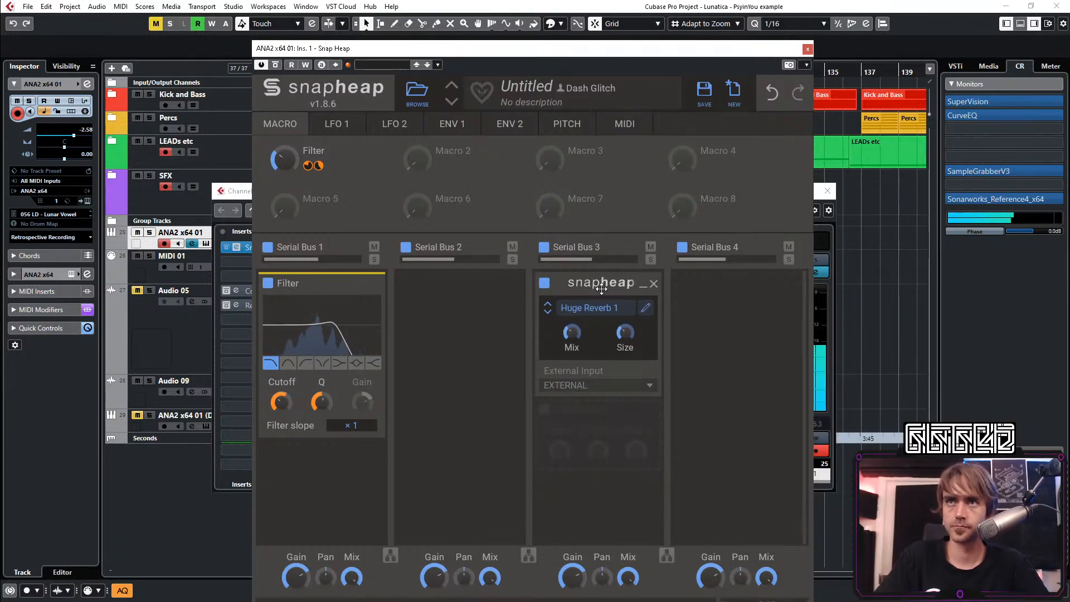
drag(601, 288, 719, 290)
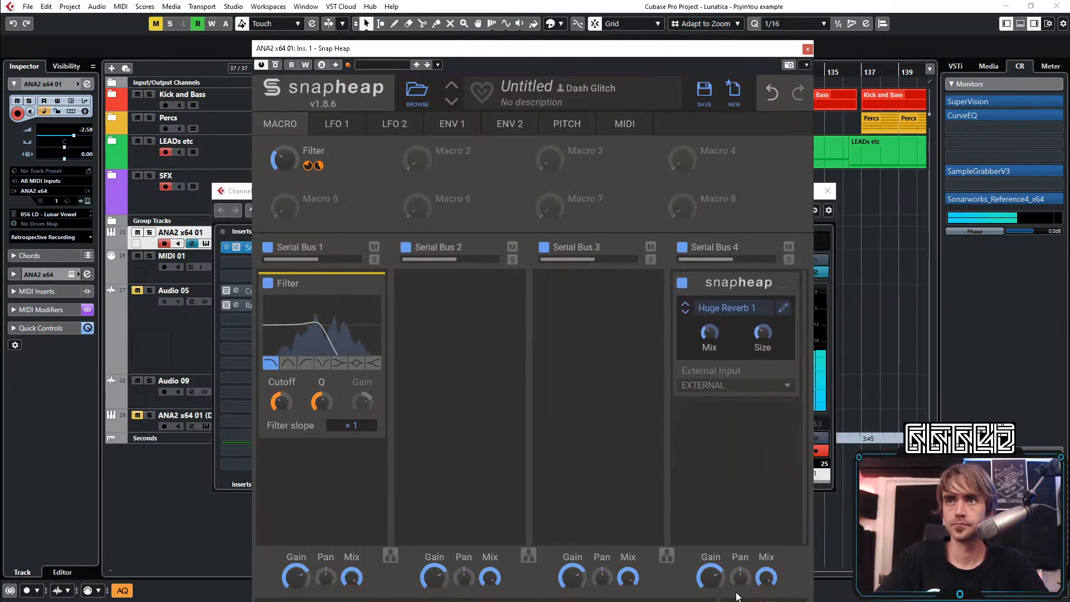
Add another nested Snap Heap in Serial Bus 3, load the user delay preset Multitap 1, and inspect its effect chain
click(570, 293)
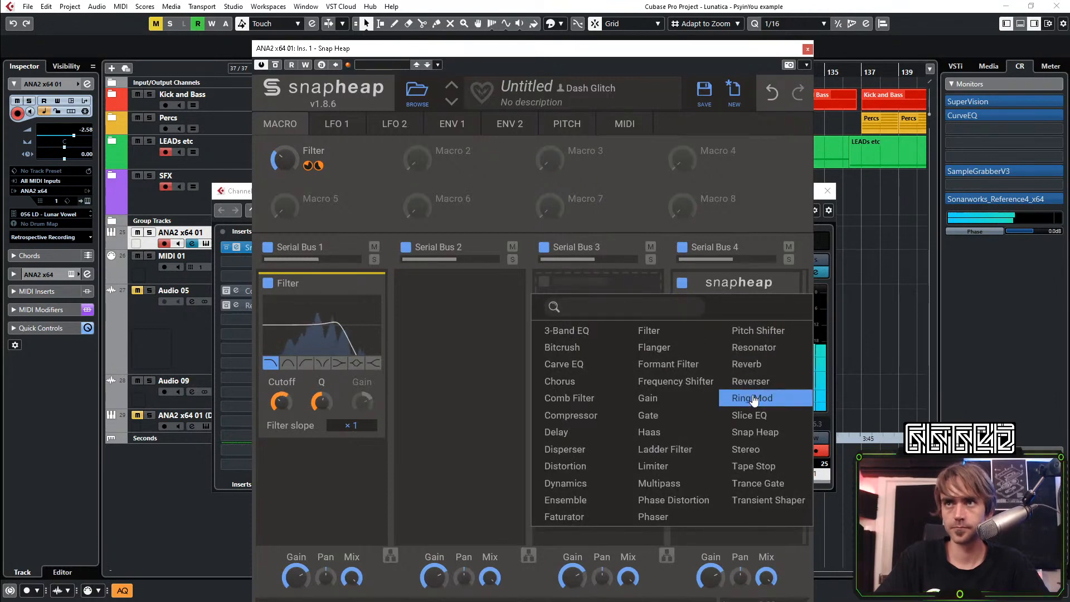
click(749, 433)
click(586, 308)
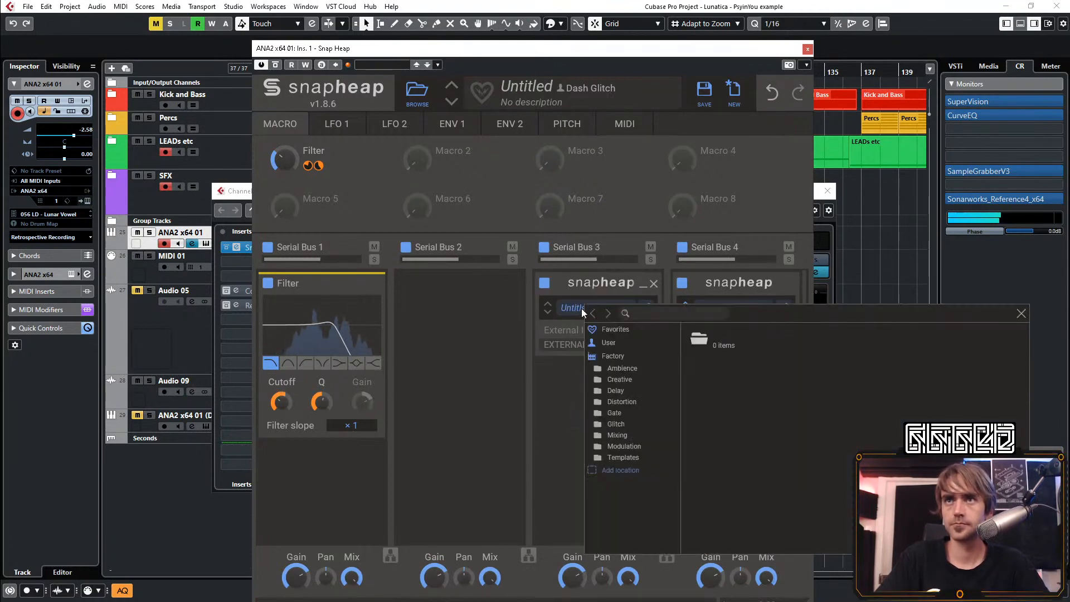
click(608, 342)
click(617, 399)
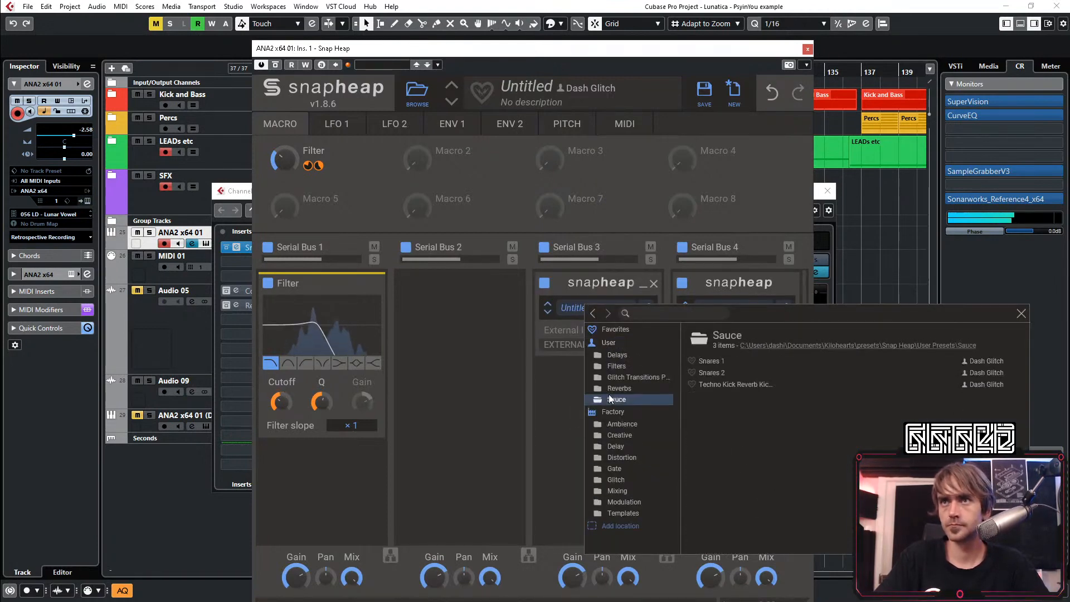
click(618, 355)
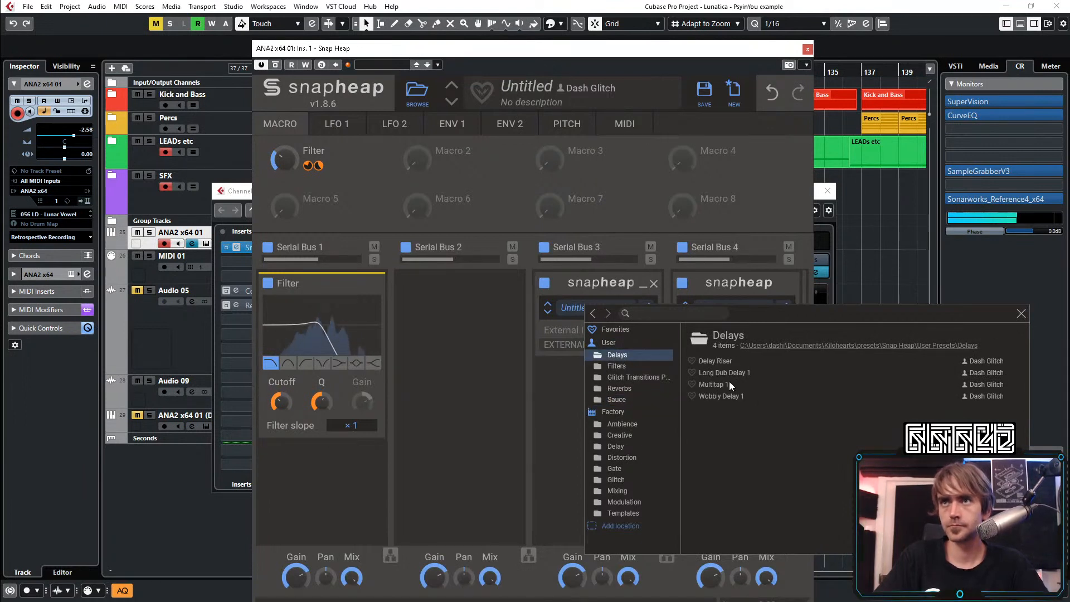
click(712, 384)
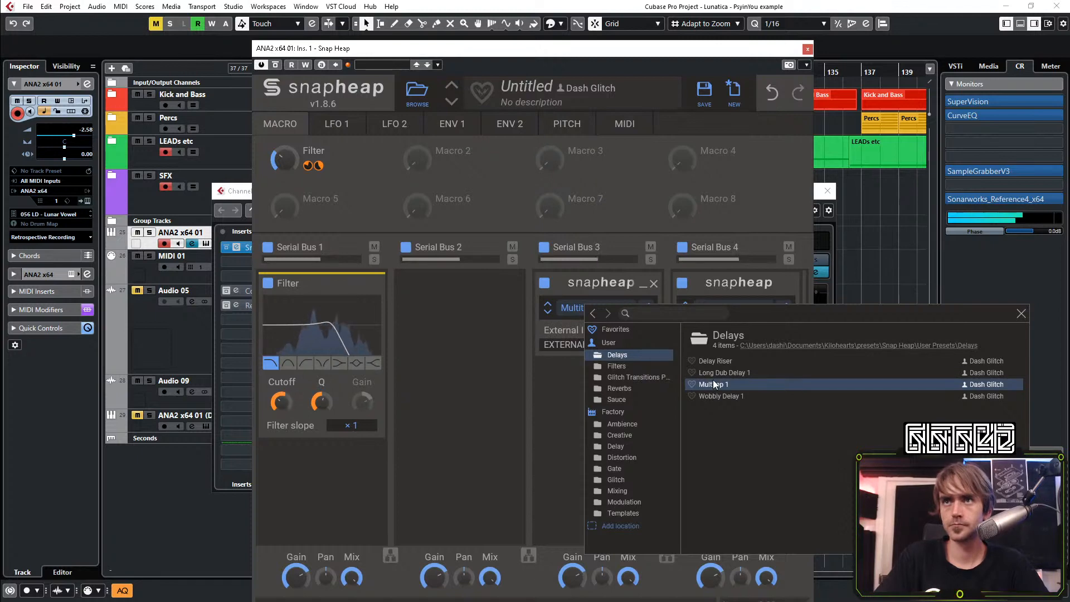
click(543, 401)
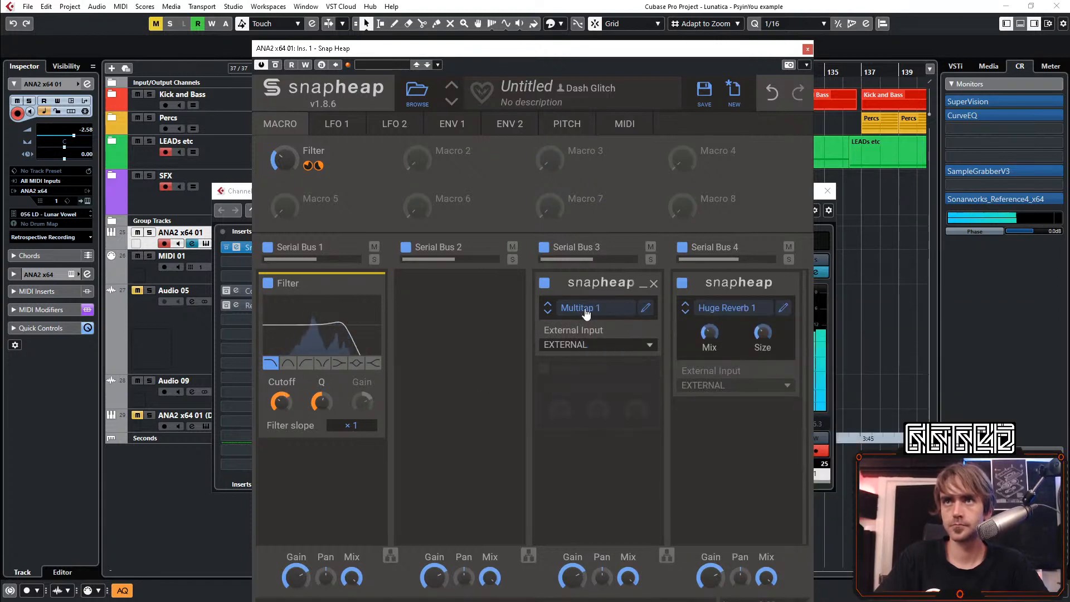
click(644, 308)
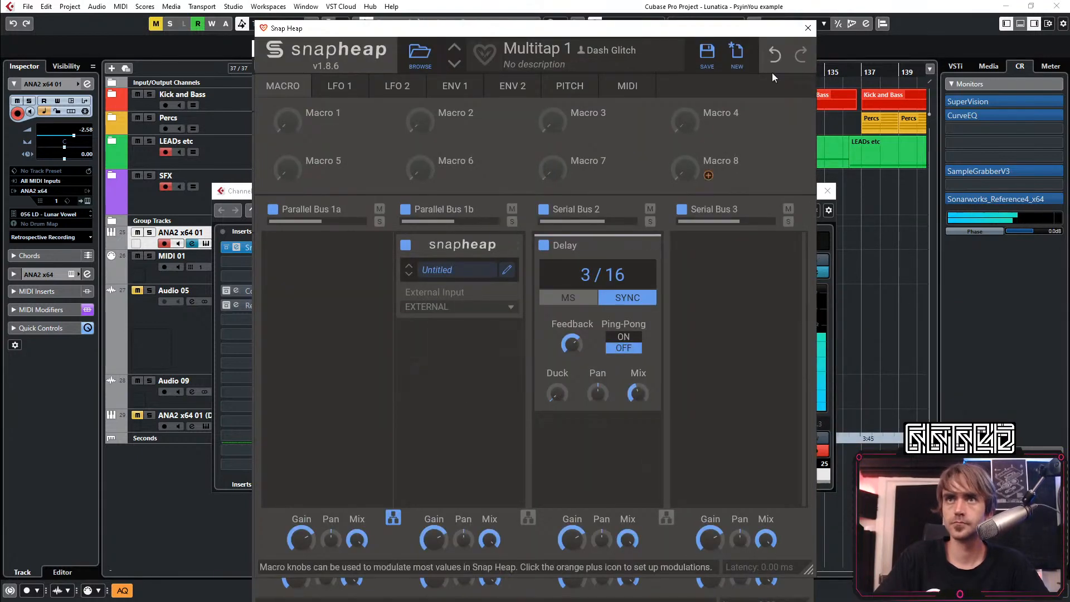
click(806, 29)
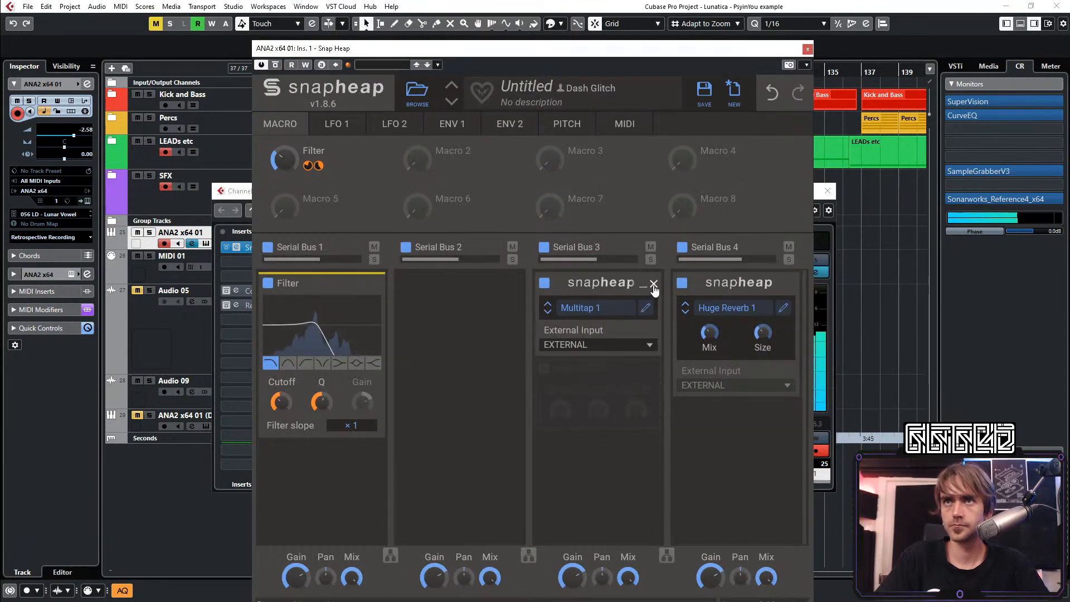
Try the Long Dub Delay 1 preset in Serial Bus 3's nested Snap Heap and inspect its effect chain
click(583, 312)
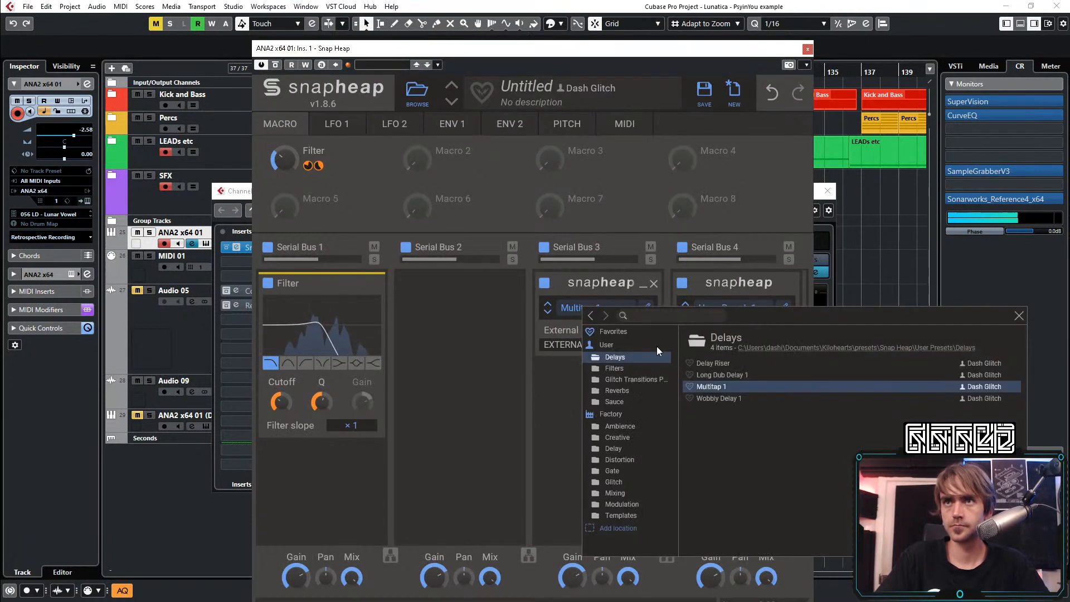
click(727, 377)
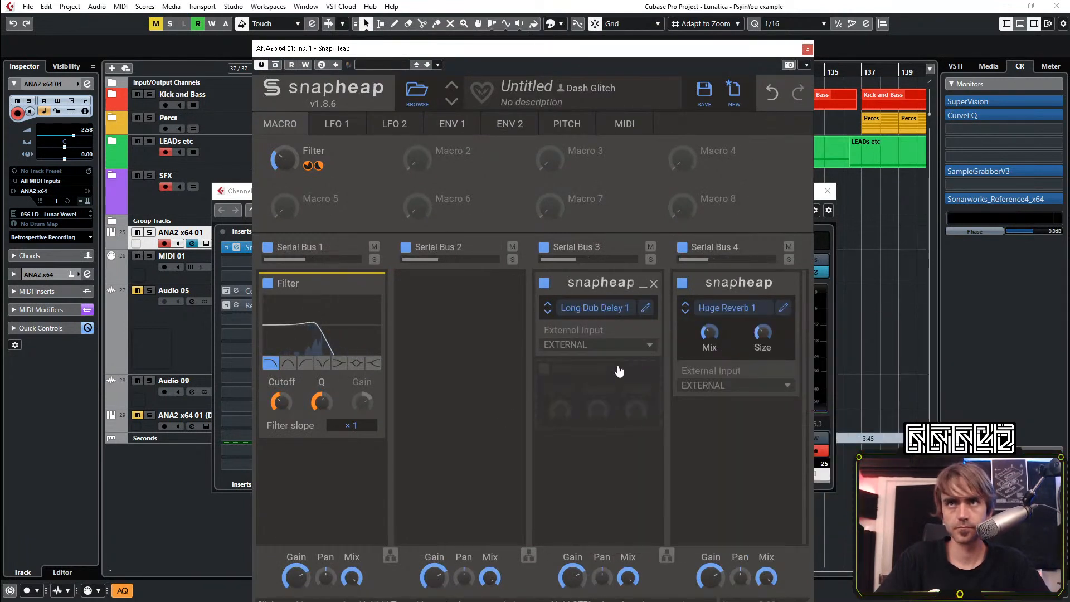
click(645, 307)
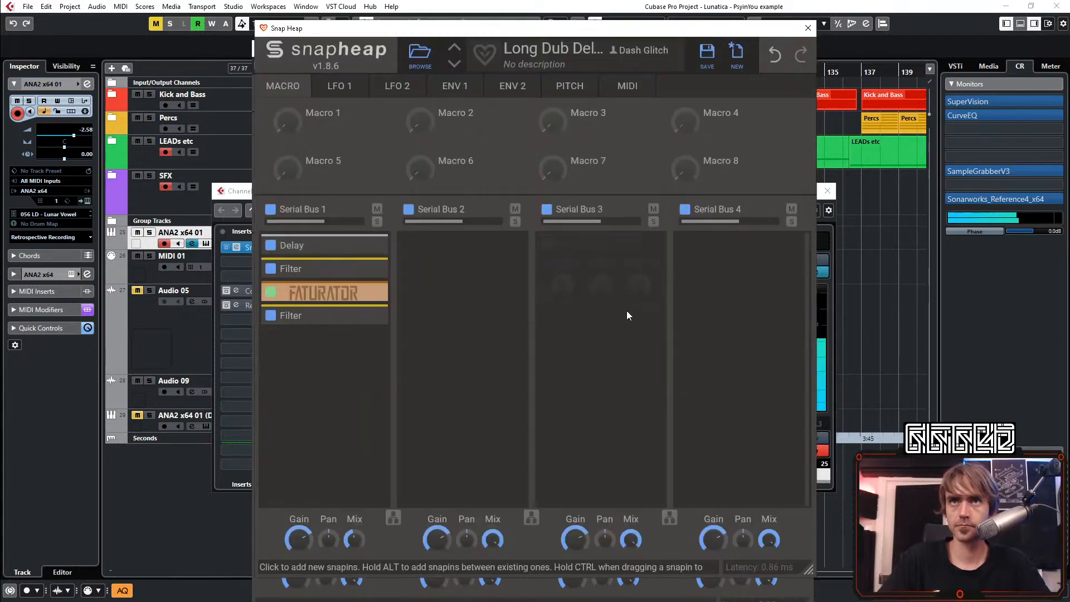
click(807, 28)
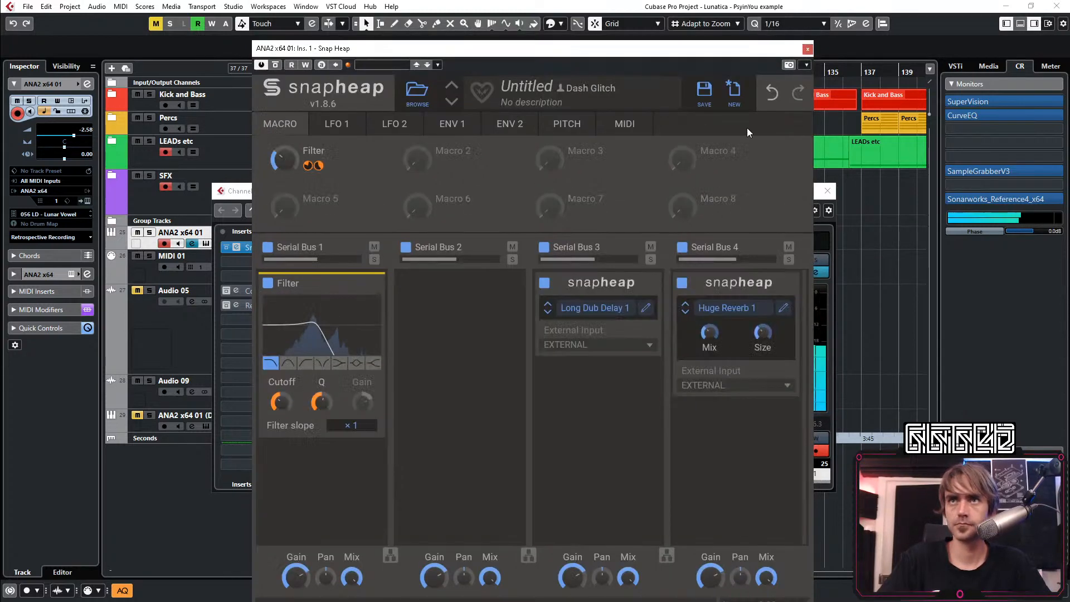
Load the Wobbly Delay 1 preset in Serial Bus 3's nested Snap Heap
click(606, 311)
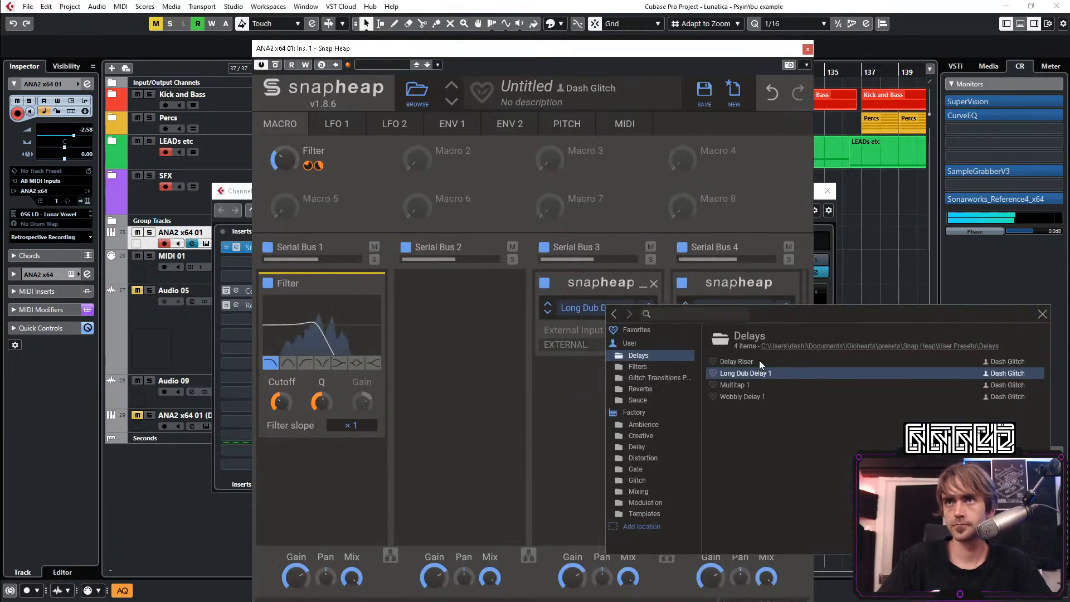
click(741, 396)
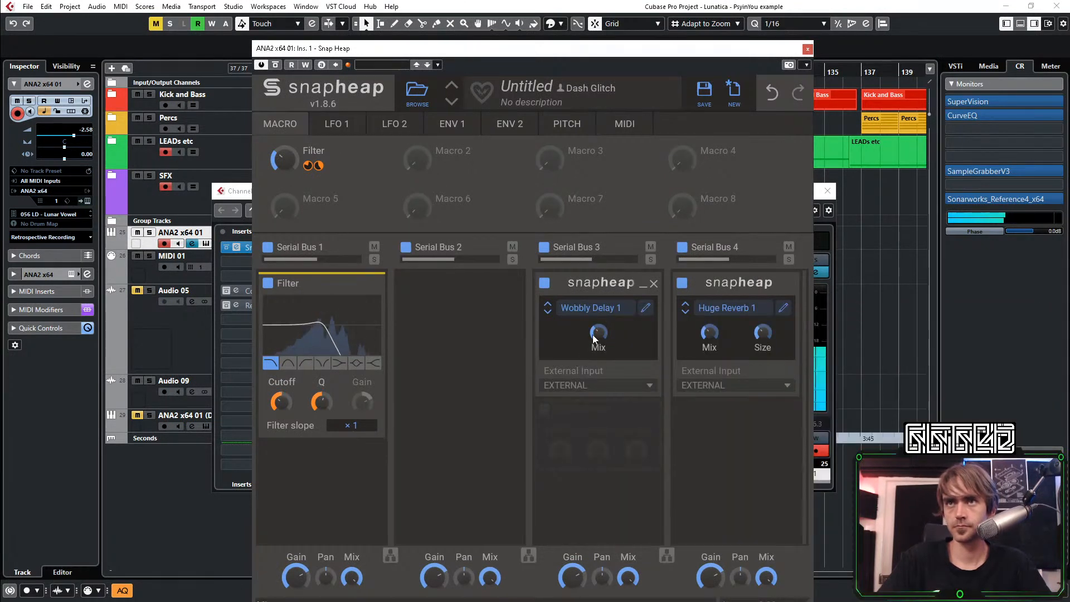
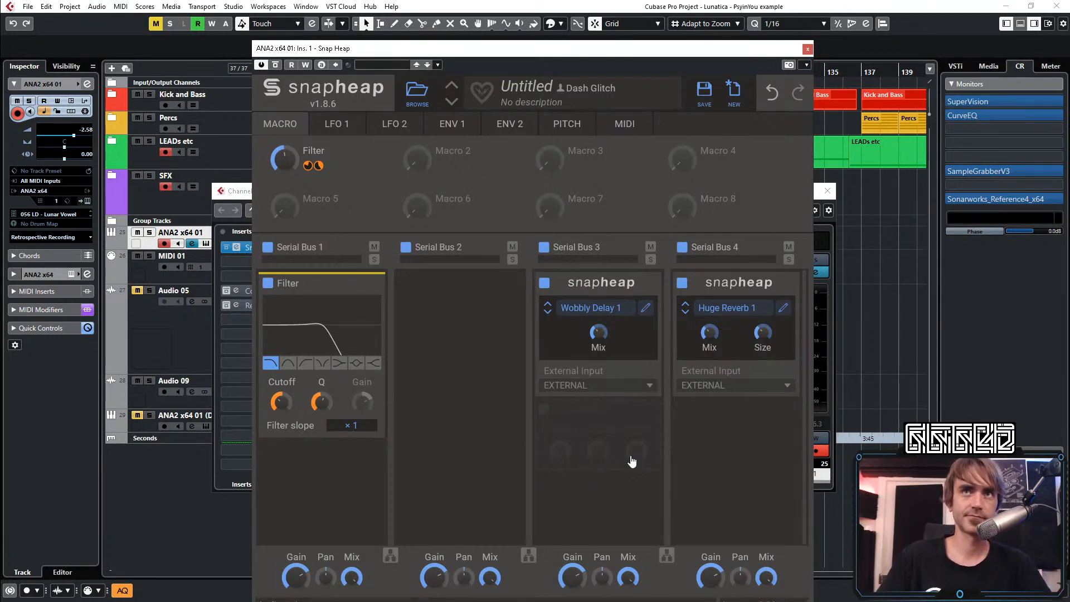
Play the section and reload the Multitap 1 delay preset in Serial Bus 3's nested Snap Heap
key(space)
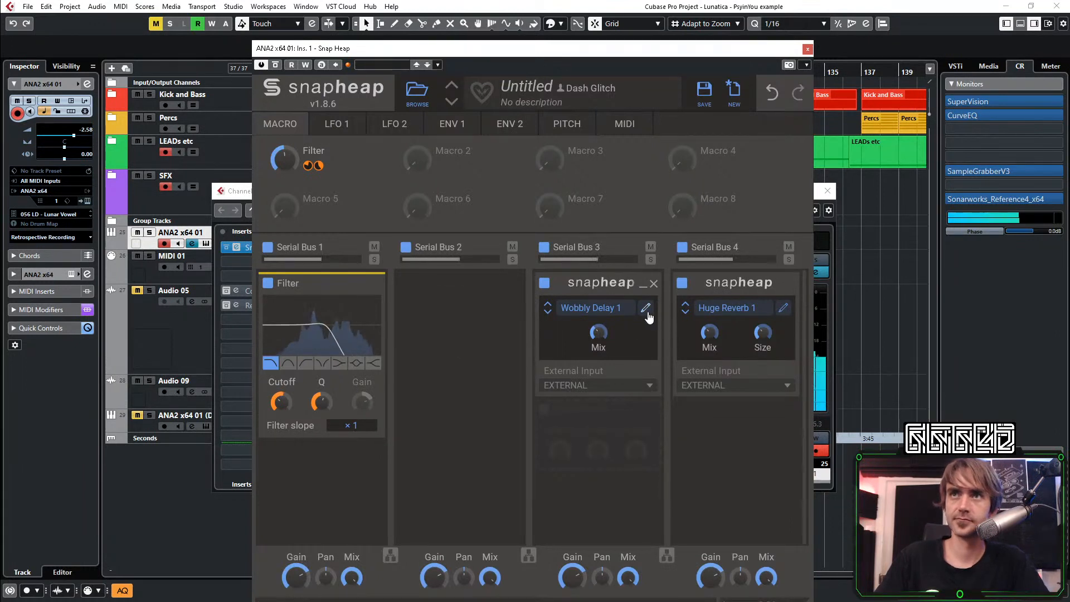
click(599, 308)
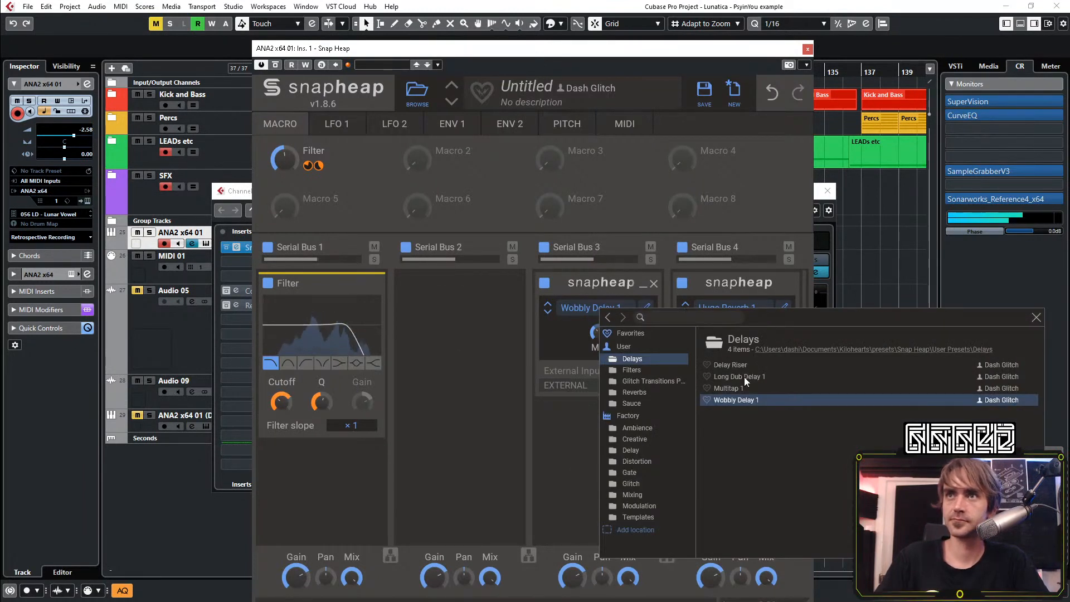
click(724, 387)
click(602, 438)
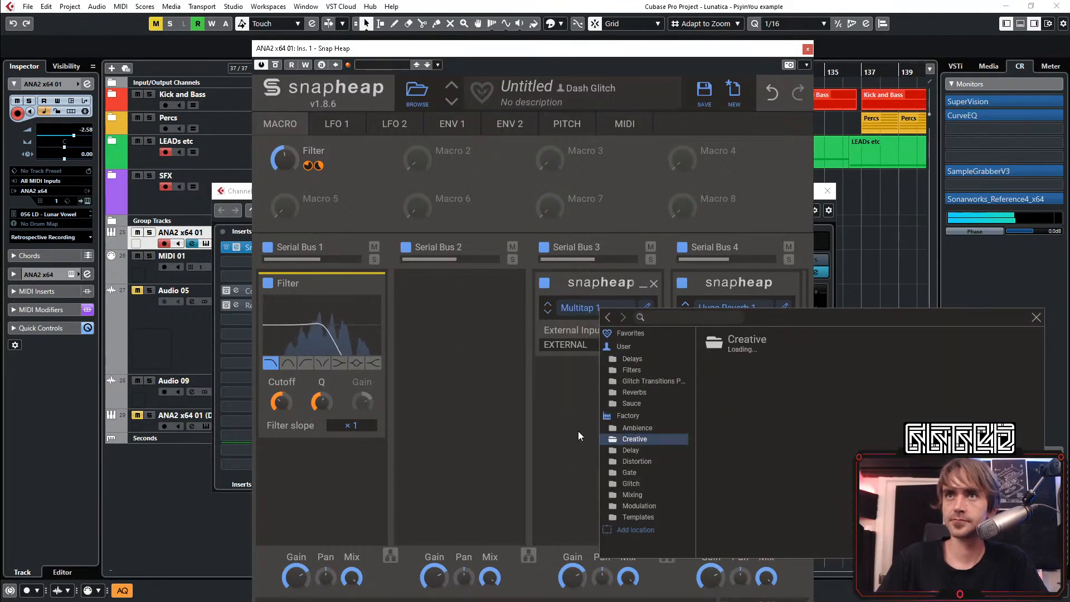
click(581, 354)
click(607, 308)
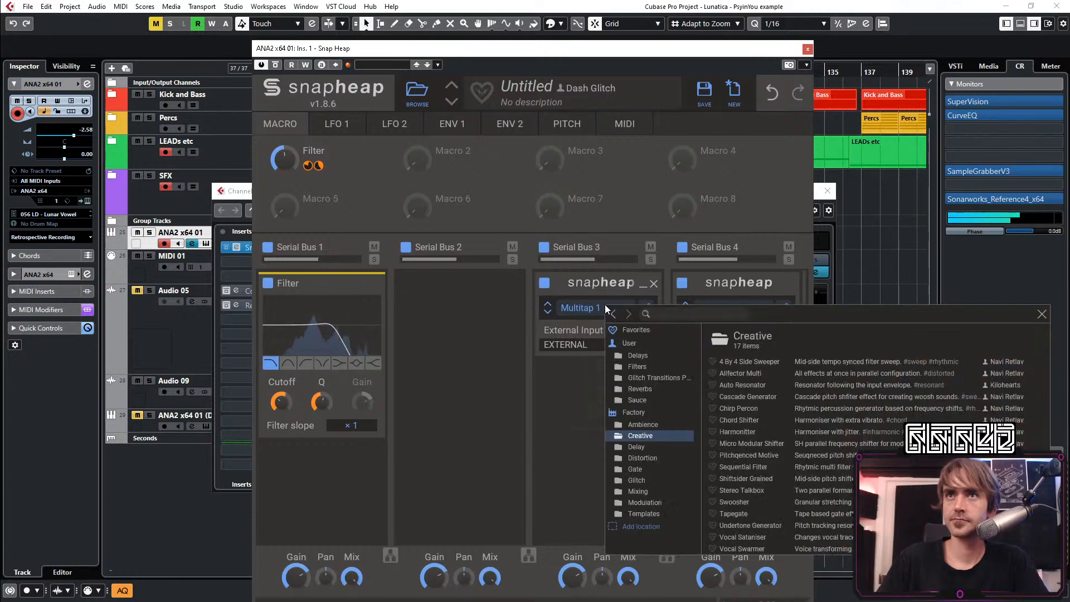
click(611, 308)
Inspect Multitap 1's nested delays and lower the mix of its Parallel Bus 1b and of the main Serial Bus 3
click(645, 308)
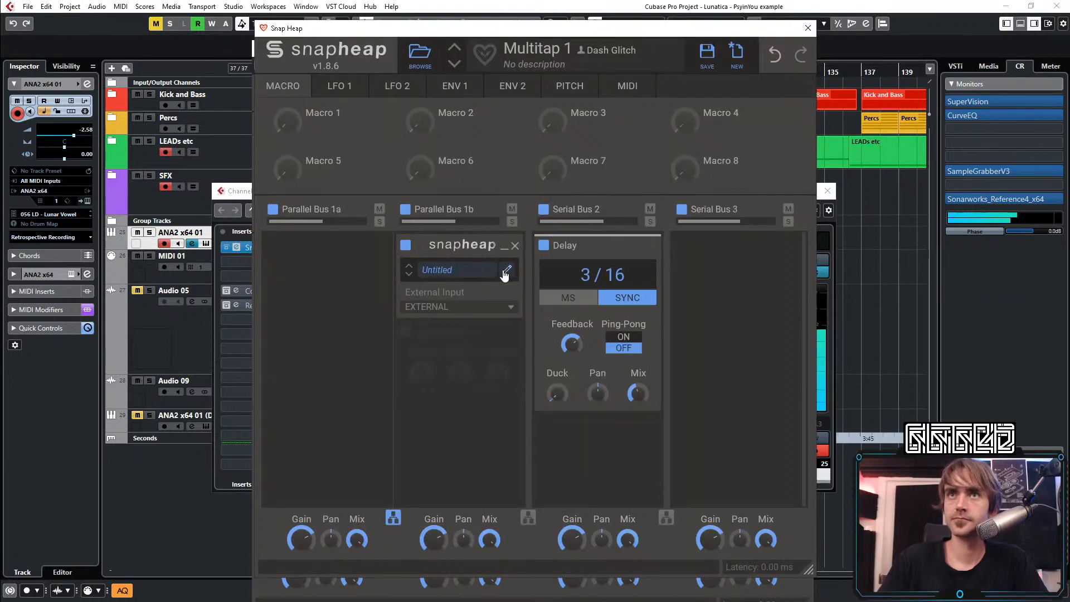
click(508, 271)
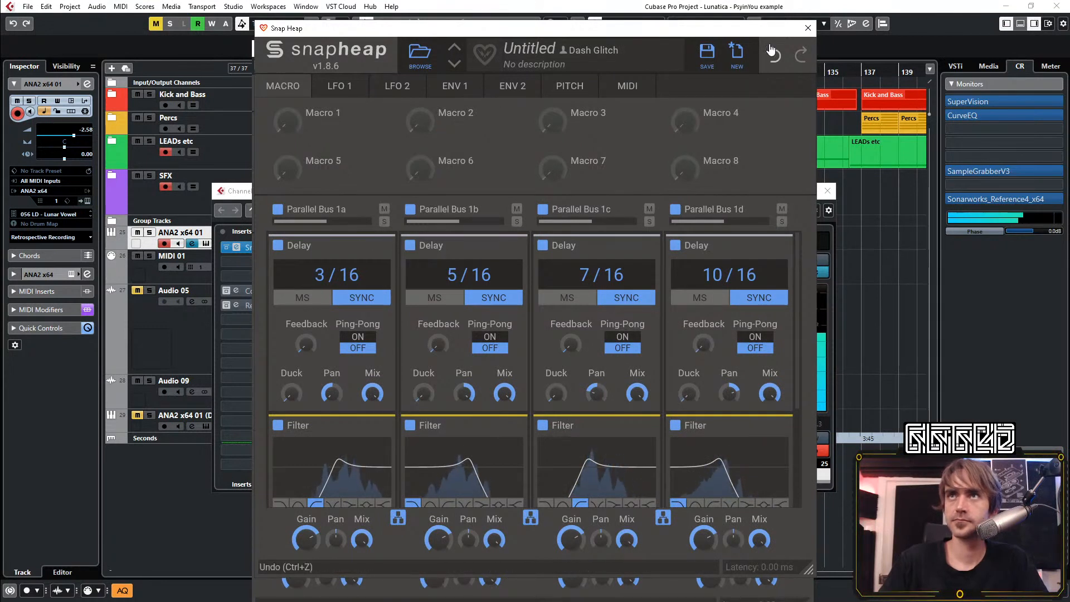
click(808, 29)
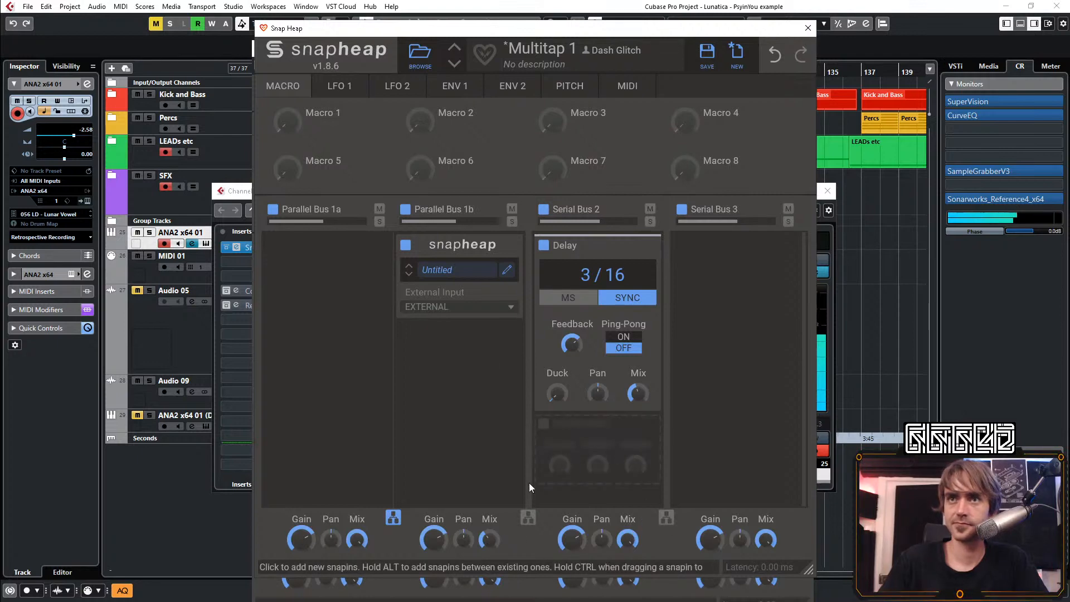
click(808, 28)
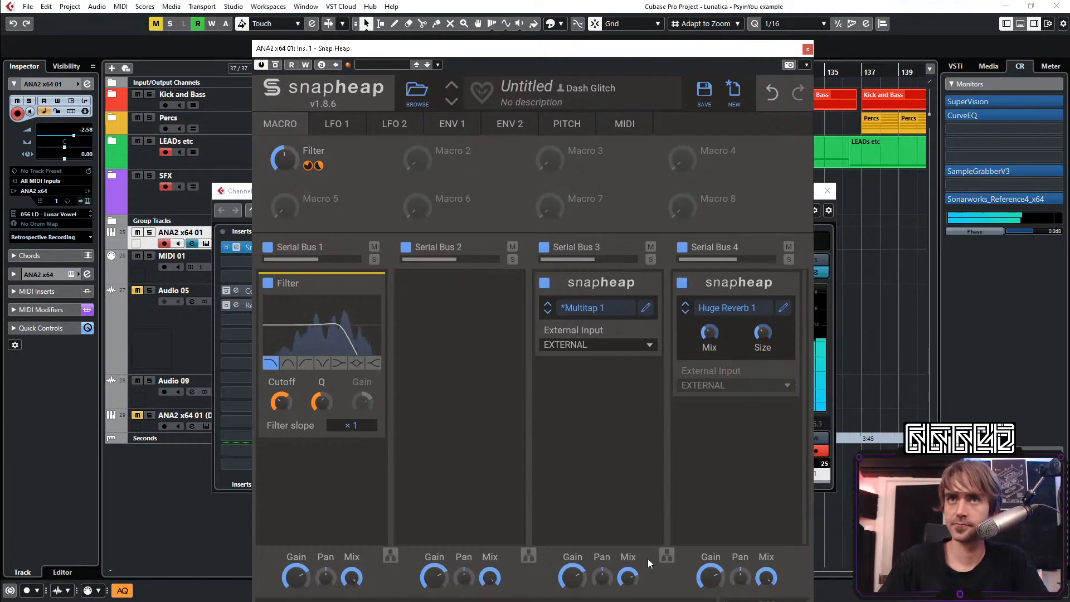
drag(629, 575, 630, 584)
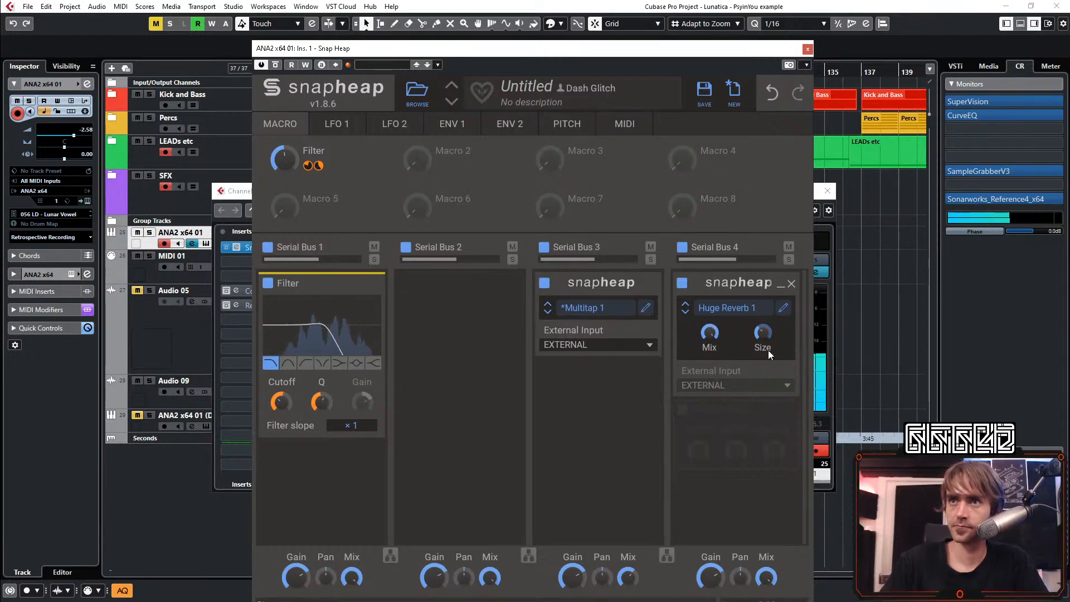
Set Huge Reverb 1's mix to about 36% and adjust its size while checking its effect chain
drag(763, 334, 764, 301)
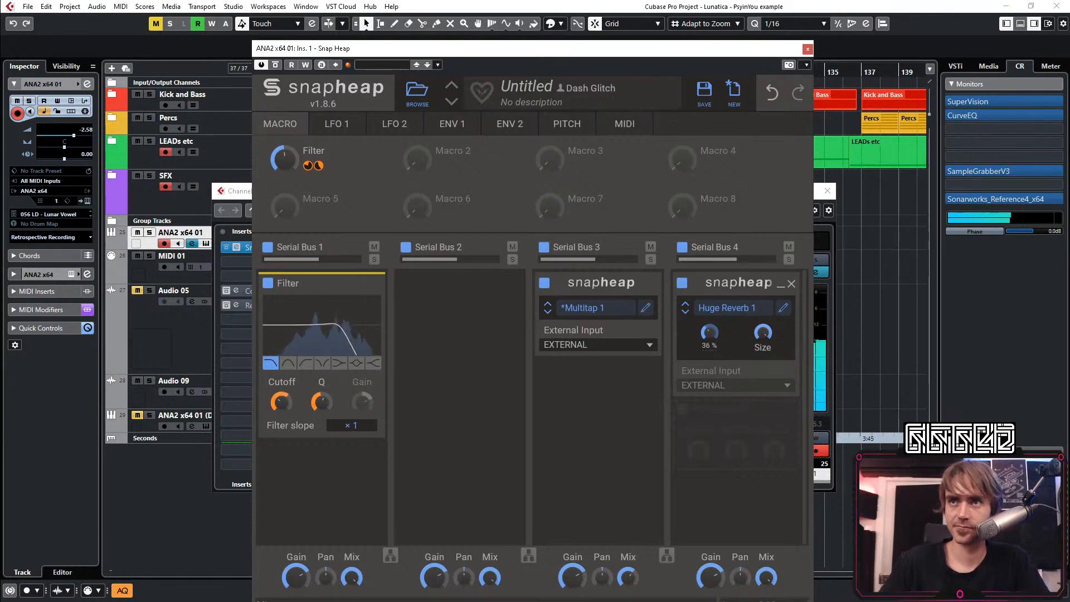
click(783, 308)
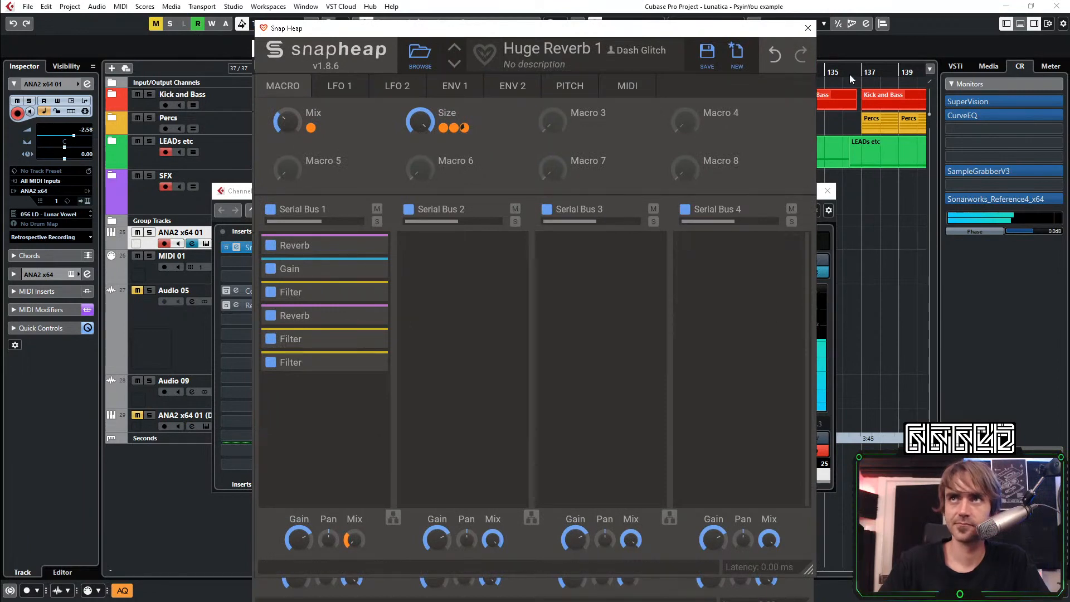
click(808, 28)
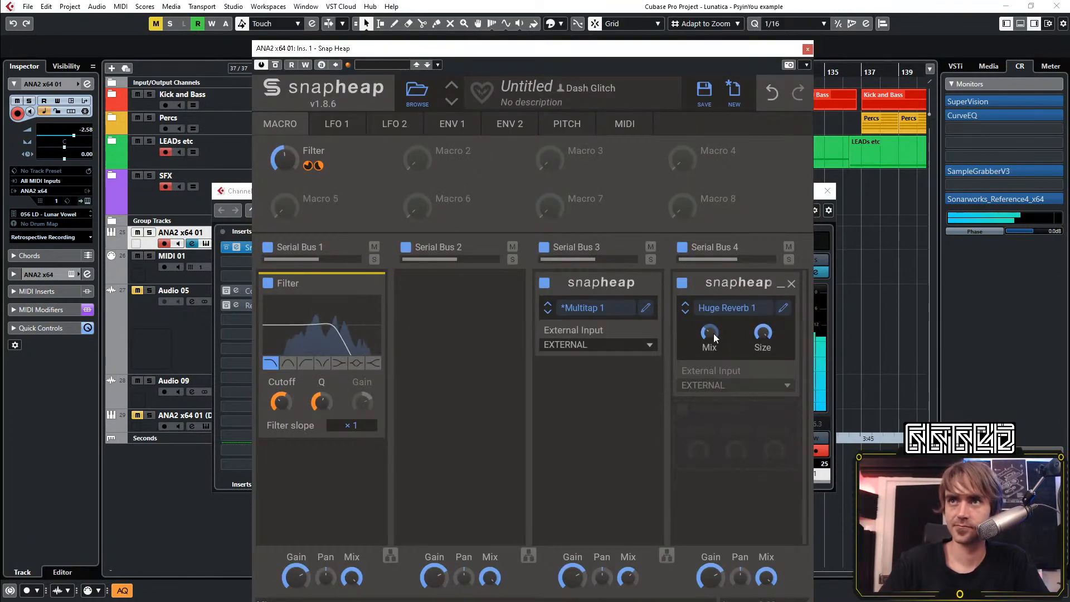
drag(761, 337, 761, 349)
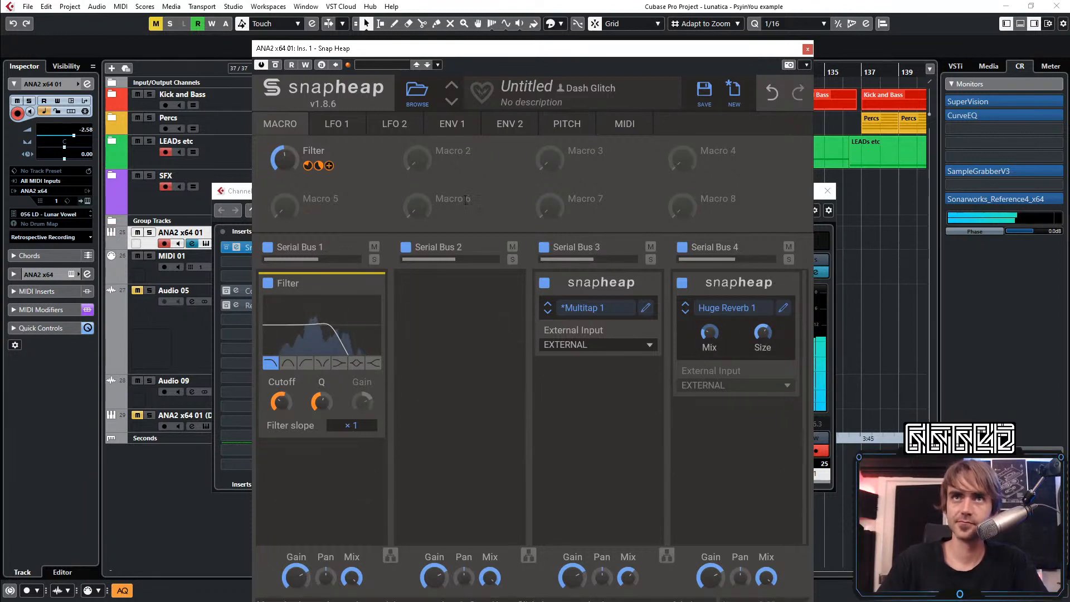
Lower Serial Bus 4's mix and record a Filter macro sweep upward from zero as automation
drag(284, 160, 283, 173)
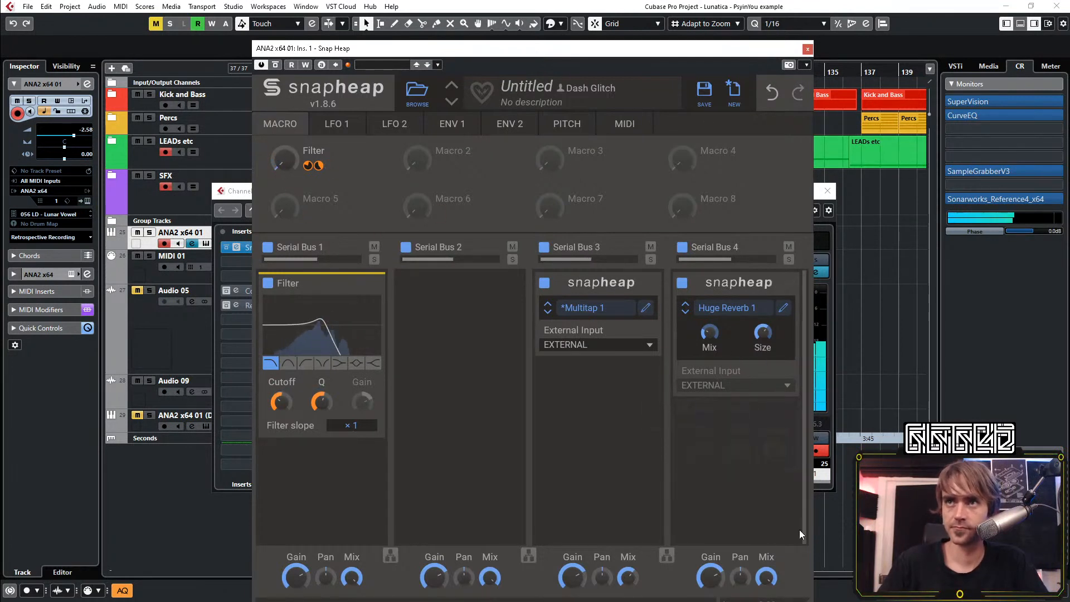
drag(767, 577, 767, 579)
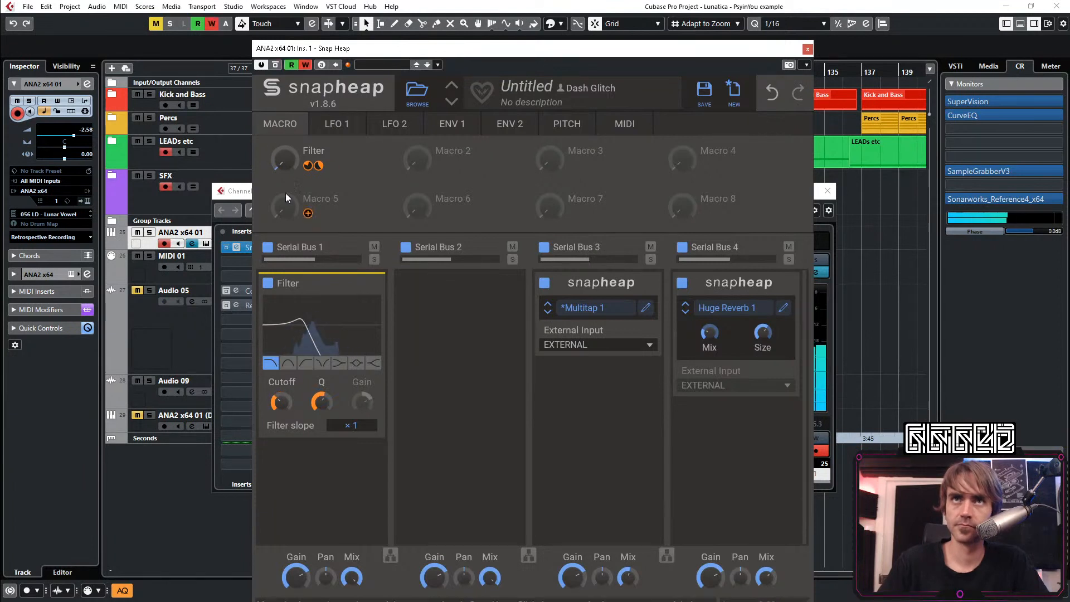
drag(284, 160, 284, 148)
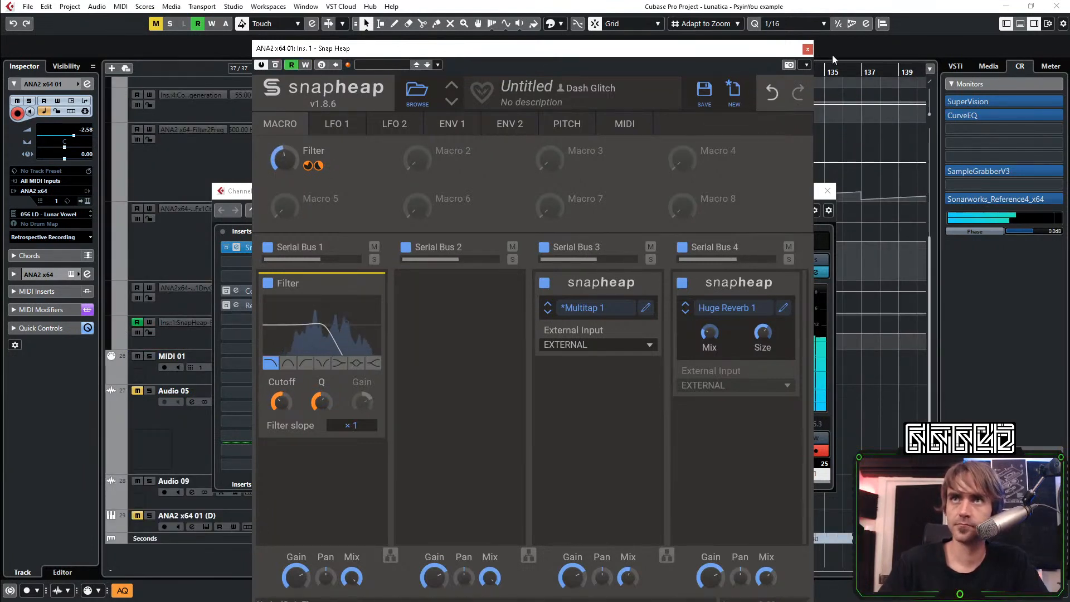
Modulate Envelope 1's decay with the Filter macro at 16% depth
click(449, 125)
click(280, 124)
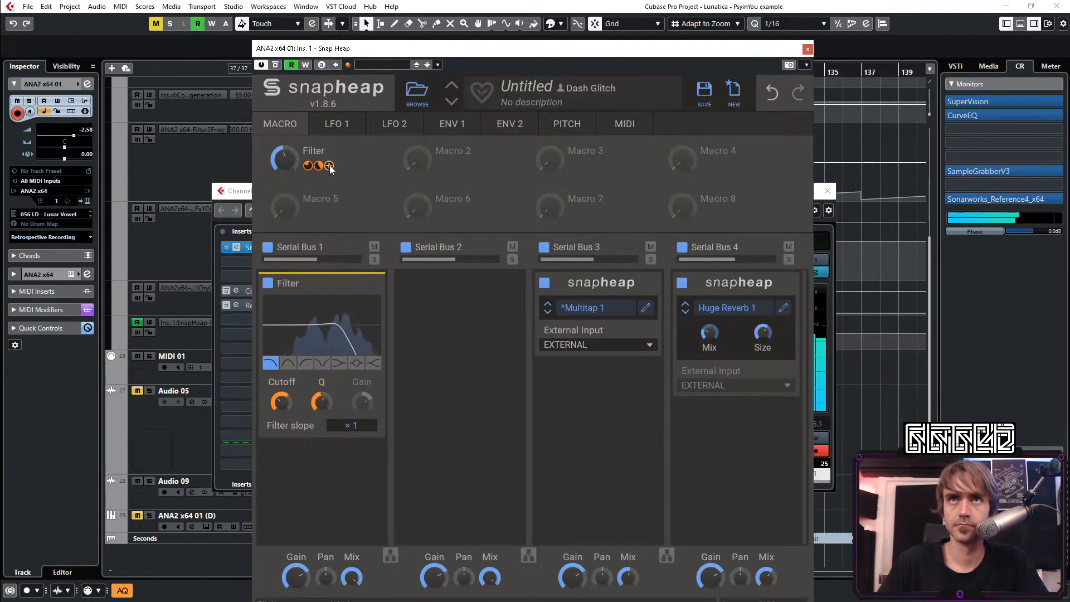
click(330, 166)
click(458, 123)
drag(305, 229, 305, 212)
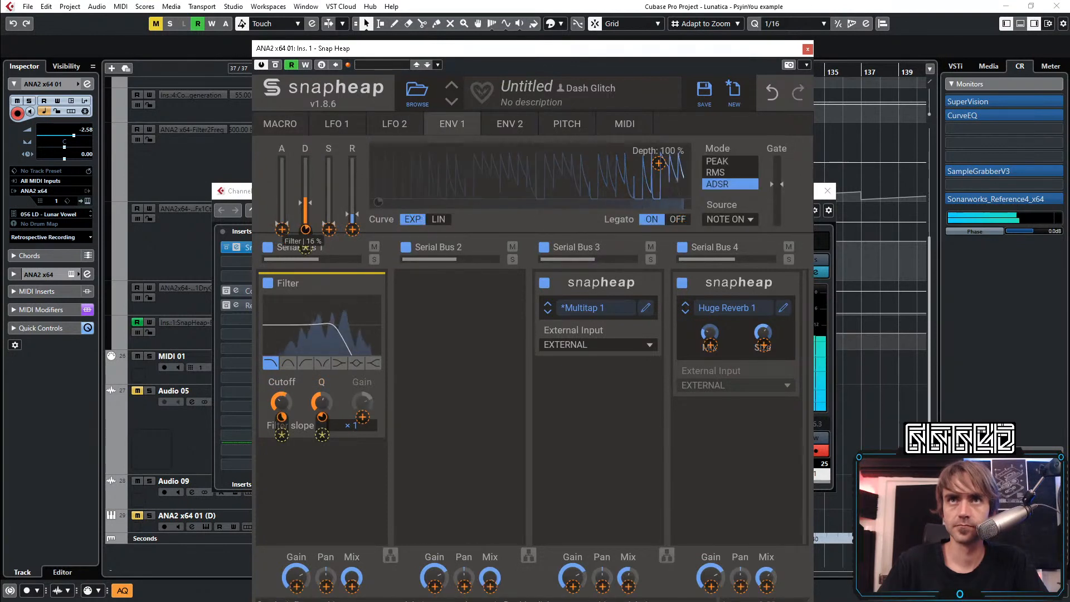
click(489, 383)
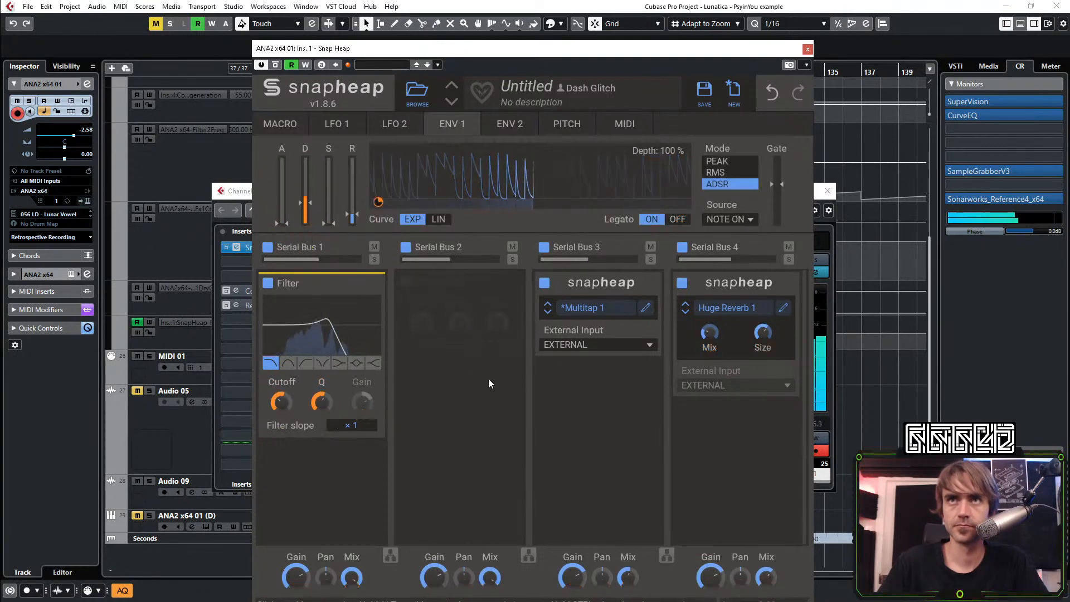
click(280, 123)
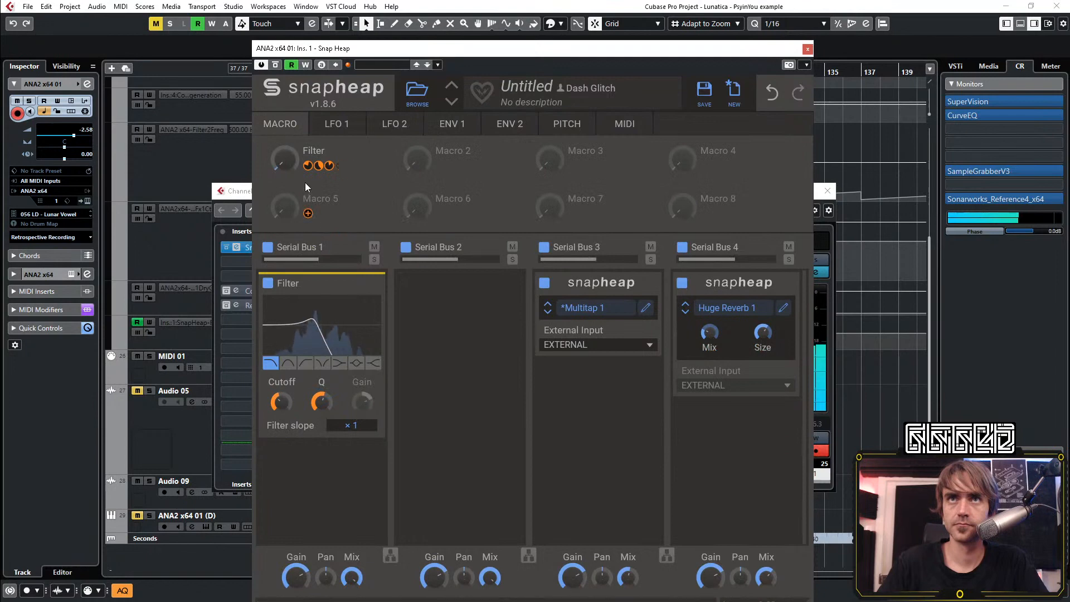
Reshape the Snap Heap Filter automation into one straight ramp from 0 at bar 113 to 100 at bar 129
click(807, 48)
click(826, 190)
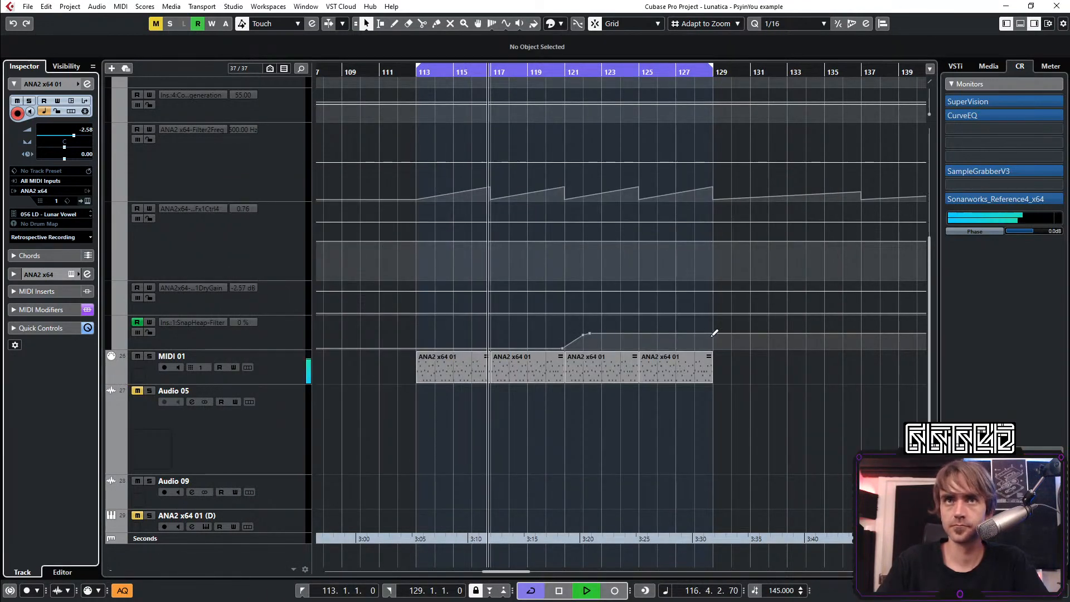
drag(692, 333, 713, 317)
click(425, 349)
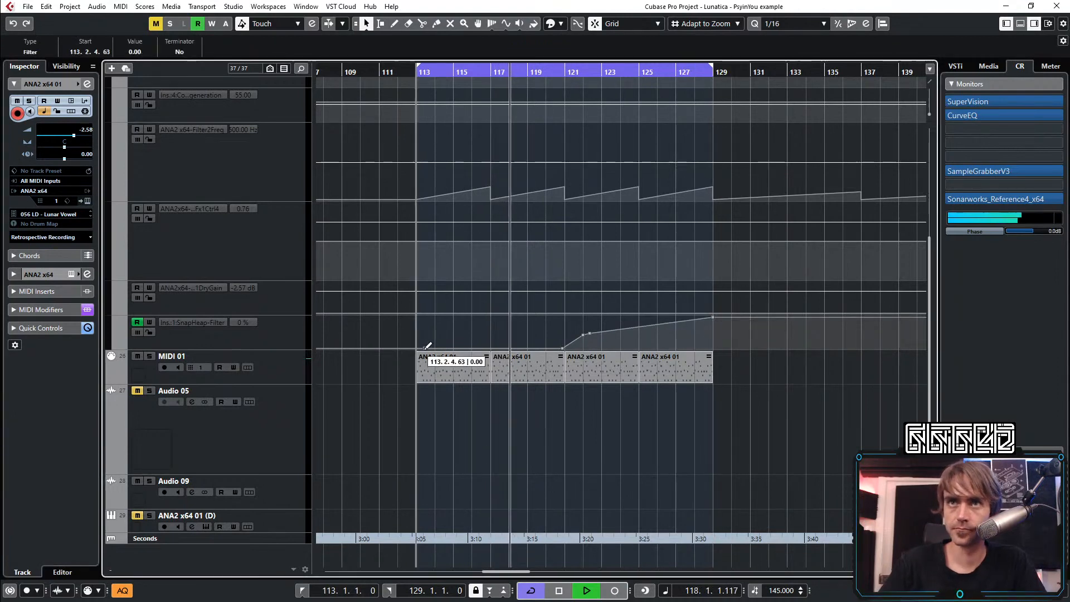
drag(561, 316, 594, 349)
key(Delete)
scroll(672, 443, up, 5)
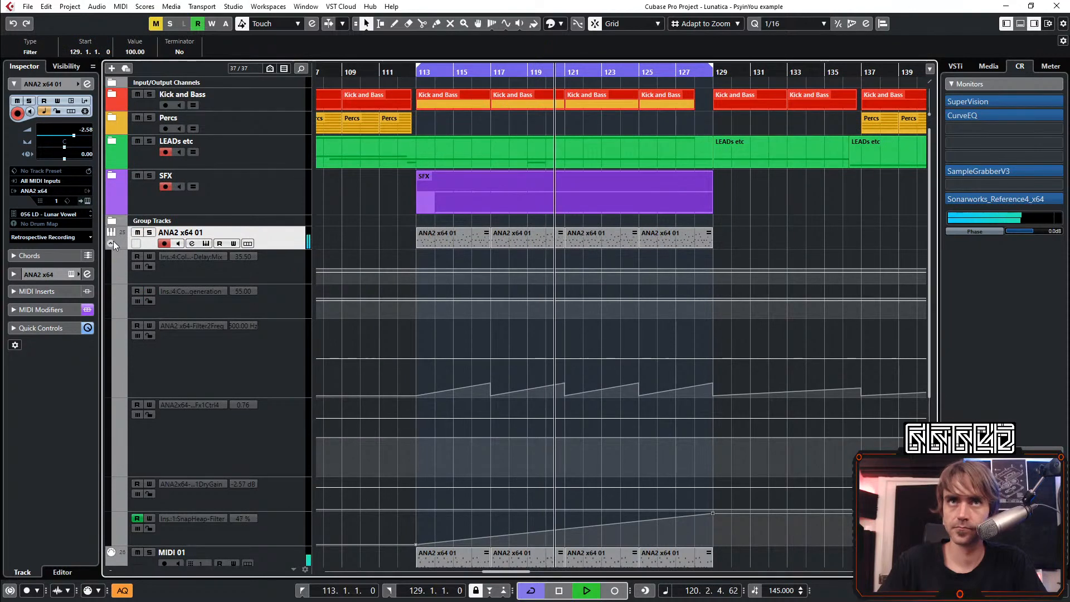
Repeat the ANA2 x64 01 and MIDI 01 events from bars 121–129 so they fill up to bar 145
click(112, 242)
scroll(718, 273, up, 4)
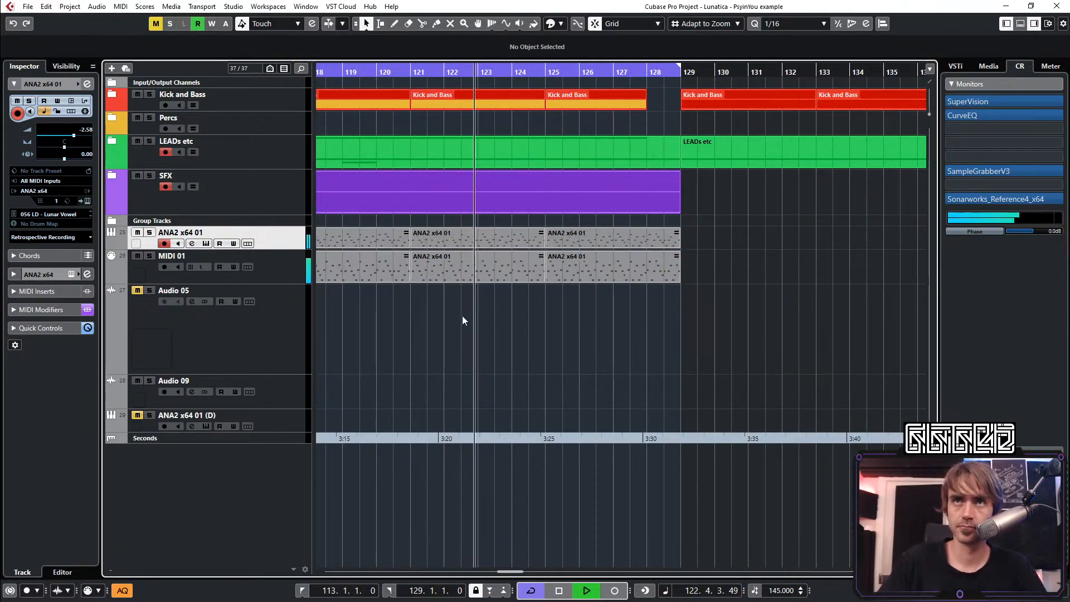
scroll(751, 295, down, 4)
drag(709, 319, 485, 234)
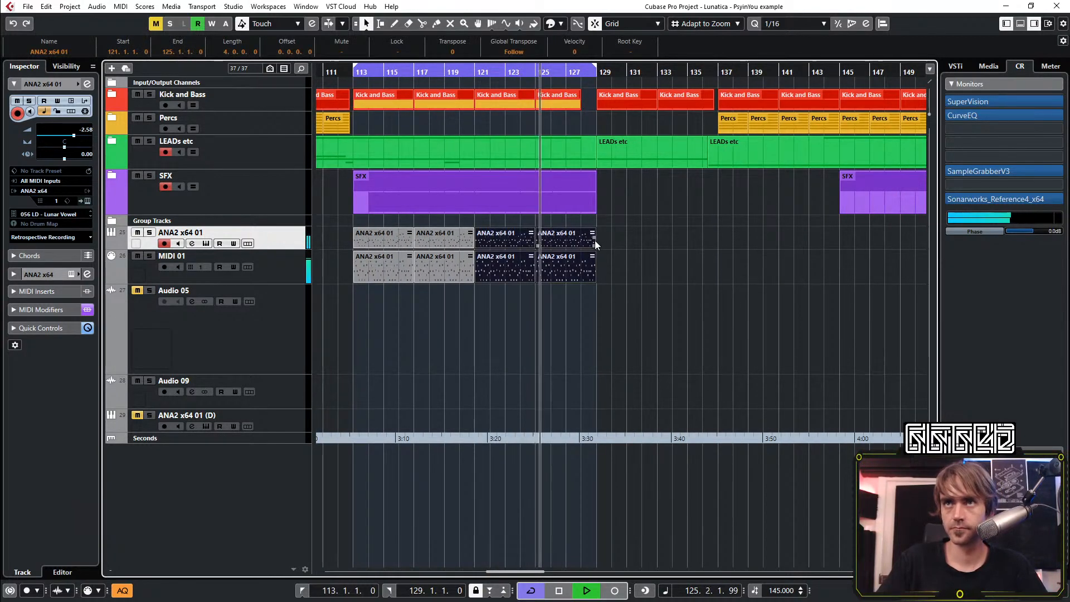
drag(594, 239, 752, 248)
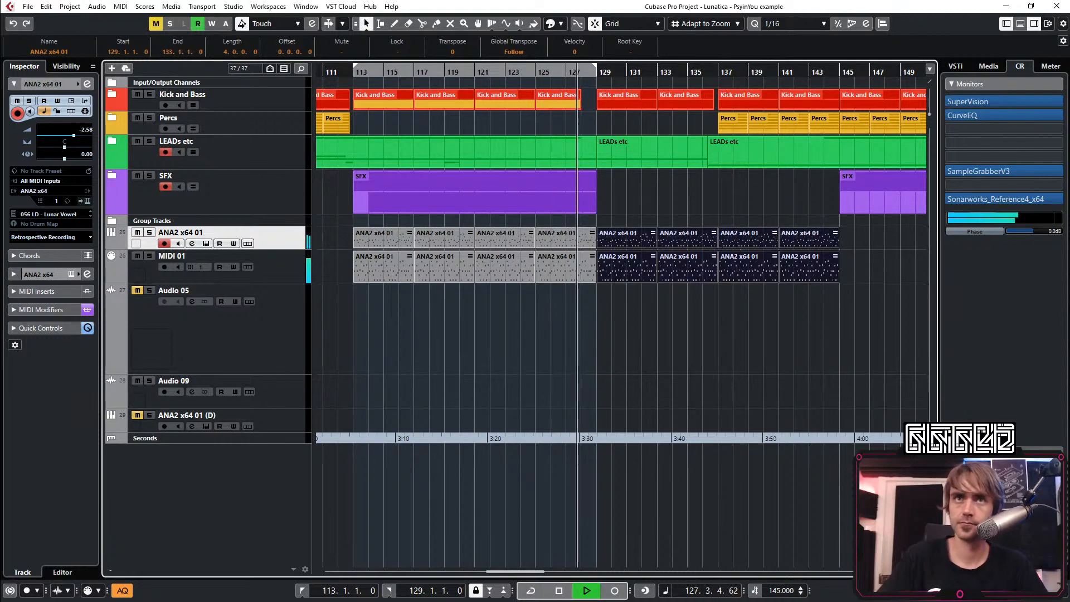
Draw a curved dip in the Snap Heap Filter automation down to zero at bar 128, rising back to full at bar 129
scroll(549, 283, up, 3)
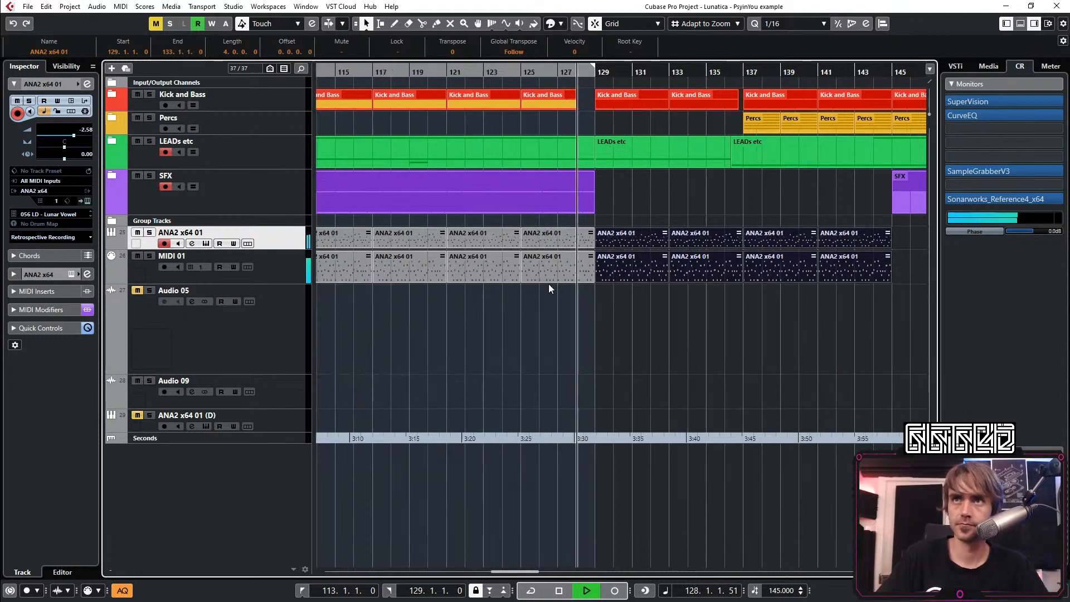
click(112, 243)
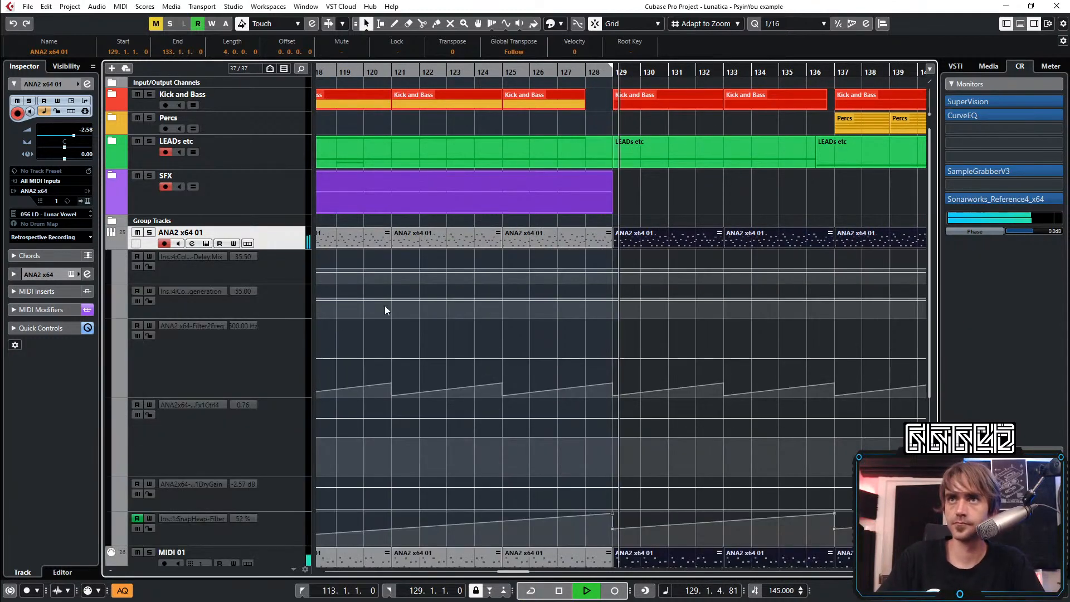
click(113, 244)
click(112, 244)
scroll(600, 315, down, 4)
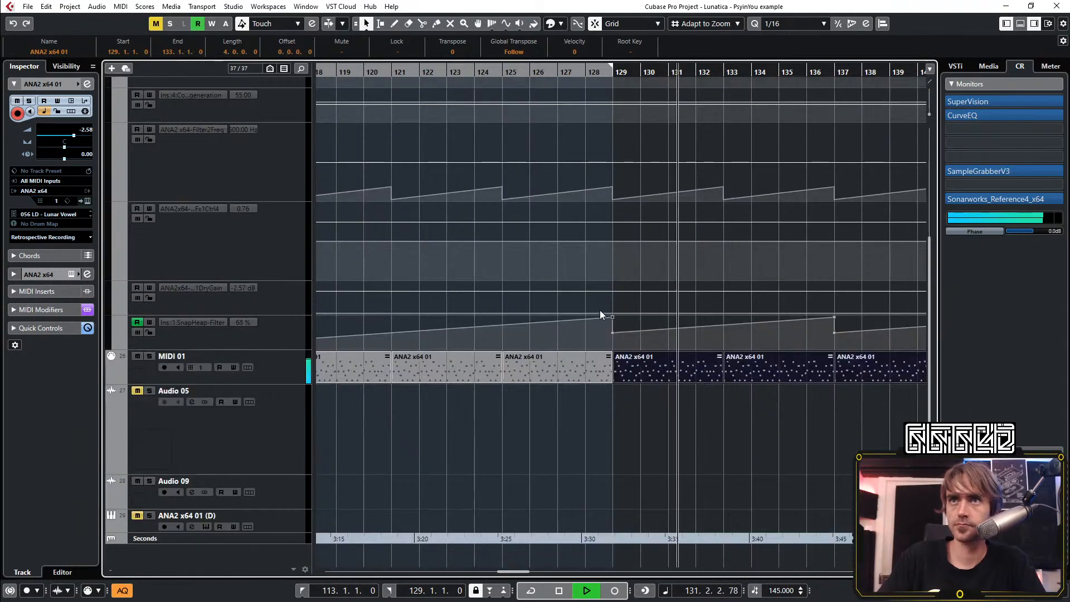
click(530, 73)
scroll(593, 314, up, 3)
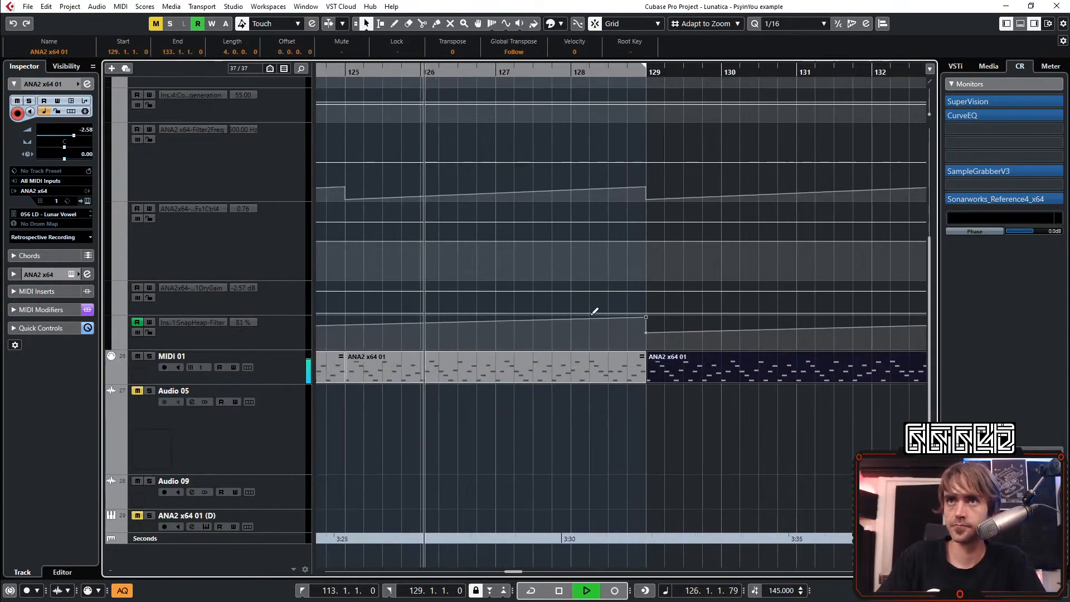
mouse_move(575, 312)
mouse_down()
mouse_move(555, 311)
mouse_move(574, 325)
mouse_move(570, 346)
mouse_up()
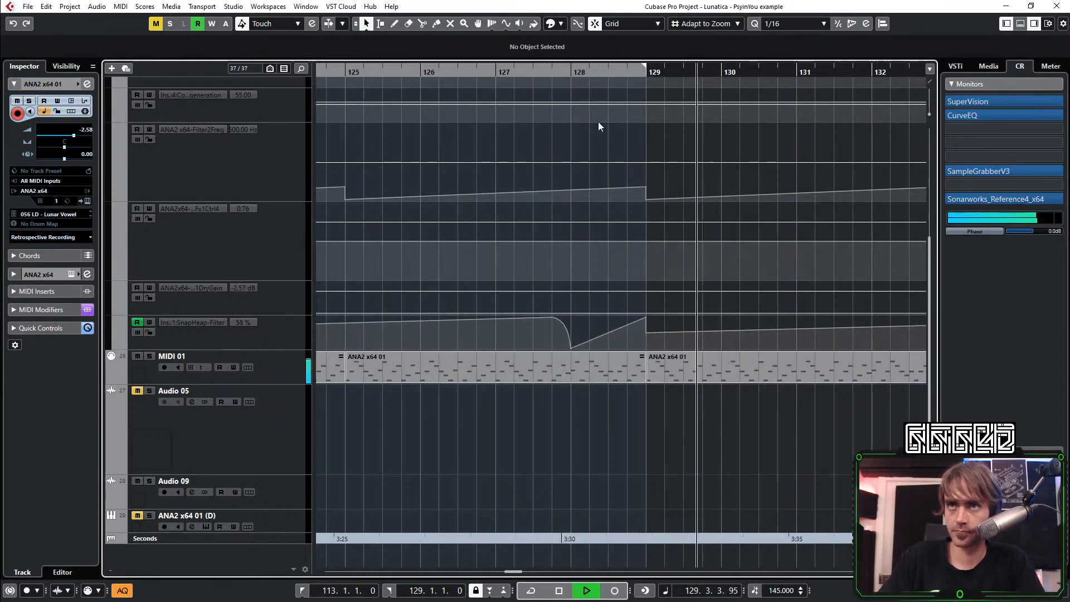
Redraw the Snap Heap Filter automation after bar 129 to fall to 0 at bar 130 and ramp to full at bar 145
click(441, 71)
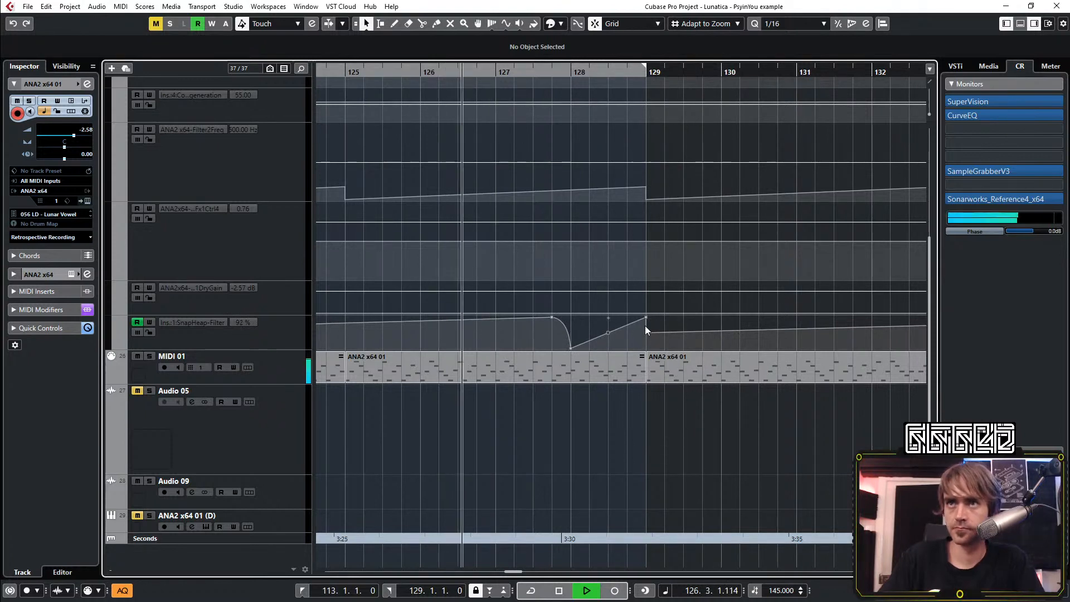
scroll(745, 349, down, 2)
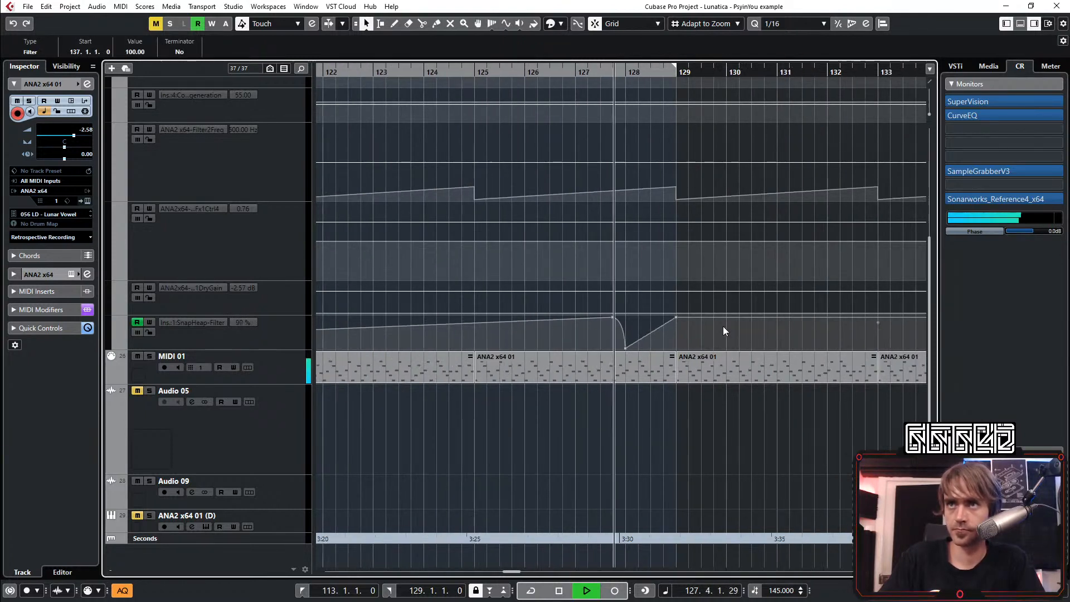
drag(725, 330, 728, 422)
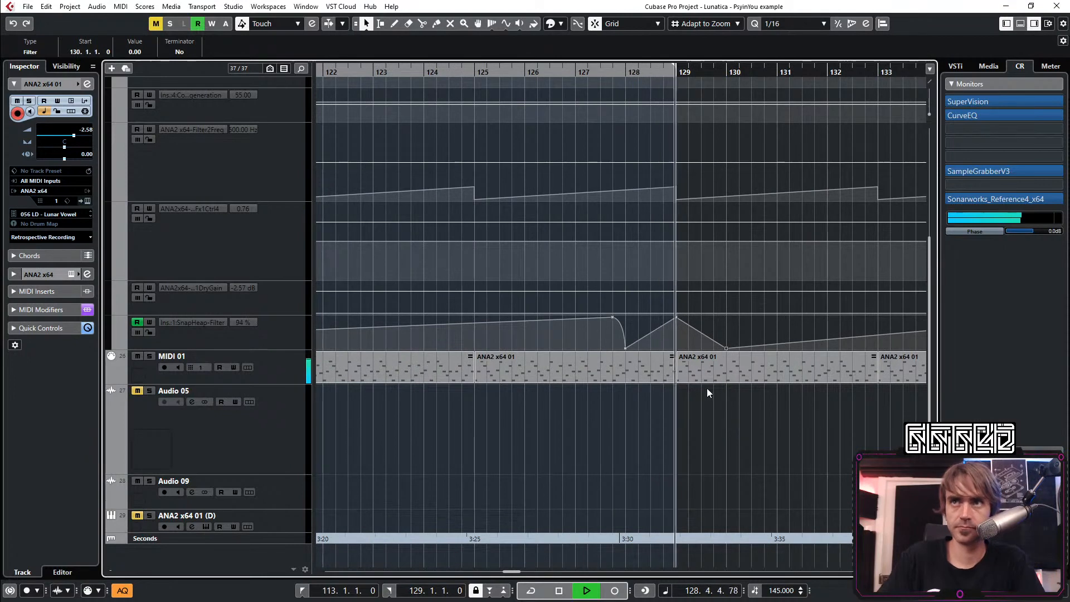
scroll(743, 384, down, 3)
scroll(724, 388, right, 3)
drag(697, 314, 728, 356)
key(Delete)
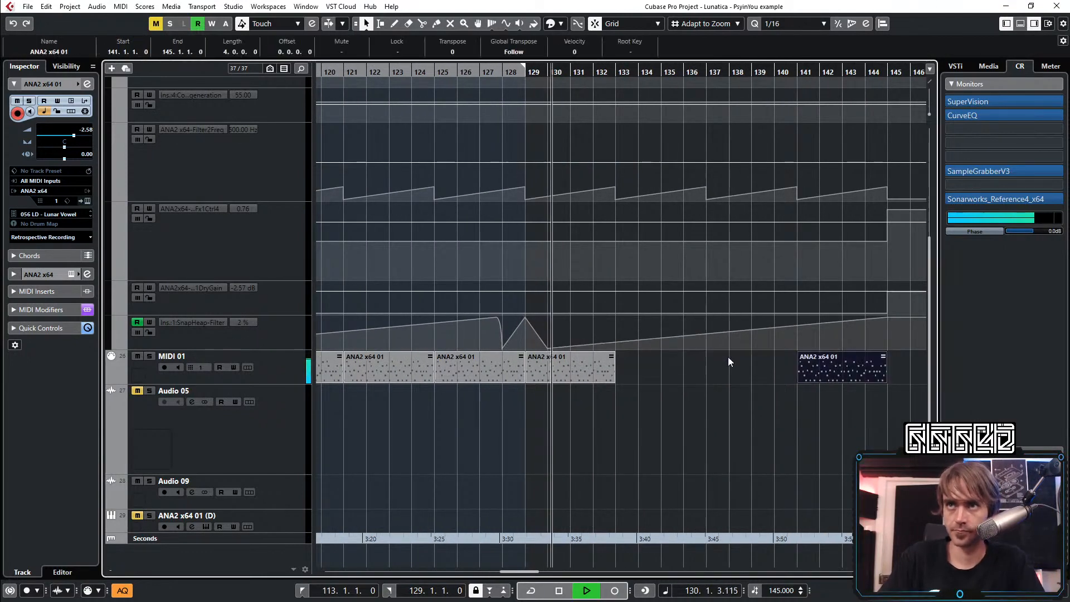
Restore the missing MIDI 01 events between bars 133 and 141, and clear any Snap Heap Filter points near bar 137
key(ctrl+z)
drag(690, 268, 736, 338)
key(Delete)
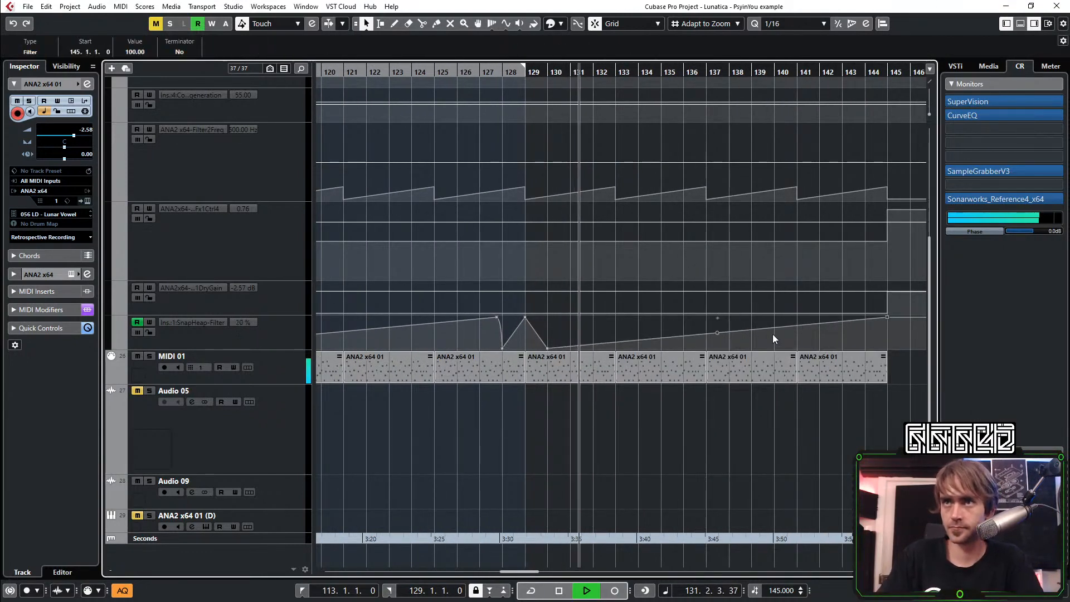
Play the arrangement from about bar 123 to check the Snap Heap Filter transition around bar 129
scroll(702, 333, down, 4)
scroll(550, 345, up, 3)
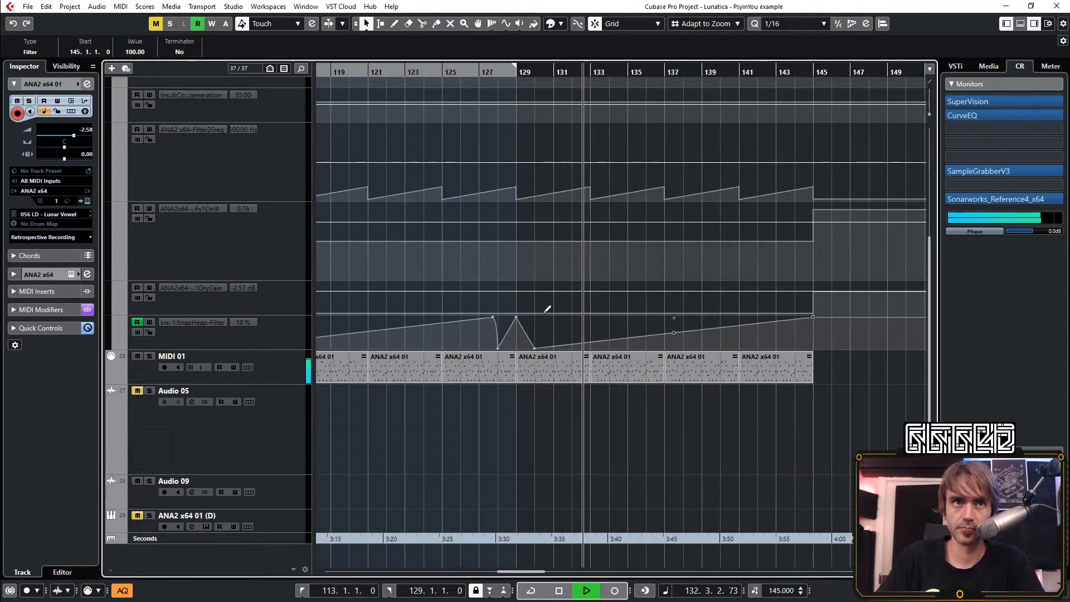
scroll(600, 301, up, 1)
scroll(574, 296, down, 2)
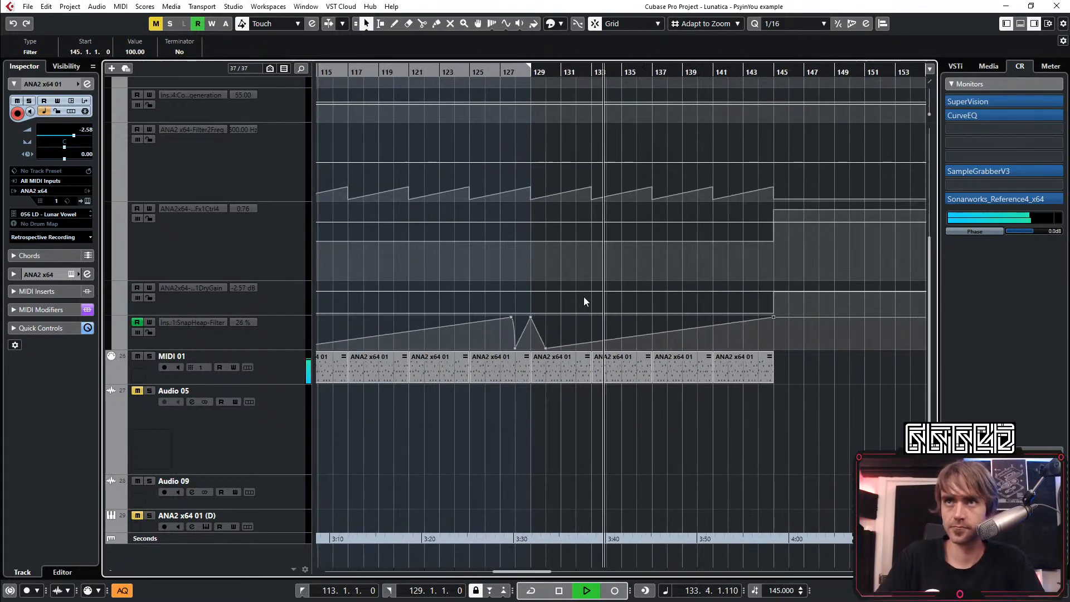
scroll(583, 302, up, 3)
click(458, 82)
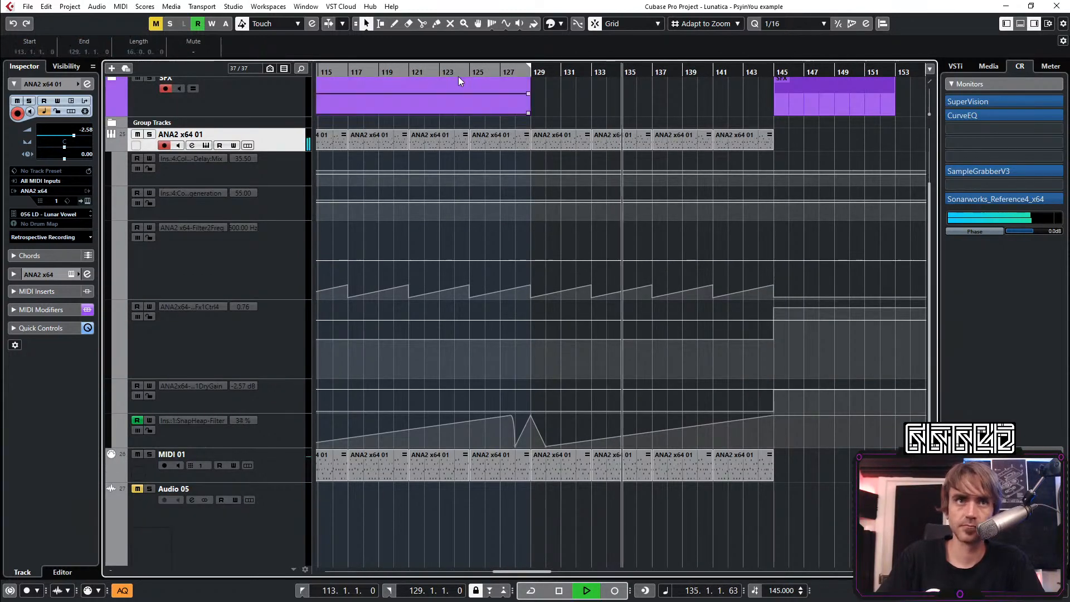
click(452, 72)
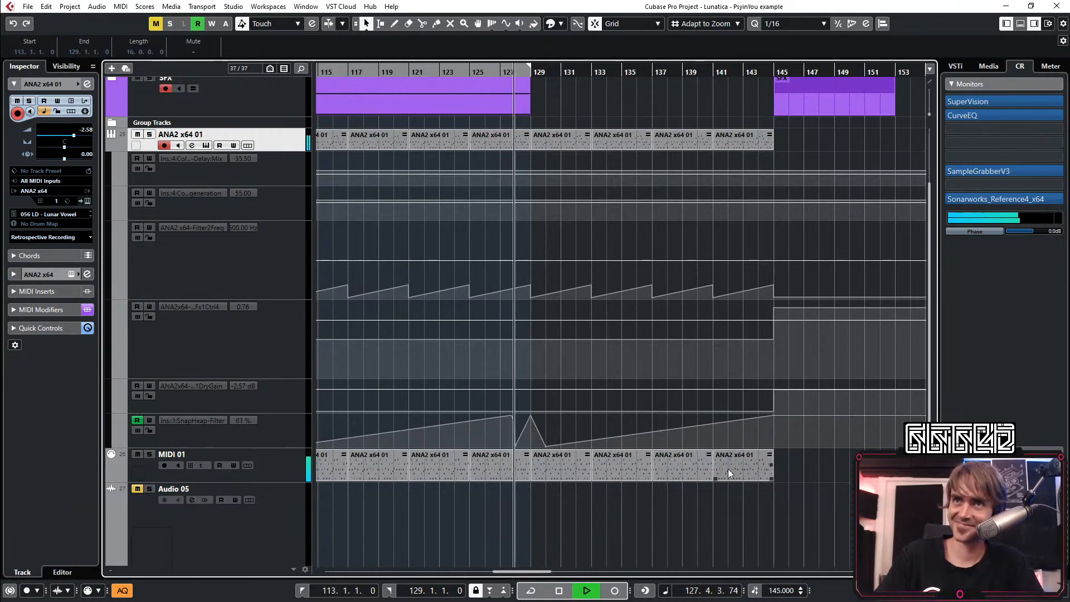
Duplicate the last four ANA2 x64 01 and MIDI 01 events so the copies fill bars 145 to 161
click(108, 144)
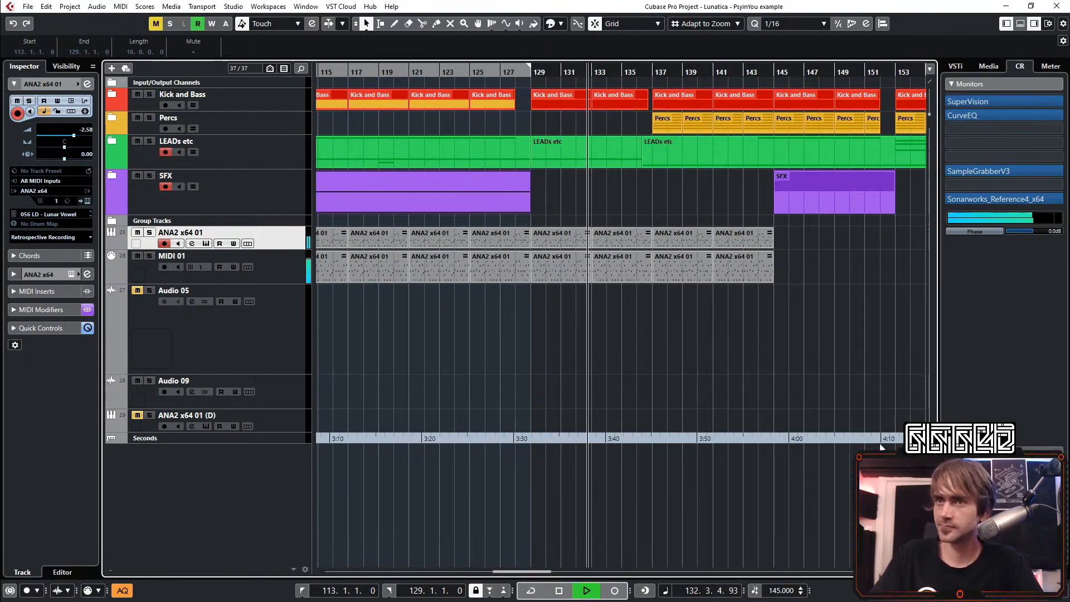
key(Left)
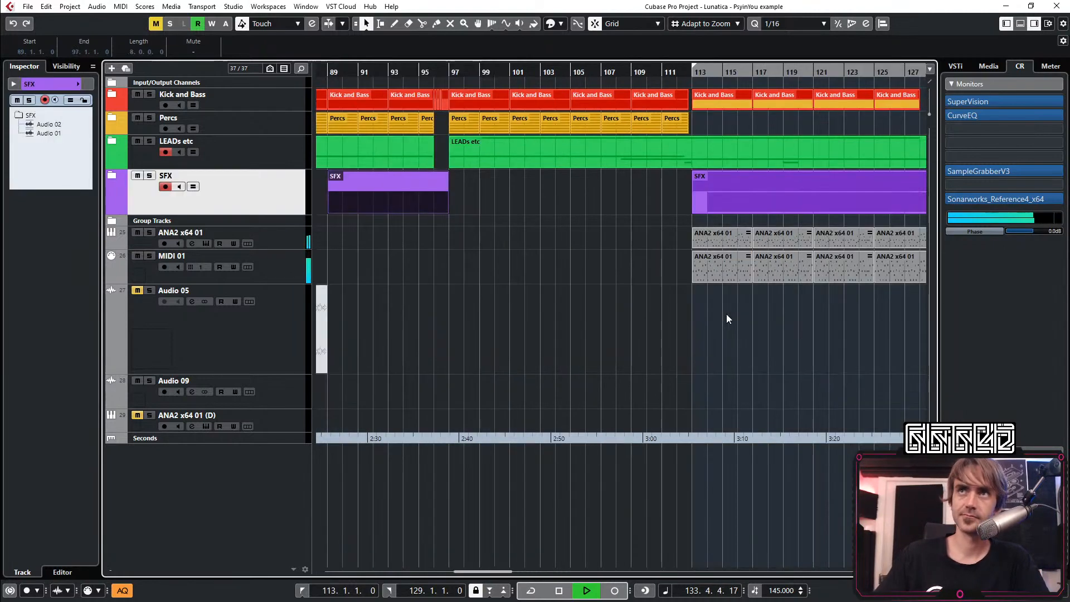
scroll(681, 312, down, 4)
scroll(649, 308, right, 1)
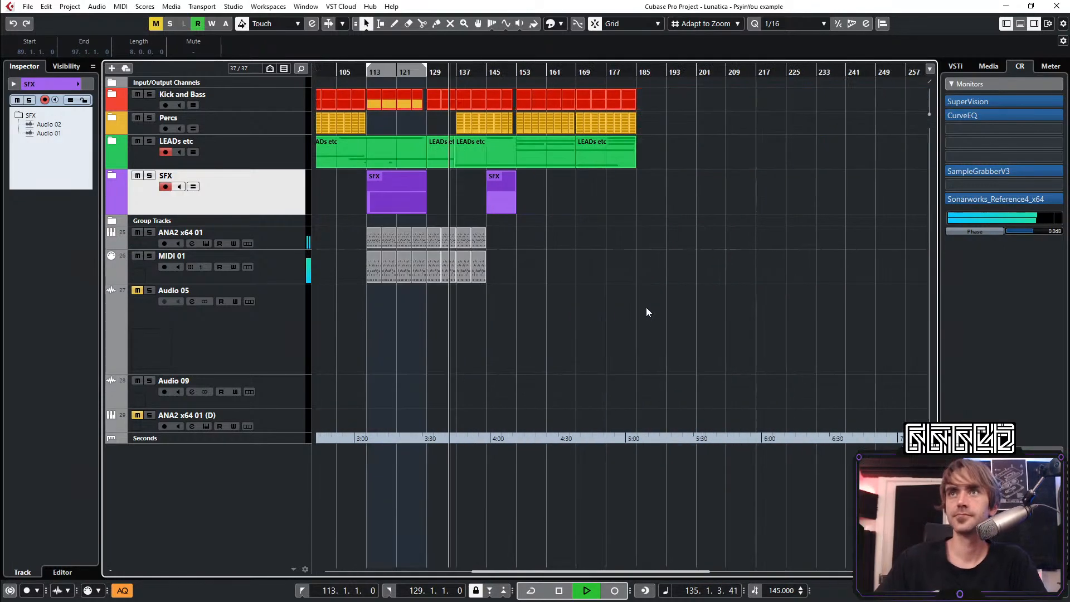
scroll(482, 319, up, 2)
scroll(475, 326, up, 3)
drag(671, 333, 458, 249)
key(ctrl+d)
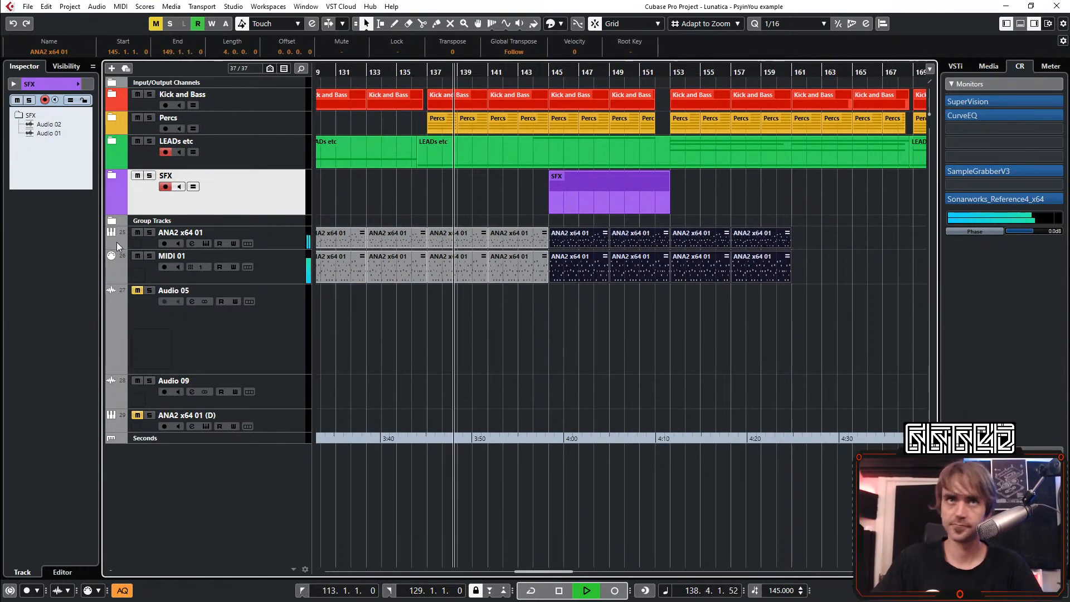
Reshape the Snap Heap Filter automation into one continuous ramp from 0 at bar 130 to 100 at bar 153
click(116, 242)
scroll(435, 359, down, 1)
scroll(500, 396, down, 2)
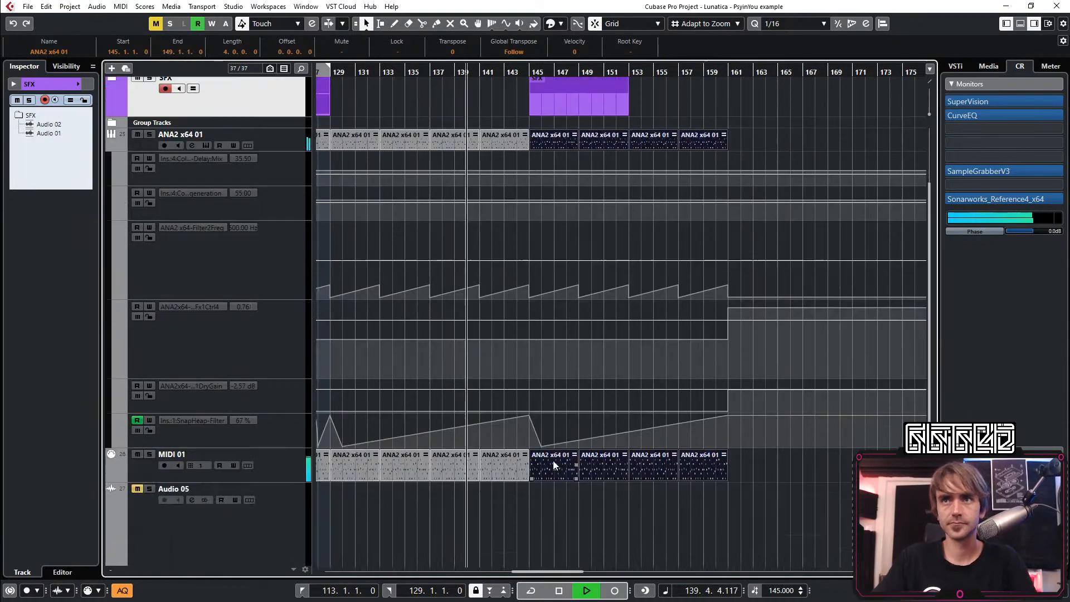
drag(617, 434, 635, 401)
drag(561, 399, 501, 447)
key(Delete)
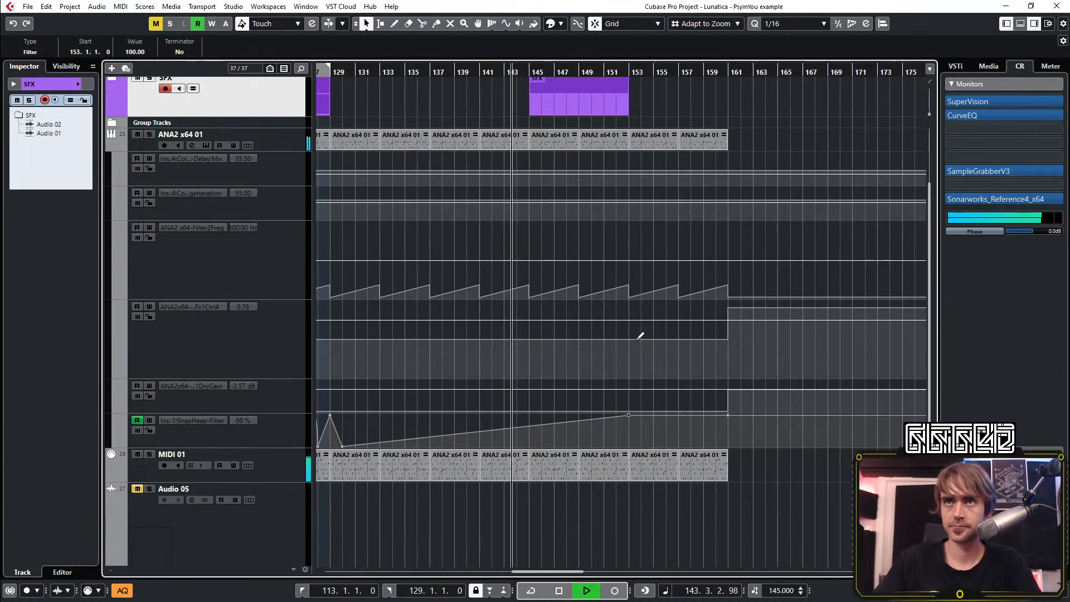
Draw a curved Snap Heap Filter dip from bar 151 to zero at bar 152, rising to full at bar 153, and collapse the lanes
scroll(636, 334, down, 1)
scroll(574, 312, up, 2)
scroll(557, 279, down, 4)
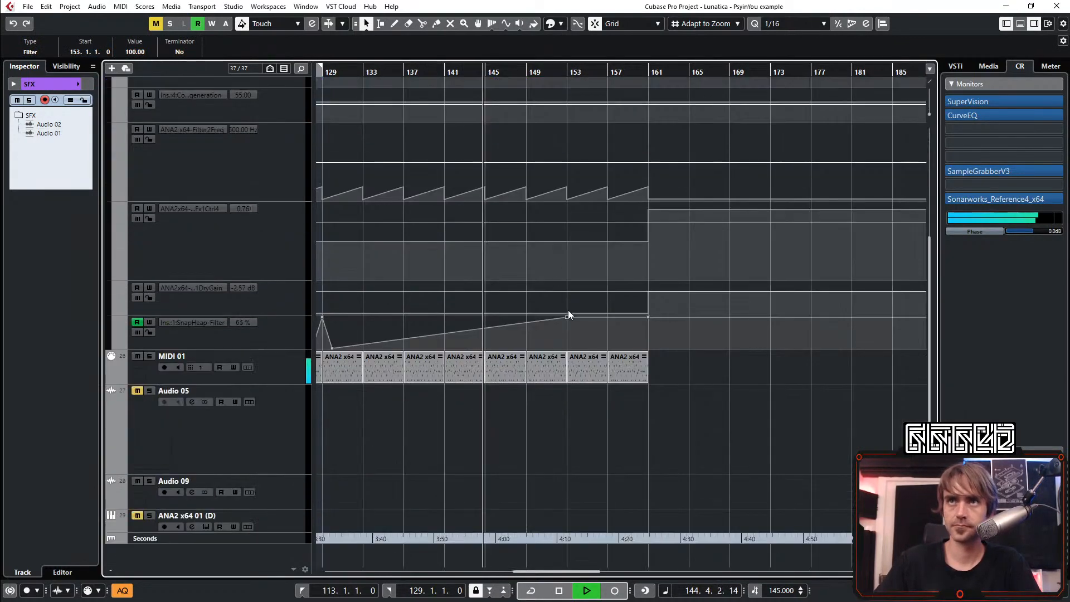
scroll(563, 335, up, 2)
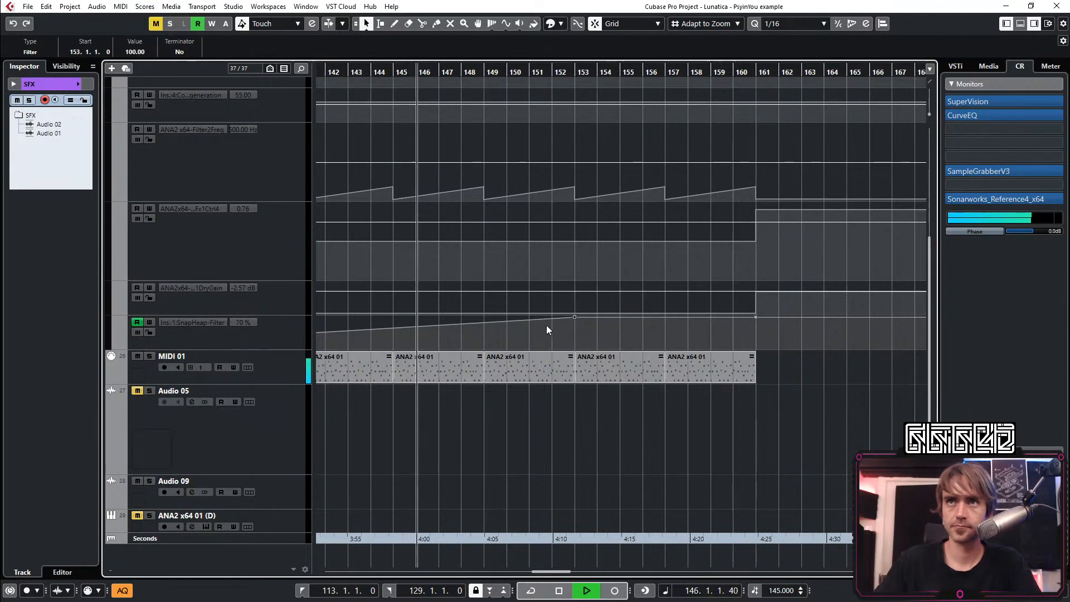
scroll(547, 326, up, 1)
click(521, 317)
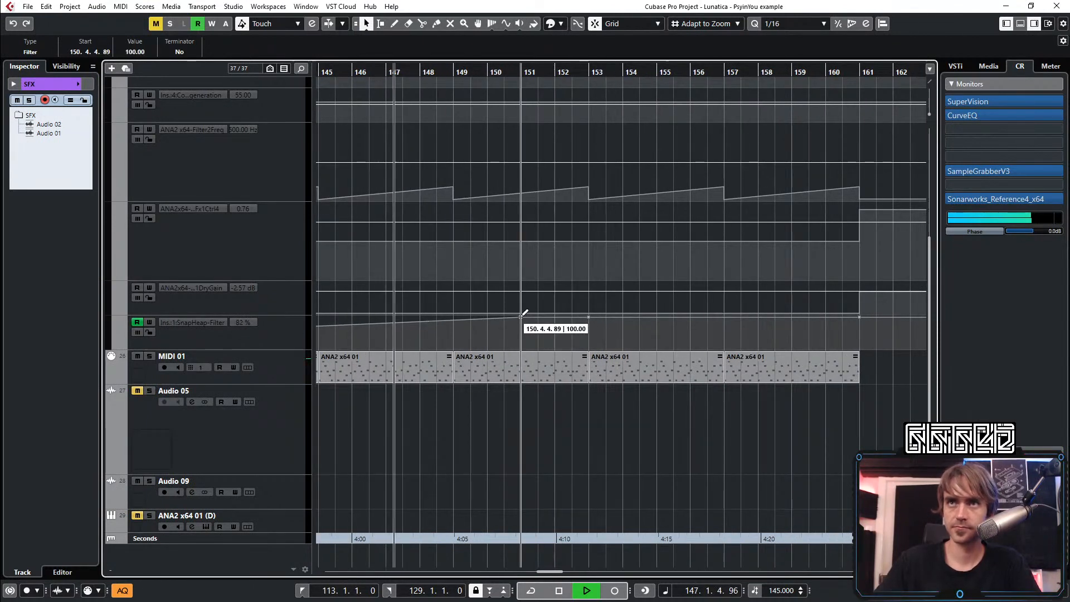
click(555, 319)
mouse_move(563, 319)
mouse_down()
mouse_move(555, 348)
mouse_move(550, 329)
mouse_up()
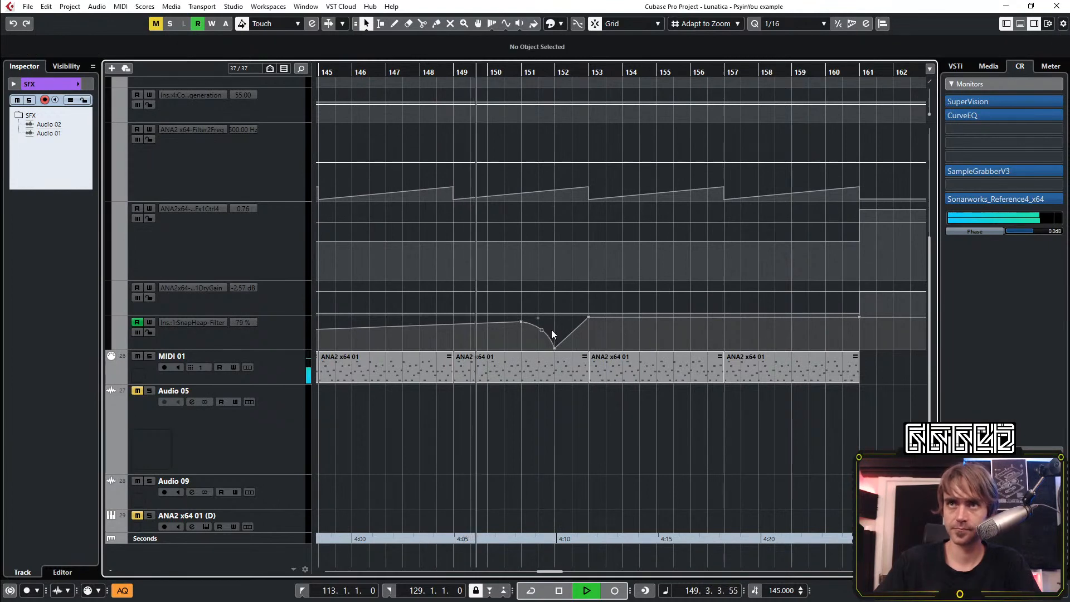
scroll(635, 428, down, 2)
scroll(520, 486, up, 3)
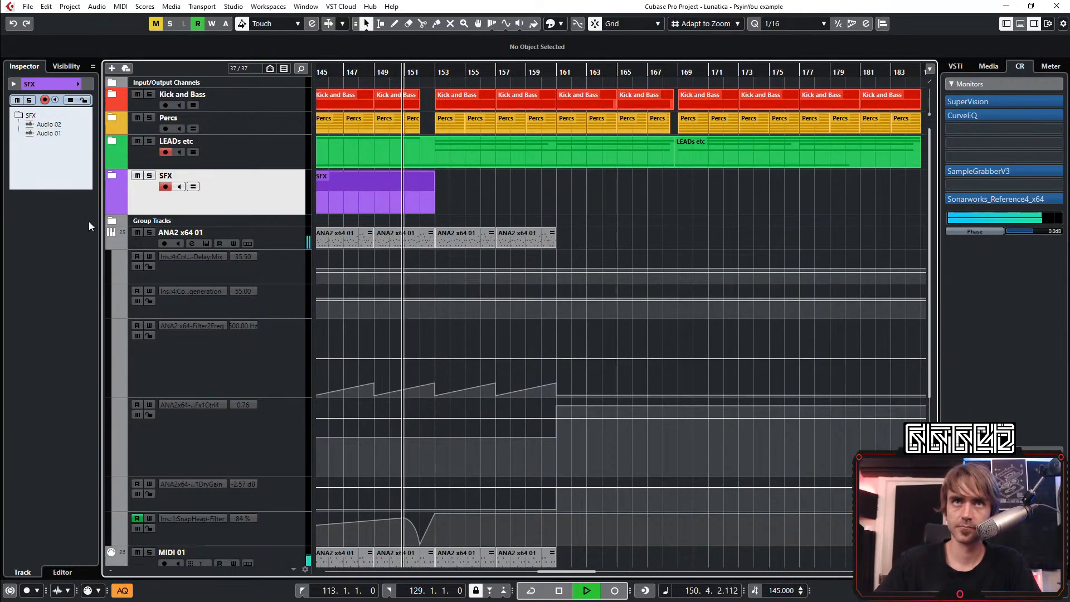
click(109, 241)
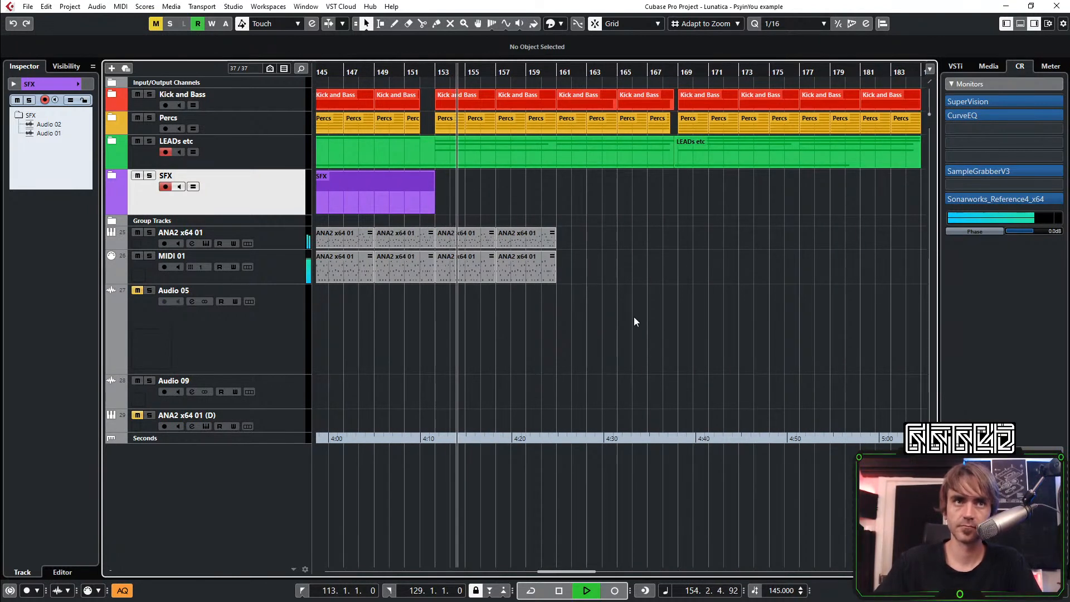
Play from bar 149 and mute the ANA2 x64 01 and MIDI 01 events between bars 153 and 161
click(376, 71)
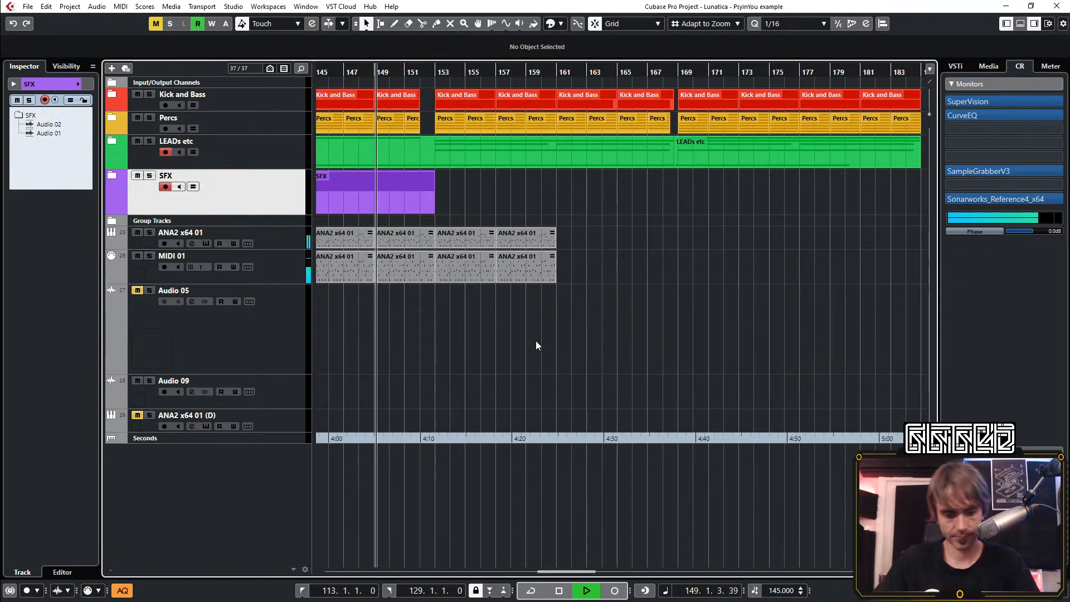
key(7)
drag(620, 367, 445, 218)
key(1)
key(ctrl+z)
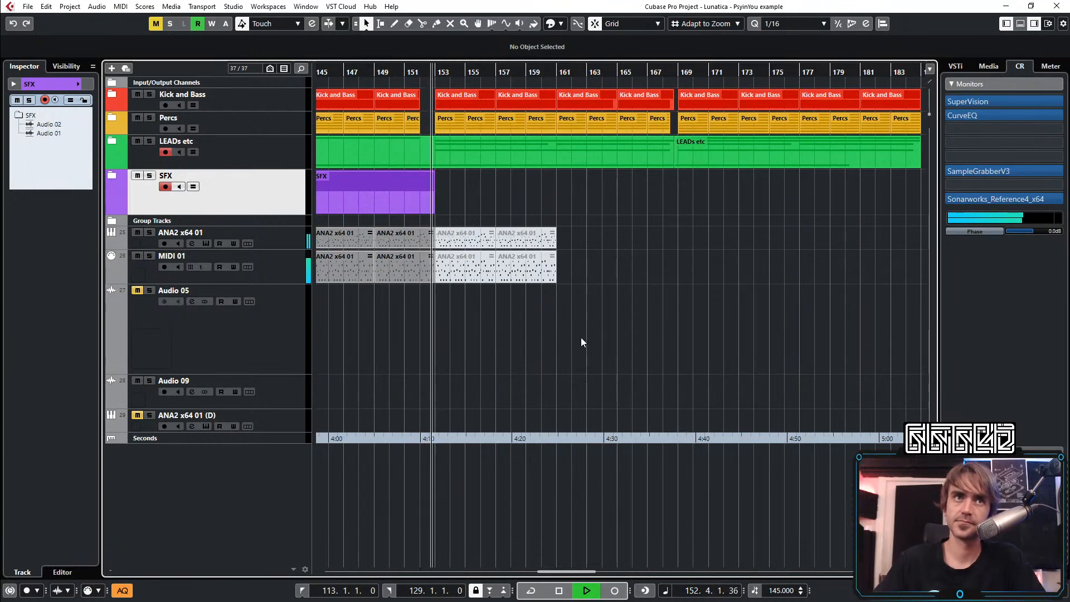
Play back the arrangement from about bar 137 to review the lead section
scroll(537, 308, down, 3)
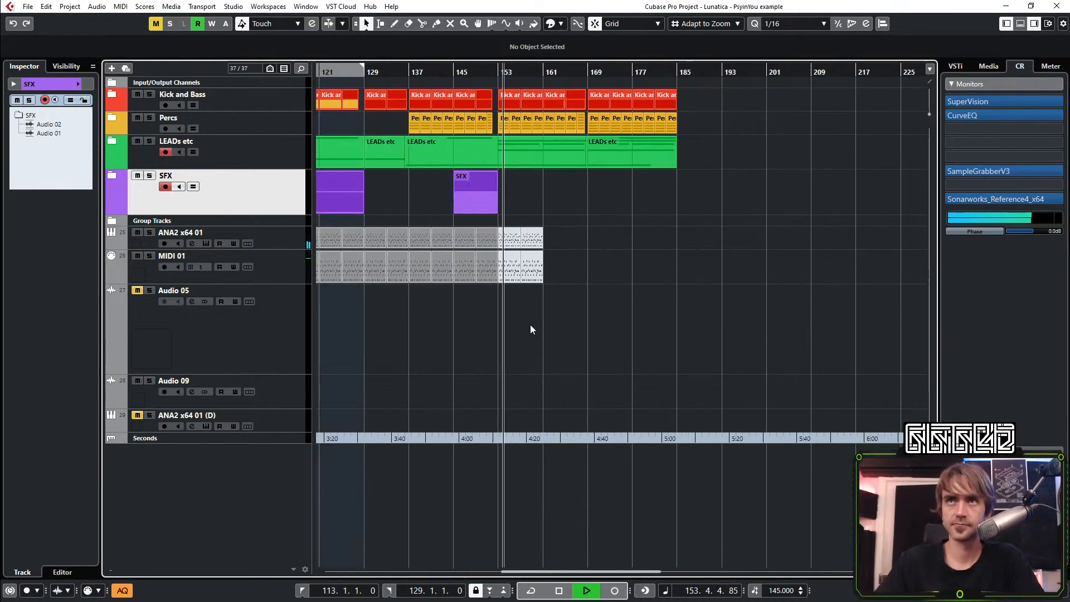
scroll(526, 325, right, 2)
scroll(529, 327, left, 3)
scroll(558, 324, up, 1)
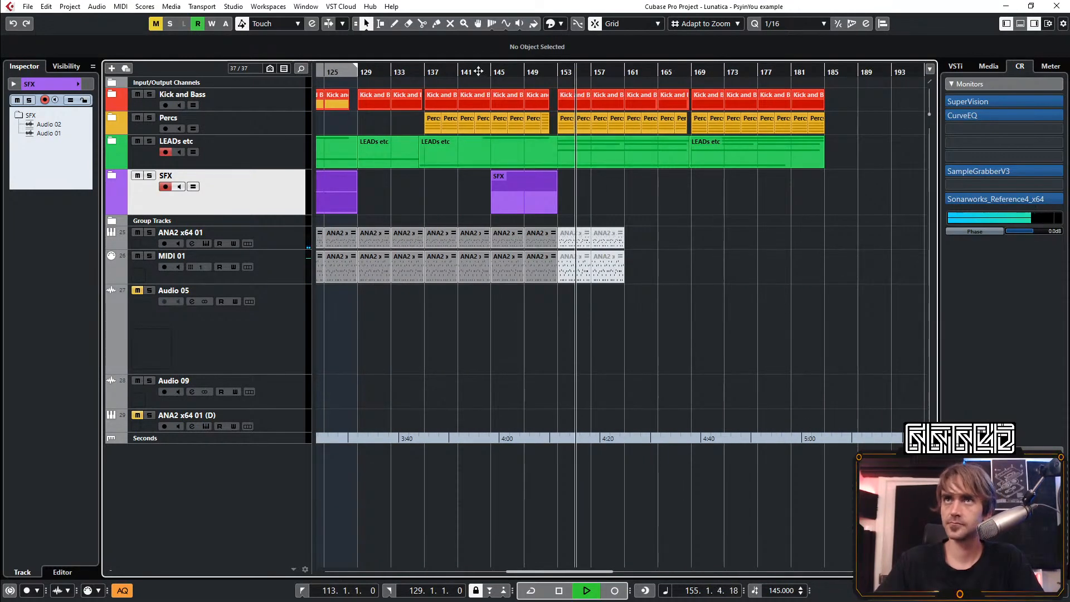
drag(453, 72, 427, 74)
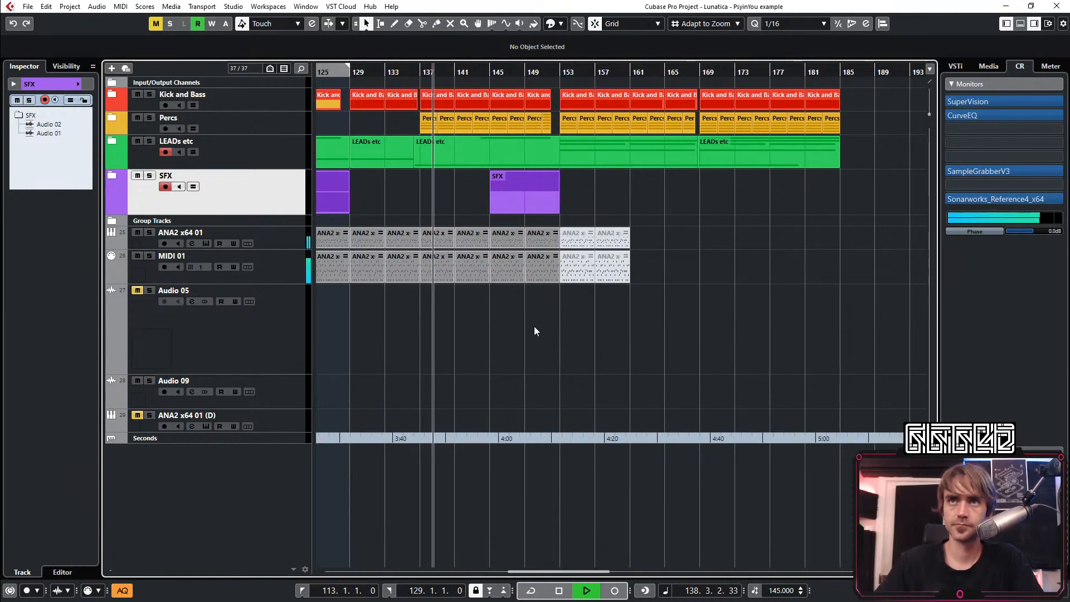
scroll(539, 324, down, 2)
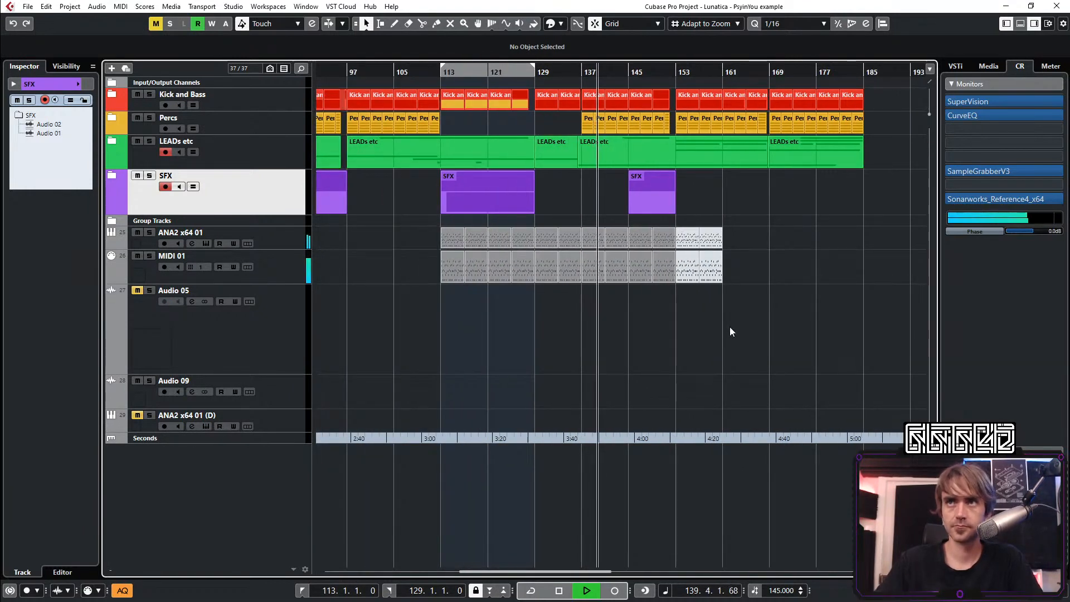
Add a Snap Heap Filter point at 0 on bar 157 between the full-value points at bars 153 and 161
scroll(697, 333, right, 2)
scroll(313, 293, up, 1)
click(111, 242)
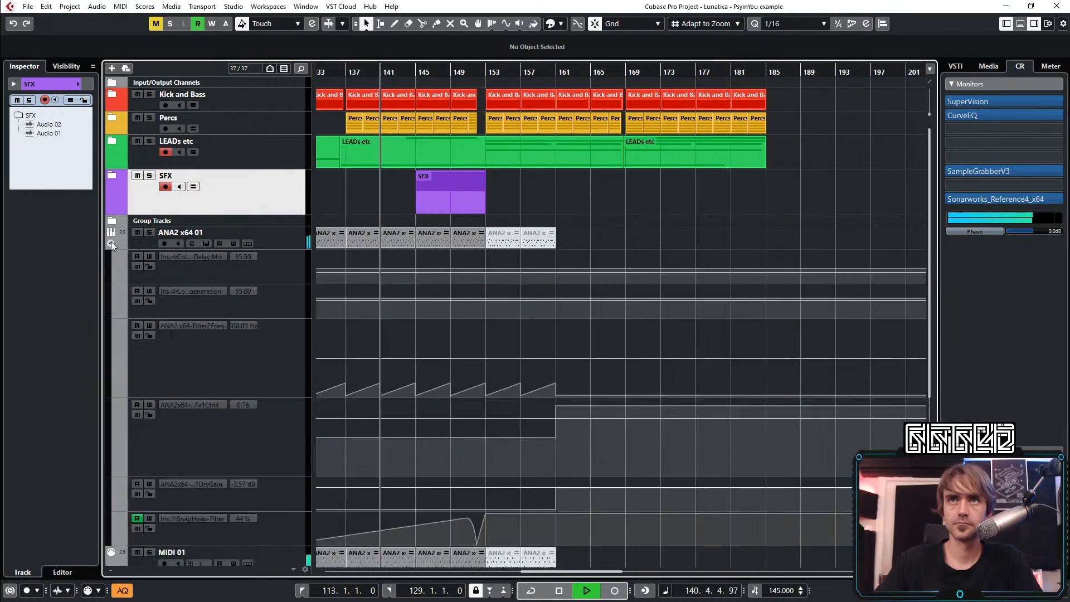
scroll(579, 390, down, 5)
scroll(535, 332, up, 3)
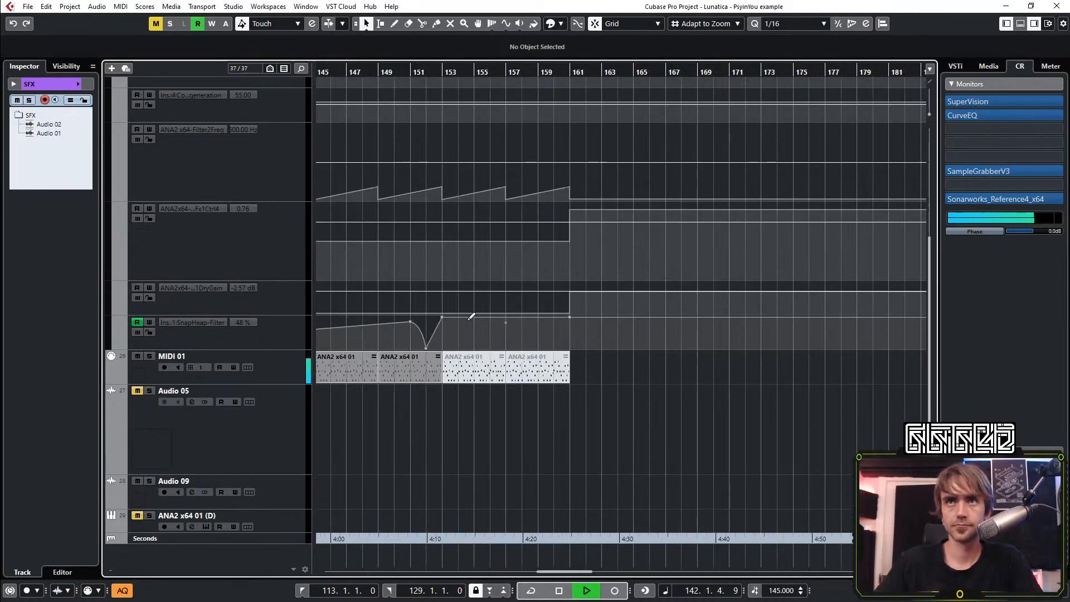
scroll(440, 322, up, 1)
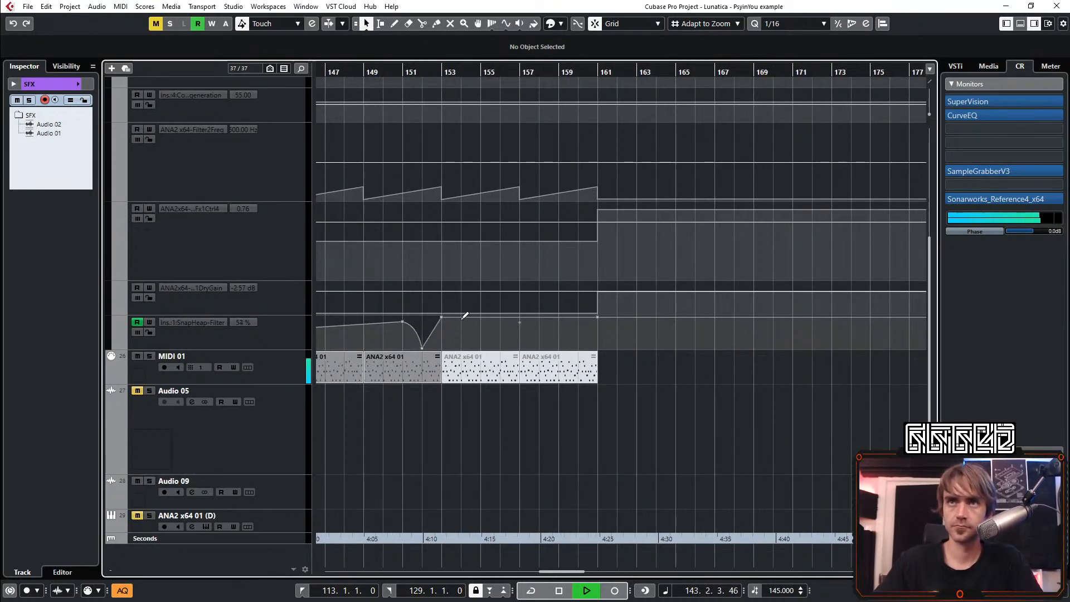
click(519, 347)
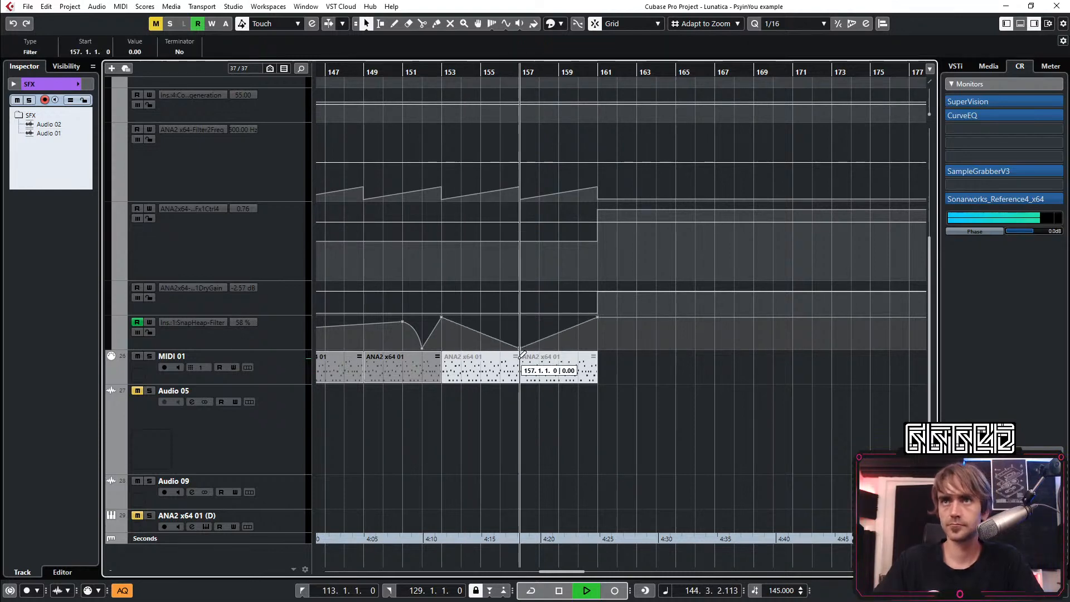
scroll(490, 344, up, 5)
click(109, 243)
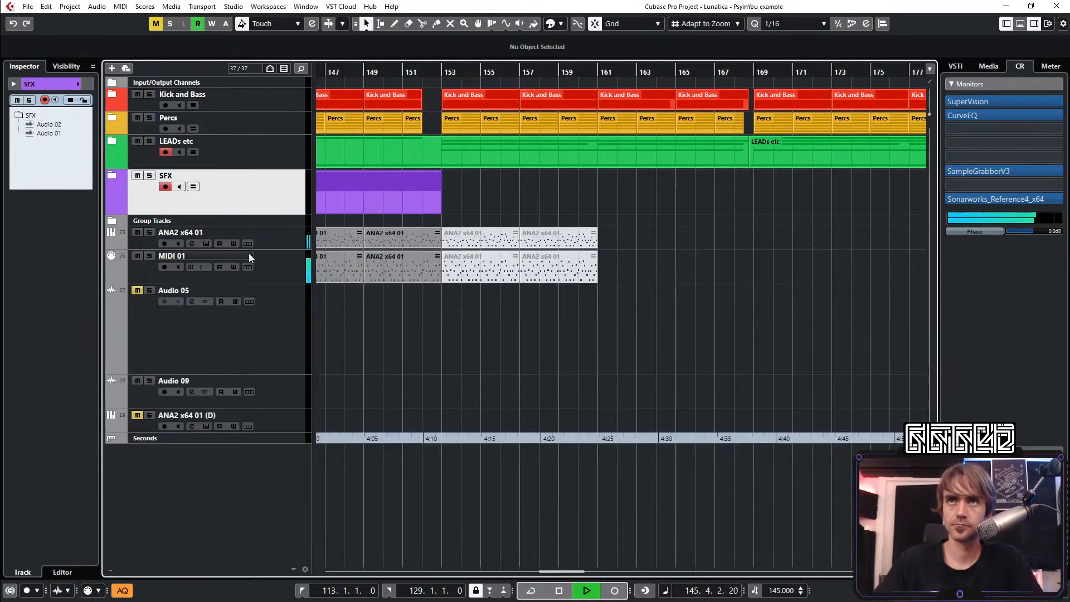
Unmute the ANA2 x64 01 and MIDI 01 events in bars 153–161 and repeat them up to bar 185
drag(688, 233, 477, 306)
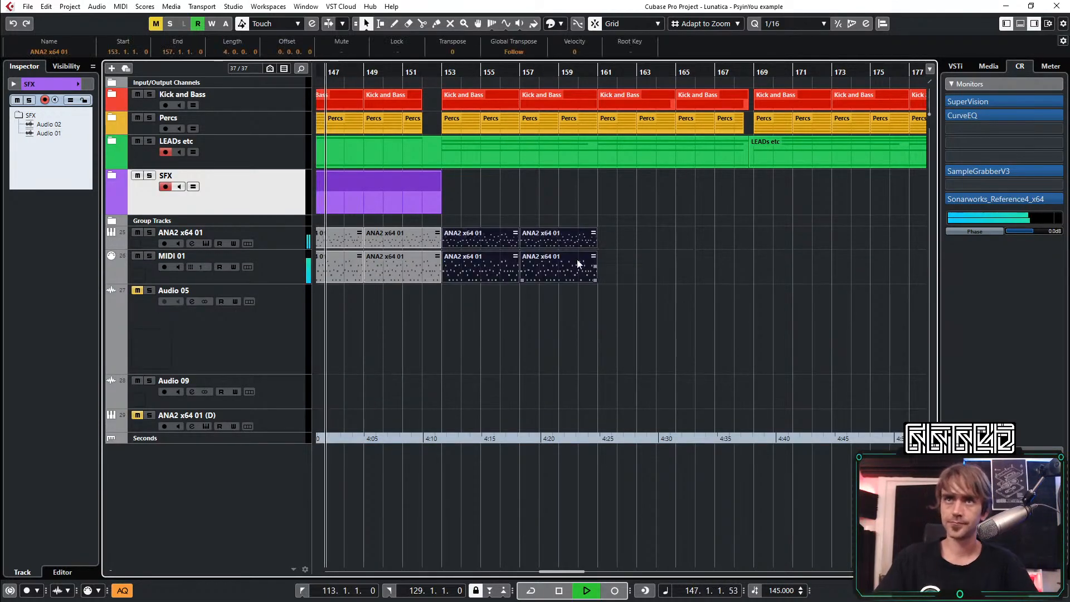
scroll(644, 230, down, 4)
drag(622, 245, 794, 263)
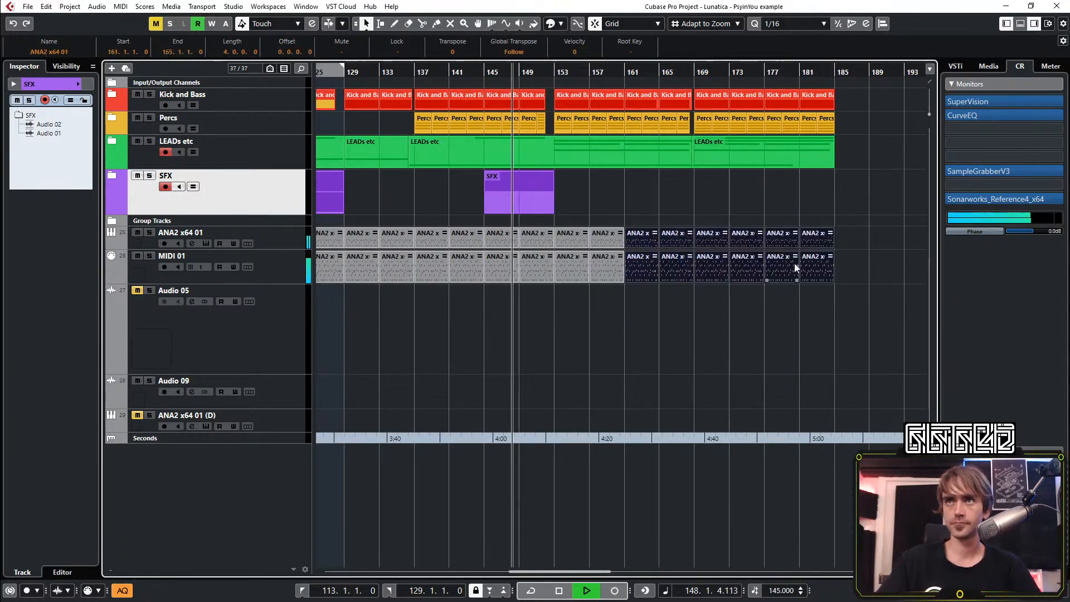
click(826, 357)
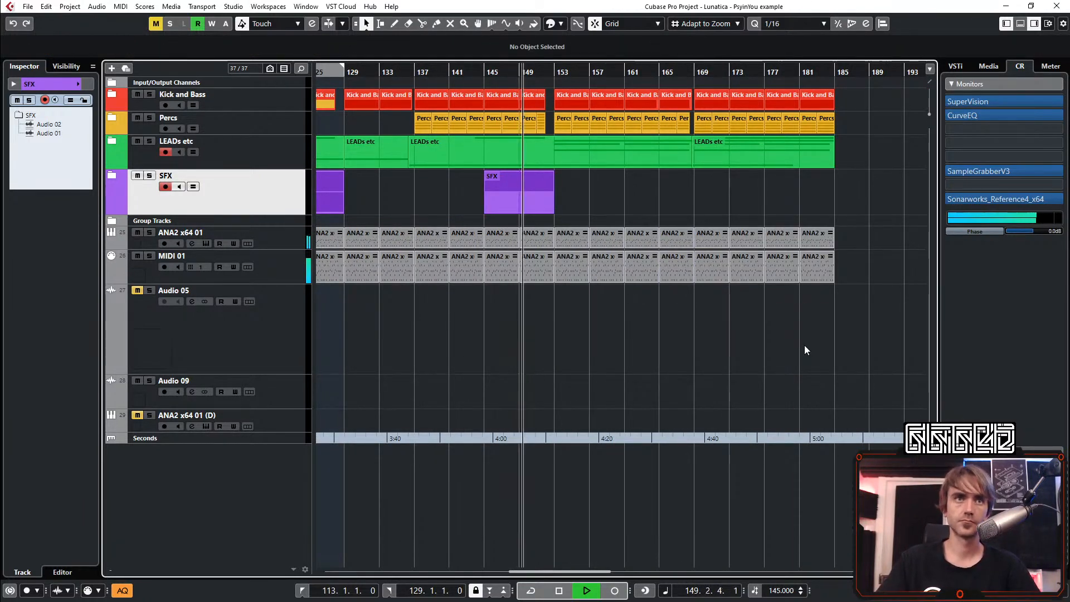
scroll(736, 326, down, 1)
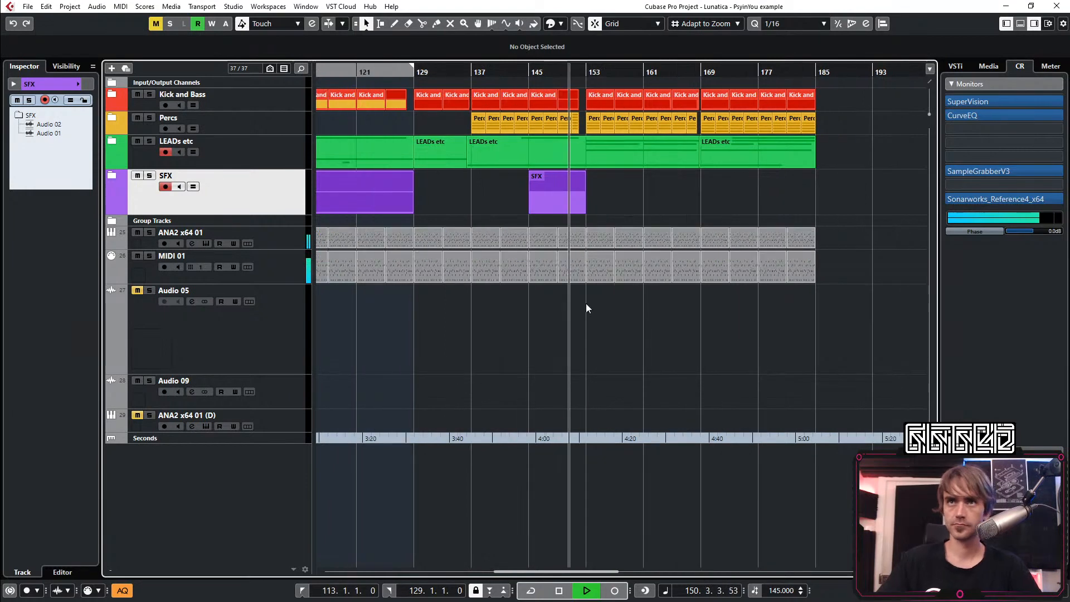
Enable the low-cut filter at 116.2 Hz in the ANA2 x64 01 channel's equalizer pre section
click(273, 237)
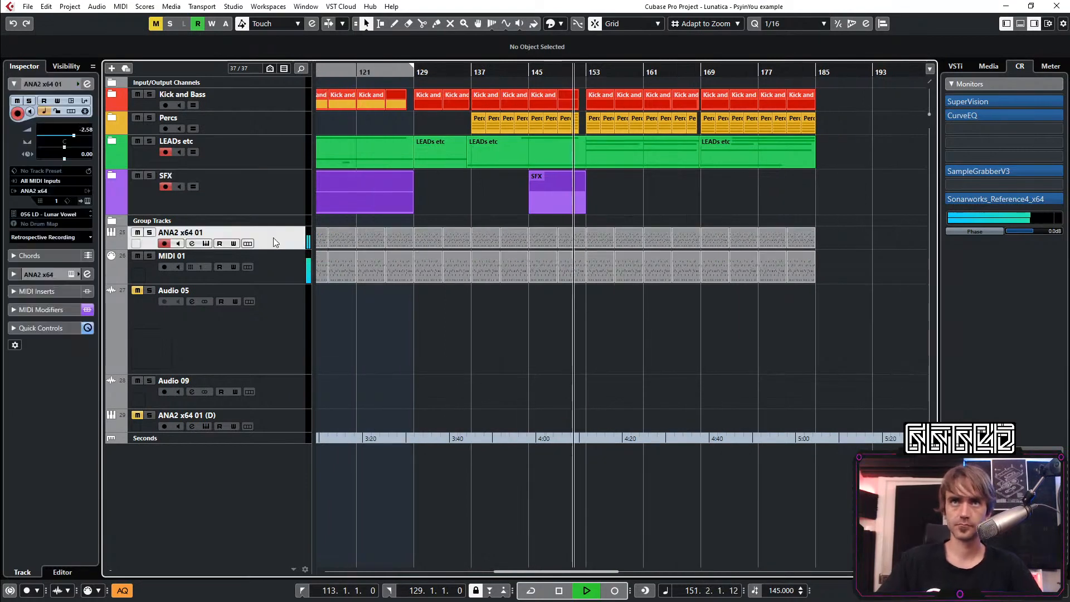
click(88, 83)
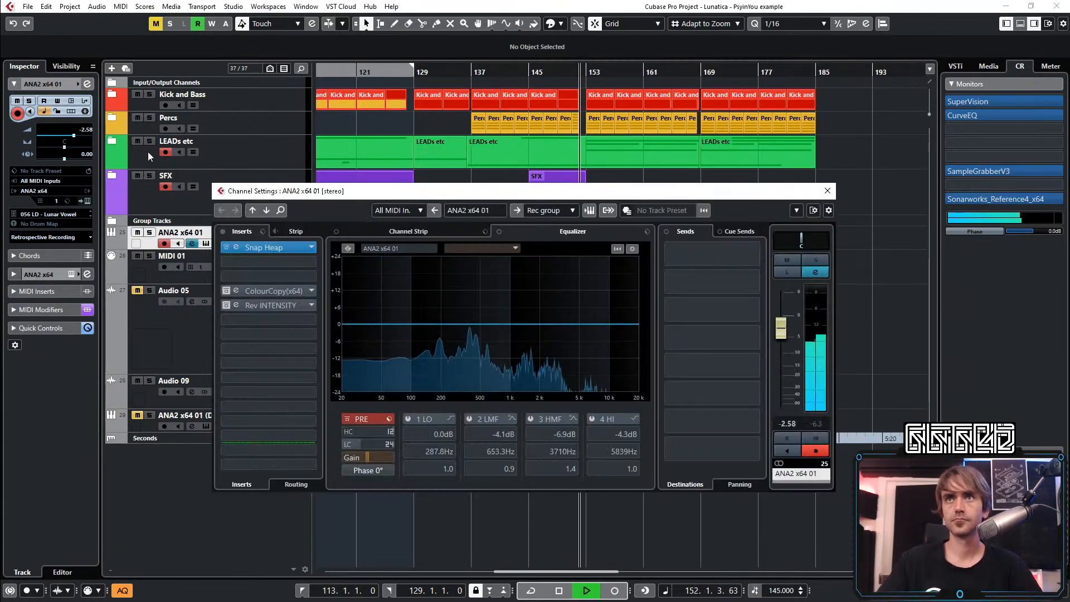
click(349, 443)
click(348, 443)
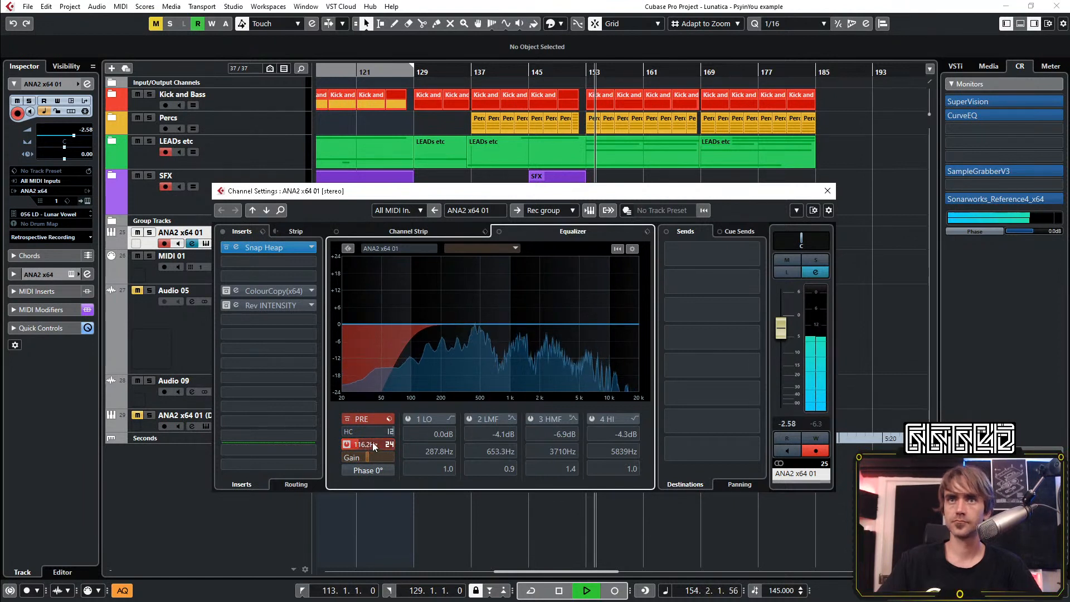
Cut the low mids by 3.7 dB at 253.6 Hz in the ANA2 x64 01 equalizer and lower its channel fader to -2.85
drag(491, 335, 451, 334)
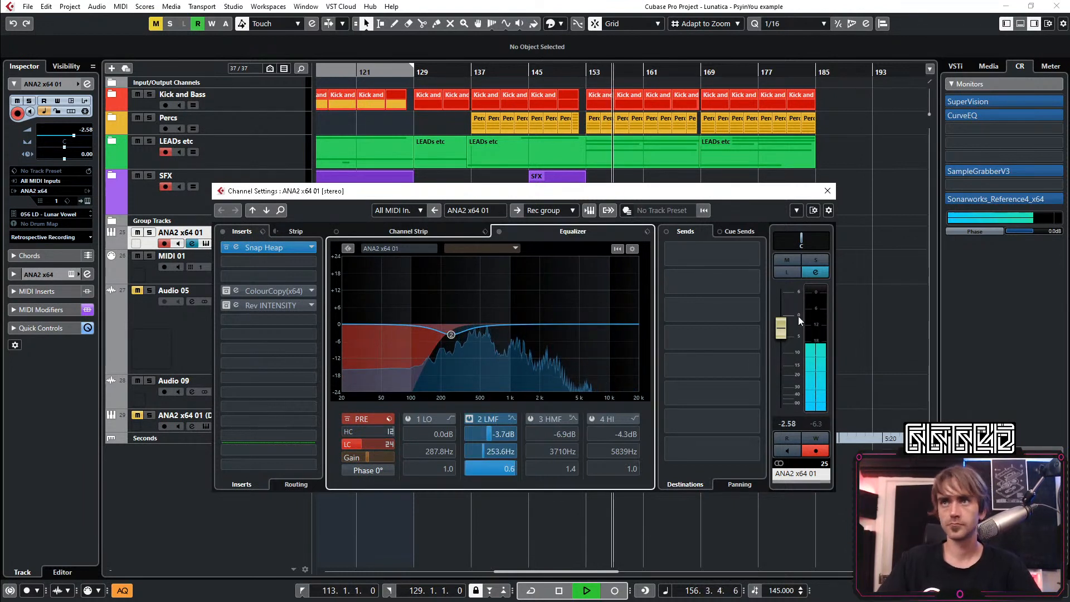
drag(786, 328, 787, 330)
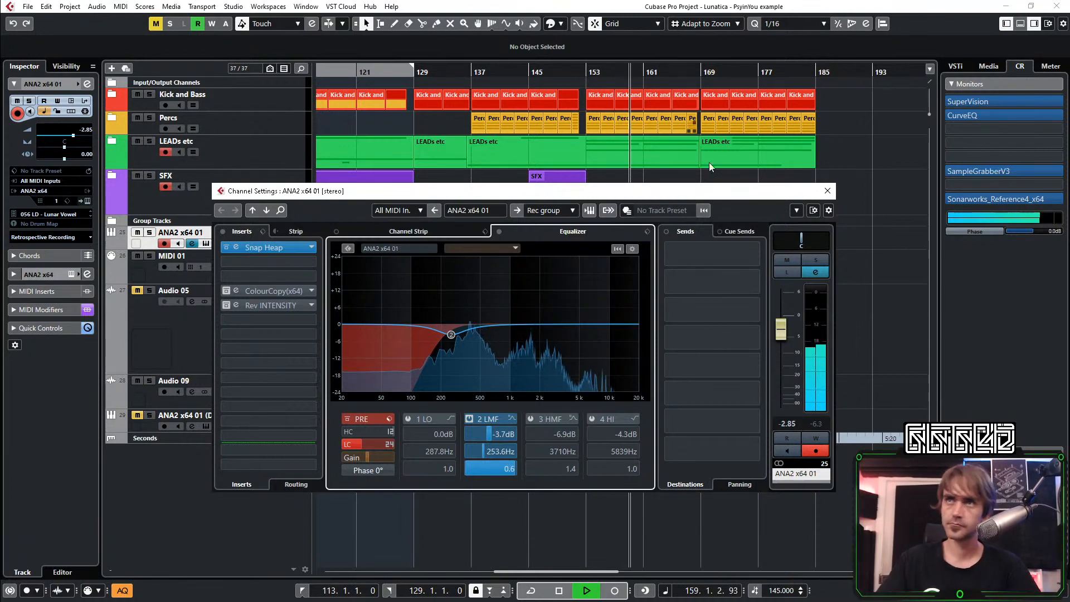
click(827, 191)
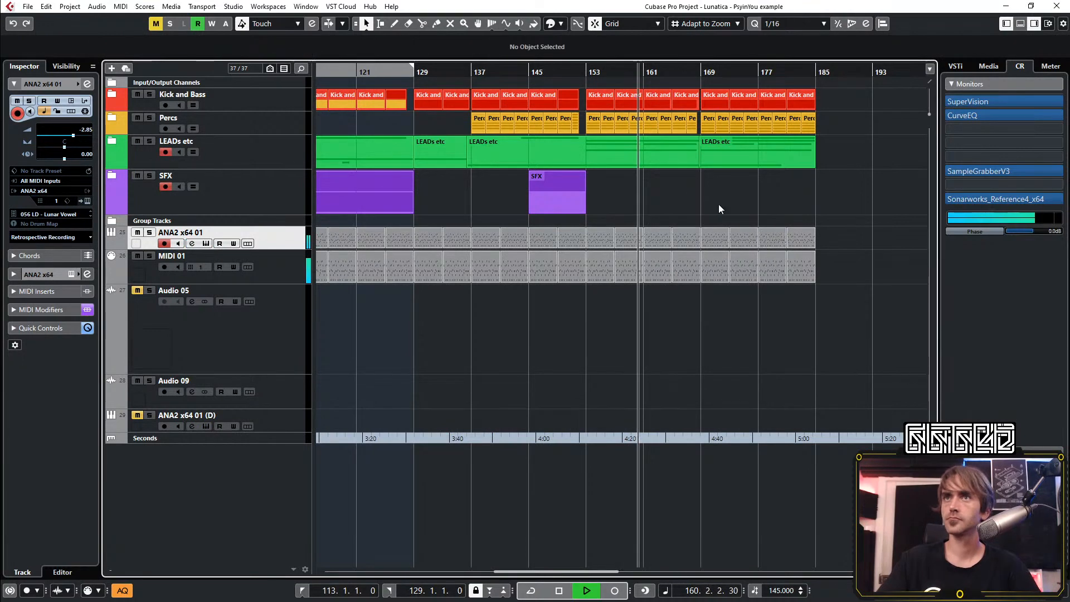
Play from bar 165, expand the LEADs etc folder and mute the Recorded Stuff_06 event starting at bar 169 on Audio 04
scroll(685, 202, right, 2)
scroll(574, 189, up, 2)
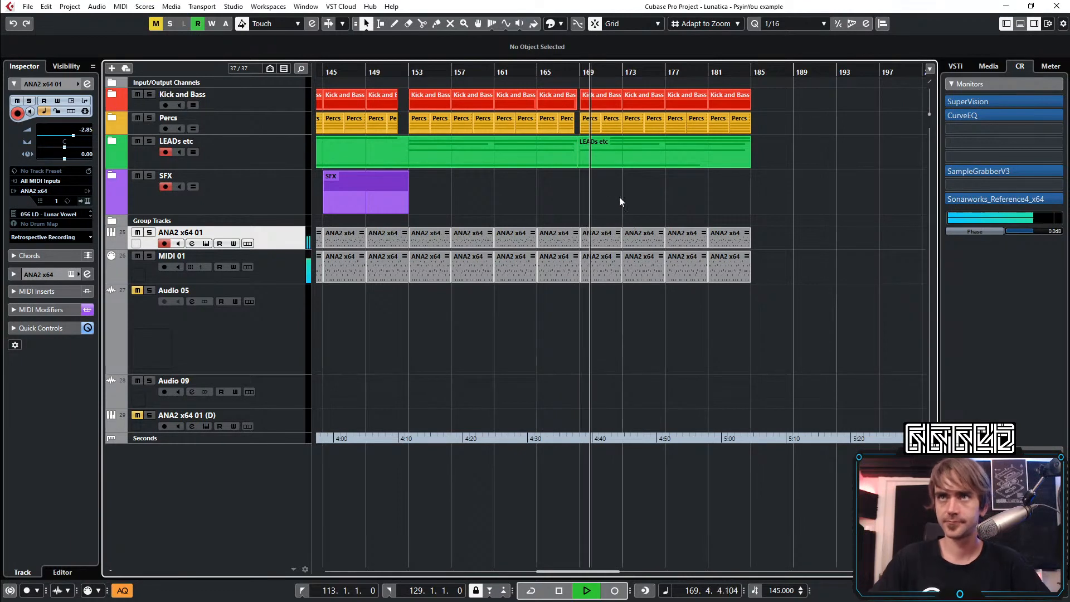
scroll(617, 196, up, 2)
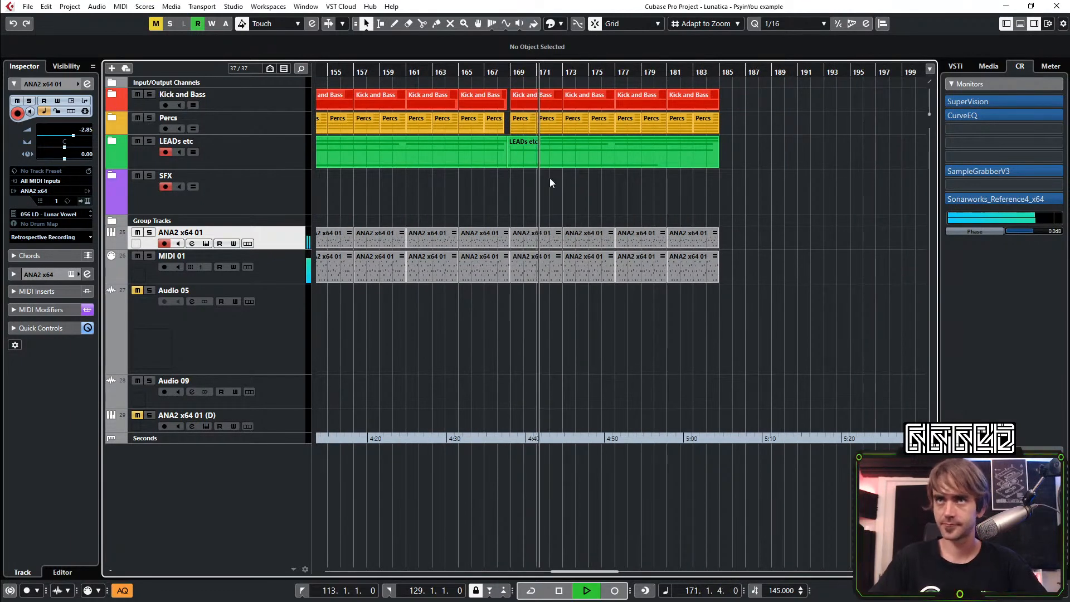
click(455, 72)
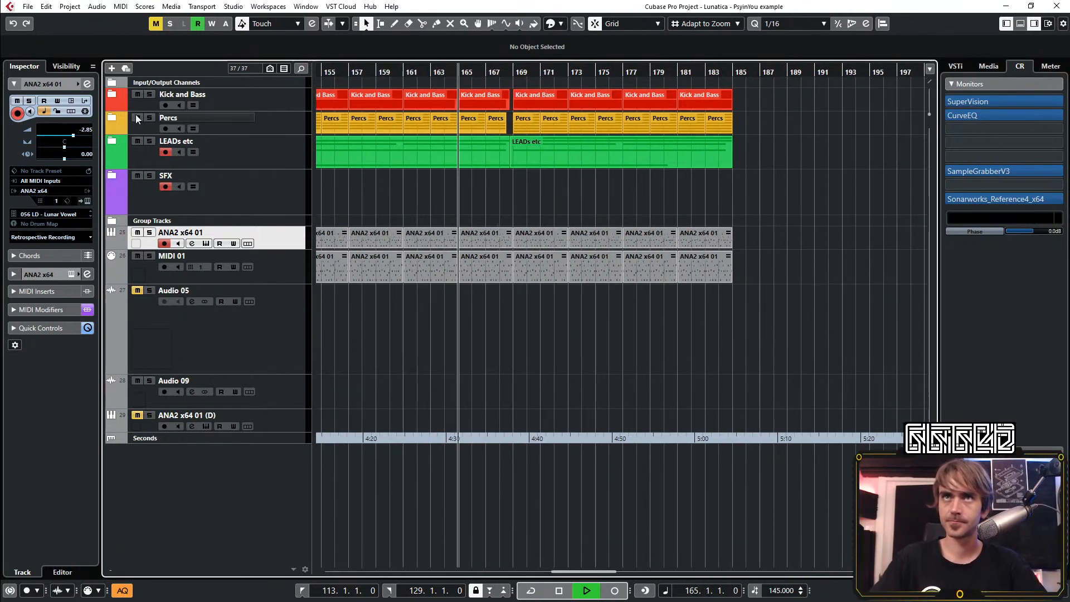
click(112, 141)
key(7)
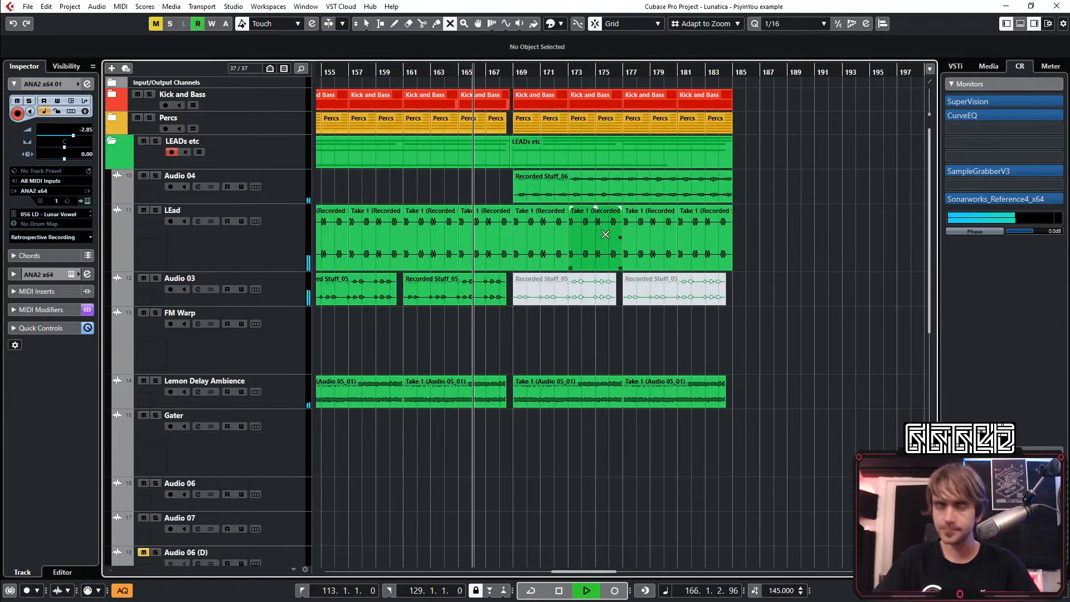
click(569, 185)
Mute the ANA2 x64 01 and MIDI 01 events in bars 169–185 and replay the transition from bar 165
scroll(571, 235, down, 6)
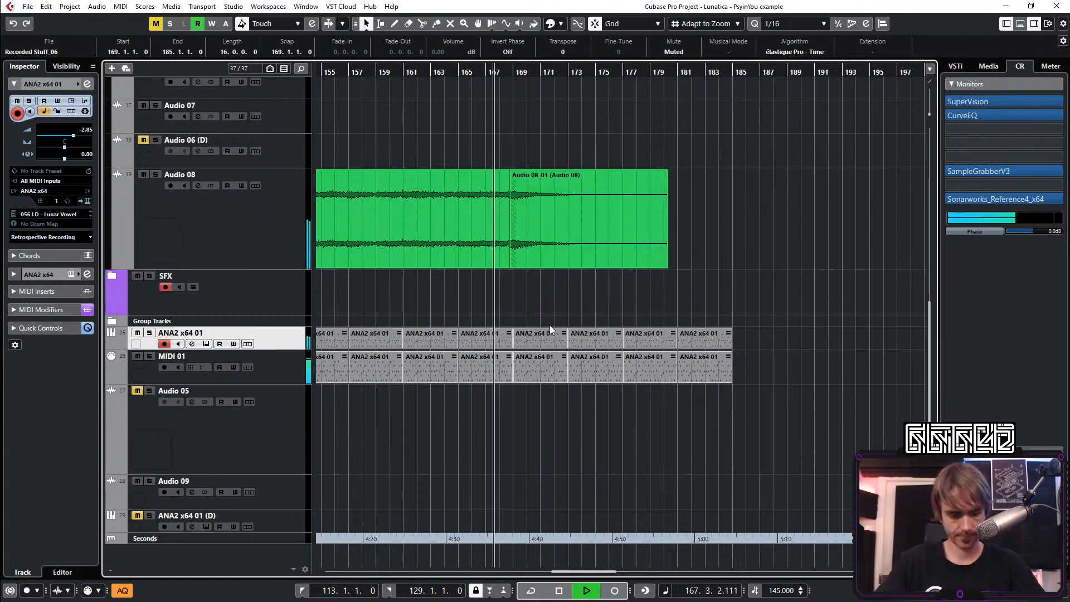
drag(519, 297, 787, 438)
key(1)
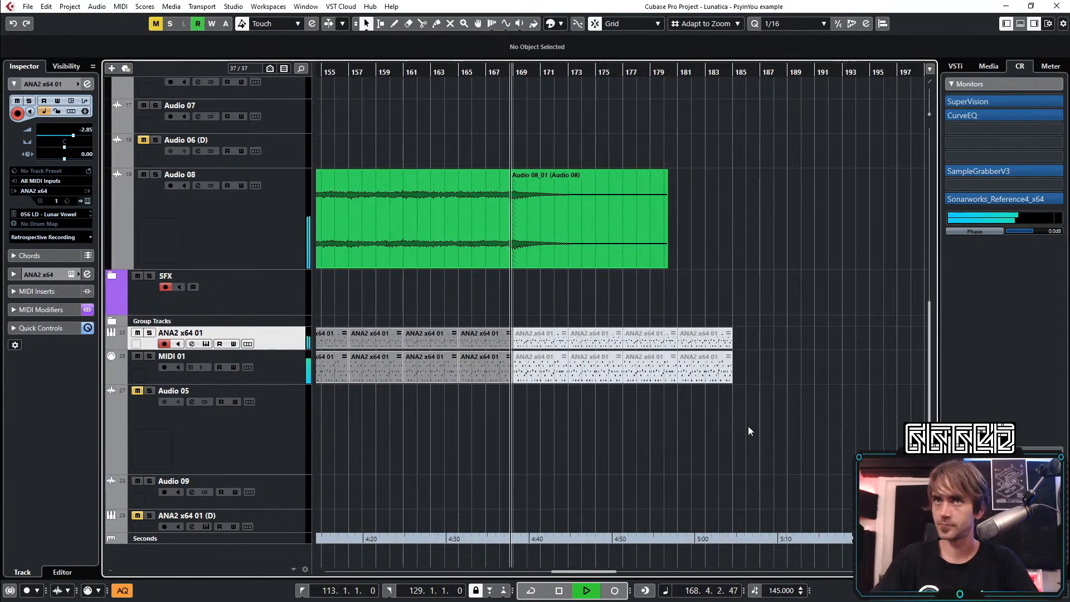
scroll(541, 411, up, 3)
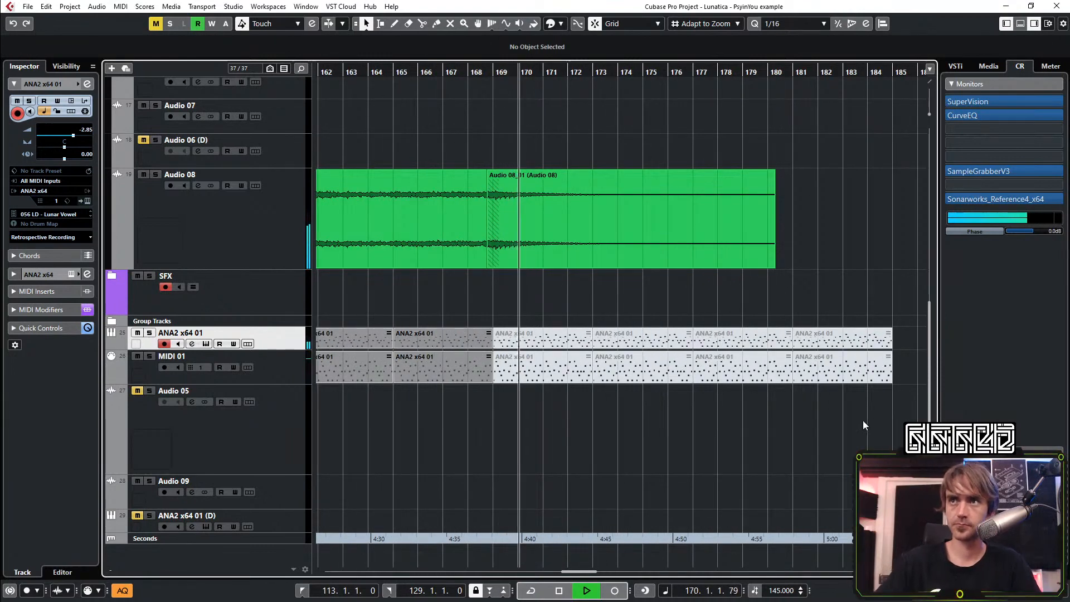
scroll(855, 422, down, 2)
drag(878, 433, 653, 402)
click(560, 72)
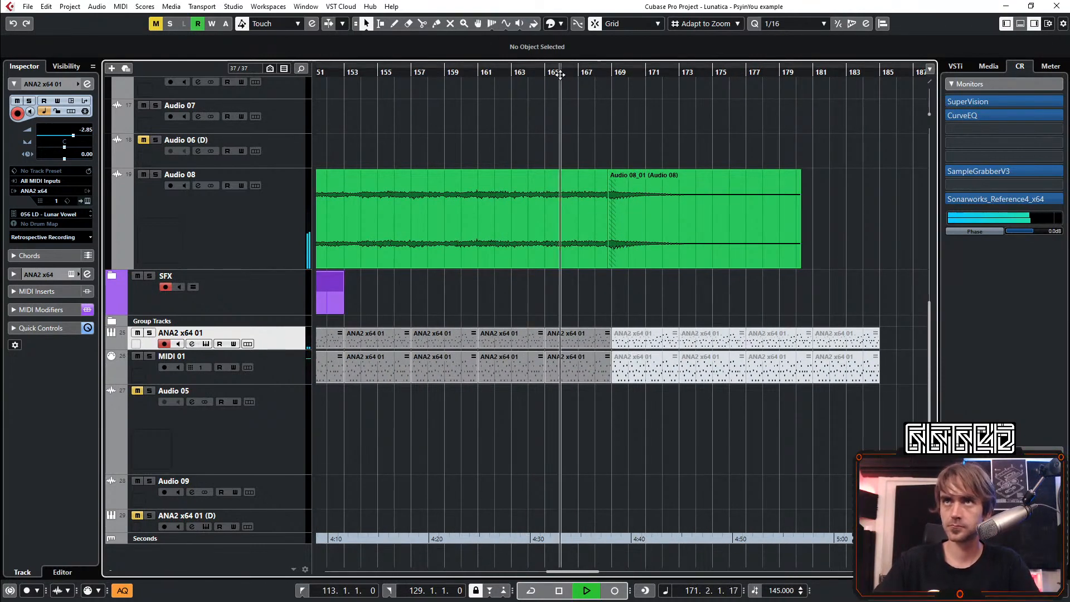
Delete the muted ANA2 x64 01 and MIDI 01 events in bars 169–185
scroll(723, 425, right, 3)
drag(724, 429, 473, 327)
key(Delete)
Copy the ANA2 x64 01 event to bar 169, stretch it to eight bars, and fill MIDI 01 bars 169–177 with copies of its event
drag(402, 332, 564, 347)
key(1)
key(1)
scroll(406, 360, up, 2)
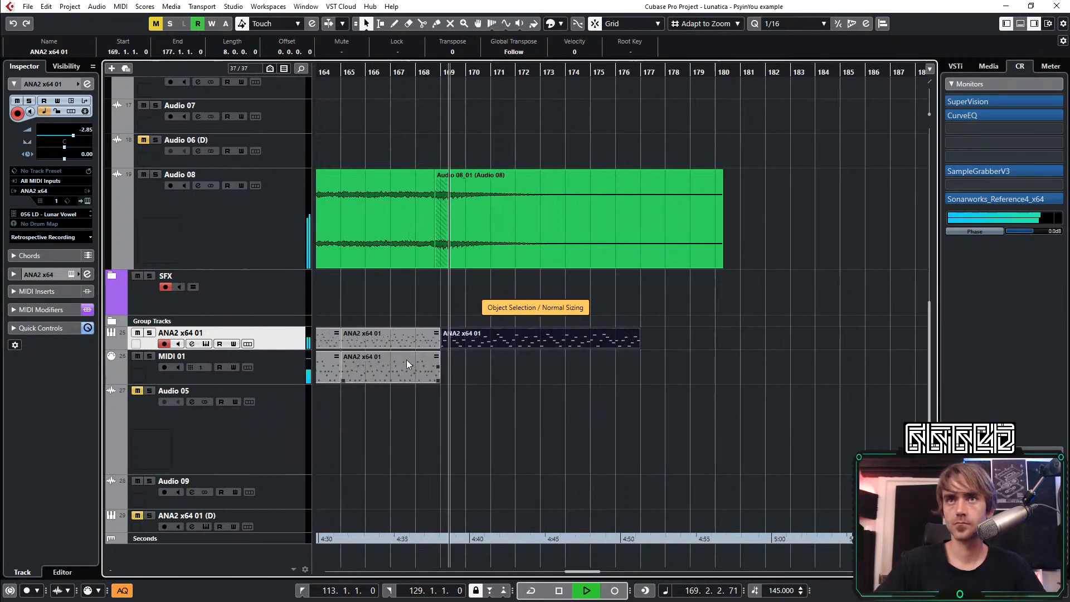
drag(403, 374, 565, 367)
click(436, 73)
Show the ANA2 x64 01 automation lanes and set playback to loop over bars 169–177
click(543, 342)
click(110, 346)
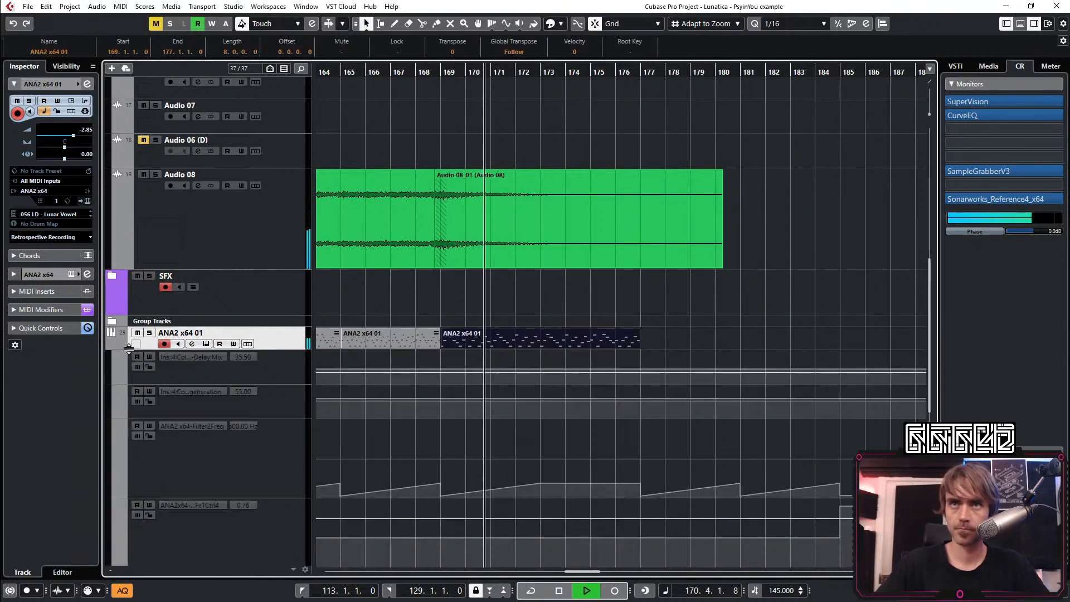
scroll(607, 425, down, 5)
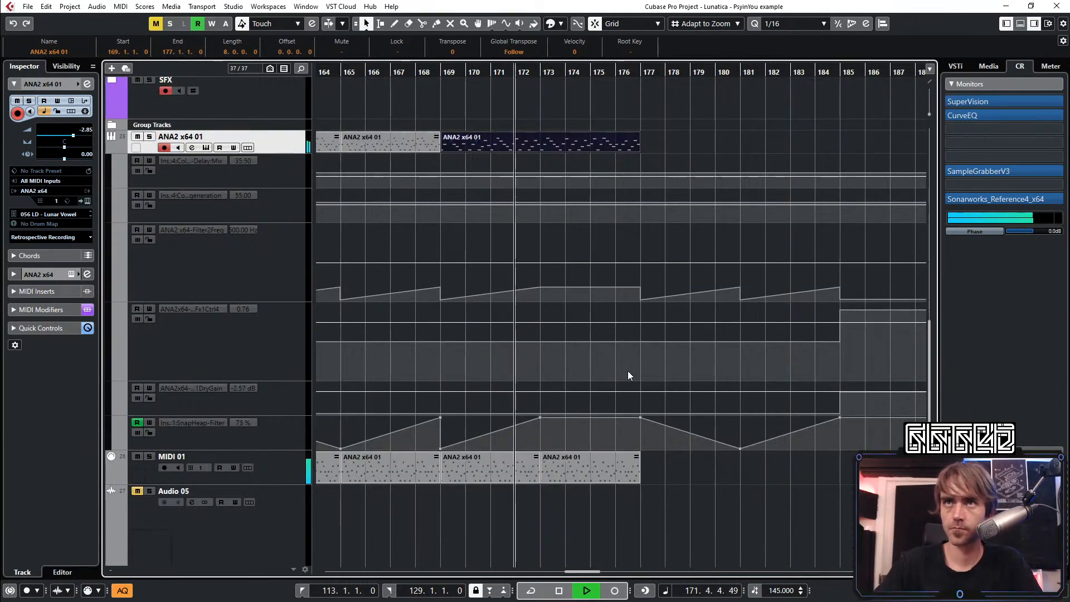
mouse_move(442, 67)
mouse_down()
mouse_move(620, 88)
mouse_move(640, 78)
mouse_up()
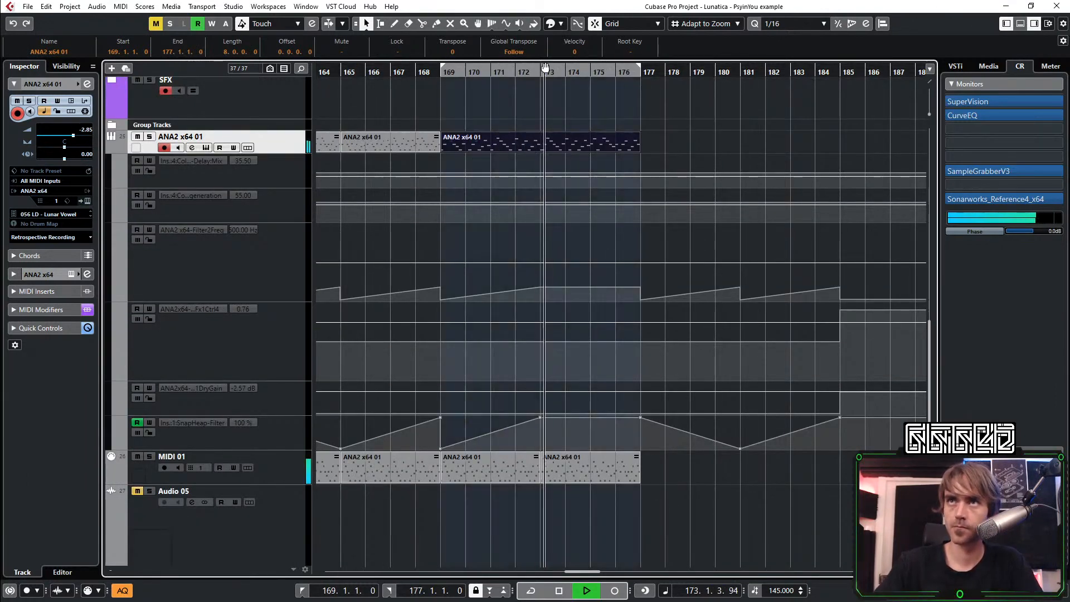
click(526, 69)
Listen to the looped section while examining the lead tracks and automation lanes around bars 153–185
scroll(540, 195, up, 3)
scroll(578, 221, down, 5)
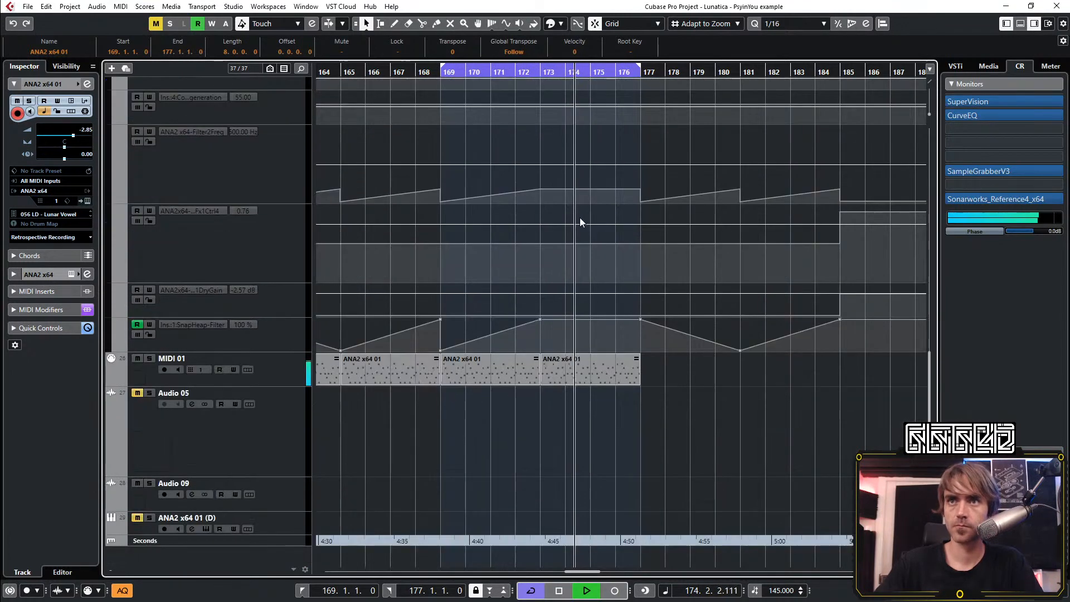
scroll(583, 381, up, 3)
ctrl+scroll(591, 386, down, 3)
scroll(602, 388, up, 8)
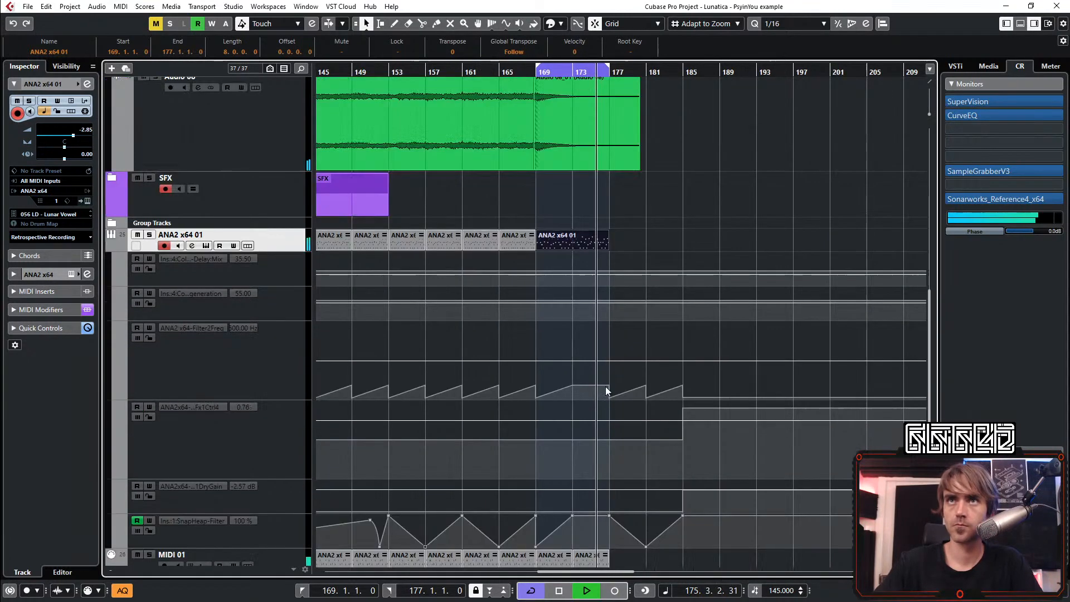
ctrl+scroll(653, 357, down, 2)
scroll(663, 405, up, 7)
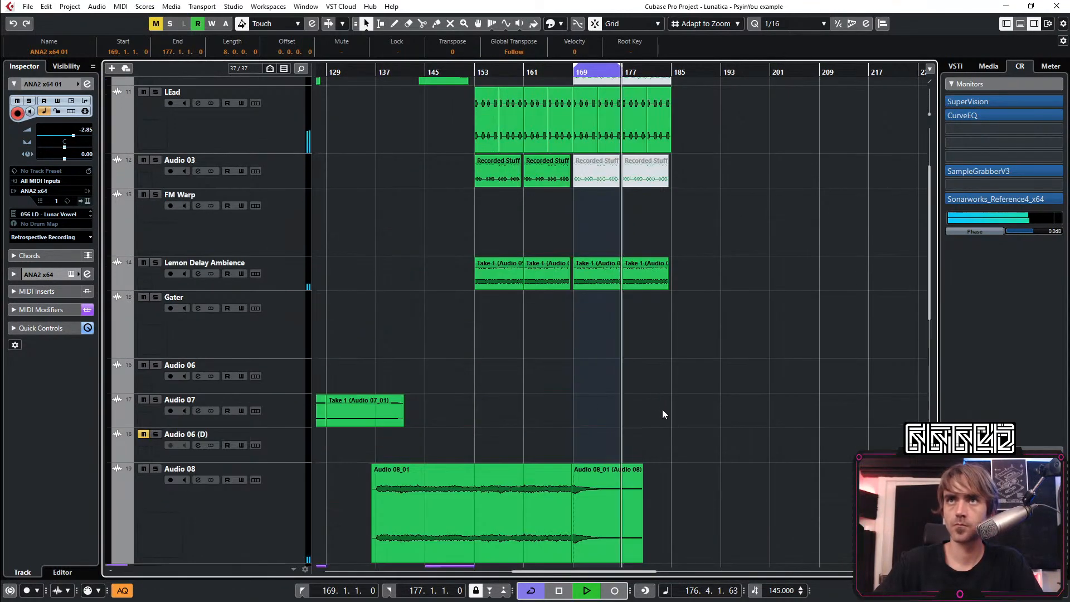
scroll(641, 419, right, 3)
scroll(611, 370, left, 3)
scroll(712, 296, down, 7)
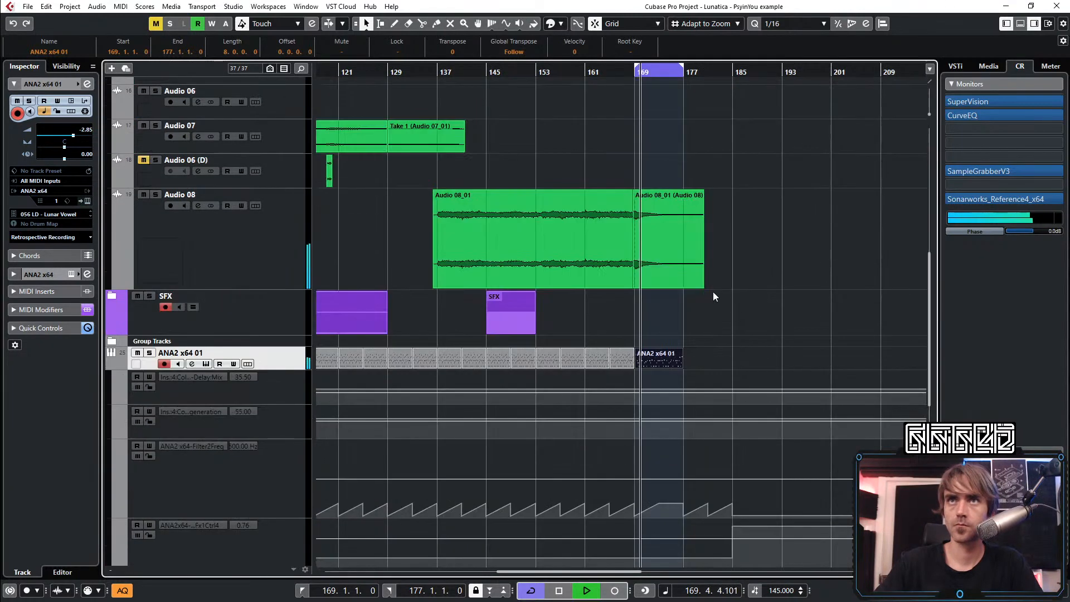
ctrl+scroll(674, 361, up, 2)
scroll(649, 357, up, 5)
scroll(613, 356, right, 3)
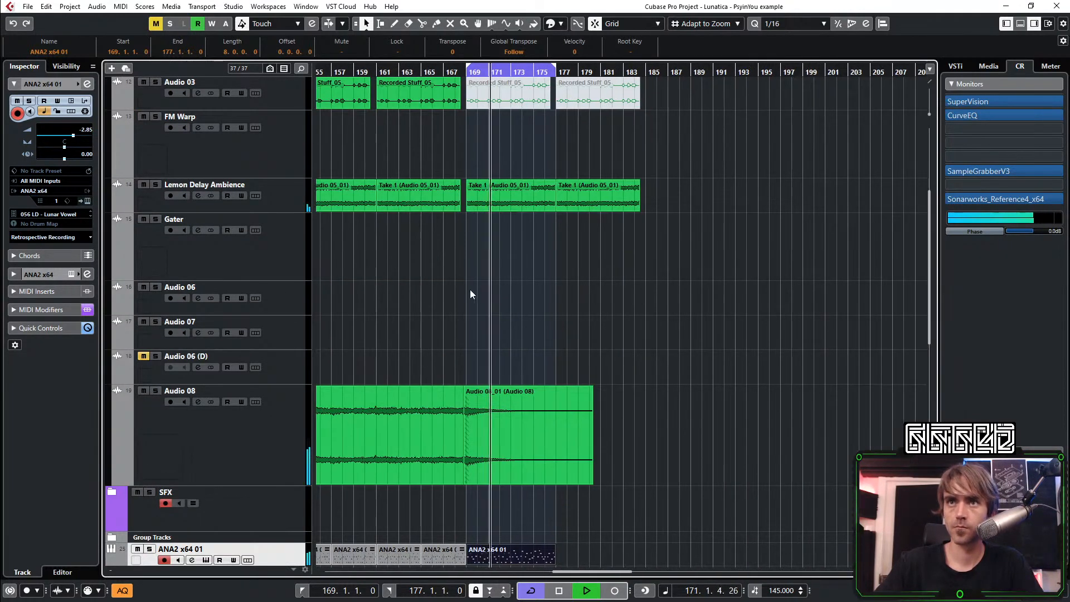
scroll(470, 289, up, 3)
scroll(516, 250, down, 7)
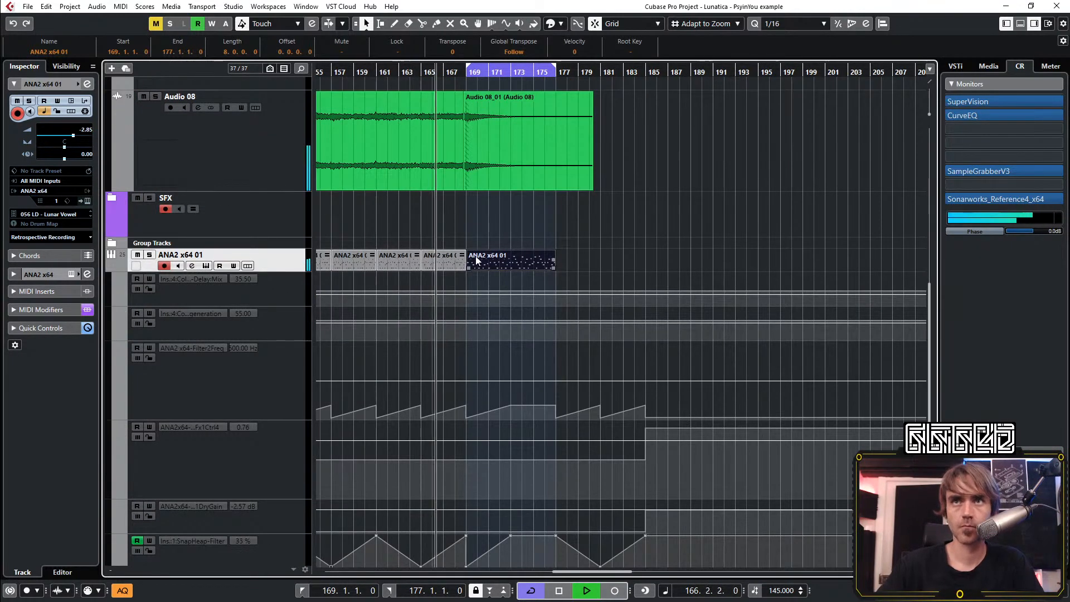
Add a Snap Heap Filter point at 71.98 just before bar 168 and make the curve fall to 0 at bar 169
ctrl+scroll(463, 262, up, 2)
scroll(444, 269, down, 4)
click(440, 329)
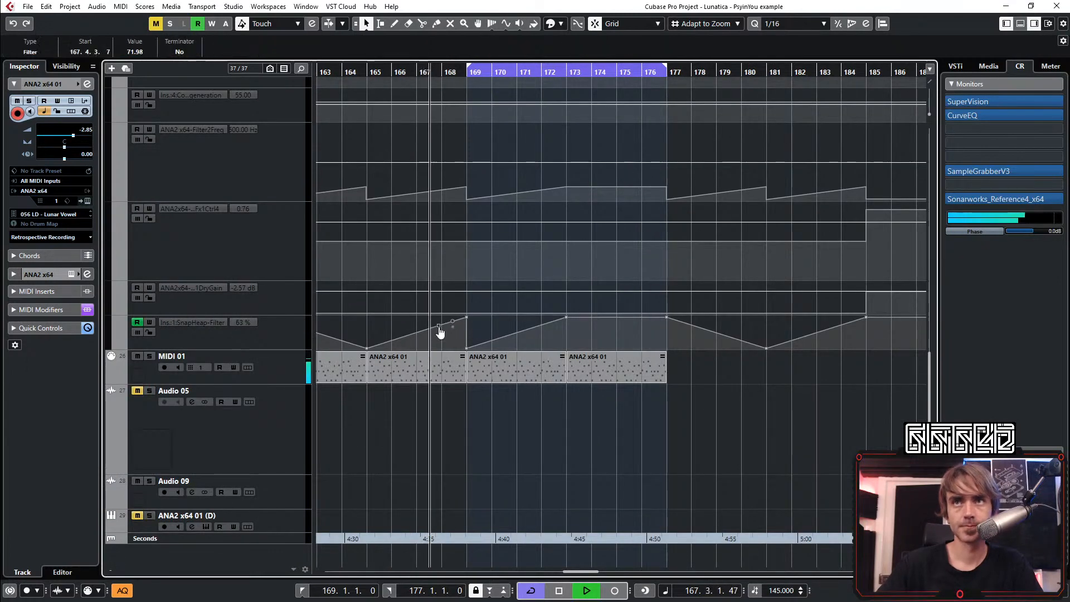
drag(467, 316, 520, 339)
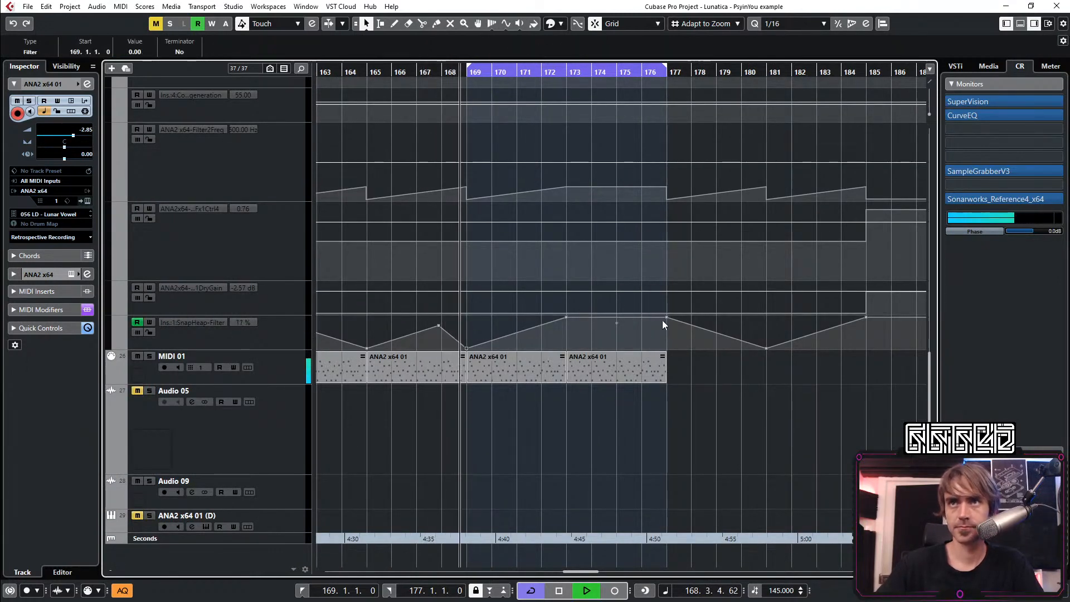
Lower the Snap Heap Filter automation point at bar 177 to 0
ctrl+scroll(669, 334, down, 1)
ctrl+scroll(657, 329, down, 1)
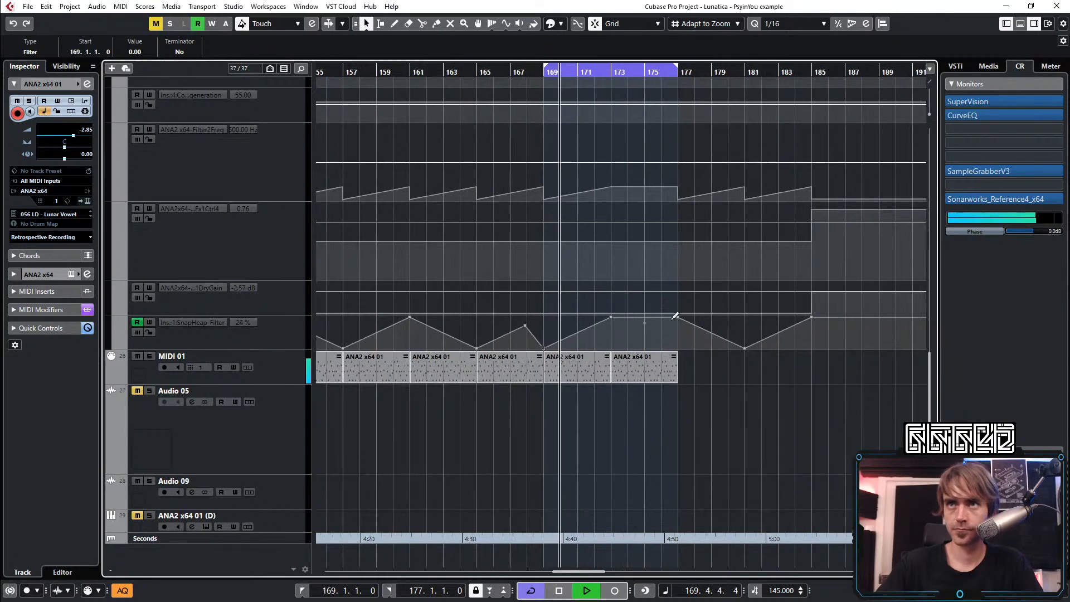
click(677, 318)
drag(680, 327, 675, 371)
ctrl+scroll(600, 419, down, 1)
ctrl+scroll(539, 419, down, 1)
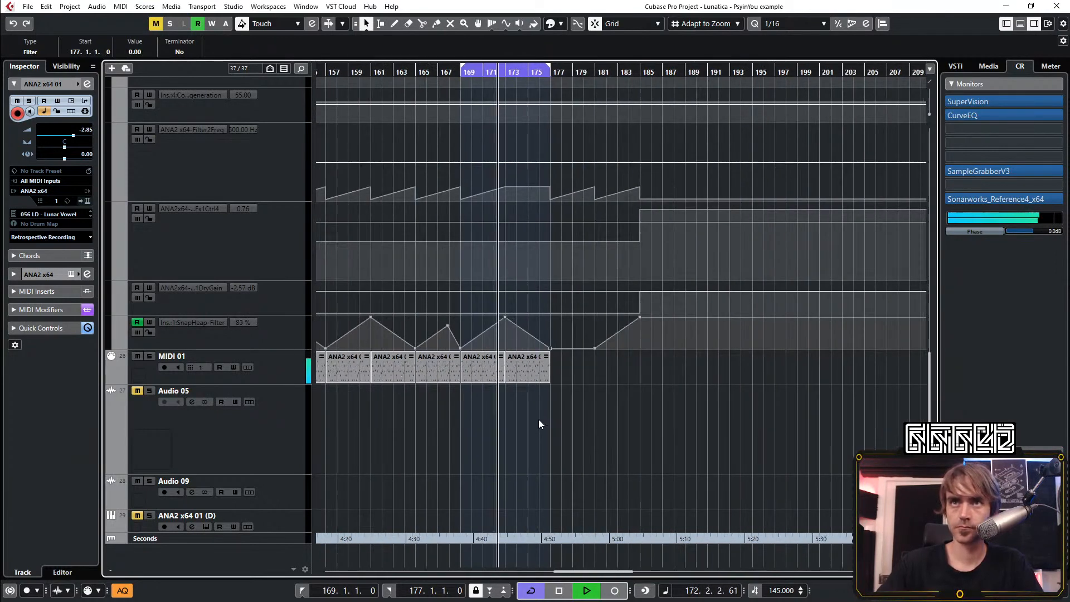
Hide the automation lanes, duplicate the ANA2 x64 01 and MIDI 01 events of bars 169–177 into bars 177–185, and extend the loop to bar 185
scroll(540, 429, up, 3)
scroll(542, 432, up, 3)
click(110, 342)
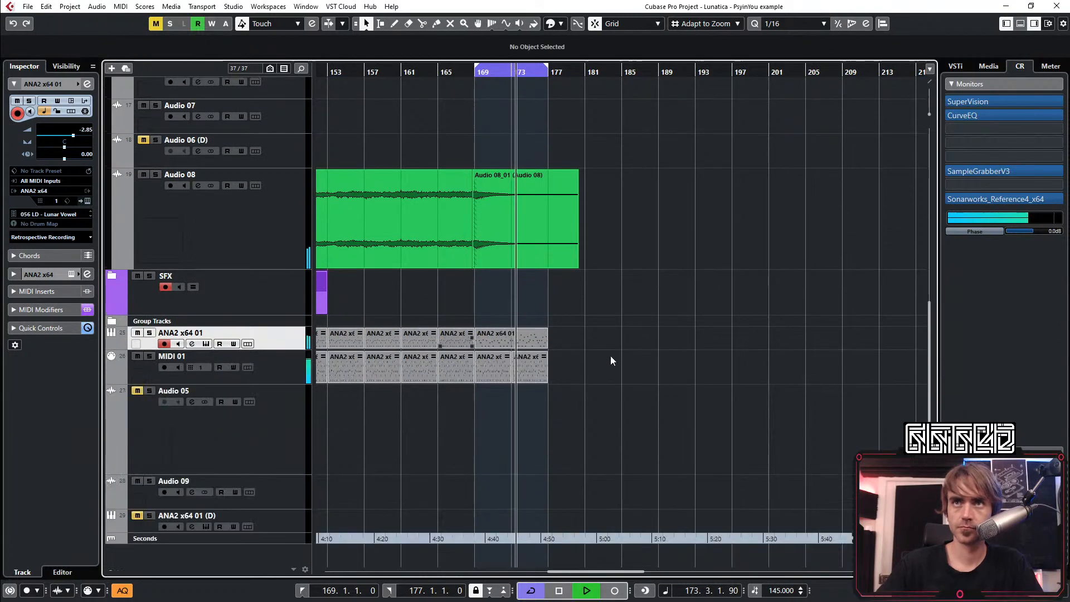
ctrl+scroll(585, 349, up, 2)
drag(580, 333, 466, 394)
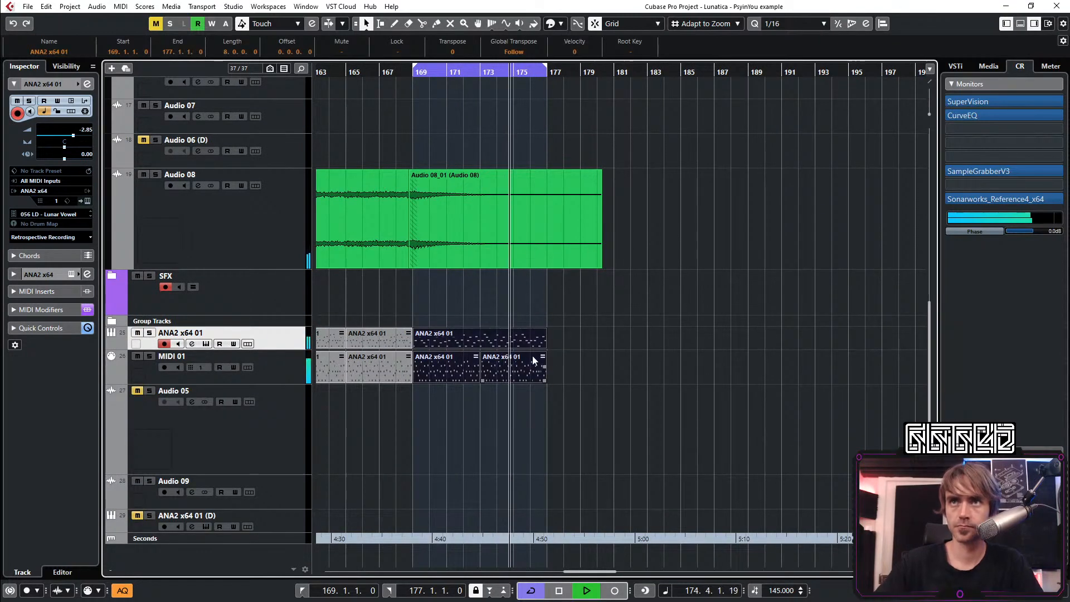
key(ctrl+d)
click(787, 437)
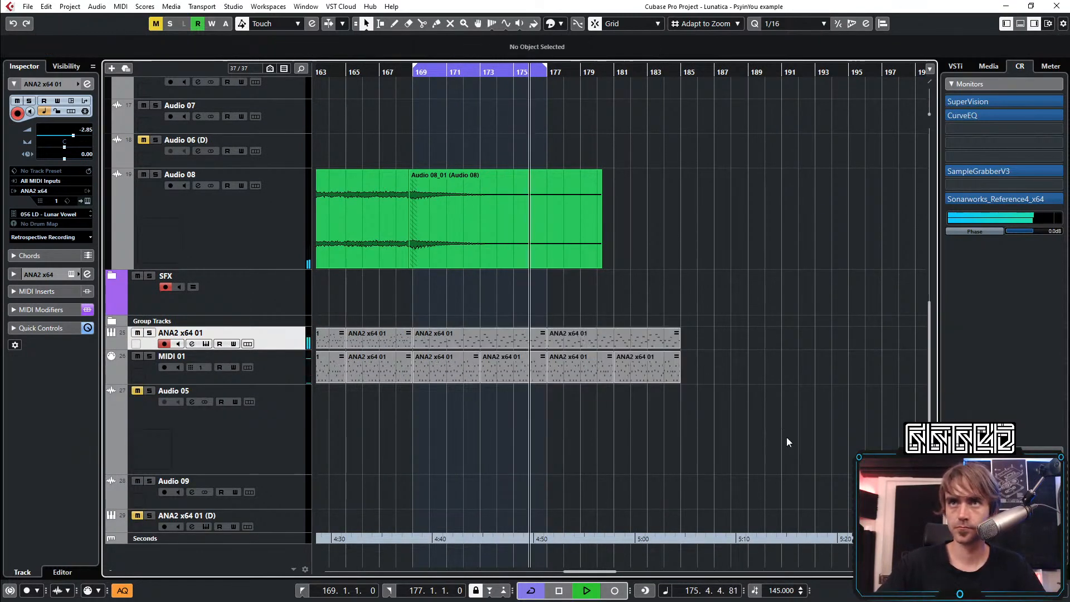
alt+click(684, 73)
Listen to the extended loop while examining the lead, audio and MIDI tracks around bars 169–185
ctrl+scroll(800, 366, down, 4)
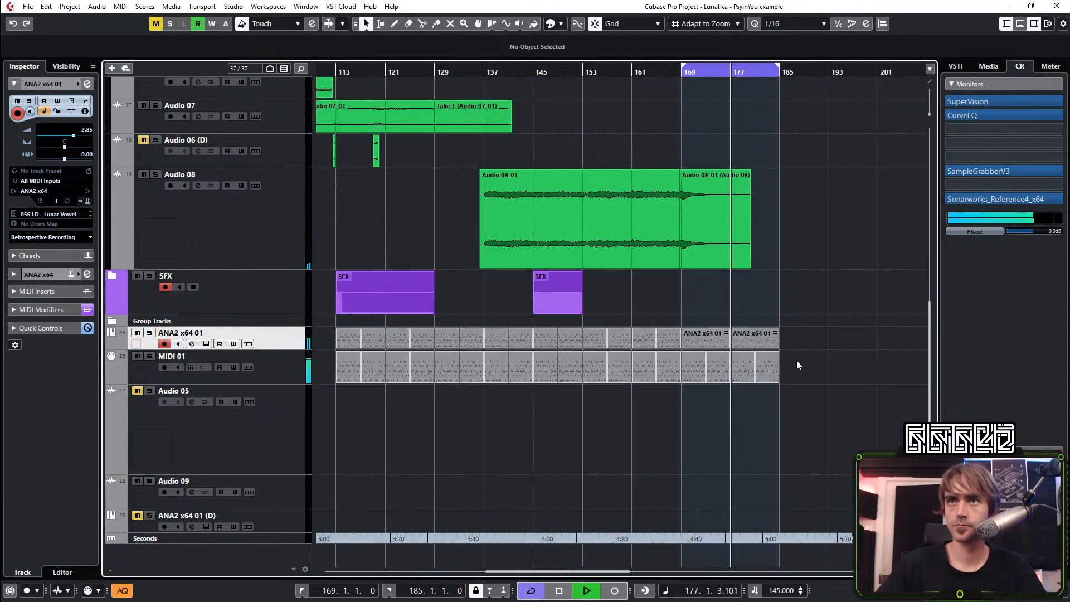
scroll(795, 365, right, 2)
scroll(764, 384, up, 3)
scroll(762, 384, up, 4)
ctrl+scroll(628, 345, up, 3)
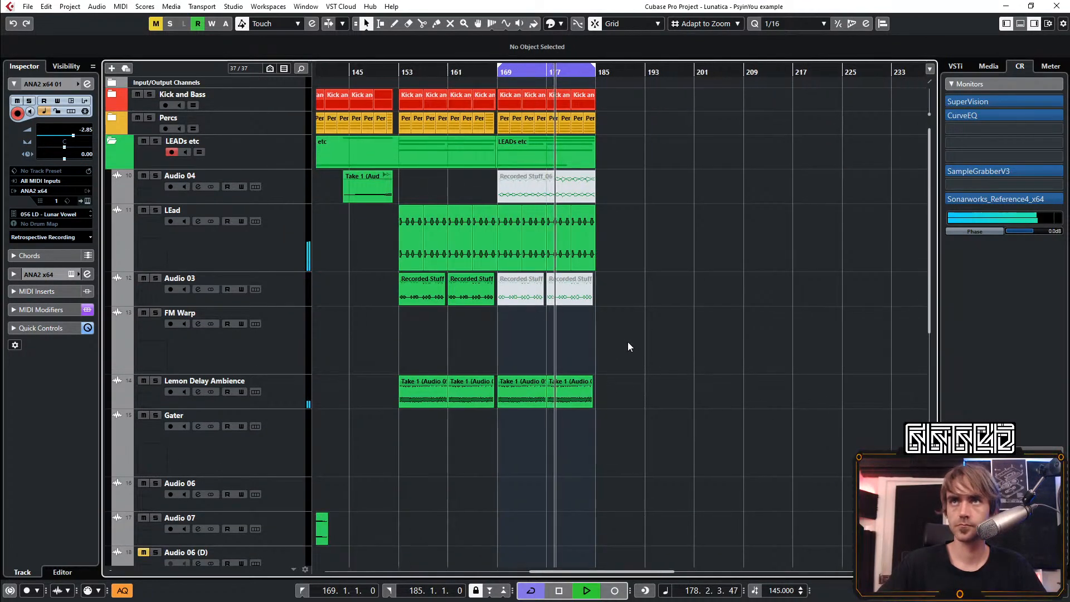
scroll(625, 295, left, 2)
scroll(608, 257, down, 5)
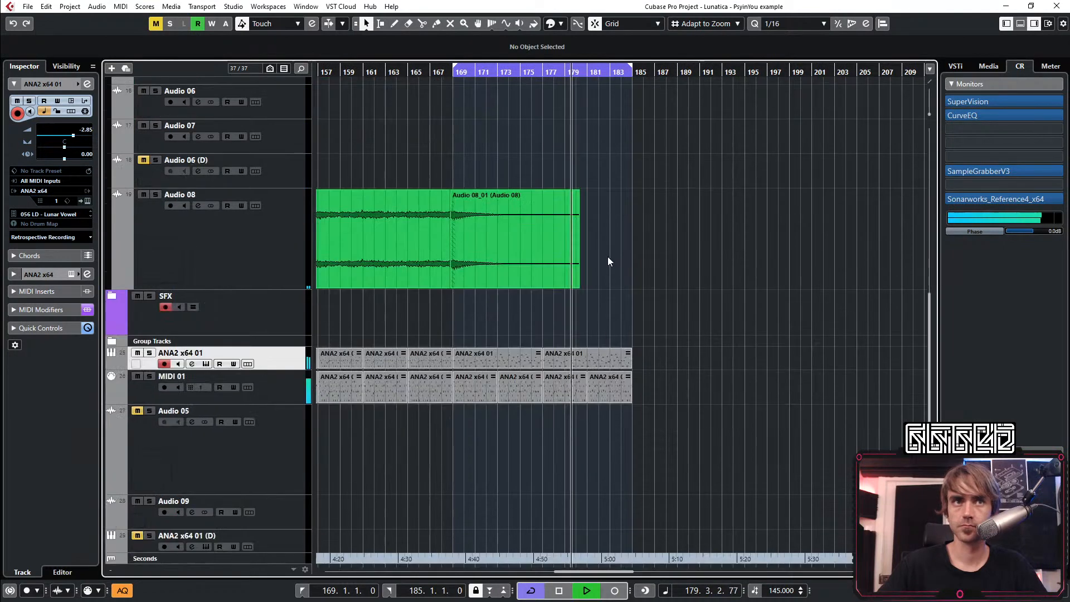
ctrl+scroll(624, 262, down, 4)
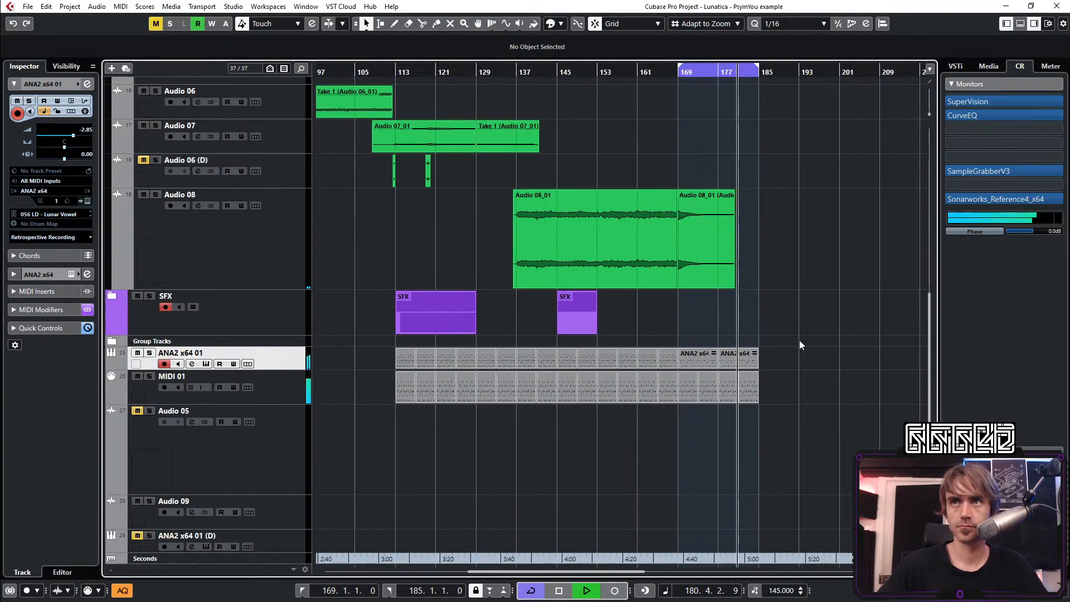
Color the ANA2 x64 01 and MIDI 01 events red in bars 113–169 and yellow in bars 169–185, and restart playback from bar 166
drag(799, 341, 407, 355)
click(555, 24)
click(610, 57)
click(559, 24)
click(560, 59)
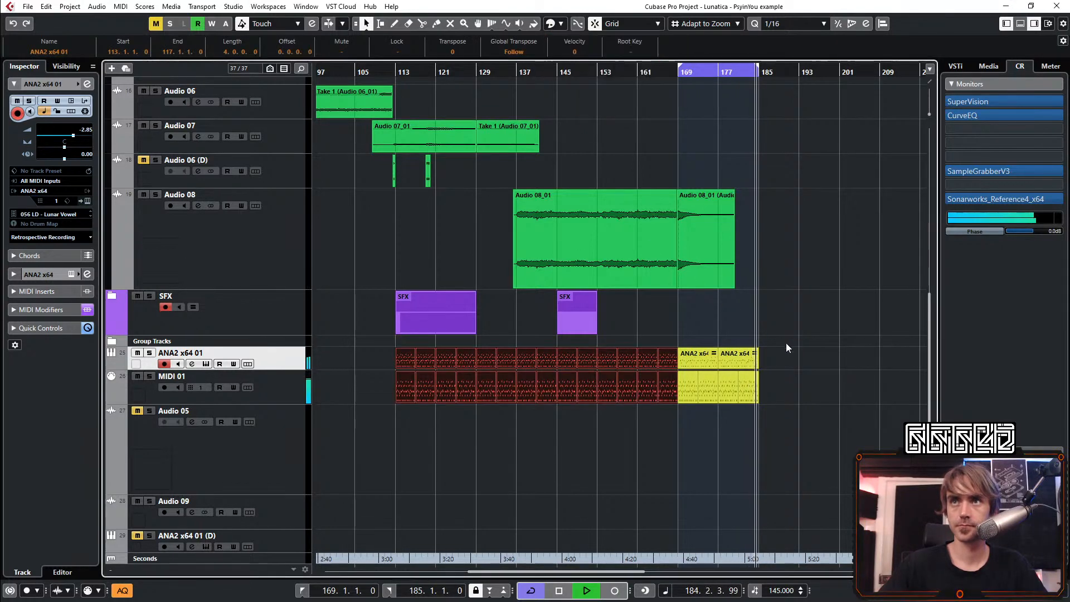
click(871, 411)
key(space)
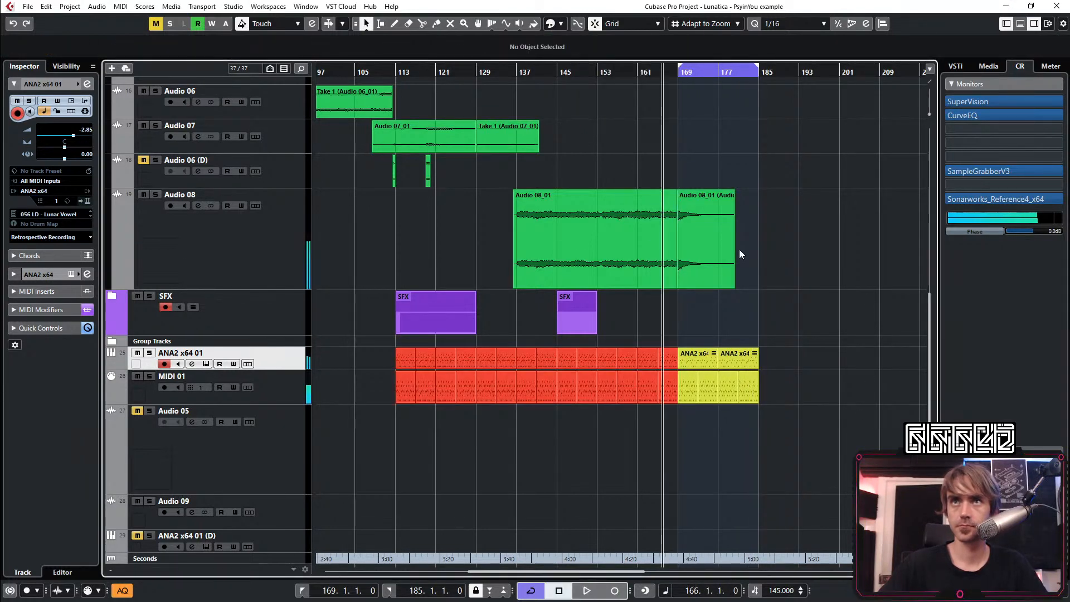
scroll(740, 248, up, 7)
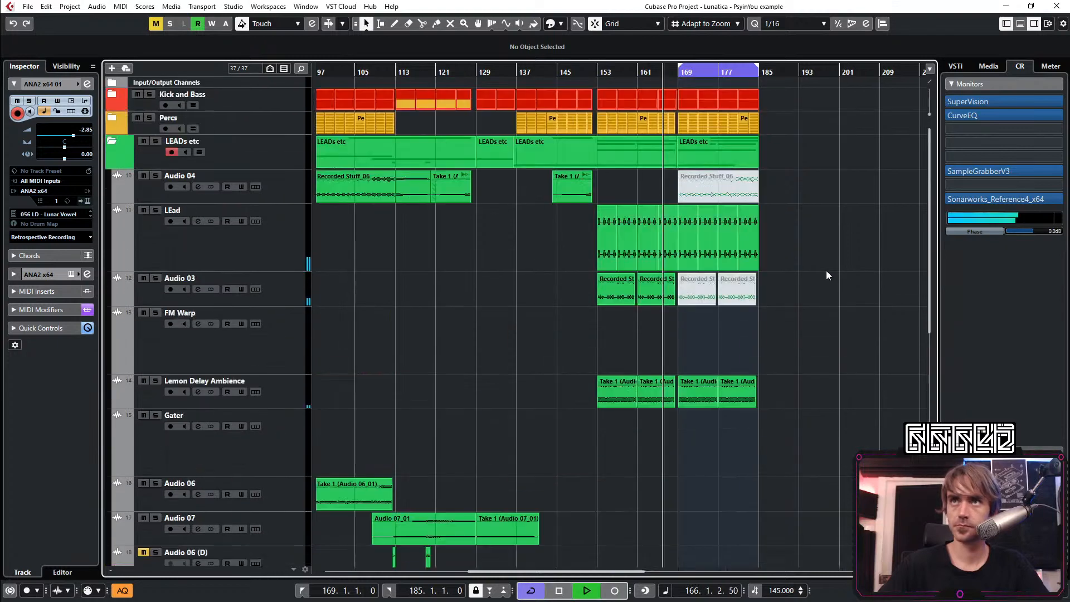
Collapse the LEADs etc folder, set the loop start to bar 25, and play back the full arrangement overview
click(113, 142)
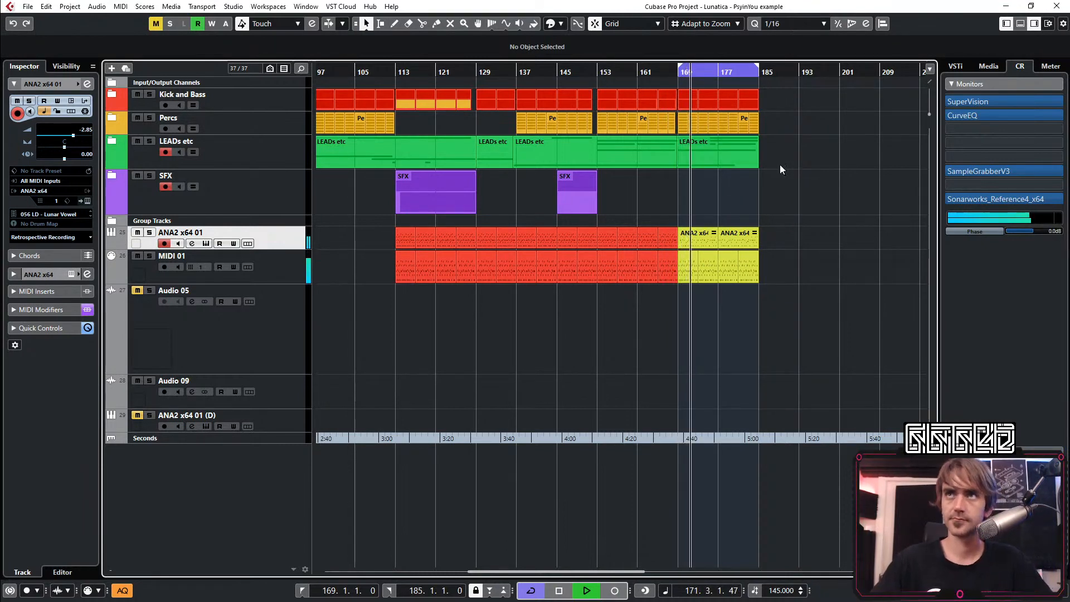
key(shift+f)
scroll(357, 78, up, 3)
ctrl+click(365, 73)
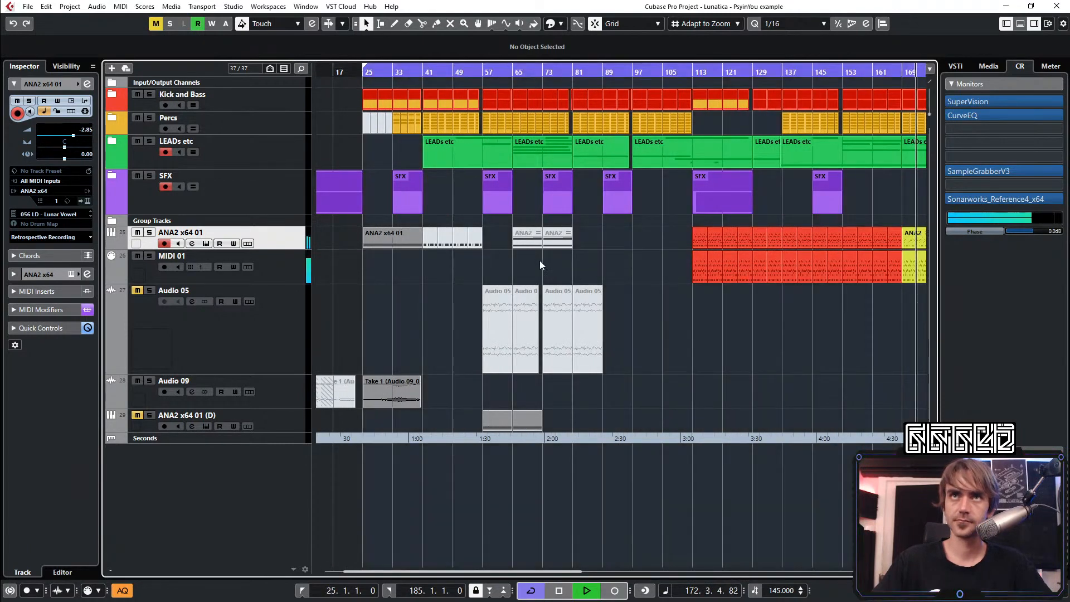
key(space)
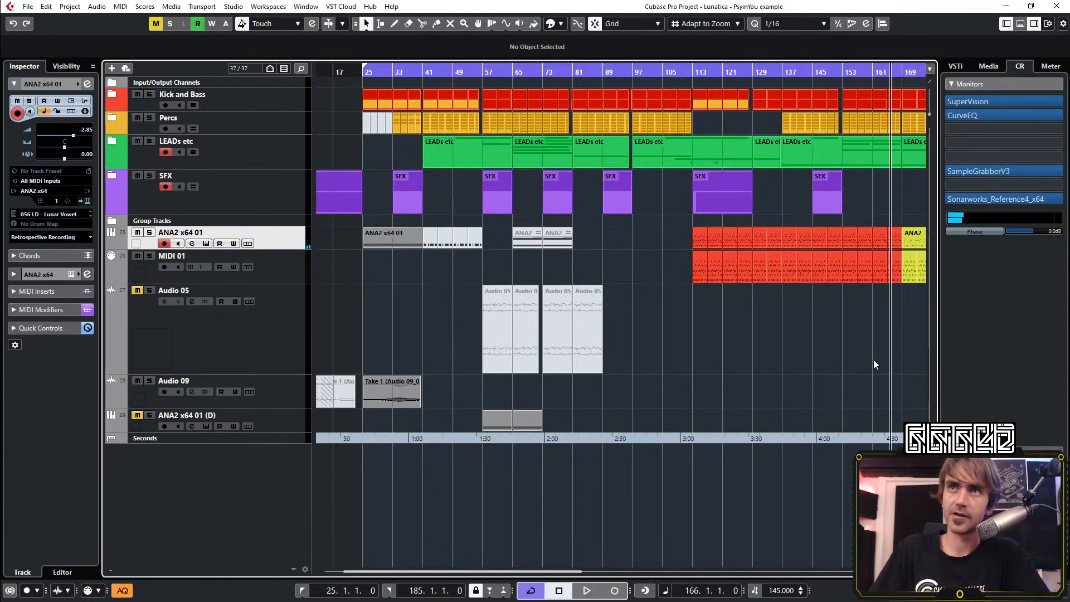
key(g)
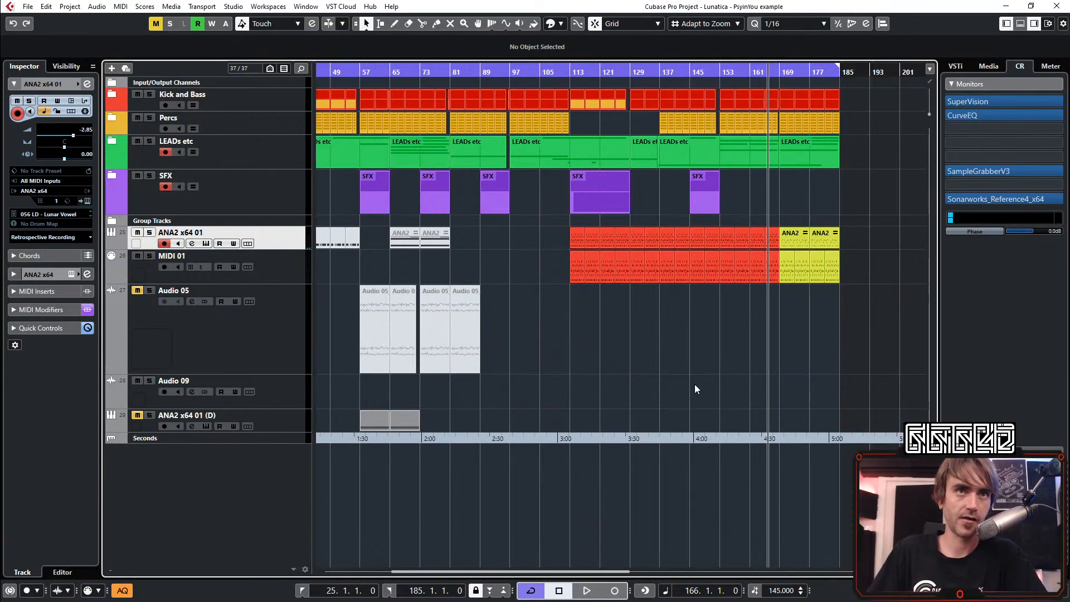
key(g)
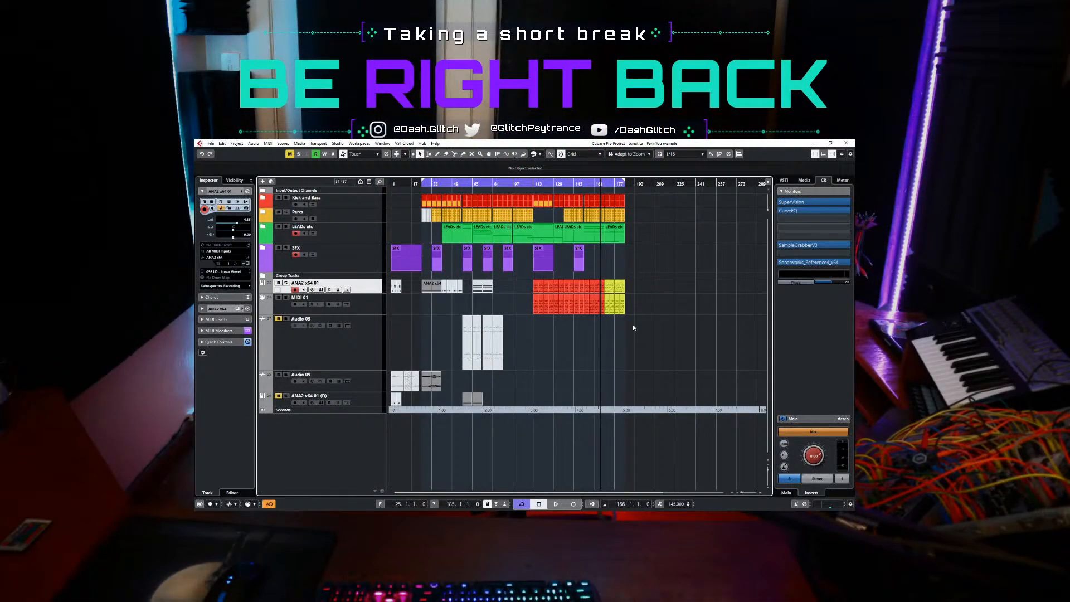
key(space)
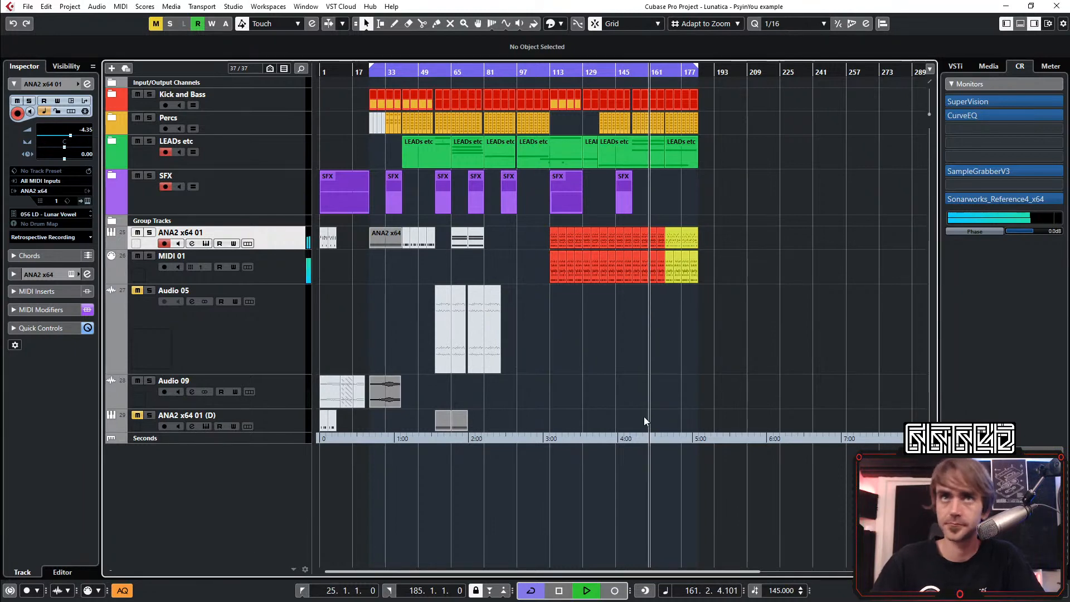
Set the loop start to bar 169 and place the playhead at bar 169
key(h)
key(h)
scroll(589, 357, up, 1)
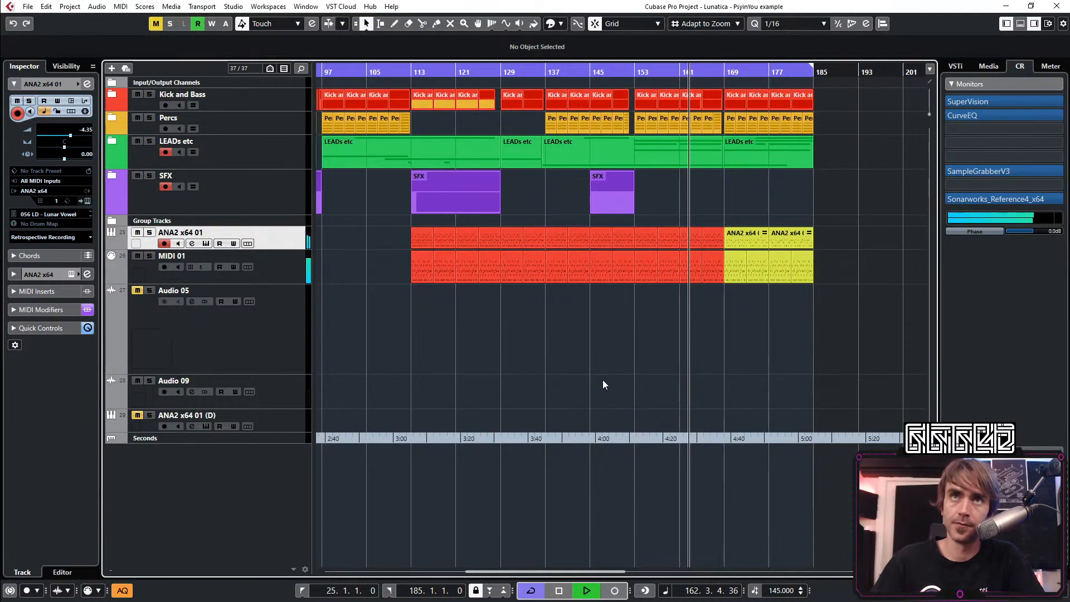
scroll(619, 380, right, 3)
scroll(587, 358, up, 3)
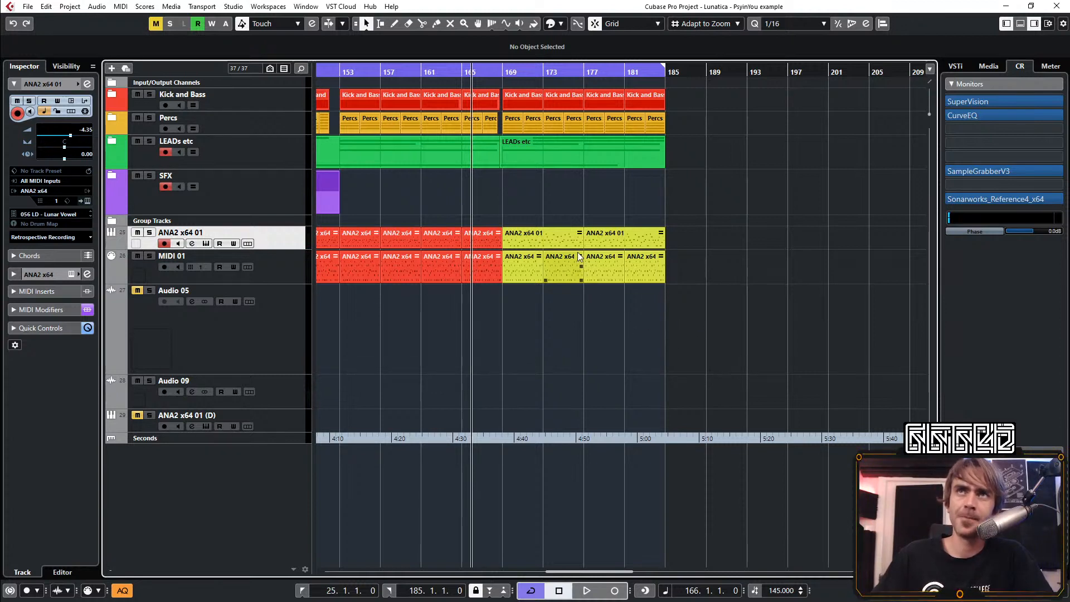
scroll(579, 257, right, 3)
ctrl+click(381, 74)
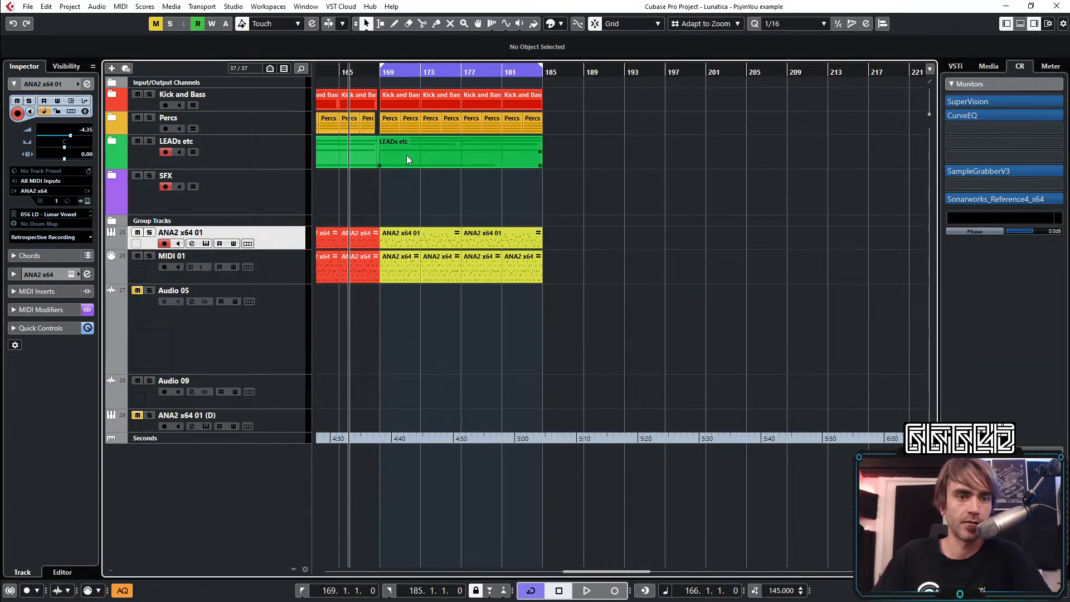
scroll(380, 207, up, 3)
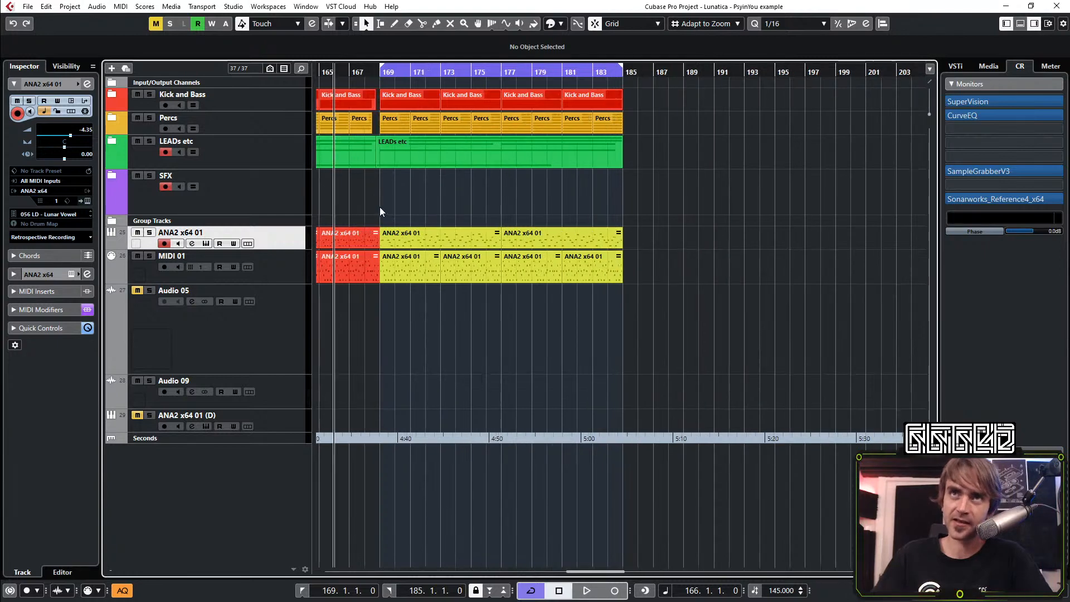
scroll(383, 197, left, 2)
drag(500, 76, 501, 77)
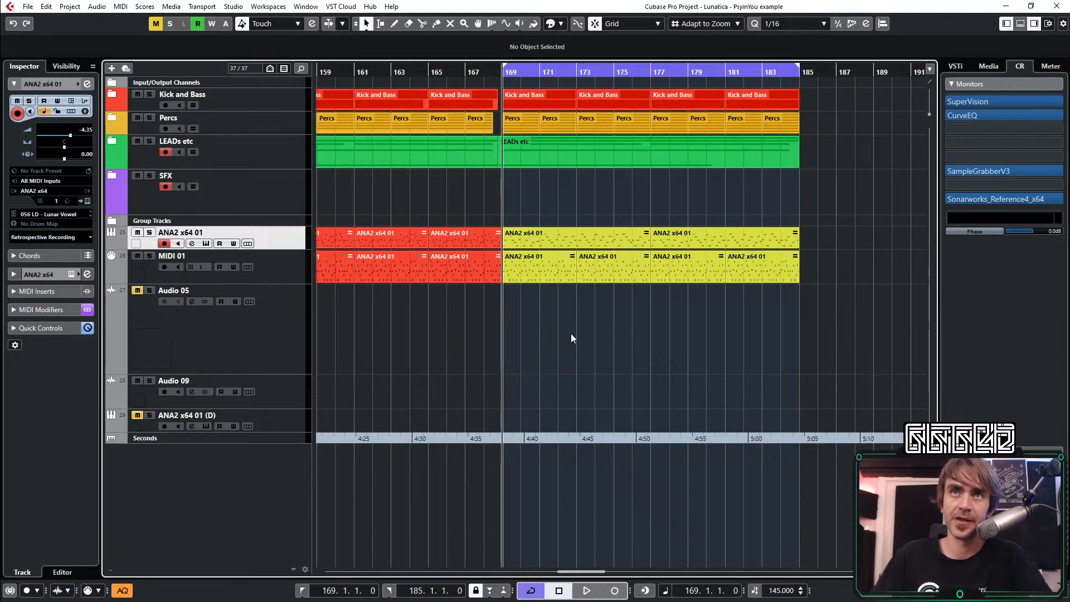
Select and unmute the ANA2 x64 01 (D) track
scroll(560, 321, down, 3)
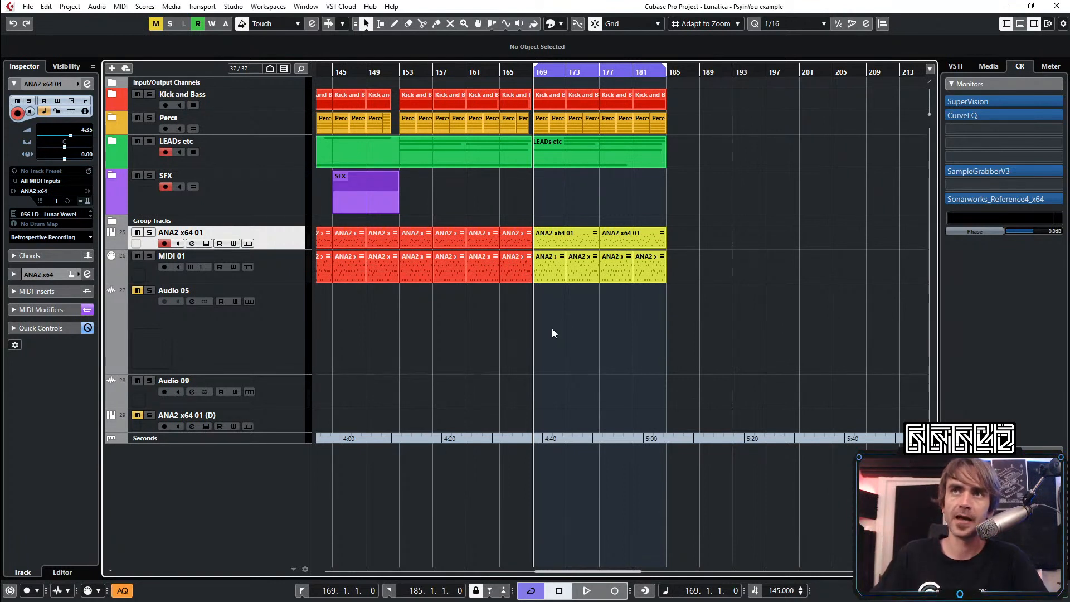
key(g)
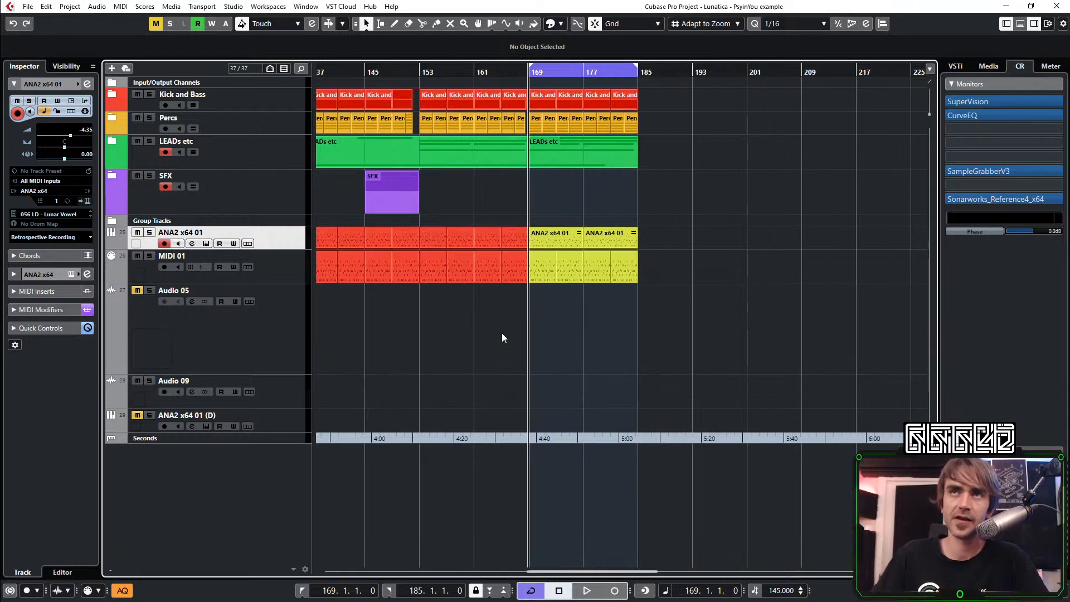
click(266, 422)
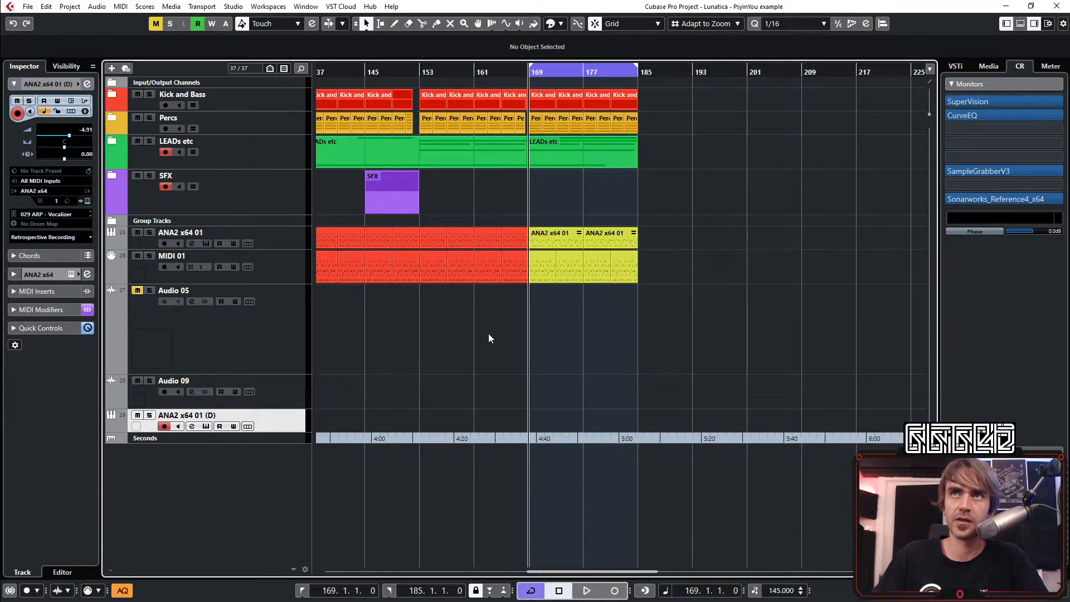
Copy an earlier four-bar Kick and Bass event to bar 193, loop bars 193–201, and repeat the event to bar 201
scroll(569, 157, left, 2)
scroll(620, 179, left, 7)
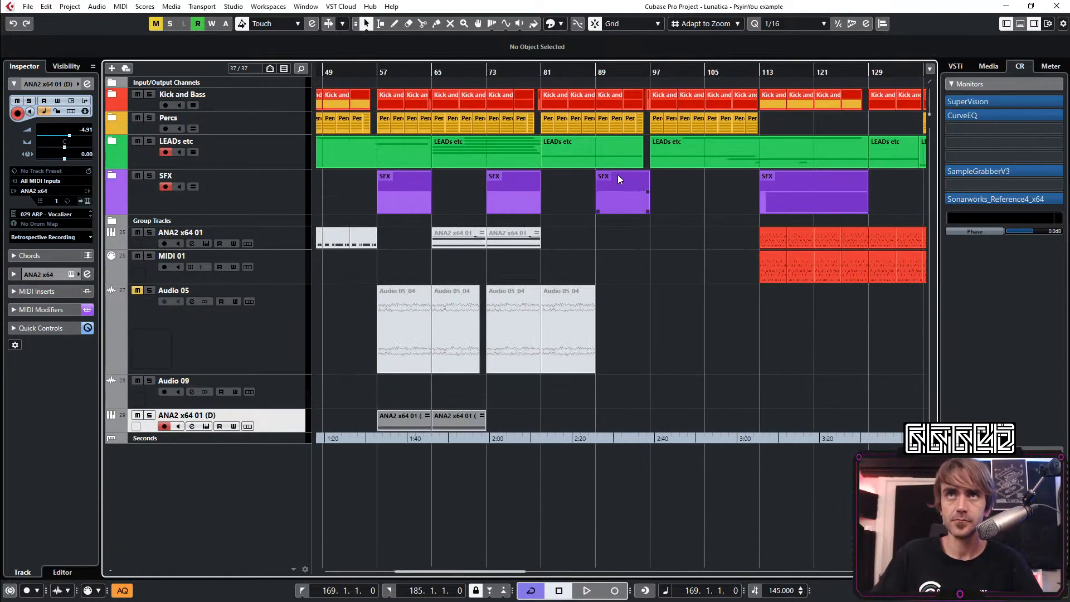
scroll(620, 178, right, 6)
drag(399, 104, 918, 106)
scroll(780, 150, right, 5)
scroll(627, 167, up, 3)
drag(604, 100, 752, 70)
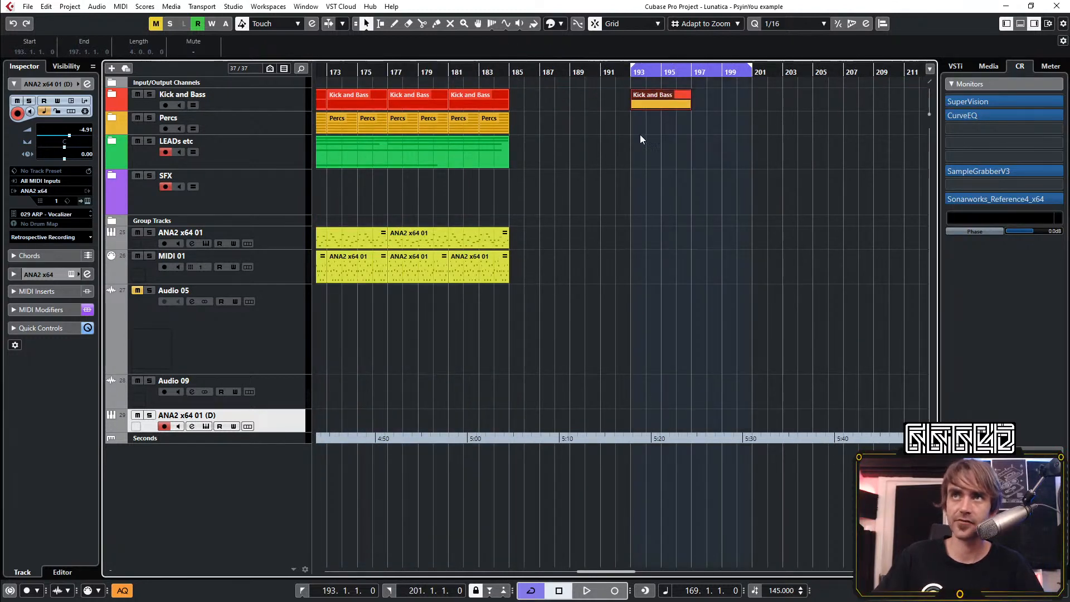
drag(691, 105, 717, 112)
click(719, 120)
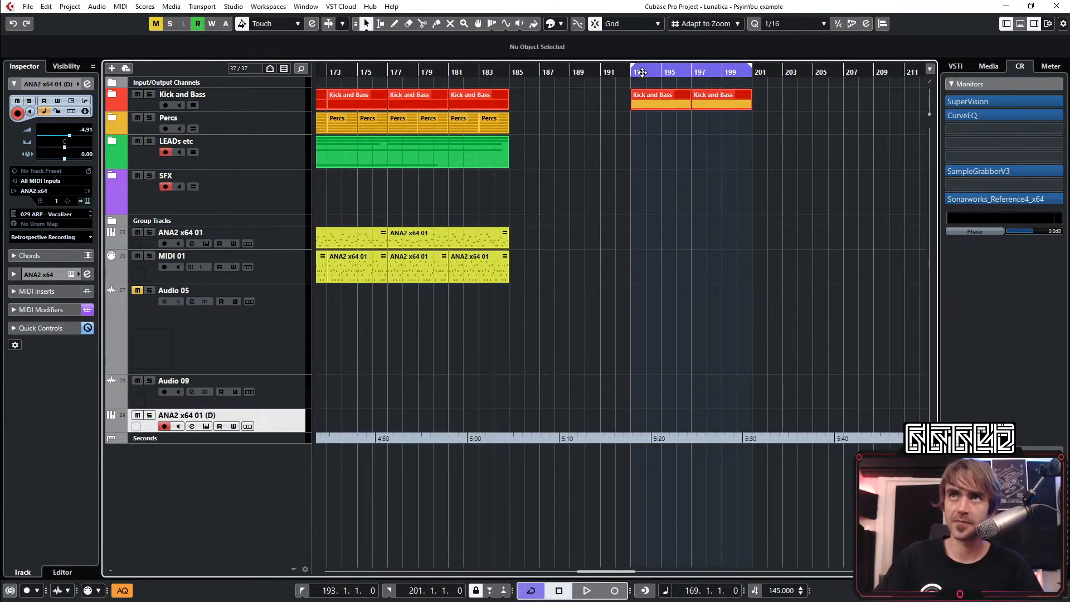
Load the 056 LD - Lunar Vowel preset from the Lunatica - Psy In You bank into the ANA2 x64 01 (D) instrument
key(space)
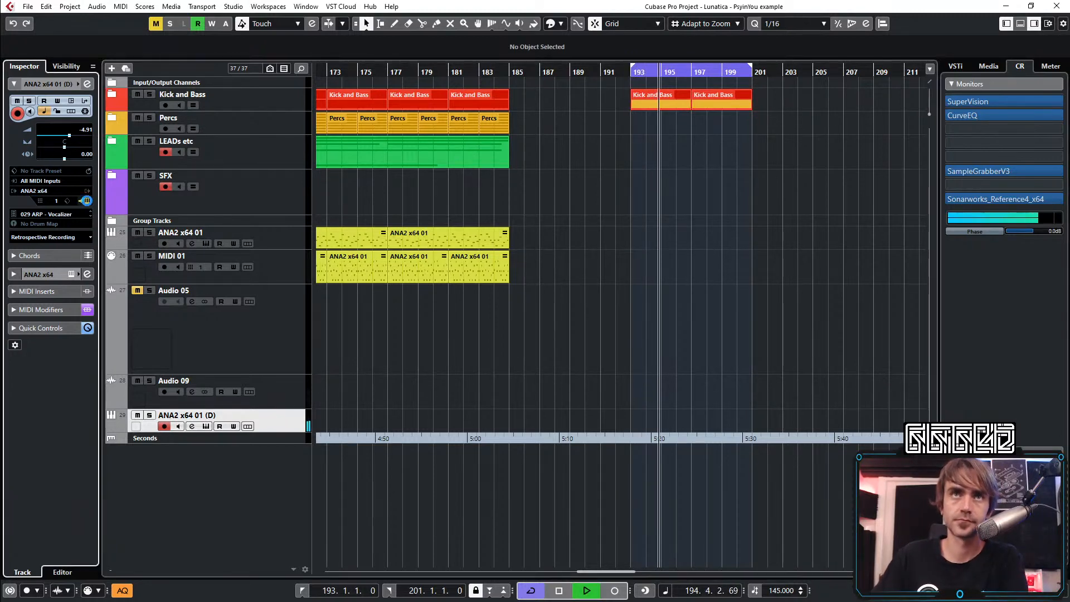
click(248, 266)
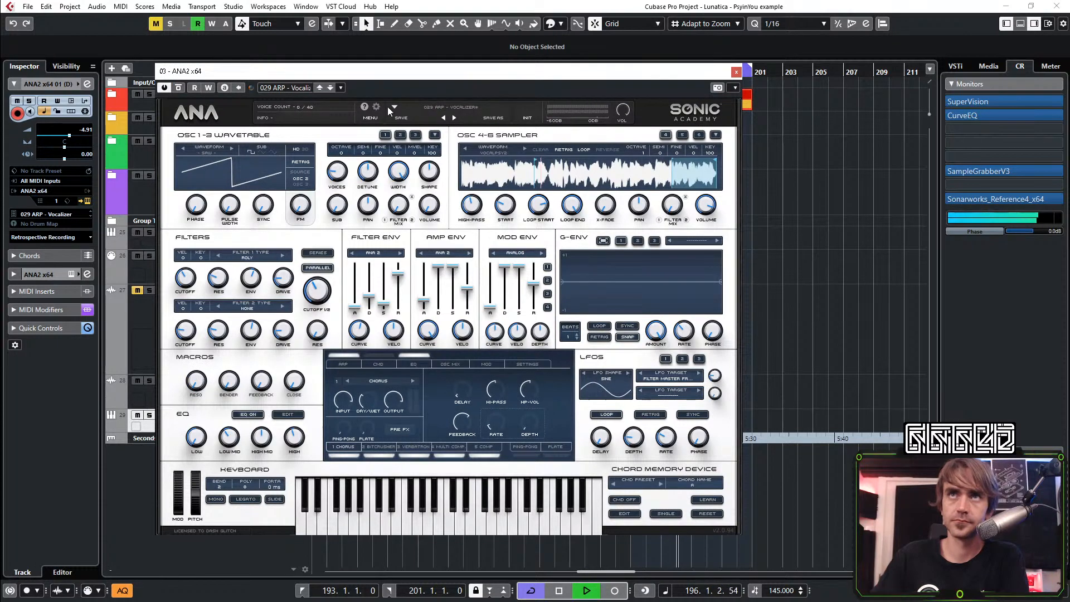
click(426, 109)
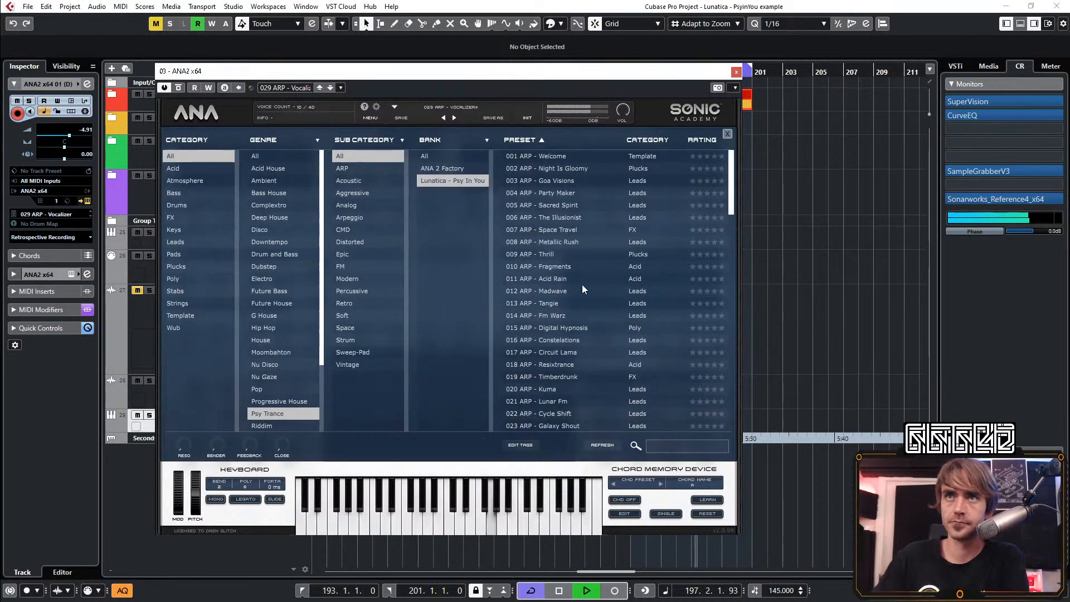
scroll(590, 285, down, 3)
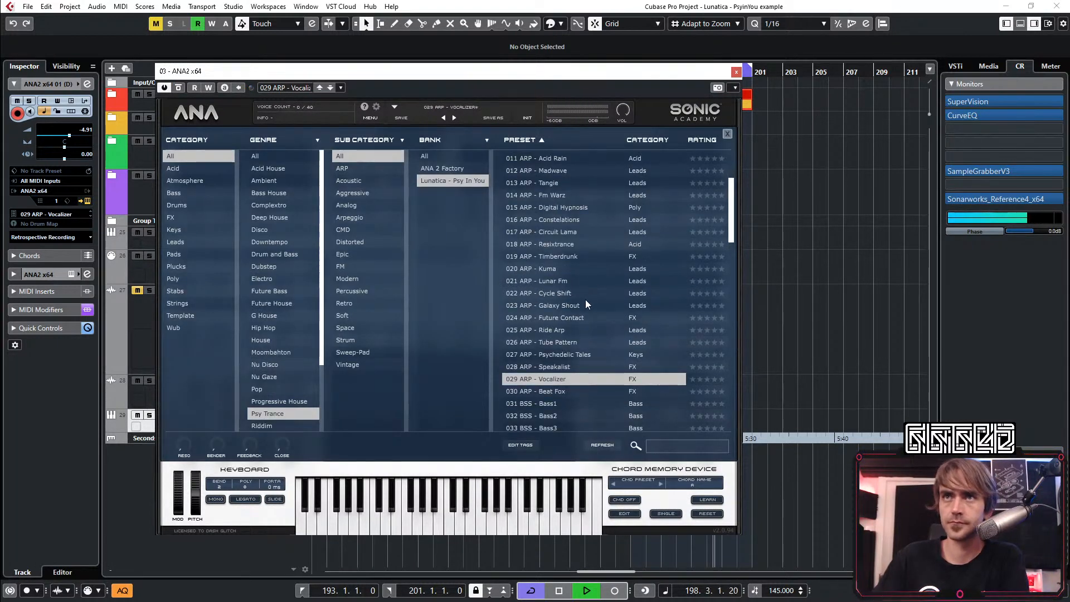
scroll(590, 293, down, 4)
scroll(590, 292, up, 5)
scroll(593, 286, down, 10)
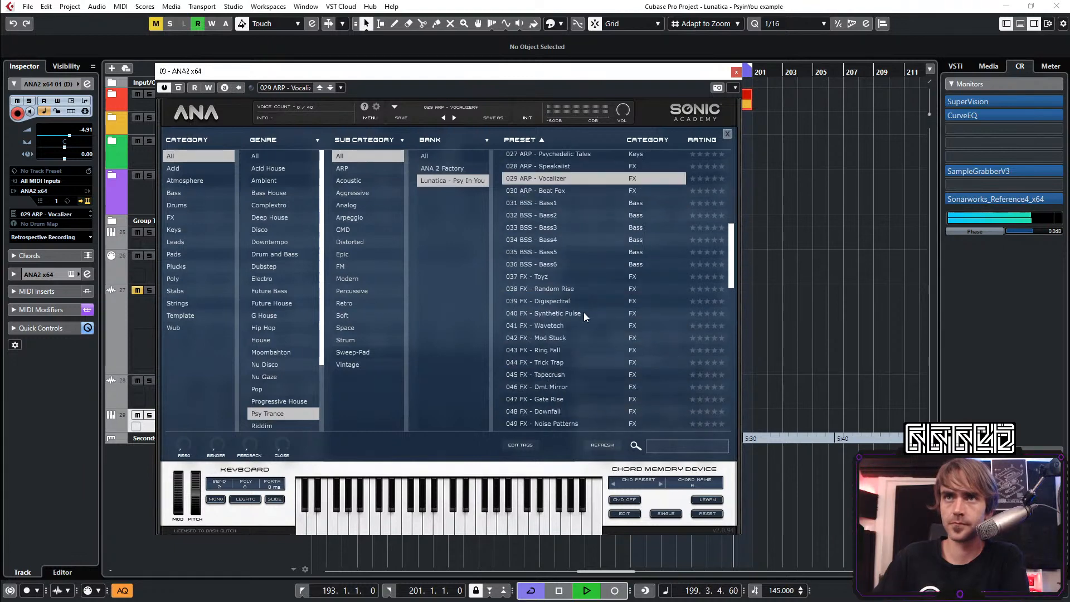
scroll(568, 256, up, 5)
scroll(576, 243, down, 8)
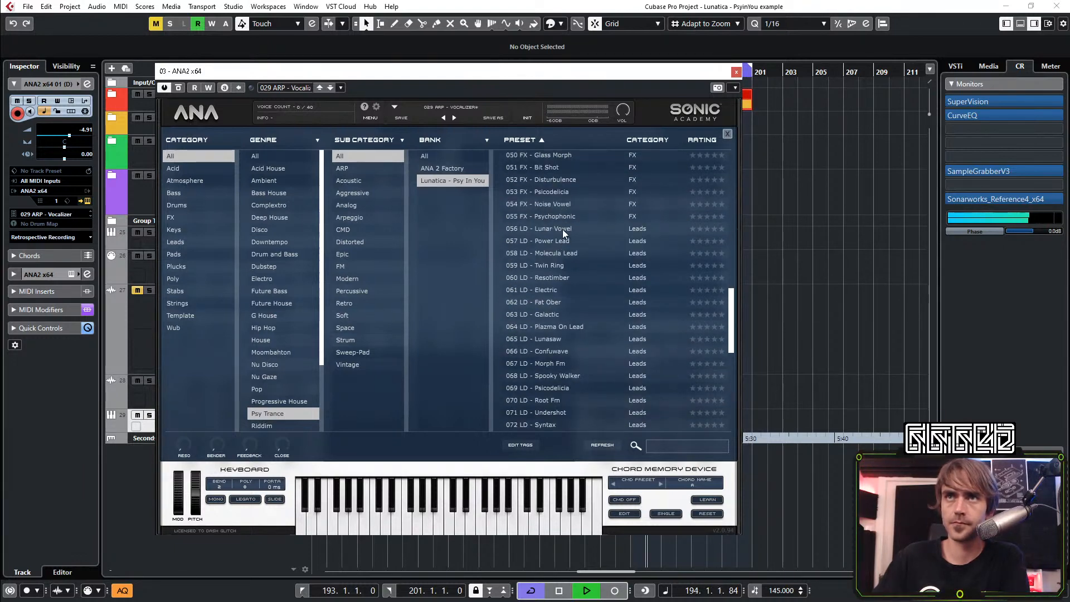
click(563, 229)
click(736, 71)
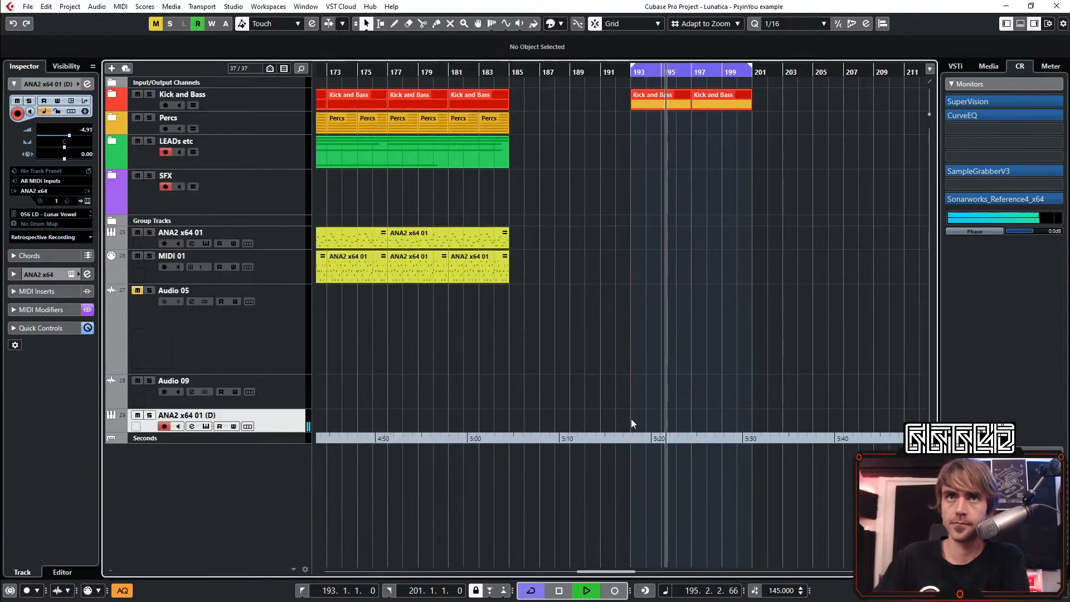
key(space)
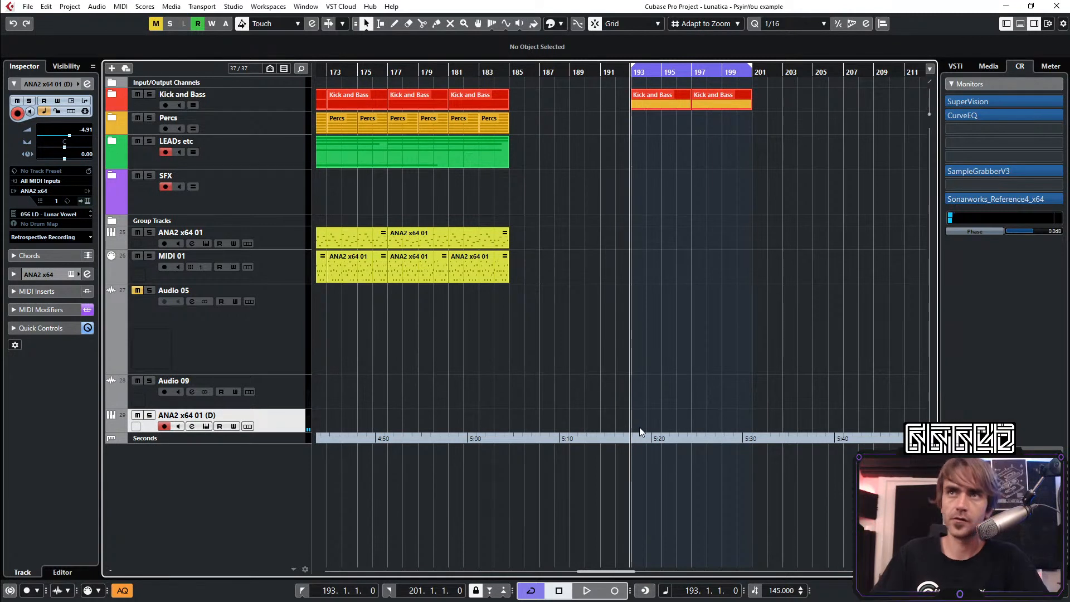
Create an empty MIDI event on the ANA2 x64 01 (D) track spanning bars 193–197
scroll(640, 427, up, 2)
scroll(639, 426, right, 1)
double_click(585, 417)
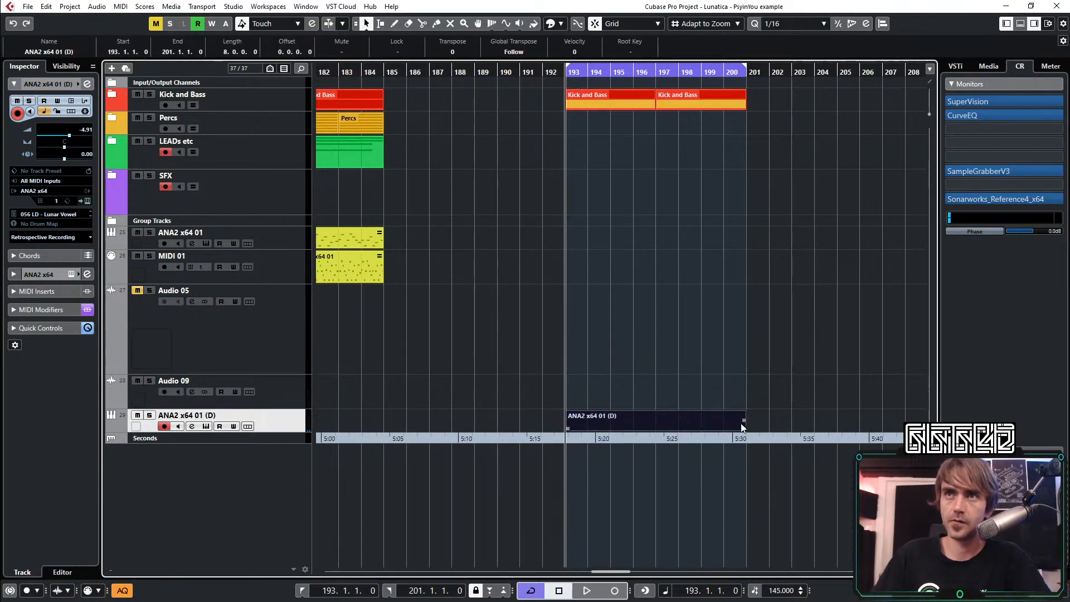
drag(744, 428, 655, 423)
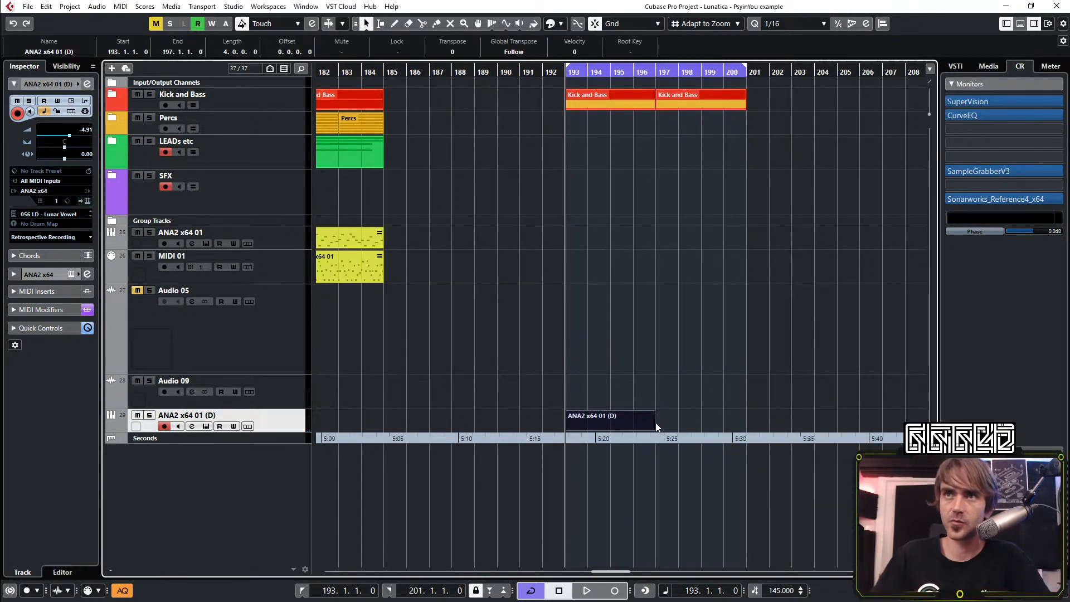
Enter consecutive C3 and G3 sixteenth notes on beats 1 and 2 of bar 193 in the new event and repeat them in bar 194
double_click(613, 421)
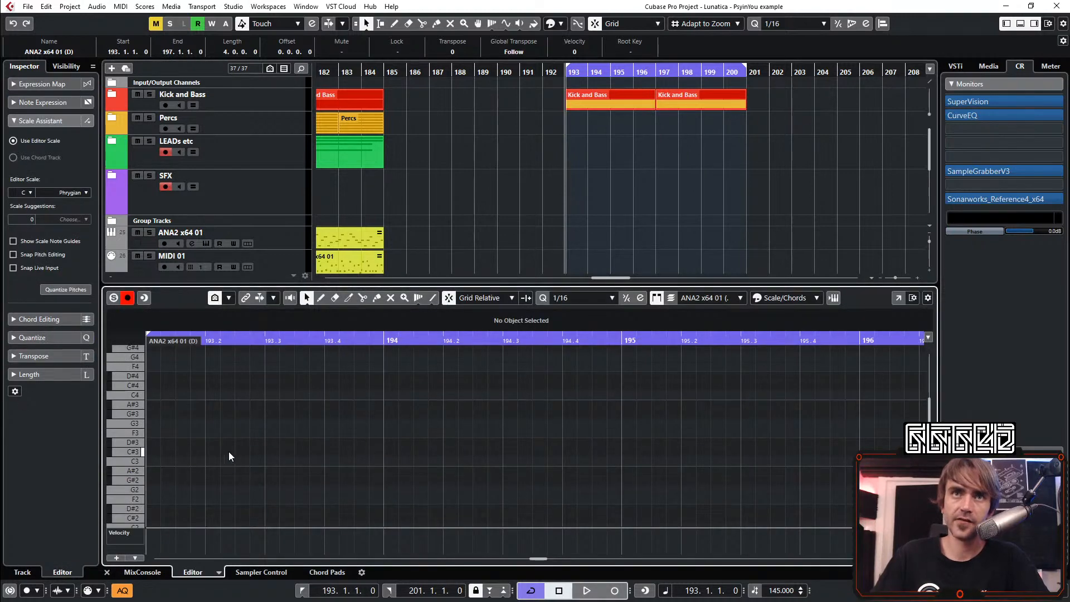
click(155, 461)
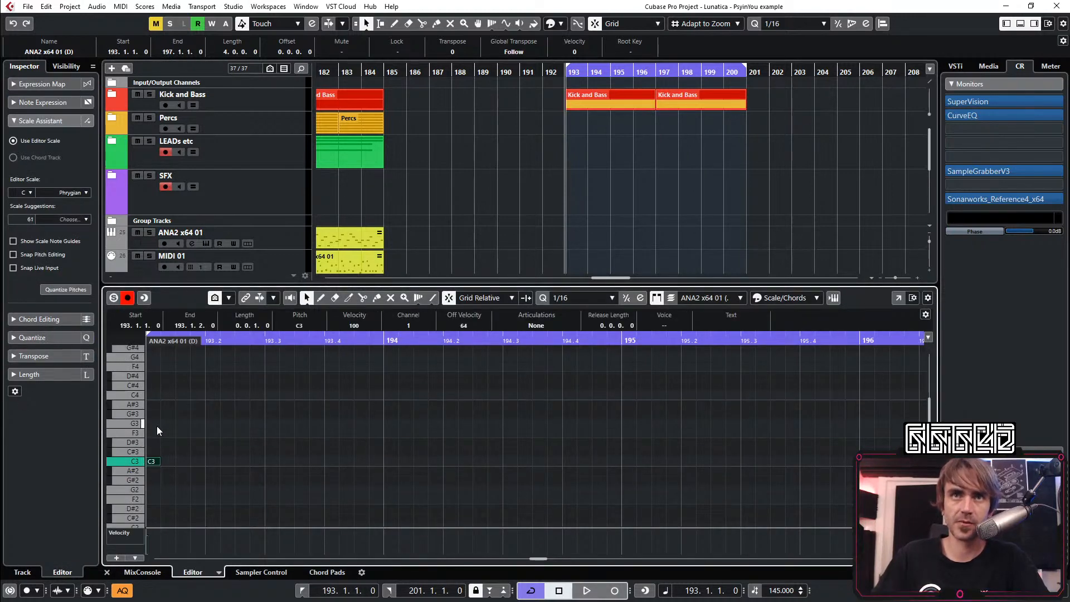
click(165, 422)
mouse_move(214, 408)
mouse_down()
mouse_move(154, 462)
mouse_move(243, 463)
mouse_up()
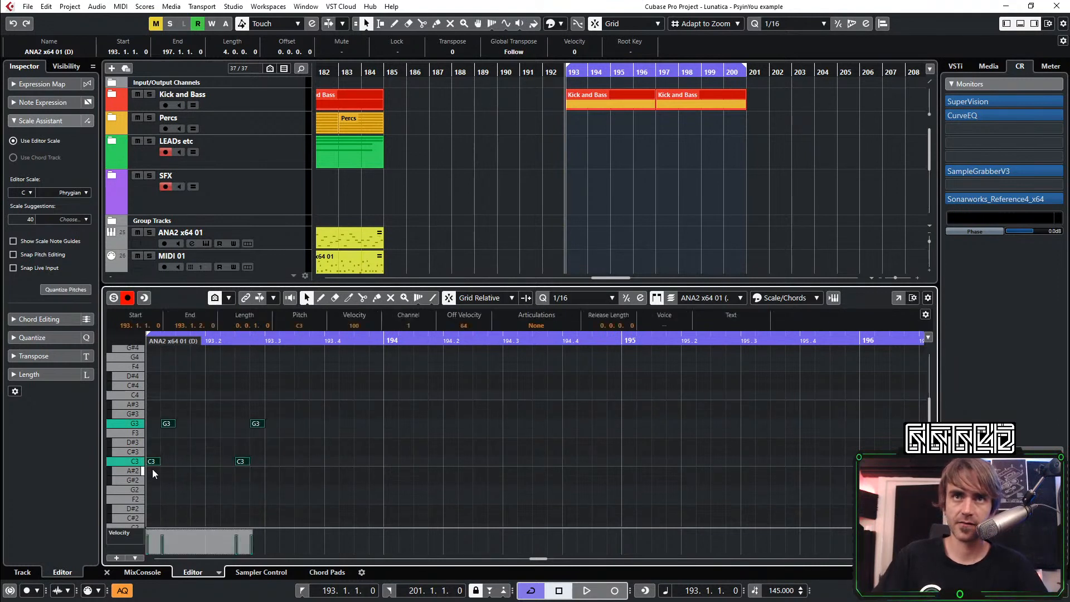
drag(294, 413, 214, 467)
drag(251, 410, 390, 464)
click(479, 463)
Copy the C3–G3 note pattern into bars 195 and 196 during playback, starting the last group at 196.1.3
key(space)
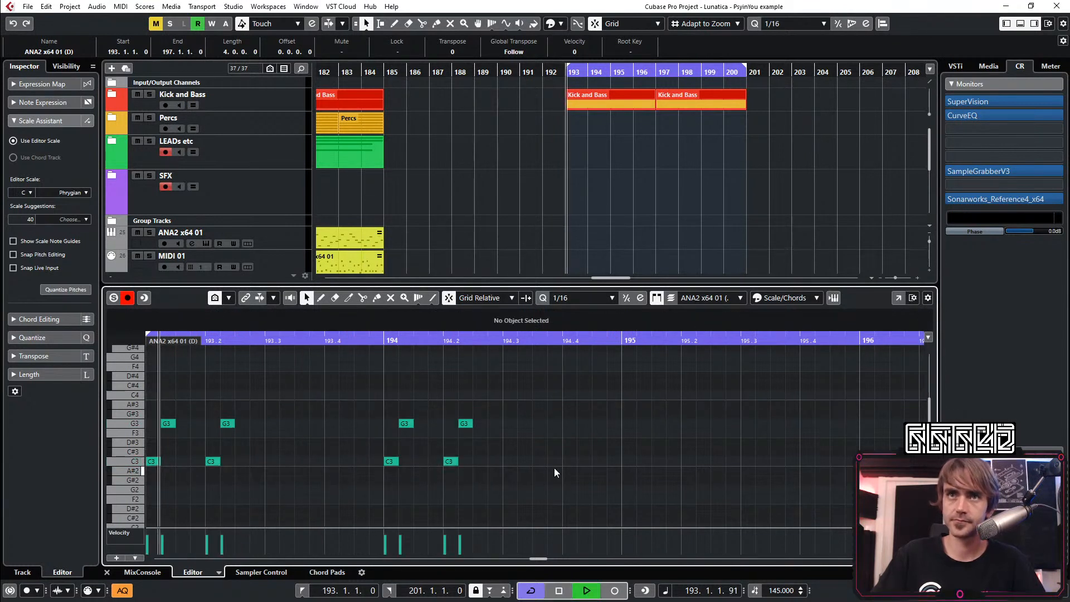
scroll(617, 412, down, 1)
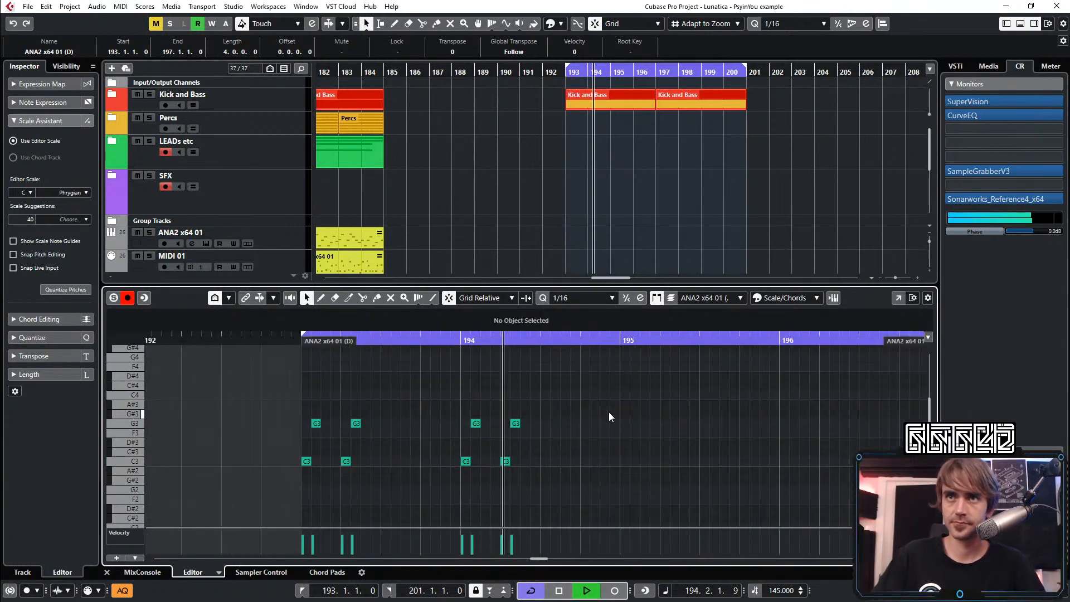
scroll(609, 413, right, 1)
drag(502, 392, 721, 461)
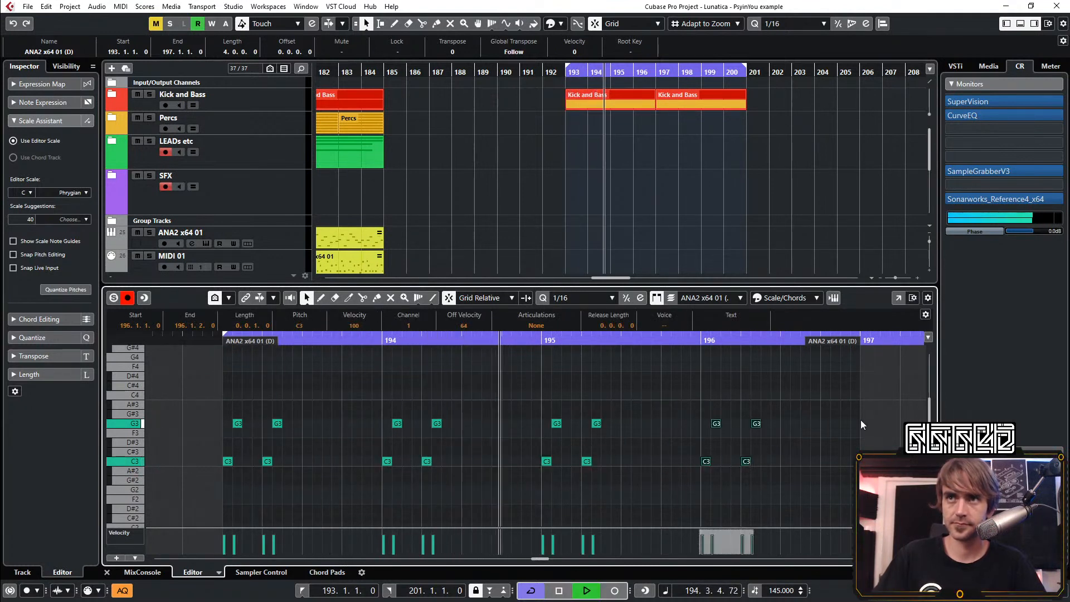
click(829, 440)
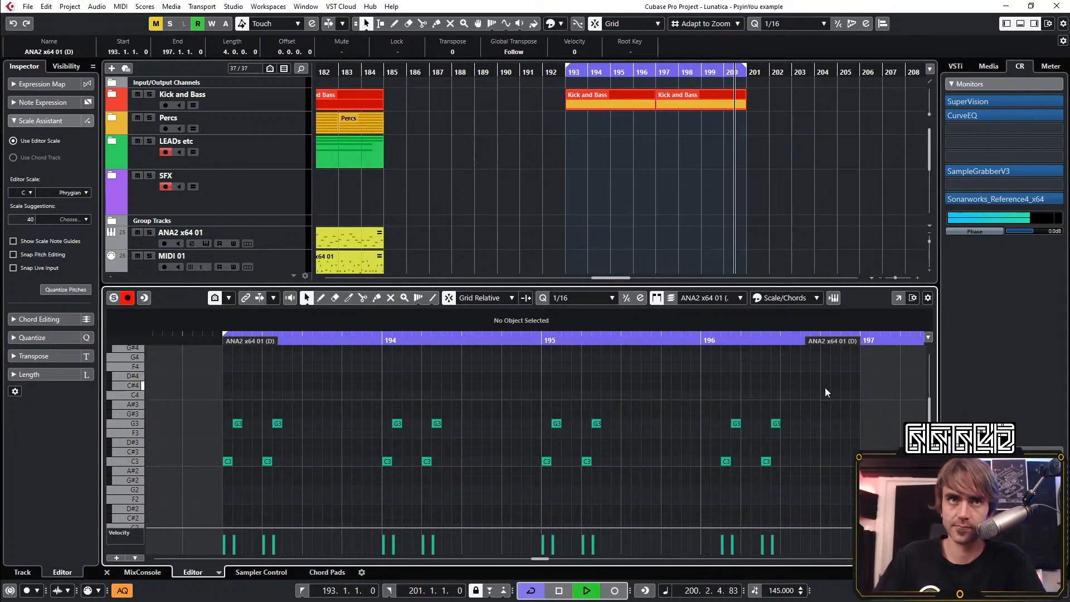
Shift every G3 note in bars 193–196 one sixteenth later and listen to the loop
drag(826, 390, 231, 441)
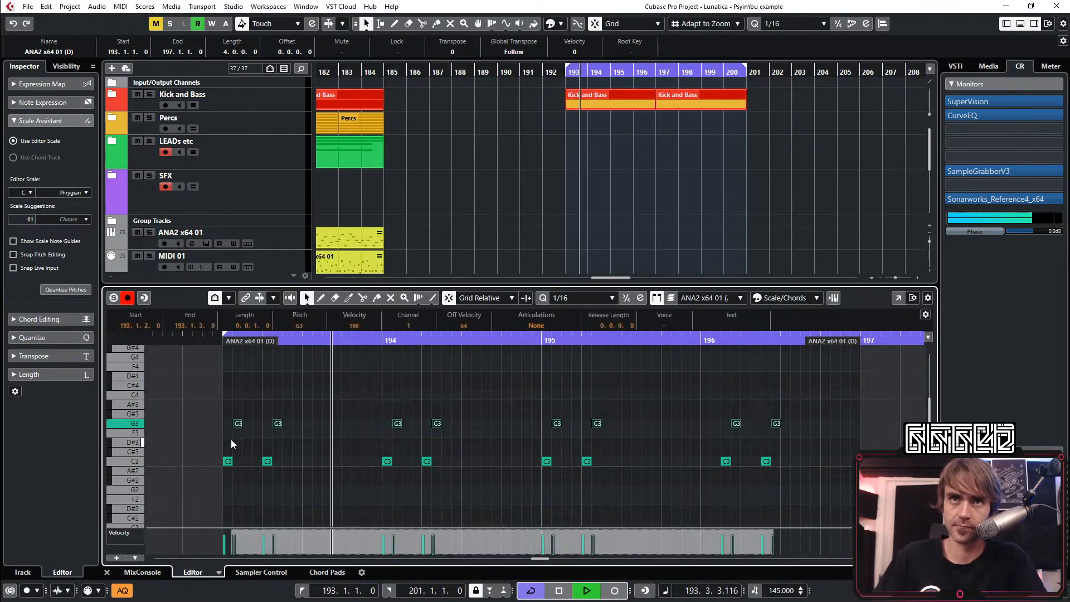
key(ctrl+Right)
click(374, 395)
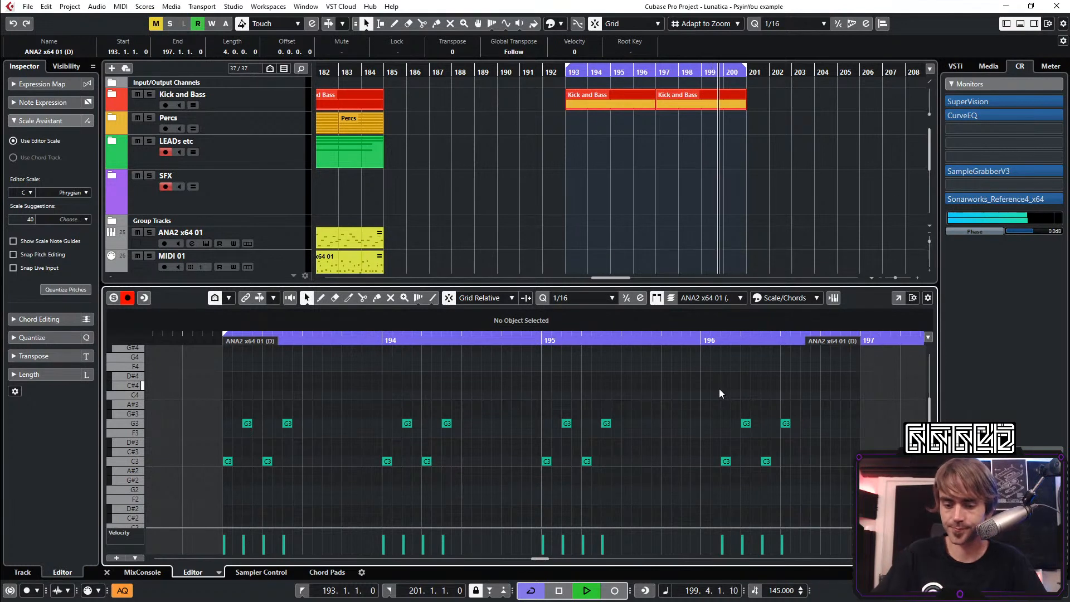
key(space)
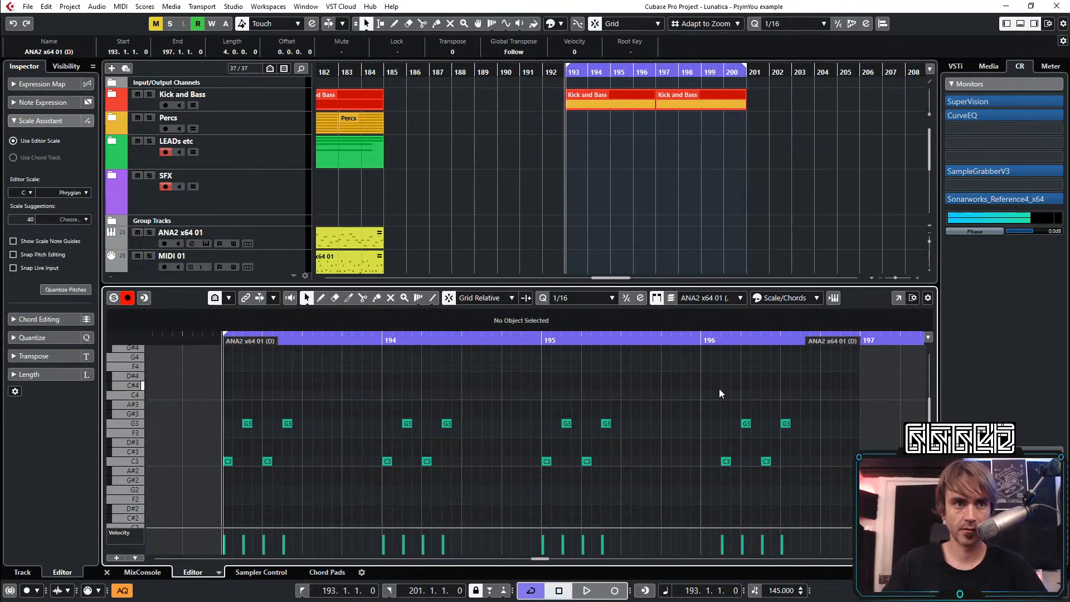
Raise the first G3 in bar 193 to G#3 and delete all notes in bars 194–196
drag(795, 389, 711, 427)
drag(385, 479, 386, 477)
key(ctrl+z)
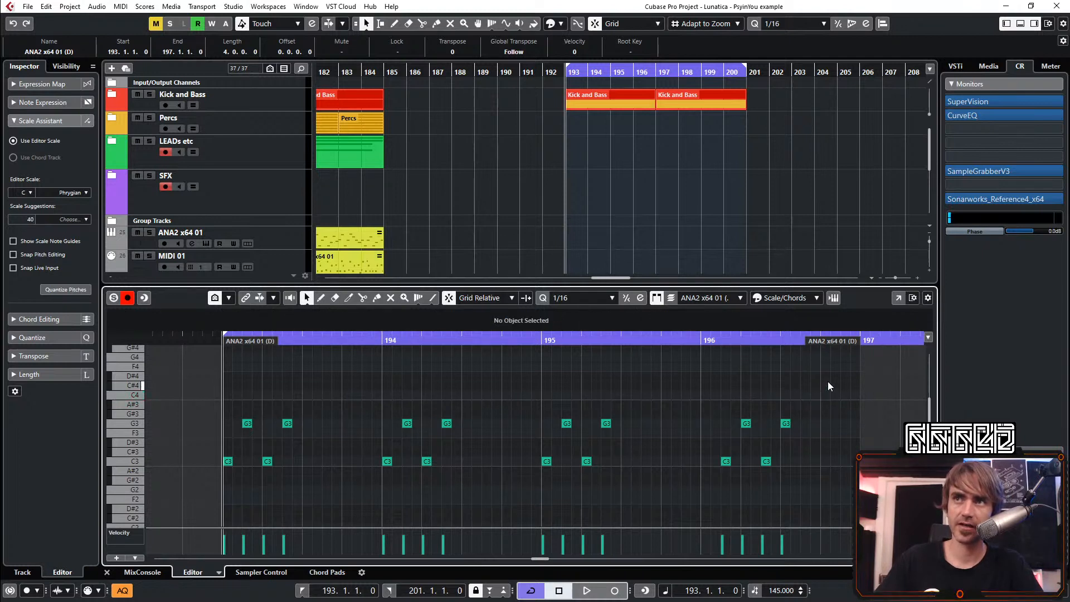
mouse_move(828, 382)
mouse_down()
mouse_move(341, 464)
mouse_move(257, 439)
mouse_up()
drag(249, 416, 262, 395)
drag(238, 406, 259, 430)
key(Up)
drag(382, 404, 794, 485)
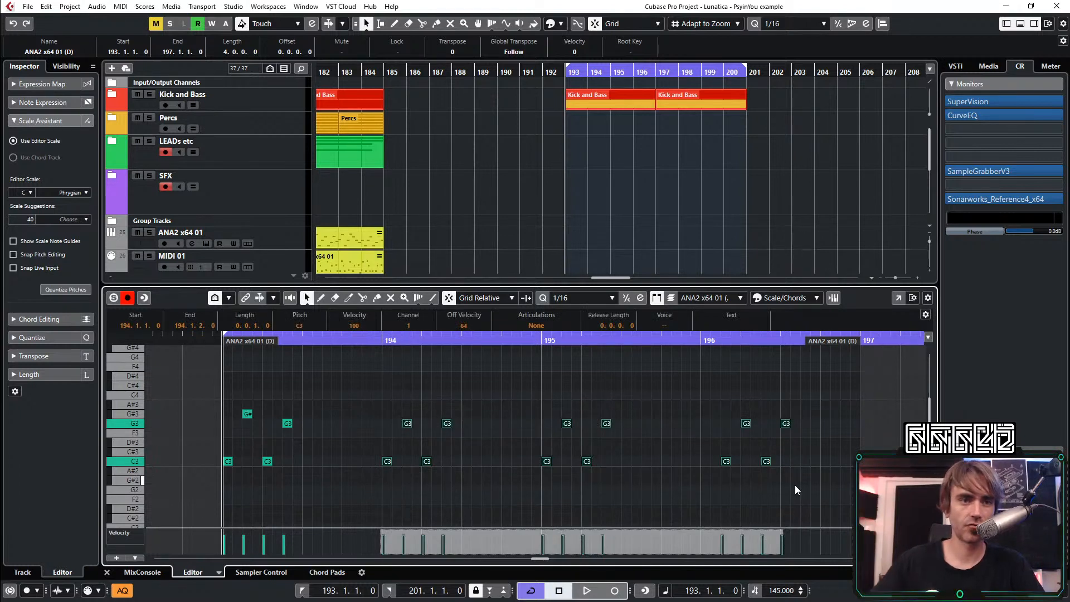
key(Delete)
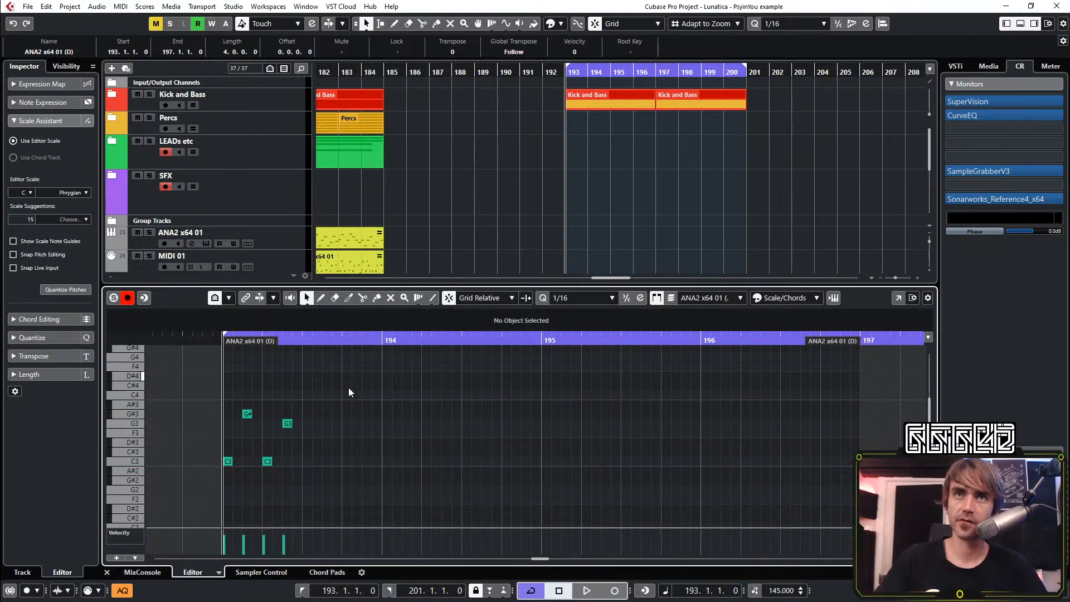
Copy the bar 193 pattern into bars 194, 195 and 196, starting the last copy at 196.1.3, and play the result
drag(349, 392, 727, 461)
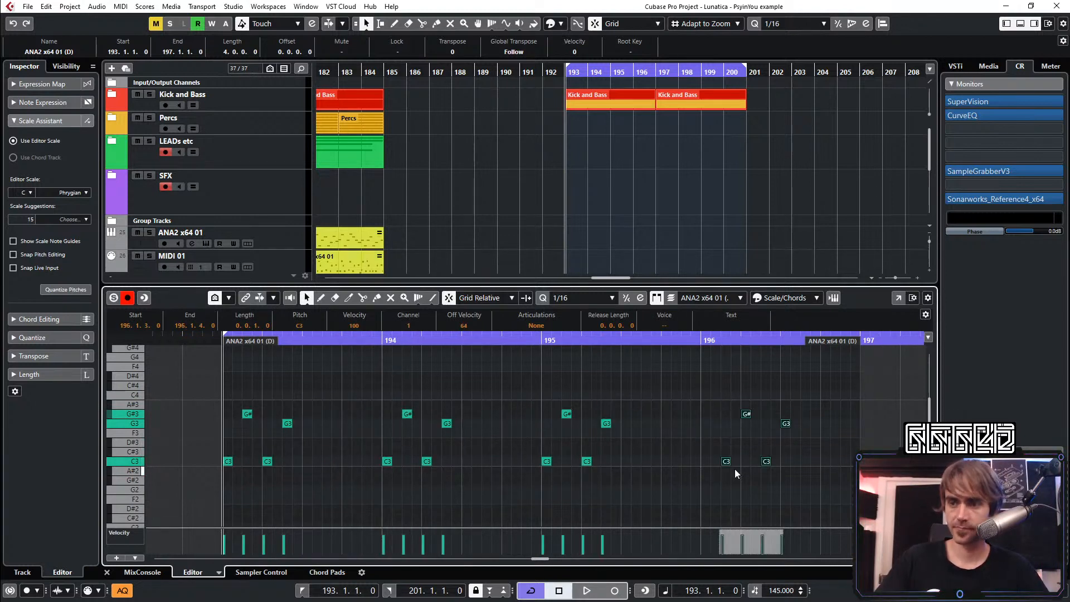
key(space)
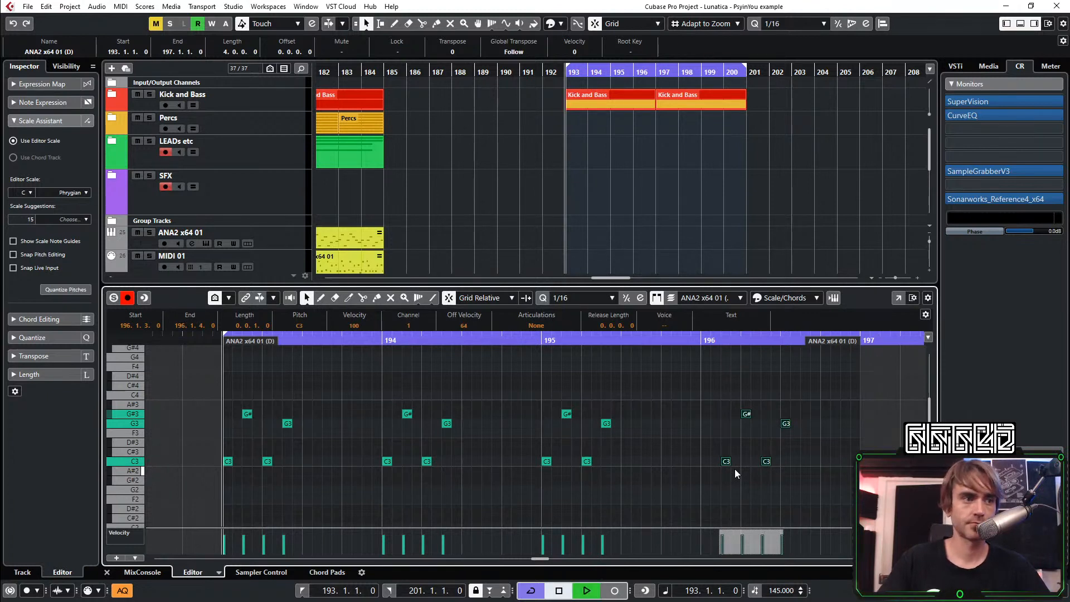
click(648, 424)
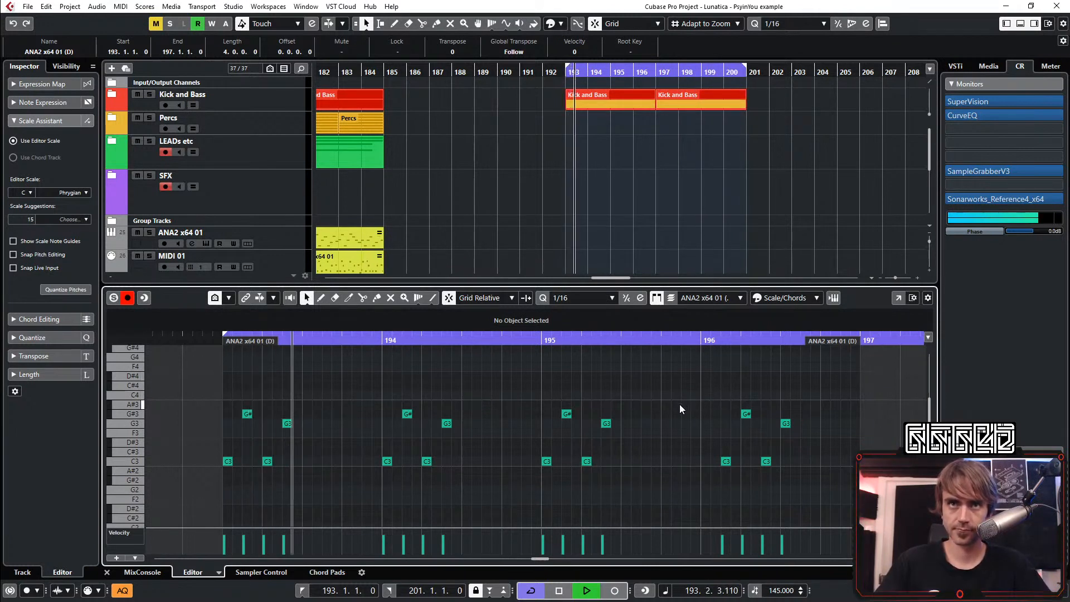
key(space)
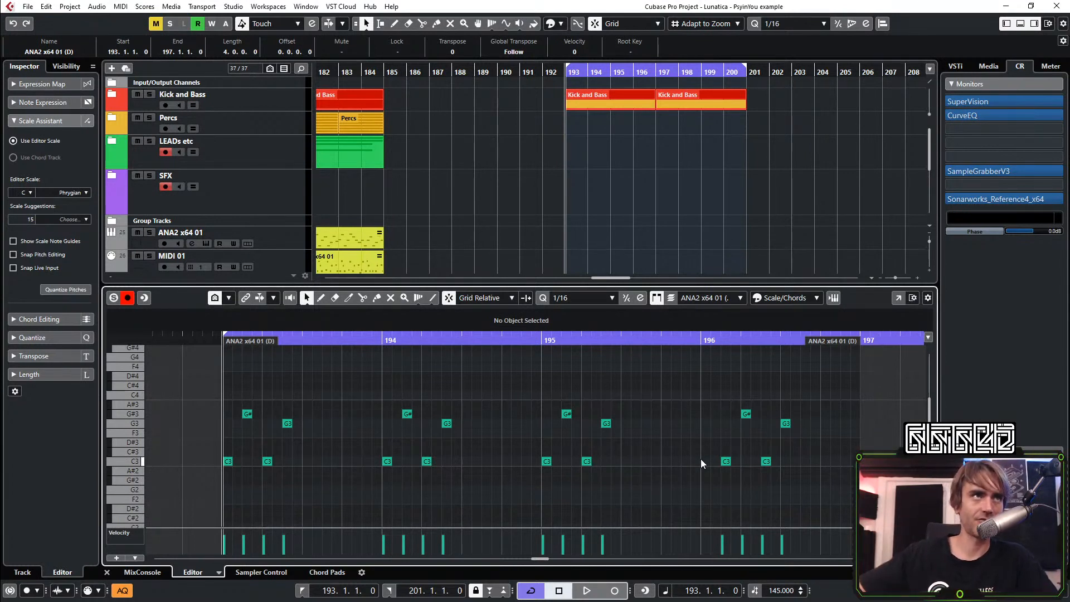
Move the four-note group in bar 196 two sixteenths earlier so it starts at 196.1.1
drag(823, 393, 681, 498)
click(737, 451)
drag(814, 406, 700, 485)
key(ctrl+Left)
key(ctrl+Left)
click(726, 479)
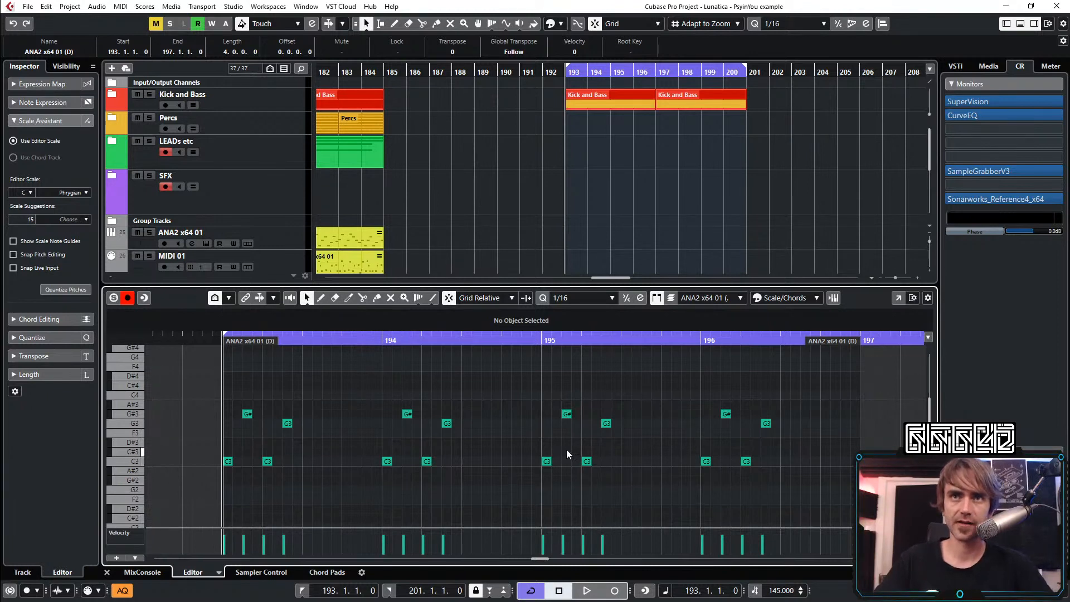
Clear the notes from bars 194–196 and add a C3 sixteenth at 193.2.4 in the bar 193 phrase
drag(815, 397, 390, 499)
key(Delete)
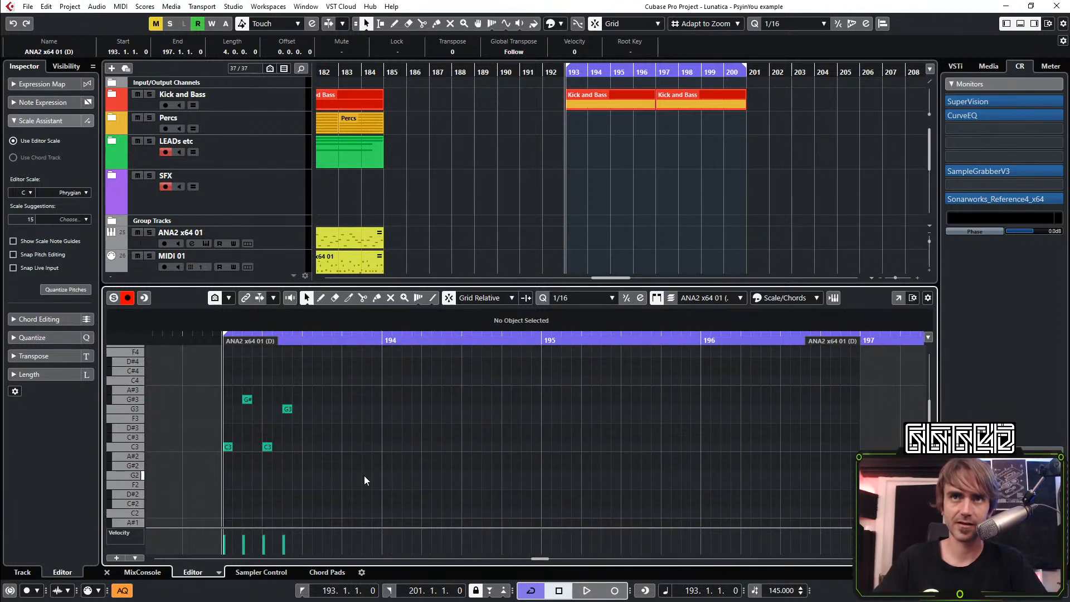
click(309, 447)
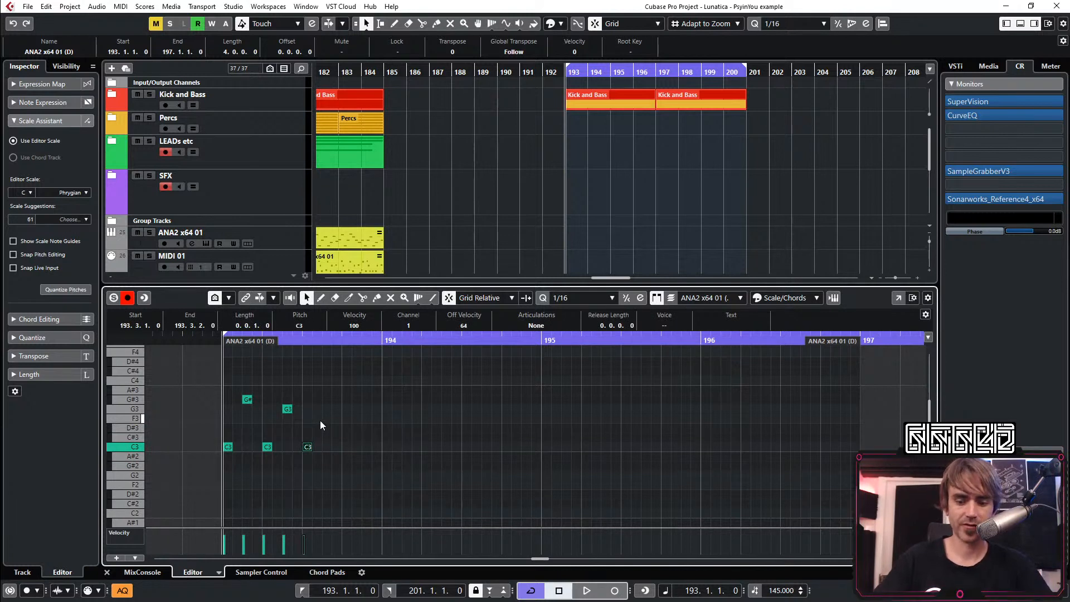
key(space)
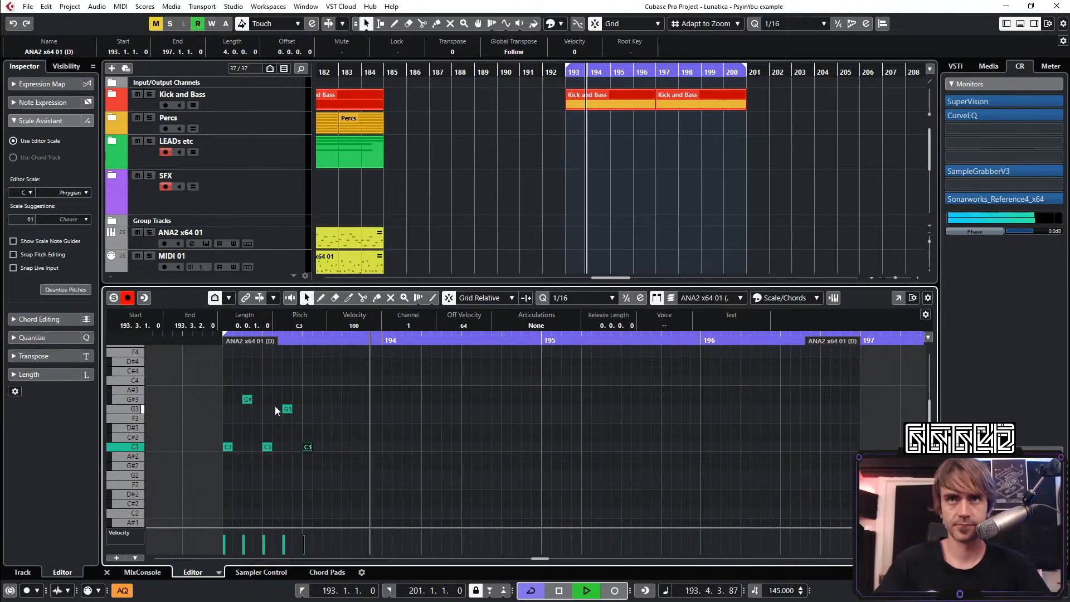
key(ctrl+Left)
key(space)
key(space)
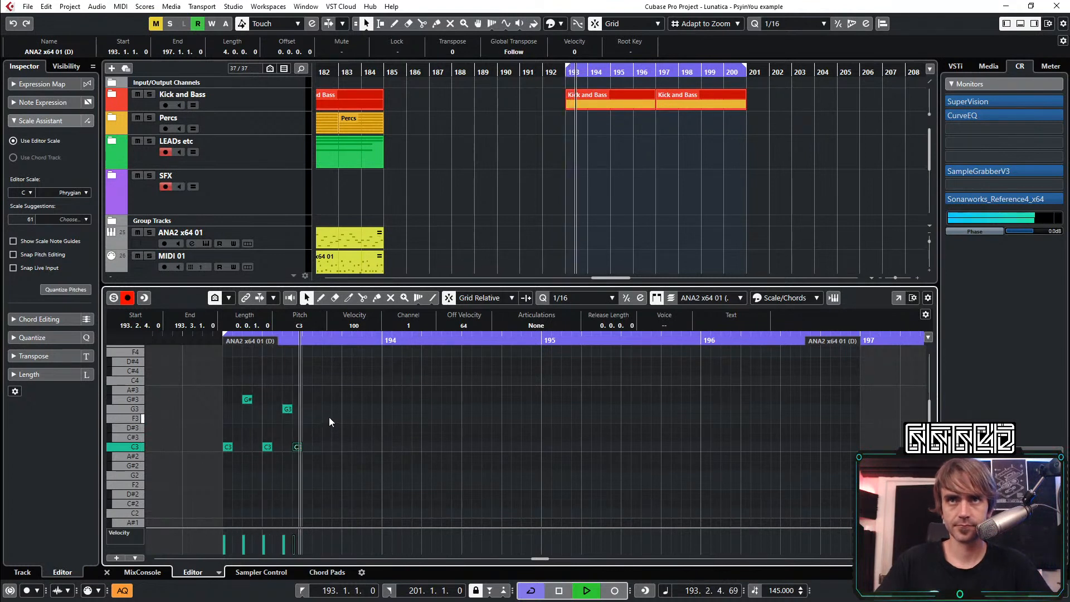
Add a D#3 sixteenth at 193.3.2, checking its timing with short playbacks
click(306, 428)
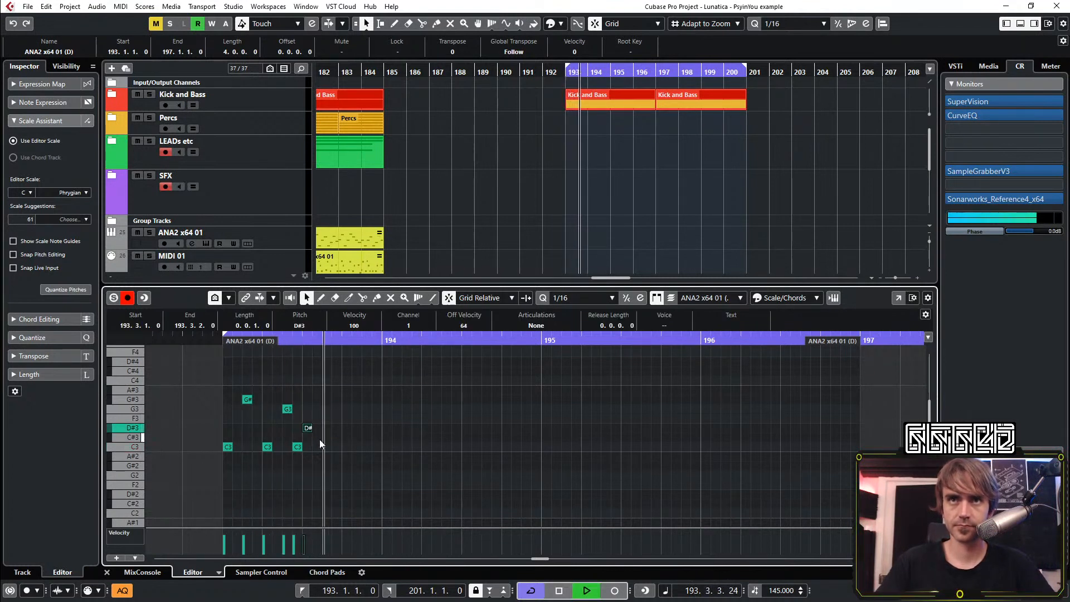
key(space)
key(space)
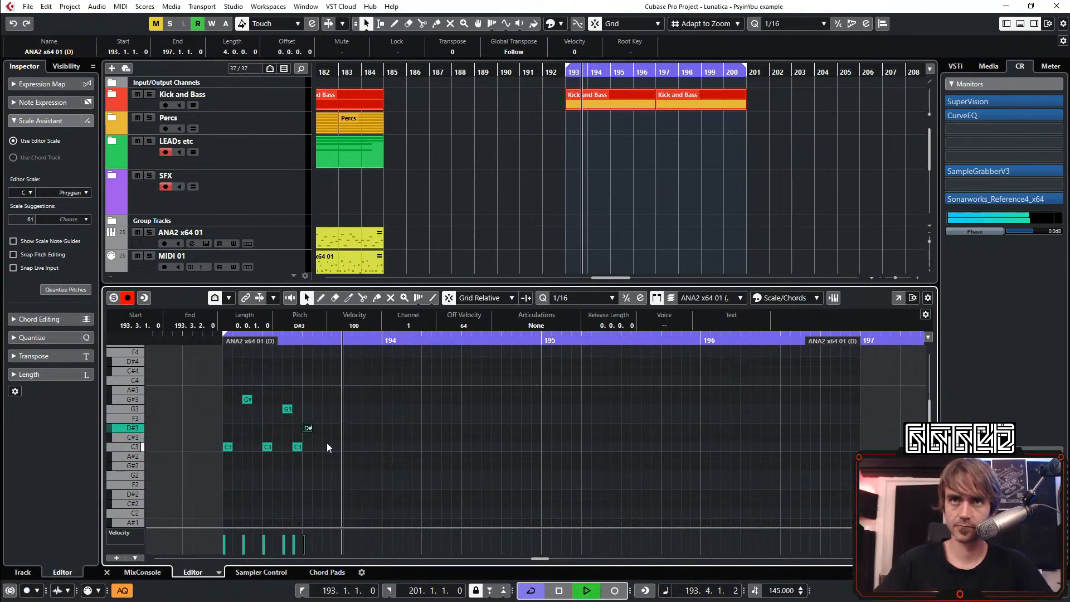
key(ctrl+Right)
key(space)
key(space)
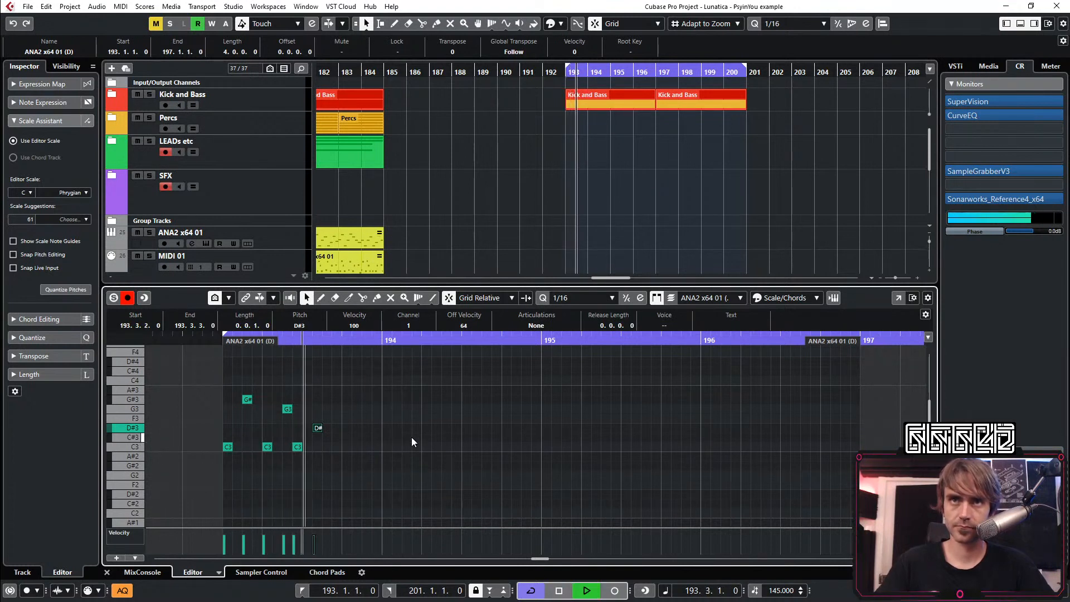
key(space)
Add a C#3 sixteenth at 193.4.1 and check it with a short playback
click(337, 438)
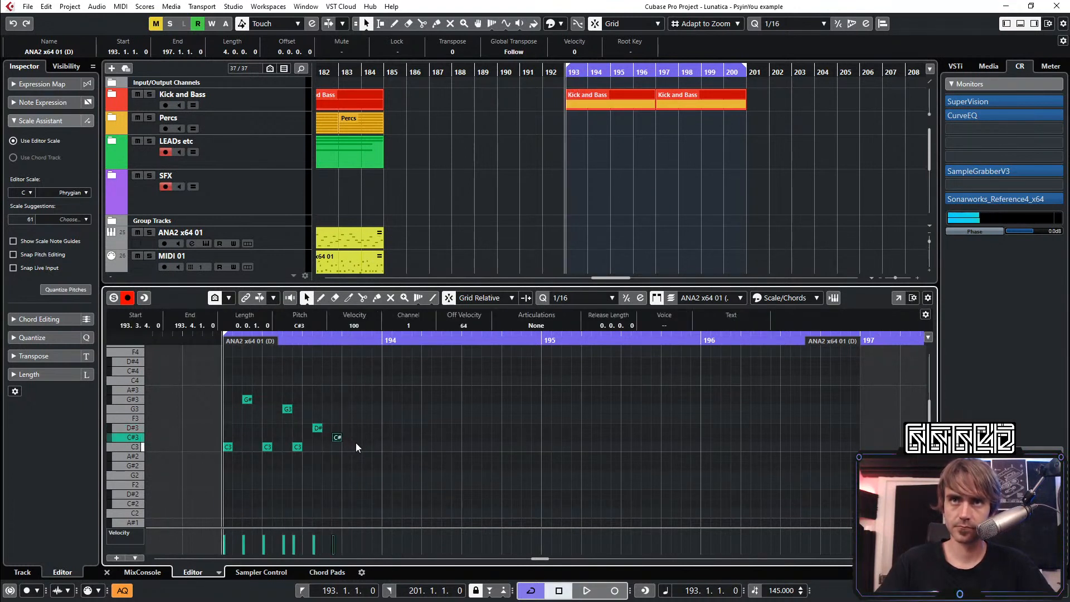
click(356, 444)
key(Right)
key(Right)
key(Right)
key(Right)
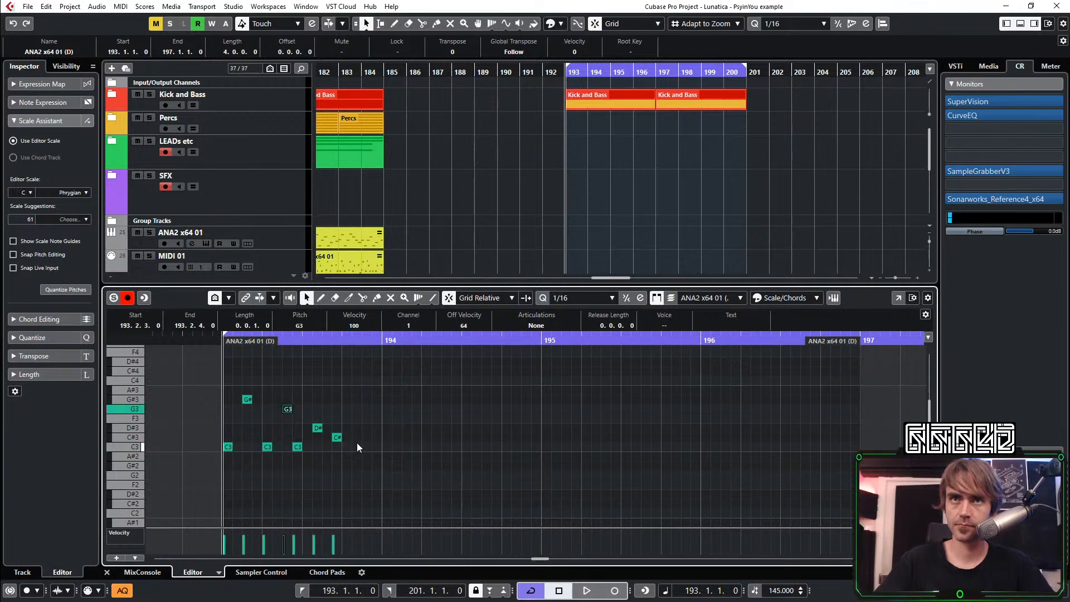
key(Right)
key(Right)
key(Right)
key(ctrl+Right)
key(space)
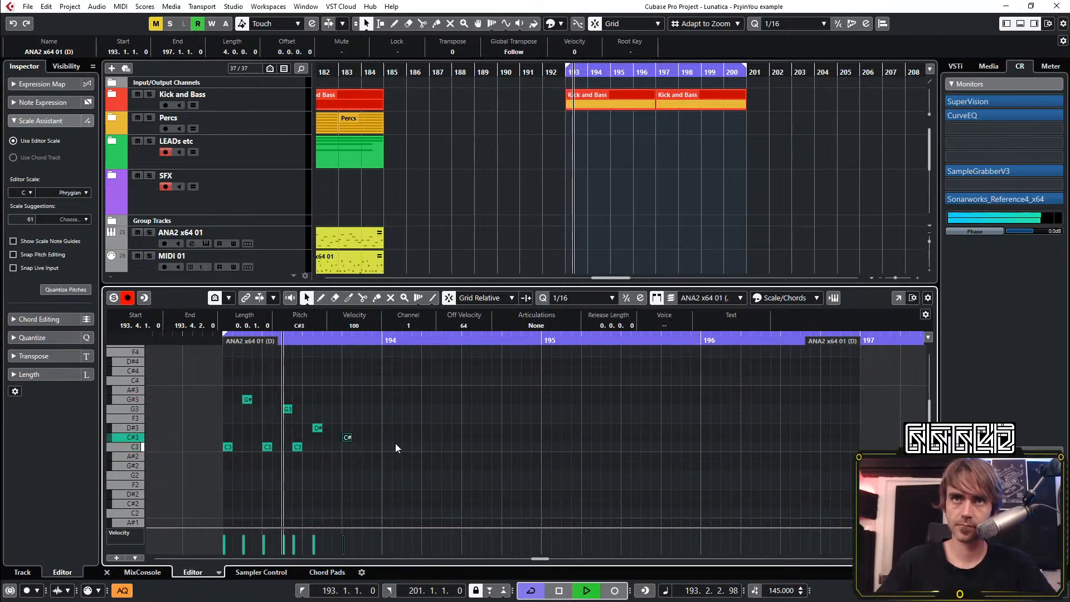
key(space)
Finish the bar 193 phrase with a C3 sixteenth at 193.4.3 and listen to it
click(368, 446)
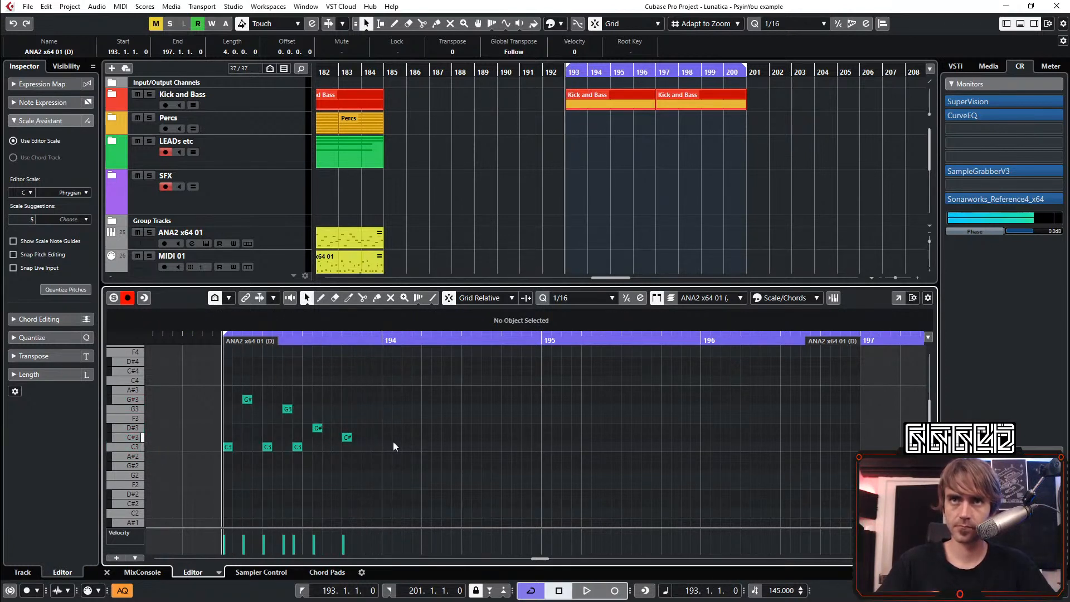
double_click(364, 446)
key(space)
click(489, 448)
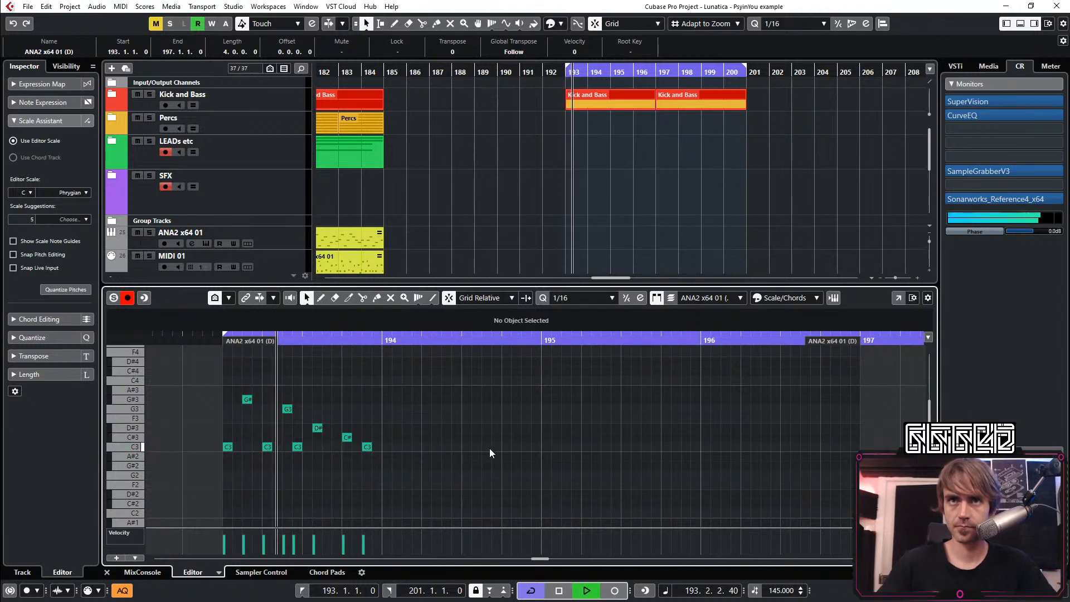
key(space)
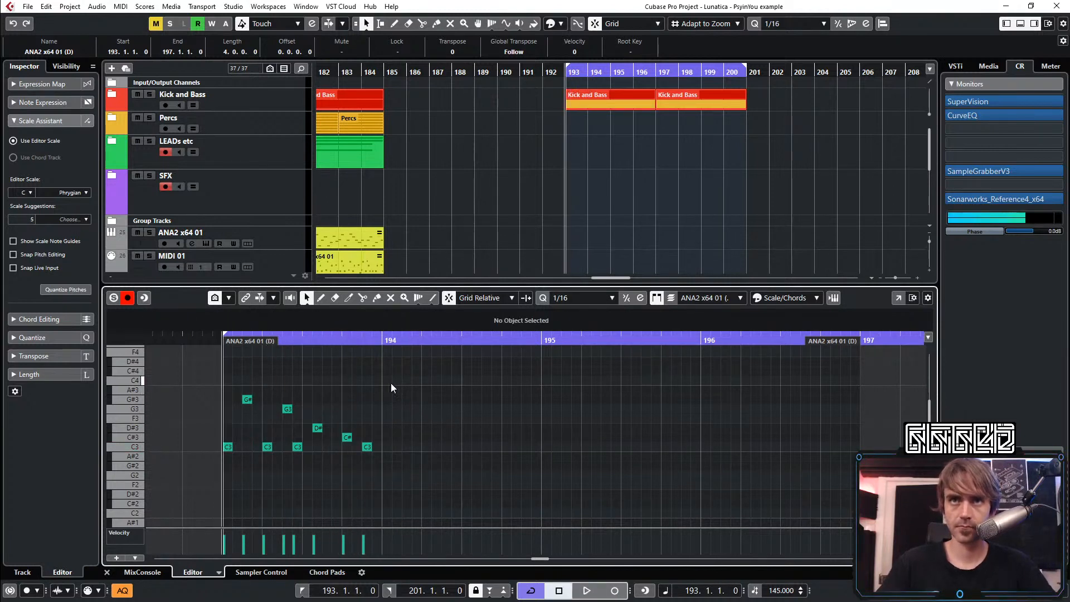
Copy the complete bar 193 phrase into bars 194, 195 and 196
drag(398, 383, 232, 453)
drag(232, 450, 700, 460)
click(717, 428)
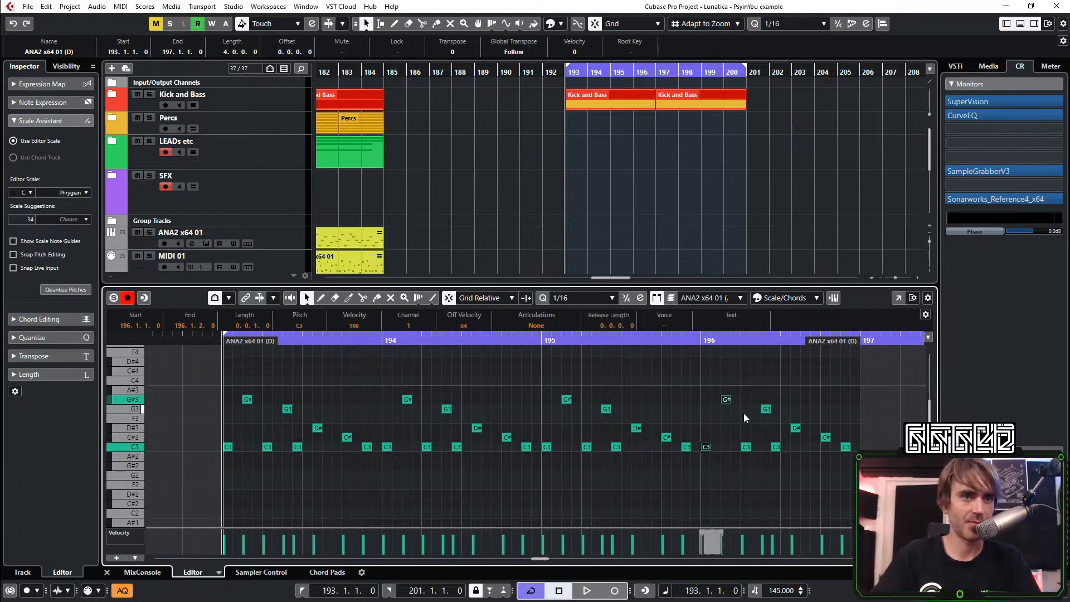
Delete the last C3 in bar 195 and move bar 196's opening C3 and G#3 two sixteenths earlier to 195.4.3 and 196.1.1
click(686, 447)
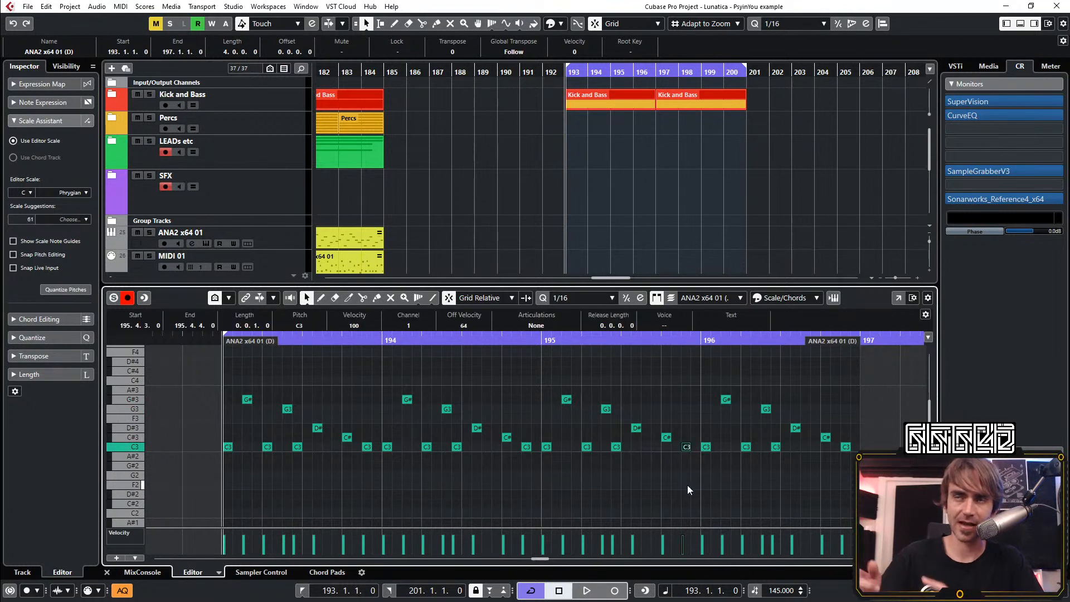
key(Delete)
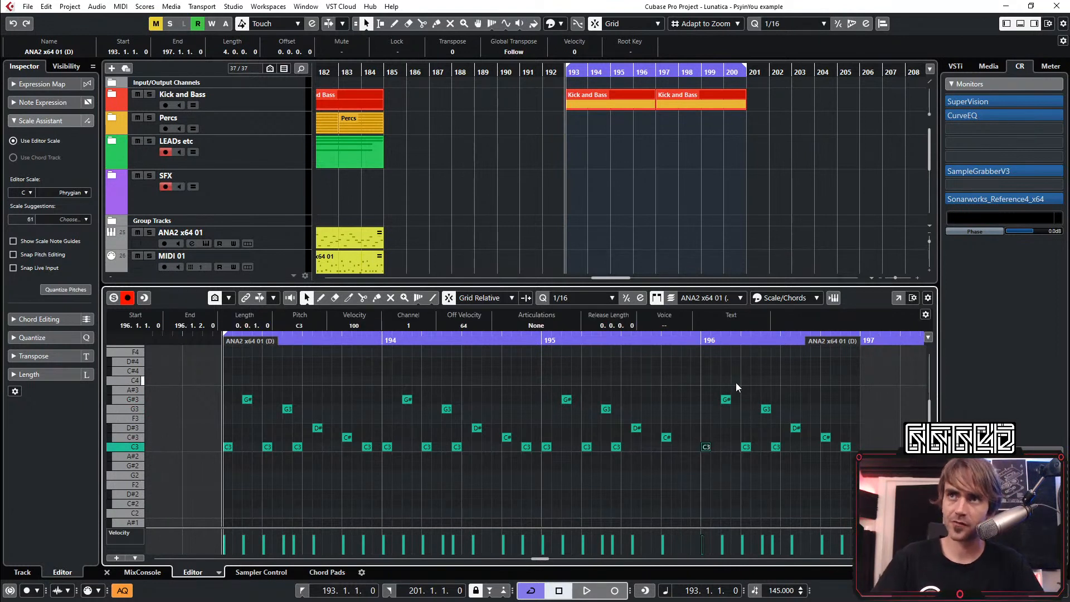
drag(736, 382, 698, 461)
key(ctrl+Left)
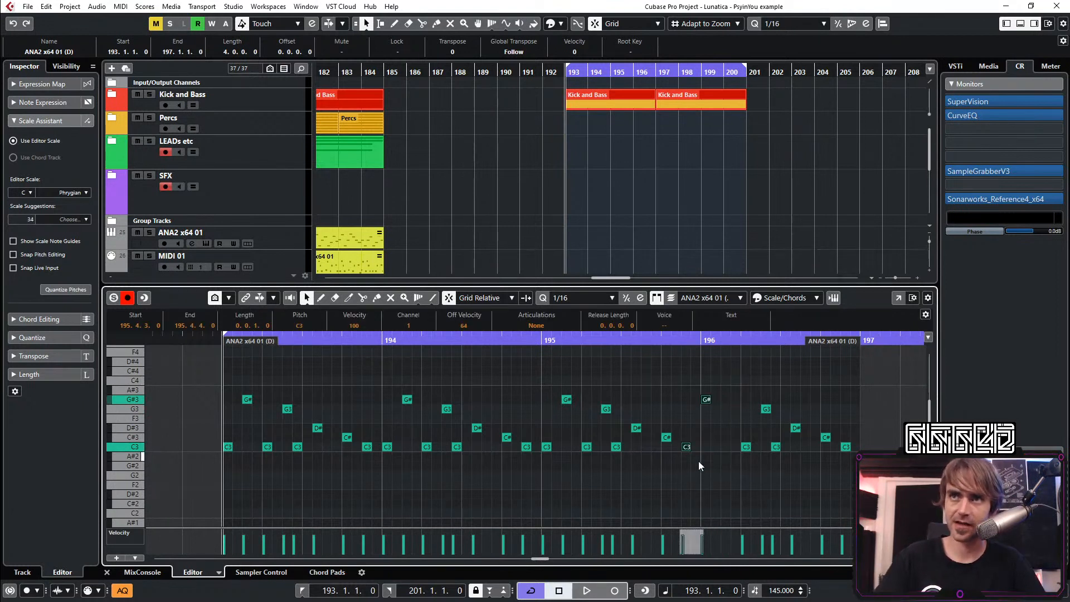
click(699, 462)
key(space)
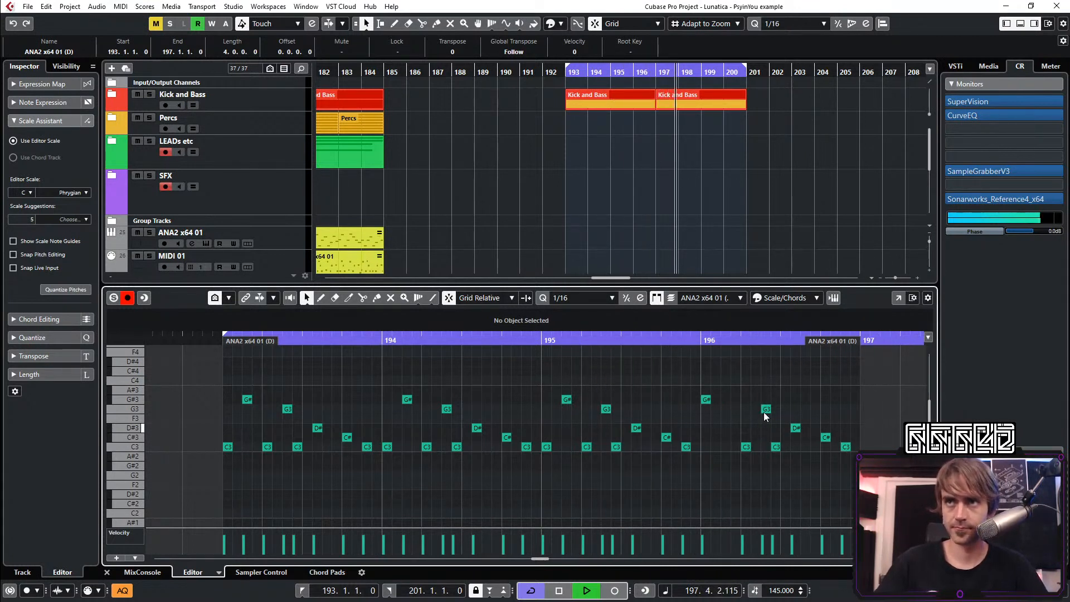
Move the next C3 in bar 196 to 196.1.3 and the G3 to 196.2.2 while the loop plays
drag(764, 390, 737, 459)
key(ctrl+Left)
key(ctrl+Left)
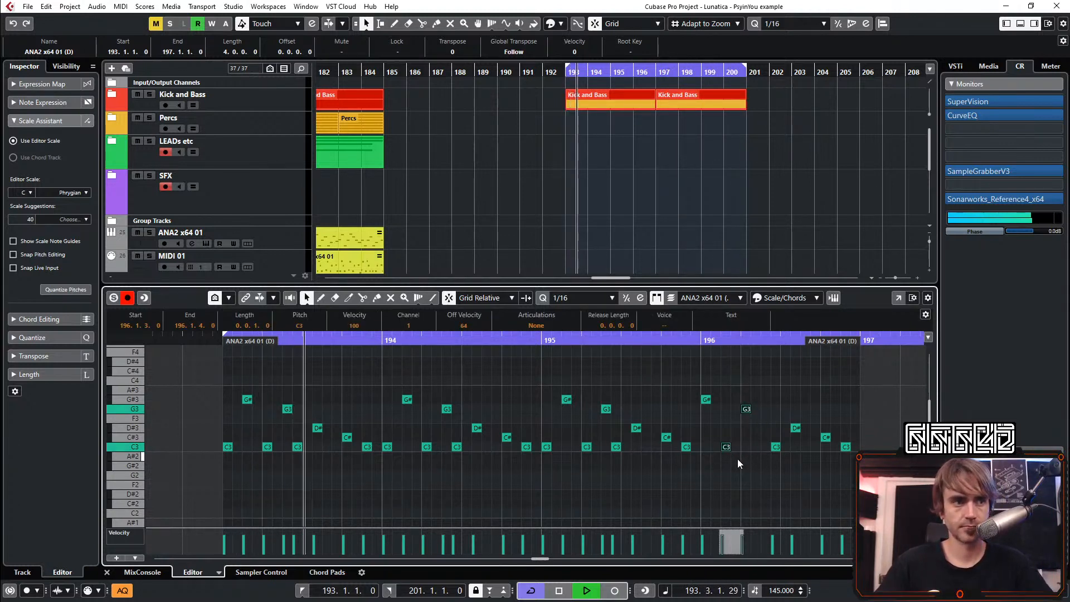
click(746, 409)
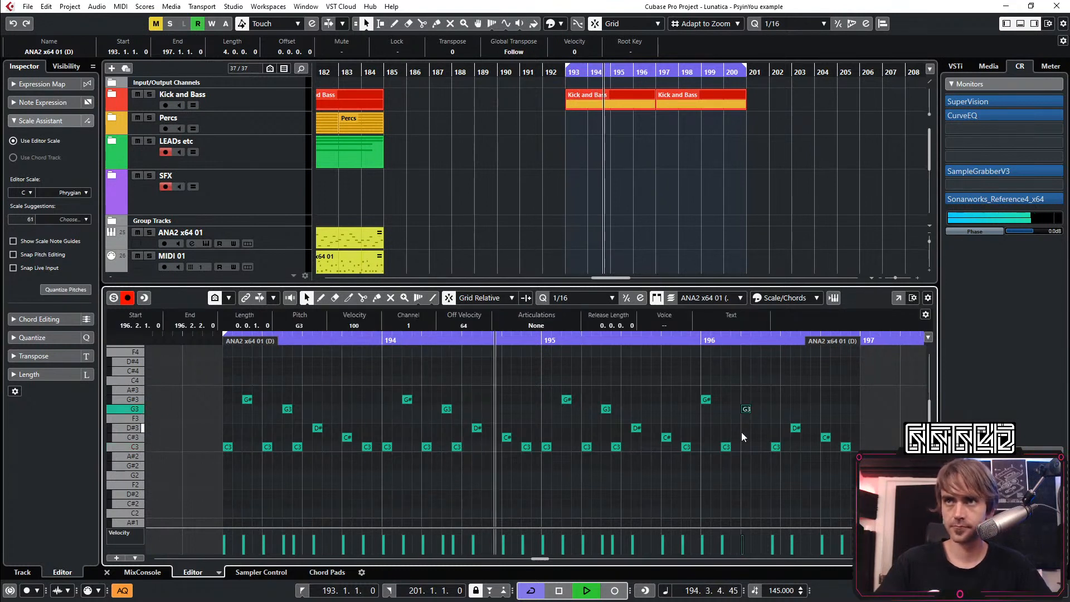
key(ctrl+Right)
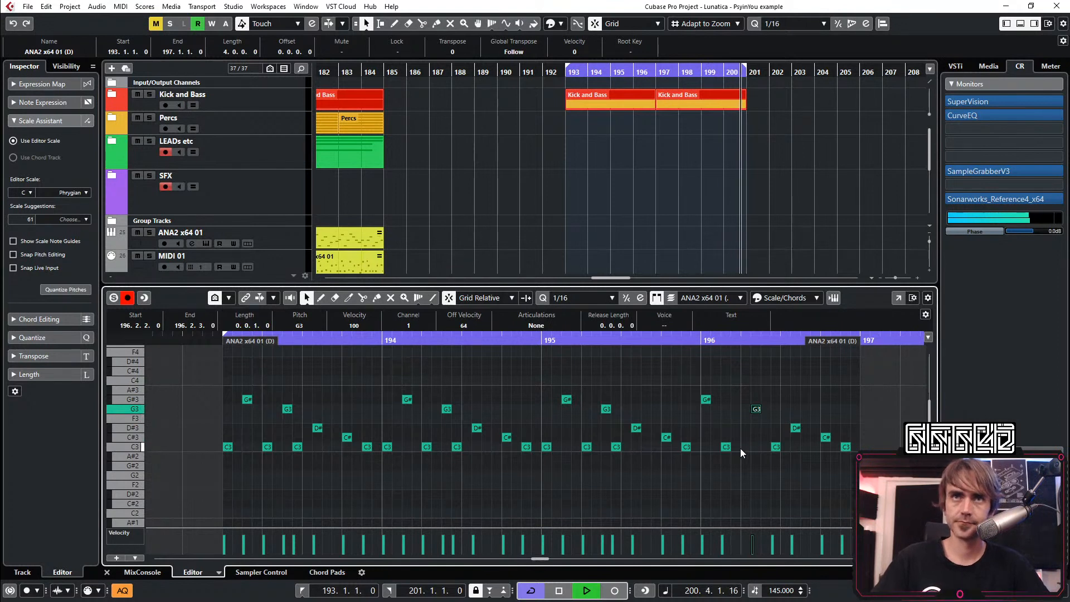
click(748, 486)
key(space)
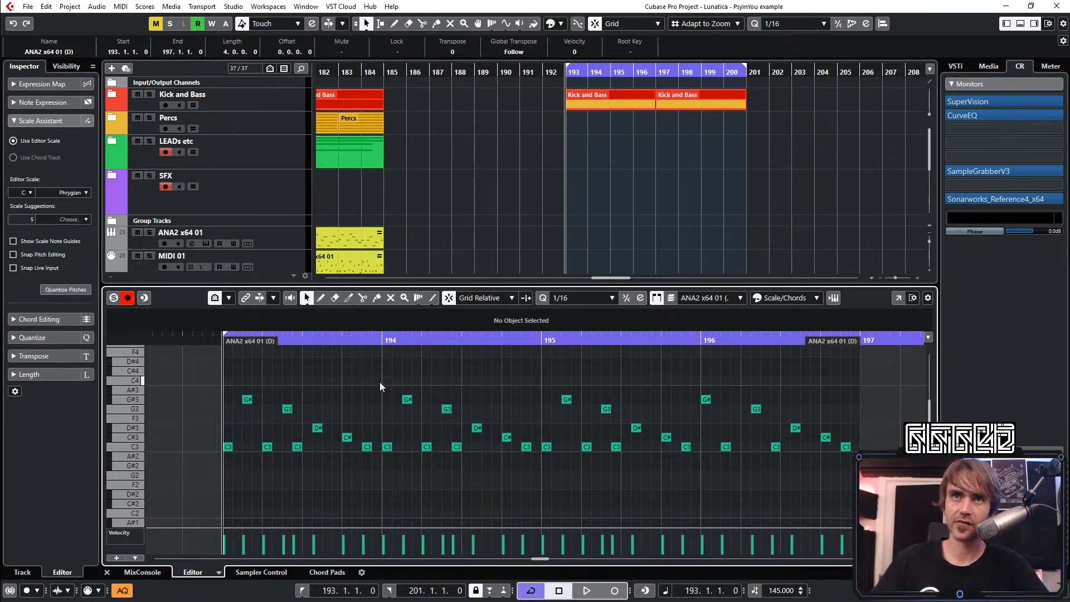
Select all notes of the lead pattern across bars 193–196
drag(380, 382, 226, 474)
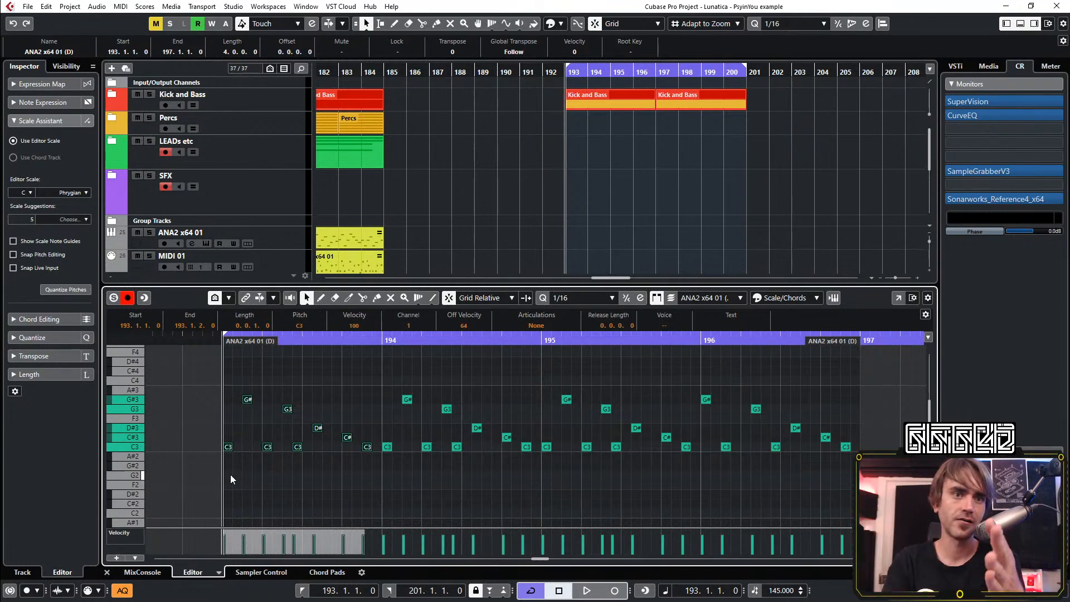
drag(228, 364, 852, 521)
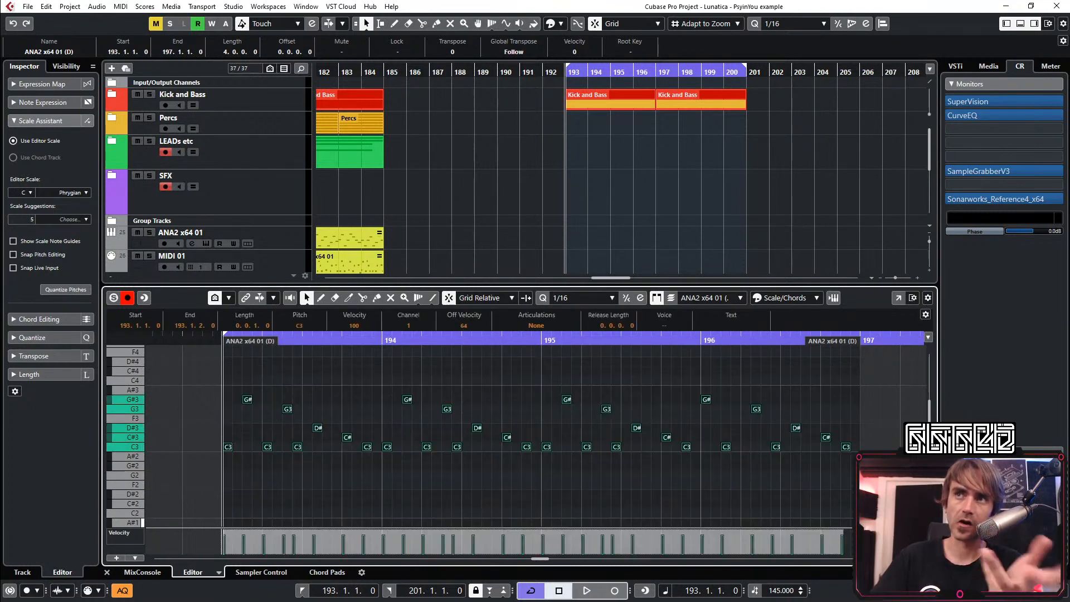
Reopen the ANA2 part at bar 193 in the editor and delete all its notes
click(107, 572)
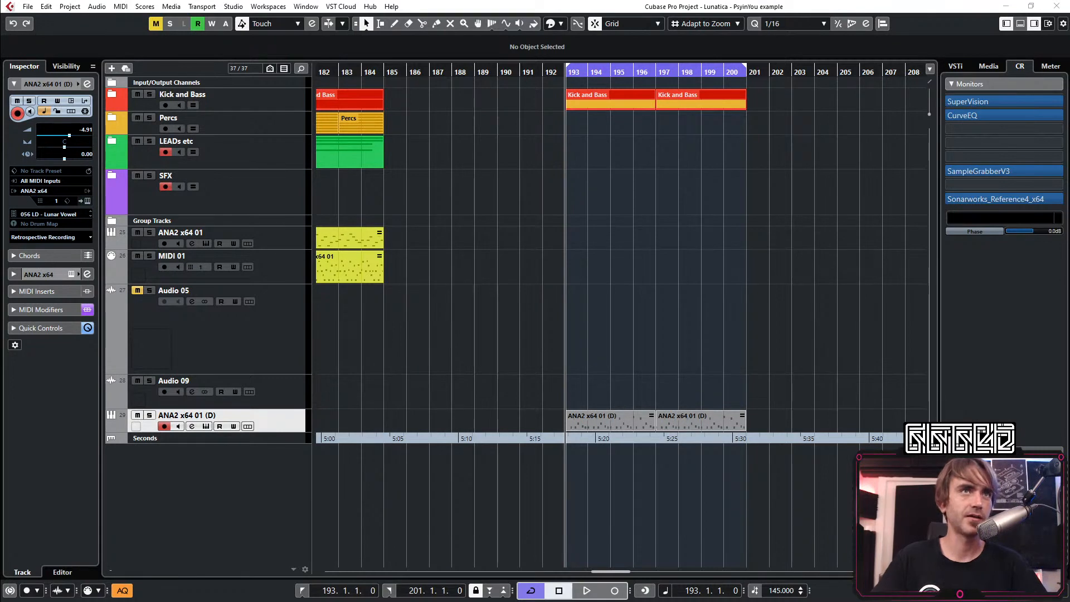
double_click(619, 419)
drag(788, 390, 123, 459)
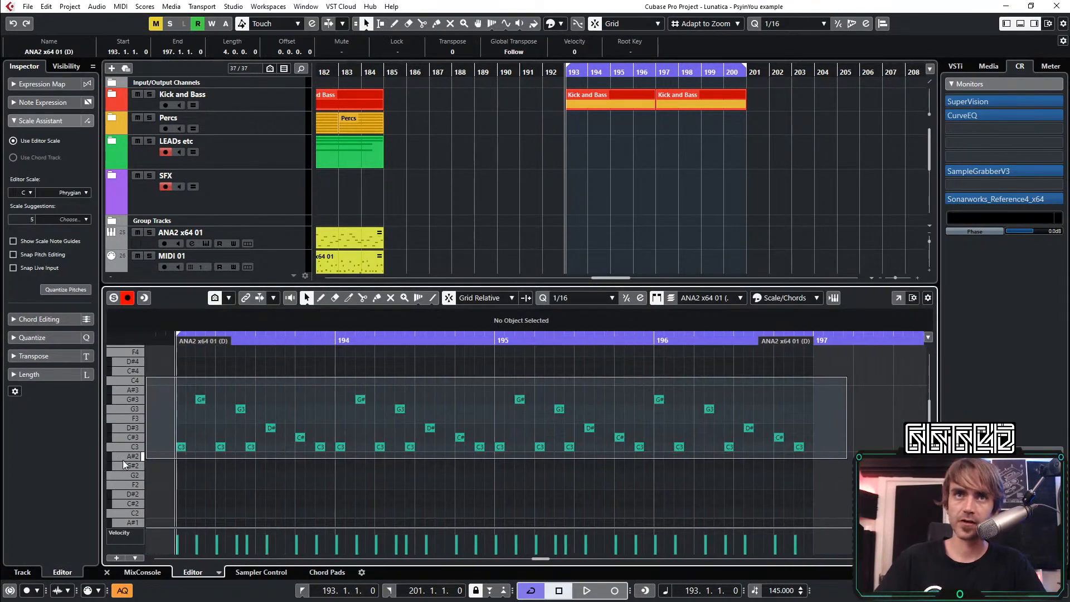
key(Delete)
Enter sixteenth-length C3 notes in bar 193 at 1.1, 1.4, 2.2, 2.4, 3.2, 3.4 and 4.2
double_click(271, 447)
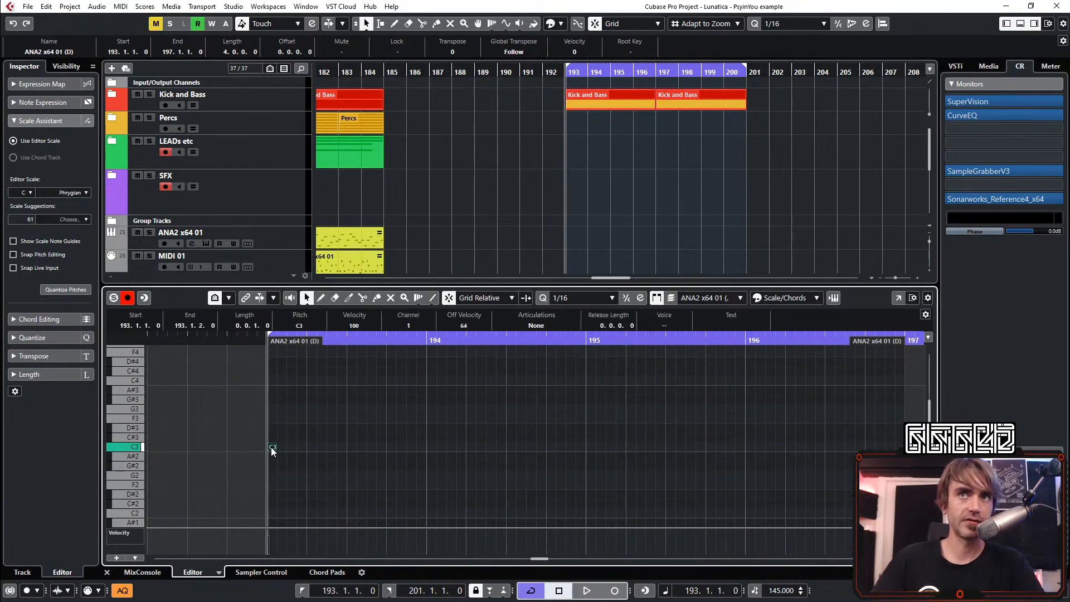
double_click(303, 448)
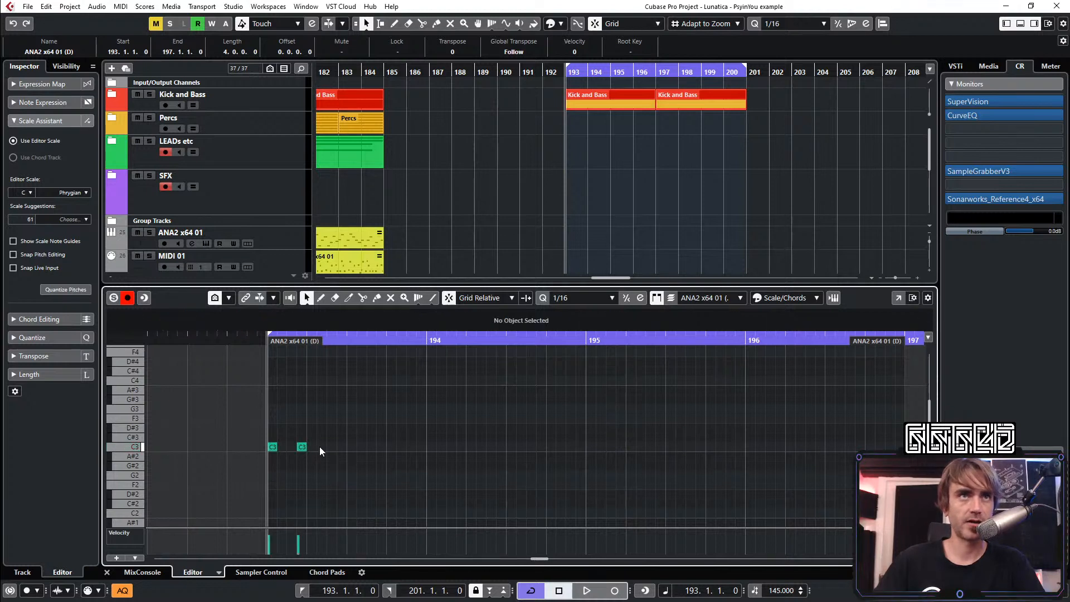
double_click(323, 447)
click(338, 453)
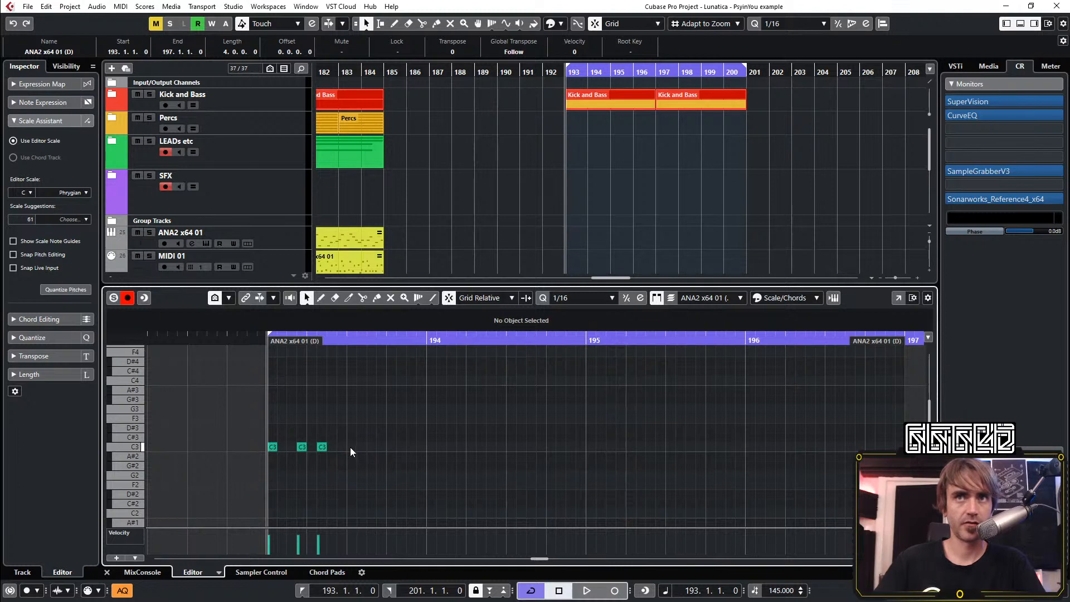
double_click(343, 449)
click(368, 443)
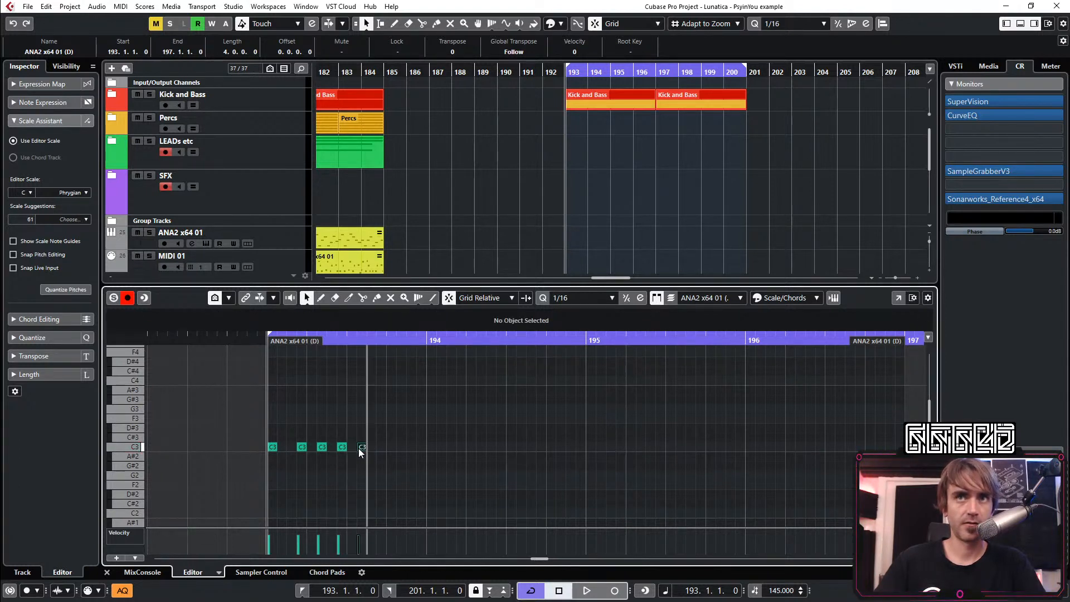
double_click(359, 448)
double_click(380, 446)
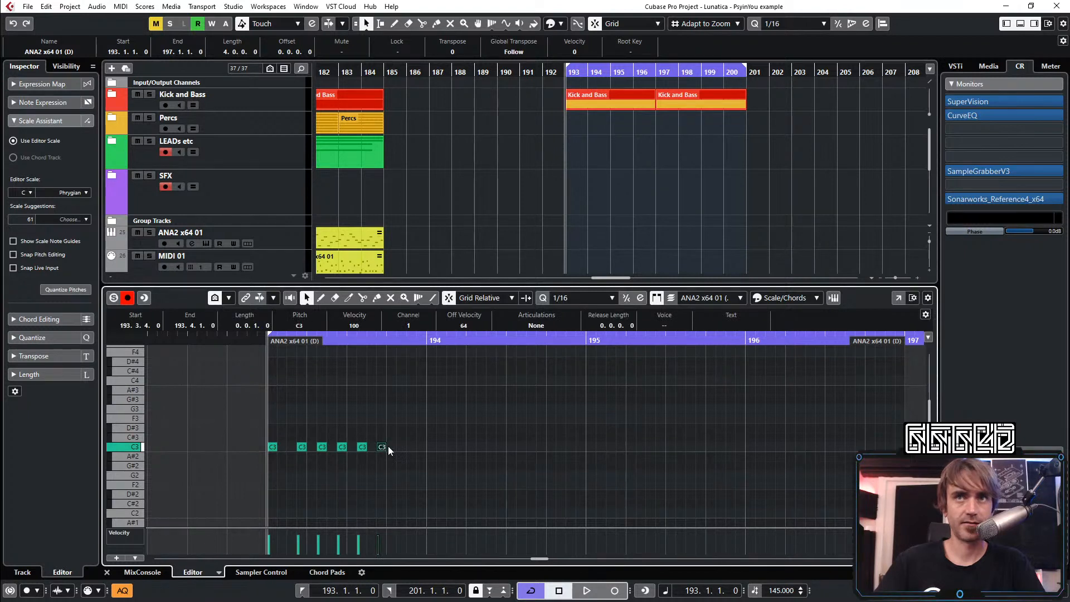
double_click(394, 446)
double_click(390, 448)
double_click(401, 448)
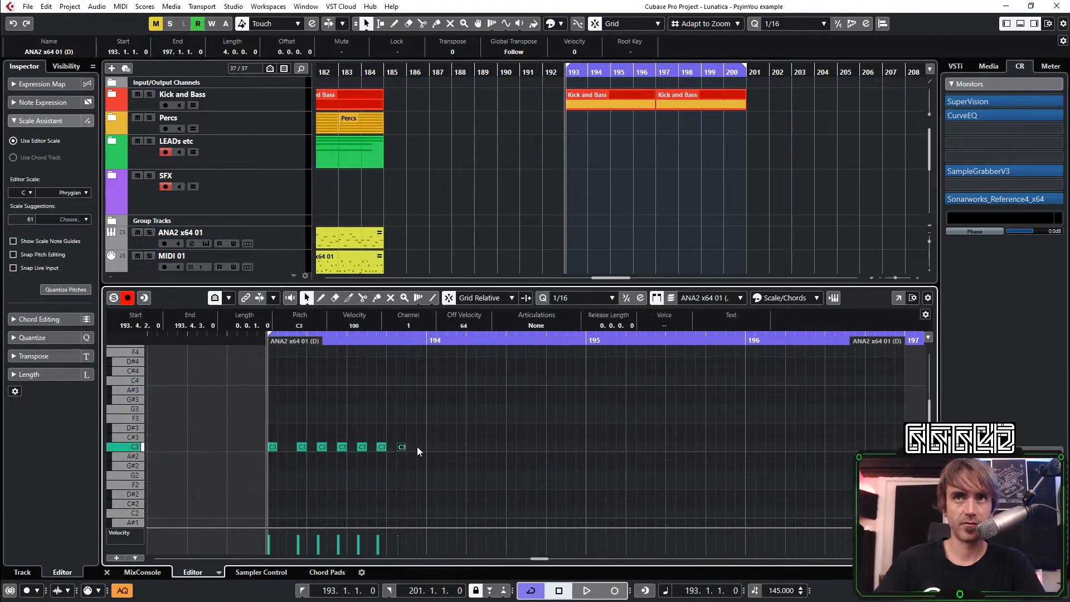
Shift the last three C3 notes of bar 193 one sixteenth later, to 193.3.3, 193.4.1 and 193.4.3
drag(430, 436, 360, 458)
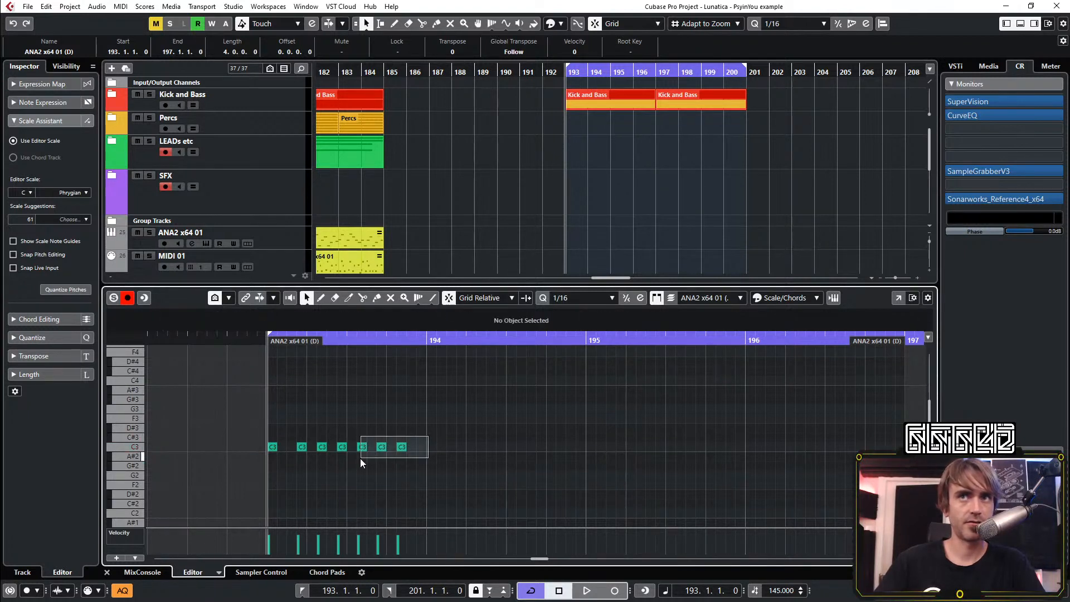
key(ctrl+Right)
click(439, 435)
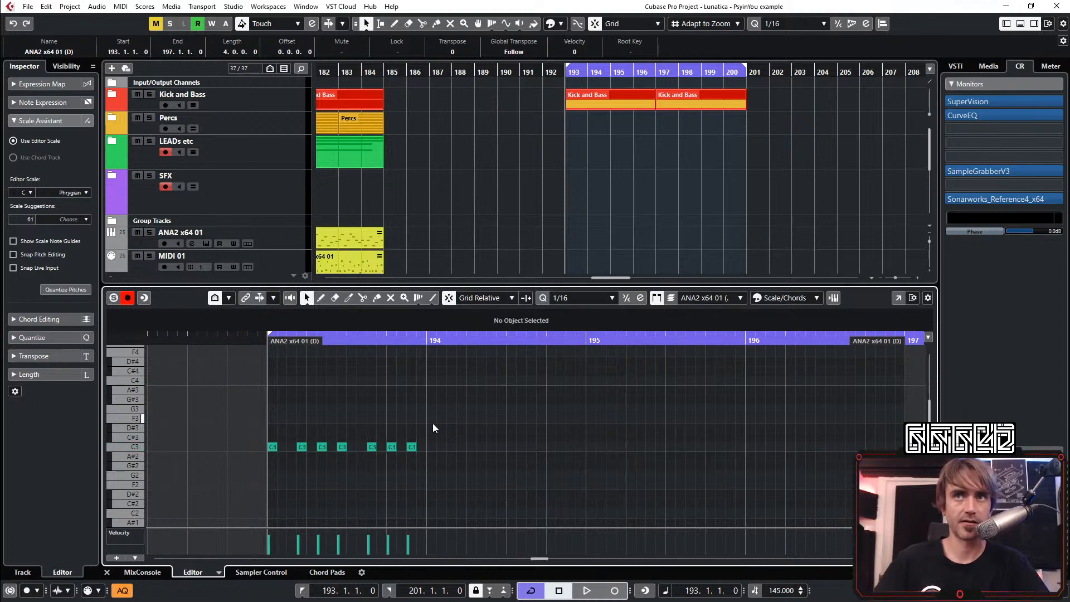
Copy bar 193's C3 rhythm into bars 194, 195 and 196
drag(424, 440, 247, 476)
key(ctrl+d)
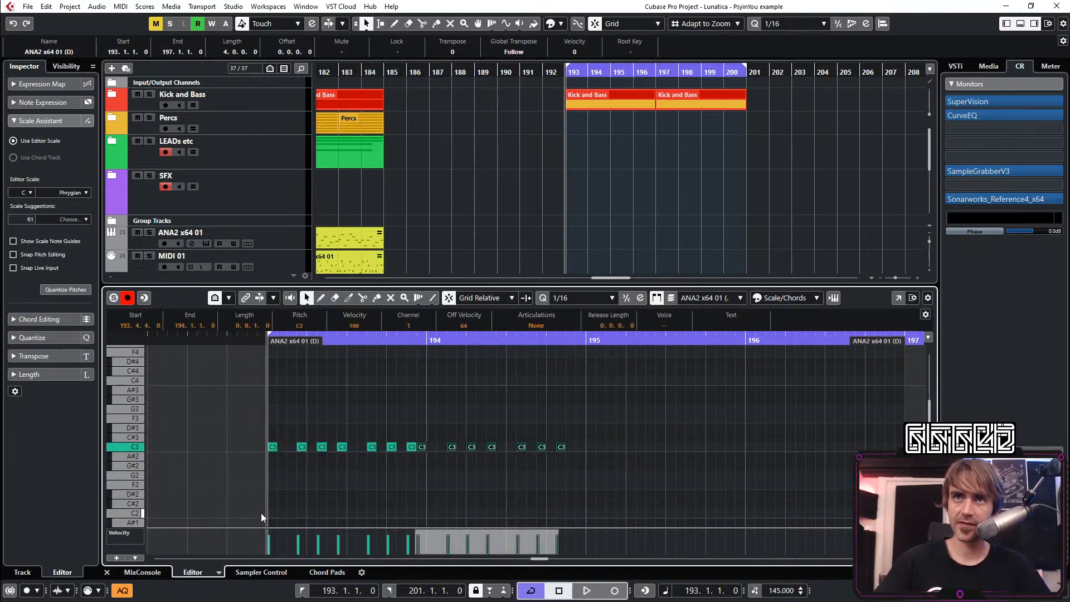
drag(683, 412, 313, 505)
scroll(367, 488, right, 4)
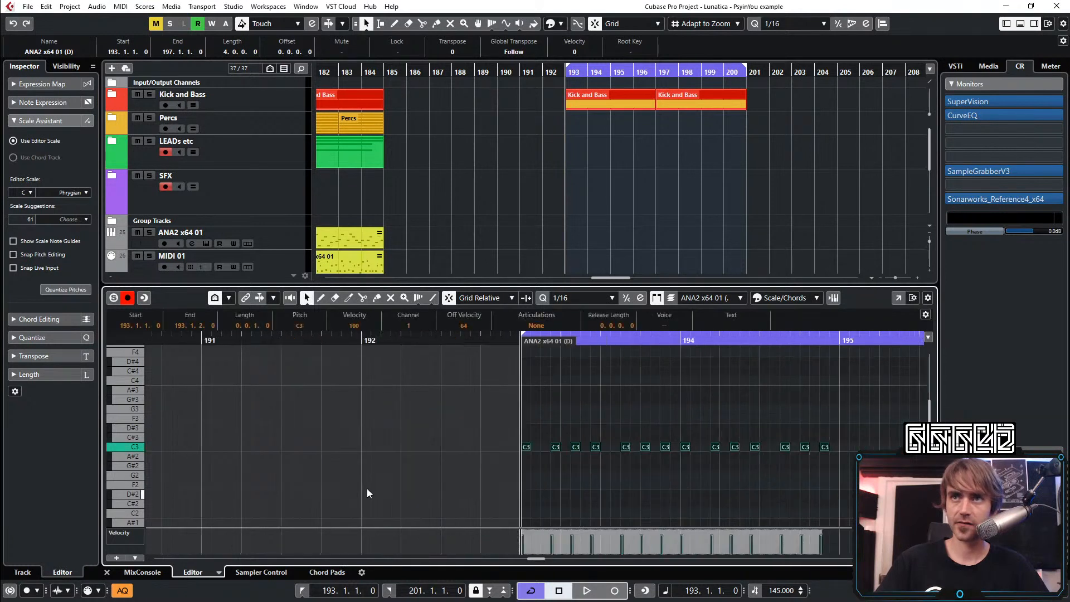
key(ctrl+d)
key(ctrl+Right)
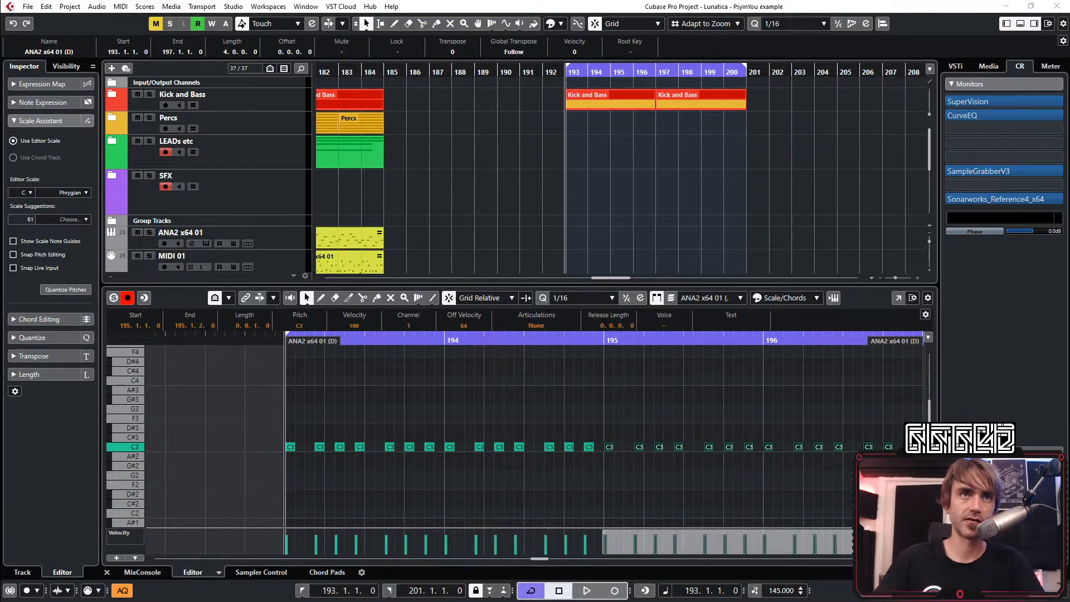
click(649, 407)
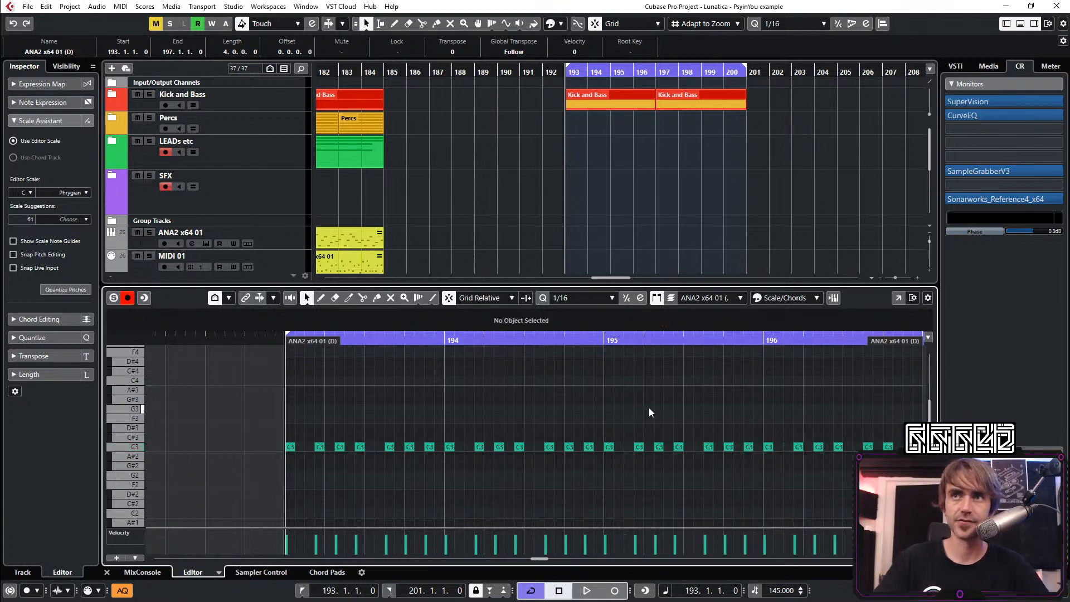
scroll(636, 412, right, 2)
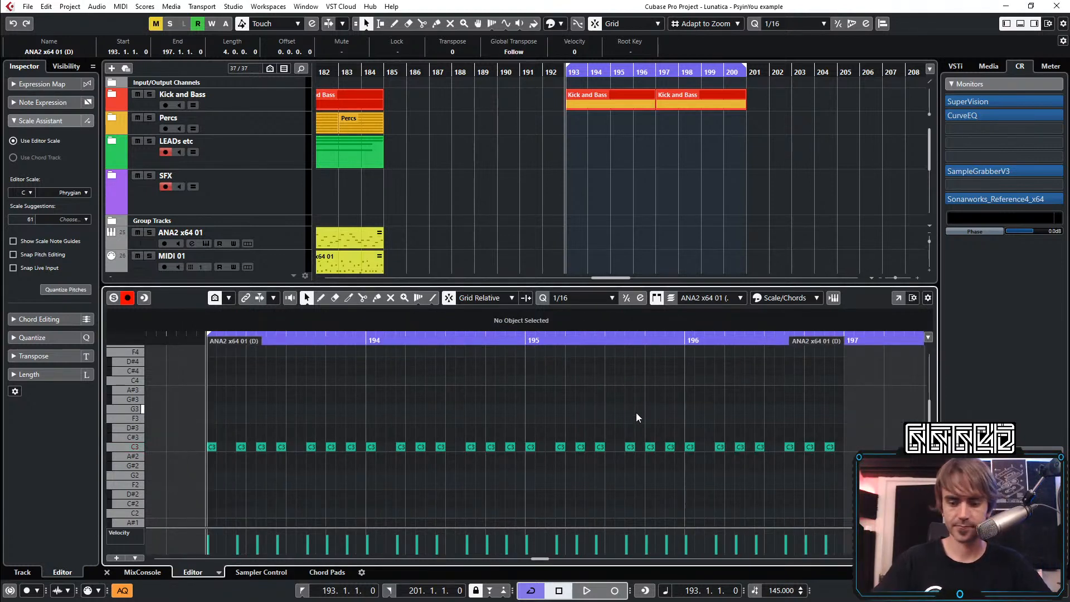
While the loop plays, move bar 196's opening C3 to 196.1.2 and its fourth C3 to 196.3.1
key(space)
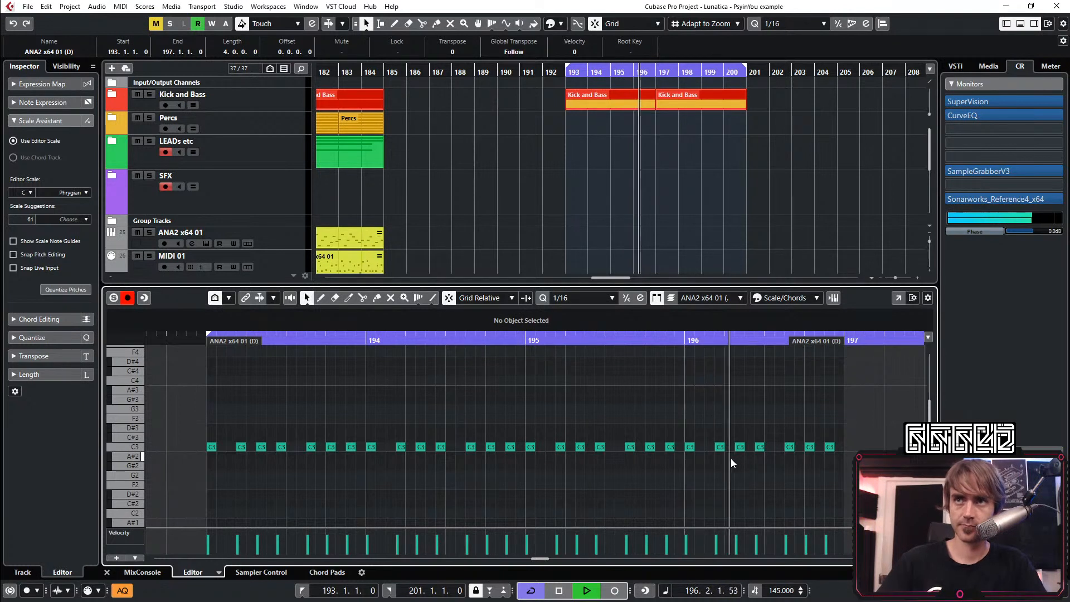
drag(740, 432, 721, 456)
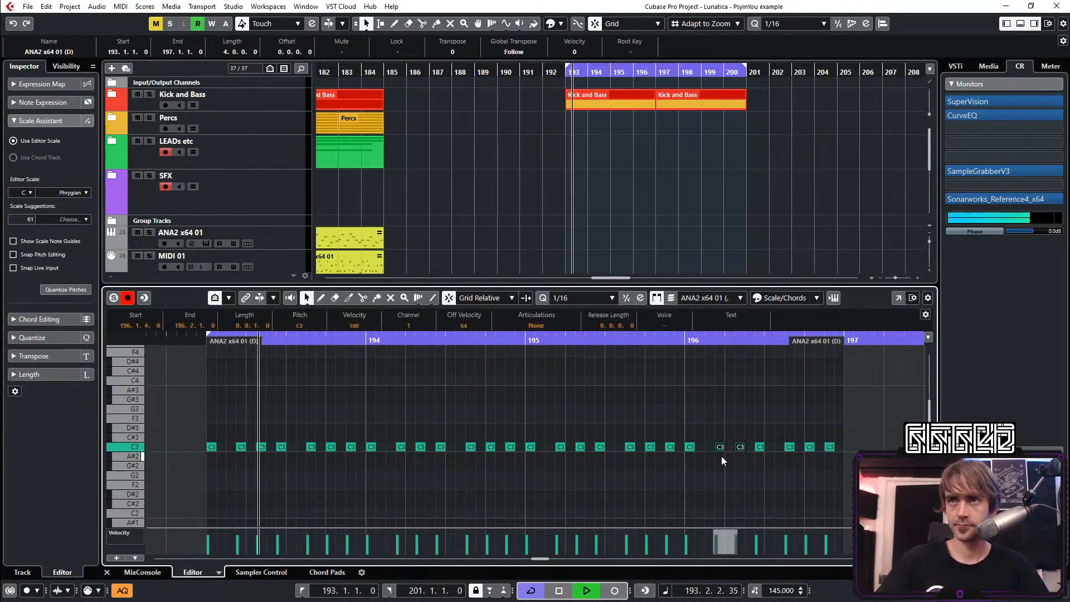
key(Left)
key(ctrl+Right)
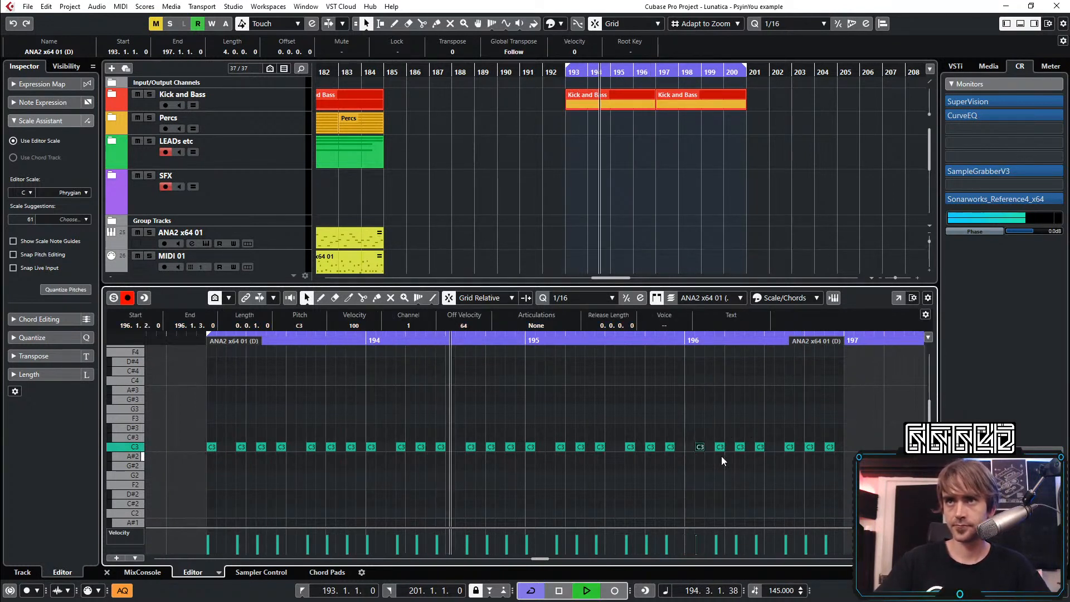
key(Right)
key(Right)
key(Right)
key(ctrl+Right)
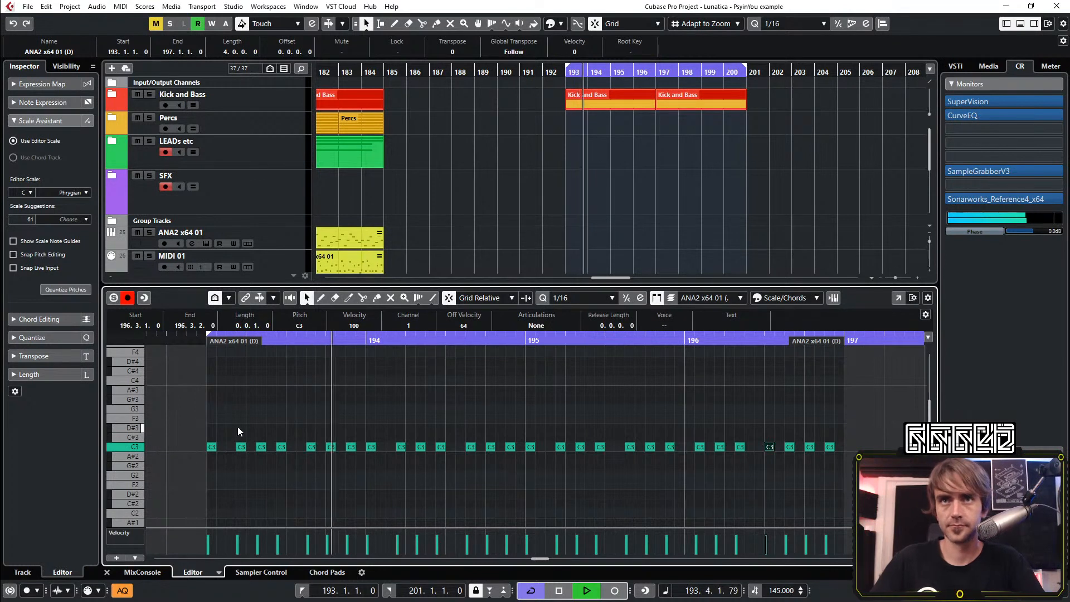
key(space)
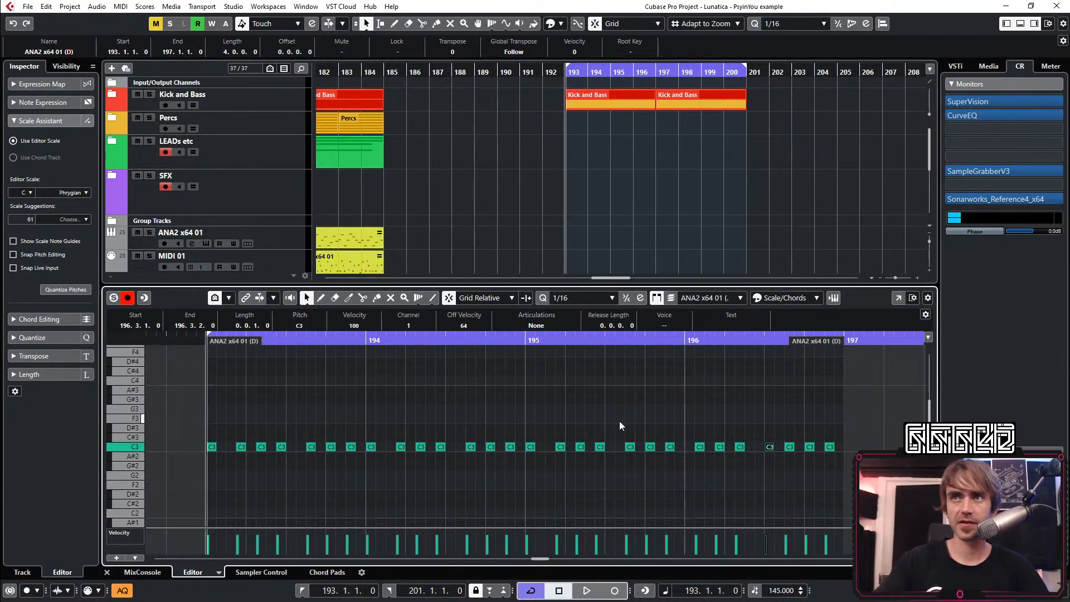
Undo the two note moves in bar 196 and delete all notes in bars 194–196
key(ctrl+z)
key(ctrl+z)
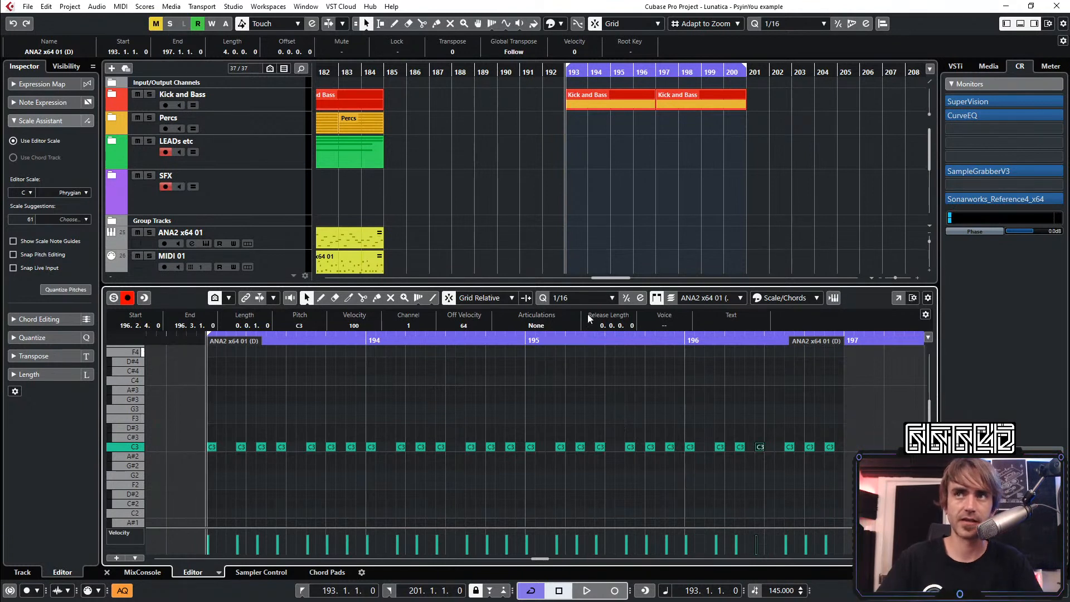
drag(866, 394, 368, 503)
key(Delete)
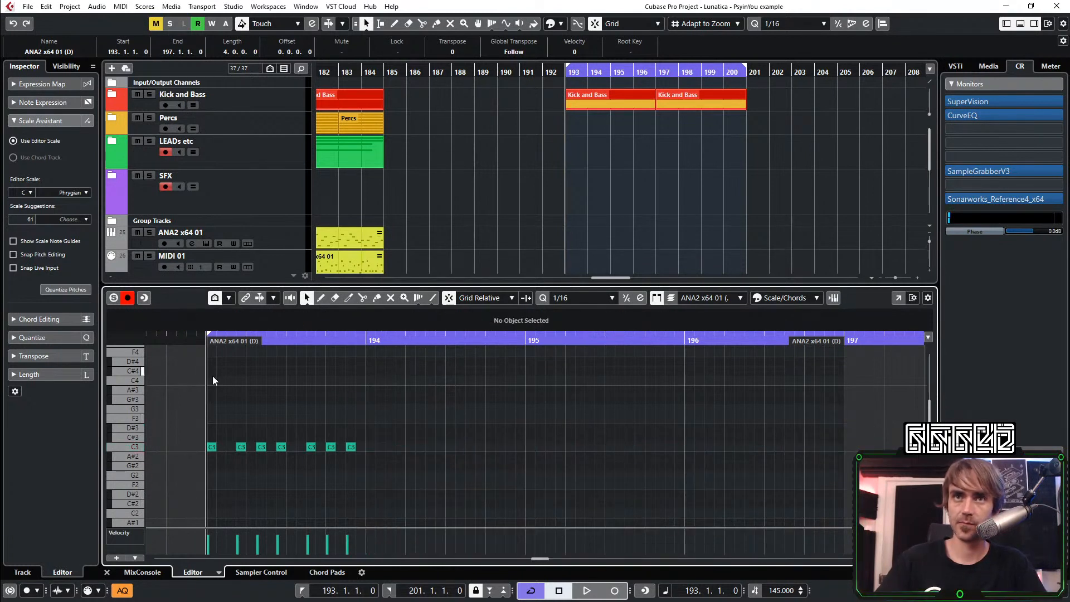
Raise the note at 193.1.4 to C4 and the note at 193.2.2 to G3
click(238, 449)
key(shift+Up)
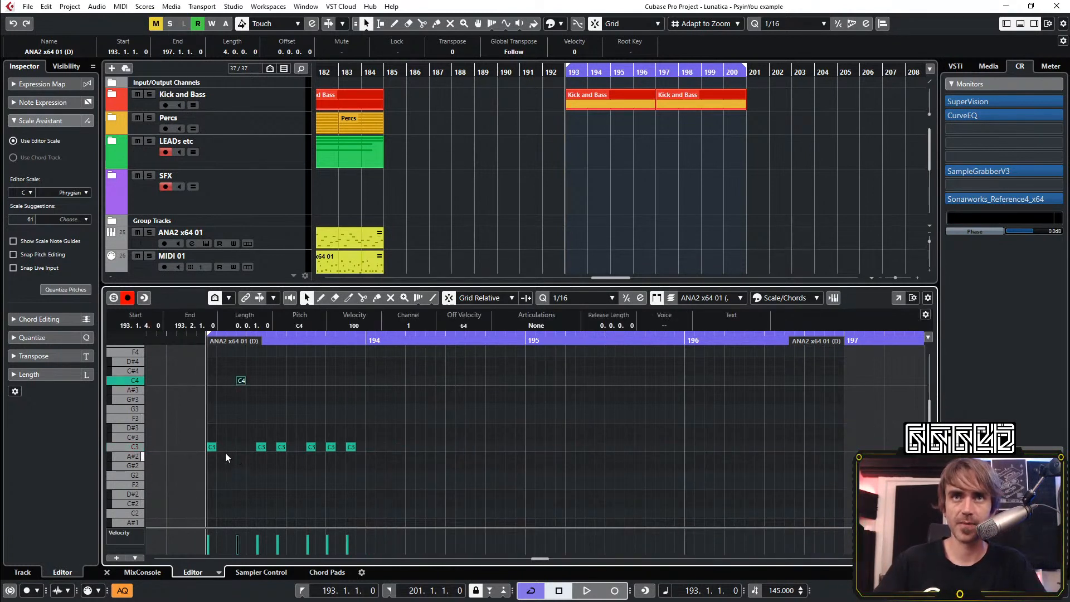
click(261, 447)
key(shift+Up)
key(Down)
key(Down)
key(Down)
key(Down)
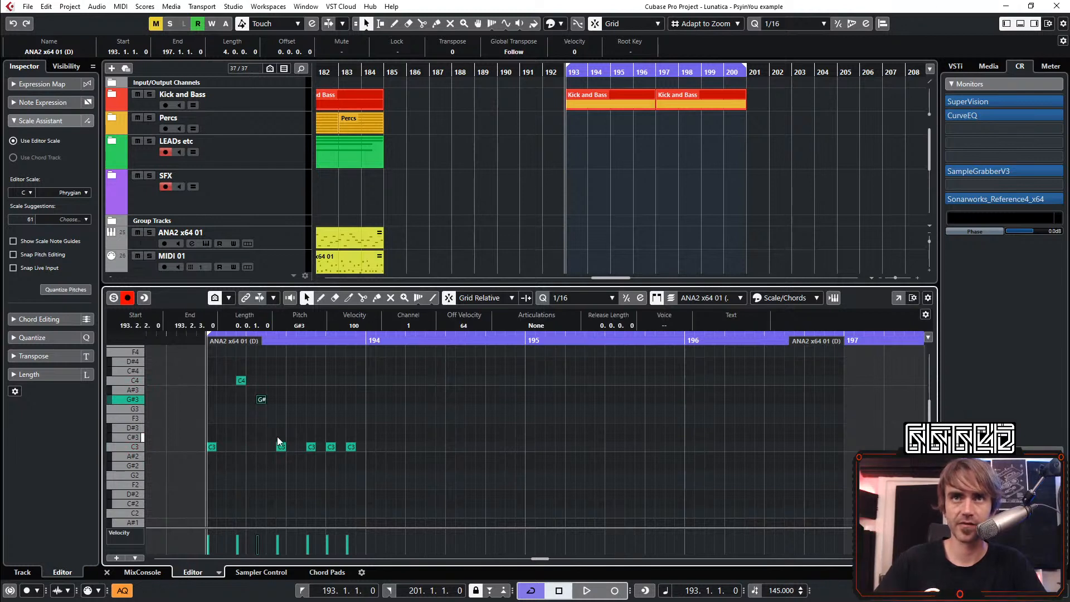
key(Down)
Raise the note at 193.2.4 to G#3 and the note at 193.3.3 to C#4
click(281, 447)
key(shift+Up)
key(Down)
key(Down)
key(Down)
key(Down)
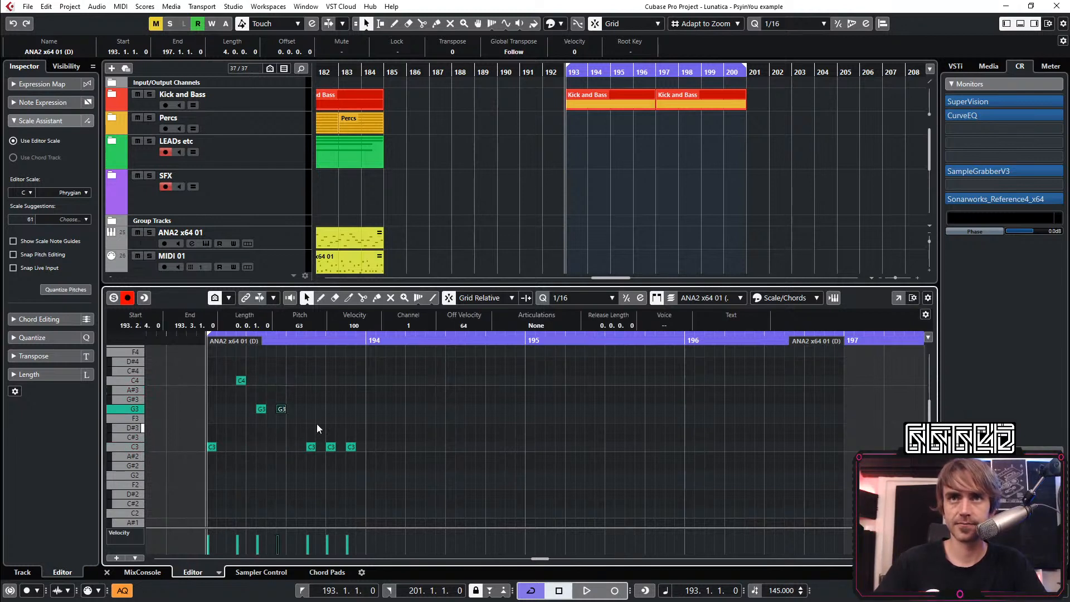
click(312, 447)
key(shift+Up)
key(Up)
Raise the note at 193.4.1 to D#3 and audition the new bar 193 phrase
click(332, 446)
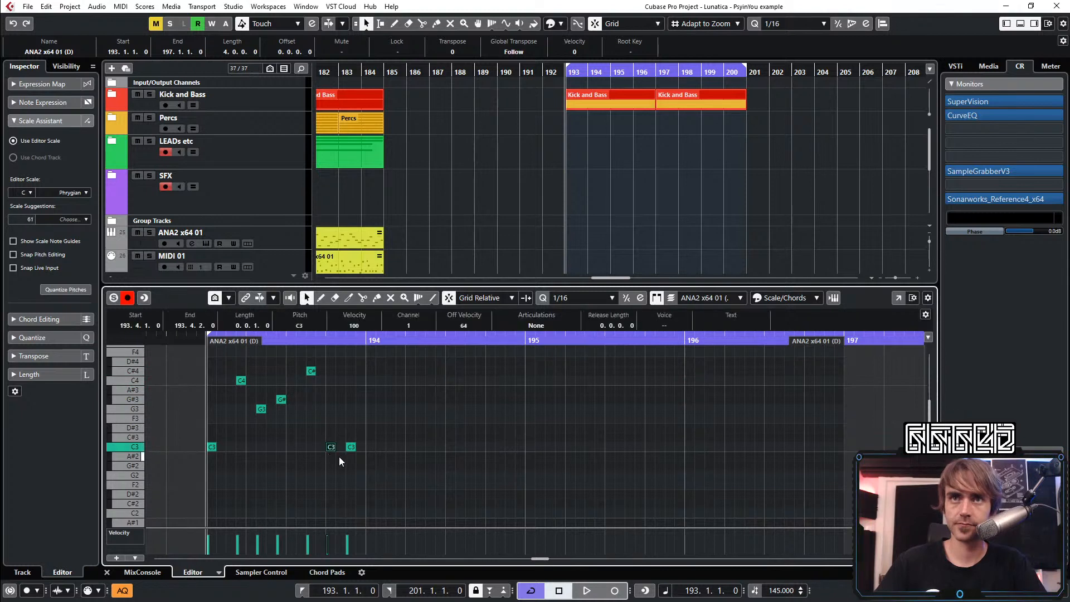
key(shift+Up)
key(shift+Down)
key(Up)
key(Up)
key(Up)
key(space)
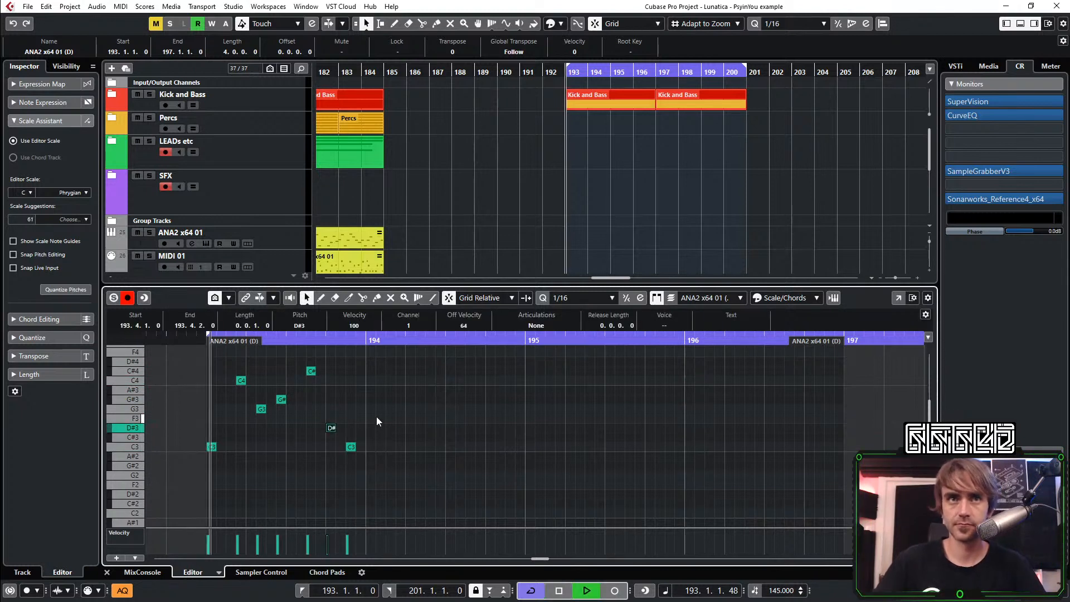
key(space)
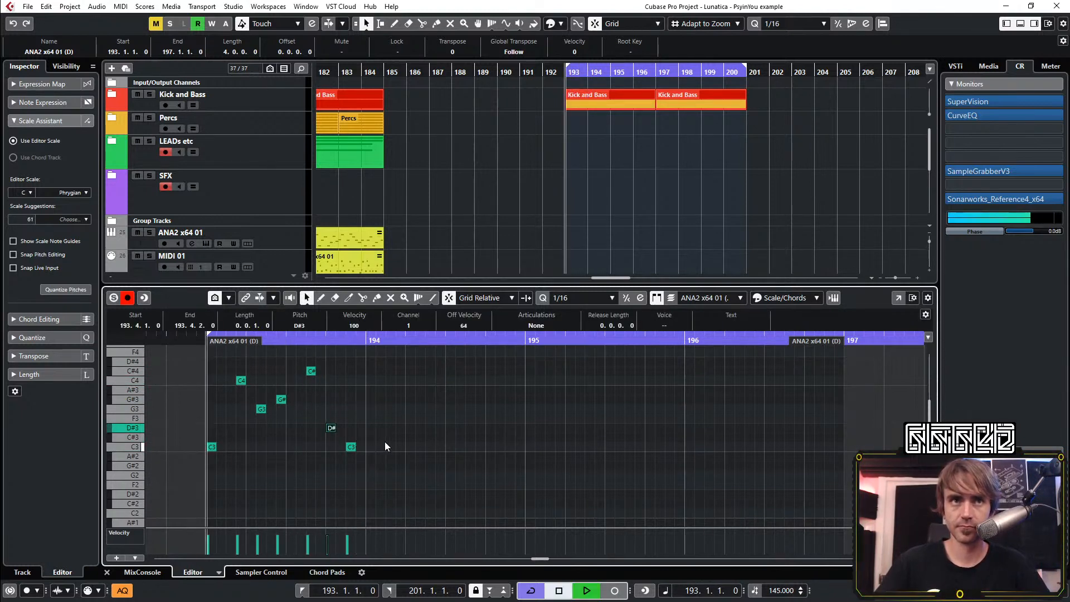
key(space)
key(space)
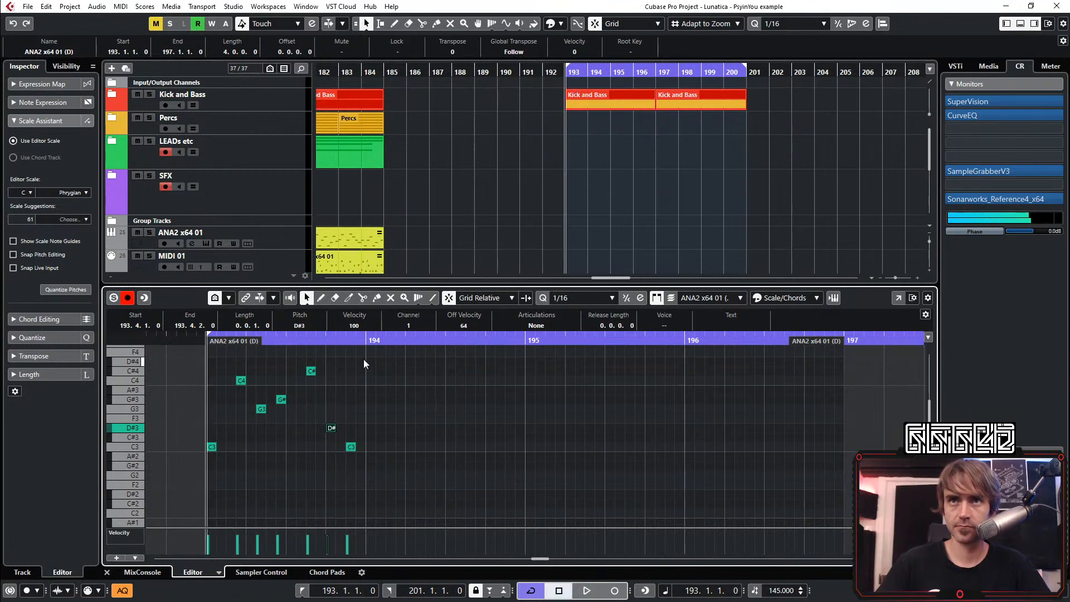
Copy the bar 193 phrase into bars 194, 195 and 196 and play the loop
drag(364, 358, 199, 483)
key(ctrl+d)
key(ctrl+Right)
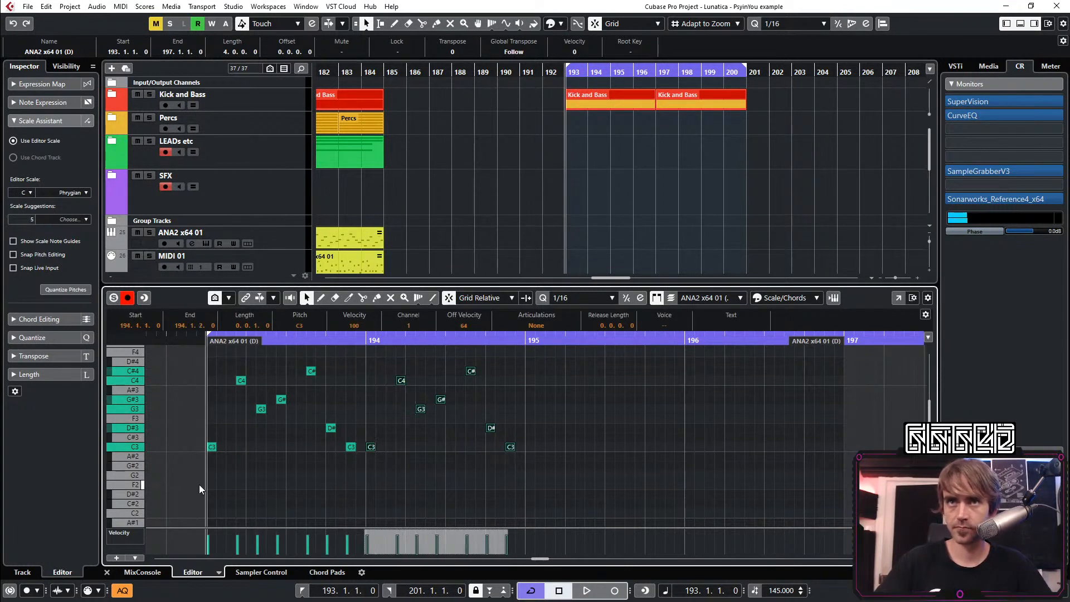
key(ctrl+Right)
key(ctrl+Left)
key(space)
drag(549, 356, 200, 479)
key(ctrl+d)
click(697, 386)
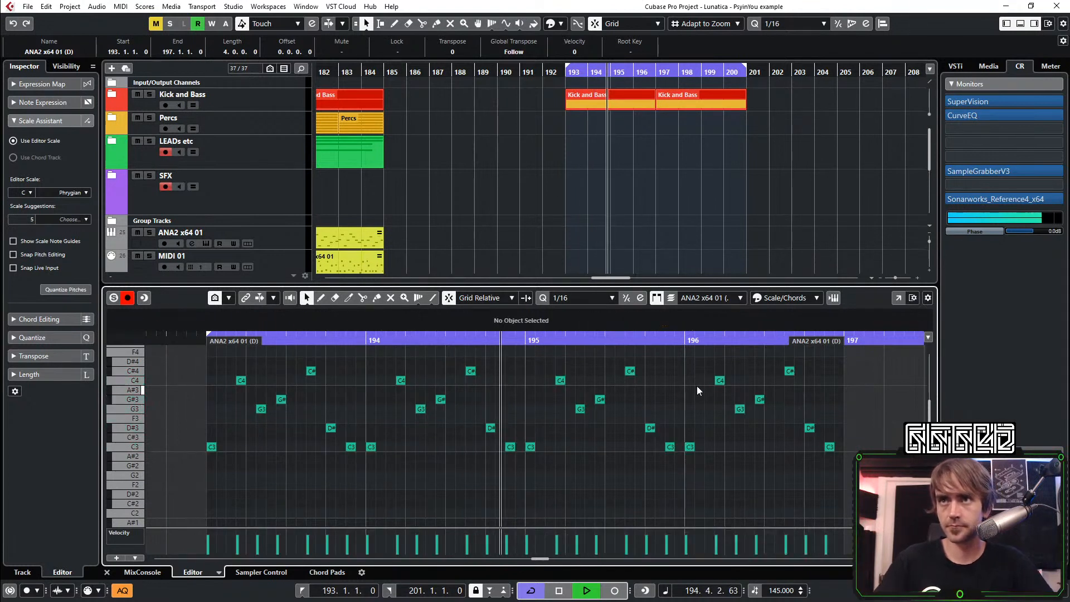
Shift bar 196's C3, G3 and G#3 notes one sixteenth later, to 196.1.2, 196.2.3 and 196.3.1, and close the note editor
click(690, 446)
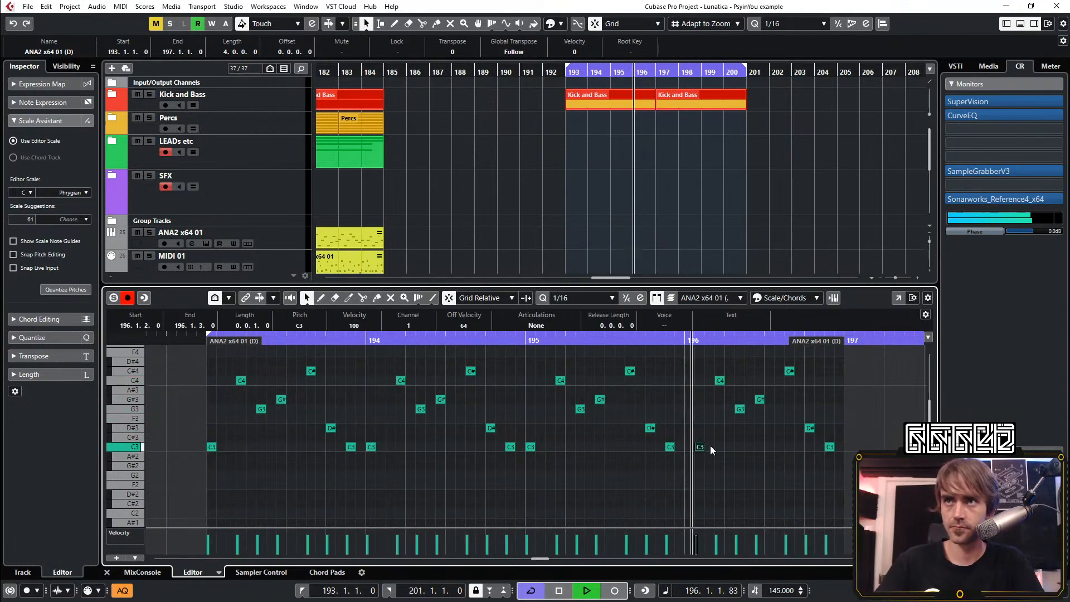
key(ctrl+Right)
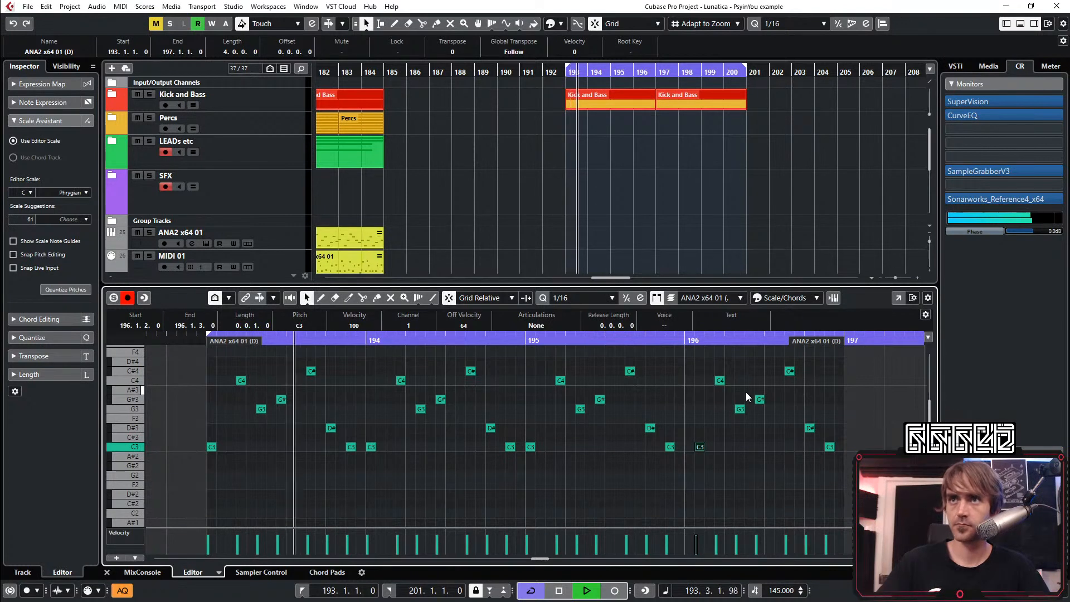
click(740, 409)
key(ctrl+Right)
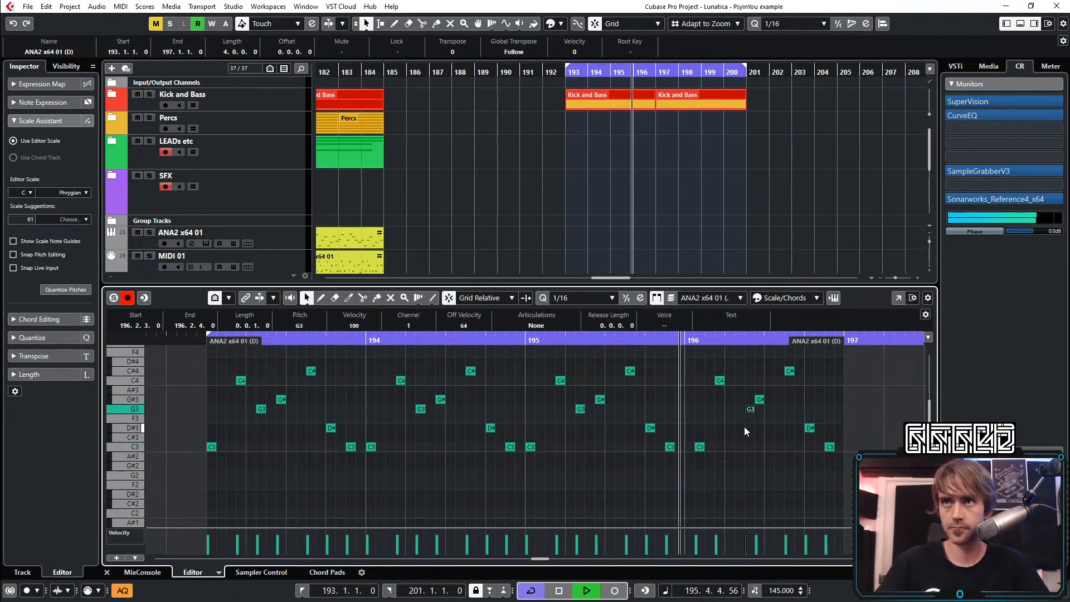
click(759, 399)
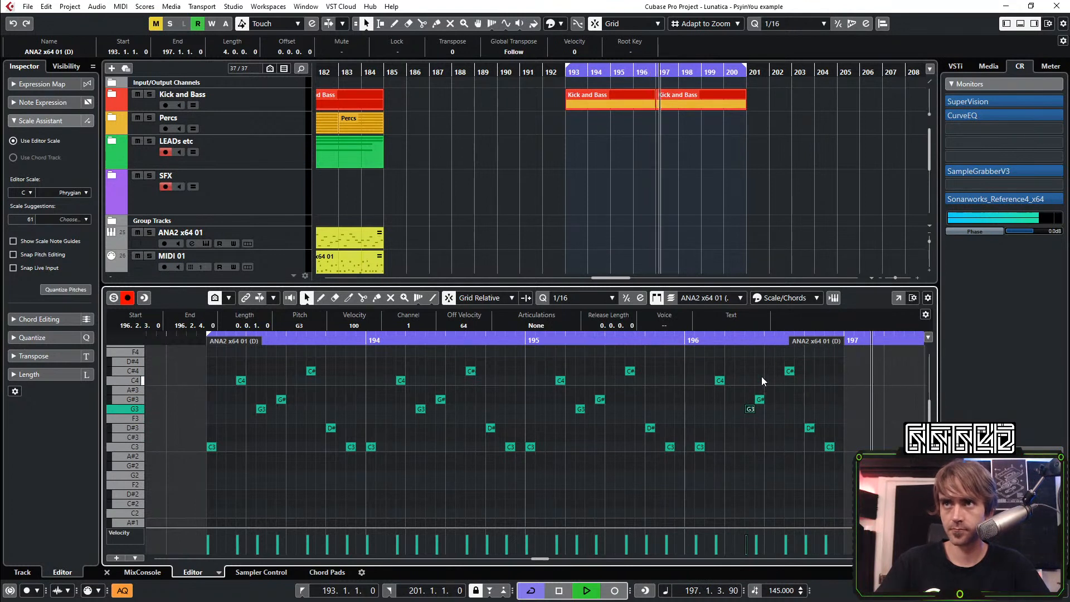
key(ctrl+Right)
scroll(784, 454, up, 2)
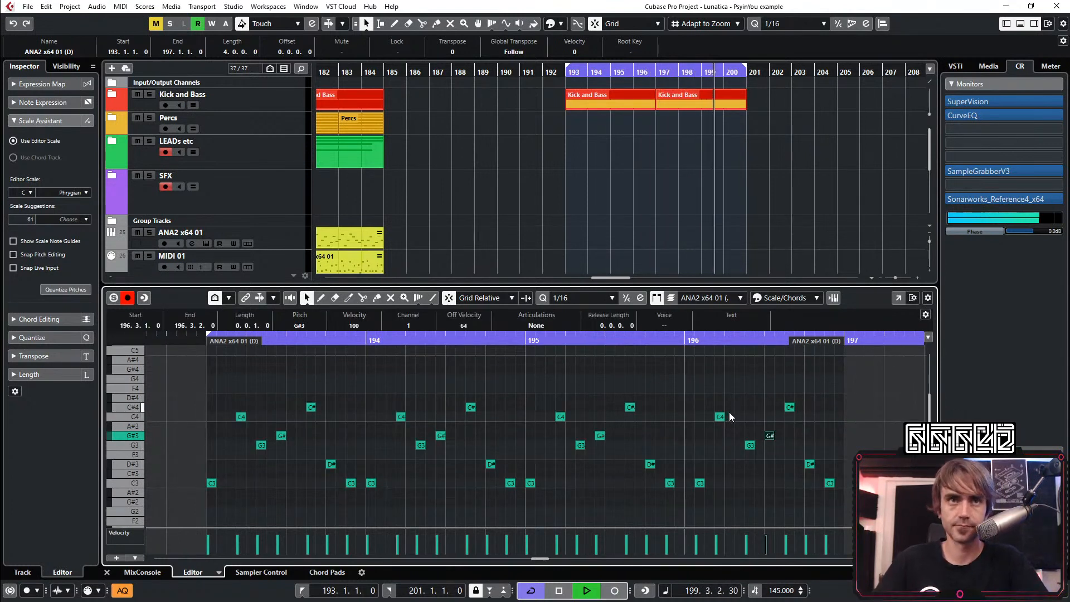
scroll(718, 395, down, 2)
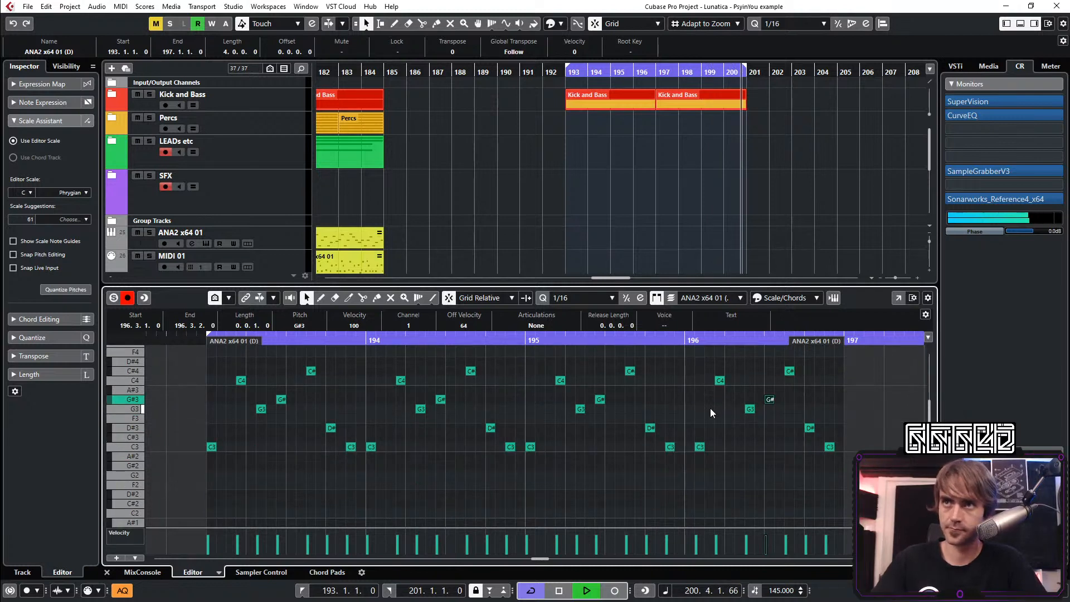
scroll(685, 441, up, 2)
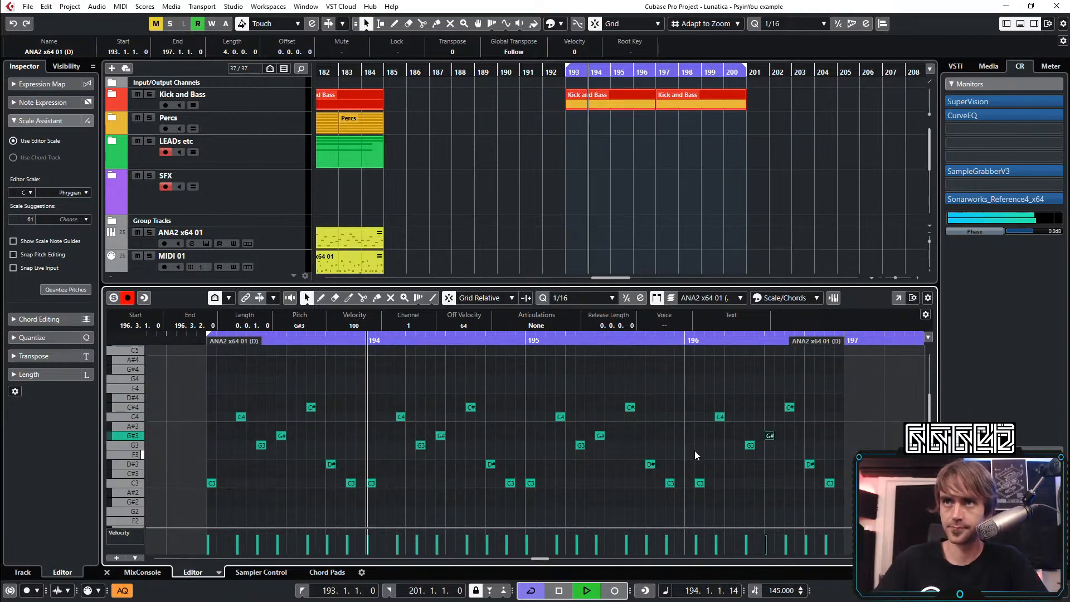
click(107, 573)
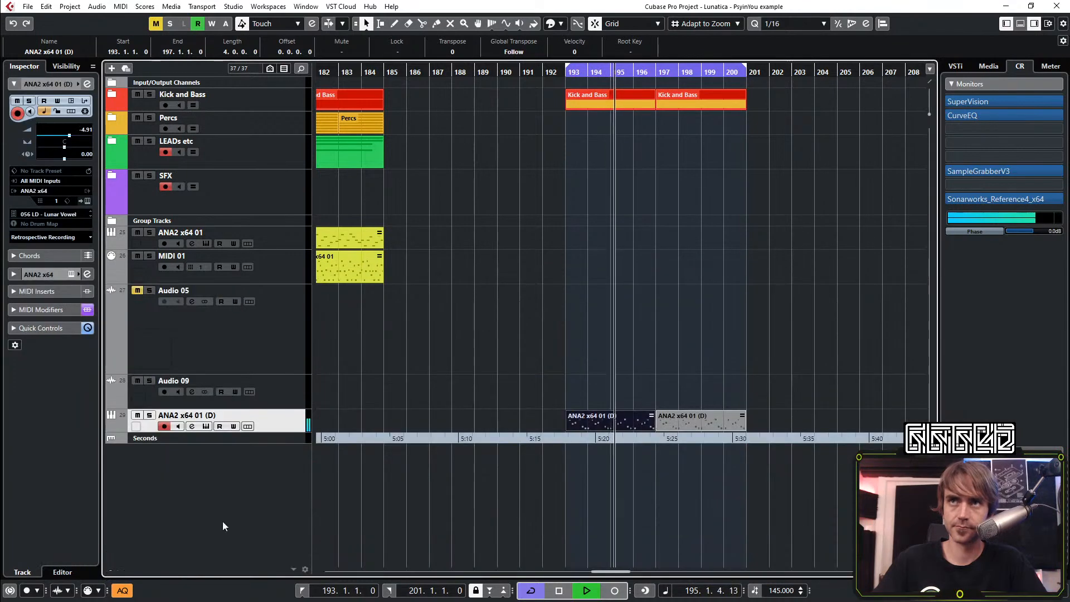
Listen to the looped lead over Kick and Bass, review the first lead part's notes, and stop playback
scroll(737, 368, right, 3)
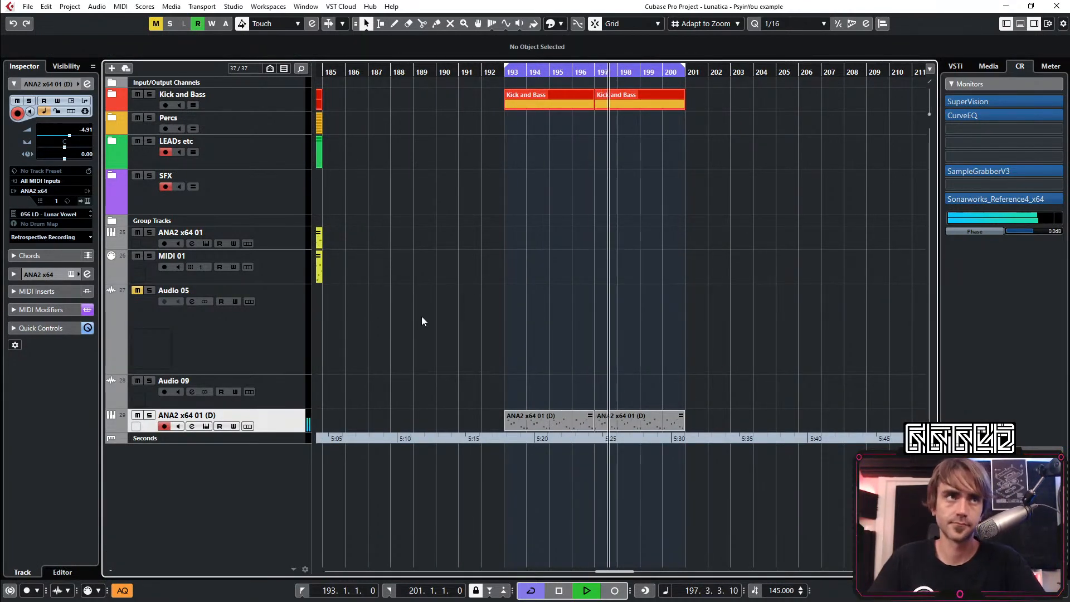
scroll(450, 341, right, 1)
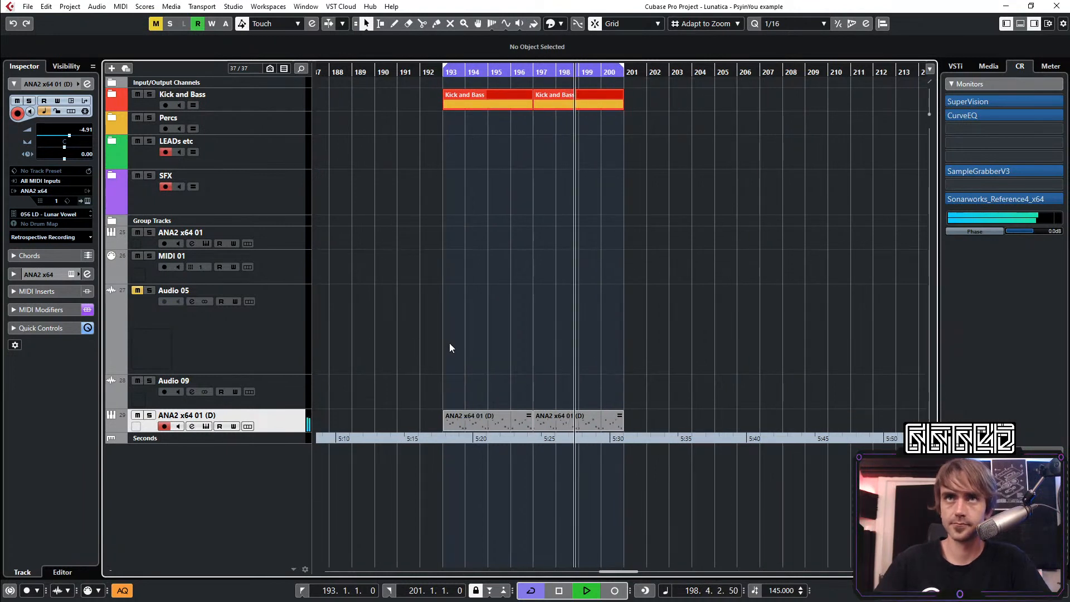
scroll(467, 371, down, 1)
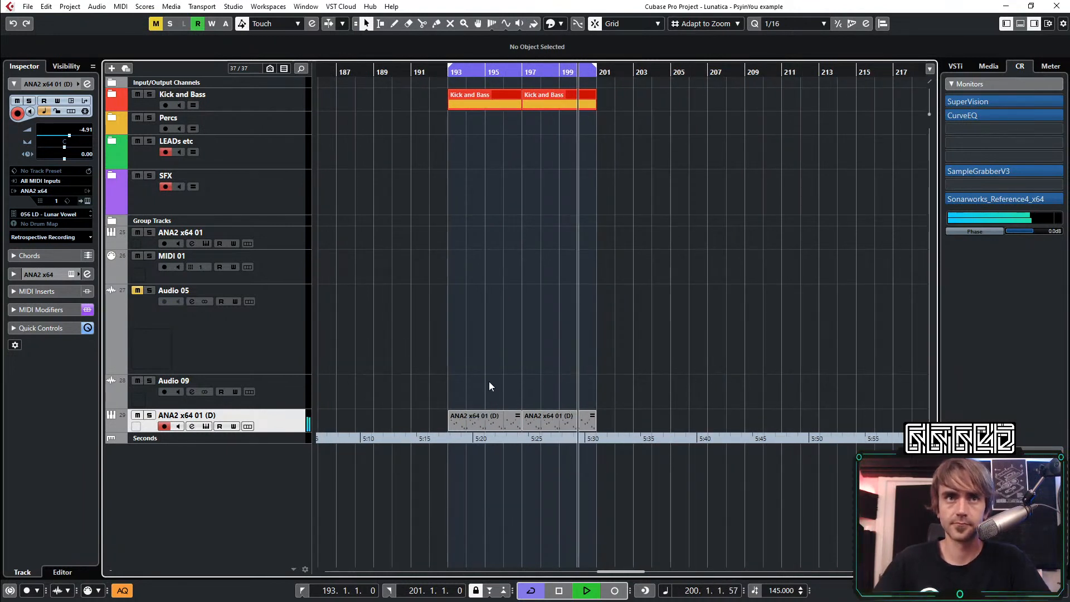
scroll(490, 381, right, 1)
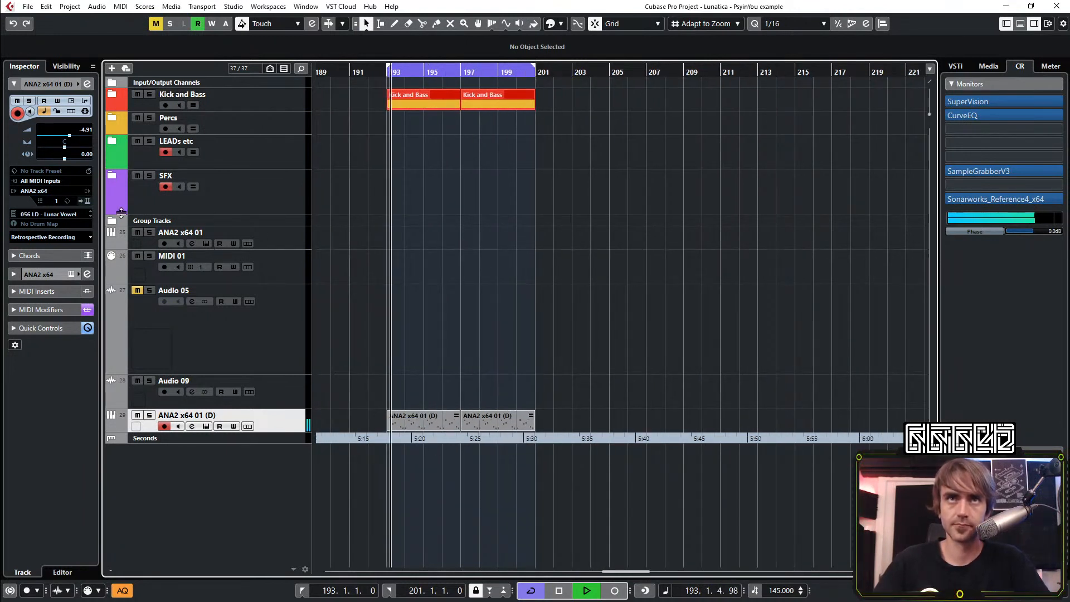
double_click(405, 422)
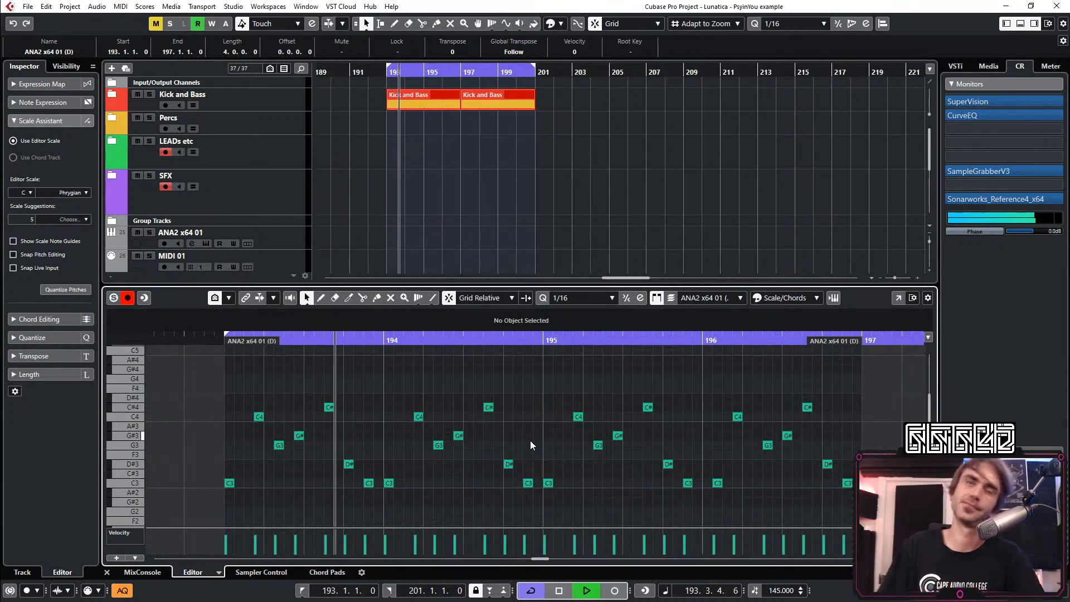
click(107, 572)
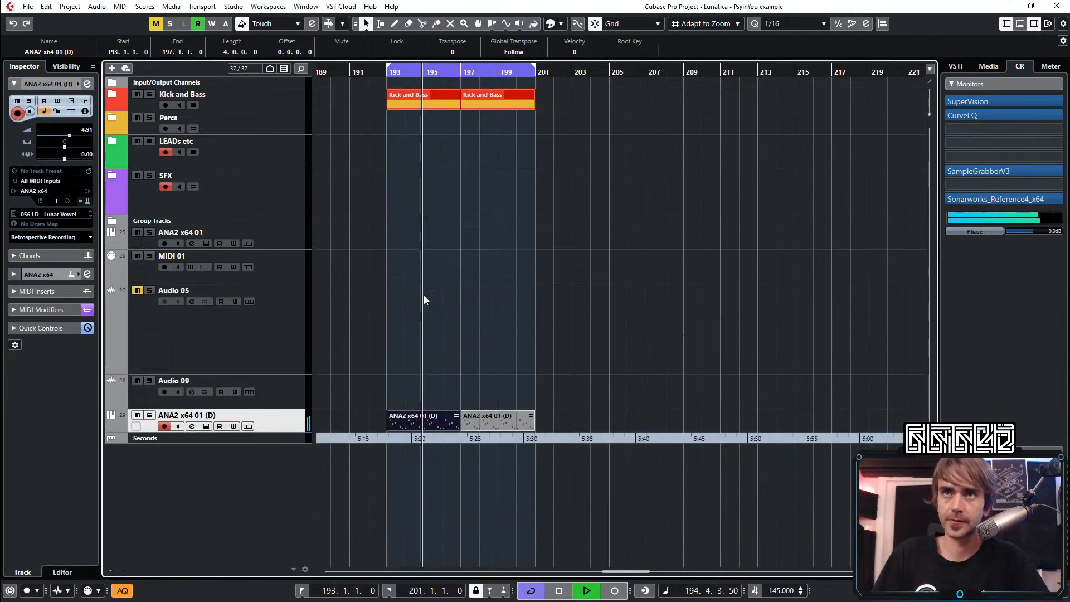
key(space)
click(518, 269)
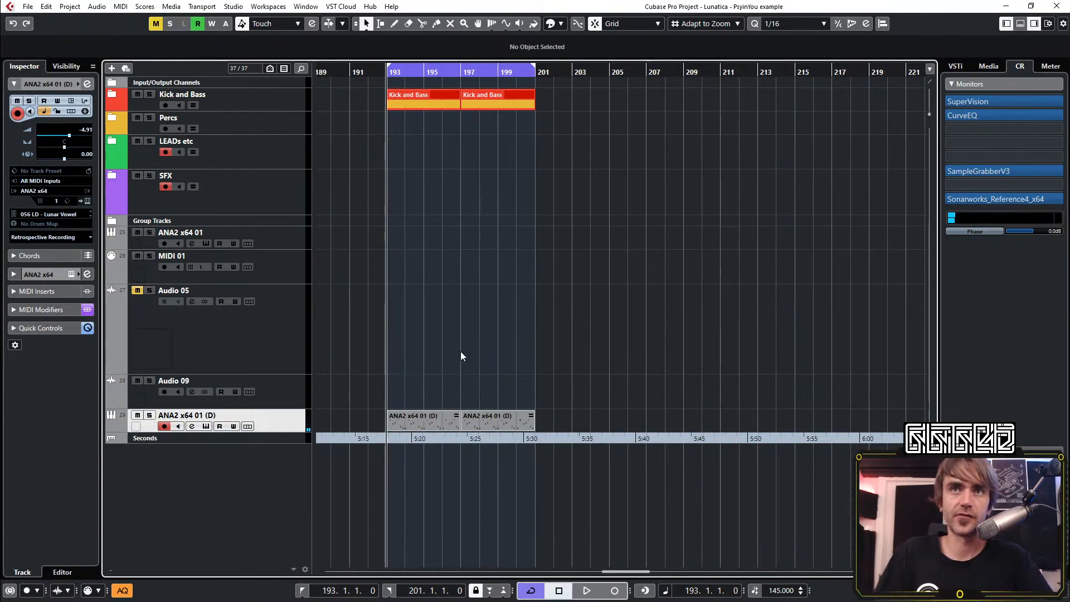
Open the lead part at bar 193 and examine the C3 notes at 195.4.3 and 196.1.2
scroll(446, 389, up, 1)
scroll(424, 386, left, 2)
scroll(507, 395, right, 1)
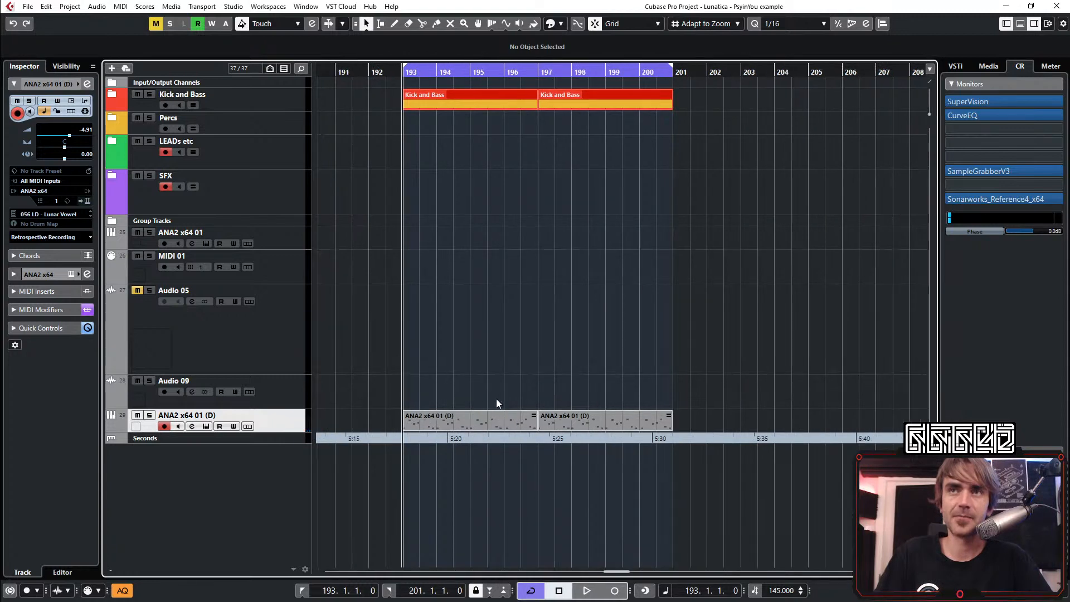
double_click(474, 418)
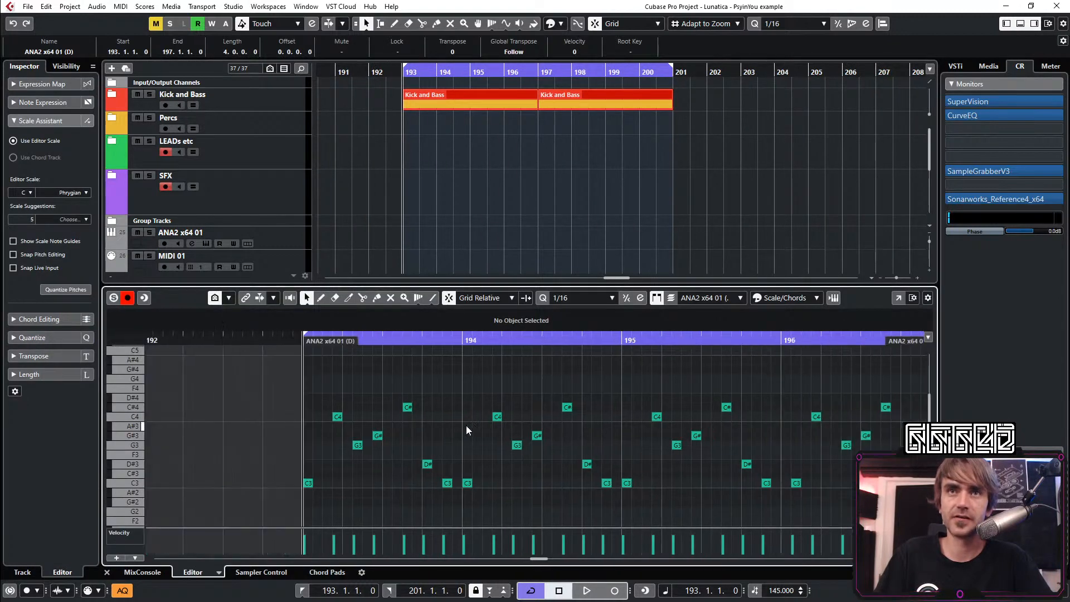
scroll(457, 452, right, 2)
scroll(474, 452, left, 1)
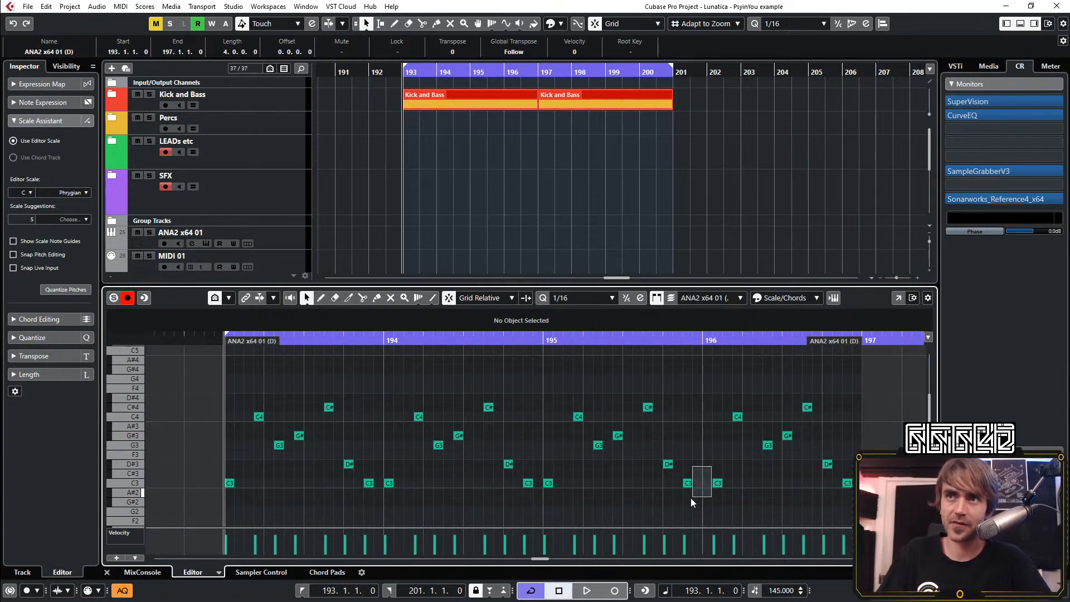
drag(691, 497, 690, 500)
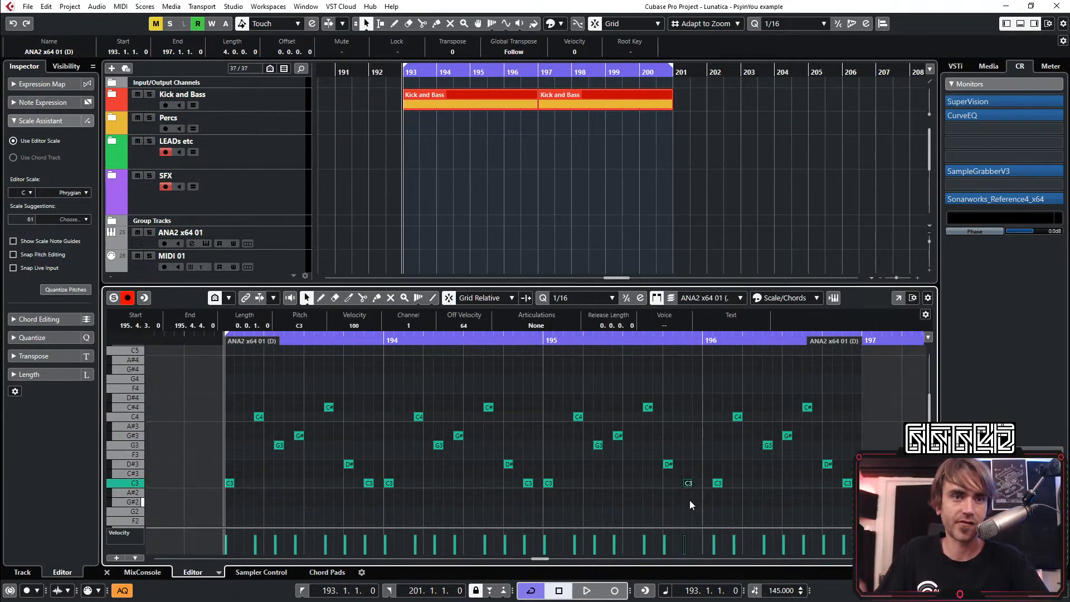
drag(718, 426, 738, 529)
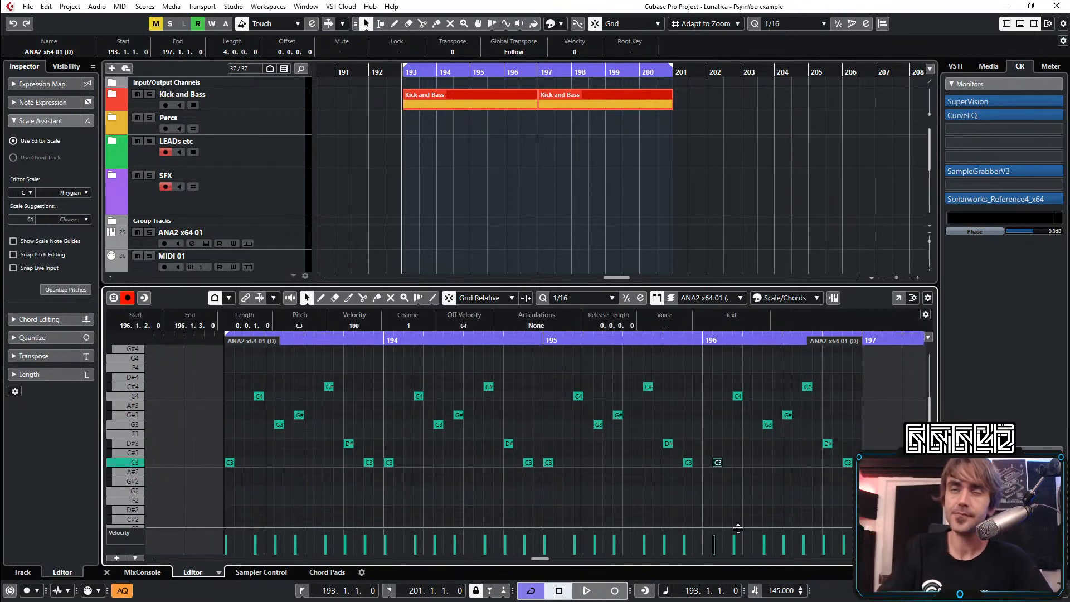
click(107, 572)
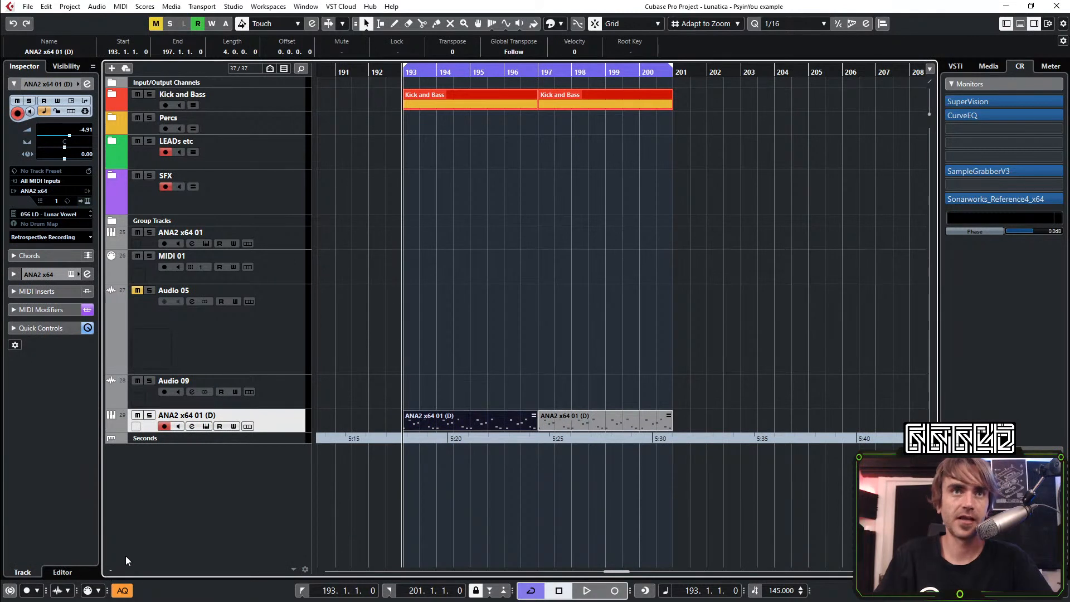
click(565, 325)
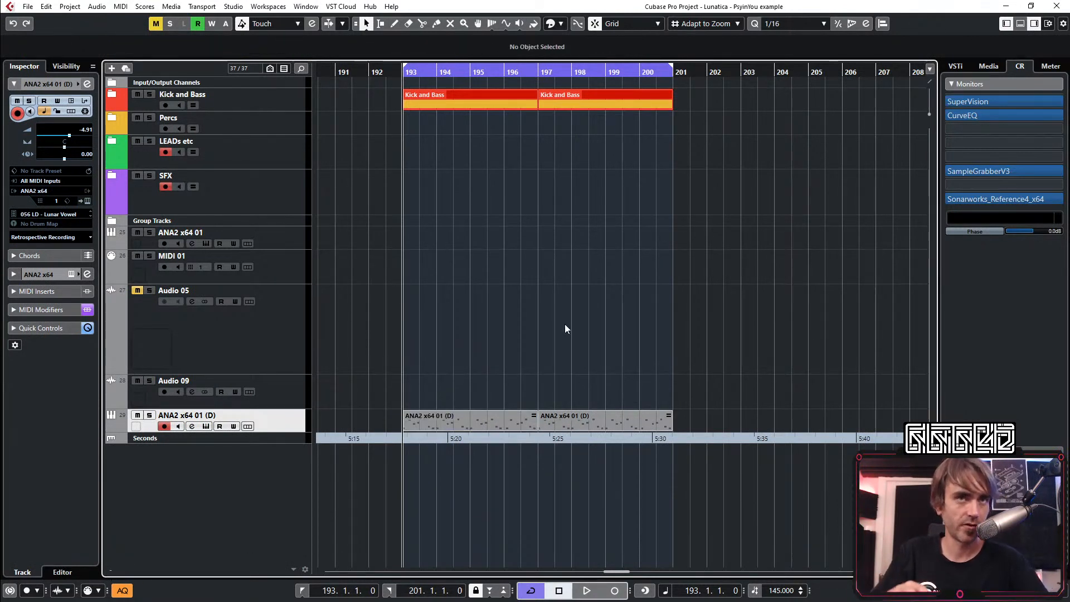
Play the lead loop from bar 193, and continue playback from about bar 113 of the arrangement
scroll(551, 304, down, 2)
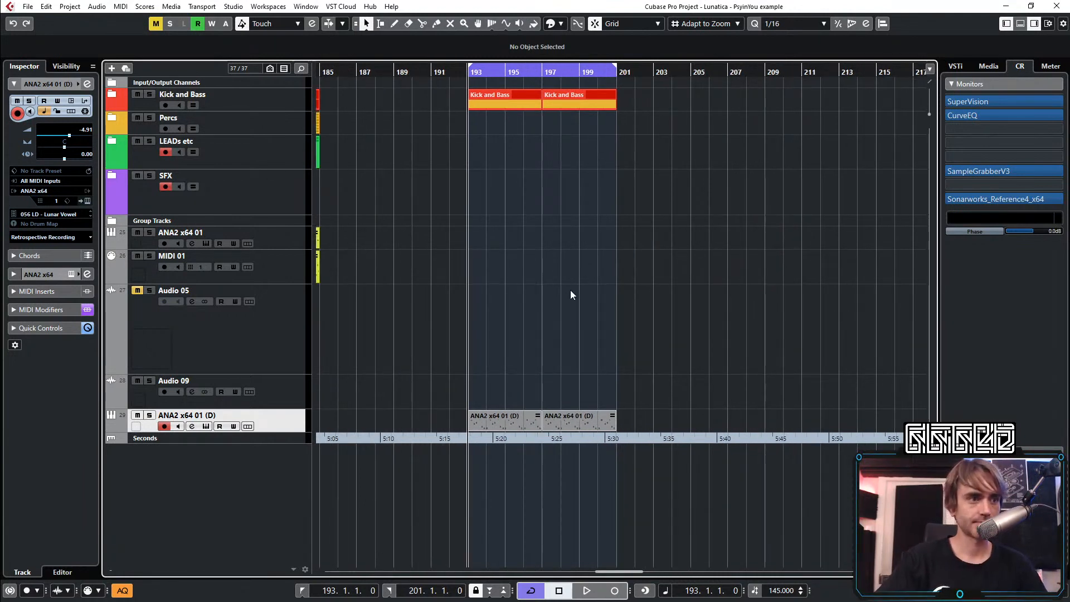
key(space)
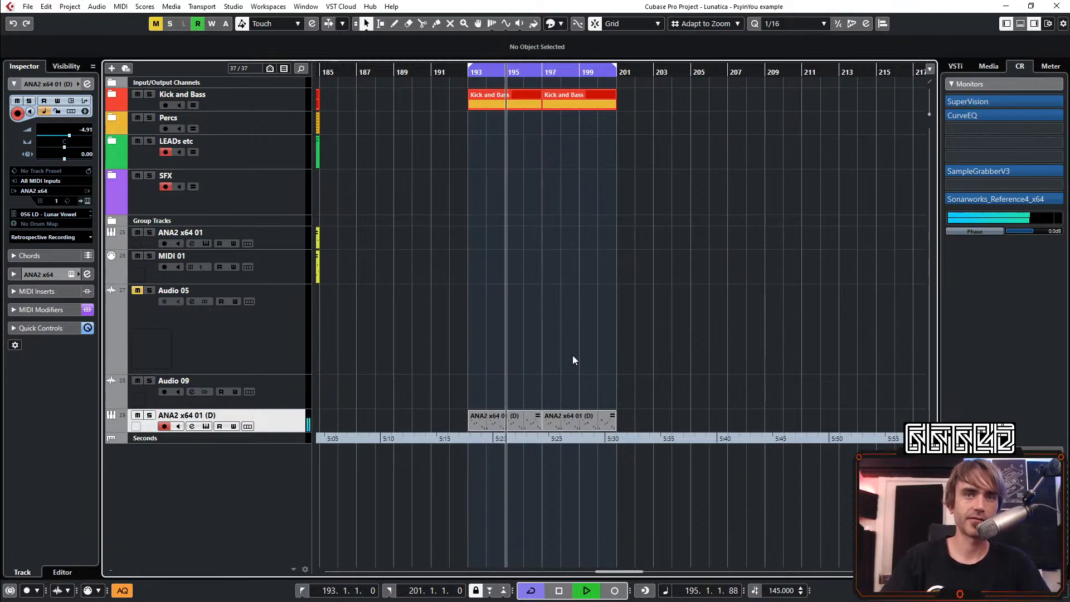
scroll(573, 356, left, 3)
scroll(572, 356, down, 4)
scroll(625, 351, left, 2)
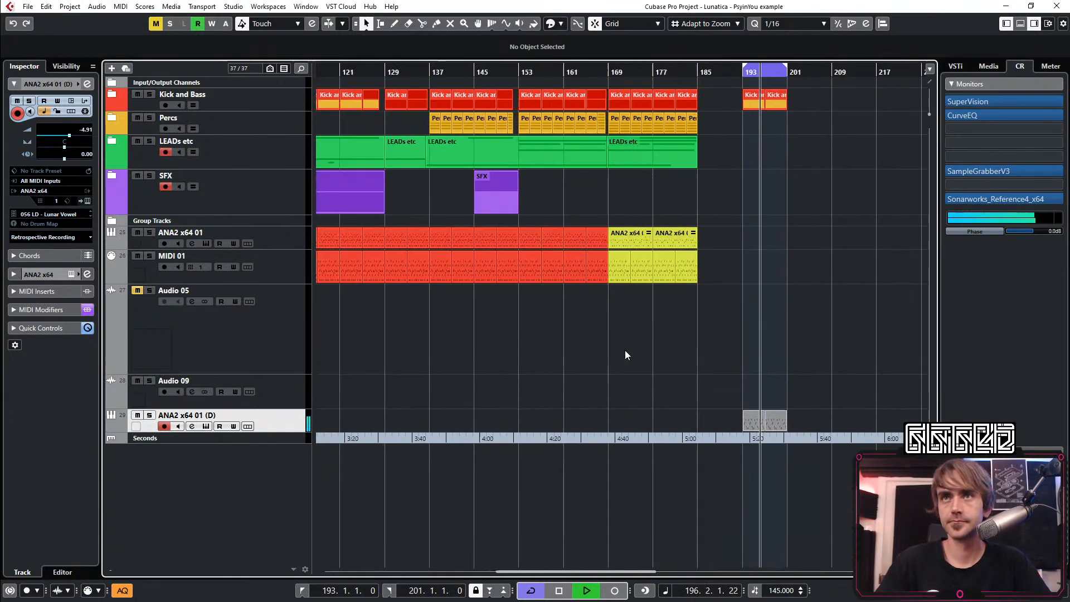
scroll(625, 351, left, 1)
scroll(648, 362, down, 2)
scroll(744, 415, right, 1)
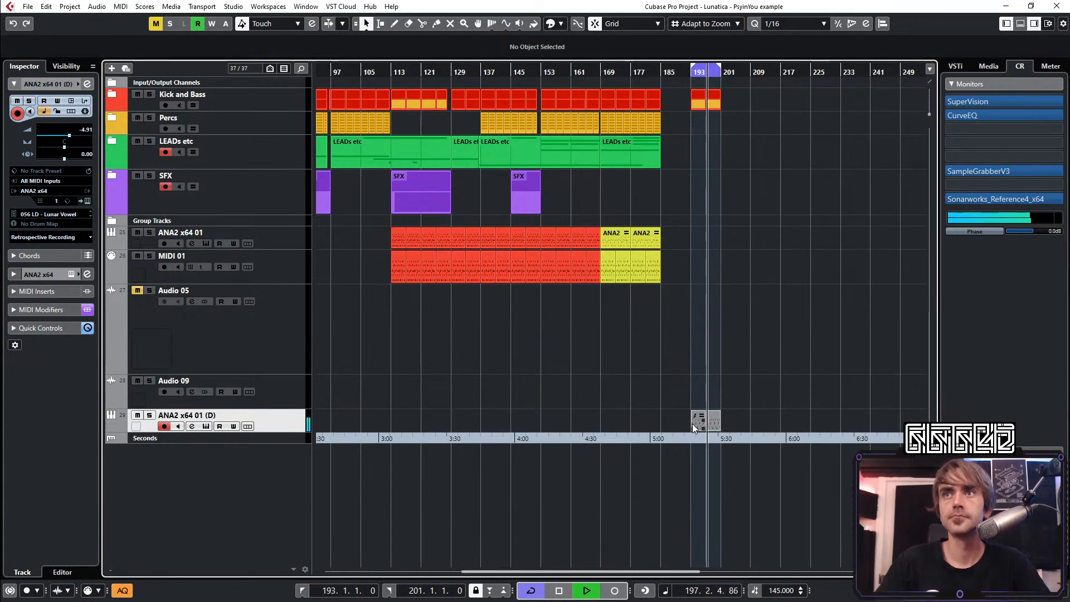
click(394, 73)
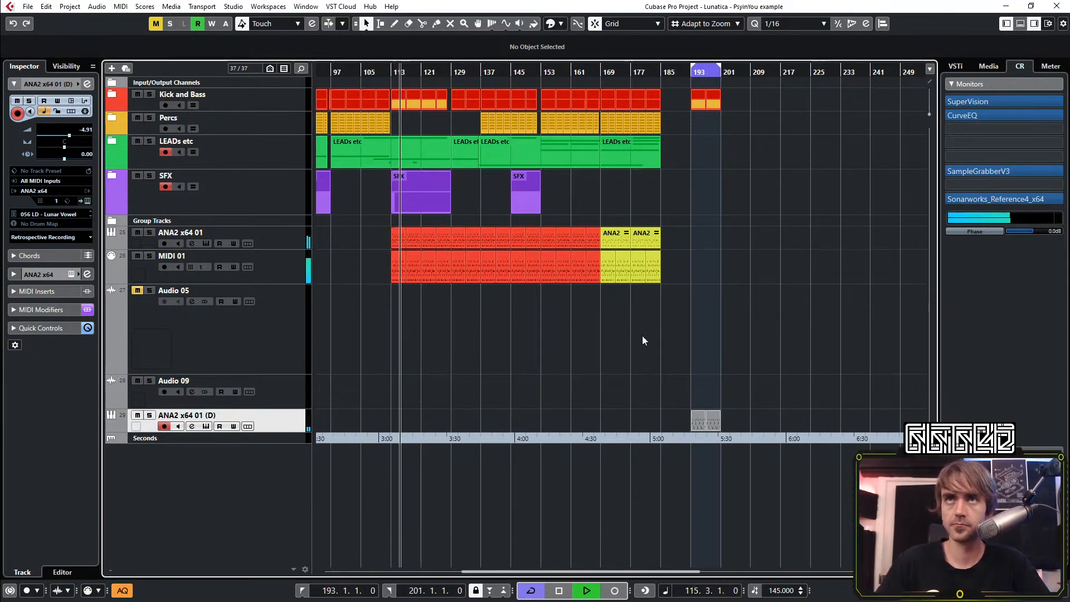
Move both four-bar ANA2 x64 01 (D) lead parts from bar 193 to bar 129
scroll(547, 334, up, 2)
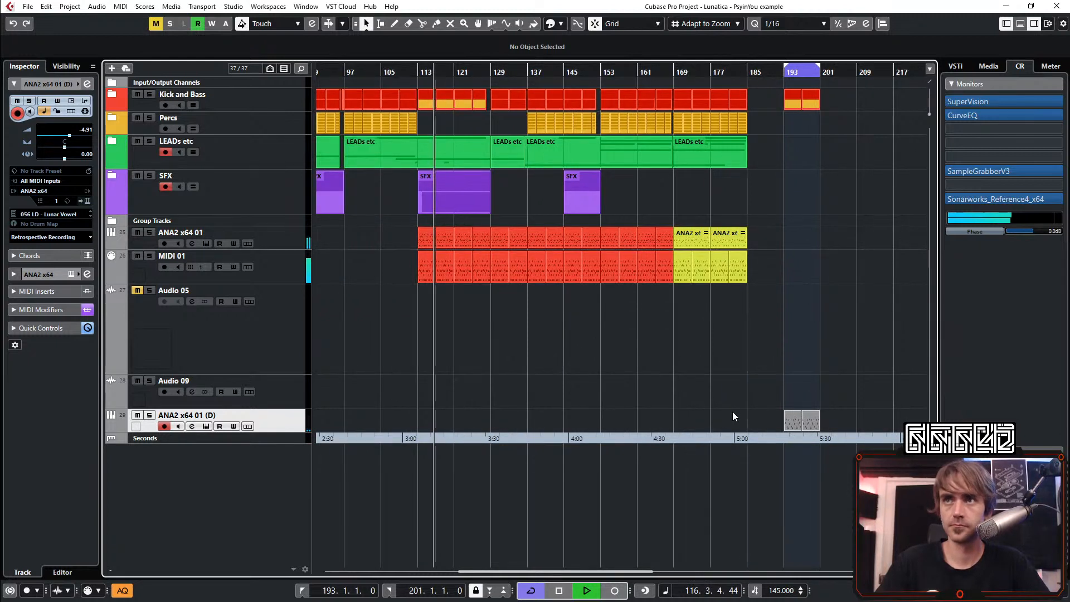
drag(791, 417, 500, 419)
click(510, 386)
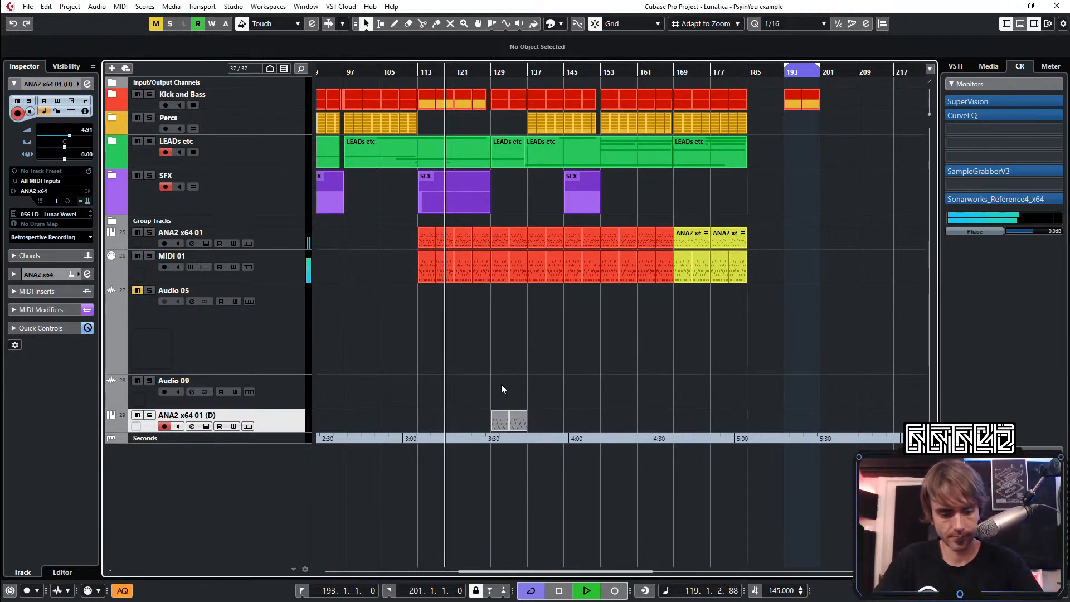
Mute the ANA2 x64 01 and MIDI 01 parts between bars 129 and 137
key(7)
scroll(496, 337, up, 5)
drag(504, 327, 561, 240)
key(1)
click(553, 339)
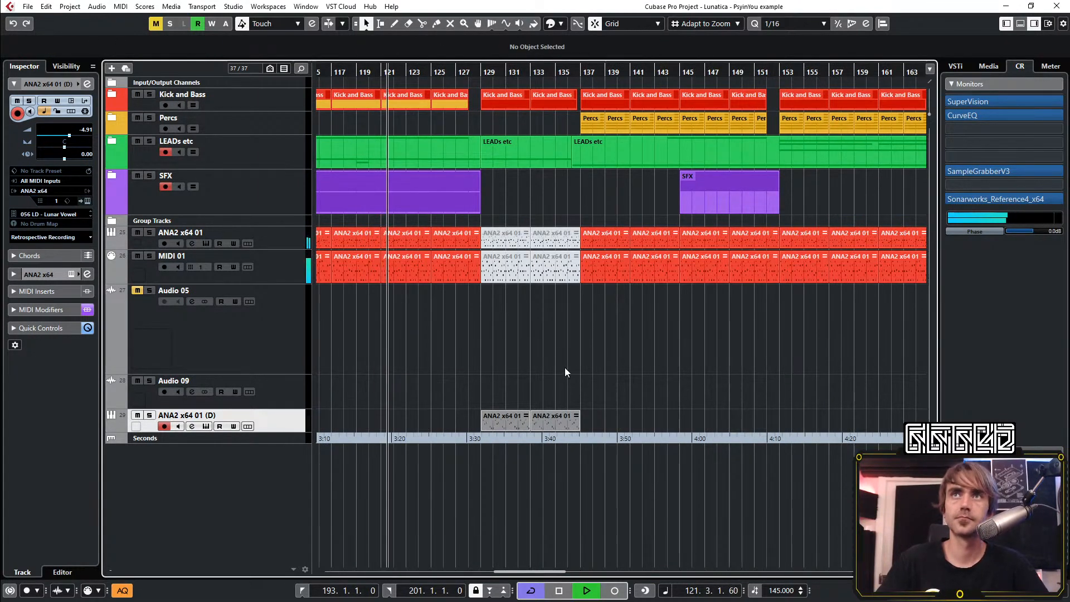
Listen to the new lead parts in the arrangement from bar 129 to bar 137
scroll(544, 345, up, 4)
scroll(429, 294, left, 2)
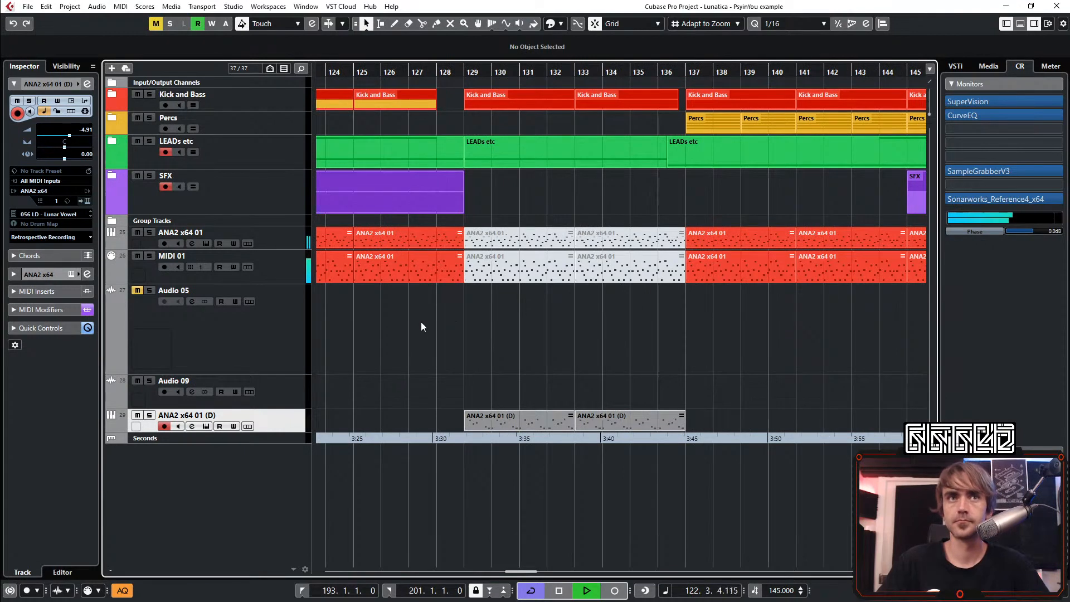
key(space)
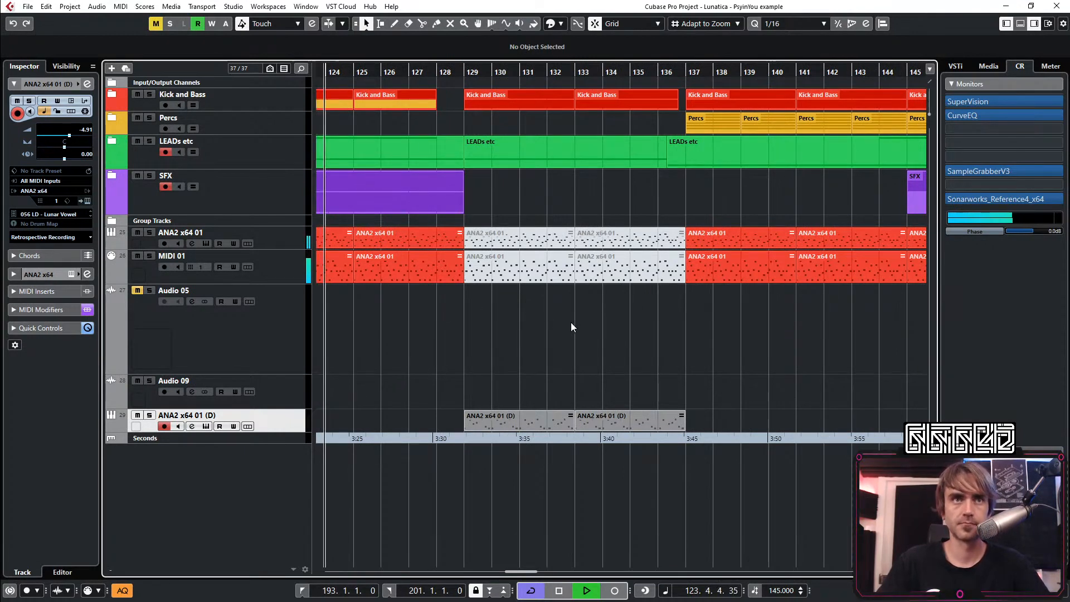
scroll(564, 322, down, 4)
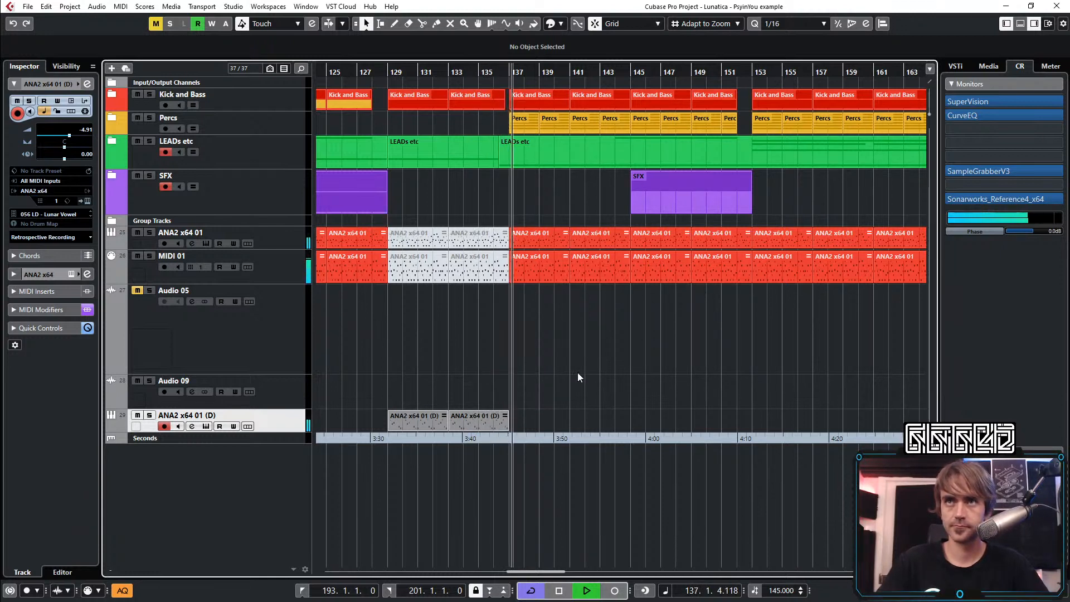
Continue playback from about bar 132 and repeat the two ANA2 x64 01 (D) lead parts up to bar 145
key(space)
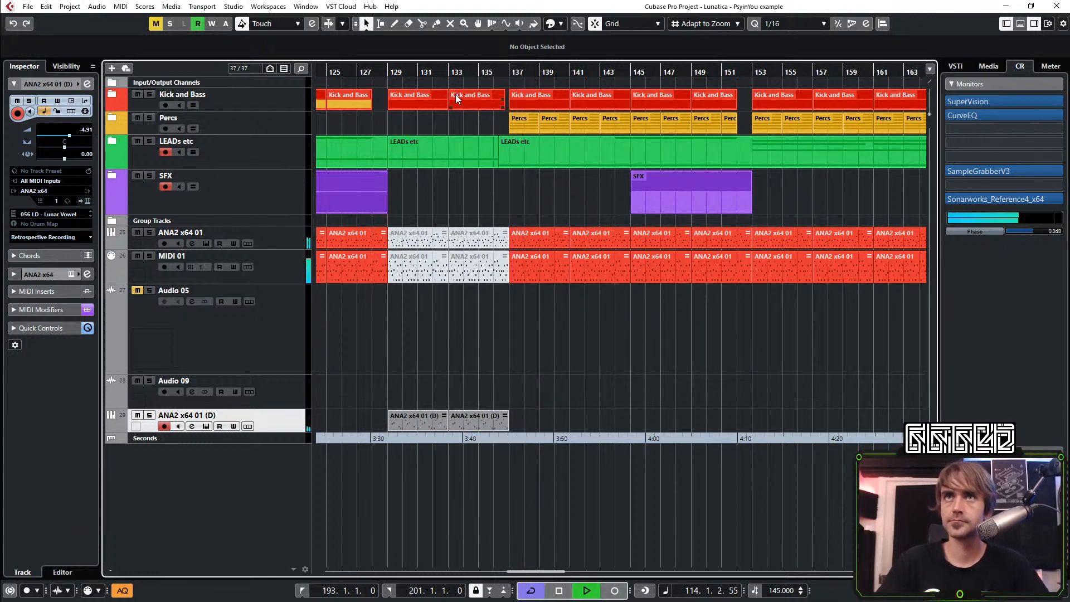
click(447, 72)
click(493, 424)
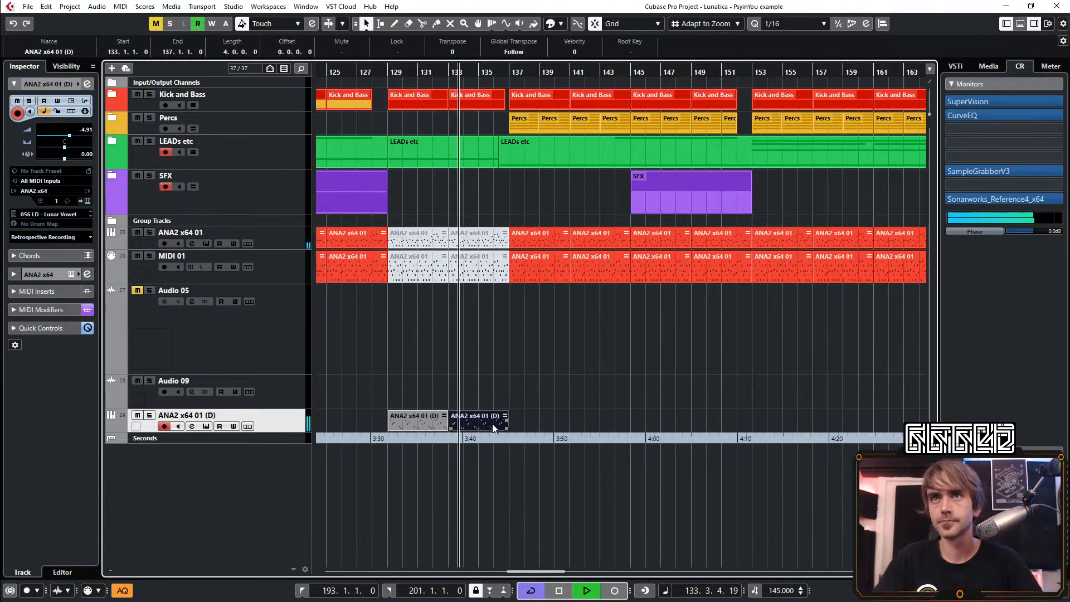
drag(506, 428, 631, 430)
click(575, 365)
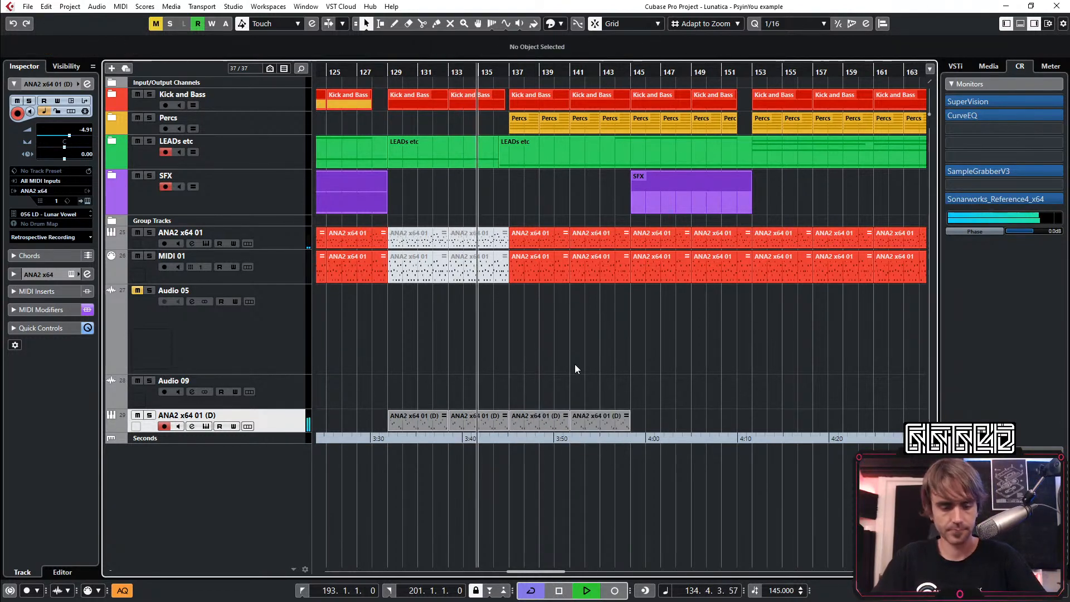
Mute the ANA2 x64 01 and MIDI 01 parts between bars 137 and 153
key(8)
key(7)
drag(525, 313, 608, 248)
drag(648, 323, 698, 239)
key(1)
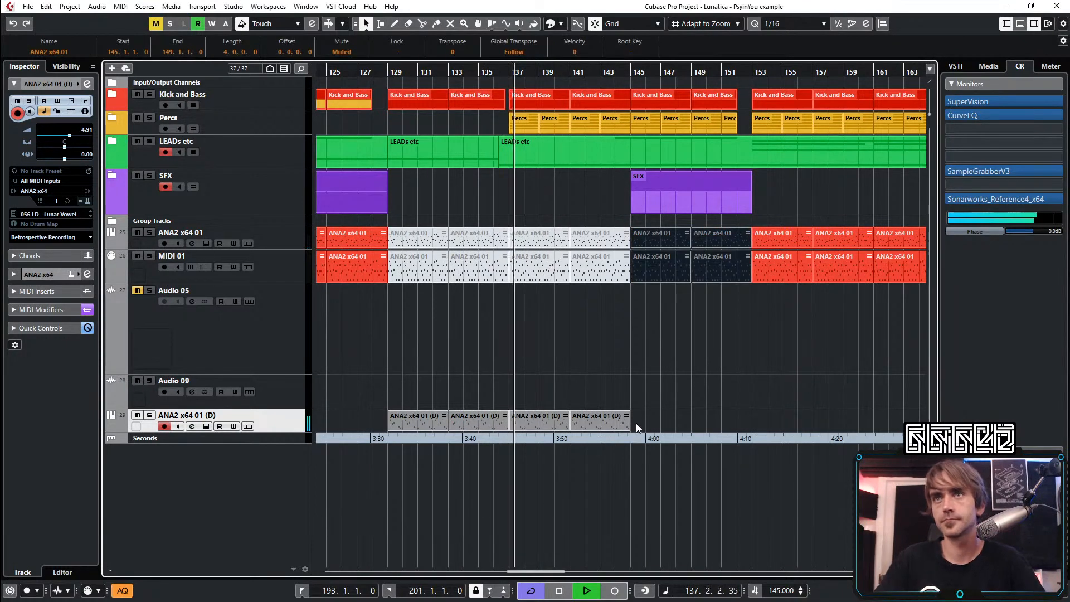
Repeat the ANA2 x64 01 (D) lead parts further, from bar 145 to bar 153
click(613, 423)
drag(628, 428, 749, 428)
click(761, 345)
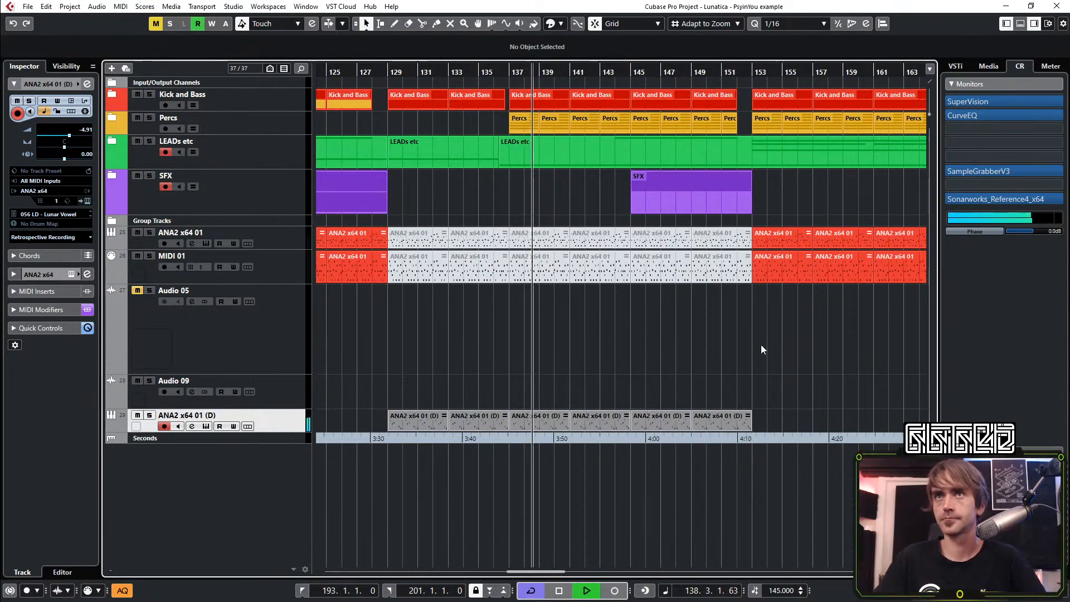
Mute the ANA2 x64 01 and MIDI 01 parts from bar 153 to bar 185, and fill that range with repeated ANA2 x64 01 (D) parts
scroll(695, 367, down, 3)
scroll(672, 376, right, 3)
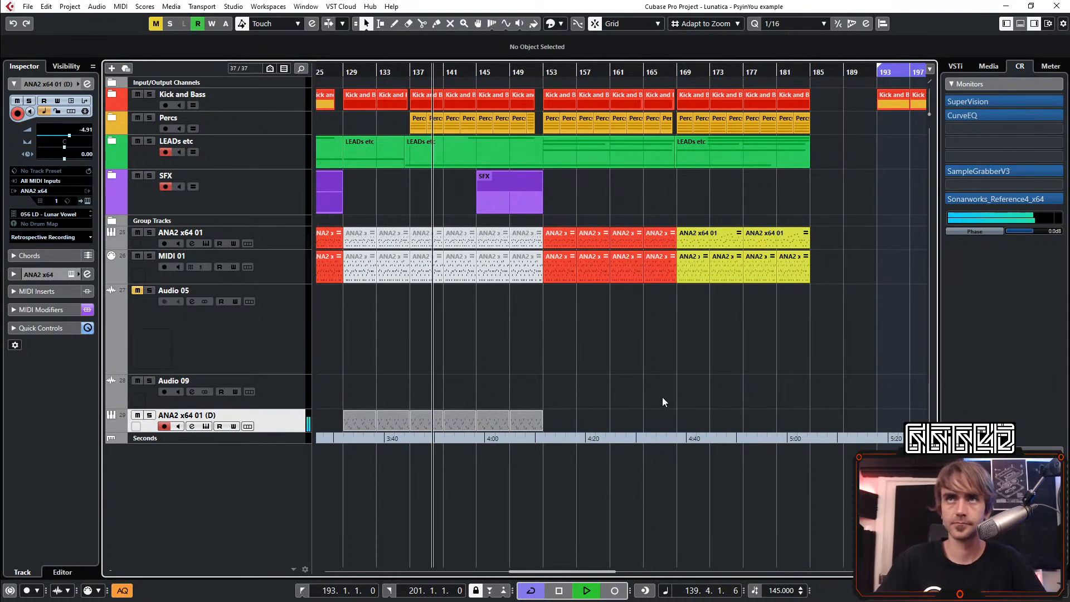
key(7)
drag(563, 317, 848, 227)
key(1)
drag(566, 407, 808, 418)
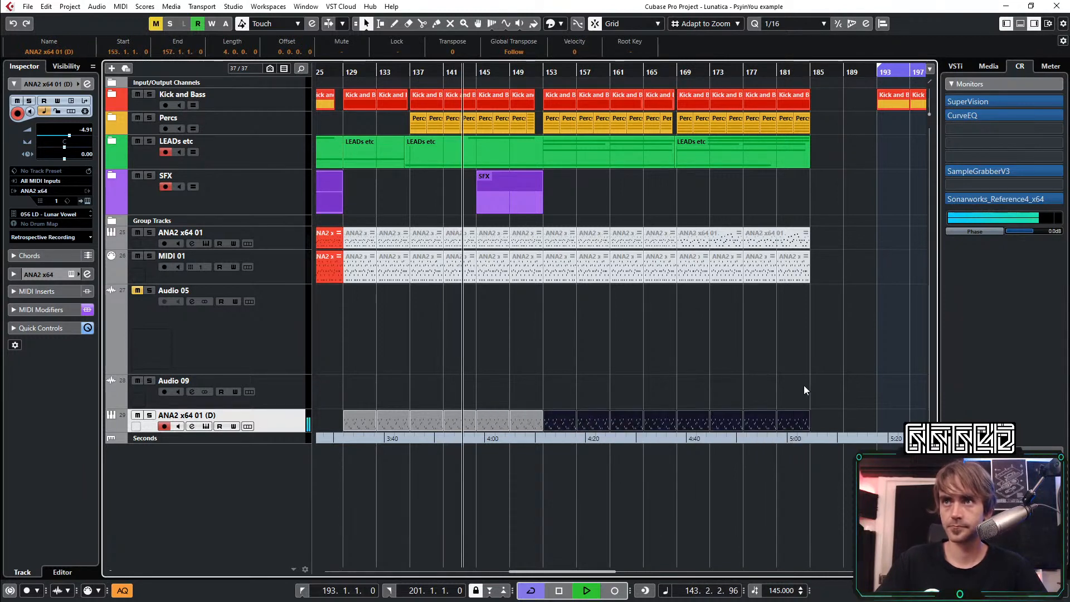
click(804, 387)
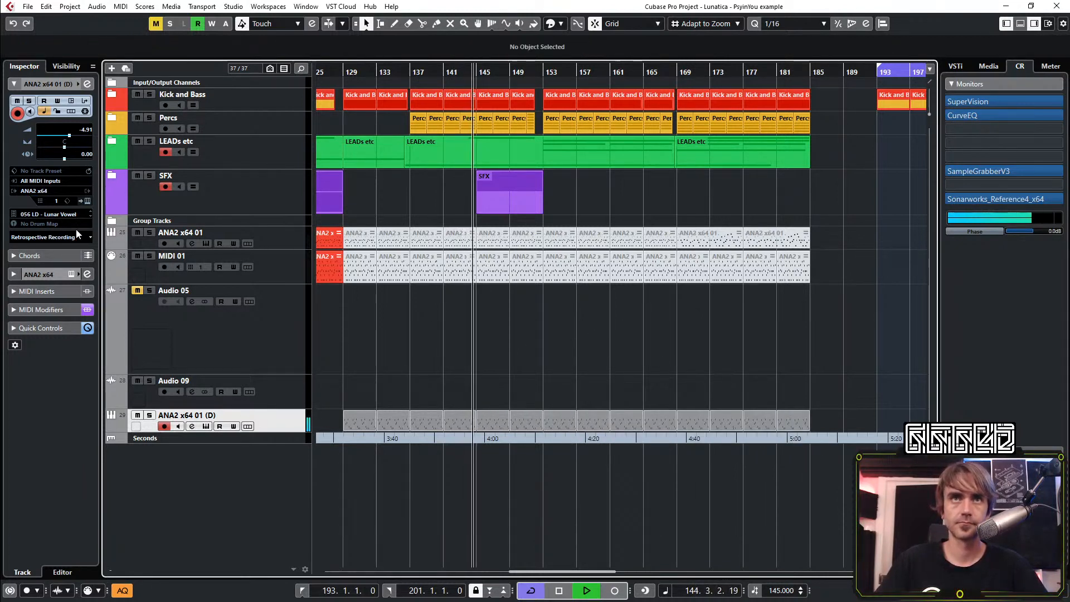
Inspect the Lunar Vowel patch's synth page and oscillator mix in ANA2 while the arrangement plays, and close the instrument
click(88, 200)
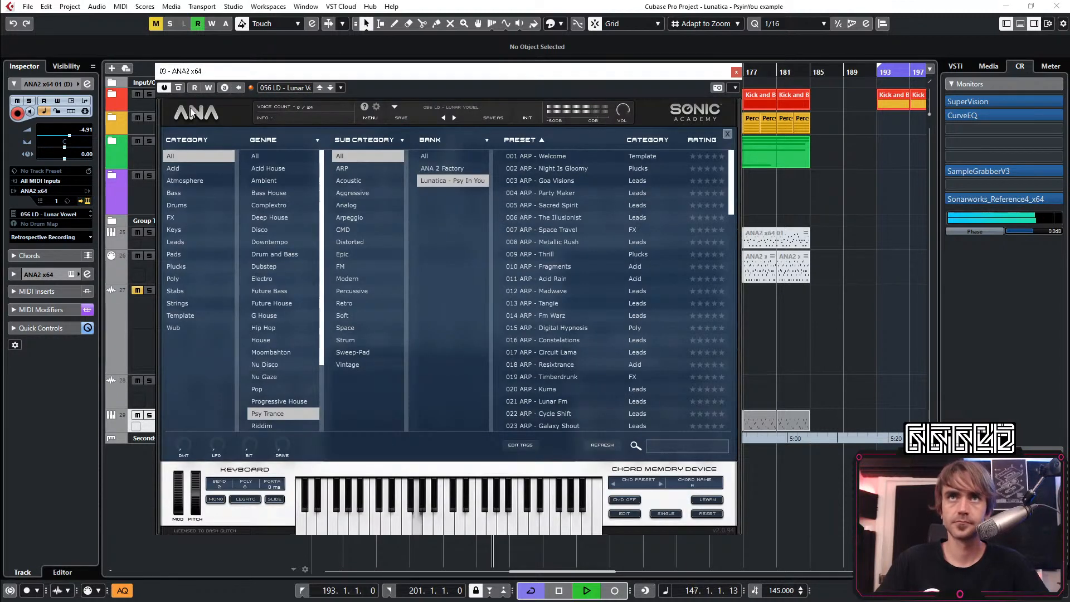
click(191, 112)
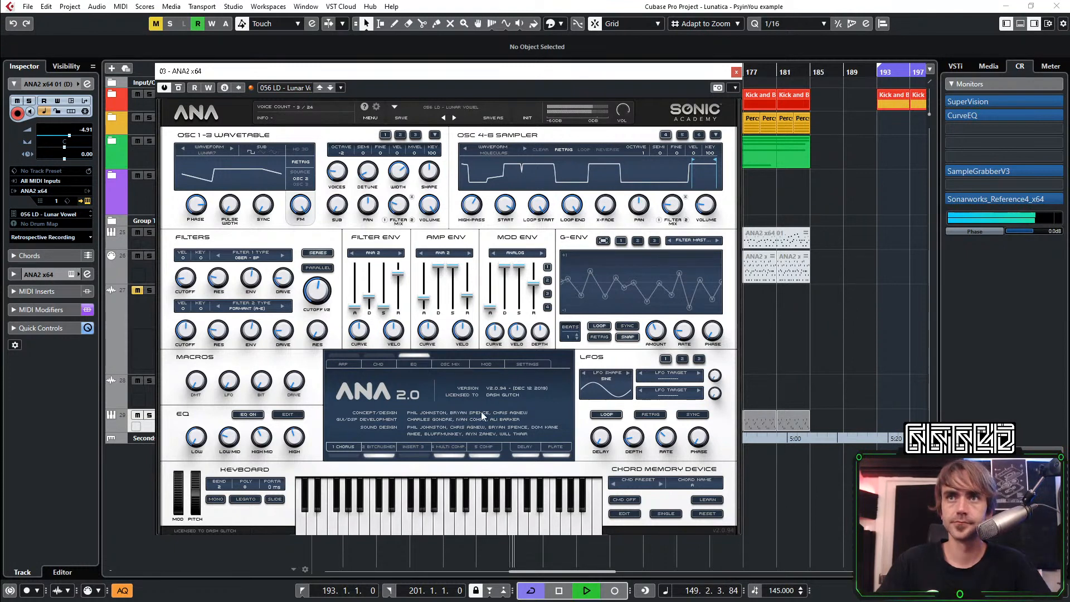
click(457, 365)
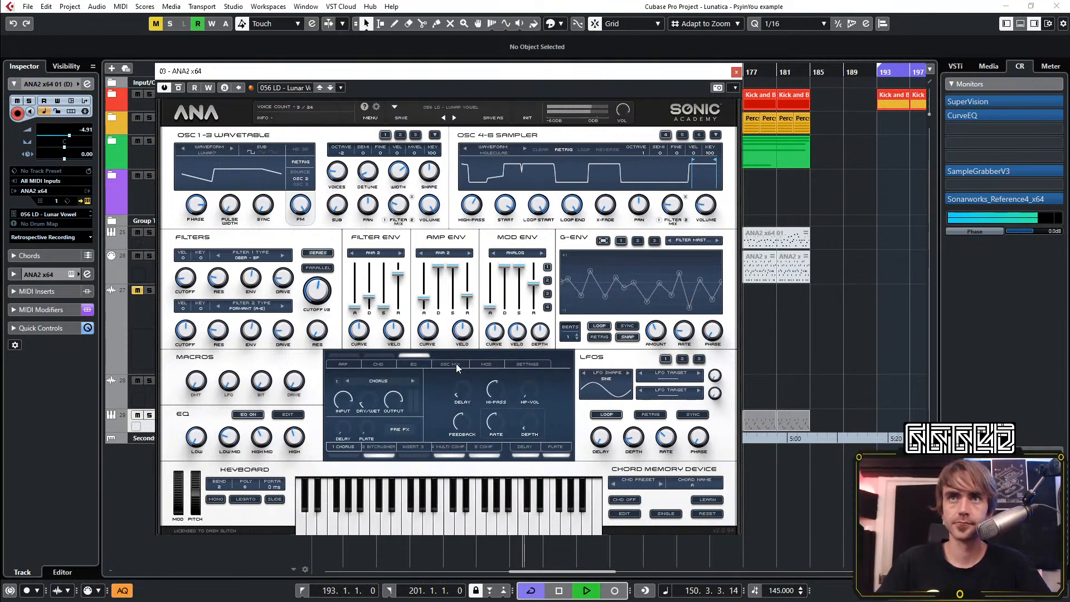
click(456, 366)
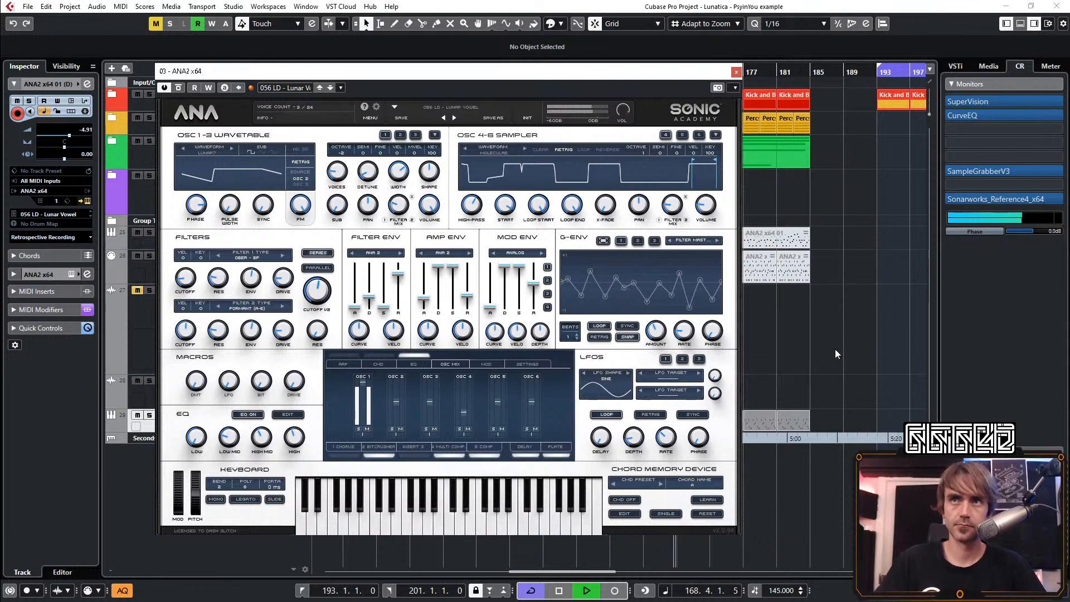
click(736, 72)
From bar 169 to bar 185, mute the ANA2 x64 01 (D) parts and unmute the ANA2 x64 01 and MIDI 01 parts during playback
scroll(614, 288, left, 3)
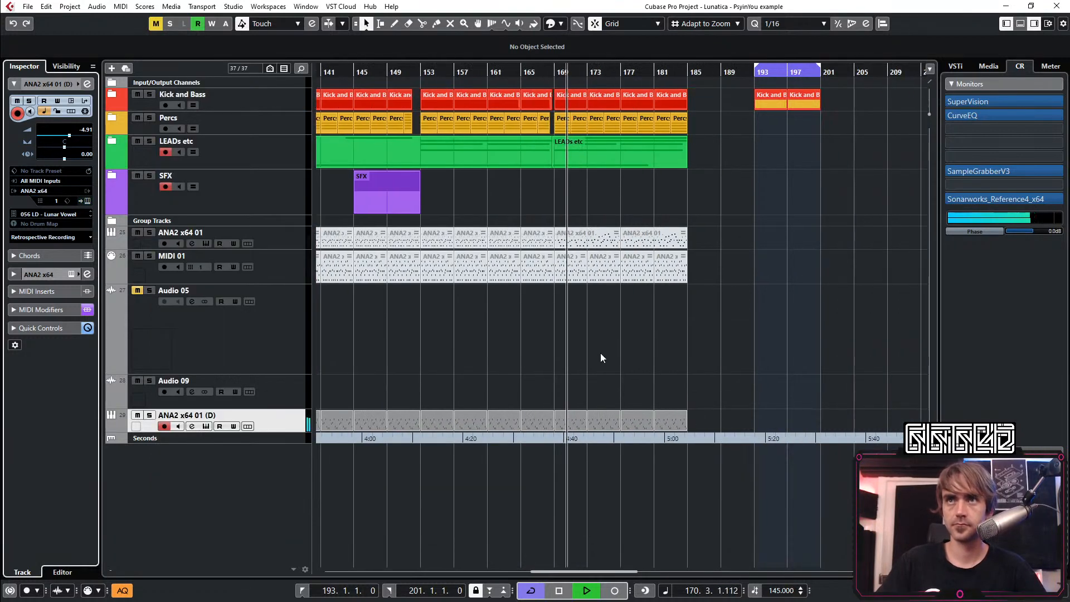
click(522, 74)
key(7)
drag(704, 382, 572, 426)
drag(747, 355, 568, 222)
key(1)
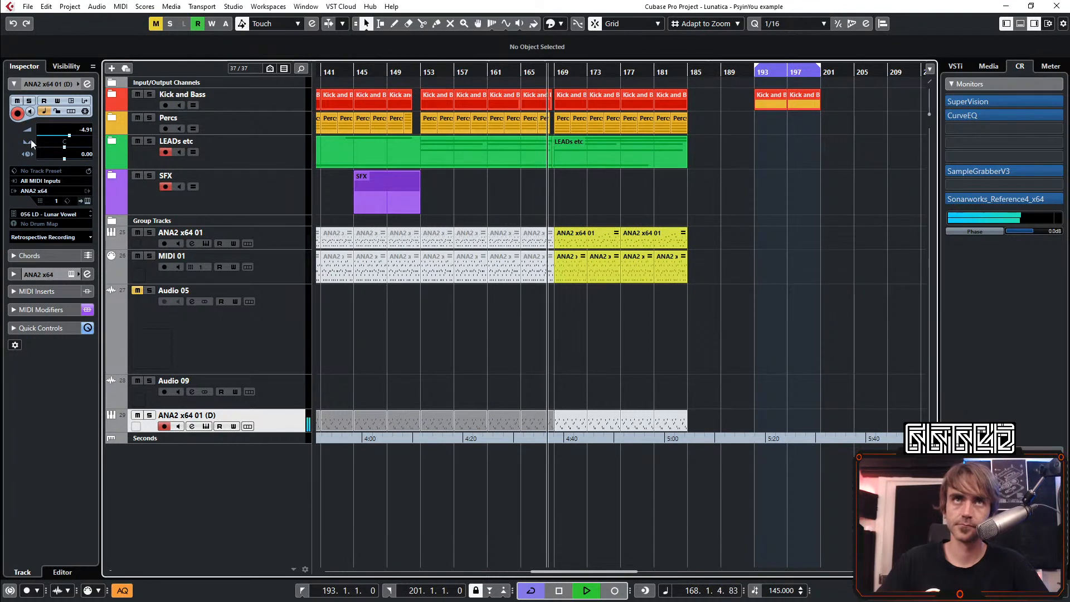
Lower the ANA2 x64 01 (D) track's volume to -9.01 dB and replay the transition from about bar 165
scroll(88, 129, down, 2)
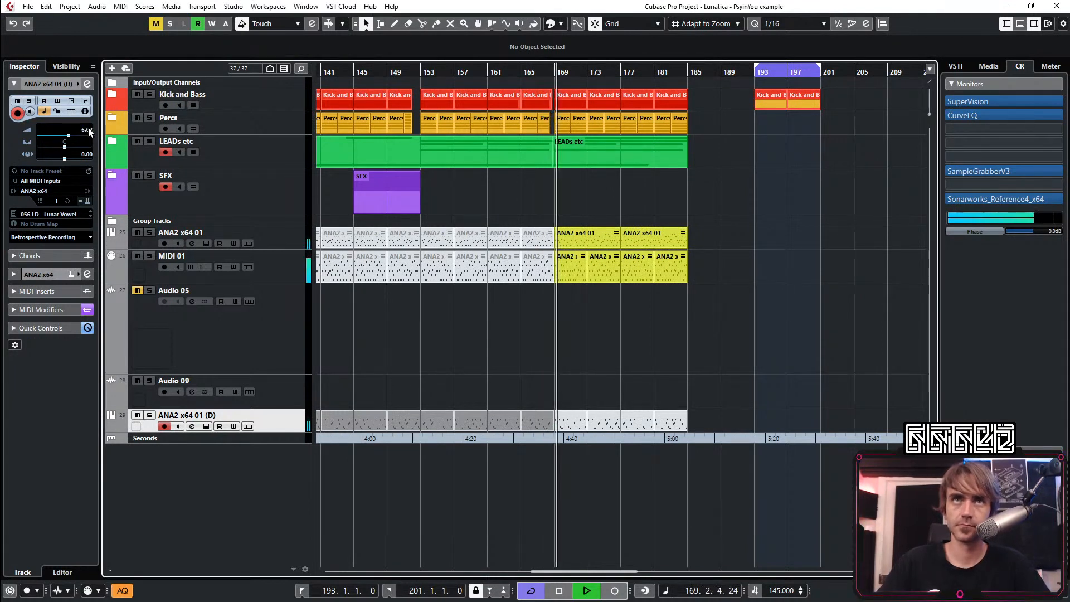
scroll(88, 129, down, 3)
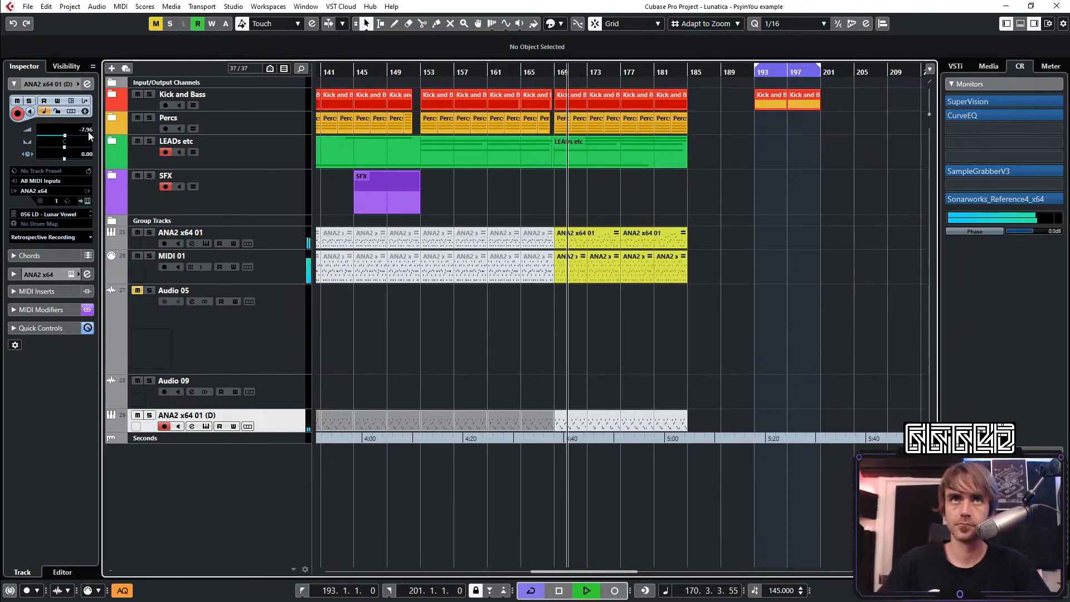
scroll(88, 132, down, 2)
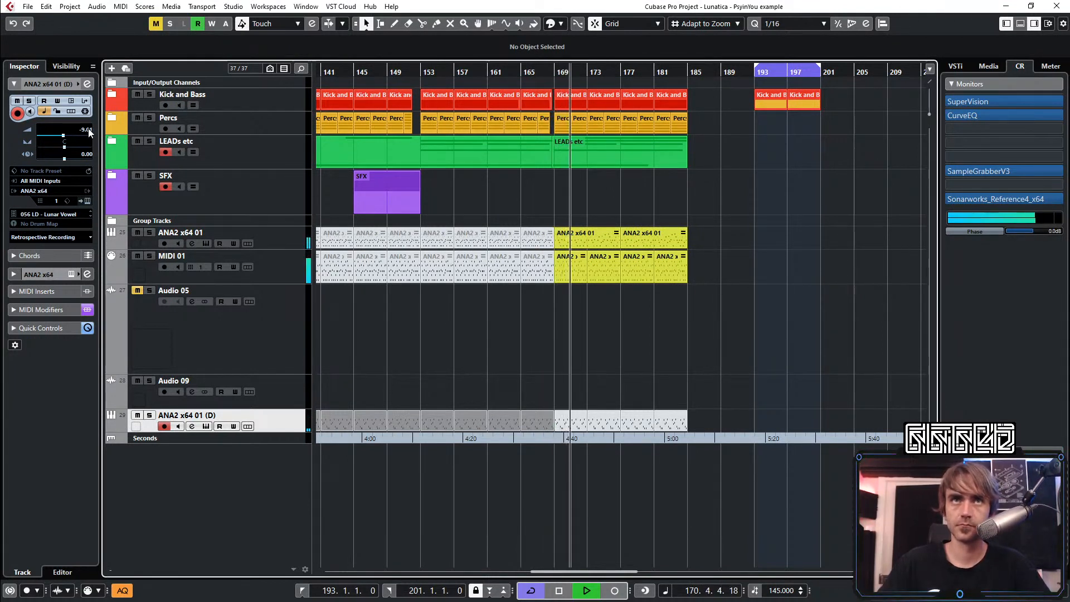
click(530, 72)
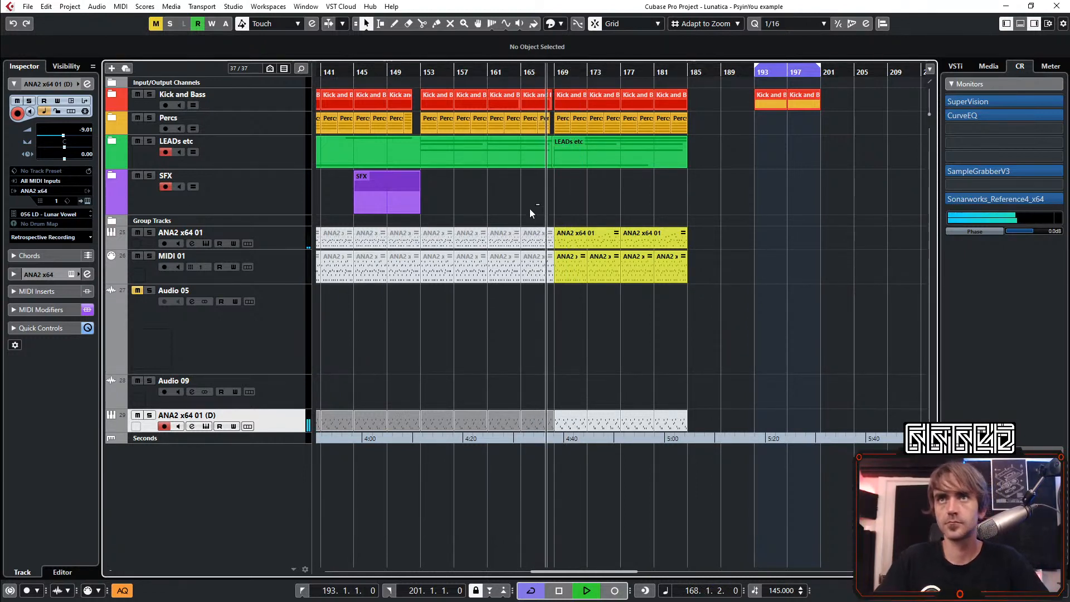
Replace the ANA2 x64 01 parts between bars 153 and 169 with copies of the ANA2 x64 01 (D) parts
drag(539, 204, 436, 246)
key(Delete)
drag(537, 392, 429, 419)
drag(434, 421, 439, 241)
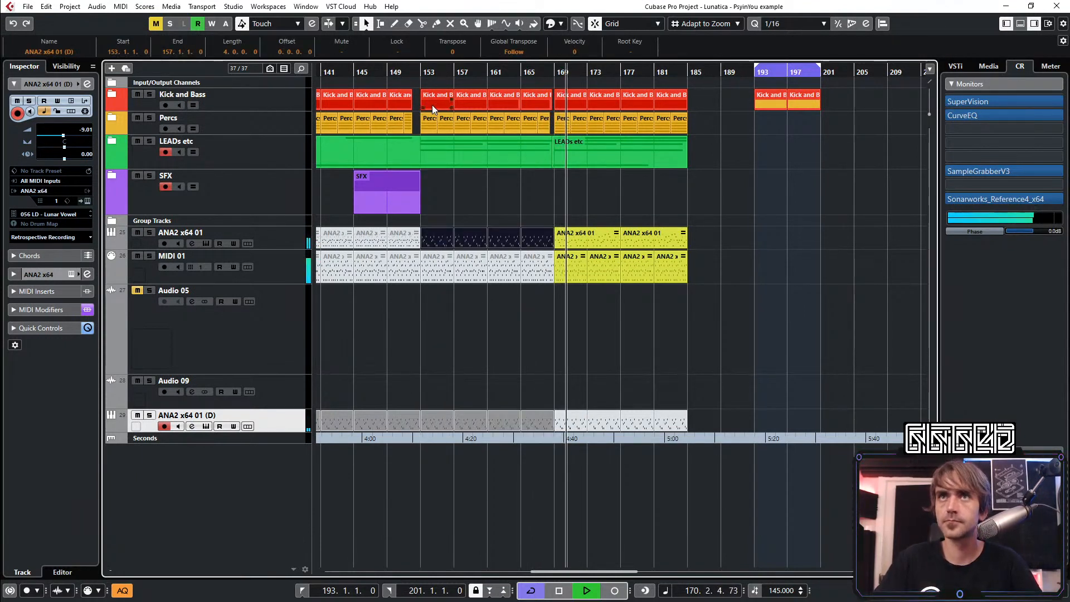
Play from about bar 152, mute the ANA2 x64 01 (D) parts from bar 153 to bar 169, and unmute the MIDI 01 parts there
click(413, 72)
key(7)
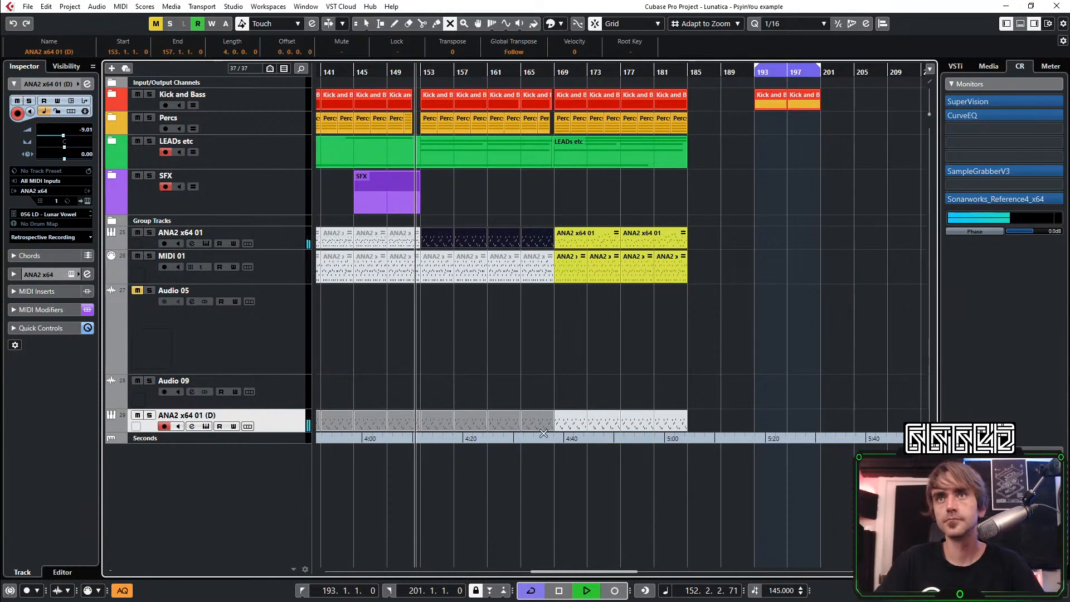
drag(550, 394, 461, 413)
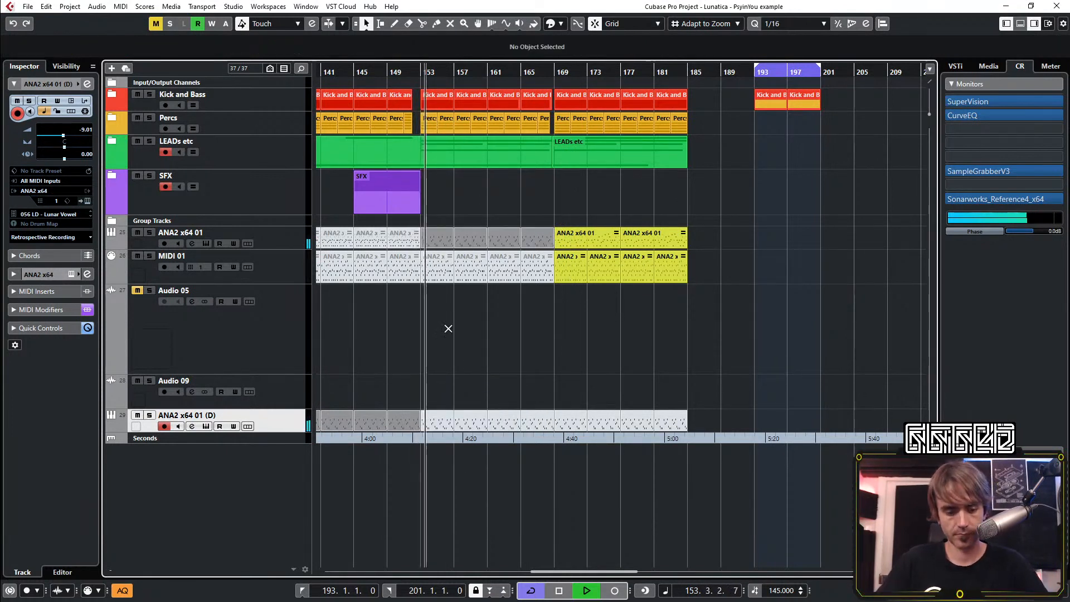
drag(428, 315, 530, 262)
key(1)
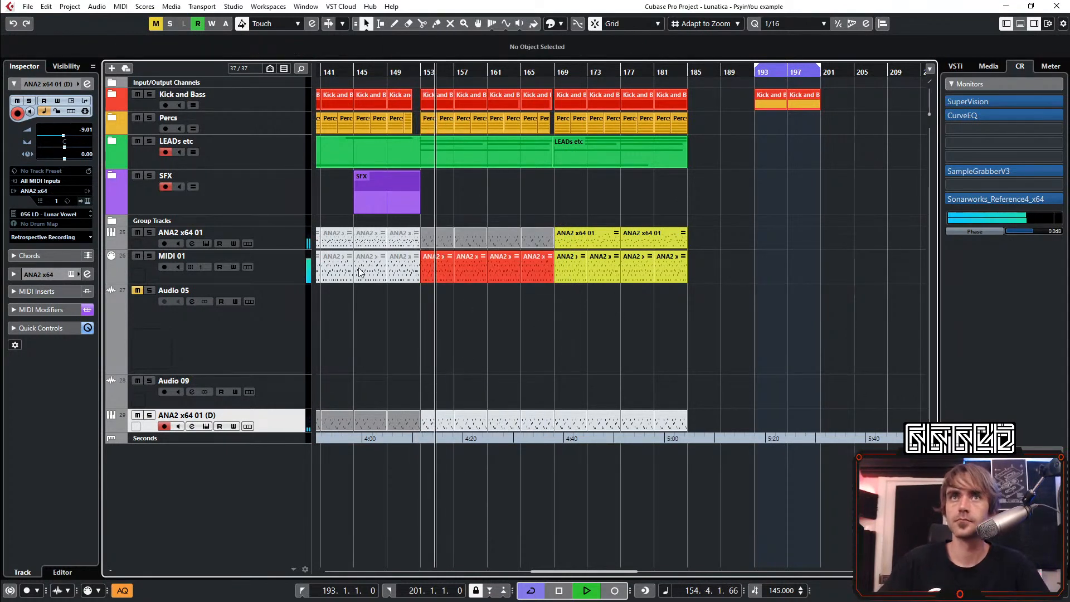
Adjust the ANA2 x64 01 track's volume against the other lead and lower the ANA2 x64 01 (D) track's volume to -10.5 dB
click(282, 239)
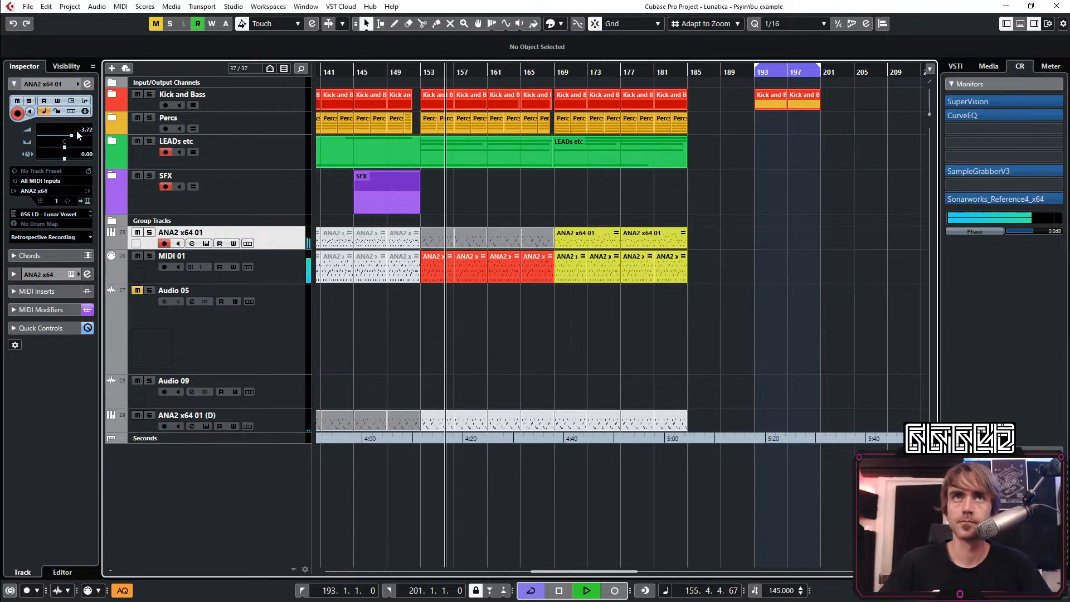
drag(75, 129, 87, 132)
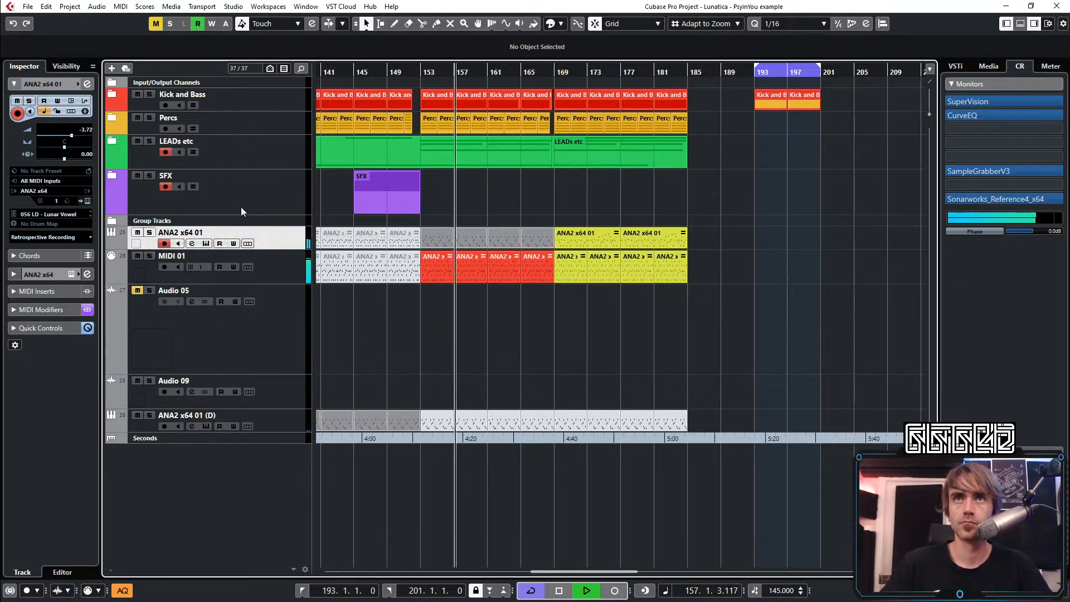
scroll(524, 362, left, 3)
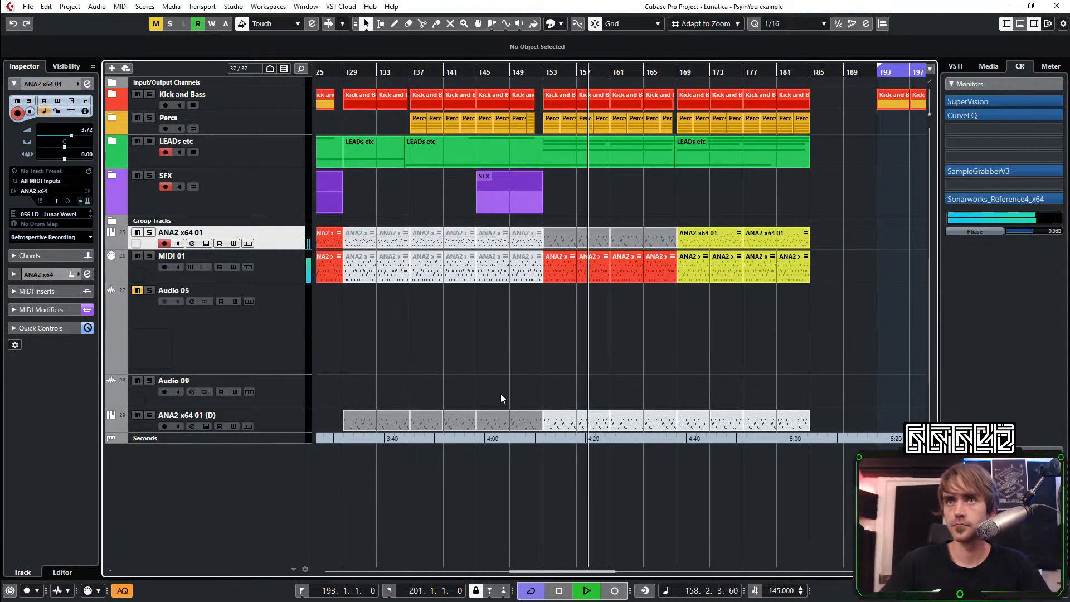
click(272, 419)
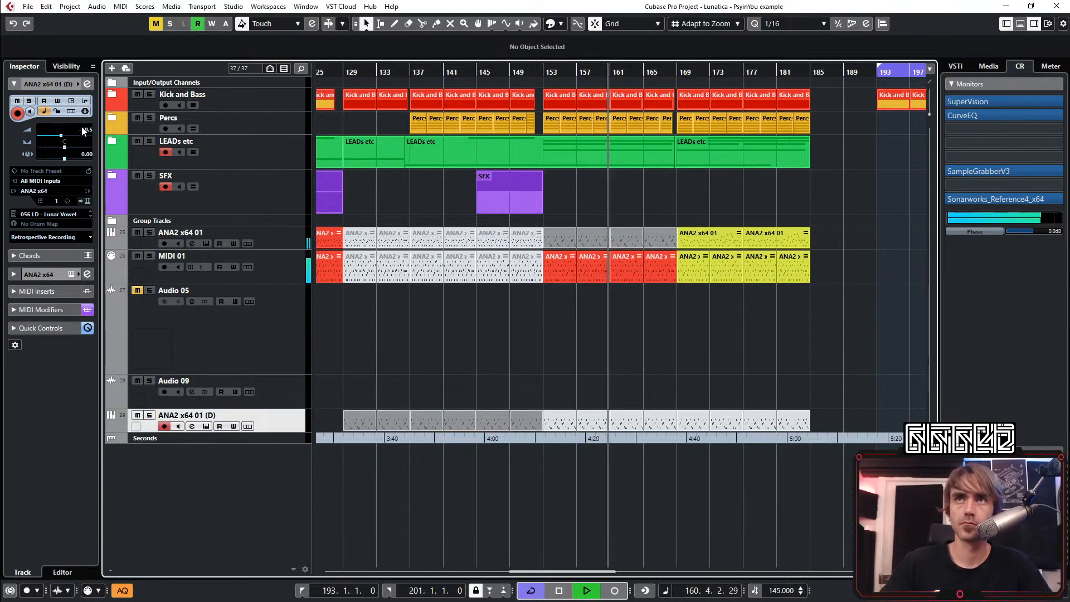
Replace the MIDI 01 parts between bars 153 and 169 with copies of the ANA2 x64 01 (D) parts
scroll(646, 302, up, 3)
mouse_move(670, 299)
mouse_down()
mouse_move(446, 247)
mouse_move(444, 269)
mouse_move(677, 290)
mouse_move(671, 309)
mouse_up()
key(Delete)
key(space)
click(626, 355)
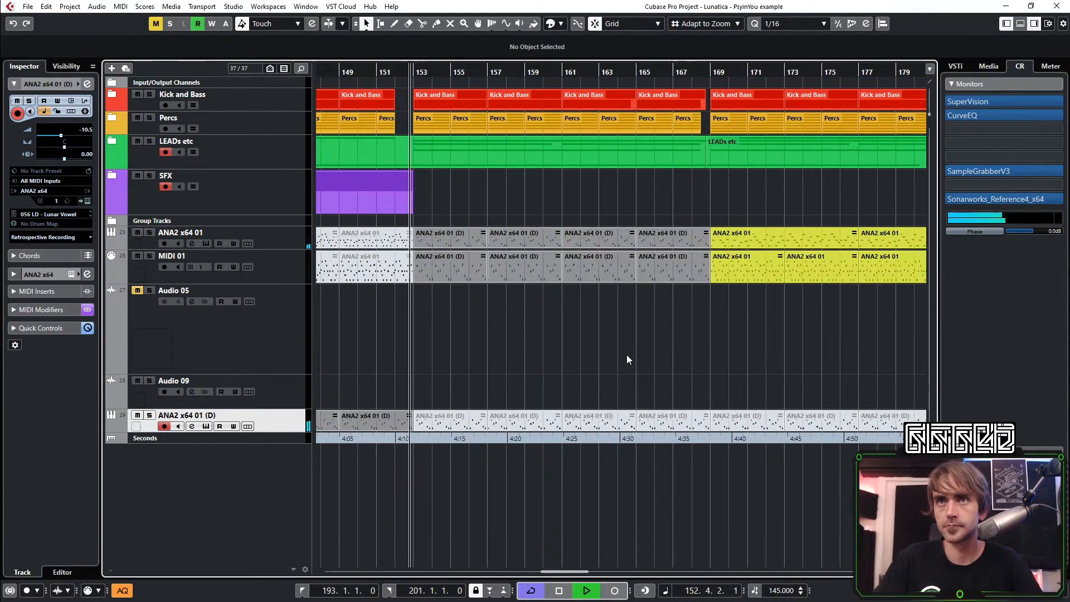
Set the ANA2 x64 01 track's volume to -2.85 dB while listening to the section from bar 153
scroll(624, 348, down, 4)
scroll(623, 343, right, 3)
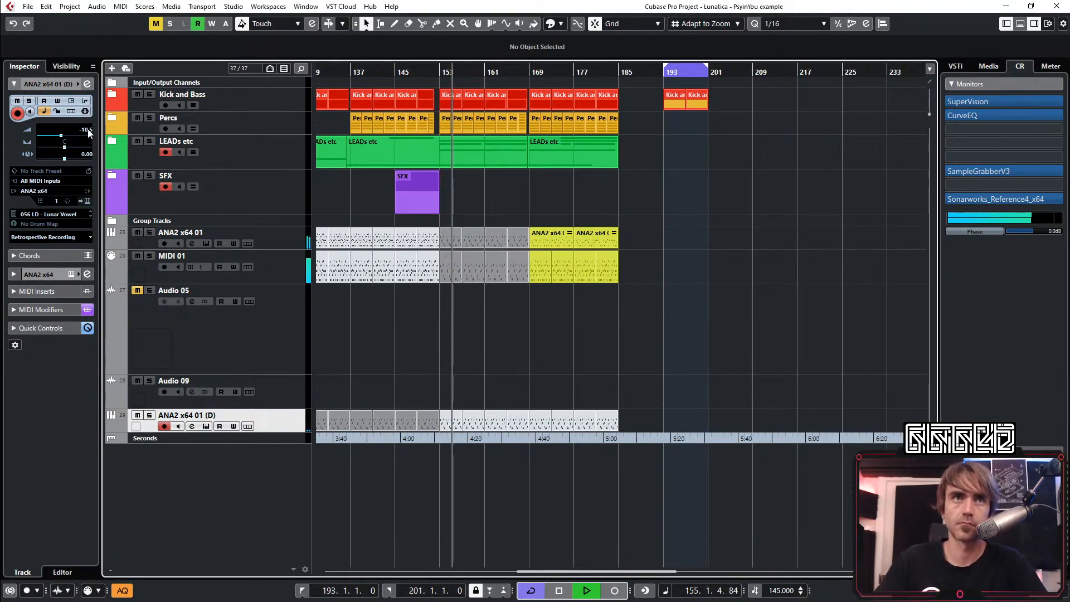
click(291, 238)
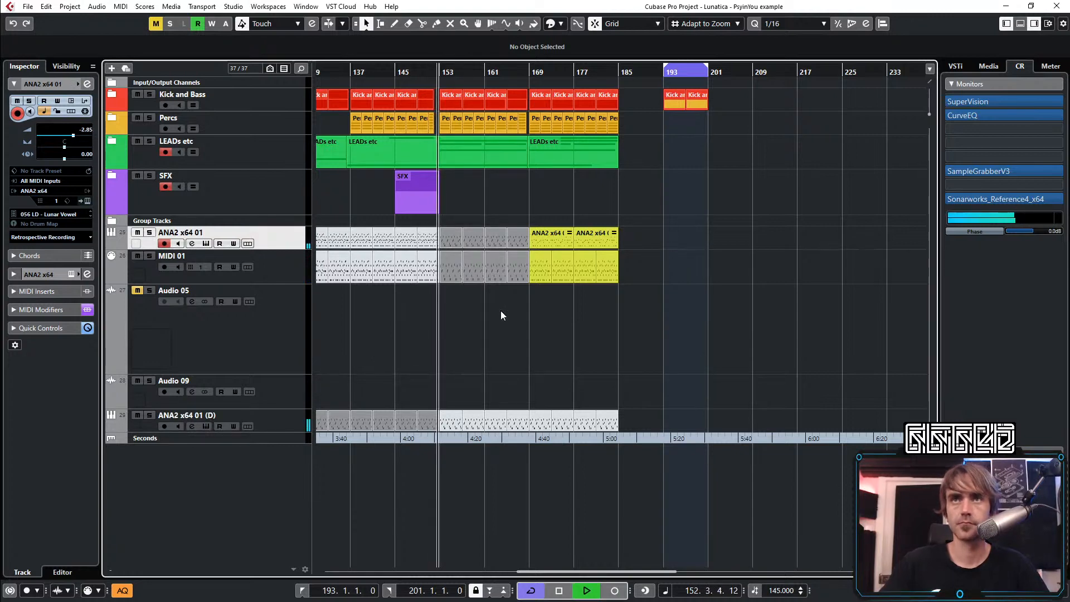
Play the arrangement from about bar 128 and listen to the new lead section
scroll(555, 334, down, 2)
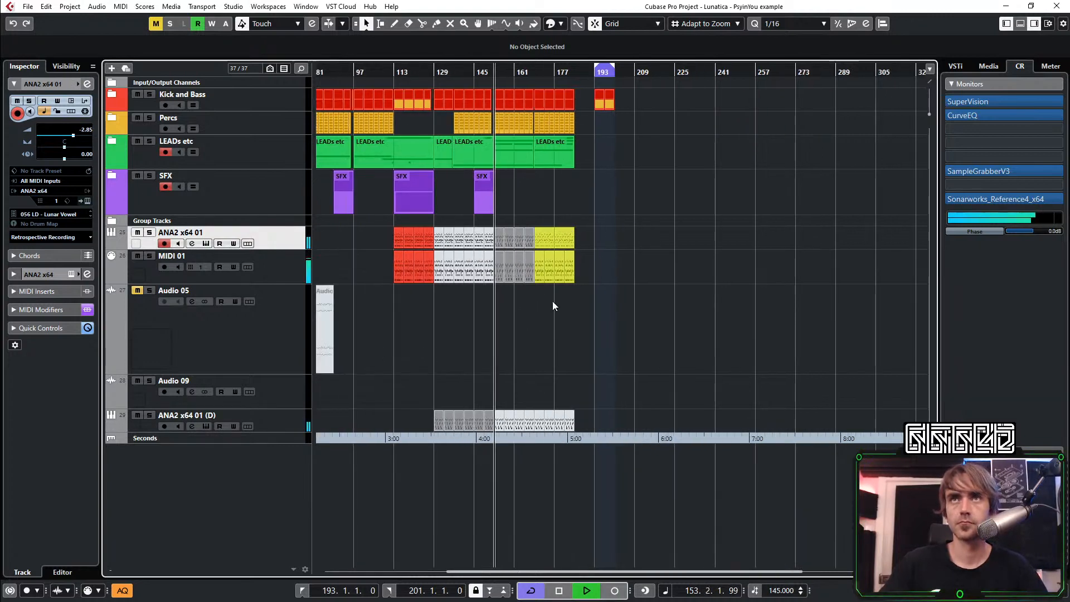
click(429, 72)
scroll(471, 401, up, 5)
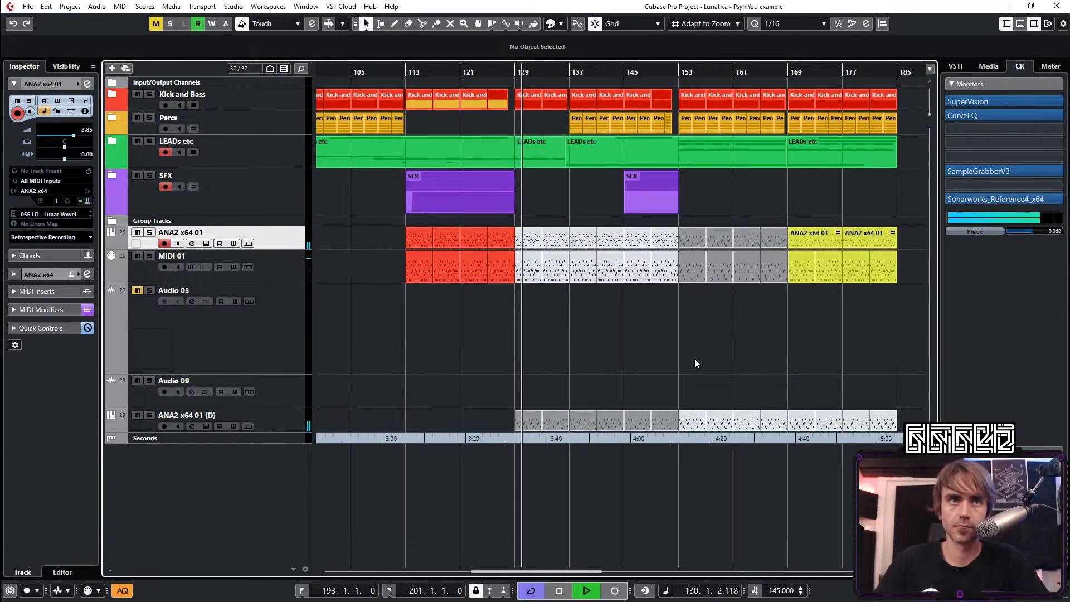
scroll(649, 348, right, 1)
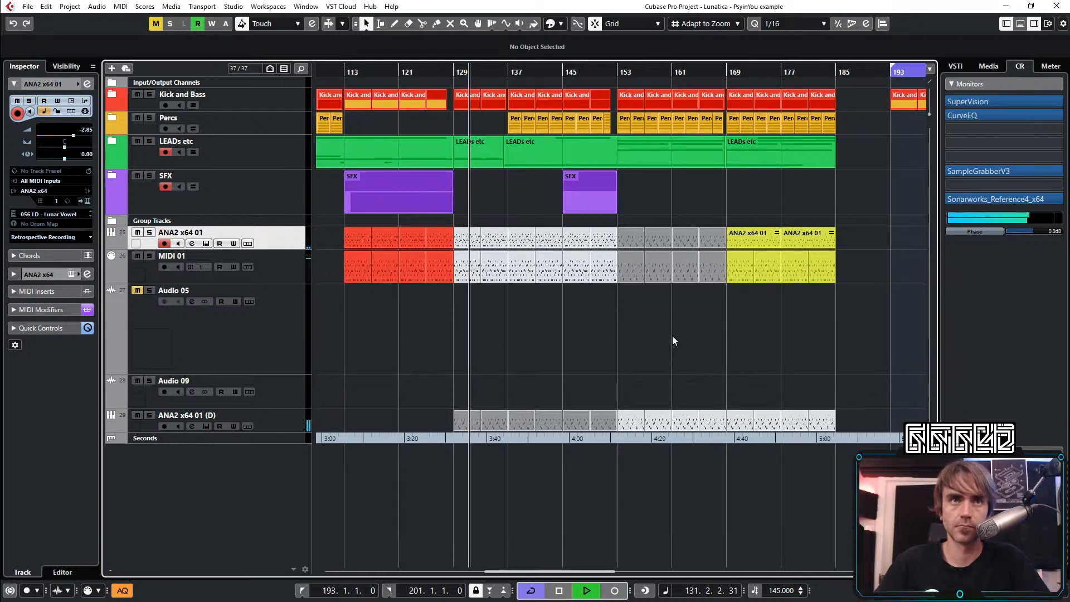
scroll(652, 332, right, 1)
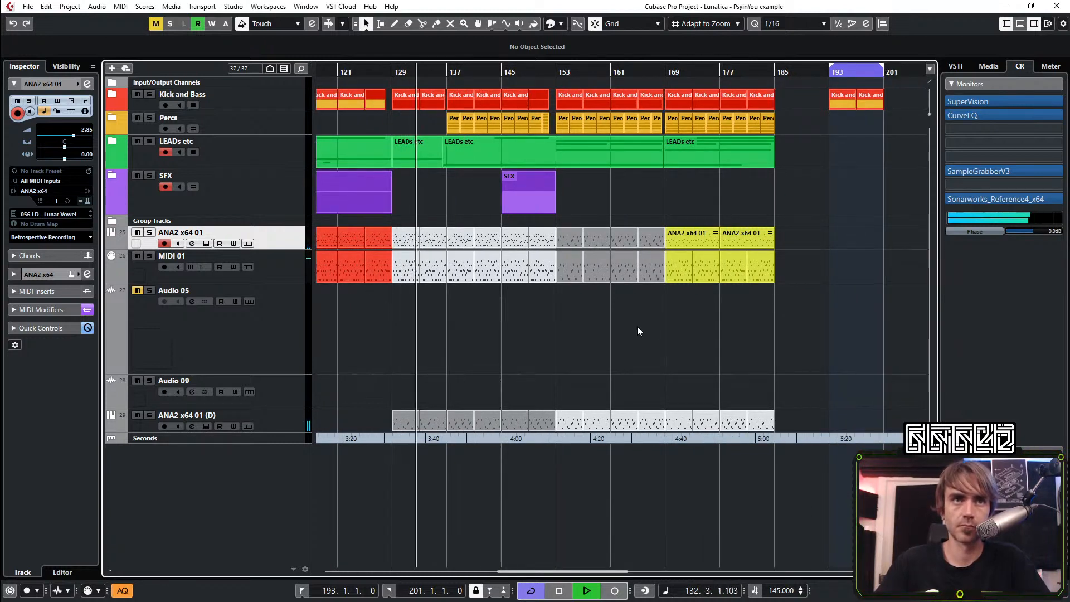
scroll(634, 327, right, 1)
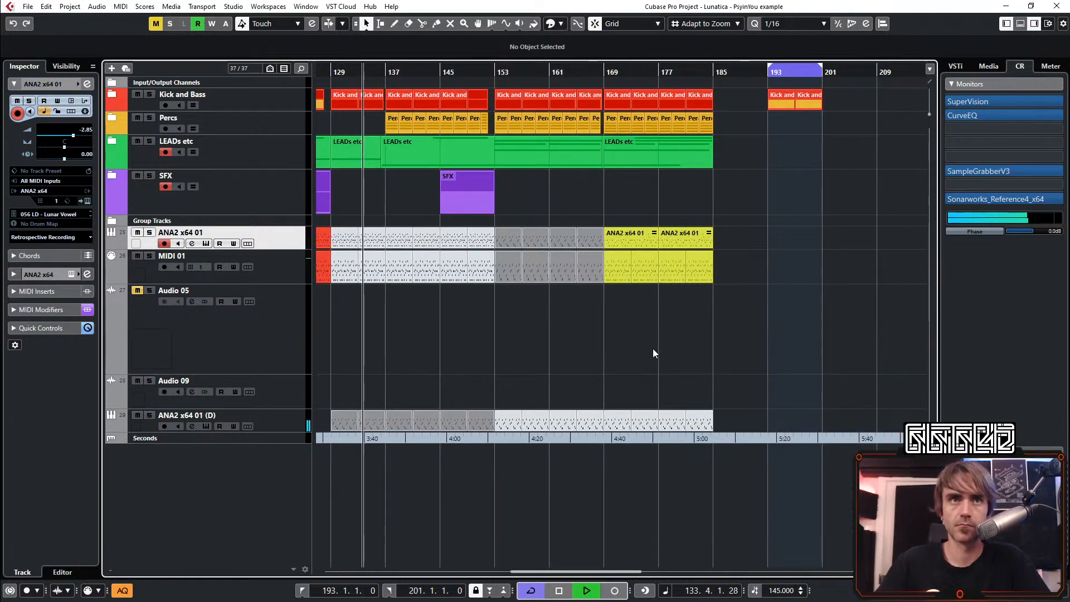
scroll(653, 349, left, 1)
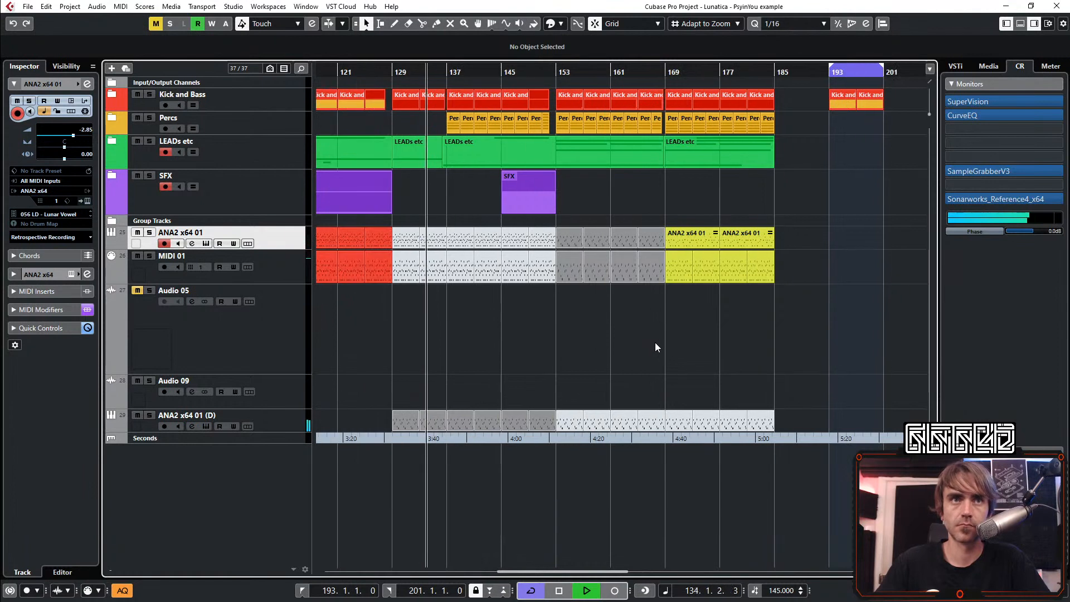
Equalize the ANA2 x64 01 (D) track with a higher low cut and a wide 5.9 dB cut at 328.7 Hz, Q 0.2
click(280, 420)
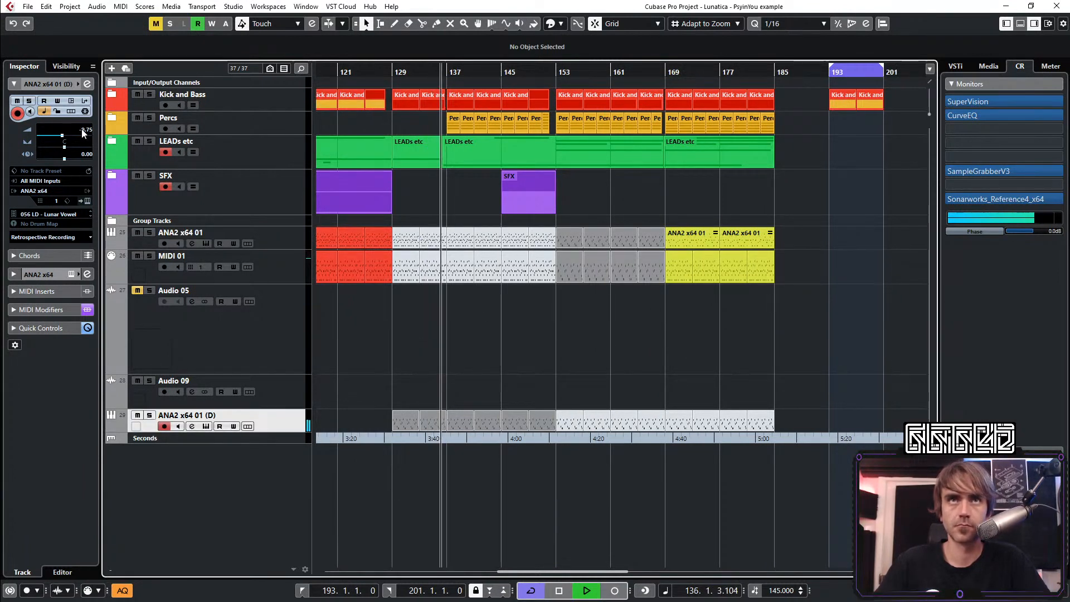
scroll(91, 131, up, 2)
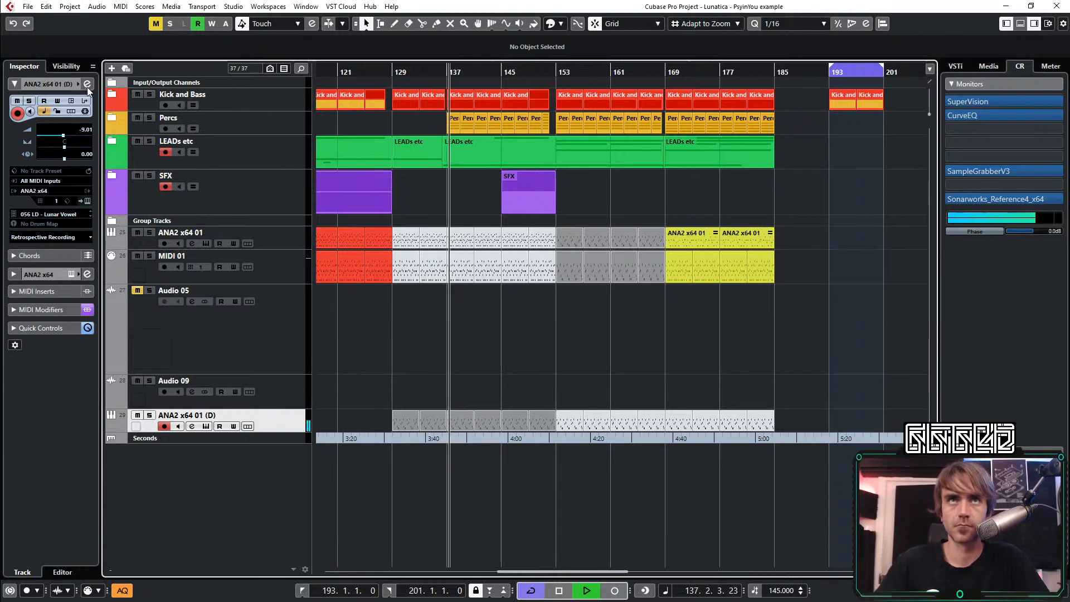
click(86, 84)
drag(350, 444, 378, 444)
drag(497, 361, 461, 341)
scroll(462, 342, down, 3)
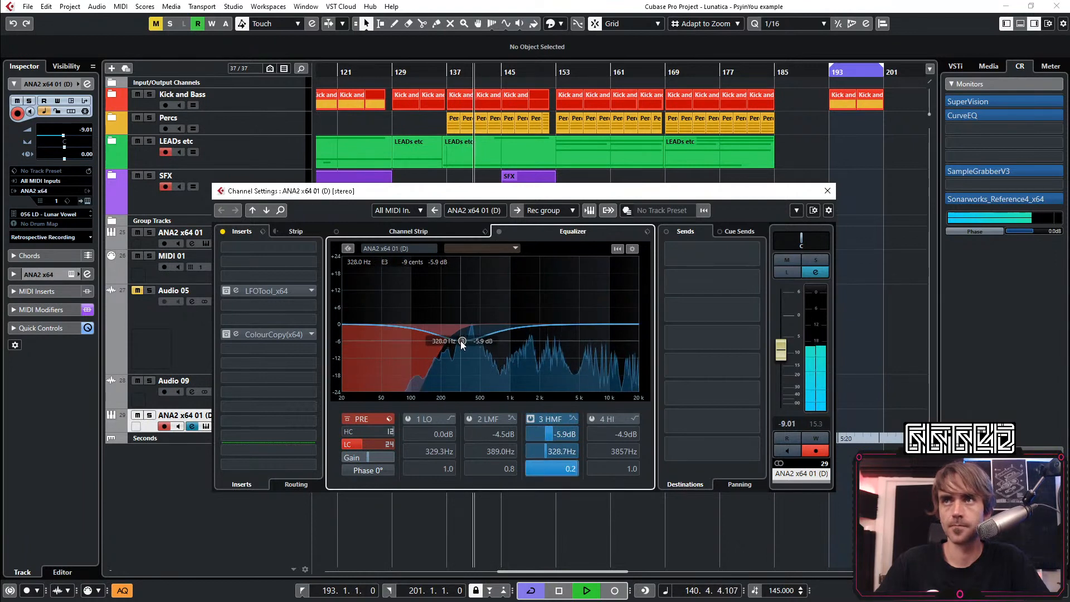
Set the ANA2 x64 01 (D) track's volume to -8.30 dB and listen to the lead section through about bar 154
drag(781, 350, 781, 348)
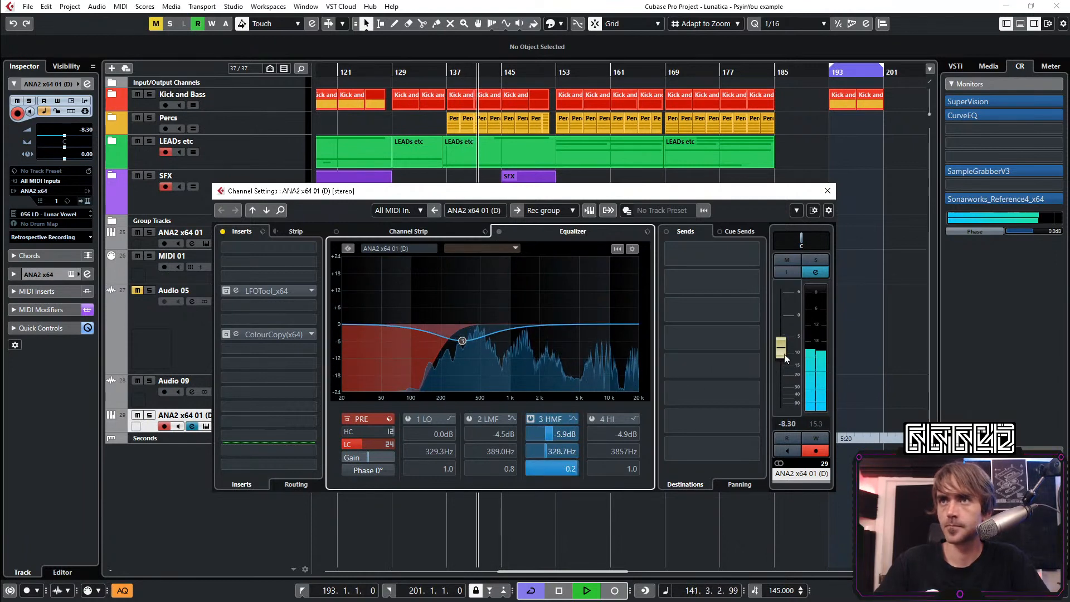
click(827, 191)
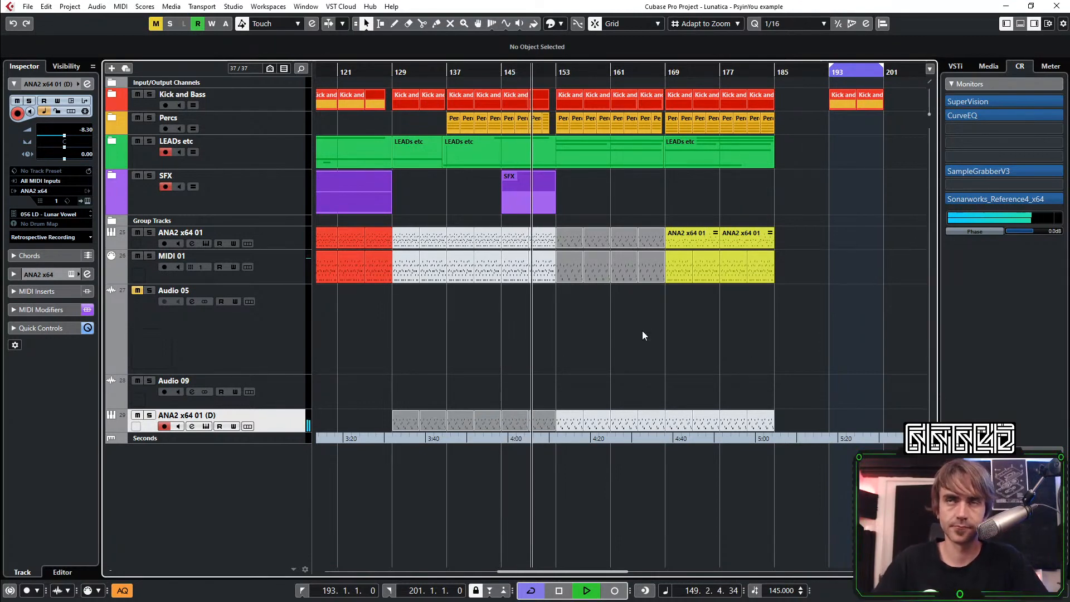
scroll(616, 346, up, 2)
scroll(576, 348, right, 2)
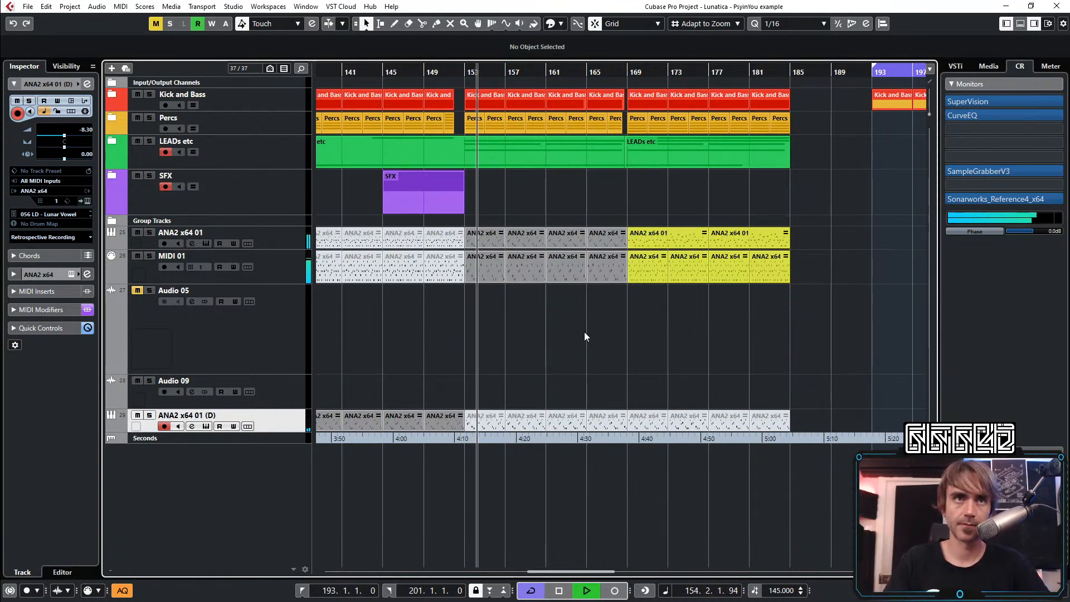
key(space)
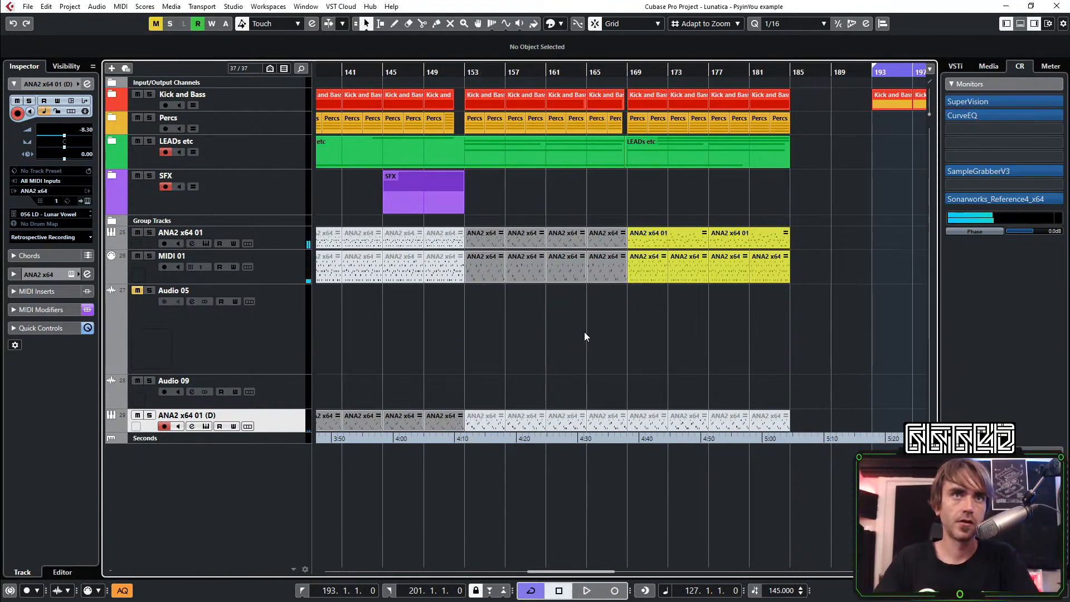
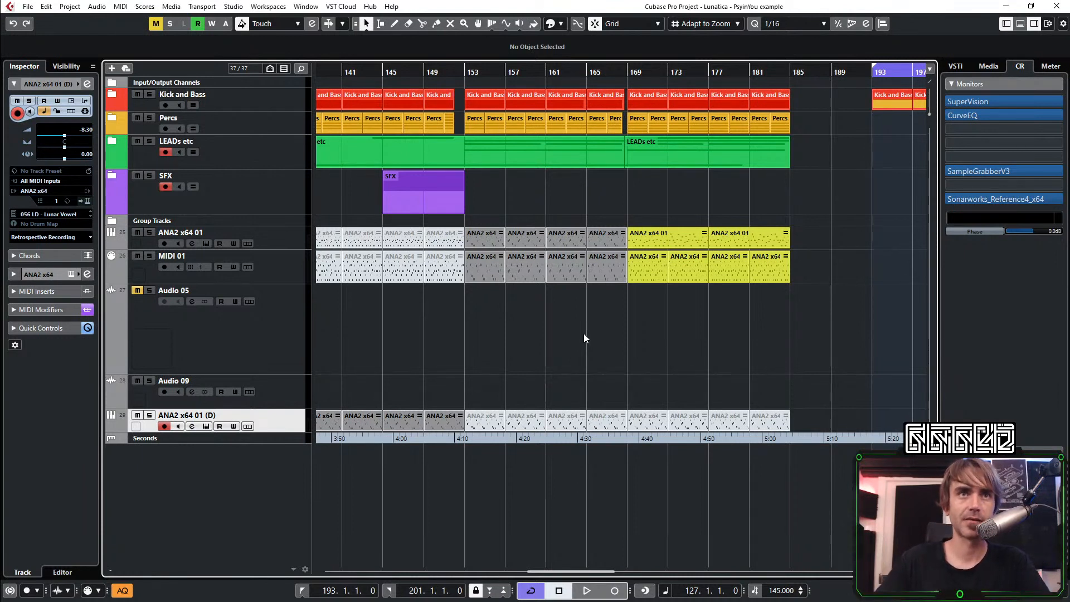
Shift the D#3 note at 154.4 in the bar 153 MIDI 01 part slightly earlier and quantize it back to the 1/16 grid
click(488, 278)
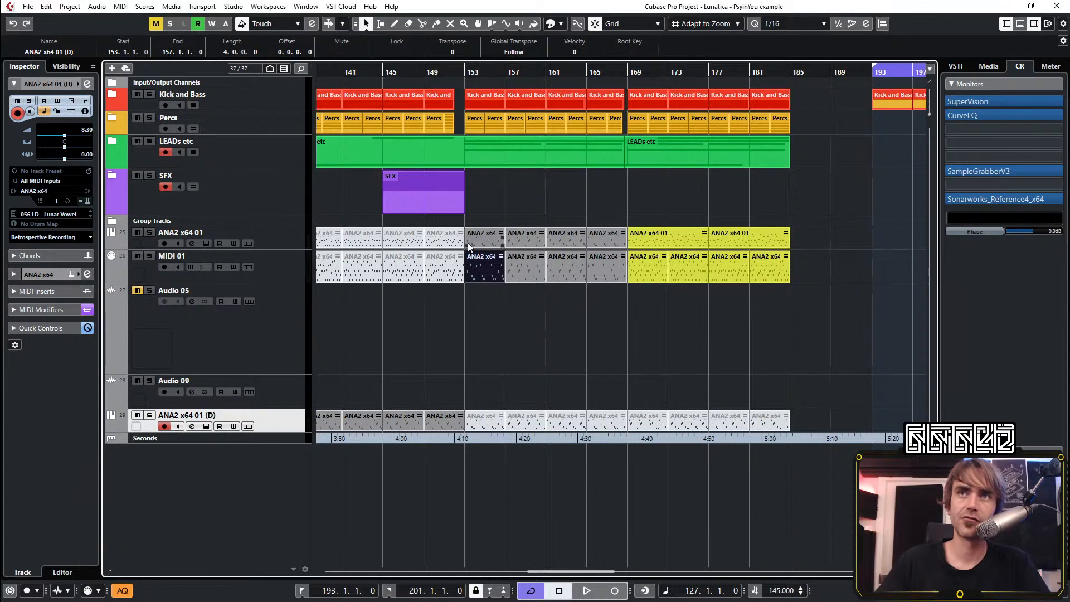
double_click(479, 272)
key(h)
key(h)
key(h)
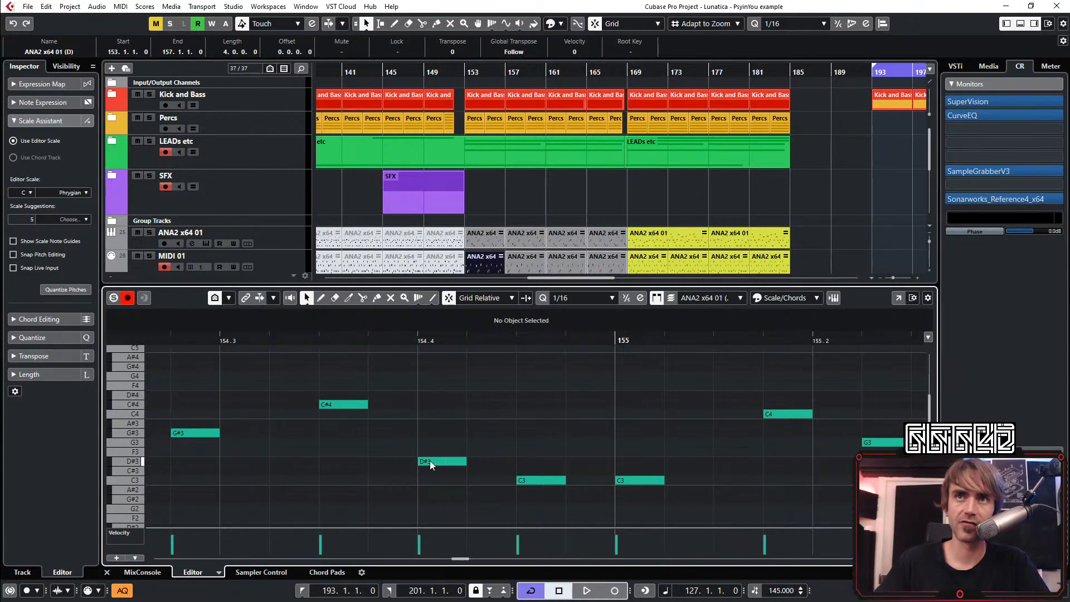
drag(430, 460, 426, 460)
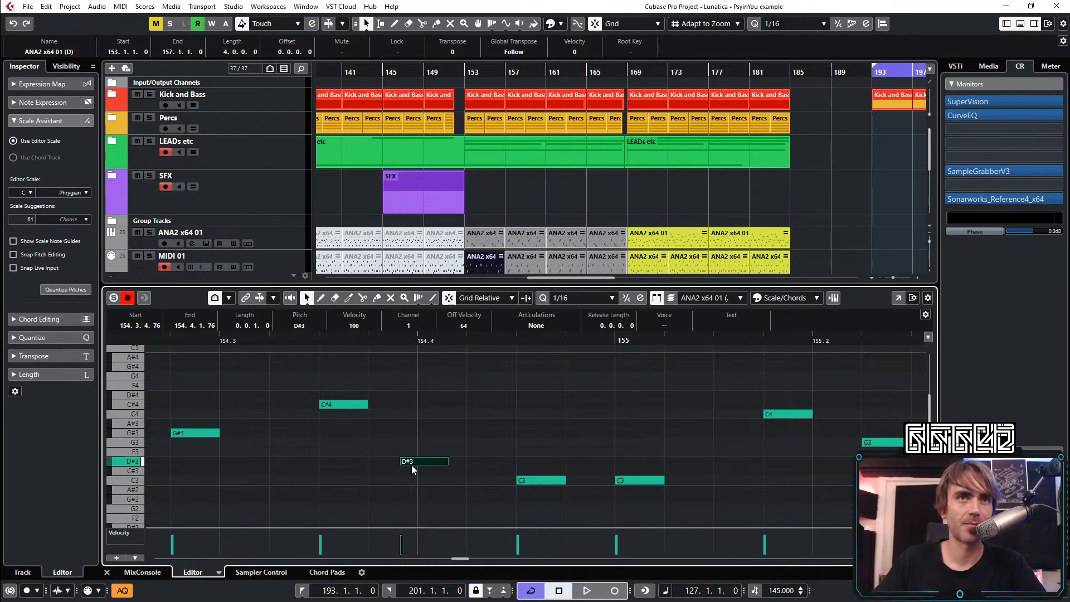
key(q)
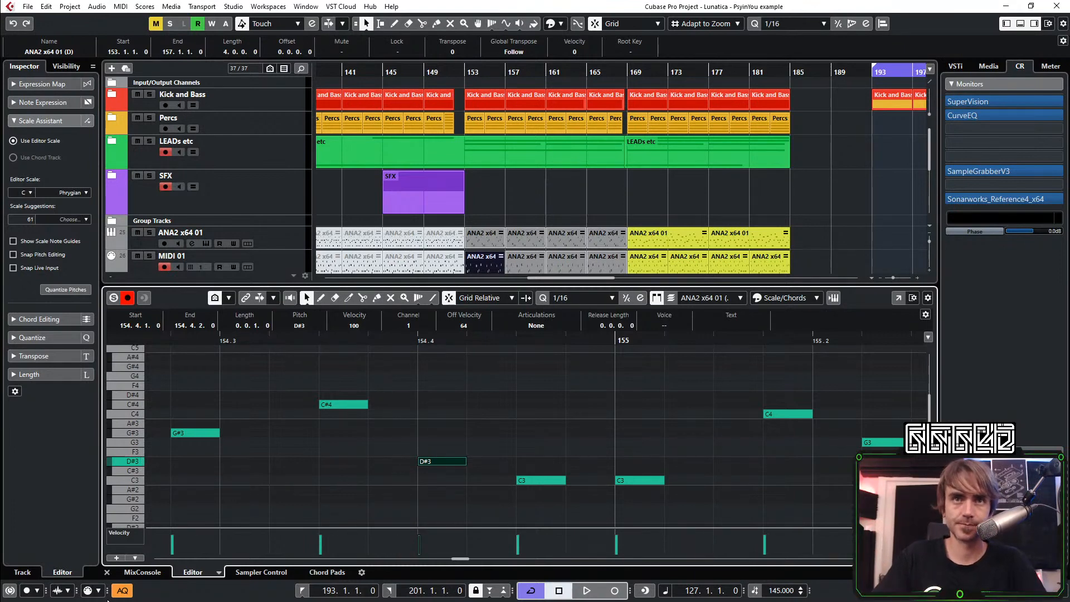
click(106, 573)
click(637, 351)
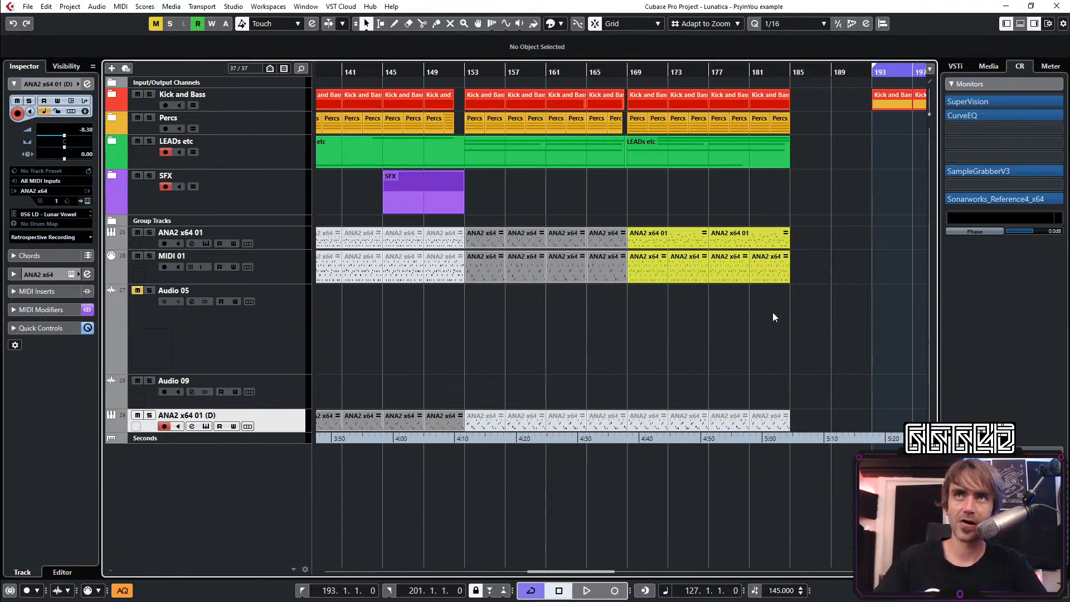
Play the arrangement from bar 153
drag(465, 68, 468, 73)
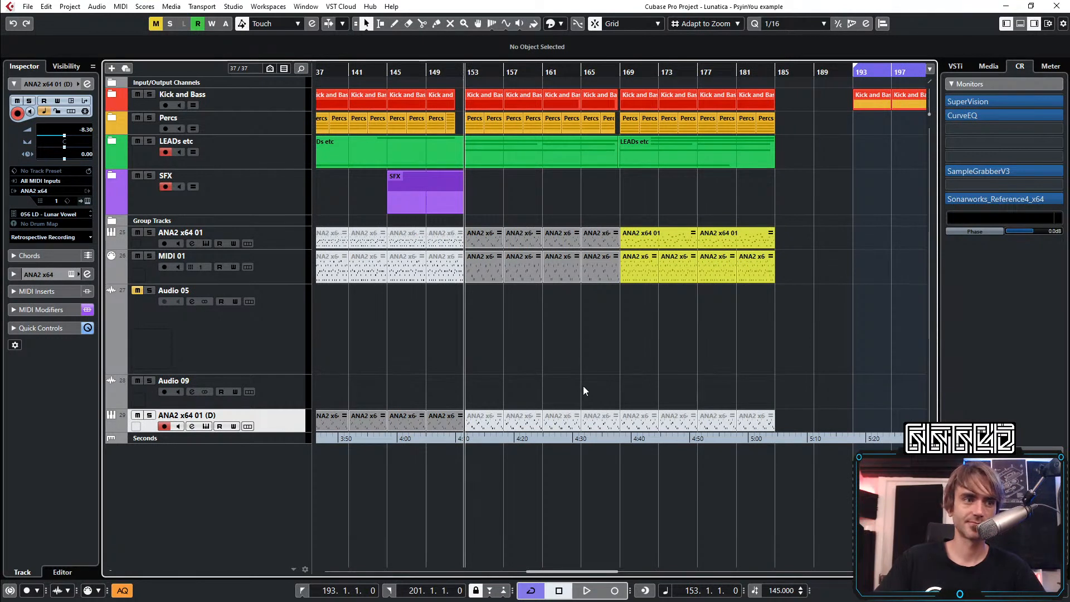
key(space)
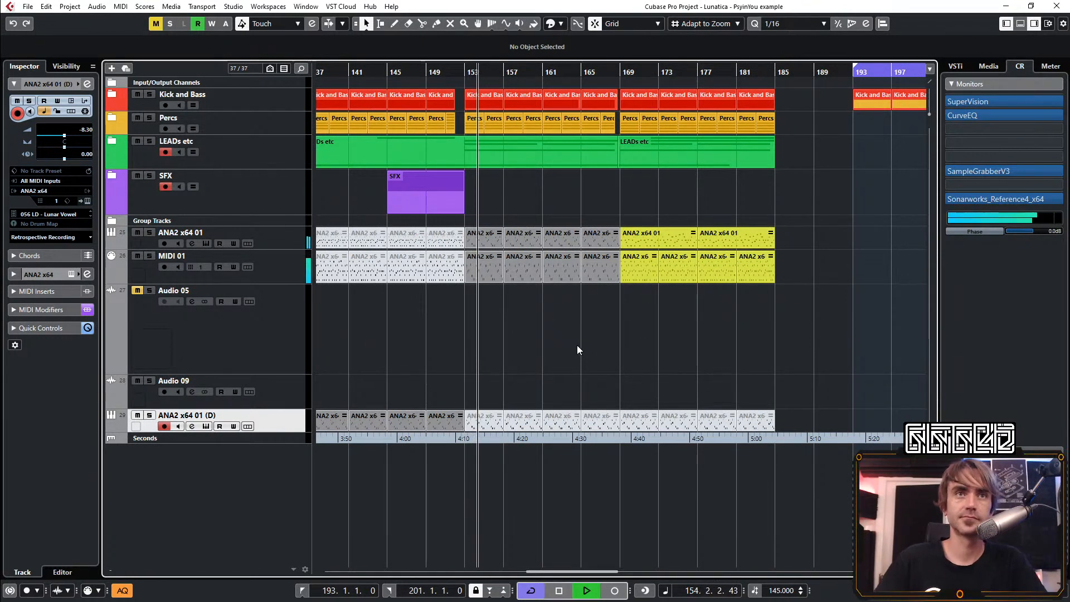
scroll(645, 369, down, 2)
scroll(639, 372, right, 2)
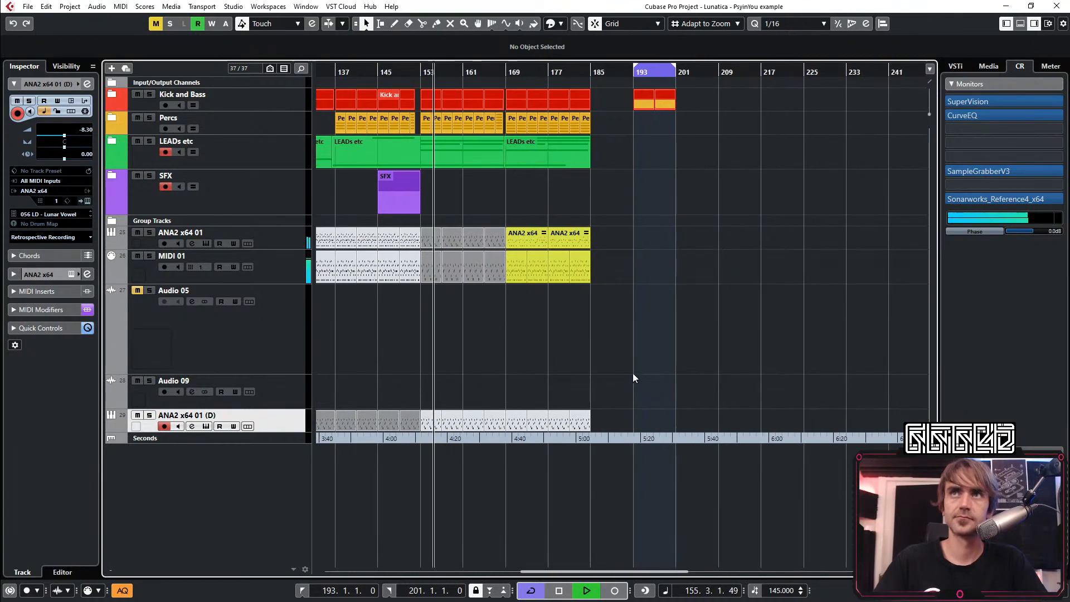
scroll(530, 329, left, 3)
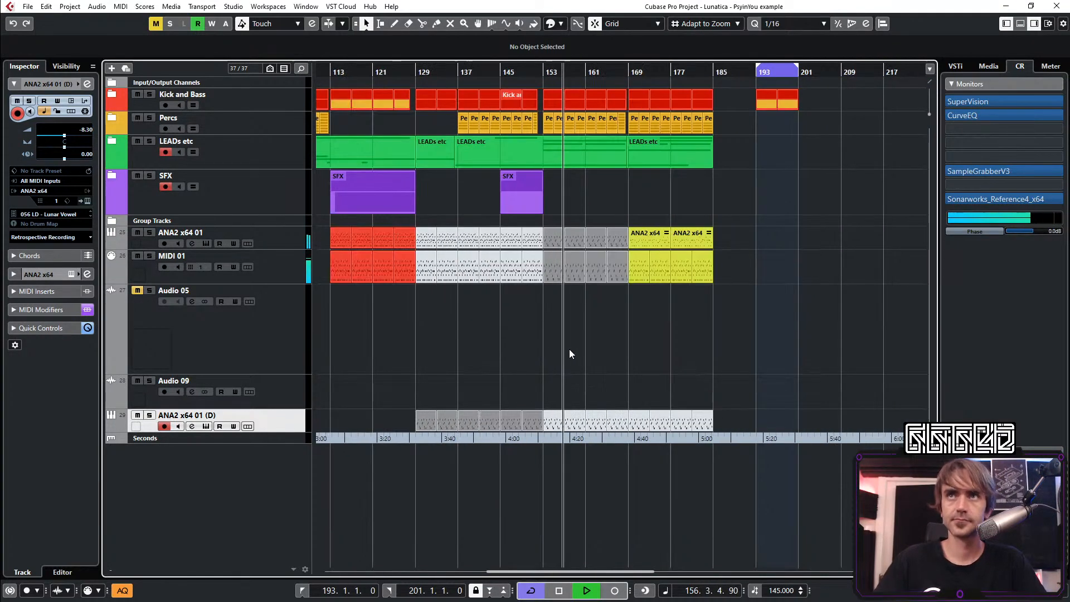
Move the yellow ANA2 and MIDI 01 parts out to about bar 206 and copy the grey bar 153–169 parts into bars 169–185
drag(737, 320, 868, 236)
drag(707, 232, 554, 276)
drag(625, 238, 710, 253)
click(752, 357)
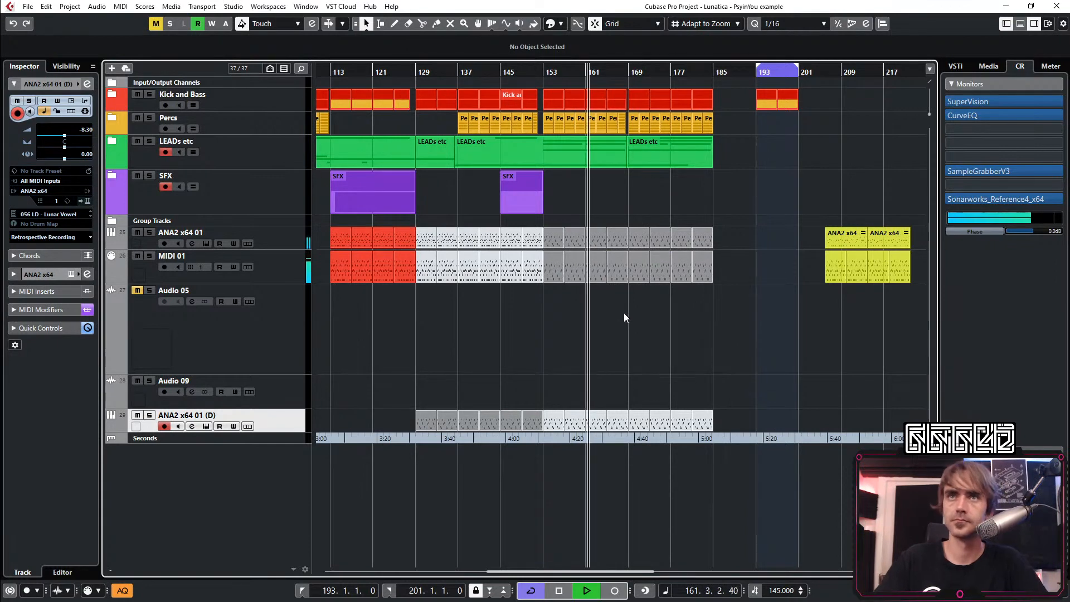
Expand the ANA2 x64 01 automation lanes, examine the curves across bars 153–185, and collapse the lanes again
scroll(612, 315, right, 3)
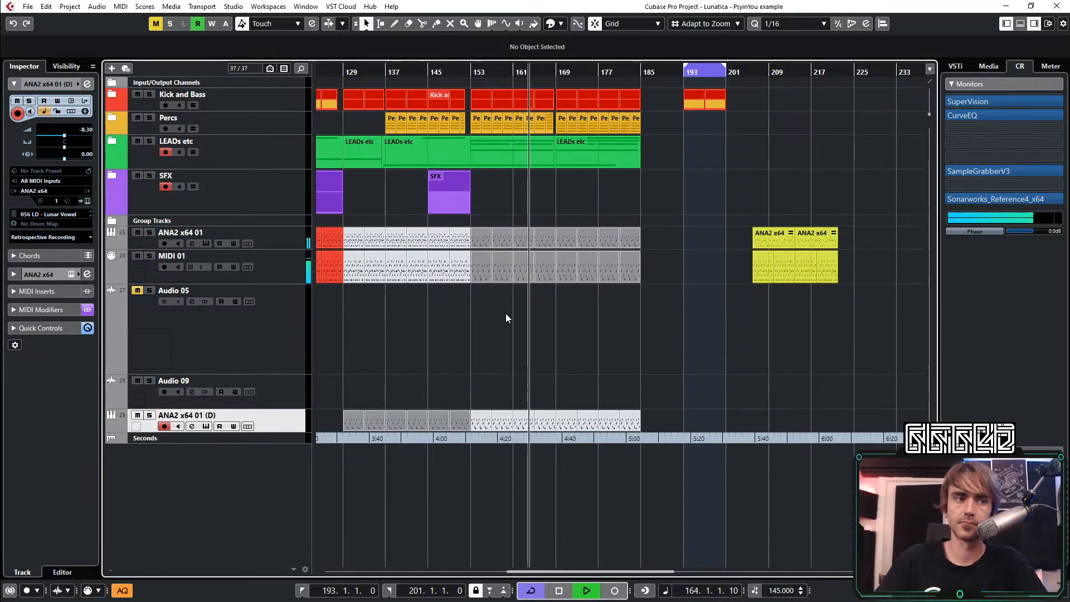
click(286, 243)
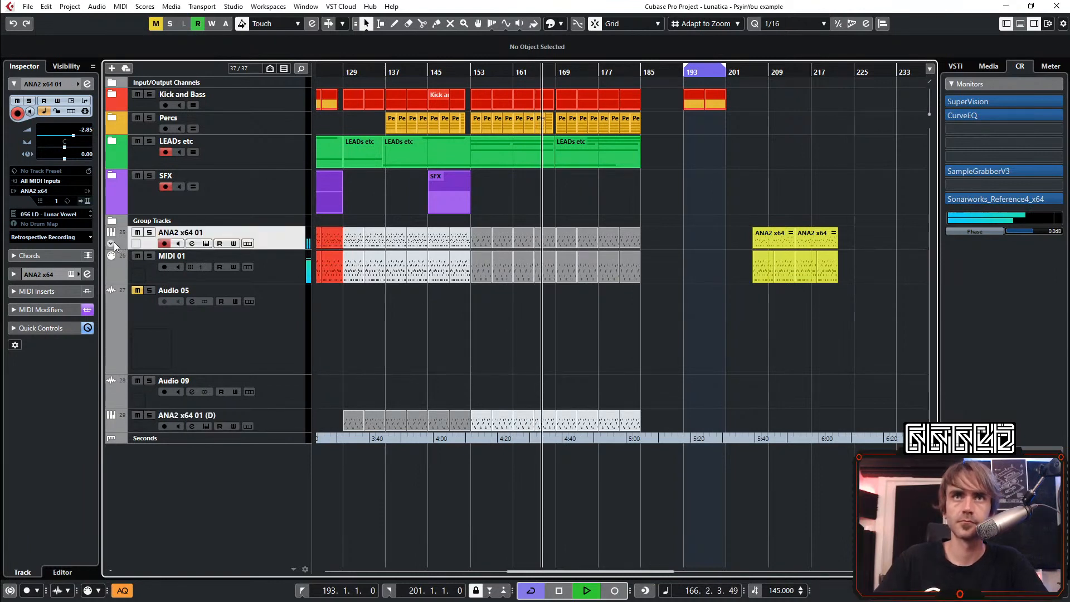
click(109, 244)
scroll(538, 295, down, 5)
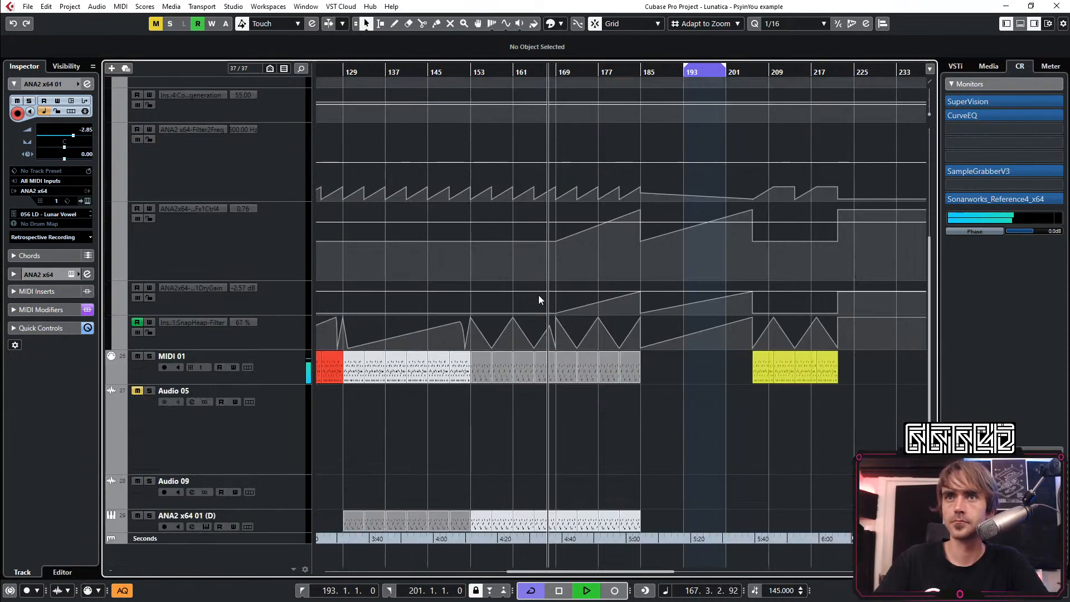
scroll(496, 322, up, 2)
scroll(517, 322, up, 3)
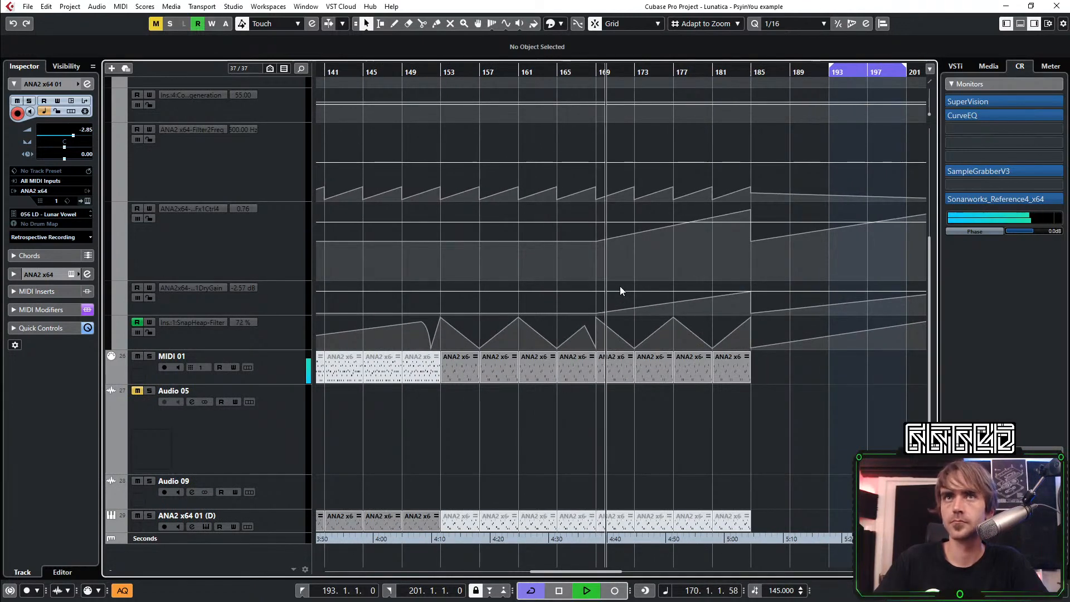
scroll(620, 286, up, 2)
click(112, 147)
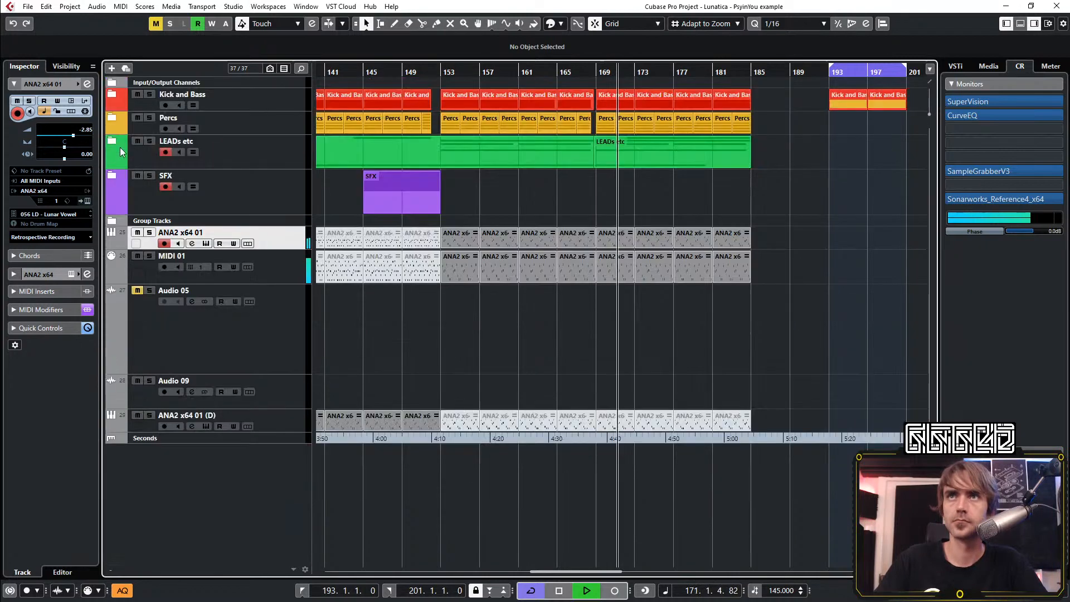
scroll(665, 207, down, 3)
scroll(640, 212, up, 2)
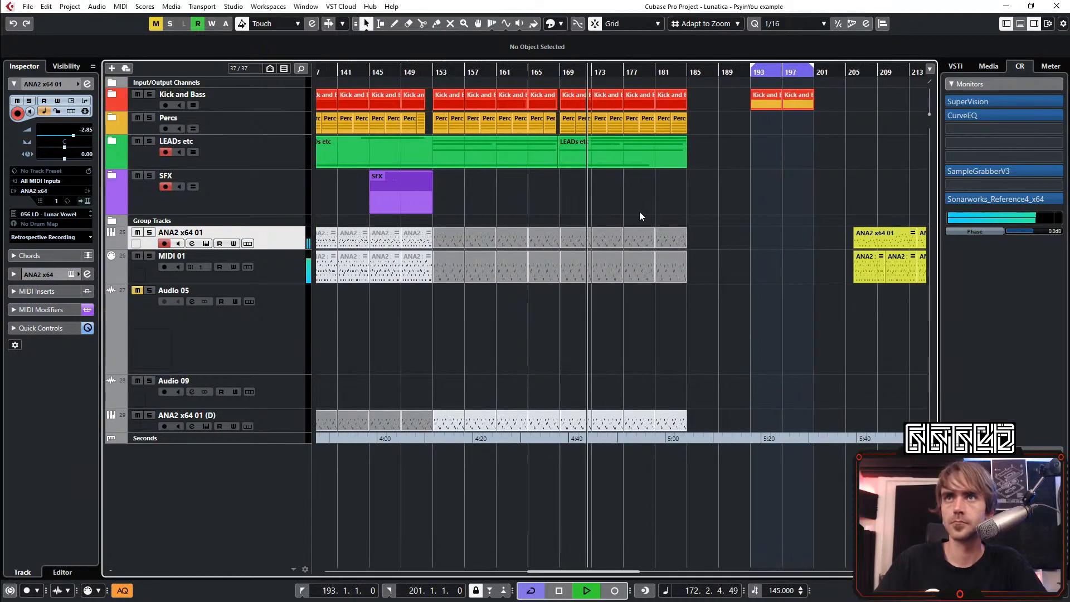
scroll(580, 212, left, 3)
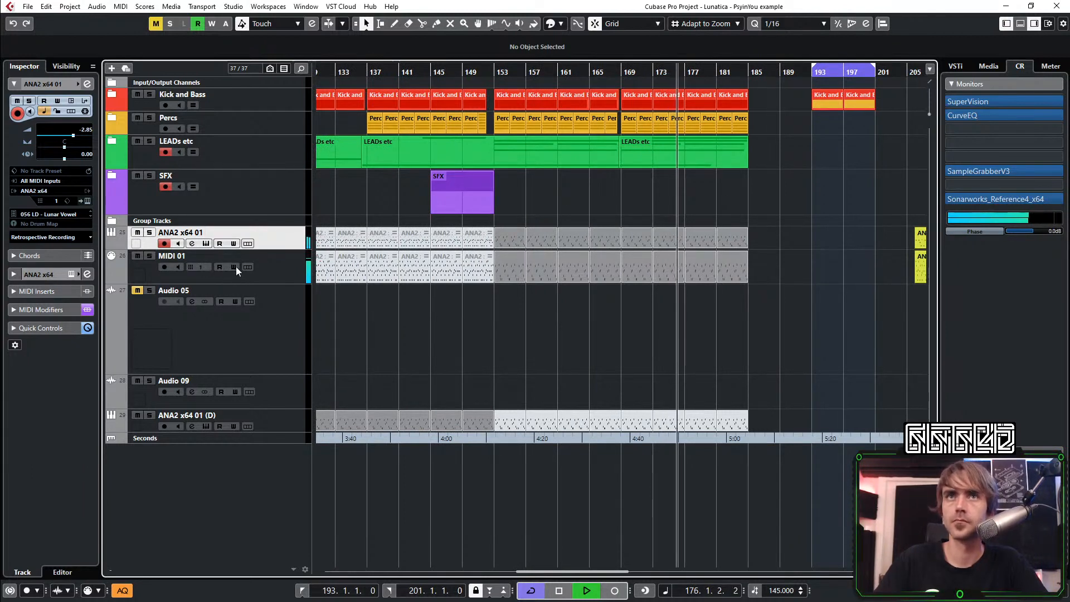
scroll(562, 339, right, 2)
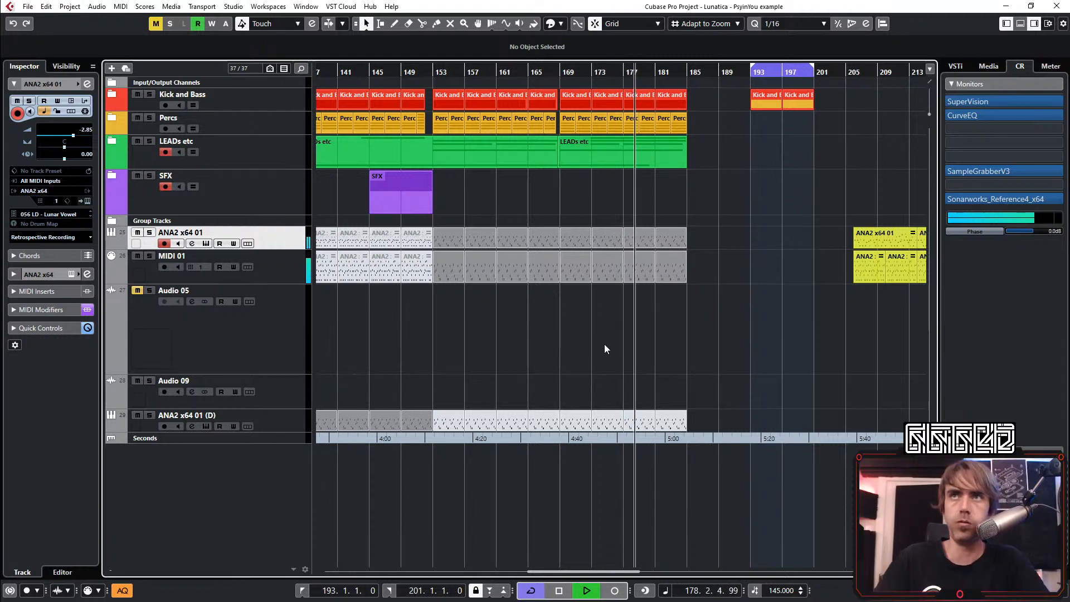
Copy the two Kick and Bass parts at bars 193–201 to bars 185–193
drag(761, 96, 702, 104)
scroll(717, 186, right, 2)
click(707, 189)
click(705, 142)
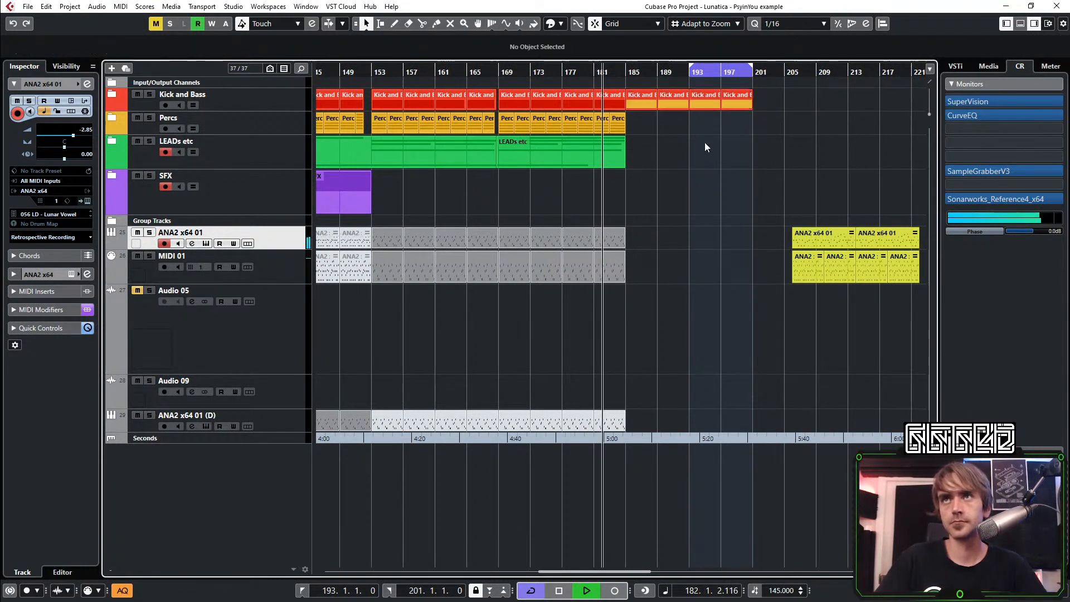
Move the yellow ANA2 x64 01 and MIDI 01 parts back so they start at bar 185
drag(881, 196, 802, 295)
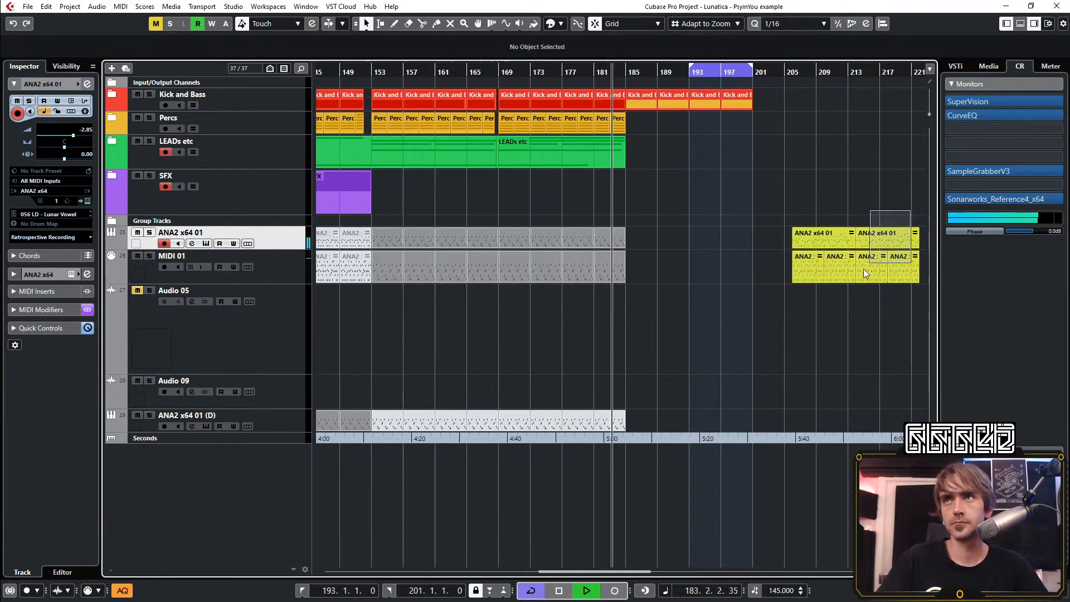
drag(805, 234, 639, 230)
click(689, 192)
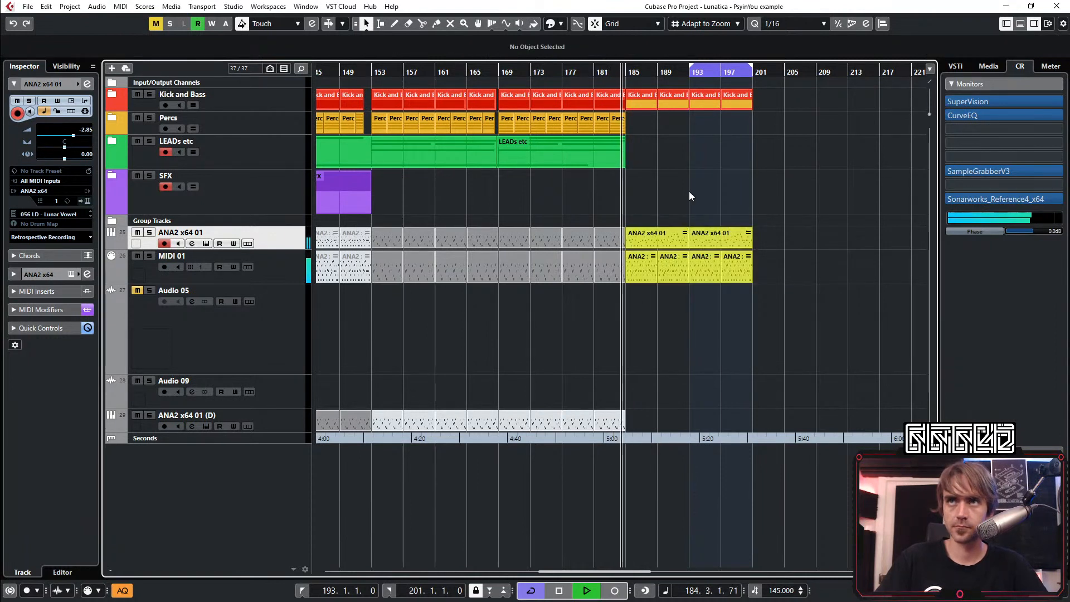
Review the section from bar 185 to bar 201 against the earlier arrangement during playback
scroll(689, 192, right, 4)
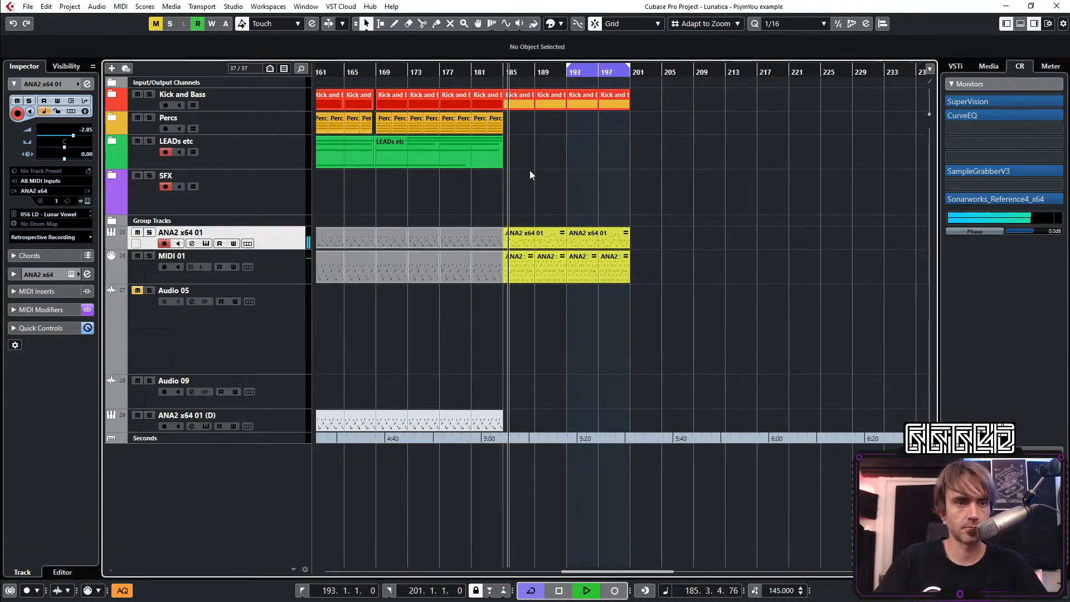
scroll(539, 164, left, 2)
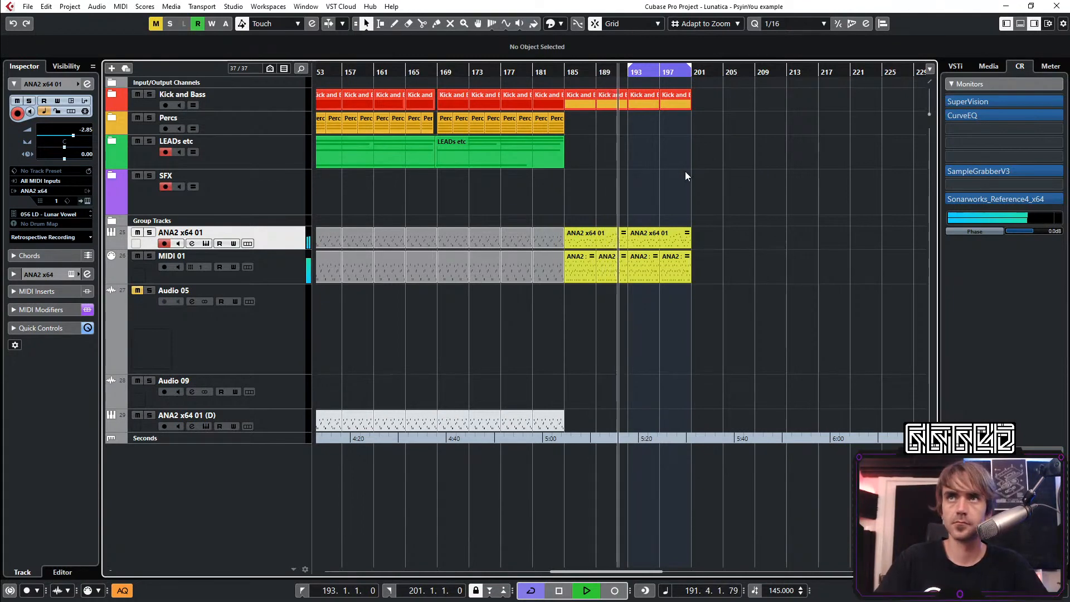
scroll(683, 166, down, 3)
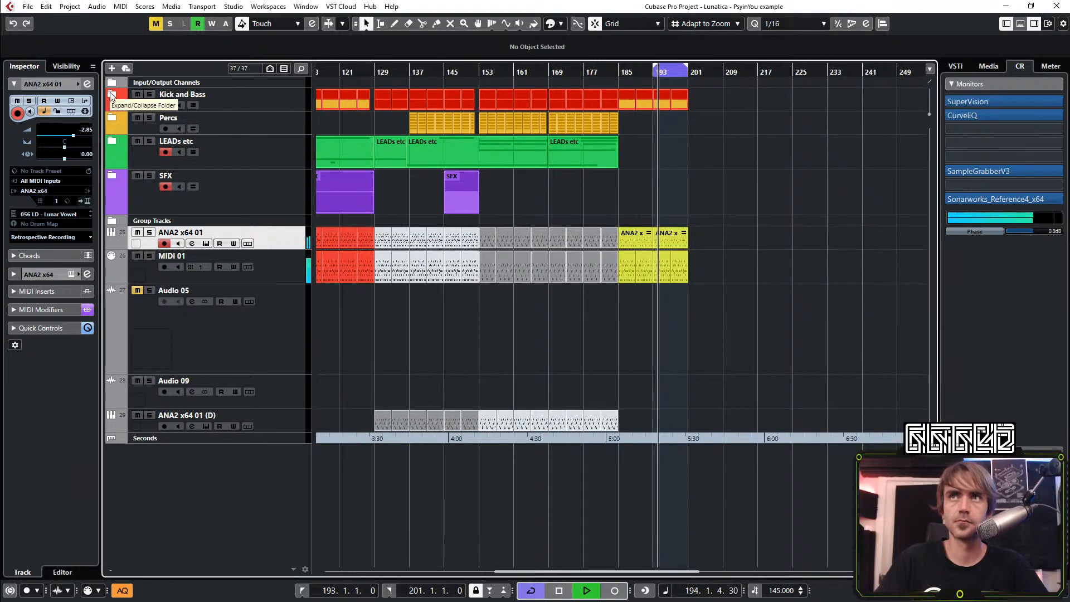
scroll(641, 165, down, 3)
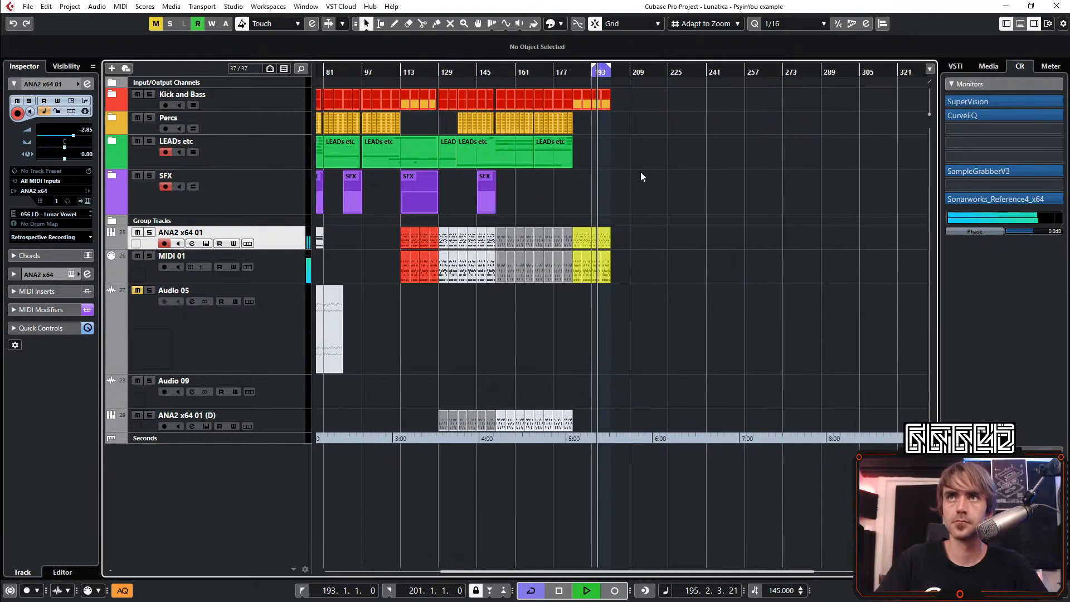
scroll(557, 193, up, 2)
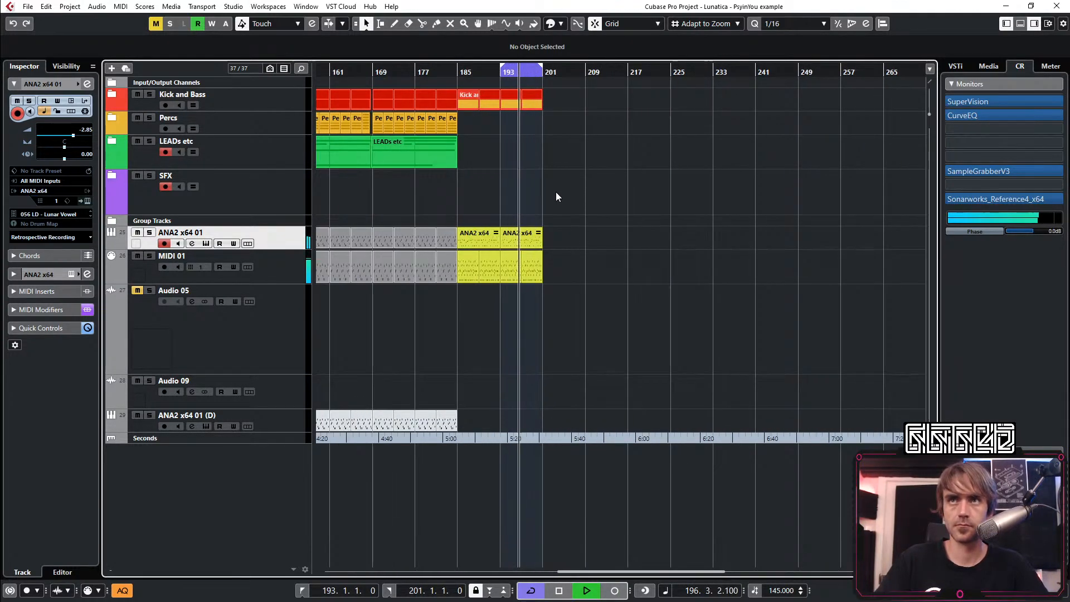
scroll(549, 164, down, 2)
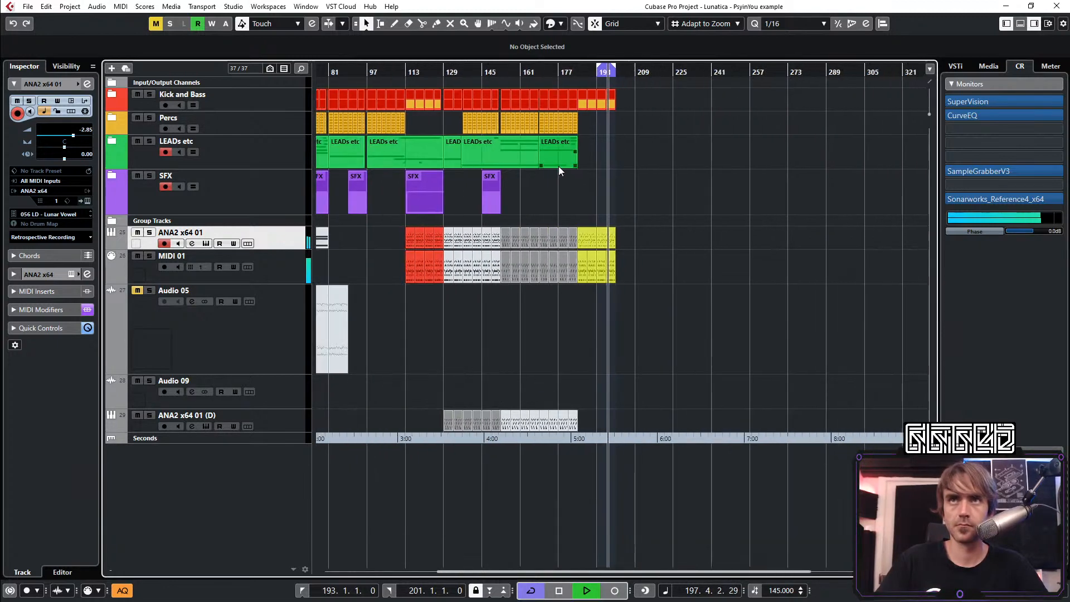
scroll(578, 159, up, 4)
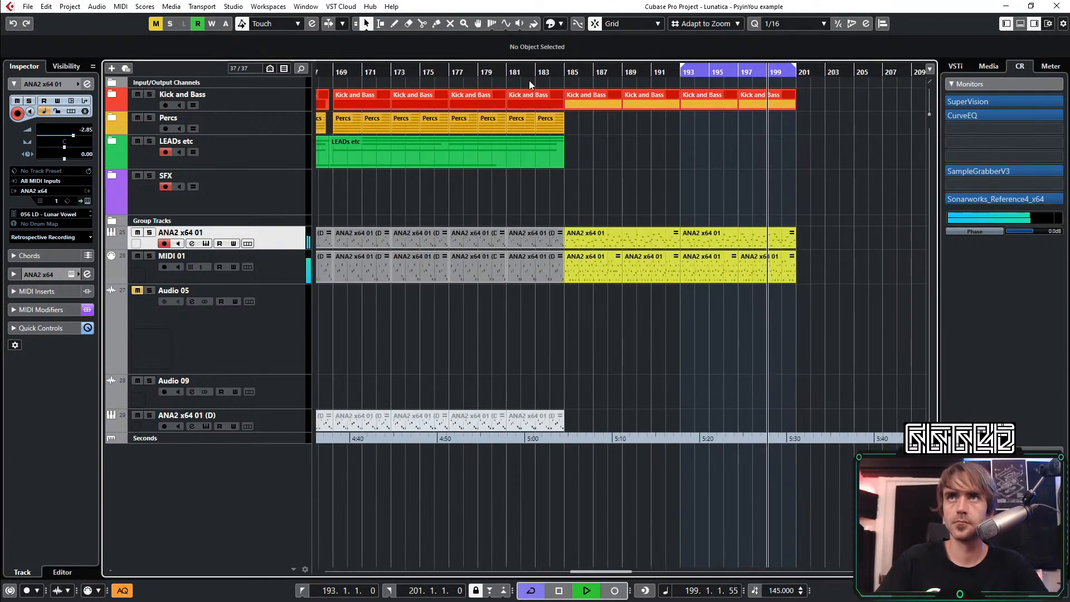
Jump playback back to about bar 181 and copy the SFX part from bars 145–153 to bars 177–185
click(518, 73)
scroll(533, 134, down, 2)
scroll(466, 205, down, 1)
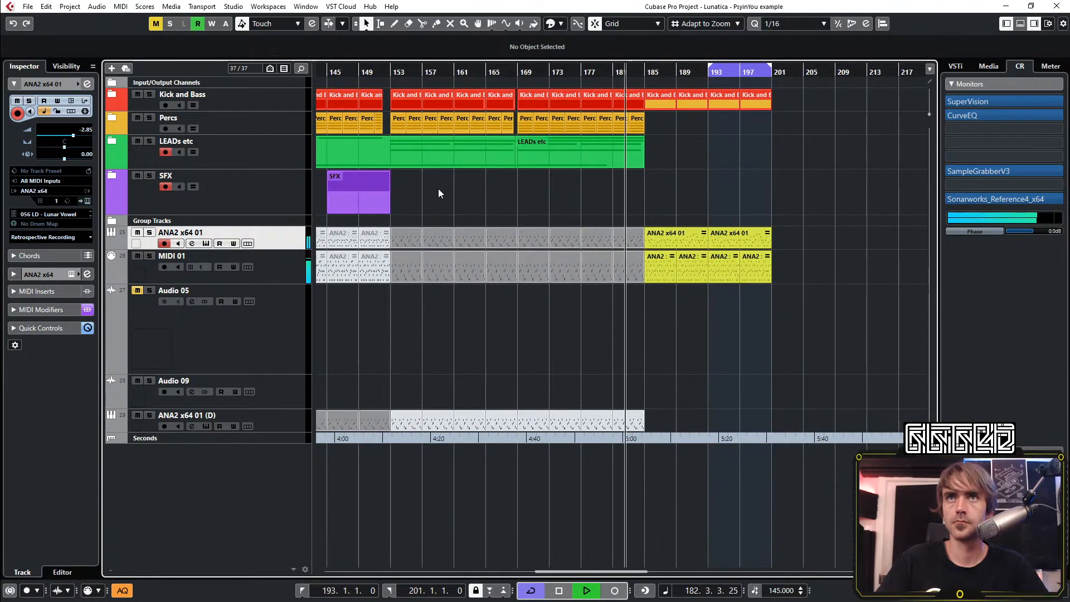
drag(363, 192, 610, 190)
Trim the ends of the last Percs and Kick and Bass parts before bar 185 back to 184.3.1
scroll(631, 156, up, 4)
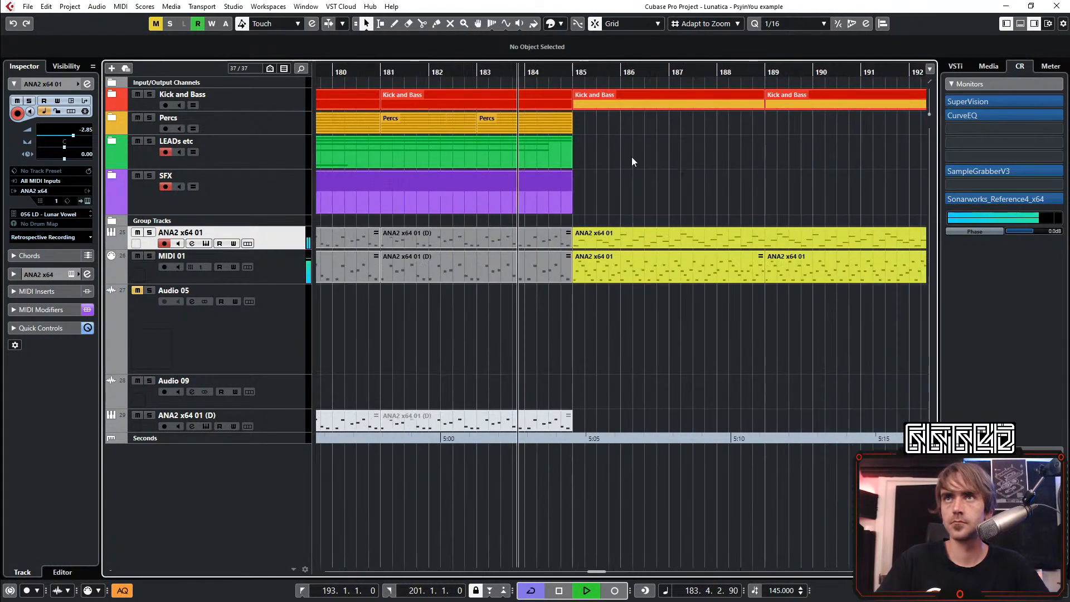
click(566, 126)
scroll(569, 132, up, 2)
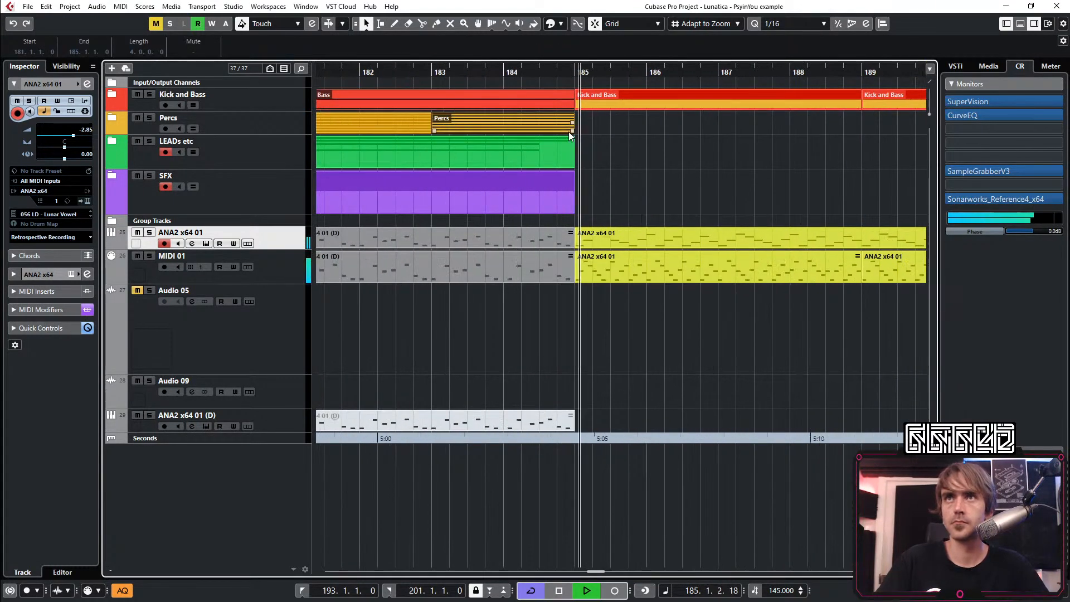
drag(570, 129, 539, 132)
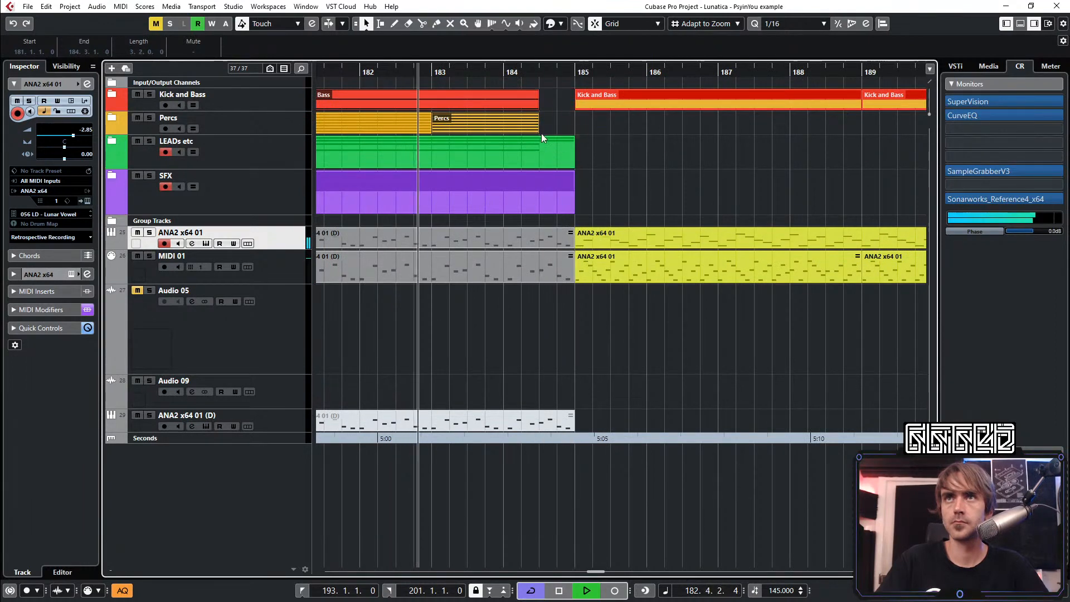
Trim the ends of the last grey ANA2 x64 01 and MIDI 01 parts before bar 185 to 184.3.1
click(553, 258)
drag(567, 280, 539, 282)
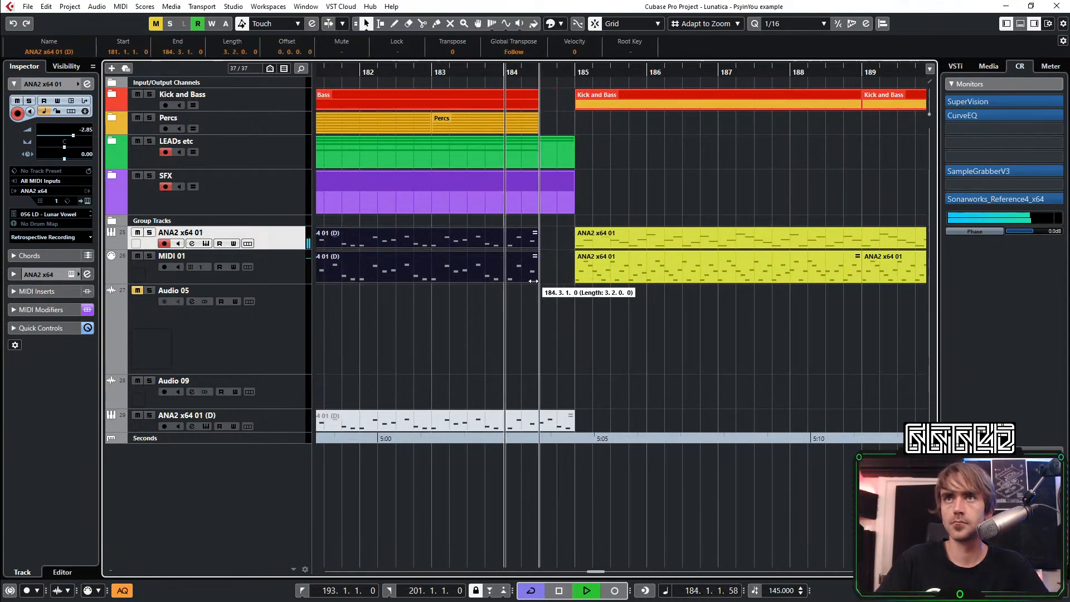
click(554, 262)
scroll(608, 145, down, 4)
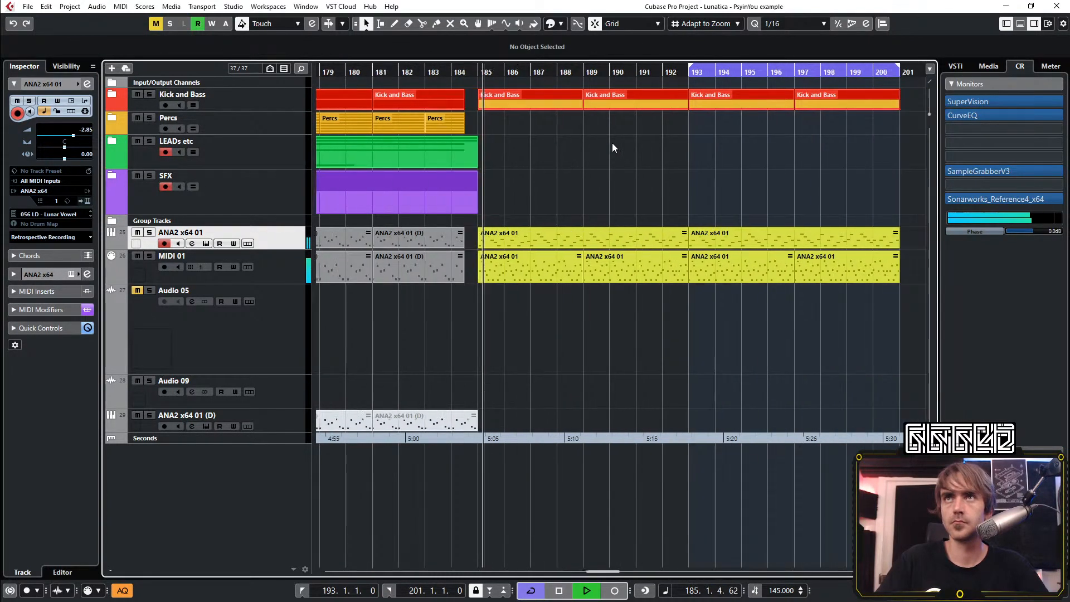
scroll(594, 139, right, 1)
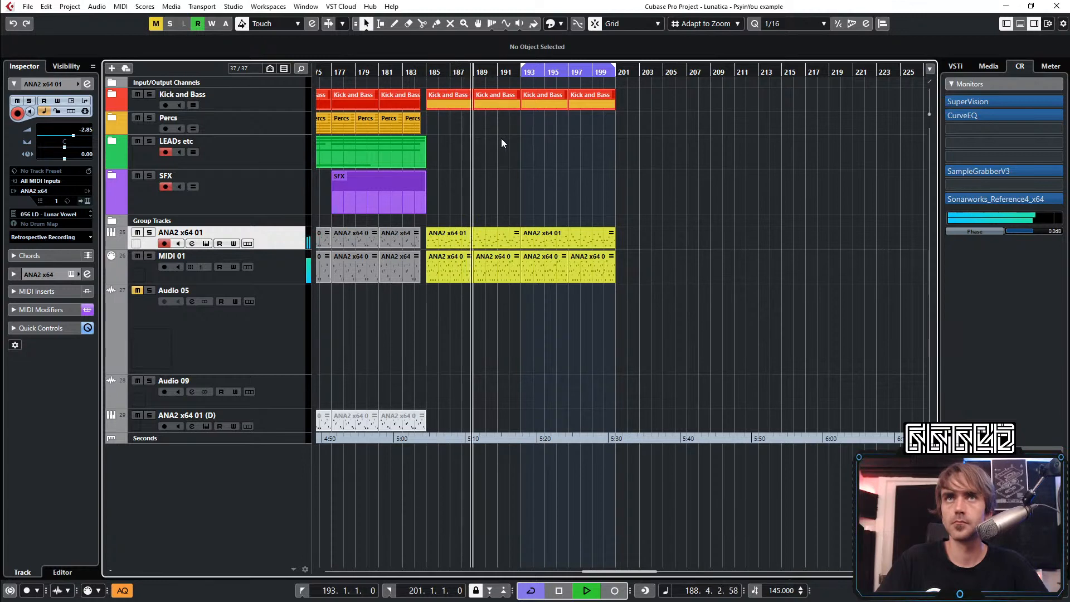
Trim the end of the Kick and Bass part before bar 193 back to 192.3.1
click(110, 99)
key(h)
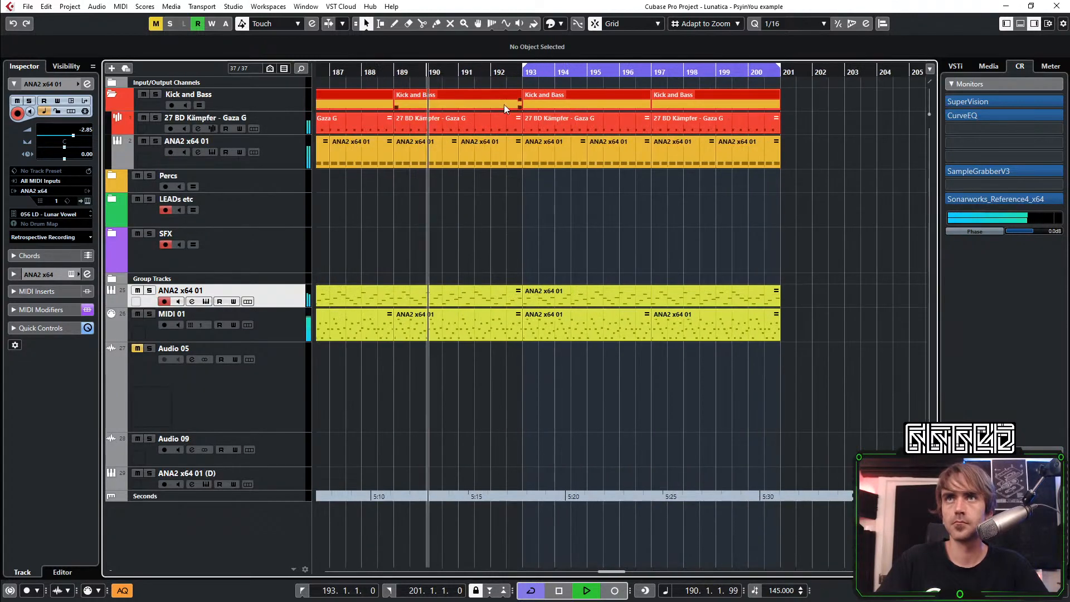
click(520, 105)
drag(520, 104, 506, 105)
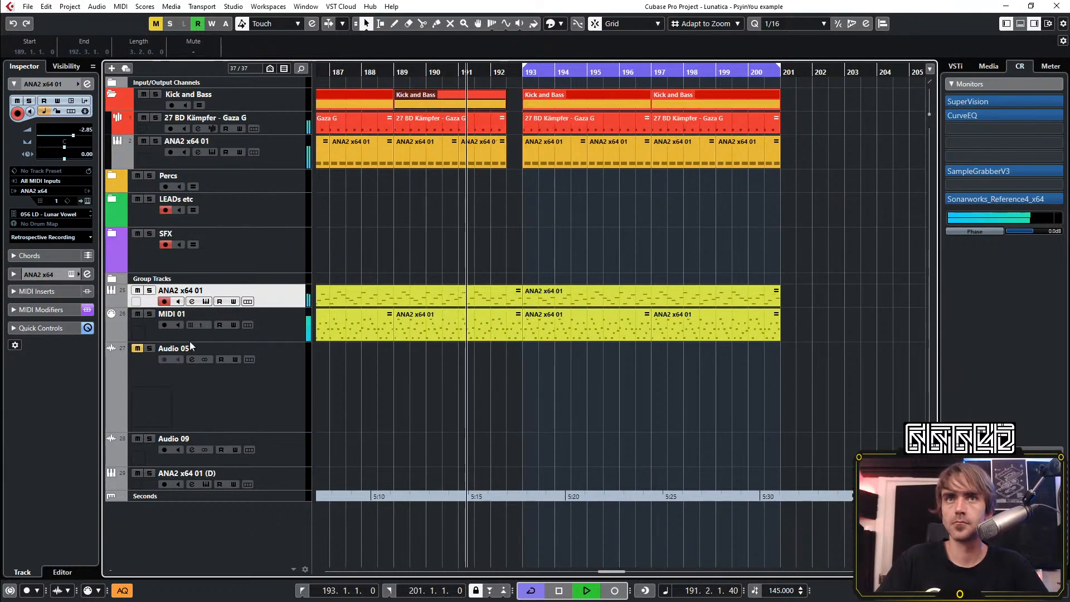
Automate the Kick and Bass group's Snap Heap from 192.4.1 to bar 193, raising Mix to 100% and dropping Transition to 0
click(112, 278)
drag(513, 330, 519, 330)
click(514, 331)
scroll(514, 326, up, 3)
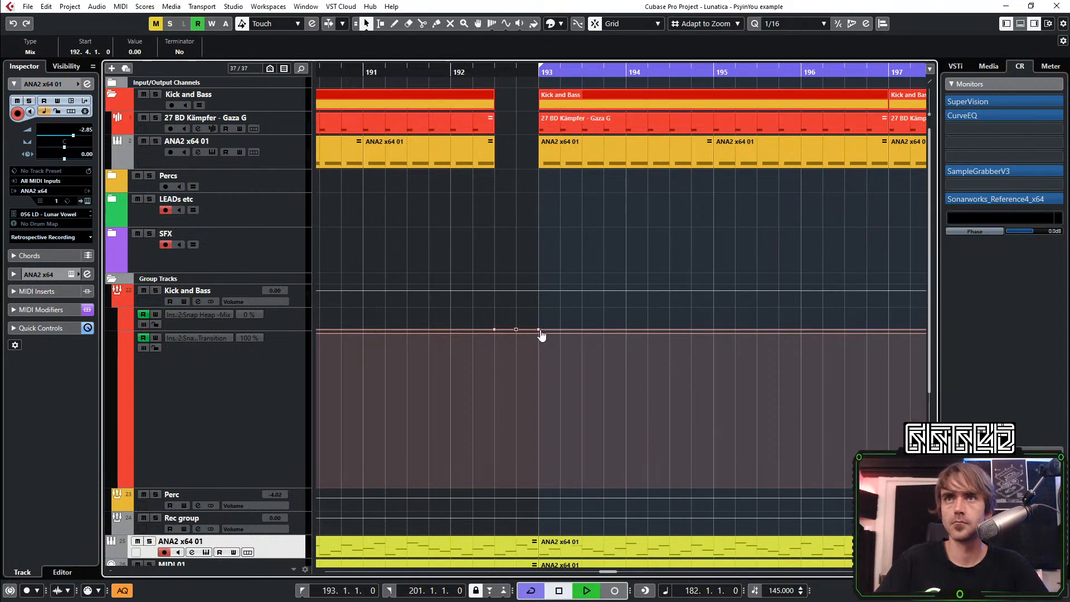
drag(538, 329, 539, 503)
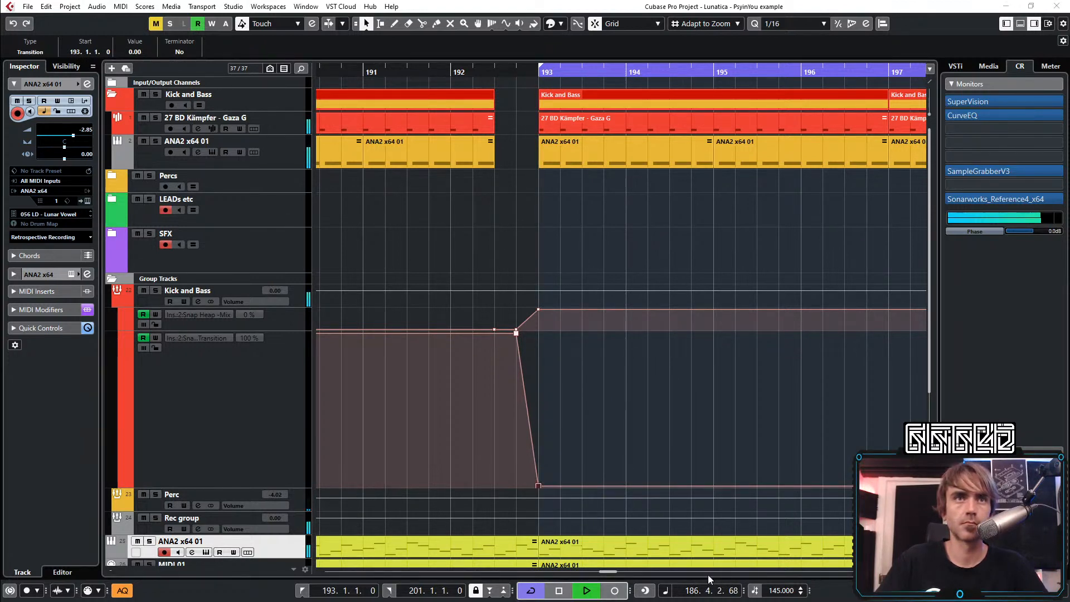
click(777, 393)
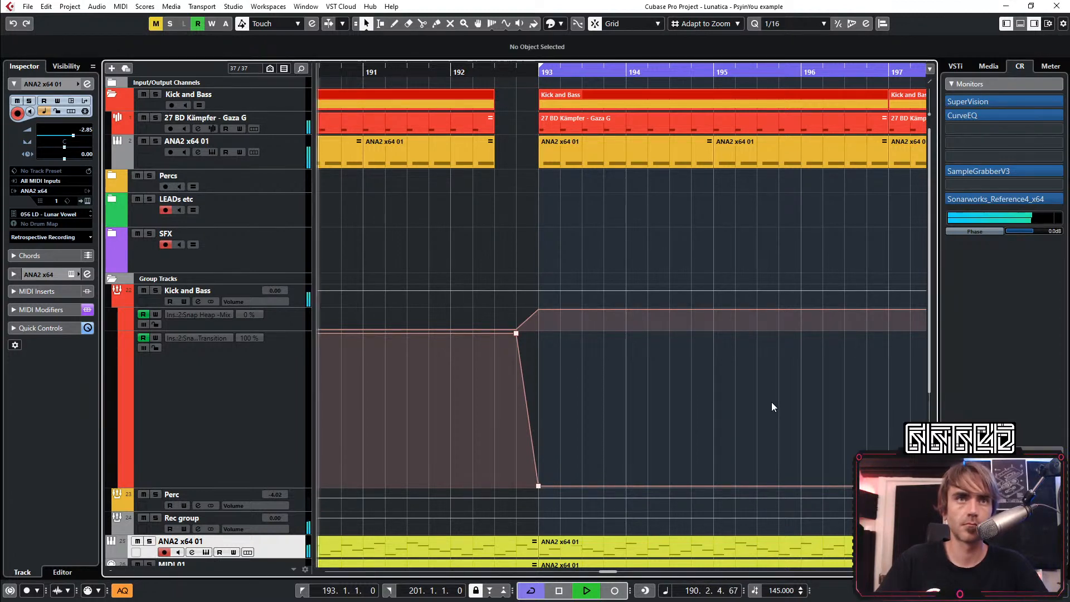
Shape the Kick and Bass group's Transition automation into a rising curve from bar 193 through bars 197 and 199 to 100 at bar 201
key(g)
key(g)
key(g)
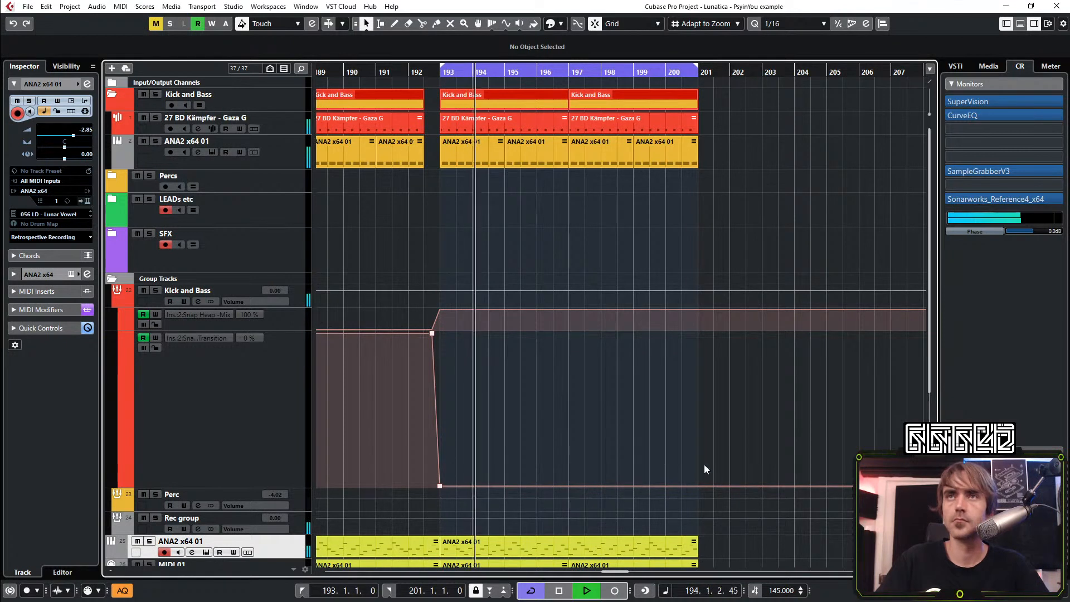
drag(698, 485, 701, 441)
click(574, 460)
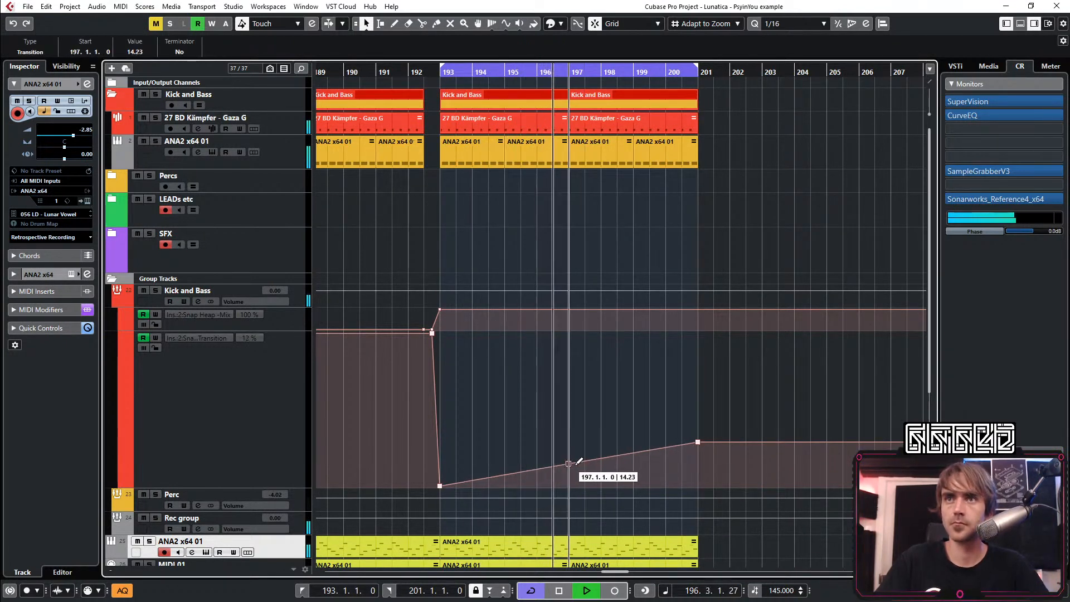
drag(697, 444, 698, 370)
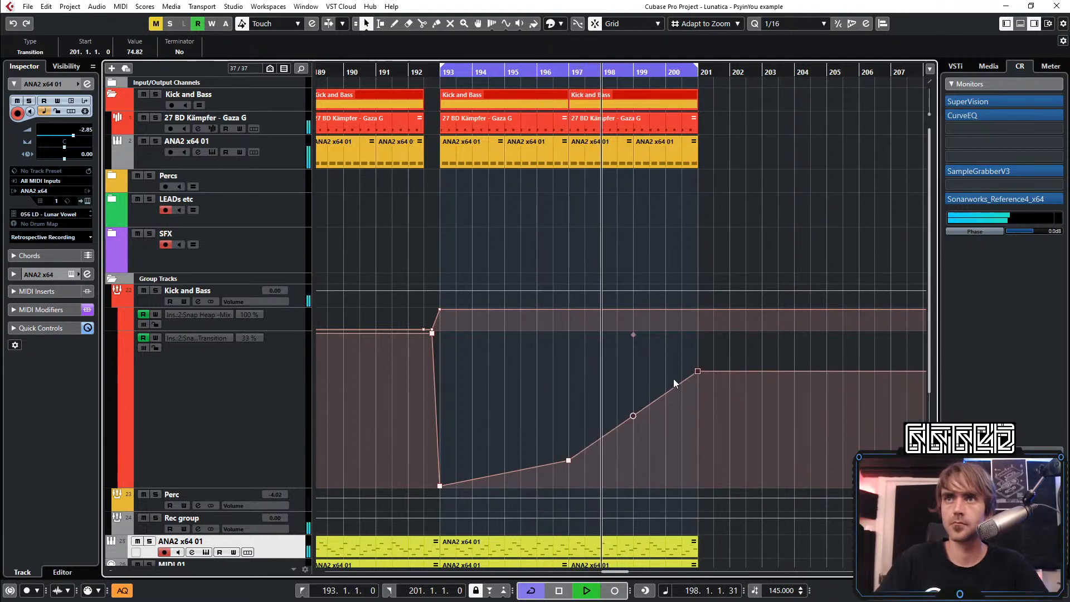
click(641, 409)
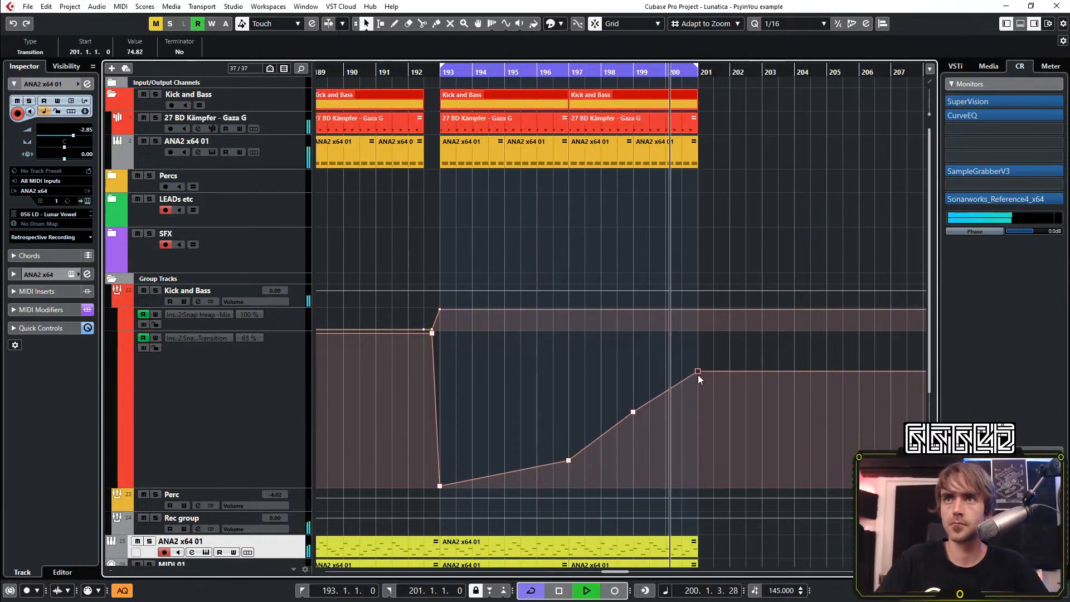
drag(698, 371, 702, 286)
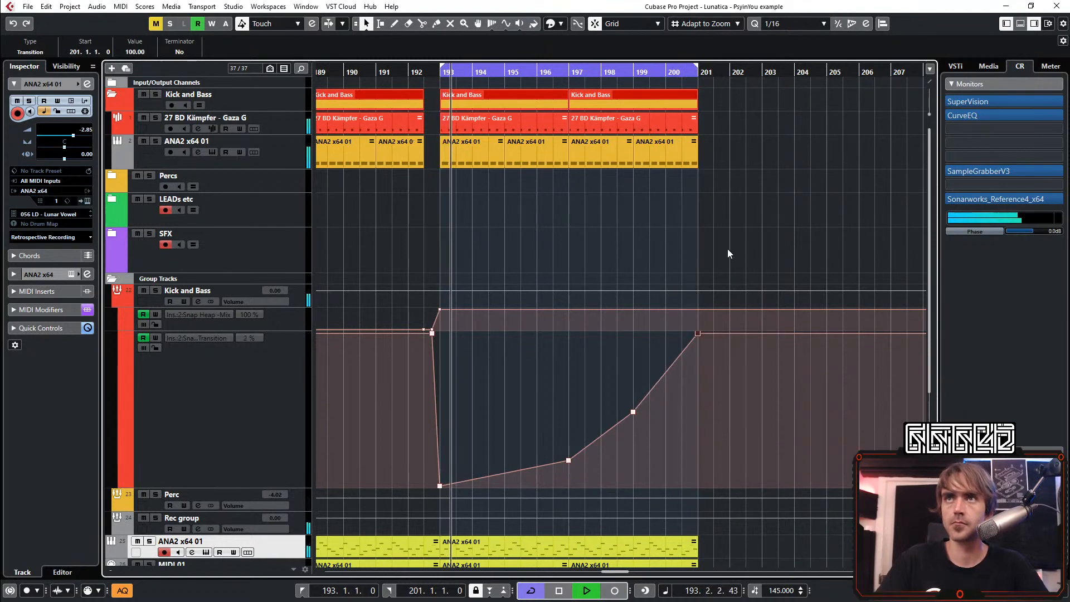
Repeat the last Kick and Bass part up to bar 209 and move the cycle range to bars 201–209
key(g)
key(g)
click(564, 92)
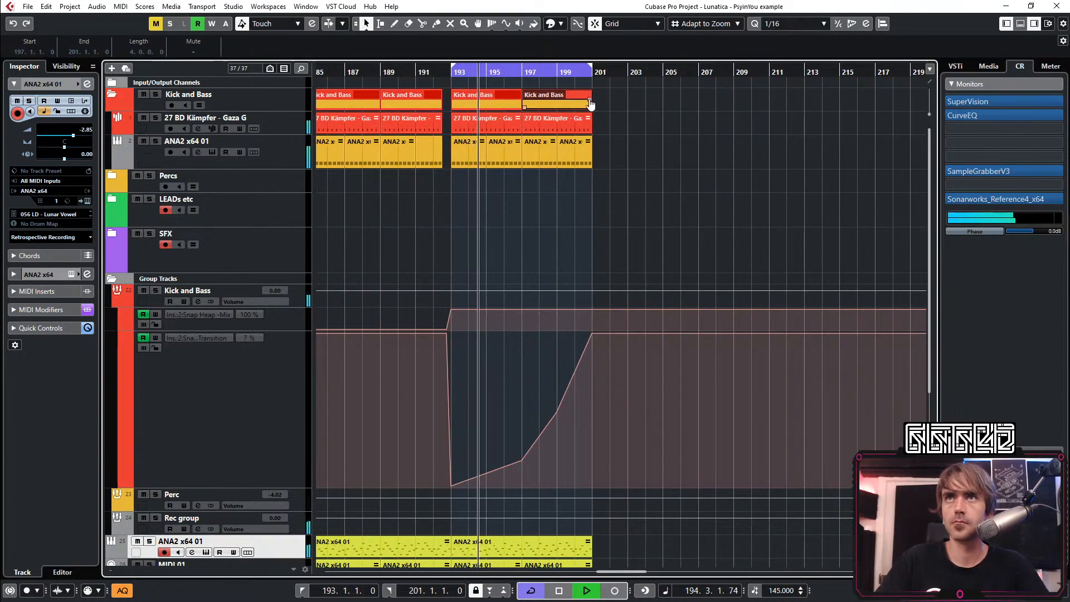
drag(591, 104, 703, 93)
click(637, 226)
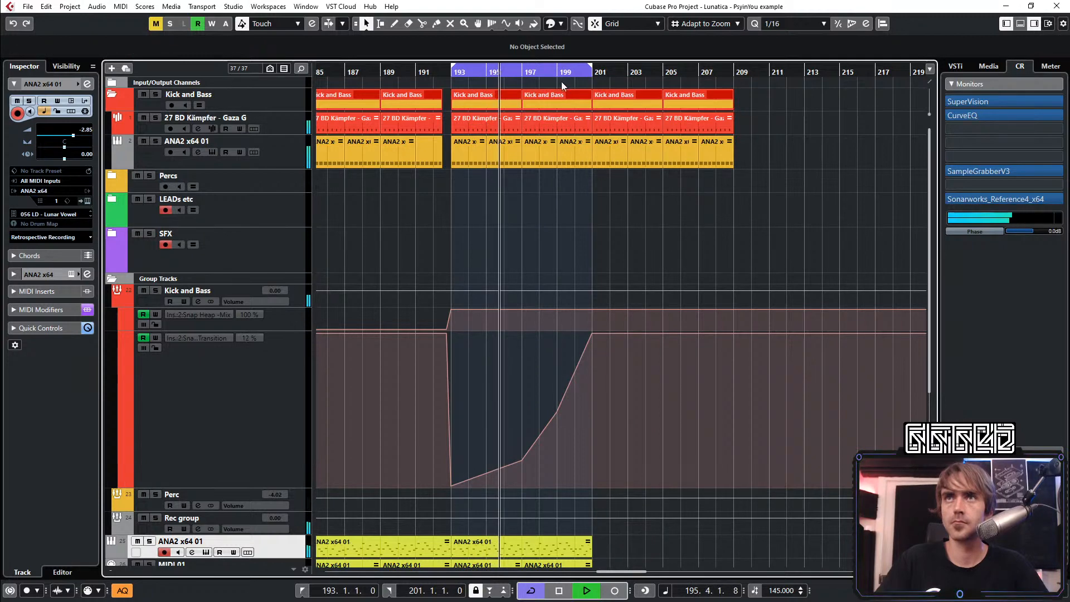
drag(527, 68, 669, 68)
Repeat the yellow ANA2 x64 01 and MIDI 01 parts from bars 193–201 across bars 201–209
scroll(643, 198, down, 5)
drag(605, 328, 517, 380)
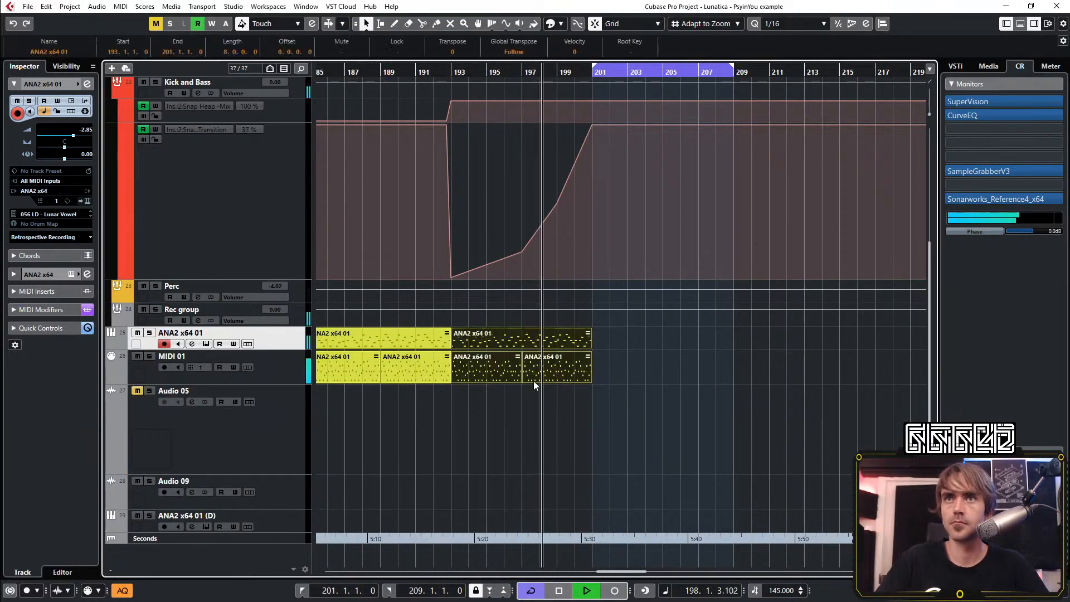
mouse_move(592, 339)
mouse_down()
mouse_move(630, 356)
mouse_move(686, 290)
mouse_up()
Delete the leftover Snap Heap Filter automation points from bar 209 onward on the ANA2 x64 01 track and hide its automation lanes
click(113, 344)
scroll(647, 414, down, 7)
key(Delete)
scroll(704, 340, right, 2)
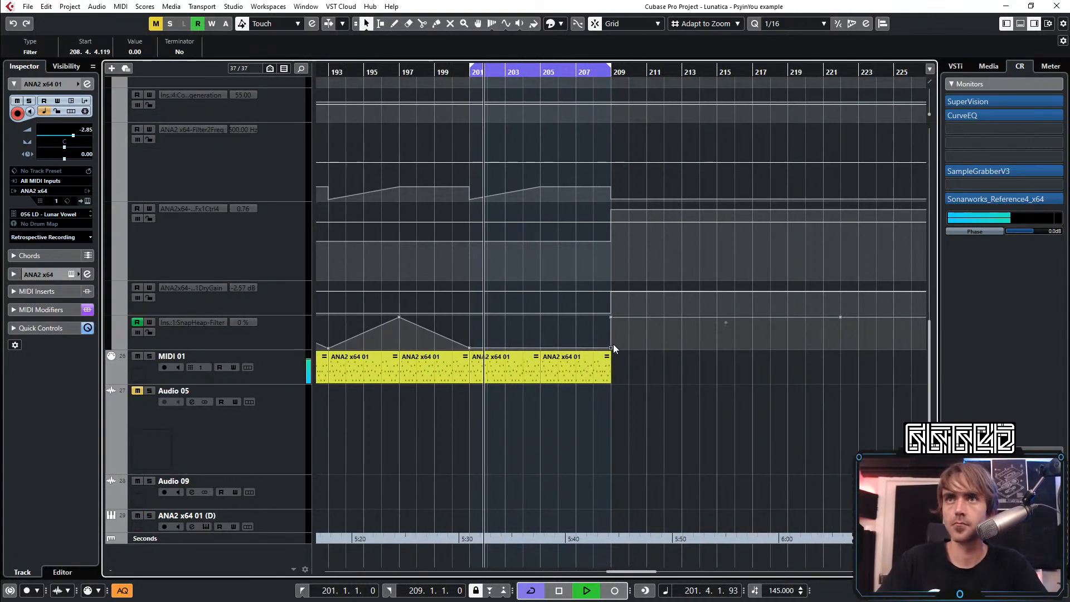
drag(603, 333, 681, 311)
key(Delete)
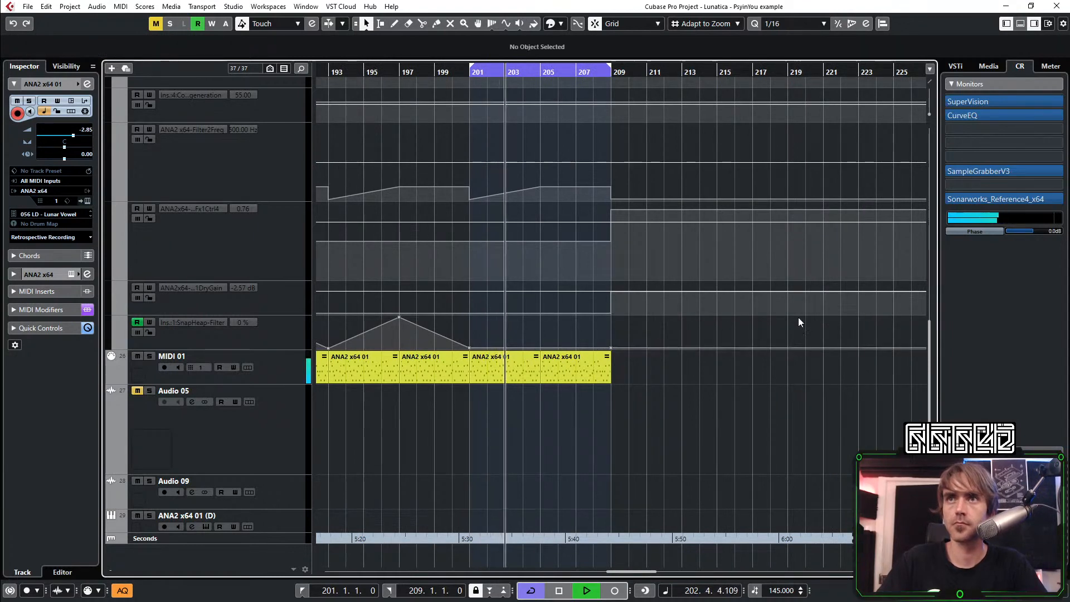
scroll(780, 318, down, 3)
scroll(502, 342, up, 7)
click(109, 341)
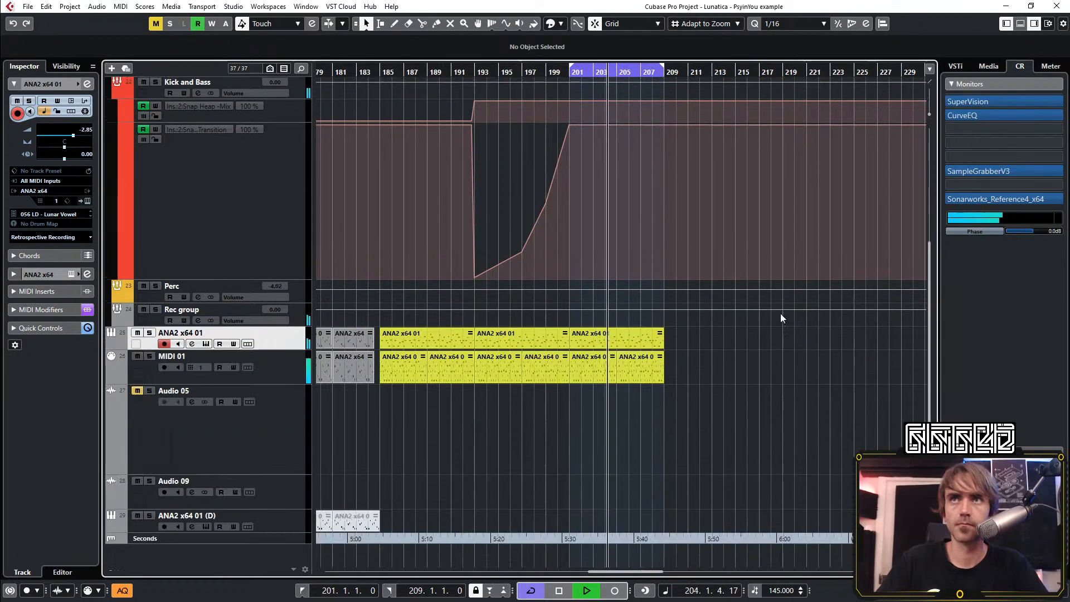
Hide the automation lanes of the Kick and Bass group track
scroll(780, 313, up, 4)
scroll(632, 365, up, 1)
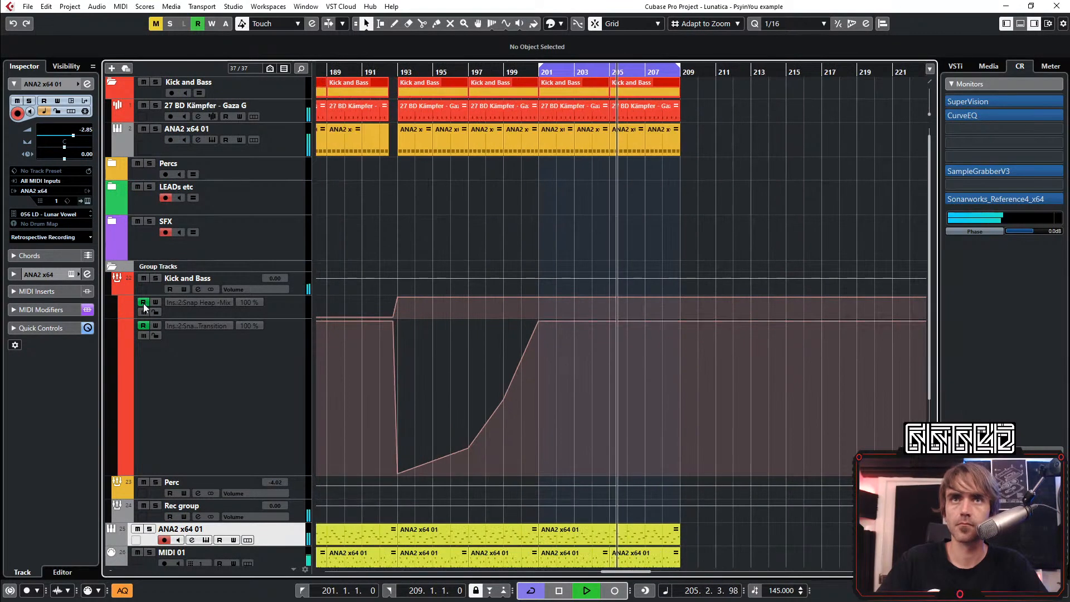
click(119, 289)
scroll(613, 234, up, 2)
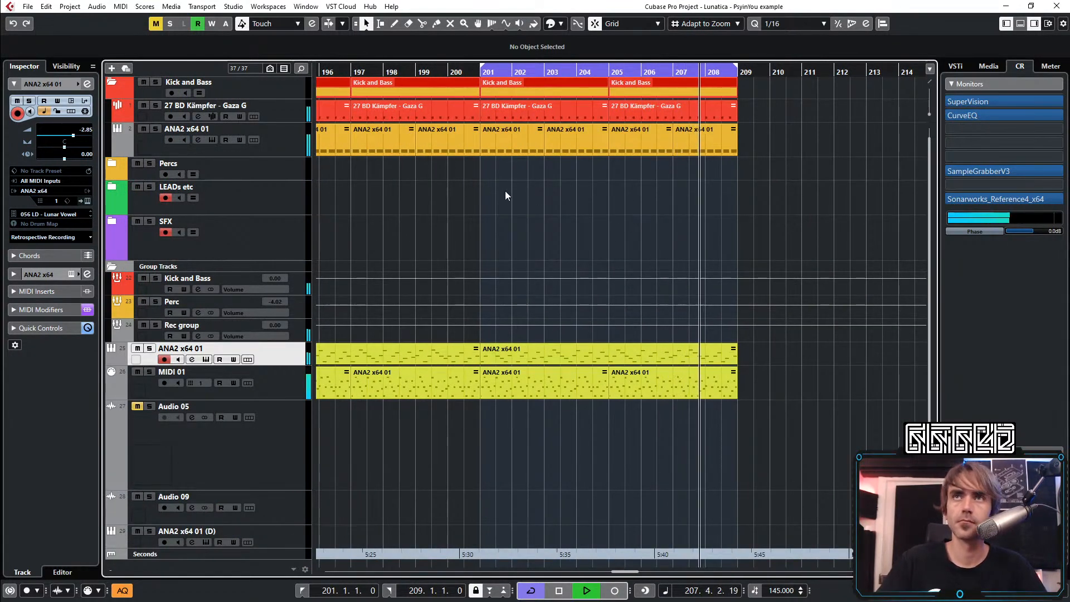
scroll(718, 260, up, 1)
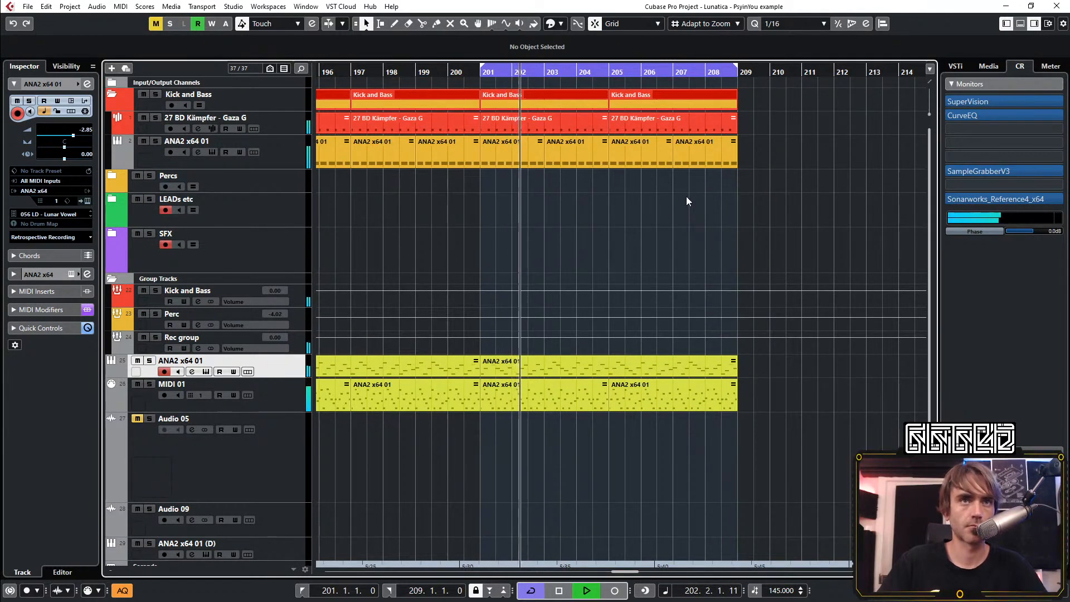
Check the inserts and equalizer in the ANA2 x64 01 channel settings, then close them
key(g)
key(g)
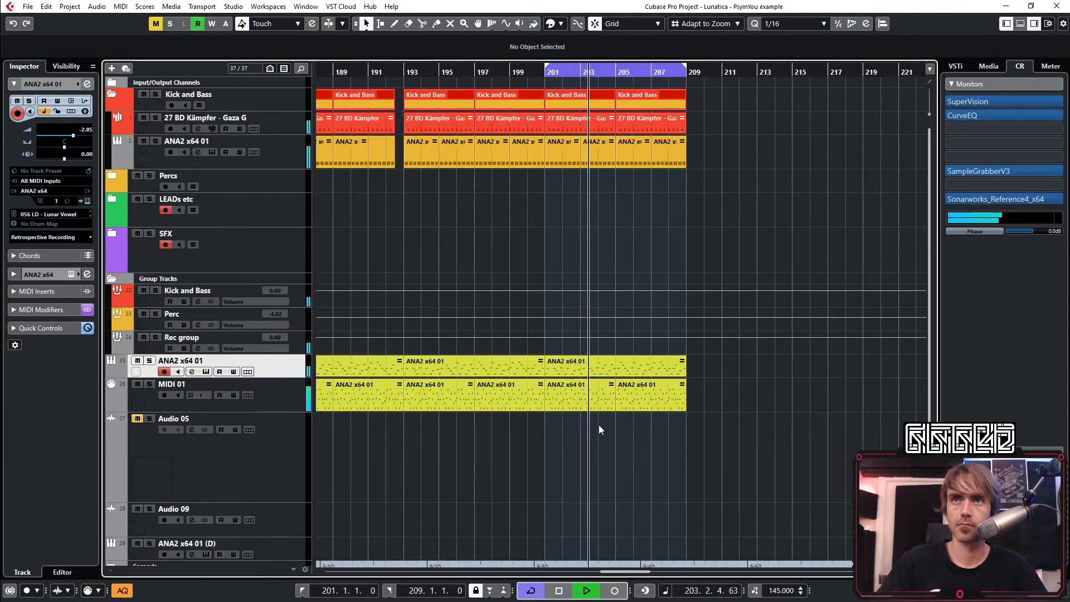
click(89, 88)
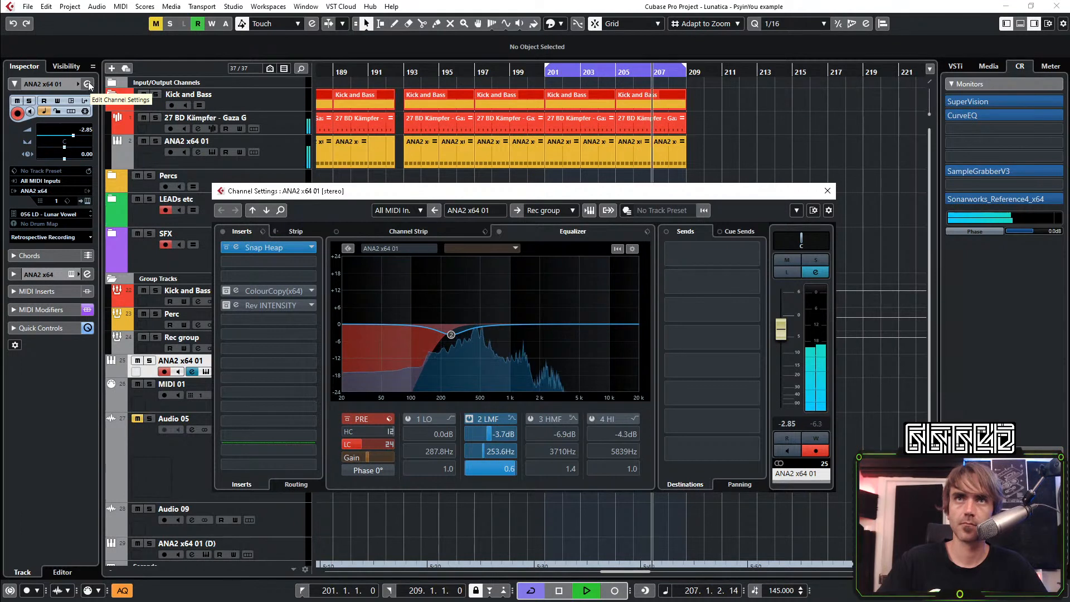
click(89, 86)
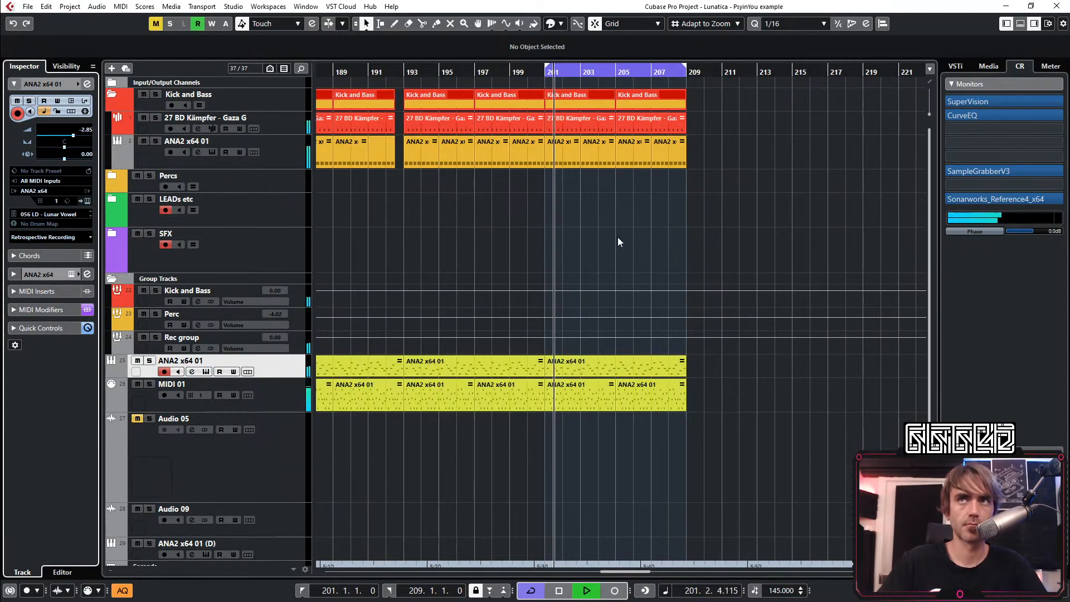
Fold the Kick and Bass and Group Tracks folders and stop playback
scroll(618, 236, down, 1)
click(112, 97)
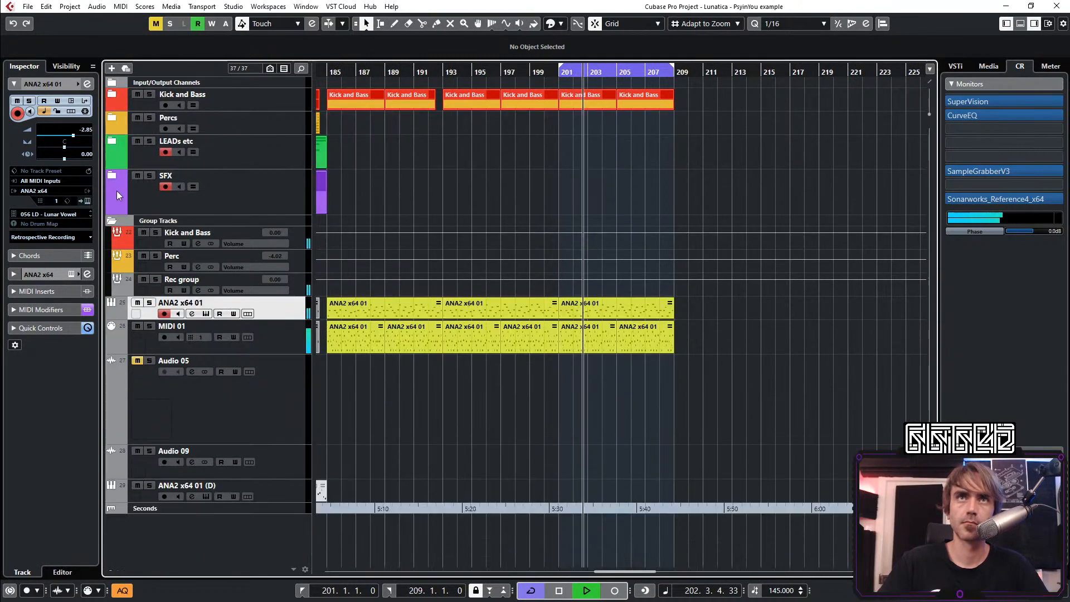
click(112, 221)
key(space)
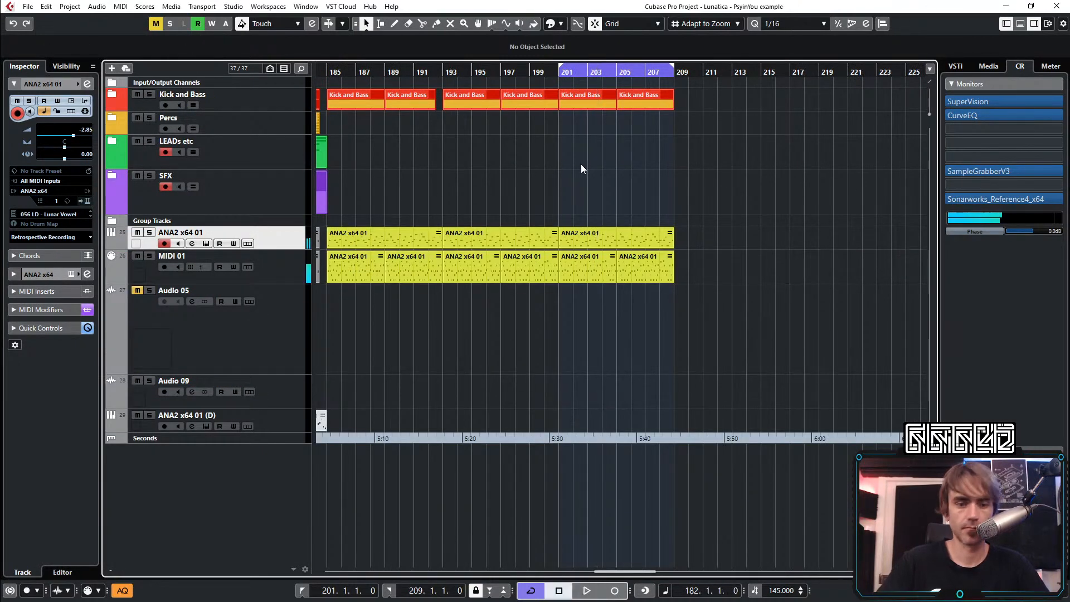
Set the left locator to bar 25 and play the arrangement from there
scroll(580, 162, down, 2)
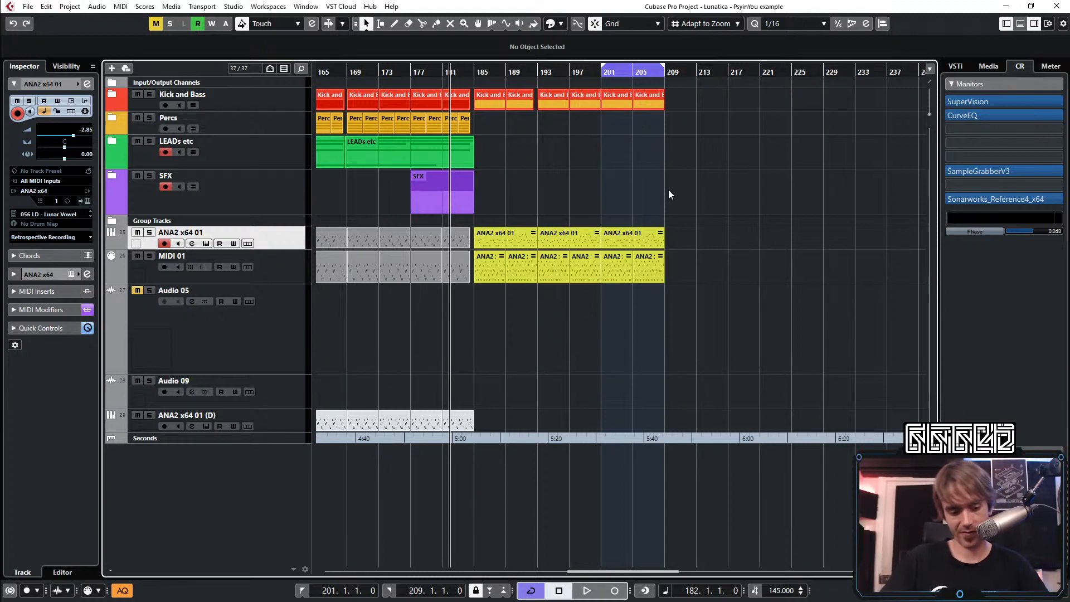
scroll(716, 198, down, 3)
scroll(659, 185, left, 3)
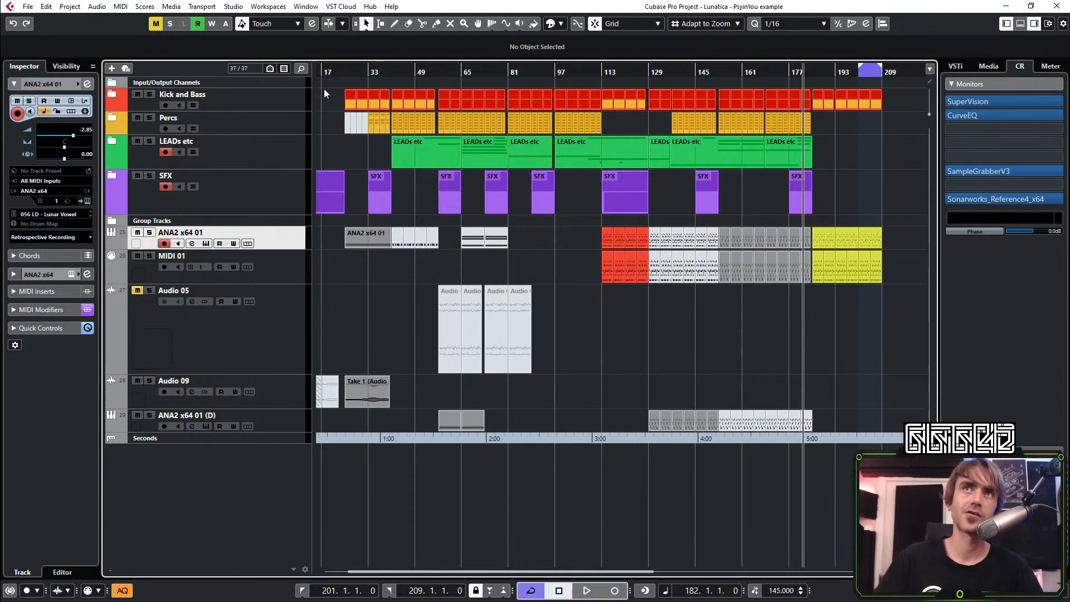
ctrl+scroll(323, 89, up, 5)
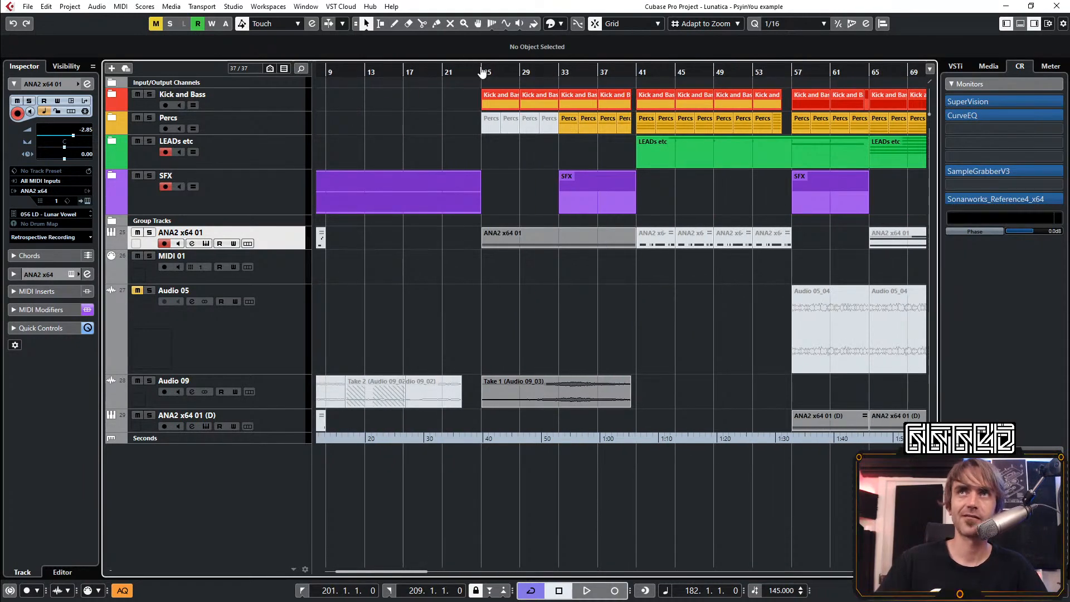
ctrl+click(482, 72)
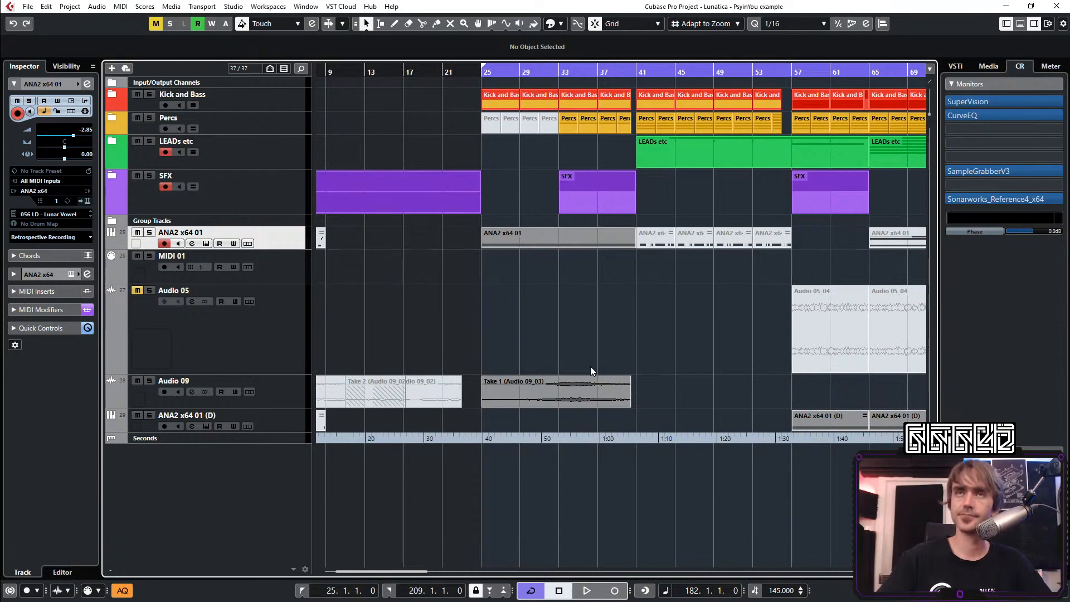
key(space)
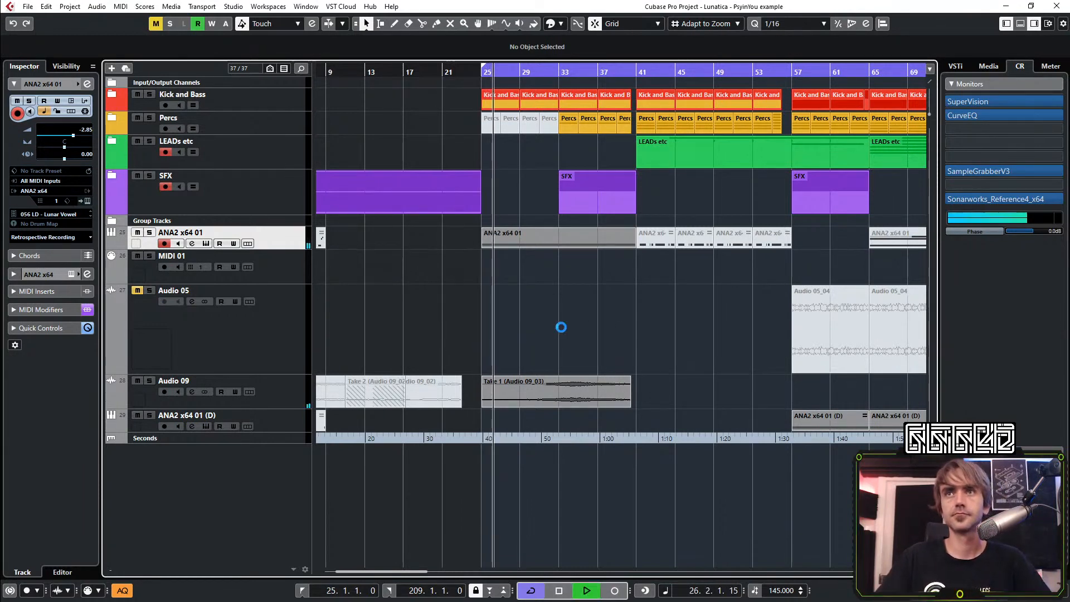
key(g)
key(g)
key(g)
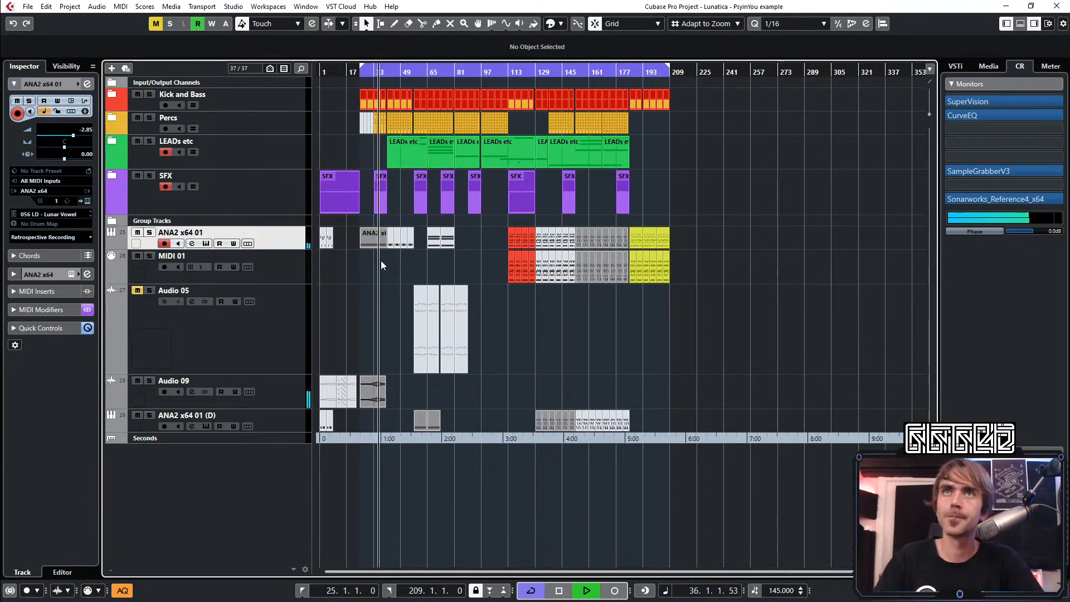
Unfold the SFX folder to show its audio tracks
click(111, 176)
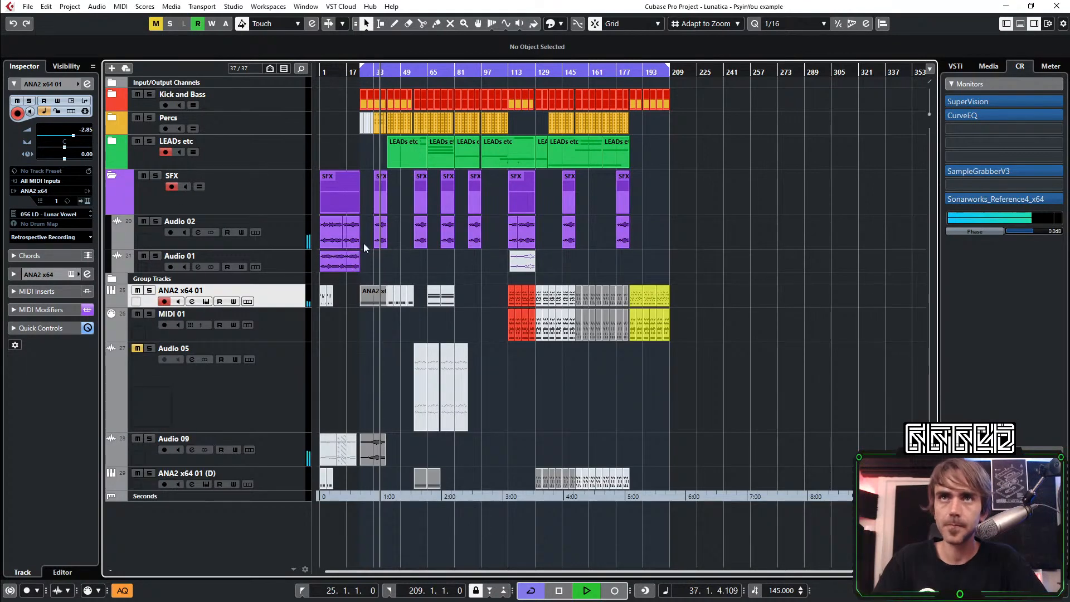
key(h)
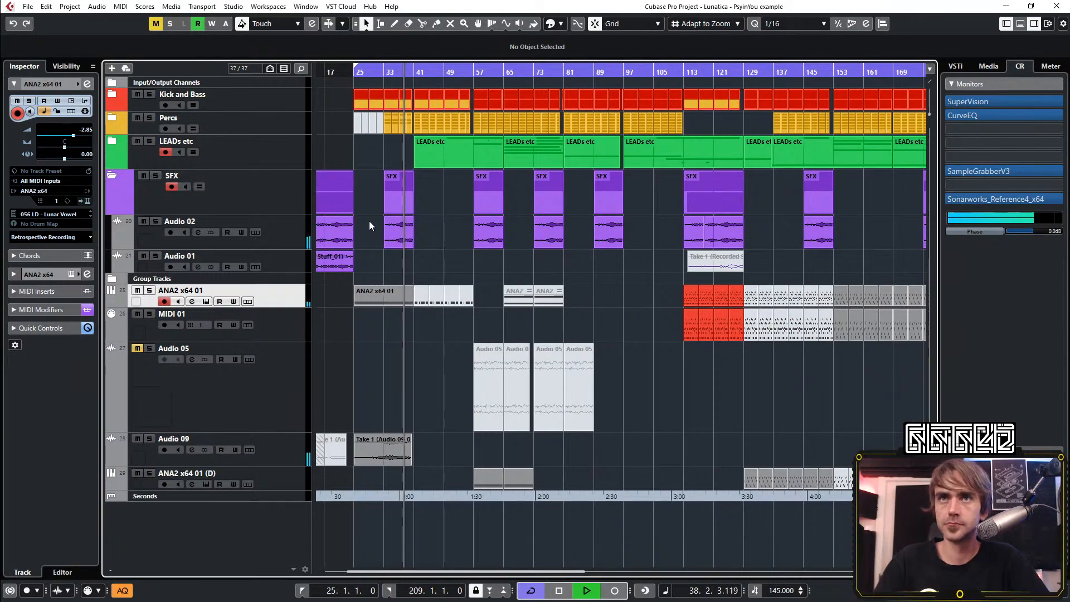
key(g)
key(g)
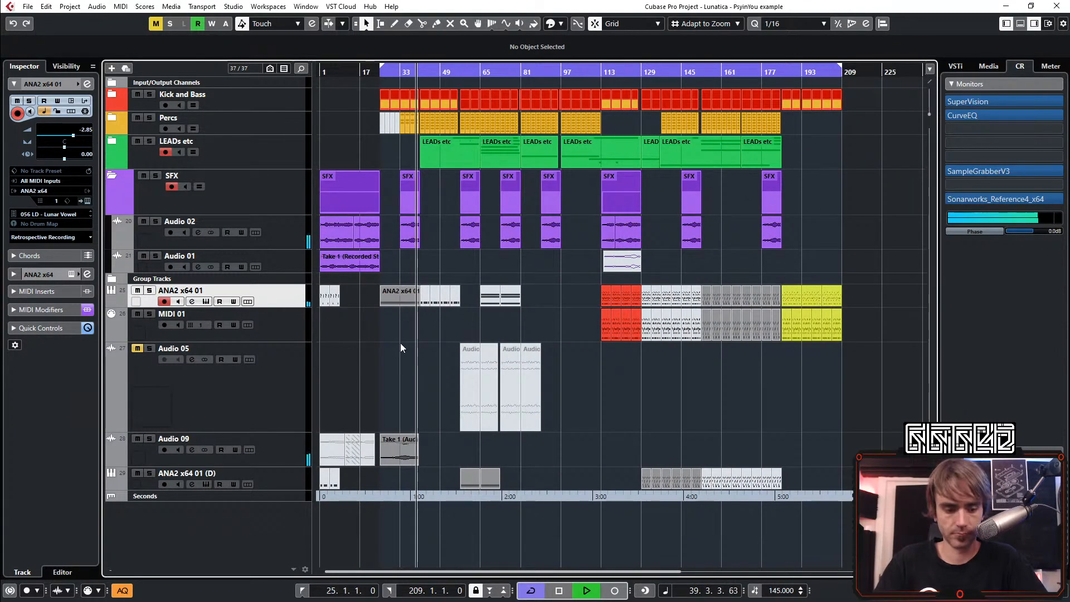
Mute the grey ANA2 x64 01 part starting at bar 25
key(7)
click(396, 300)
key(1)
click(395, 338)
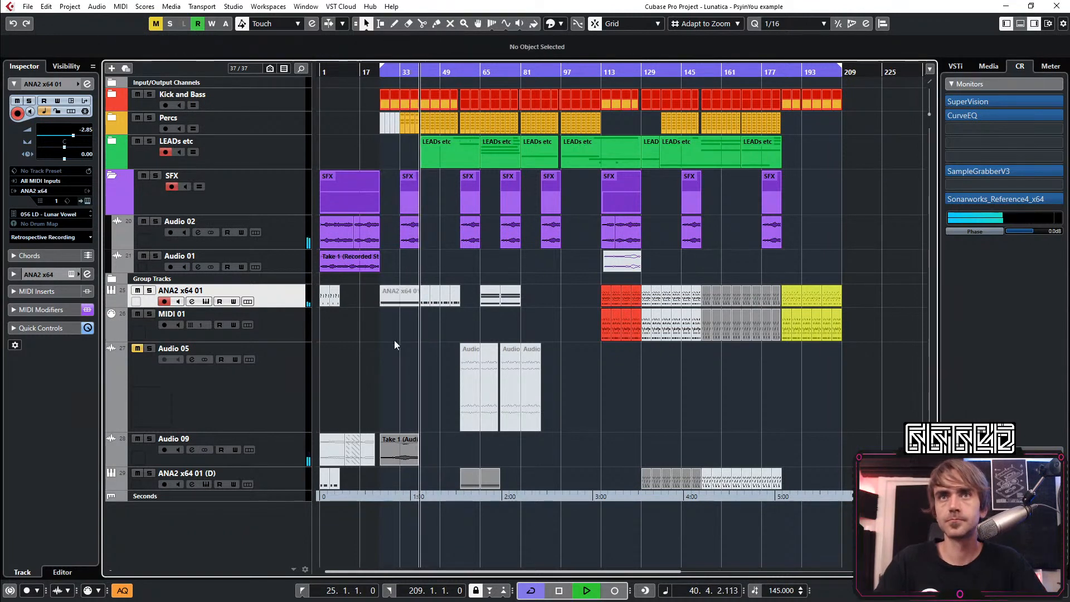
Move the Audio 09 track into the SFX folder above Audio 02
drag(275, 447, 248, 229)
key(h)
key(h)
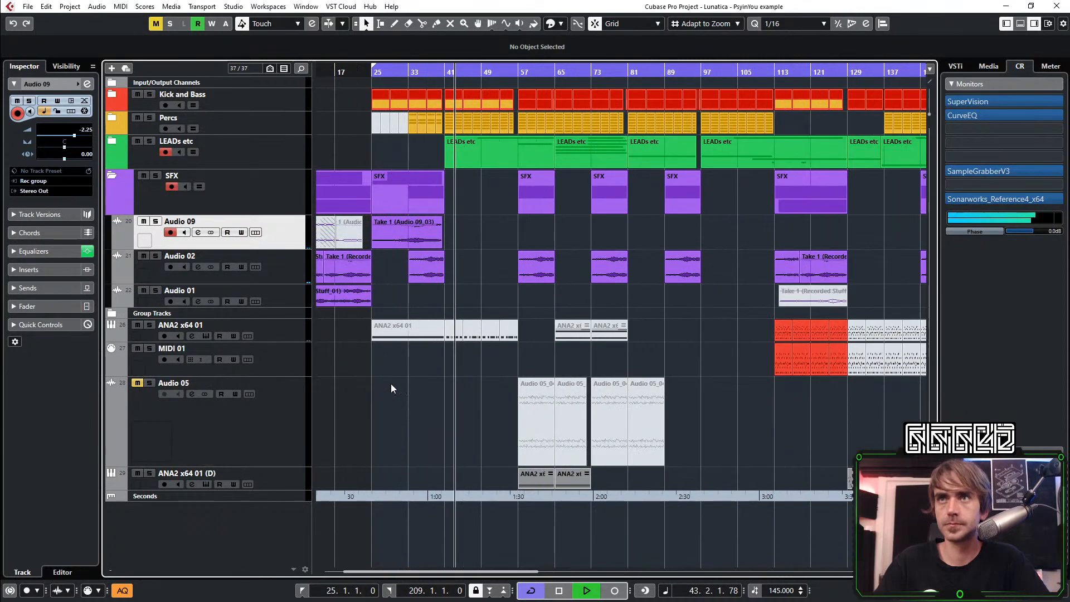
Mute the ANA2 x64 01 (D) parts between bars 57 and 73
key(g)
key(g)
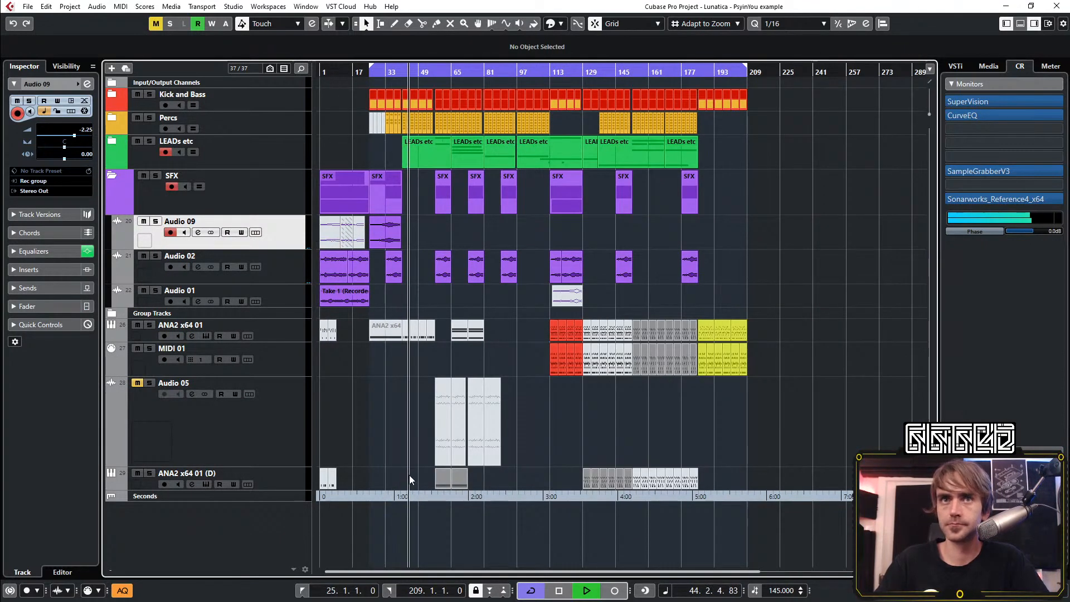
key(7)
drag(426, 486, 474, 504)
key(1)
click(531, 456)
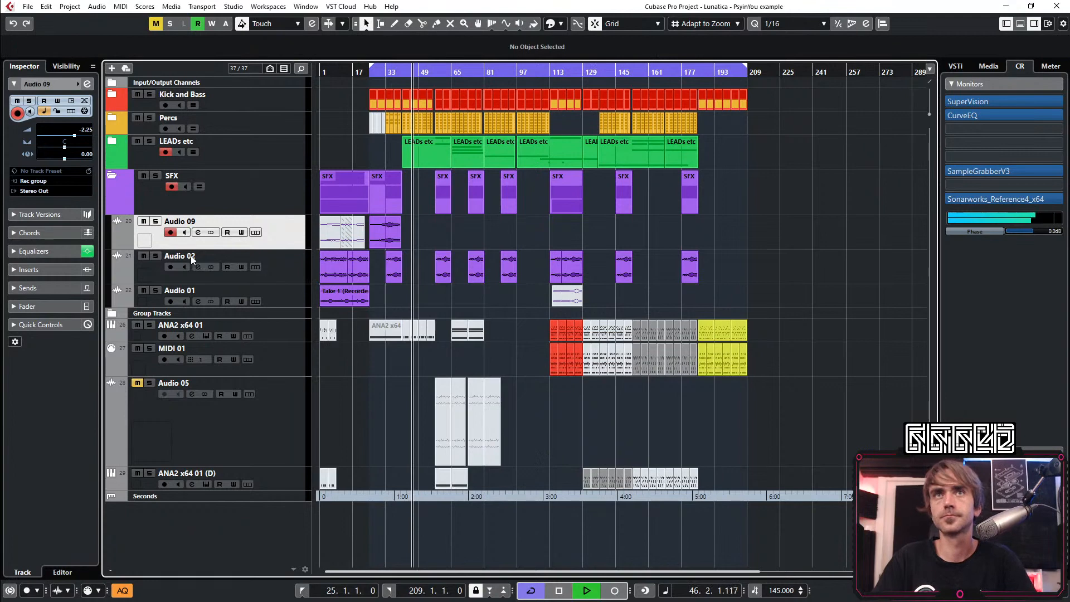
Fold the SFX folder to hide its audio tracks
click(113, 176)
key(h)
key(h)
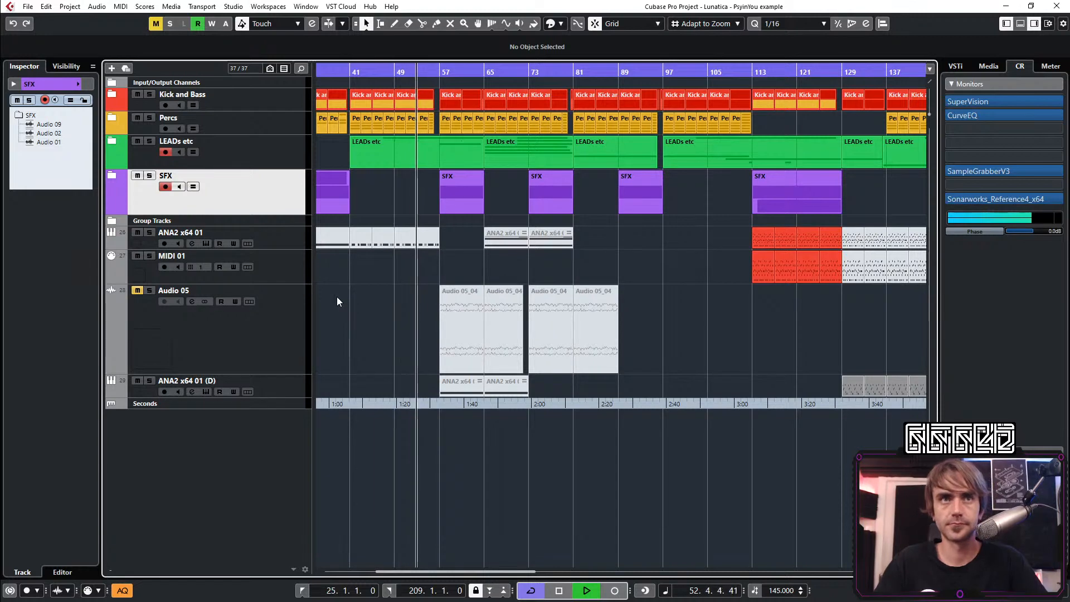
key(g)
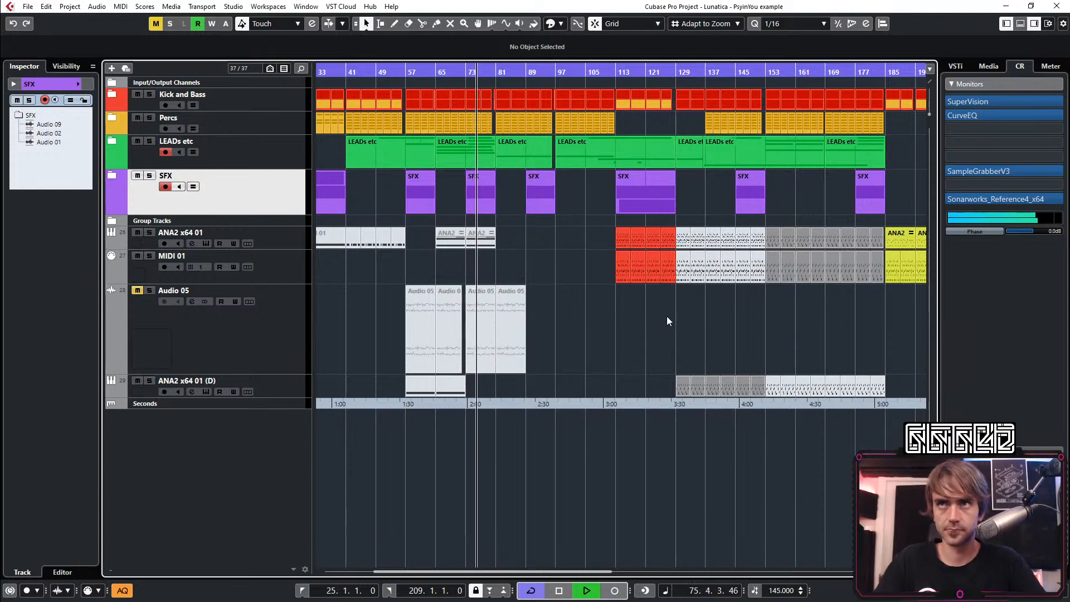
key(g)
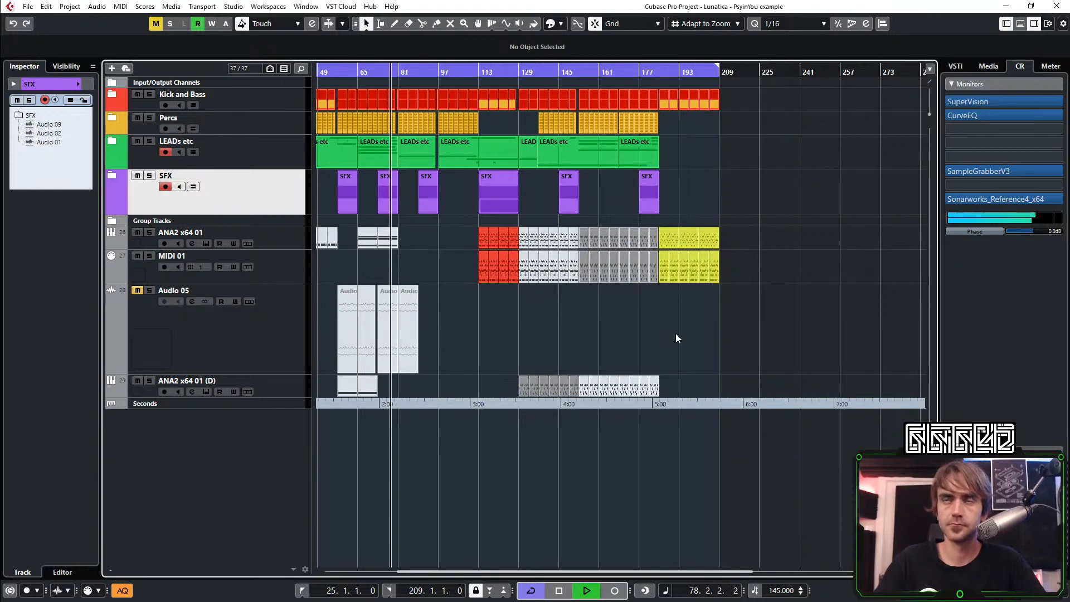
scroll(639, 342, left, 3)
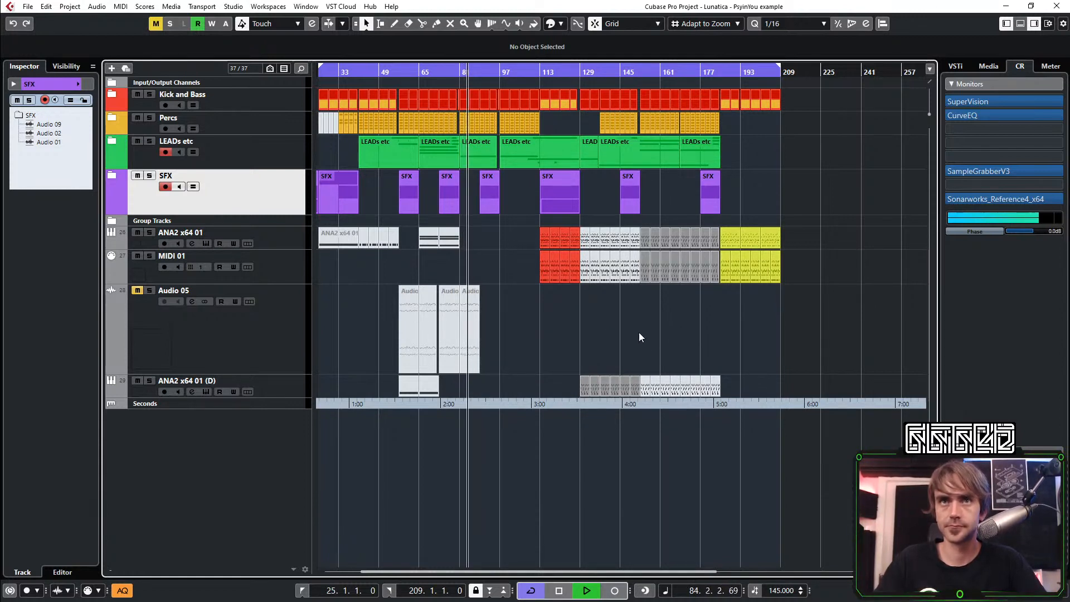
key(g)
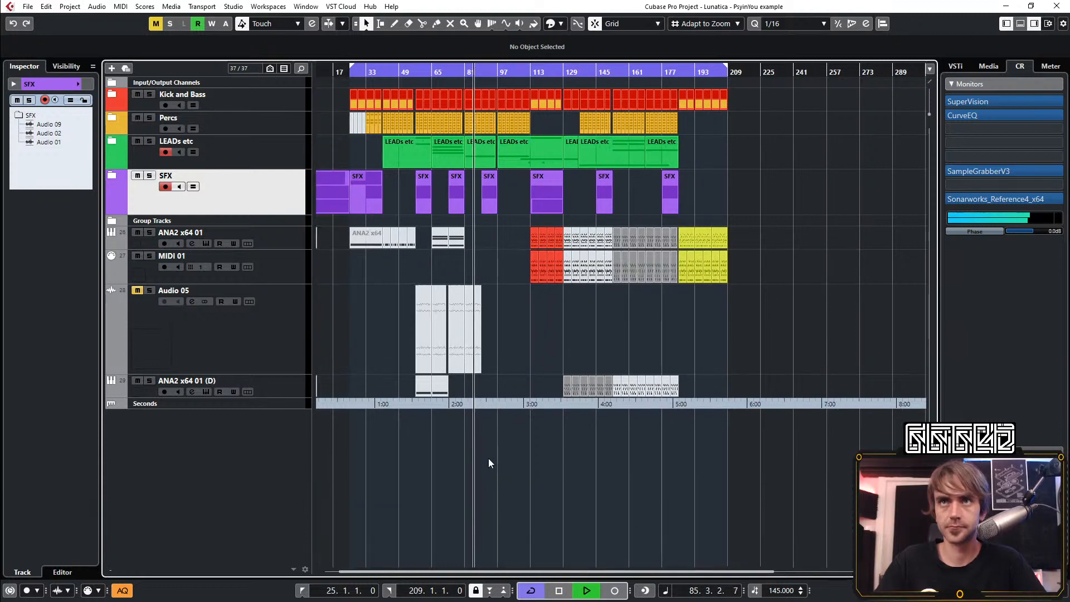
Unfold the LEADs etc folder and open the channel settings of the Audio 06 track
click(114, 141)
scroll(420, 302, down, 5)
click(273, 195)
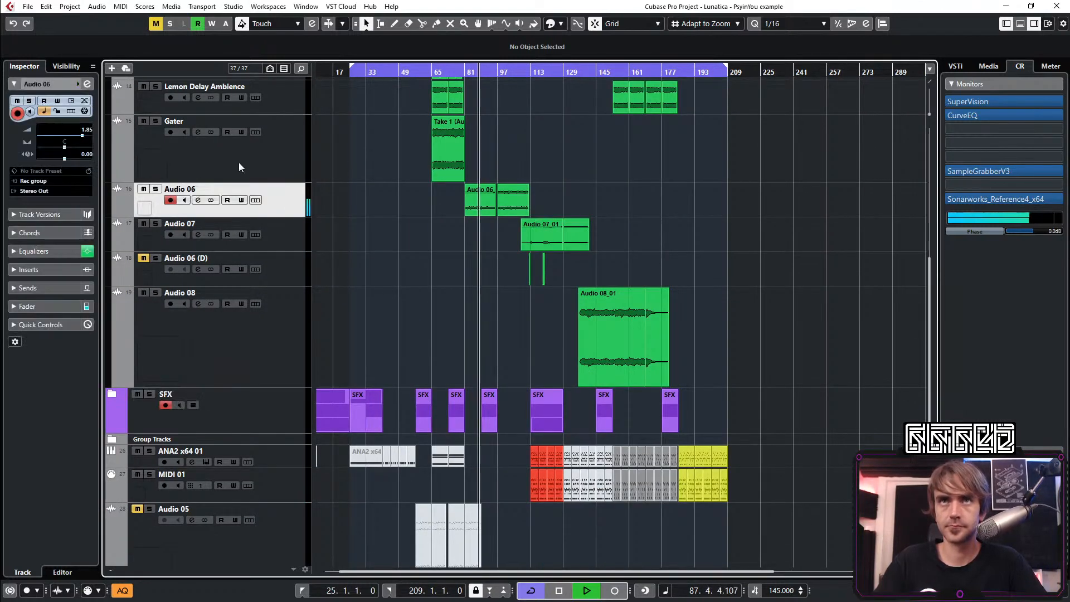
click(88, 84)
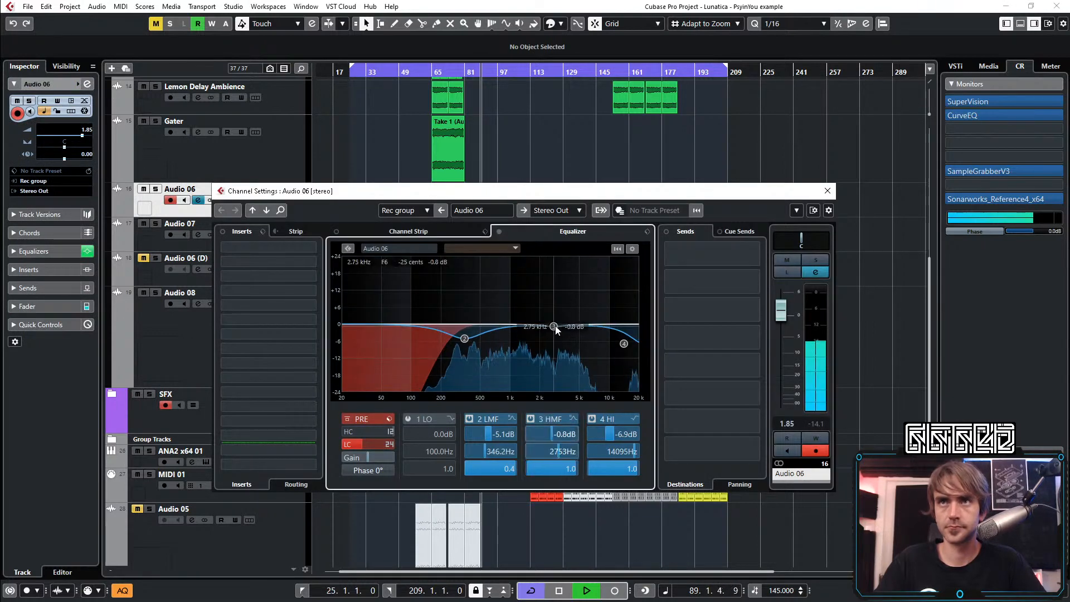
Set Audio 06's HMF equalizer band to a -5.8 dB cut at 4334 Hz with a Q of 1.6, and close the channel settings
drag(555, 327, 572, 340)
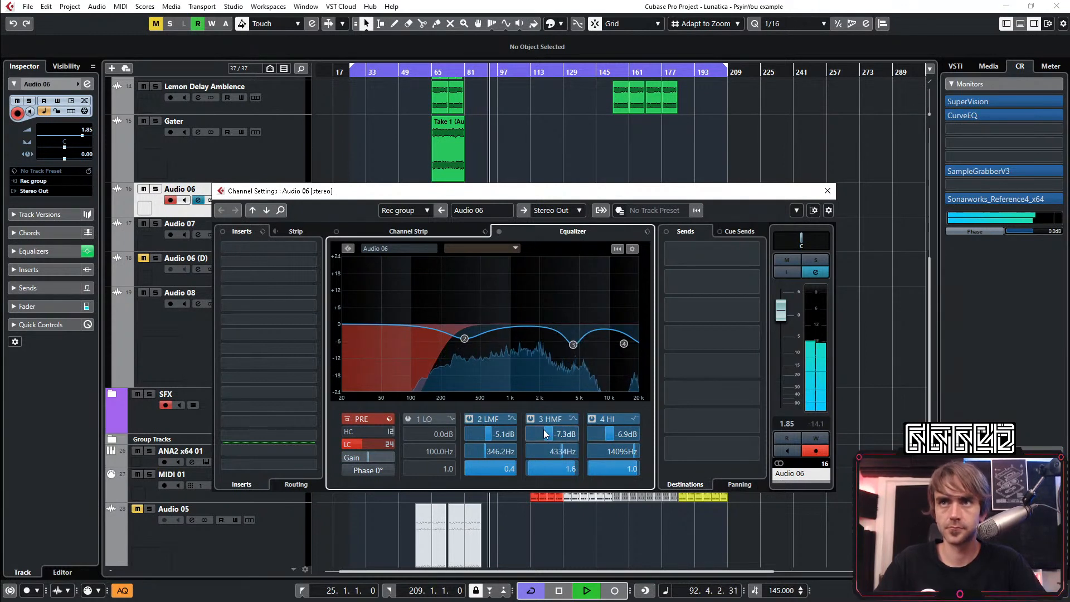
scroll(544, 428, up, 5)
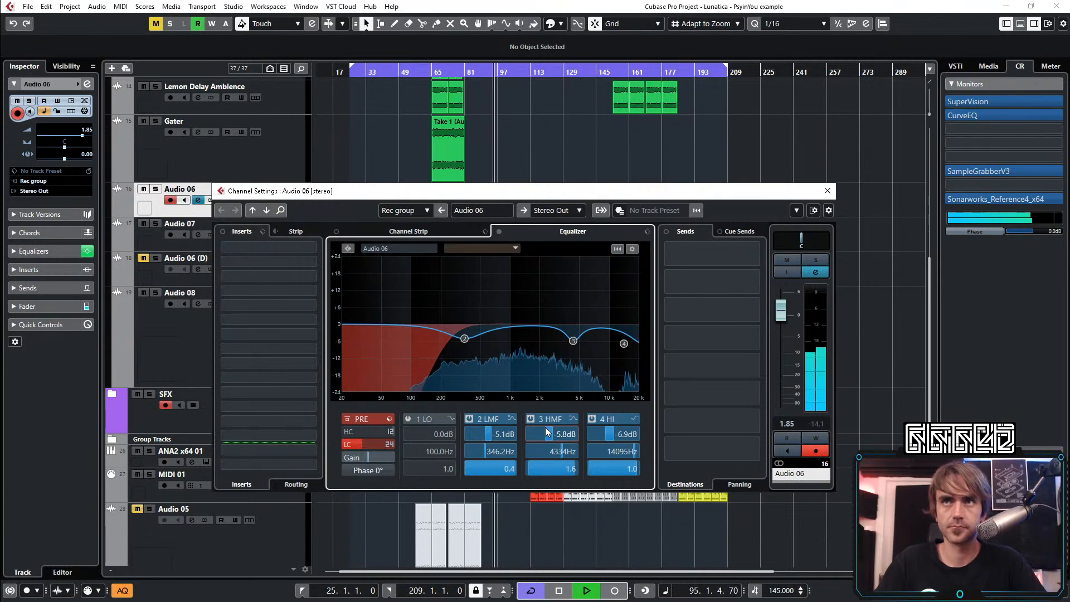
click(828, 189)
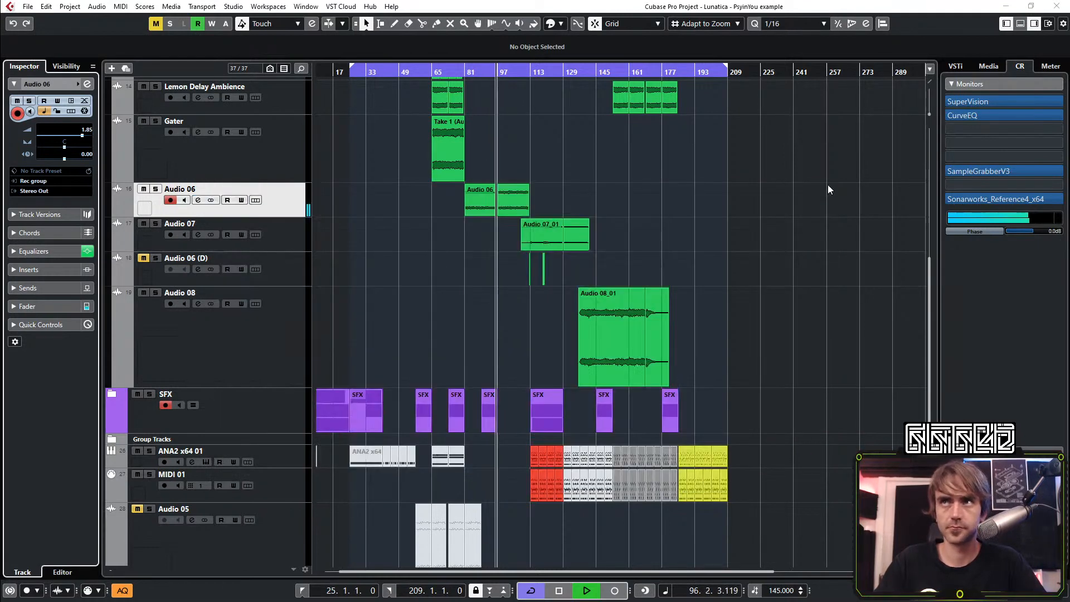
Fold the LEADs etc folder
scroll(839, 215, up, 5)
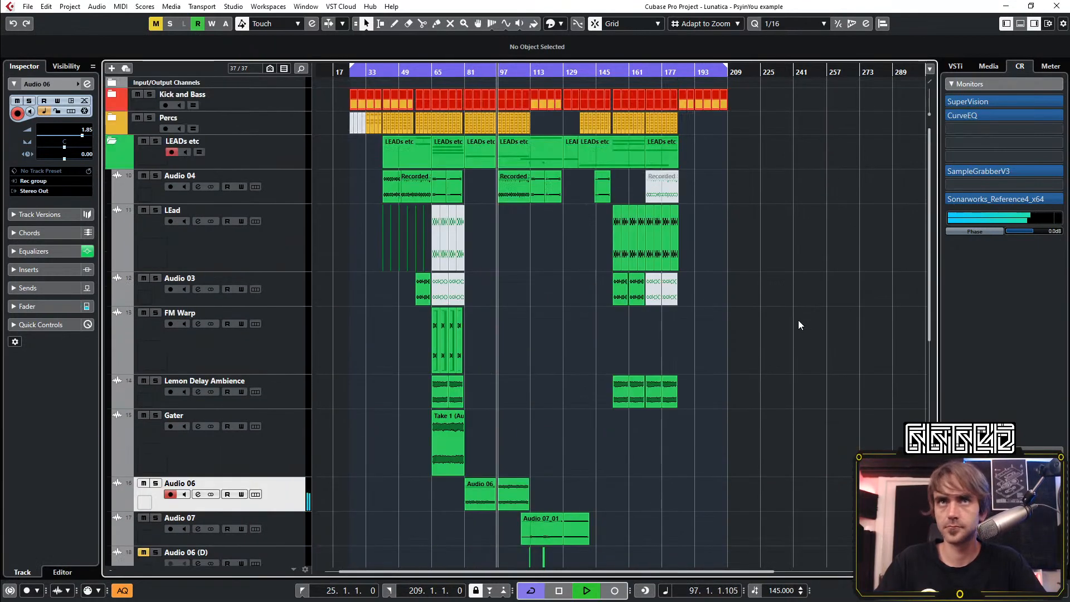
click(111, 143)
key(h)
key(h)
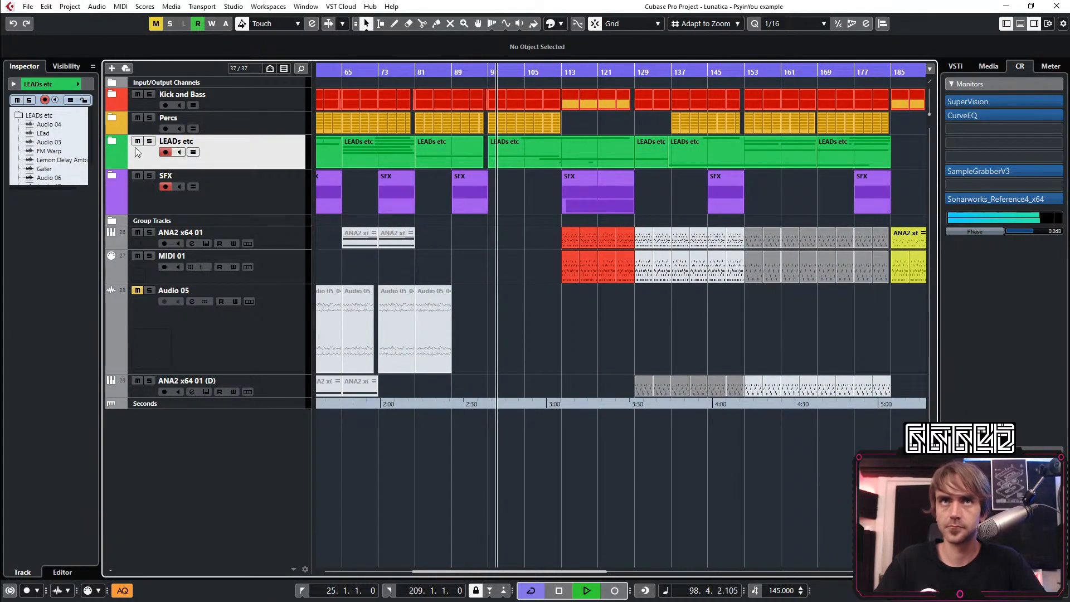
Unfold the LEADs etc folder and show the filter frequency automation lane of Audio 04
click(112, 140)
key(h)
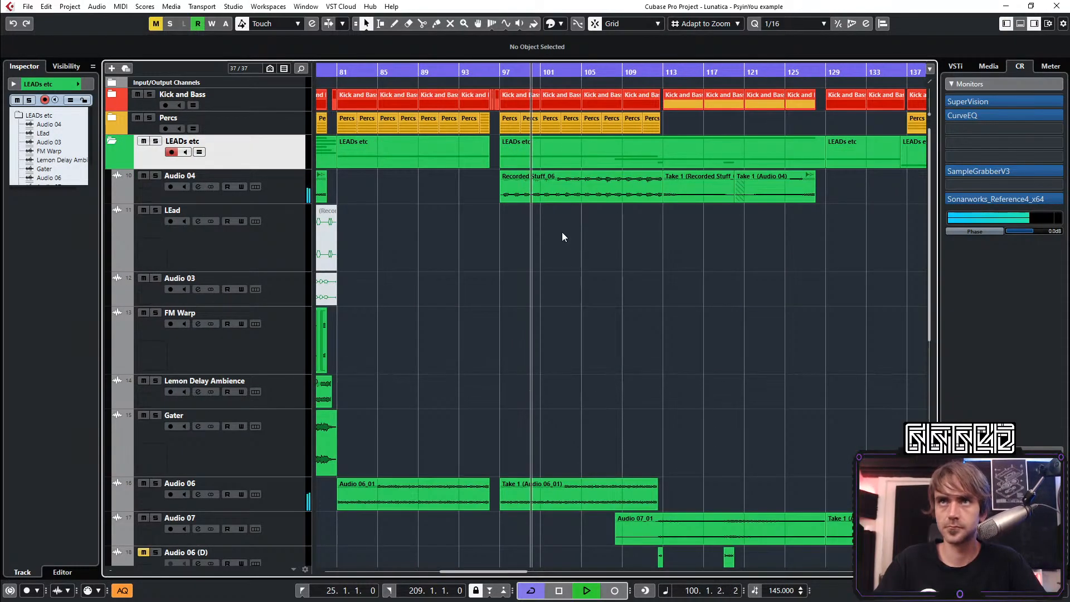
scroll(562, 210, down, 4)
scroll(549, 342, up, 4)
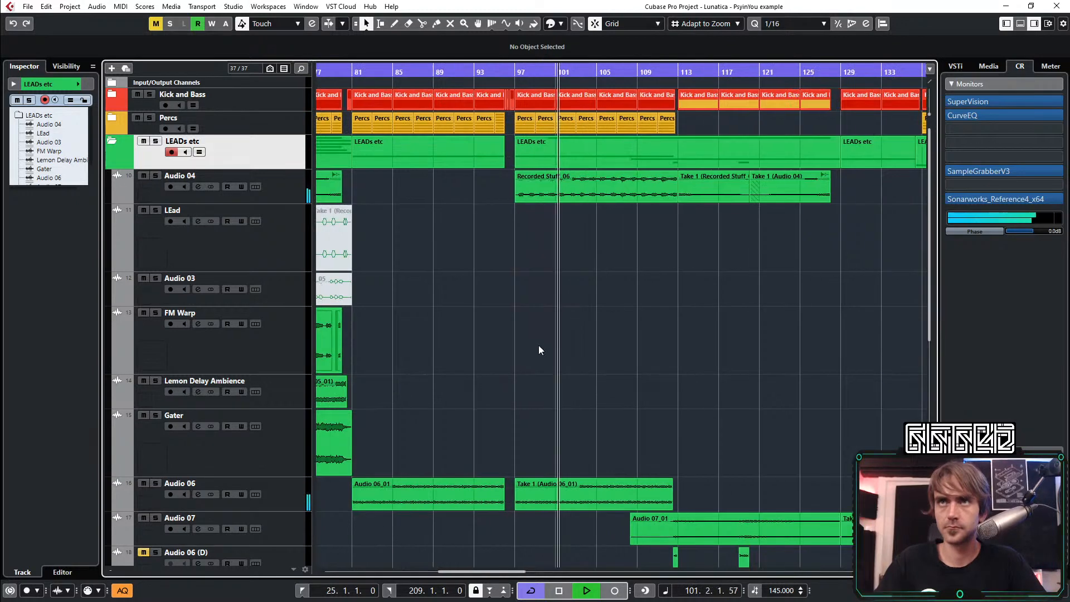
scroll(538, 346, right, 2)
scroll(446, 232, left, 1)
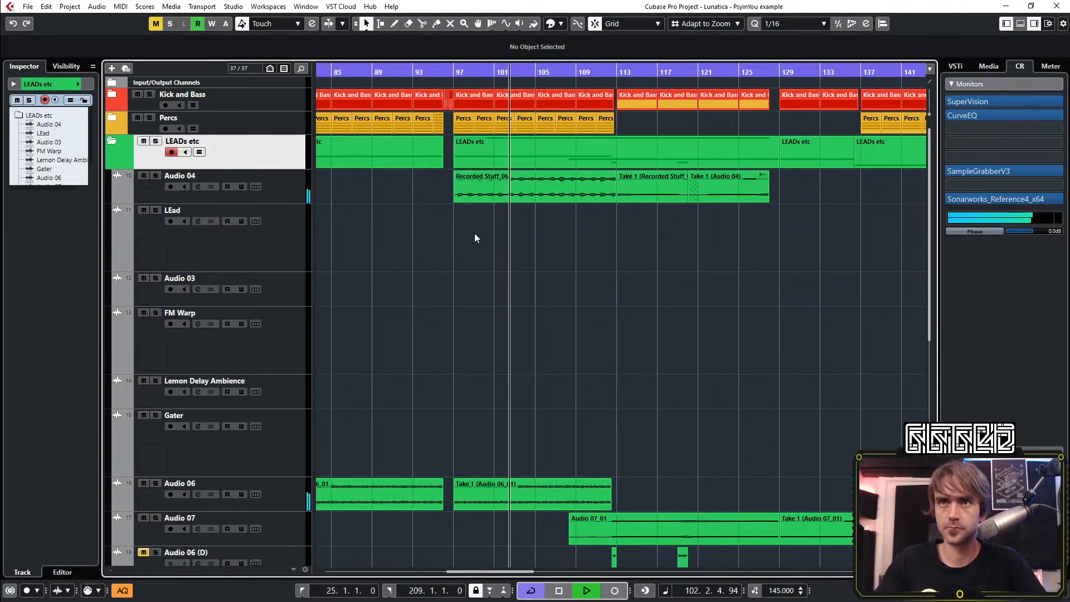
click(201, 195)
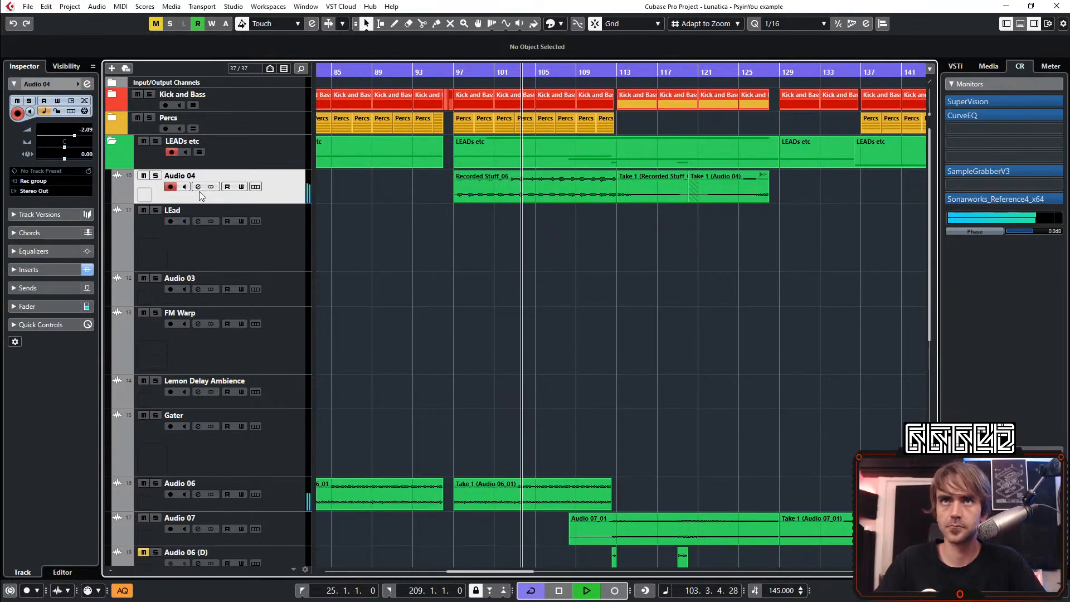
click(119, 199)
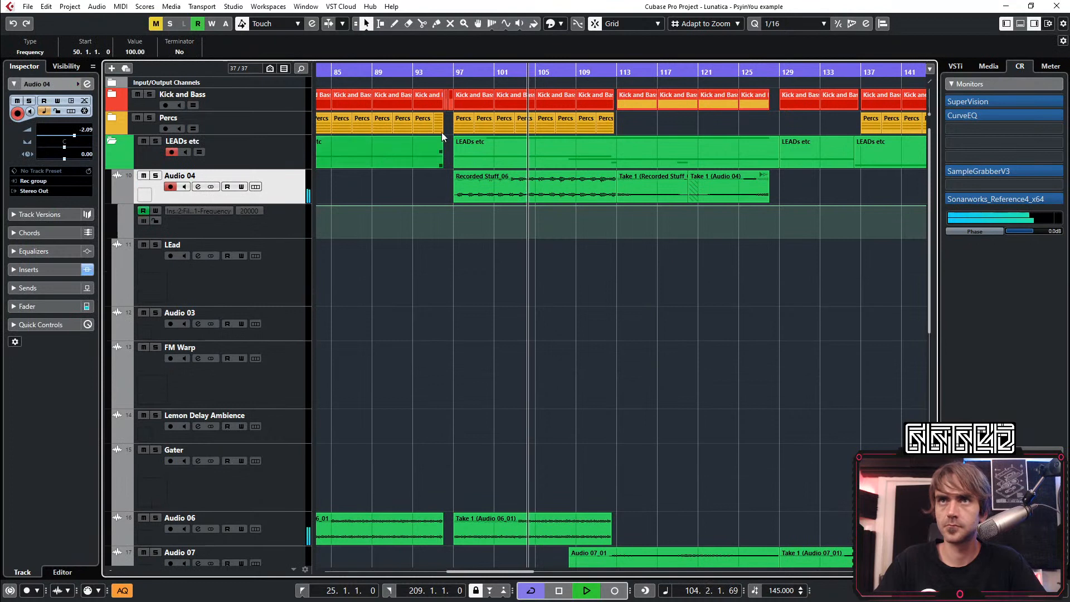
Add filter frequency points on Audio 04 at bars 96 and 109 with value 100, and a dip to about 25 at bar 97
click(403, 73)
click(443, 206)
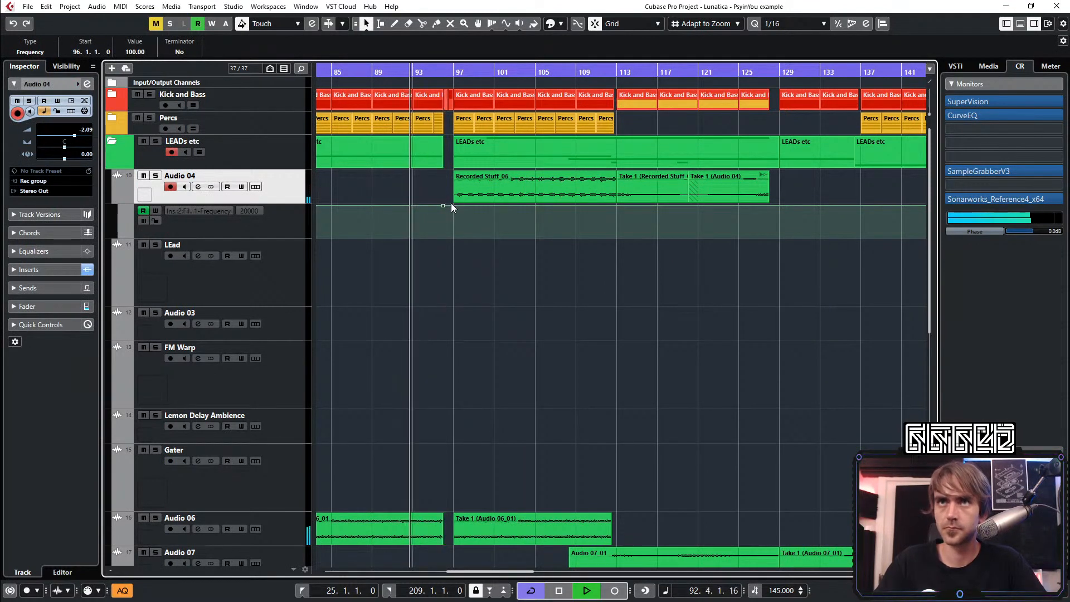
click(576, 206)
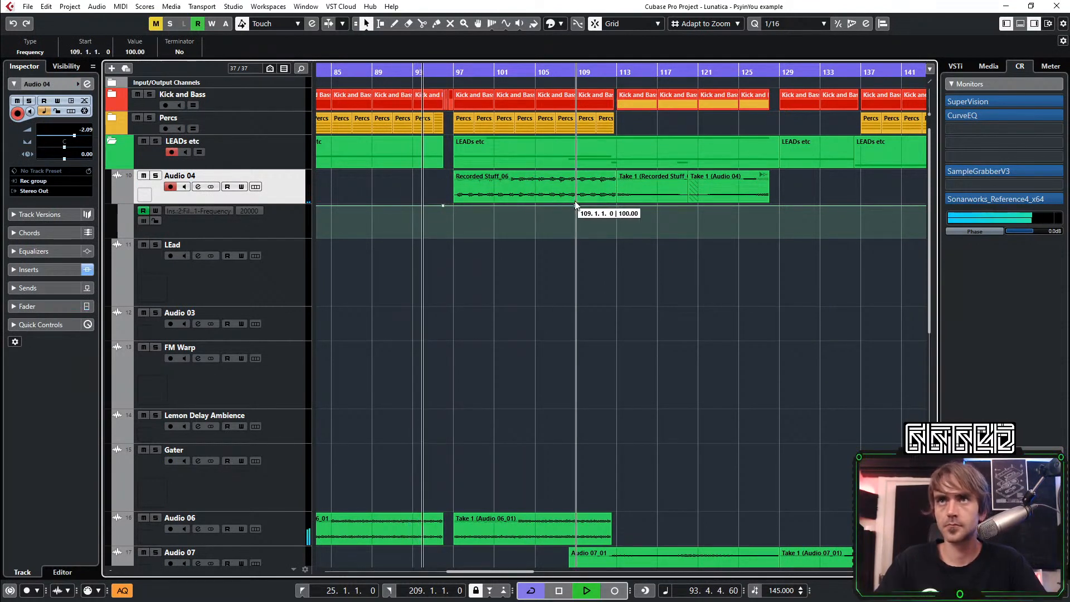
click(453, 228)
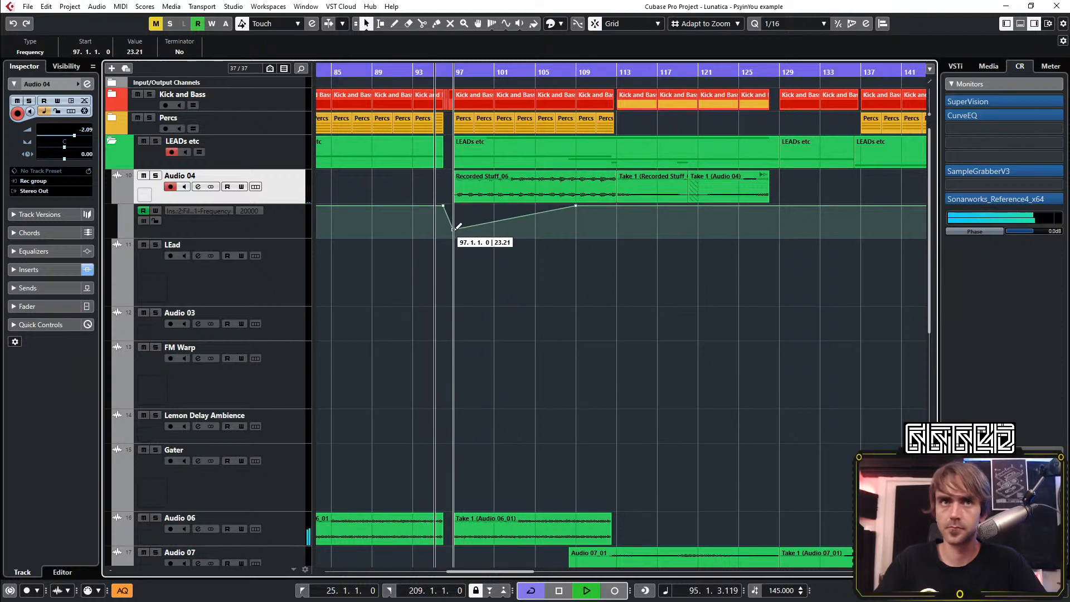
Try raising Audio 04's filter frequency point at bar 97 to 57.14
scroll(487, 299, up, 1)
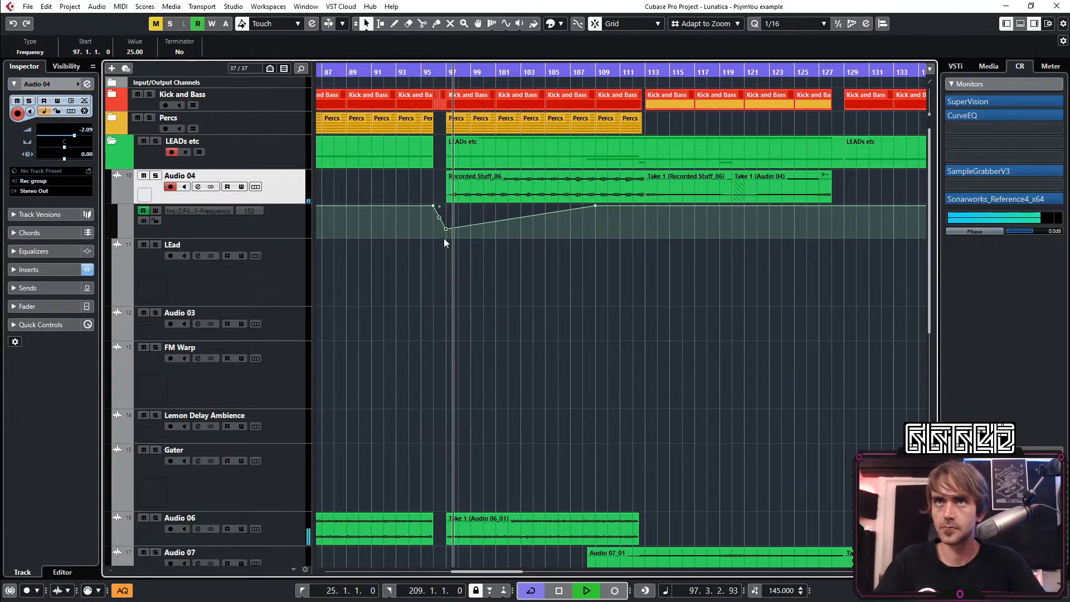
drag(446, 229, 450, 225)
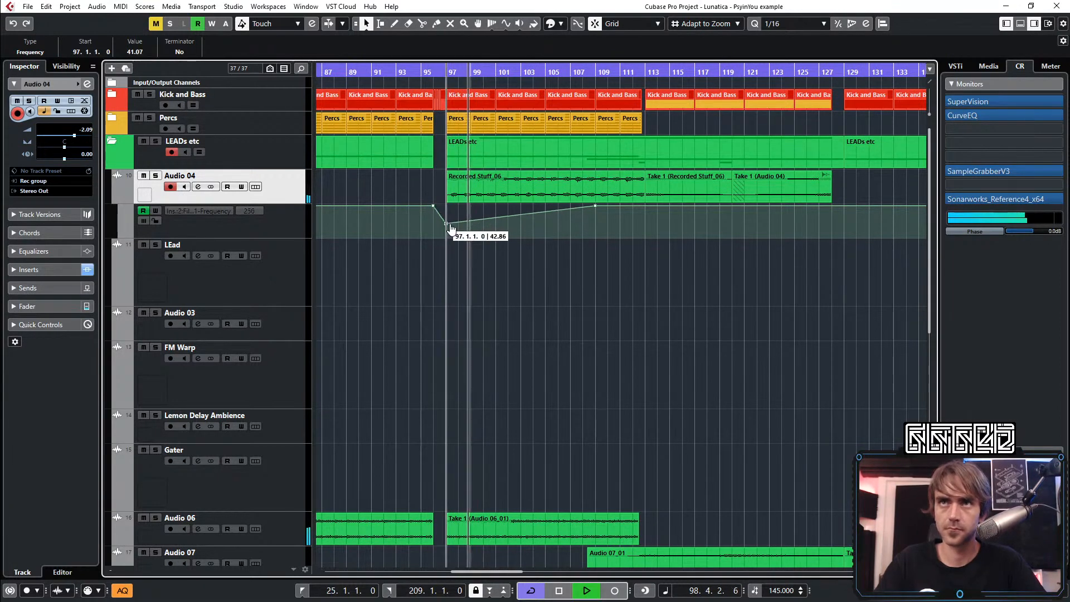
scroll(431, 222, up, 3)
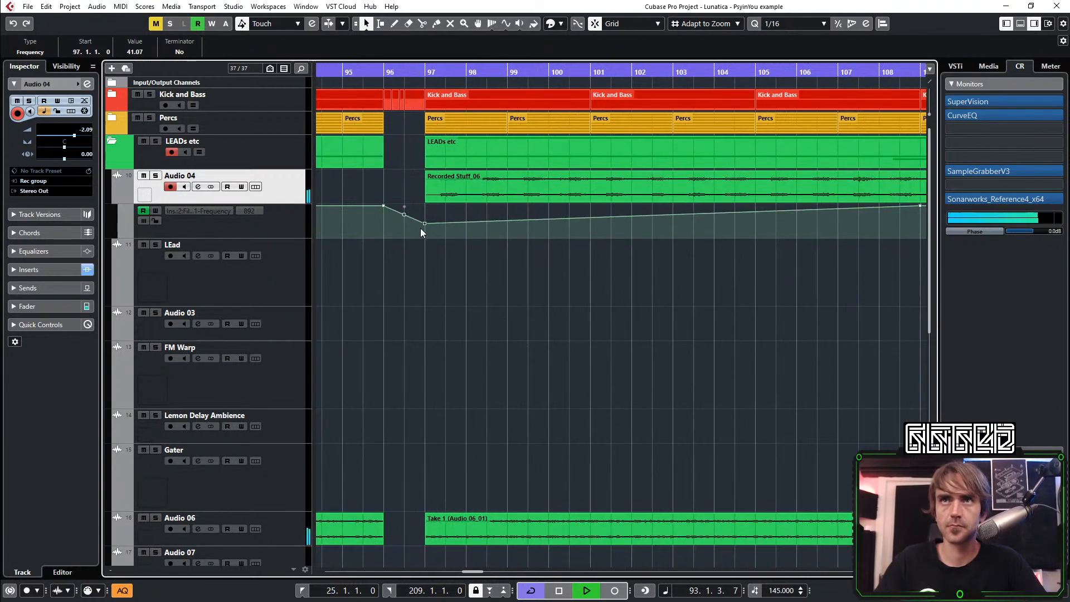
drag(427, 228, 427, 223)
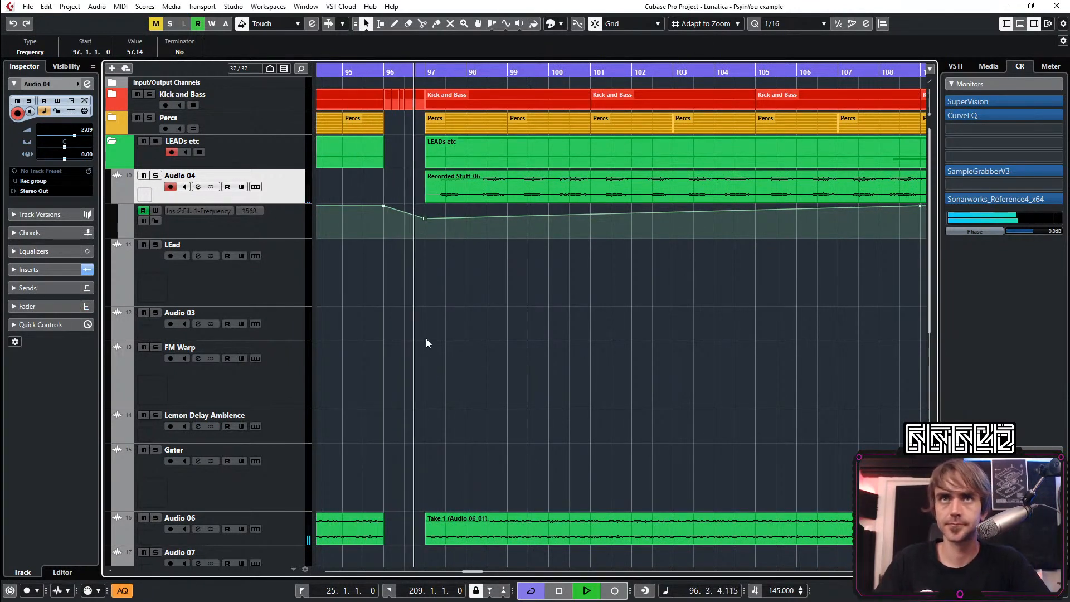
Enlarge the lane to set the bar 97 filter frequency point to 42.52, and bend the ramp up to bar 109 into a slight curve
scroll(477, 358, down, 3)
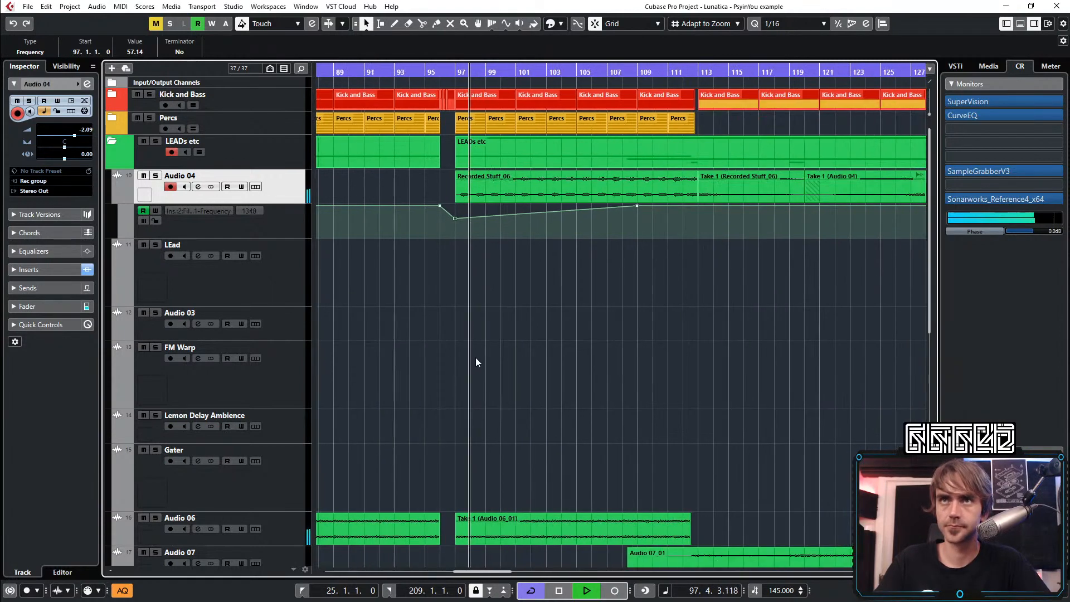
scroll(468, 340, up, 3)
click(293, 234)
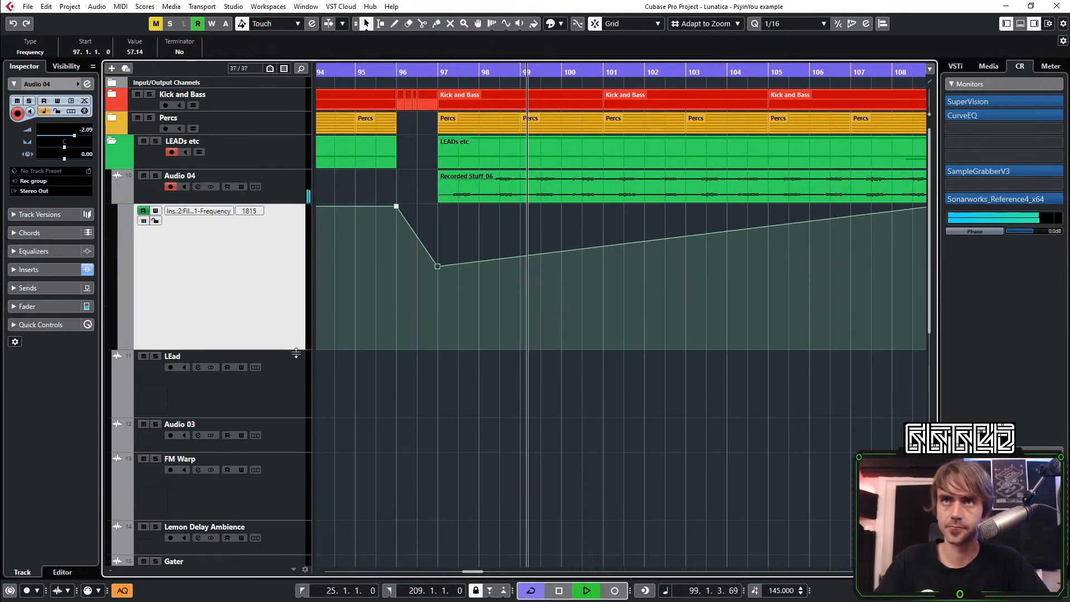
scroll(403, 293, up, 4)
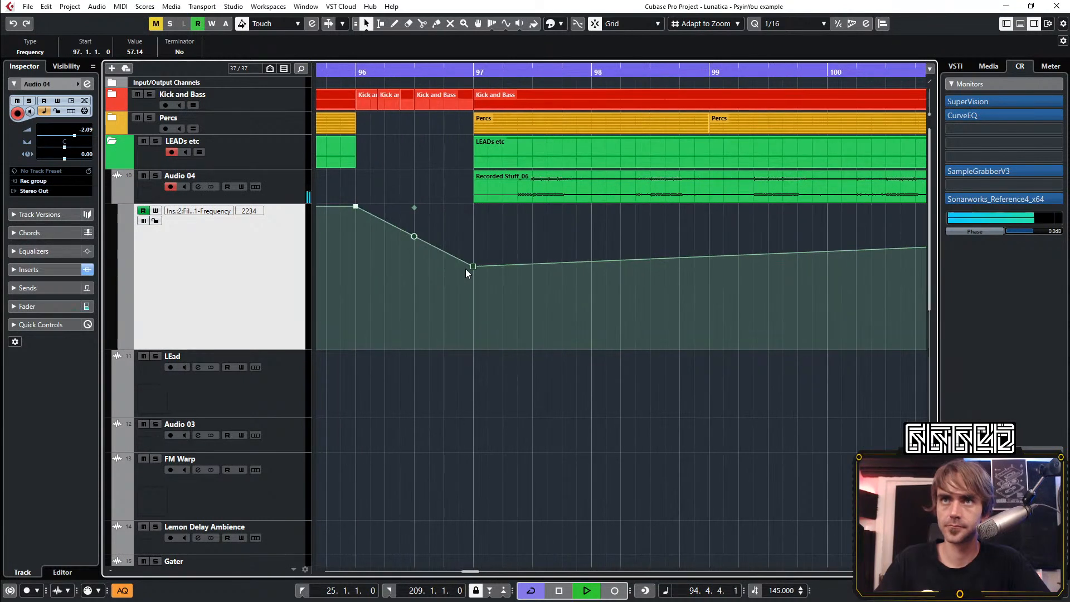
drag(469, 271, 474, 286)
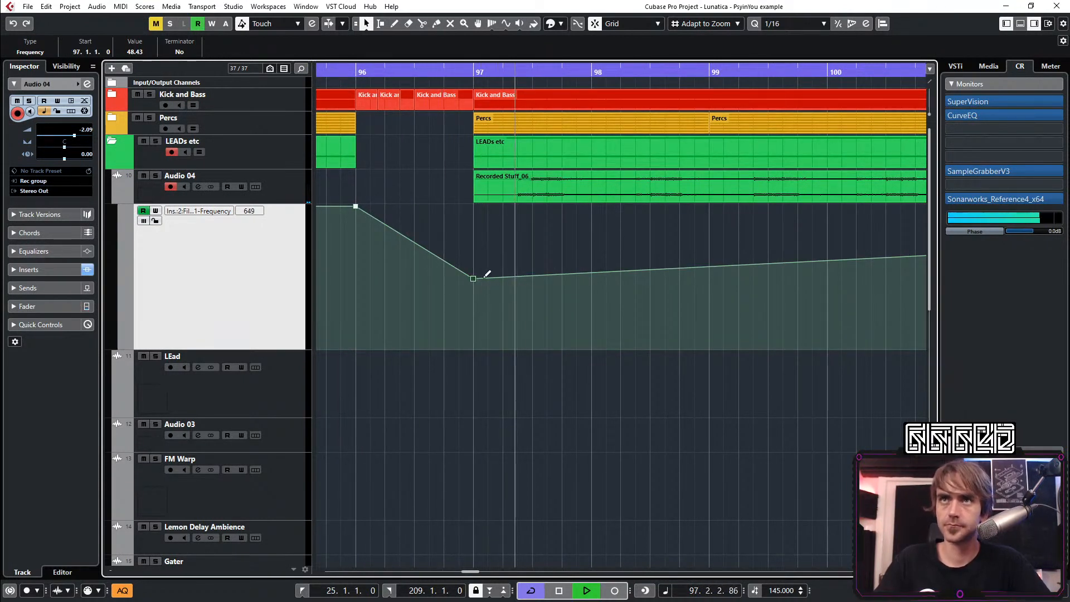
drag(472, 280, 473, 287)
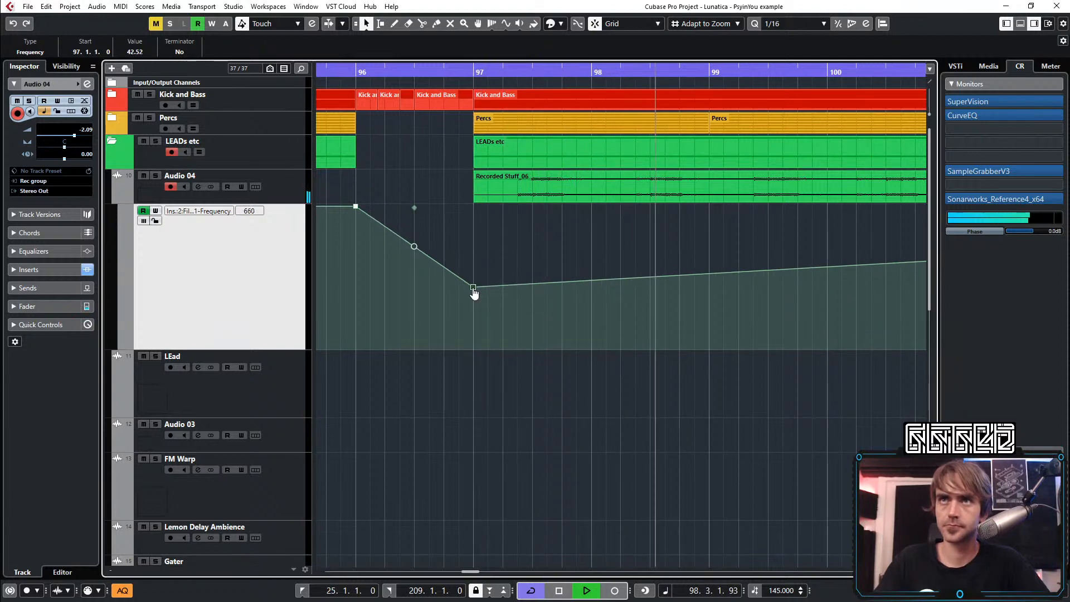
scroll(490, 286, down, 4)
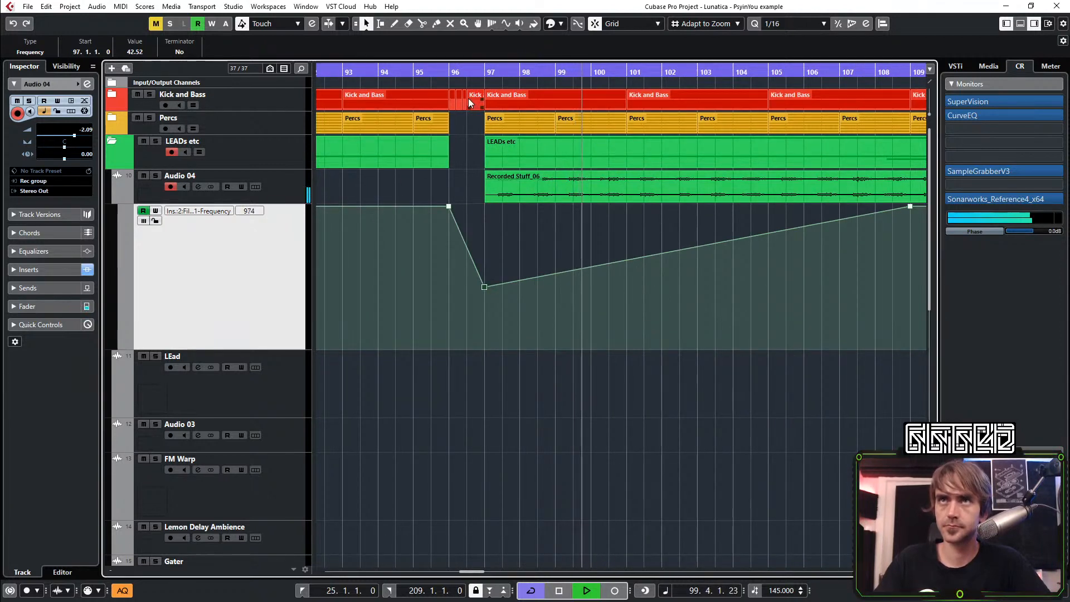
click(698, 253)
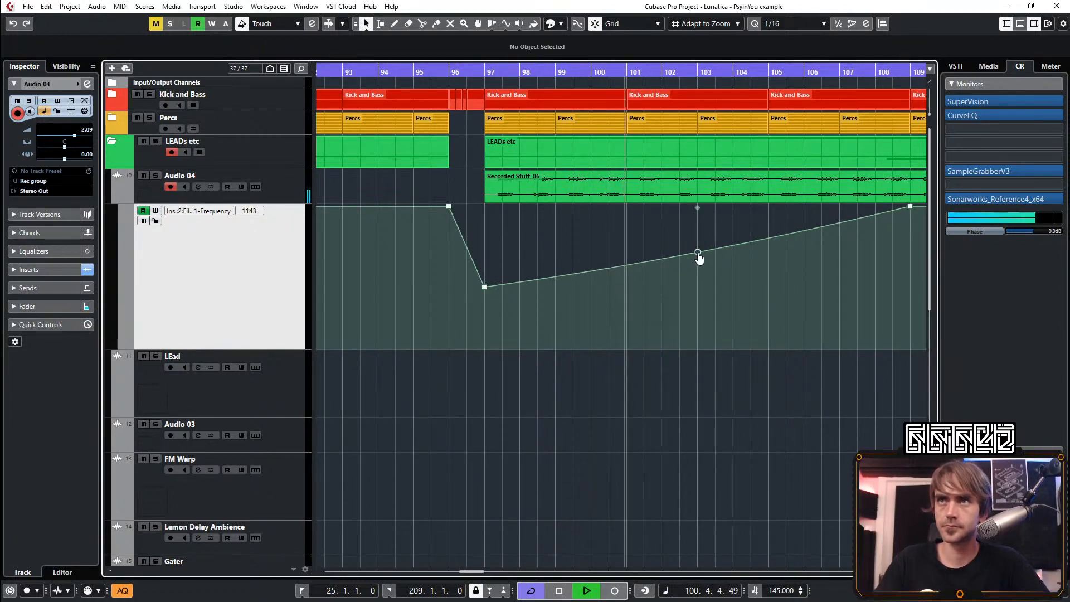
Hide Audio 04's automation lane and fold the LEADs etc folder
scroll(691, 323, down, 2)
scroll(691, 323, right, 5)
click(109, 196)
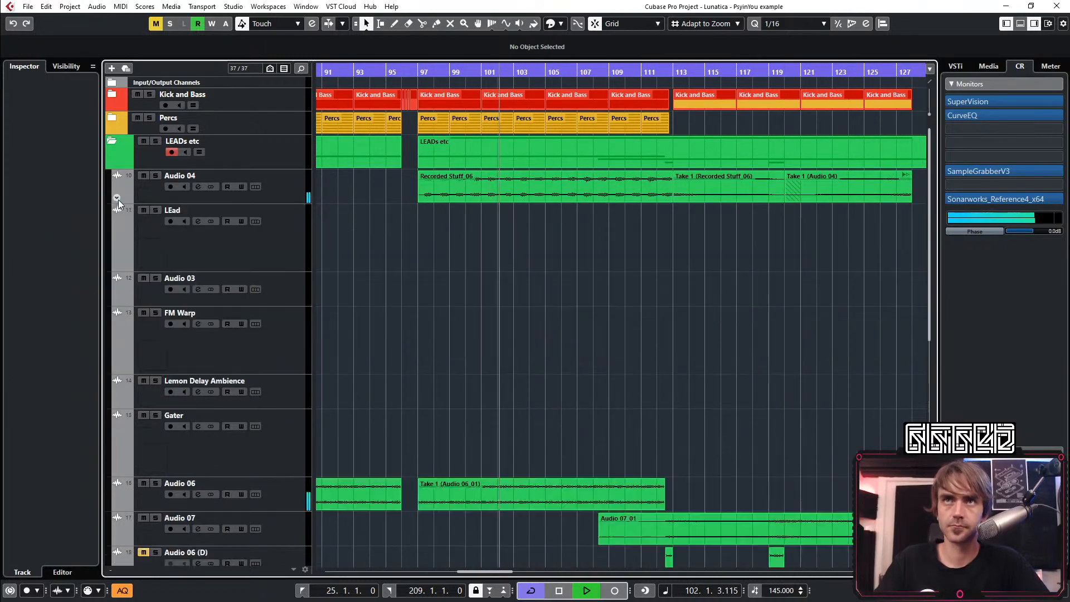
click(113, 142)
scroll(518, 256, down, 3)
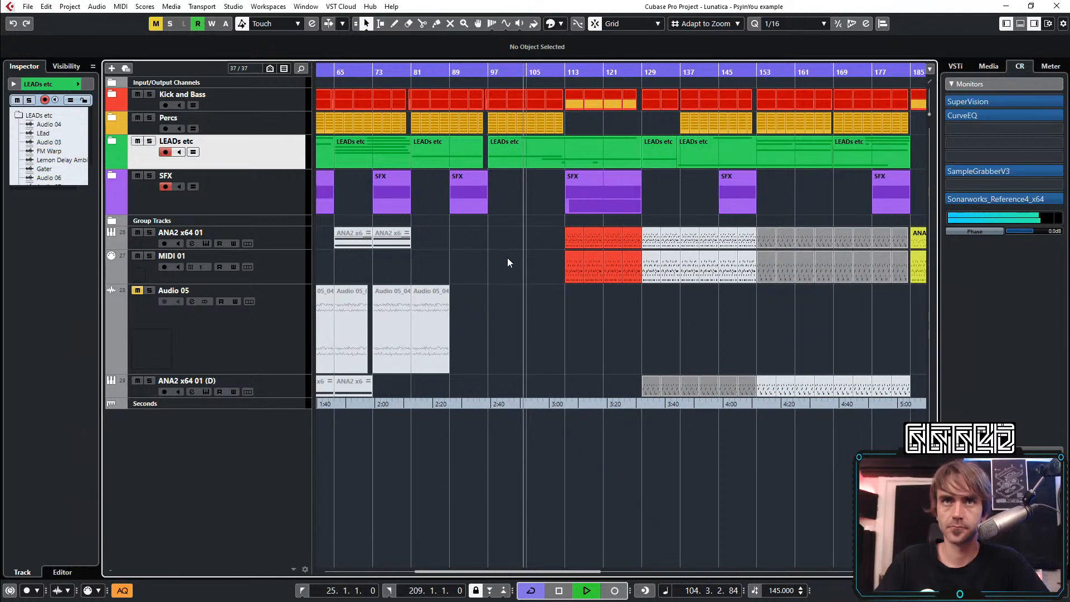
Add a marker track and place a marker on it at bar 97
click(459, 76)
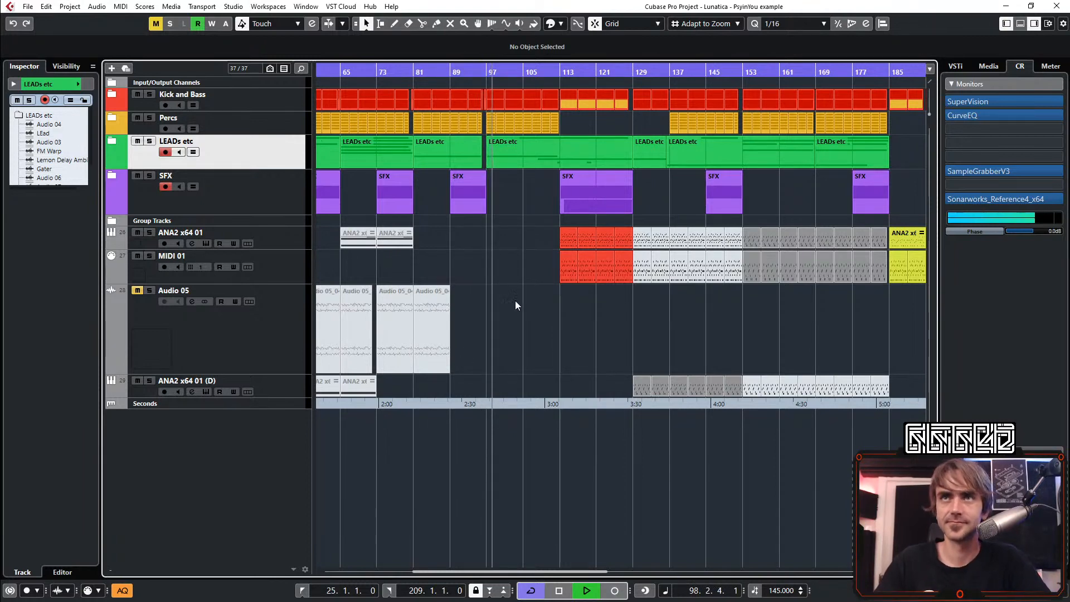
scroll(492, 285, up, 1)
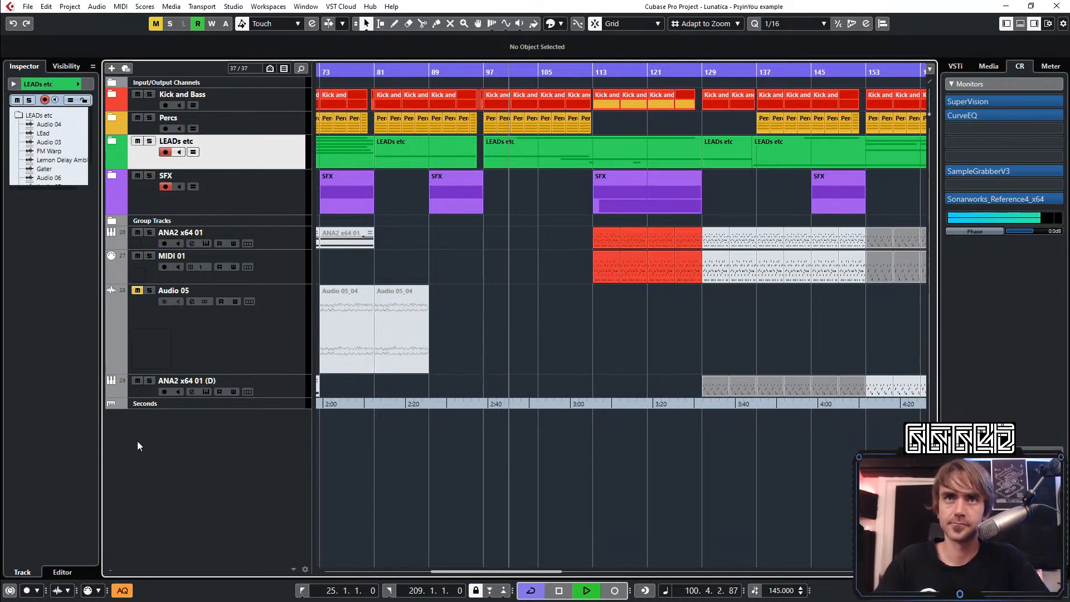
right_click(184, 459)
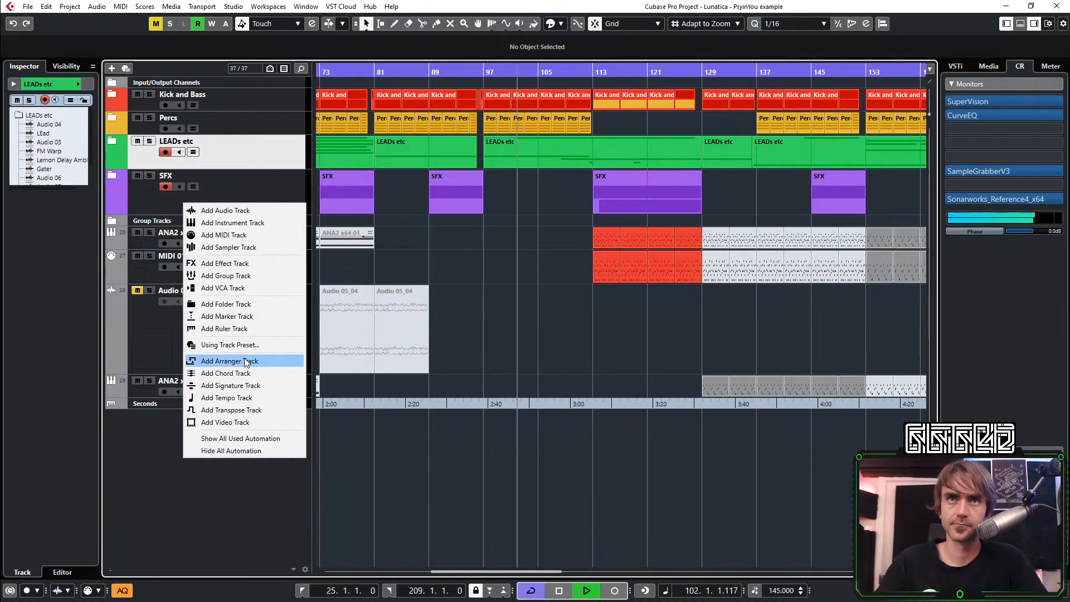
click(227, 316)
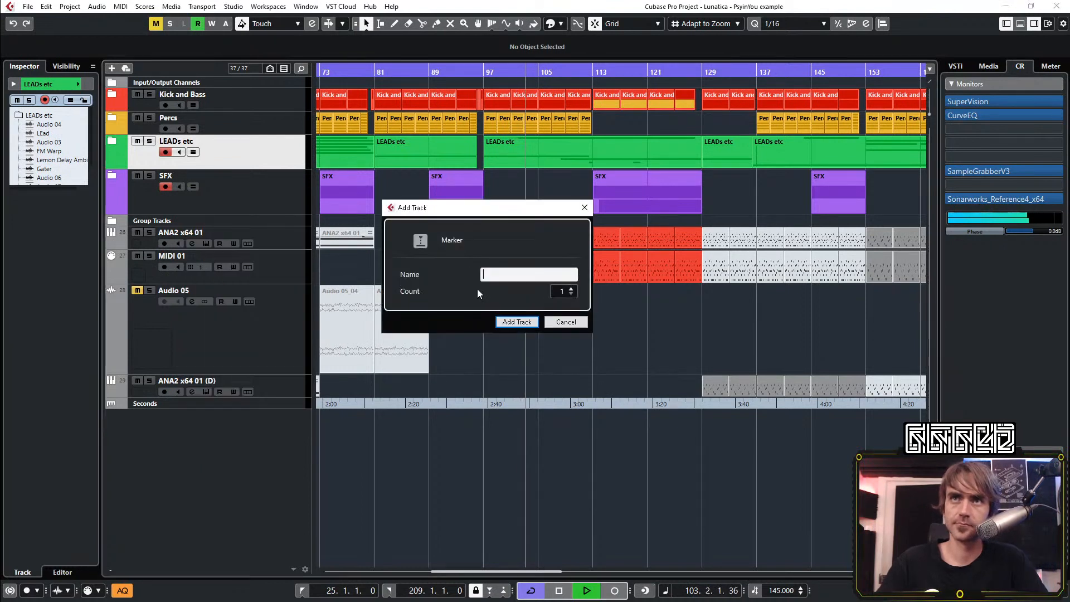
click(510, 323)
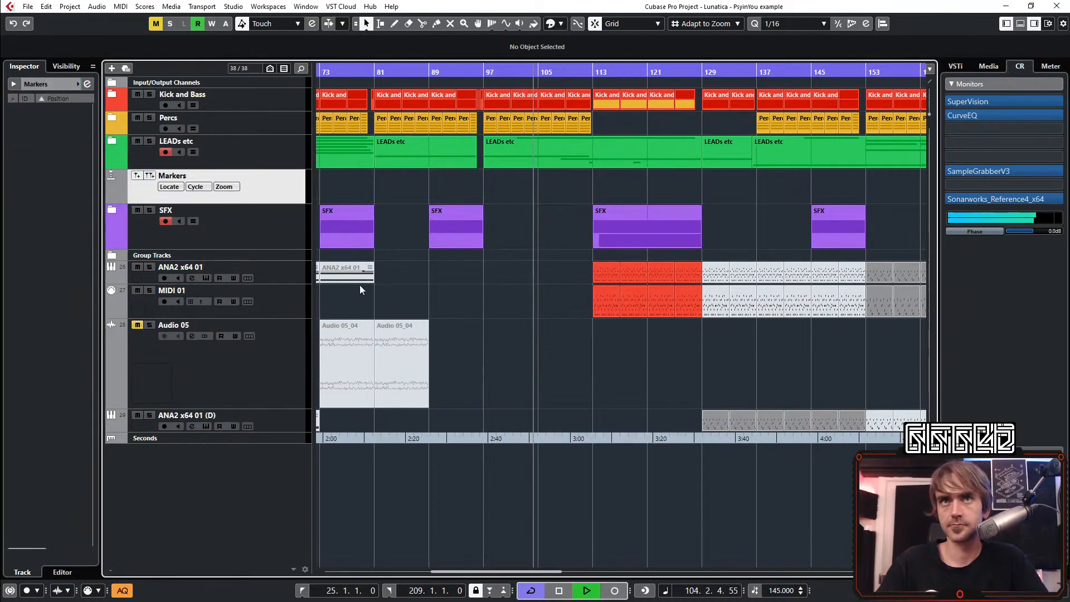
click(136, 176)
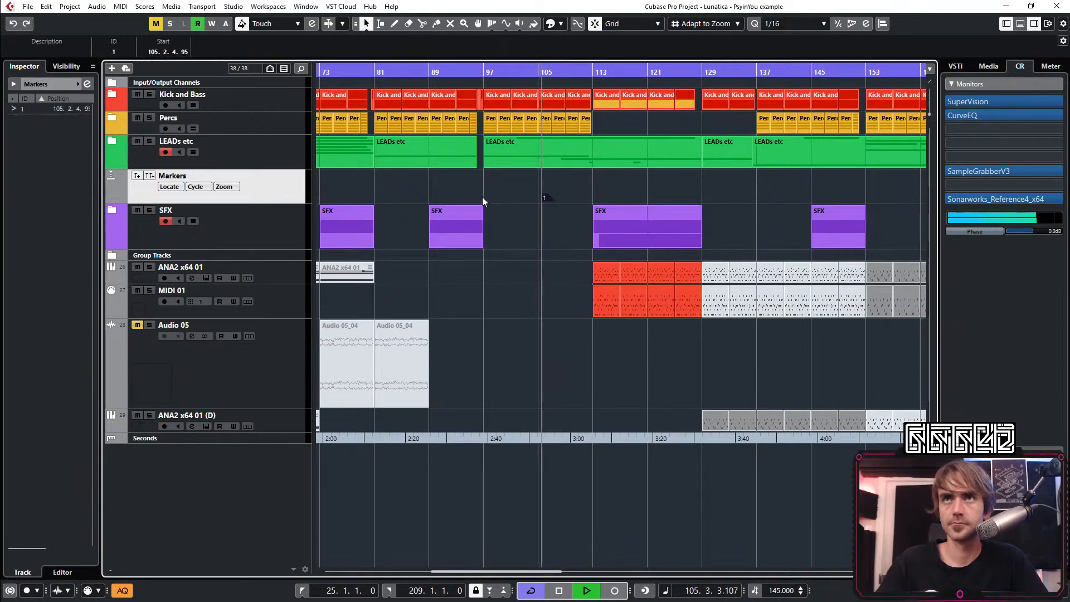
drag(549, 199, 491, 197)
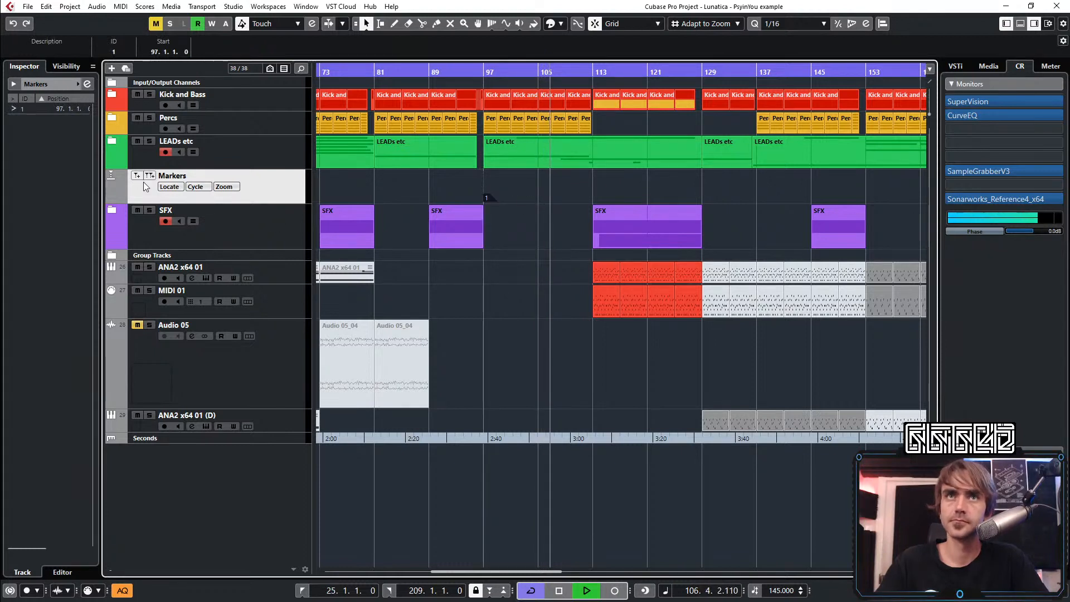
Set the bar 97 marker's description to "crash/splash fx" in the Markers window and close the window
click(87, 84)
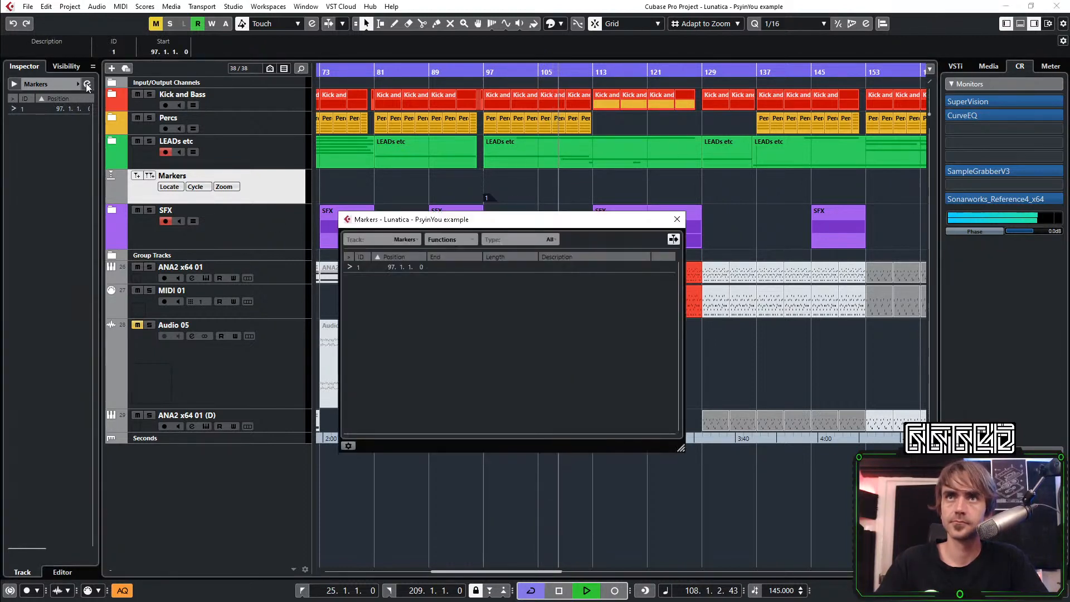
click(569, 267)
click(566, 267)
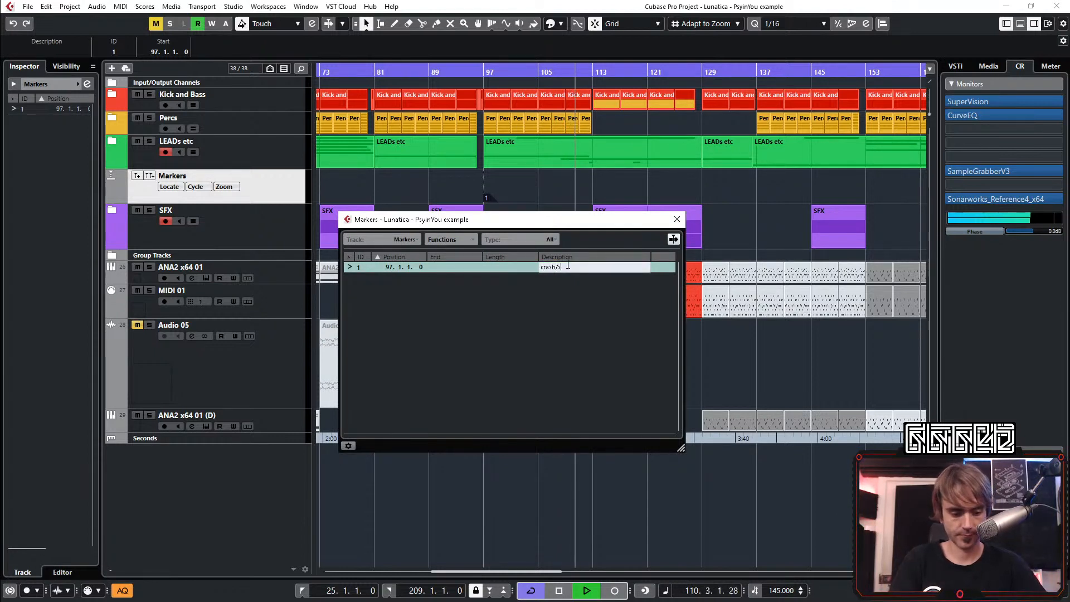
key(Return)
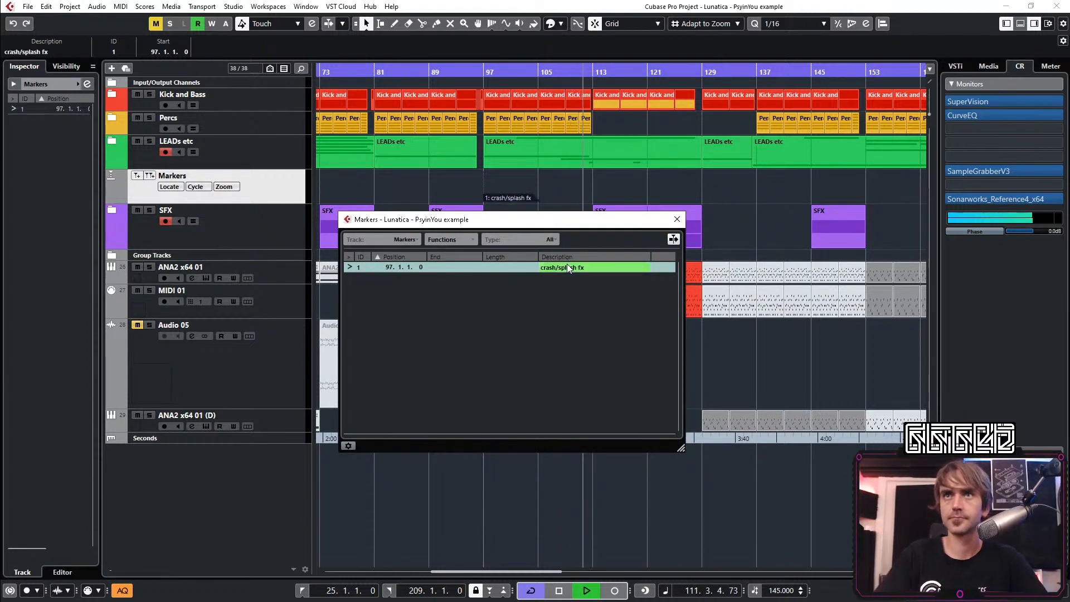
click(677, 219)
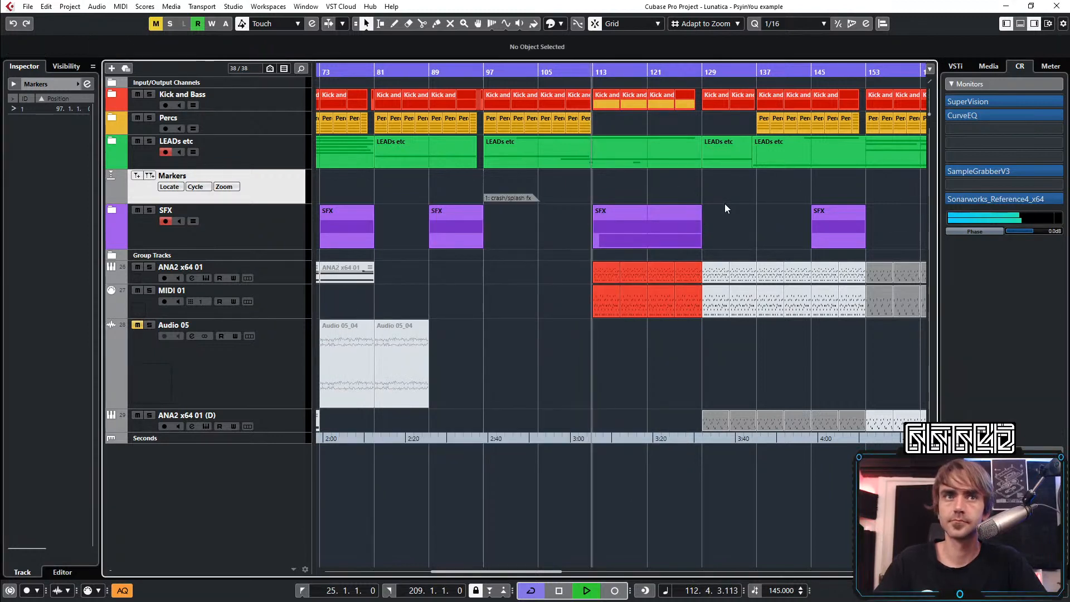
Shorten the last red ANA2 x64 01 and MIDI 01 parts so they end at bar 128
scroll(724, 203, right, 2)
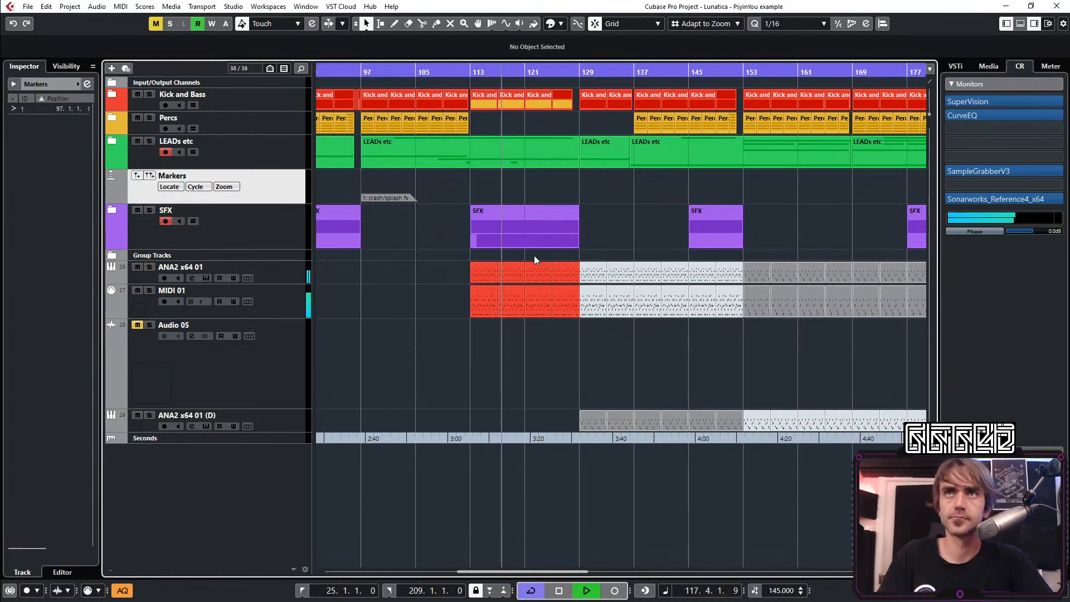
scroll(556, 339, down, 2)
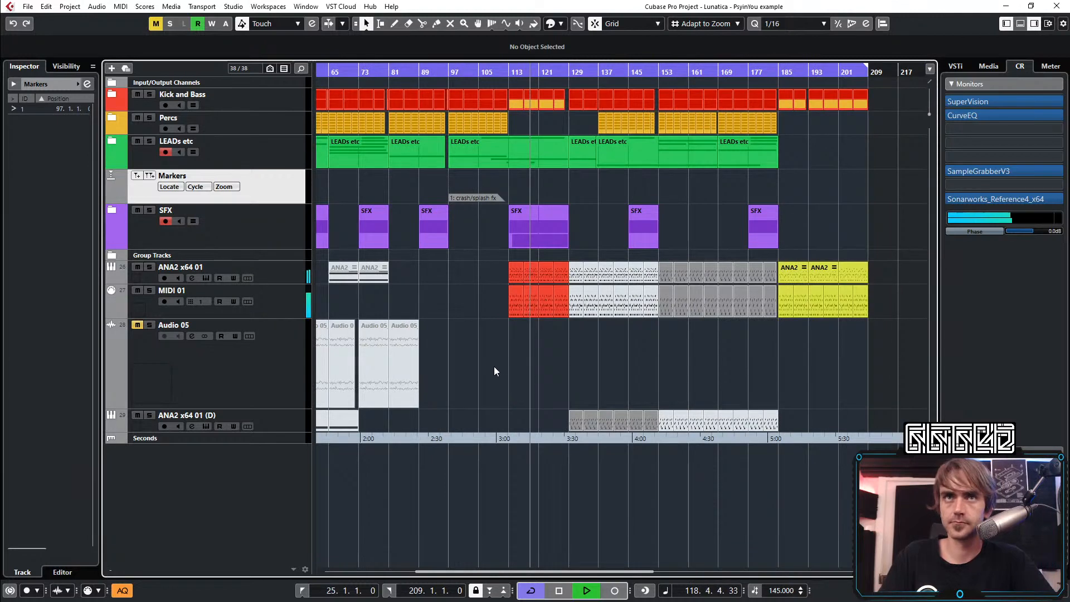
scroll(494, 360, left, 5)
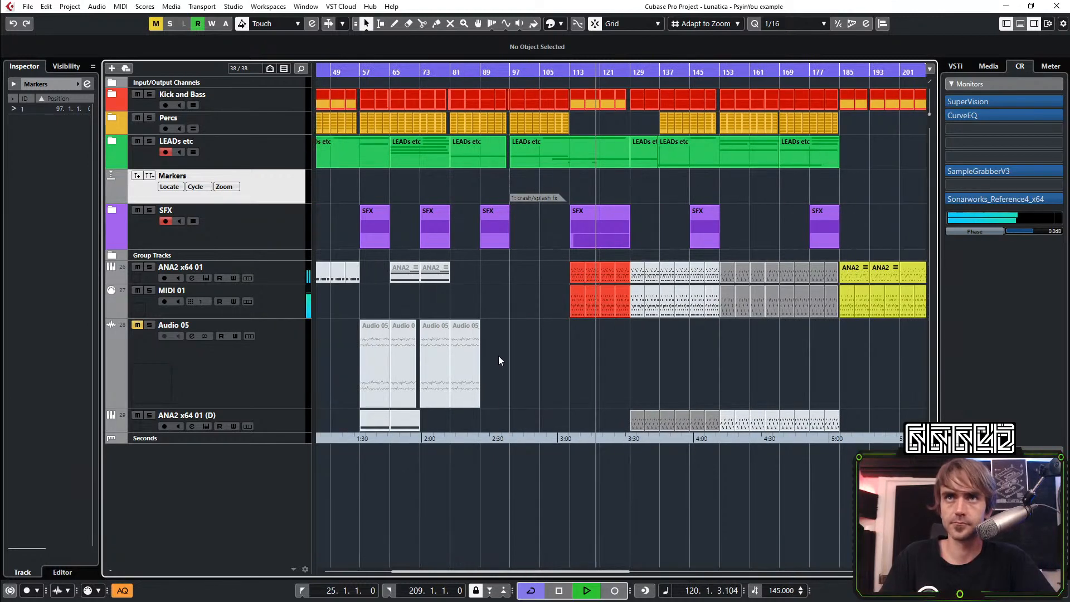
scroll(511, 350, right, 5)
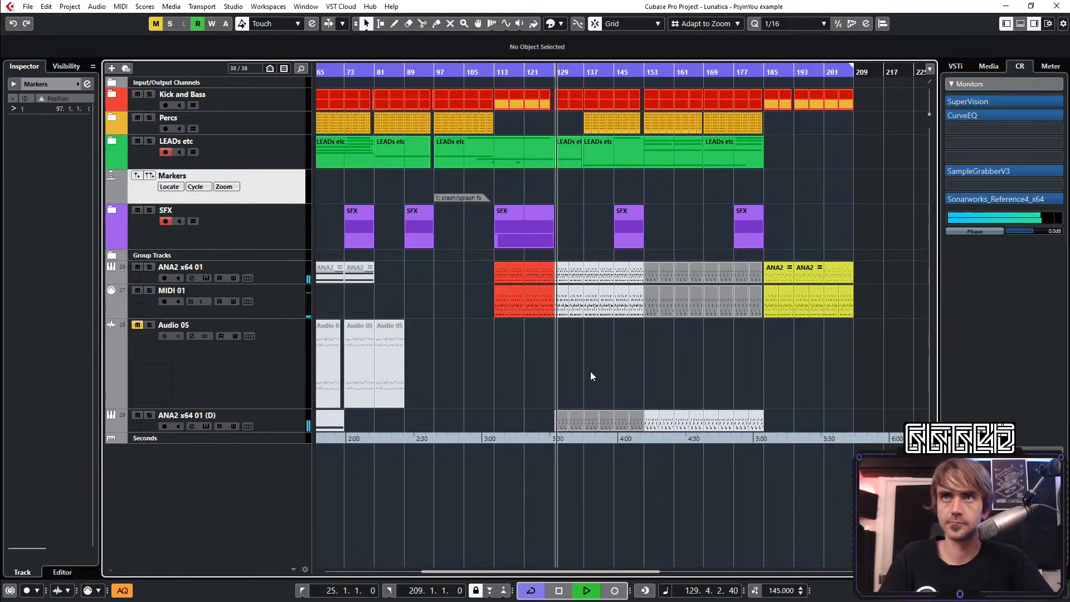
scroll(587, 371, up, 2)
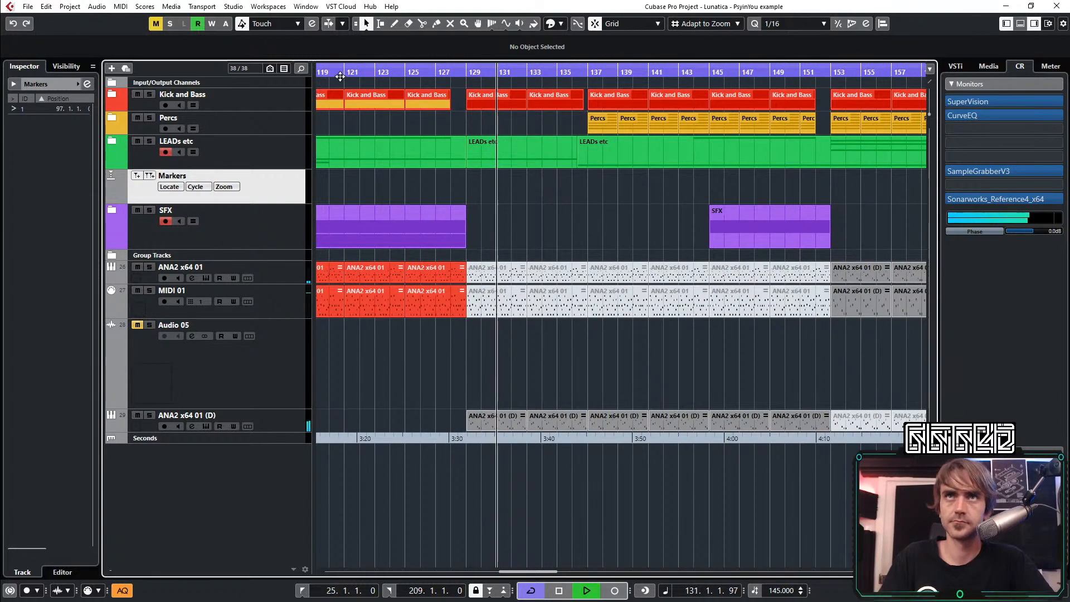
drag(338, 73, 314, 73)
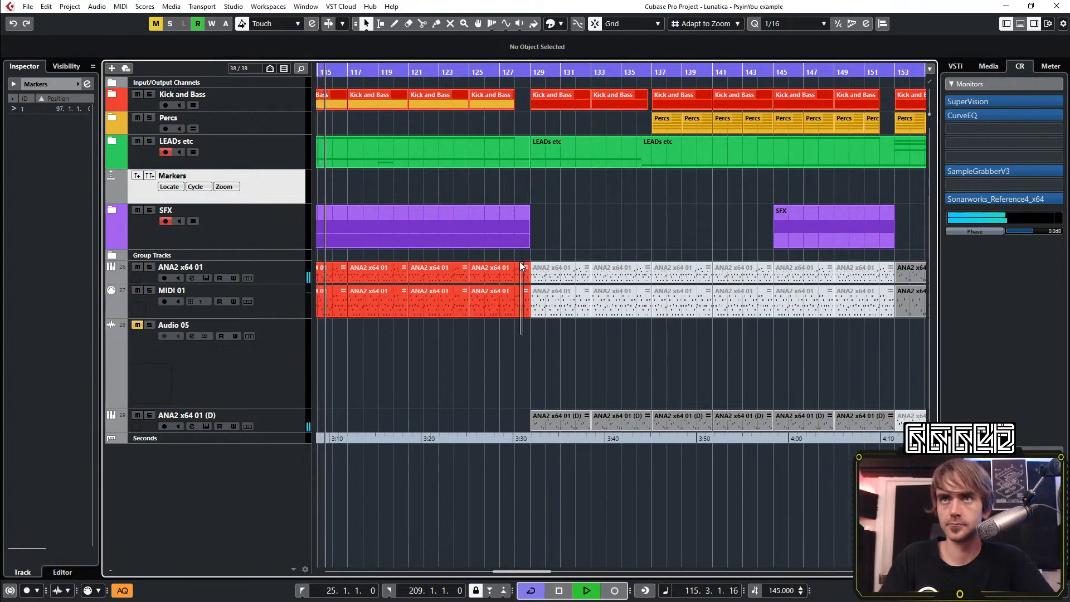
click(518, 278)
drag(526, 280, 514, 280)
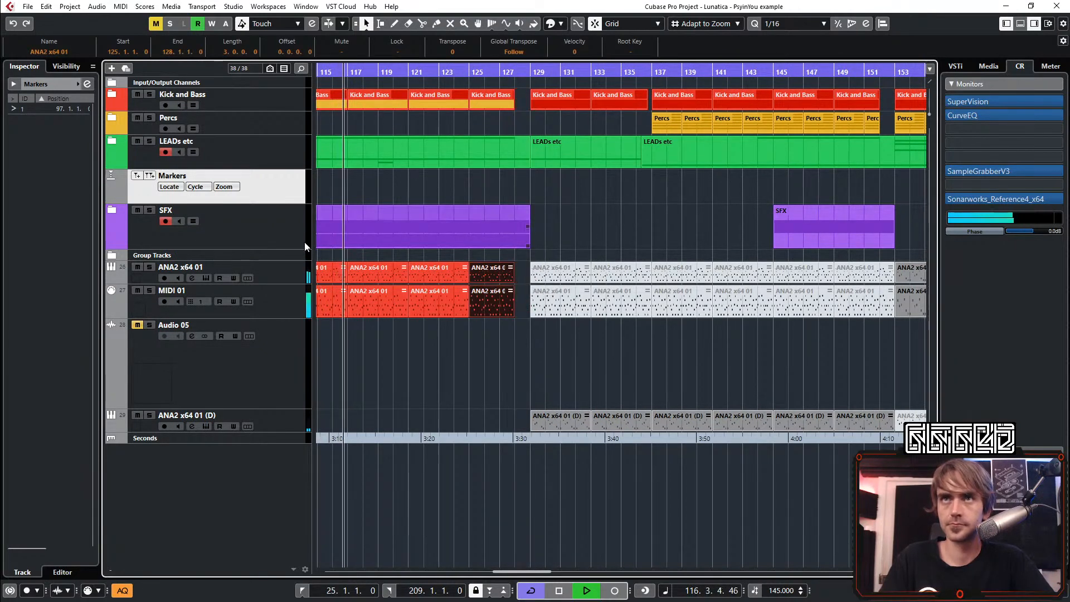
Unfold the SFX and LEADs etc folders to show their tracks
click(112, 211)
click(113, 212)
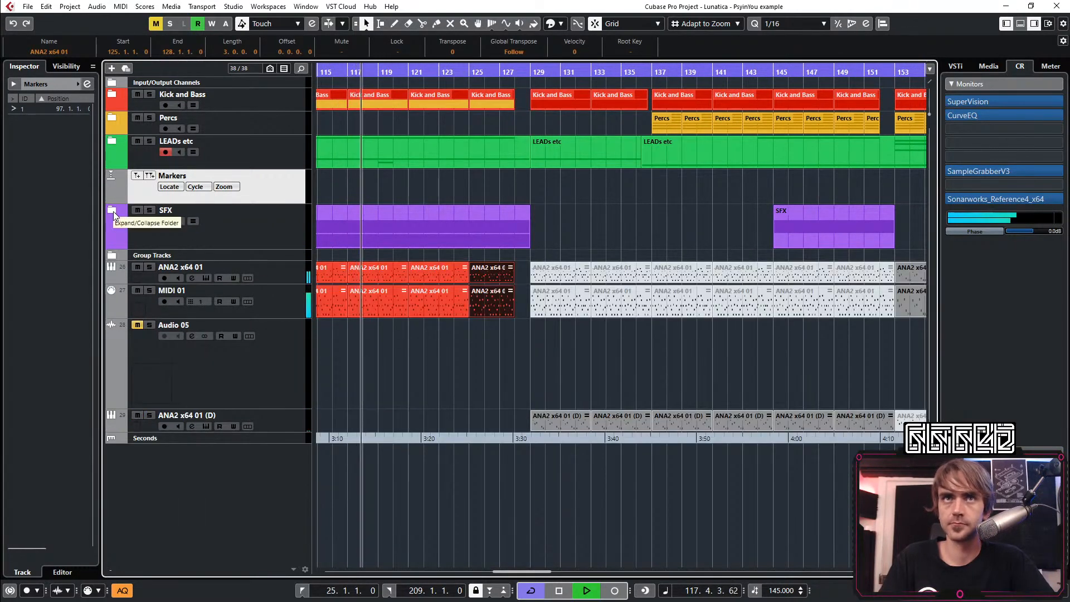
click(112, 212)
click(112, 141)
Copy the Audio 06 take at bar 97 to bar 128 on the same track
scroll(503, 325, down, 3)
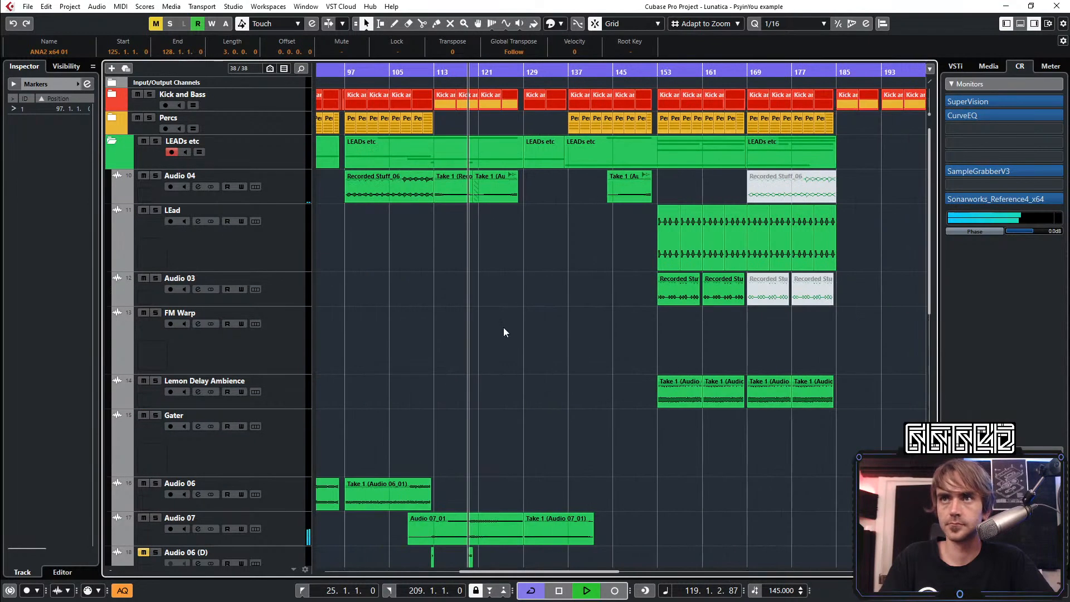
scroll(503, 312, down, 3)
scroll(519, 276, left, 3)
scroll(540, 285, up, 1)
scroll(548, 316, up, 2)
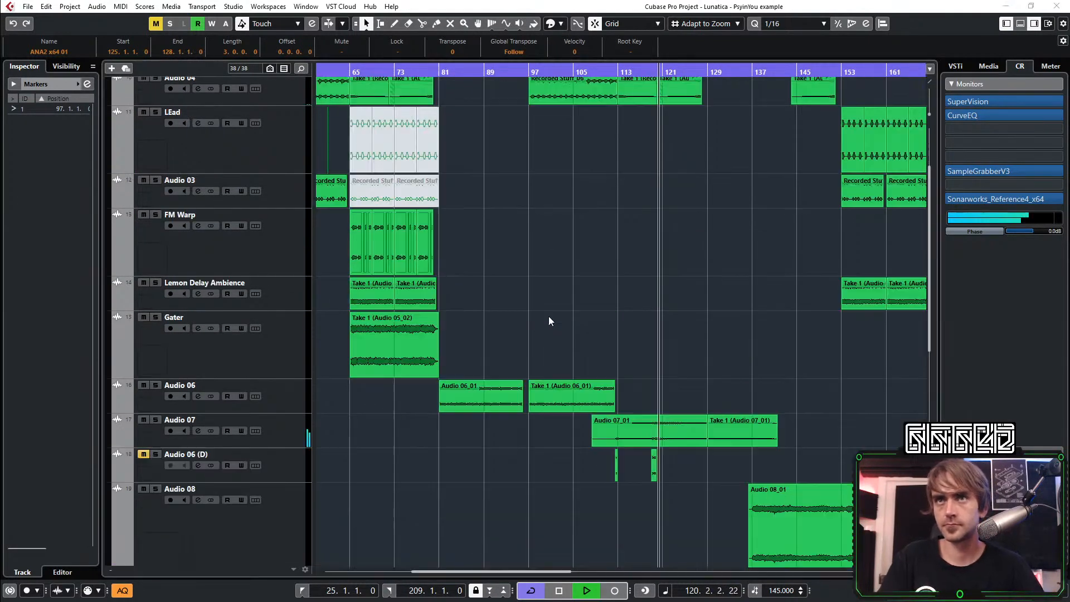
click(673, 327)
scroll(654, 326, down, 2)
scroll(608, 313, up, 2)
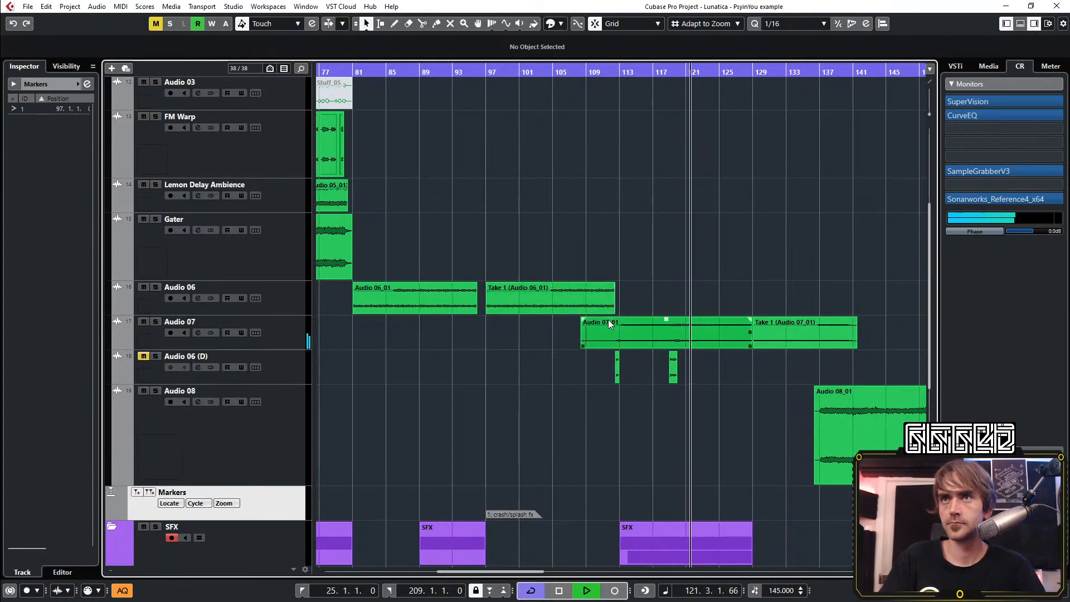
scroll(588, 309, right, 1)
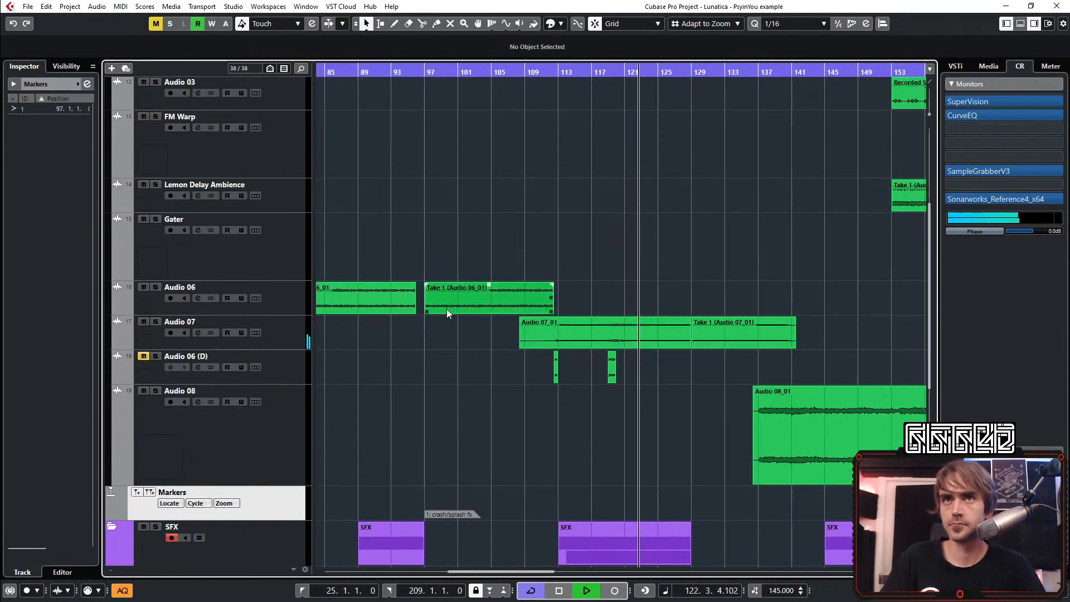
drag(446, 308, 653, 299)
scroll(708, 333, up, 3)
scroll(666, 290, up, 2)
scroll(667, 295, down, 2)
Split the copied Audio 06 take at bar 129 and delete the portion after the split
click(422, 26)
click(659, 302)
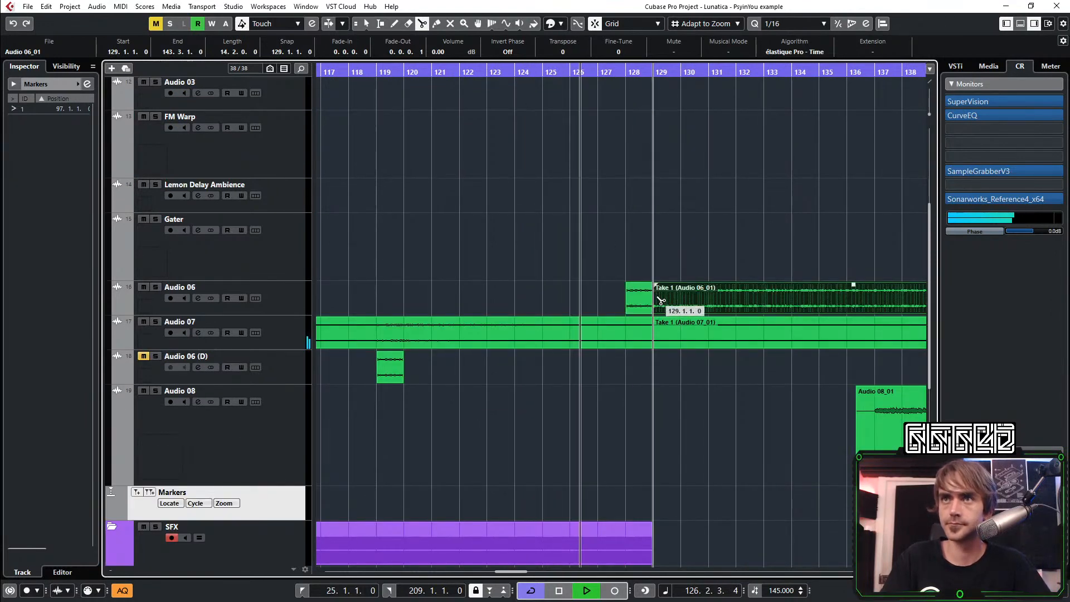
key(1)
drag(714, 253, 689, 301)
key(Delete)
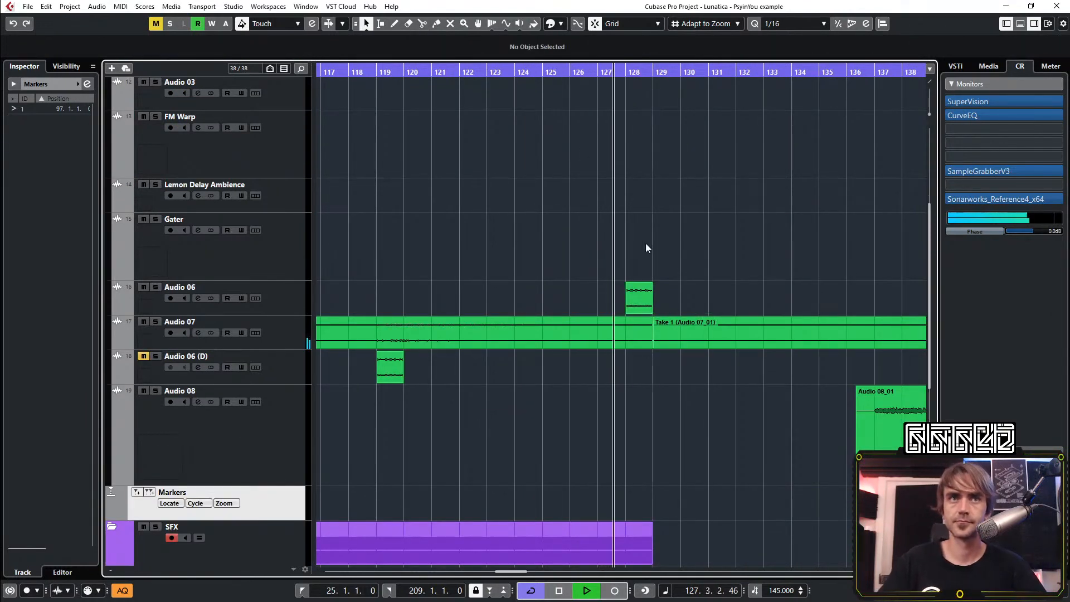
Play from bar 125 and mute the ANA2 x64 01 (D) parts between bars 129 and 153
click(628, 294)
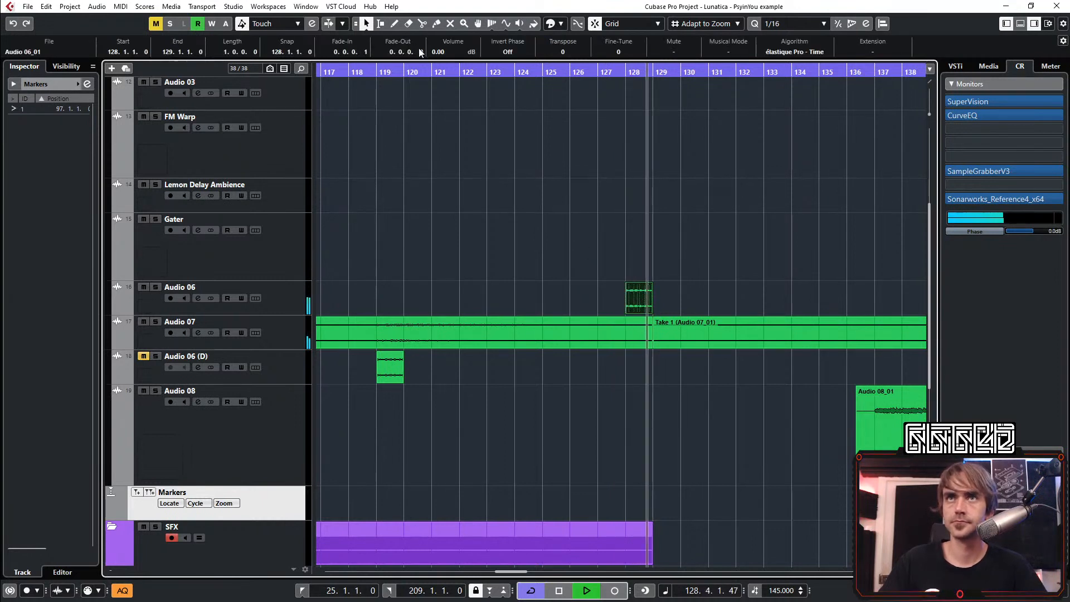
scroll(620, 273, right, 3)
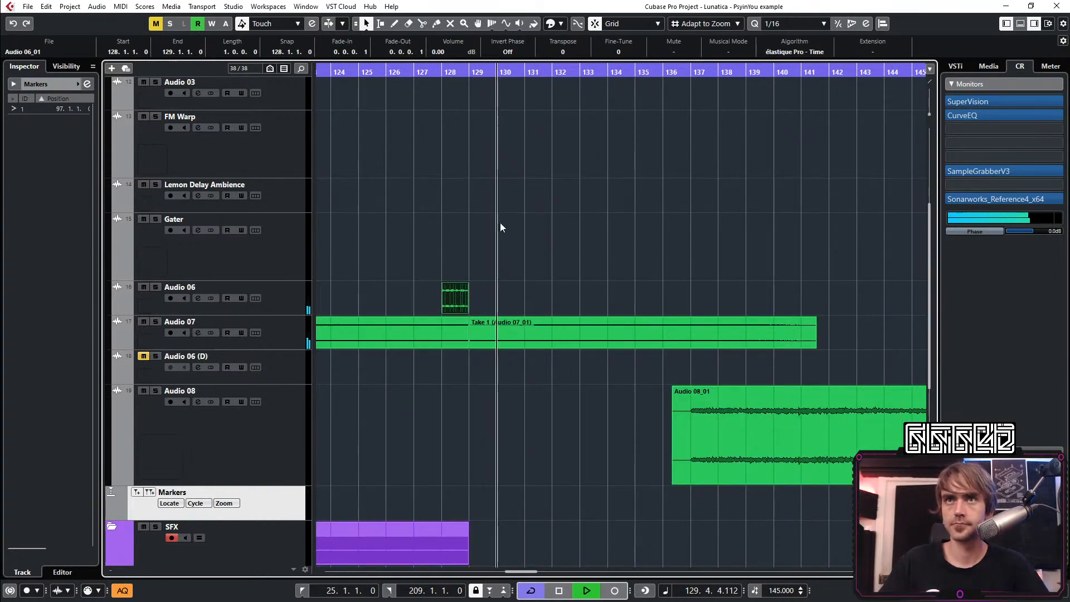
click(376, 73)
scroll(471, 198, down, 5)
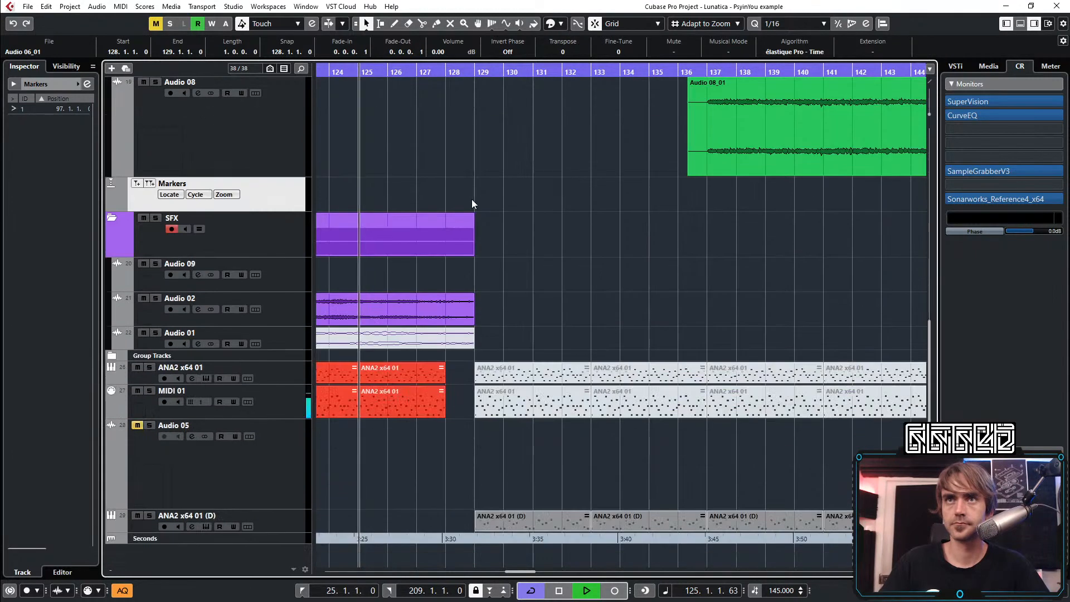
scroll(531, 262, down, 3)
scroll(538, 273, right, 1)
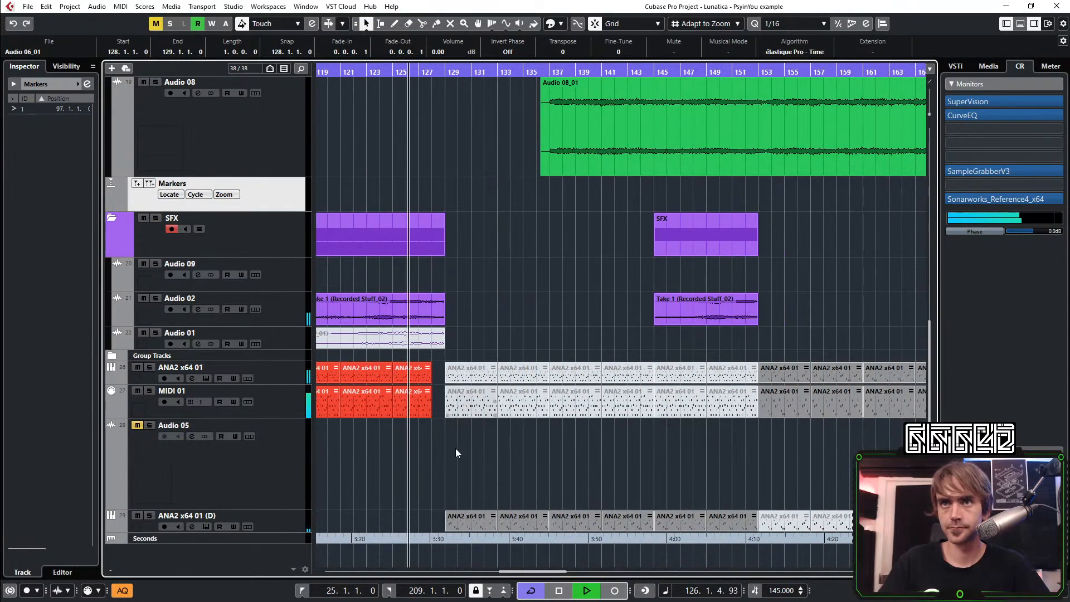
click(449, 483)
drag(435, 469, 736, 509)
click(531, 289)
Extend the end of the Audio 06 take at bar 128 to bar 137
scroll(436, 269, up, 2)
scroll(471, 215, up, 1)
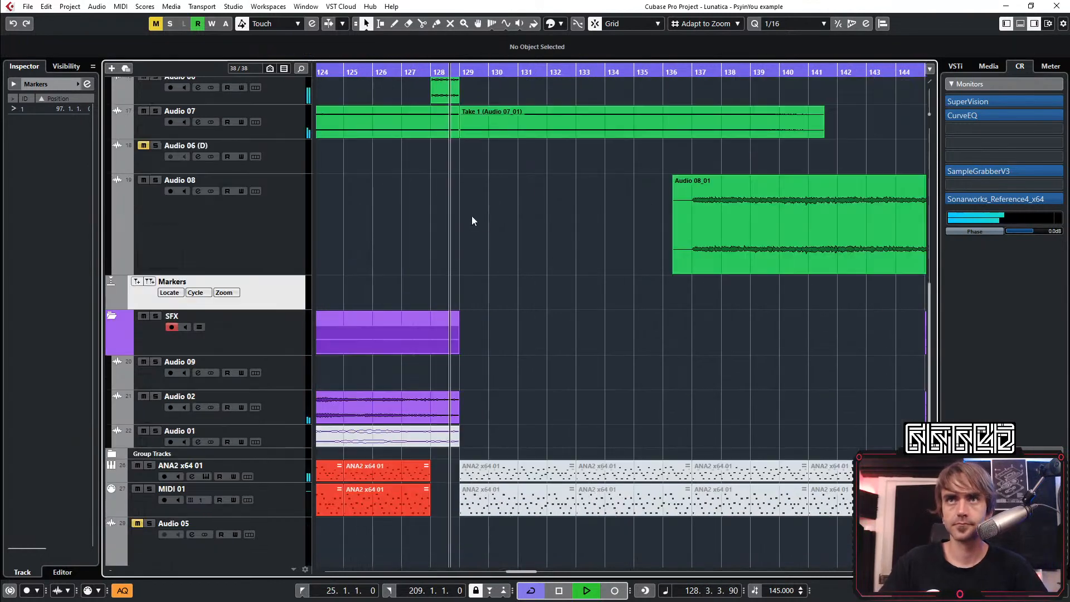
scroll(487, 222, up, 3)
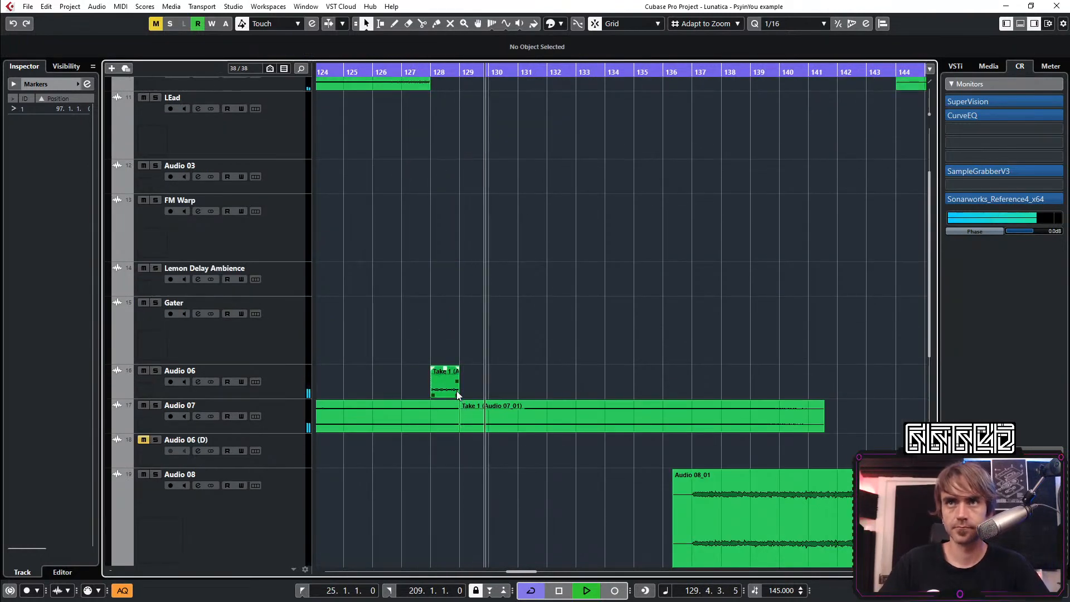
drag(458, 396, 697, 400)
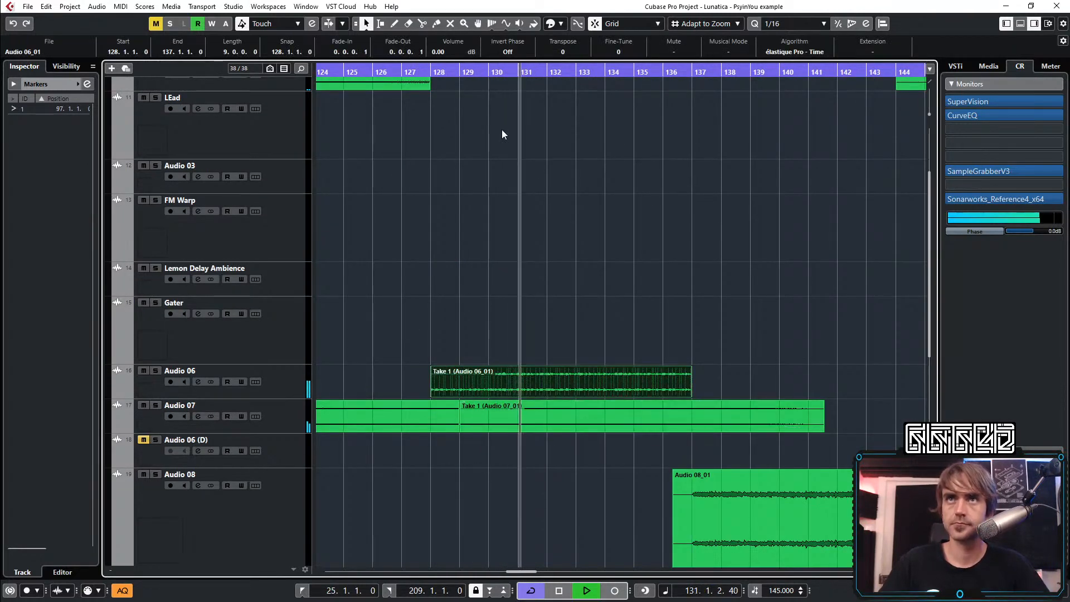
Play the transition from bar 127 and undo the extension of the Audio 06 take at bar 128
key(space)
scroll(478, 162, down, 5)
key(space)
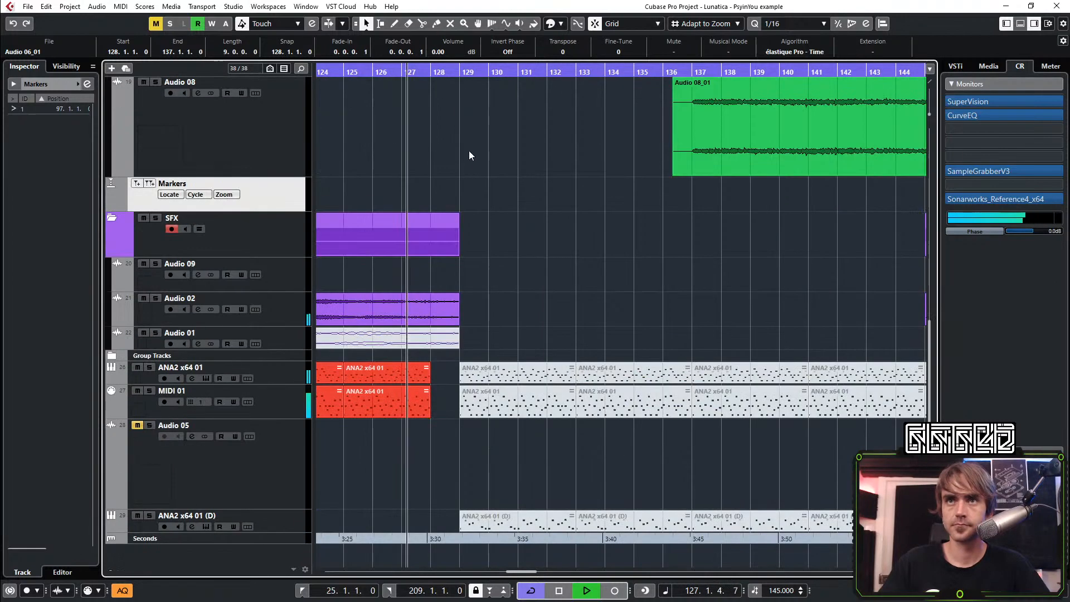
scroll(518, 296, up, 5)
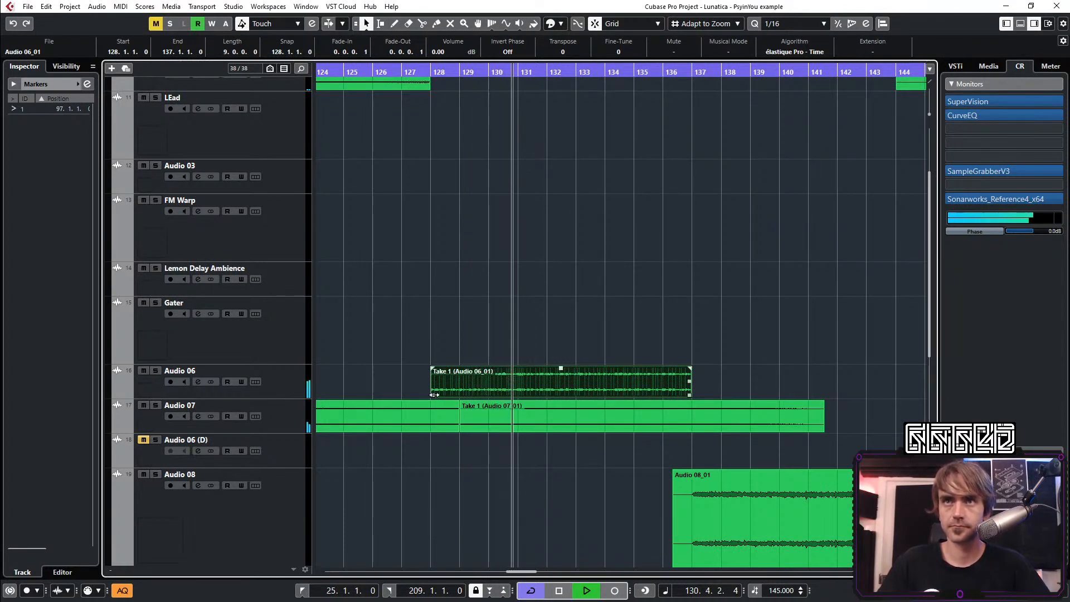
mouse_move(432, 390)
mouse_down()
mouse_move(346, 389)
mouse_move(423, 387)
mouse_up()
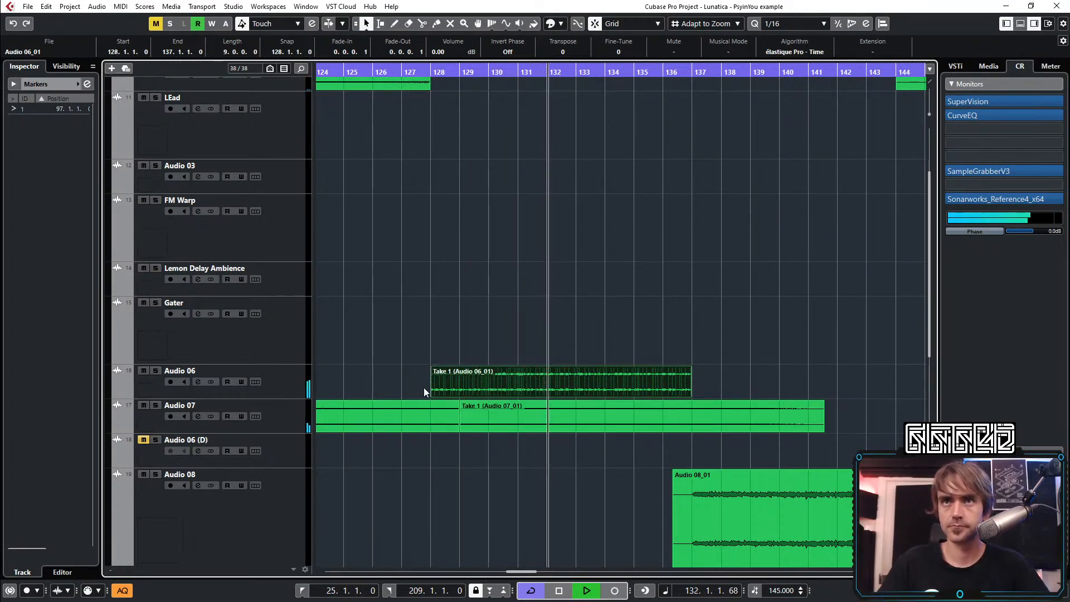
key(ctrl+z)
key(space)
key(space)
Copy the Audio 06 clip that ends before bar 97 to bar 129 on the same track
scroll(470, 324, down, 3)
scroll(470, 325, left, 3)
click(707, 332)
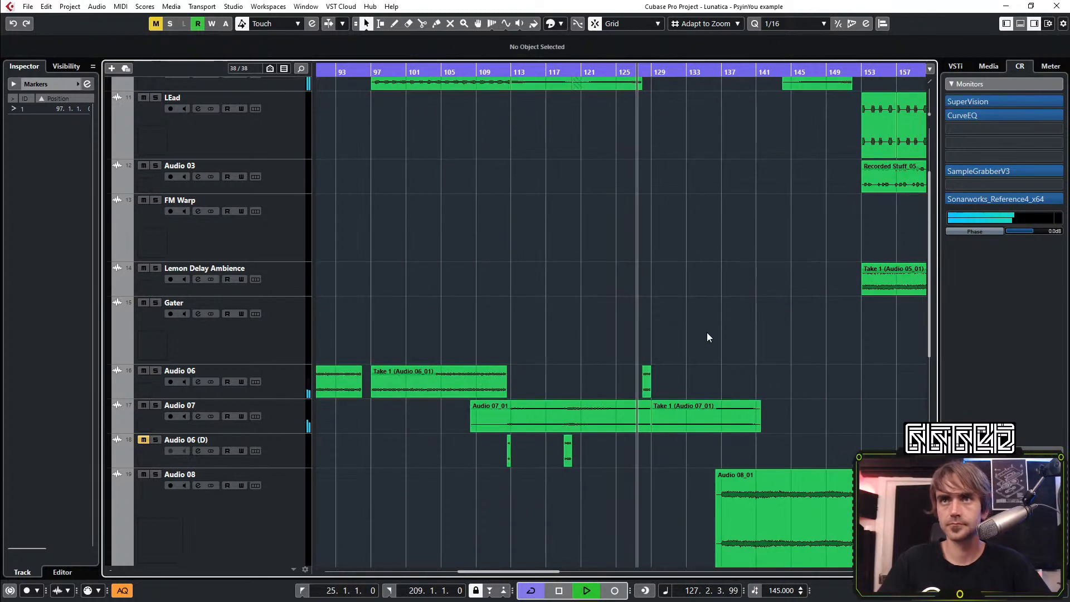
drag(333, 385, 738, 383)
scroll(689, 383, up, 3)
drag(640, 382, 670, 380)
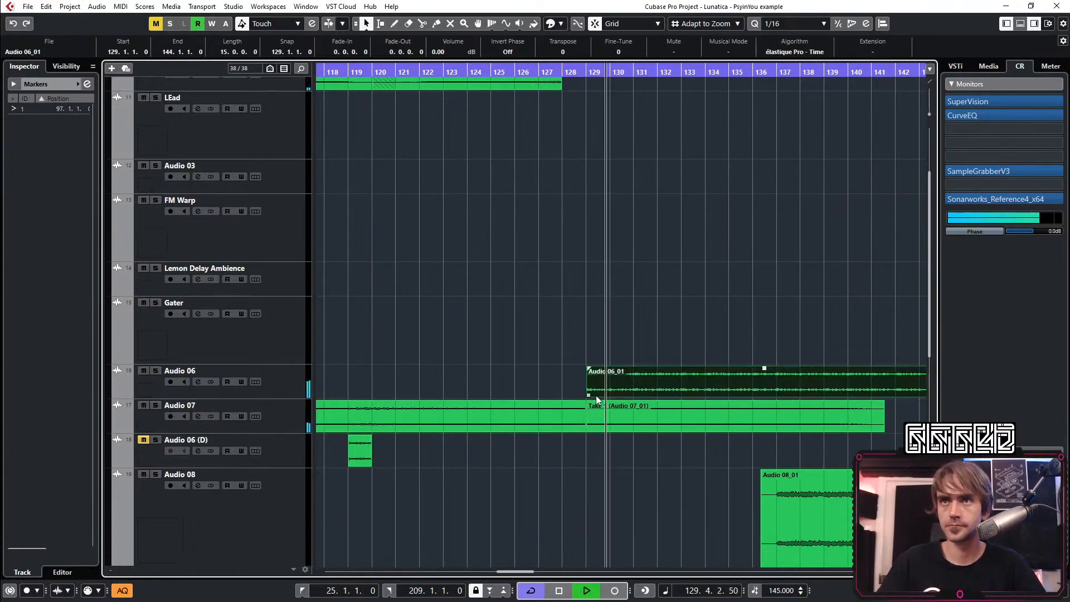
Move the copied Audio 06 clip to bar 127 and trim its start to bar 128
mouse_move(588, 392)
mouse_down()
mouse_move(566, 392)
mouse_move(583, 382)
mouse_up()
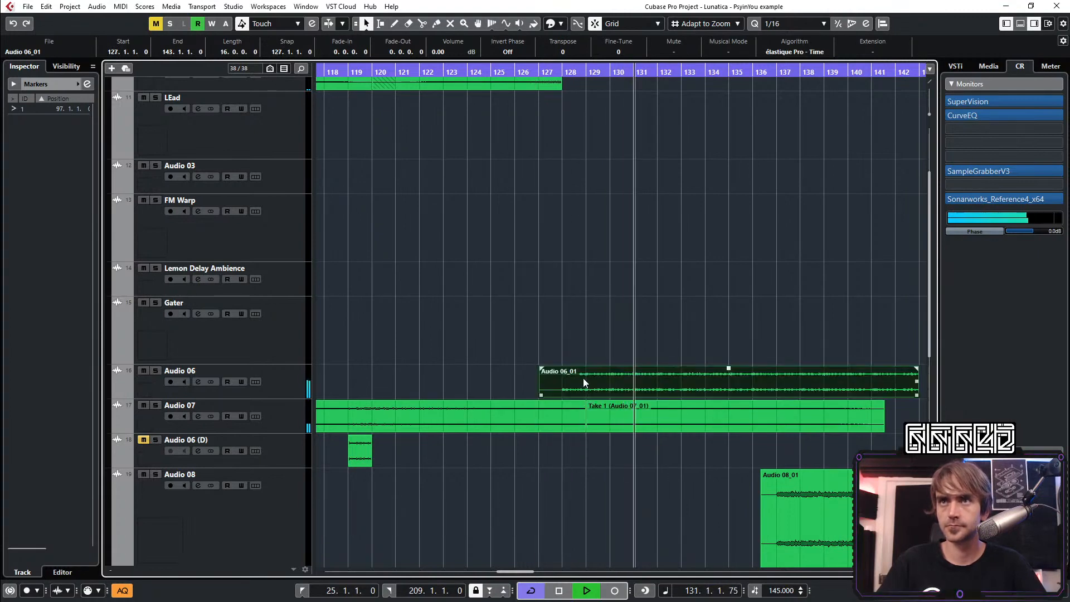
key(l)
scroll(606, 310, up, 3)
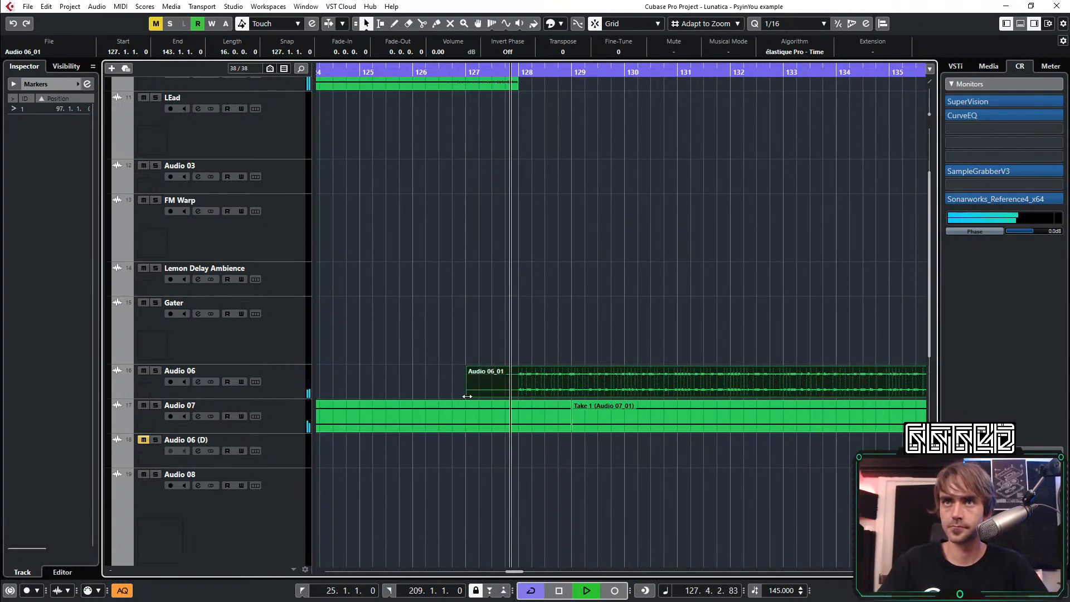
drag(468, 395, 518, 396)
Split the Audio 06 clip at bar 129 and delete the portion after the split
click(423, 24)
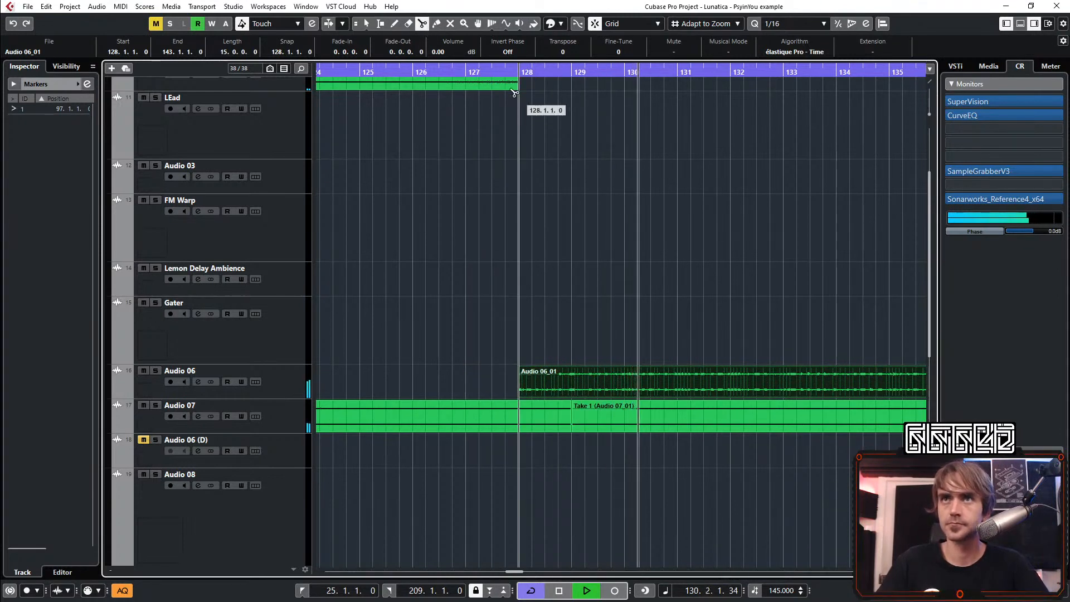
click(461, 72)
click(568, 371)
key(1)
drag(652, 316, 619, 380)
key(Delete)
scroll(690, 350, down, 3)
Copy the Audio 06 take at bar 97 to beat 3 of bar 128 on the same track
scroll(424, 361, down, 3)
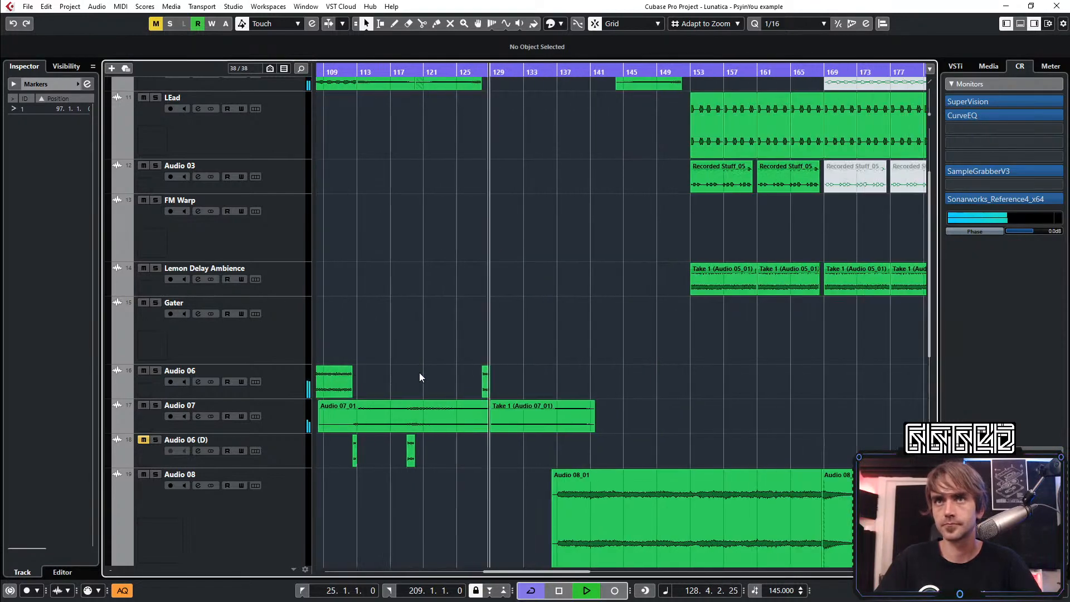
scroll(422, 358, left, 4)
scroll(612, 360, right, 1)
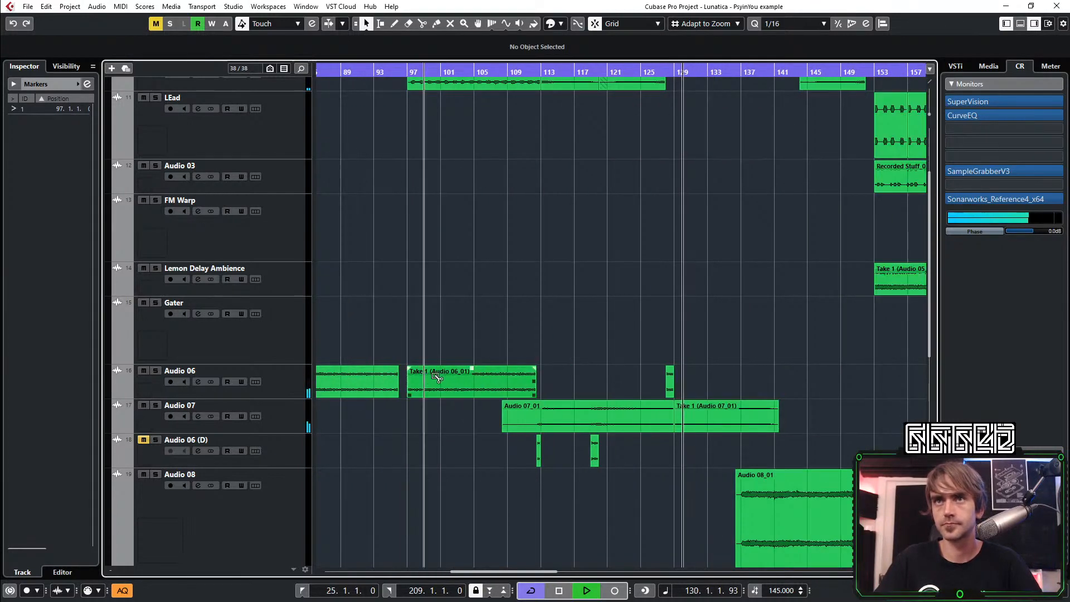
drag(436, 373, 407, 388)
scroll(701, 378, up, 5)
key(space)
scroll(694, 386, up, 2)
key(space)
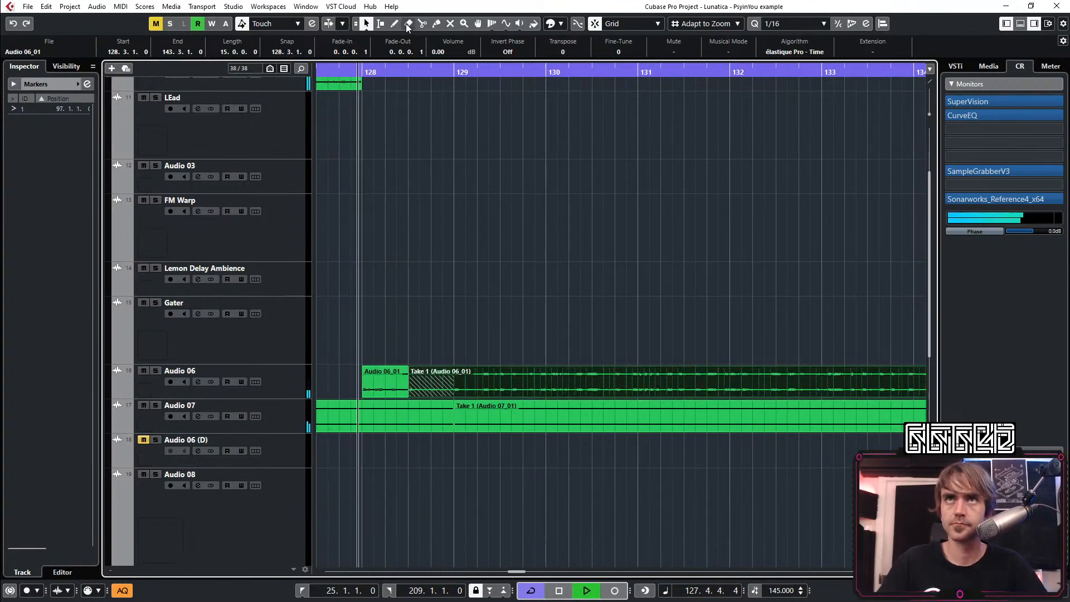
Trim the start of the copied Audio 06 take and move it back to beat 3 of bar 128
key(3)
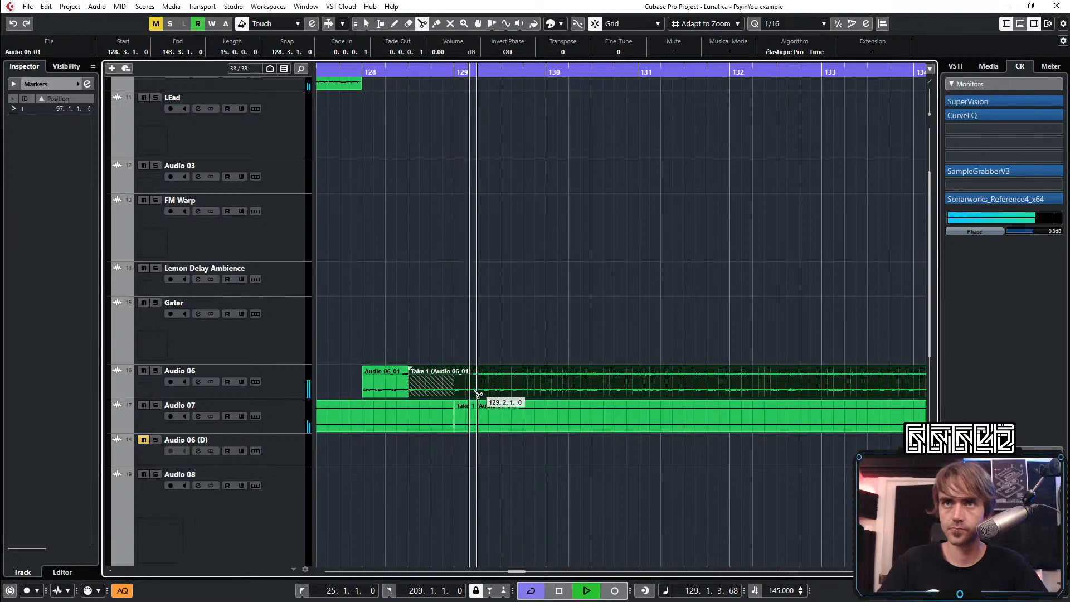
key(1)
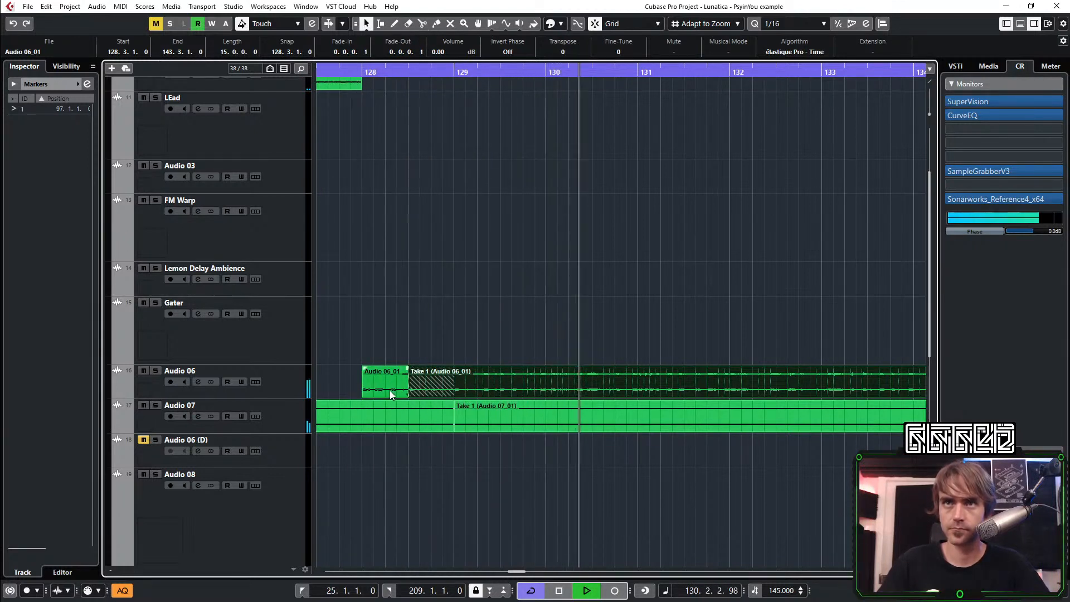
click(389, 391)
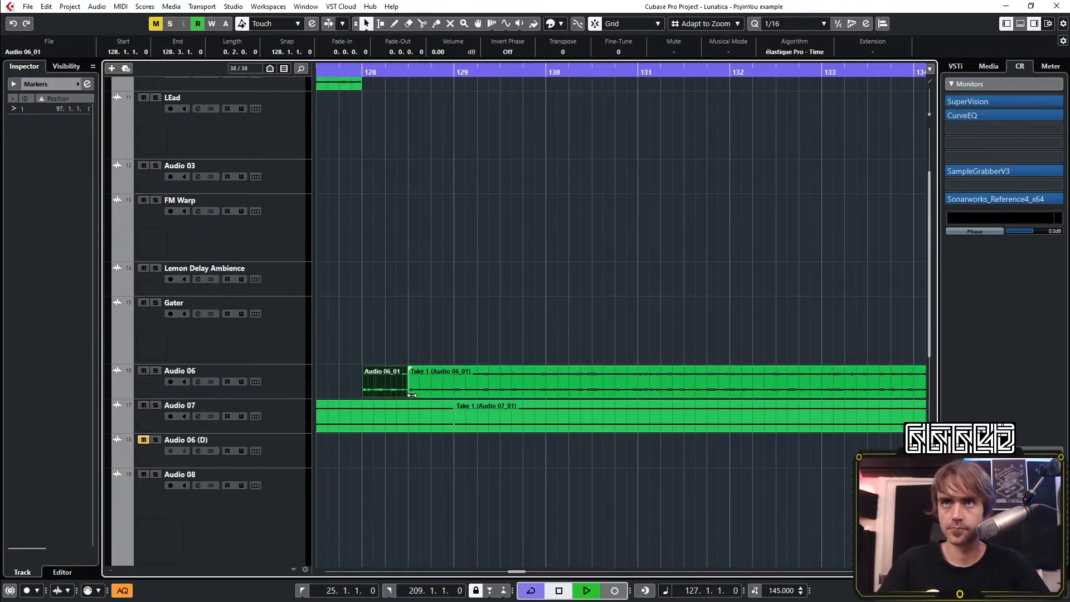
click(412, 394)
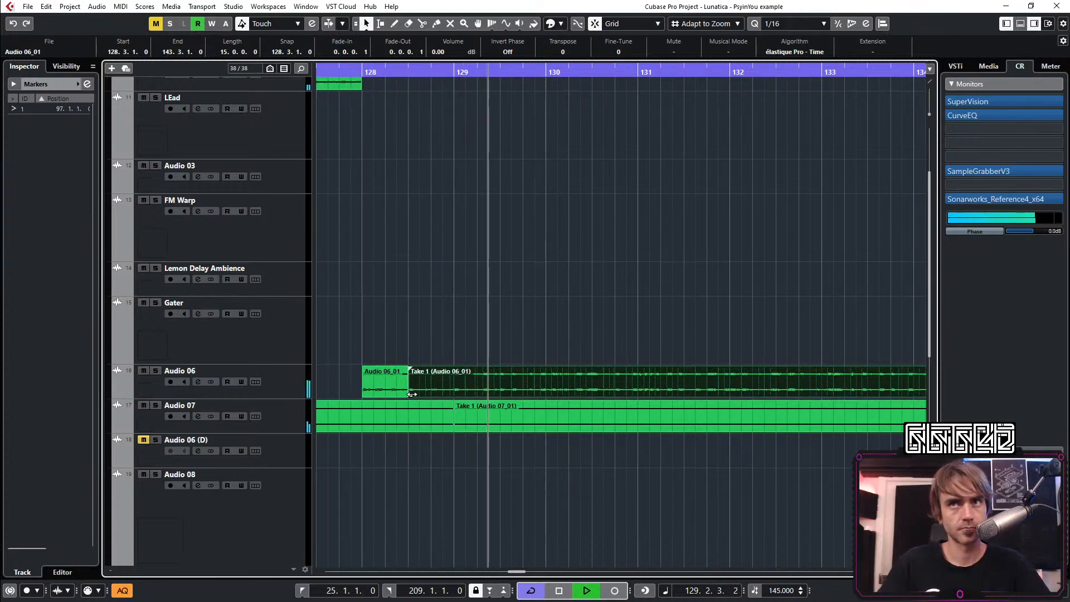
drag(412, 395, 457, 393)
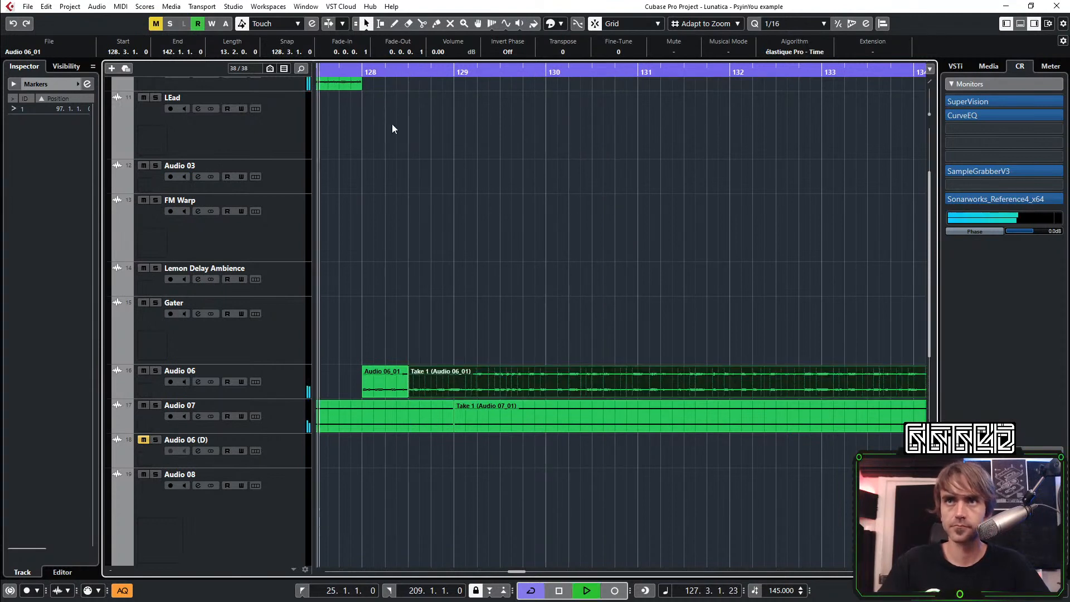
Delete the portion of the copied Audio 06 take that follows bar 129
click(511, 337)
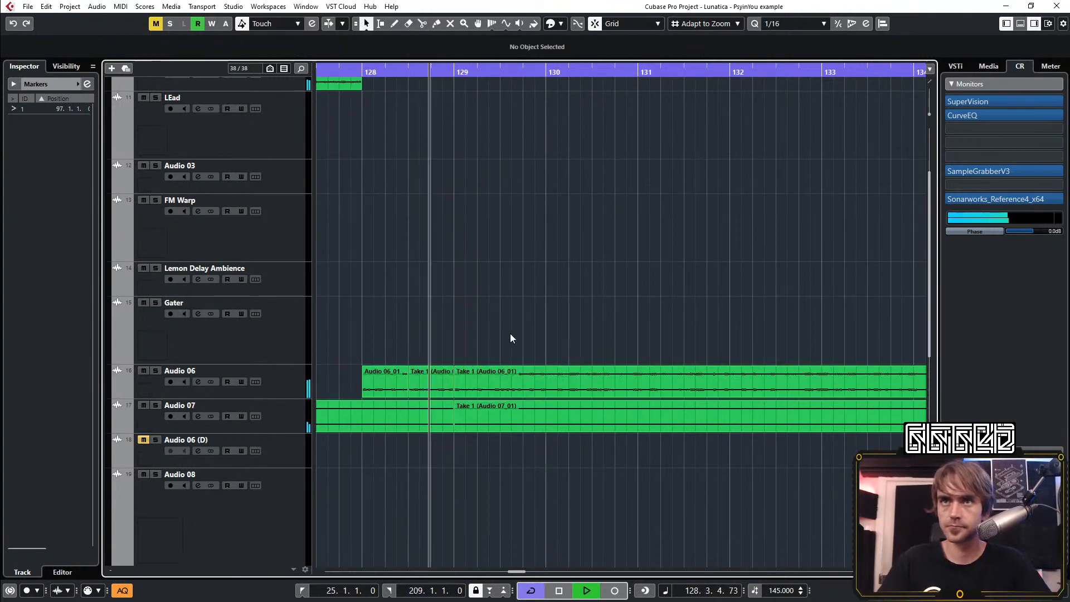
click(485, 370)
key(Delete)
key(space)
Split the last Audio 06 piece at 128.4.2, moving the later part to 128.4.1 and extending it just past bar 129
scroll(410, 359, up, 5)
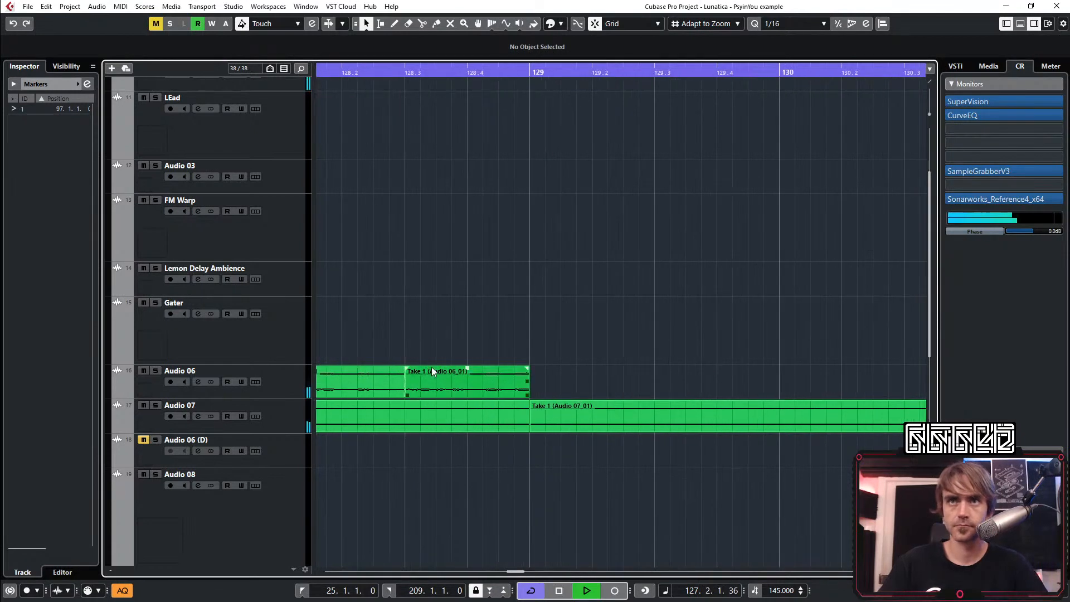
click(585, 387)
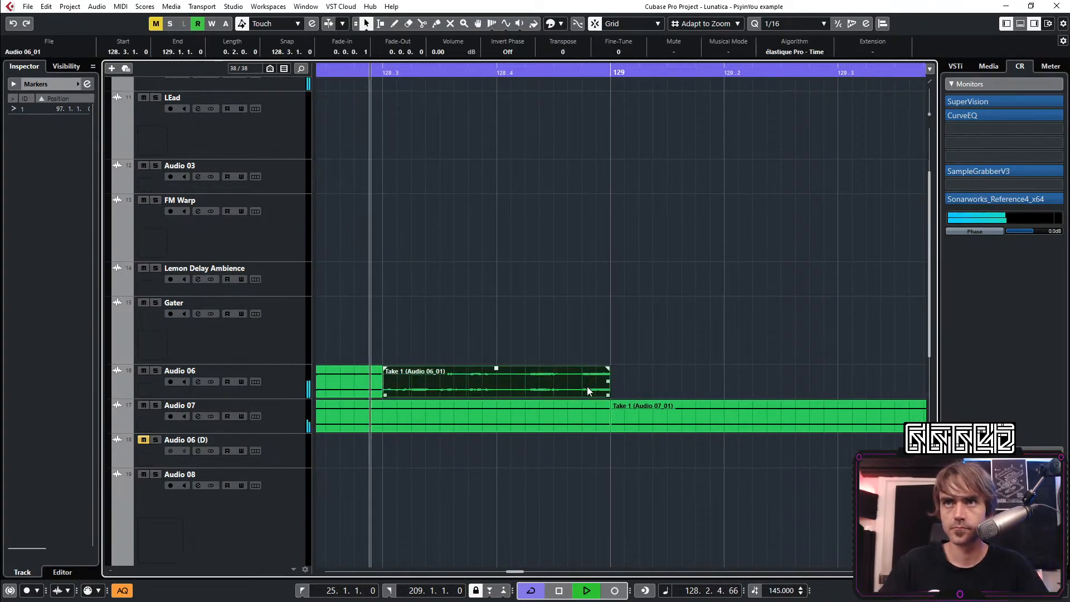
key(space)
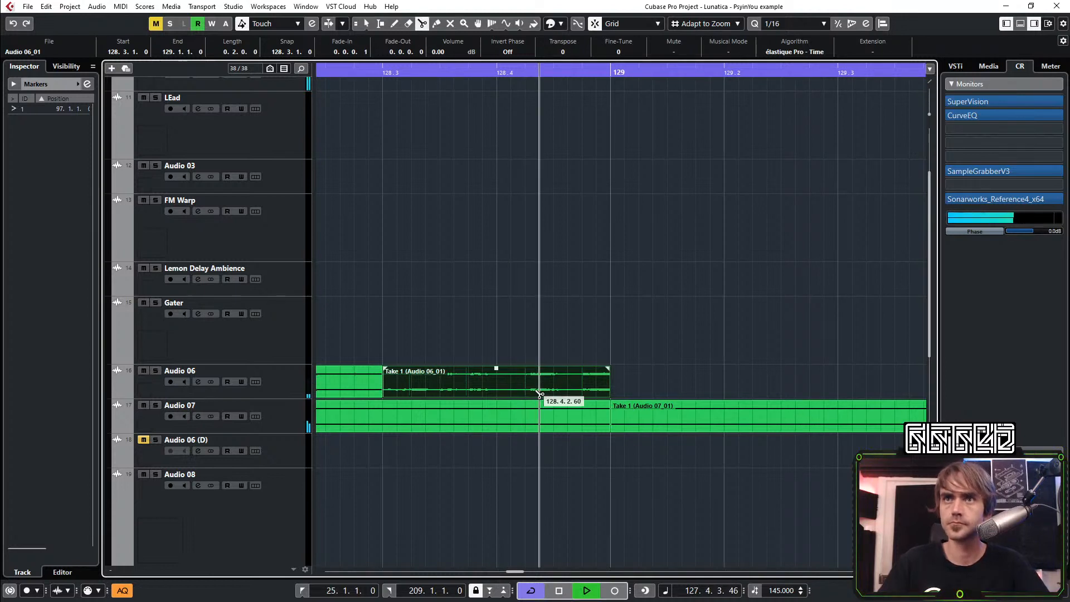
click(524, 392)
key(1)
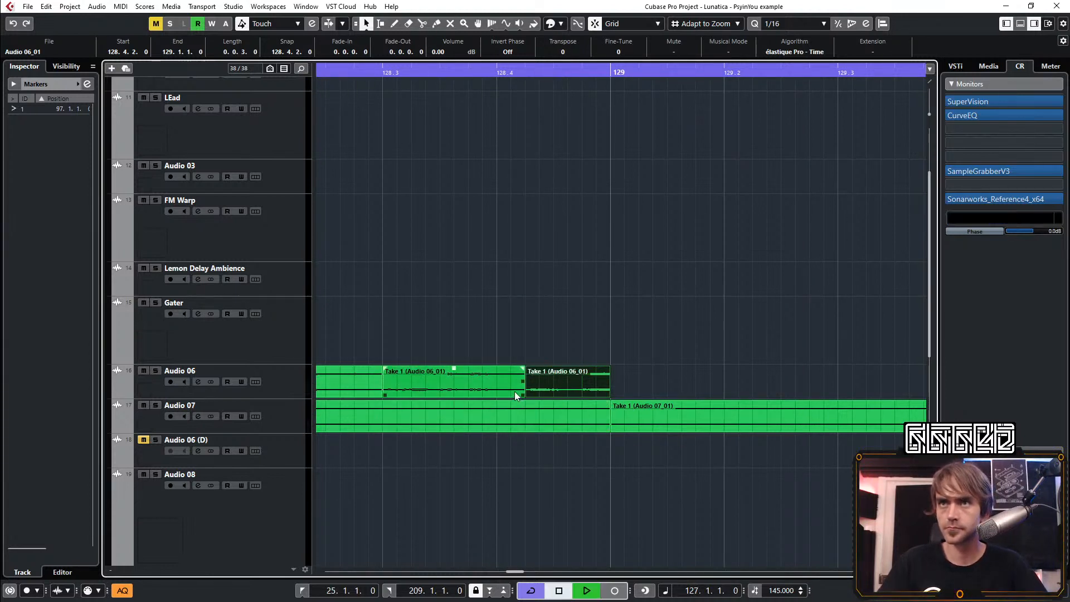
drag(520, 396, 623, 395)
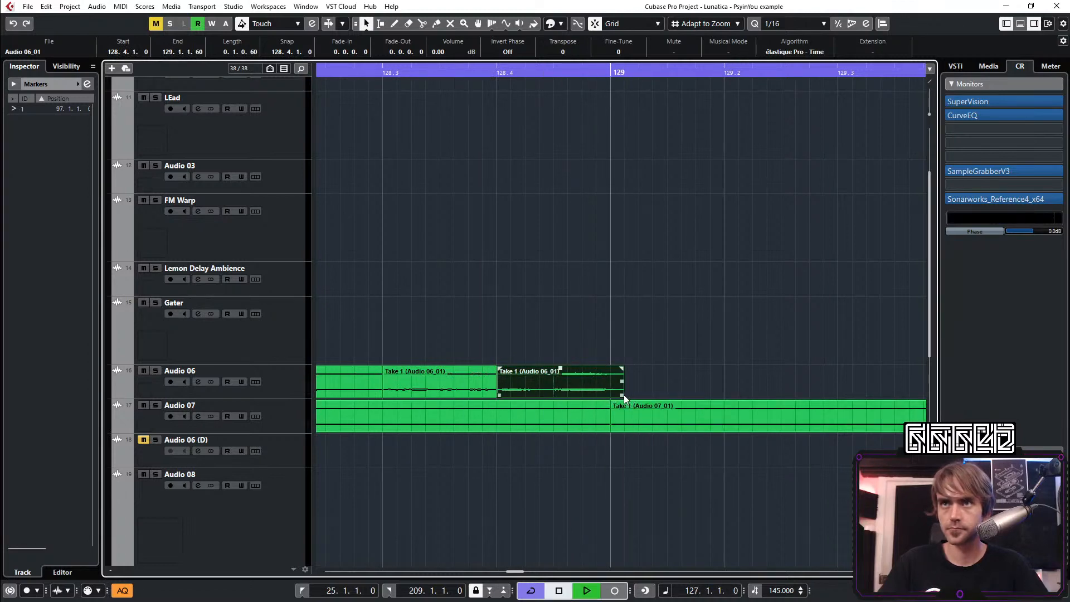
Trim the end of the last Audio 06 piece to bar 129 and give it a 0.0.0.22 fade-out
scroll(626, 392, down, 3)
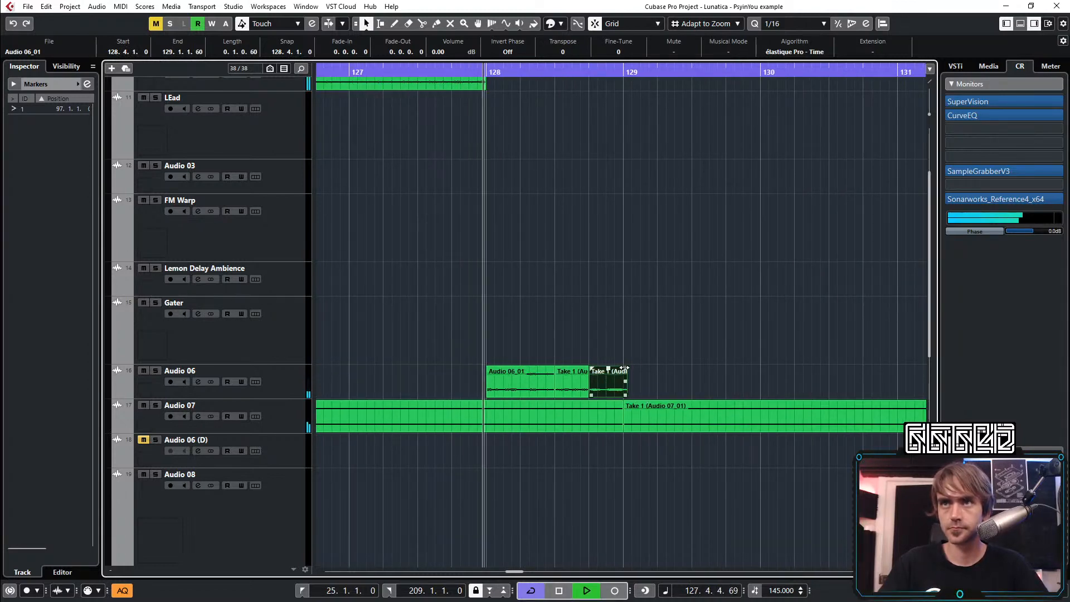
scroll(622, 399, up, 3)
drag(629, 381, 621, 370)
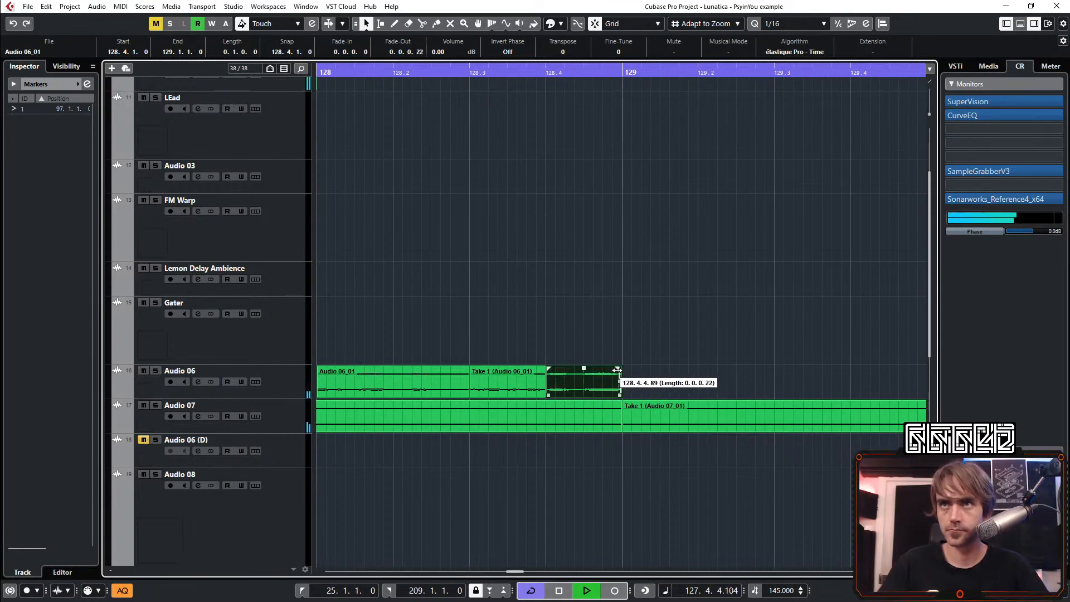
Play the transition from bar 127 to about bar 144 and review the Audio 06 edit against the surrounding tracks
scroll(617, 370, down, 8)
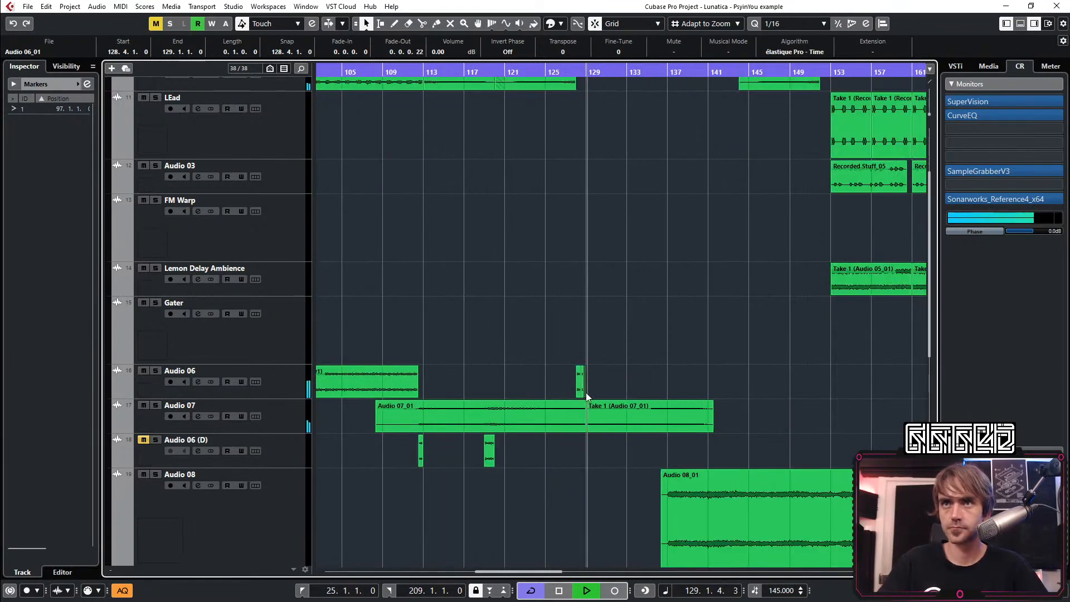
scroll(579, 386, right, 4)
scroll(607, 329, left, 4)
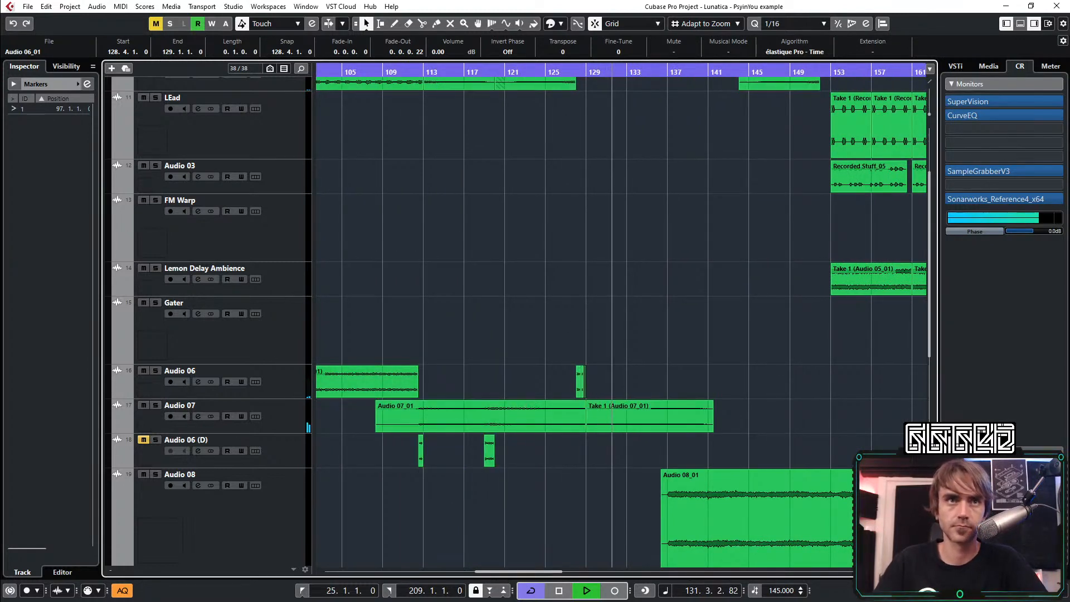
click(570, 77)
scroll(516, 285, up, 2)
click(295, 388)
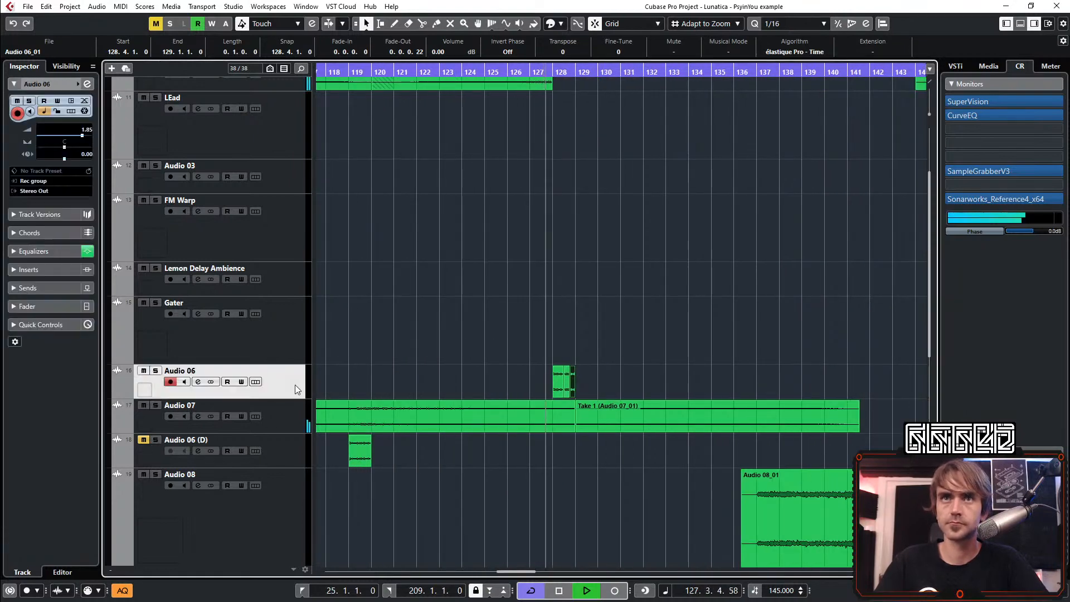
scroll(523, 312, right, 3)
scroll(379, 315, up, 1)
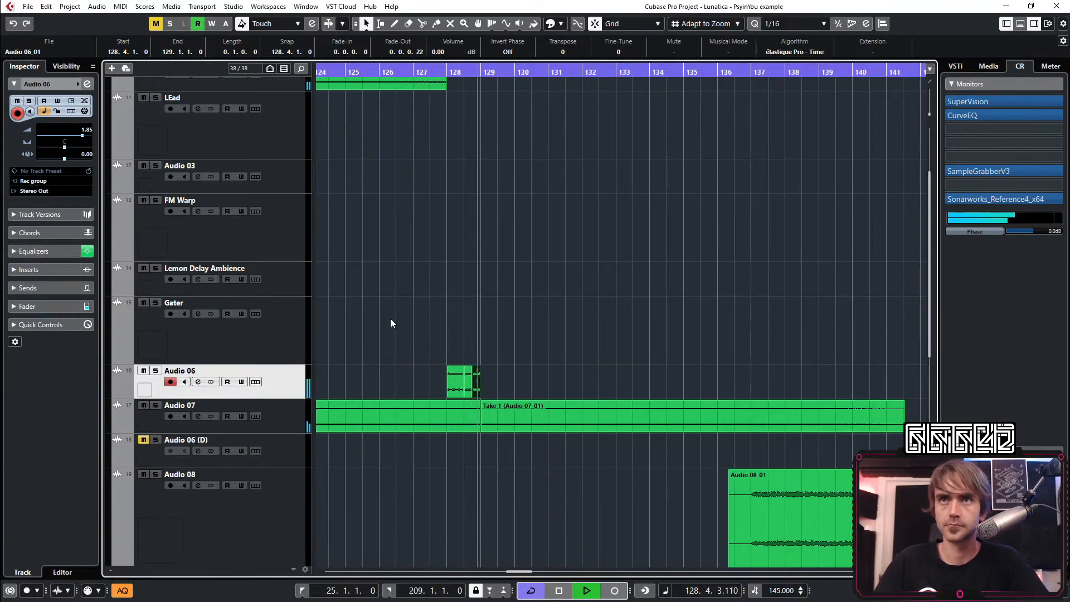
scroll(430, 336, down, 6)
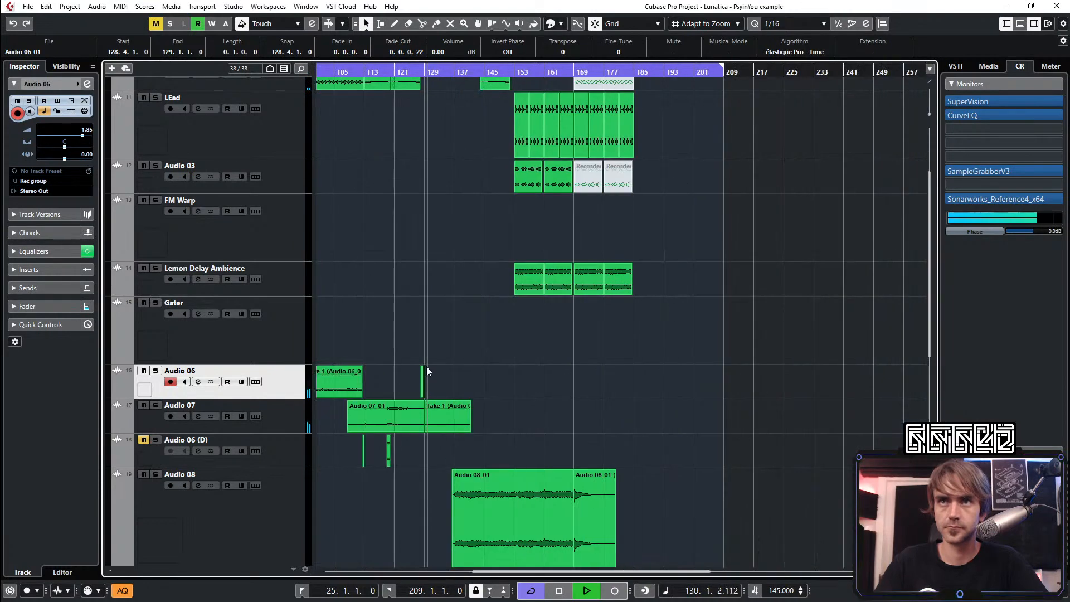
scroll(426, 366, up, 2)
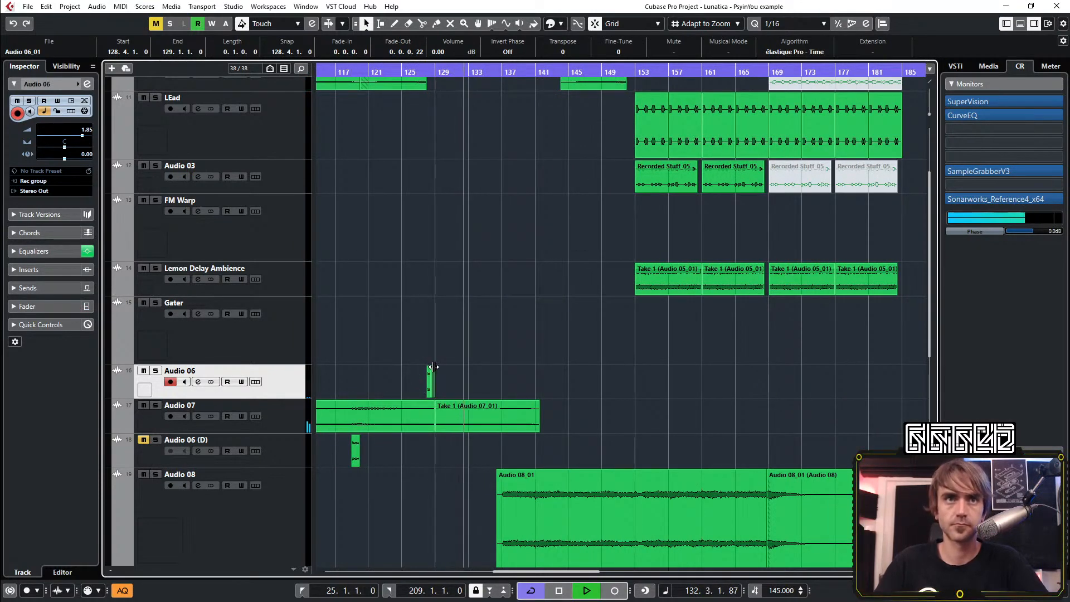
scroll(434, 366, up, 2)
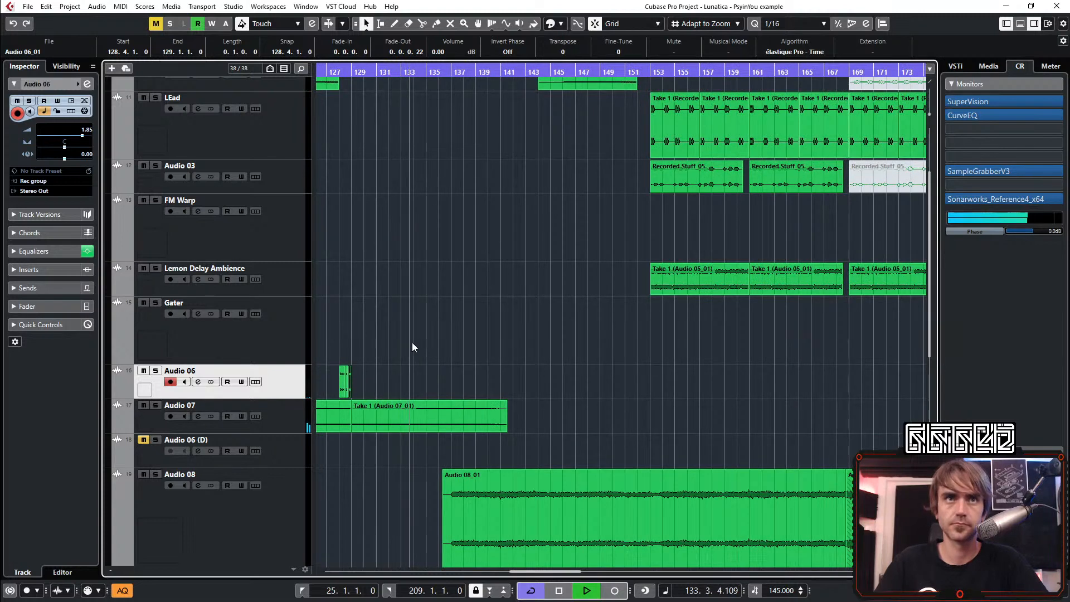
scroll(412, 342, left, 2)
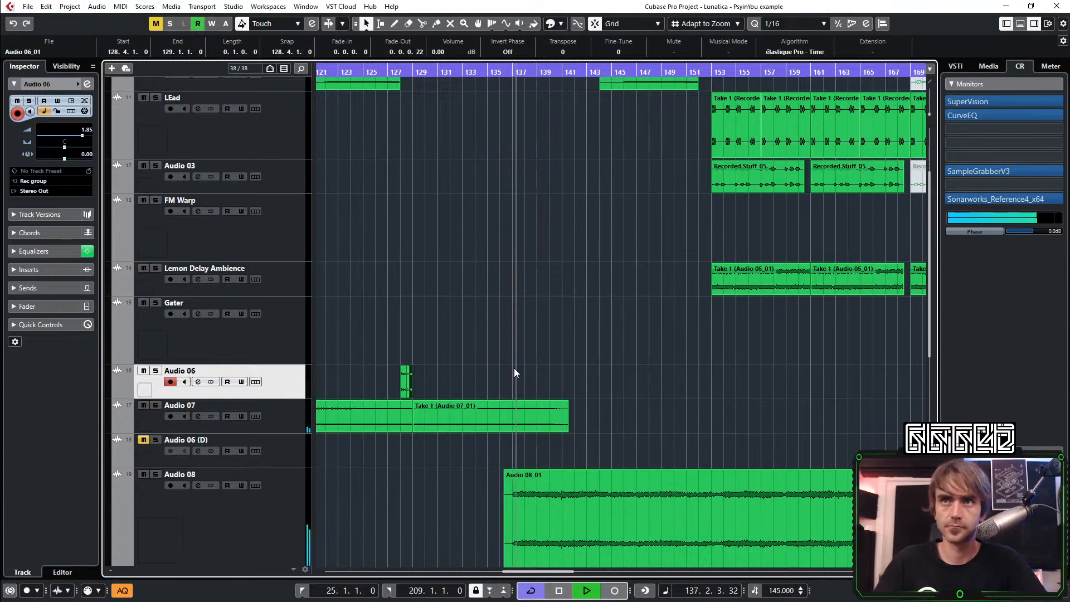
scroll(551, 399, down, 2)
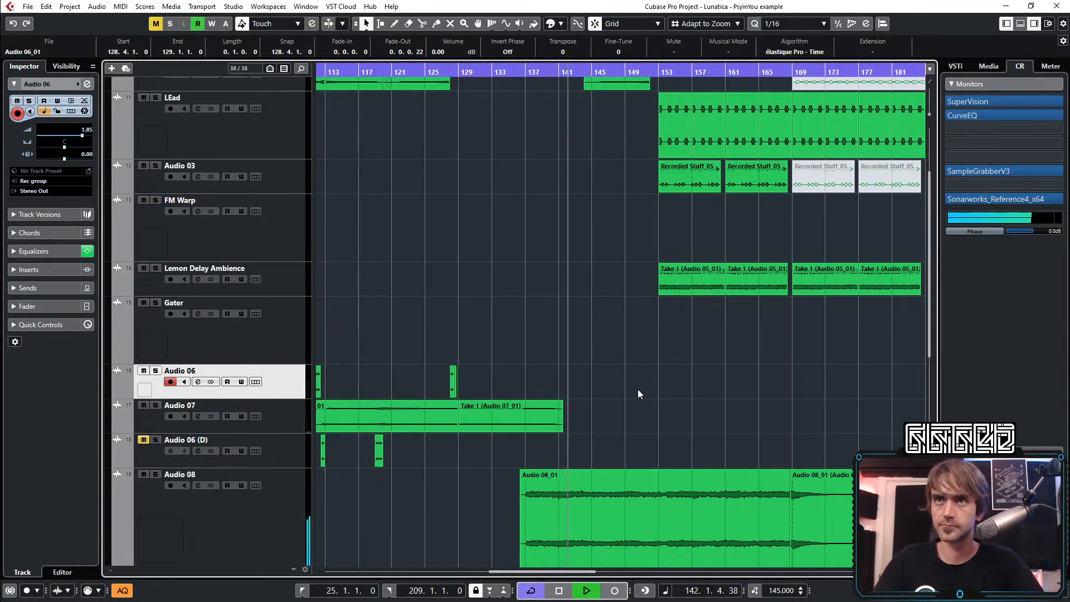
scroll(661, 362, down, 3)
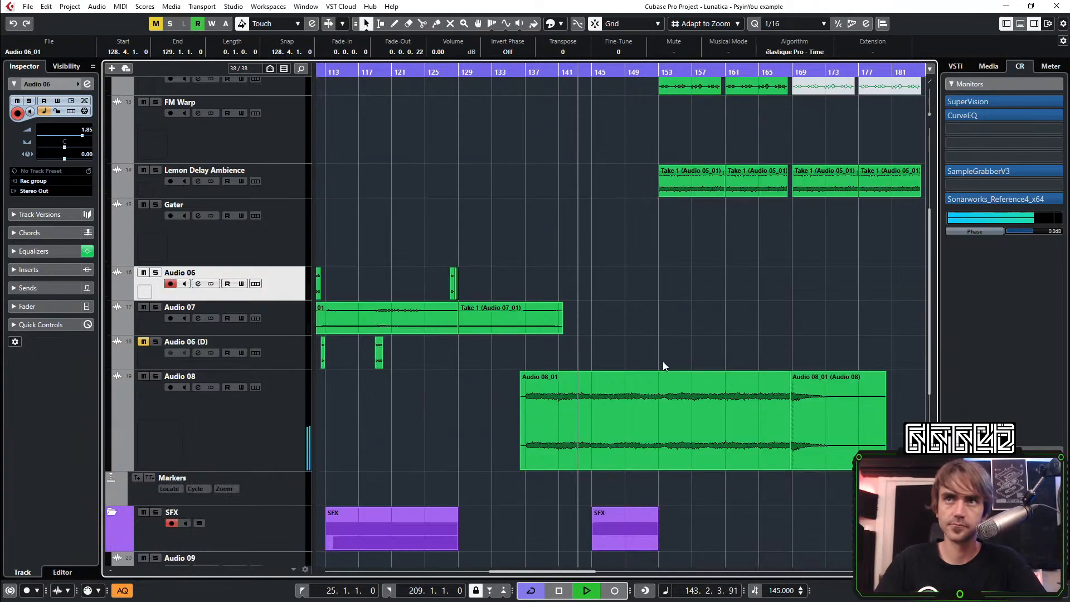
scroll(655, 340, down, 2)
scroll(652, 356, up, 6)
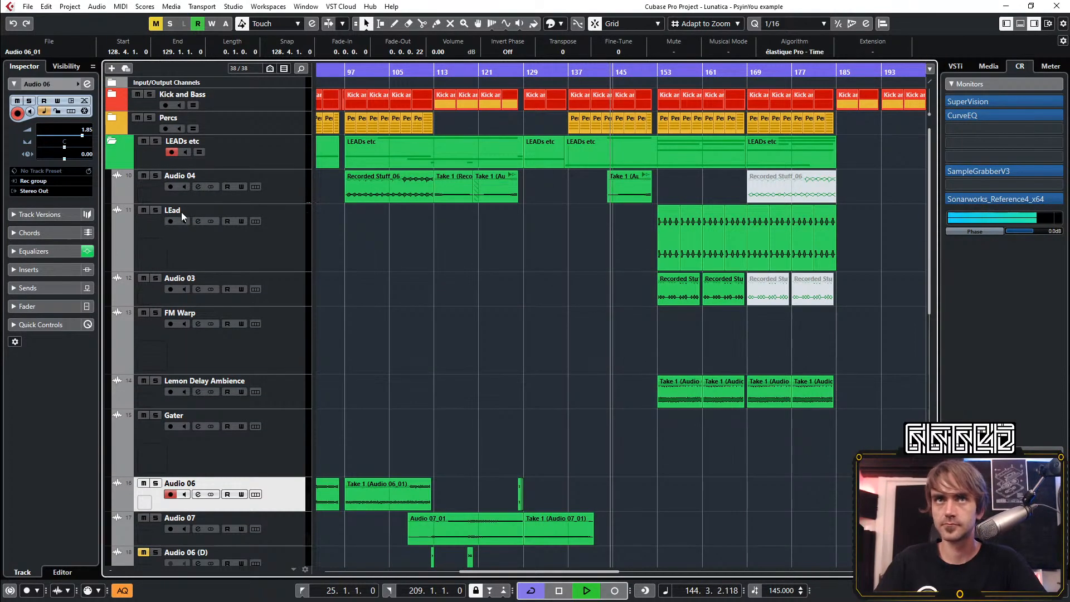
Collapse the SFX folder track while leaving the LEADs etc folder expanded
click(118, 146)
scroll(705, 322, down, 3)
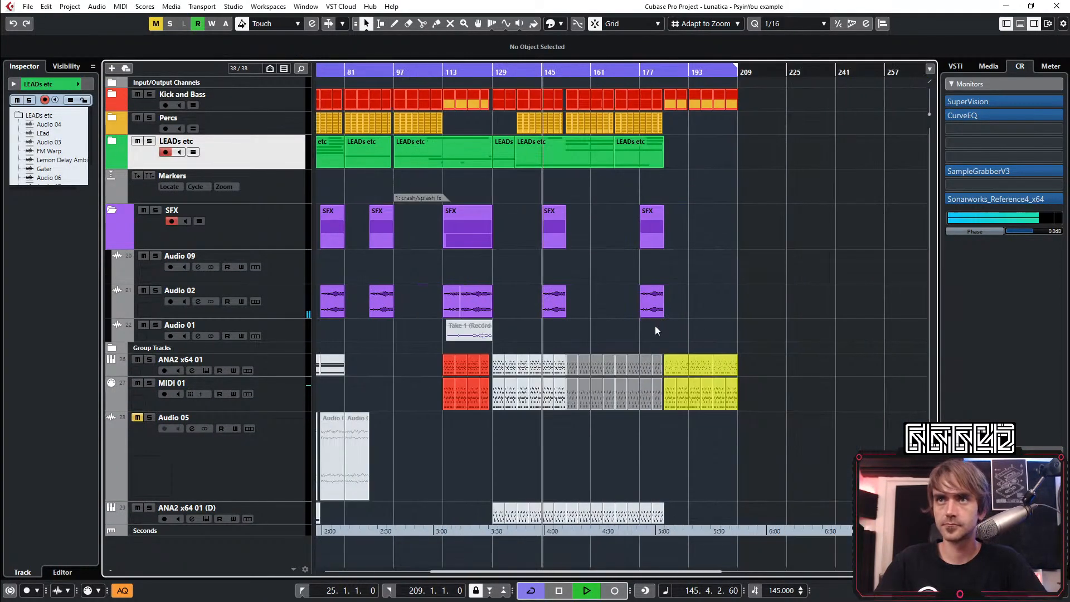
click(111, 211)
scroll(549, 374, up, 2)
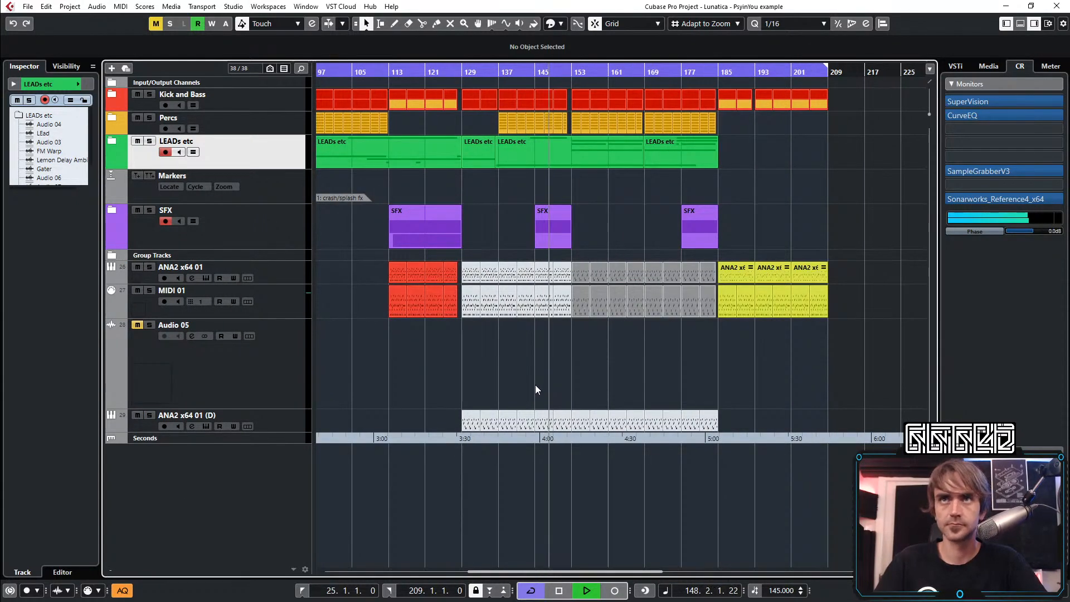
click(112, 141)
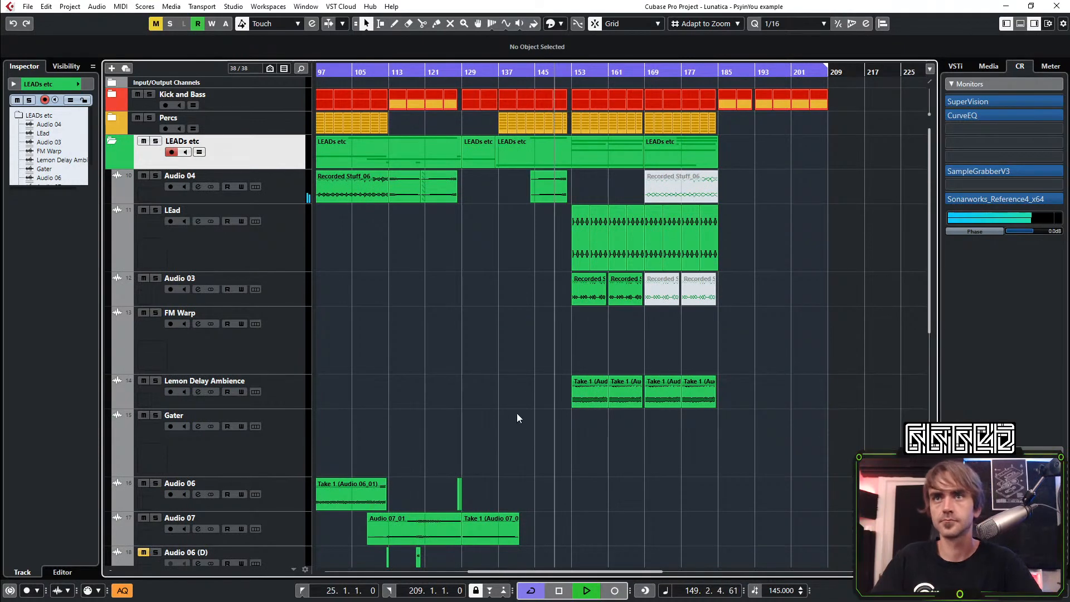
Combine the Audio 06 fill pieces before bar 129 into one part and copy that part to bar 152
scroll(517, 418, down, 3)
scroll(449, 402, up, 2)
right_click(470, 389)
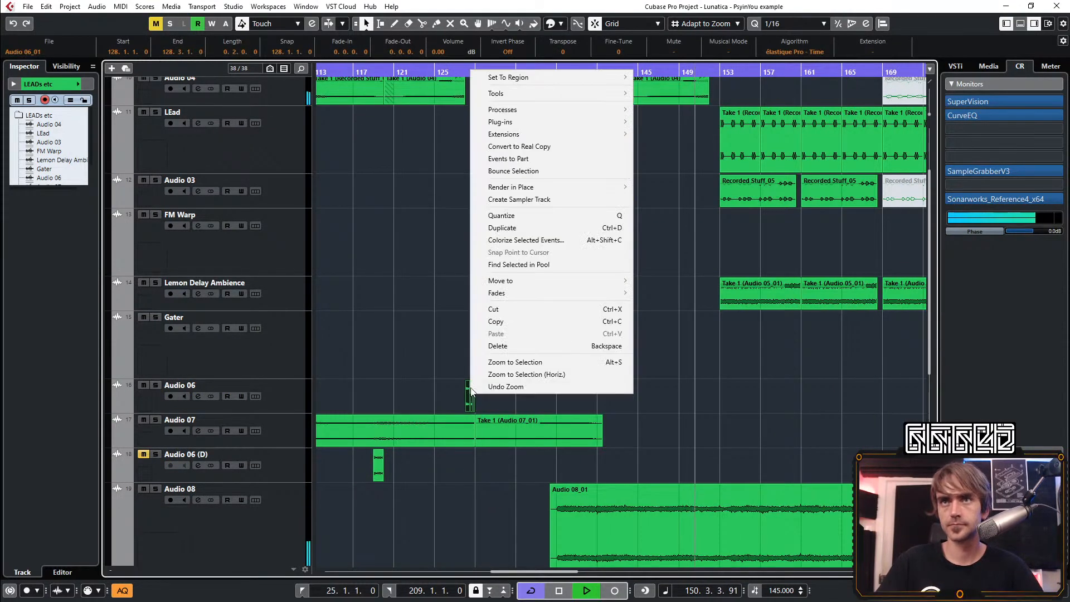
click(529, 158)
alt+drag(471, 396, 717, 392)
scroll(691, 442, up, 2)
scroll(611, 449, down, 3)
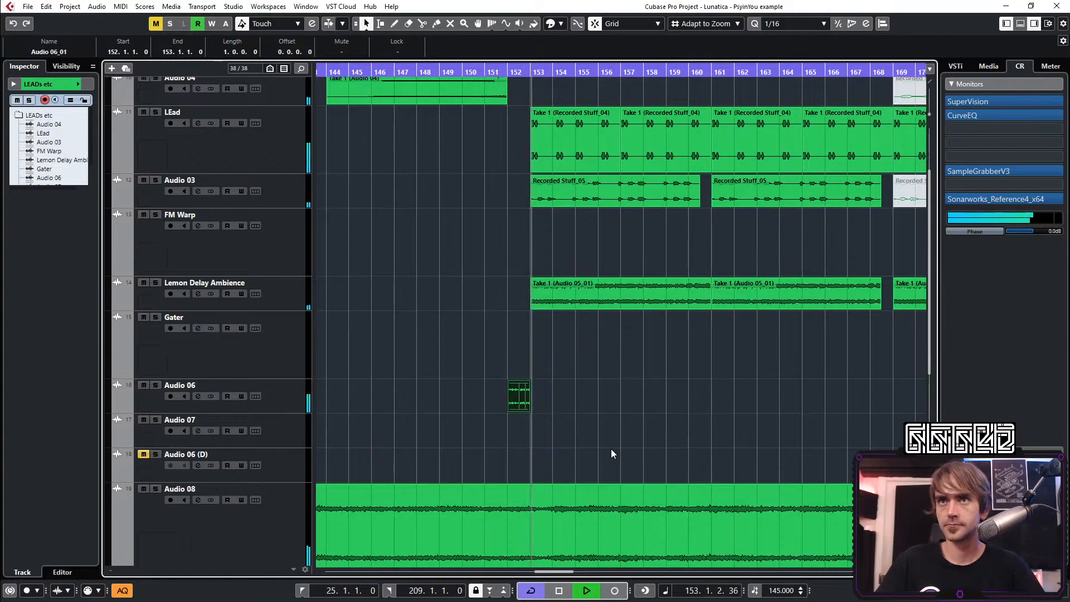
Play from bar 151 and review how the copied Audio 06 fill leads into bar 153
scroll(557, 415, up, 3)
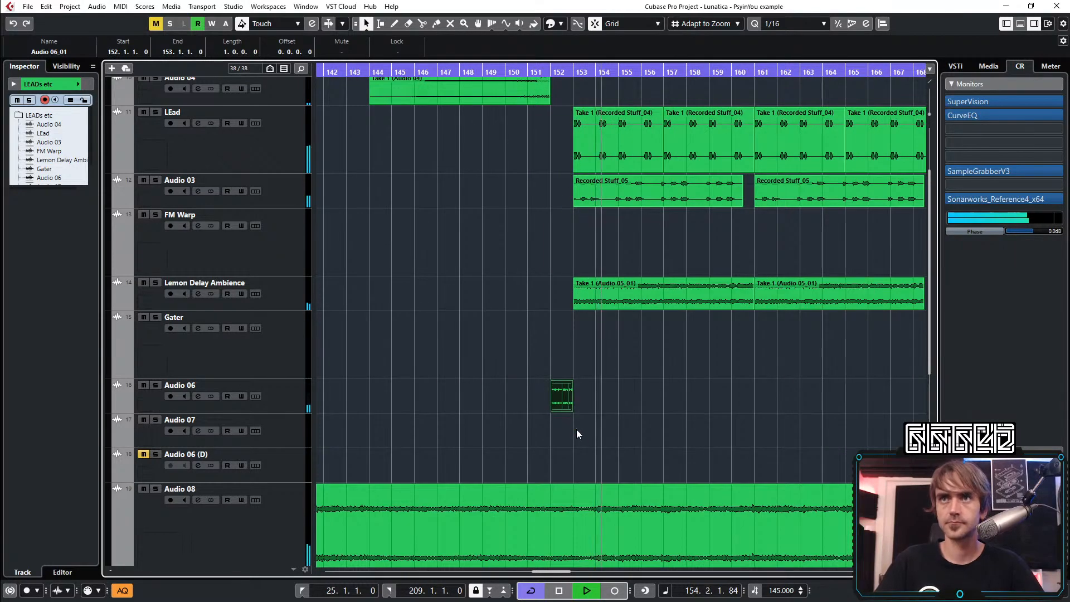
key(space)
scroll(518, 410, up, 3)
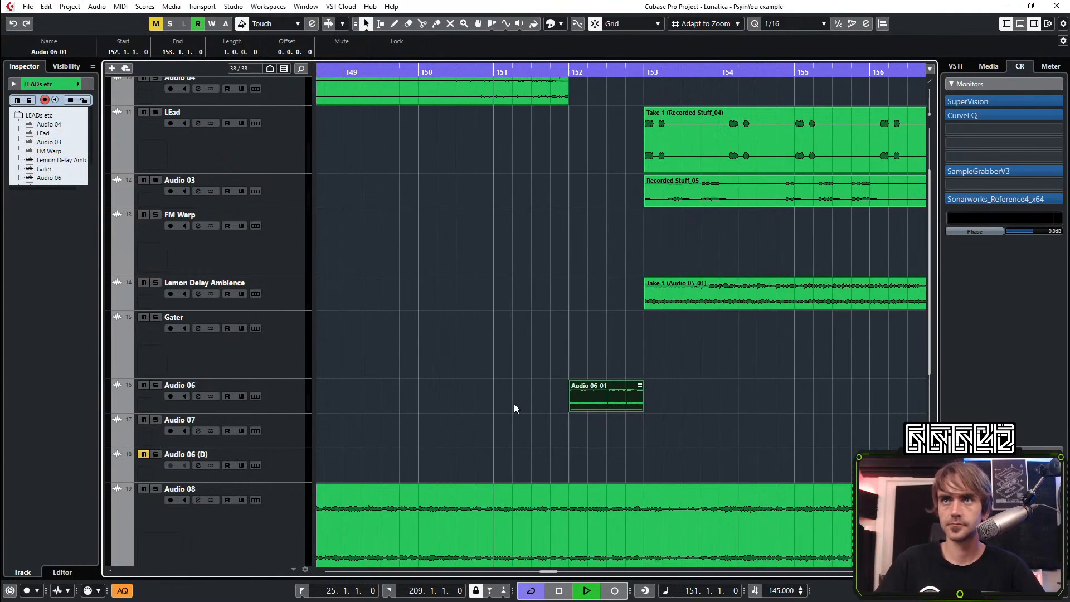
click(621, 444)
scroll(635, 449, down, 3)
scroll(730, 350, down, 2)
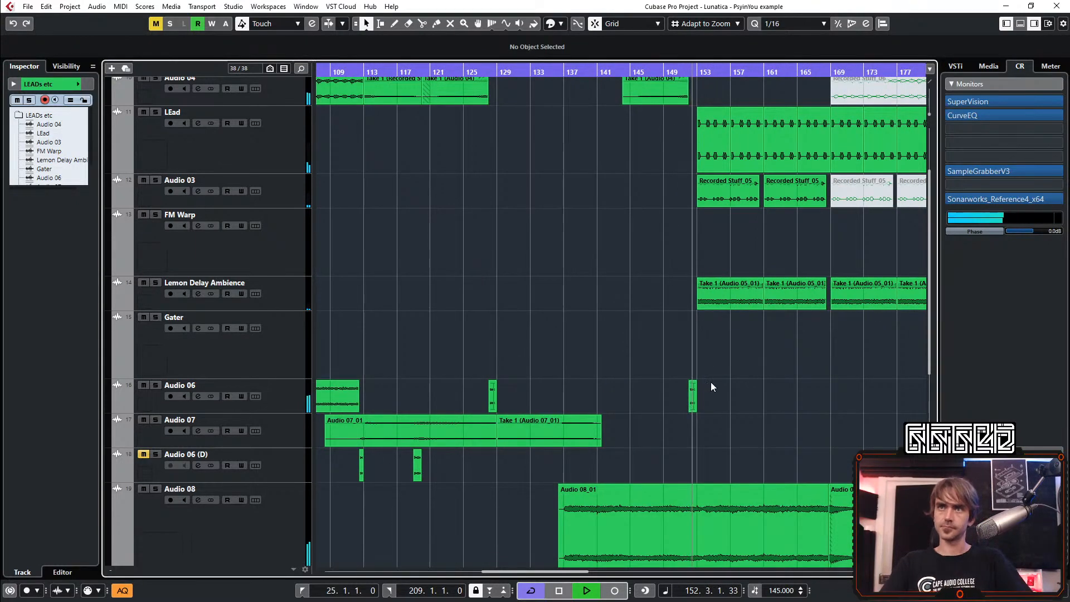
scroll(710, 430, right, 5)
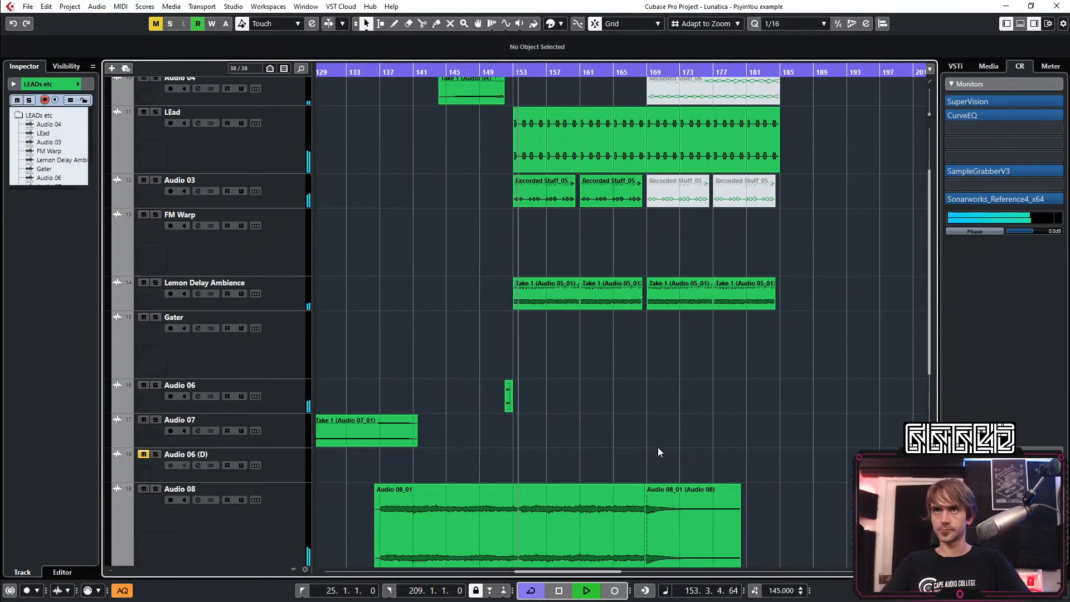
scroll(505, 397, up, 4)
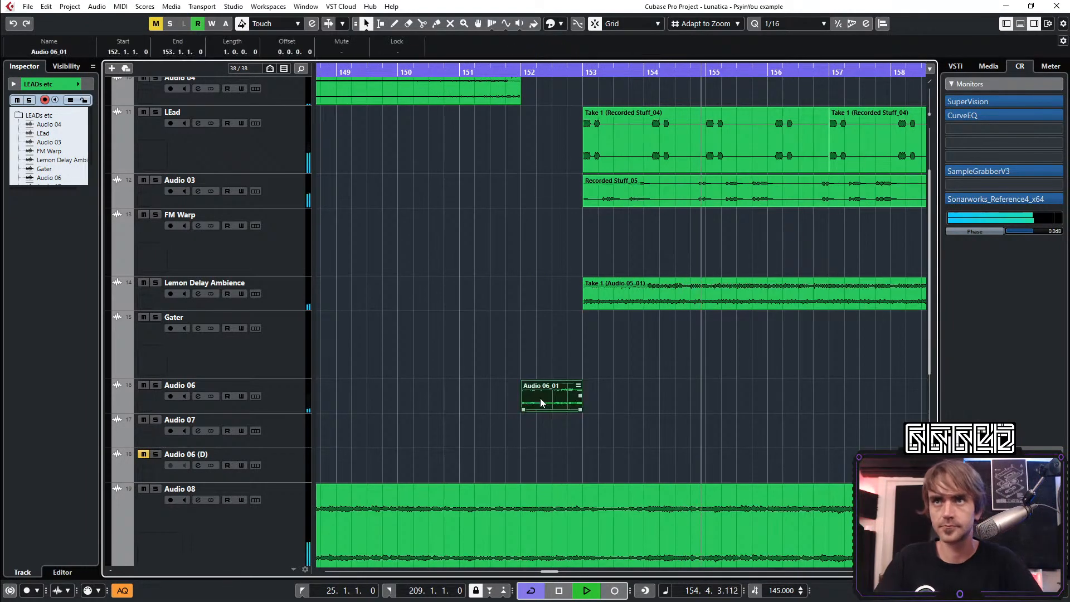
Open the bar 152 Audio 06 part for editing and split the piece starting at 152.3.1 at 152.3.3
double_click(540, 398)
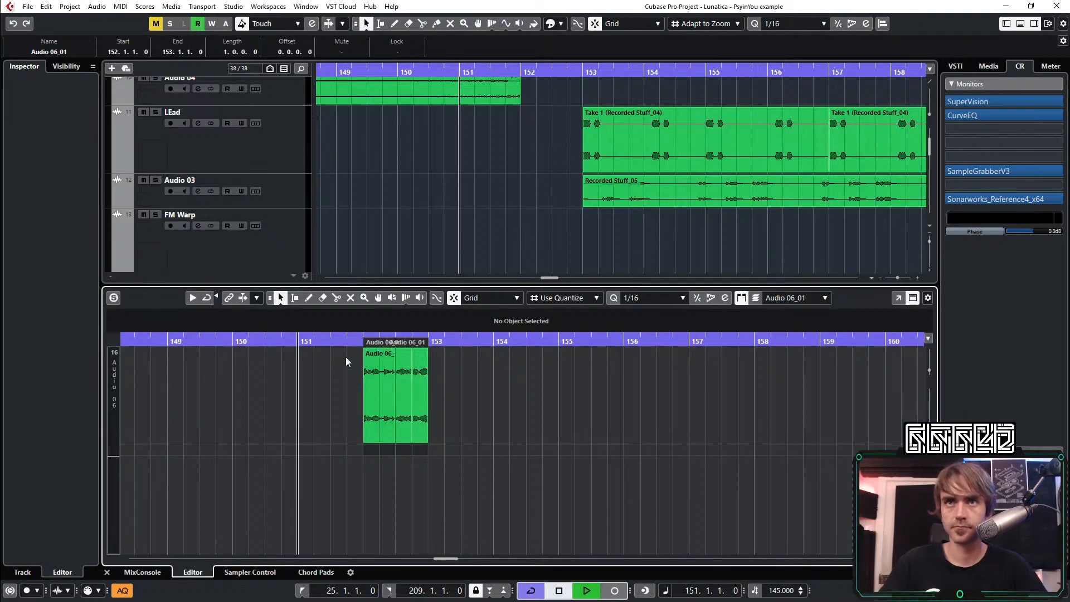
scroll(390, 423, up, 5)
click(409, 427)
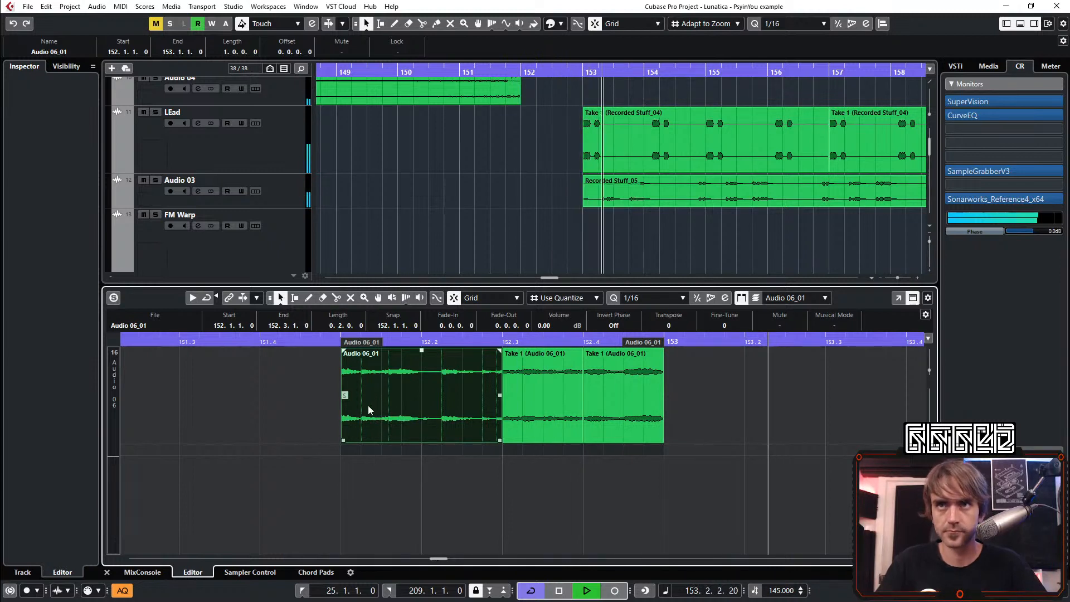
click(524, 408)
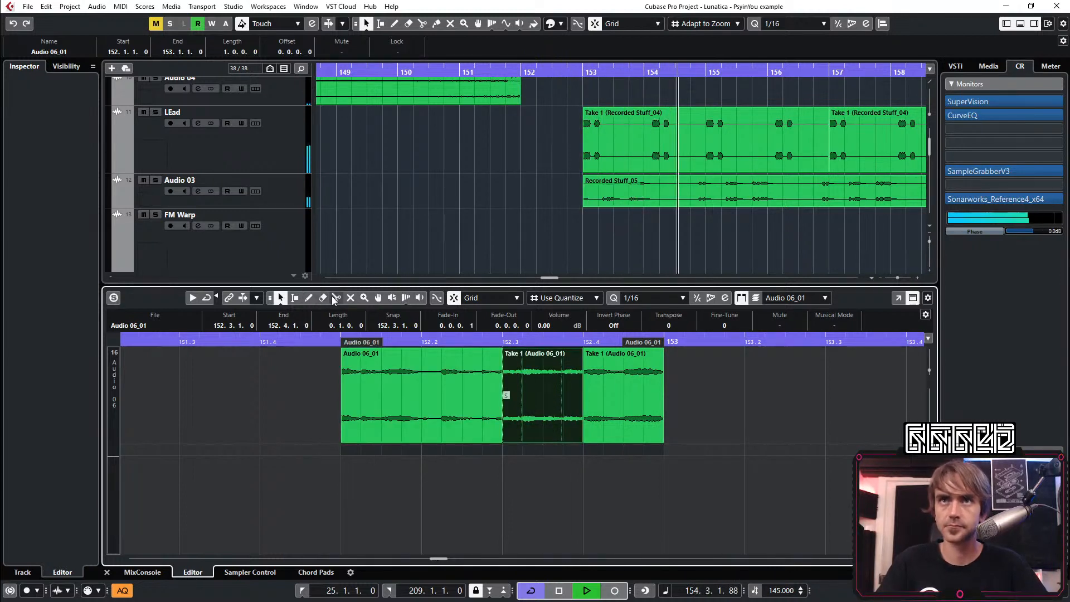
click(336, 298)
click(544, 417)
key(1)
click(526, 415)
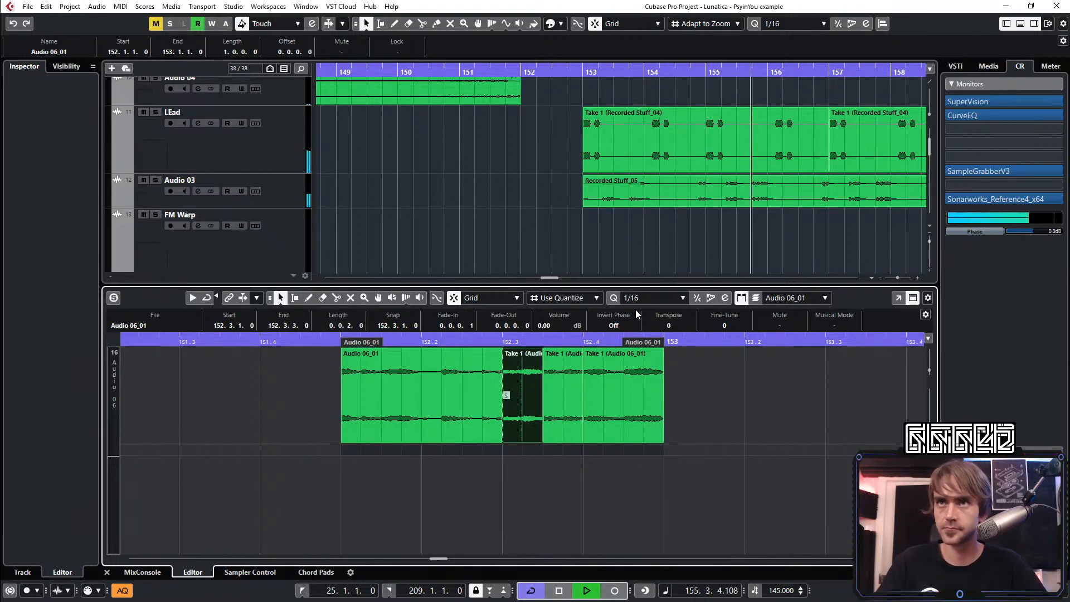
Set the quantize grid to 1/32 and turn the piece at 152.3.1 into four consecutive 0.0.0.60 slices
click(650, 298)
click(646, 386)
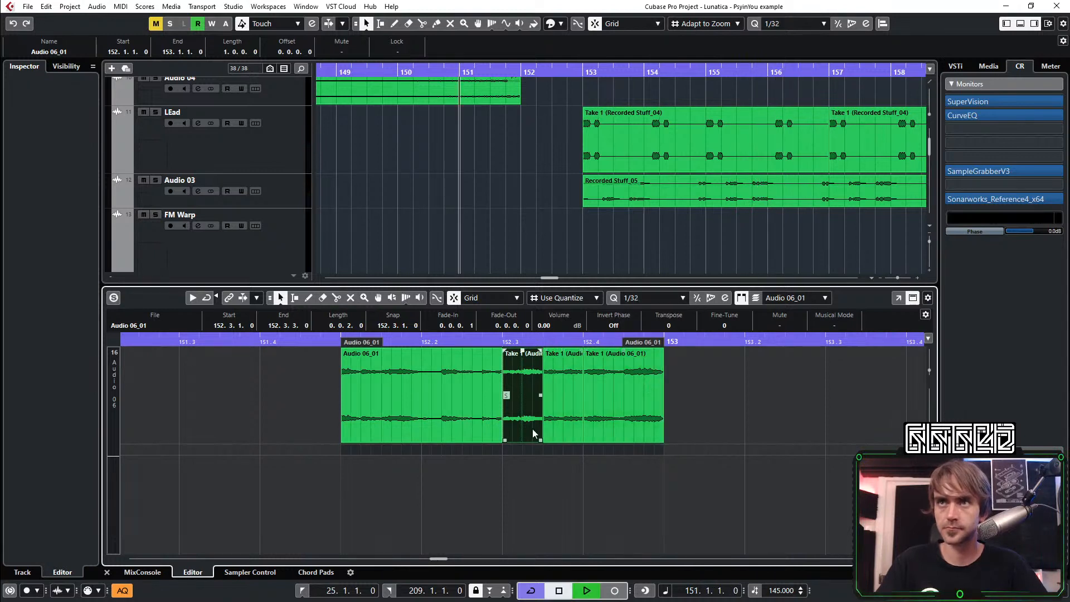
scroll(535, 430, up, 2)
drag(480, 440, 493, 416)
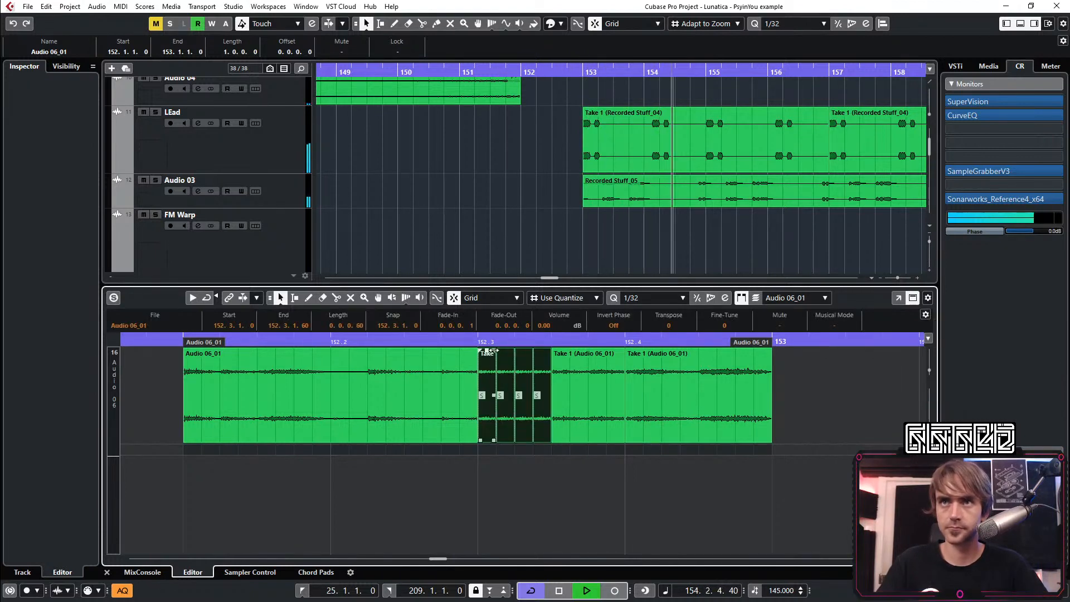
Shorten the four slices to 0.0.0.40 each, bounce them into a single event and play the result
drag(494, 439, 488, 441)
right_click(486, 419)
click(527, 191)
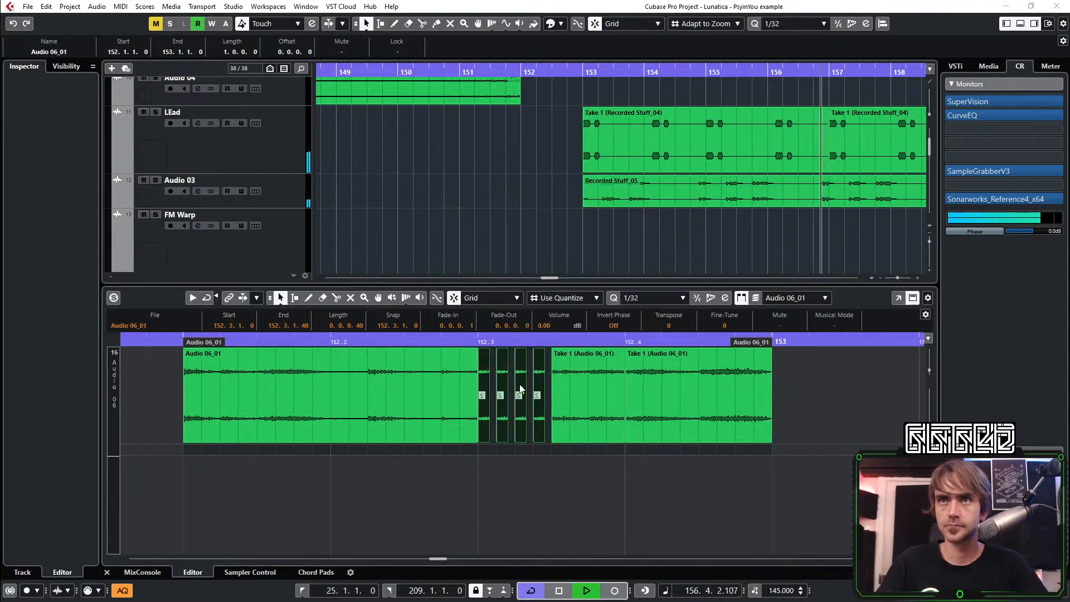
key(Return)
key(space)
key(space)
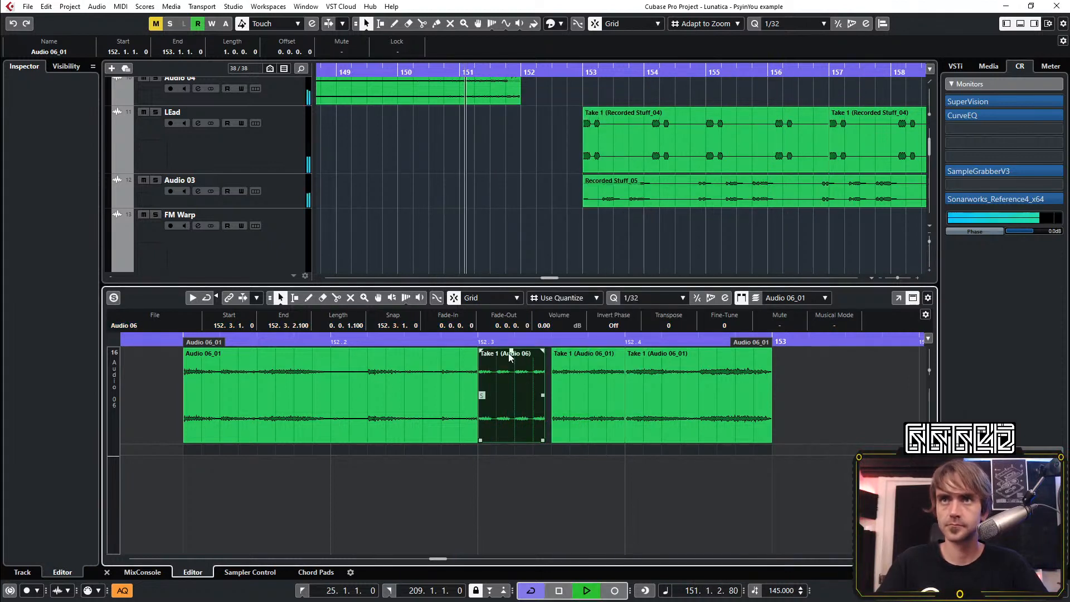
Try a 0.0.1.100 fade-in across the whole bounced slice event
drag(512, 352, 514, 362)
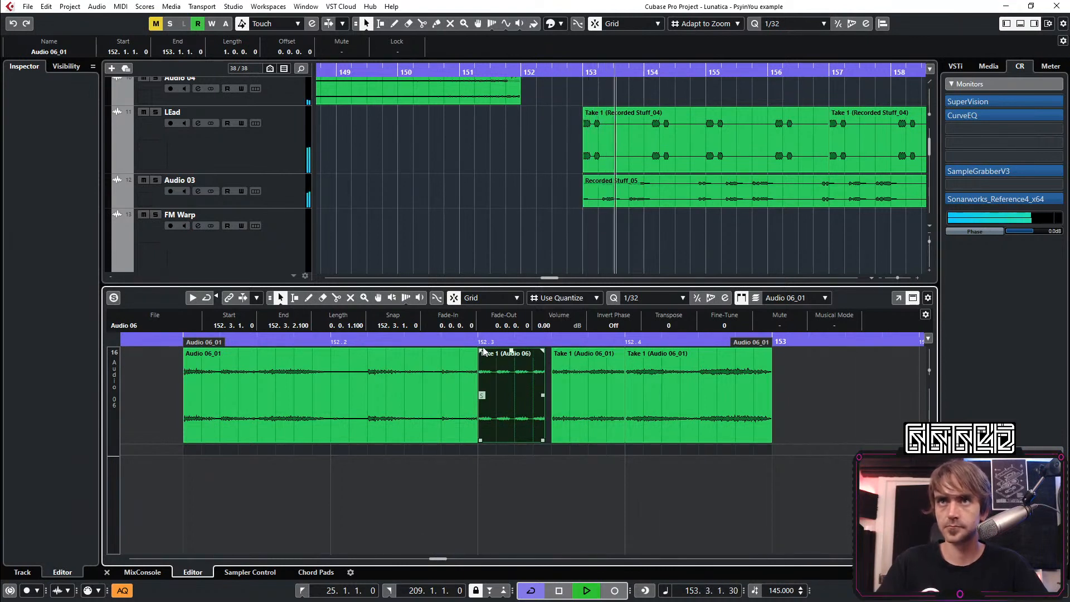
drag(480, 352, 550, 379)
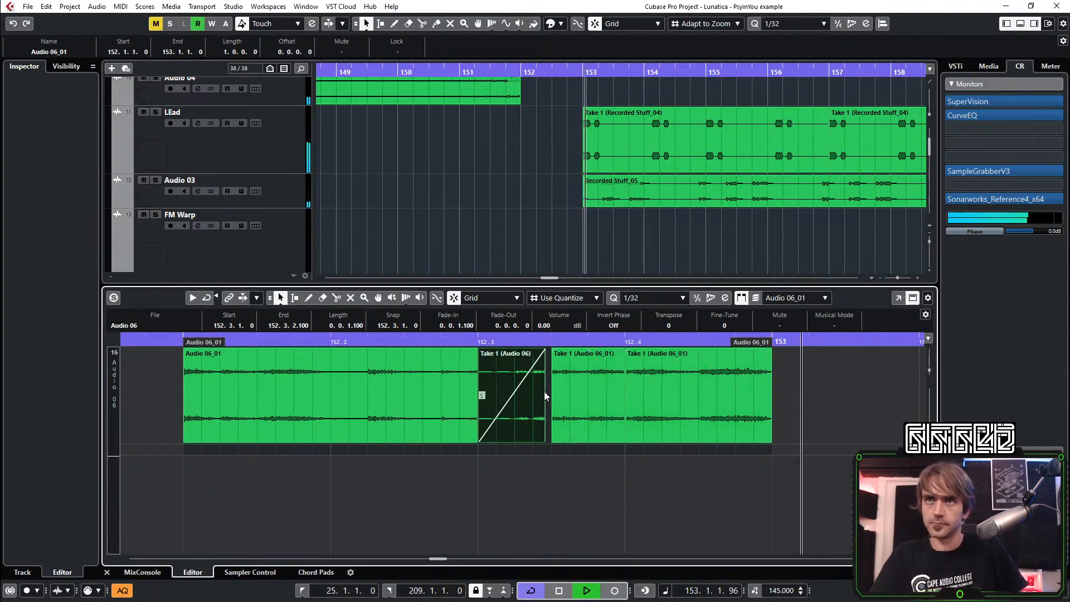
Apply an offline Envelope process to the bounced slice event, lower the curve's start point and audition it
right_click(502, 381)
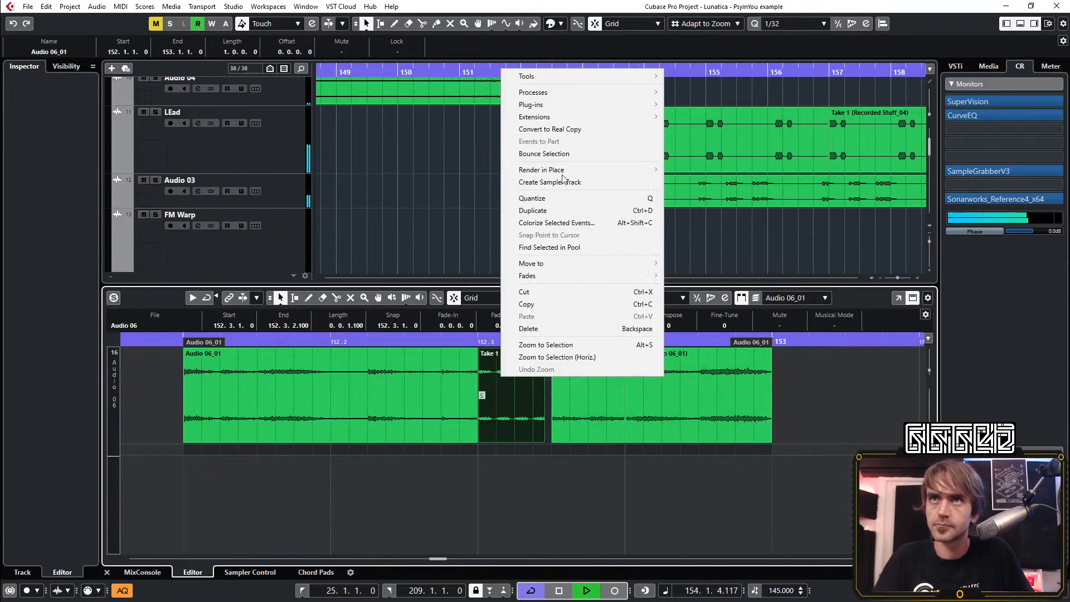
mouse_move(570, 98)
click(722, 91)
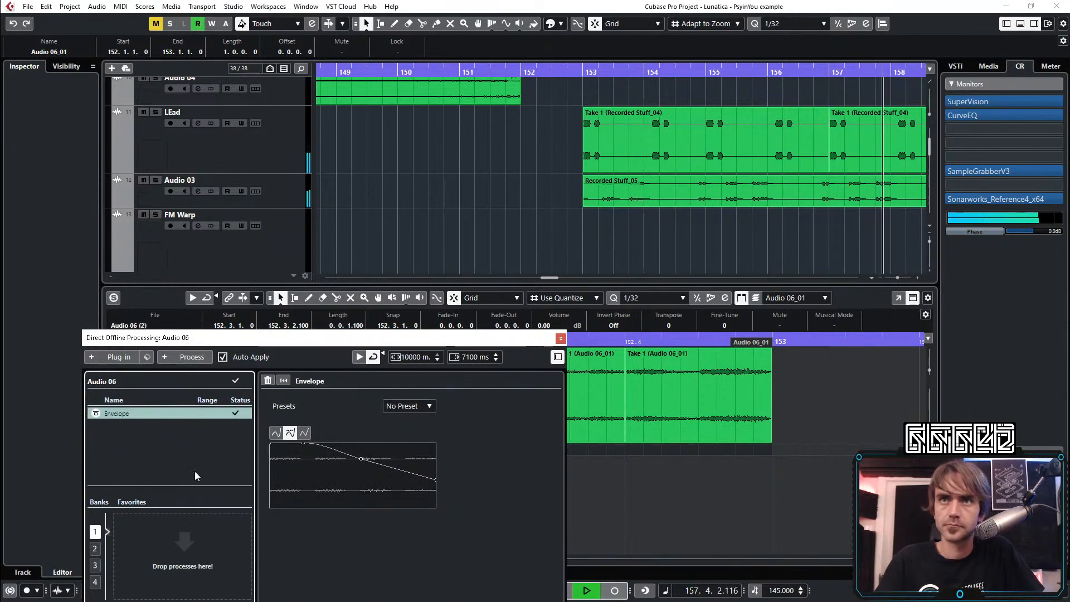
drag(306, 445, 272, 450)
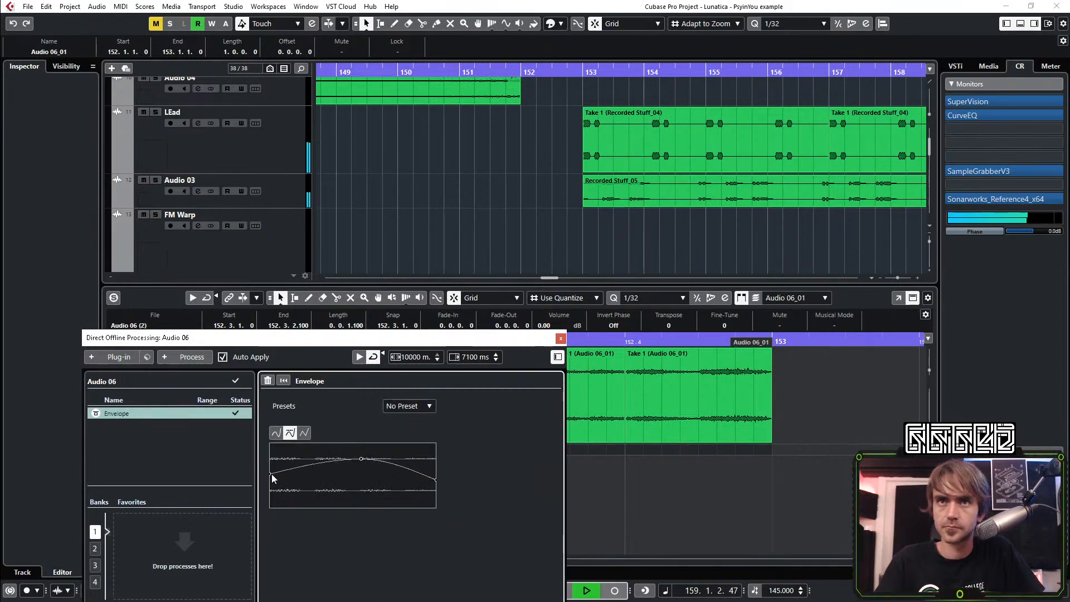
key(space)
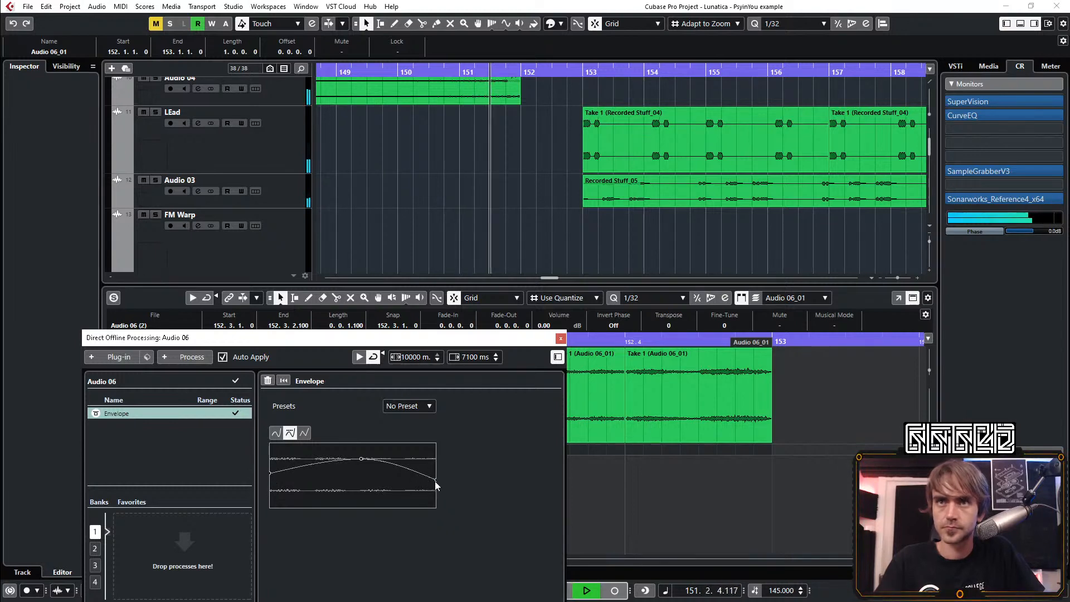
key(space)
key(space)
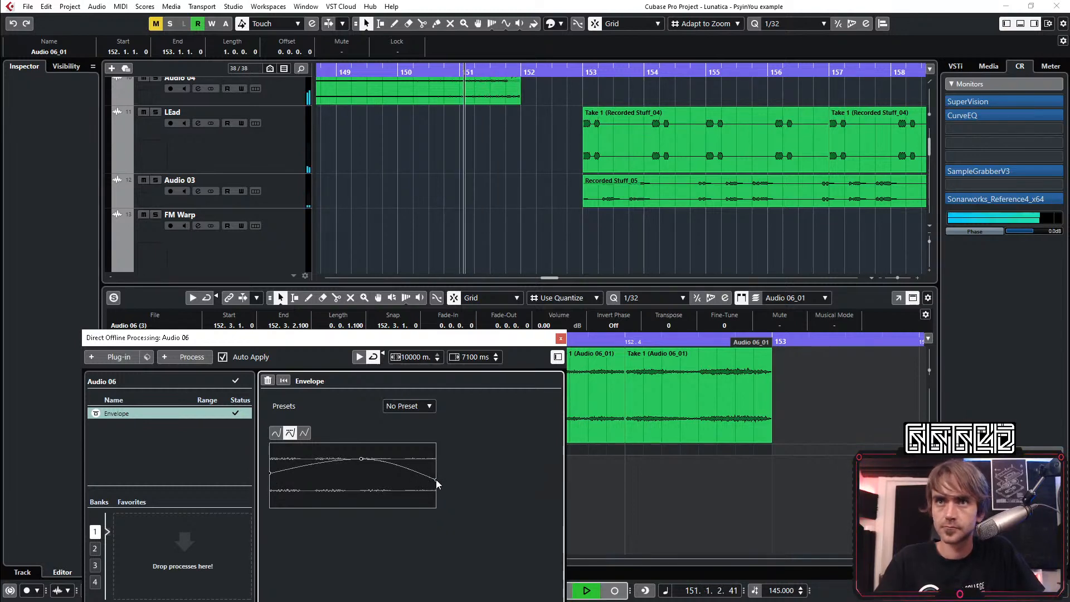
Reshape the envelope into a gradual rise to full level at the end, and close the processing window and part editor
drag(468, 340, 1003, 181)
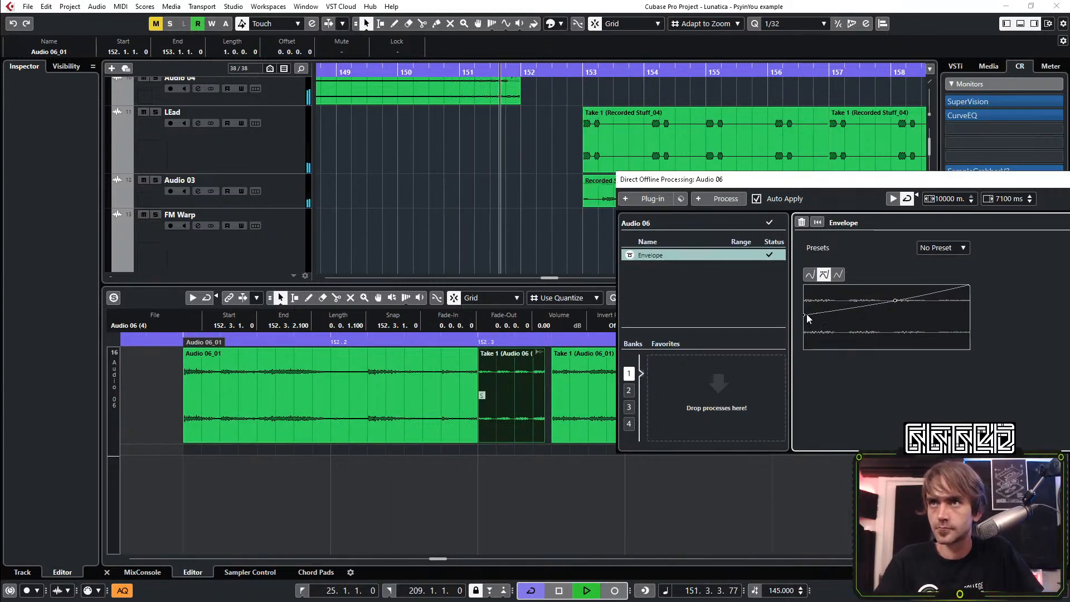
drag(894, 300, 887, 289)
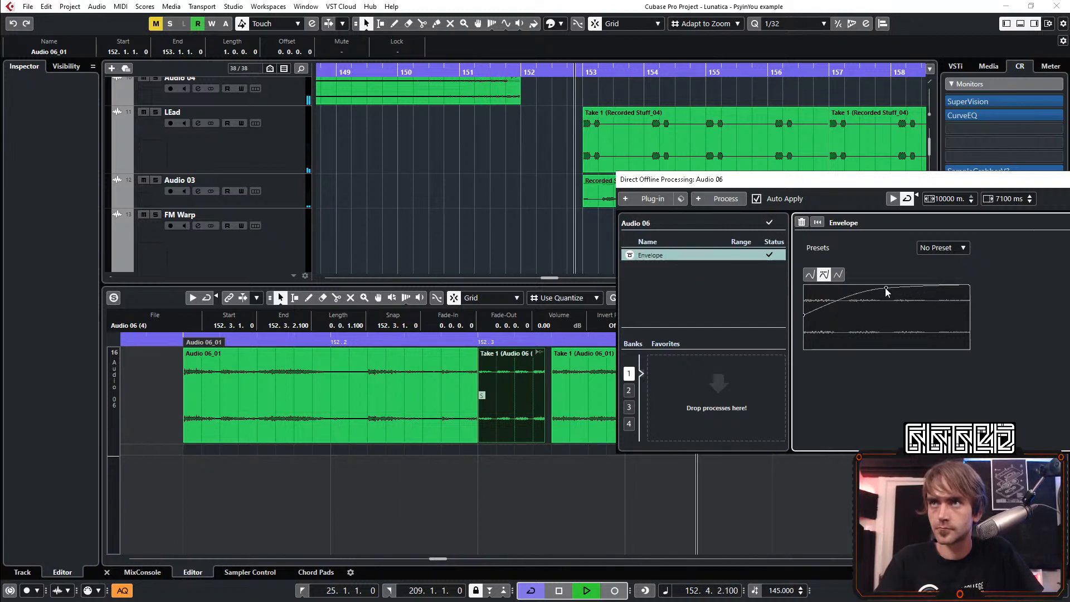
drag(906, 185, 672, 191)
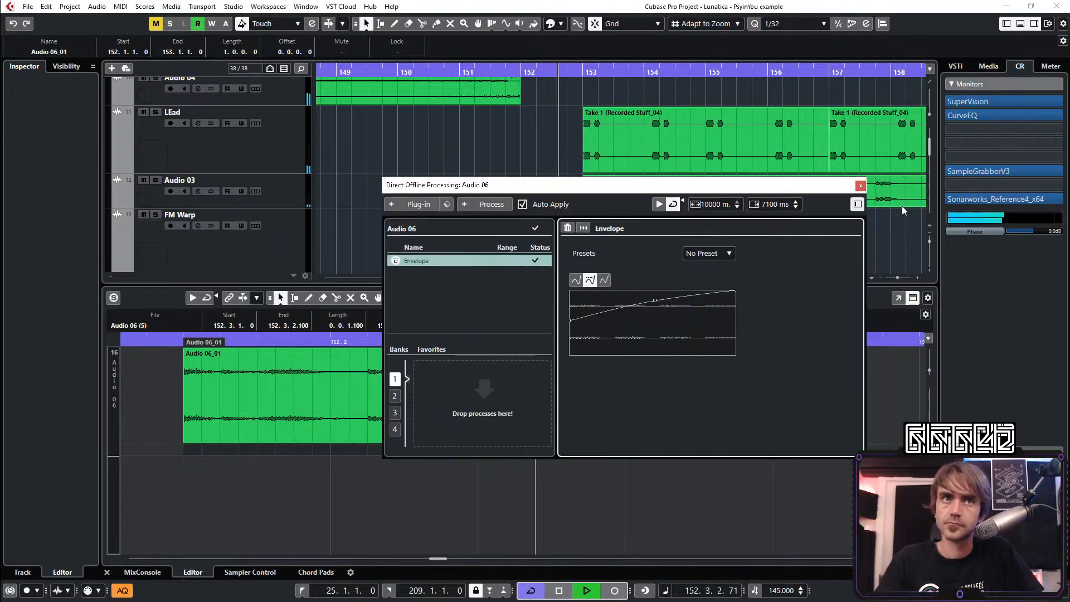
click(861, 186)
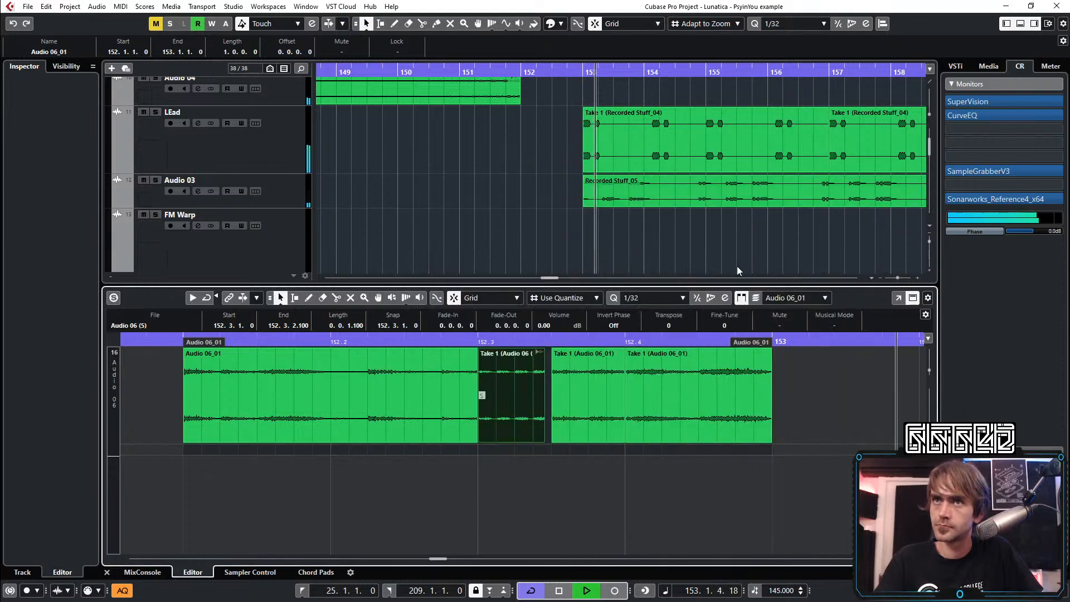
click(107, 573)
Copy the edited Audio 06 fill part from bar 152 to bar 168
key(g)
key(g)
key(g)
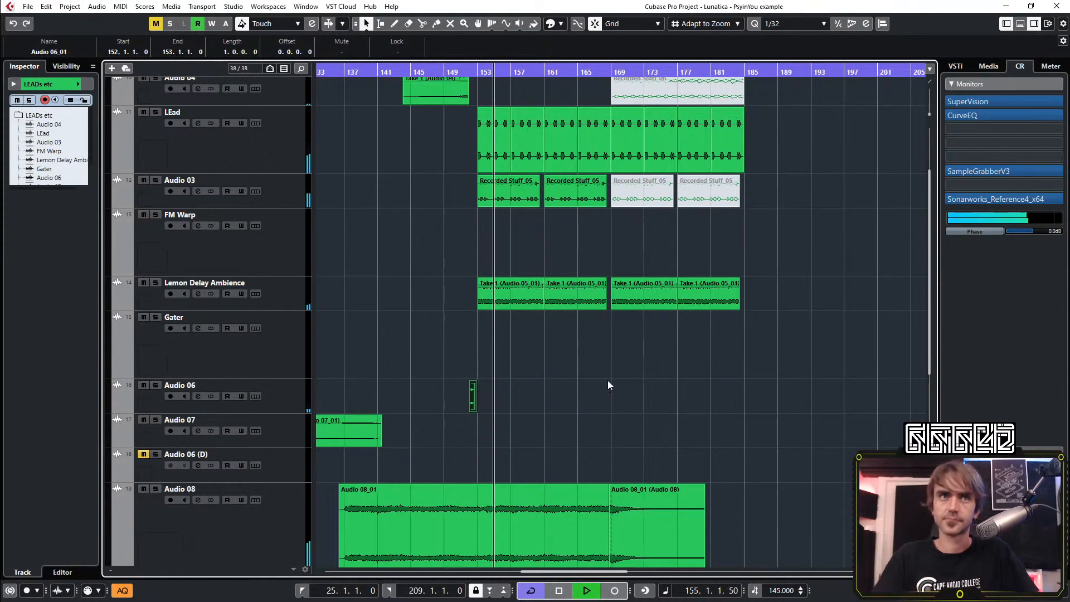
click(608, 381)
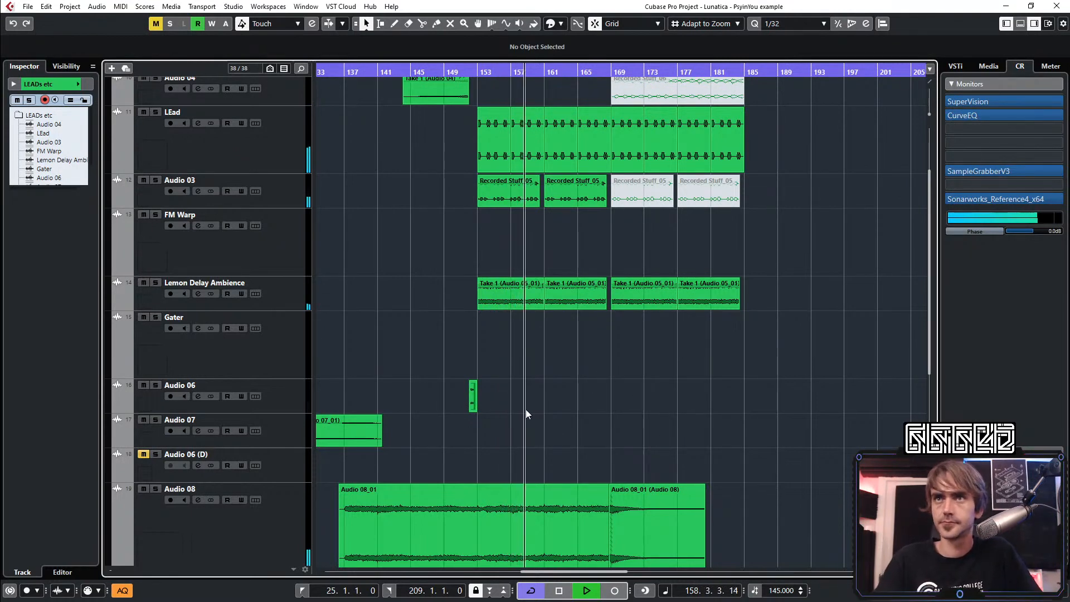
scroll(600, 359, up, 3)
scroll(604, 351, down, 5)
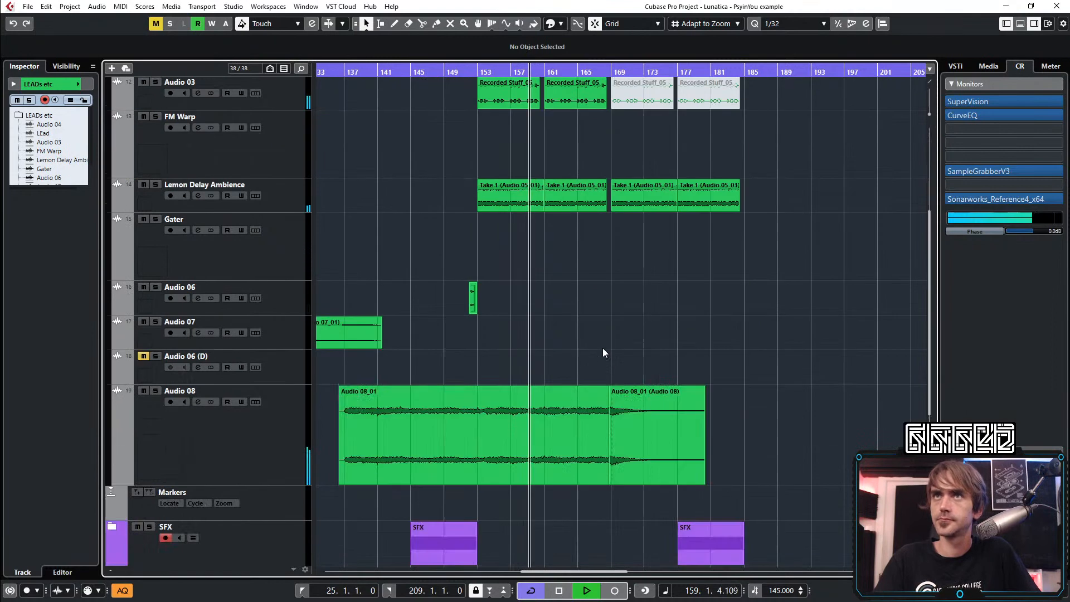
click(474, 304)
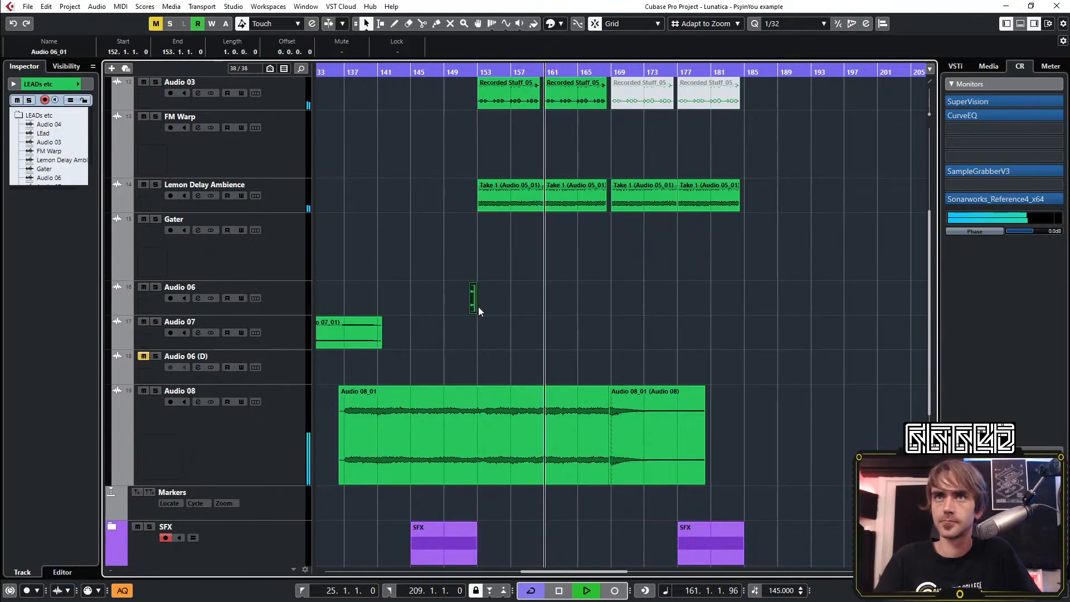
drag(474, 304, 606, 312)
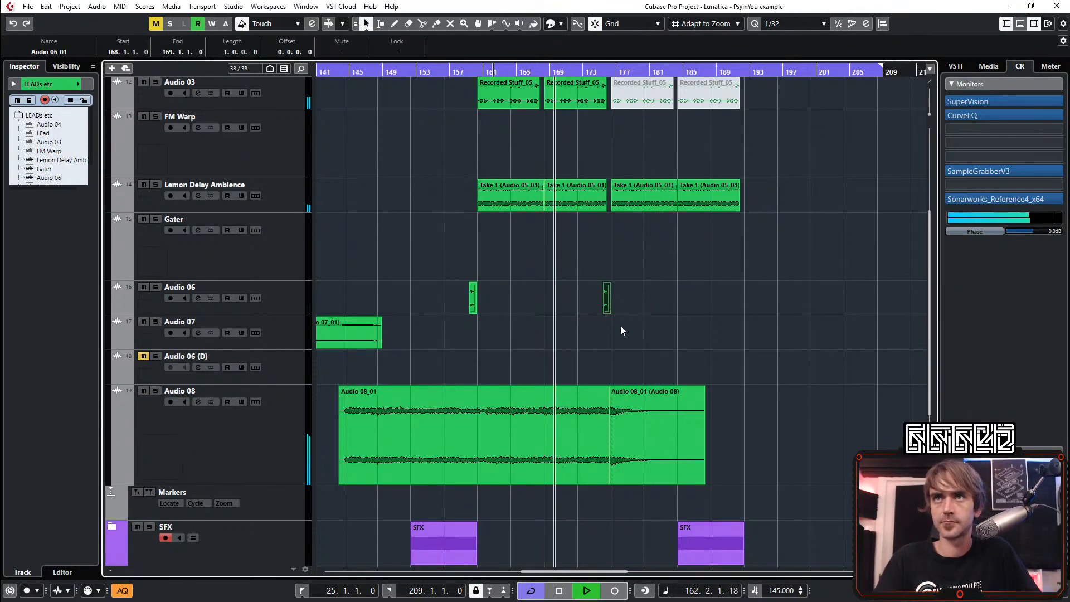
scroll(503, 295, right, 4)
scroll(511, 298, up, 2)
scroll(526, 302, down, 5)
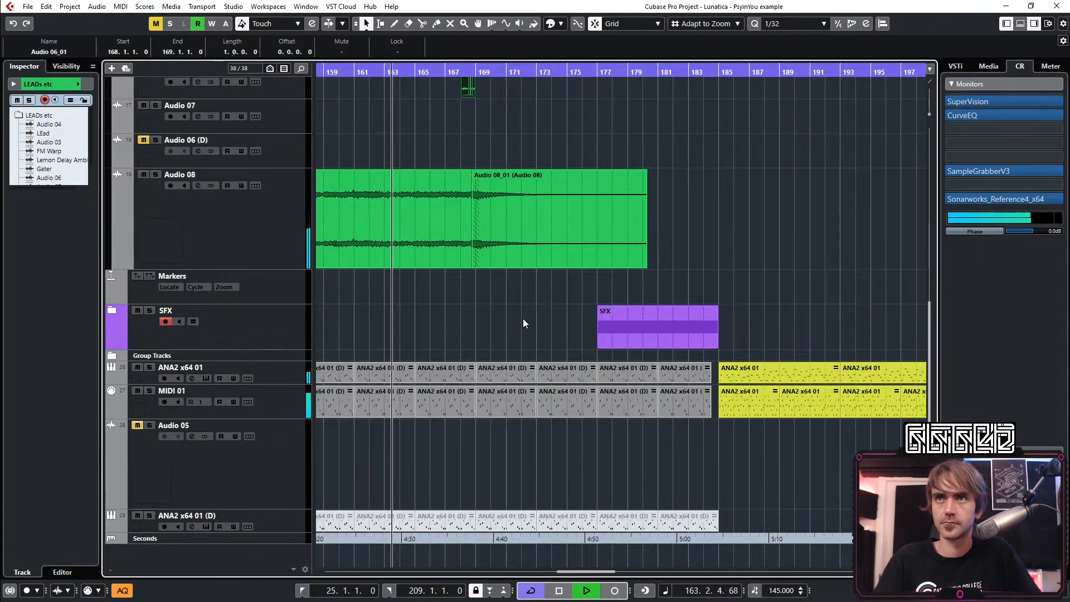
Copy the long Audio 06 event from bar 81 to bar 169 on the same track
scroll(523, 319, down, 3)
scroll(529, 325, up, 6)
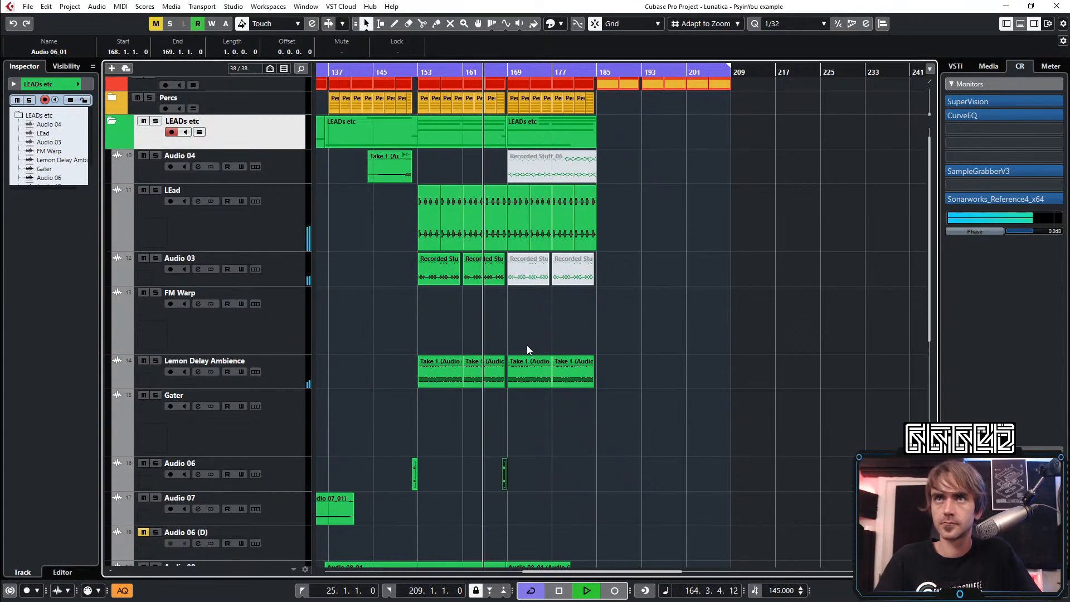
scroll(537, 346, down, 3)
scroll(590, 352, left, 4)
scroll(628, 356, down, 2)
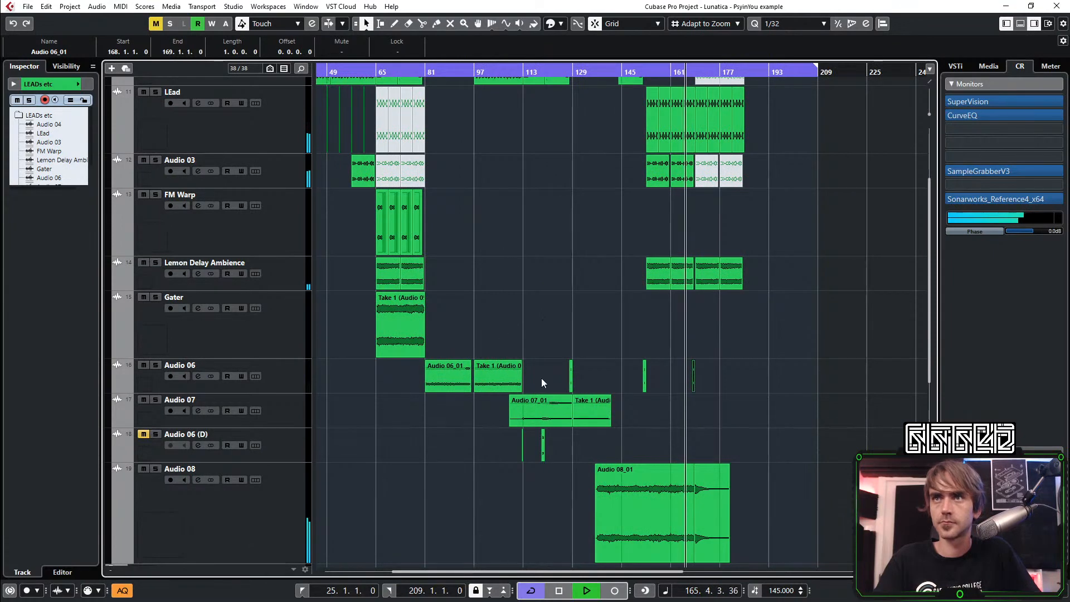
drag(449, 379, 718, 382)
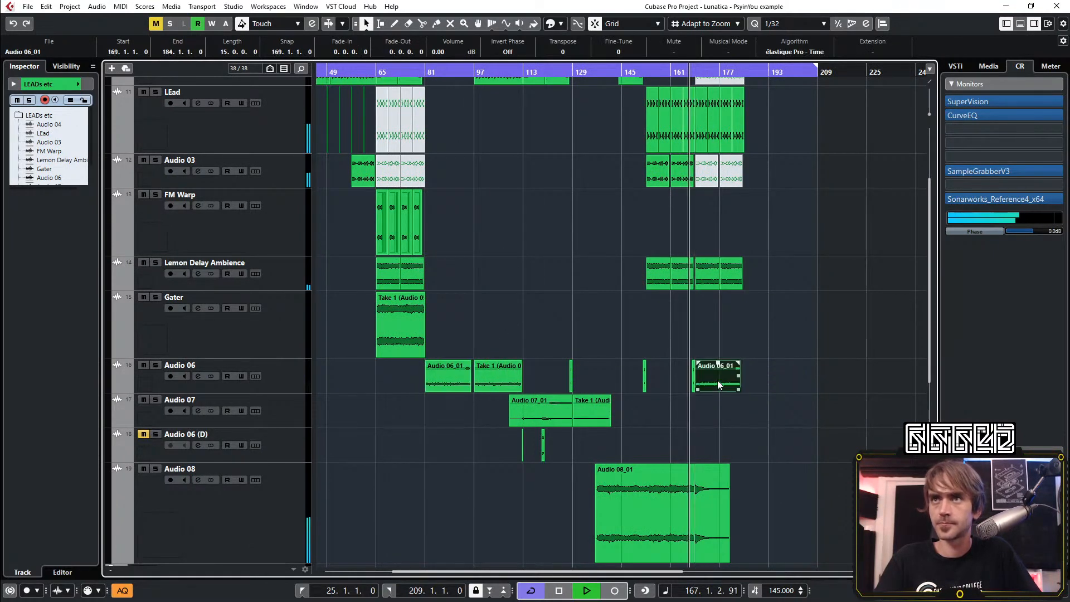
scroll(700, 383, up, 5)
scroll(683, 396, right, 4)
click(687, 422)
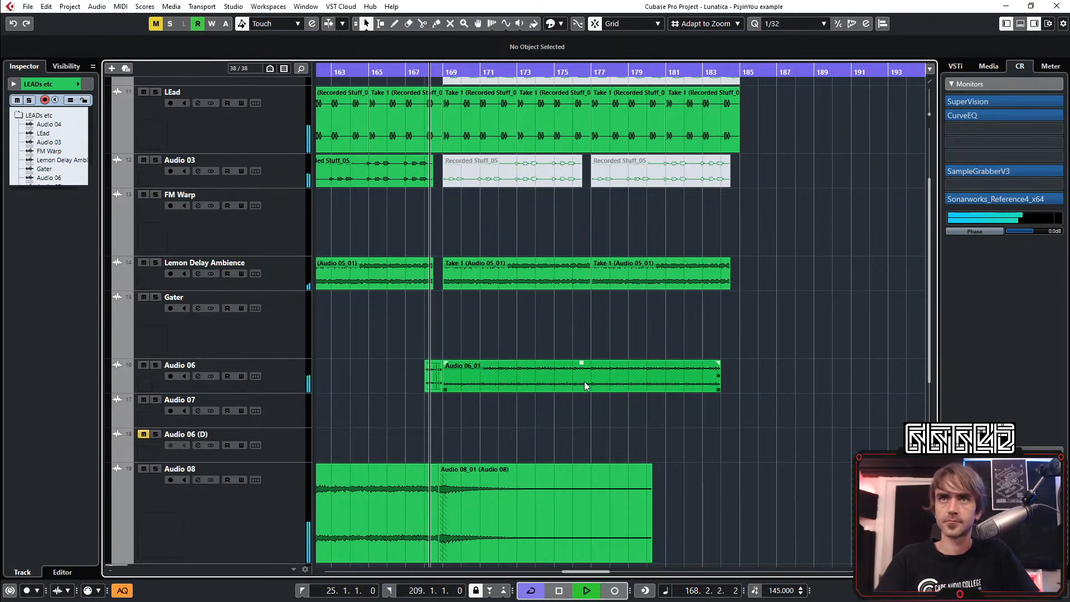
click(718, 387)
Audition the transition from the bar 168 fill into the copied Audio 06 event at bar 169
scroll(529, 301, up, 3)
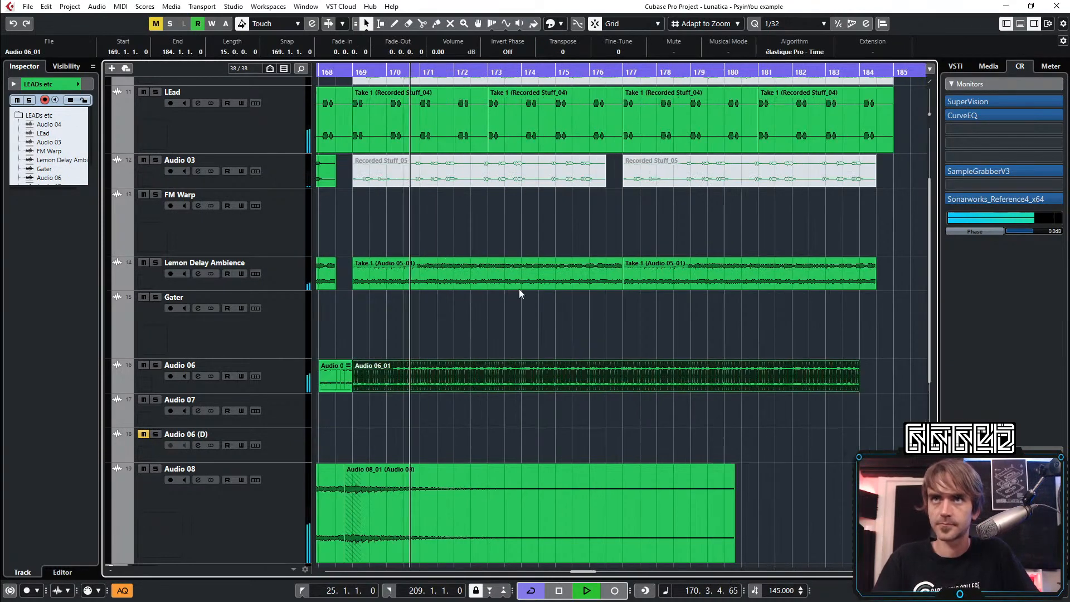
scroll(520, 294, left, 4)
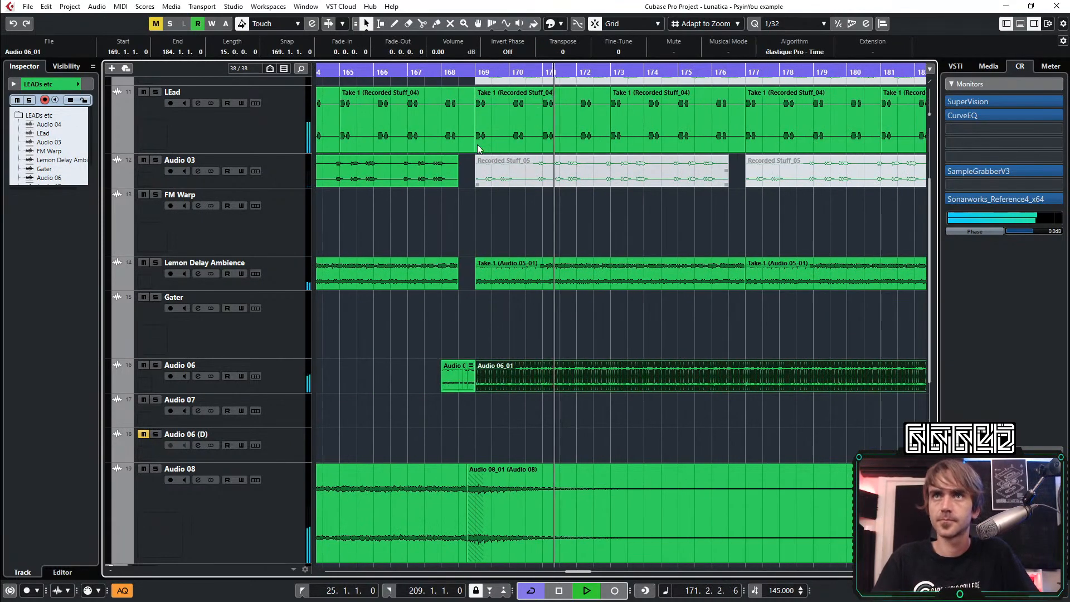
click(431, 74)
scroll(518, 354, right, 6)
scroll(518, 338, left, 3)
scroll(573, 332, up, 2)
scroll(571, 333, down, 5)
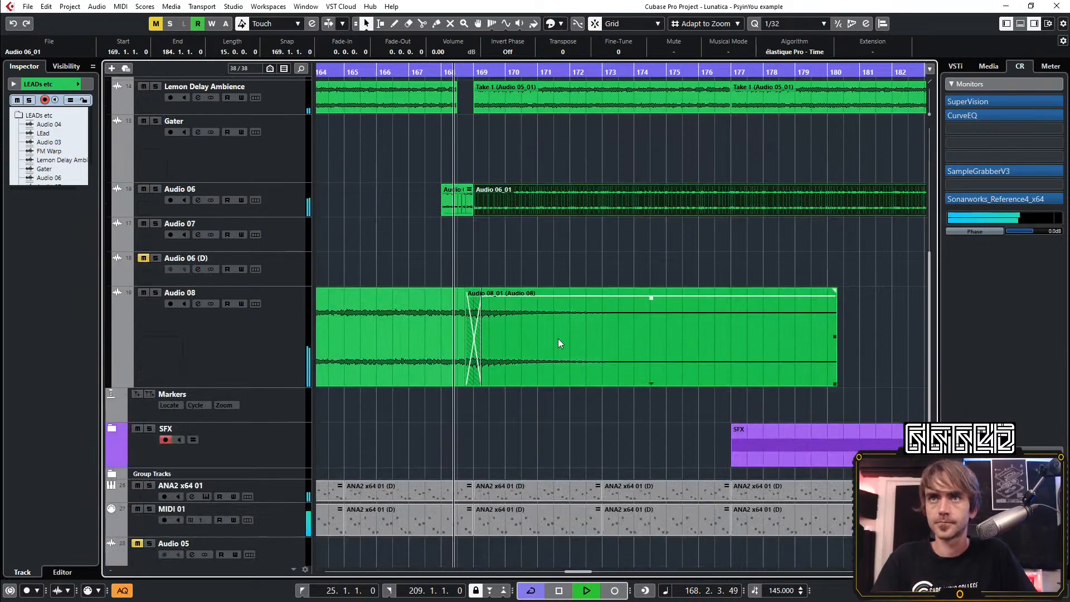
scroll(479, 318, right, 2)
scroll(432, 217, up, 4)
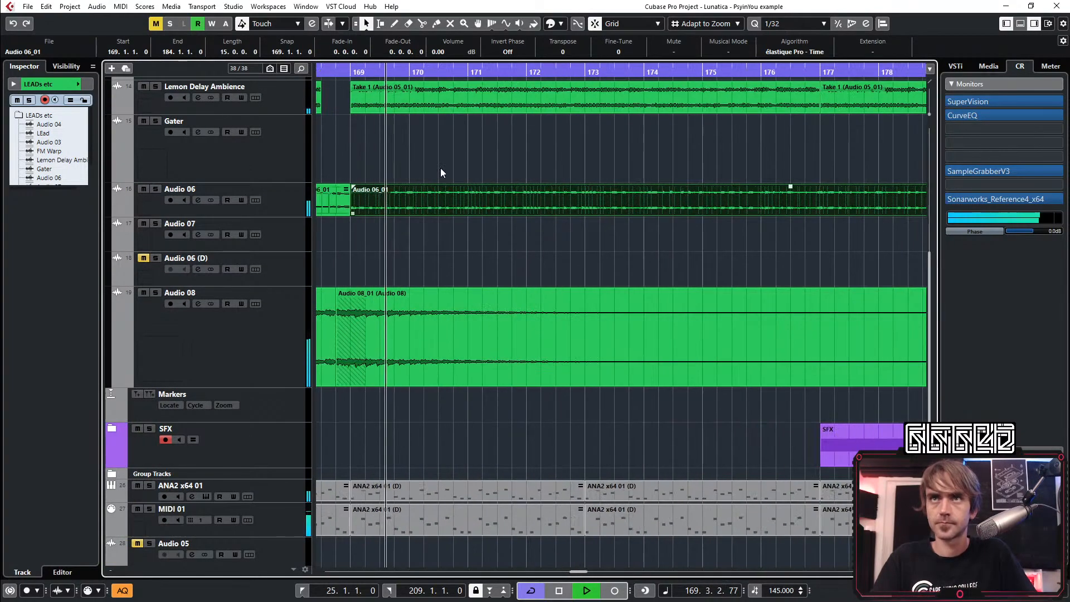
scroll(480, 159, up, 3)
key(space)
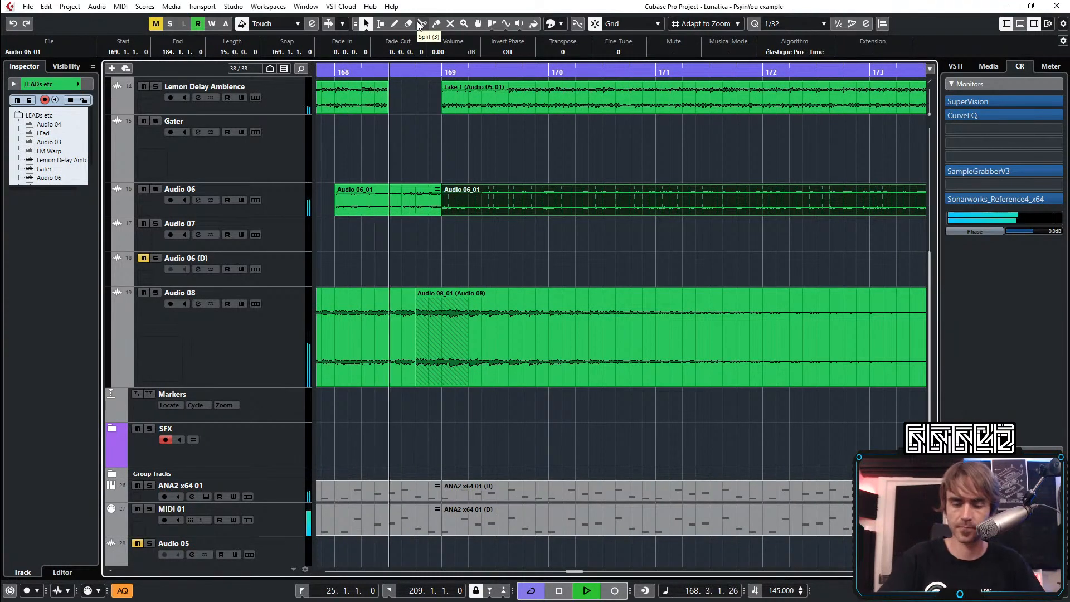
key(space)
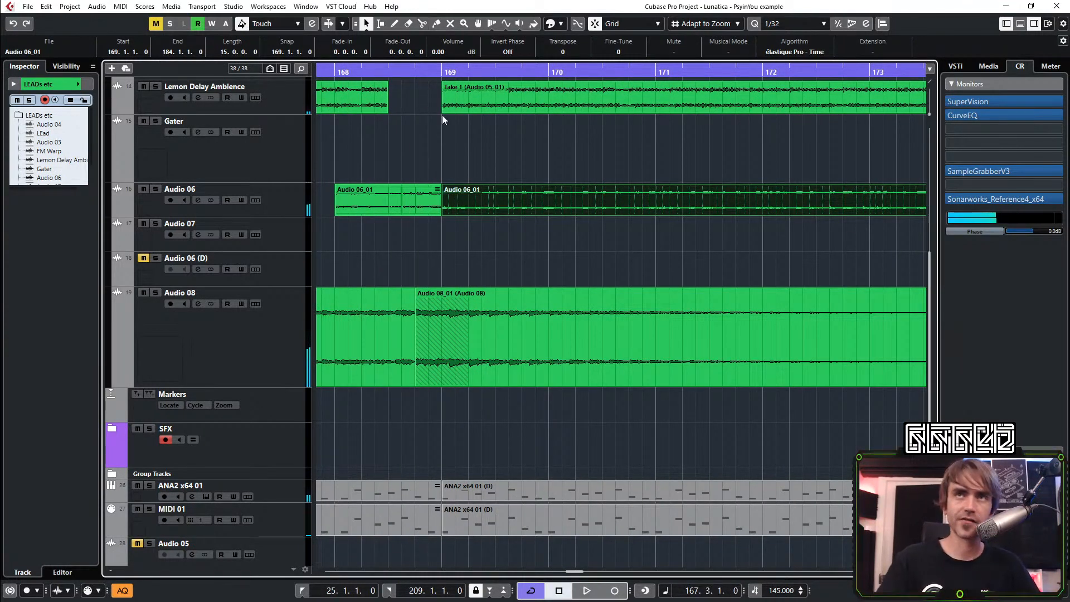
Split the copied Audio 06 event at 169.1.3, 170.1.1 and 170.1.4
scroll(468, 217, up, 2)
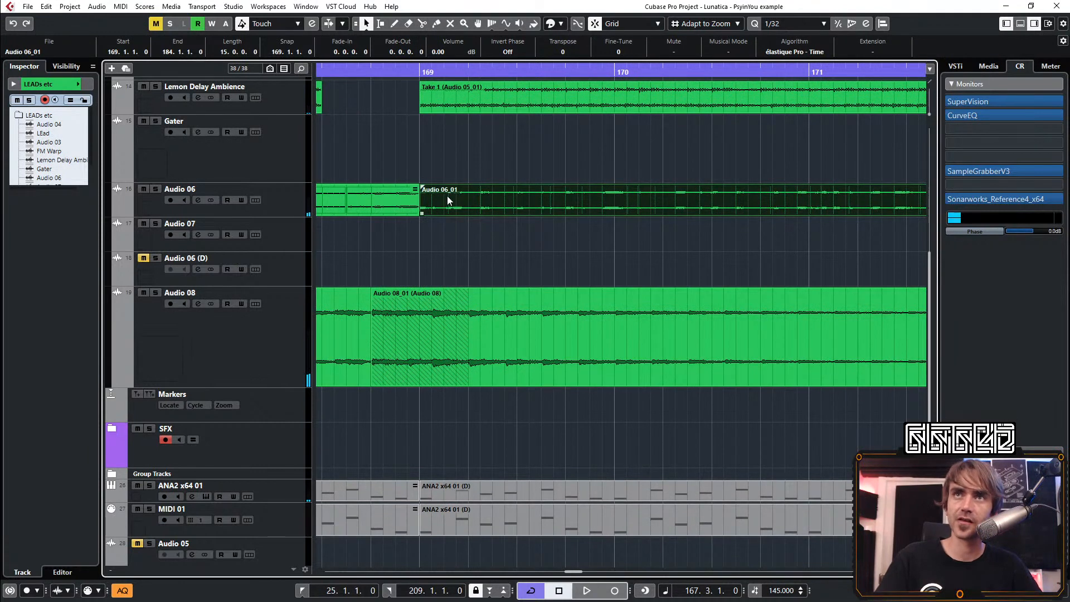
click(422, 23)
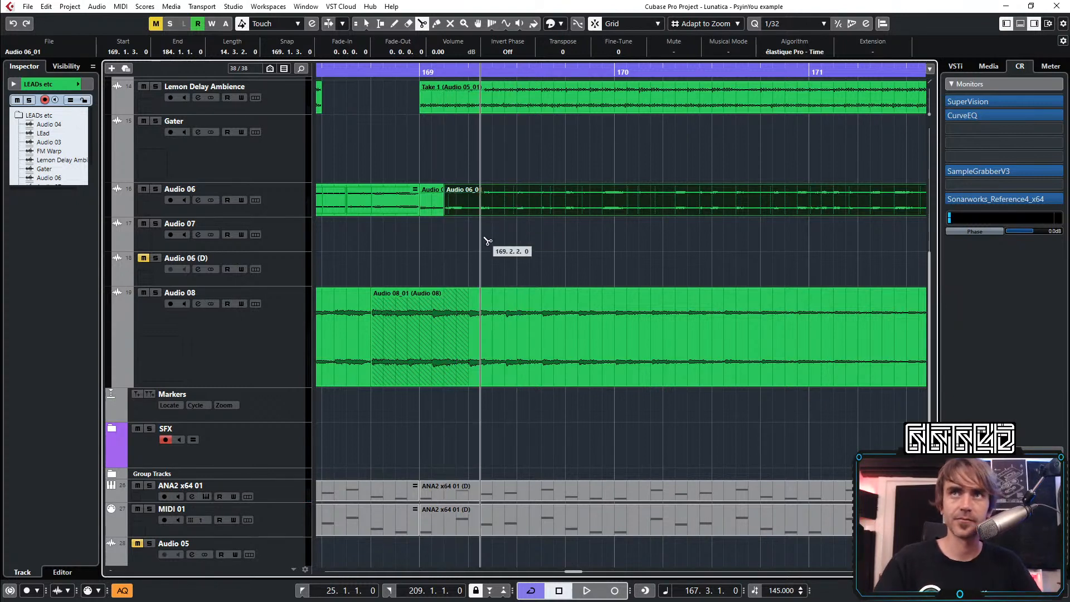
click(616, 205)
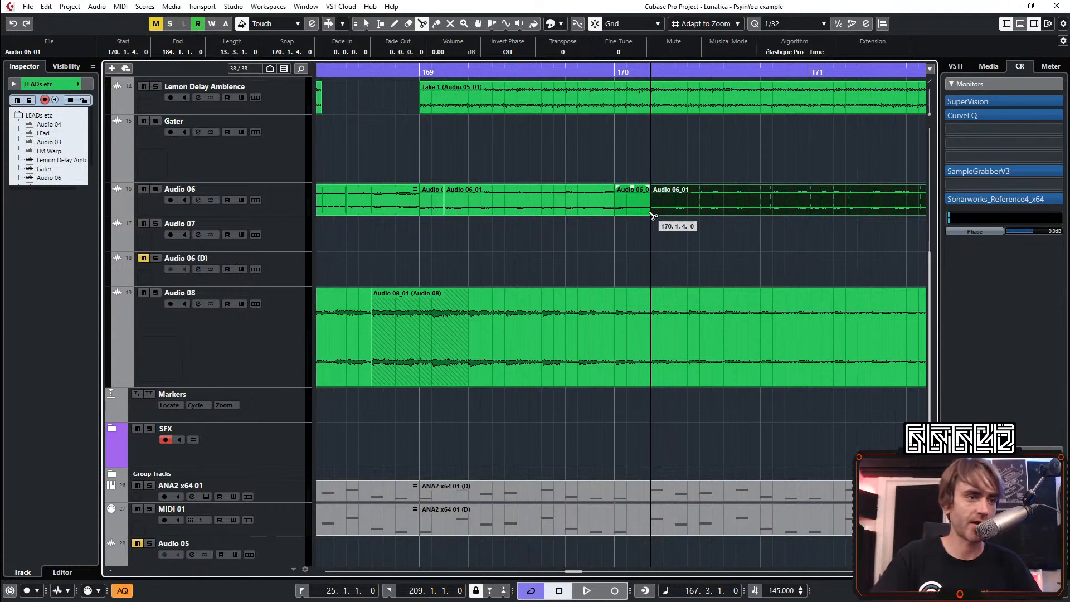
key(1)
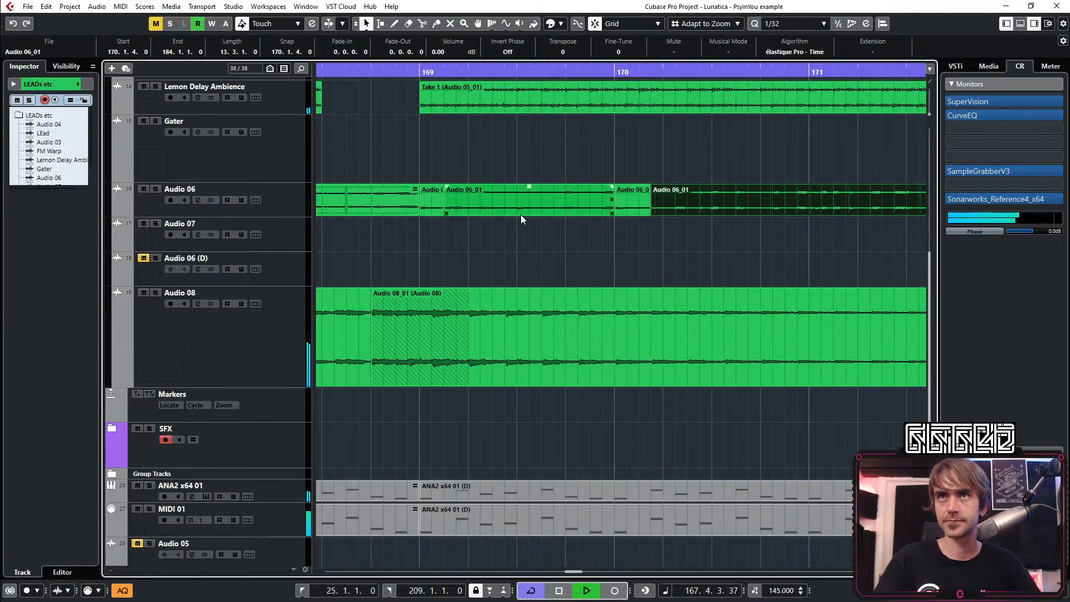
Mute the Audio 06 slice between 169.1.3 and 170.1.1 and restart playback in bar 168
click(523, 213)
key(1)
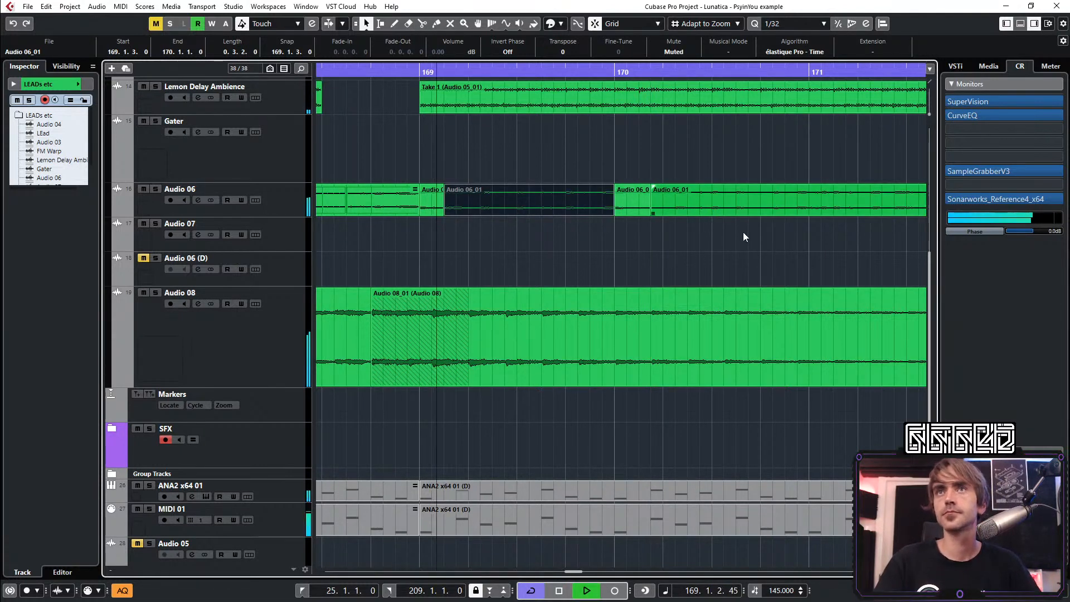
click(491, 194)
click(360, 72)
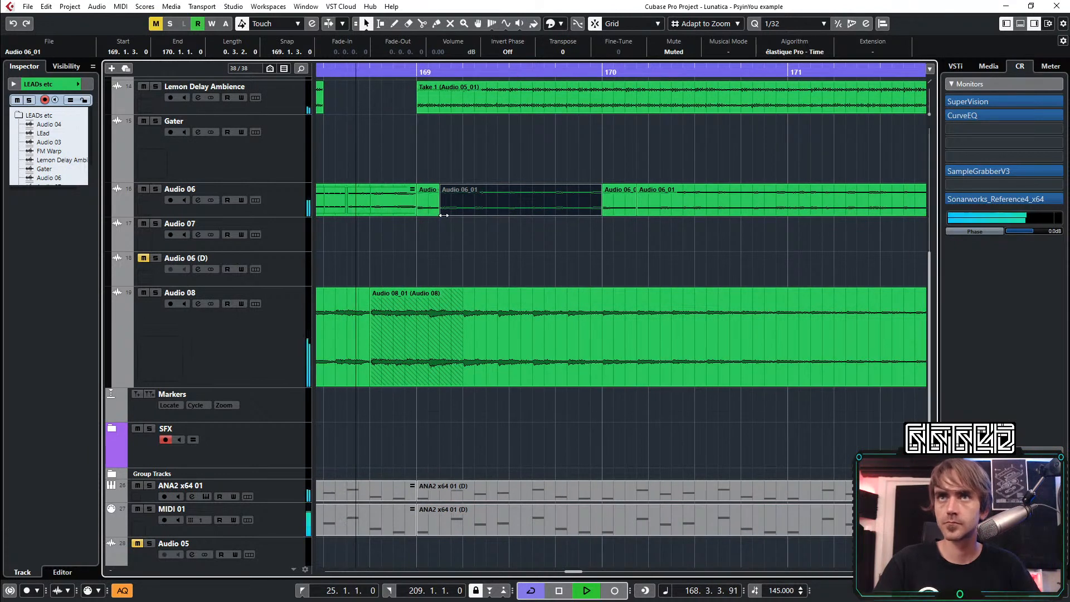
Lengthen the first bar 169 slice to end at 169.2.2 with a 0.0.0.18 fade-out, and audition it
drag(441, 214, 470, 190)
key(space)
key(space)
scroll(506, 195, right, 2)
scroll(502, 197, down, 2)
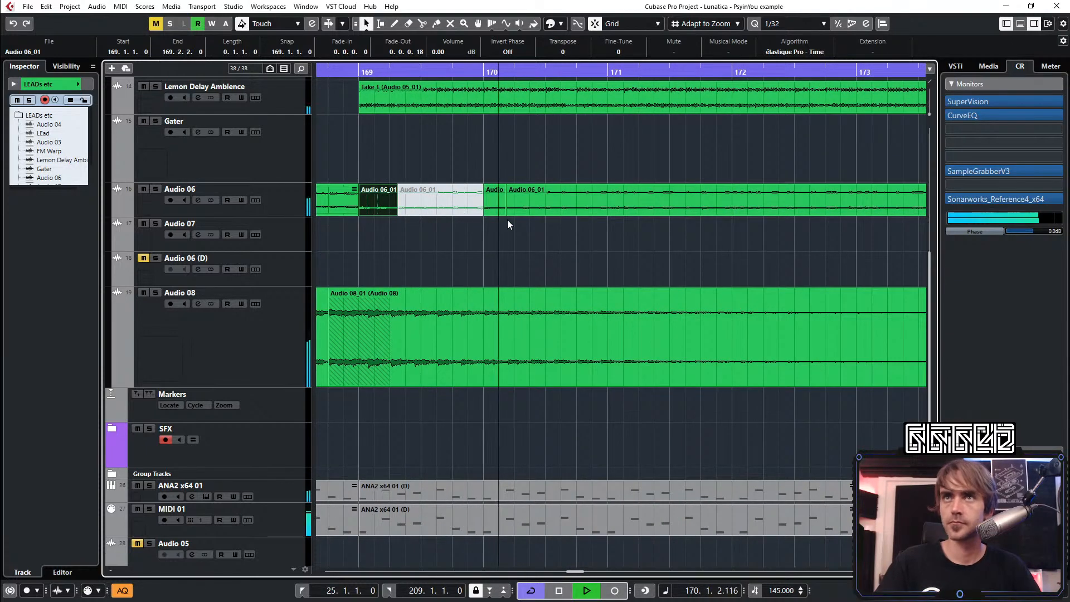
key(space)
key(space)
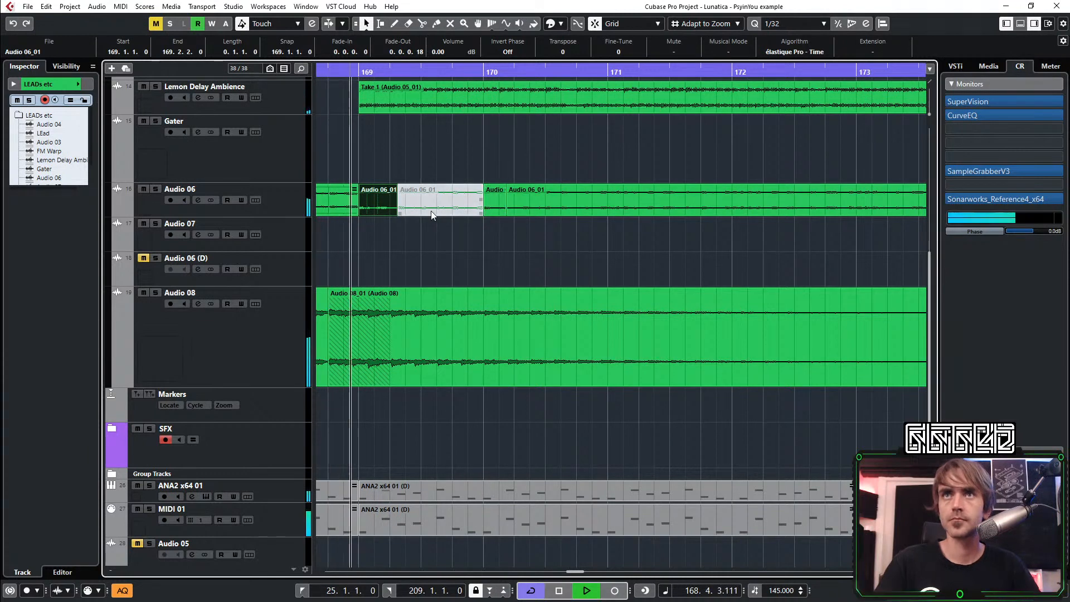
Delete the short slice at bar 170 and extend the following Audio 06 event back to 170.1.1
click(501, 211)
key(Delete)
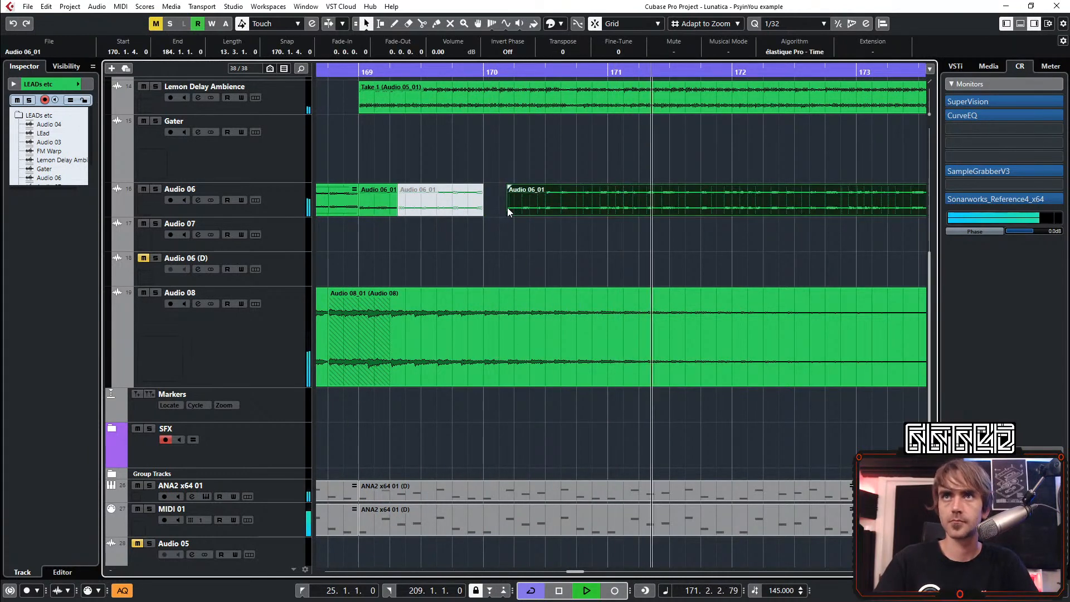
drag(507, 213, 485, 216)
key(space)
key(space)
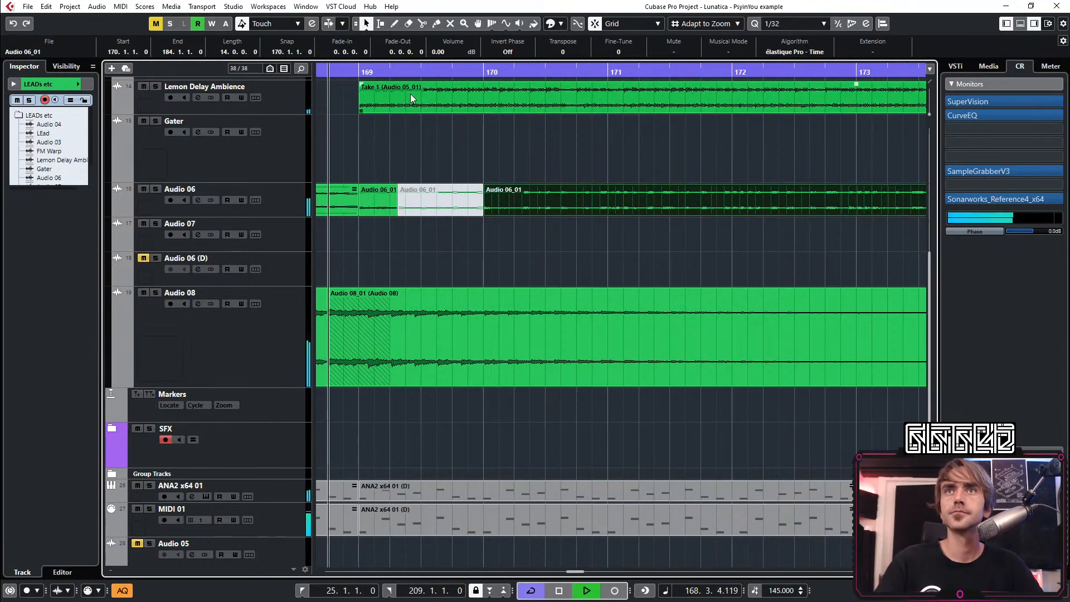
Split the Audio 06 event at 170.2.3 and audition the slices from bar 168
click(421, 23)
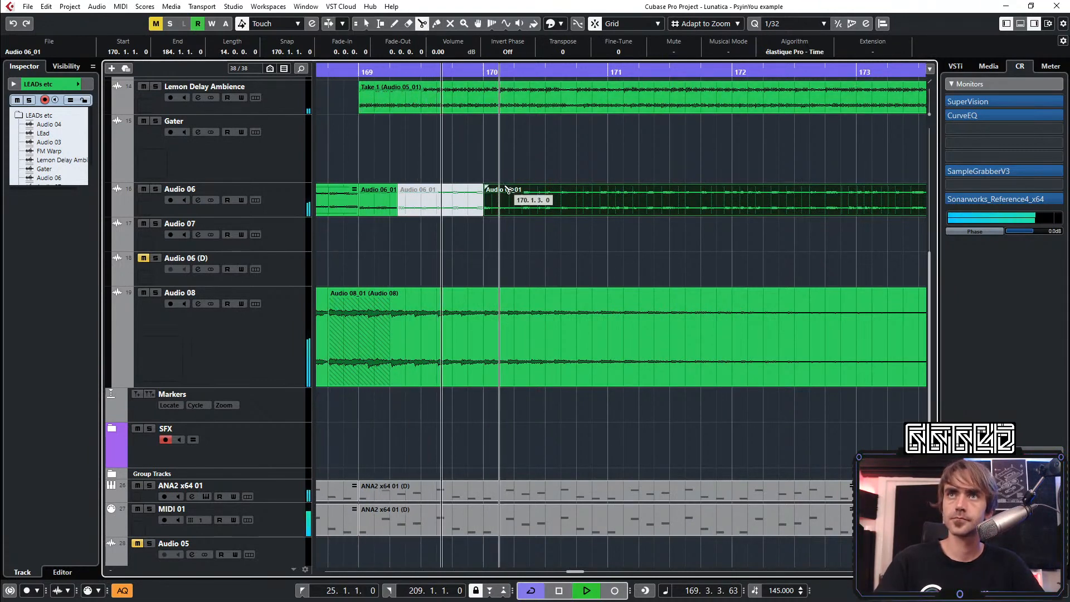
click(532, 209)
key(1)
scroll(408, 213, up, 1)
scroll(408, 213, up, 1)
key(space)
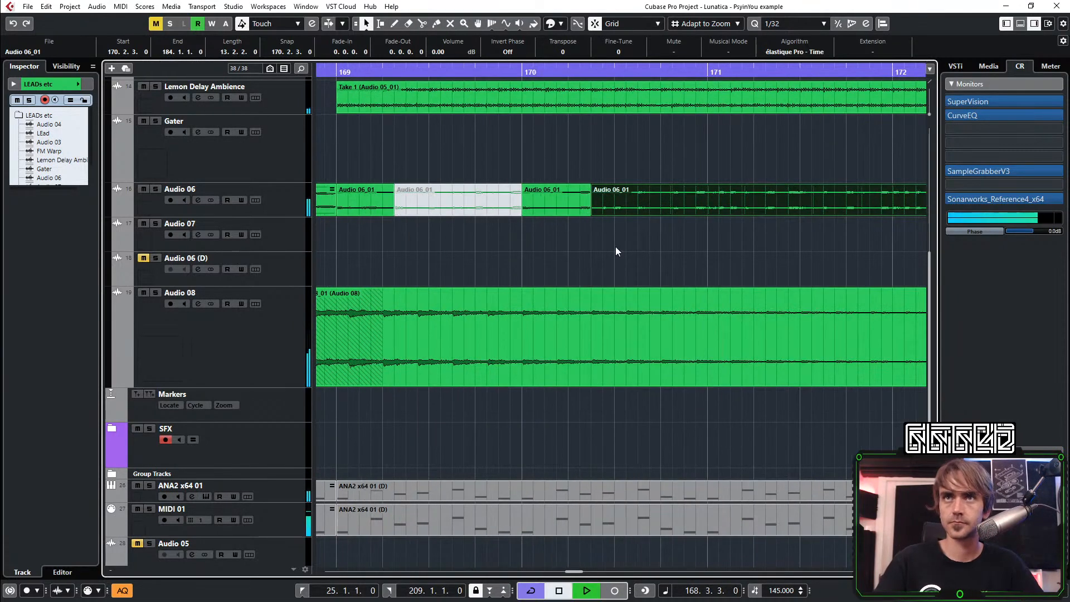
key(space)
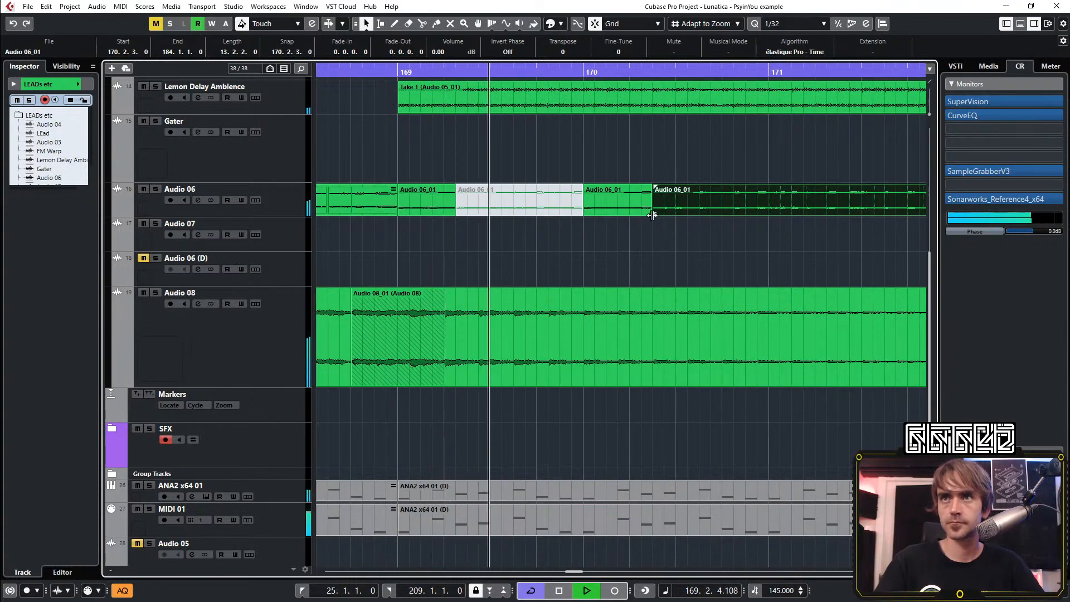
scroll(641, 231, down, 1)
key(space)
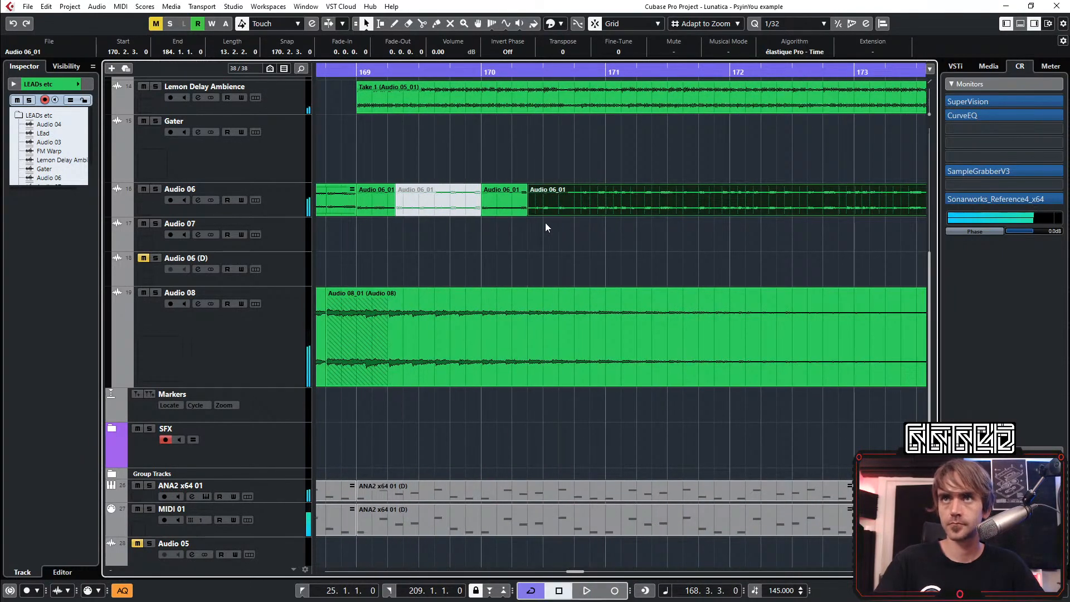
key(space)
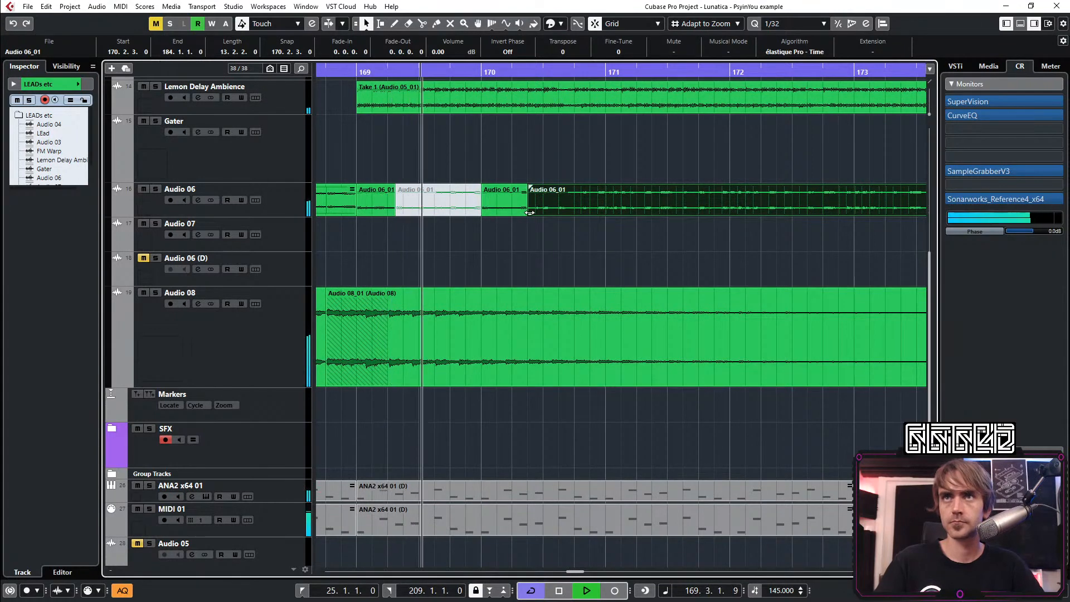
Lengthen the bar 170 slice to end at 170.3.3 with a 0.0.0.87 fade-out, and audition it
drag(532, 213, 554, 190)
key(space)
Delete the rest of the long event after 170.3.3 and repeat the bar 169–170 slices at bar 171
key(space)
scroll(566, 232, down, 2)
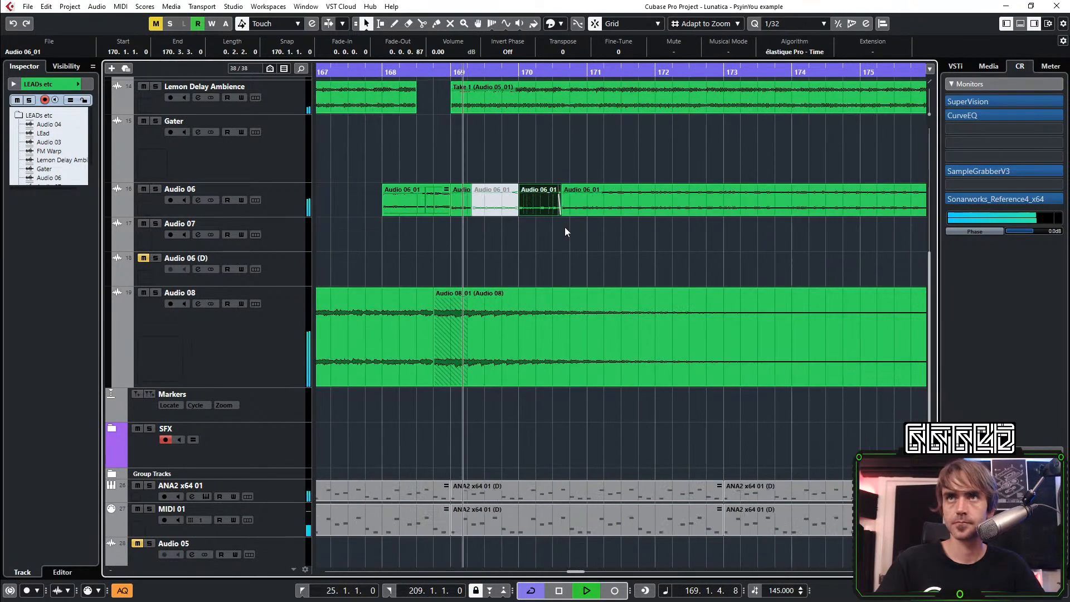
drag(599, 233, 592, 193)
key(Delete)
key(space)
key(space)
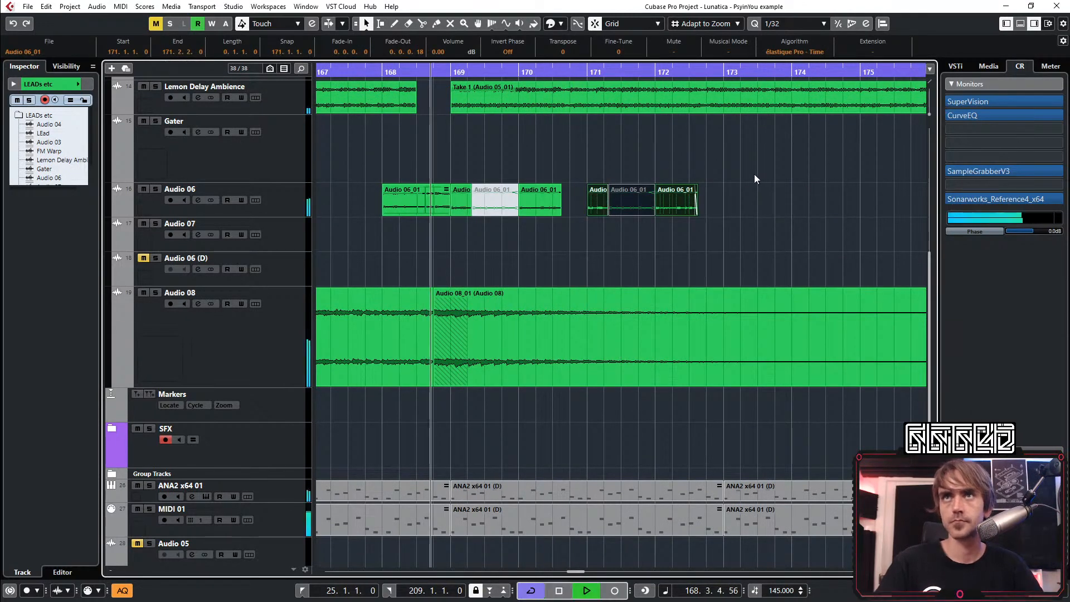
Delete the two muted Audio 06 slices in bars 171 and 169
scroll(683, 186, down, 2)
drag(674, 156, 637, 172)
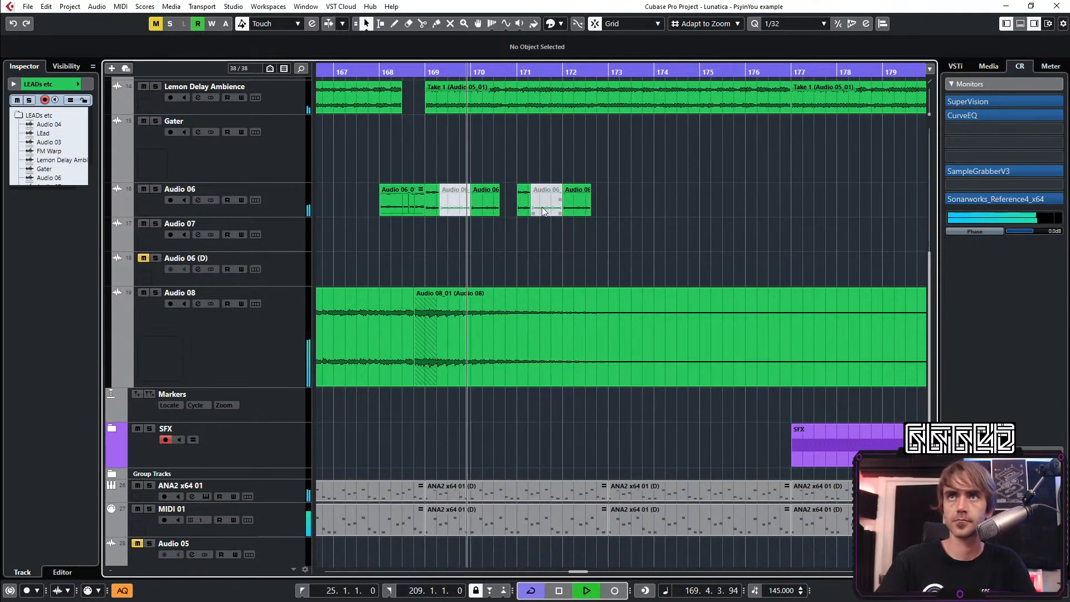
click(542, 207)
key(Delete)
click(468, 202)
key(Delete)
Combine the four remaining Audio 06 slices from bar 169 to 172 into one part and audition it
drag(705, 156, 429, 226)
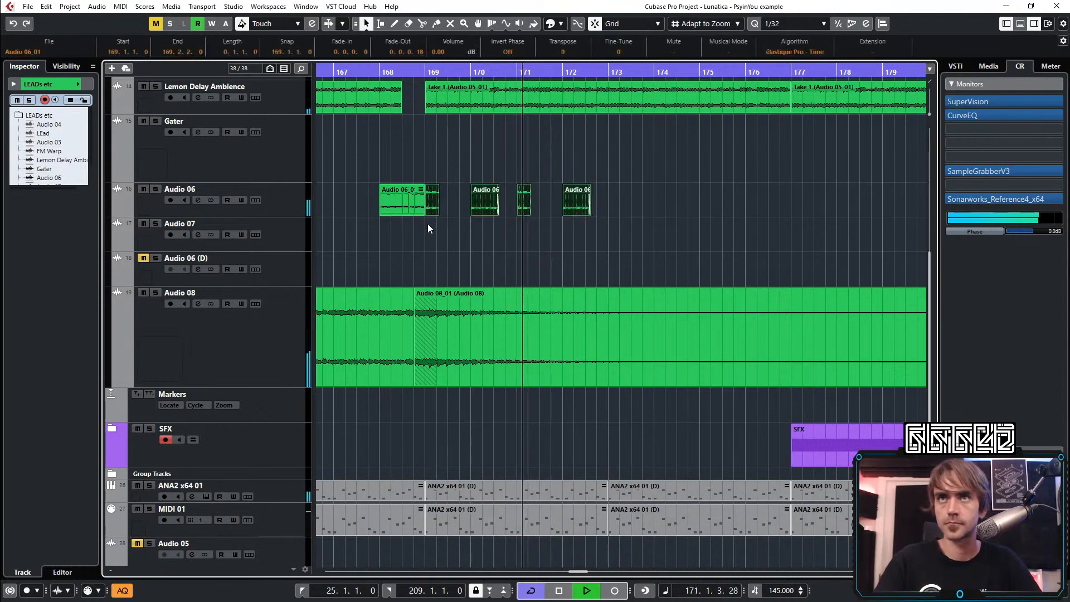
right_click(434, 207)
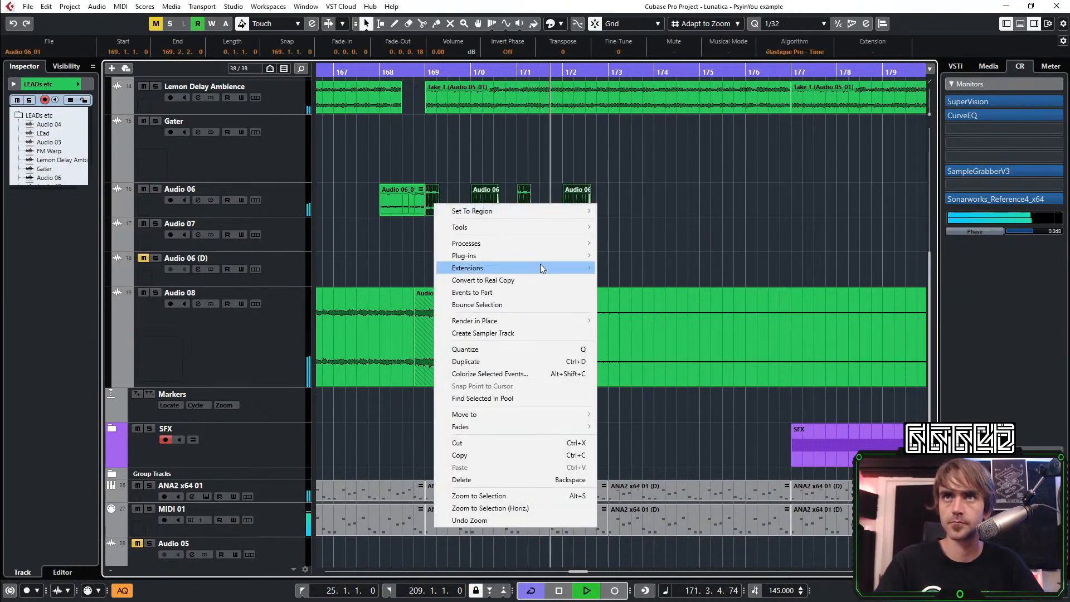
click(512, 292)
key(space)
key(space)
Repeat the four-bar Audio 06 part at bars 173, 177 and 181, filling up to bar 185
drag(590, 211, 842, 226)
scroll(610, 207, down, 3)
scroll(793, 250, down, 3)
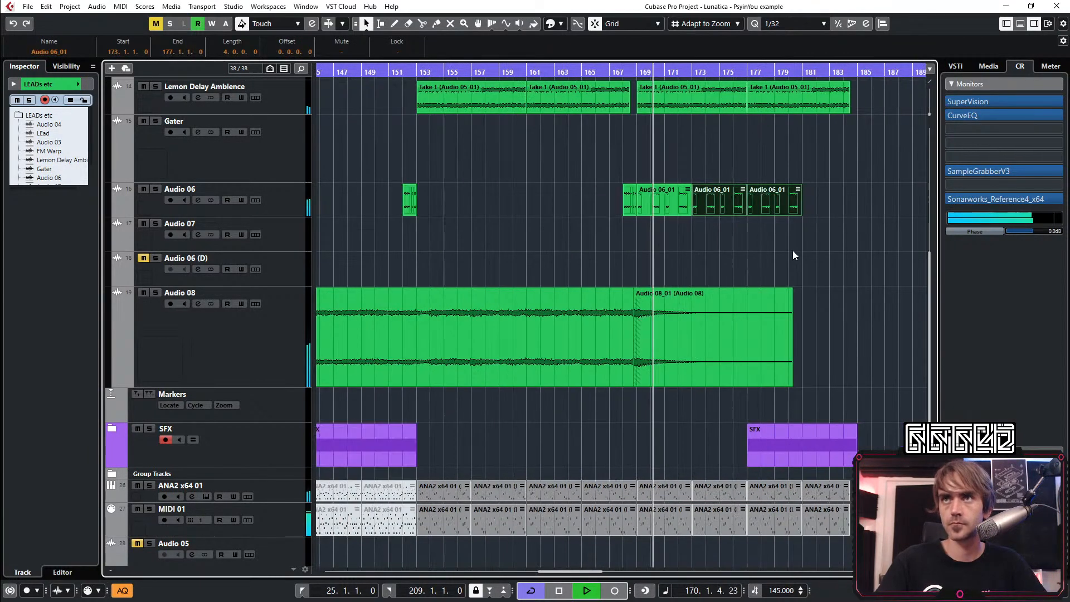
click(719, 237)
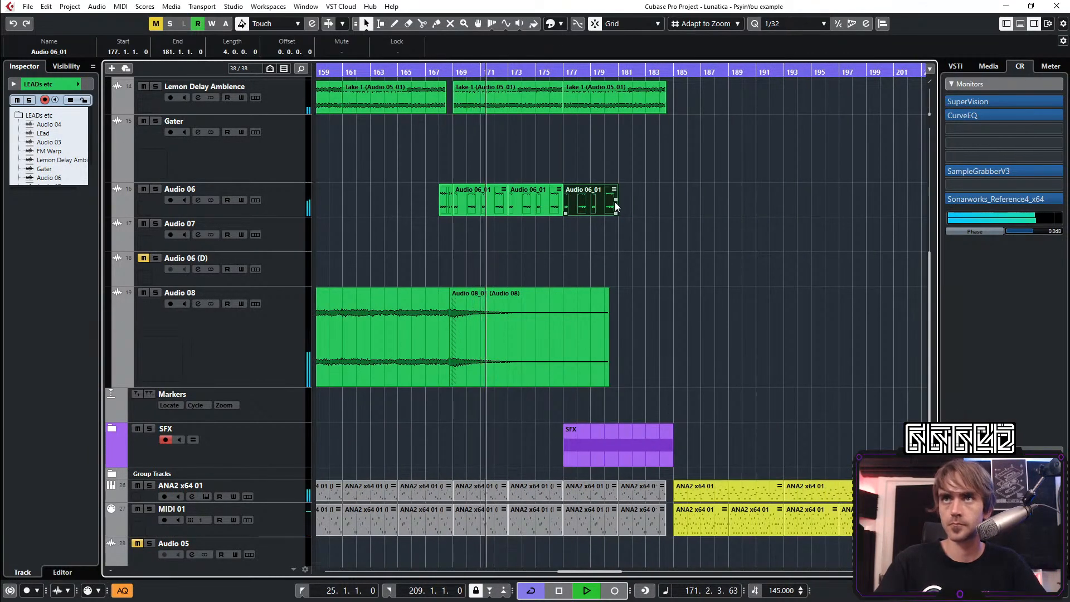
drag(615, 201, 652, 202)
click(771, 219)
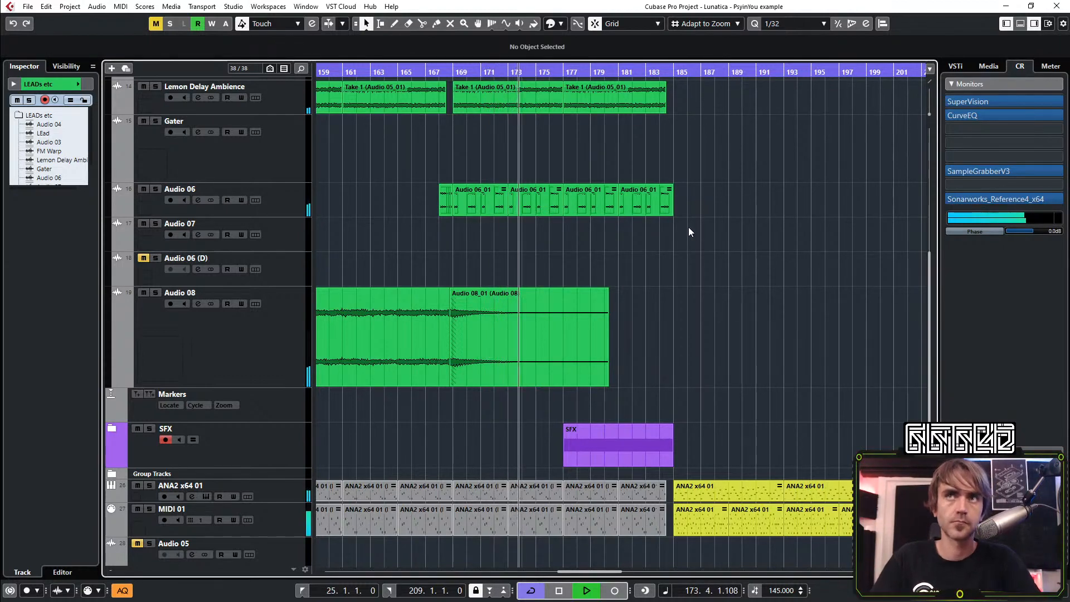
Open the Audio 06 part at bar 169 for editing and lengthen its first slice to end at 169.4.1
double_click(476, 202)
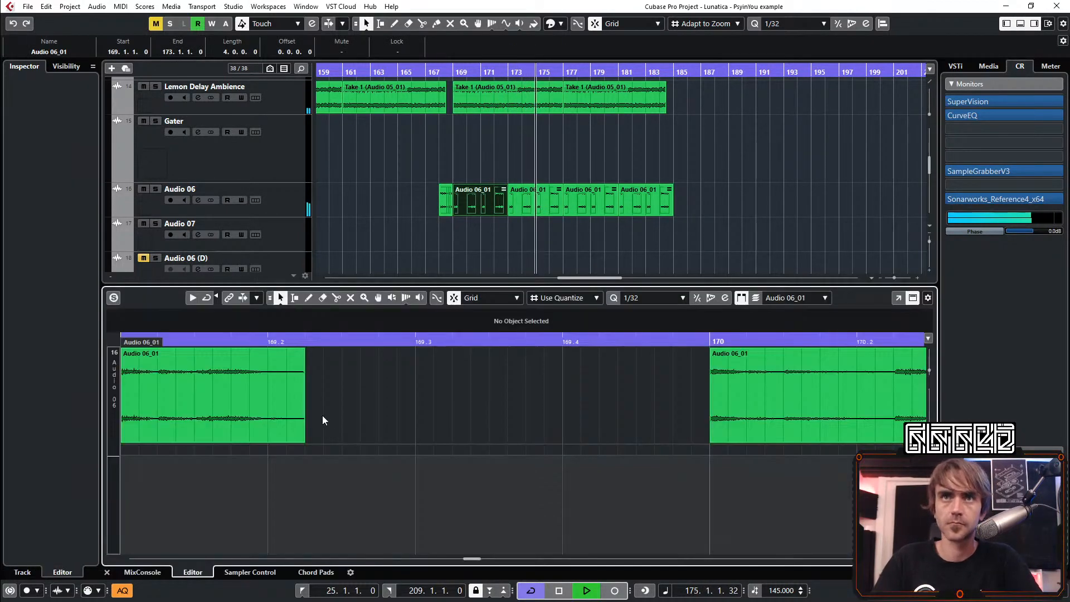
drag(333, 433, 406, 444)
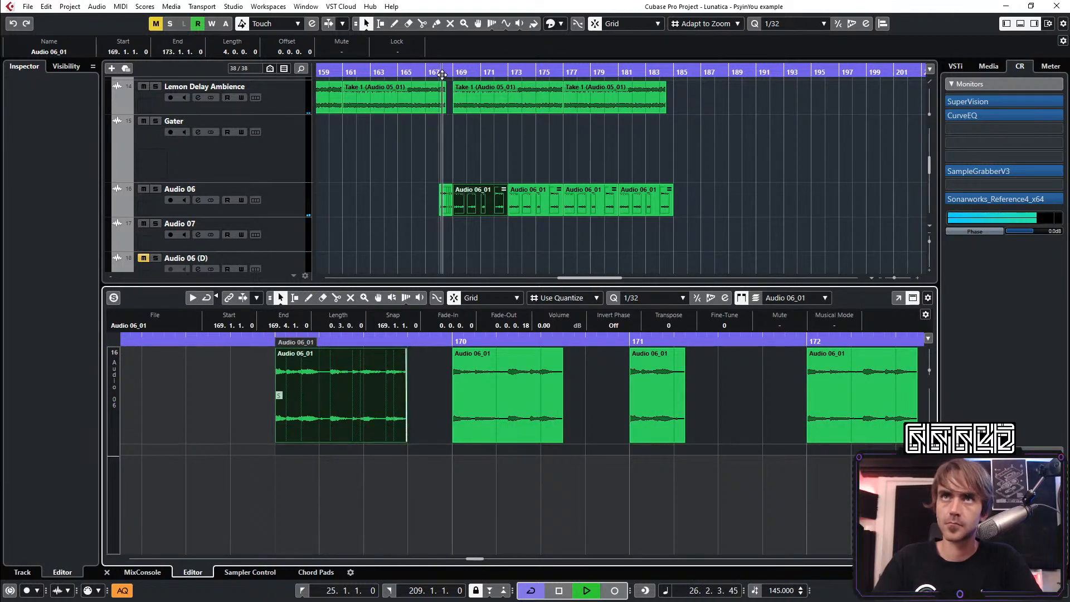
Shorten the Audio 06 slice in bar 169 to end at 169.2.1 and the slice in bar 170 to end at 170.2.4
click(350, 464)
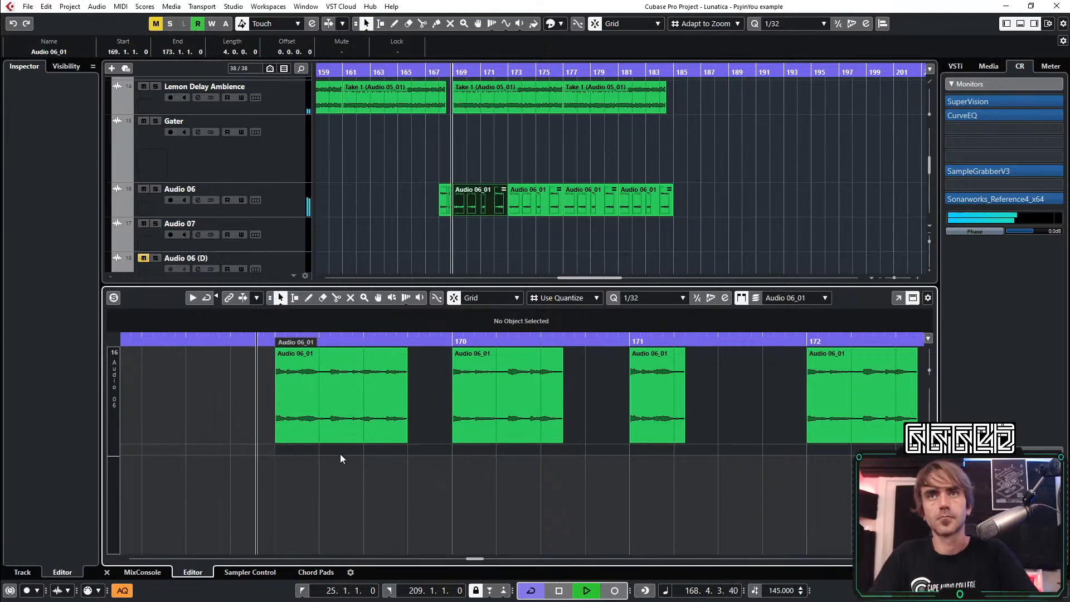
scroll(341, 455, up, 2)
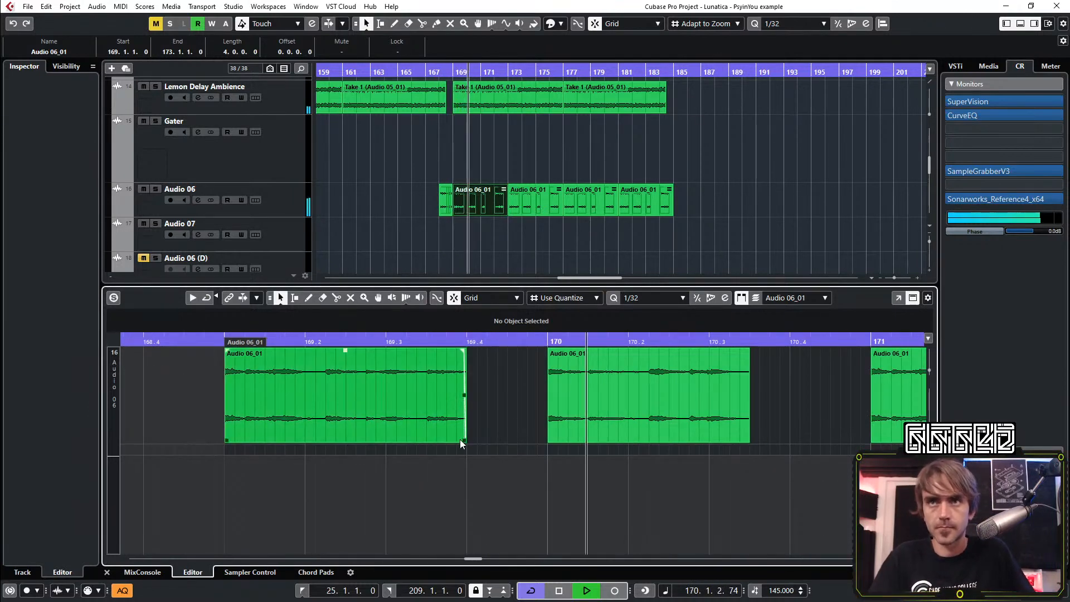
drag(463, 442, 305, 443)
click(748, 440)
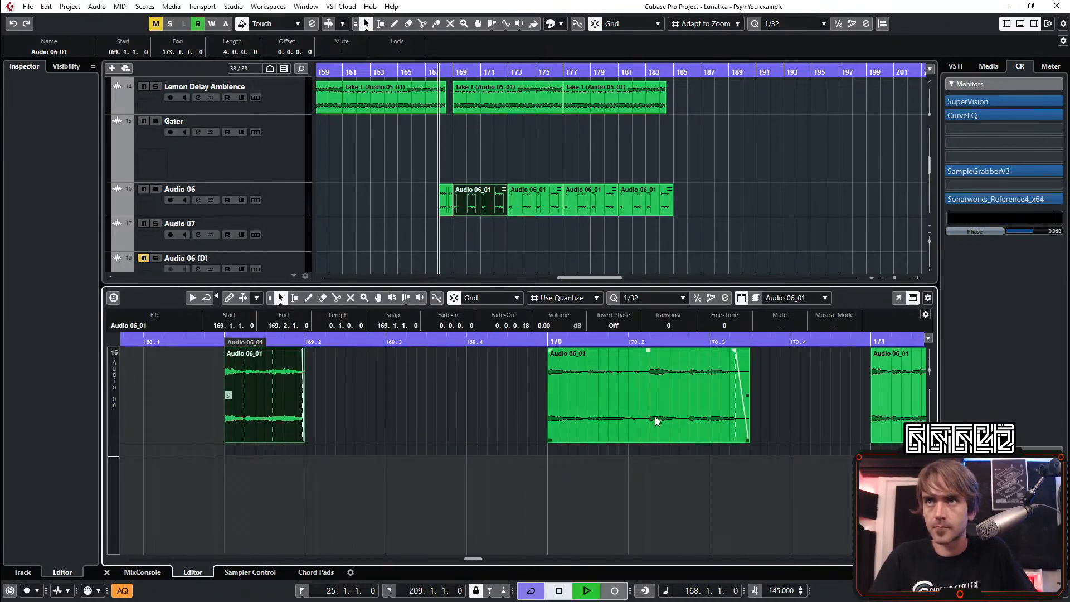
drag(747, 441, 683, 438)
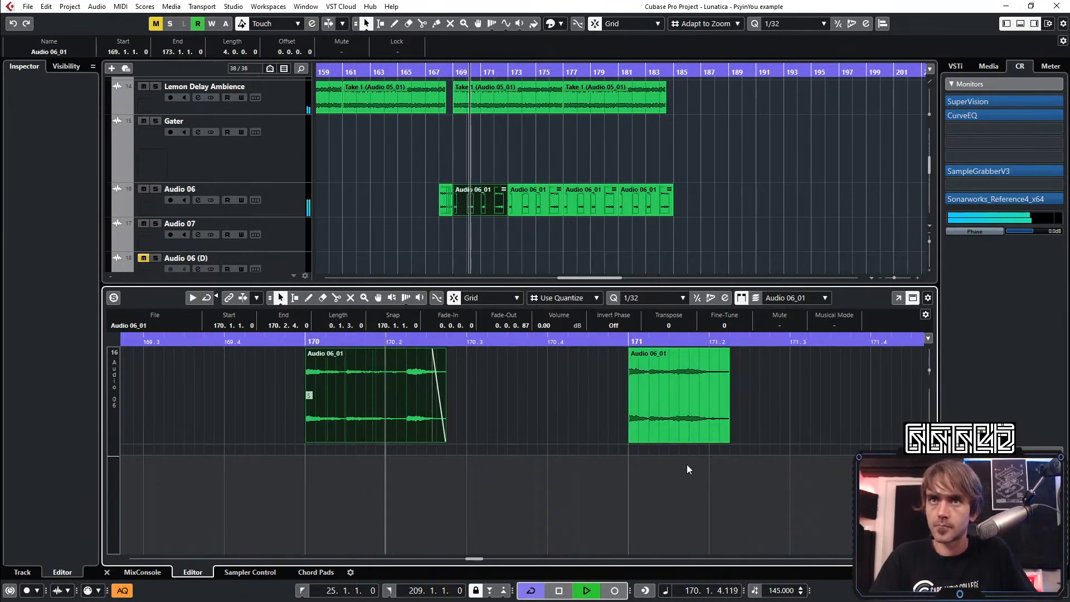
Shorten the bar 171 slice to end at 171.2.1 and trim the bar 172 slice to the length of the bar 170 slice
scroll(661, 443, down, 3)
click(663, 438)
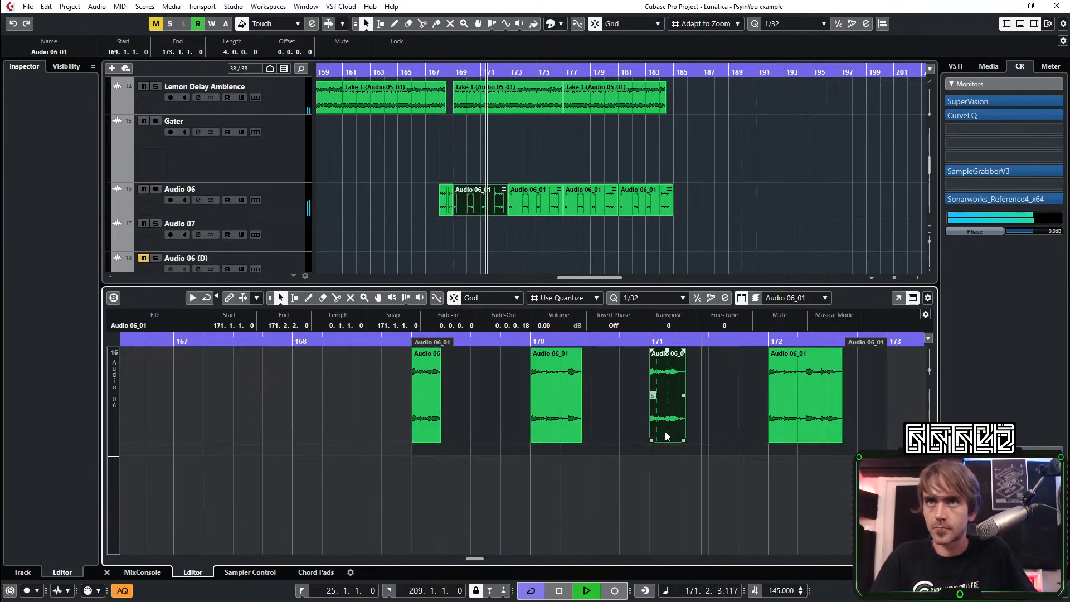
drag(666, 476, 848, 420)
key(Delete)
drag(668, 499, 671, 427)
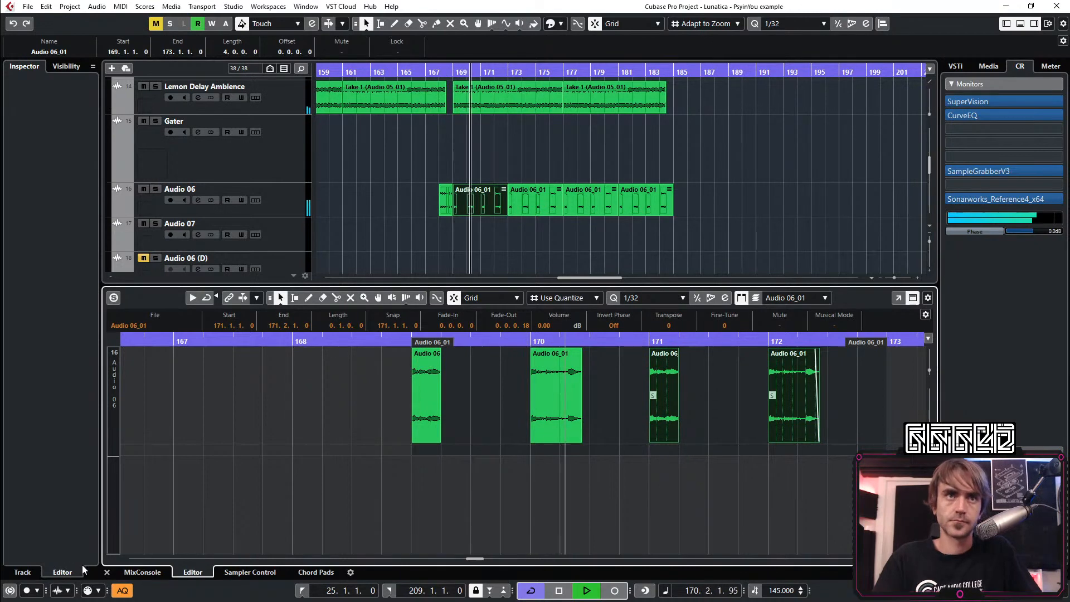
Close the audio part editor and collapse the LEADs etc folder track in the arrangement
click(107, 572)
click(568, 304)
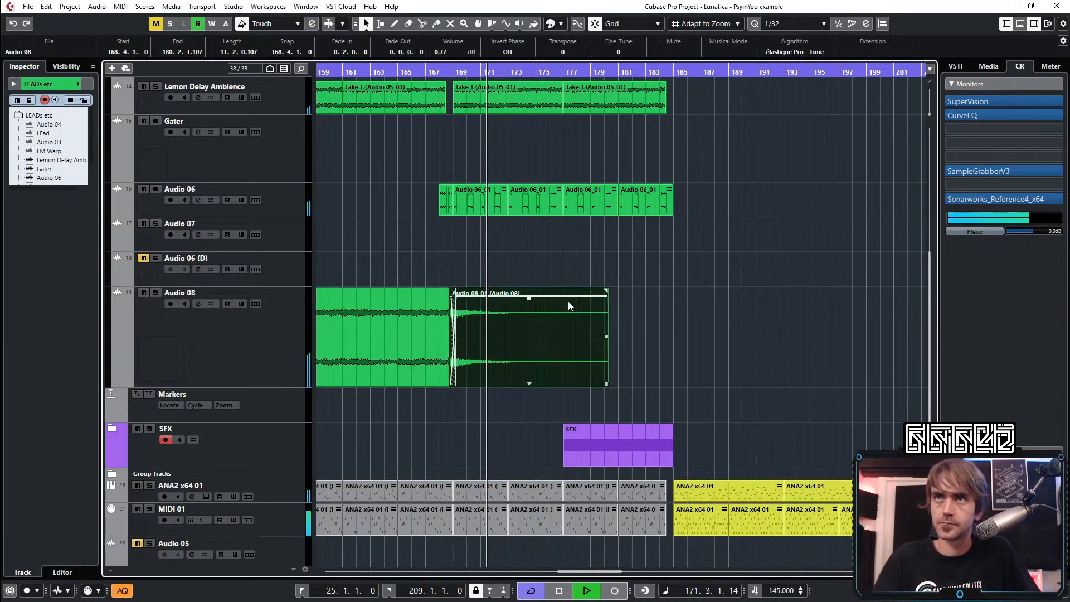
click(756, 396)
scroll(725, 384, down, 3)
scroll(692, 370, up, 5)
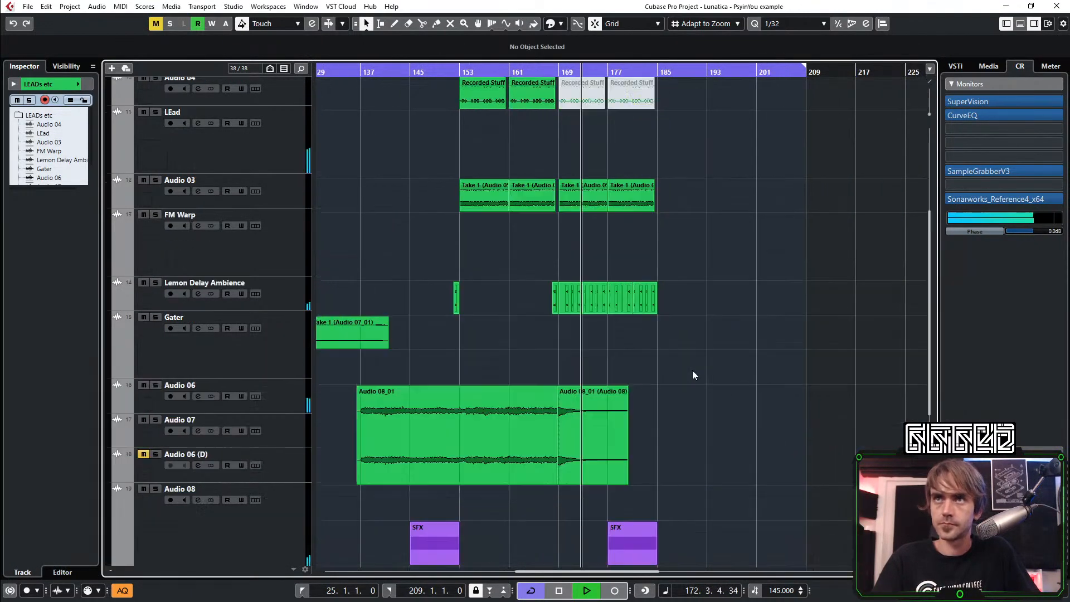
scroll(692, 375, right, 2)
scroll(644, 447, up, 3)
scroll(641, 390, down, 5)
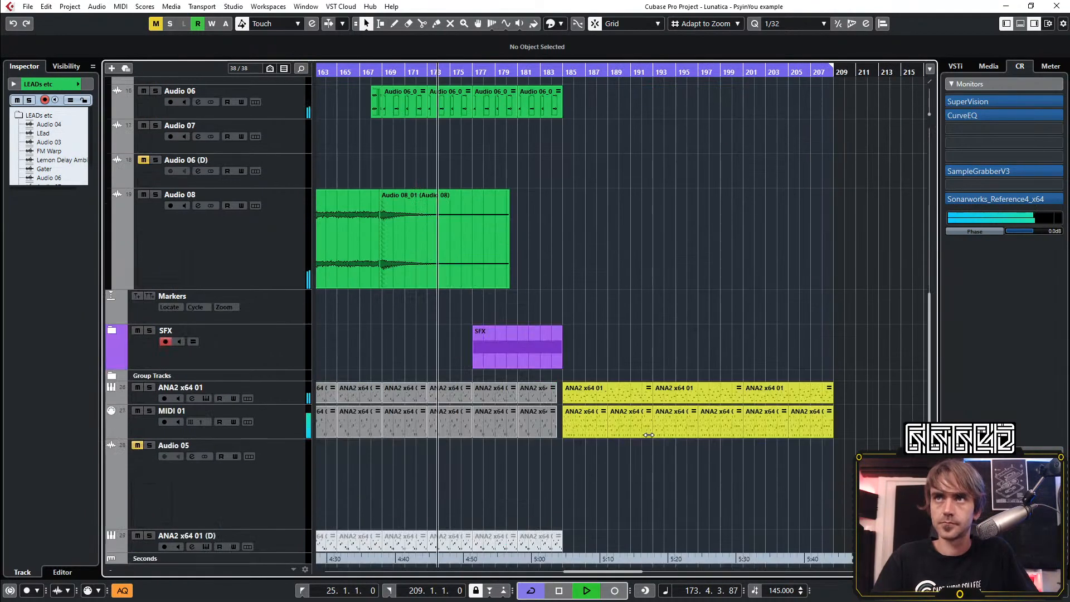
scroll(618, 335, up, 5)
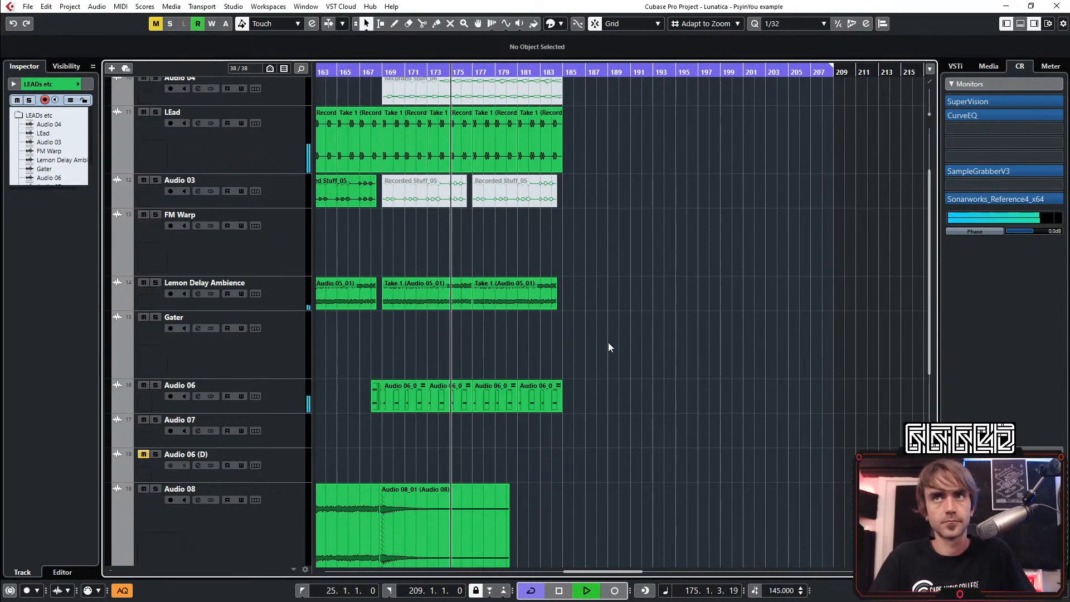
scroll(612, 349, up, 3)
click(111, 140)
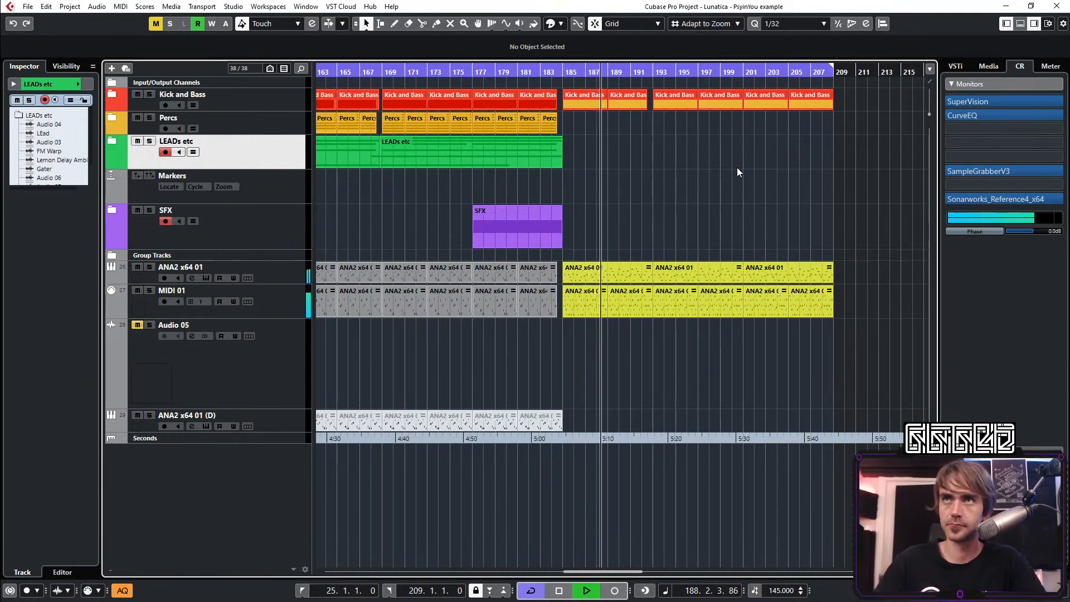
Examine the automation lanes of the ANA2 x64 01 track from bar 185 to 209, and hide them again
scroll(691, 202, right, 2)
scroll(676, 222, up, 1)
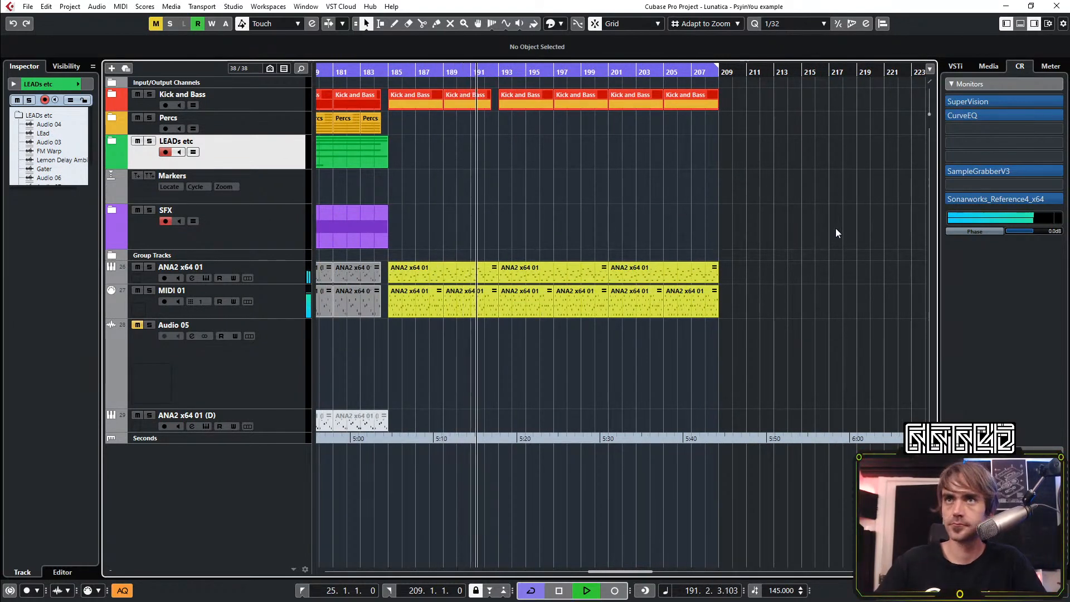
click(112, 278)
scroll(734, 362, down, 3)
scroll(613, 354, up, 4)
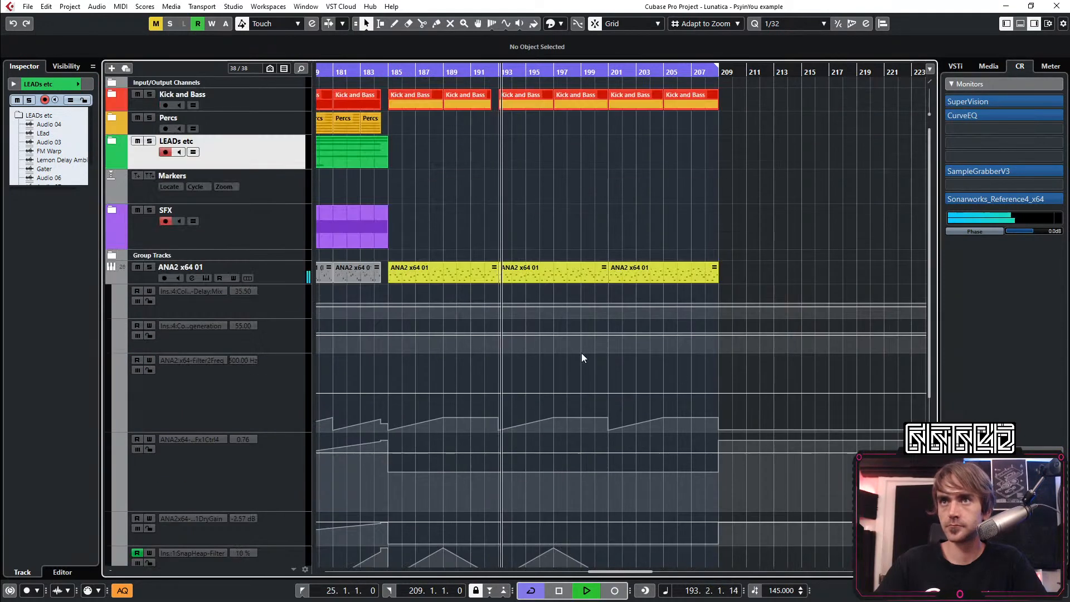
click(108, 279)
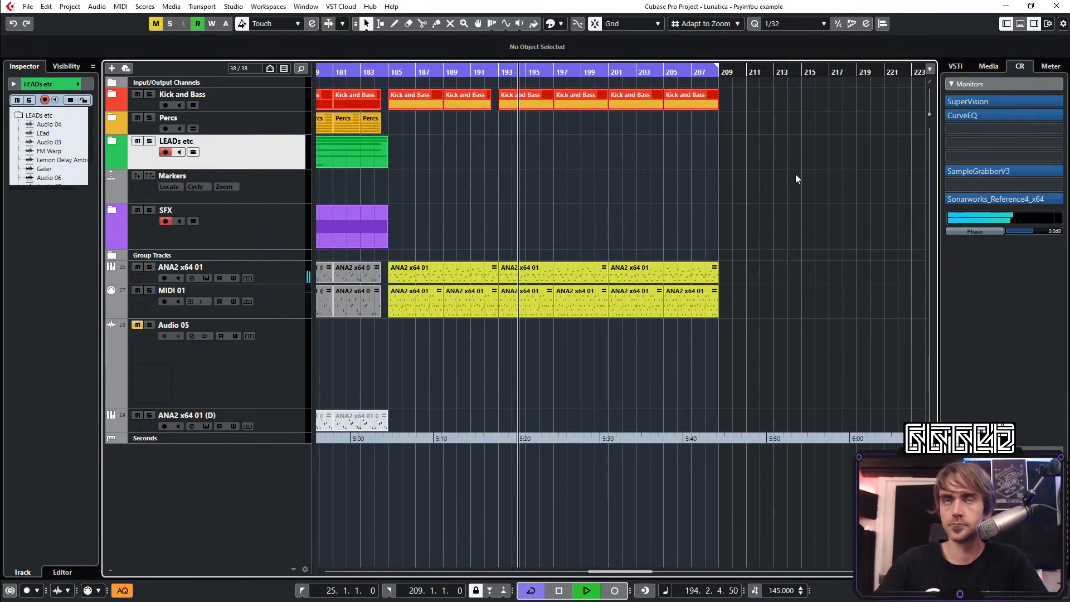
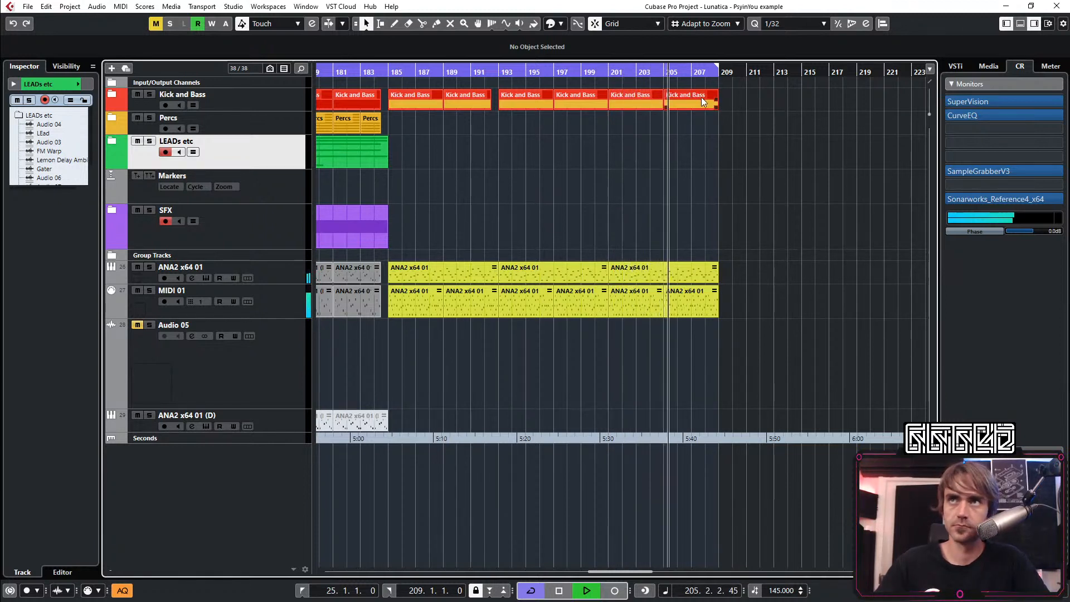
Add an audio track fed by the Kick and Bass group and move it below the MIDI 01 track
click(597, 73)
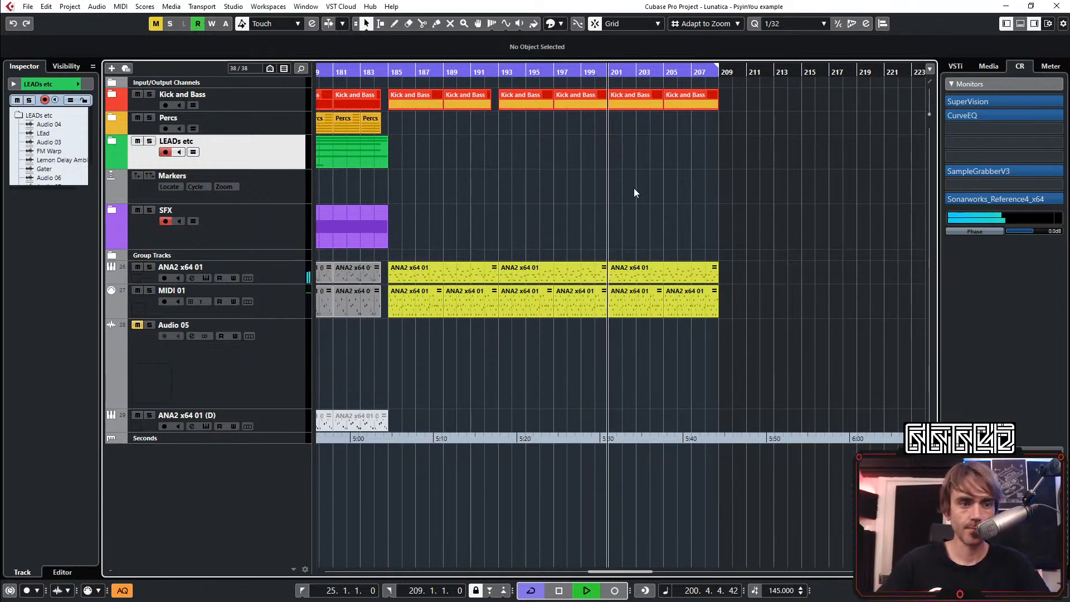
key(space)
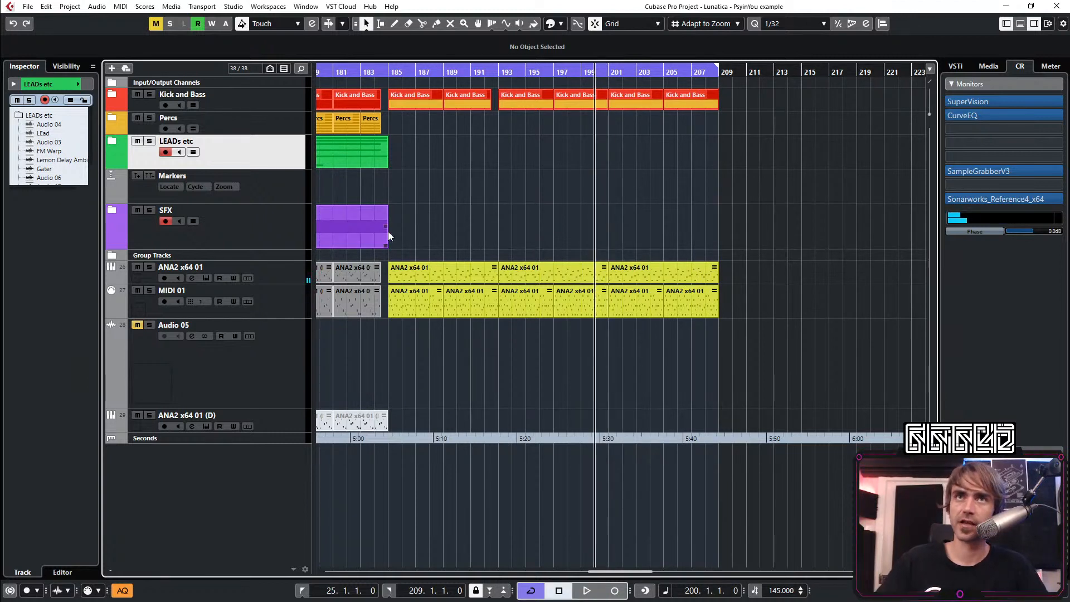
right_click(190, 502)
click(251, 247)
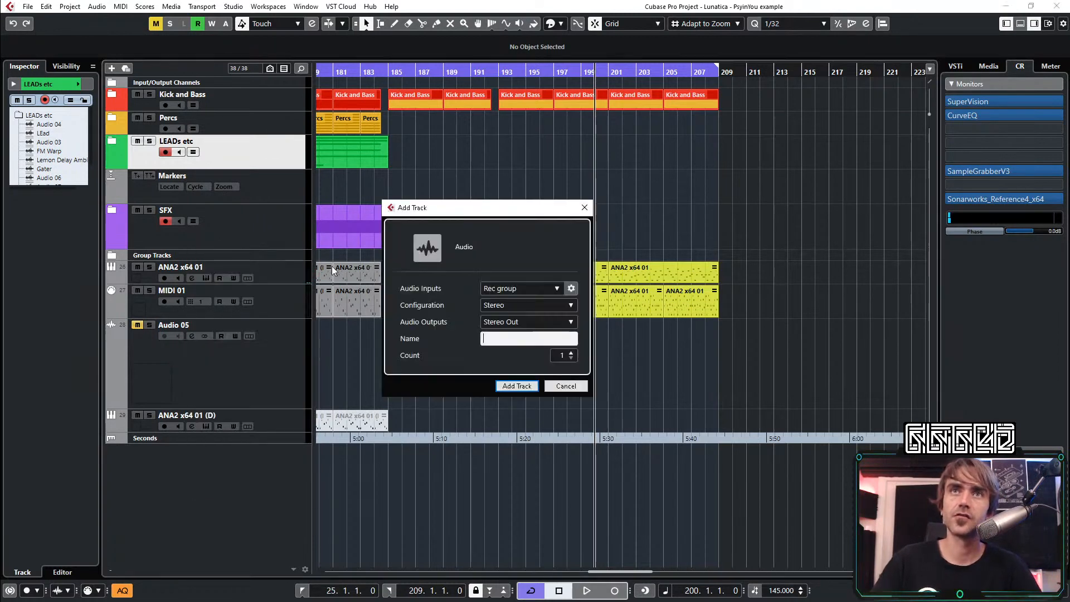
click(516, 290)
scroll(545, 410, down, 1)
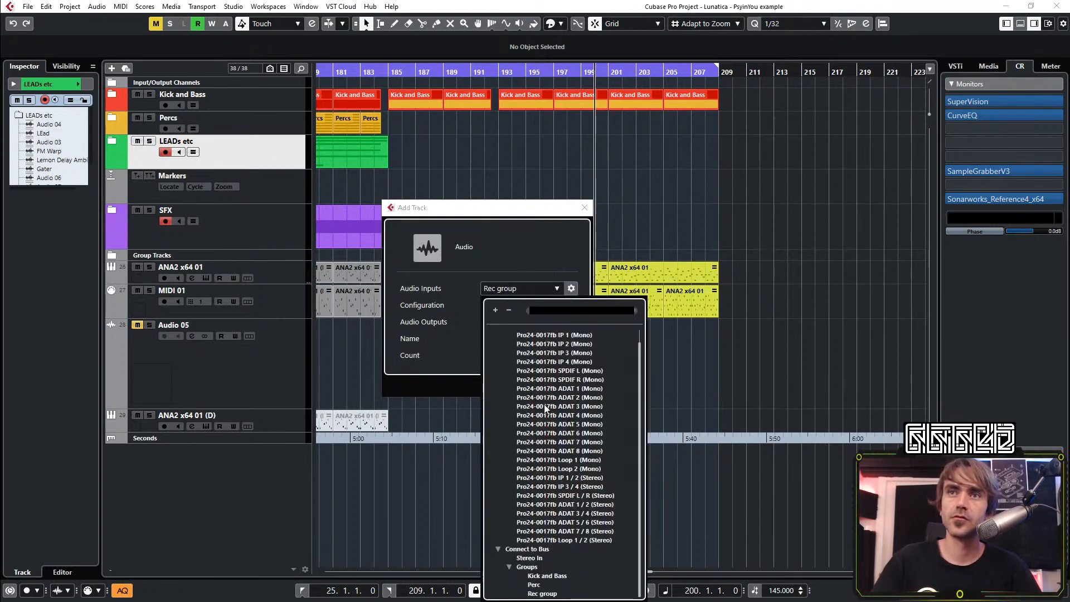
click(557, 575)
click(517, 387)
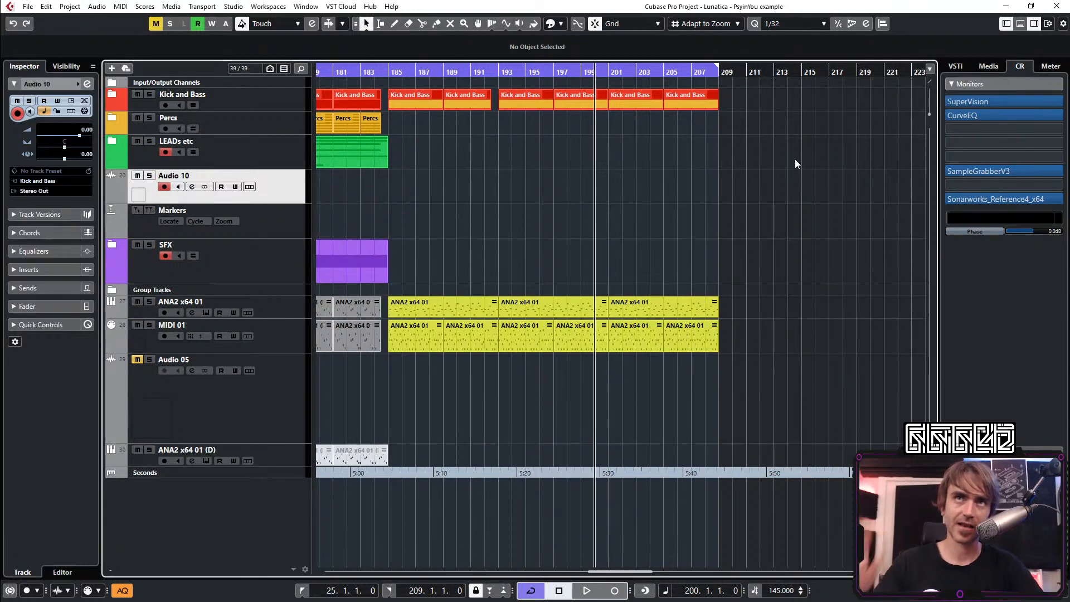
drag(272, 332, 284, 336)
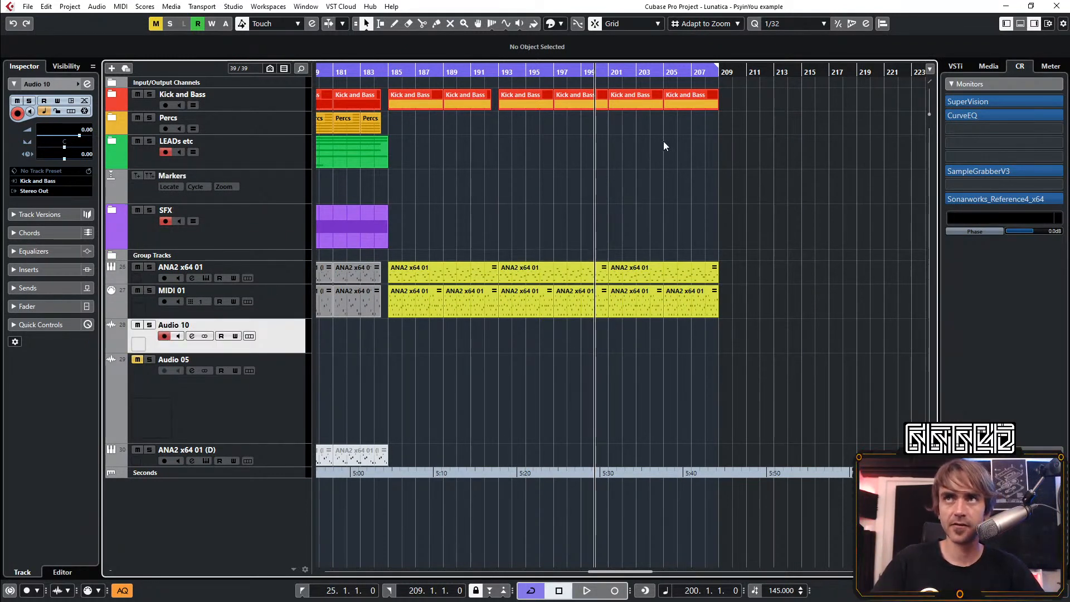
Record the Kick and Bass group onto the Audio 10 track from bar 203 to bar 209
click(637, 72)
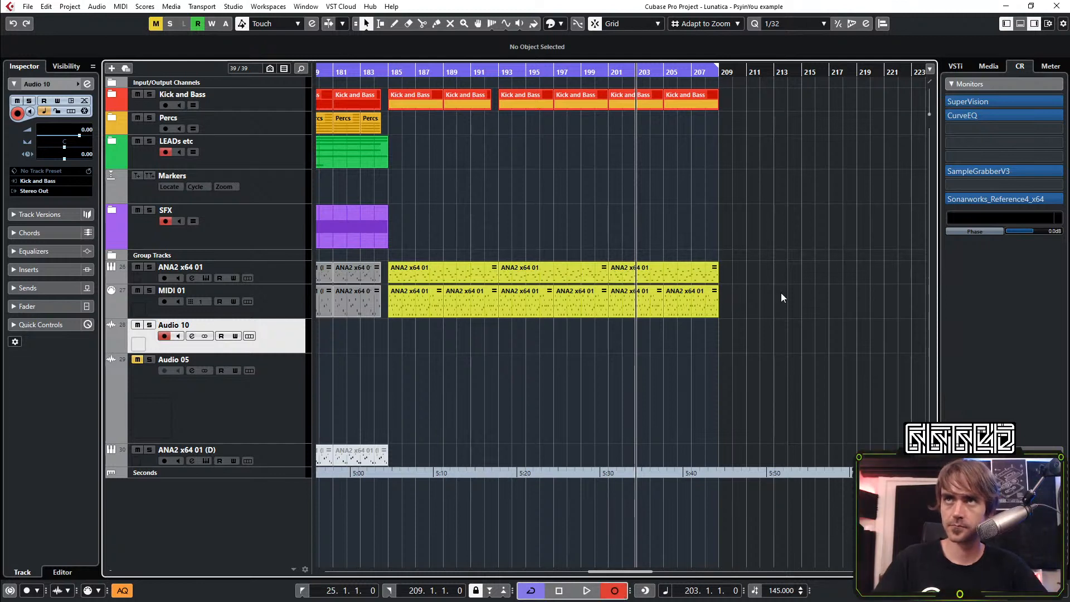
key(KP_Multiply)
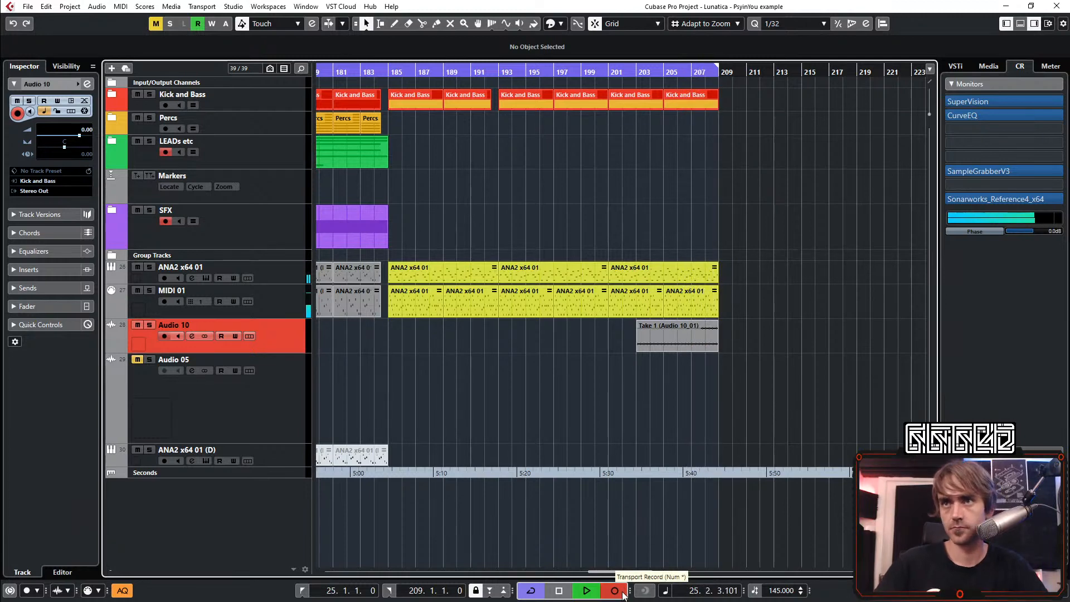
click(623, 592)
click(774, 362)
Trim the Audio 10 recording to four bars and place it at bar 209
click(677, 340)
scroll(655, 365, down, 6)
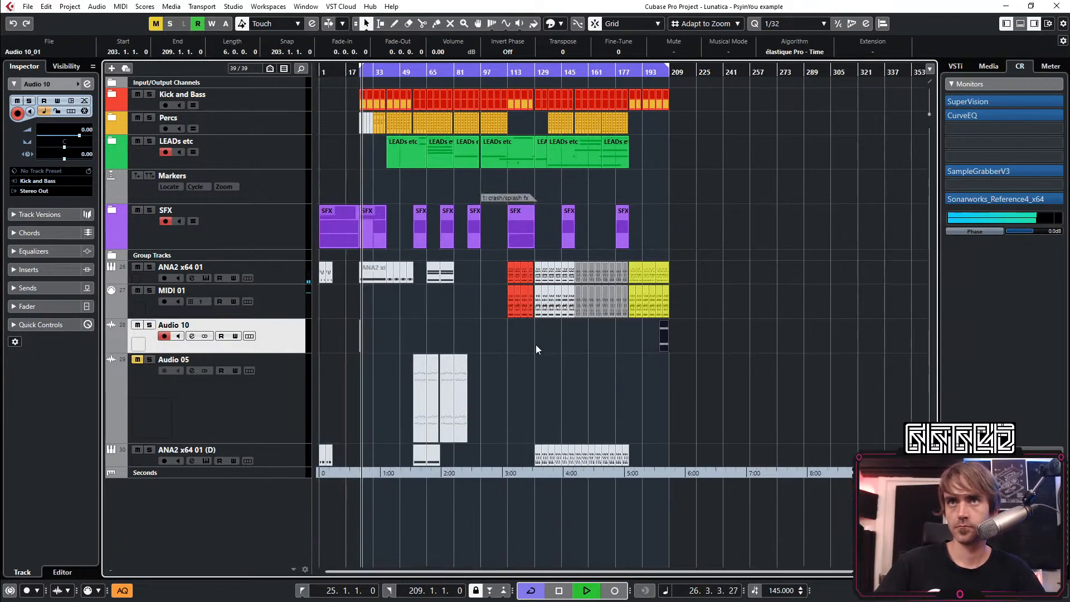
click(368, 347)
key(l)
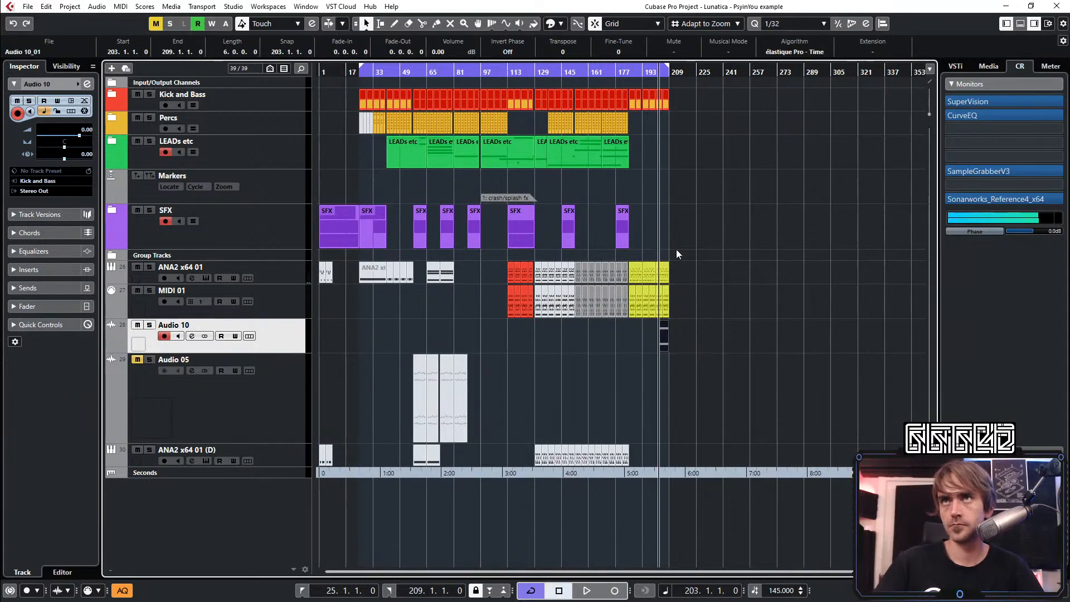
scroll(676, 249, up, 10)
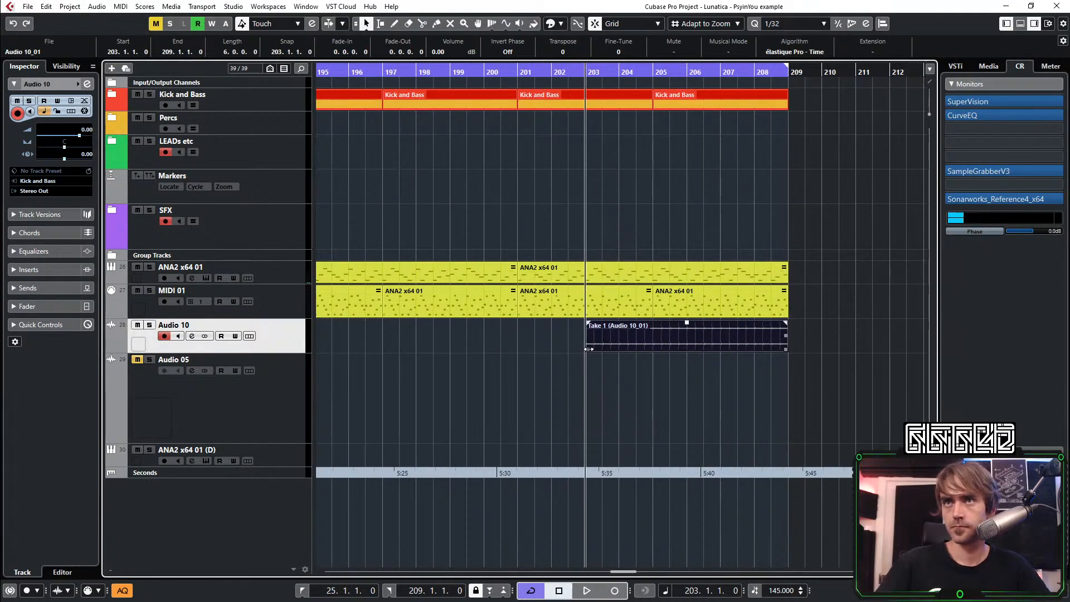
drag(588, 349, 810, 330)
click(750, 162)
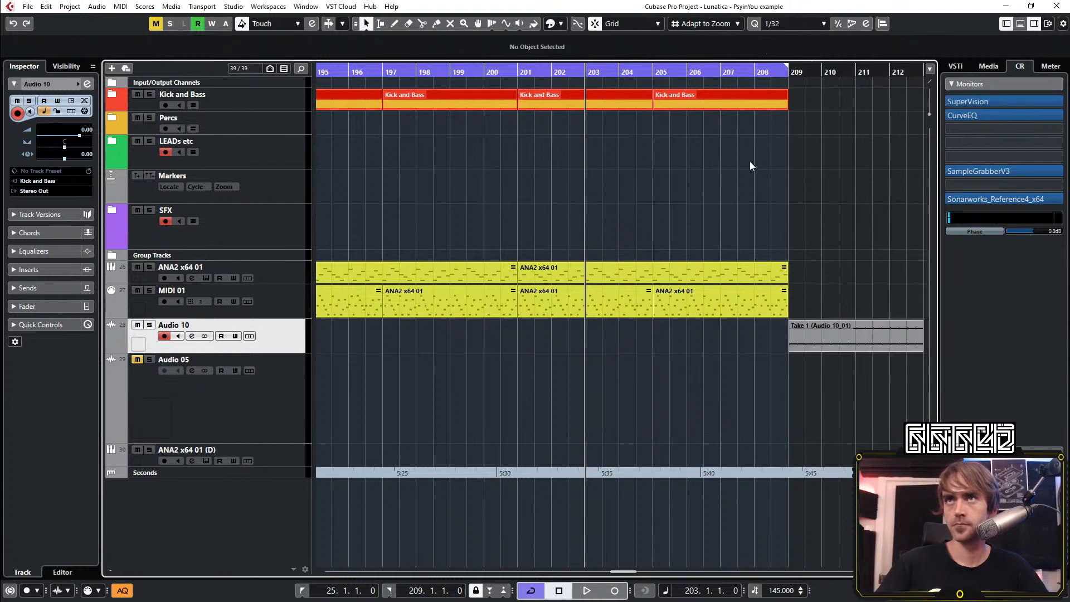
Start playback and extend the cycle end to bar 213
key(space)
scroll(821, 125, down, 5)
drag(617, 66, 693, 67)
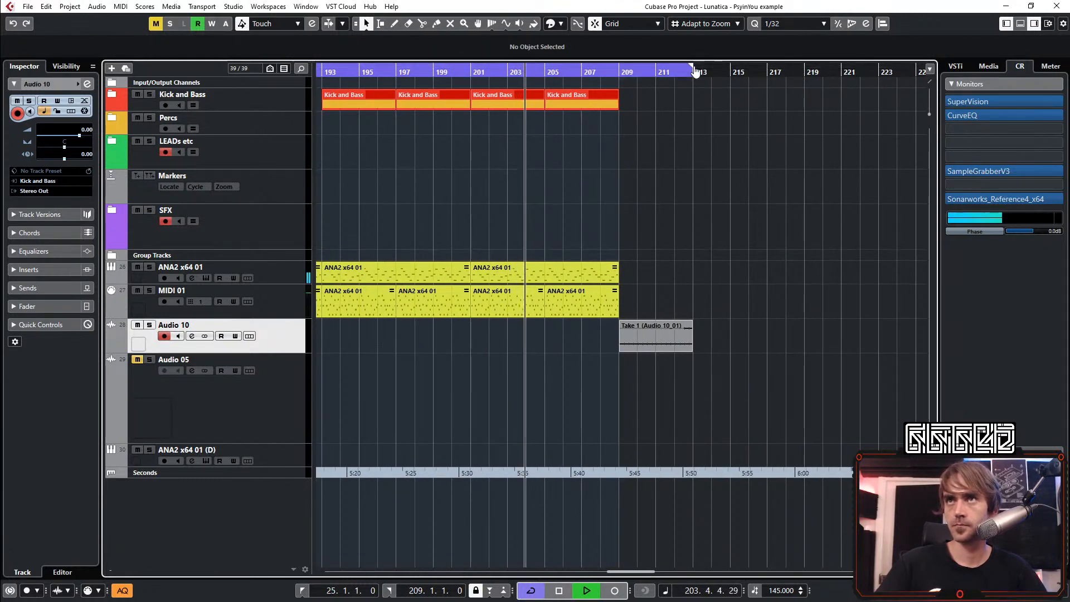
Copy the last ANA2 x64 01 and MIDI 01 parts to bar 209, ending both at bar 213
click(601, 299)
click(621, 273)
click(617, 272)
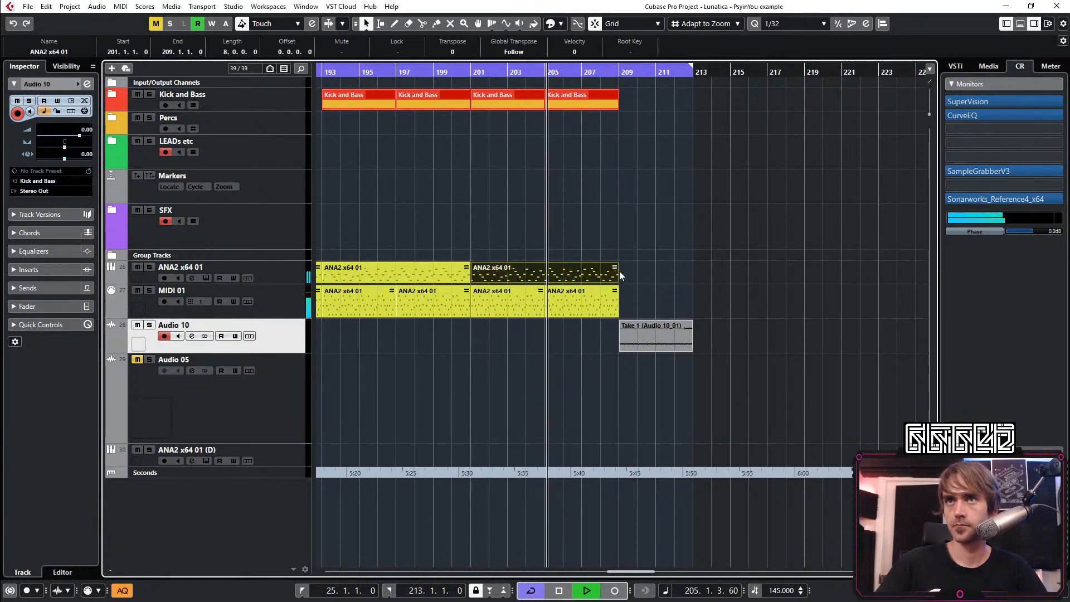
drag(616, 273, 692, 298)
click(615, 295)
click(770, 284)
drag(764, 282, 693, 282)
Set the cycle start to bar 209 and duplicate the ANA2 x64 01, MIDI 01 and Audio 10 parts to bar 213
drag(618, 67, 693, 79)
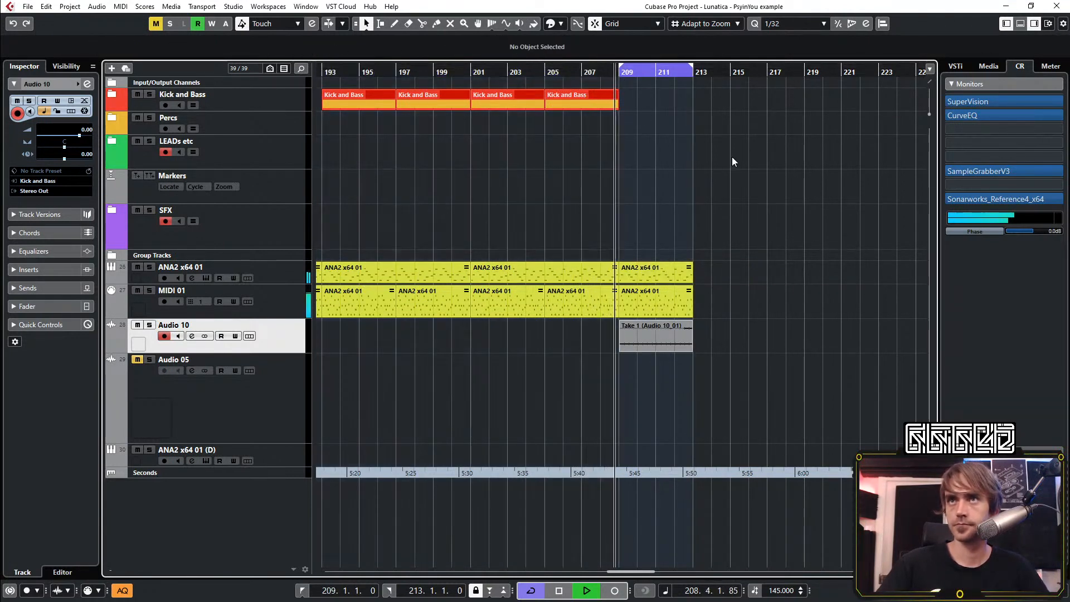
scroll(731, 157, right, 1)
scroll(557, 269, up, 1)
drag(738, 266, 682, 343)
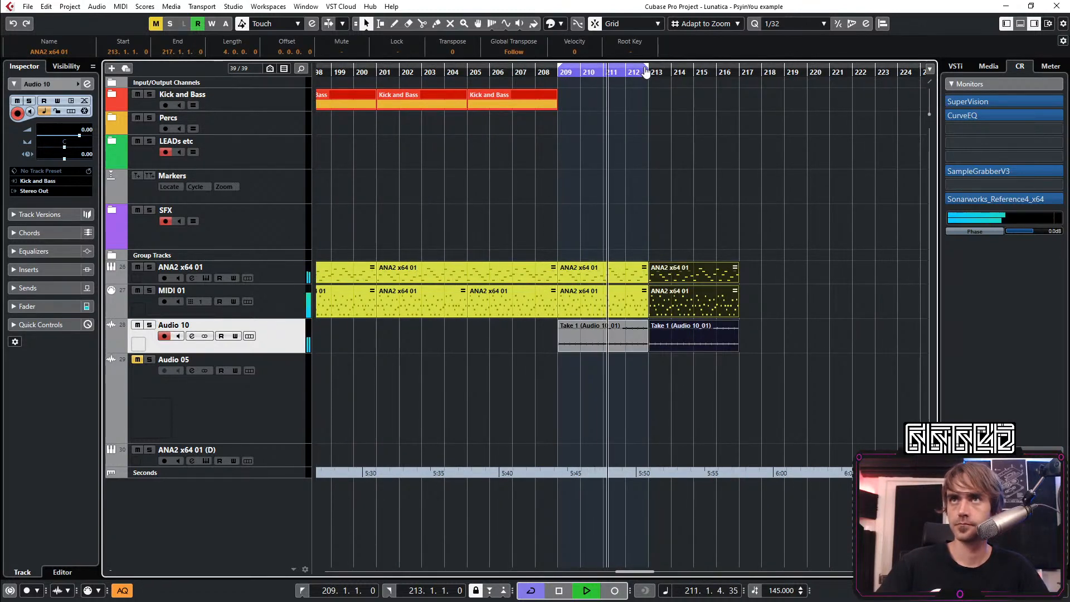
Extend the cycle end to bar 217 and copy the last Kick and Bass part to bar 213
drag(647, 68, 735, 87)
drag(501, 105, 680, 103)
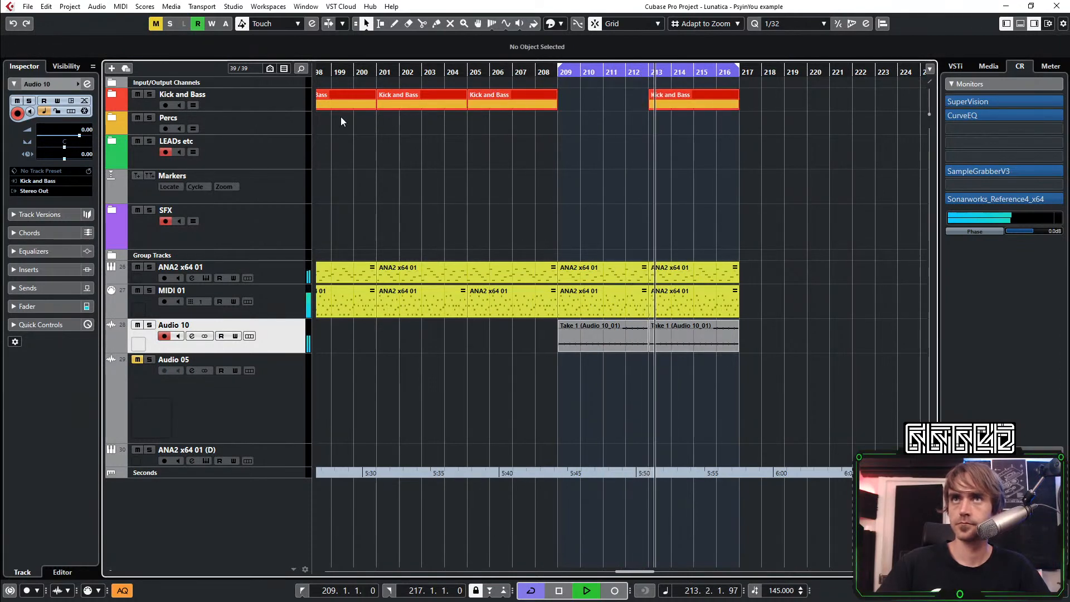
Expand the Kick and Bass folder and the Group Tracks folder
click(112, 96)
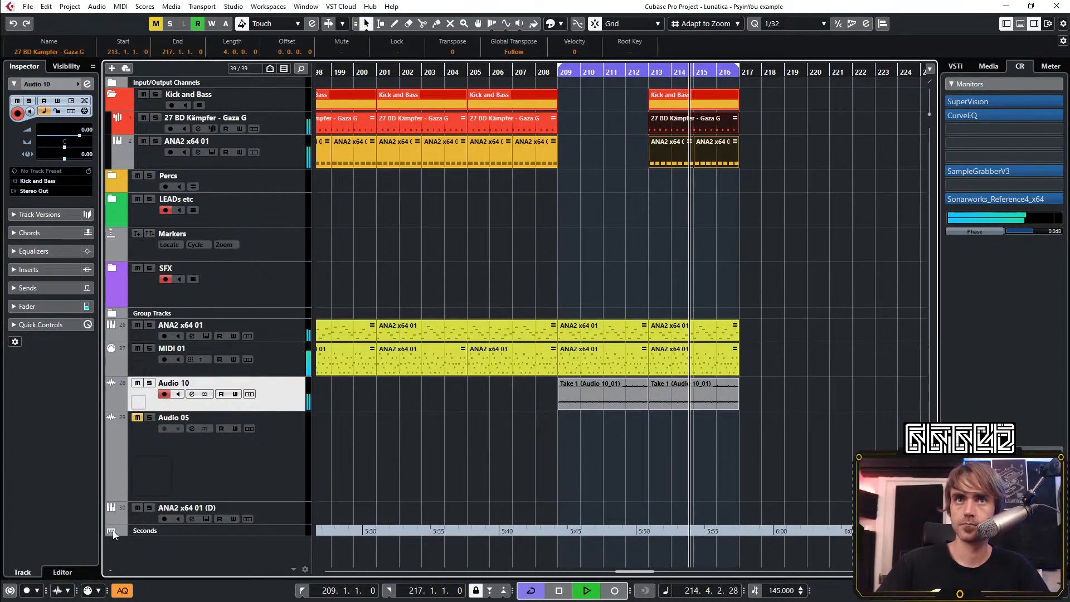
click(111, 313)
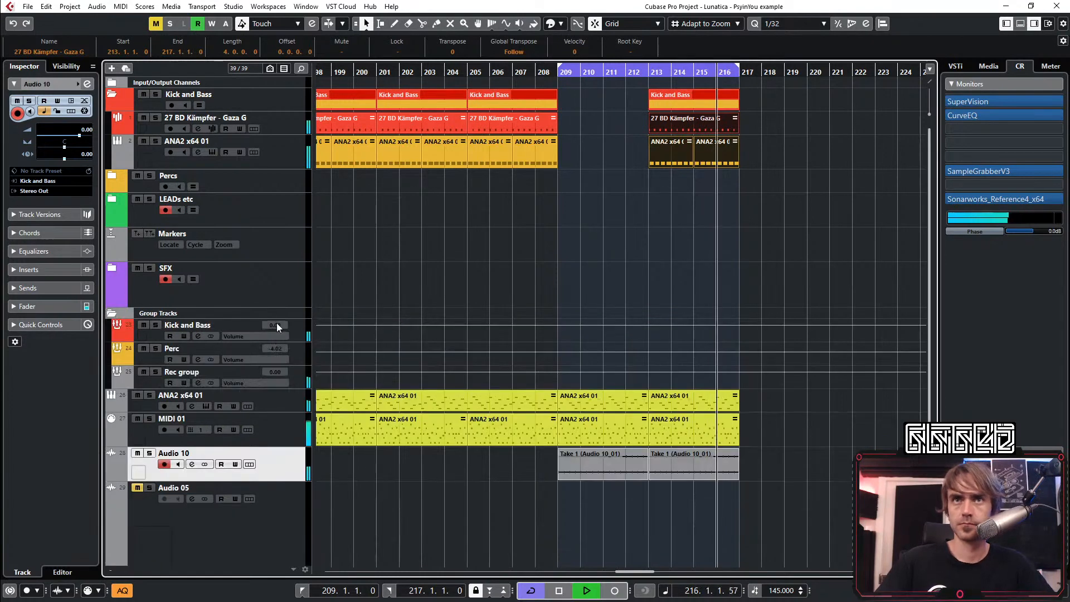
Try to drop the Kick and Bass group's Snap Heap Mix automation to 0 at bar 208
click(528, 343)
drag(537, 343, 576, 340)
click(518, 368)
key(ctrl+z)
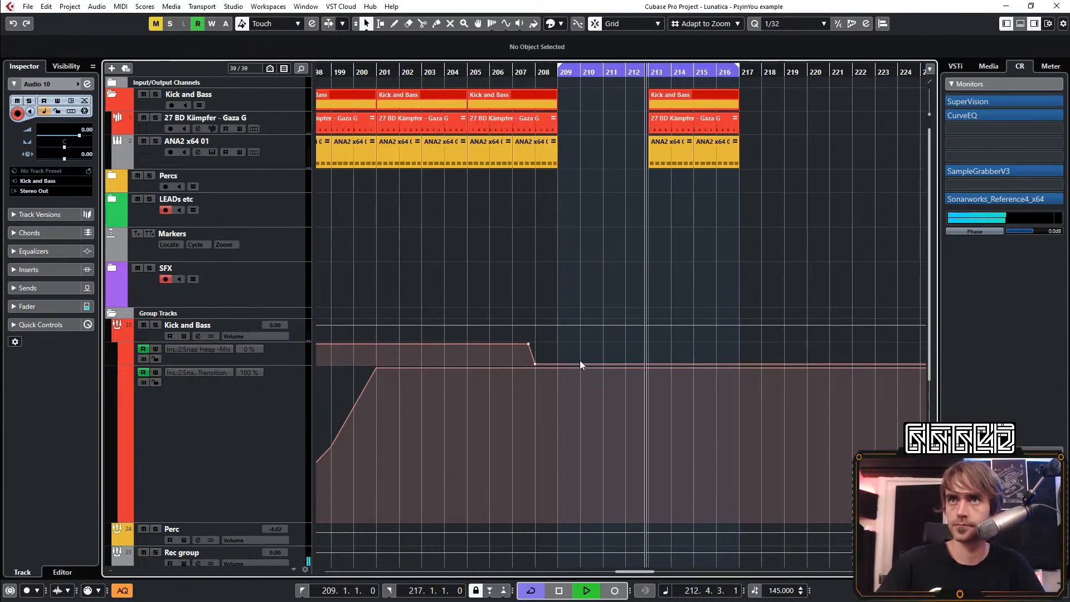
key(ctrl+z)
Hold the Kick and Bass group's Snap Heap Mix automation at 100 through bars 209 and 210, and lower it to 0 at bar 211
key(space)
click(583, 343)
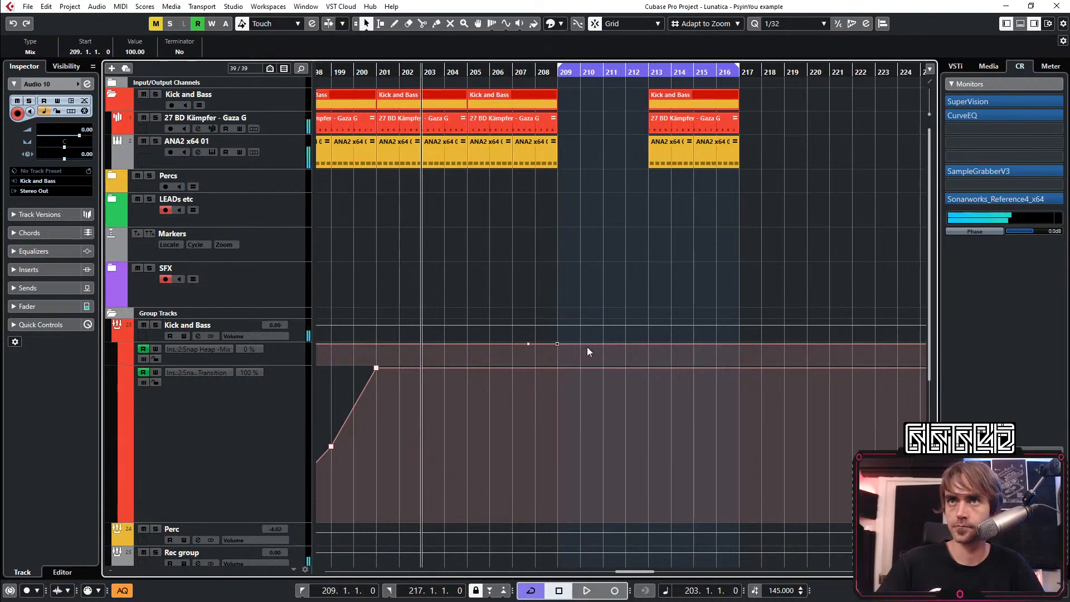
key(space)
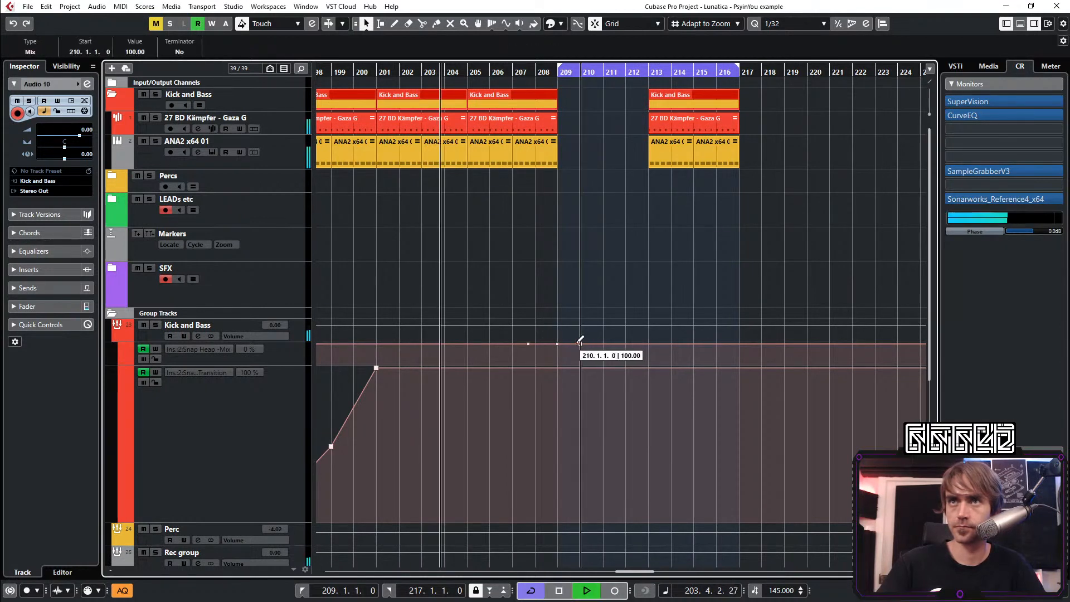
drag(580, 344, 600, 385)
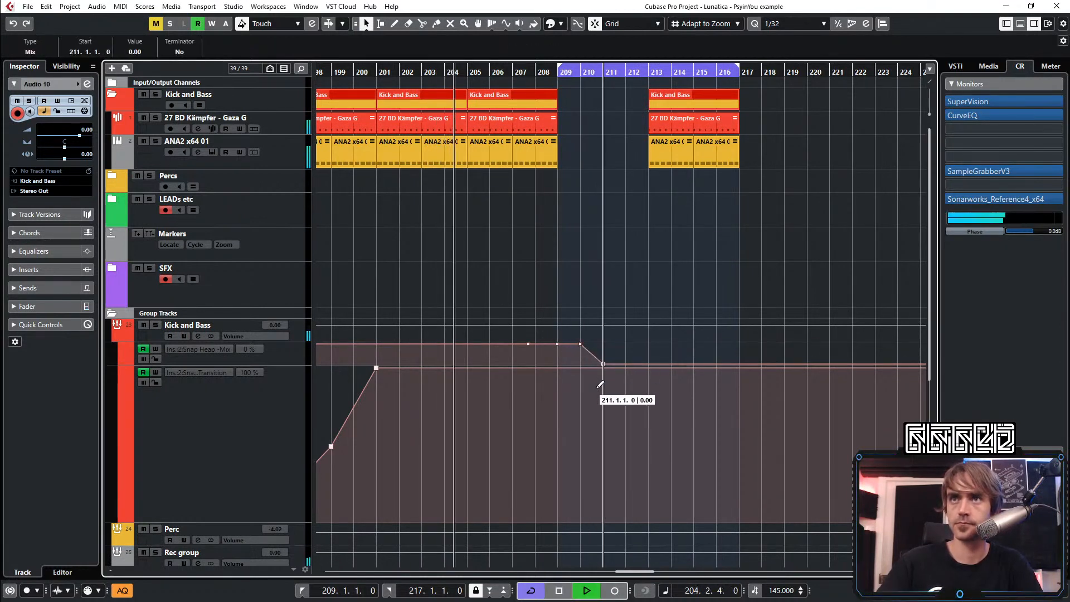
click(556, 368)
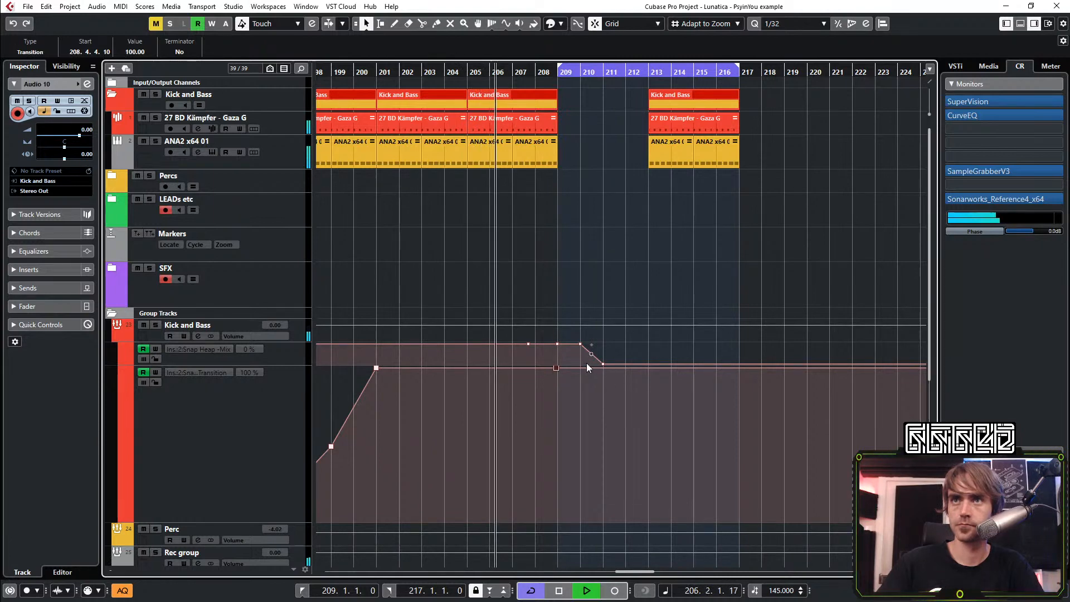
Hide the Kick and Bass group's automation lanes and collapse the Group Tracks folder
click(116, 334)
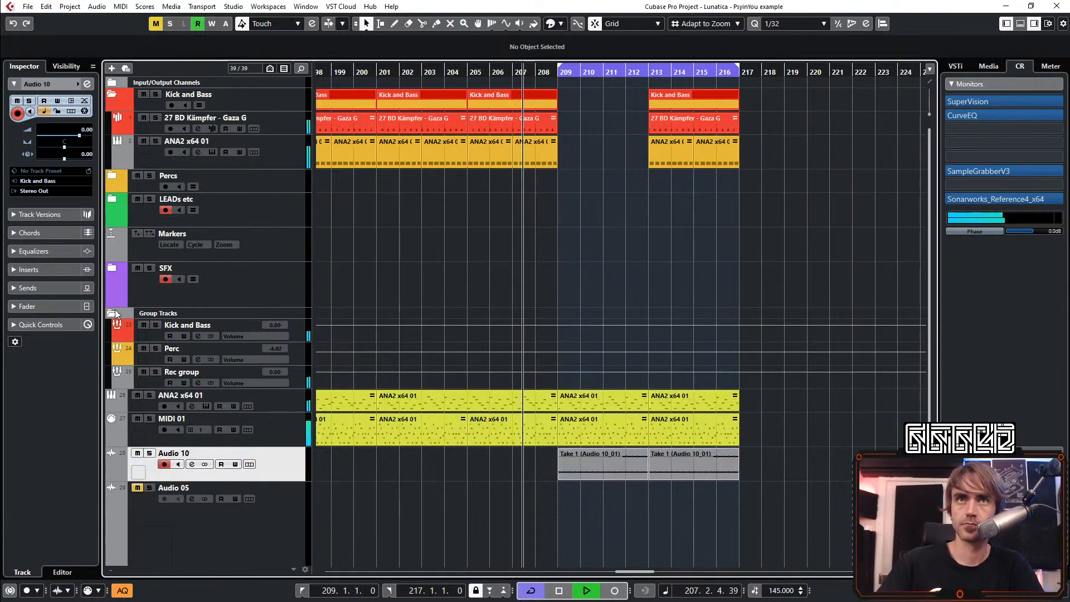
click(112, 314)
Try to shift the Kick and Bass part at bar 213 slightly later
scroll(667, 268, up, 3)
scroll(818, 229, up, 2)
alt+shift+click(818, 228)
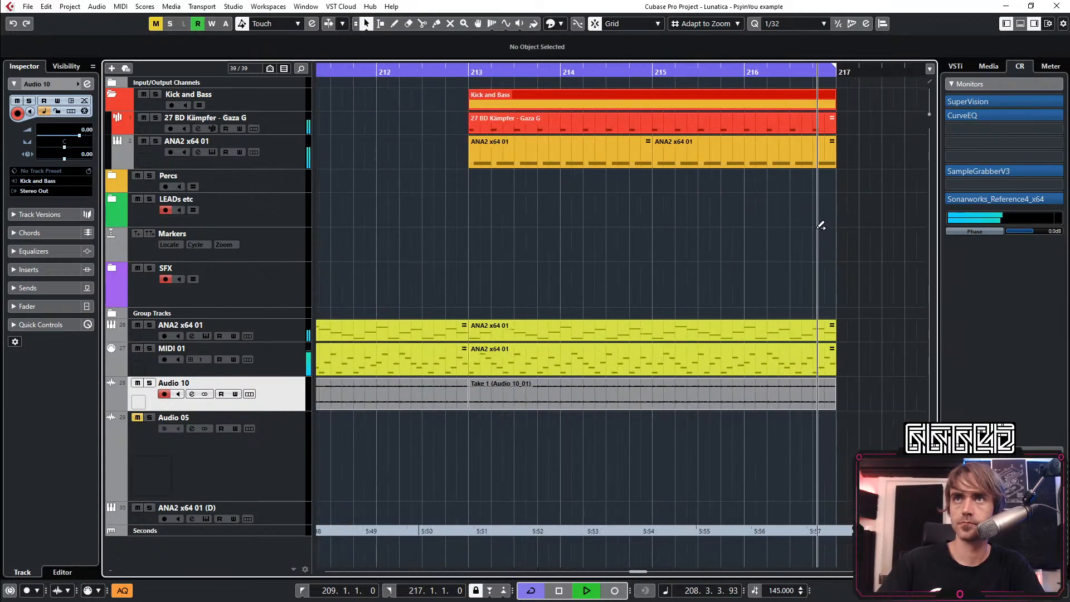
drag(835, 213, 455, 188)
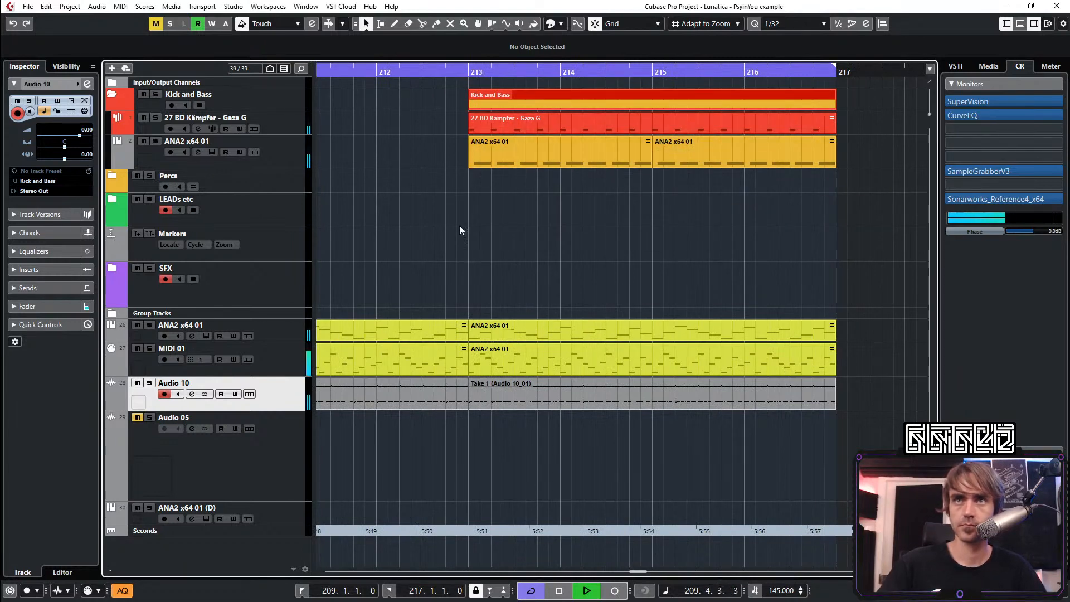
drag(480, 102, 491, 101)
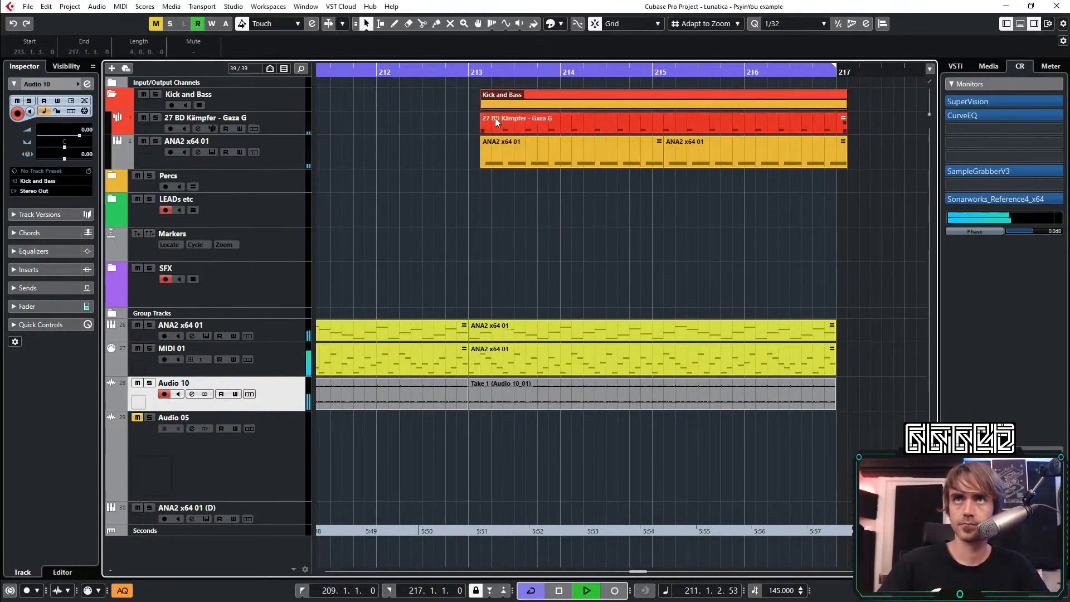
Play back the transition from bar 203 into the cycled section from bar 209 to 217
scroll(534, 208, down, 3)
scroll(513, 229, right, 1)
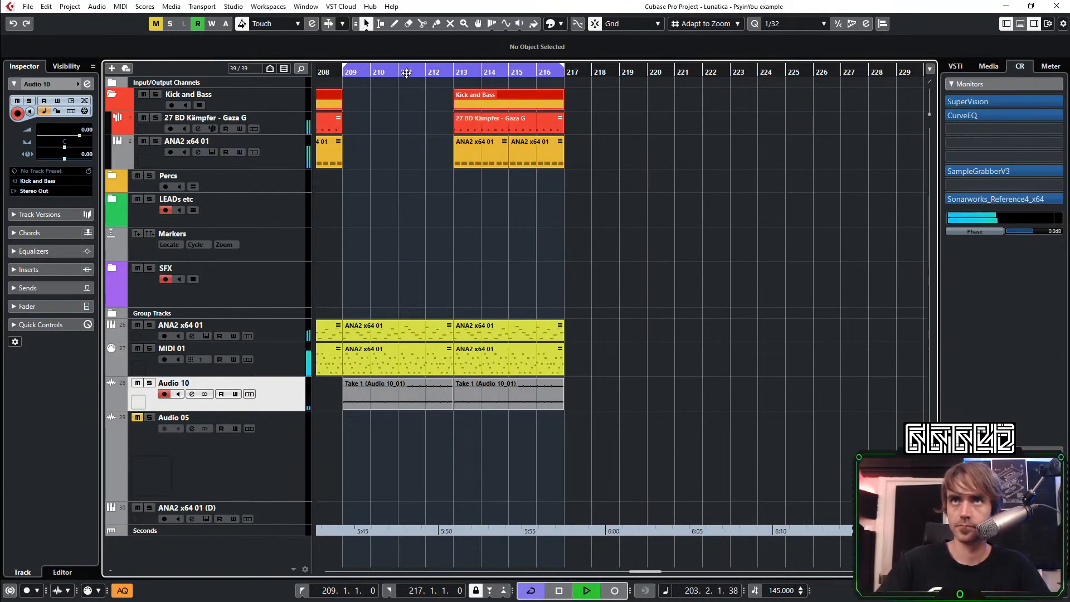
key(space)
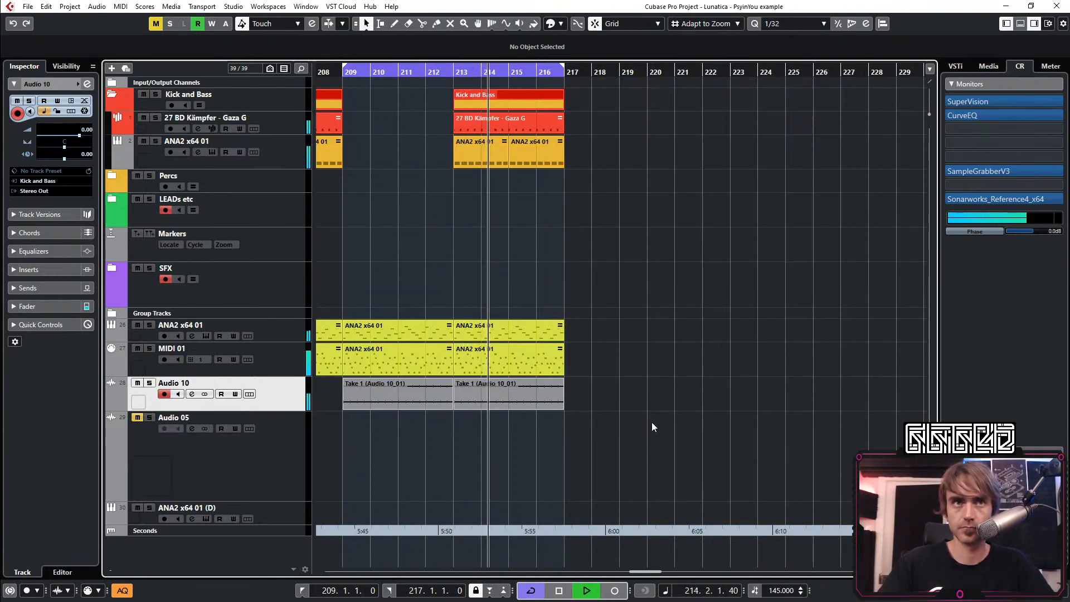
key(space)
drag(649, 470, 354, 298)
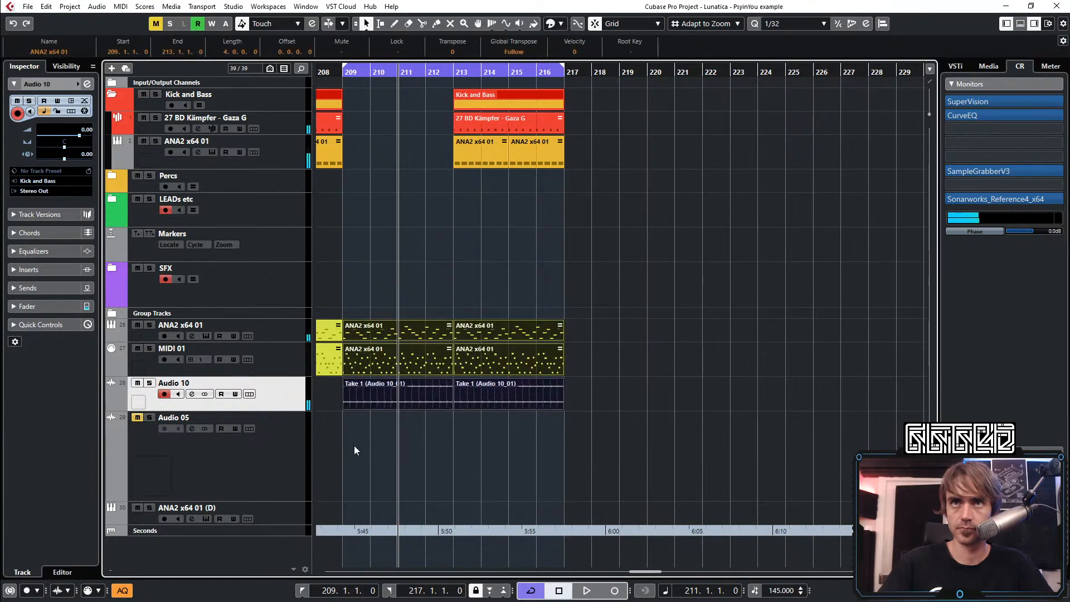
click(360, 428)
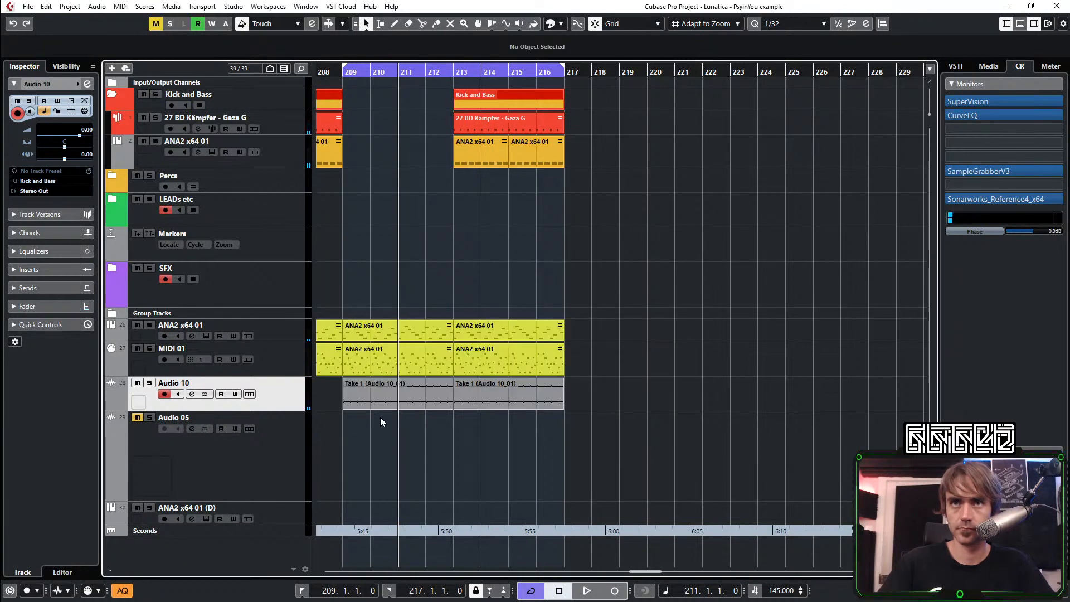
scroll(572, 319, up, 2)
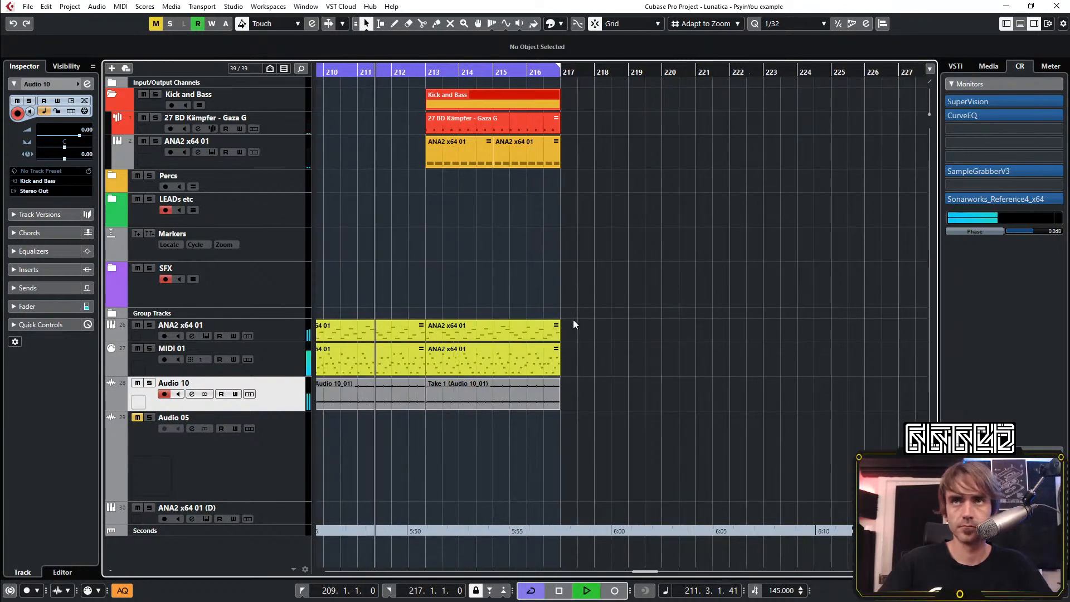
key(space)
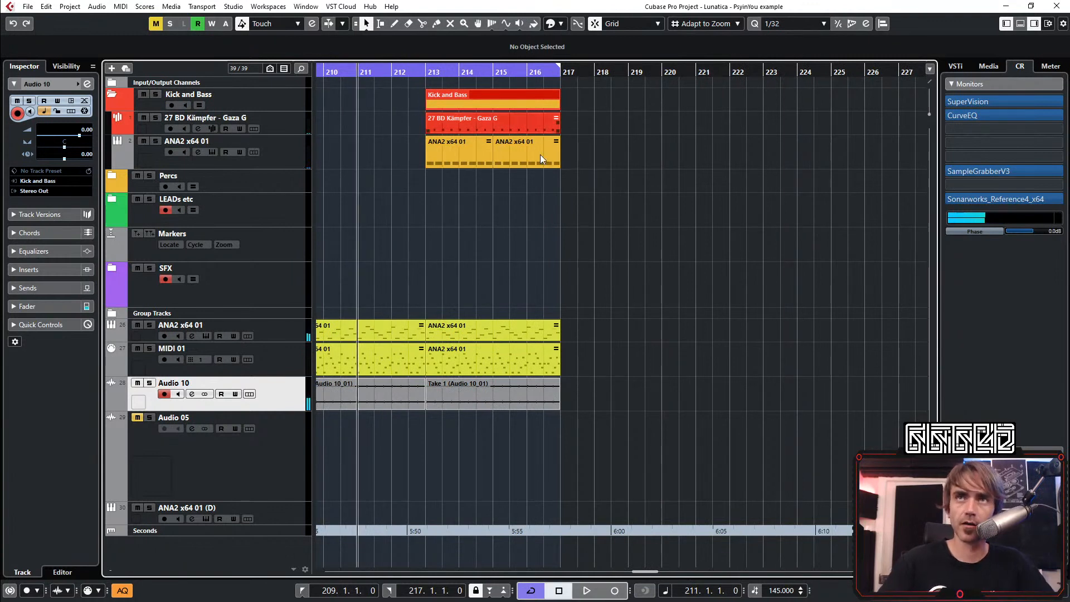
Play back the cycled section to check the kick and bass returning at bar 213
click(297, 150)
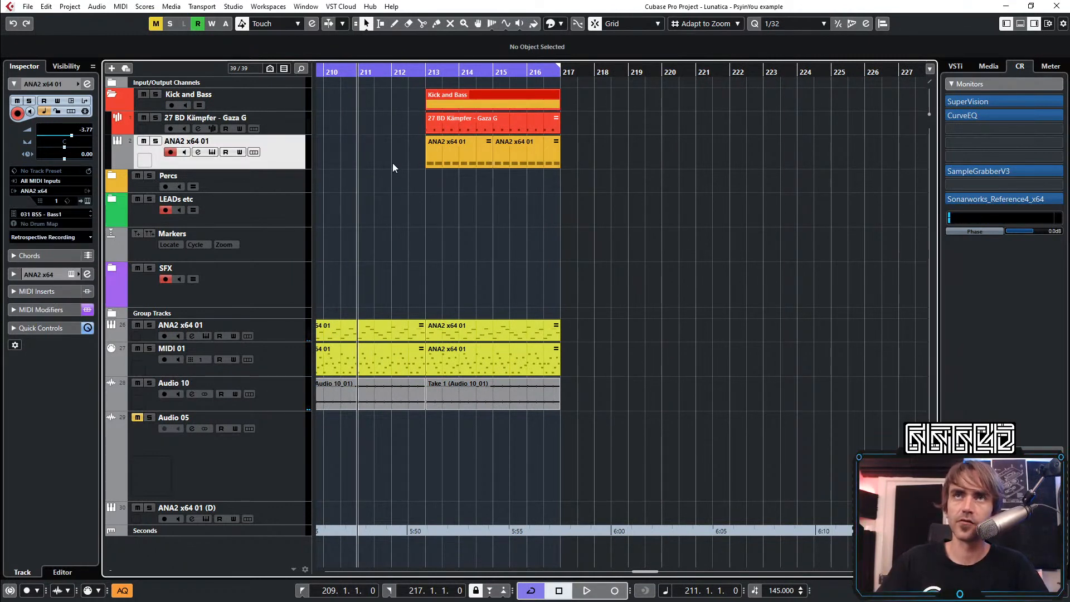
key(space)
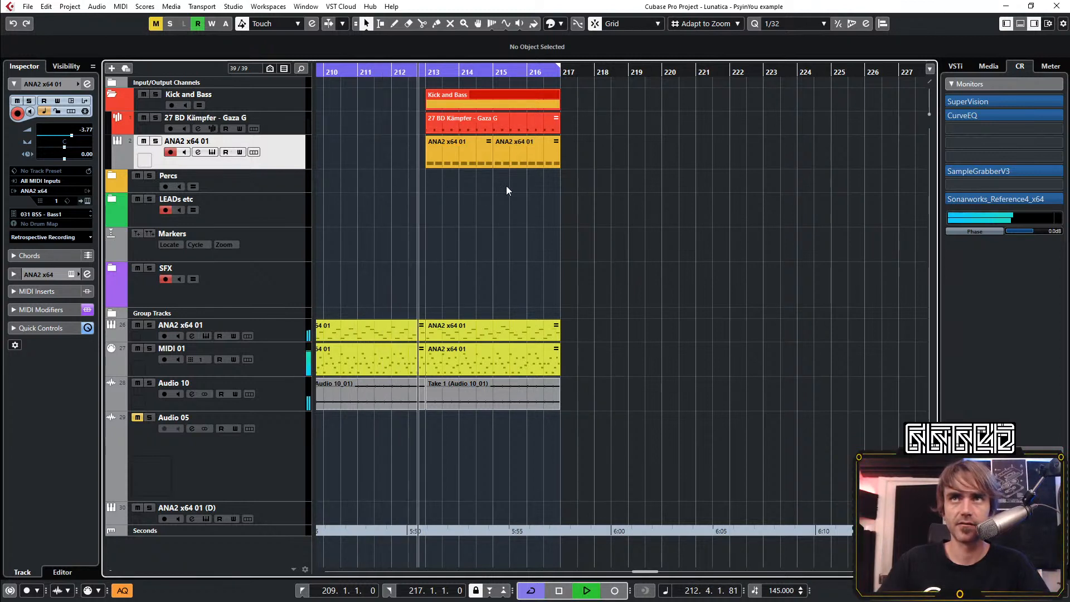
scroll(535, 189, down, 3)
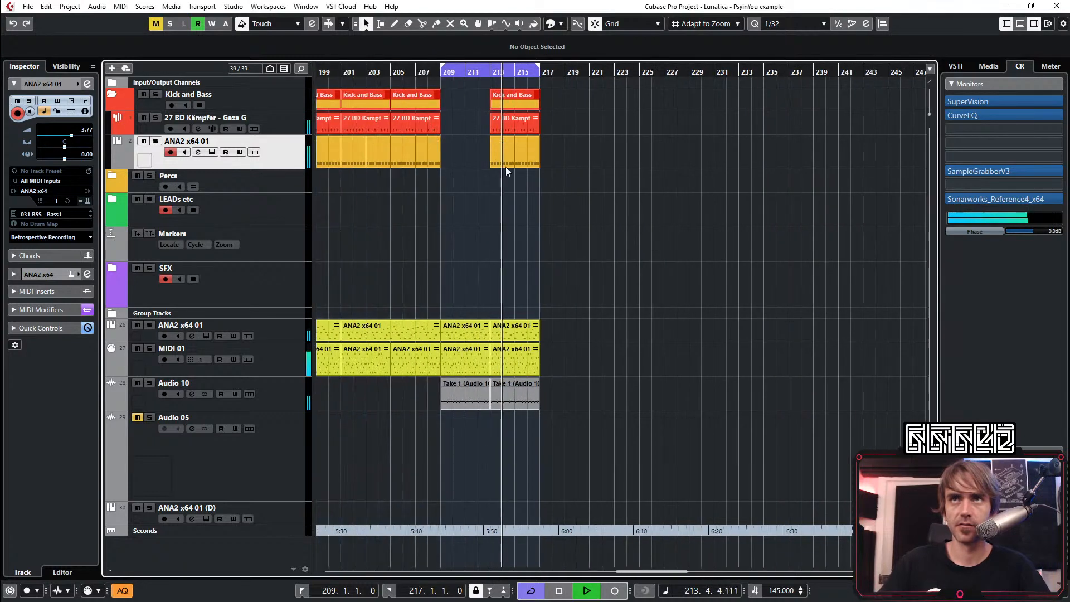
click(466, 73)
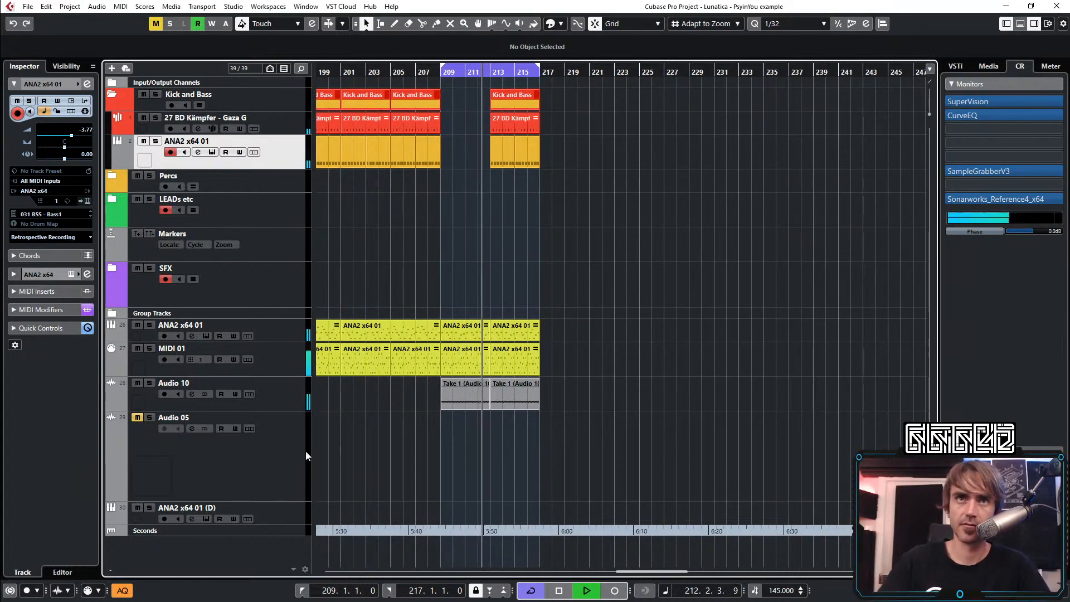
click(240, 468)
scroll(552, 423, down, 3)
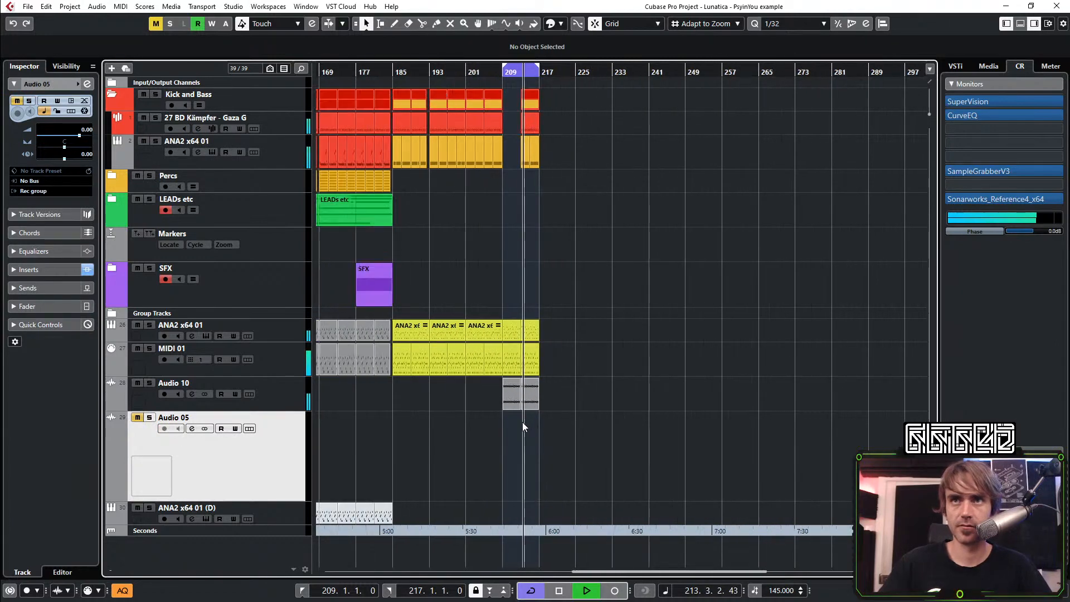
scroll(496, 420, up, 5)
scroll(477, 432, up, 1)
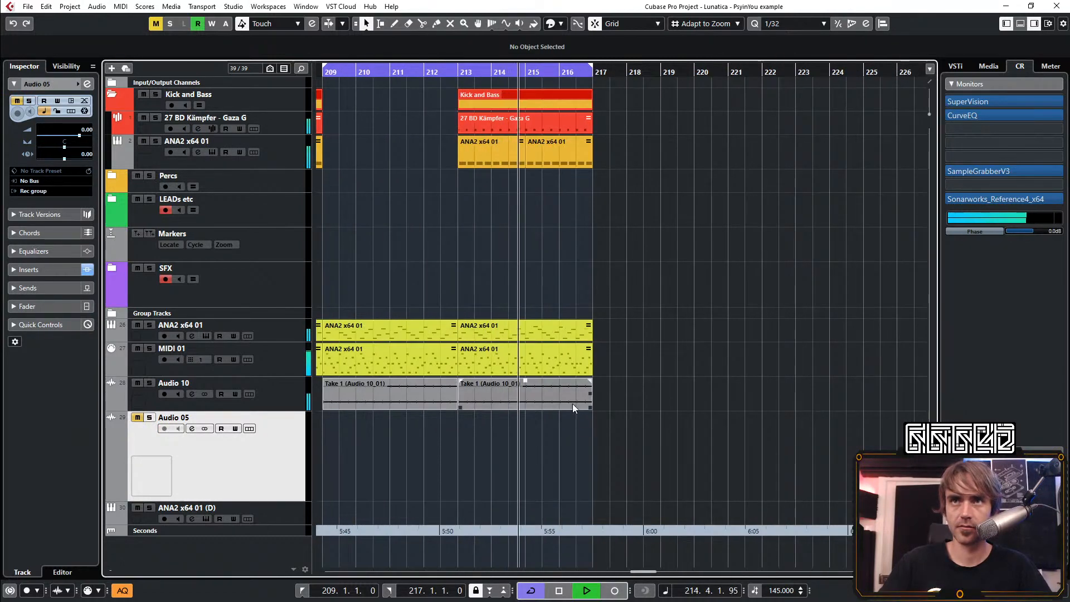
key(space)
Add an audio track below Audio 10 with Kick and Bass as its input, and record bars 211 to 217 onto it
right_click(280, 397)
mouse_move(336, 142)
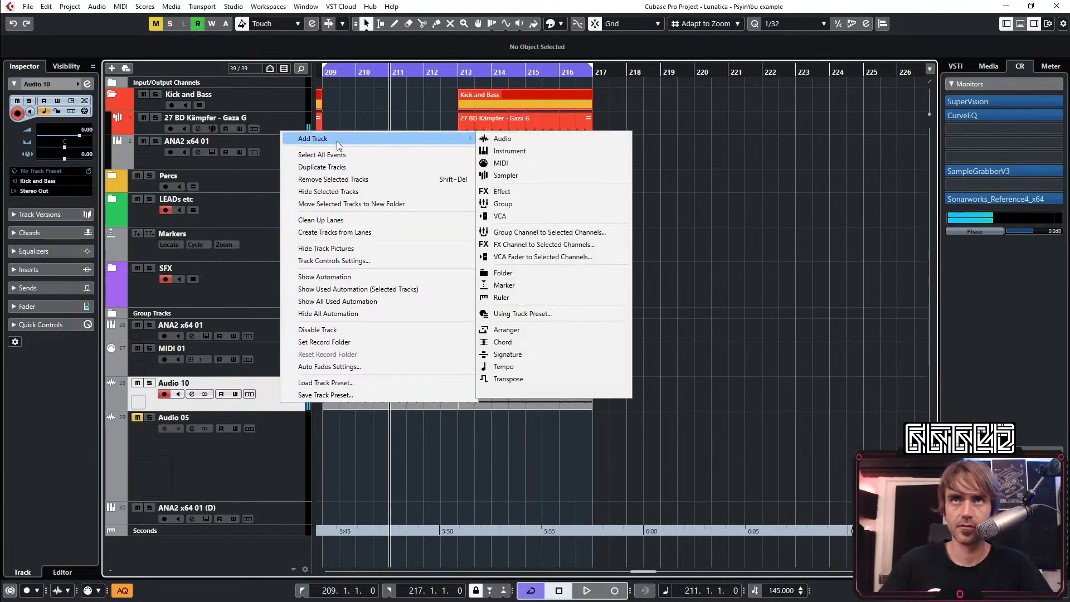
click(573, 138)
click(505, 386)
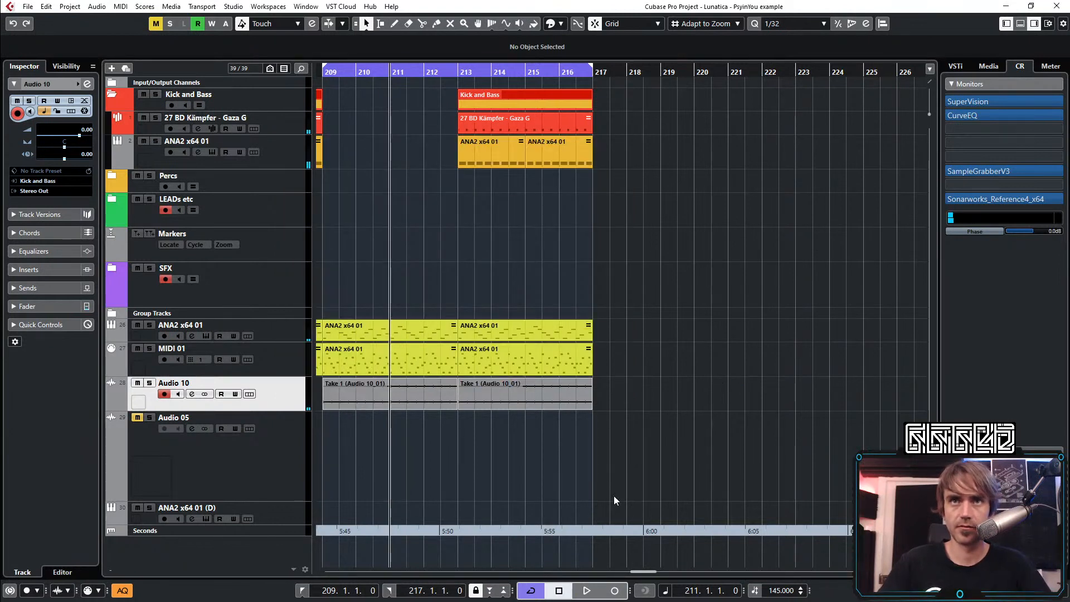
click(615, 591)
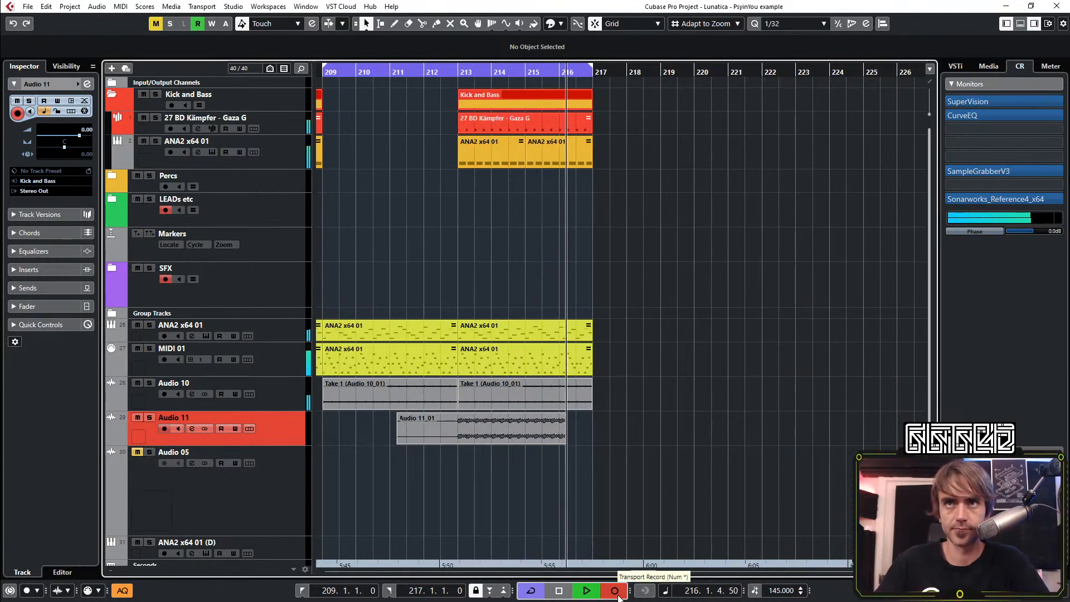
click(616, 592)
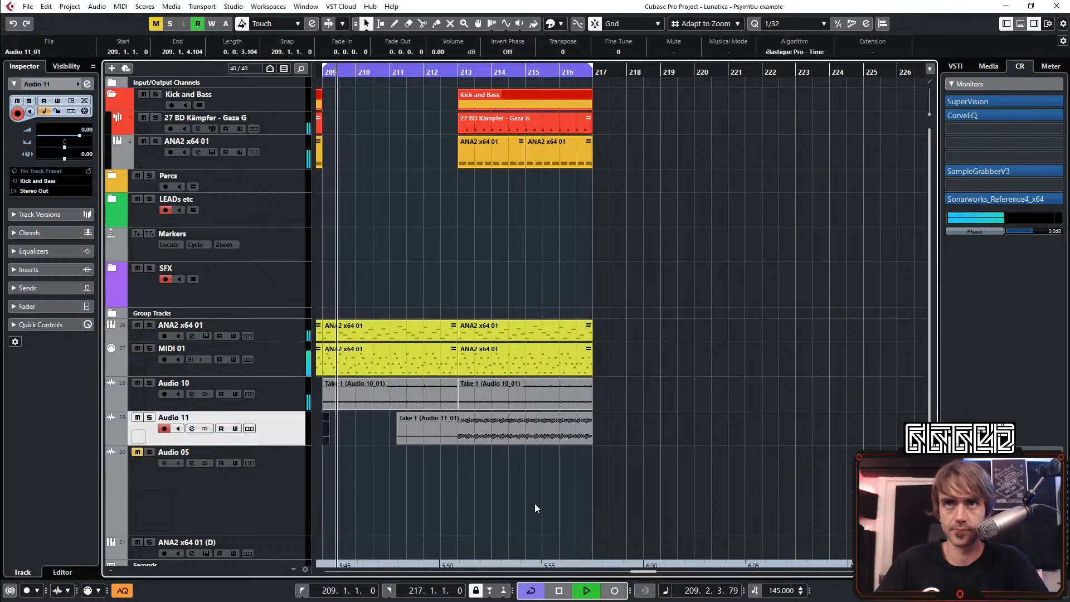
Trim the start of the new recording to bar 213 and delete the short stray take at bar 209
drag(400, 440, 307, 453)
key(Delete)
click(473, 479)
Delete the Kick and Bass part running from bar 213 to 217
scroll(550, 442, up, 2)
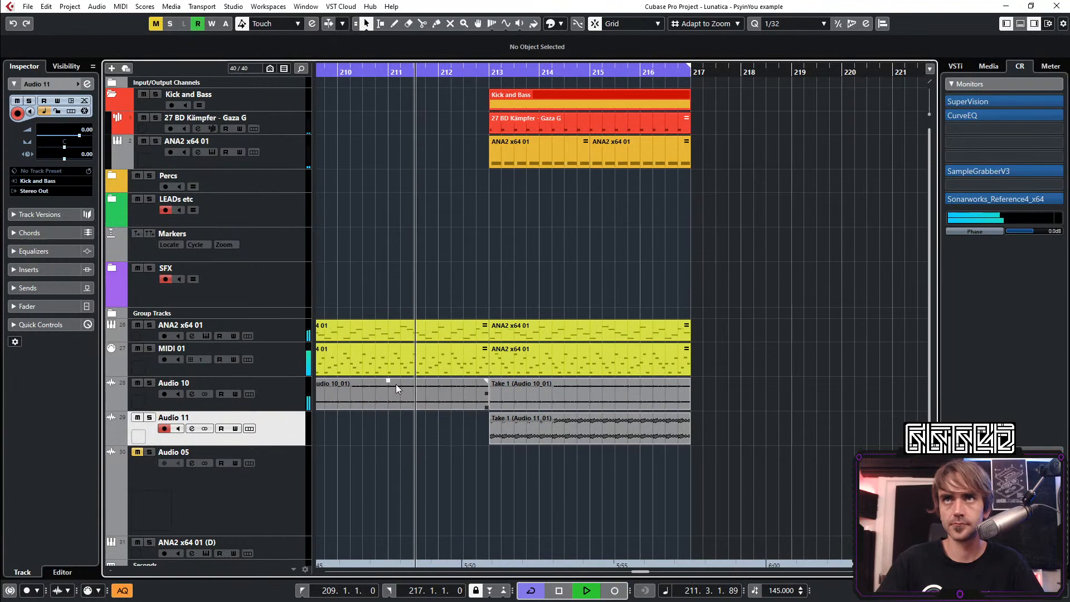
click(510, 94)
key(Delete)
Shift the Audio 11 recording to start at 213.1.3.0 and play back the section from about bar 211
scroll(491, 445, up, 3)
click(505, 430)
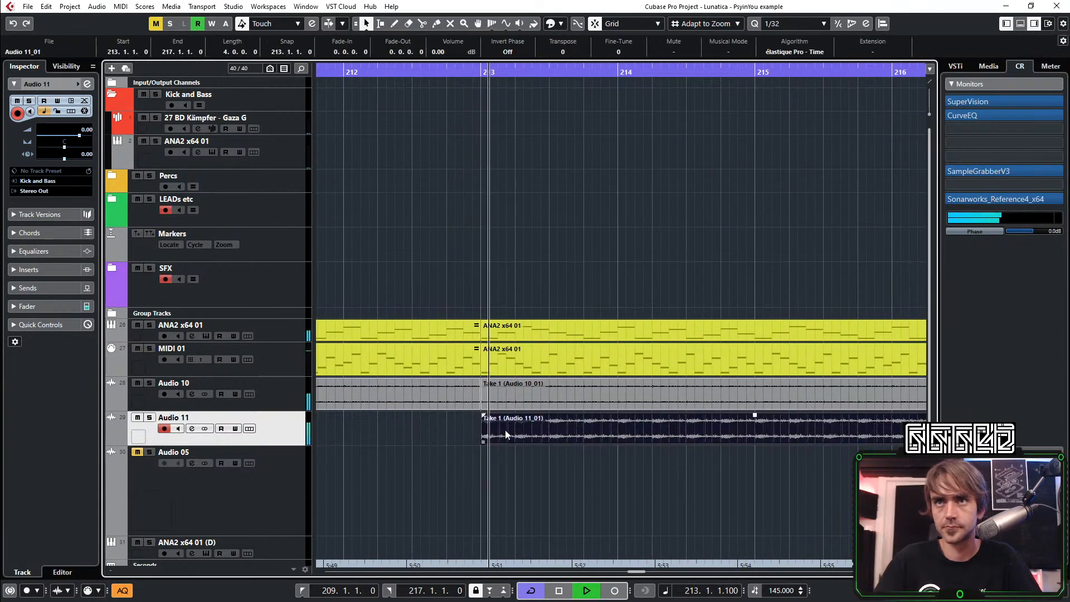
scroll(539, 443, down, 4)
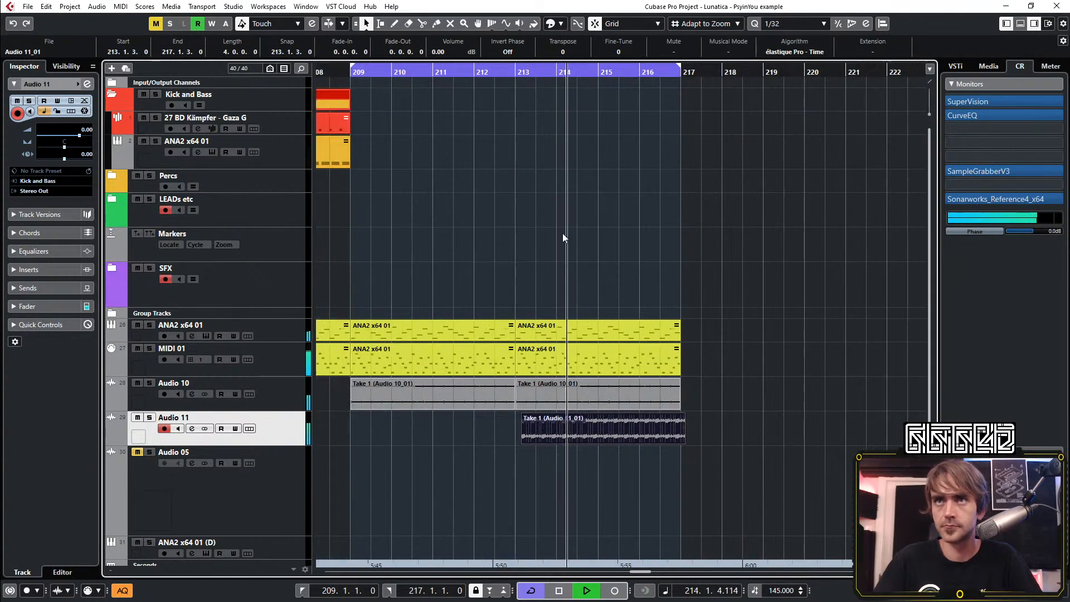
click(455, 73)
click(600, 285)
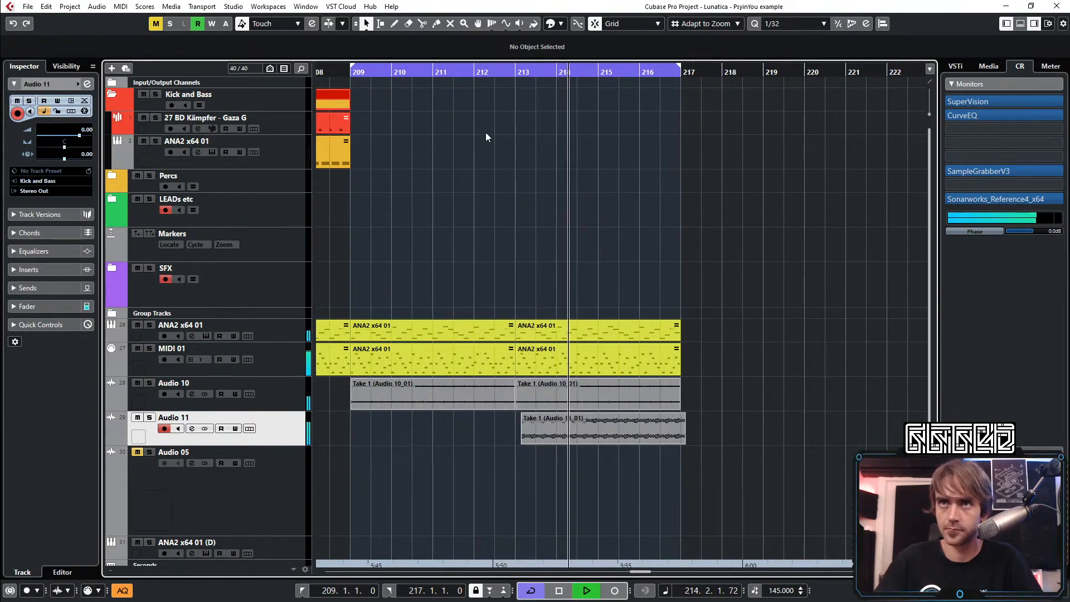
click(453, 72)
Mute the lower ANA2 x64 01 and MIDI 01 parts between bars 213 and 217 and listen to the section
drag(567, 123, 580, 361)
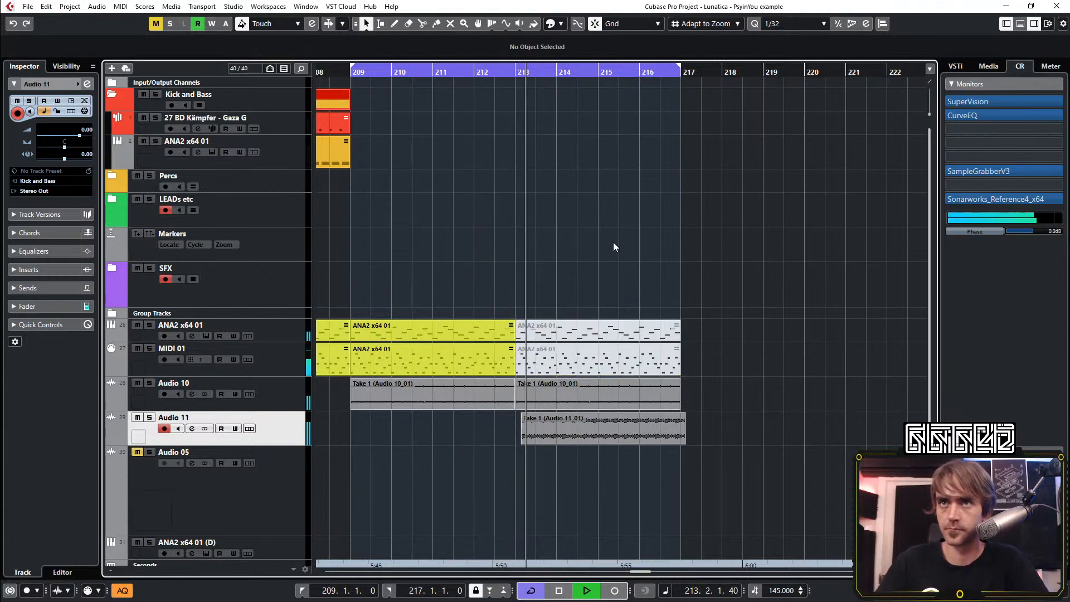
scroll(647, 223, down, 2)
scroll(604, 244, up, 2)
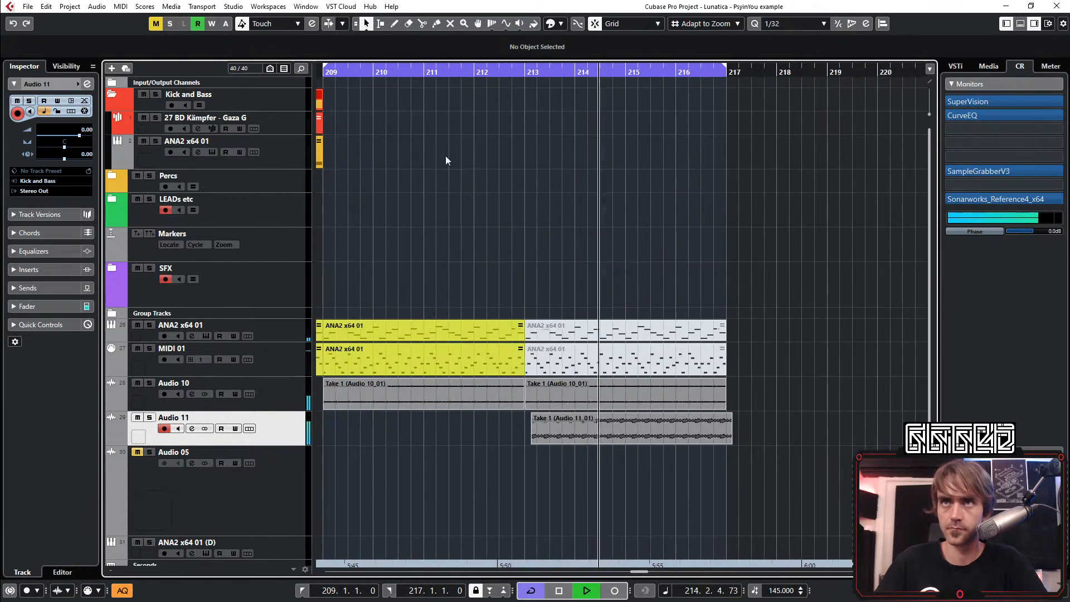
scroll(524, 227, down, 2)
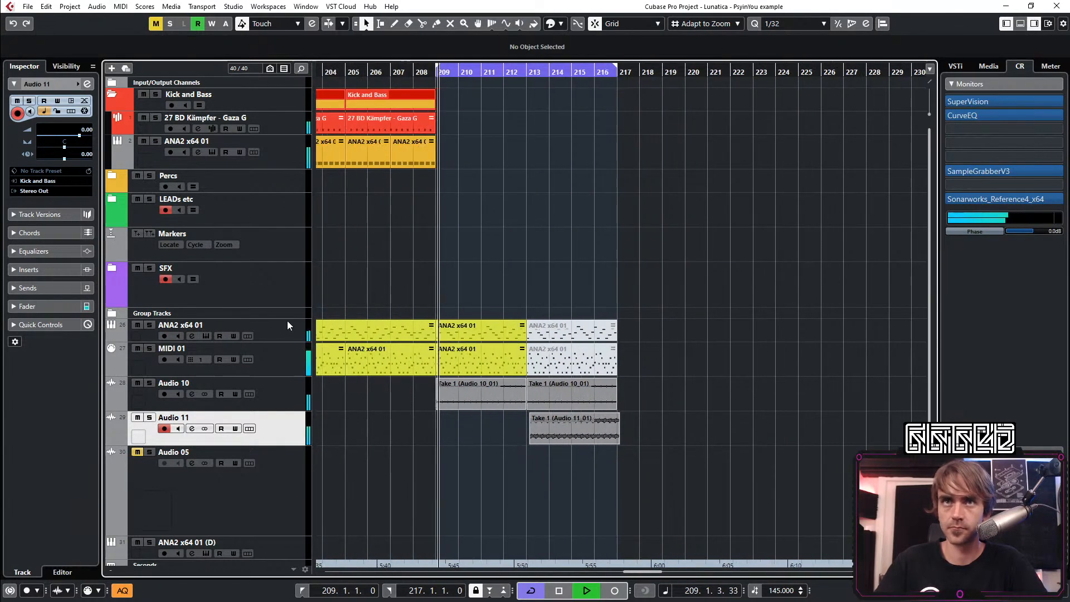
Examine the lower ANA2 x64 01 track's automation lanes around bars 209 to 217, and hide them again
click(111, 336)
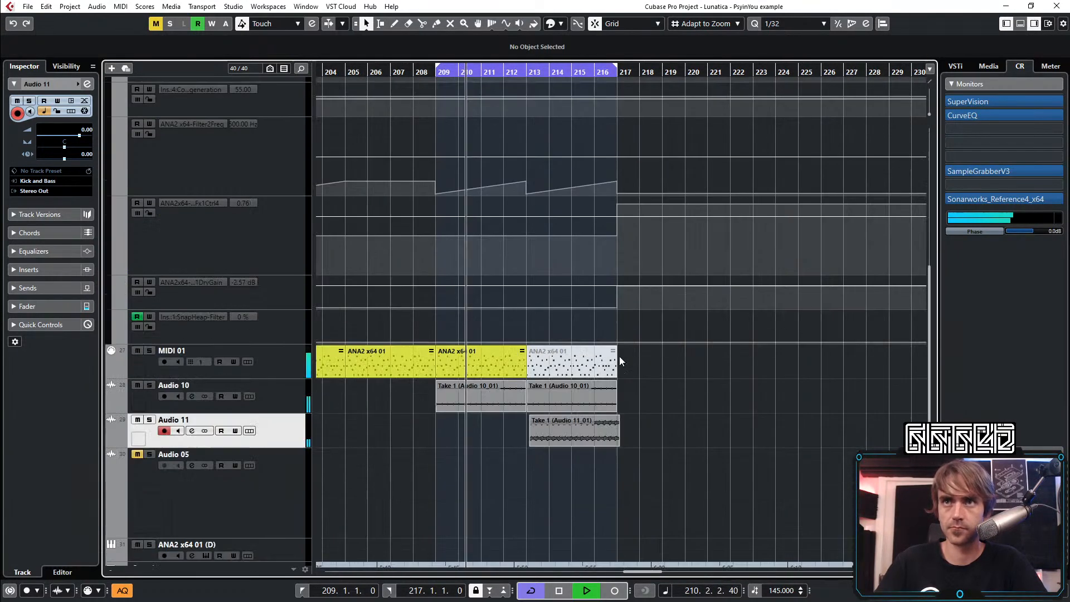
scroll(619, 356, down, 5)
scroll(517, 318, up, 2)
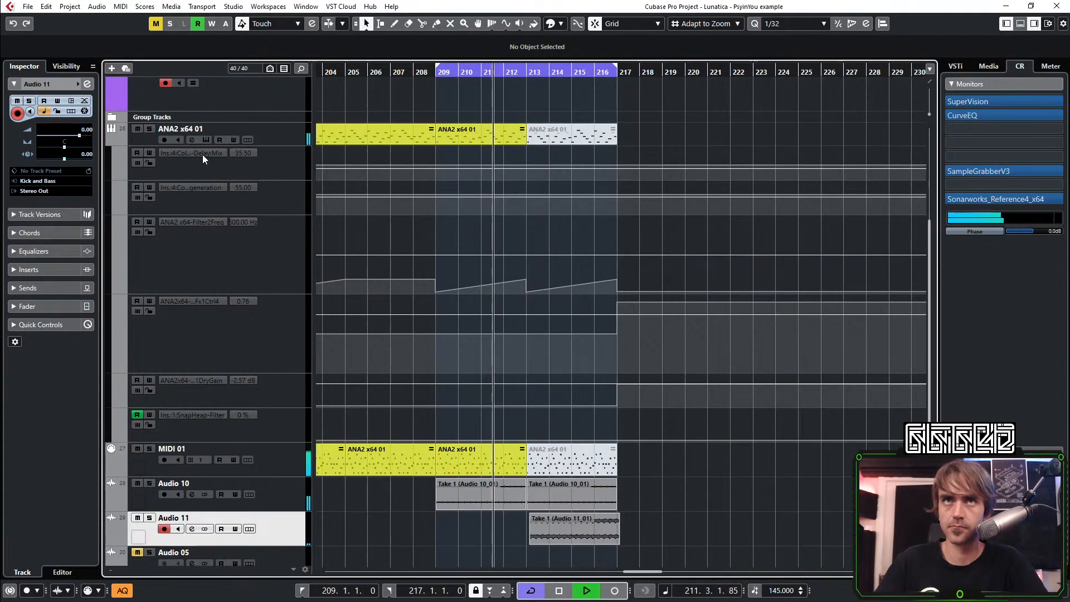
click(110, 140)
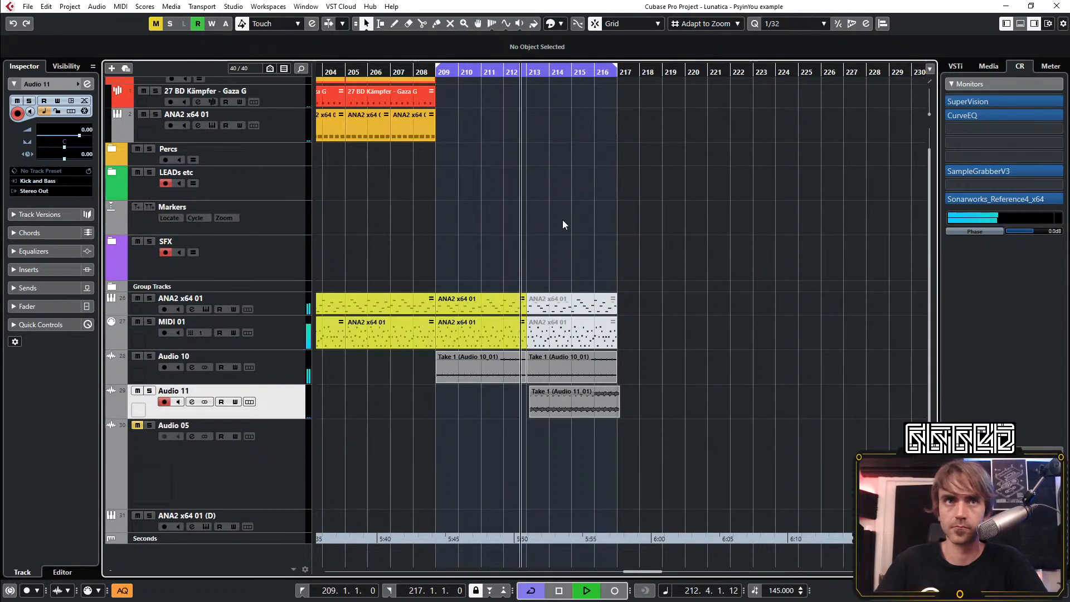
key(h)
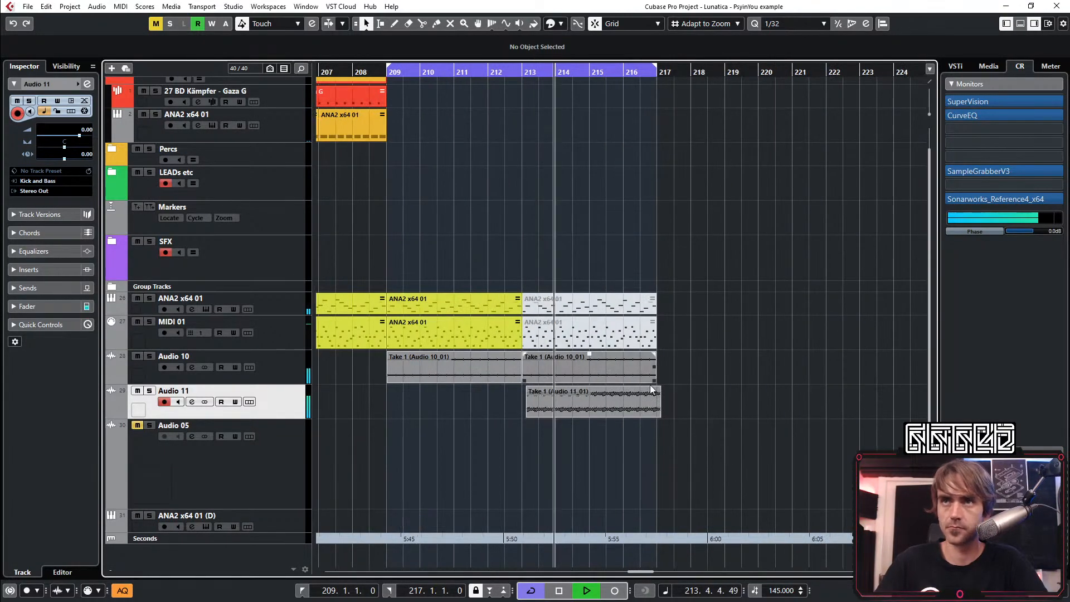
Duplicate the last Audio 11 and Audio 10 clips once each, and set the cycle range to bars 213 through 221
click(626, 399)
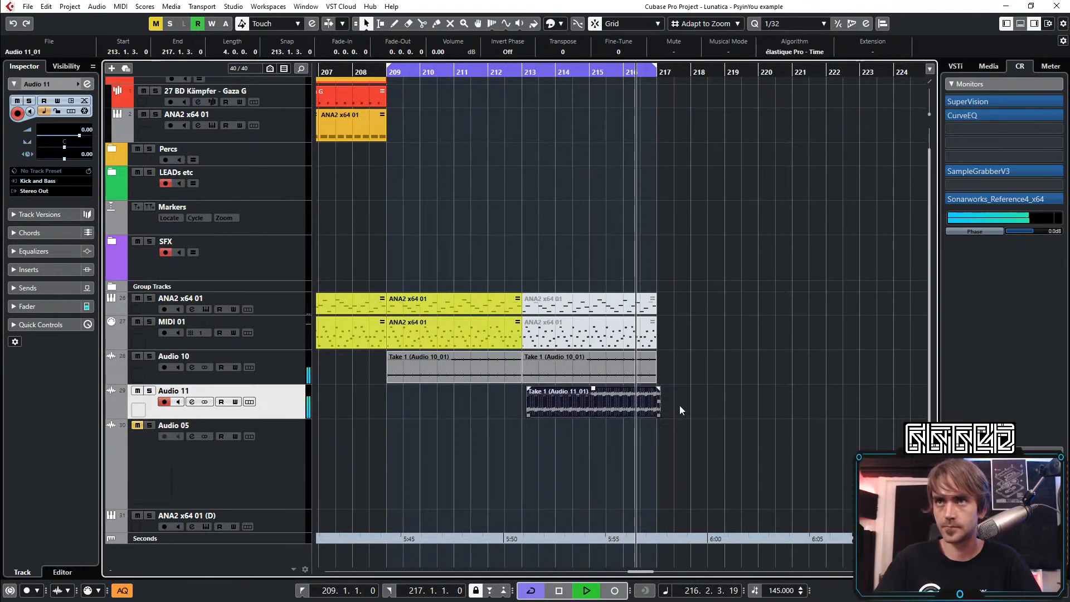
key(ctrl+d)
click(634, 372)
key(ctrl+d)
click(760, 321)
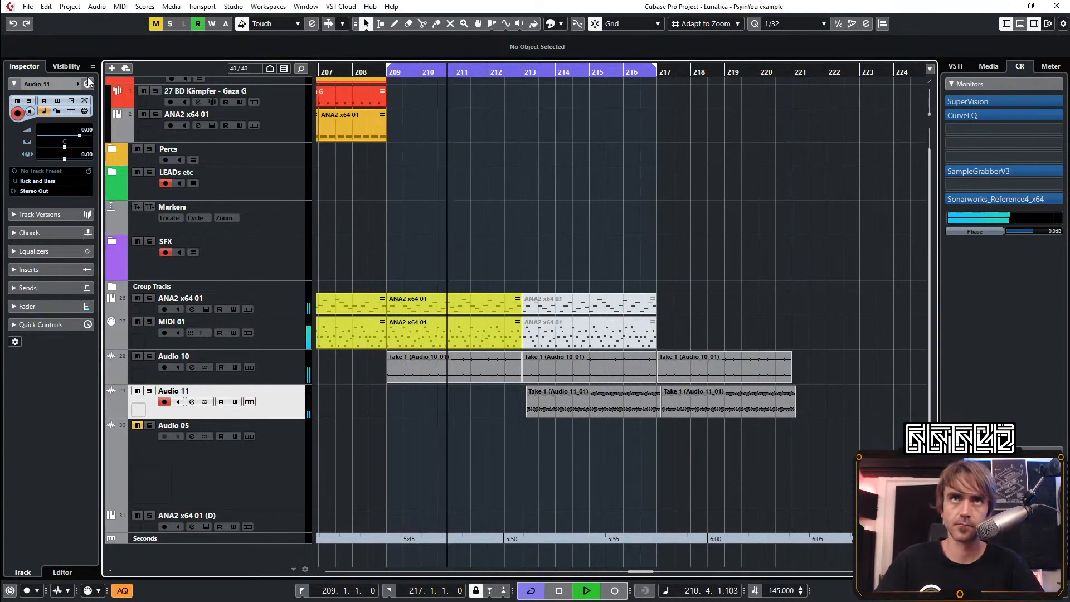
scroll(593, 62, down, 2)
drag(567, 62, 658, 62)
Unmute the lower ANA2 x64 01 and MIDI 01 parts at bar 213 and duplicate them to bar 217
drag(600, 234, 560, 338)
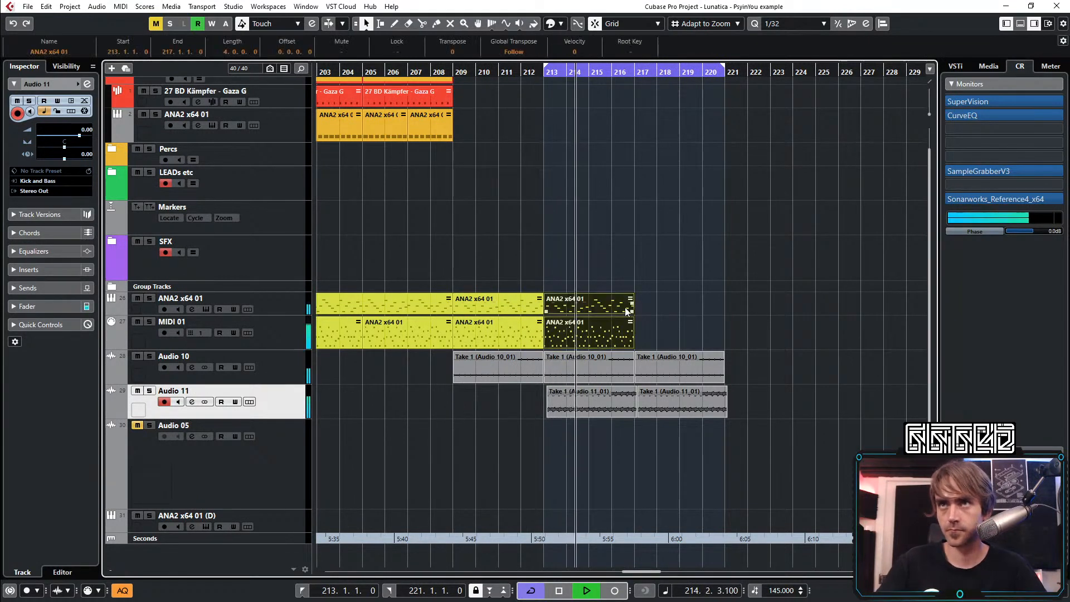
key(ctrl+d)
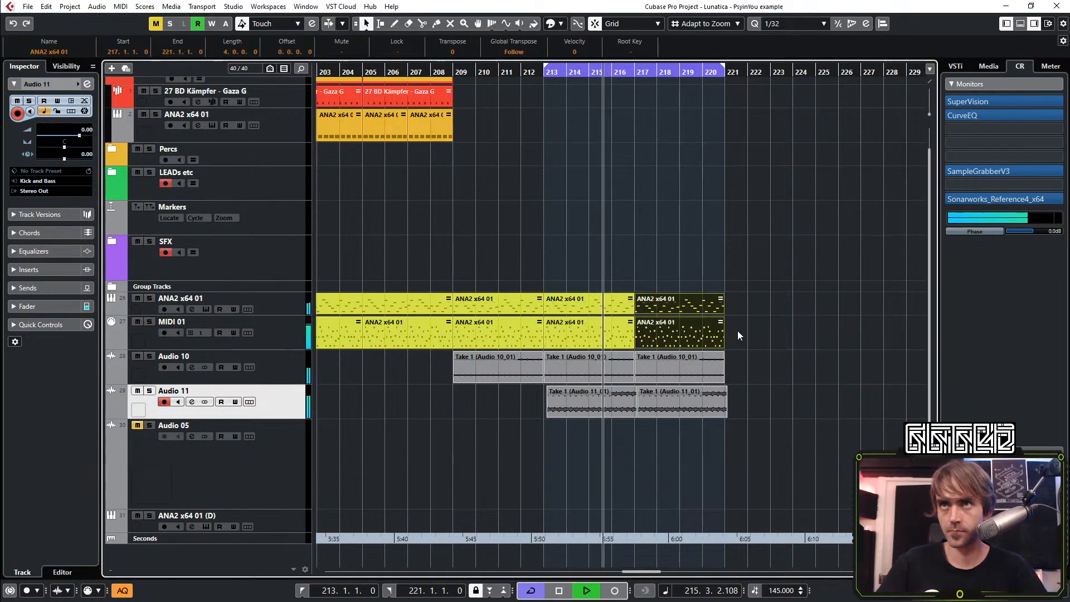
click(291, 305)
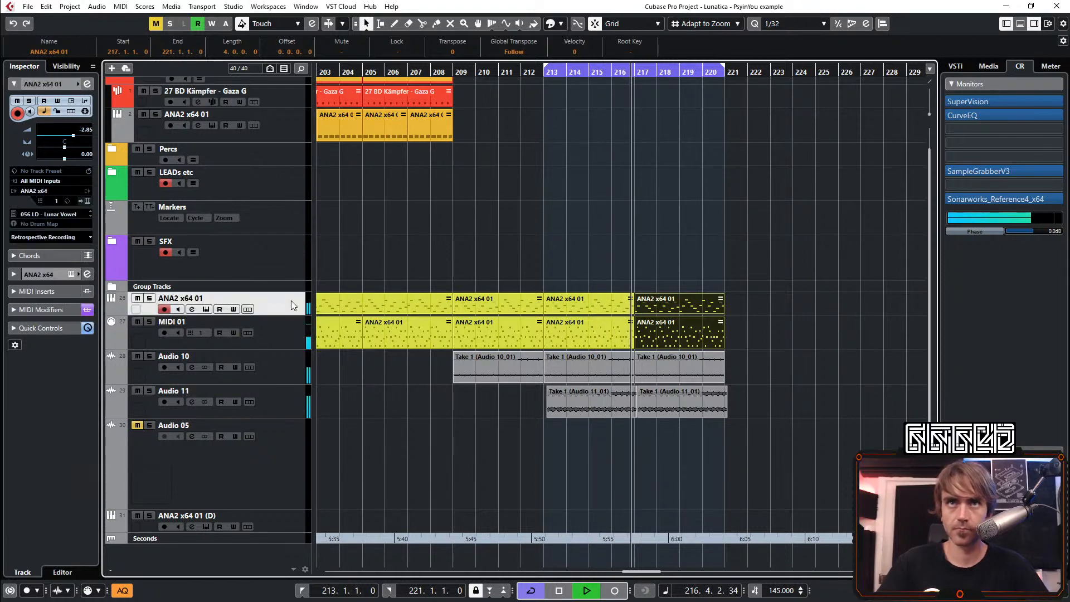
Insert FilterFreak1 in the fourth insert slot of the Audio 11 channel
click(280, 404)
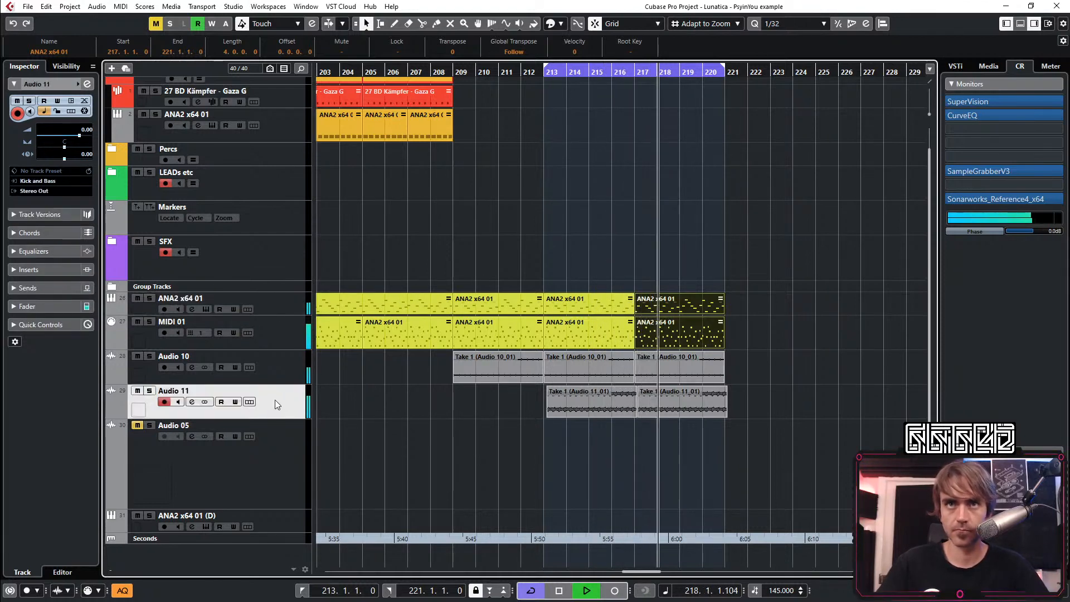
click(86, 85)
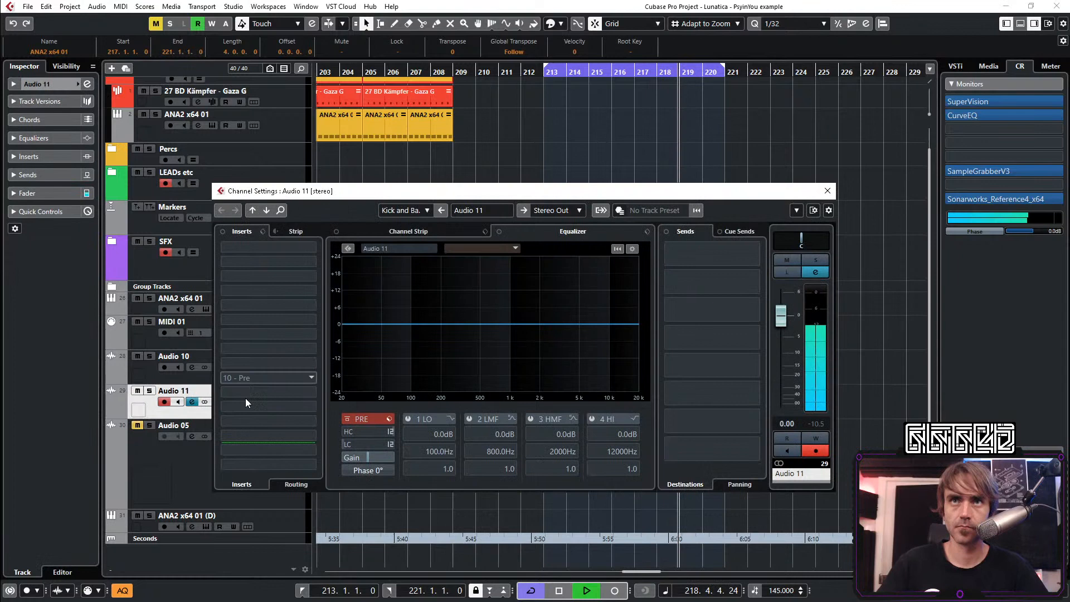
click(263, 295)
text(fil)
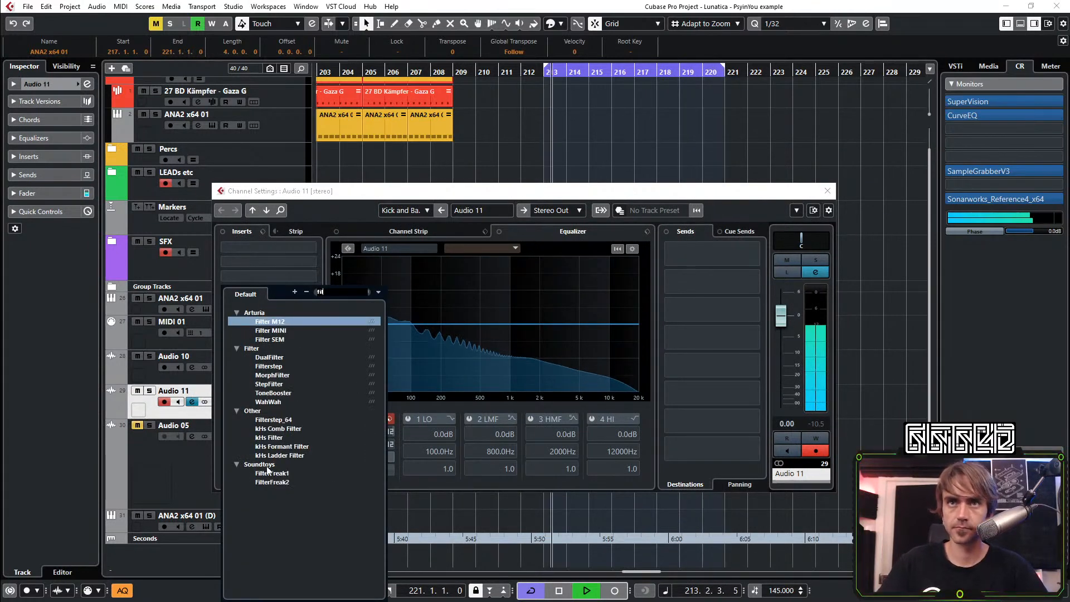
click(268, 473)
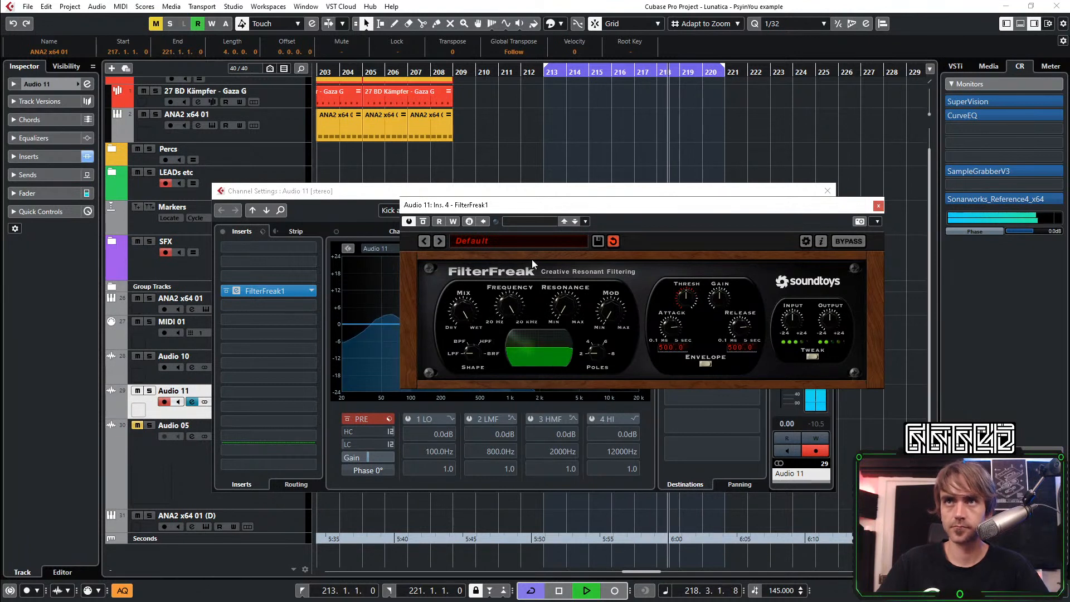
Enable automation writing for FilterFreak1, record a lowered Frequency during playback, and close the plug-in and channel settings
click(453, 221)
drag(508, 306, 506, 323)
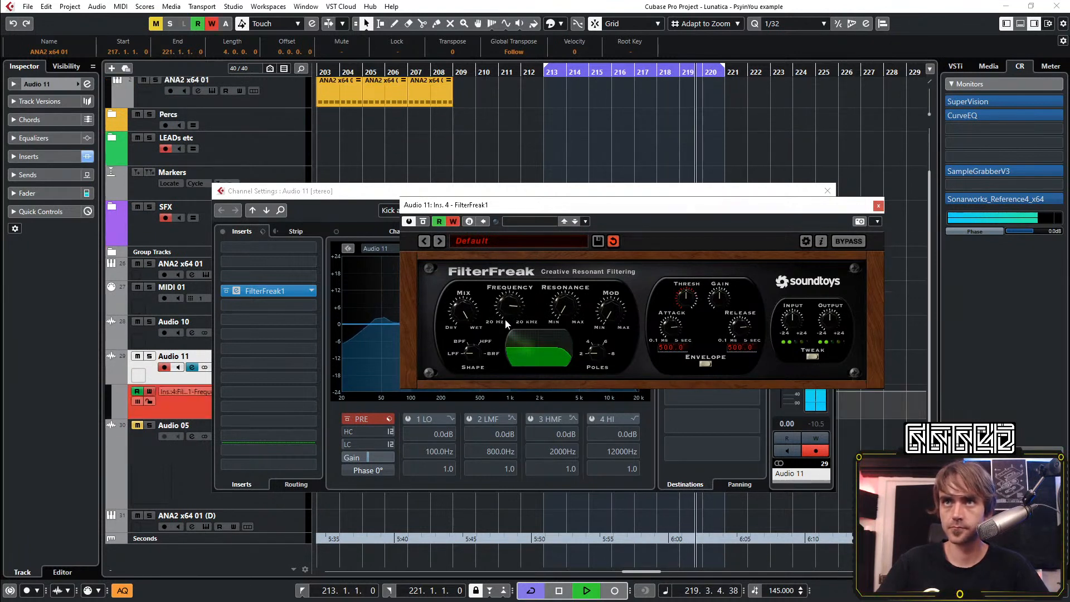
click(878, 206)
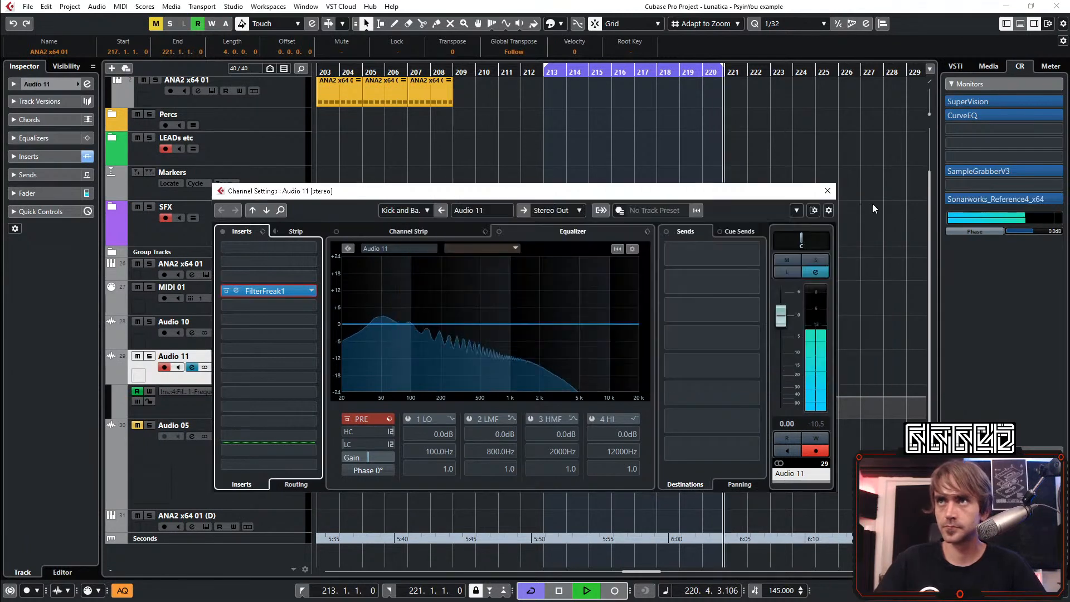
click(828, 191)
Reshape Audio 11's Frequency automation to hold 100 from bar 213 to 216 and curve down to bar 221, removing the recorded points between
click(546, 388)
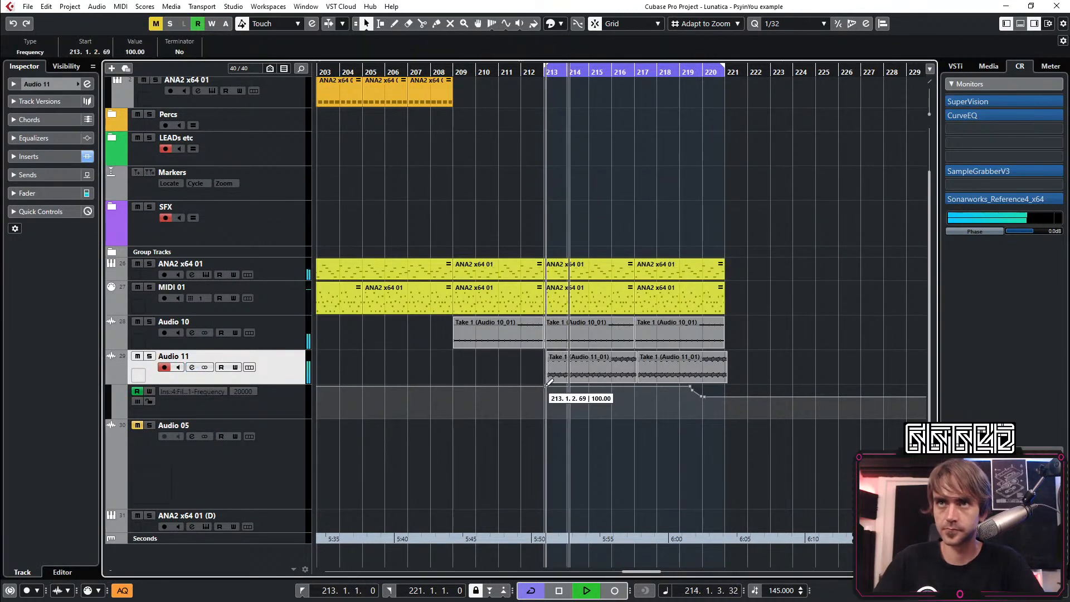
drag(727, 396, 727, 411)
drag(709, 402, 639, 391)
key(Delete)
click(611, 387)
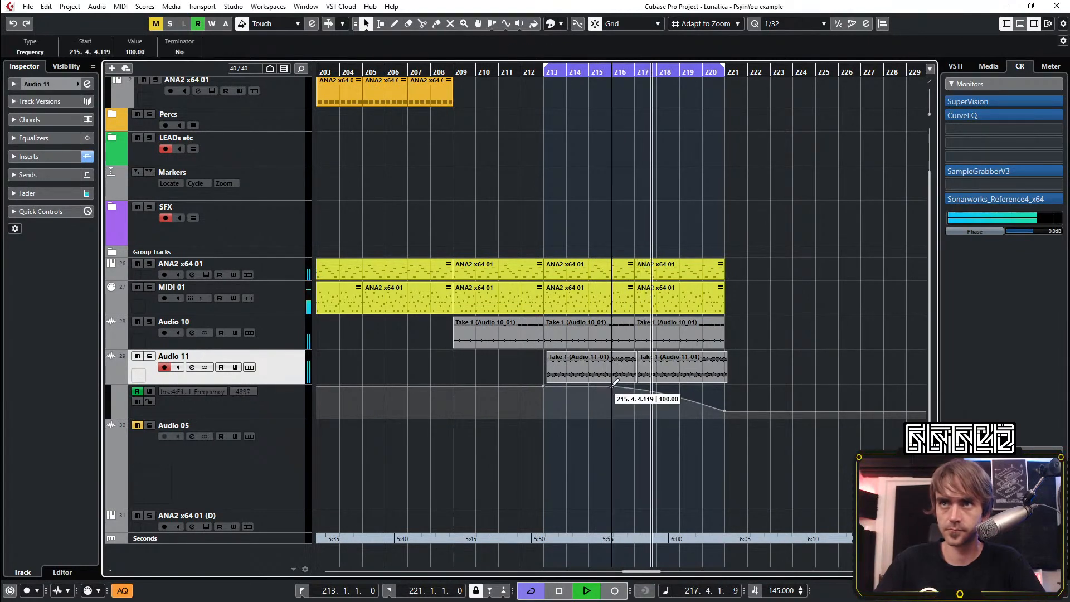
scroll(608, 222, down, 8)
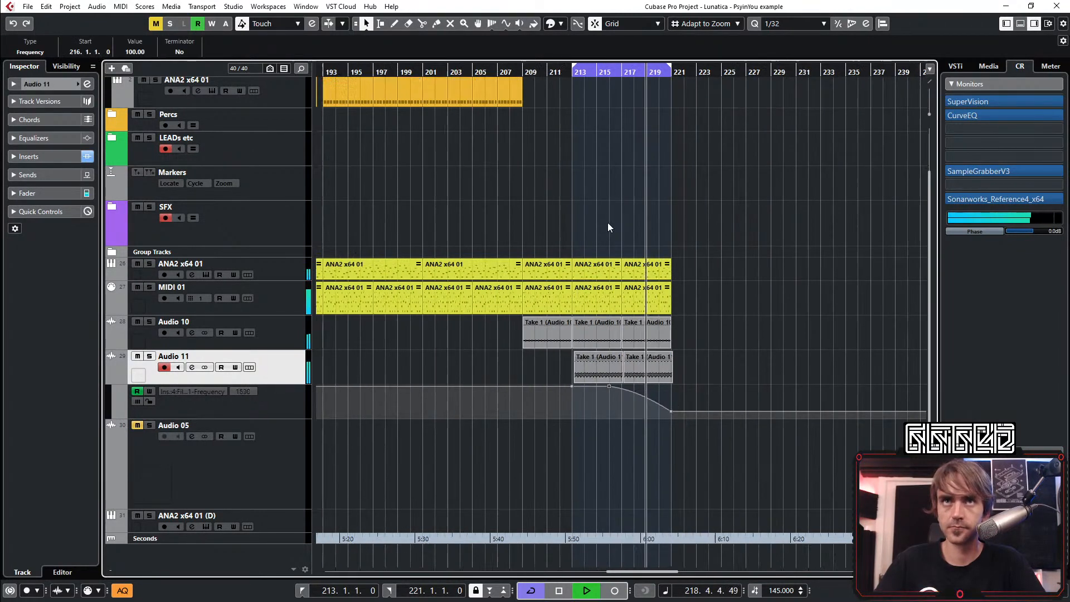
Copy an eight-bar SFX part to bar 213 so it spans up to bar 221
drag(471, 225, 606, 224)
scroll(613, 236, up, 4)
scroll(607, 227, up, 2)
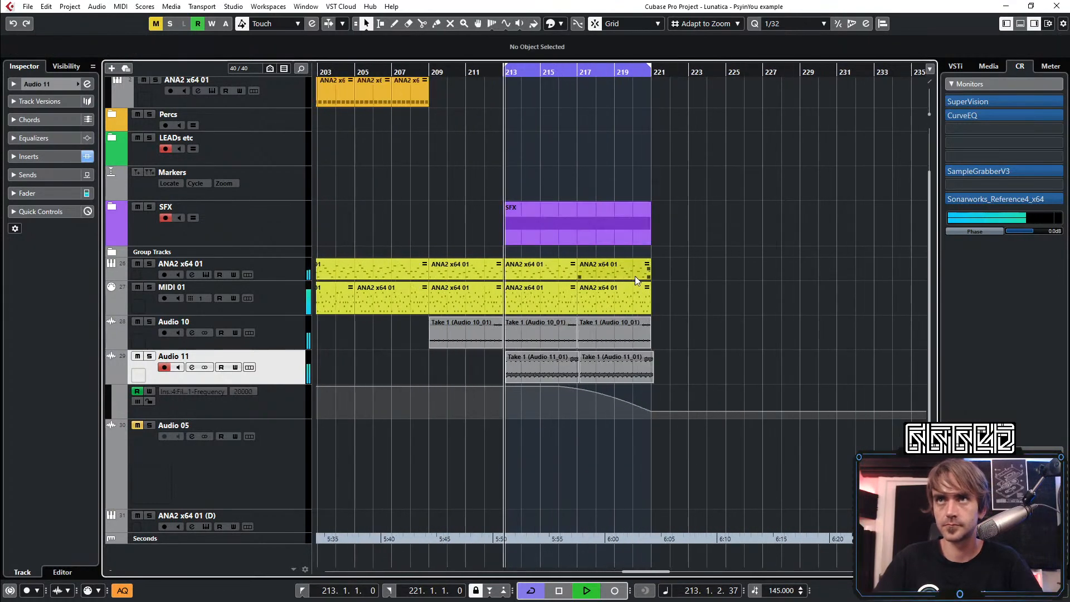
Add a fade-out of about three bars to the Audio 10 clip that starts at bar 217
click(630, 332)
drag(650, 319, 594, 320)
scroll(611, 276, up, 2)
scroll(611, 277, down, 3)
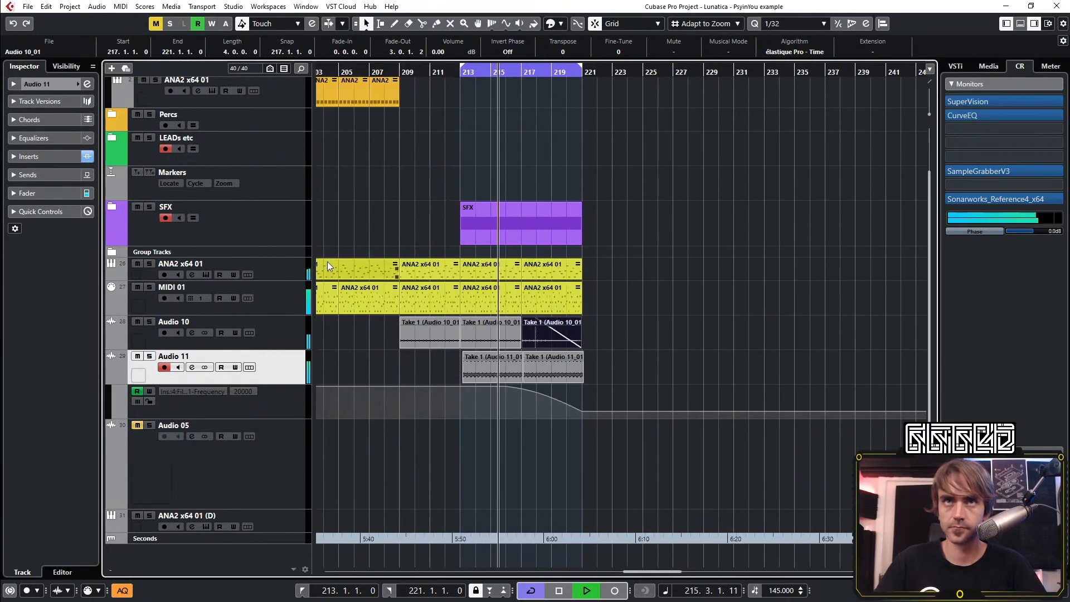
Open the yellow ANA2 x64 01 track's channel settings and activate its ColourCopy and Rev INTENSITY inserts
click(292, 273)
click(88, 84)
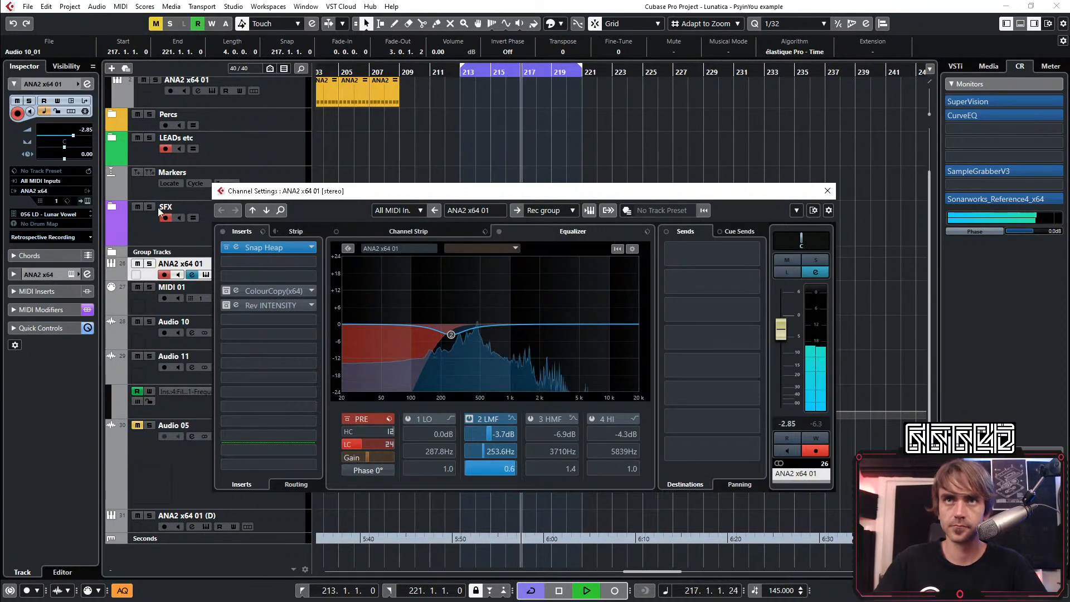
click(226, 308)
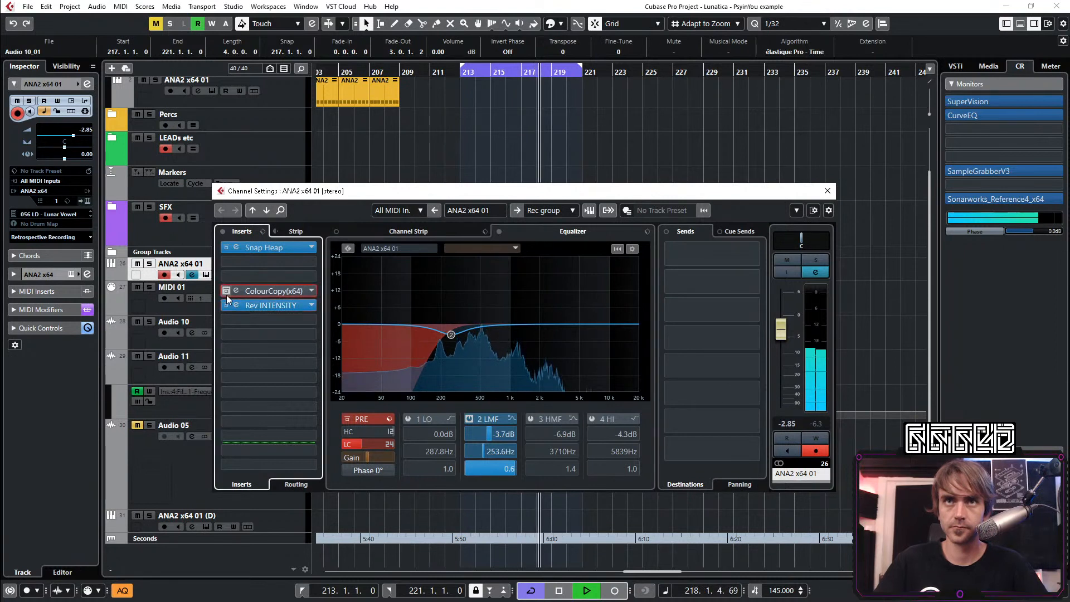
shift+click(226, 296)
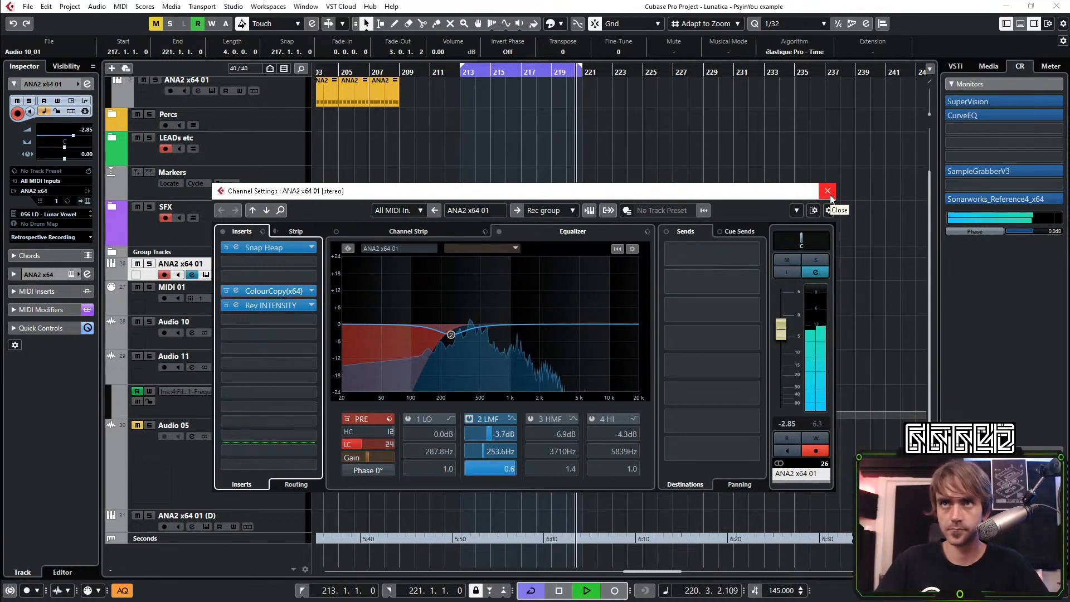
Review the ColourCopy and Rev INTENSITY settings, and close both plug-ins and the channel settings
click(237, 294)
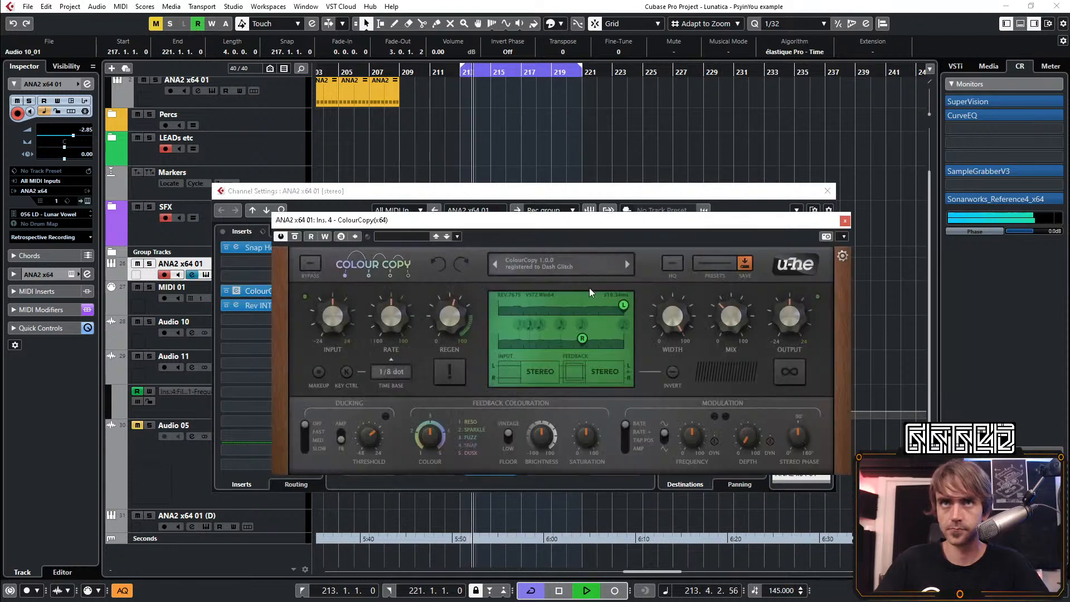
click(239, 307)
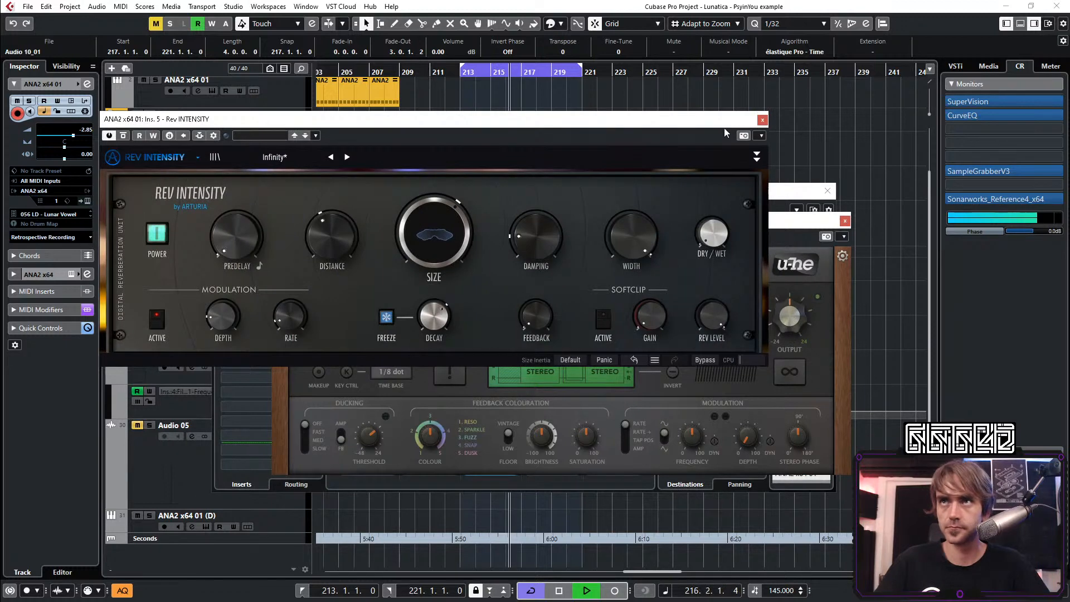
click(763, 121)
click(845, 220)
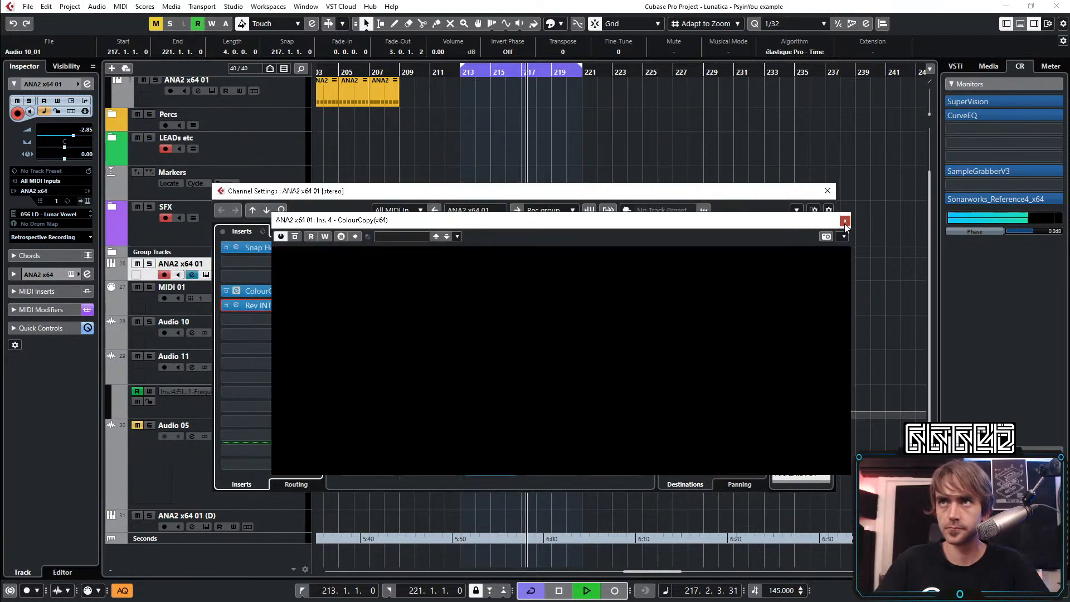
click(827, 191)
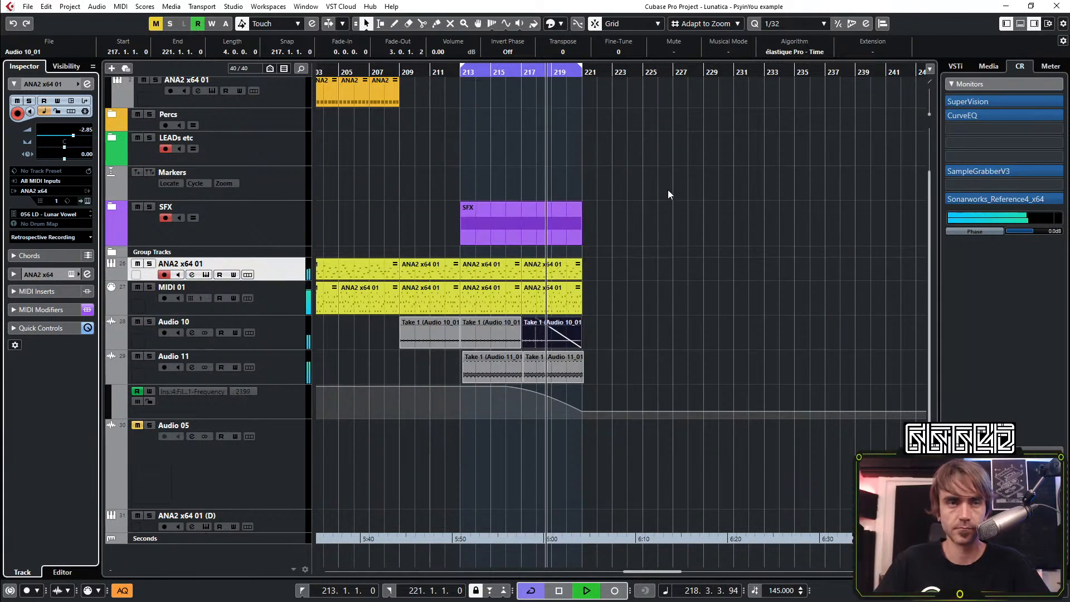
Copy the ANA2 x64 01 and MIDI 01 parts from bar 217 to bar 221, and shorten the ANA2 x64 01 copy to one beat
scroll(597, 406, up, 5)
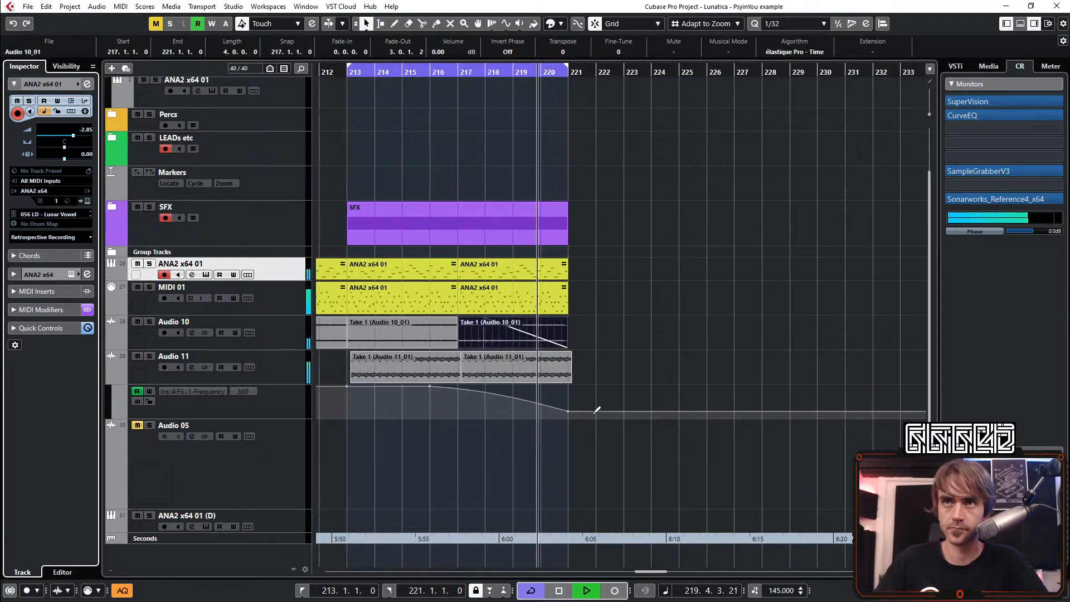
scroll(569, 387, down, 4)
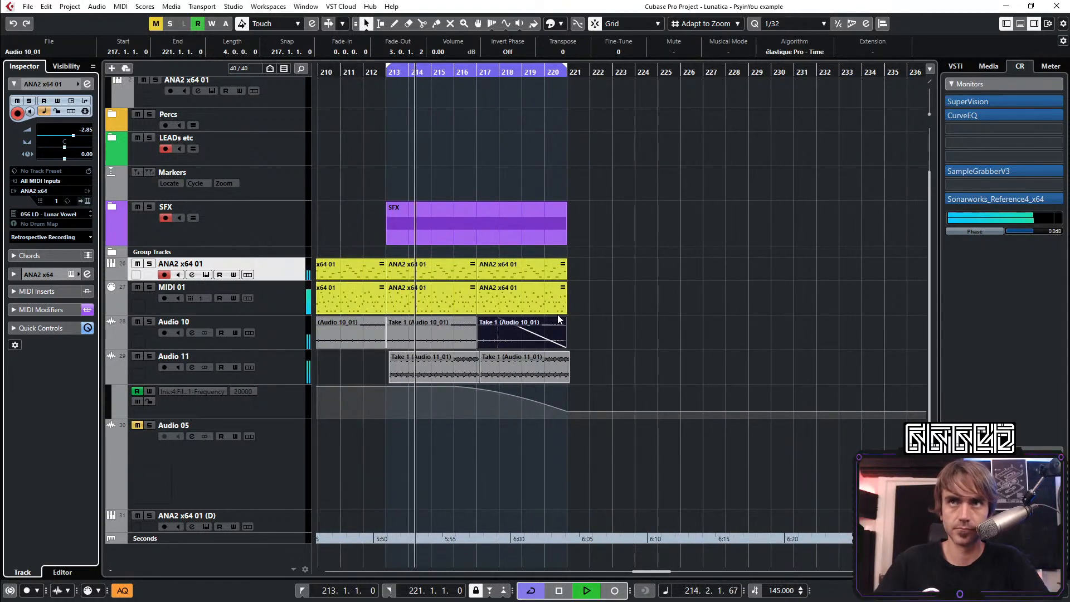
drag(501, 270, 586, 266)
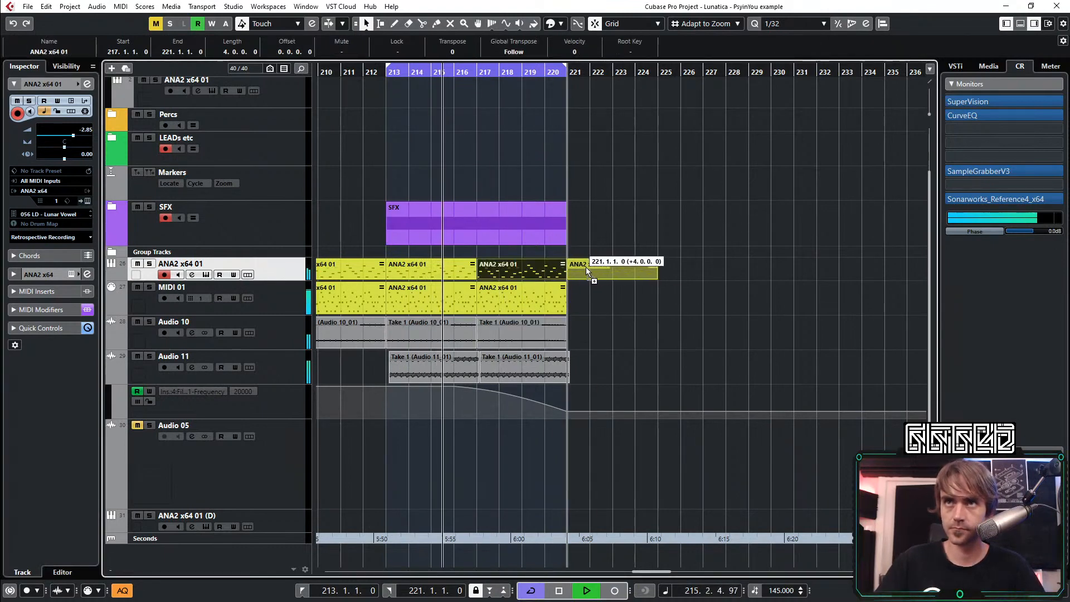
scroll(602, 280, up, 4)
drag(744, 277, 425, 303)
scroll(400, 305, down, 4)
click(374, 300)
scroll(387, 297, down, 3)
click(391, 271)
scroll(393, 269, up, 3)
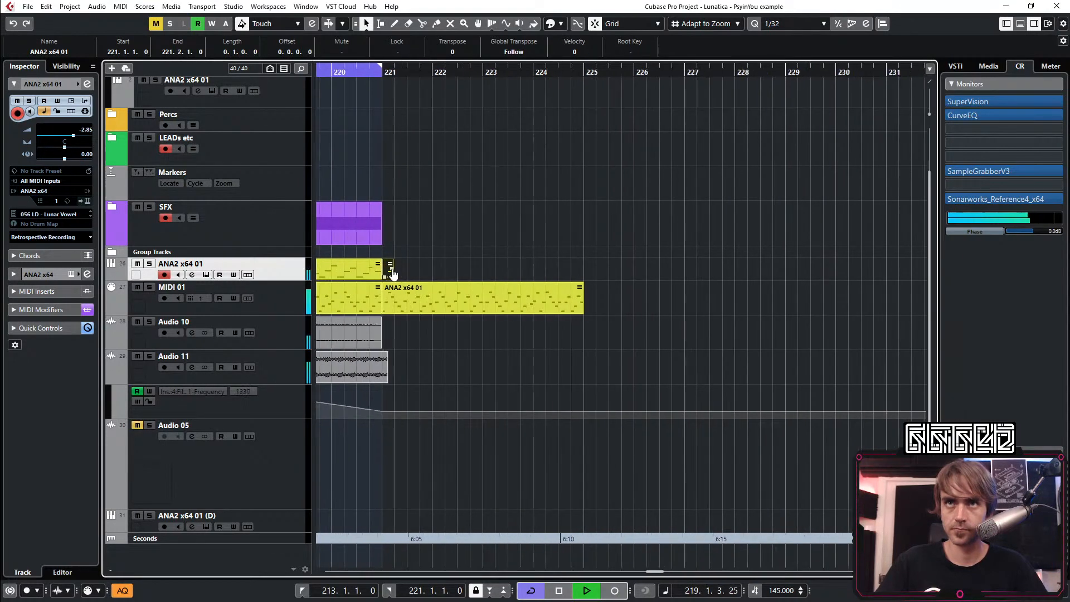
Repeat the one-beat ANA2 x64 01 part up to bar 222, delete the surplus copies, and trim the MIDI 01 copy to bar 222
drag(393, 272, 445, 279)
drag(467, 238, 440, 274)
key(Delete)
drag(581, 311, 434, 321)
scroll(446, 326, down, 3)
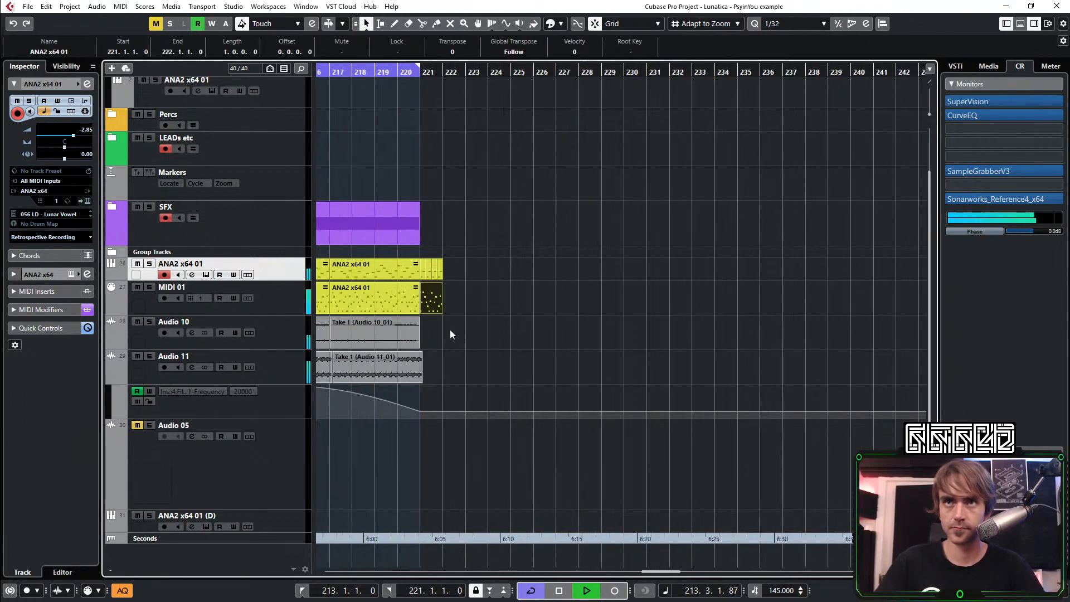
Collapse the automation lane of the Audio 11 track
scroll(493, 371, down, 1)
scroll(530, 341, left, 3)
scroll(680, 349, up, 2)
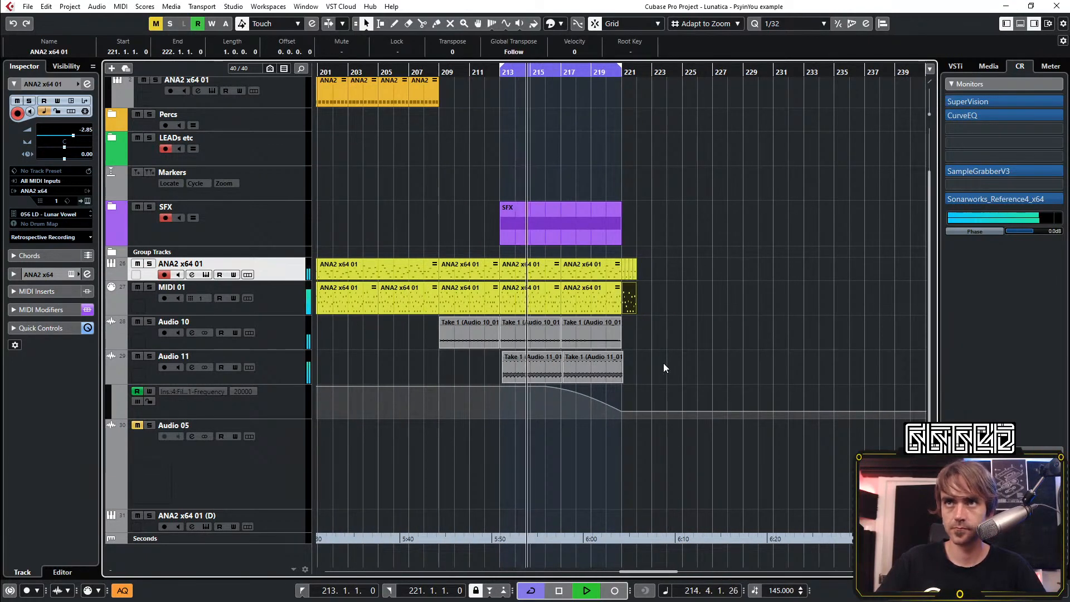
scroll(620, 379, up, 2)
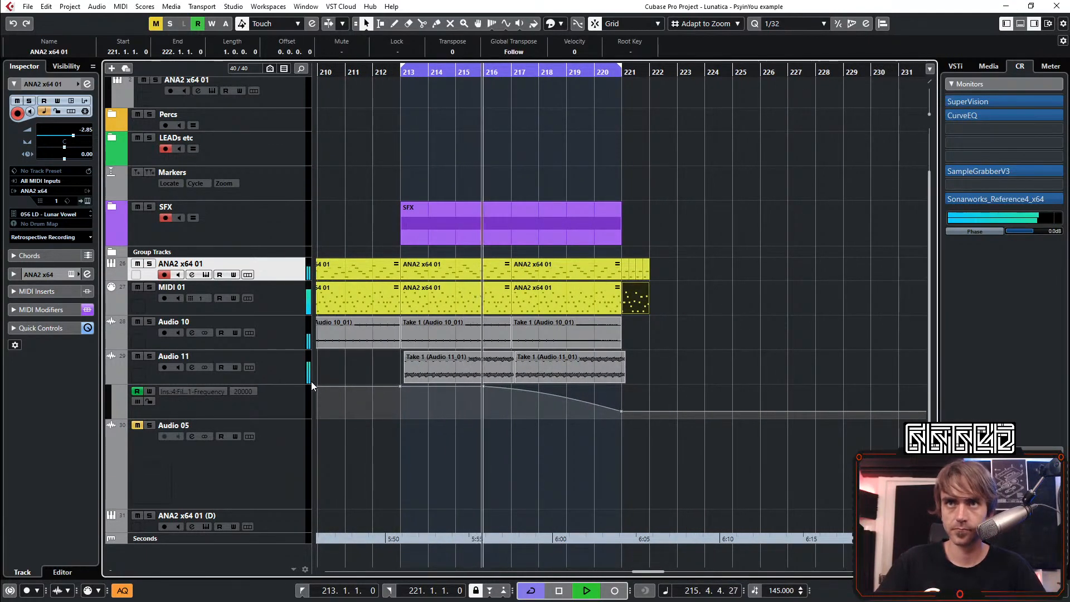
click(112, 379)
scroll(624, 234, down, 3)
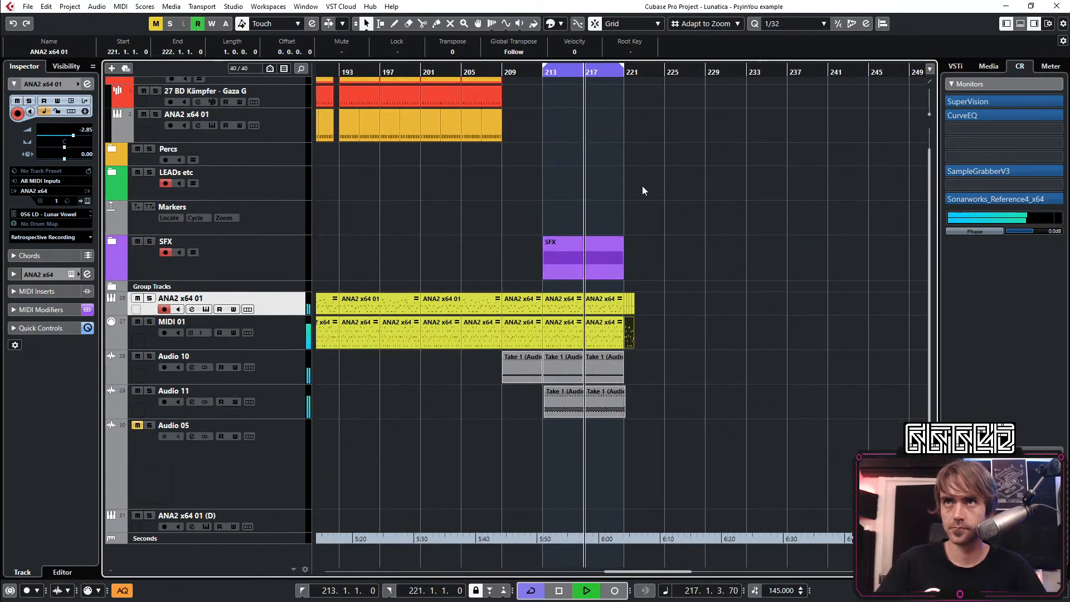
Turn off cycle playback and copy a four-bar Kick and Bass part to bar 223
scroll(540, 153, up, 1)
drag(524, 100, 469, 157)
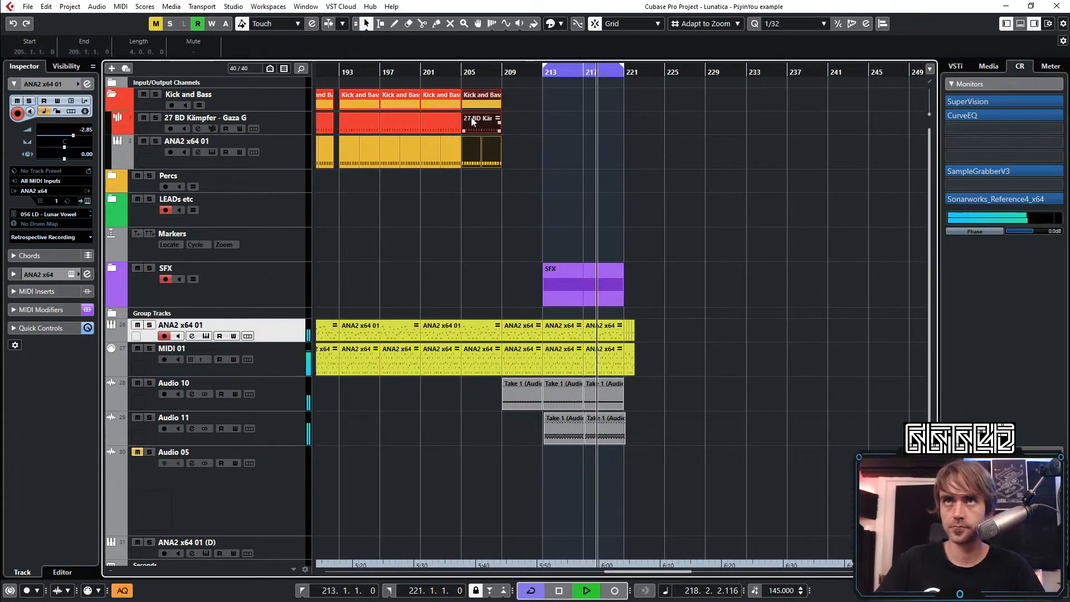
scroll(469, 116, left, 10)
scroll(524, 162, right, 2)
scroll(530, 170, right, 15)
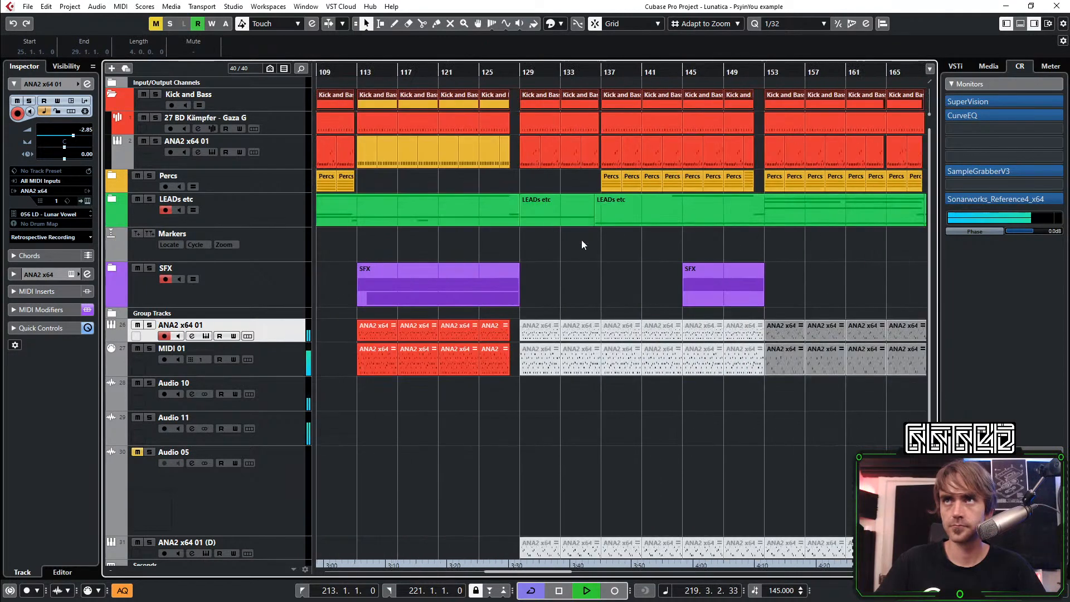
click(539, 122)
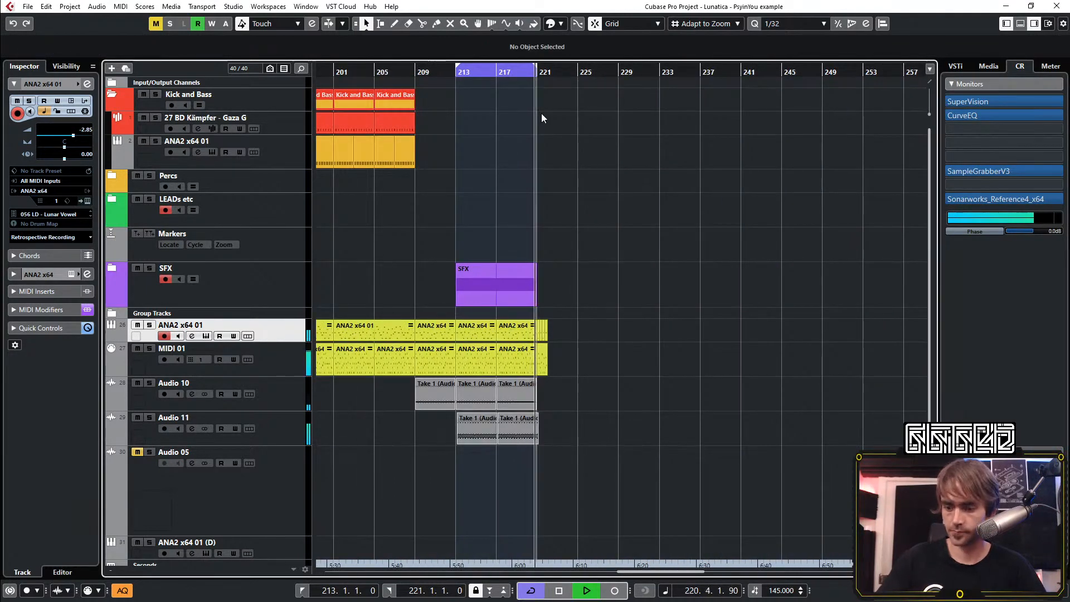
key(KP_Divide)
scroll(540, 112, left, 2)
scroll(557, 145, right, 2)
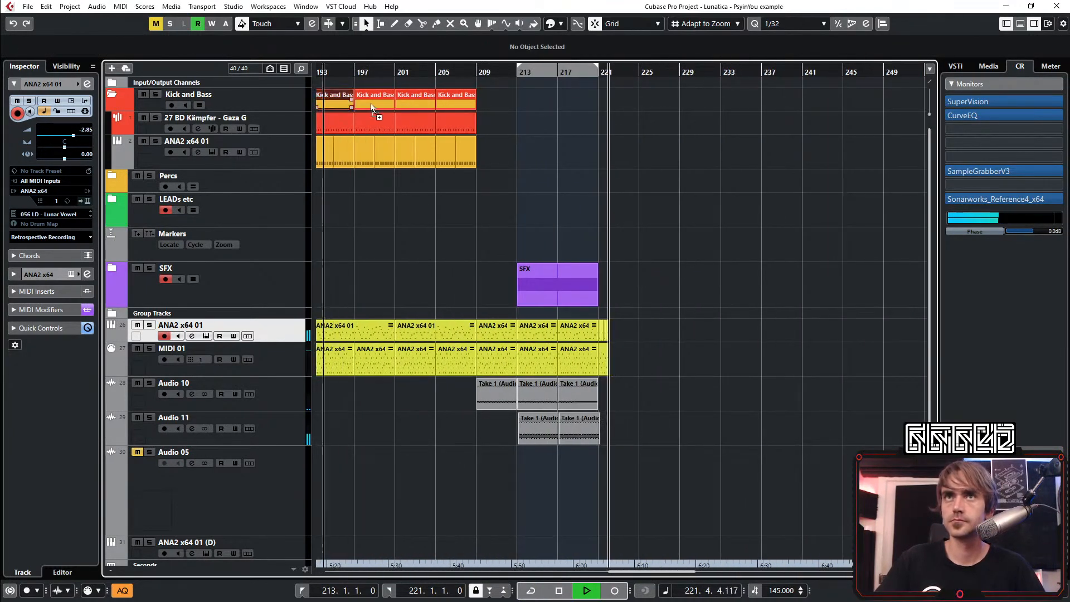
drag(375, 114, 633, 117)
scroll(633, 117, up, 2)
scroll(634, 117, up, 4)
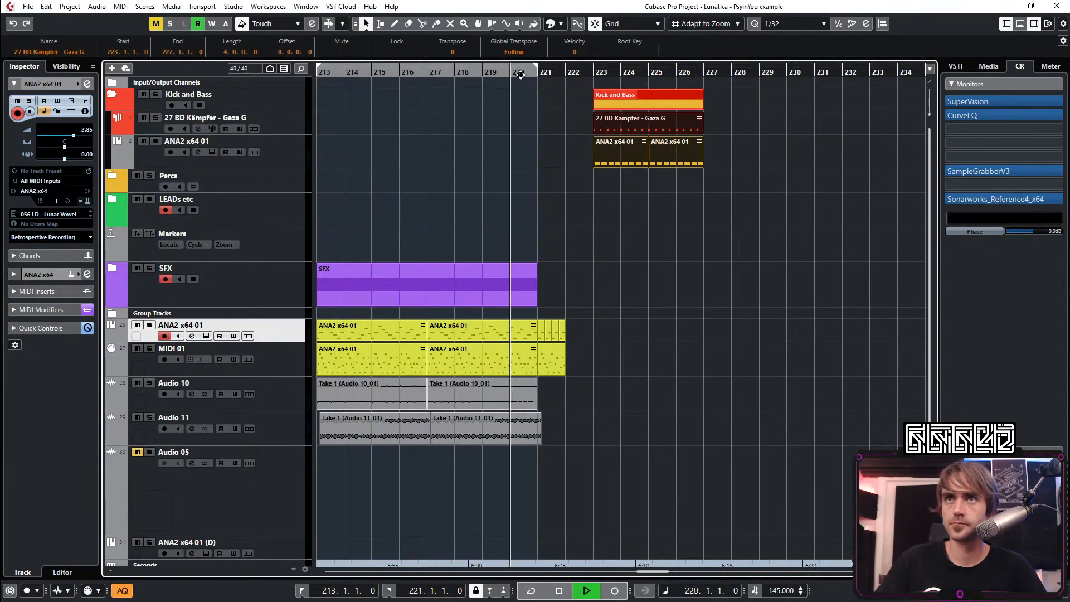
click(650, 91)
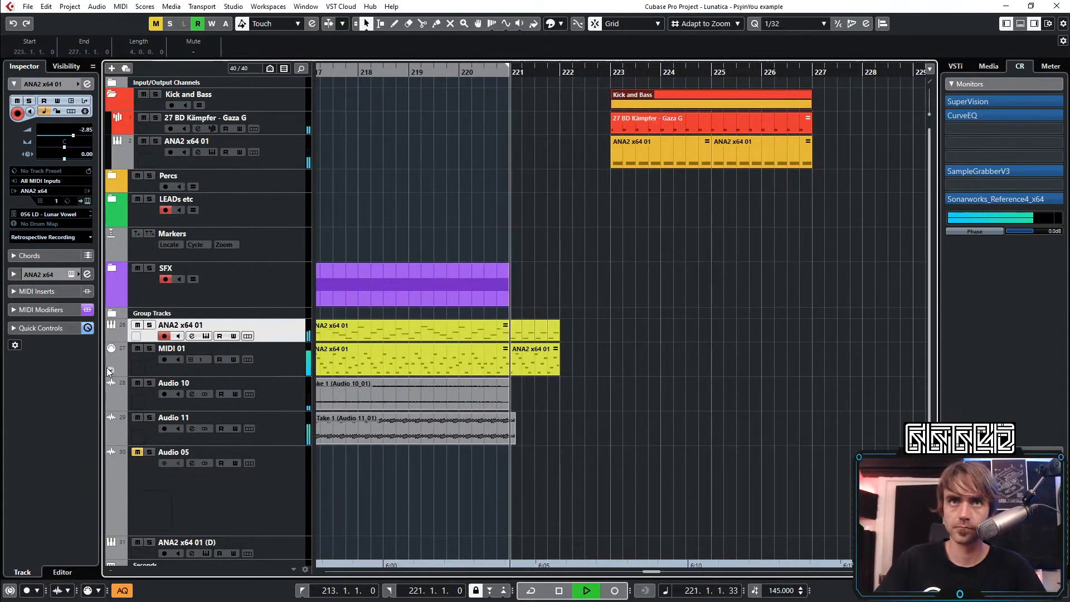
Delete the SnapHeap-Filter automation points after bar 222 on ANA2 x64 01, and rebuild its bar 221 repeats as two-beat parts reaching bar 223
click(108, 338)
scroll(606, 360, down, 5)
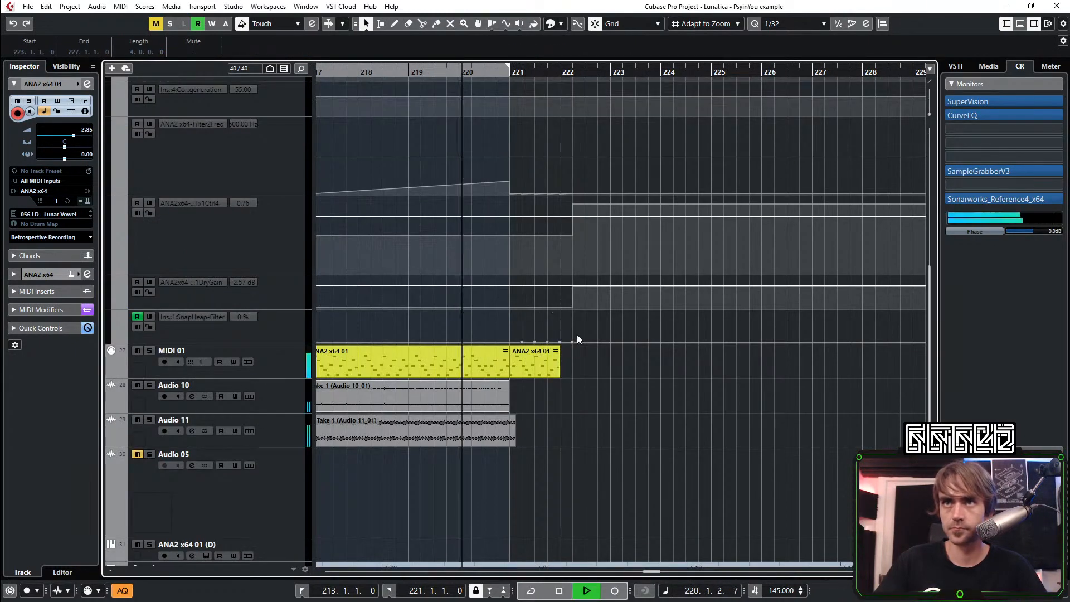
drag(577, 337, 608, 329)
key(Delete)
key(space)
scroll(643, 289, up, 6)
key(space)
scroll(623, 350, down, 6)
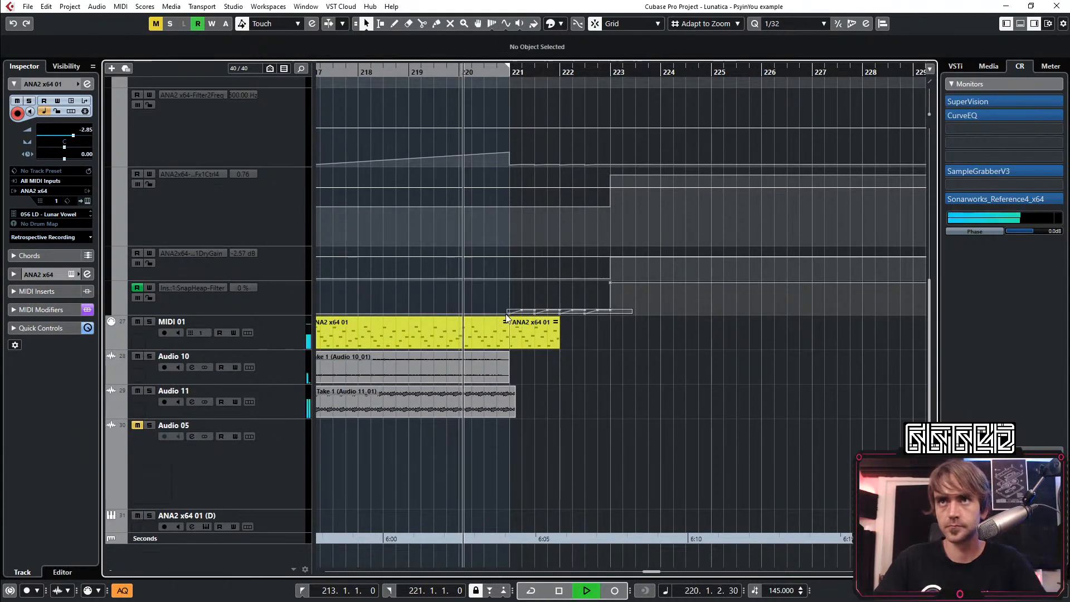
Reshape the SnapHeap-Filter automation to rise from its minimum at bar 221 to 100% at bar 223, and extend MIDI 01 to bar 223
click(530, 337)
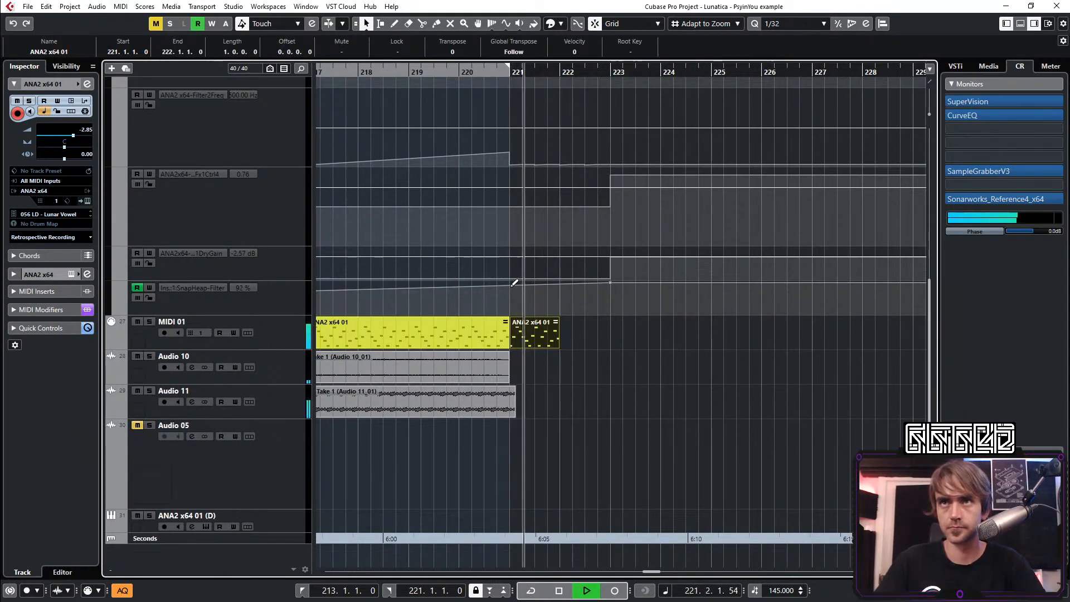
drag(511, 285, 610, 343)
click(523, 333)
click(663, 365)
scroll(667, 374, down, 3)
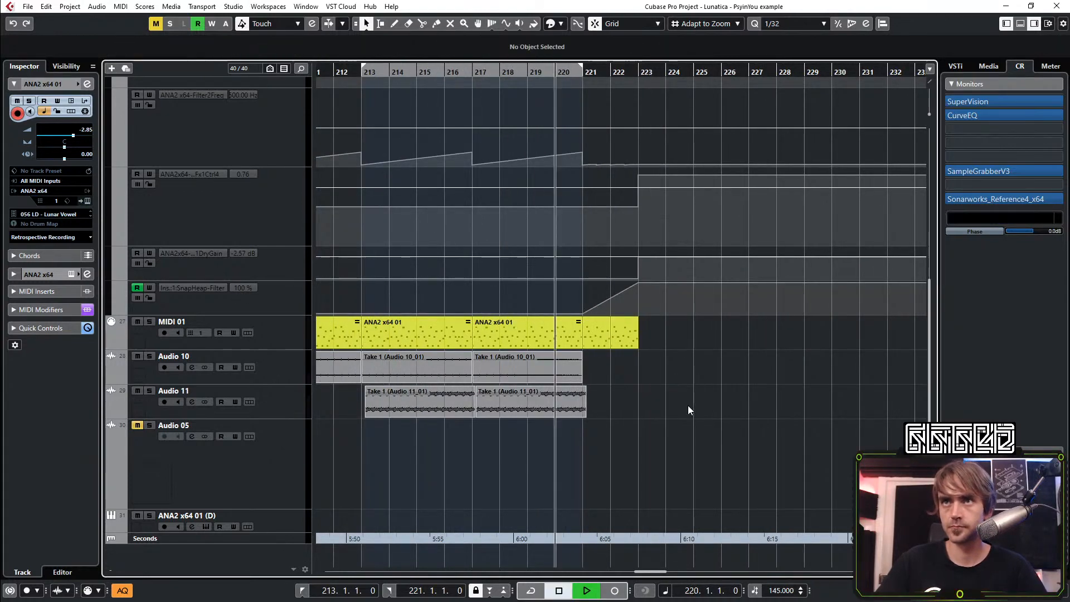
Collapse the ANA2 x64 01 automation lanes and play the transition from bar 208
scroll(688, 406, up, 5)
click(587, 330)
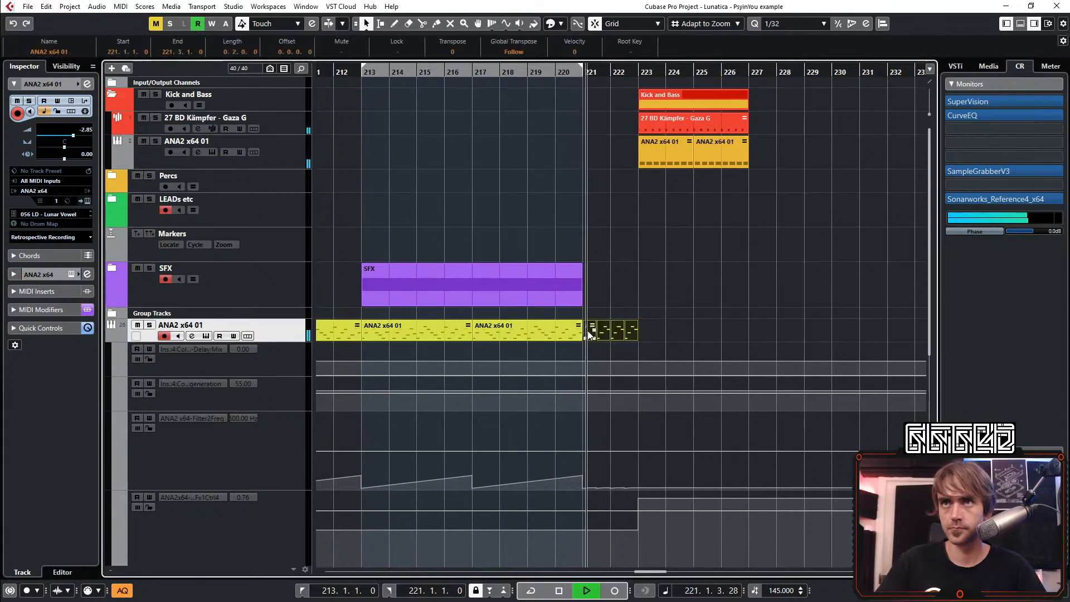
click(112, 336)
scroll(572, 324, down, 5)
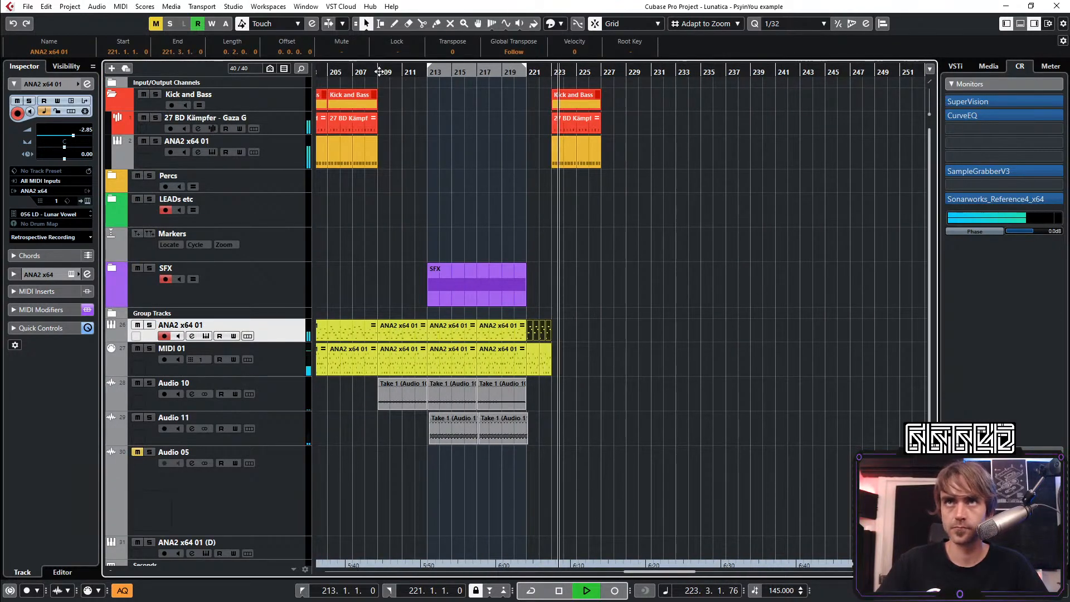
click(368, 72)
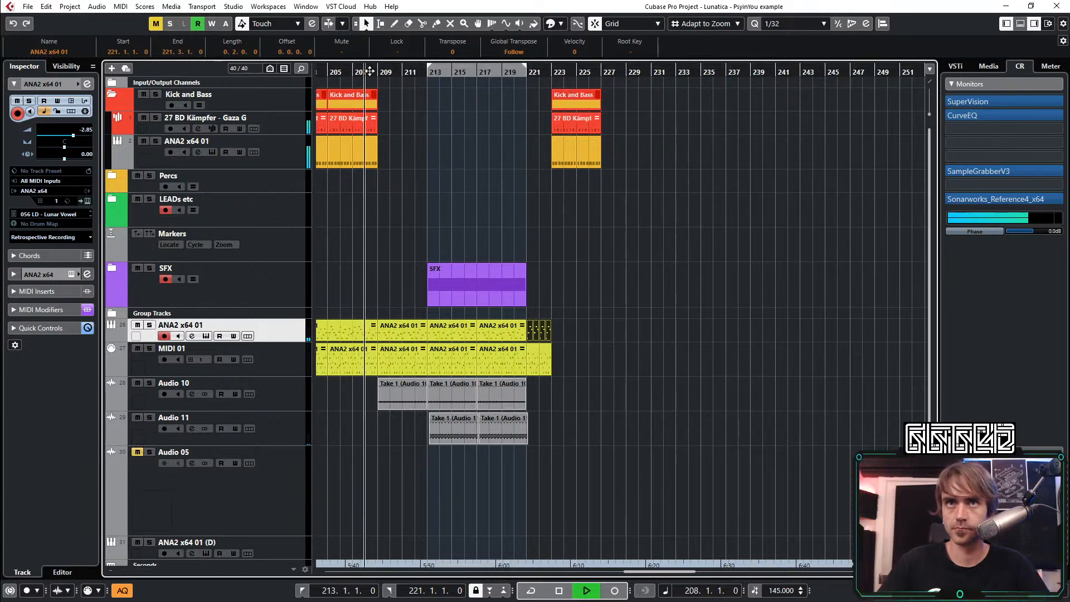
Enable automation writing for ColourCopy on ANA2 x64 01, record Delay Mix and Regeneration changes during playback, and close the plug-in and channel settings
click(88, 84)
click(239, 291)
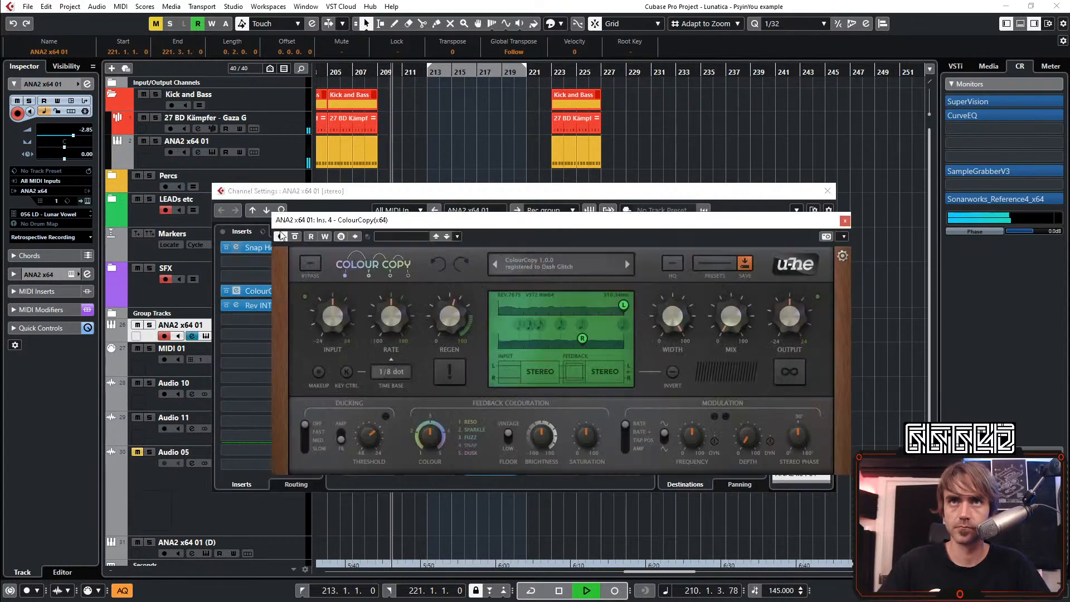
click(325, 236)
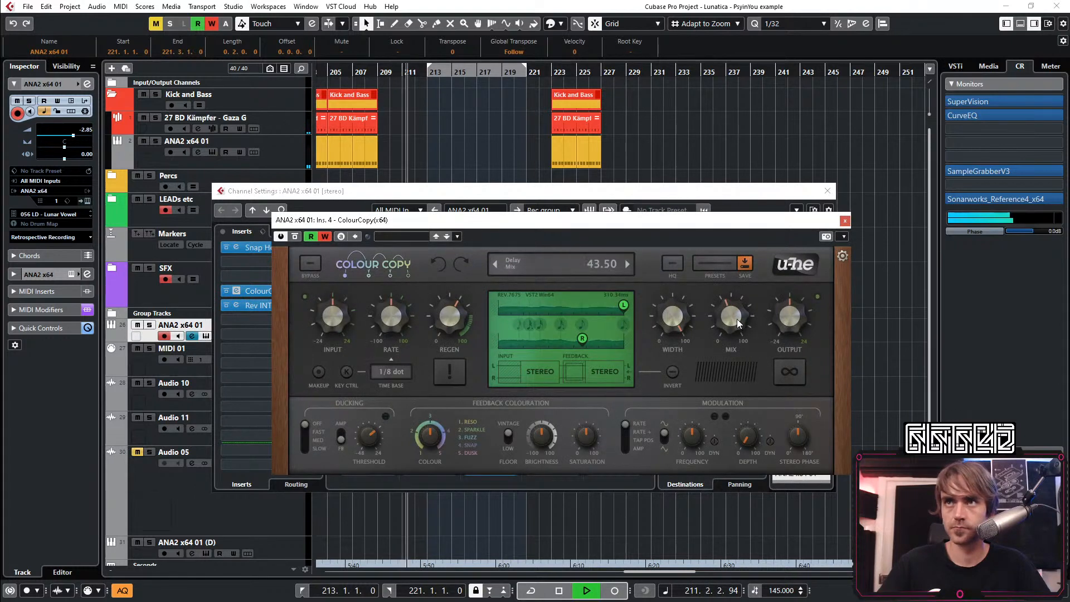
click(829, 193)
click(845, 220)
Turn off automation writing on the Delay Mix and Regeneration lanes, and delete recorded Delay Mix points around bar 211
key(space)
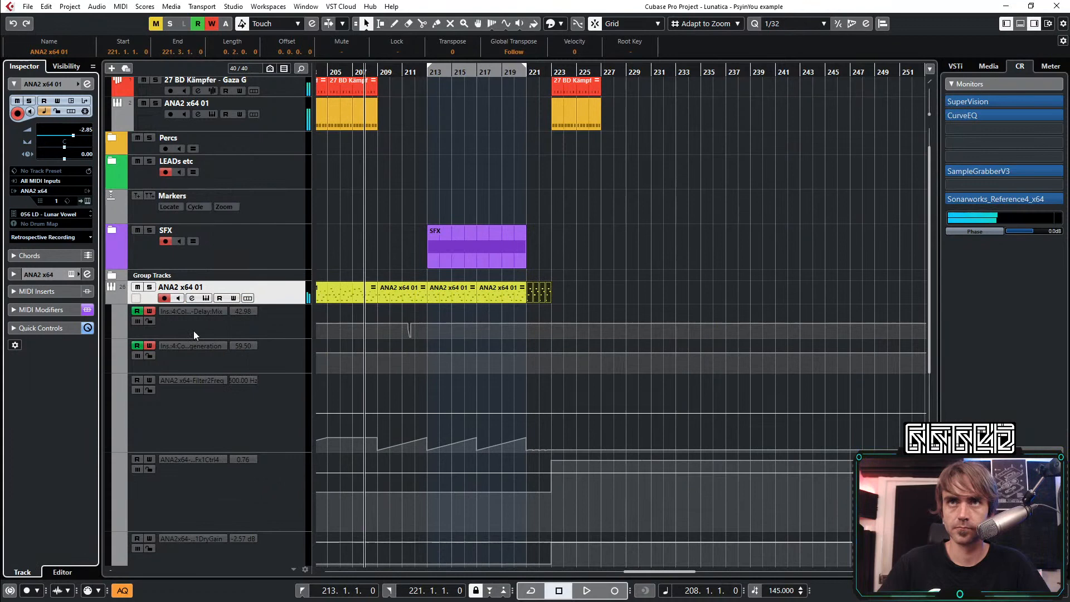
click(148, 312)
key(space)
ctrl+scroll(419, 379, up, 3)
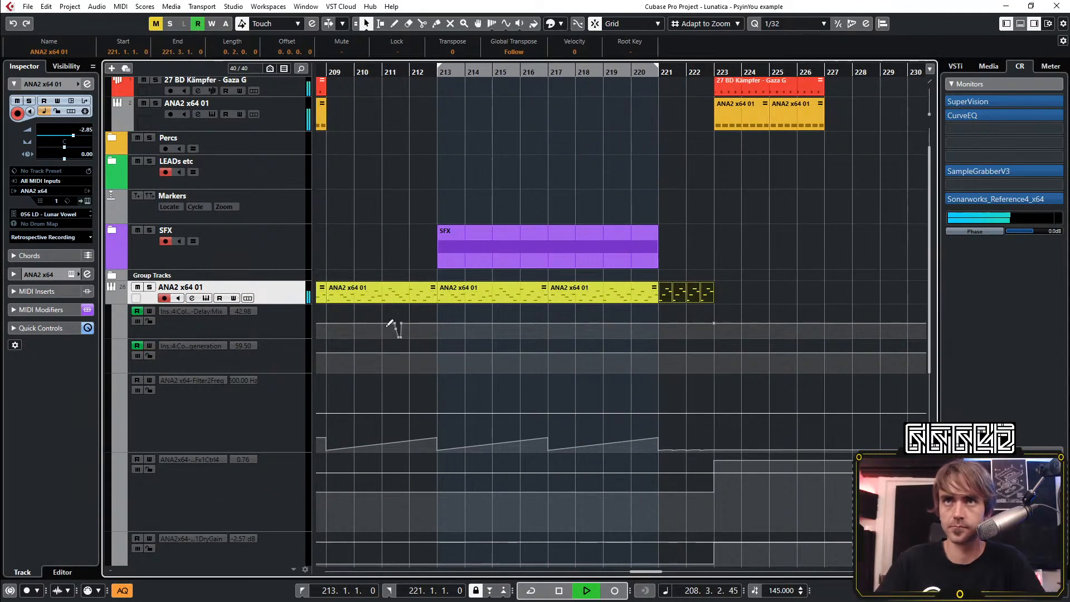
drag(400, 318, 382, 350)
key(Delete)
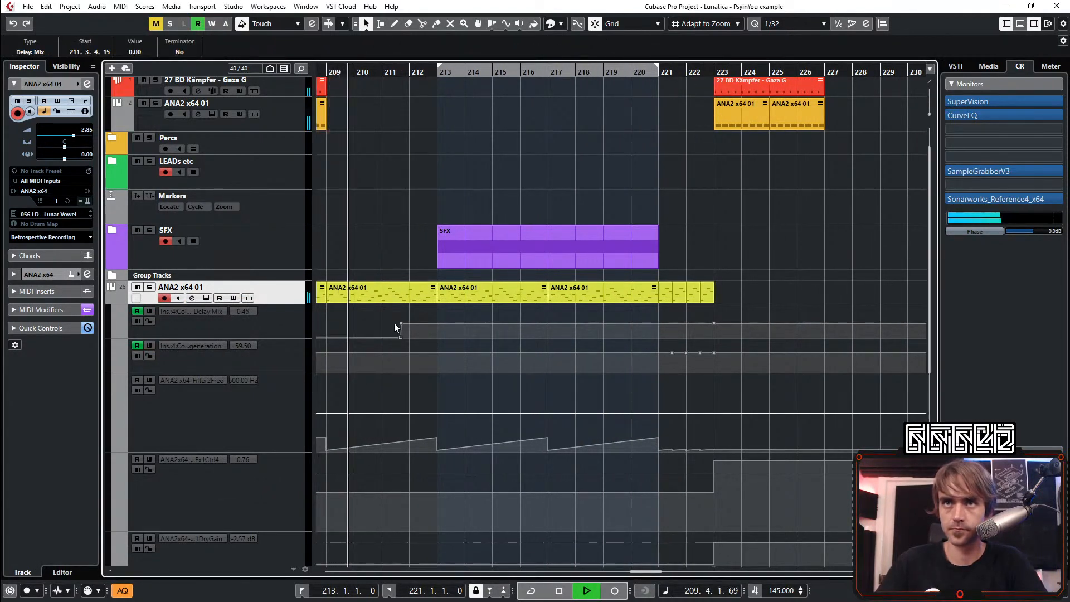
Delete the early Delay Mix points on ANA2 x64 01 and stretch the lane's rise from about bar 211 to 43.50 at bar 218
ctrl+scroll(397, 336, down, 5)
scroll(402, 355, left, 3)
ctrl+scroll(489, 319, down, 5)
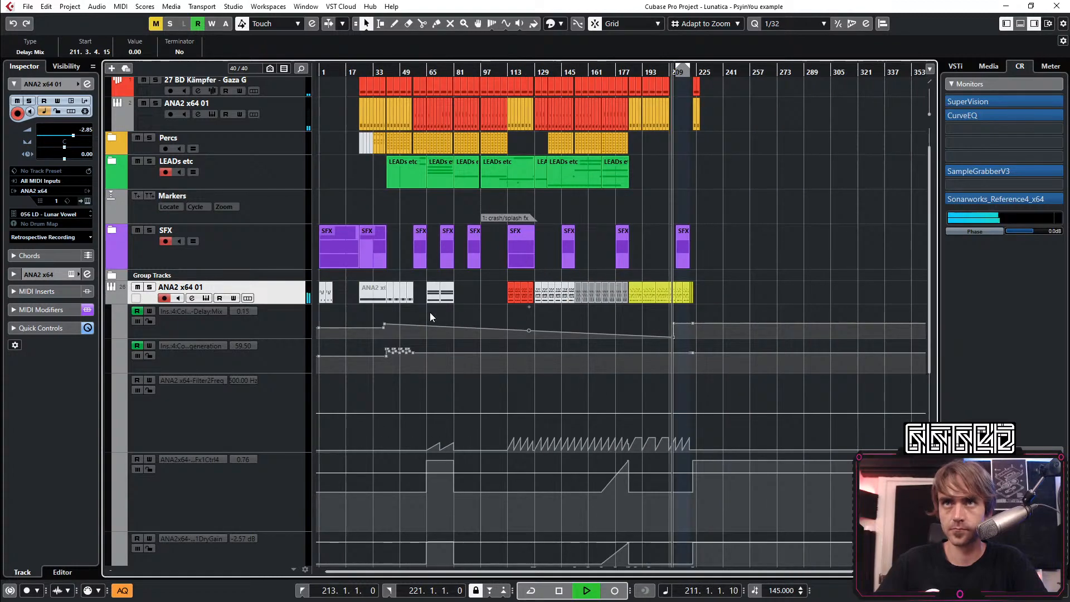
drag(407, 316, 358, 336)
key(Delete)
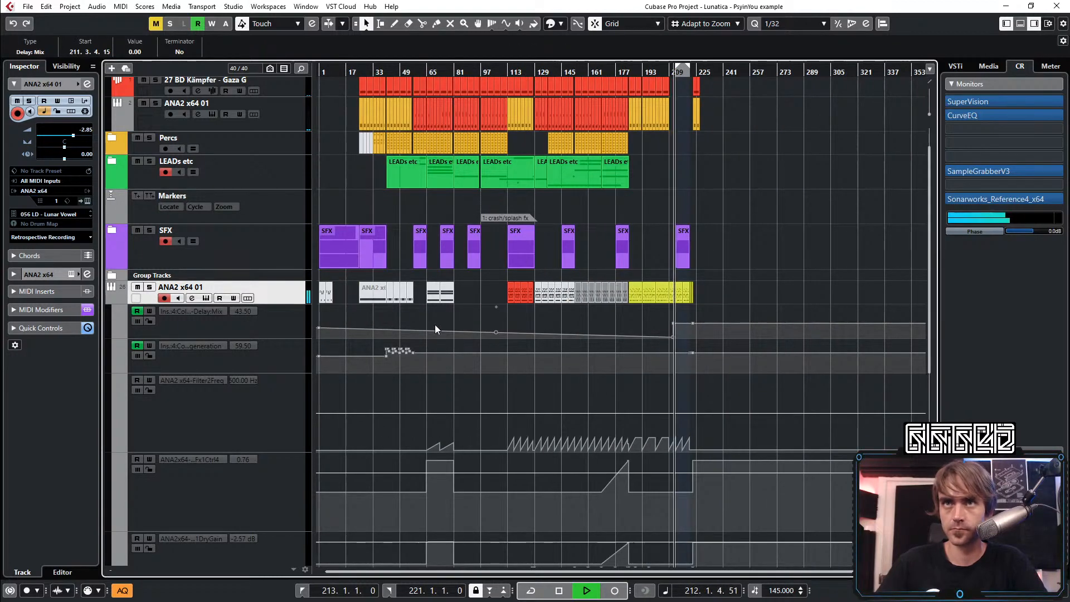
click(465, 338)
ctrl+scroll(701, 313, up, 6)
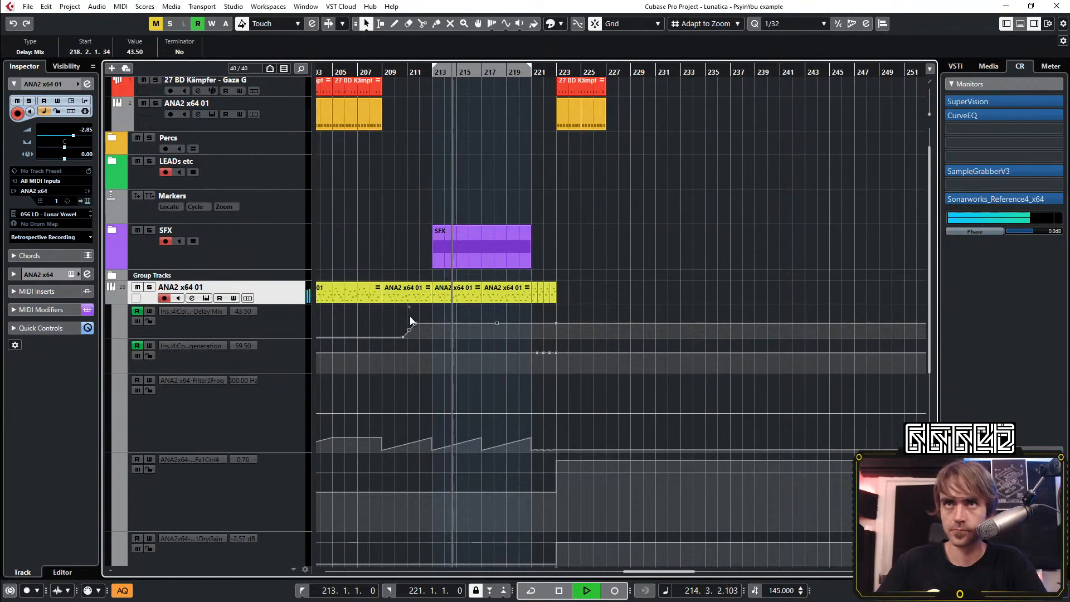
click(103, 299)
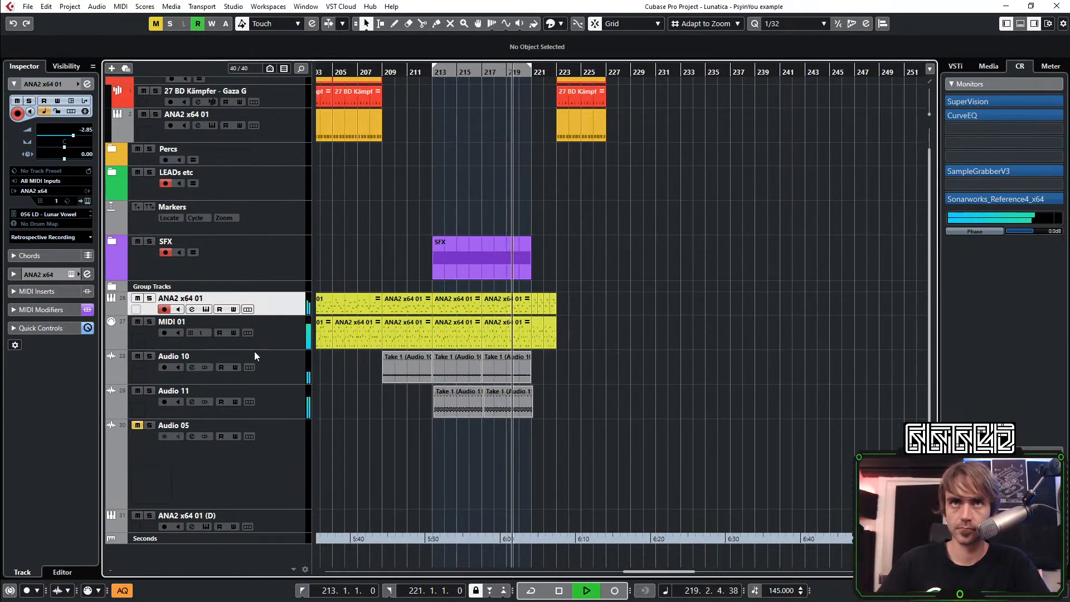
Record a Dry/Wet automation change for Rev INTENSITY on ANA2 x64 01 during playback, and close the plug-in and channel settings
click(87, 84)
click(235, 305)
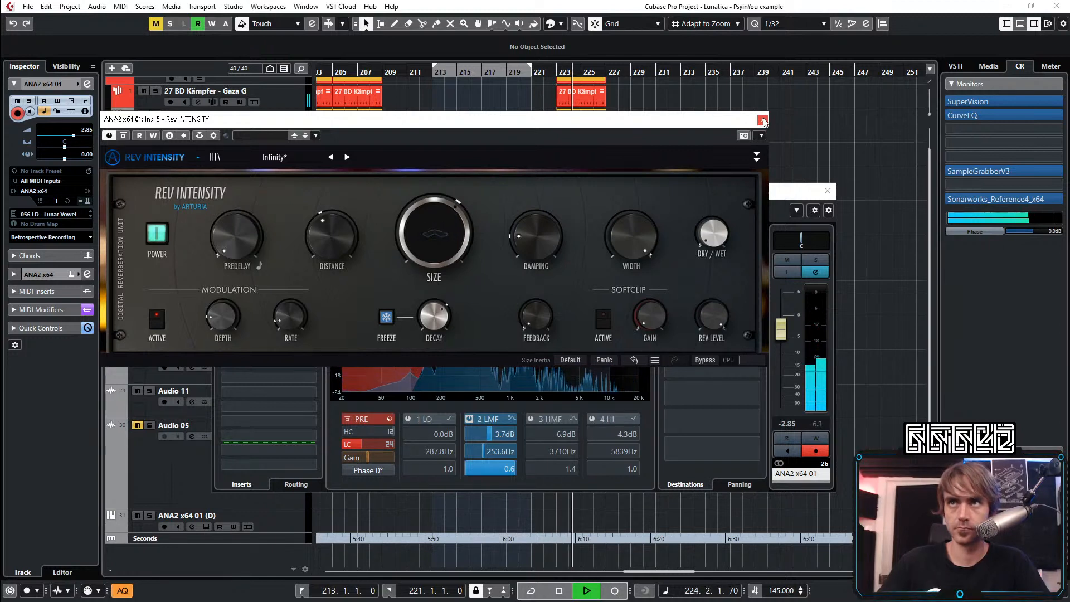
key(space)
key(space)
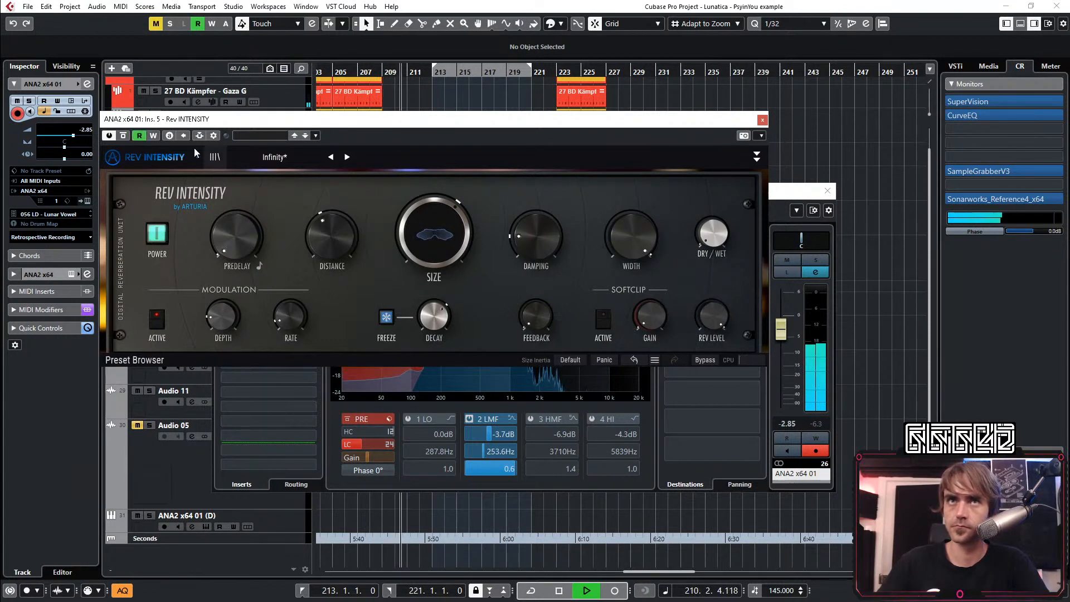
drag(712, 236, 713, 231)
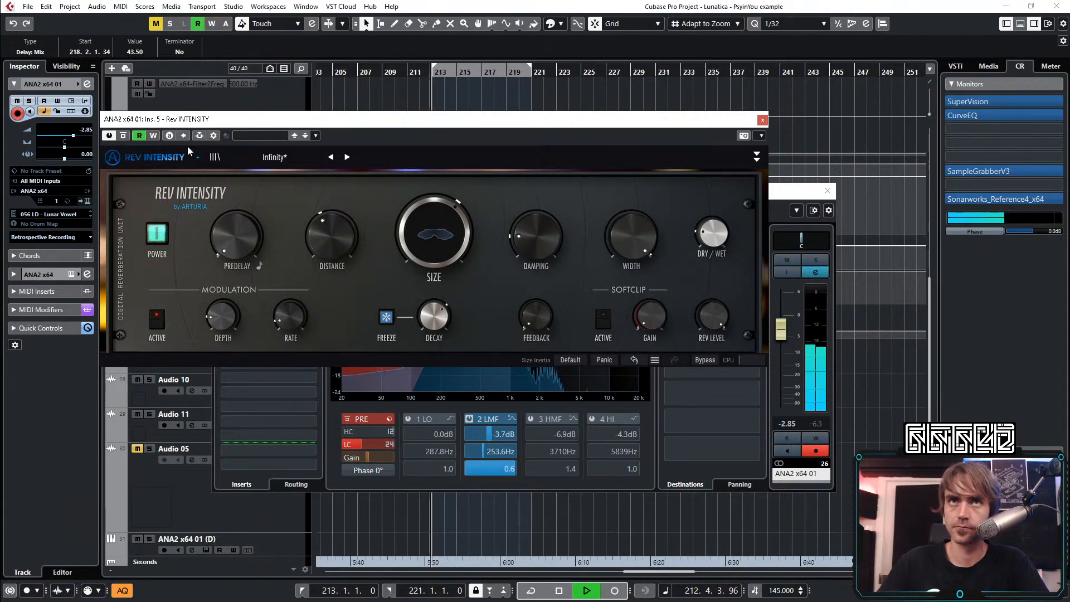
click(762, 120)
click(828, 190)
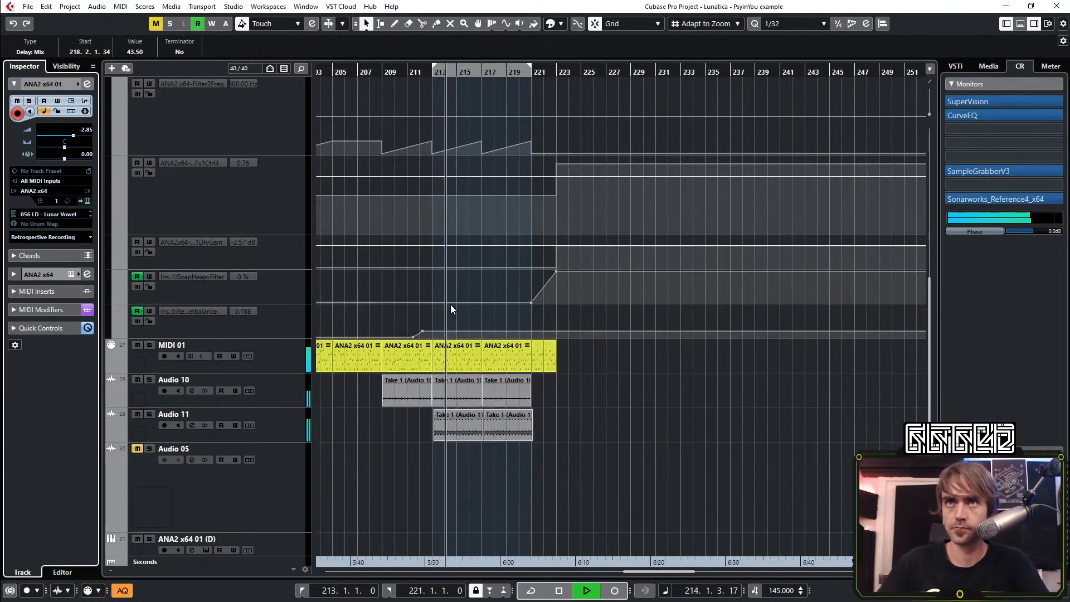
Shape the Dry/Wet Balance automation to 0.411 at bar 221 and 0.196 at bar 223, and drop Delay Mix from bar 221 to 0.00 at bar 223
drag(426, 334, 533, 324)
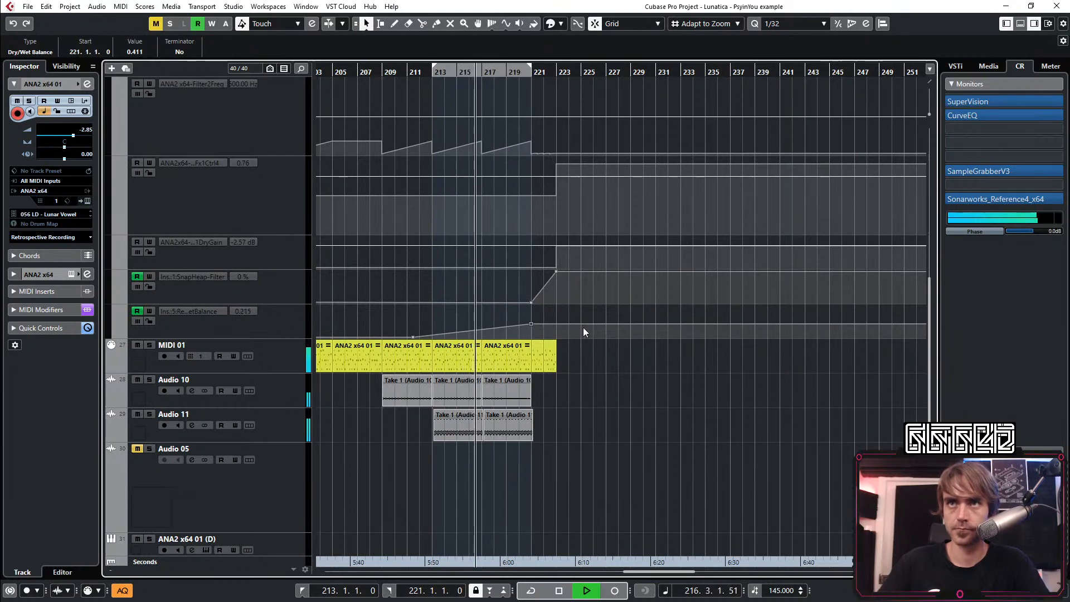
scroll(553, 306, up, 2)
scroll(549, 291, up, 4)
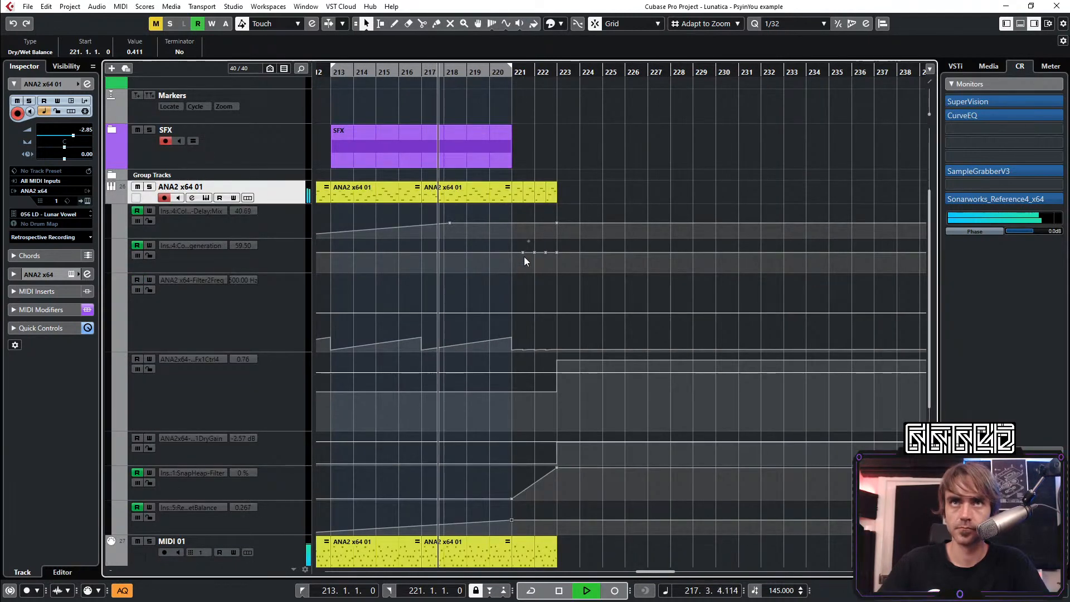
click(513, 222)
drag(557, 224, 564, 275)
scroll(557, 279, down, 4)
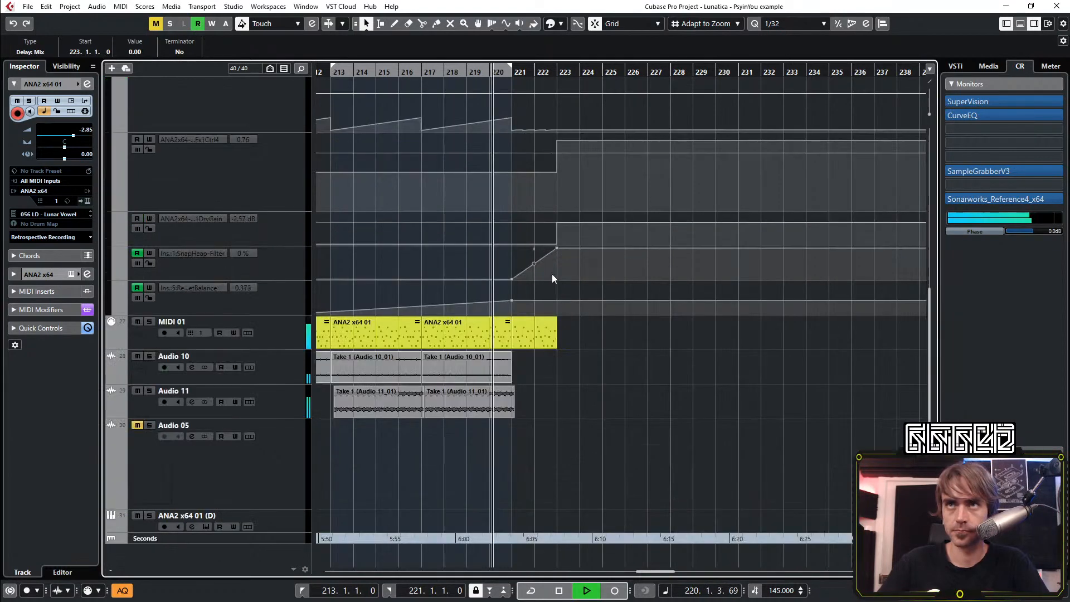
click(554, 309)
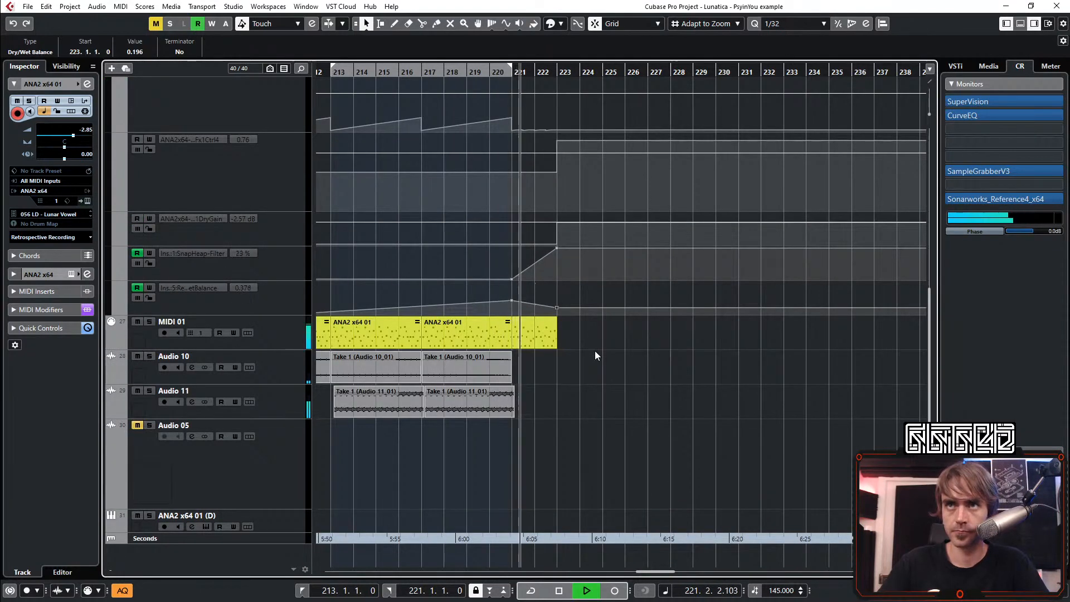
Collapse the ANA2 x64 01 automation lanes and the Kick and Bass folder, and play from about bar 184
scroll(624, 410, down, 3)
scroll(623, 410, down, 2)
scroll(480, 437, up, 5)
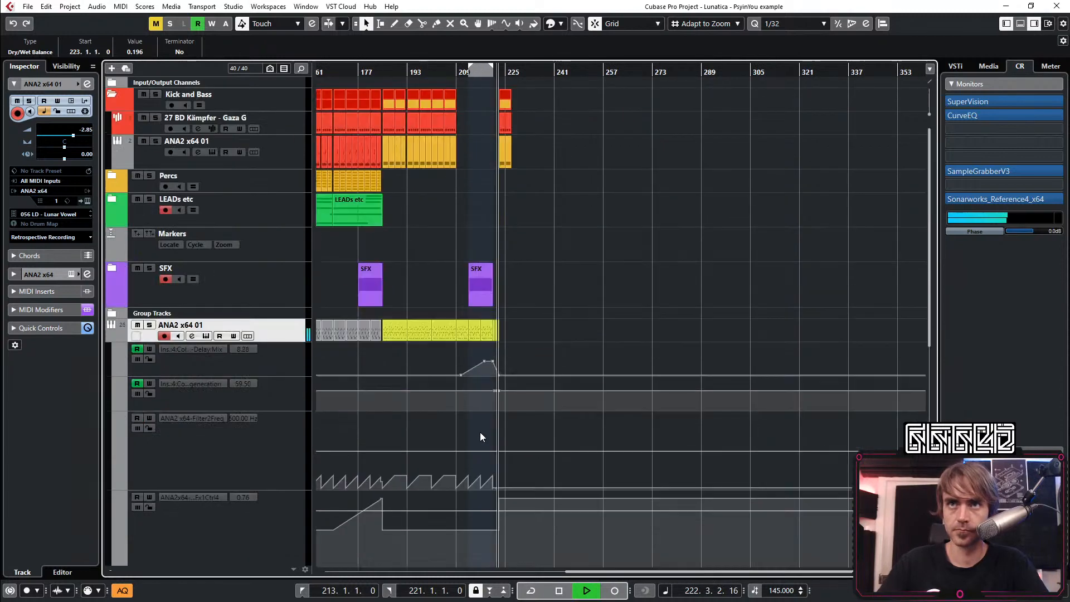
click(112, 337)
scroll(696, 159, up, 3)
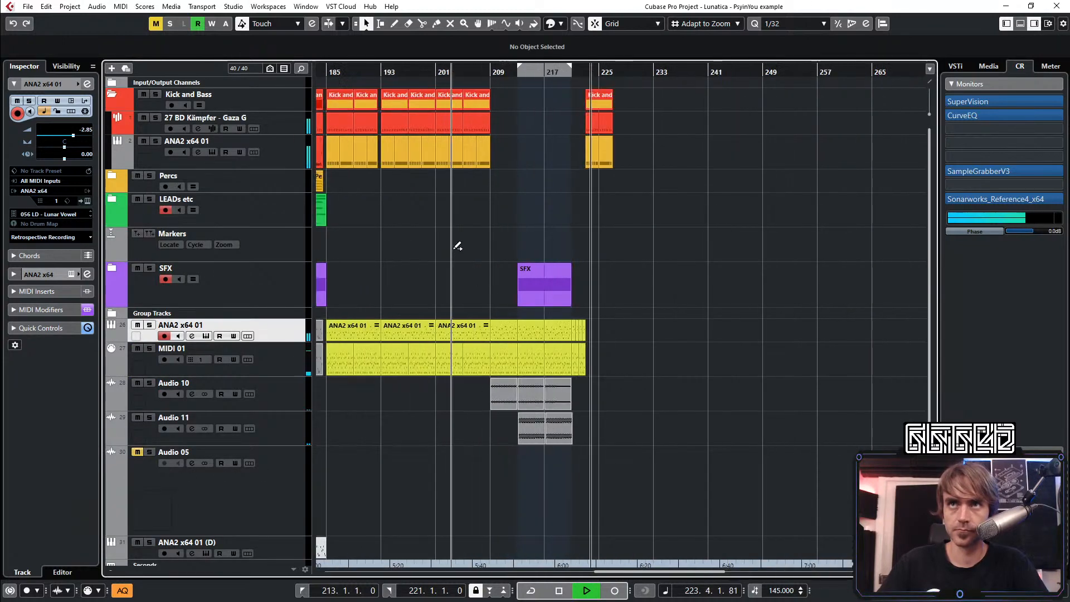
drag(326, 71, 318, 74)
click(112, 94)
scroll(662, 199, down, 3)
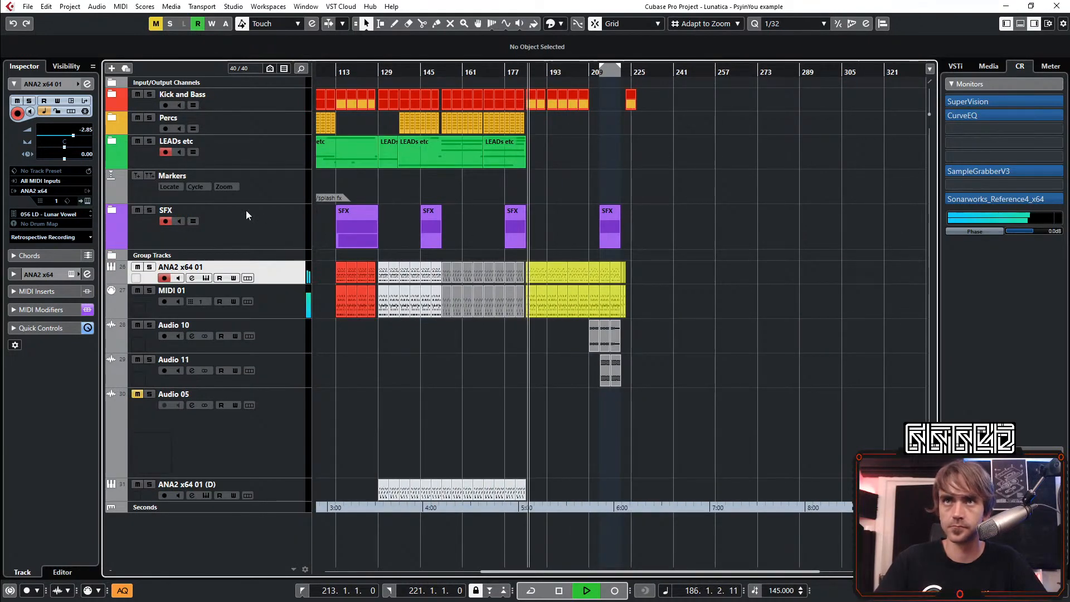
Place a one-bar Audio 06 event from the LEADs etc folder at bar 222, and collapse the folder again
click(112, 143)
scroll(473, 453, up, 4)
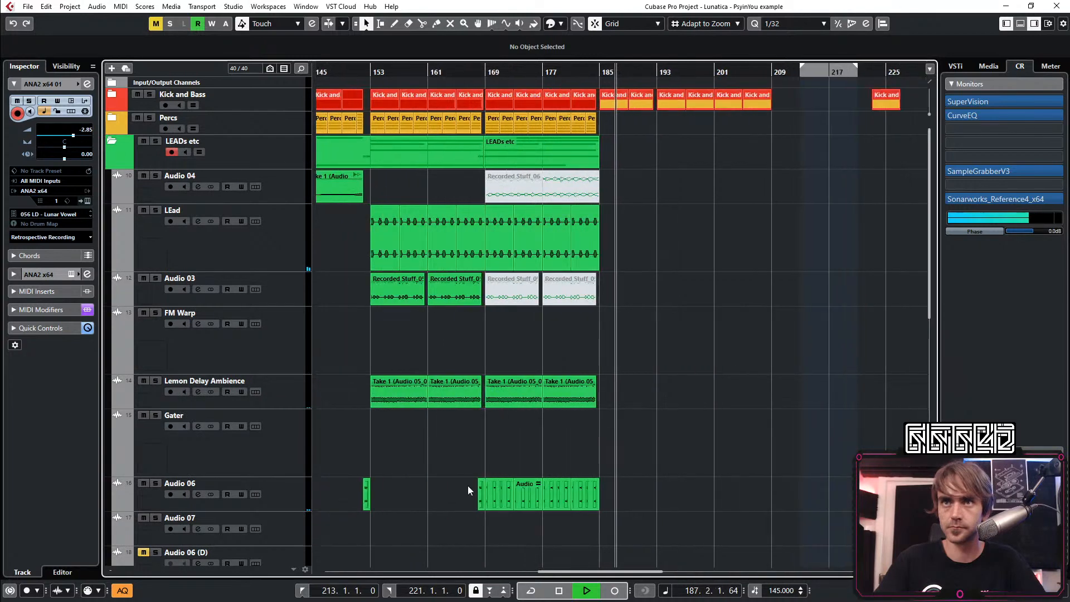
drag(377, 496, 803, 496)
scroll(879, 494, up, 6)
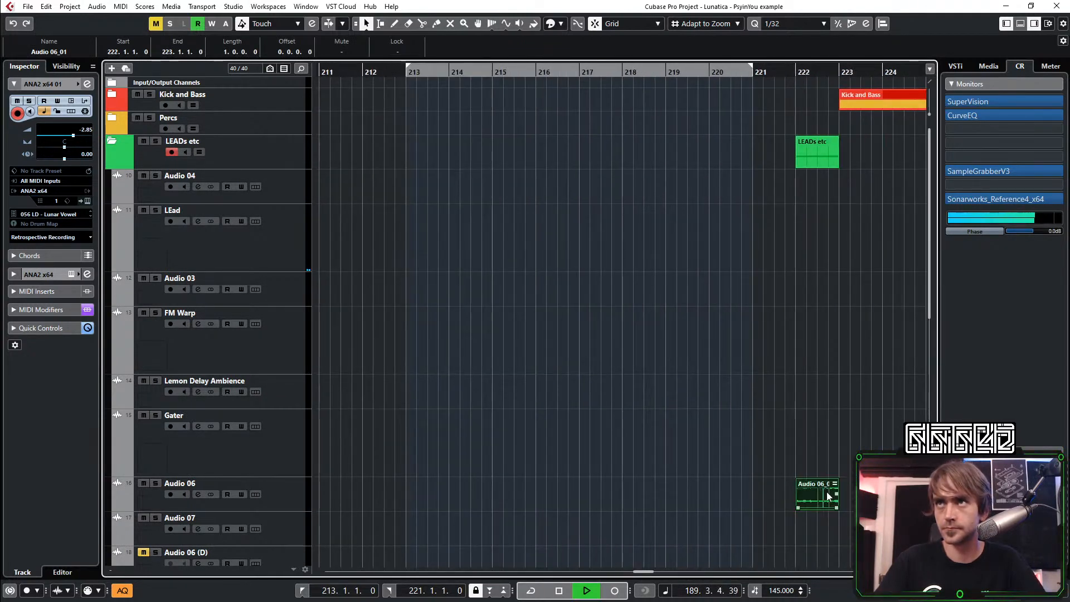
scroll(804, 510, down, 5)
scroll(803, 510, down, 4)
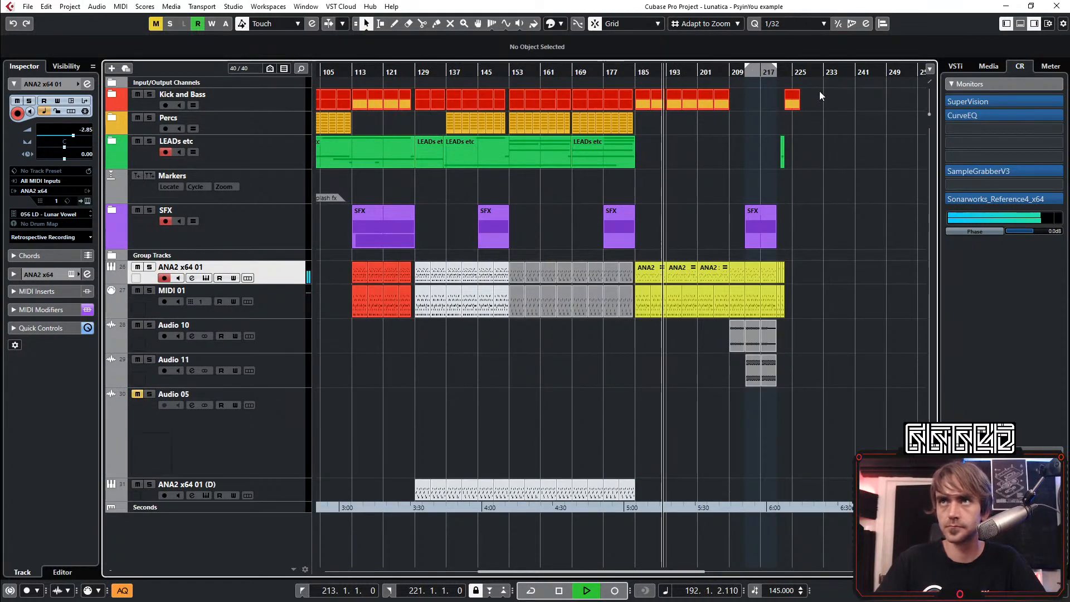
Set the locators around the arrangement's events from bar 25 to bar 227 and turn cycle on
drag(823, 91, 419, 415)
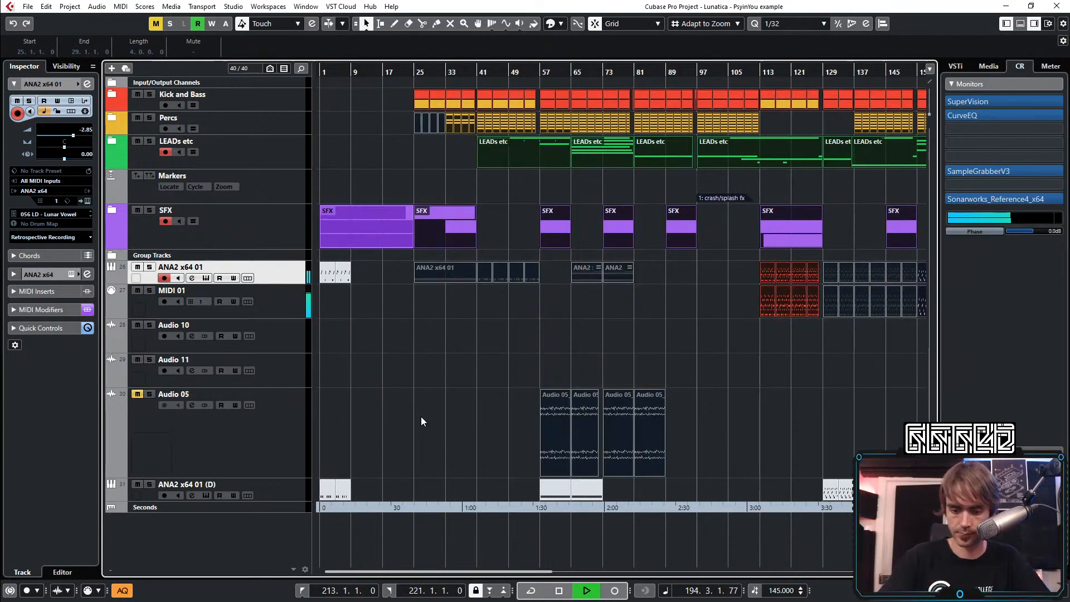
key(p)
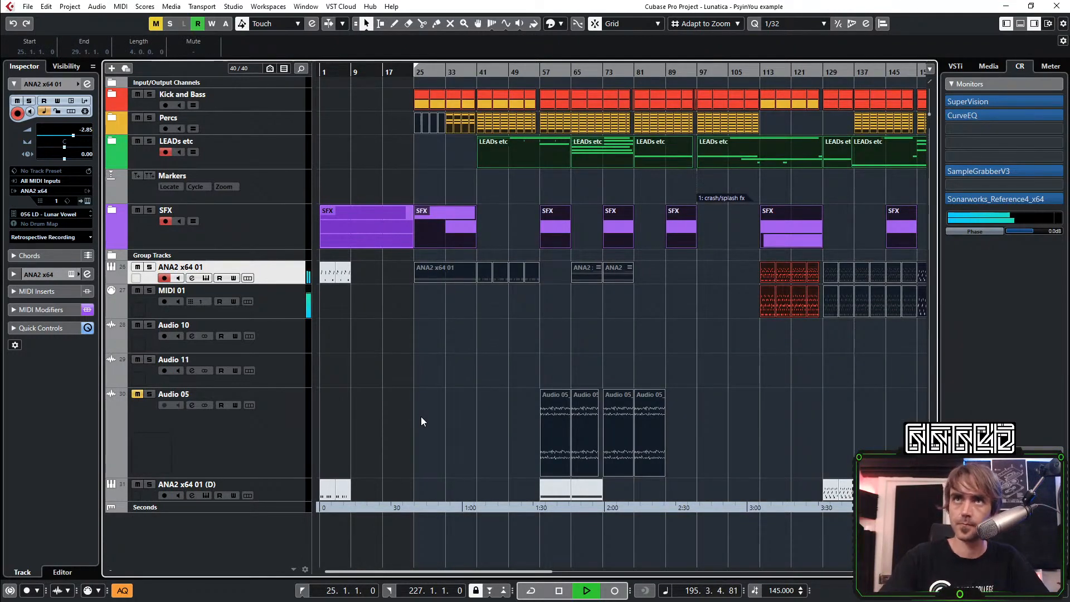
key(KP_Divide)
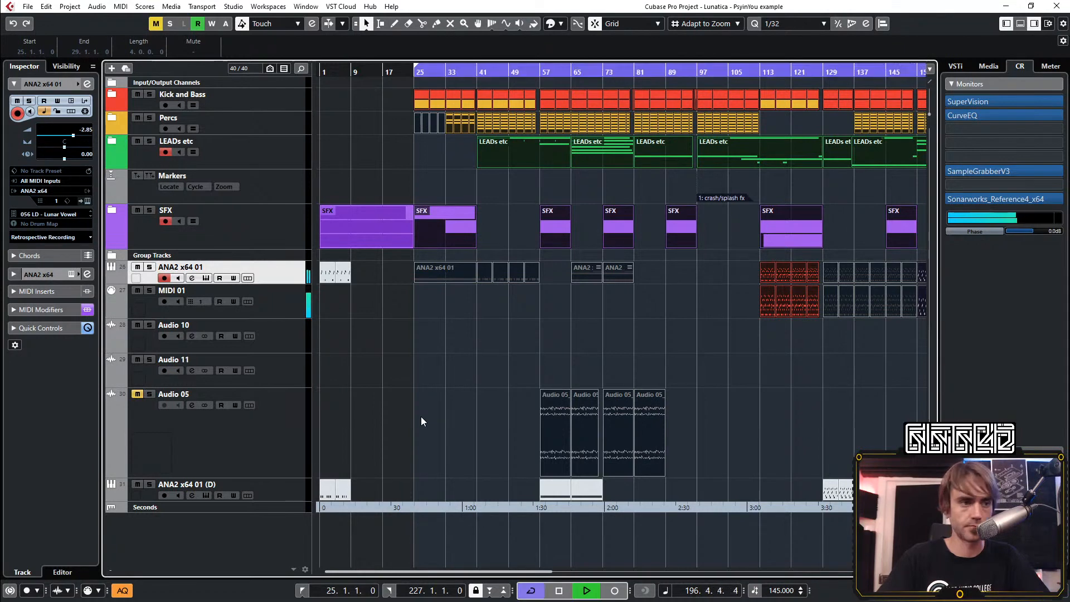
key(g)
click(594, 412)
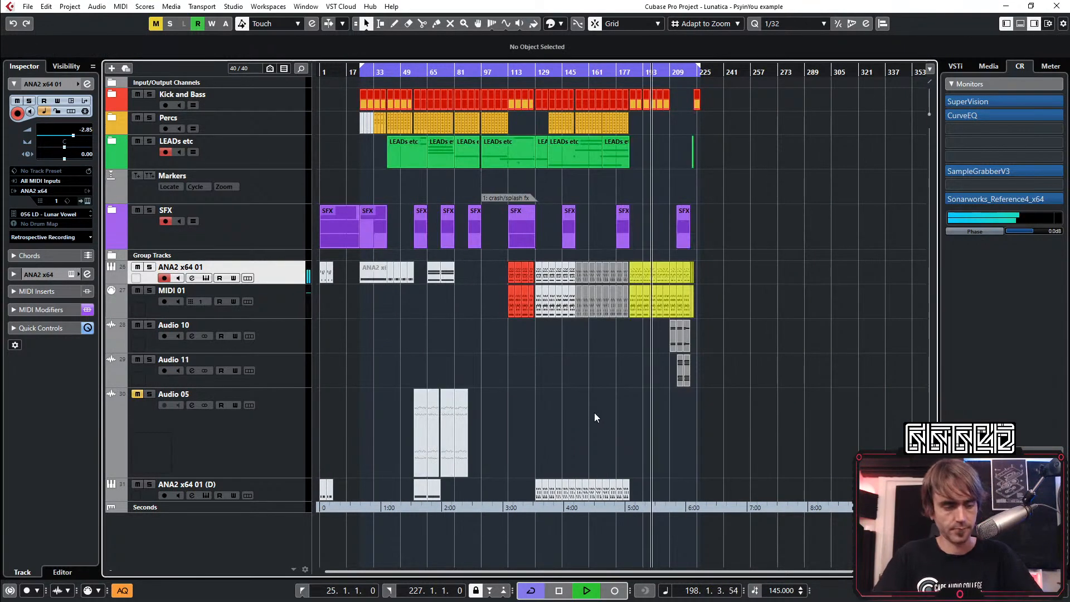
Solo ANA2 x64 01 for a quick listen, unsolo it, and replay the section from about bar 184
key(s)
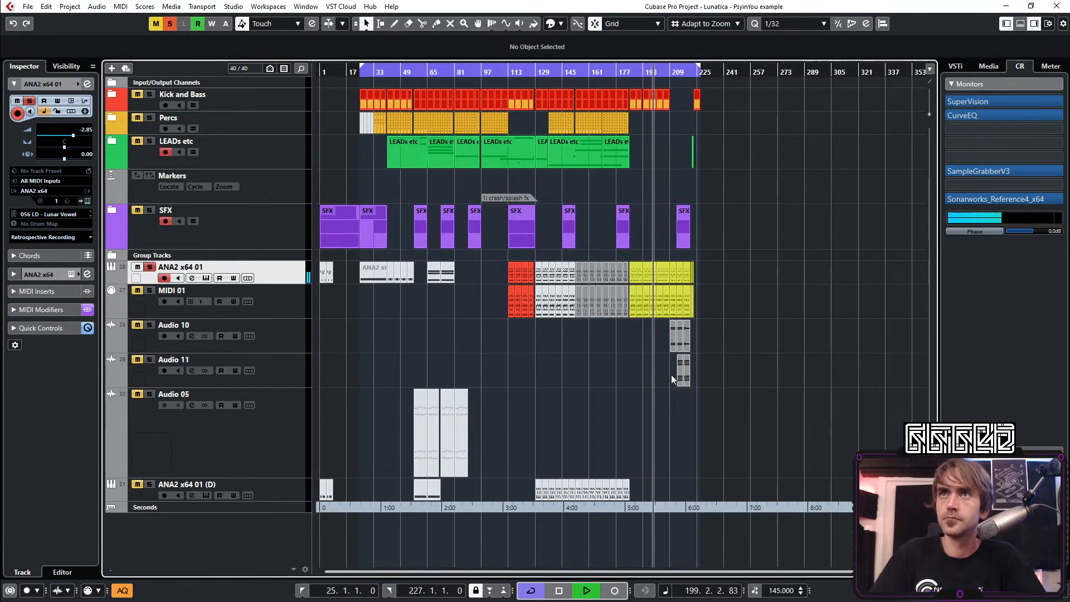
key(h)
key(h)
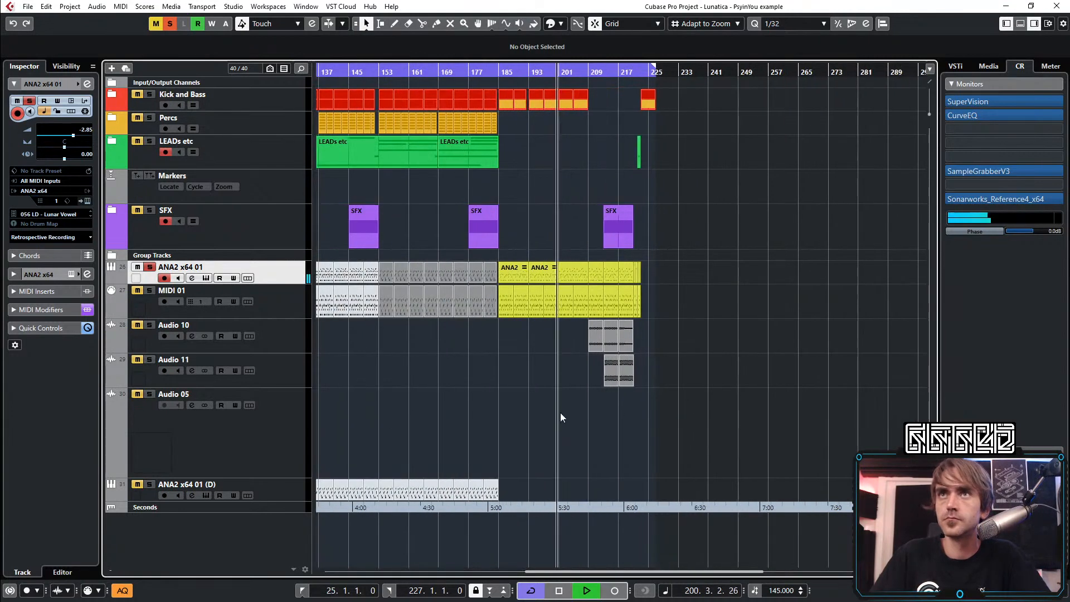
click(149, 266)
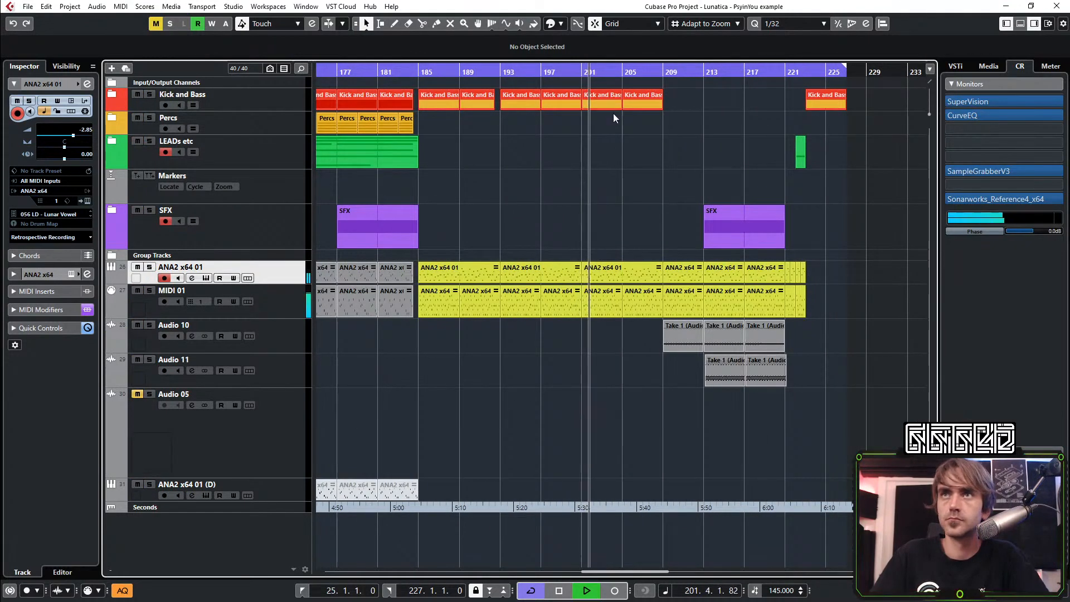
click(408, 73)
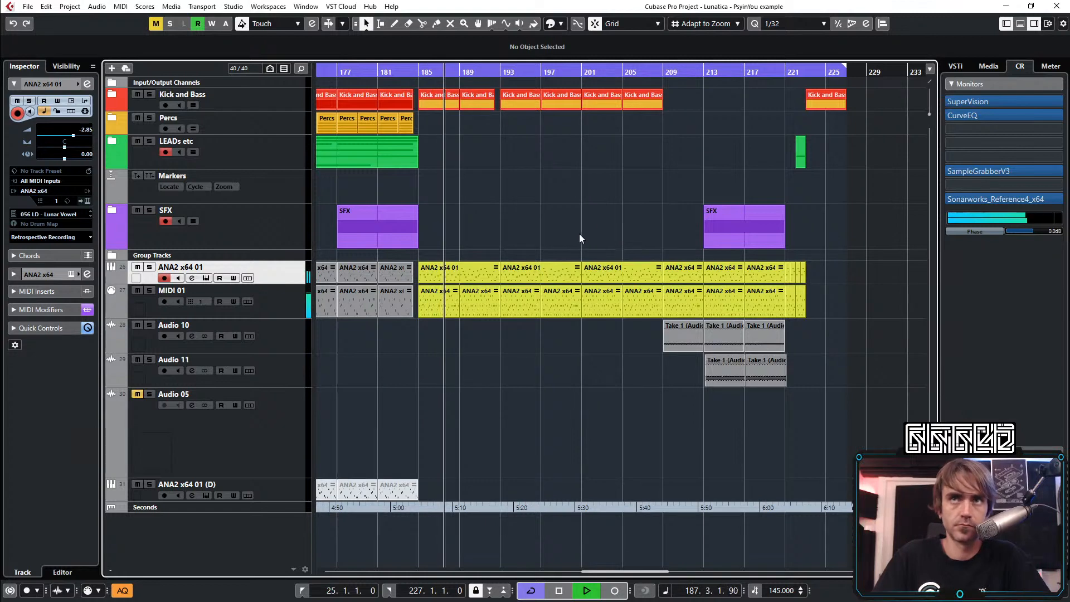
scroll(572, 226, down, 2)
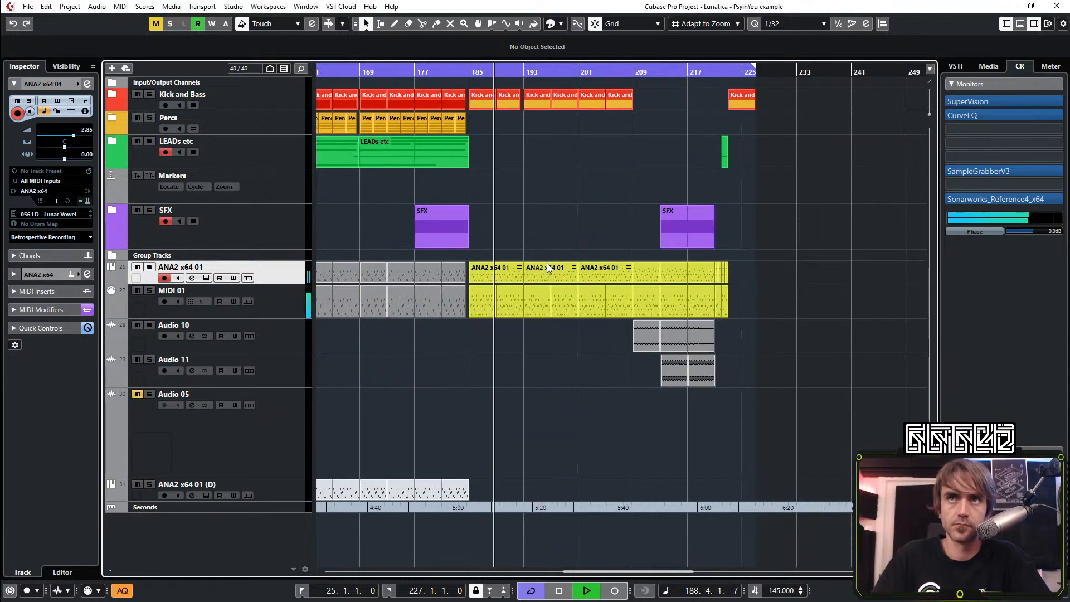
Open the ANA2 instrument, look through its settings page and main menu, and close the plug-in
click(87, 202)
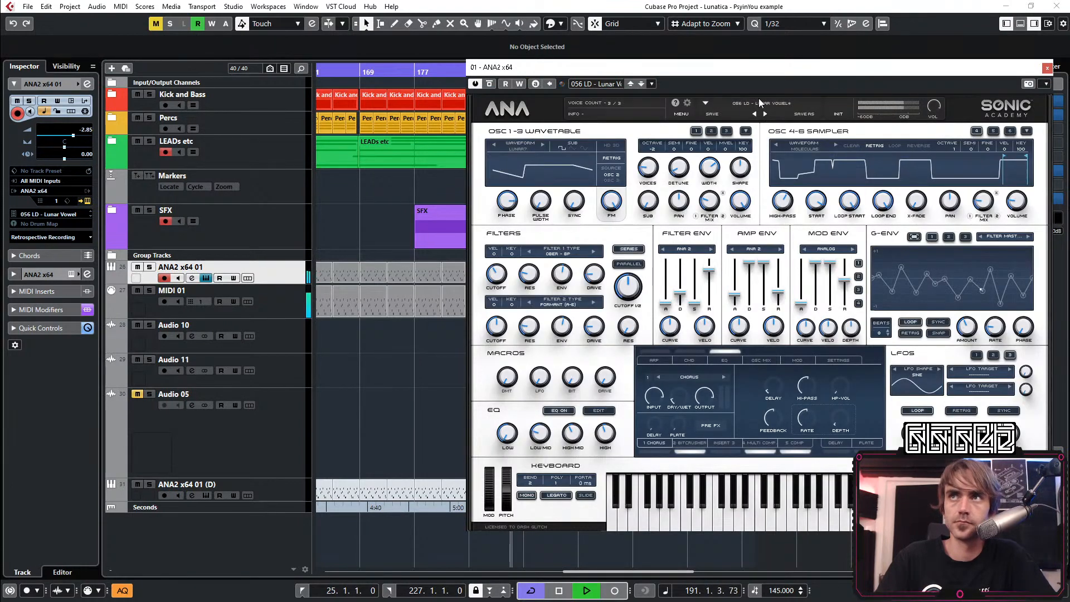
click(686, 105)
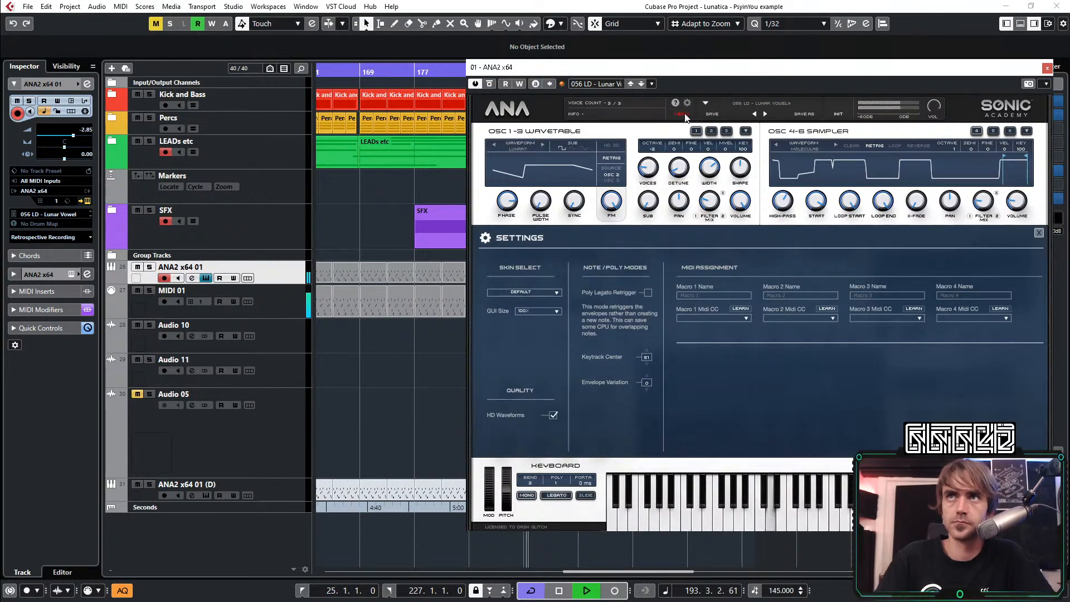
click(682, 113)
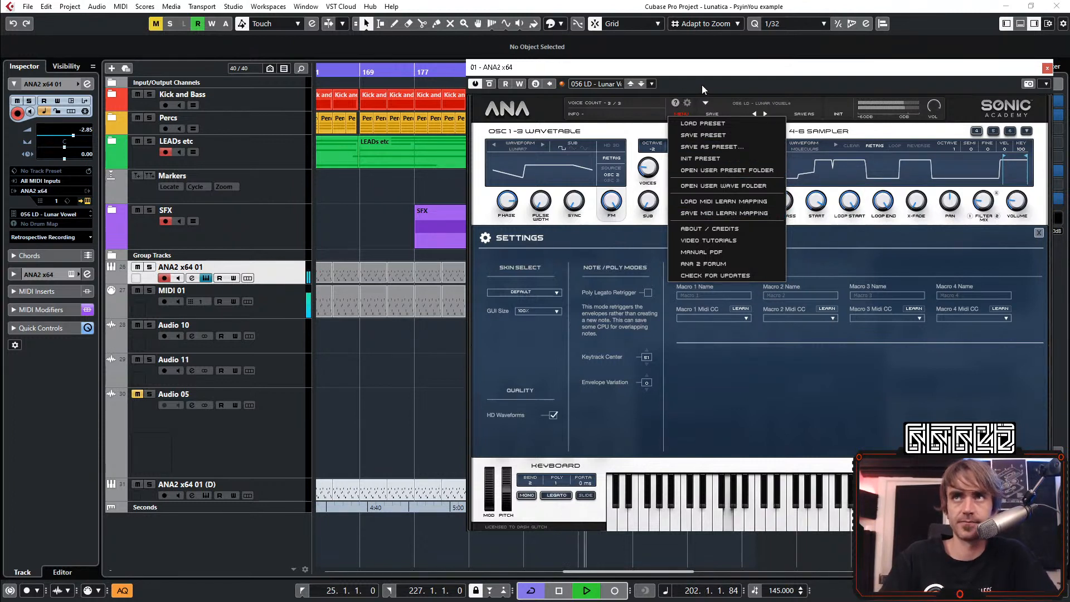
click(678, 115)
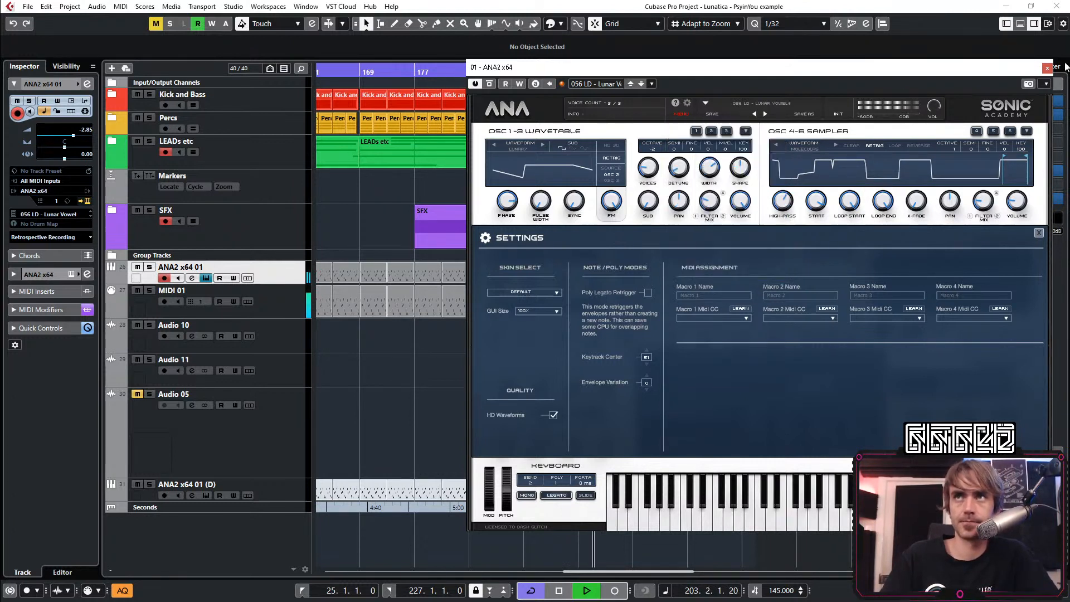
click(1046, 68)
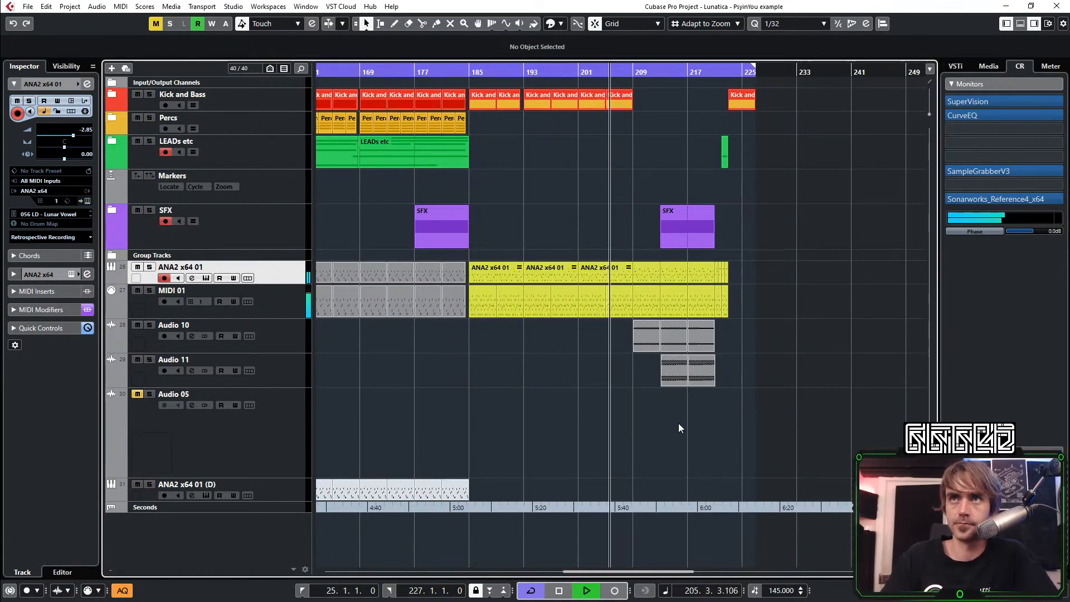
Listen through the break into the Kick and Bass return, and stop playback
scroll(630, 443, right, 3)
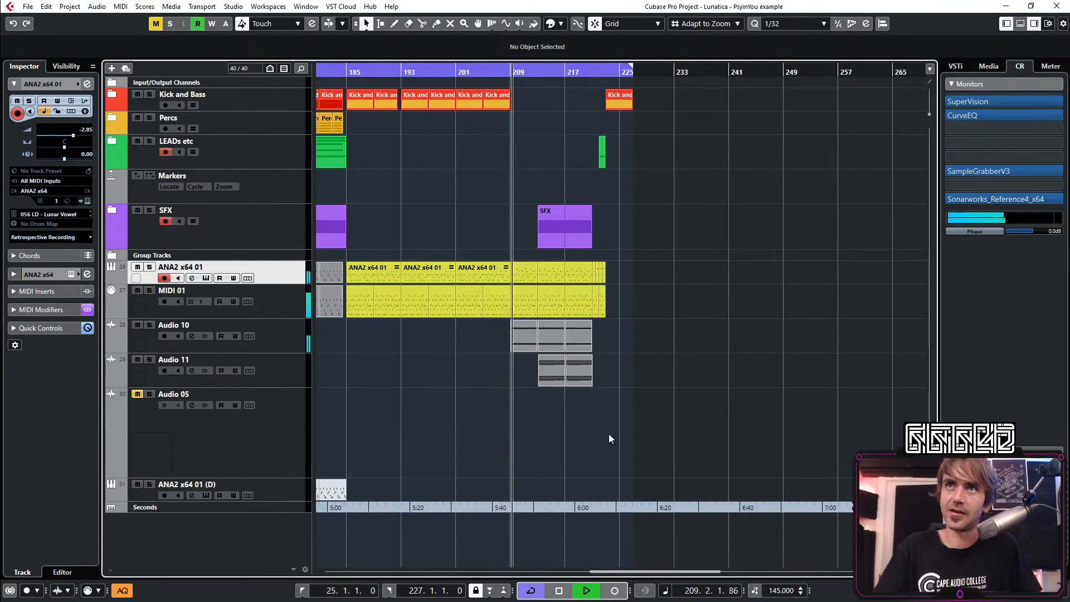
scroll(549, 137, up, 2)
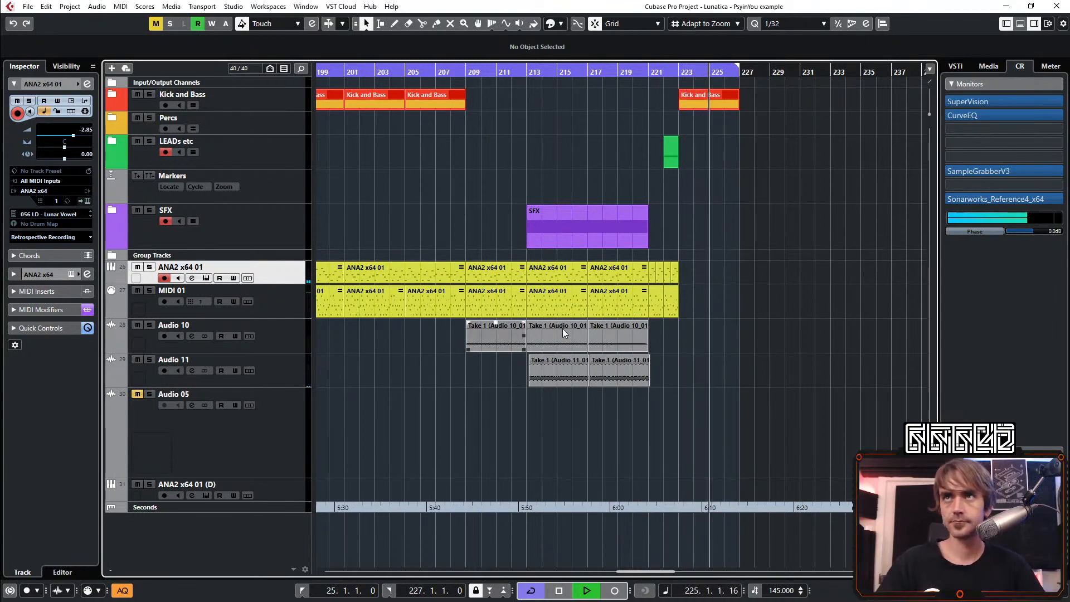
key(g)
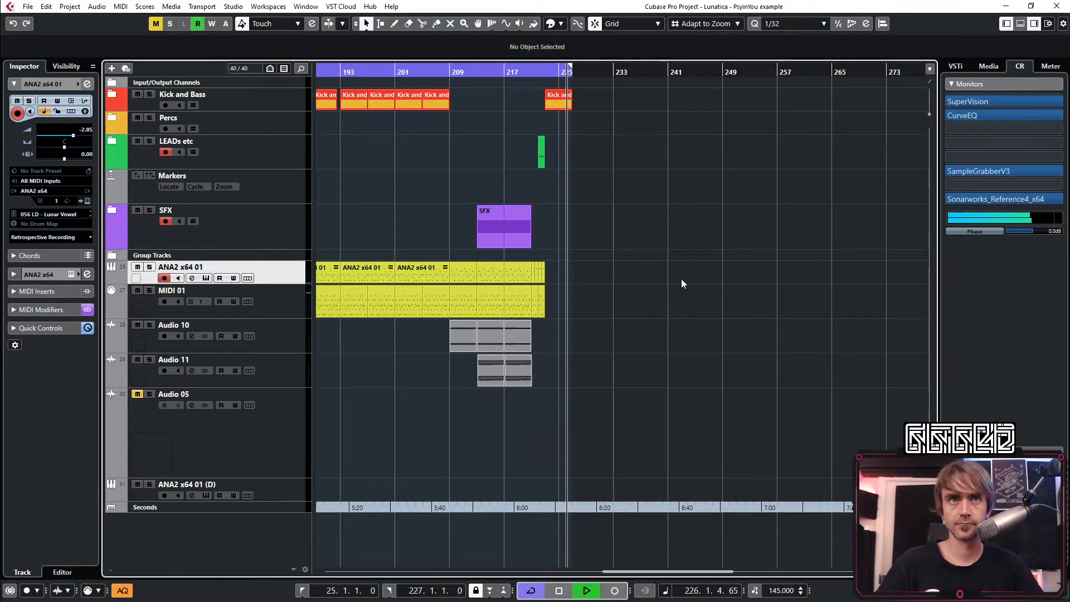
key(space)
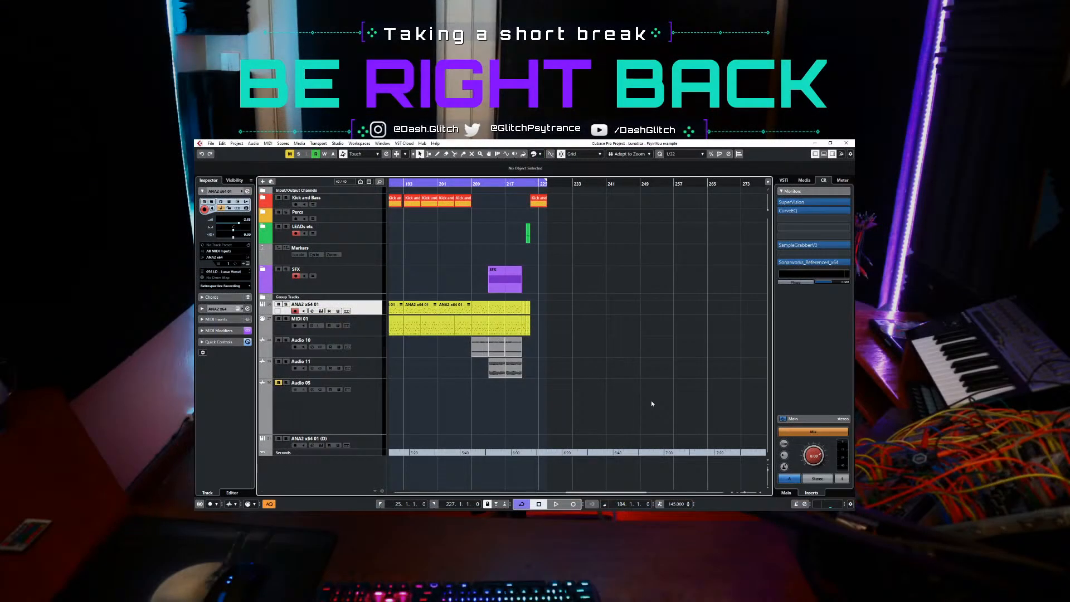
Play the arrangement from the left locator at bar 25 and turn cycle off
key(KP_1)
key(space)
scroll(630, 382, down, 4)
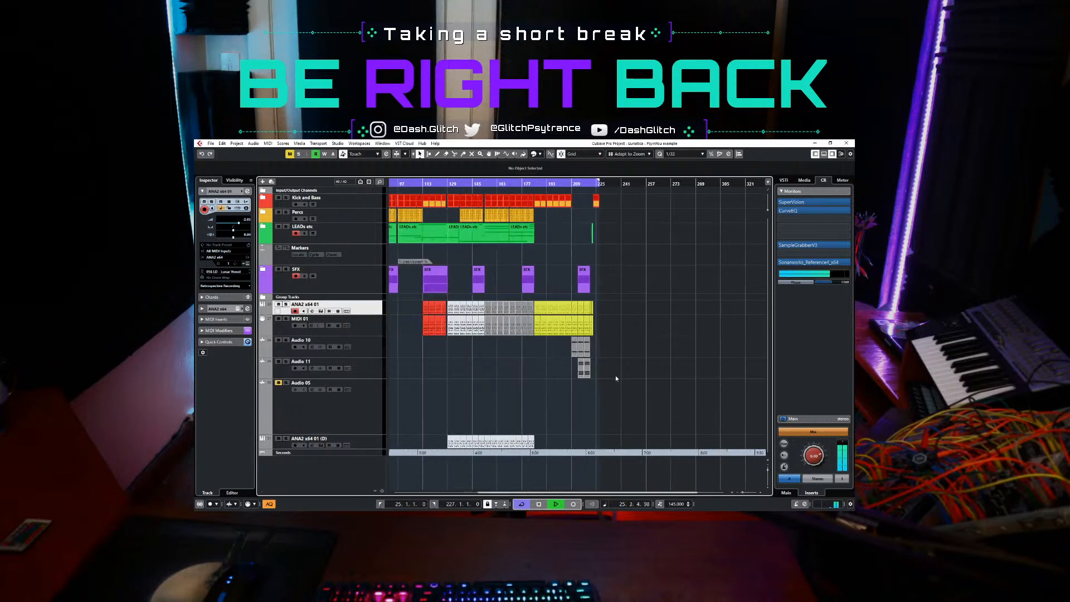
scroll(616, 378, left, 4)
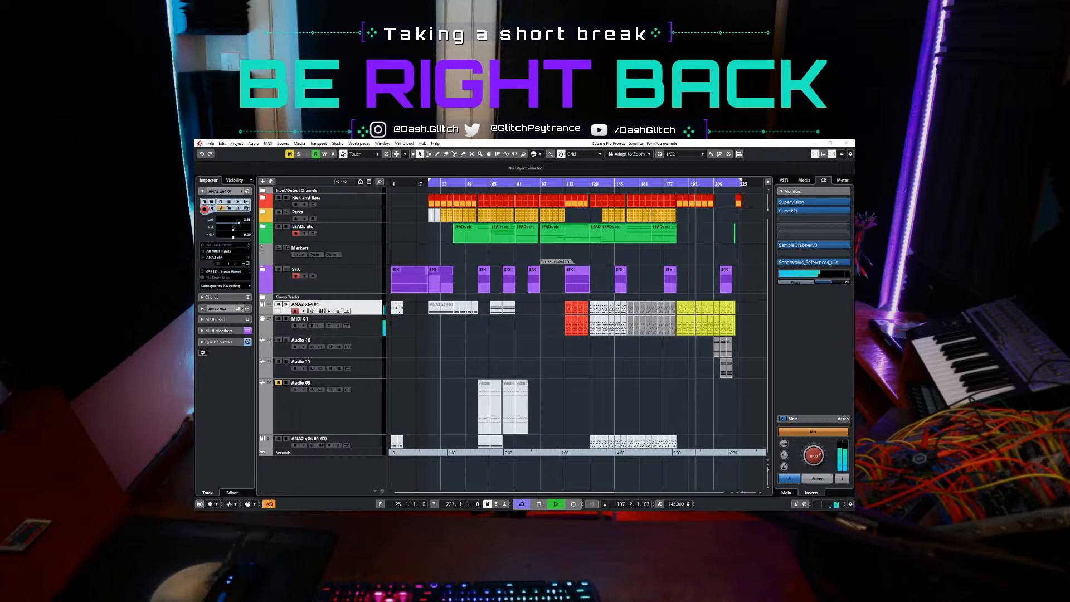
click(433, 391)
key(KP_Divide)
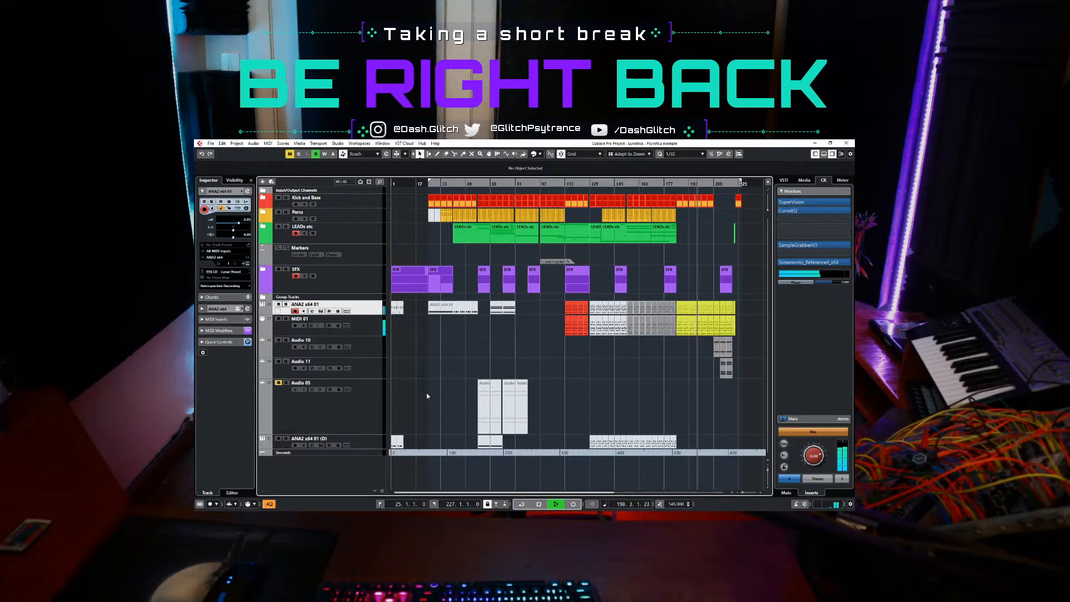